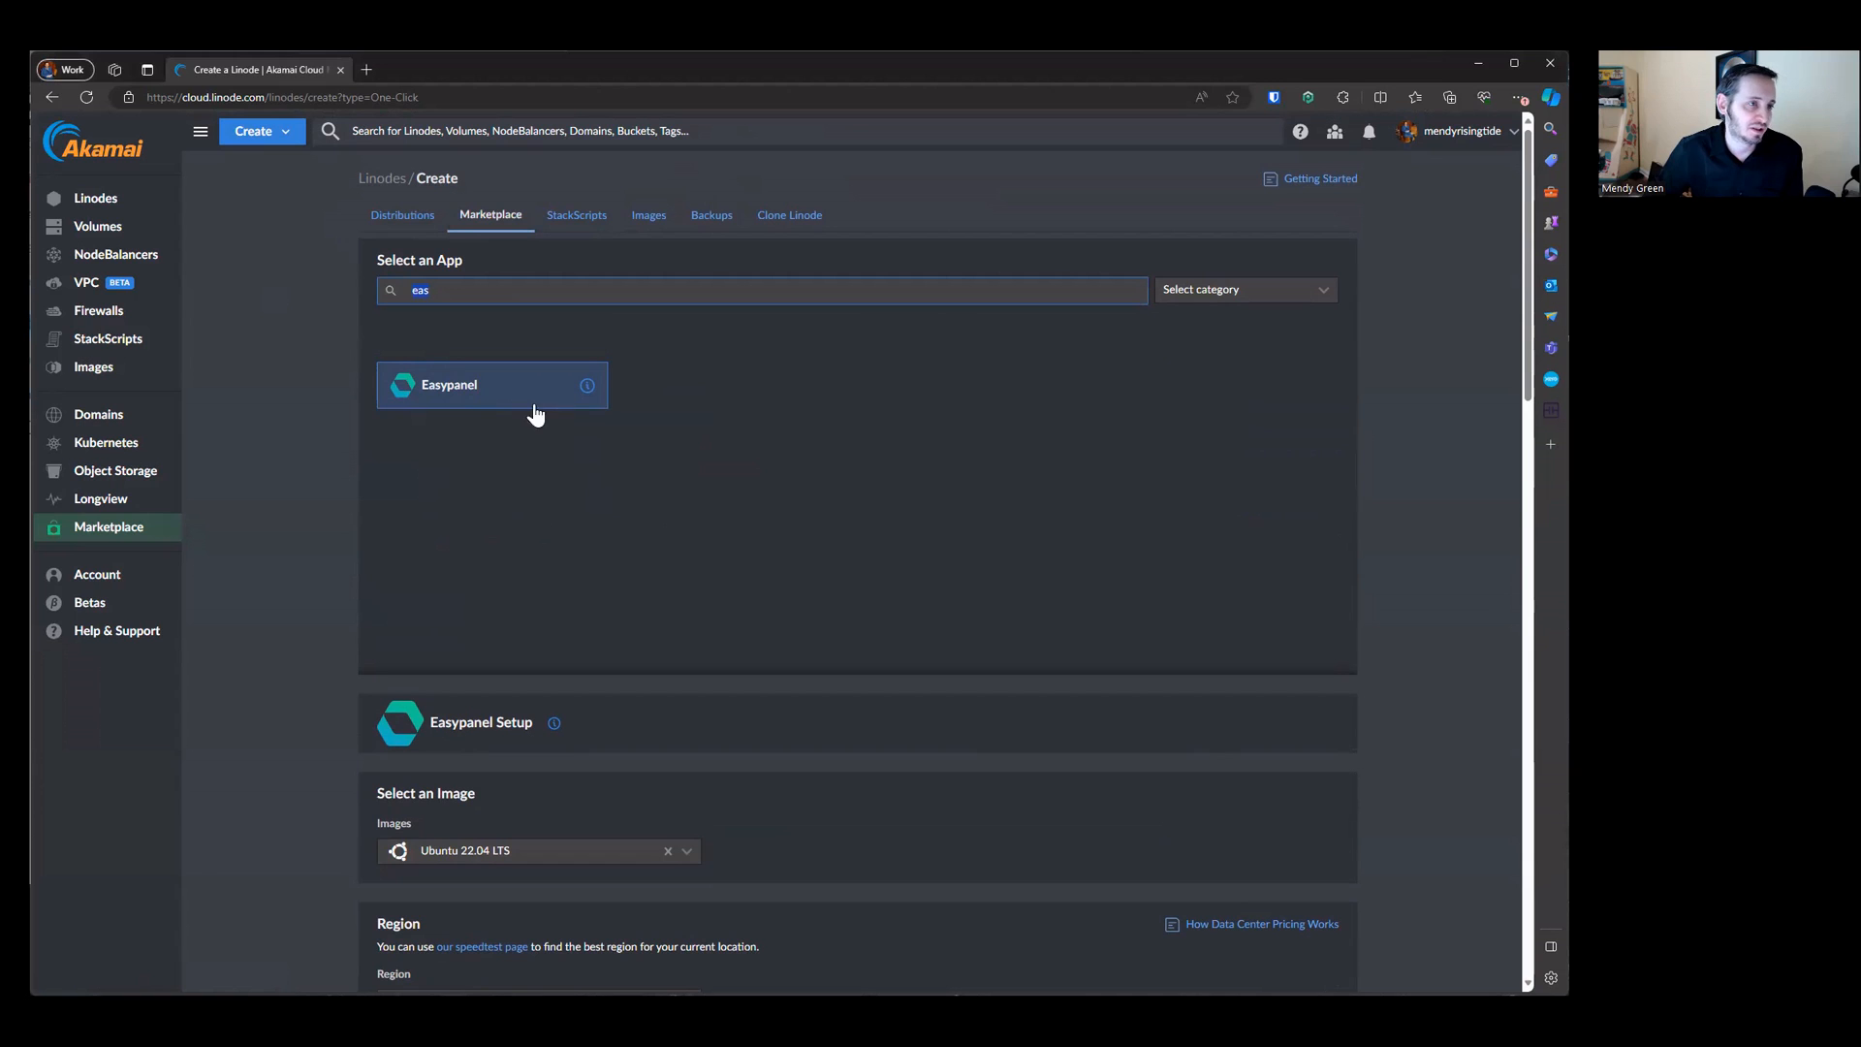
Step: Select Ubuntu 22.04 LTS as the image for the Easypanel Linode
scroll(561, 411, "down", 3)
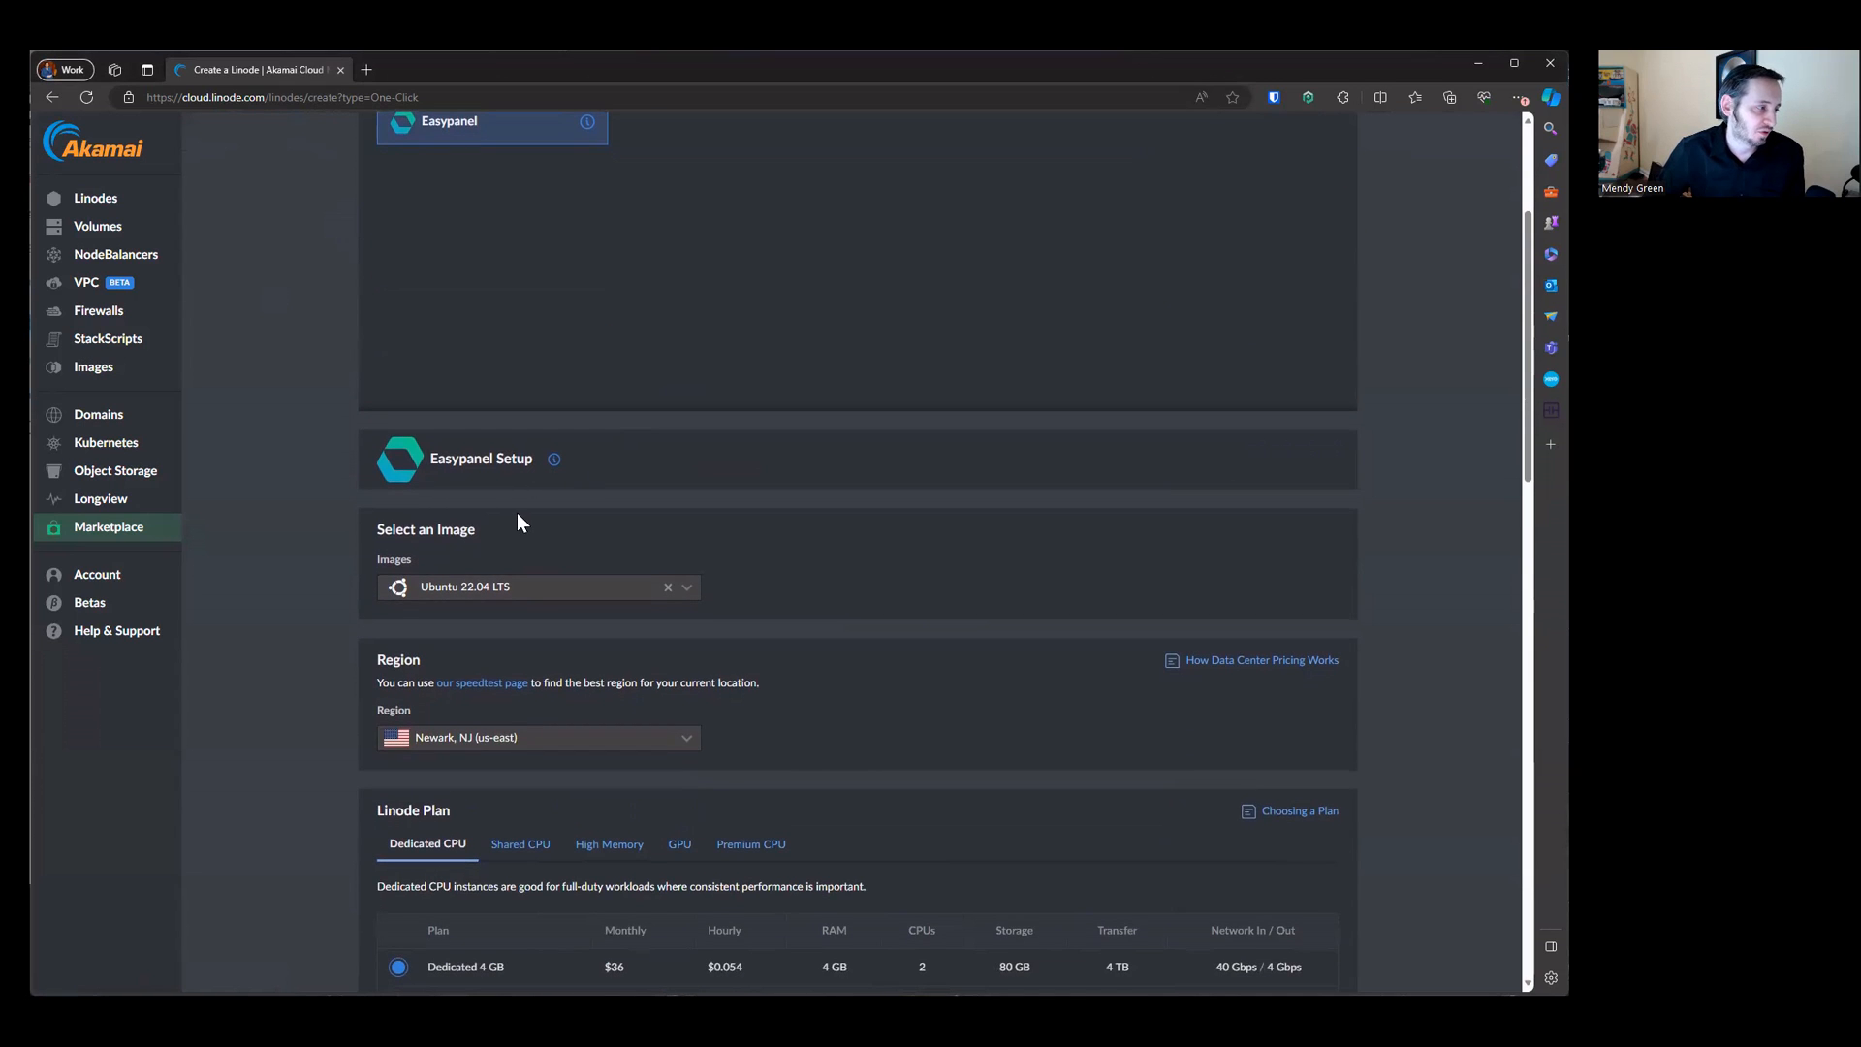
scroll(515, 512, "down", 3)
left_click(520, 313)
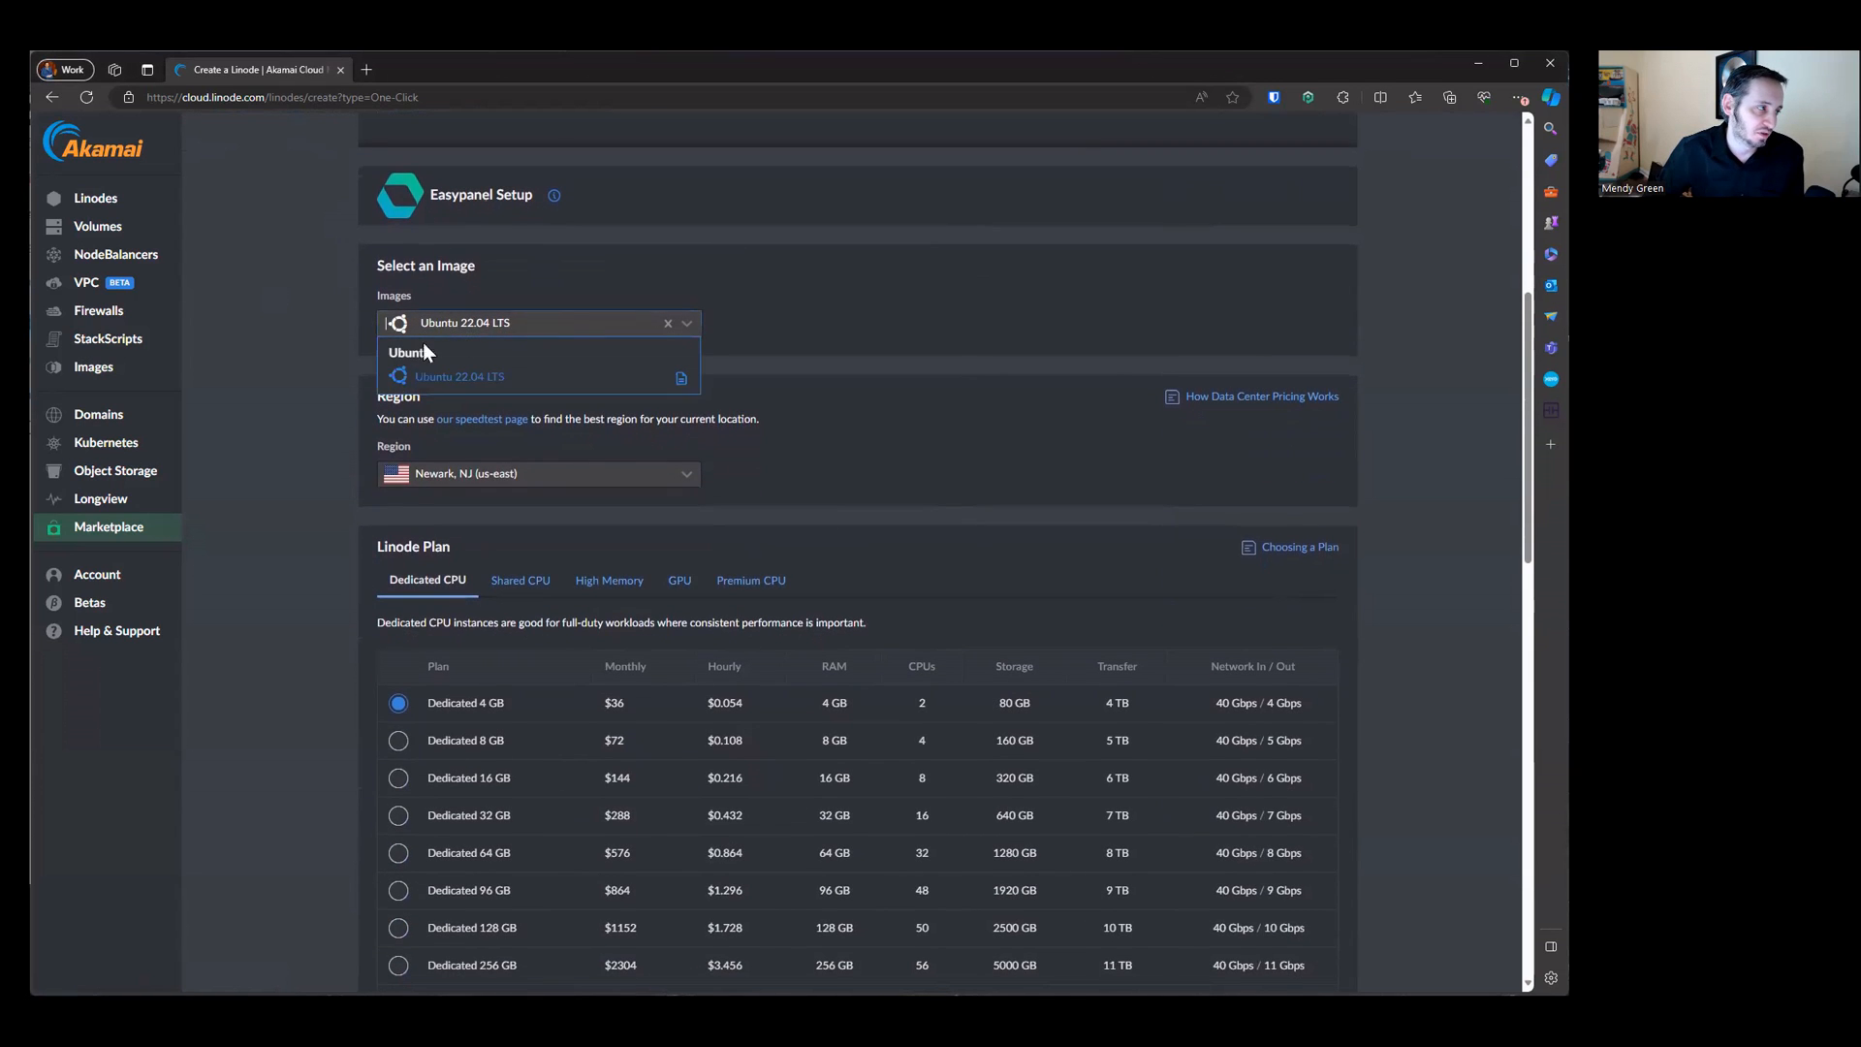
left_click(584, 378)
Step: Review the region list and the Dedicated CPU plans, keeping Newark, NJ and Dedicated 4 GB
left_click(540, 474)
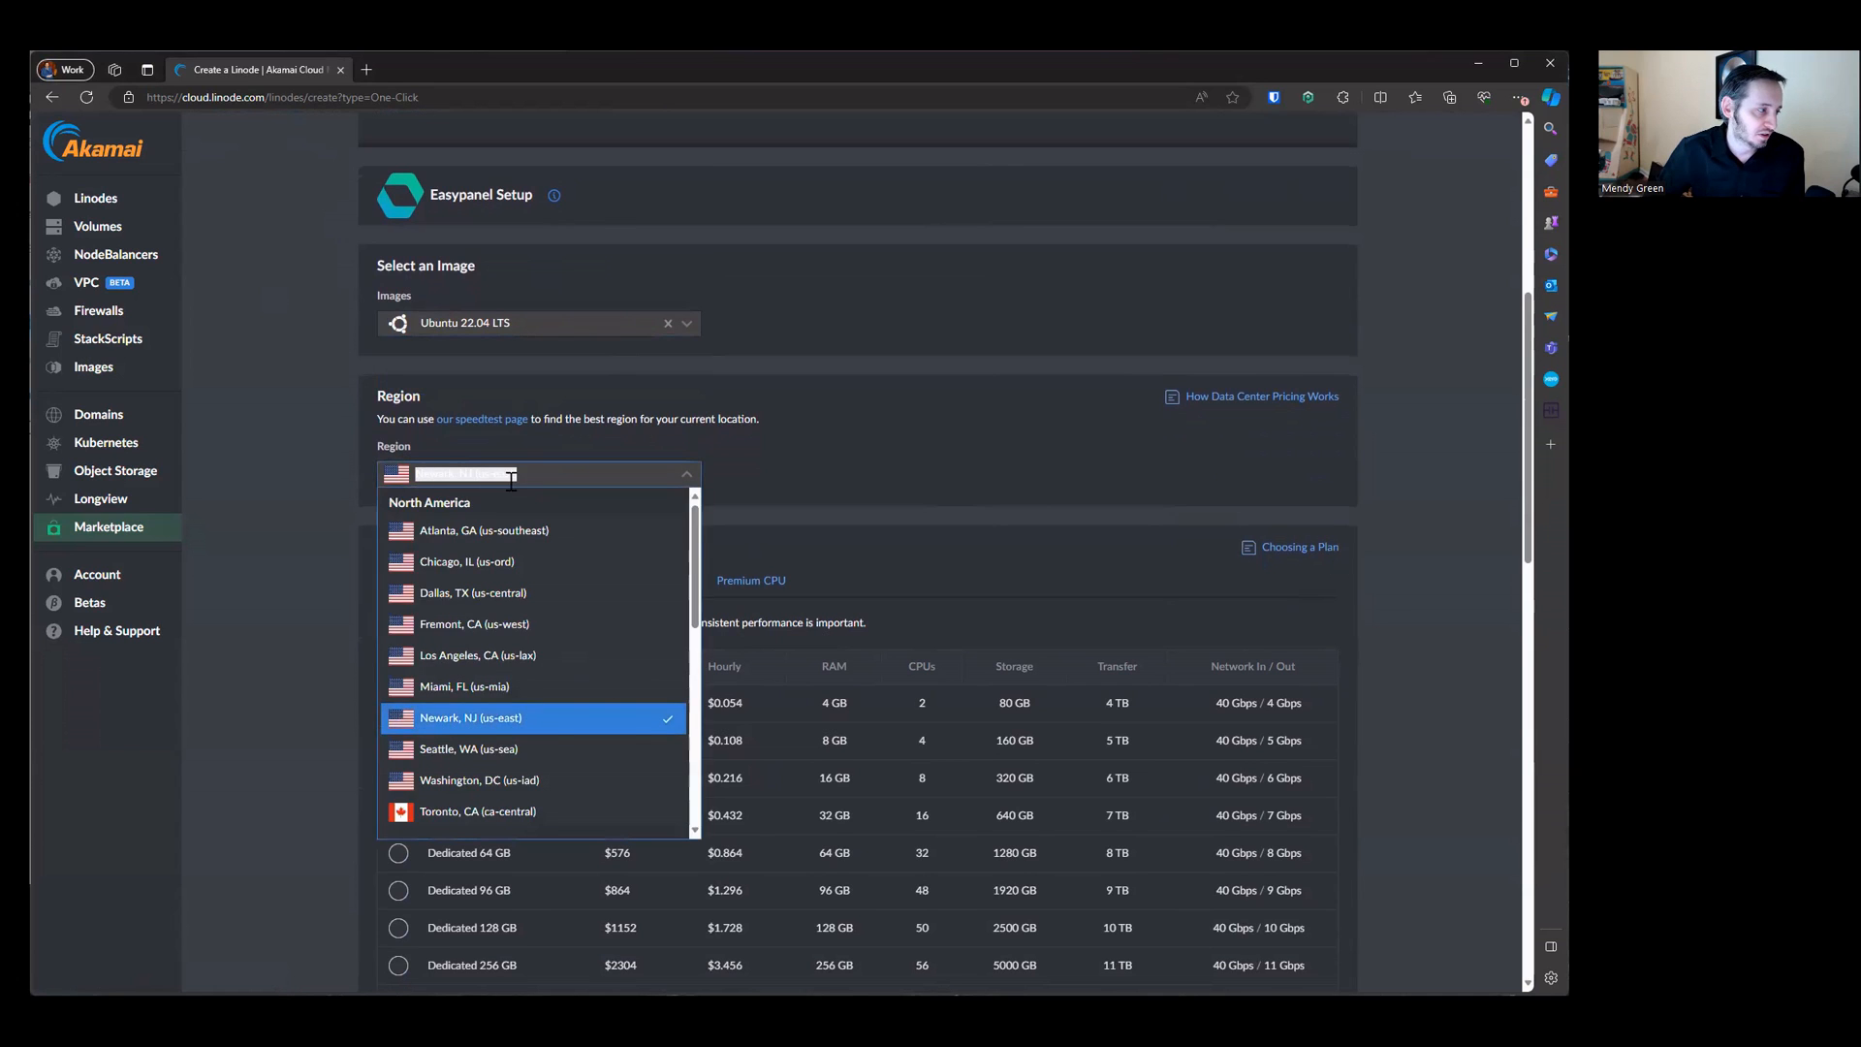
left_click(812, 460)
scroll(548, 579, "down", 3)
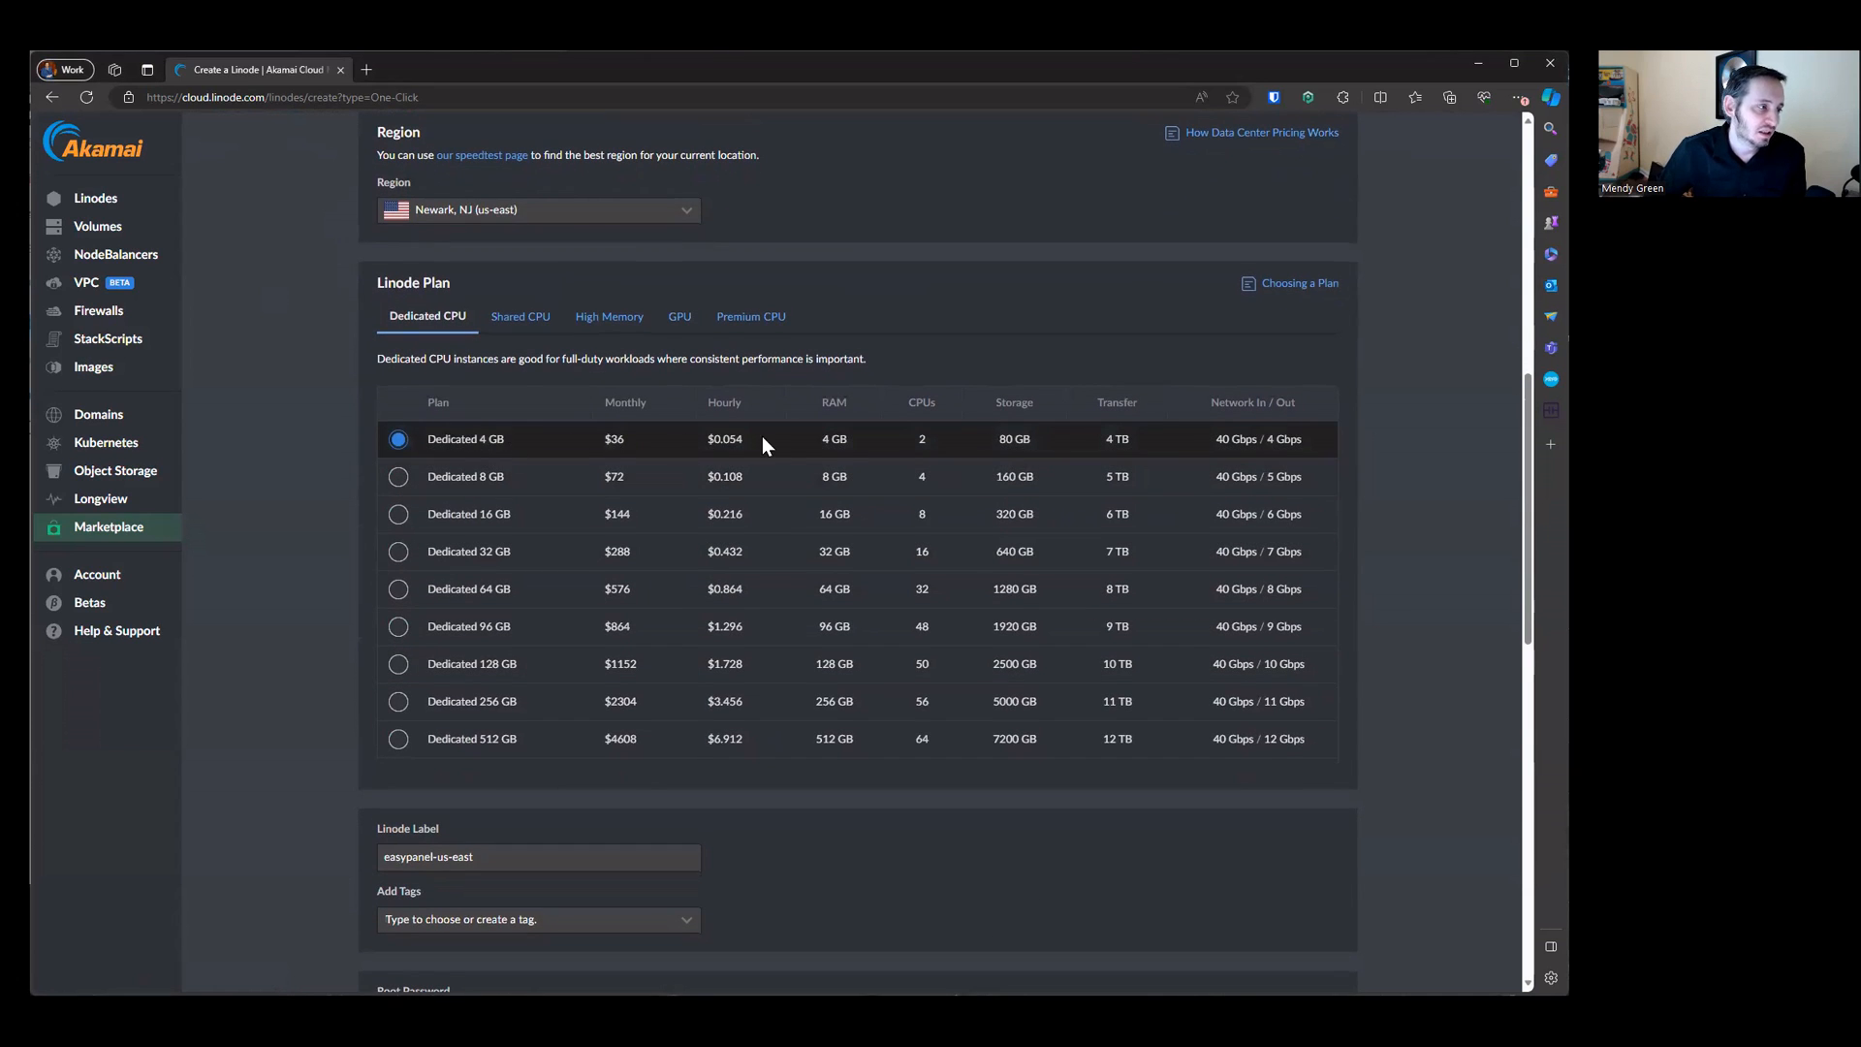
left_click_drag(822, 442, 868, 433)
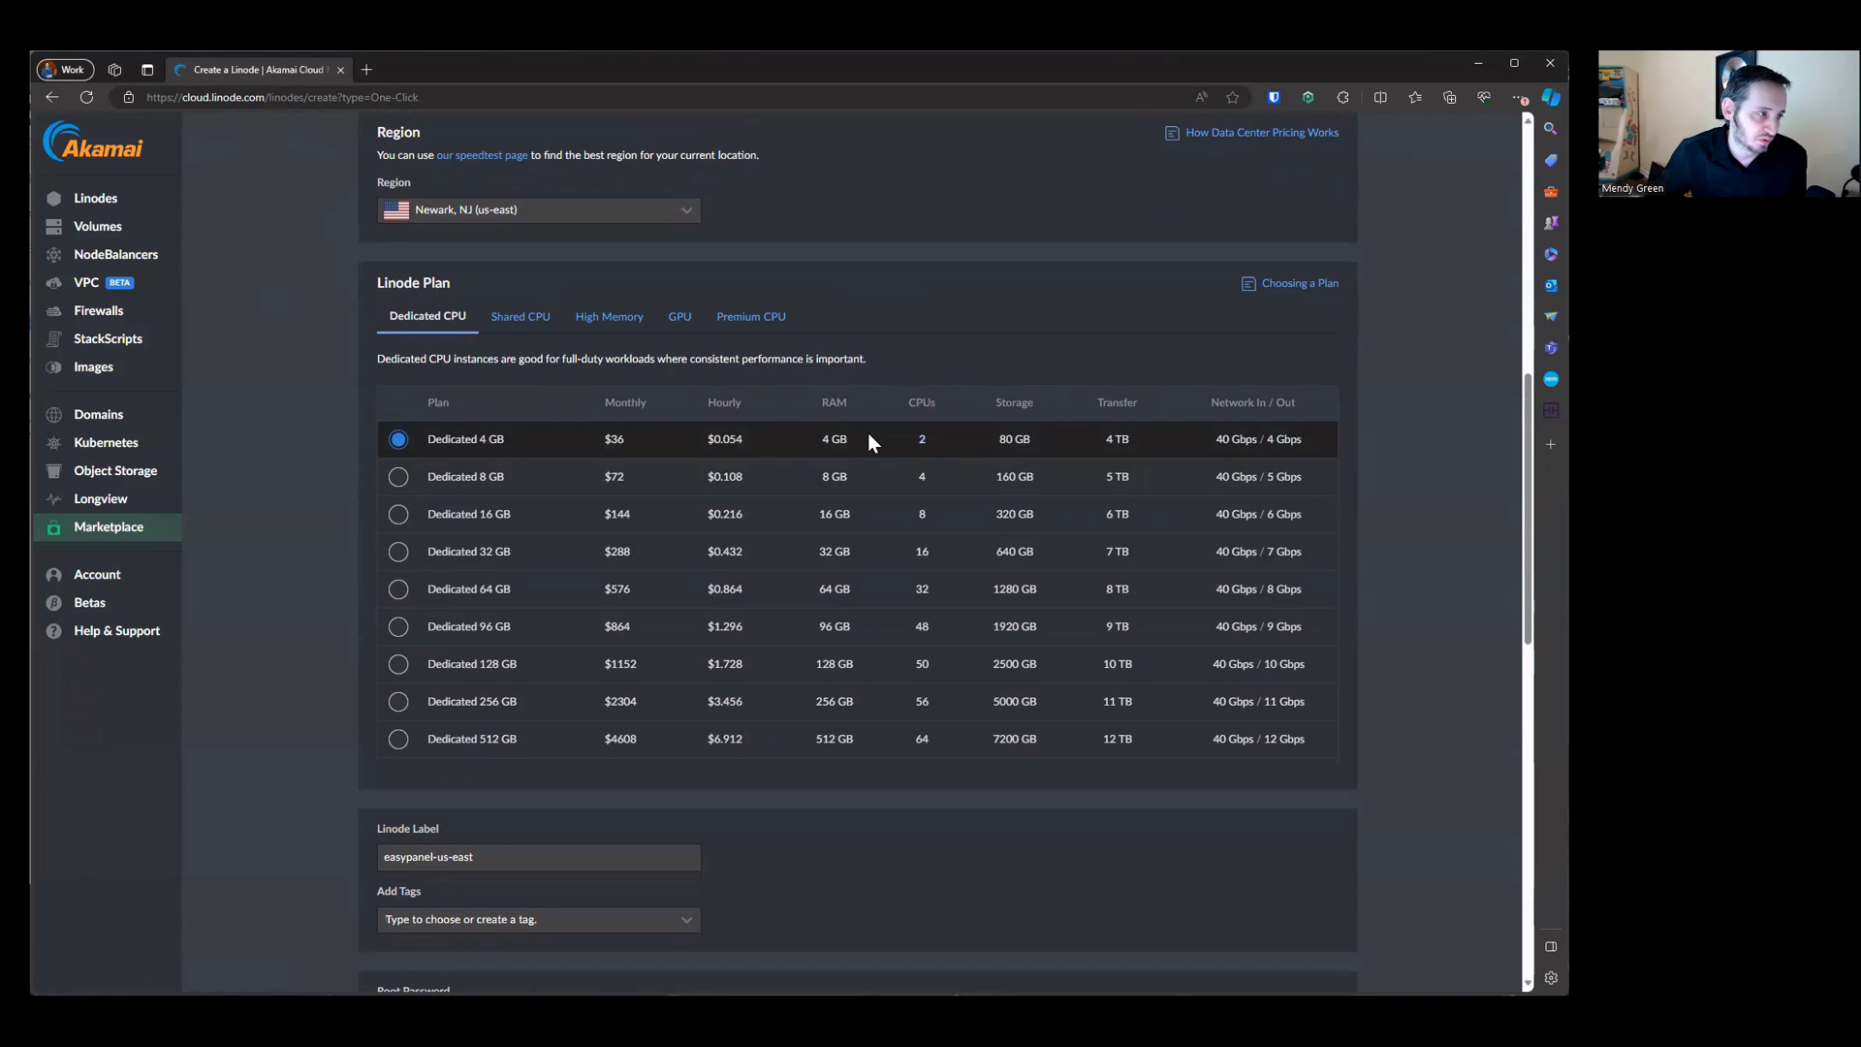
left_click_drag(997, 435, 1024, 435)
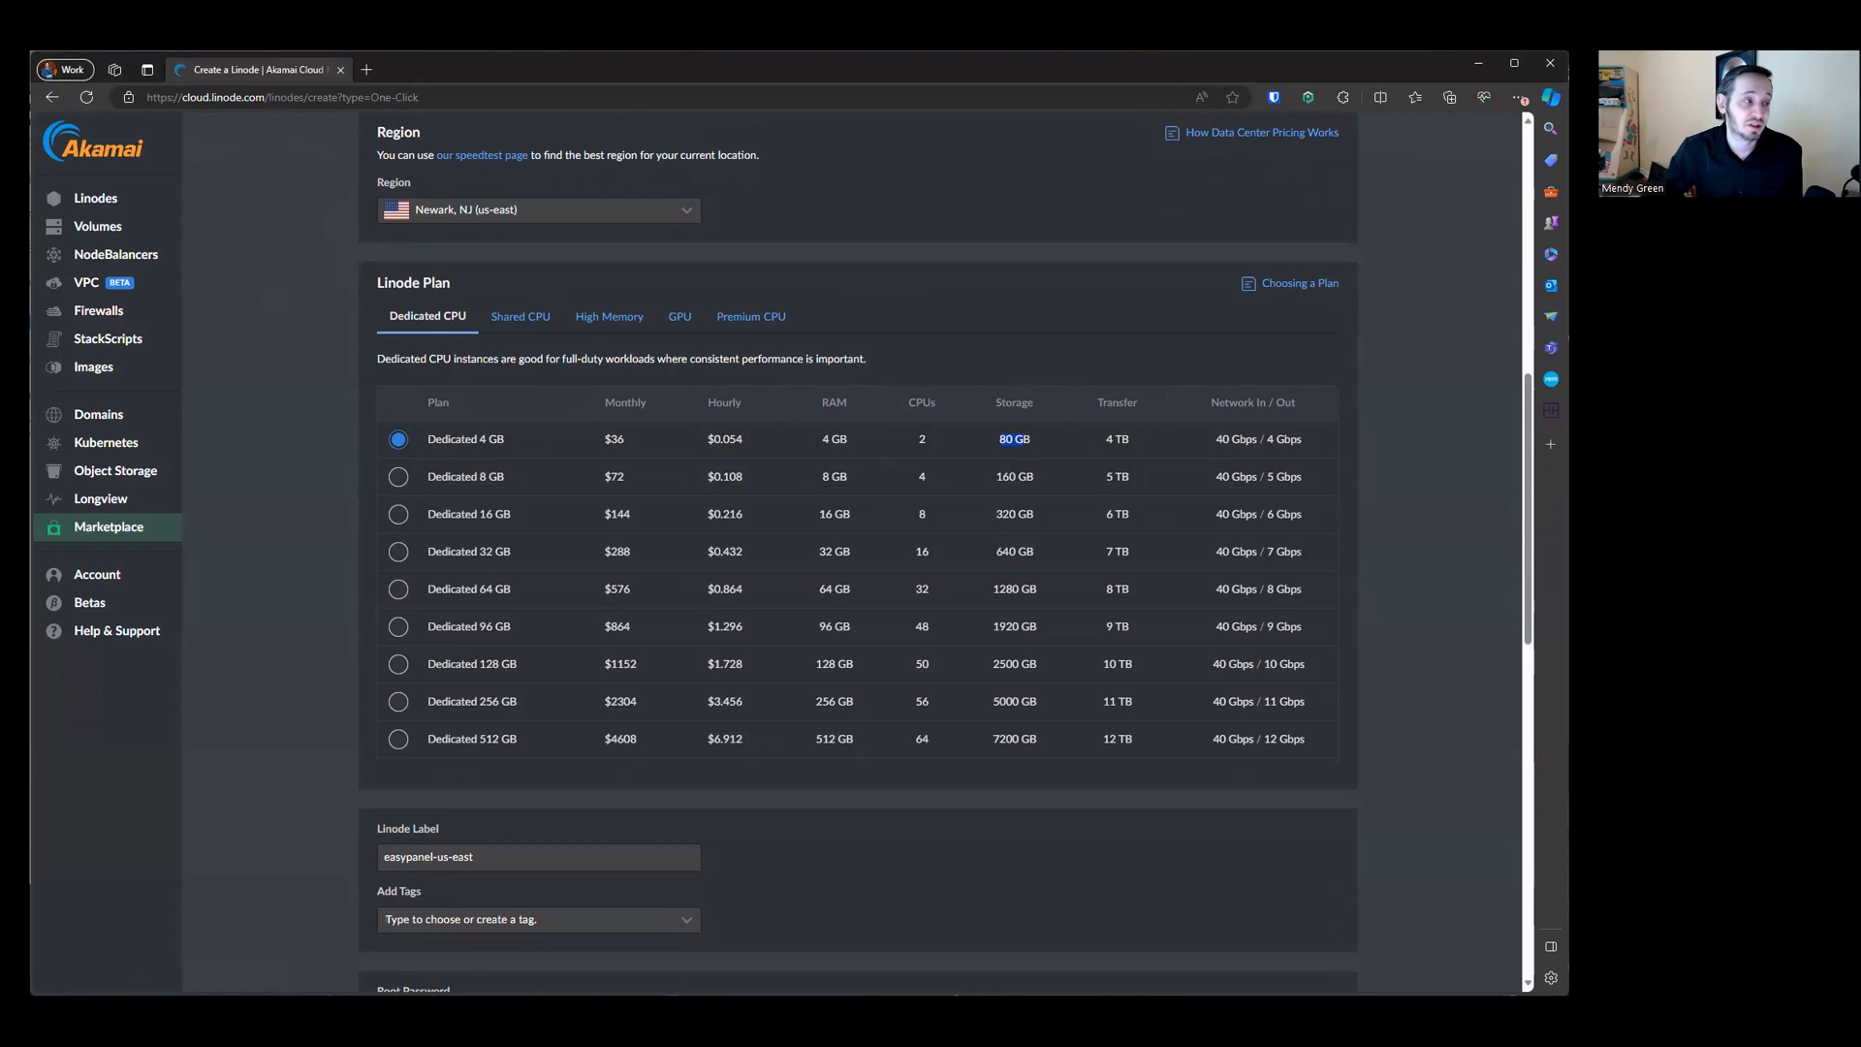
left_click(405, 496)
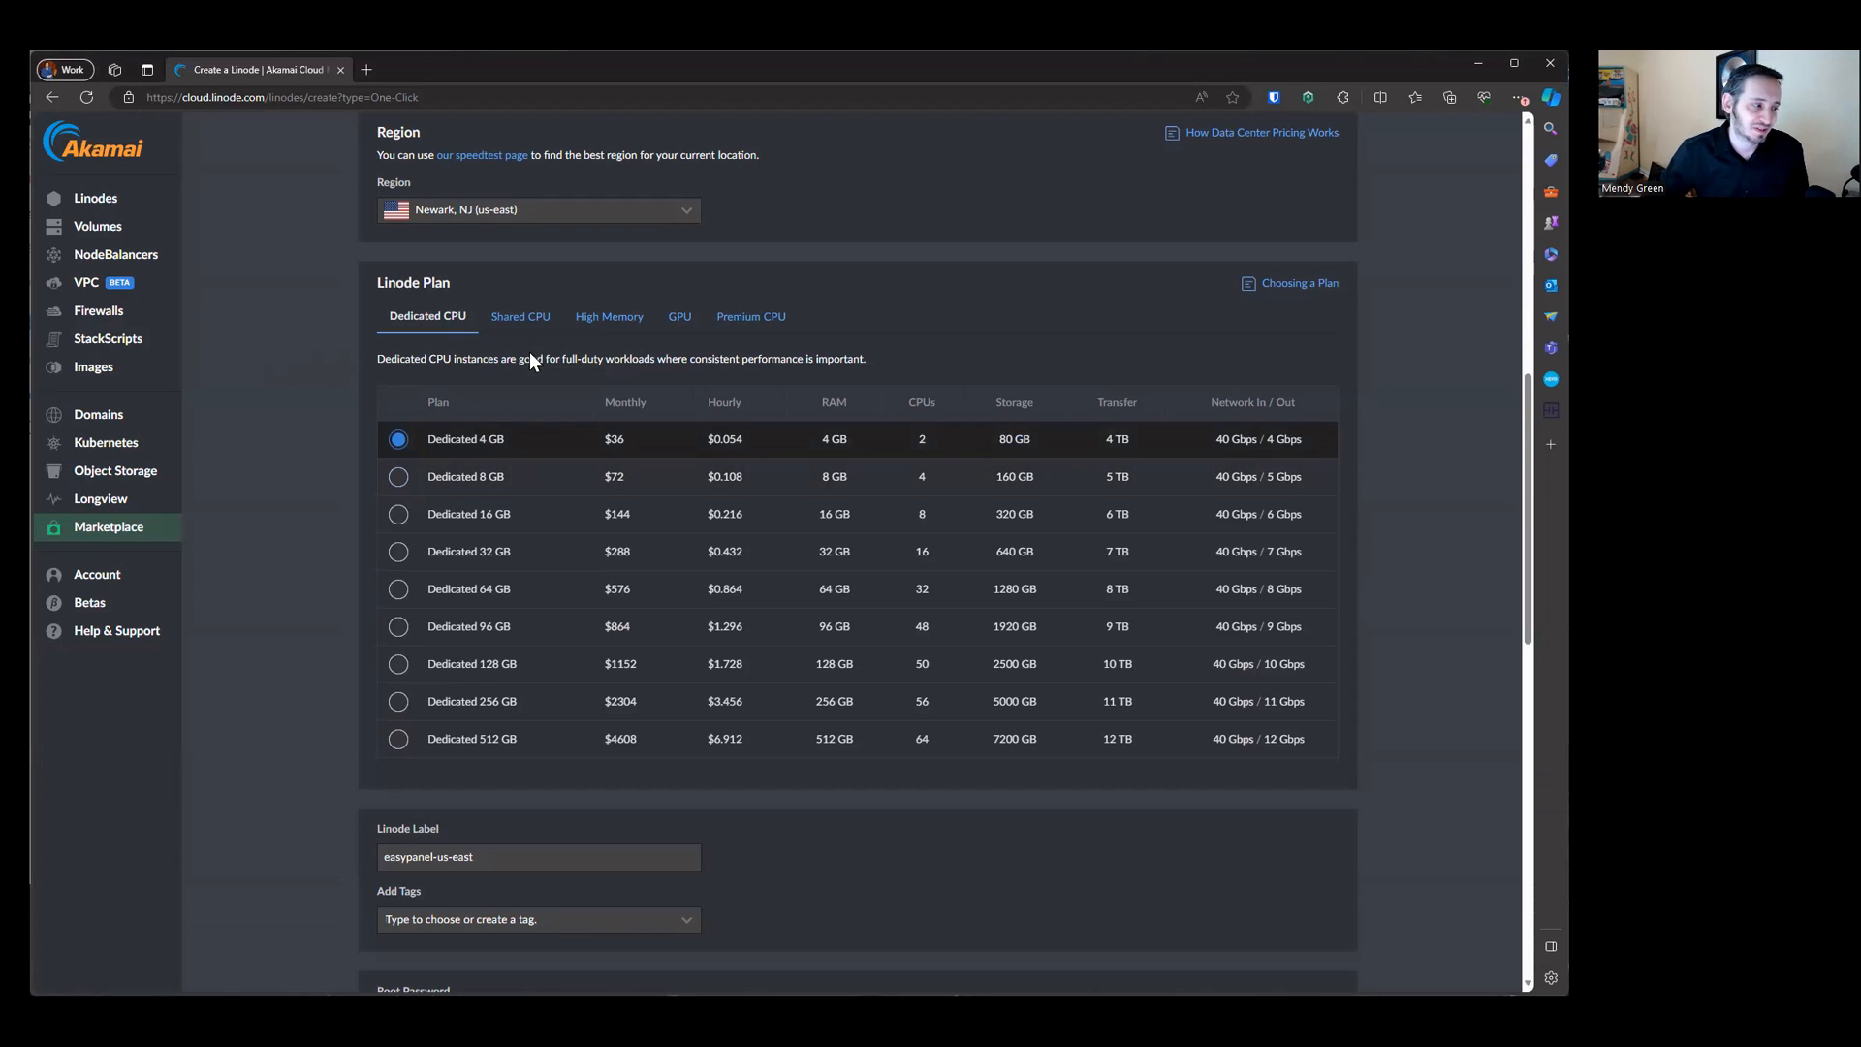
Step: Rename the Linode label to easypanel-youtube-demo
scroll(545, 424, "down", 4)
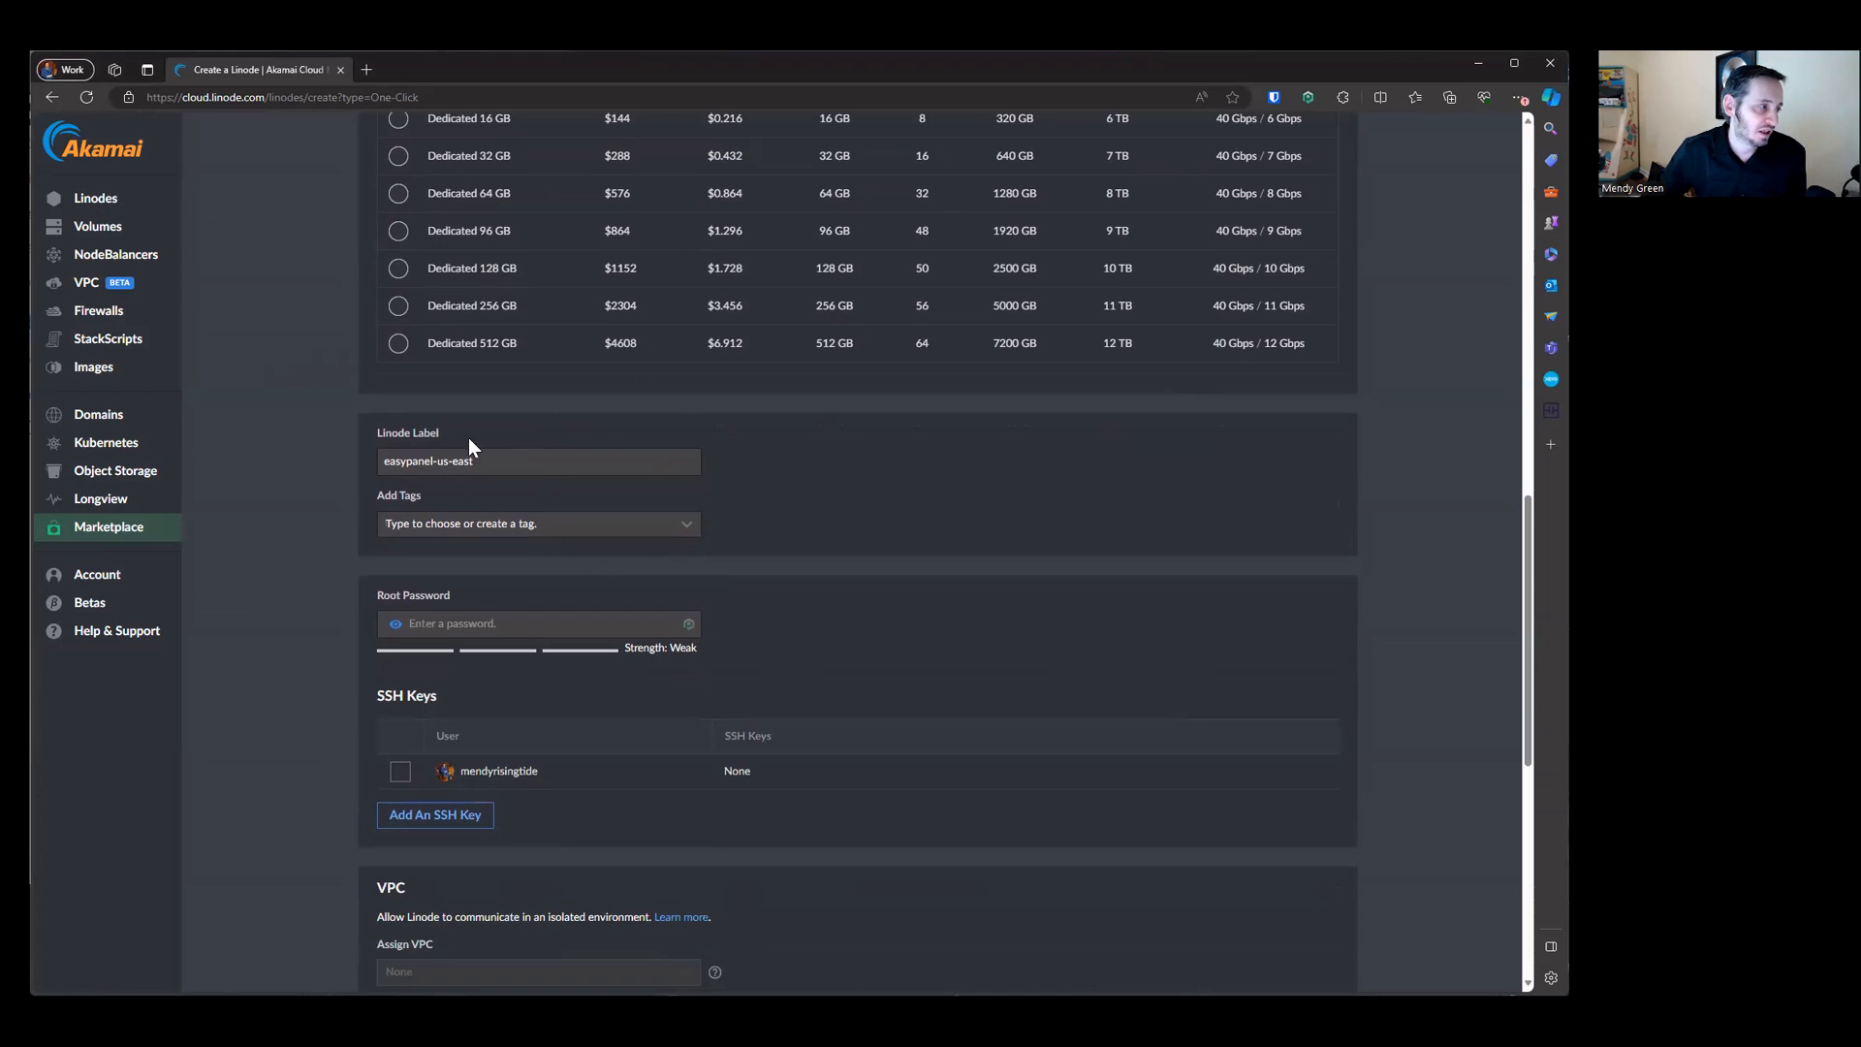
left_click(545, 462)
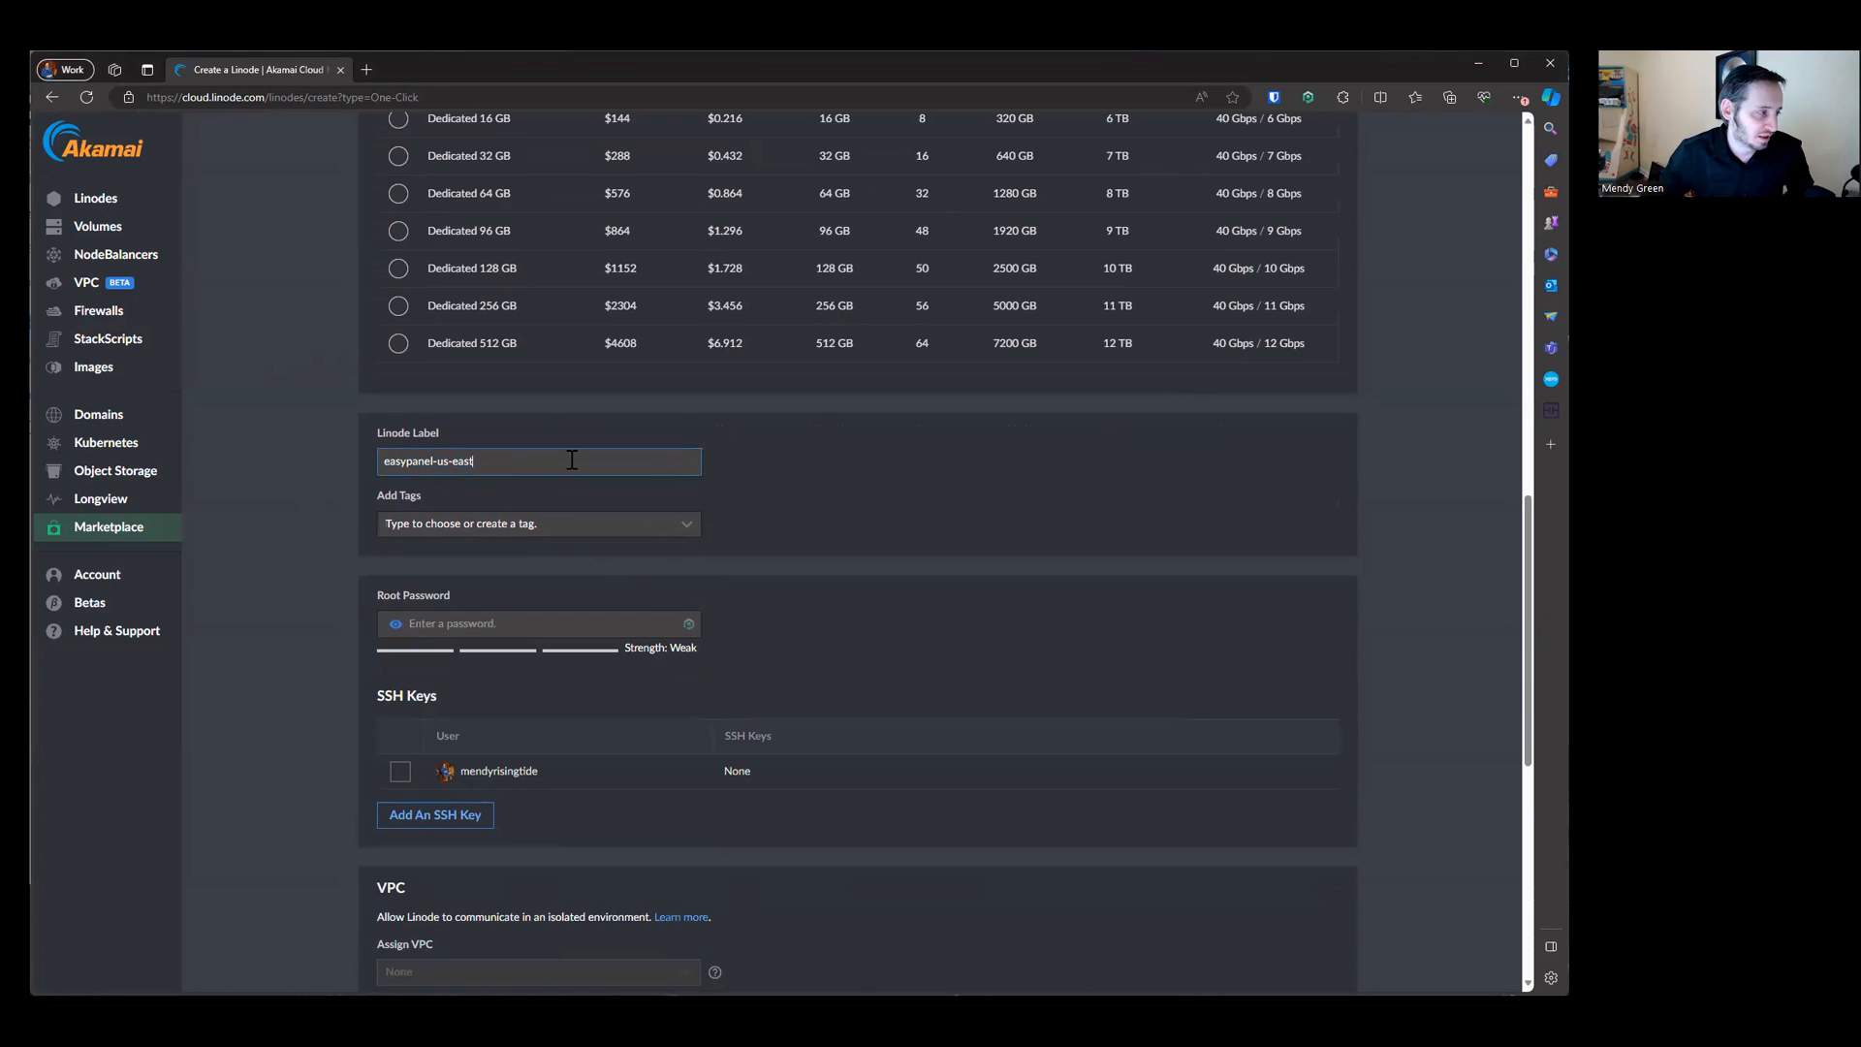
key("BackSpace")
key("BackSpace")
key("BackSpace")
key("BackSpace")
key("BackSpace")
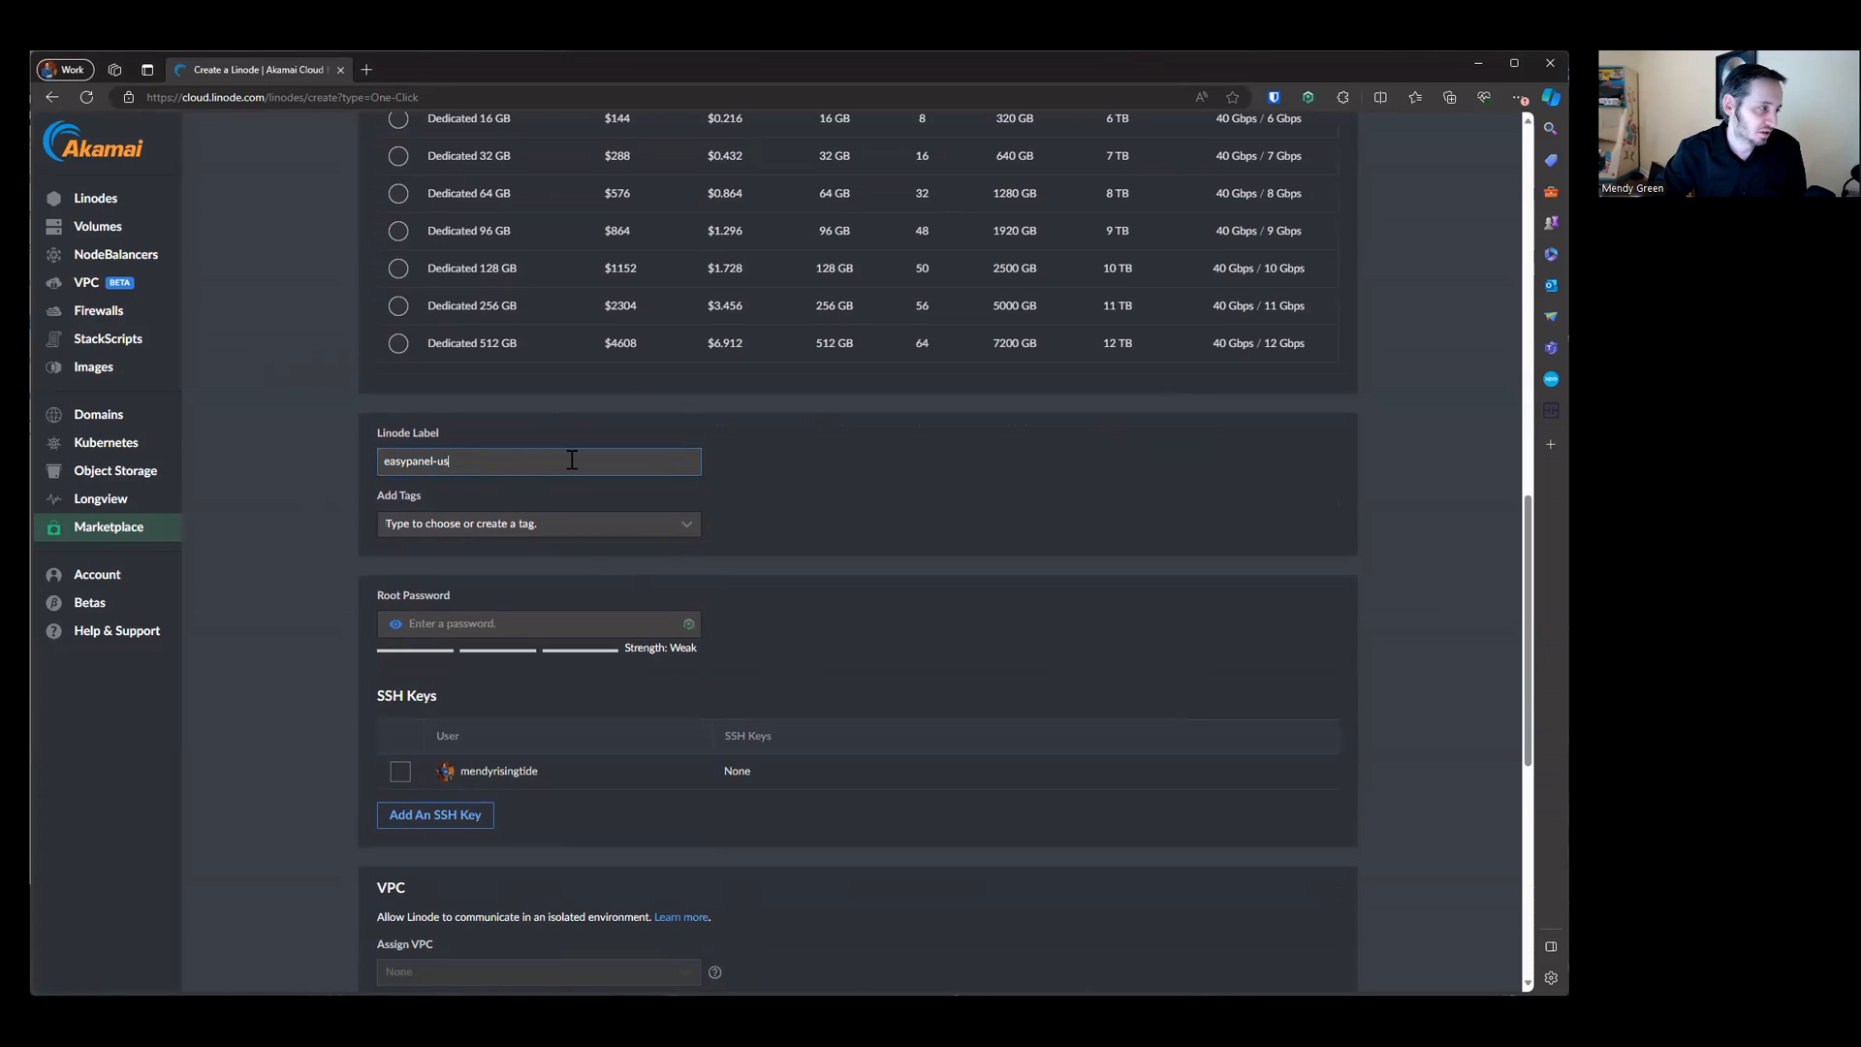
type("youtube")
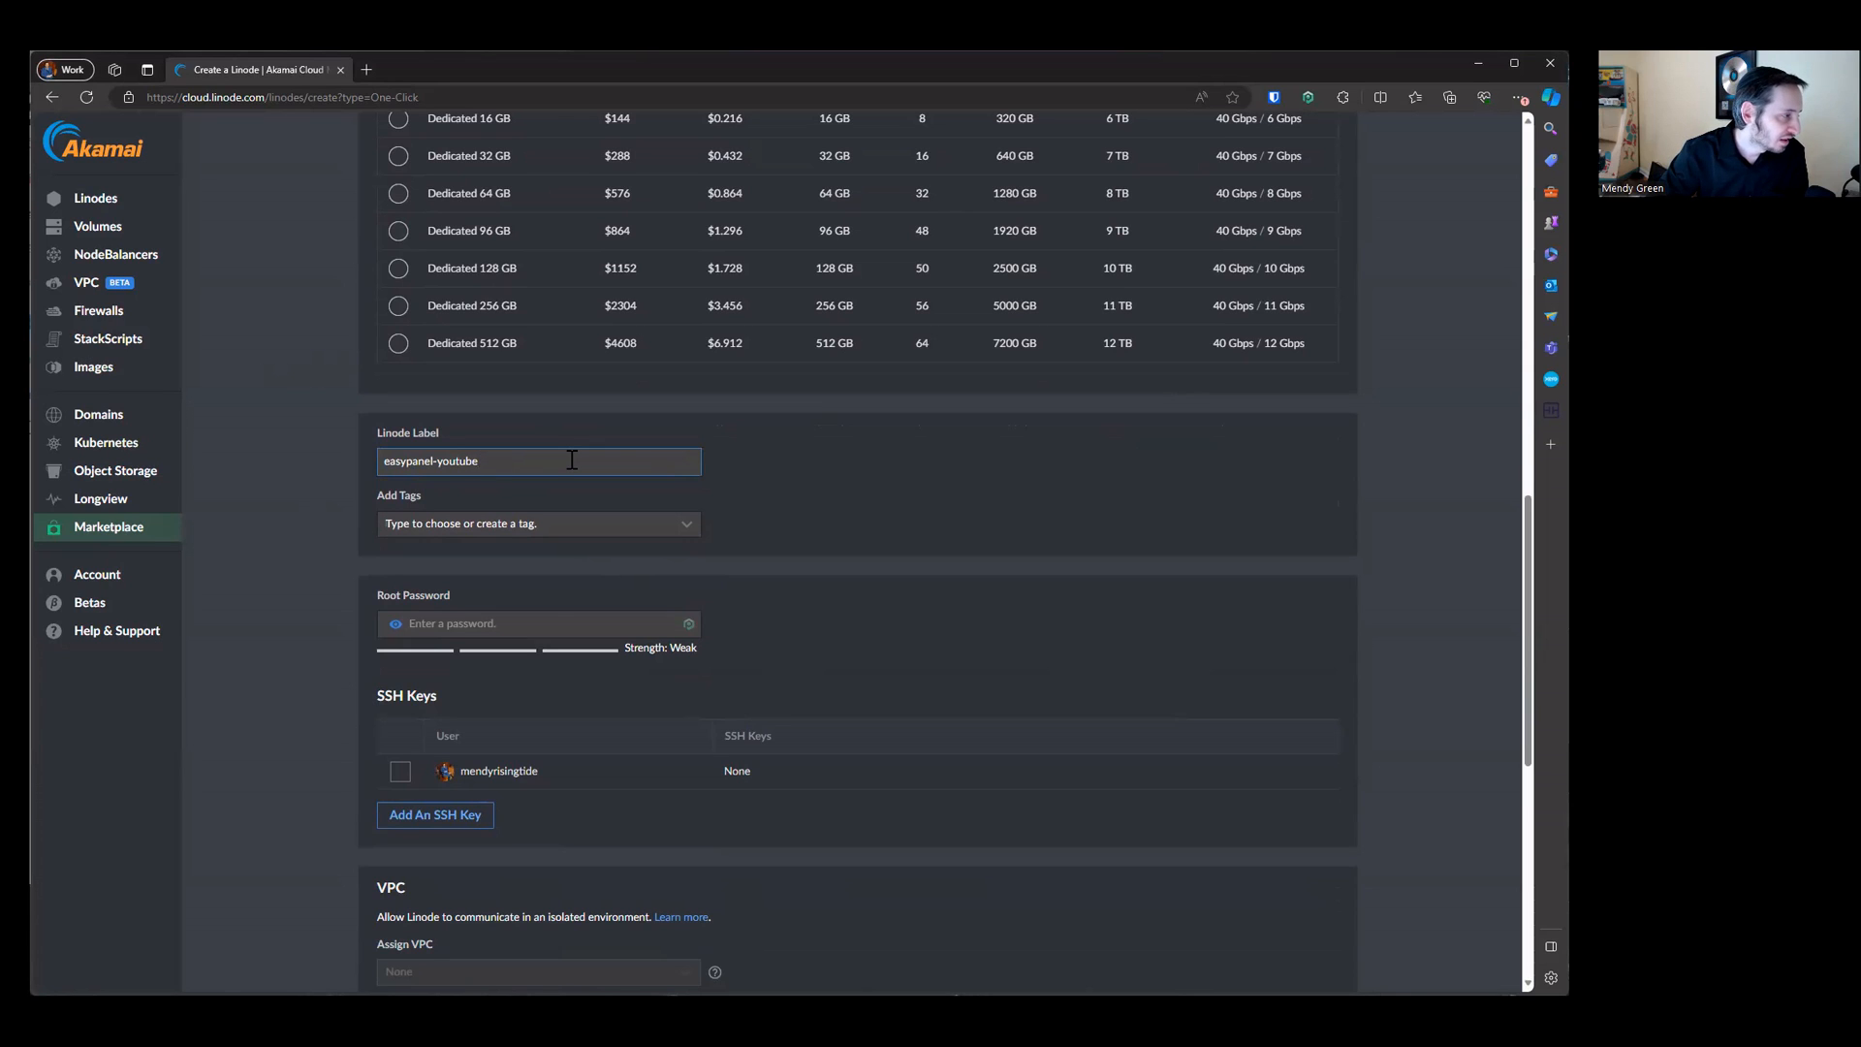
type("-demo")
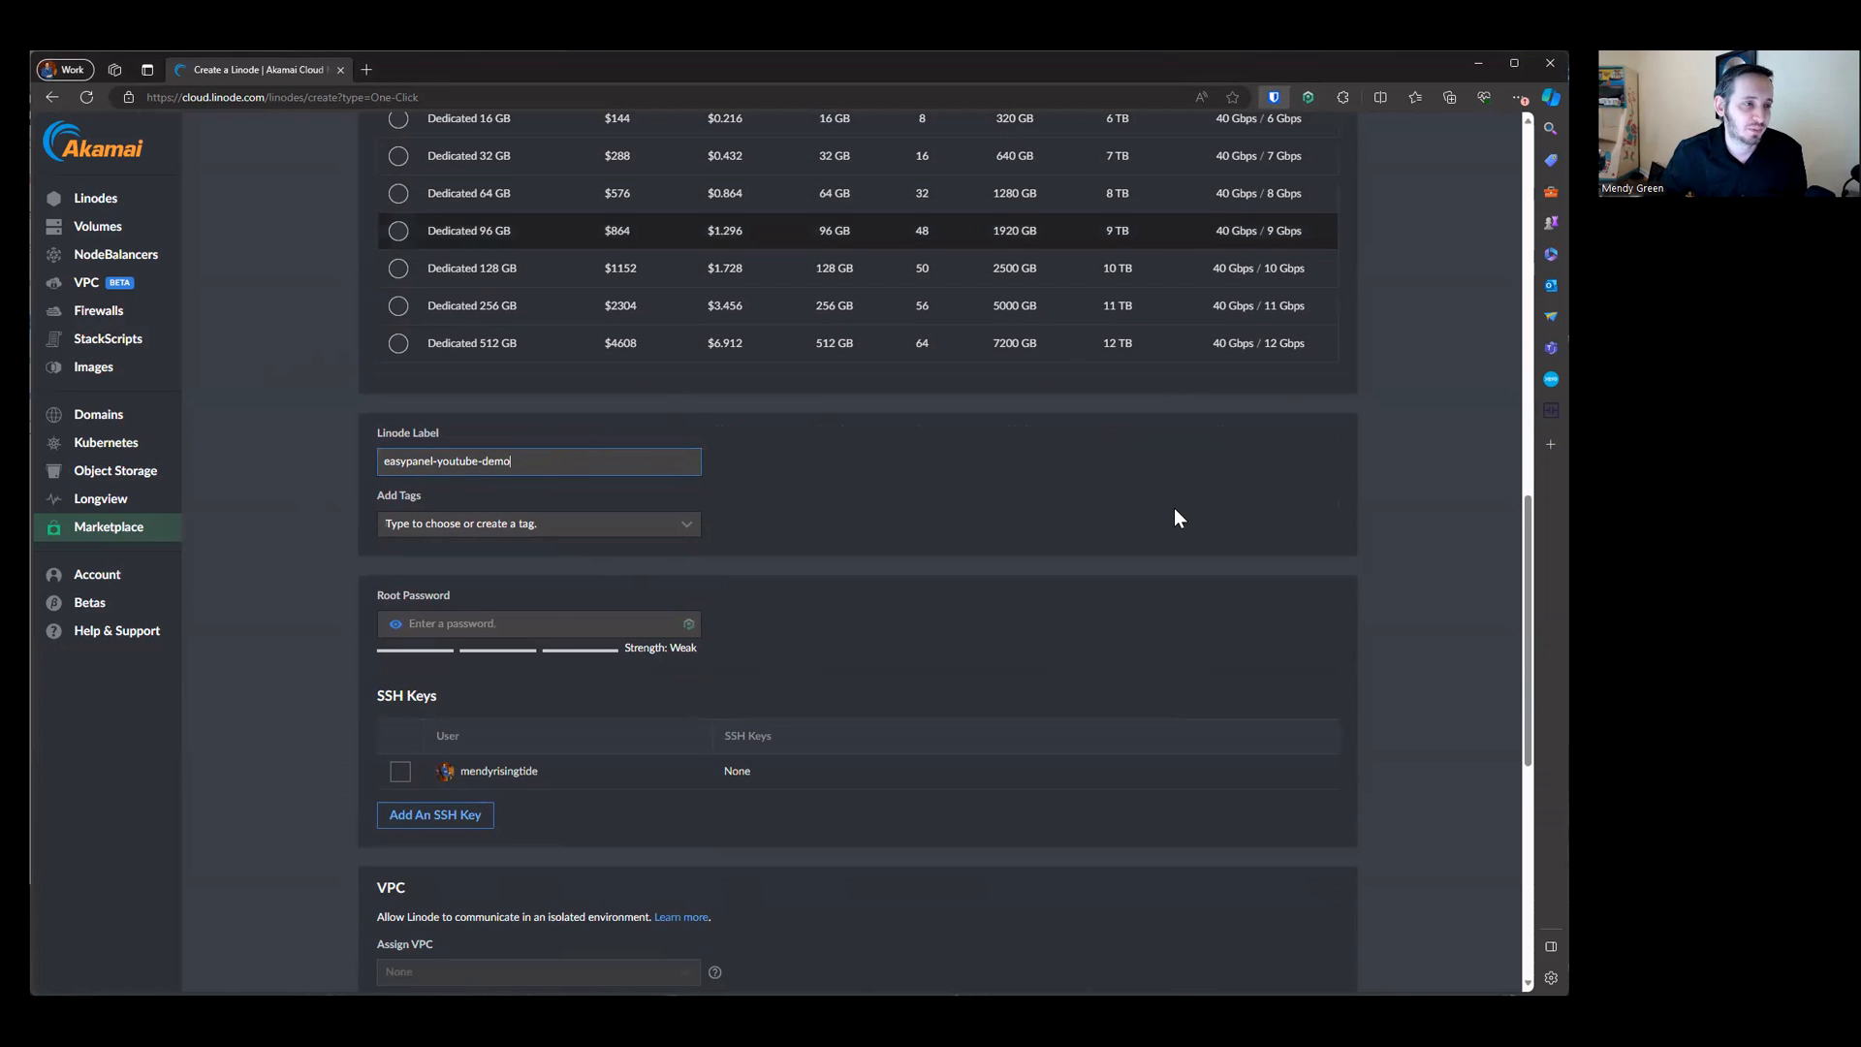
Step: Generate a password with the password manager extension and paste it as the root password
left_click(1273, 97)
left_click(1223, 189)
left_click(492, 622)
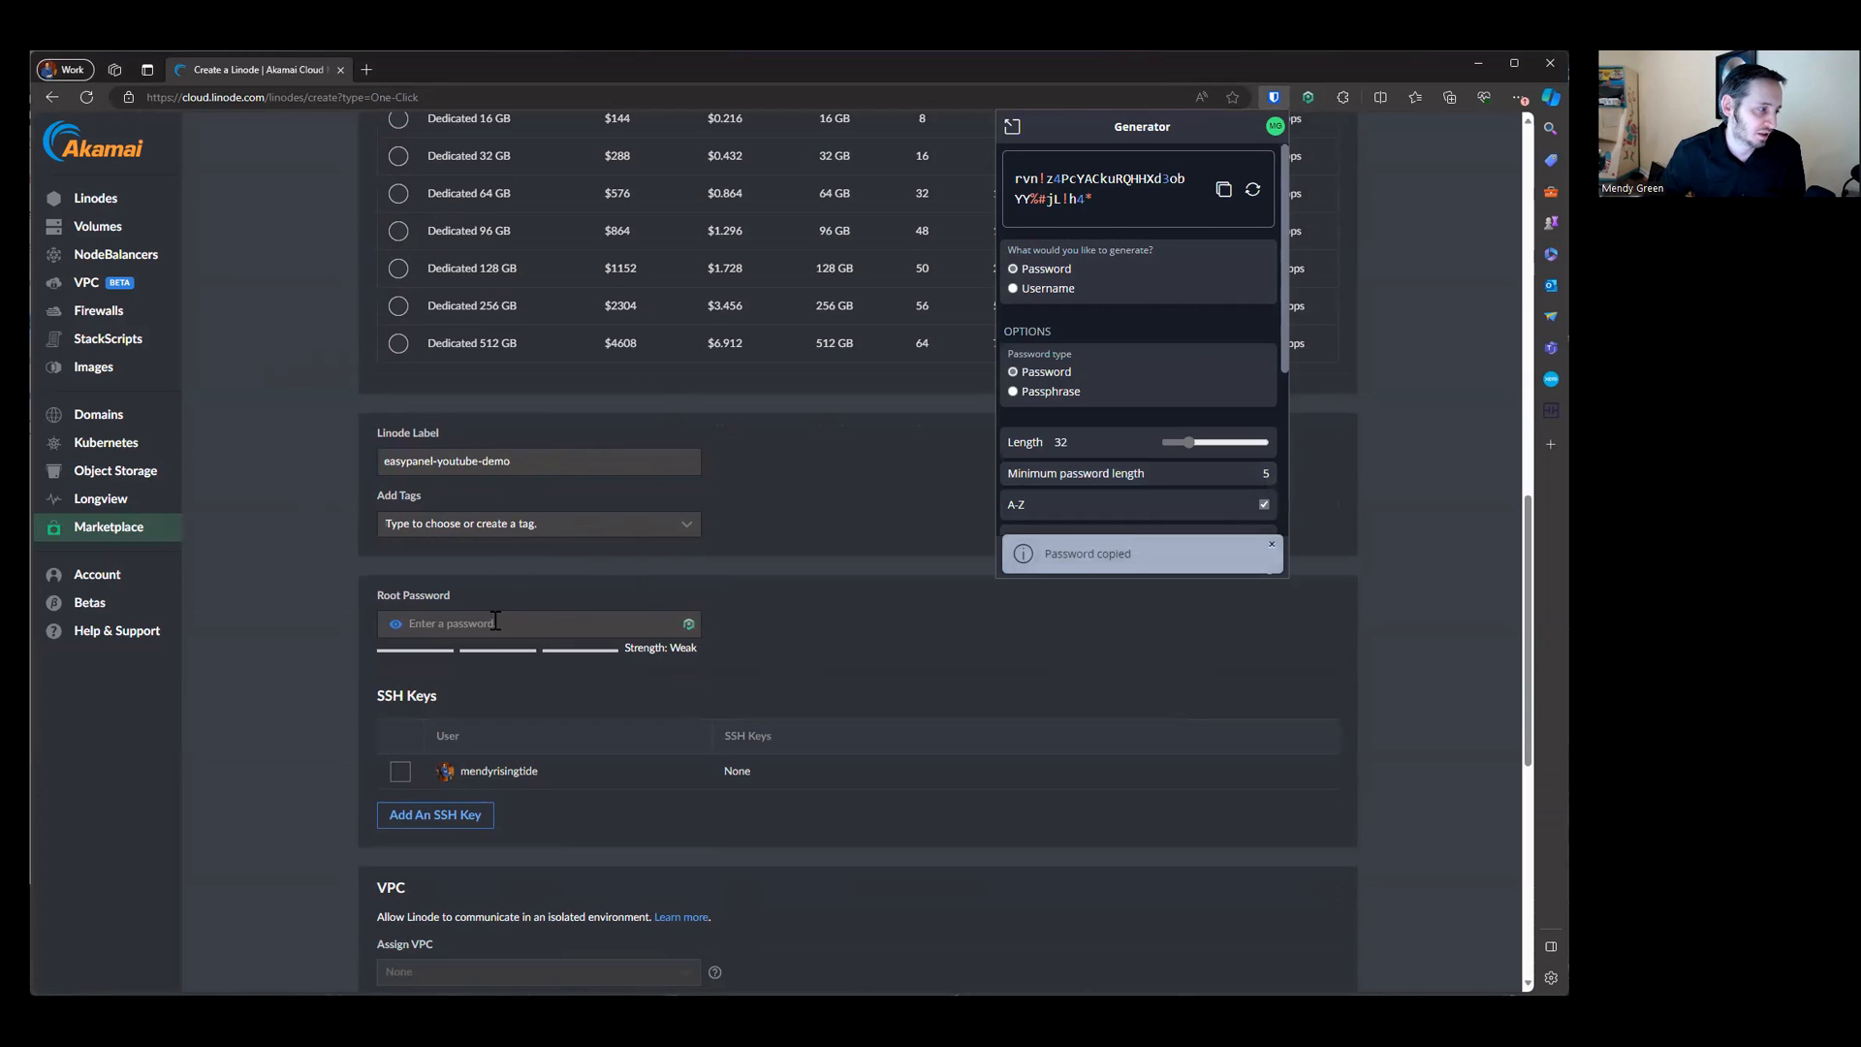
key("ctrl+v")
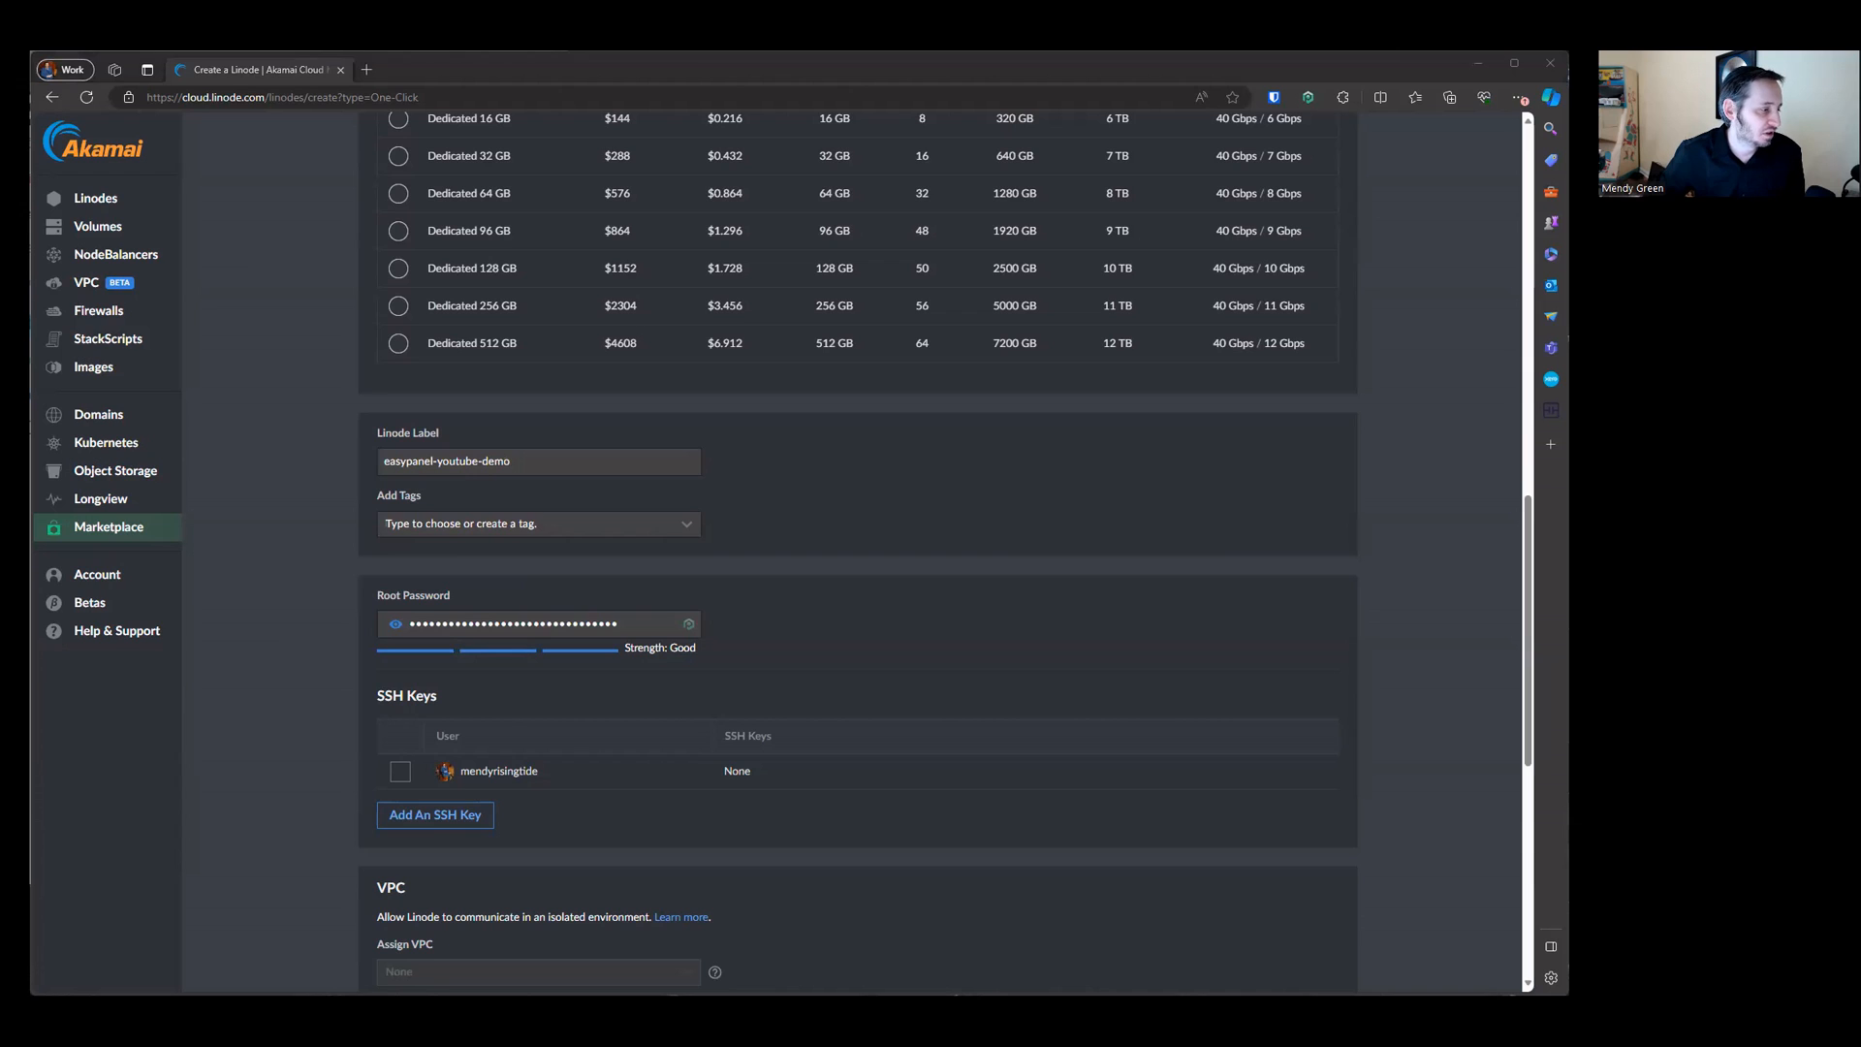
scroll(1260, 858, "down", 7)
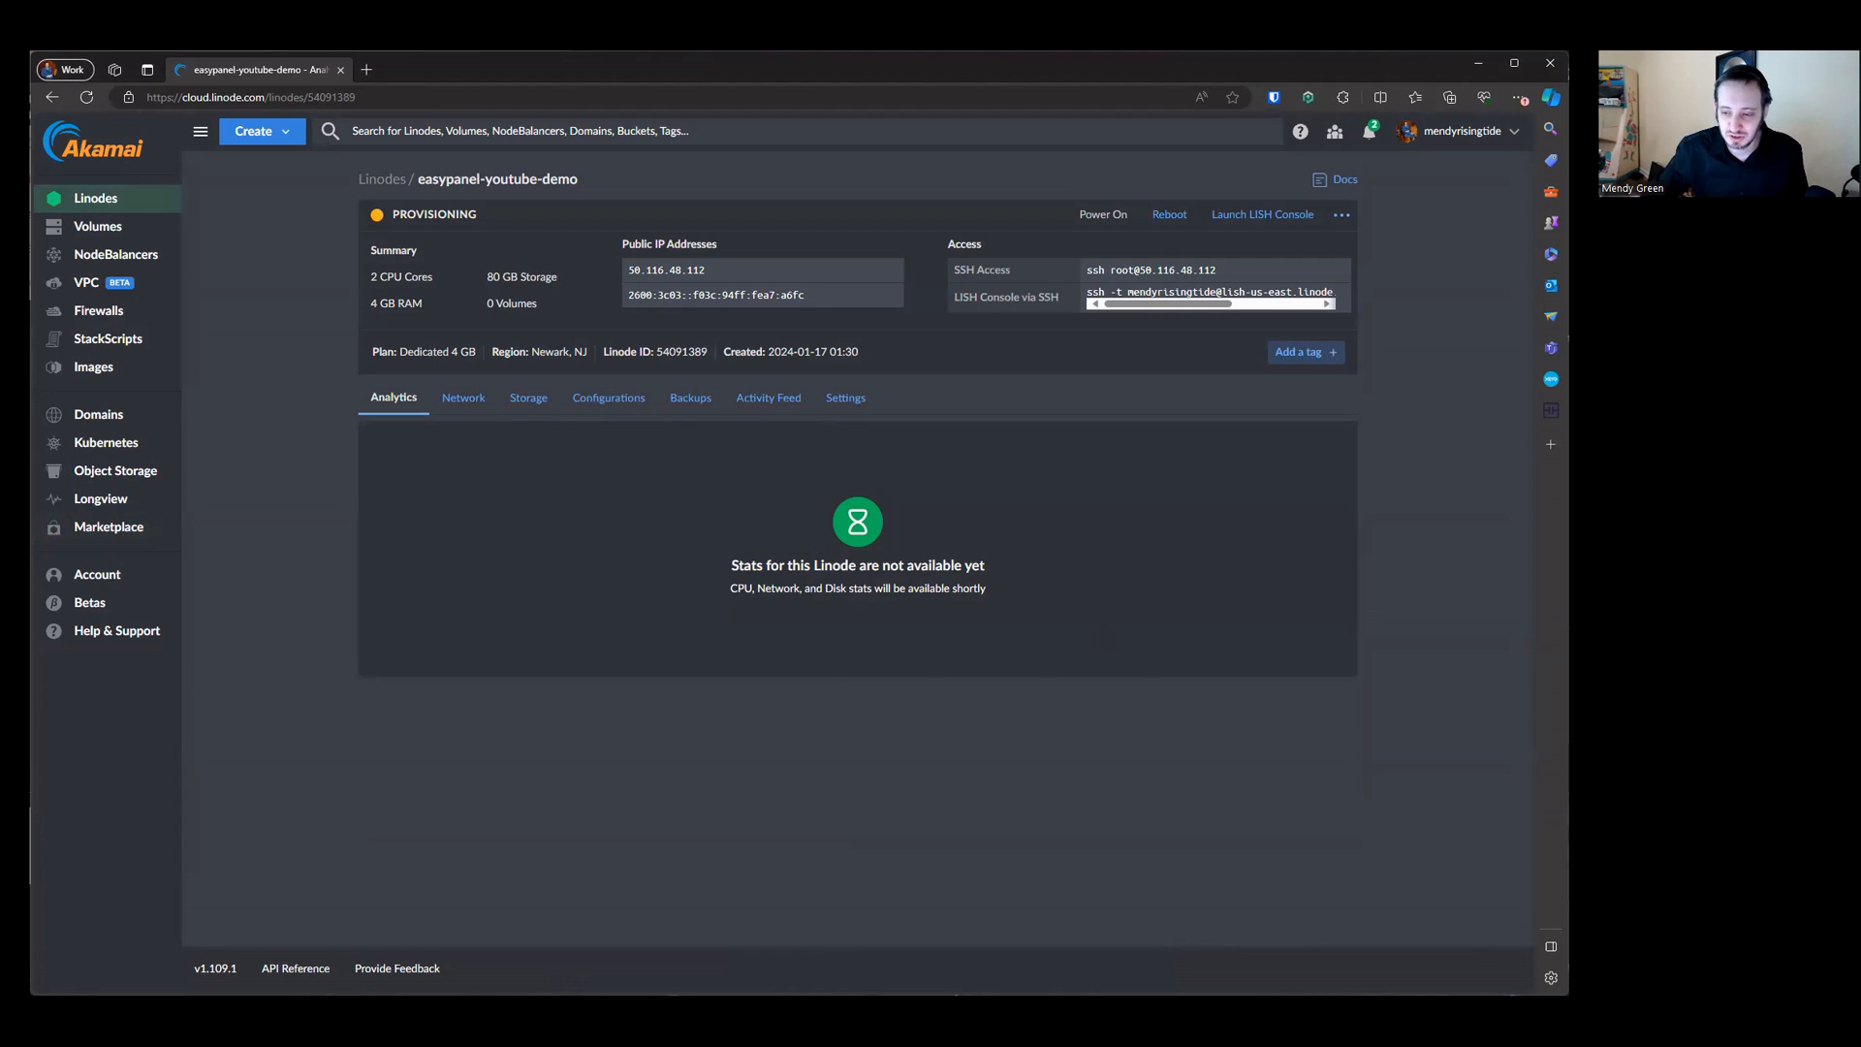
Step: Open the RisingTideGroup cloudflare GitHub repository in a new tab
key("super")
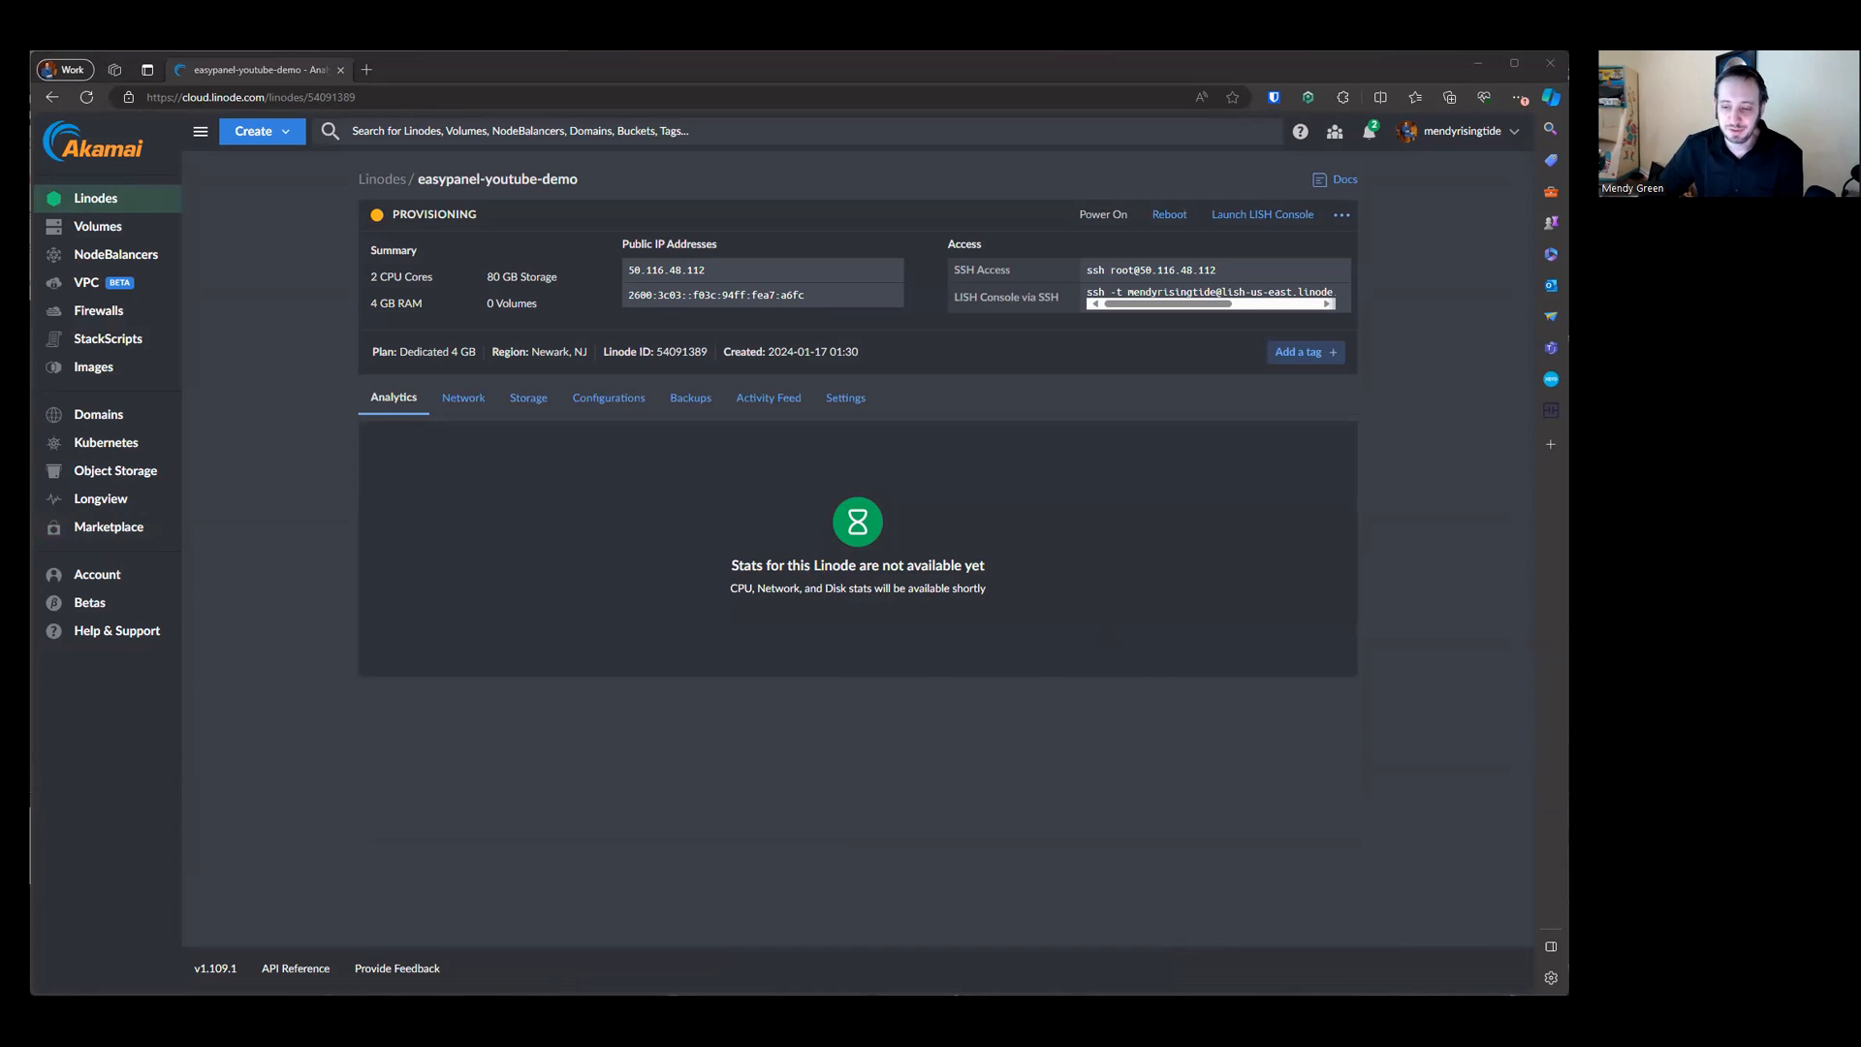
left_click(659, 97)
type("github.com/RisingTideGroup/")
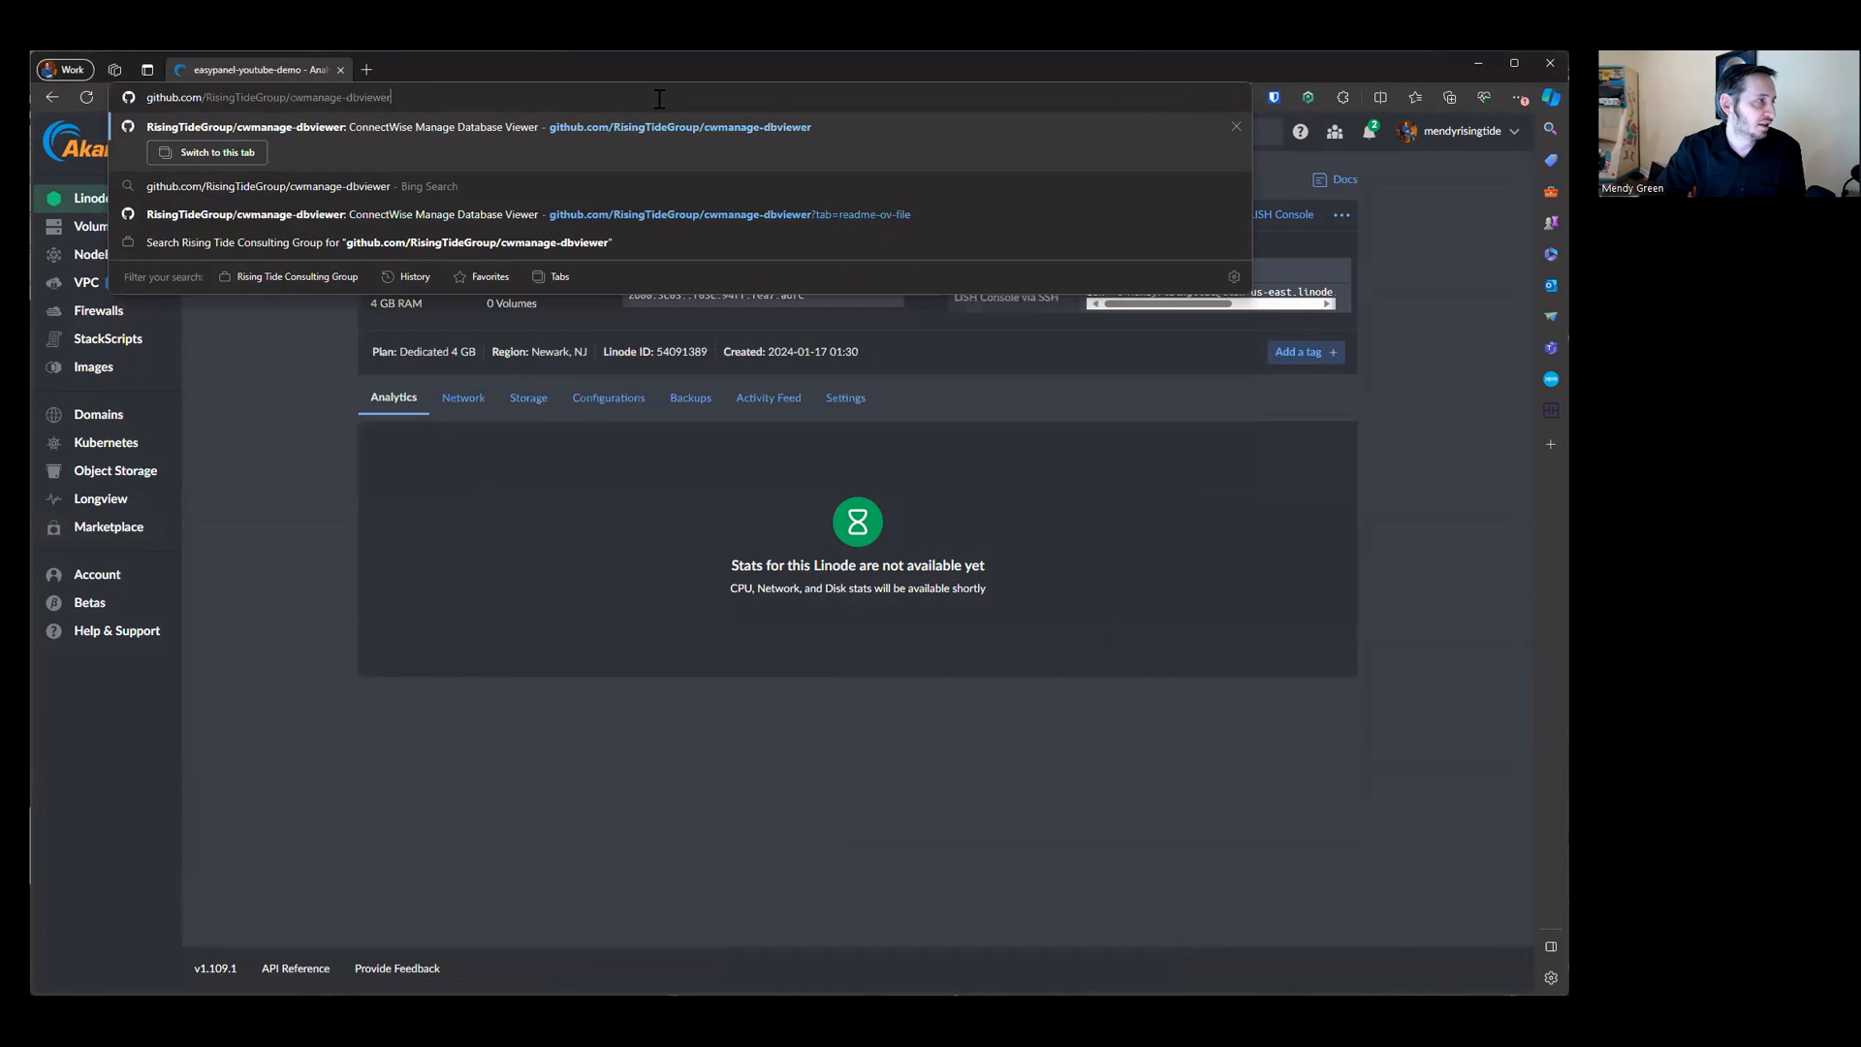
type("clou")
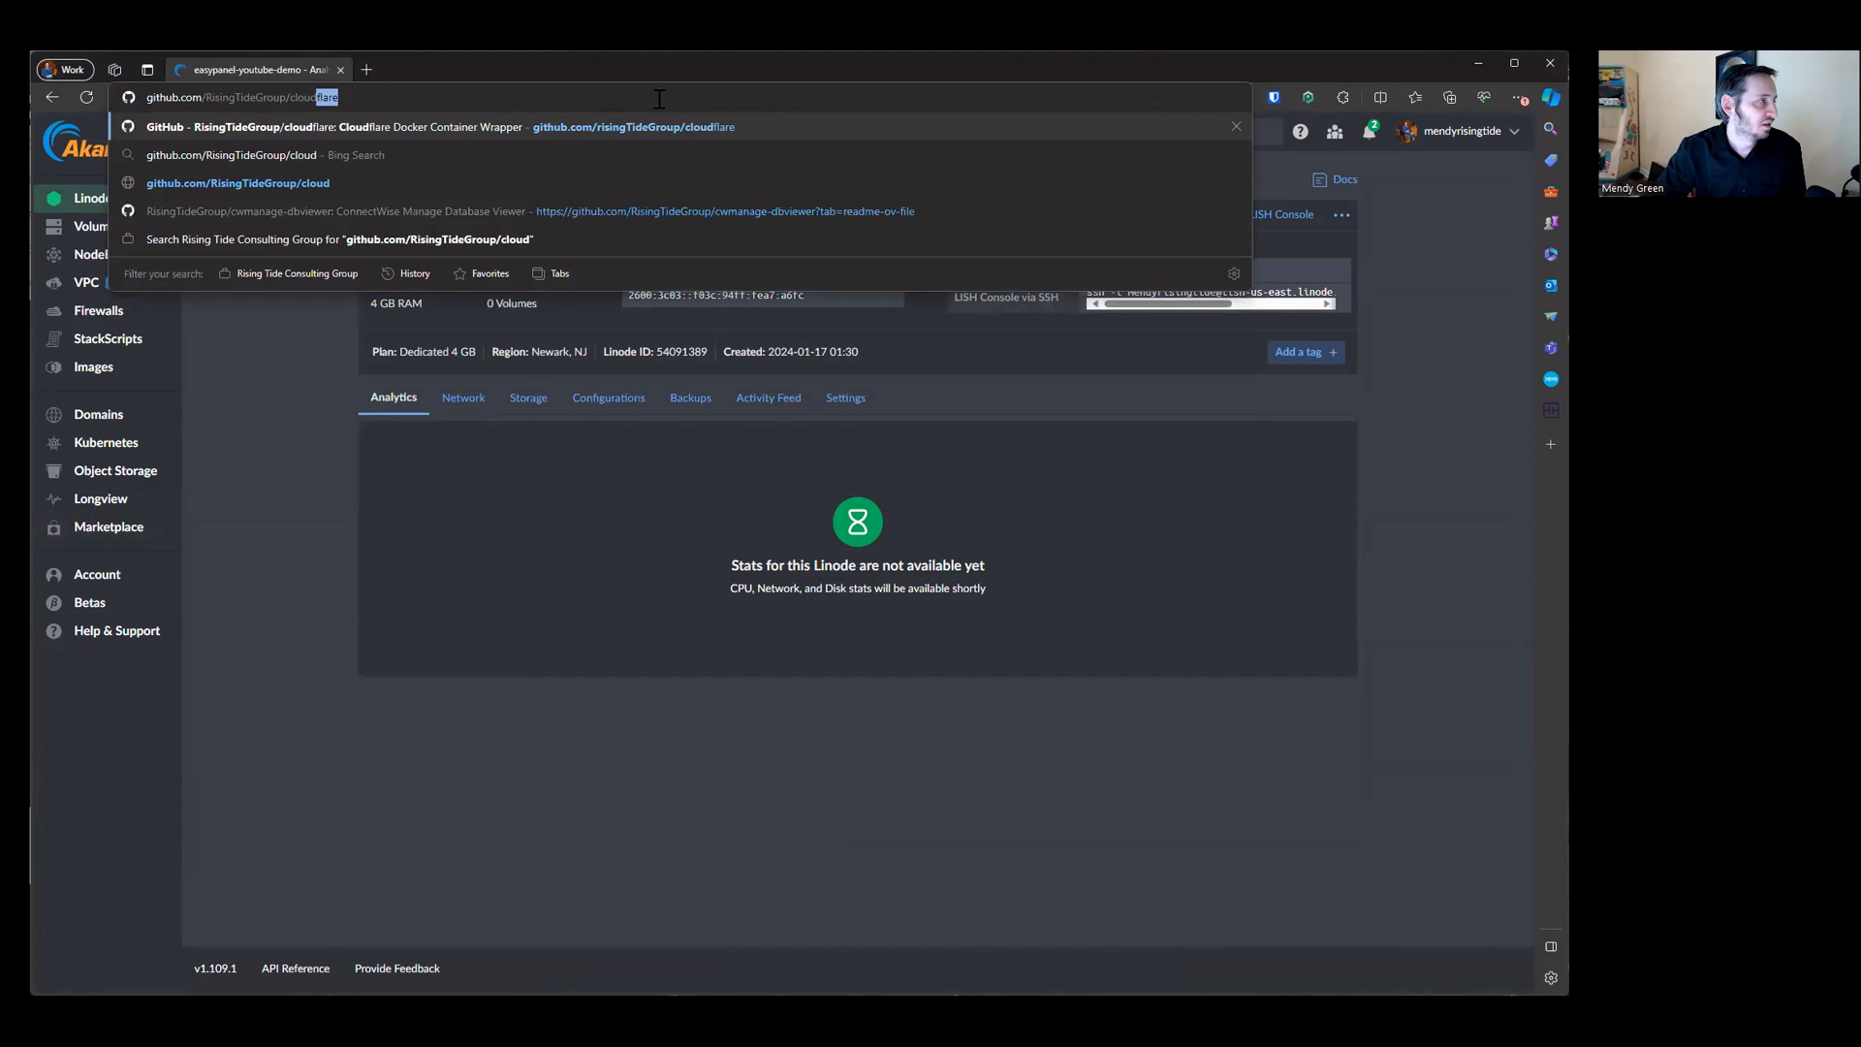
key("alt+Return")
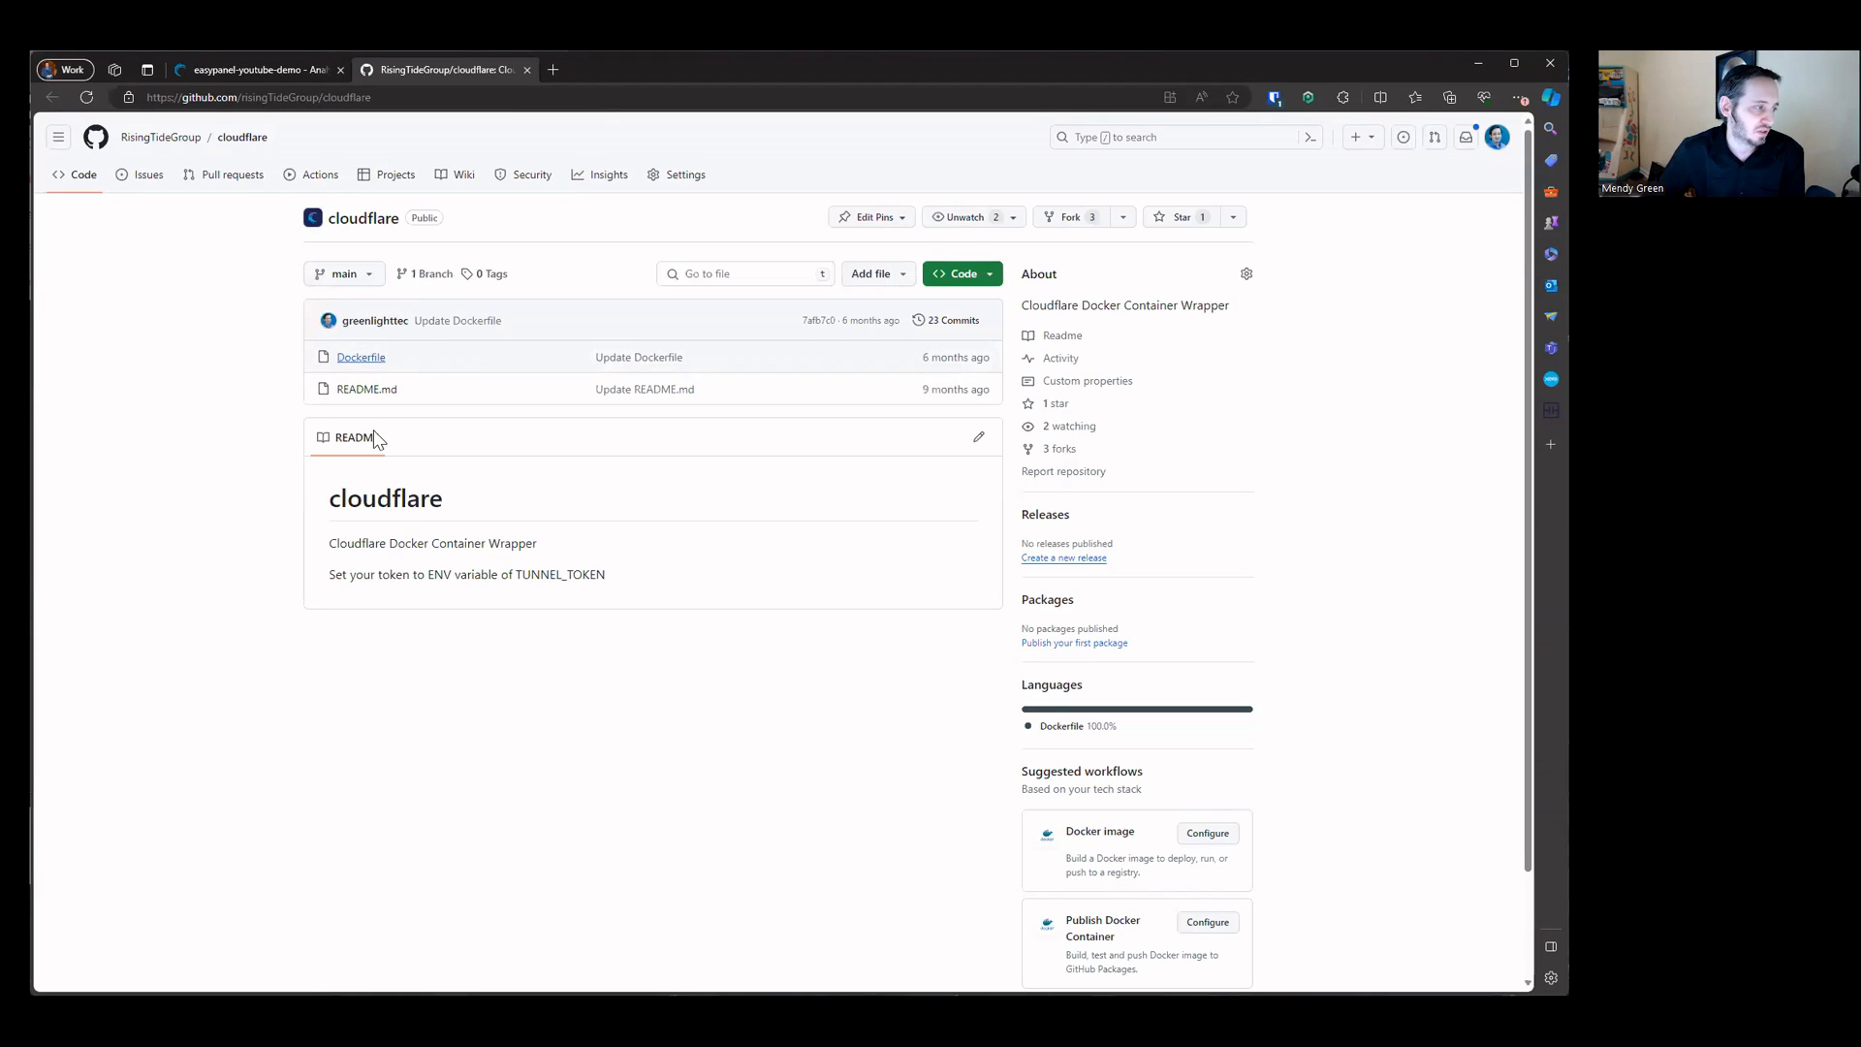
Step: Open the repository's Dockerfile, examine its FROM and CMD lines, and close the tab
left_click(357, 359)
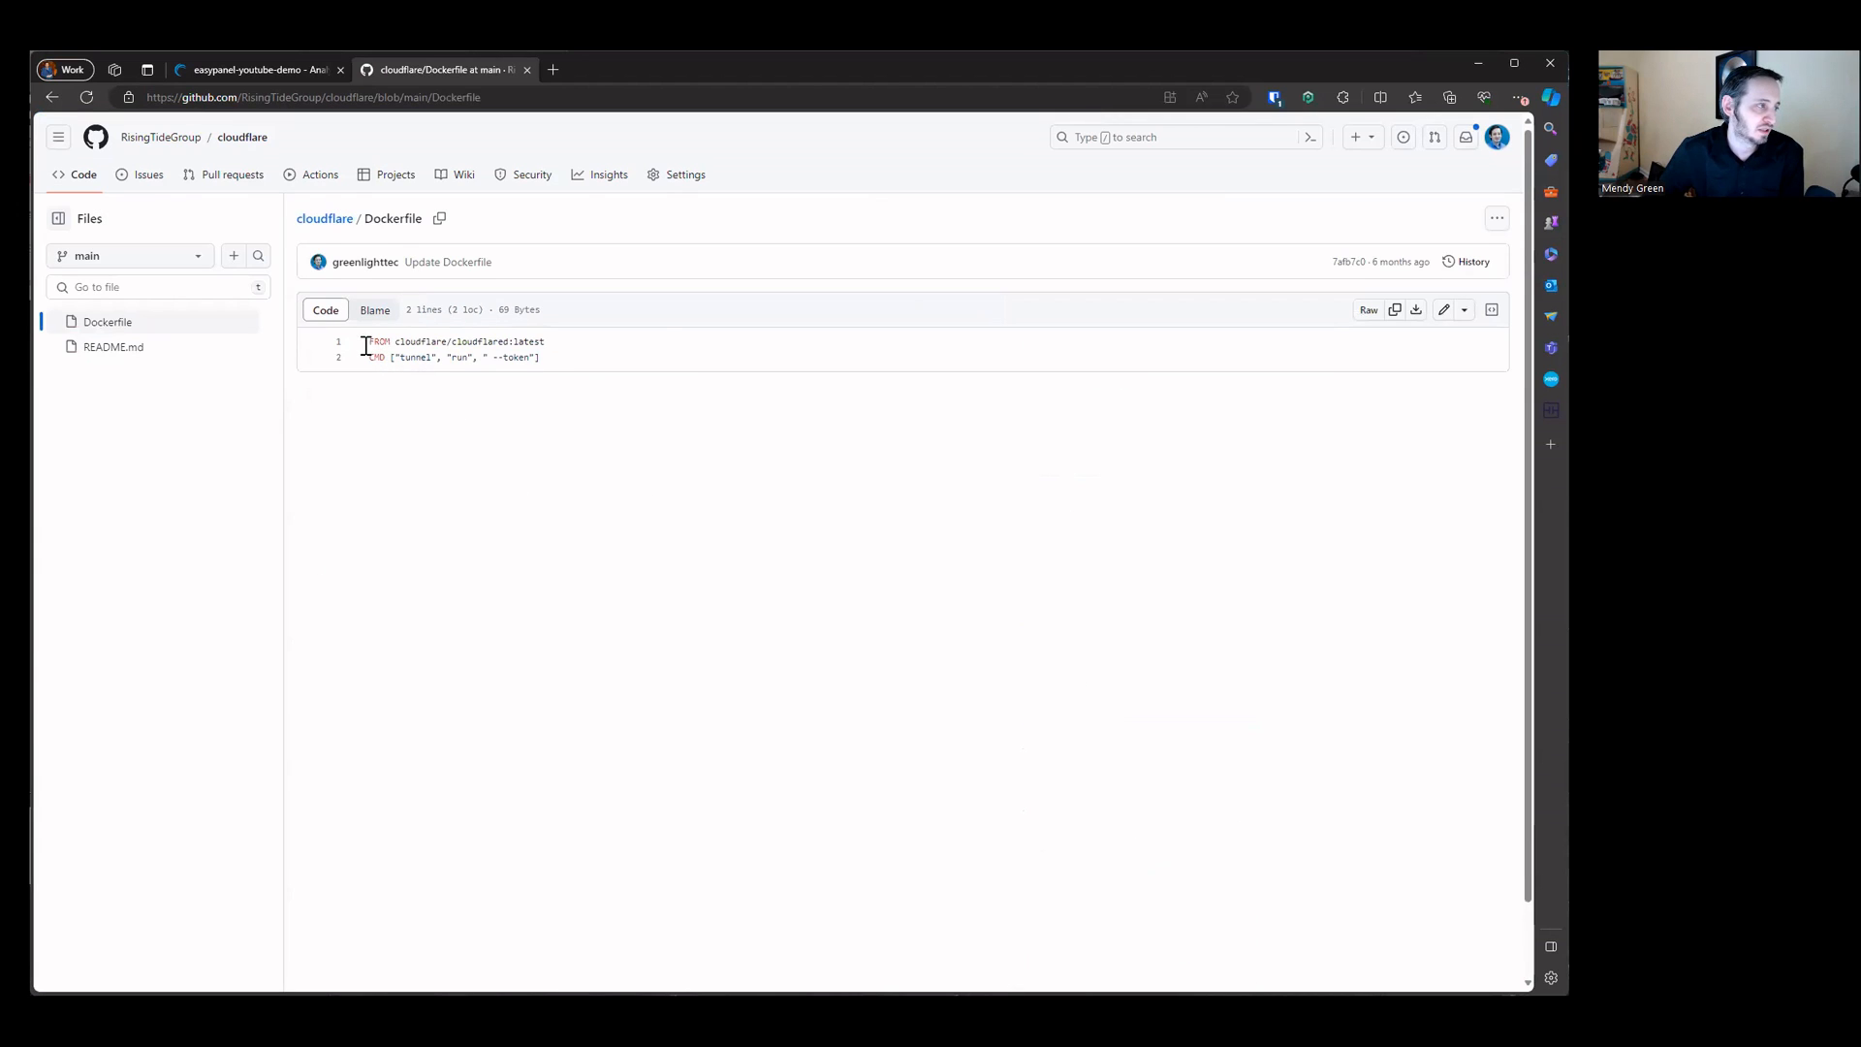
left_click_drag(368, 341, 667, 341)
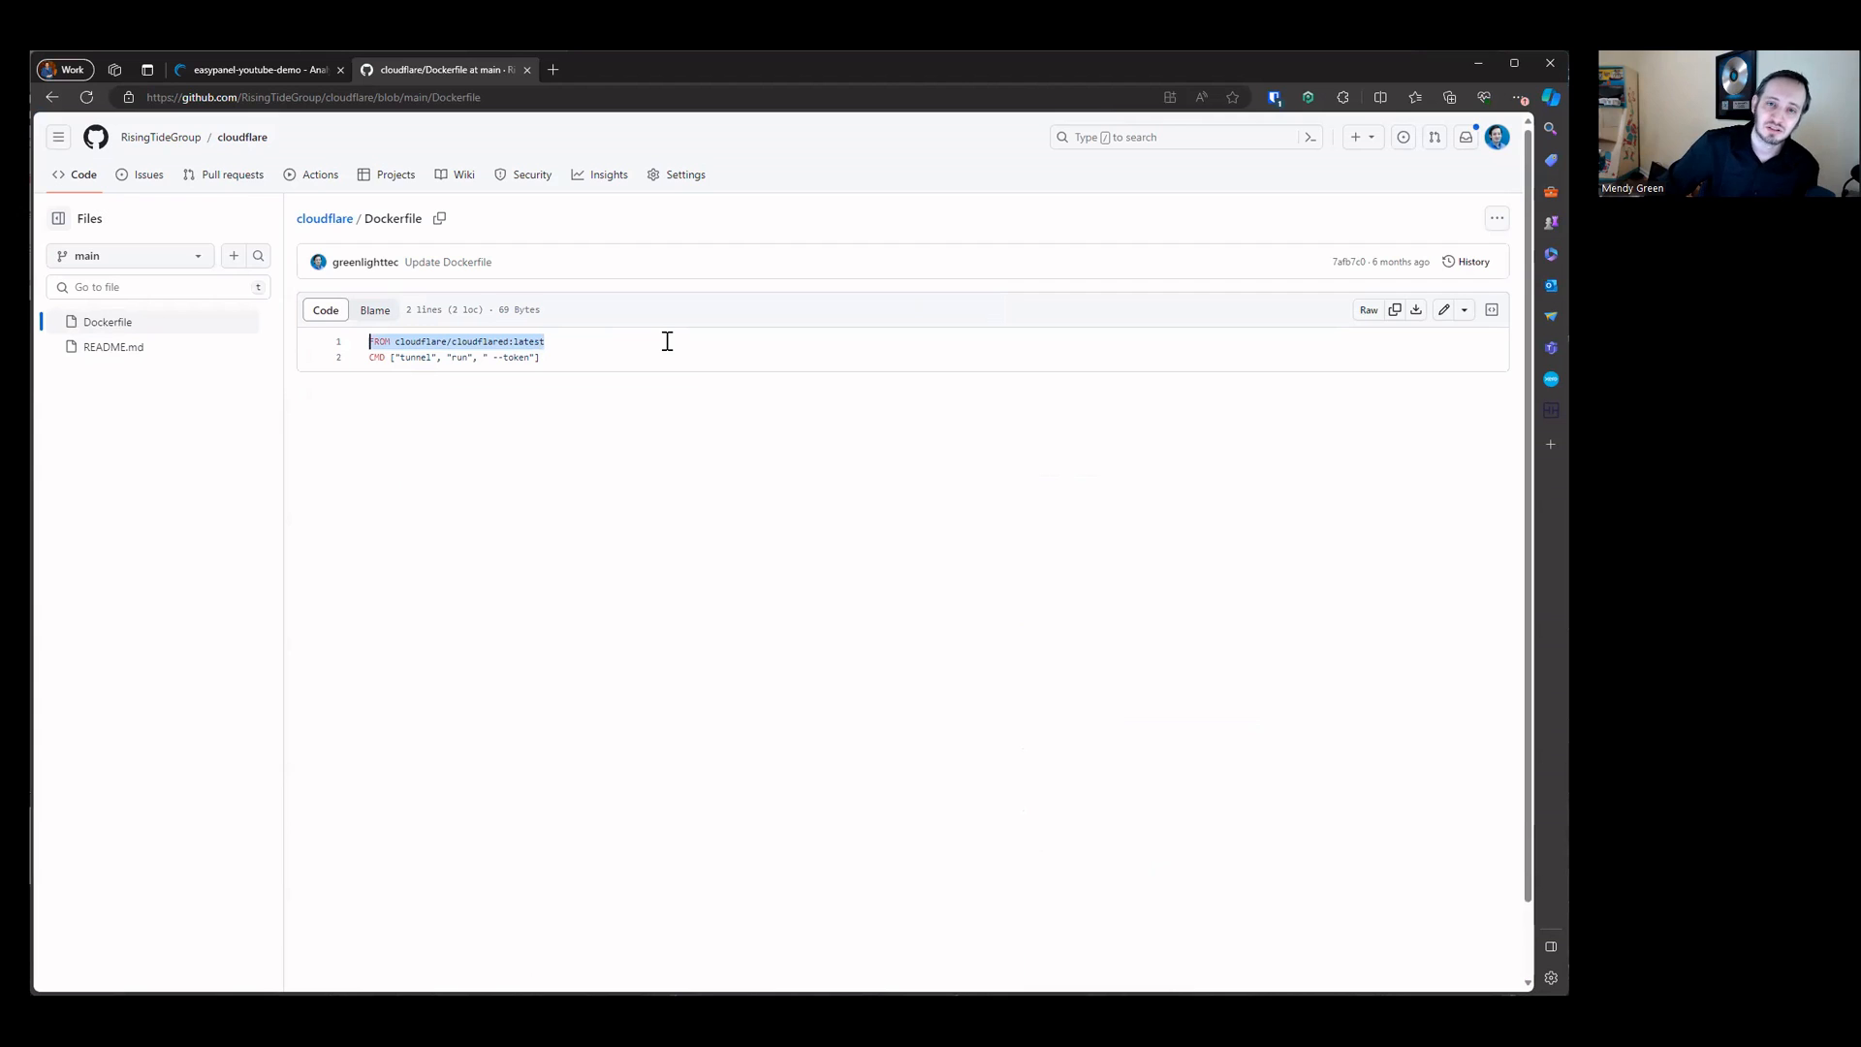
left_click(485, 407)
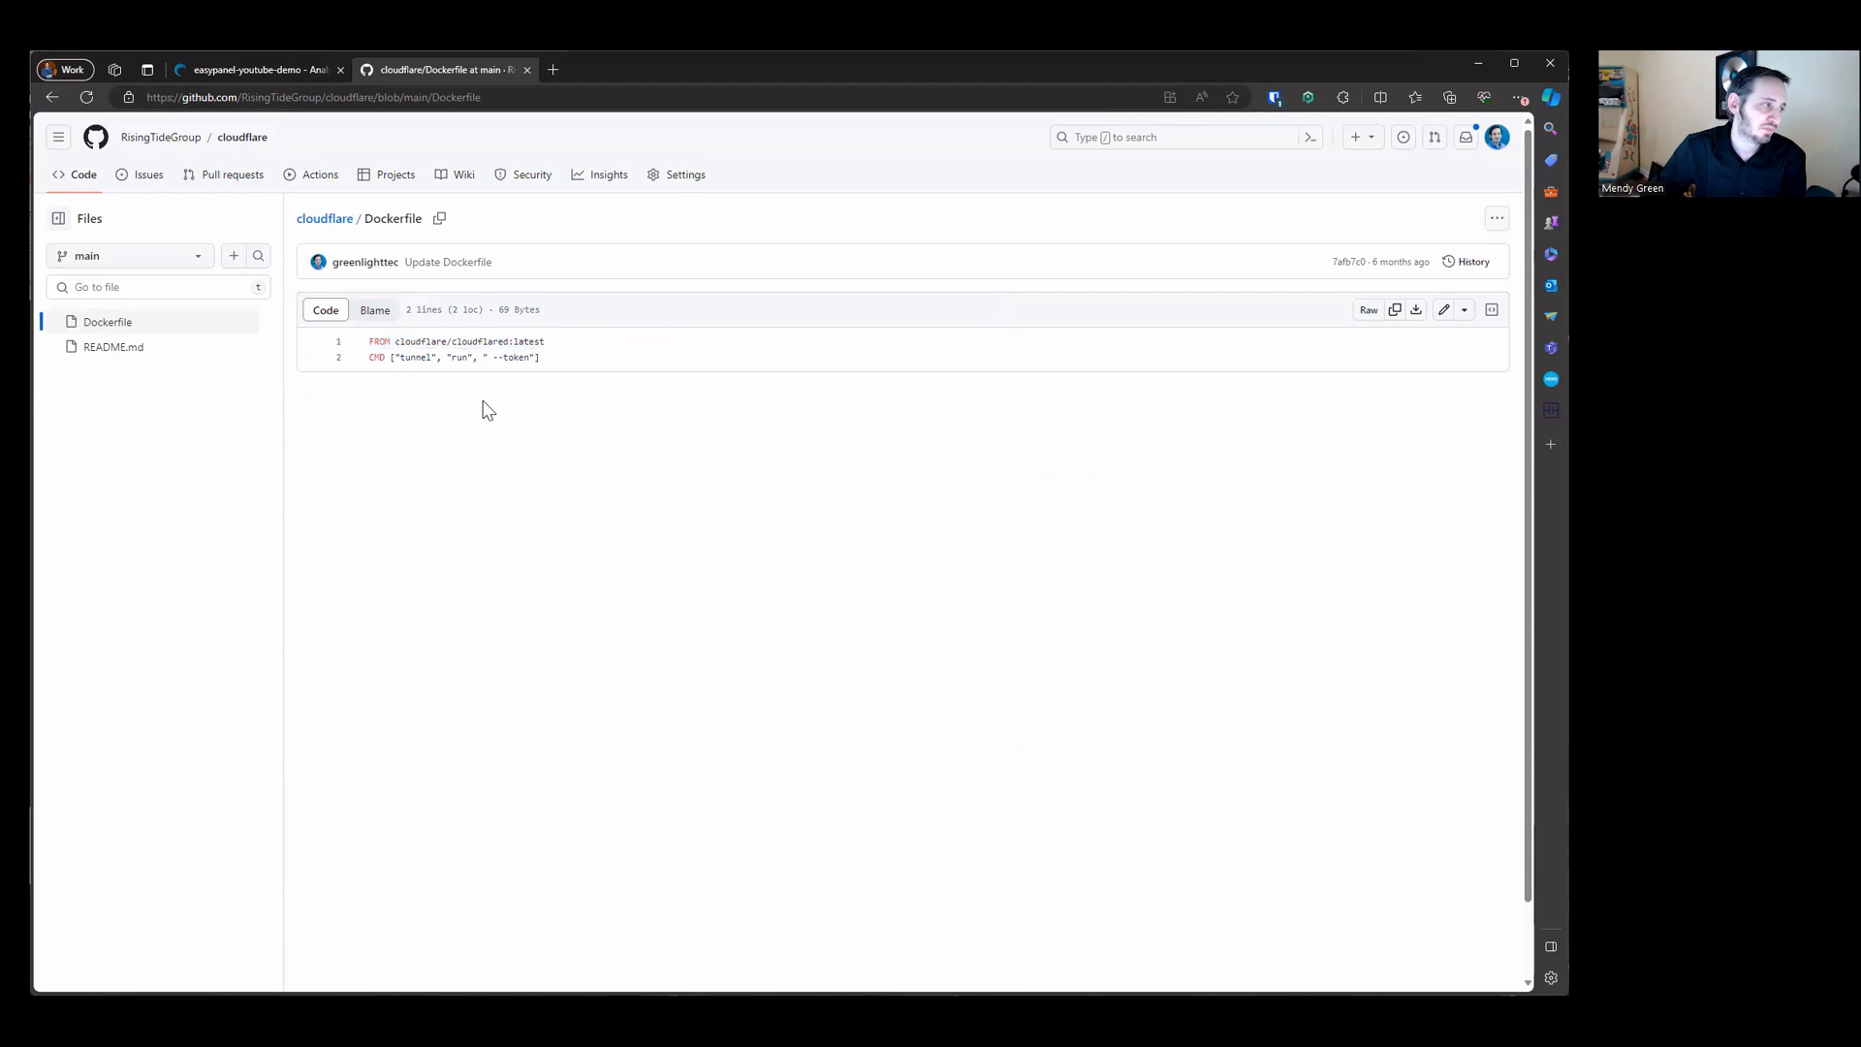
left_click_drag(368, 357, 643, 354)
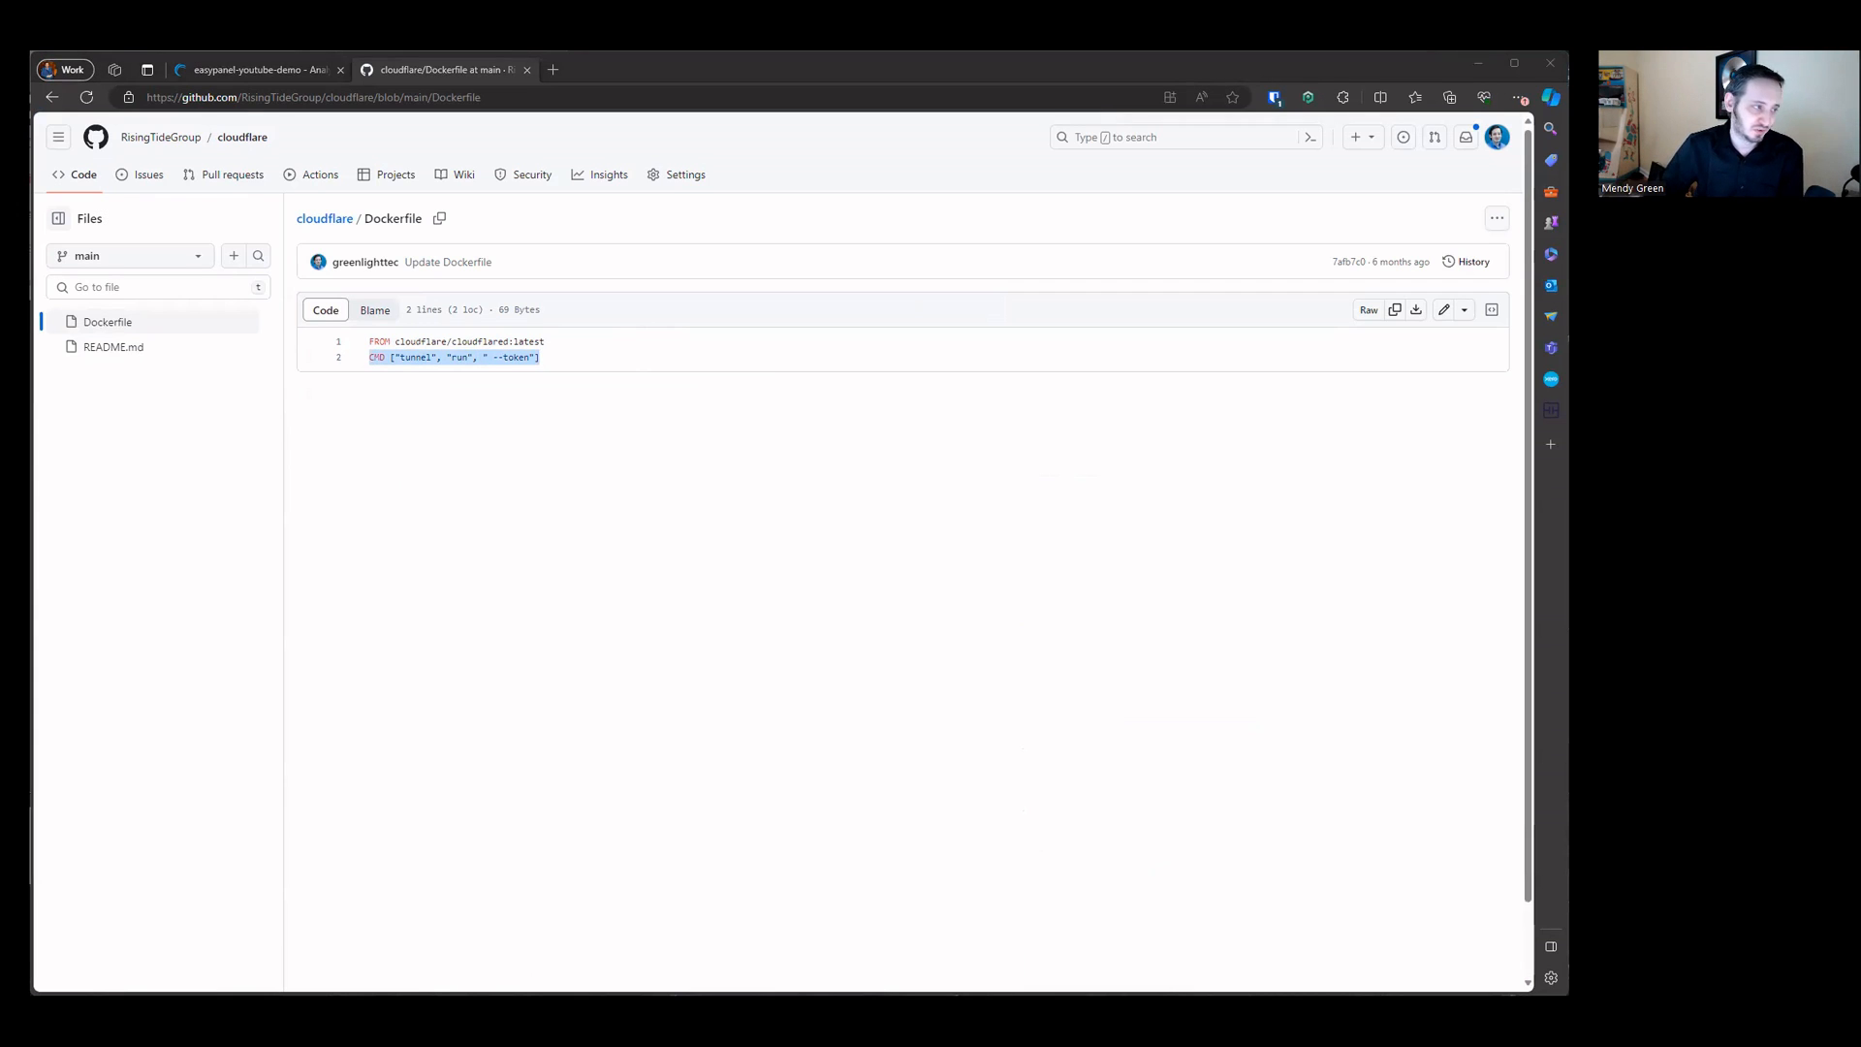
left_click(398, 358)
left_click_drag(395, 358, 537, 358)
left_click(584, 356)
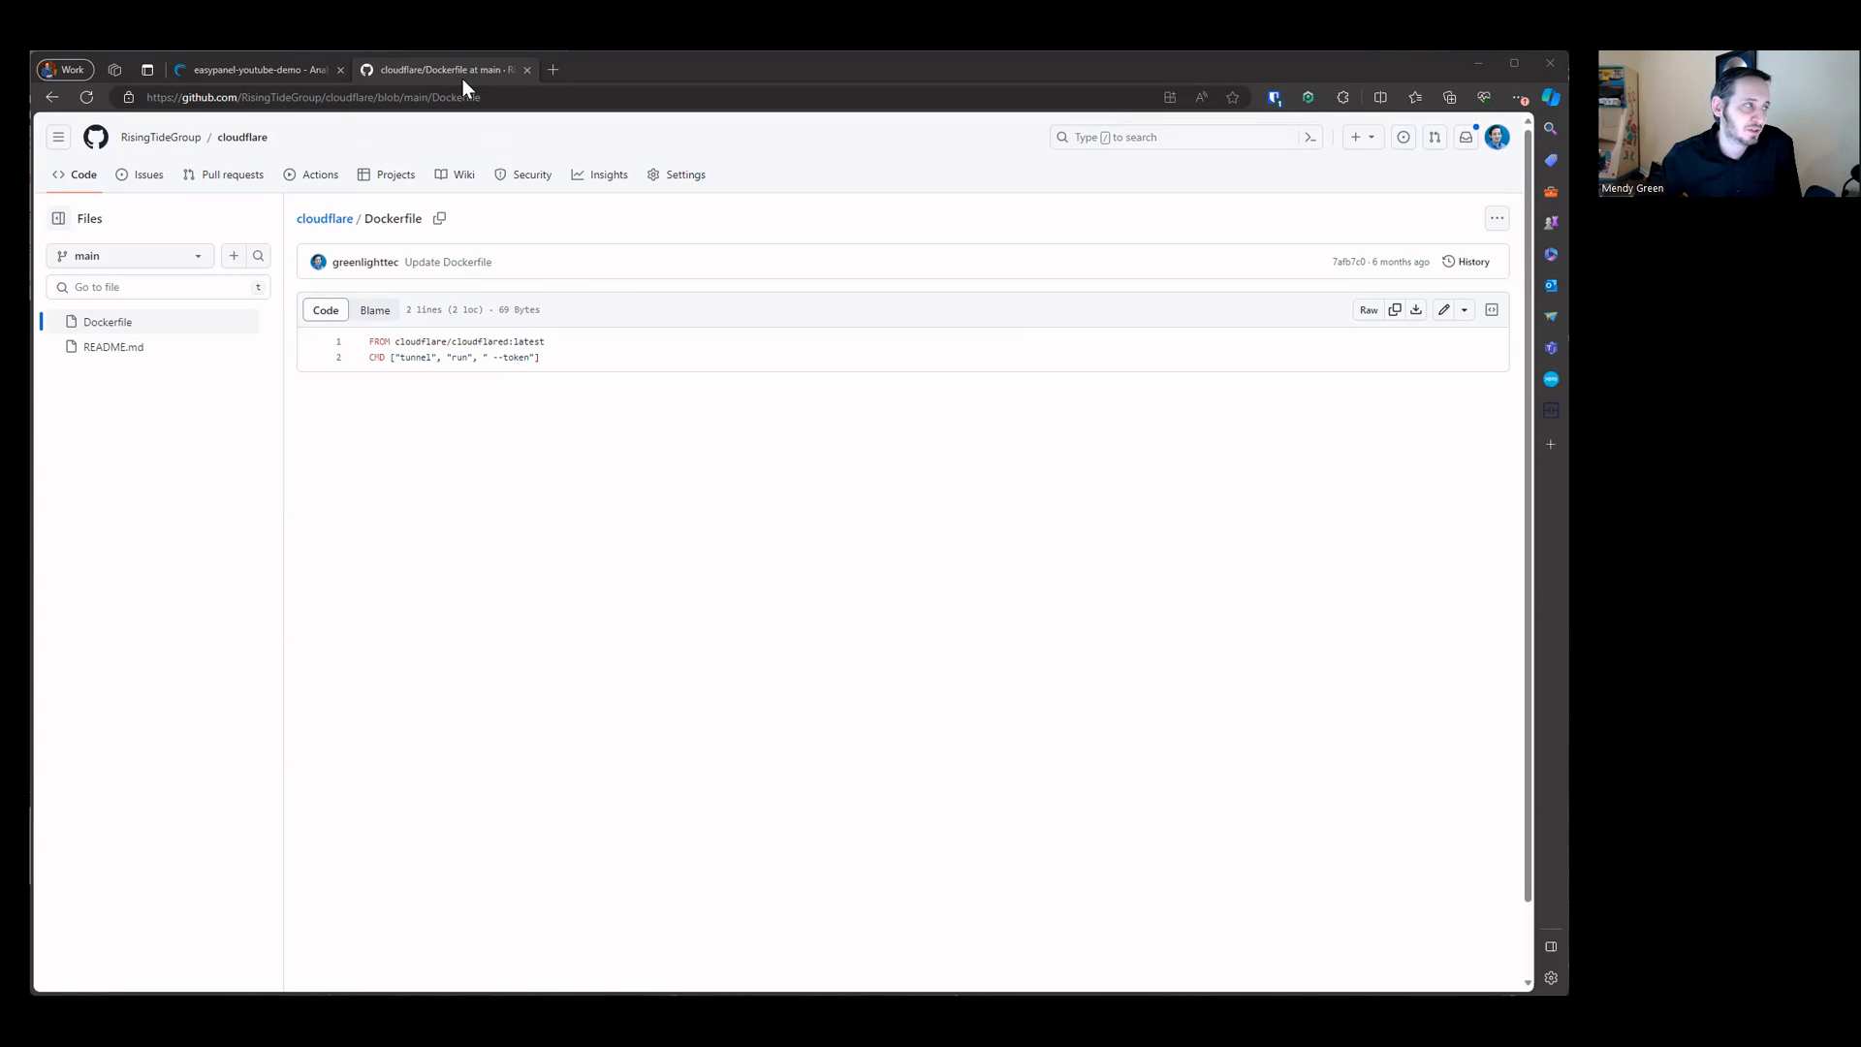
left_click_drag(436, 340, 565, 332)
left_click(567, 335)
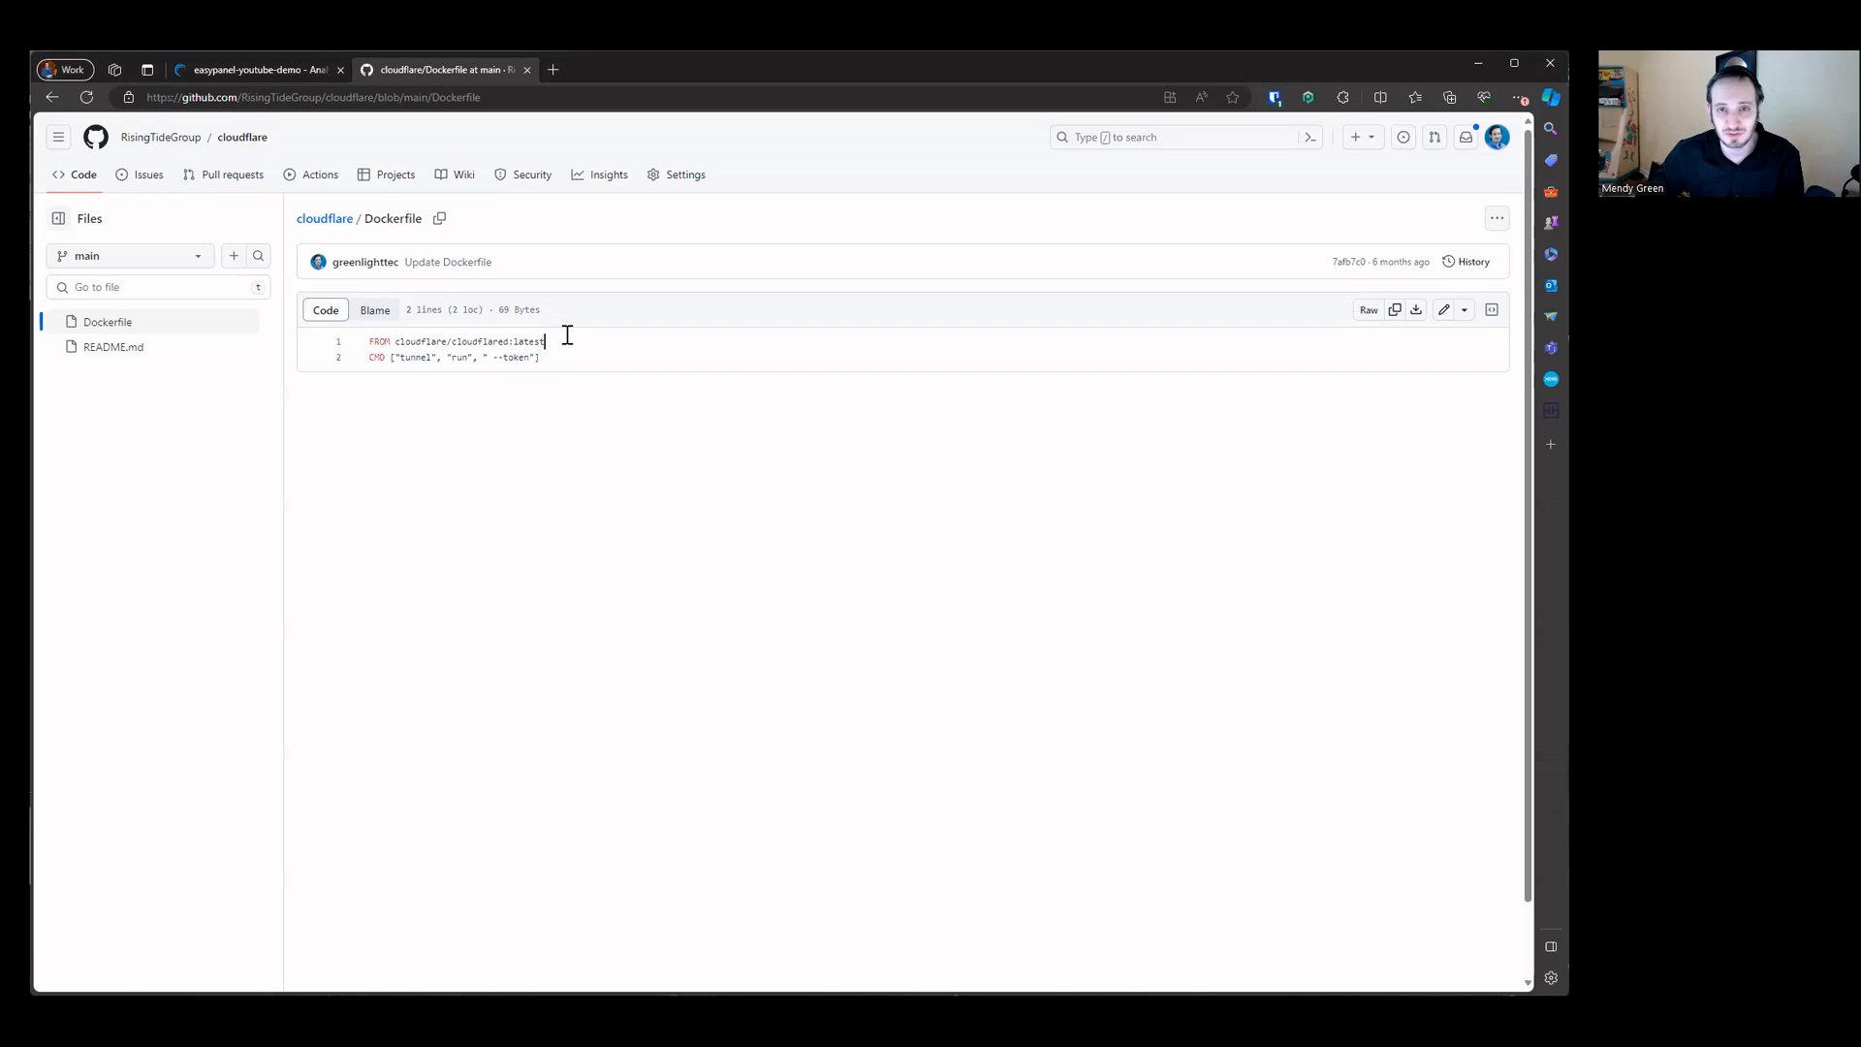
middle_click(484, 68)
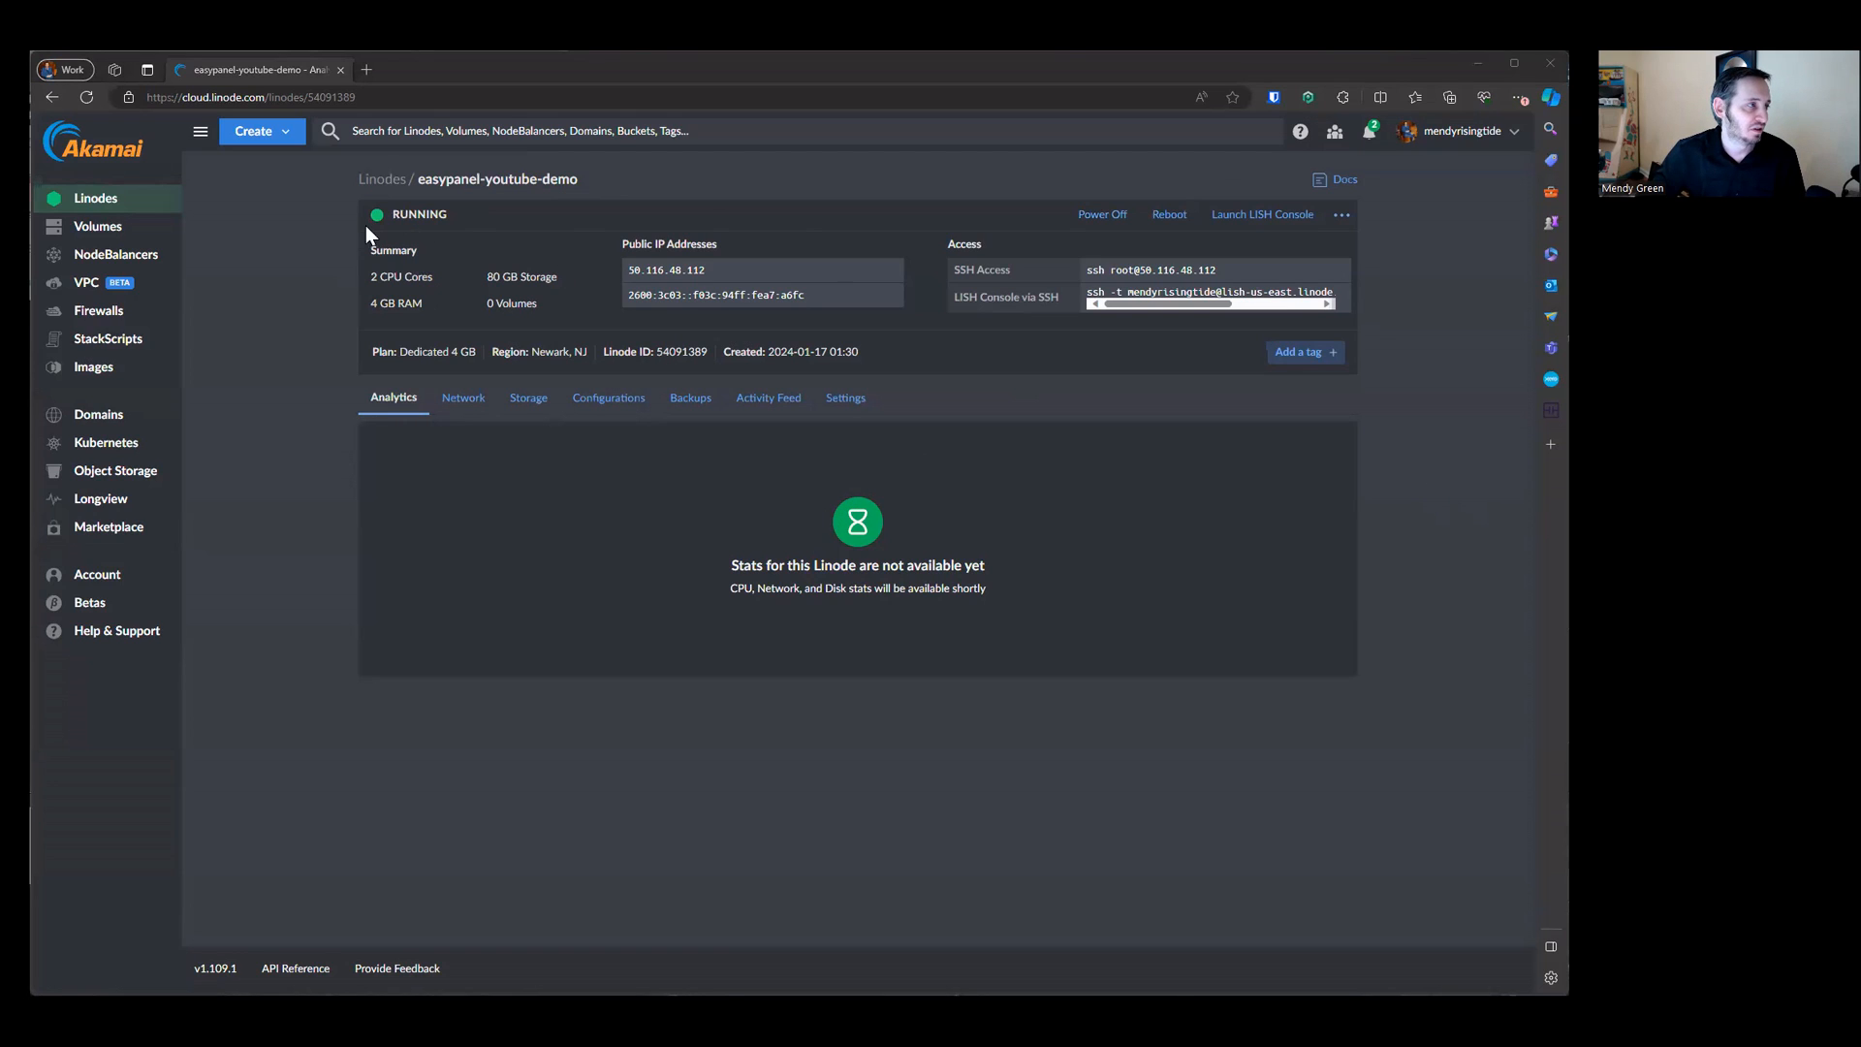
Step: Copy the Linode's public IPv4 address and open it in a new browser tab
left_click(895, 270)
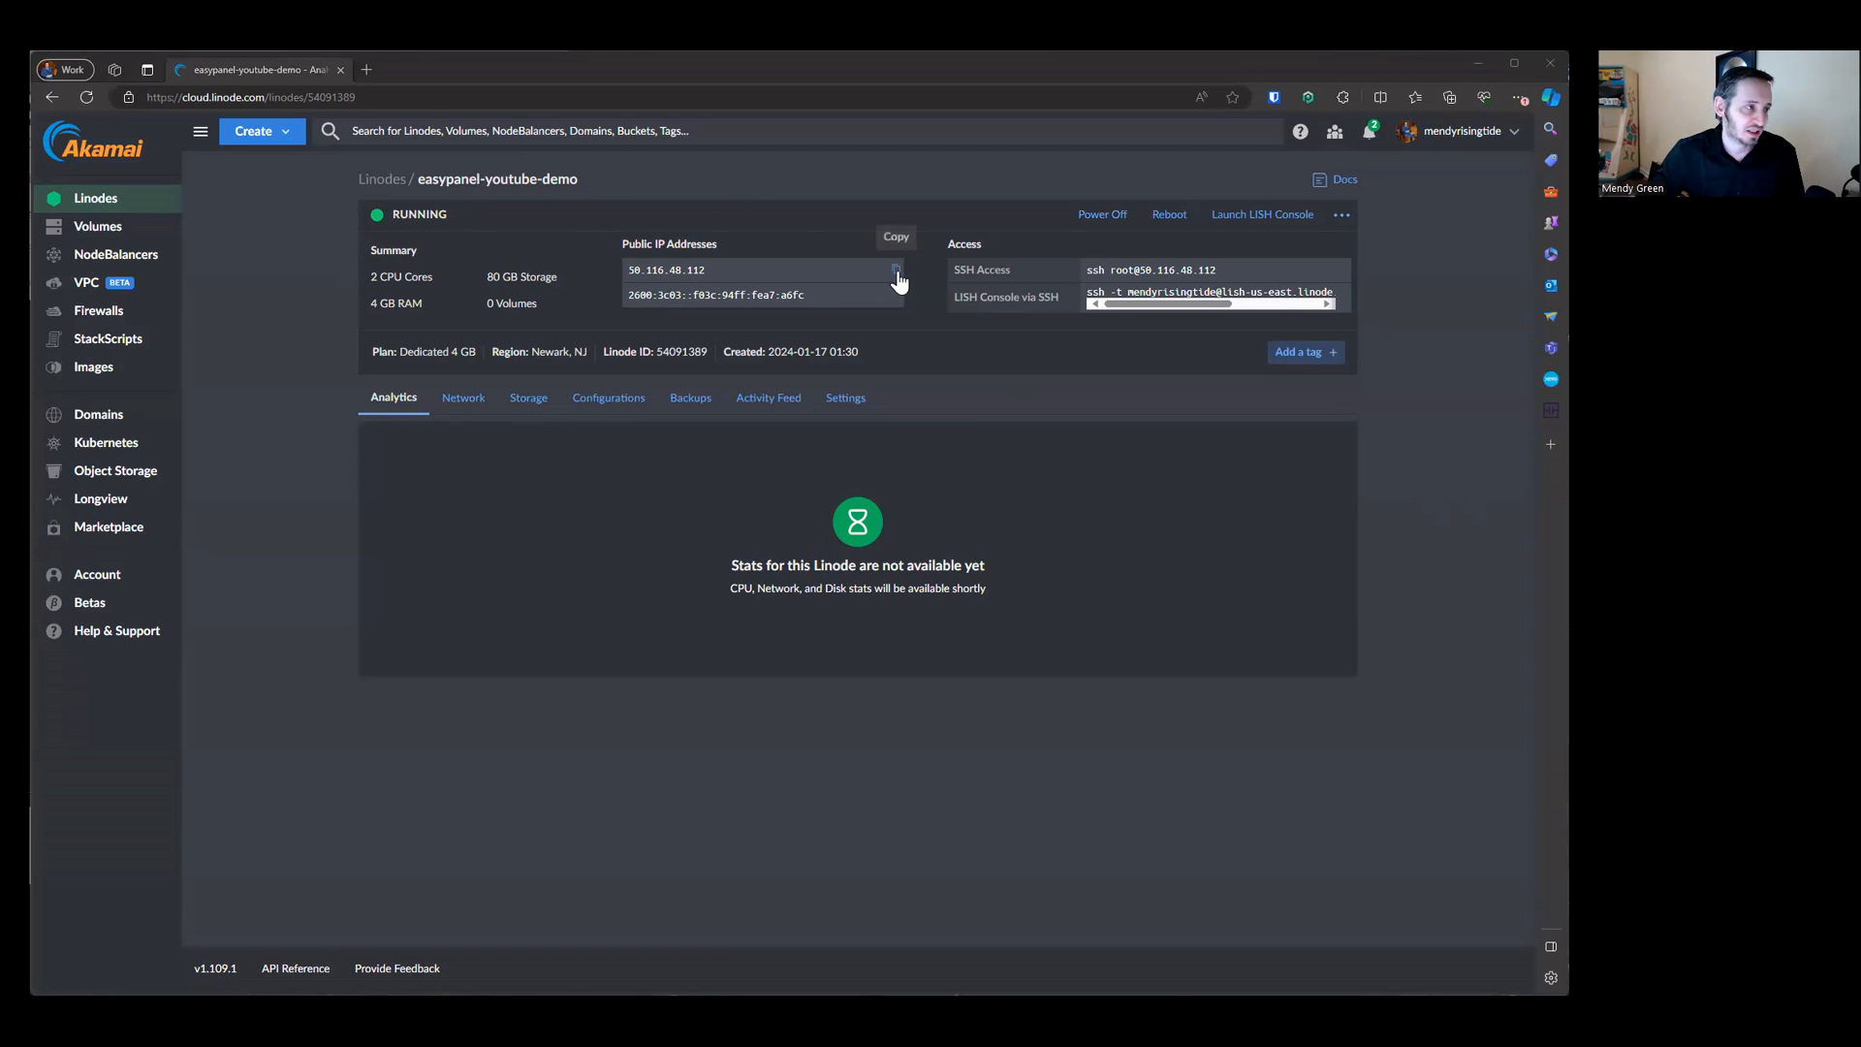
left_click(690, 273)
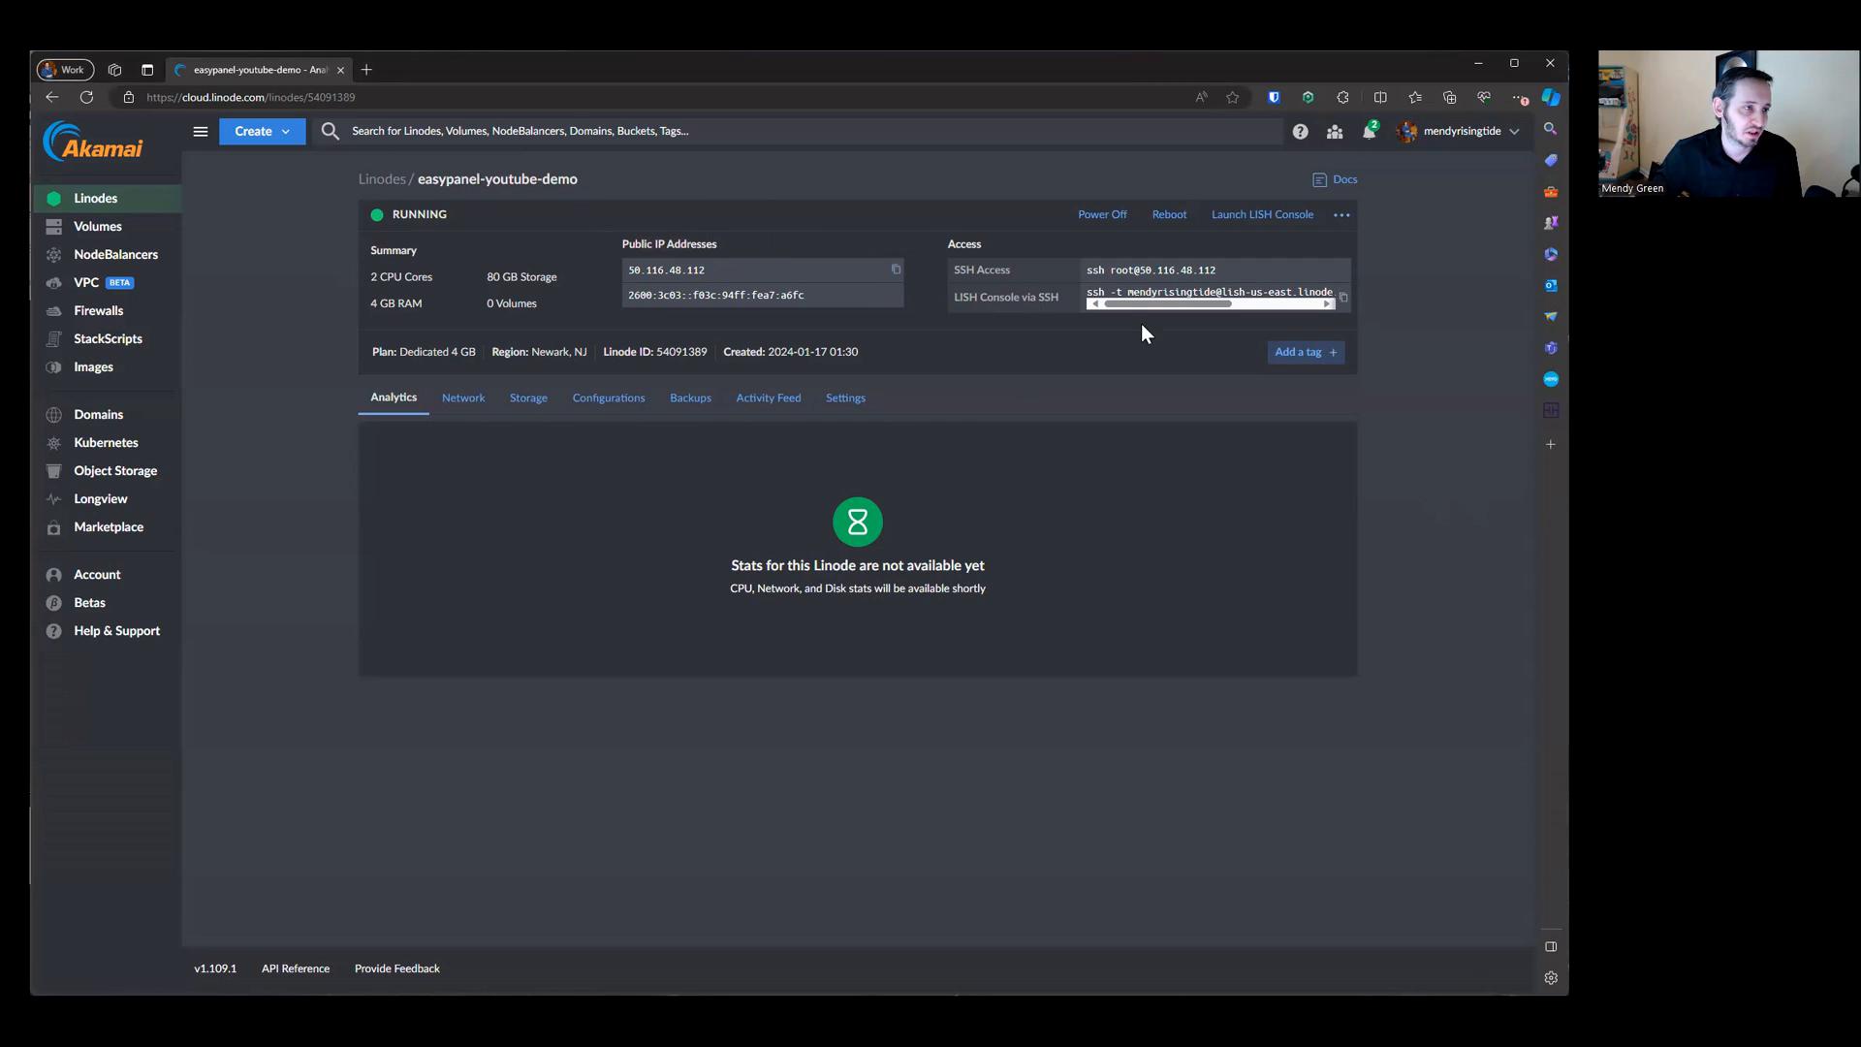
left_click(496, 89)
key("ctrl+v")
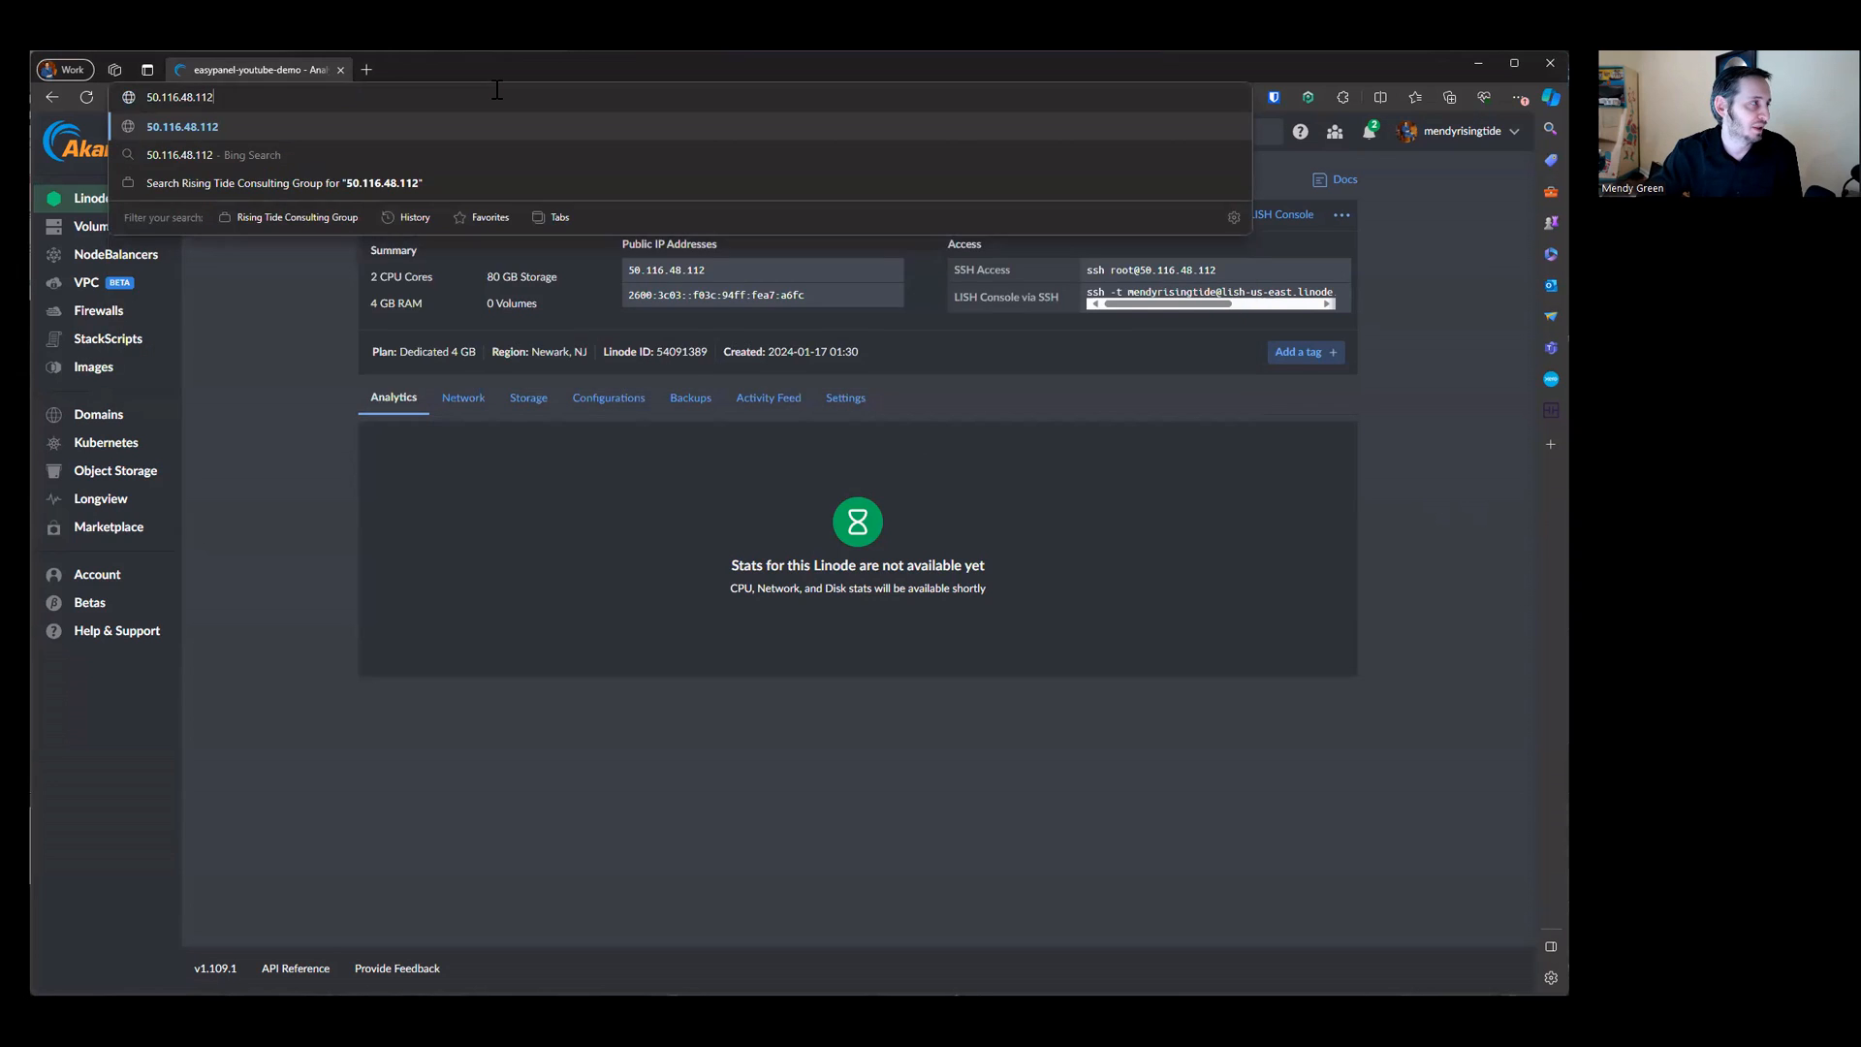
key("alt+Return")
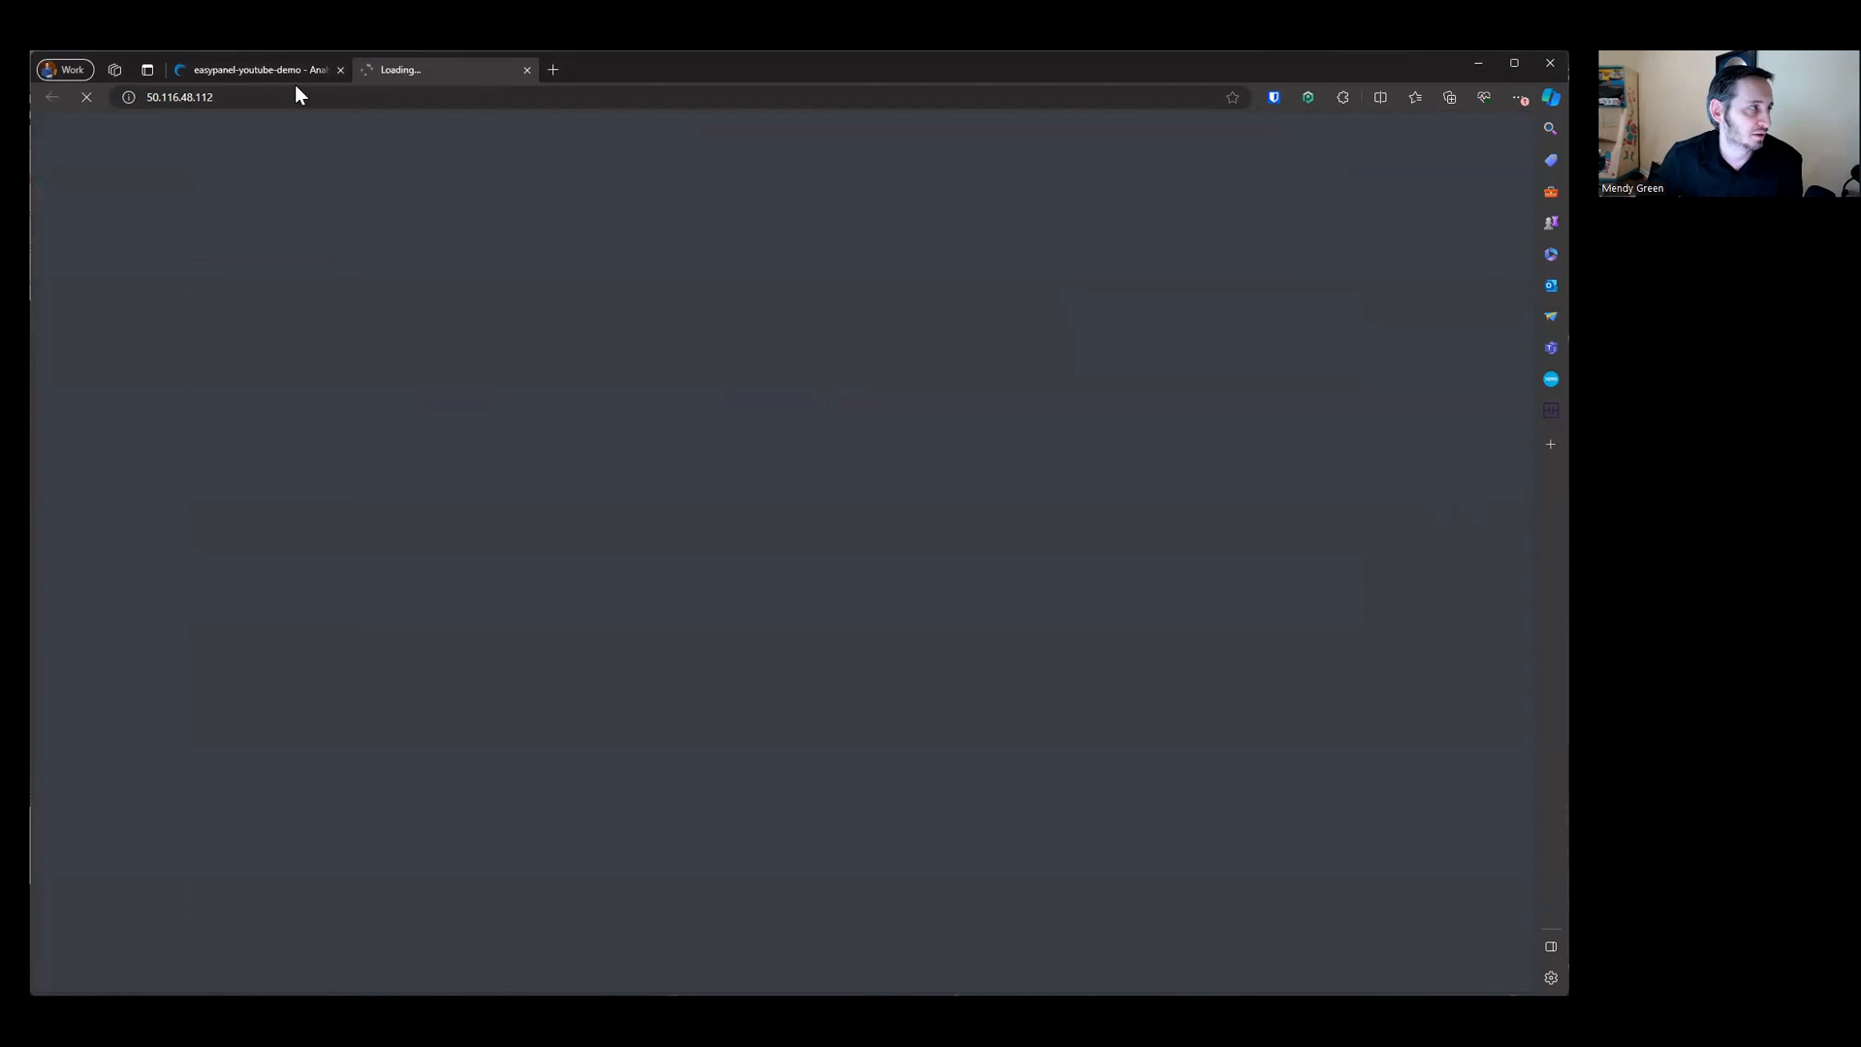
key("F5")
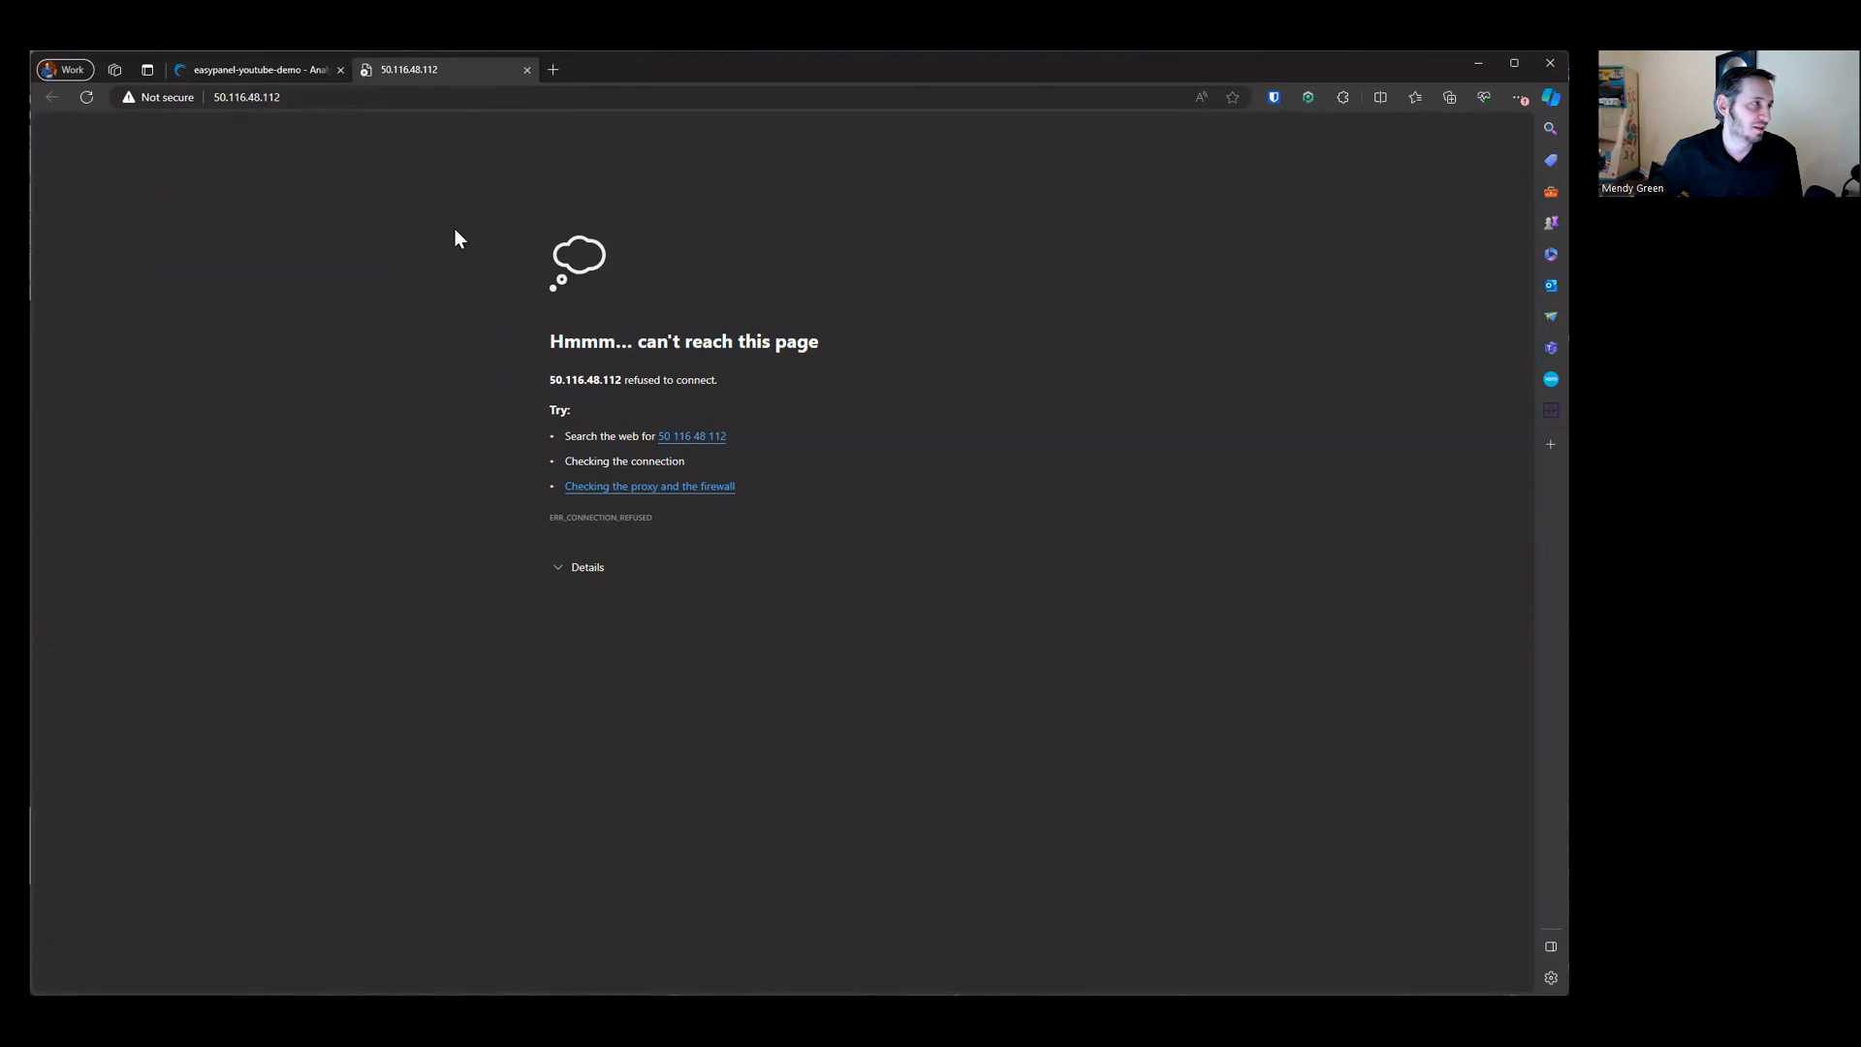
Step: Open the server's IP address on port 3000
left_click(499, 98)
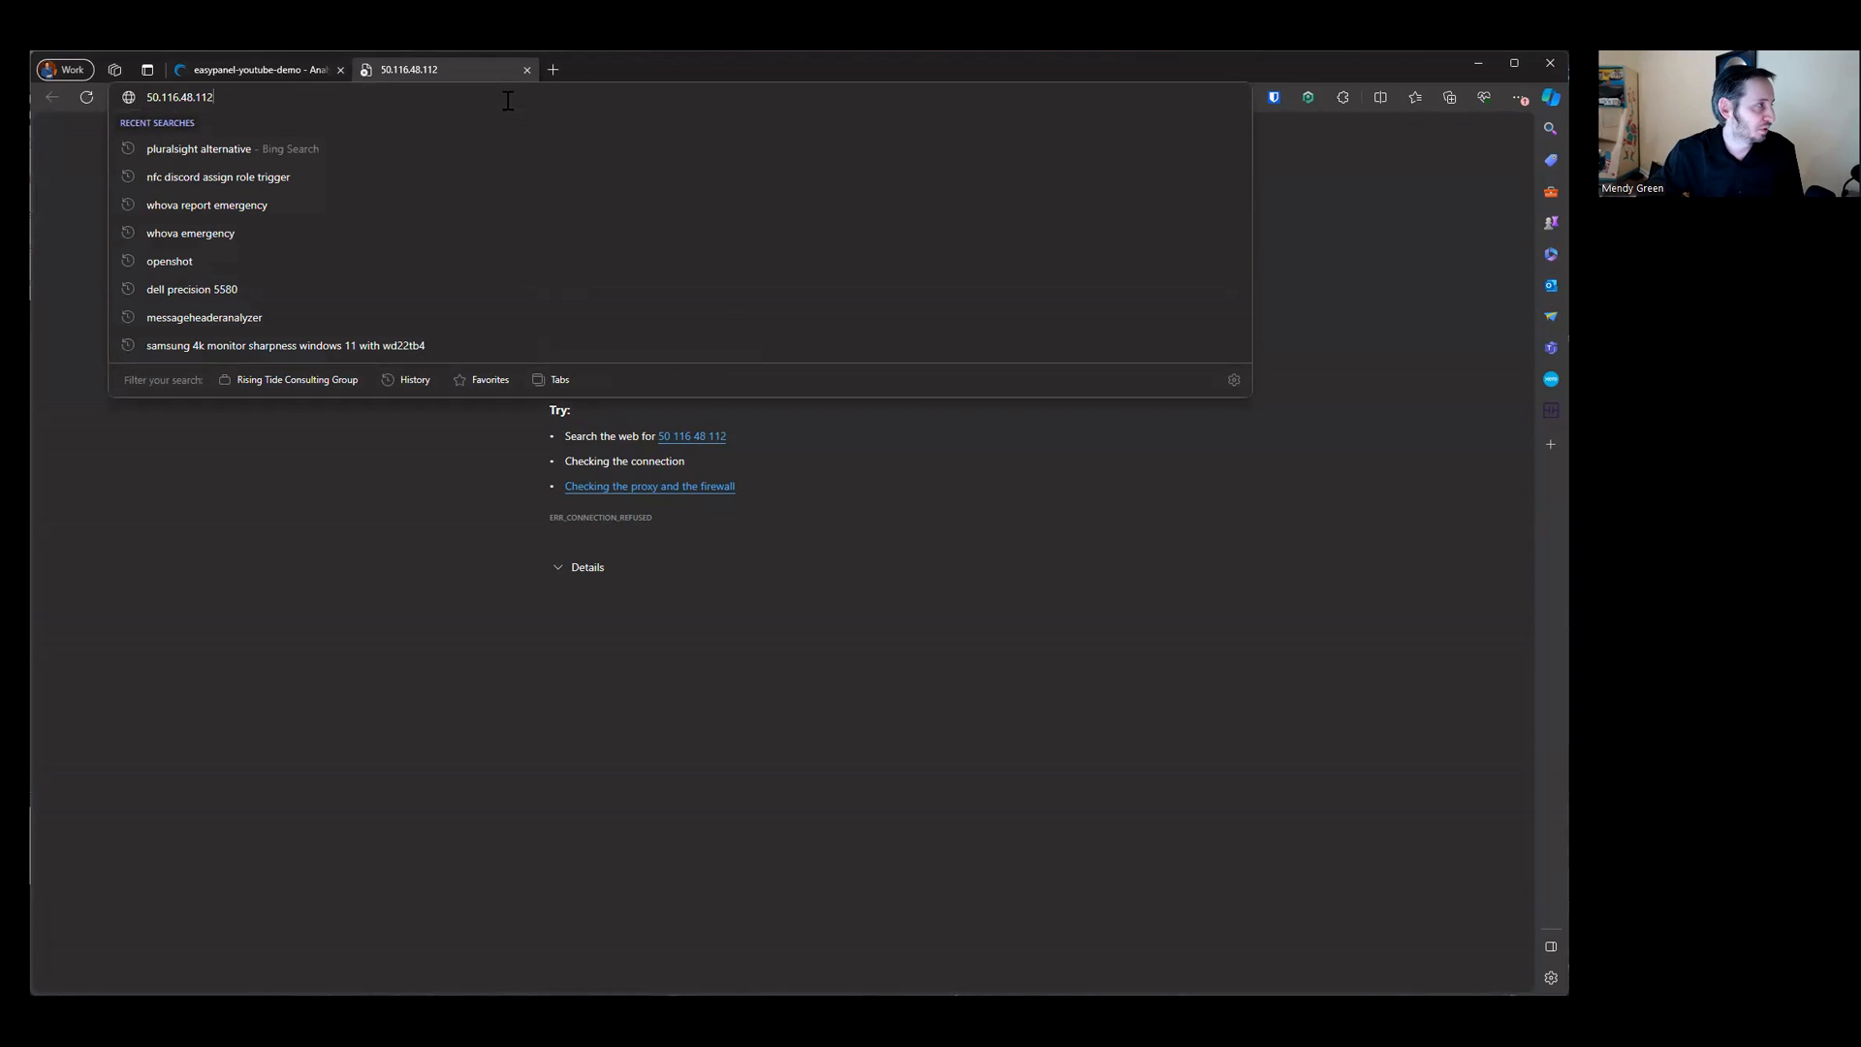
type(":3000")
key("Return")
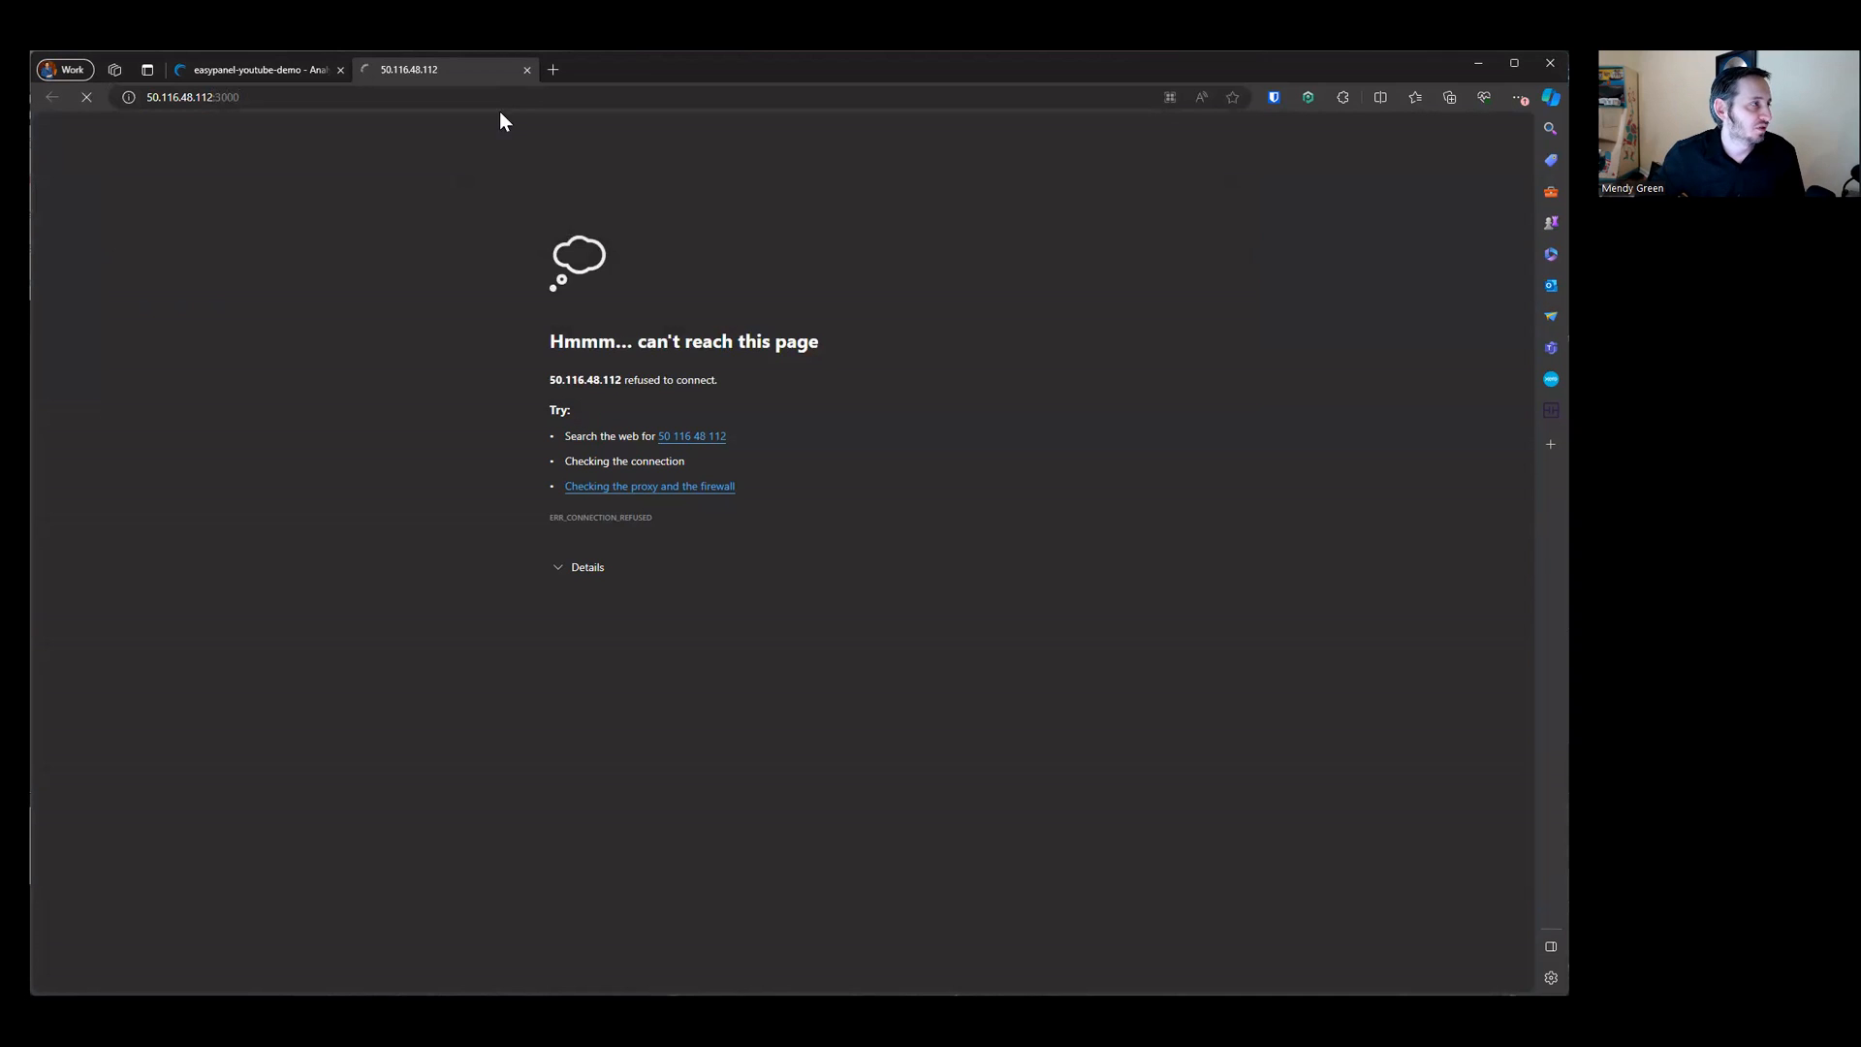
Step: Check the Linode status and reload the server page on port 3000
left_click(270, 68)
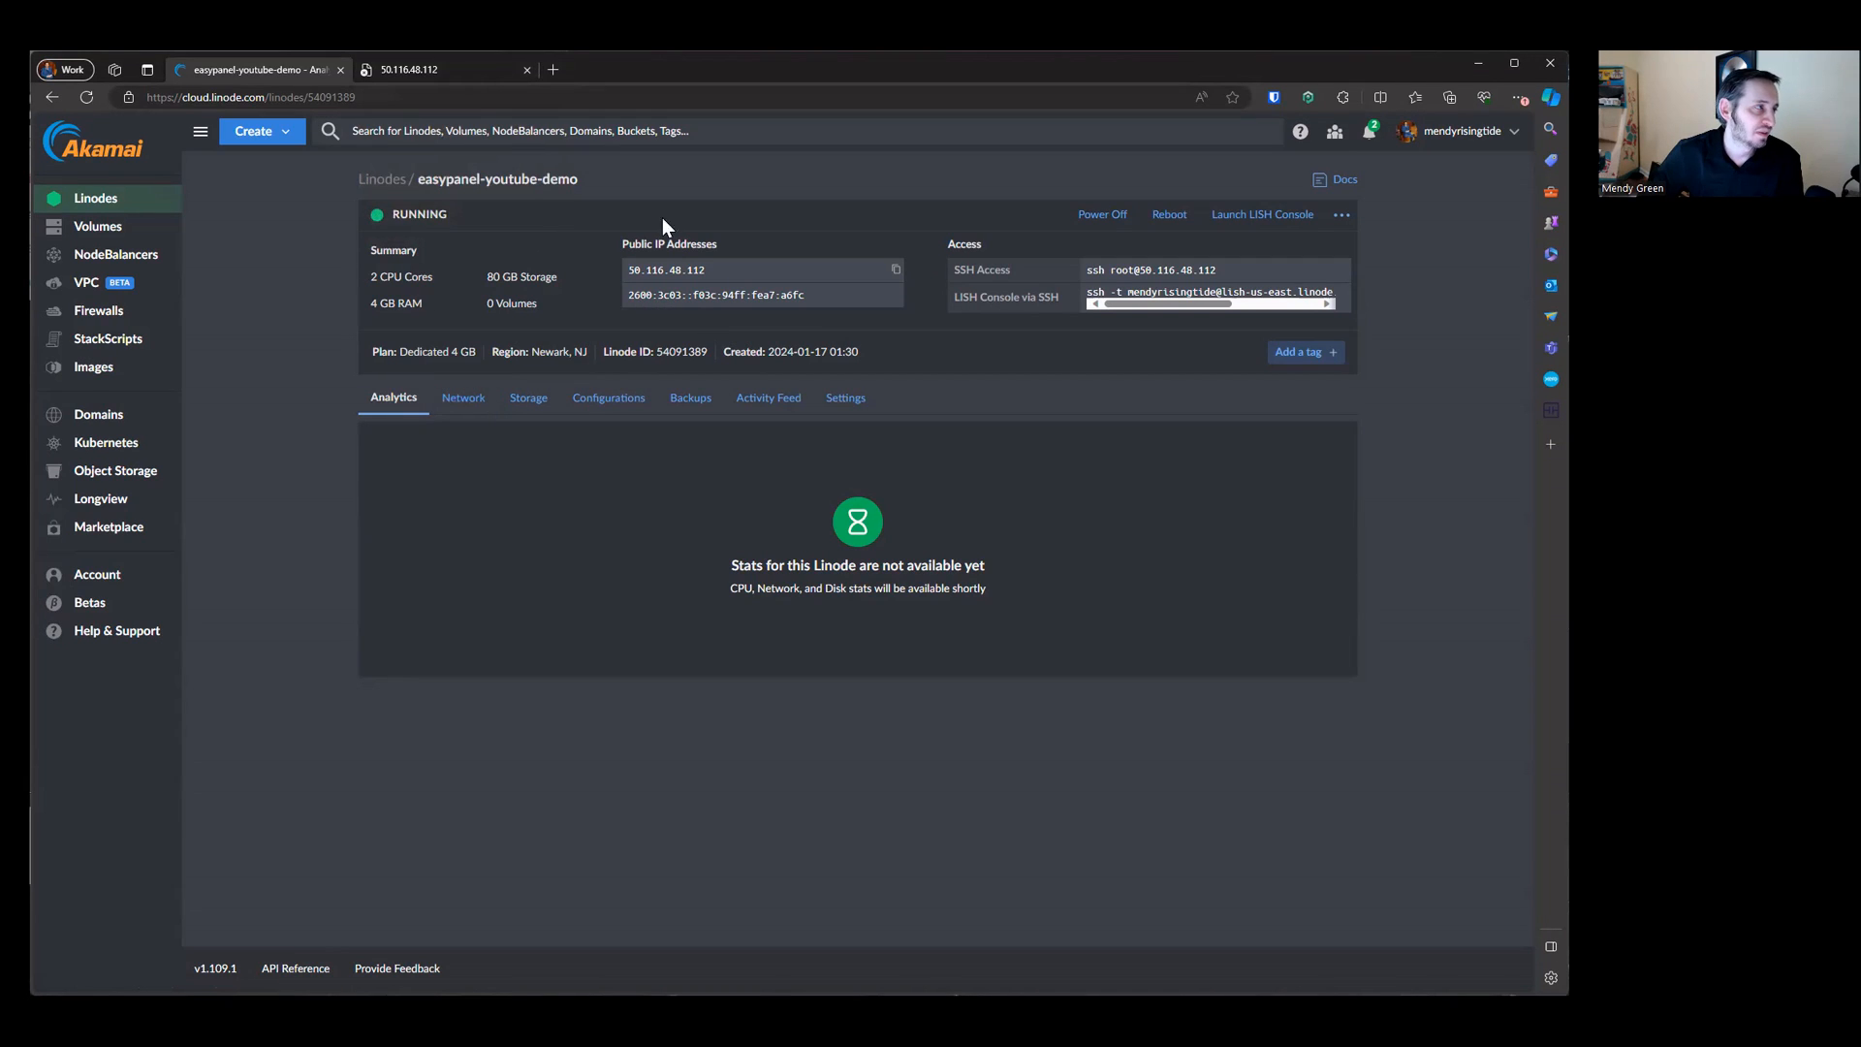
left_click(455, 70)
key("F5")
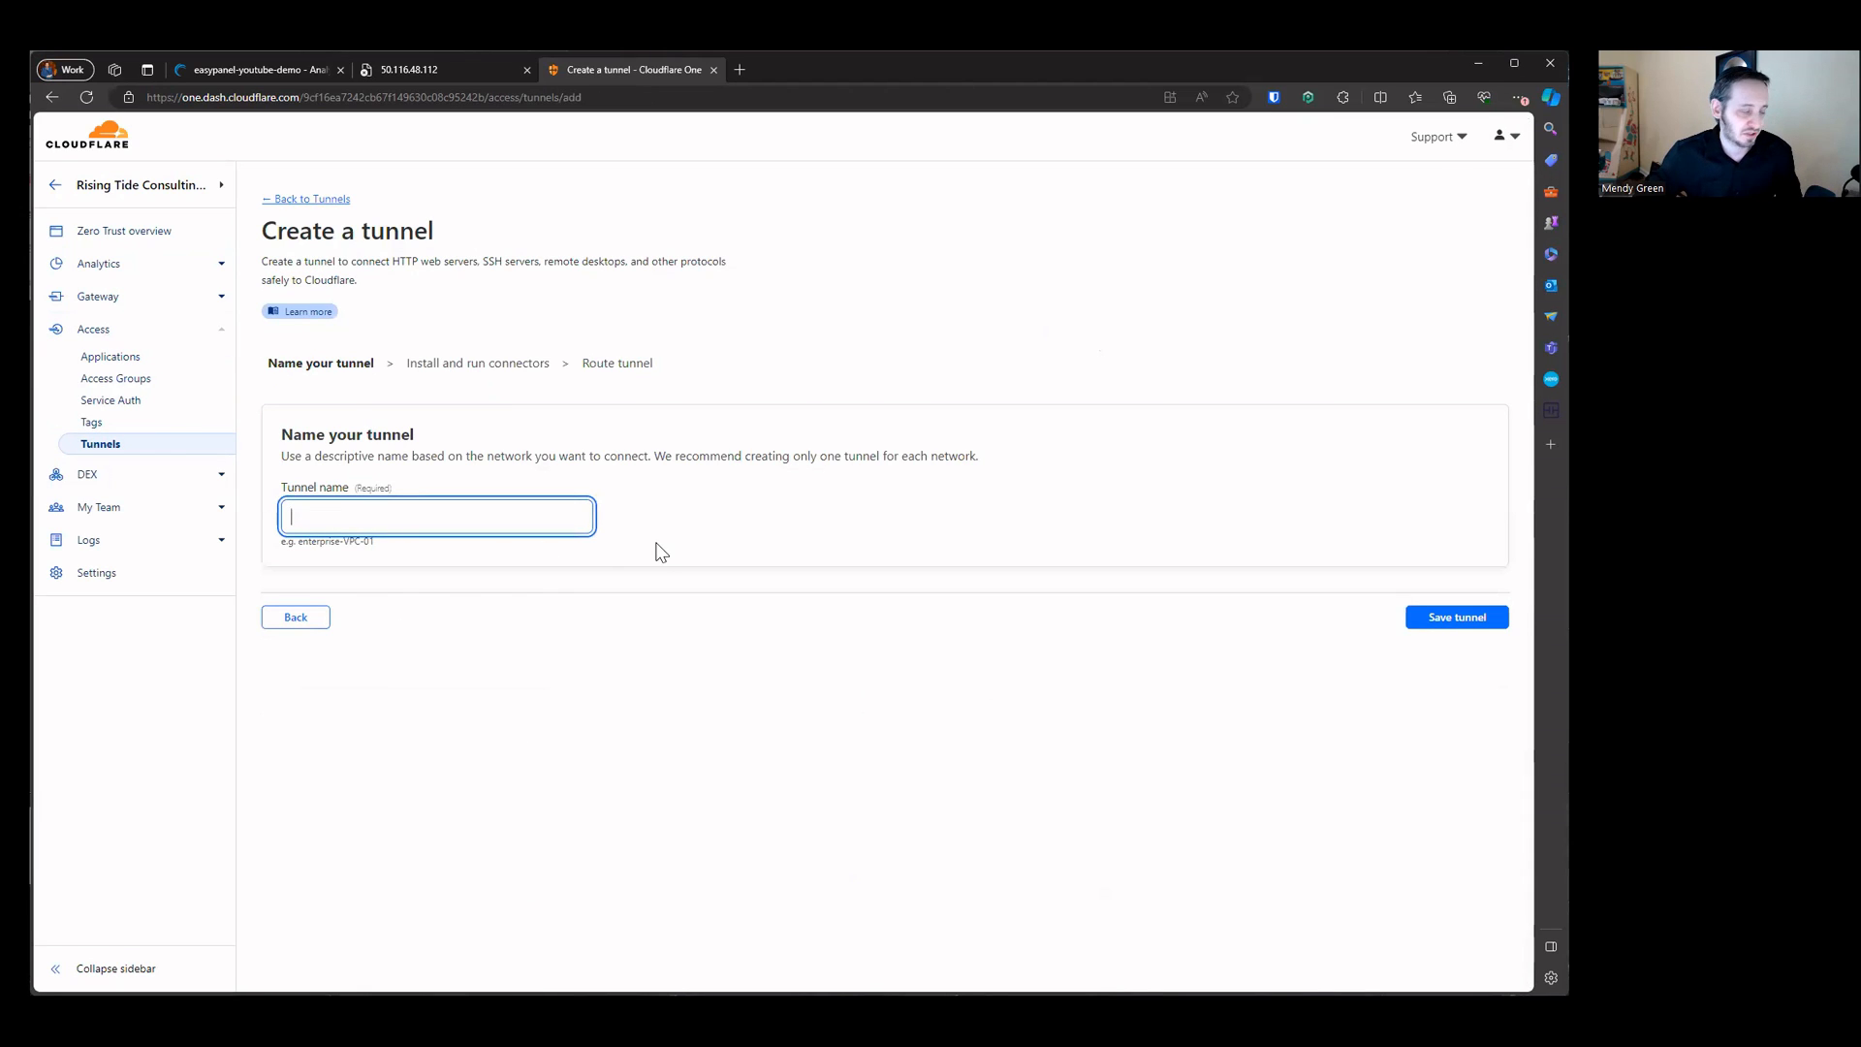
Step: Name the new tunnel "YouTube Demo EasyPanel" and save it
type("Yout")
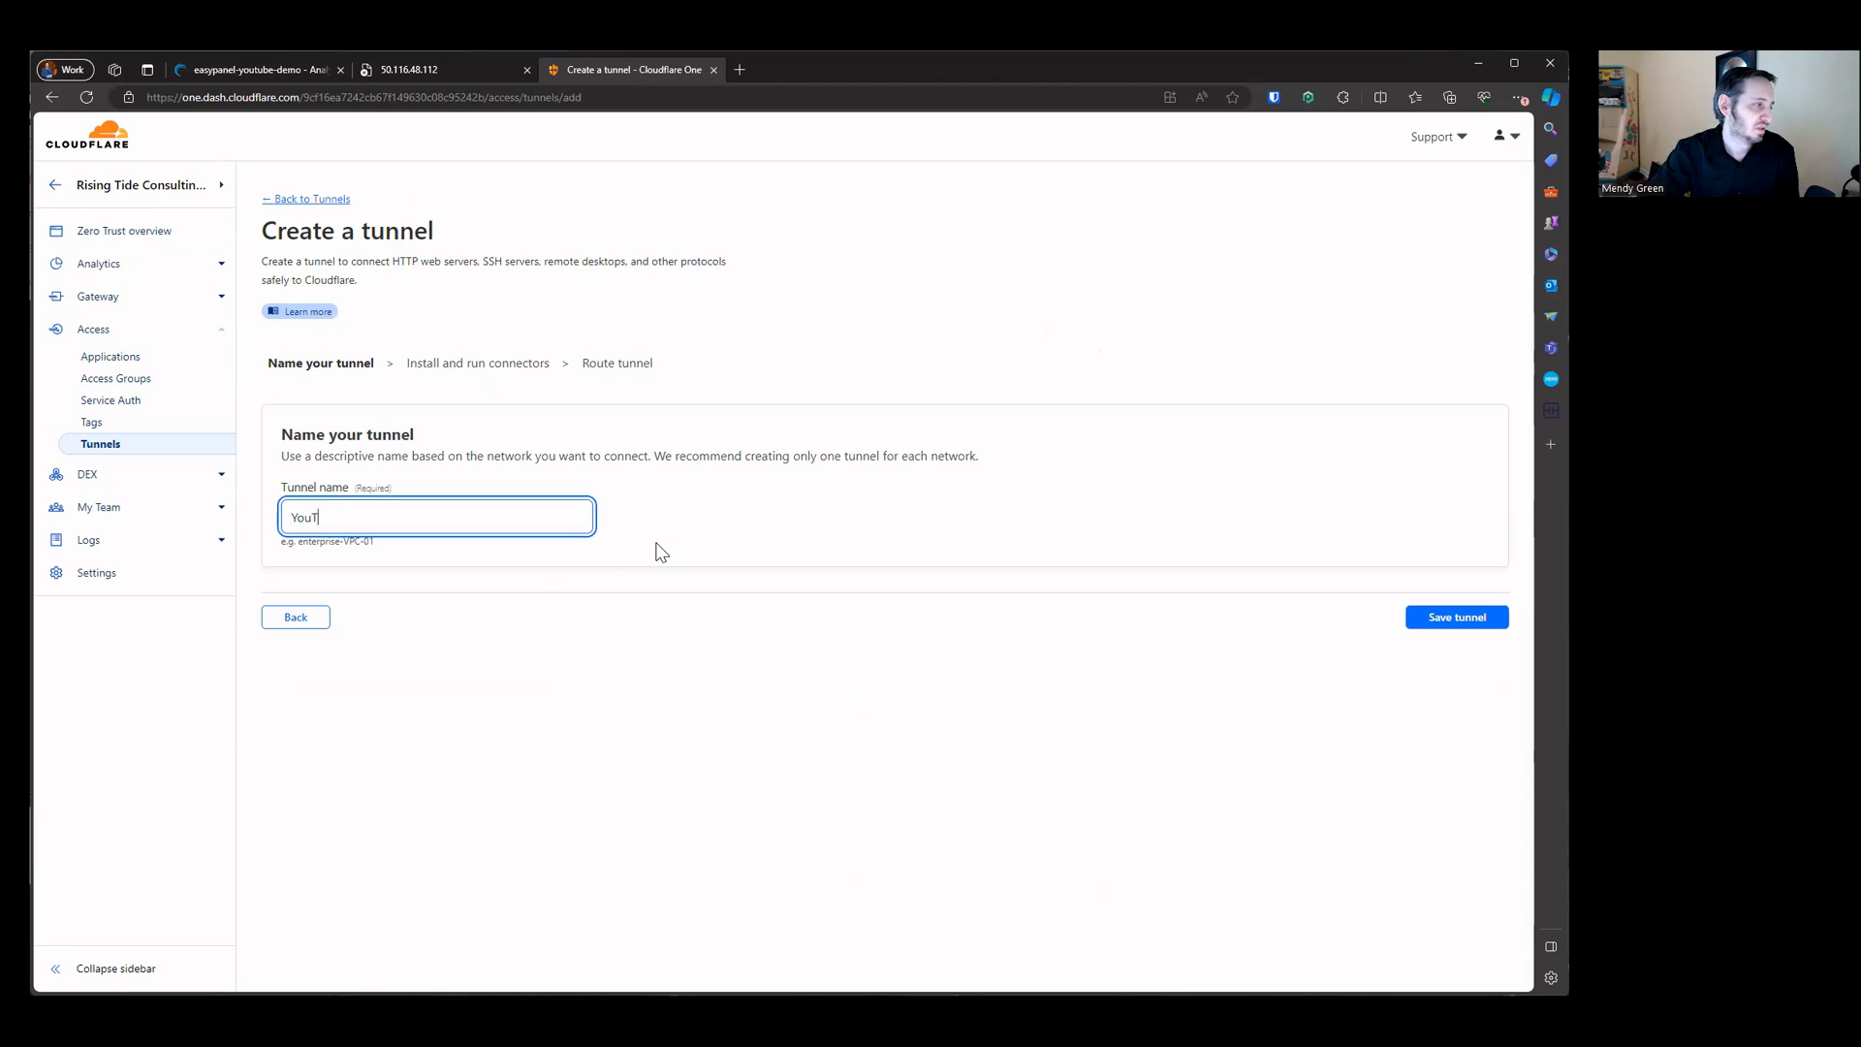
type("ube Easp")
type("Pan")
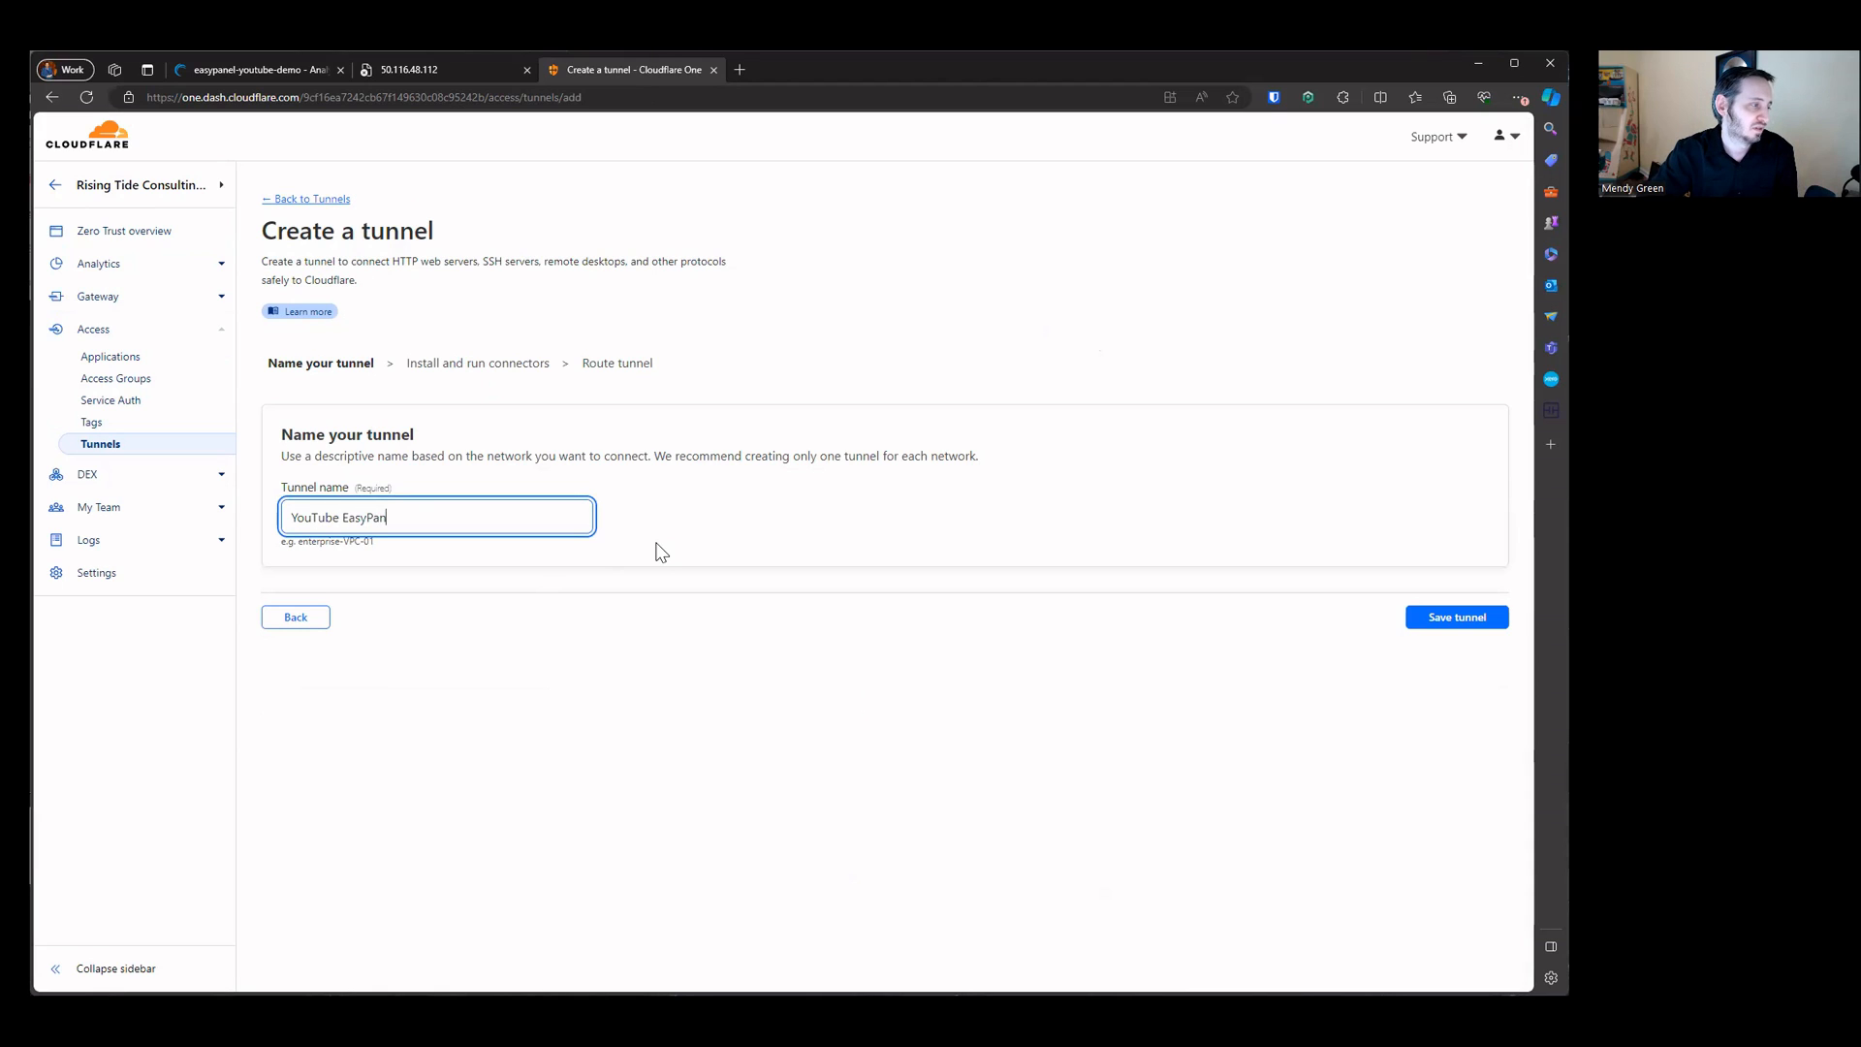
type("Demo")
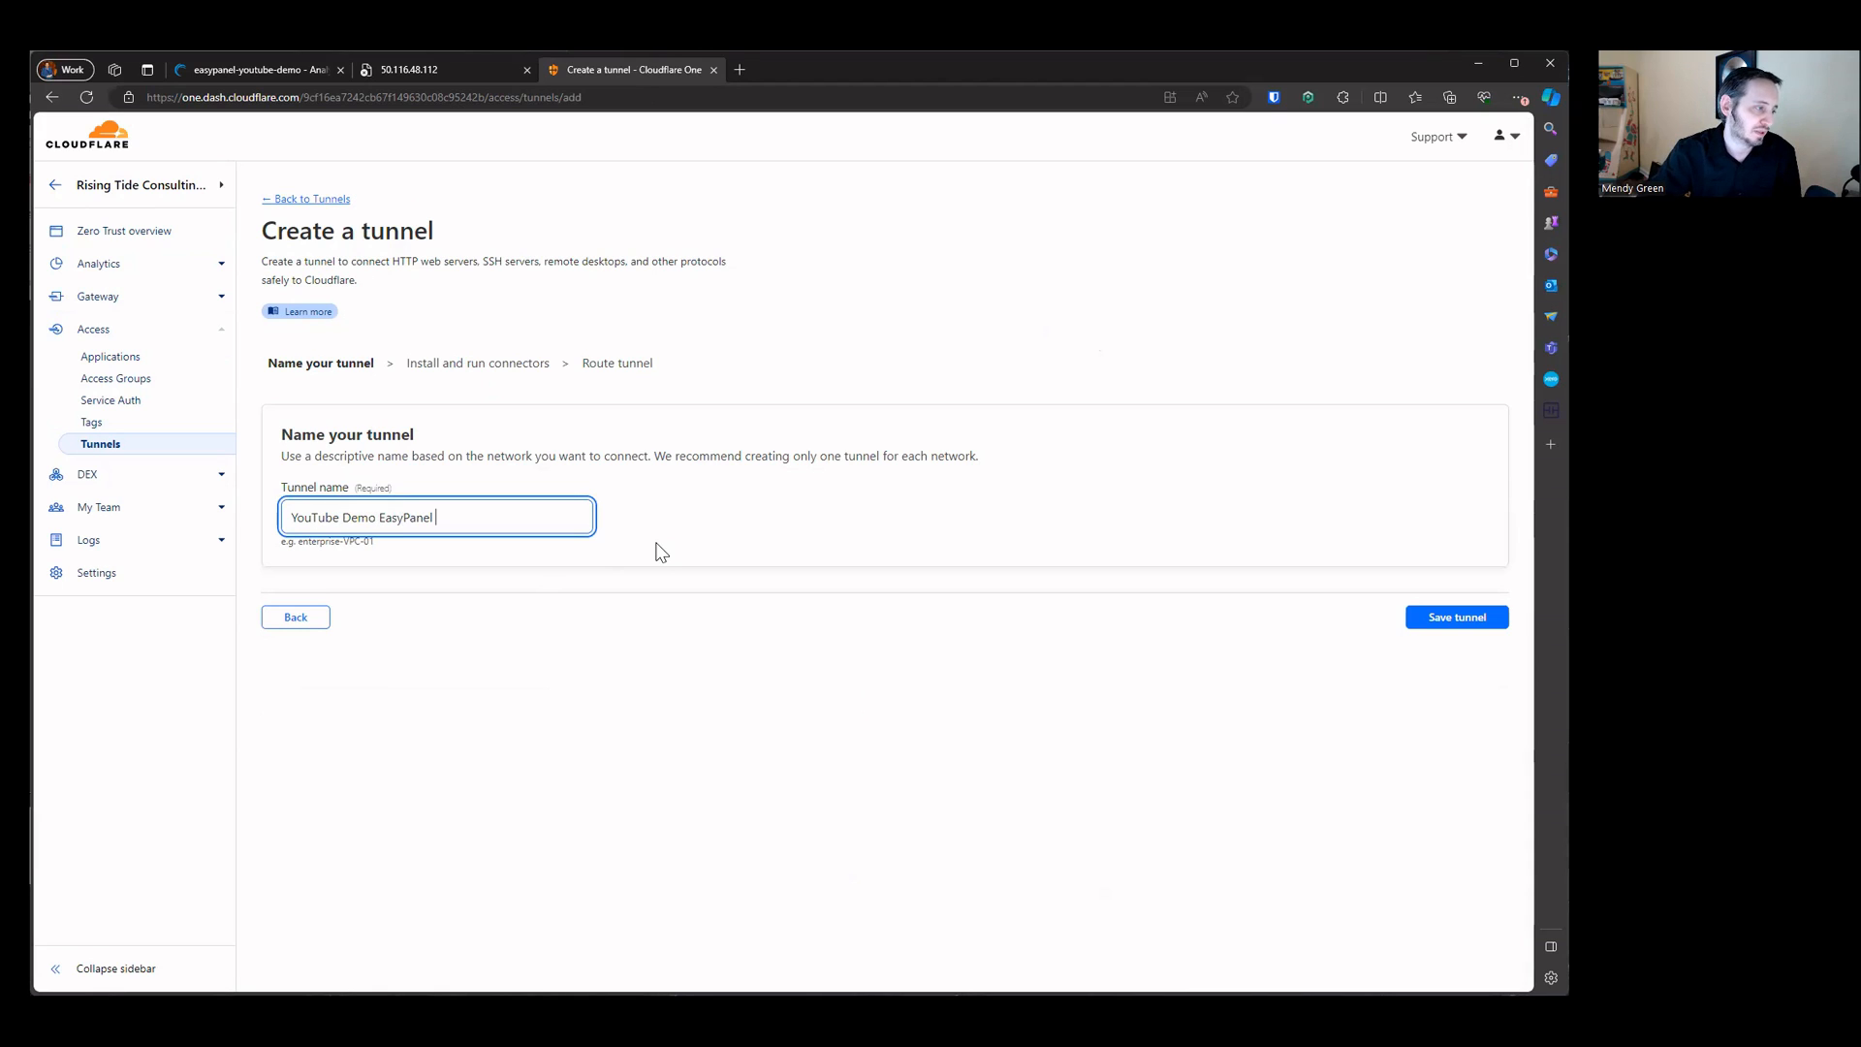
left_click(1421, 614)
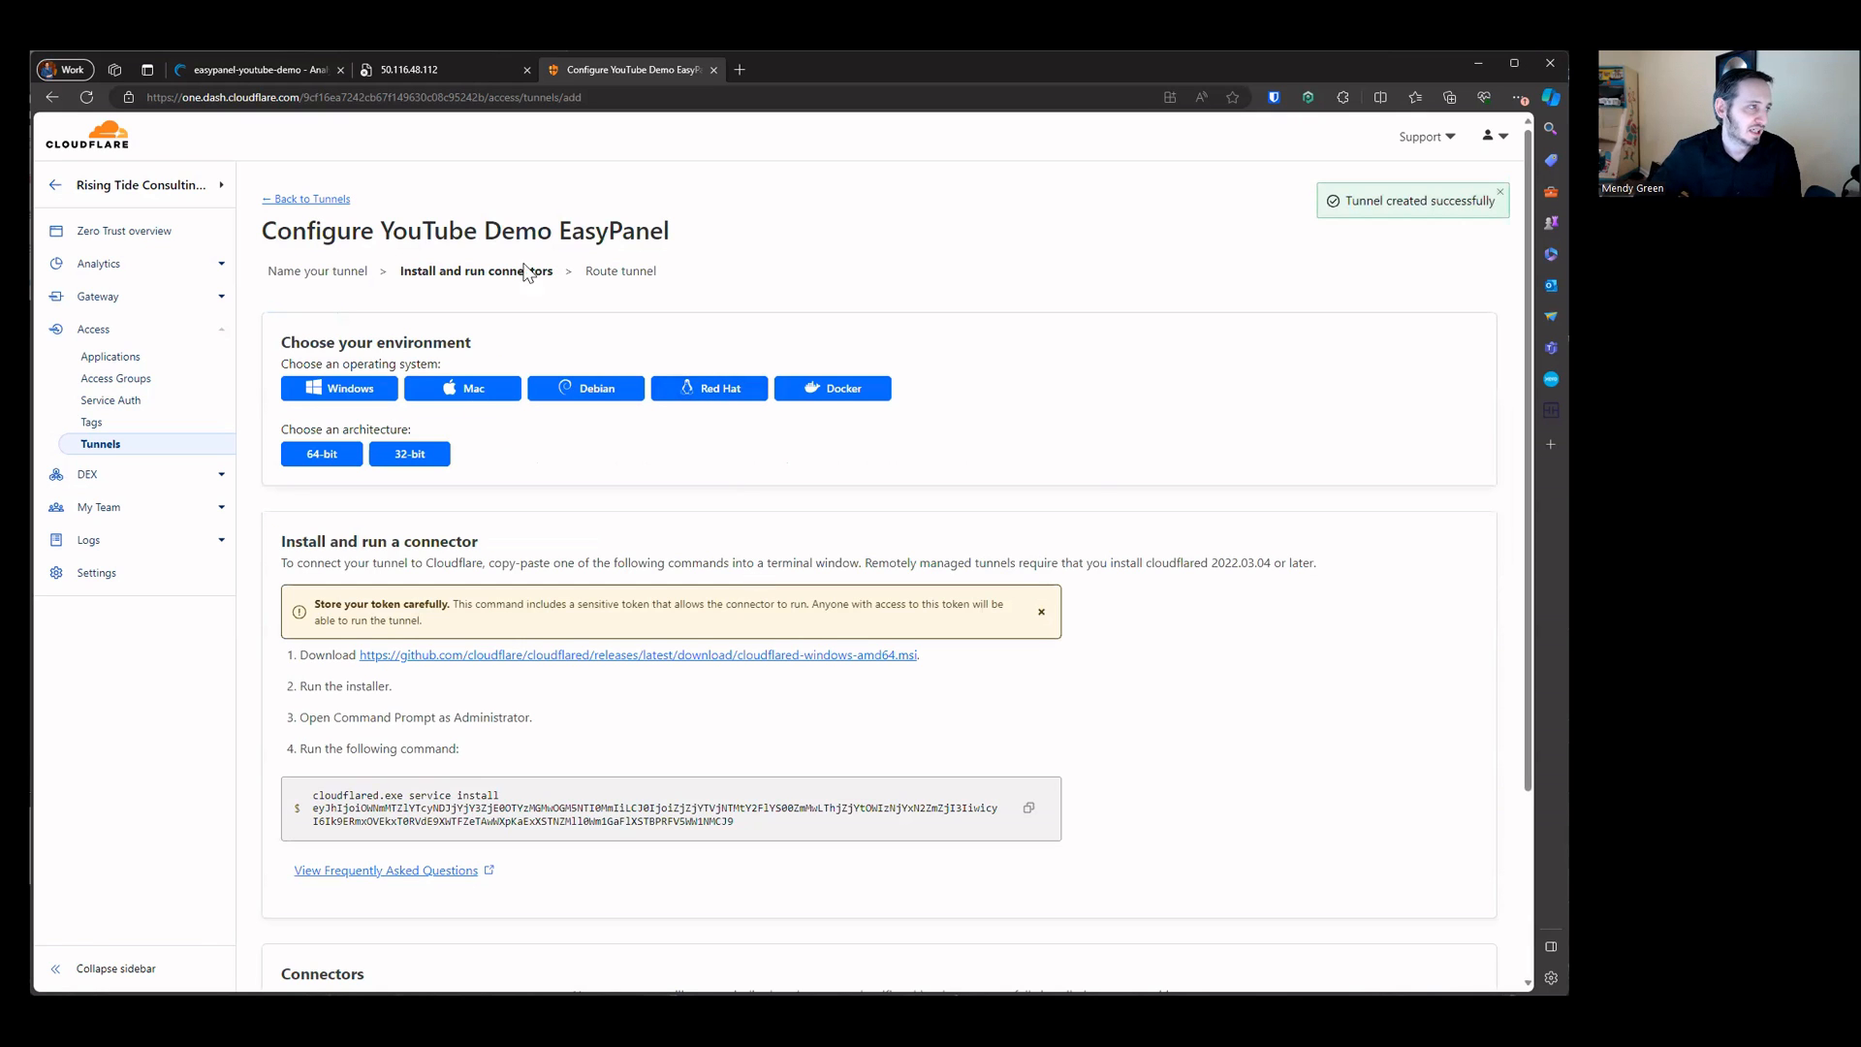
Step: Compare the connector install commands offered for each operating system environment
scroll(356, 369, "down", 3)
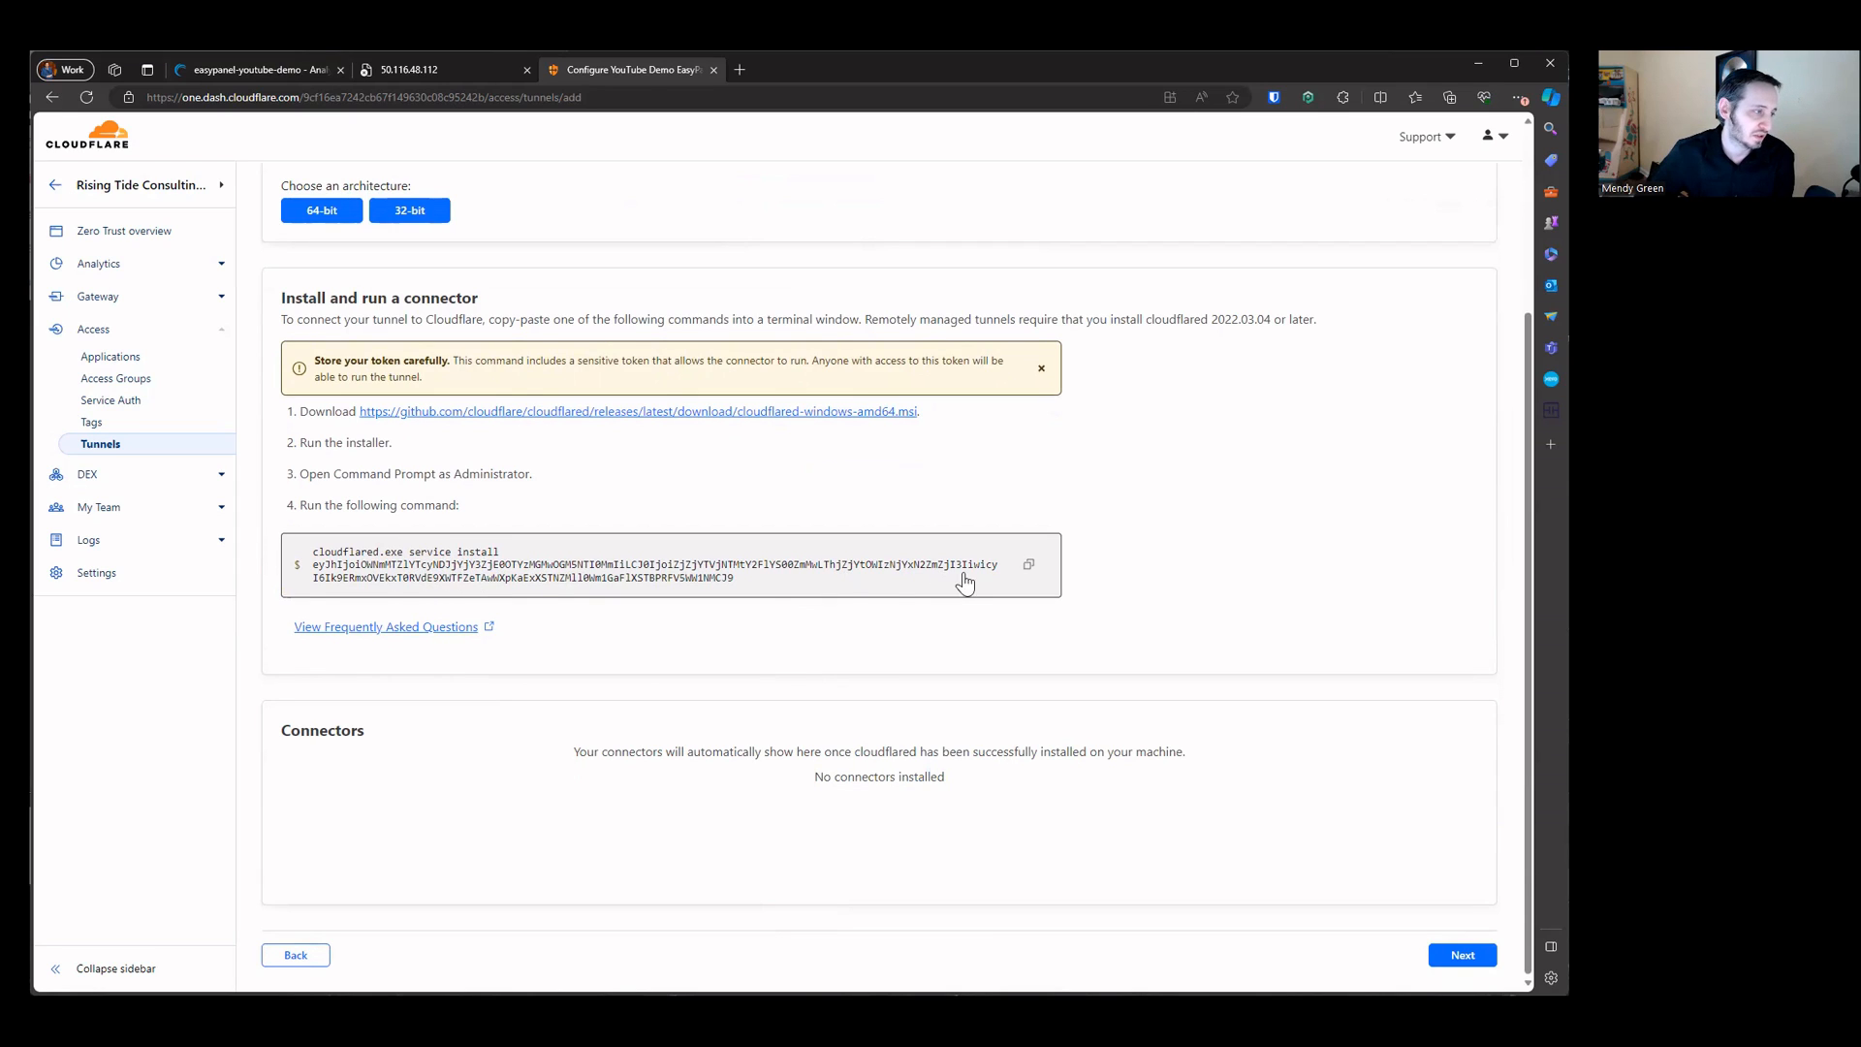
left_click(657, 560)
scroll(600, 513, "up", 3)
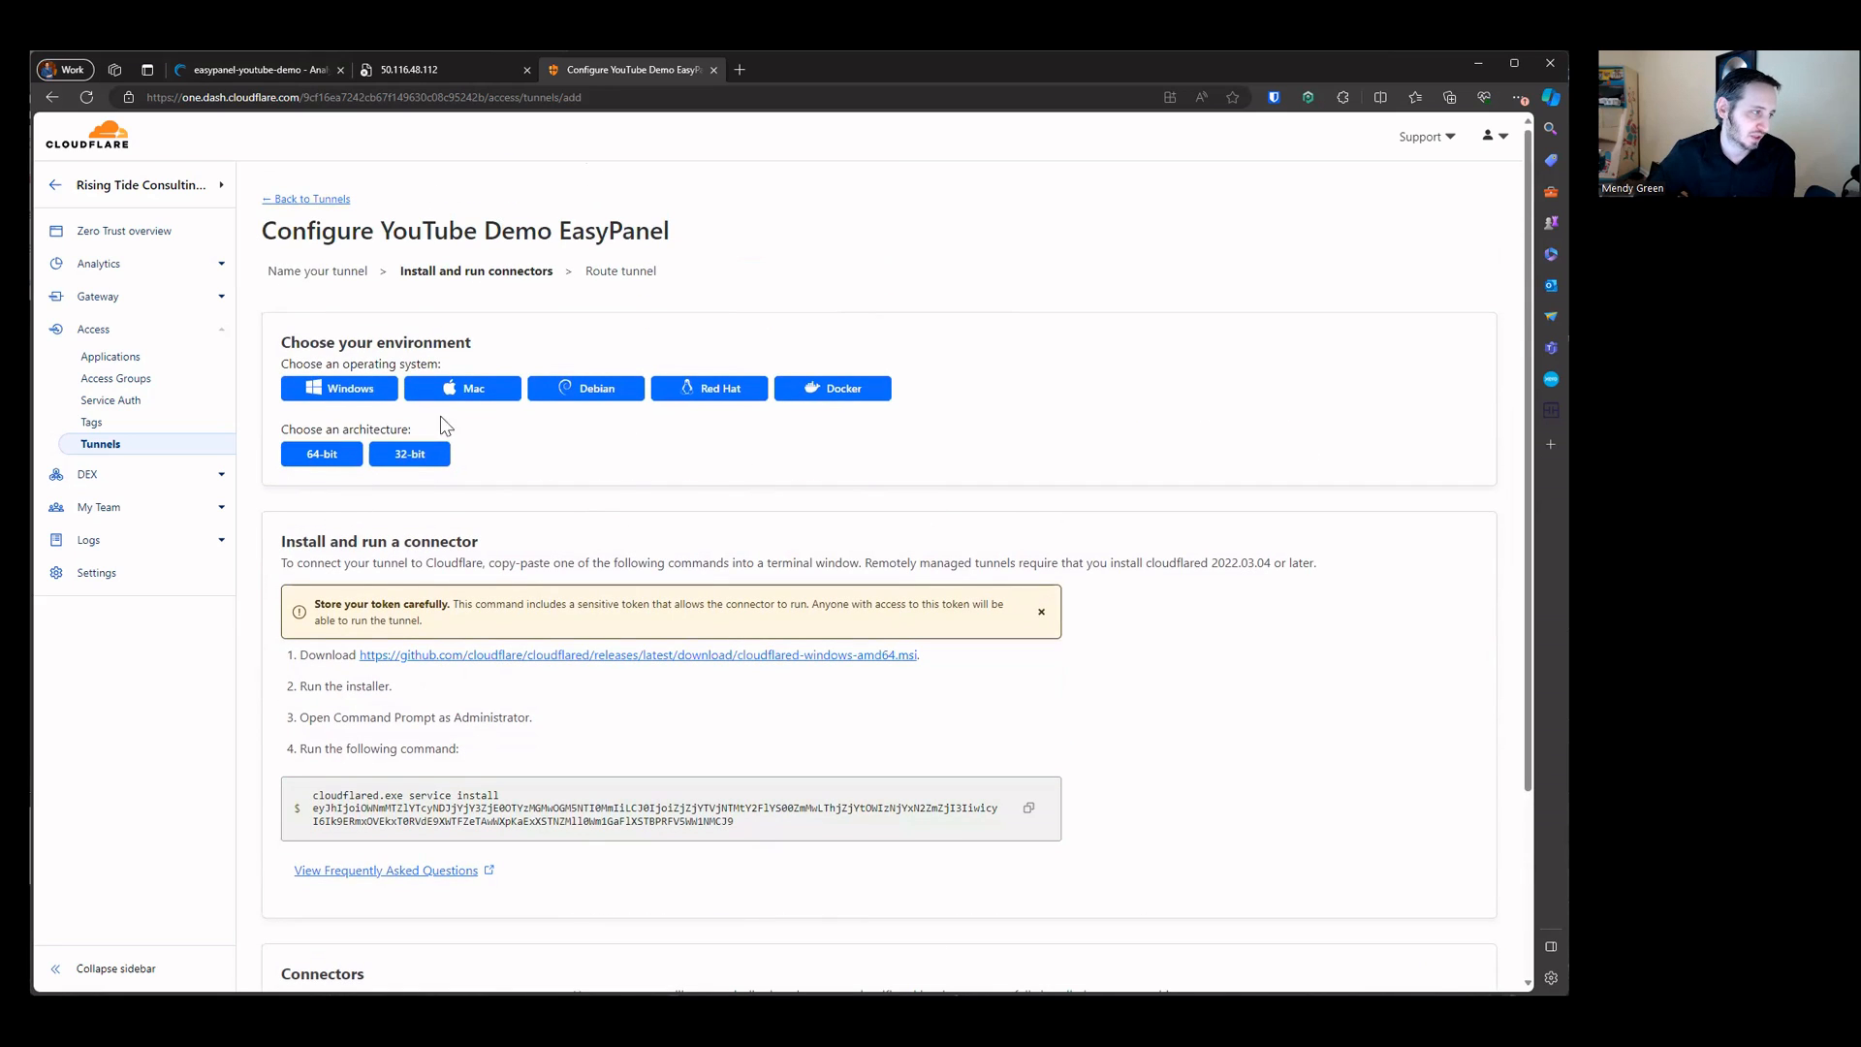
left_click_drag(290, 344, 945, 368)
left_click(842, 393)
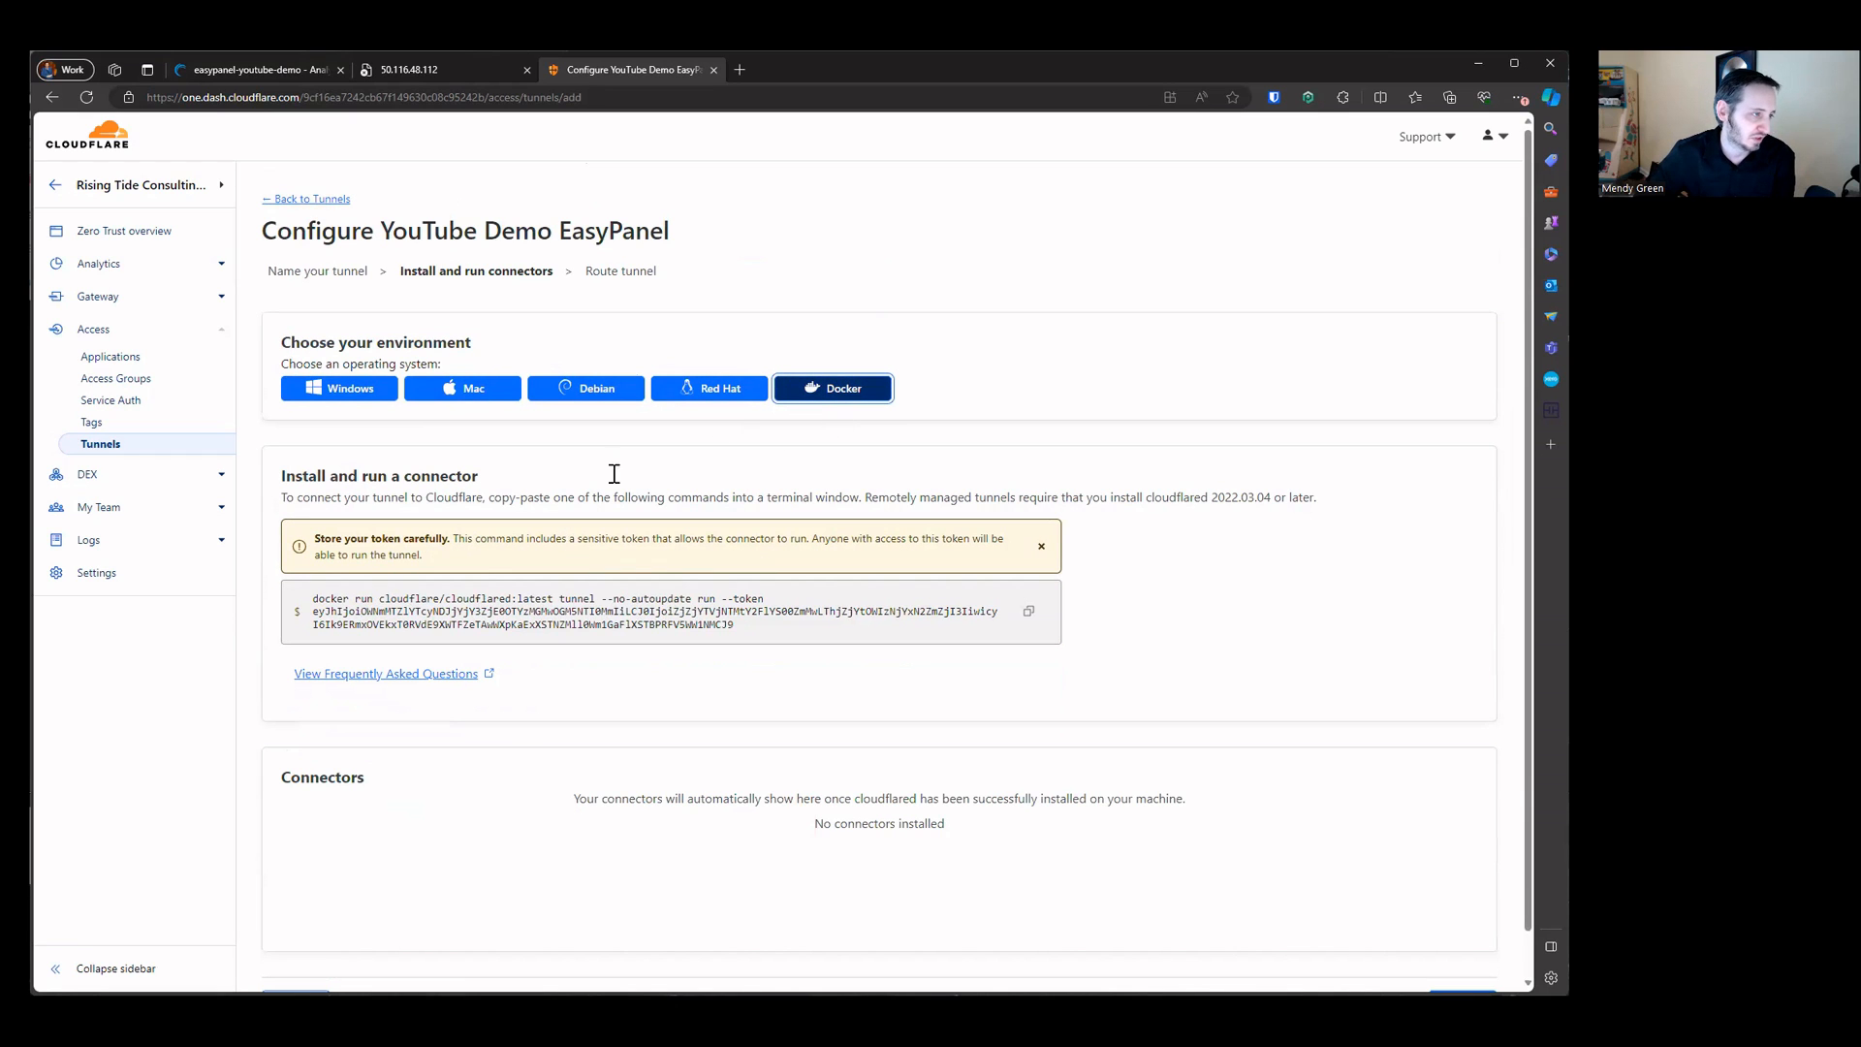
left_click(376, 405)
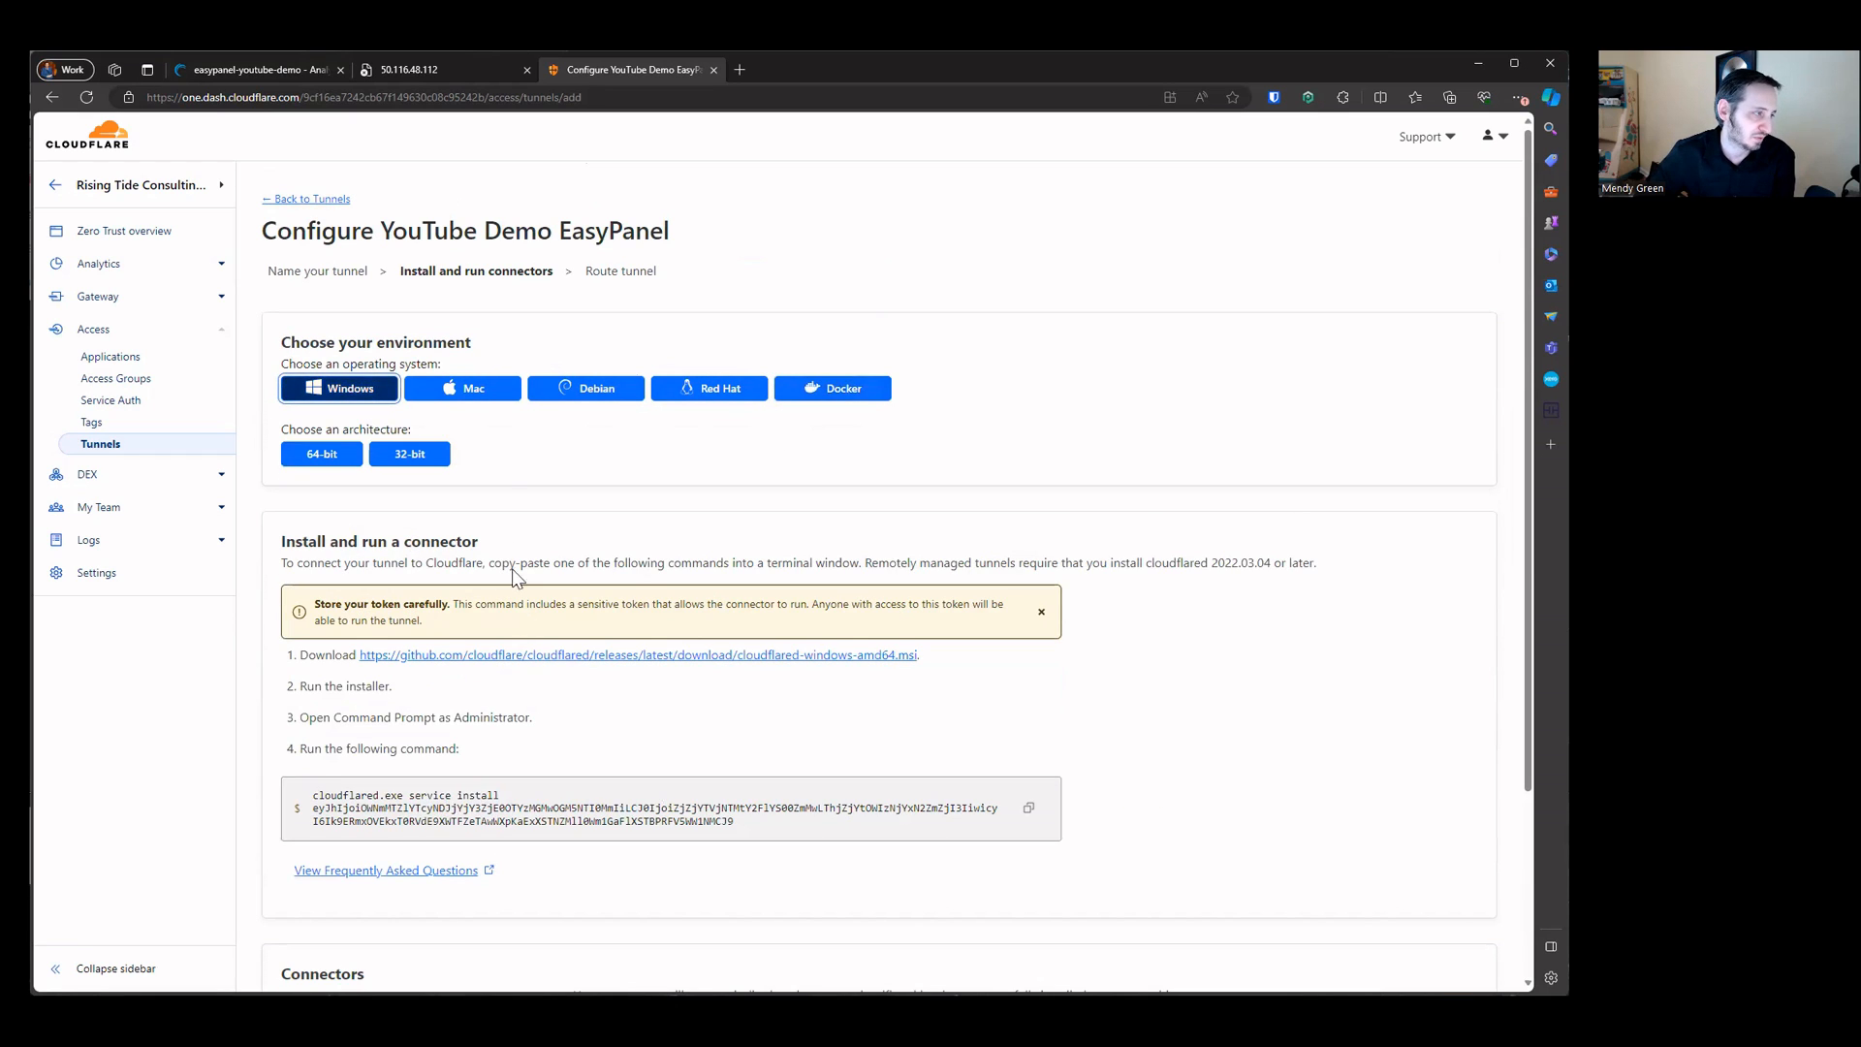
left_click(506, 395)
left_click(587, 392)
left_click(717, 392)
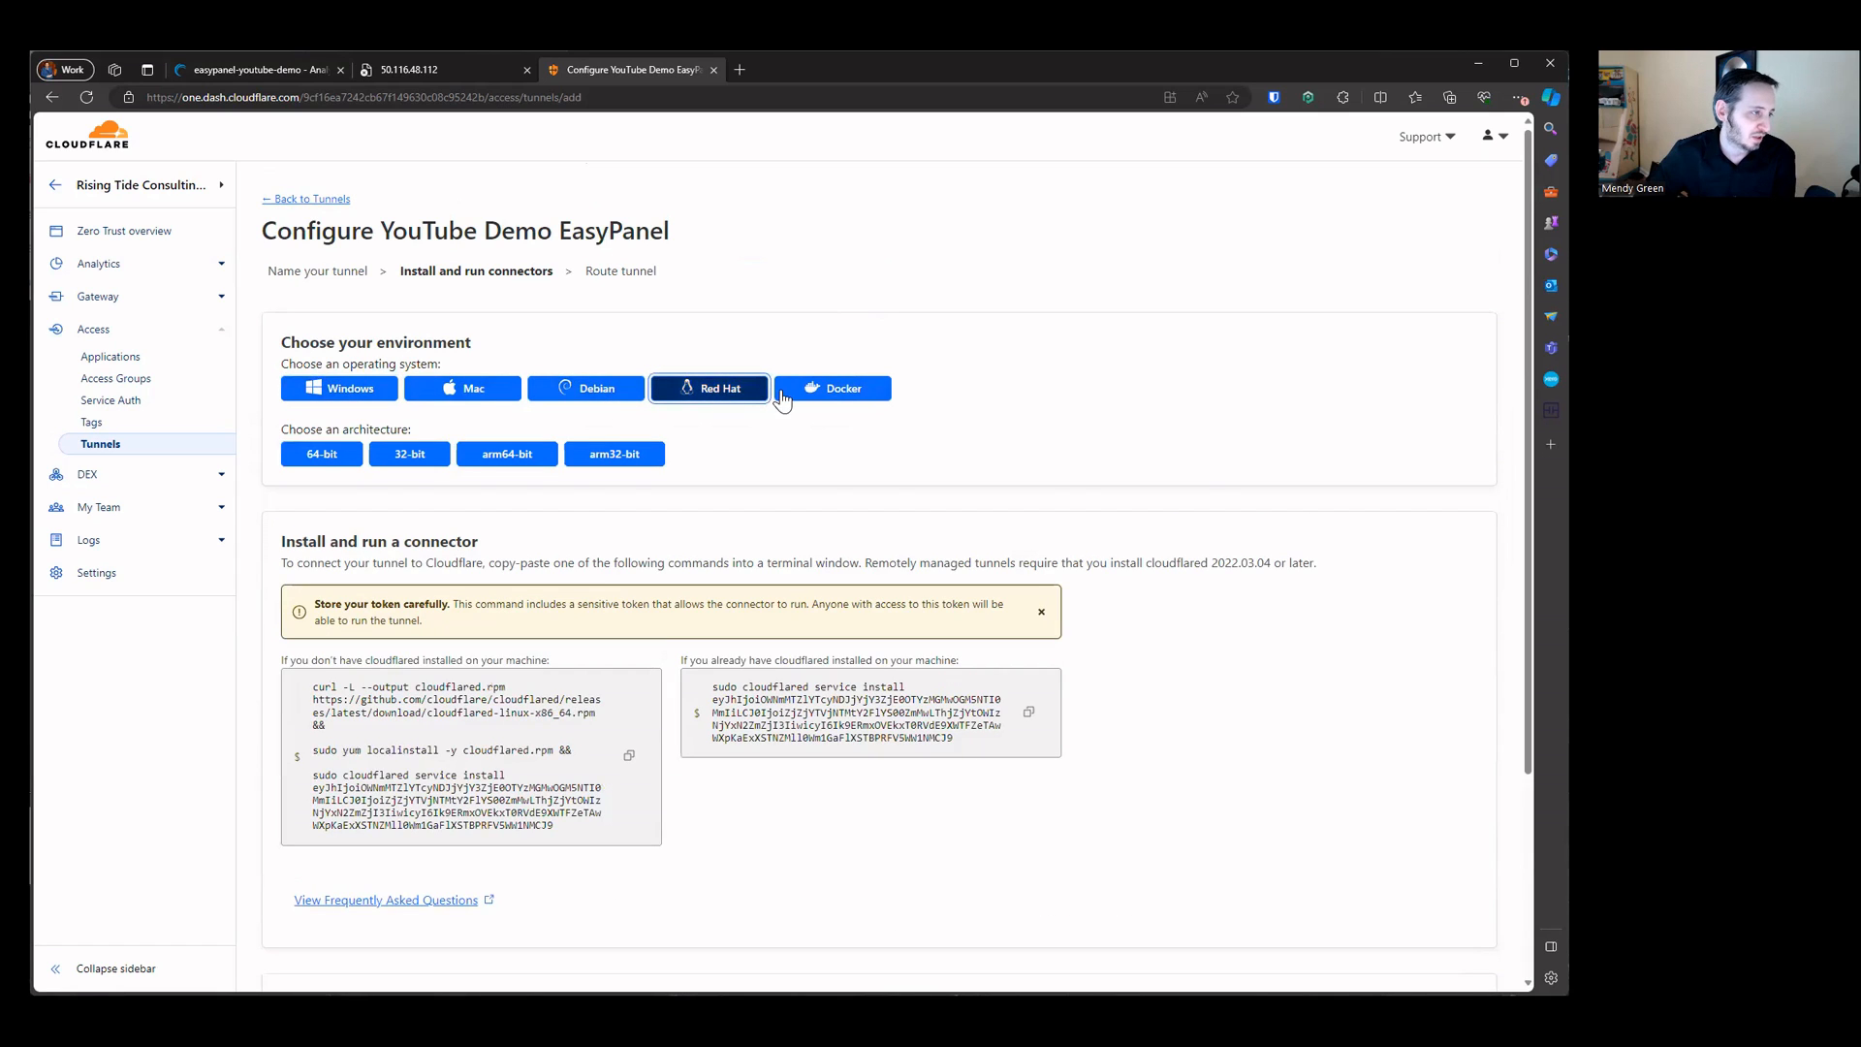
left_click(777, 396)
left_click(359, 395)
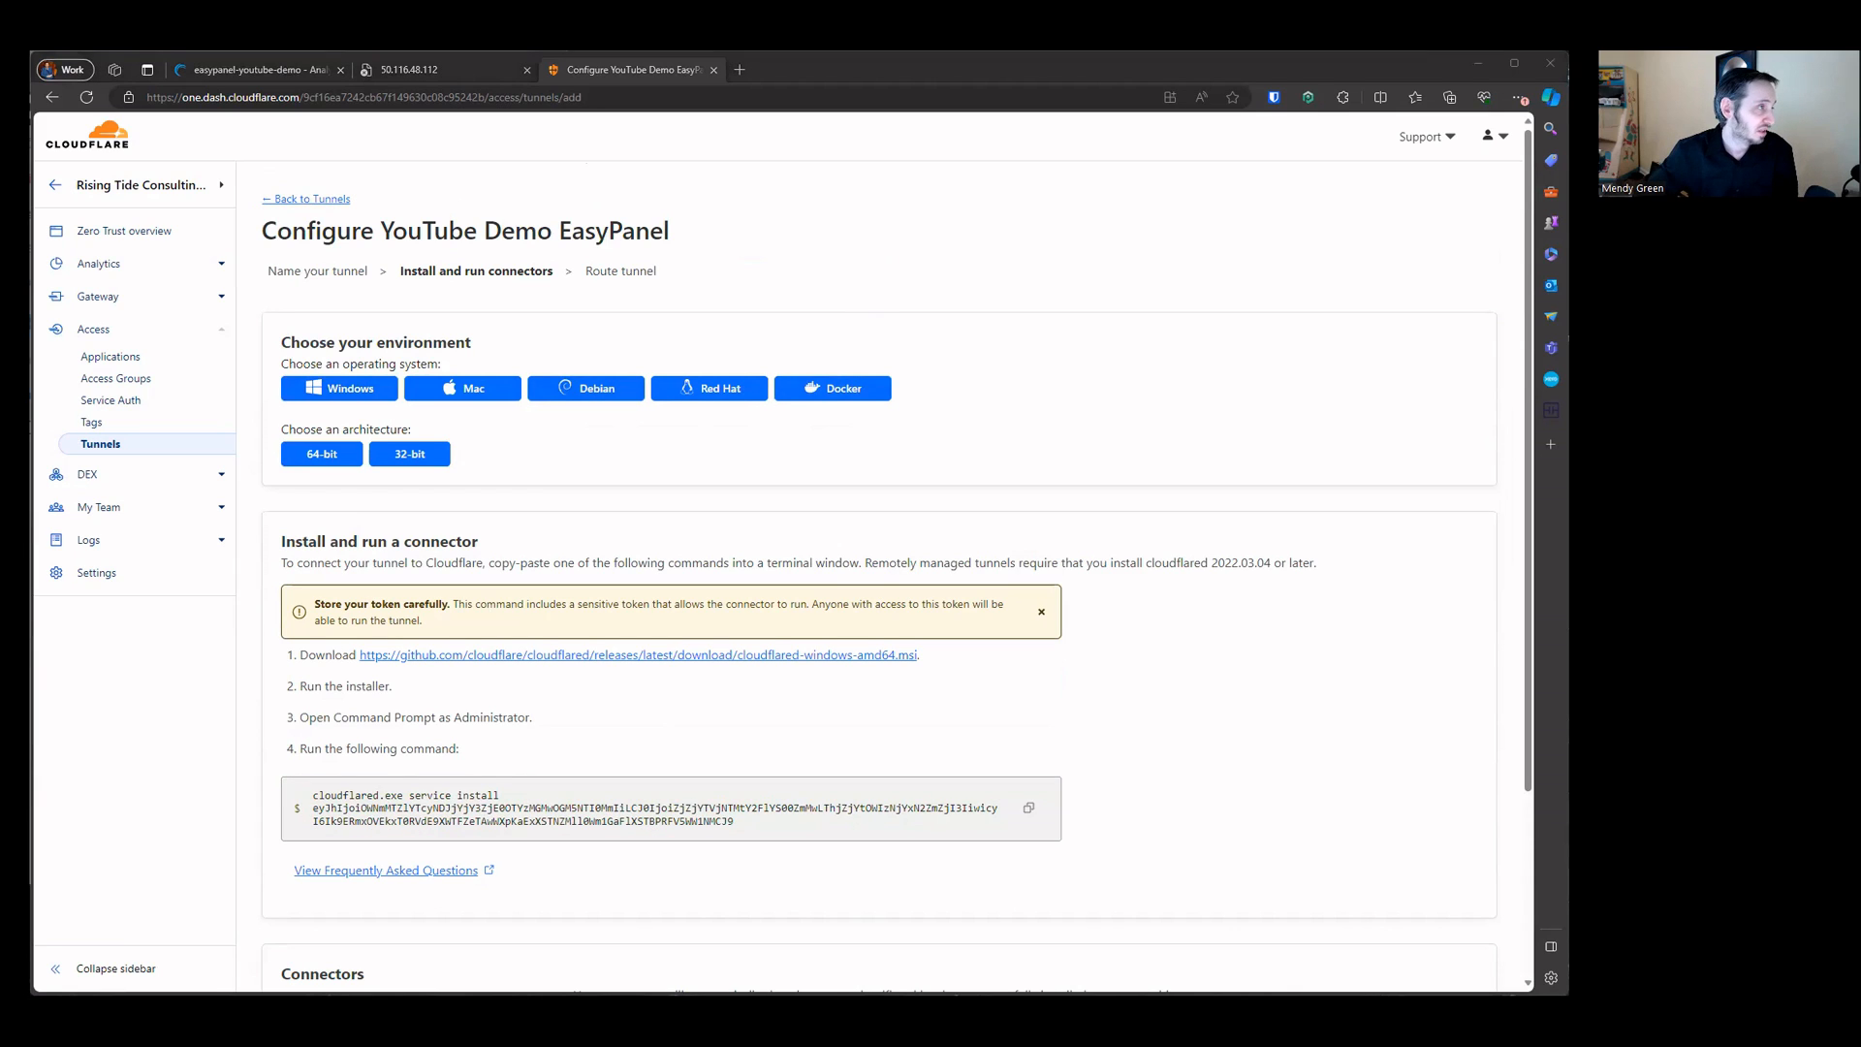
Step: Switch to the server tab and reload the Easypanel page on port 3000
left_click(438, 84)
left_click(86, 97)
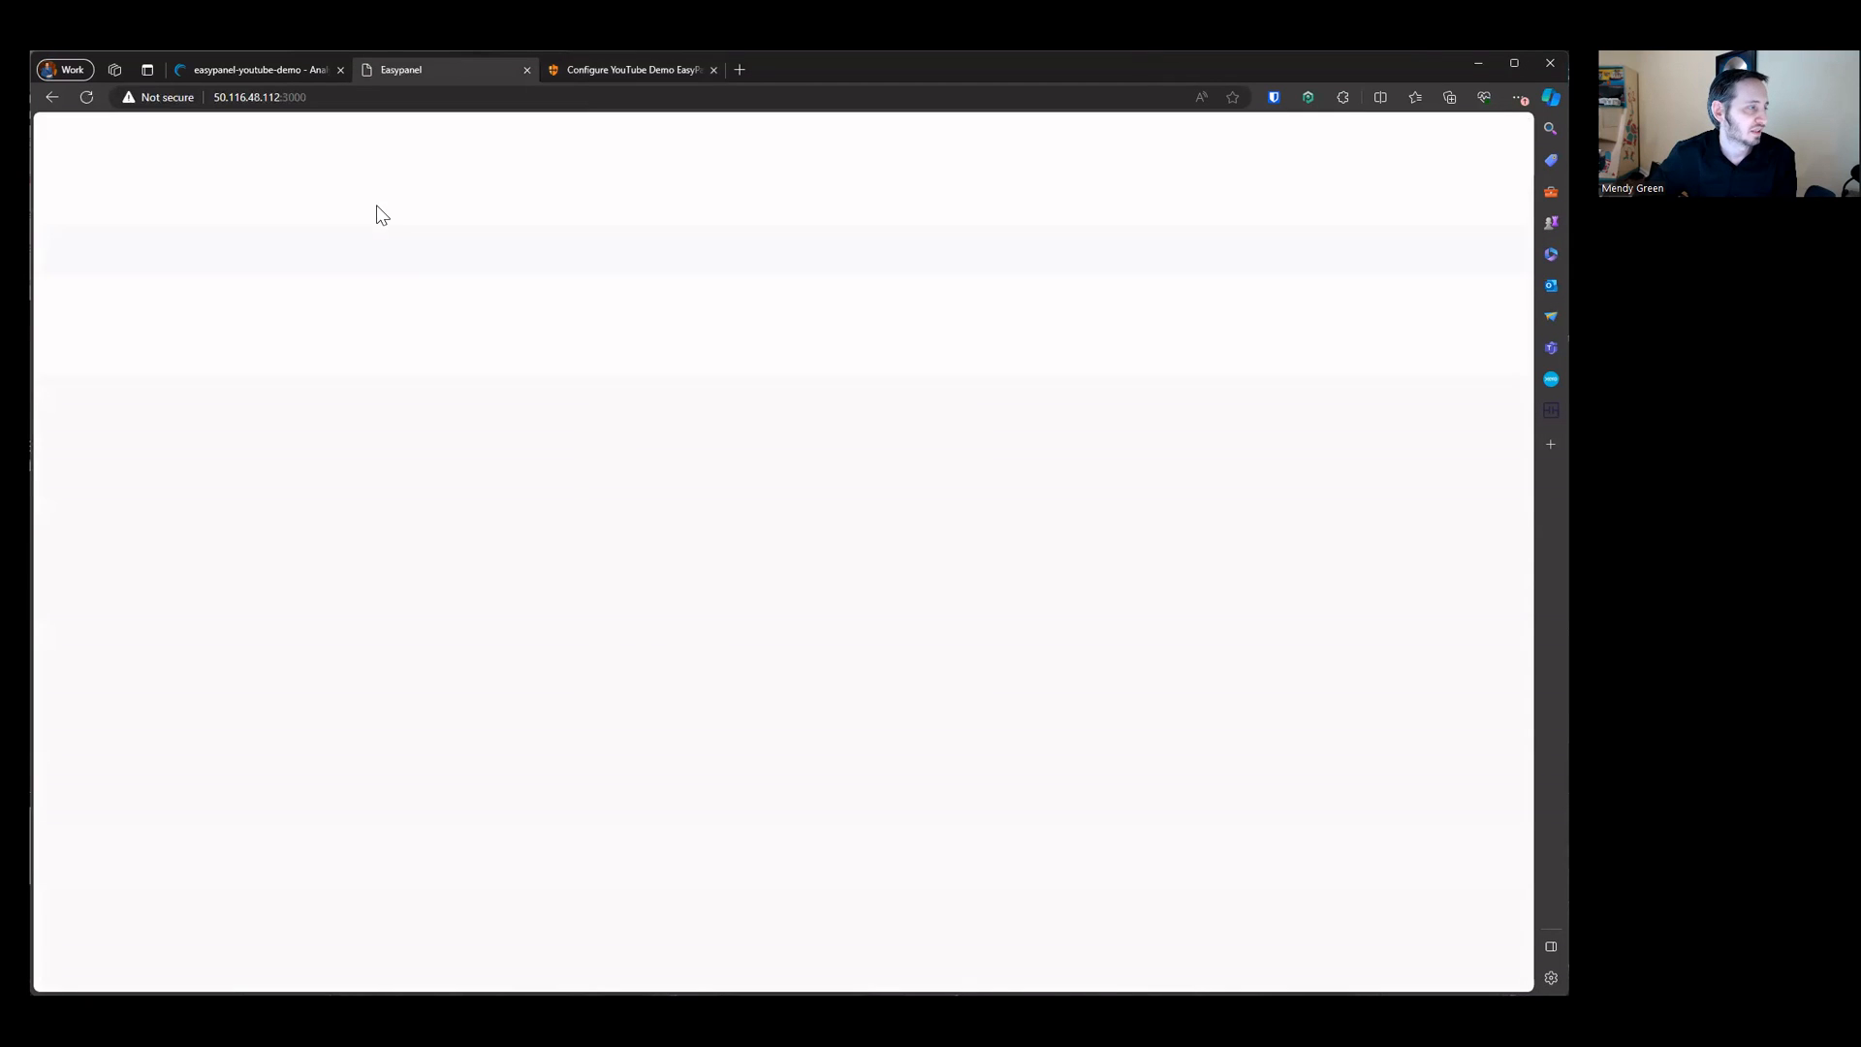
left_click_drag(577, 438, 1056, 696)
left_click(1056, 696)
left_click(1283, 94)
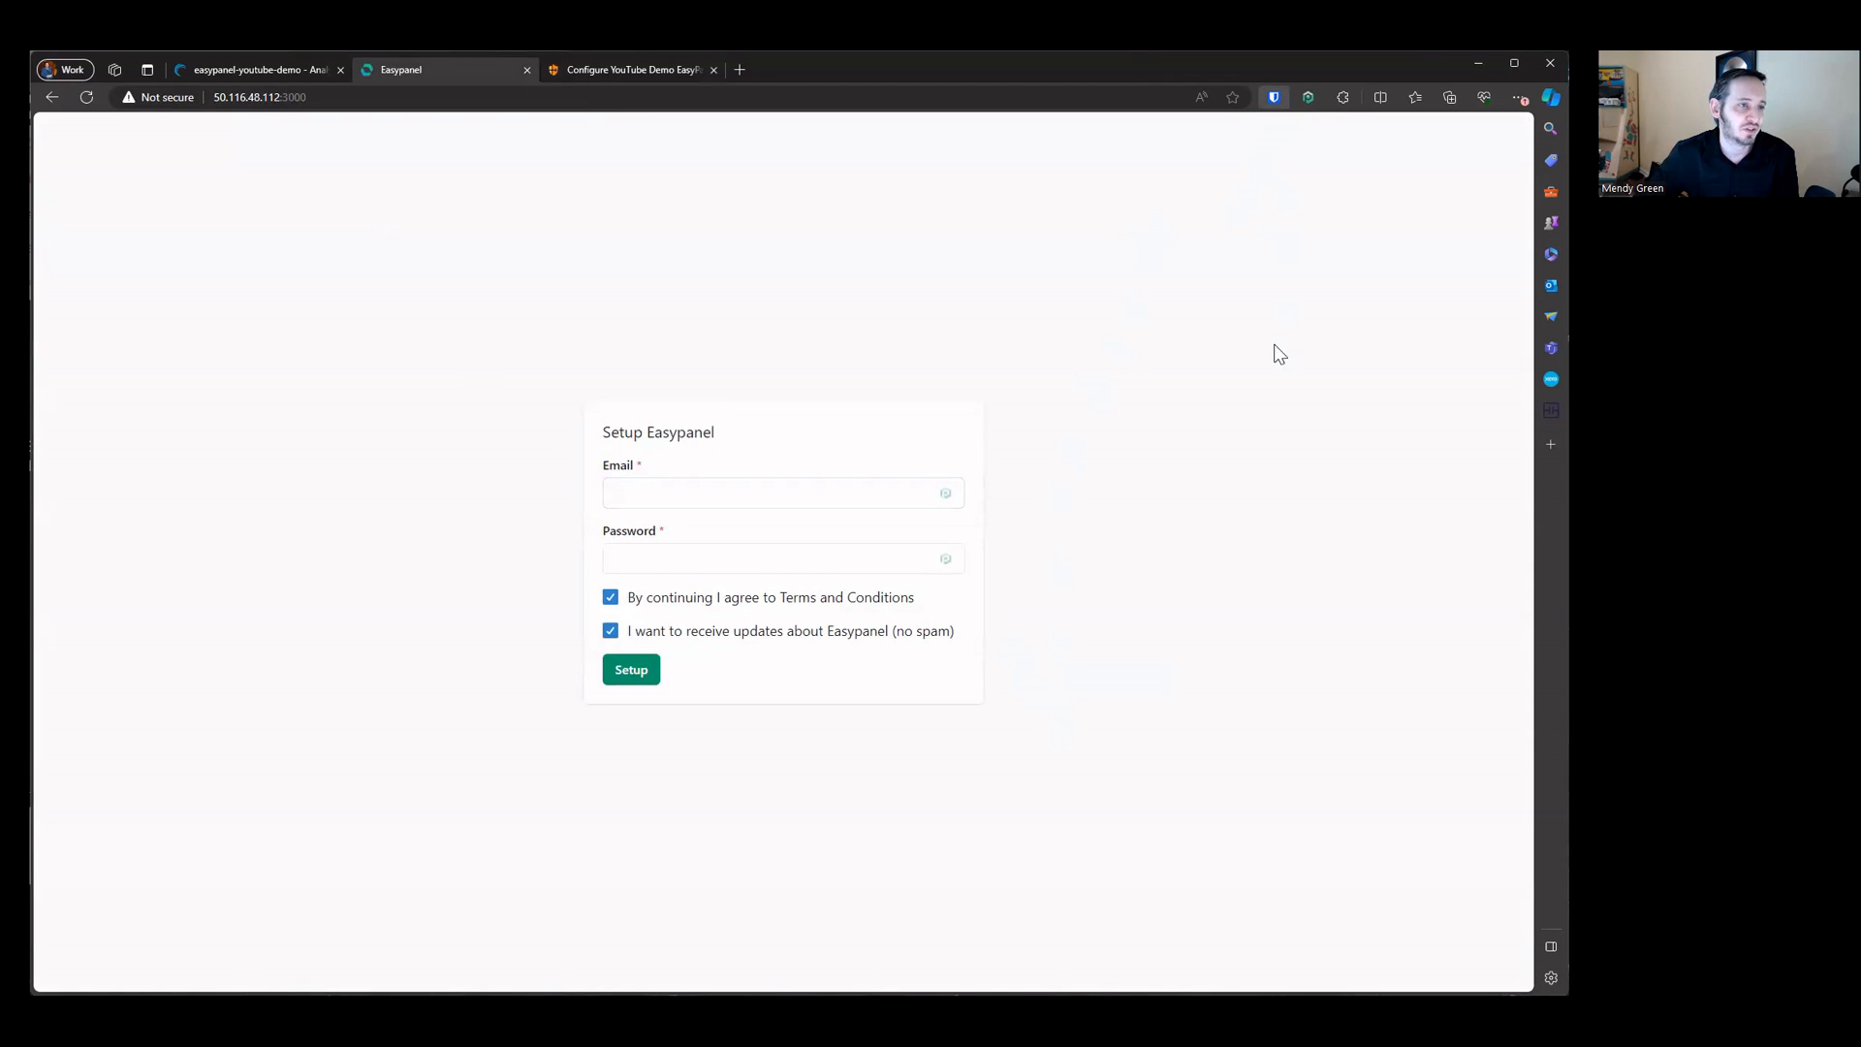
Step: Enter the admin e-mail address, paste the account password, keep the agreement options checked, and run the Easypanel setup
left_click(861, 503)
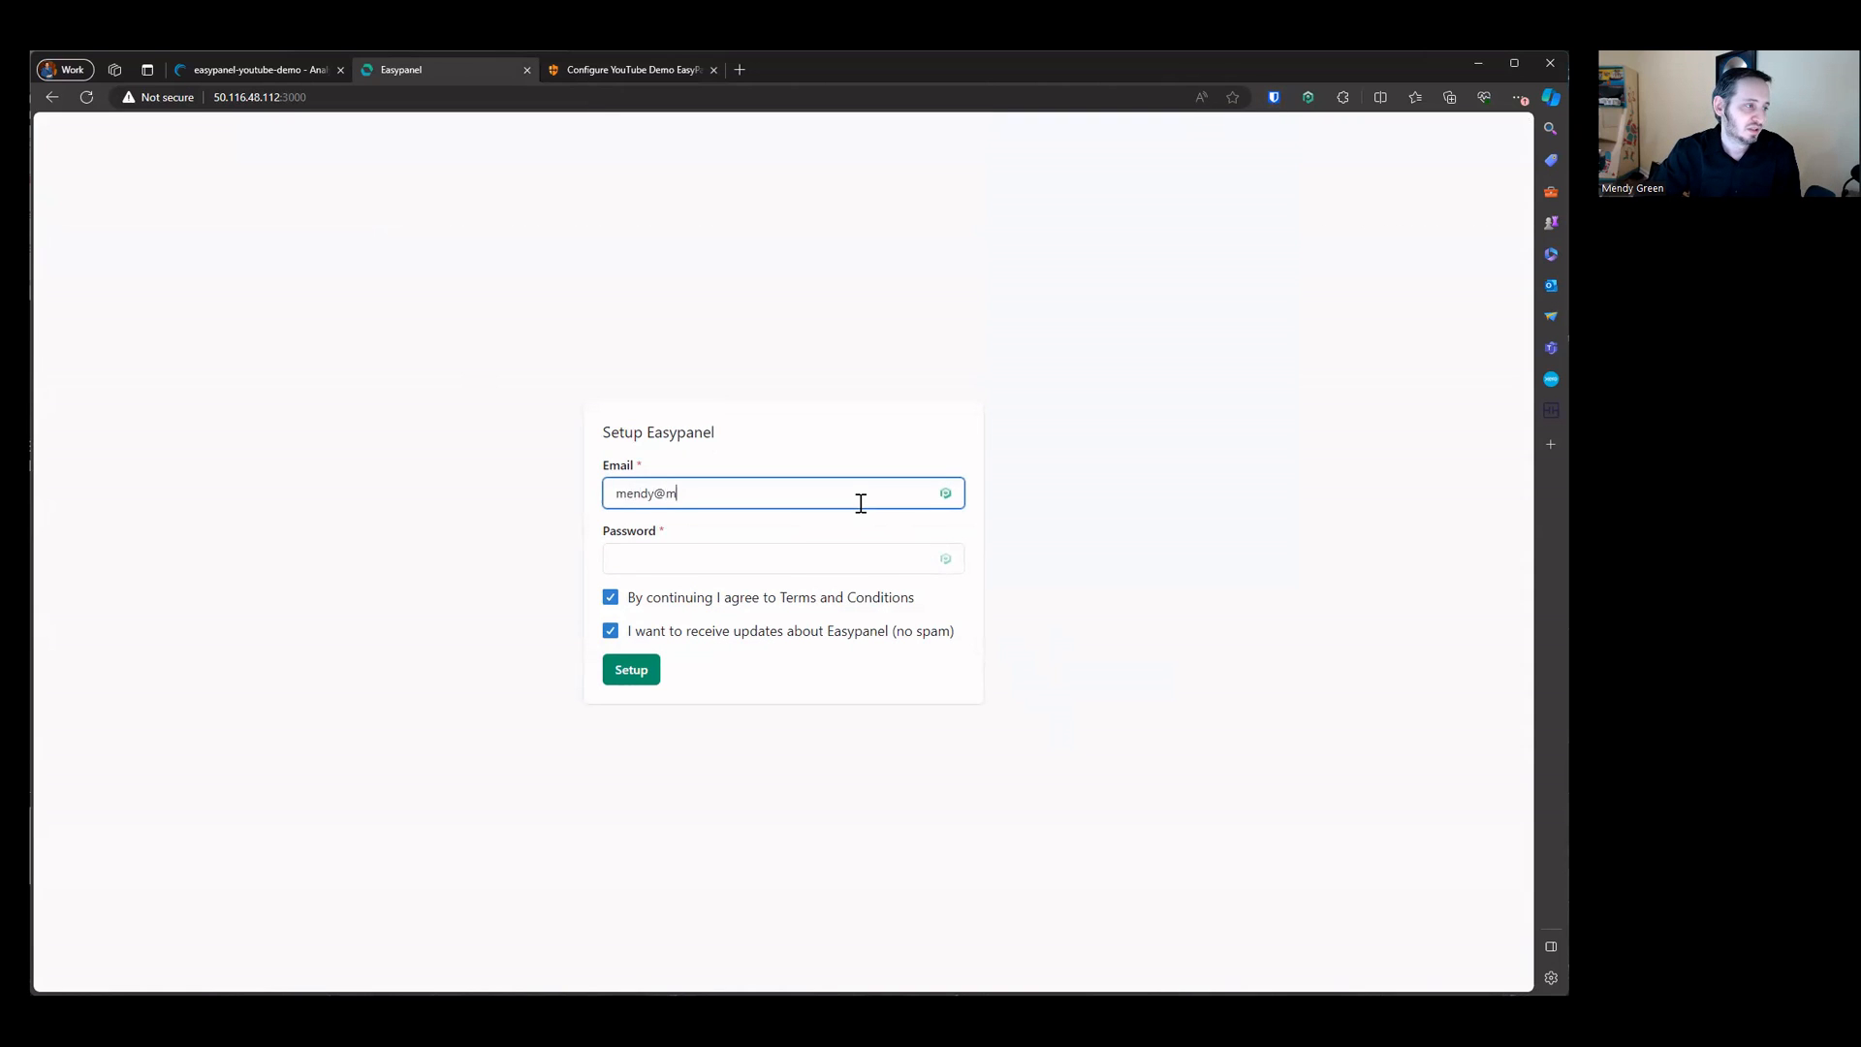
key("Tab")
key("ctrl+v")
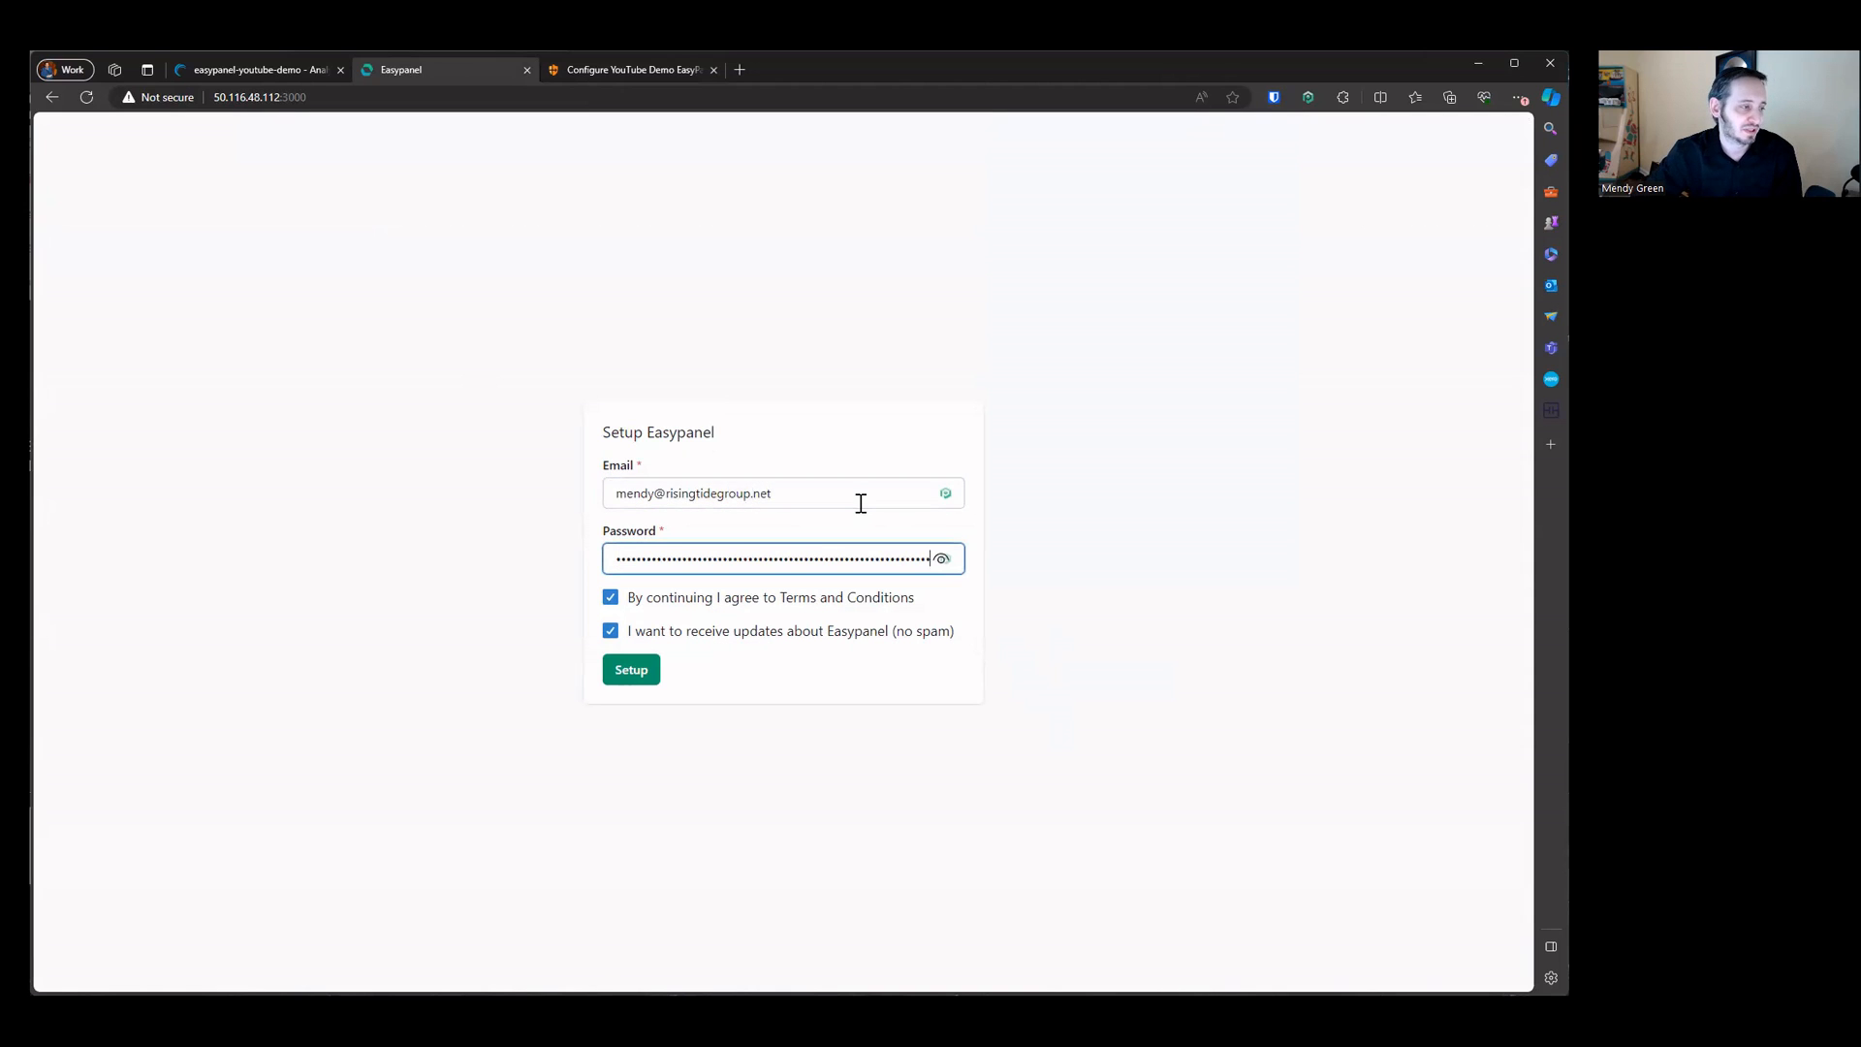
left_click(709, 639)
left_click(698, 644)
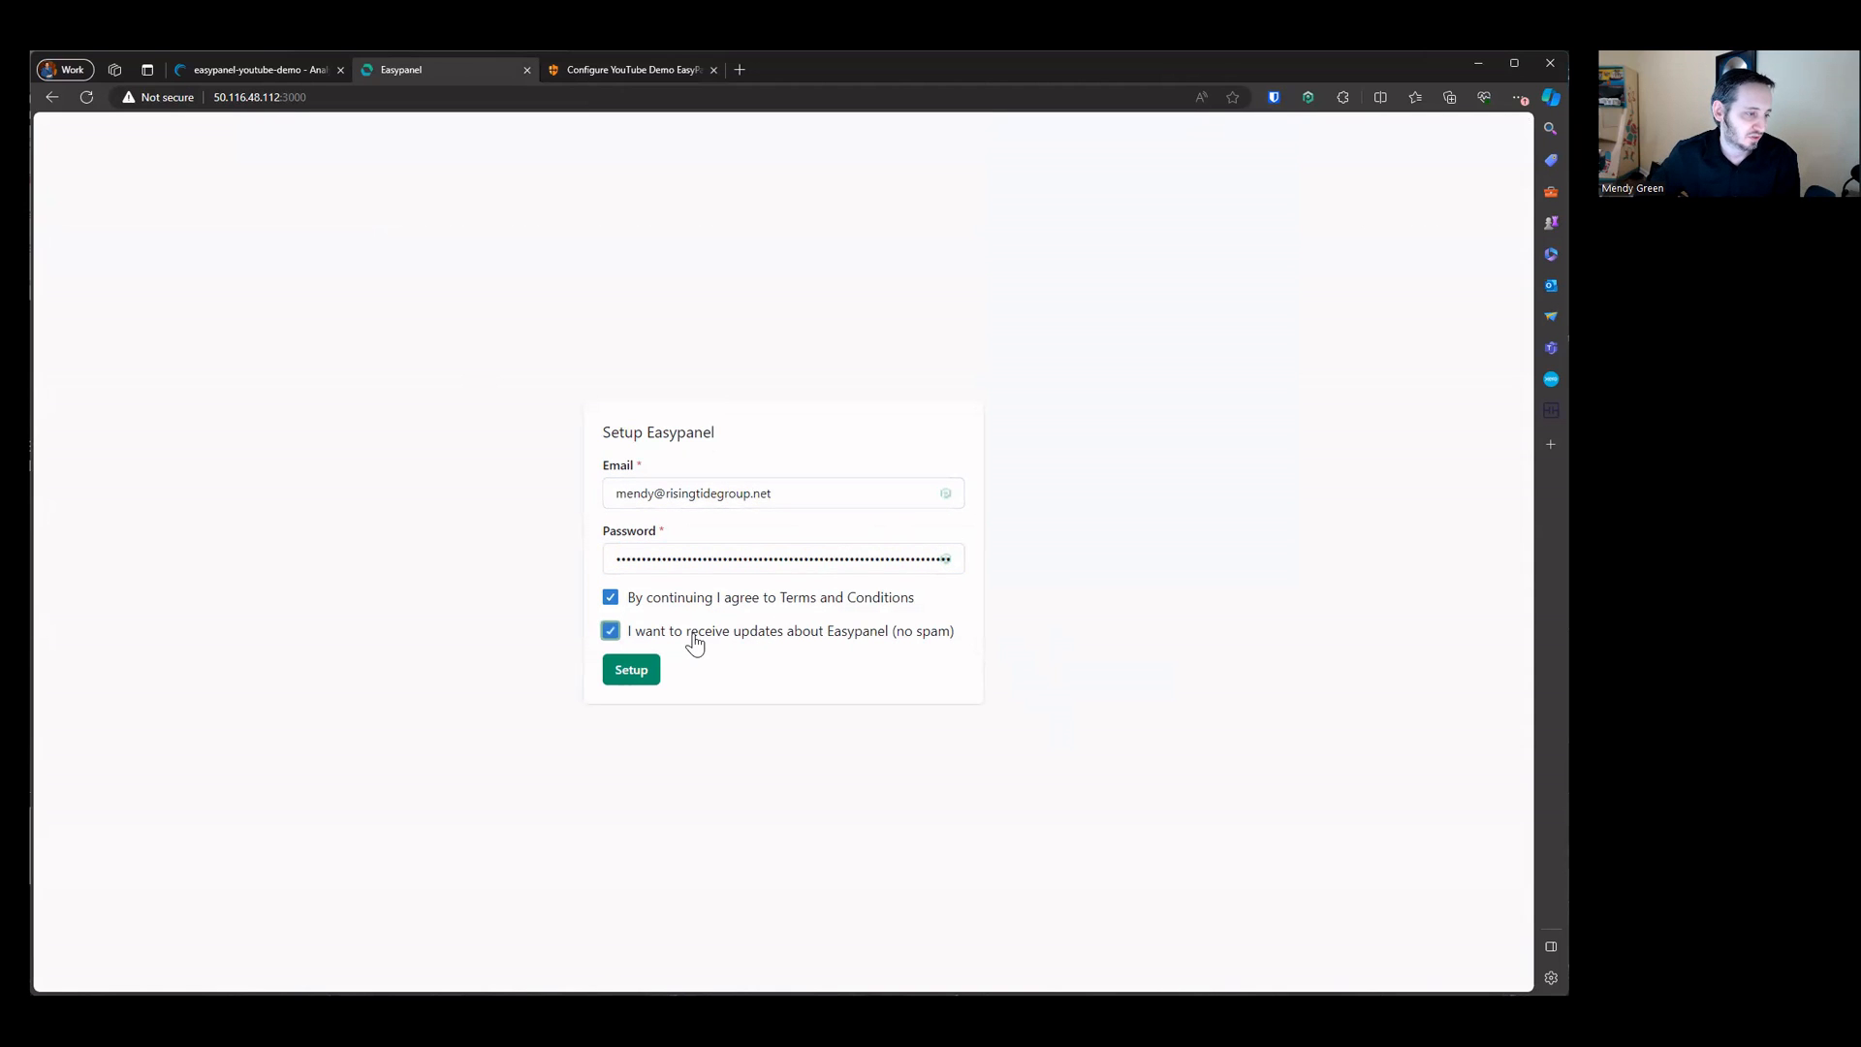
left_click(694, 644)
left_click(647, 679)
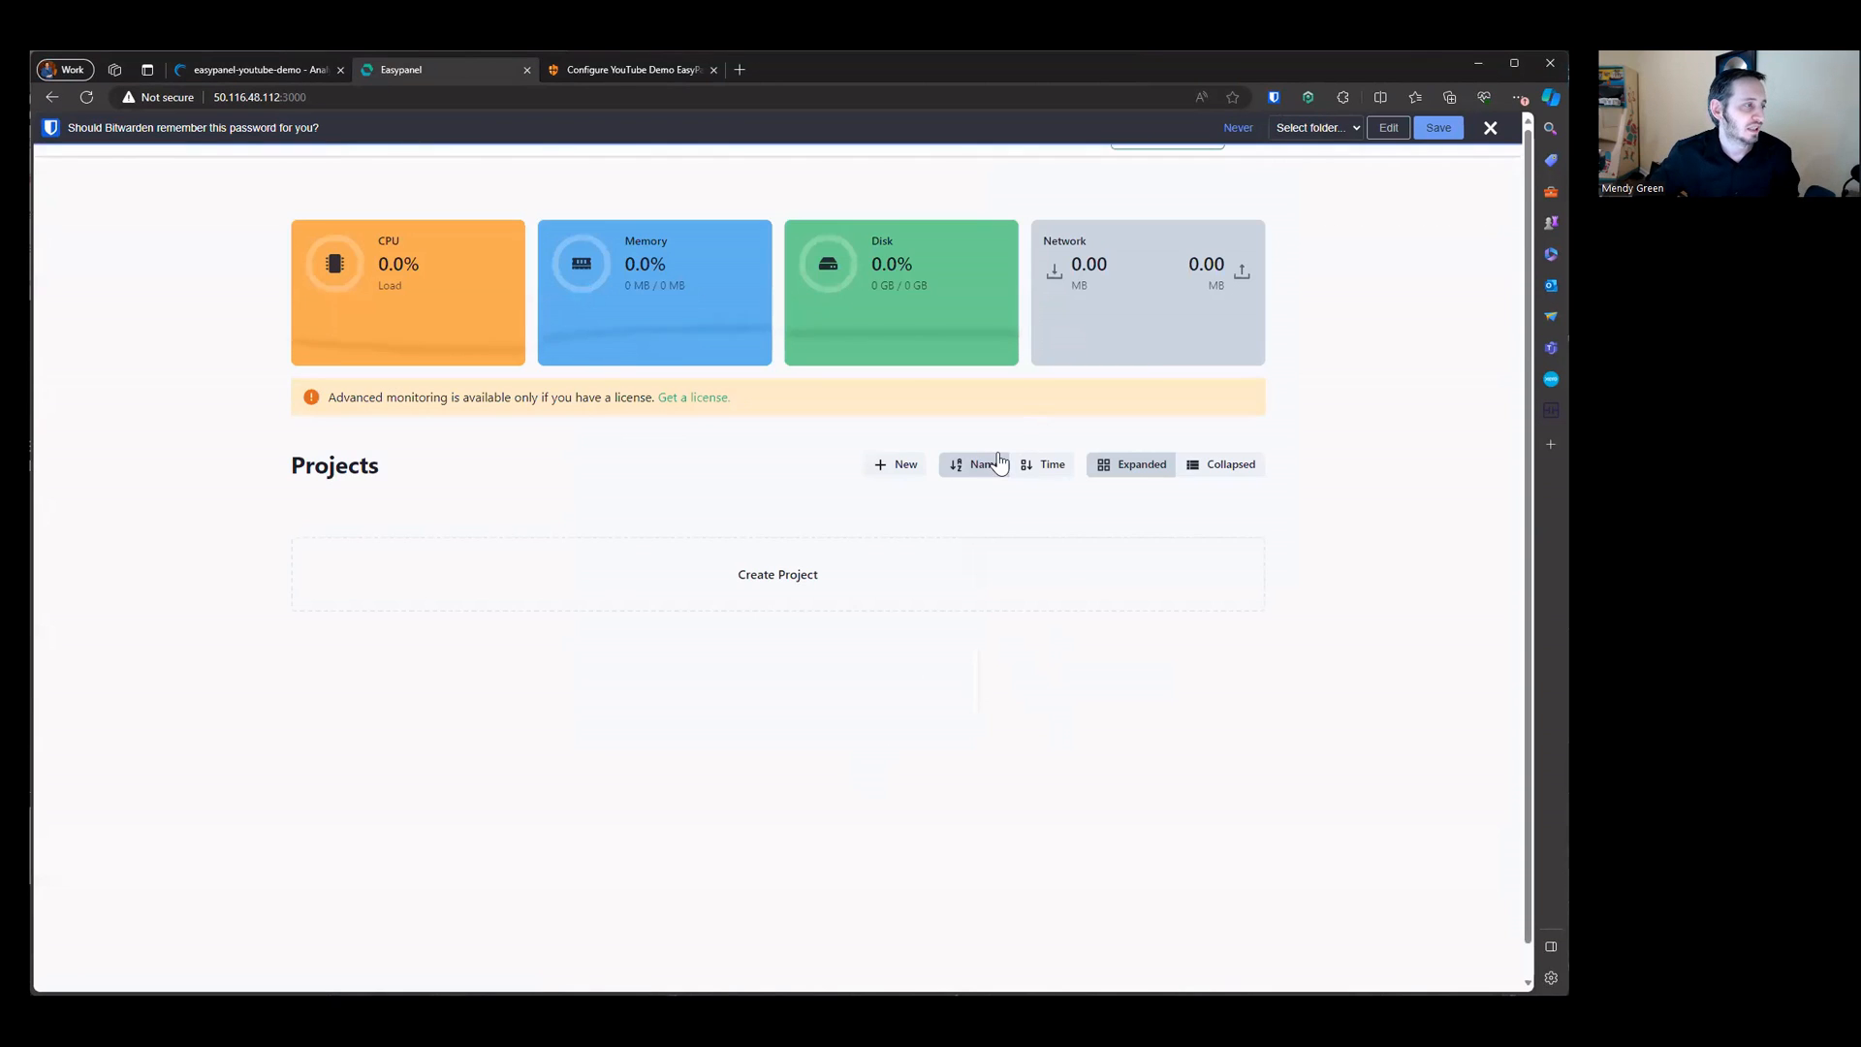
Step: Save the password in the password manager and copy the latest entry from its generator password history
left_click(1438, 128)
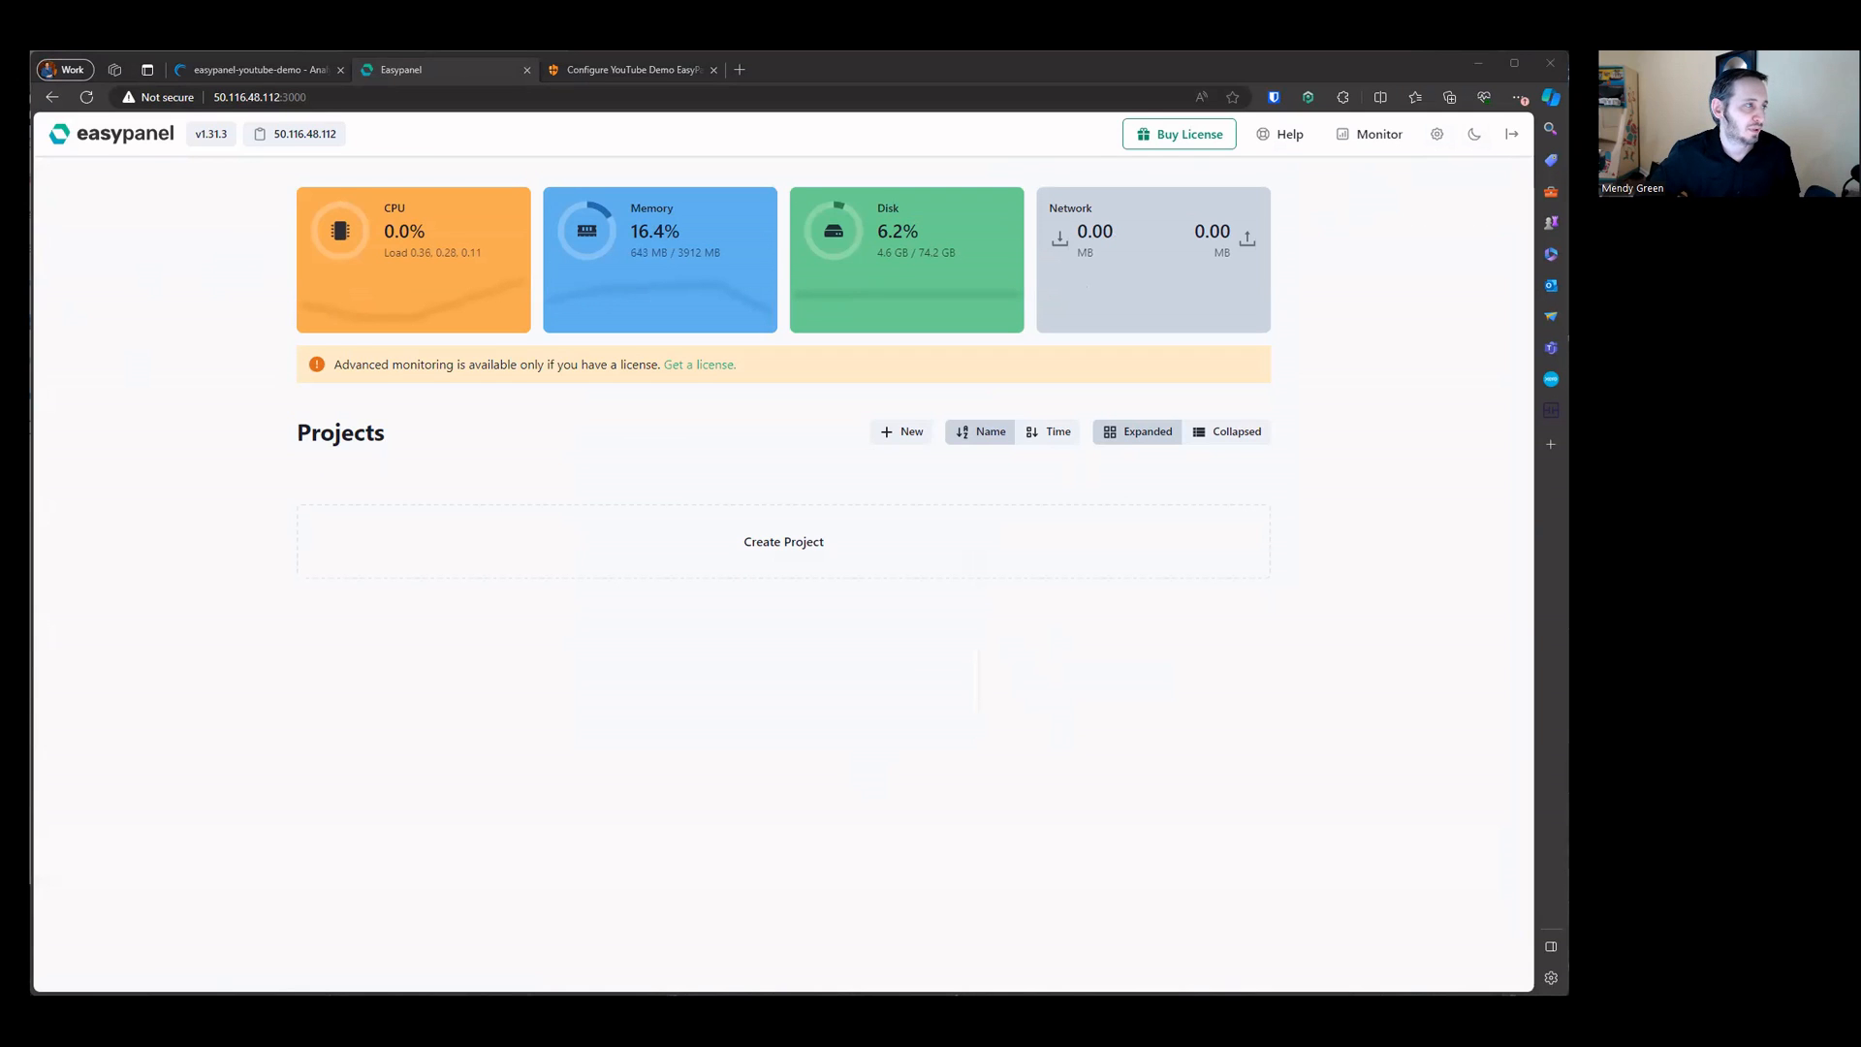
left_click(1273, 97)
left_click(1200, 554)
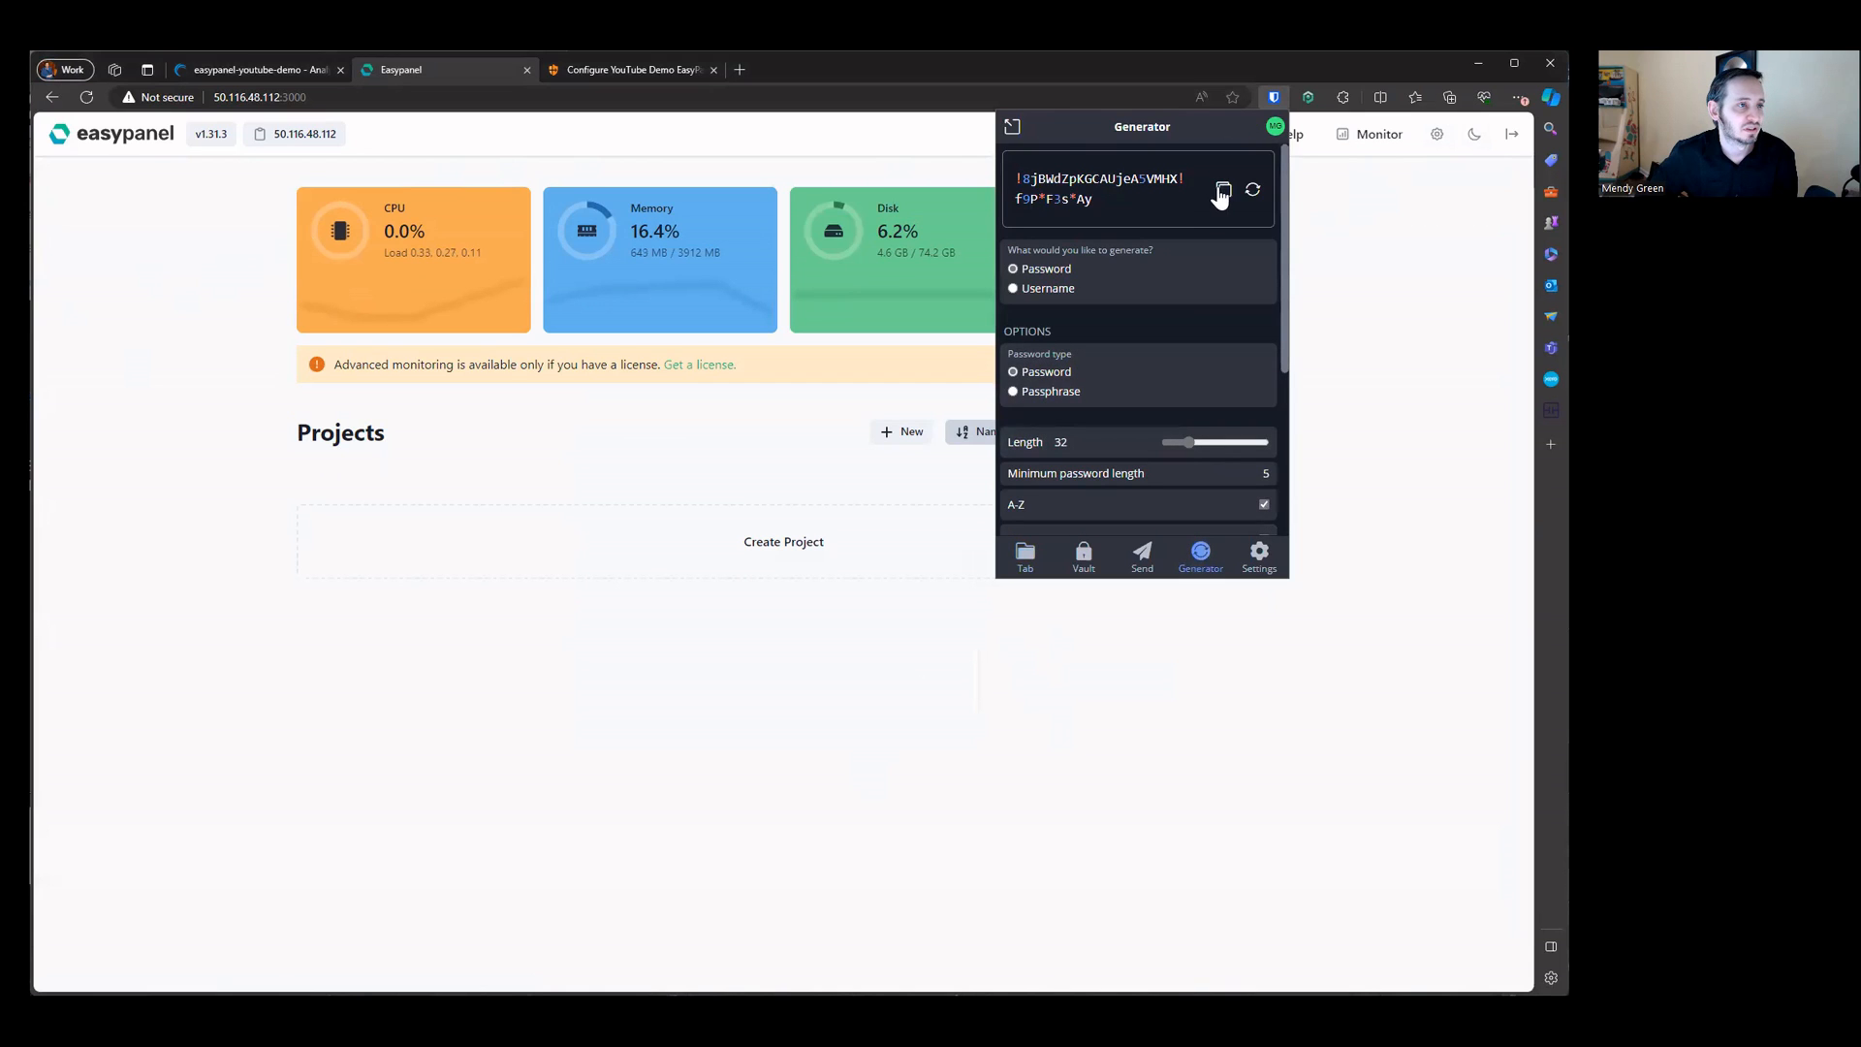
scroll(1187, 387, "down", 3)
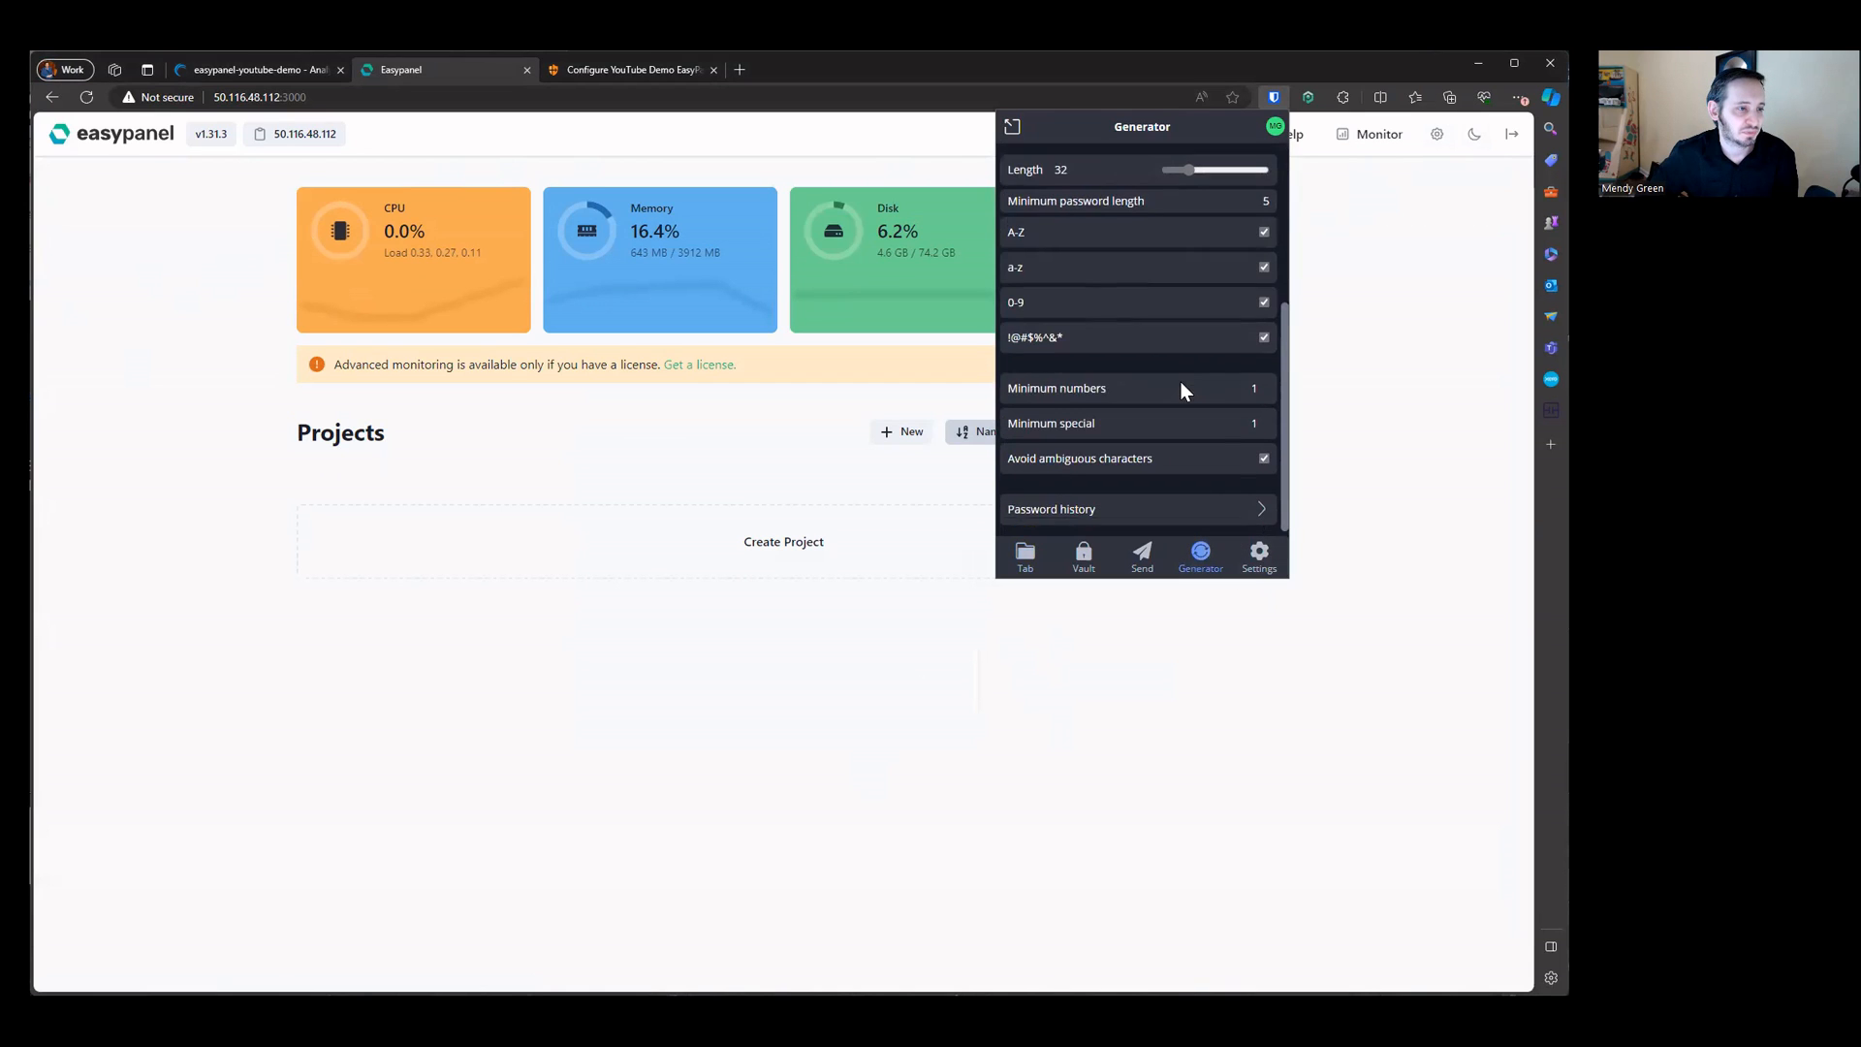
left_click(1145, 501)
left_click(1258, 166)
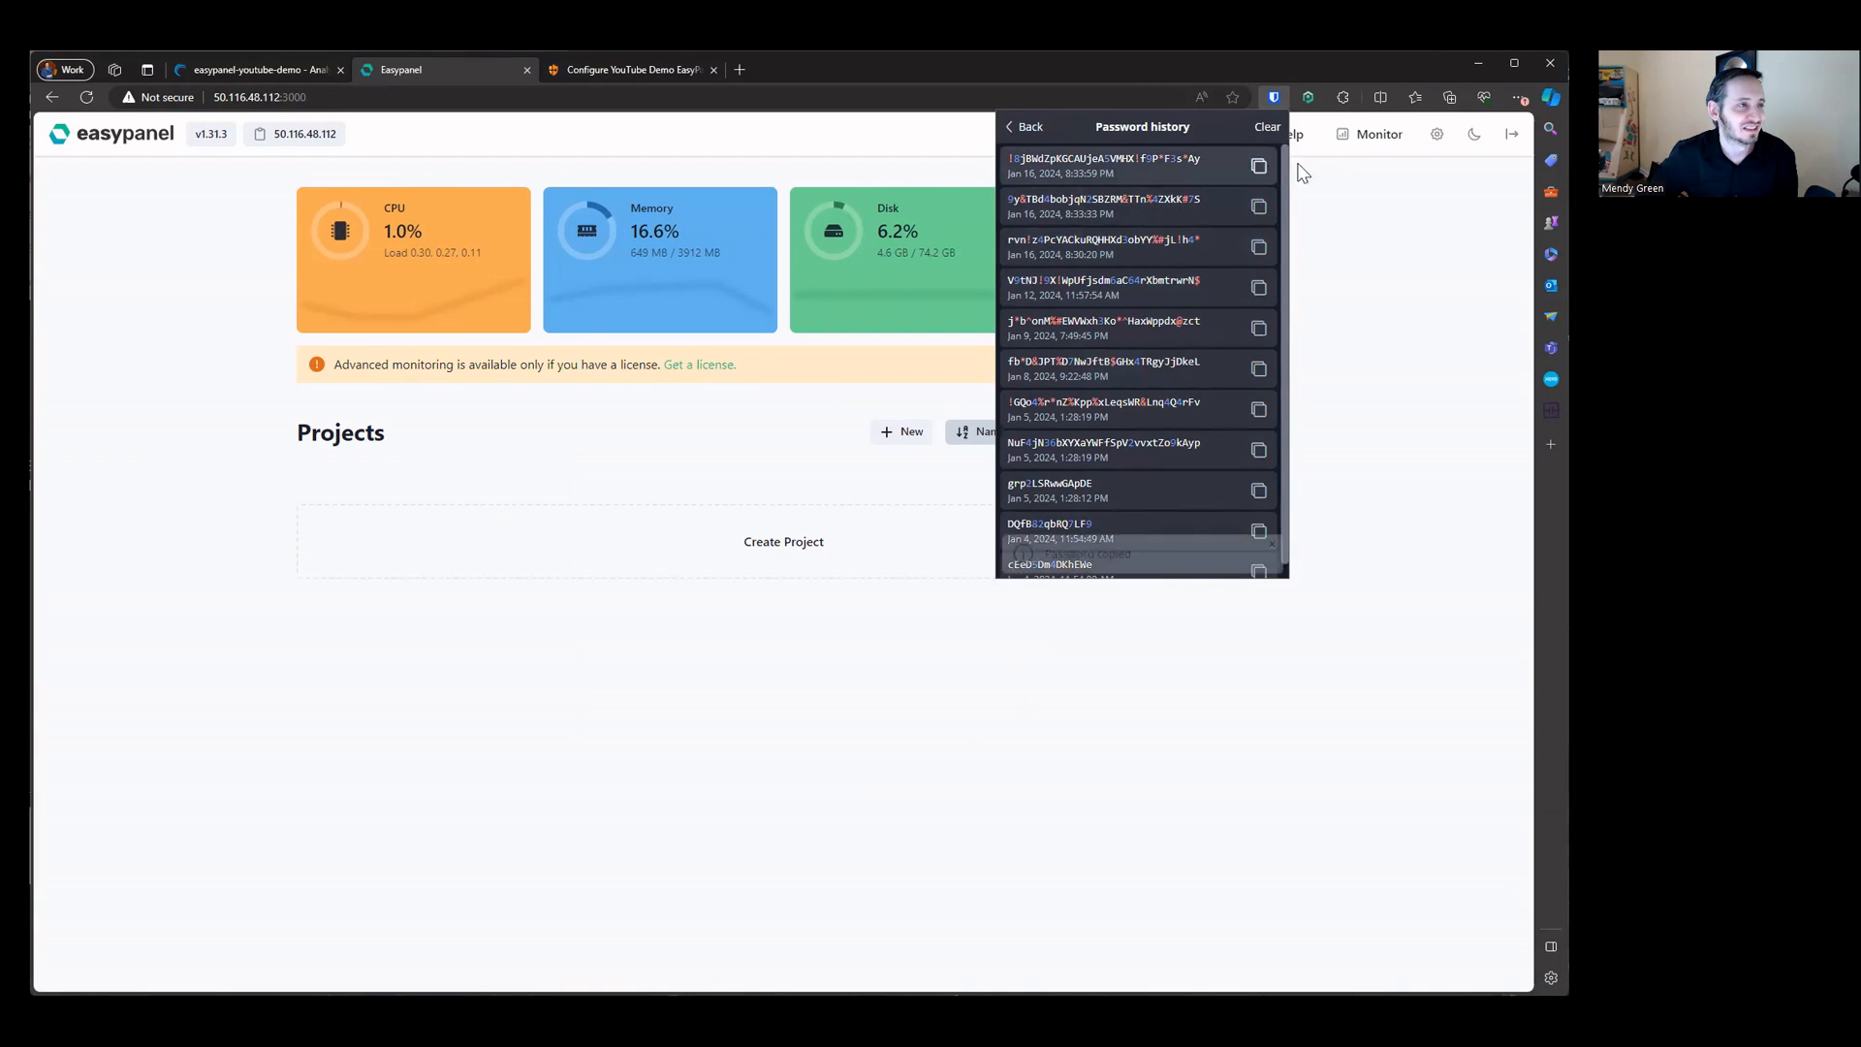
Step: Log out of Easypanel and try logging back in with the admin e-mail and pasted password
left_click(1510, 134)
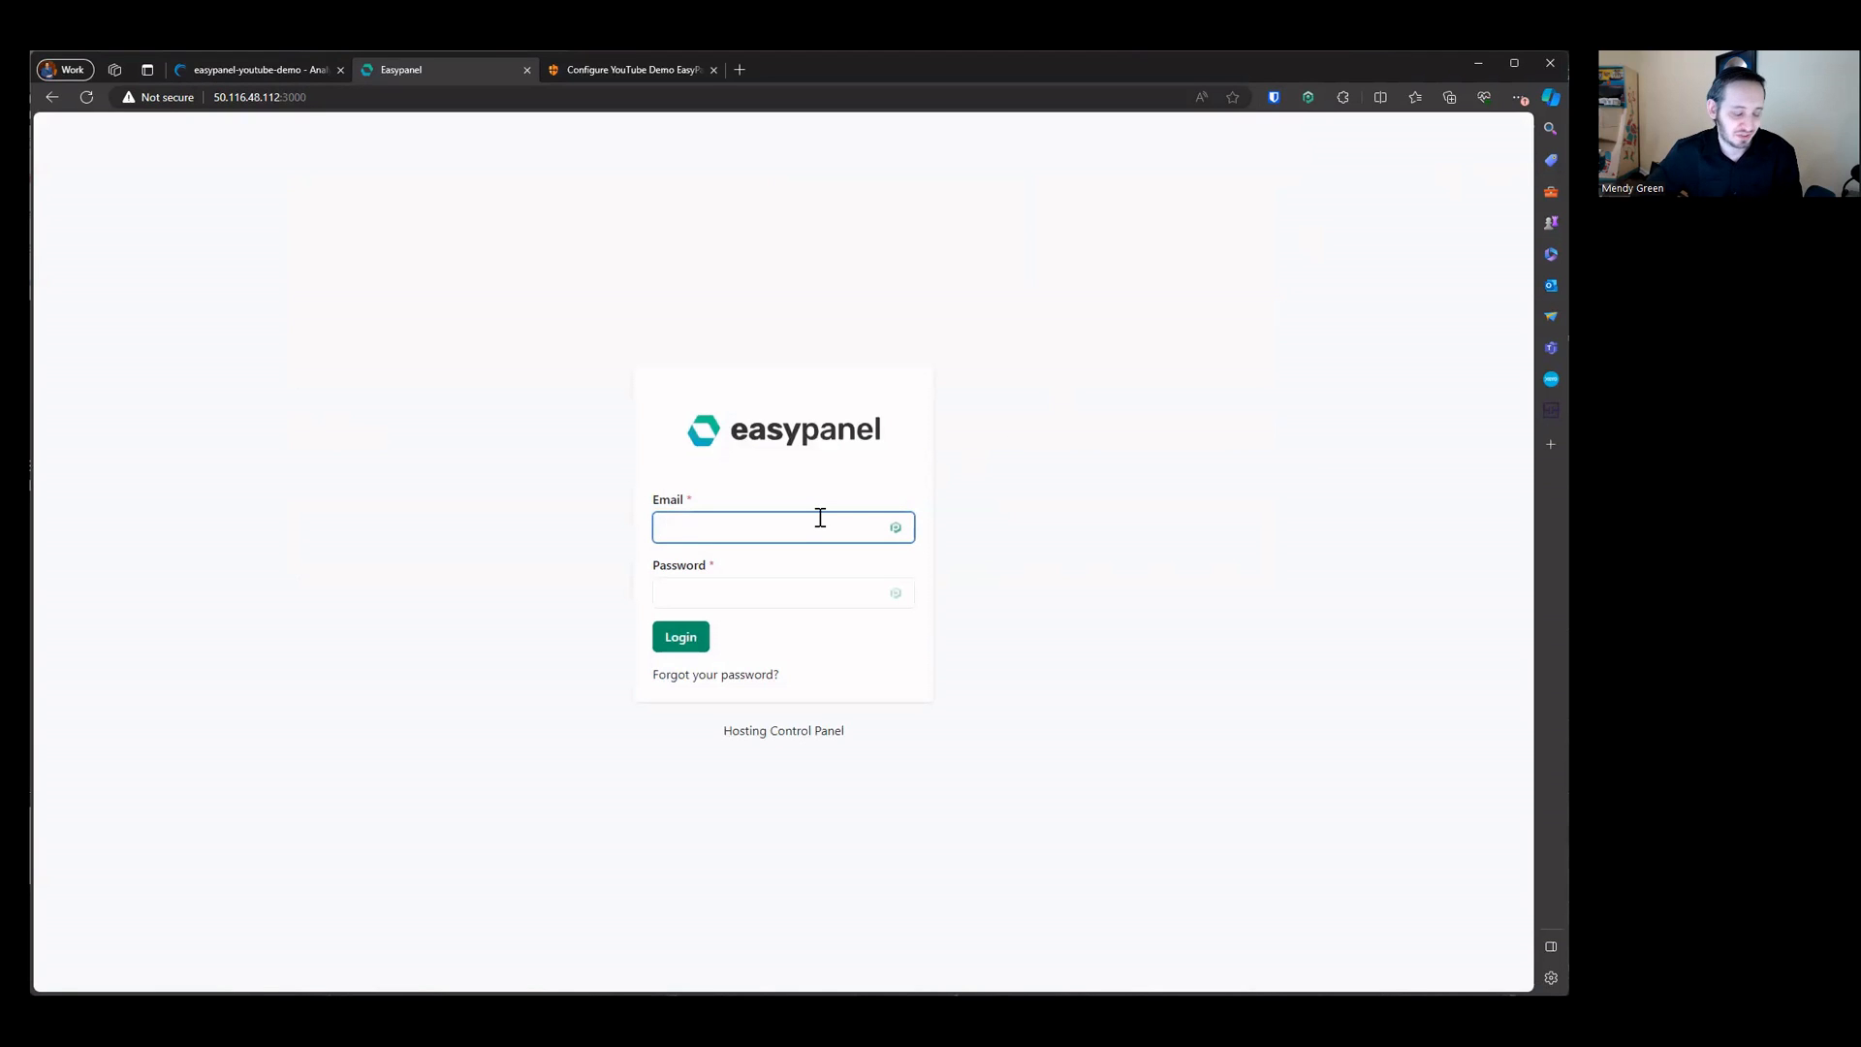
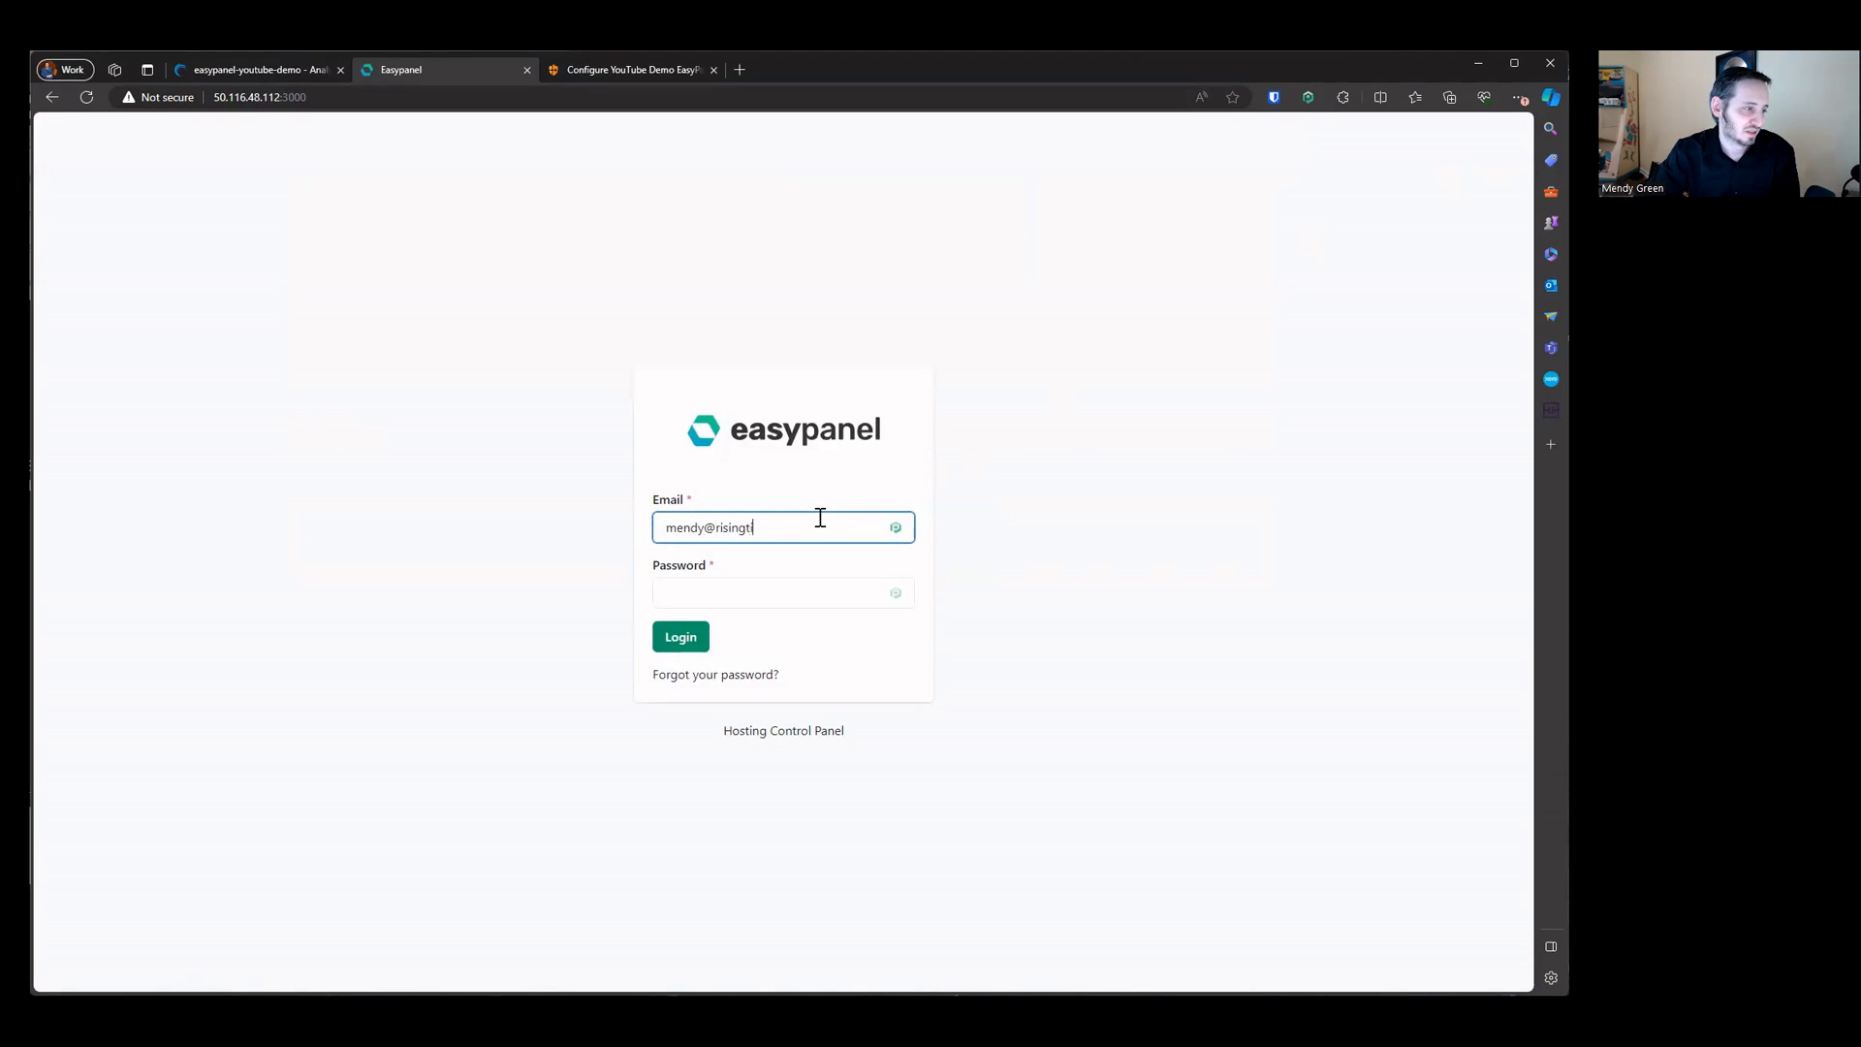
key("Tab")
key("ctrl+v")
key("Return")
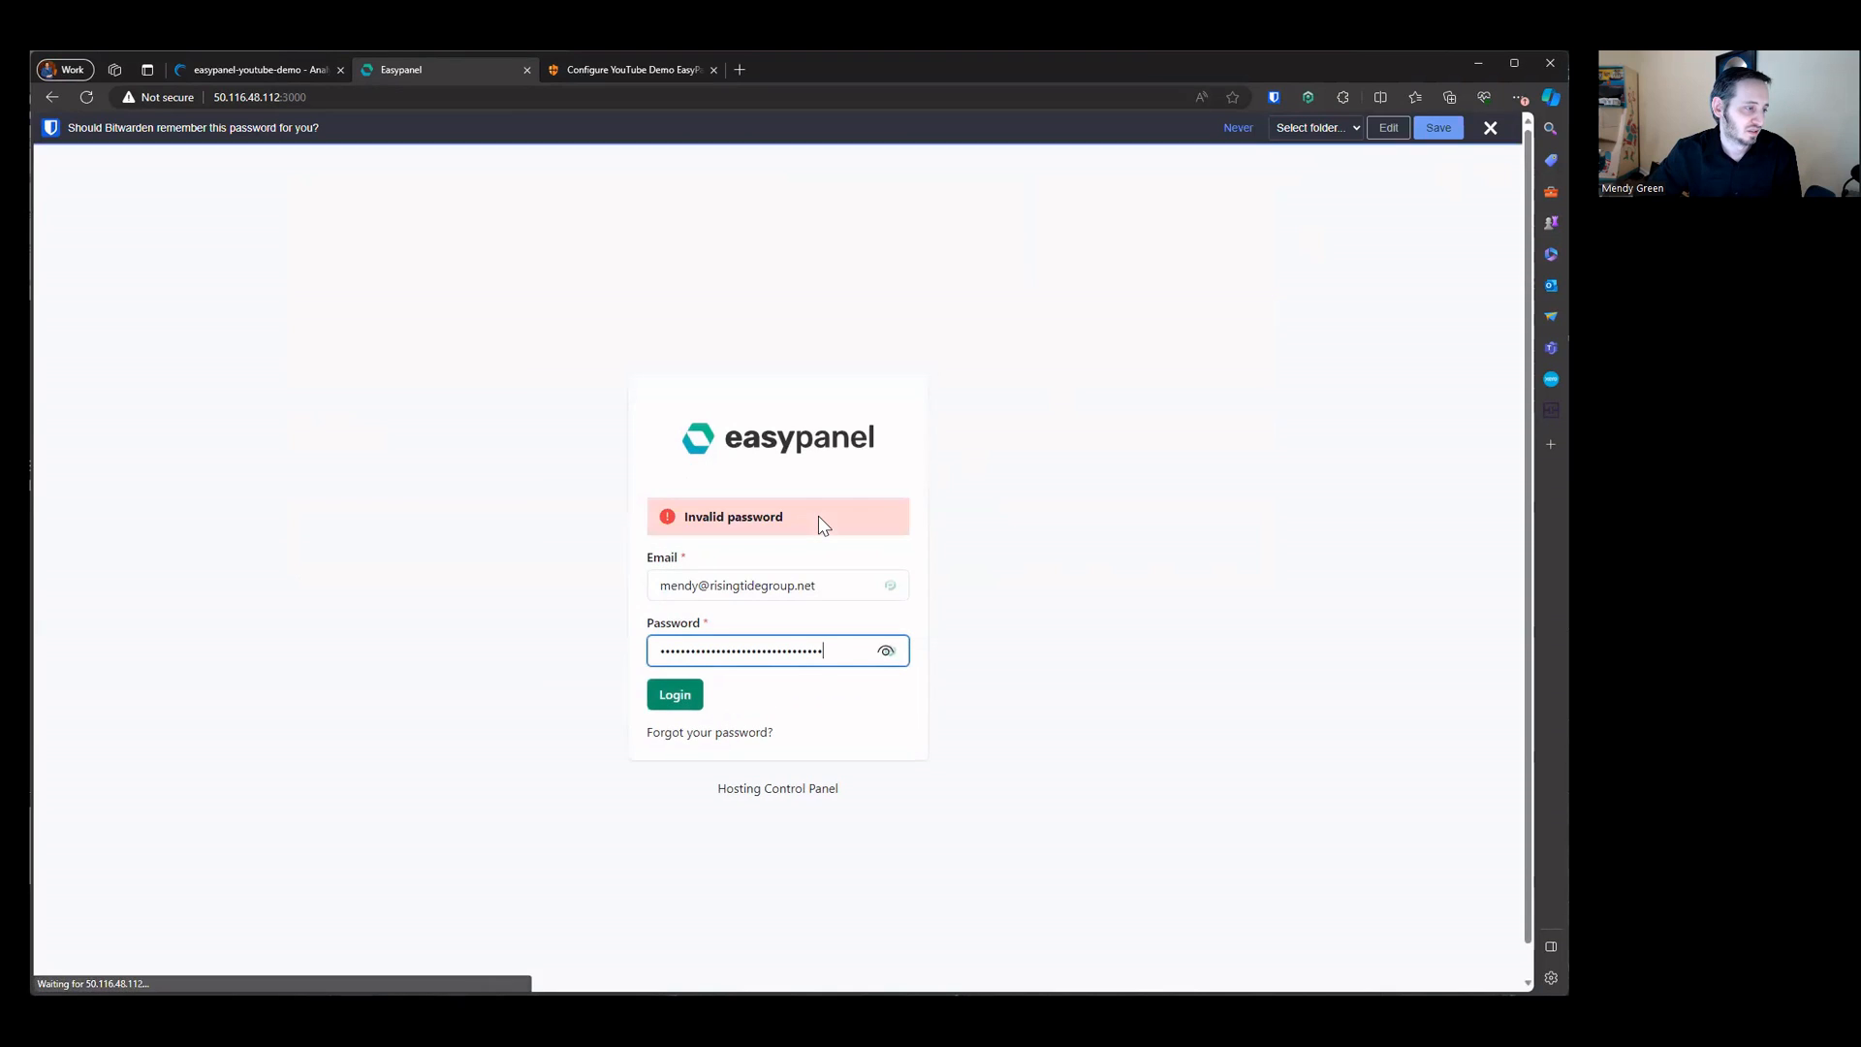
Step: Clear the password field, paste the account password again, and log in
key("ctrl+a")
key("BackSpace")
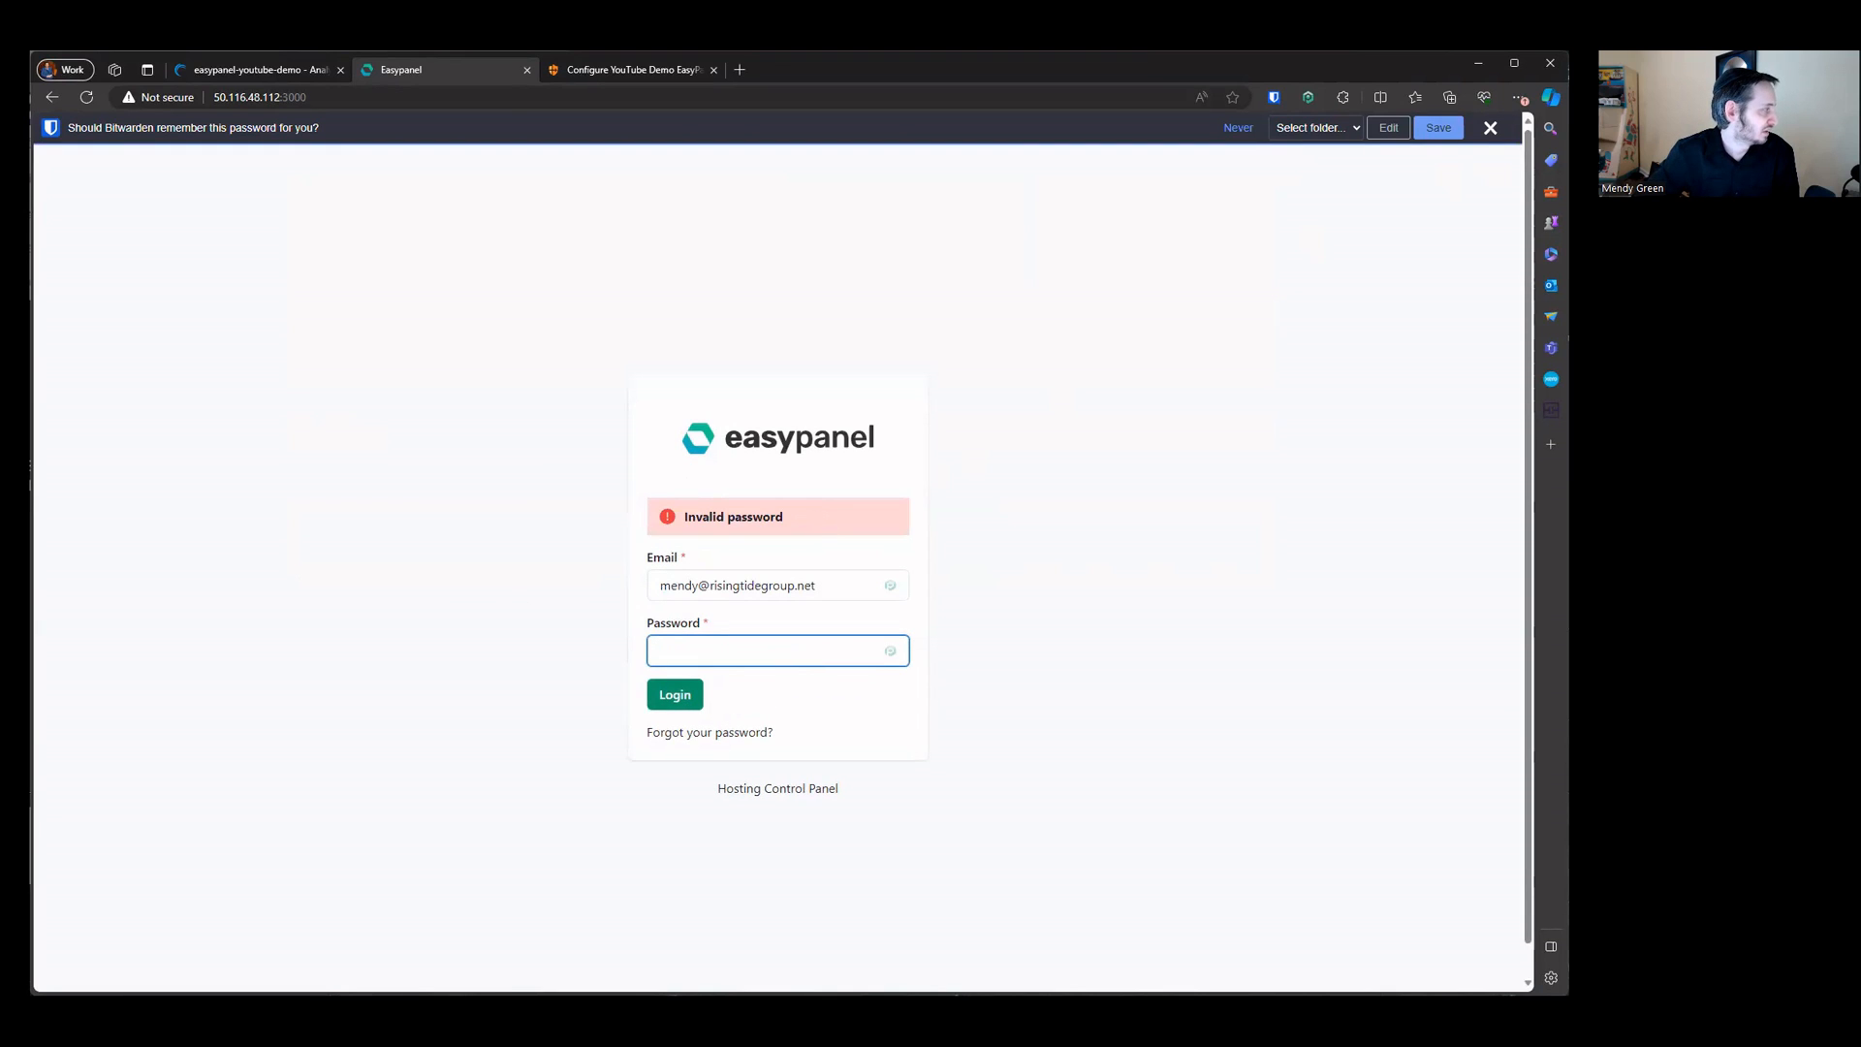
key("alt+Tab")
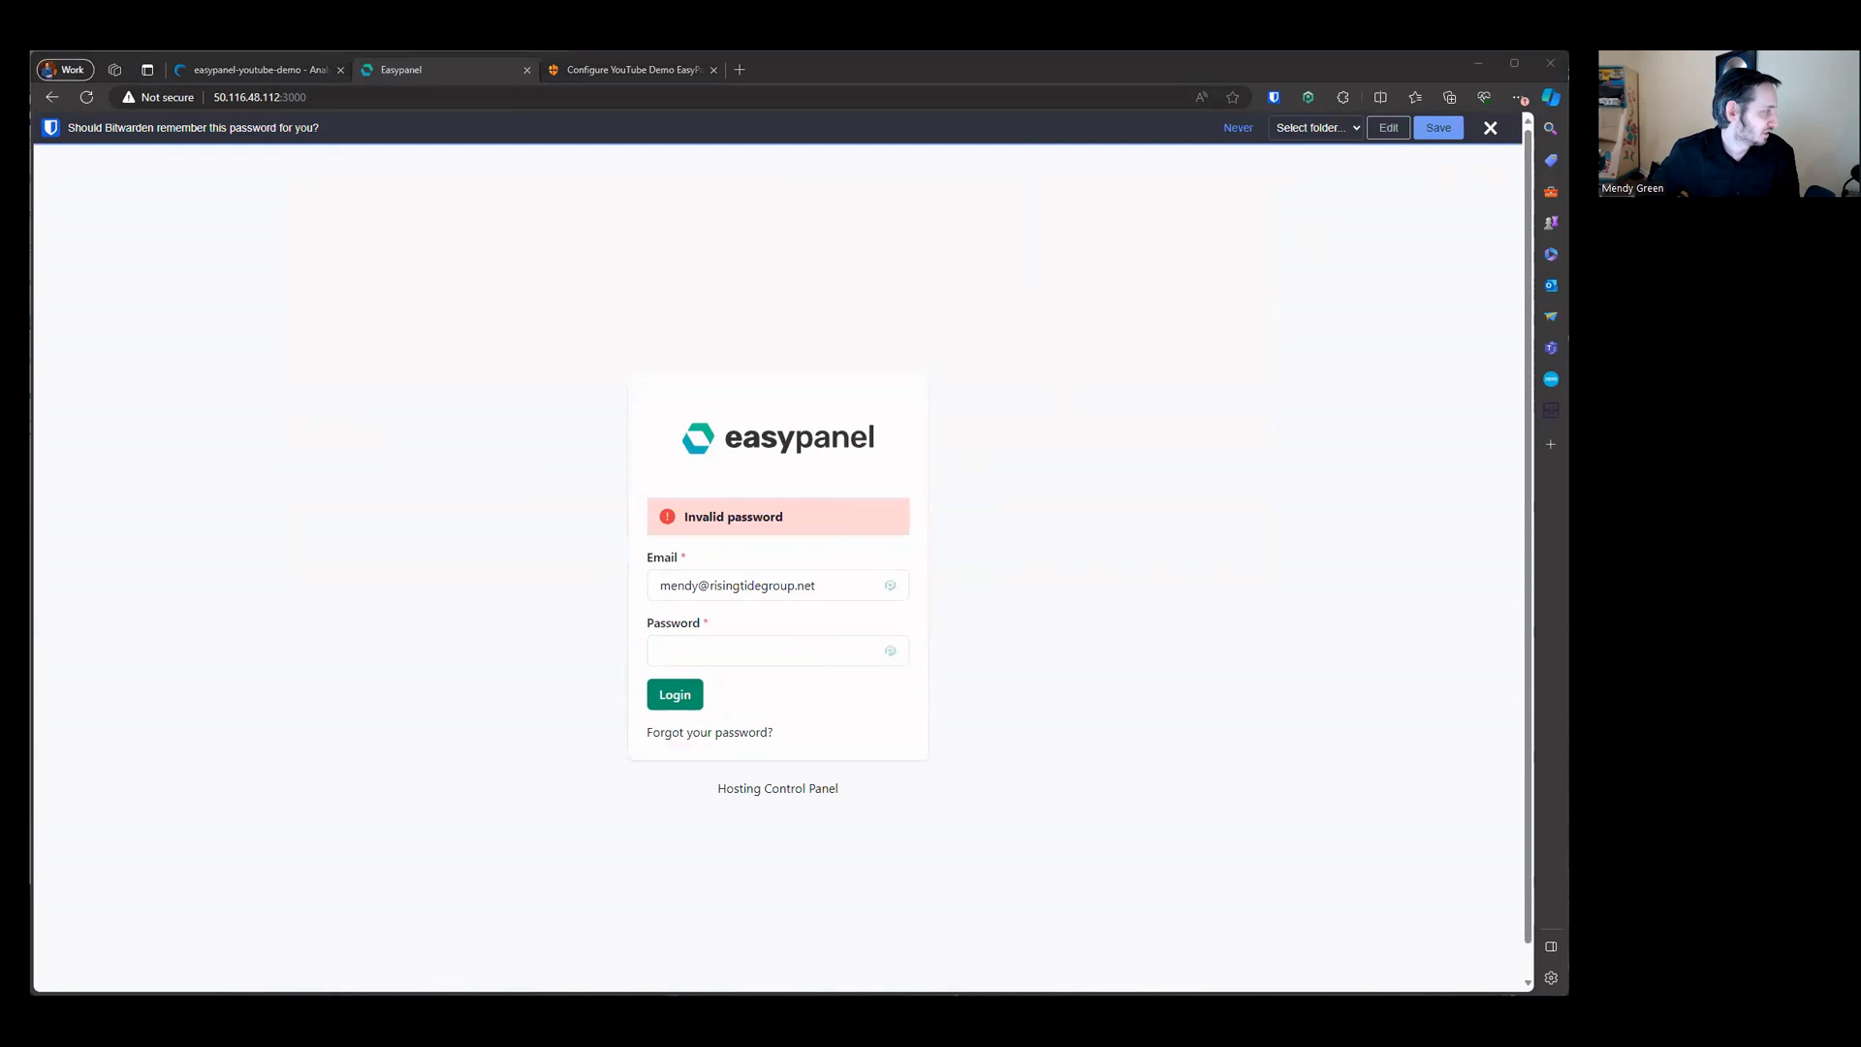
left_click(759, 656)
key("ctrl+v")
left_click(659, 701)
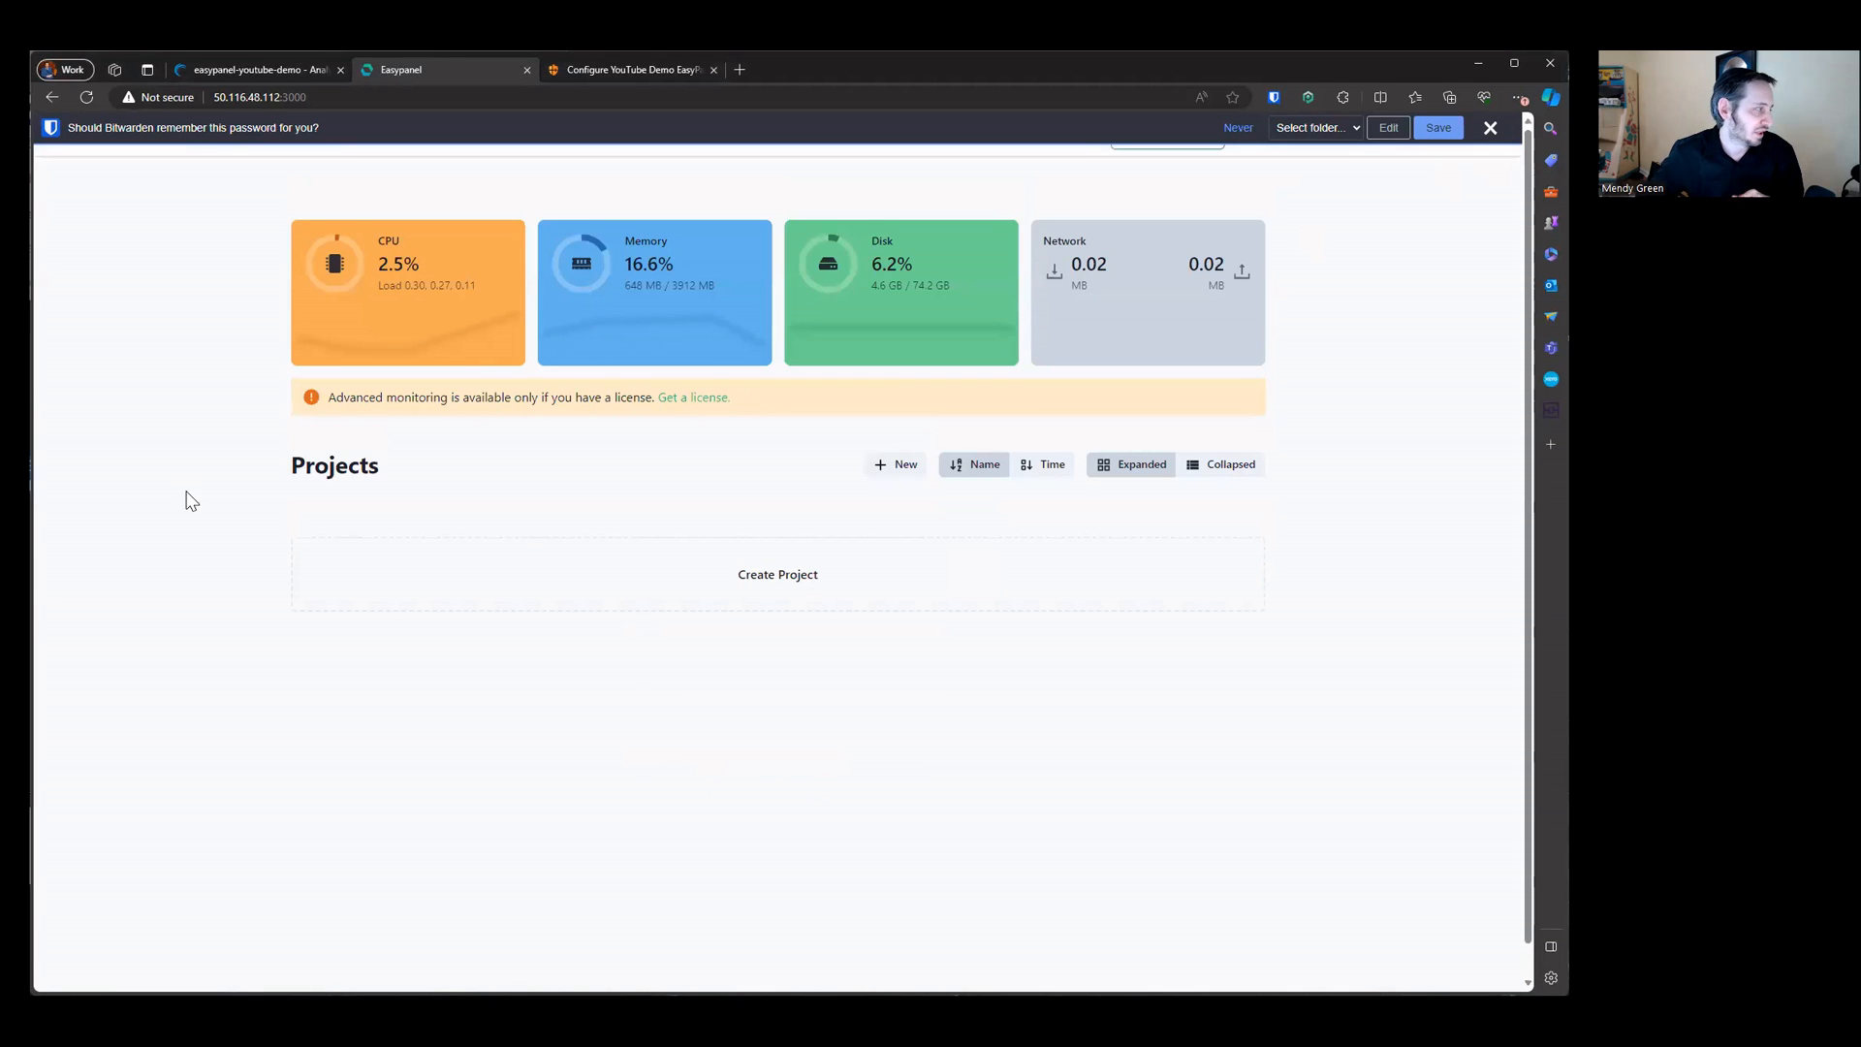
Step: Dismiss the password-save prompt and revisit the tunnel's connector command page
left_click(1488, 129)
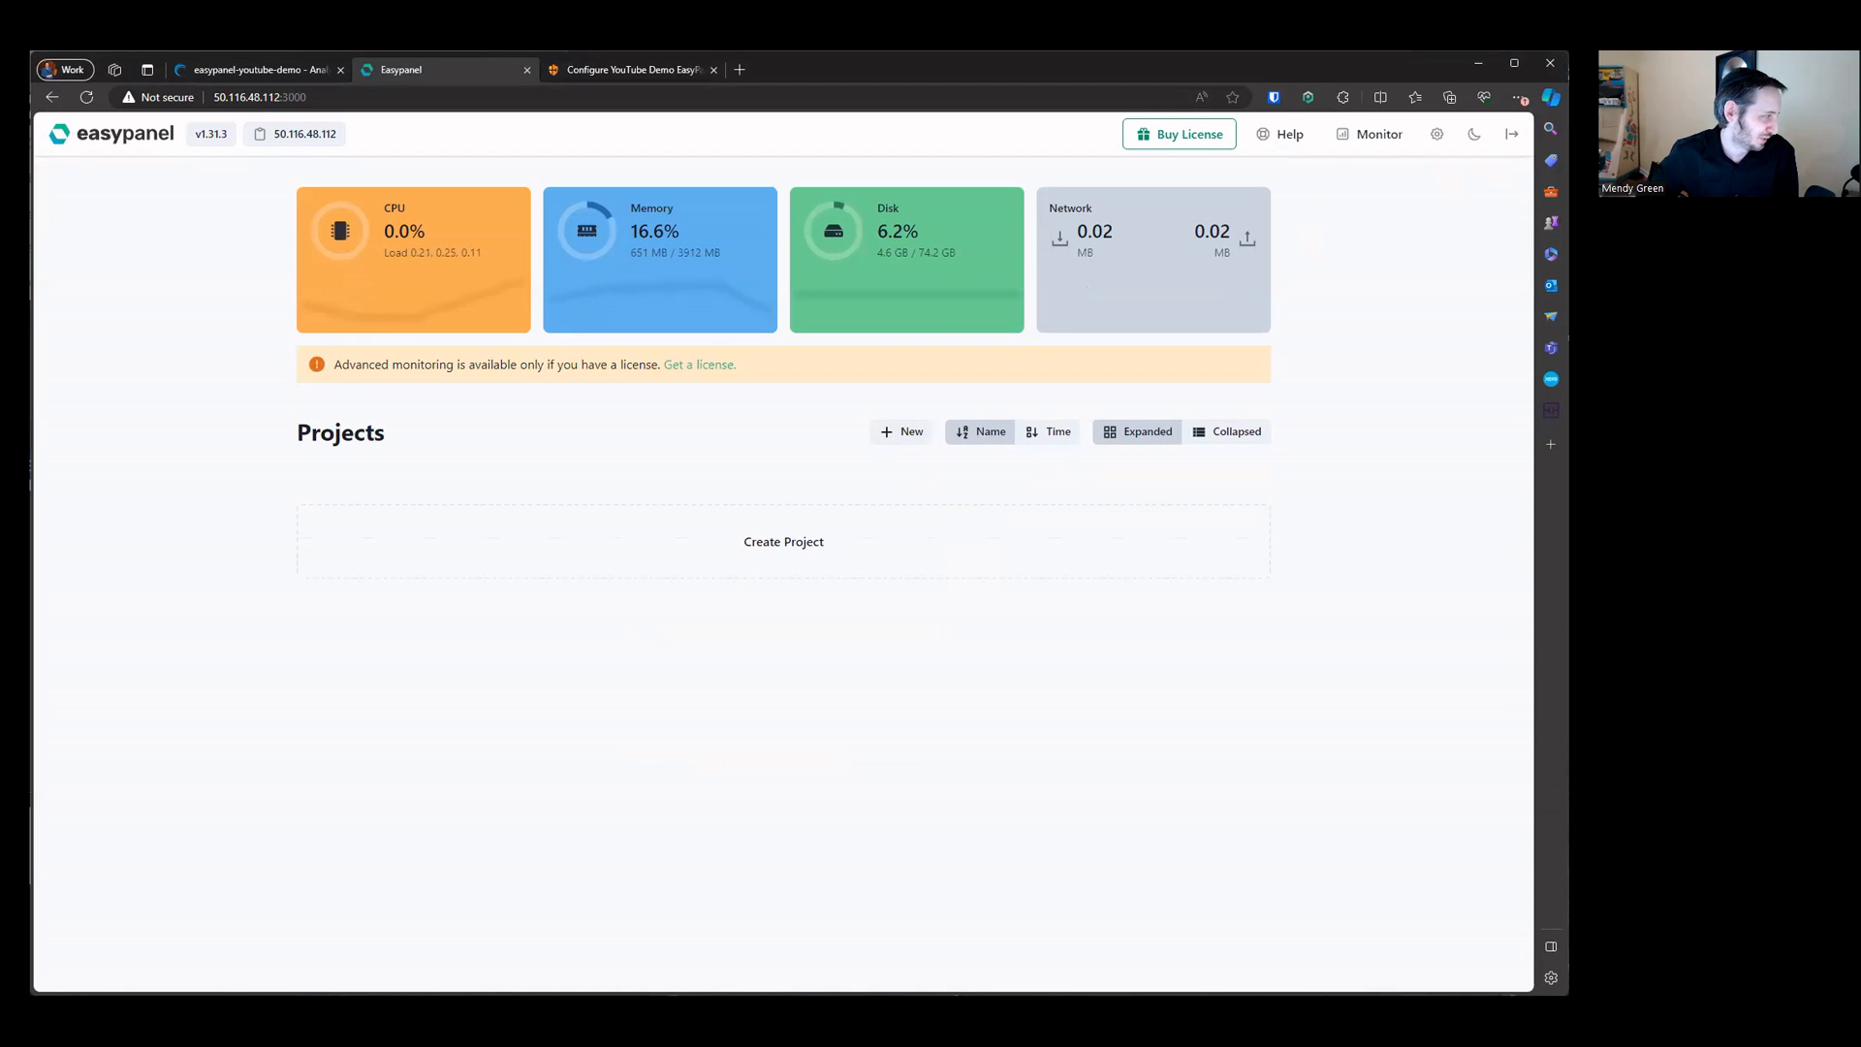
left_click(603, 75)
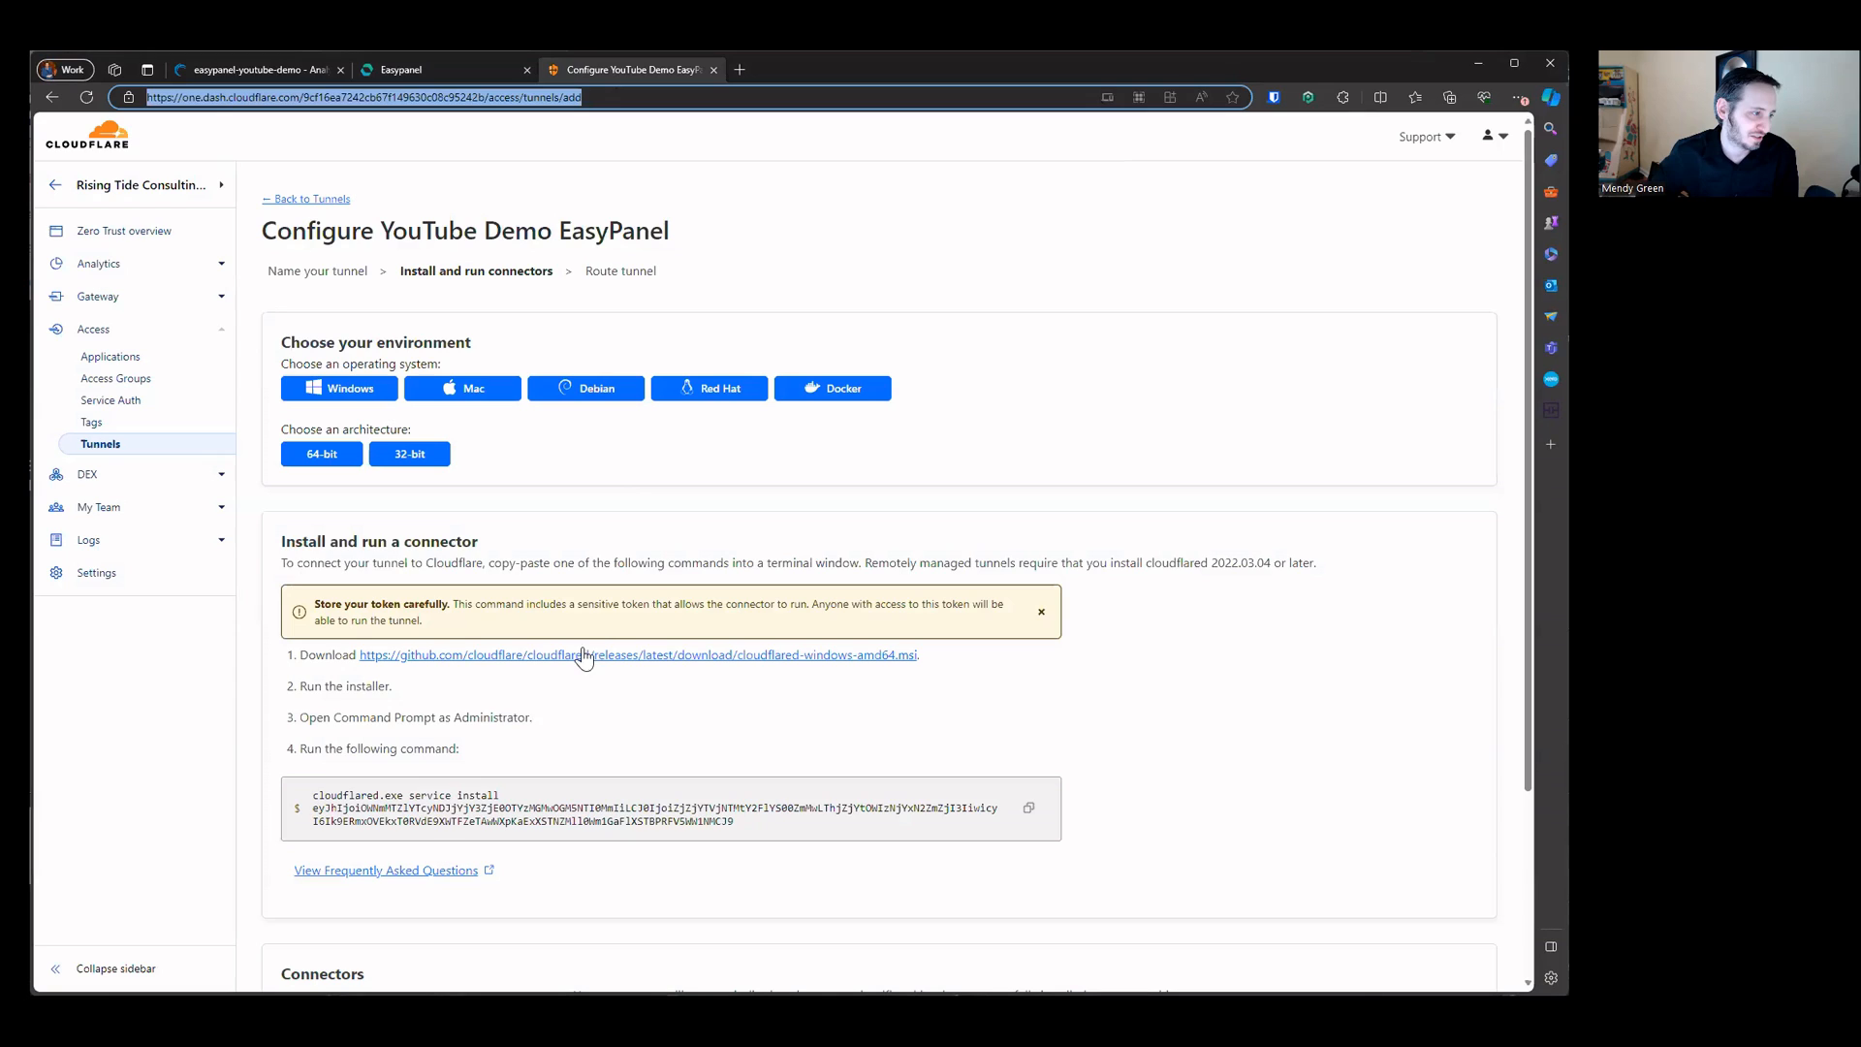
left_click(446, 822)
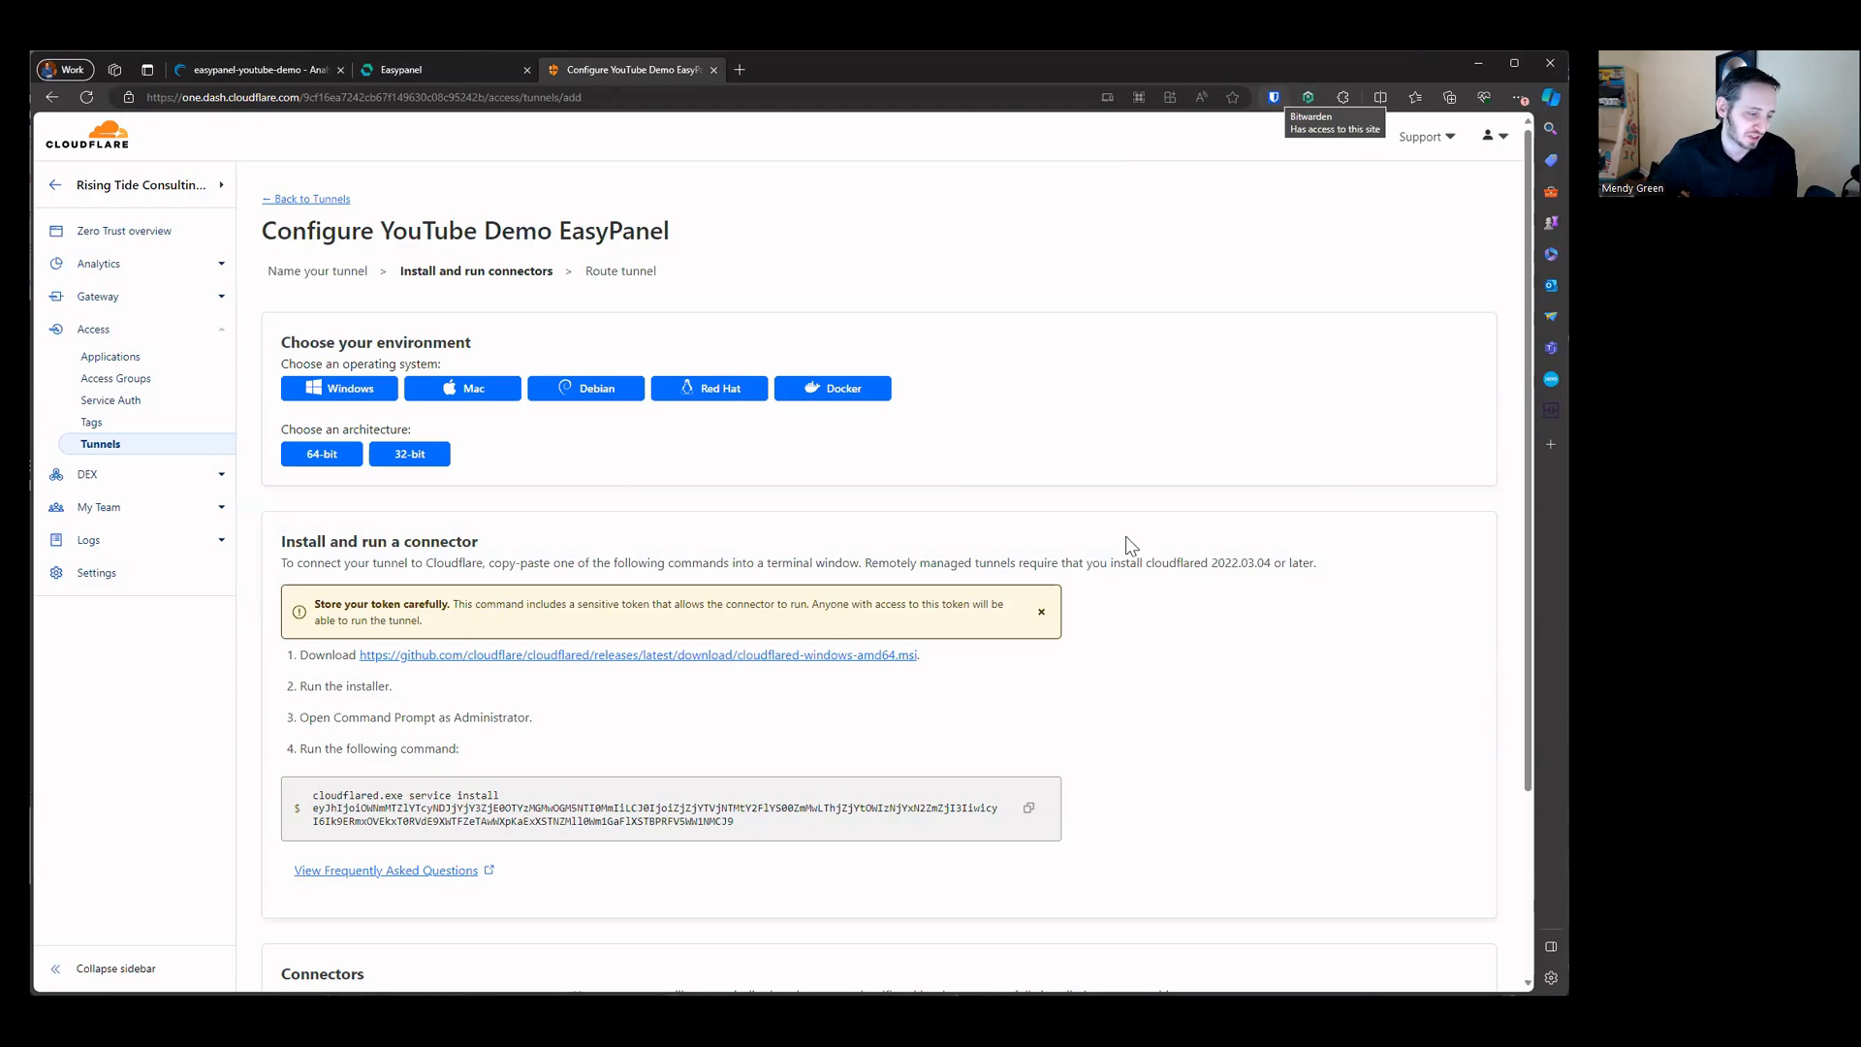
left_click(456, 71)
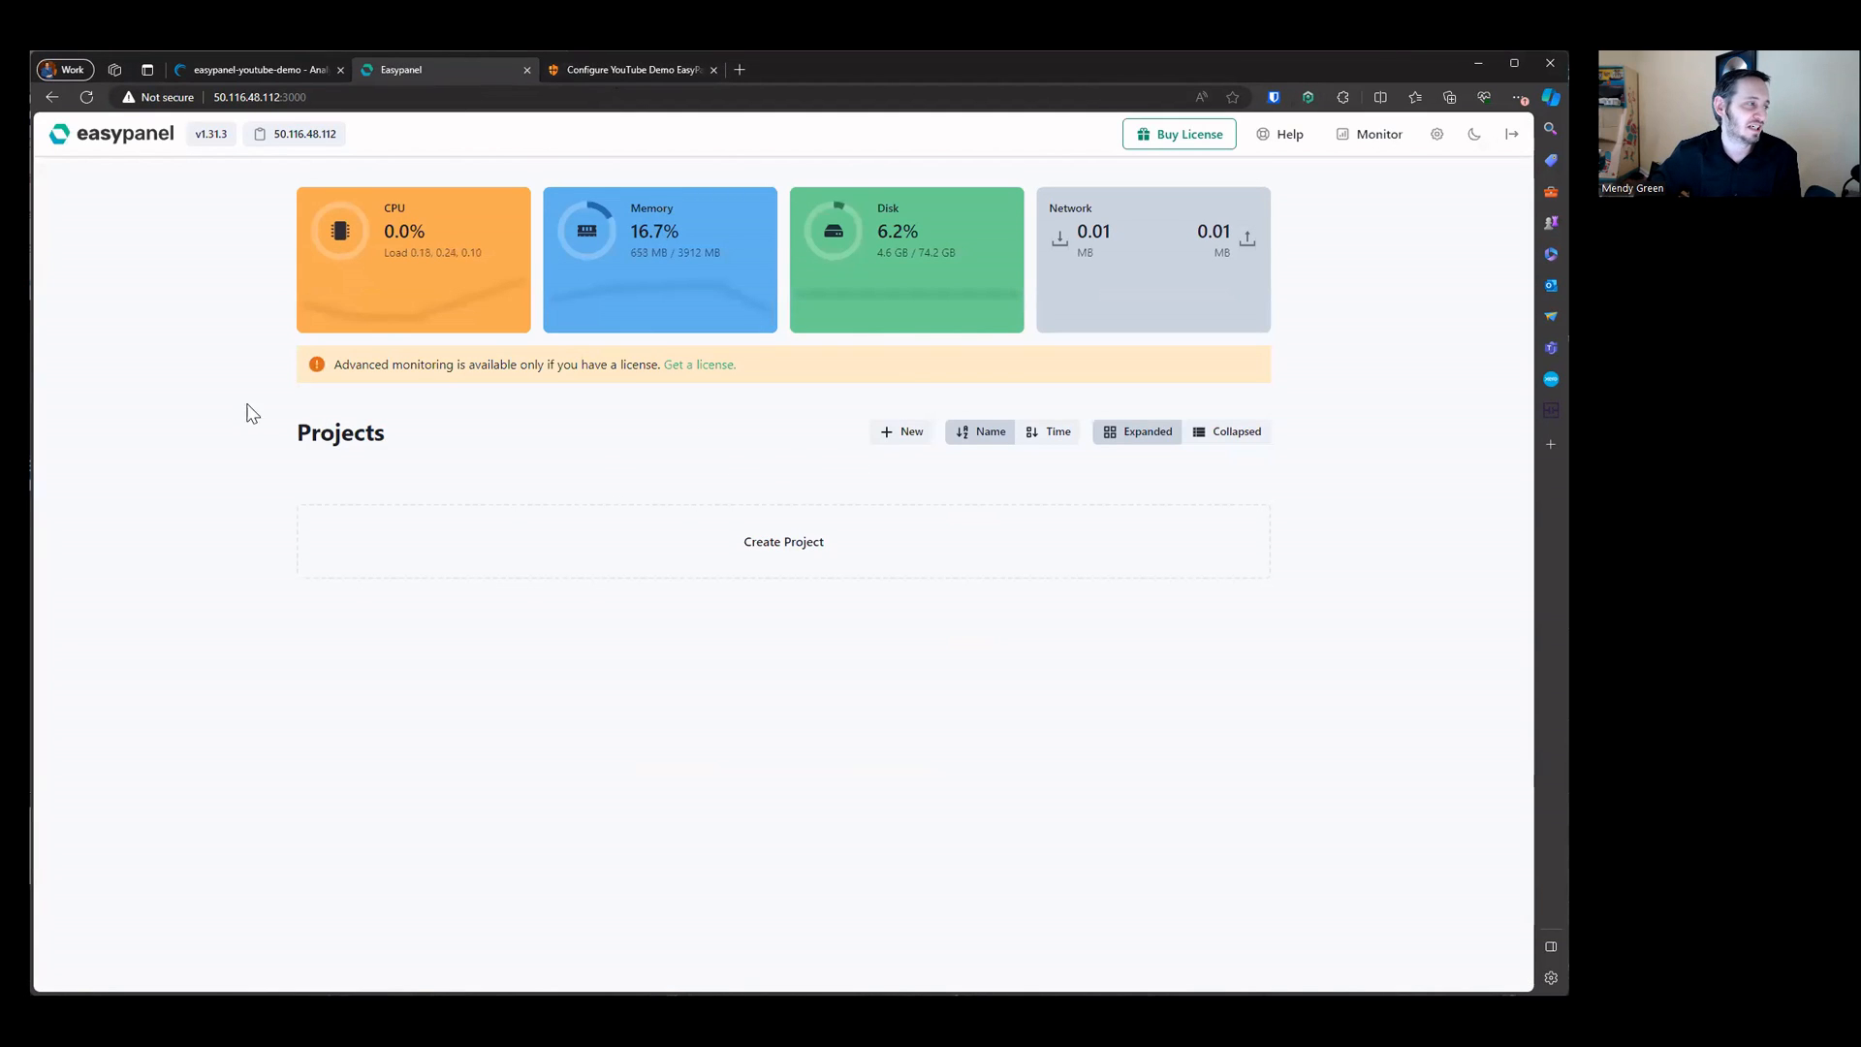
left_click_drag(276, 432, 310, 433)
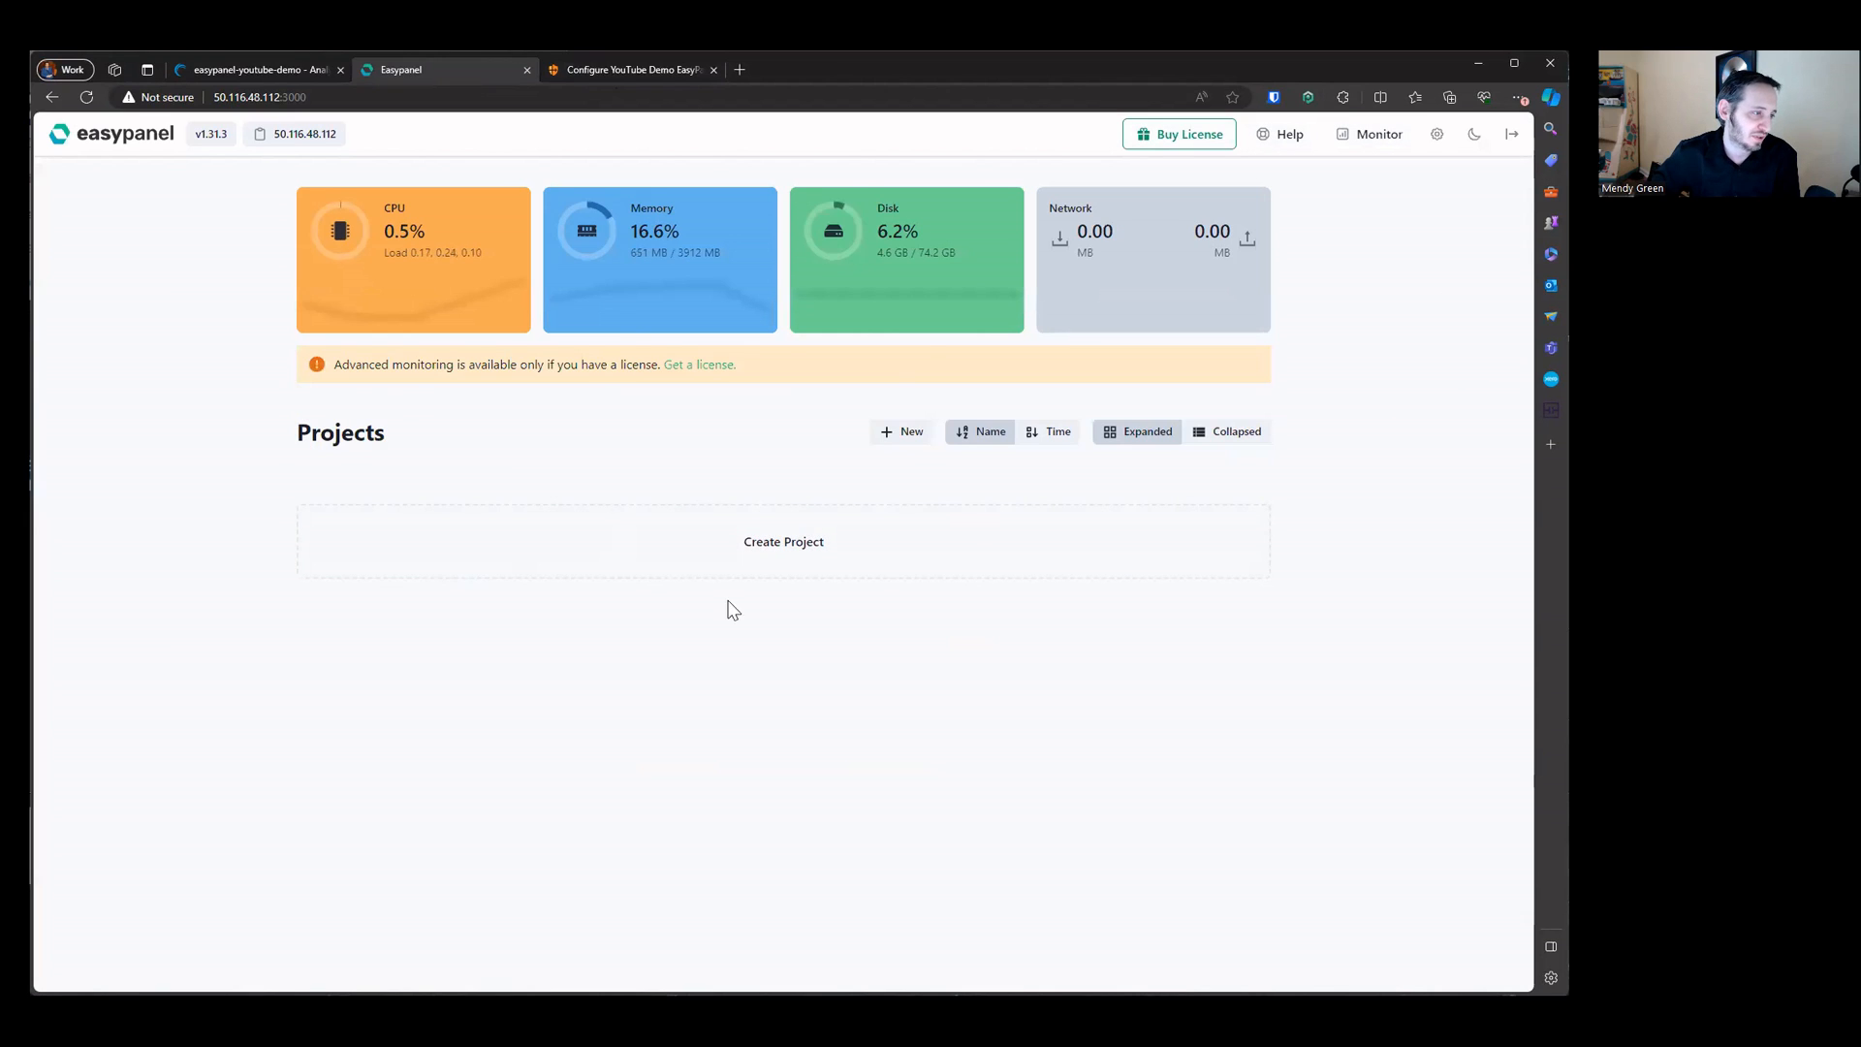
Step: Create a project named proj1 and return to the Easypanel dashboard
left_click(693, 542)
type("proj`")
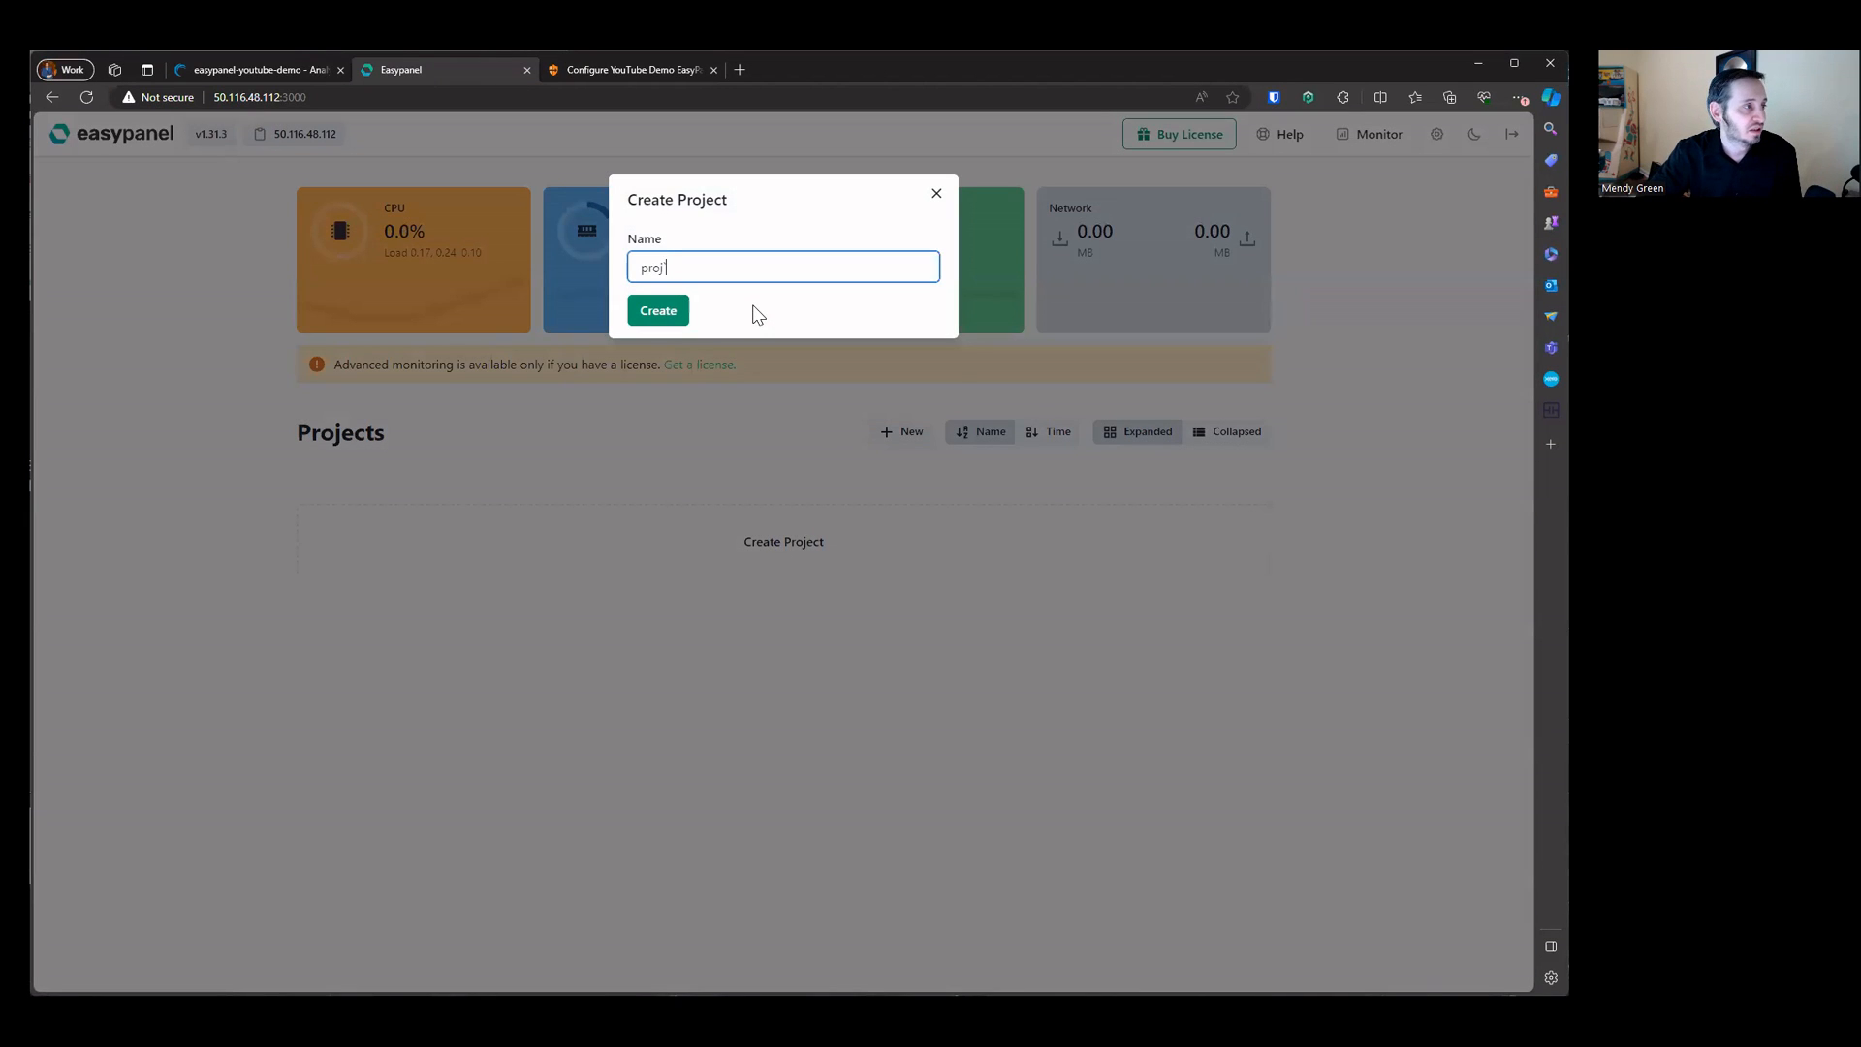
key("Return")
key("BackSpace")
type("1")
key("Return")
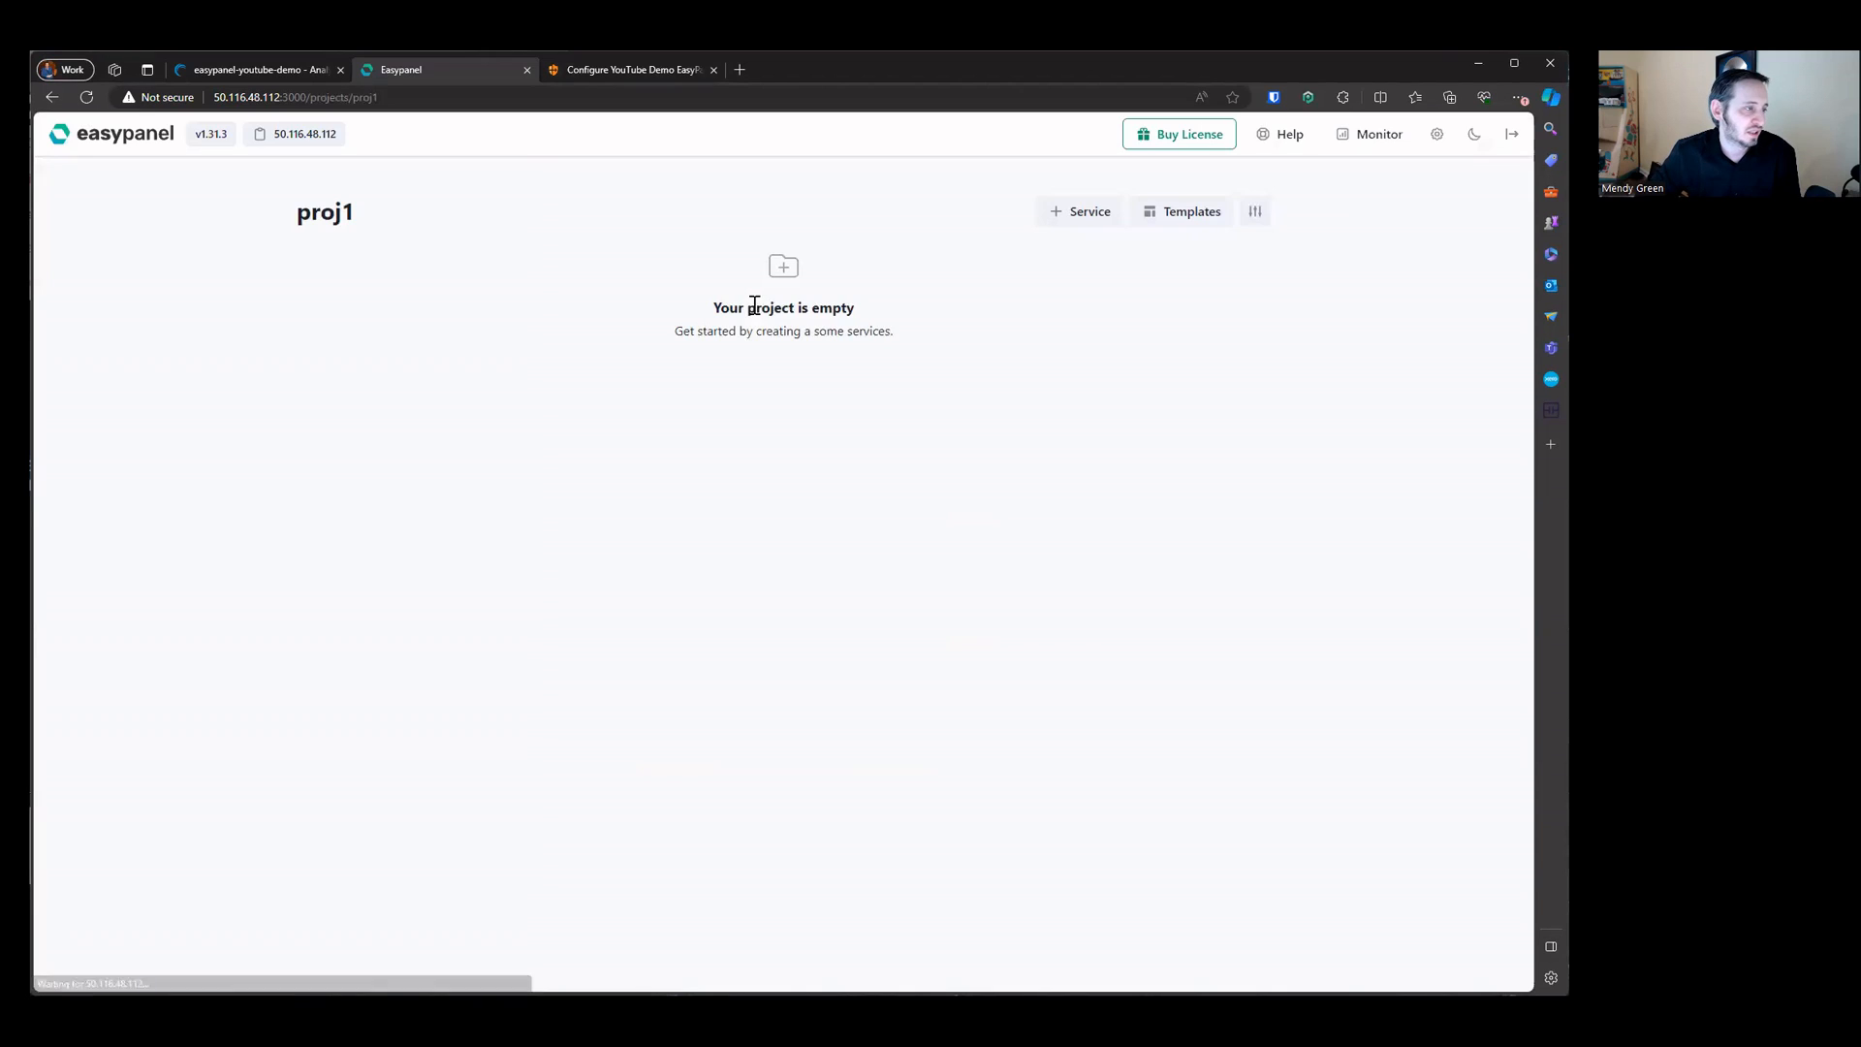
left_click(108, 130)
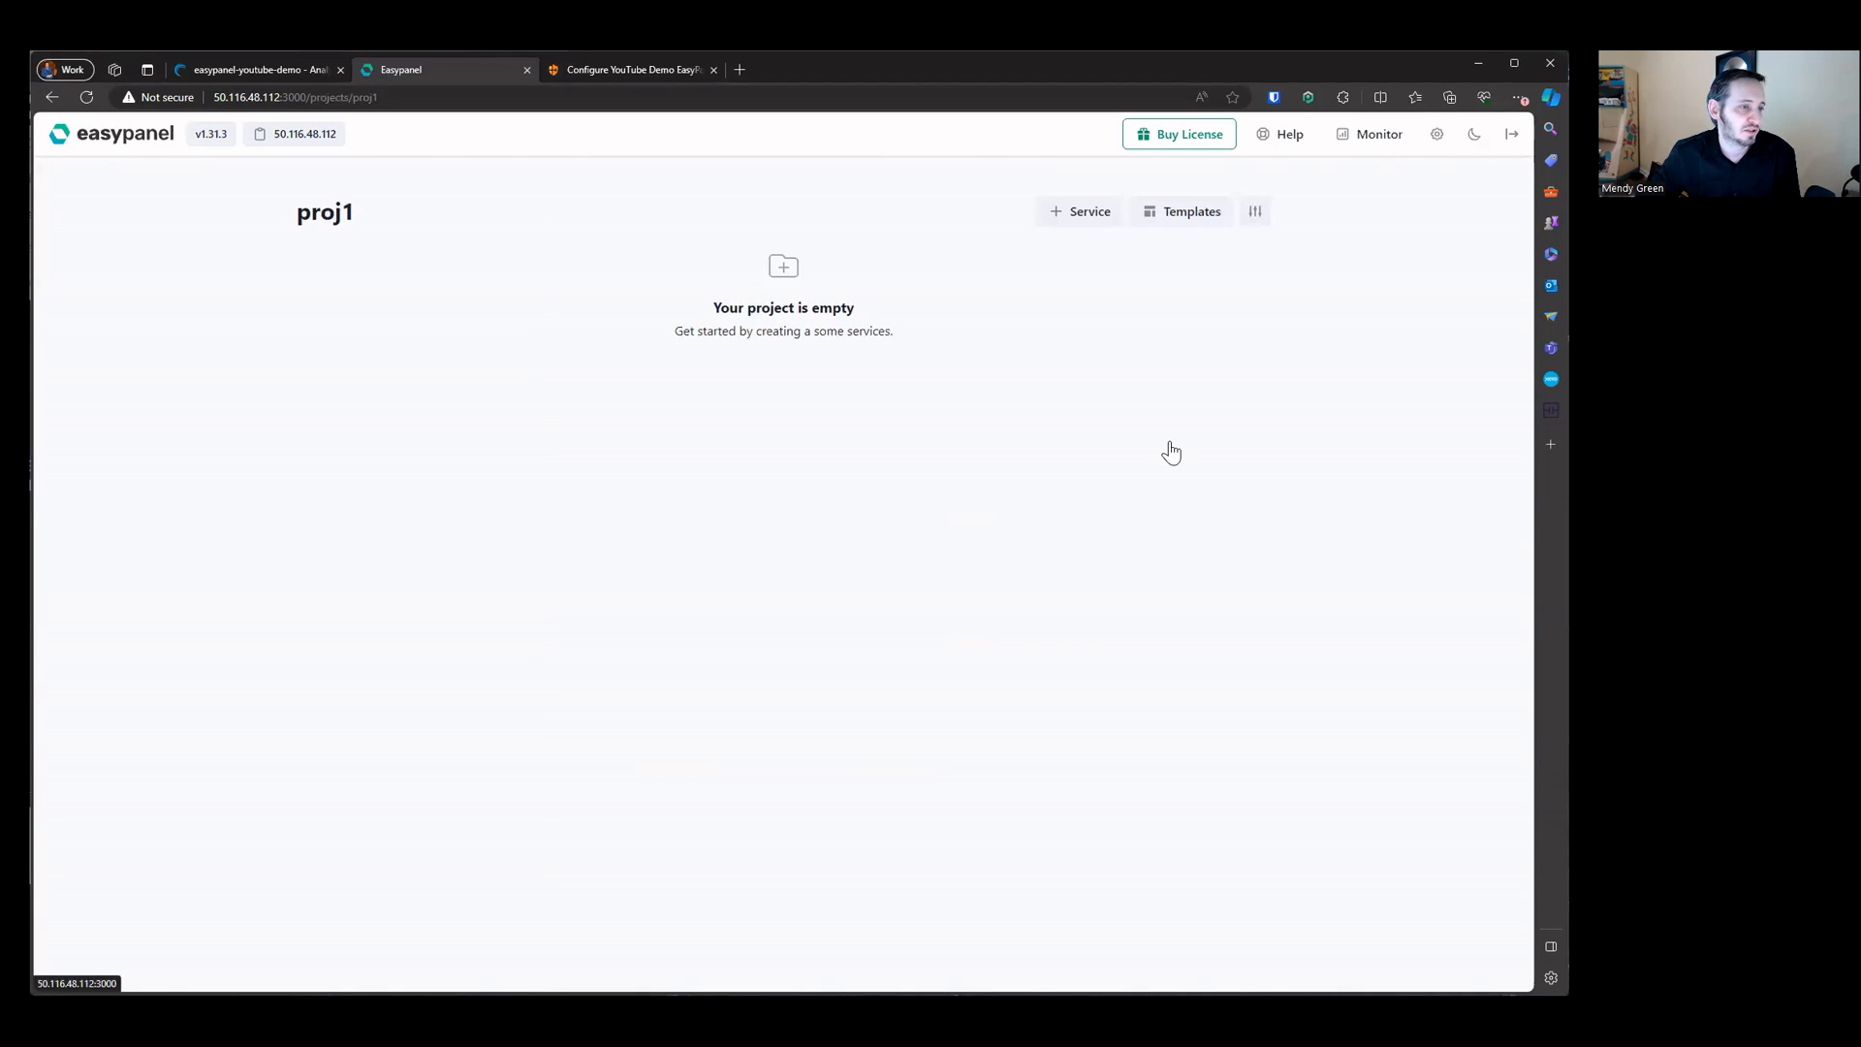
Step: Create a project named proj2 and return to the dashboard
left_click(886, 431)
type("proj2")
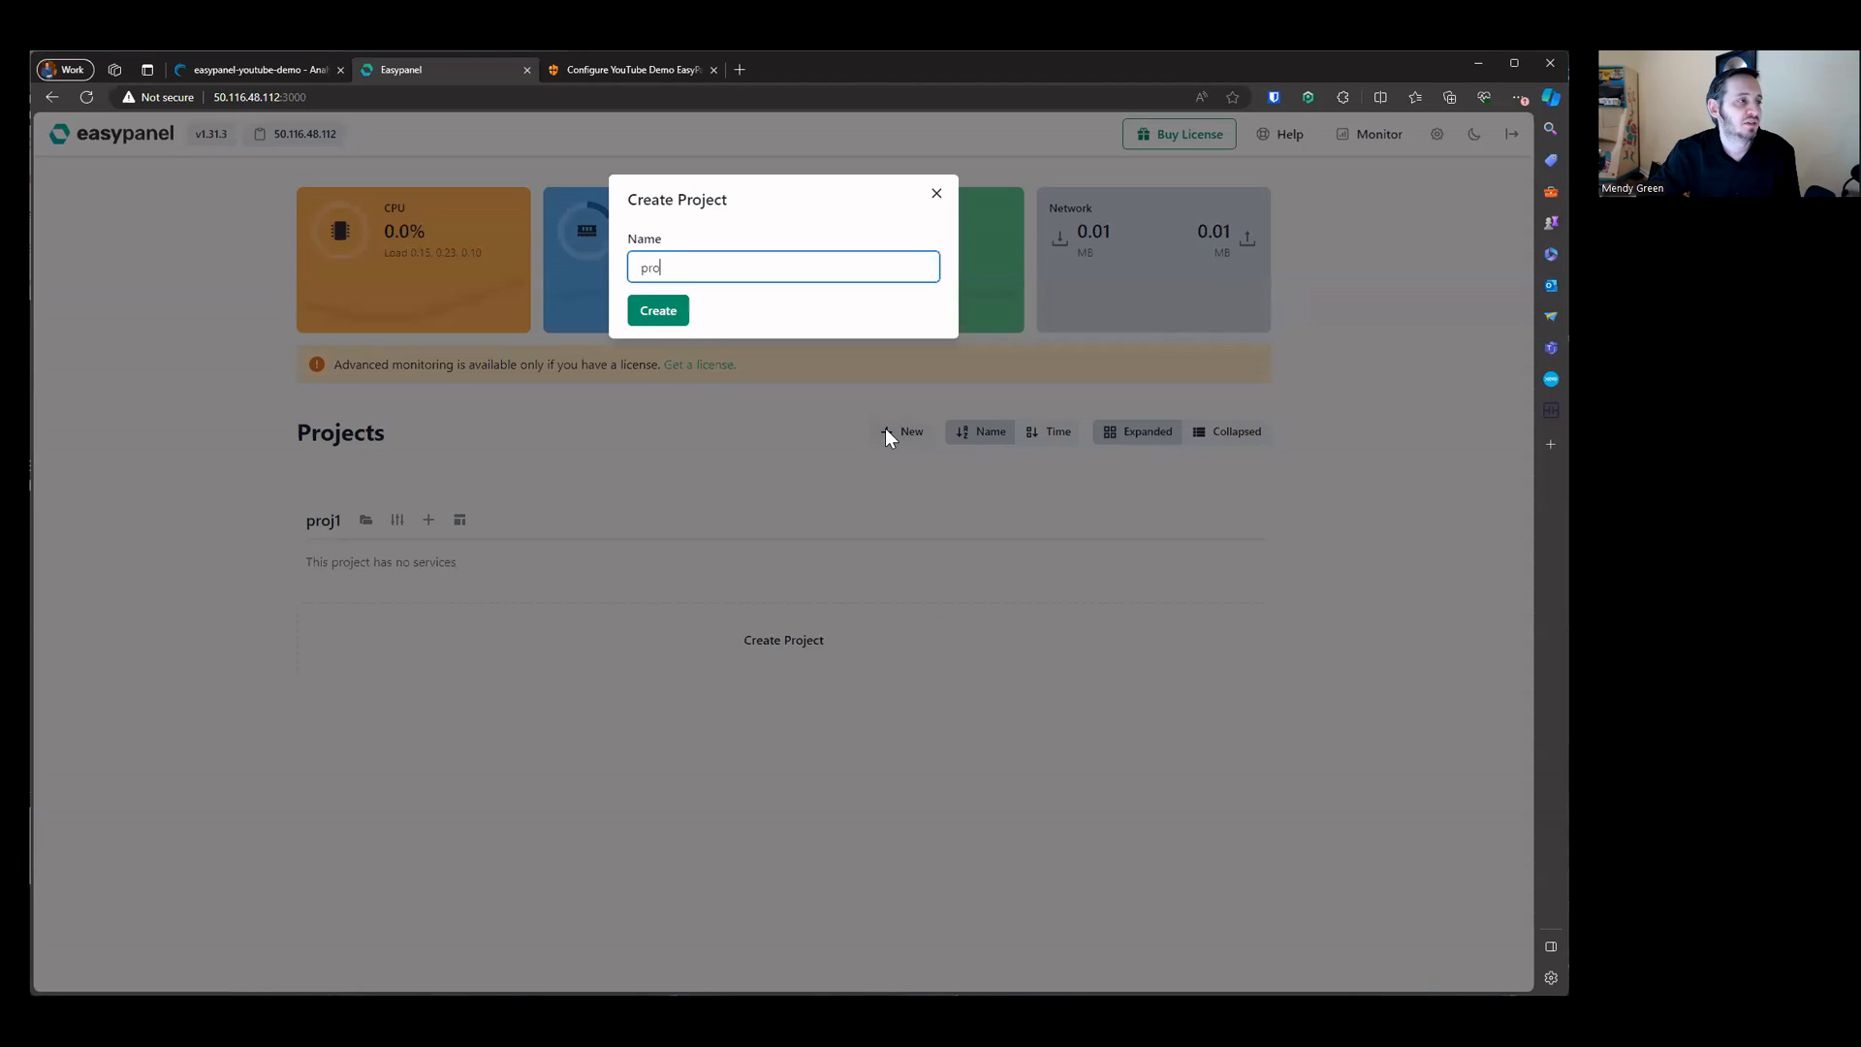
key("Return")
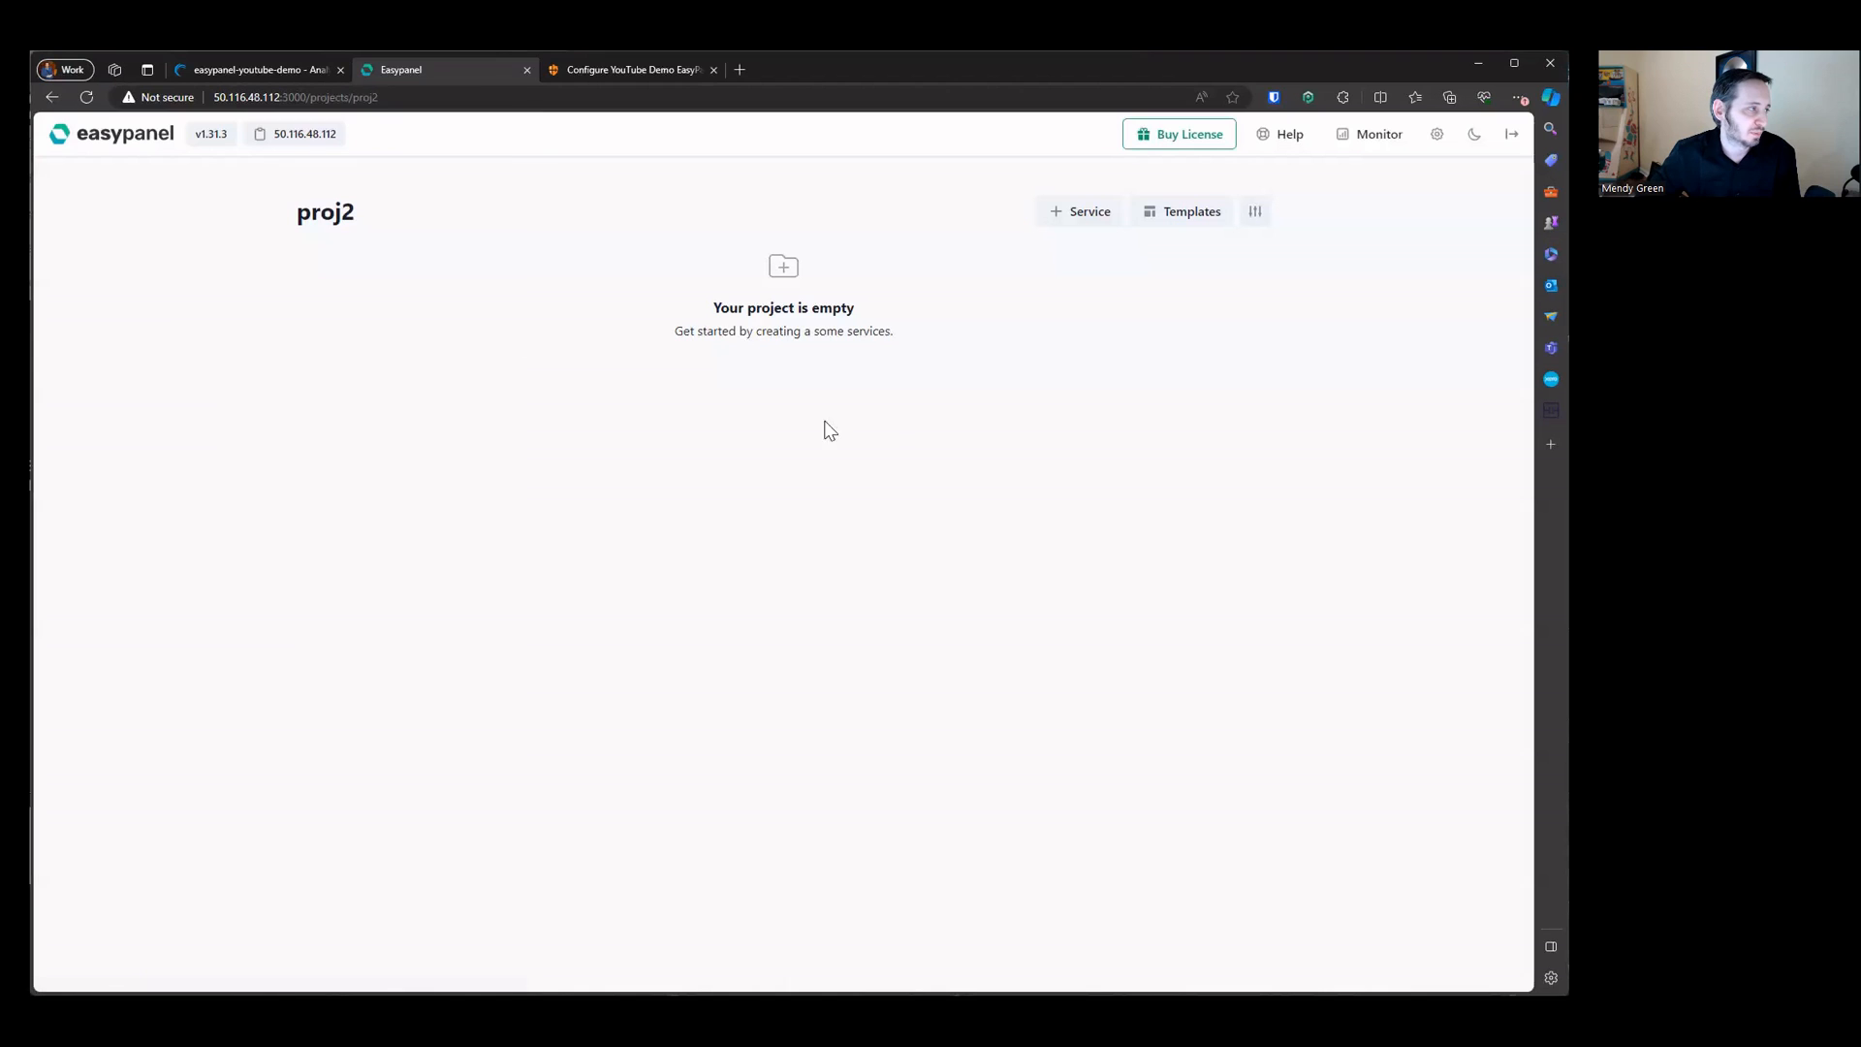
left_click(86, 145)
Step: Create a project named proj4 and return to the dashboard
left_click(904, 432)
type("proj4")
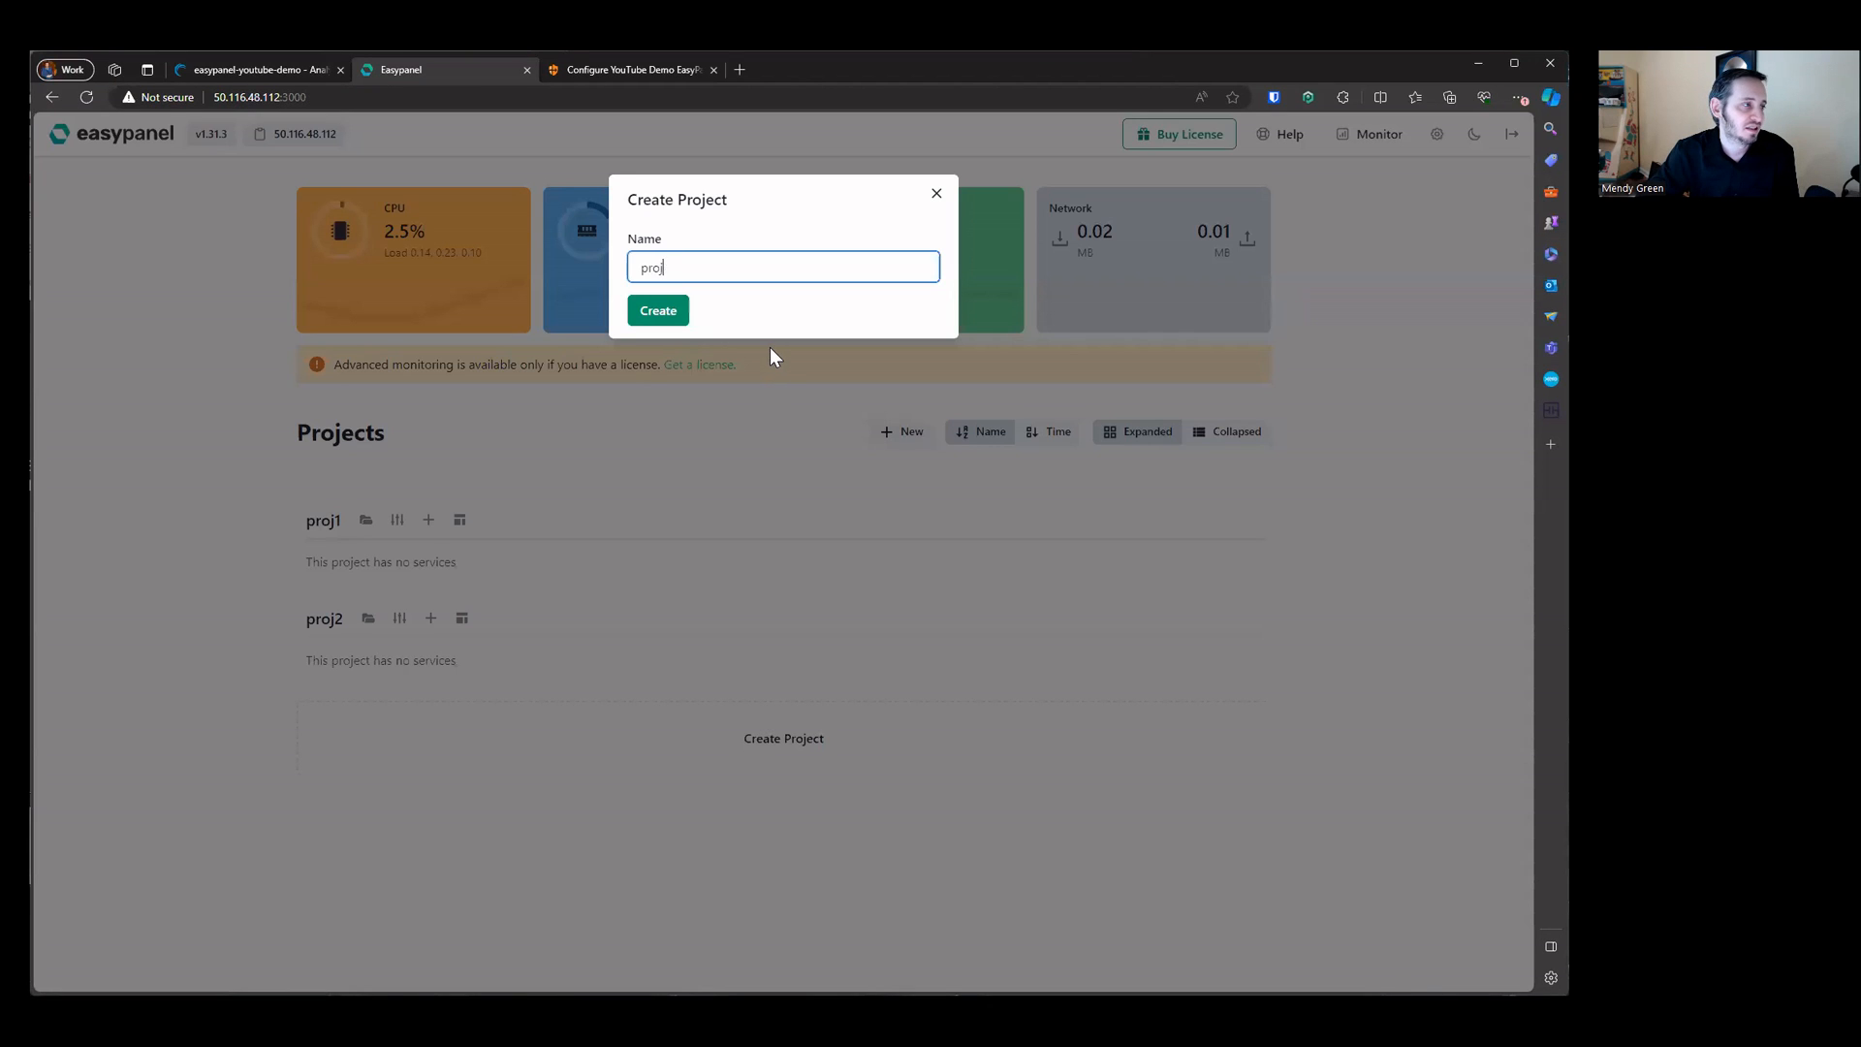
key("Return")
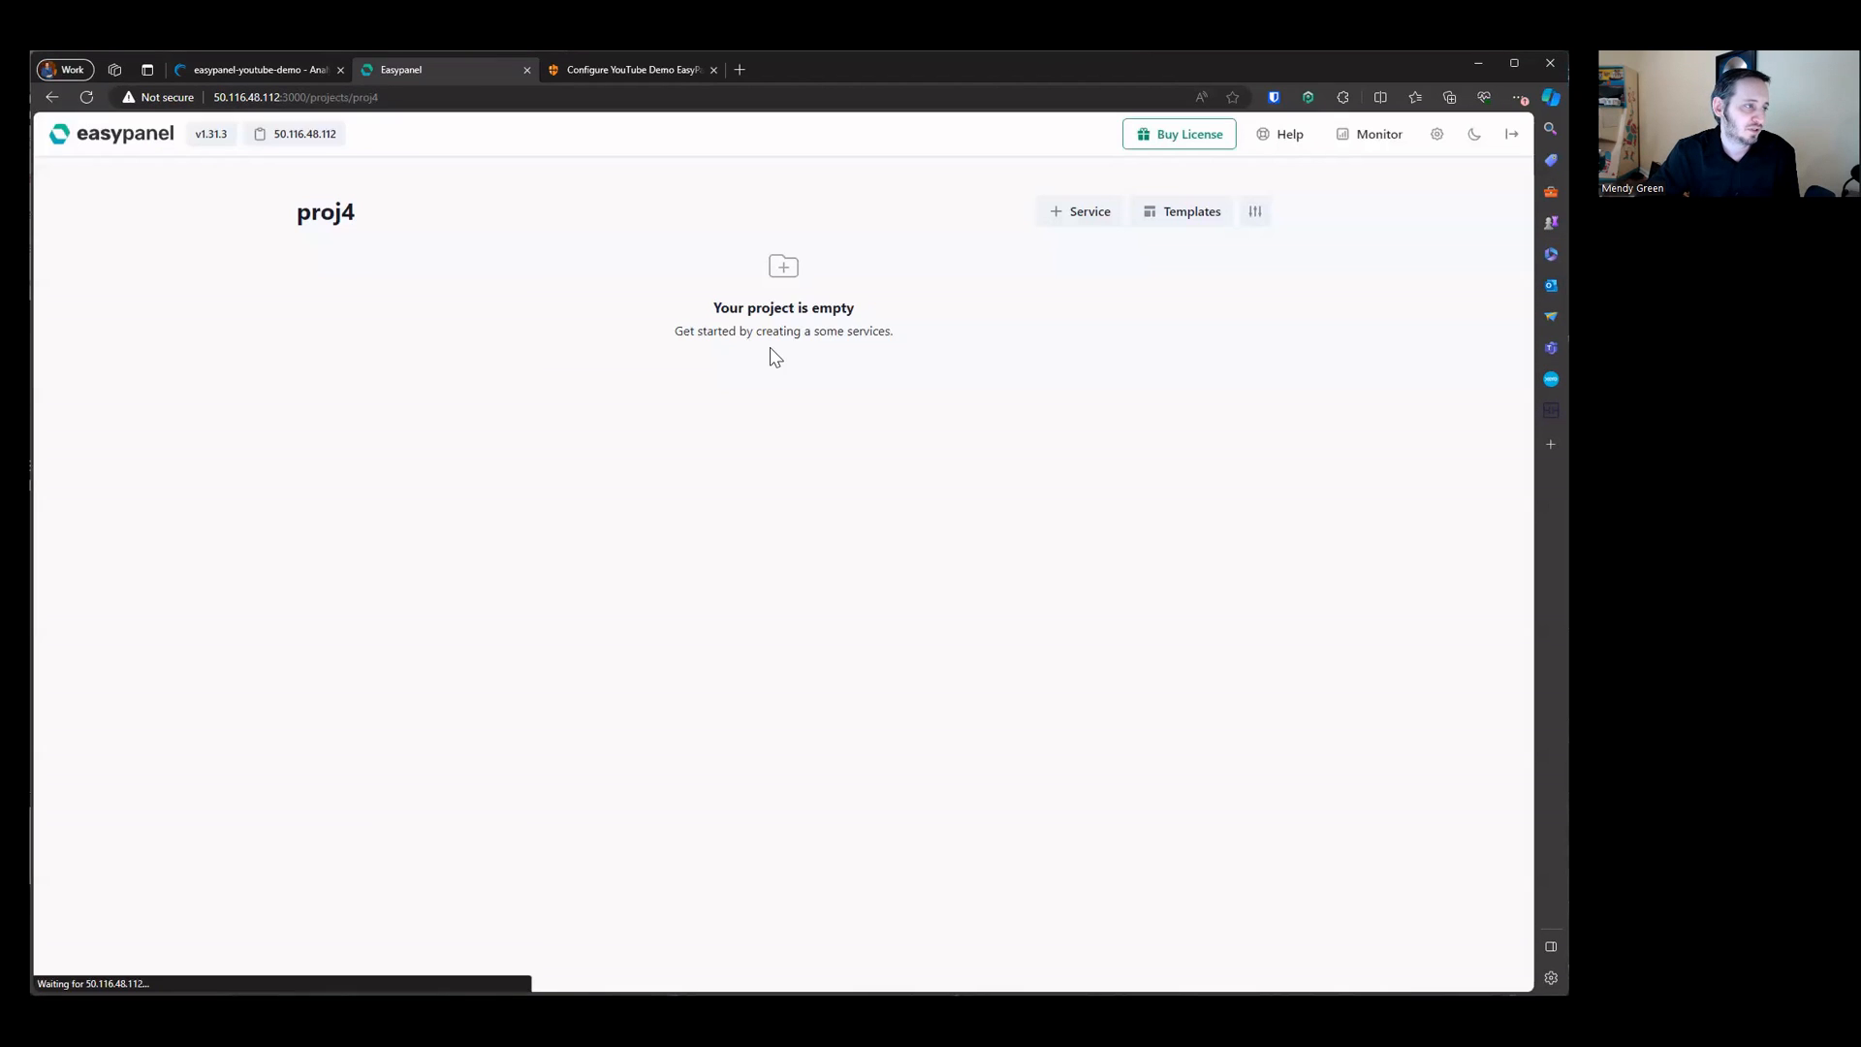
left_click(146, 143)
Step: Try to create another project and close the free-license project-limit dialog
left_click(907, 433)
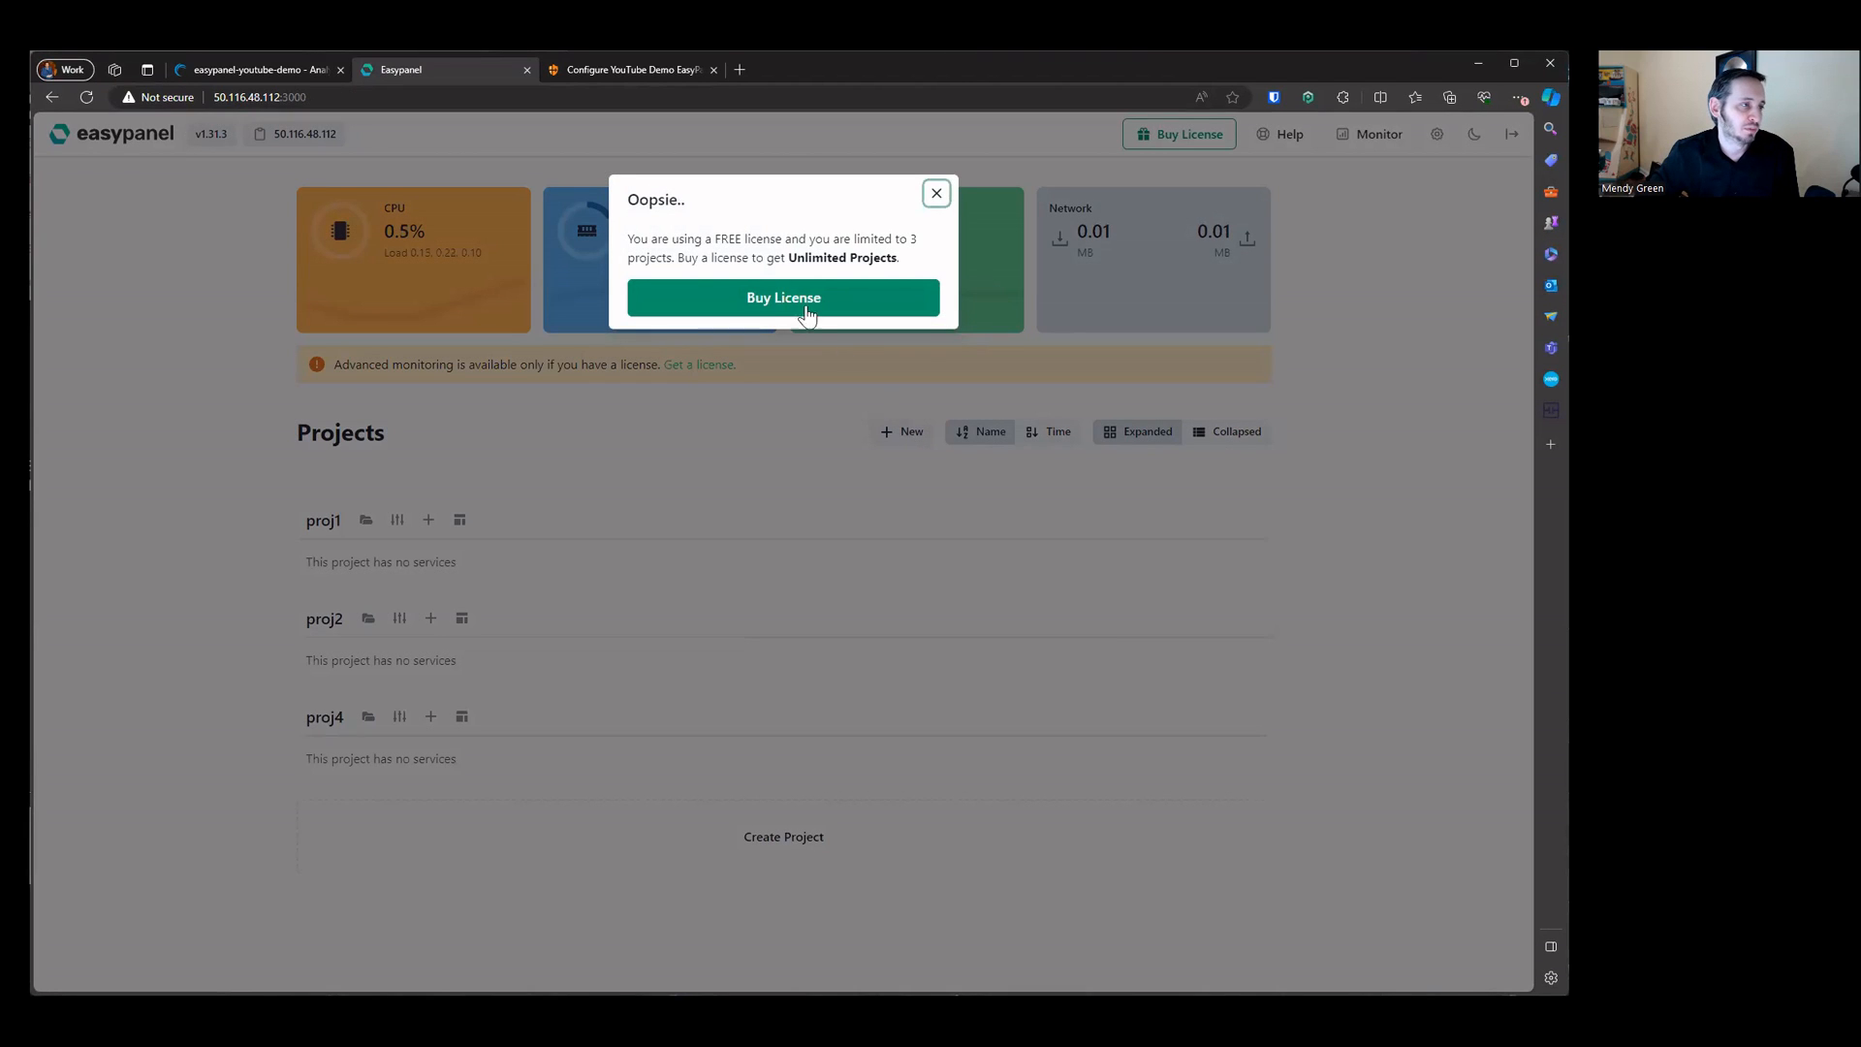
left_click_drag(628, 240, 938, 281)
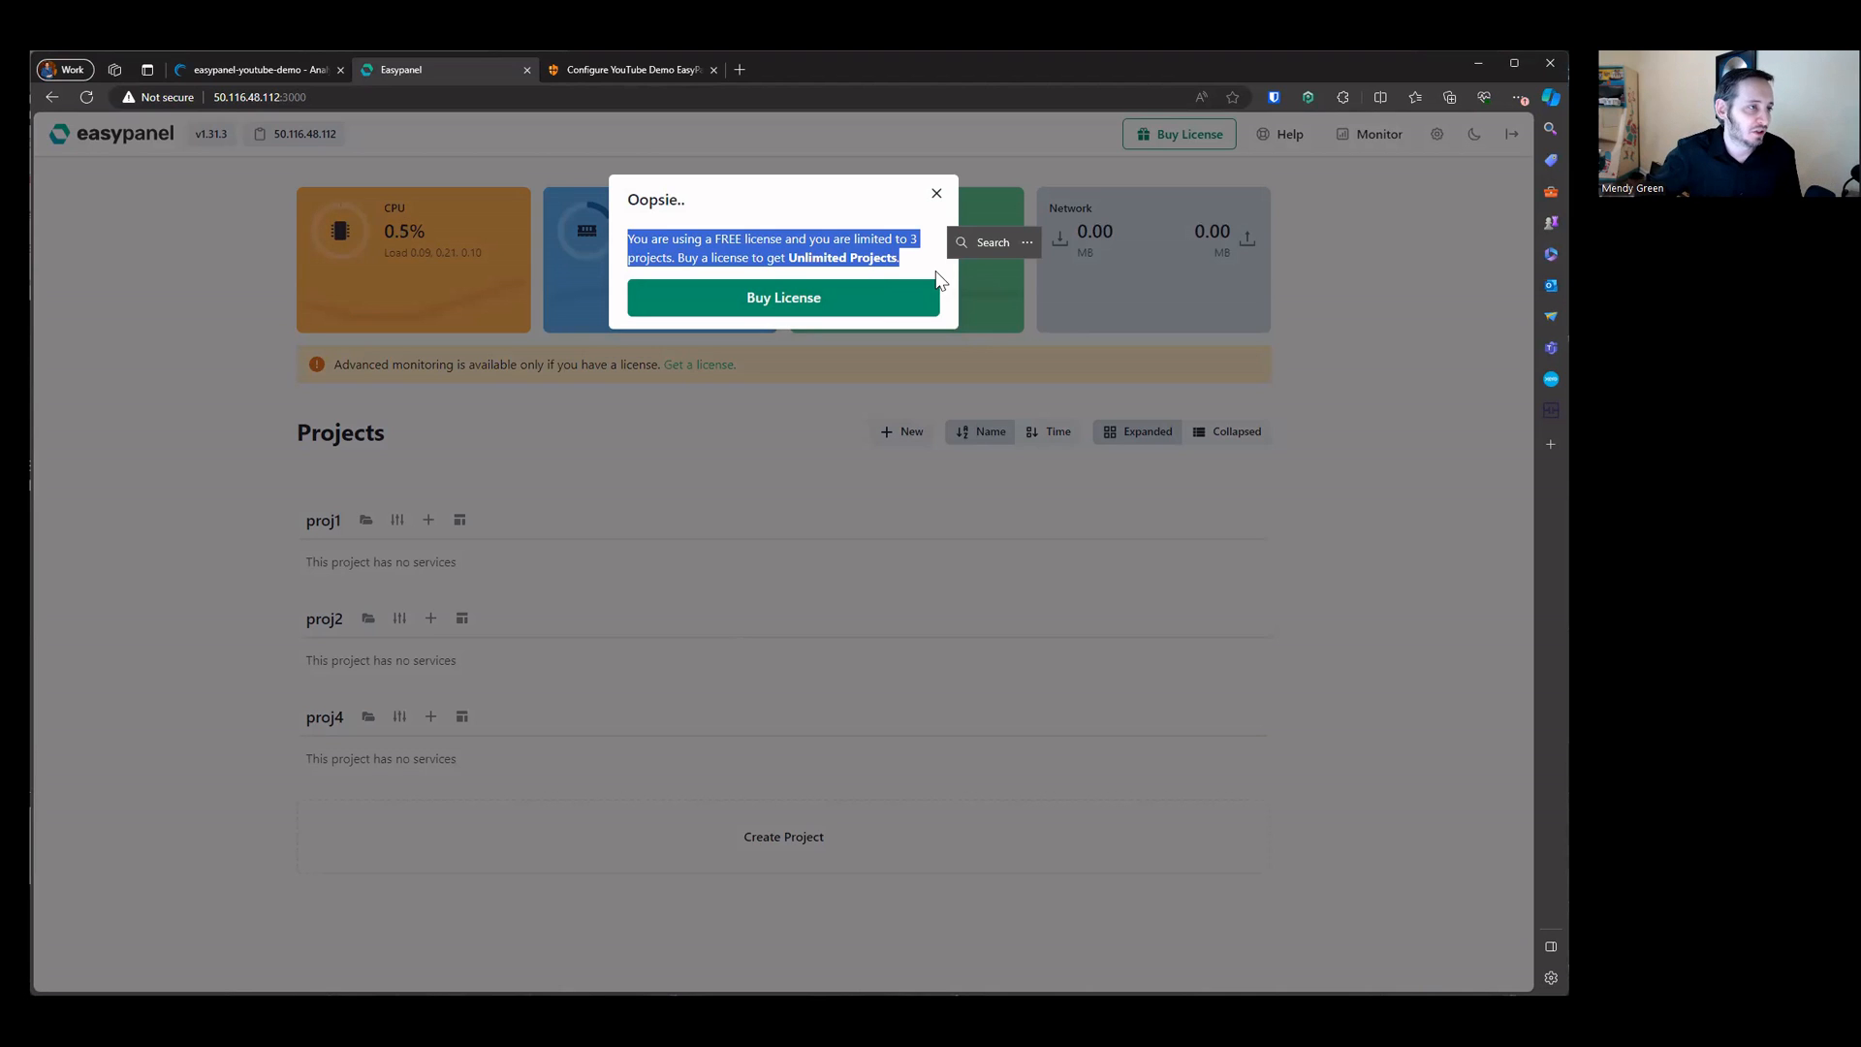
left_click(935, 197)
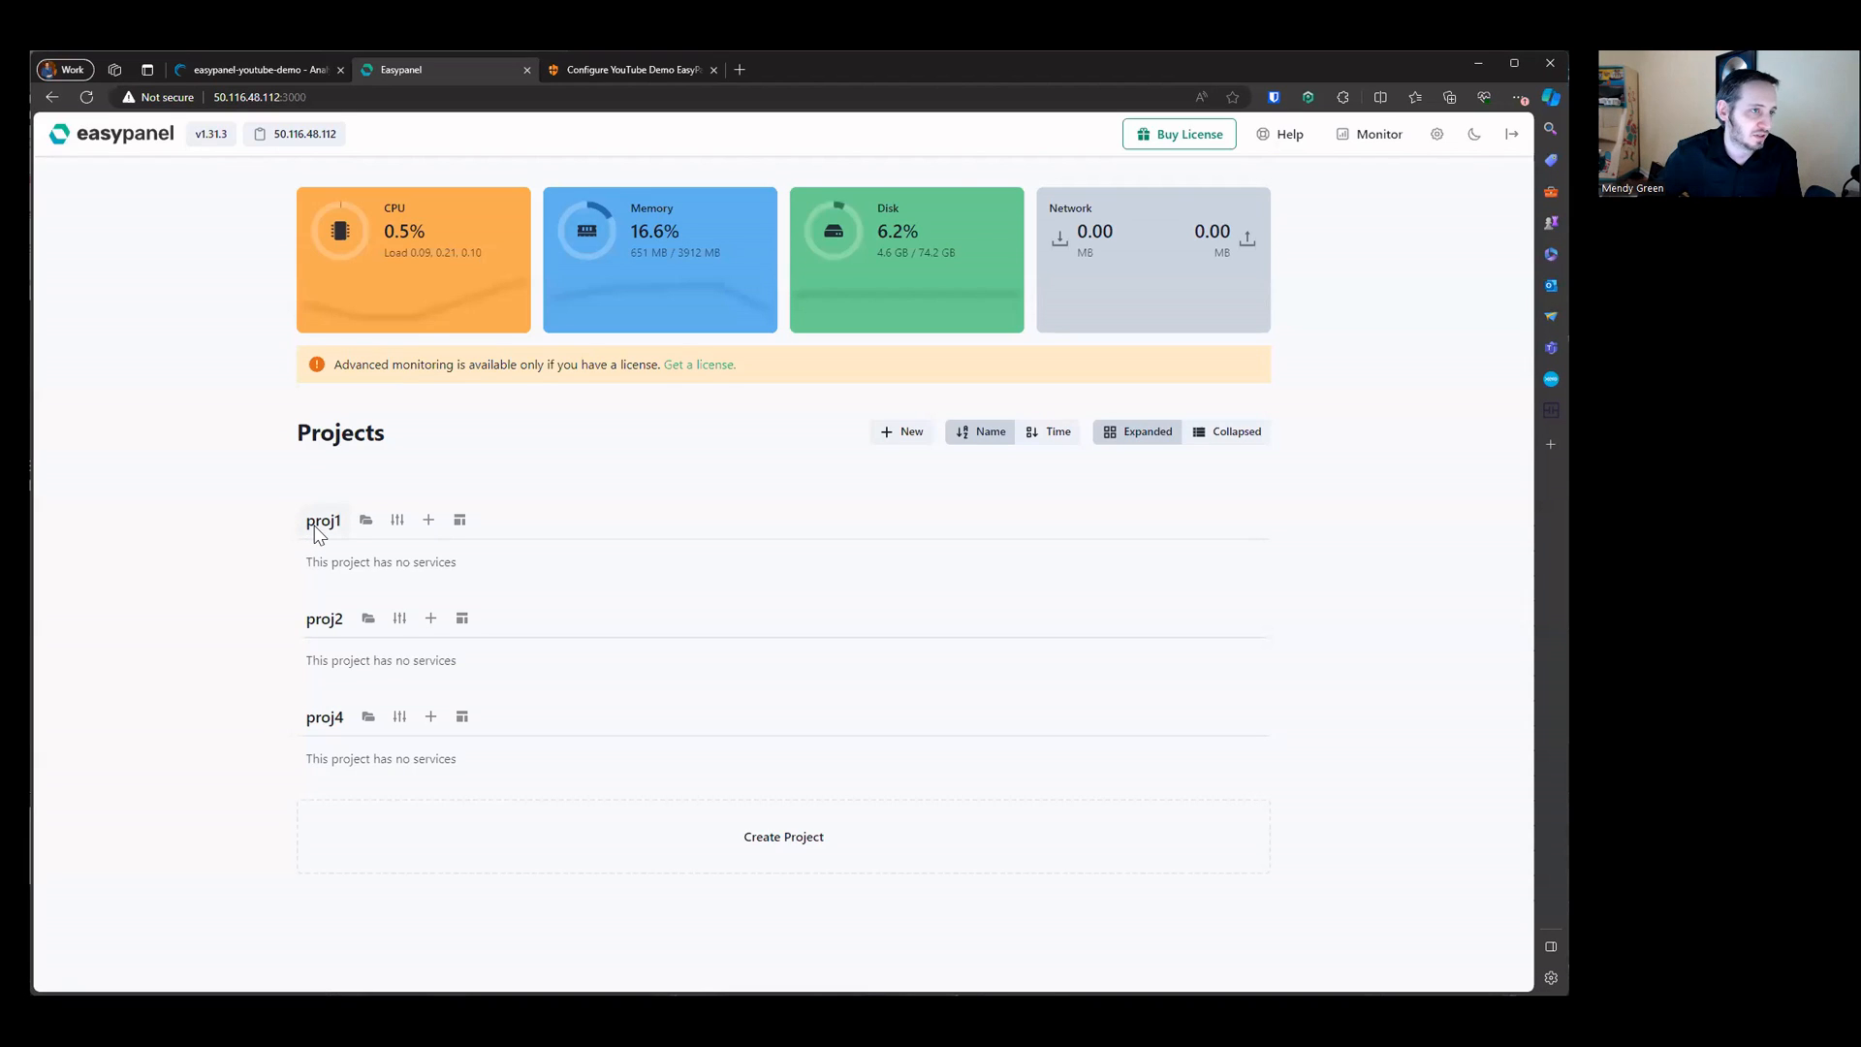
Step: Destroy the proj1 project from its settings, confirming the deletion
left_click(397, 520)
scroll(487, 827, "down", 2)
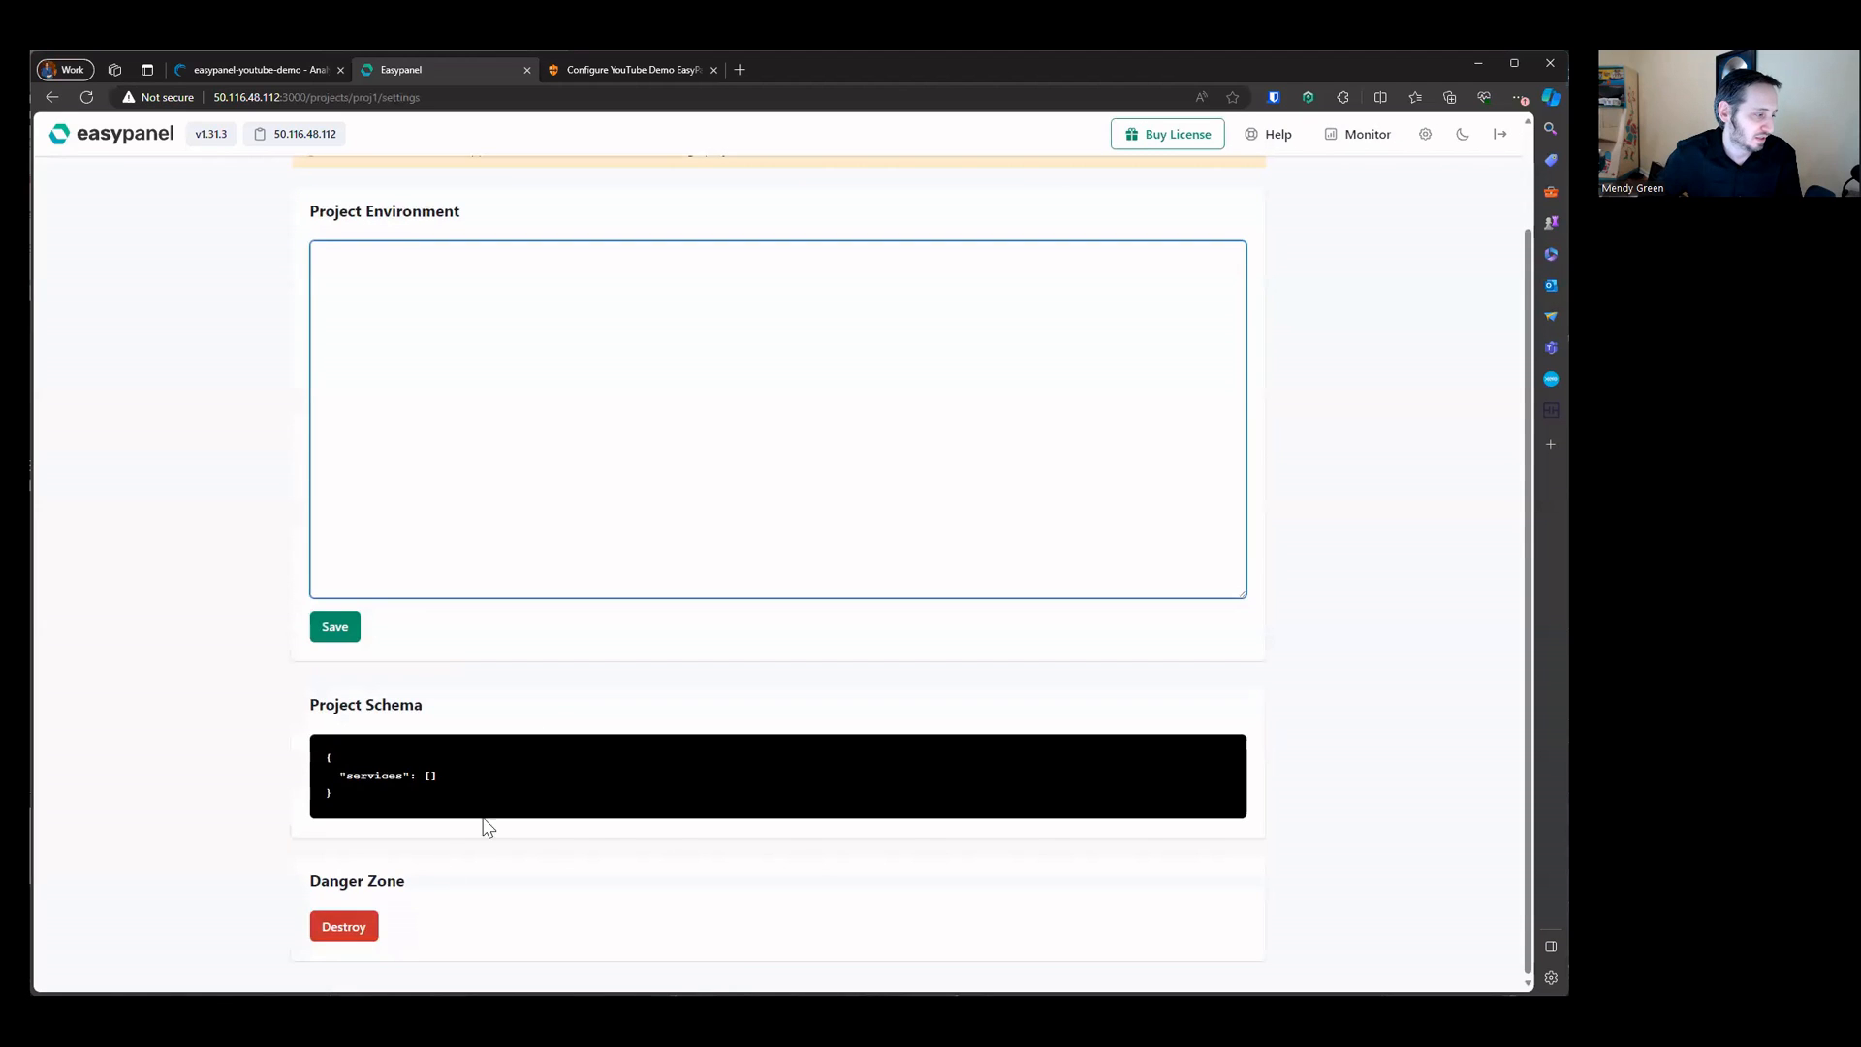
left_click(361, 921)
left_click(921, 264)
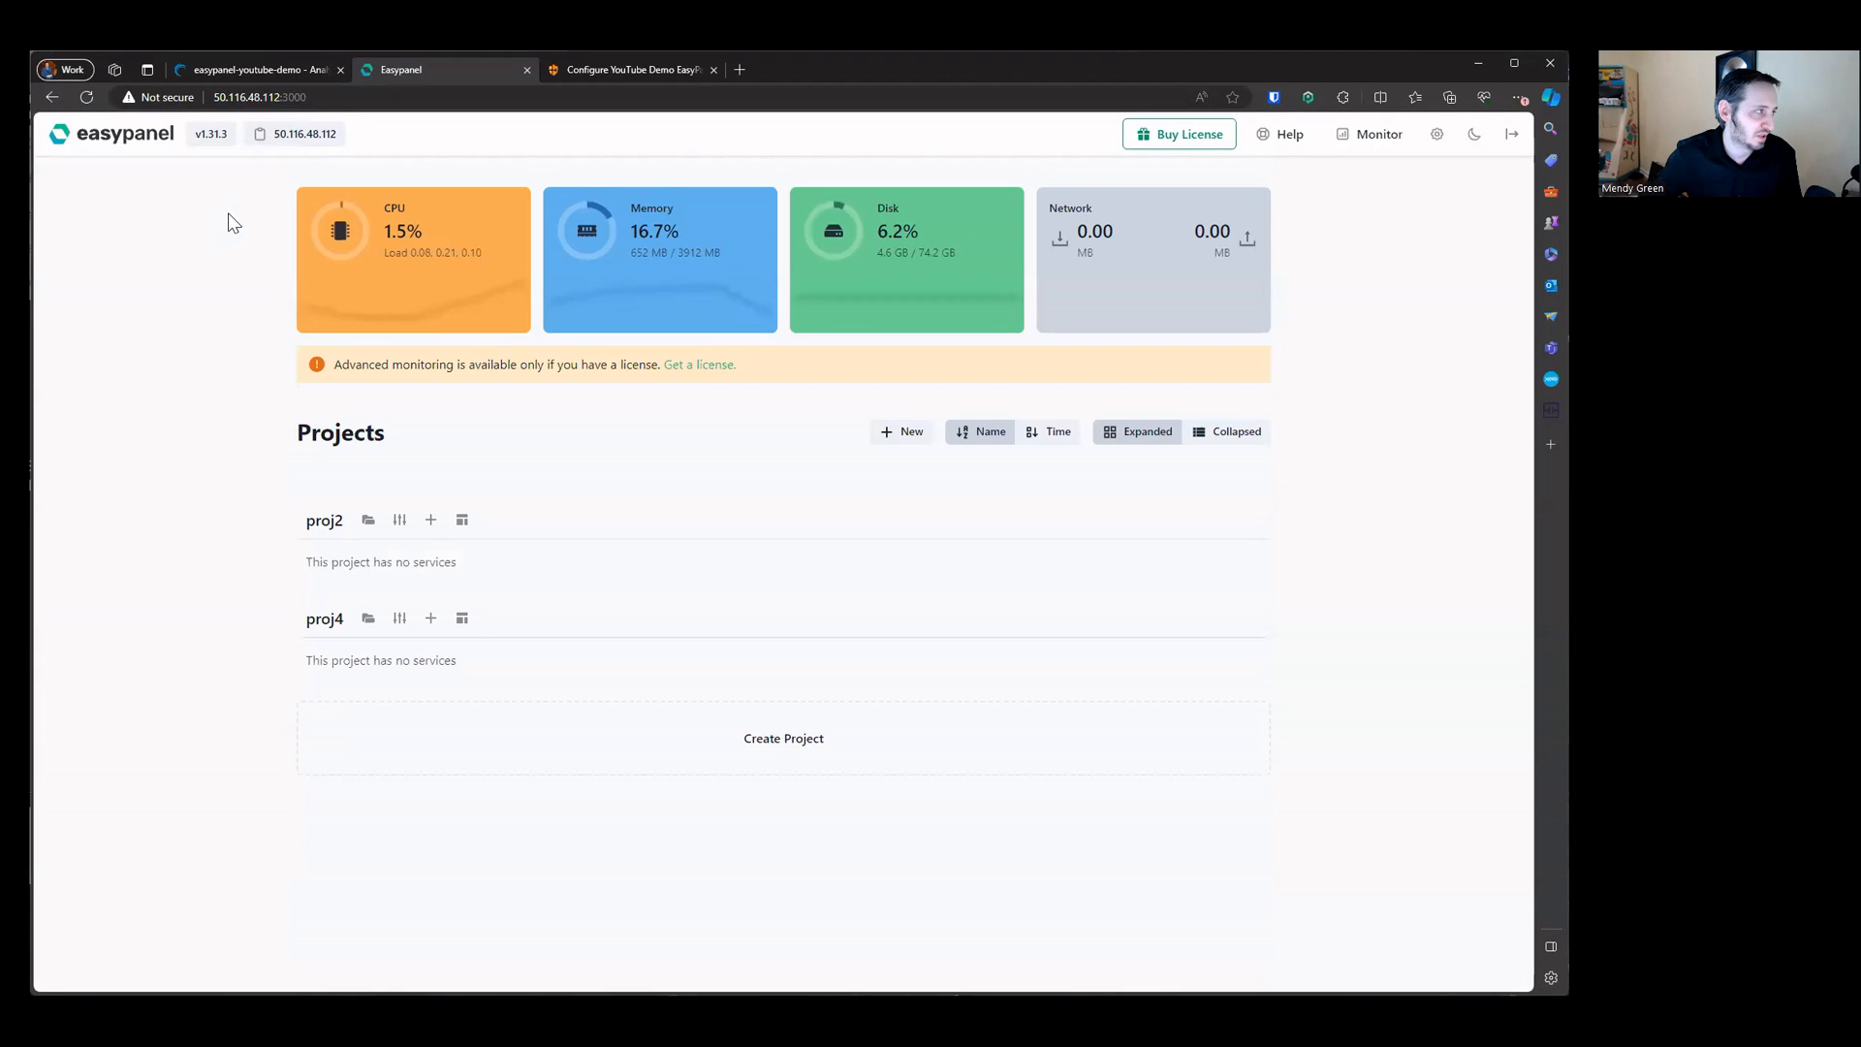
Step: Open the proj2 project's settings and destroy it, confirming the deletion
left_click(334, 521)
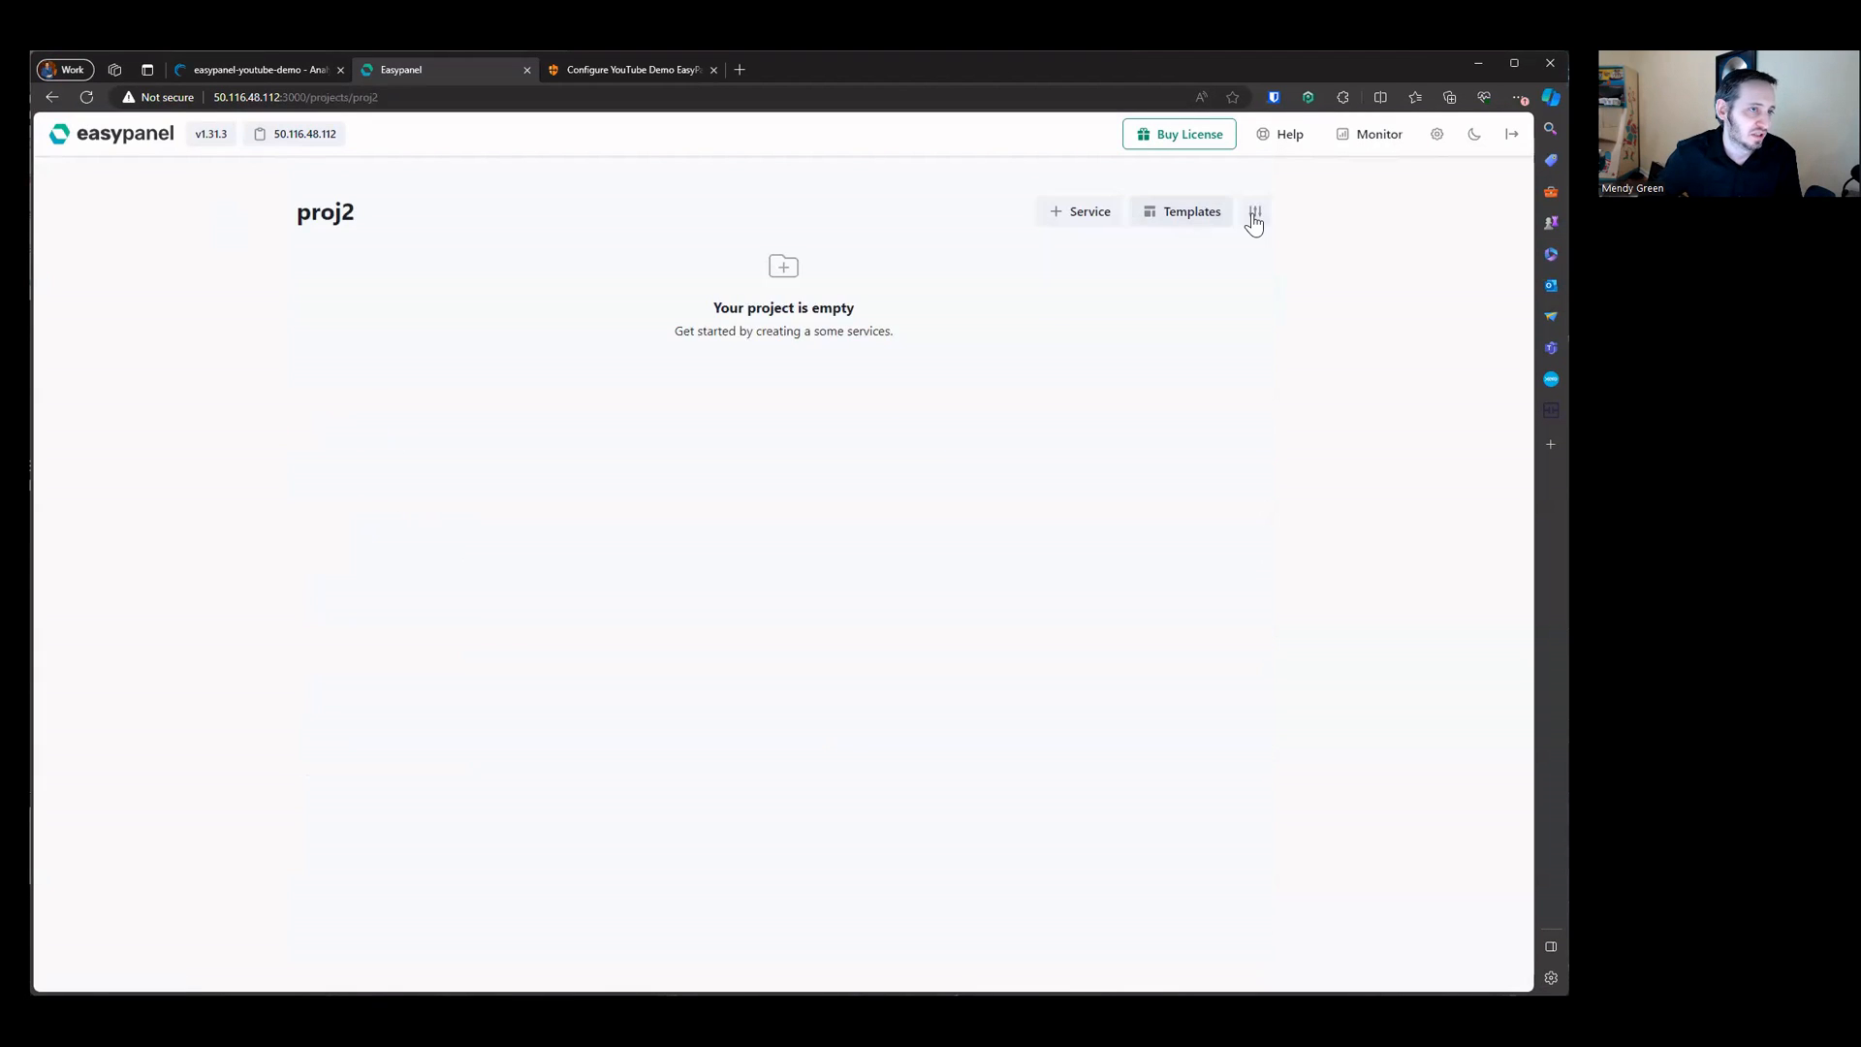
left_click(1254, 213)
scroll(702, 668, "down", 3)
left_click(361, 930)
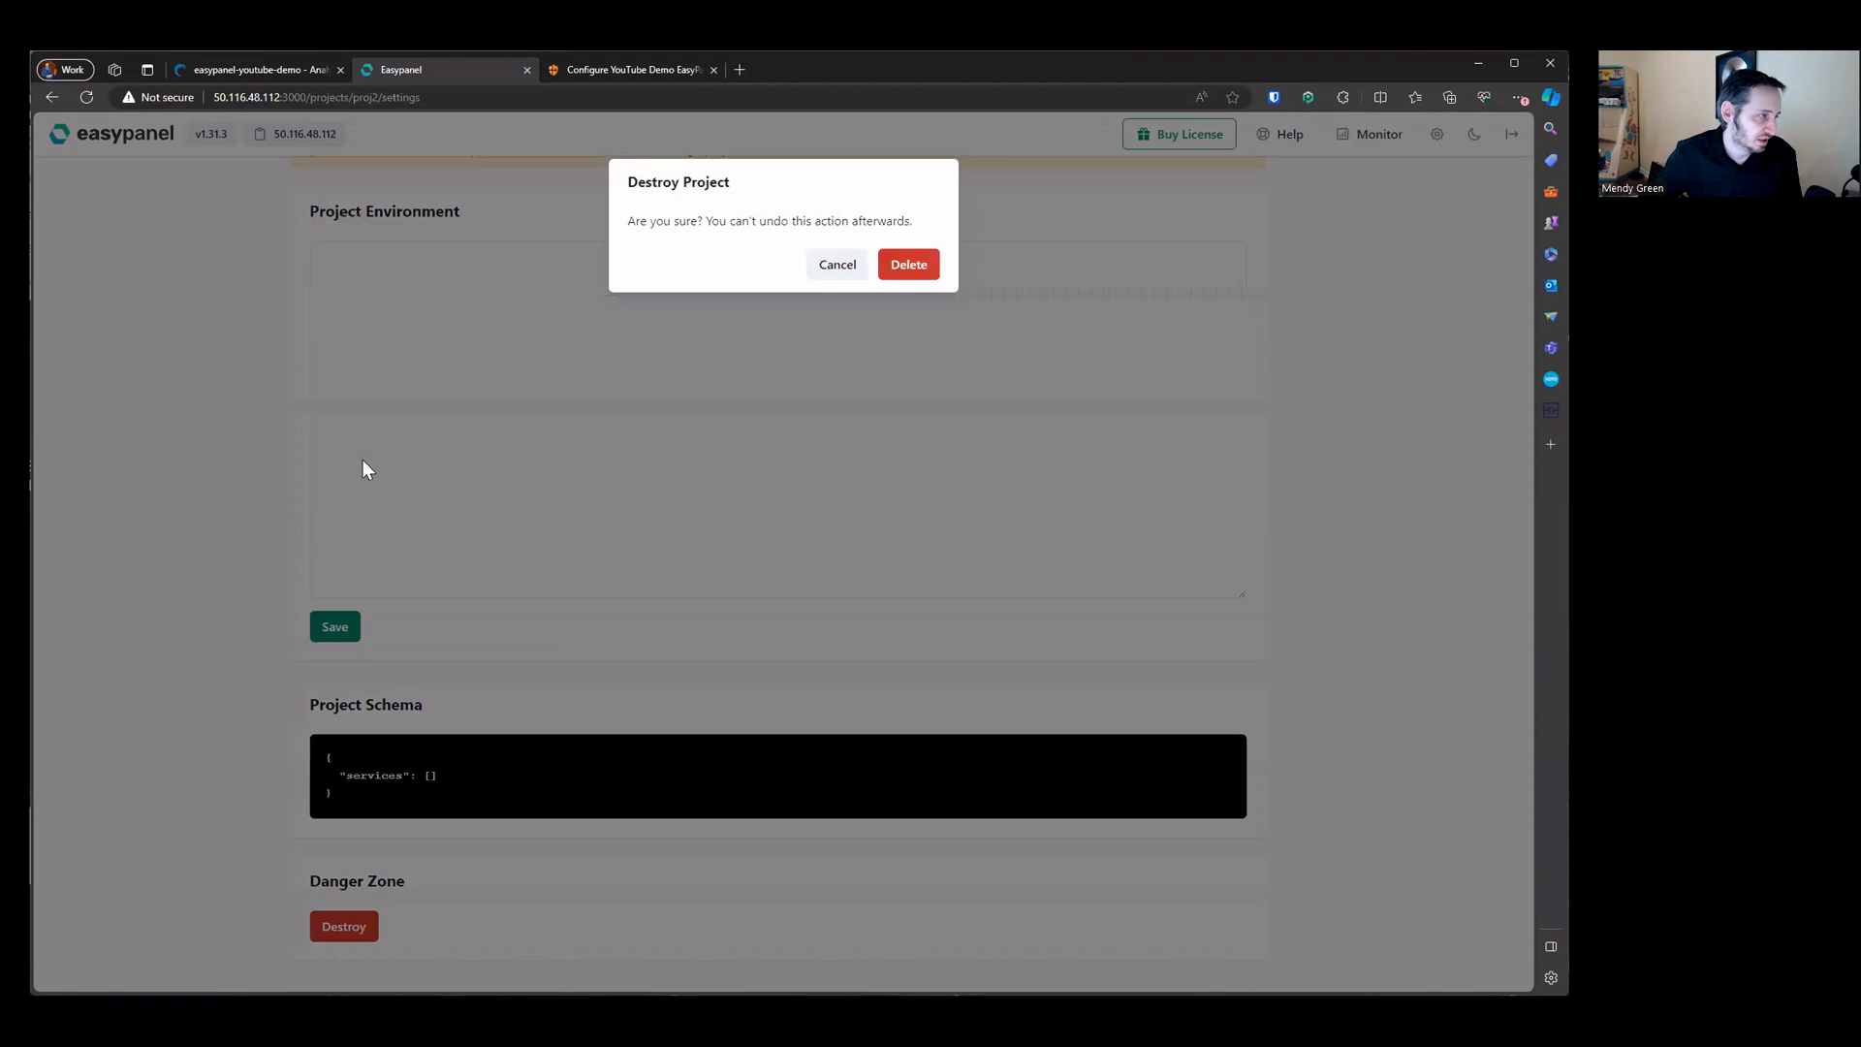
left_click(904, 268)
Step: Open the proj4 project's settings and destroy it, confirming the deletion
left_click(328, 519)
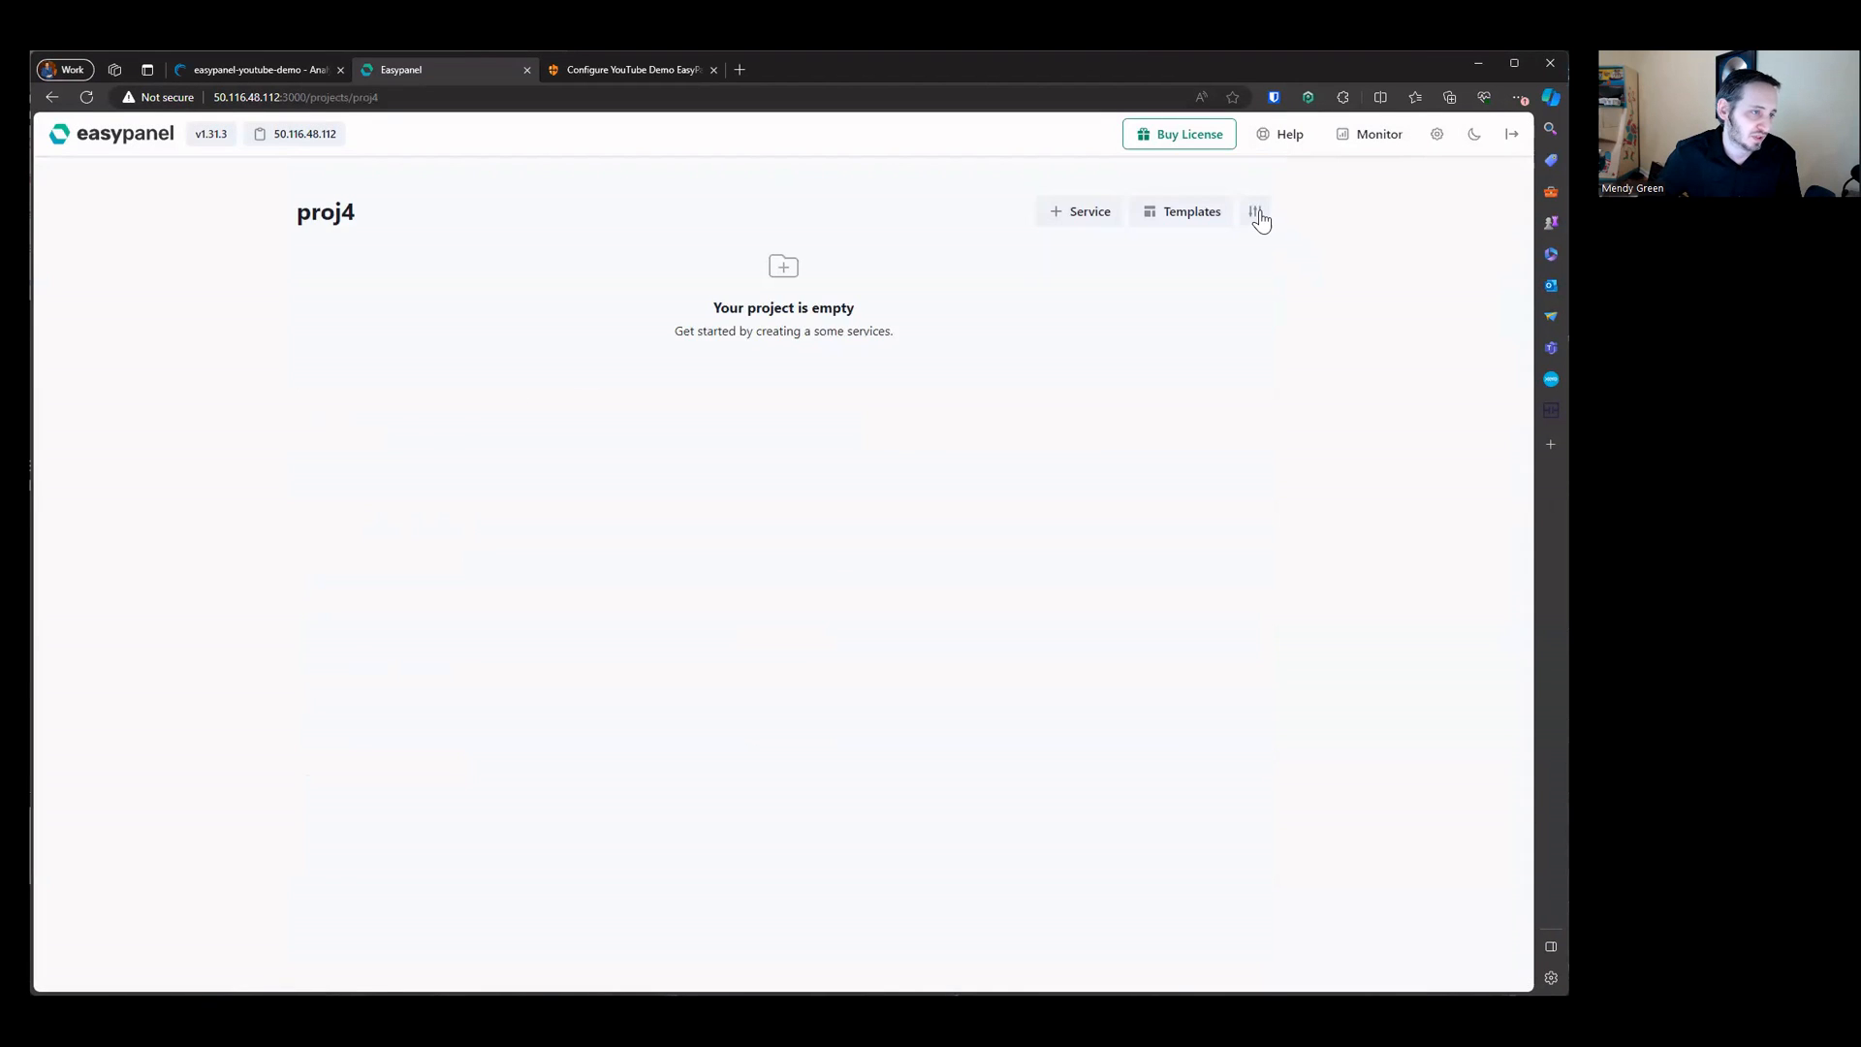
left_click(1256, 213)
scroll(701, 669, "down", 3)
left_click(342, 925)
left_click(905, 264)
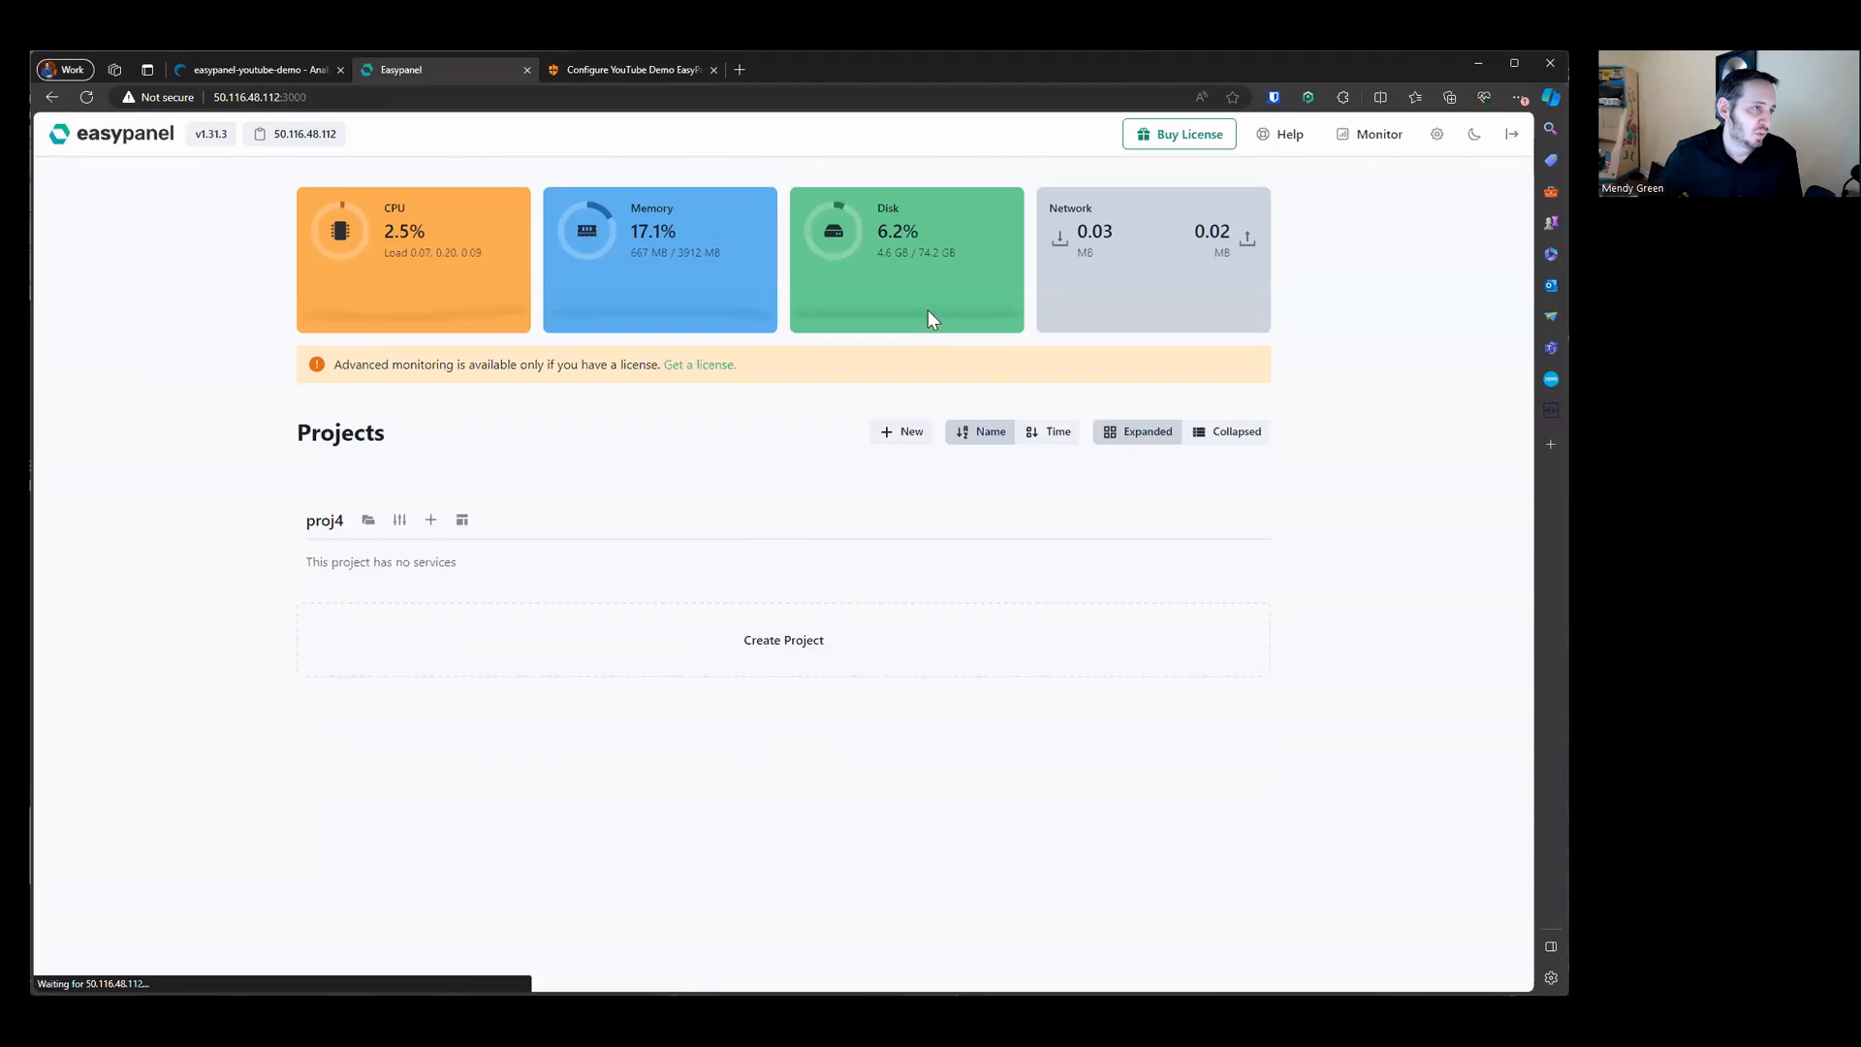
Step: Create a new project named cloudflare
left_click(923, 611)
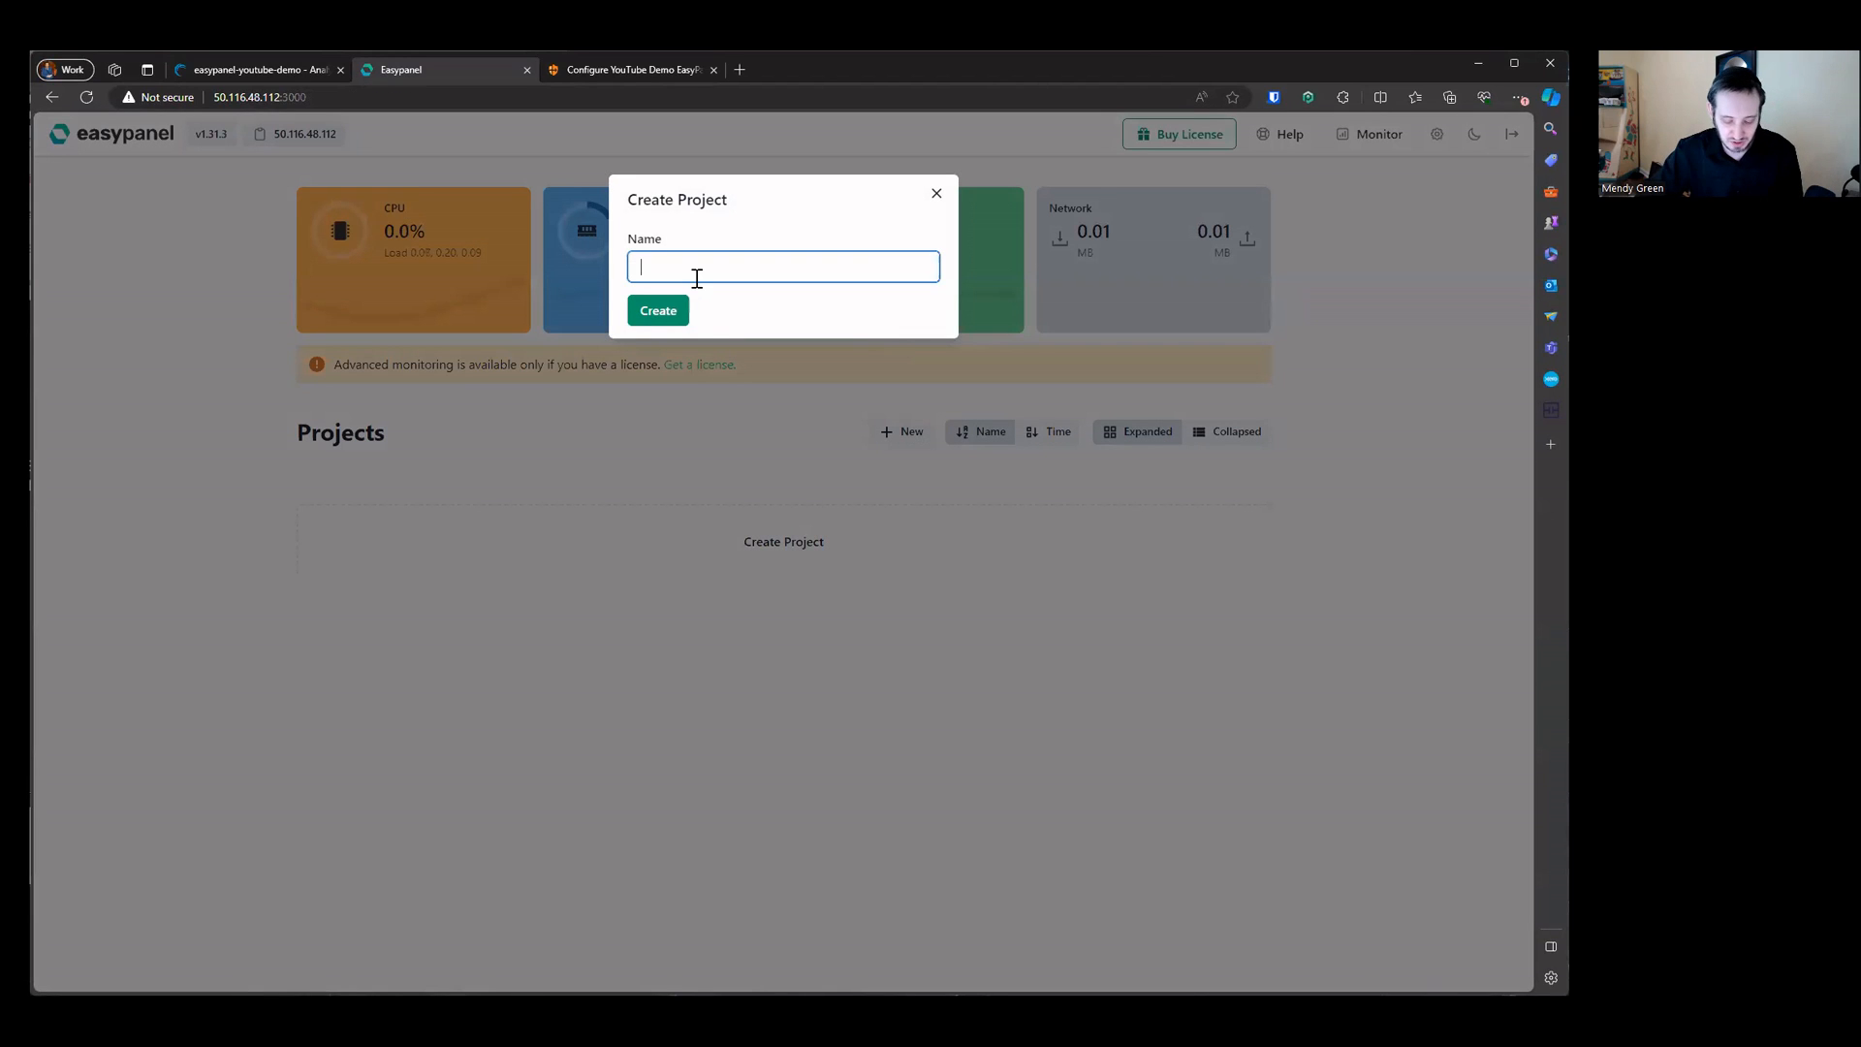
type("cloudaflare")
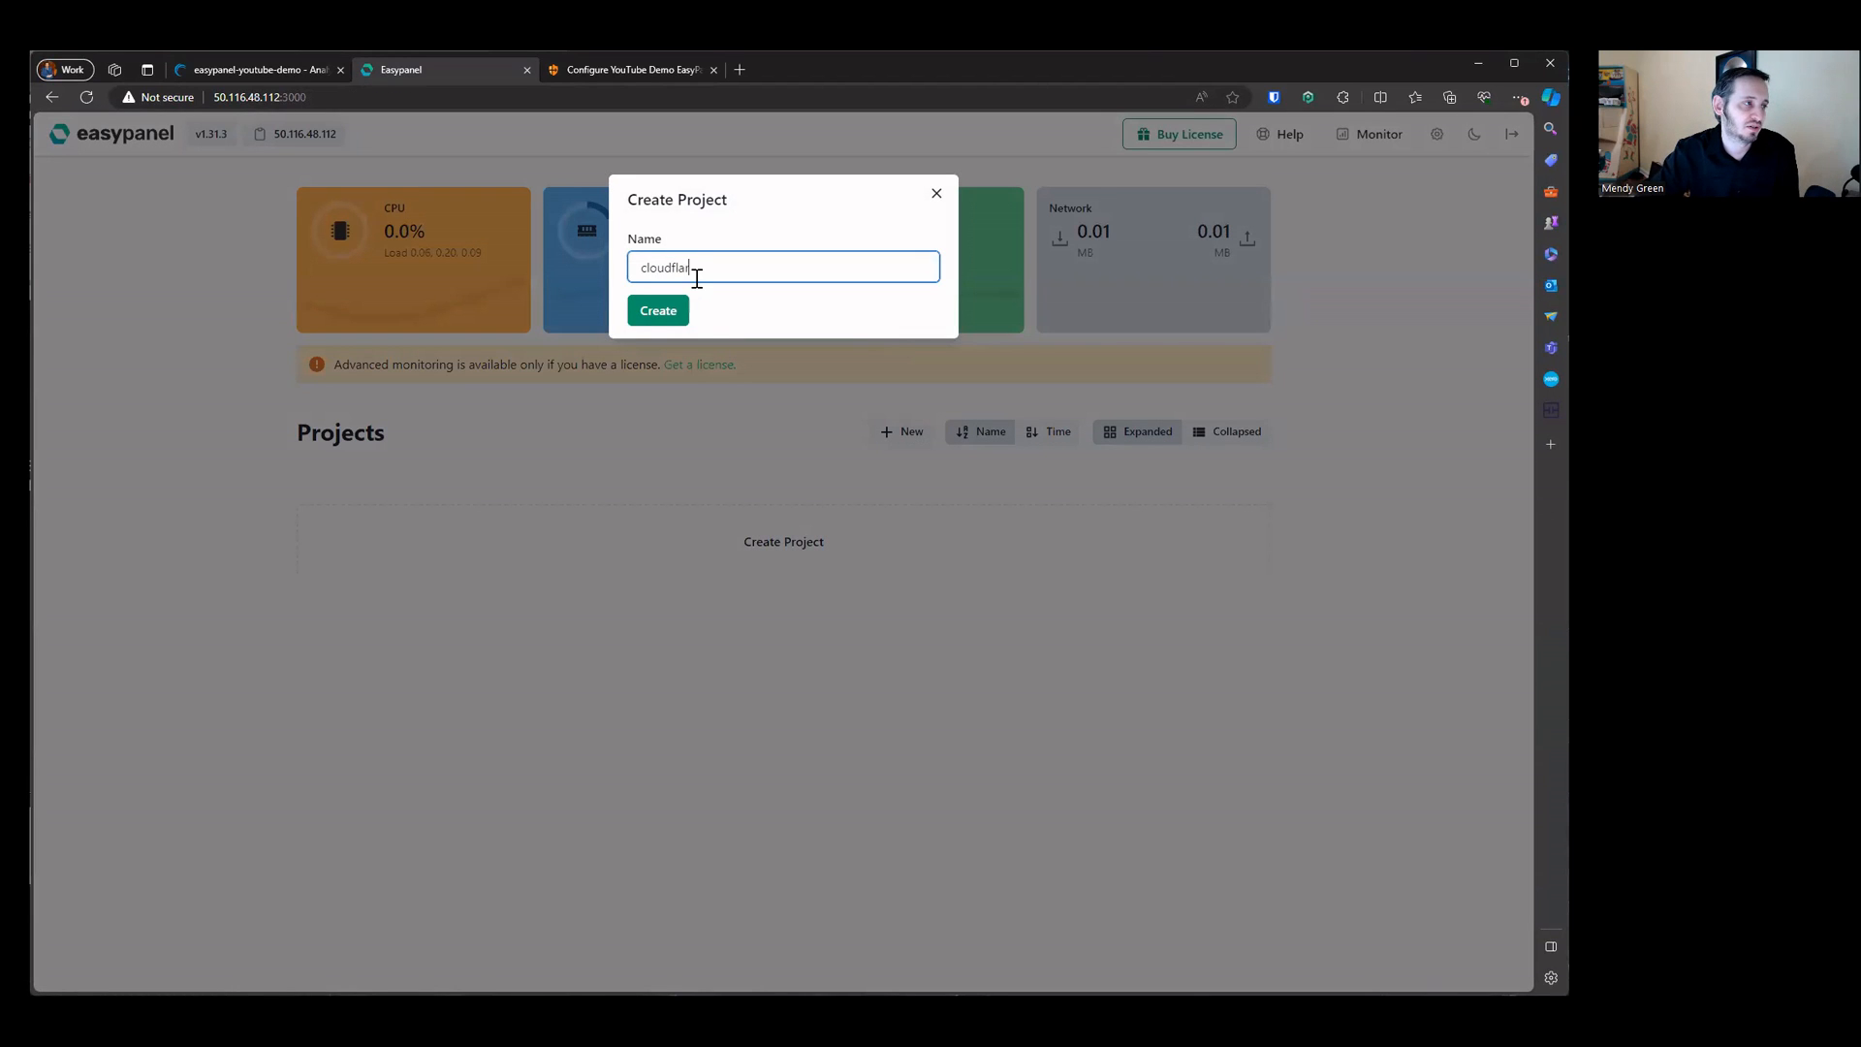
left_click(671, 312)
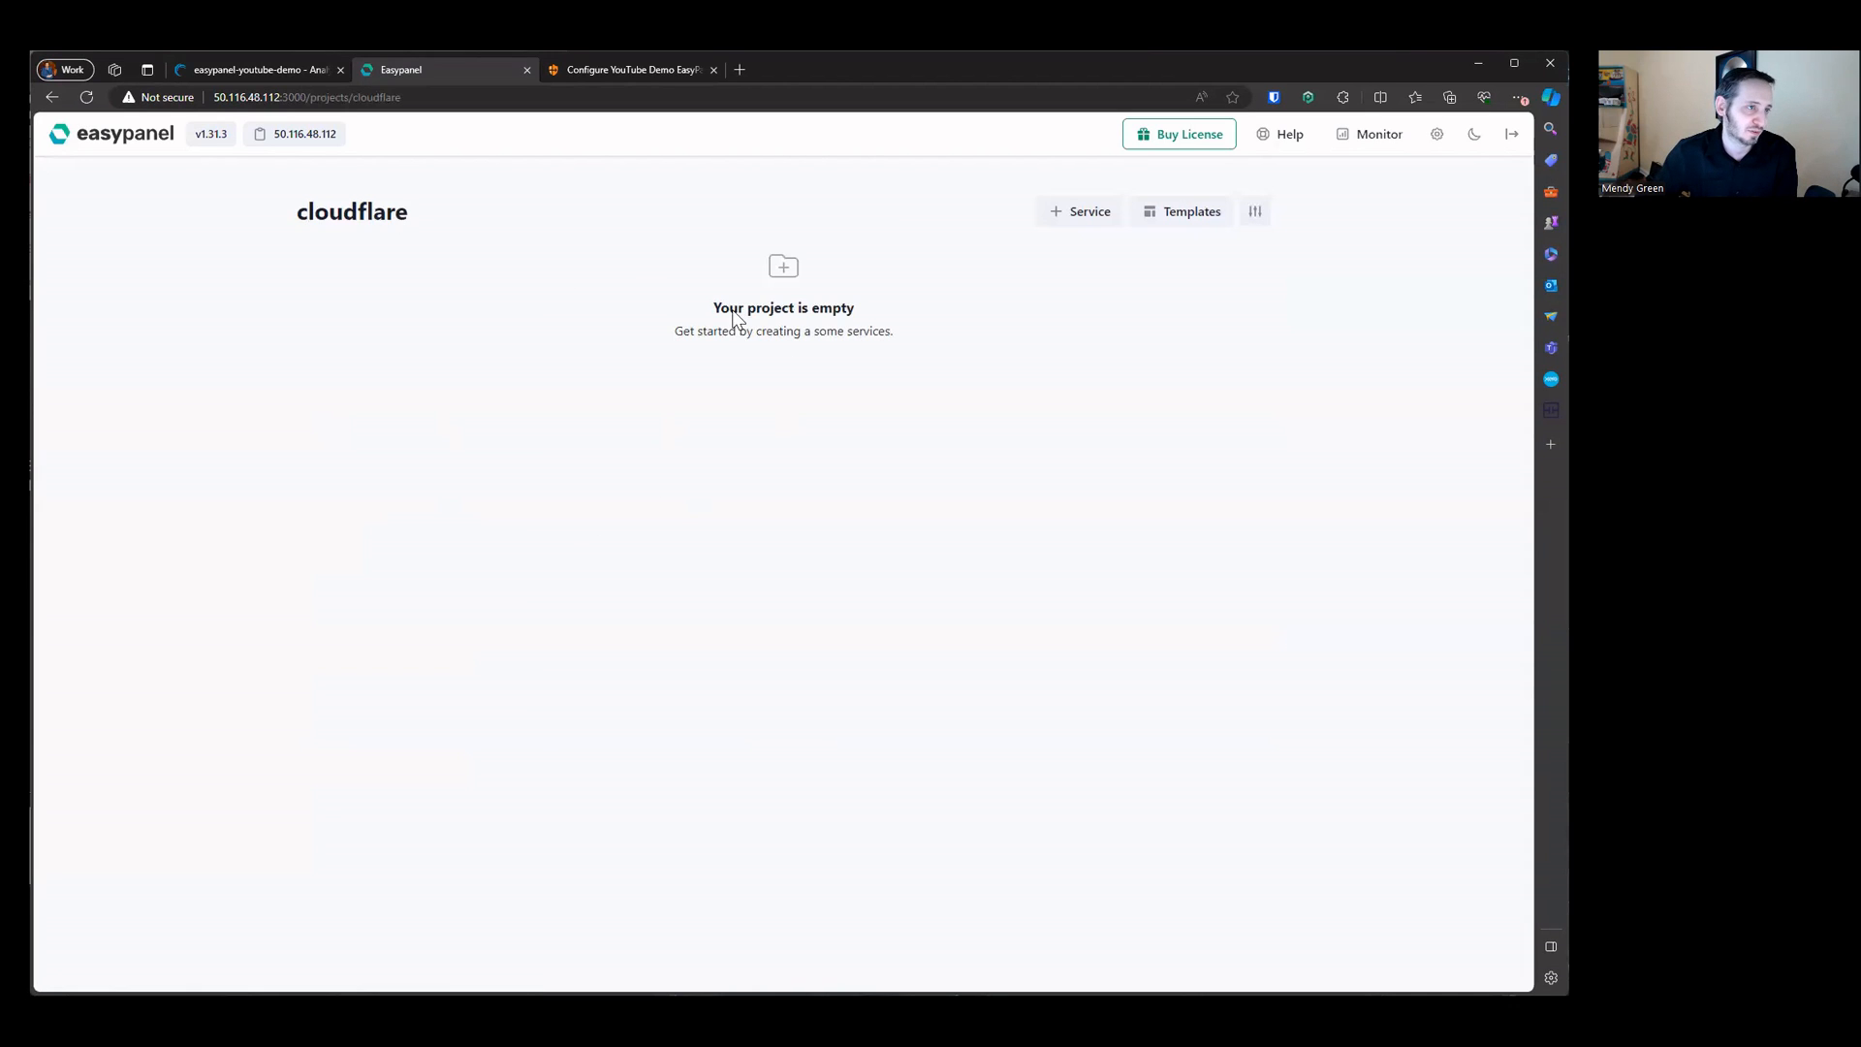
Step: Add an App service named tunnel to the cloudflare project
left_click(1064, 215)
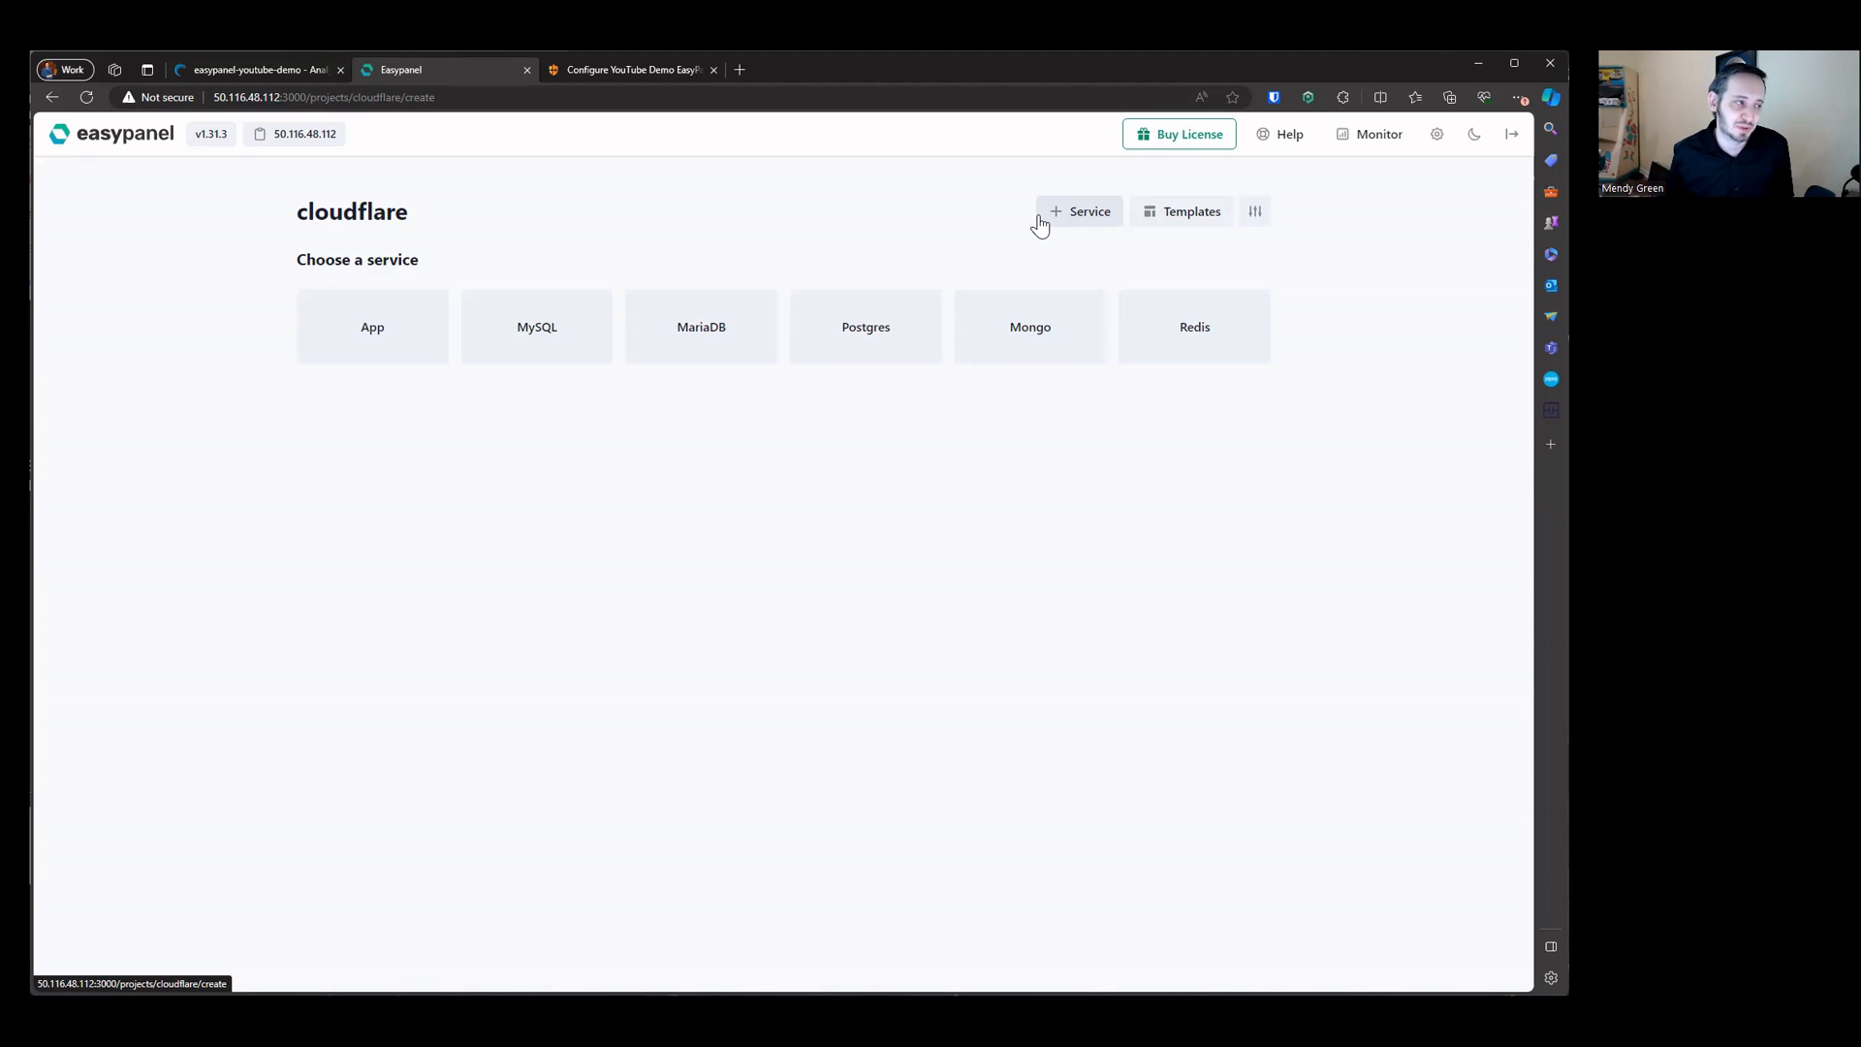
left_click(361, 332)
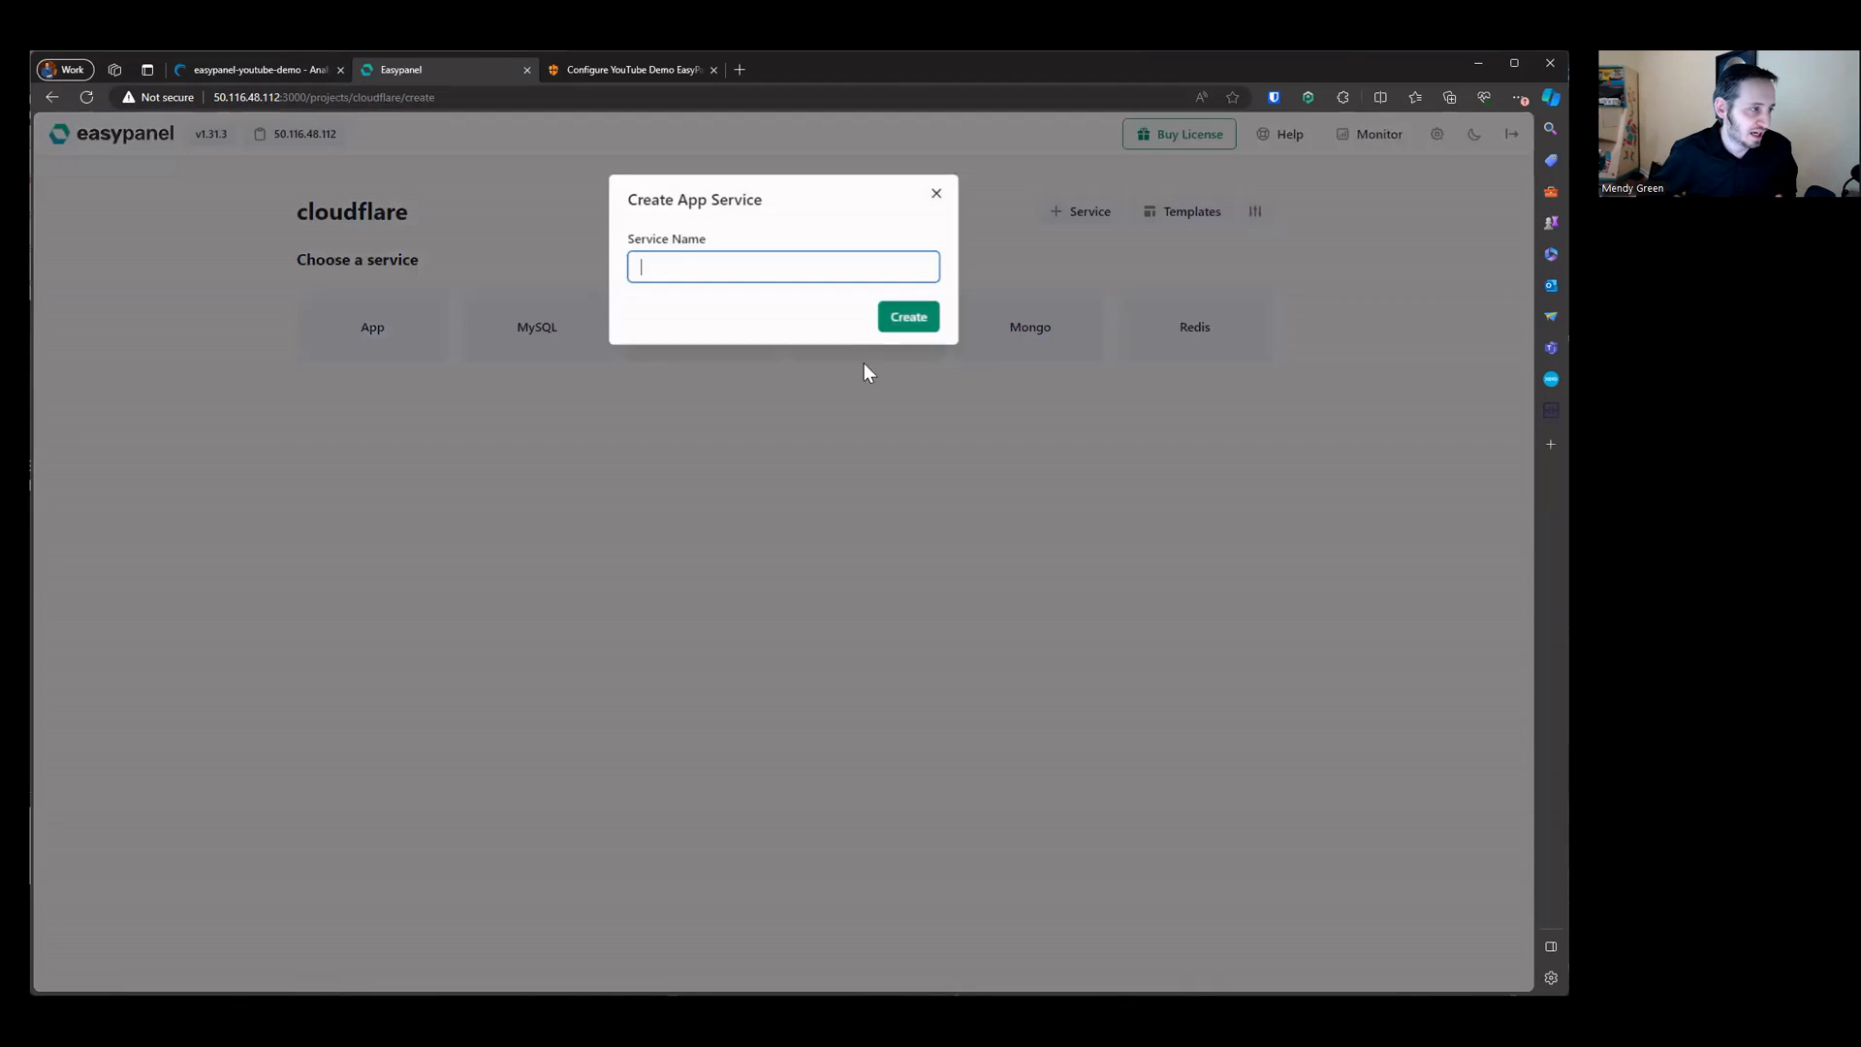
type("clou")
key("ctrl+a")
type("co")
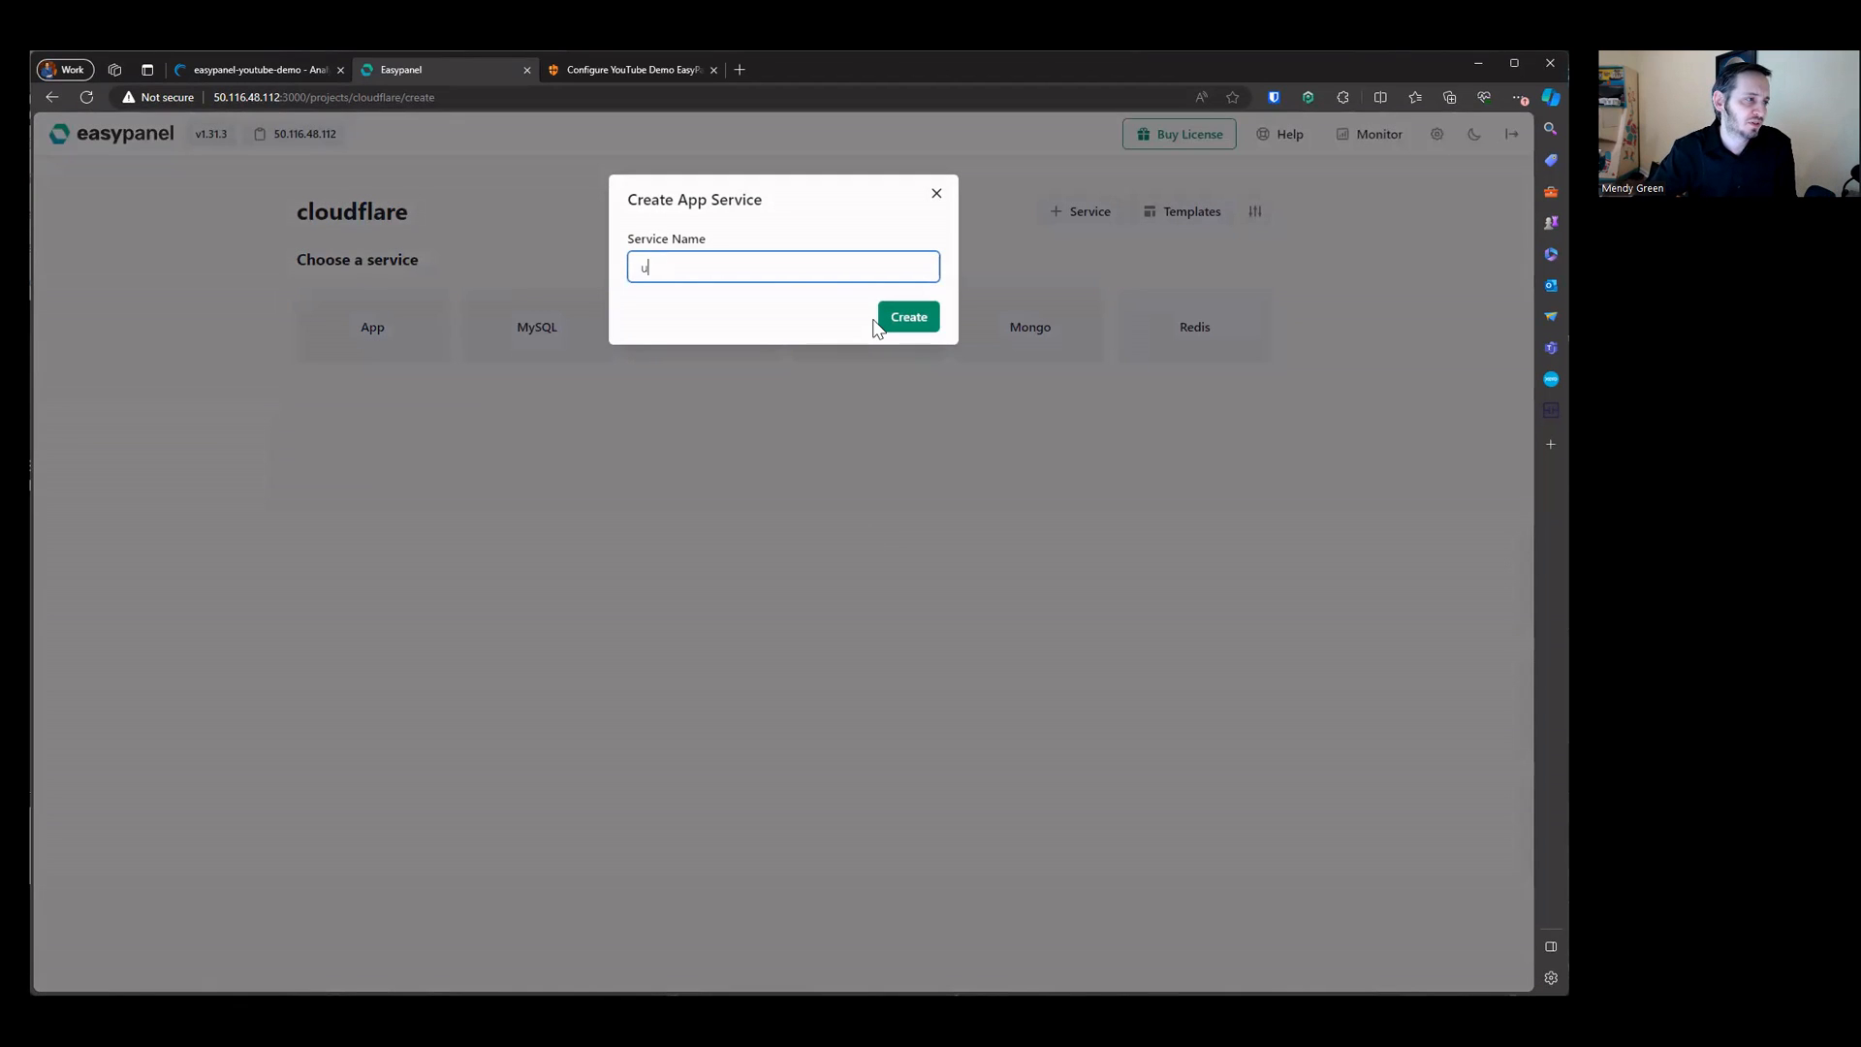
key("BackSpace")
key("BackSpace")
type("tunnel")
left_click(880, 319)
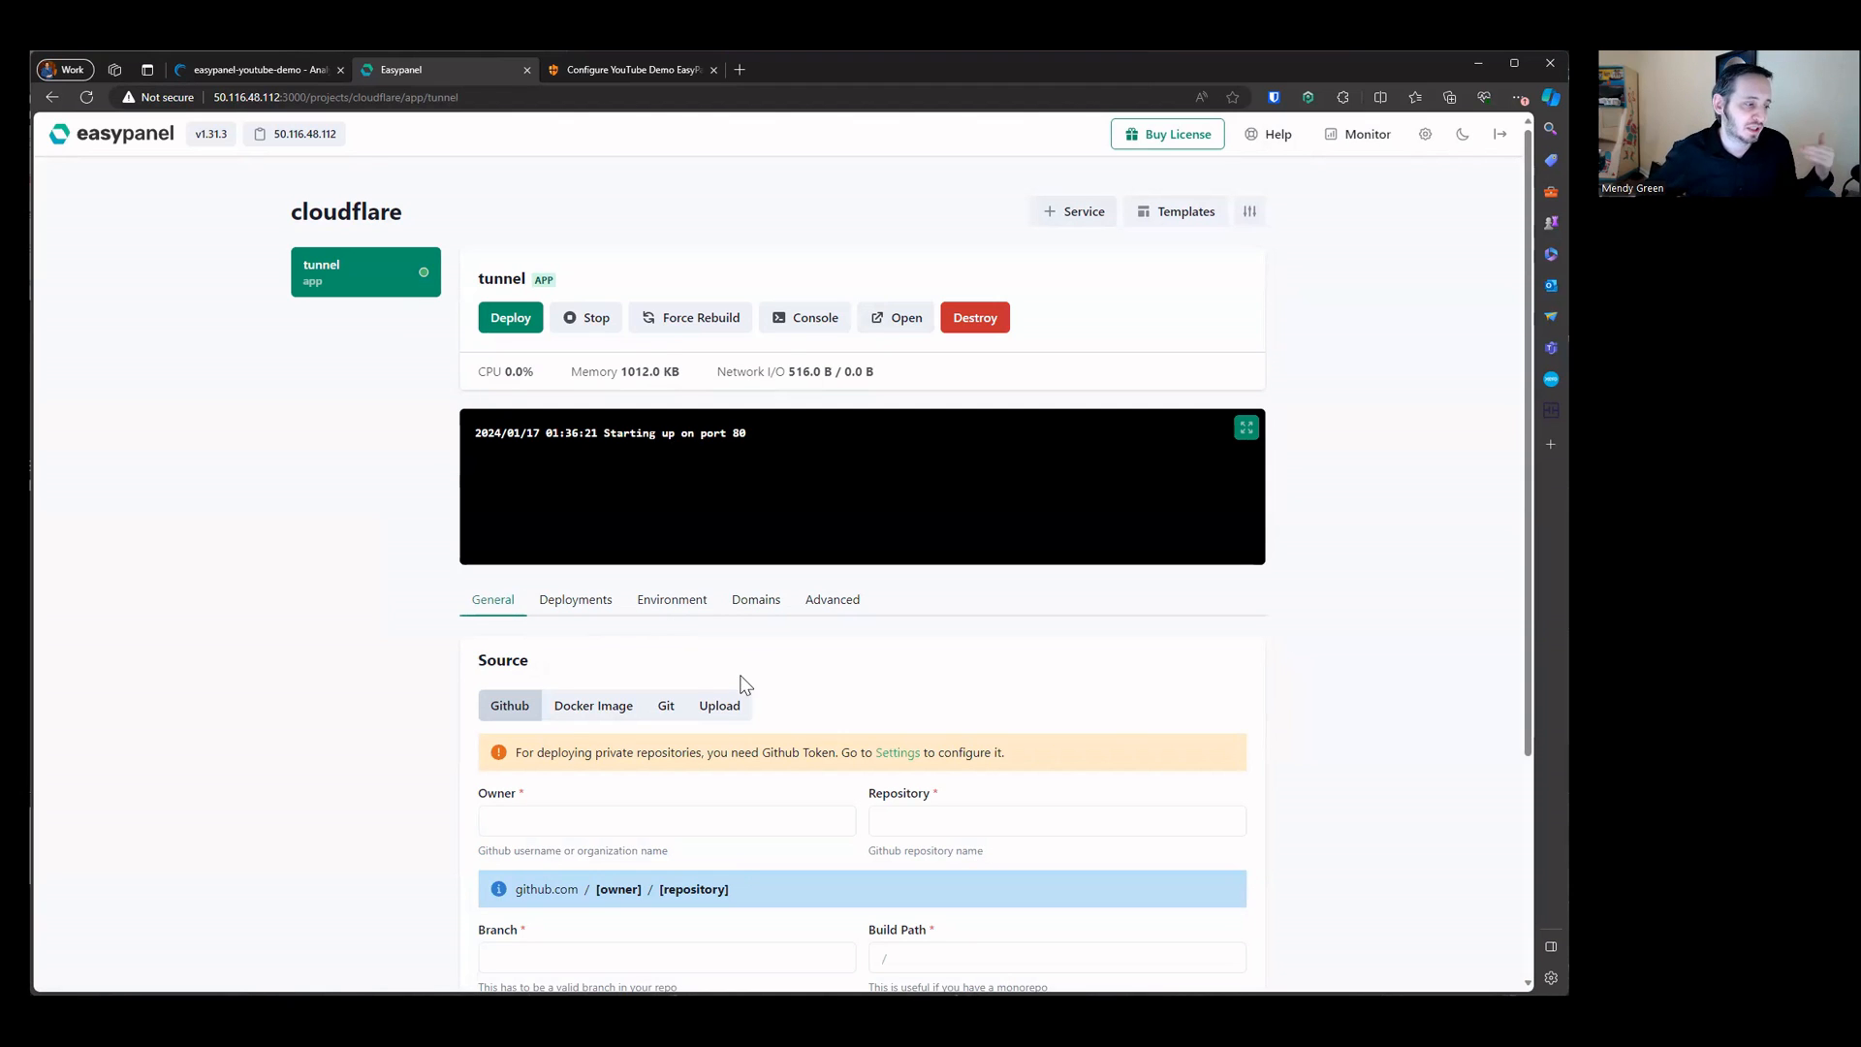
Step: Compare the tunnel service's Upload, Git, Github and Docker Image source options, ending on Docker Image
left_click(722, 711)
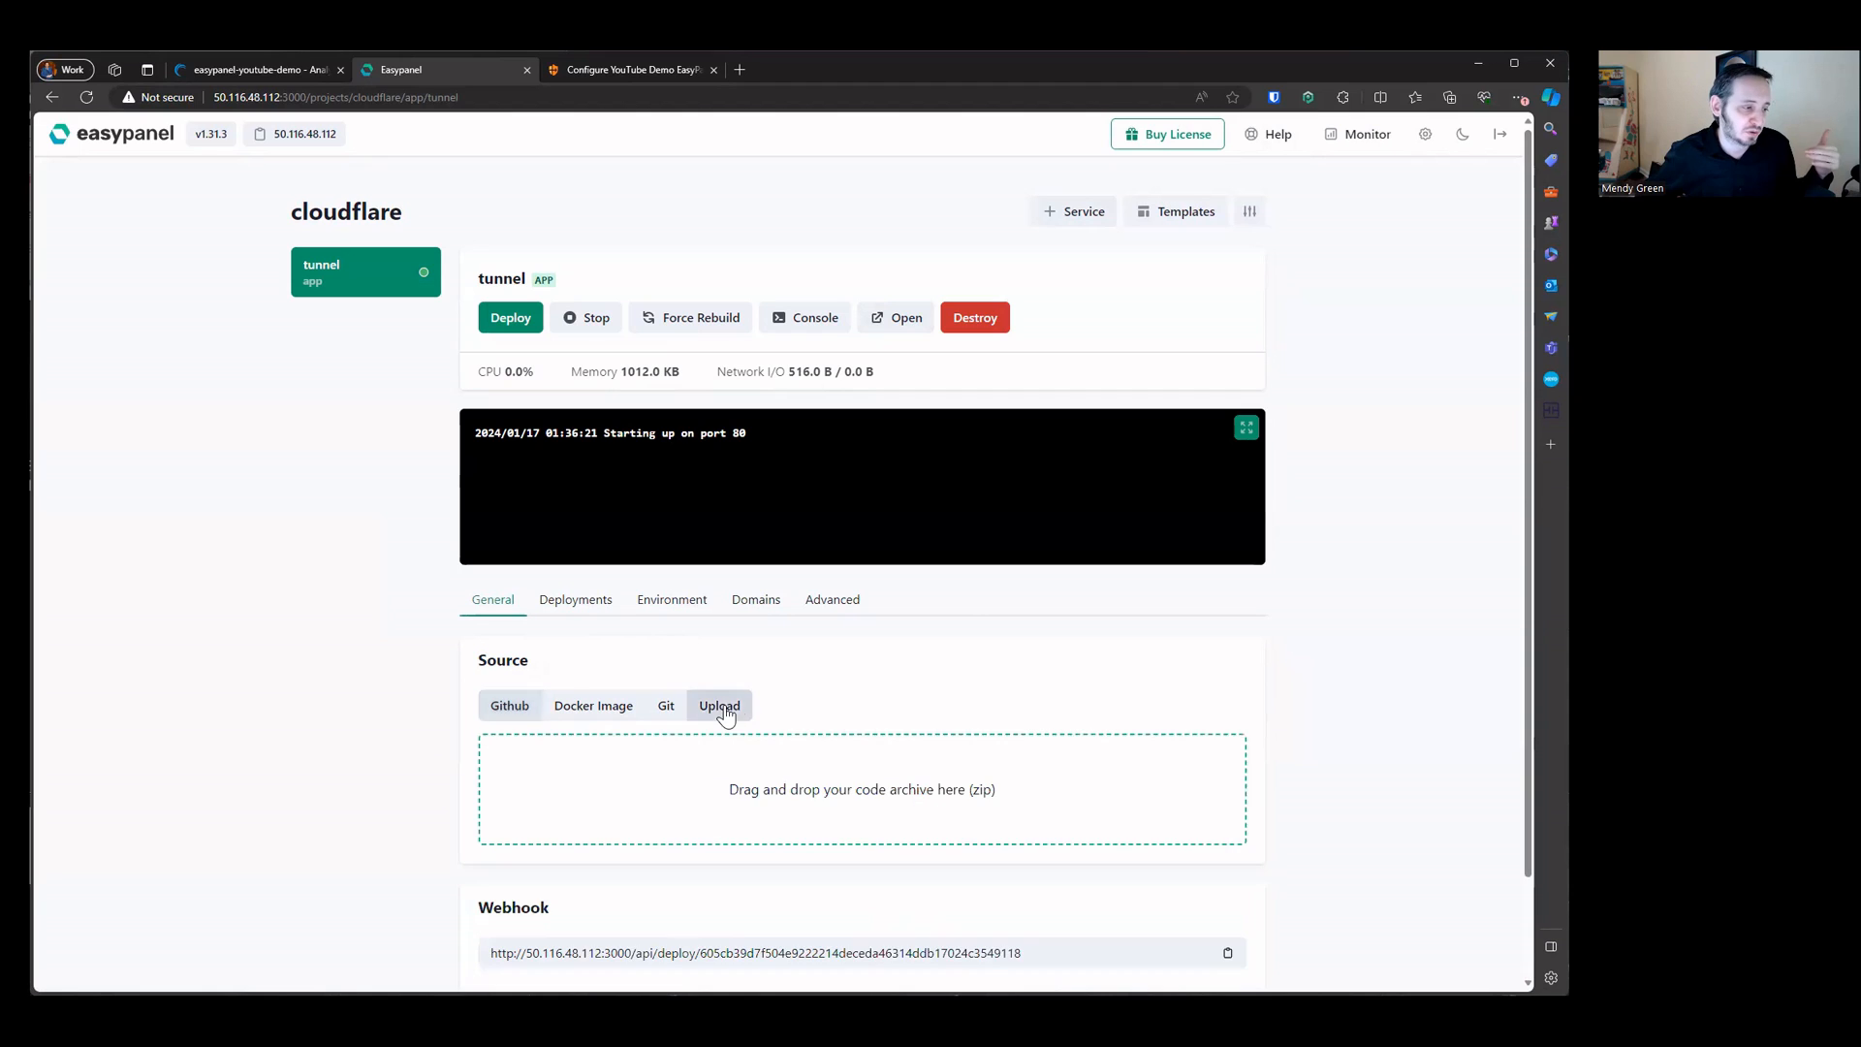
left_click(664, 717)
left_click(625, 712)
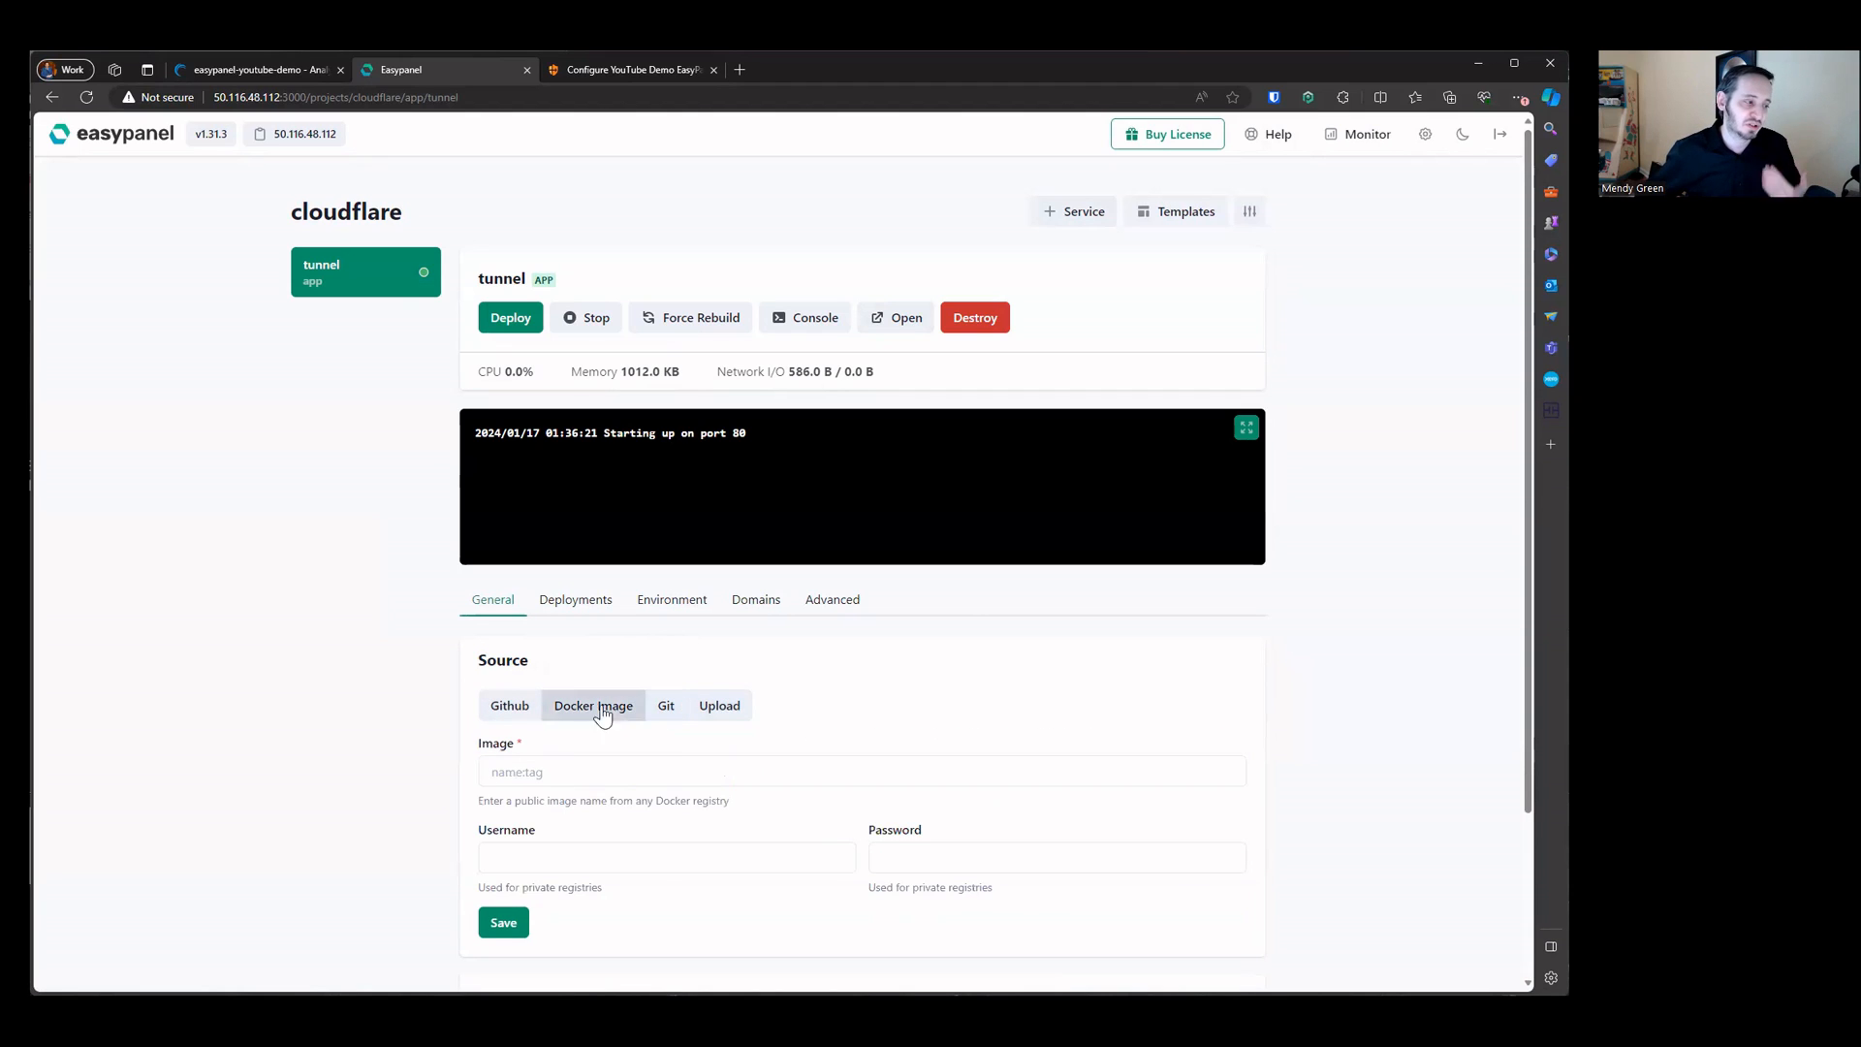
left_click(668, 710)
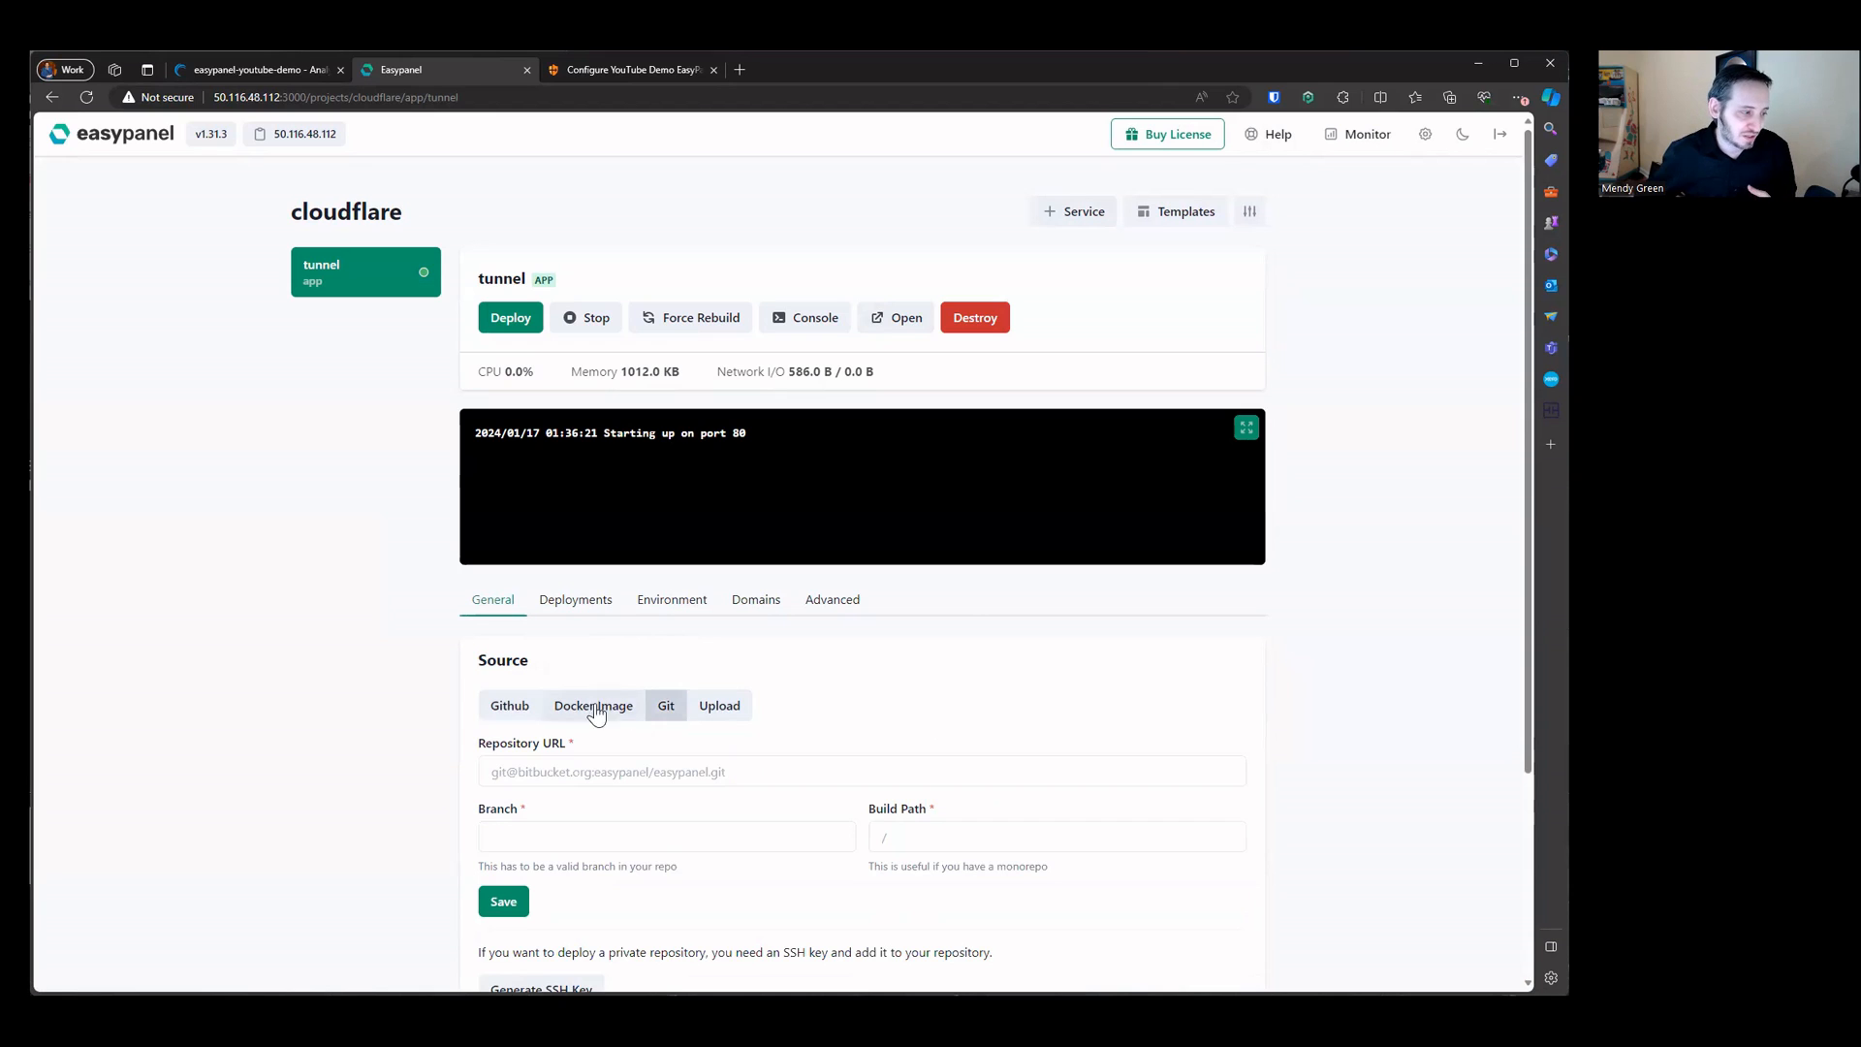
left_click(512, 717)
left_click(560, 718)
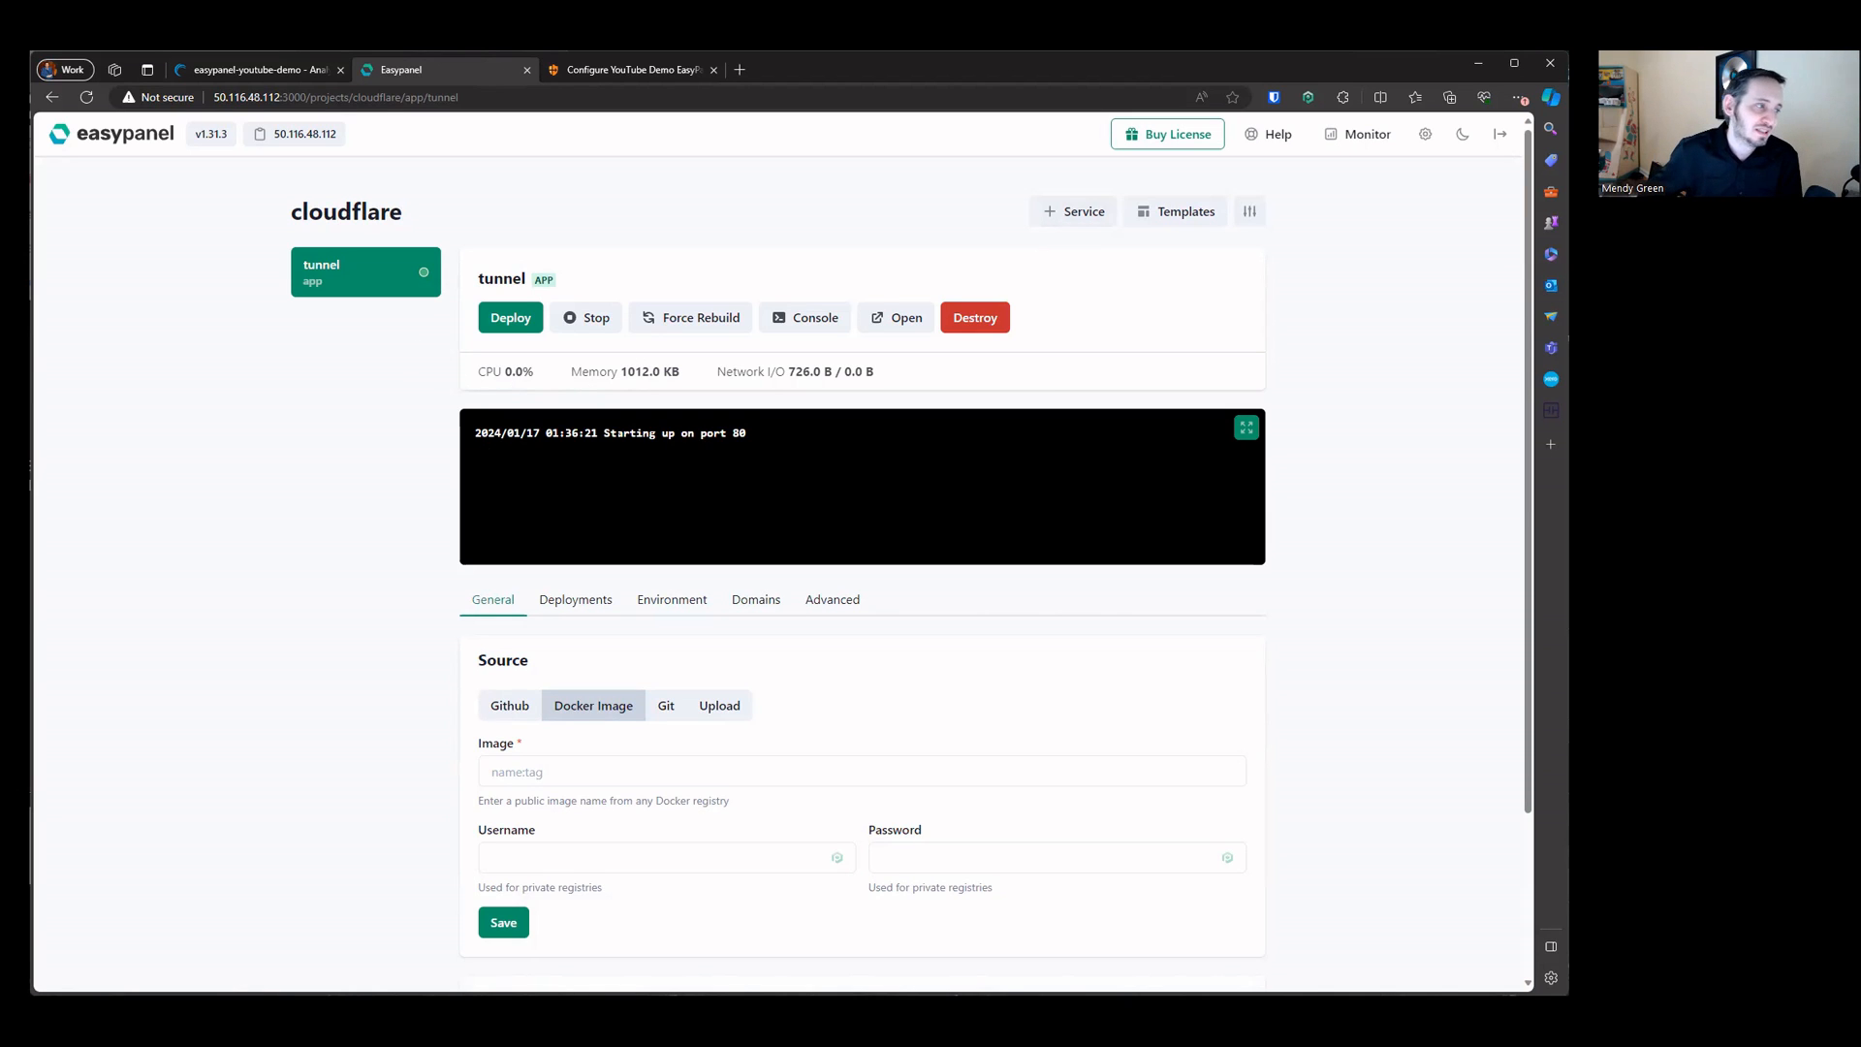
Step: Review the tunnel service's log, deployments and domain settings
left_click_drag(590, 433, 817, 440)
left_click(599, 602)
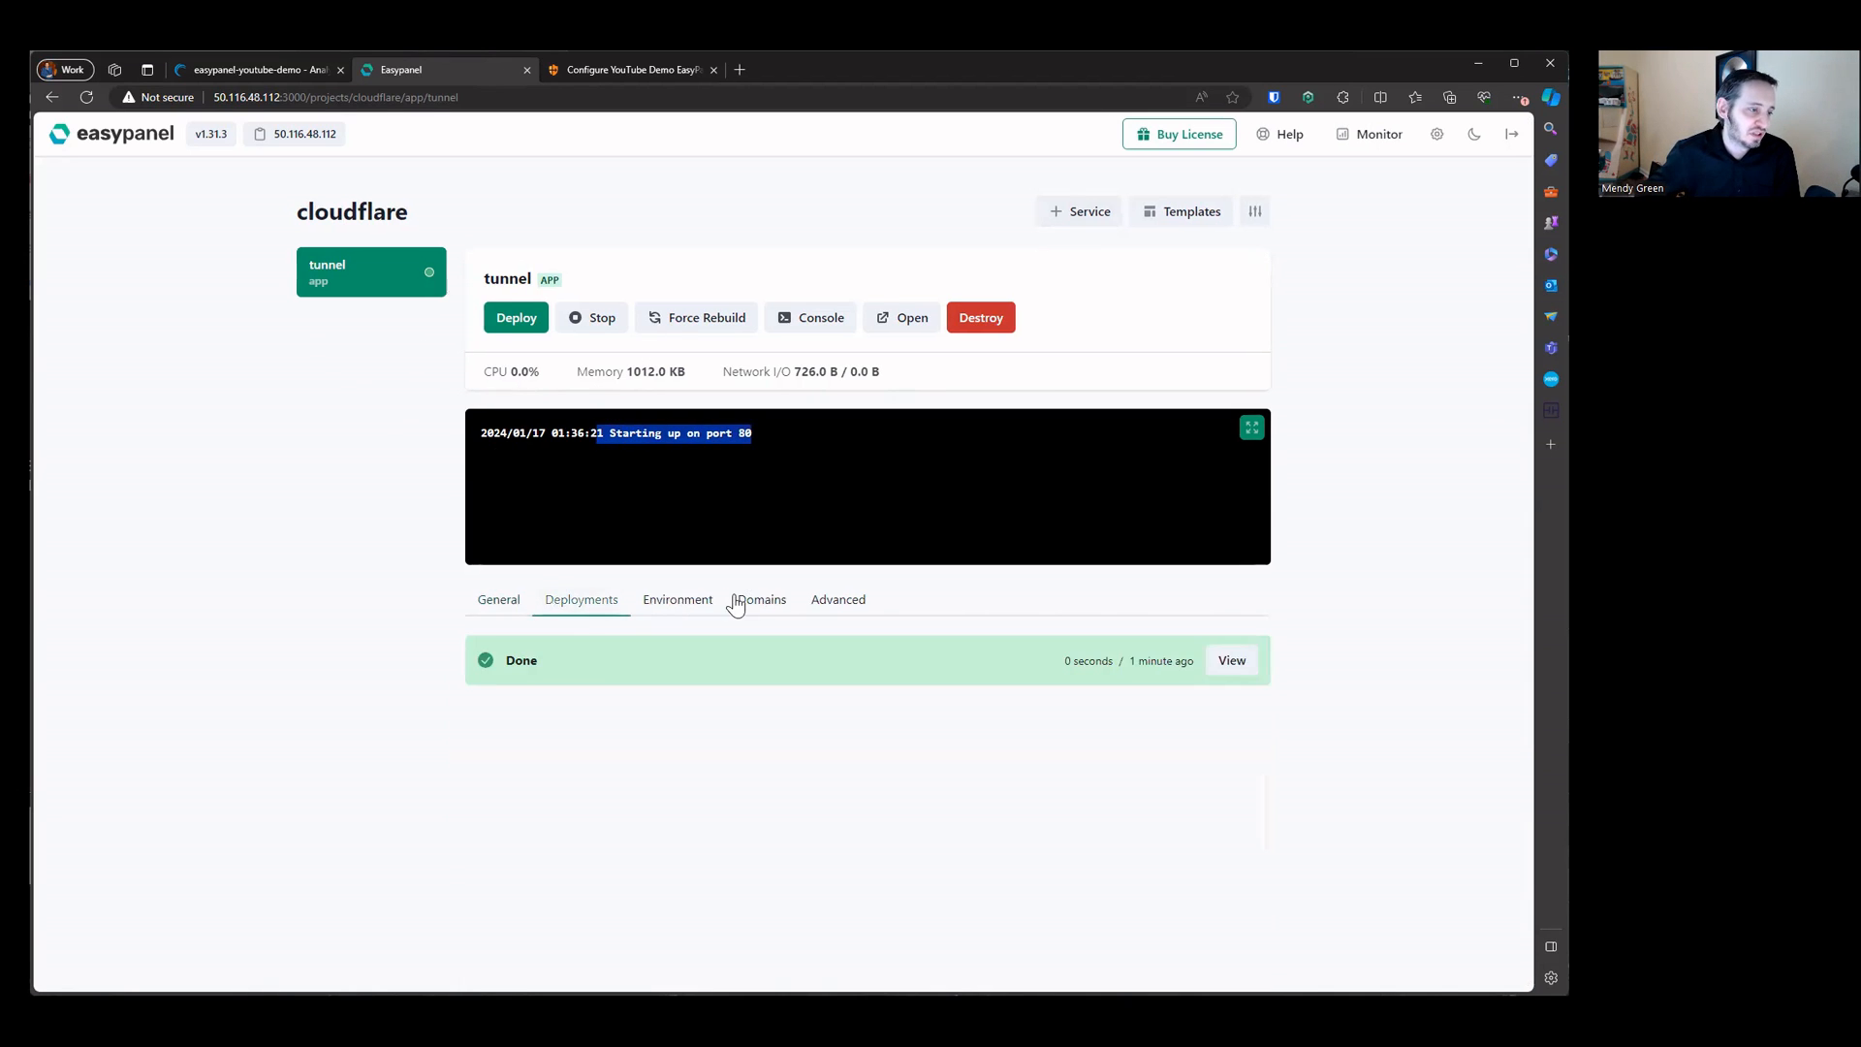
left_click(748, 601)
double_click(1038, 730)
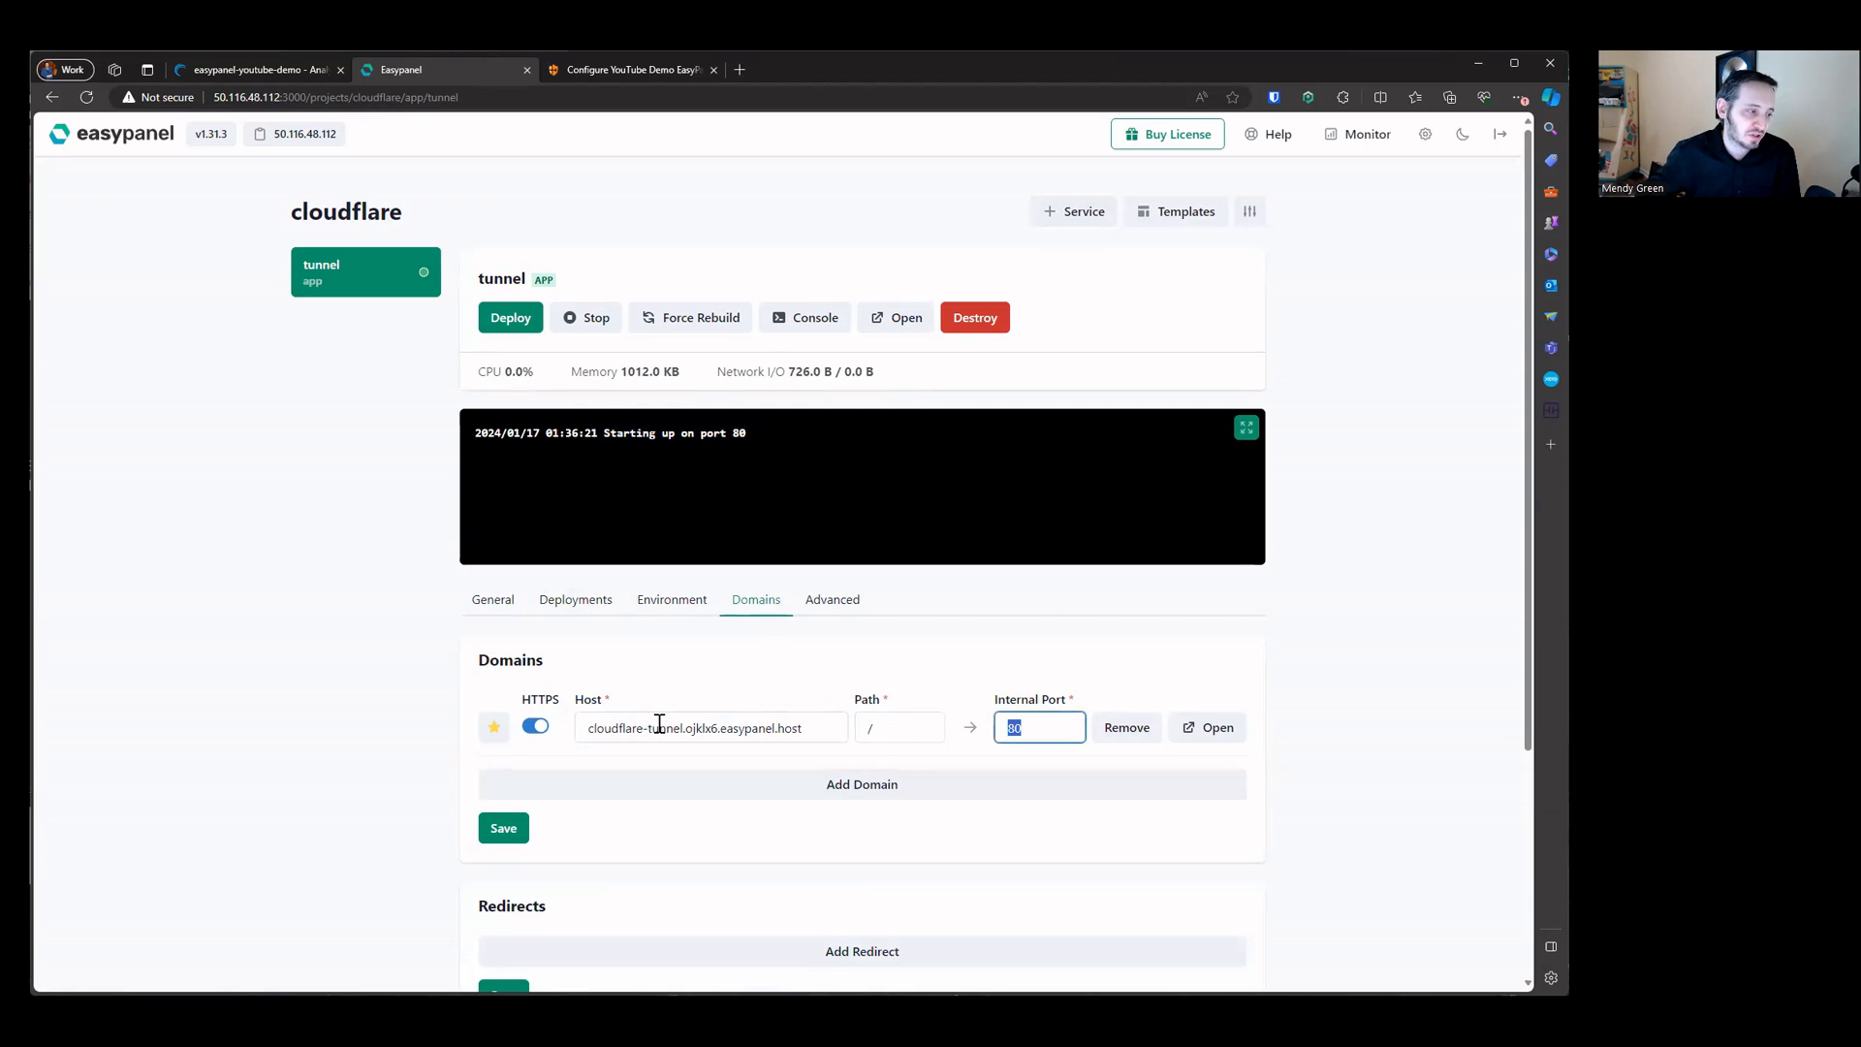
left_click(1081, 661)
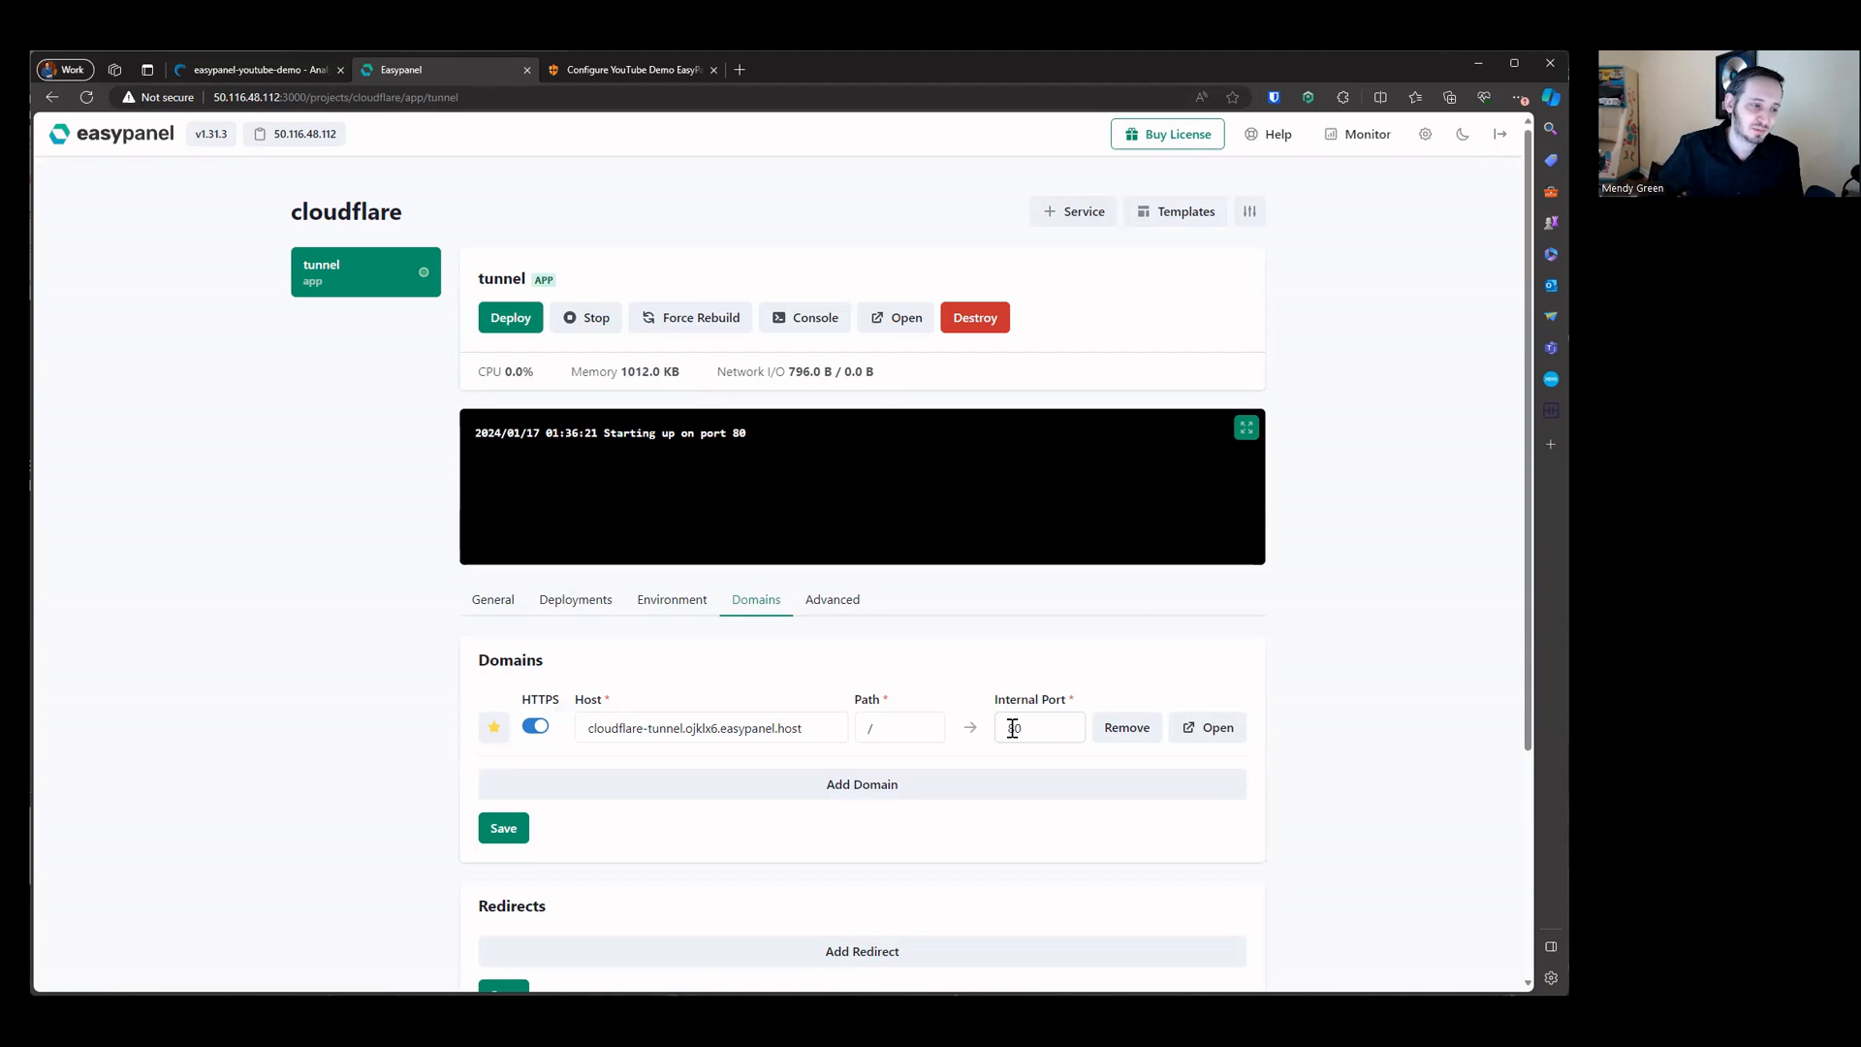
left_click_drag(521, 695, 560, 682)
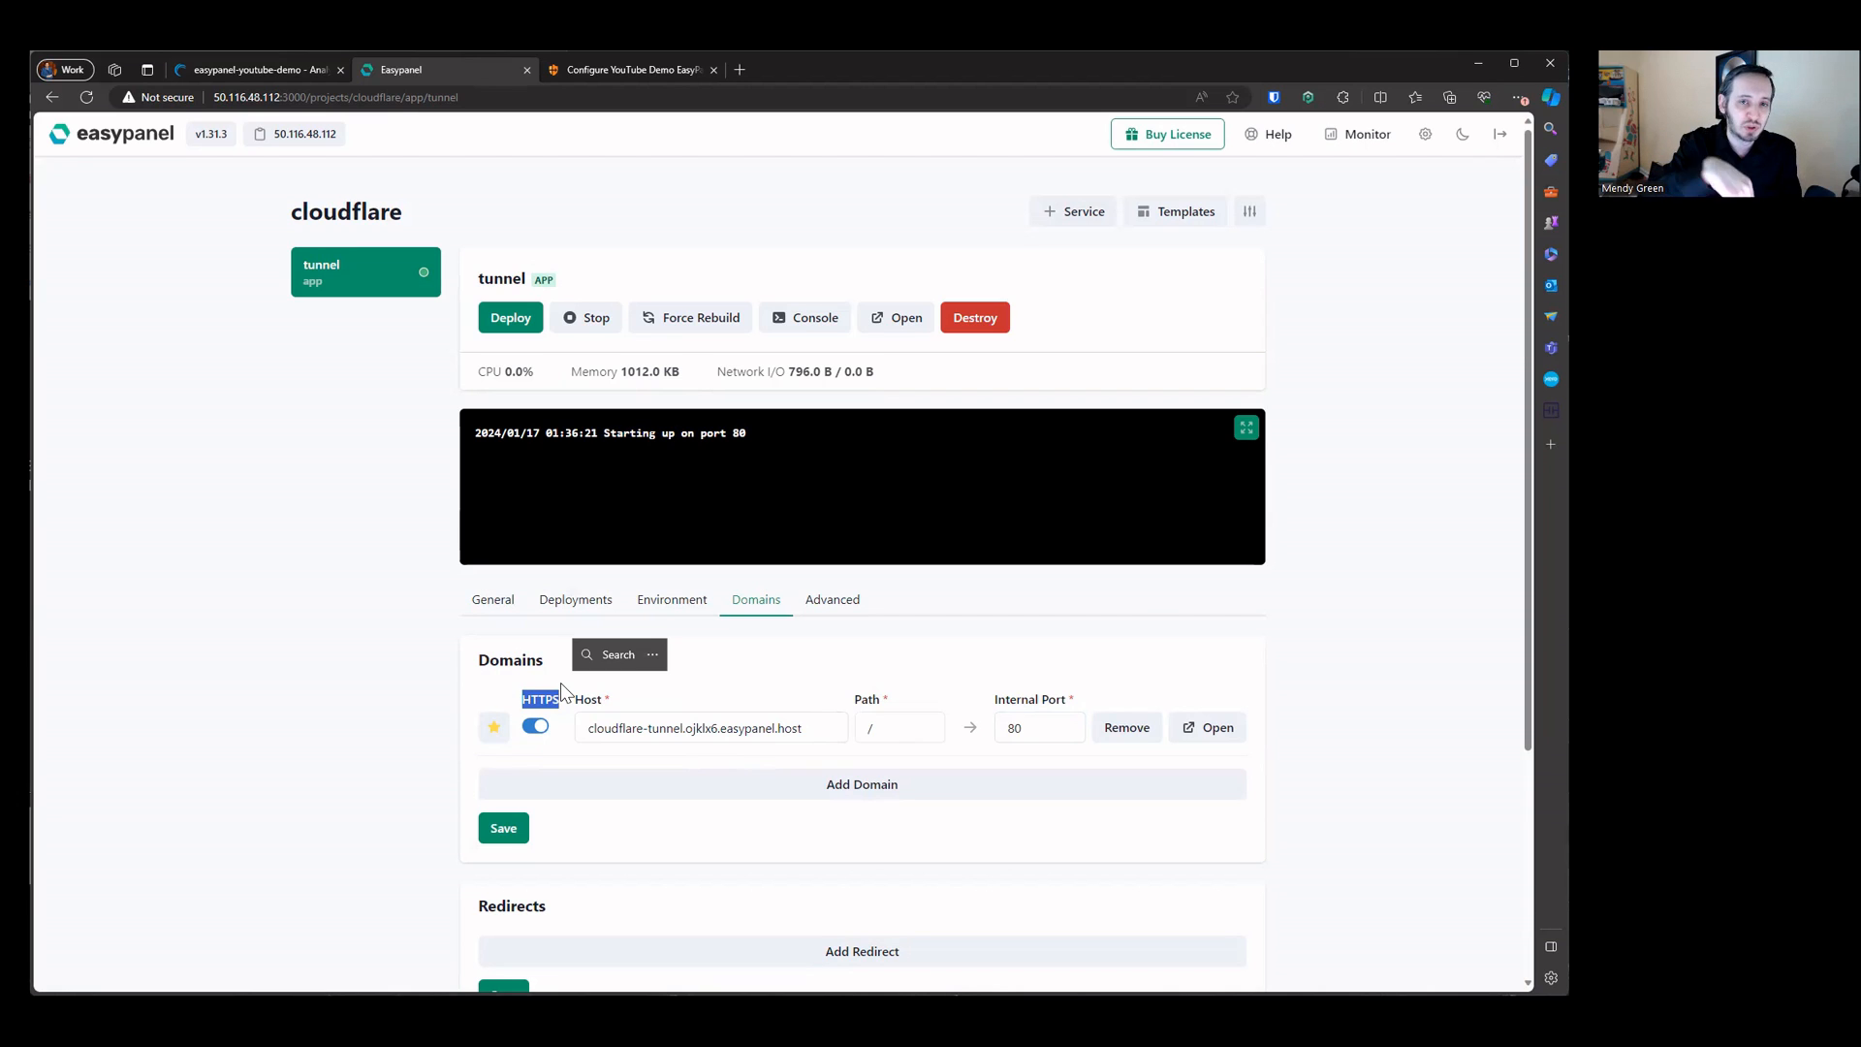
Step: Edit the domain's internal port, entering 80
double_click(1014, 727)
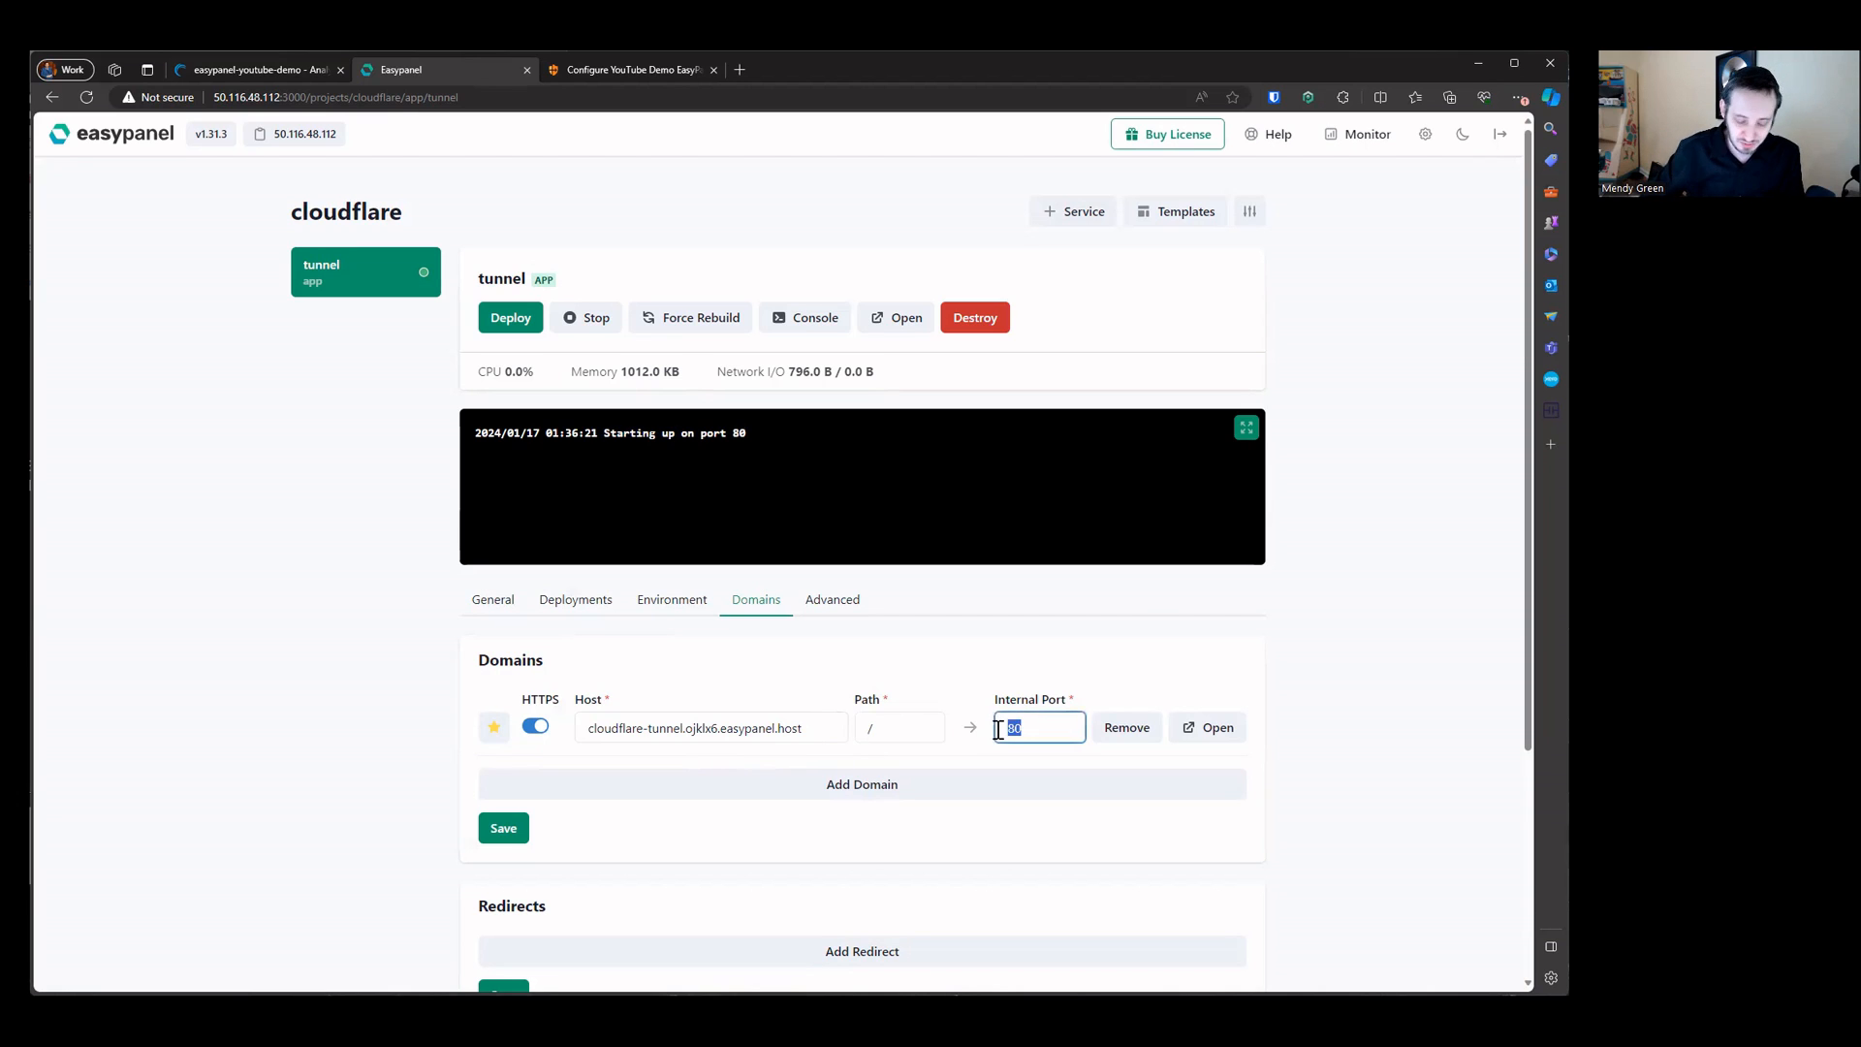
type("300")
key("BackSpace")
key("BackSpace")
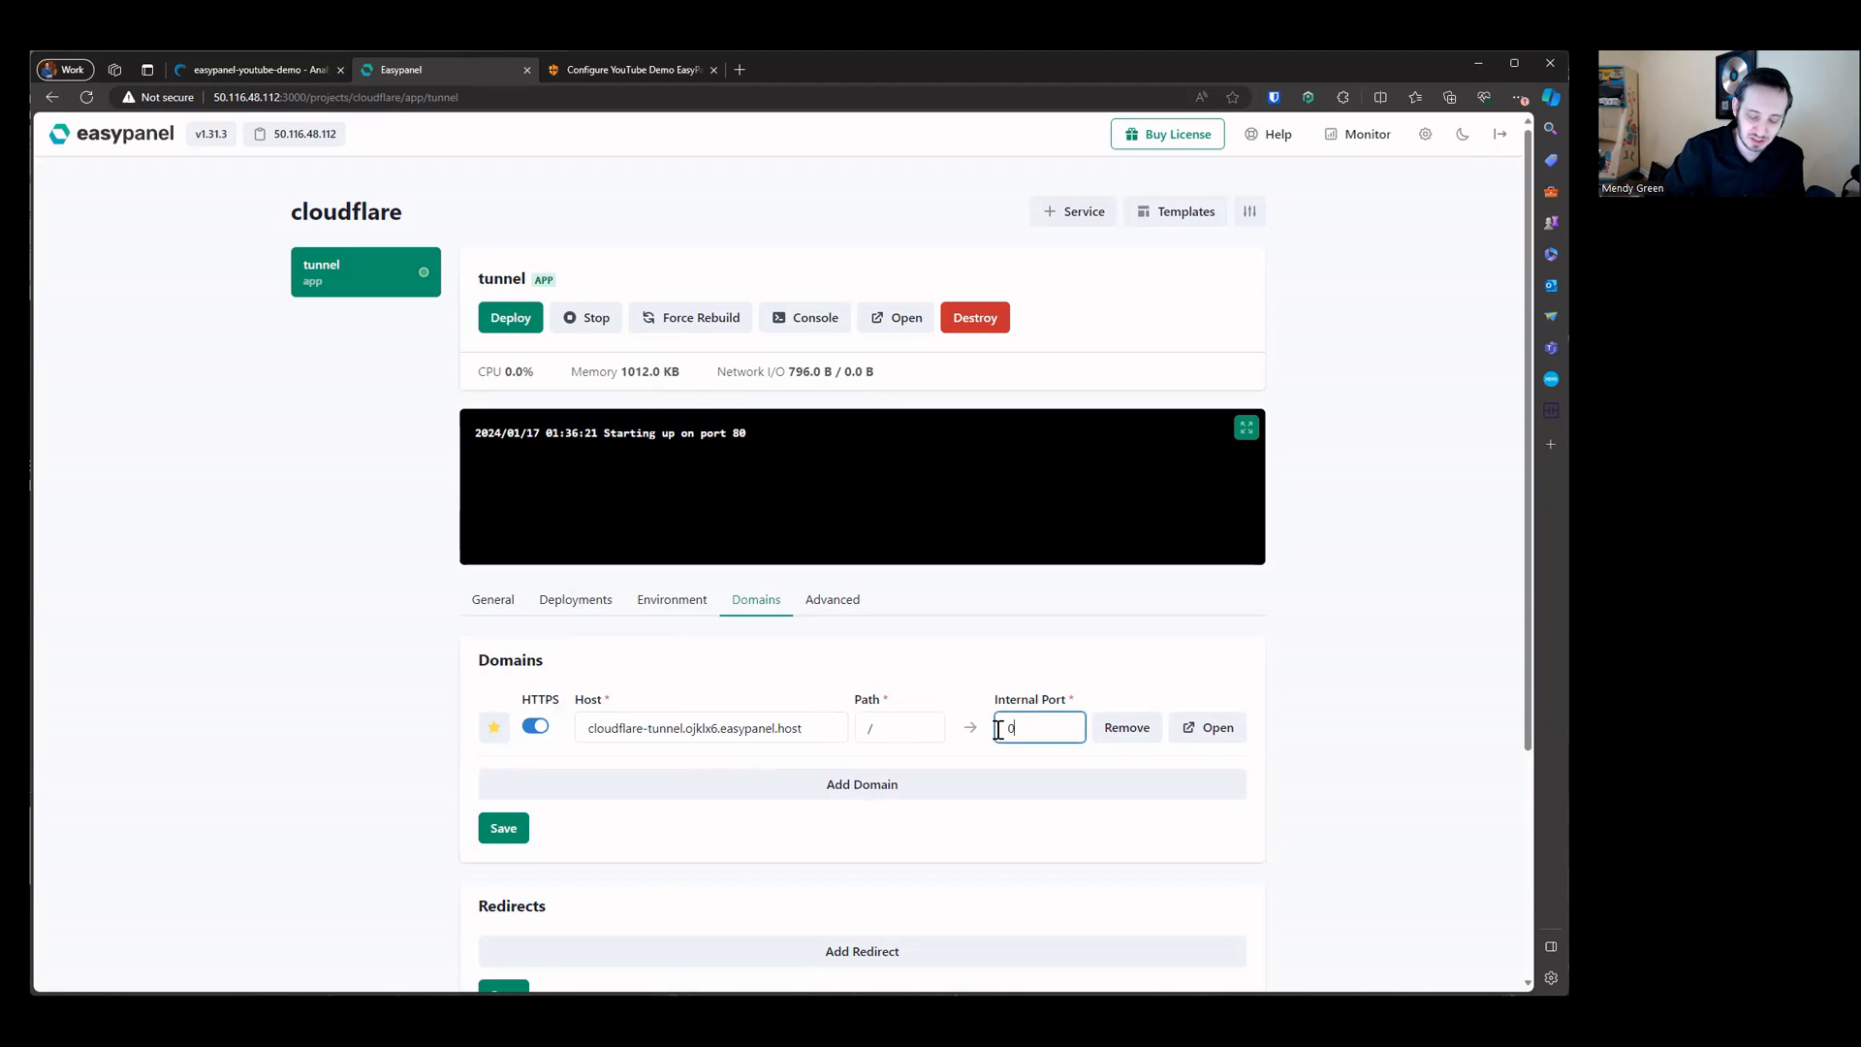
type("808")
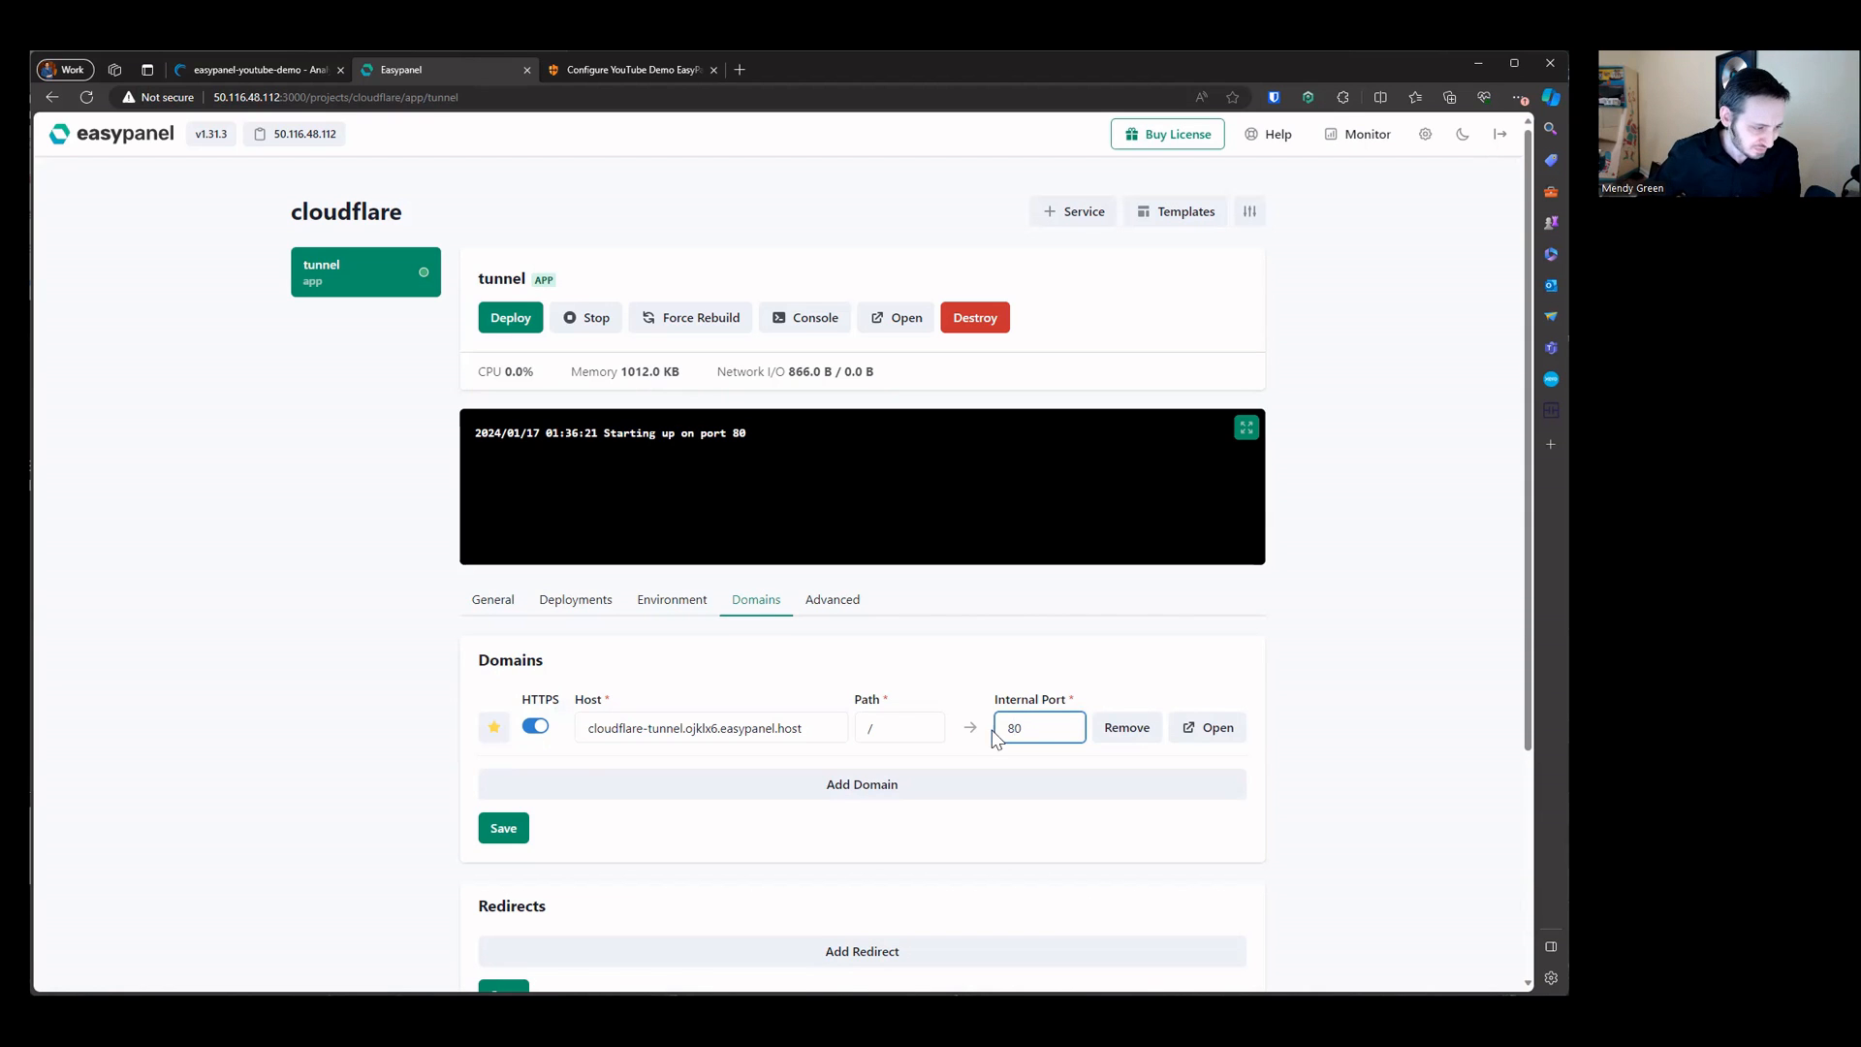
Step: Toggle the domain's HTTPS switch off and back on
left_click_drag(478, 652, 1294, 747)
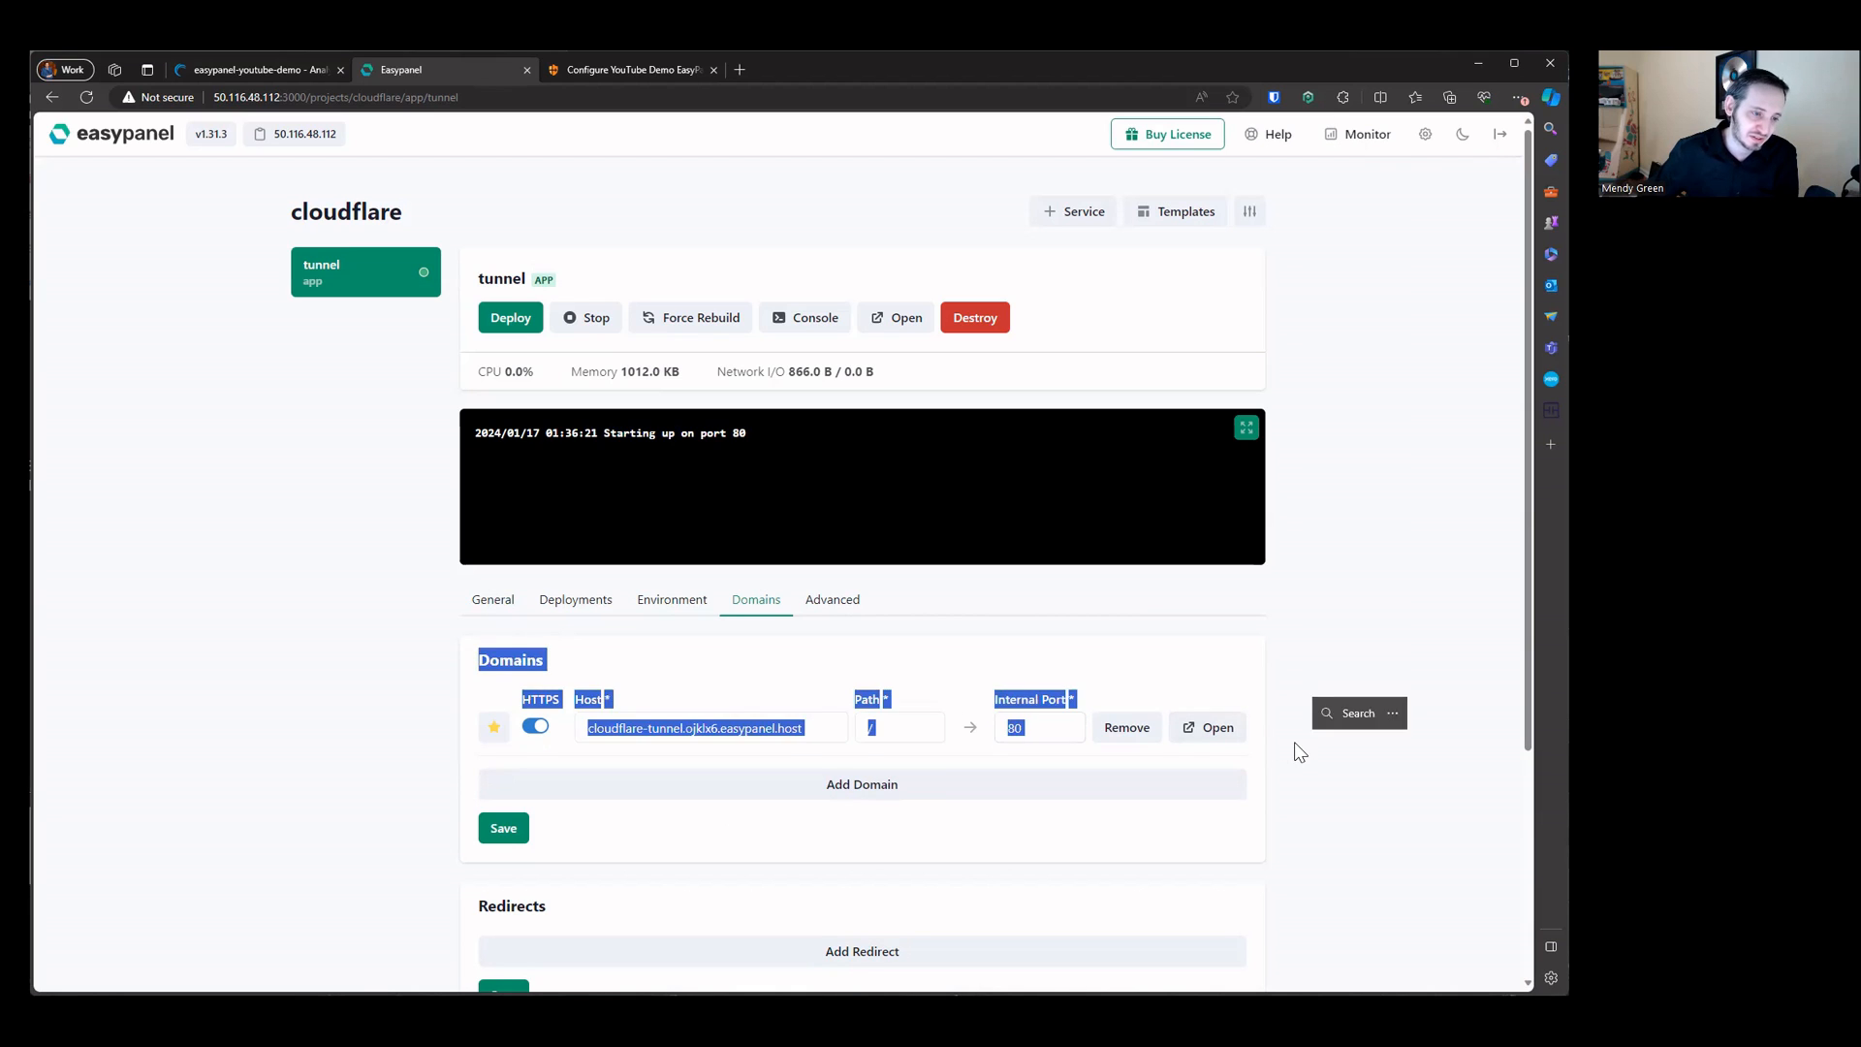
left_click(1295, 743)
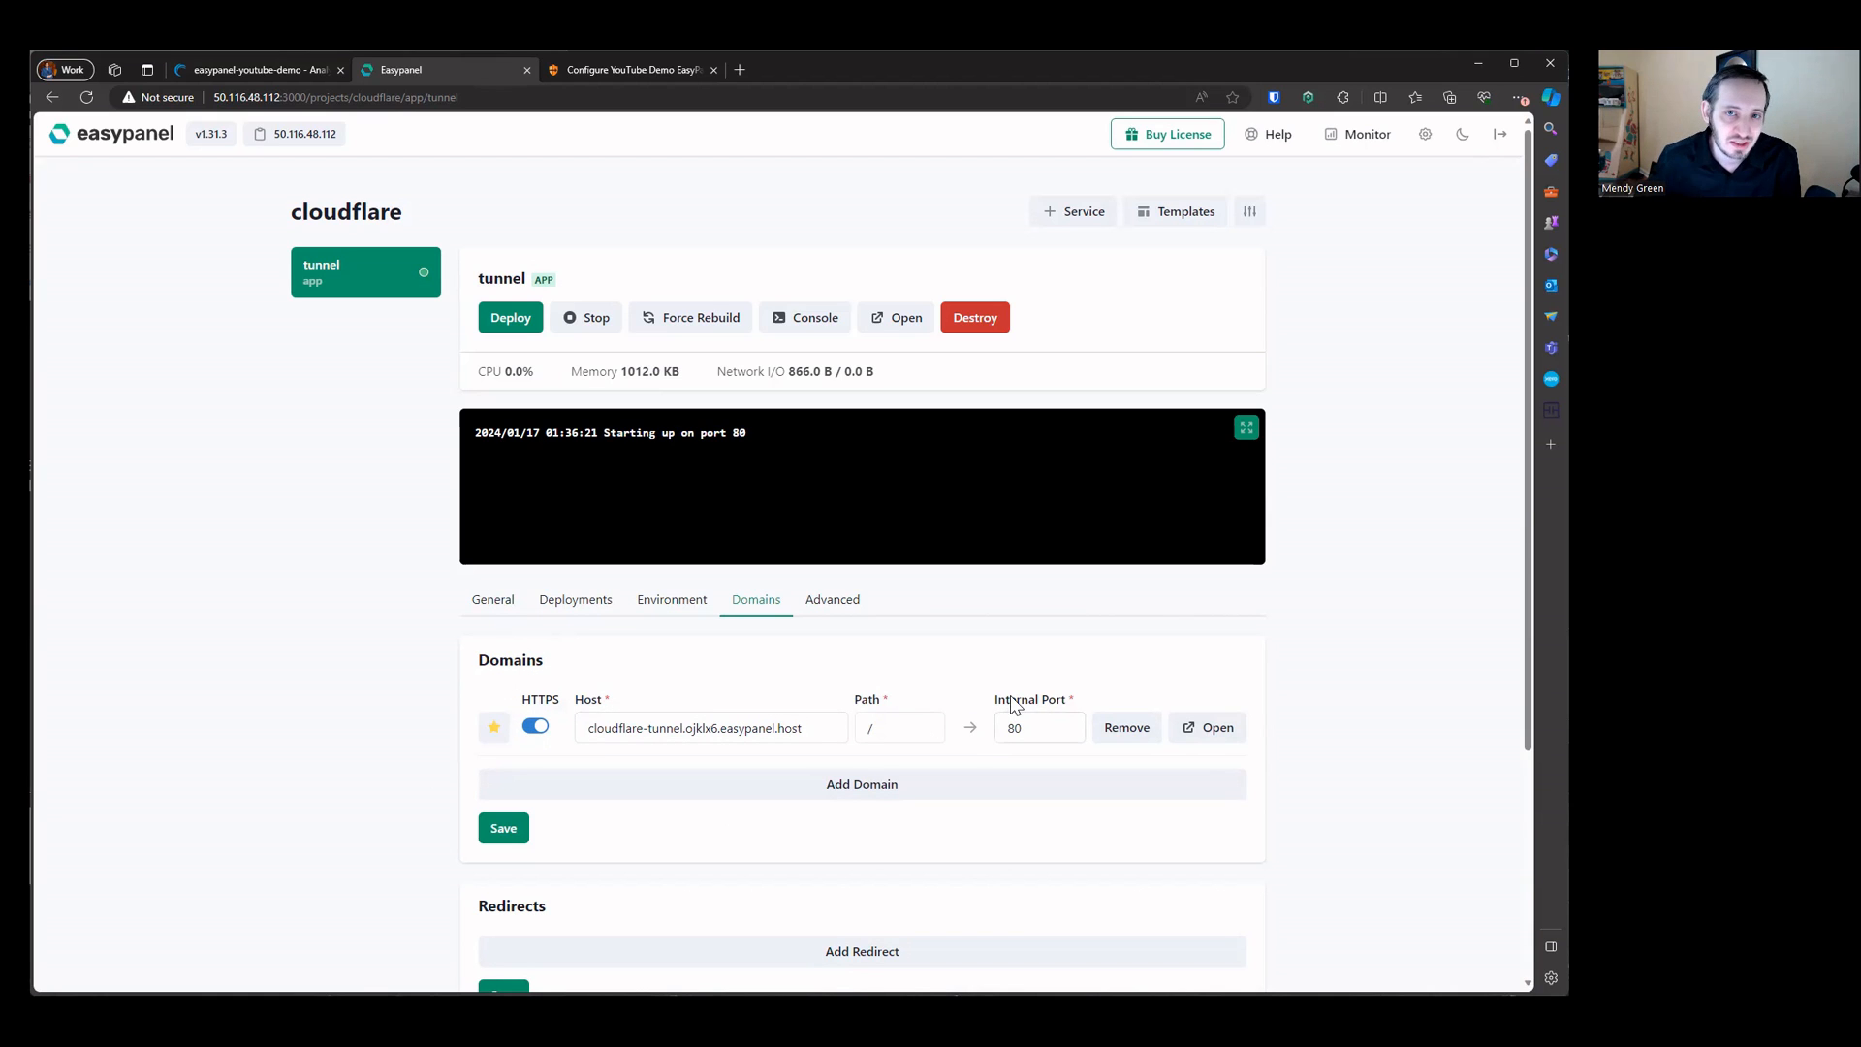
left_click(531, 734)
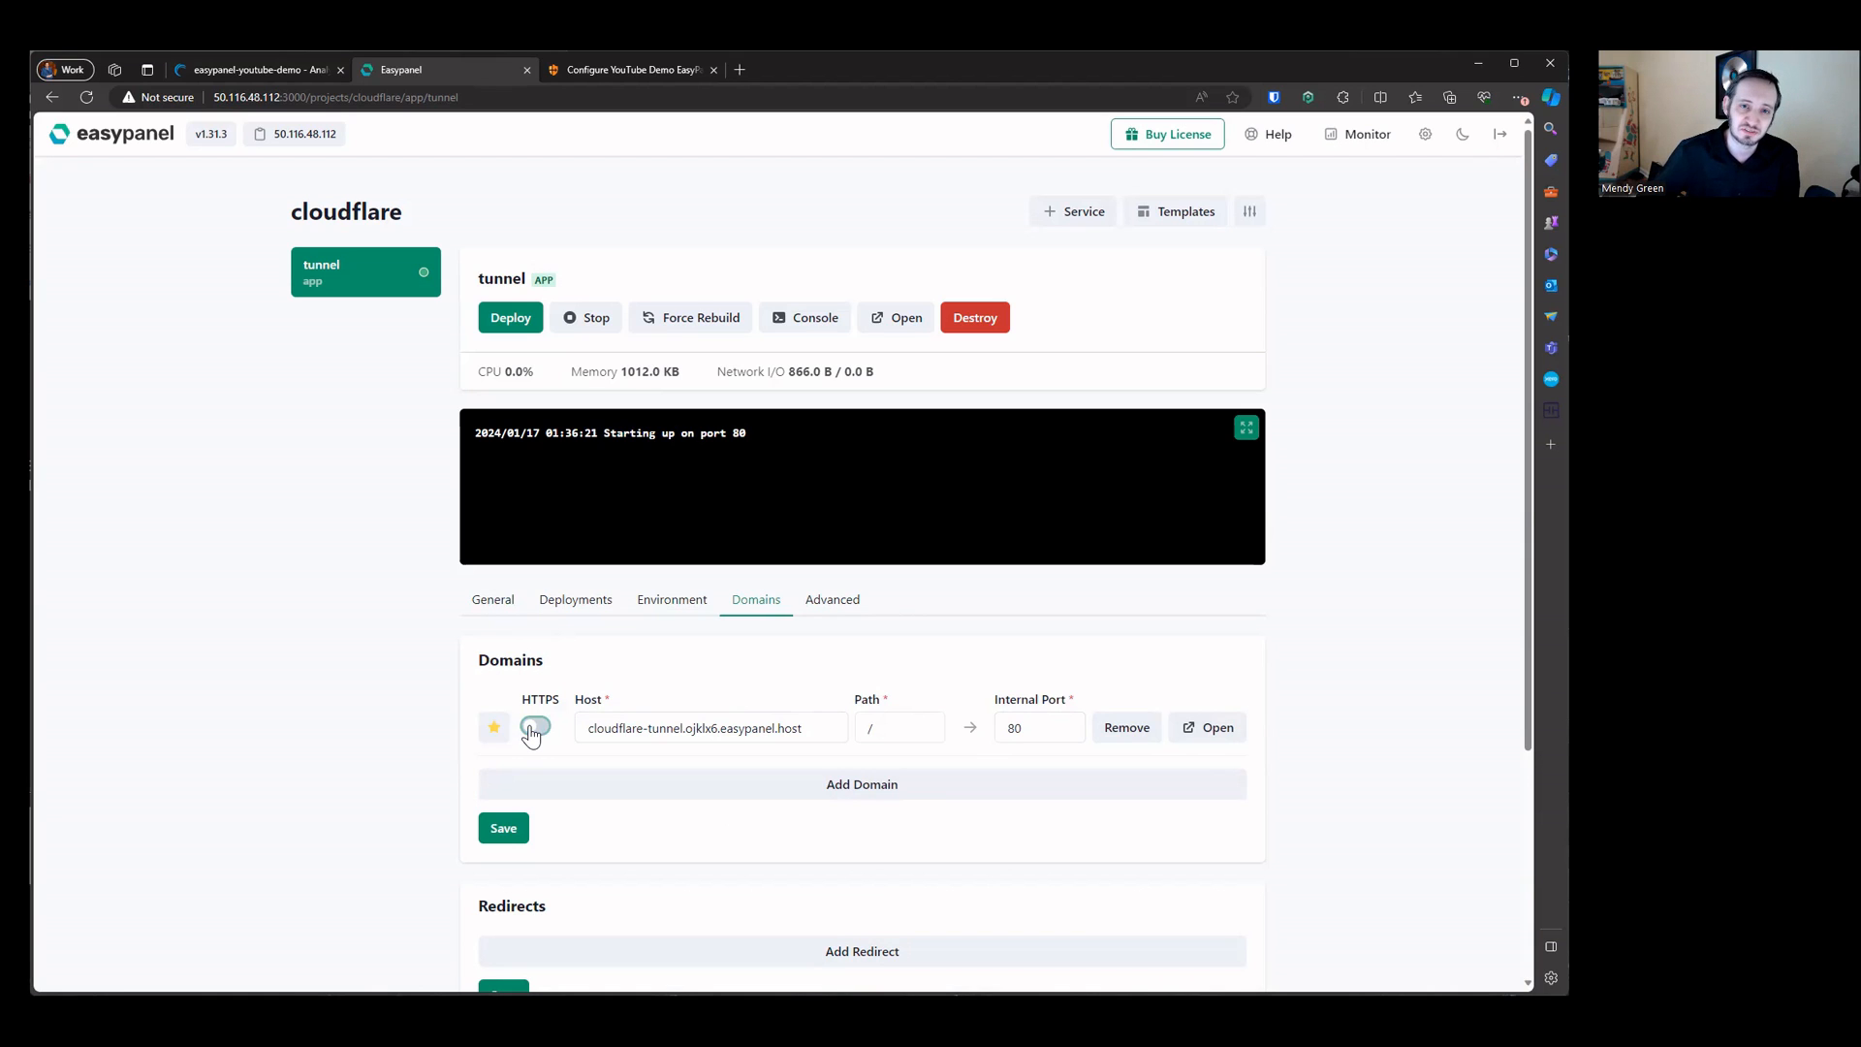
left_click(531, 734)
left_click(532, 733)
left_click(543, 734)
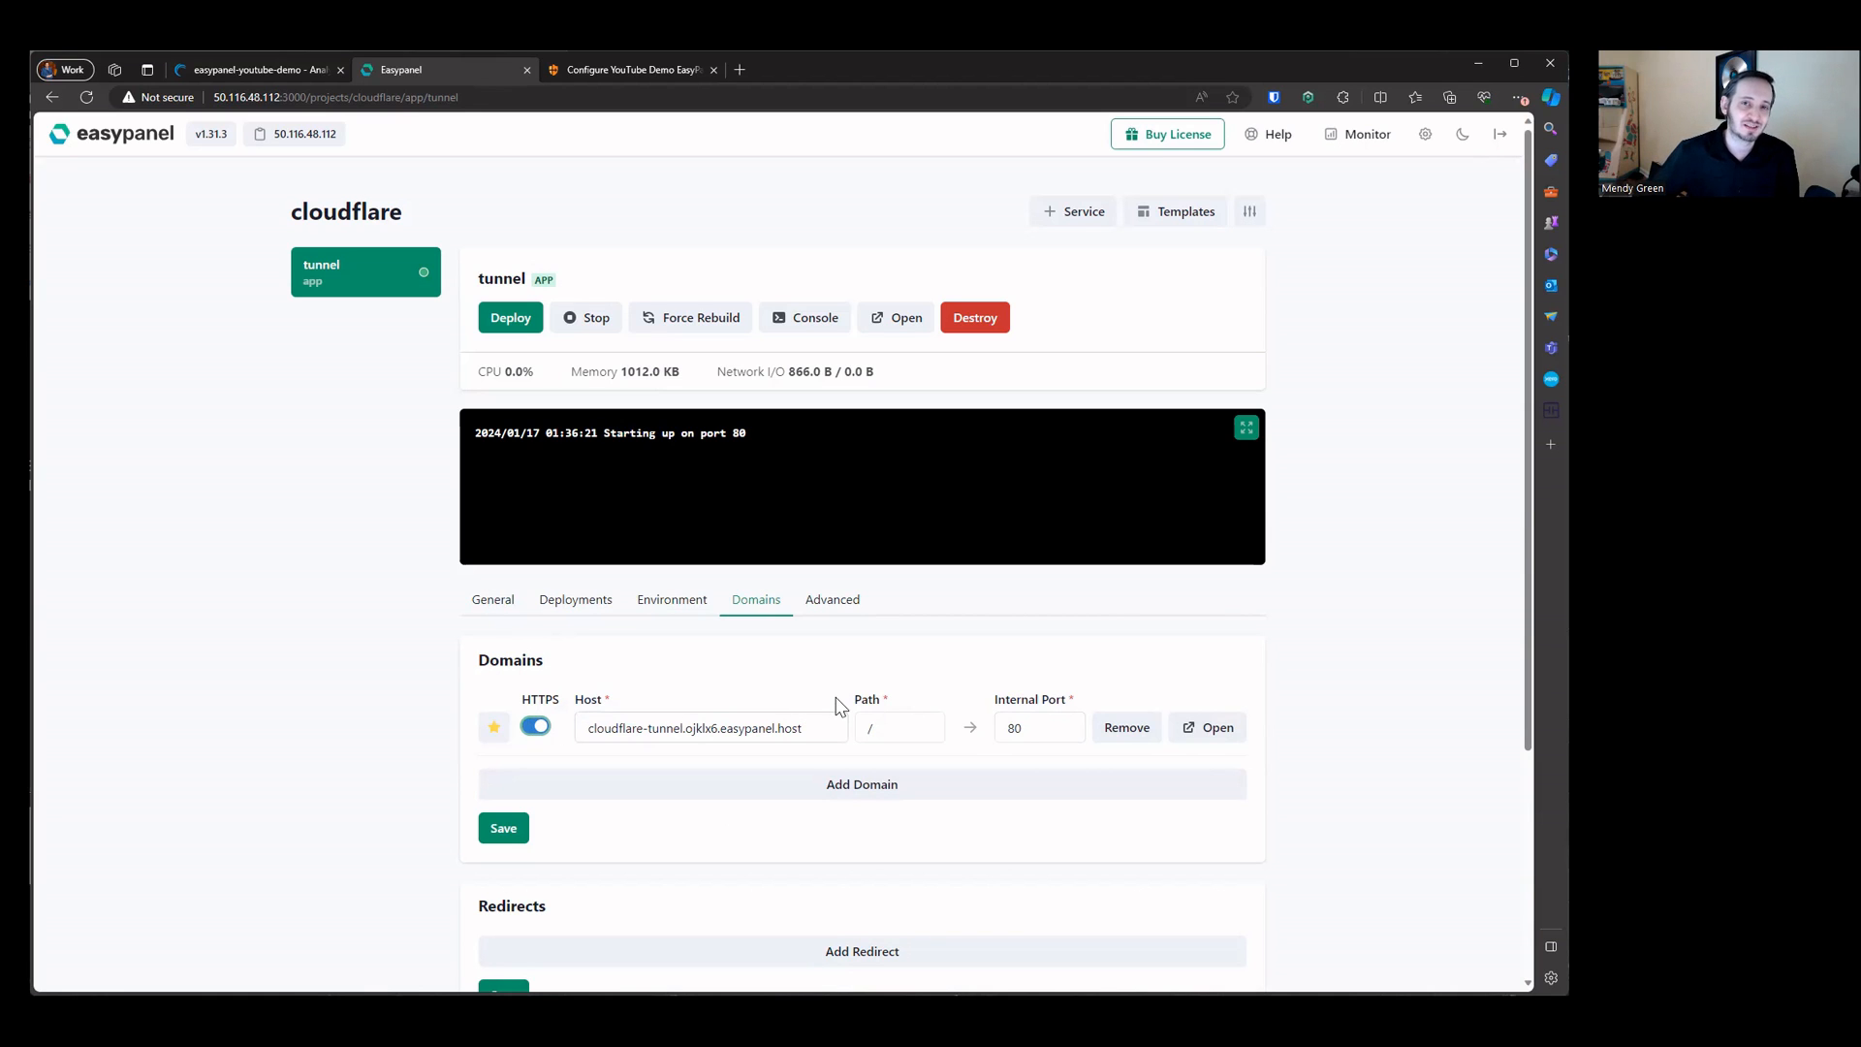
Step: Set the domain's path to /app and change its host to begin with app-tunnel
left_click(924, 719)
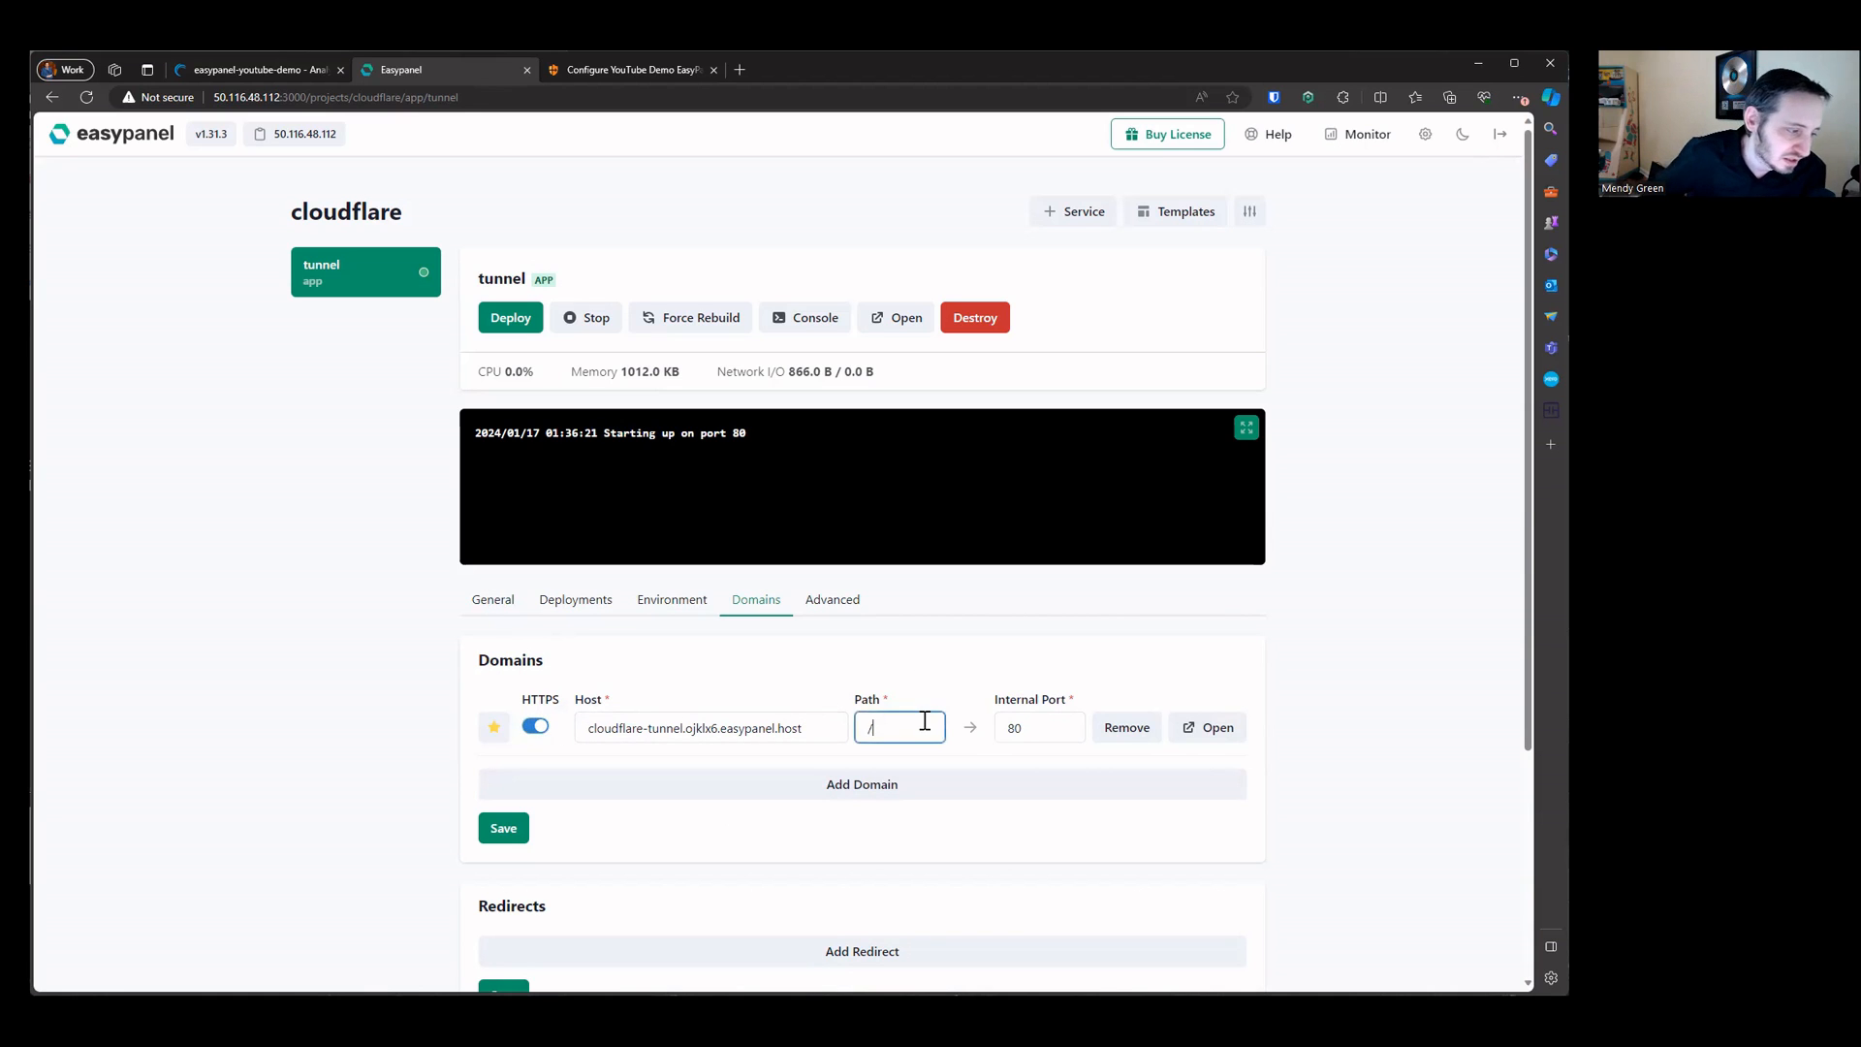
left_click_drag(861, 727, 882, 732)
left_click(898, 733)
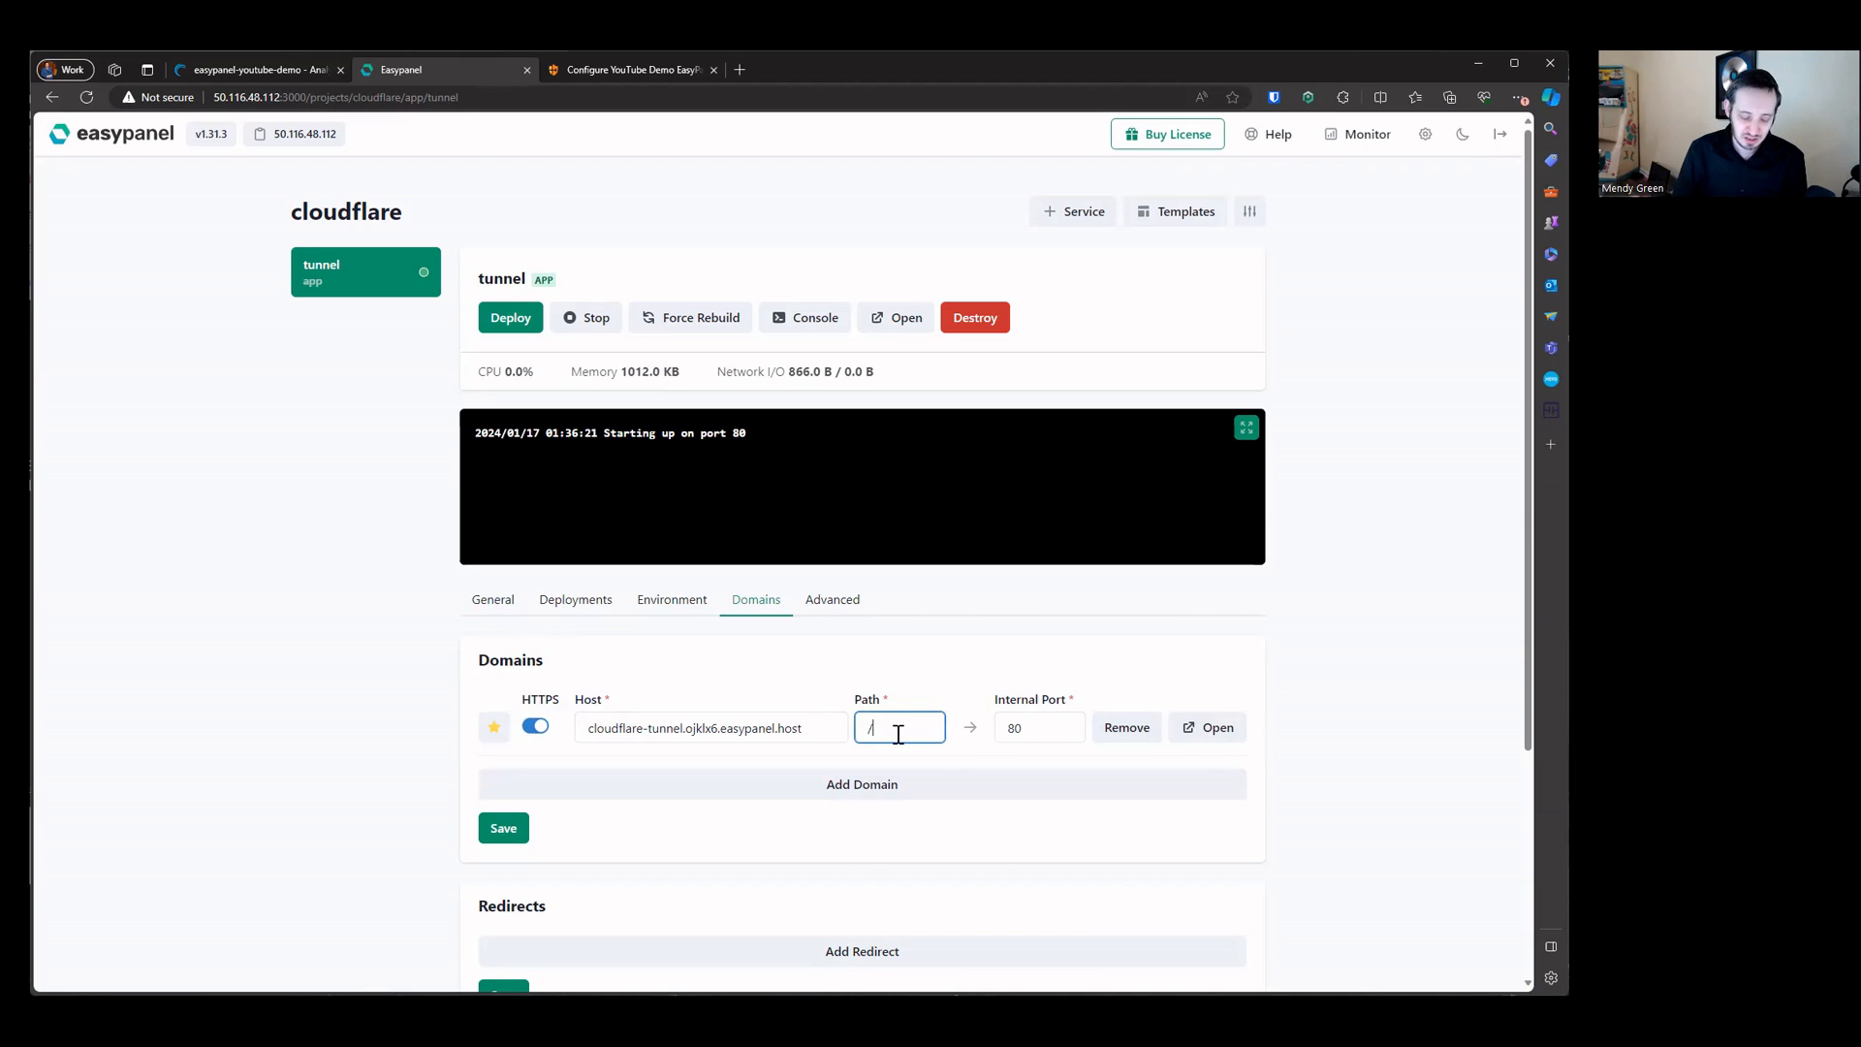
type("app")
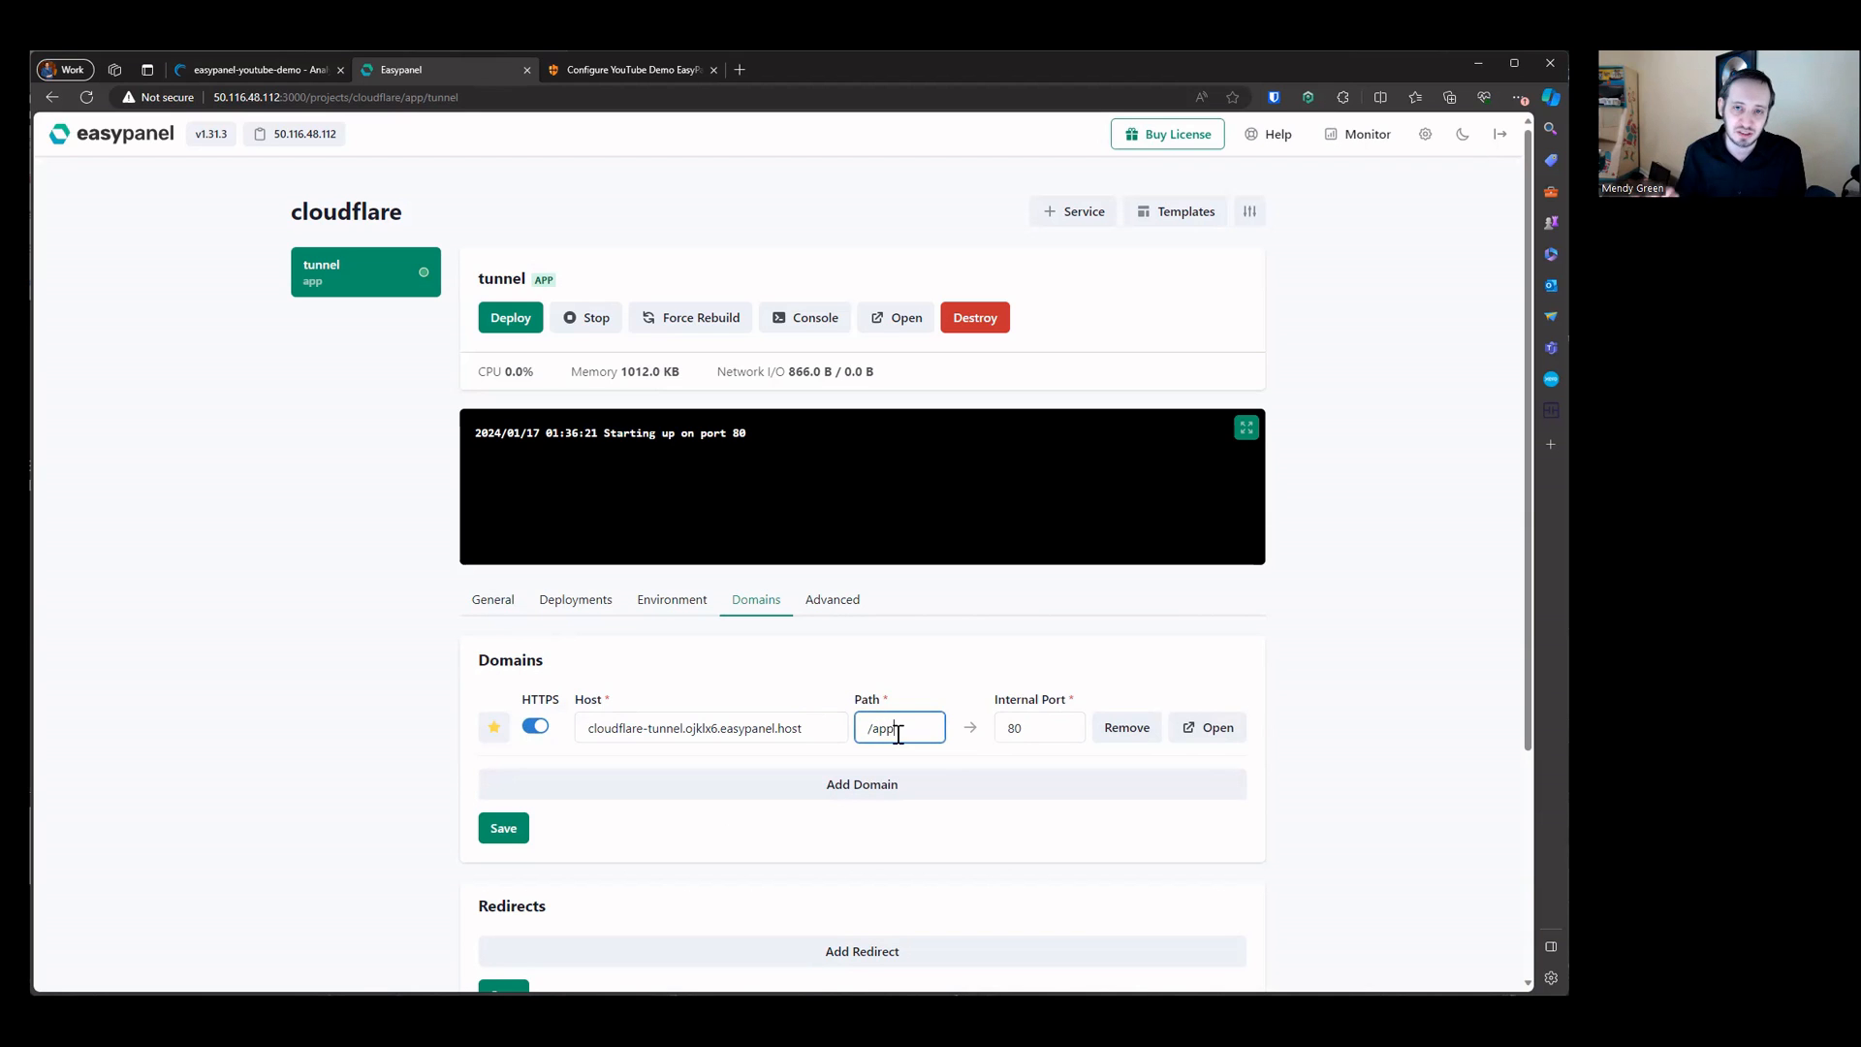
double_click(621, 720)
type("pp")
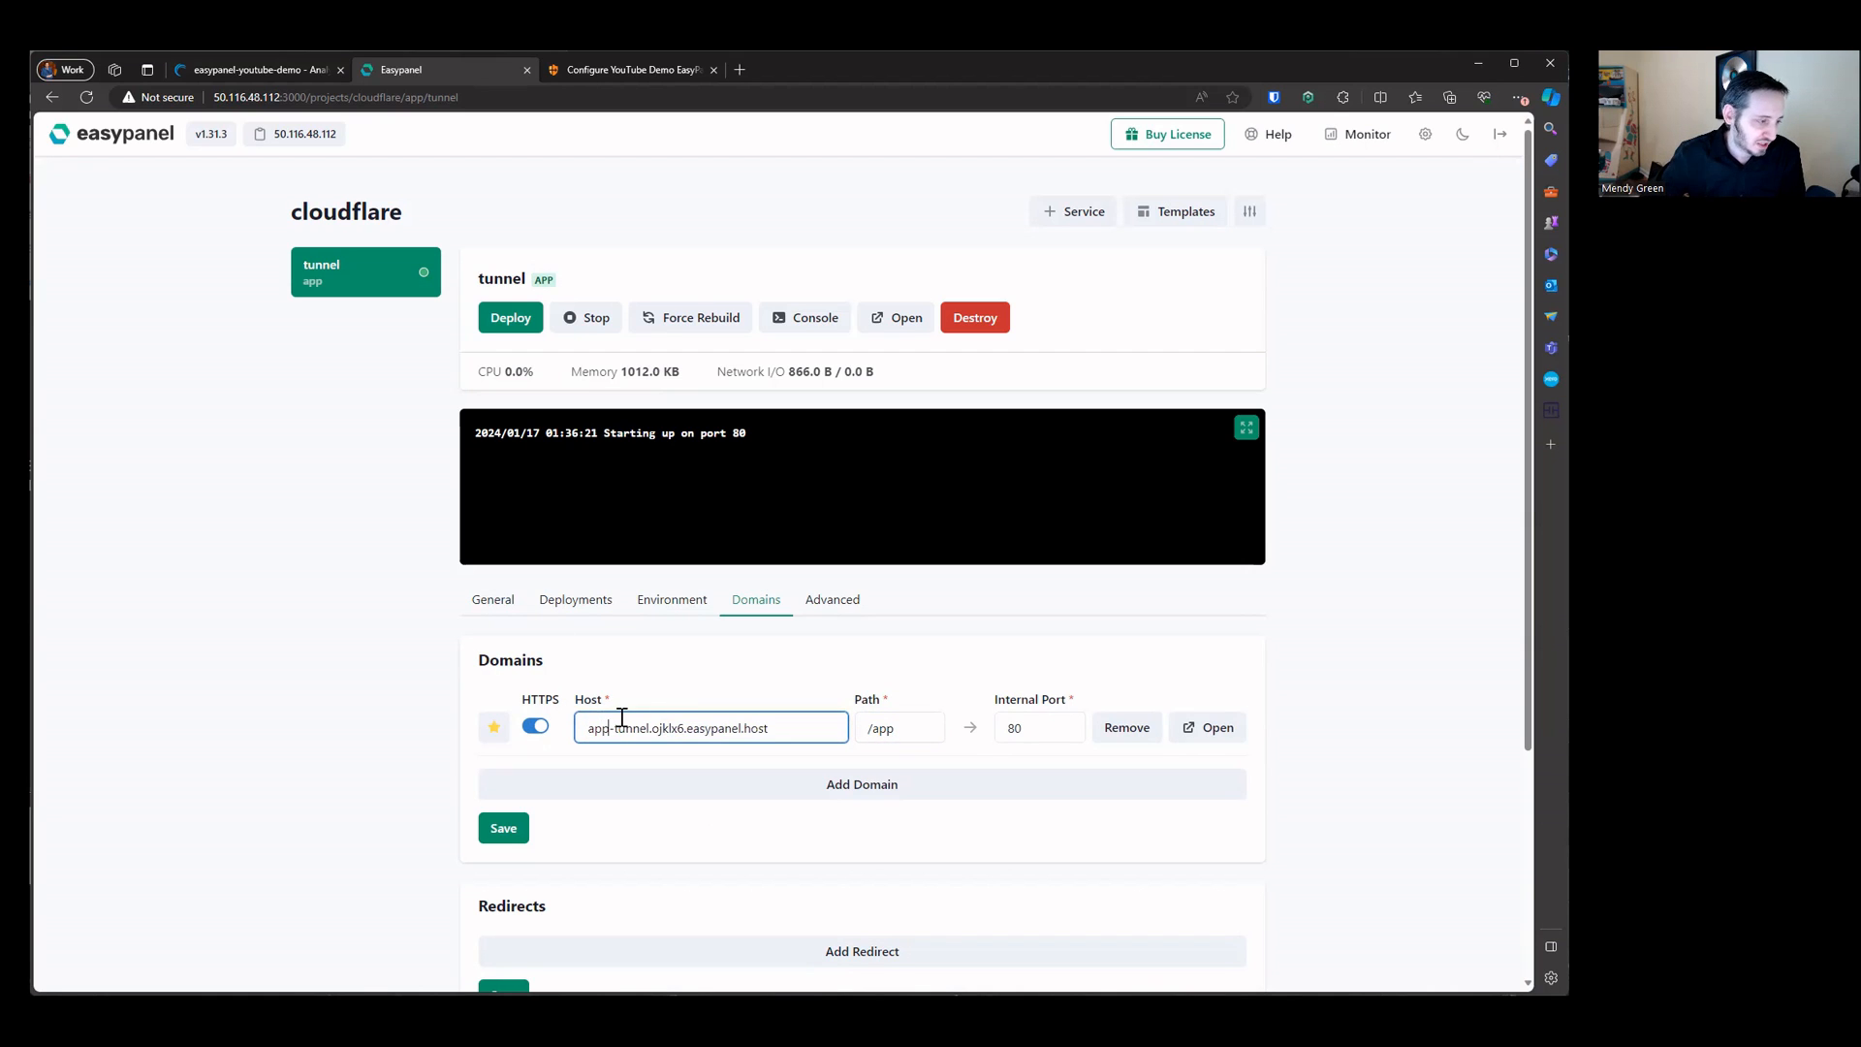
Step: Add a second domain with host admin-tunnel and path /admin
left_click(901, 796)
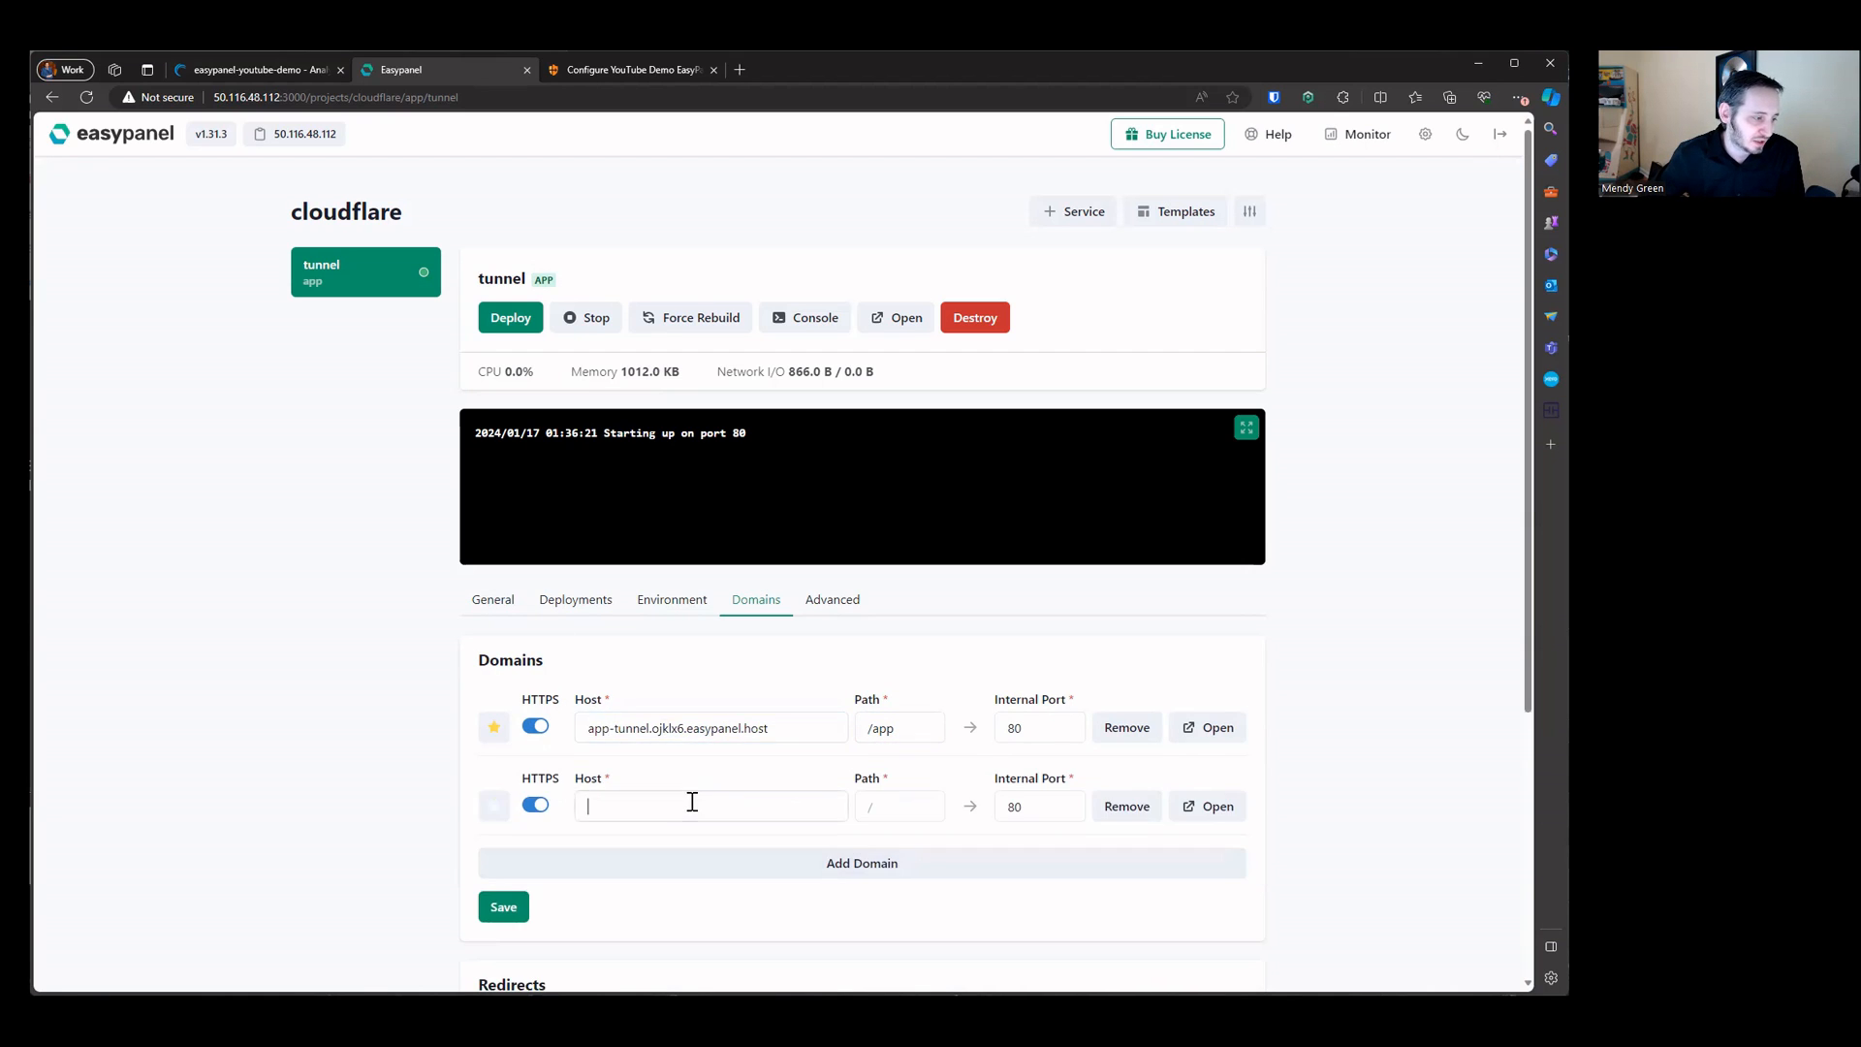
left_click(692, 803)
type("admin-tunnel")
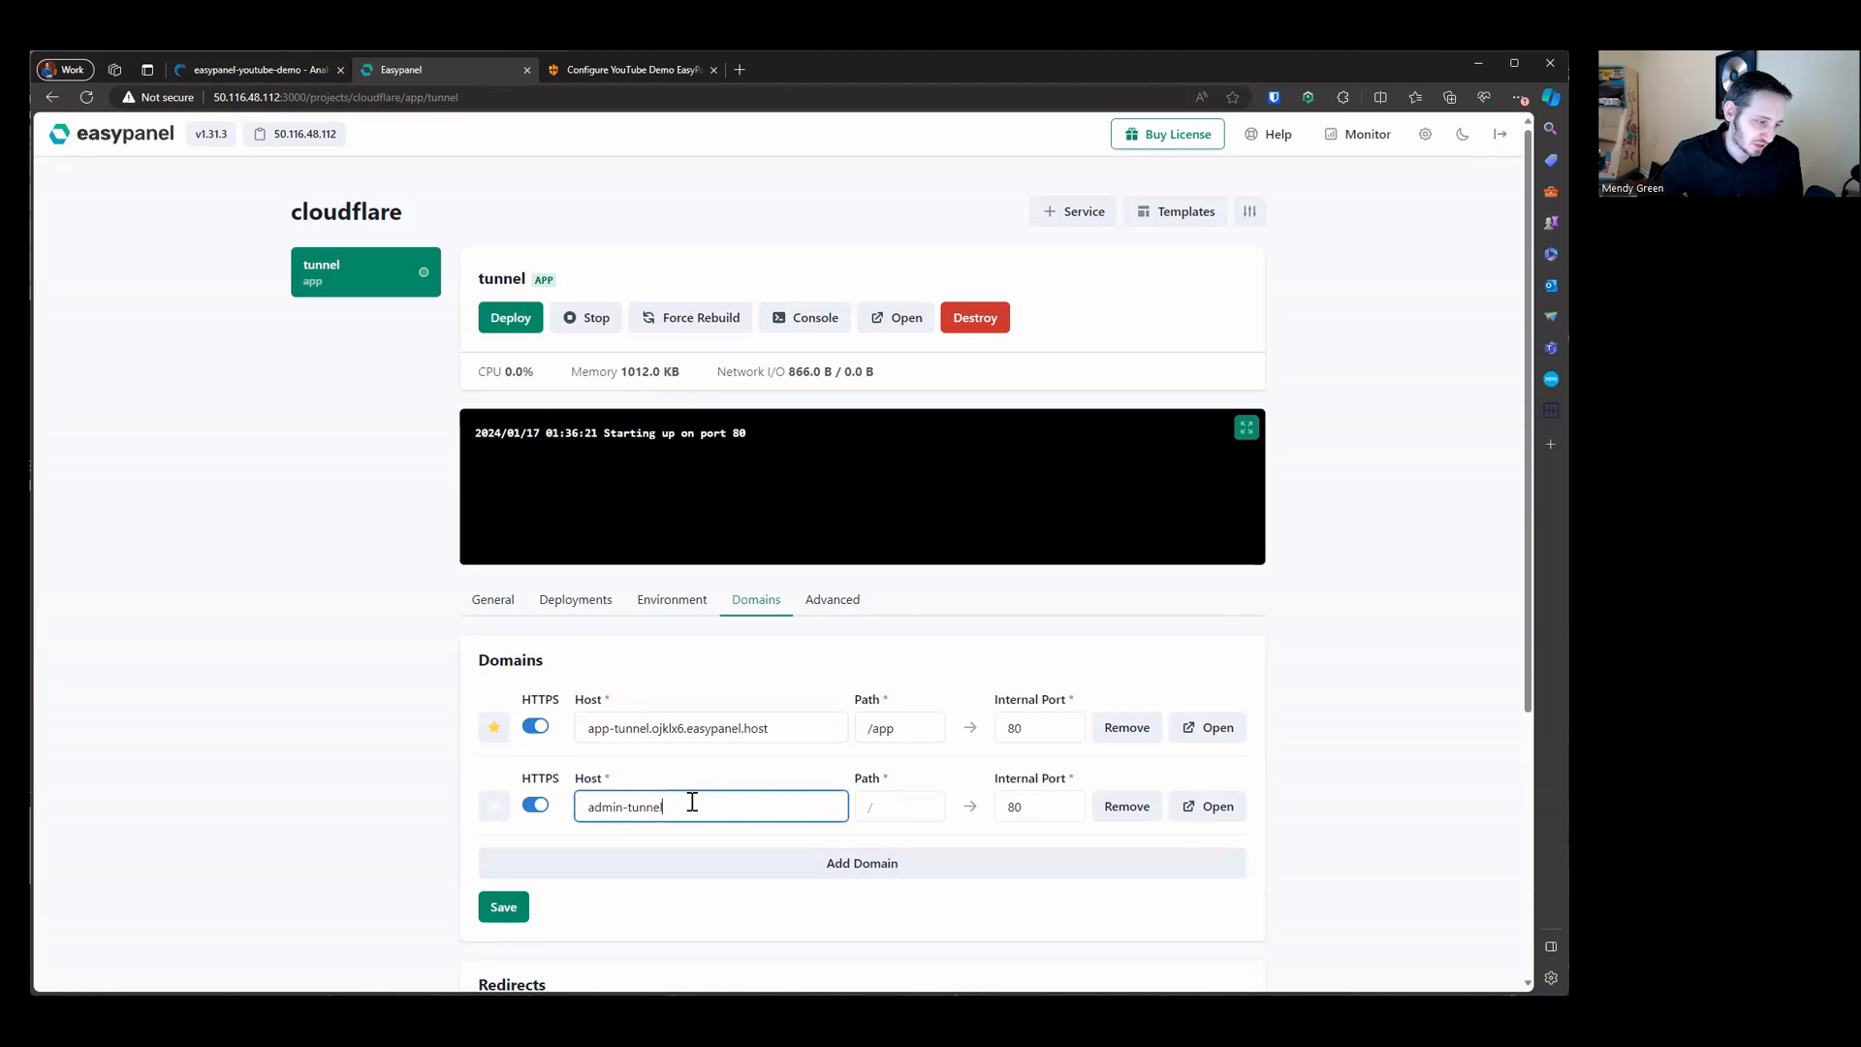
left_click(911, 814)
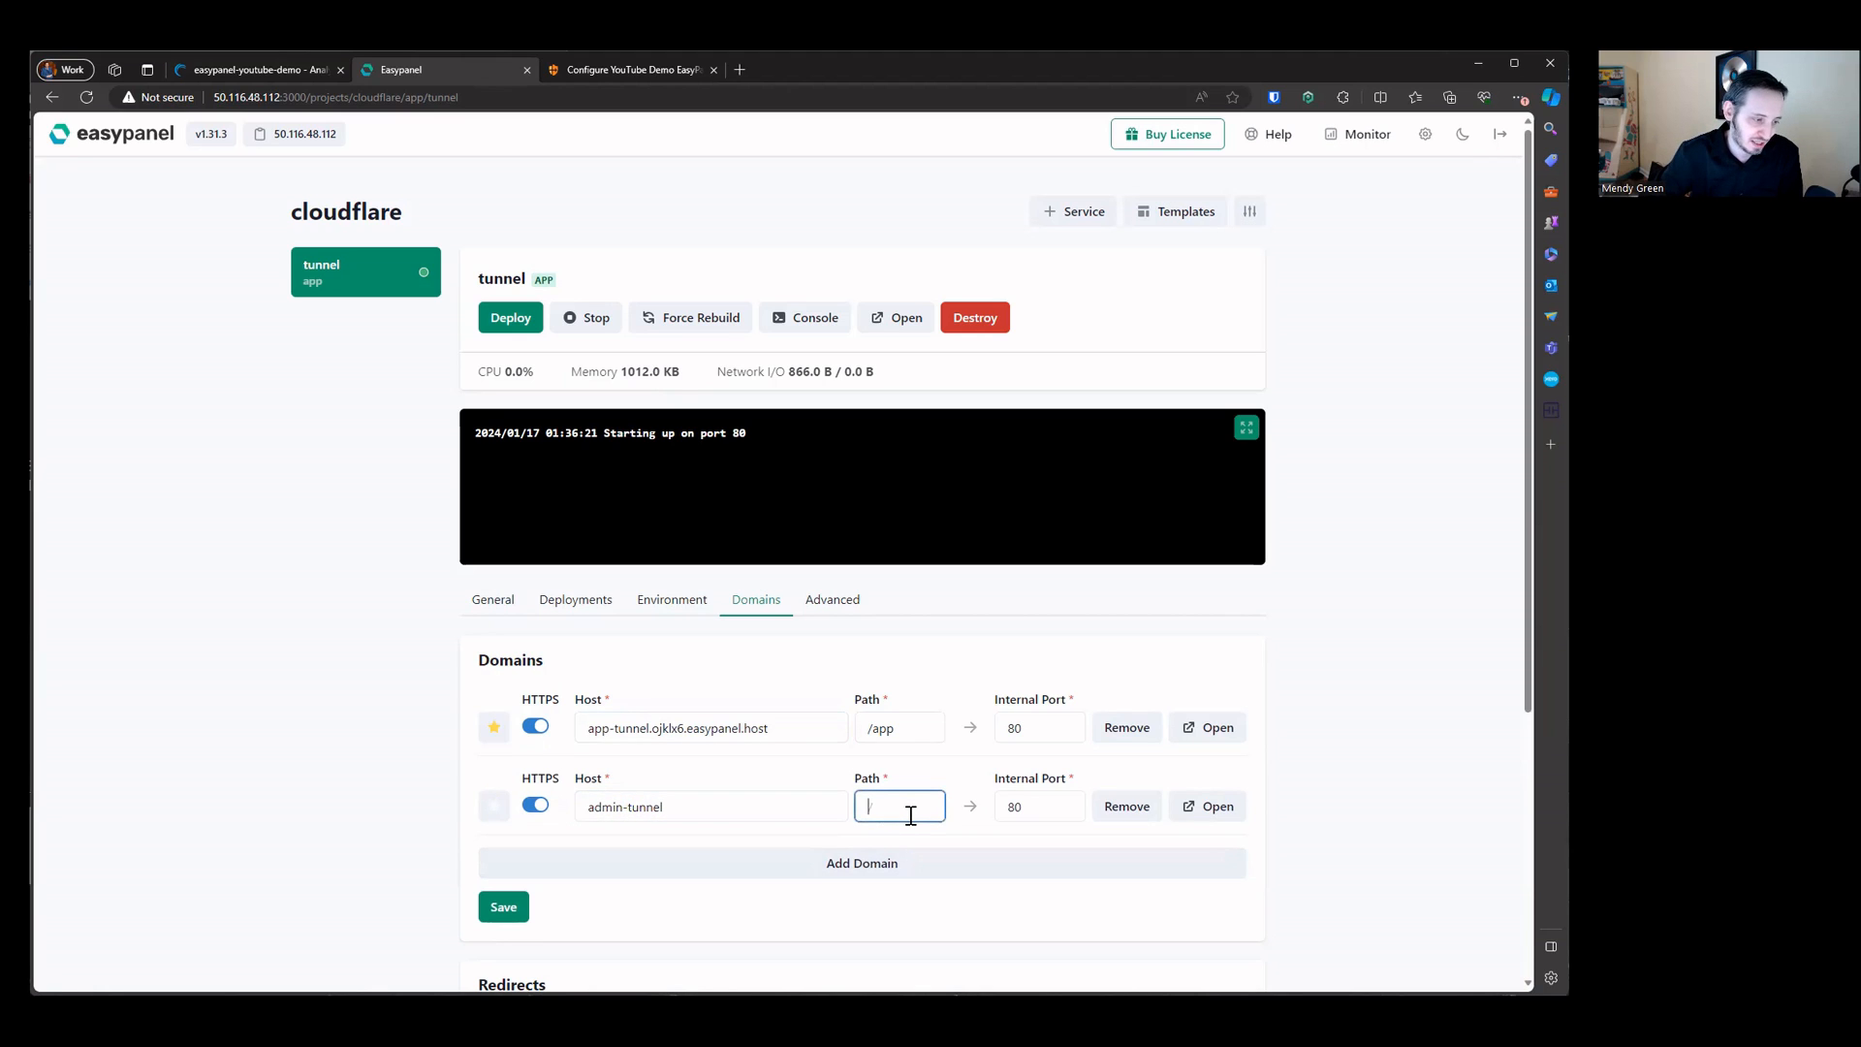
type("admin")
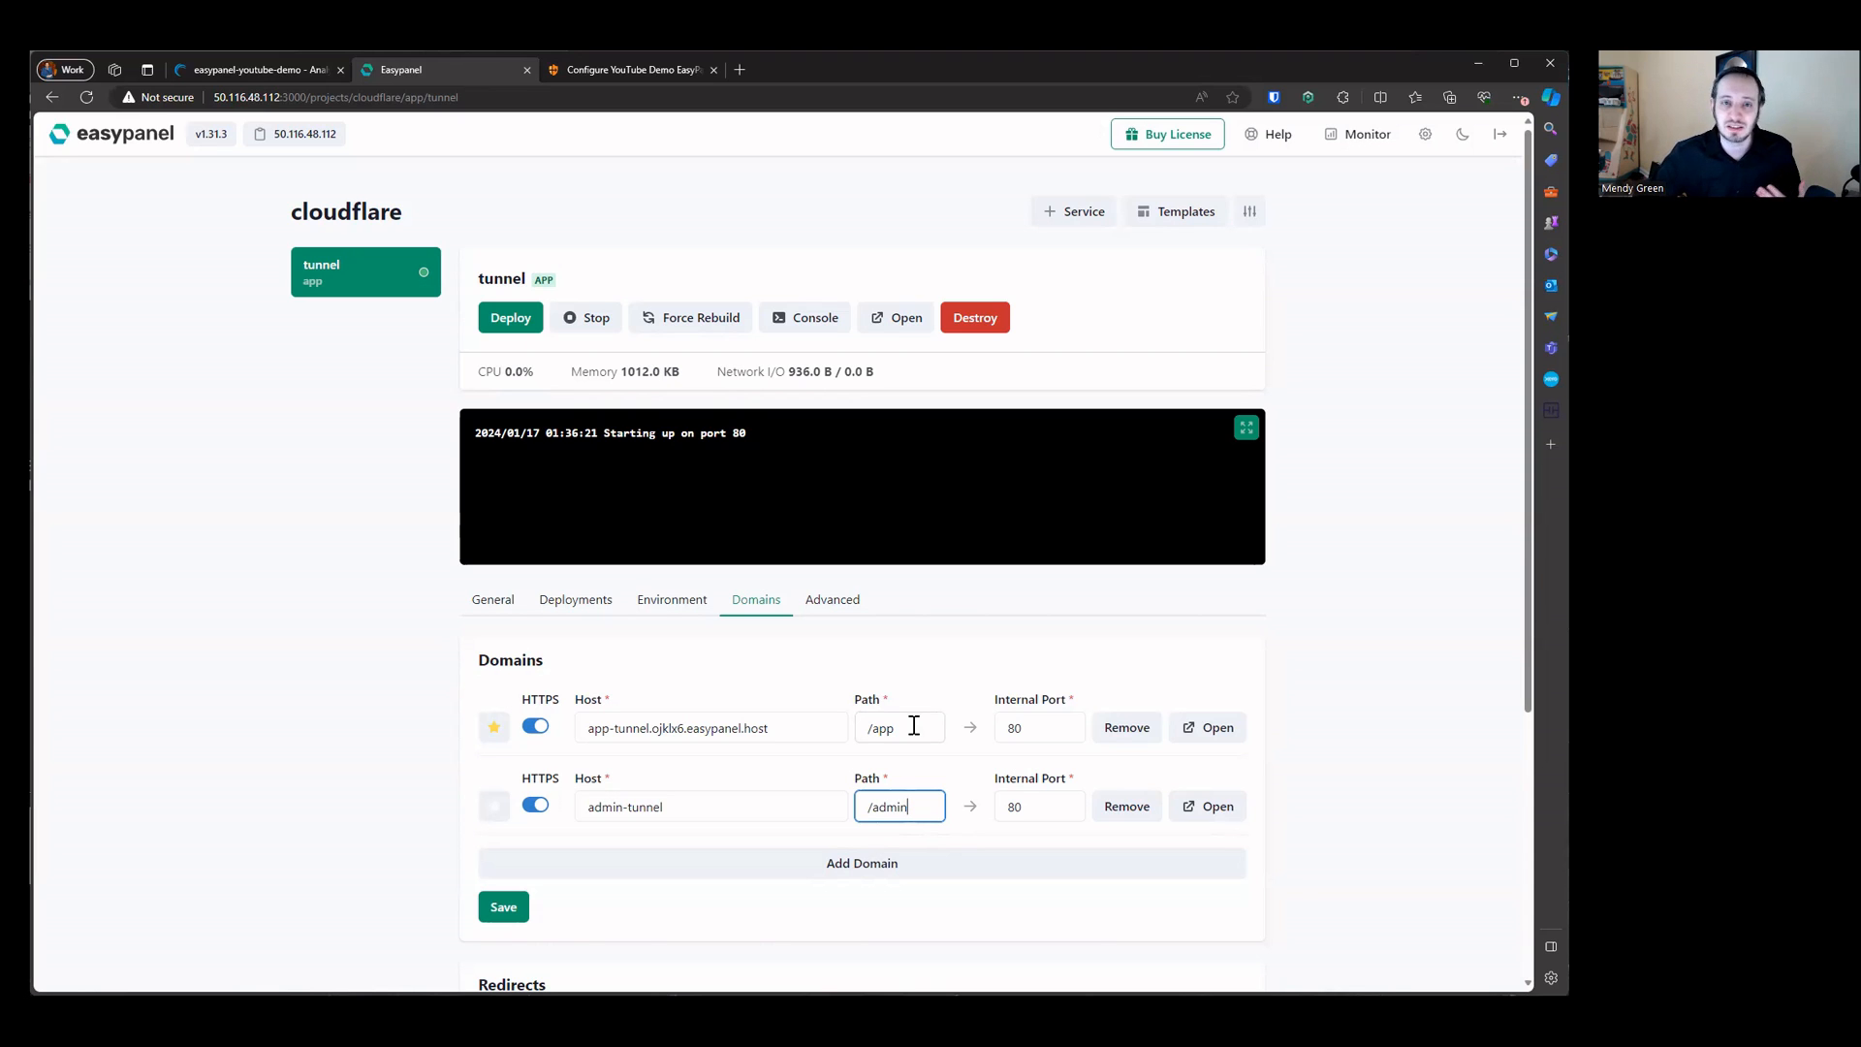
Step: Remove both domains from the tunnel service and save the domain settings
left_click(1126, 726)
left_click(1126, 727)
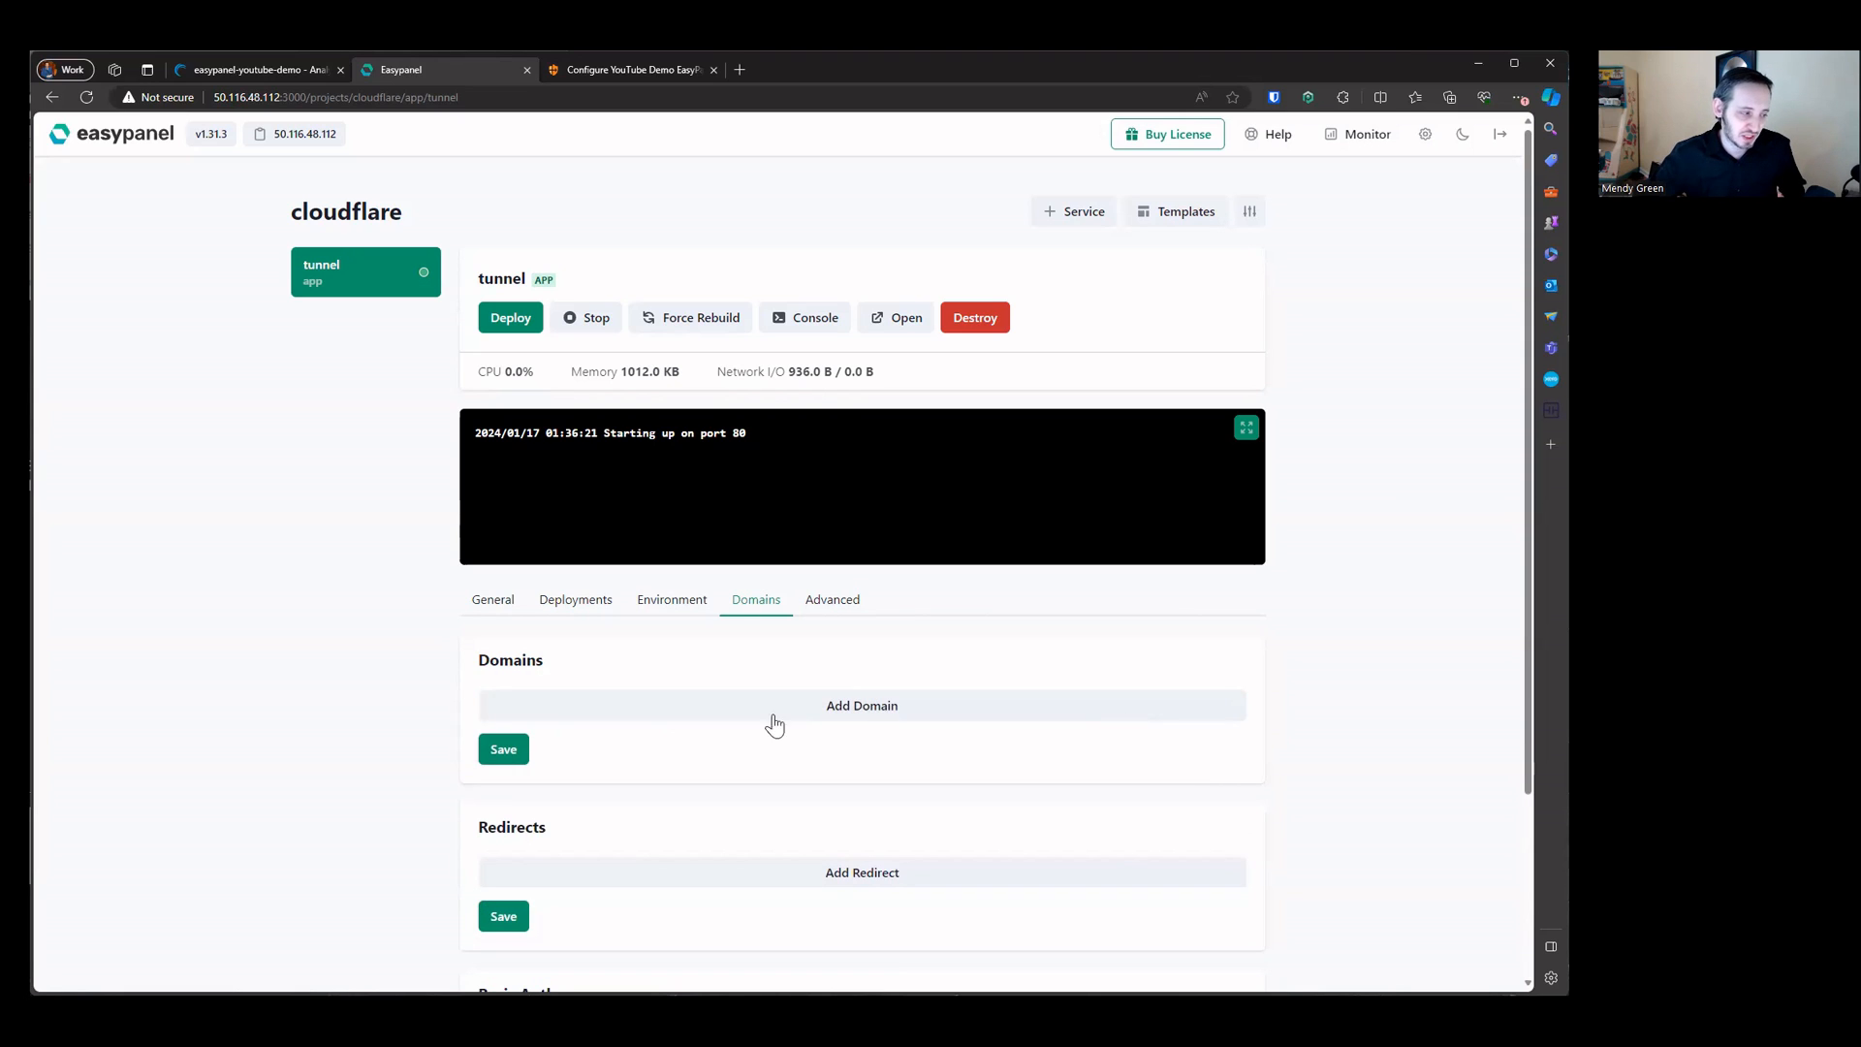
left_click(497, 749)
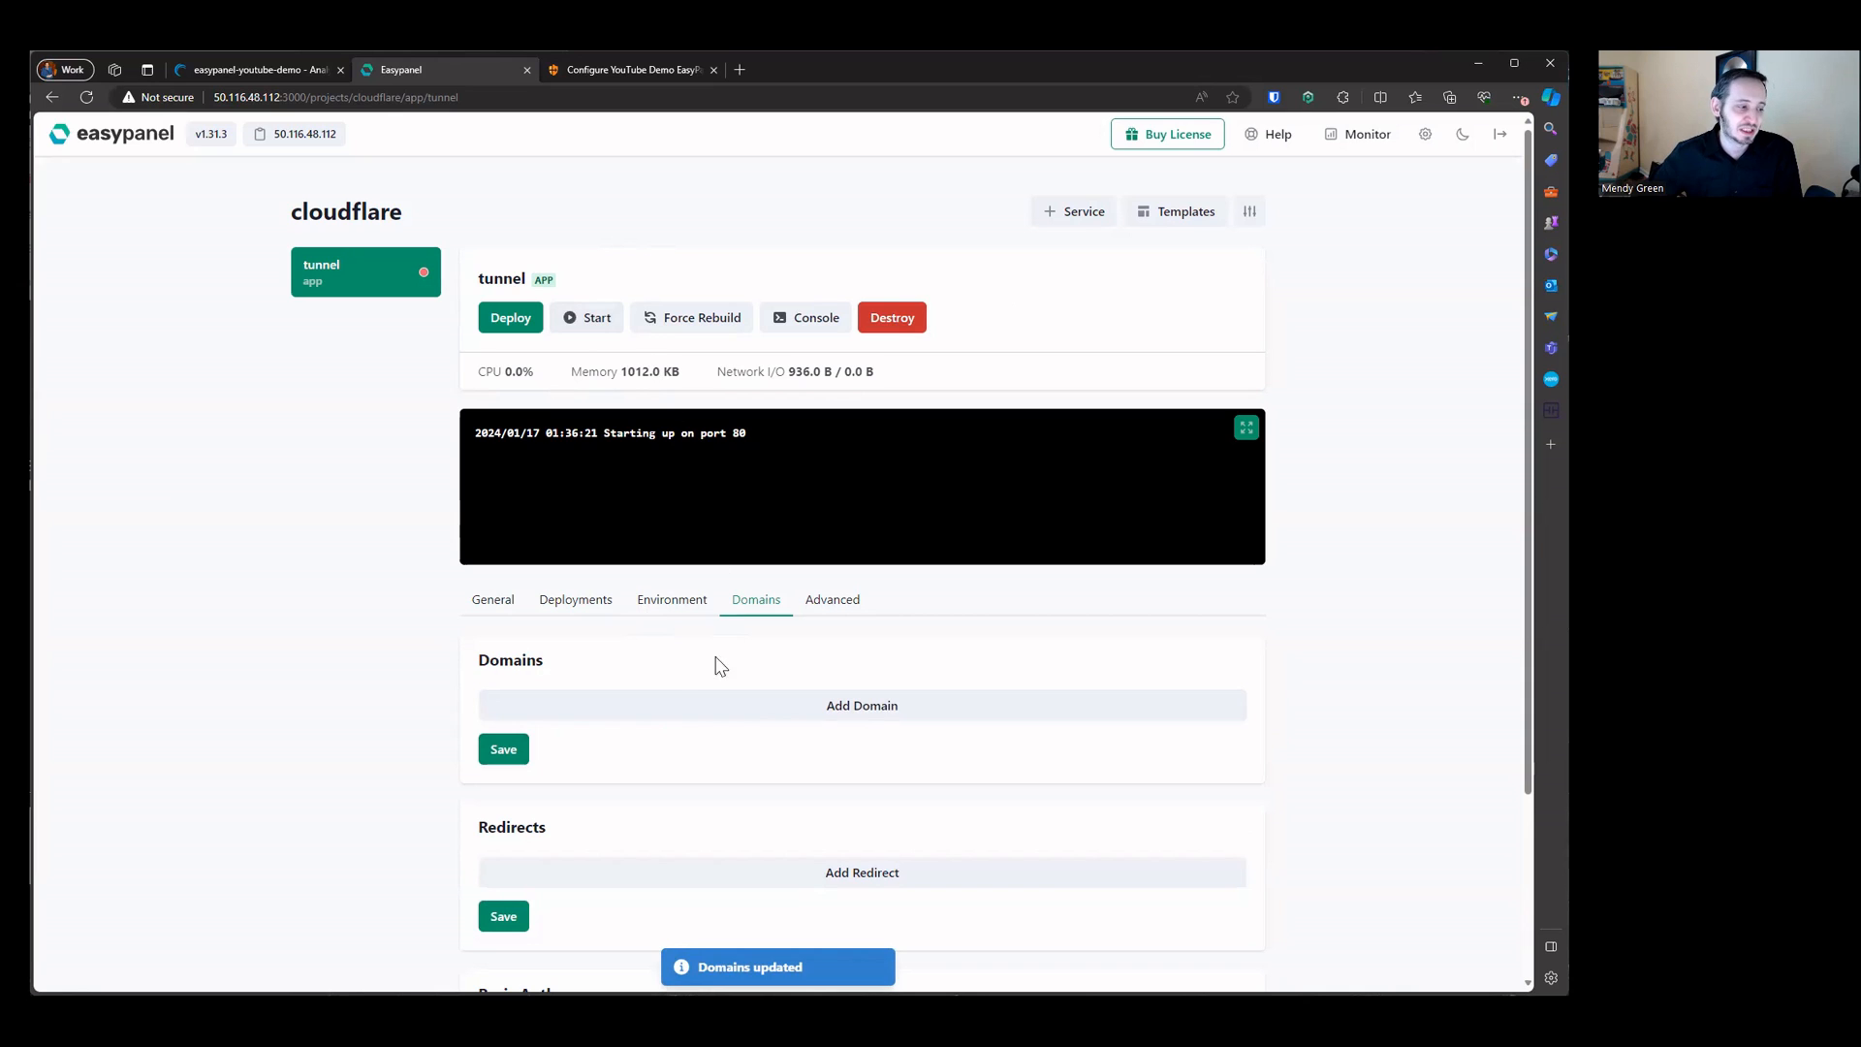
Step: Set the tunnel service's Github source owner to RisingTideGroup and repository to Cloudflare
left_click(497, 599)
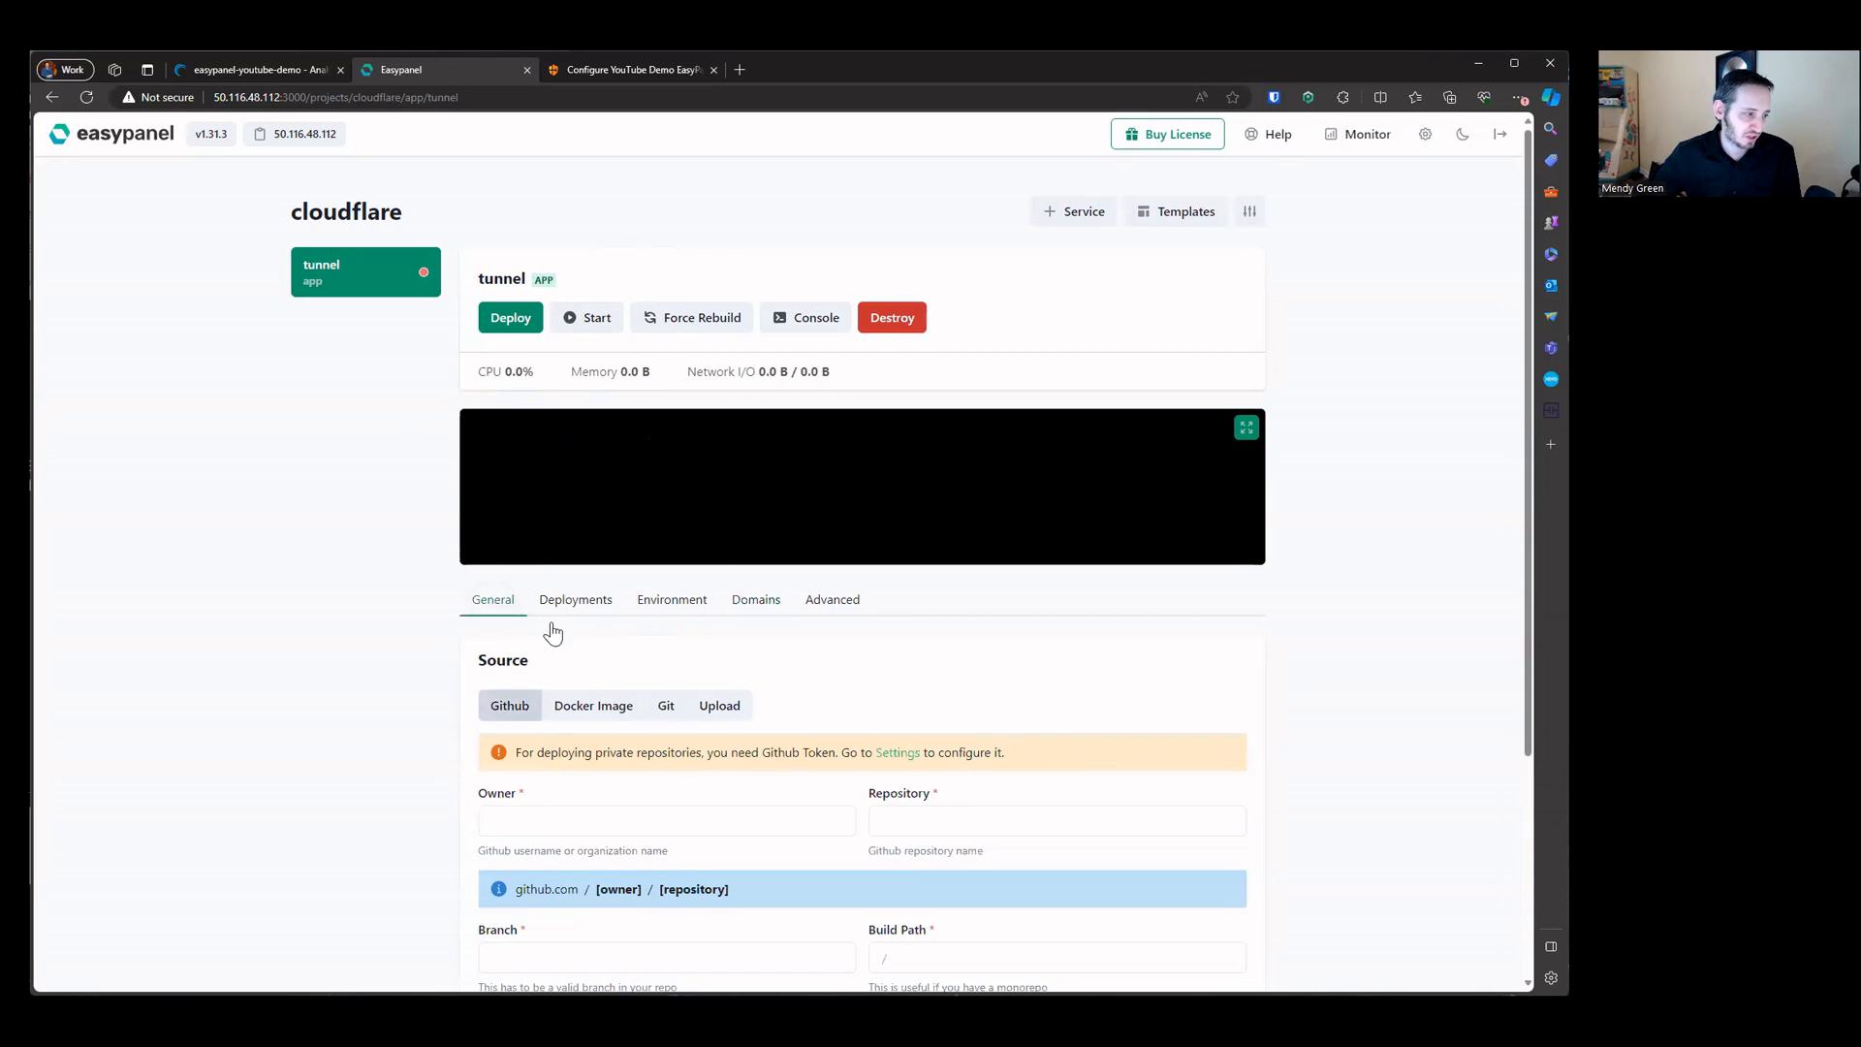
left_click(601, 812)
type("RisingTideGroup")
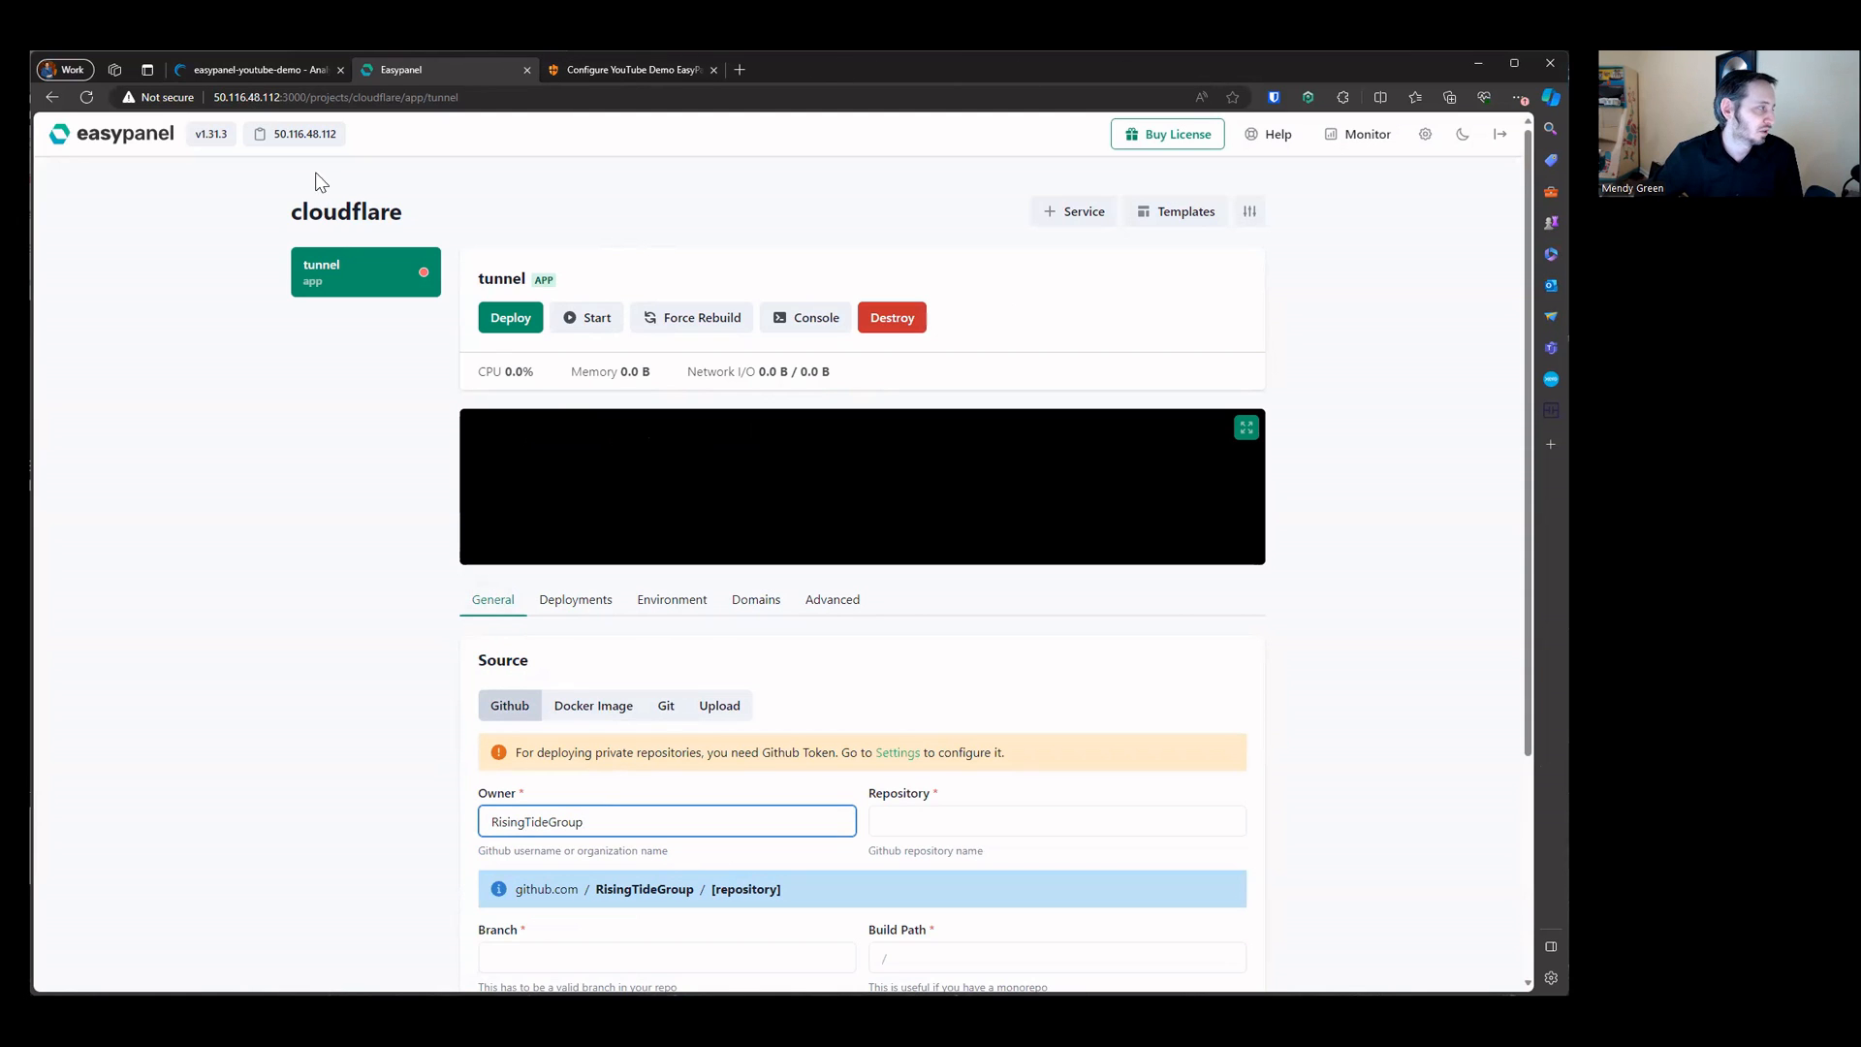
left_click(932, 825)
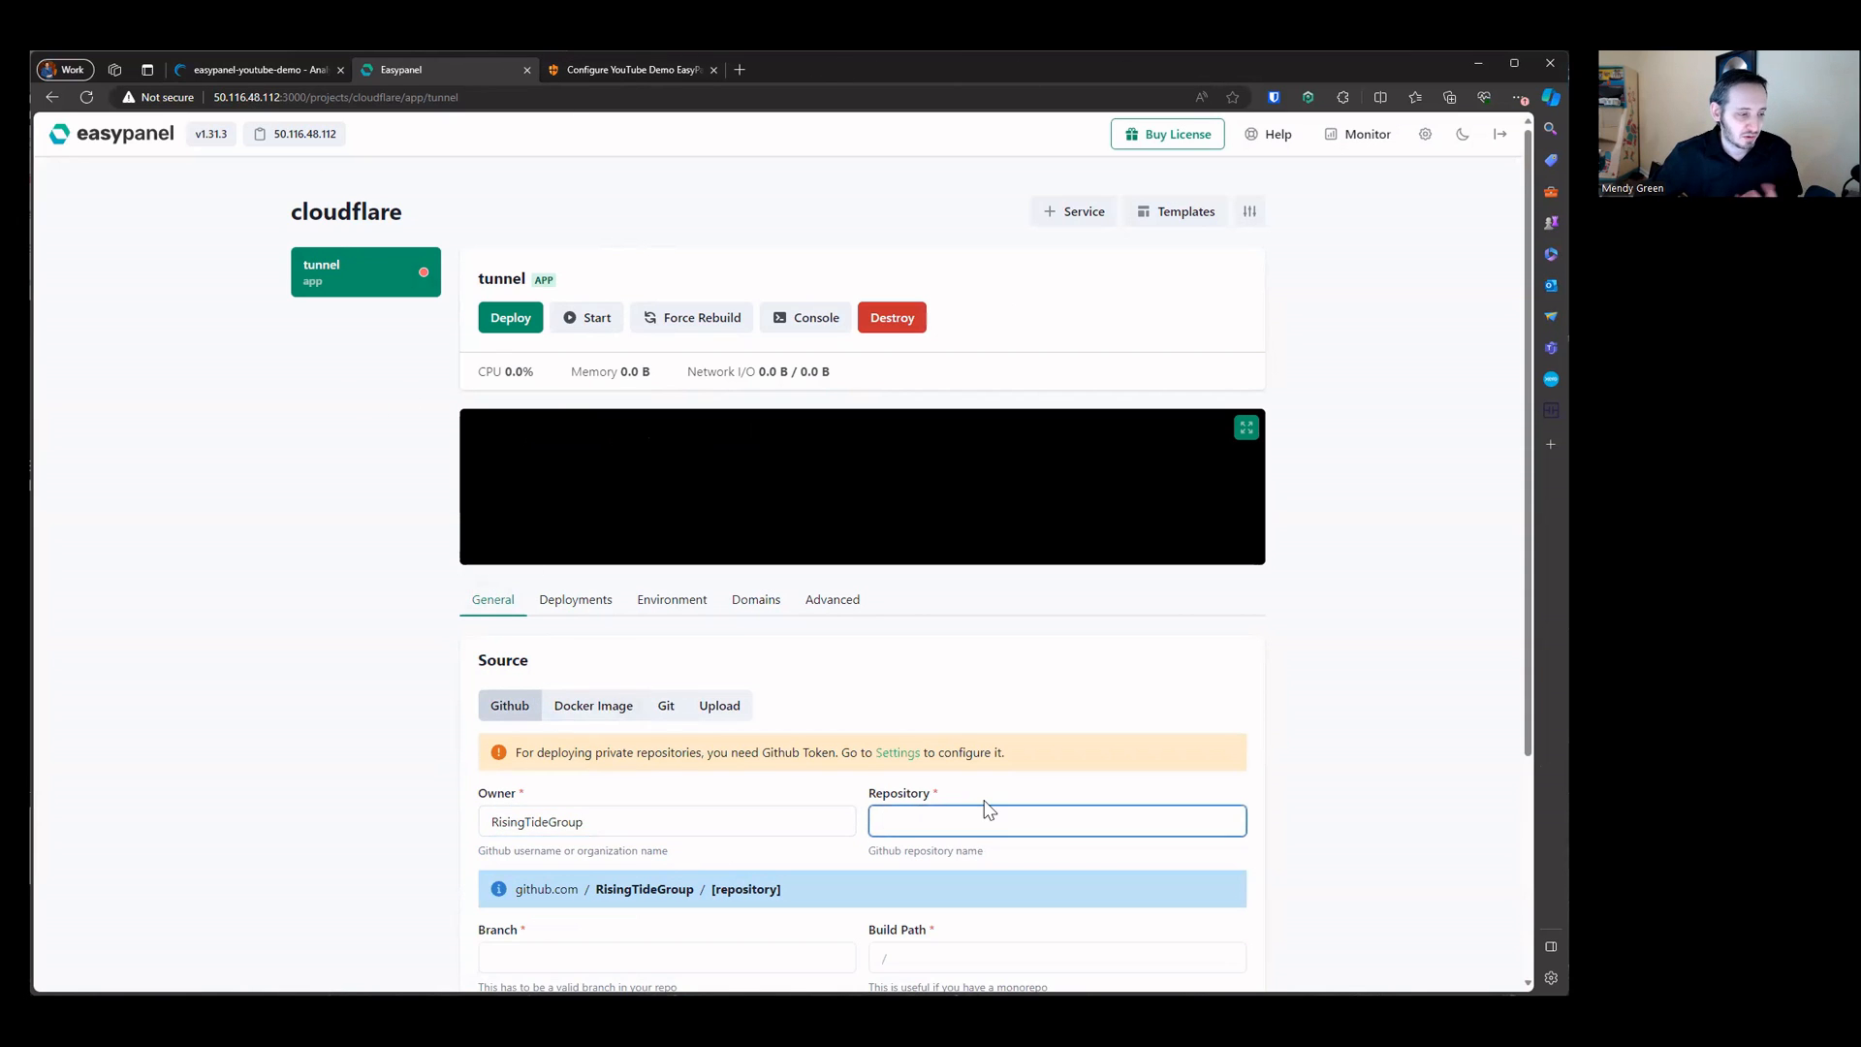
type("cldo")
key("BackSpace")
key("BackSpace")
key("BackSpace")
key("BackSpace")
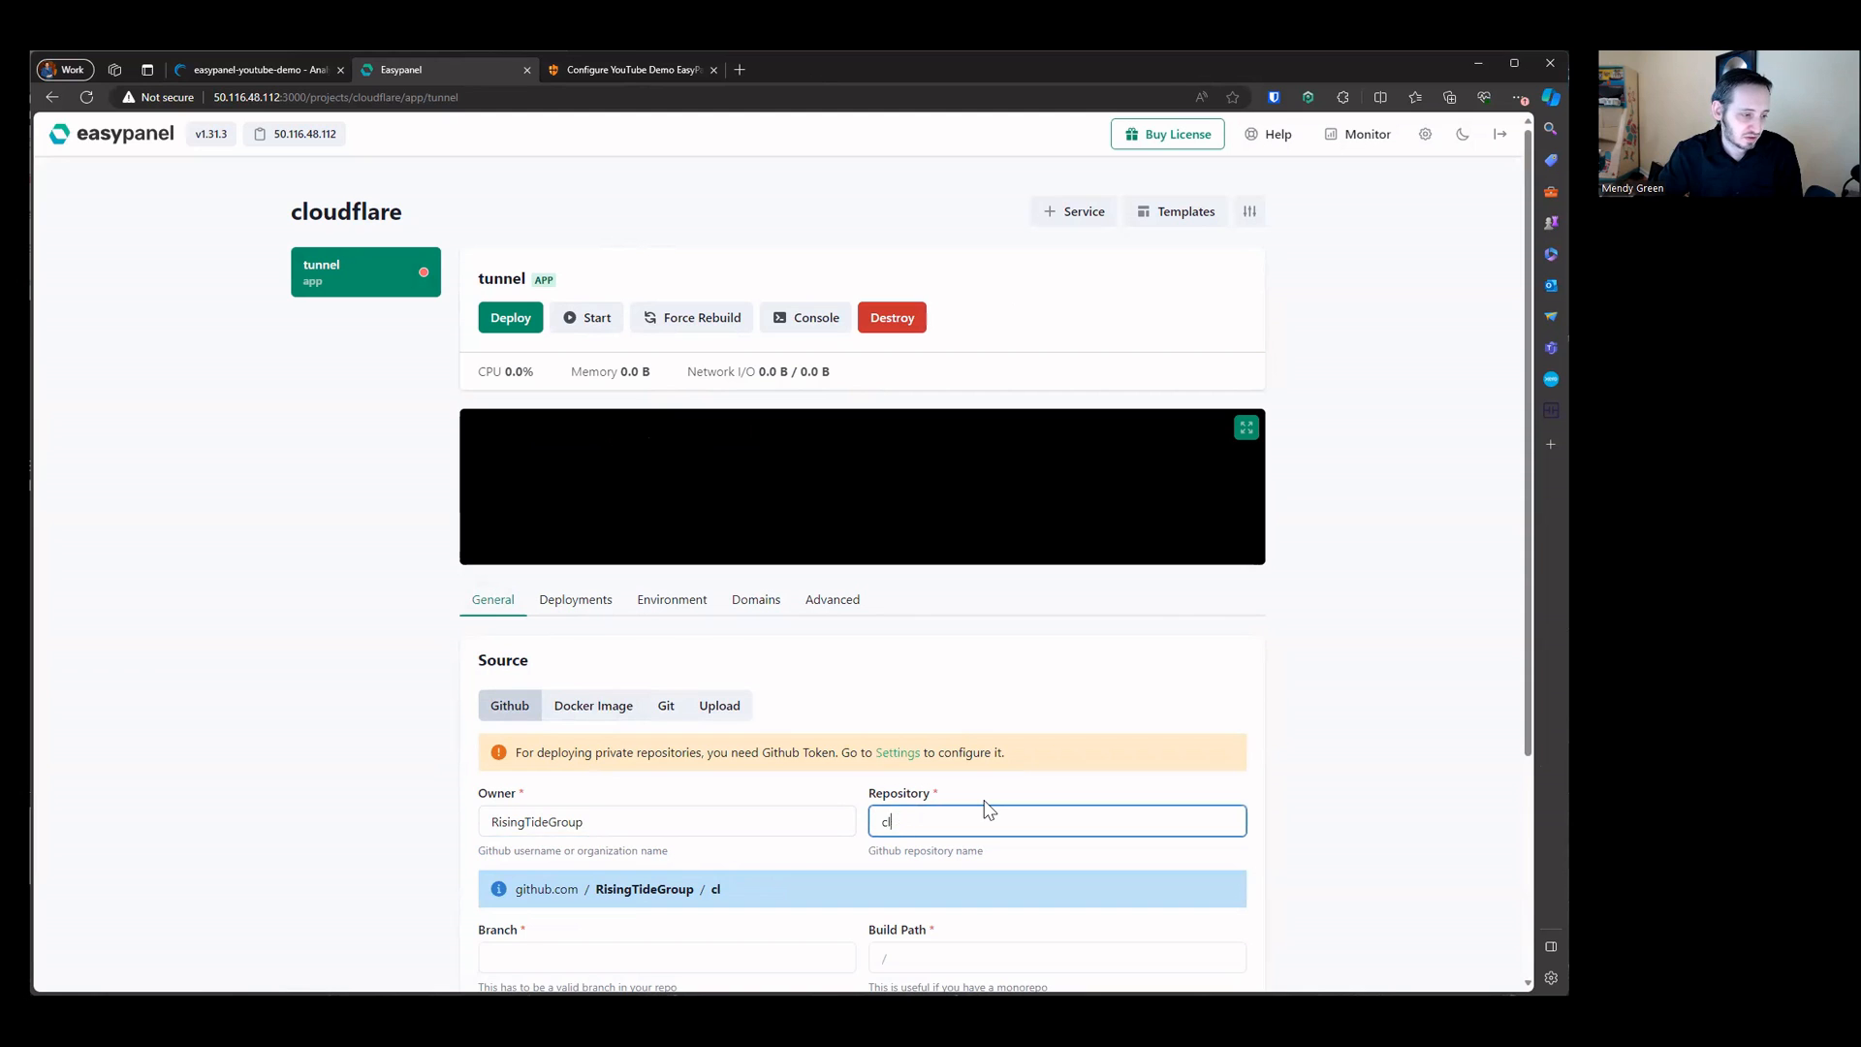
type("Cloudflare")
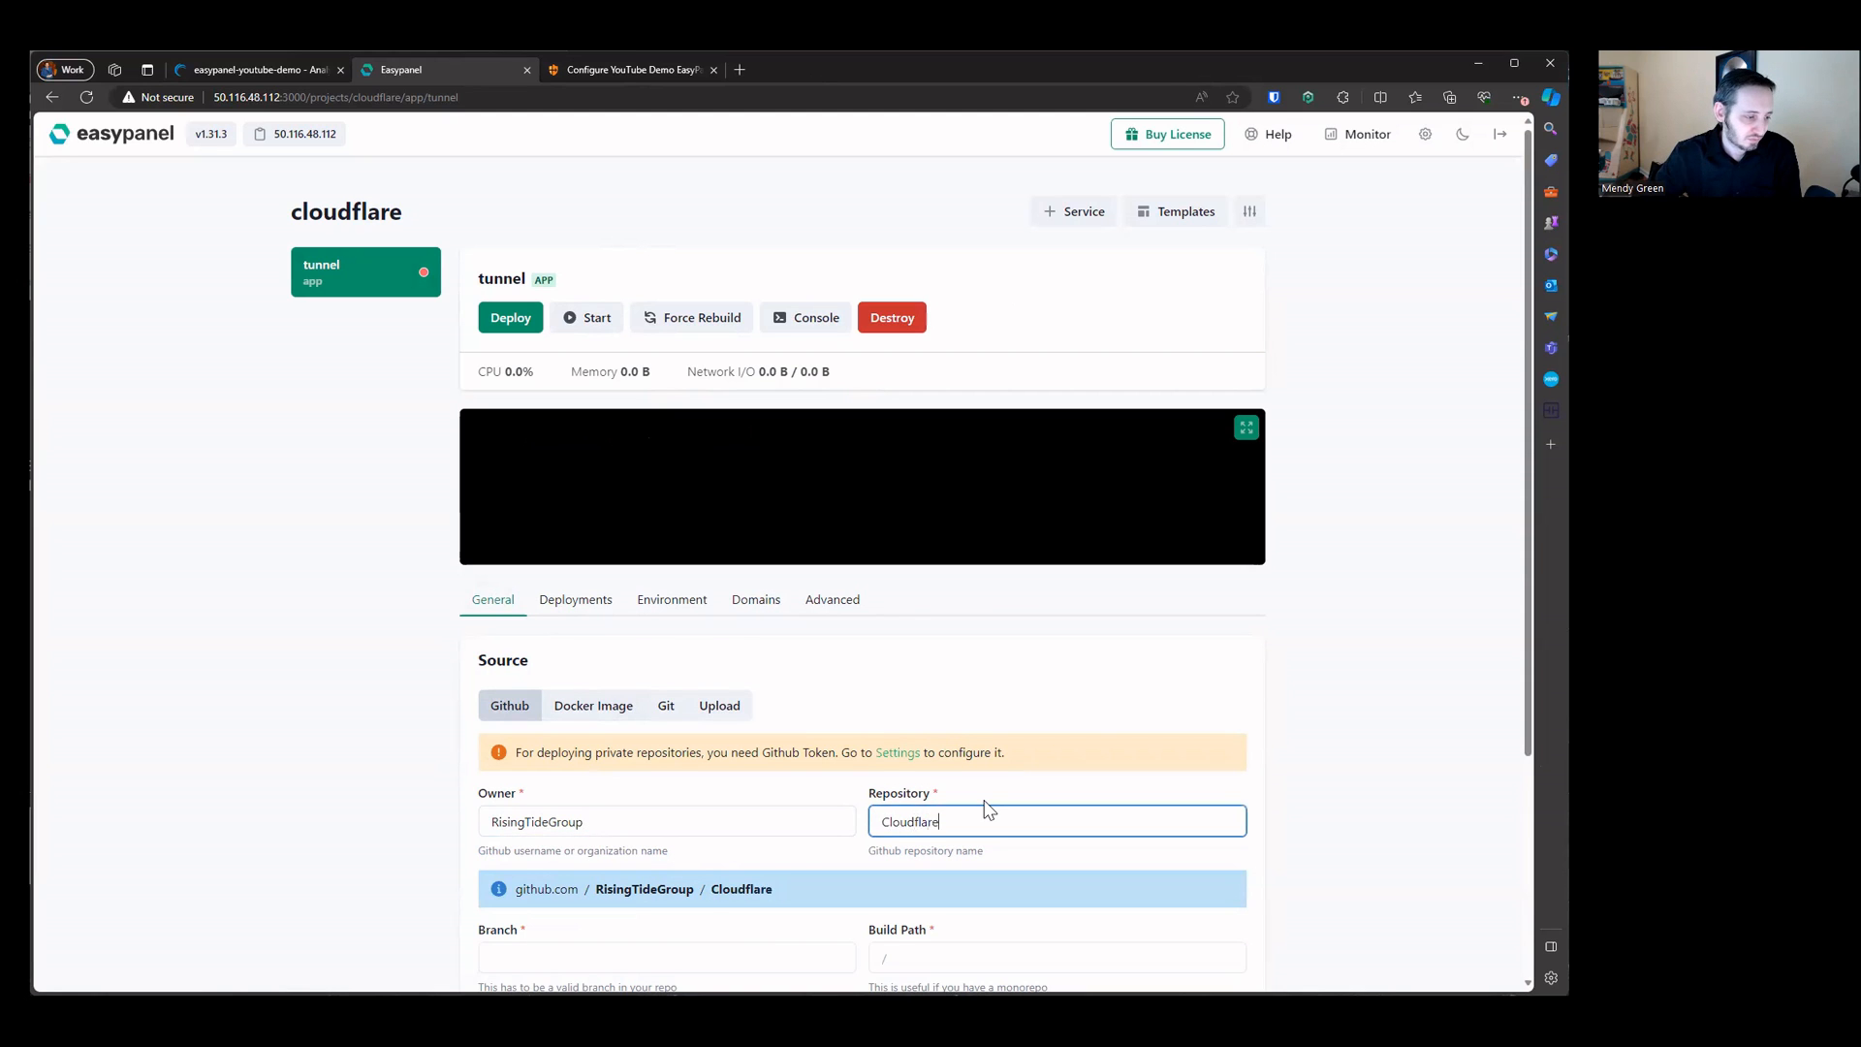
Step: Set the source branch to main and build path to /, then save the source
scroll(983, 812, "down", 3)
left_click(685, 652)
type("main")
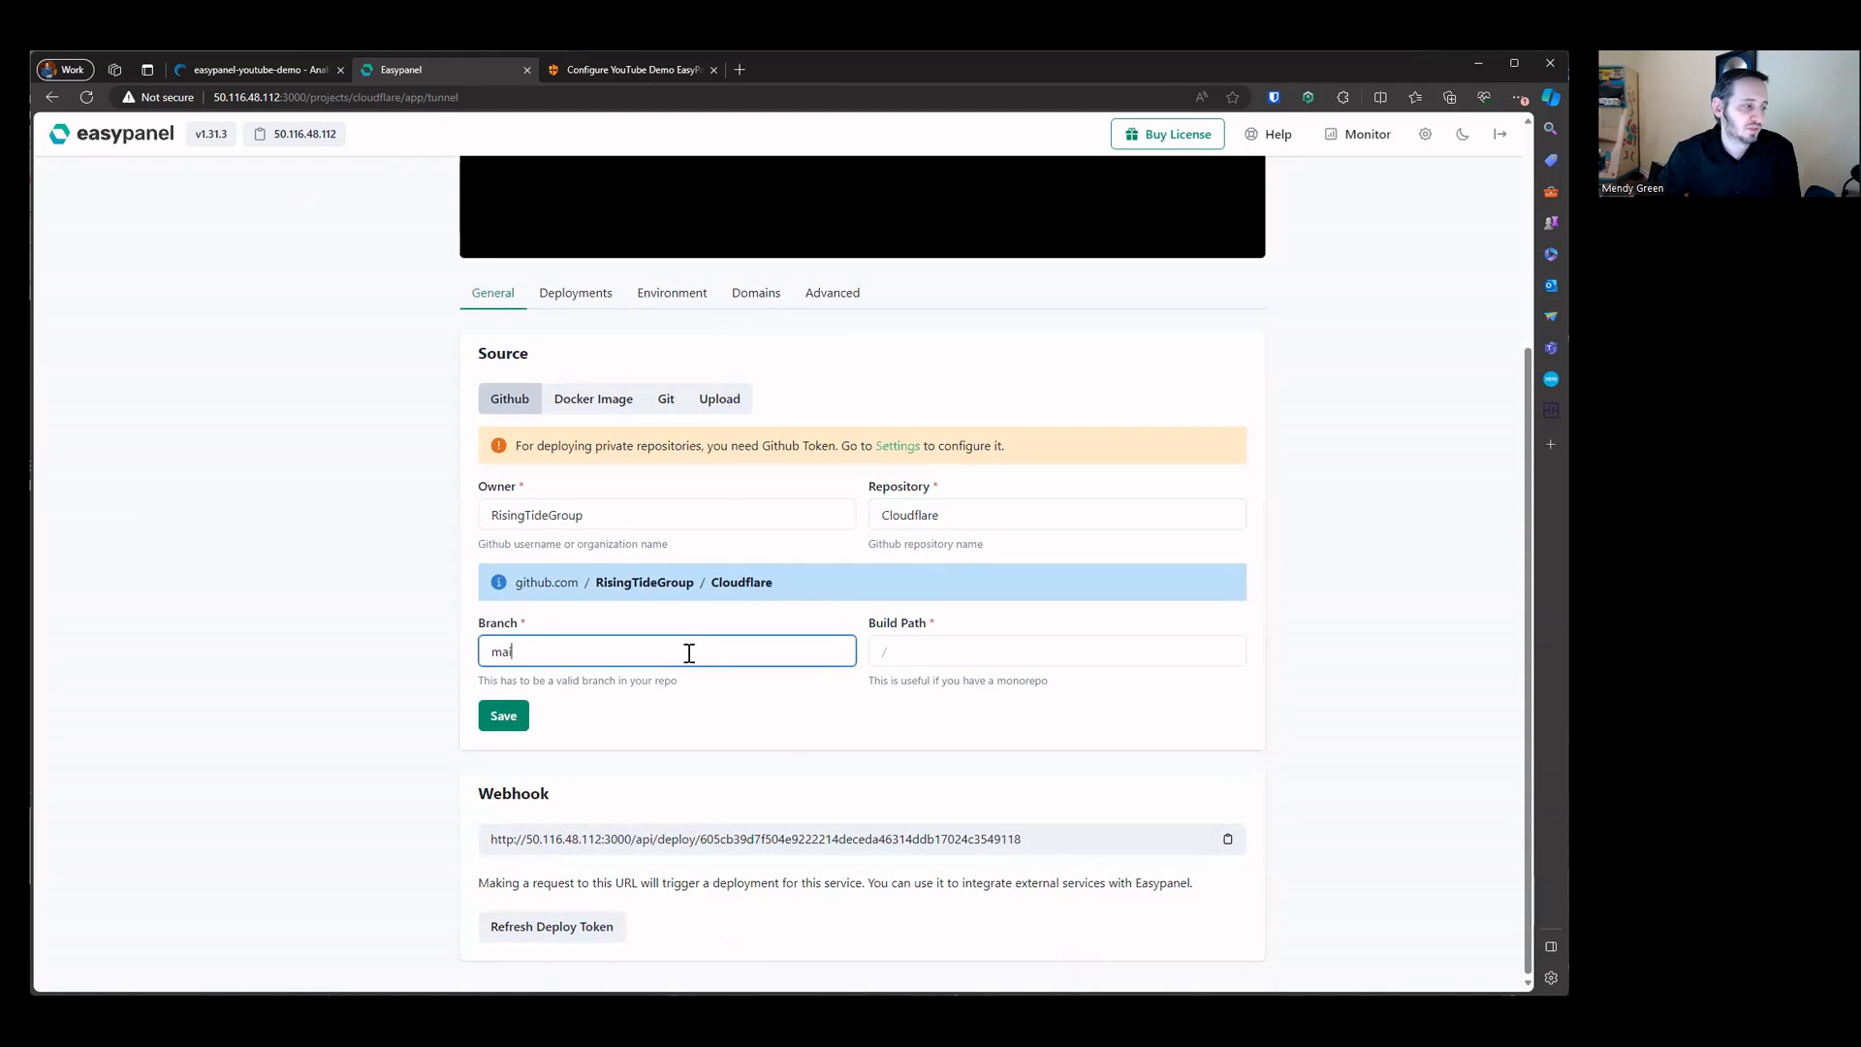
left_click(963, 651)
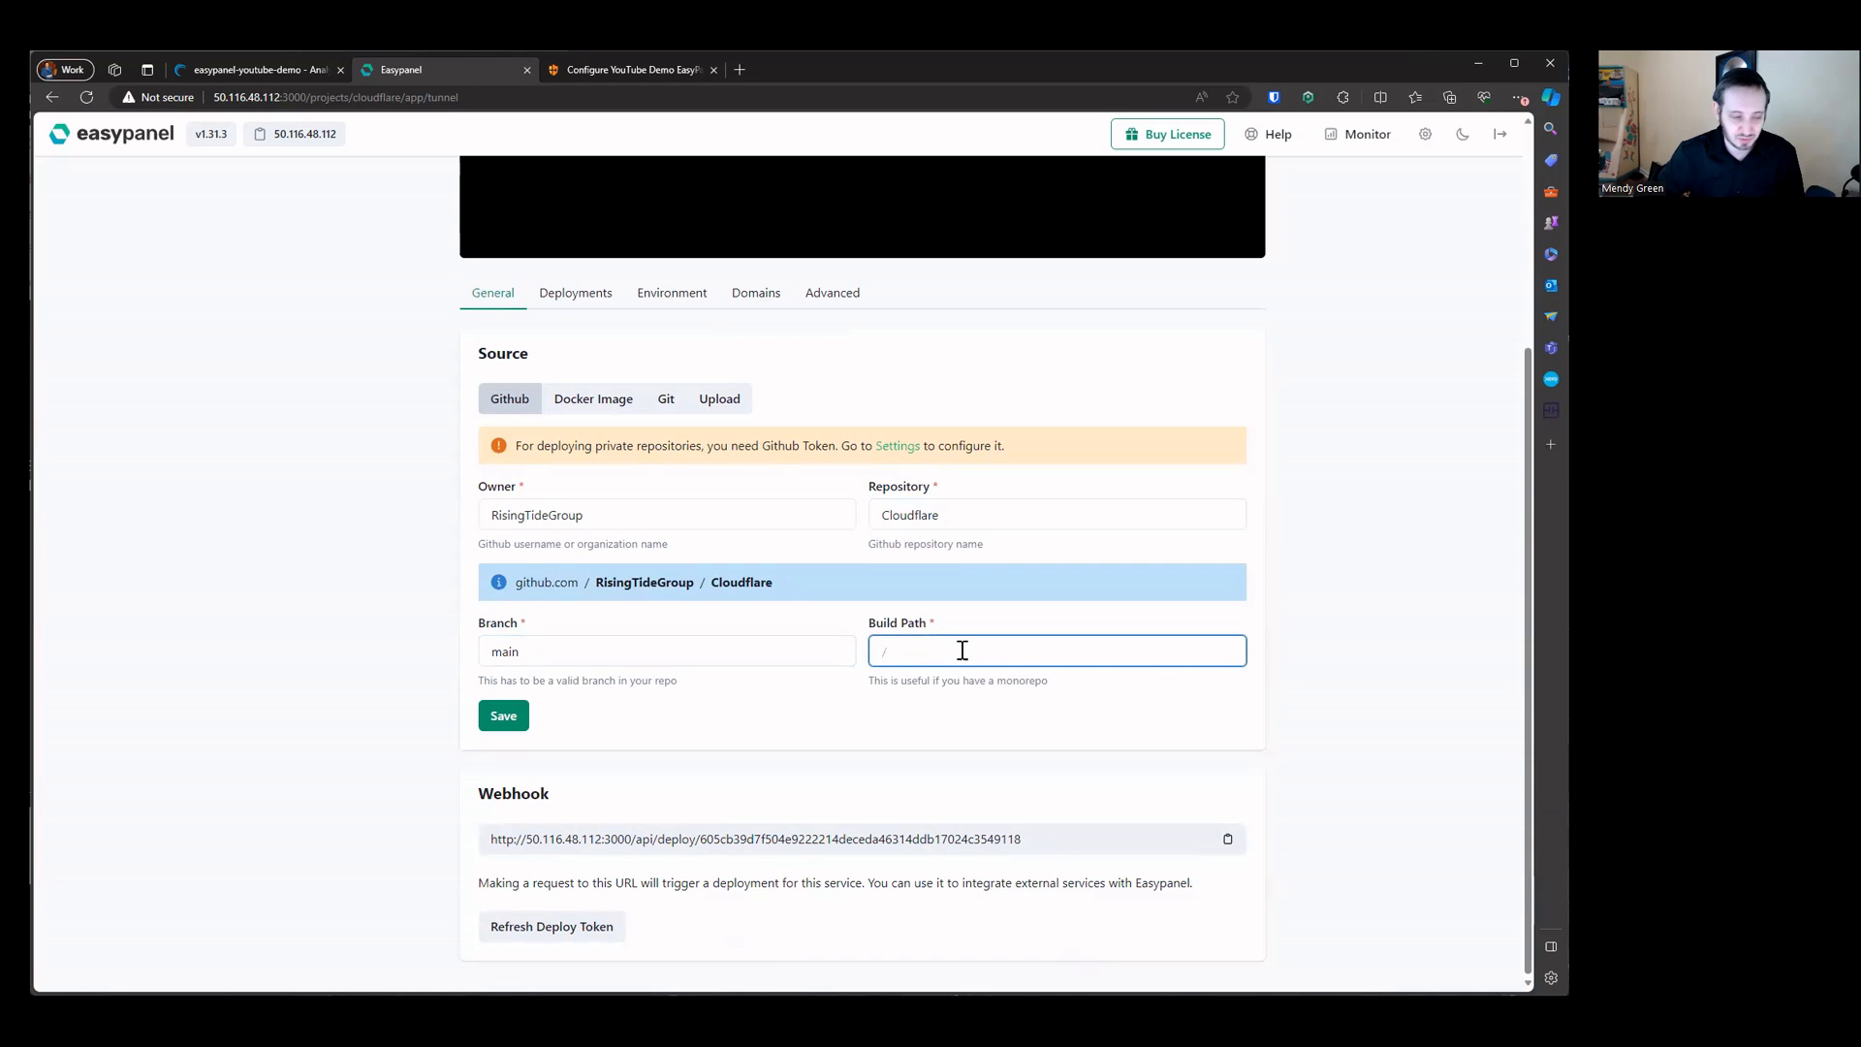
type("/")
left_click(864, 712)
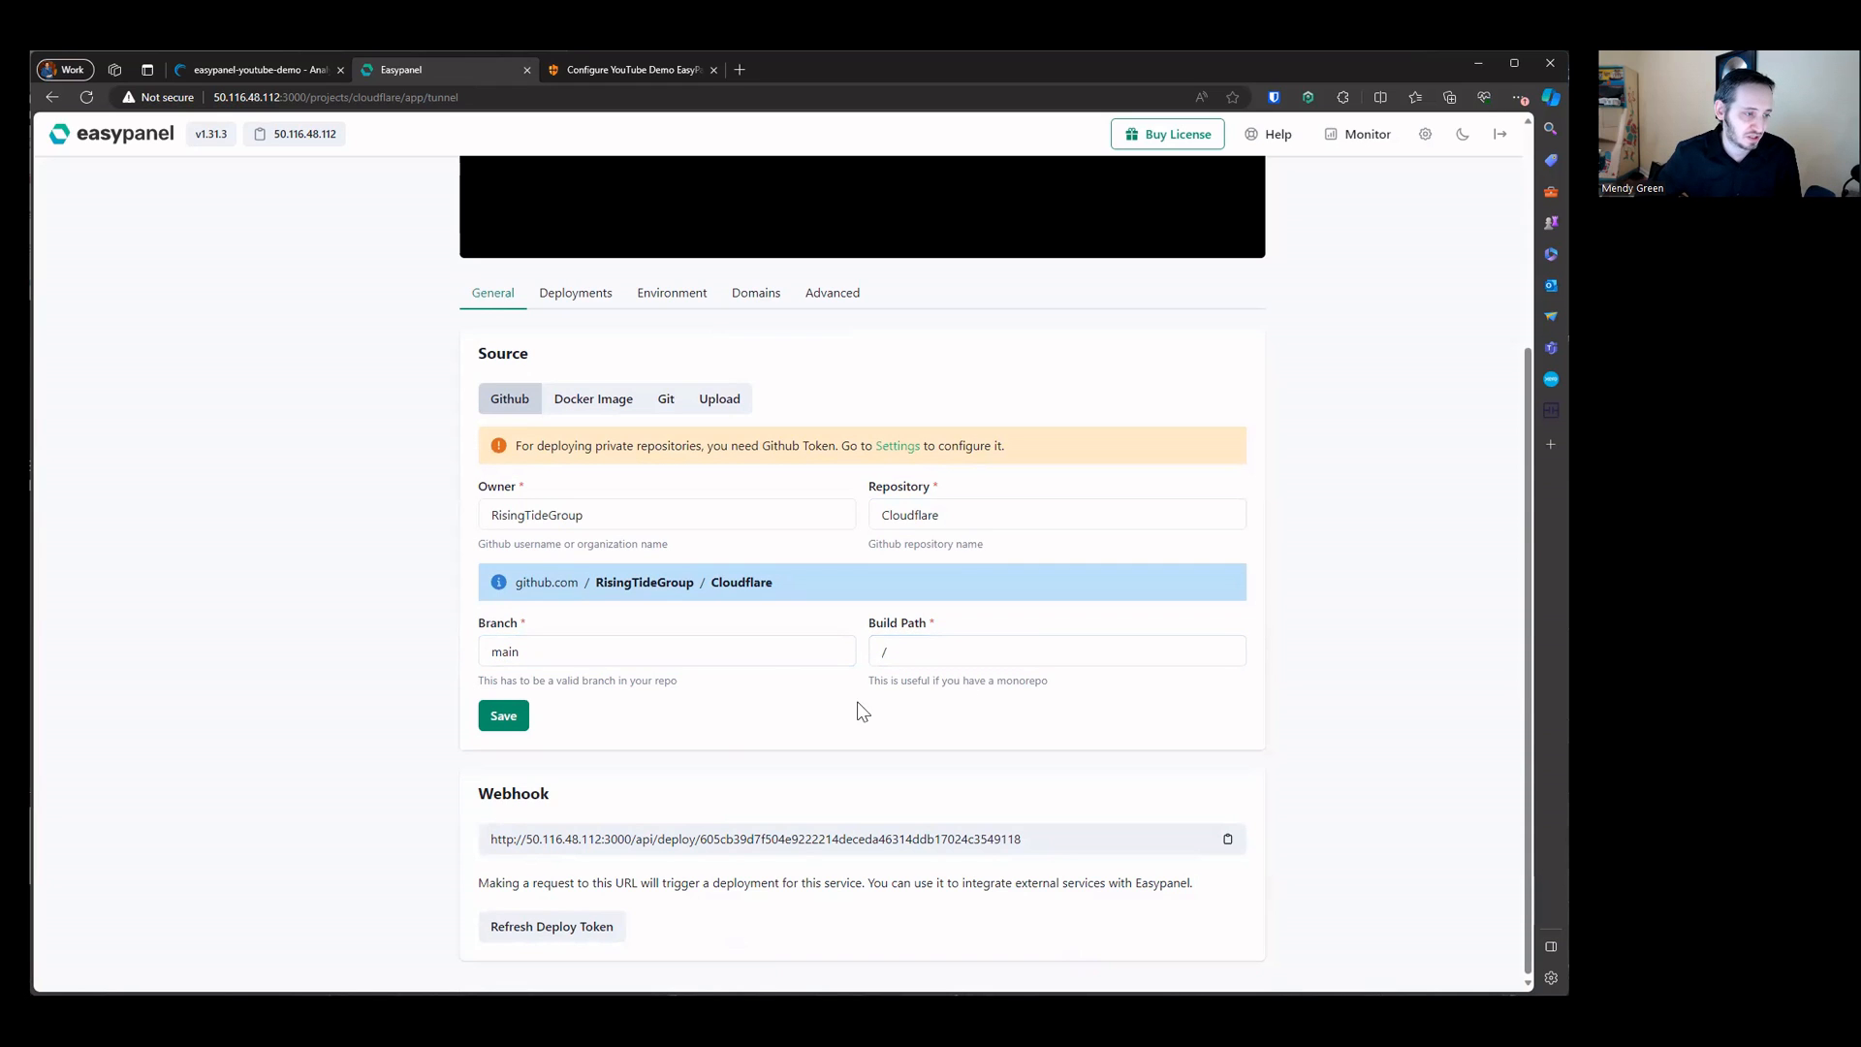
left_click(495, 718)
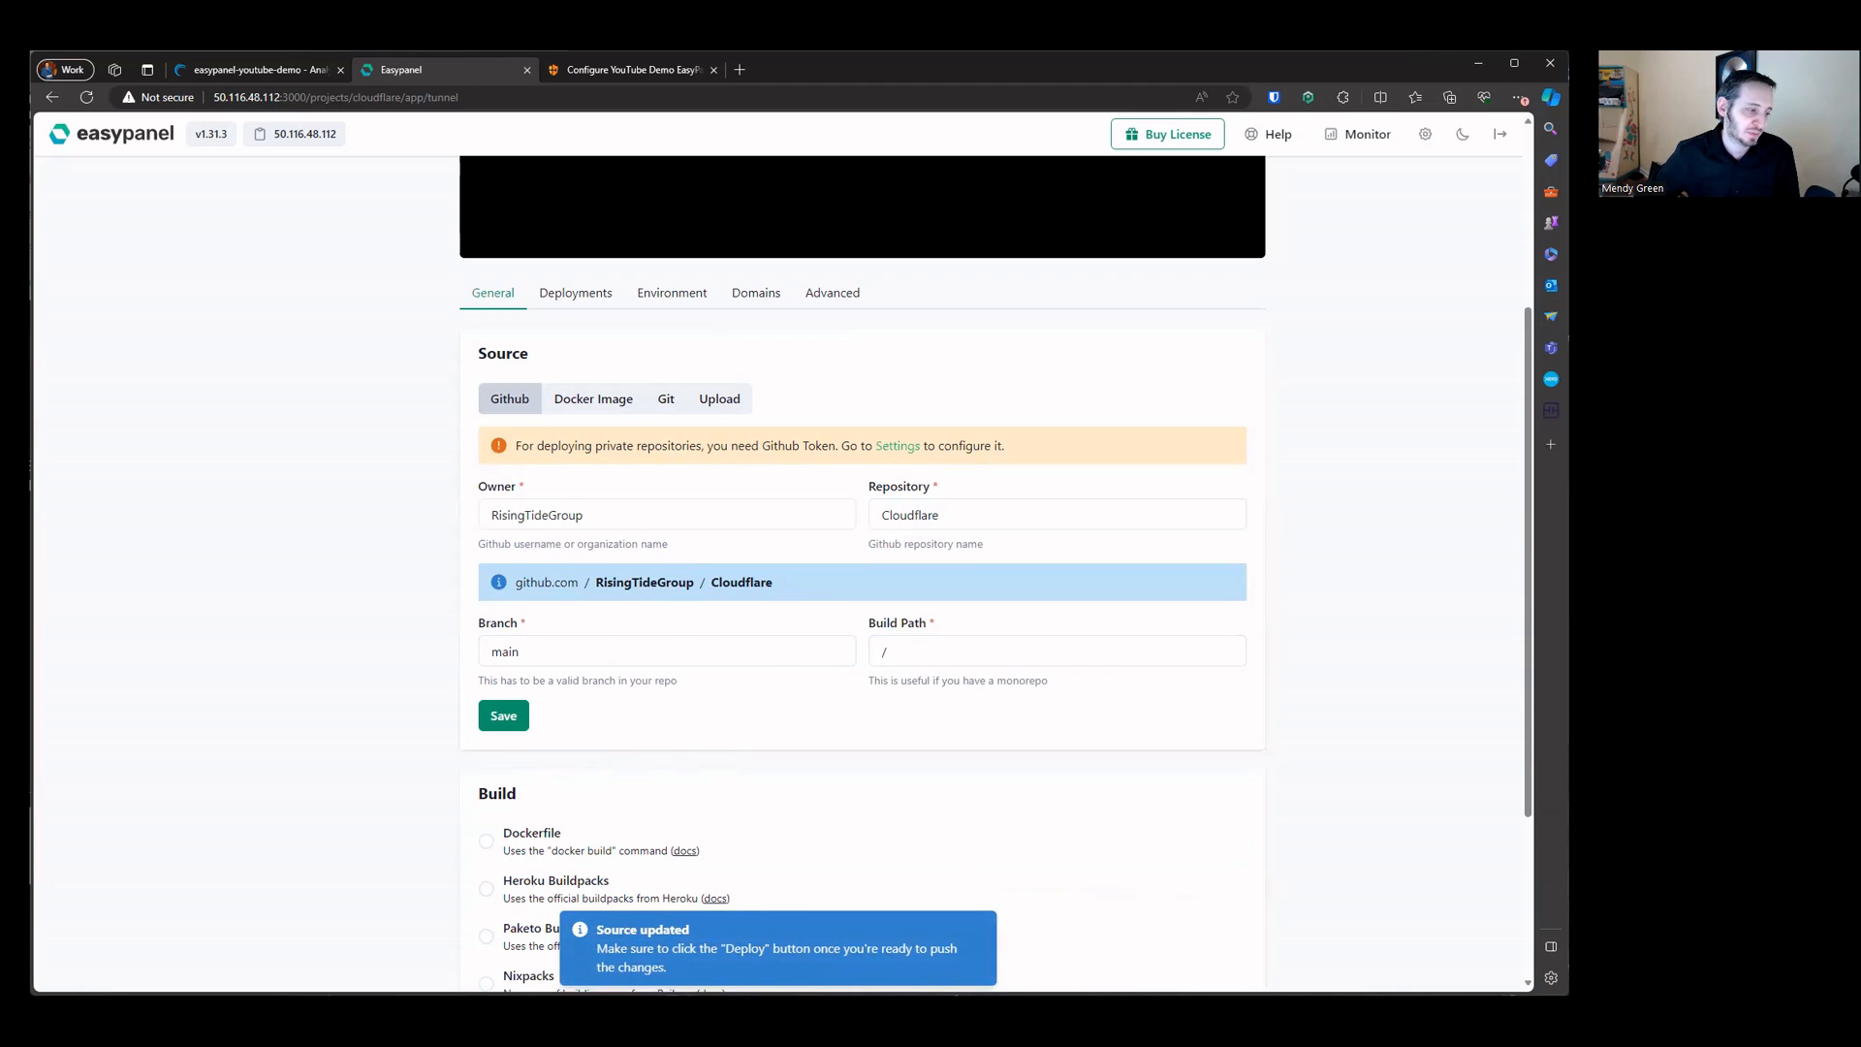
Step: Deploy the tunnel service from the saved Github source
scroll(603, 662, "up", 3)
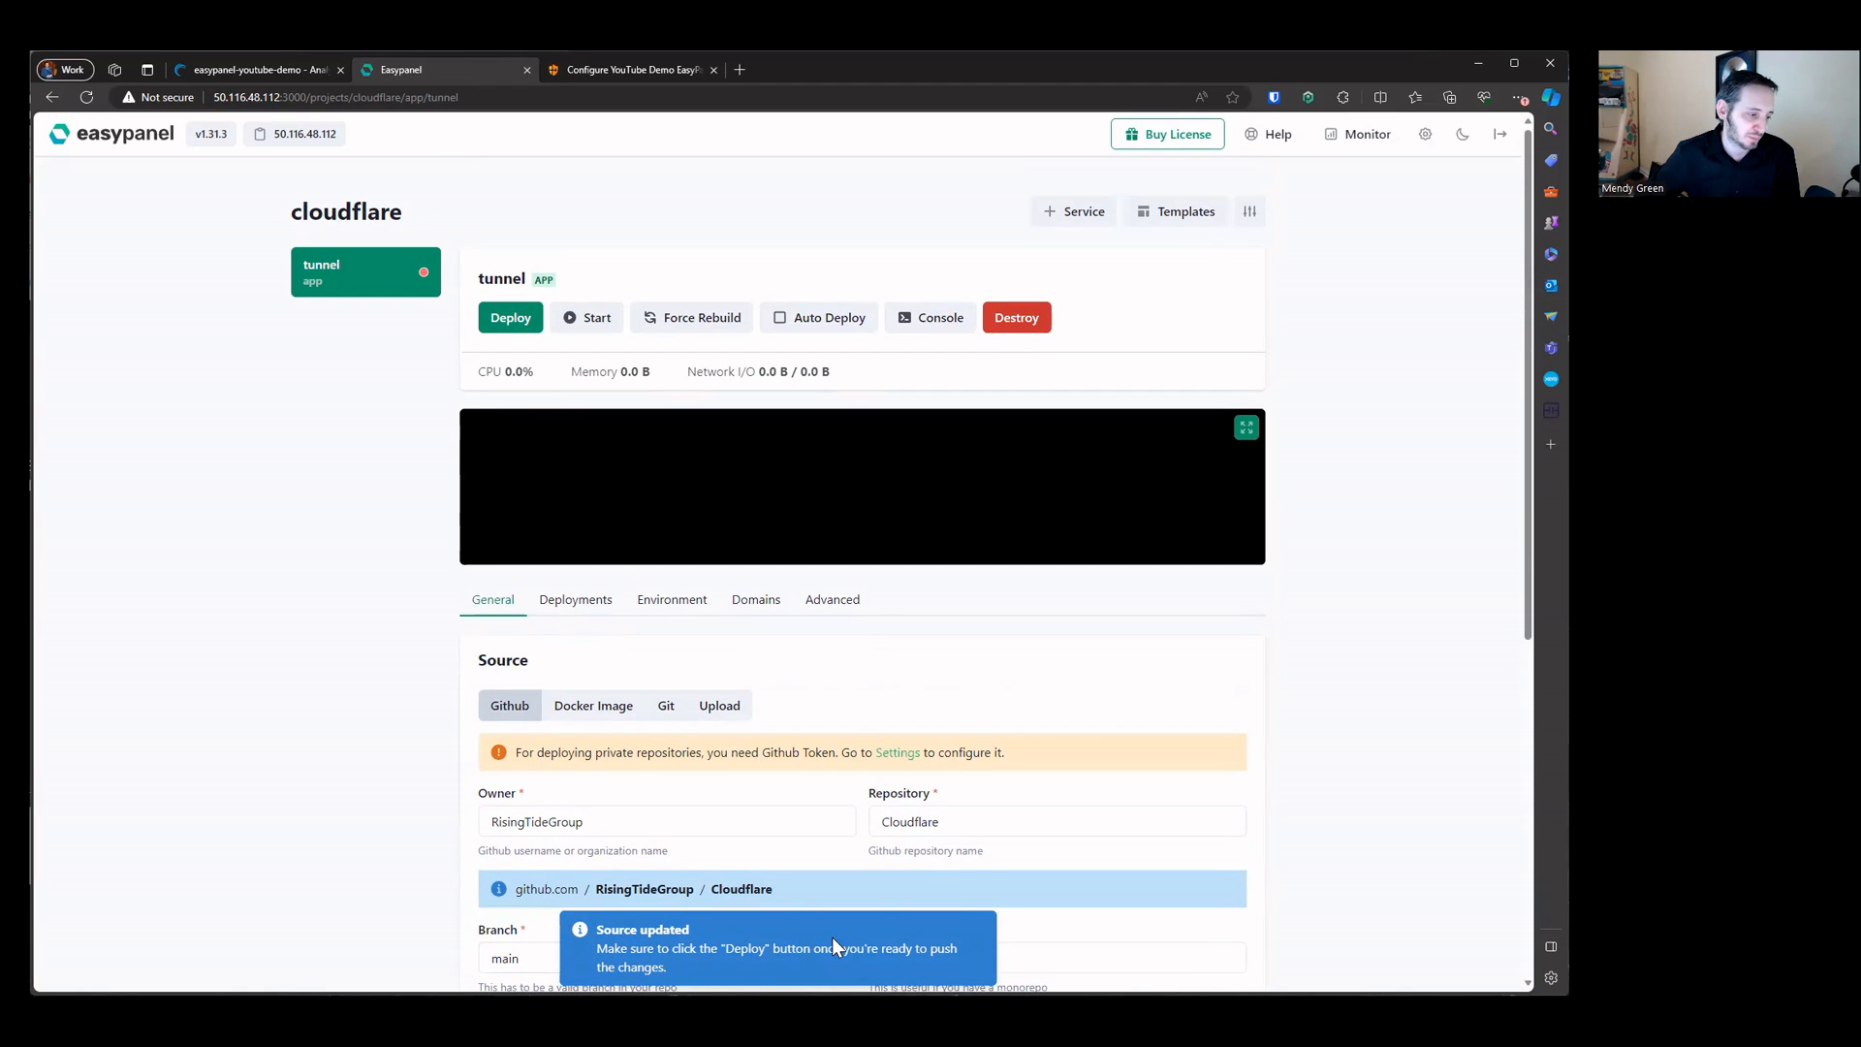
left_click(601, 711)
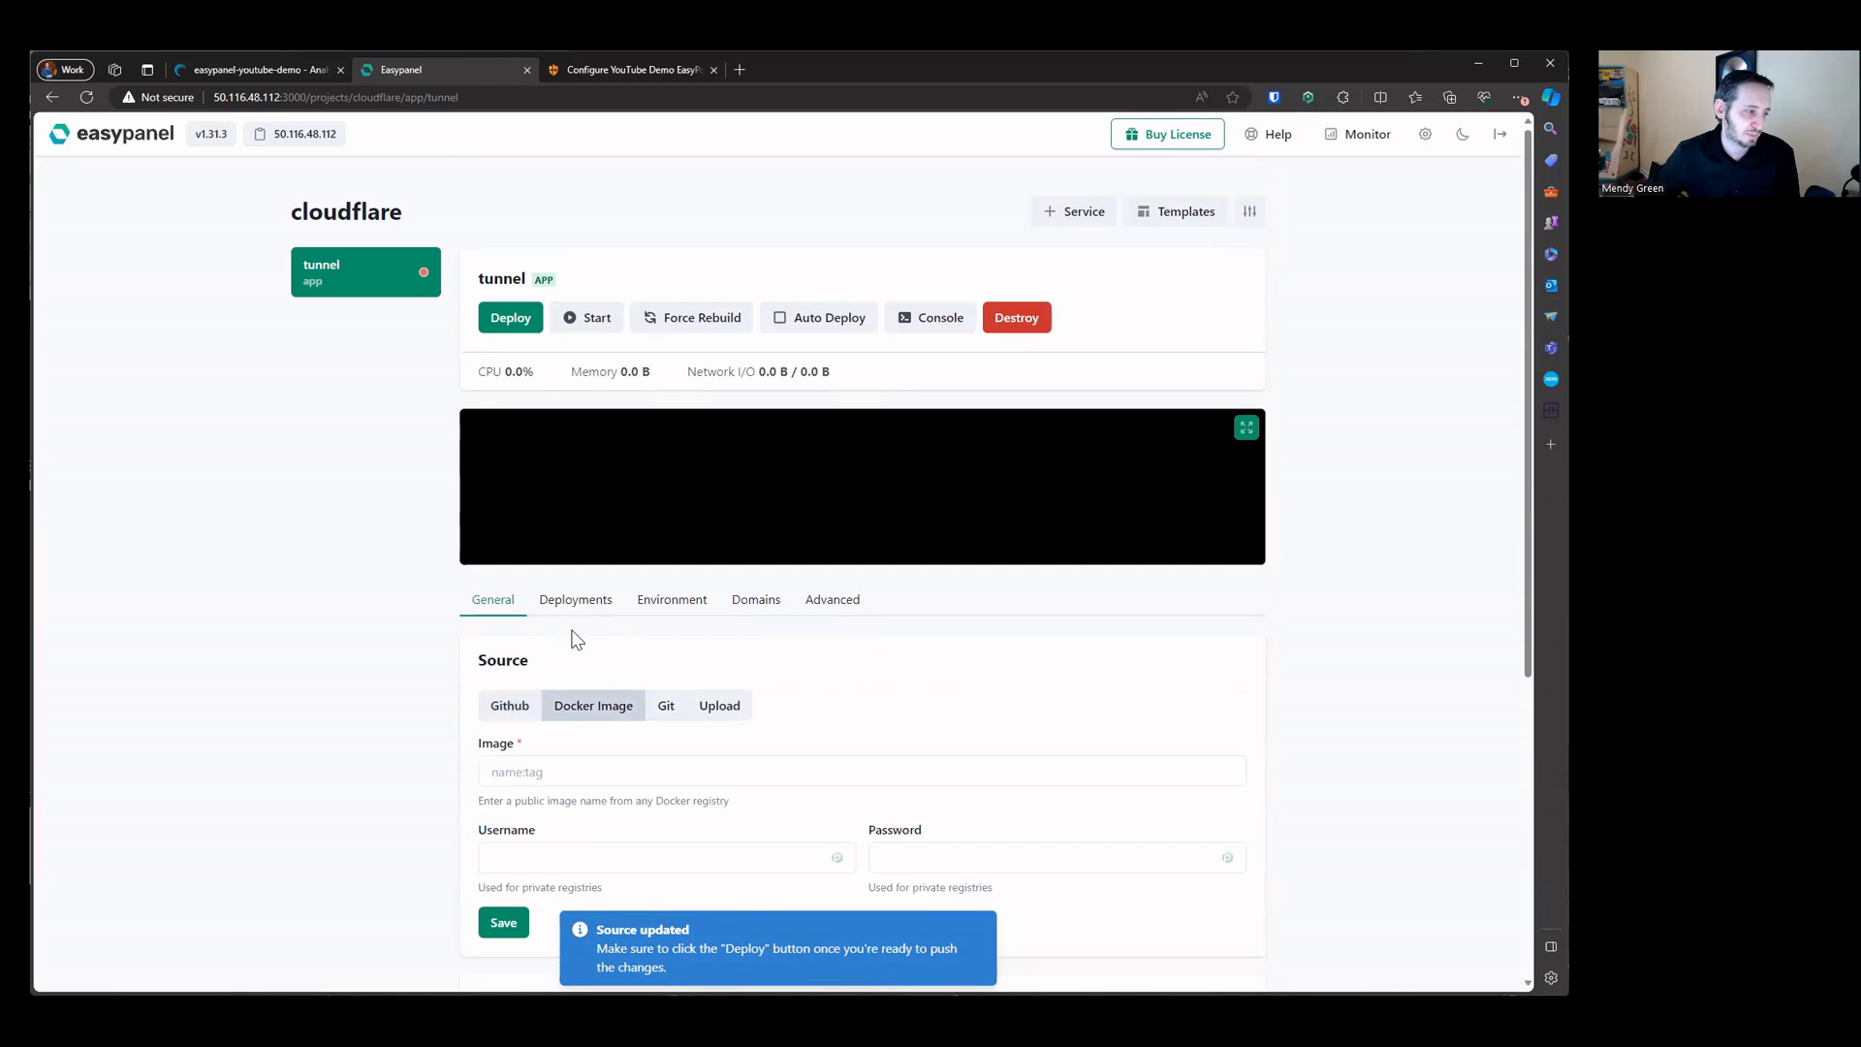
left_click(576, 599)
left_click(500, 600)
left_click(572, 601)
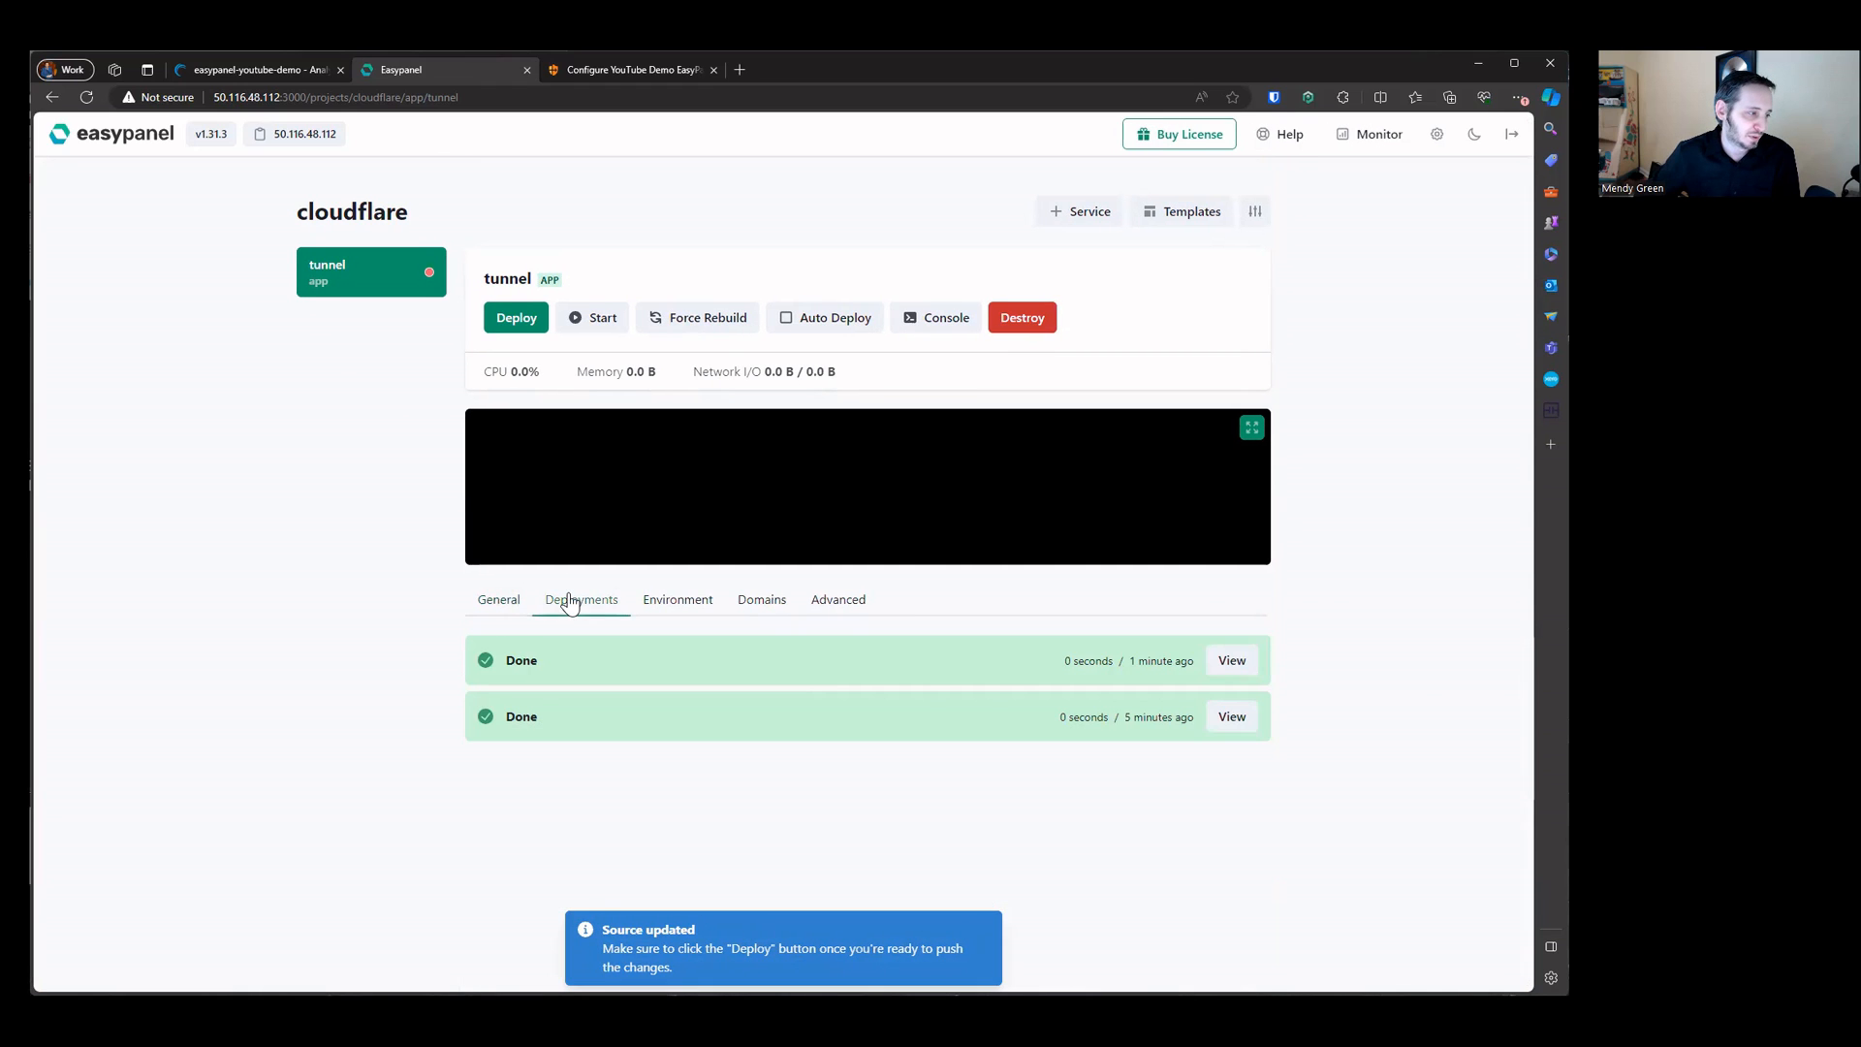
left_click(513, 319)
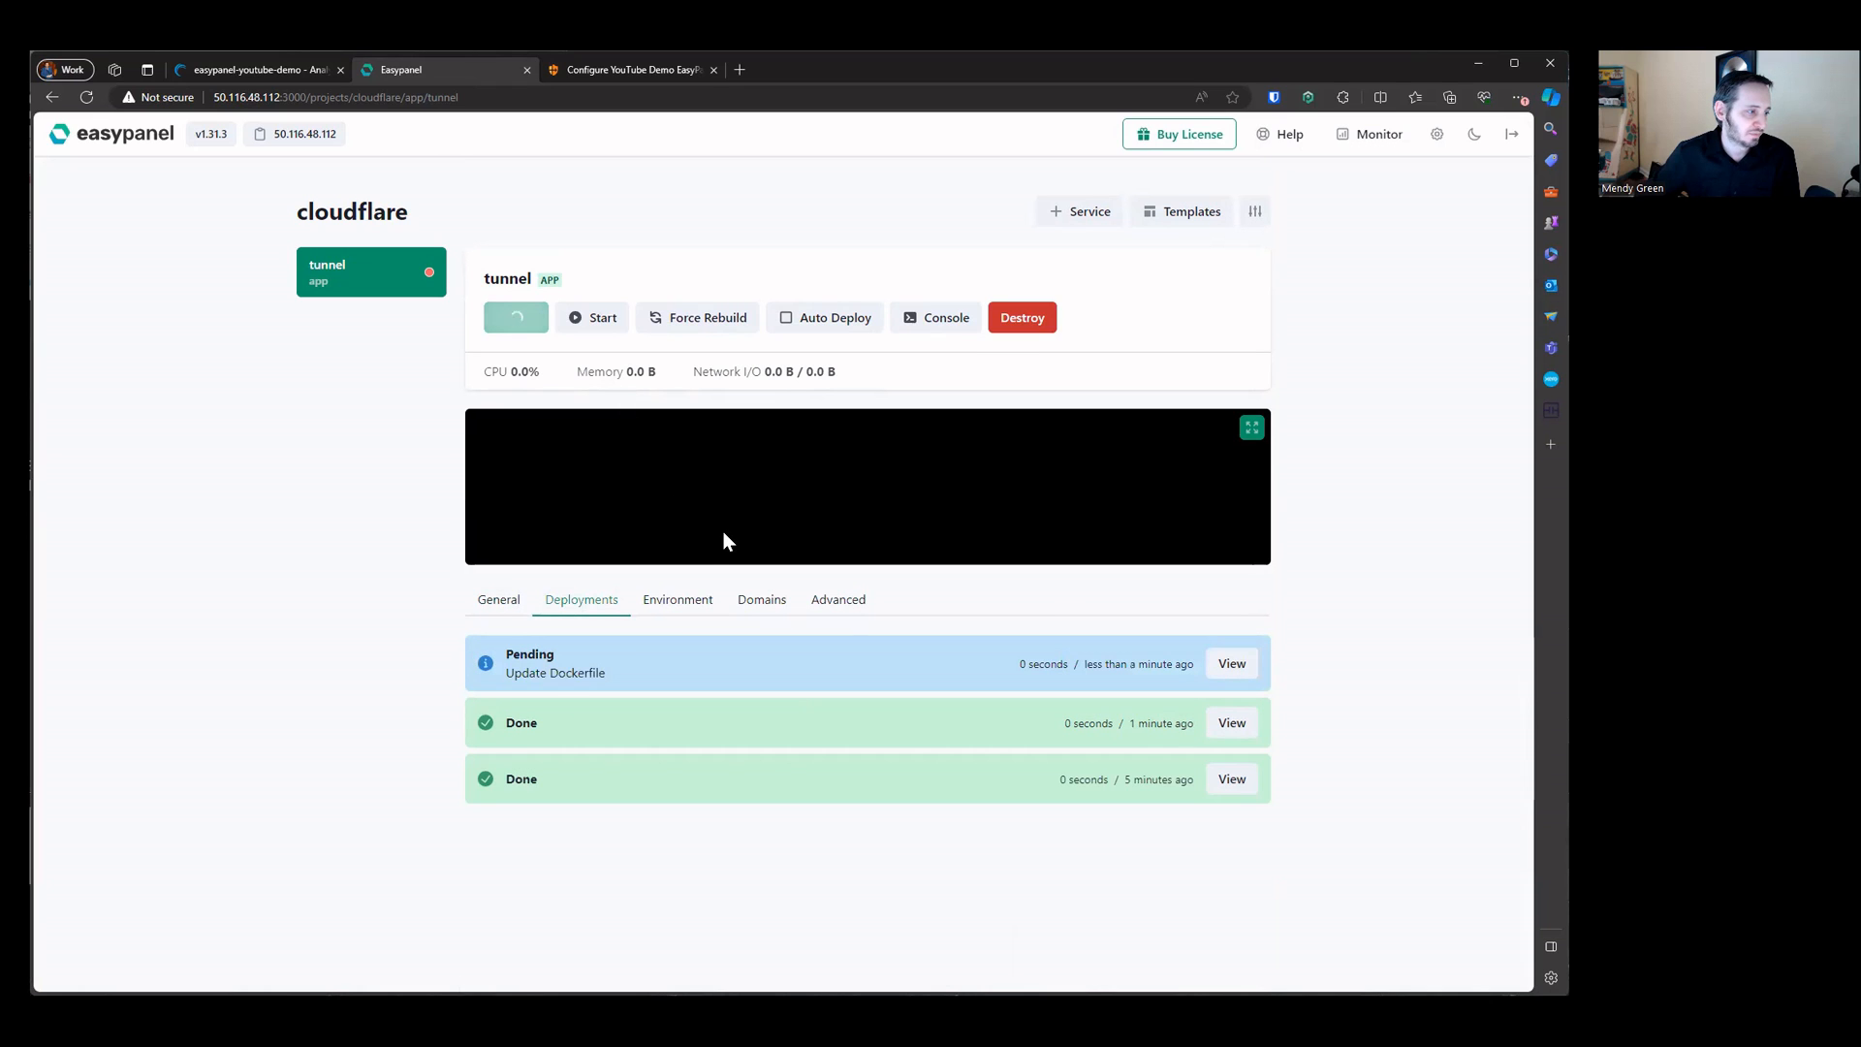
left_click_drag(505, 673, 607, 684)
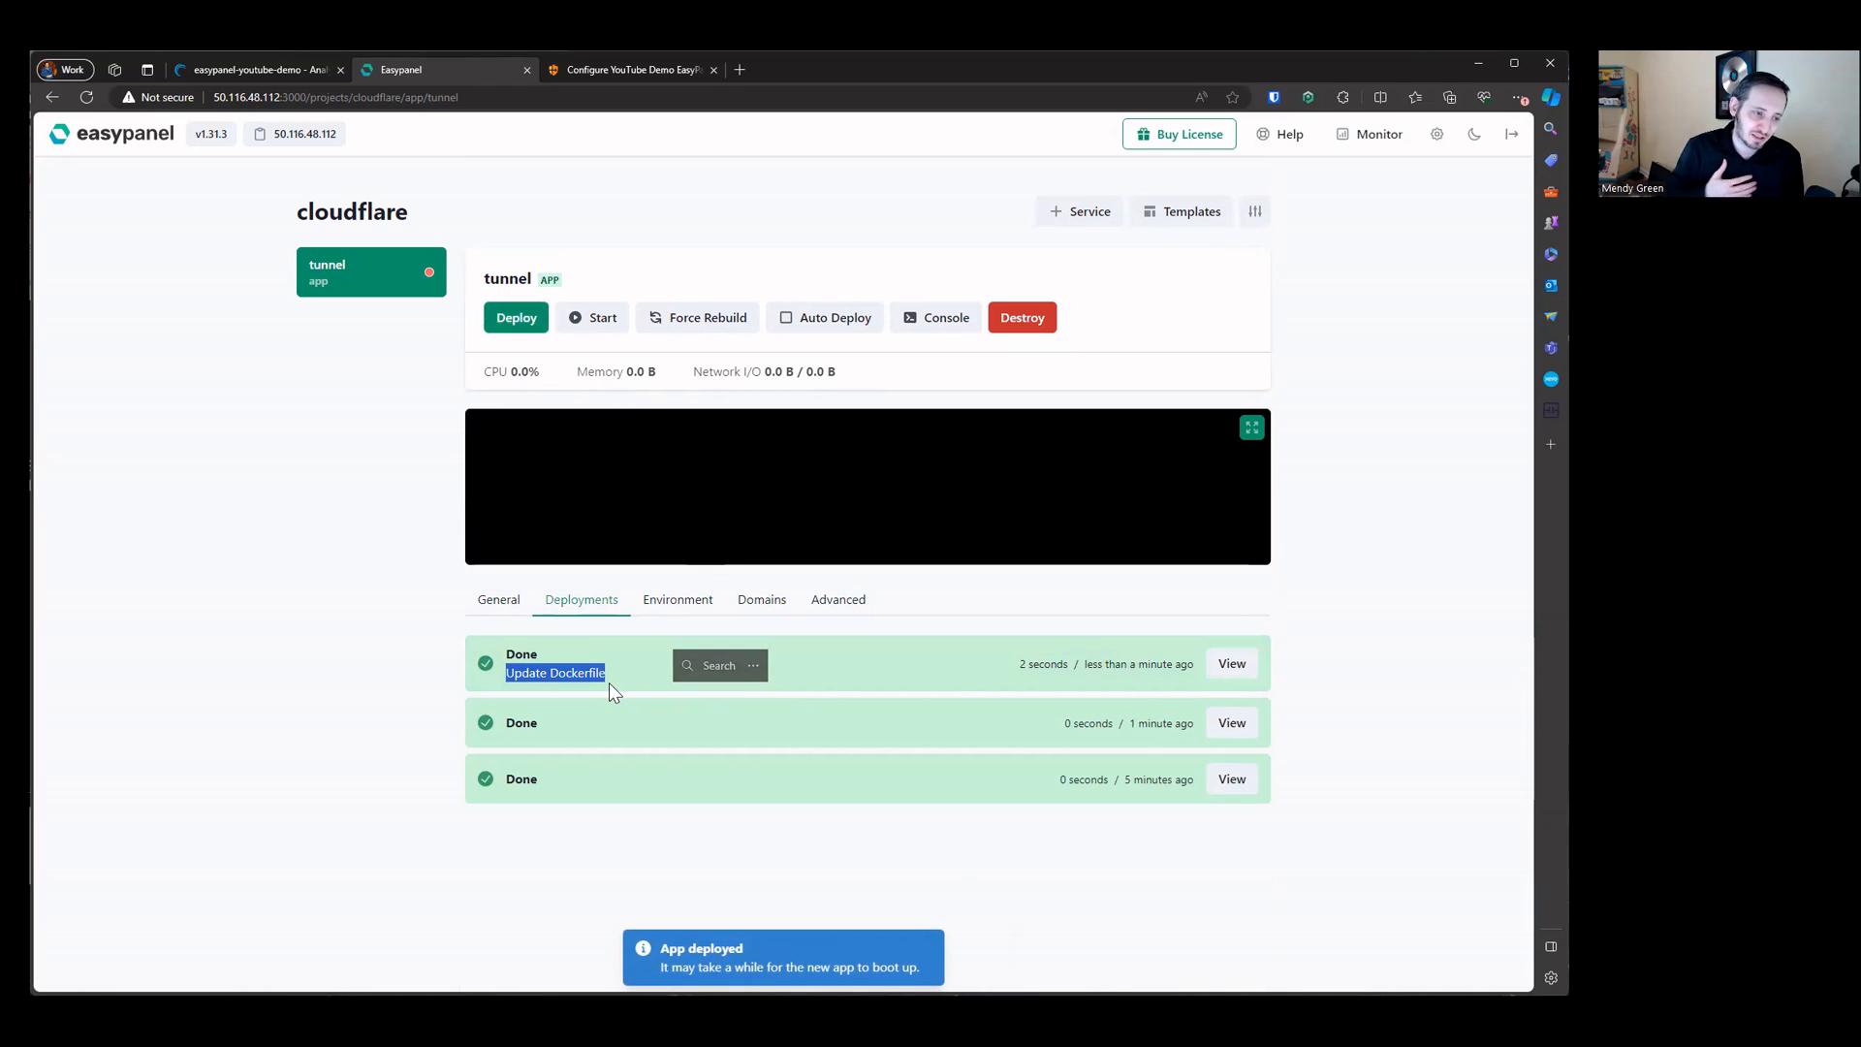
Step: Examine the latest deployment's build log
left_click(1231, 664)
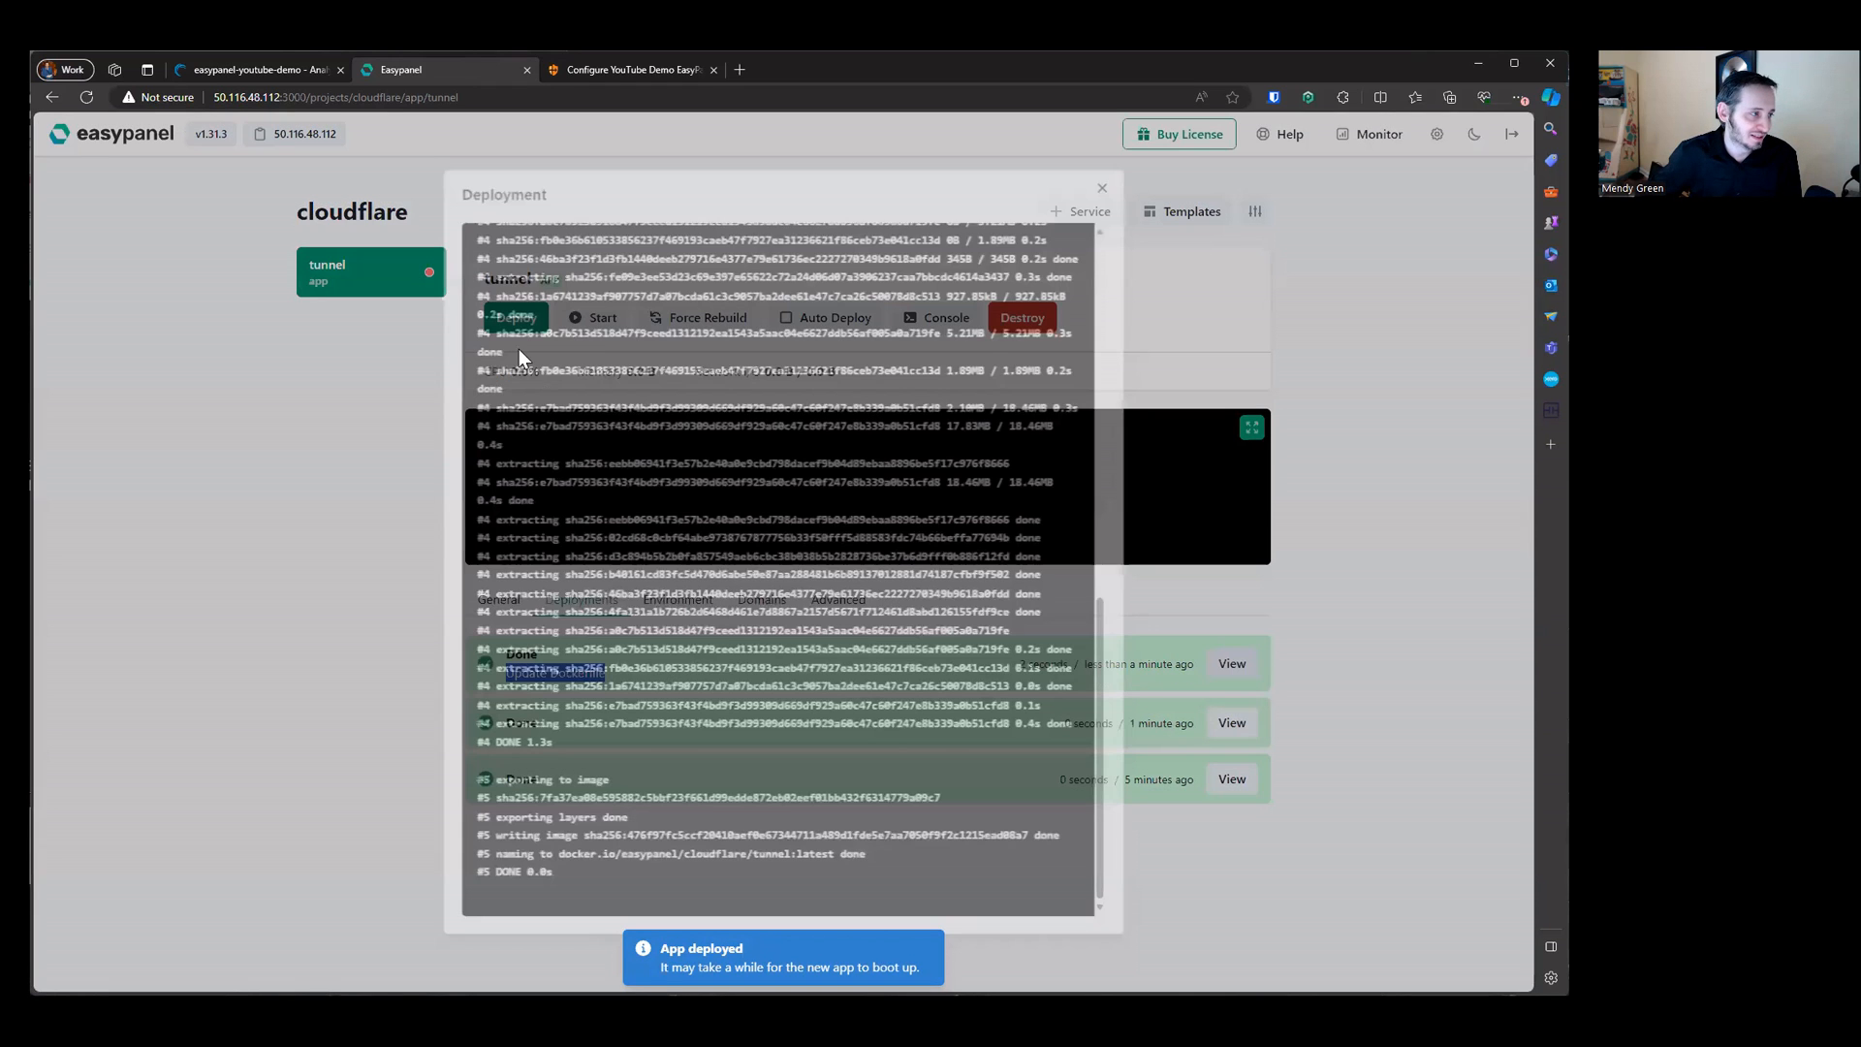
scroll(541, 346, "up", 3)
scroll(500, 231, "up", 6)
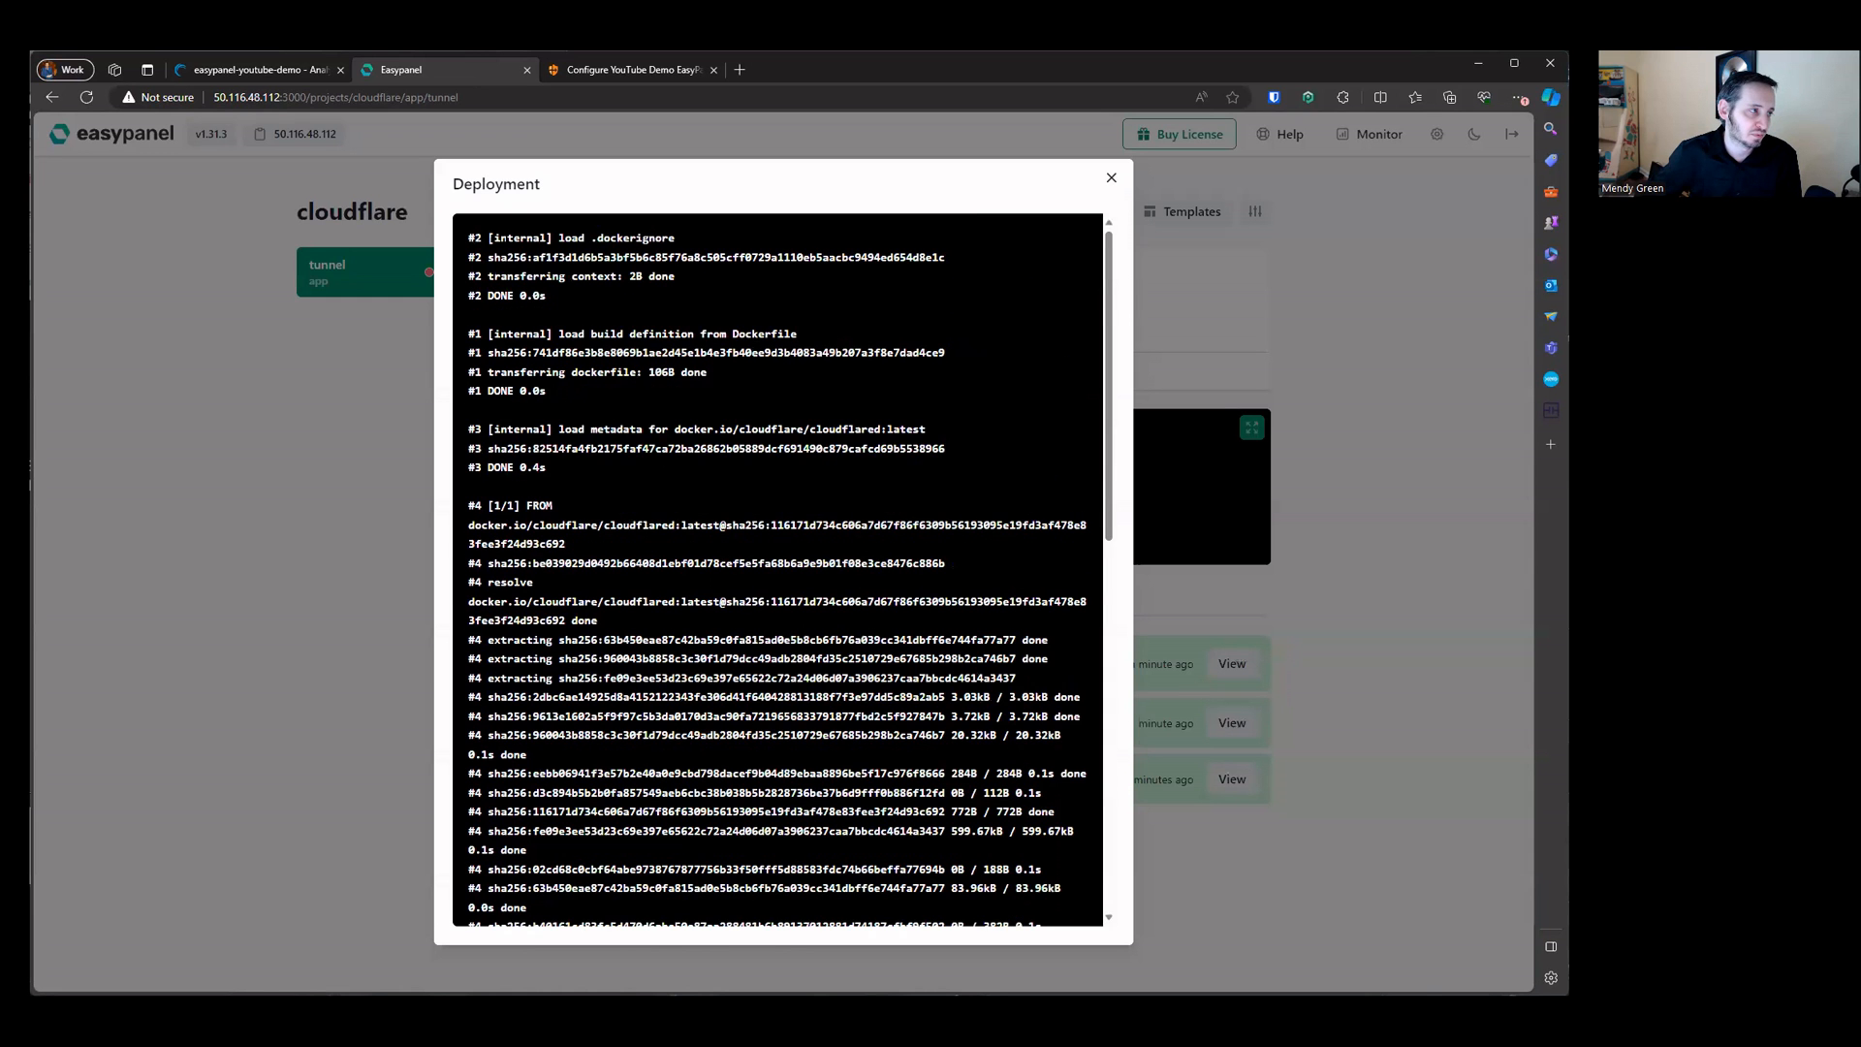
left_click_drag(734, 230, 824, 550)
scroll(675, 496, "down", 1)
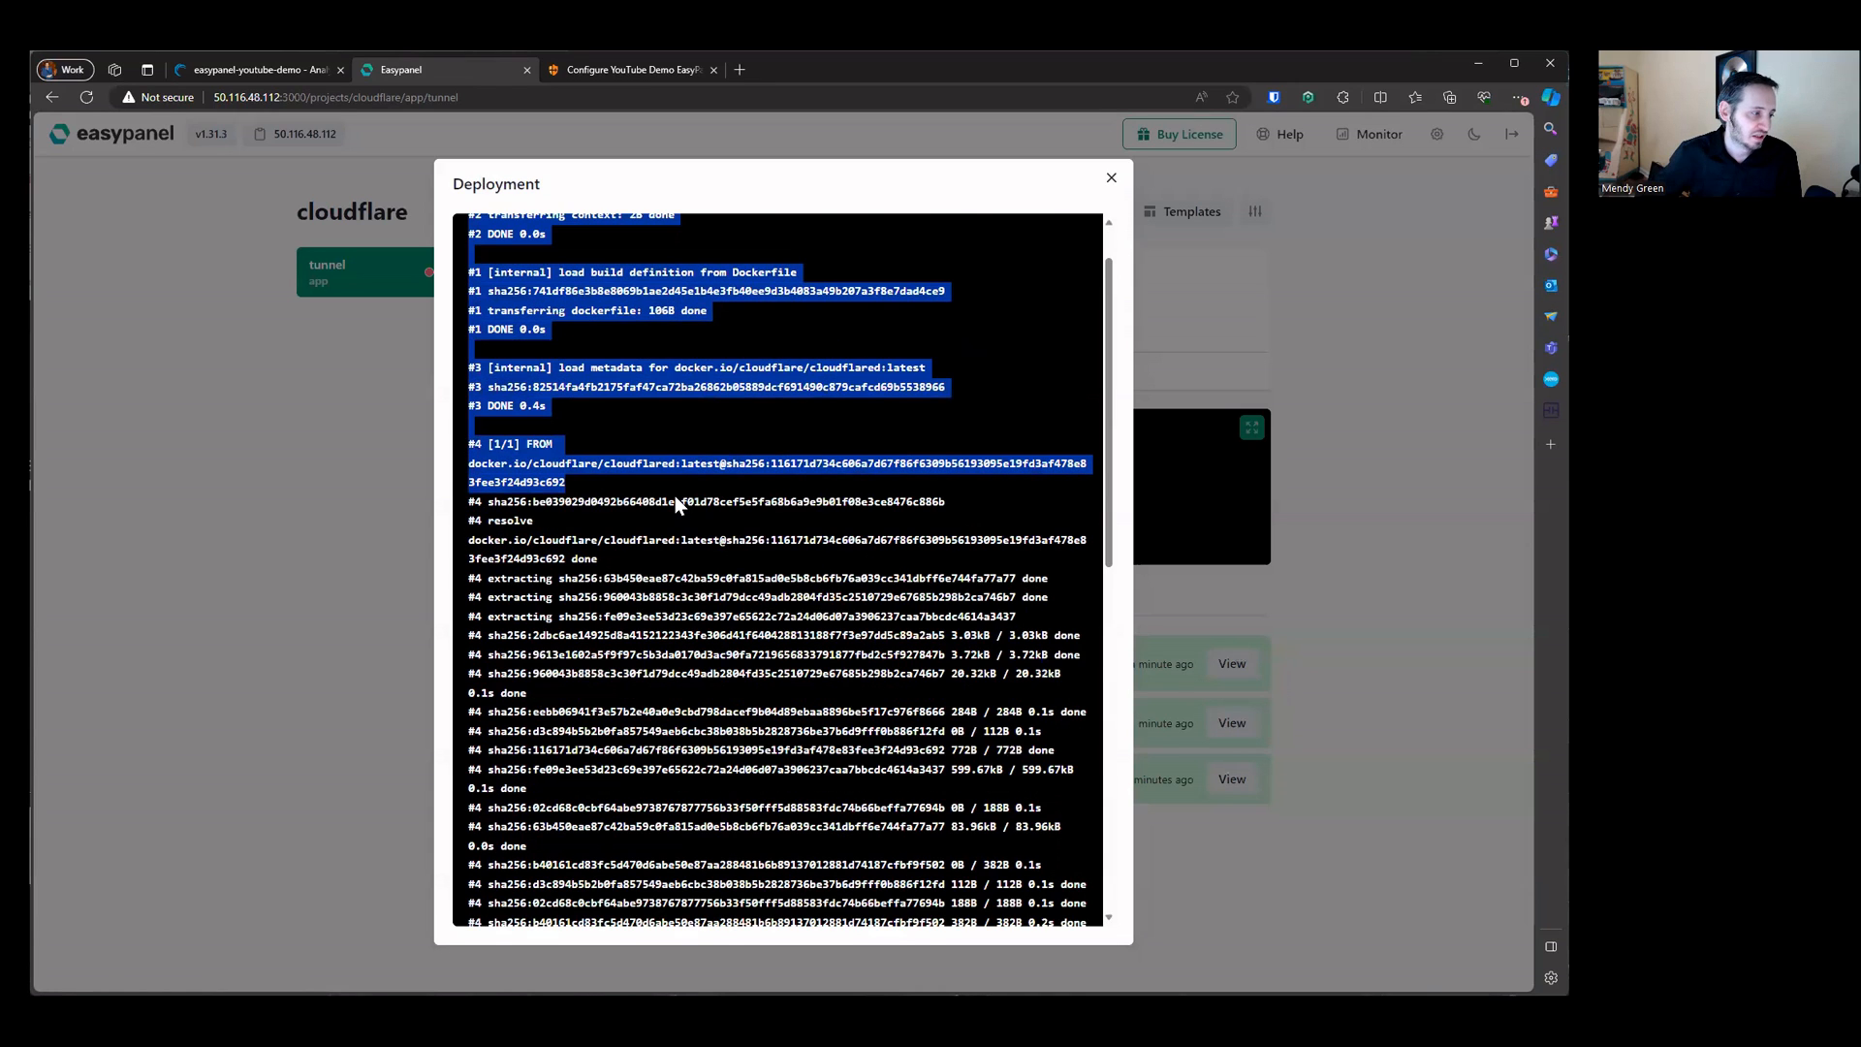
scroll(675, 496, "down", 9)
left_click_drag(490, 862, 855, 882)
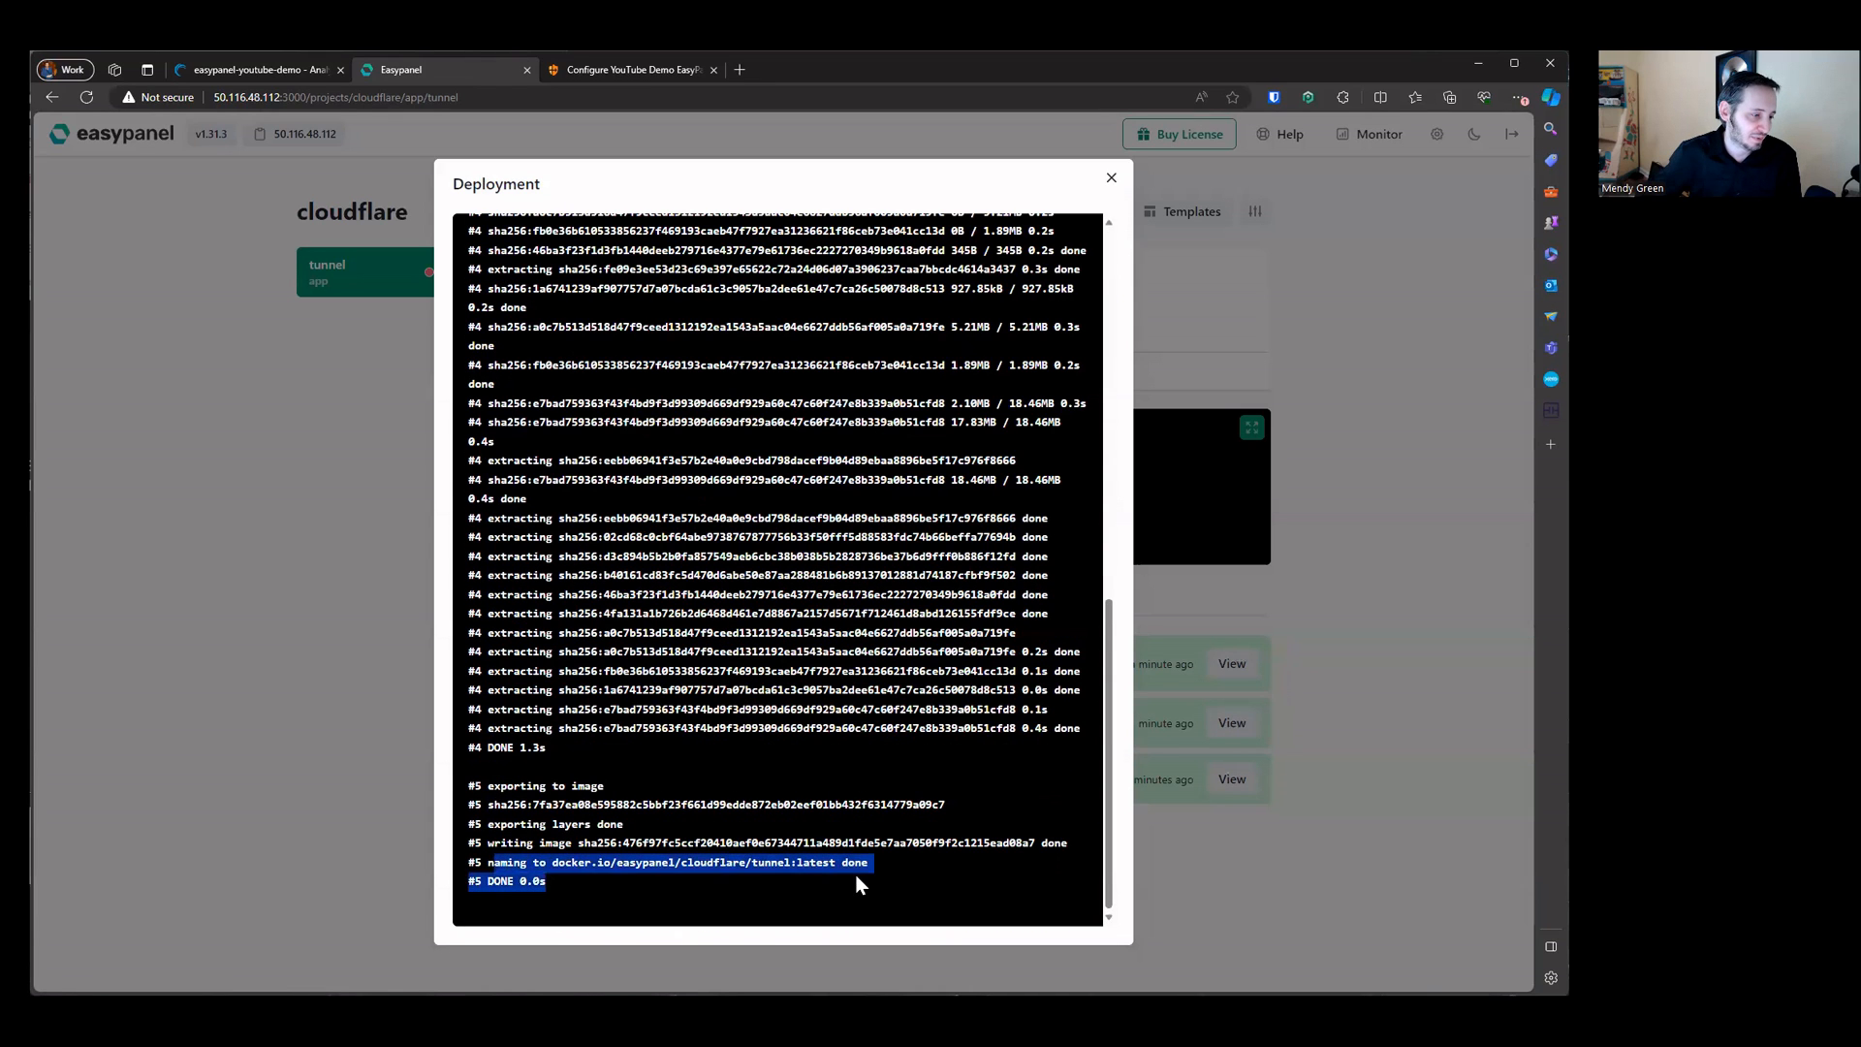
left_click(669, 877)
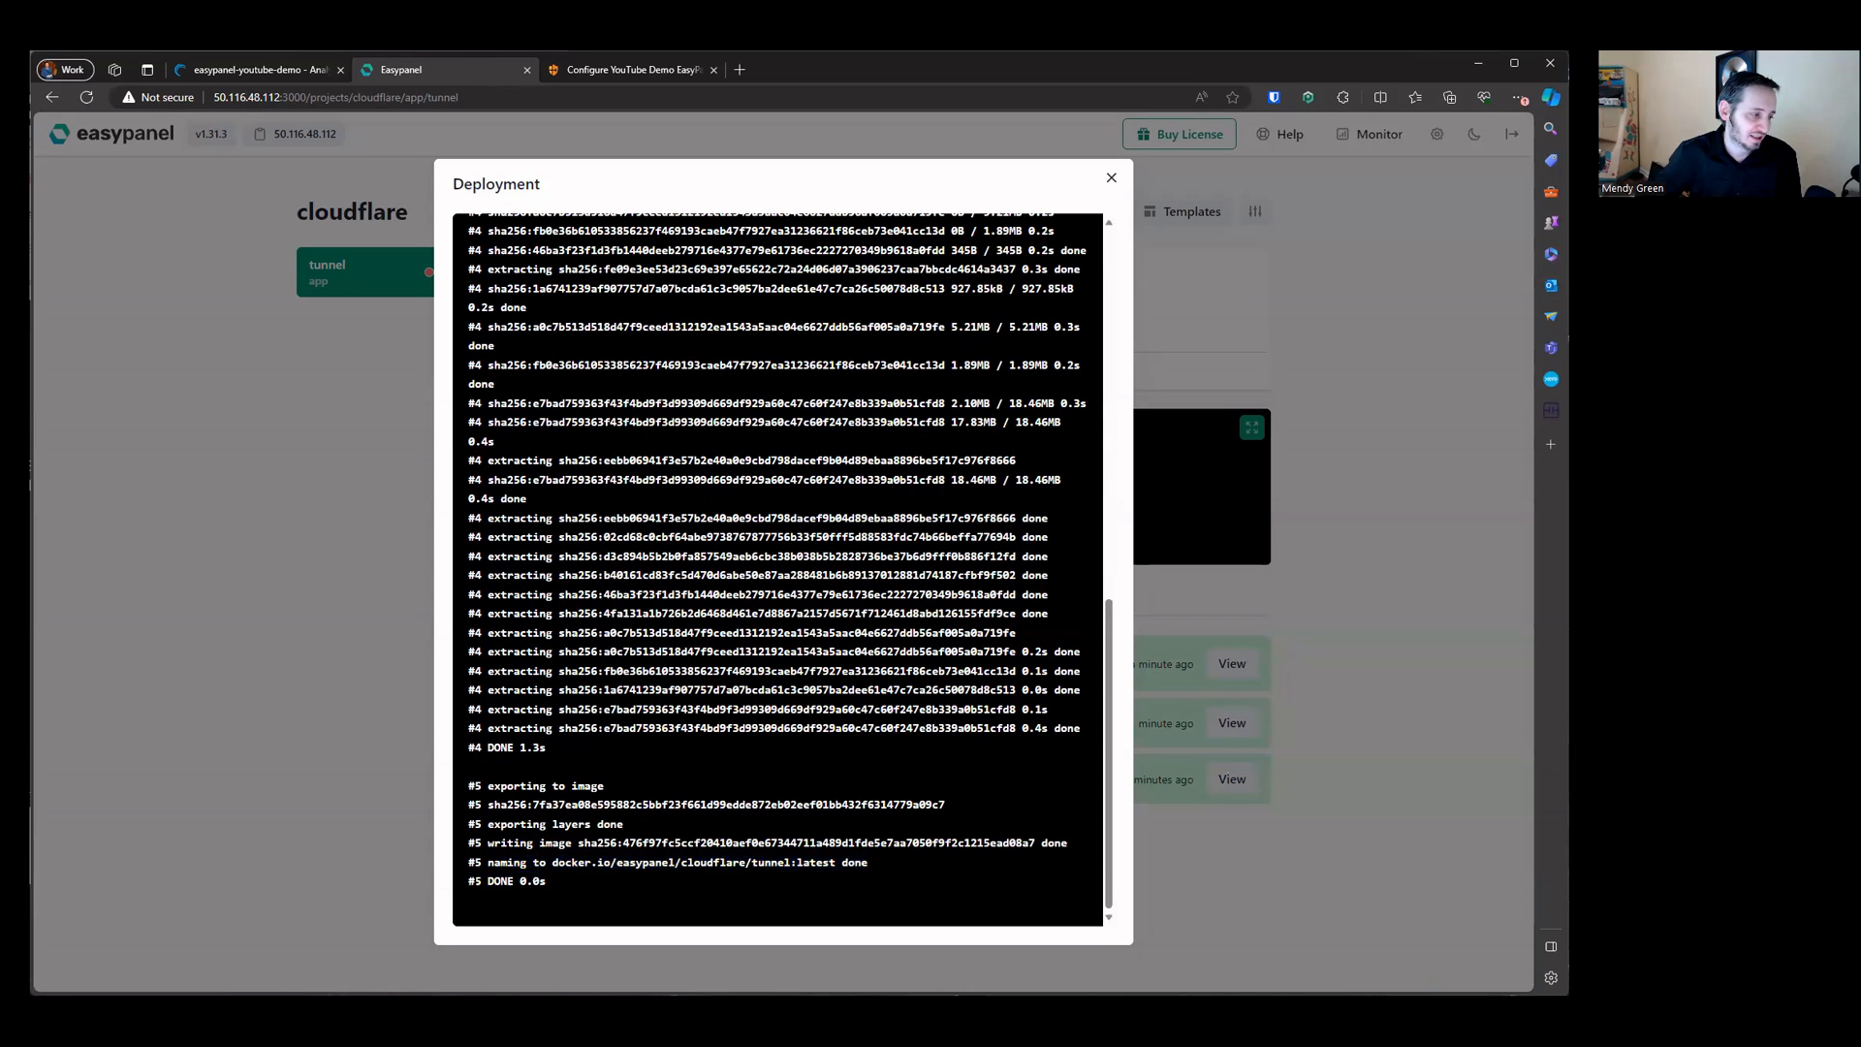
left_click_drag(475, 880, 560, 877)
left_click(1111, 179)
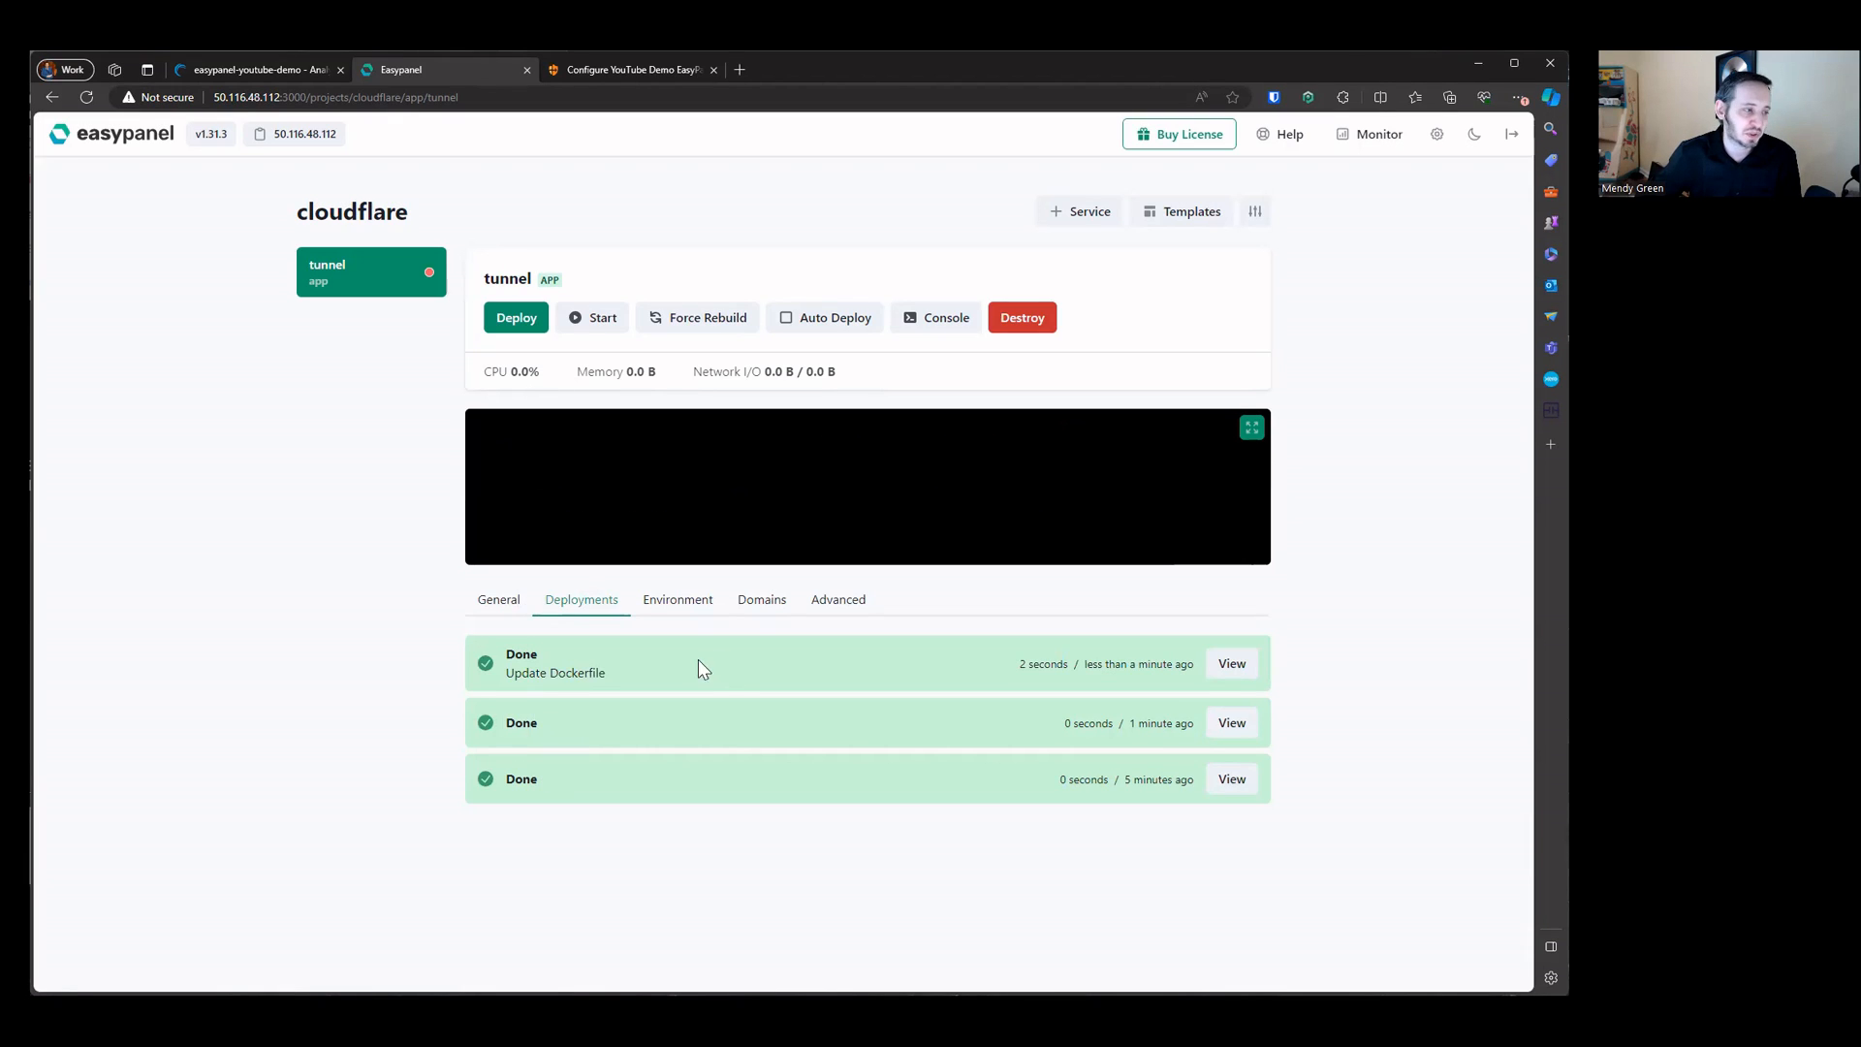
Step: Add a TUNNEL_TOKEN environment variable and paste the Cloudflare tunnel token as its value
left_click(671, 600)
left_click(715, 695)
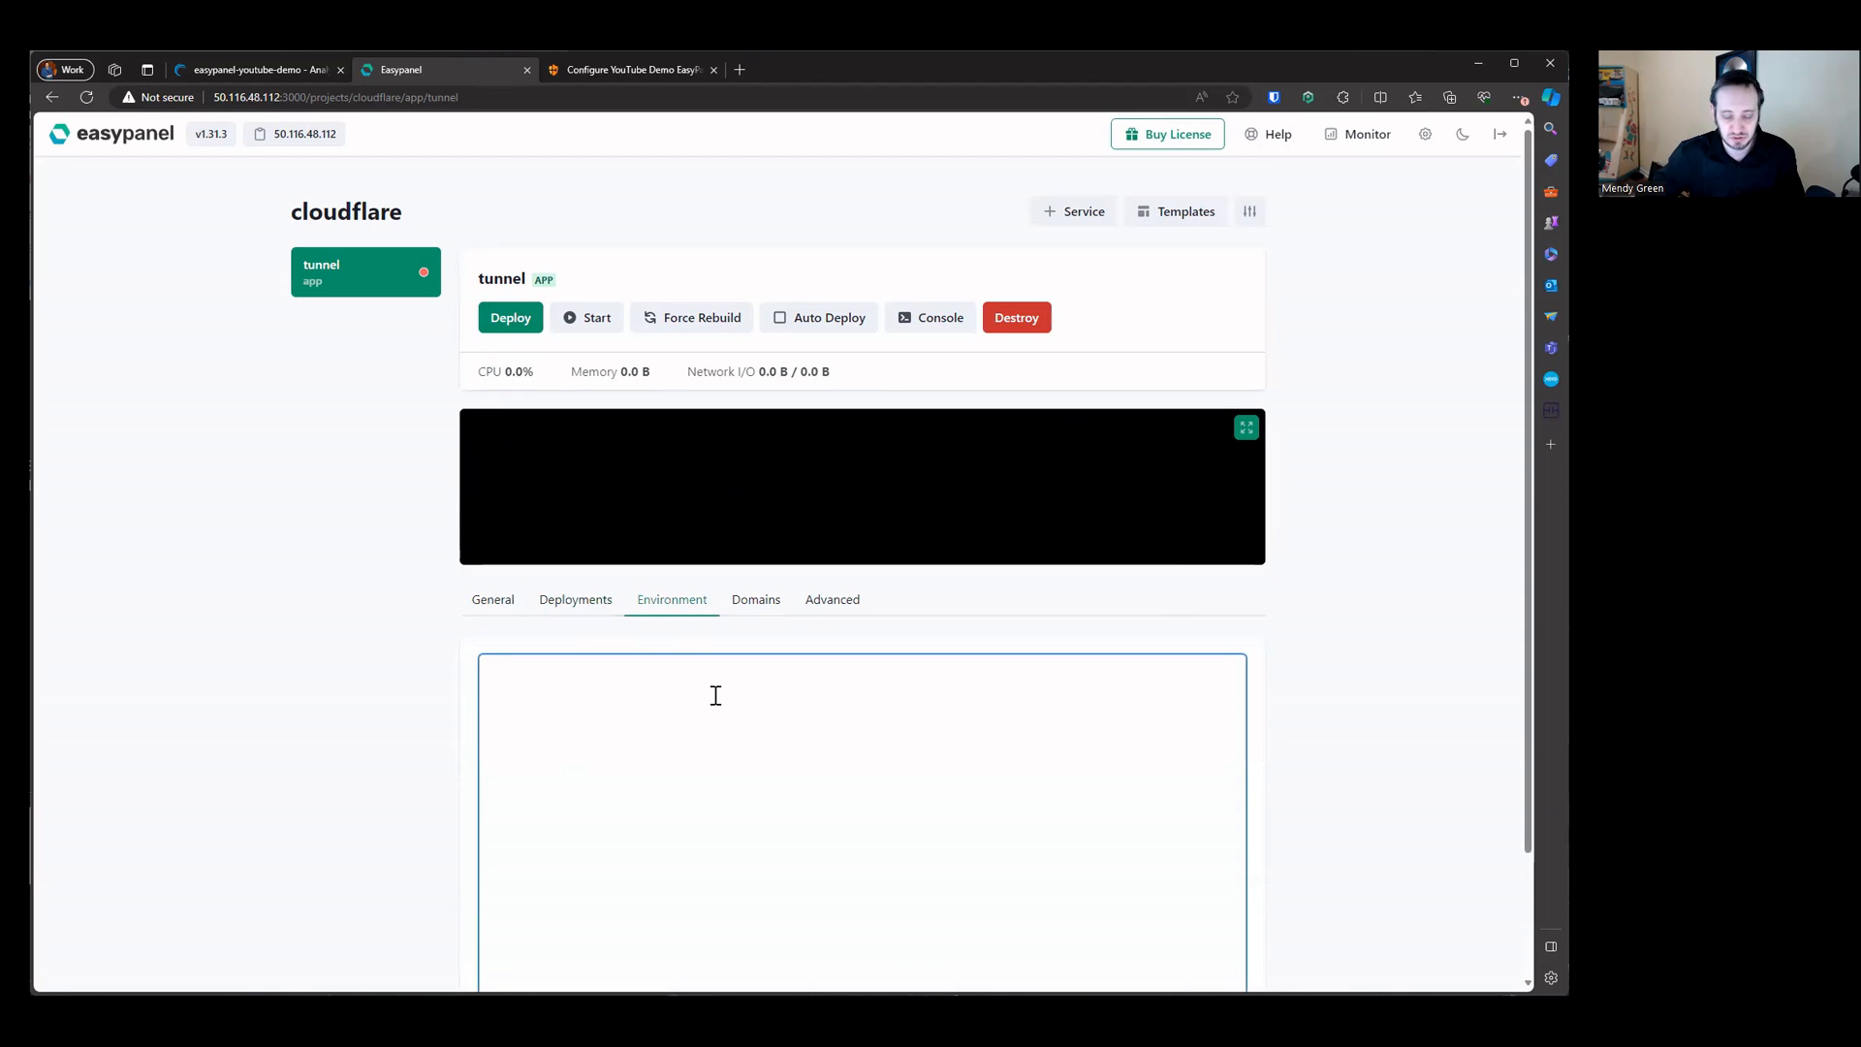
type("TUNNEL_TOKNE")
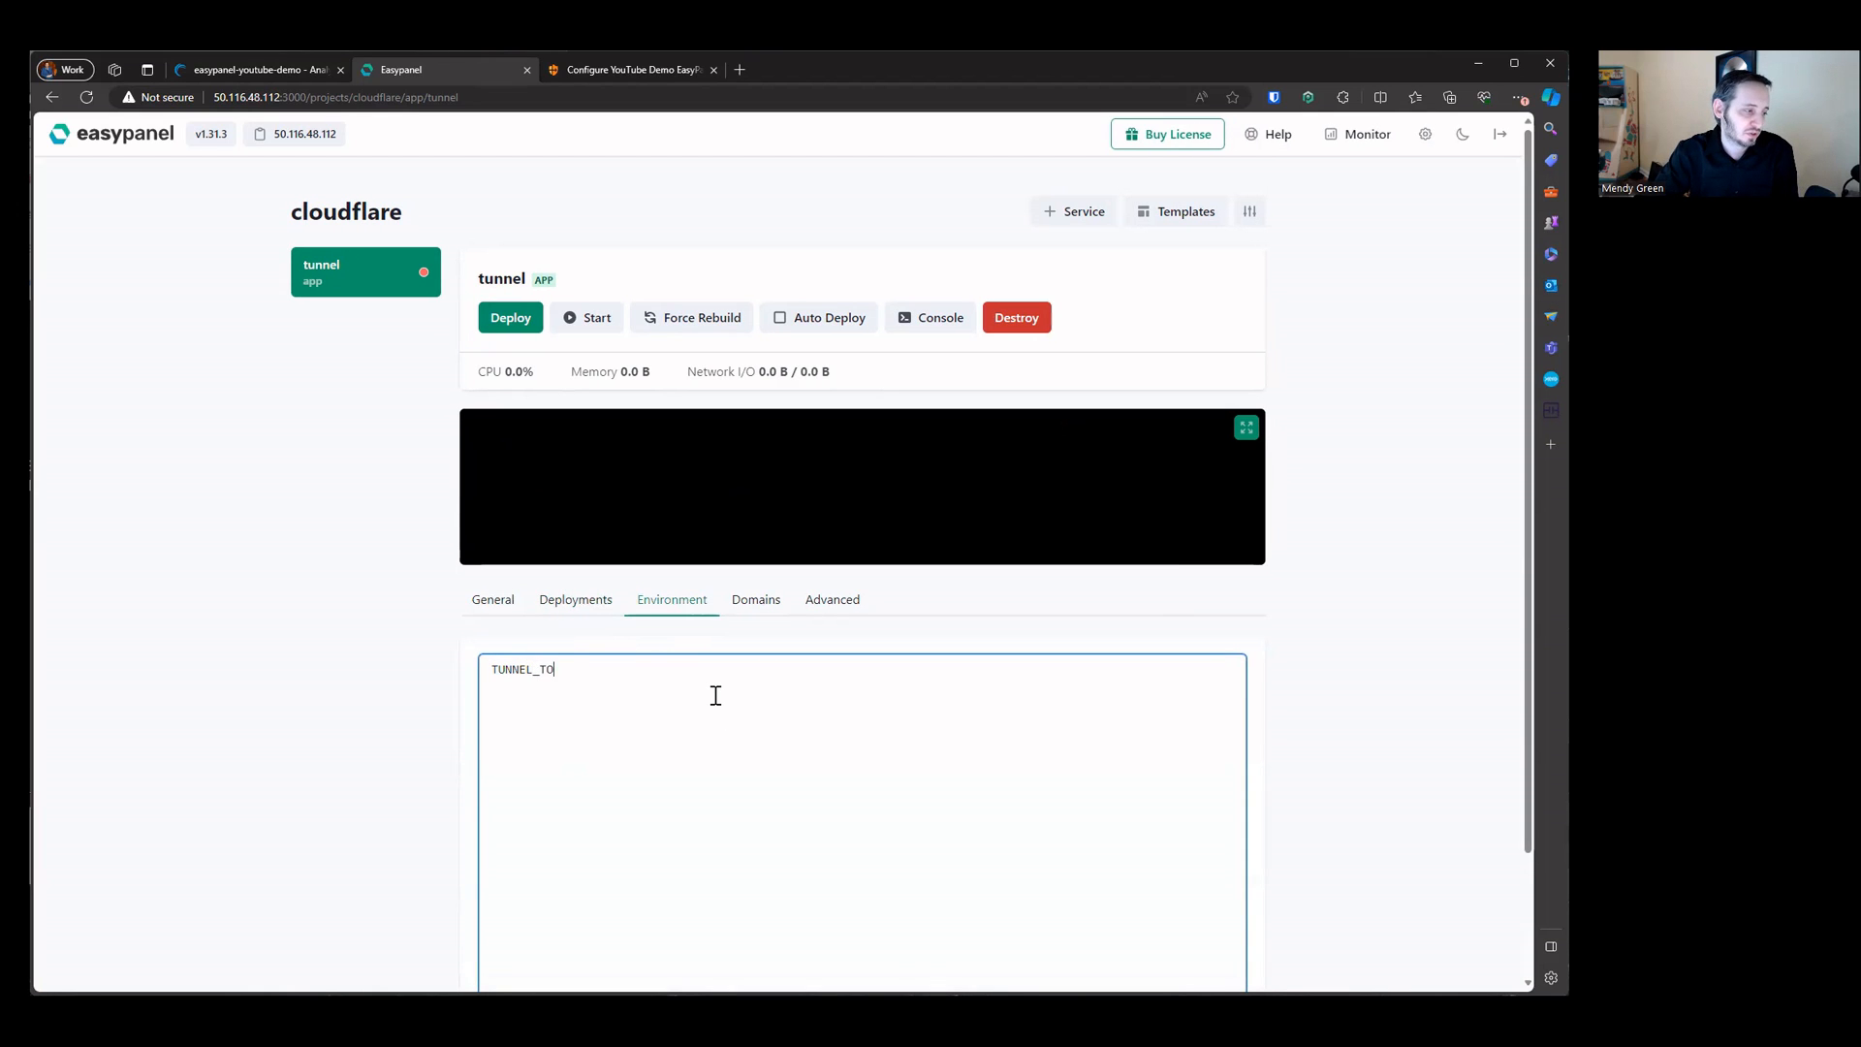
key("BackSpace")
key("BackSpace")
type("EN=")
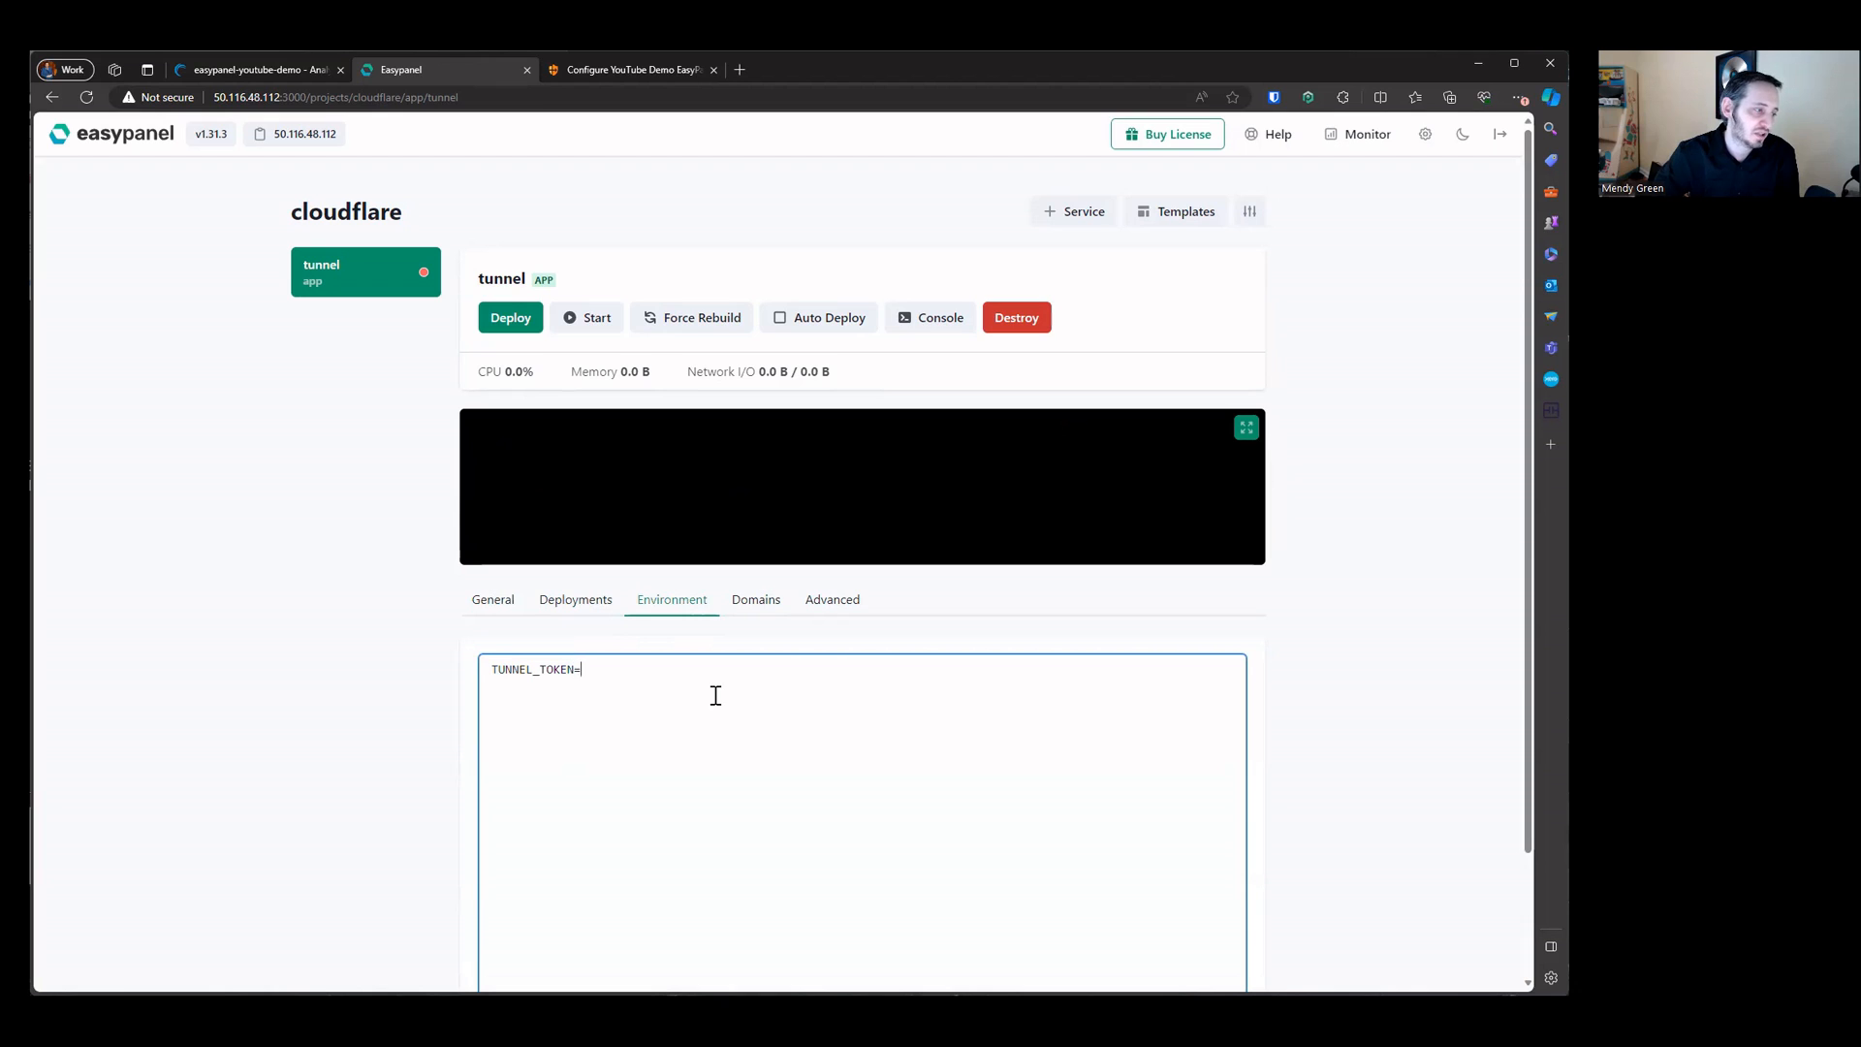
key("alt+Tab")
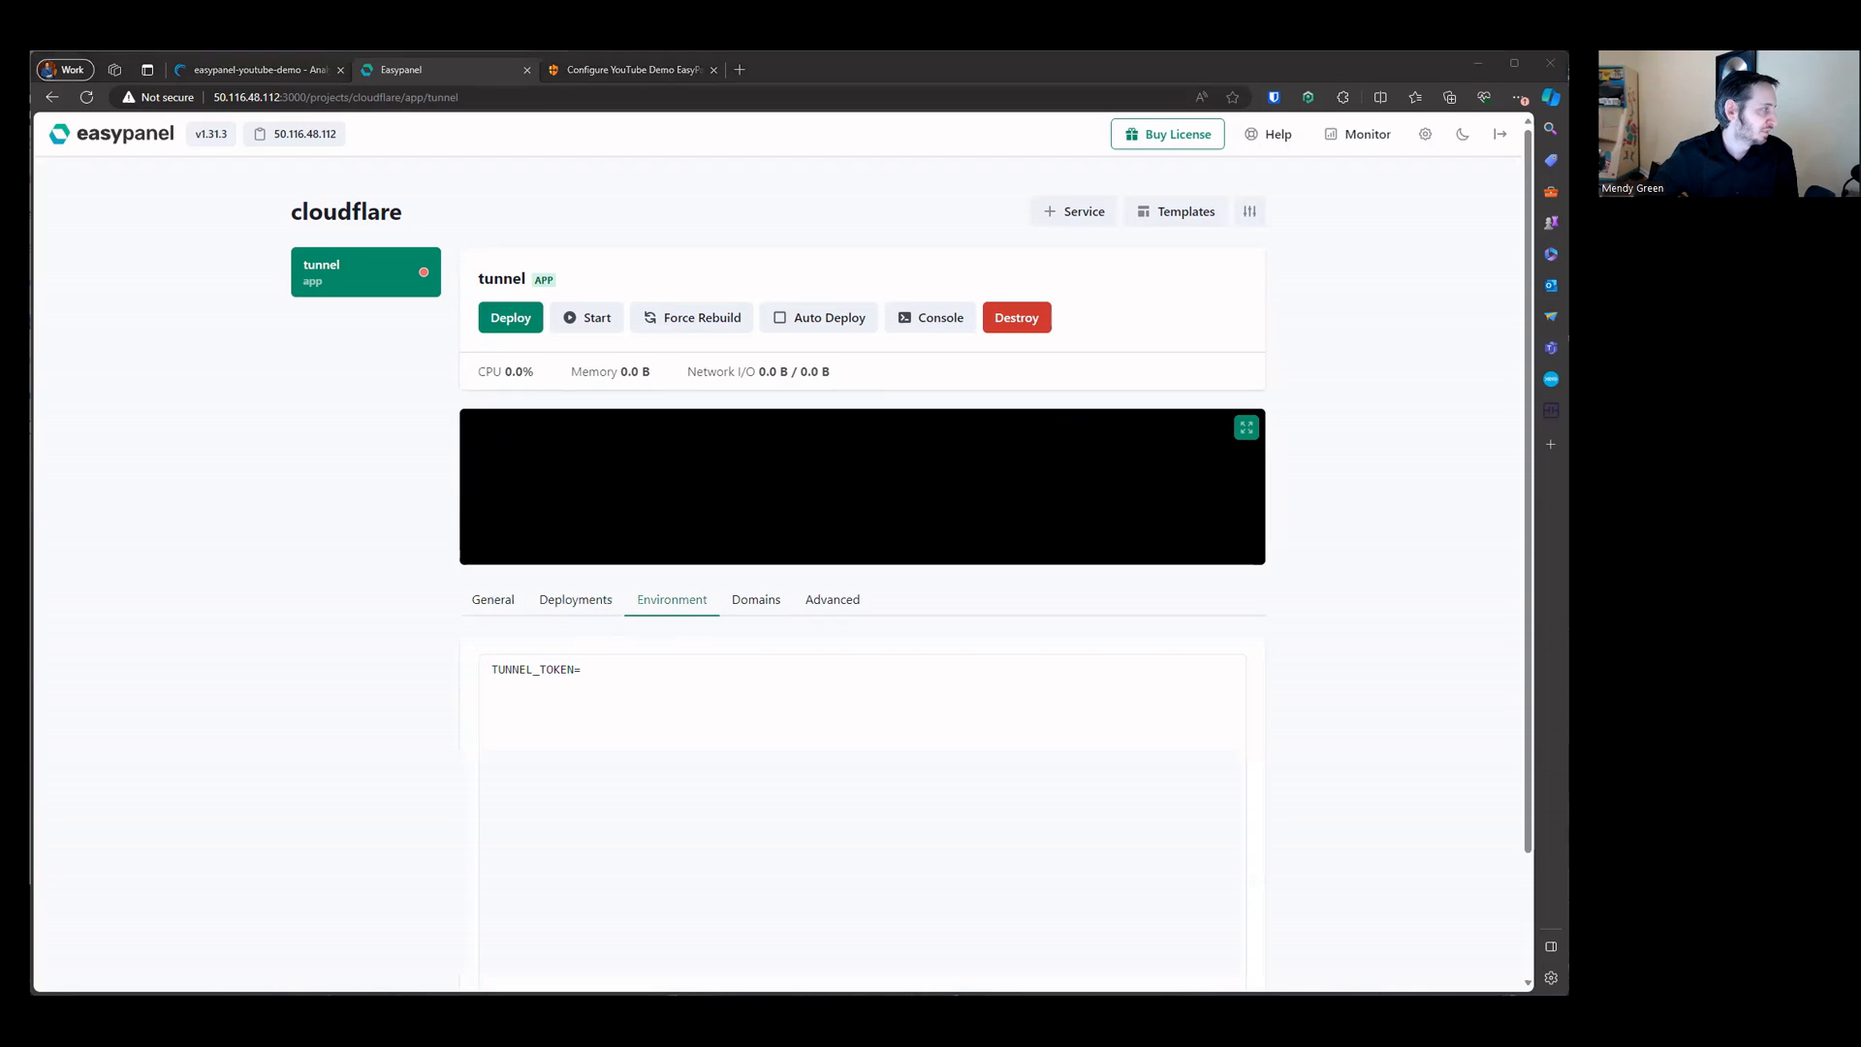
left_click(682, 697)
key("ctrl+v")
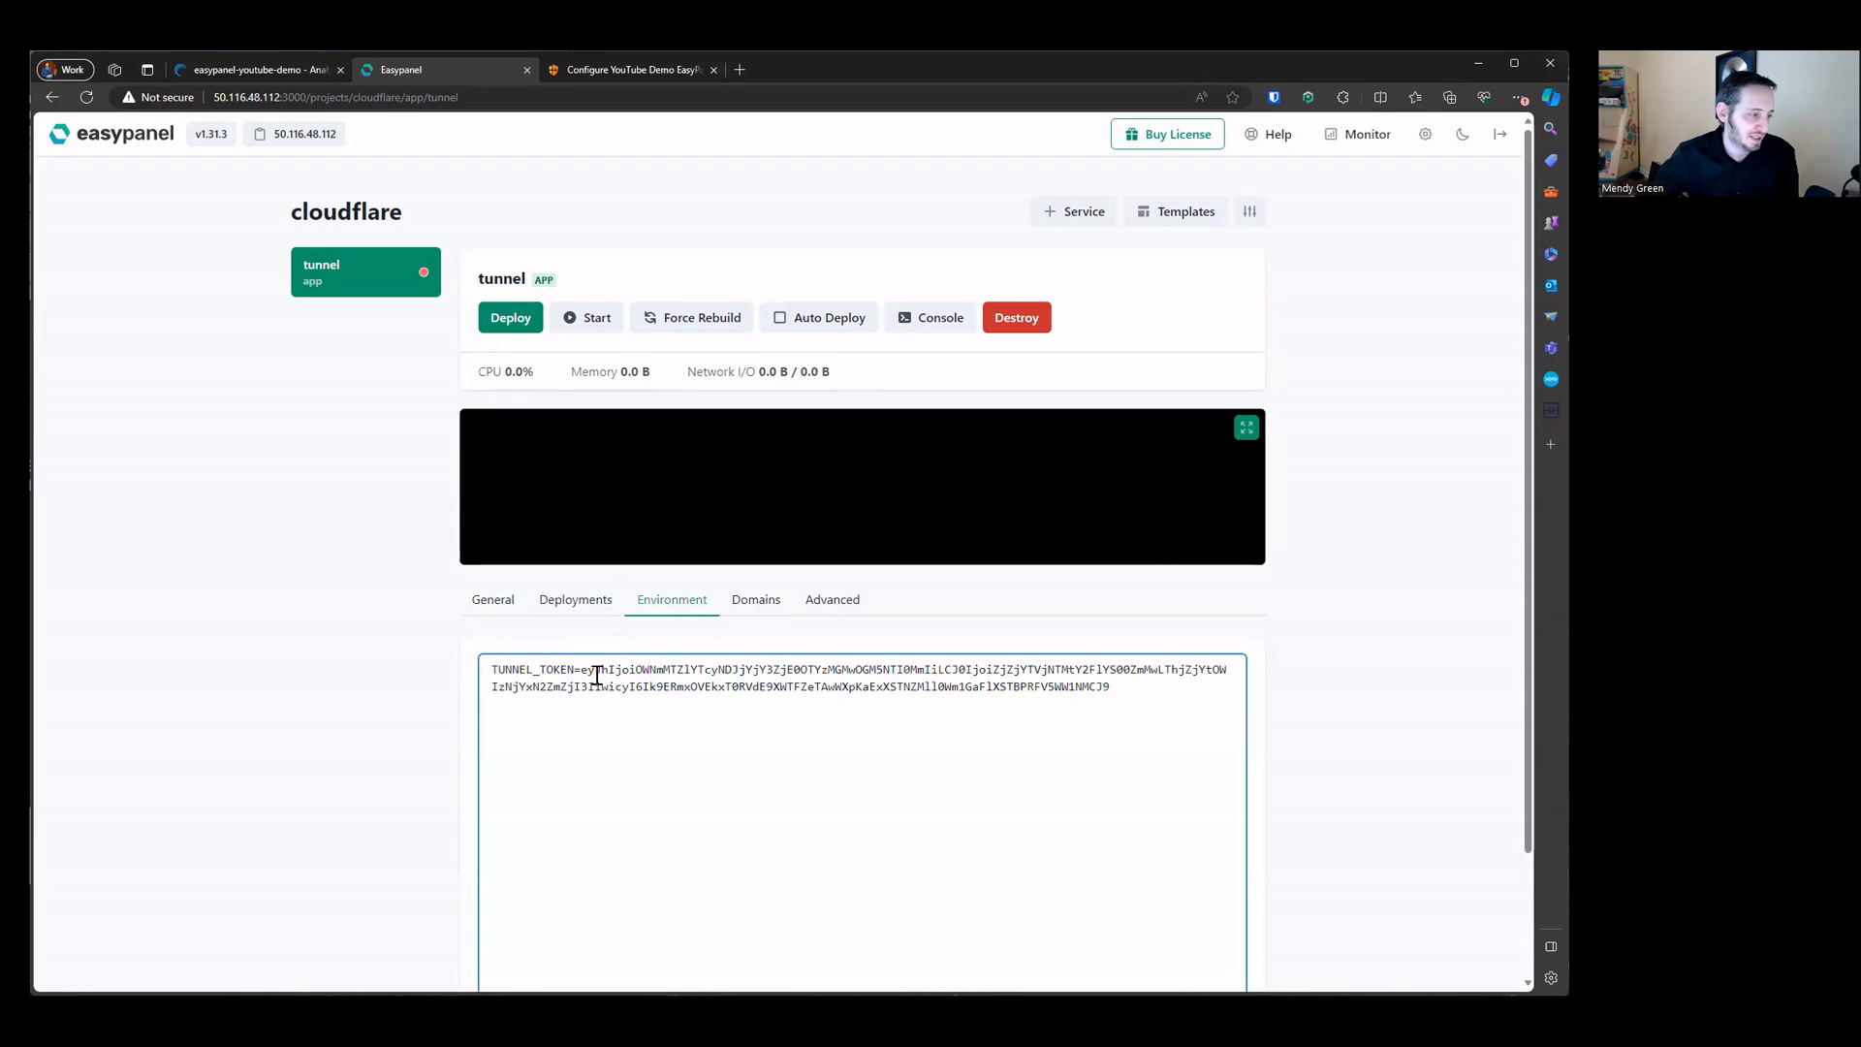
Step: Compare the pasted token against the Cloudflare command, then save the environment variables
left_click_drag(580, 678, 1114, 688)
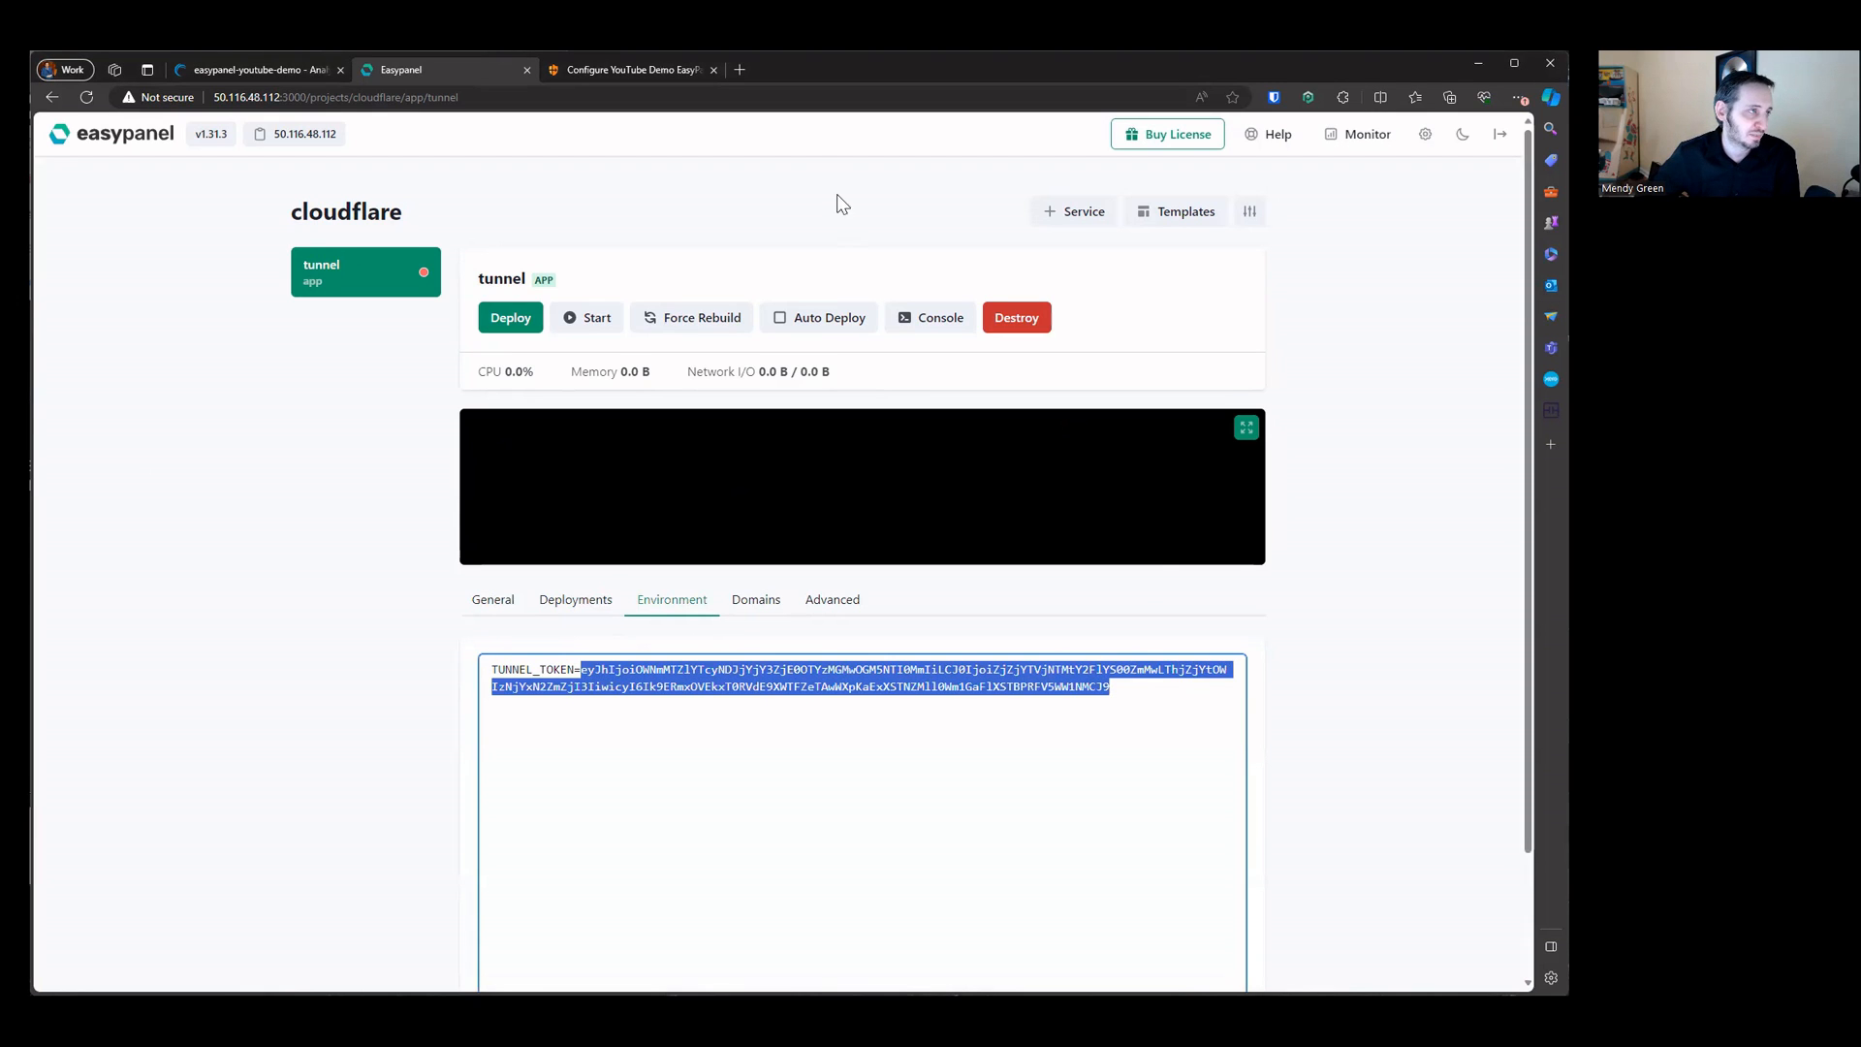
left_click(667, 77)
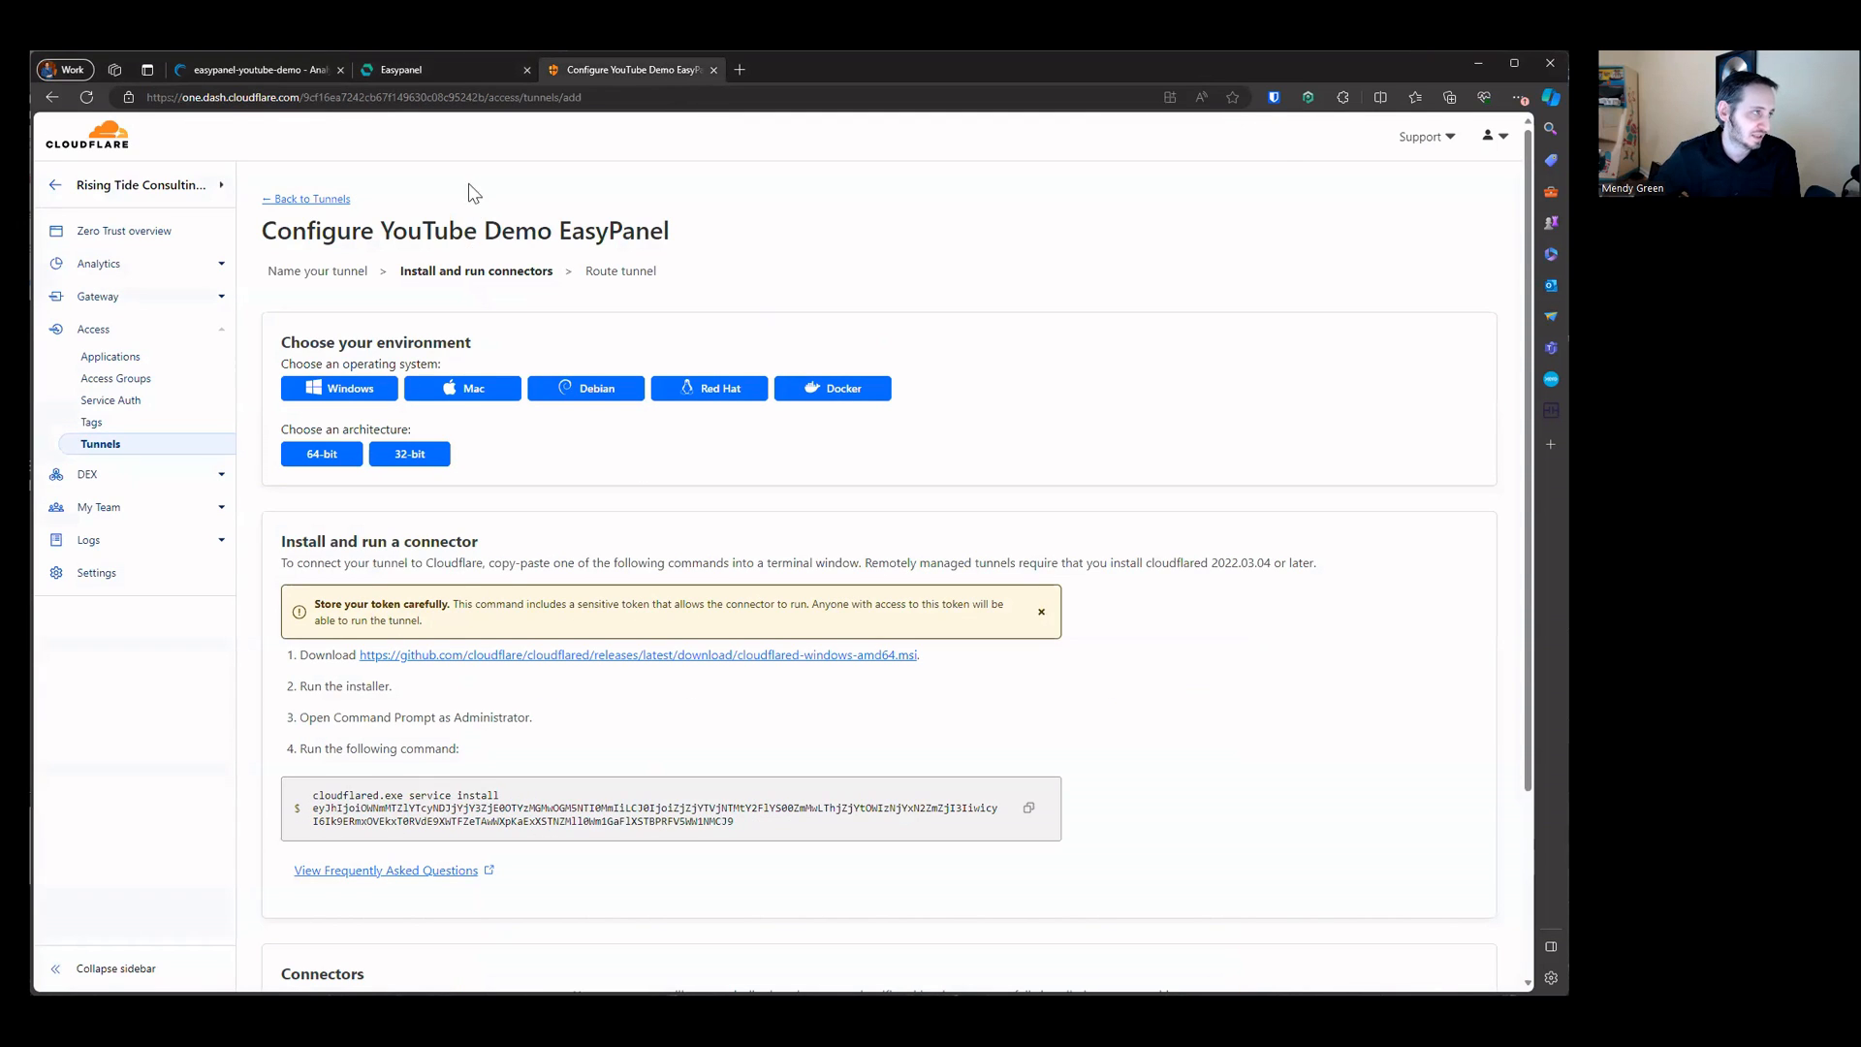
left_click(444, 76)
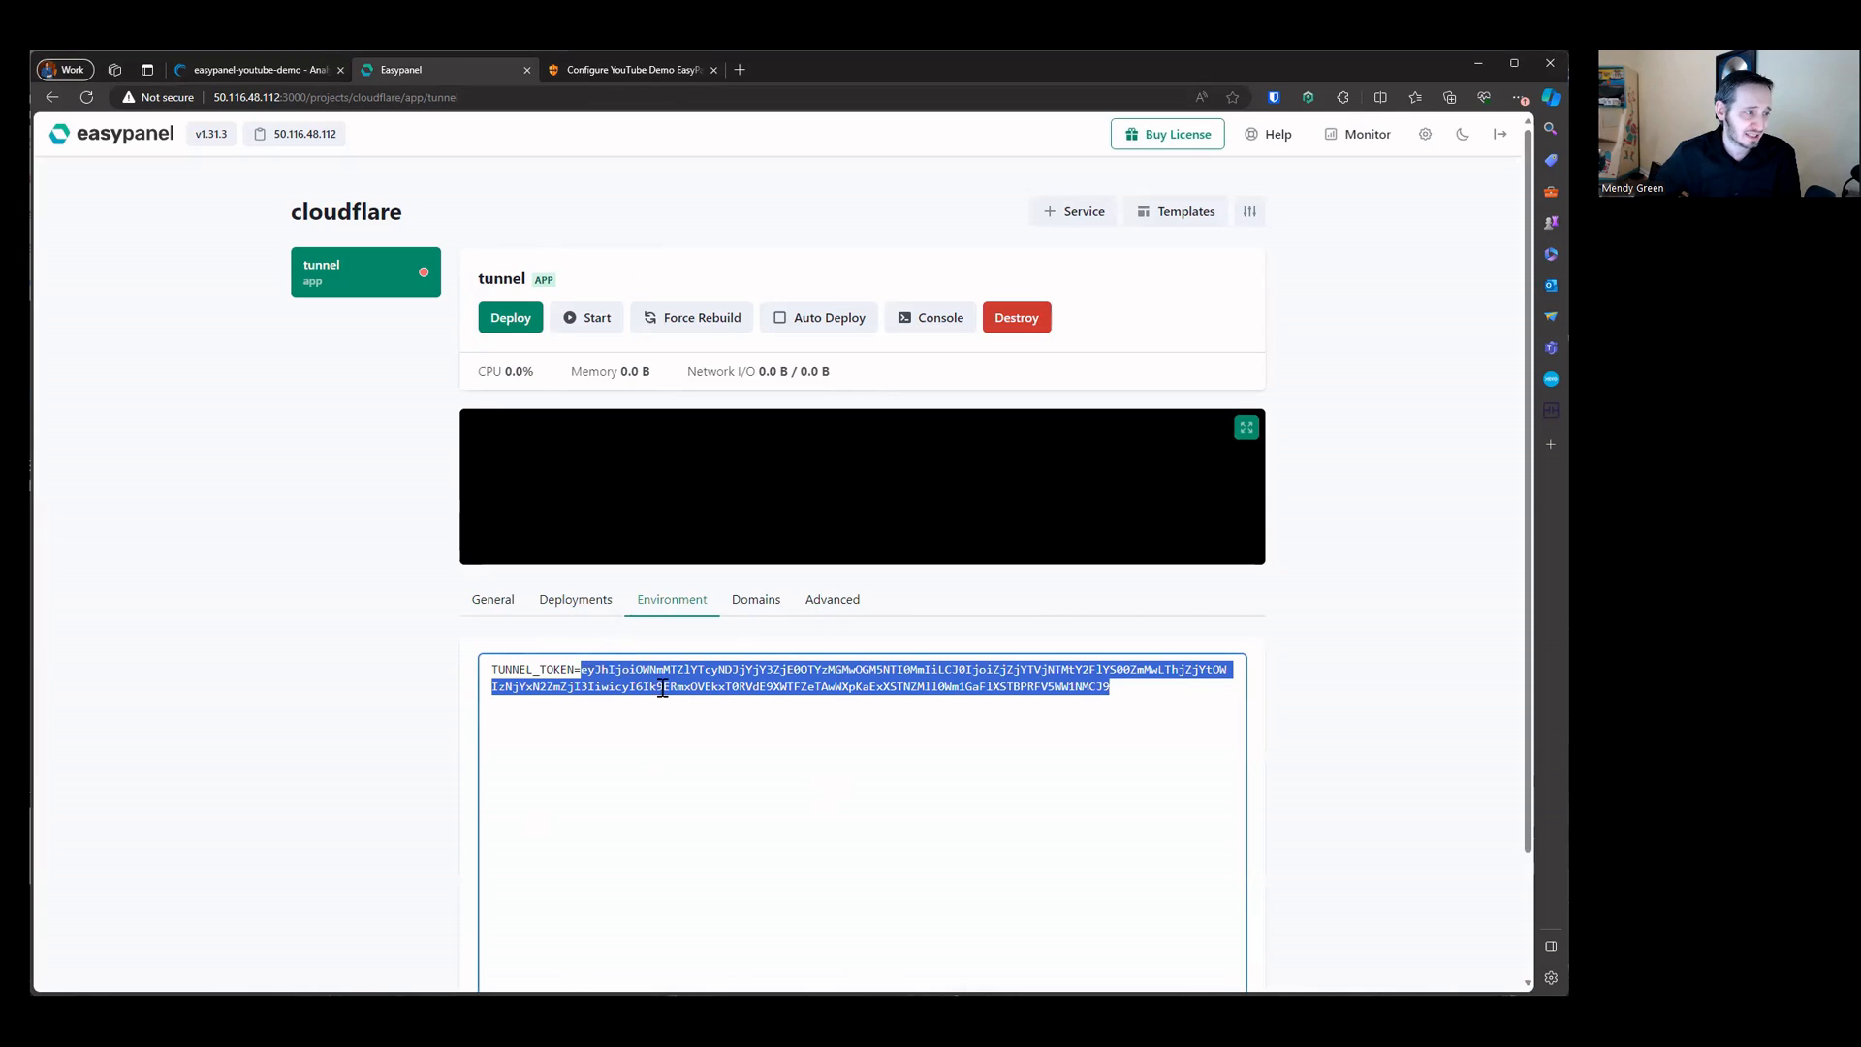
scroll(508, 341, "down", 2)
left_click(500, 923)
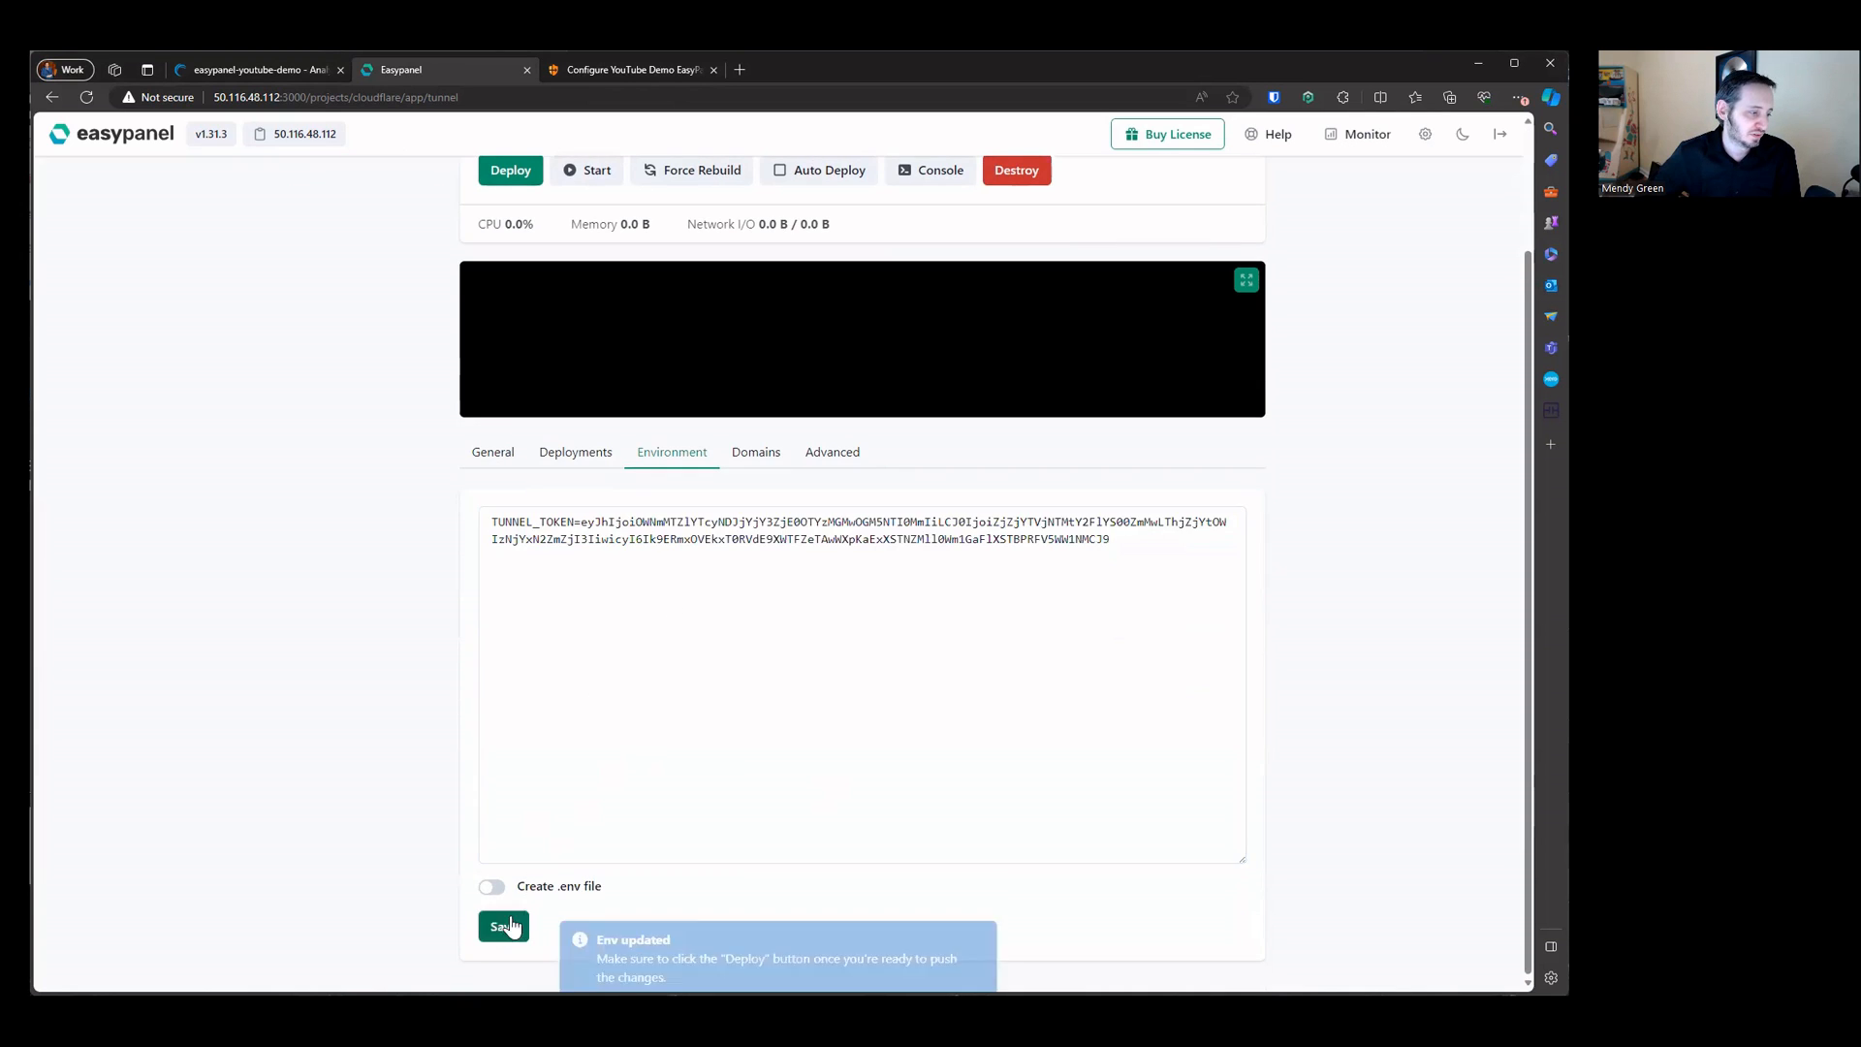
Step: Deploy the tunnel service with the new token and watch its log output
scroll(695, 659, "up", 2)
left_click(533, 311)
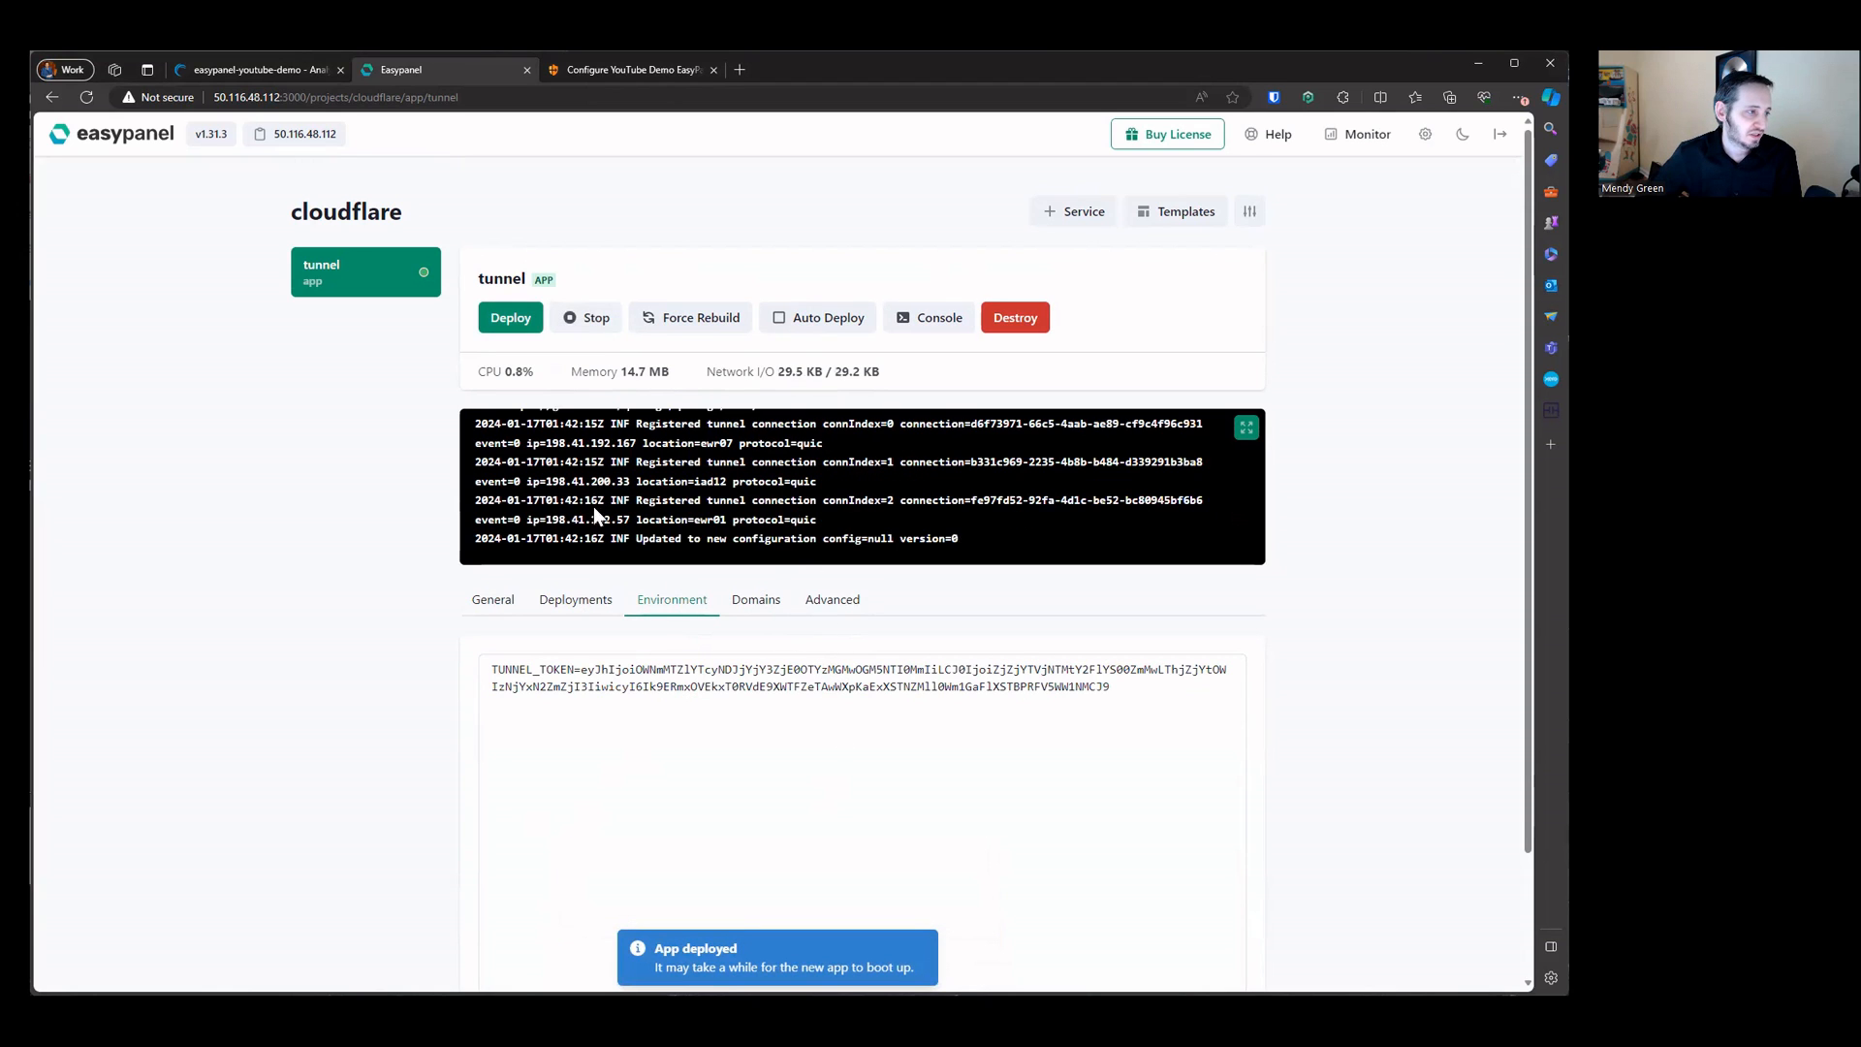
left_click_drag(637, 482, 896, 524)
left_click(867, 532)
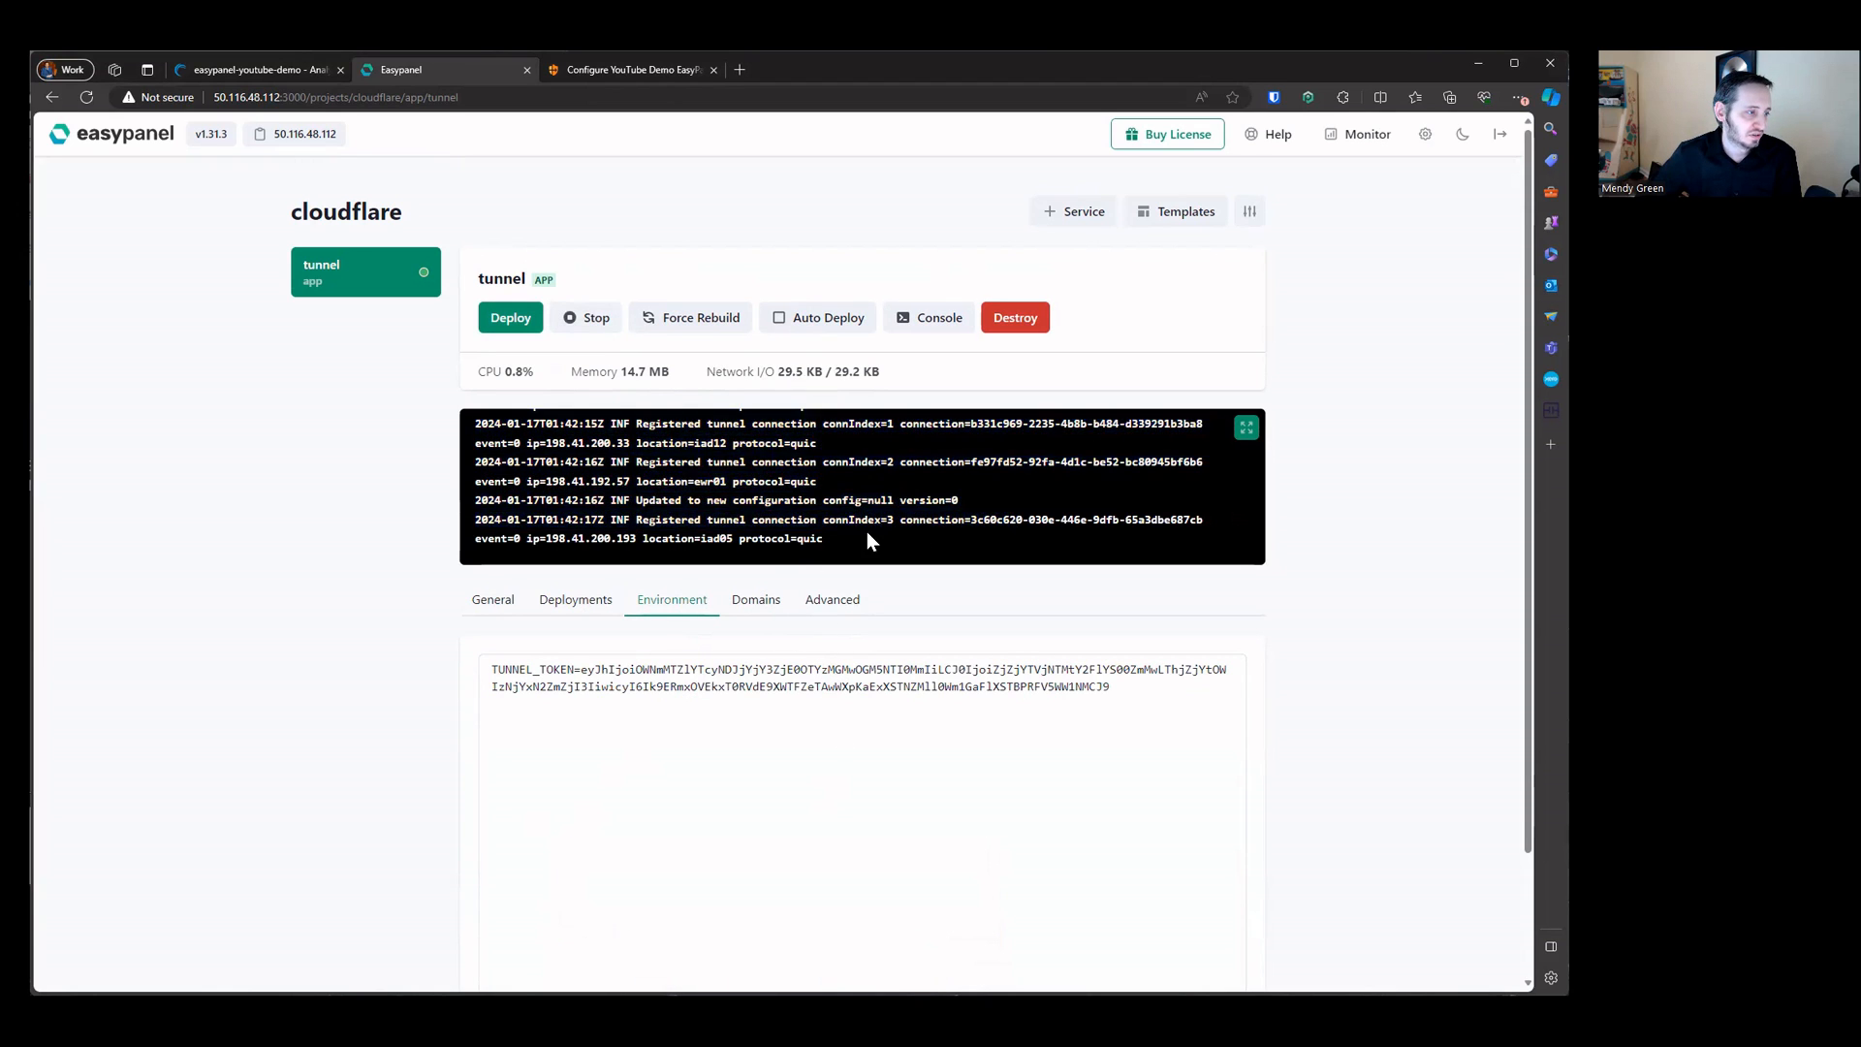
left_click_drag(625, 452, 921, 539)
left_click(921, 539)
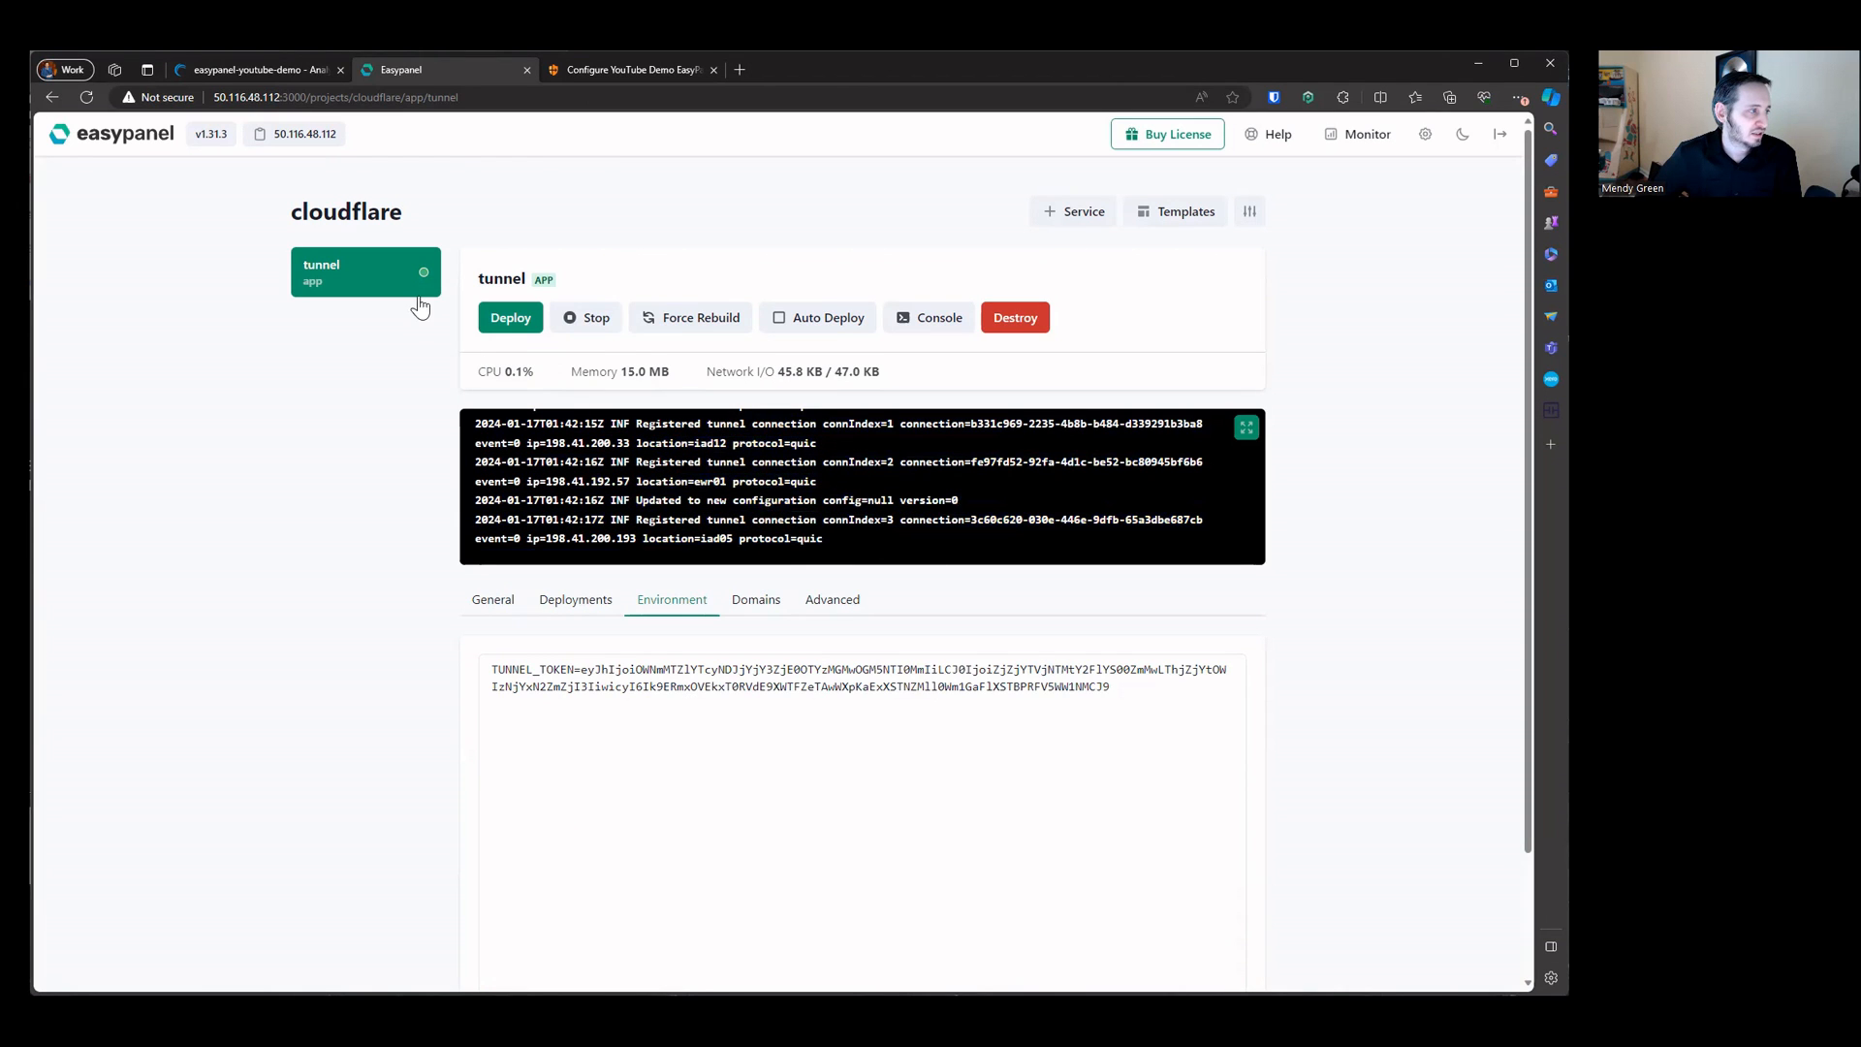
Step: Examine the tunnel service's resource usage and its full log view
left_click_drag(573, 371, 986, 379)
left_click(685, 386)
left_click_drag(475, 369, 962, 374)
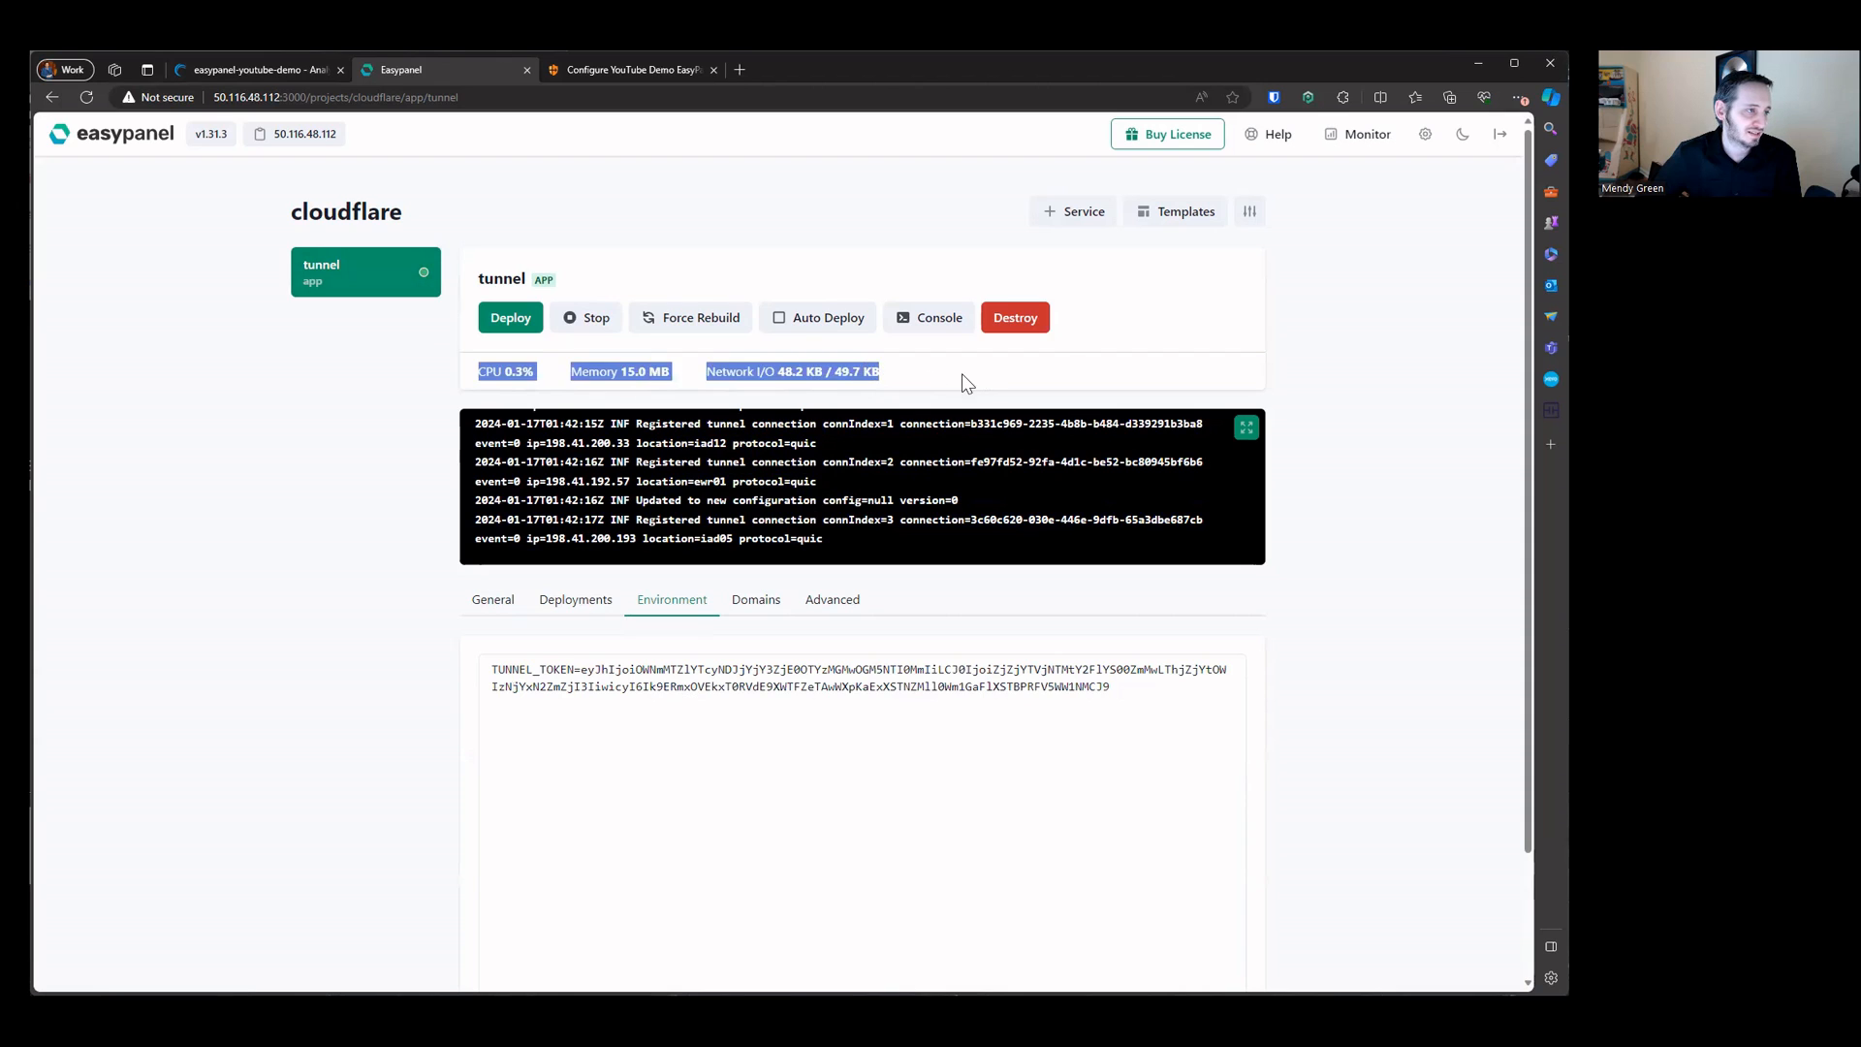
left_click(790, 388)
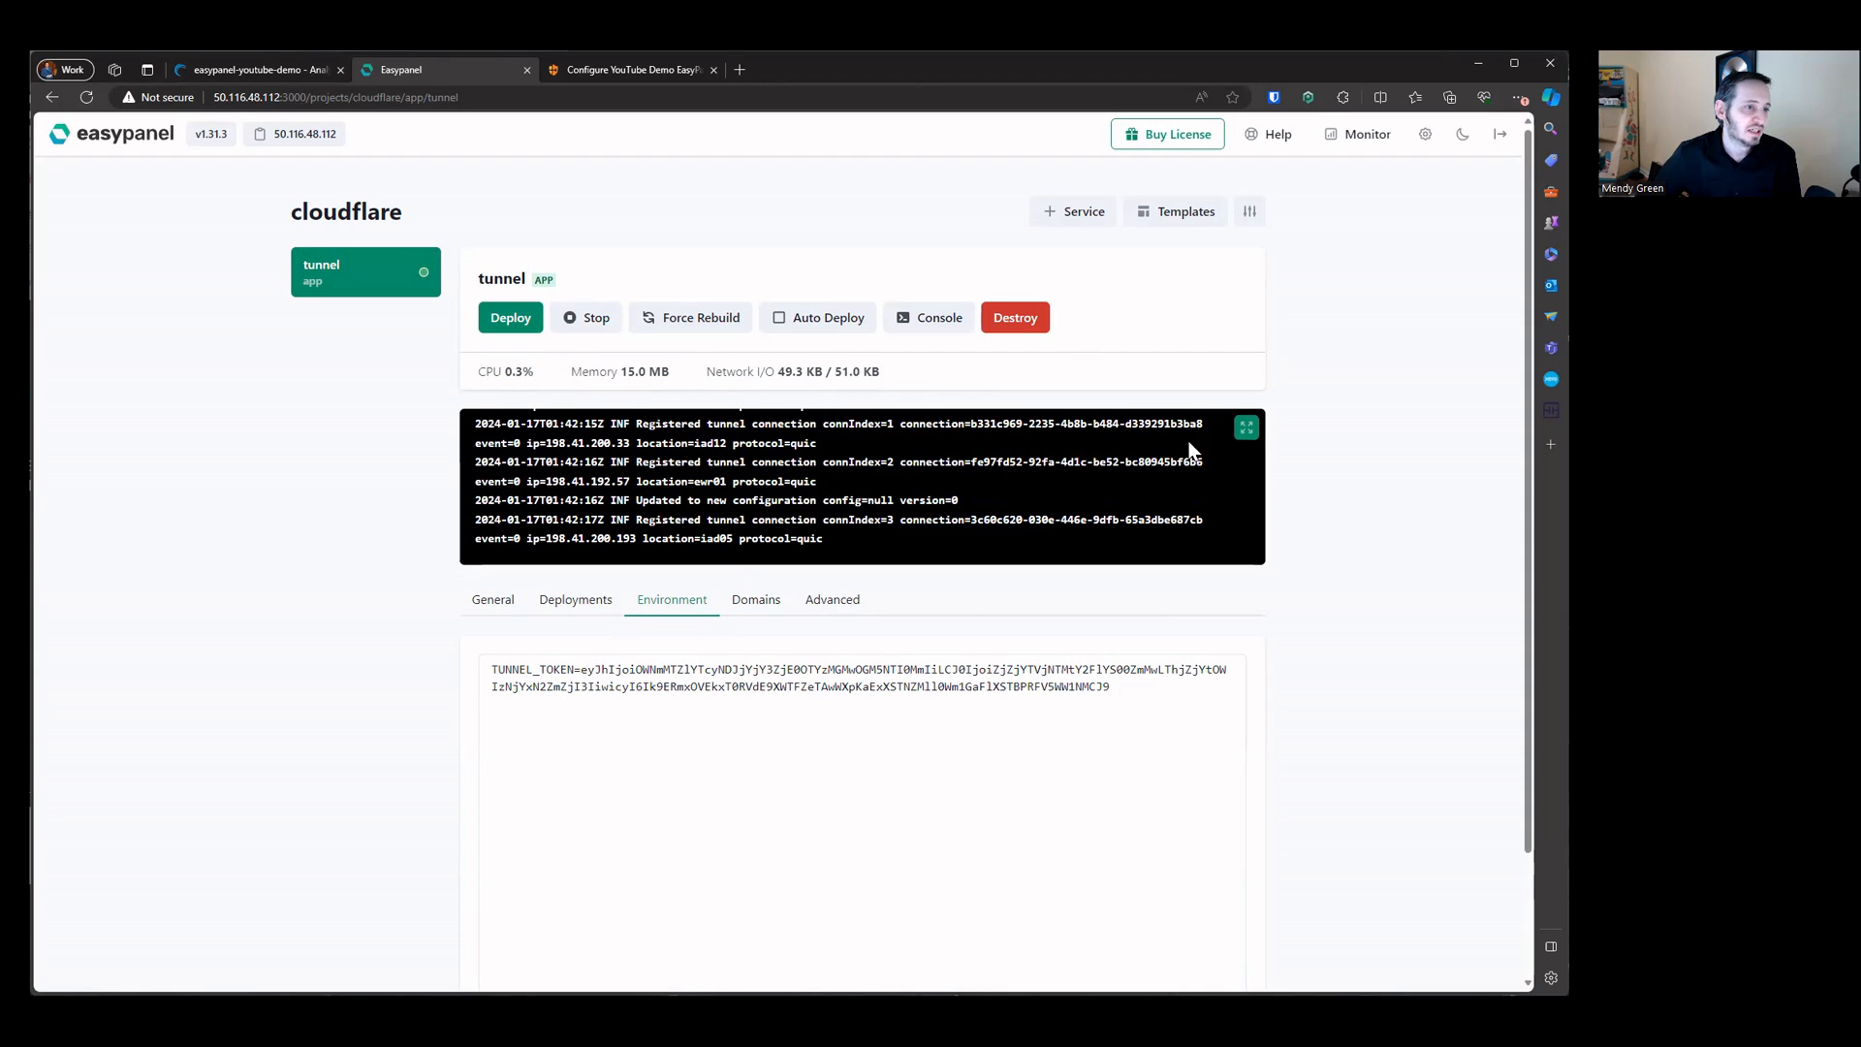
left_click(1244, 432)
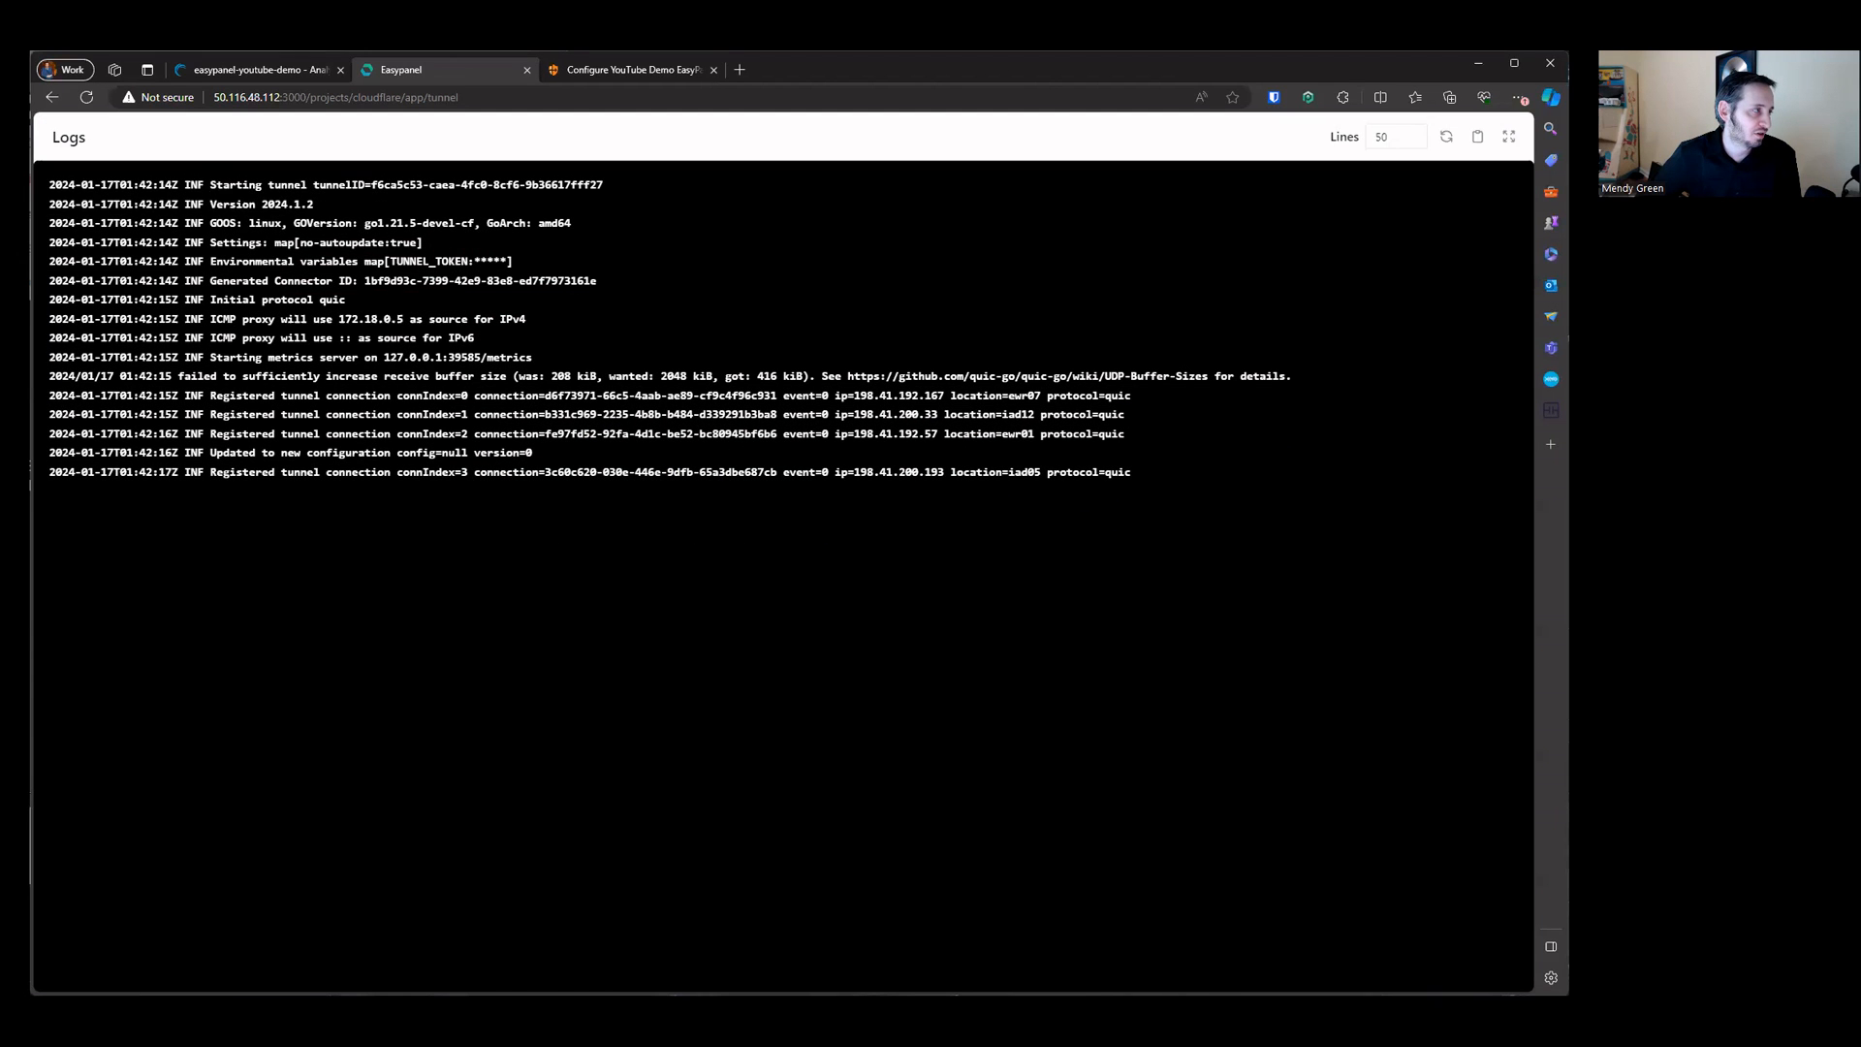
left_click_drag(184, 184, 1242, 471)
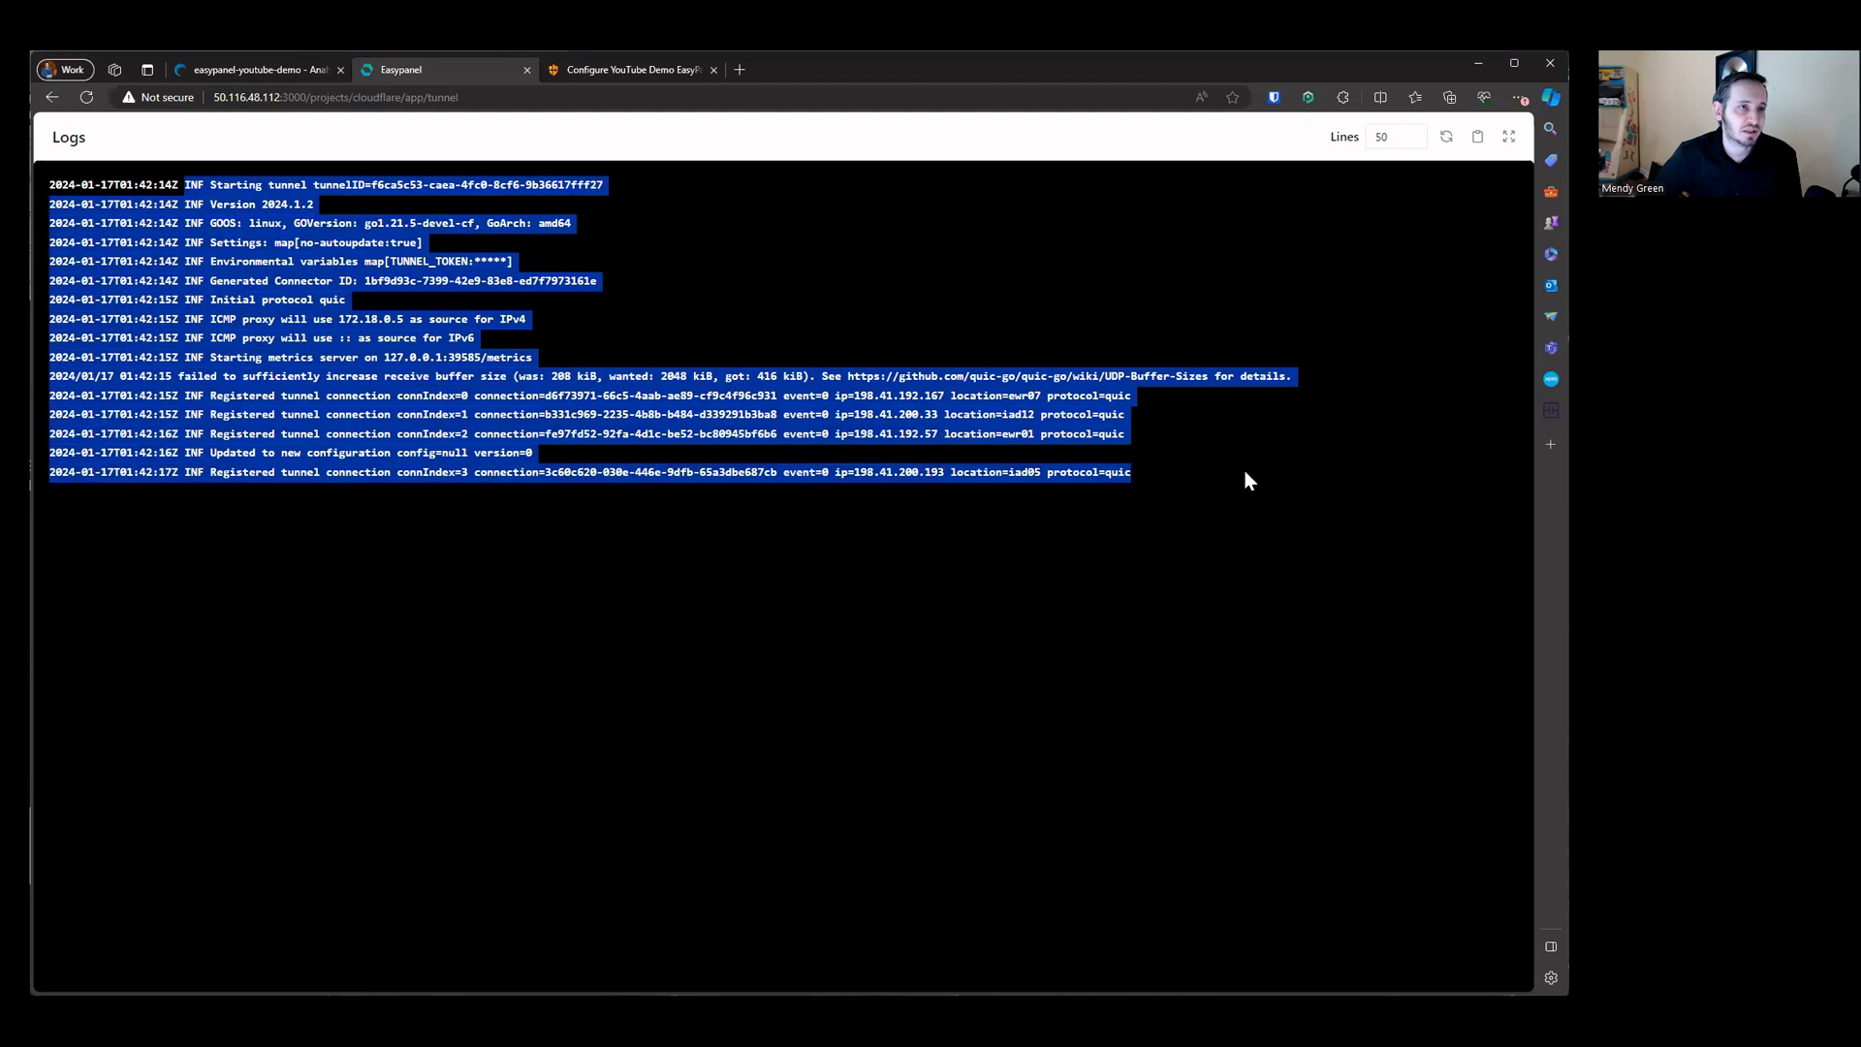
left_click(1508, 135)
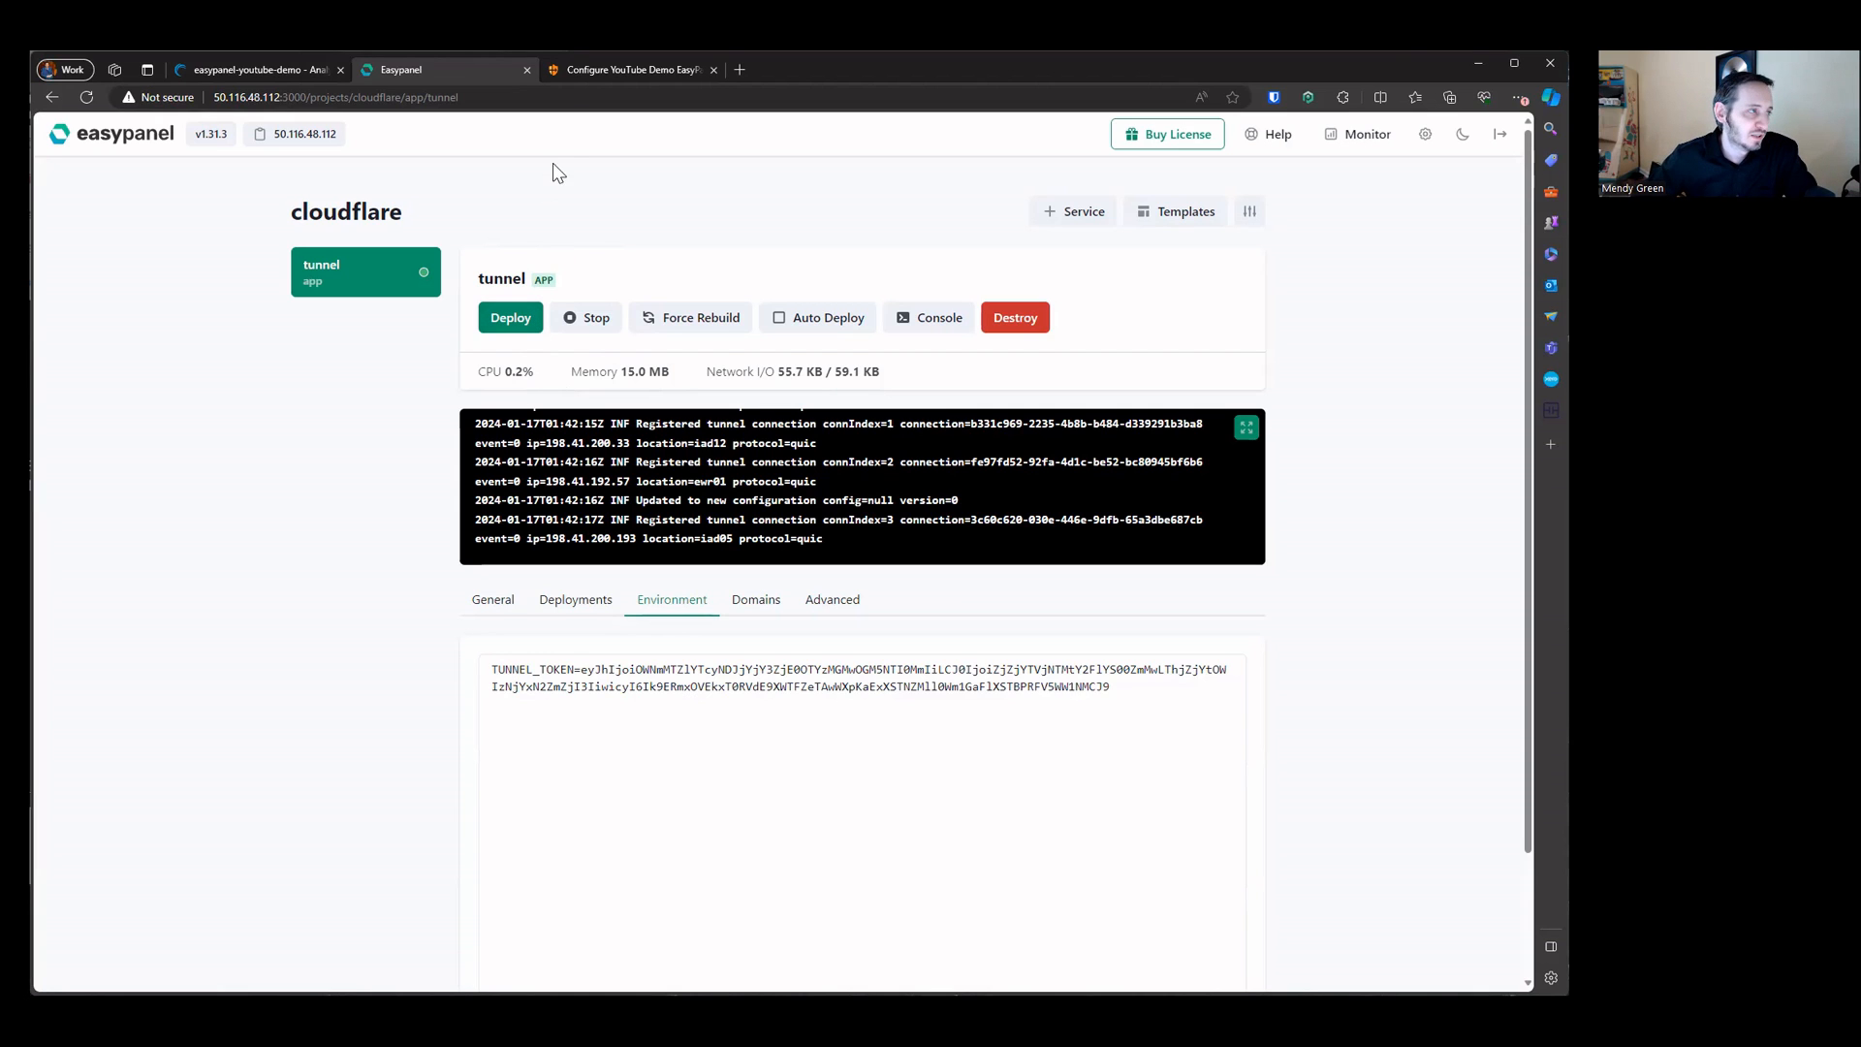
Step: Check the tunnel's connector status in Cloudflare and continue to the Route tunnel step
left_click(596, 70)
scroll(721, 510, "down", 3)
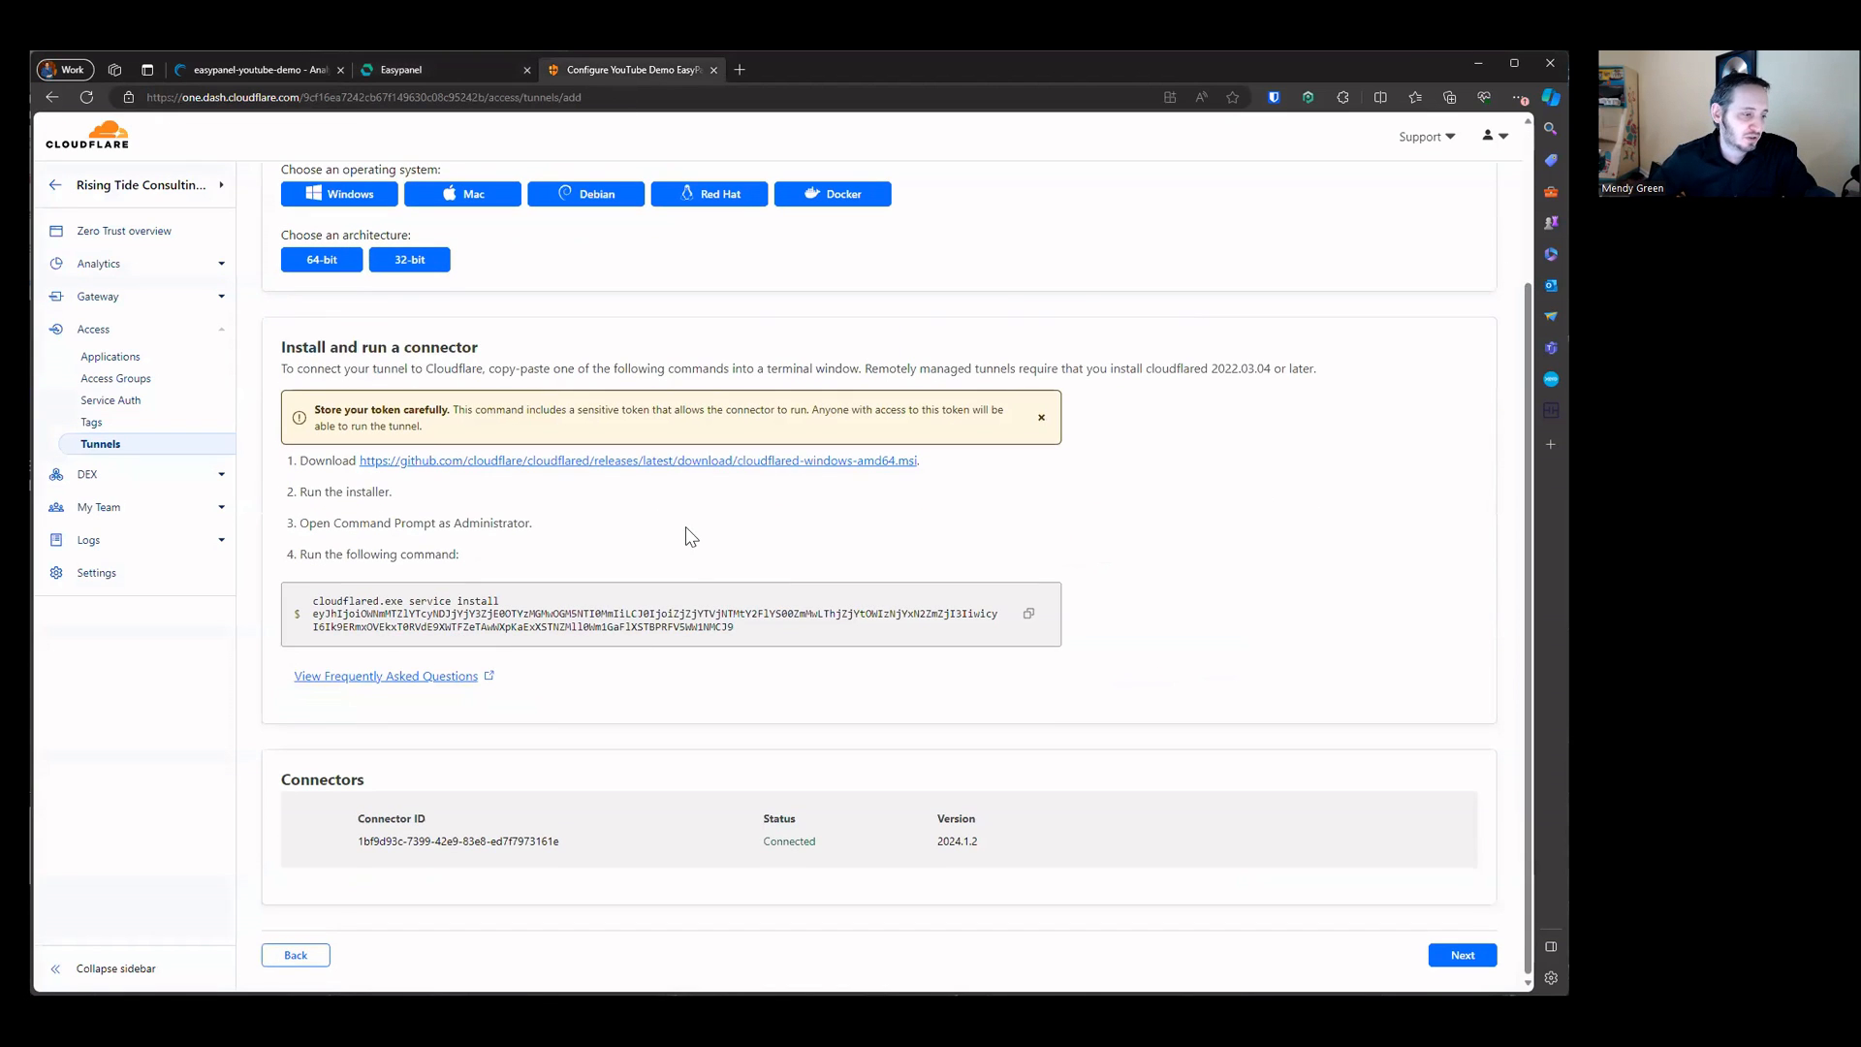
left_click_drag(358, 817, 1027, 841)
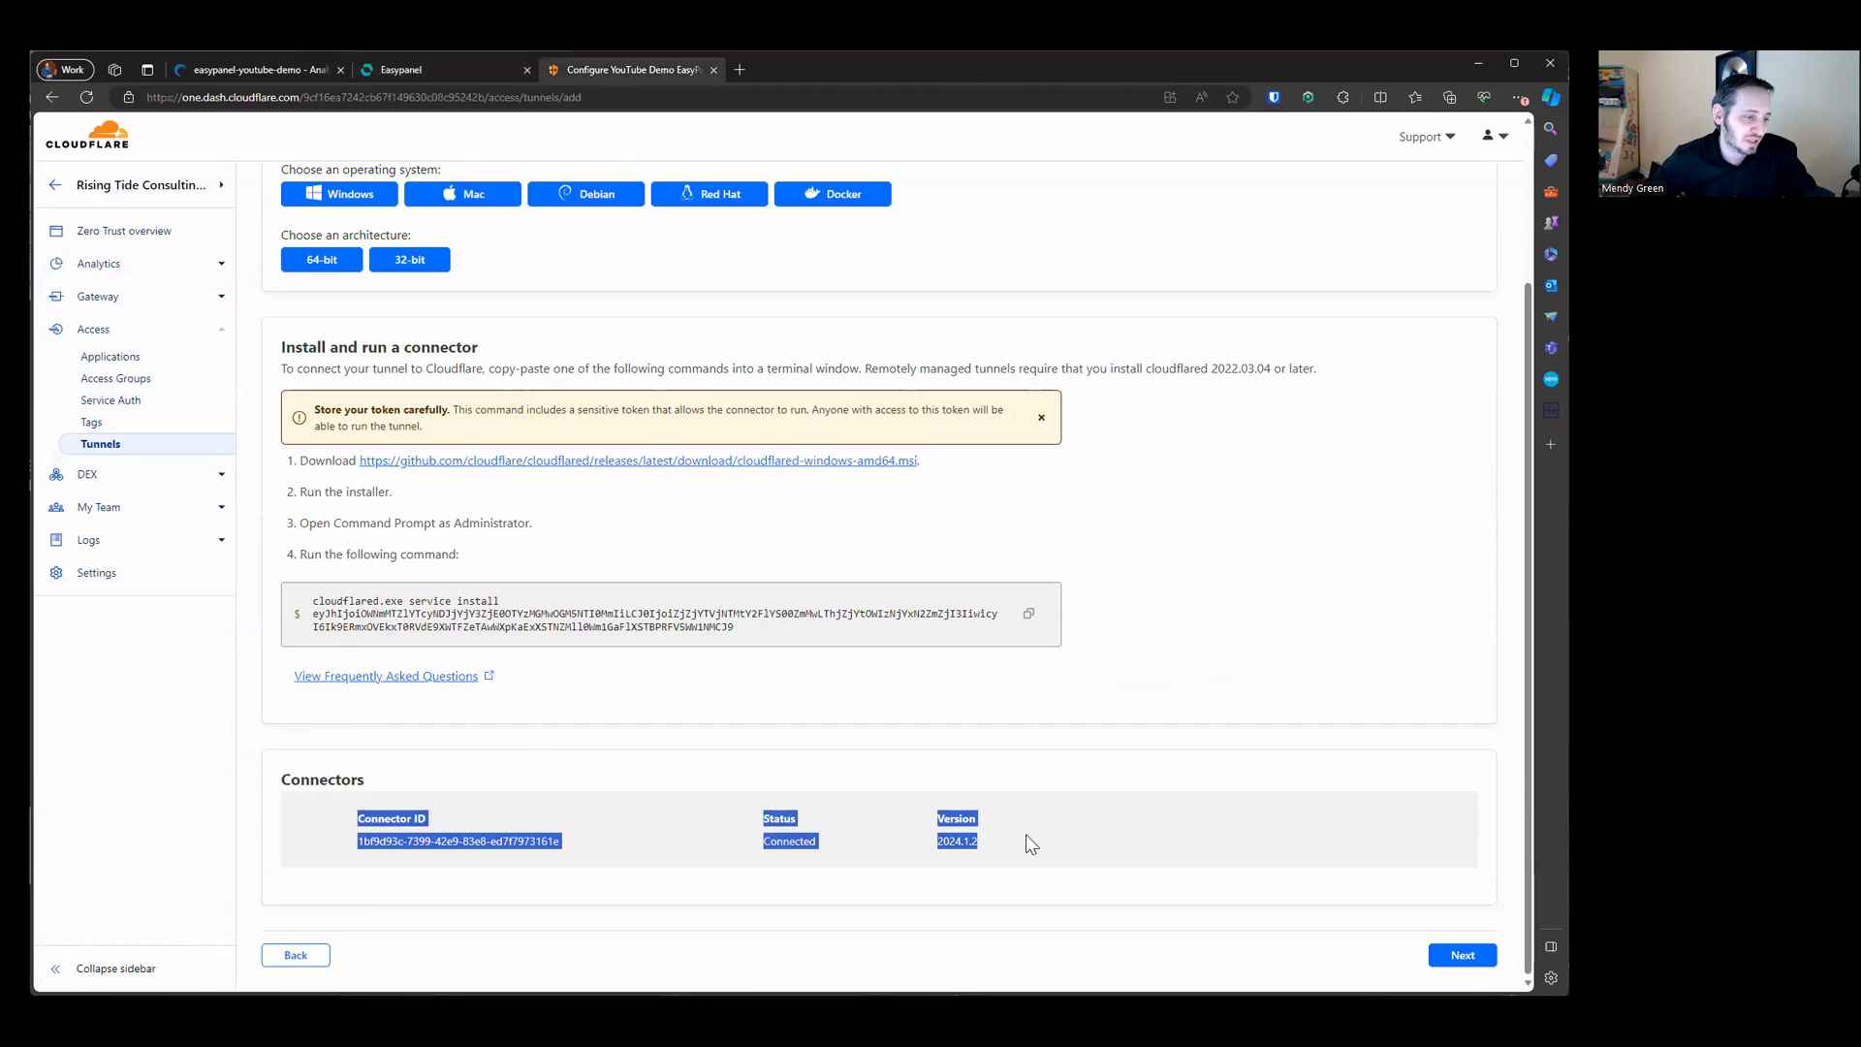
left_click(1025, 835)
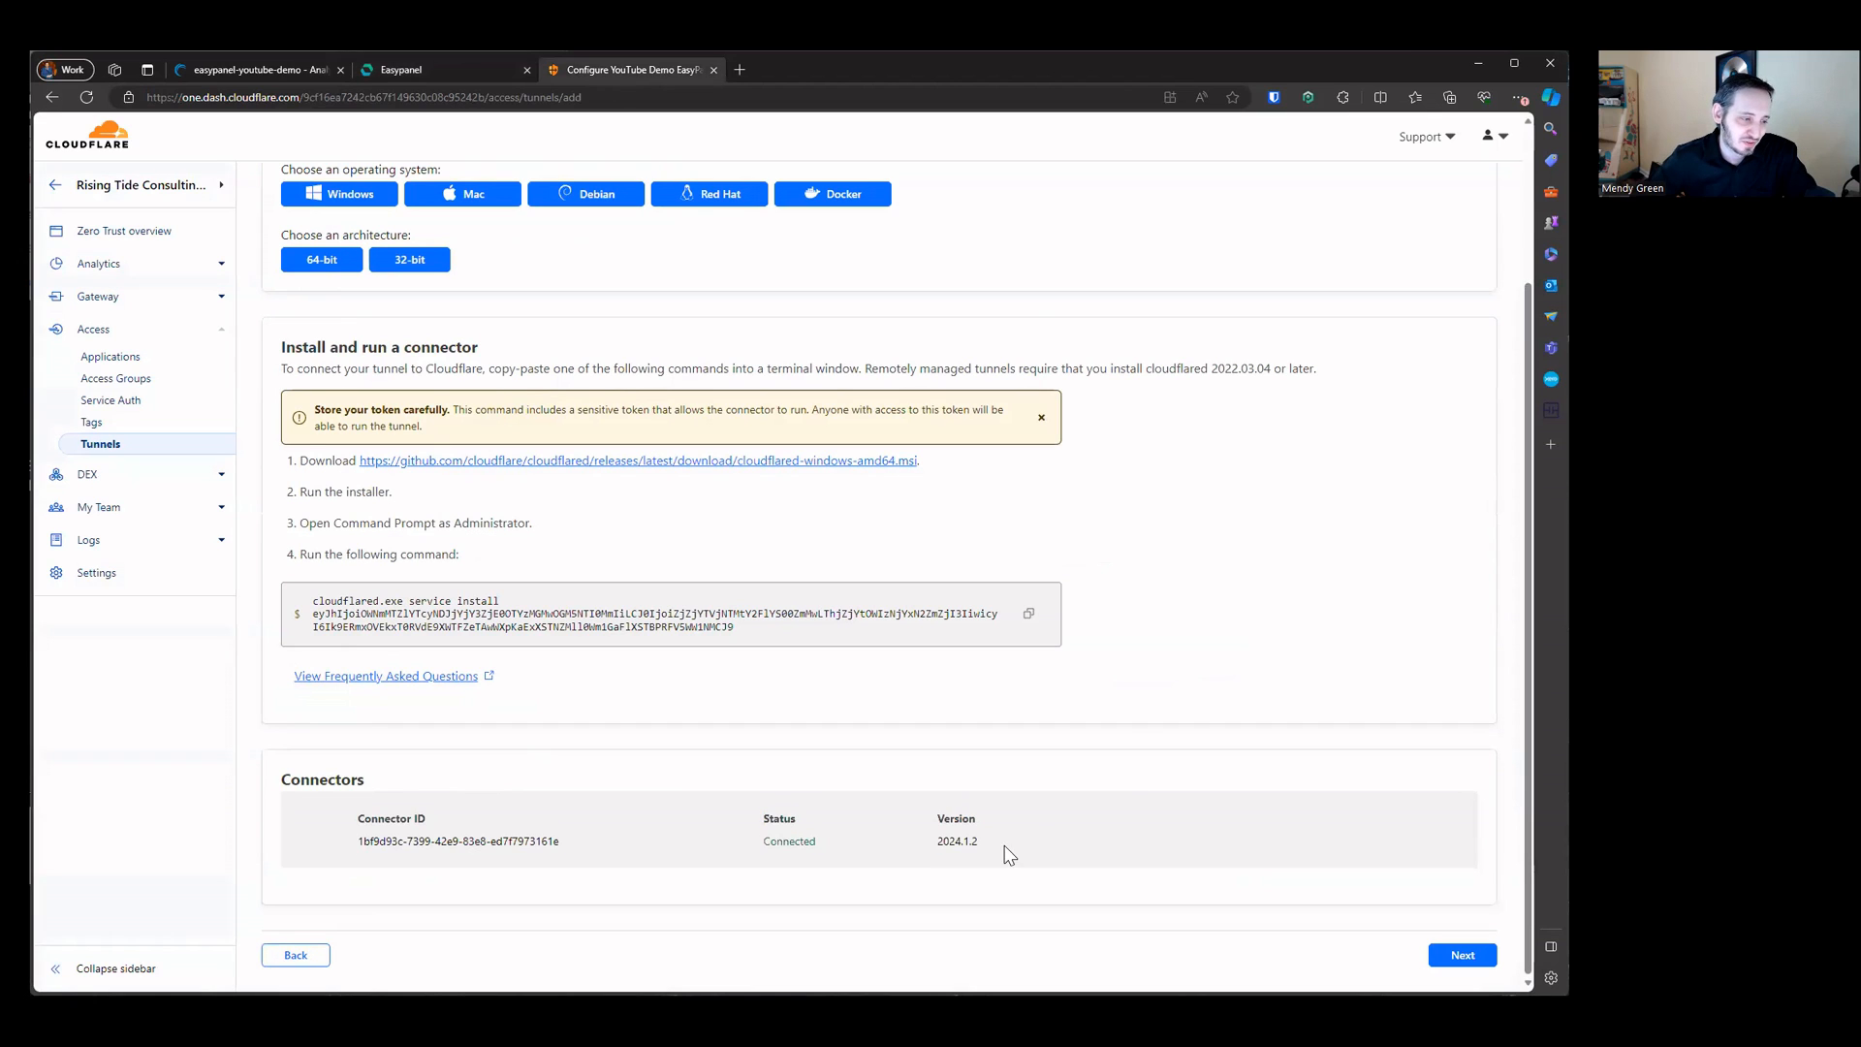
double_click(927, 841)
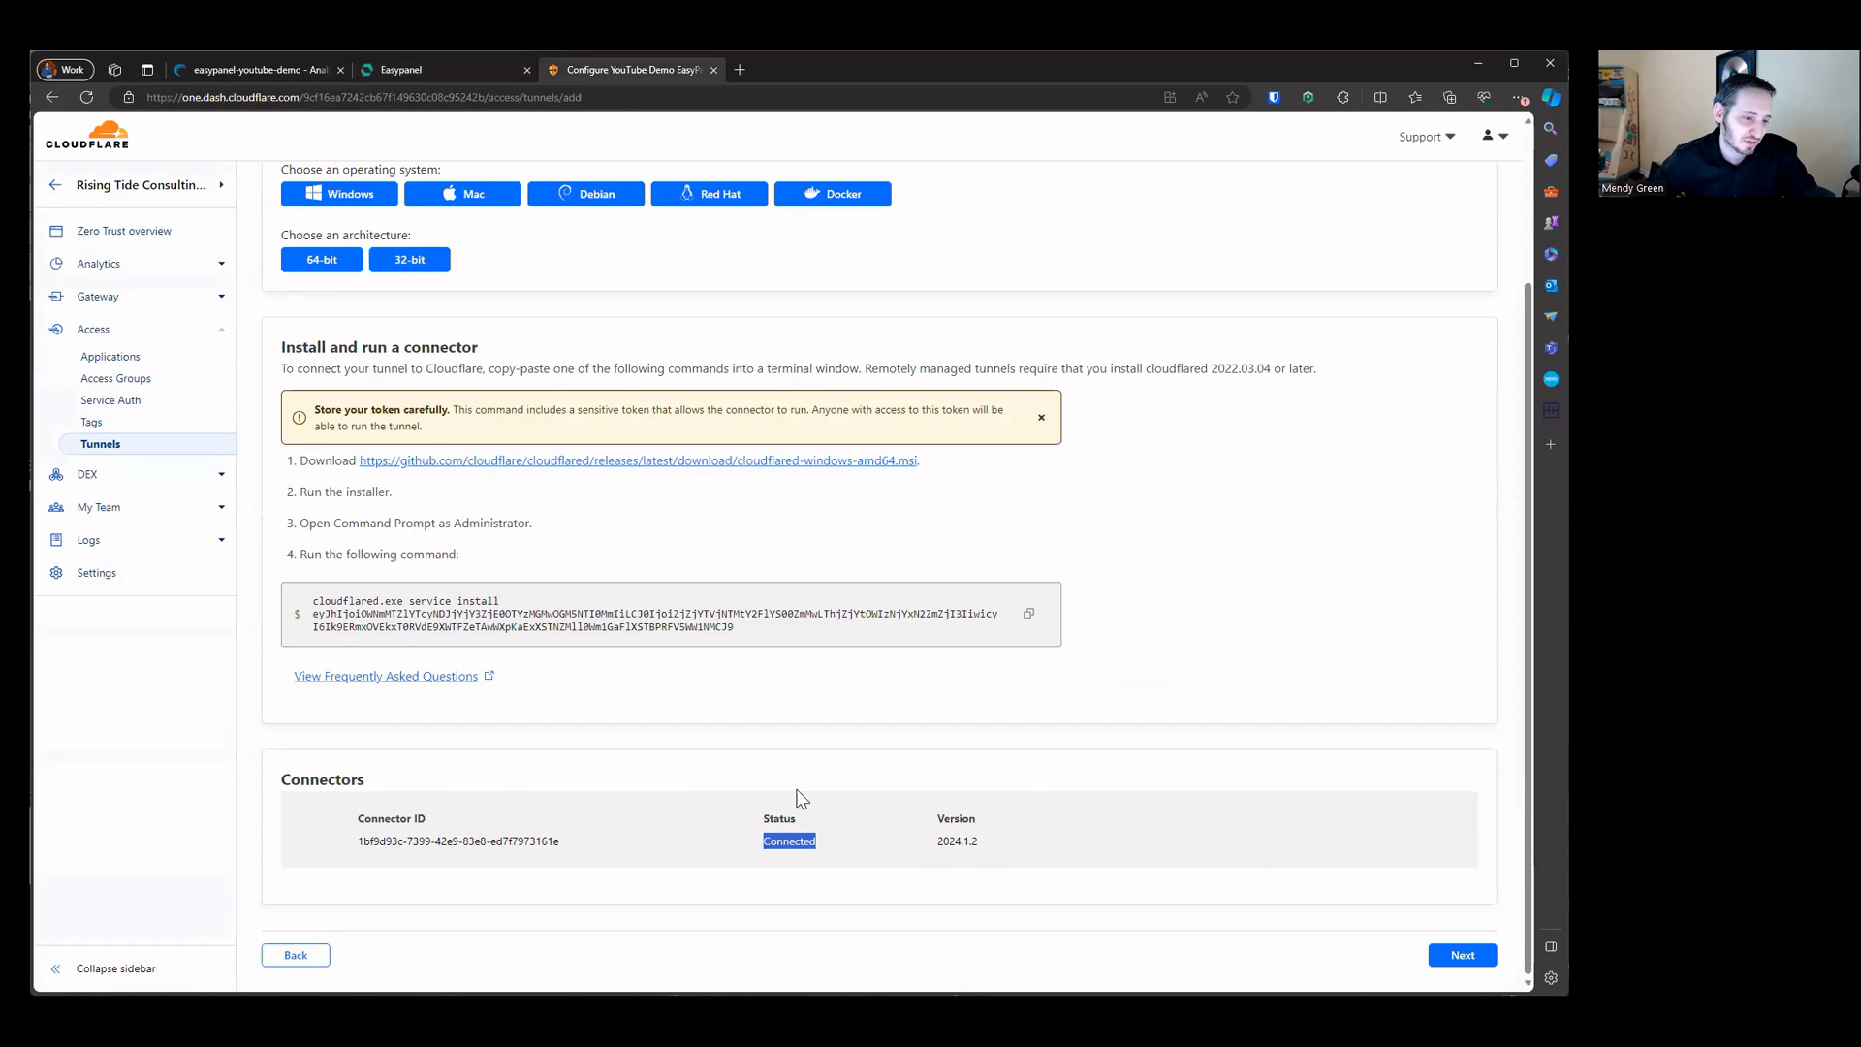
scroll(797, 793, "up", 3)
scroll(796, 797, "down", 2)
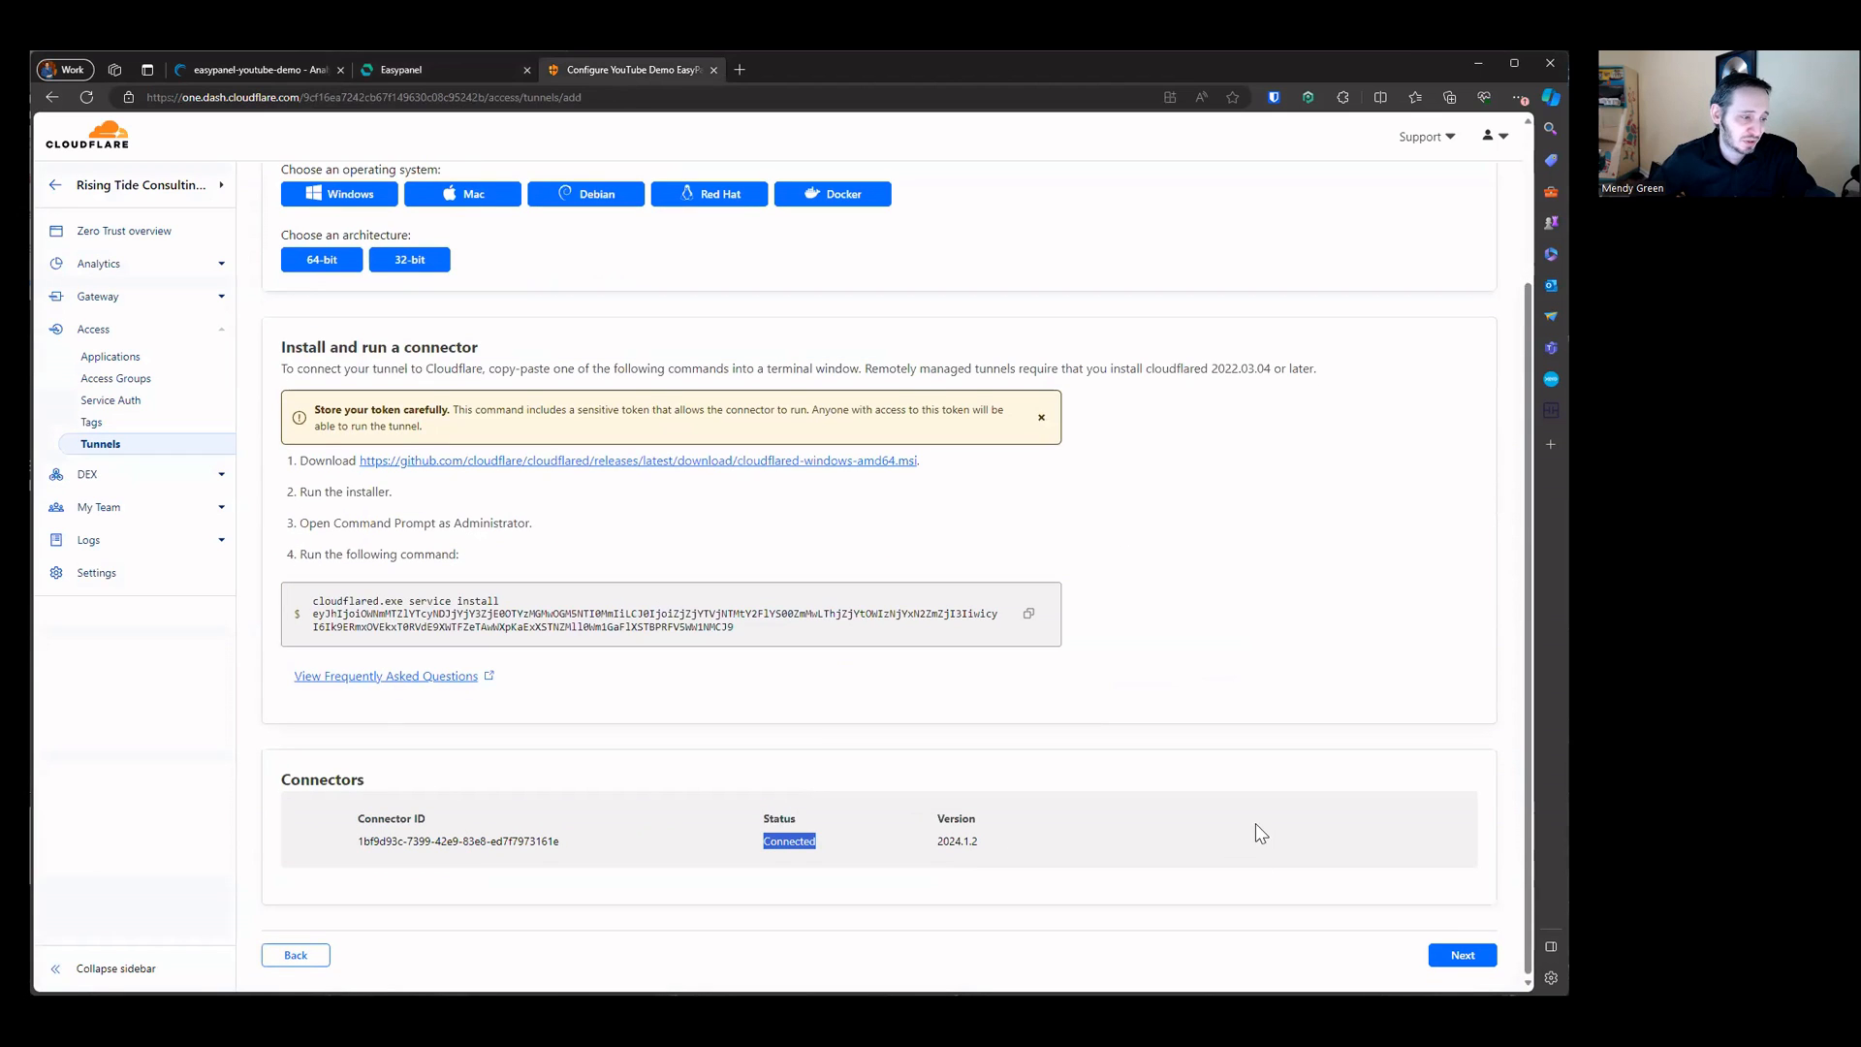
left_click(1259, 835)
left_click(1462, 955)
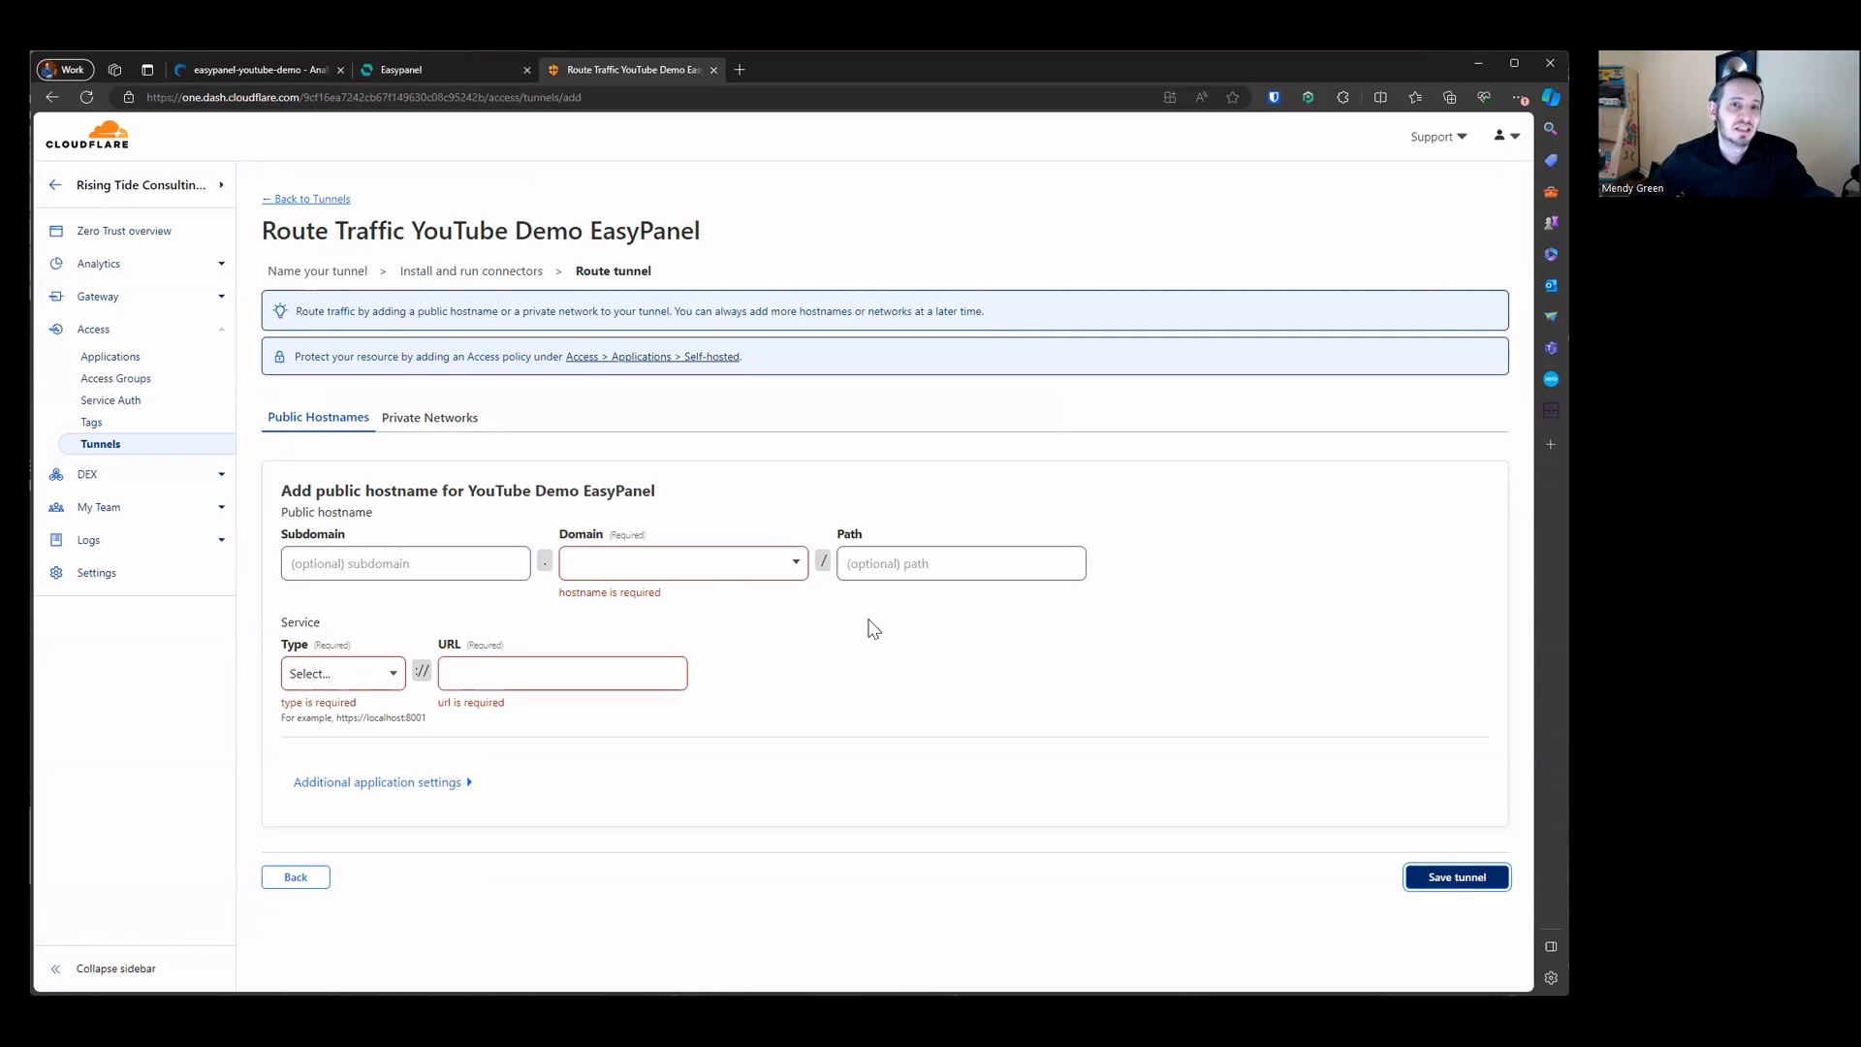
Step: Review the tunnel app's General source settings in Easypanel
left_click(452, 72)
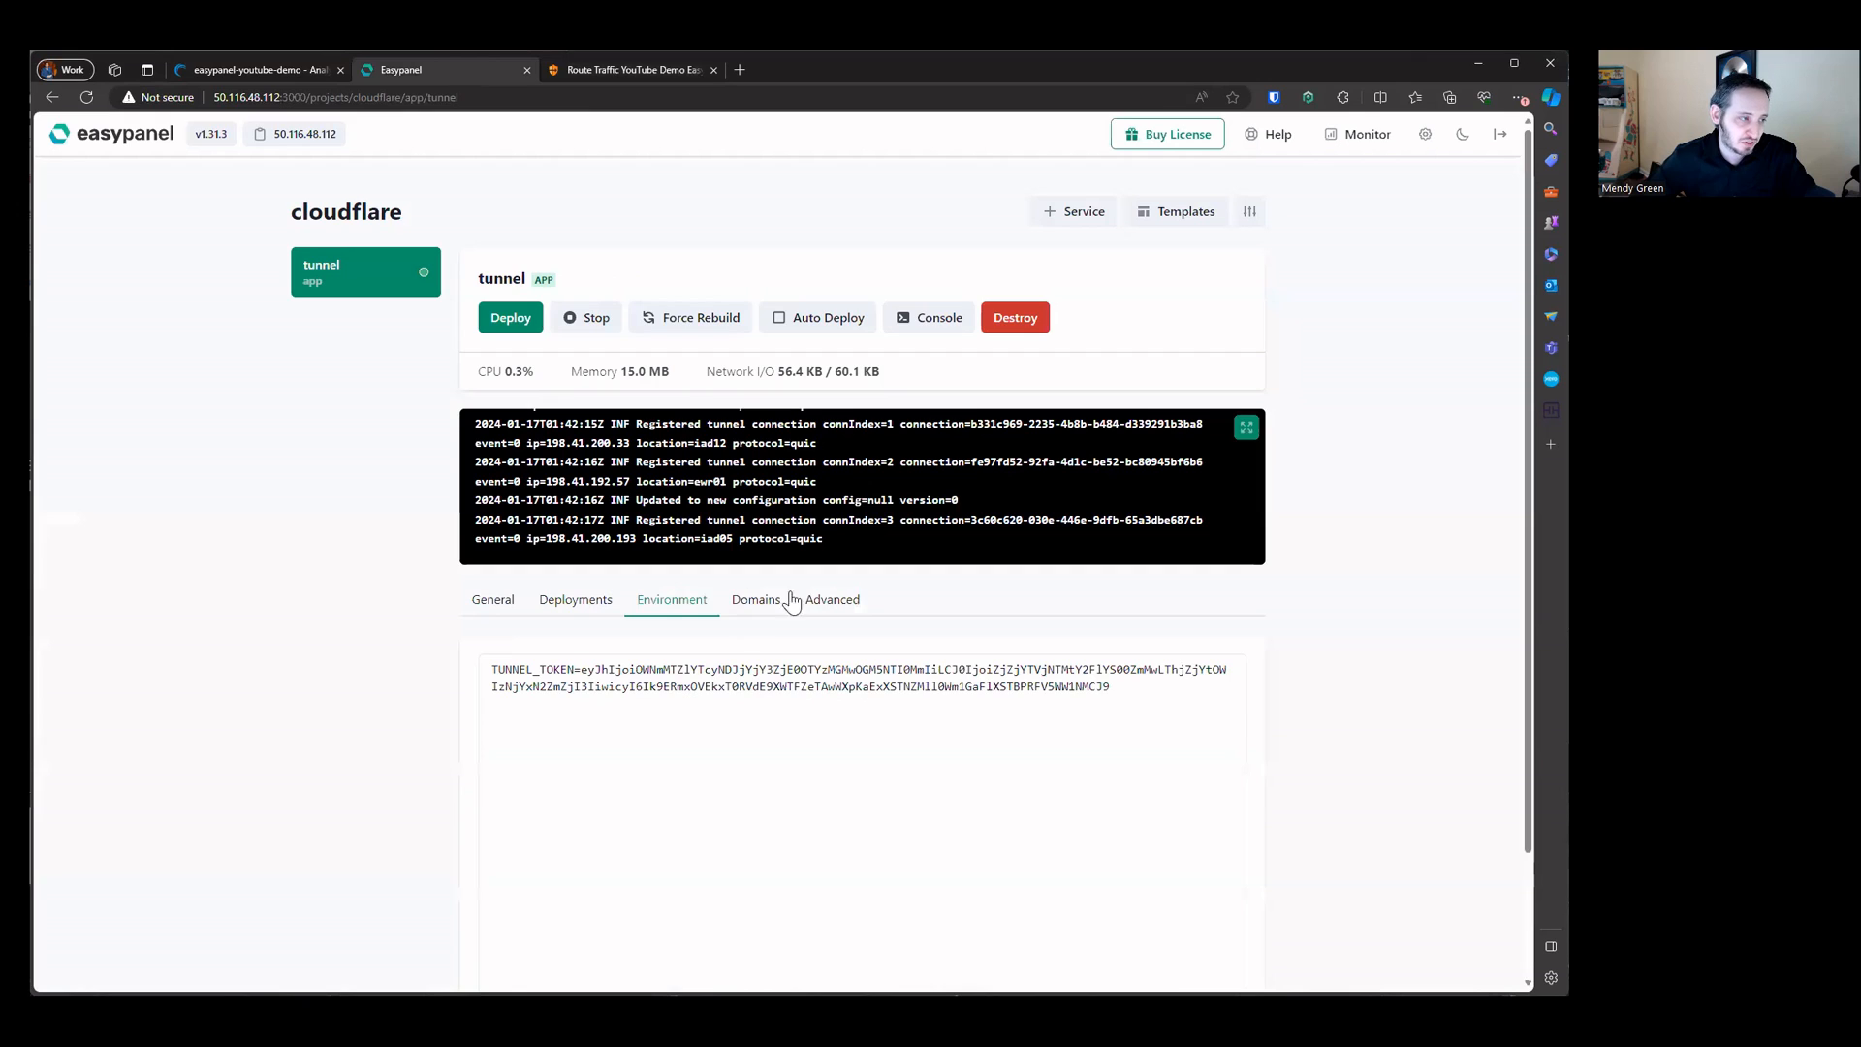
left_click(490, 603)
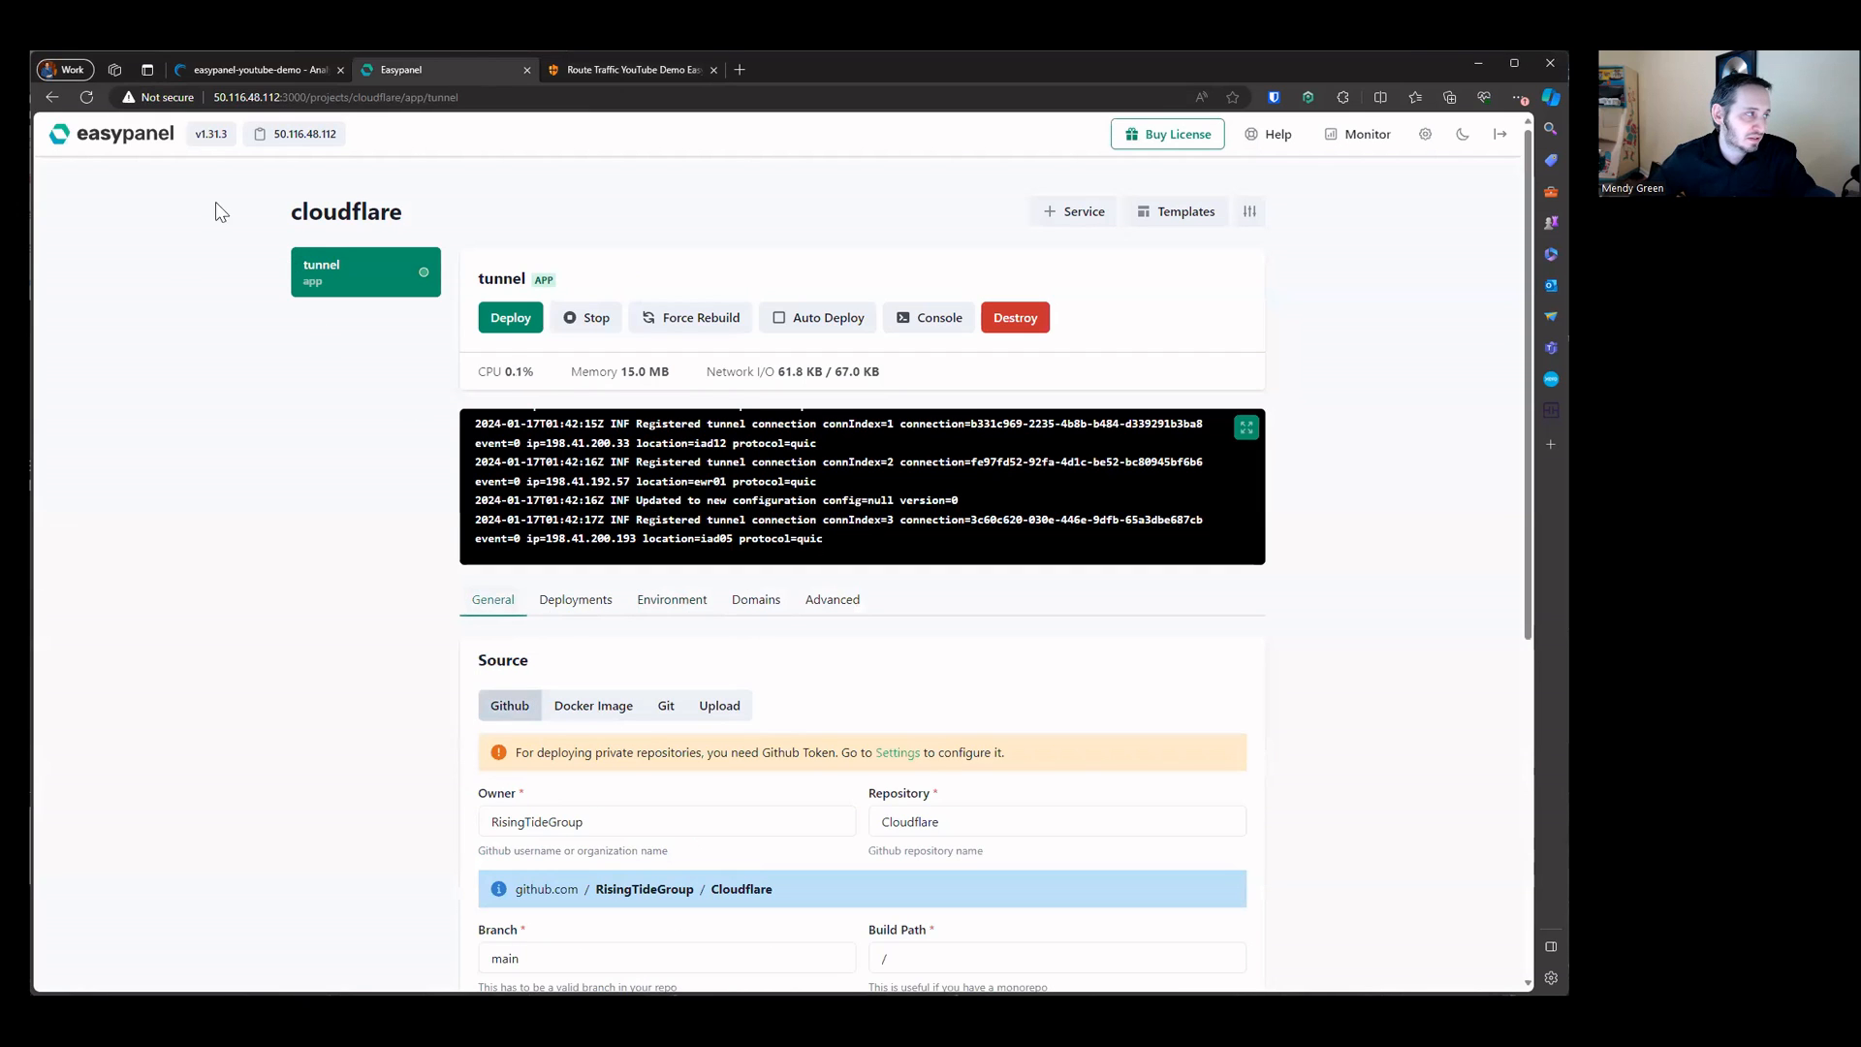
left_click_drag(287, 206, 1345, 808)
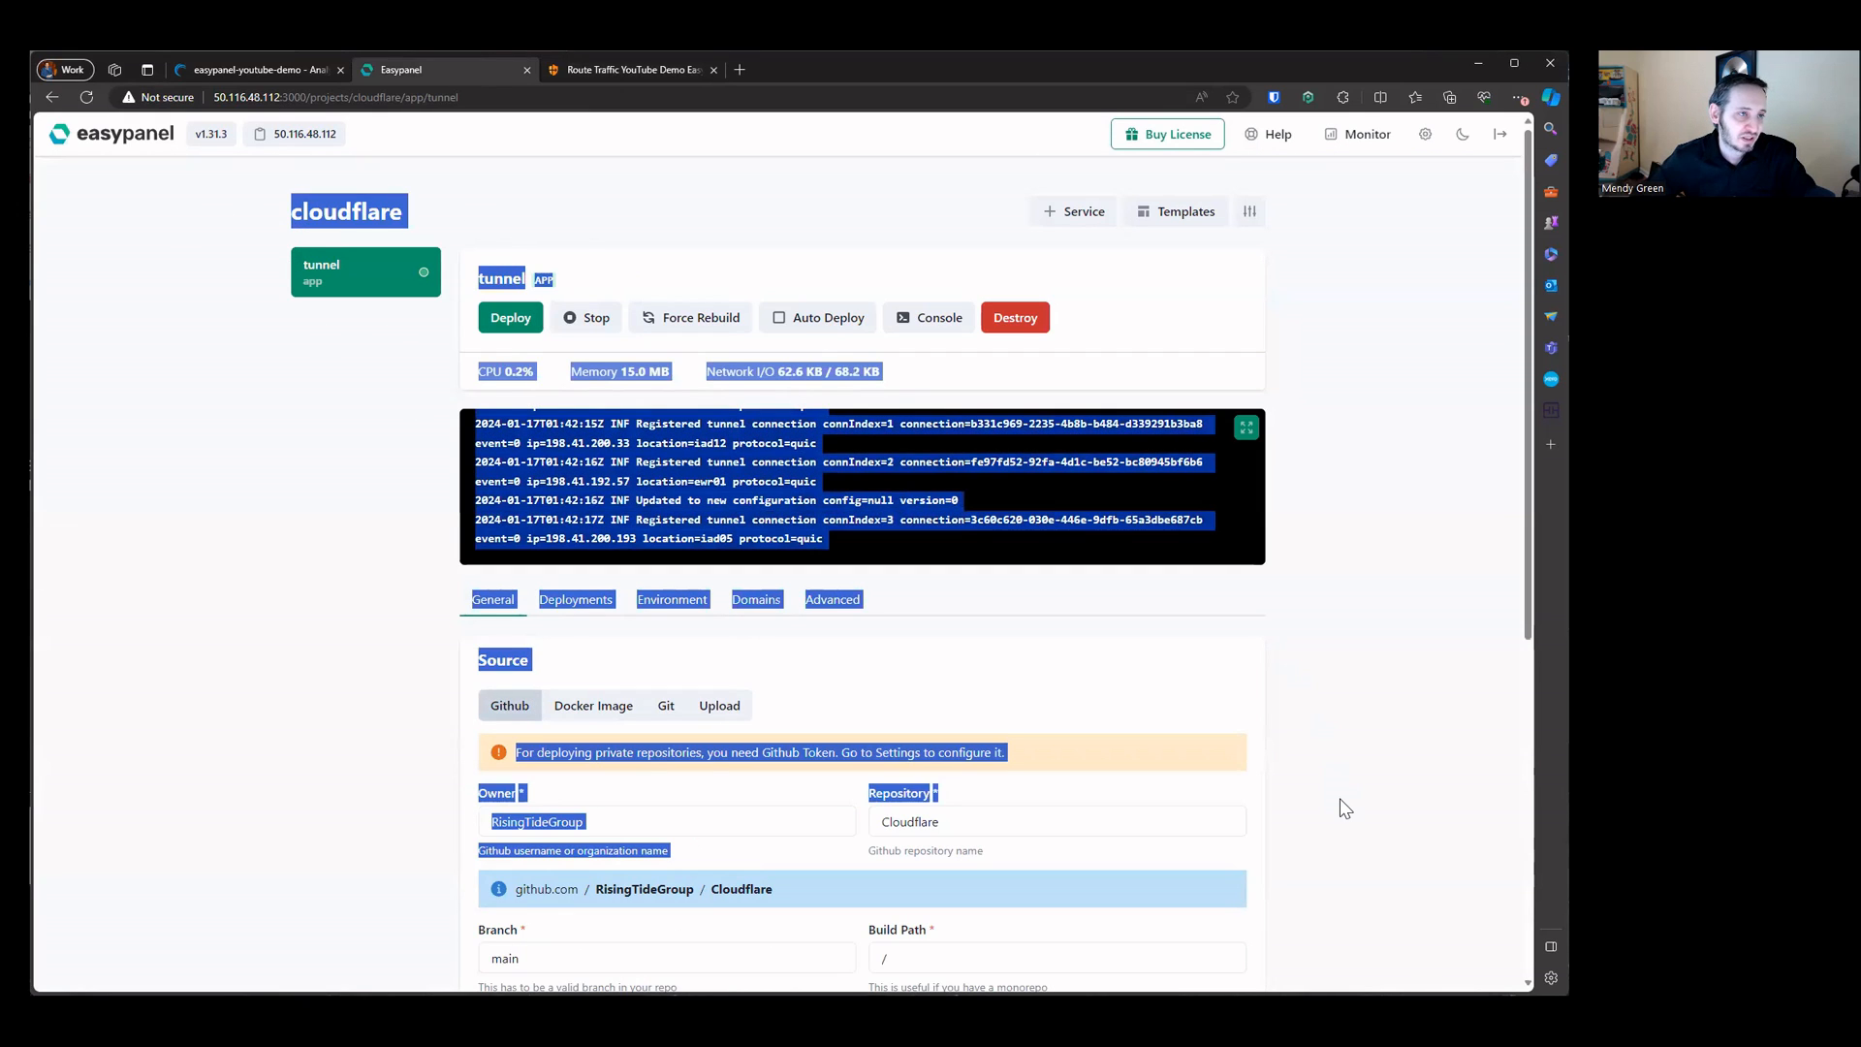
left_click(1299, 703)
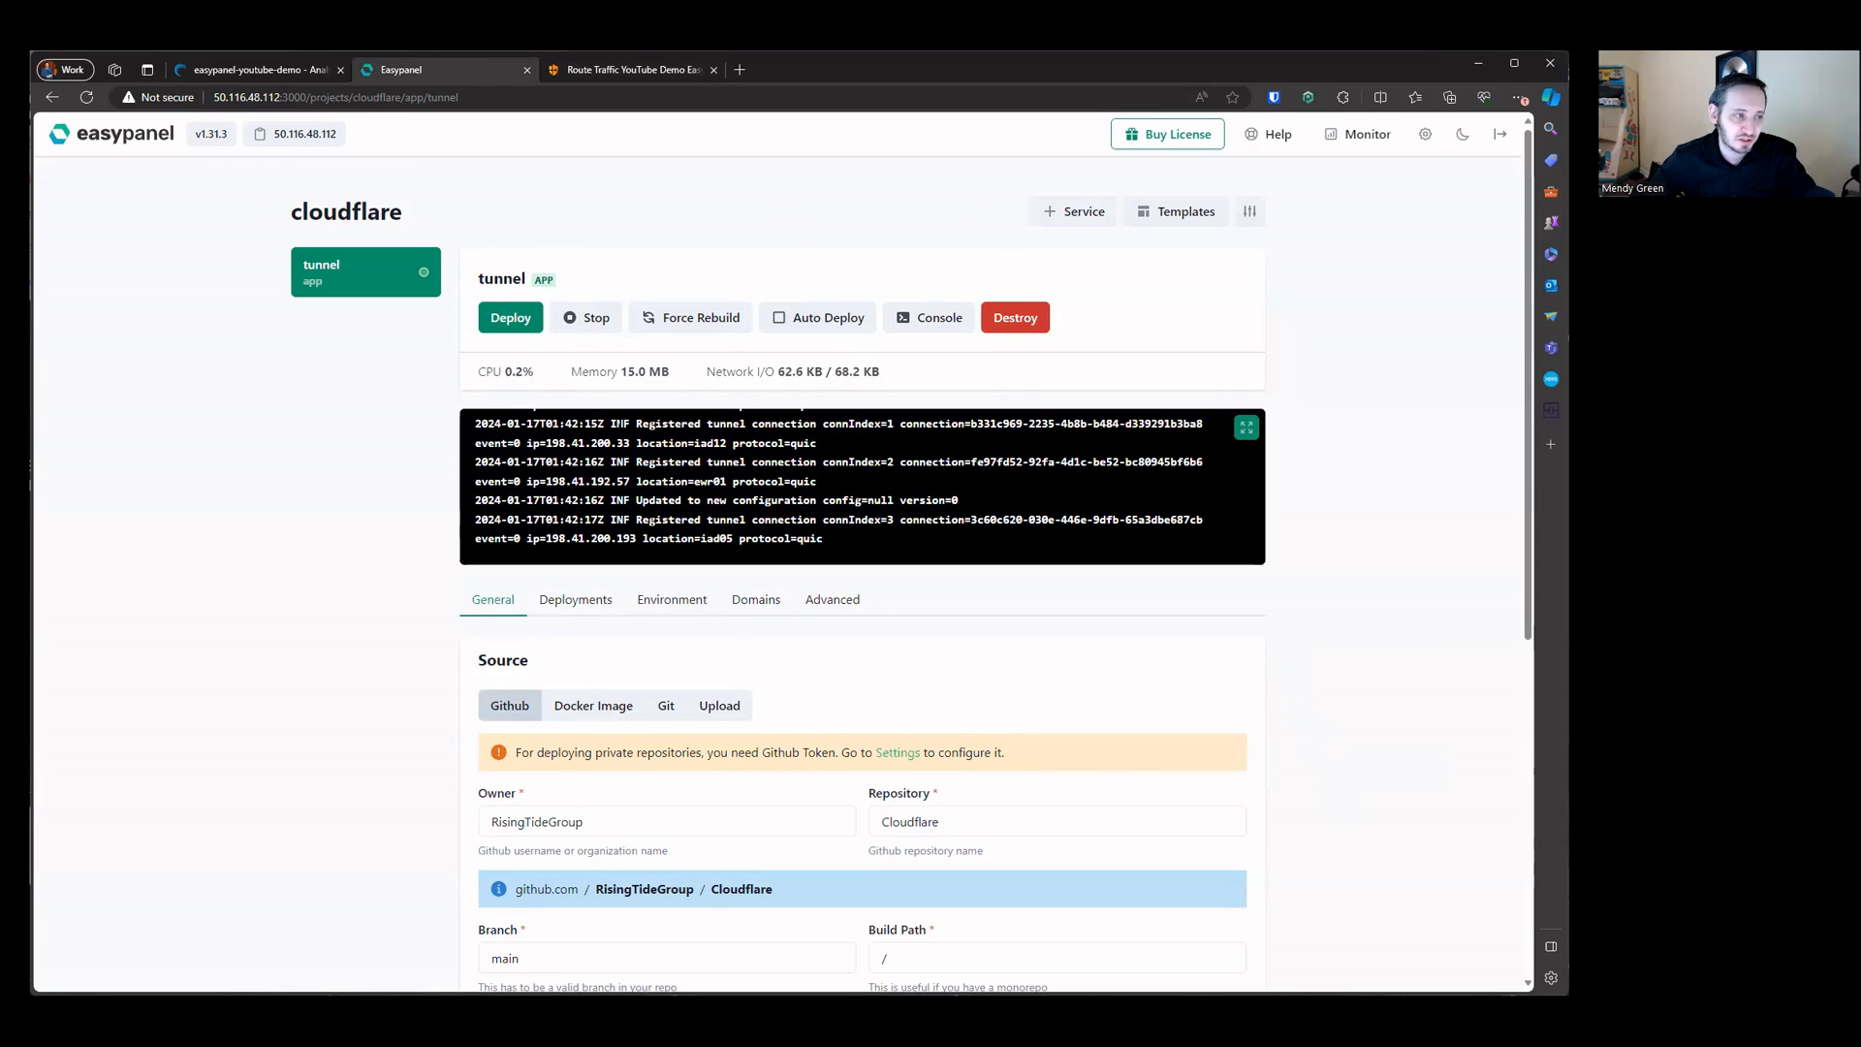
left_click(664, 64)
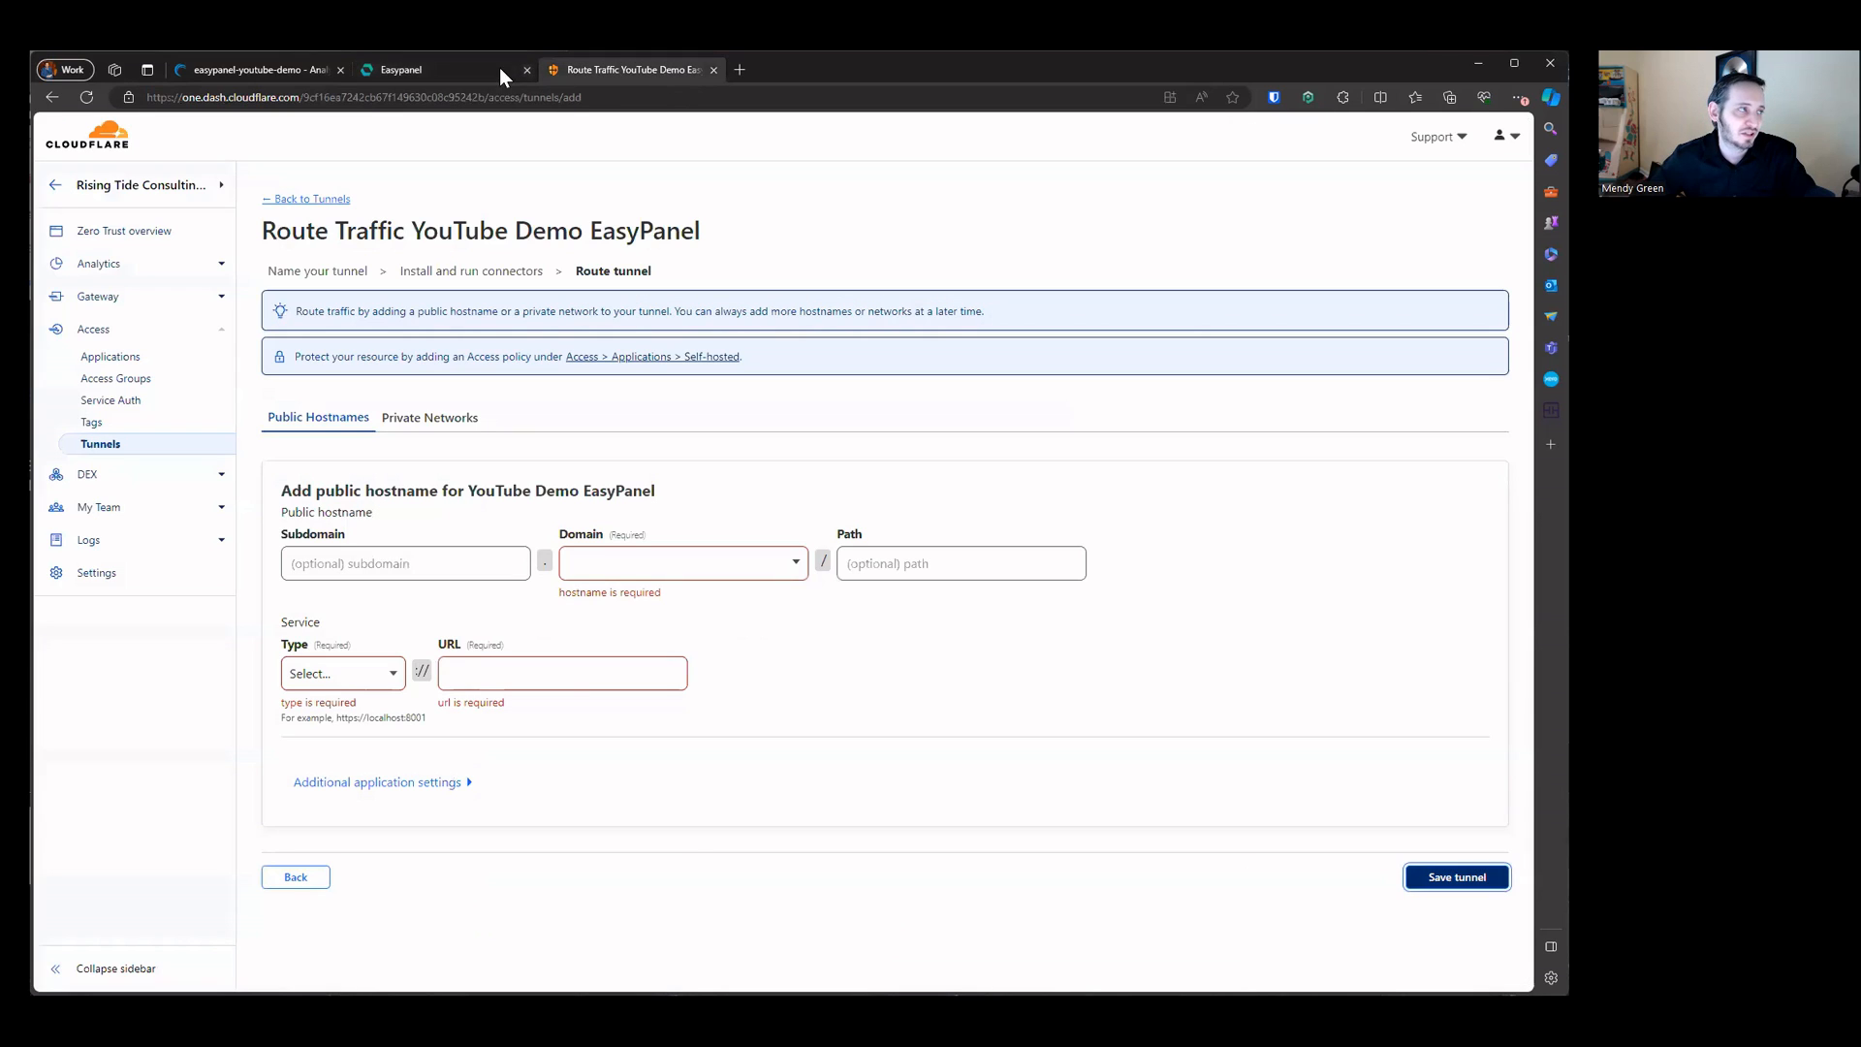
Step: Add a public hostname with subdomain easypanel-demo on the risingtideconsulting.group domain
left_click(403, 570)
type("eas")
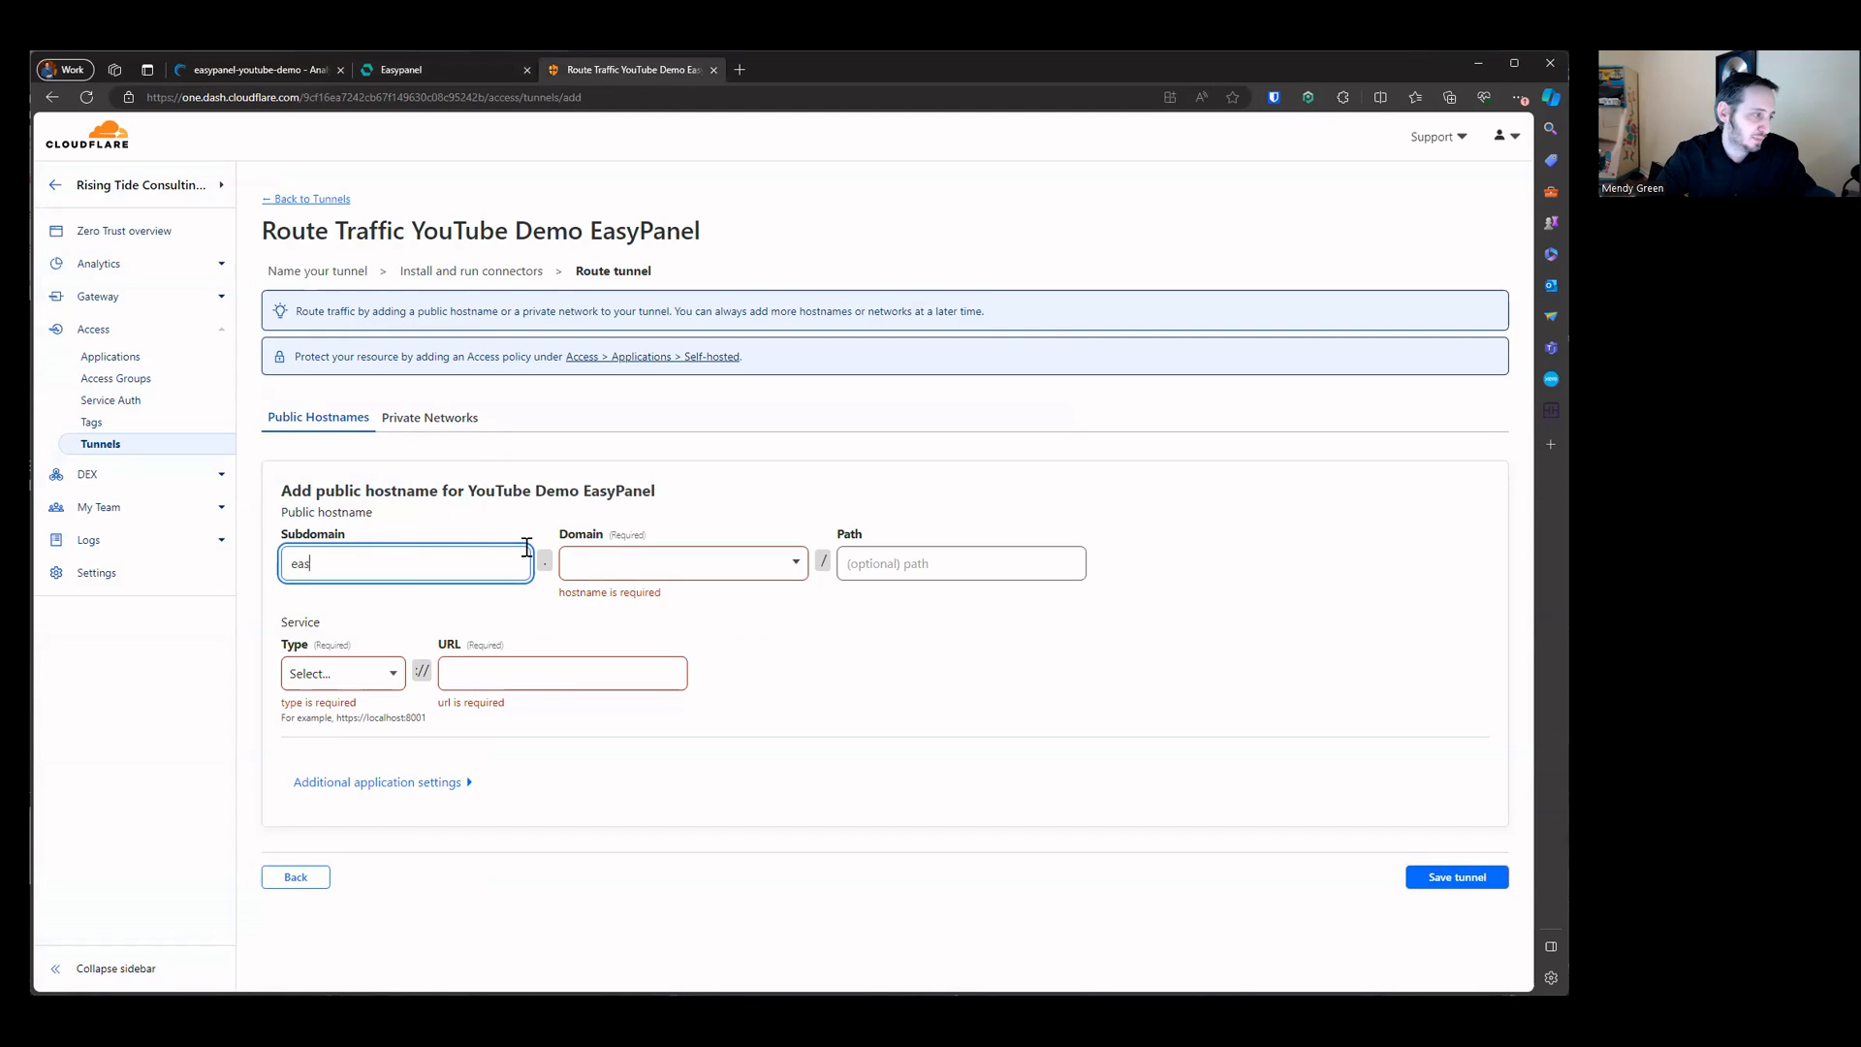
type("ypanel-demo")
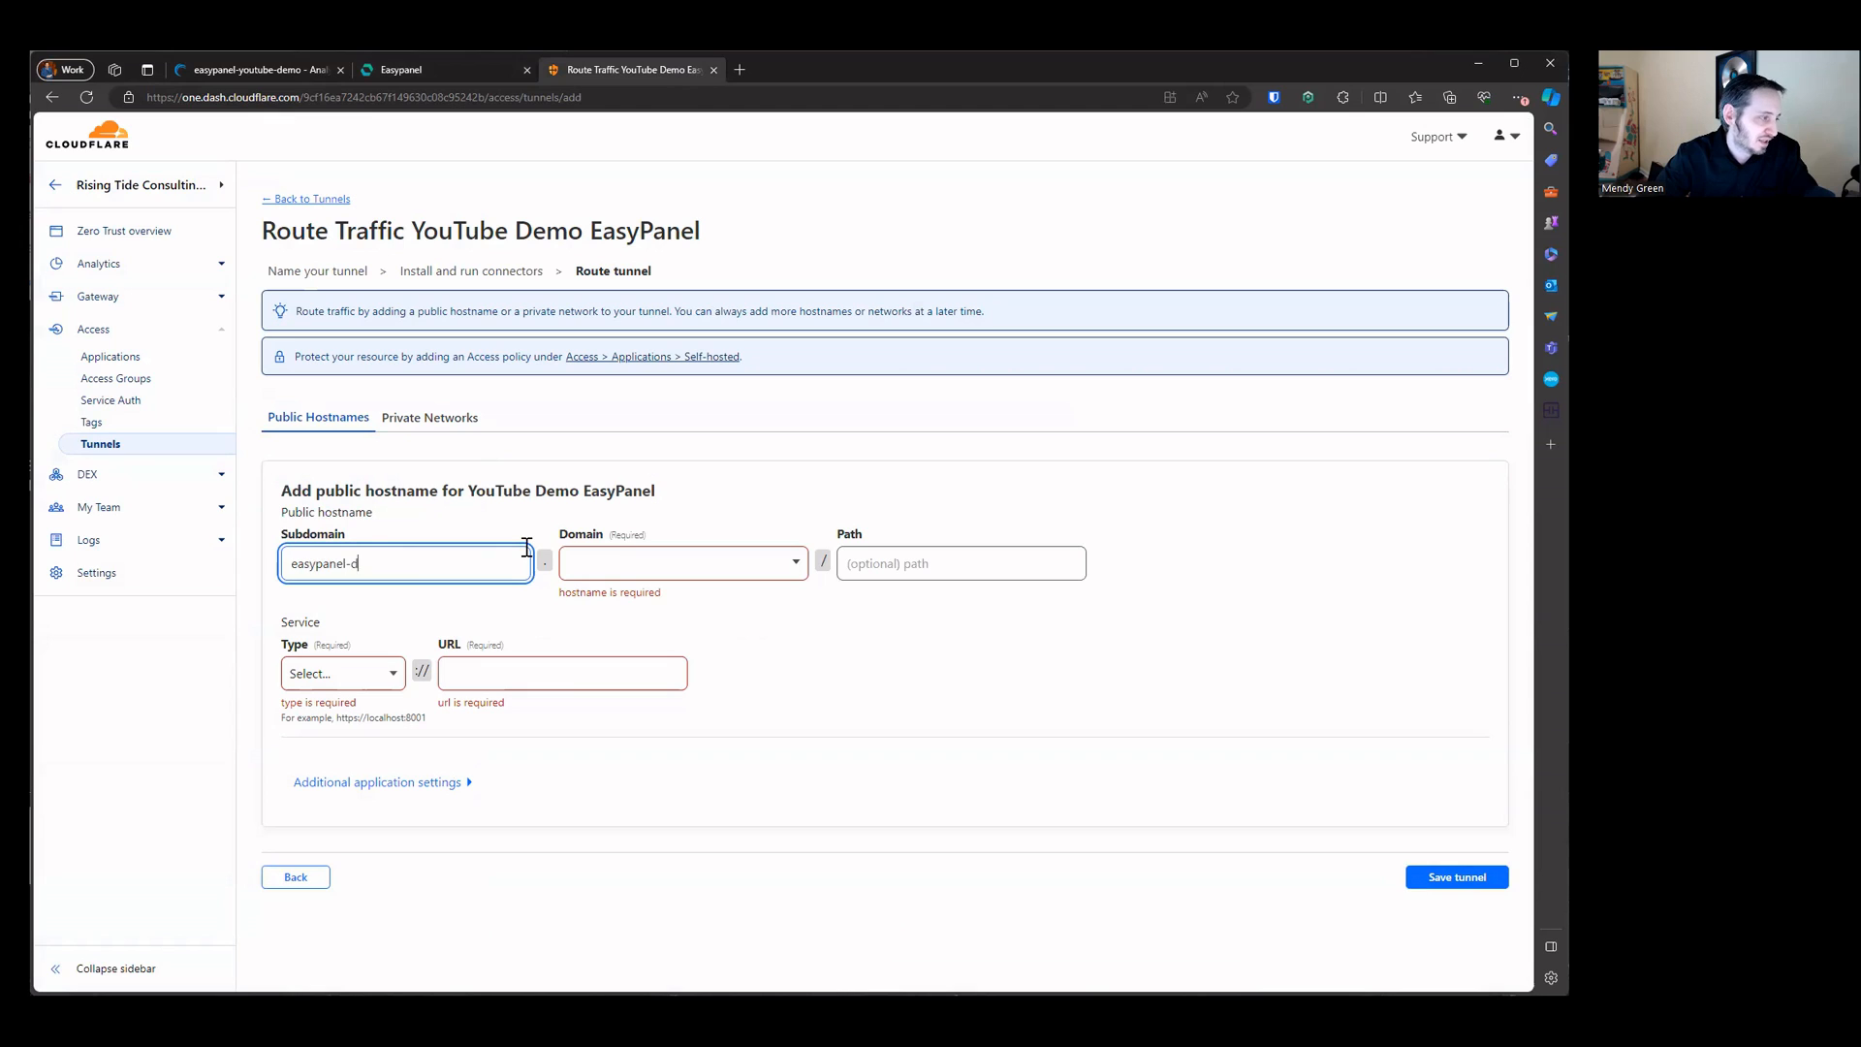
left_click(675, 569)
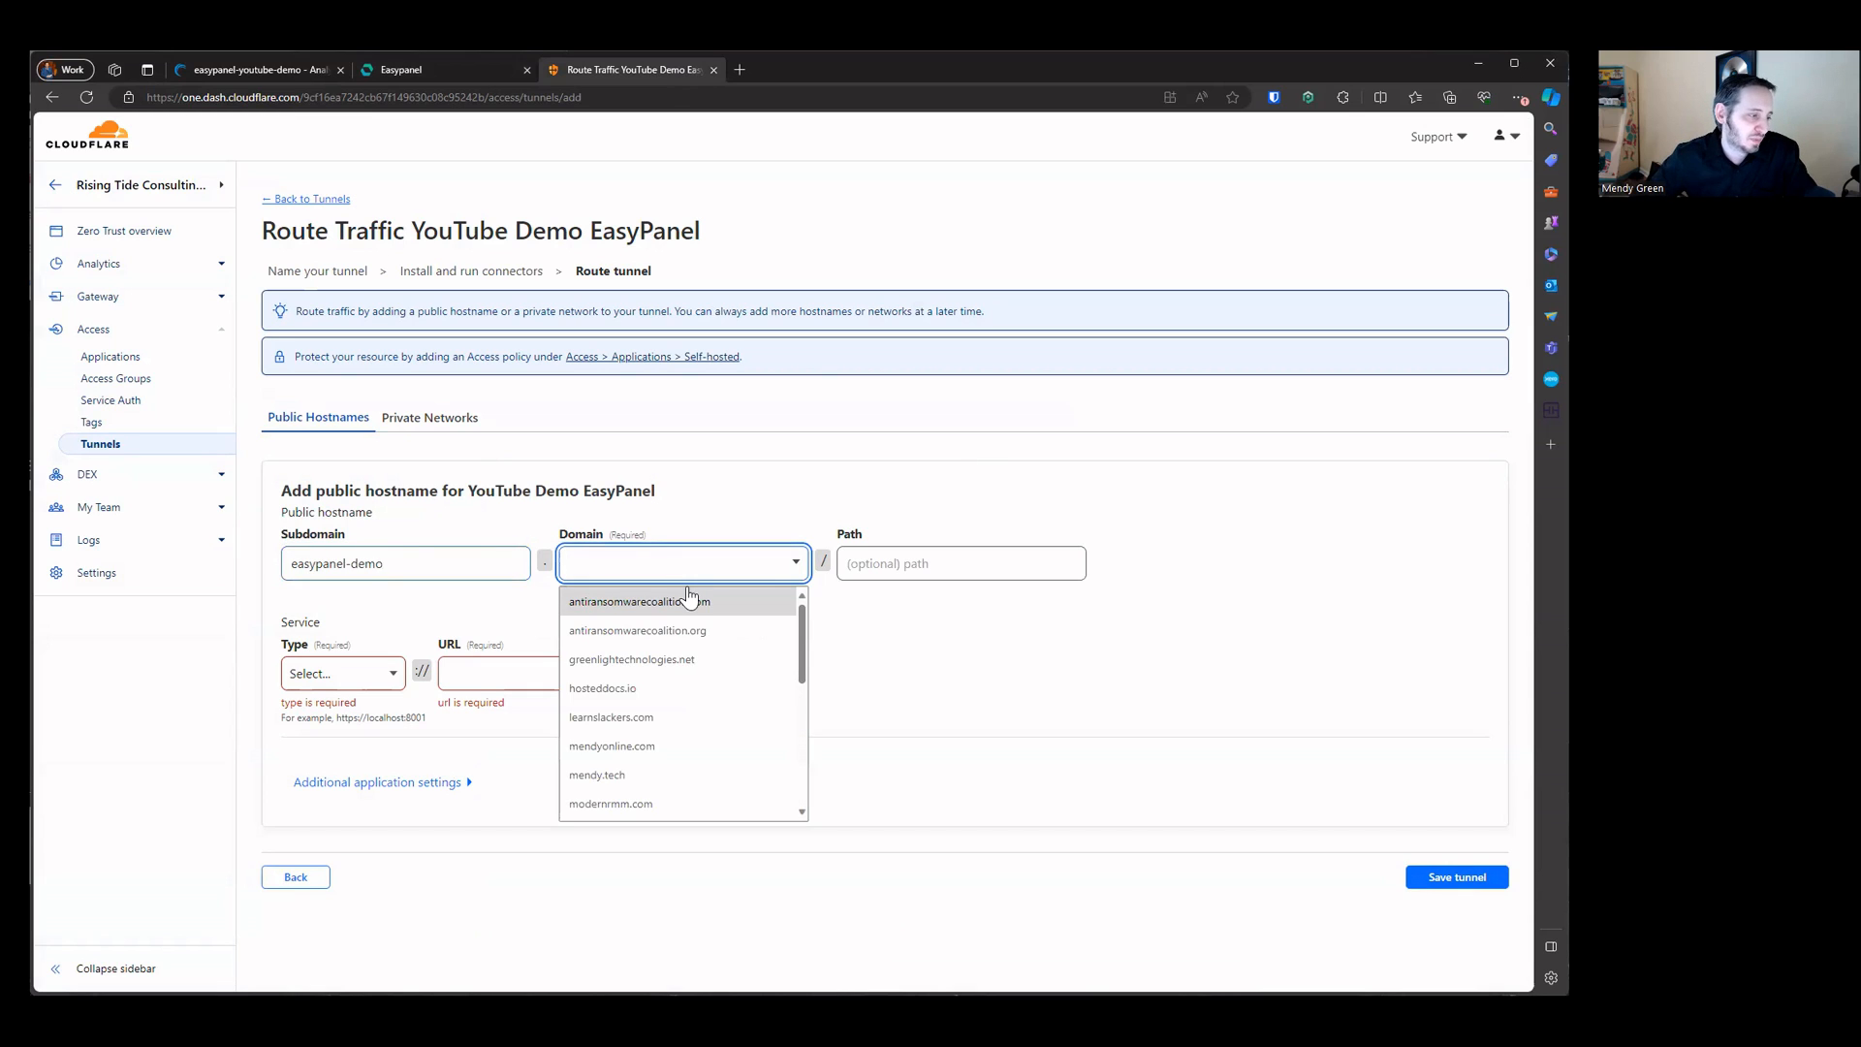
type("rising")
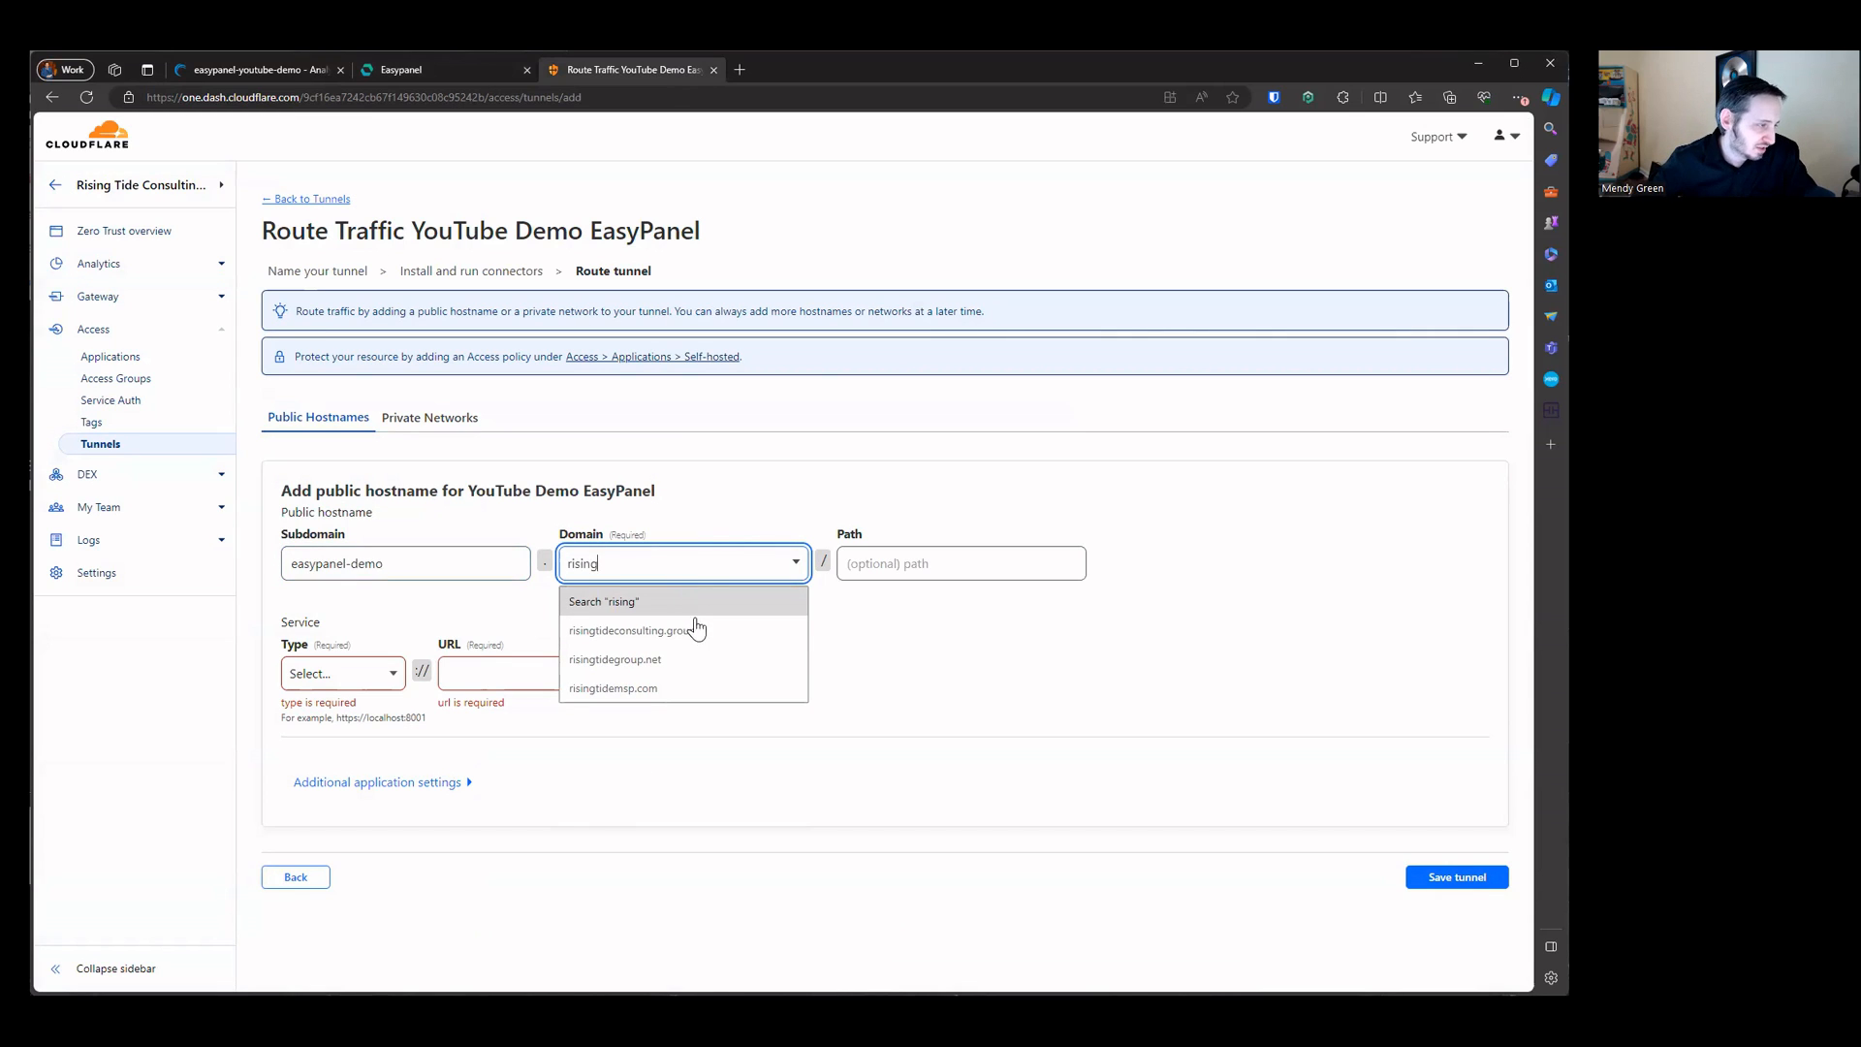
left_click(697, 629)
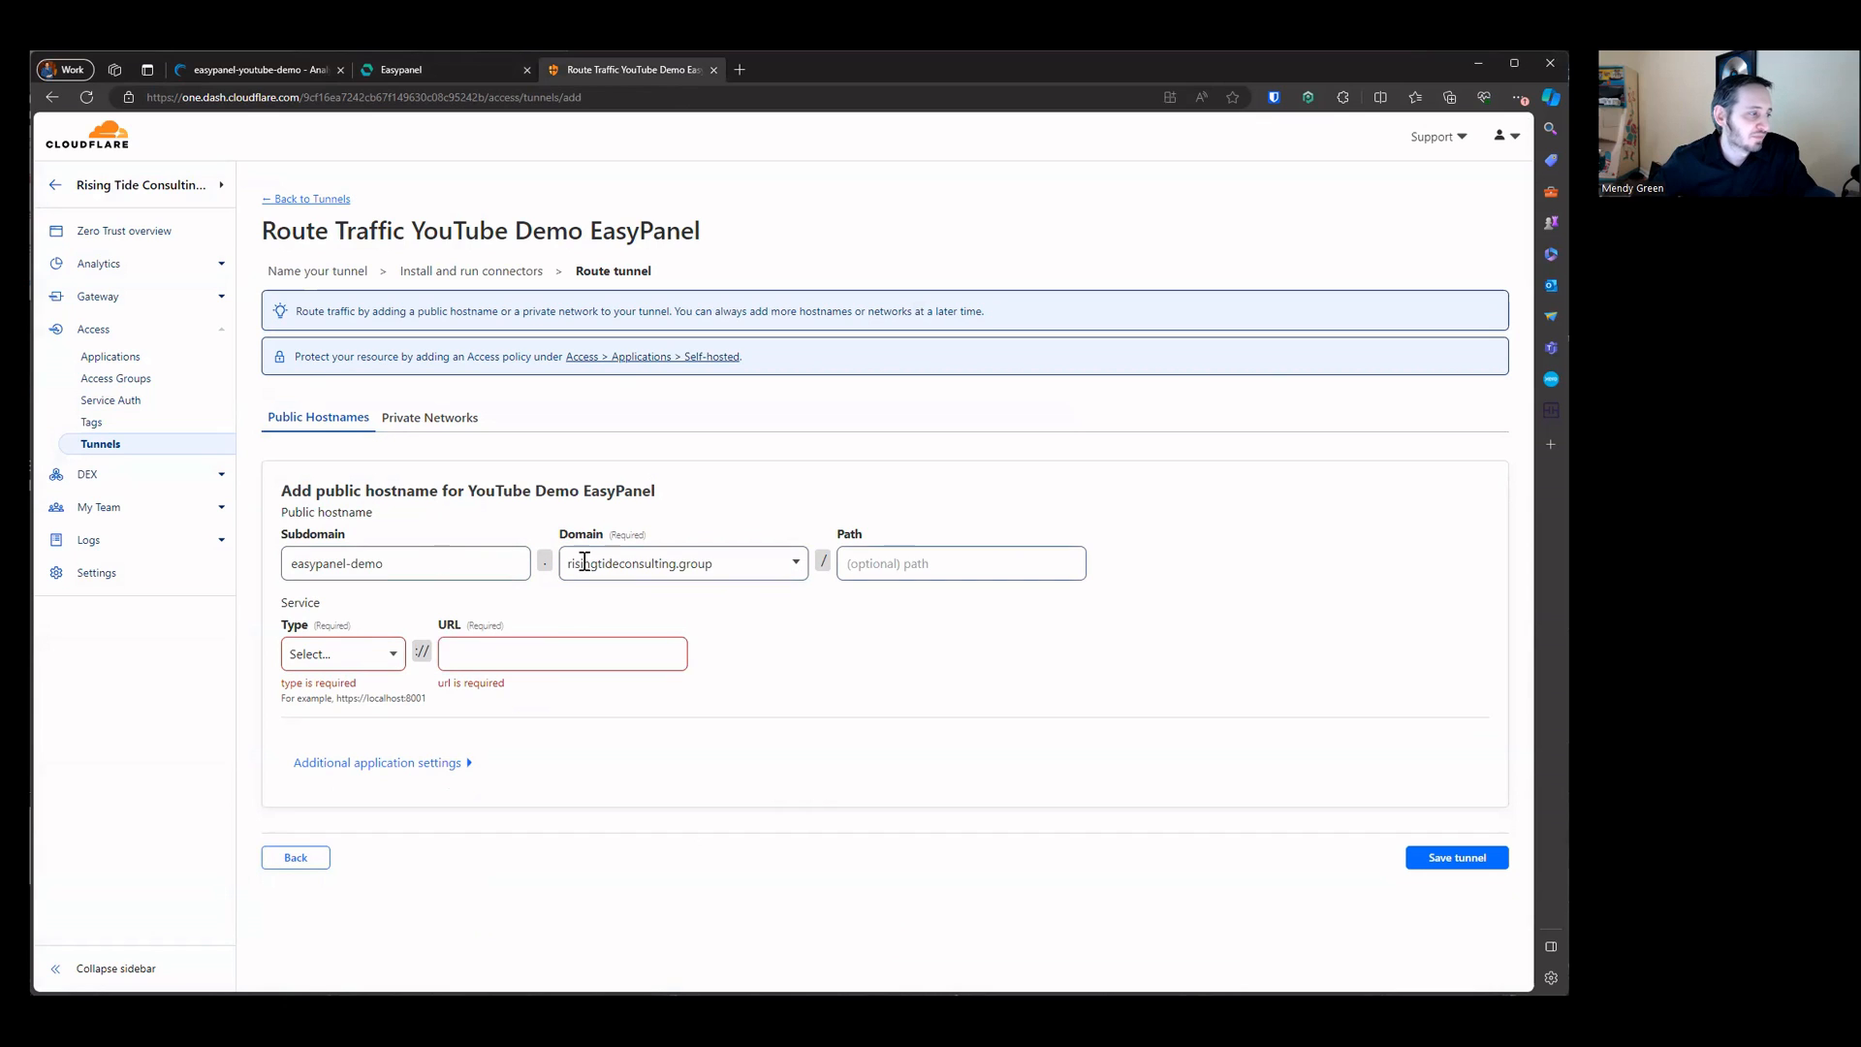
Step: Set the hostname's service type to HTTP
left_click(347, 649)
left_click(348, 727)
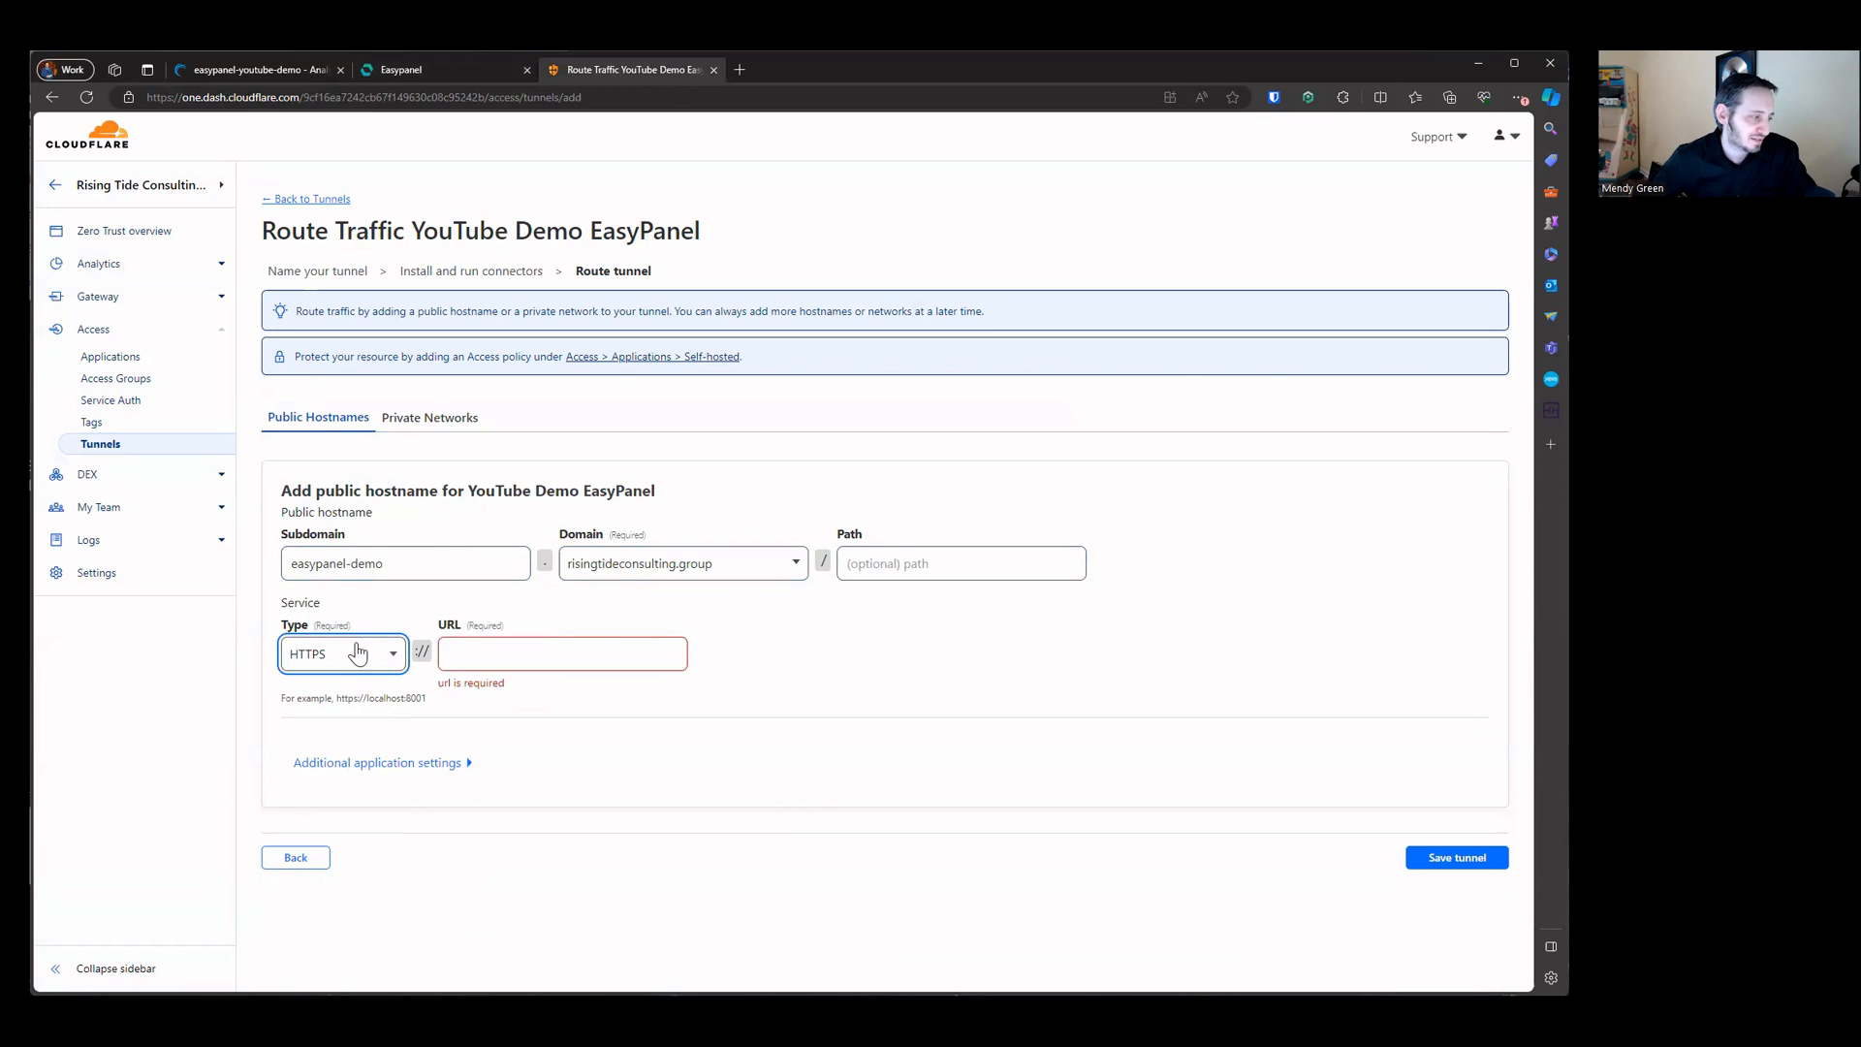
left_click(357, 653)
left_click(317, 692)
left_click(333, 652)
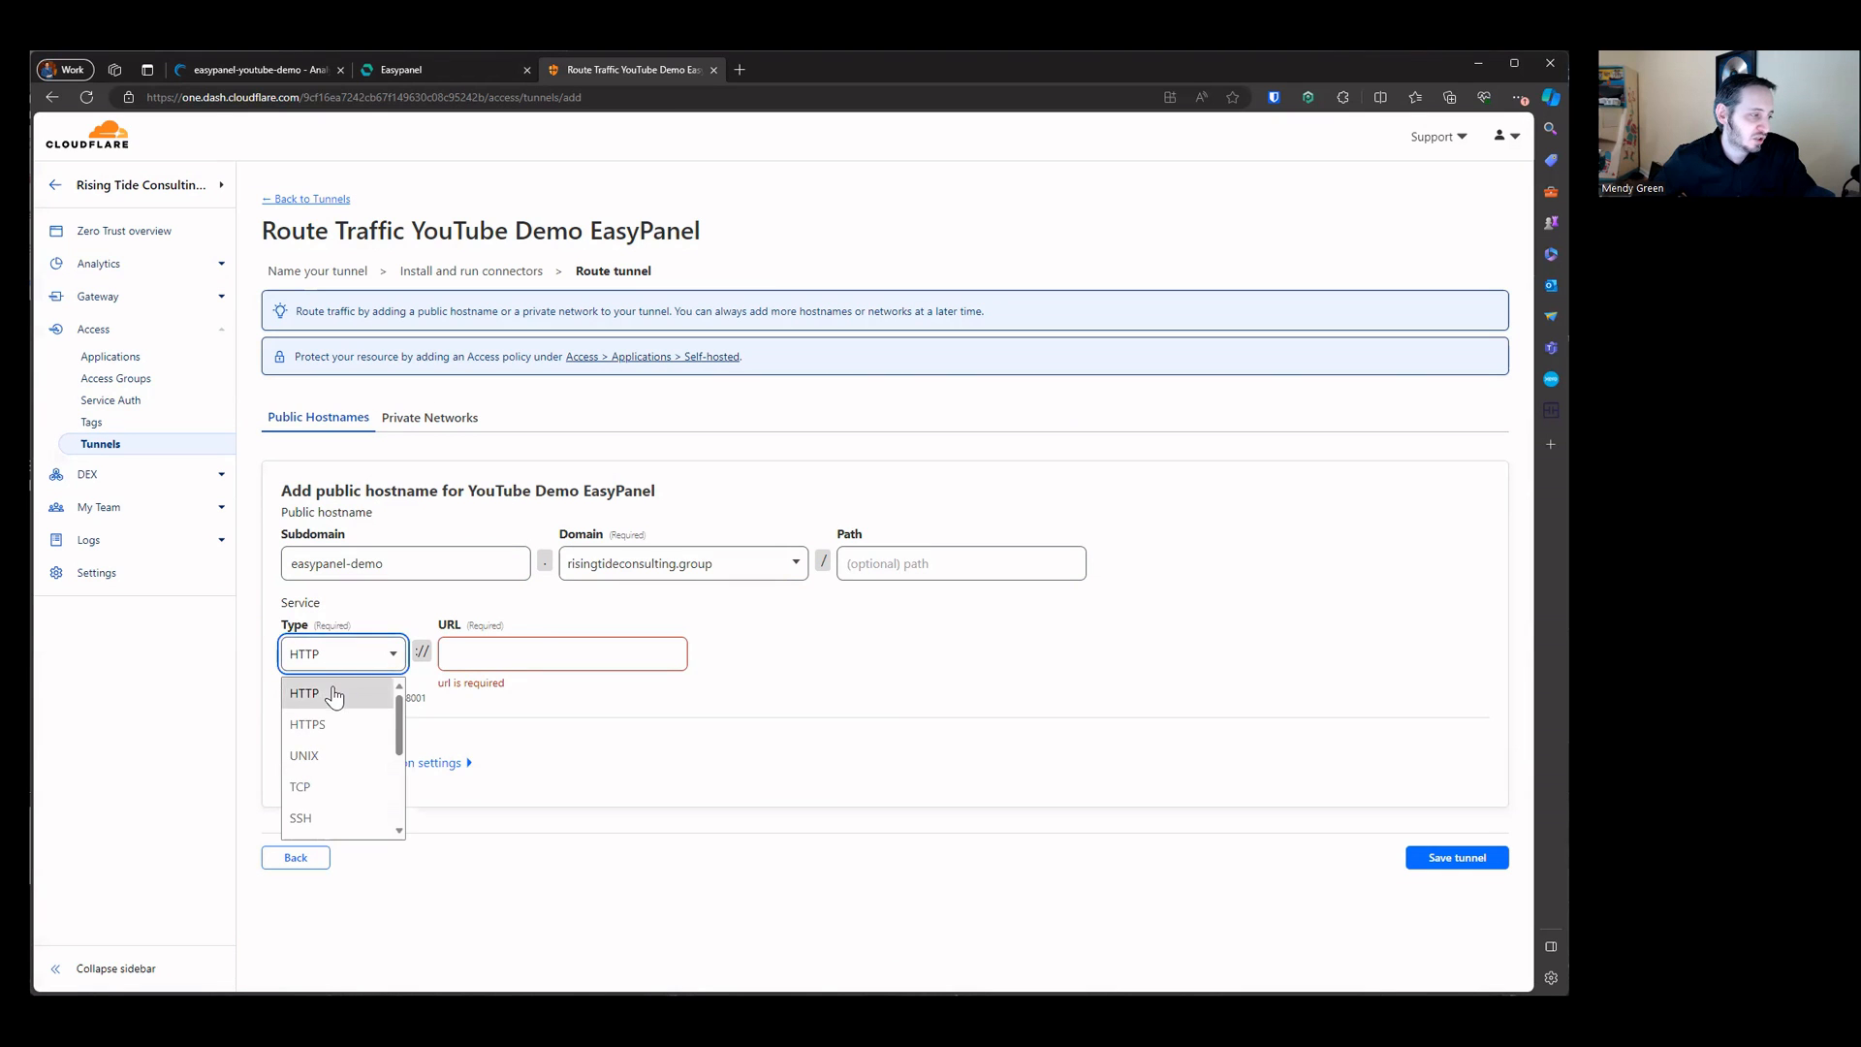
left_click(456, 653)
Step: Look up the Easypanel server's address and port for the service URL
left_click(428, 70)
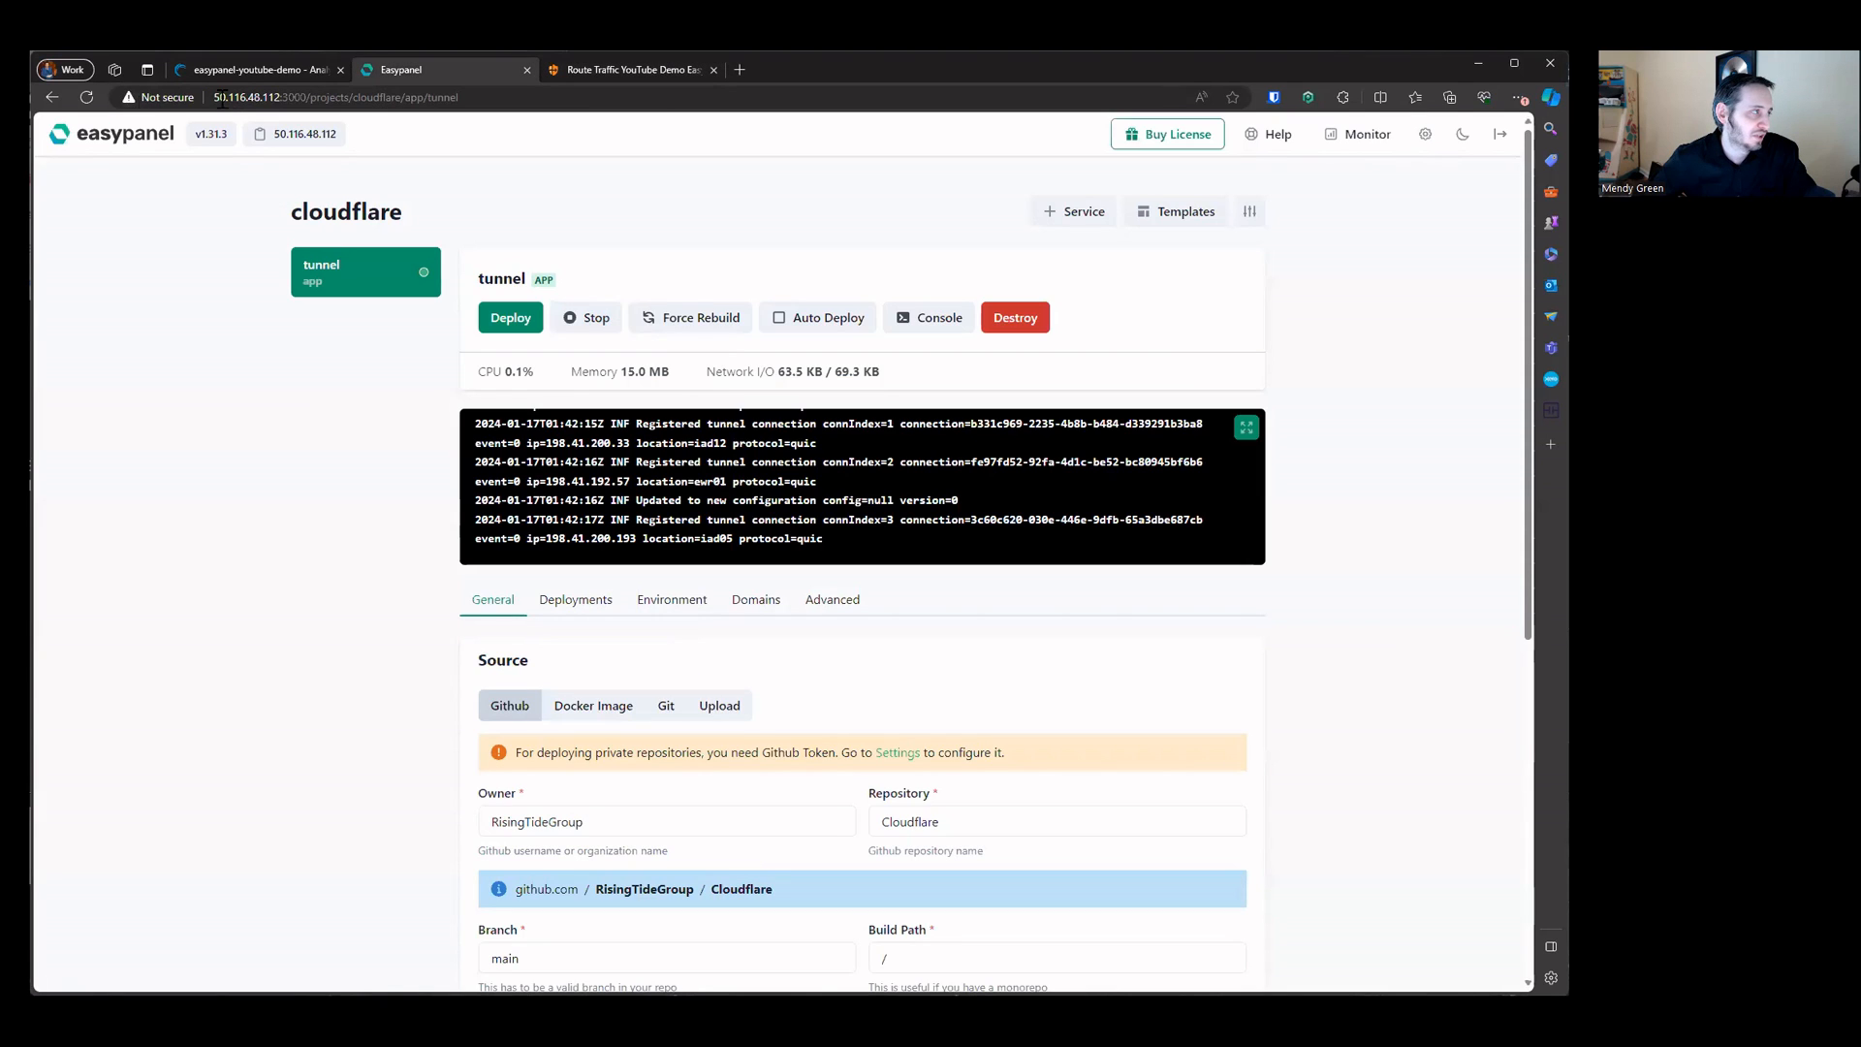
left_click(225, 98)
left_click_drag(307, 98, 195, 98)
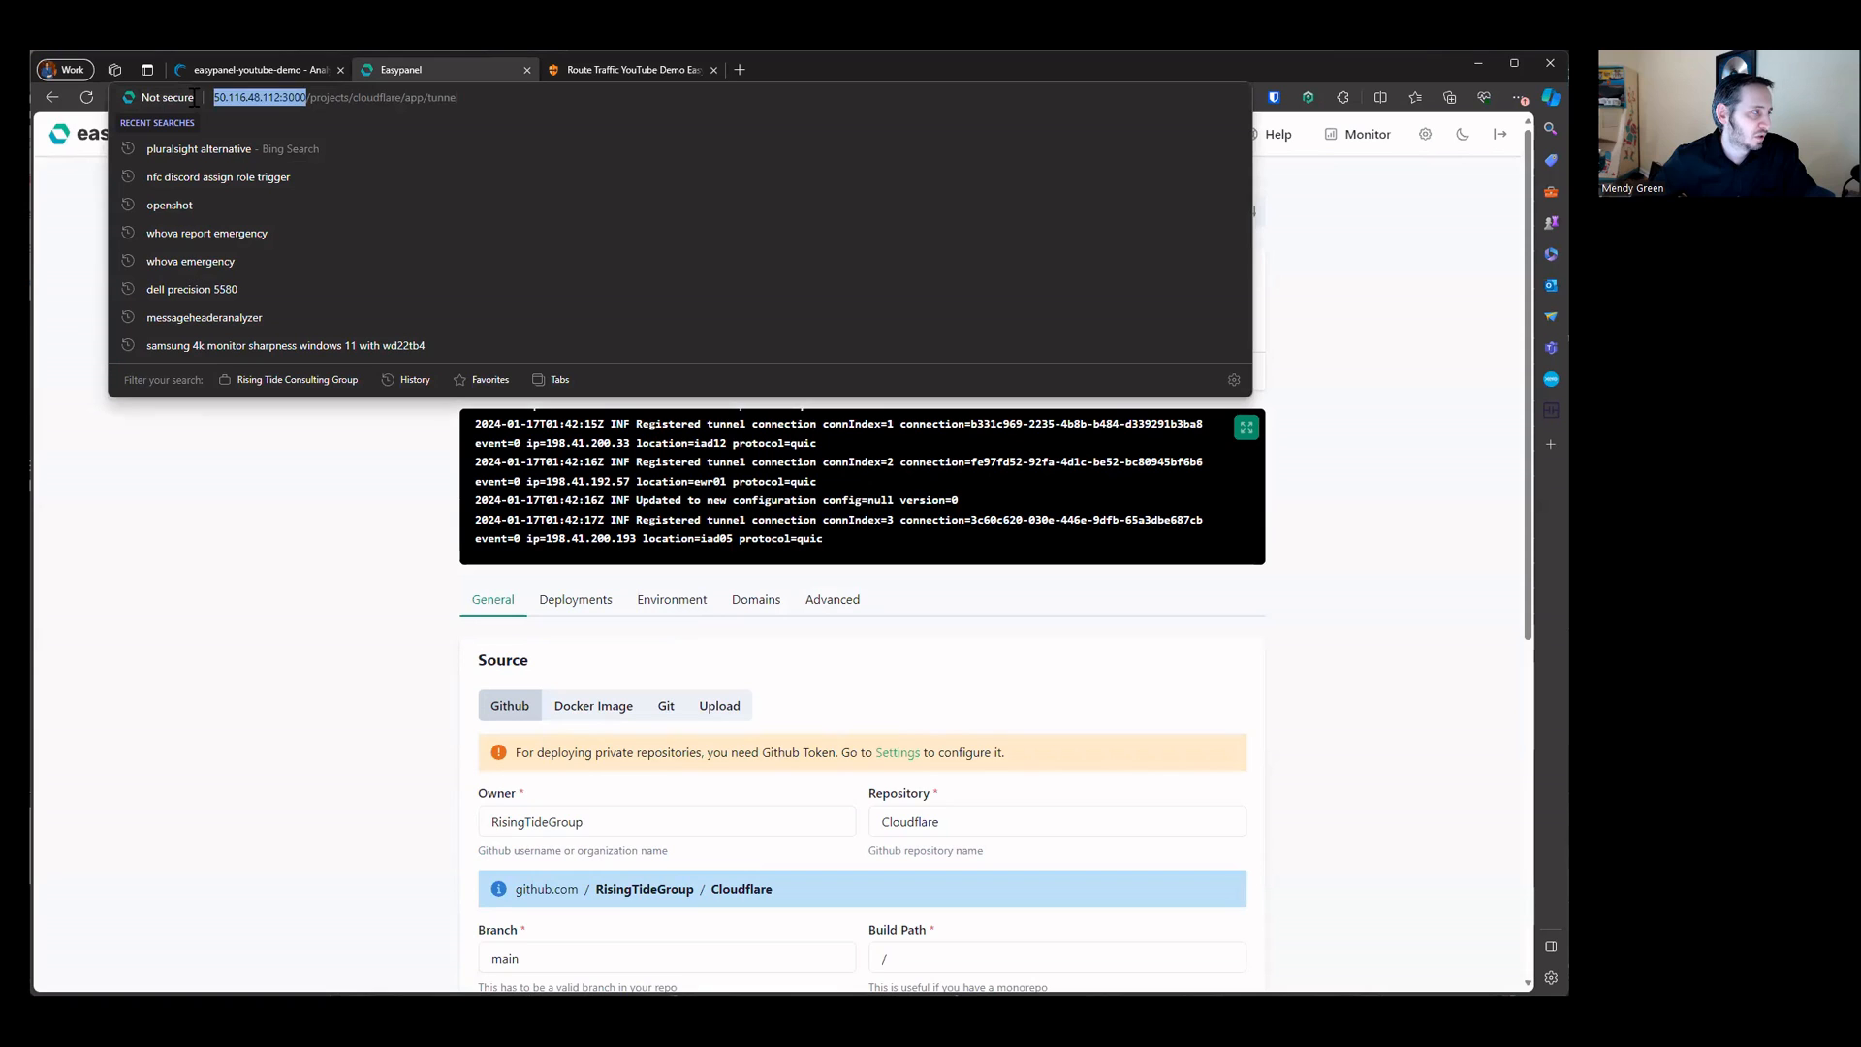
left_click(243, 574)
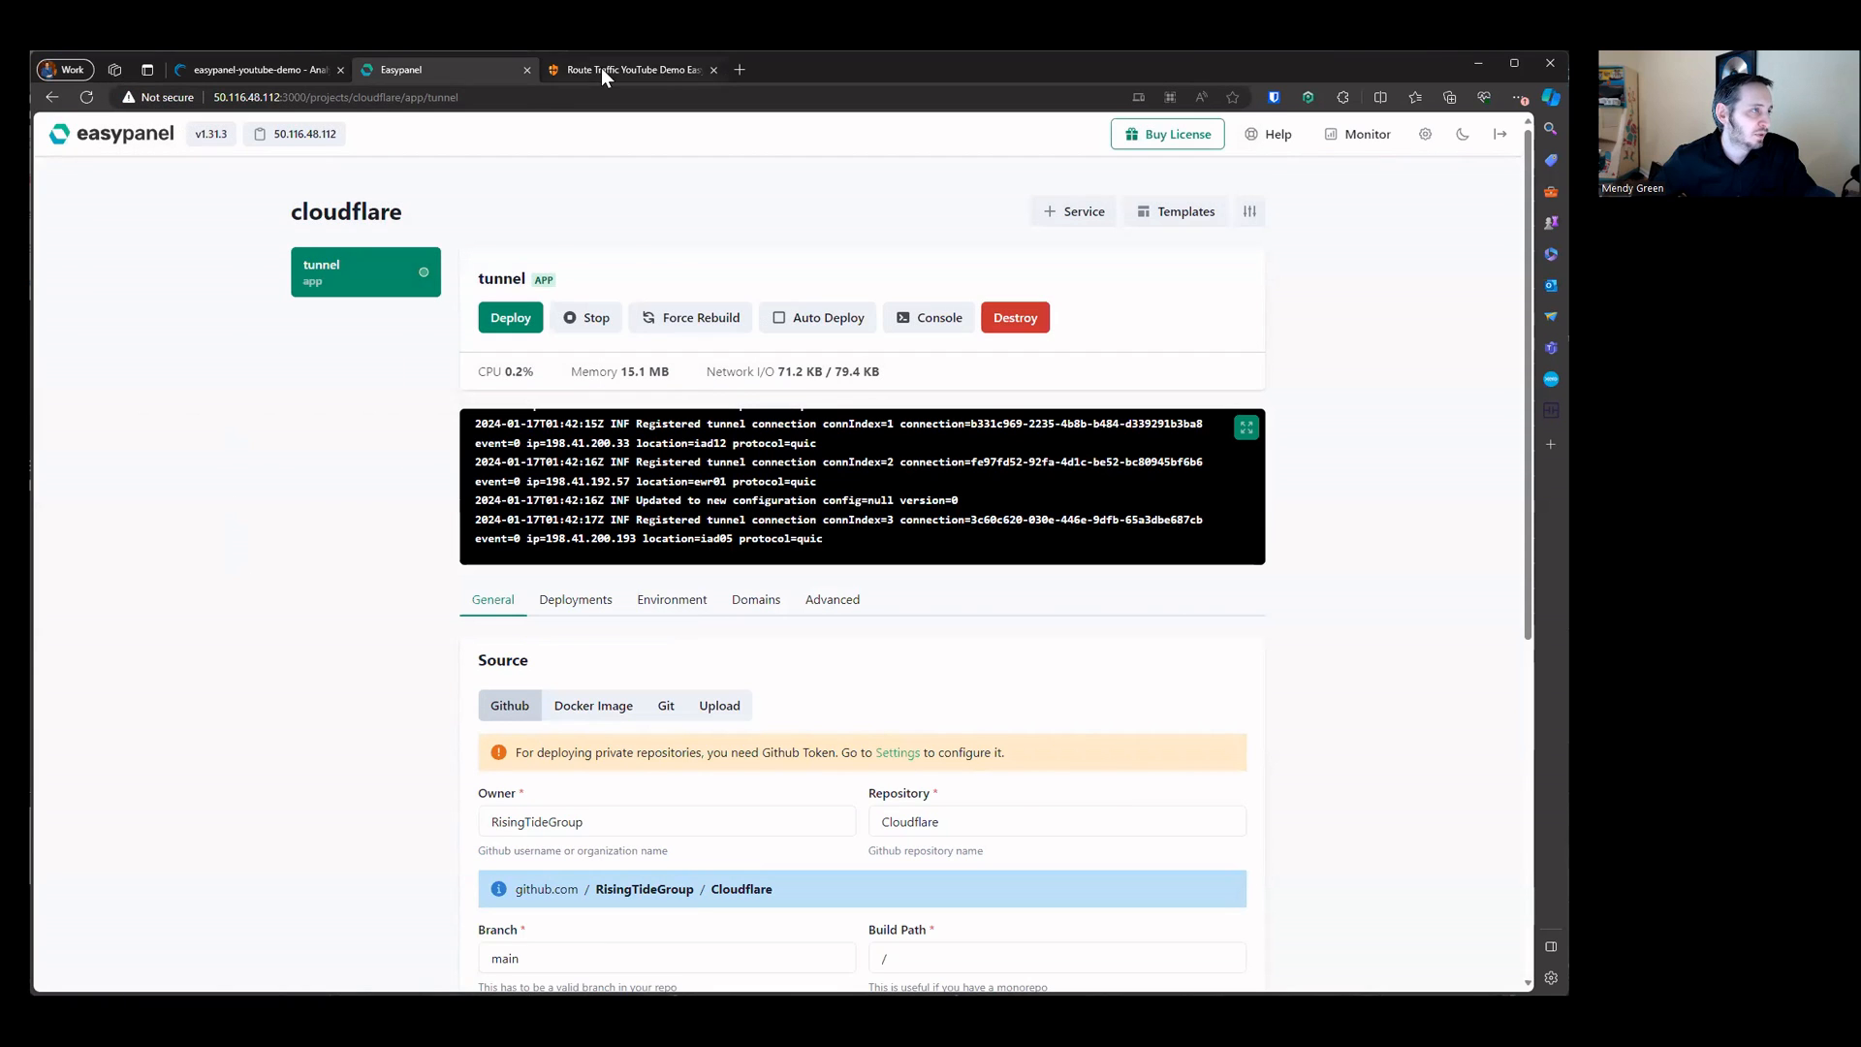
left_click(601, 70)
left_click_drag(474, 632, 644, 656)
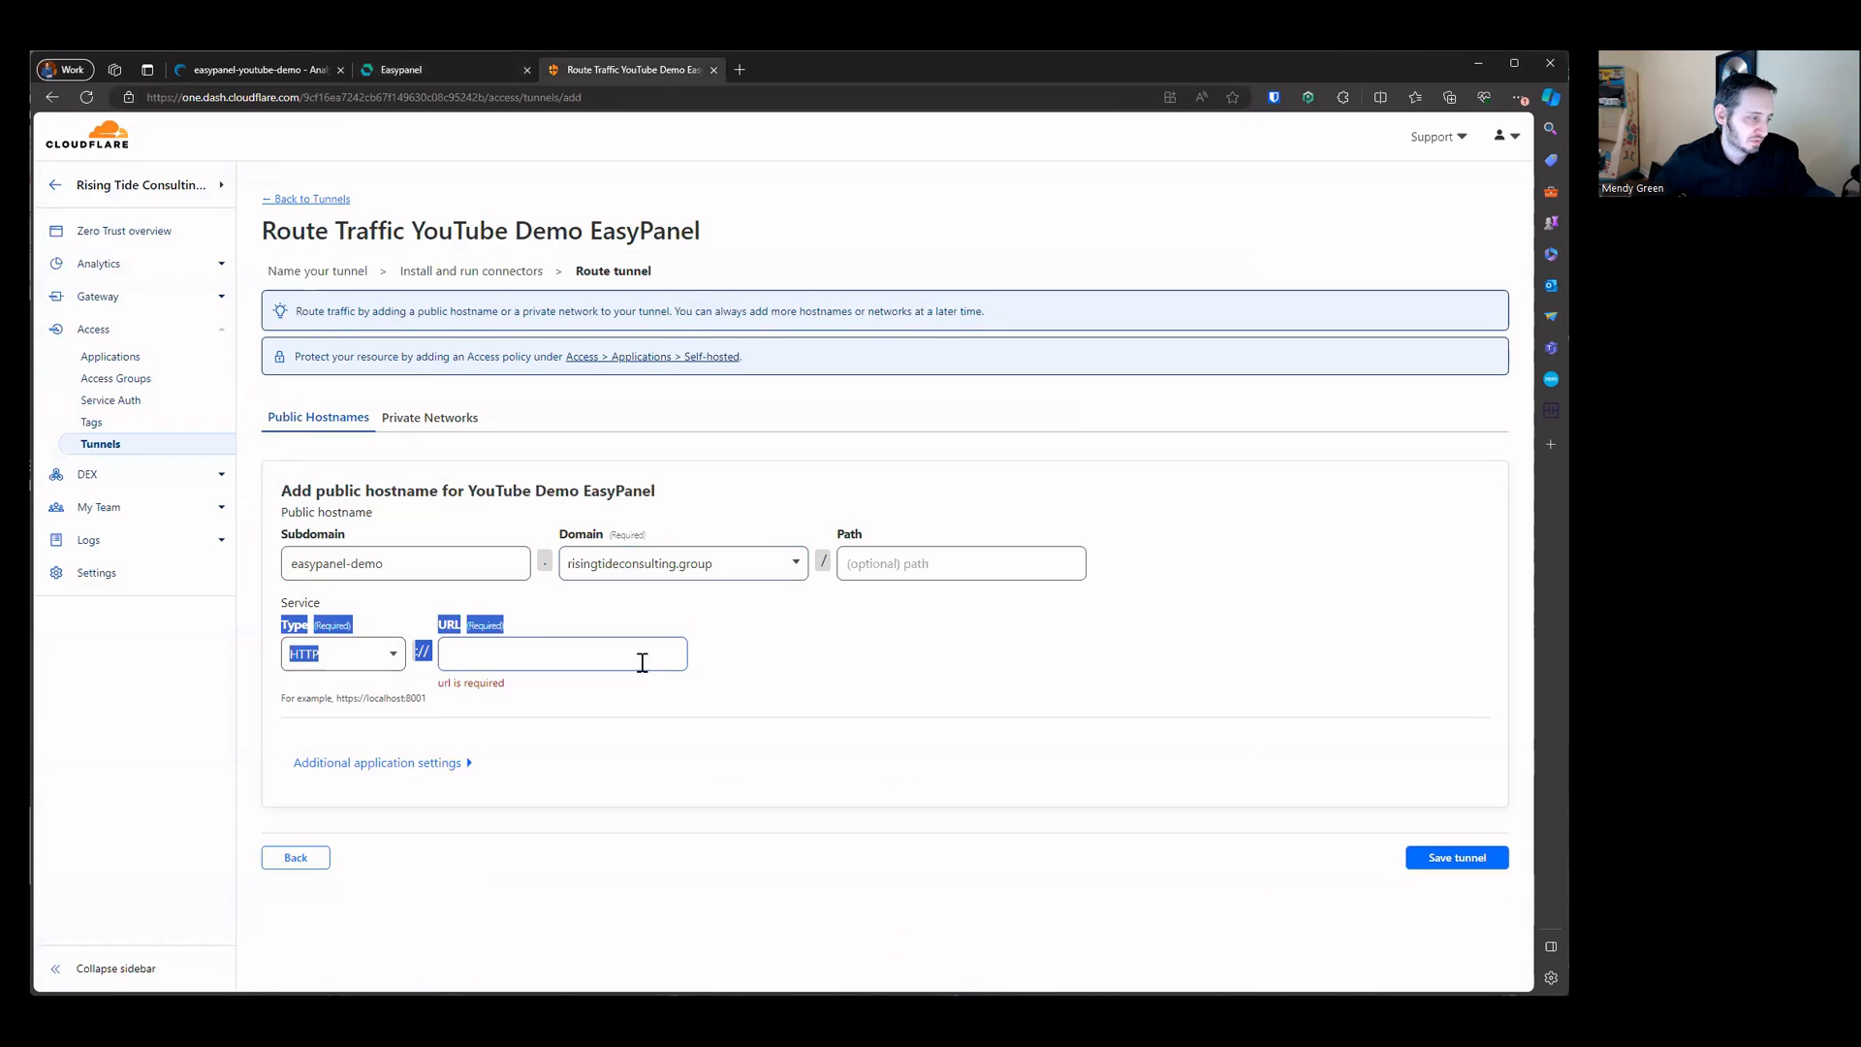
left_click(752, 689)
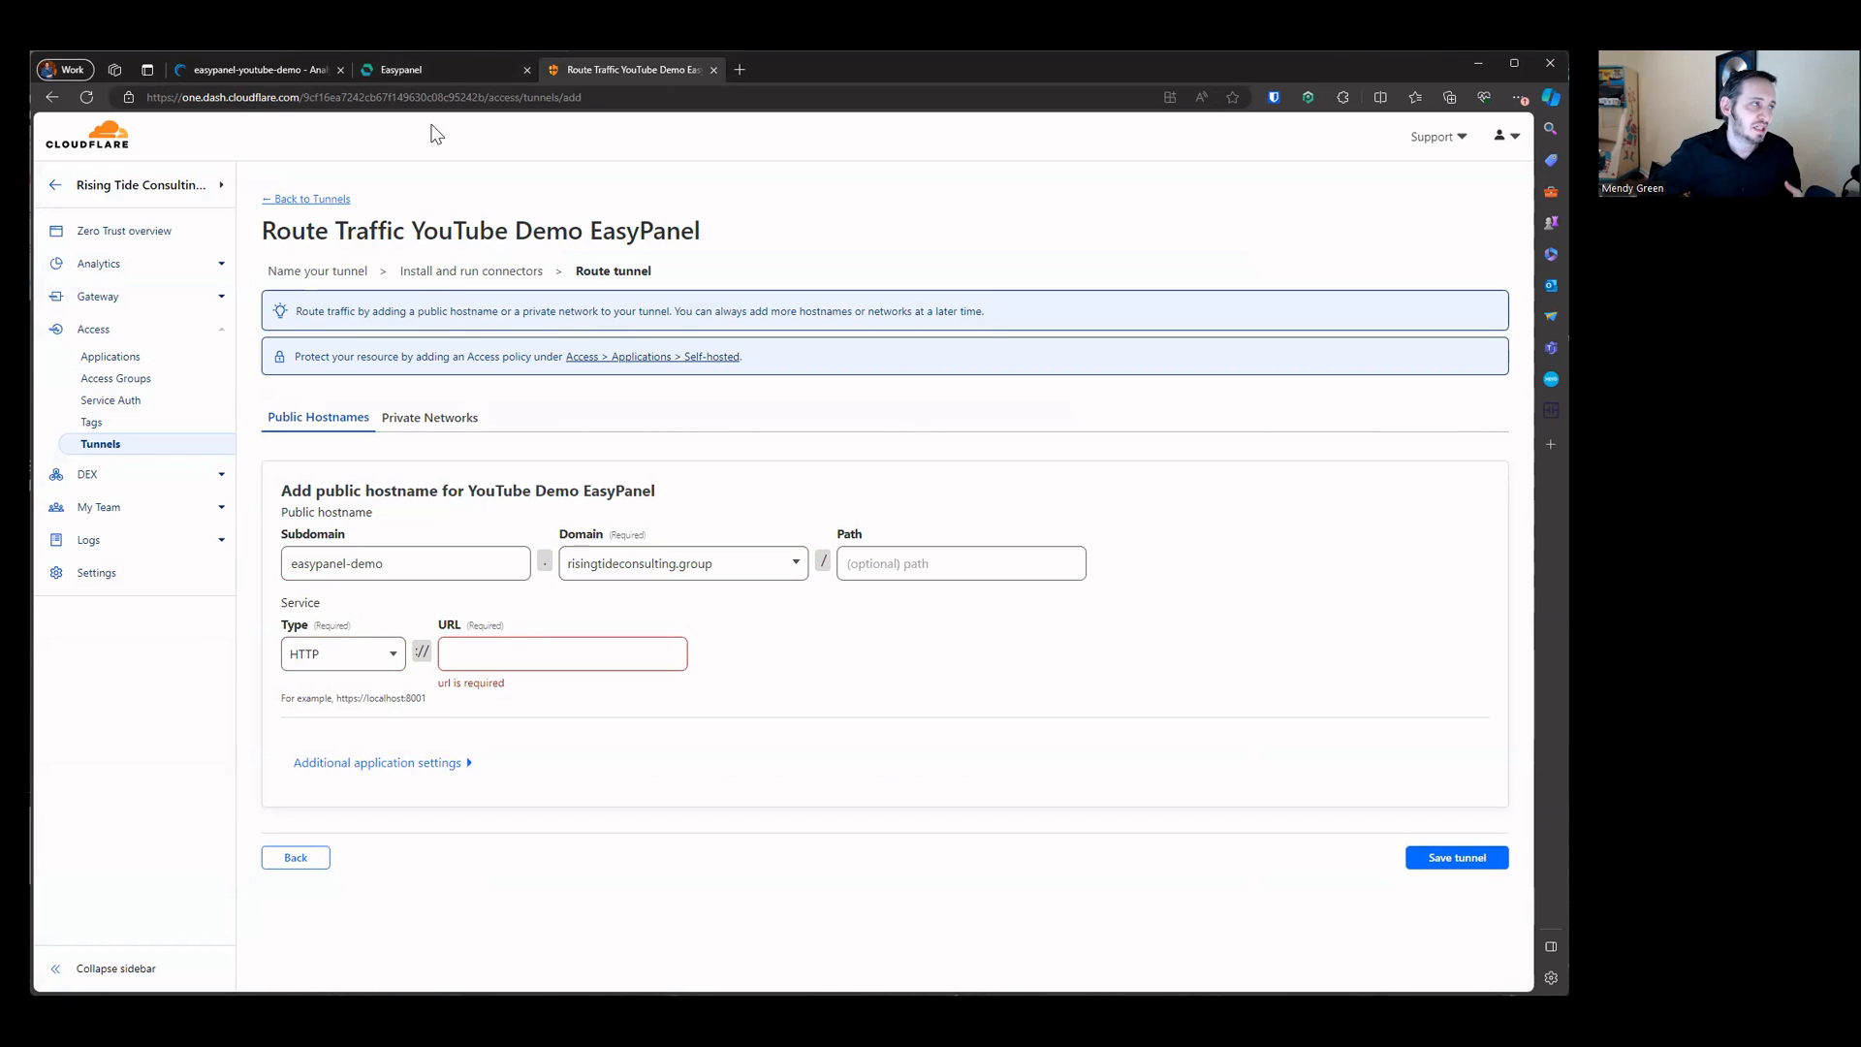
Step: Try opening a Sh shell in the tunnel app's service console, then disconnect and close it
left_click(444, 73)
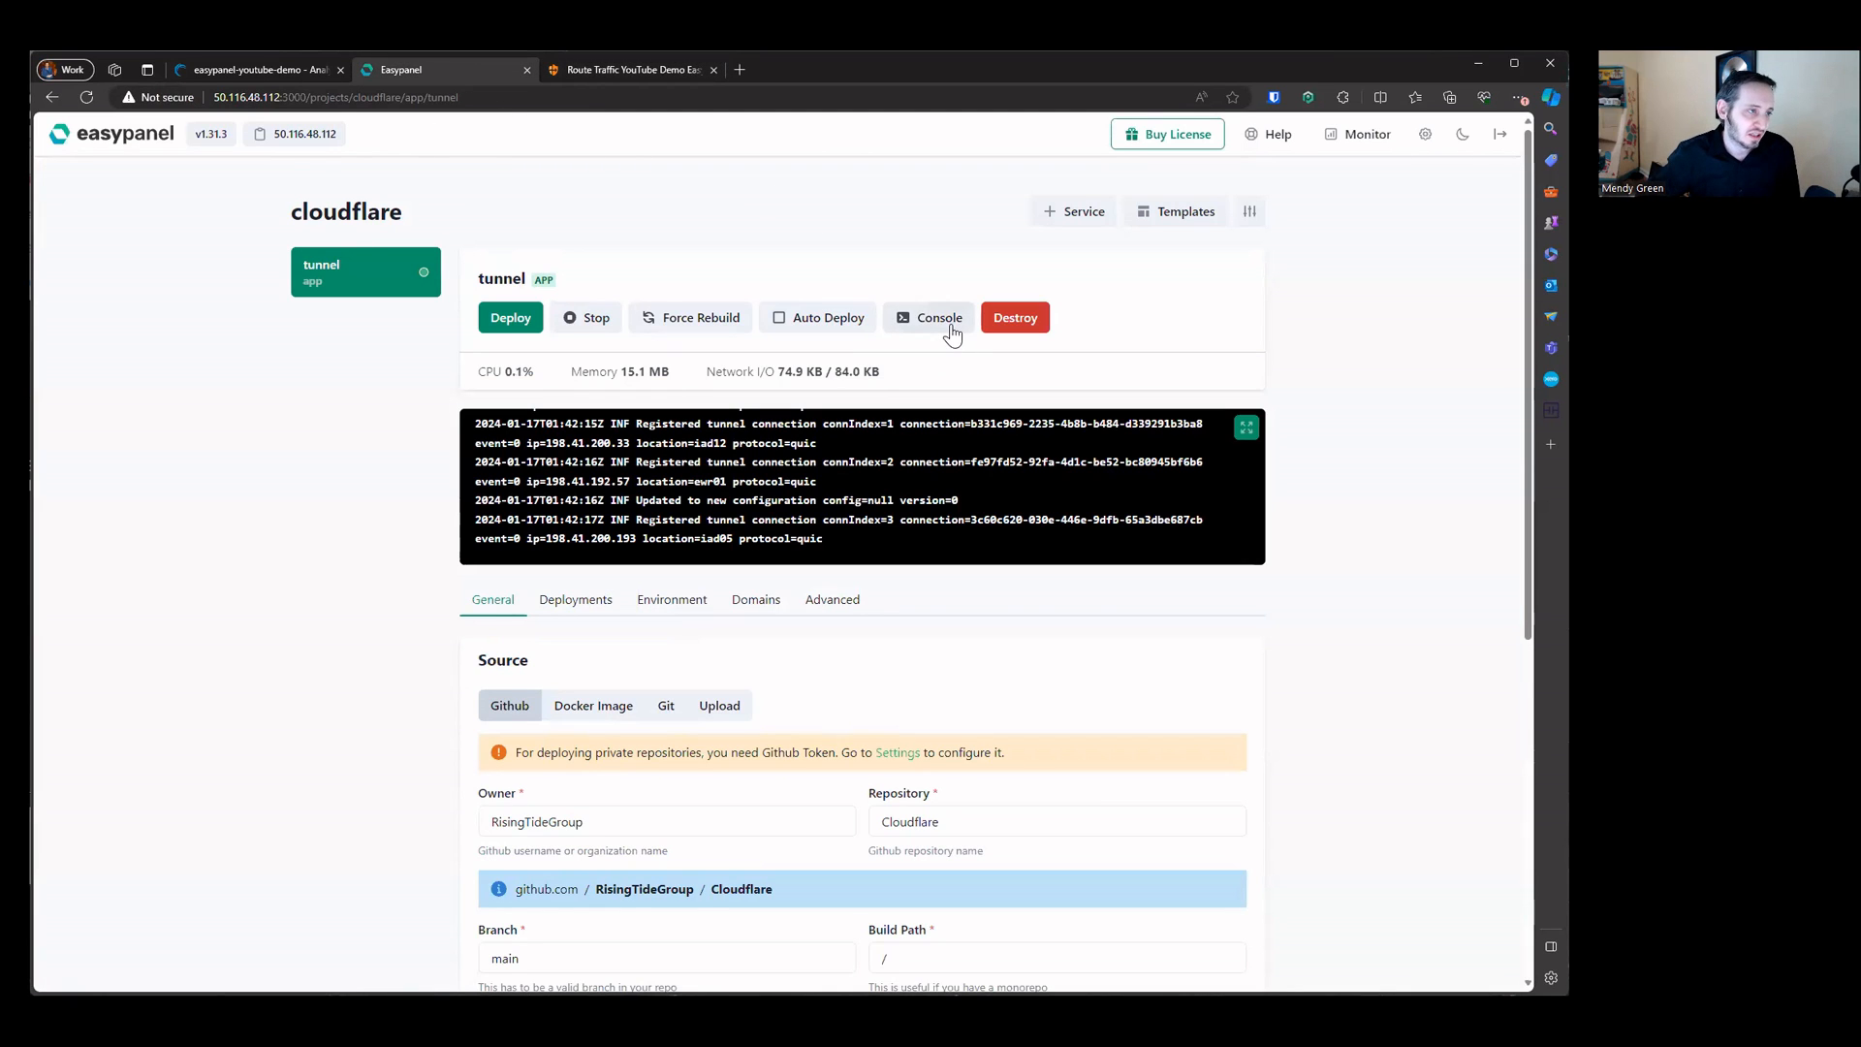
left_click(927, 318)
left_click(373, 268)
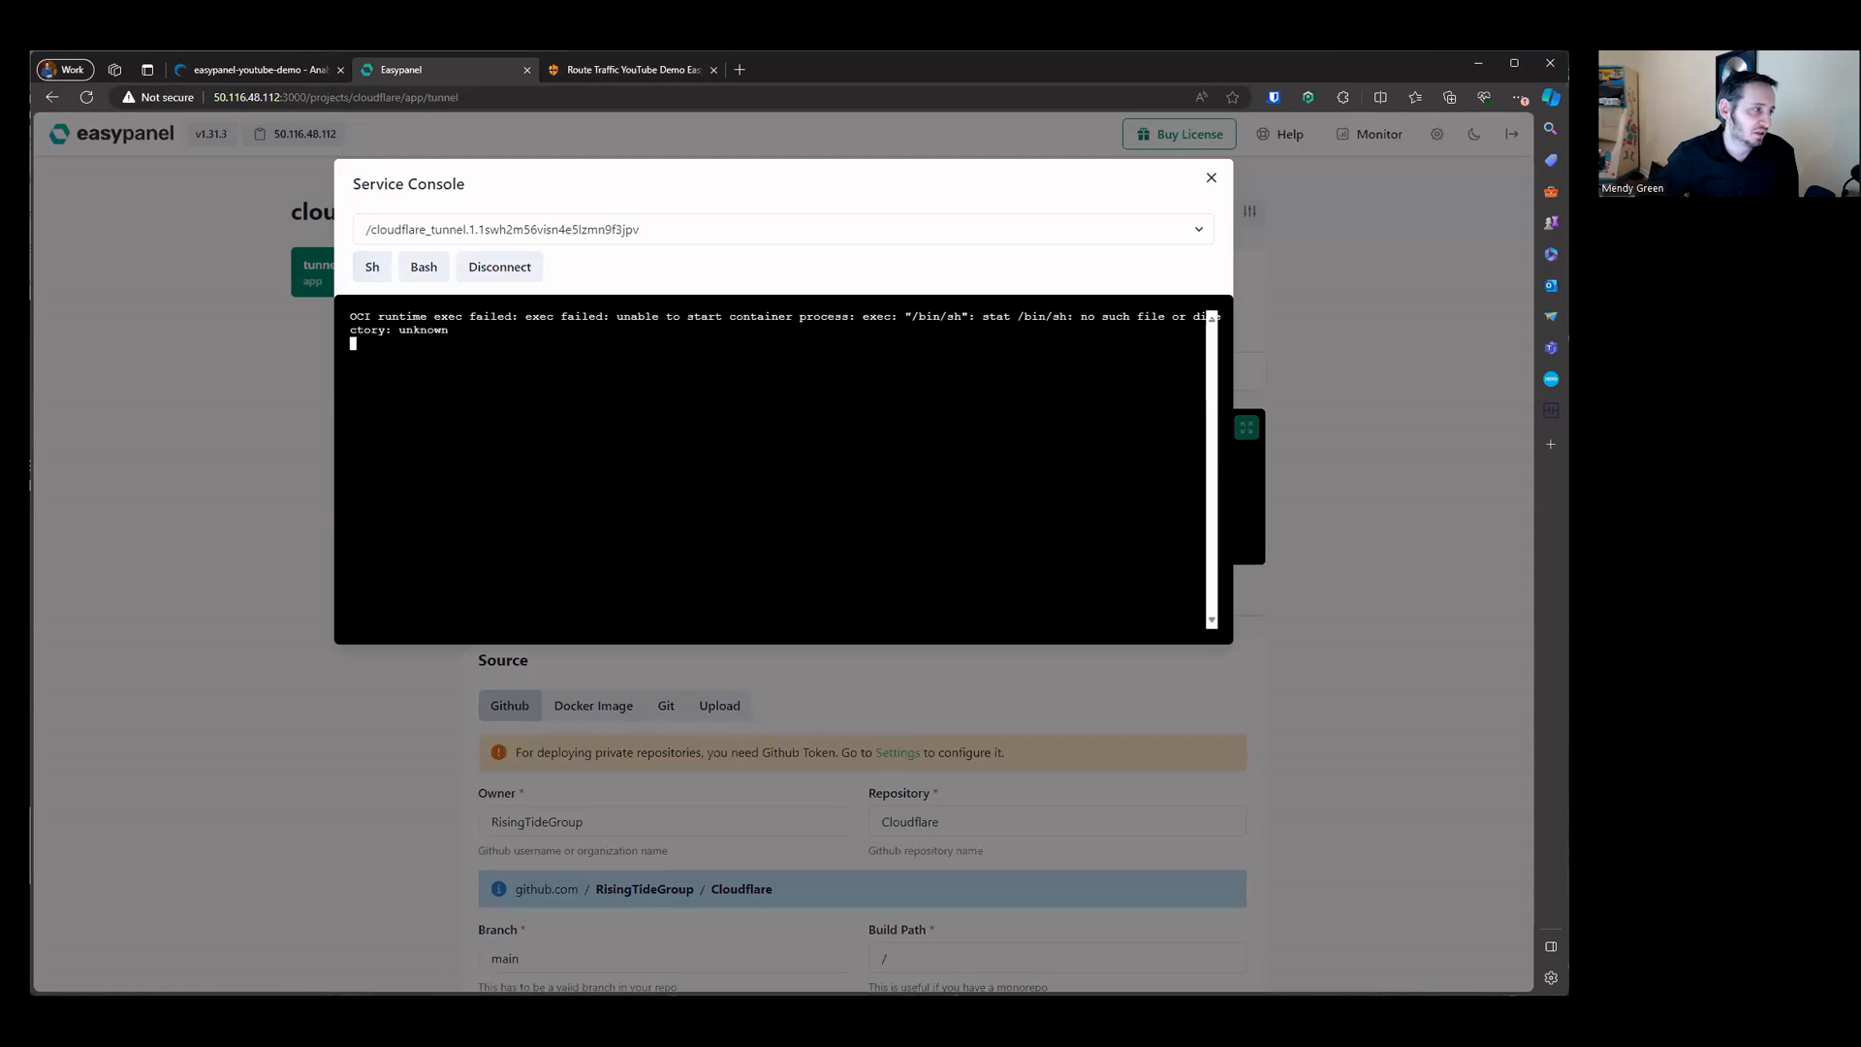
left_click(433, 281)
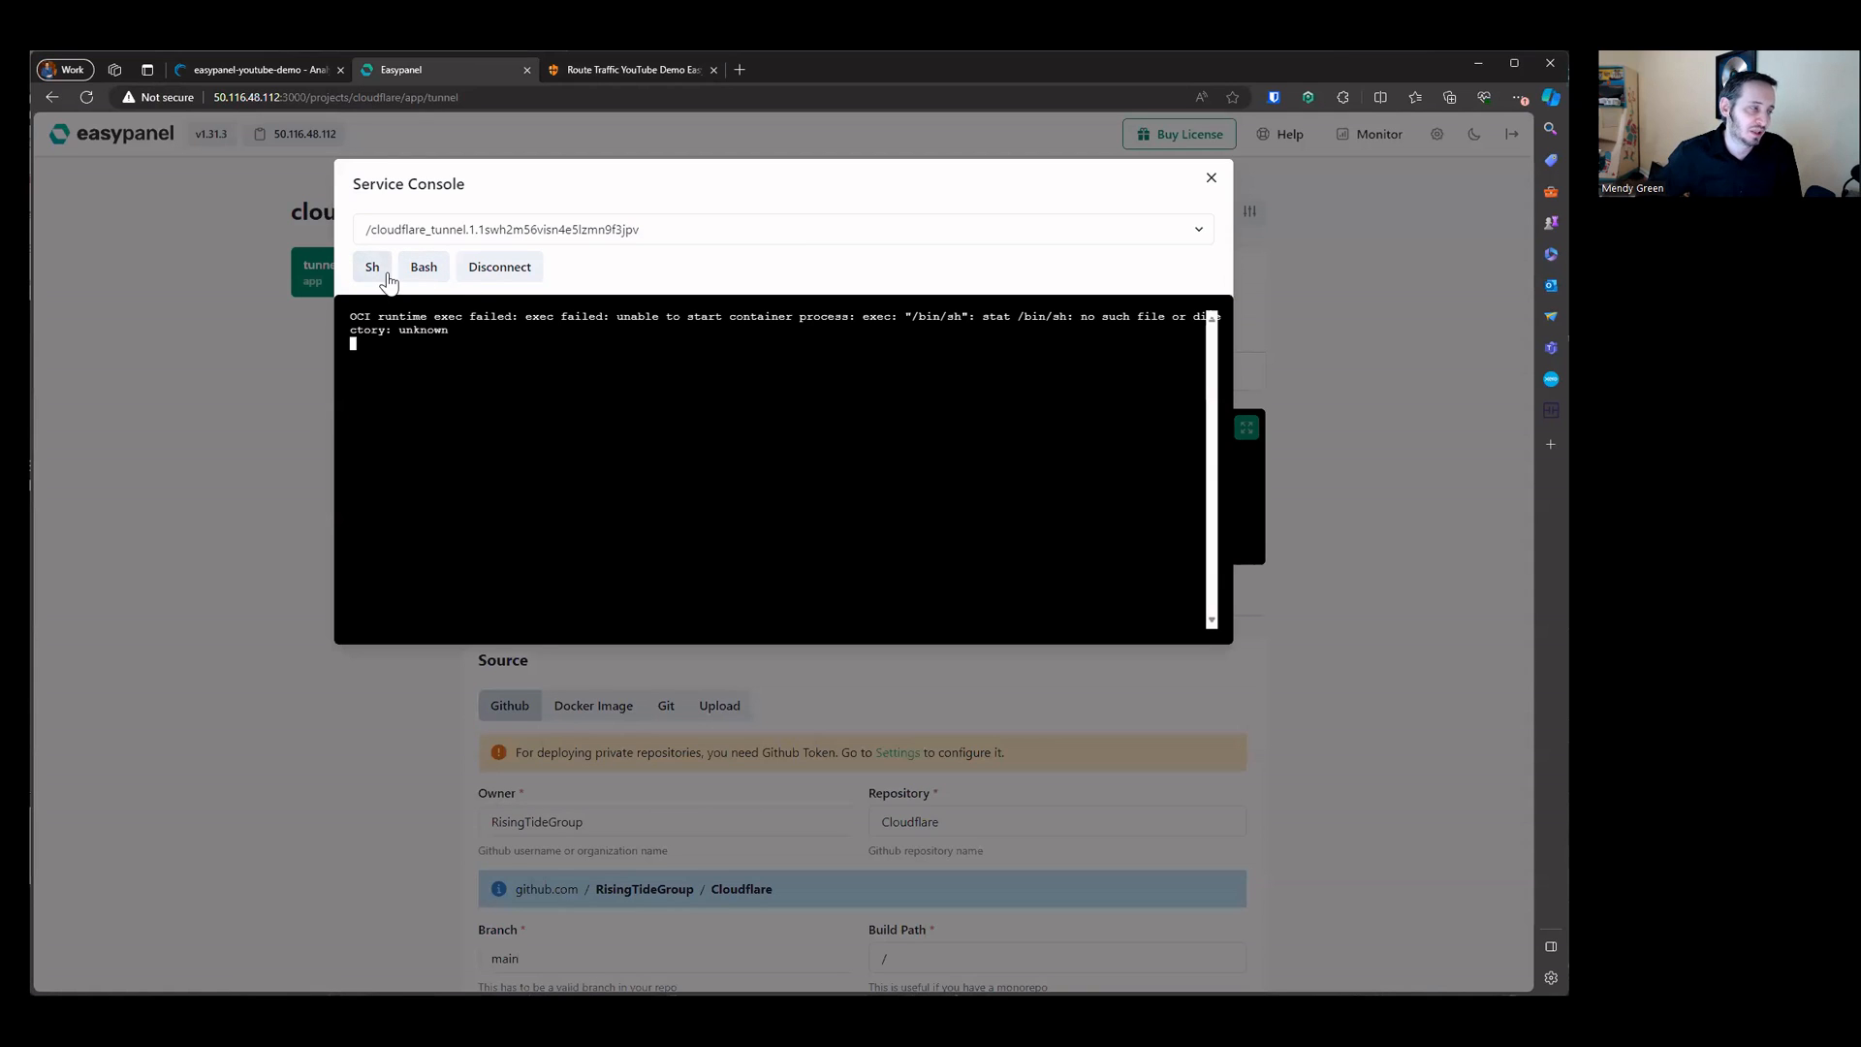
left_click(535, 278)
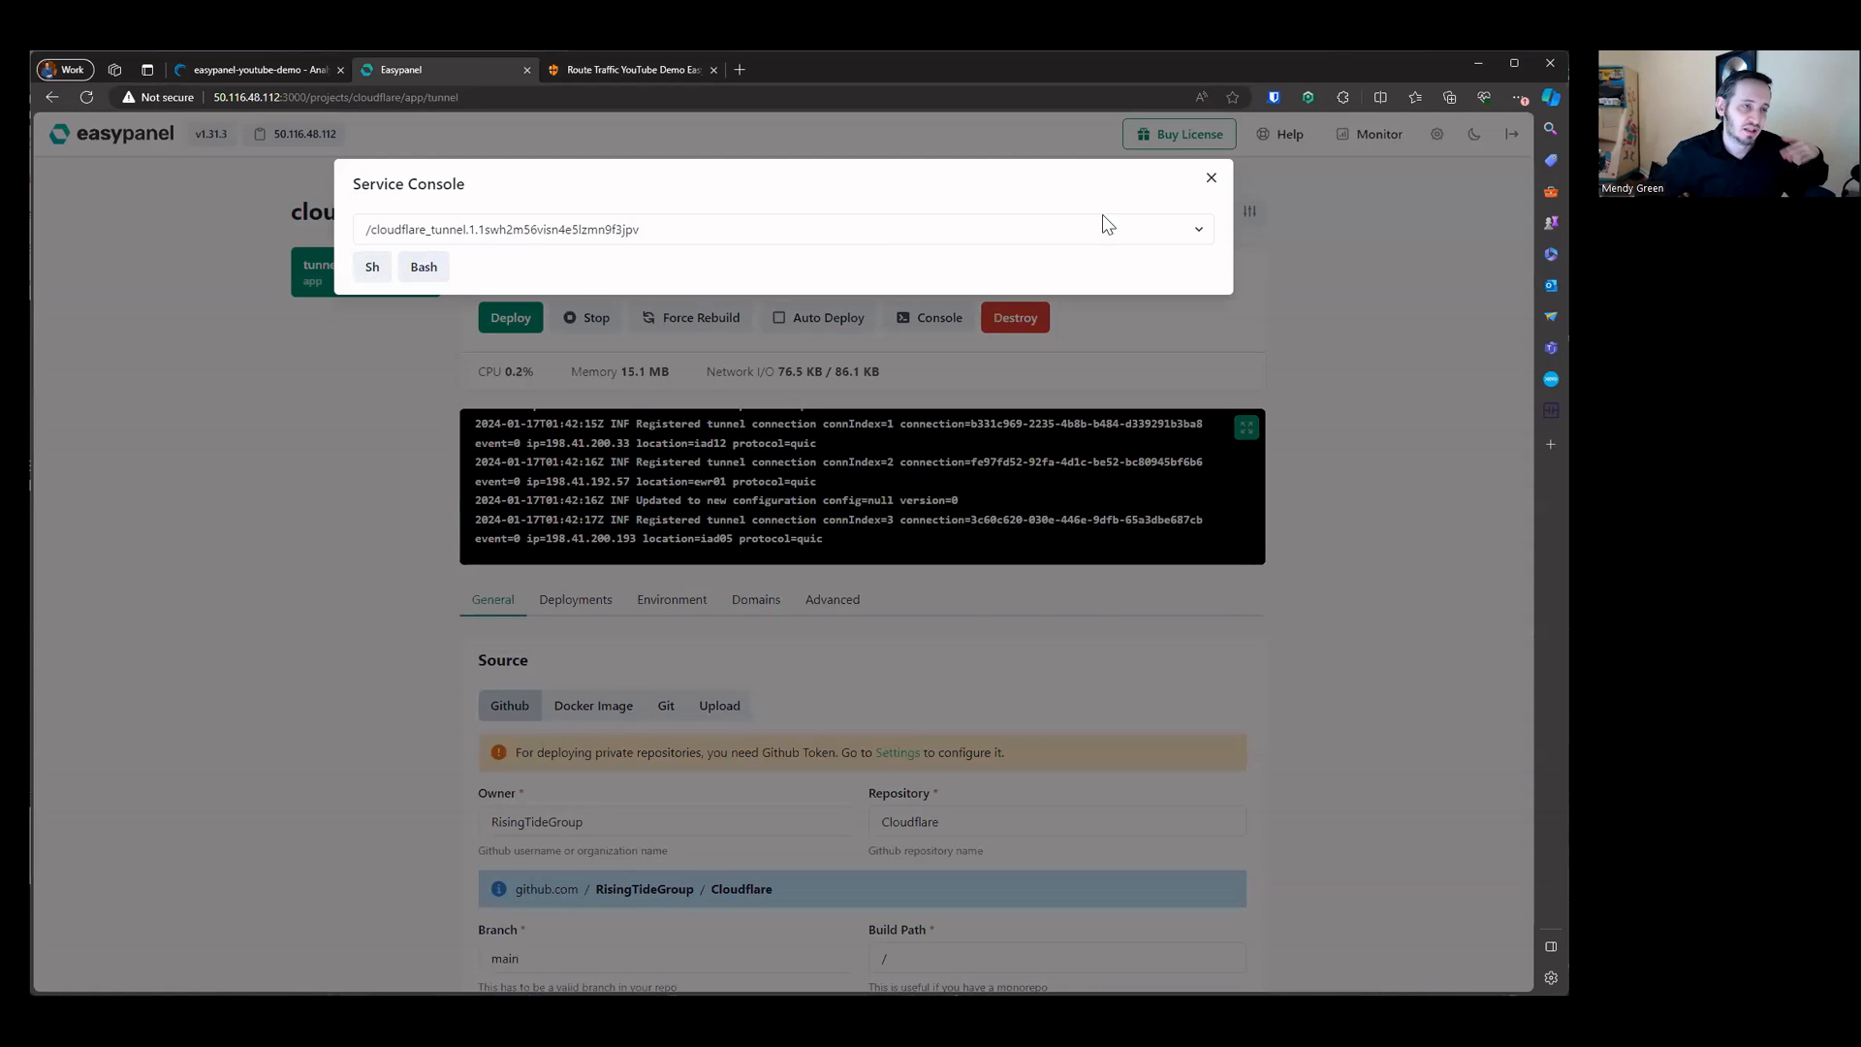
left_click(1211, 178)
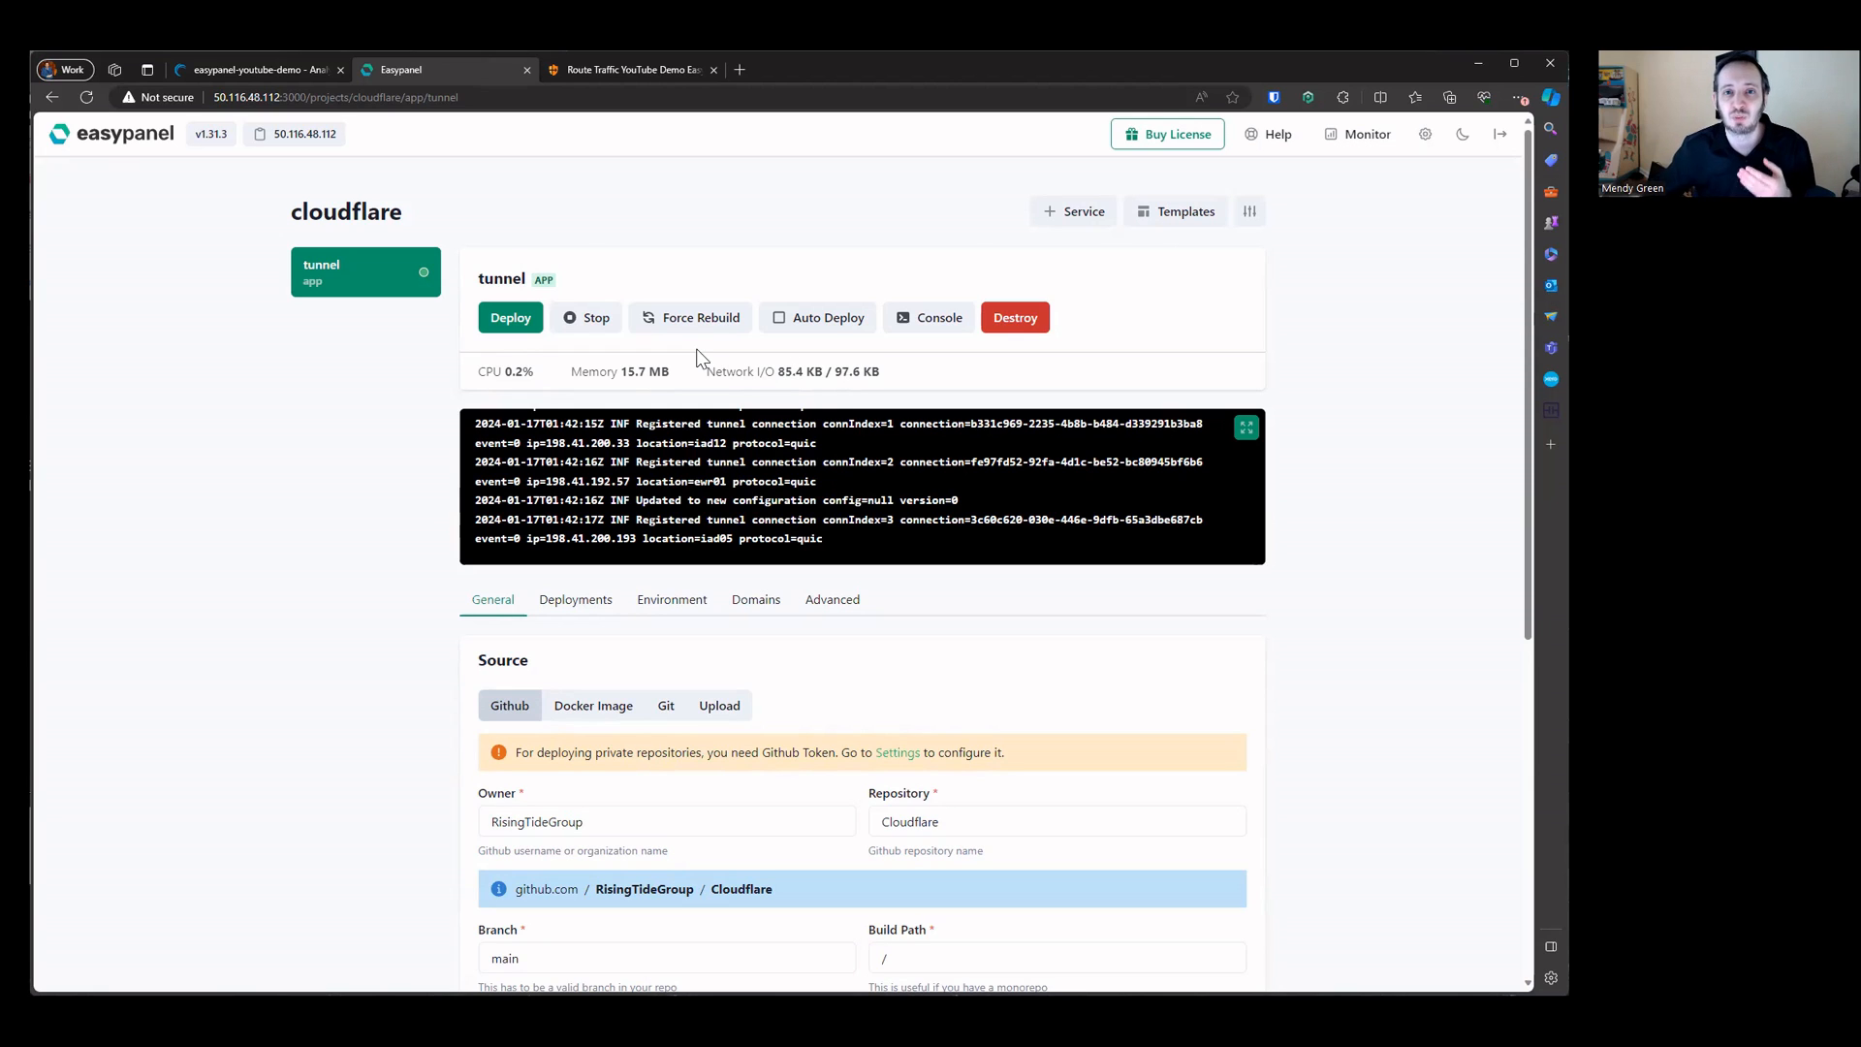
Step: Set the hostname's service URL to 50.116.48.112:3000 and save the tunnel
left_click(293, 137)
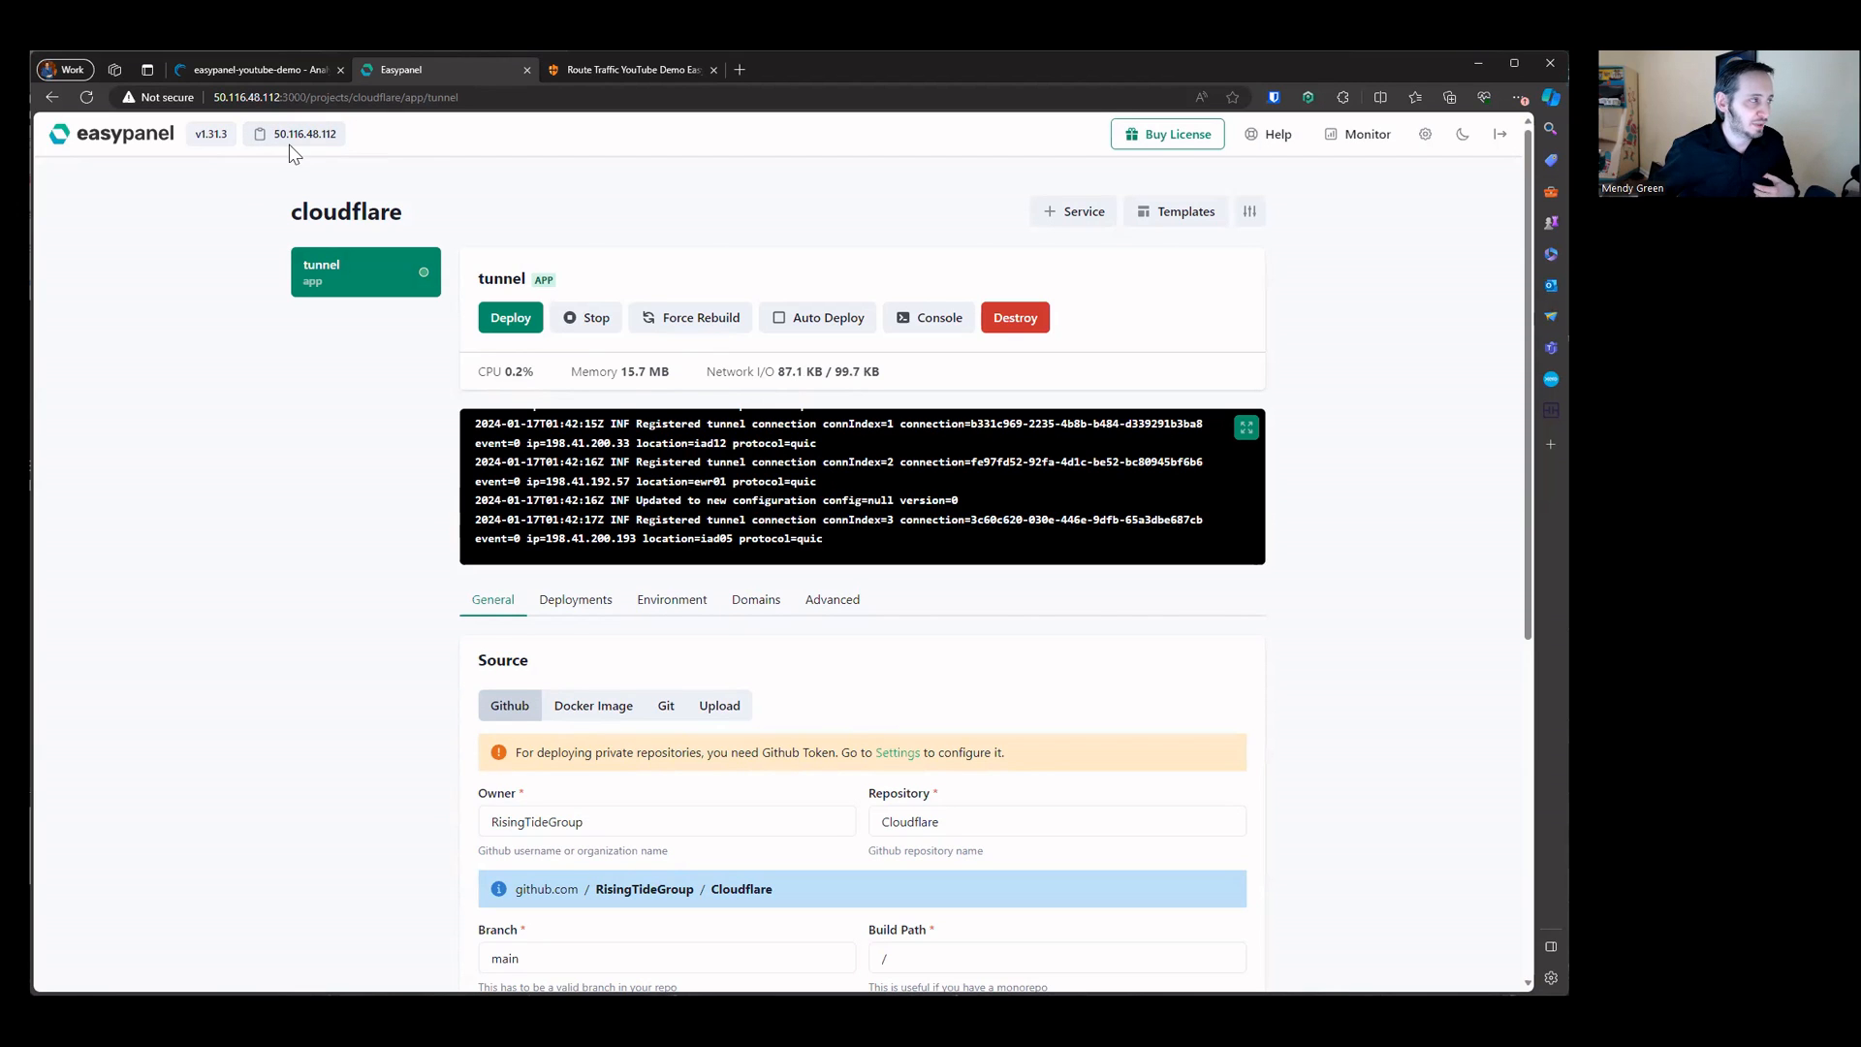
left_click(655, 70)
left_click(605, 645)
key("ctrl+v")
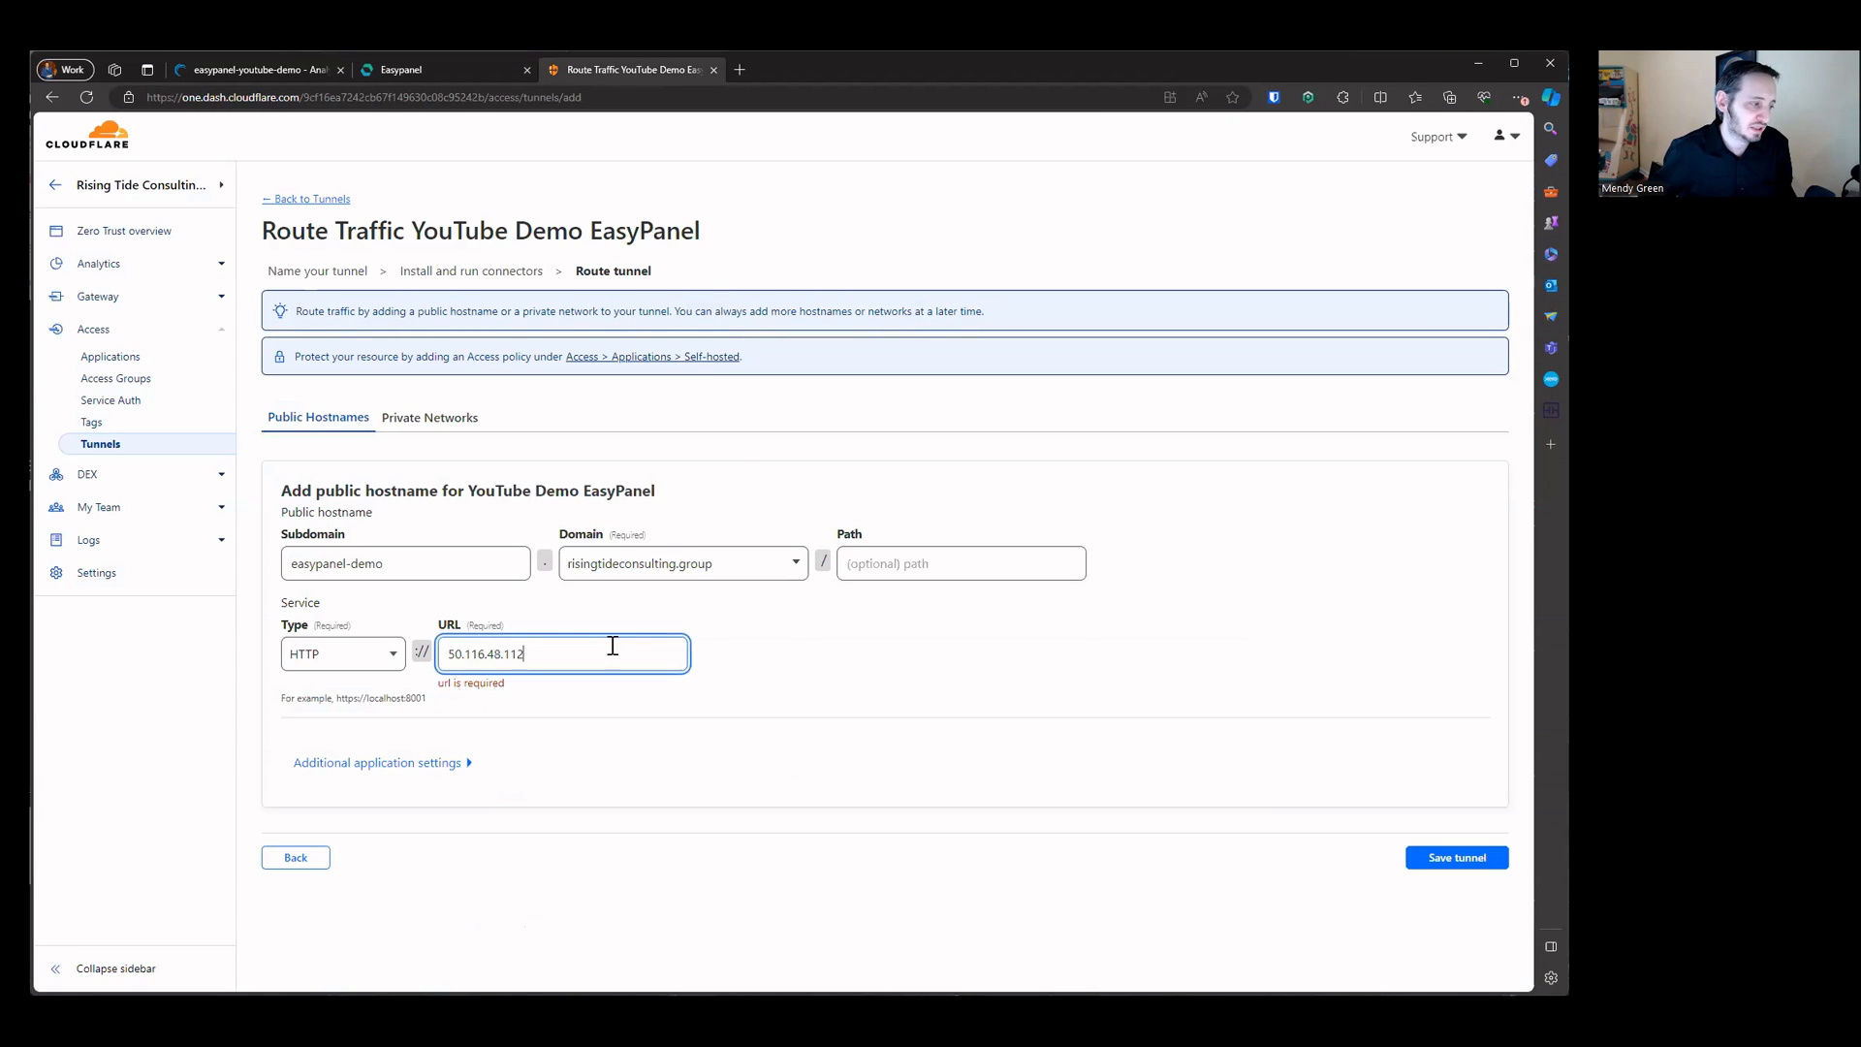
type(":3000")
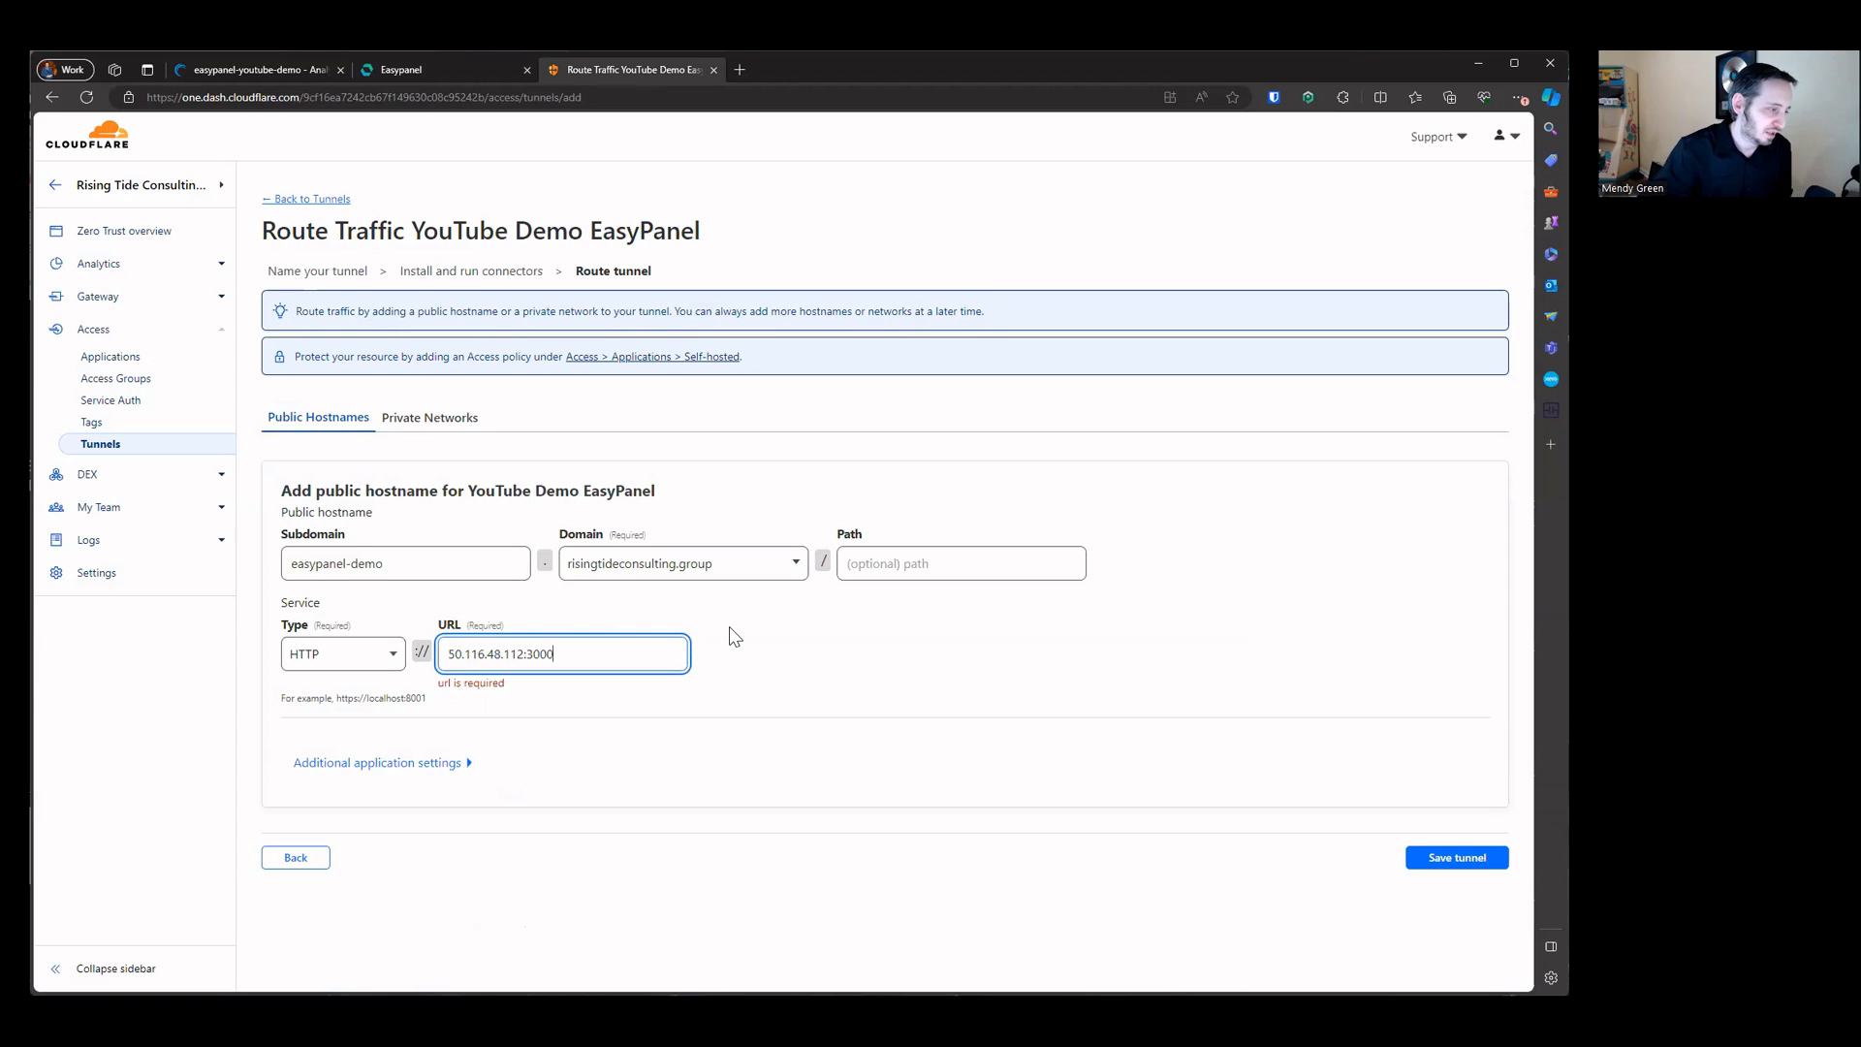
left_click(1432, 858)
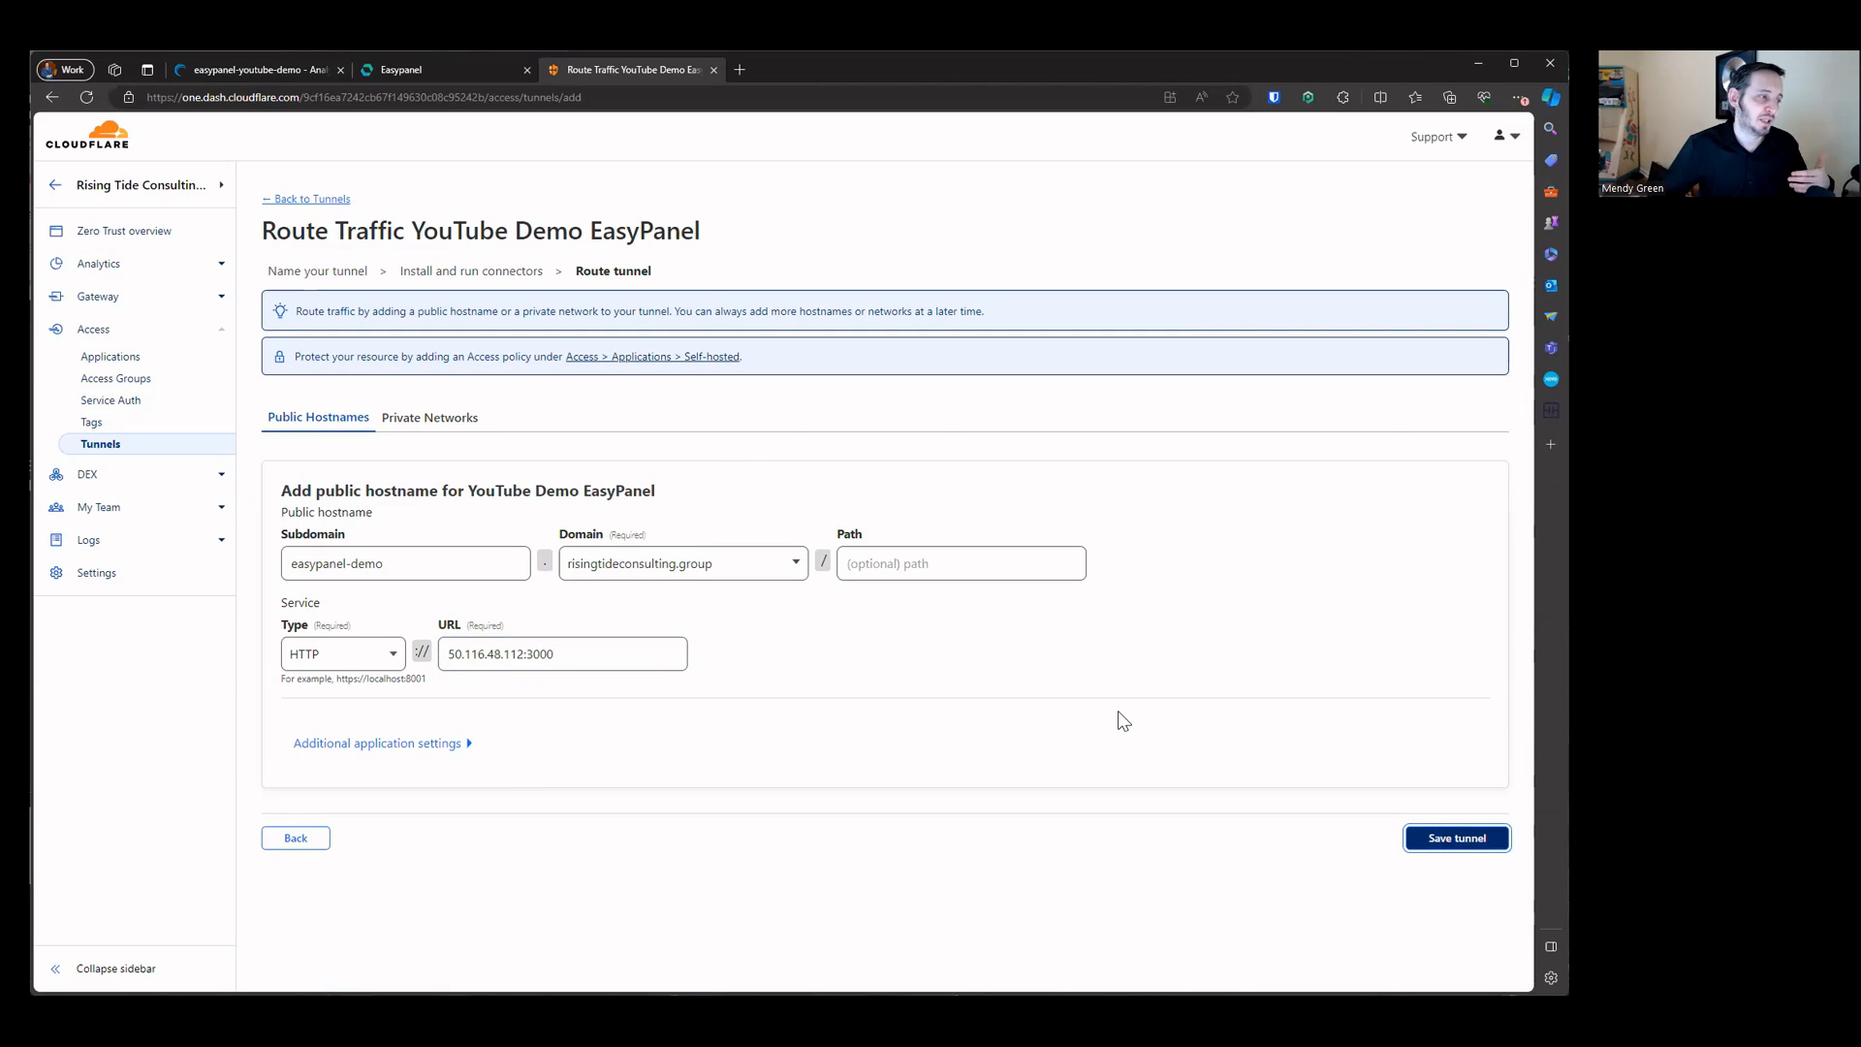
left_click(1423, 847)
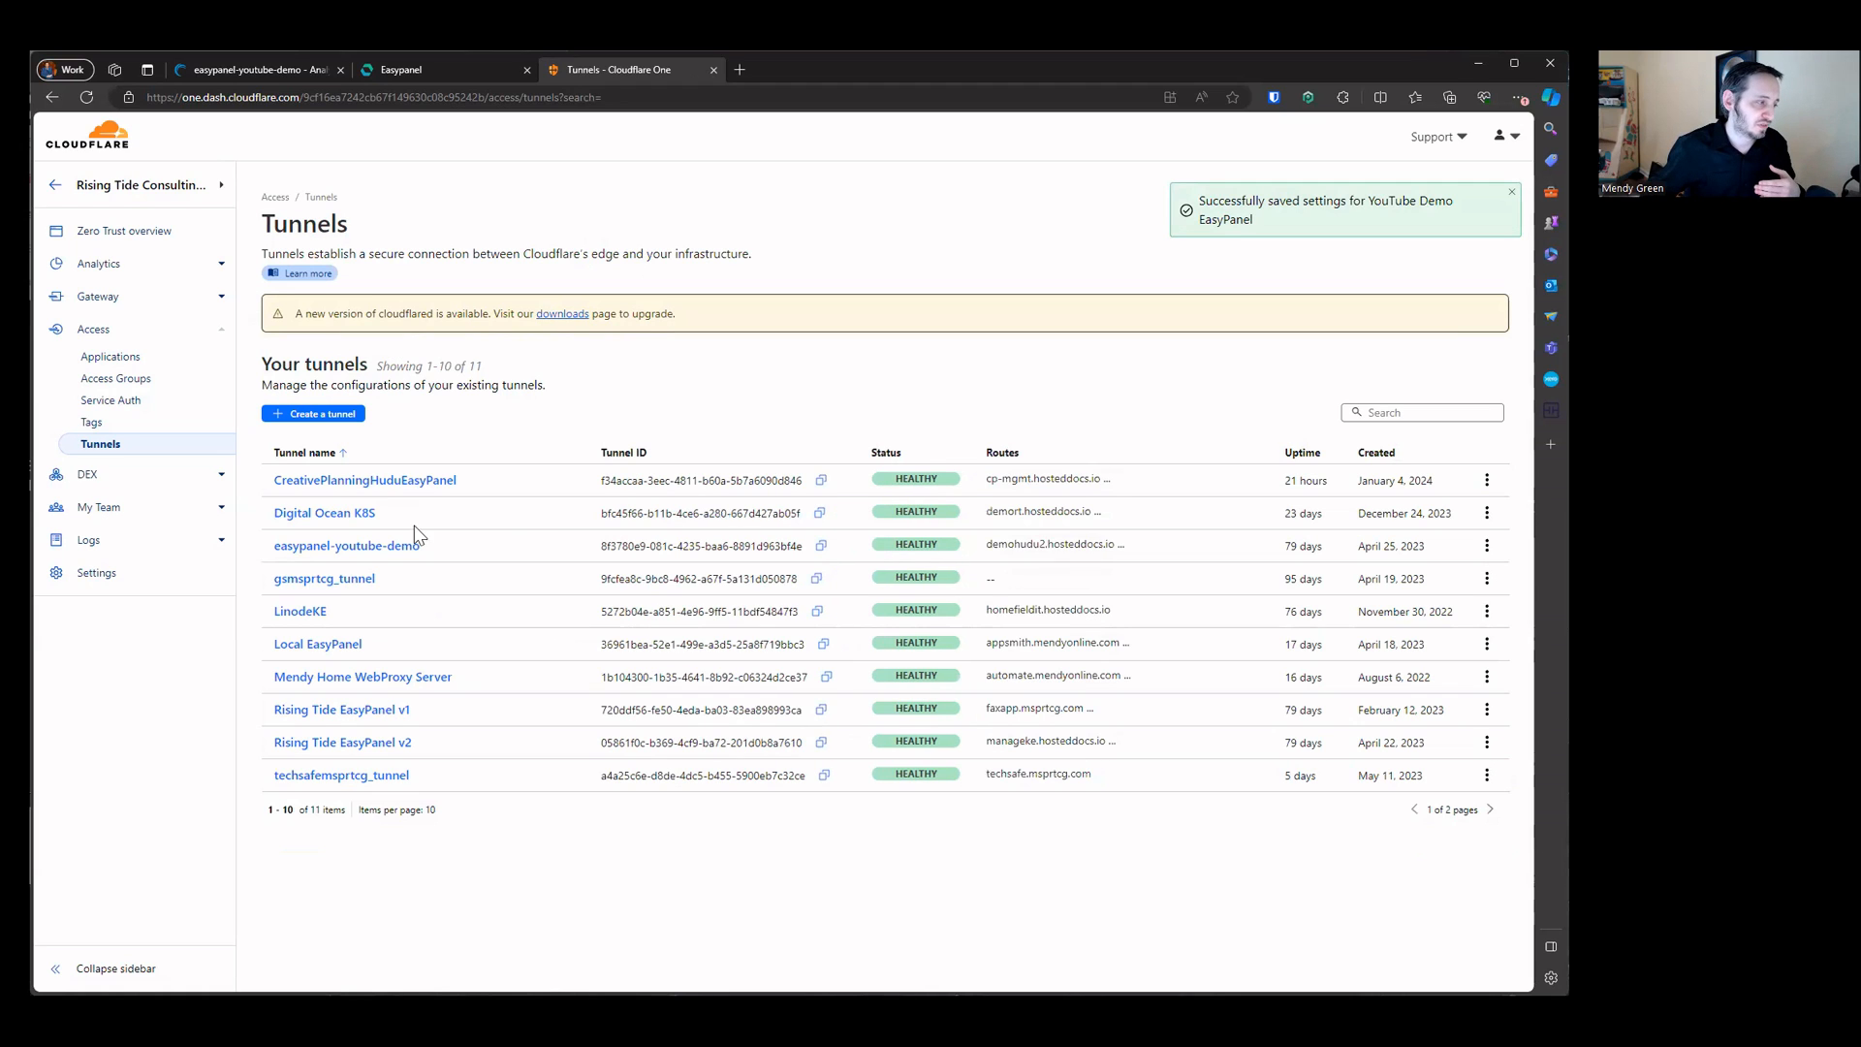
Step: Examine the public hostnames configured on the existing easypanel-youtube-demo tunnel
left_click(386, 548)
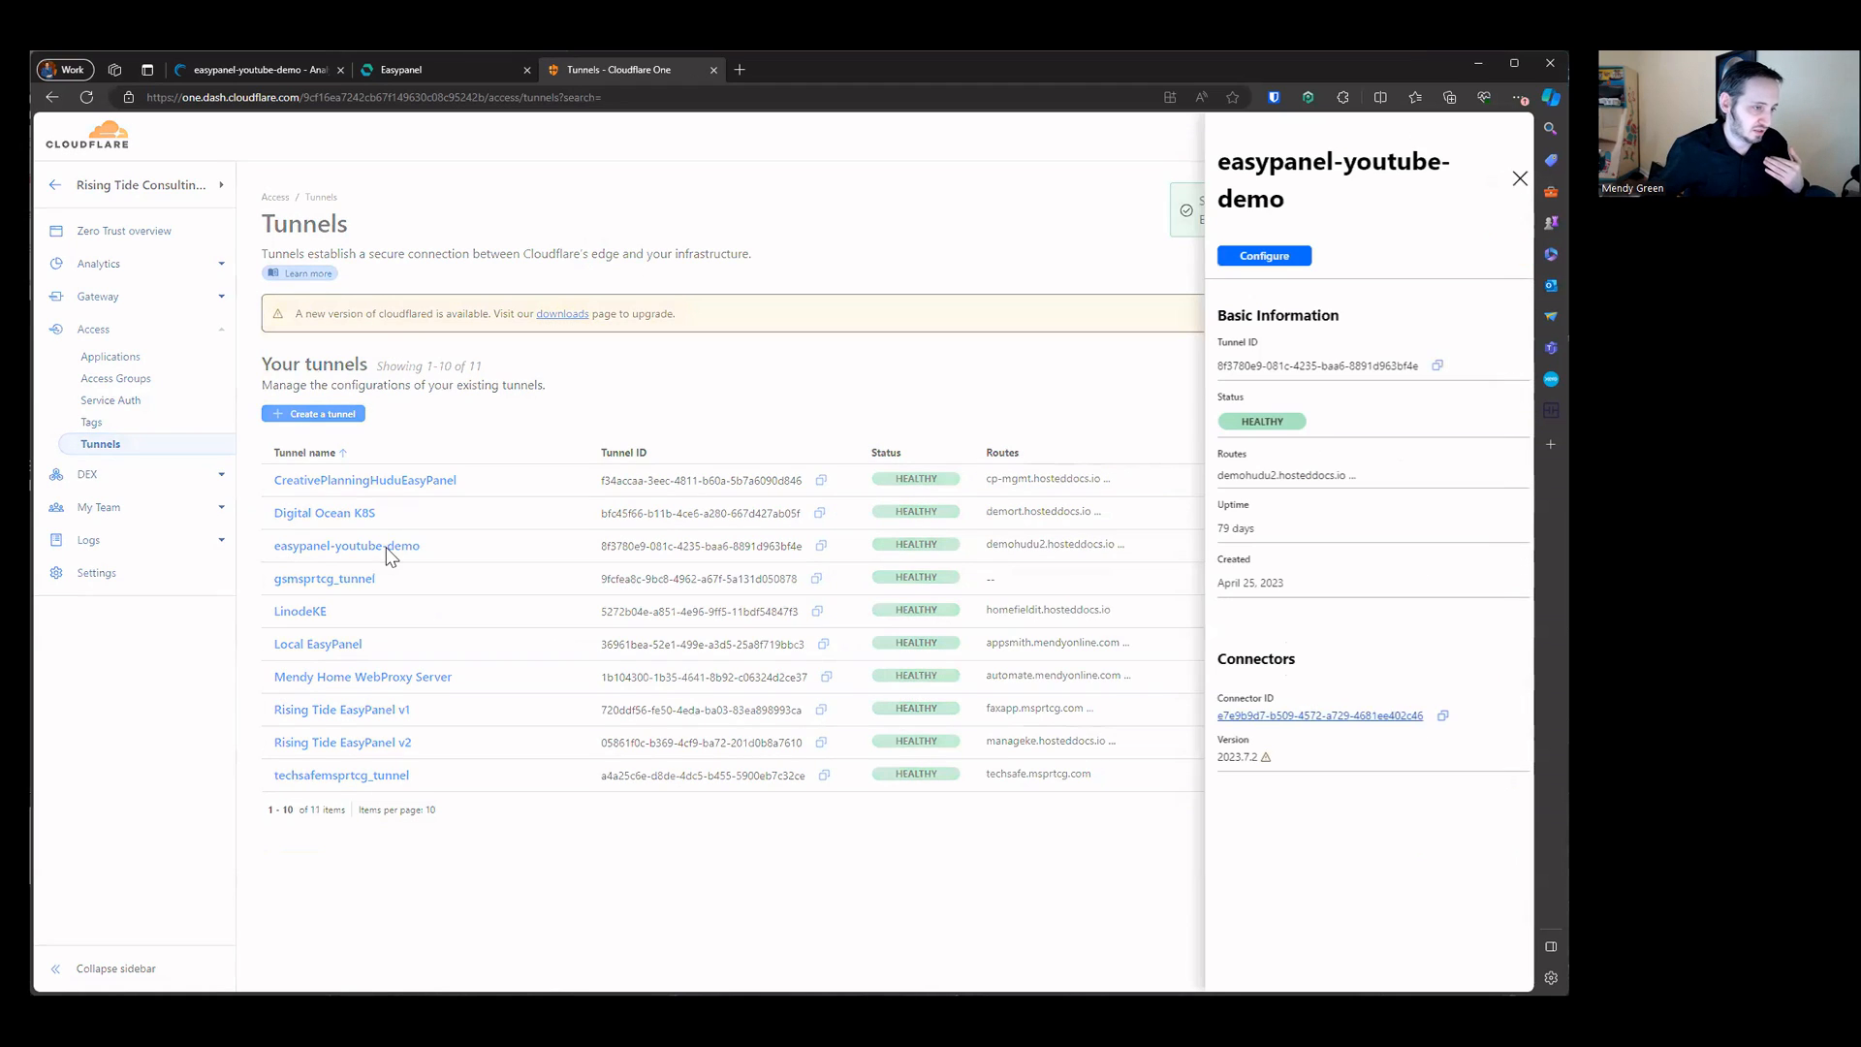
left_click(1280, 256)
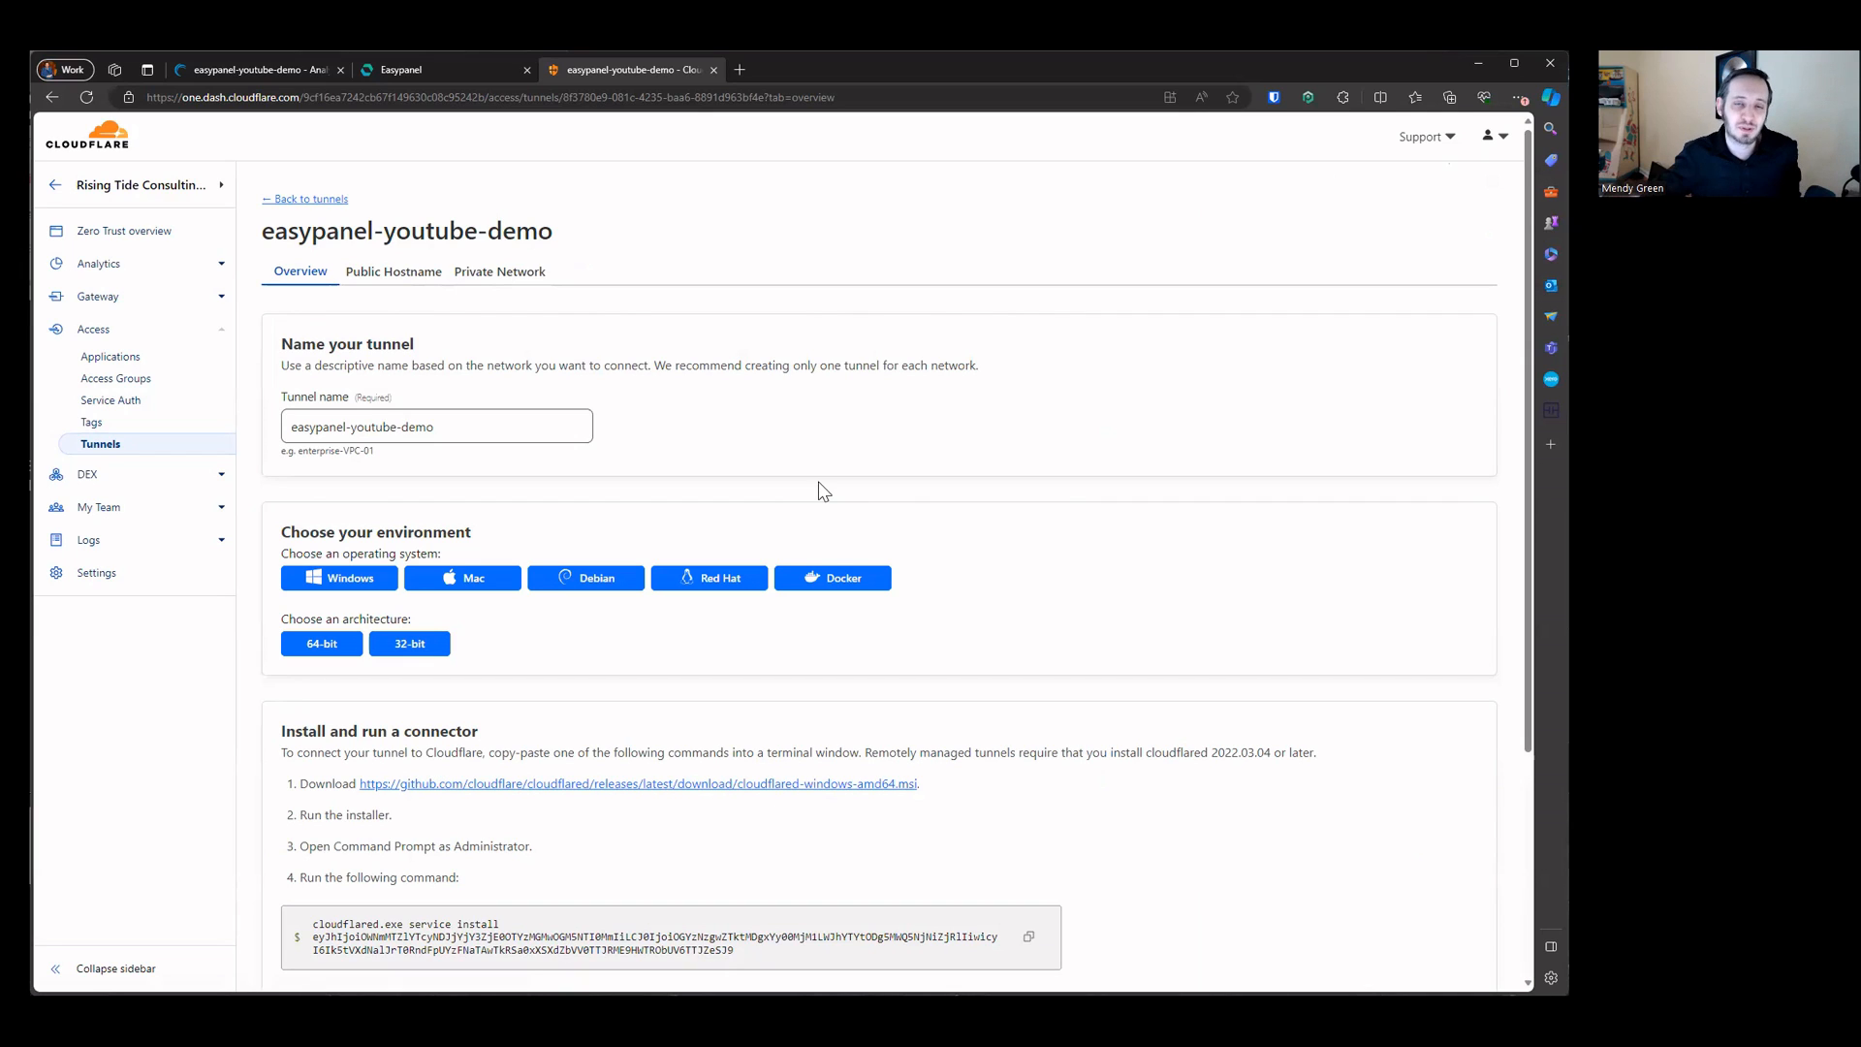
left_click(392, 275)
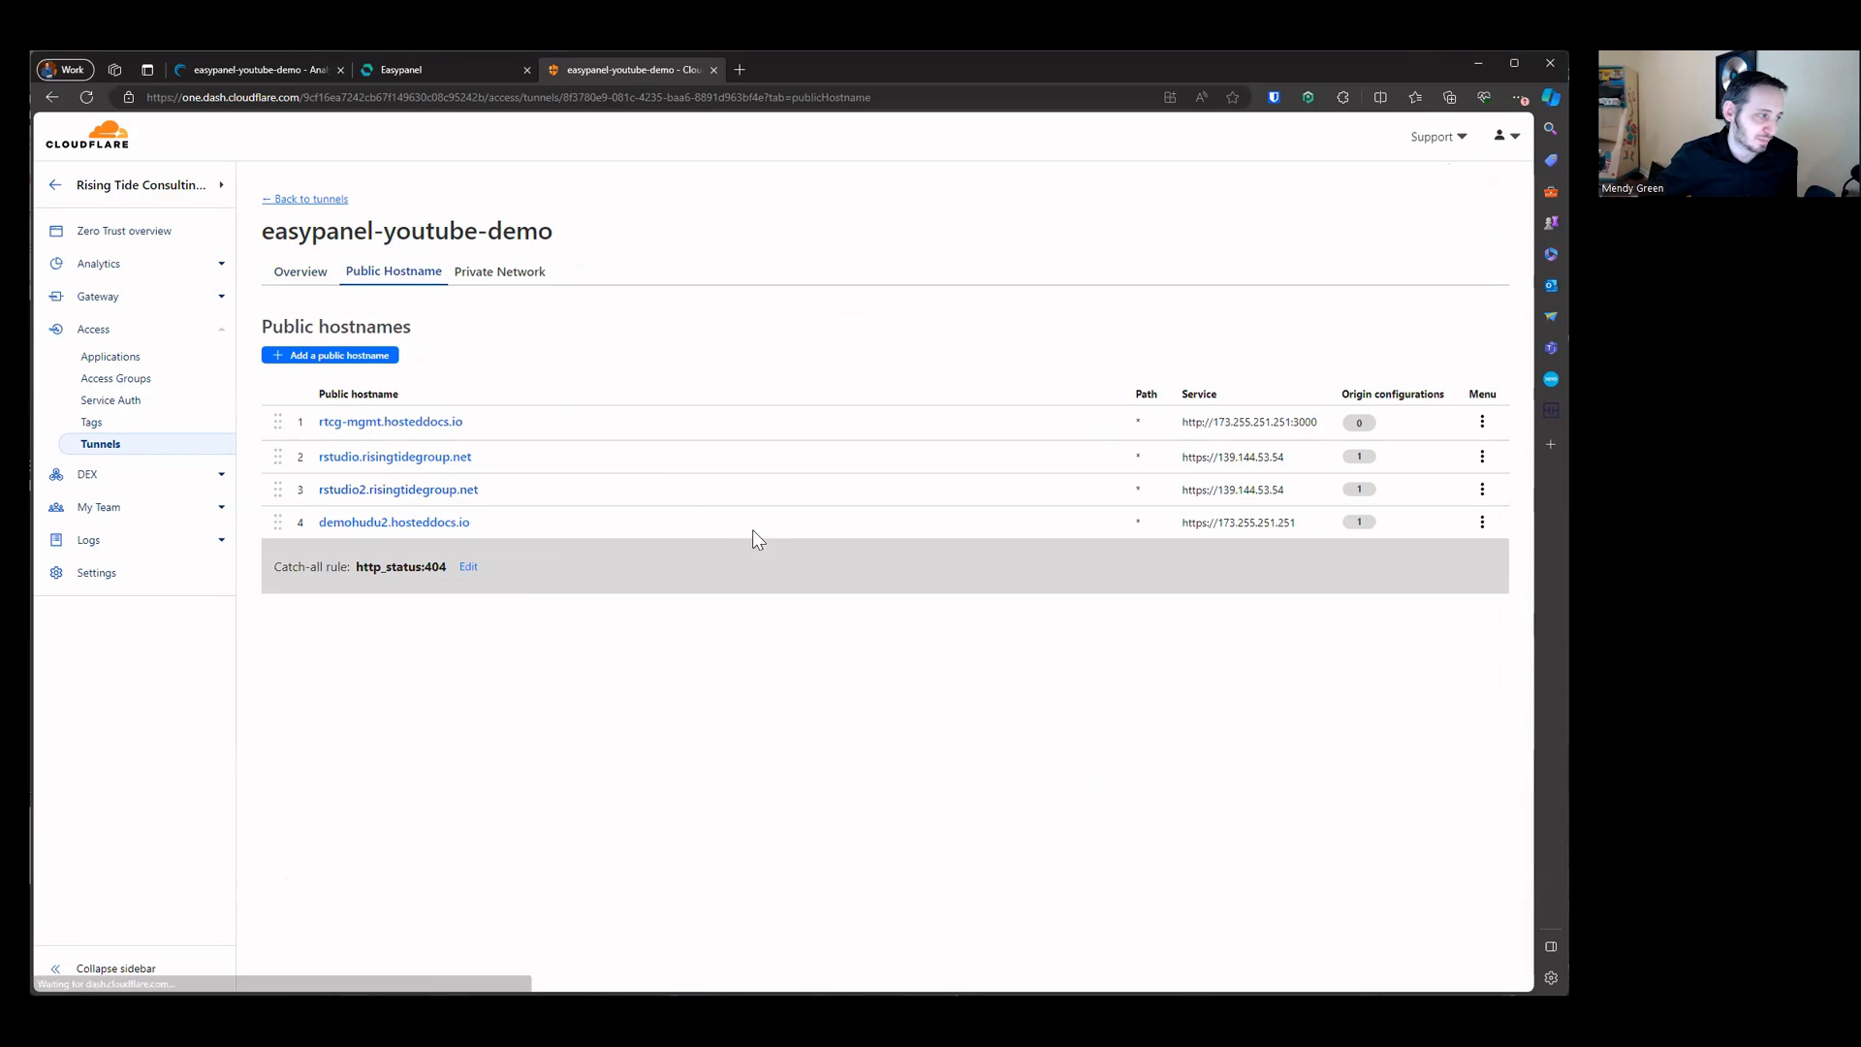
left_click(259, 211)
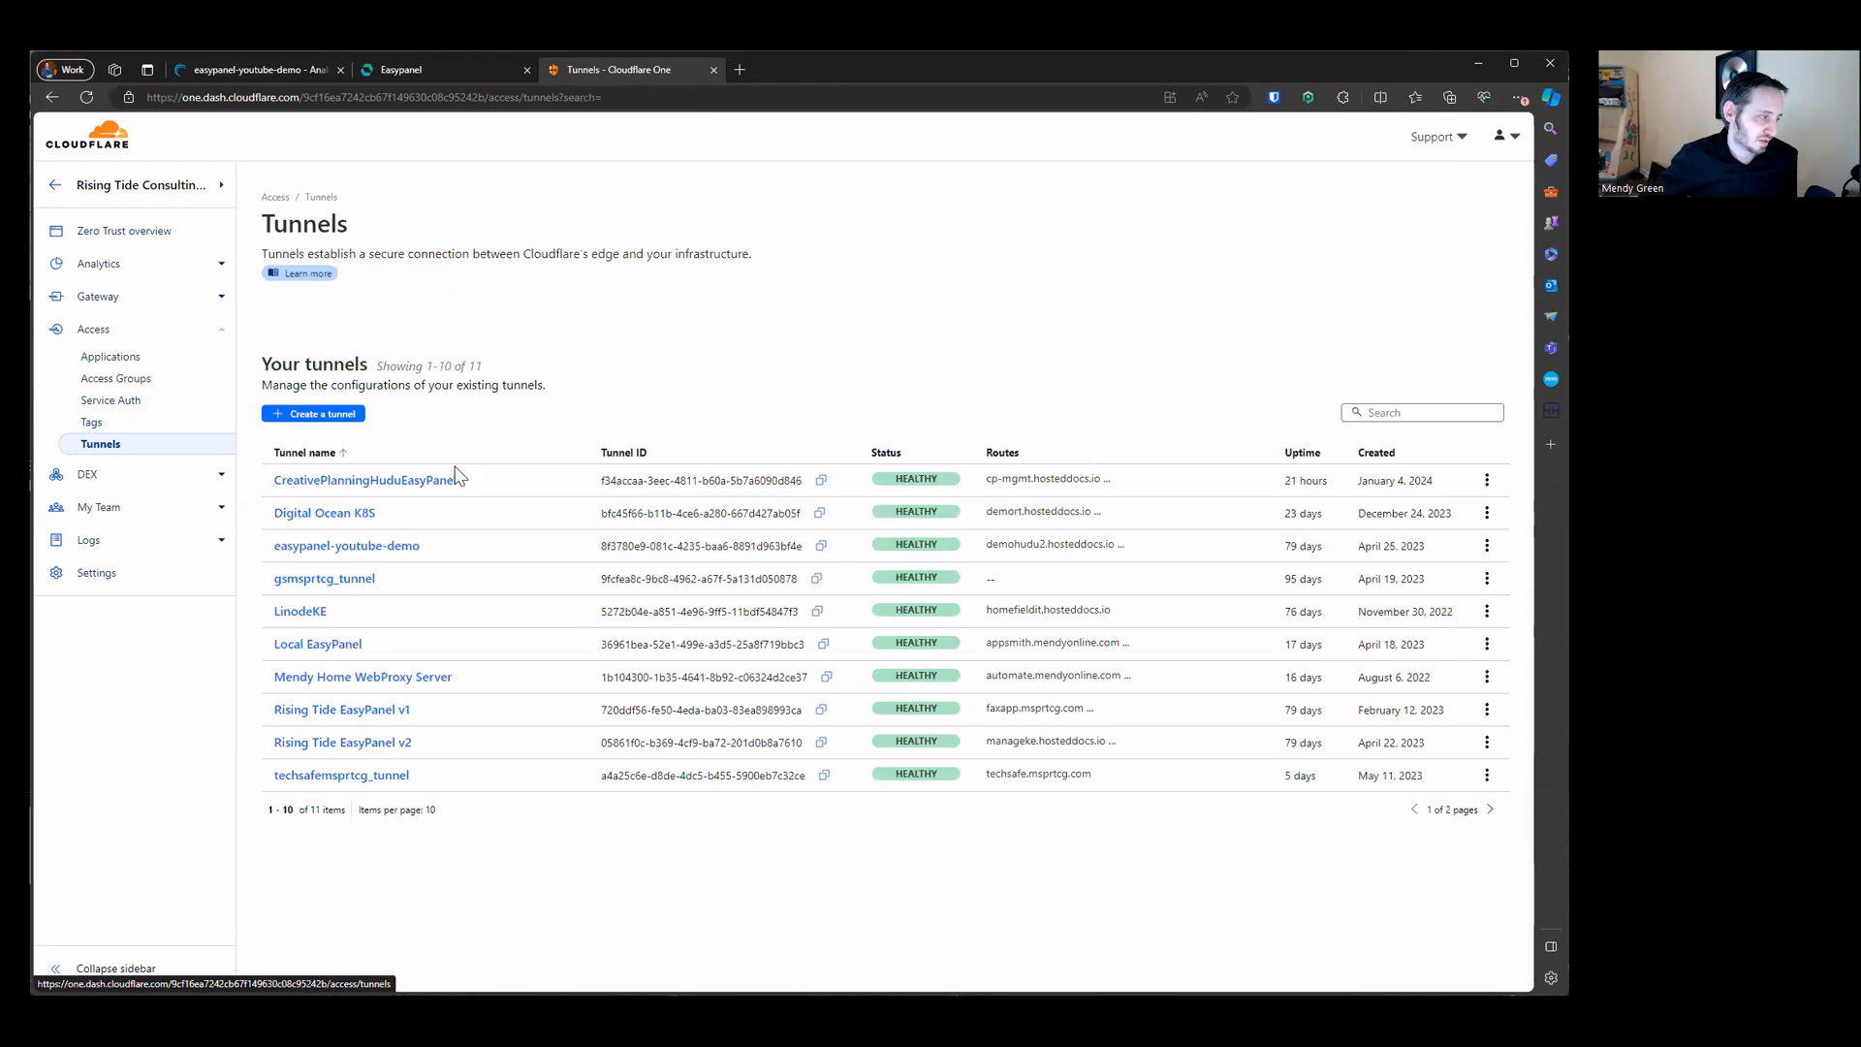
Step: Open the YouTube Demo EasyPanel tunnel's public hostname easypanel-demo.risingtideconsulting.group in a new tab
left_click(1490, 809)
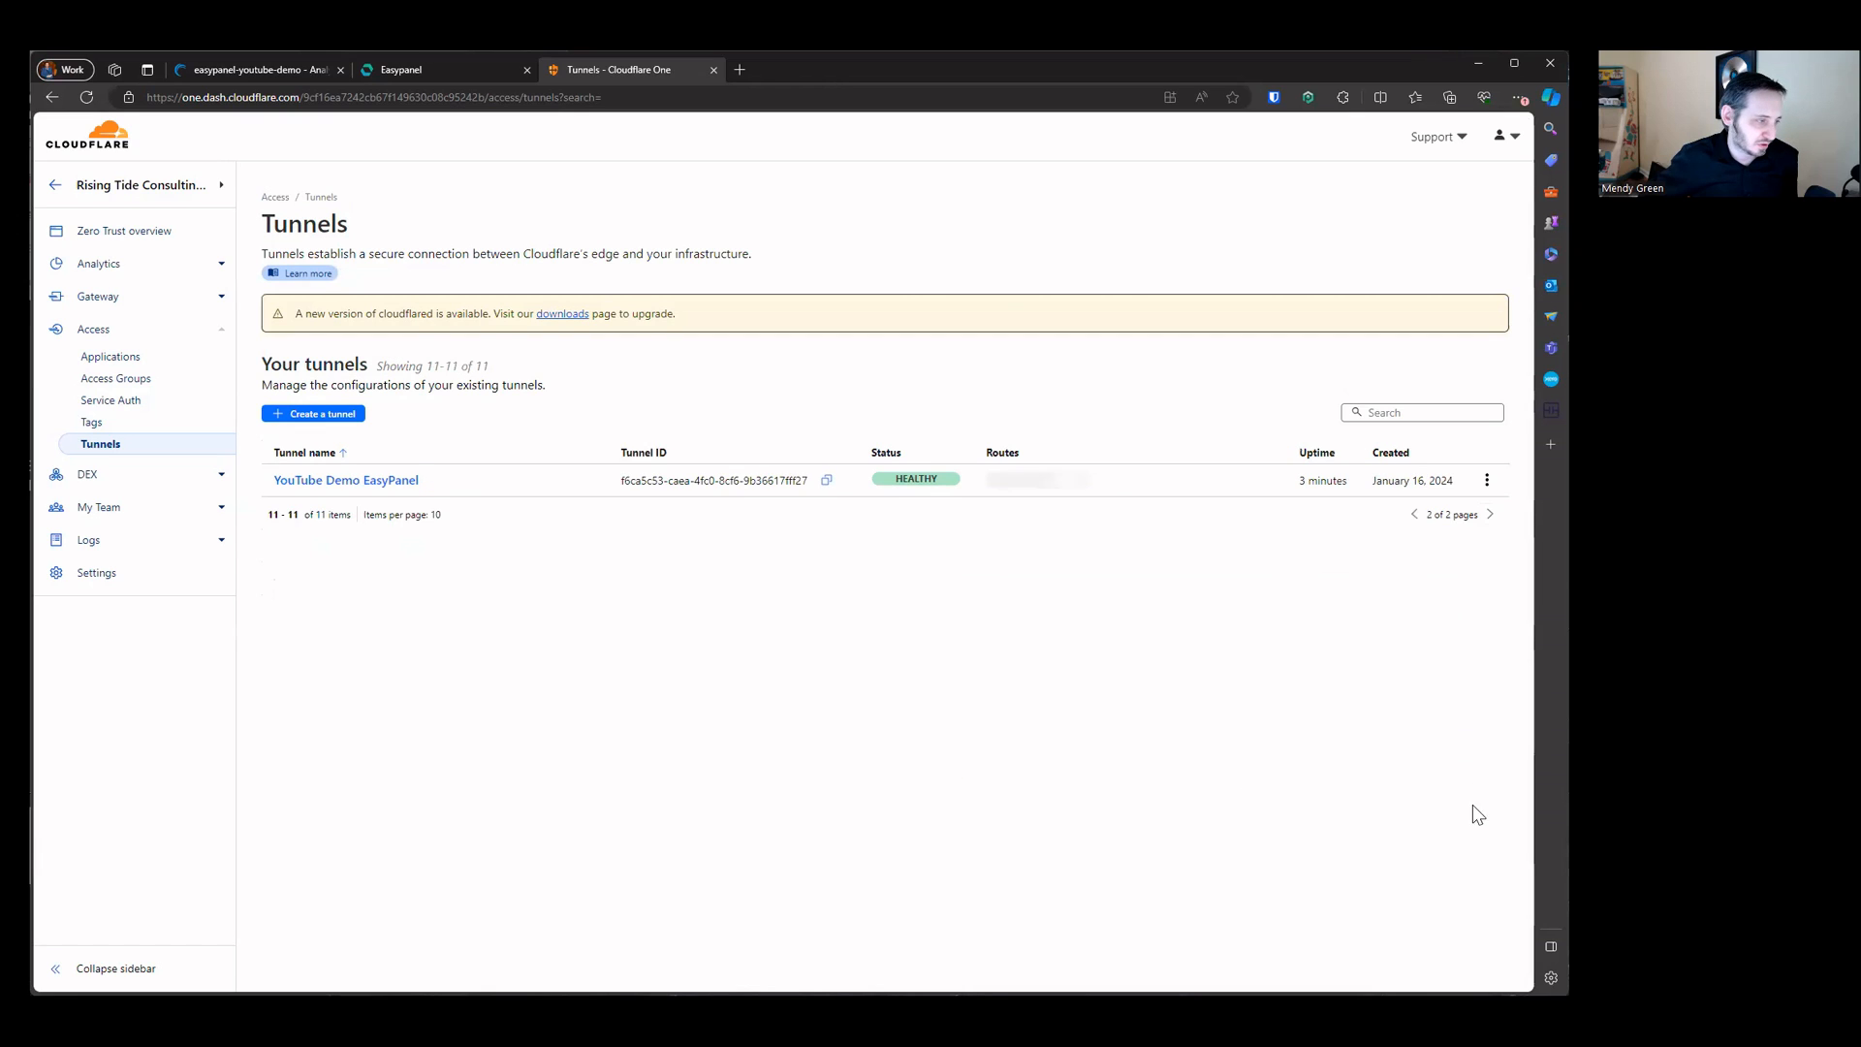
left_click(377, 482)
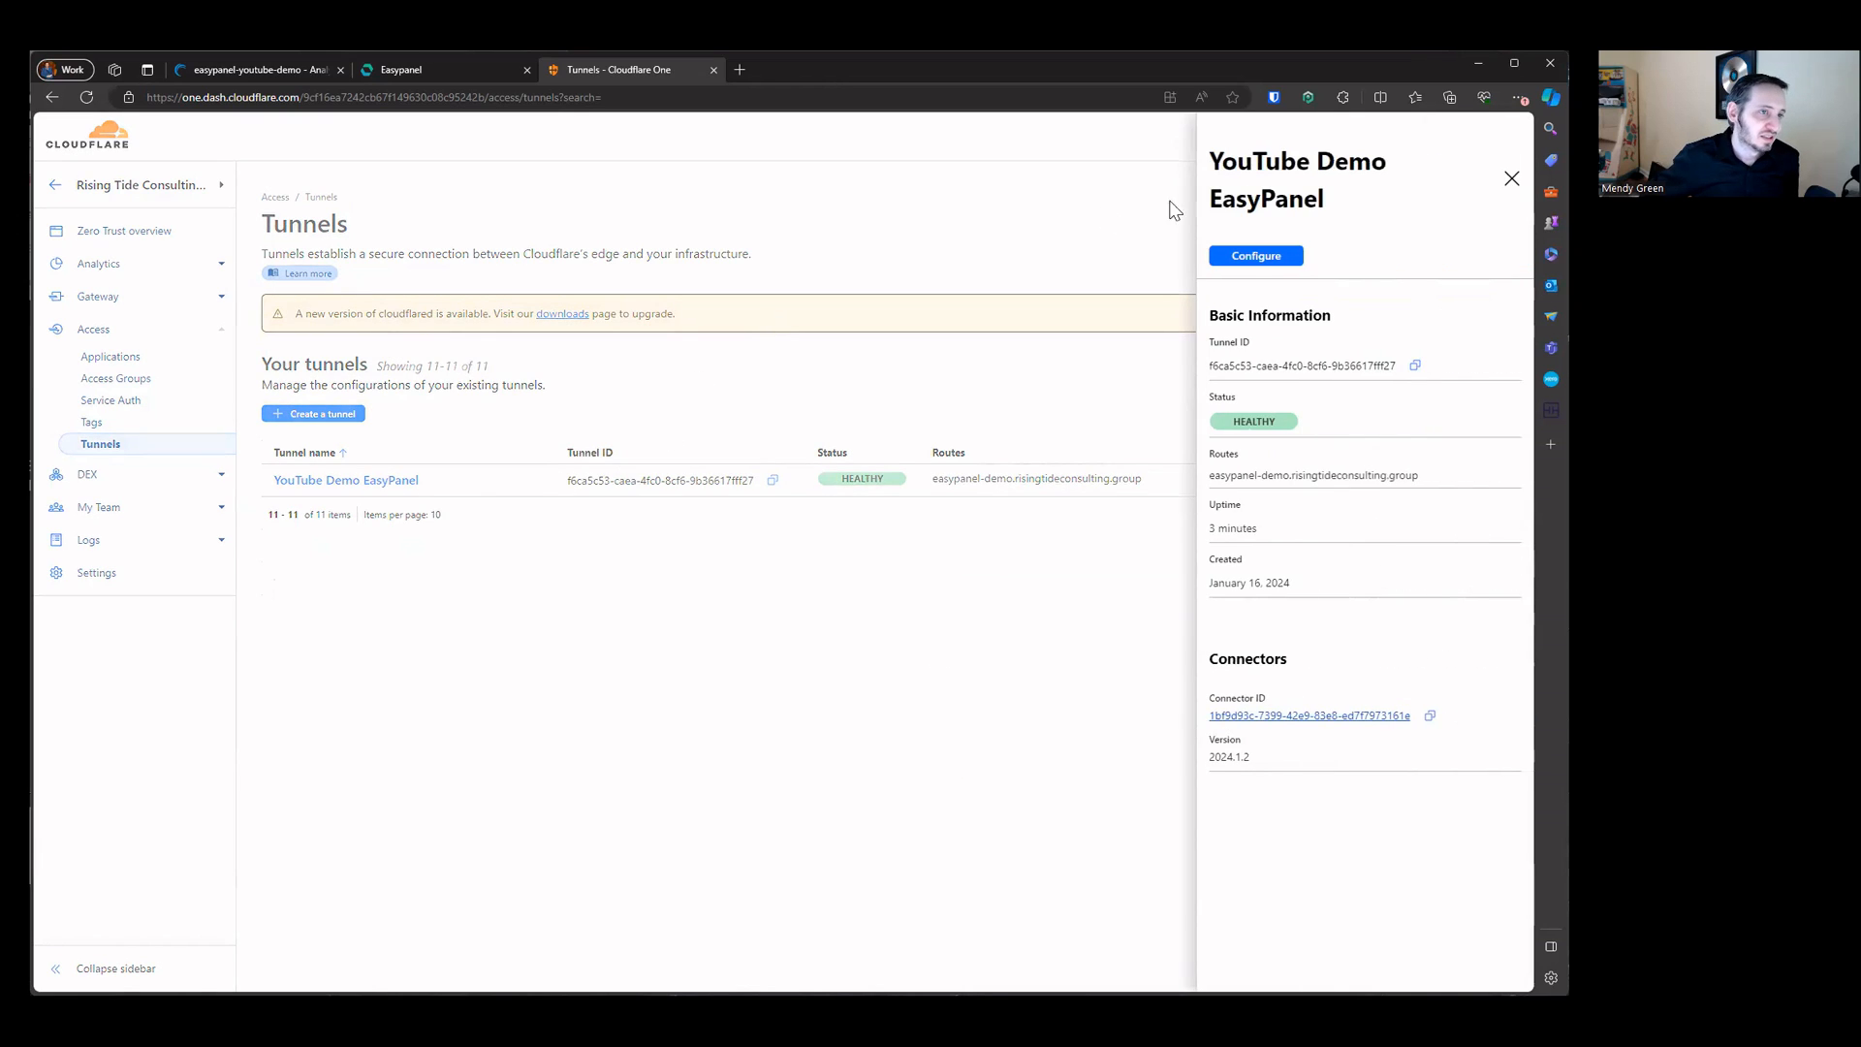
left_click(1254, 137)
left_click(393, 272)
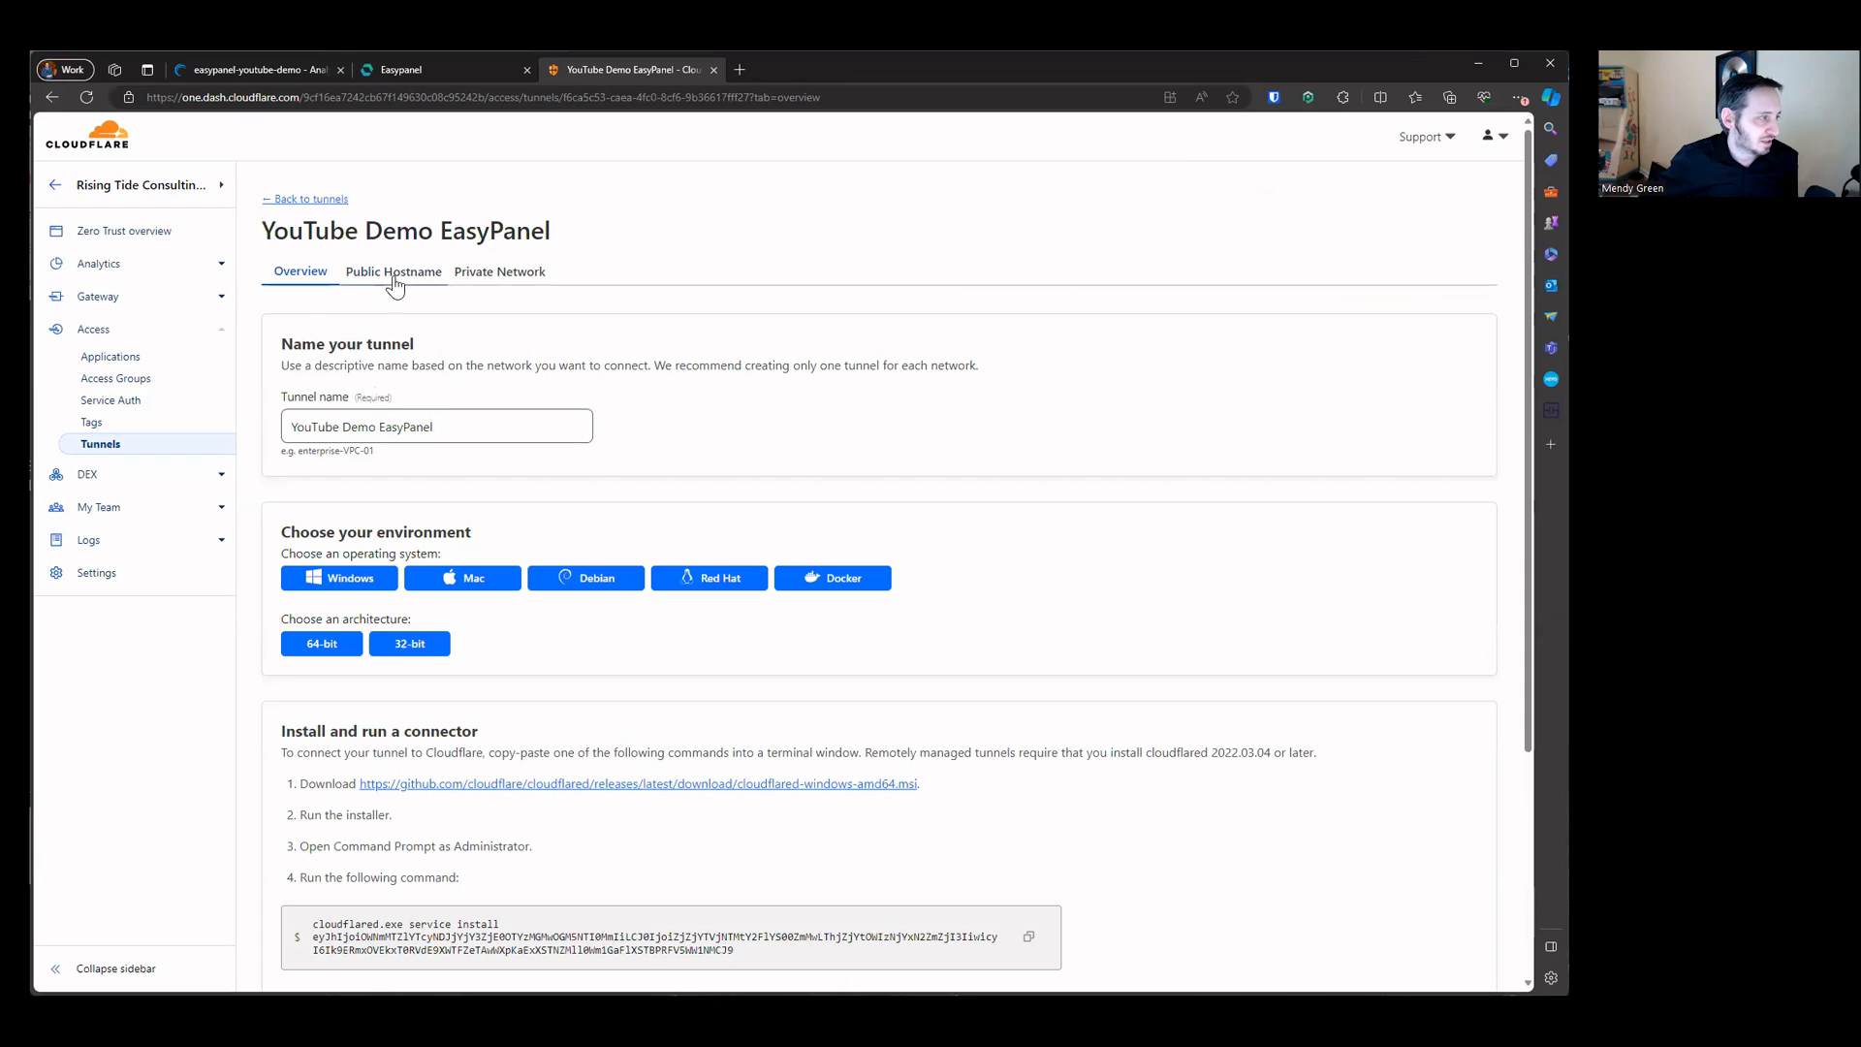
left_click(411, 432)
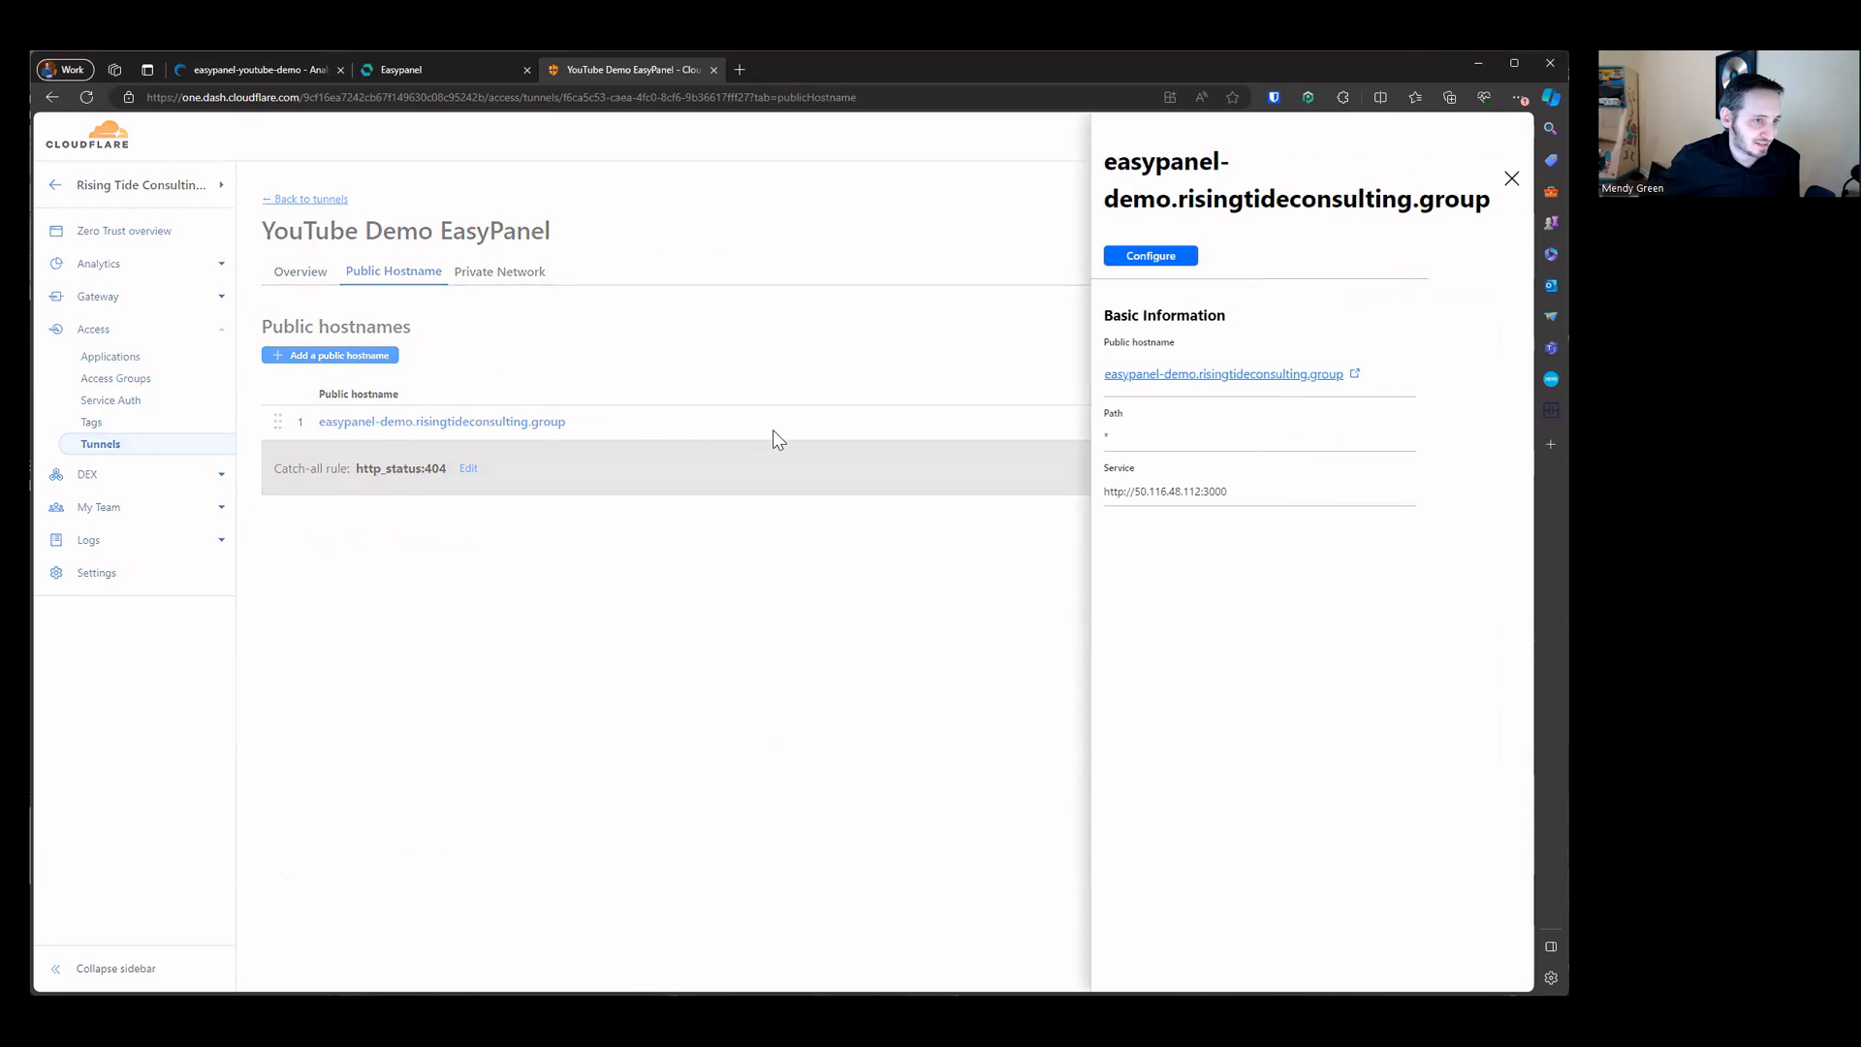
left_click(1200, 375)
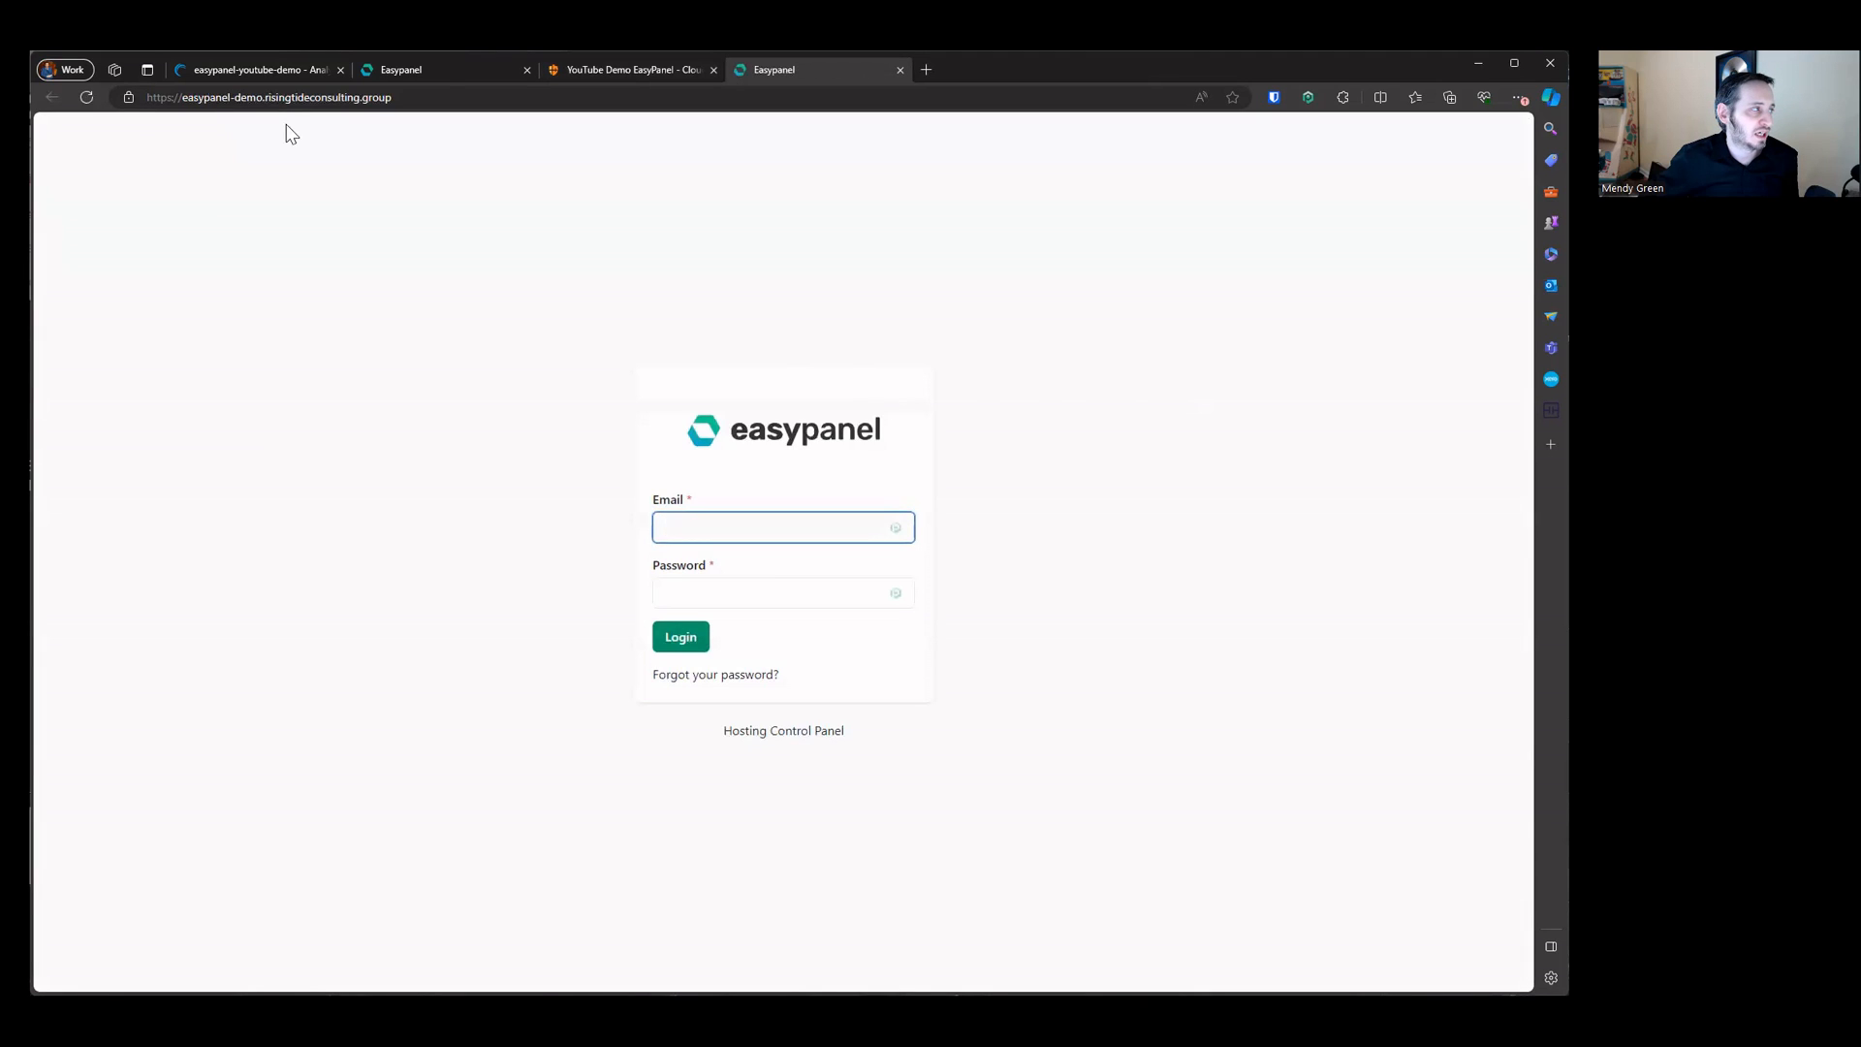
Step: Log in to Easypanel through the tunnel hostname with the account e-mail and password, dismissing the save-password offer
left_click(160, 97)
left_click(530, 524)
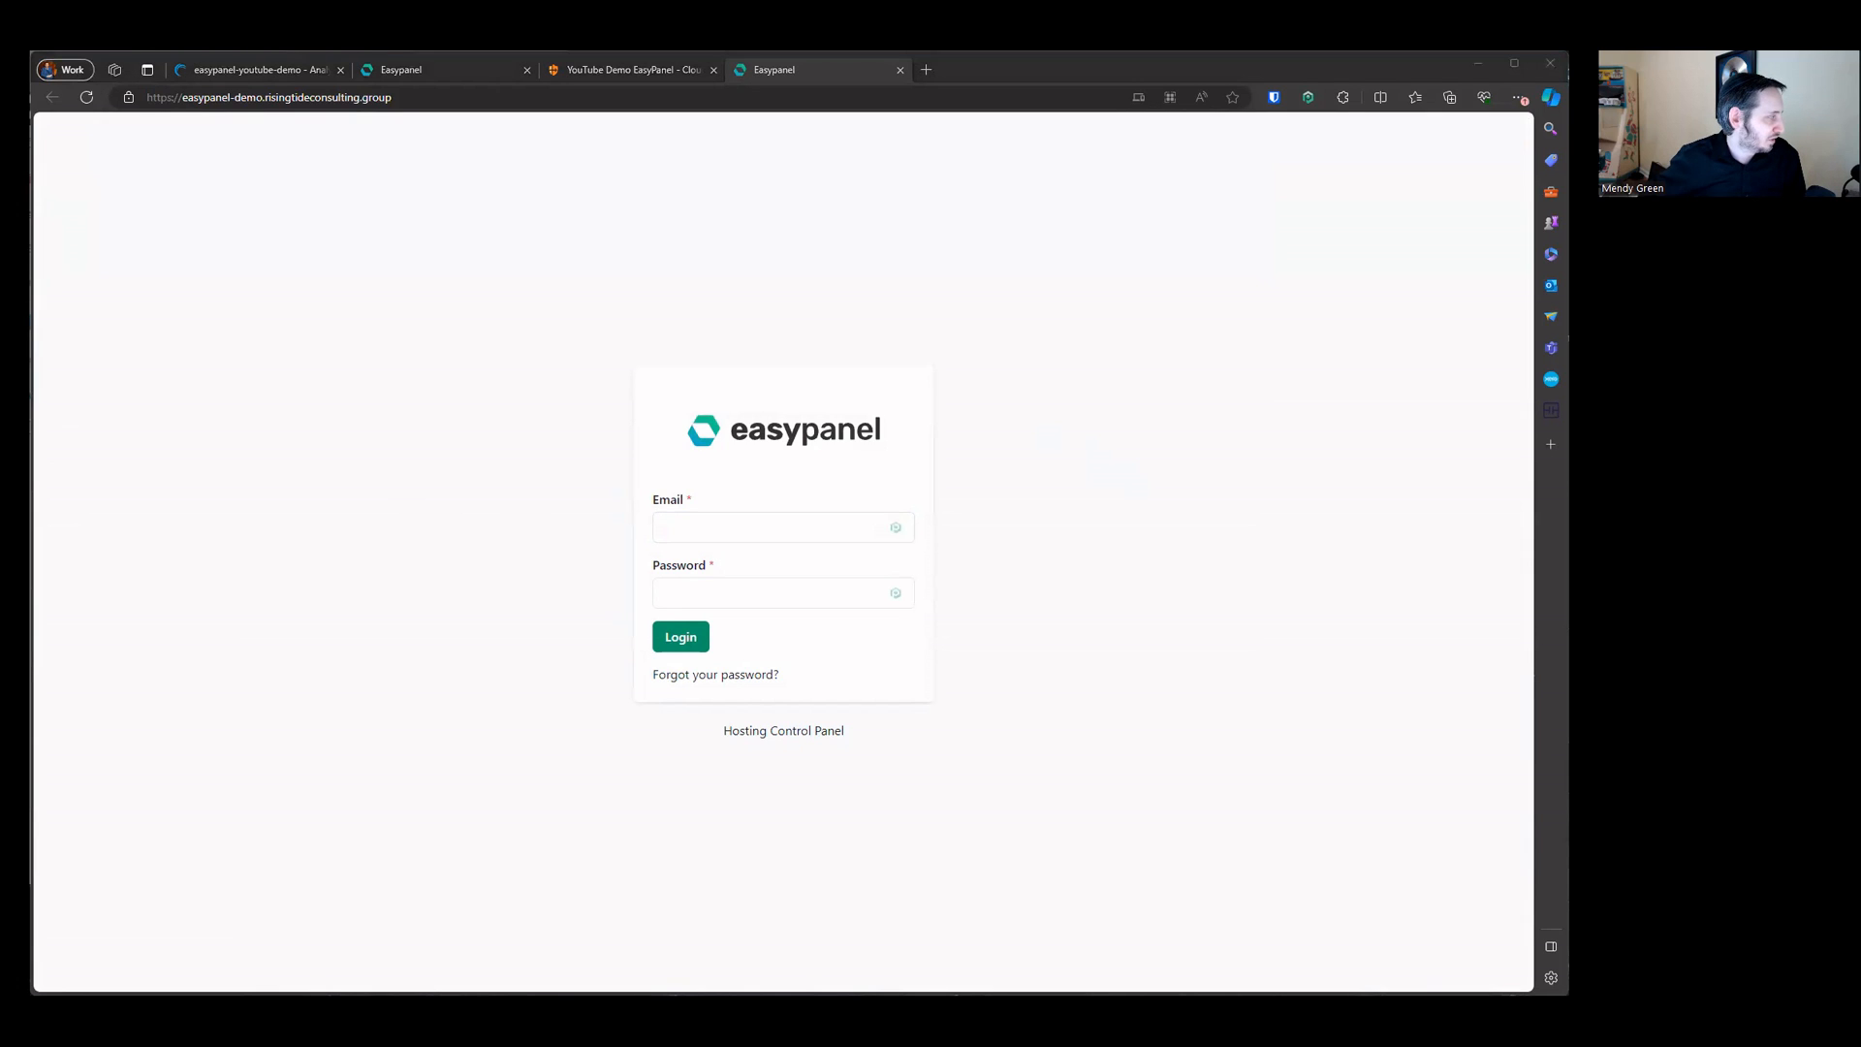
left_click(766, 528)
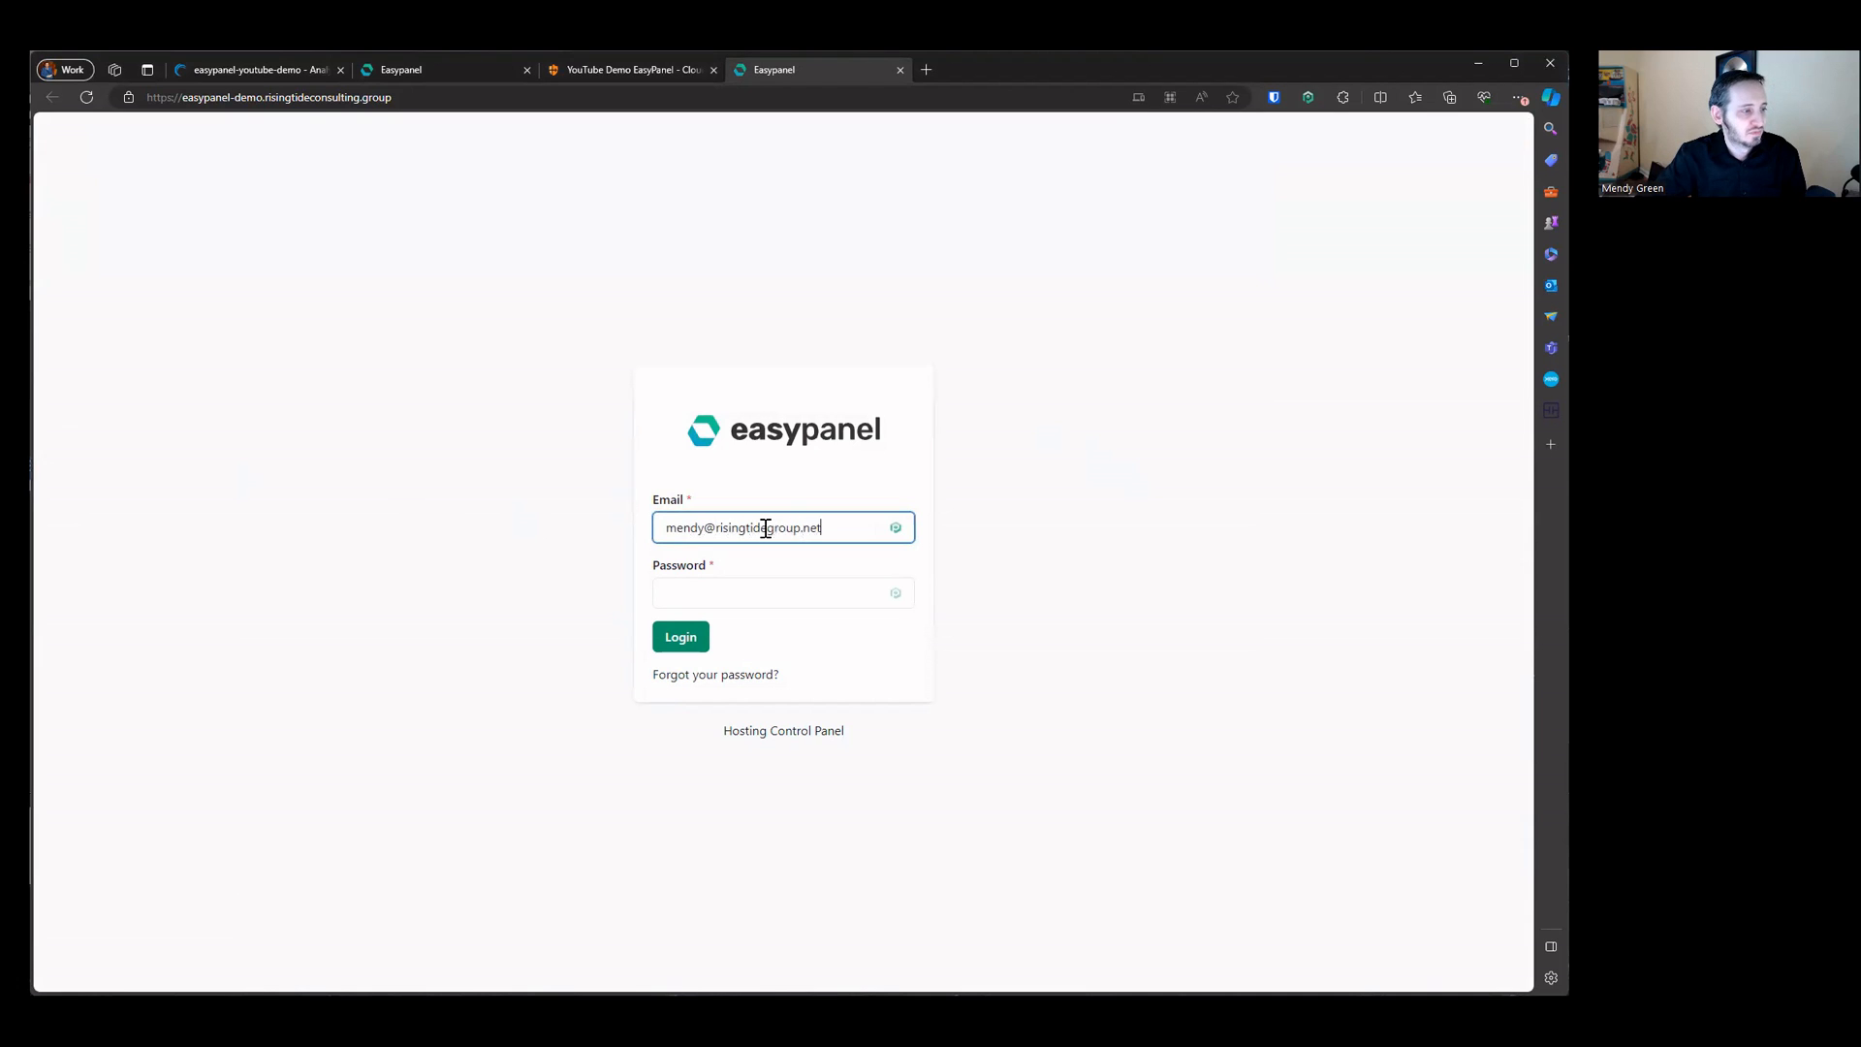
key("Tab")
key("ctrl+v")
key("Return")
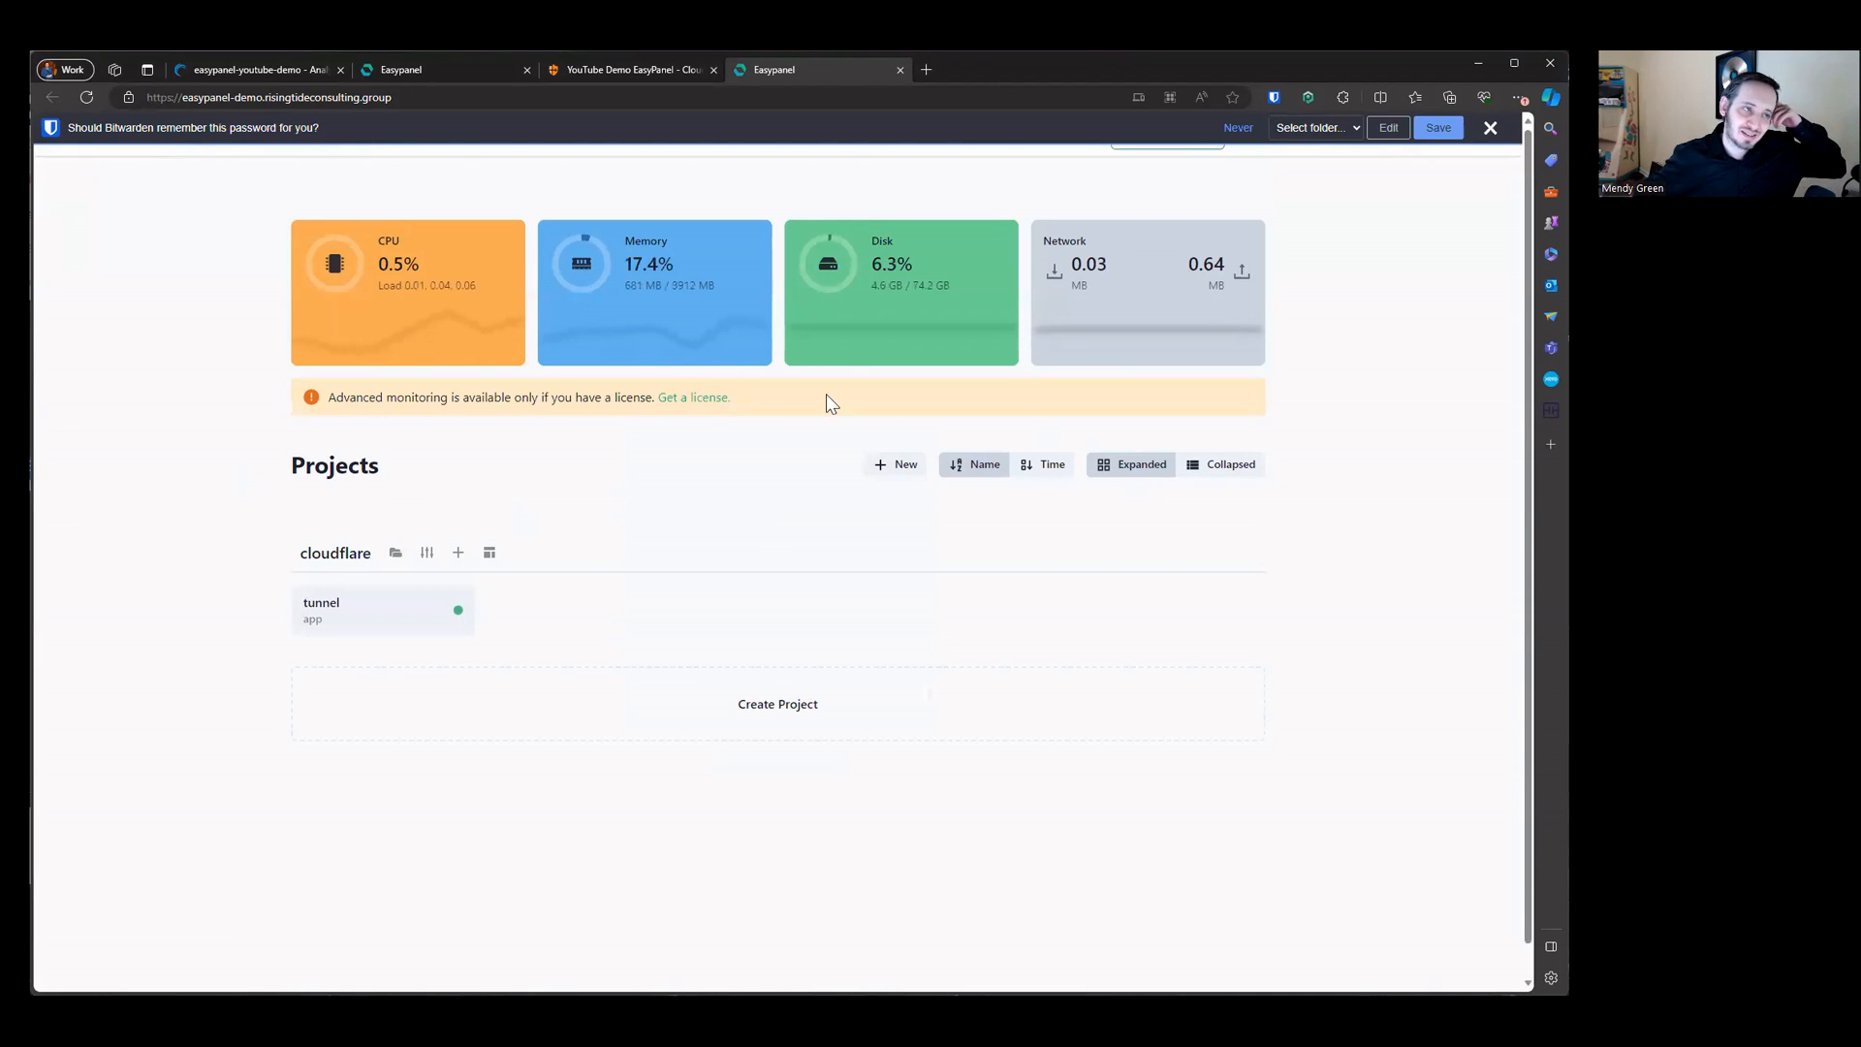
left_click(1490, 128)
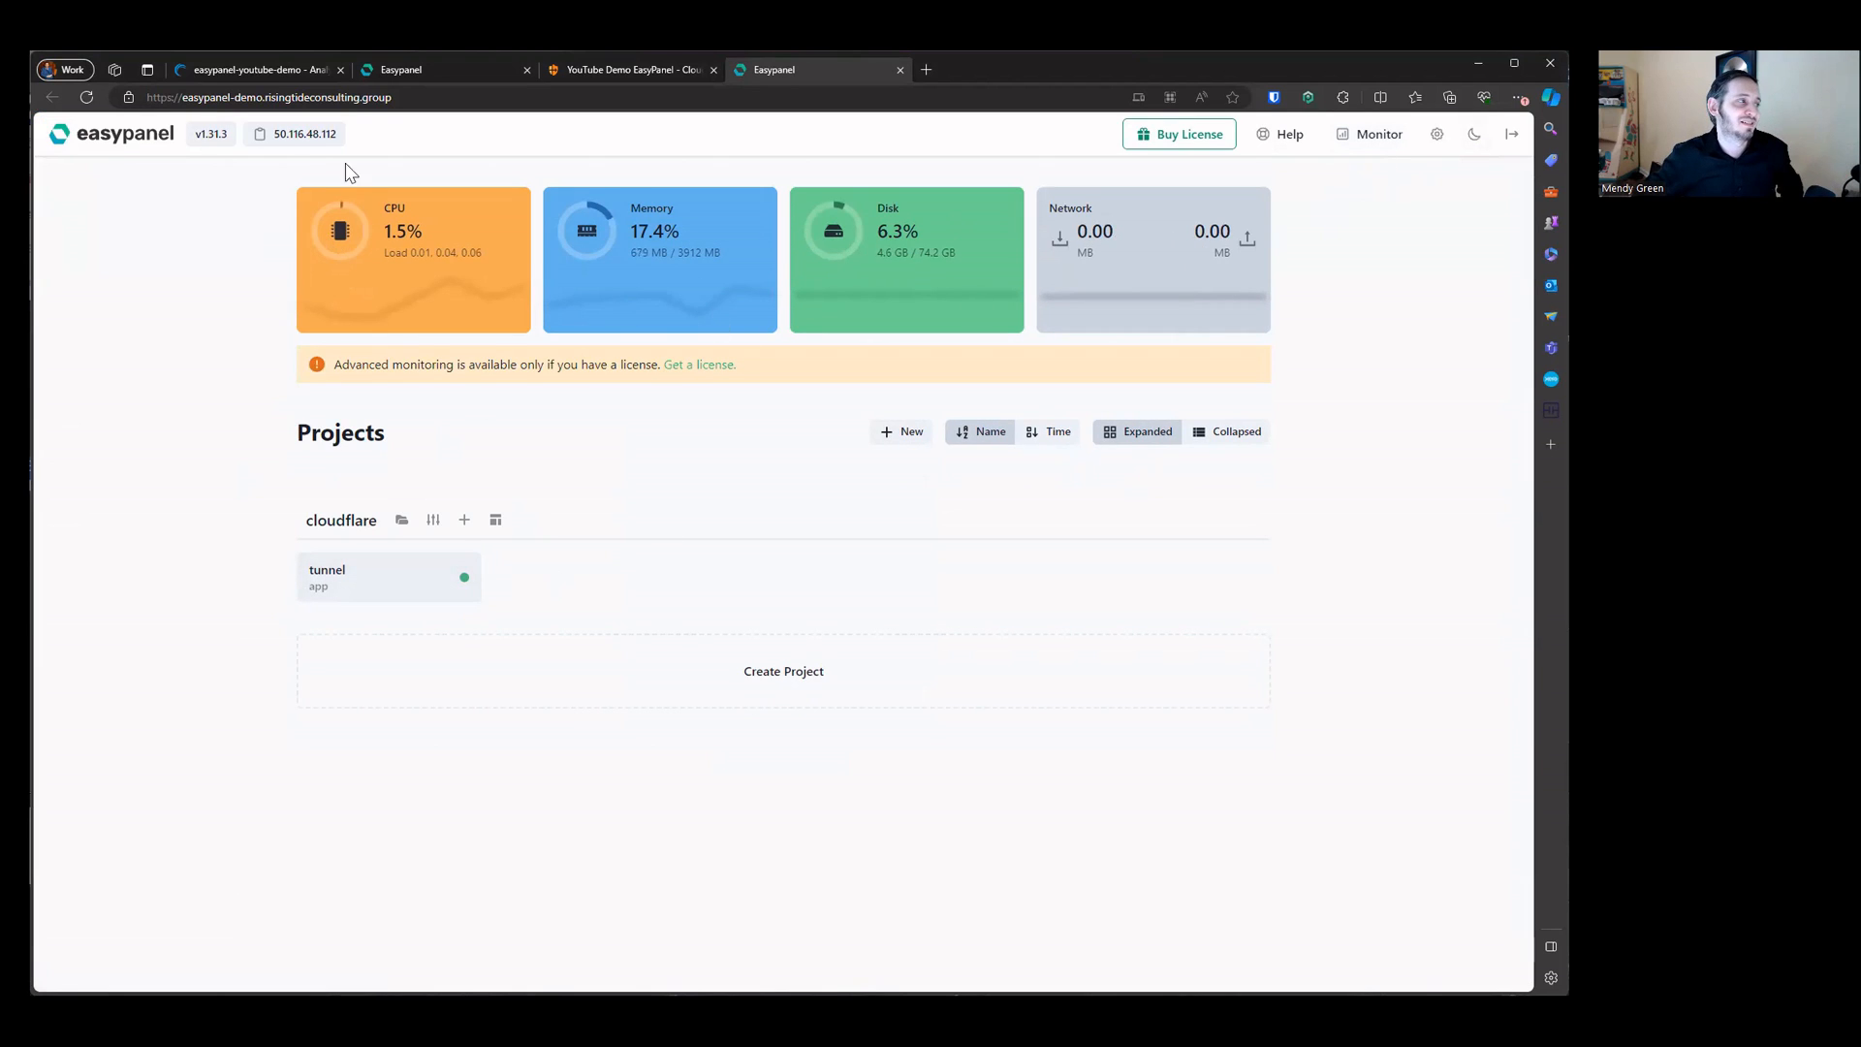
Step: Inspect the tunnel app's logs for the updated ingress configuration and service URL
left_click(405, 76)
left_click(818, 66)
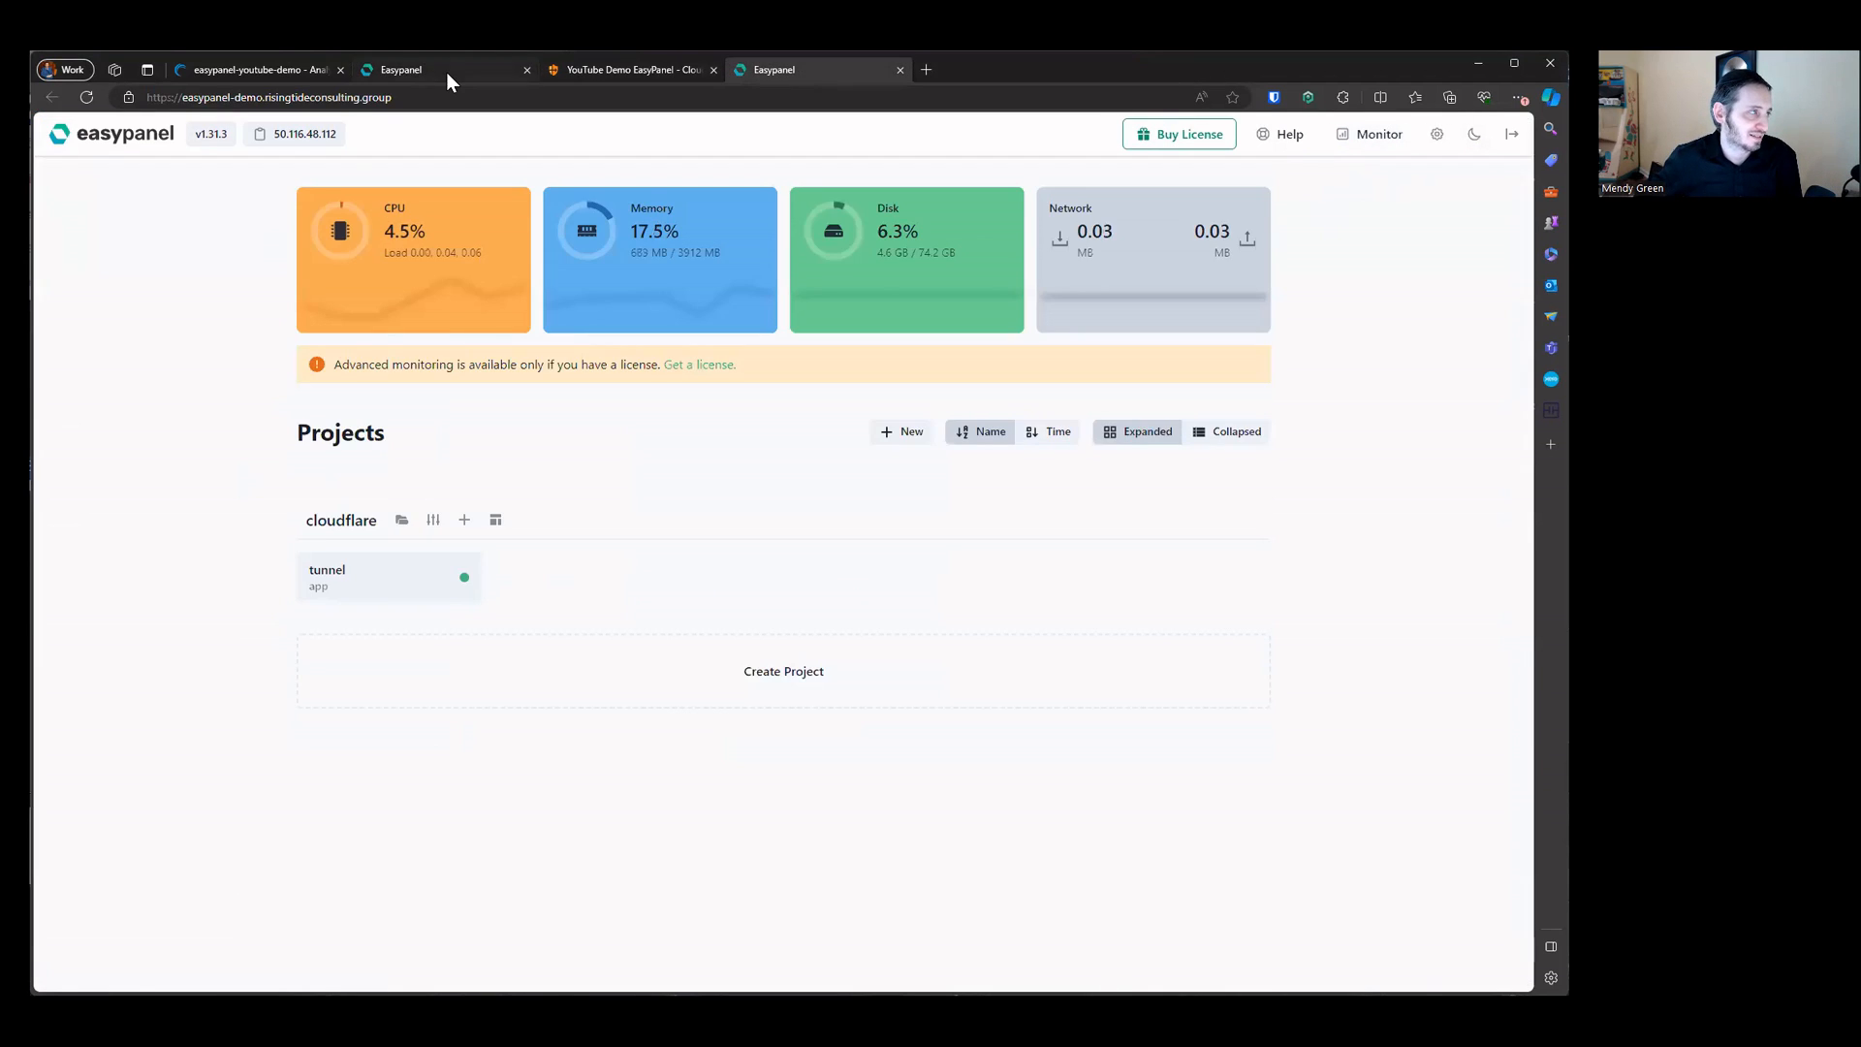
left_click(446, 71)
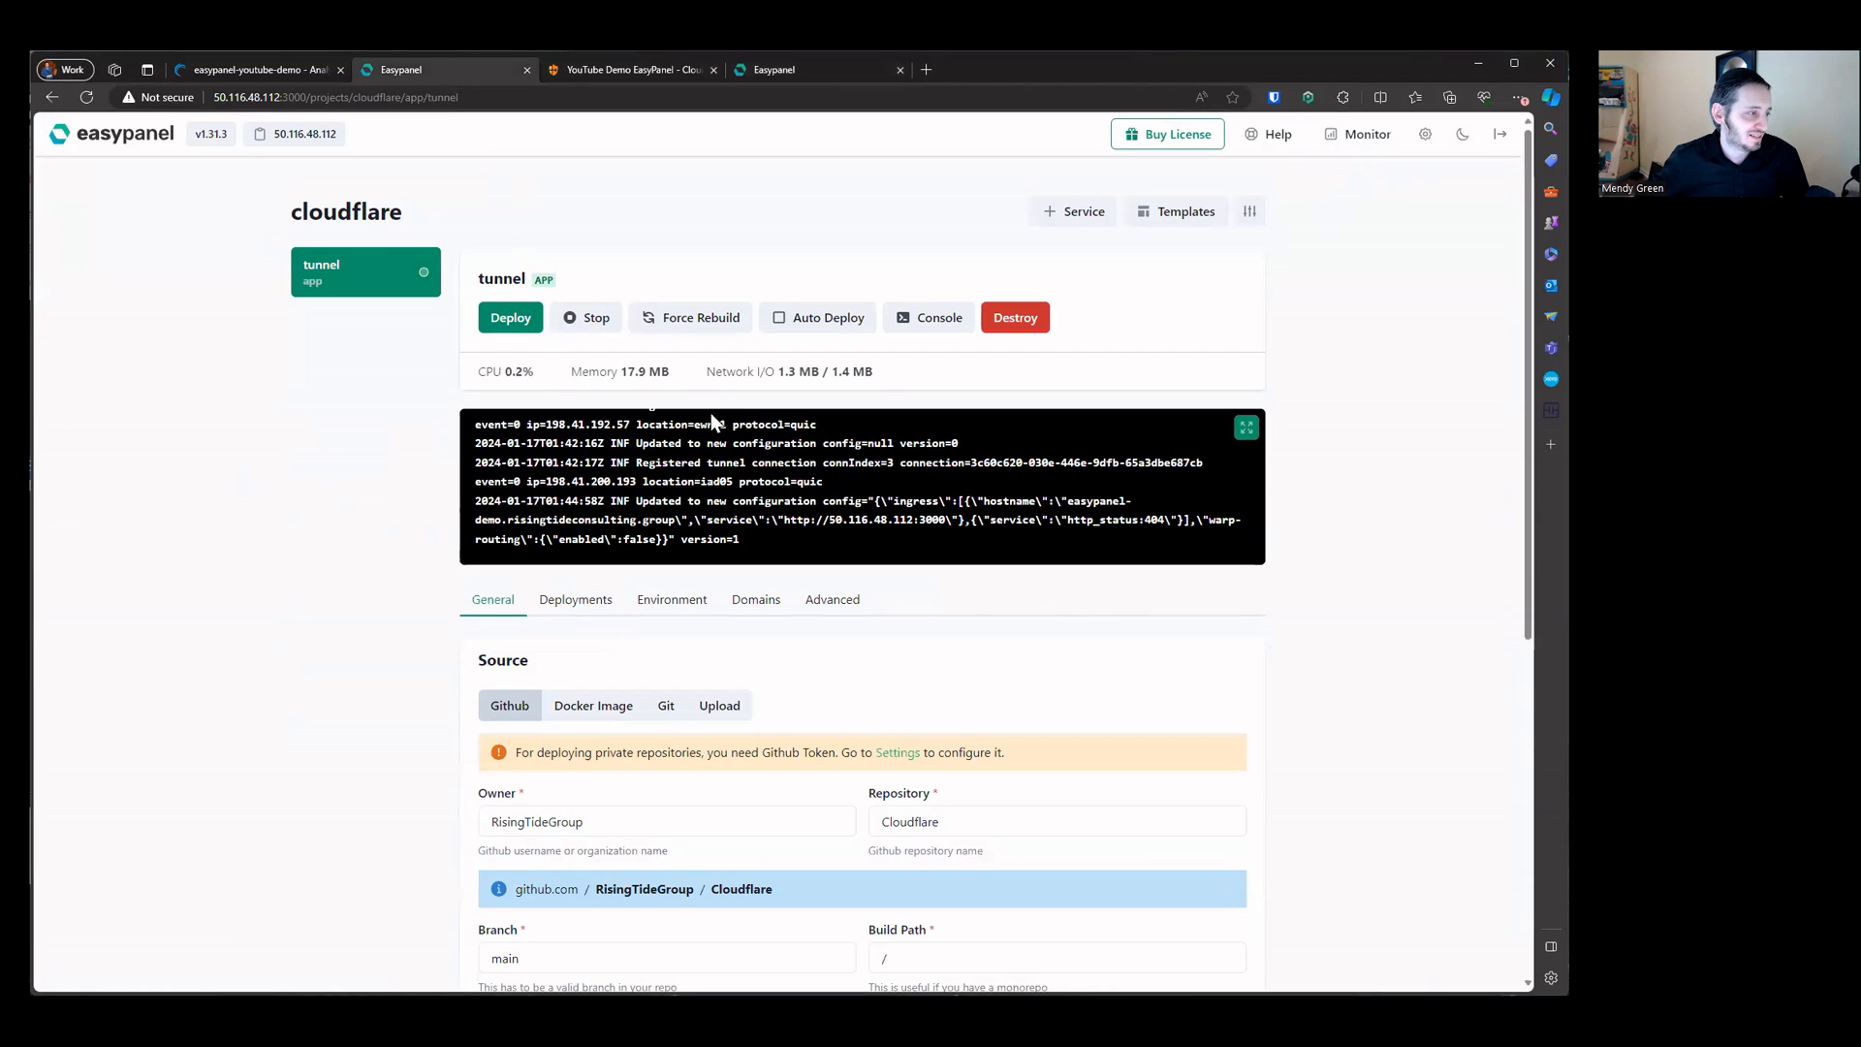
left_click_drag(641, 501, 1161, 535)
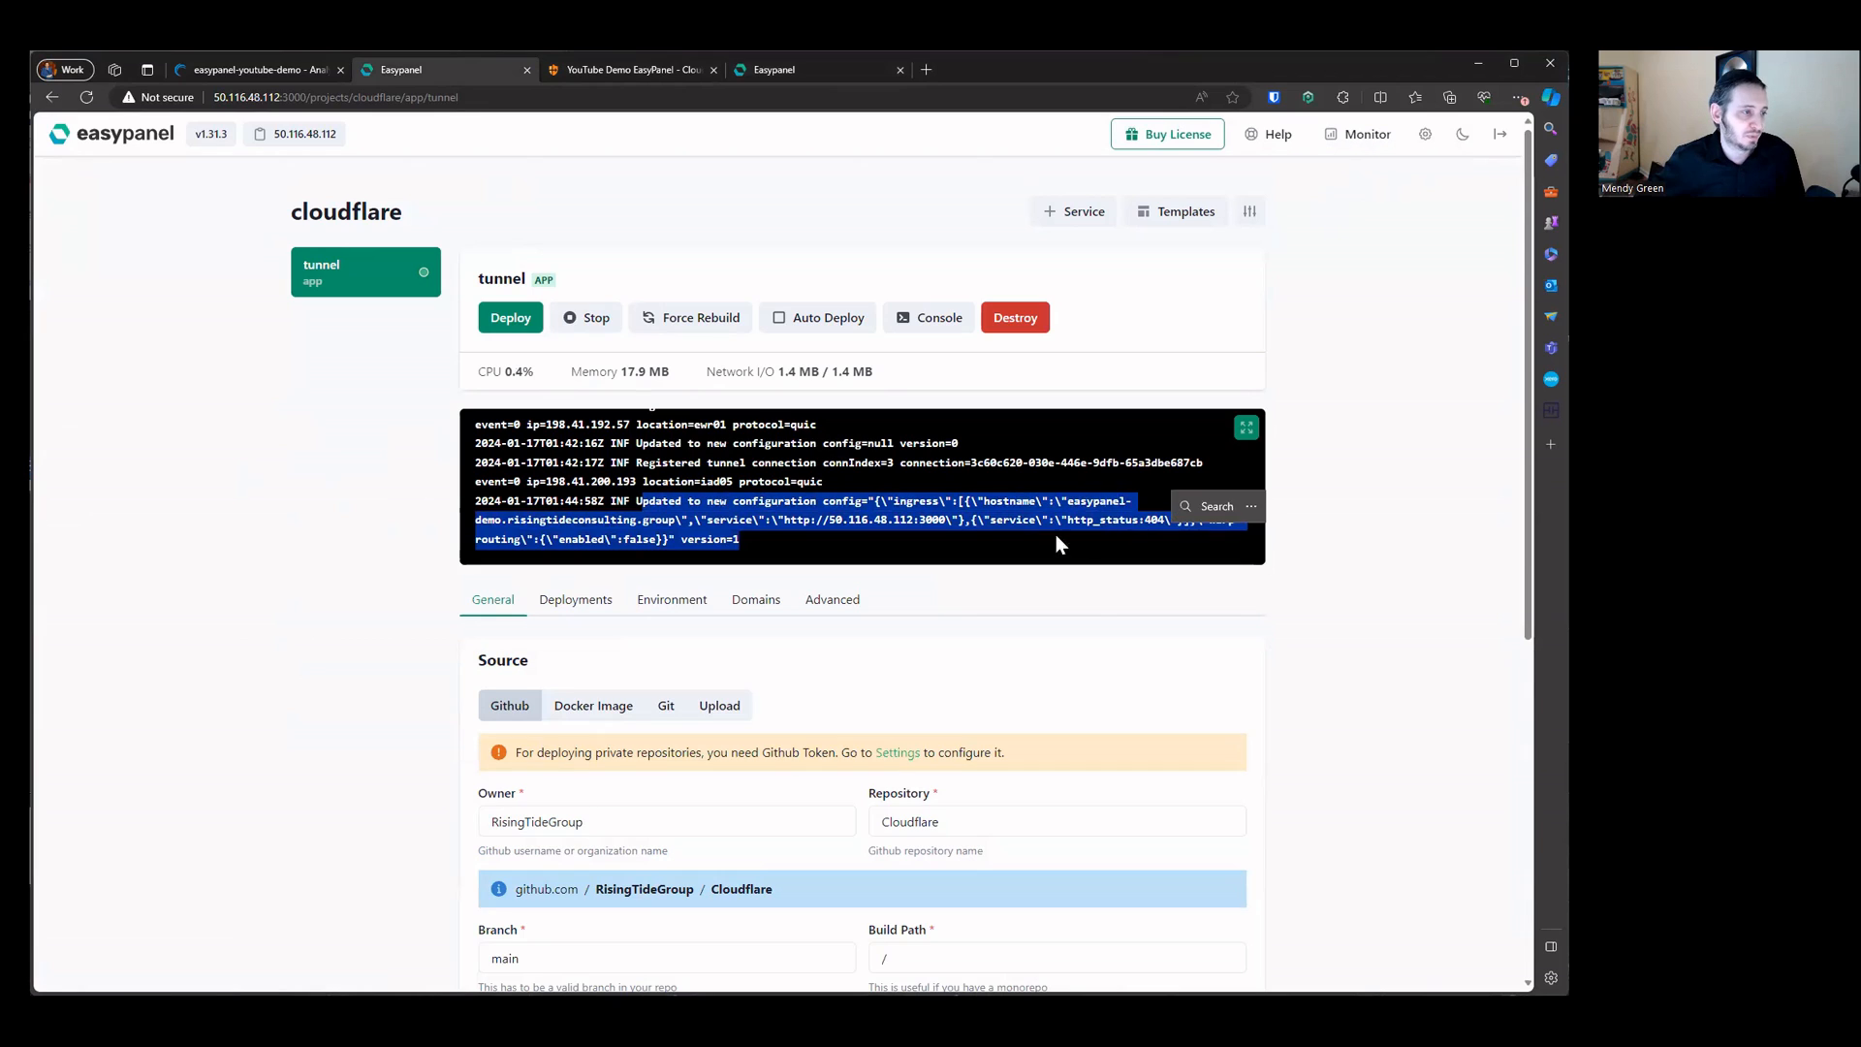
left_click(915, 499)
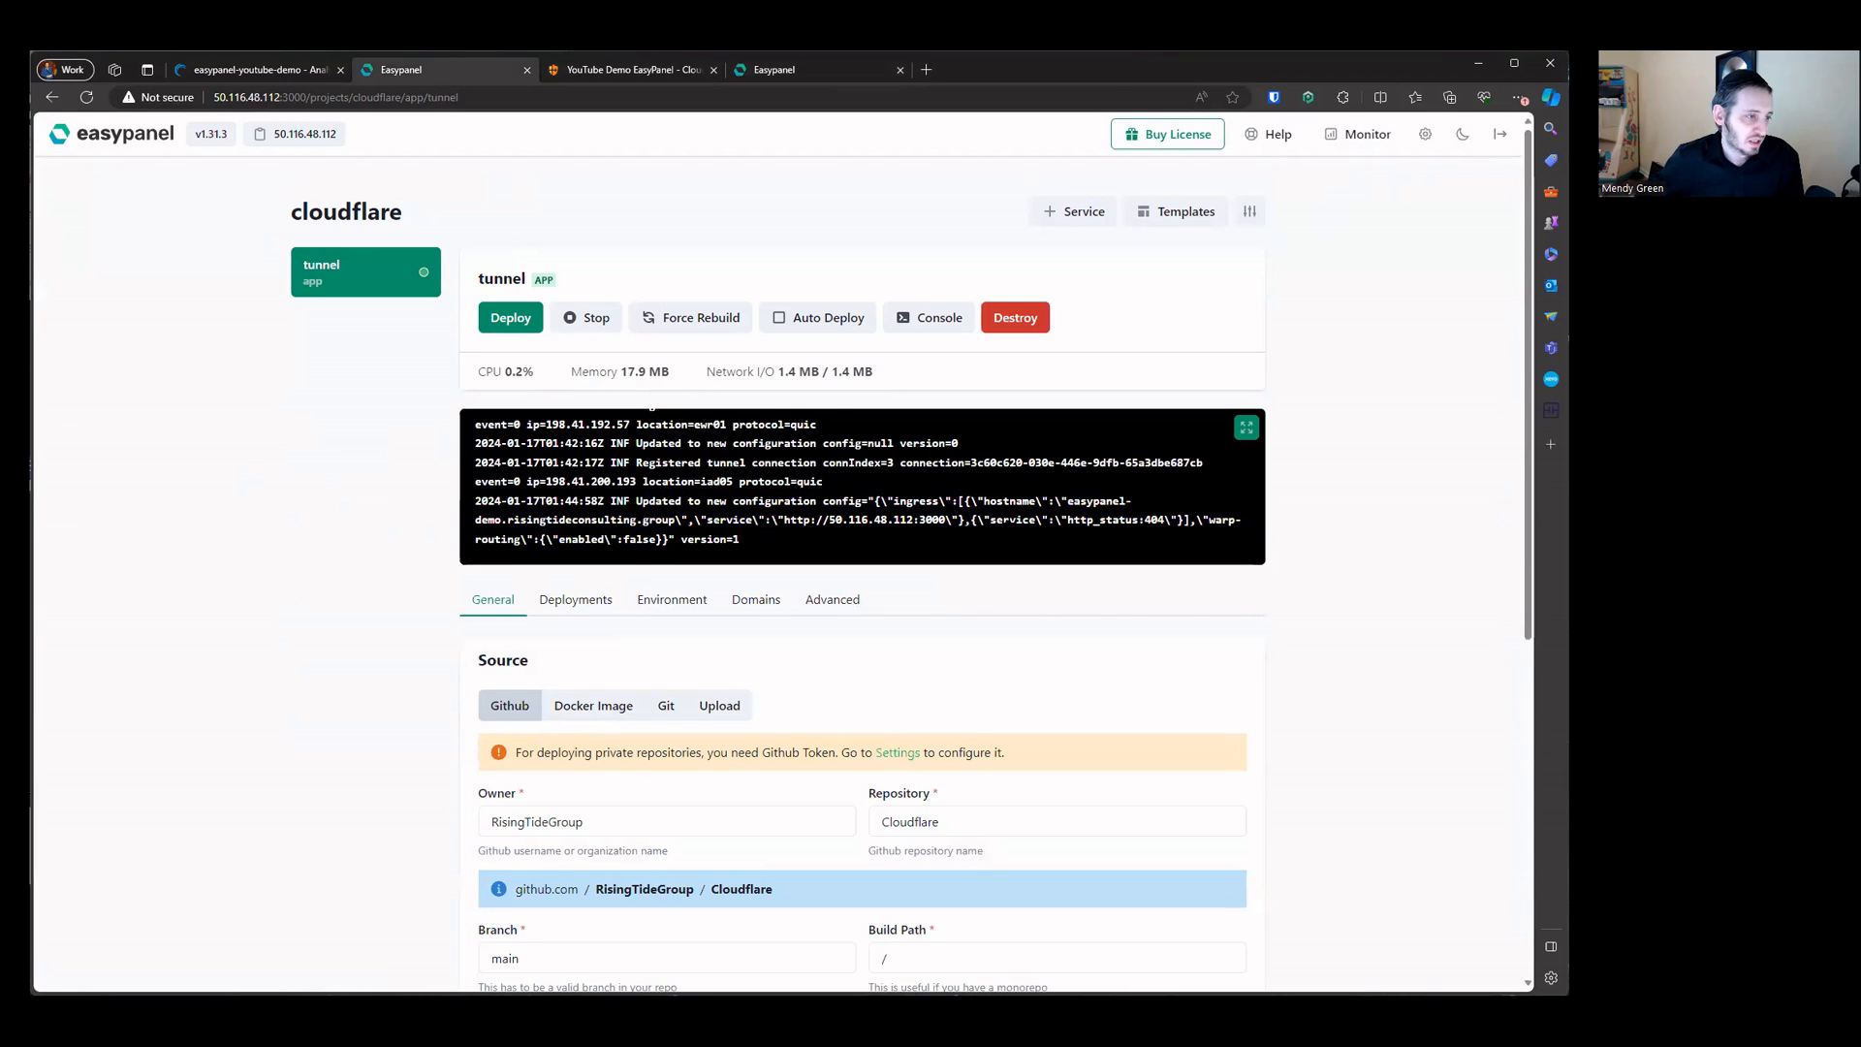
left_click_drag(1067, 501, 944, 521)
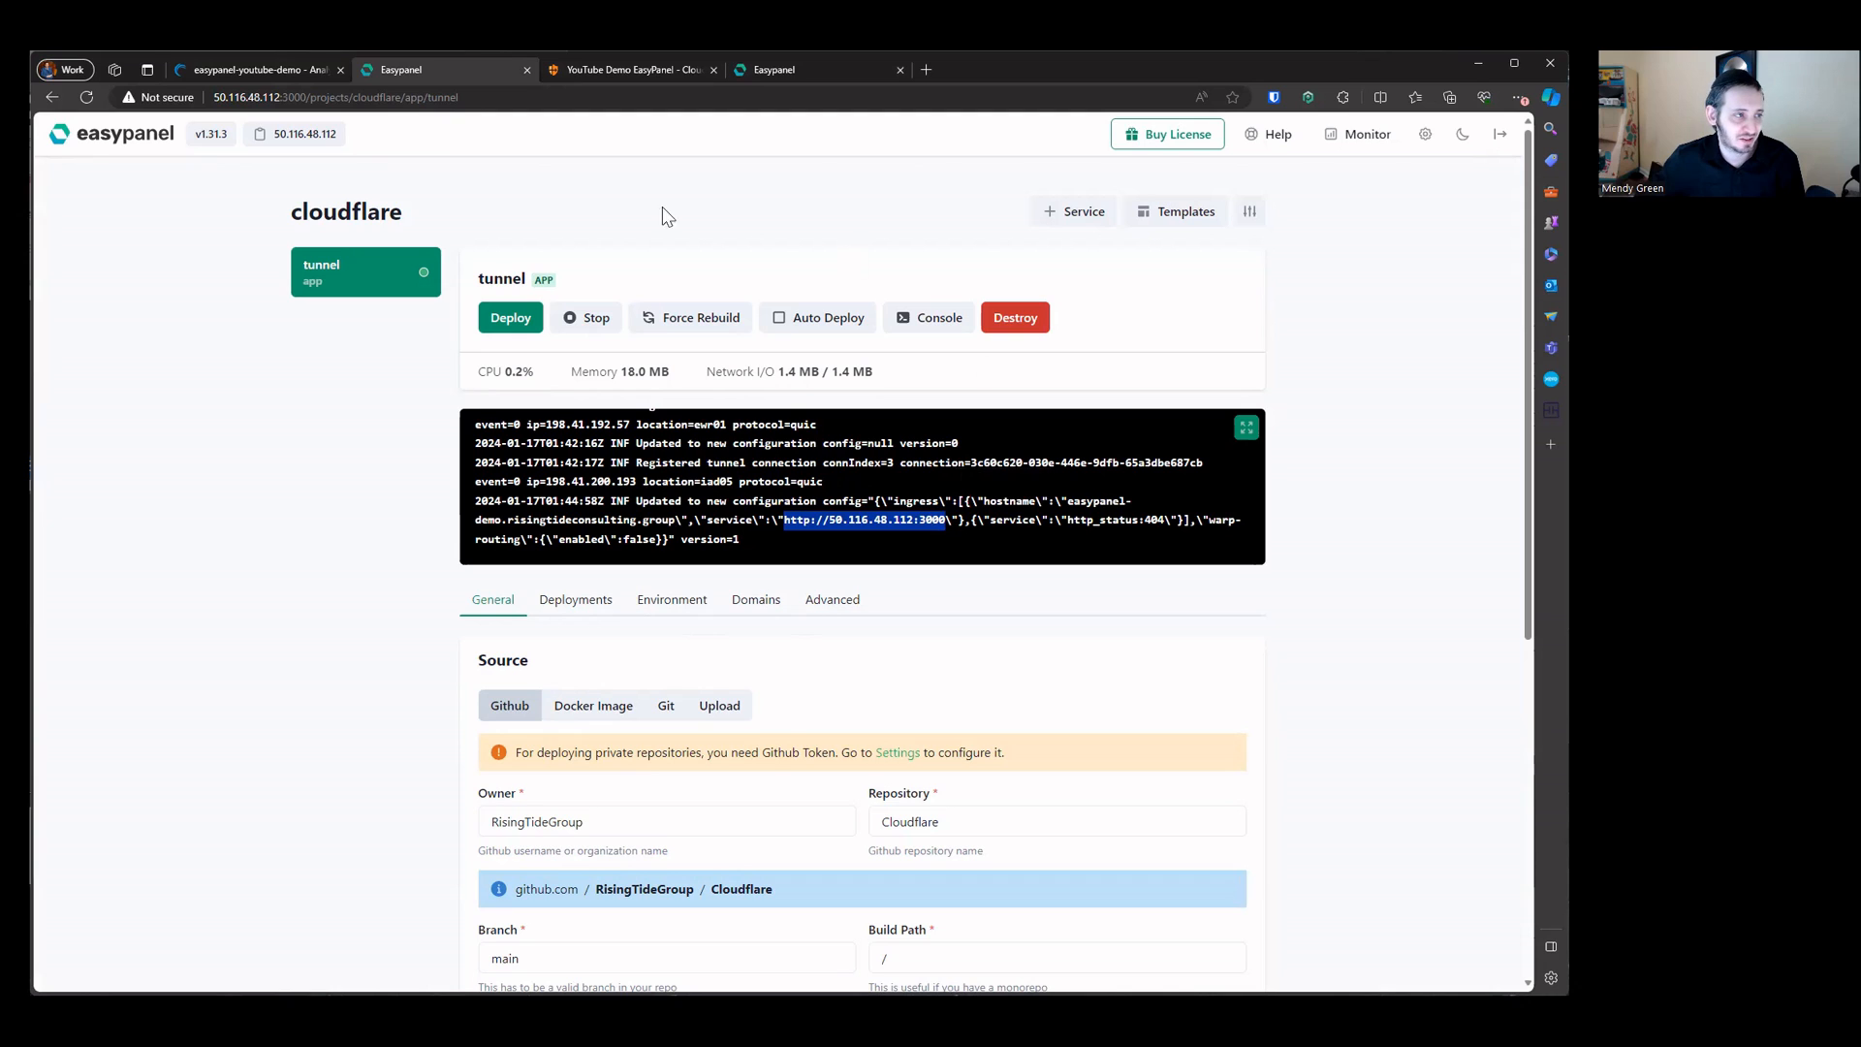
Step: Copy the Linode's name easypanel-youtube-demo from its Network page
left_click(300, 64)
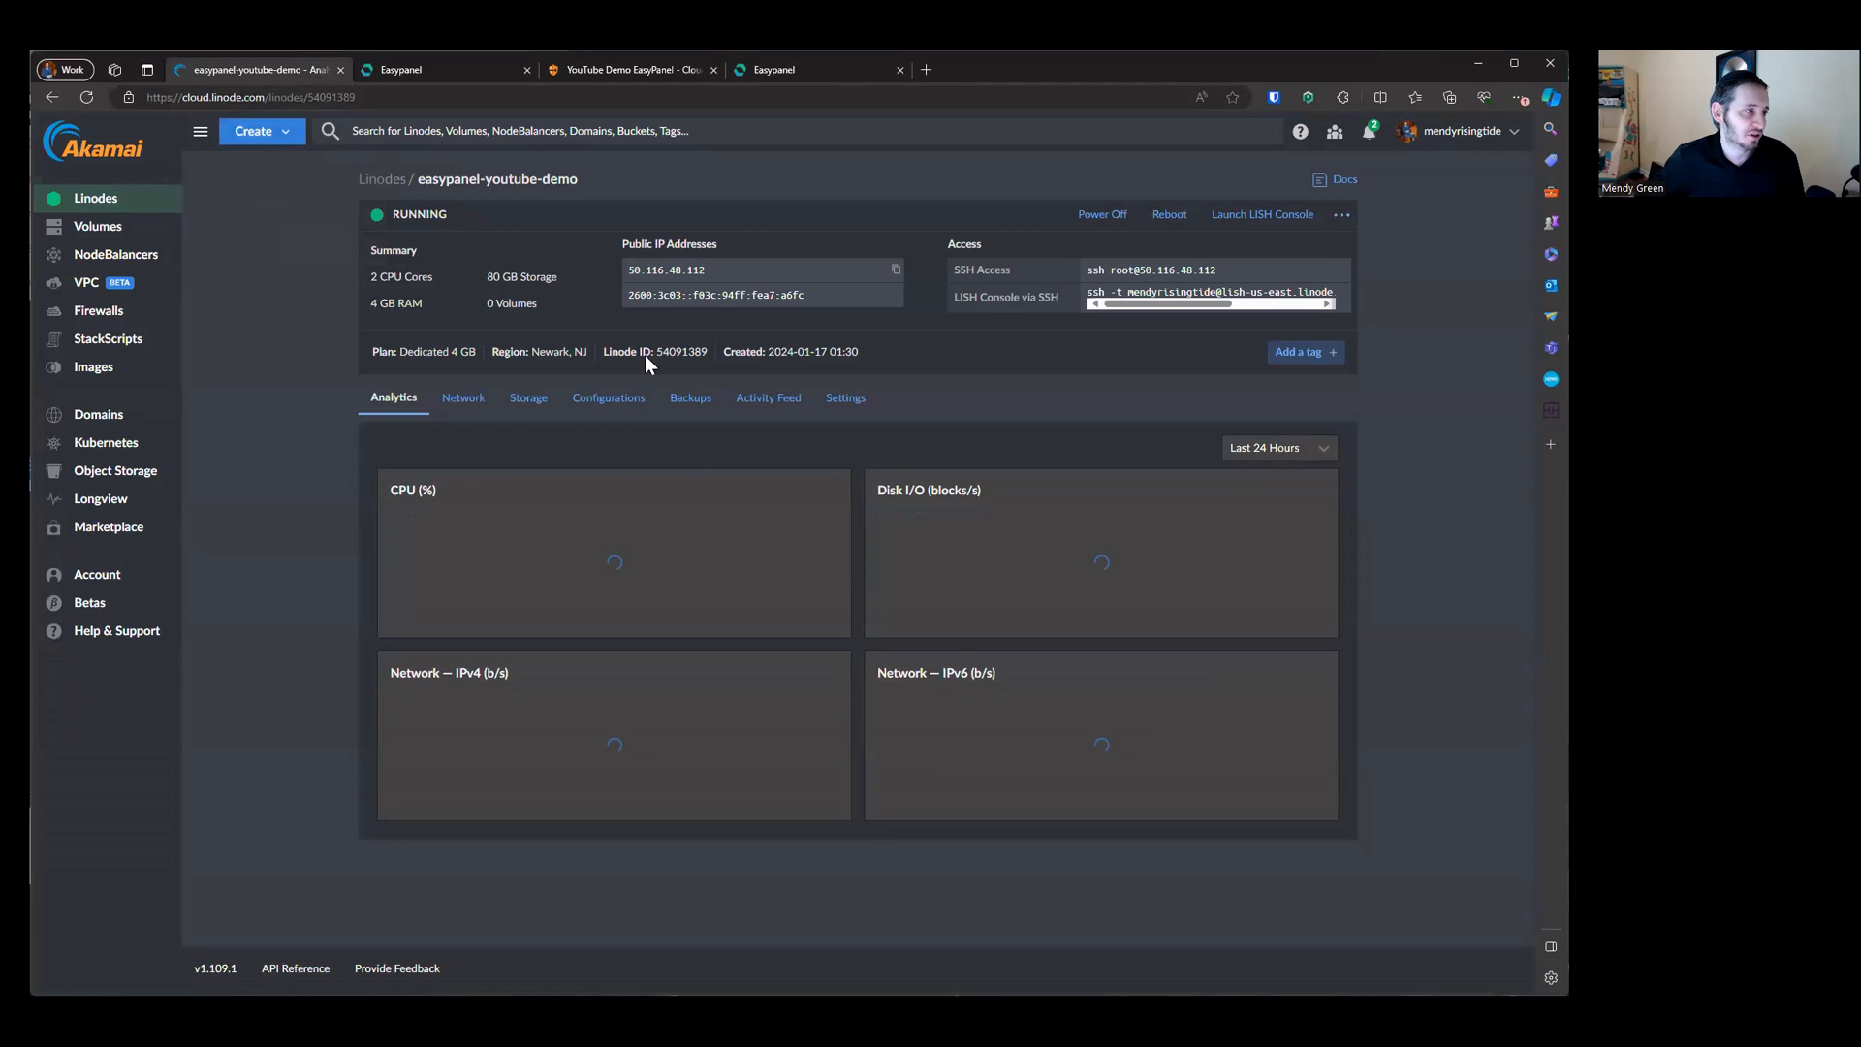
left_click(461, 398)
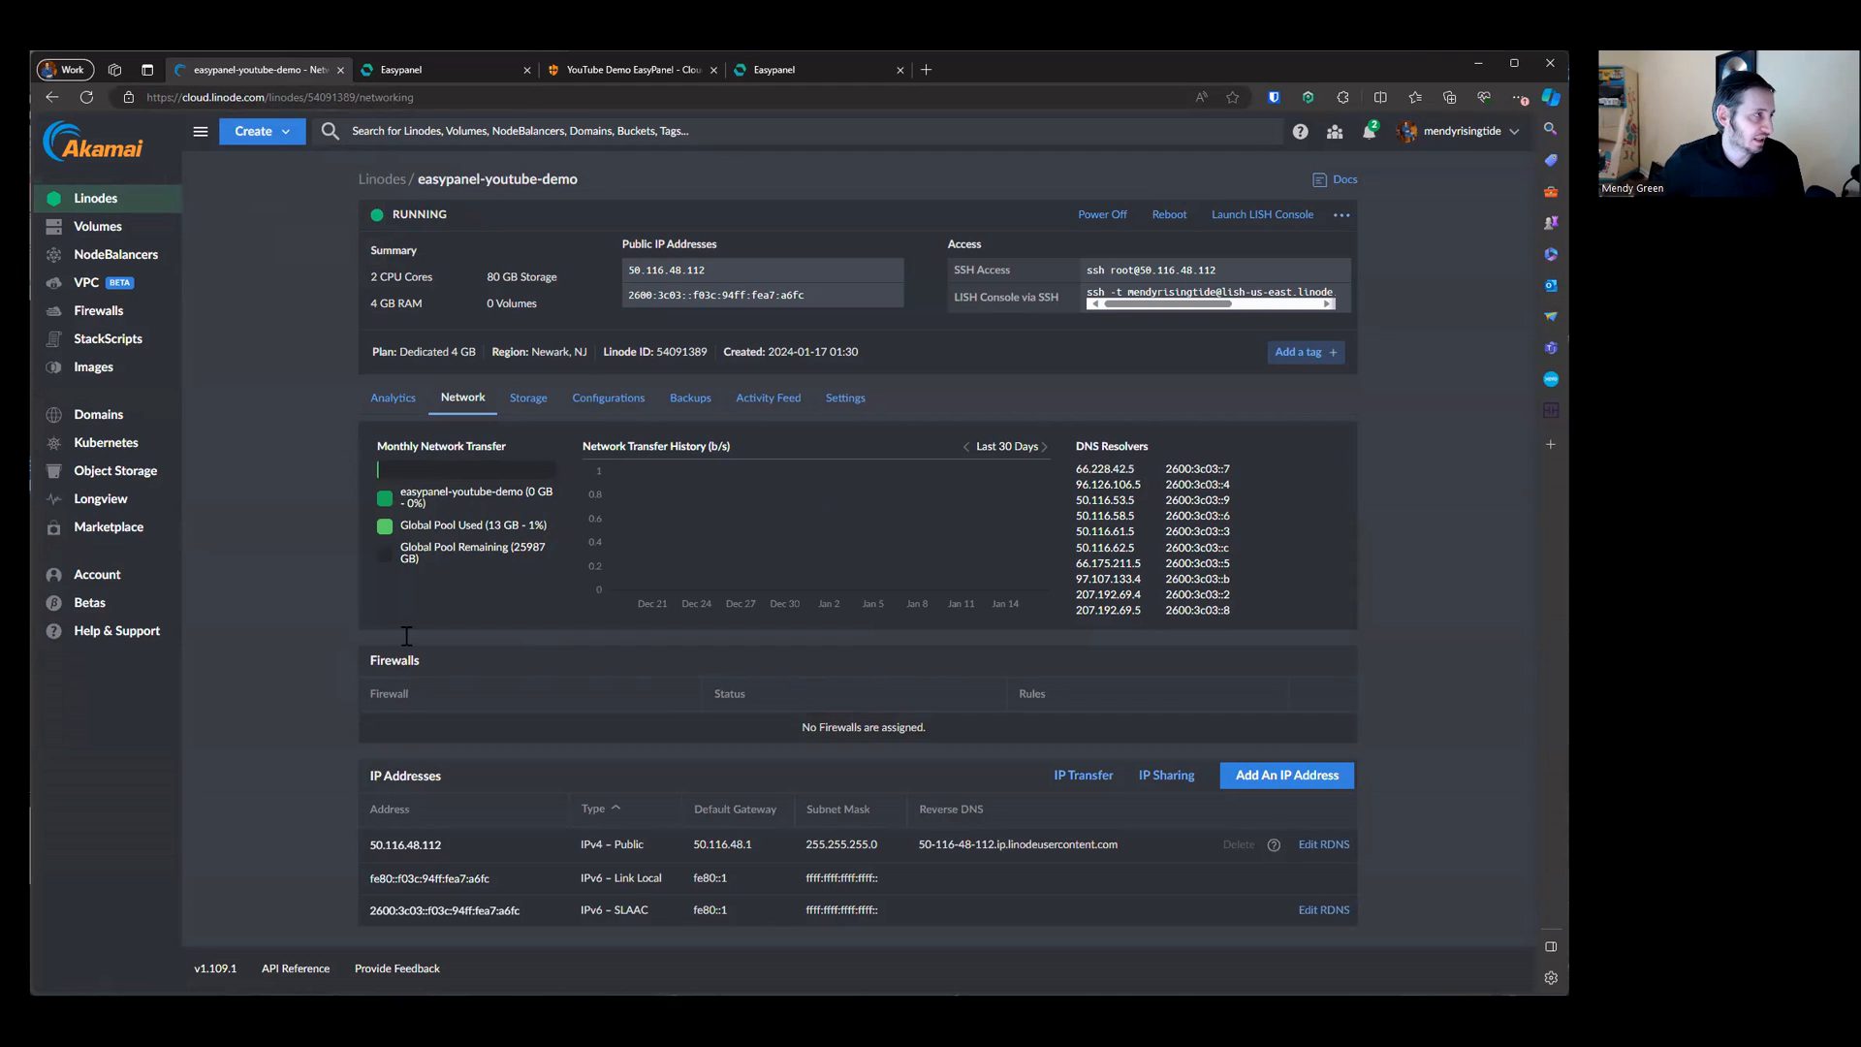
left_click_drag(579, 184, 559, 187)
triple_click(559, 186)
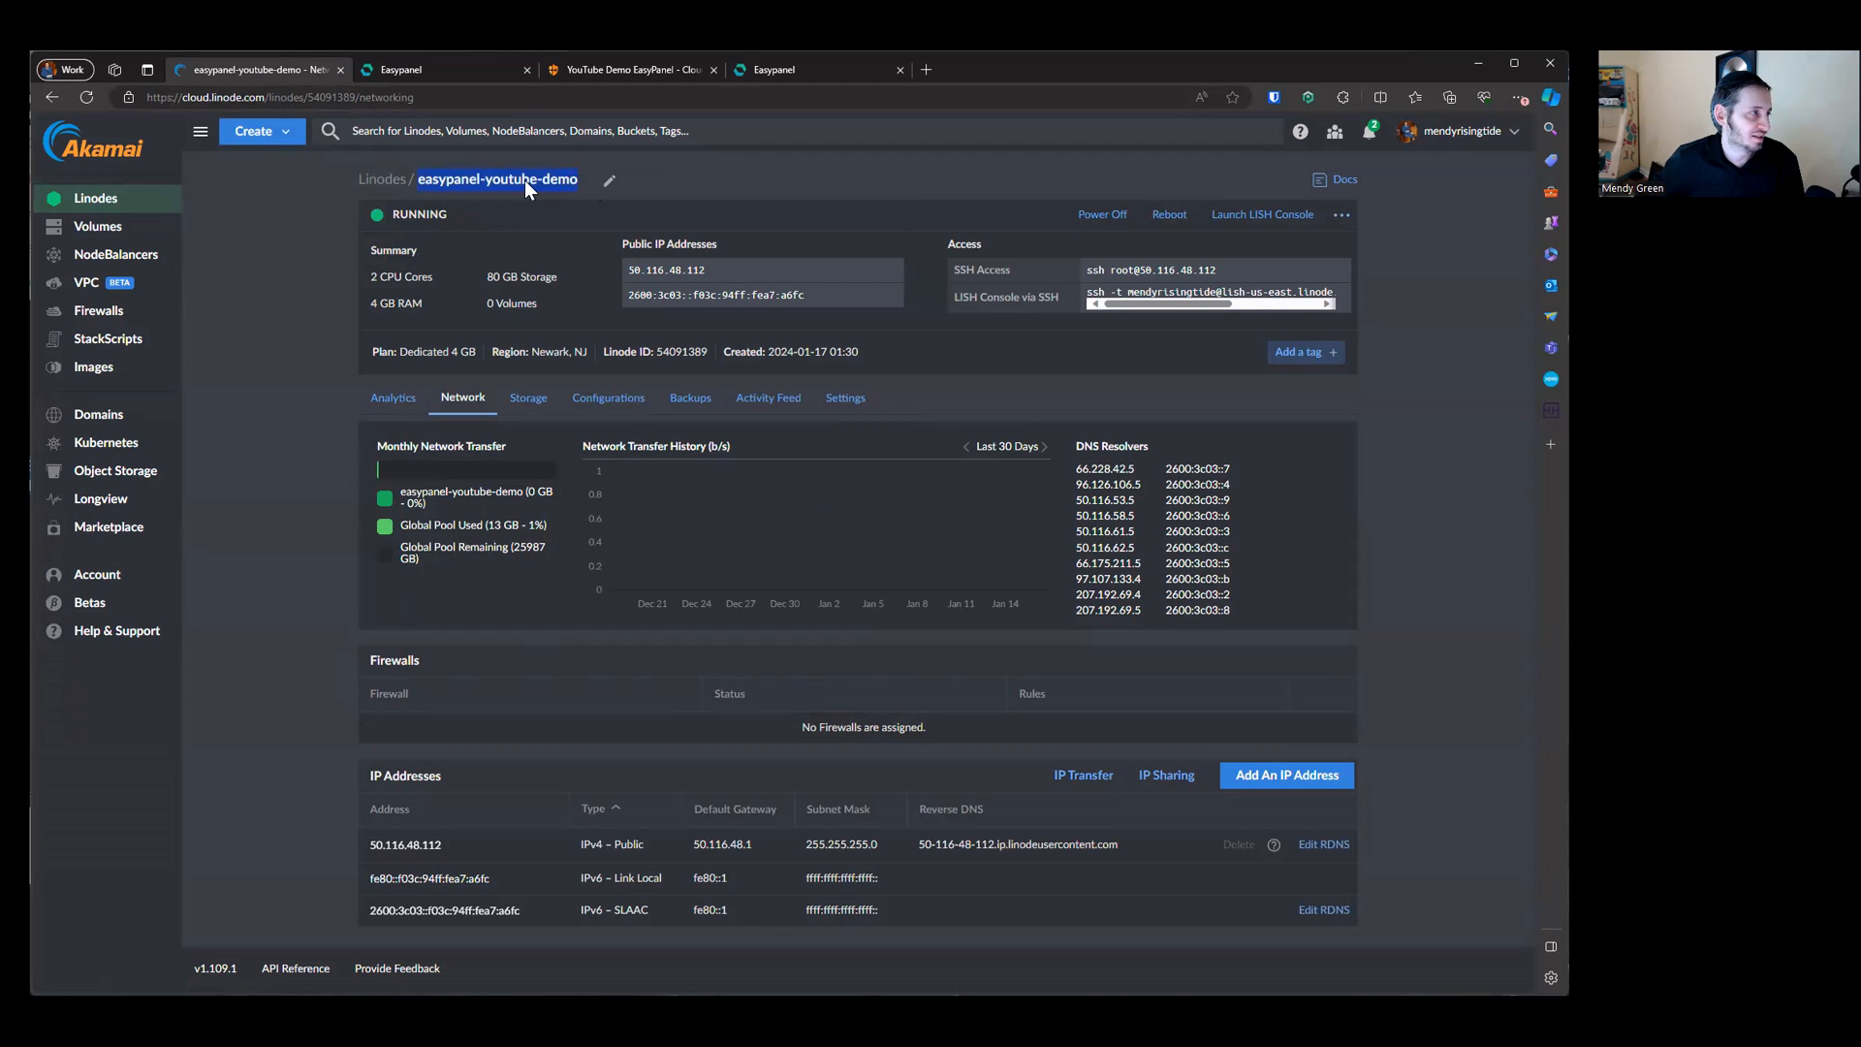
right_click(525, 180)
left_click(550, 191)
Step: Assign the Linode easypanel-youtube-demo to the Block_All_Inbound firewall
left_click(236, 260)
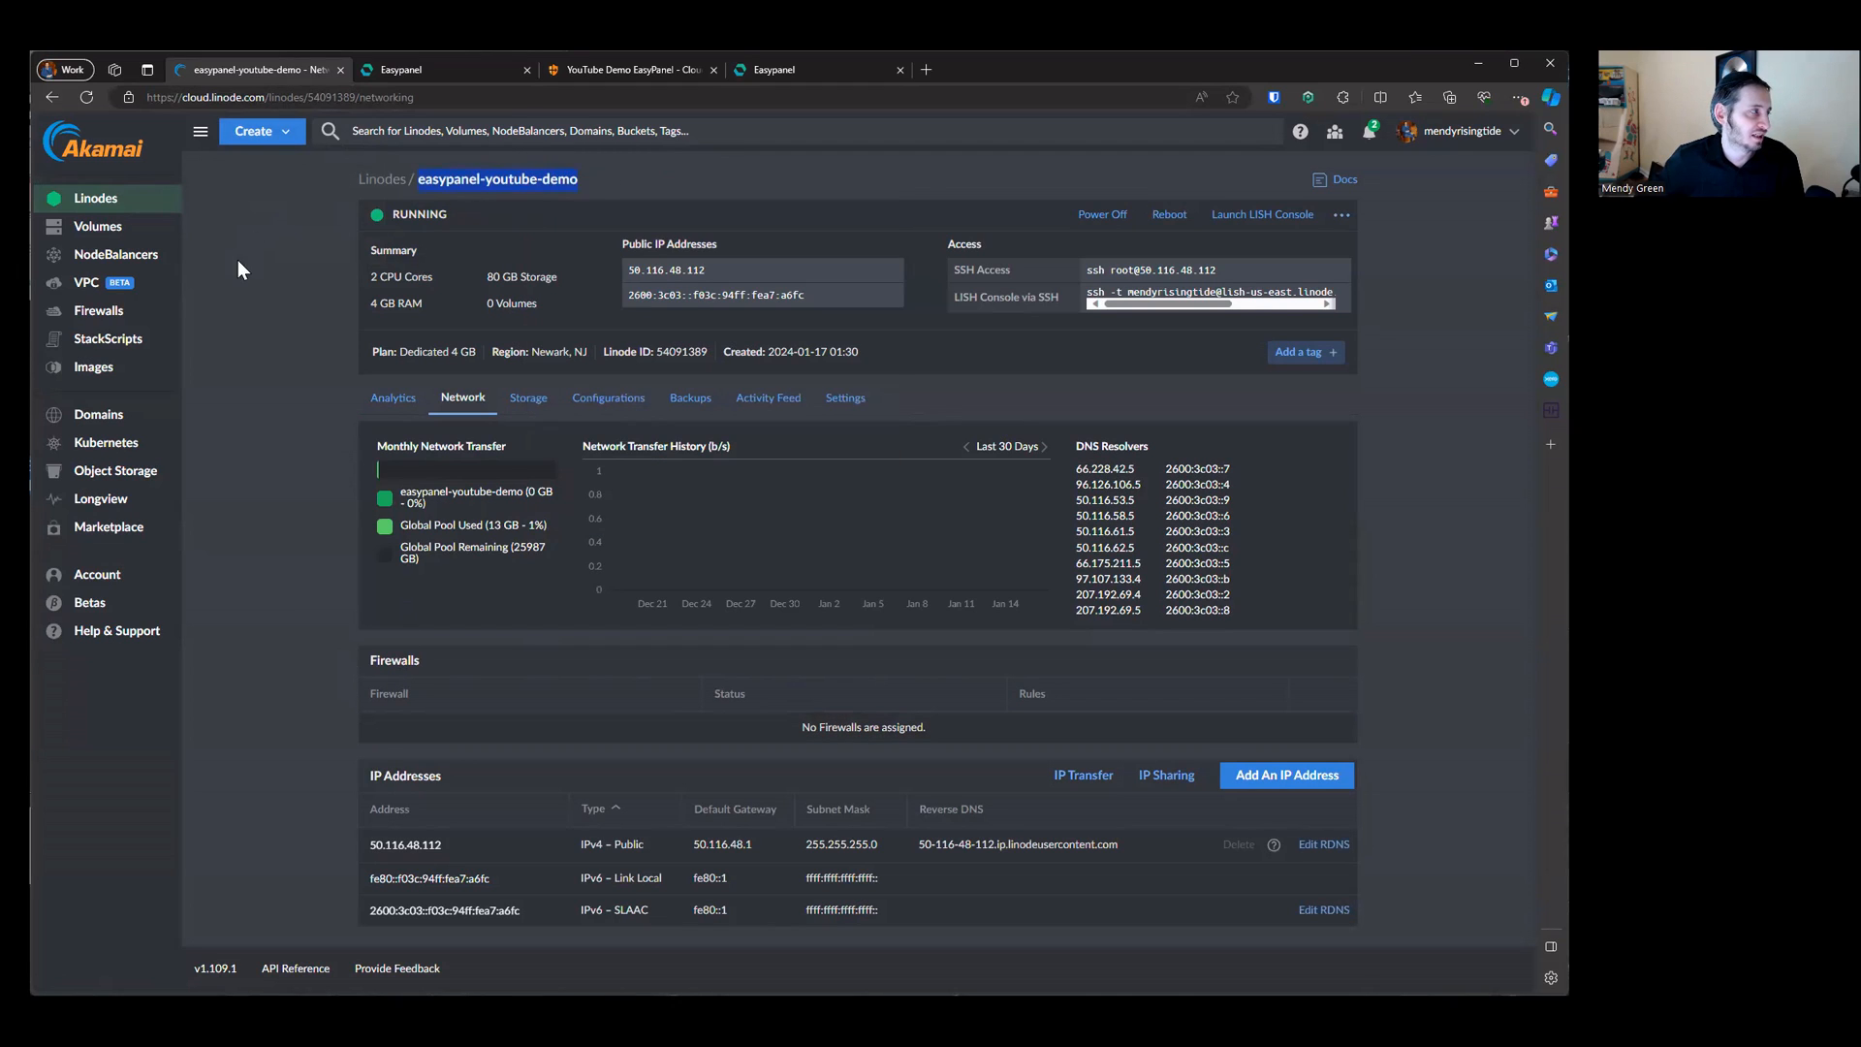
left_click(97, 311)
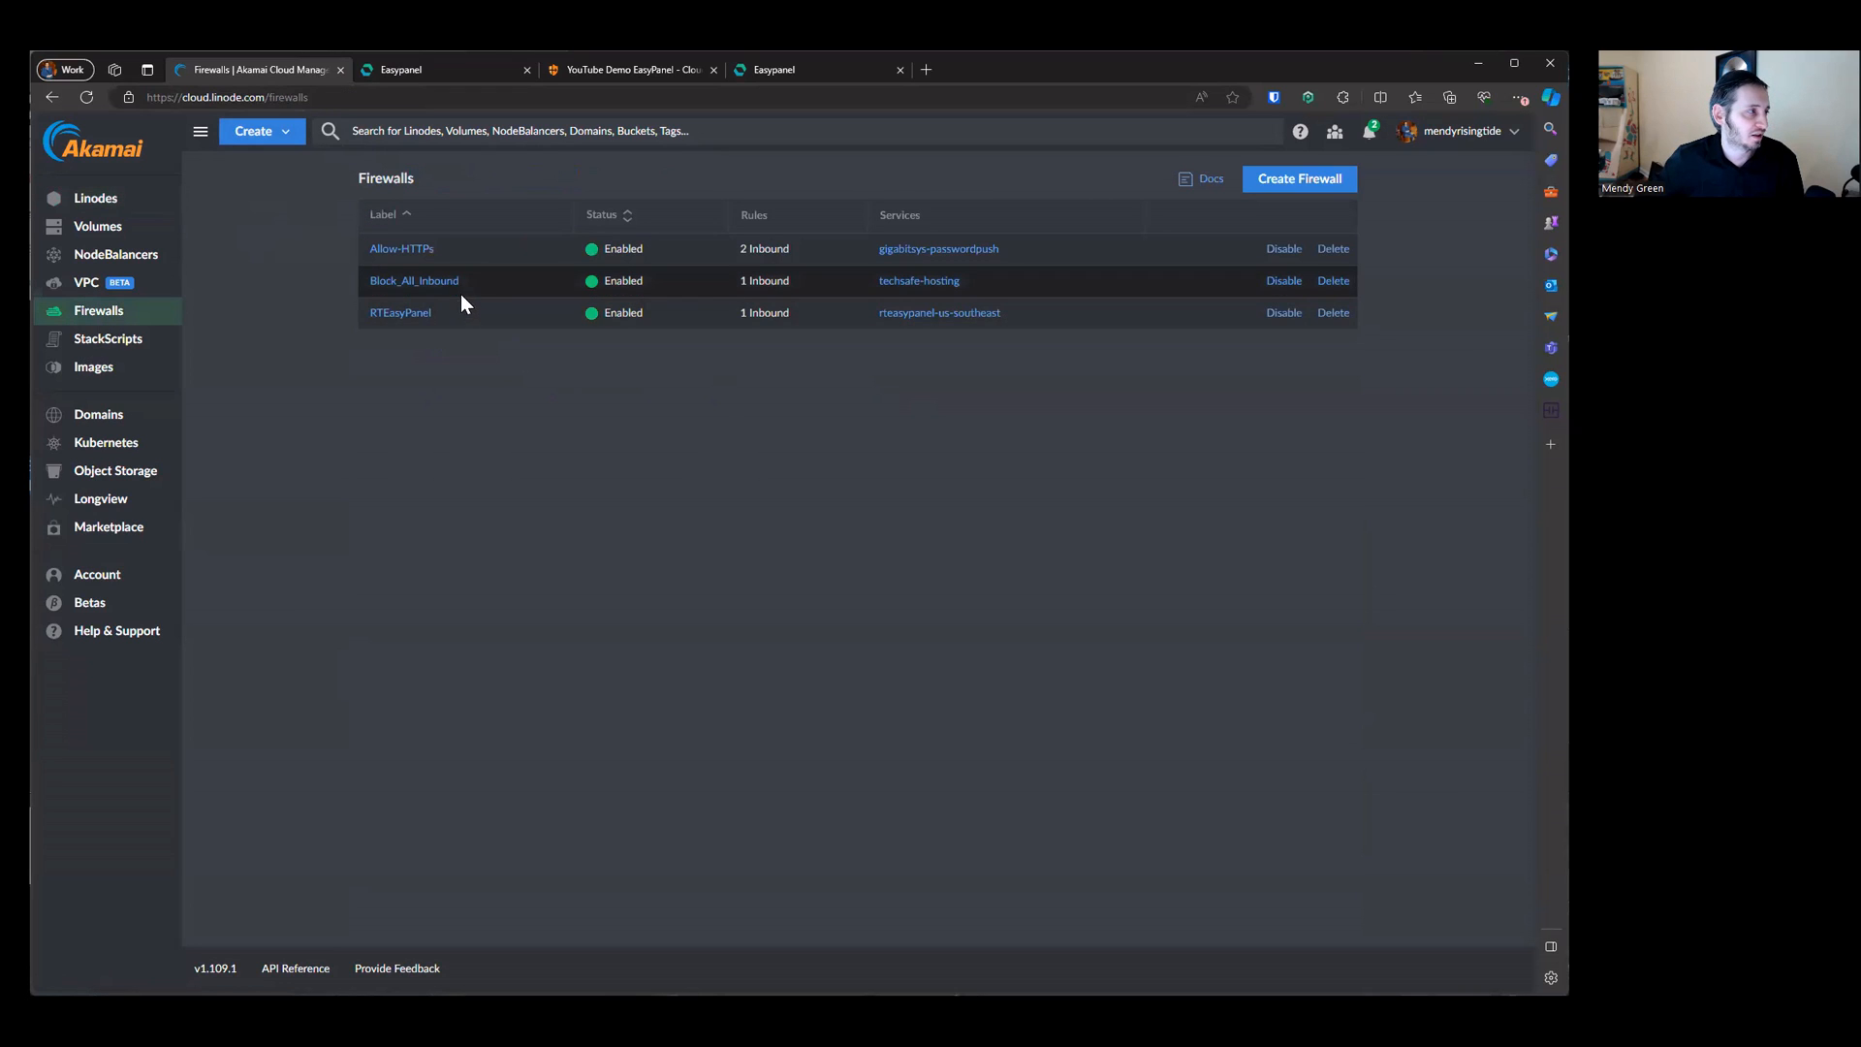
left_click(444, 283)
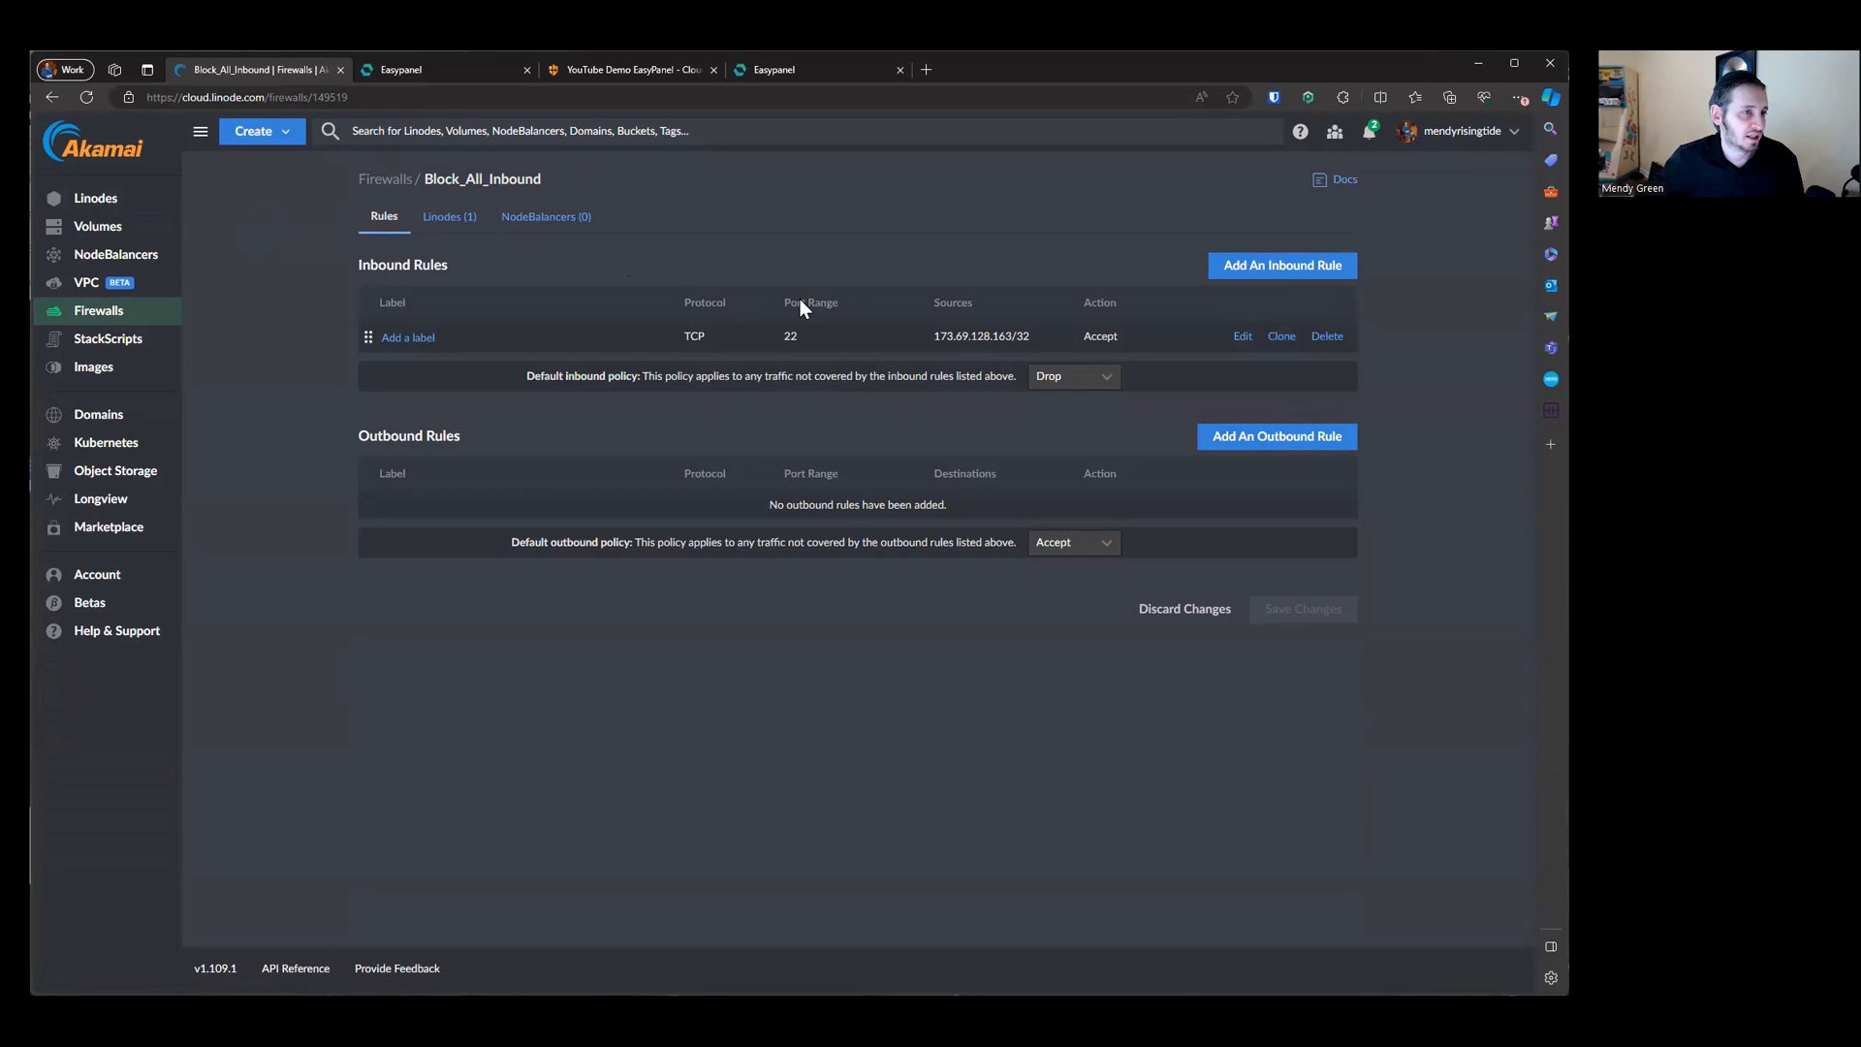
left_click(449, 216)
left_click(1318, 283)
right_click(1308, 214)
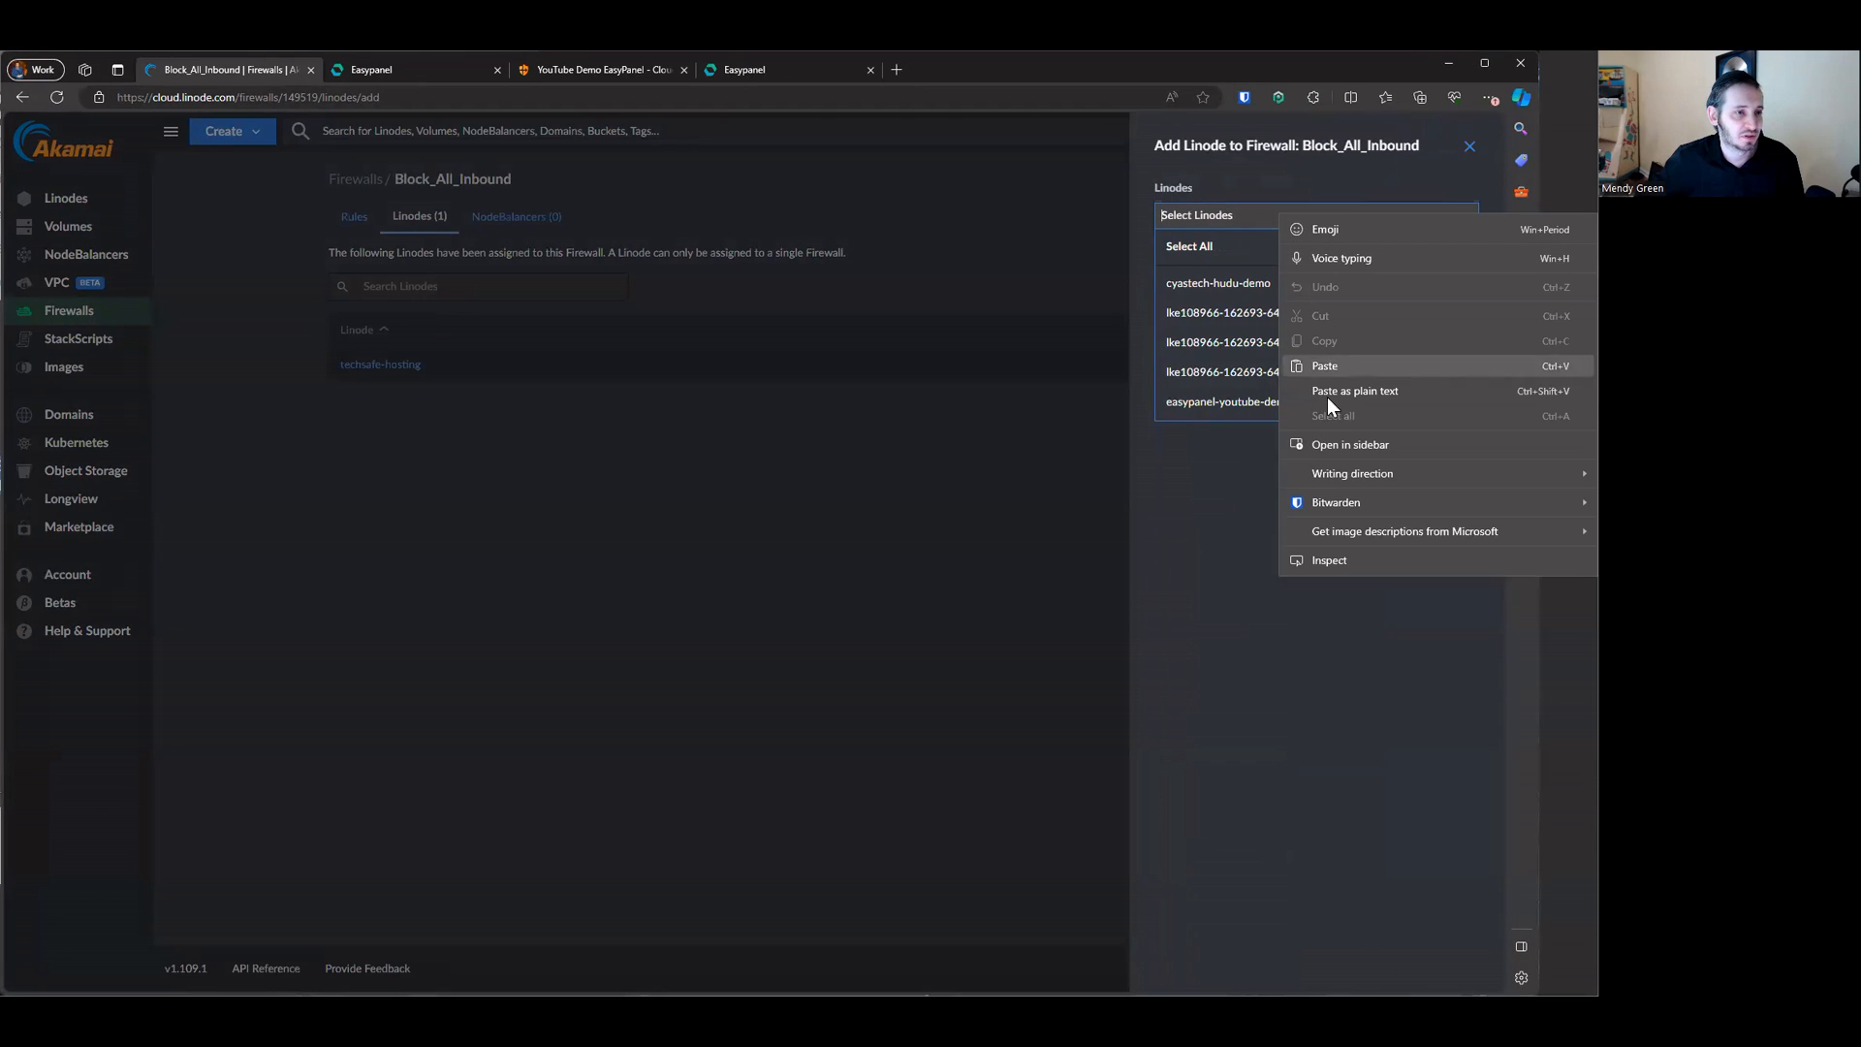
left_click(1328, 387)
left_click(1309, 250)
left_click(1378, 512)
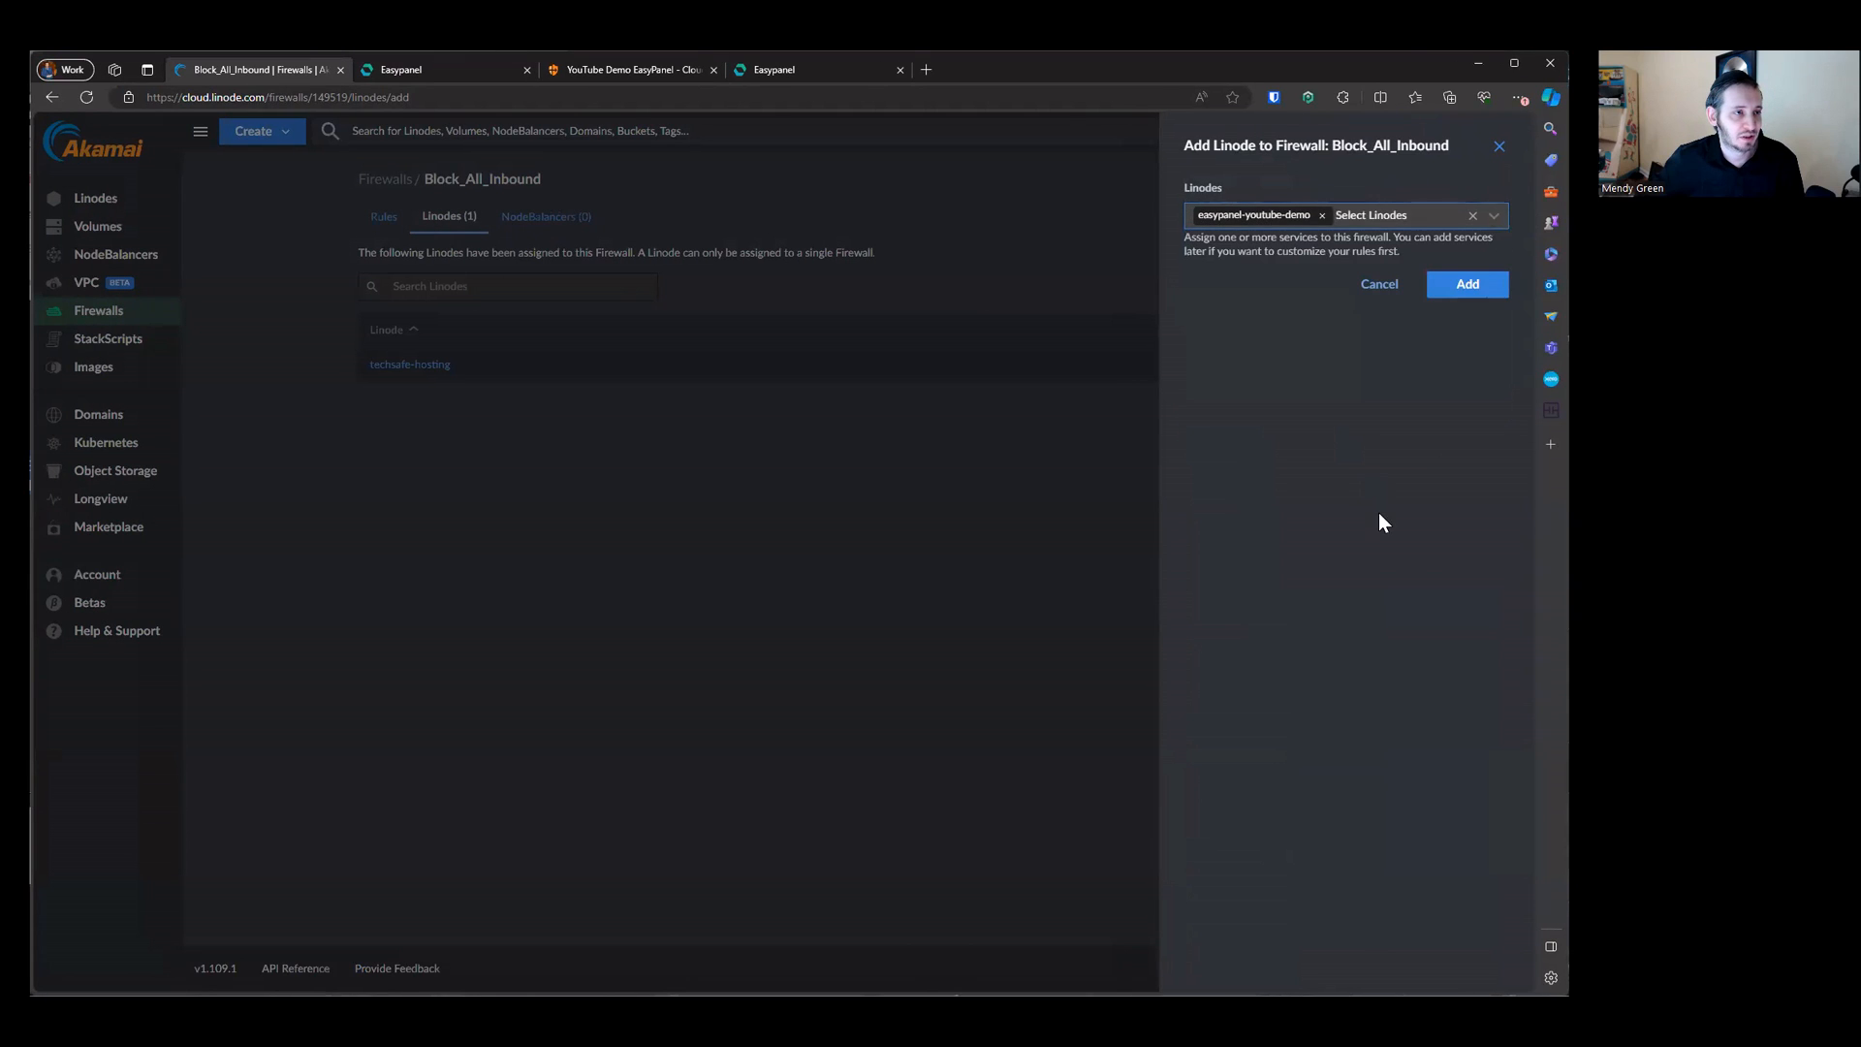
left_click(1452, 289)
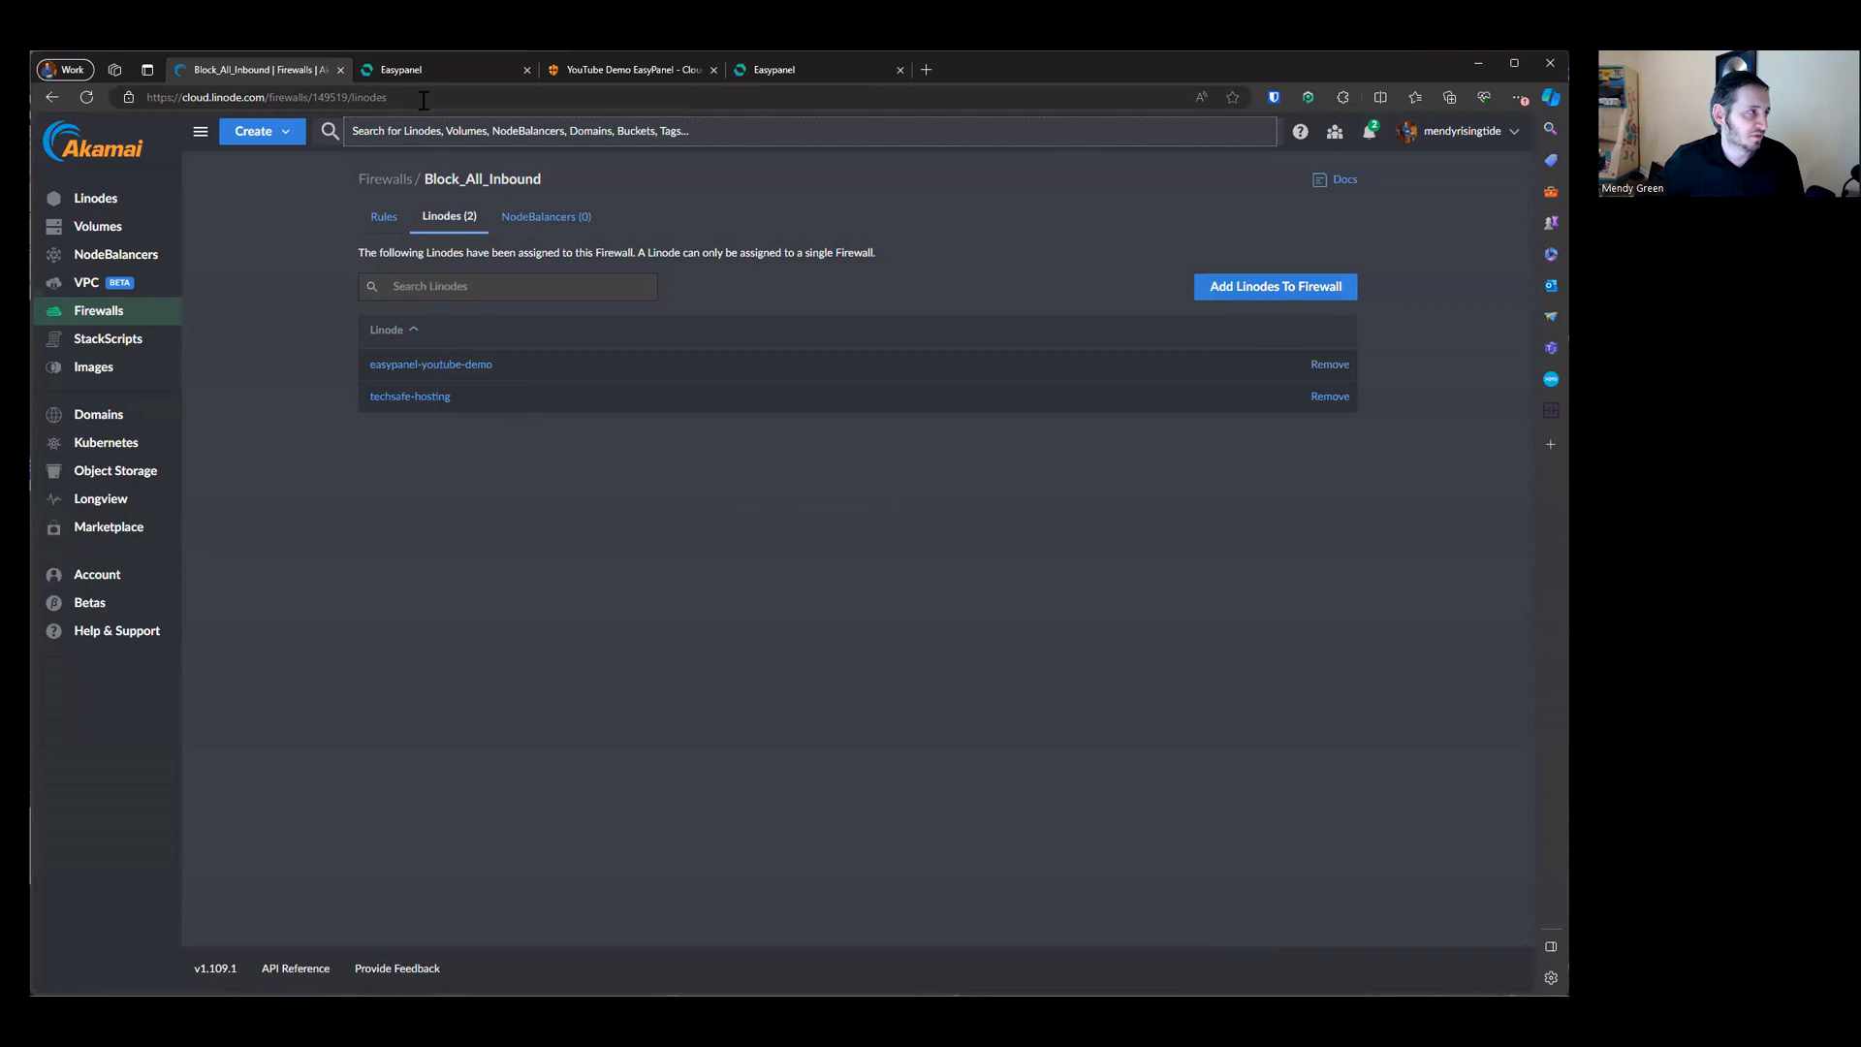
Step: Reload the Easypanel dashboard opened at the server's direct IP address to test access
left_click(432, 71)
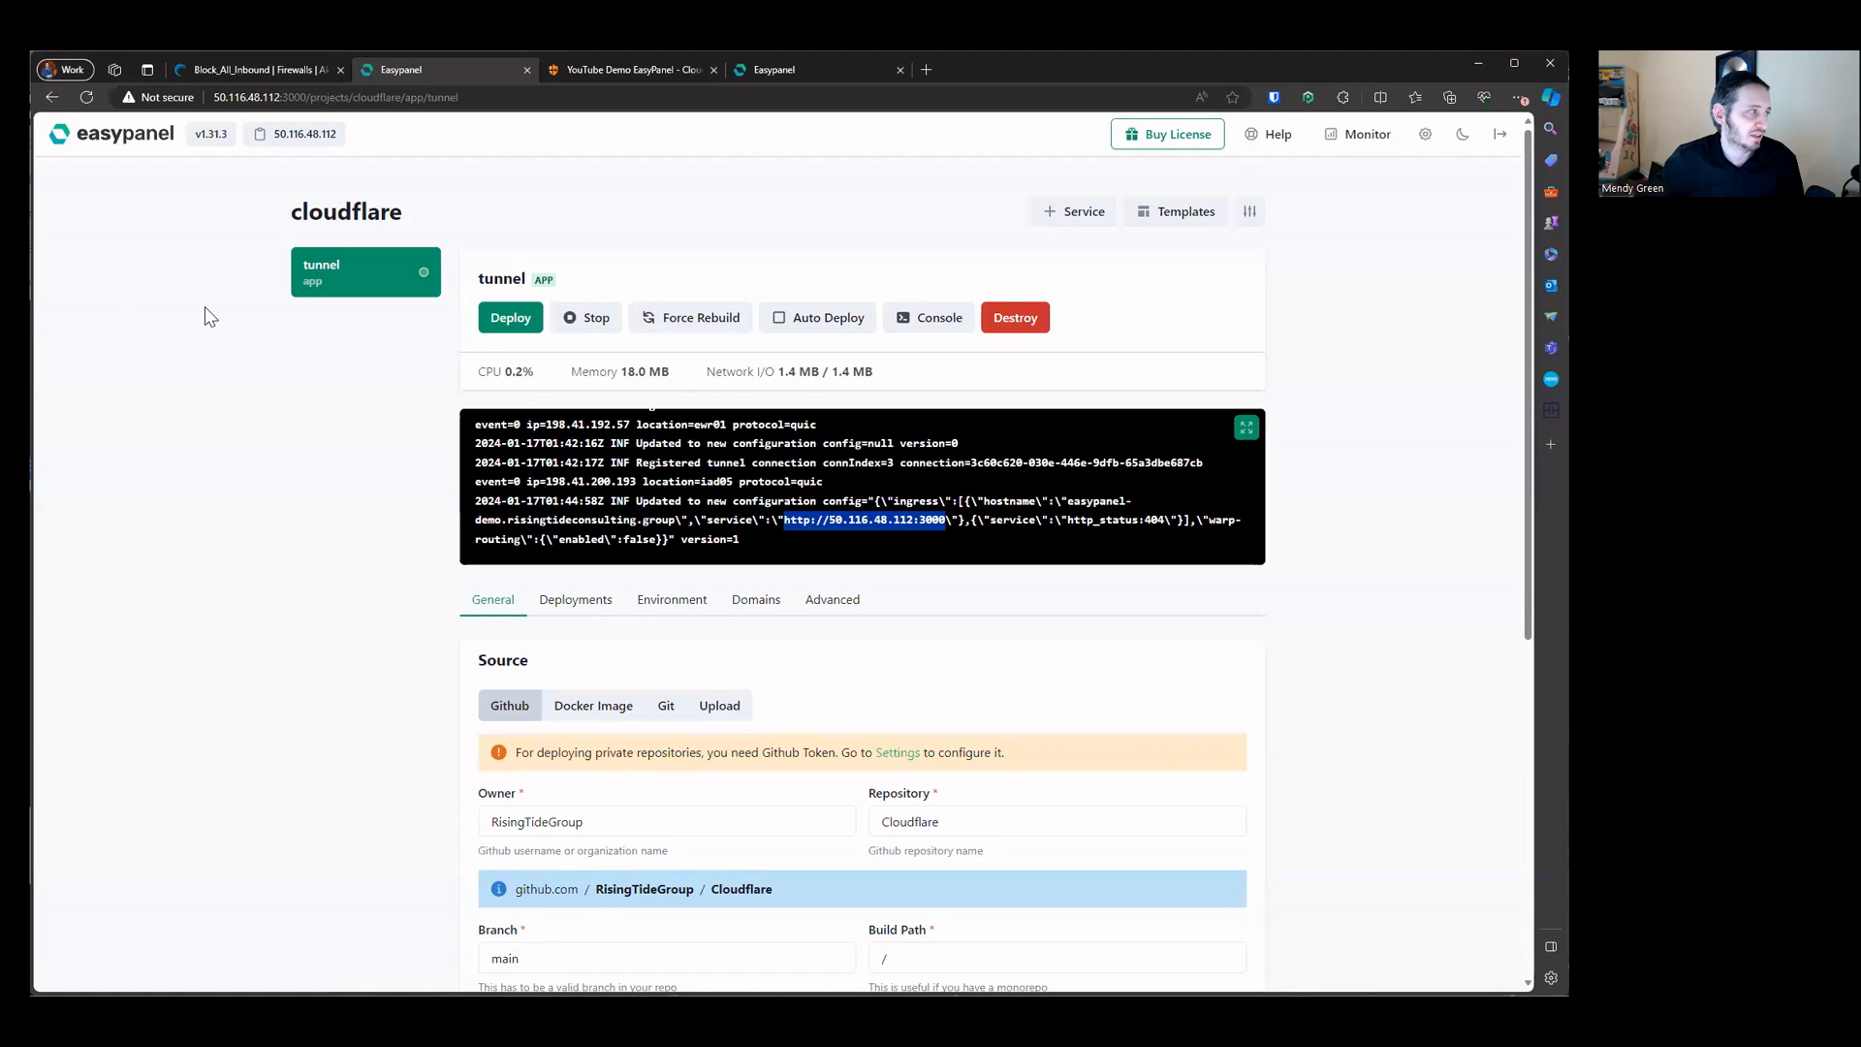
left_click(111, 141)
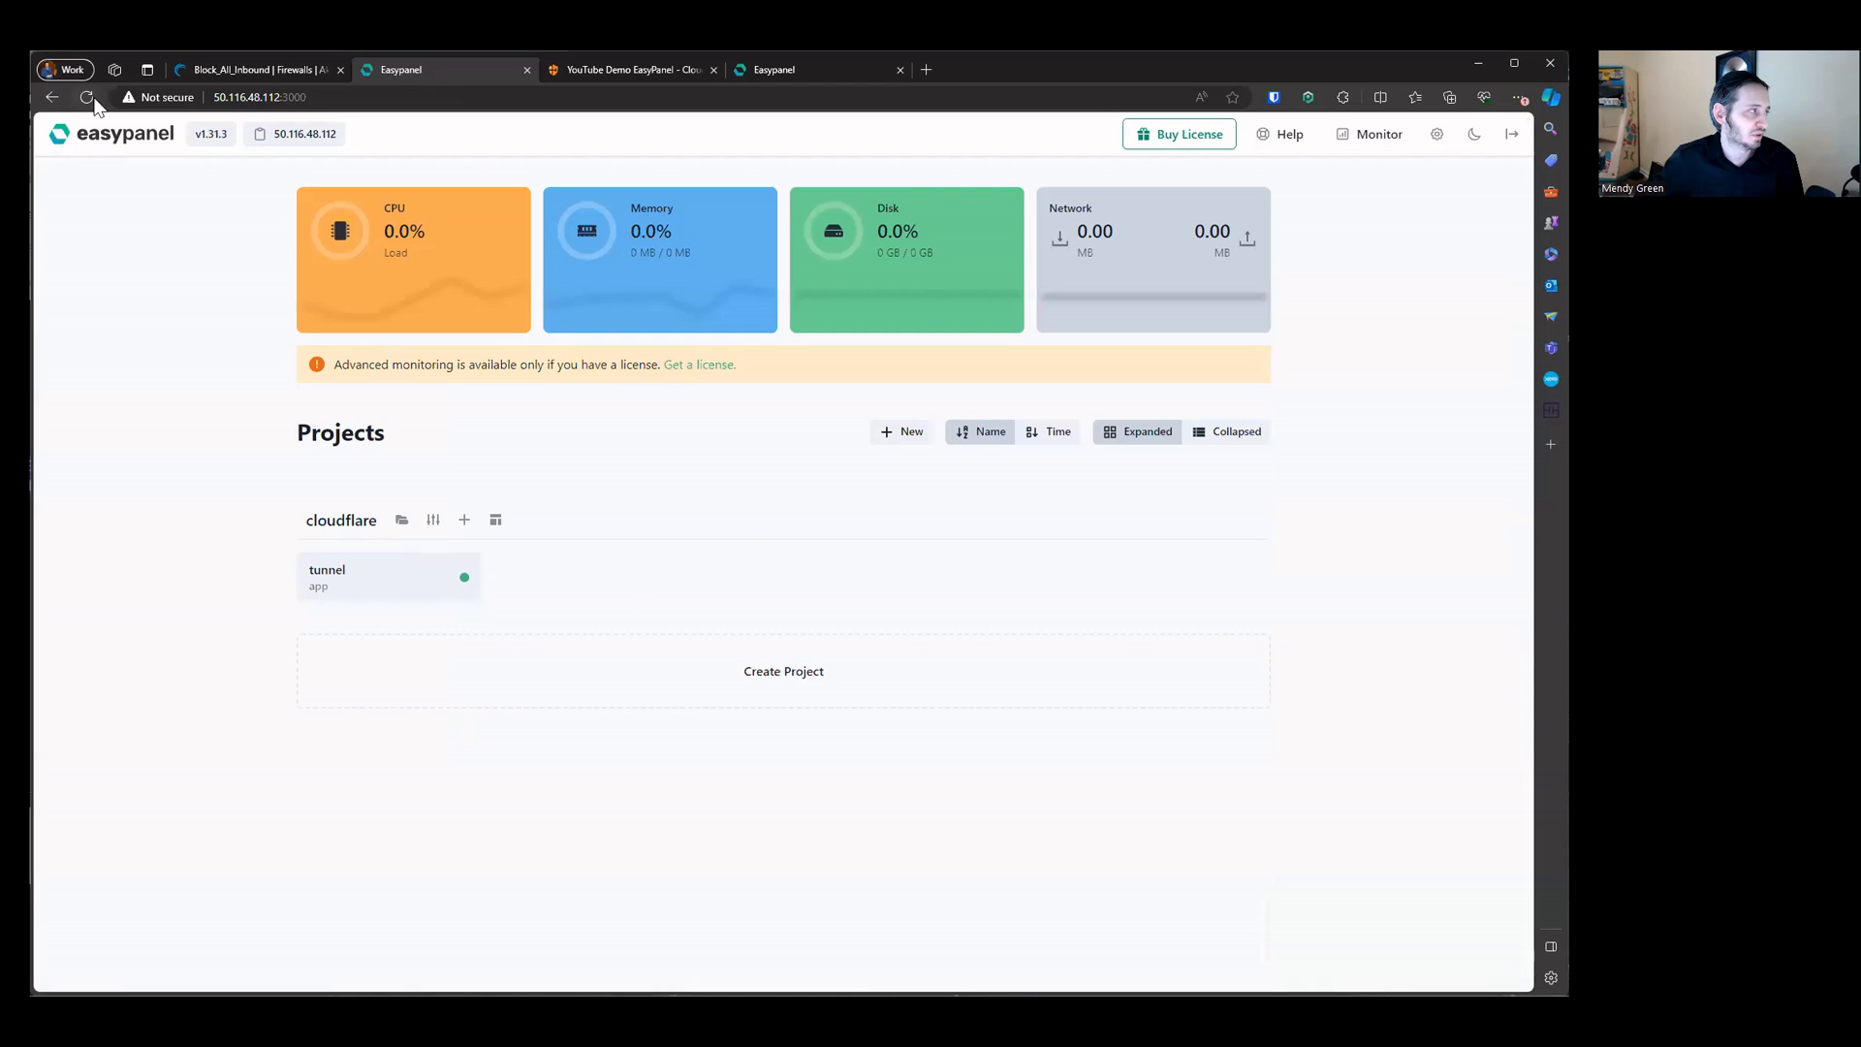
left_click(90, 97)
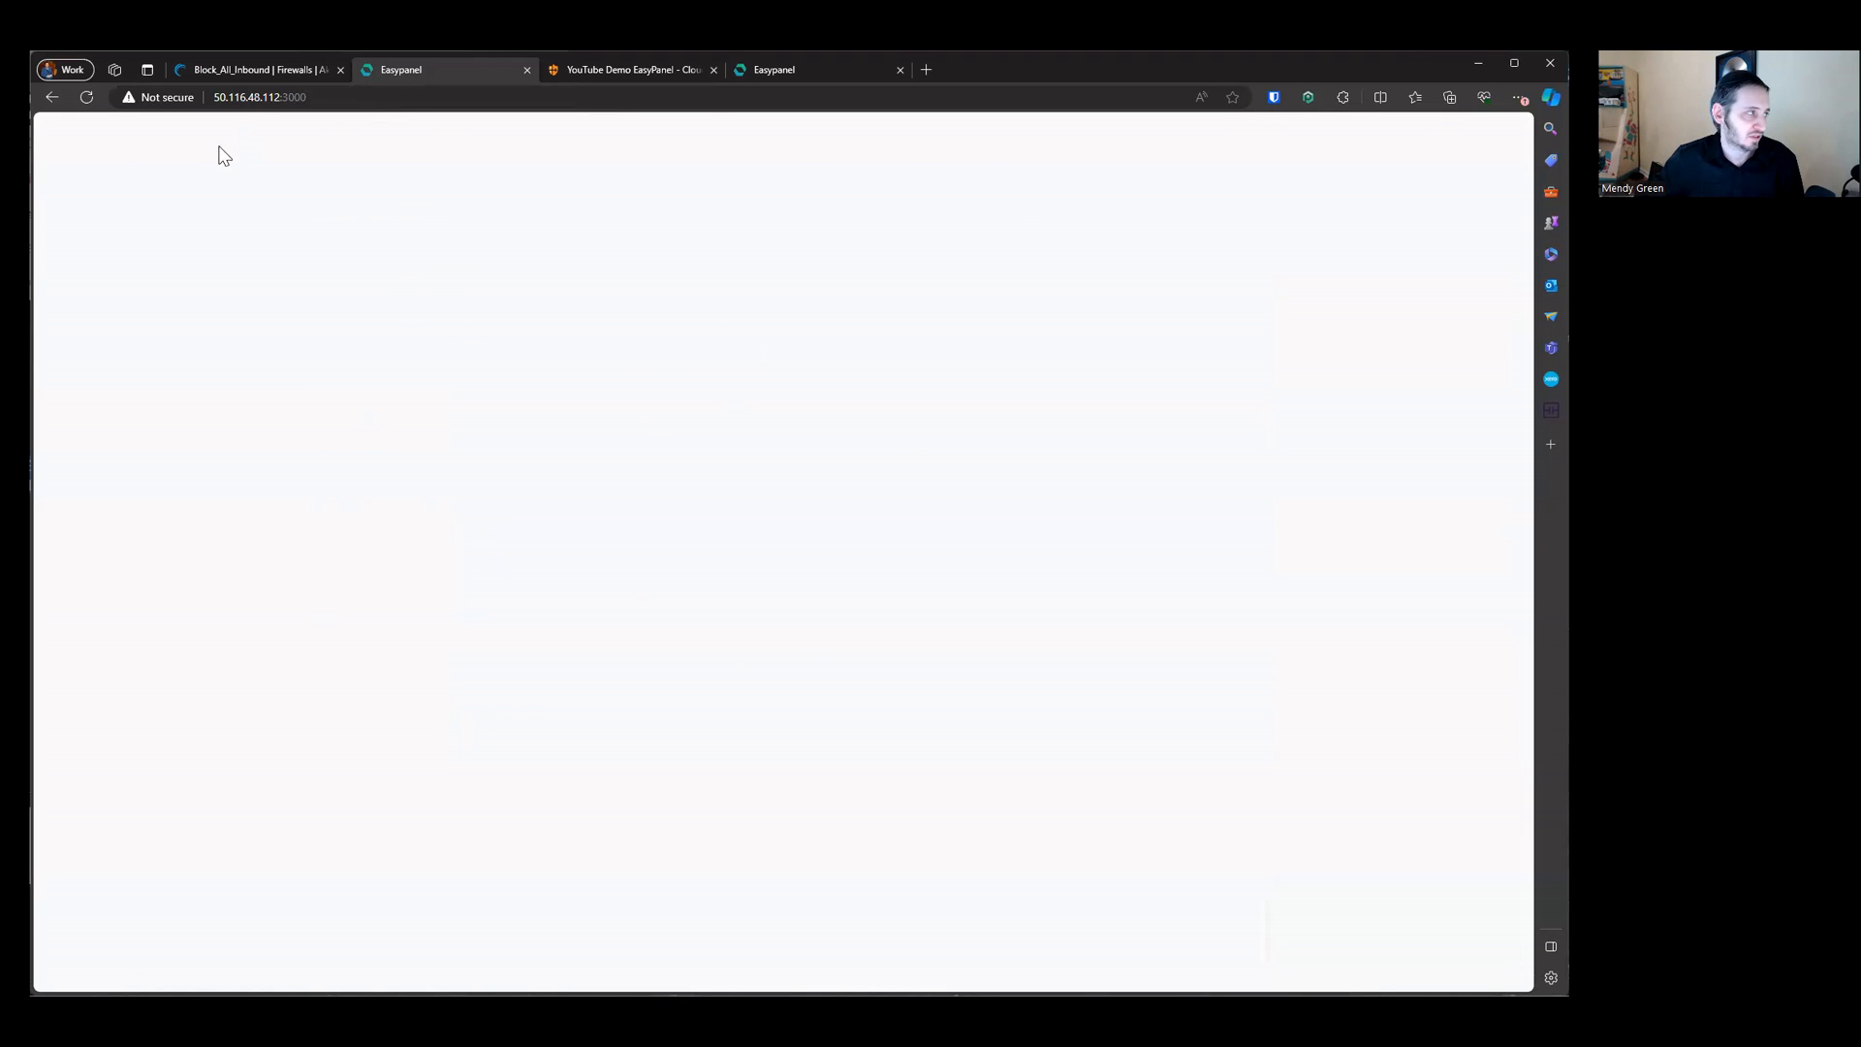
left_click(86, 97)
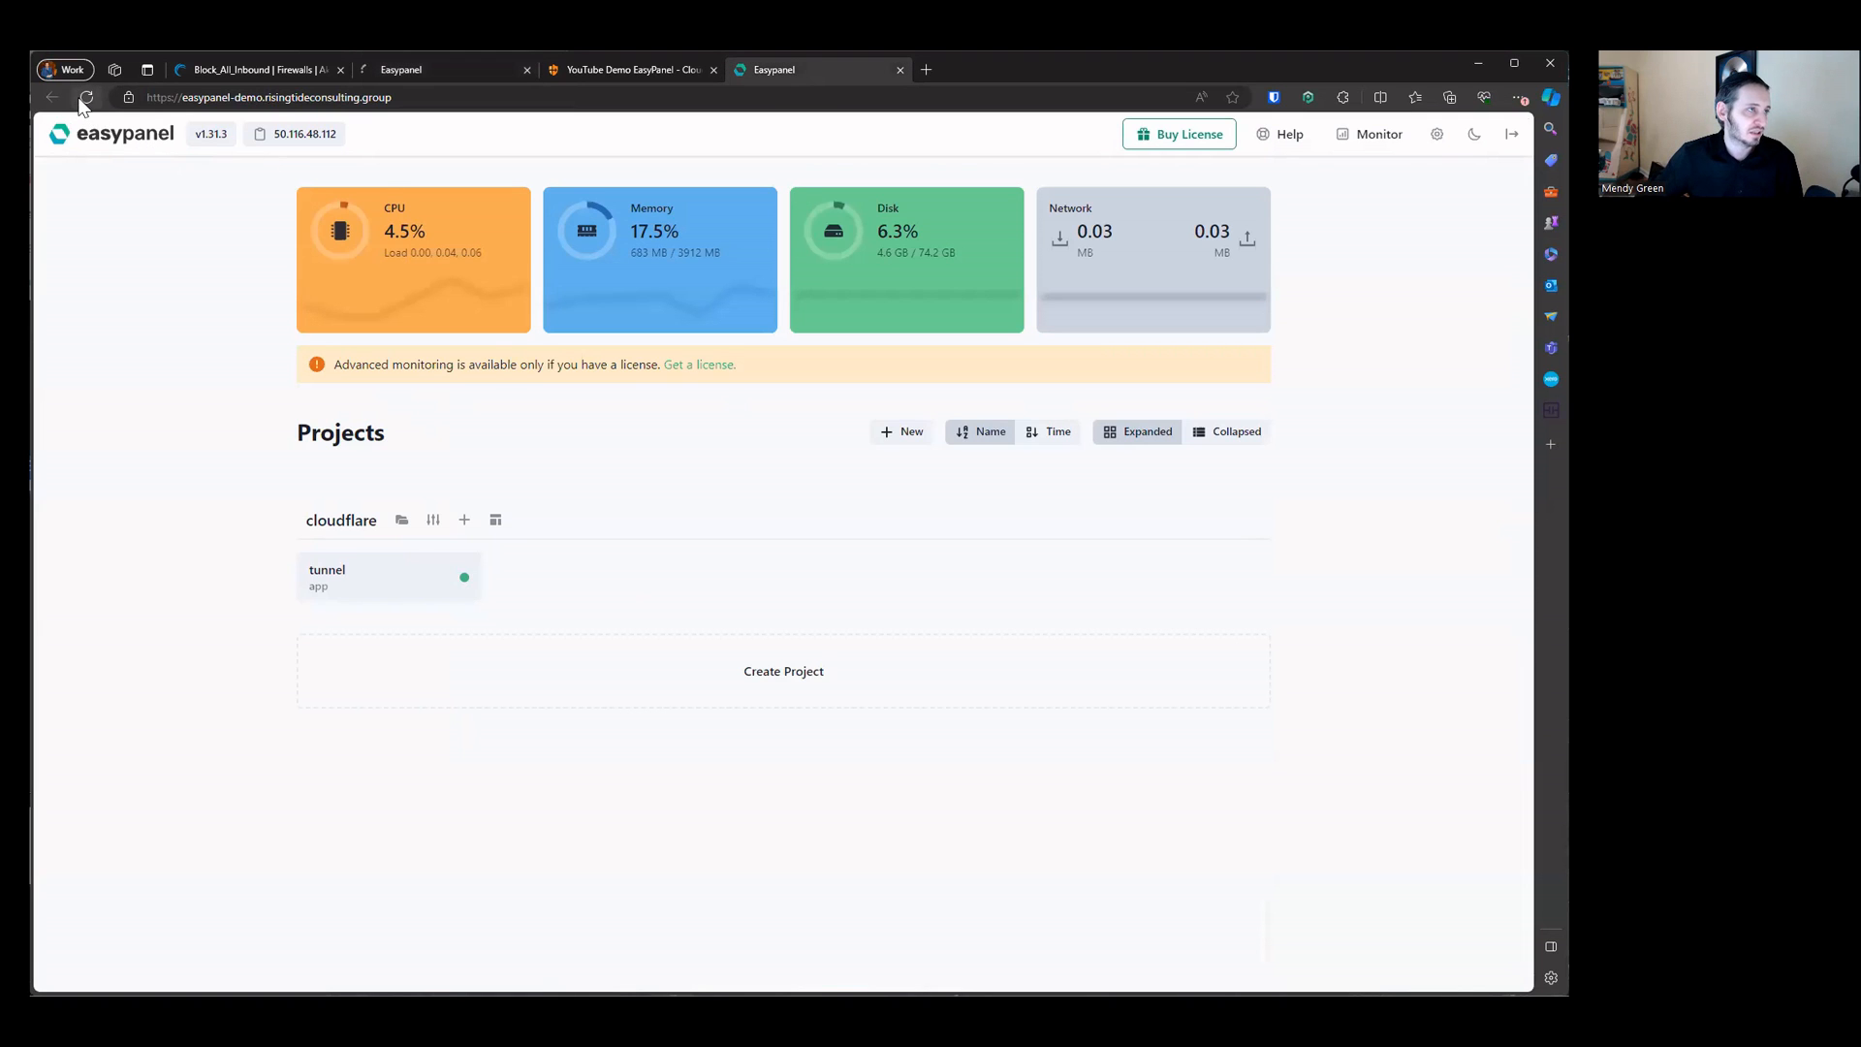
Step: Reload Easypanel through the tunnel hostname, open the tunnel app, and close the direct-IP tab
left_click(83, 99)
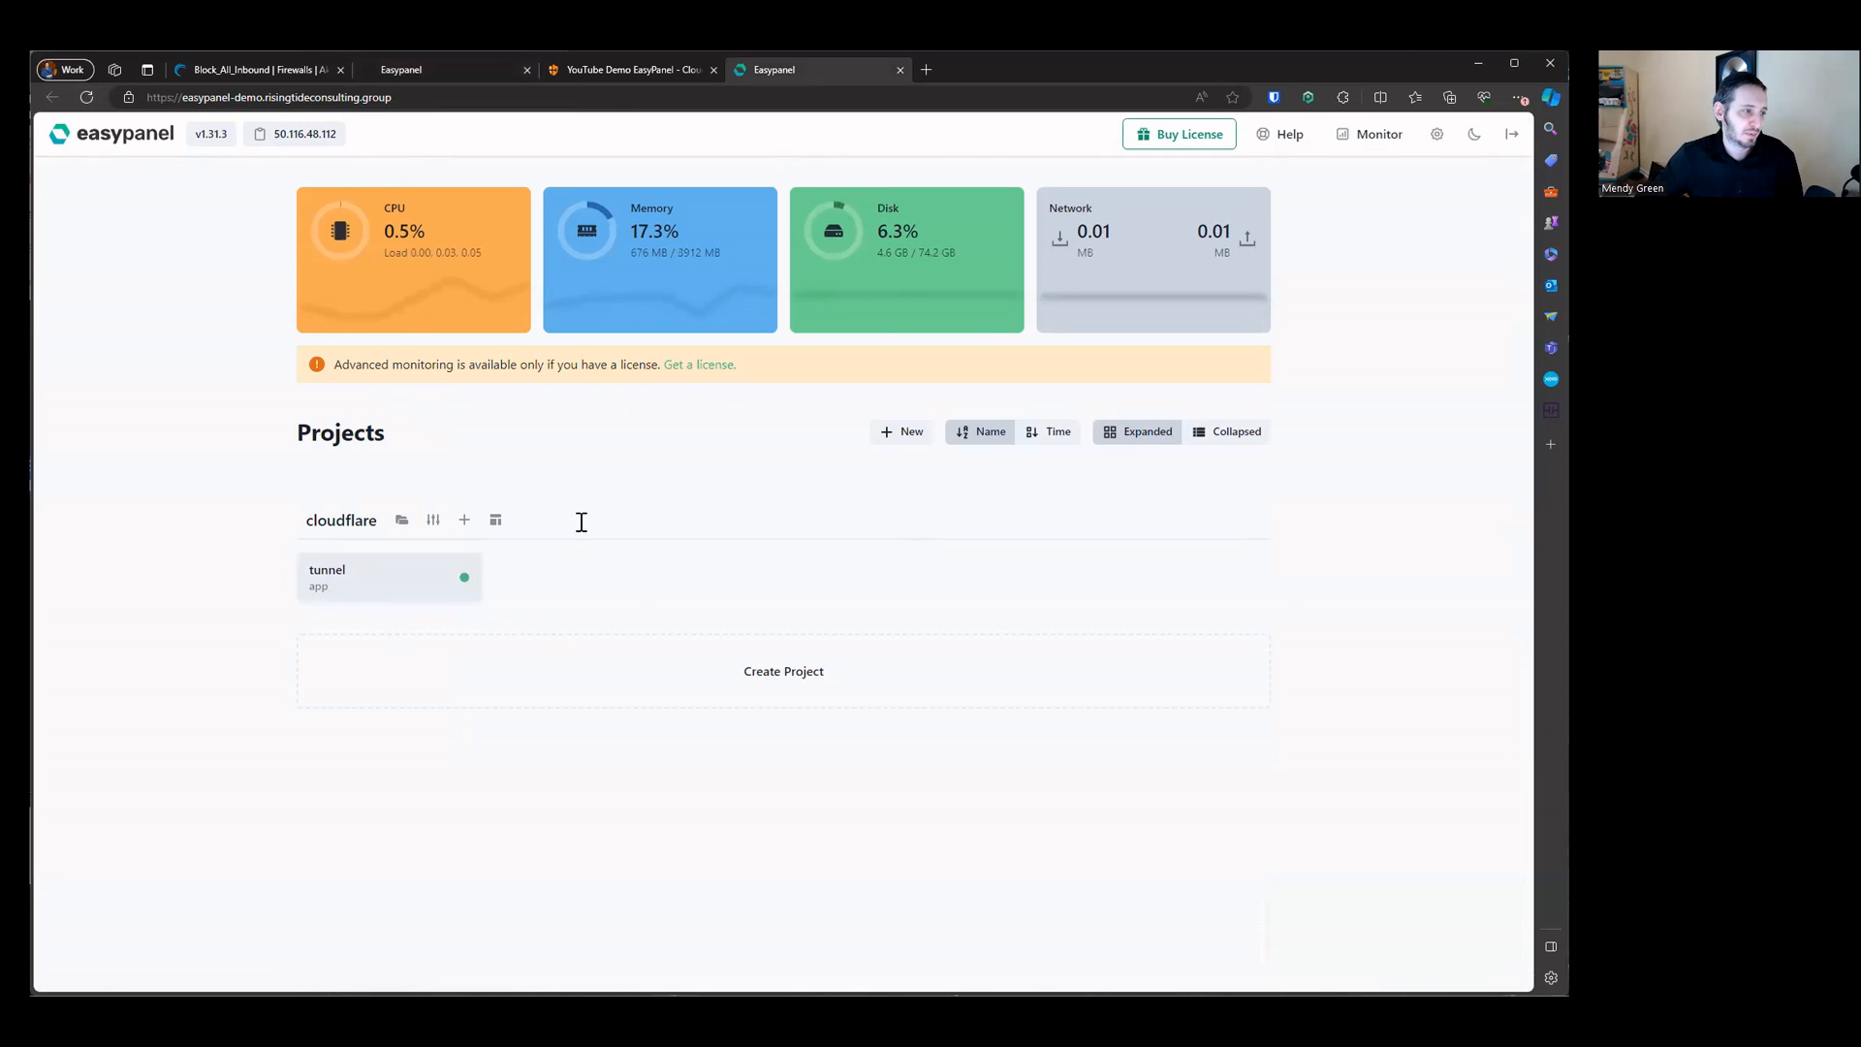
left_click(388, 576)
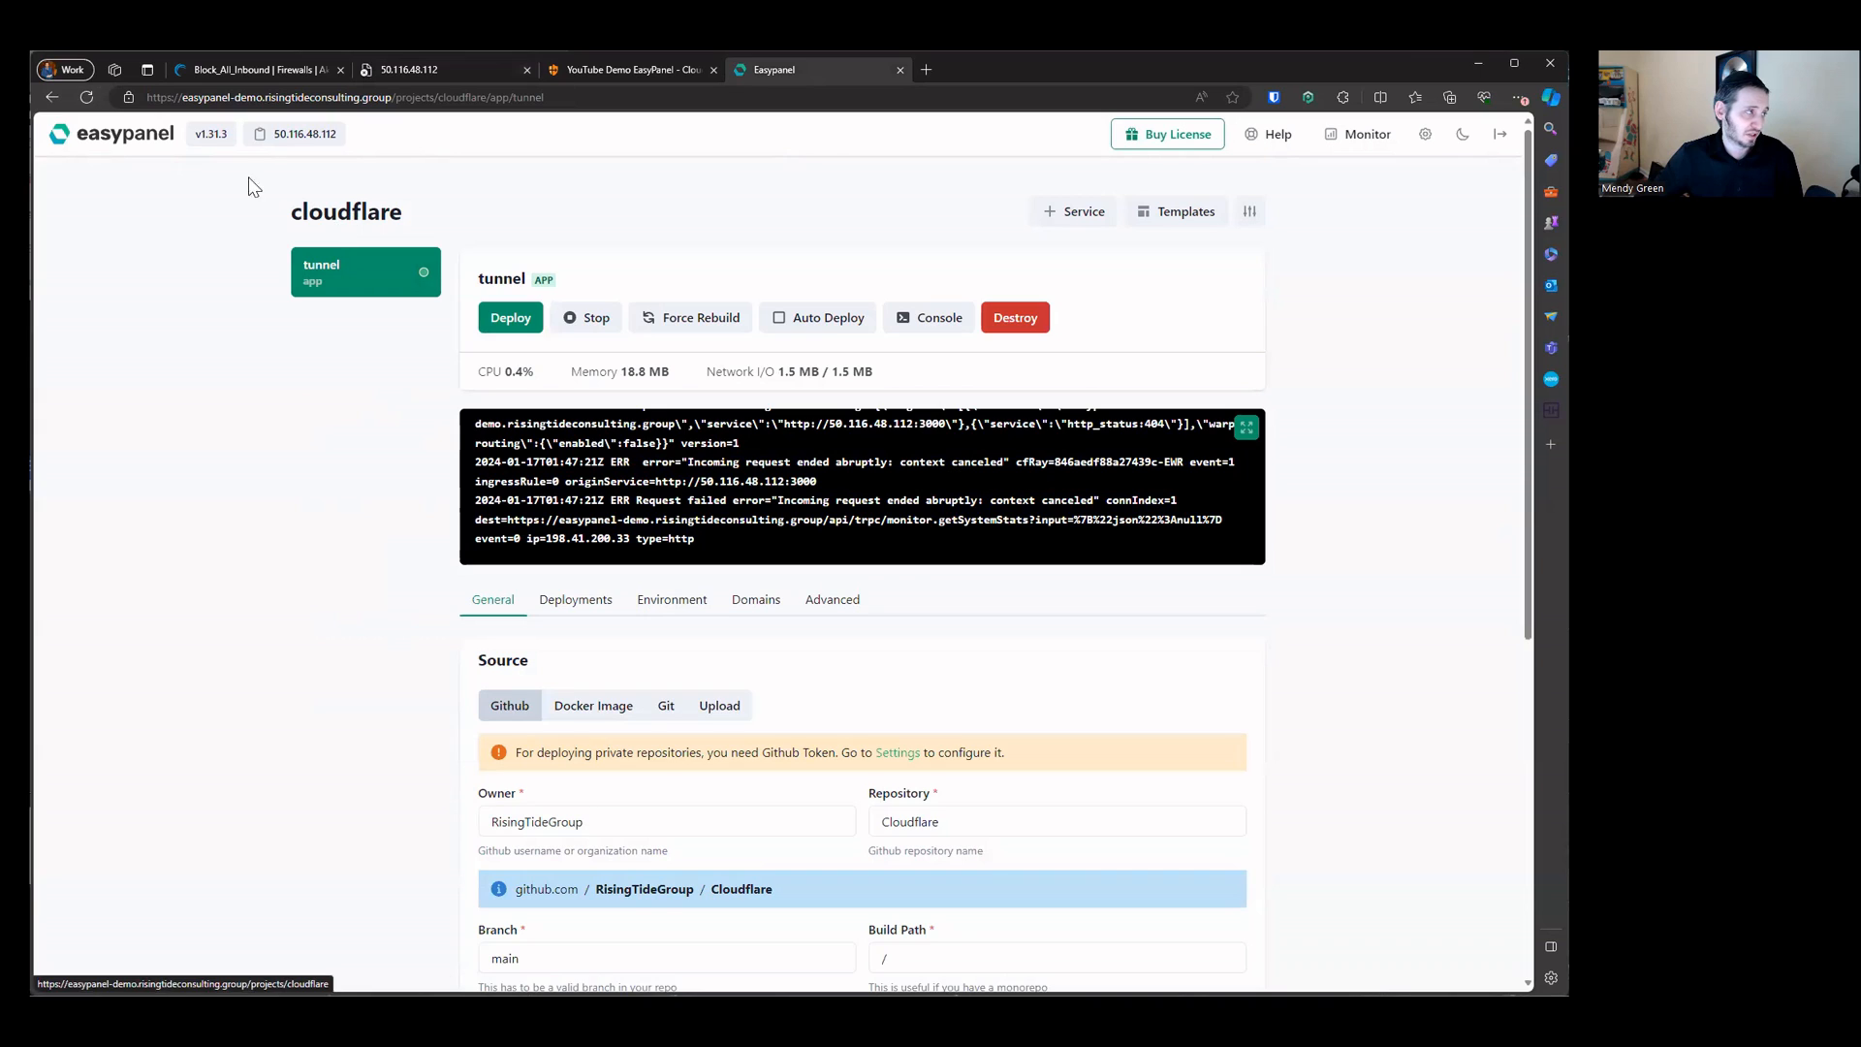
key("alt+Left")
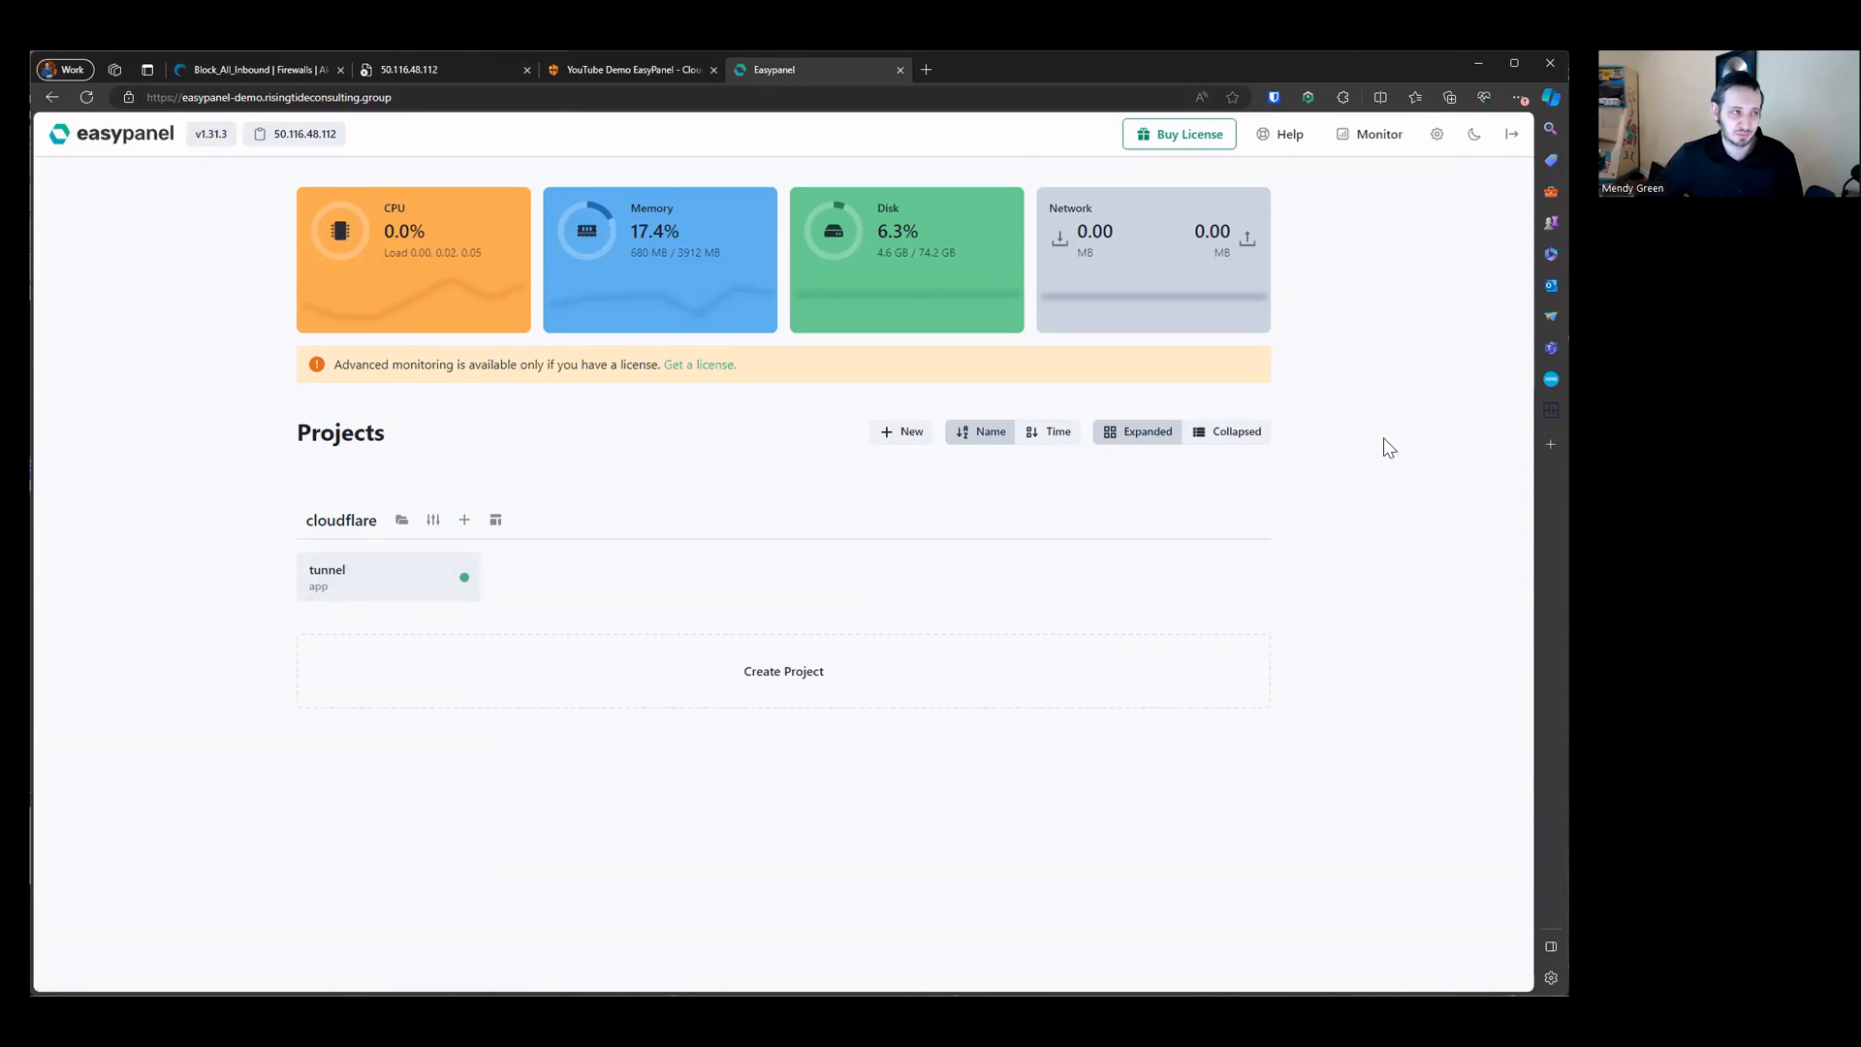
left_click(446, 68)
middle_click(445, 68)
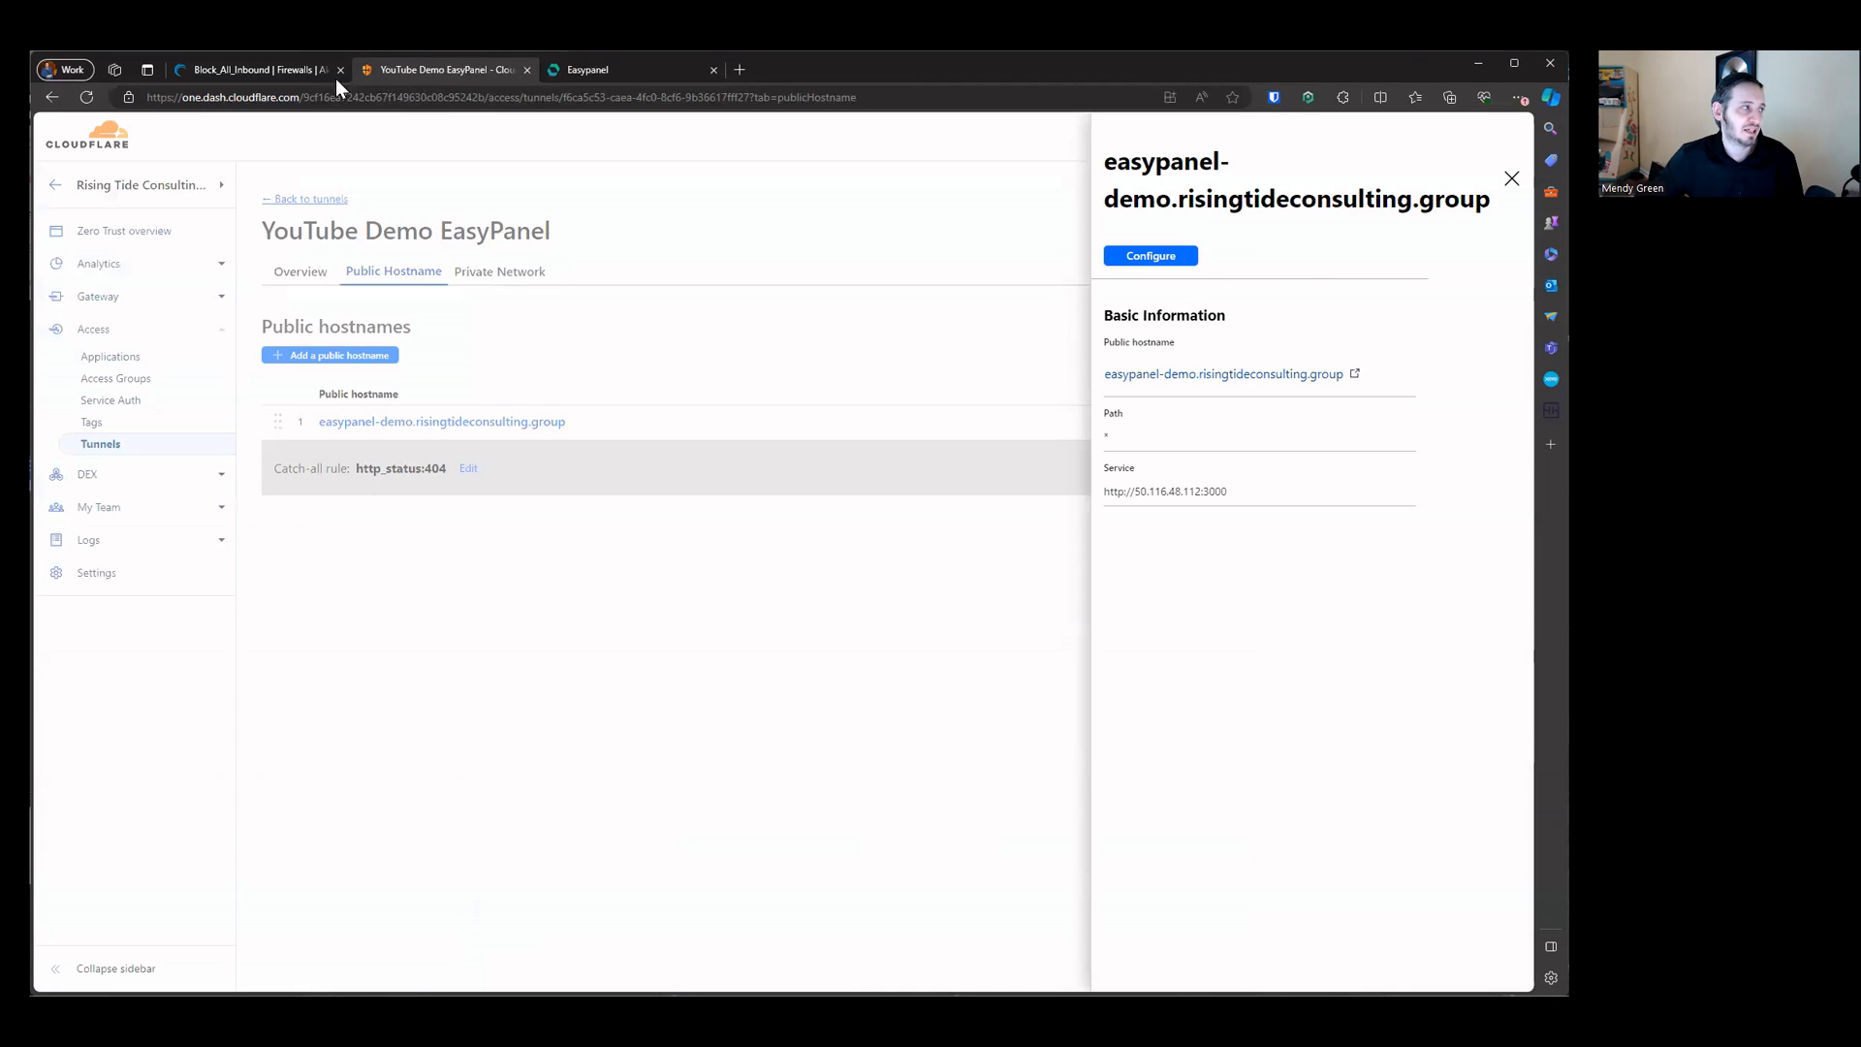
Step: Delete the inbound TCP port 22 rule from the Block_All_Inbound firewall and save the changes
left_click(269, 73)
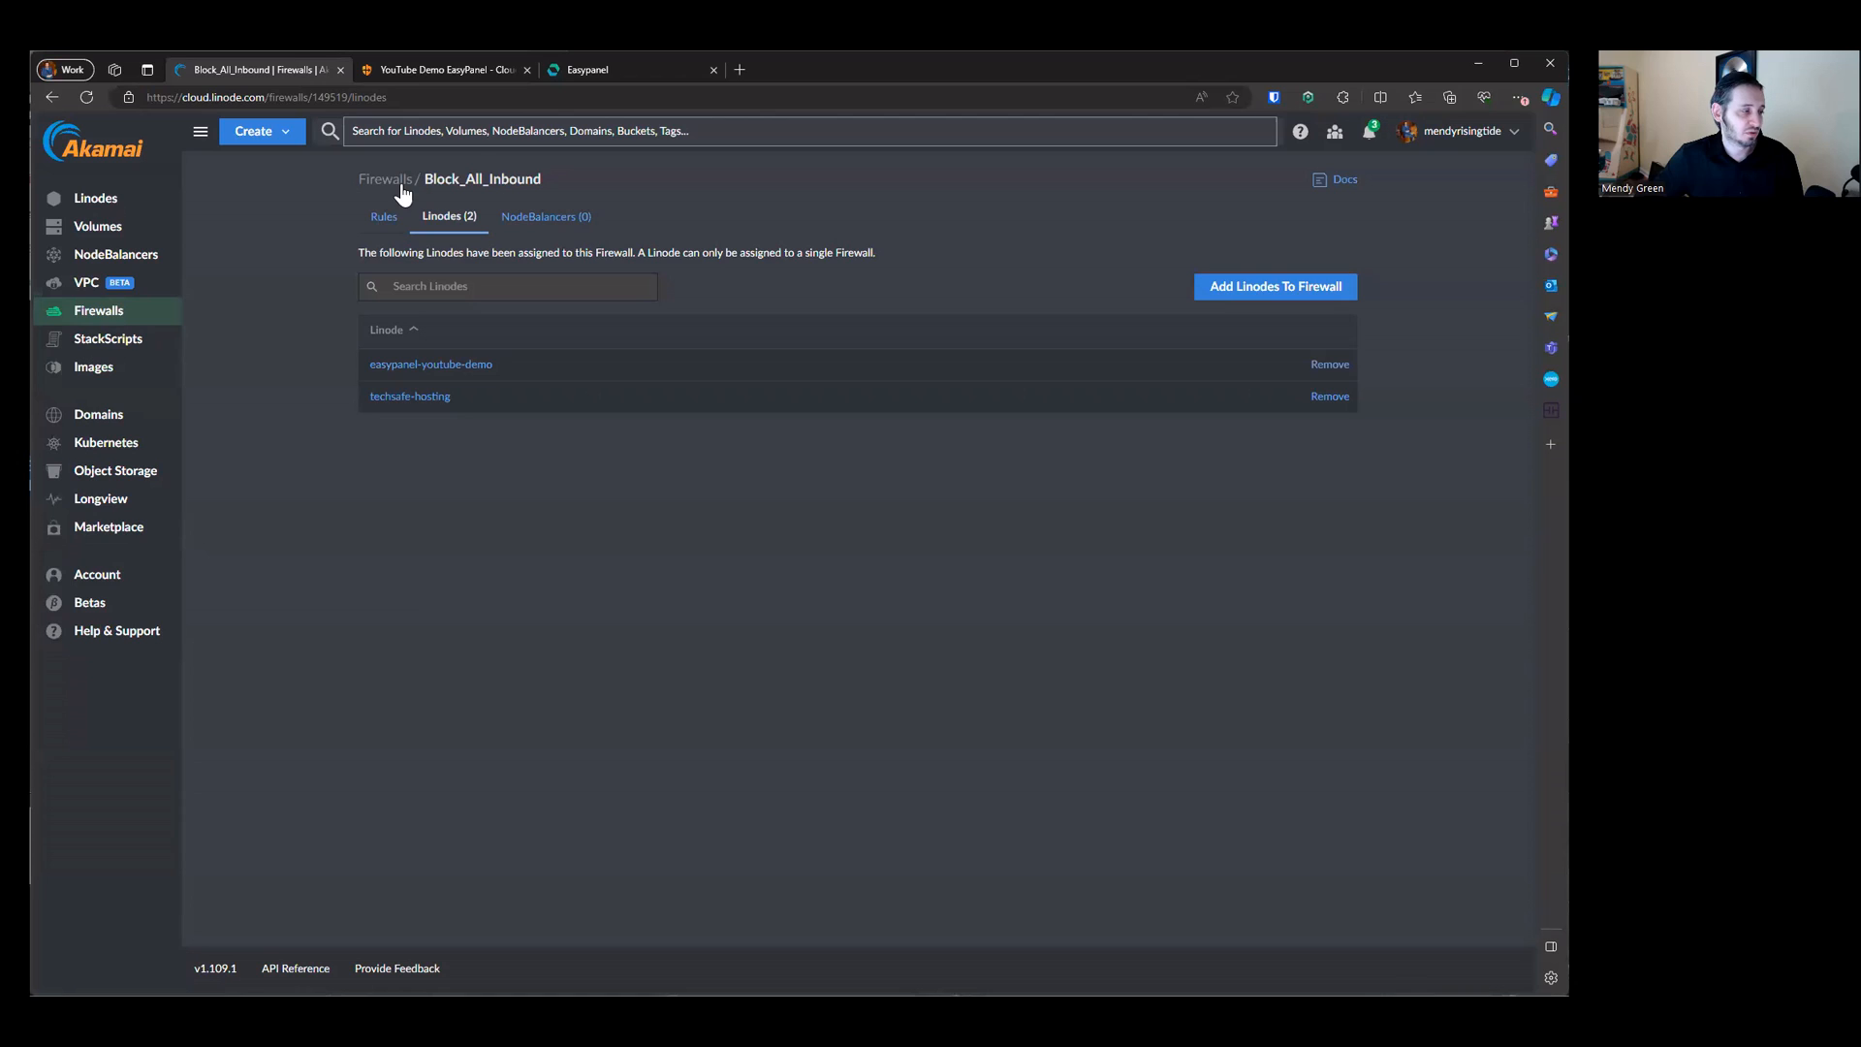
left_click(384, 216)
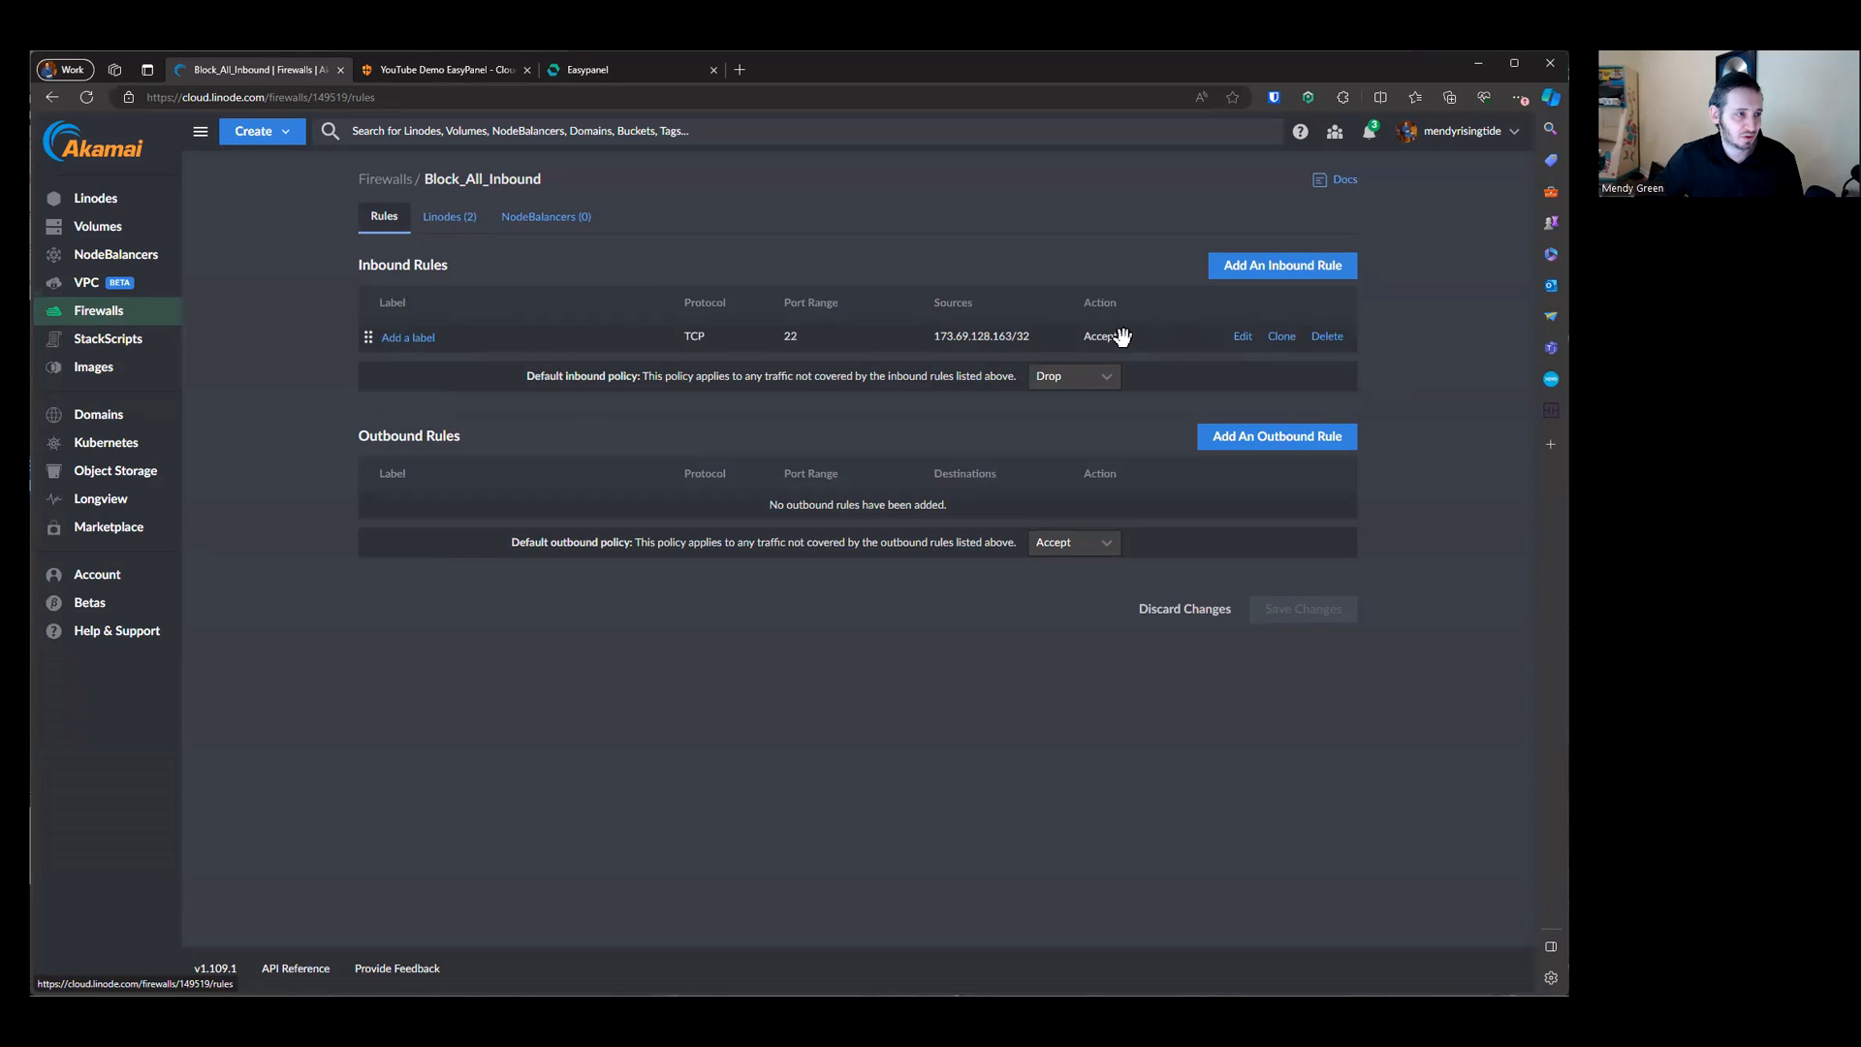
left_click(1327, 336)
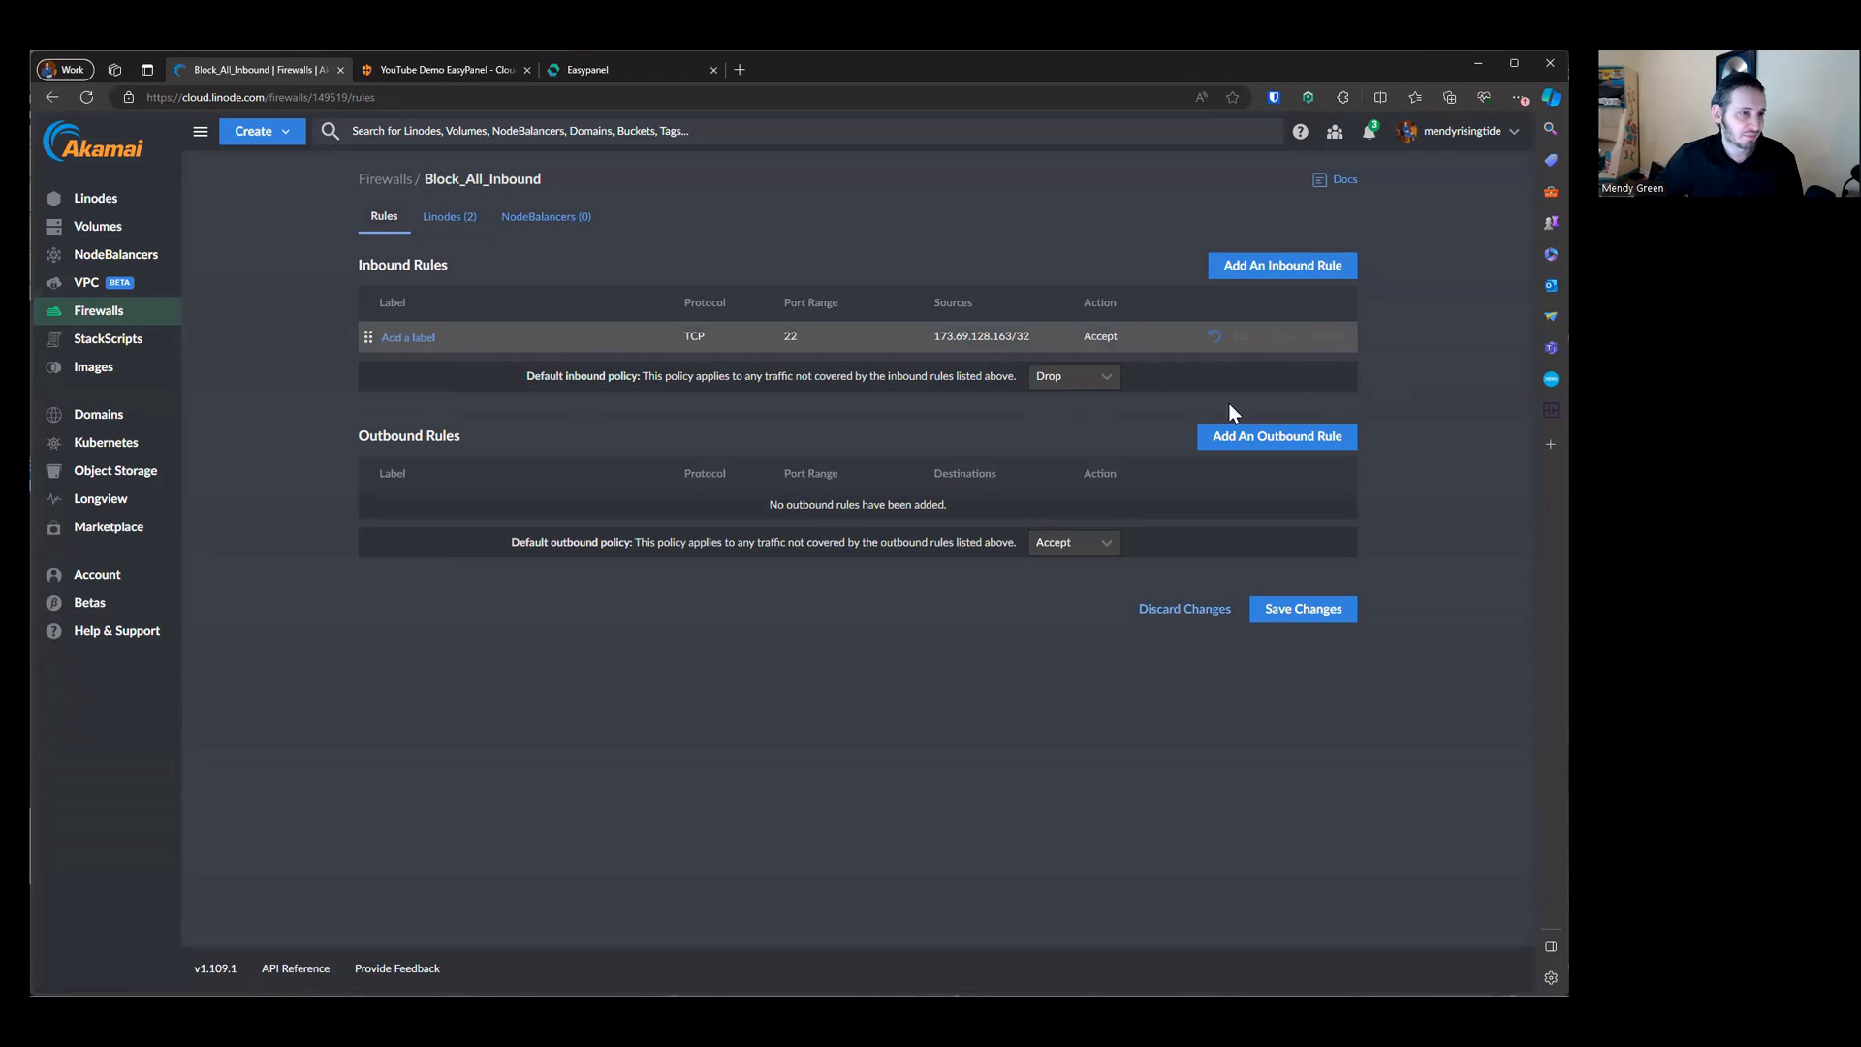
left_click(1298, 609)
left_click_drag(446, 339, 1173, 341)
left_click(778, 340)
left_click(450, 225)
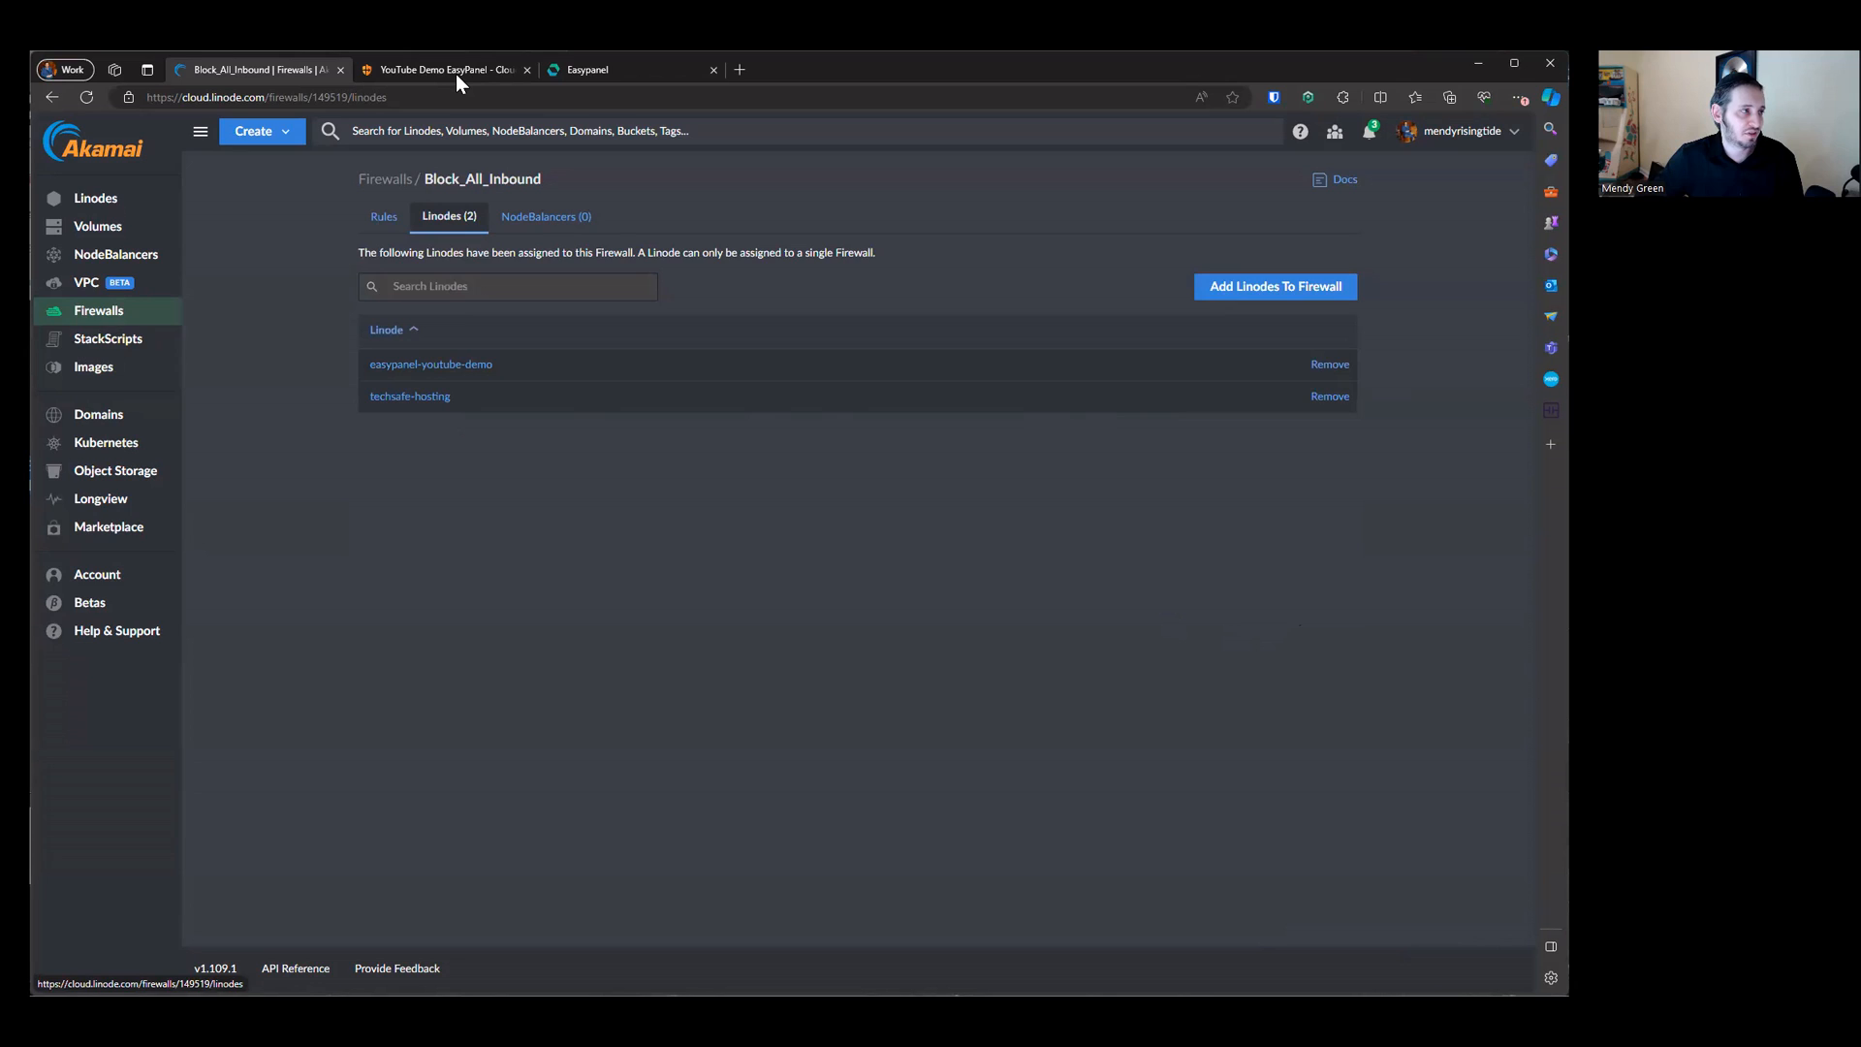
Step: Create a new Easypanel project named diagnostics
left_click(612, 70)
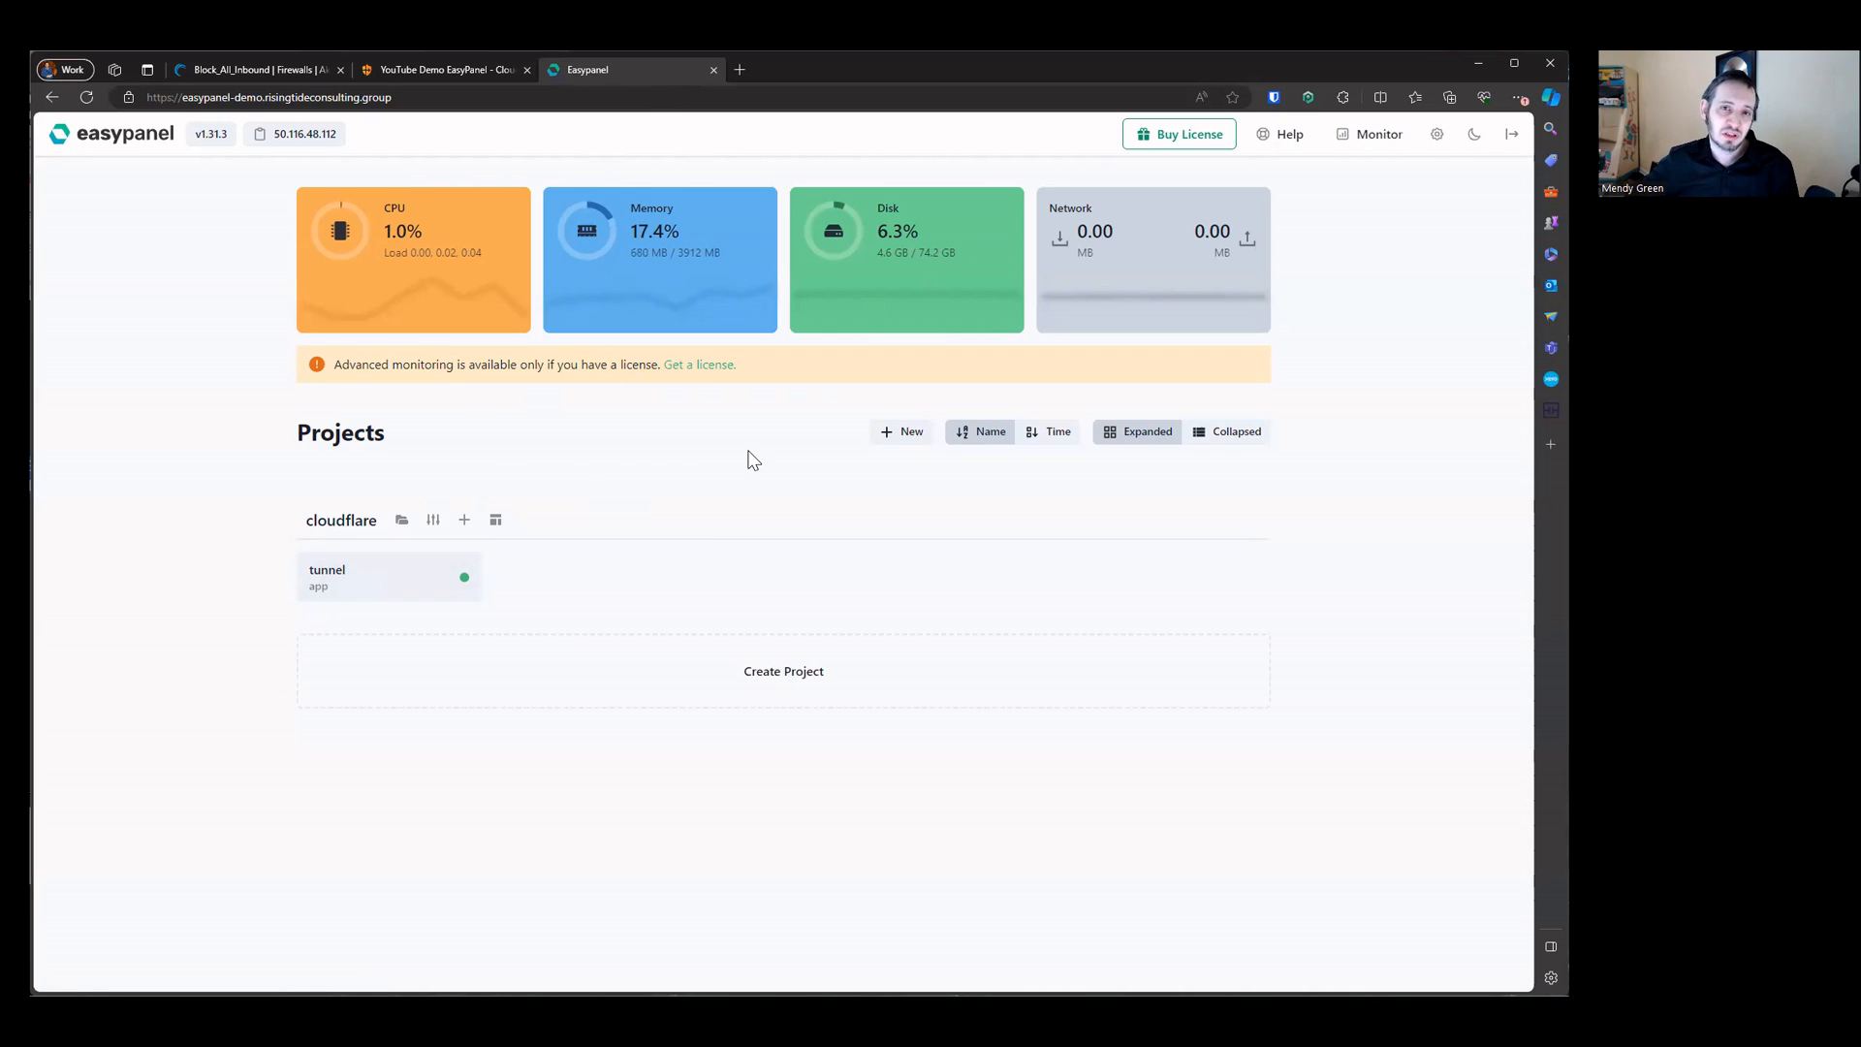
left_click(354, 523)
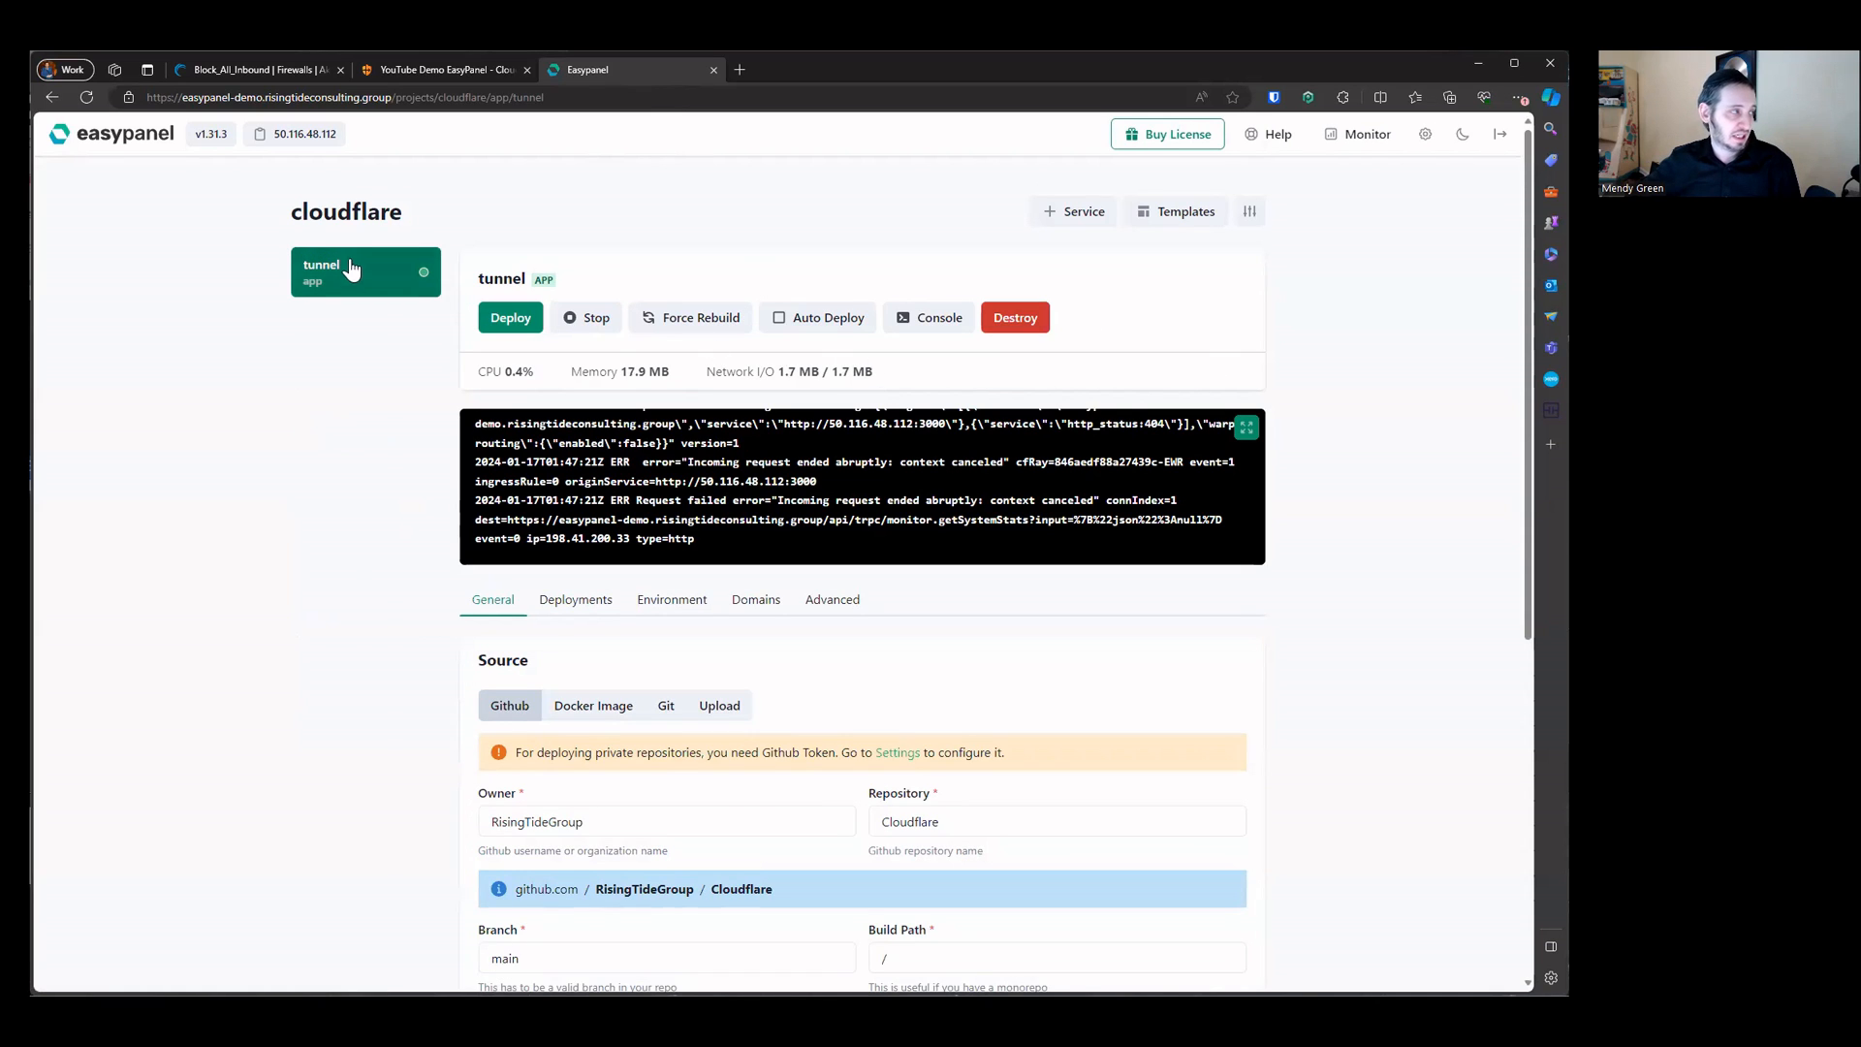
left_click(146, 158)
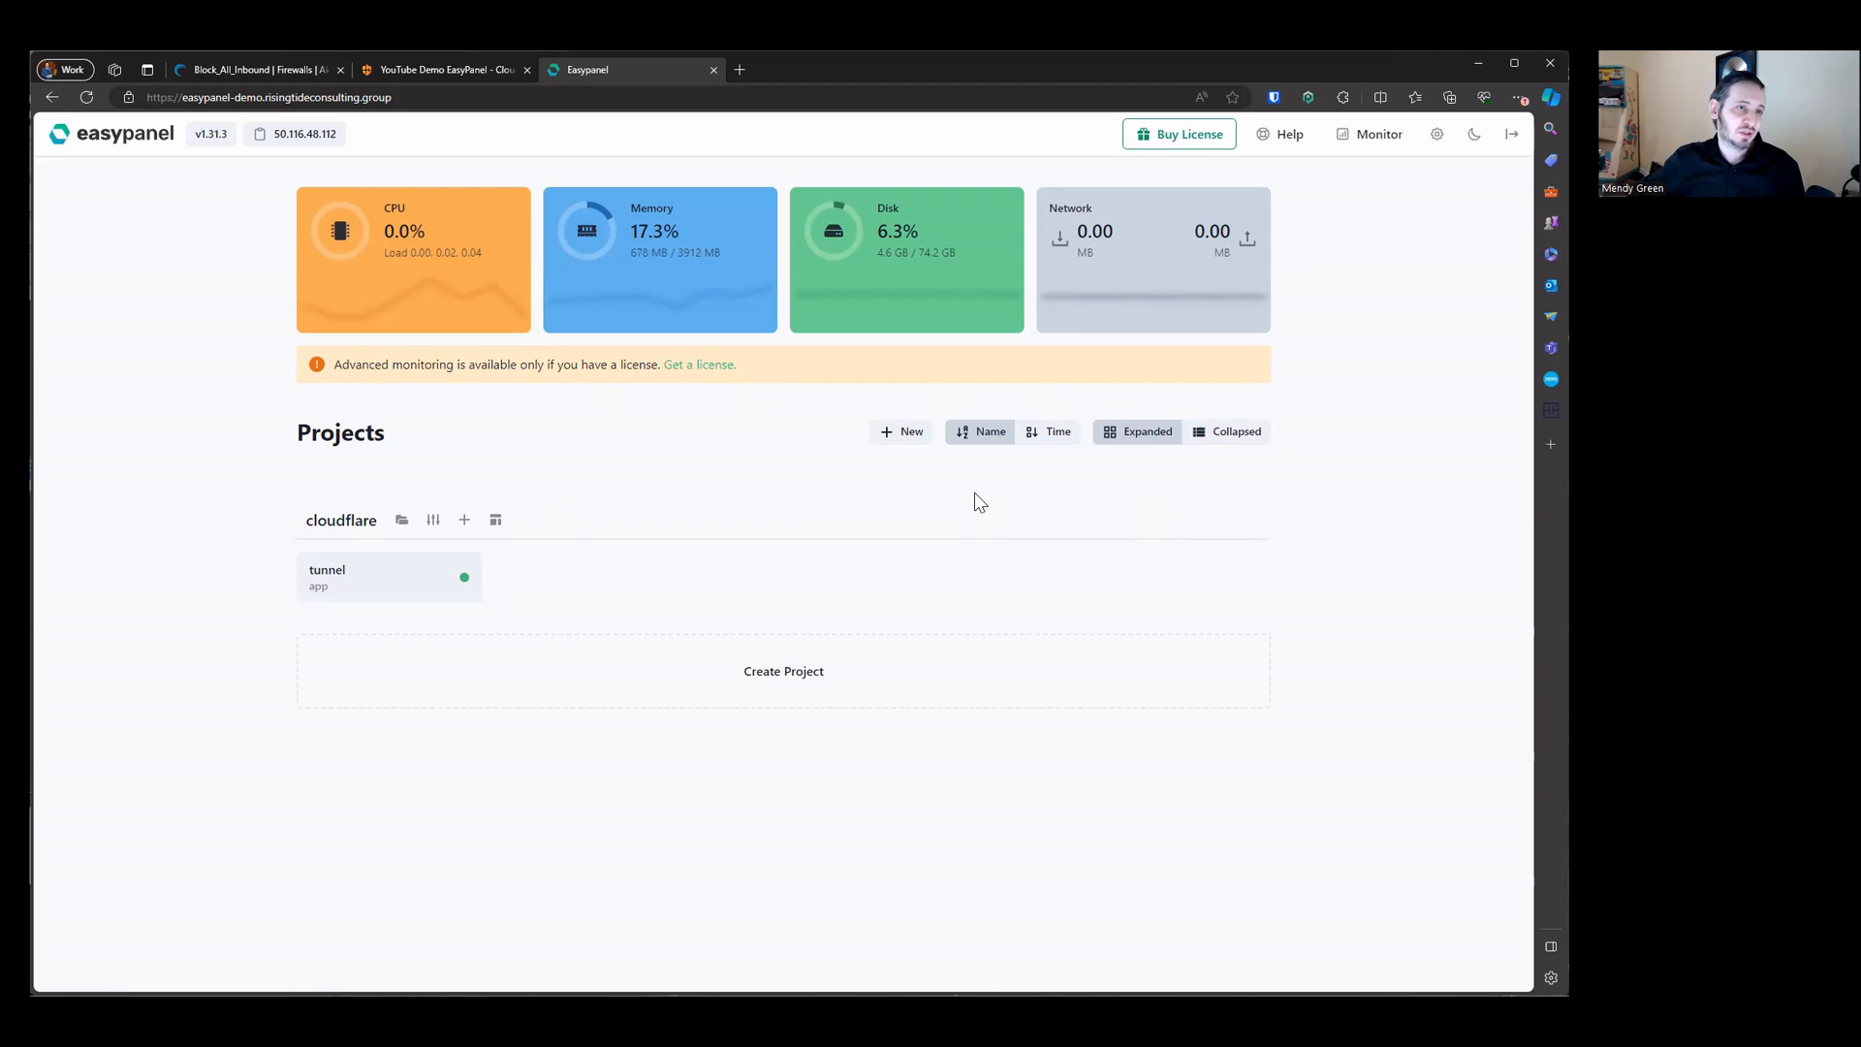
left_click(806, 687)
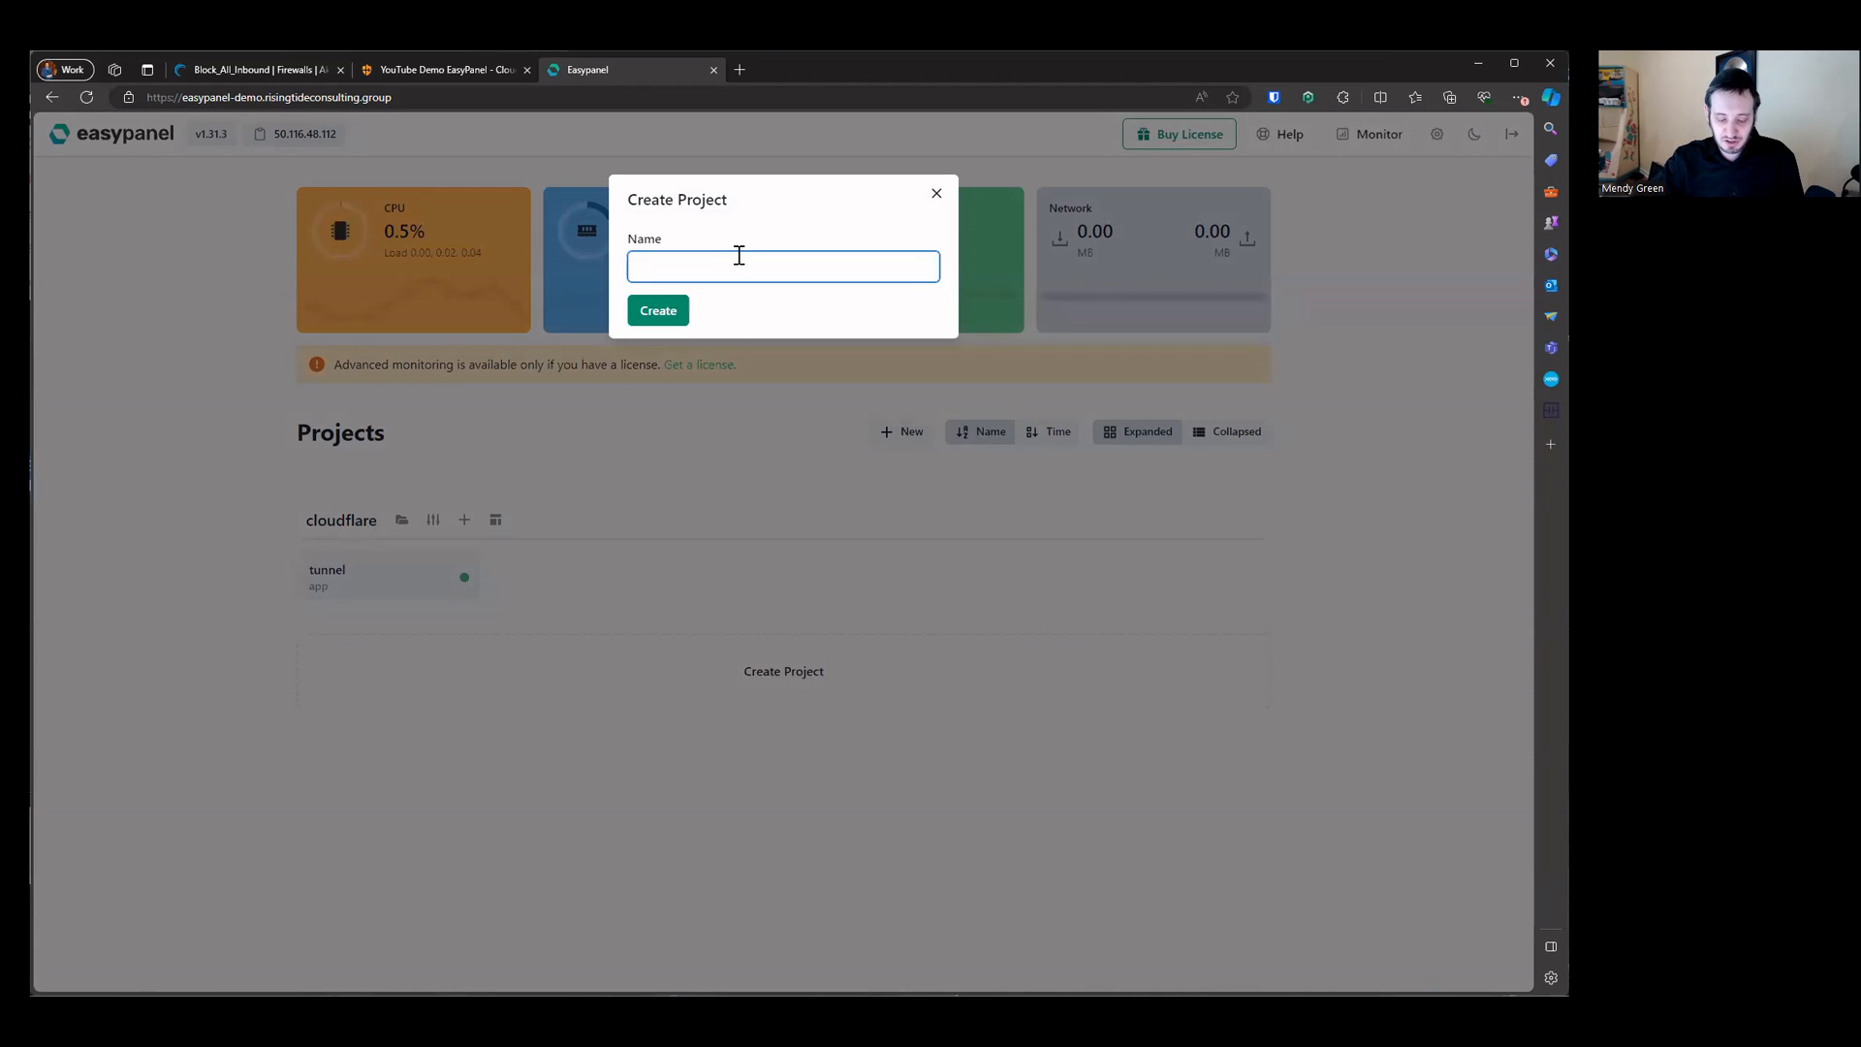
type("documentation")
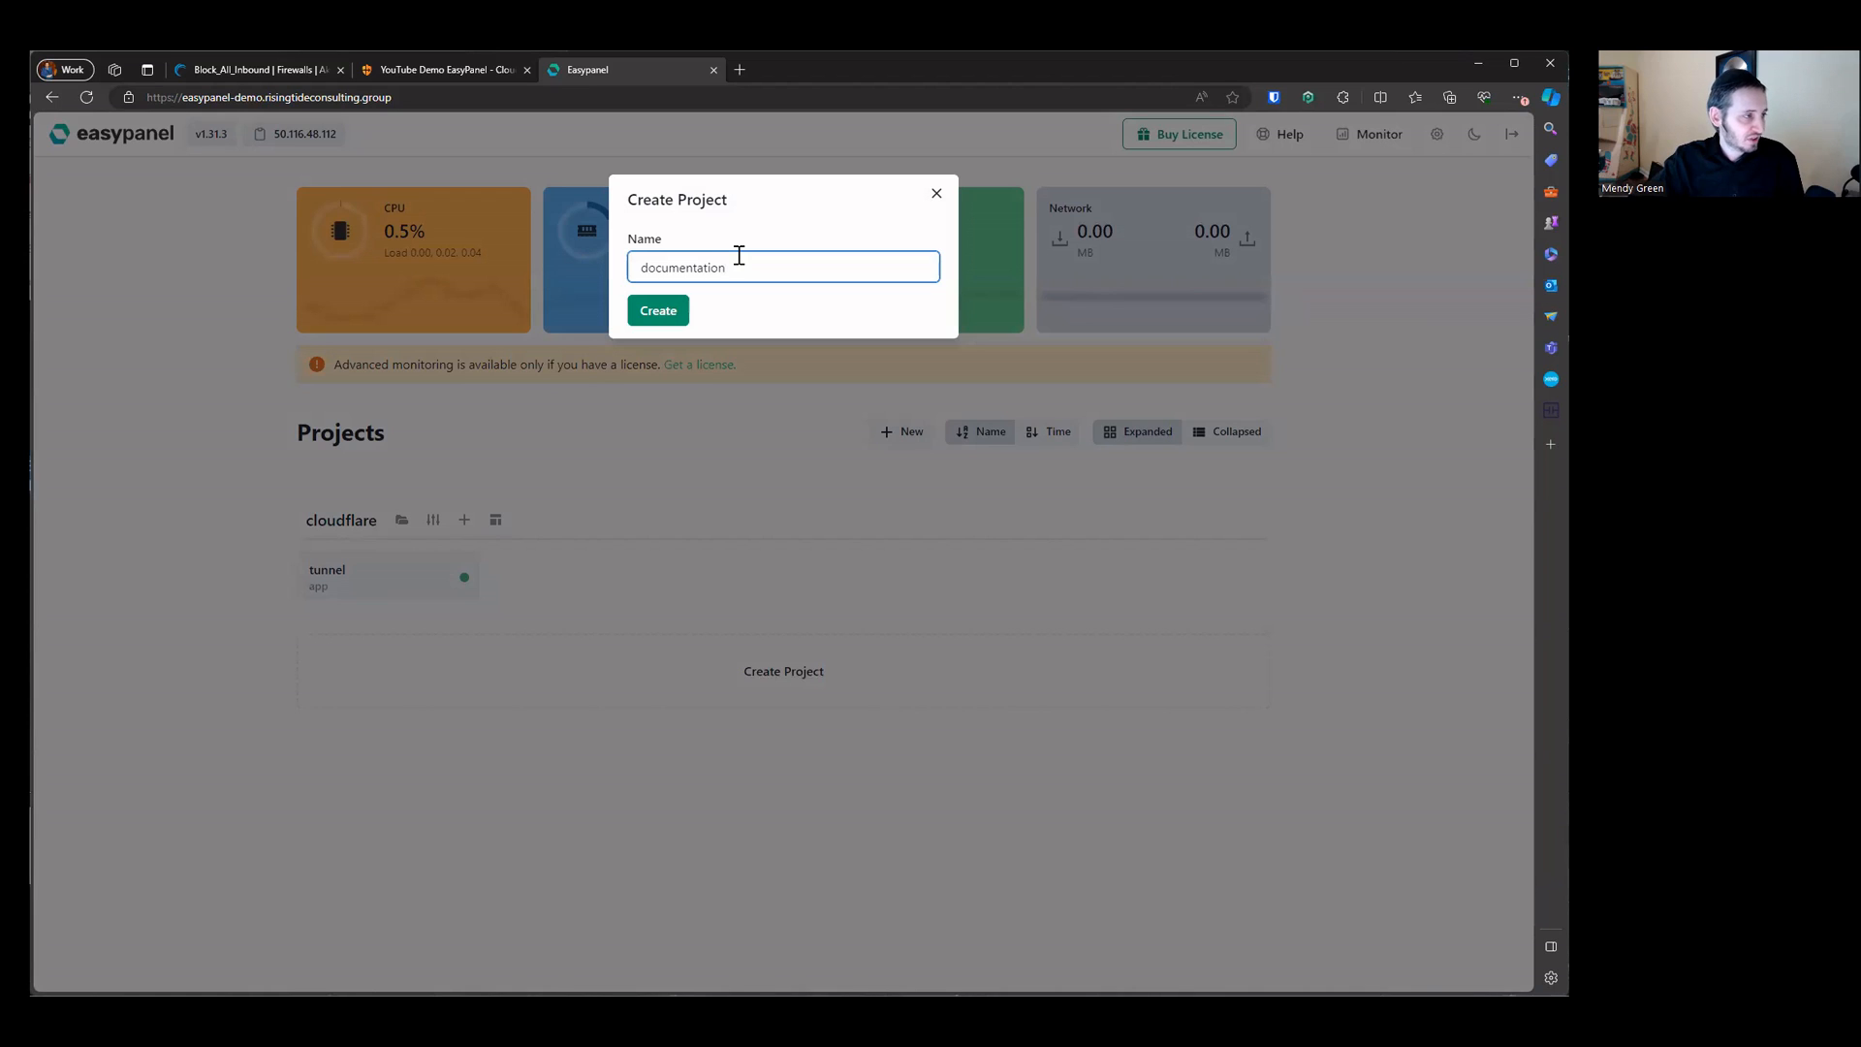
key("ctrl+a")
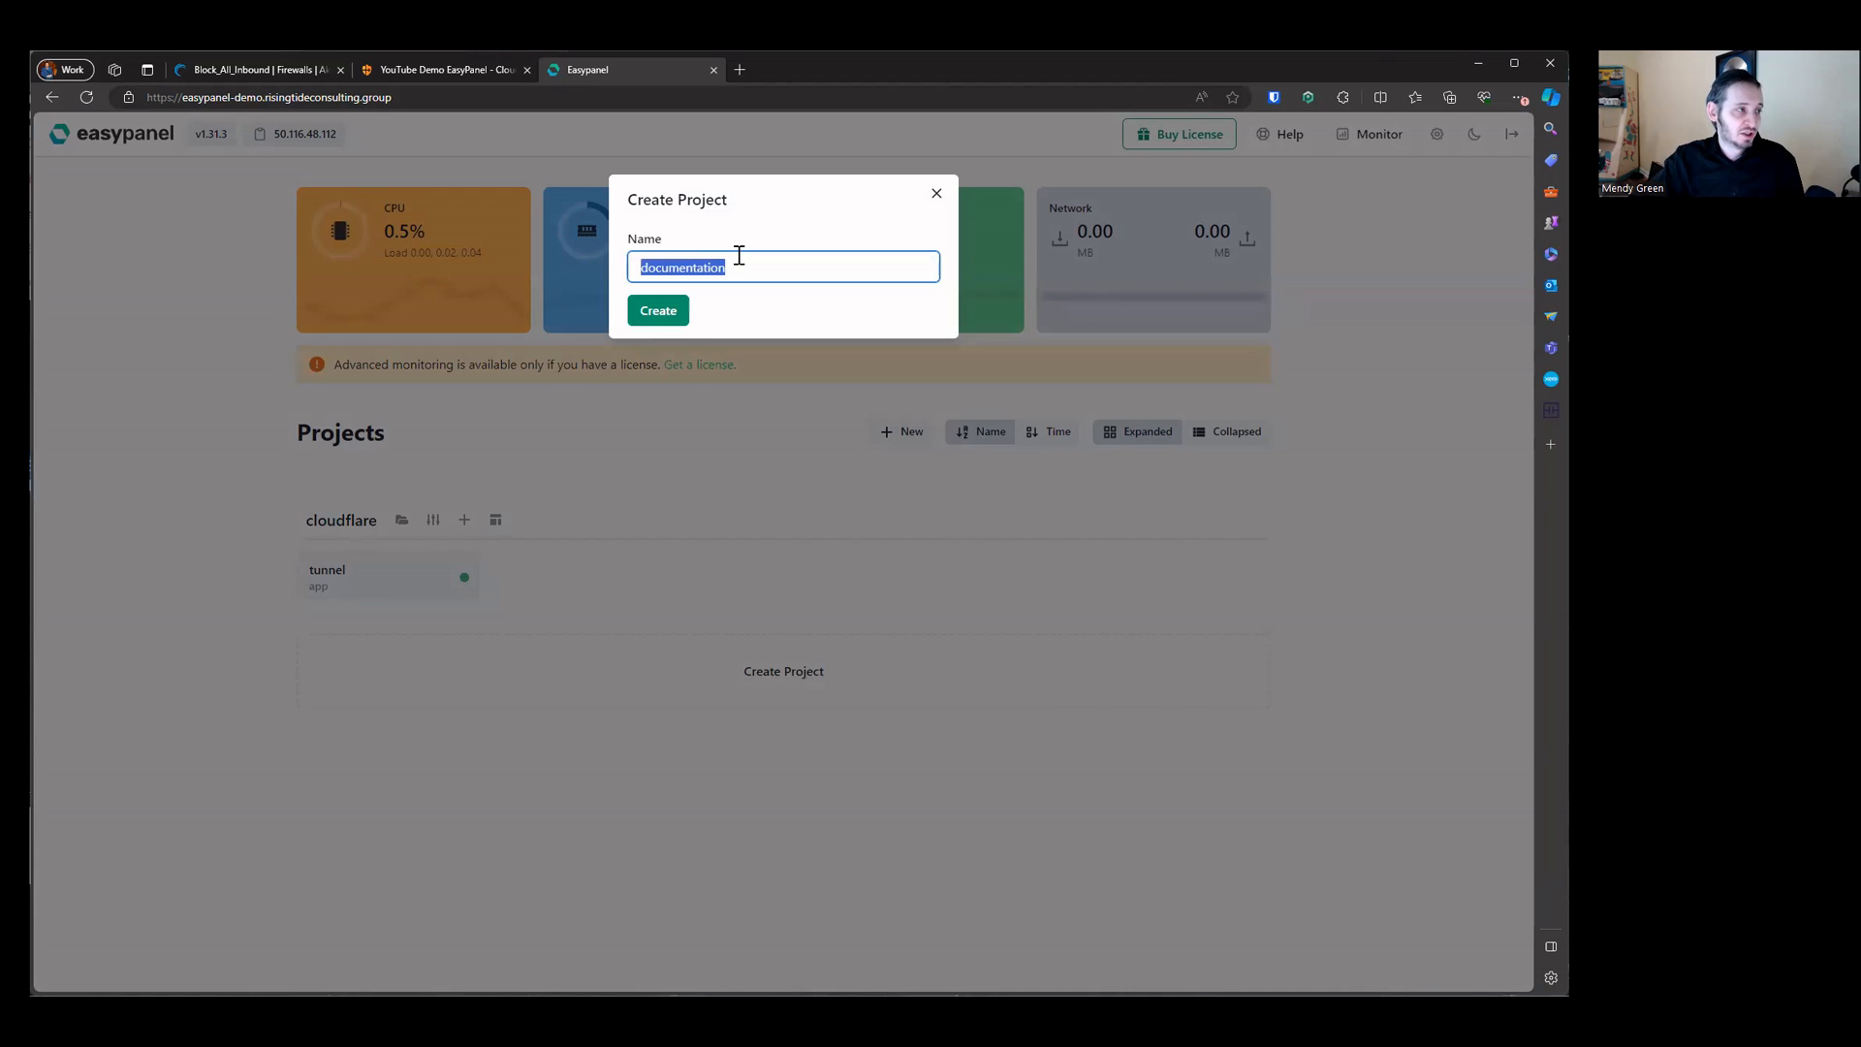
key("BackSpace")
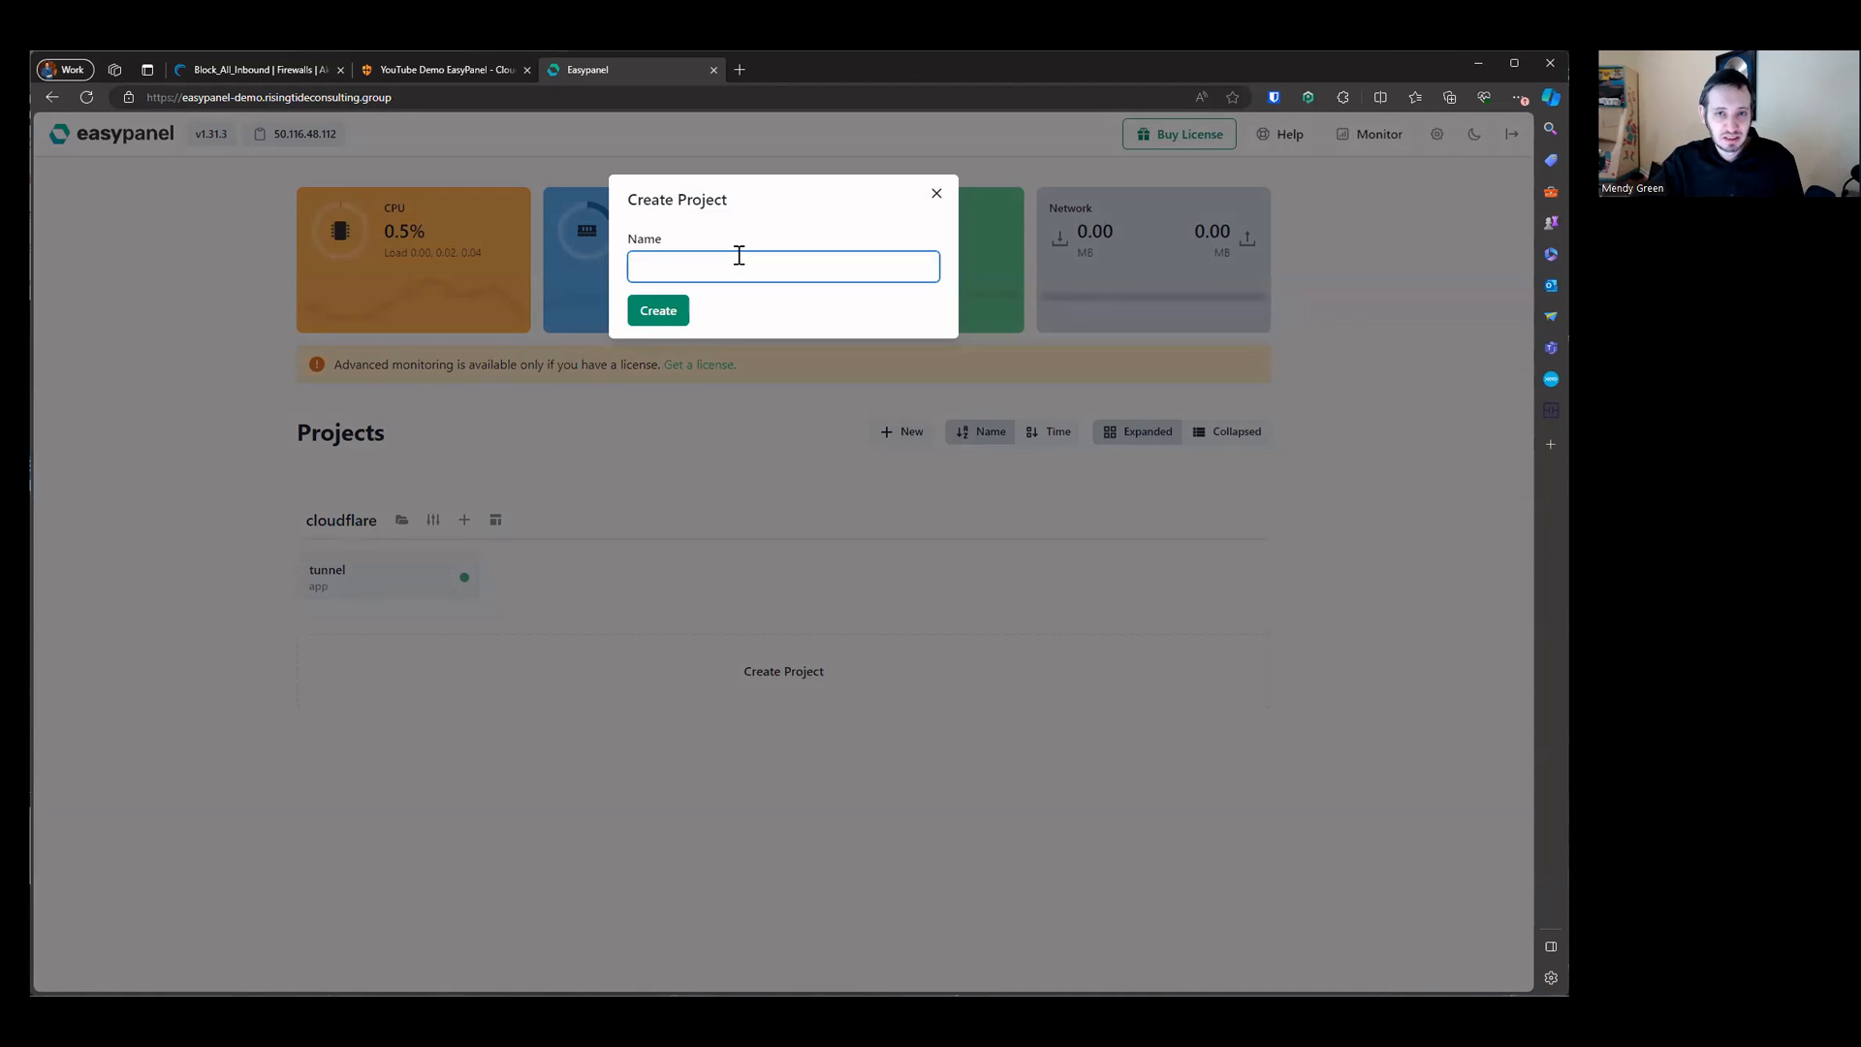
type("diagnostics")
key("Return")
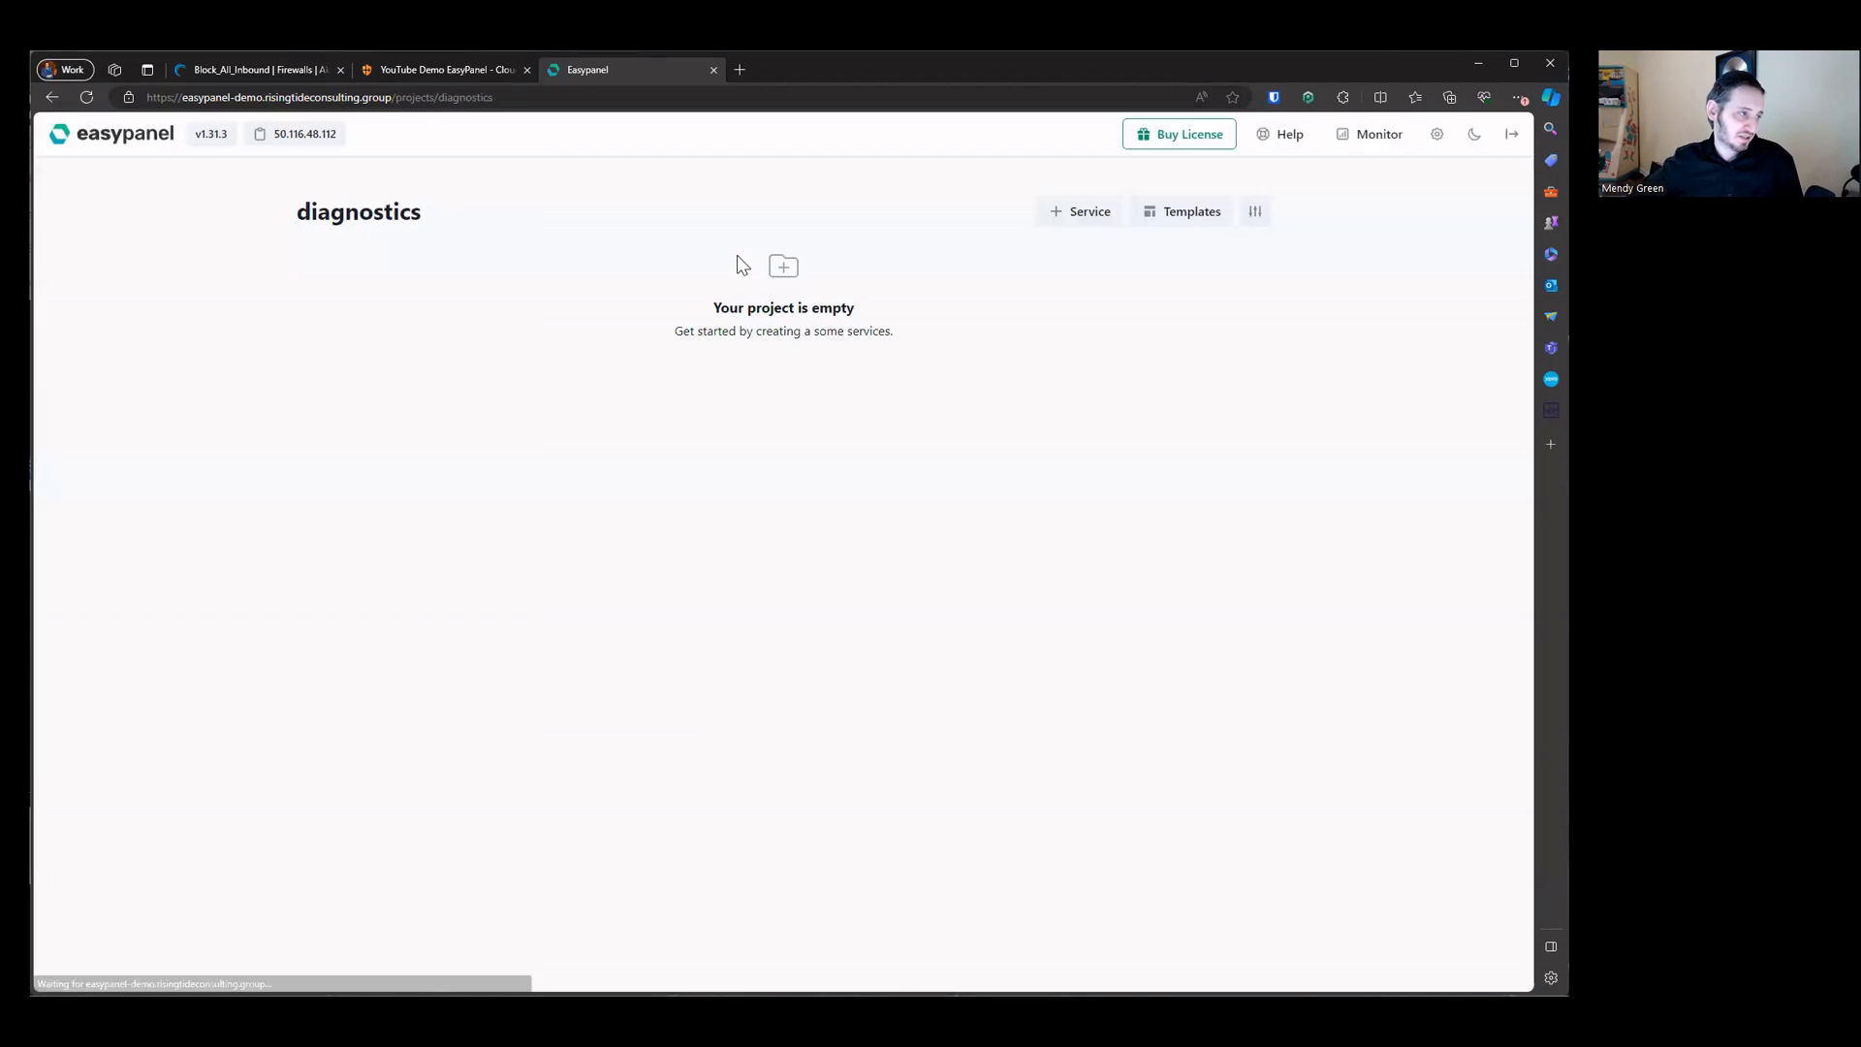
Step: Browse the template catalogue available for the diagnostics project
left_click(136, 138)
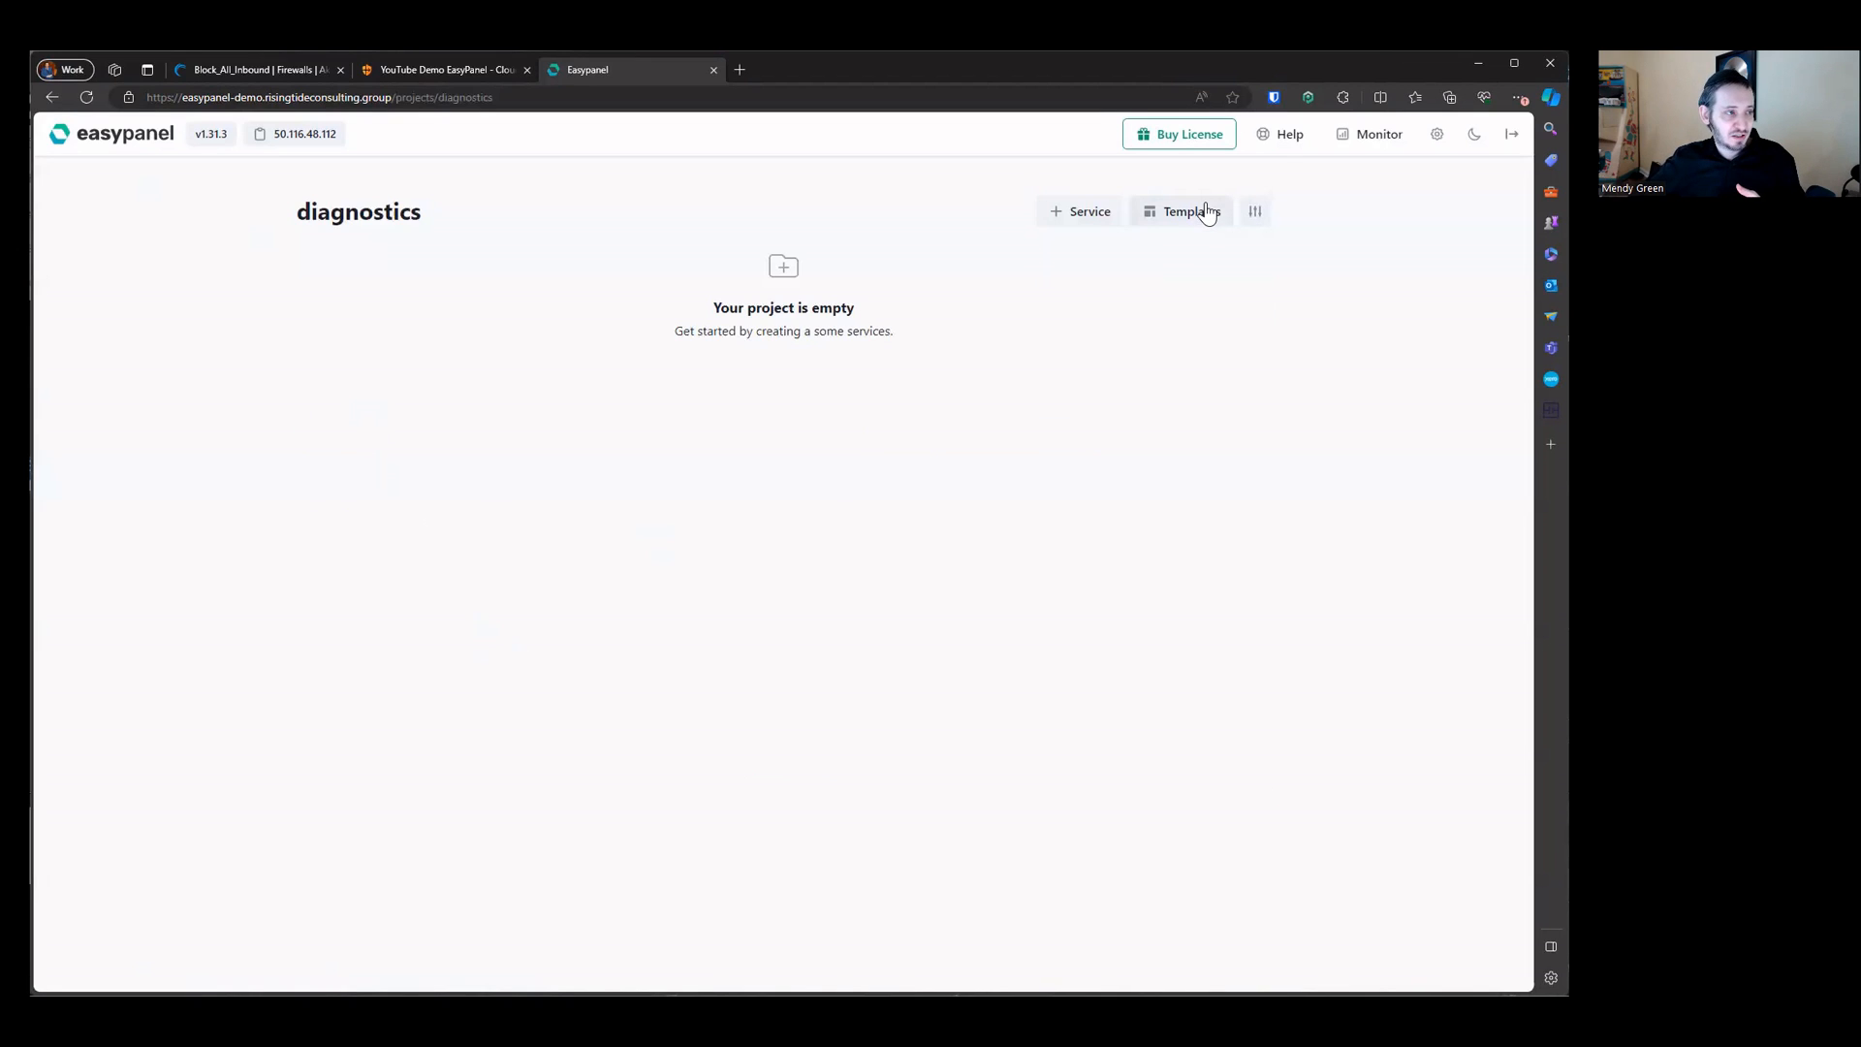
left_click(1202, 207)
scroll(985, 380, "down", 20)
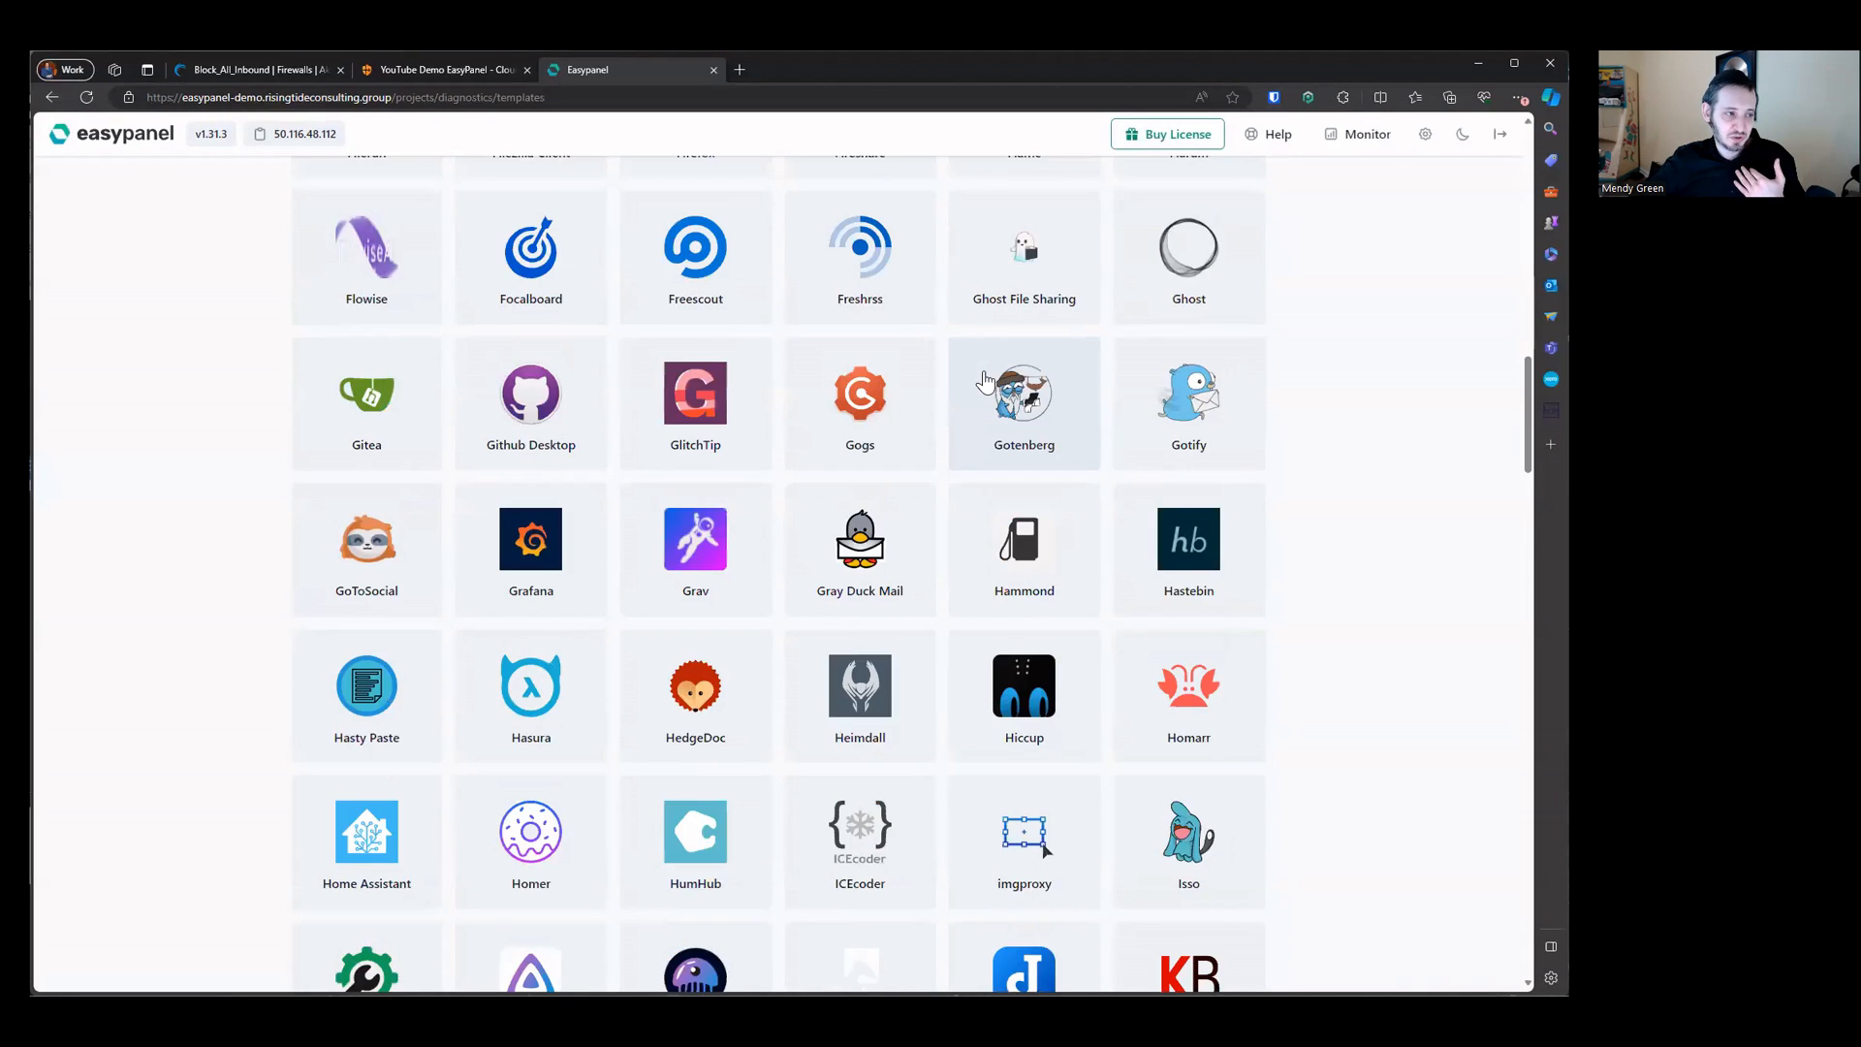
scroll(984, 380, "down", 20)
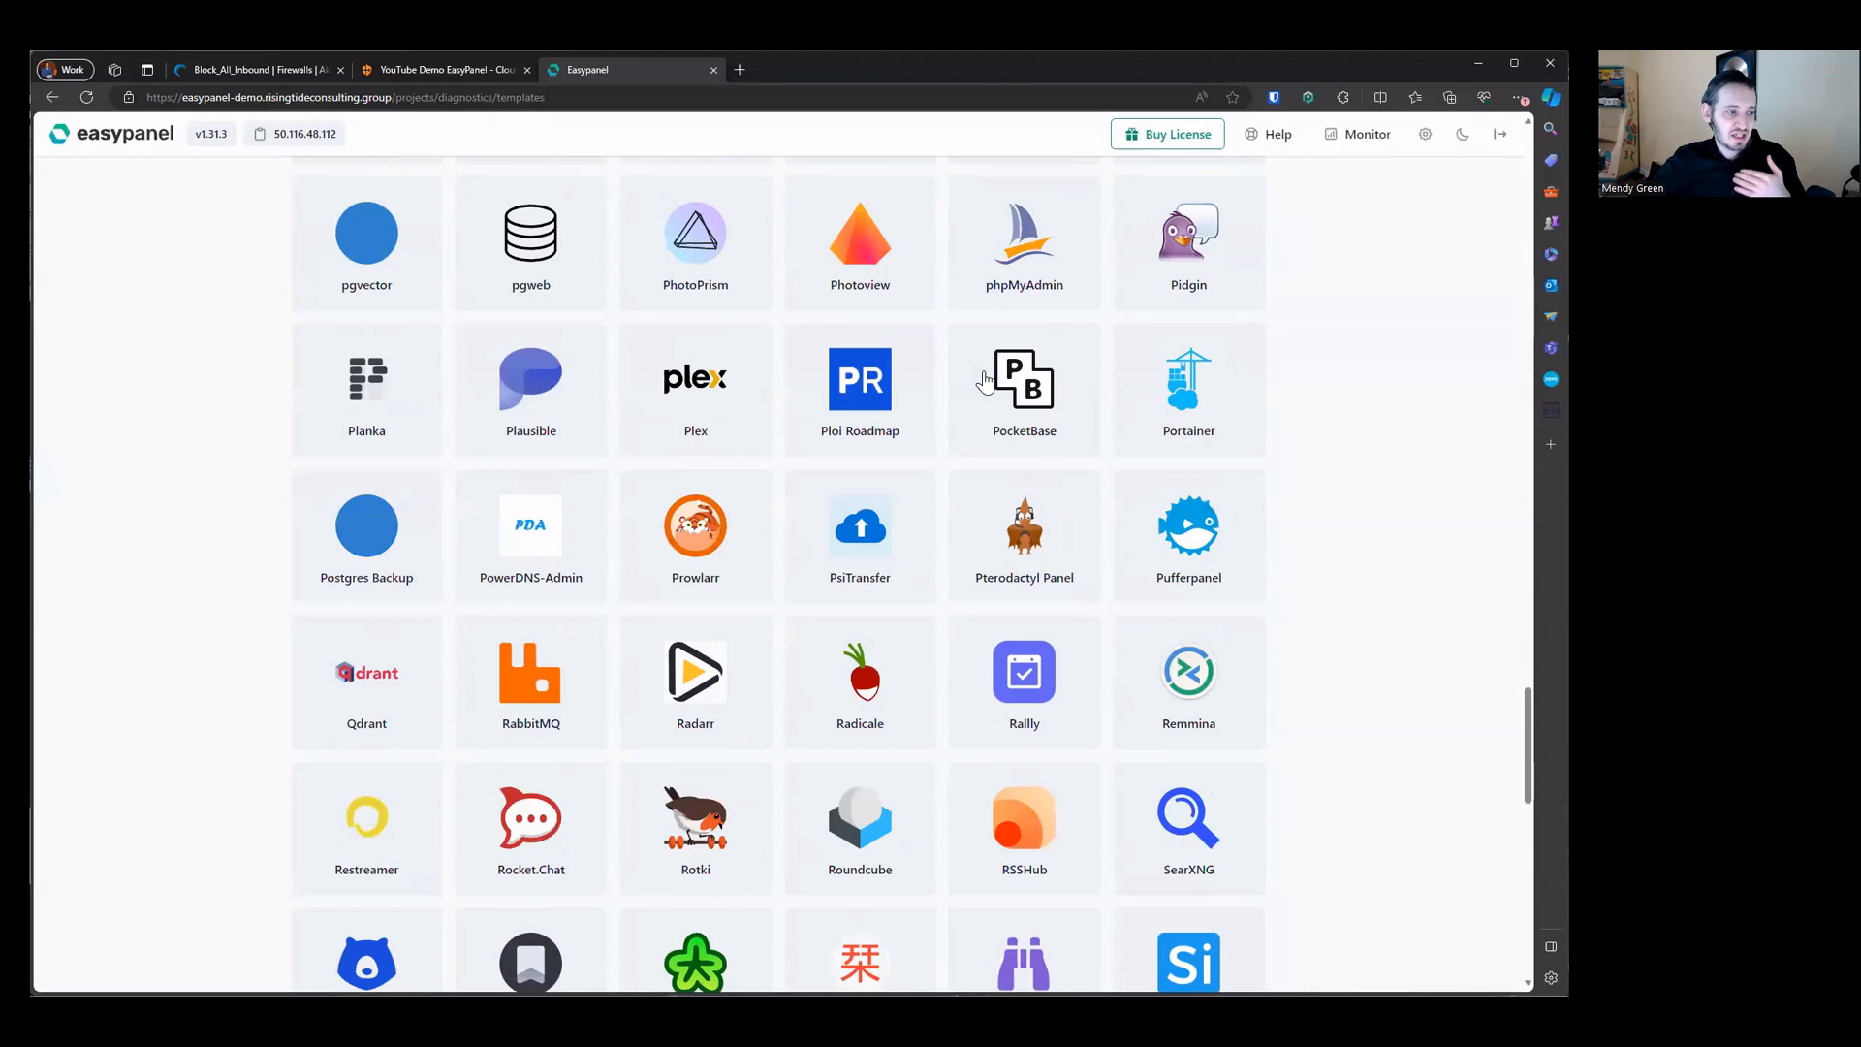
scroll(984, 380, "up", 20)
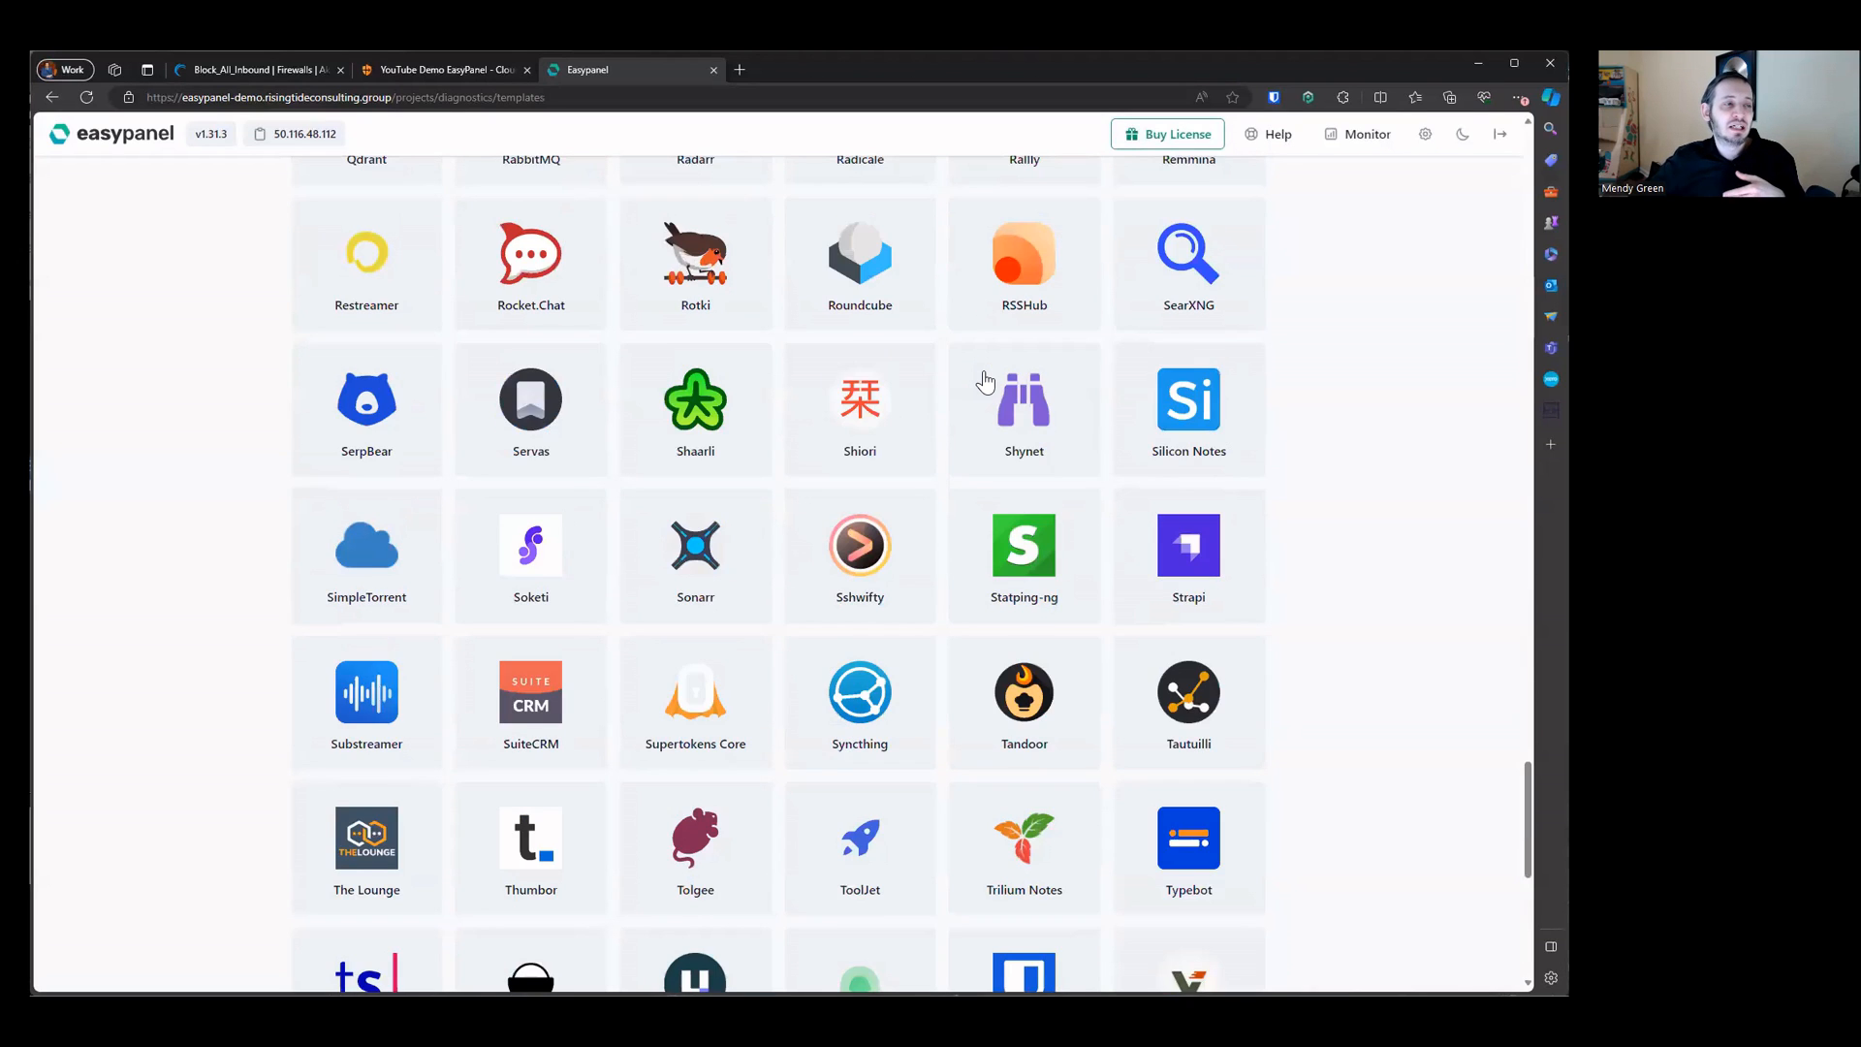
scroll(985, 381, "up", 10)
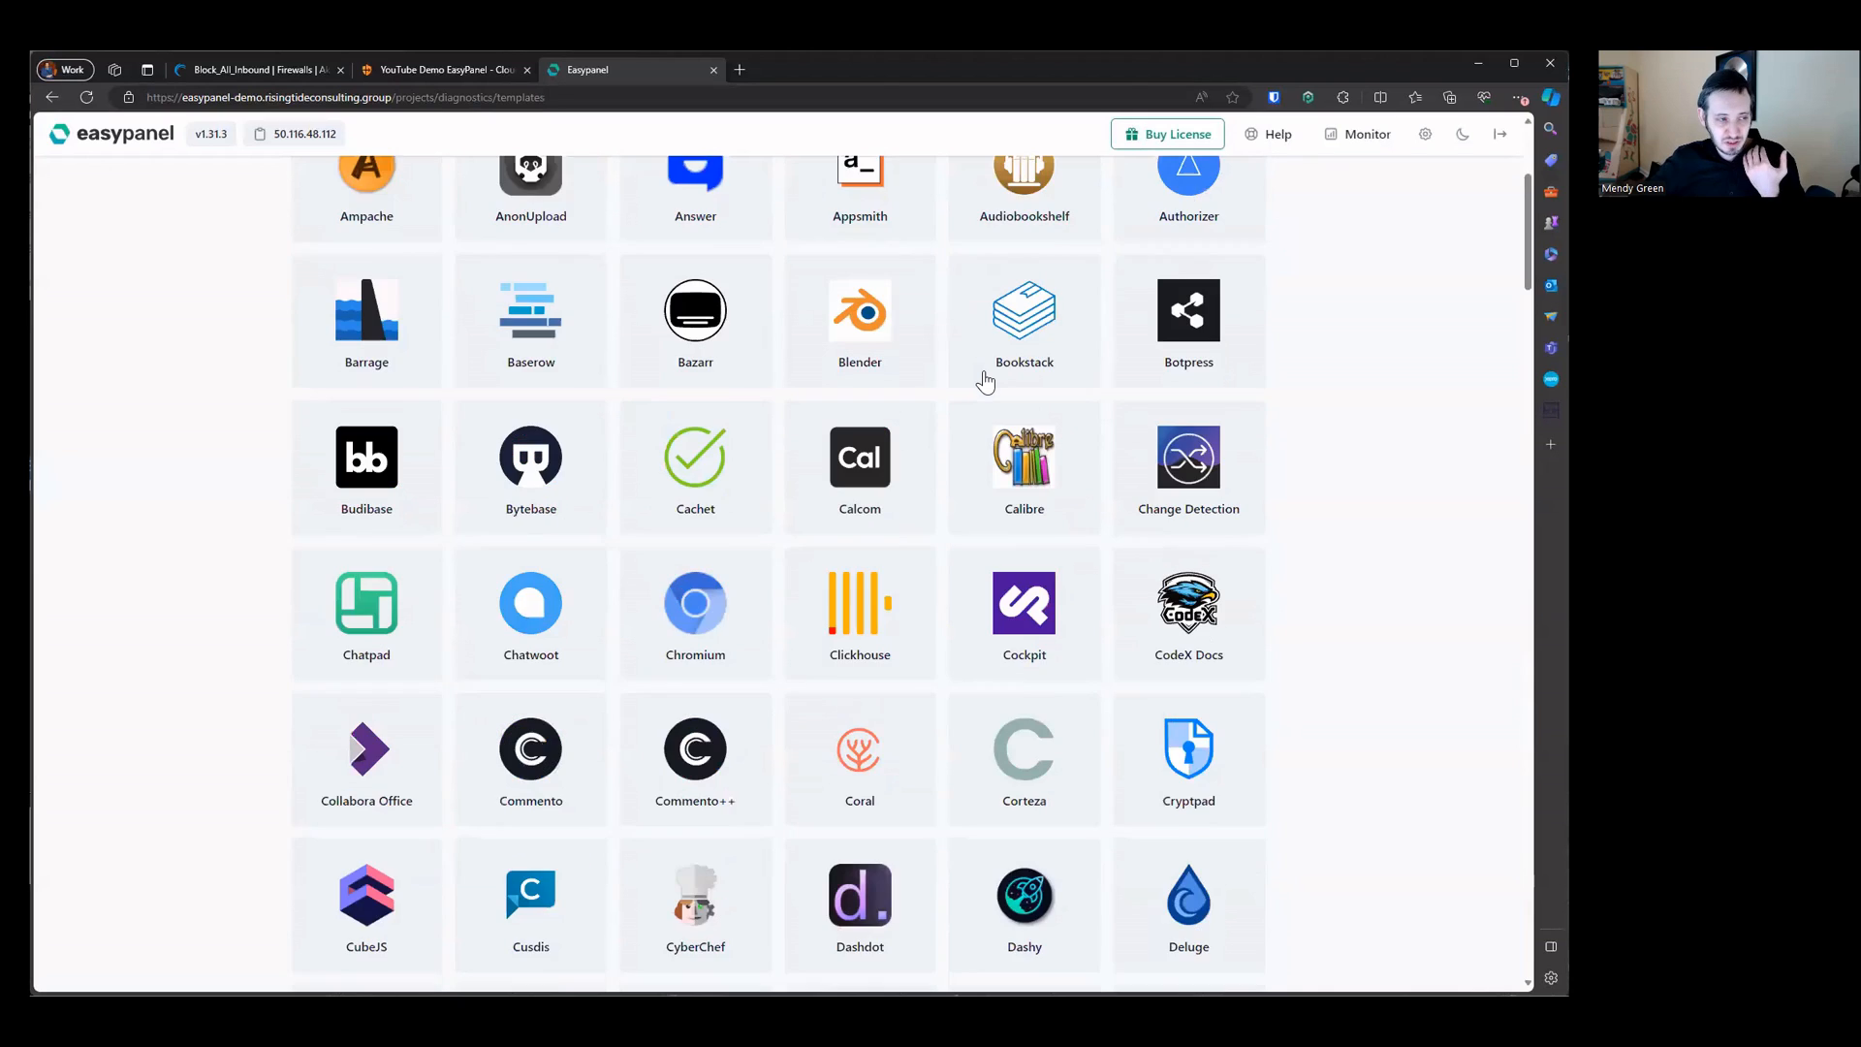
scroll(985, 380, "up", 4)
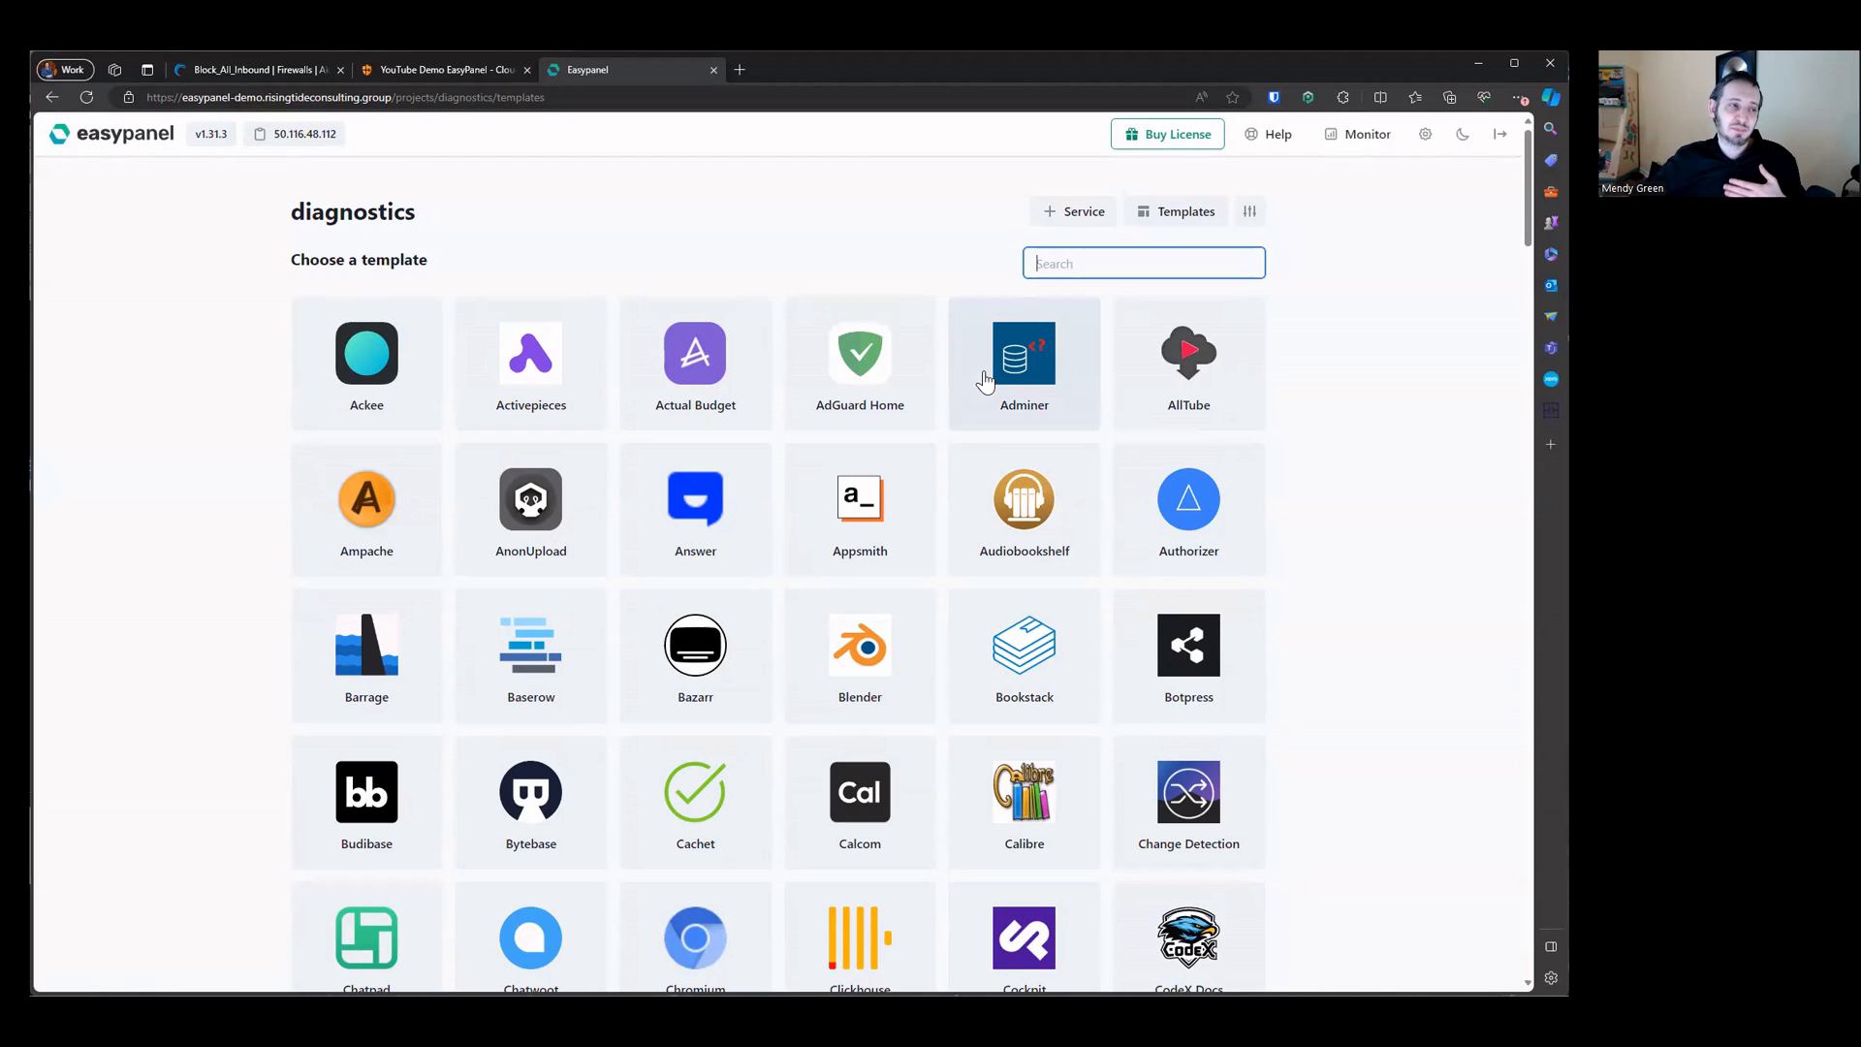
scroll(785, 265, "down", 3)
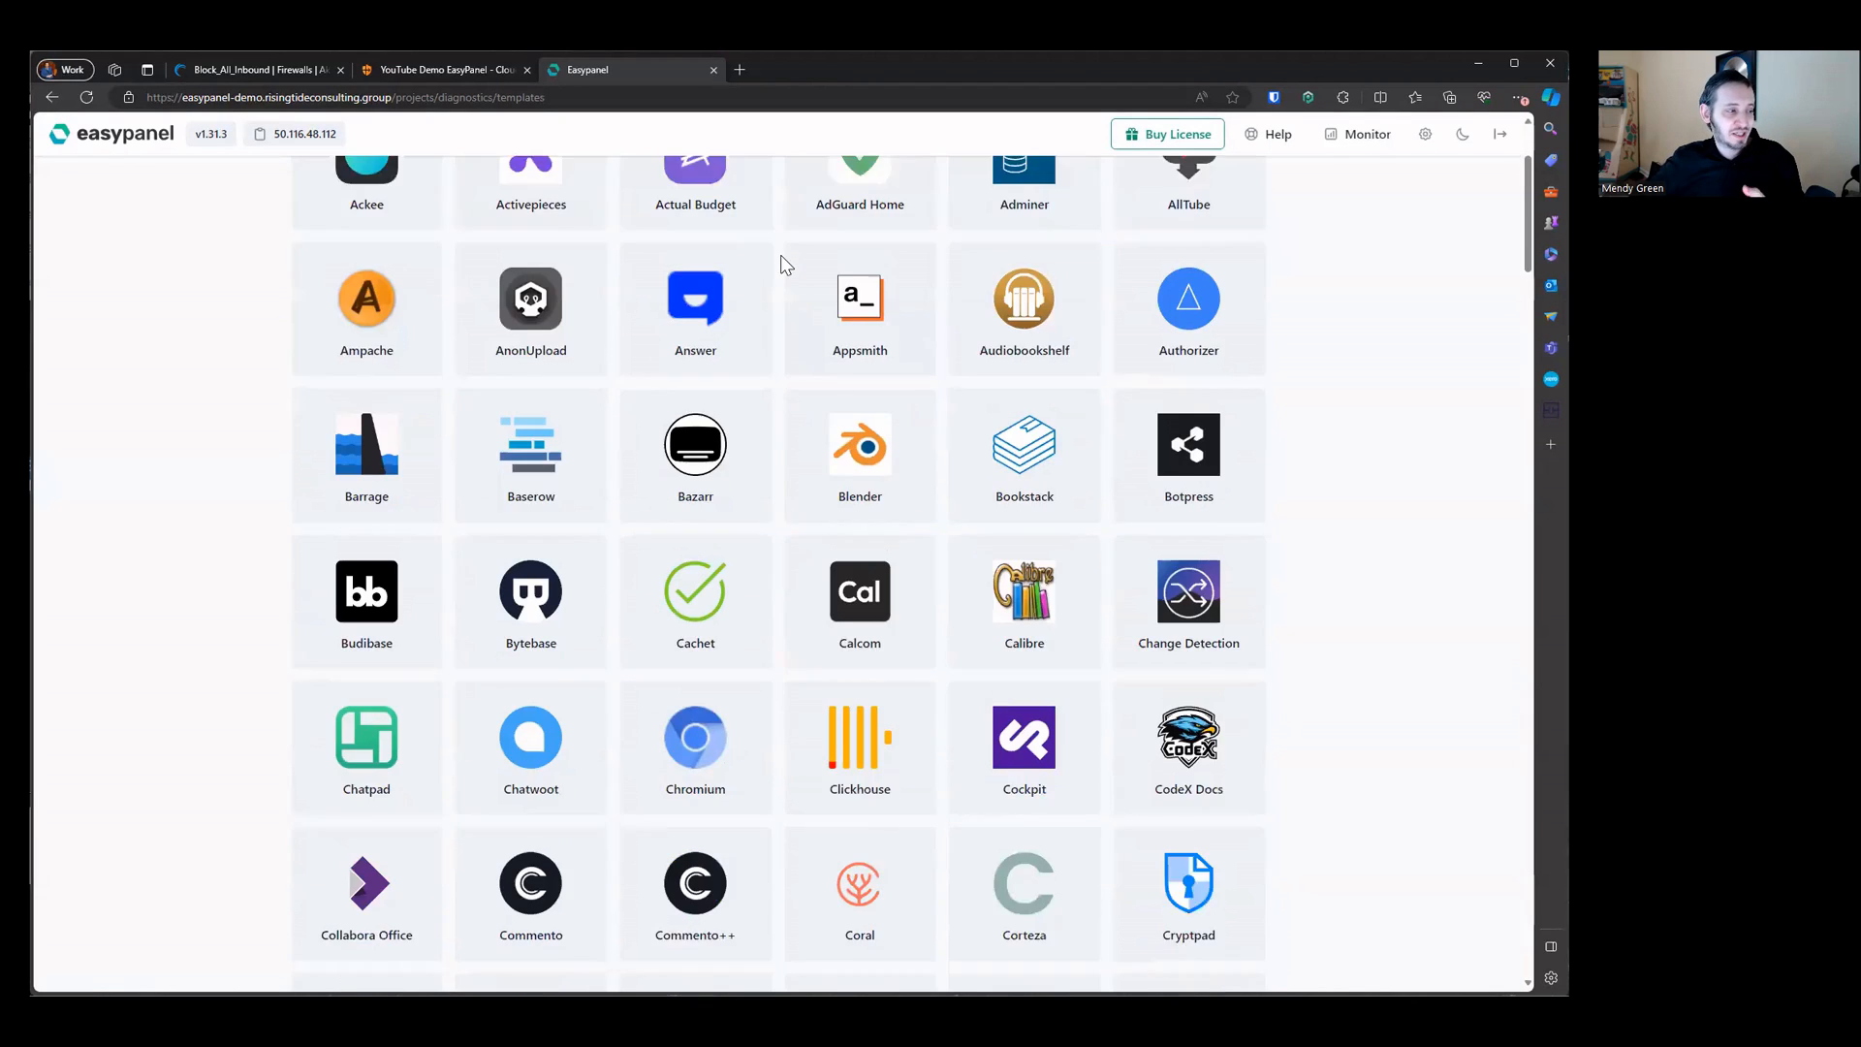
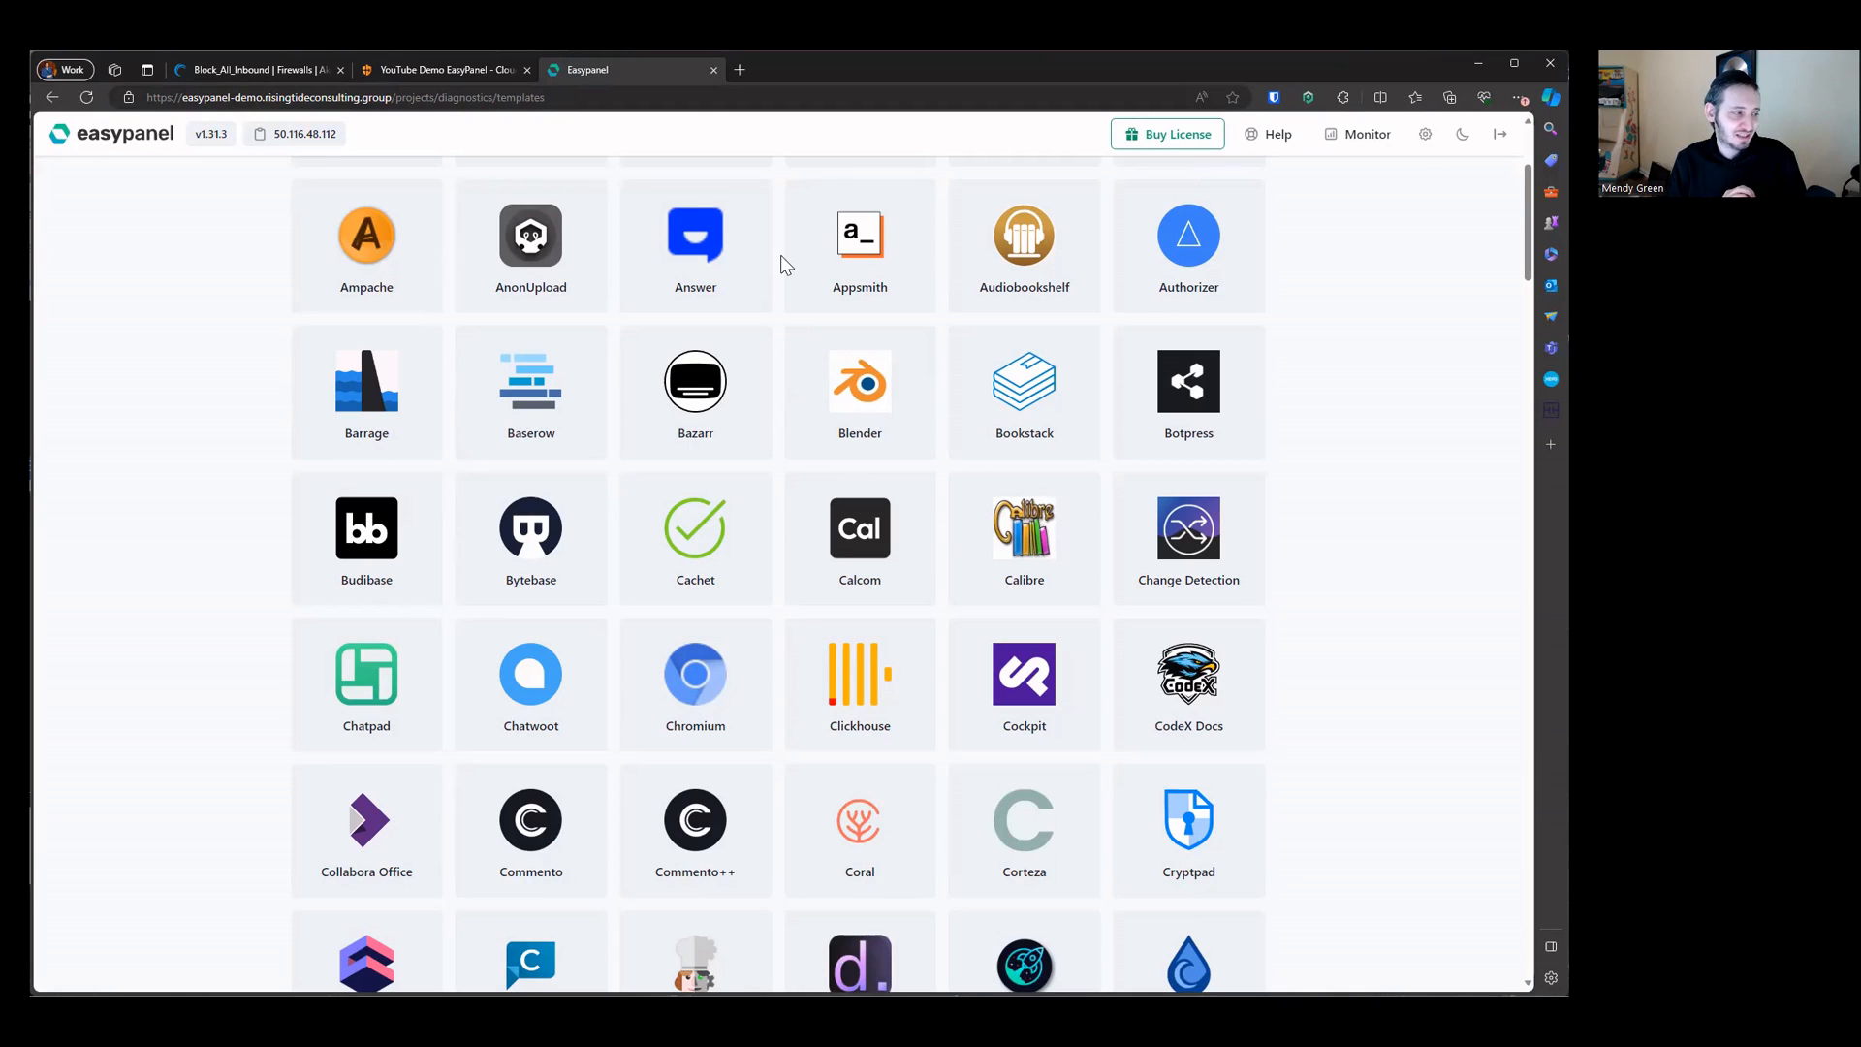
Step: Open the cloudflare tunnel app's logs in full screen and inspect them, then exit full screen
scroll(785, 264, "up", 3)
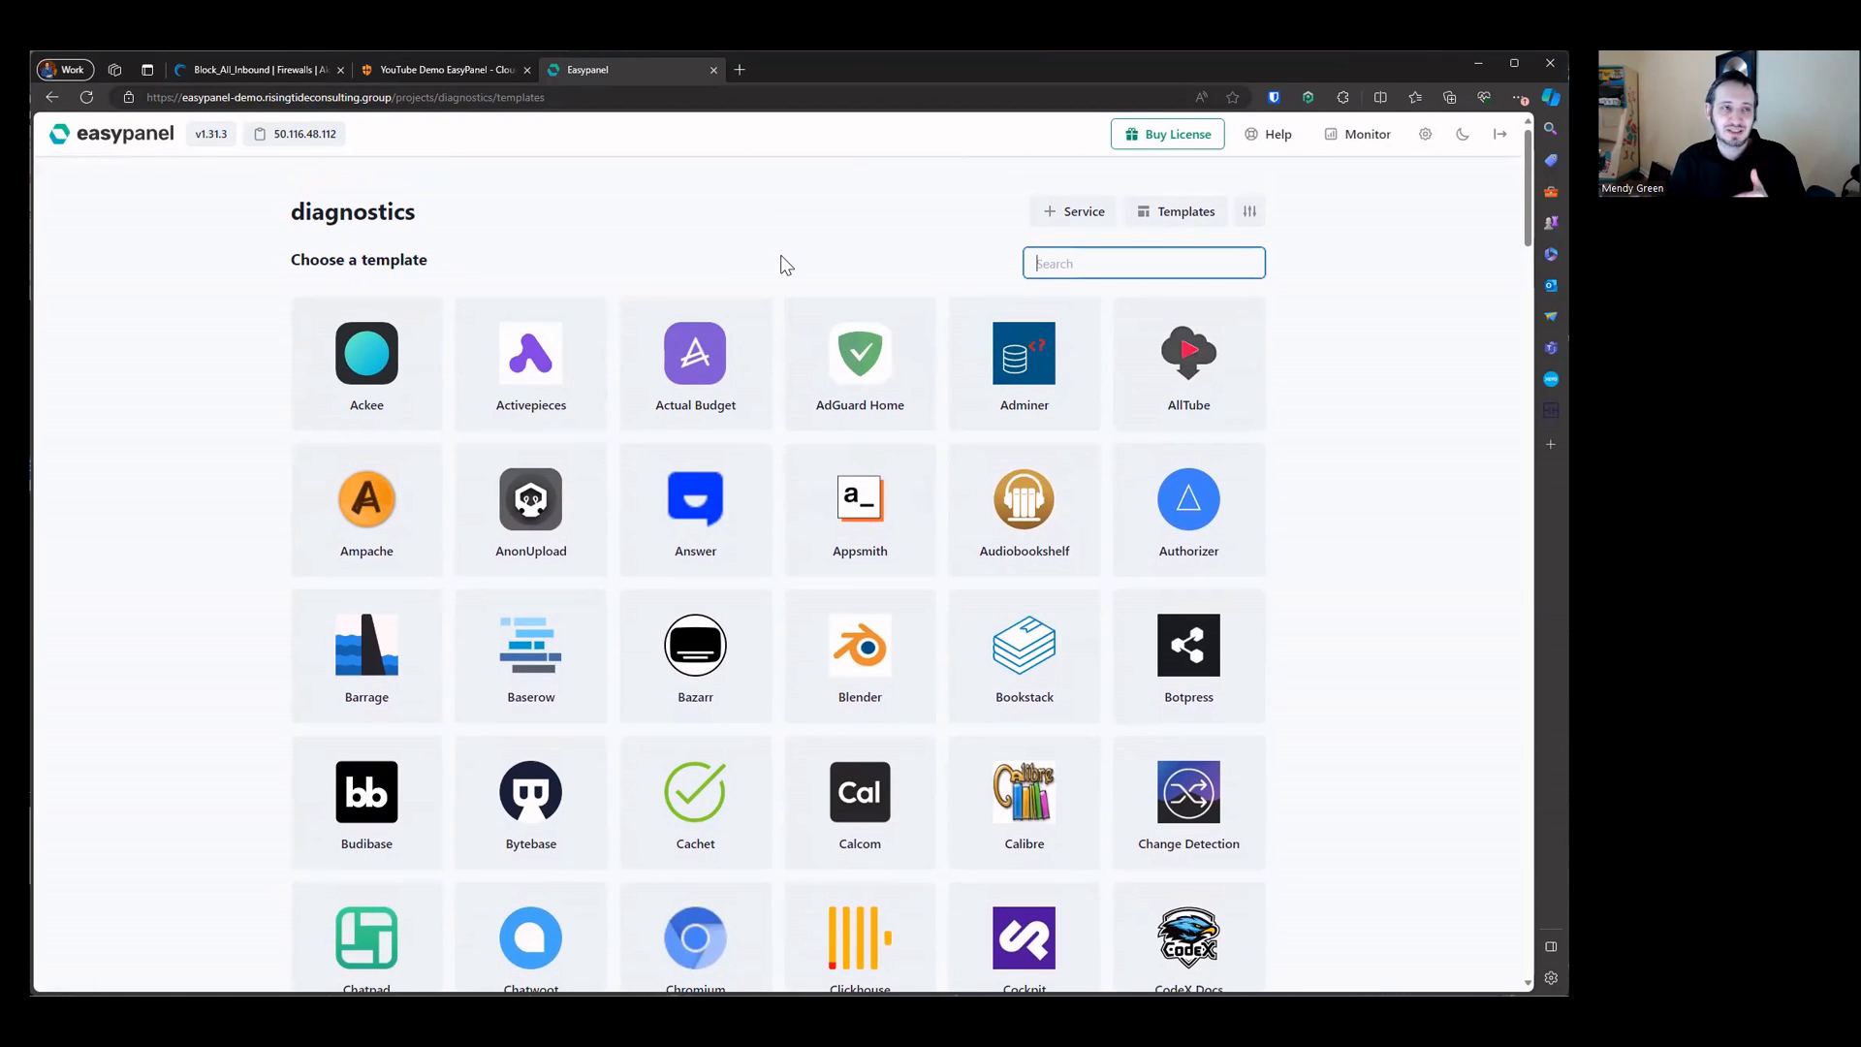
left_click(165, 155)
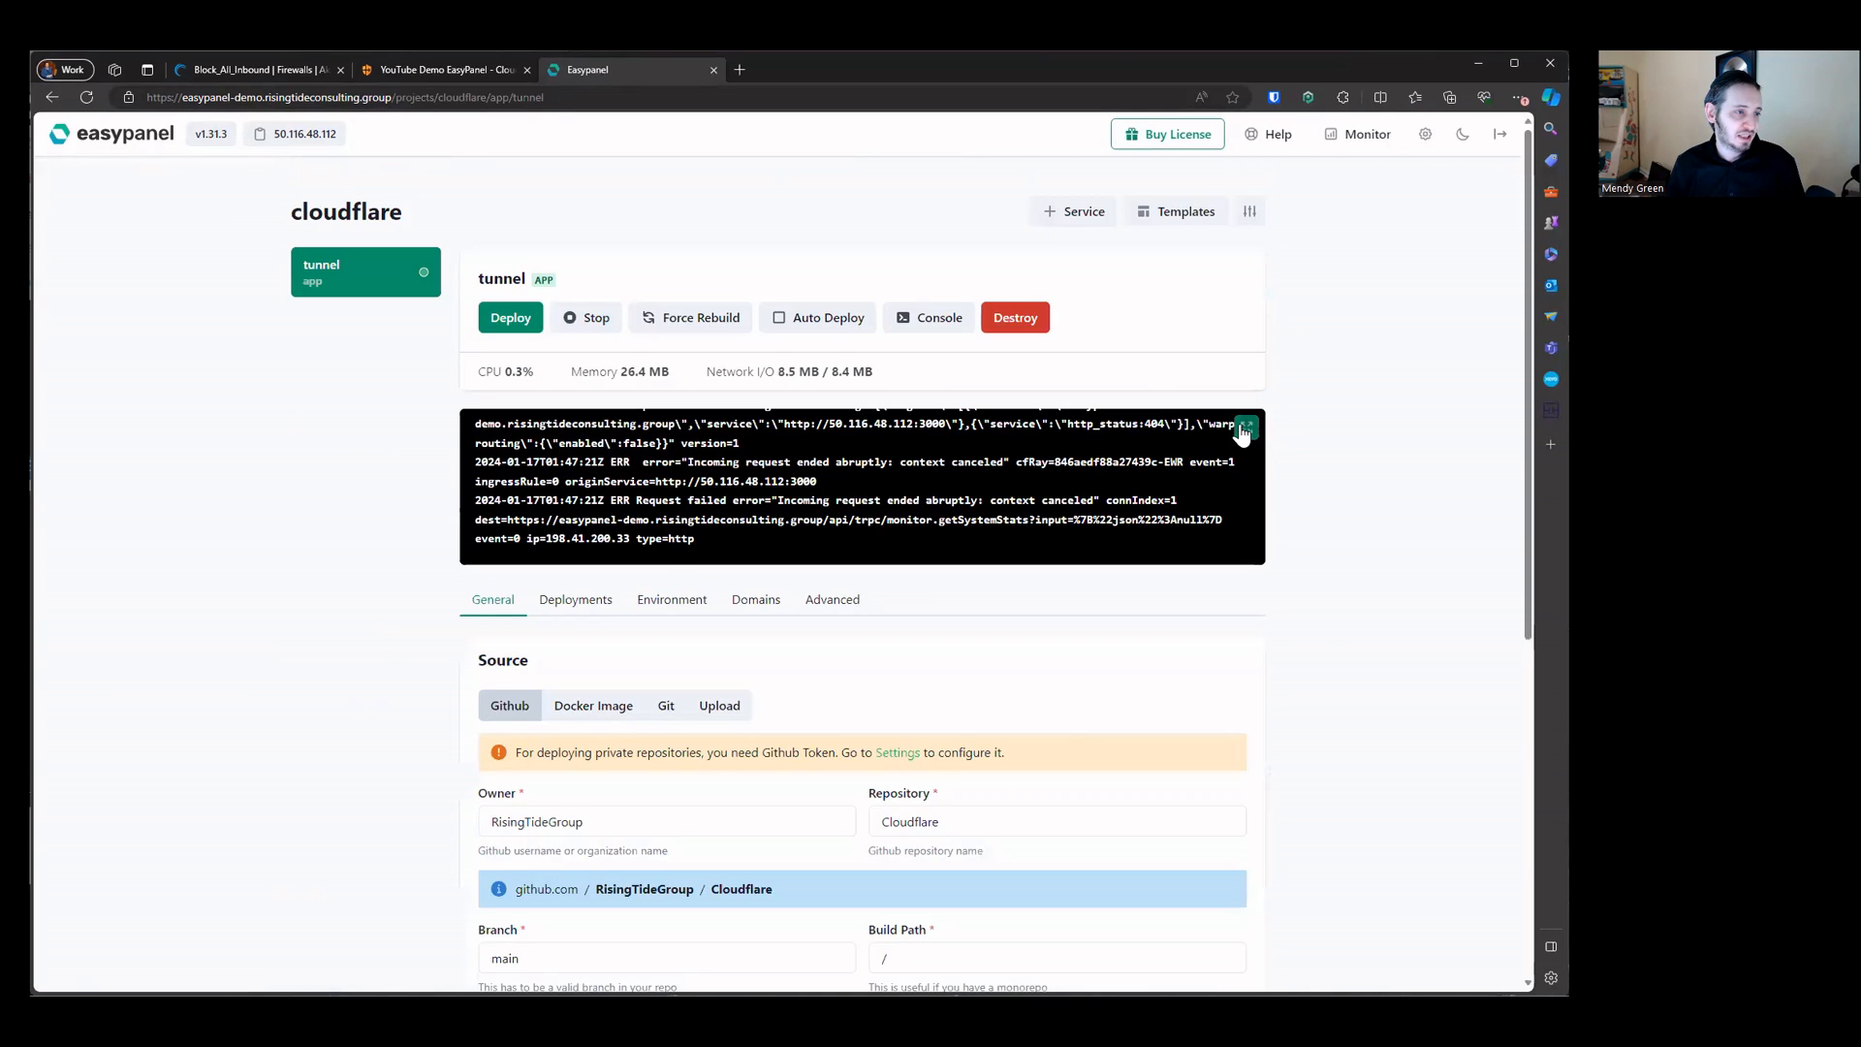
left_click(1101, 448)
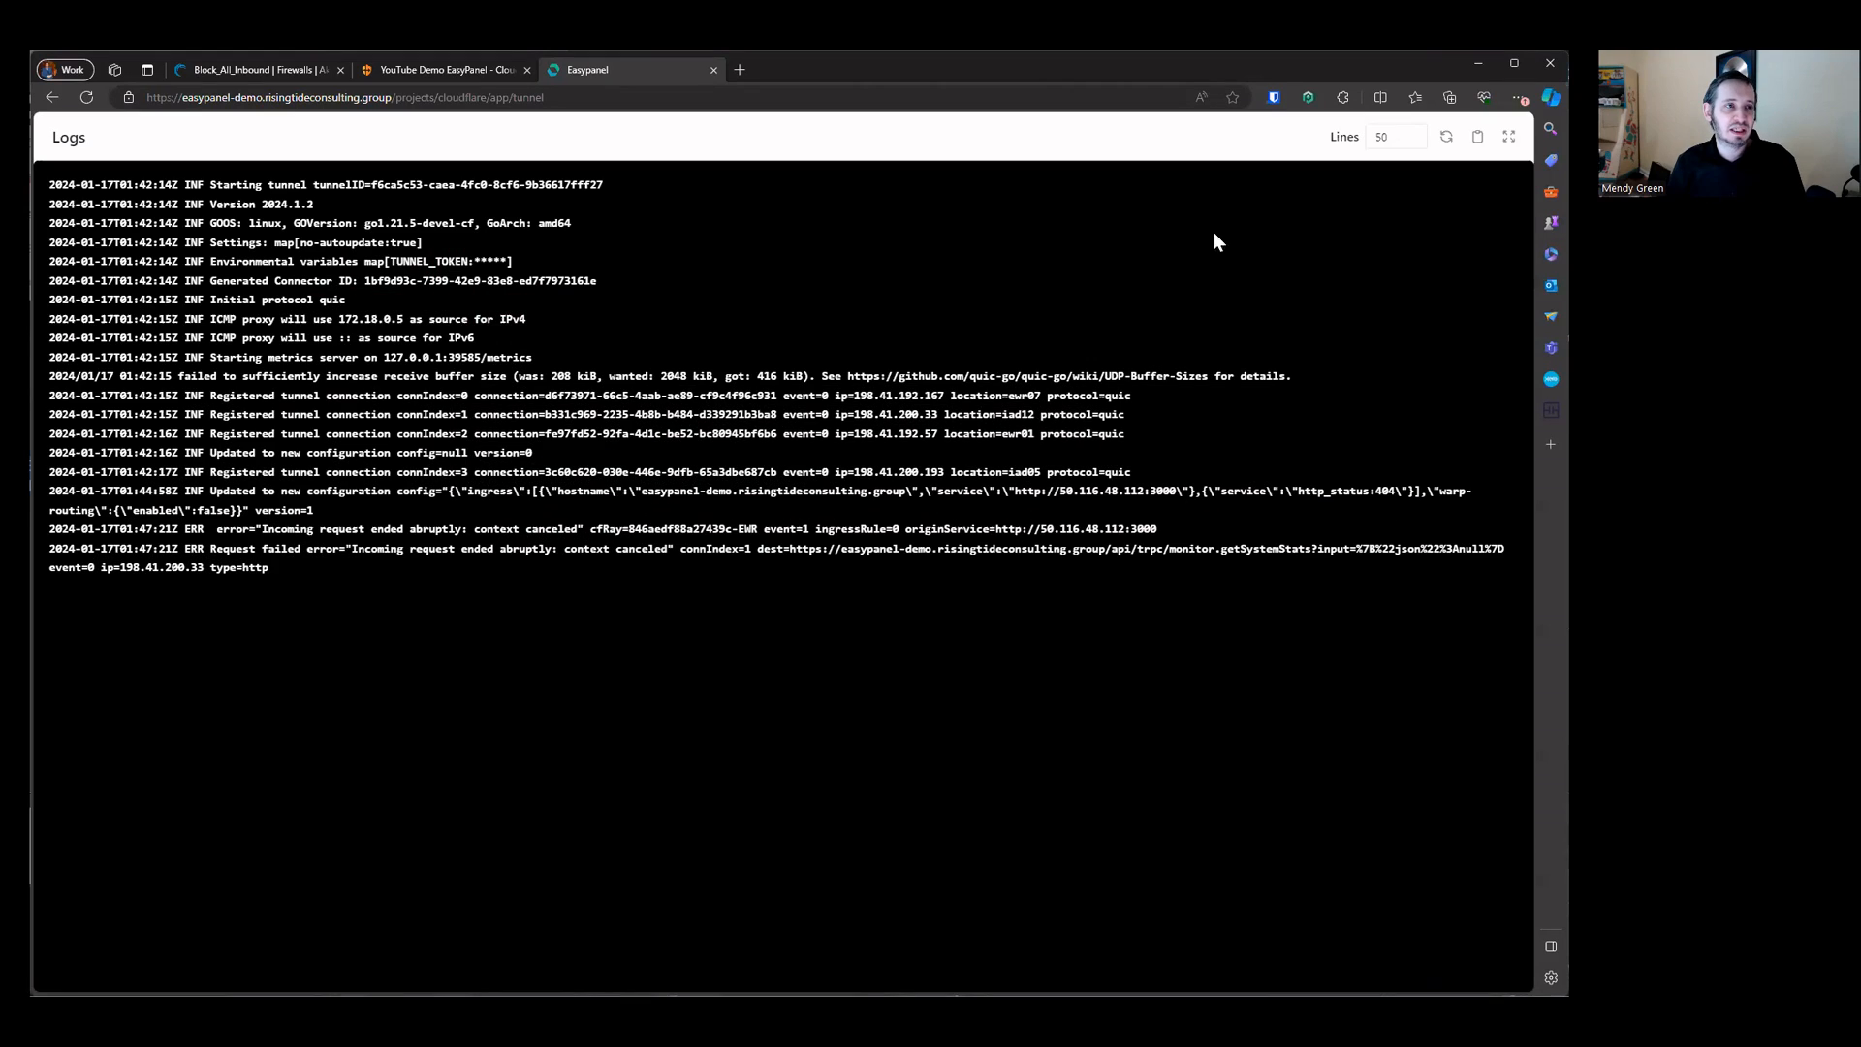
left_click(1397, 136)
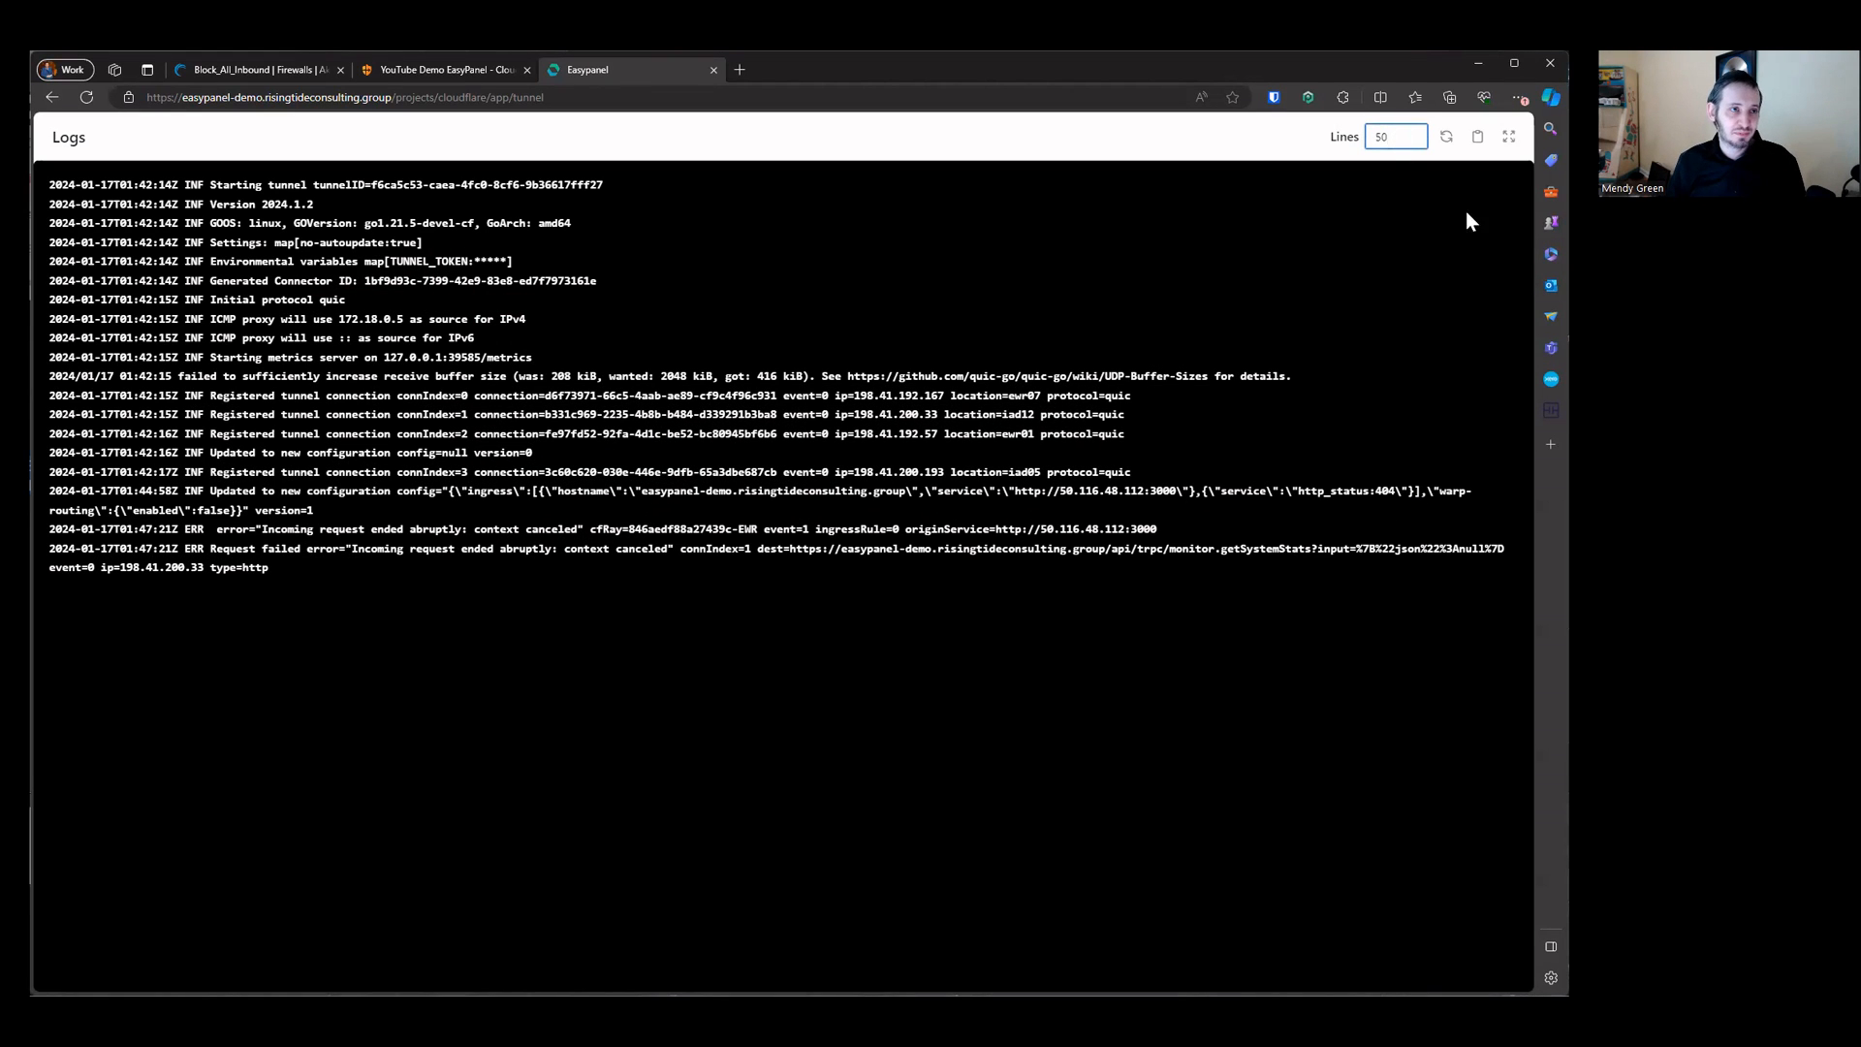
left_click(1509, 141)
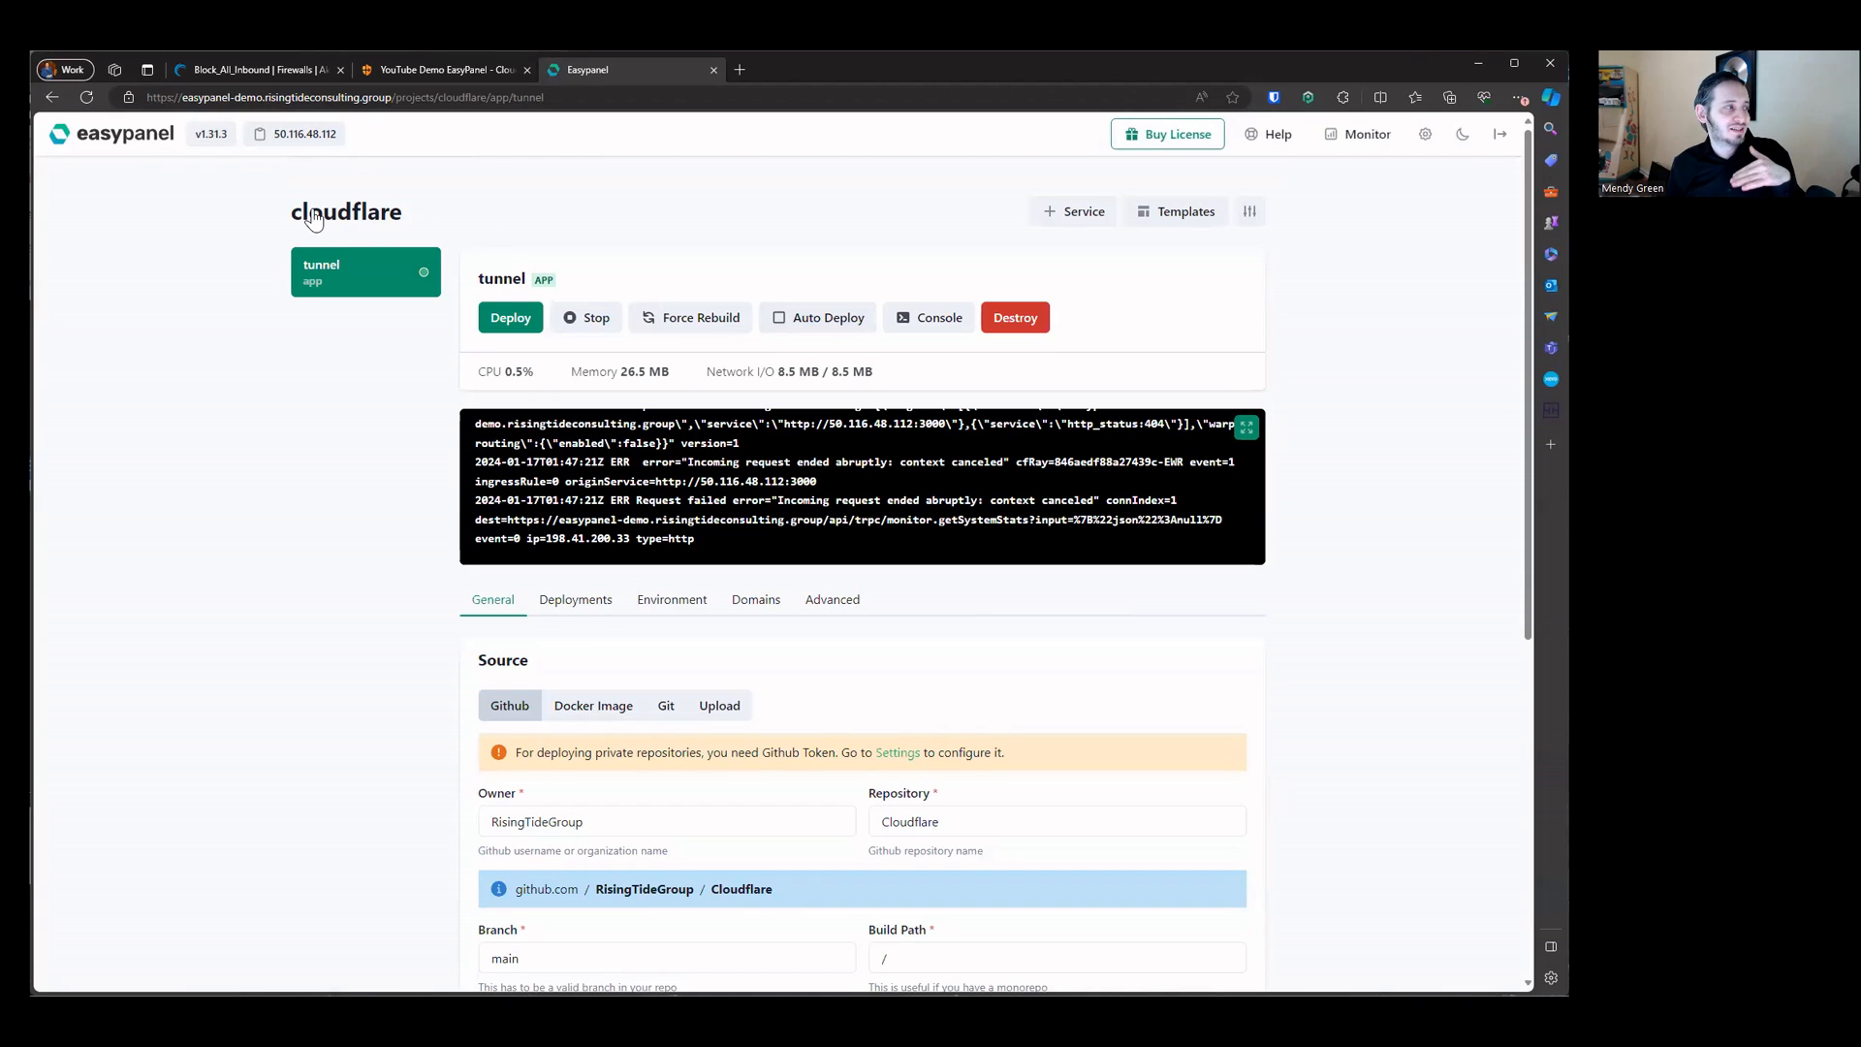
Step: Open the Dozzle template from the diagnostics project's template catalogue
left_click(147, 144)
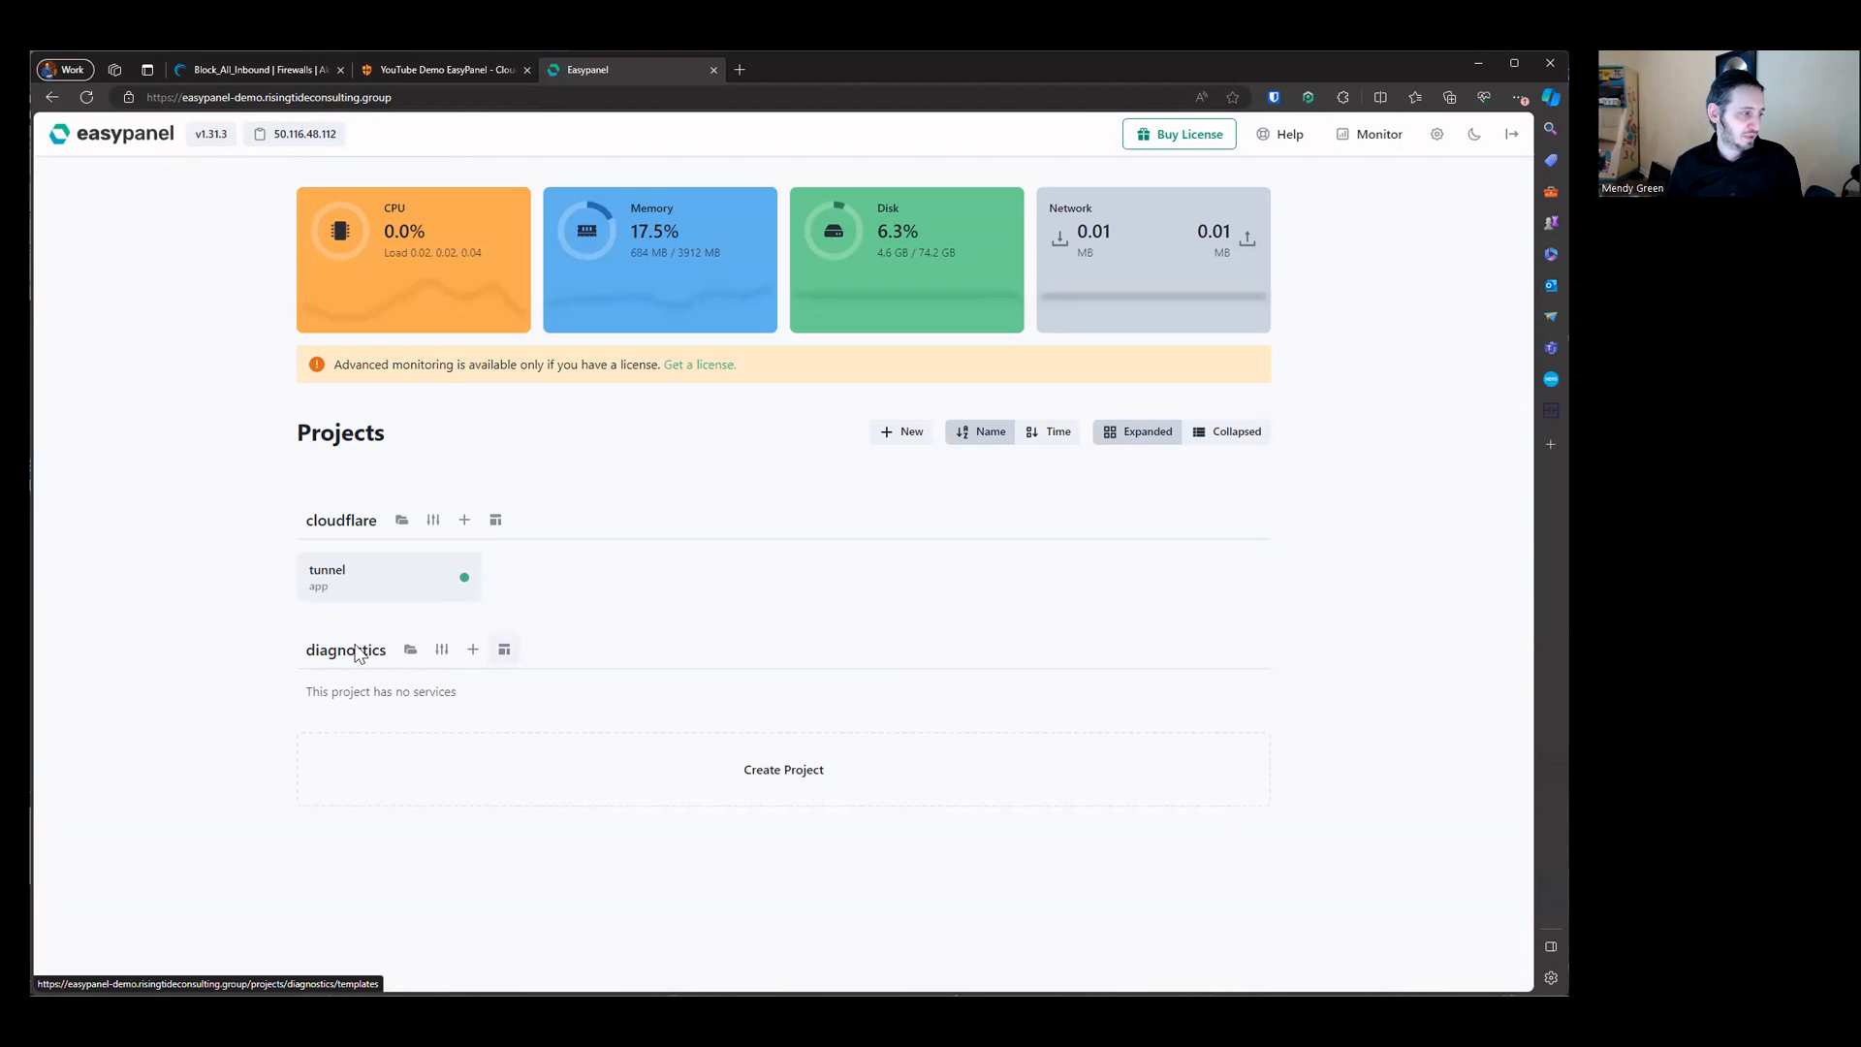
left_click(361, 651)
left_click(1192, 212)
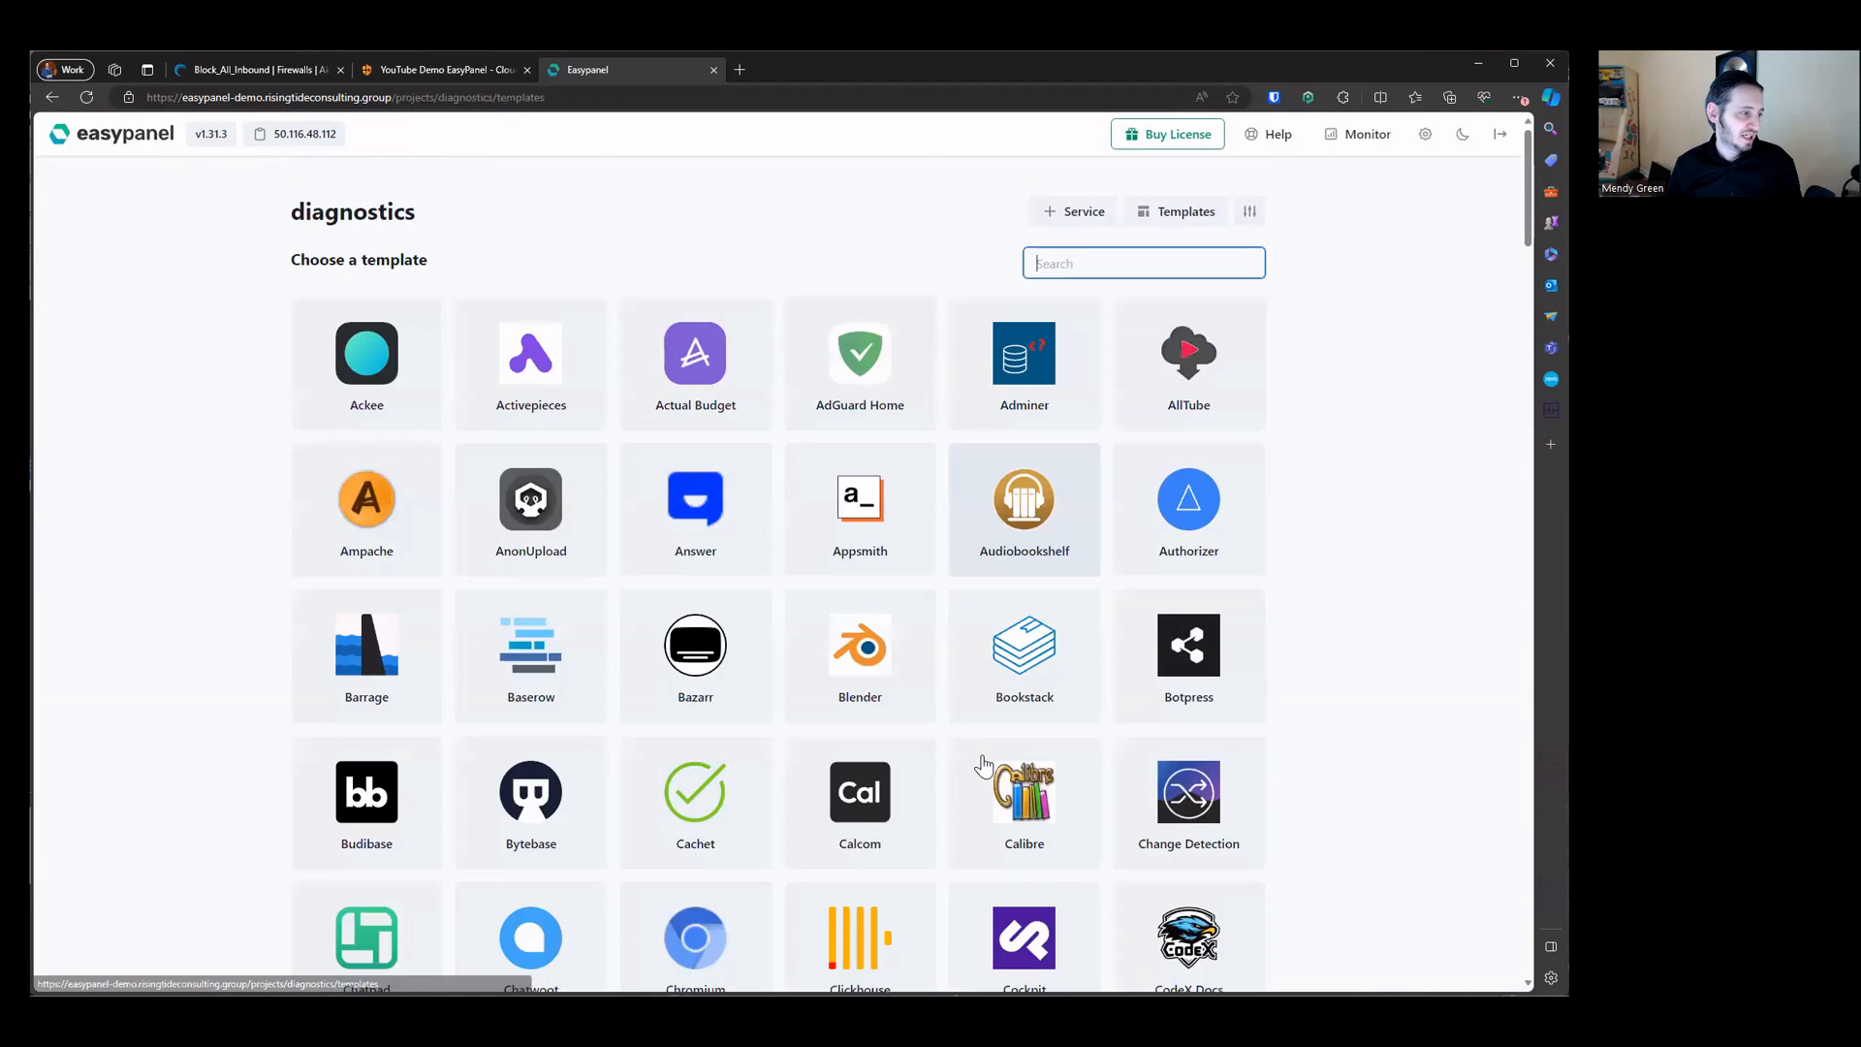
scroll(983, 766, "down", 3)
scroll(984, 765, "down", 4)
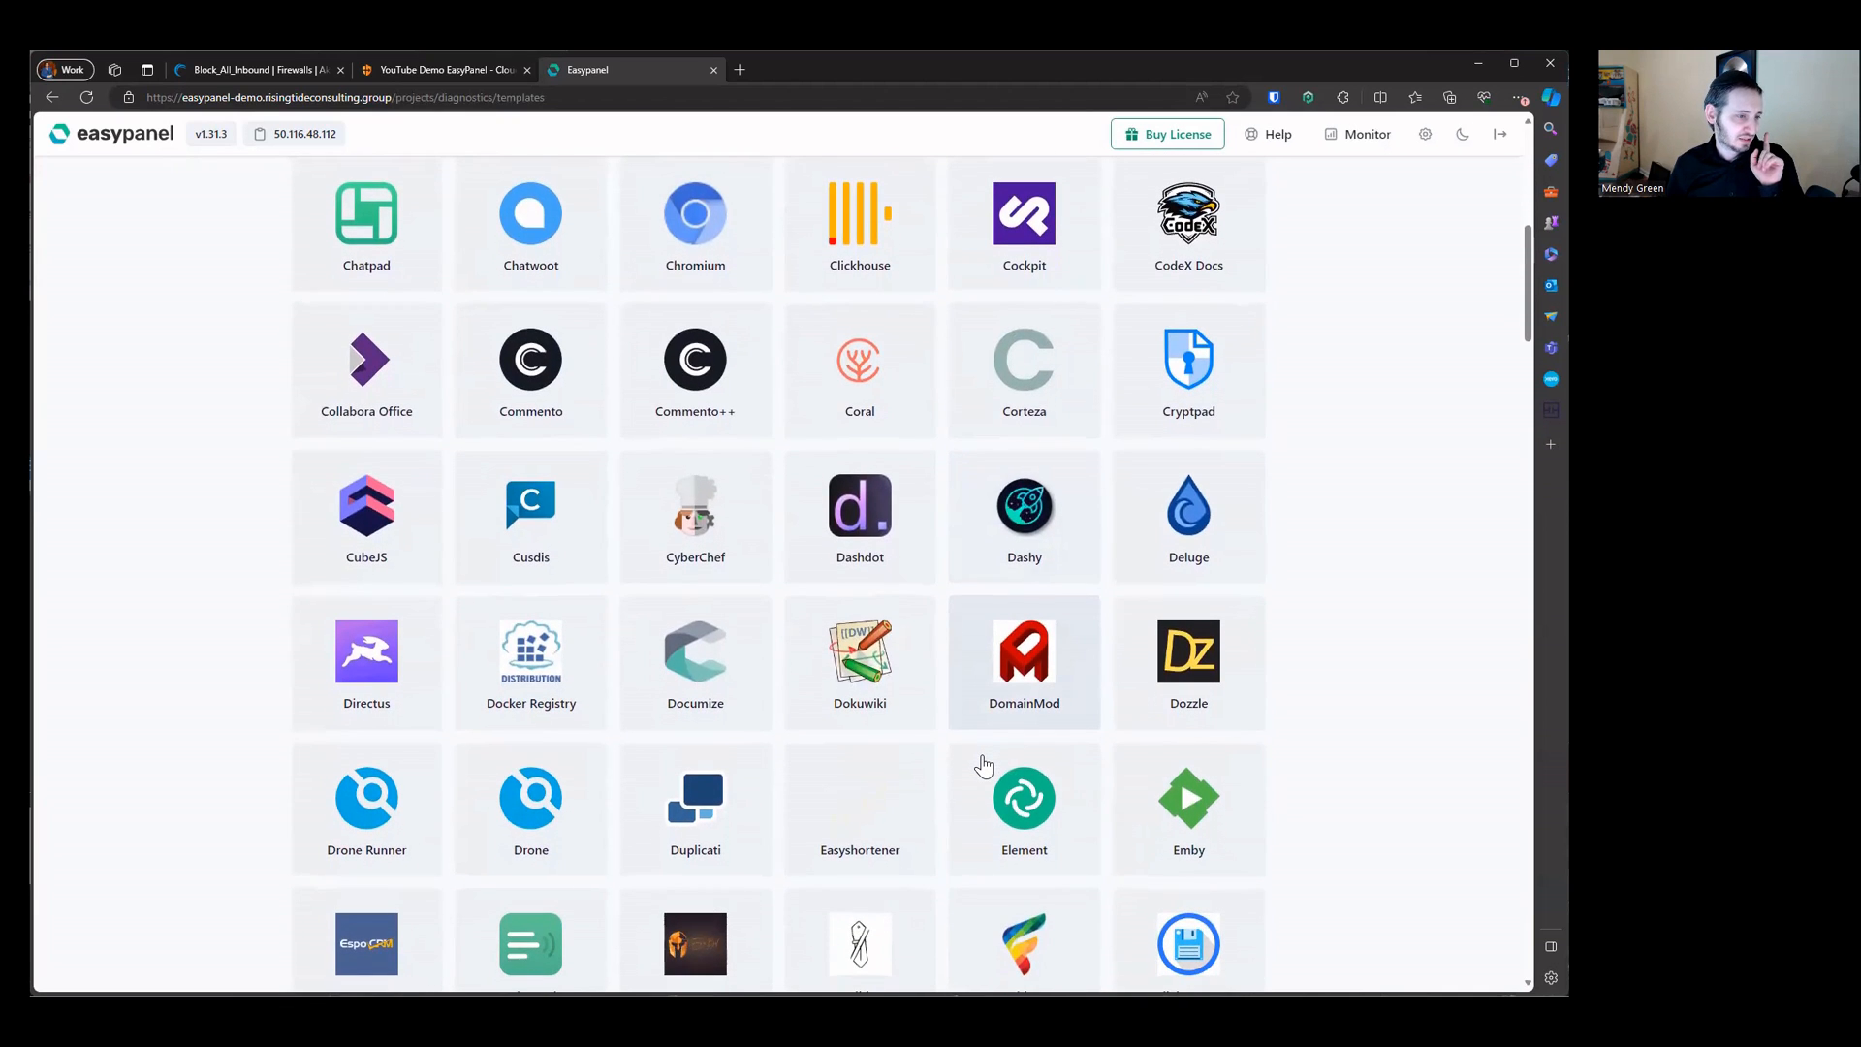
scroll(984, 766, "down", 1)
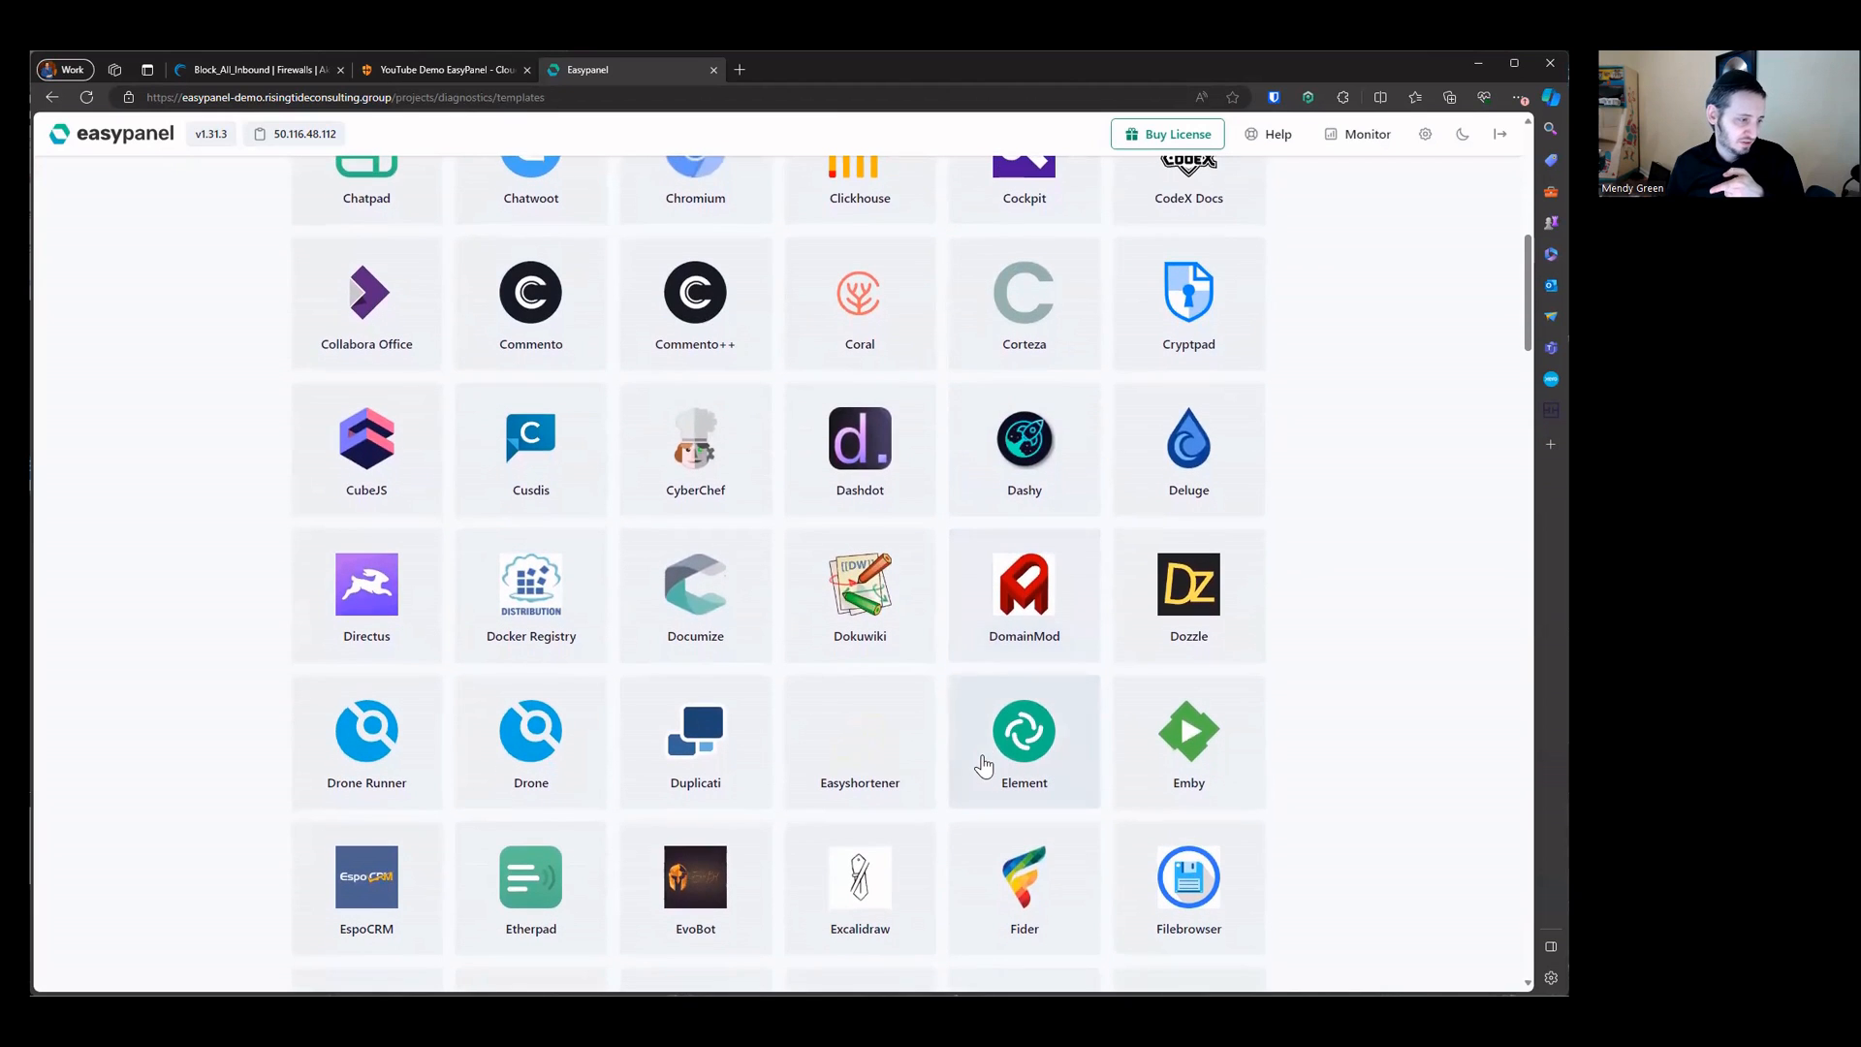
left_click(1170, 589)
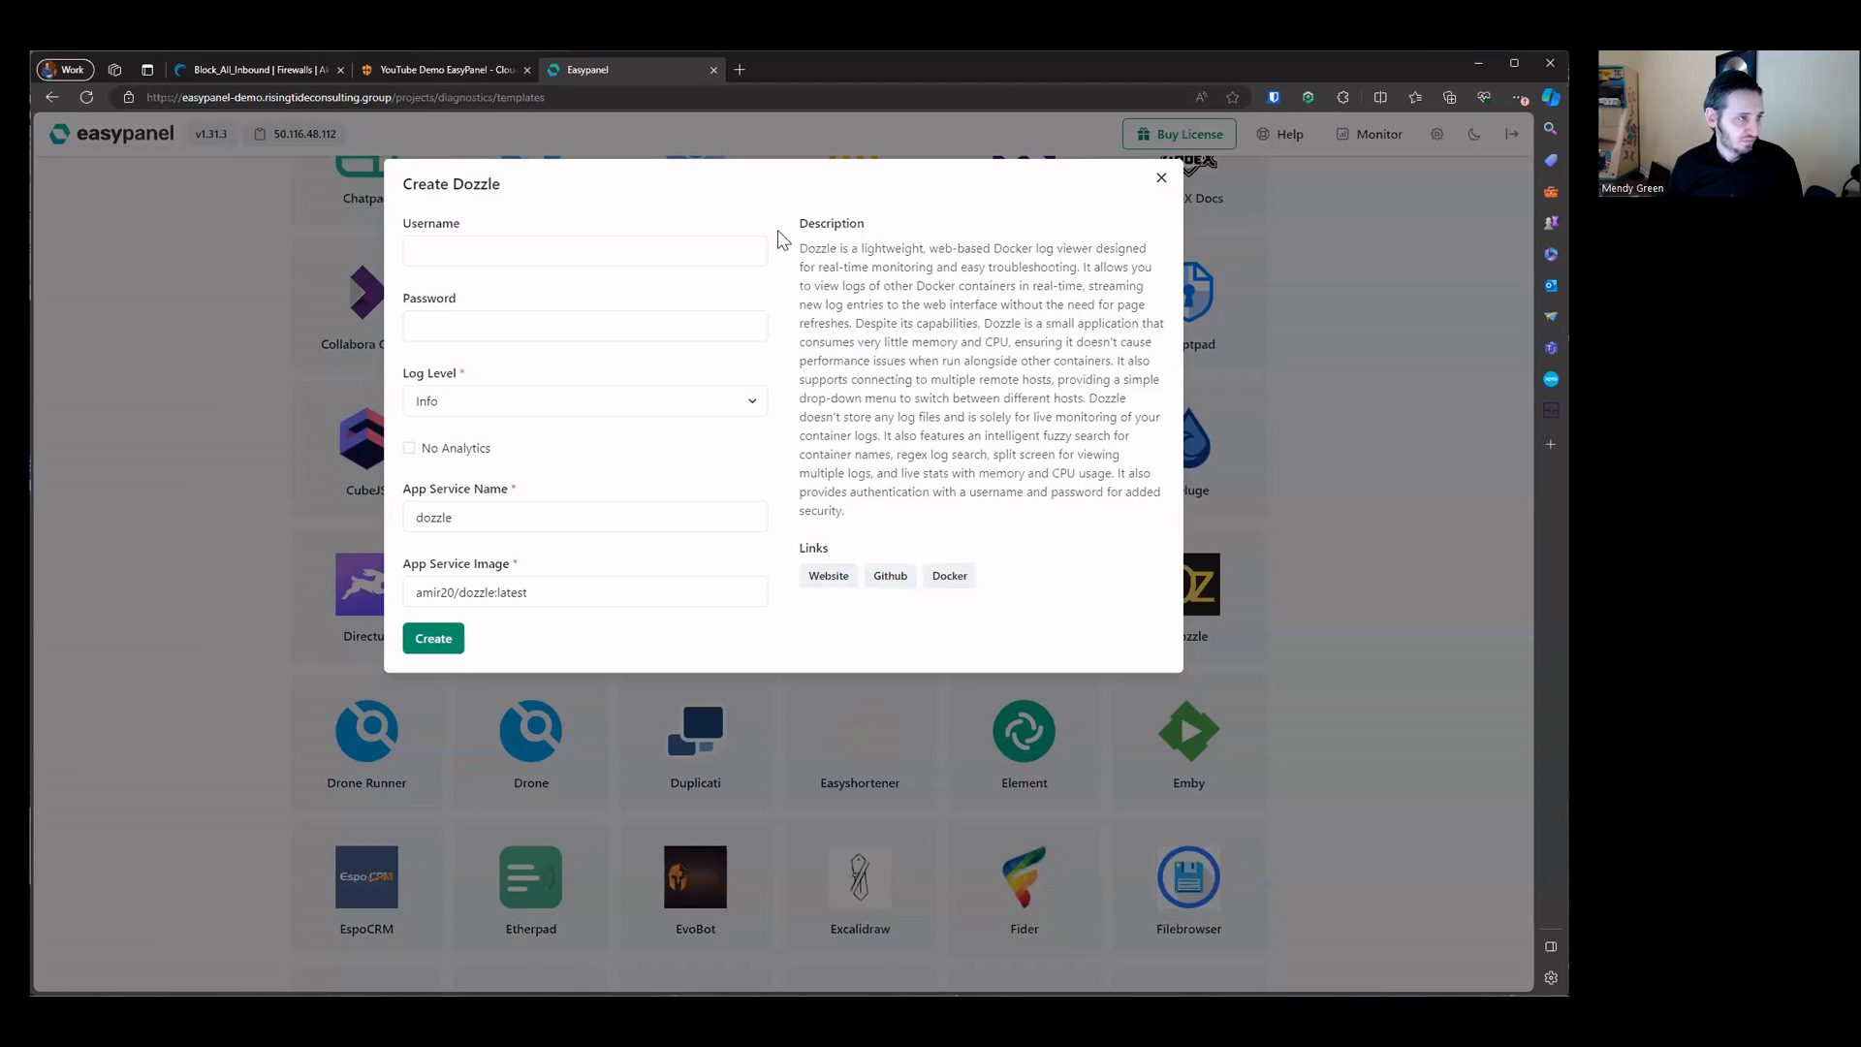
Step: Create the Dozzle service with Info log level and the default service name and image, then open it
triple_click(818, 248)
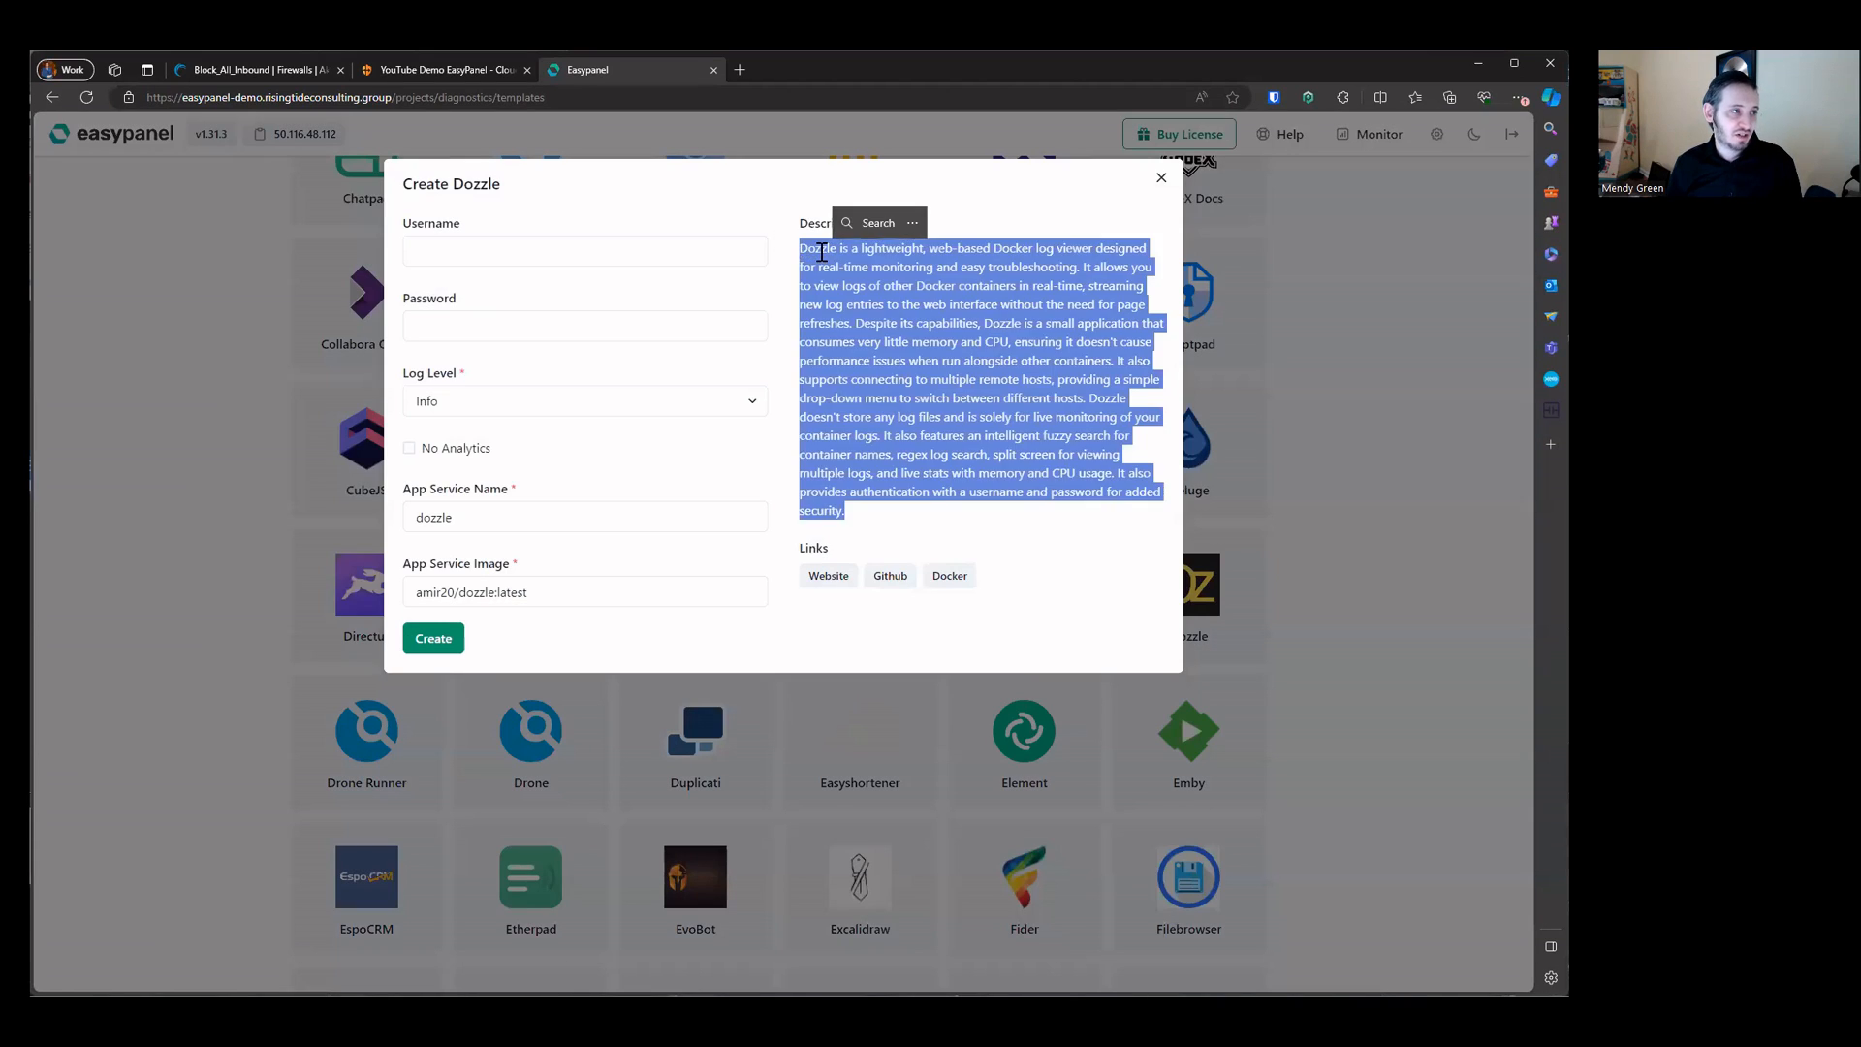
left_click(925, 263)
left_click_drag(925, 264, 1080, 269)
left_click(994, 322)
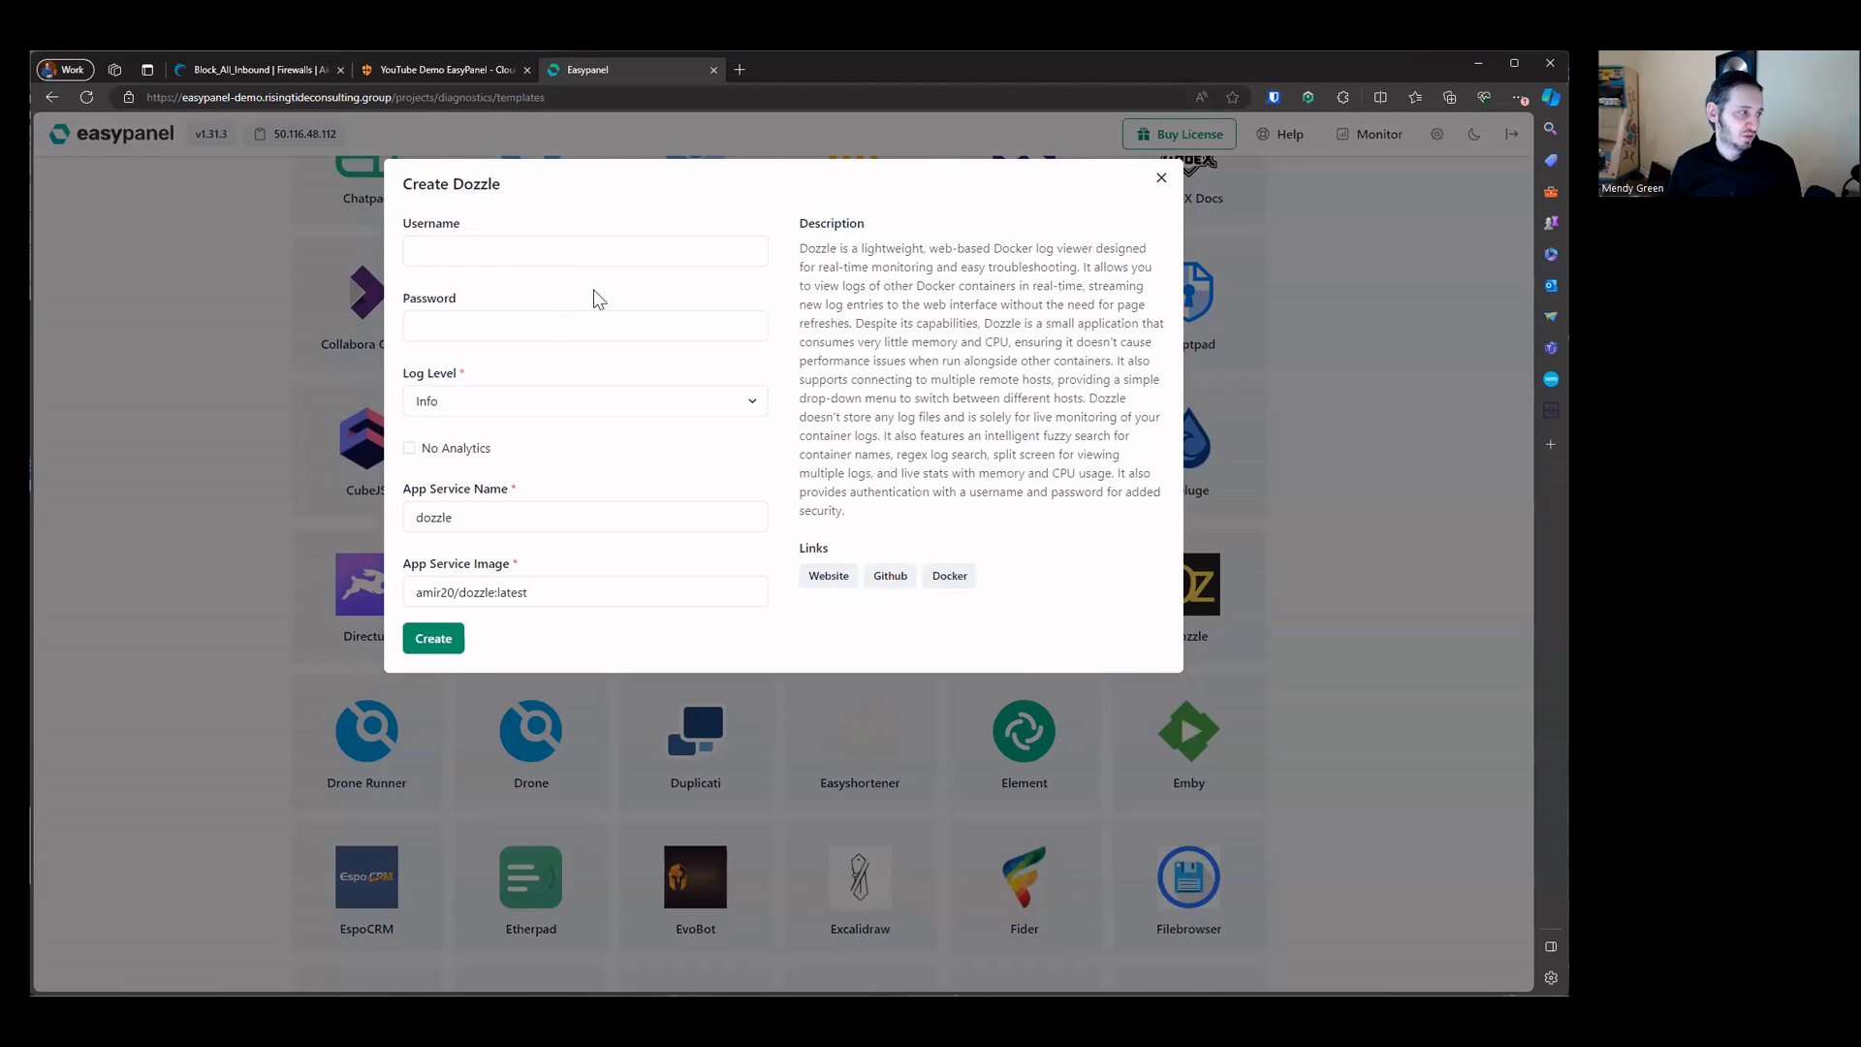
left_click(549, 403)
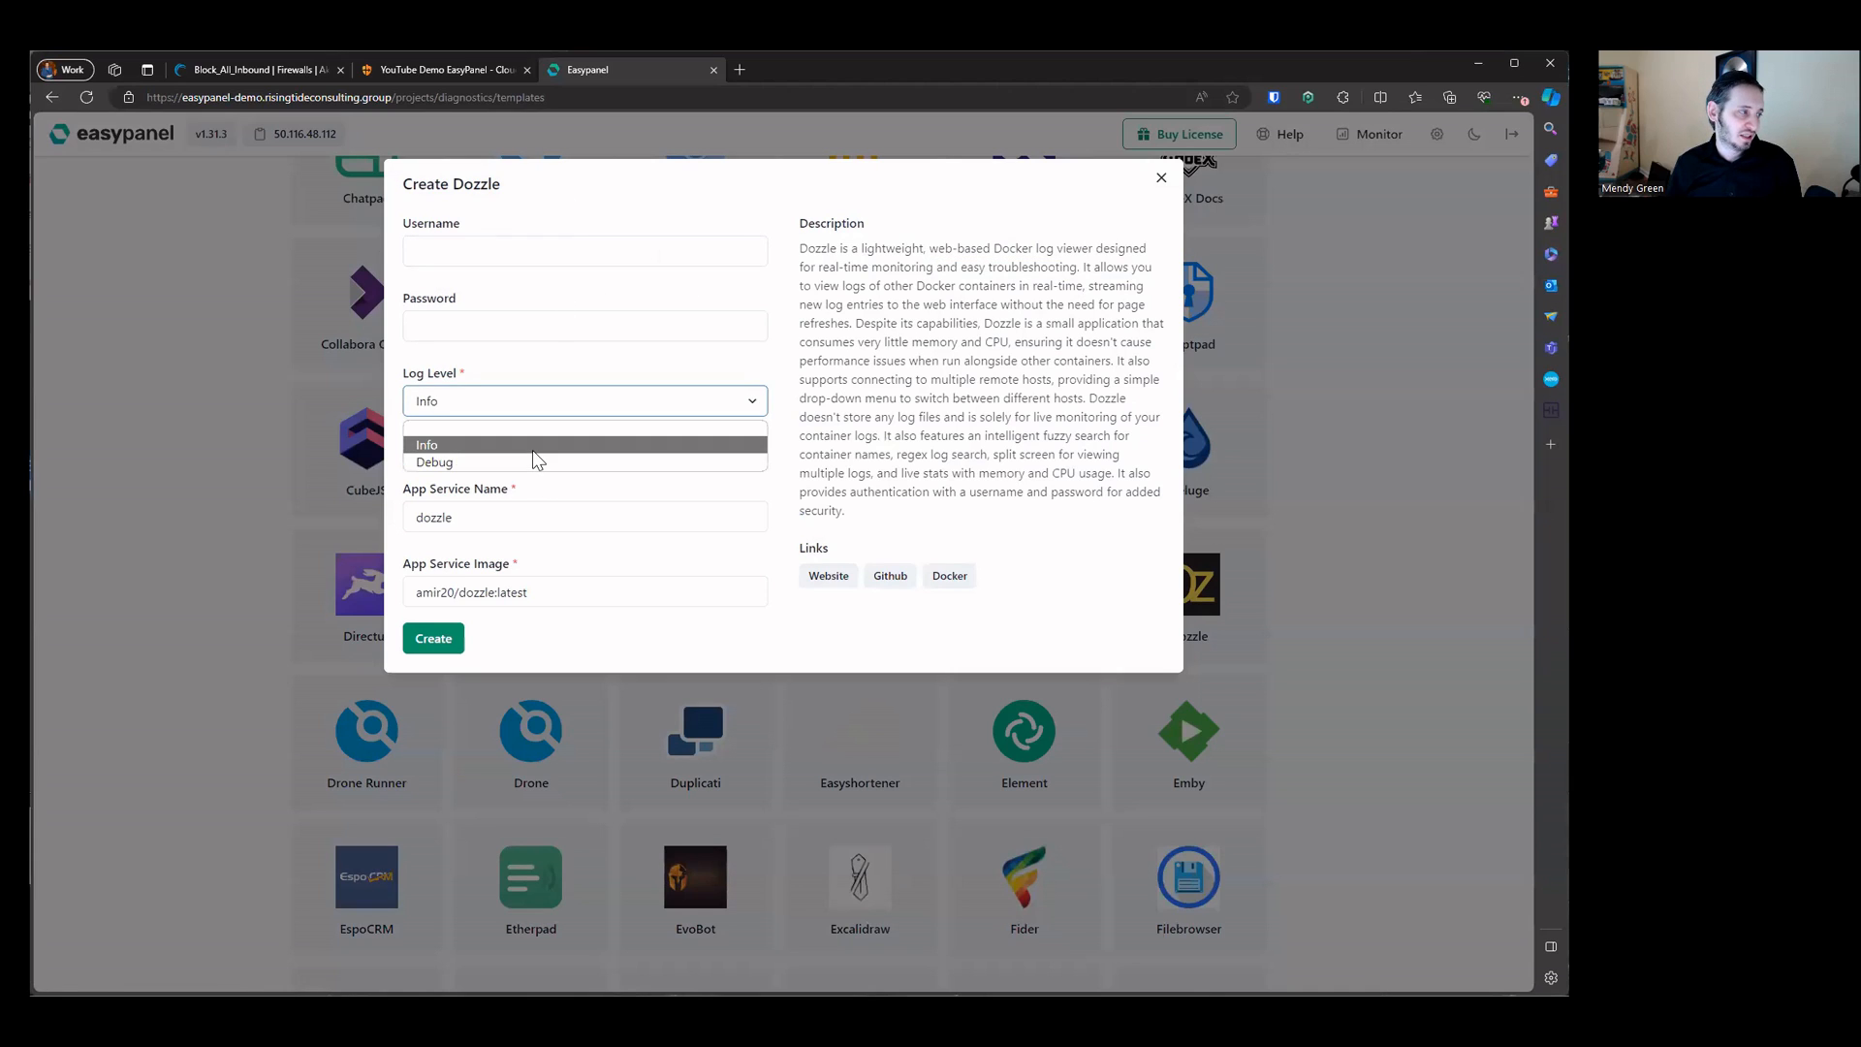
left_click(532, 448)
left_click(490, 509)
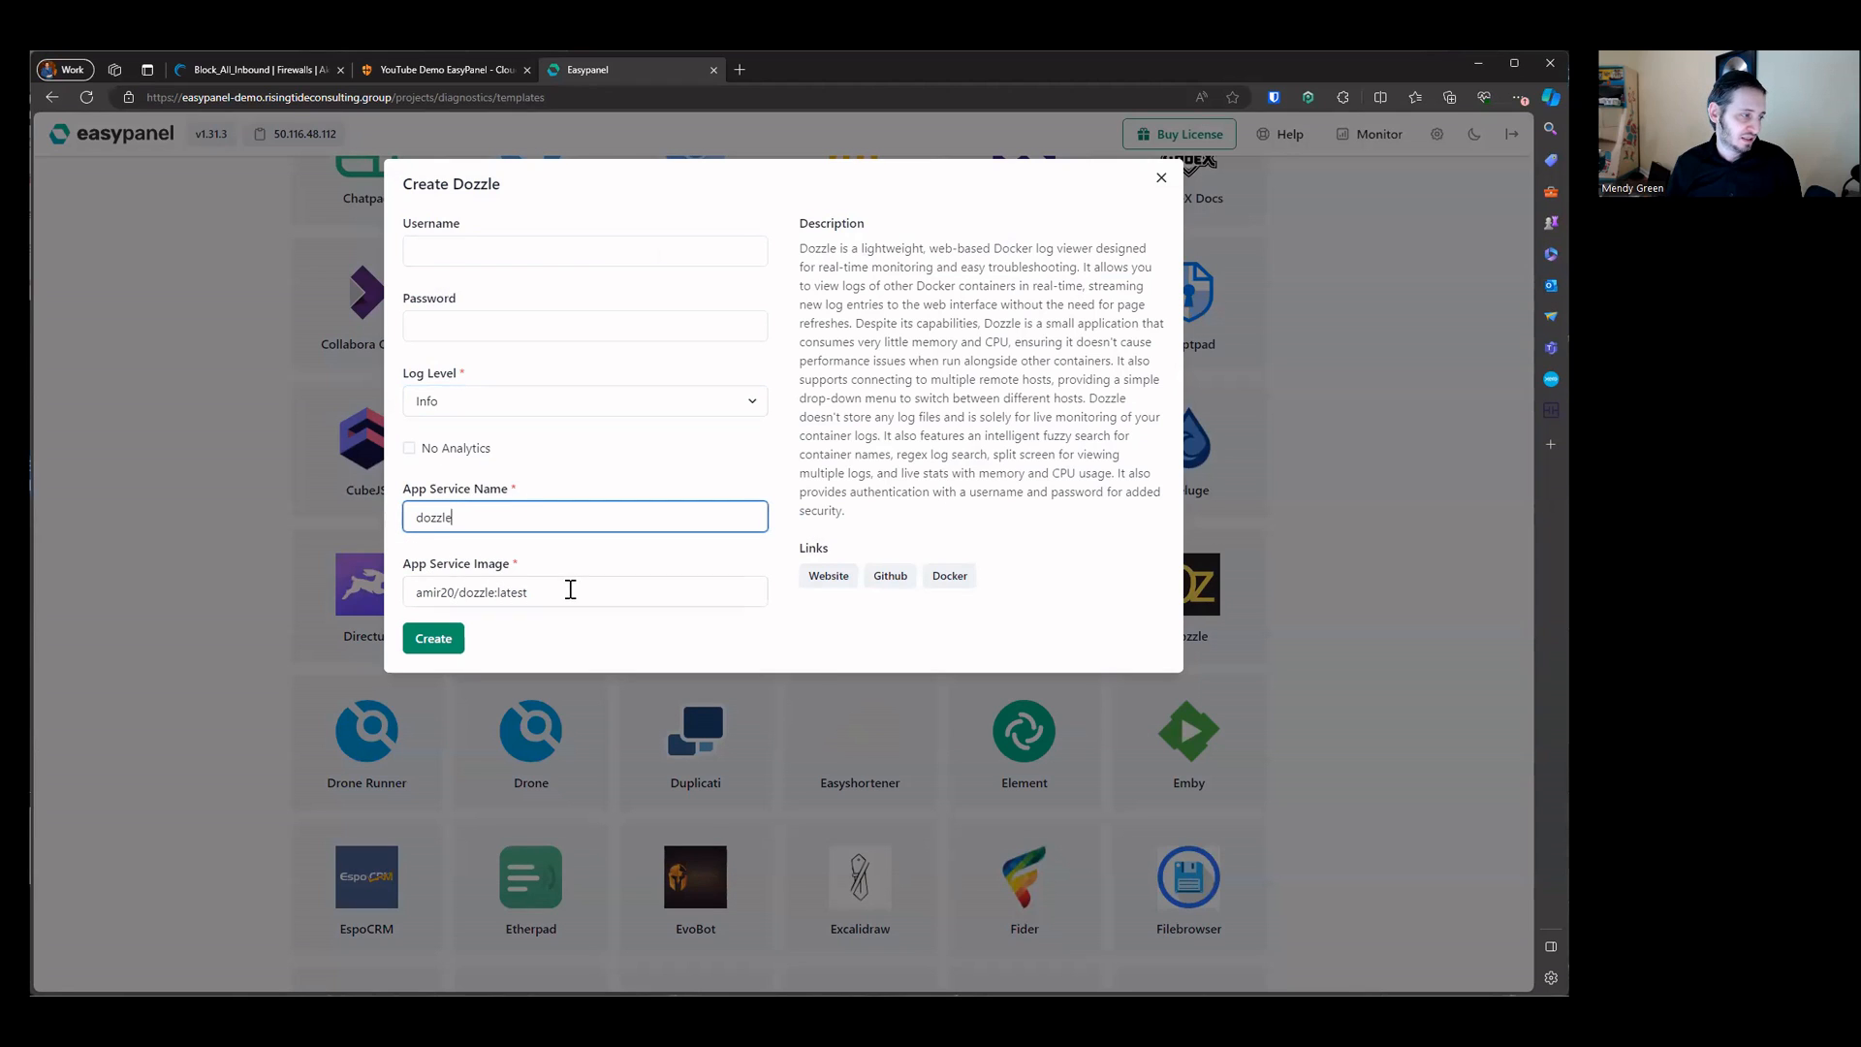
left_click(570, 589)
left_click(437, 638)
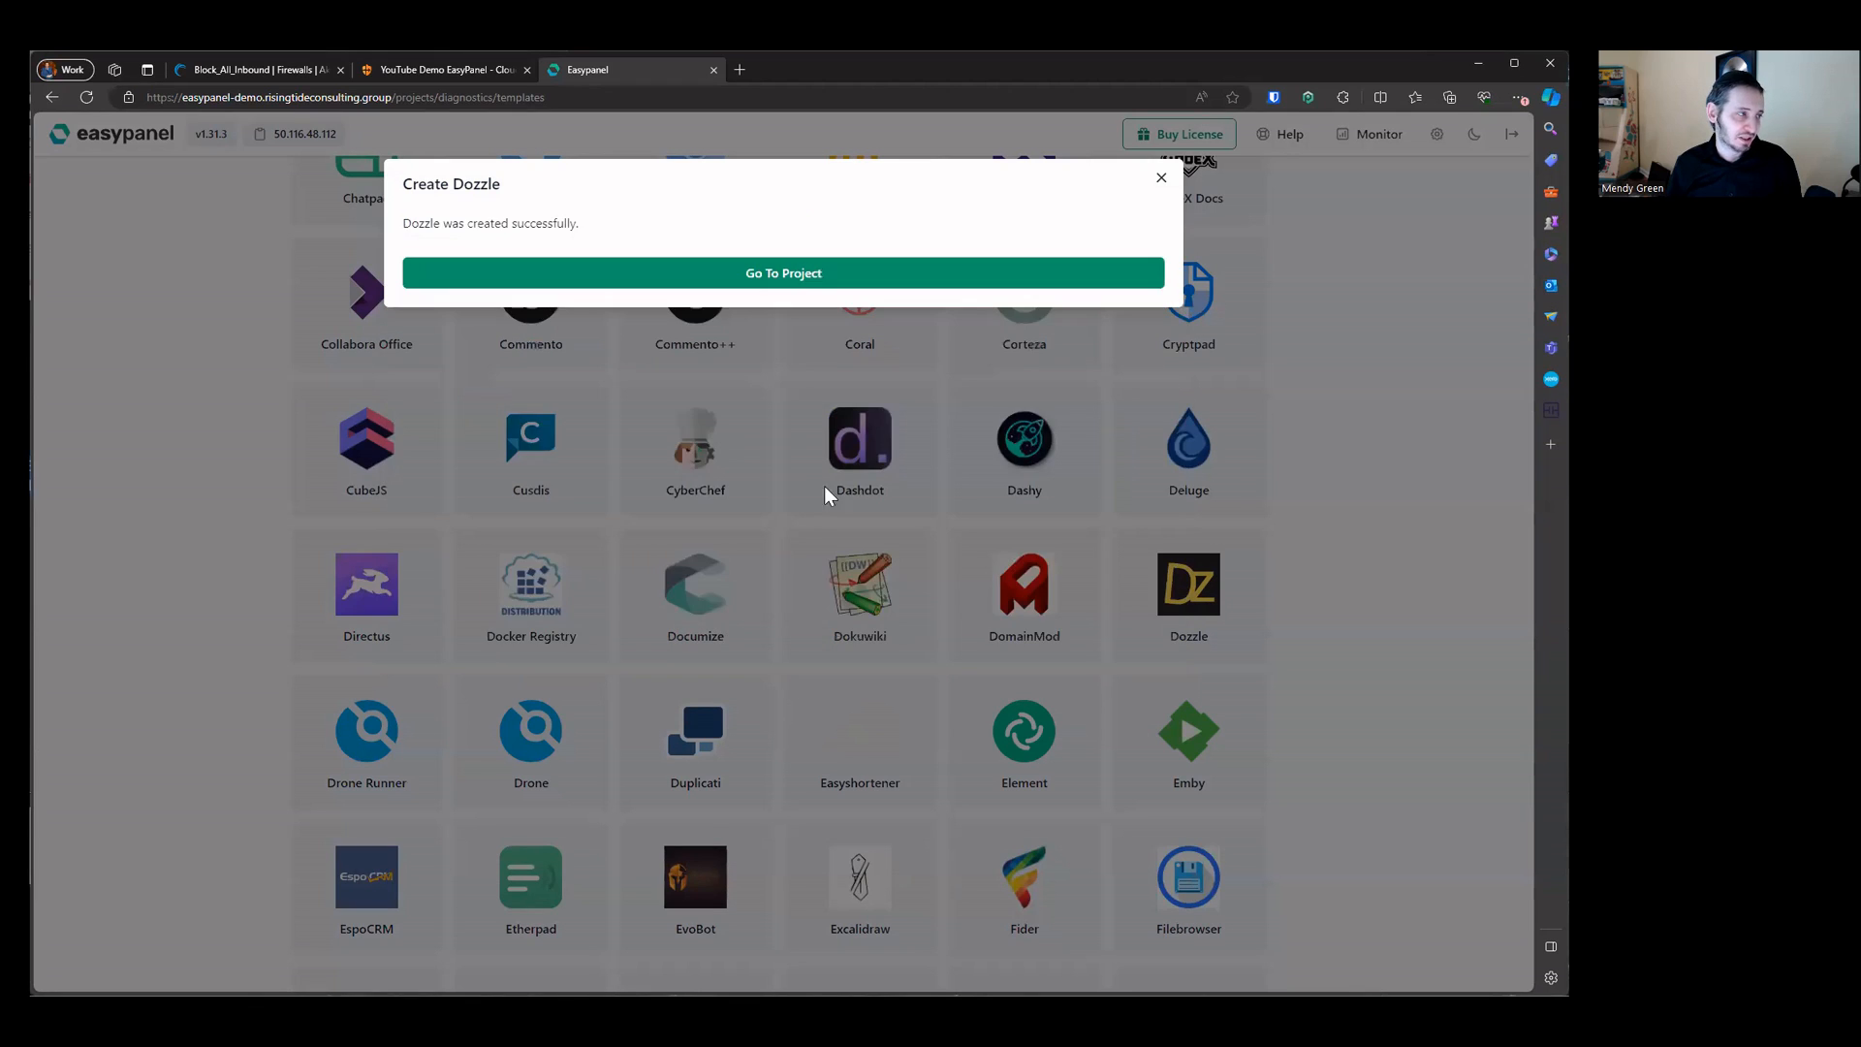
left_click(800, 274)
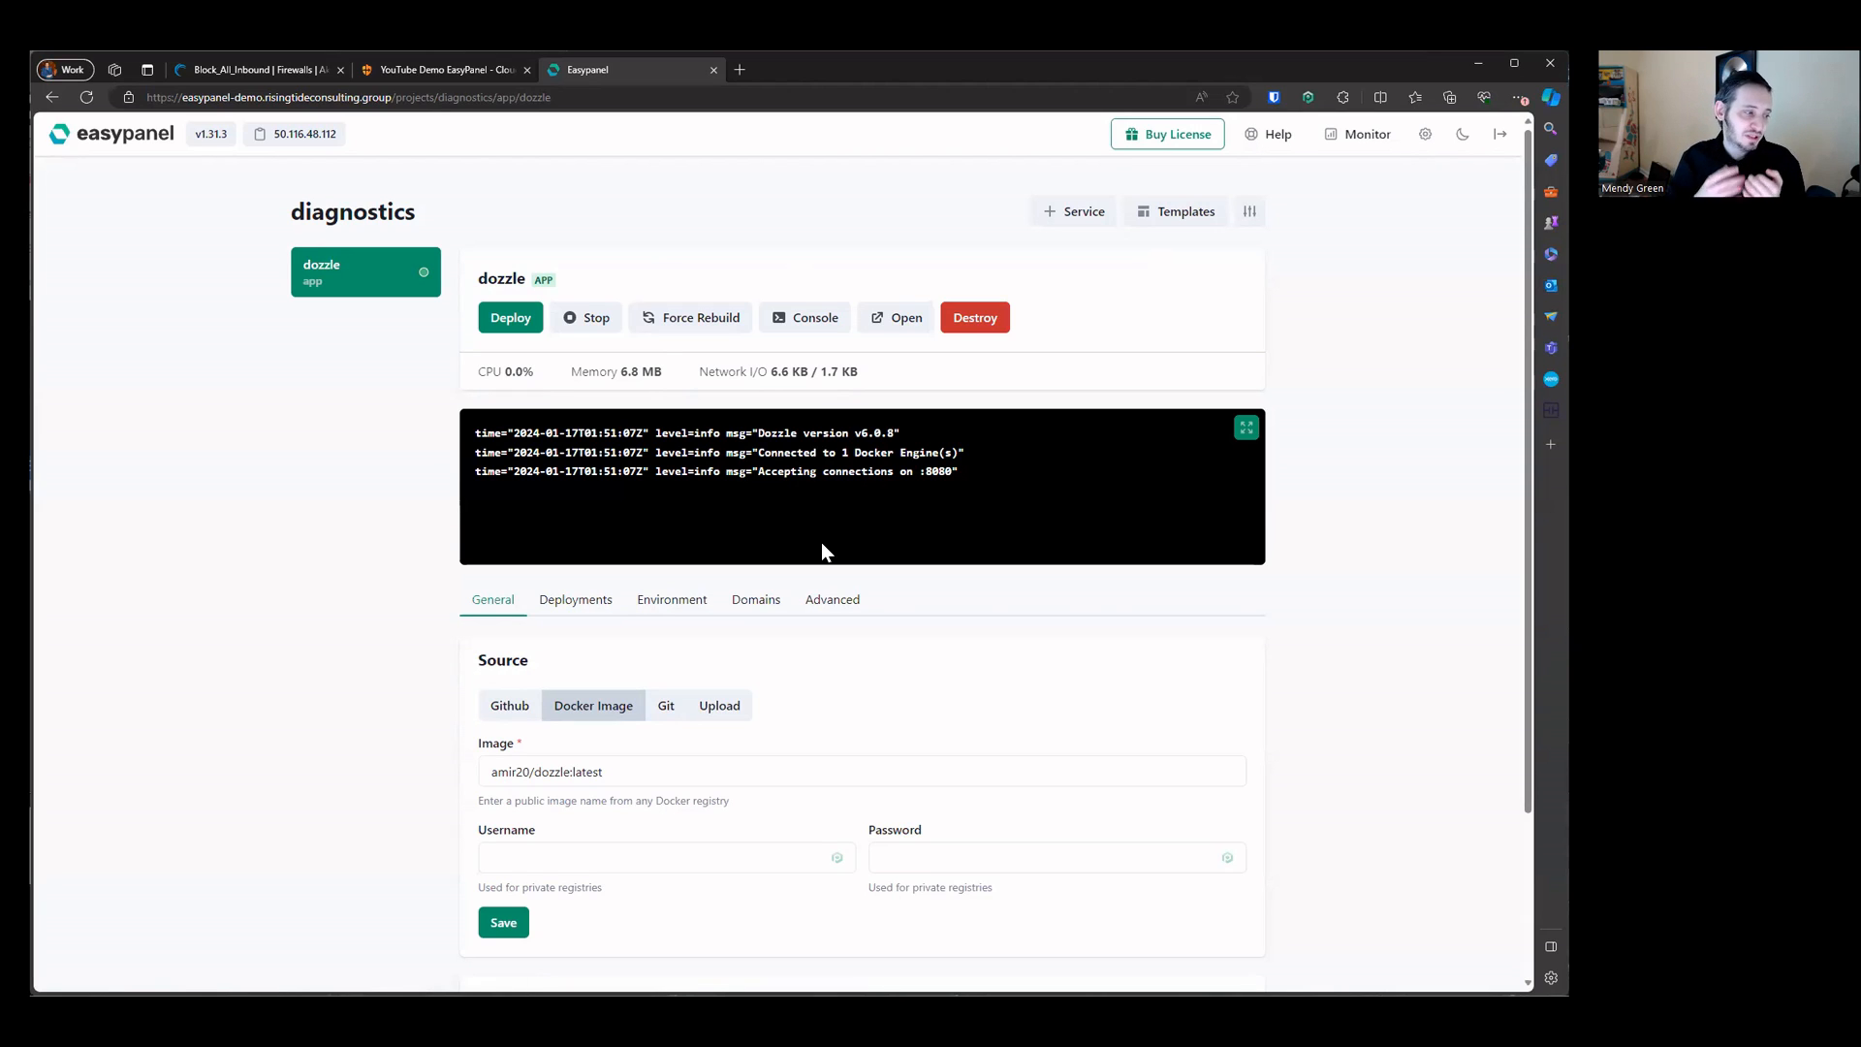
Step: Destroy the dozzle service from the diagnostics project
double_click(582, 771)
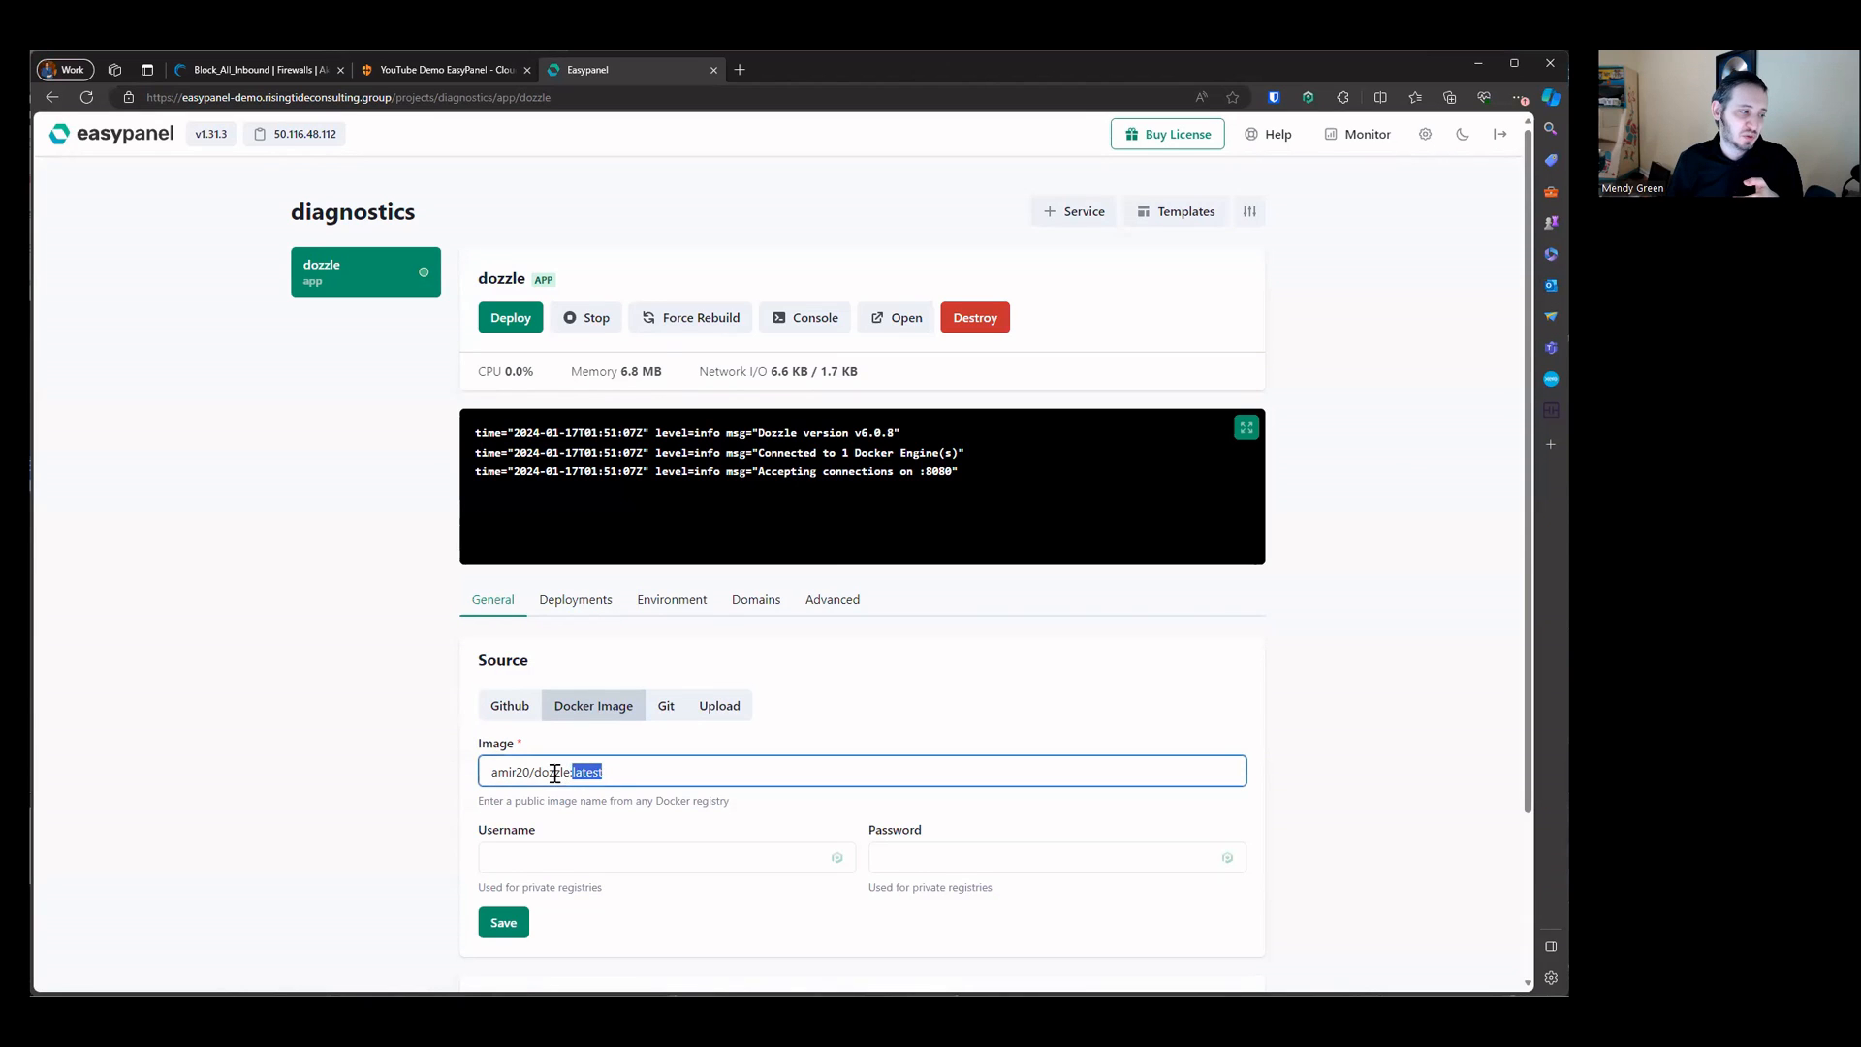
left_click_drag(534, 772, 614, 768)
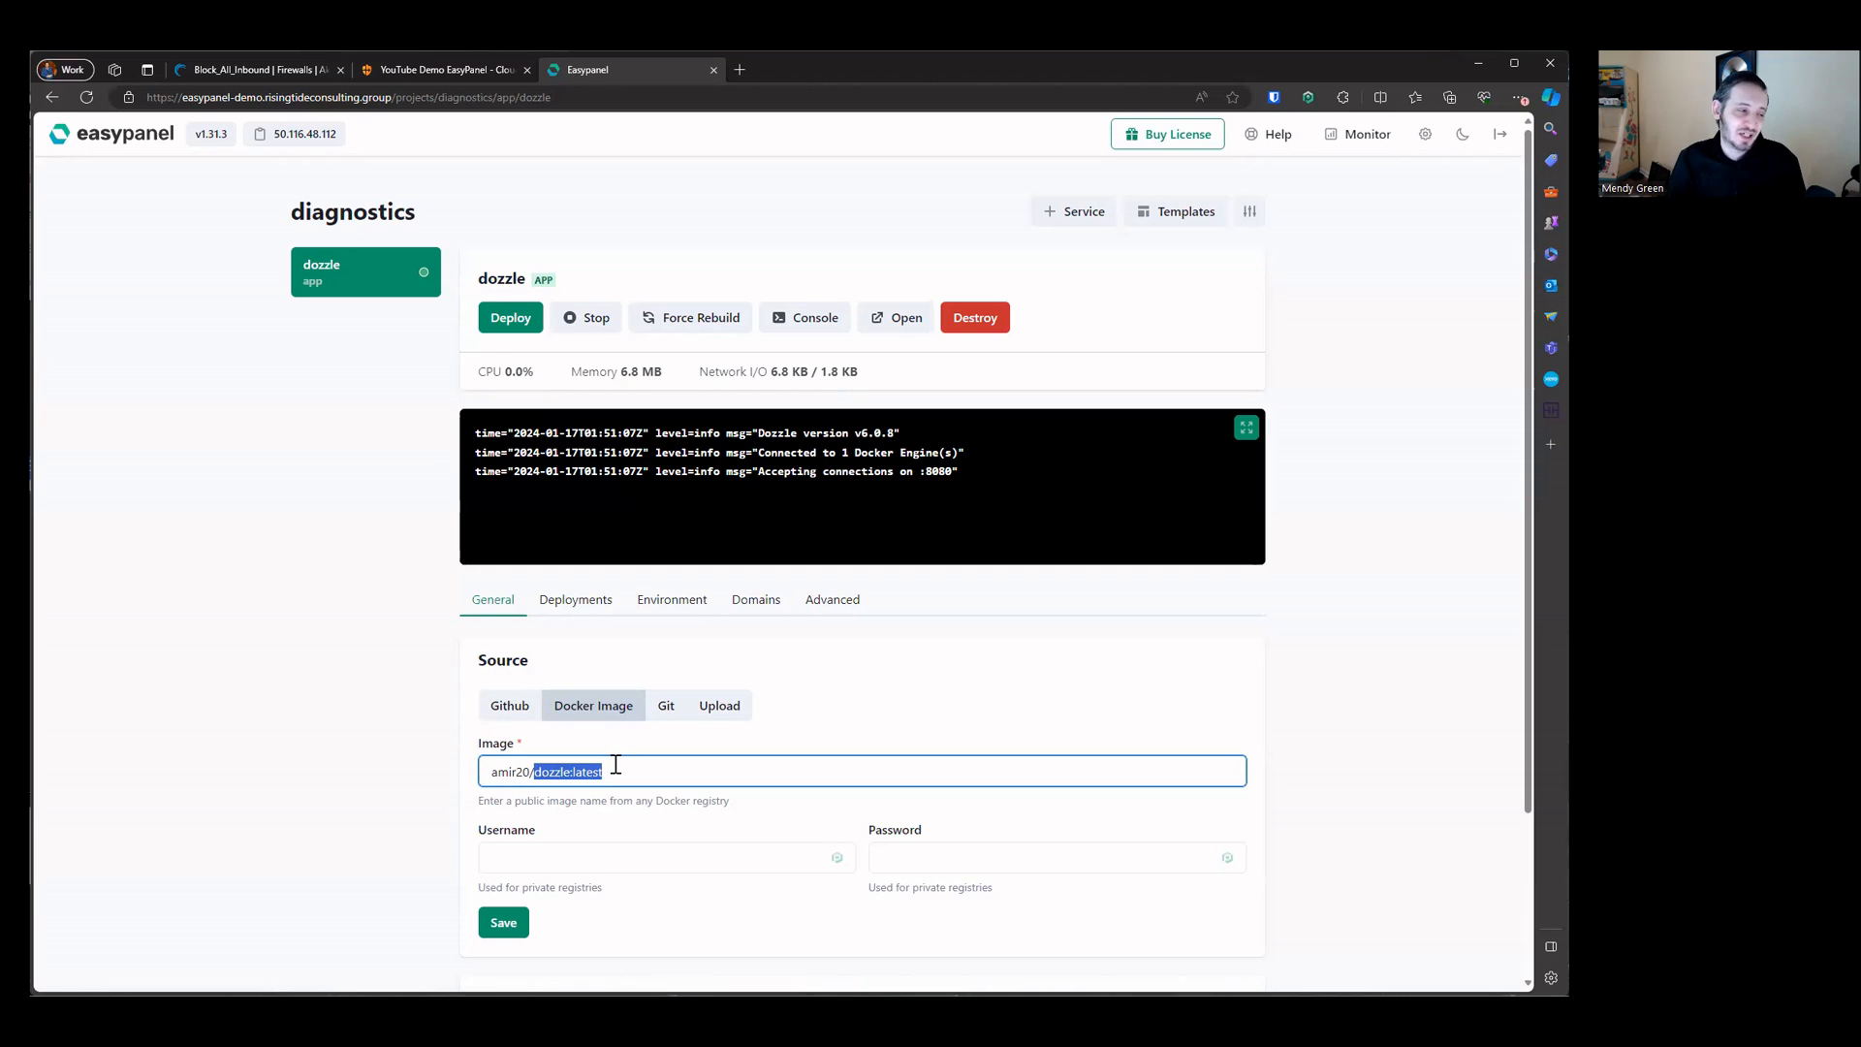
left_click(972, 323)
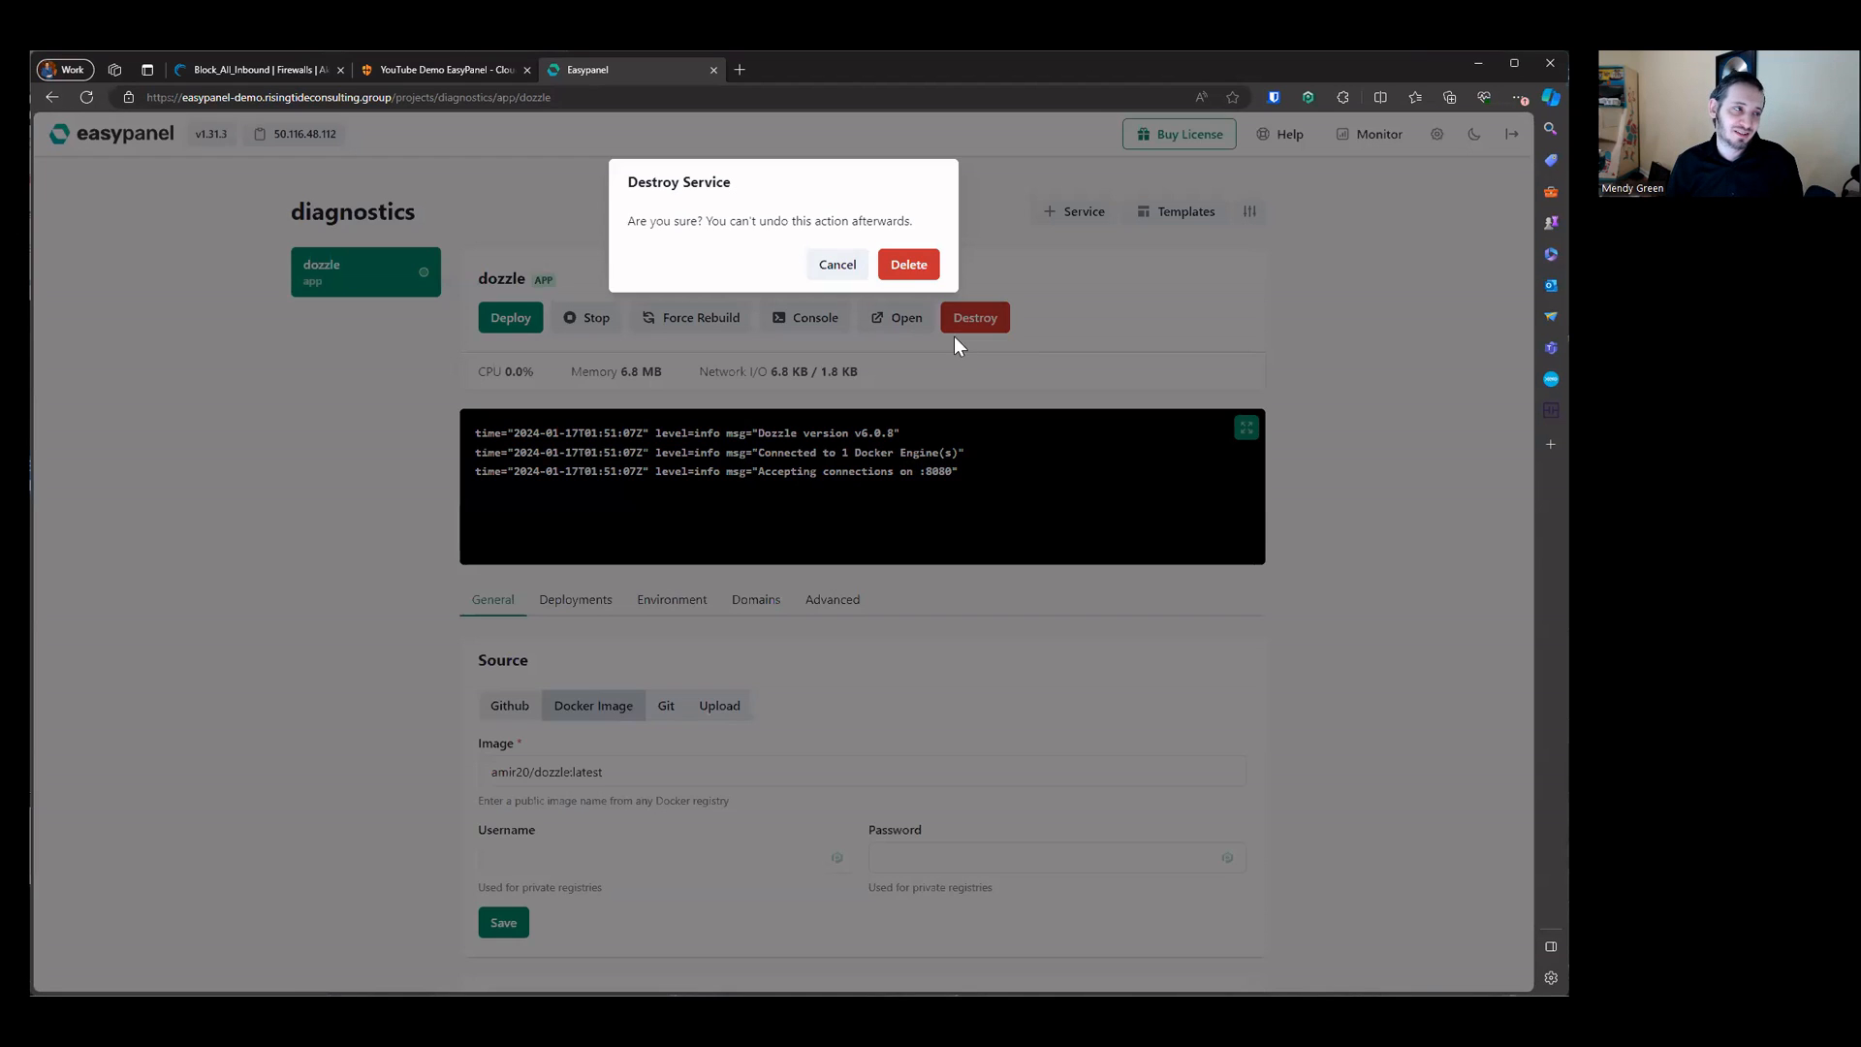
left_click(911, 266)
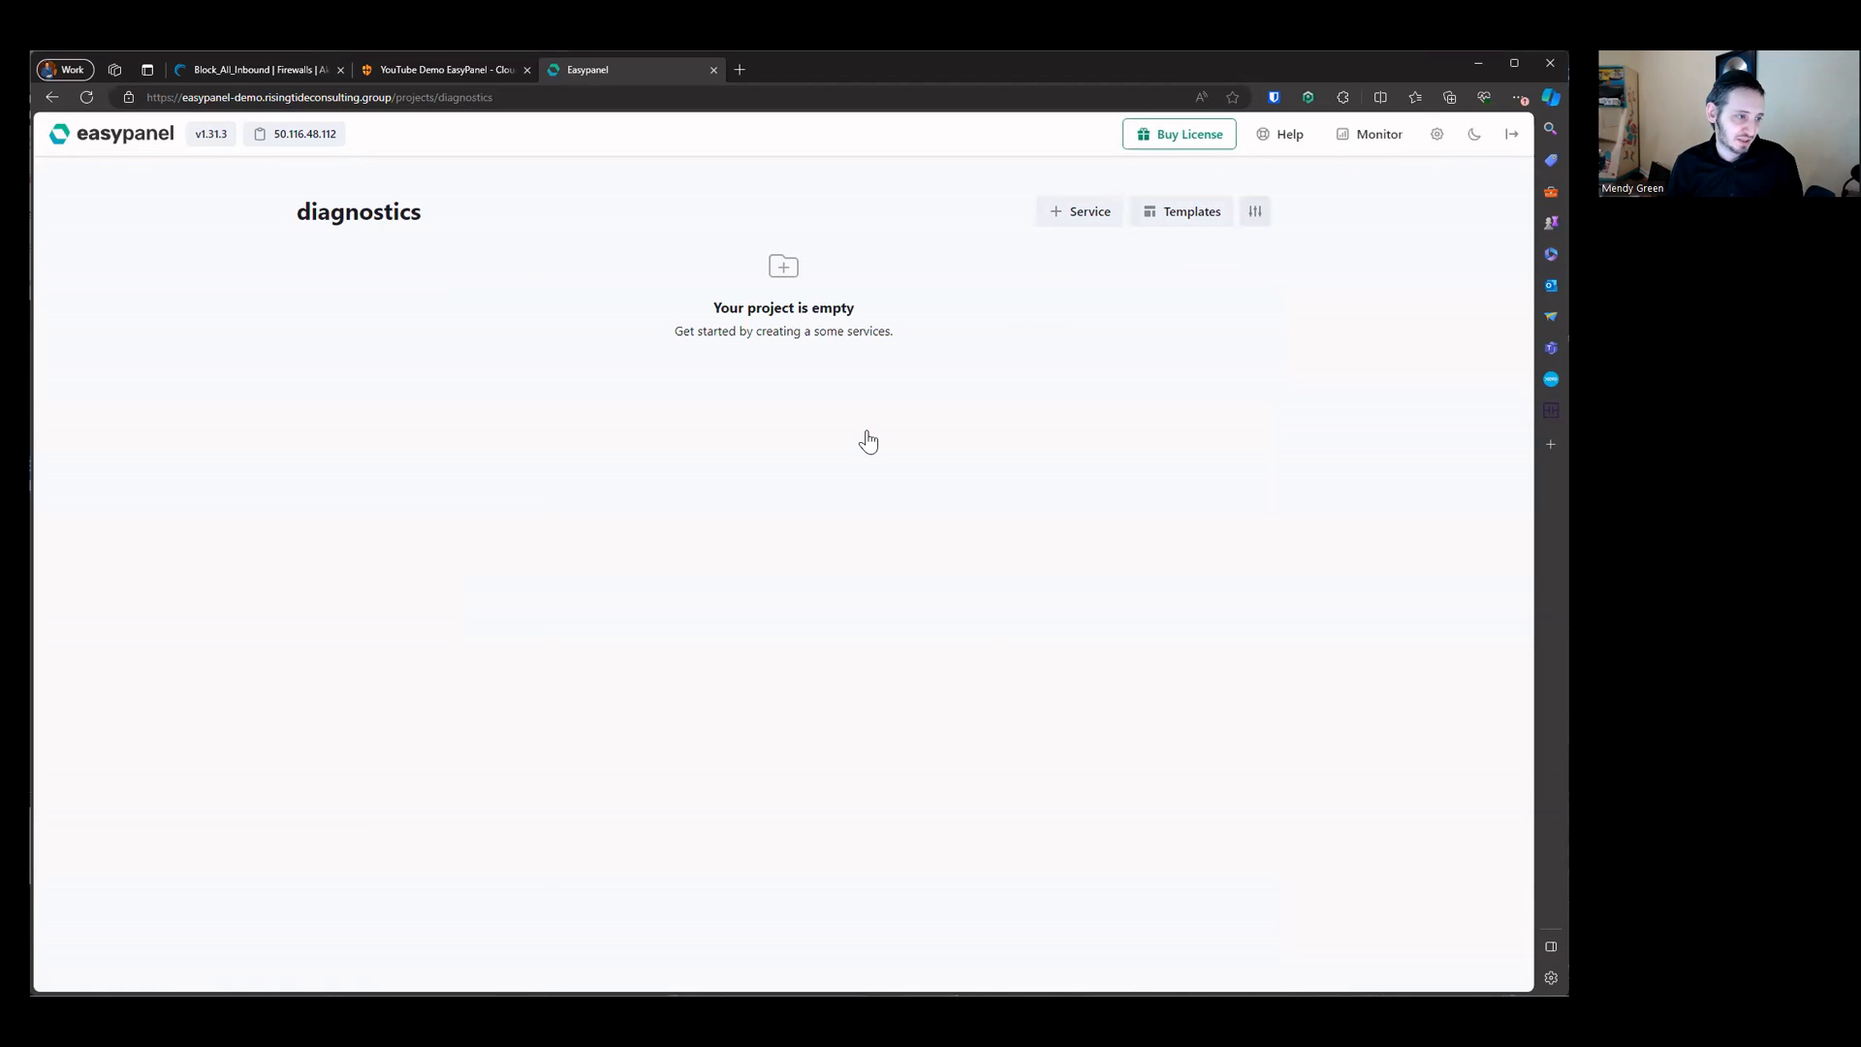
Step: Open the Dozzle template again from the diagnostics project's catalogue and fill in a username
left_click(1182, 212)
scroll(985, 678, "down", 5)
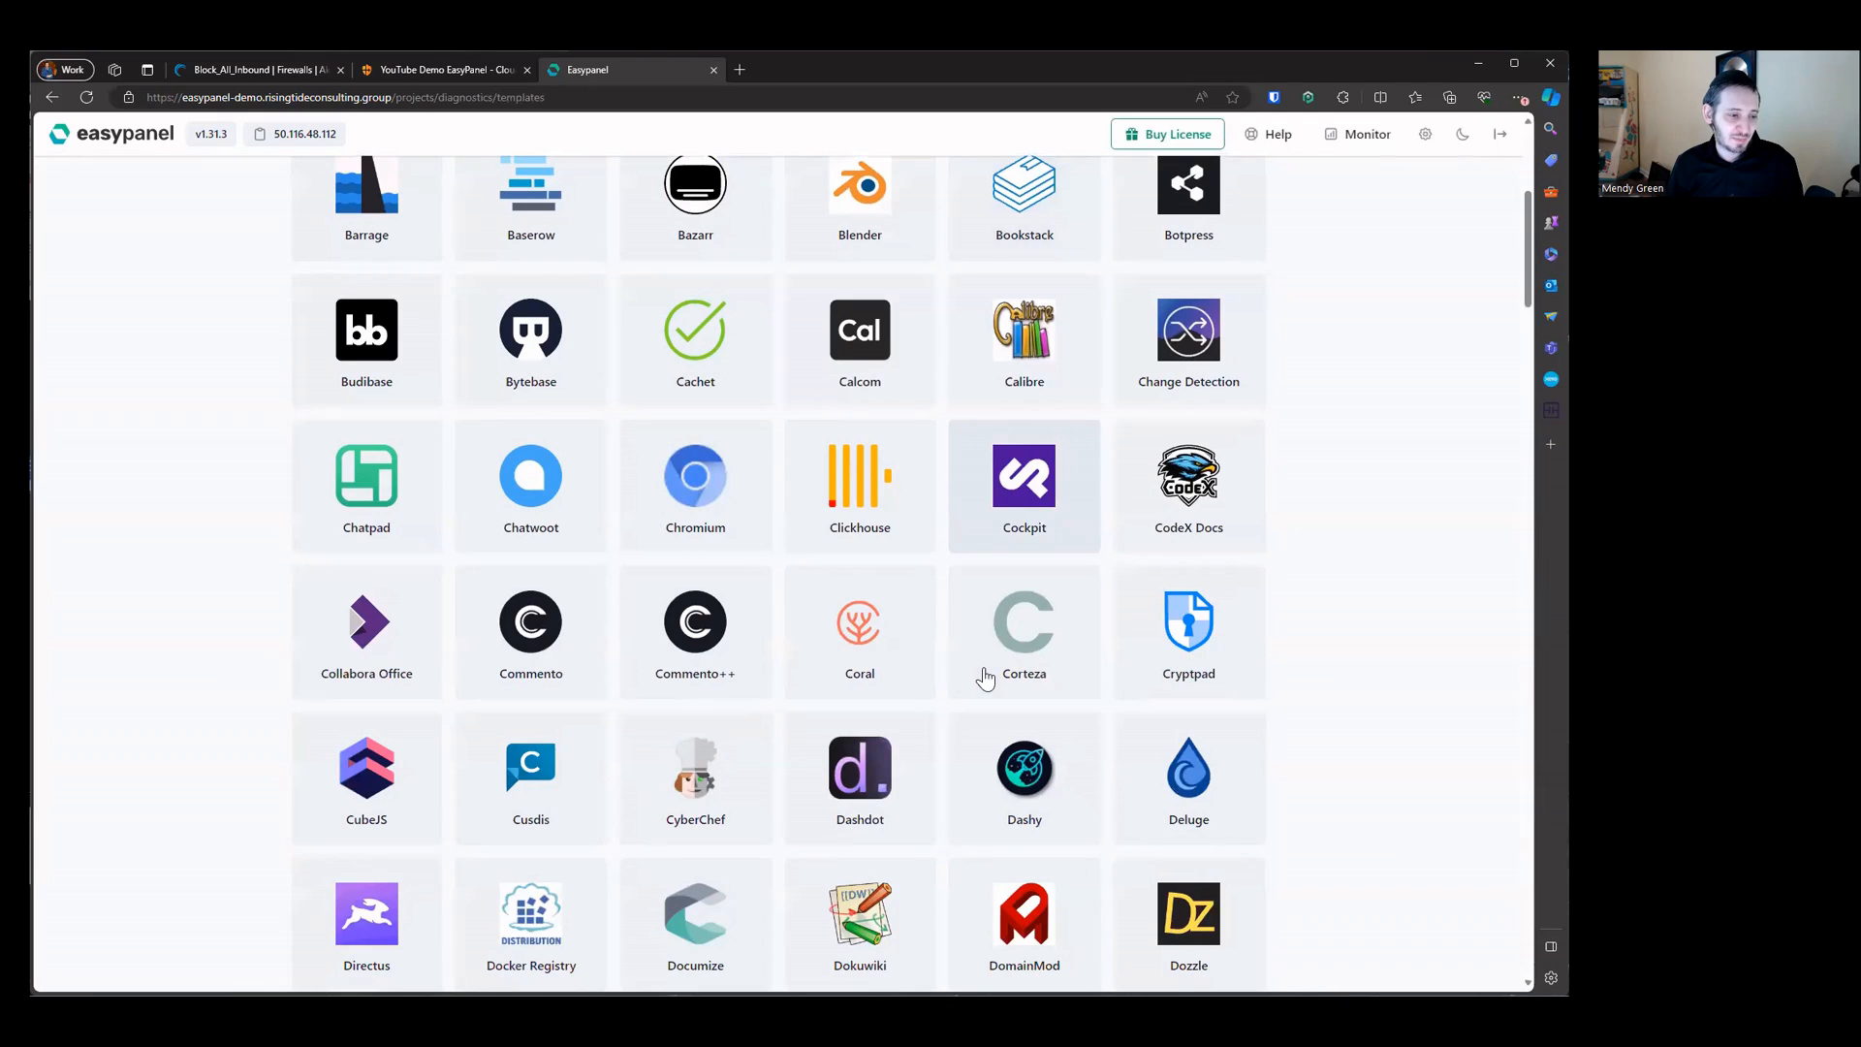
left_click(1199, 934)
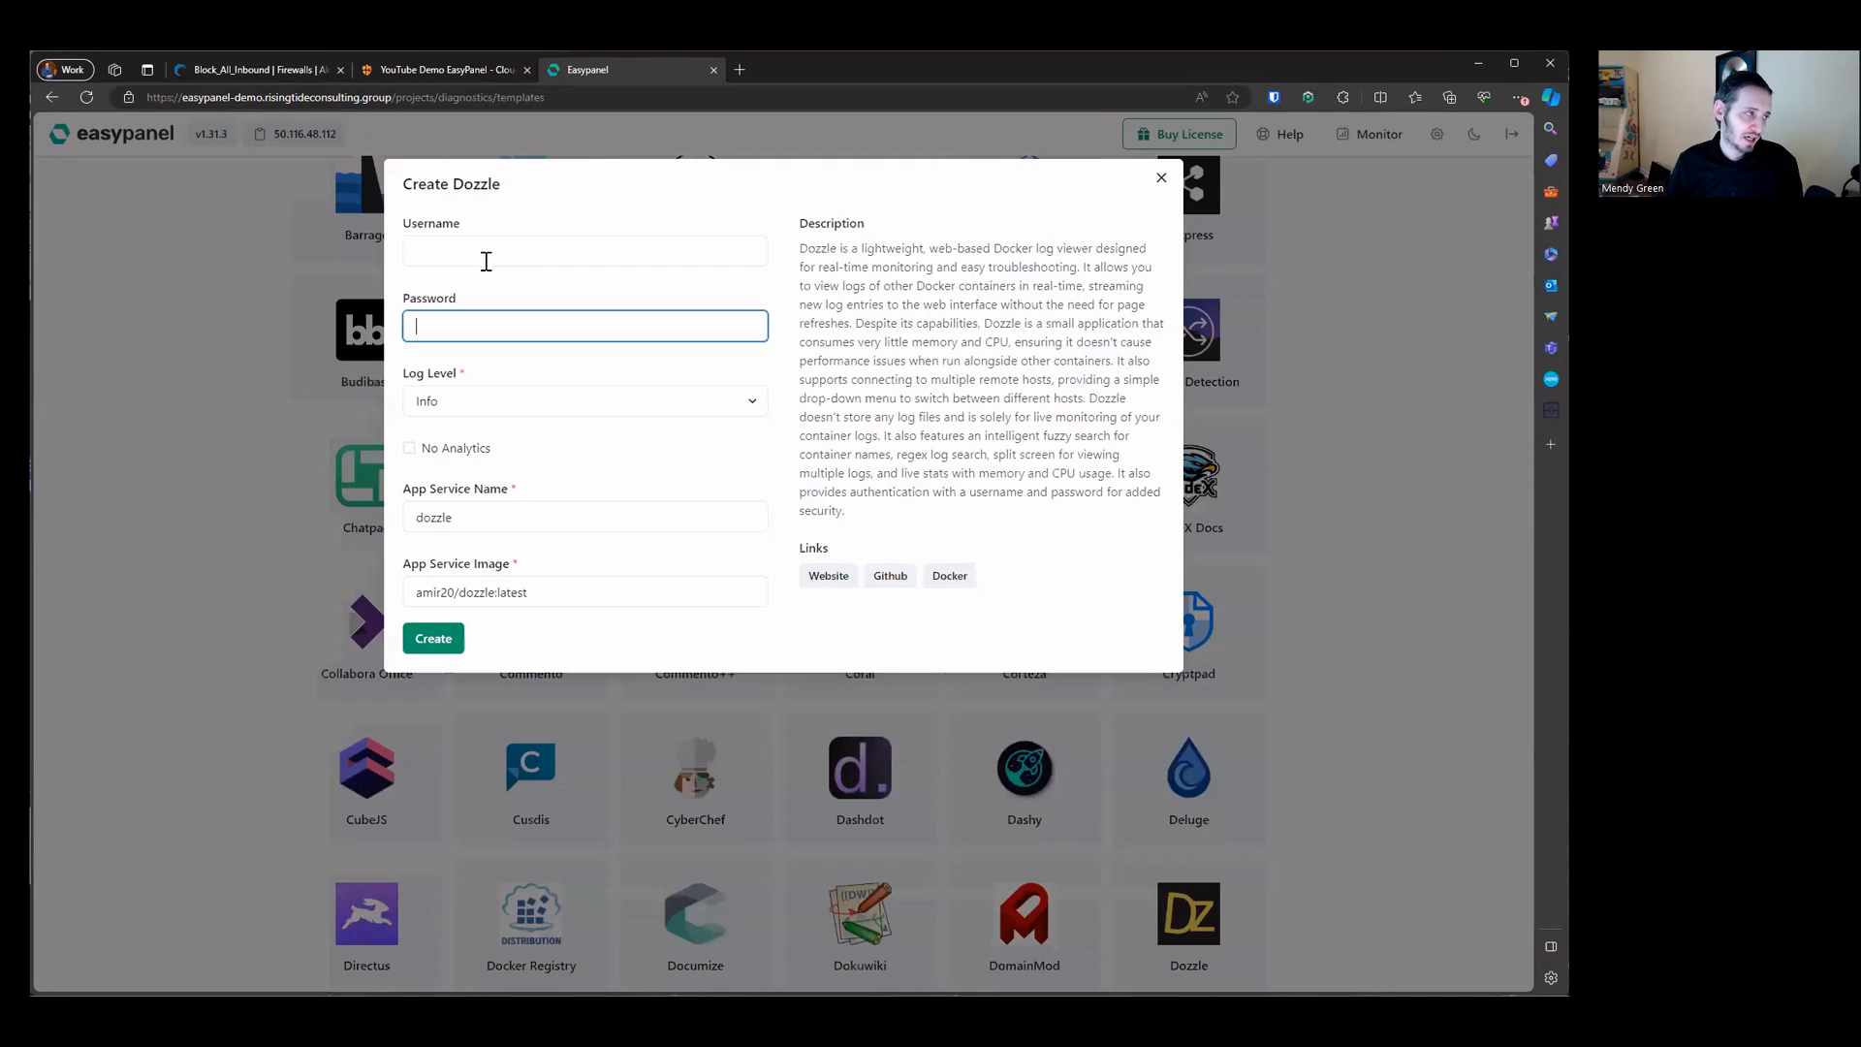
left_click(487, 262)
type("easypanel-youtube-demodmin")
key("Tab")
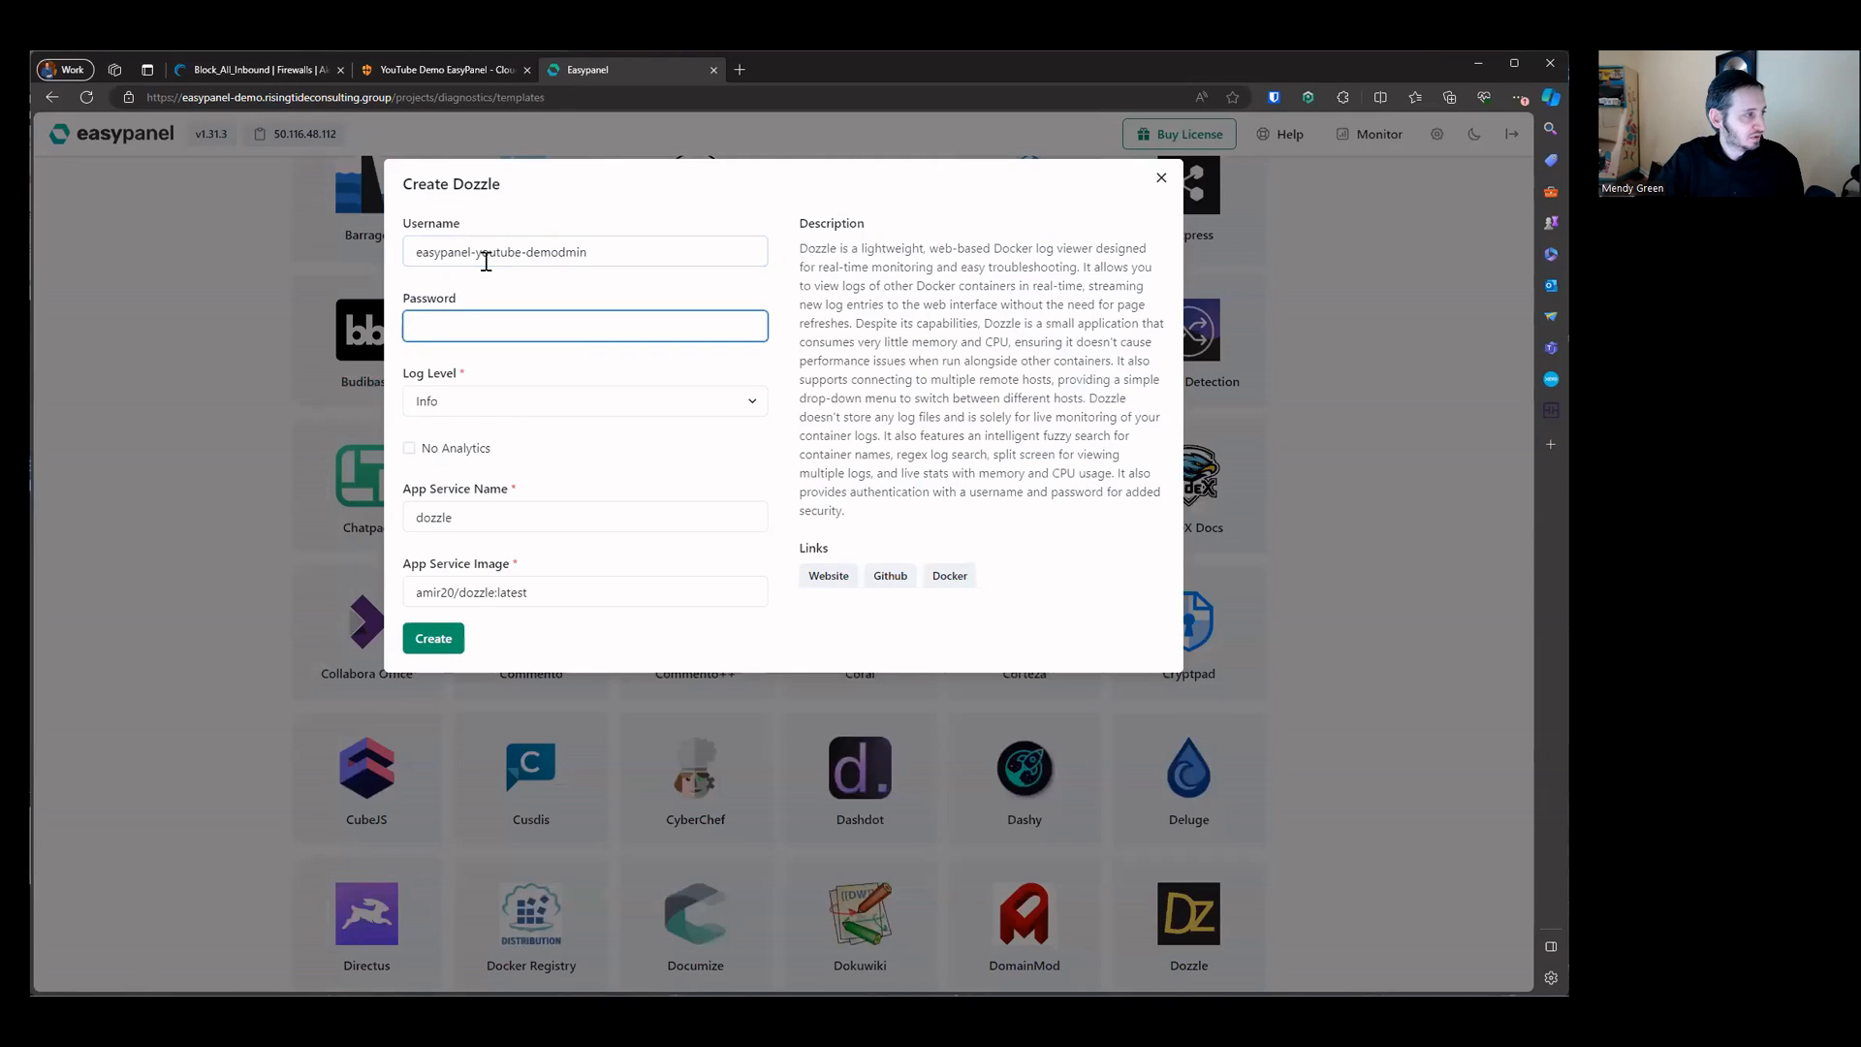
Step: Set the Dozzle username to admin, enter the password, create the service and go to the project
triple_click(487, 261)
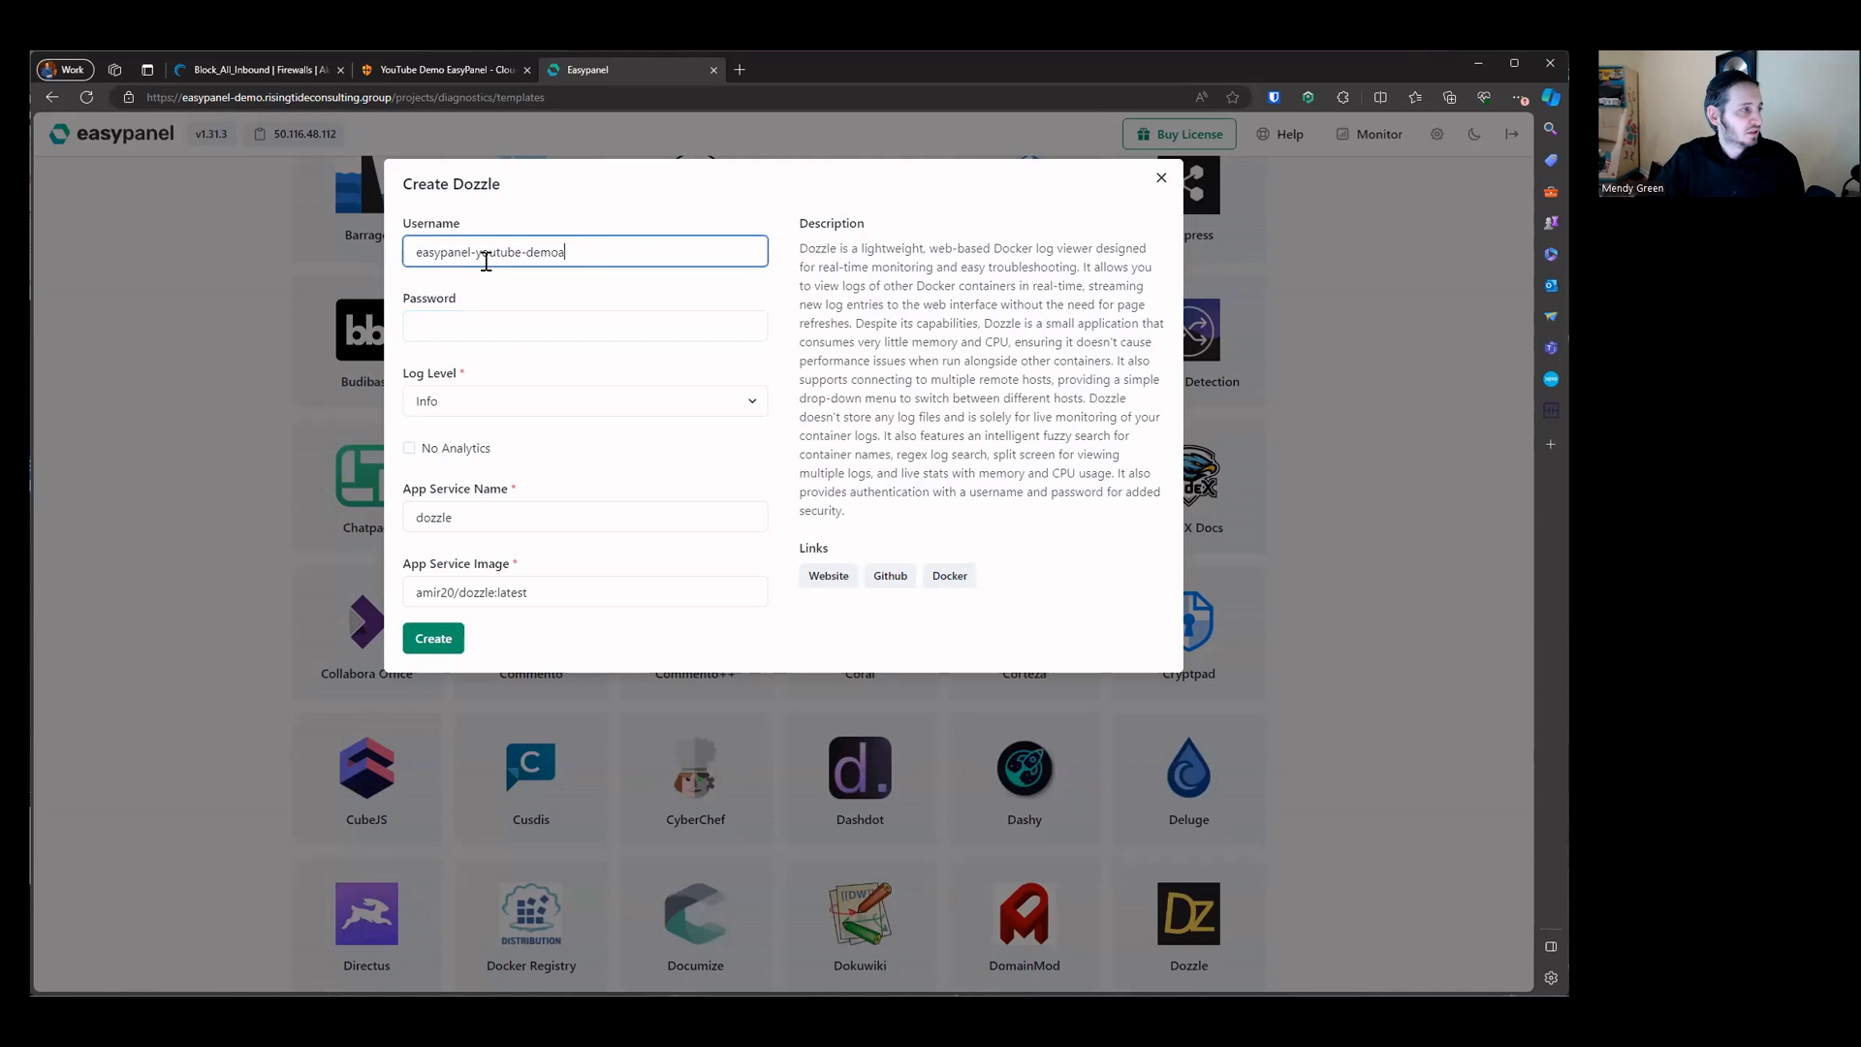
key("BackSpace")
key("Tab")
key("Tab")
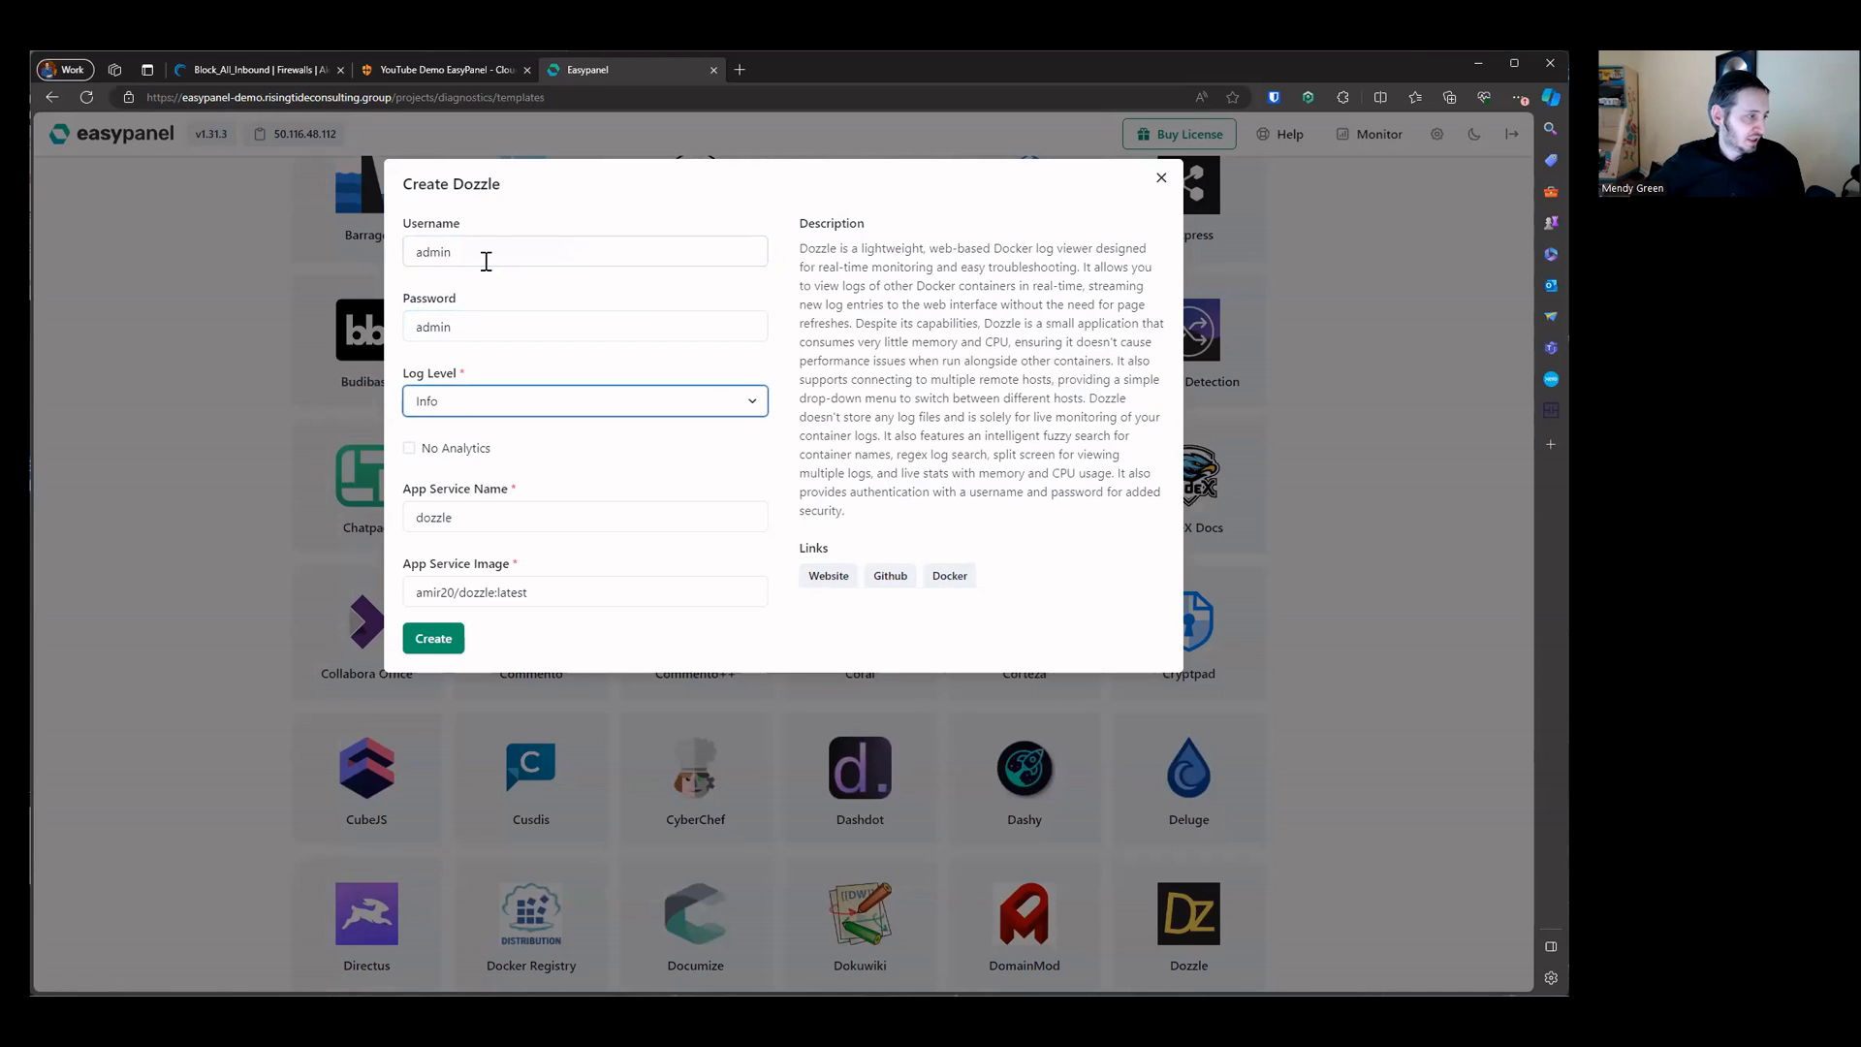
left_click(449, 640)
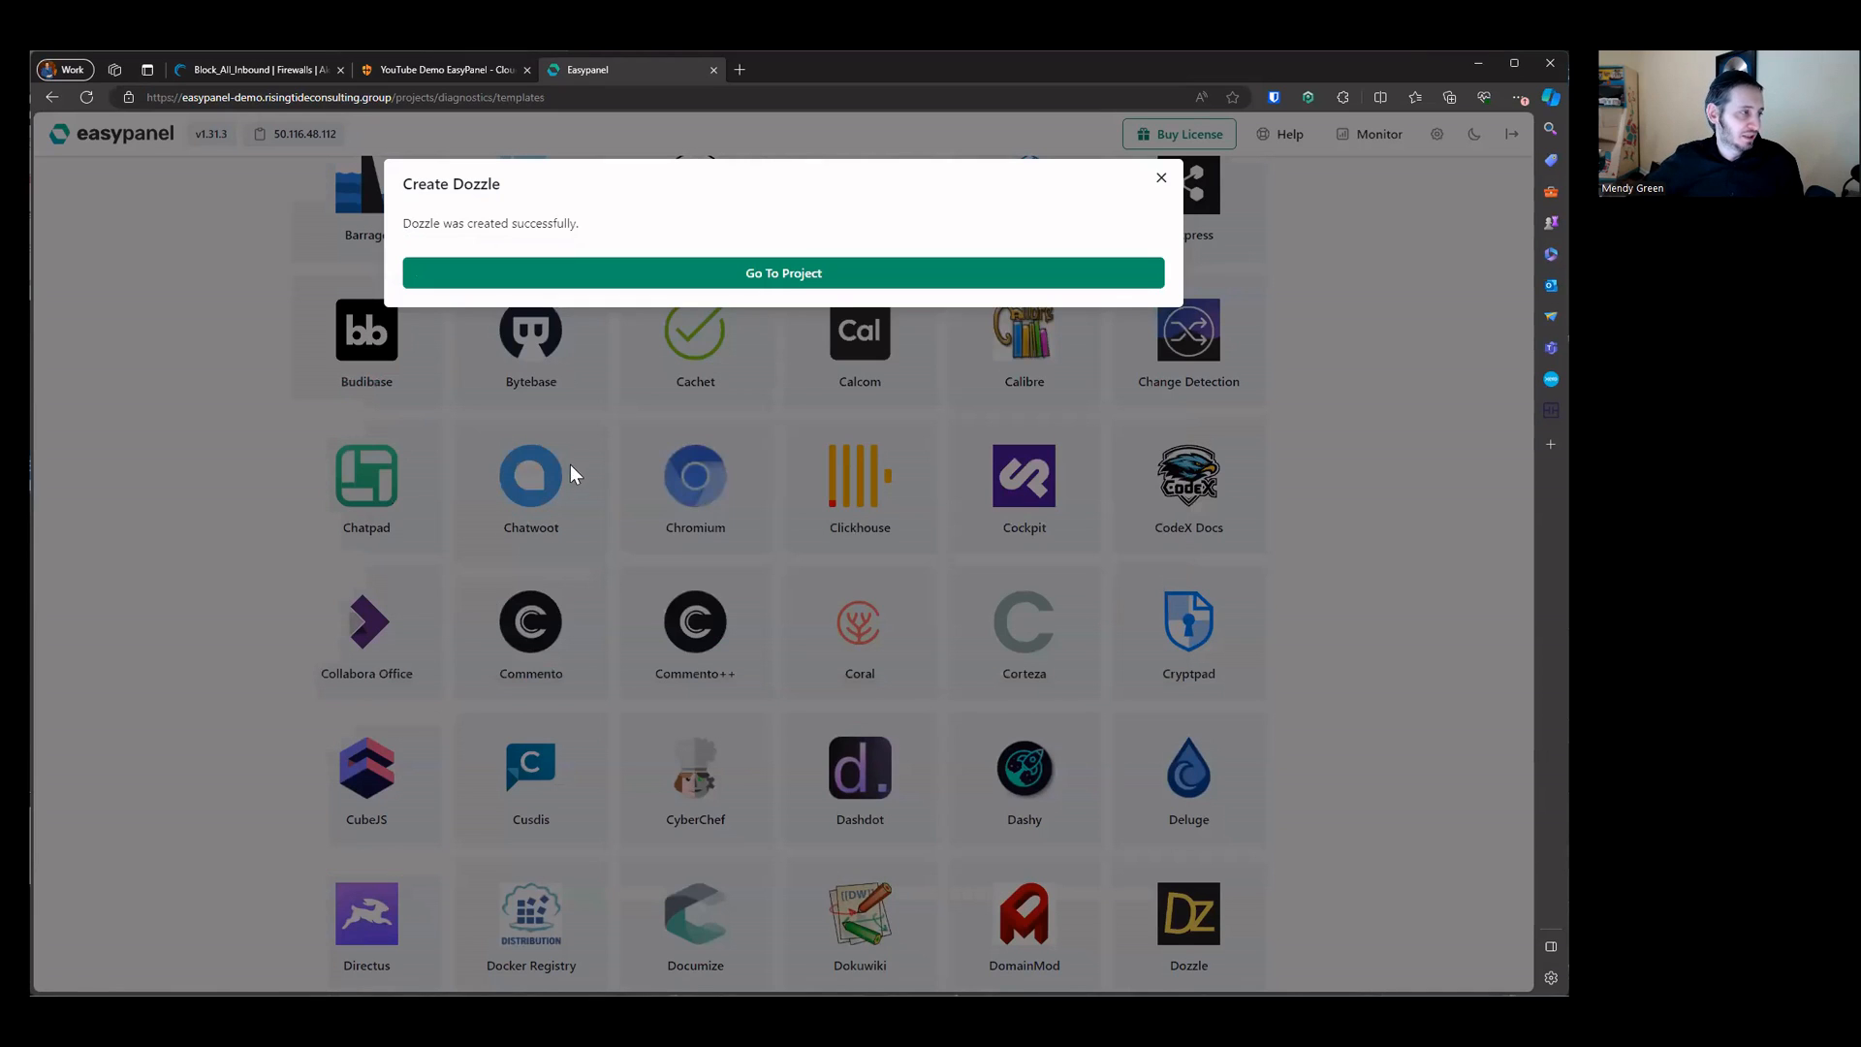
left_click(746, 275)
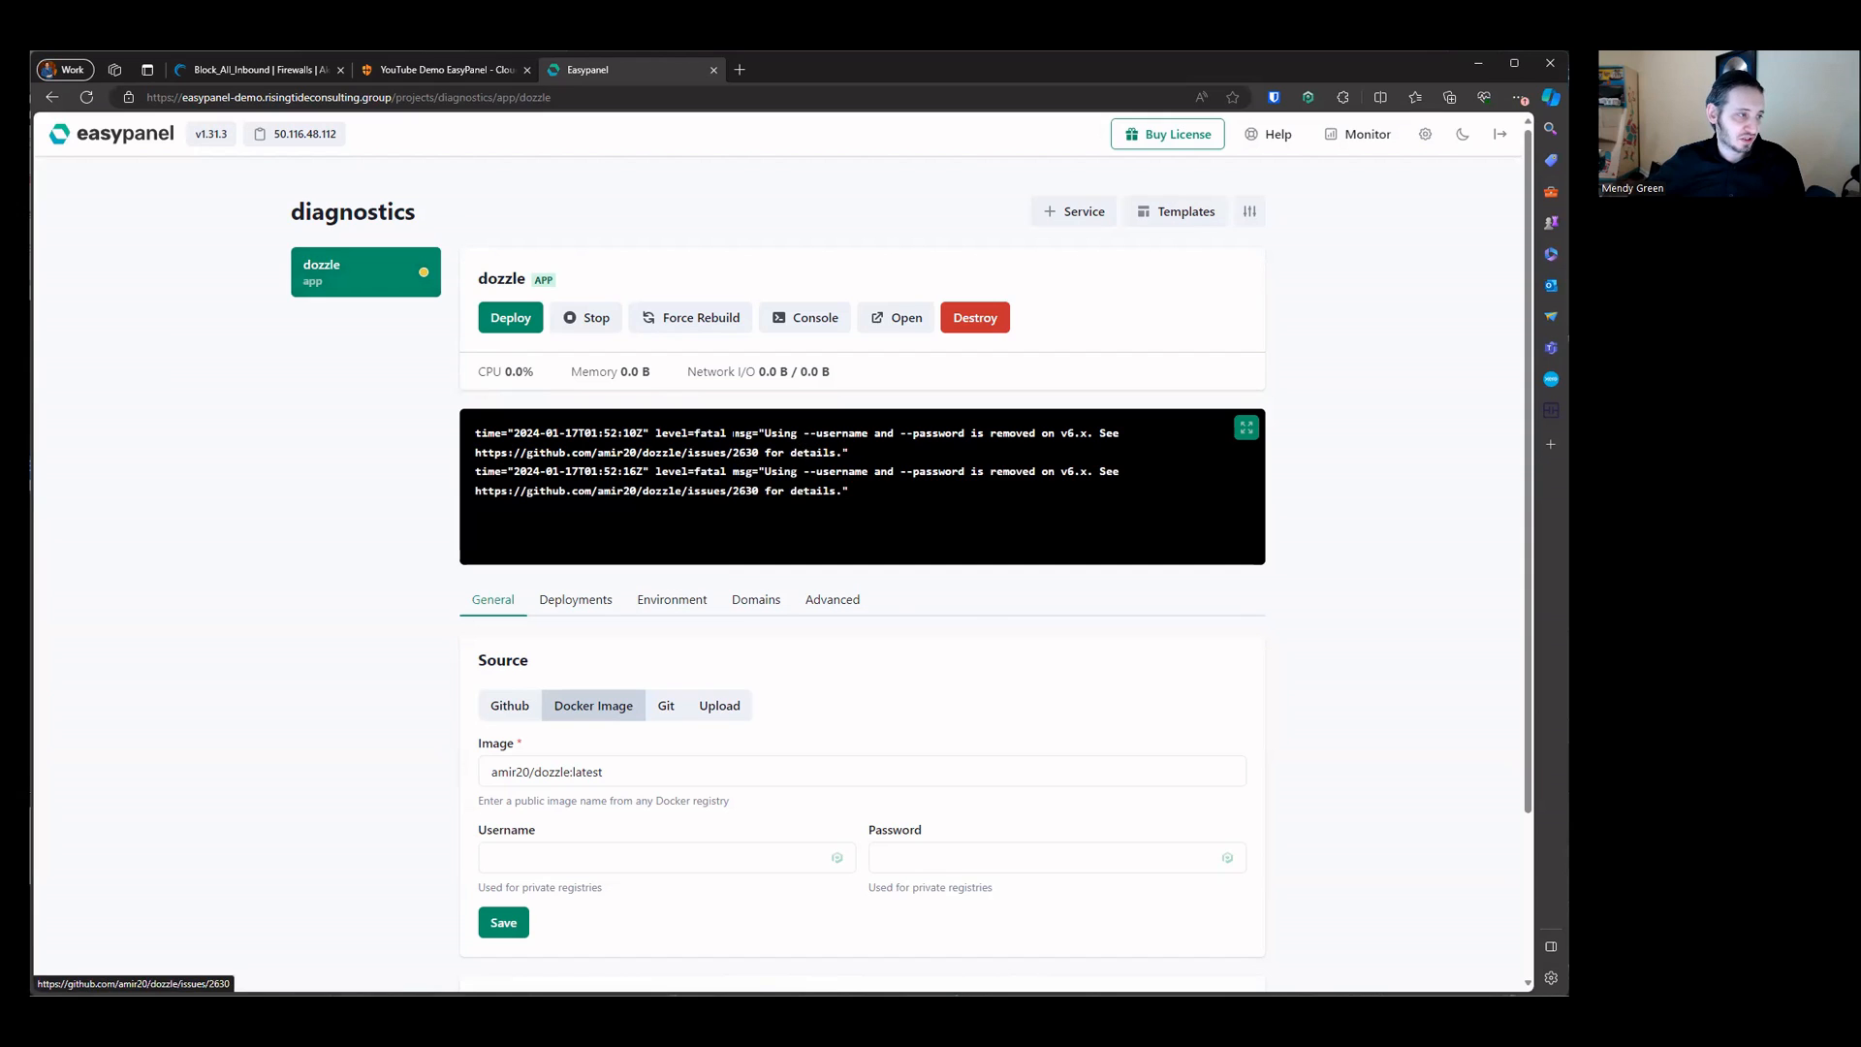
Step: Open the GitHub issue linked in the dozzle app's fatal log message
left_click_drag(743, 433, 1051, 432)
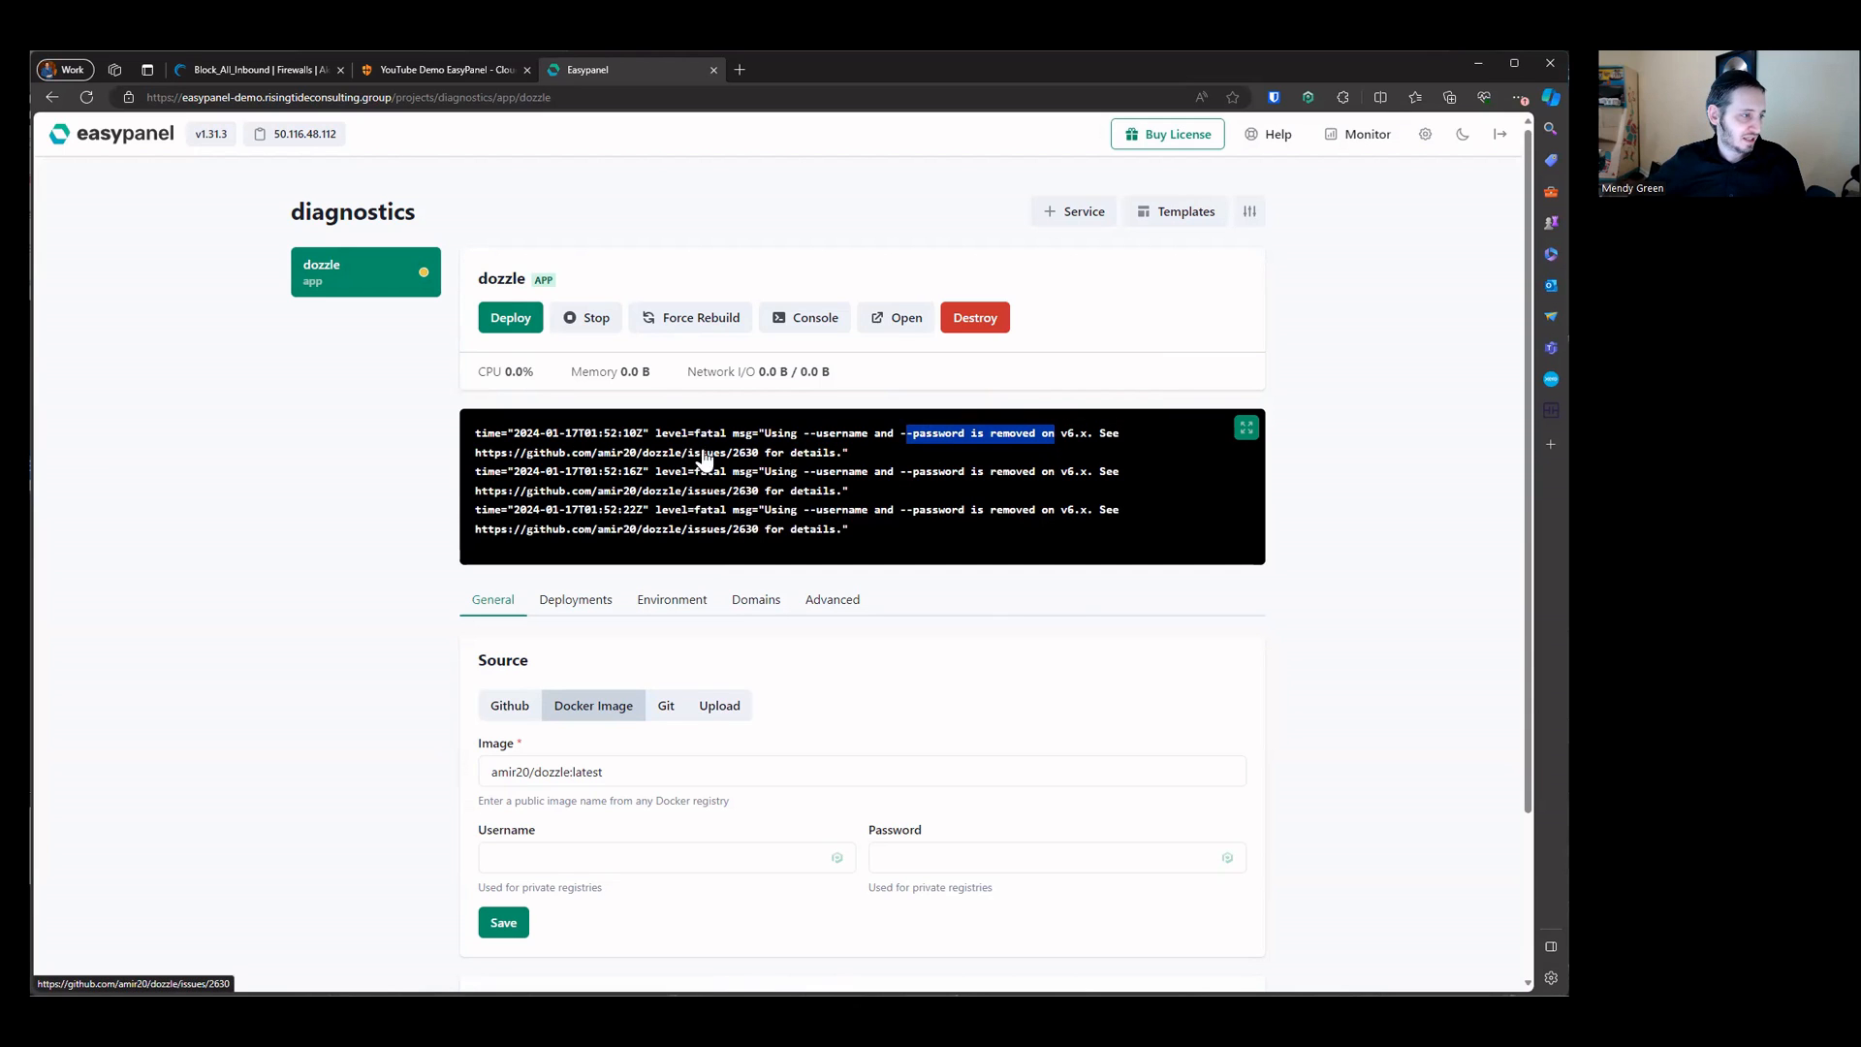
left_click(603, 454)
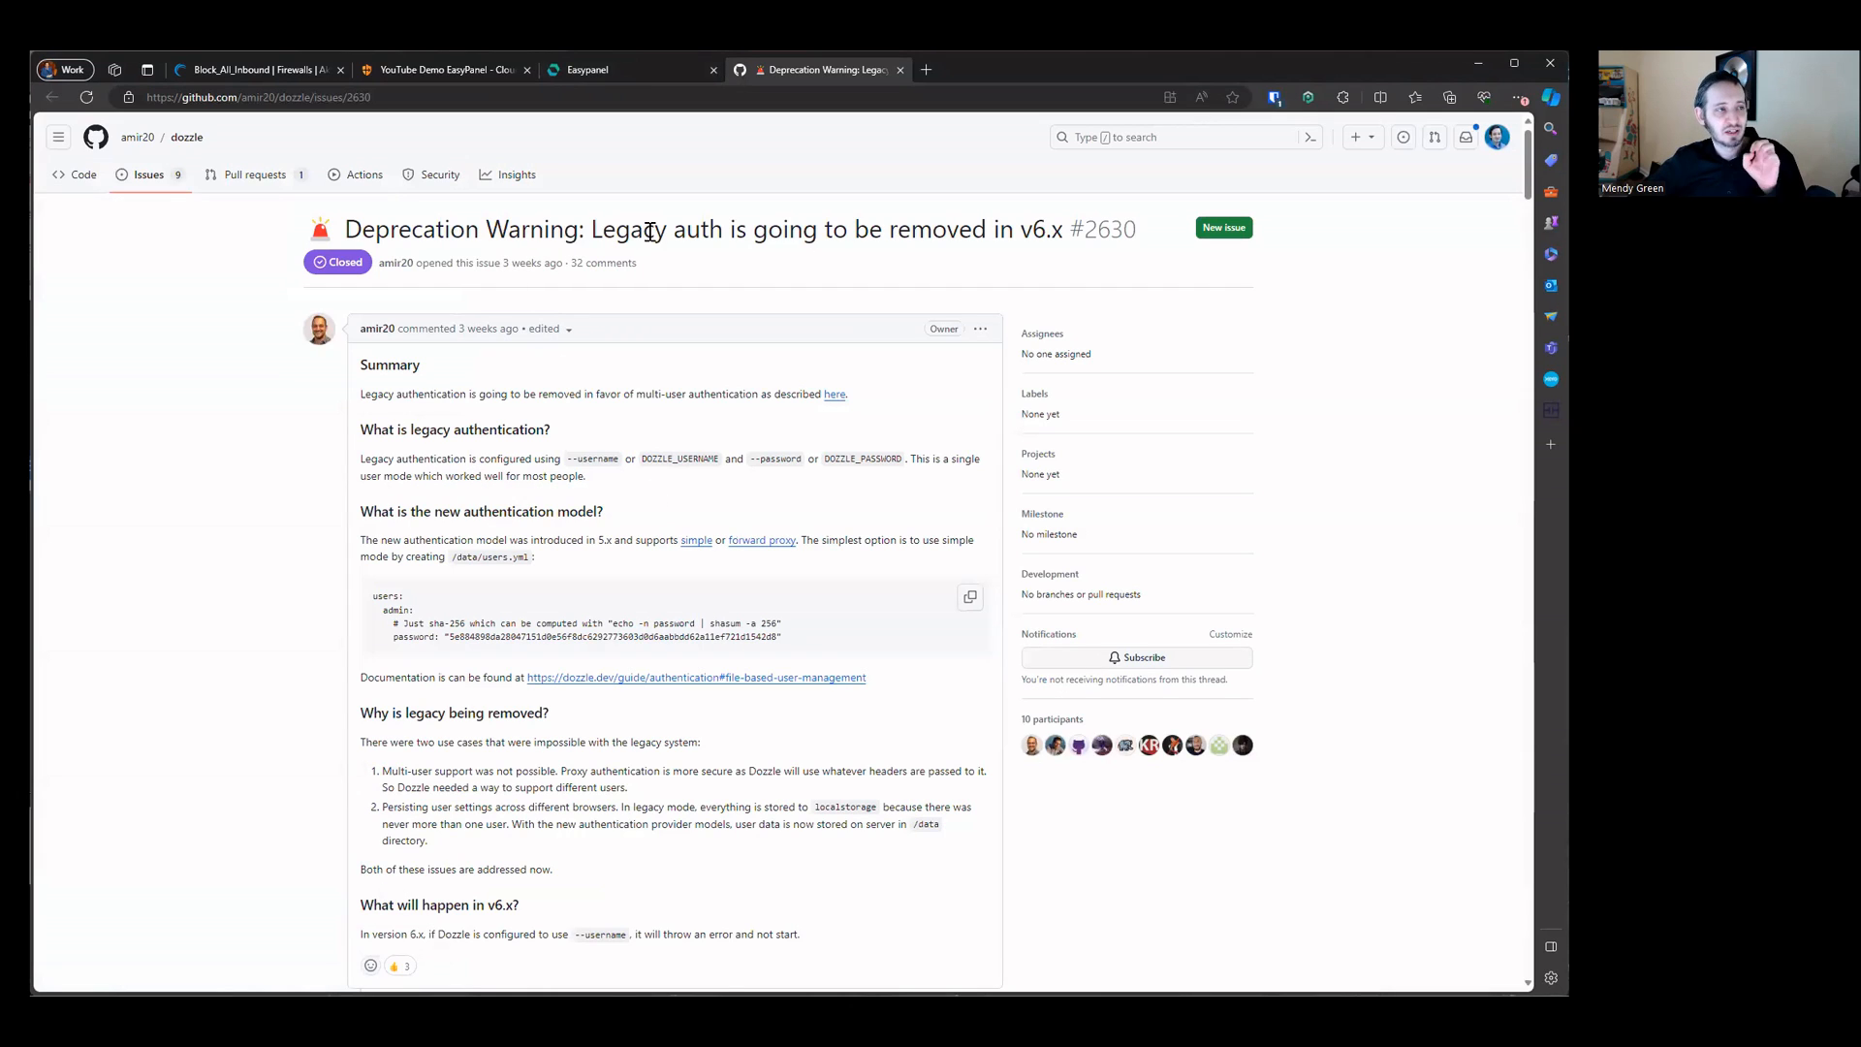
Step: Read the Dozzle issue on legacy authentication deprecation and the new users.yml authentication model
left_click_drag(549, 230, 1148, 242)
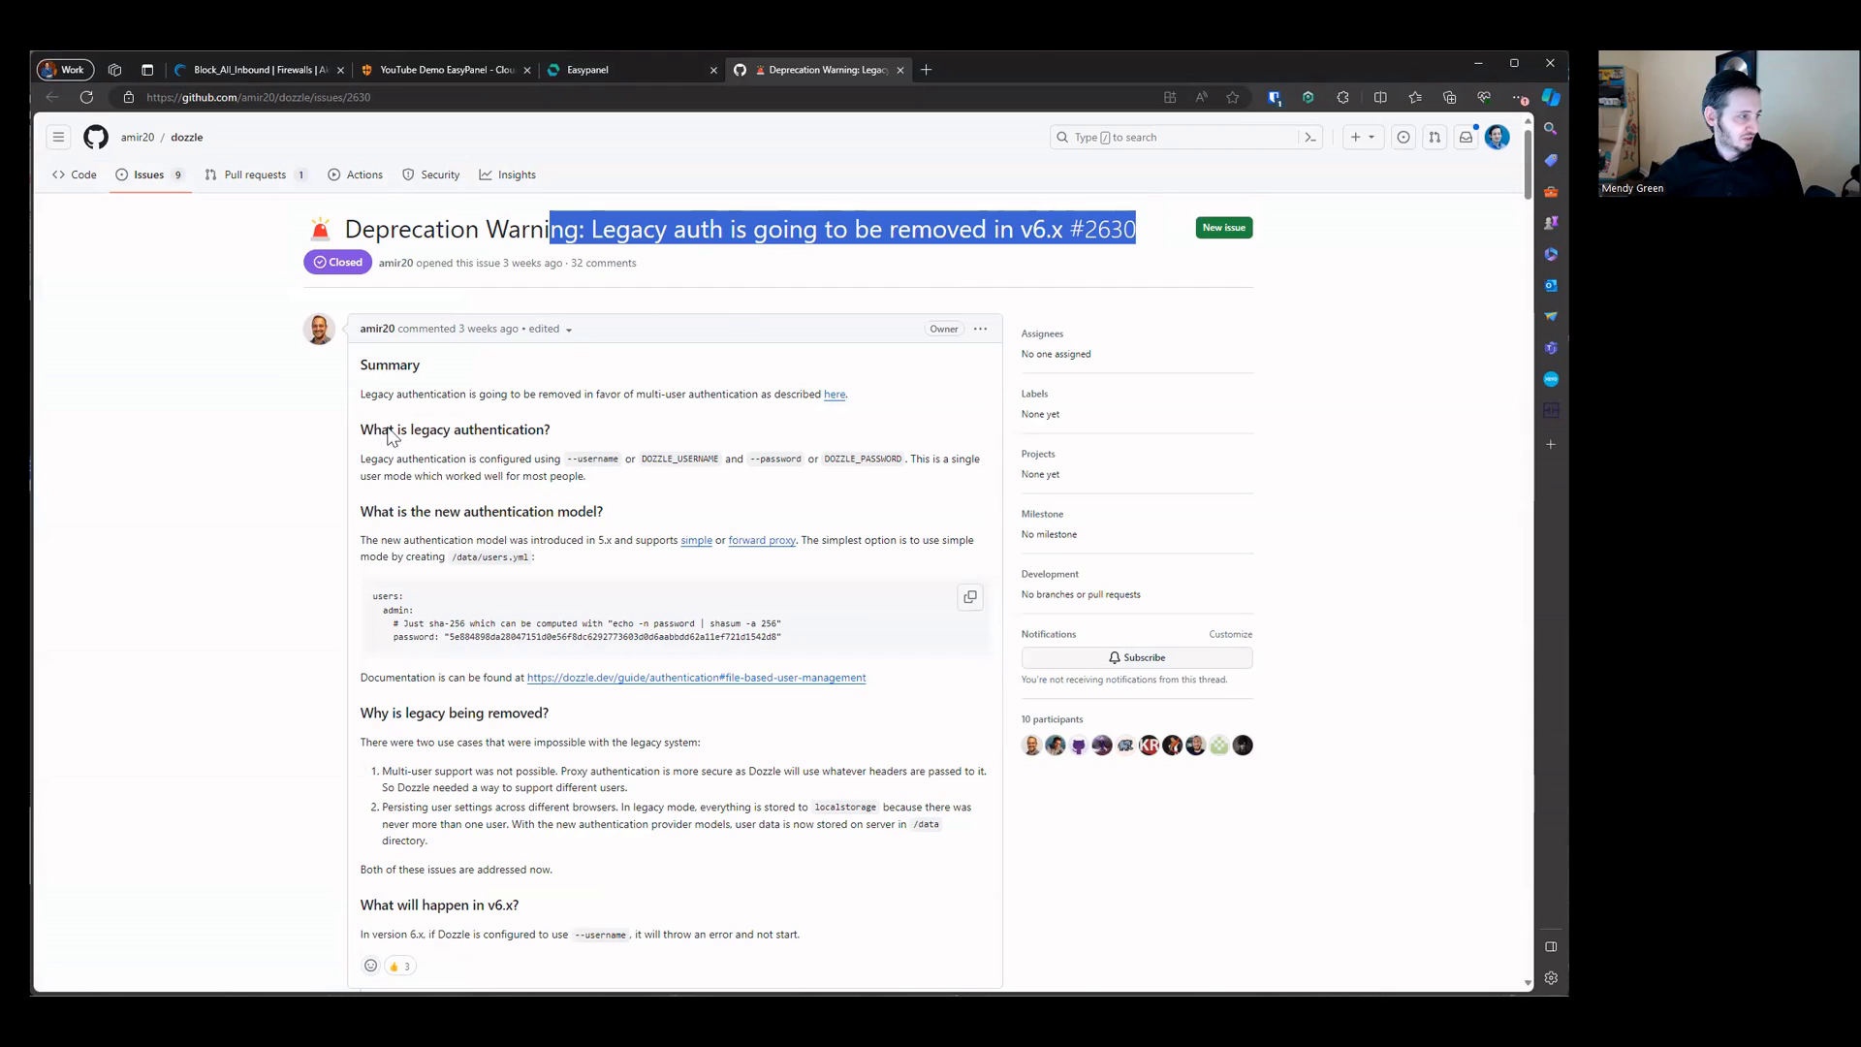
left_click_drag(358, 455, 555, 542)
left_click(373, 538)
left_click(786, 547)
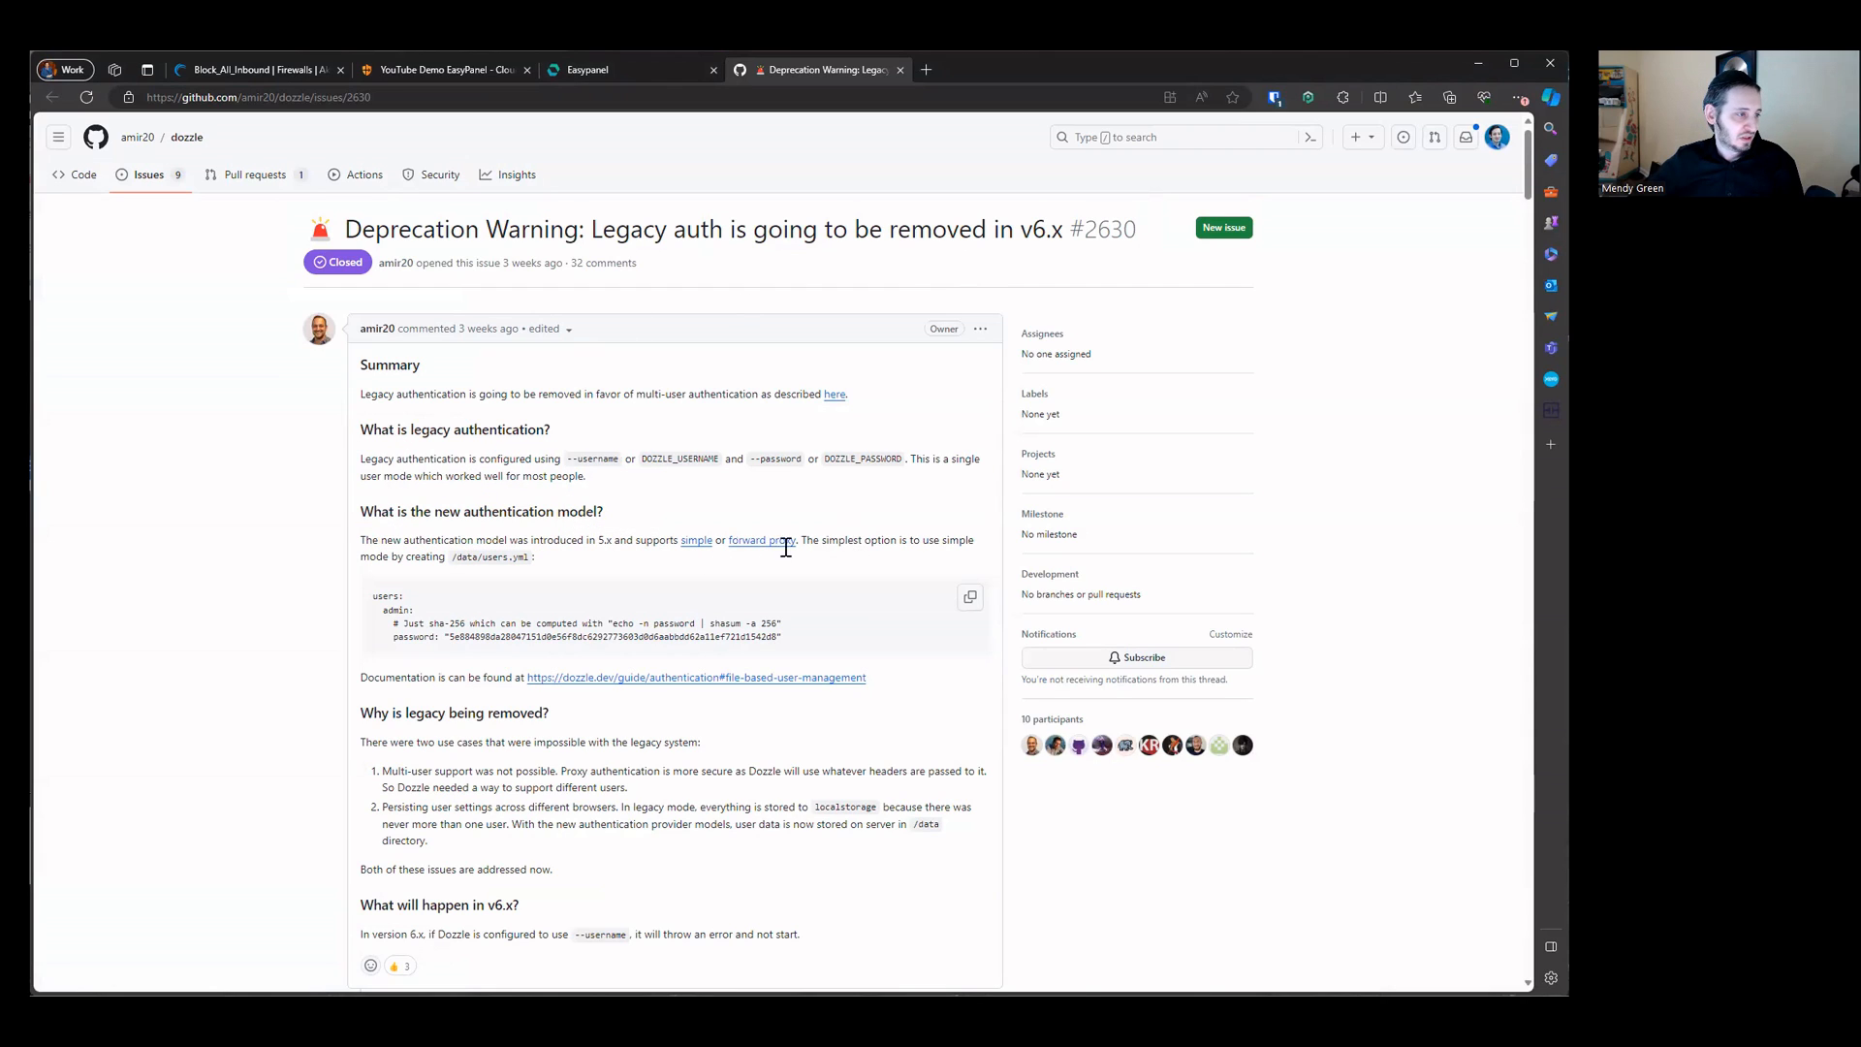
left_click_drag(469, 559, 508, 551)
left_click(459, 556)
left_click(472, 611)
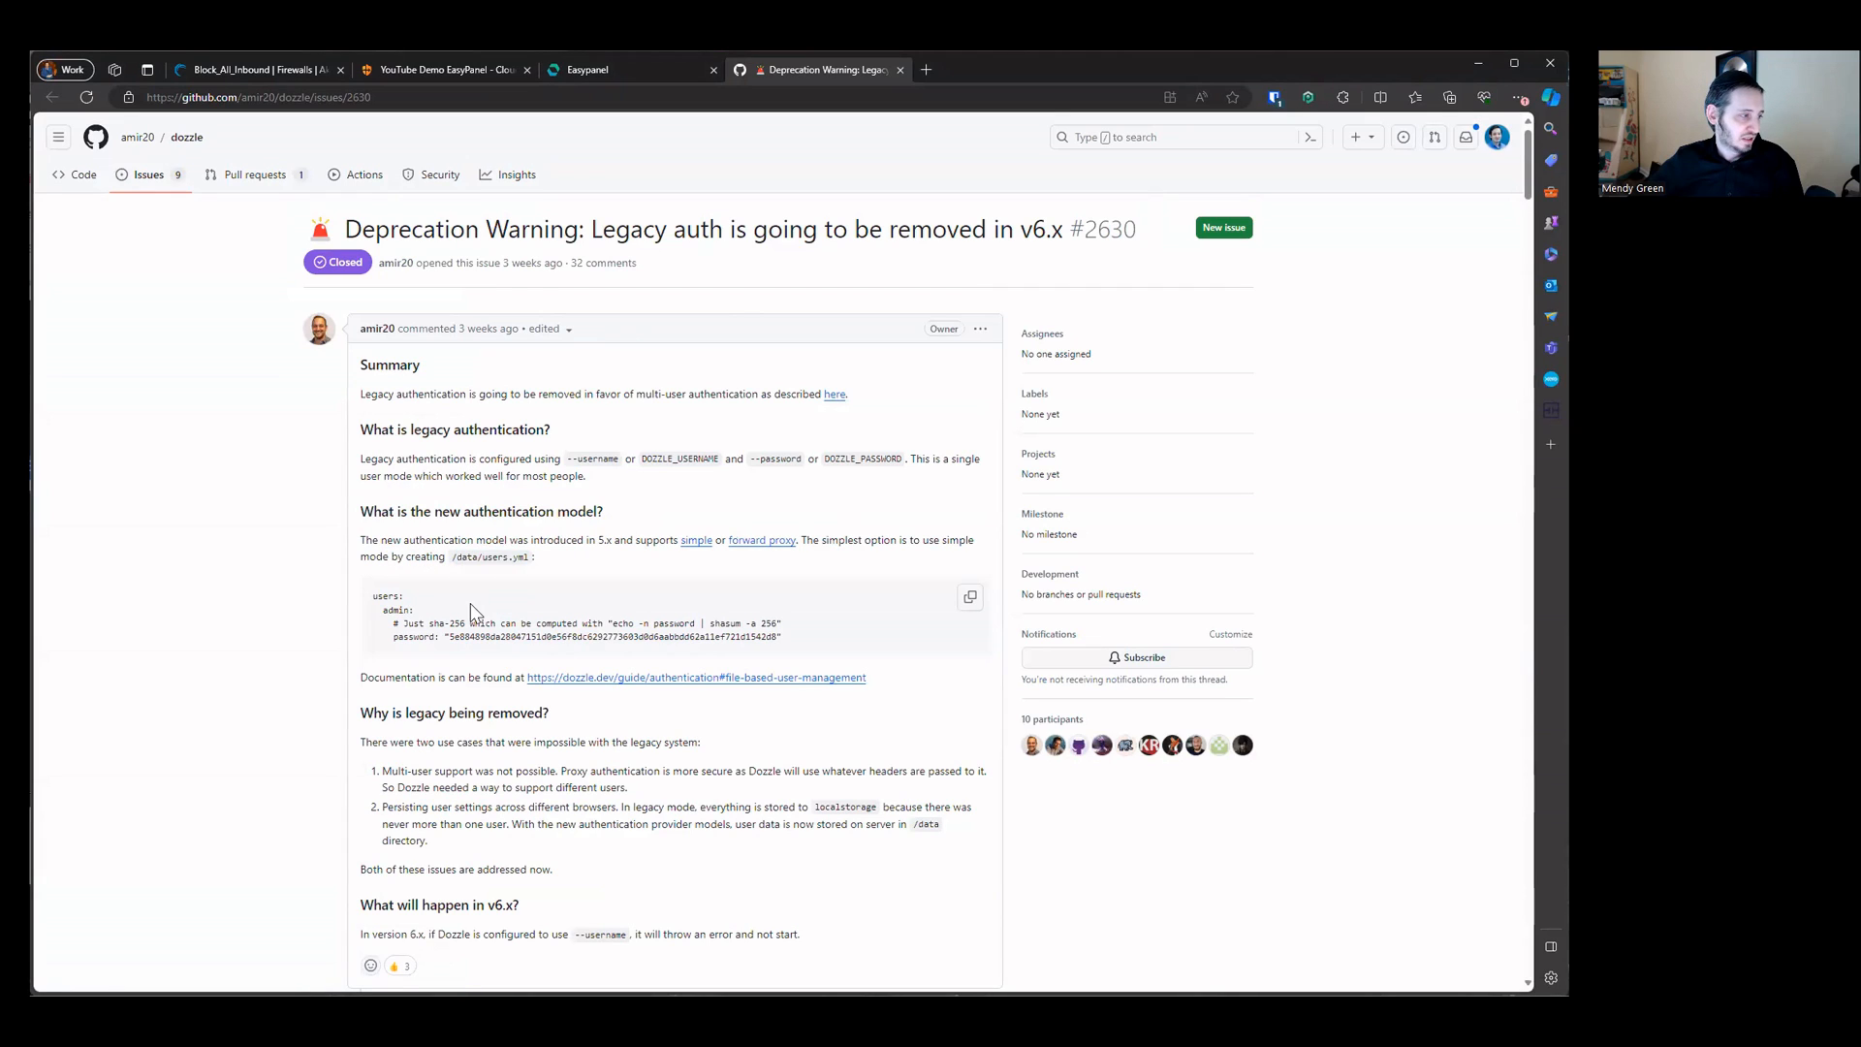
mouse_move(374, 597)
left_mouse_down()
mouse_move(439, 625)
mouse_move(747, 638)
mouse_move(388, 635)
mouse_move(373, 593)
left_mouse_up()
left_click(417, 643)
left_click(817, 636)
left_click(687, 625)
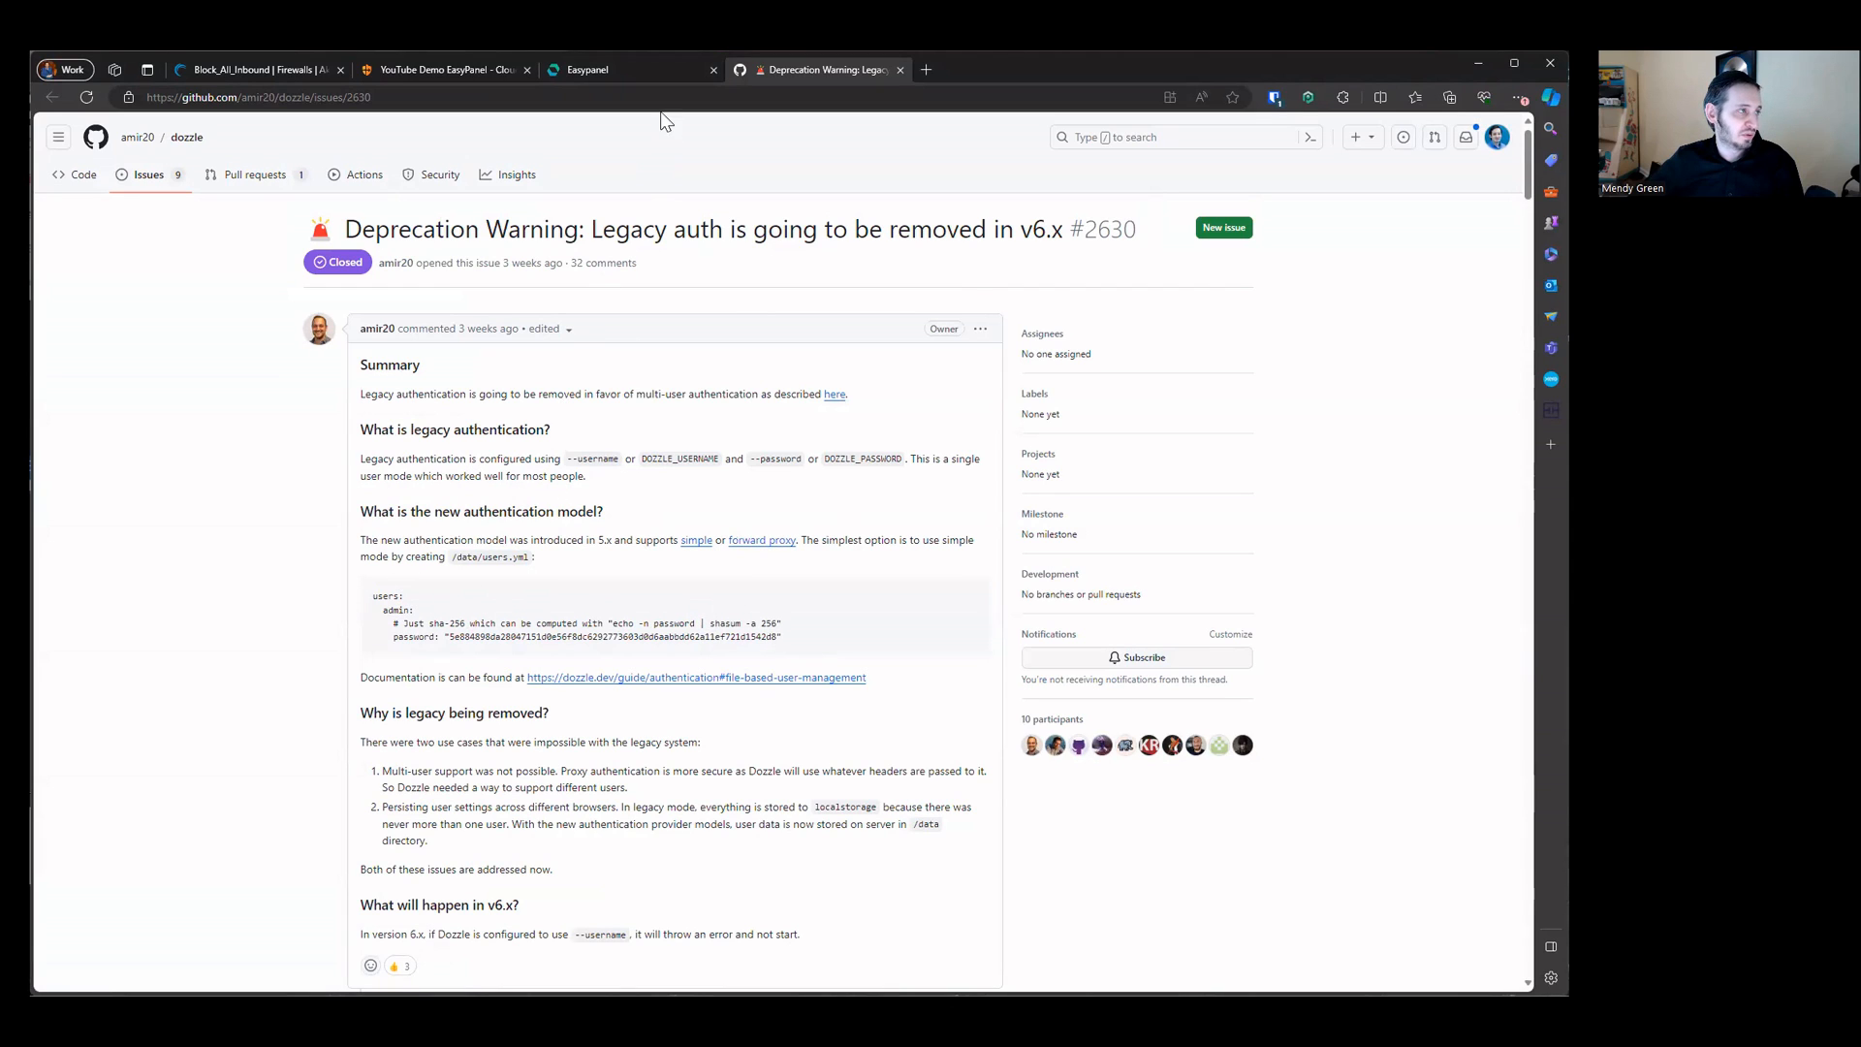
Step: Return to Easypanel and open the dozzle app's environment variables
left_click(619, 66)
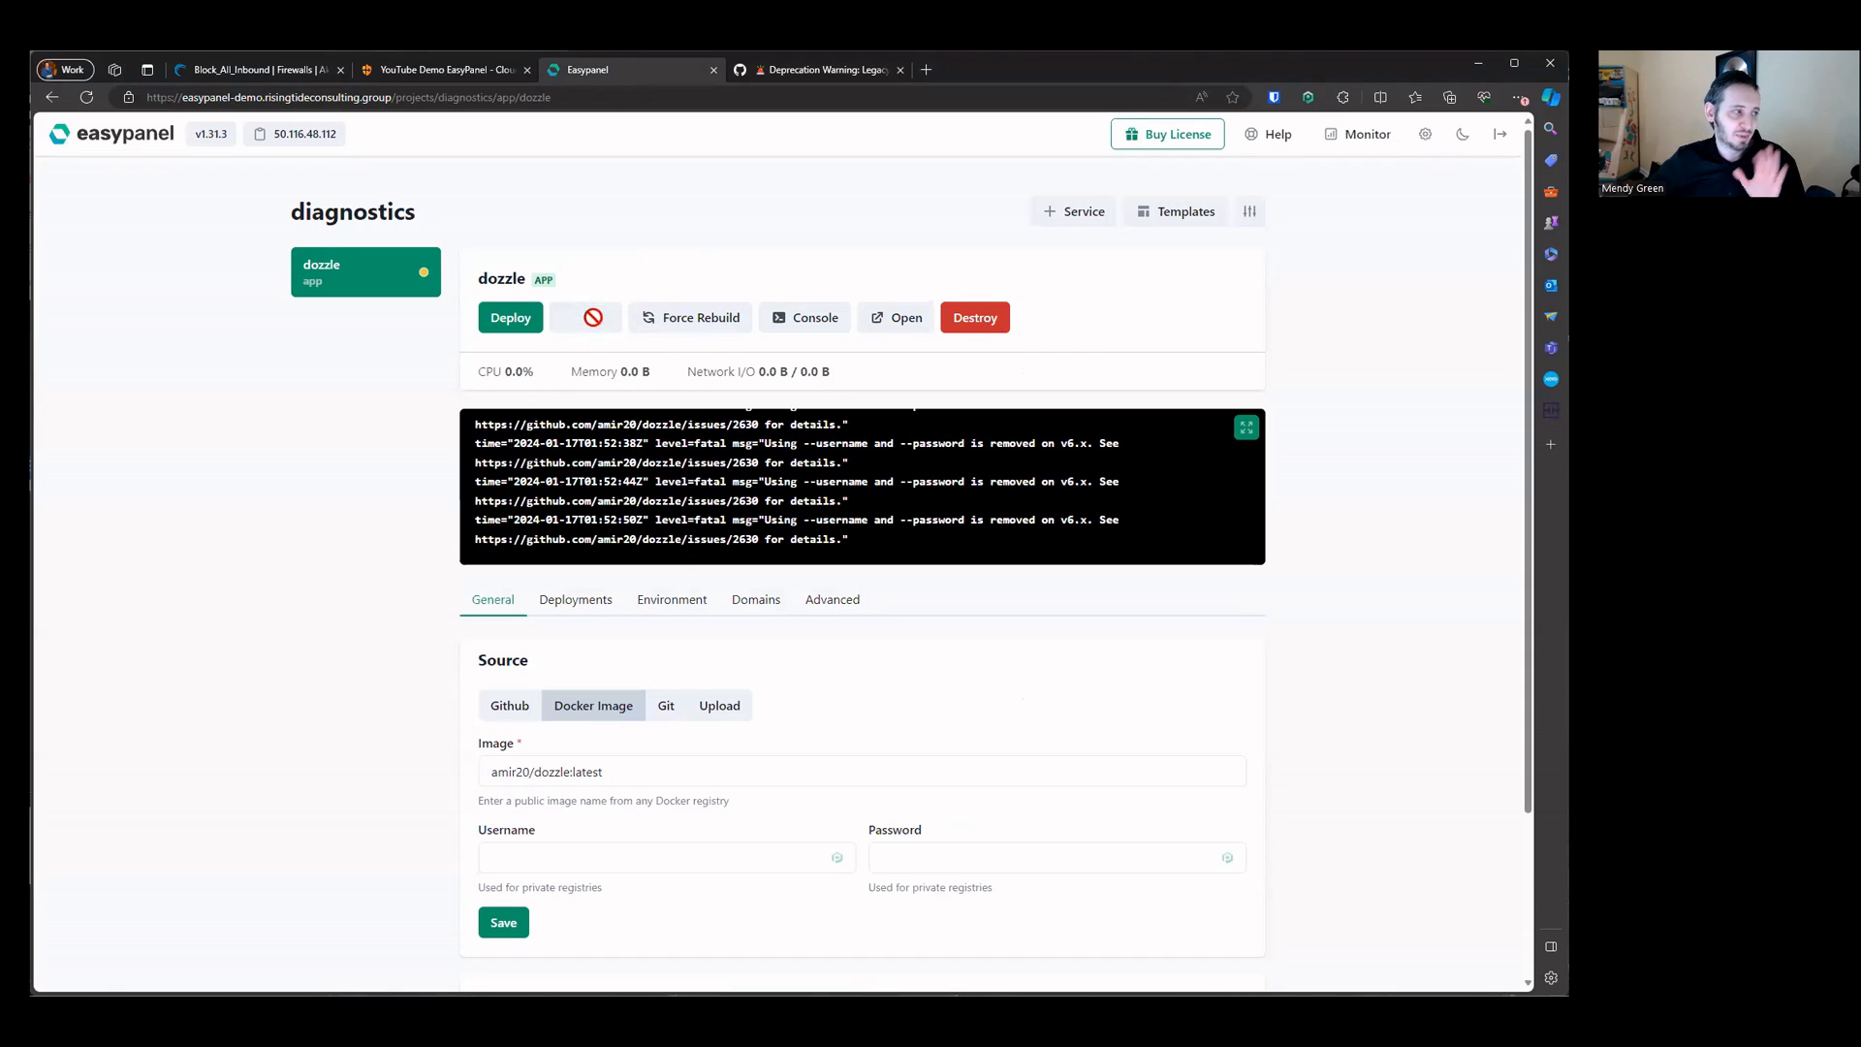
left_click(698, 603)
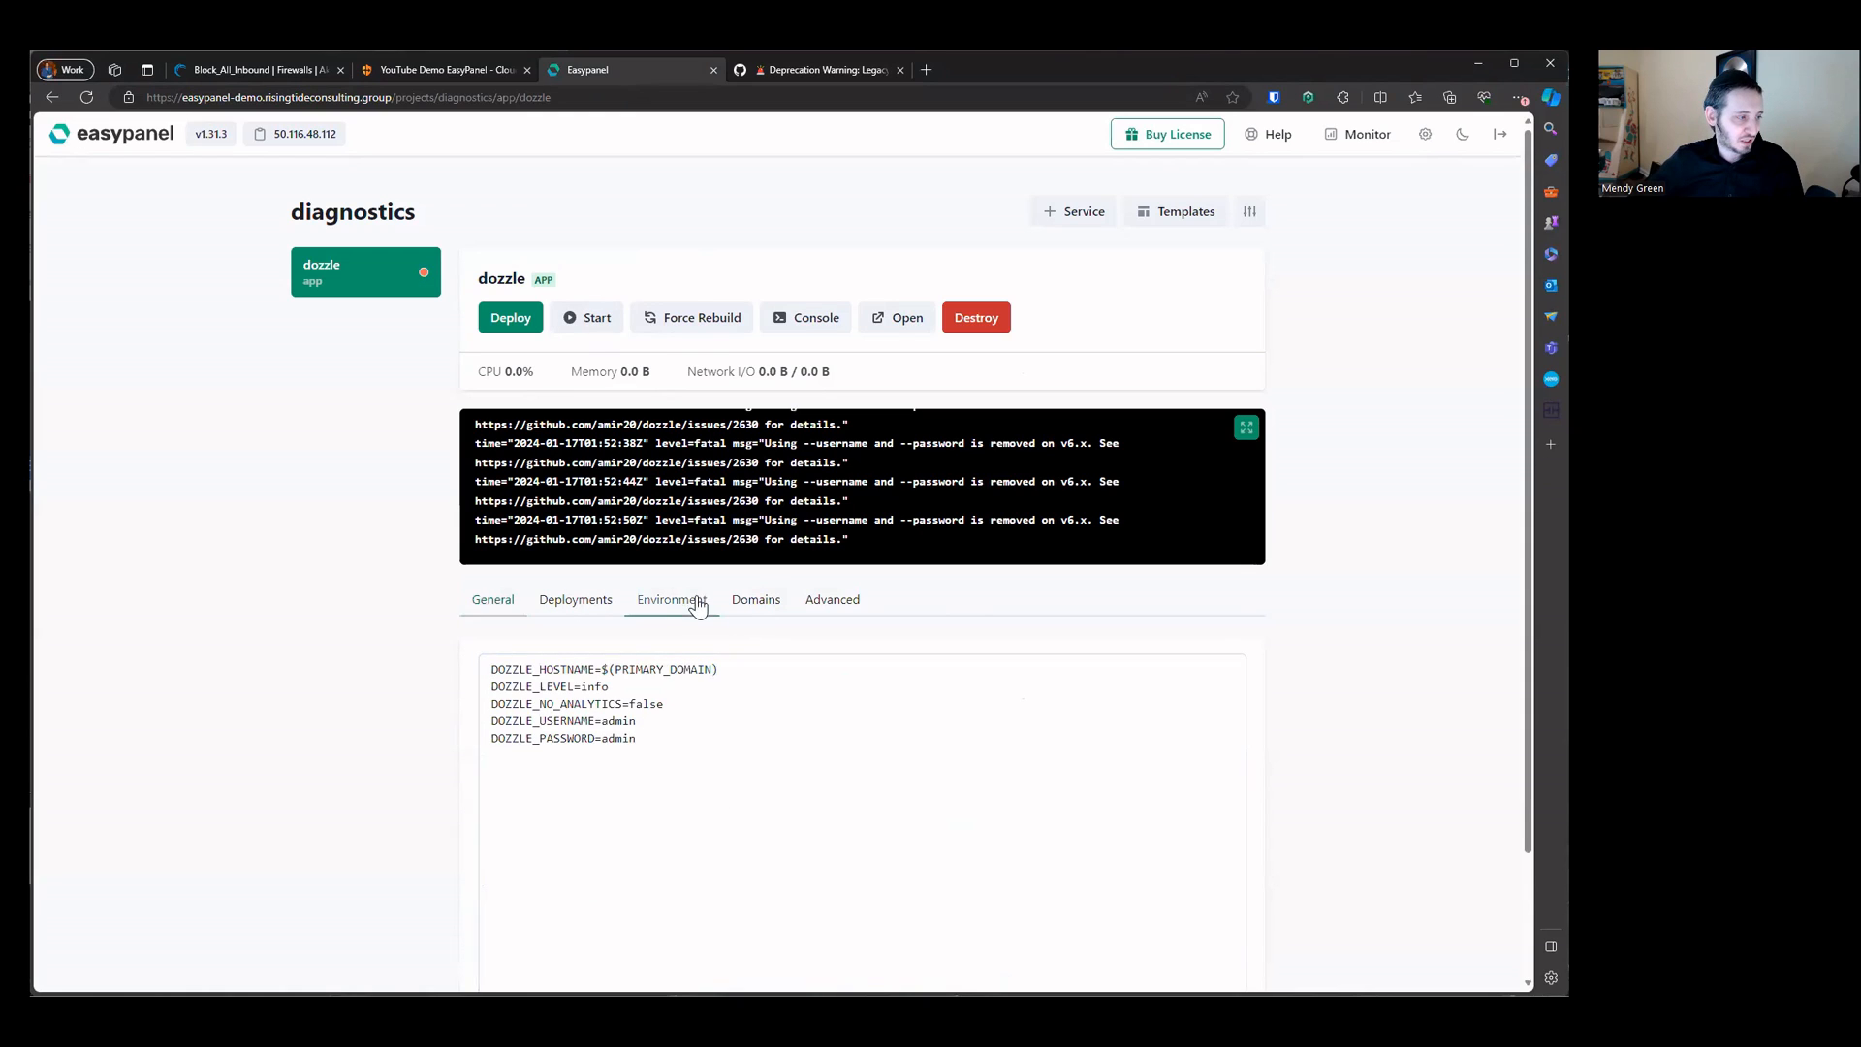
Step: Remove the DOZZLE_USERNAME and DOZZLE_PASSWORD variables from the dozzle environment, save it and redeploy the app
left_click_drag(639, 739, 407, 727)
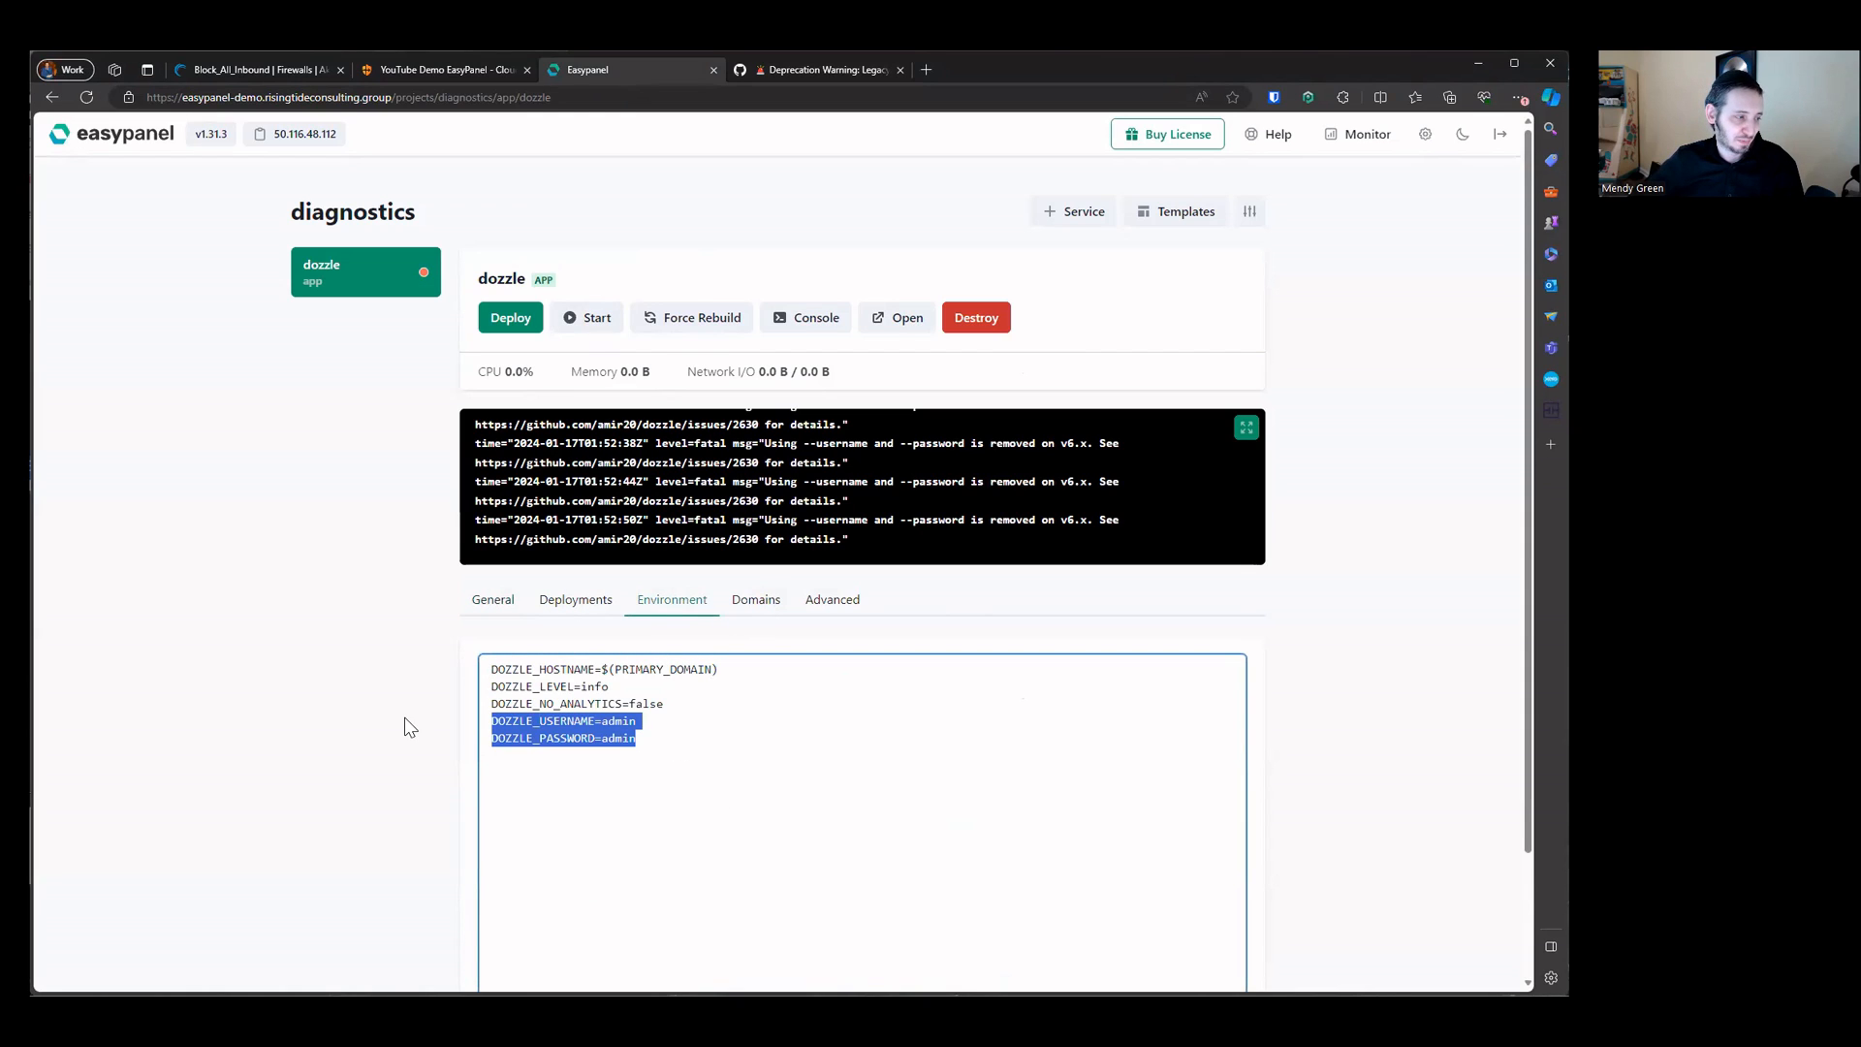
key("BackSpace")
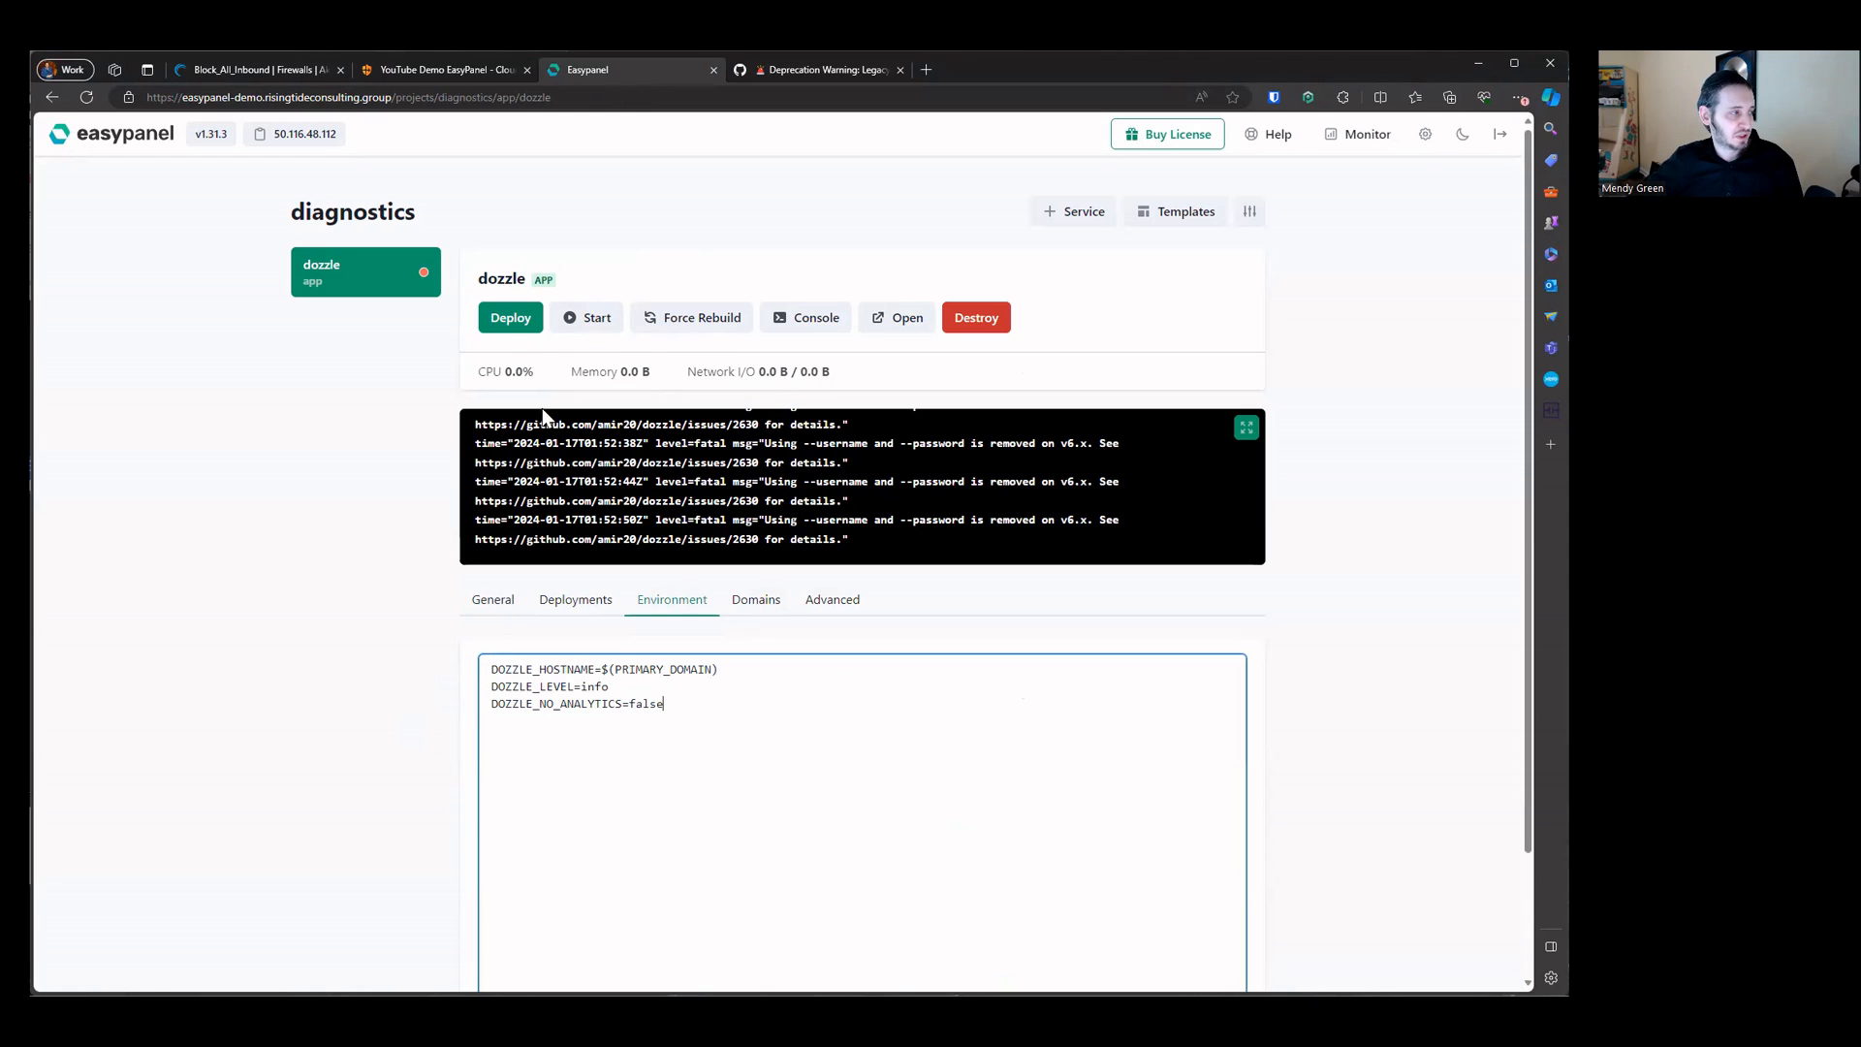
left_click(506, 316)
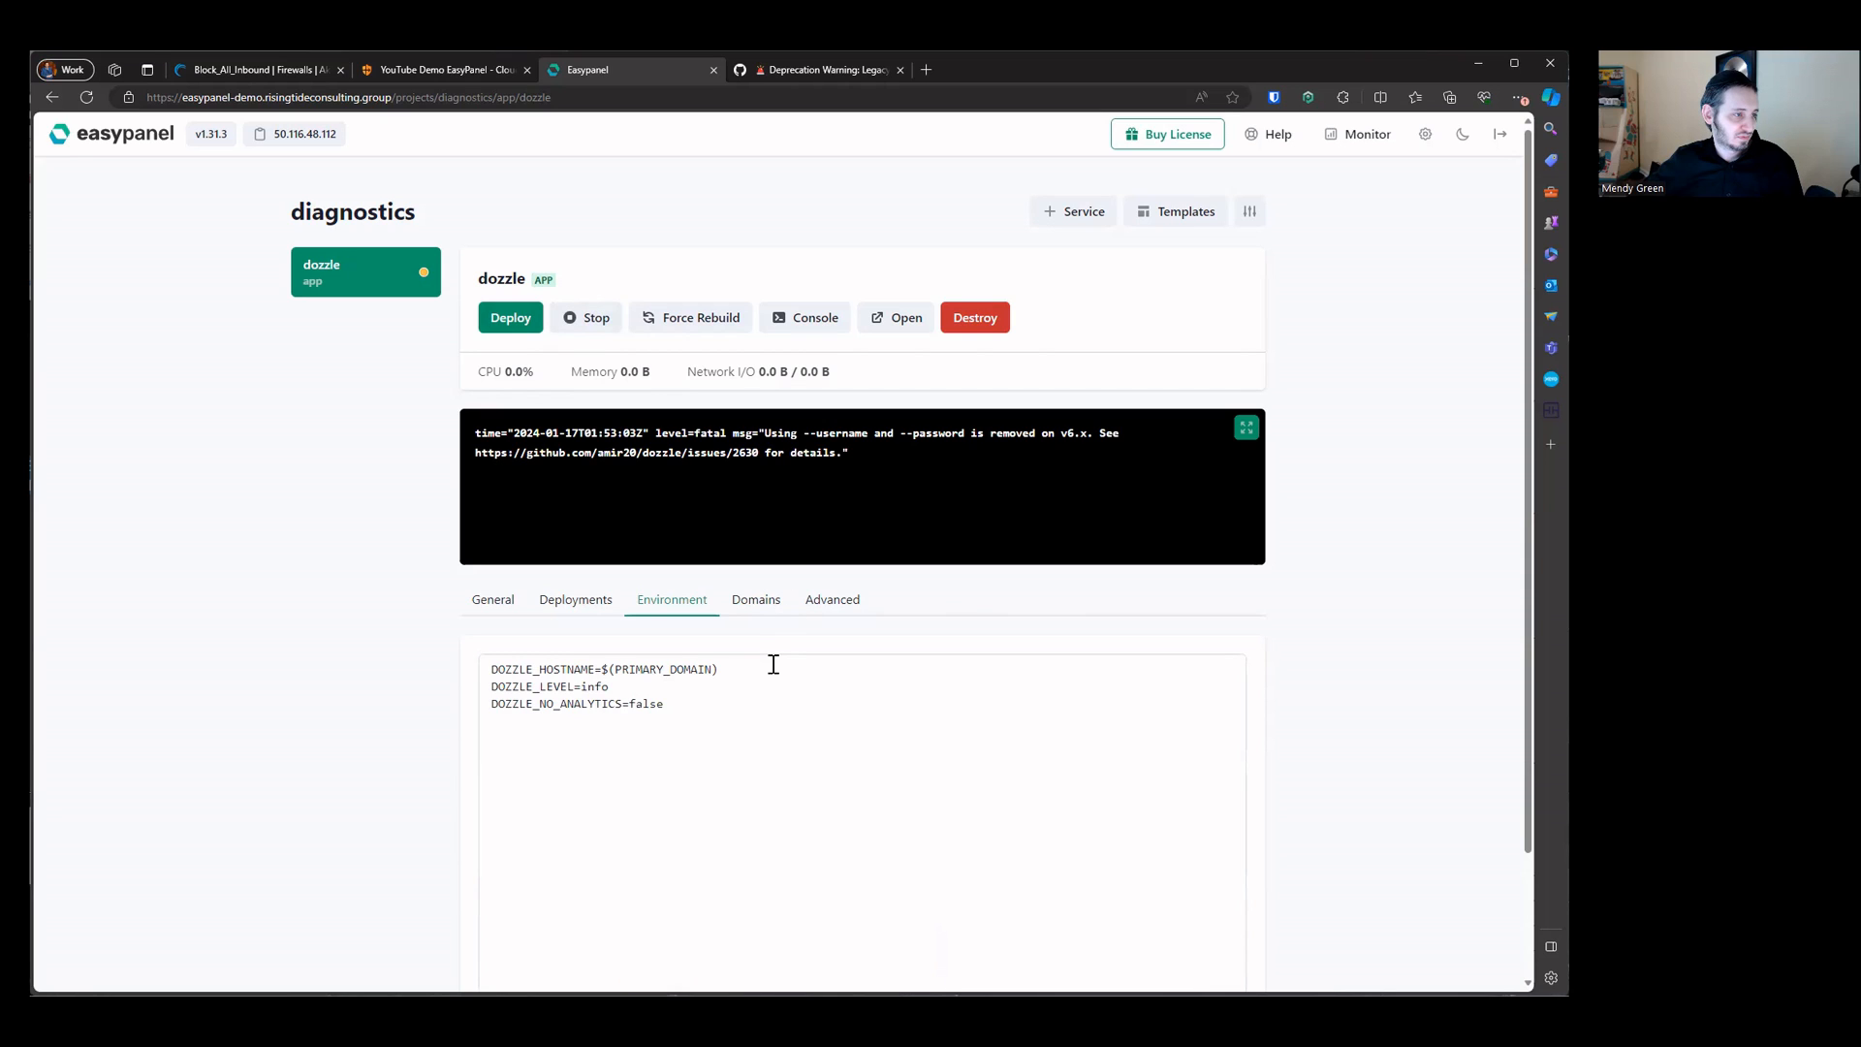
left_click(601, 327)
scroll(465, 665, "down", 2)
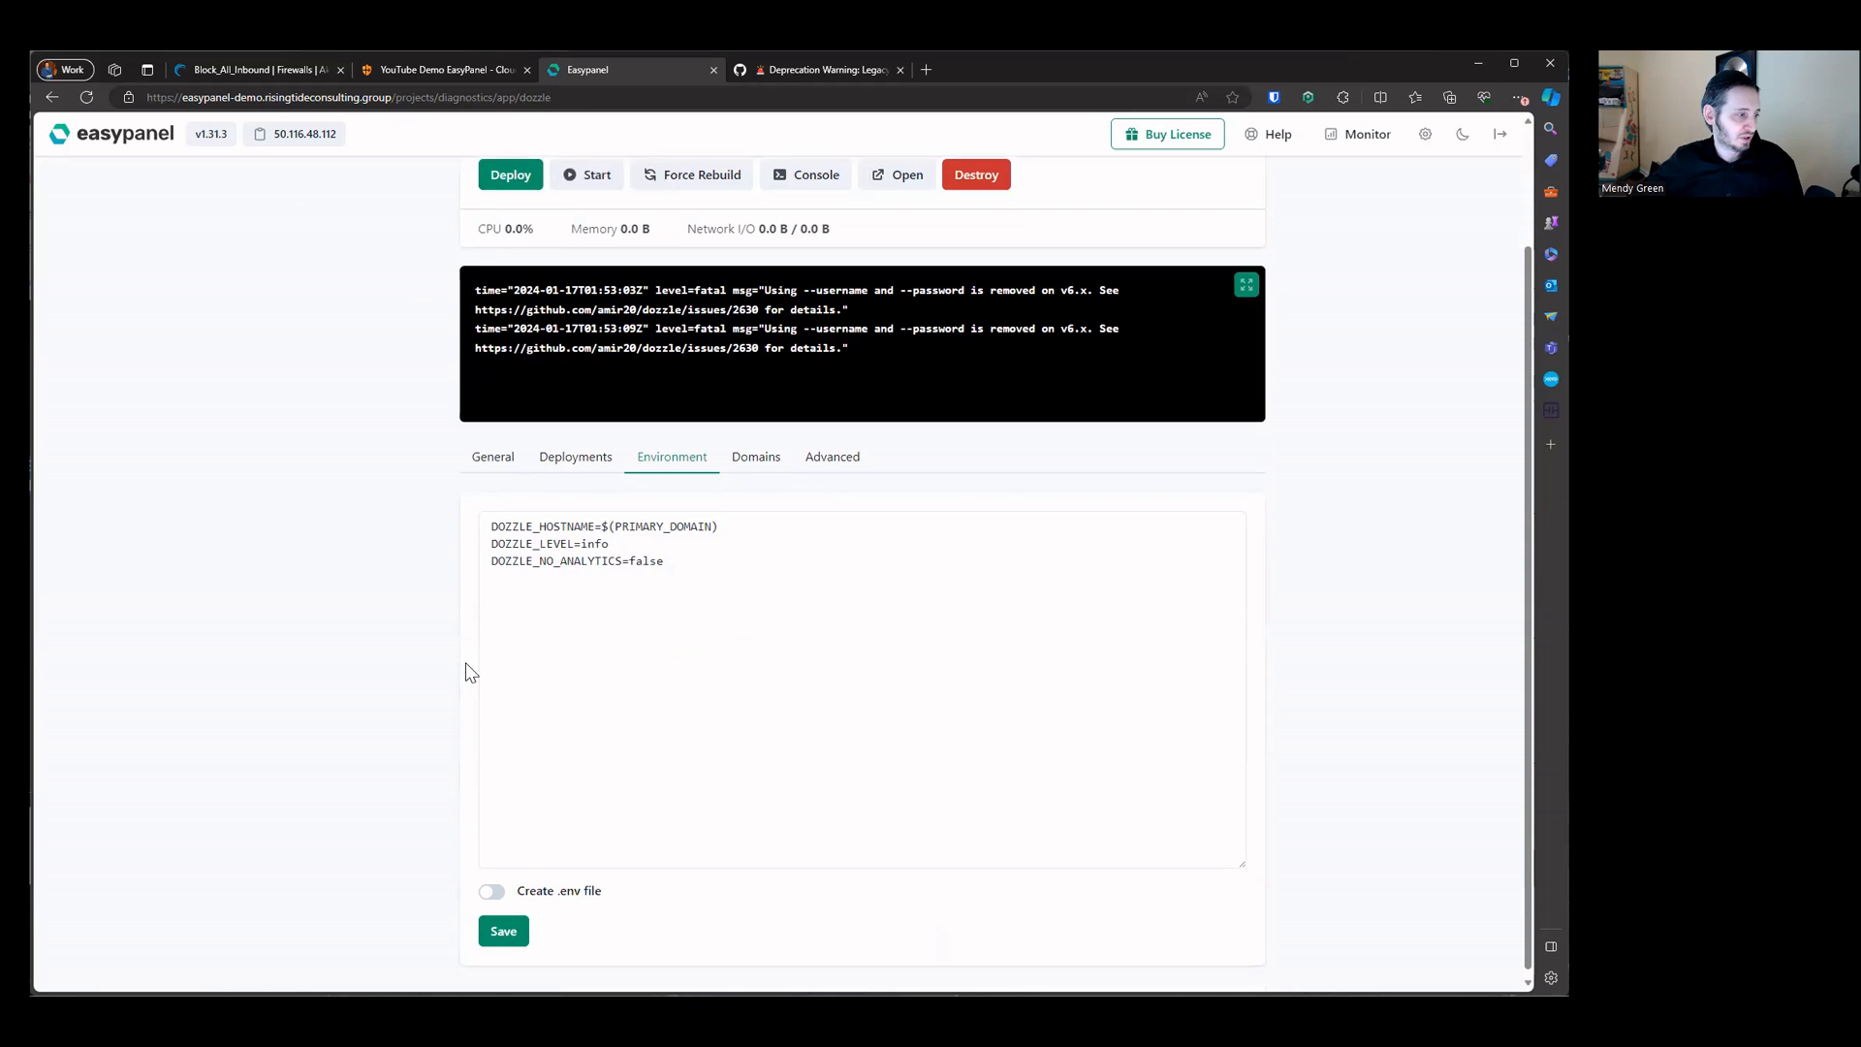
left_click(503, 926)
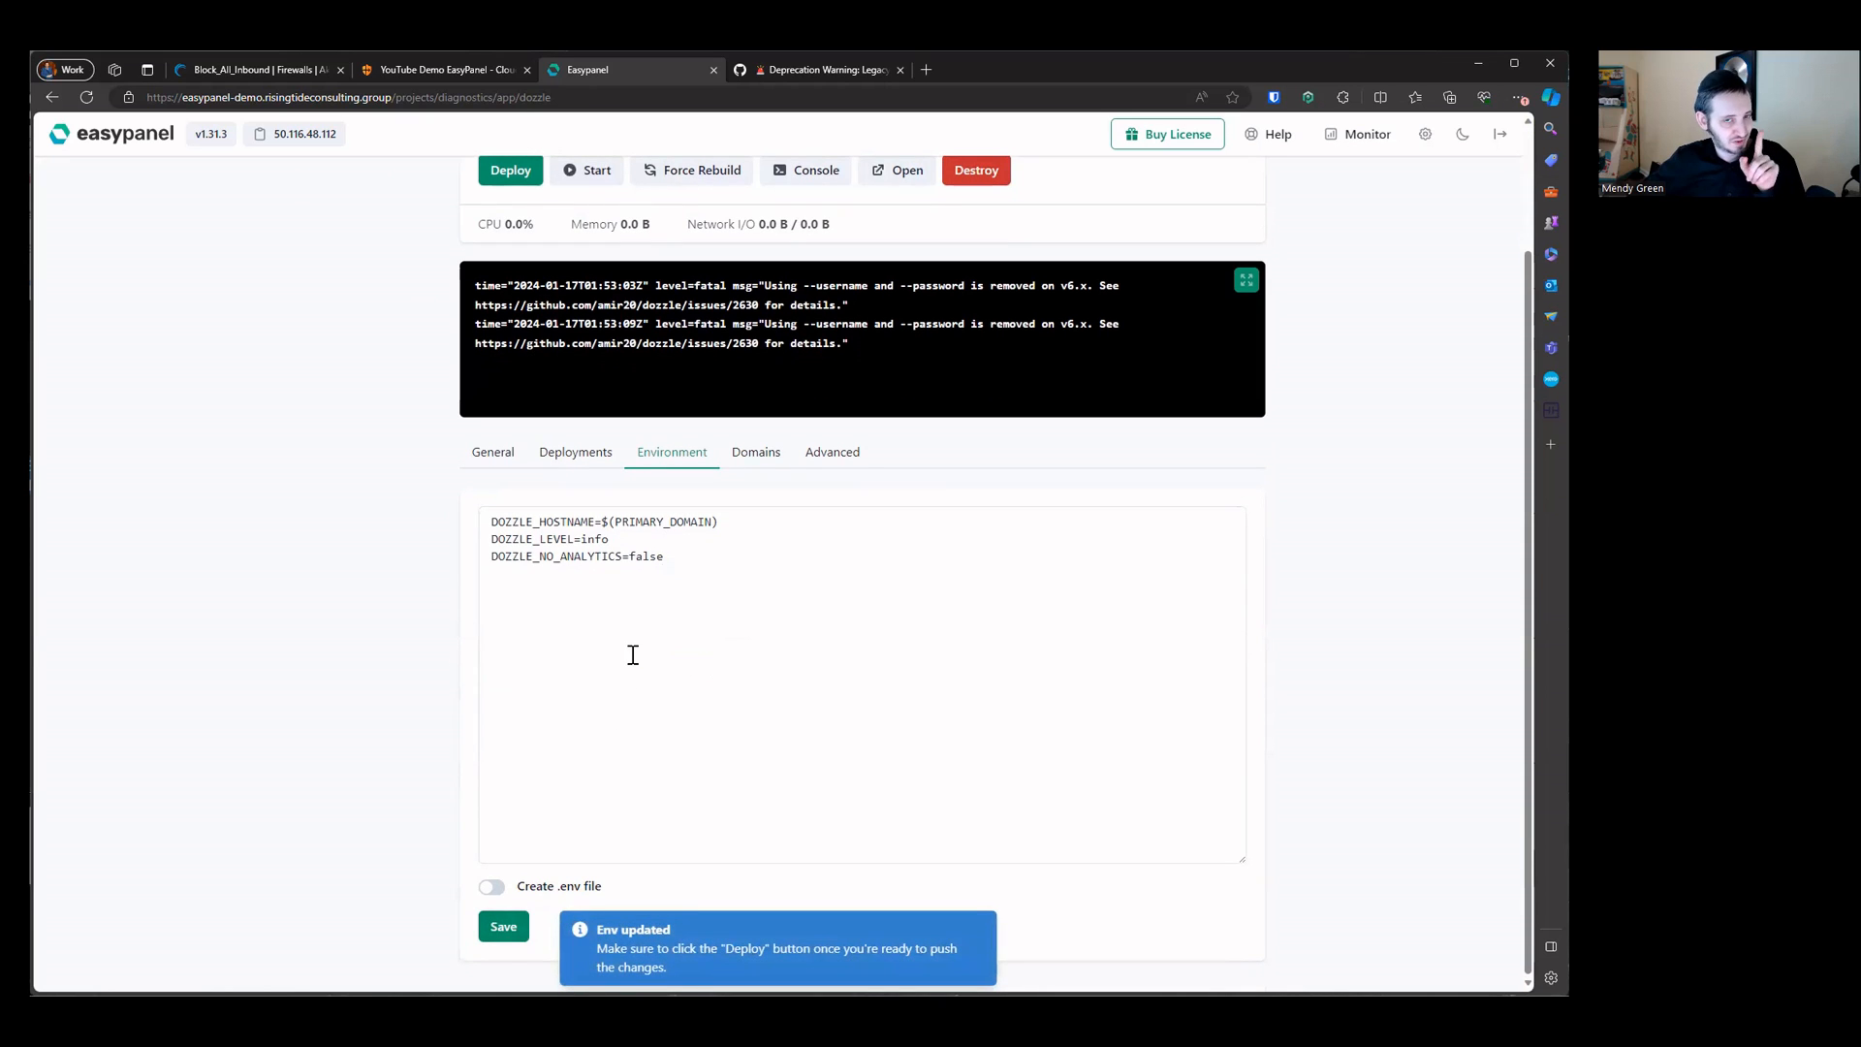
left_click(499, 931)
scroll(591, 678, "up", 2)
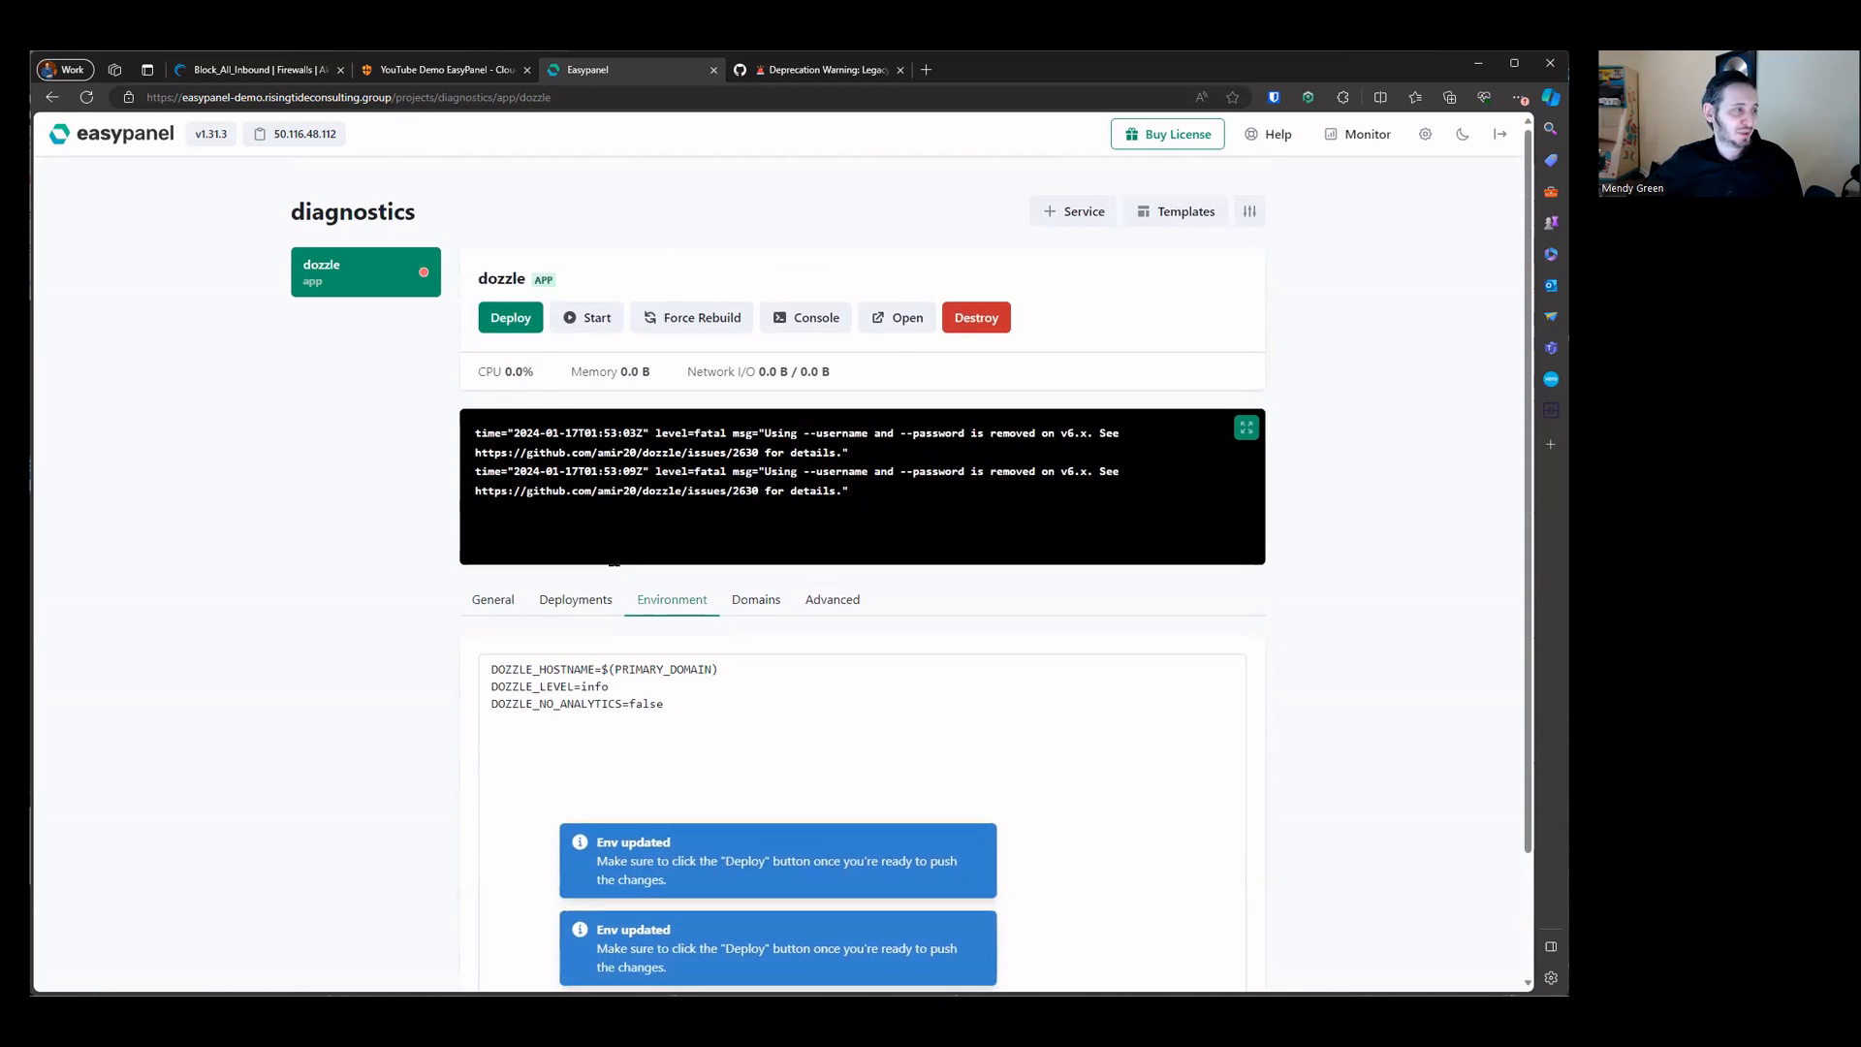
left_click(510, 320)
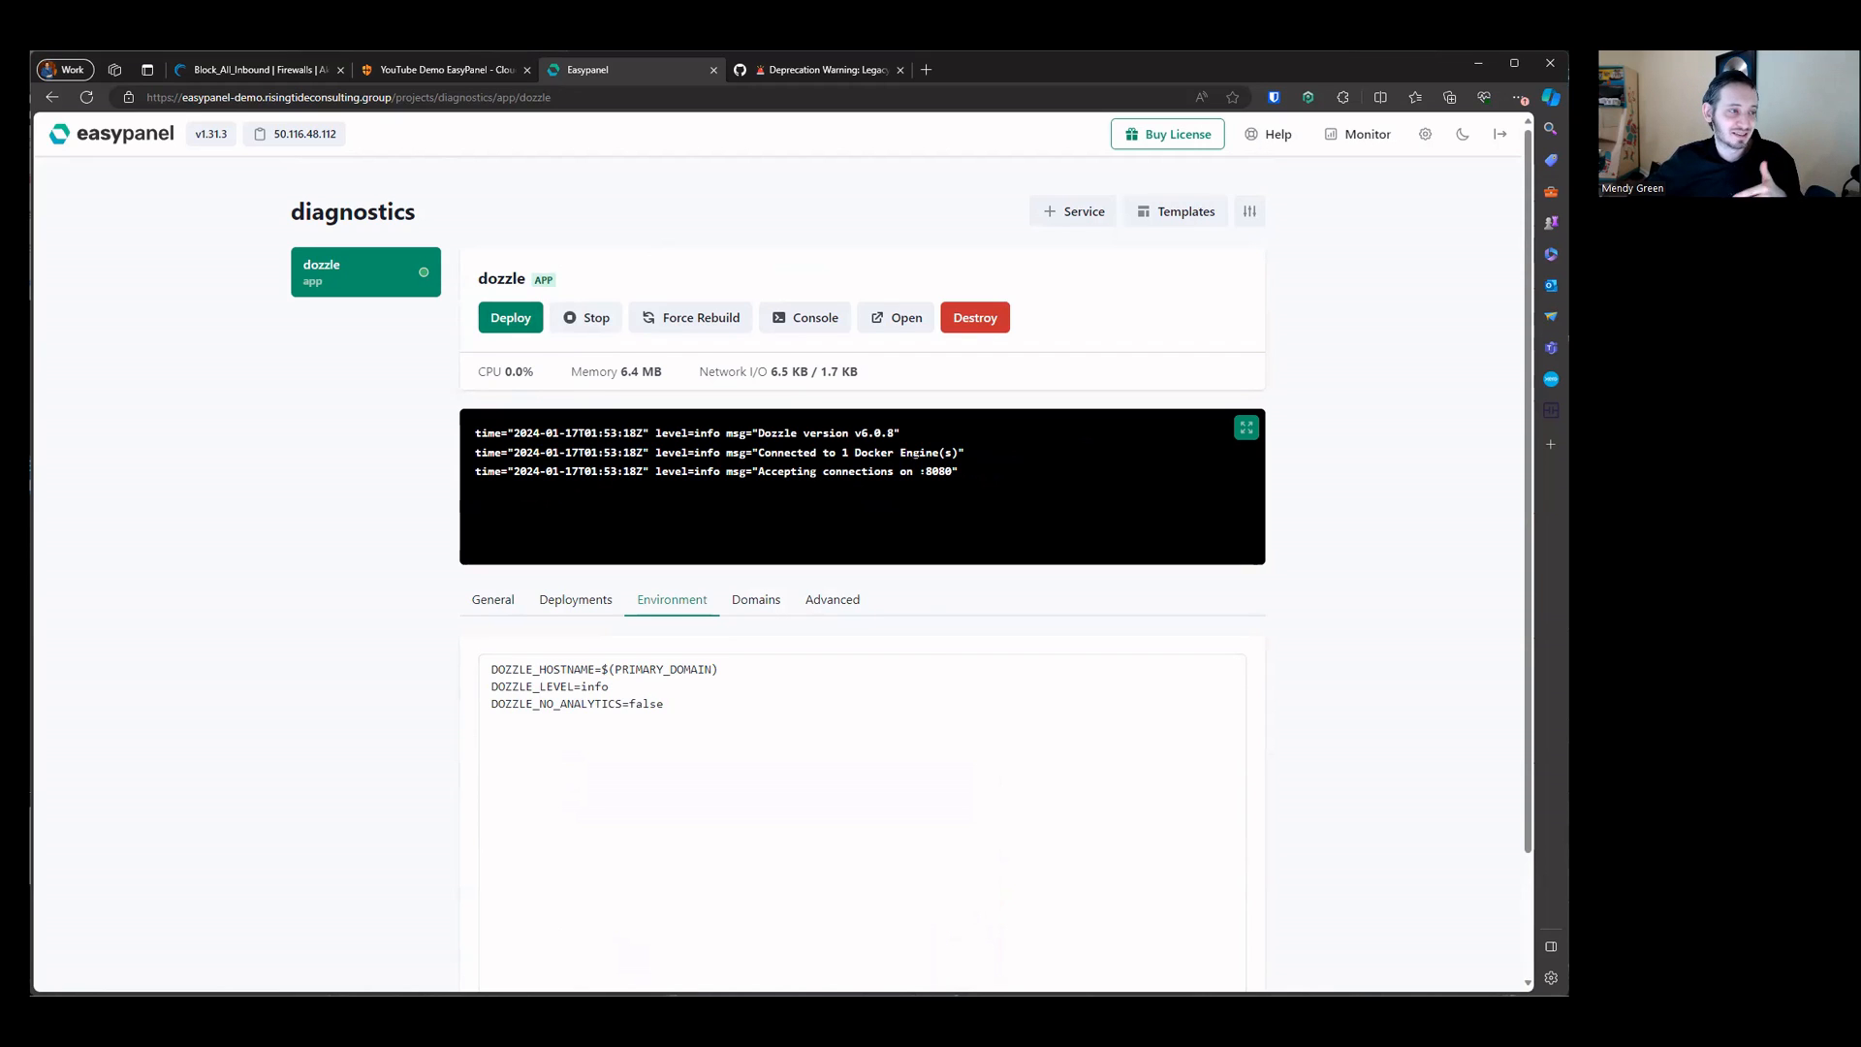
Step: Set the dozzle app's domain host to ep-logs.risingtideconsulting.group, keeping internal port 8080, save it and copy the host
double_click(936, 471)
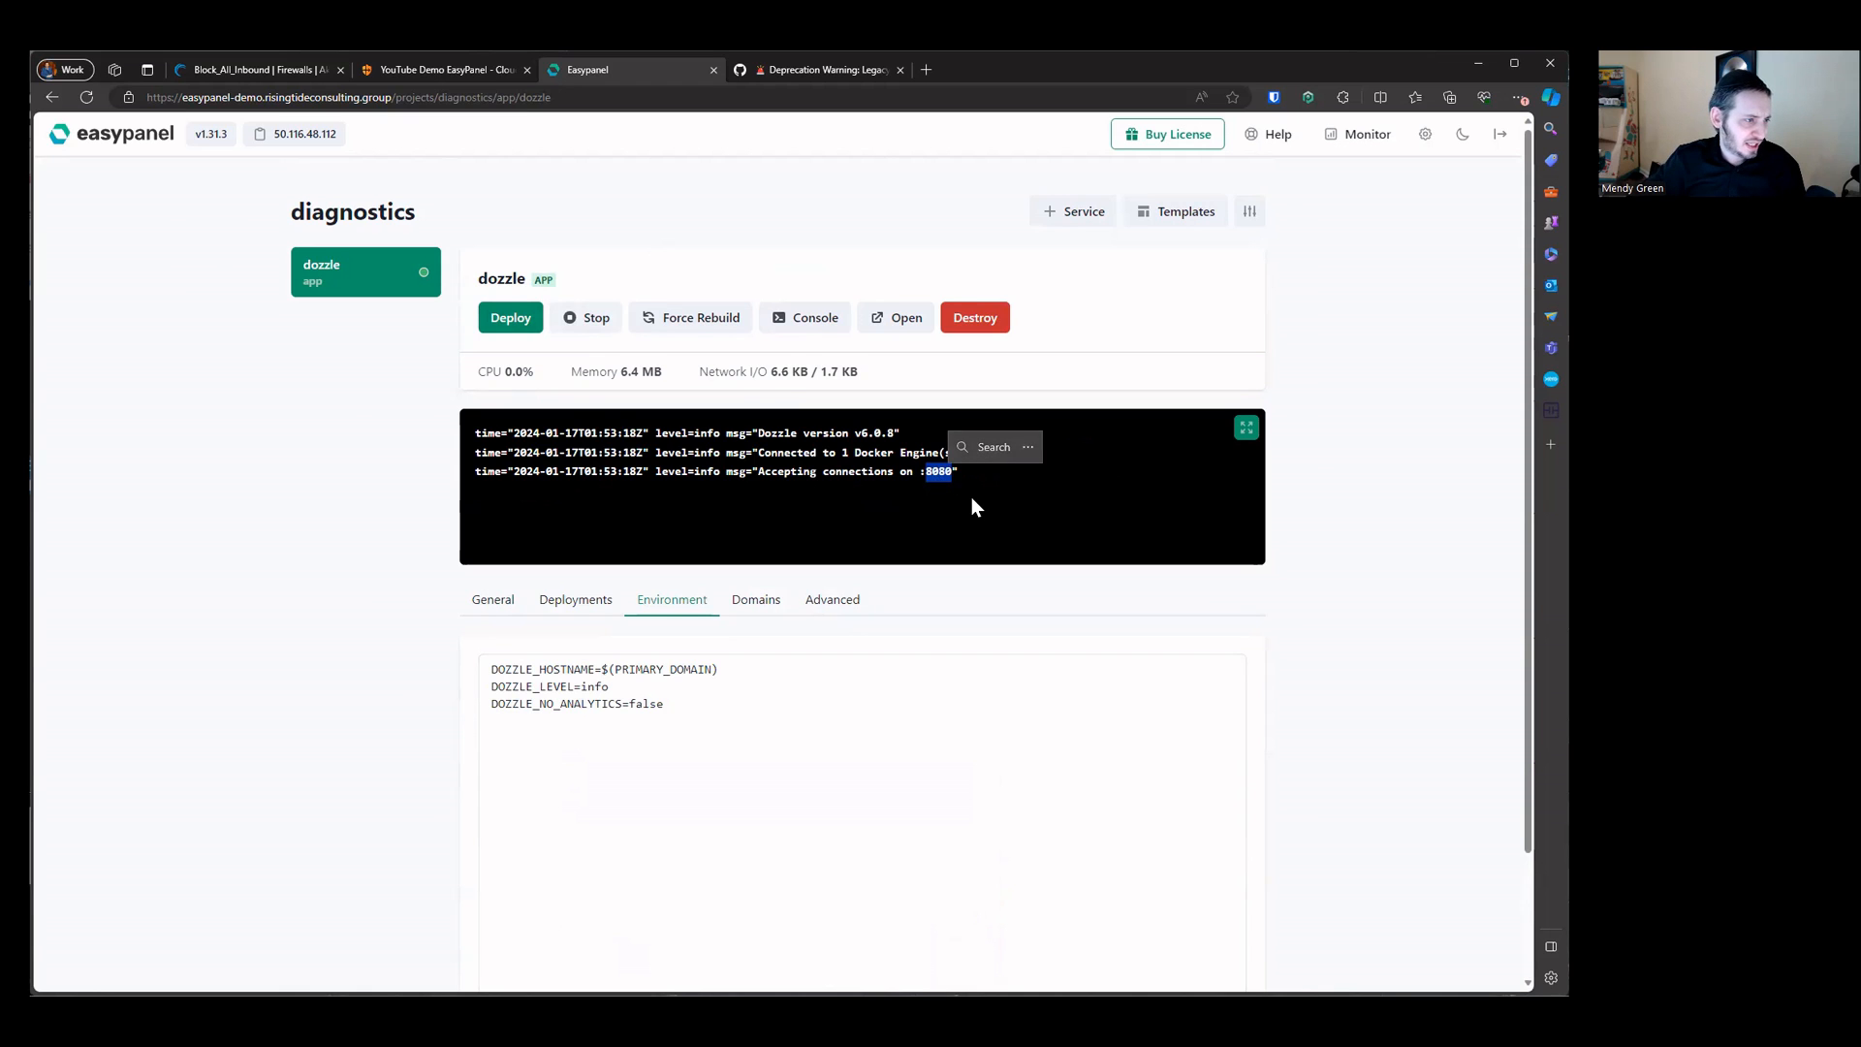
scroll(971, 497, "up", 5)
scroll(971, 497, "down", 5)
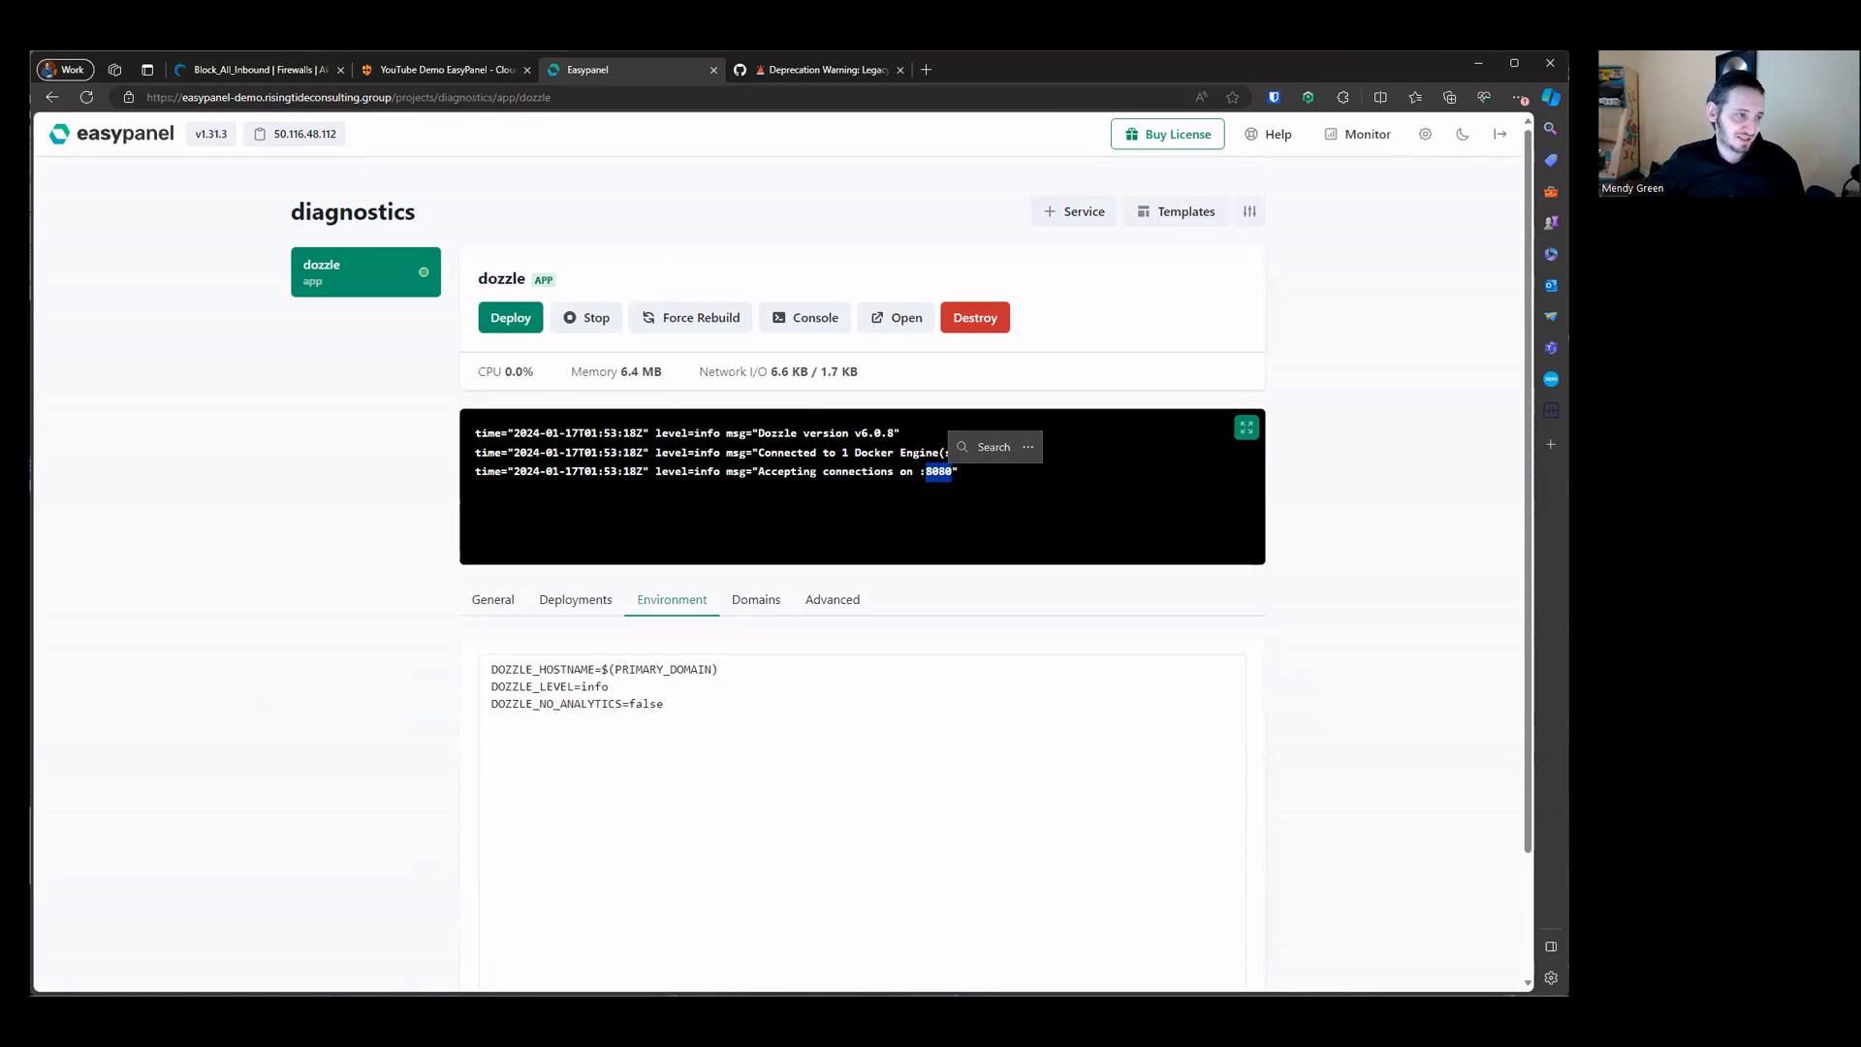
left_click(938, 463)
left_click(746, 607)
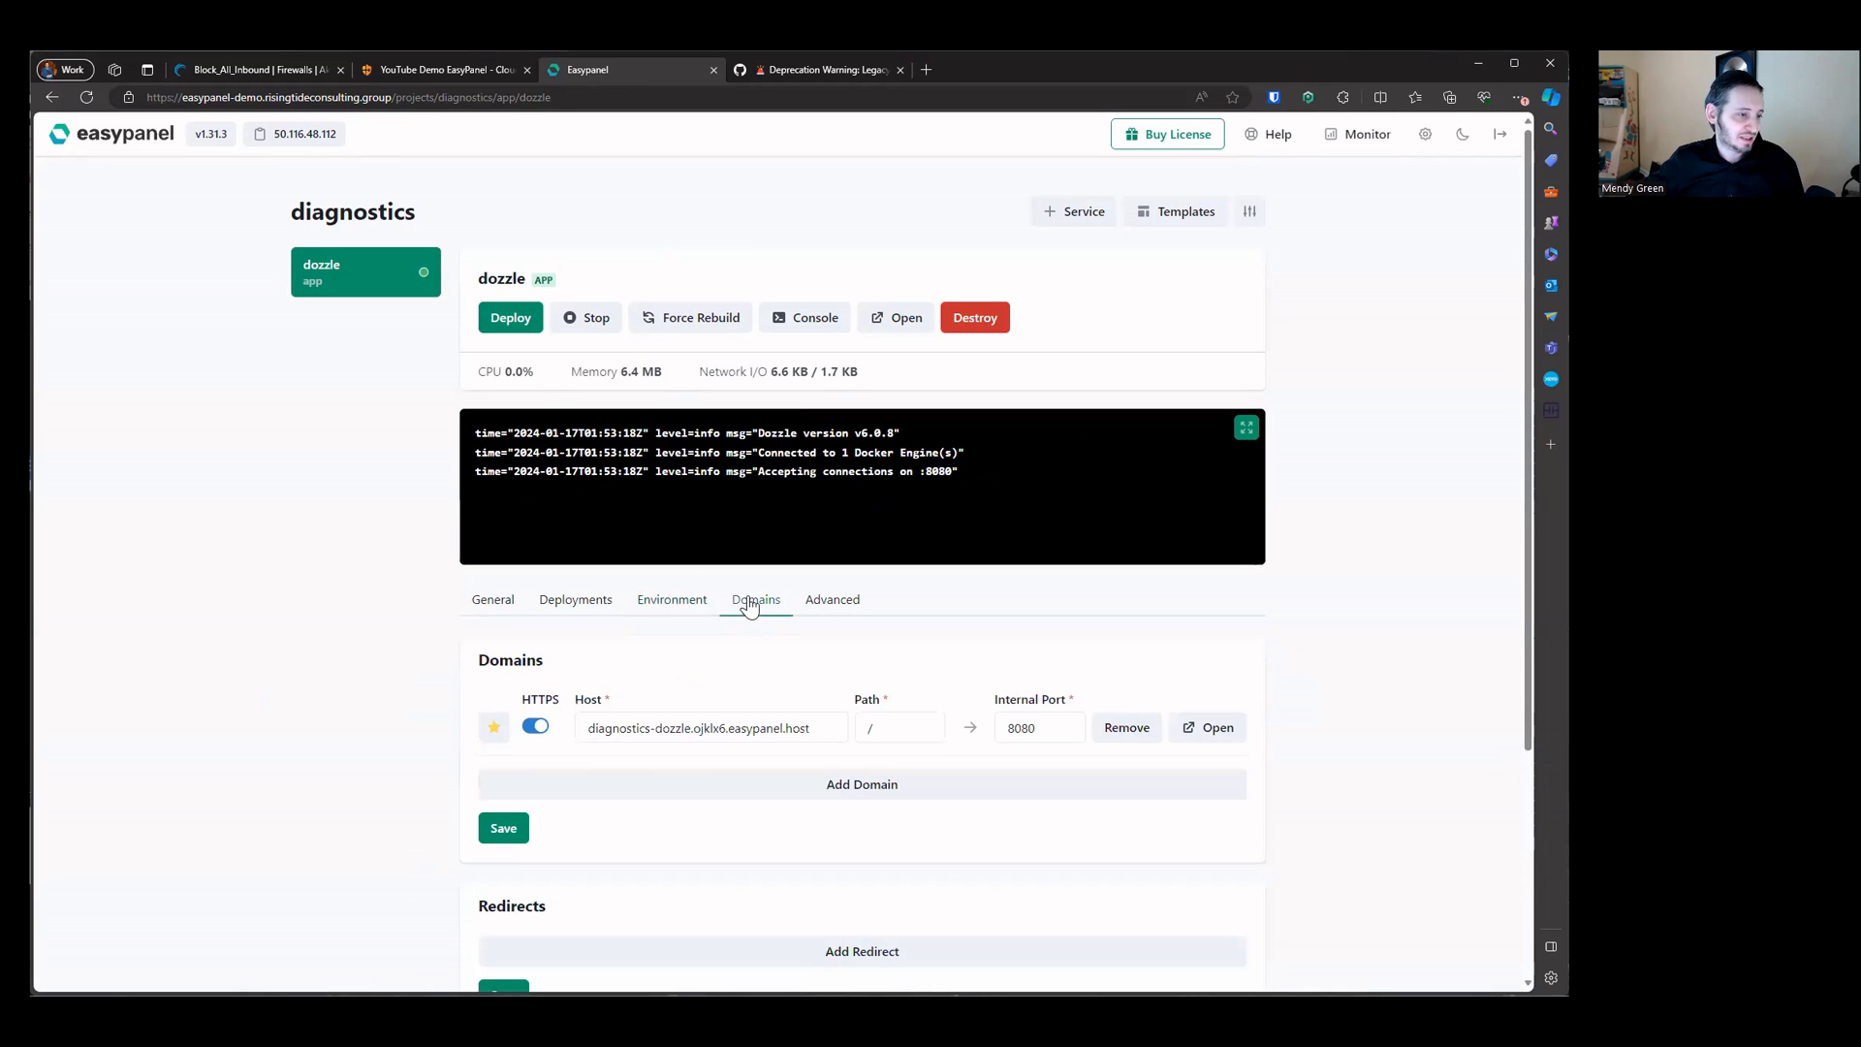
left_click_drag(1001, 716, 1068, 733)
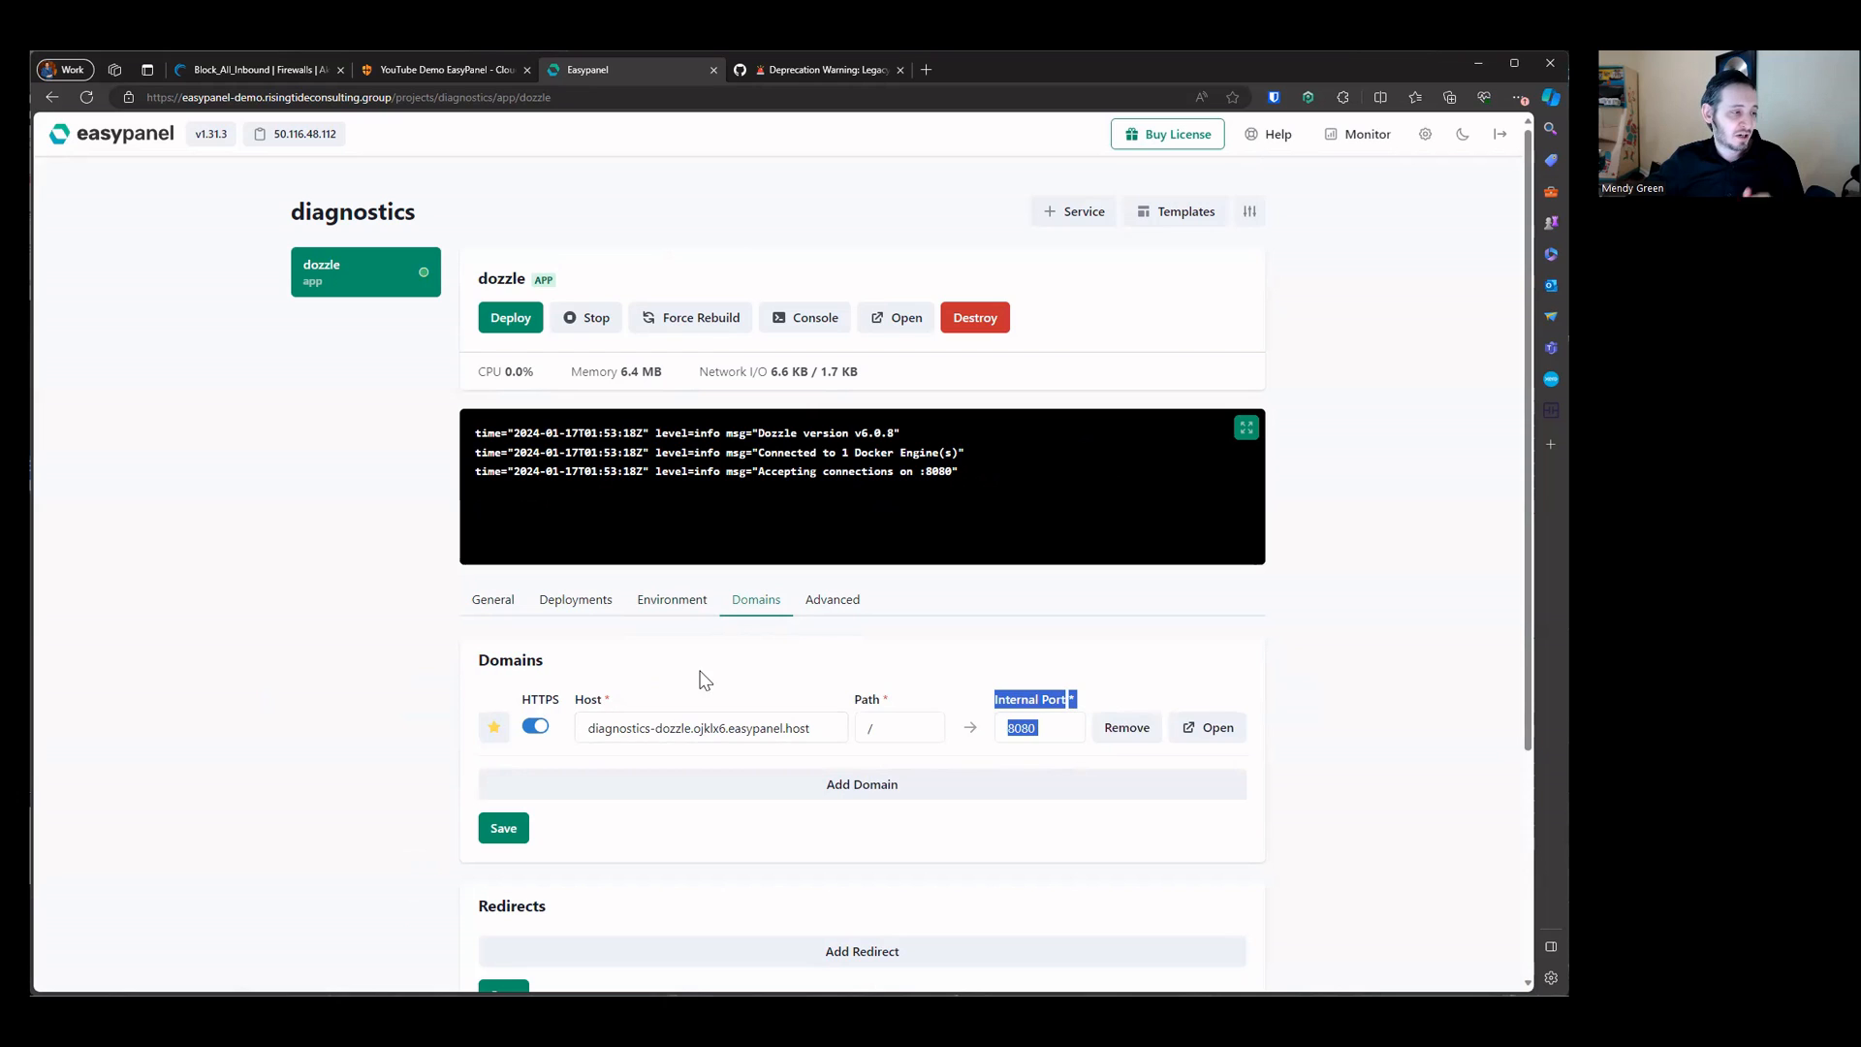
triple_click(651, 727)
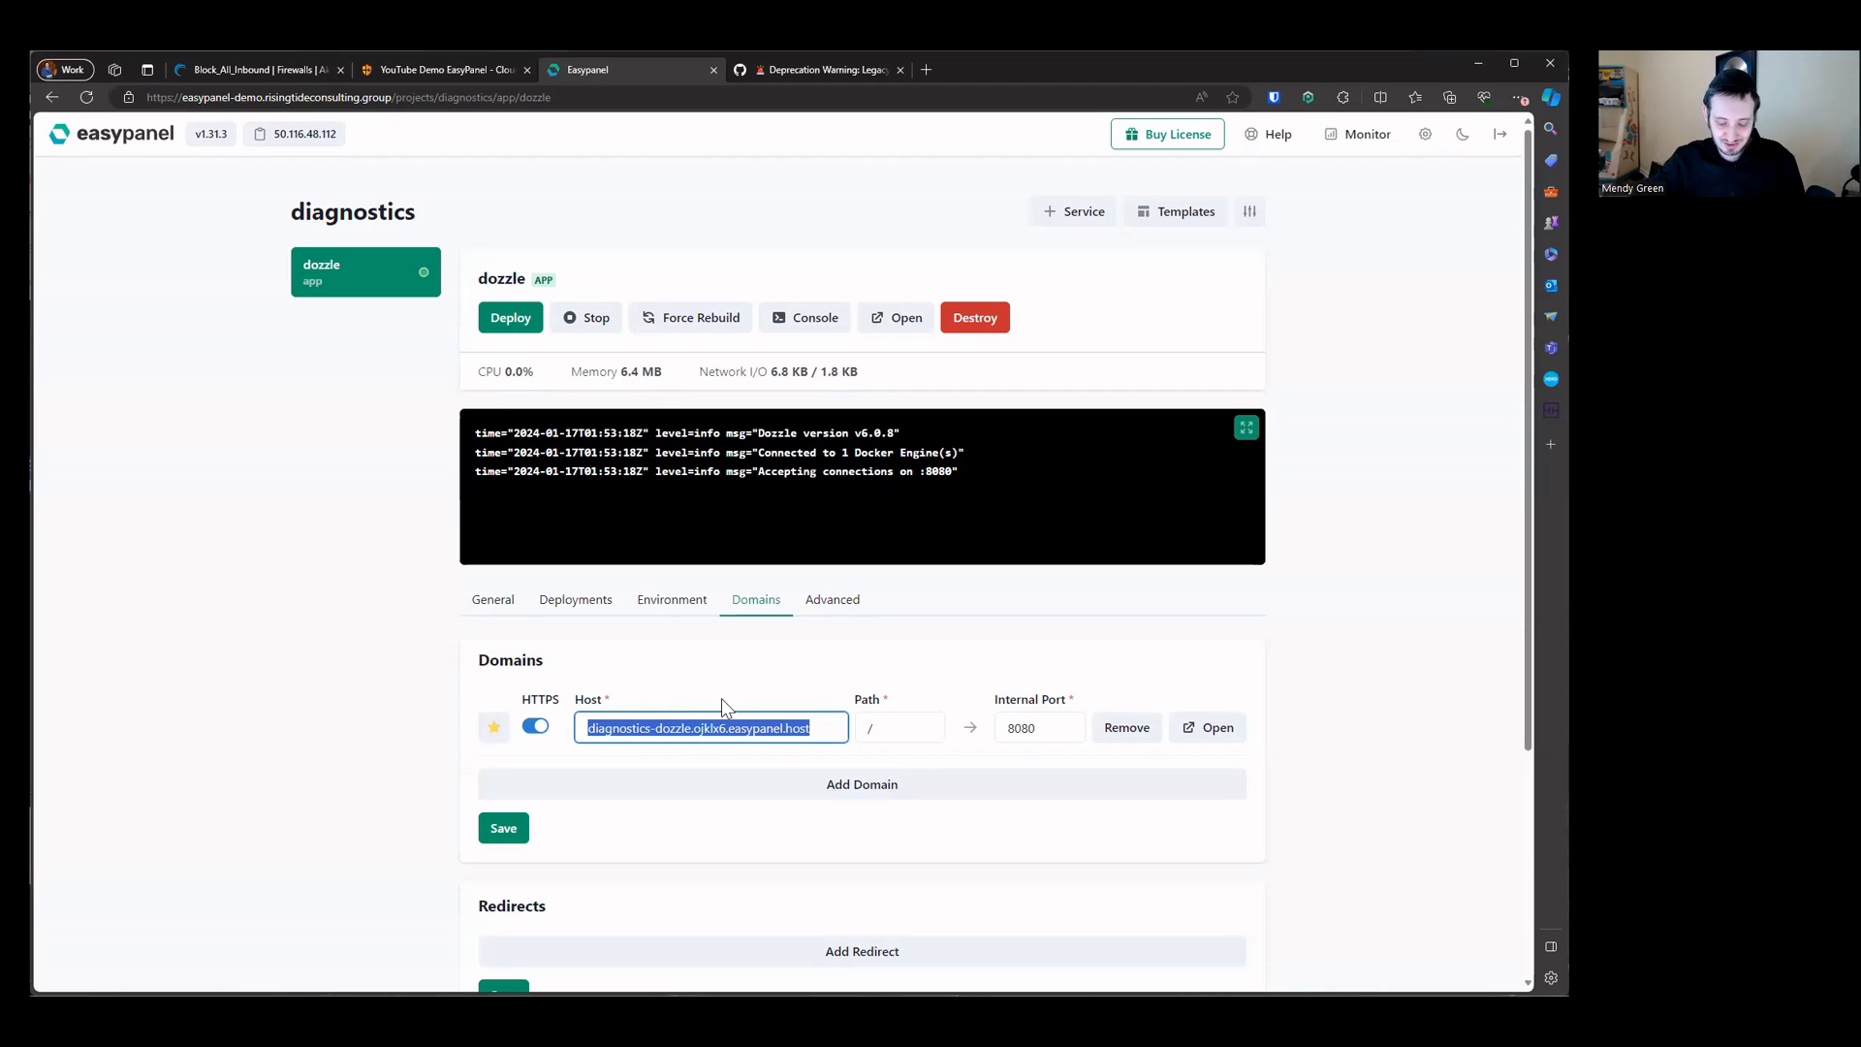
type("ep-logs.risingtideconsulting")
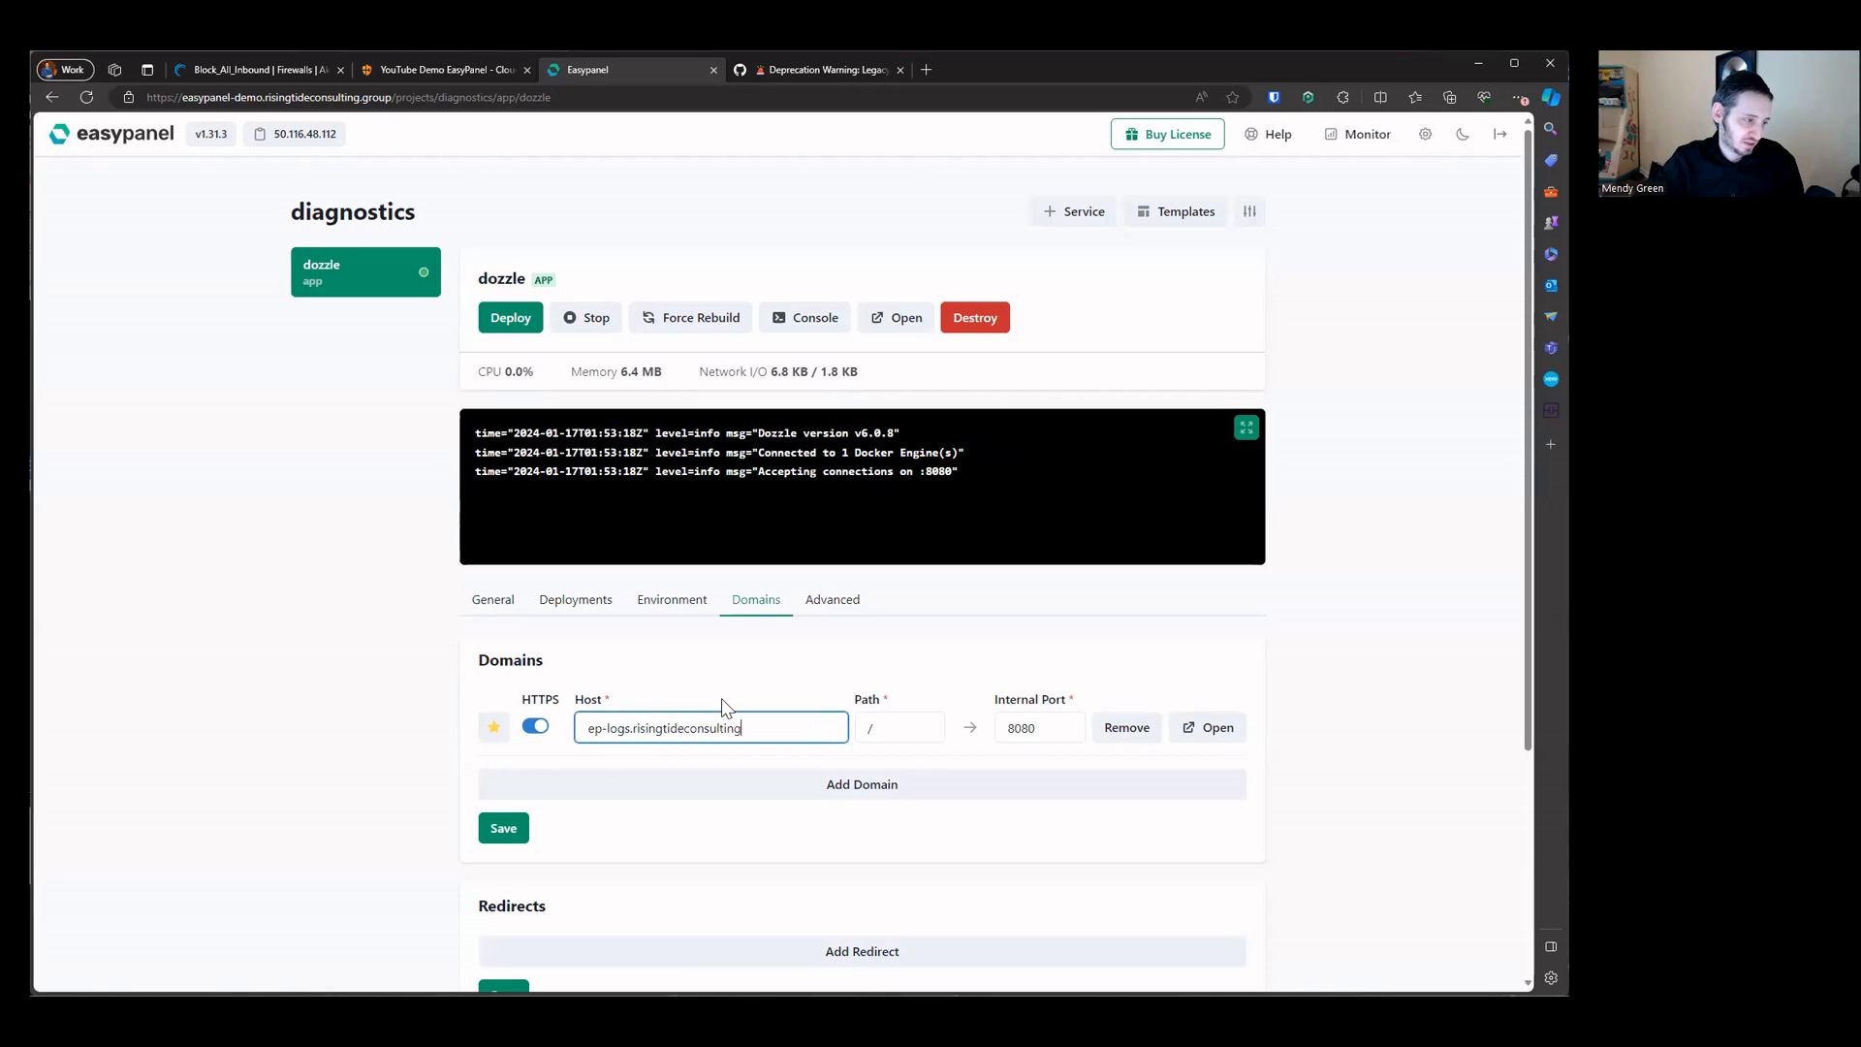
type(".group")
key("ctrl+a")
key("ctrl+c")
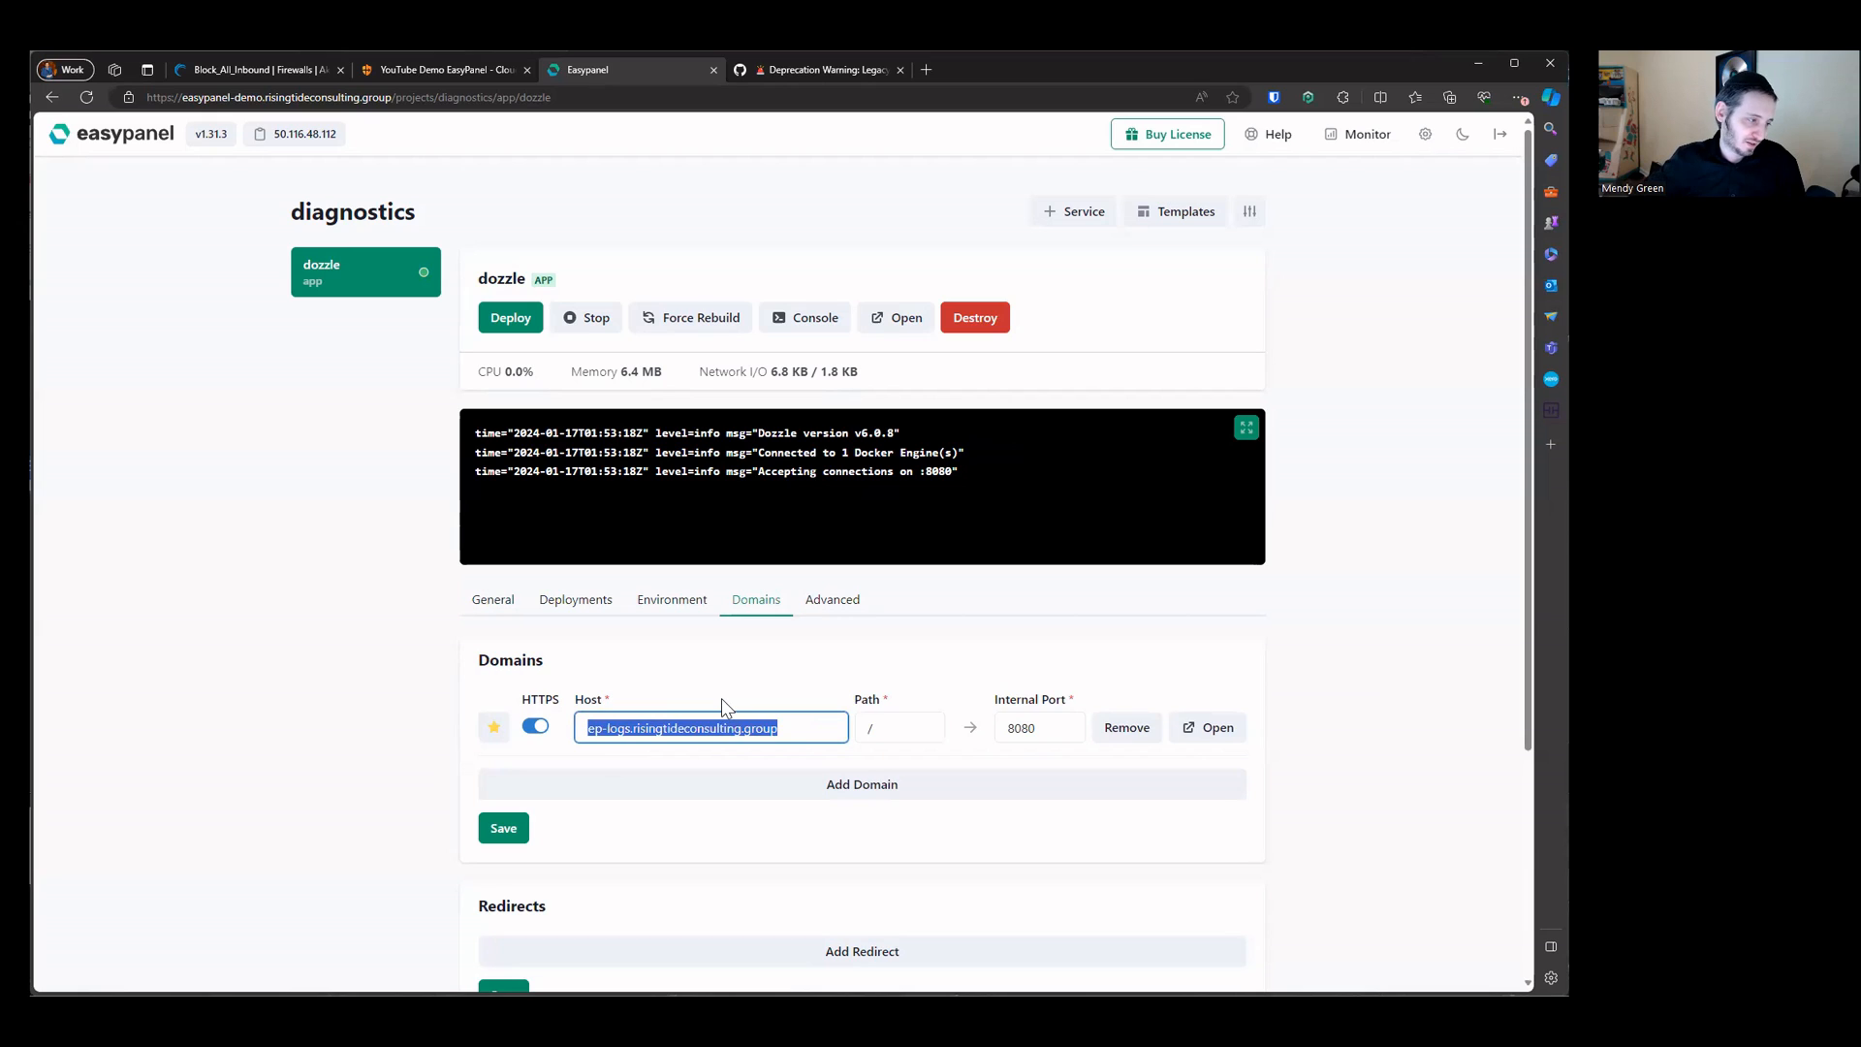
left_click(506, 837)
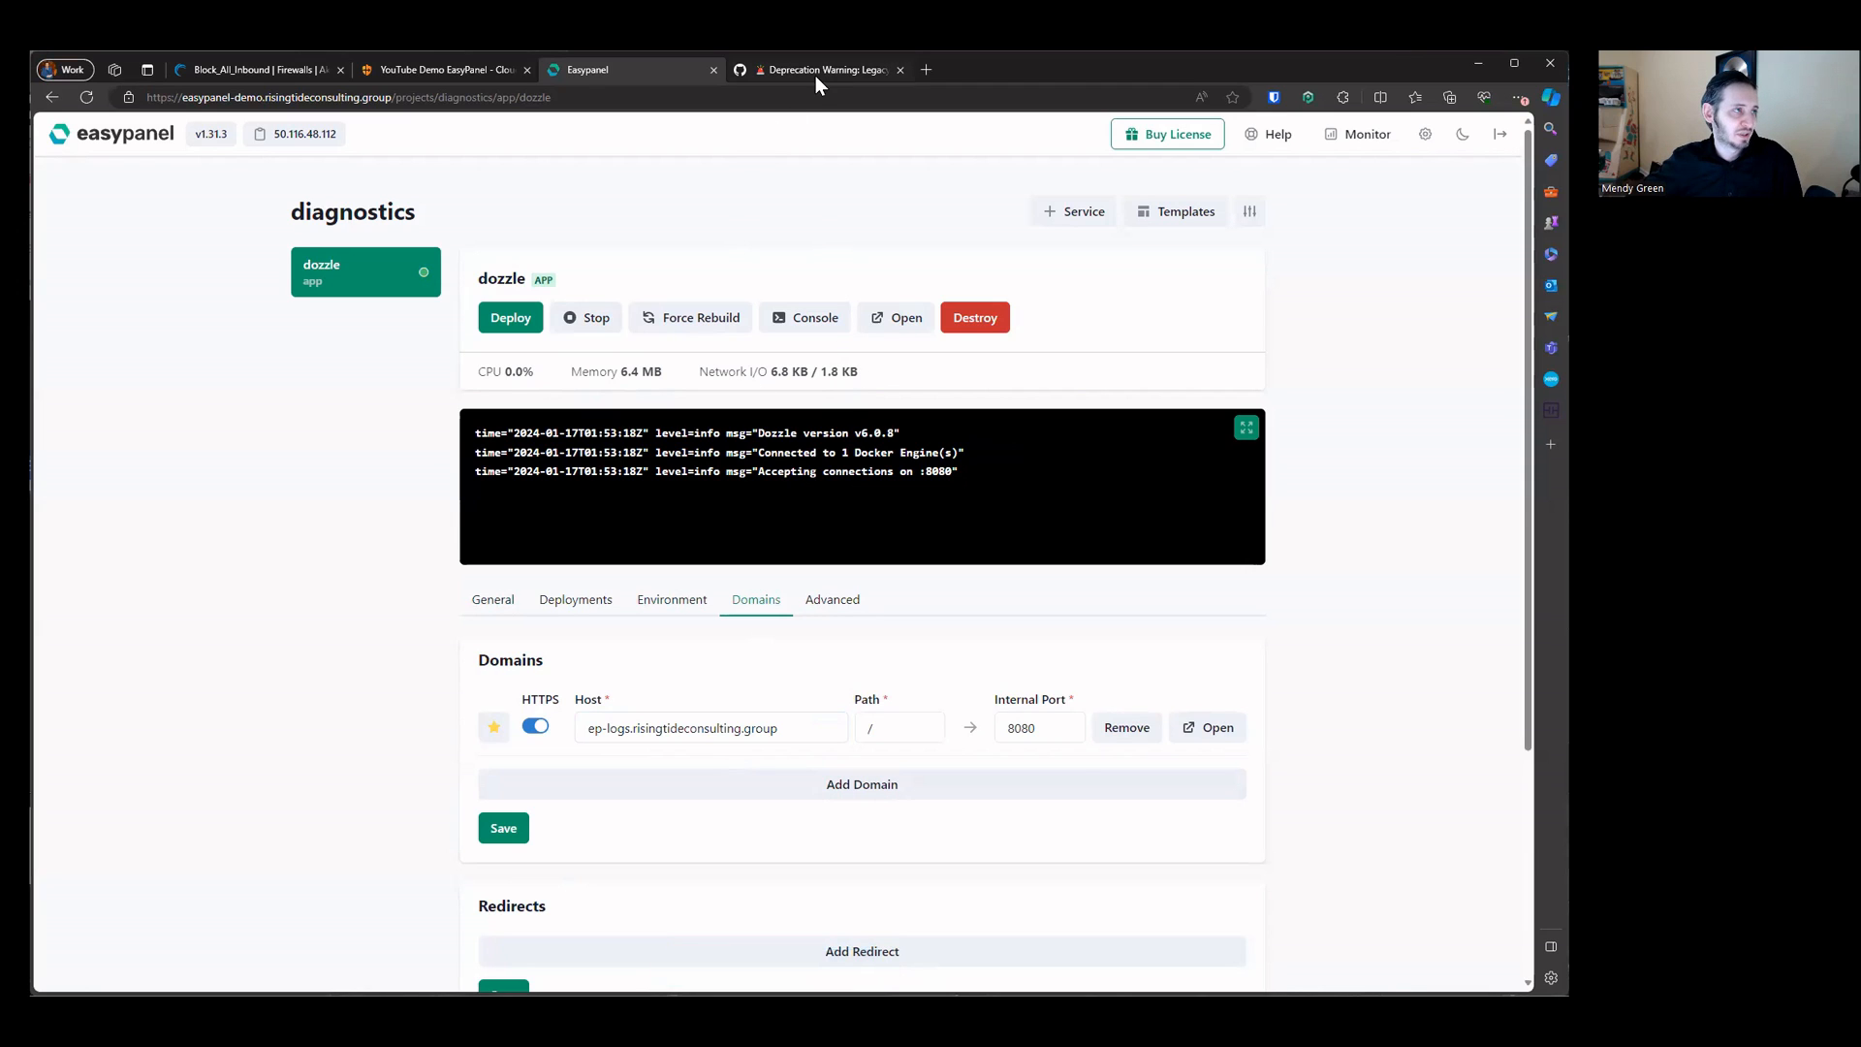
Step: Add a new public hostname to the Cloudflare tunnel with subdomain ep-logs on the risingtideconsulting.group domain
left_click(426, 70)
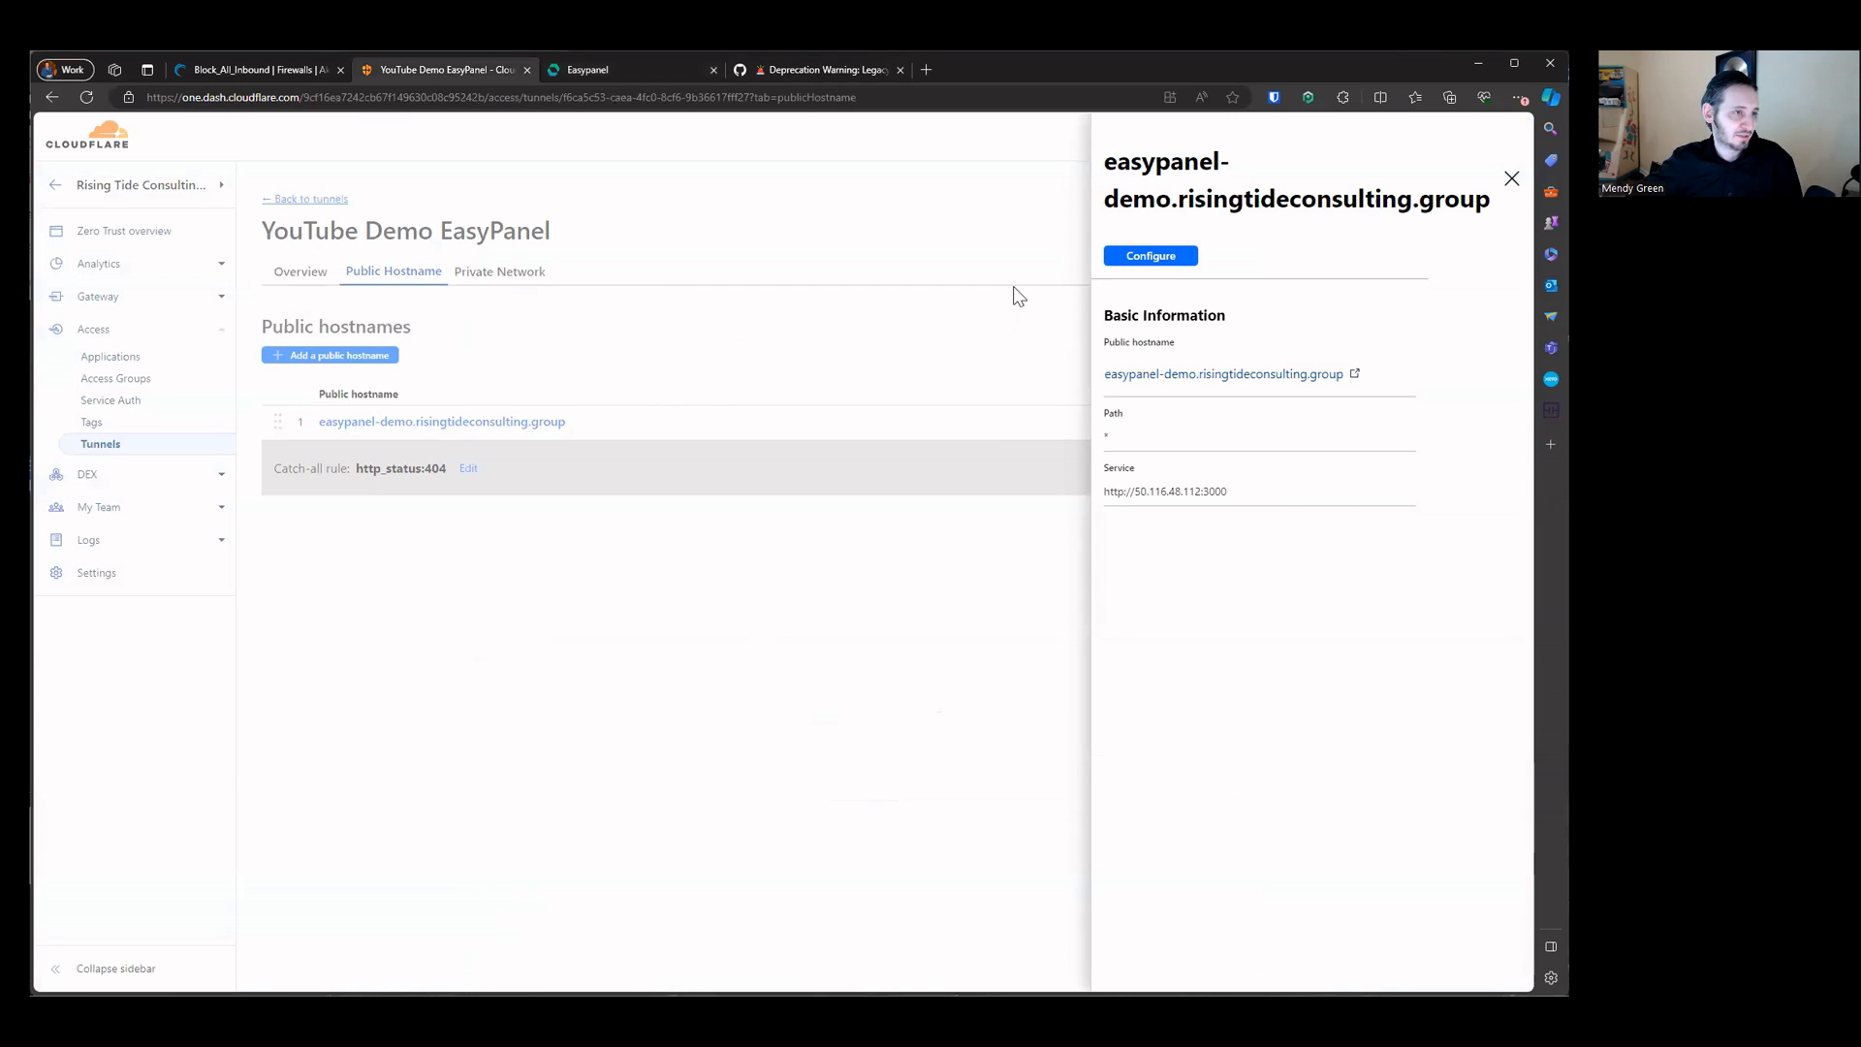
left_click(1162, 258)
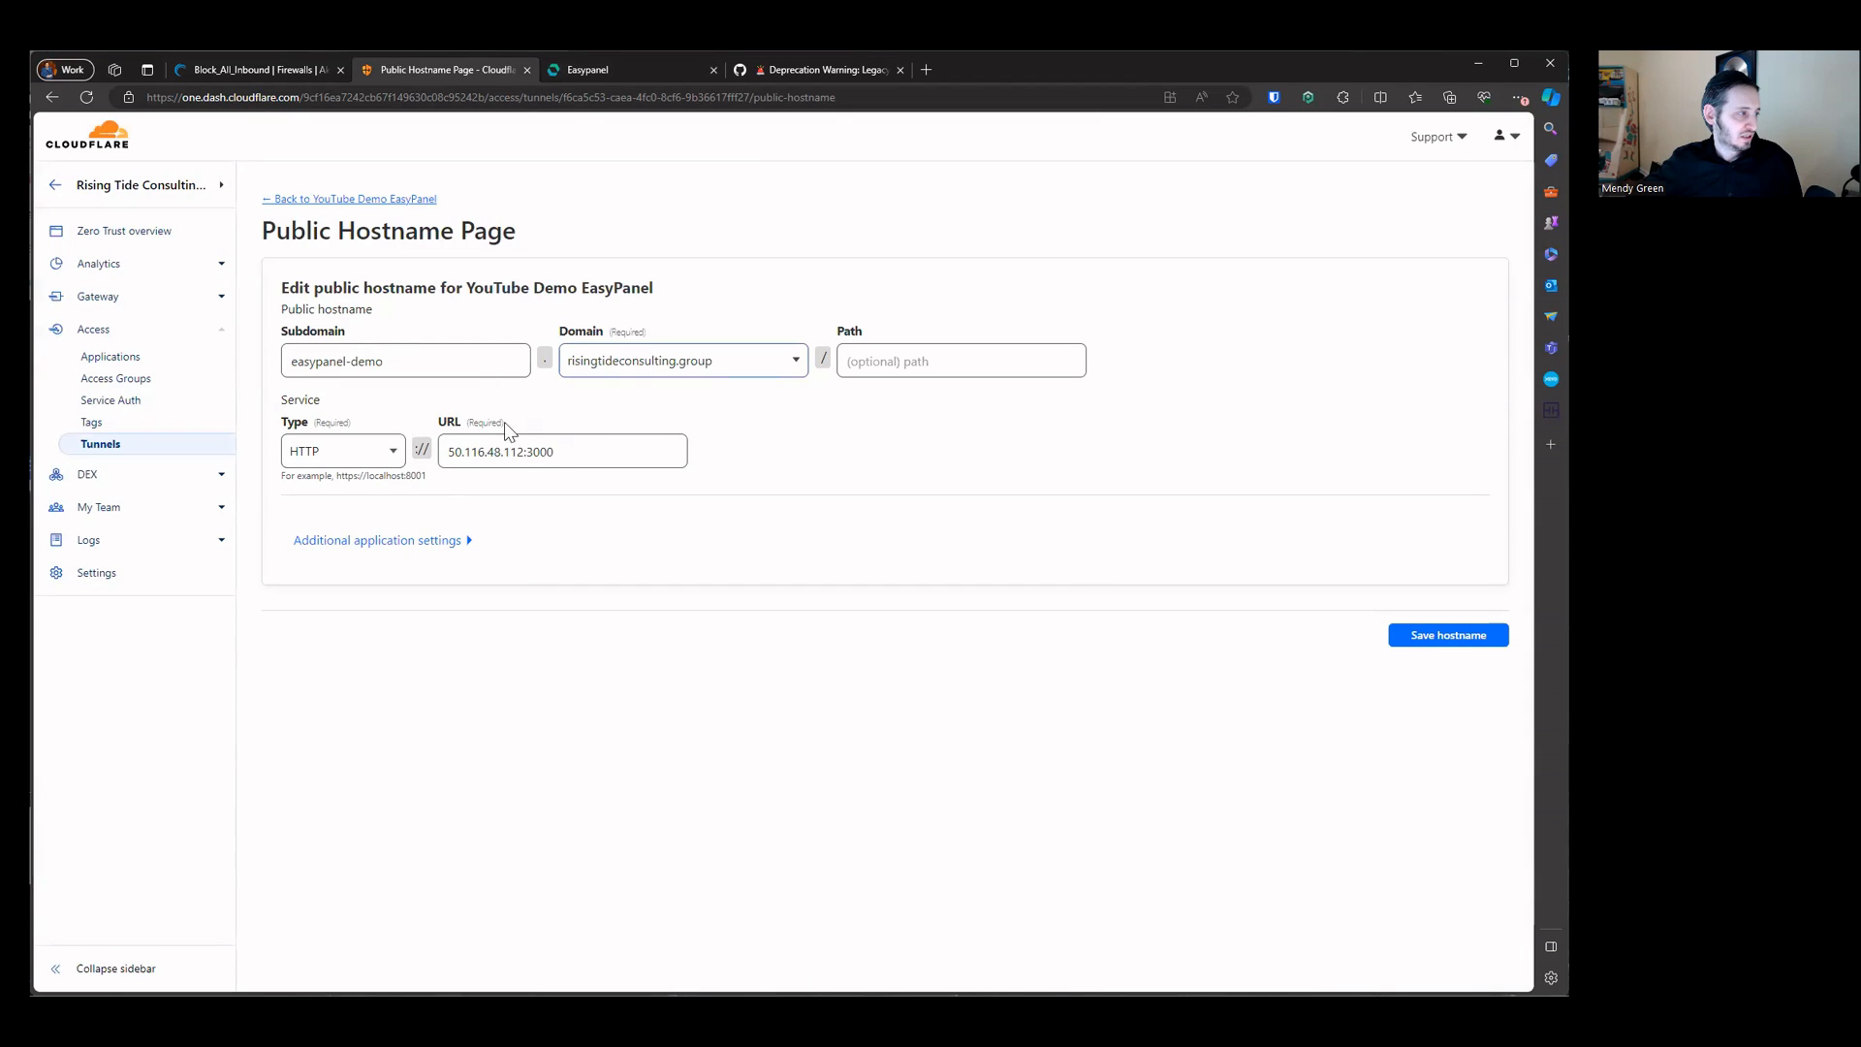
left_click(312, 199)
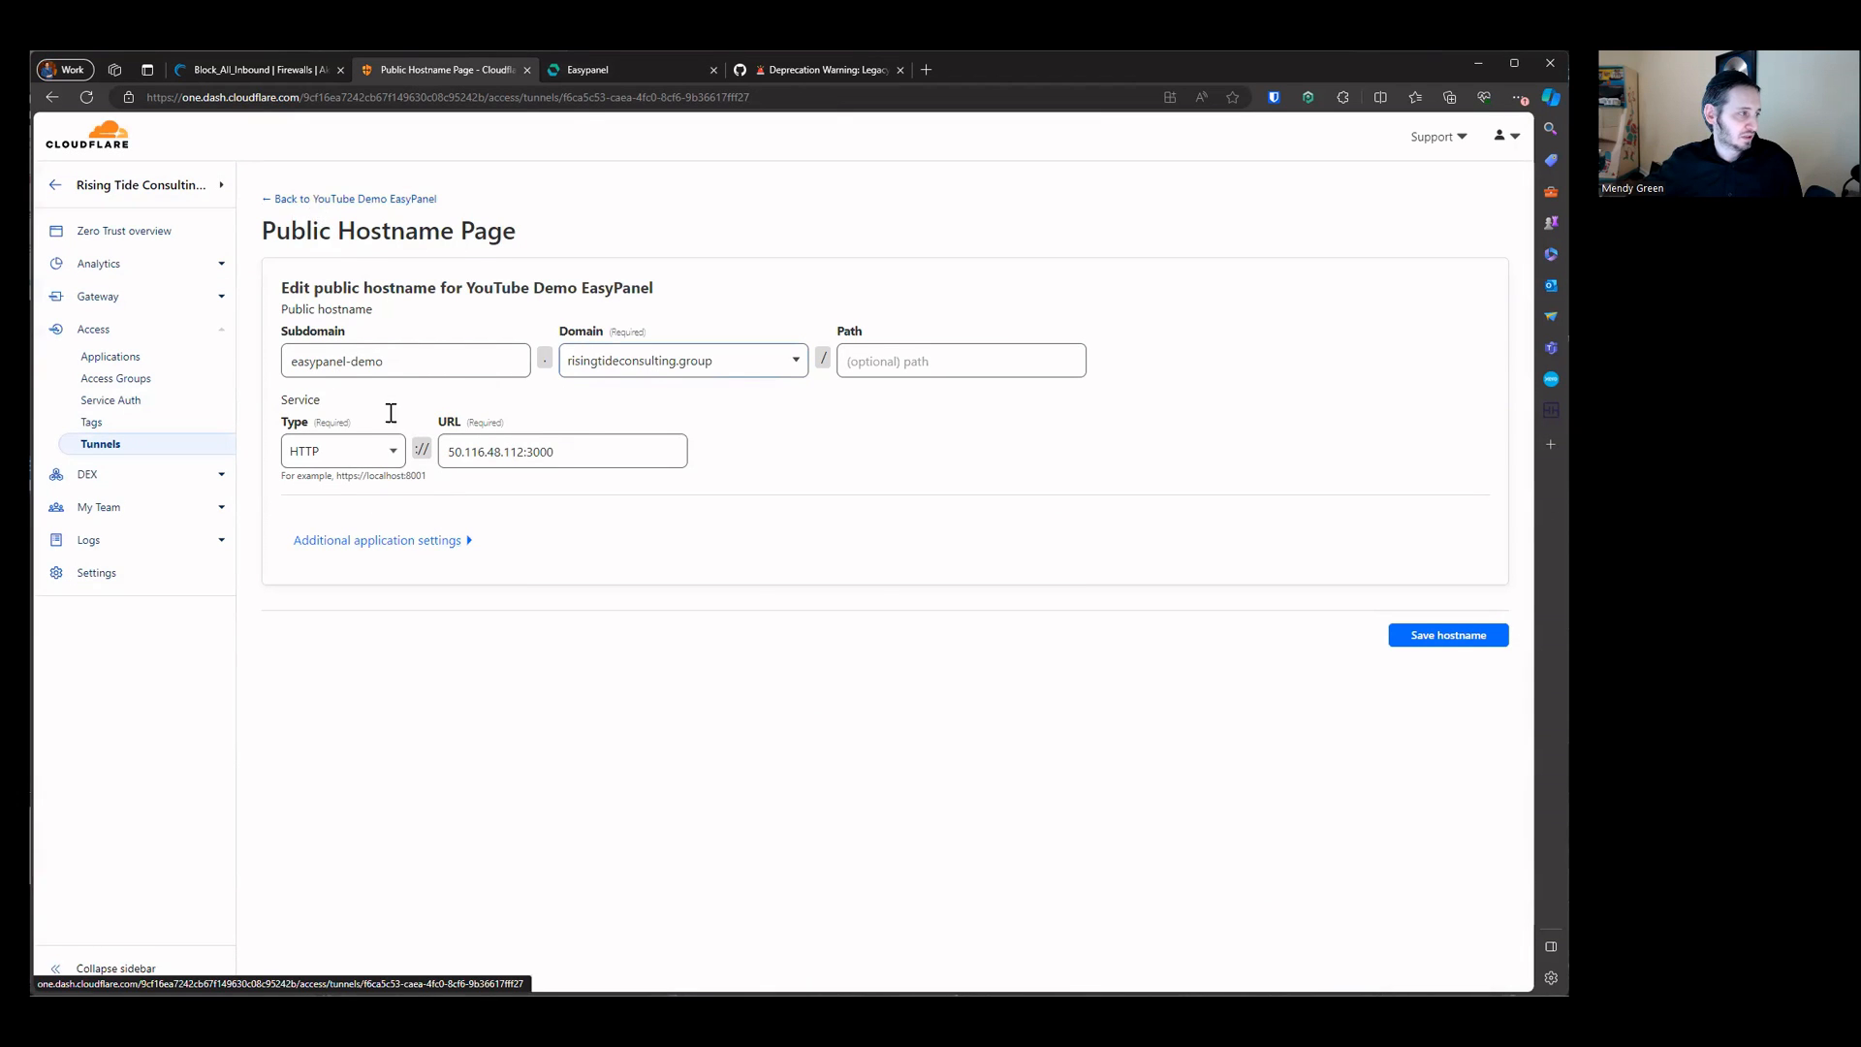
left_click(385, 274)
left_click(341, 357)
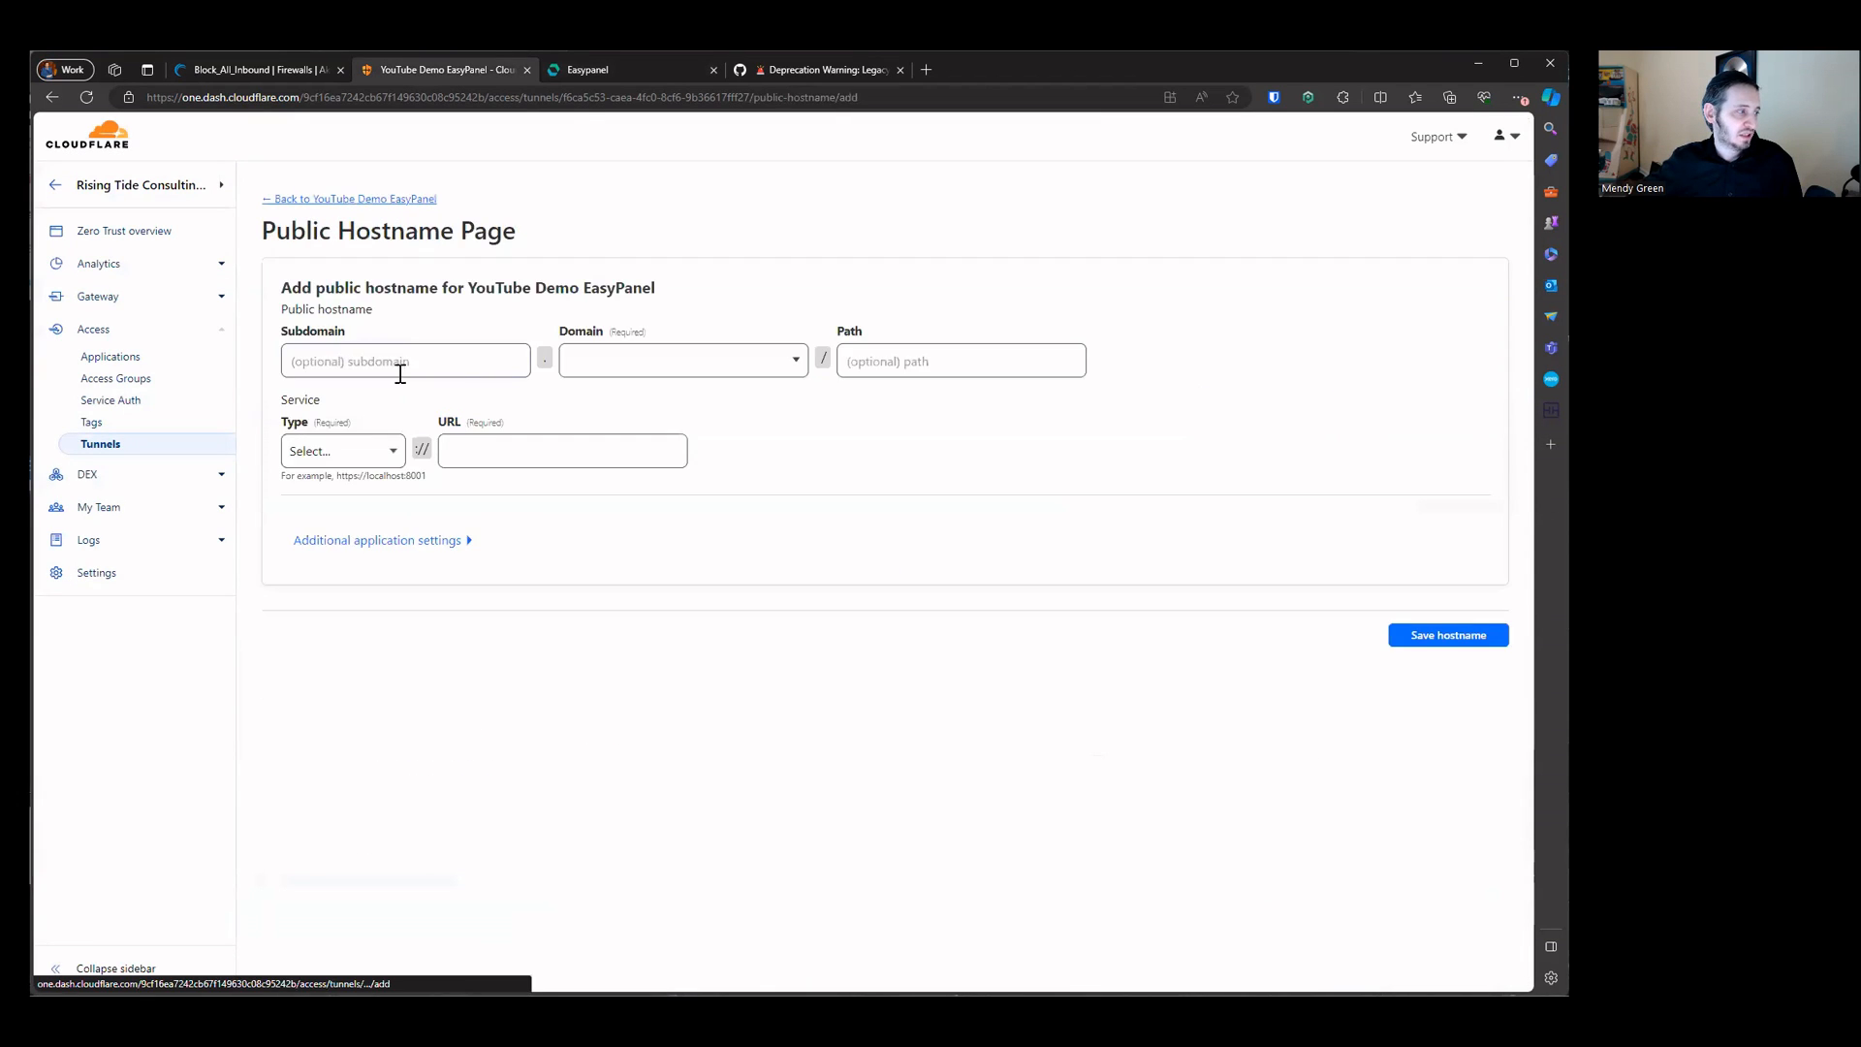
left_click(400, 371)
key("ctrl+v")
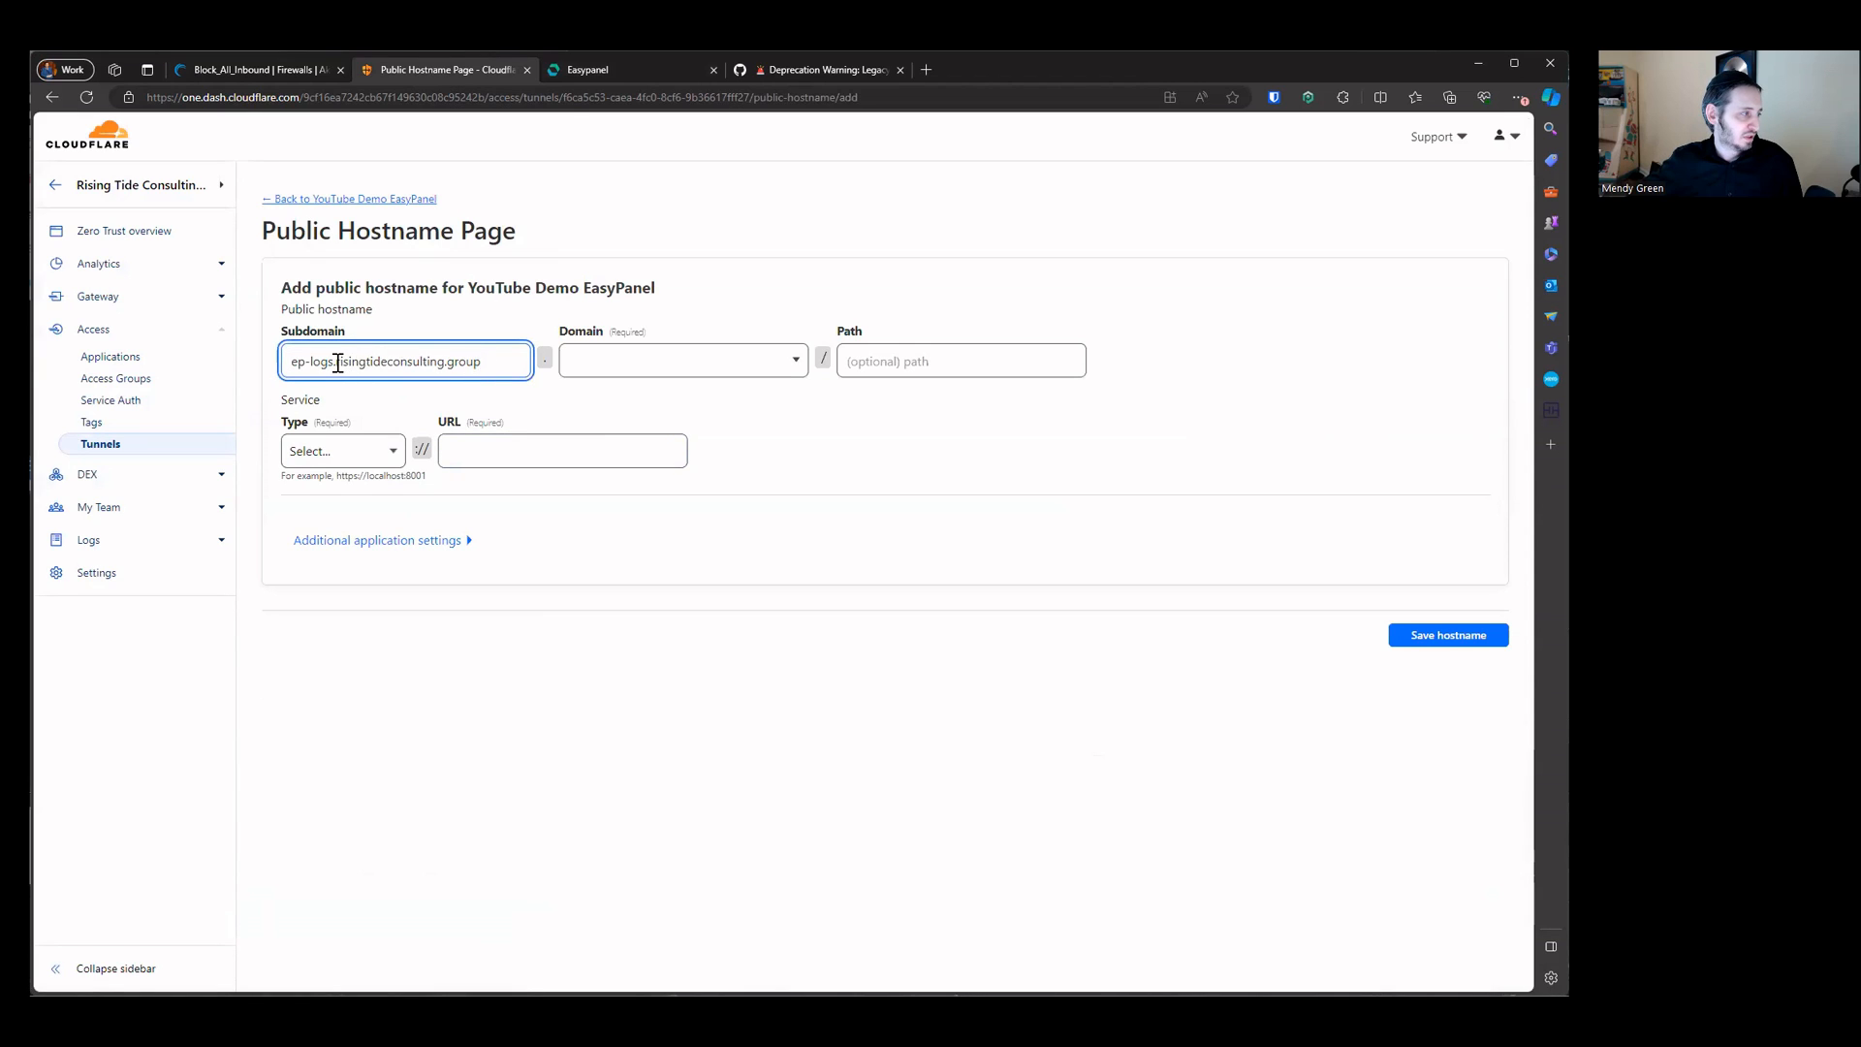
left_click_drag(337, 362, 507, 374)
key("ctrl+x")
left_click(652, 361)
key("ctrl+v")
left_click(640, 405)
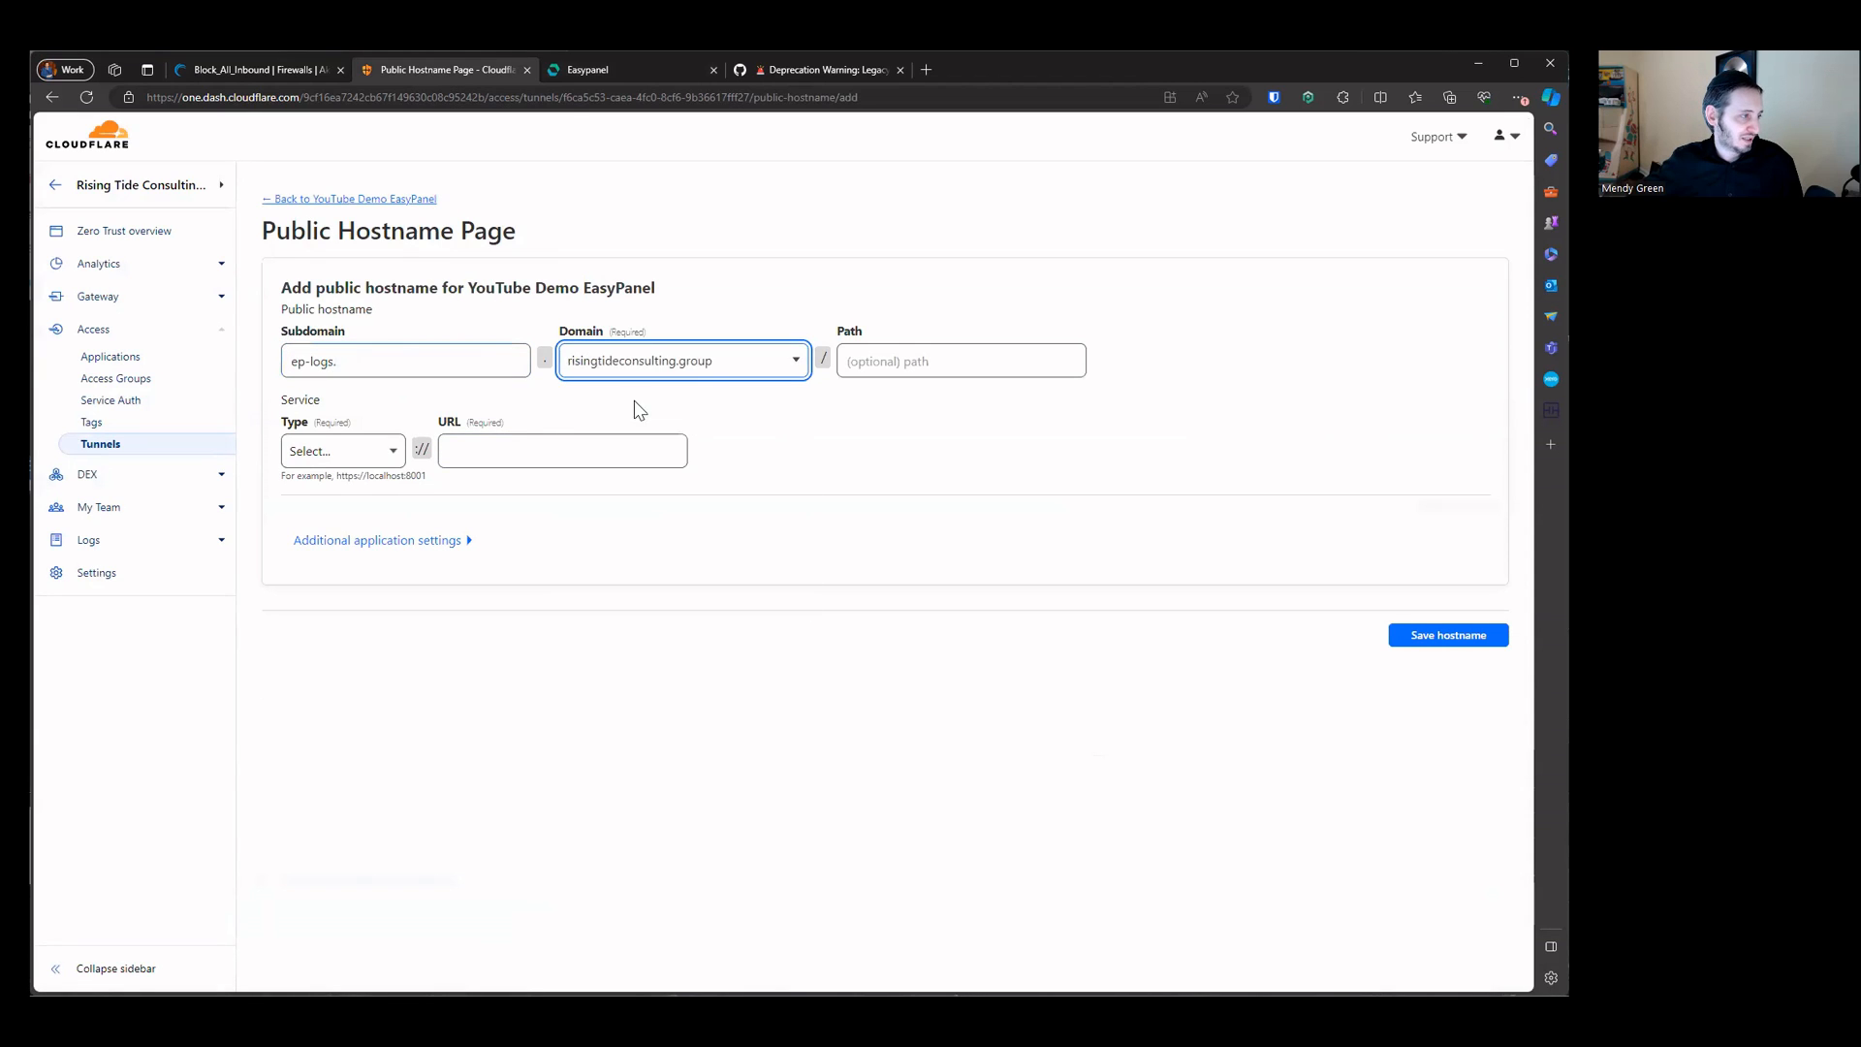
left_click(403, 361)
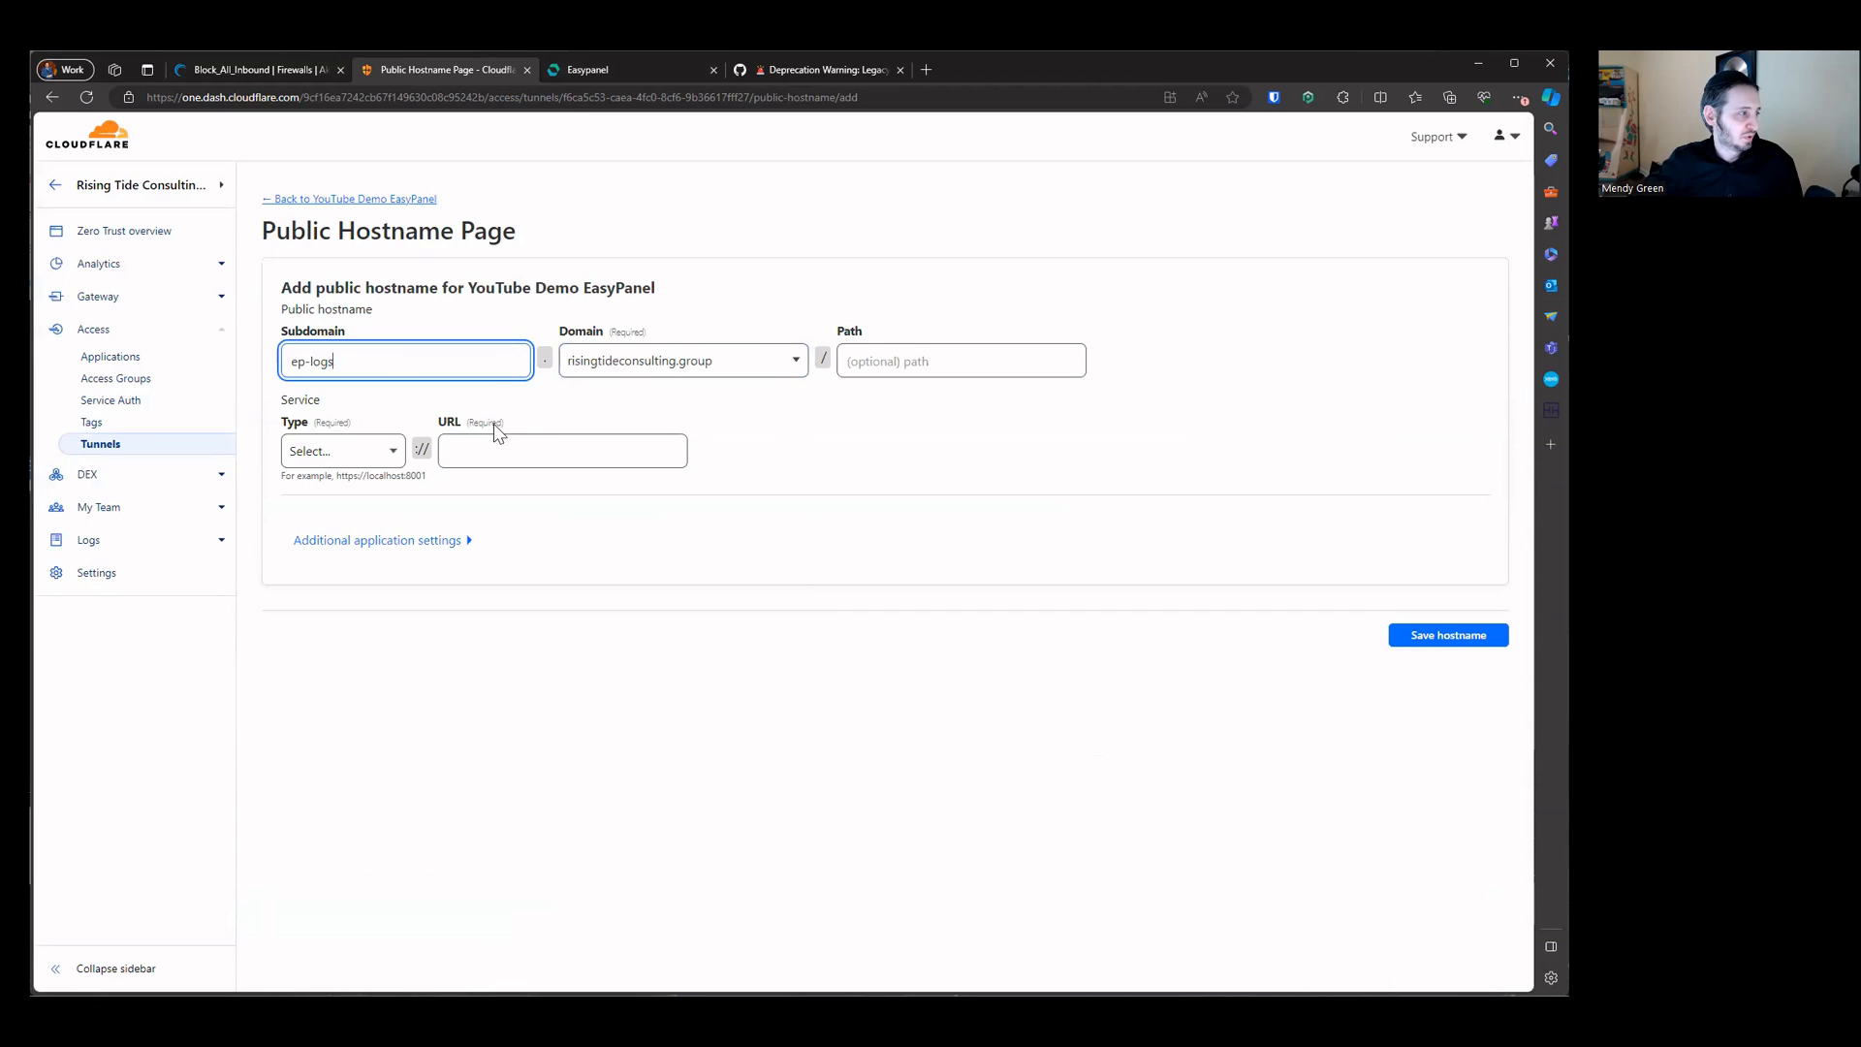
Step: Set the hostname's service type to HTTPS and its URL to the server IP 50.116.48.112 copied from Easypanel
left_click(344, 456)
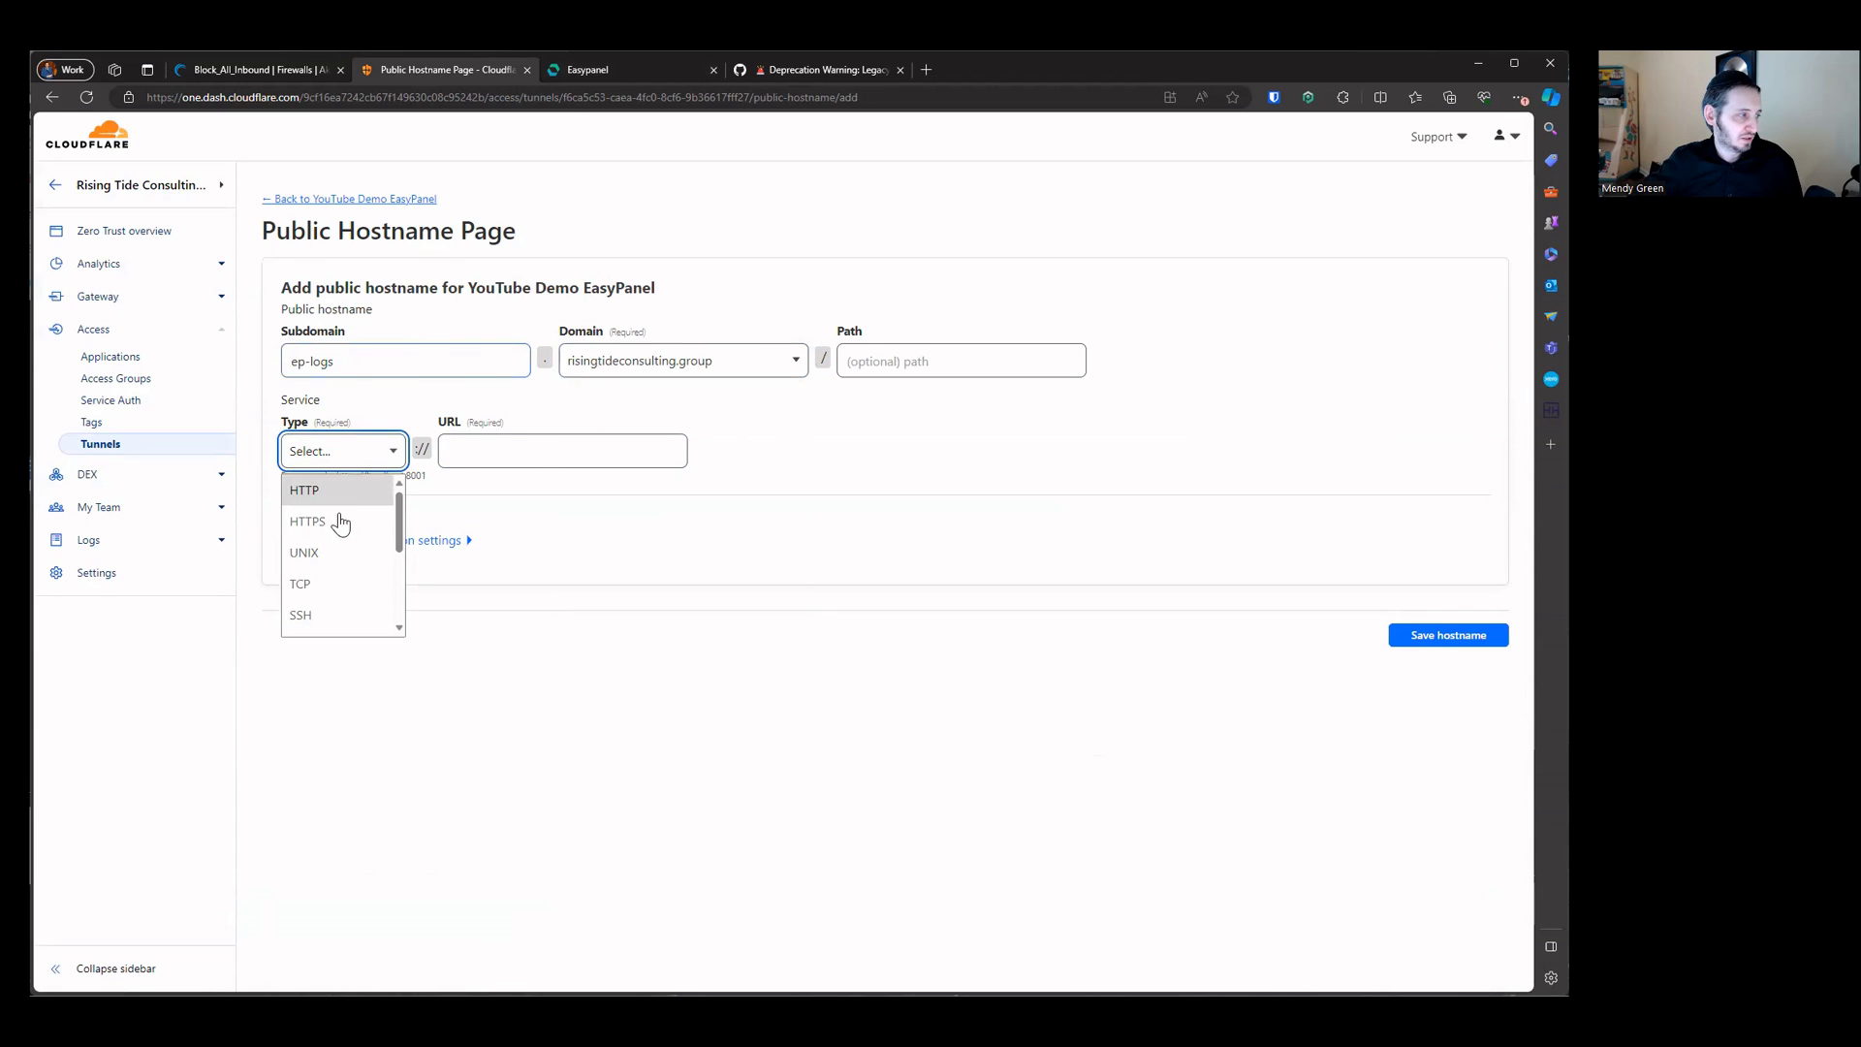
left_click(334, 521)
left_click(469, 462)
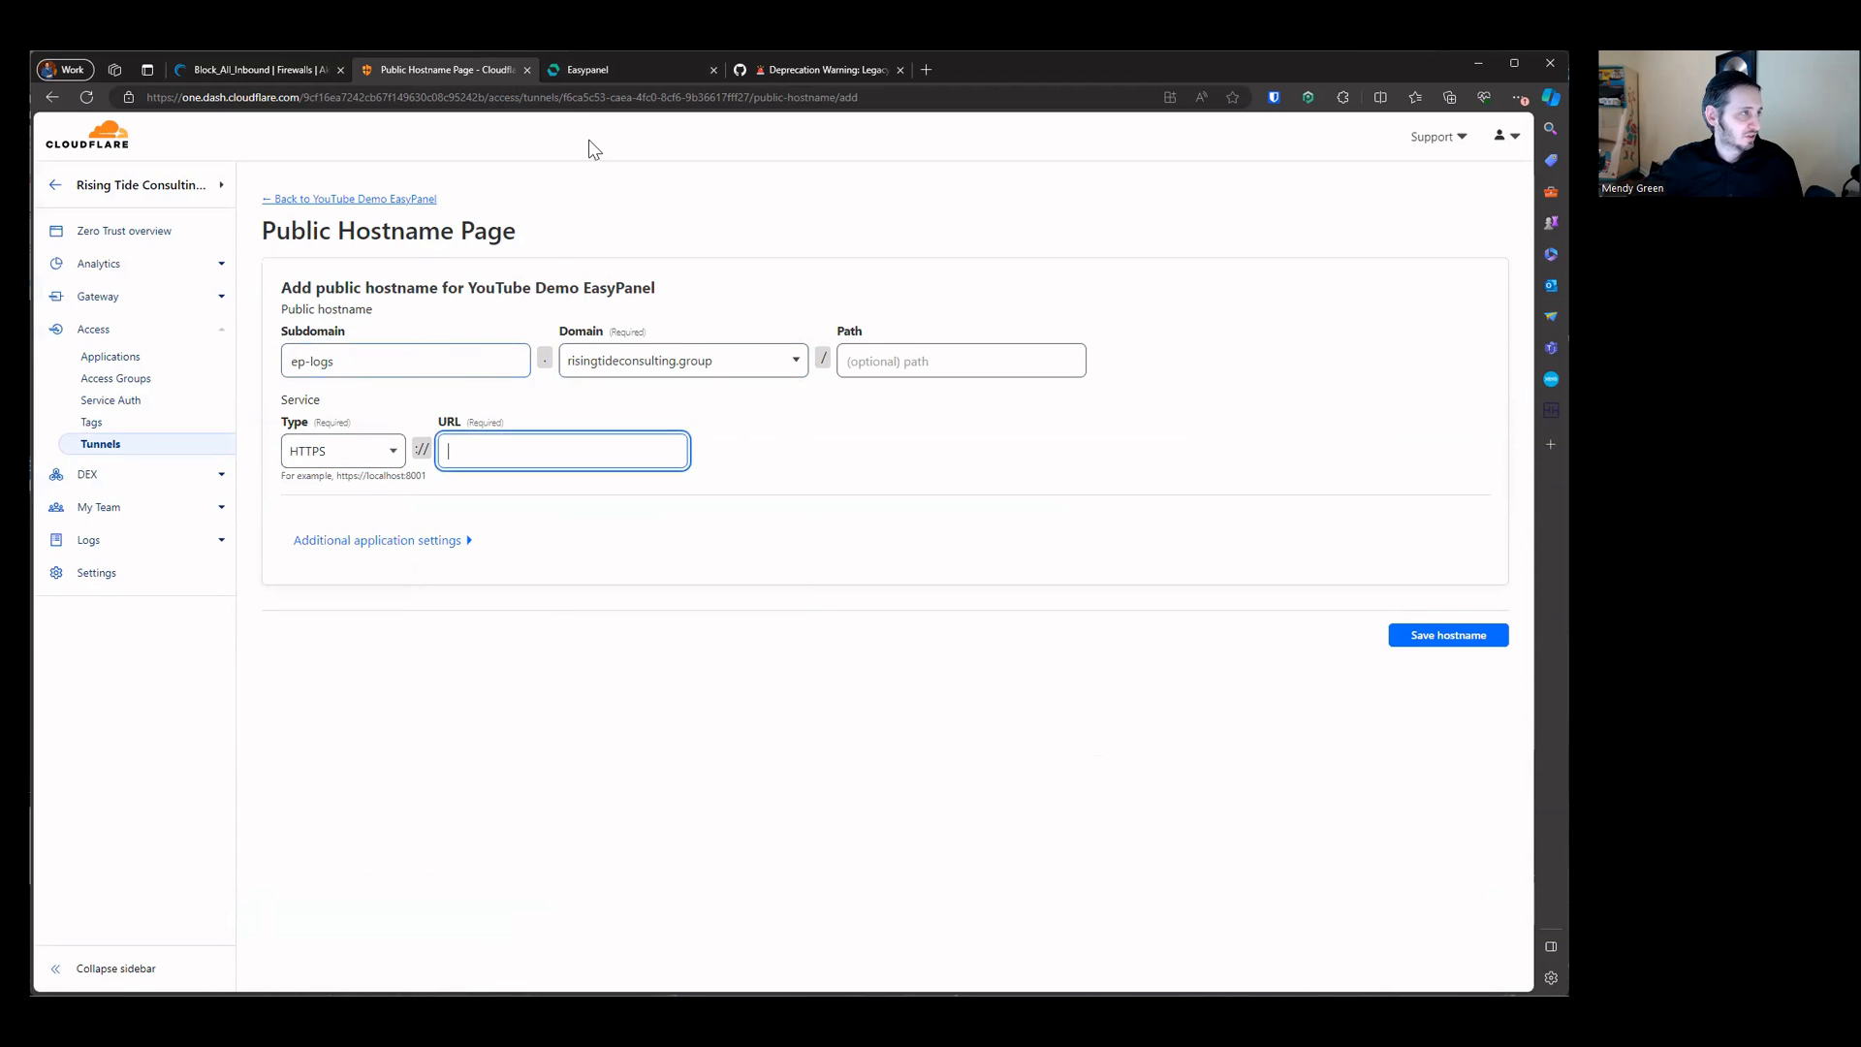
left_click(613, 69)
left_click(290, 134)
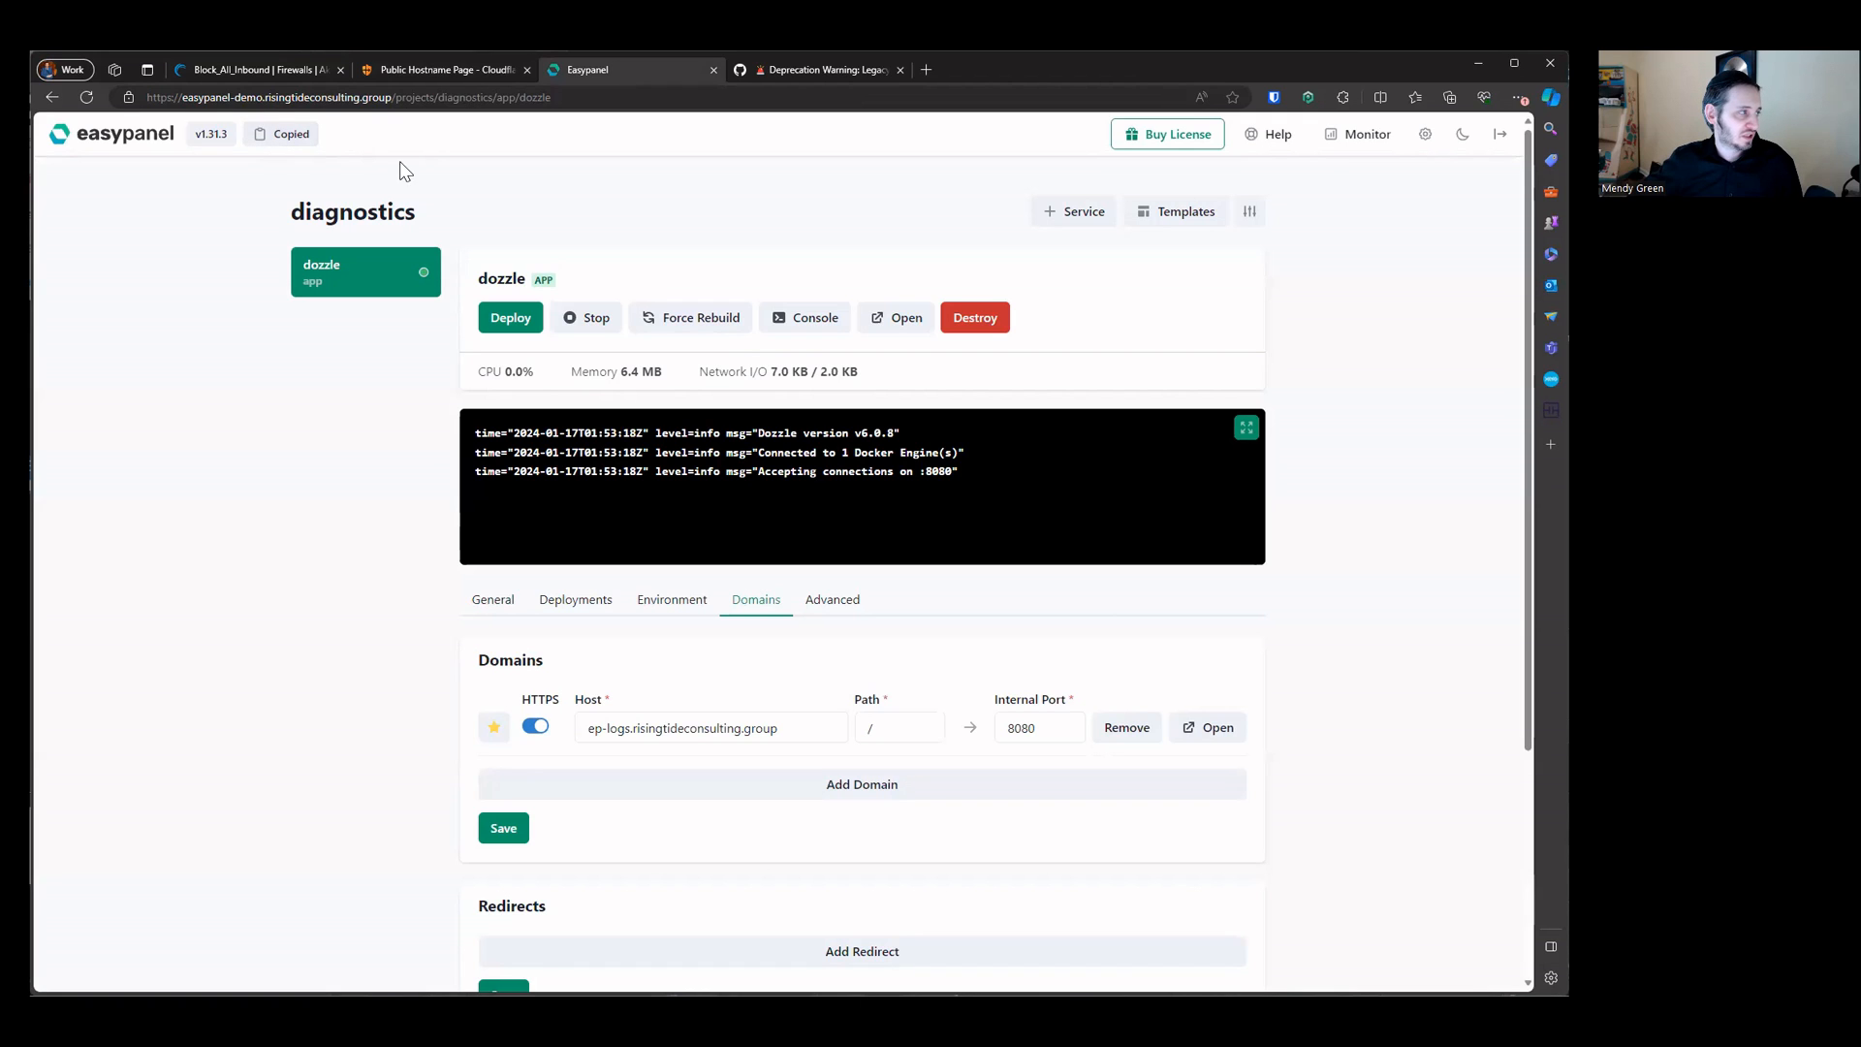
left_click(422, 69)
key("ctrl+v")
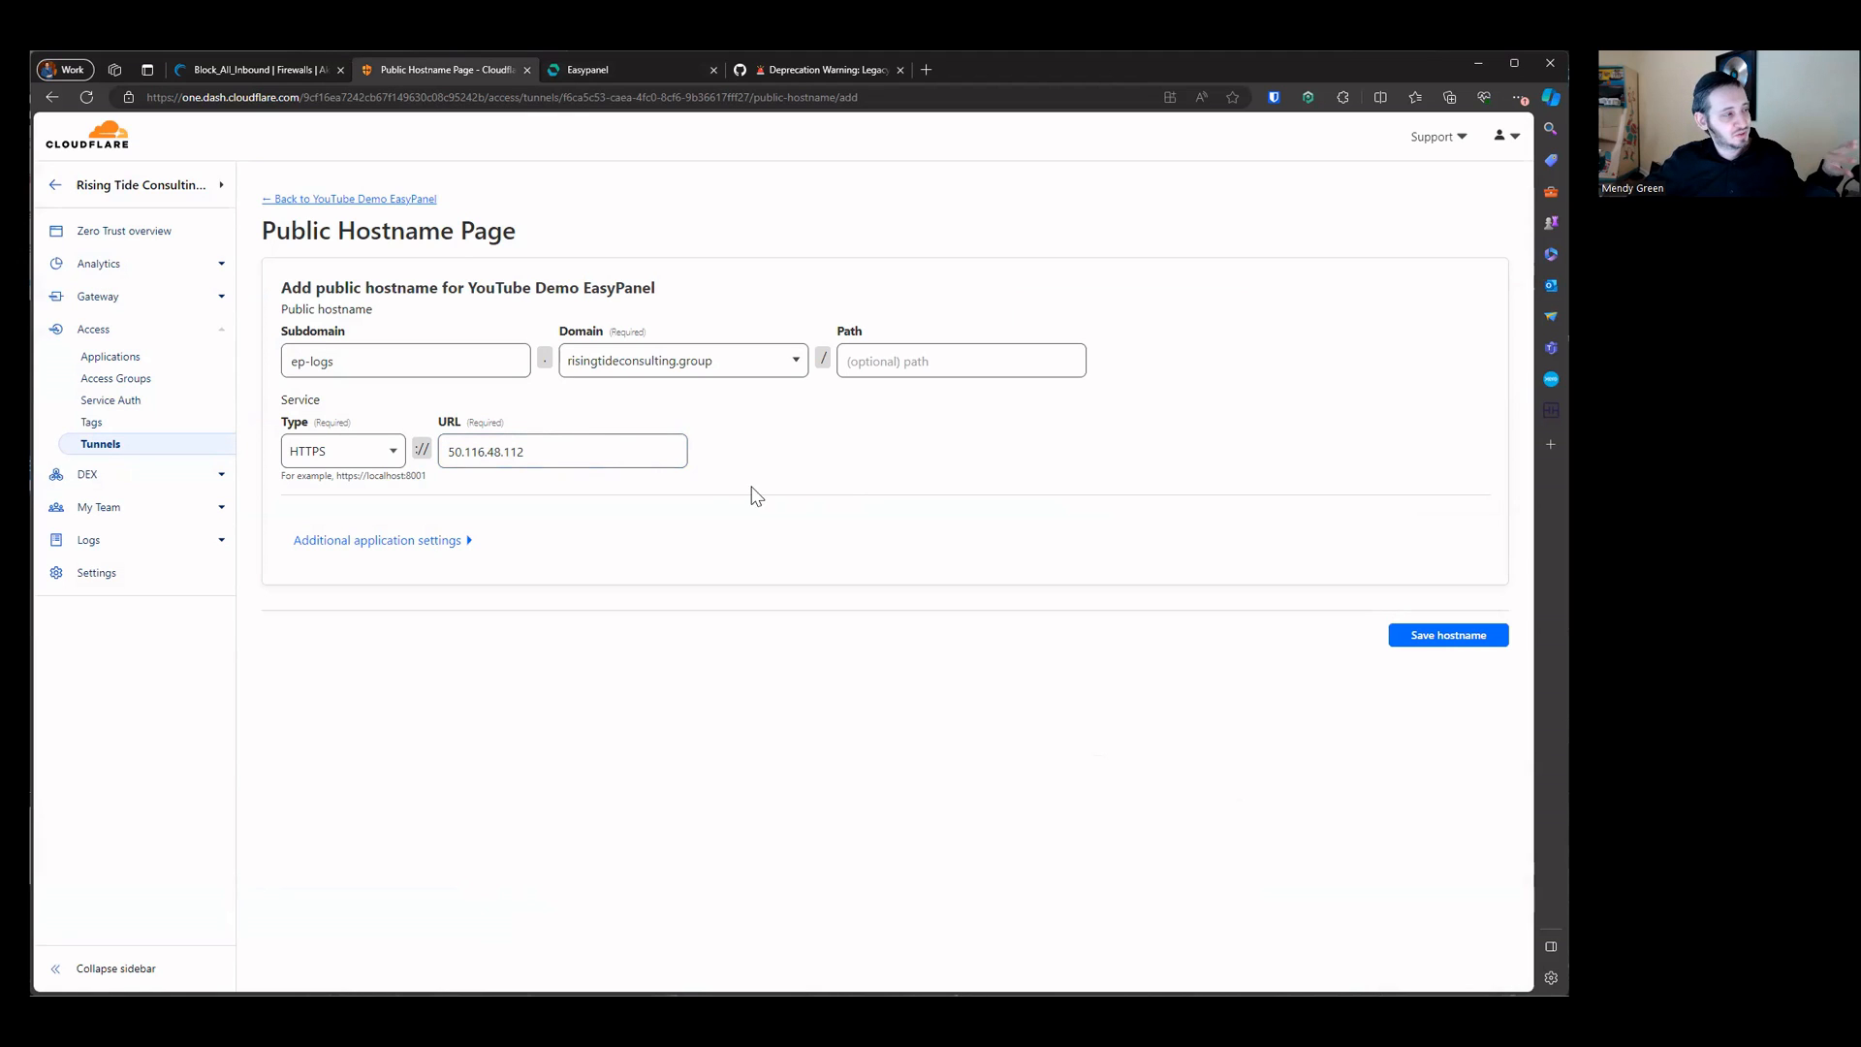
left_click(674, 459)
Step: Enable No TLS Verify in the hostname's additional TLS settings and save the hostname
left_click(655, 69)
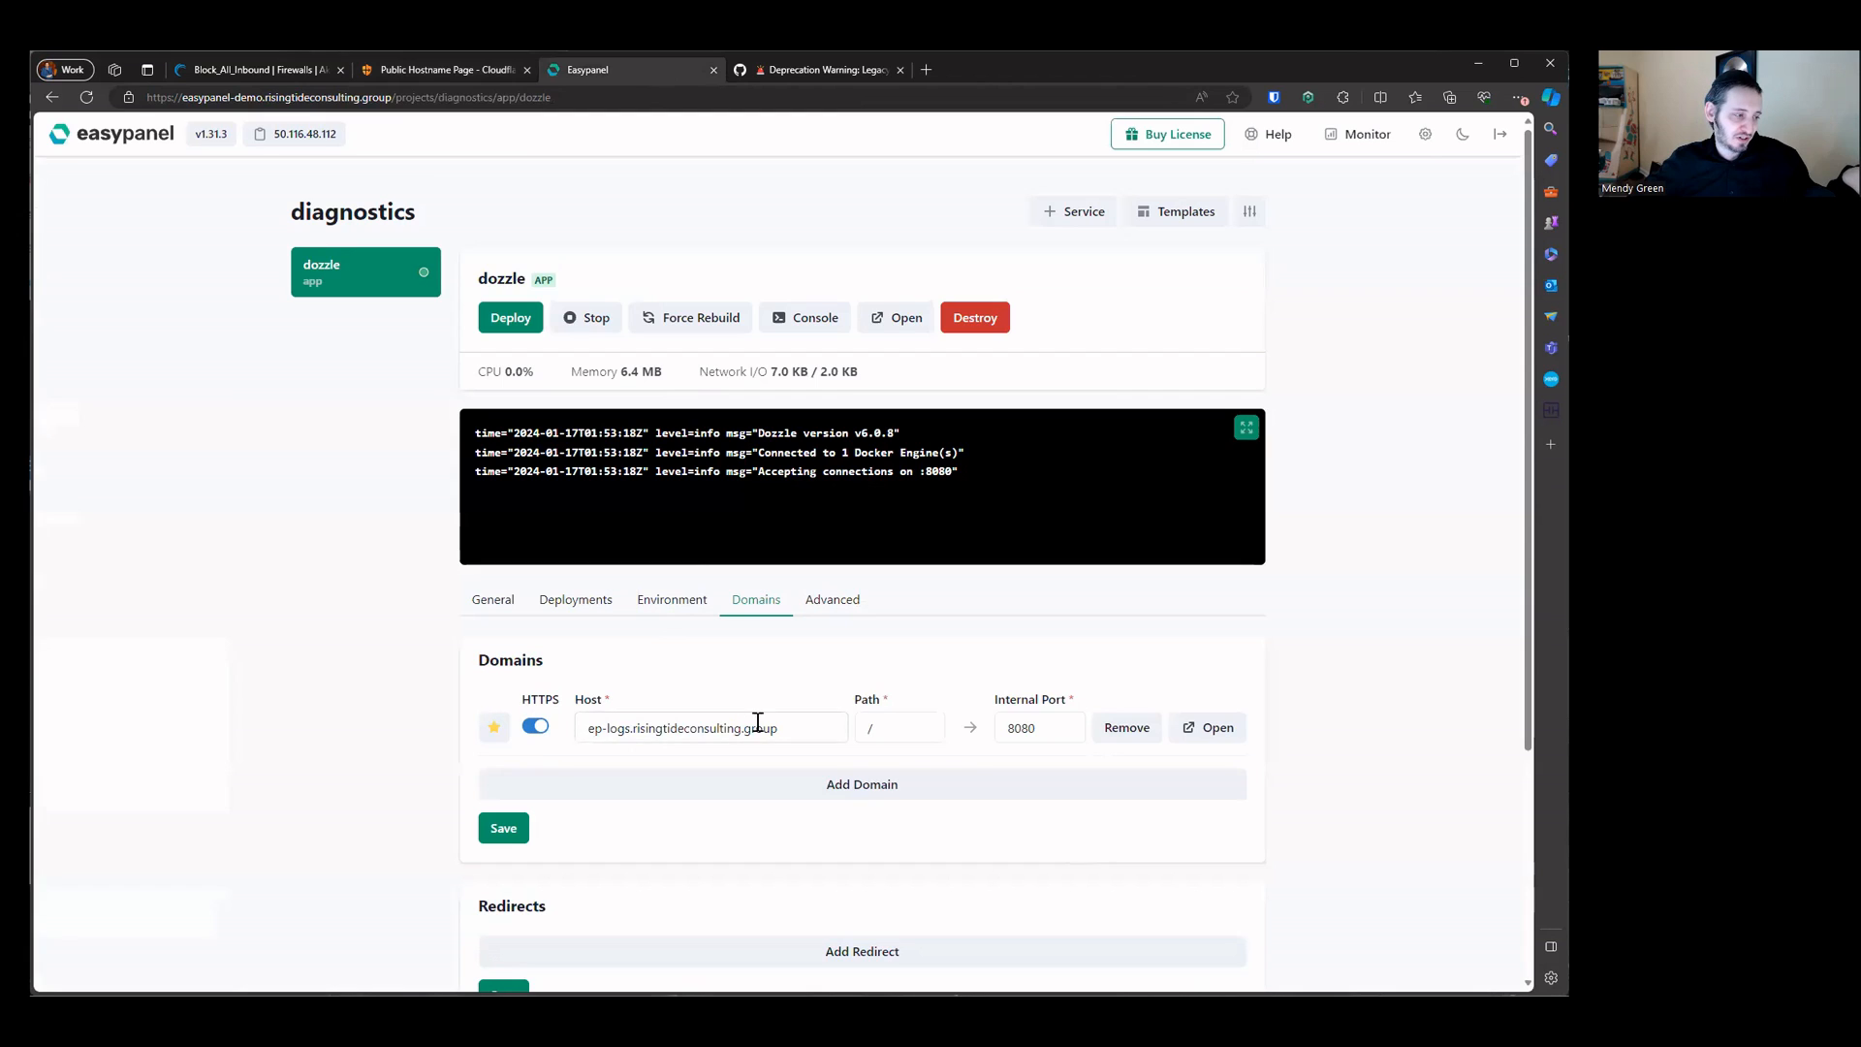
left_click_drag(787, 722, 579, 729)
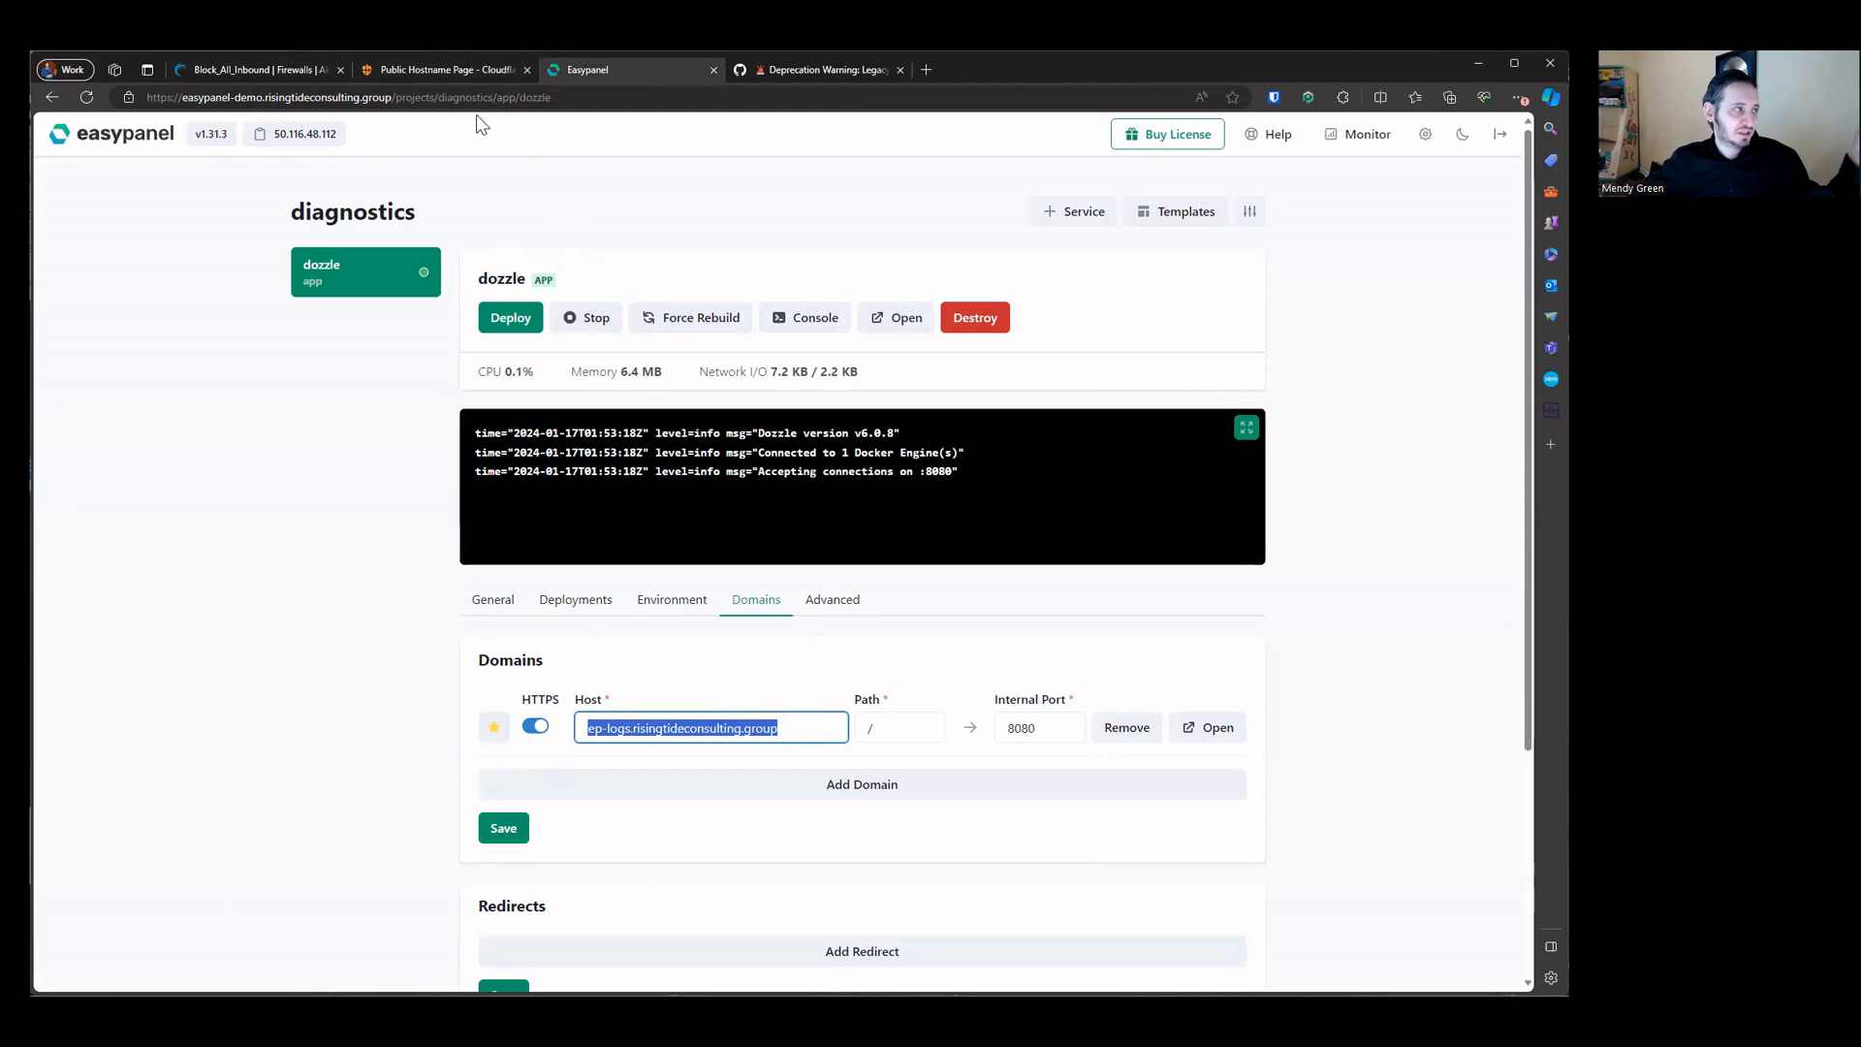
left_click(479, 70)
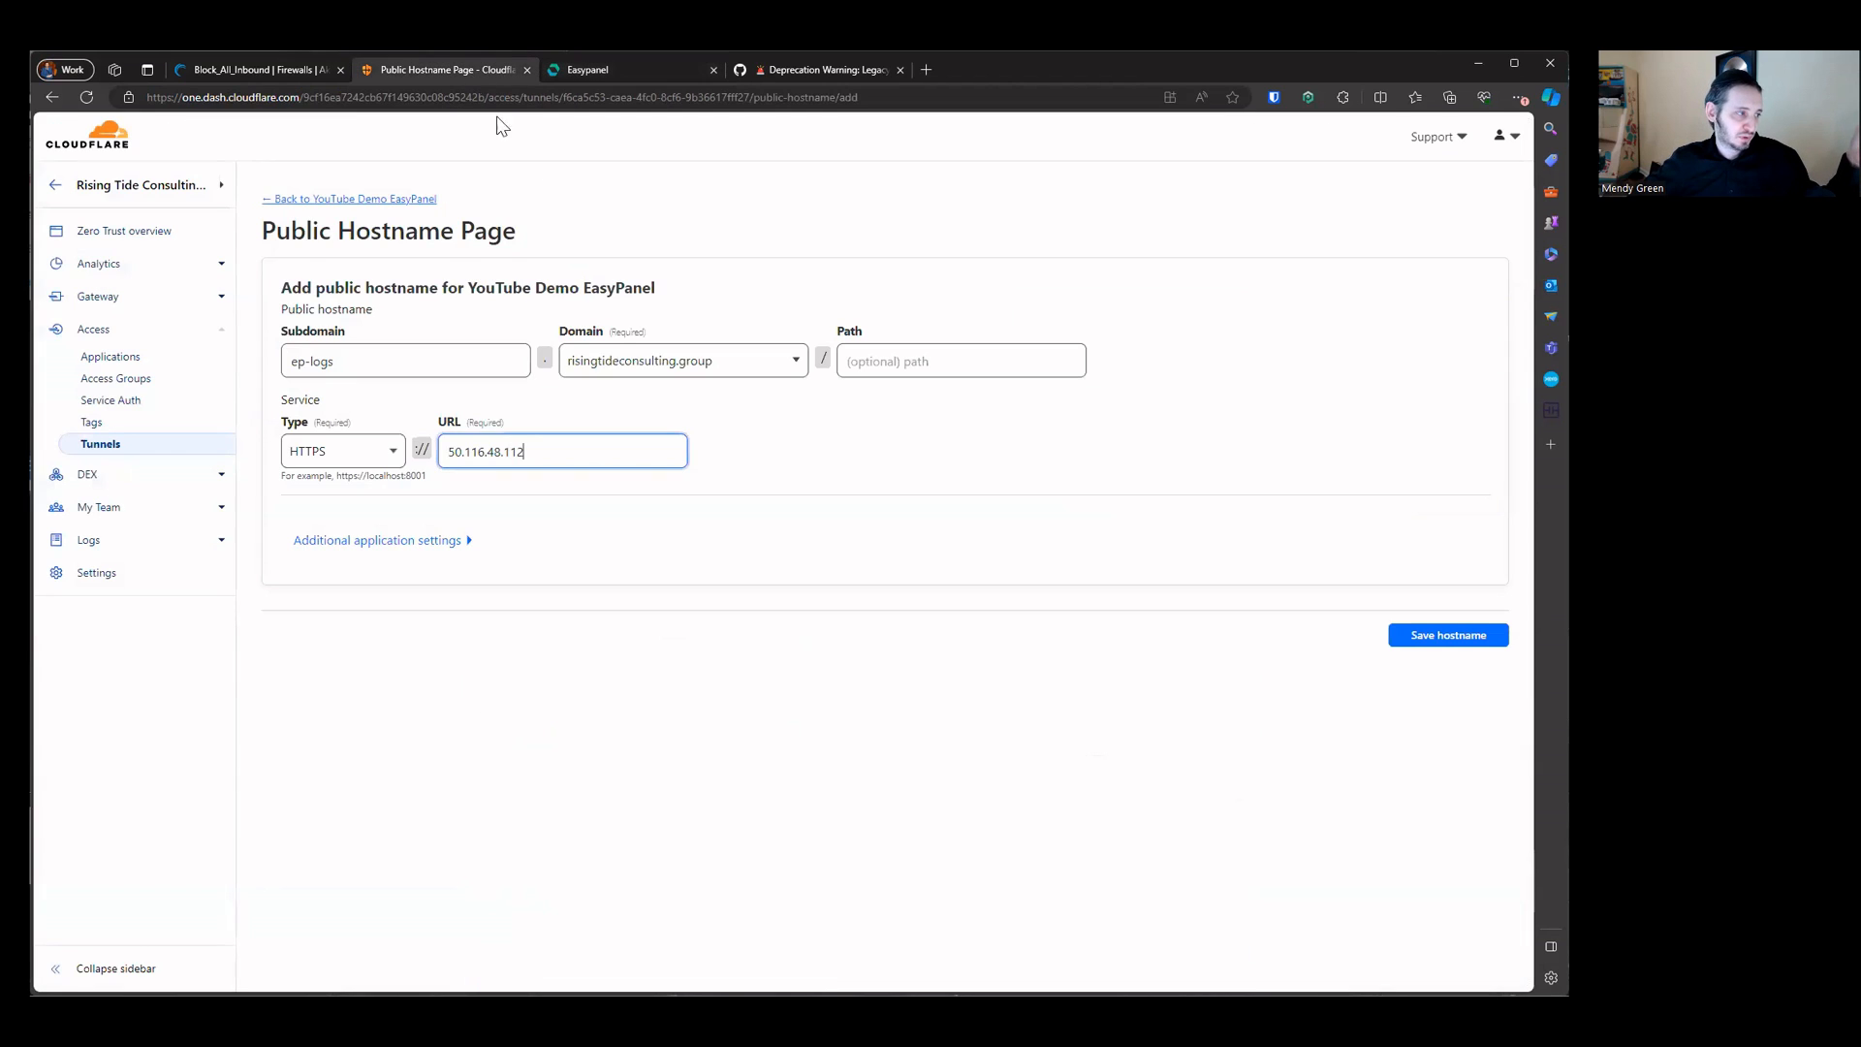
left_click(464, 543)
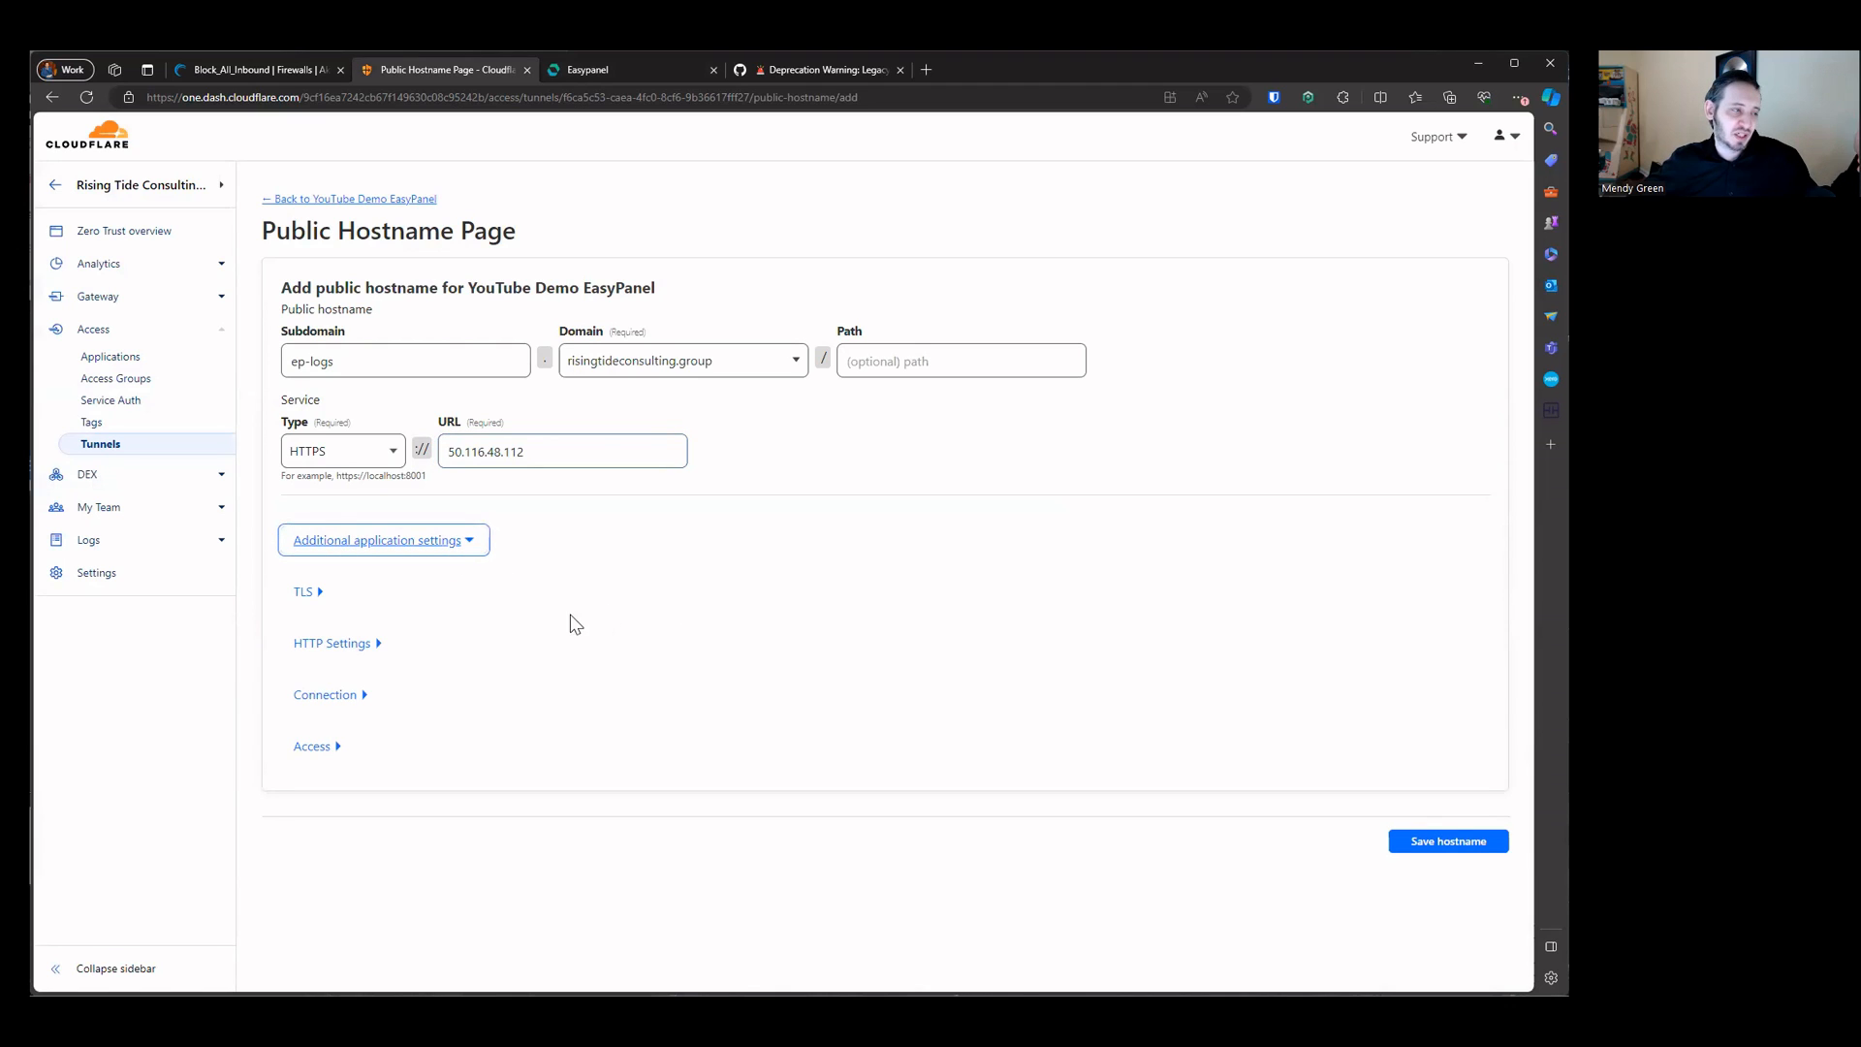
left_click(306, 592)
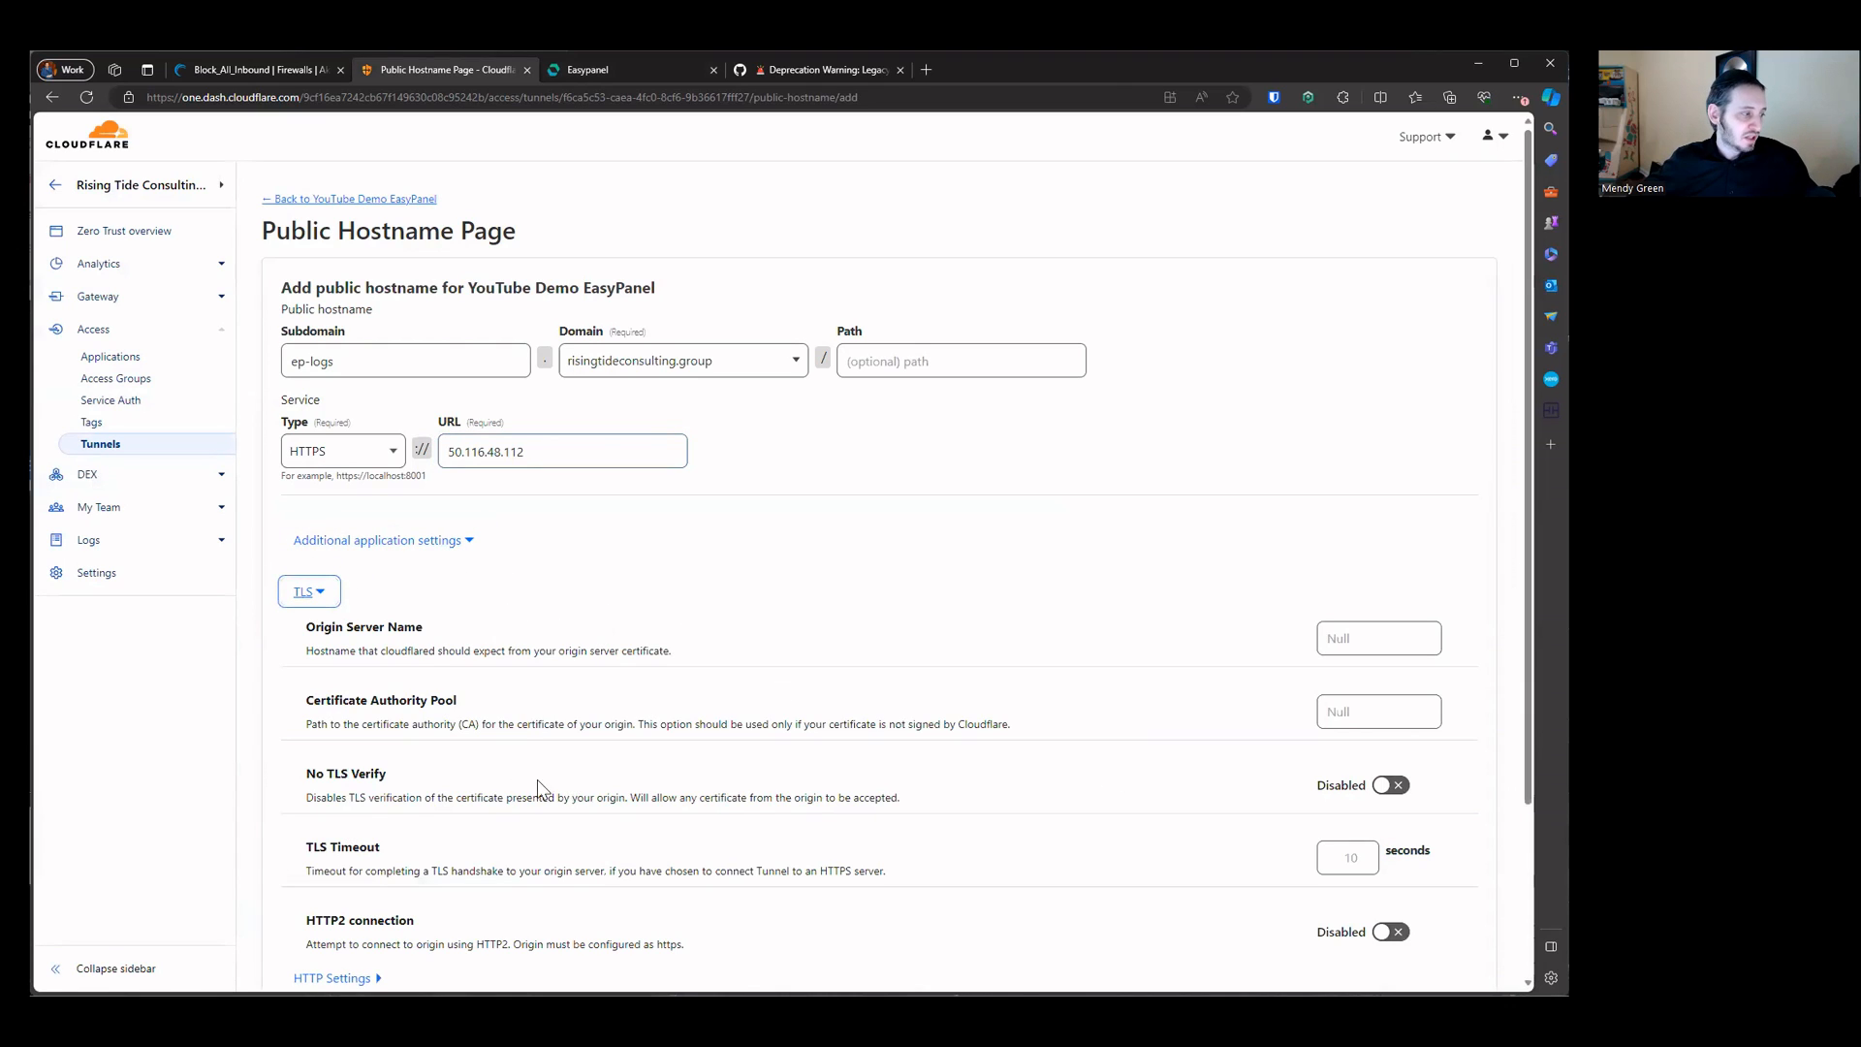
left_click_drag(305, 775, 1385, 802)
left_click(1384, 789)
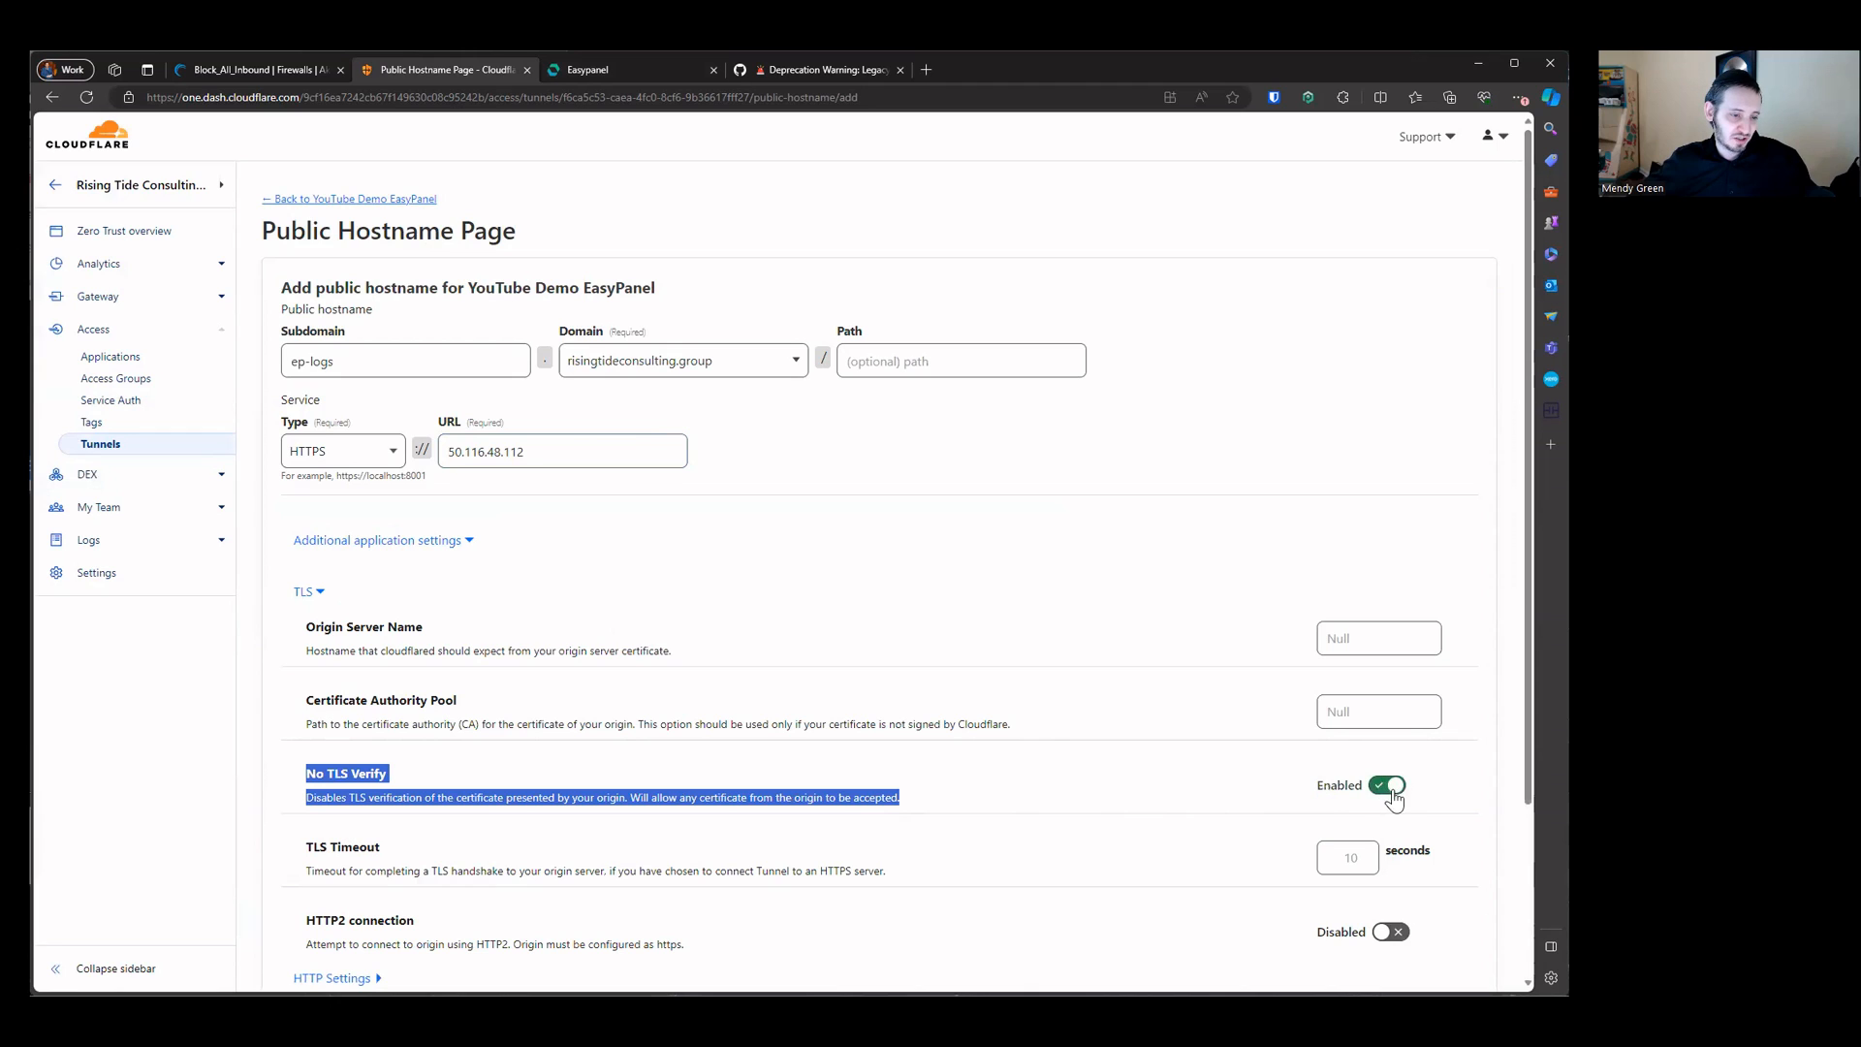
scroll(1073, 798, "down", 2)
left_click(1407, 957)
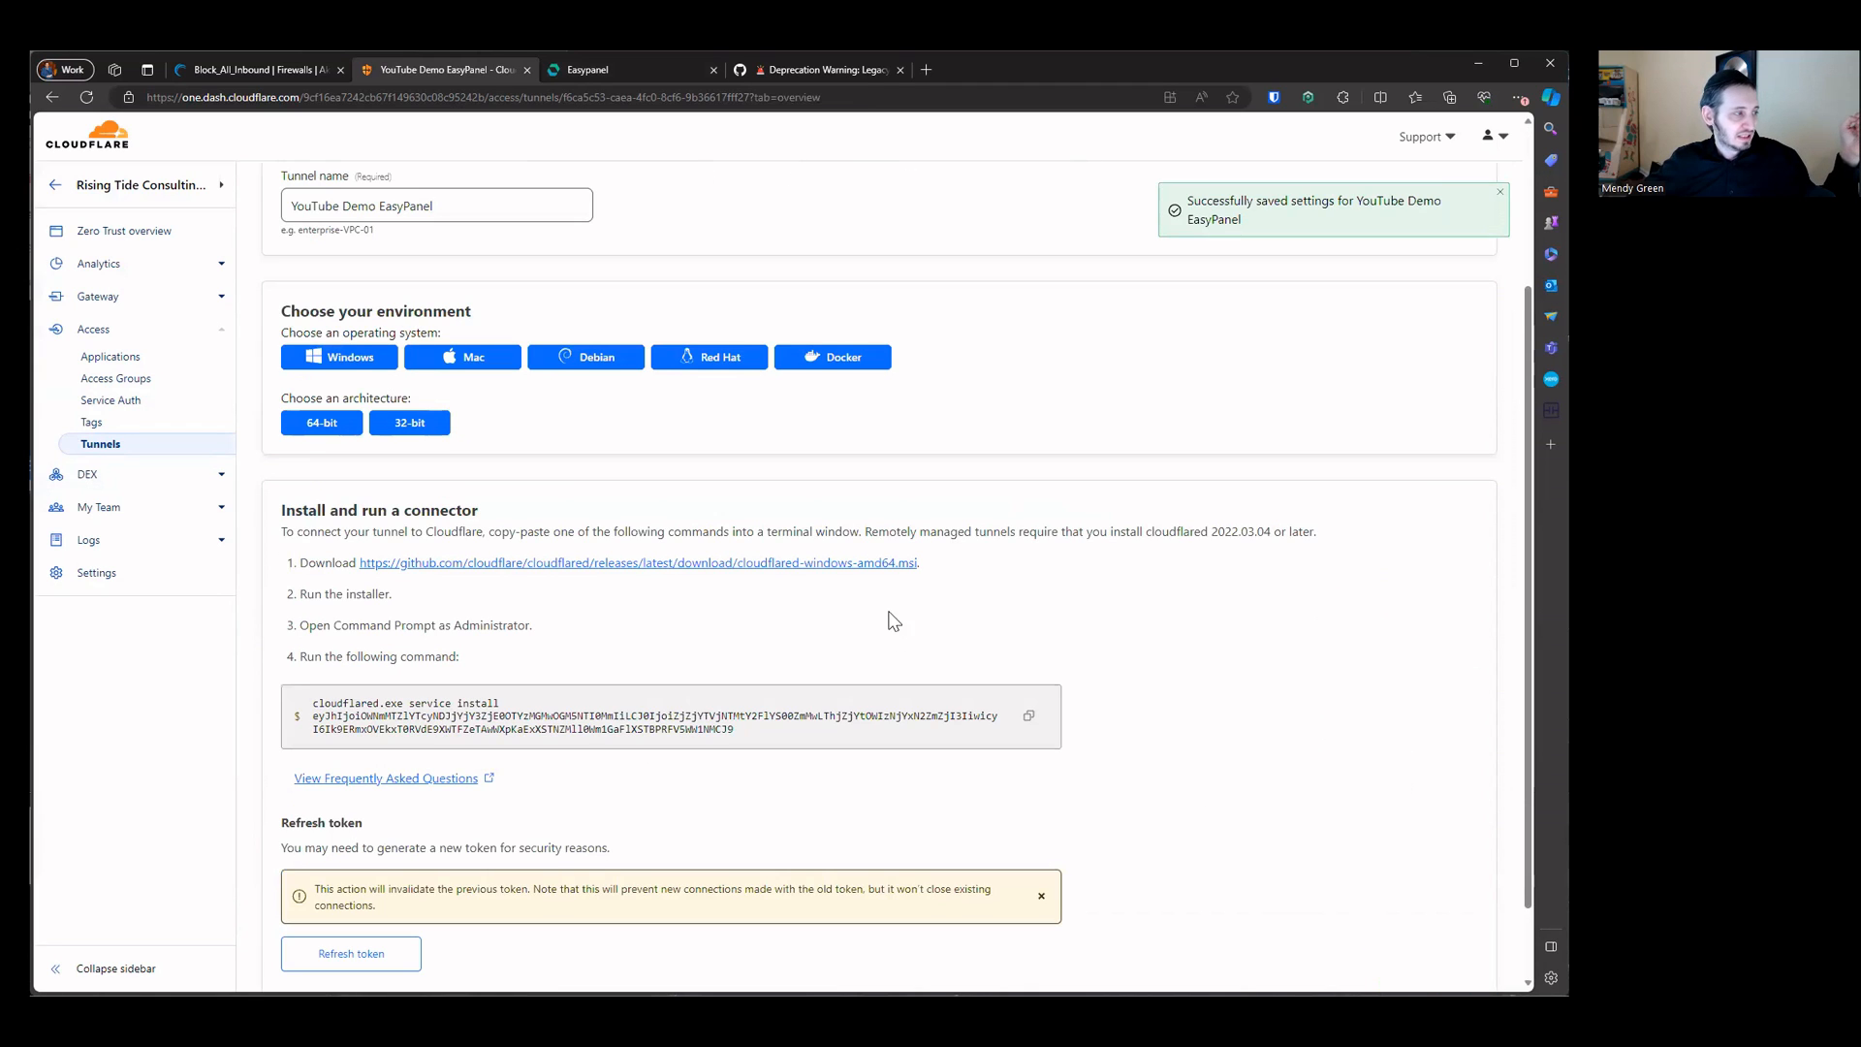
Step: Review the tunnel's list of public hostnames
scroll(583, 550, "down", 1)
scroll(582, 550, "up", 5)
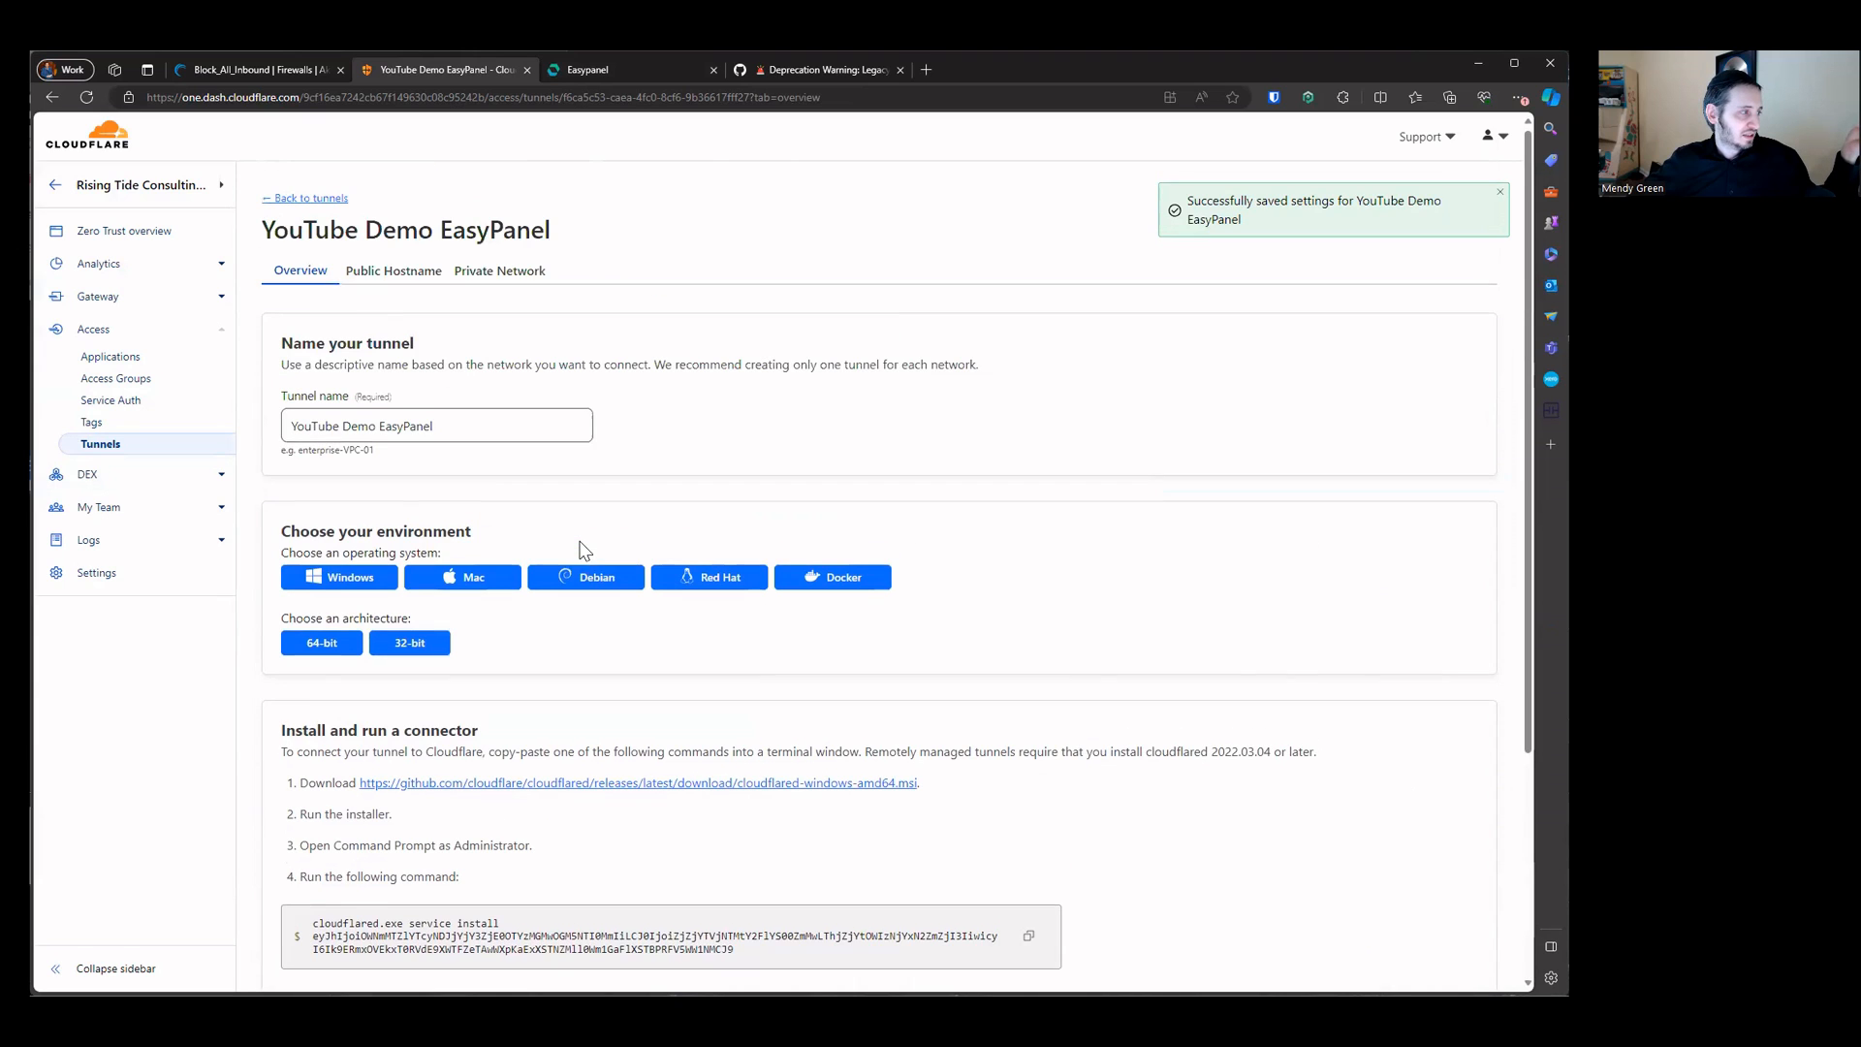
left_click(393, 273)
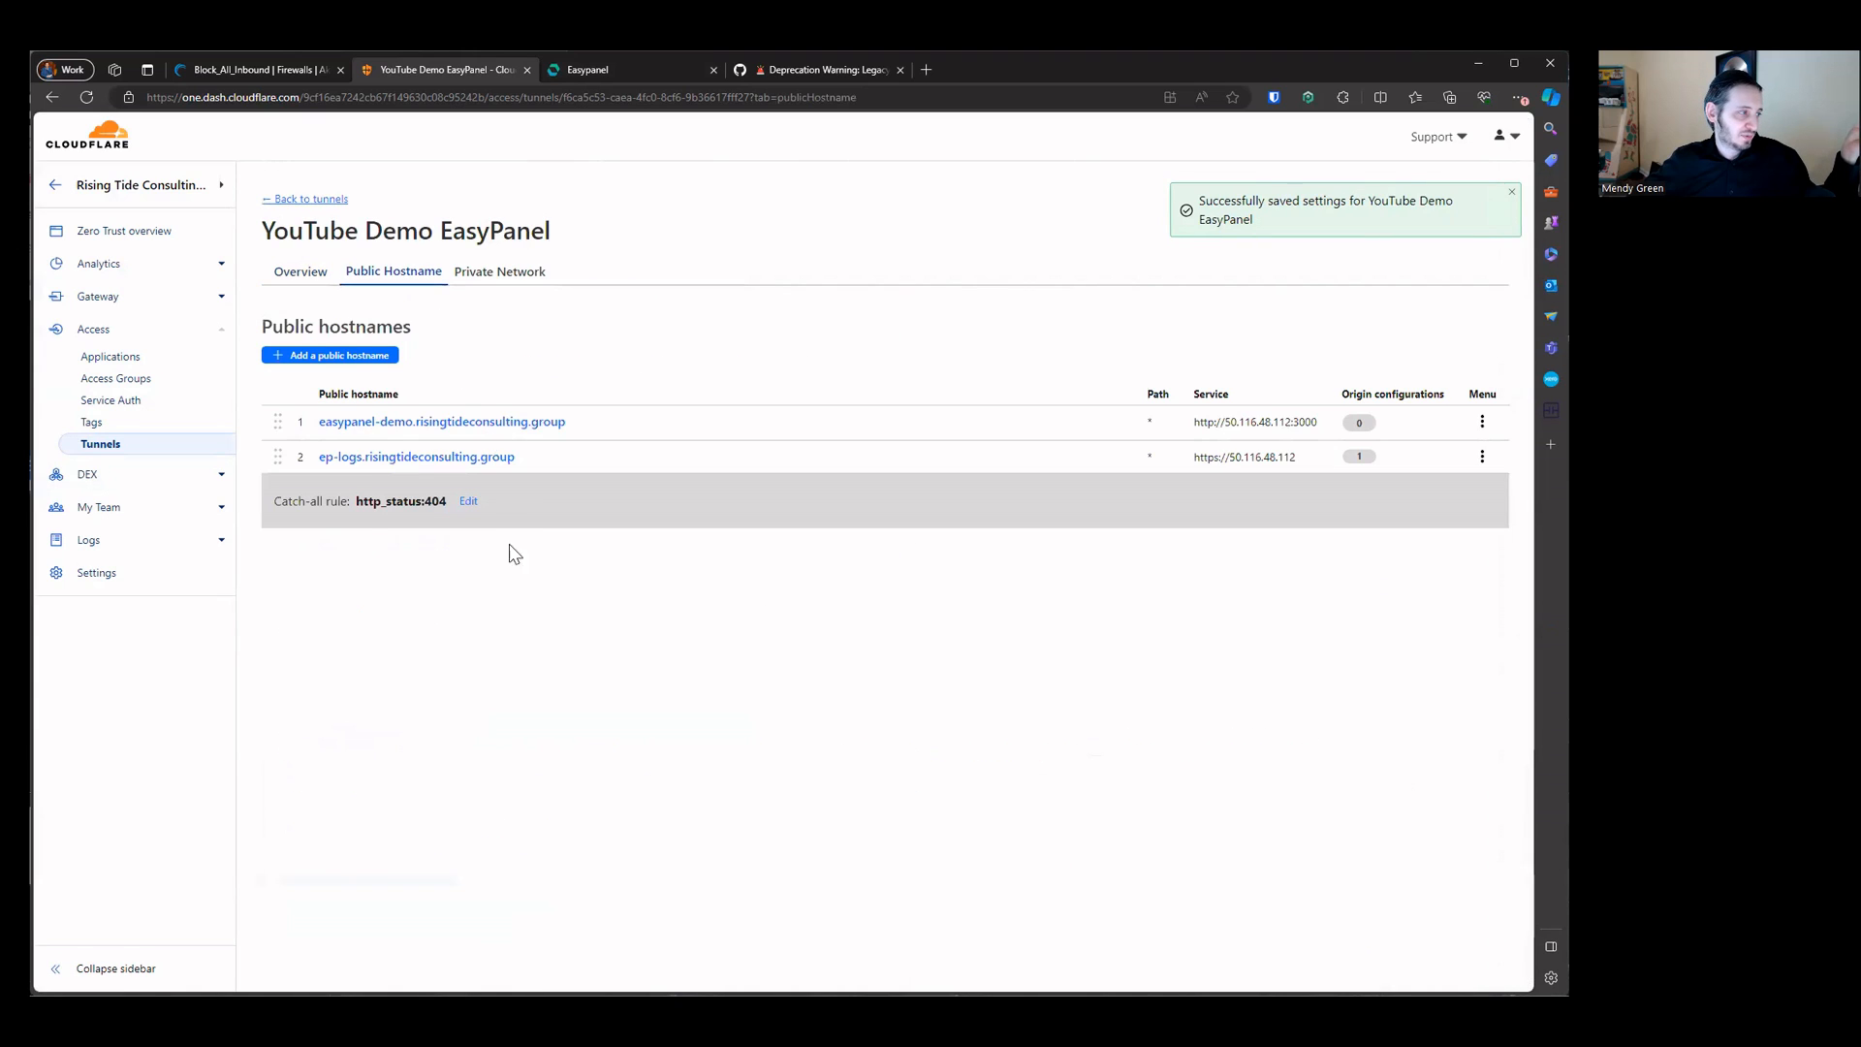
Step: Open the ep-logs.risingtideconsulting.group hostname to load the Dozzle dashboard through the tunnel
left_click(407, 465)
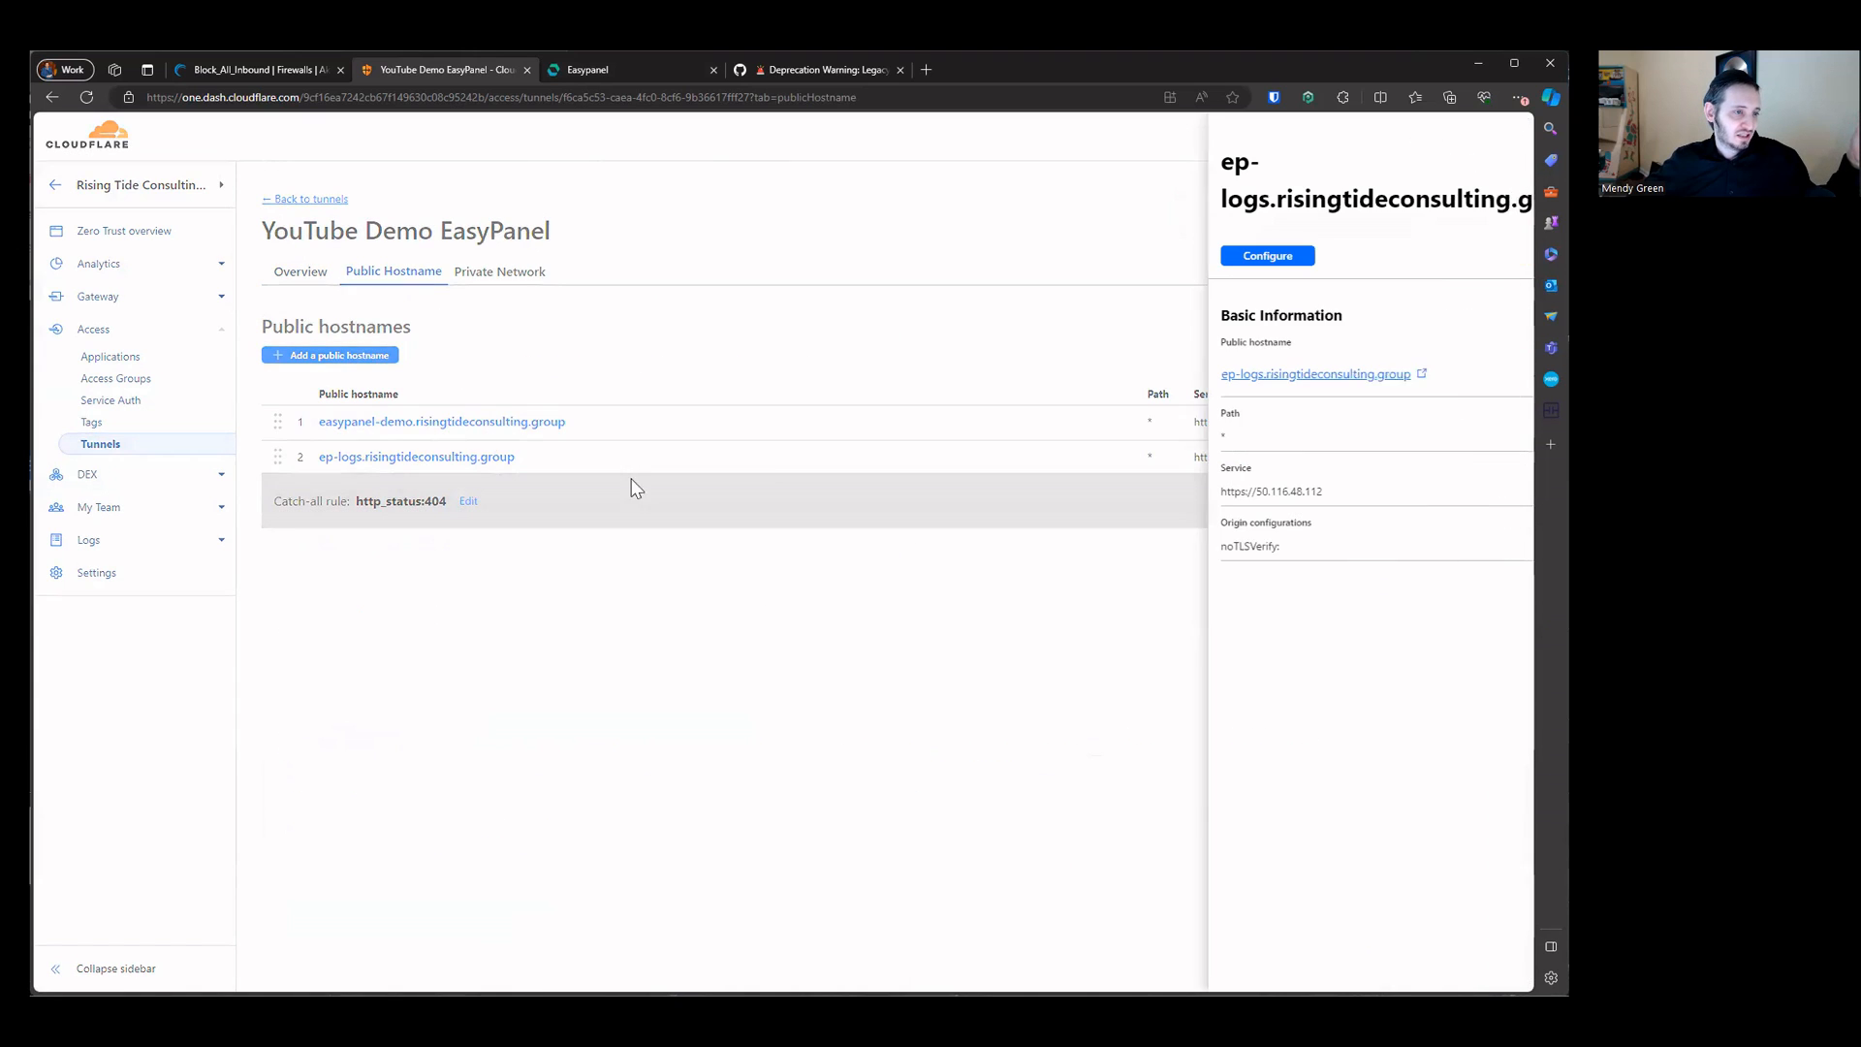
left_click(1239, 383)
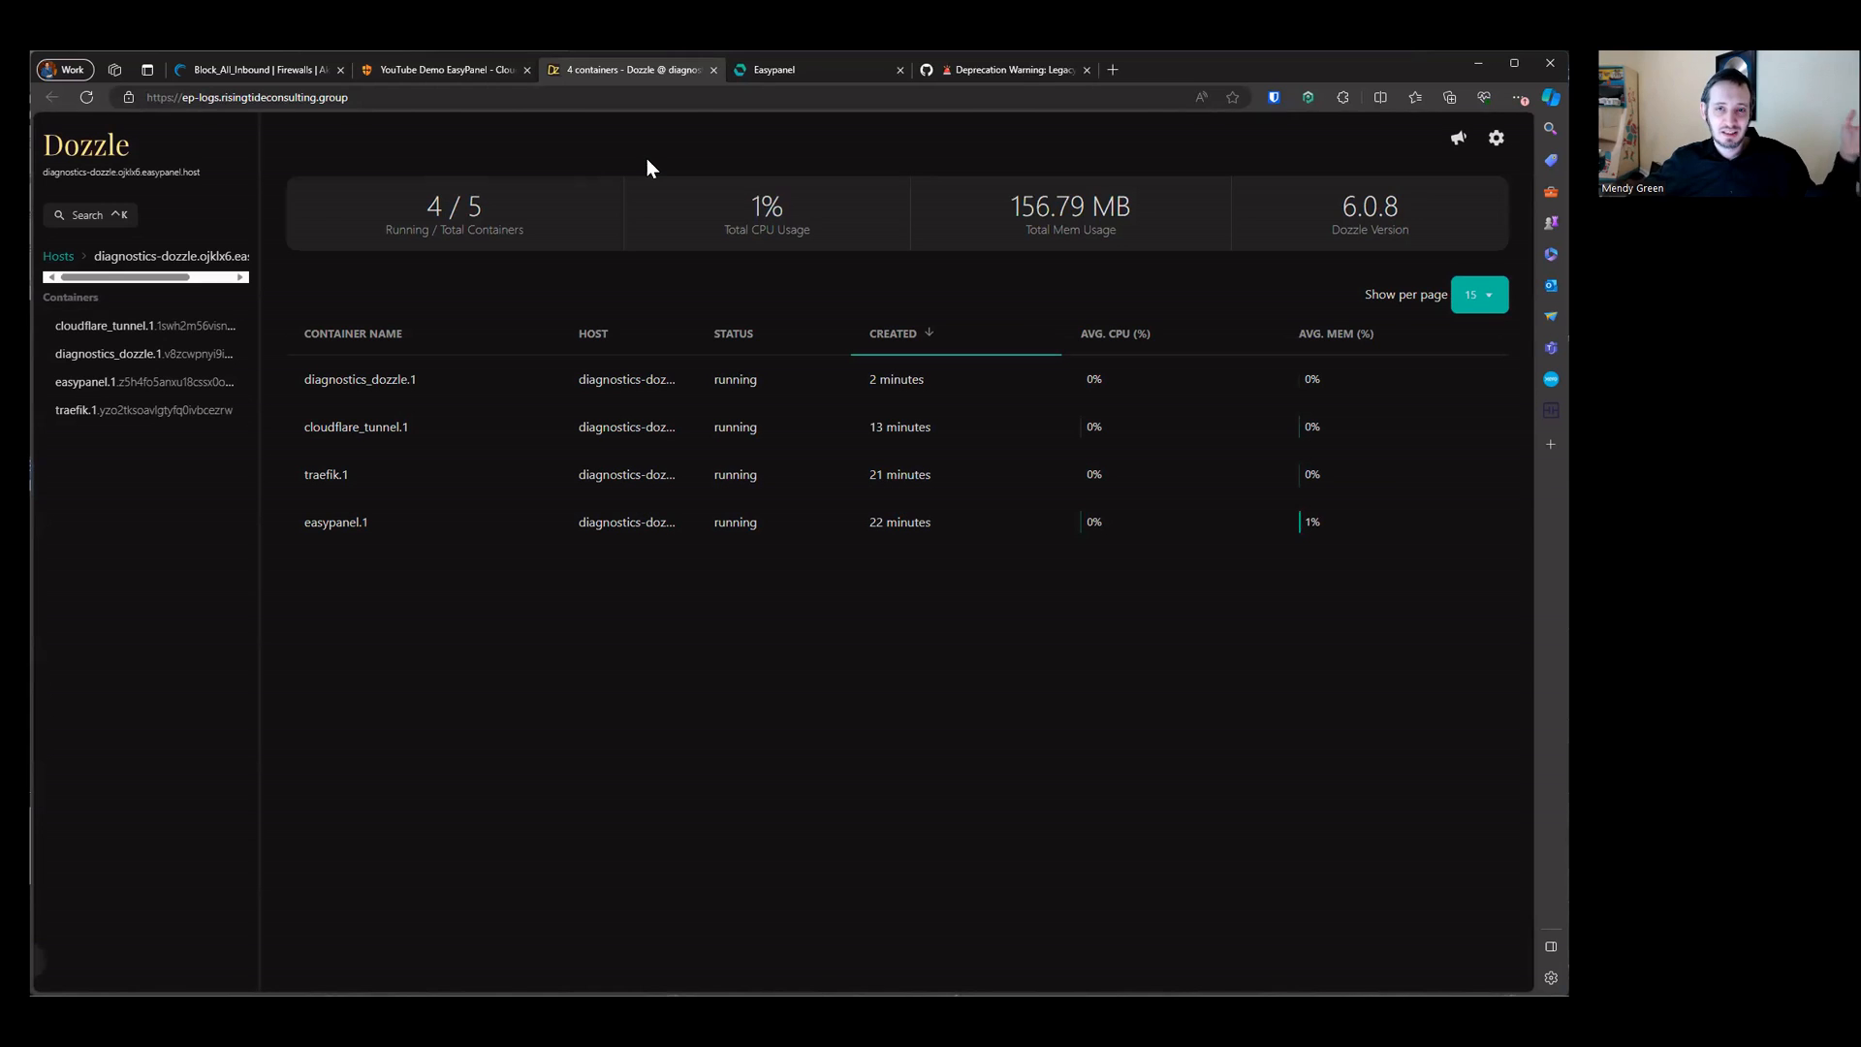
left_click(816, 72)
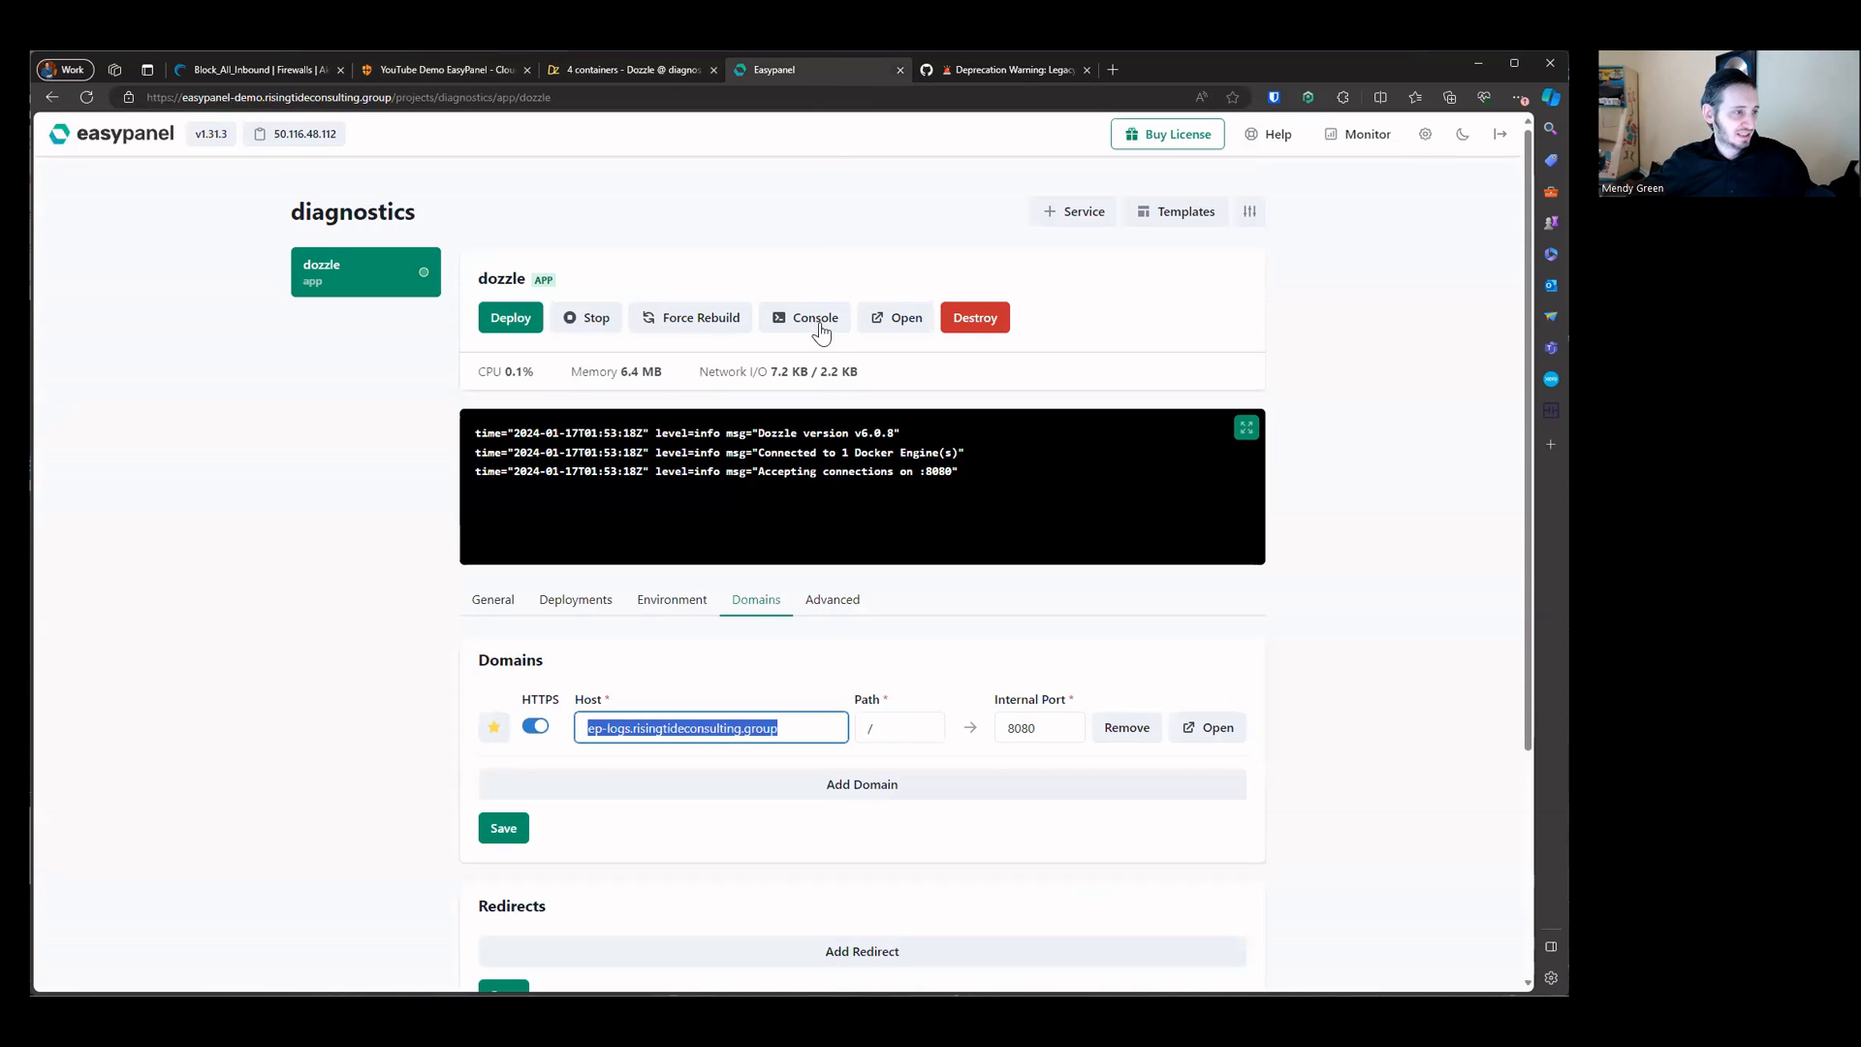
left_click(409, 416)
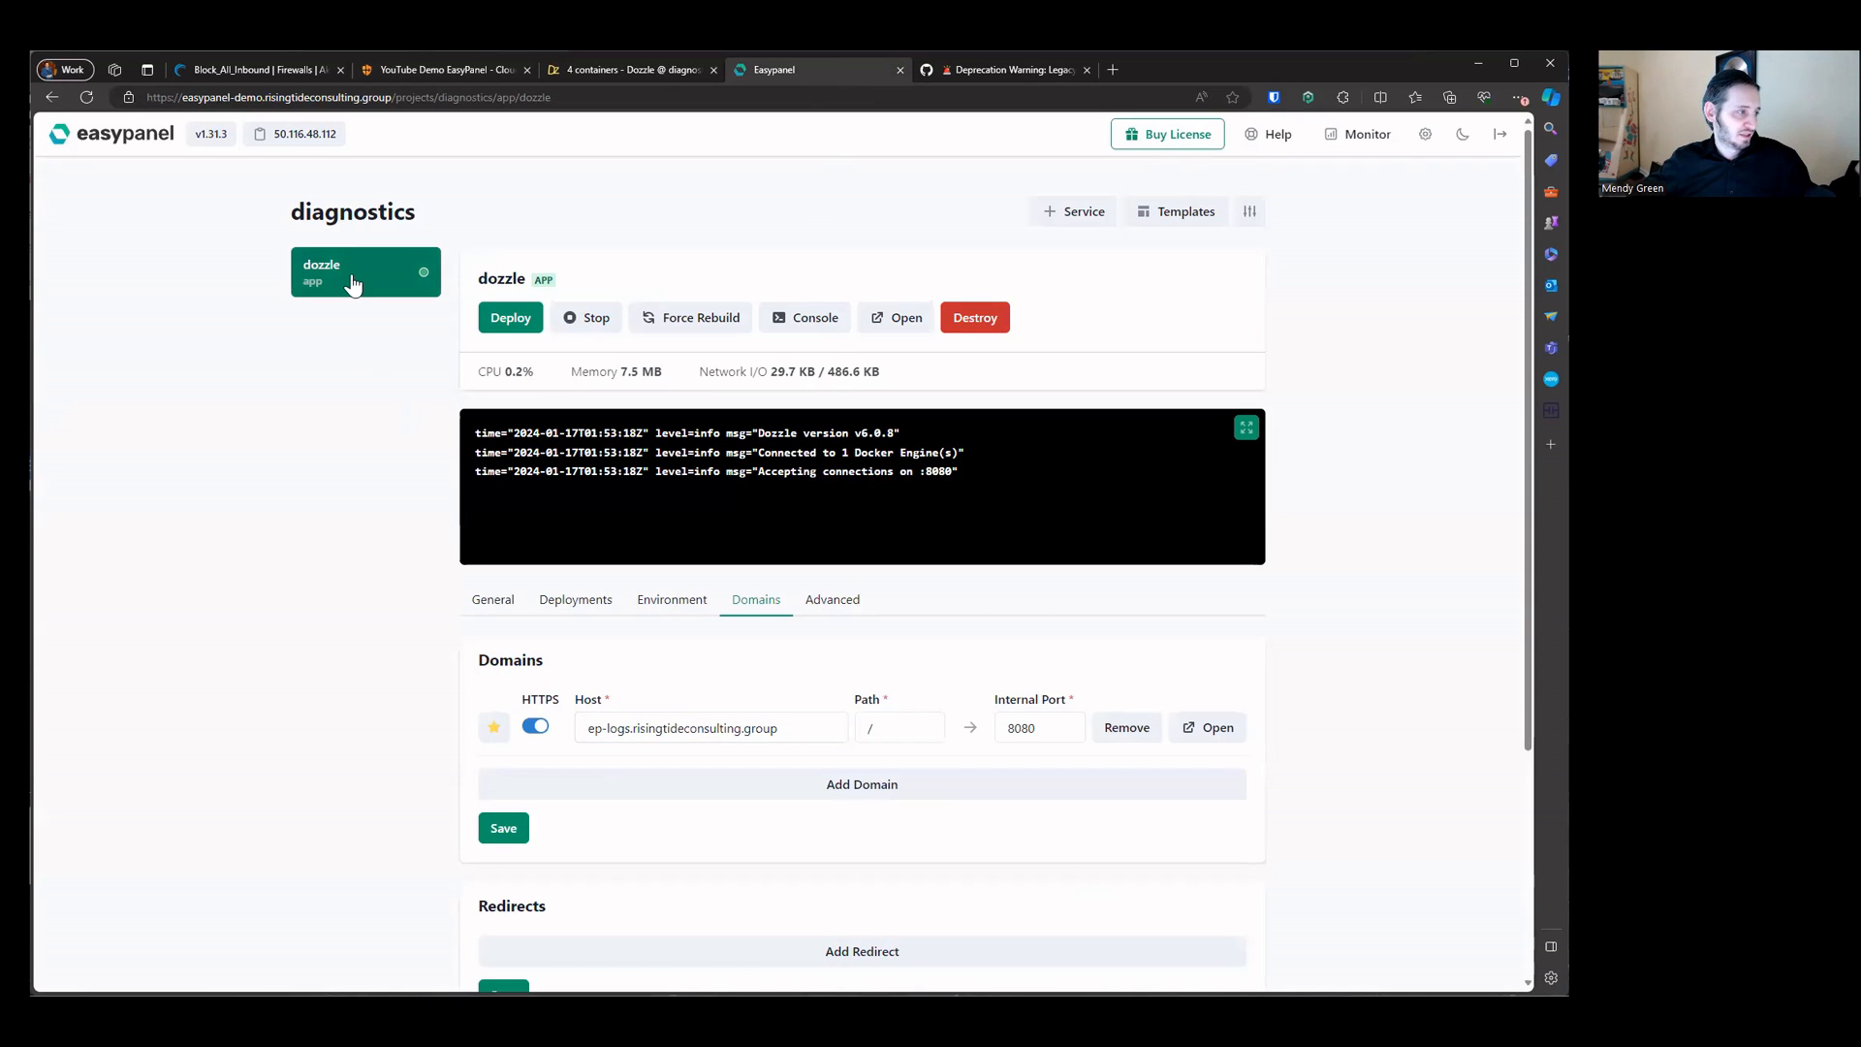
triple_click(692, 725)
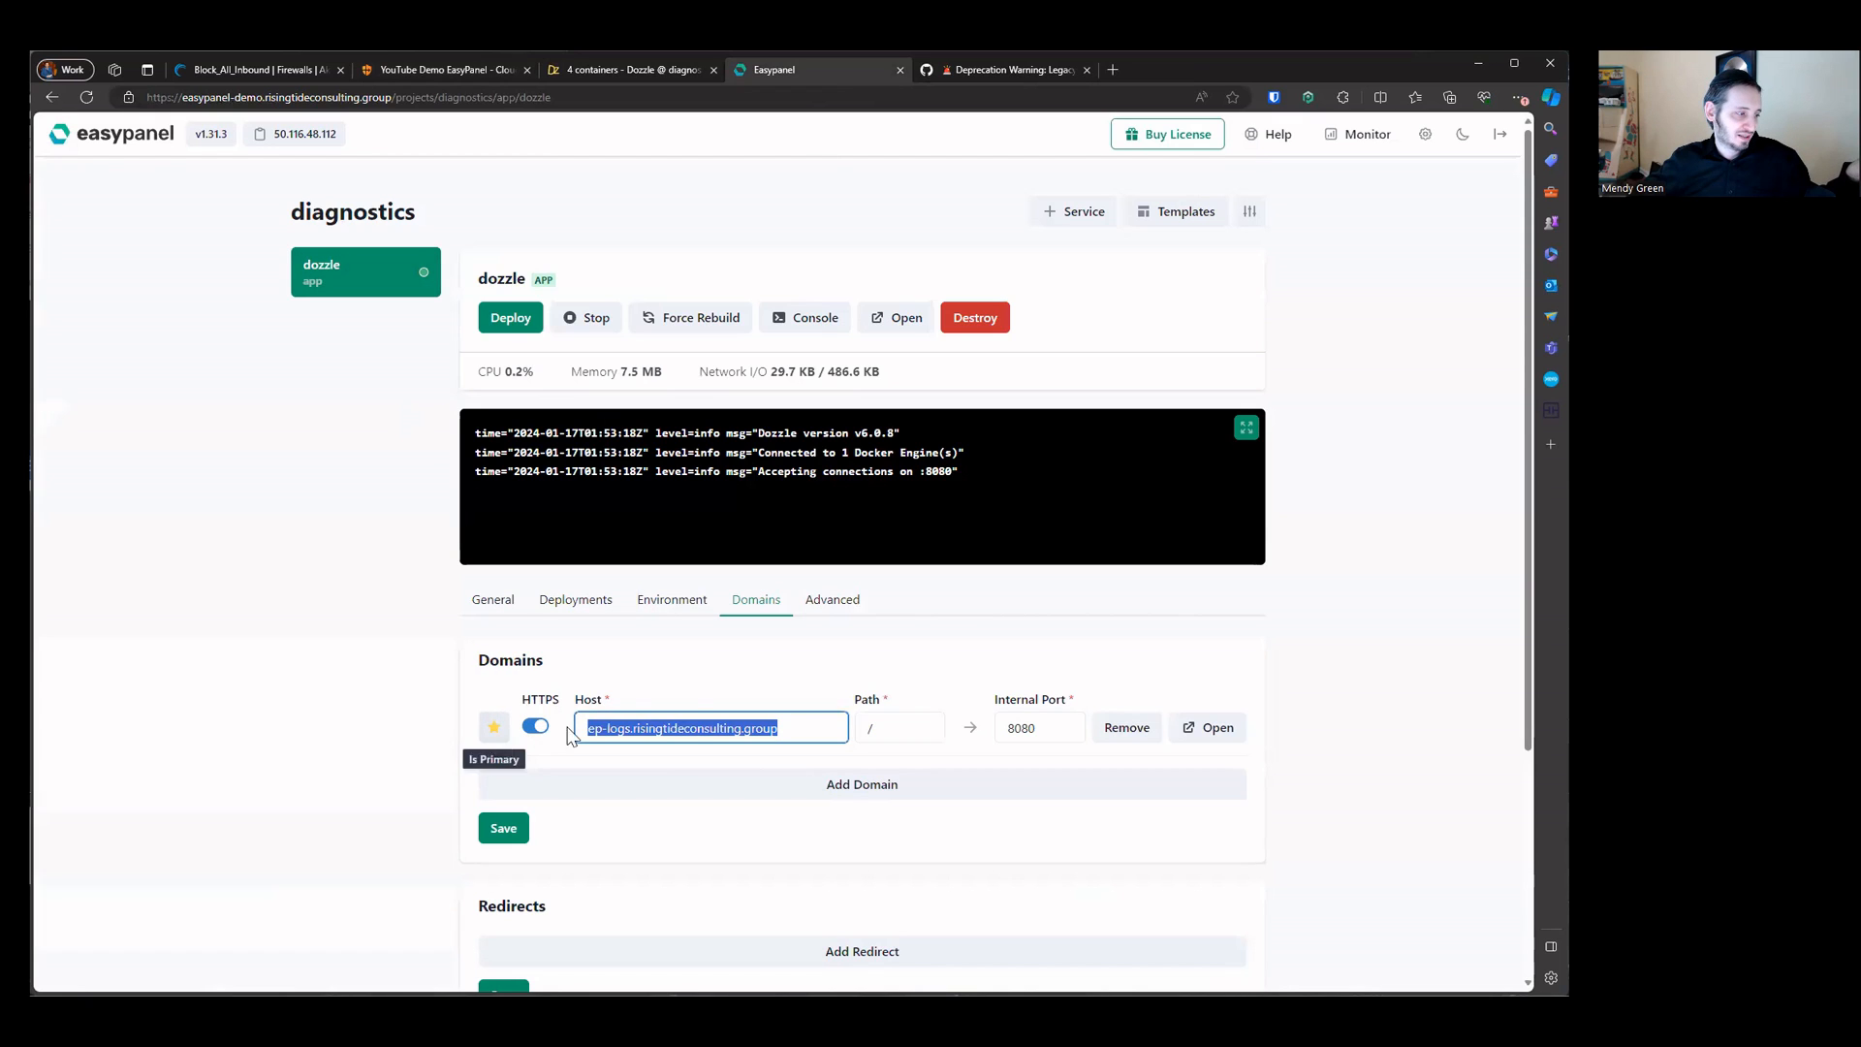
right_click(692, 725)
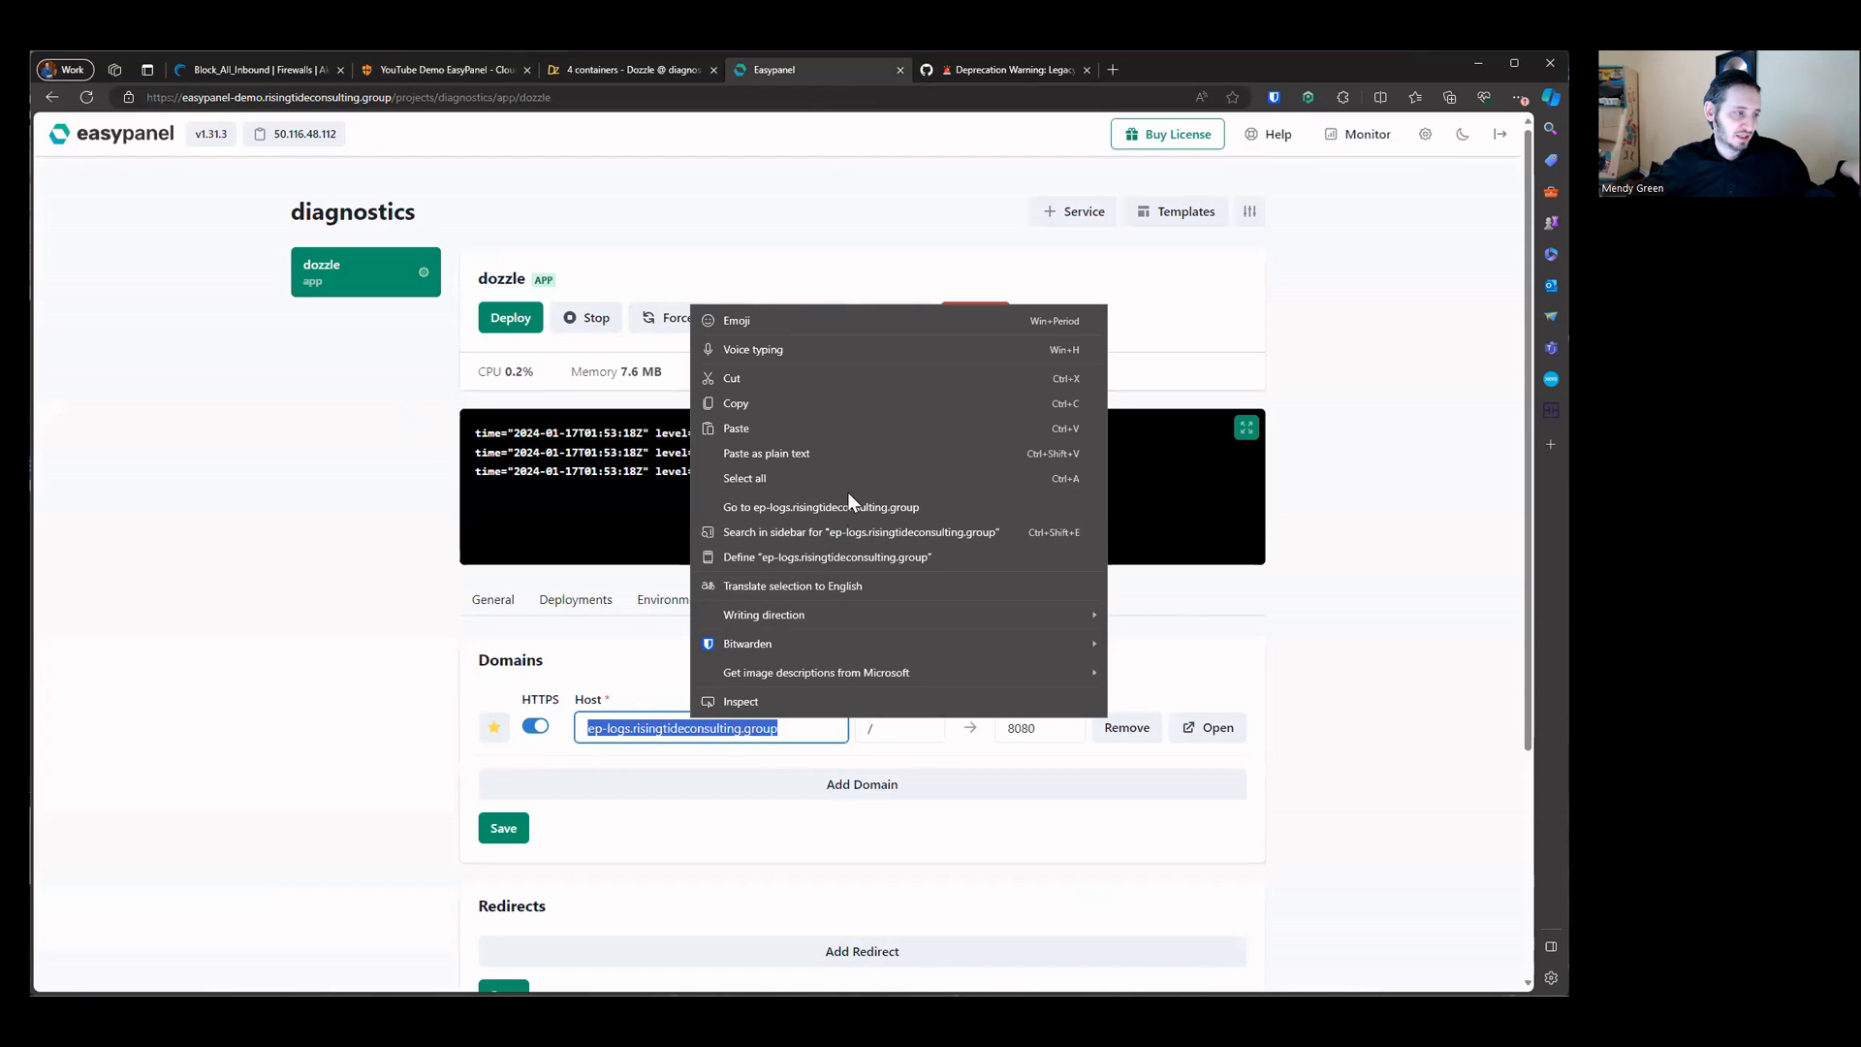
left_click(847, 499)
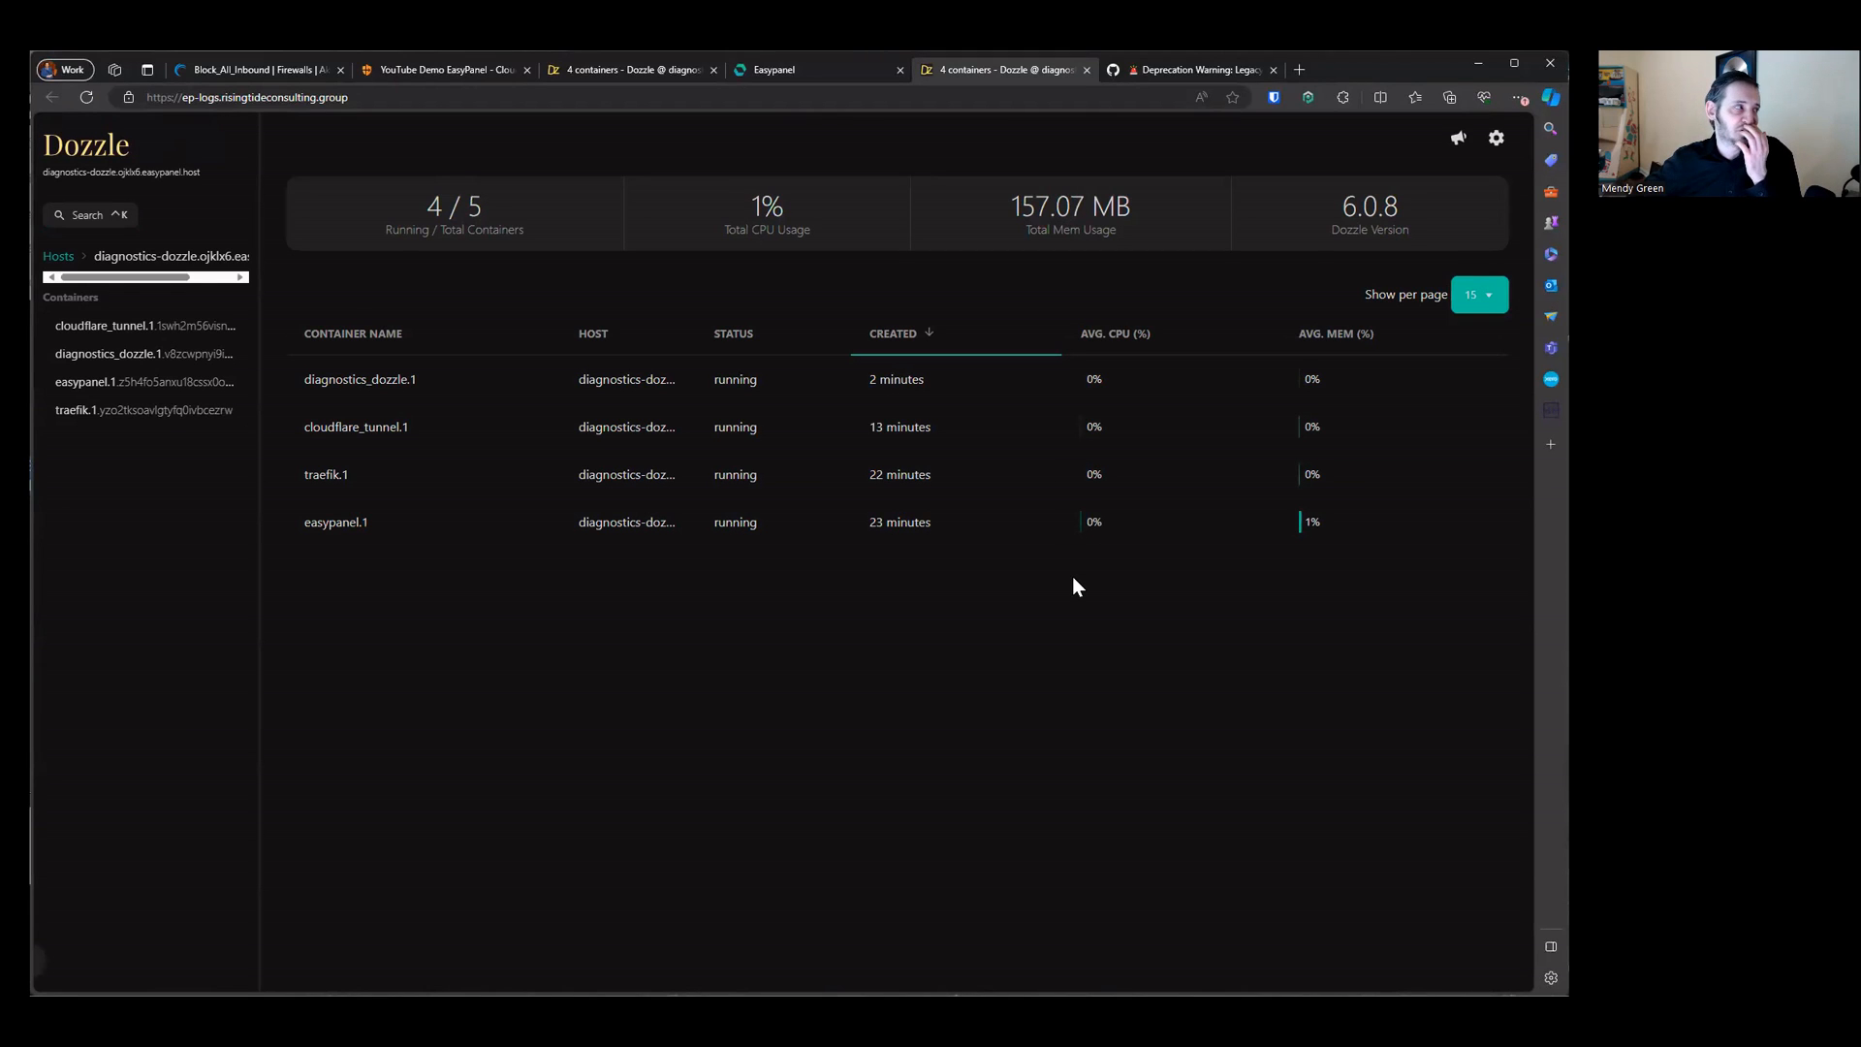
Step: Examine the cloudflare_tunnel container's logs for the ep-logs ingress configuration update
left_click(136, 330)
left_click_drag(558, 269, 920, 631)
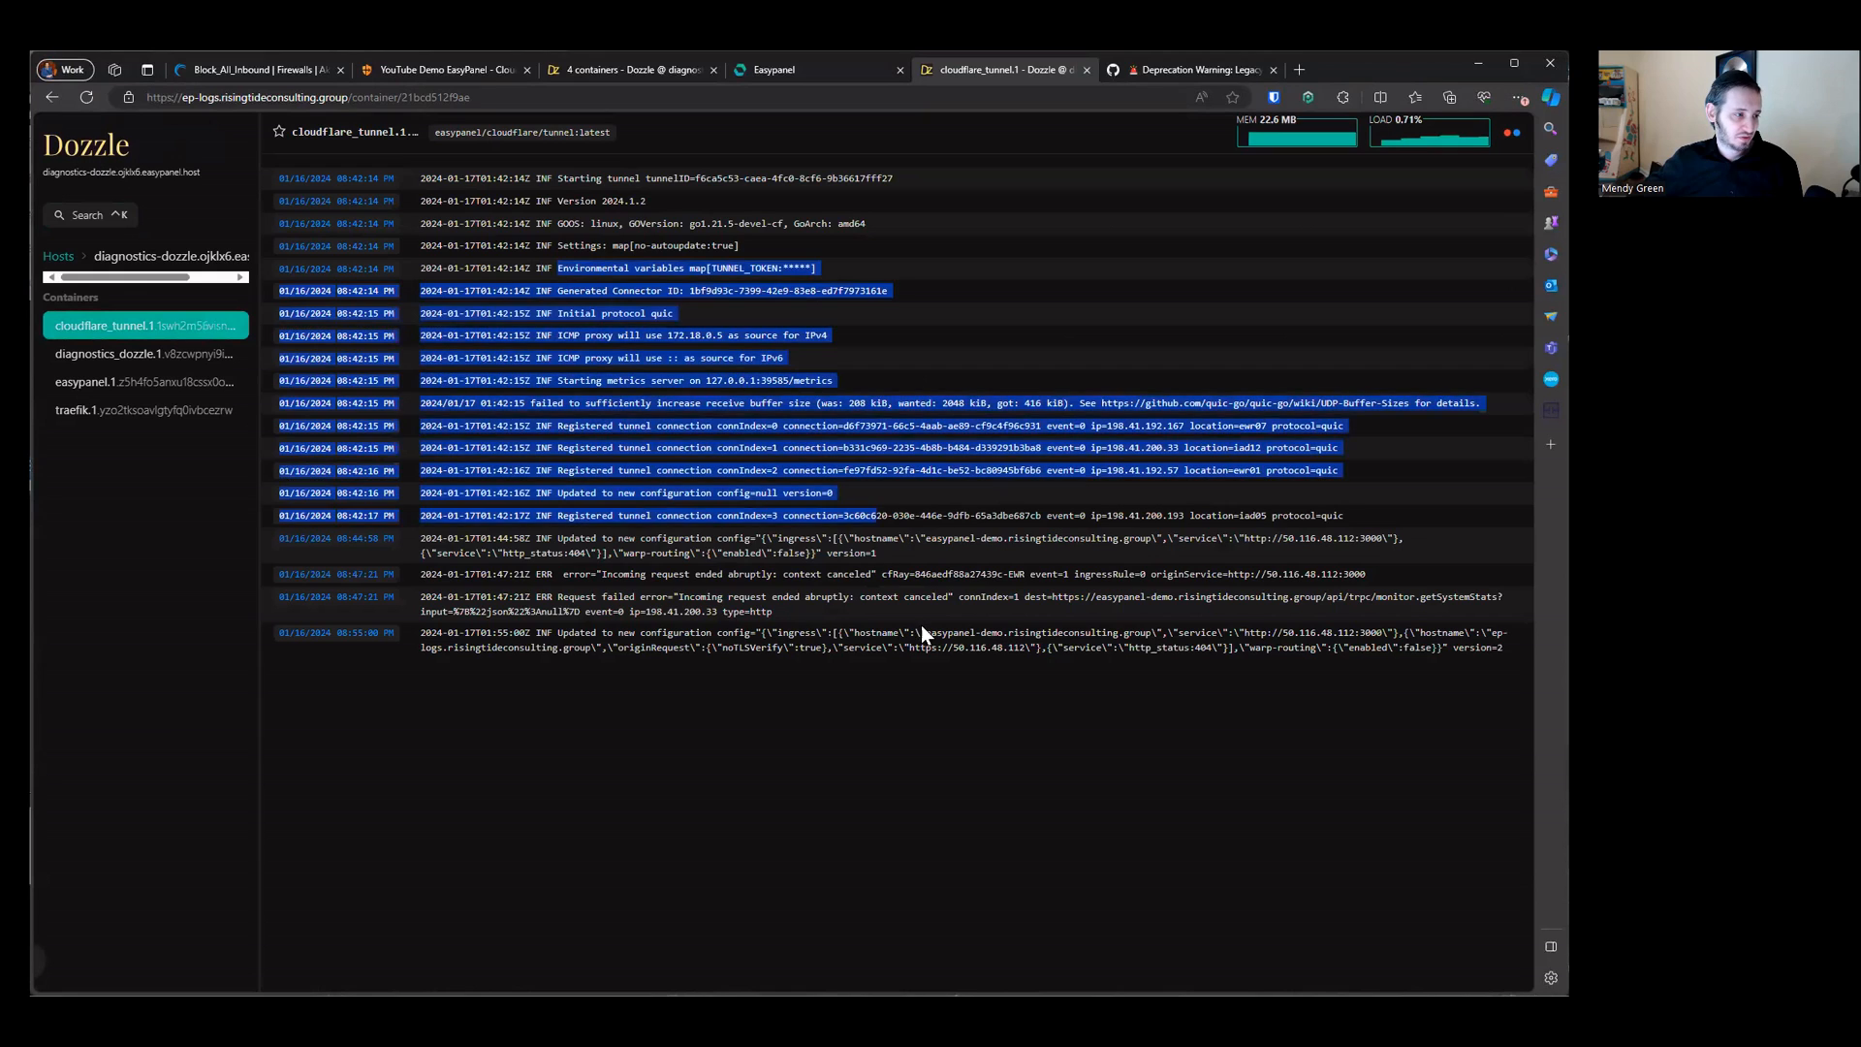
left_click(715, 650)
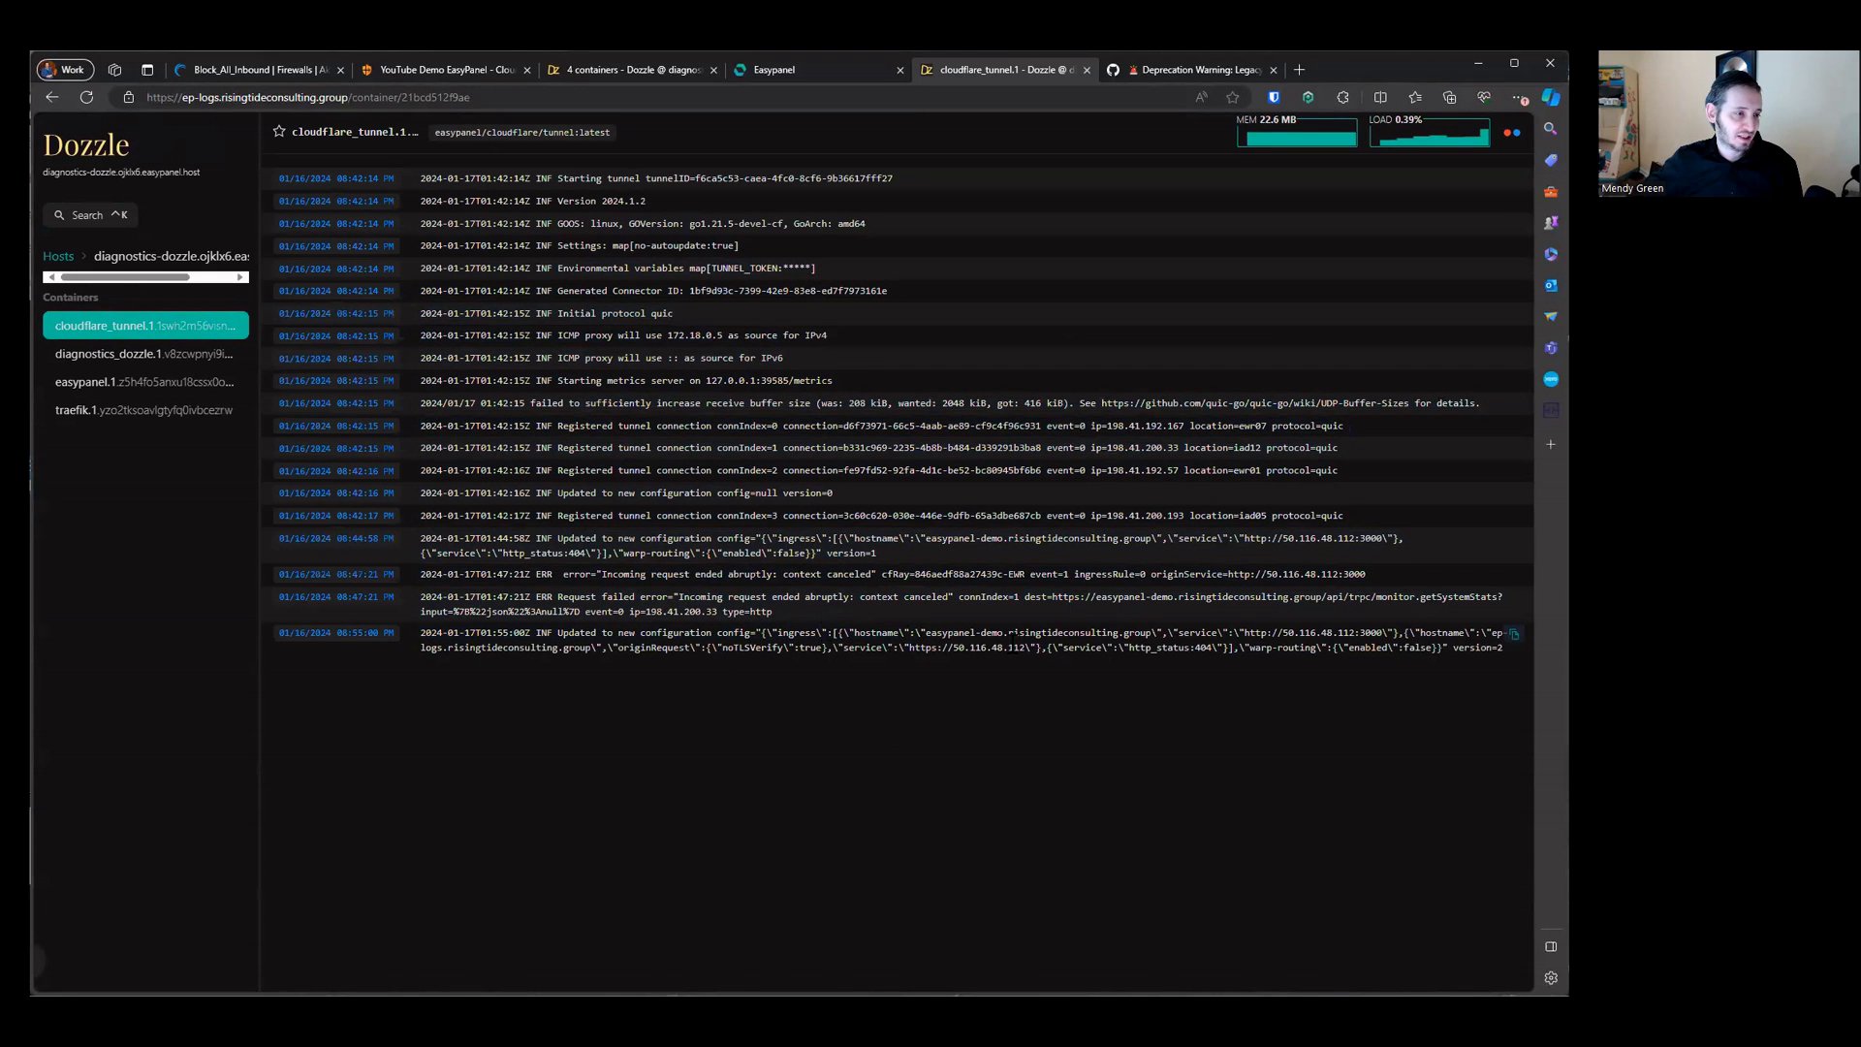
triple_click(1008, 642)
left_click_drag(936, 635, 994, 635)
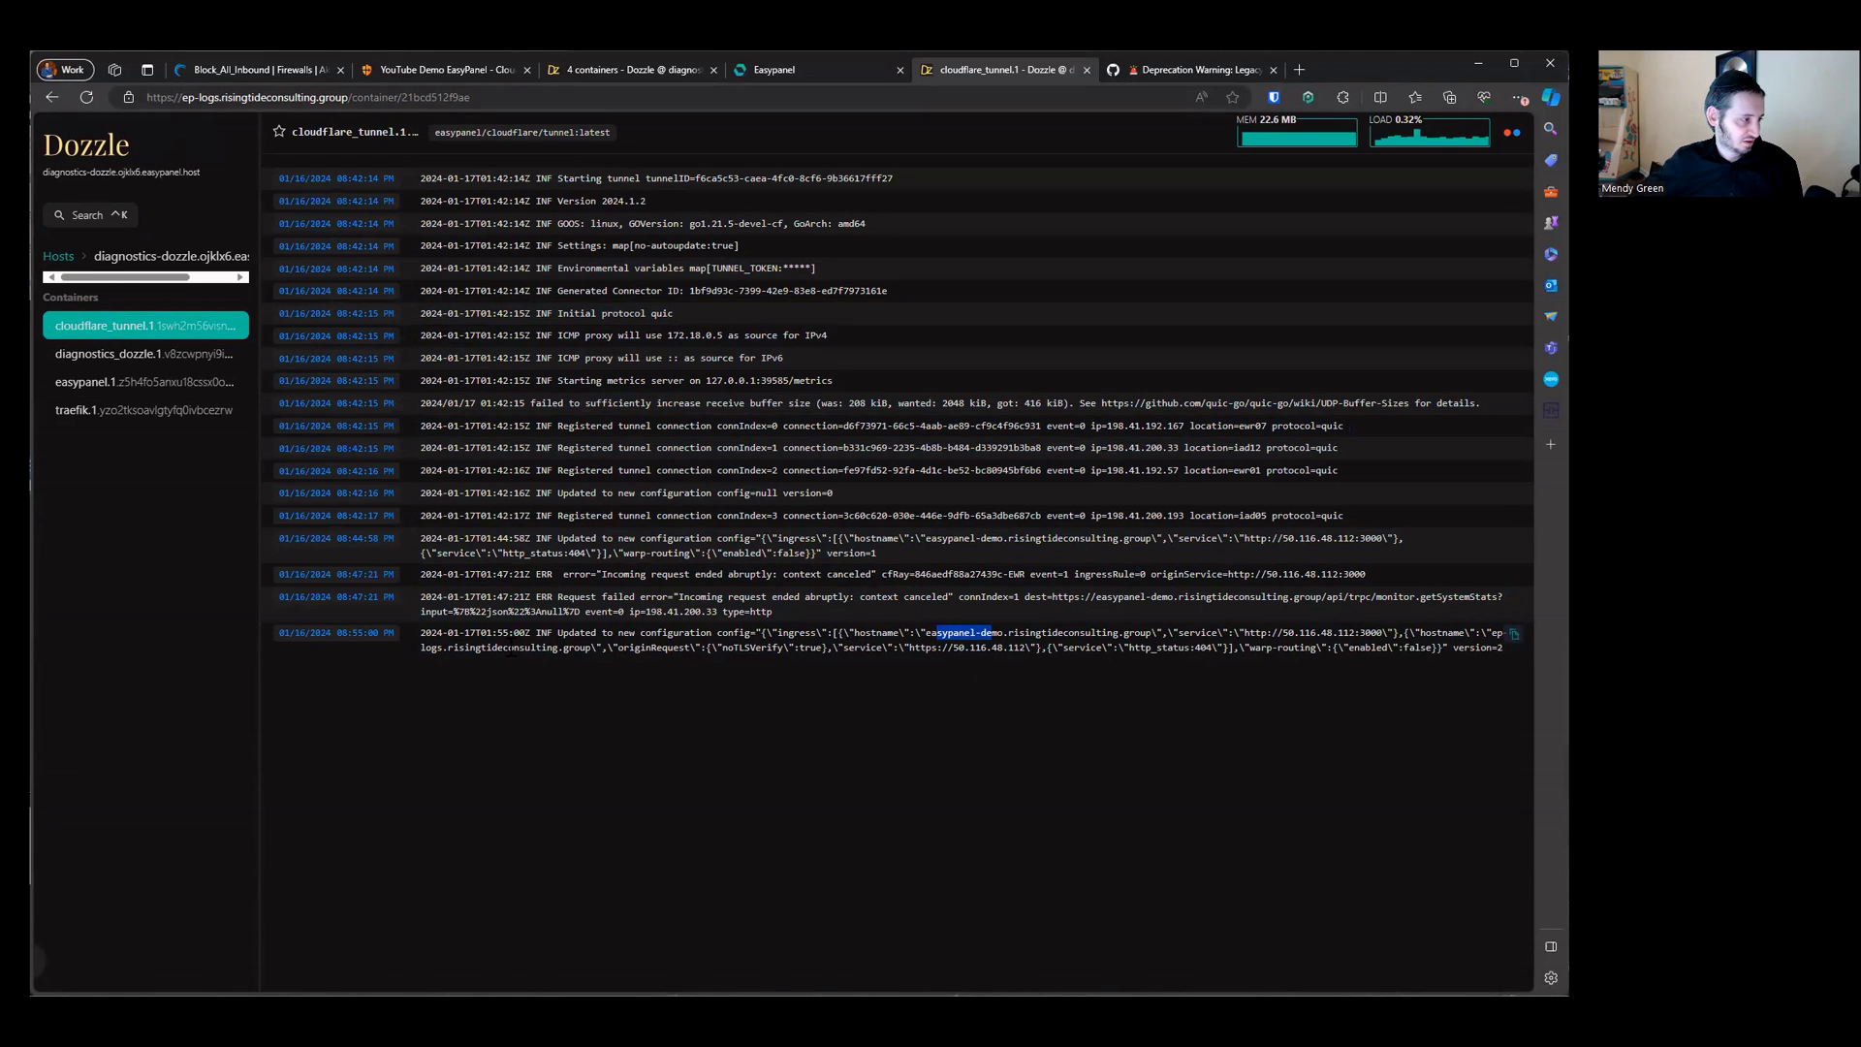
left_click_drag(1470, 633, 591, 648)
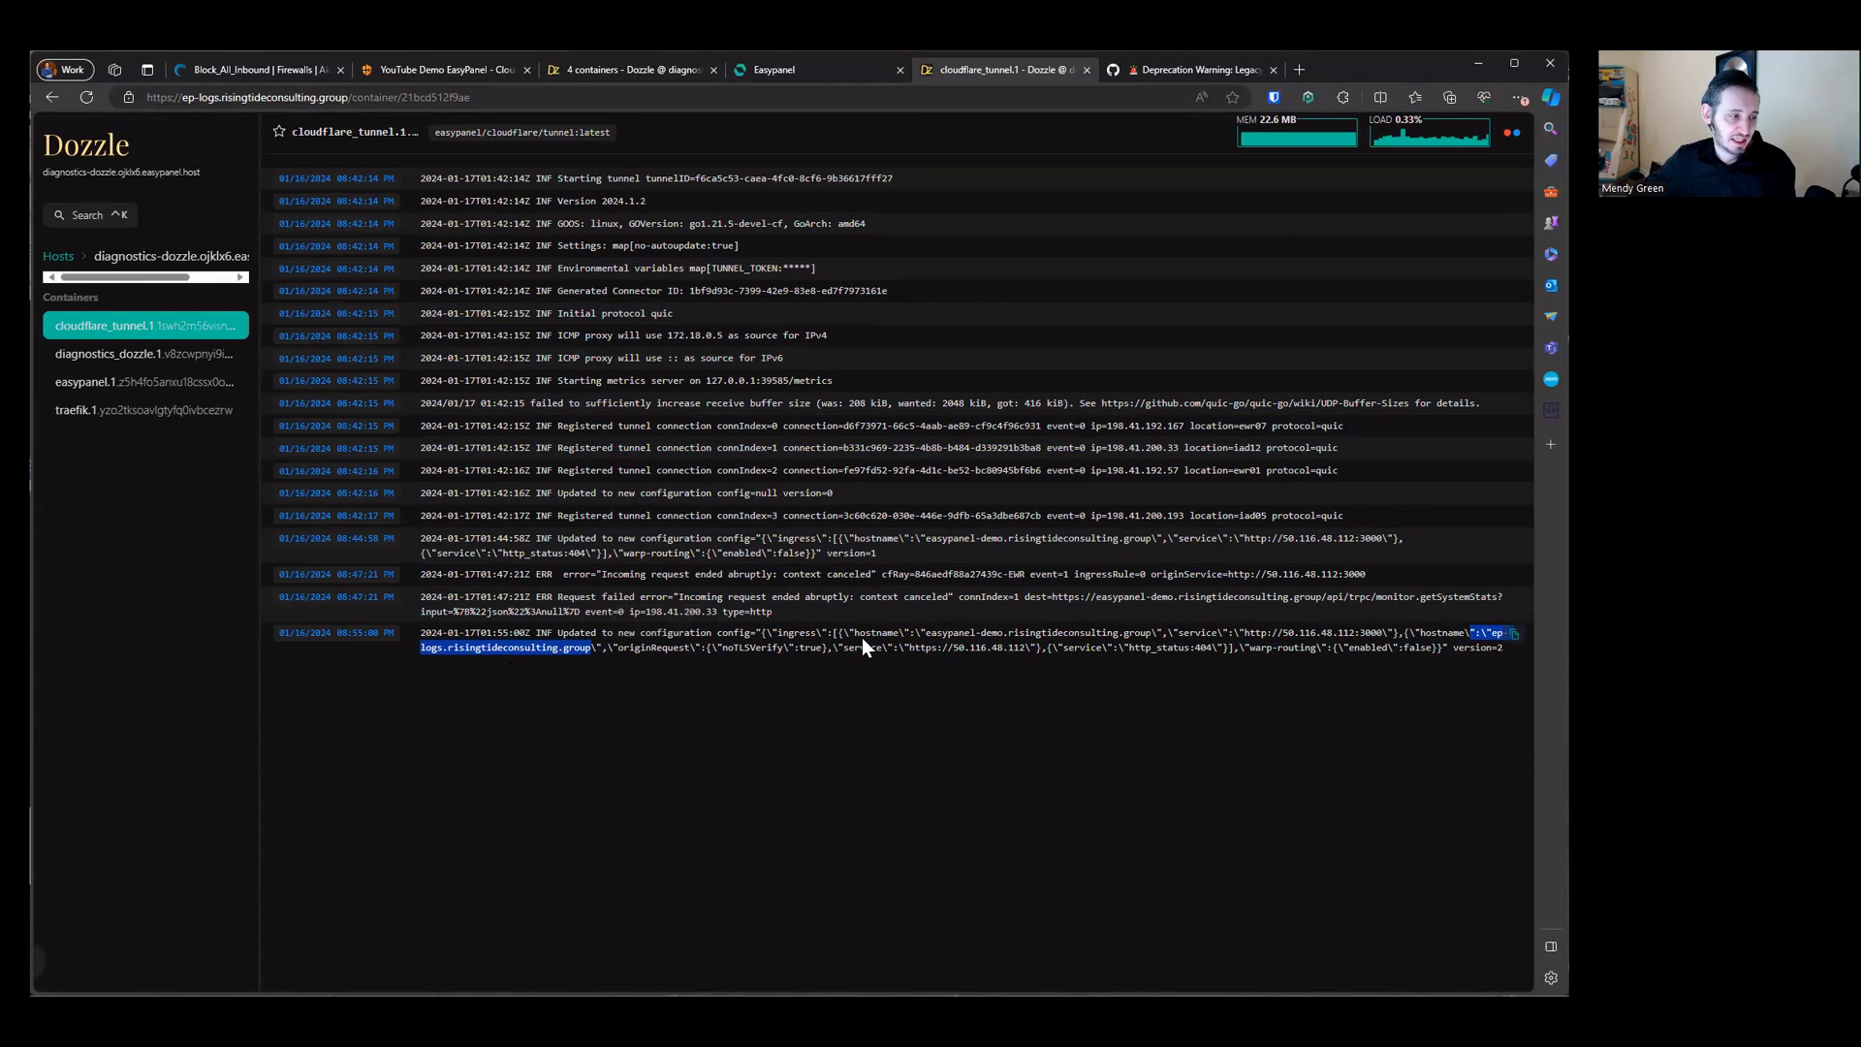
left_click_drag(723, 647, 903, 659)
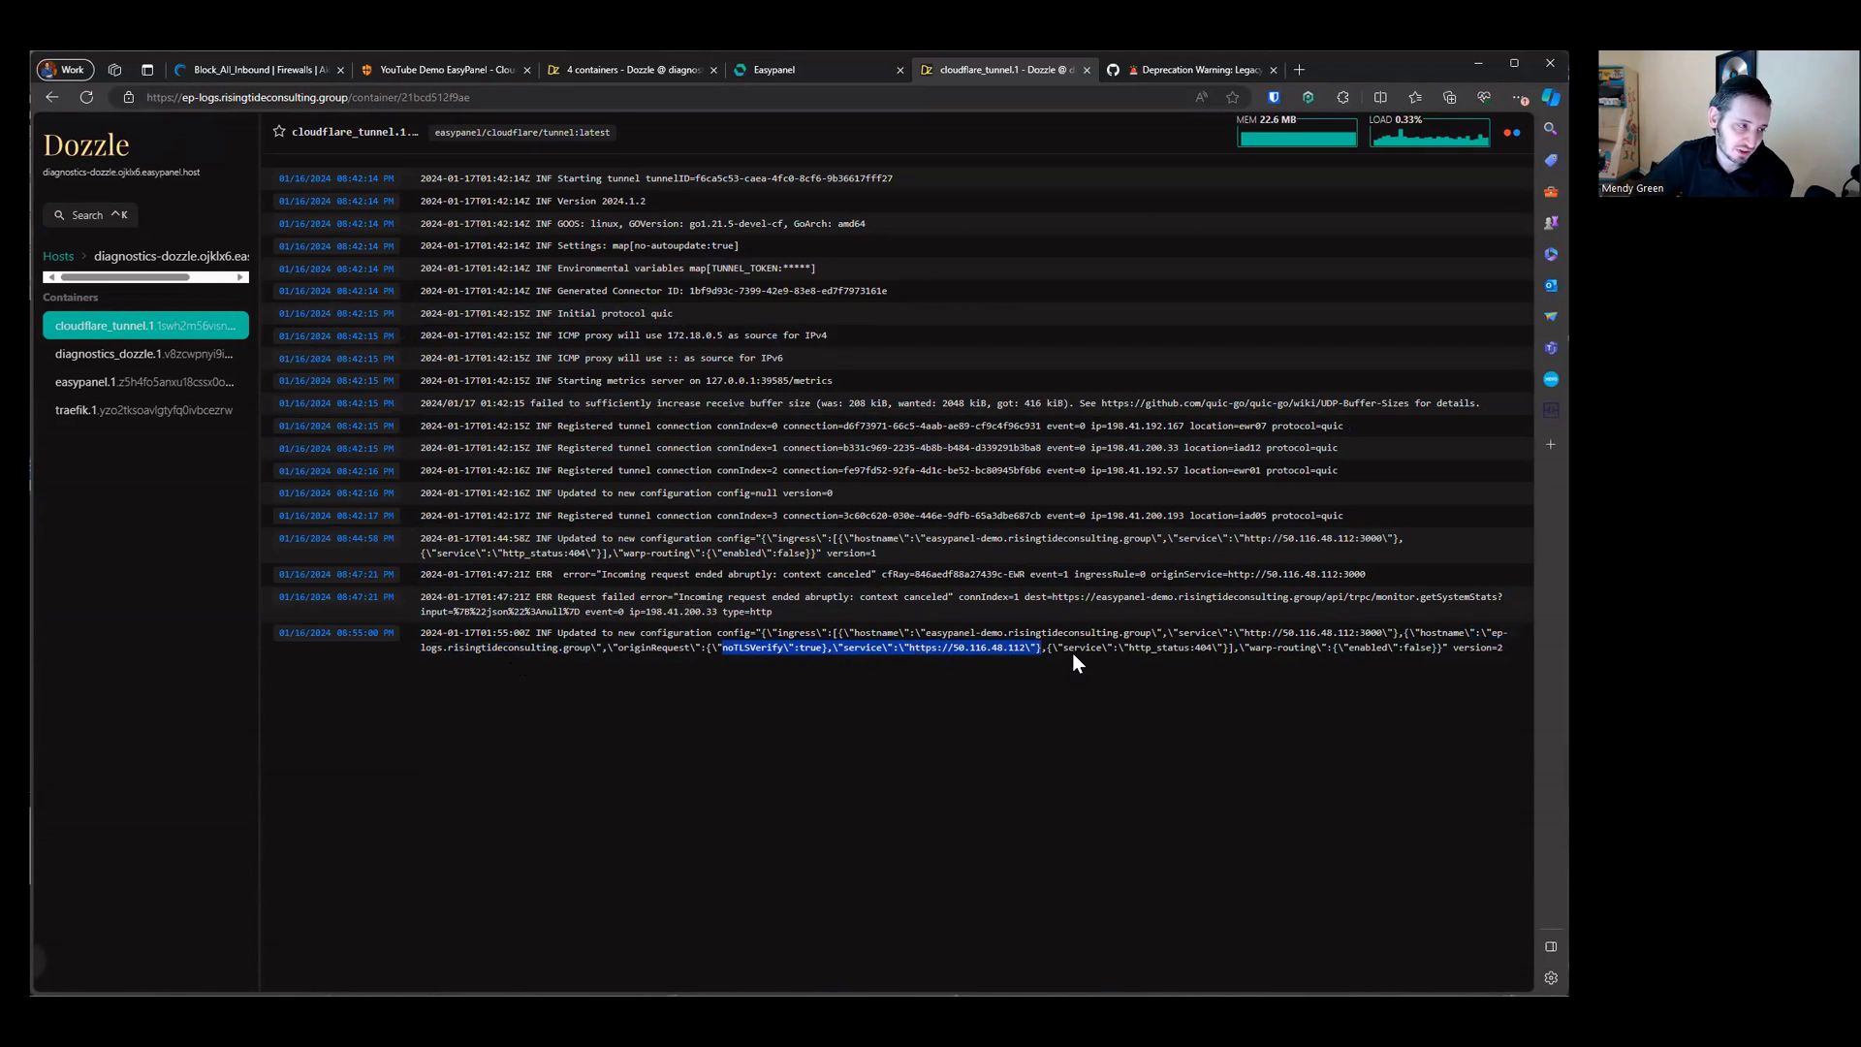
left_click_drag(1072, 653, 1299, 655)
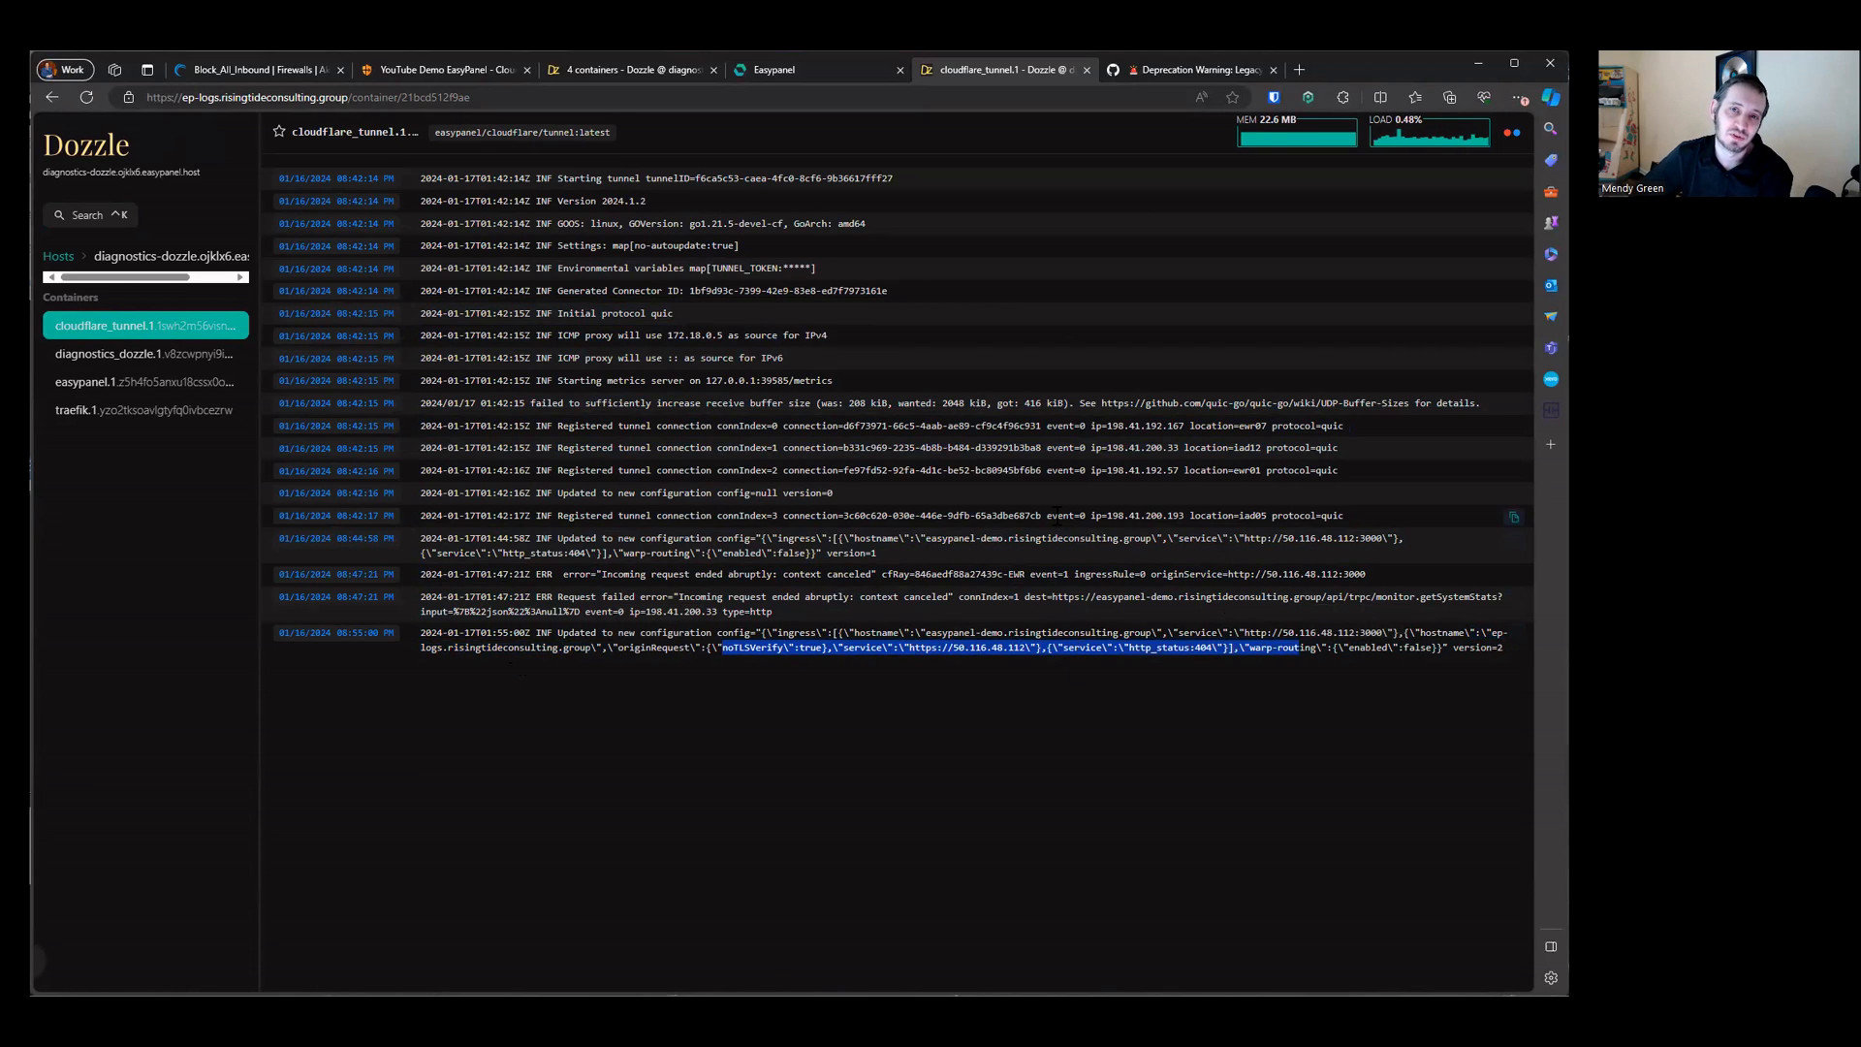
Step: Browse the traefik and easypanel container logs in Dozzle
left_click(158, 387)
left_click(158, 415)
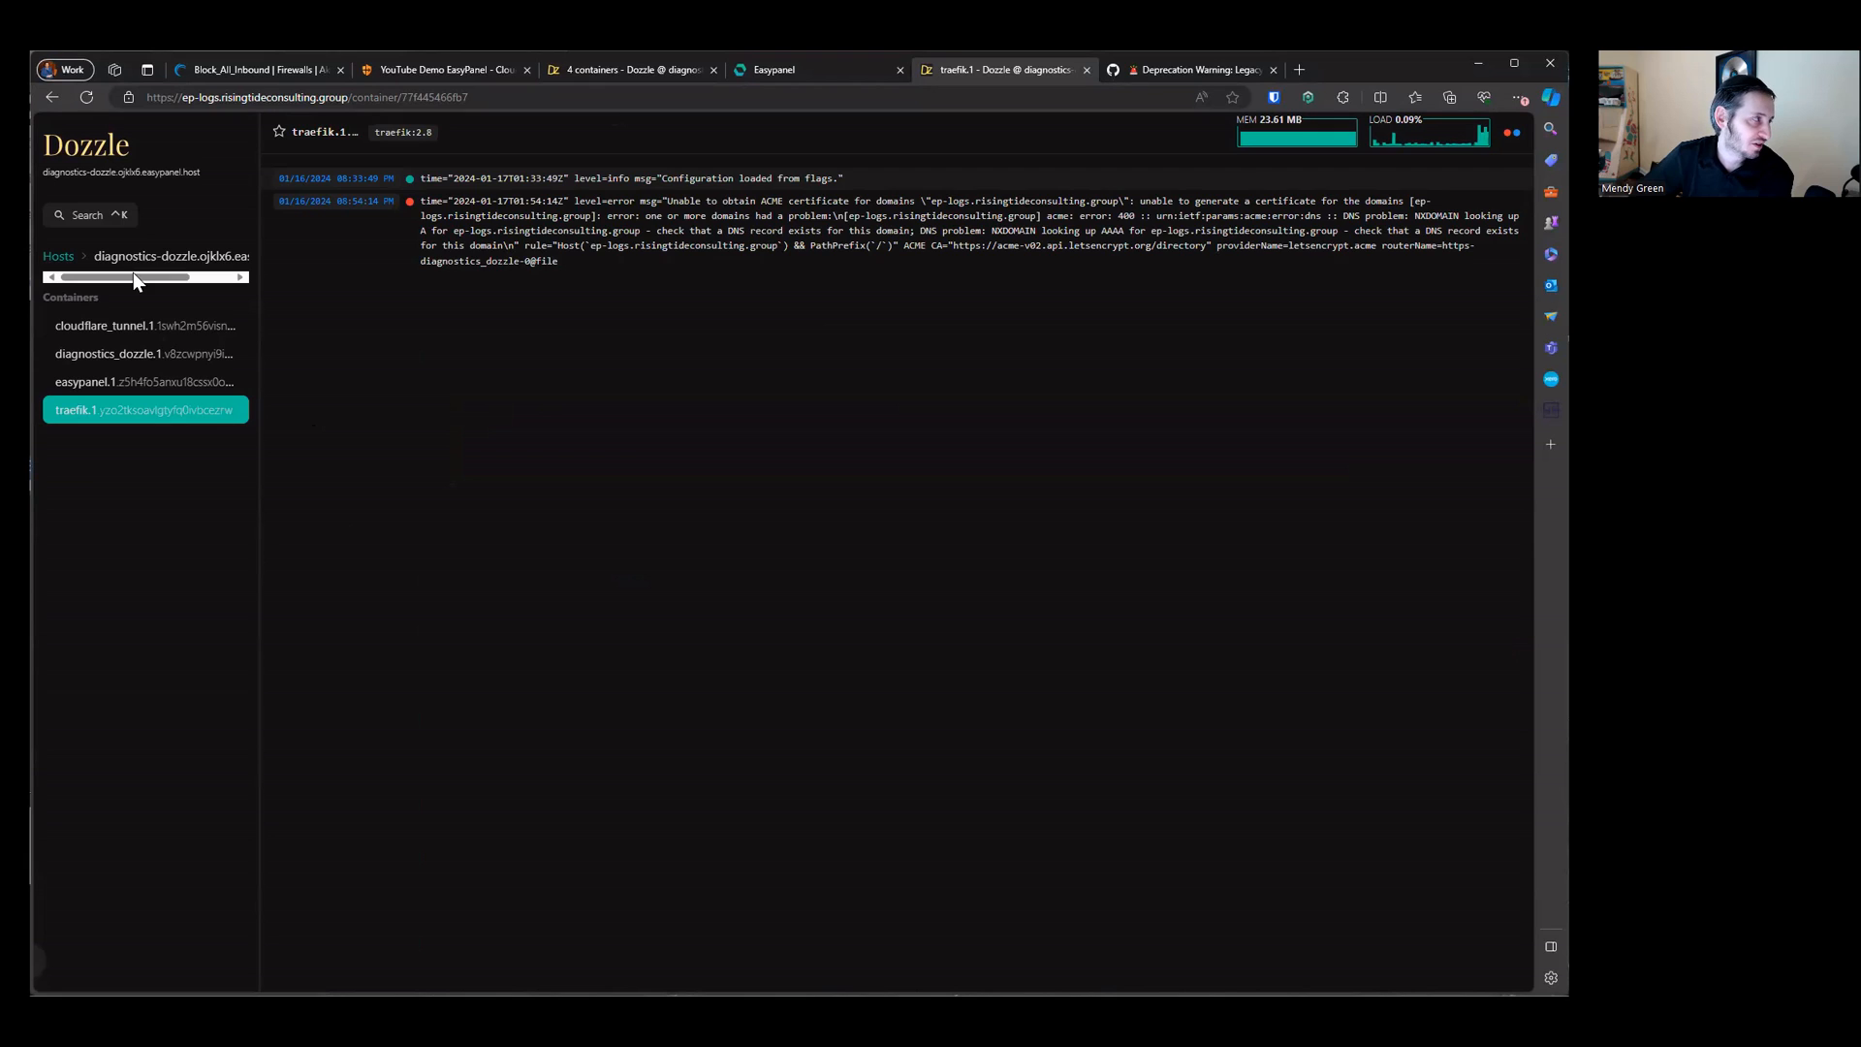
left_click(126, 327)
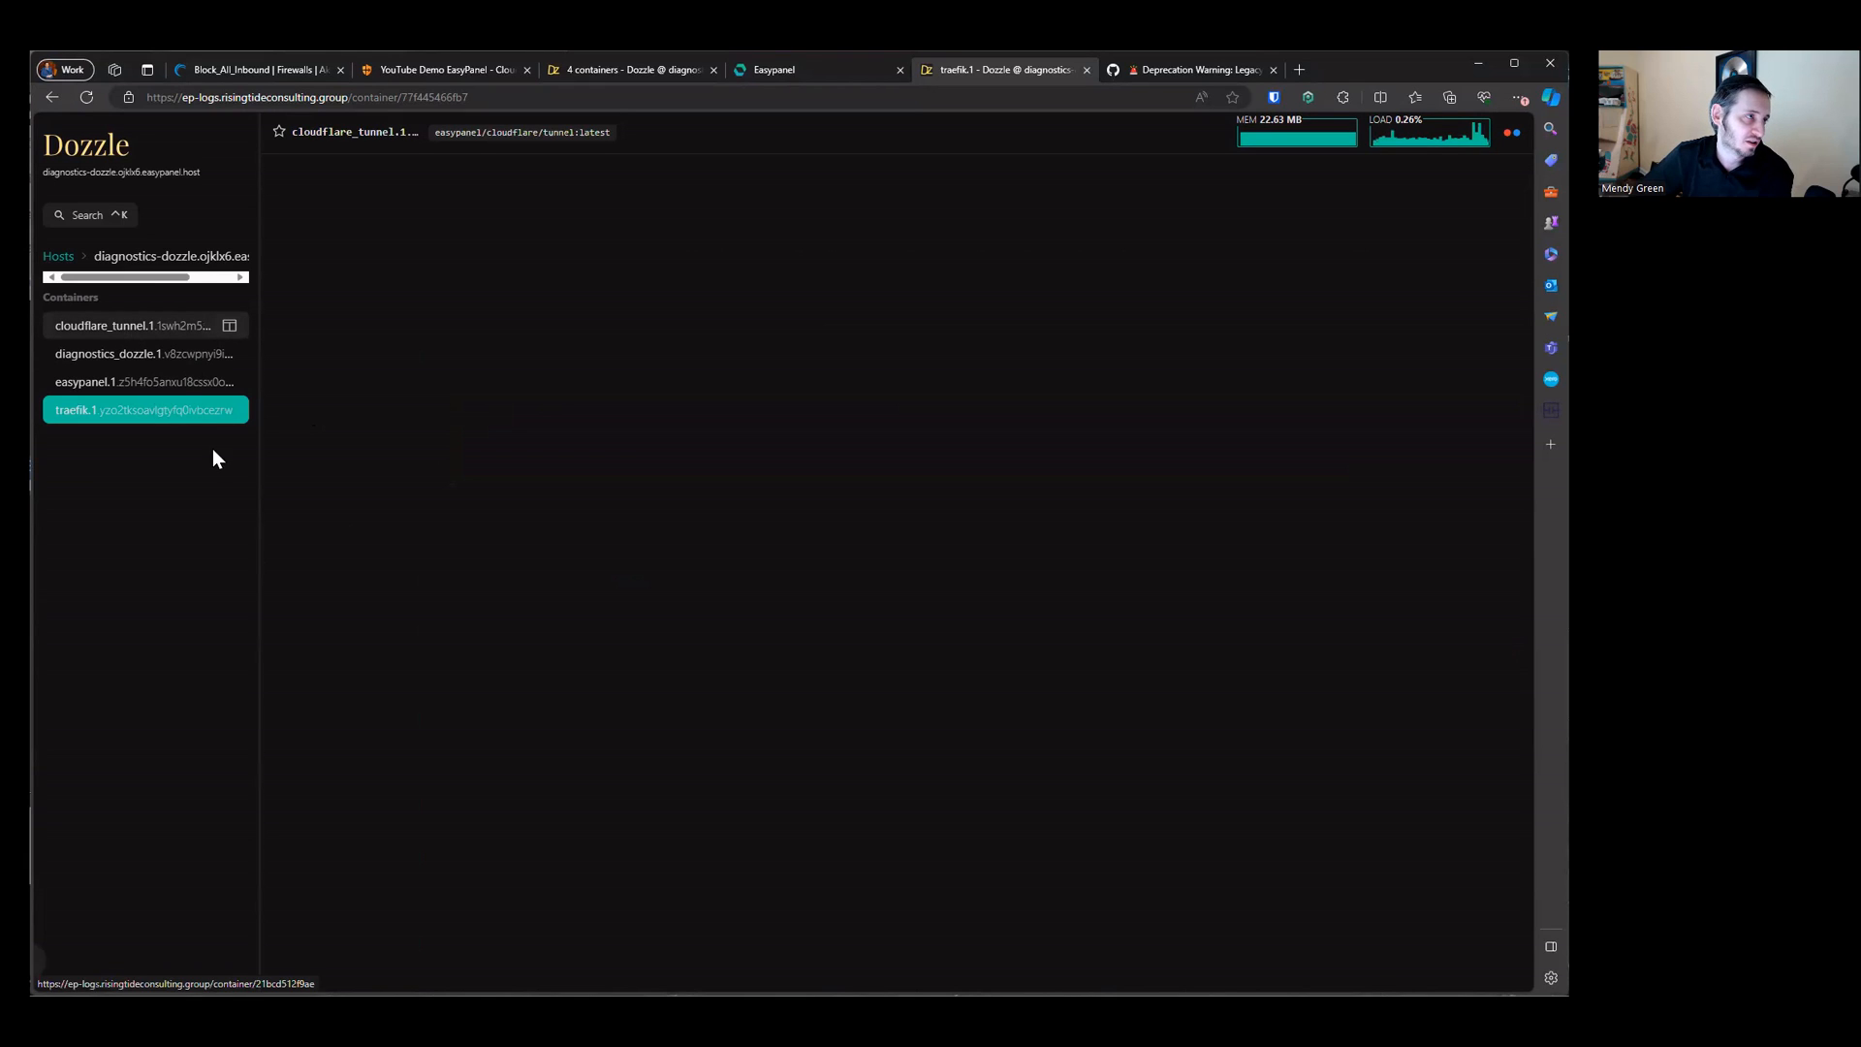
left_click(163, 382)
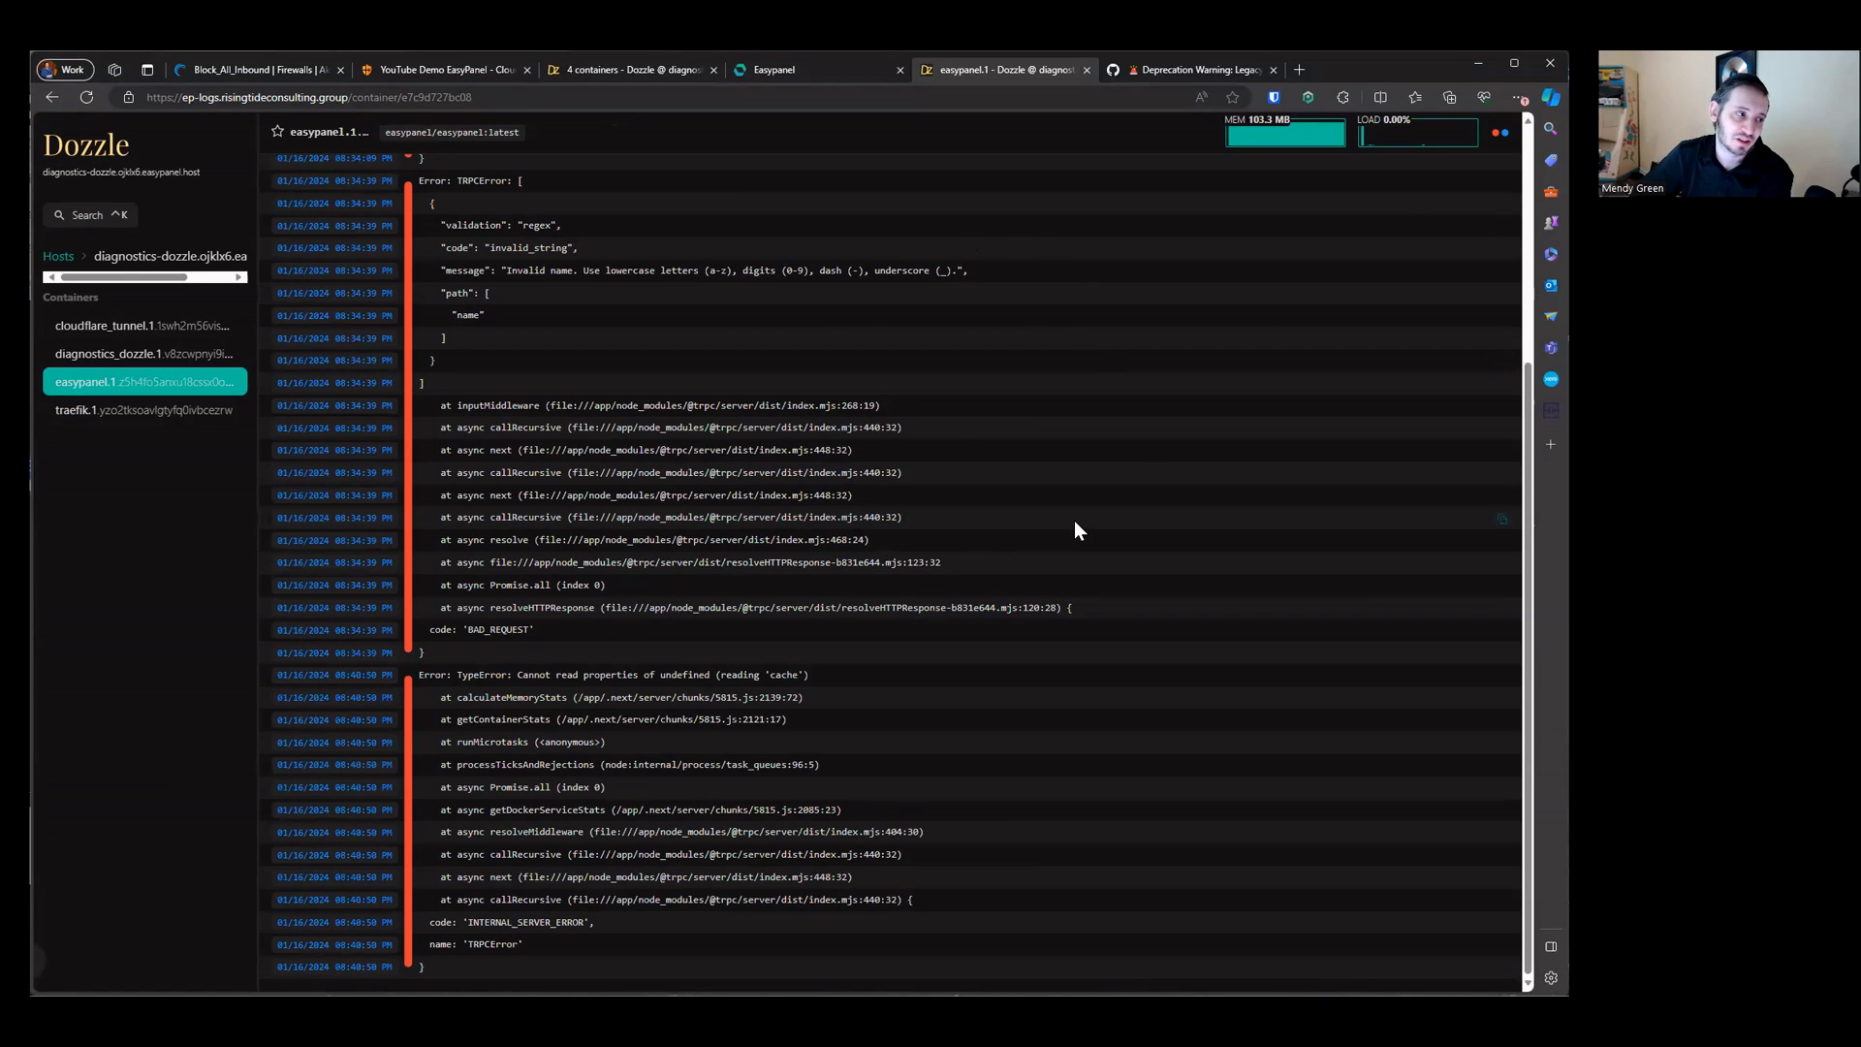
Step: Open the dozzle app's Advanced settings and review the Dozzle GitHub issue on the new users.yml authentication model
left_click(830, 79)
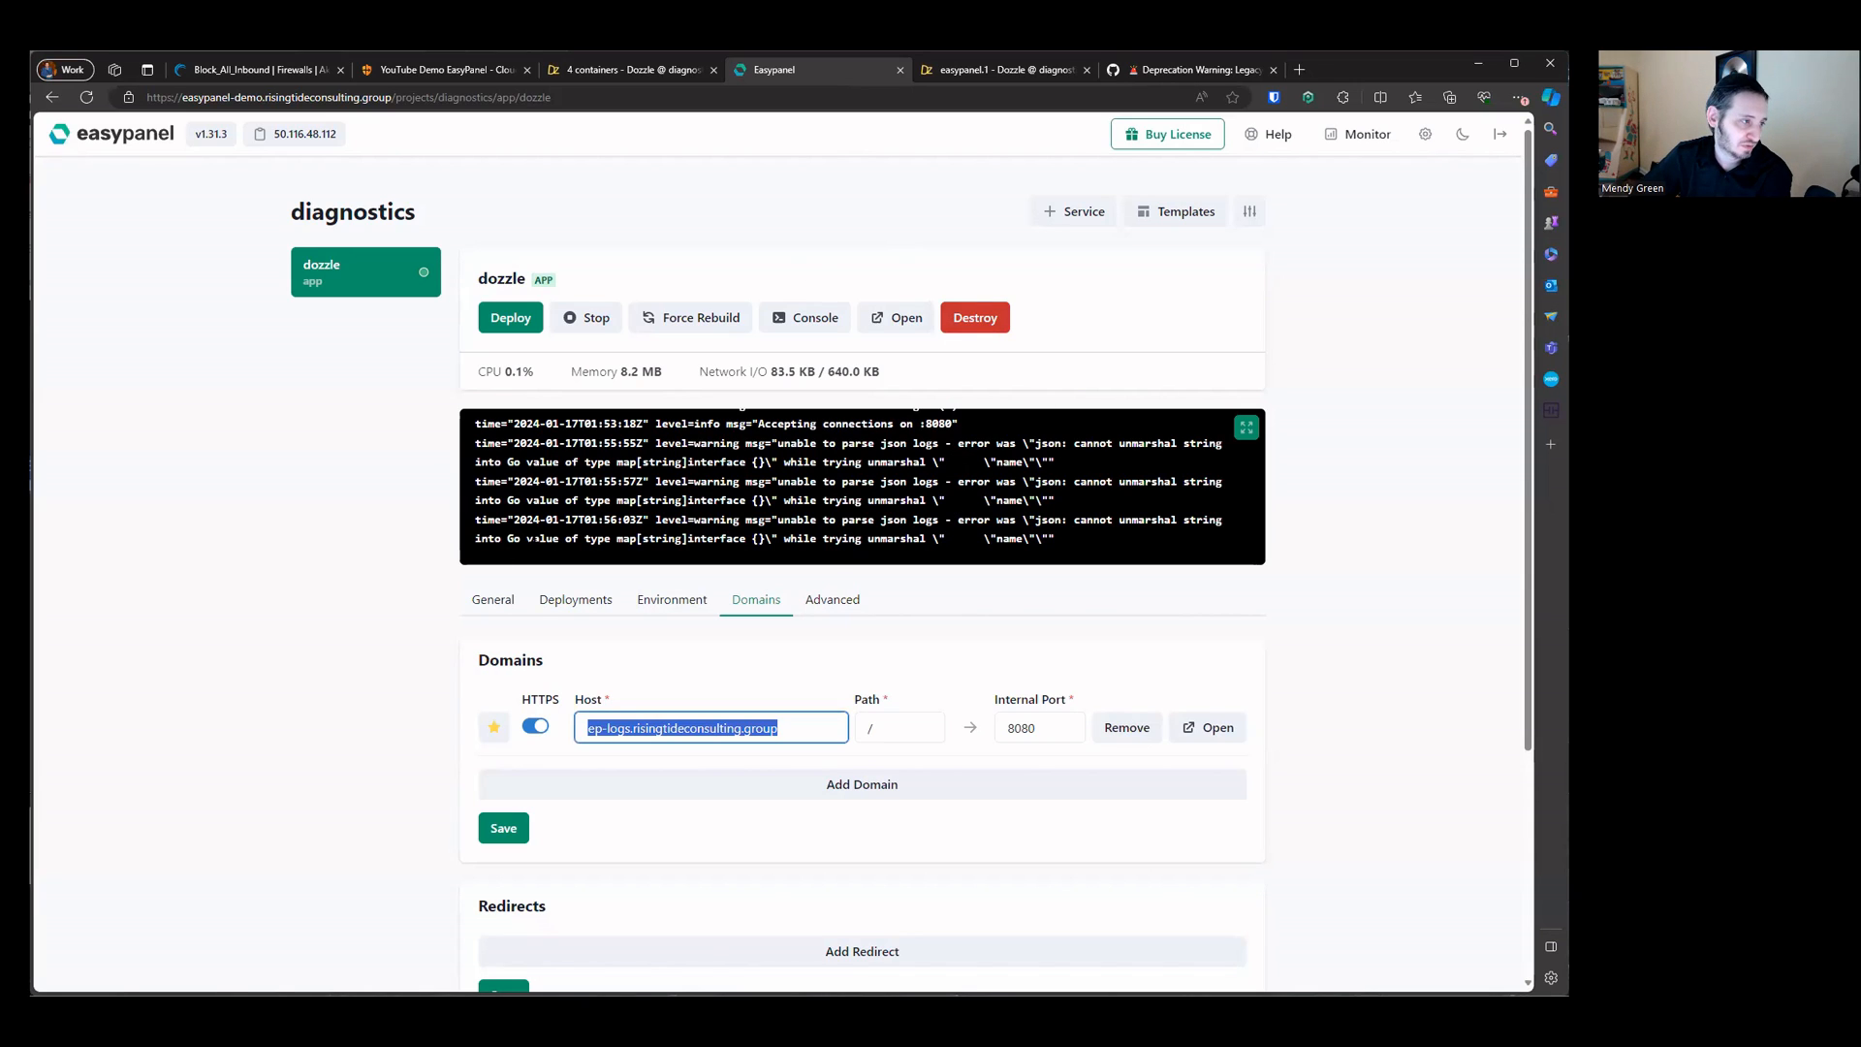
left_click(865, 521)
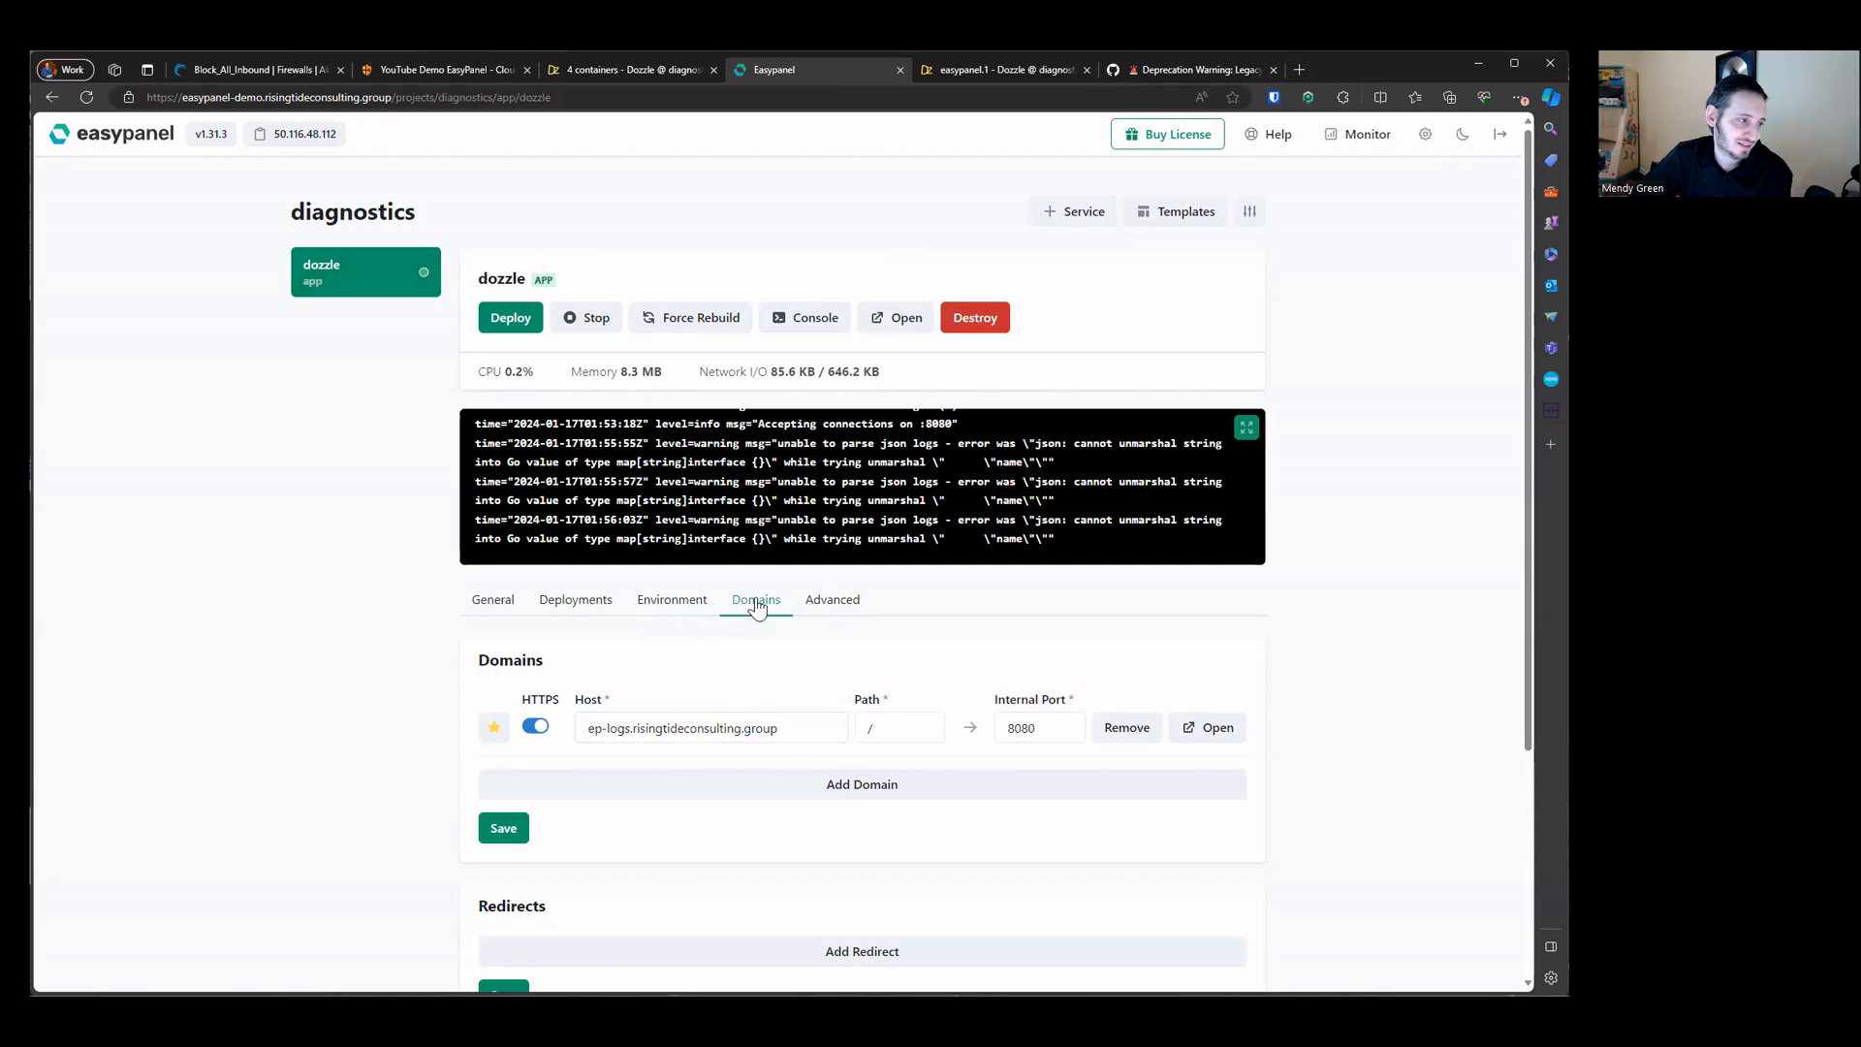
left_click(834, 605)
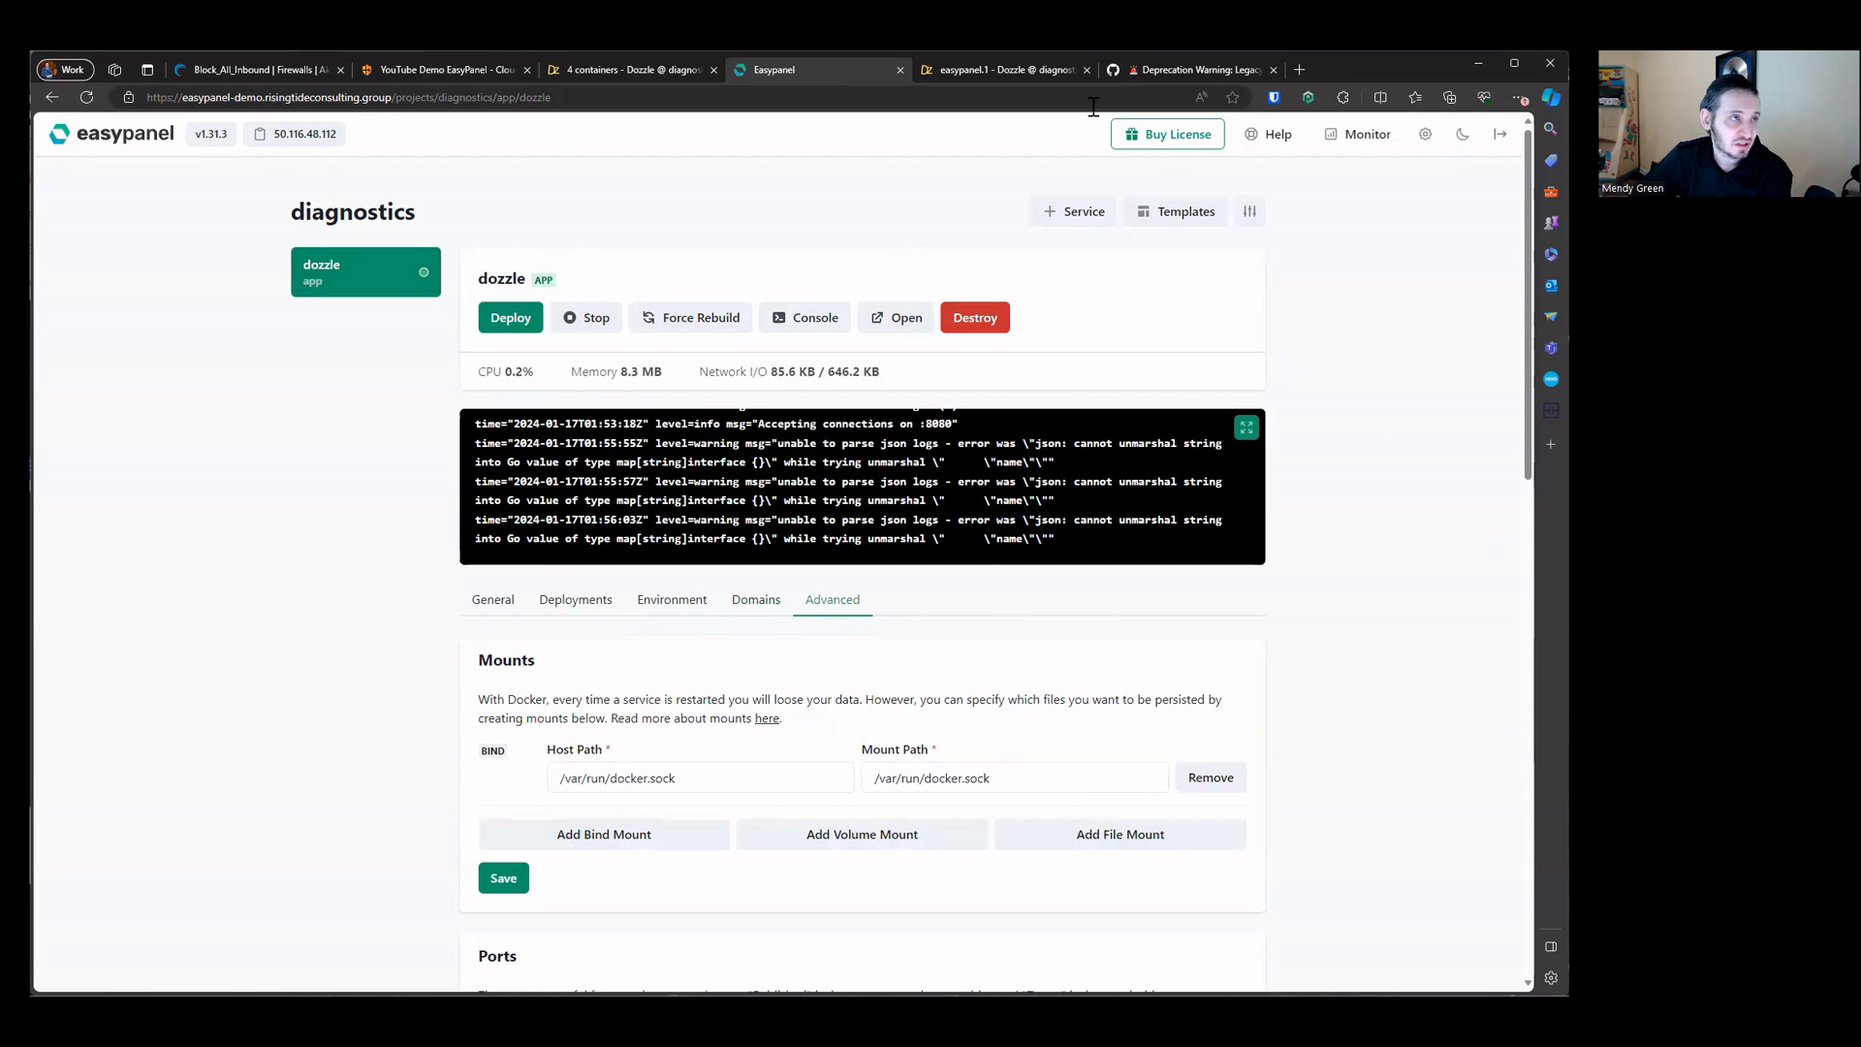
left_click(1017, 76)
left_click(1231, 74)
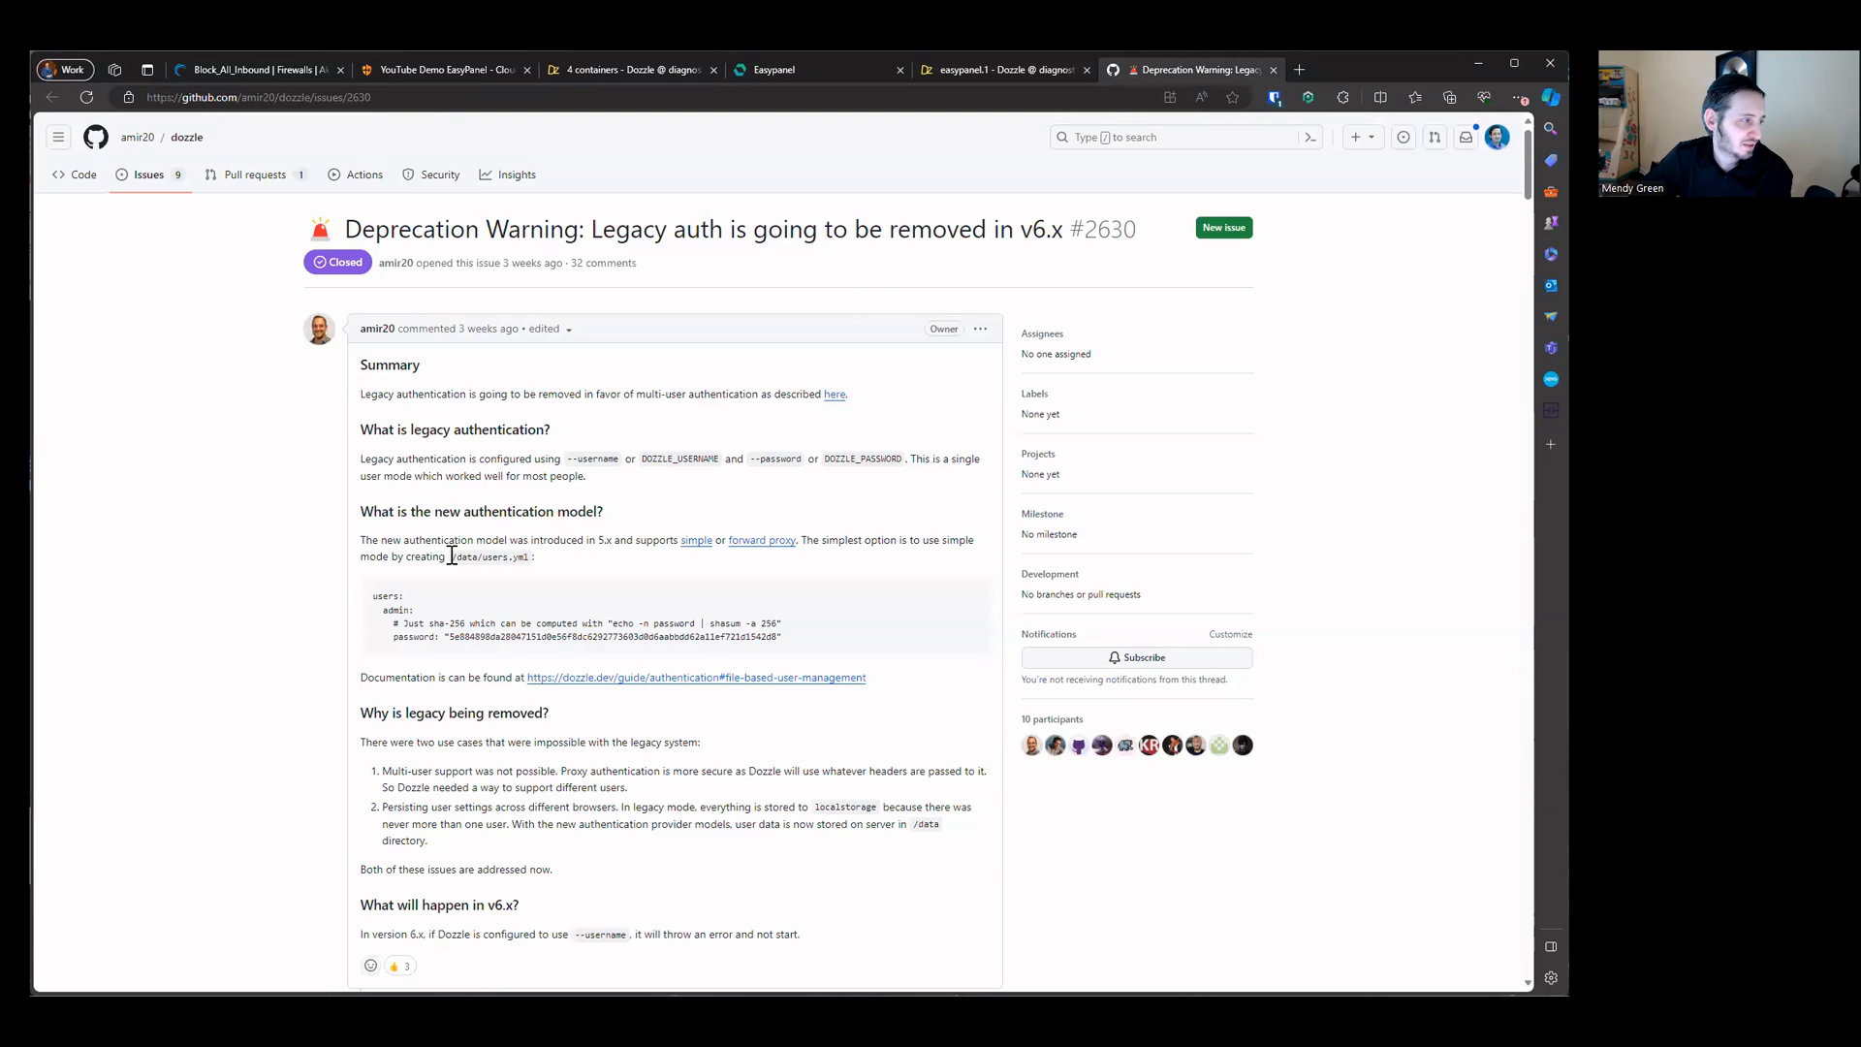
left_click_drag(451, 557, 531, 564)
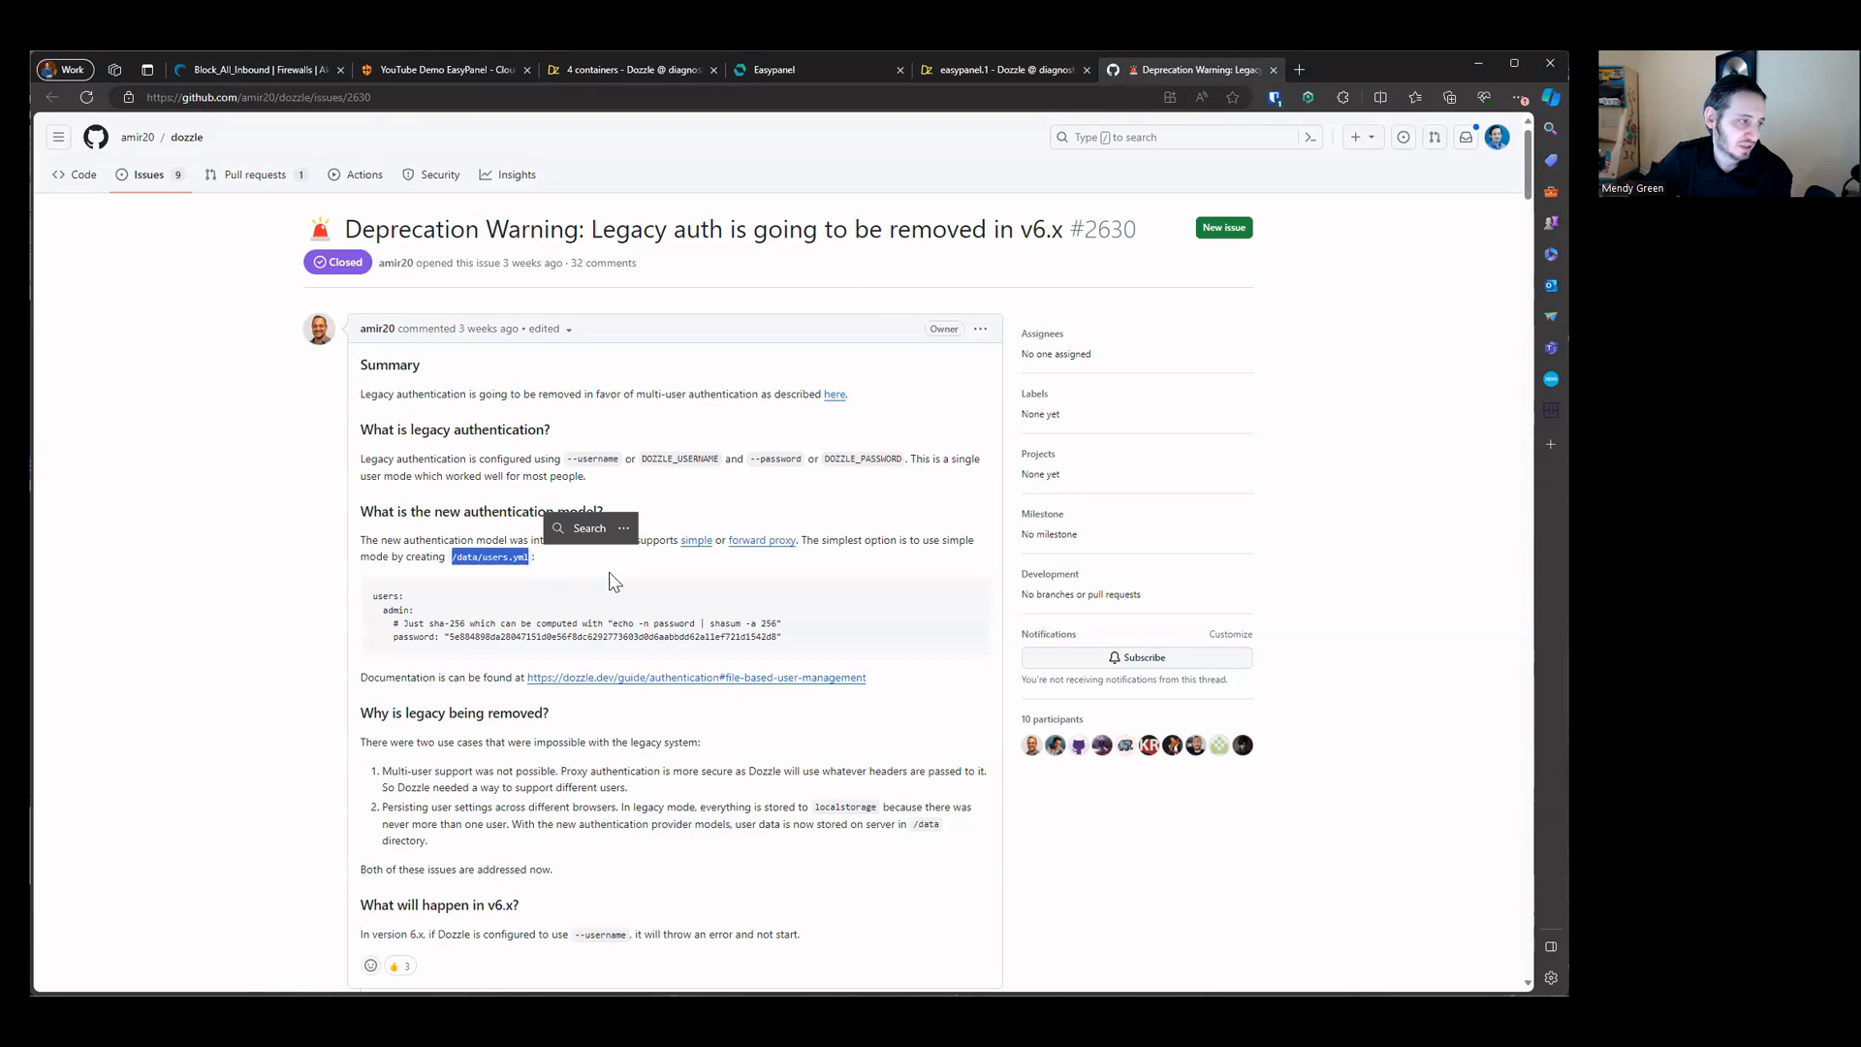
left_click(944, 77)
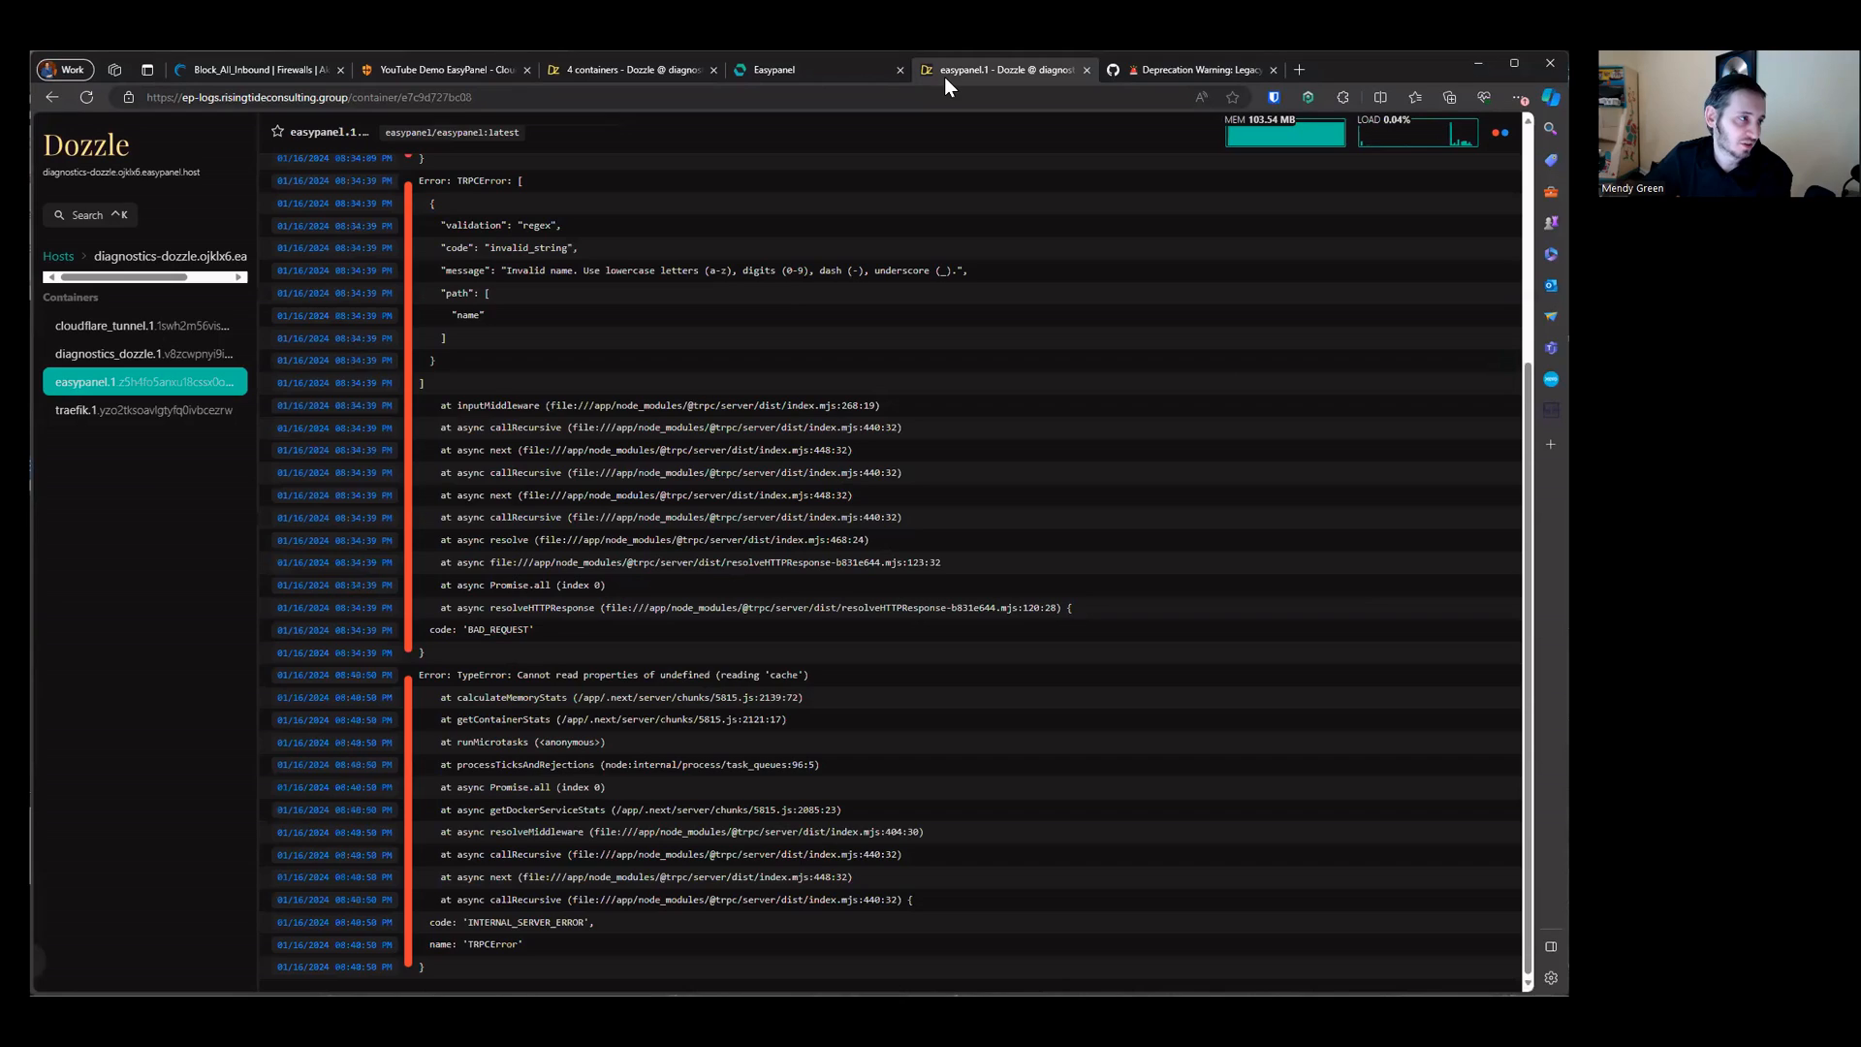
left_click(833, 68)
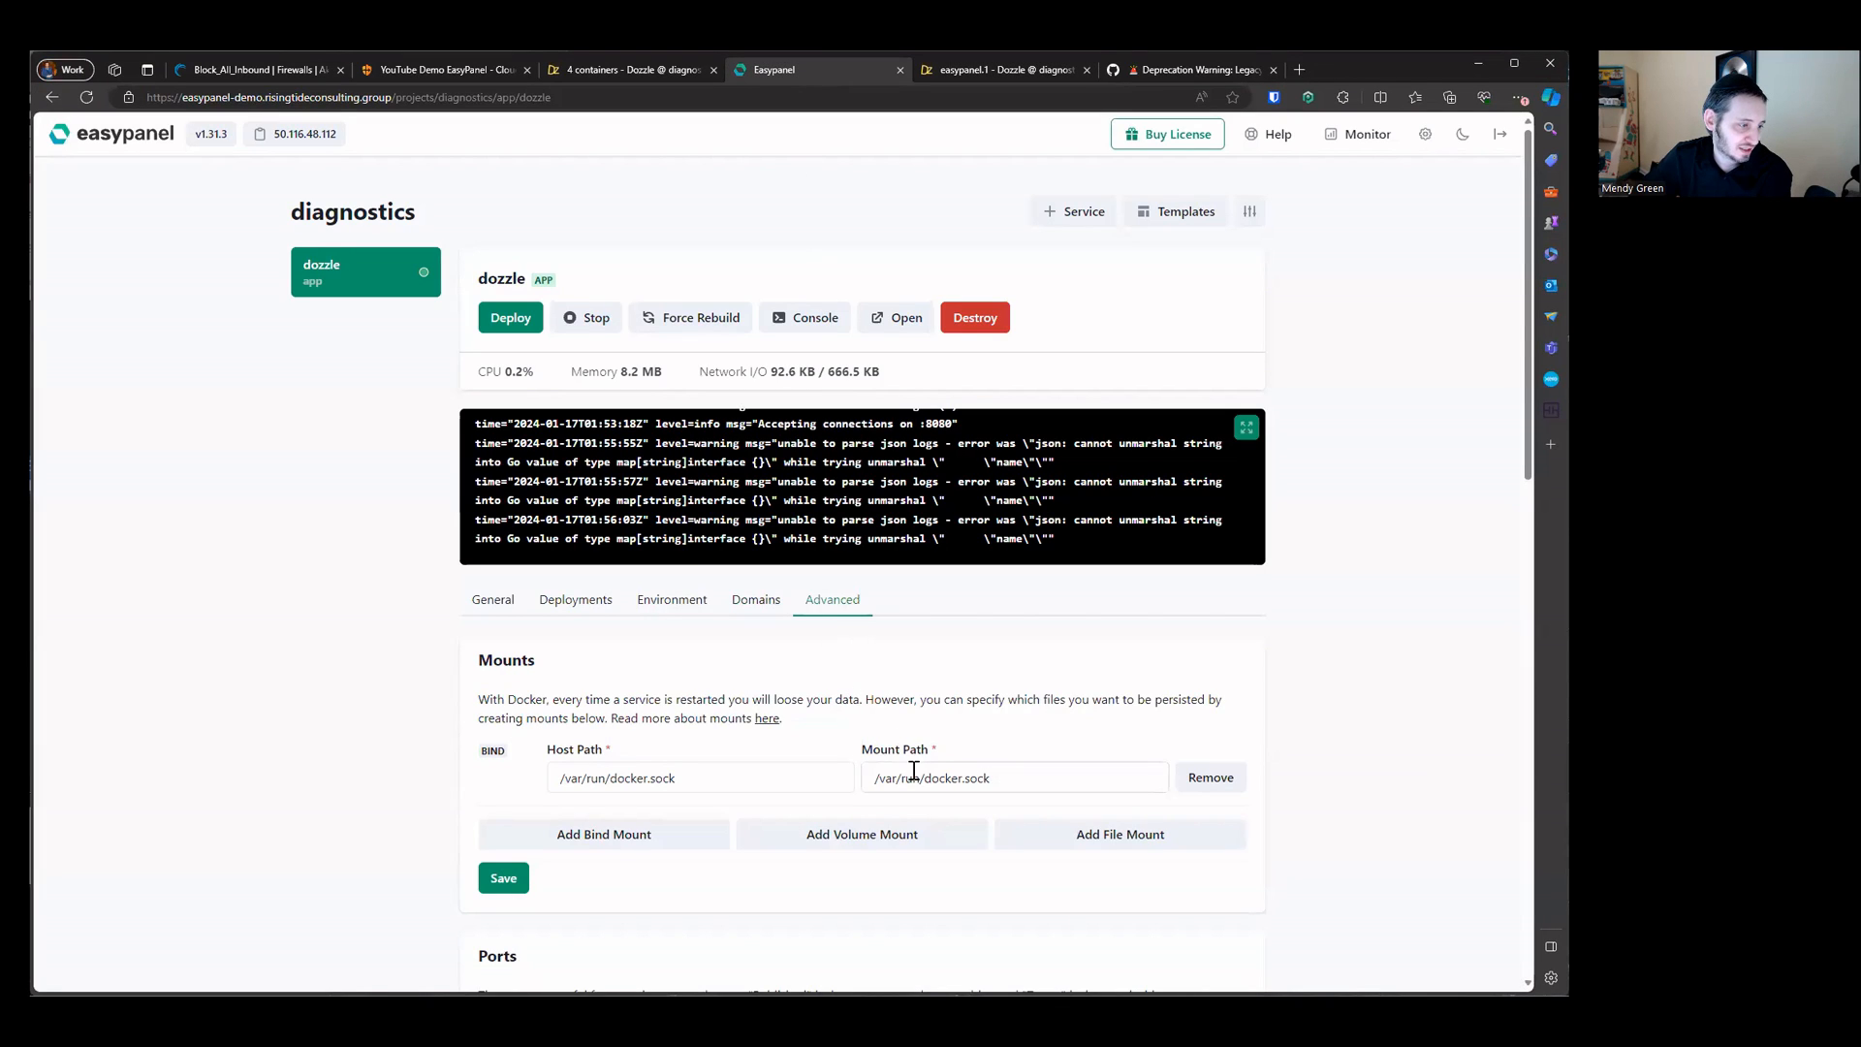
left_click(825, 320)
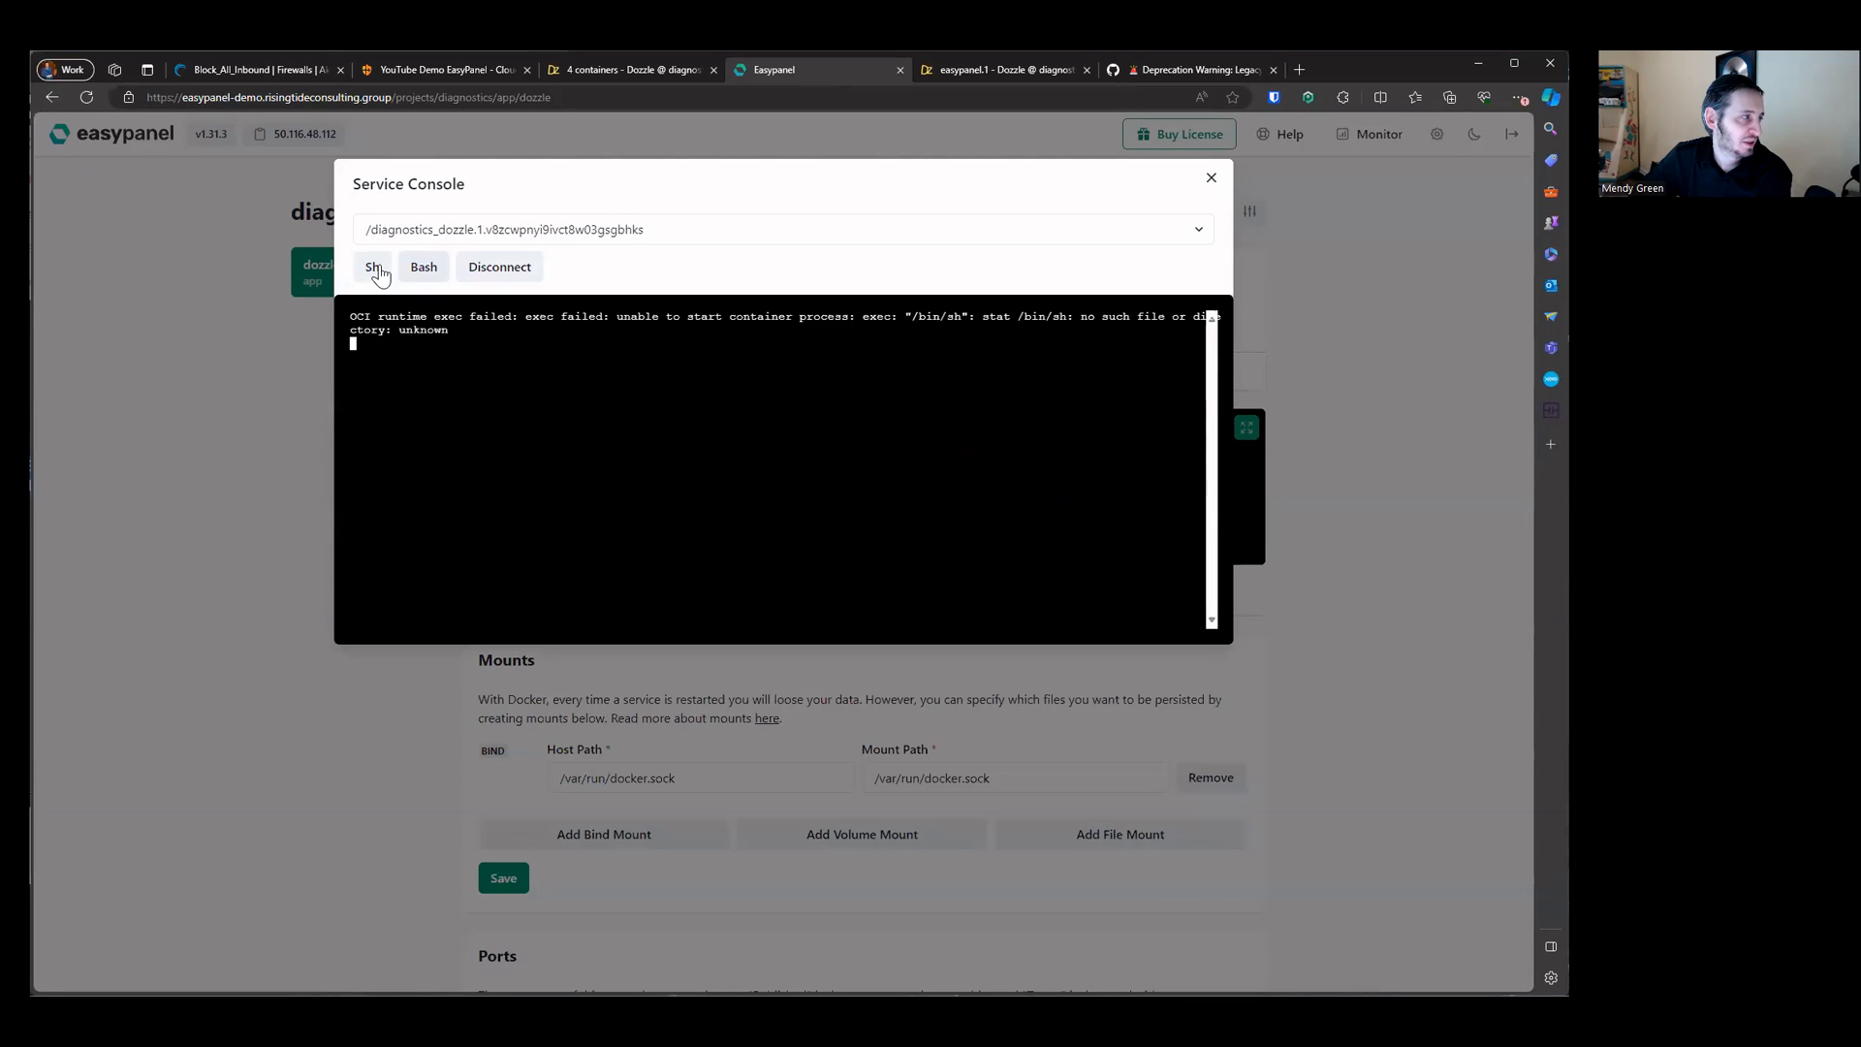
left_click(499, 269)
left_click(1210, 180)
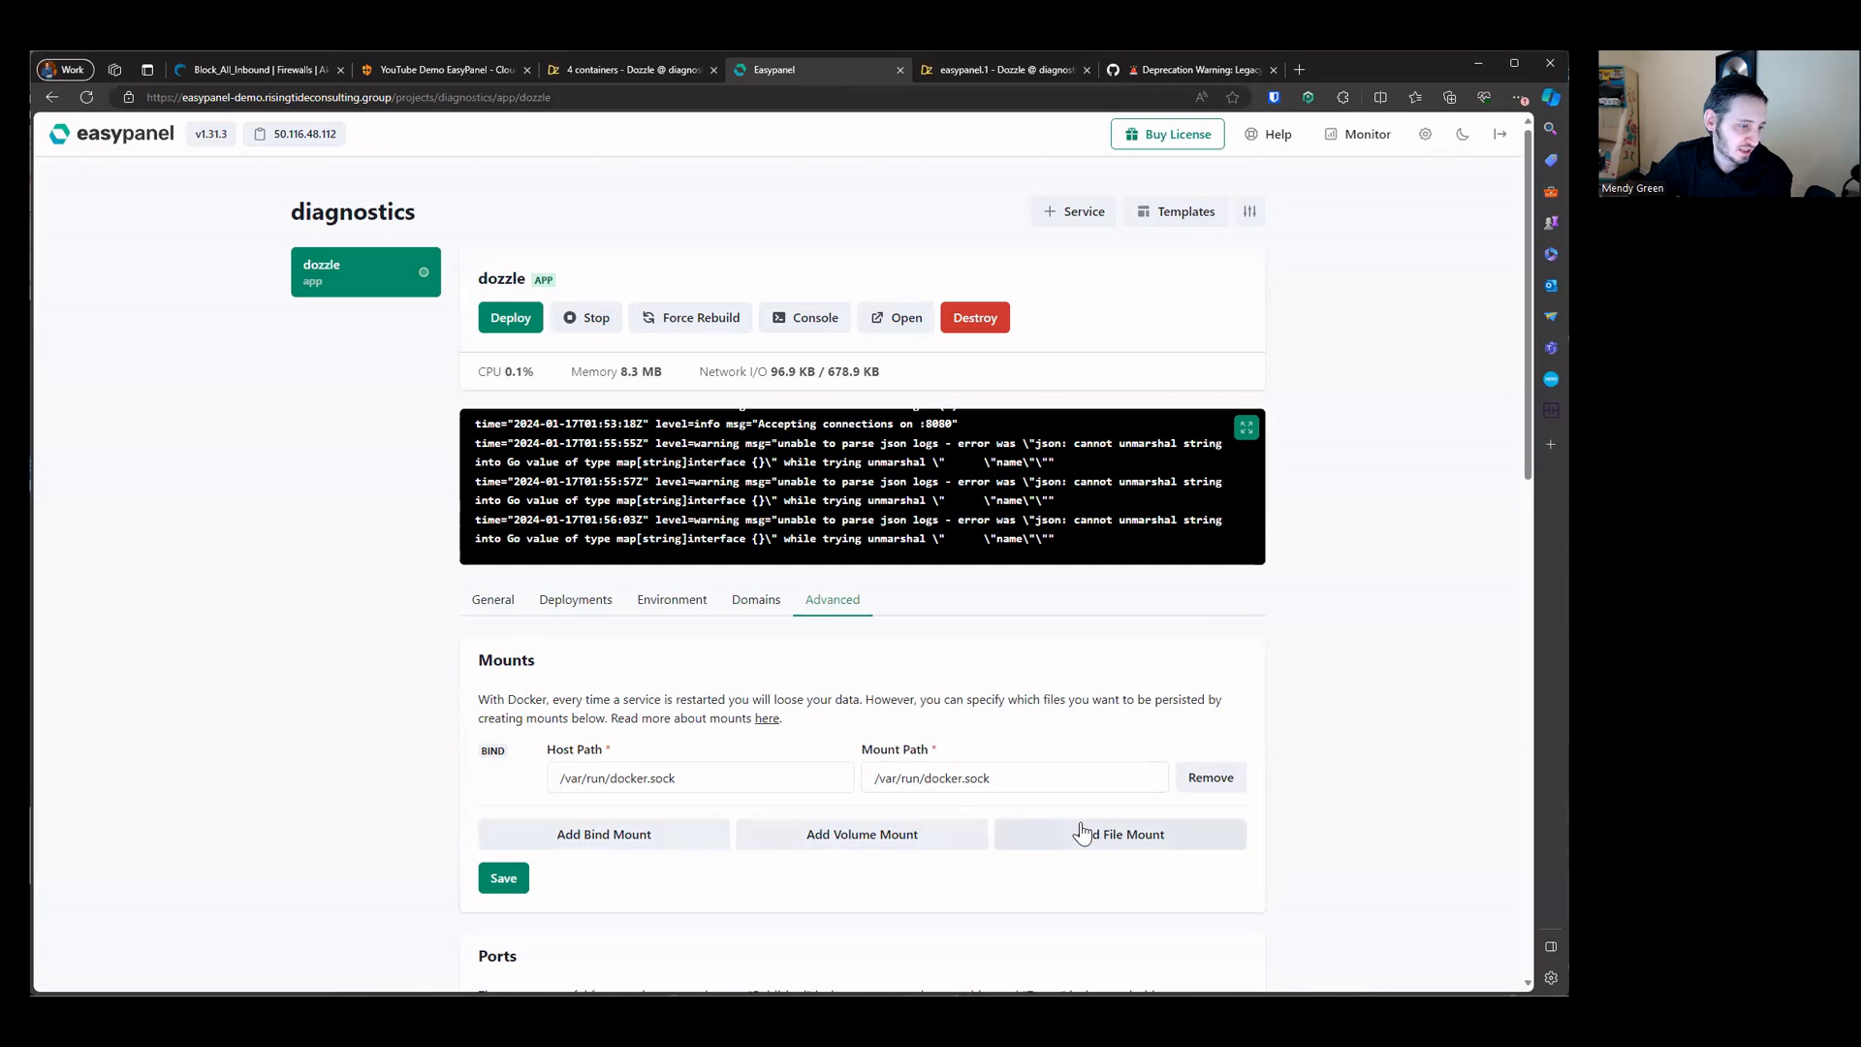
Step: Add a file mount to the dozzle app with mount path /data/users.yml, copied from the GitHub issue, and save the mounts
left_click(1027, 835)
left_click(1008, 855)
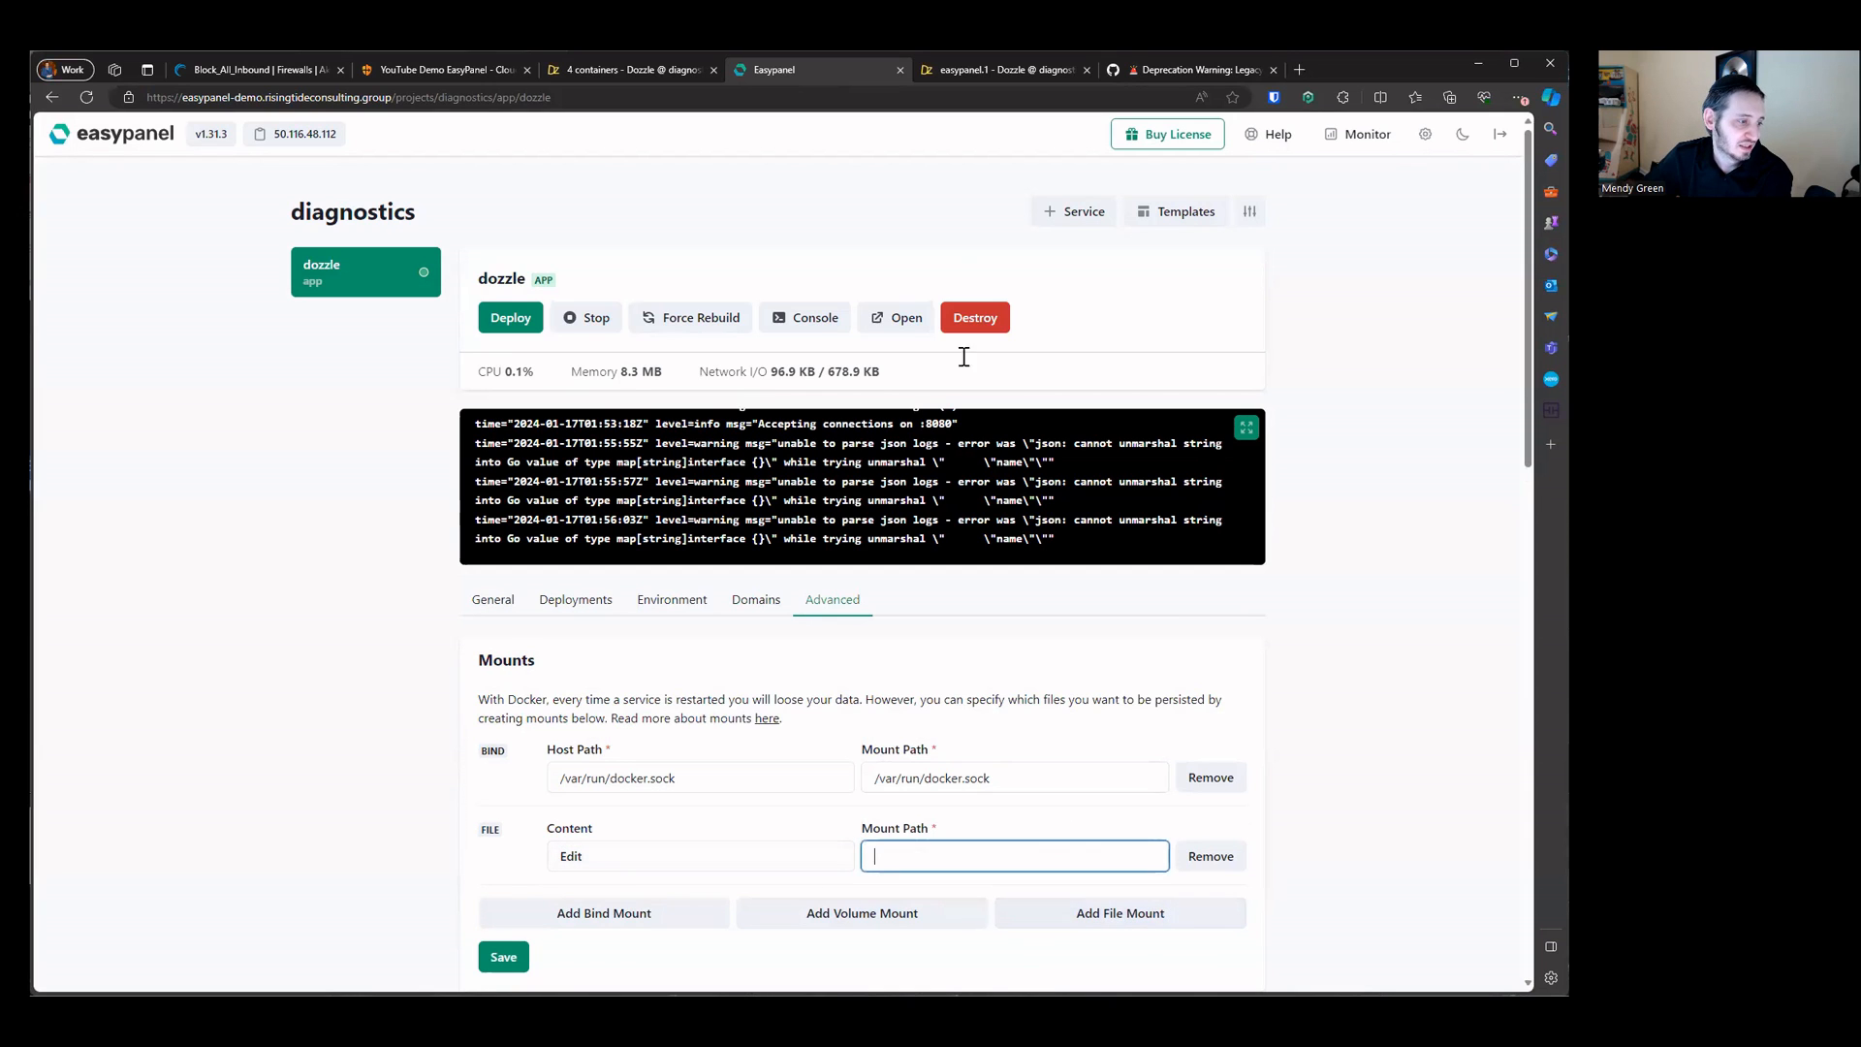
left_click(1050, 72)
left_click(1163, 70)
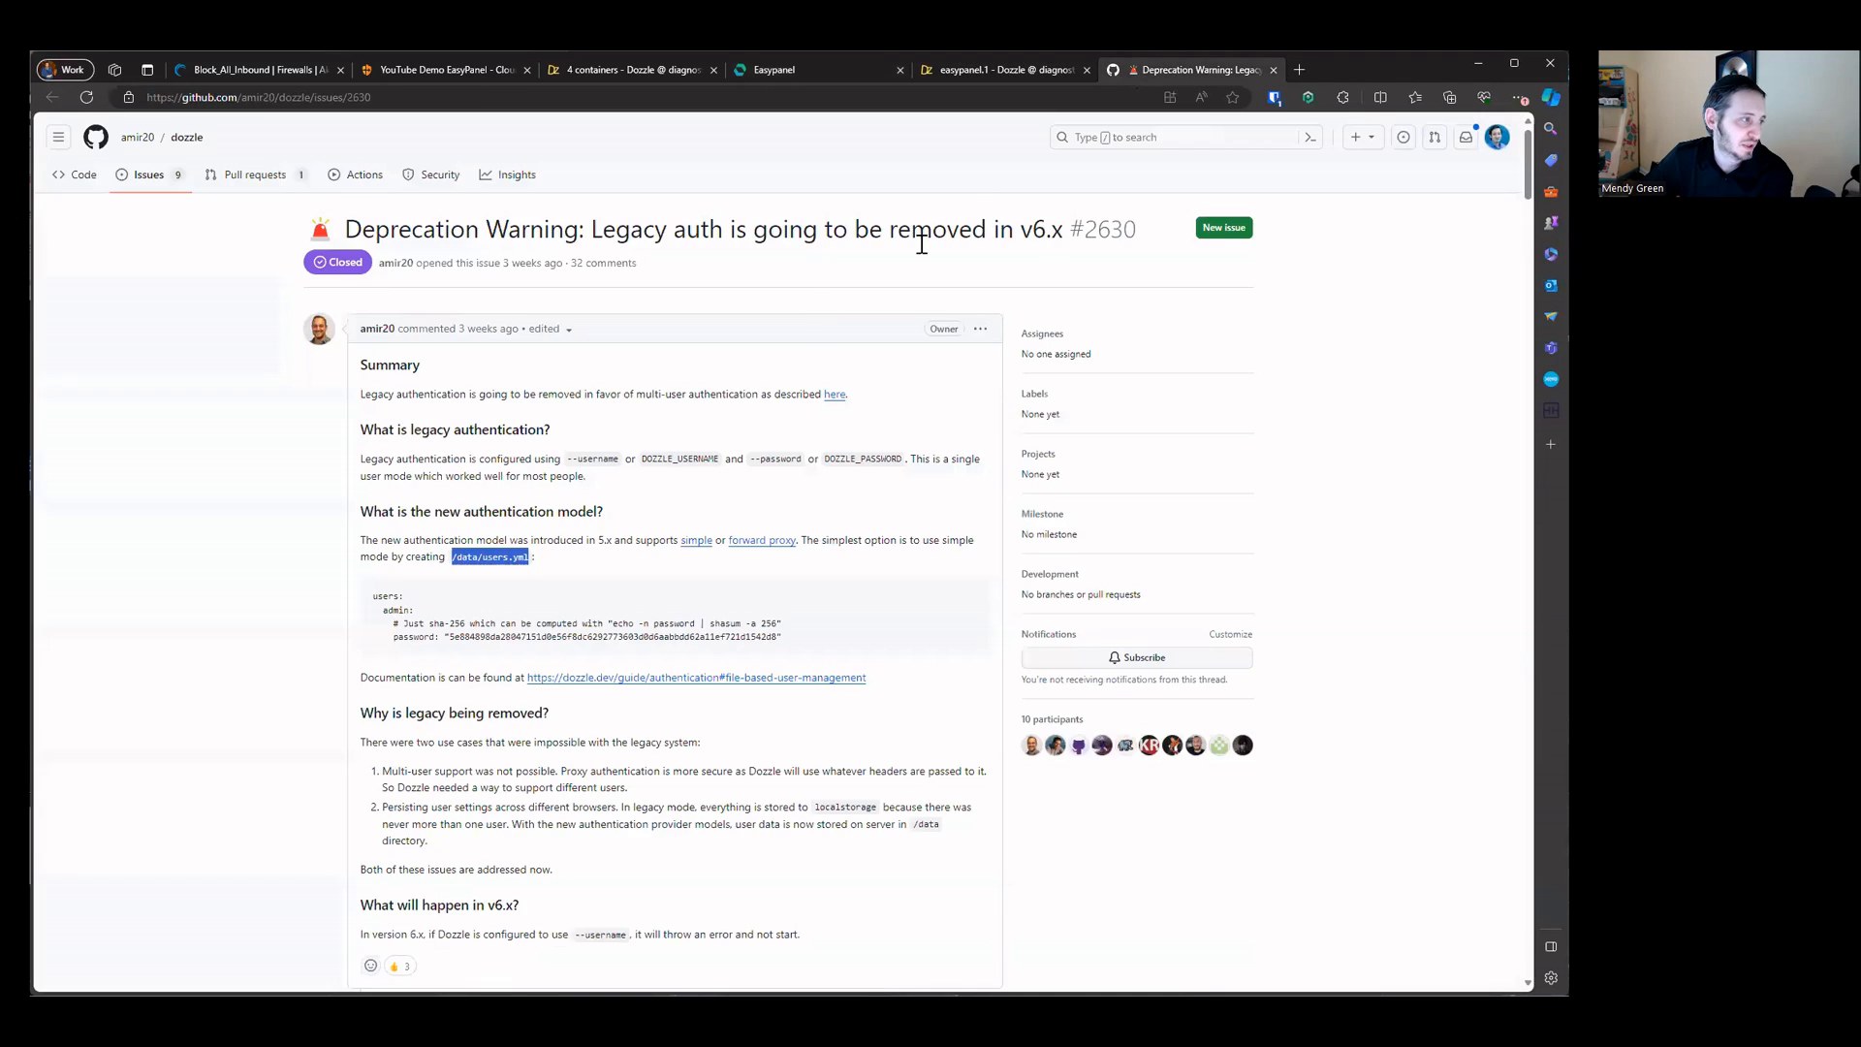
left_click_drag(452, 556, 525, 555)
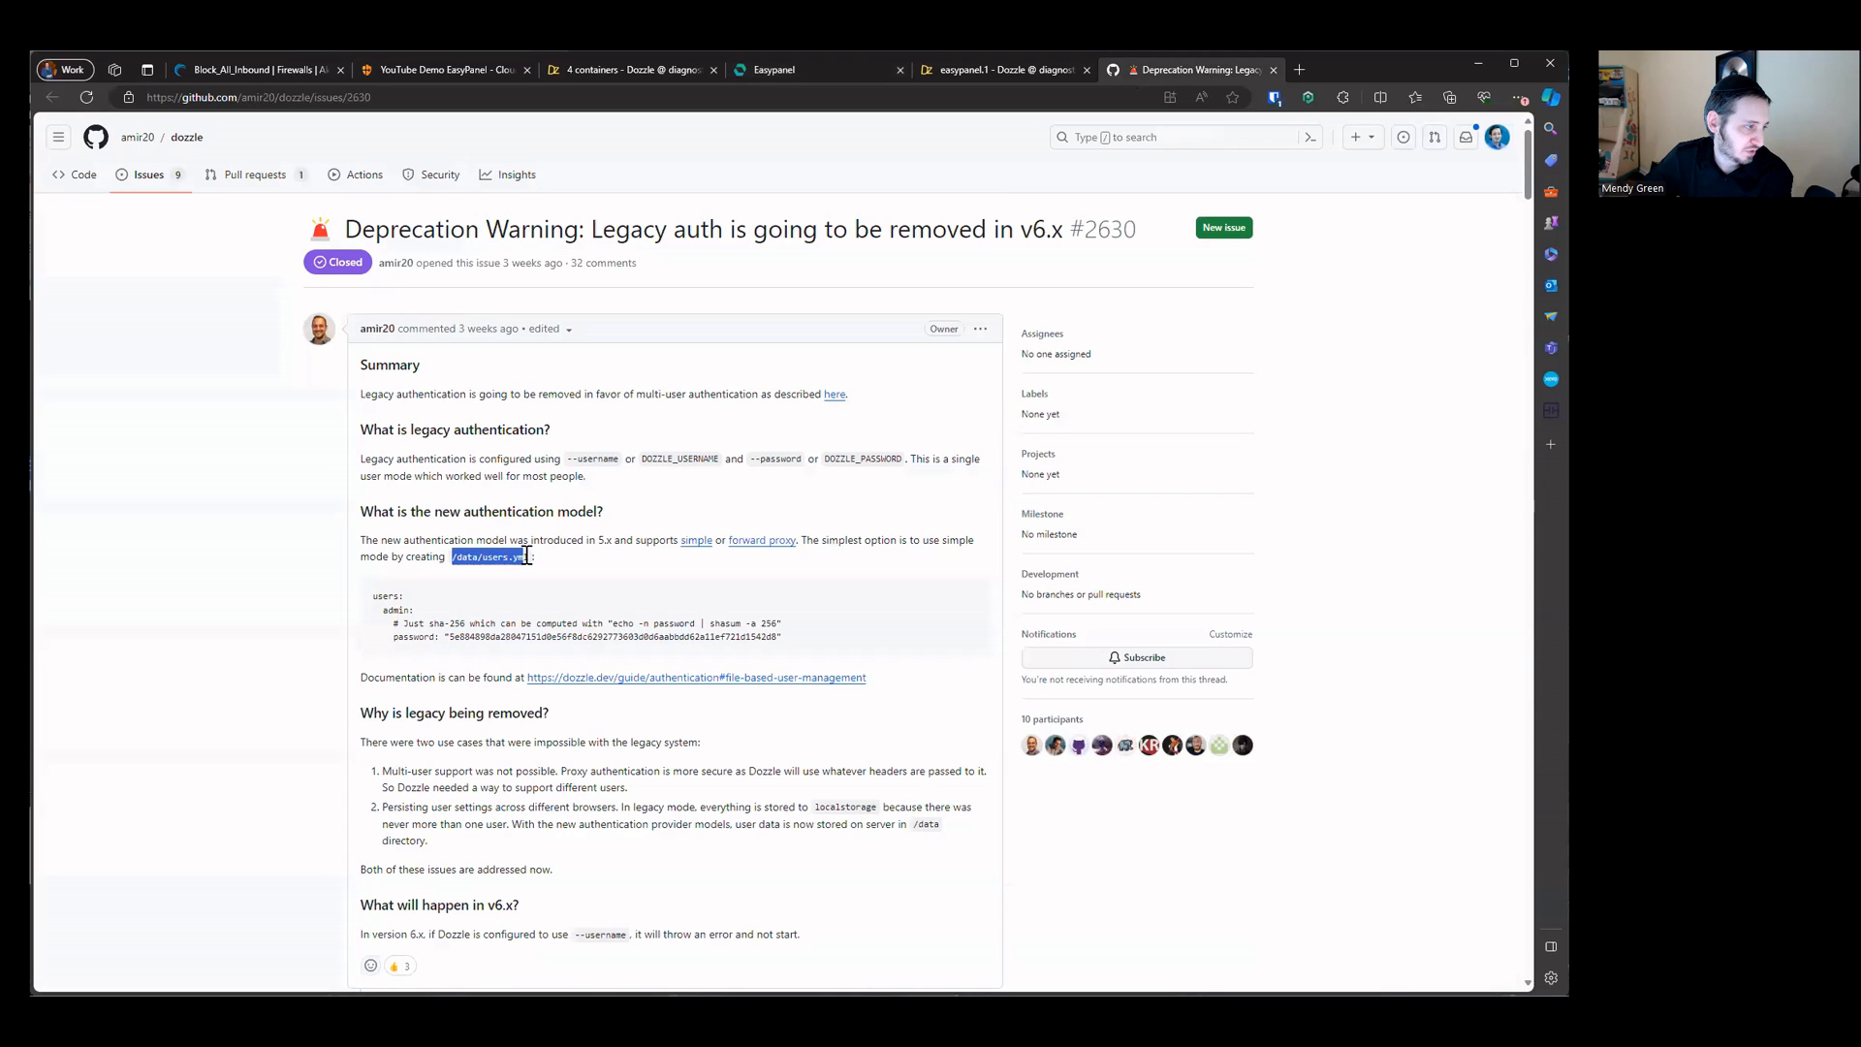
right_click(526, 555)
left_click(558, 570)
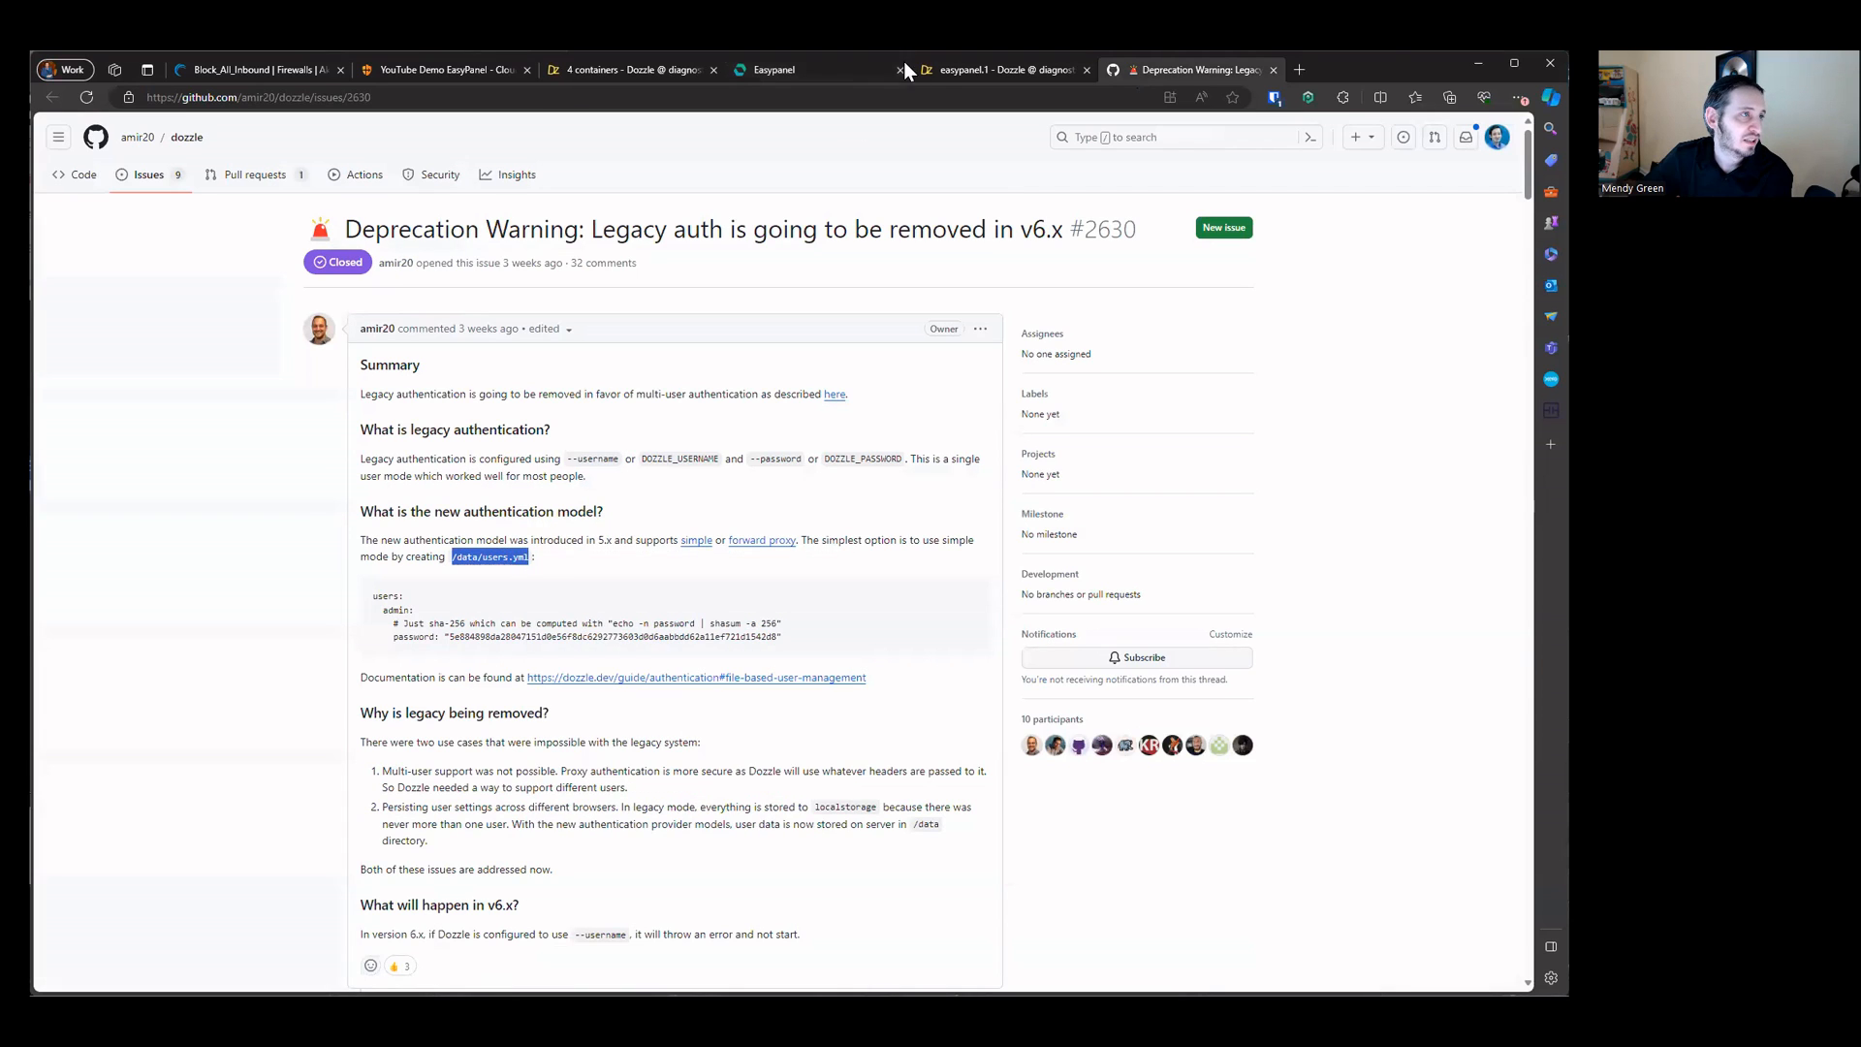
left_click(911, 73)
left_click(843, 70)
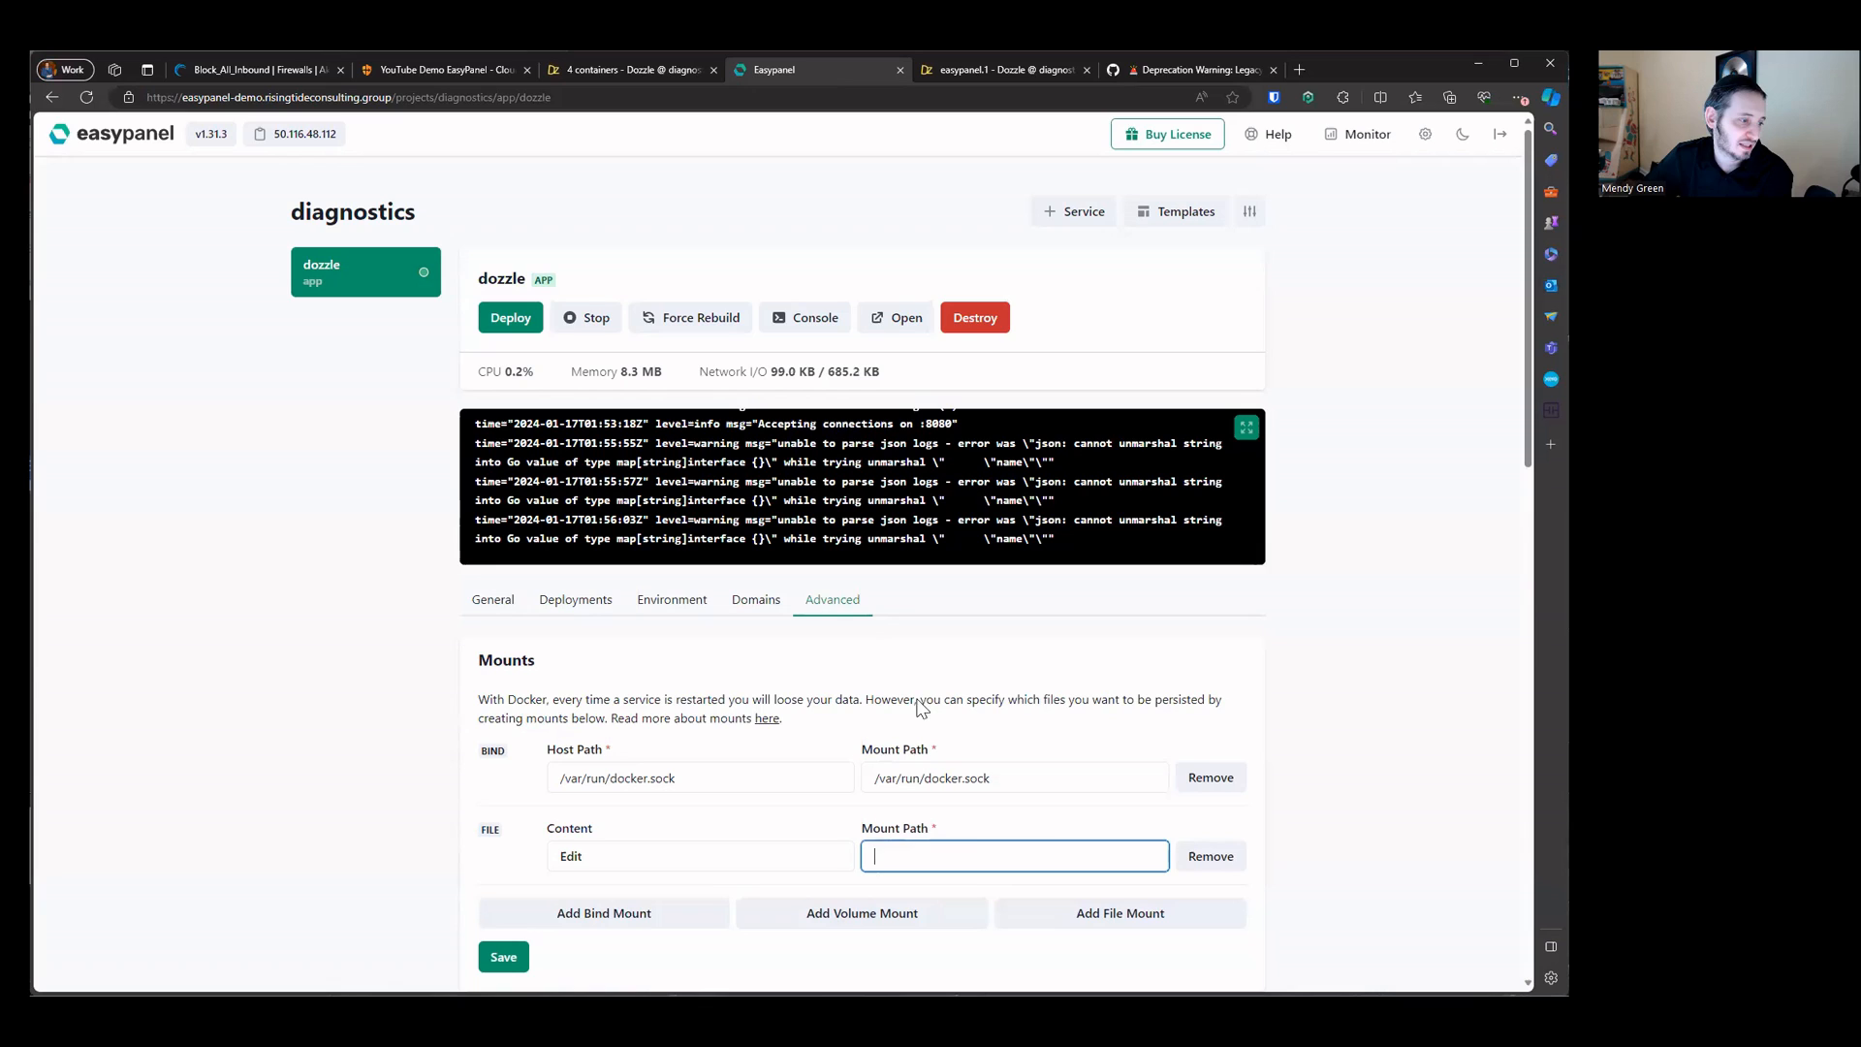
right_click(979, 851)
left_click(1042, 642)
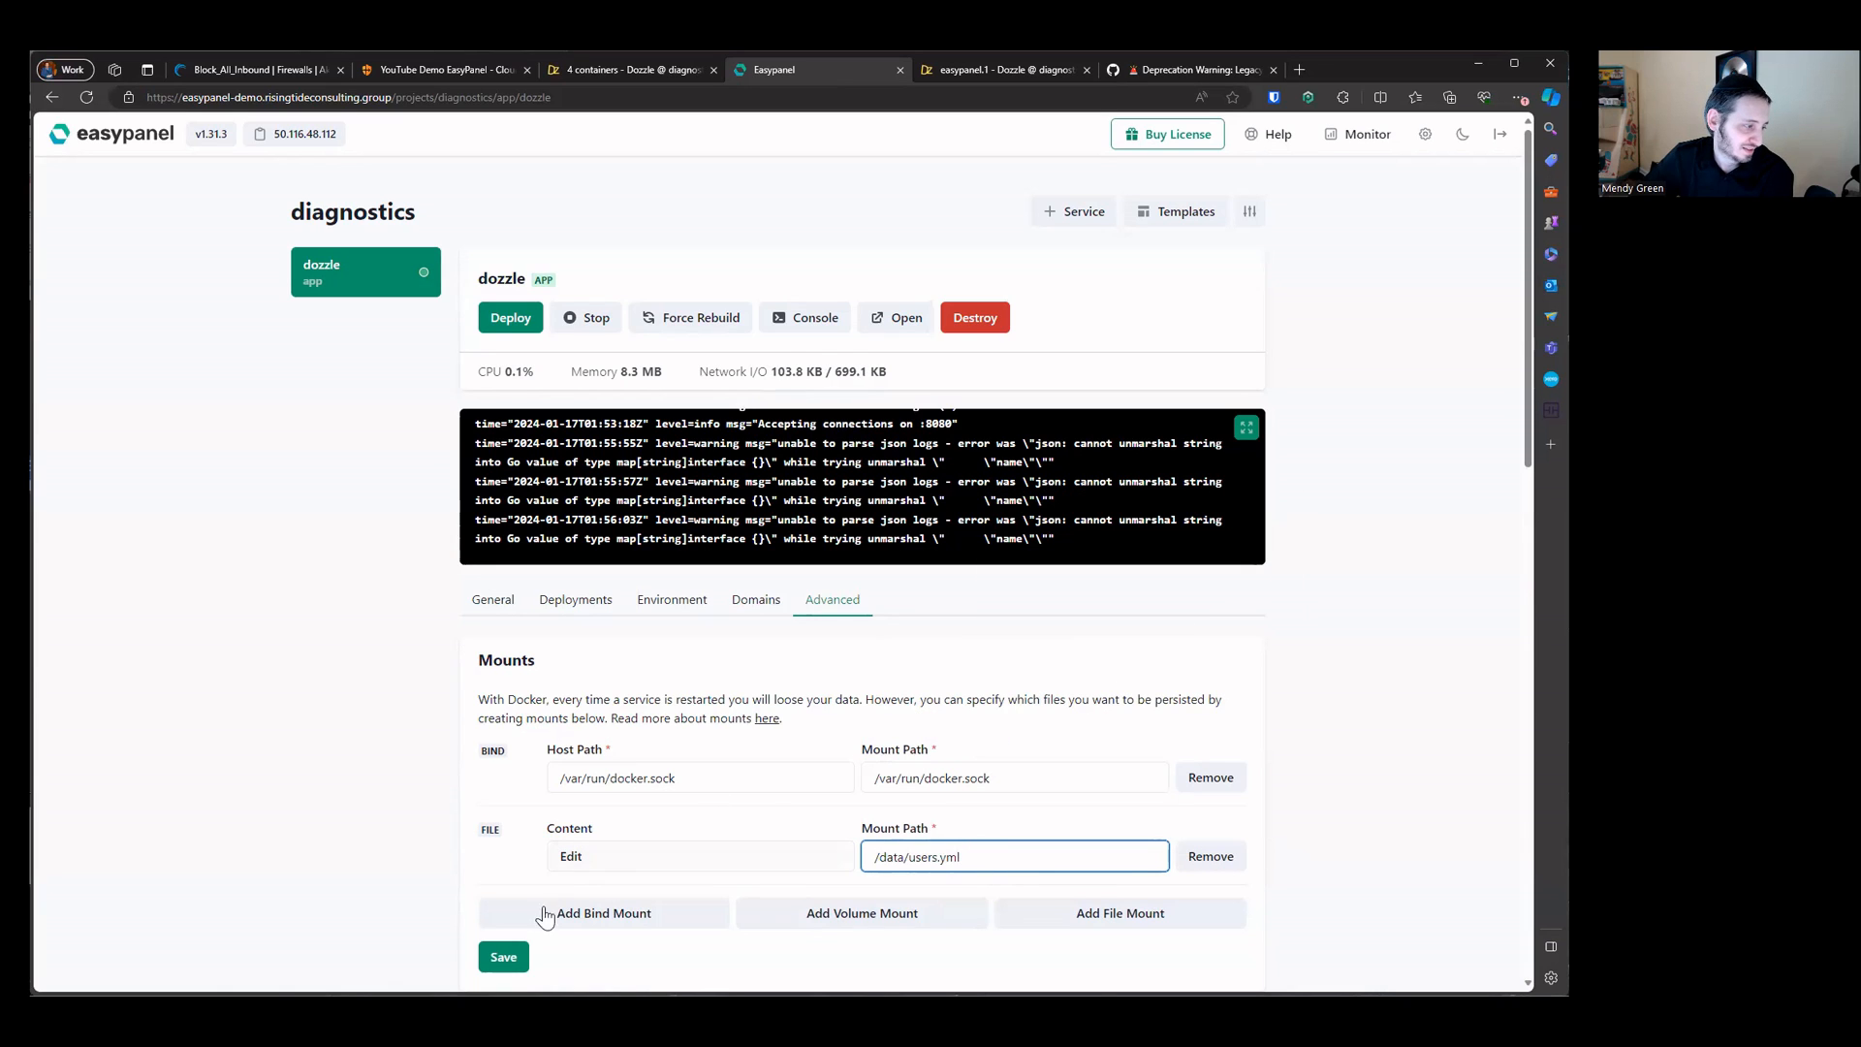
left_click(503, 956)
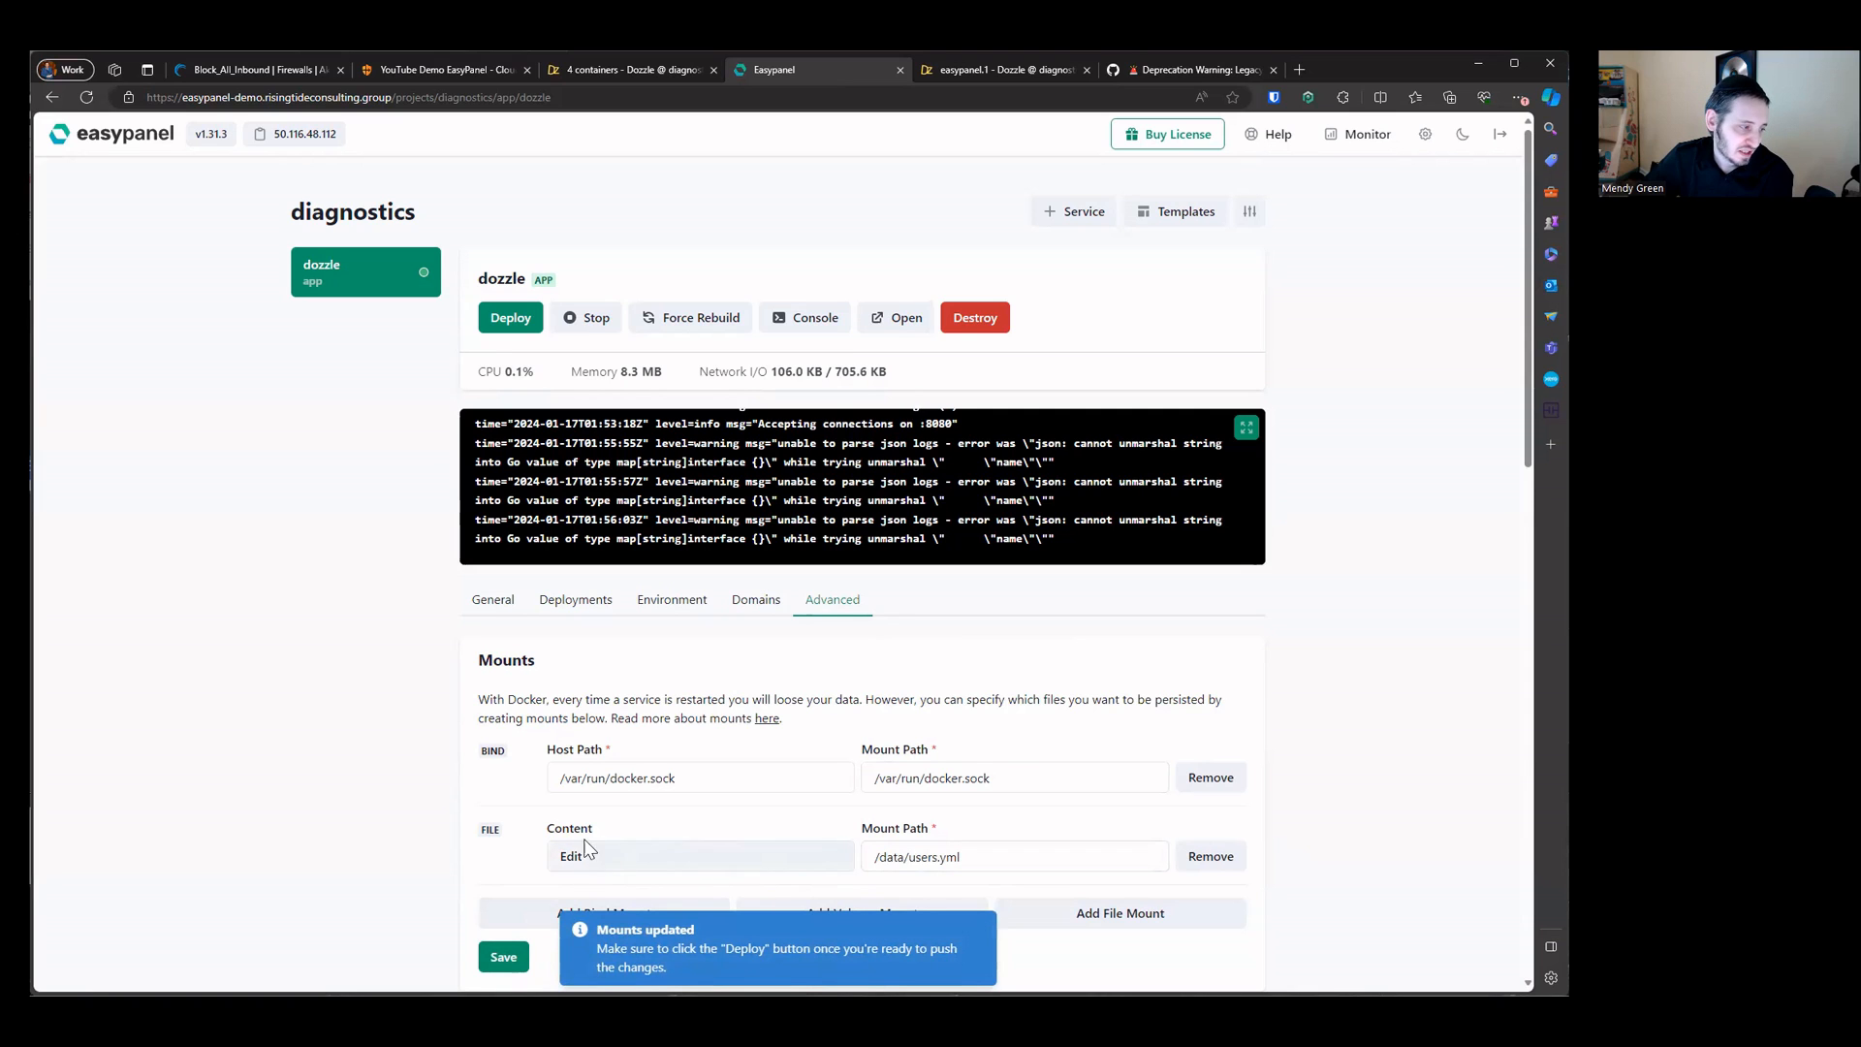
Step: Save the mounts and redeploy the dozzle app
left_click(612, 860)
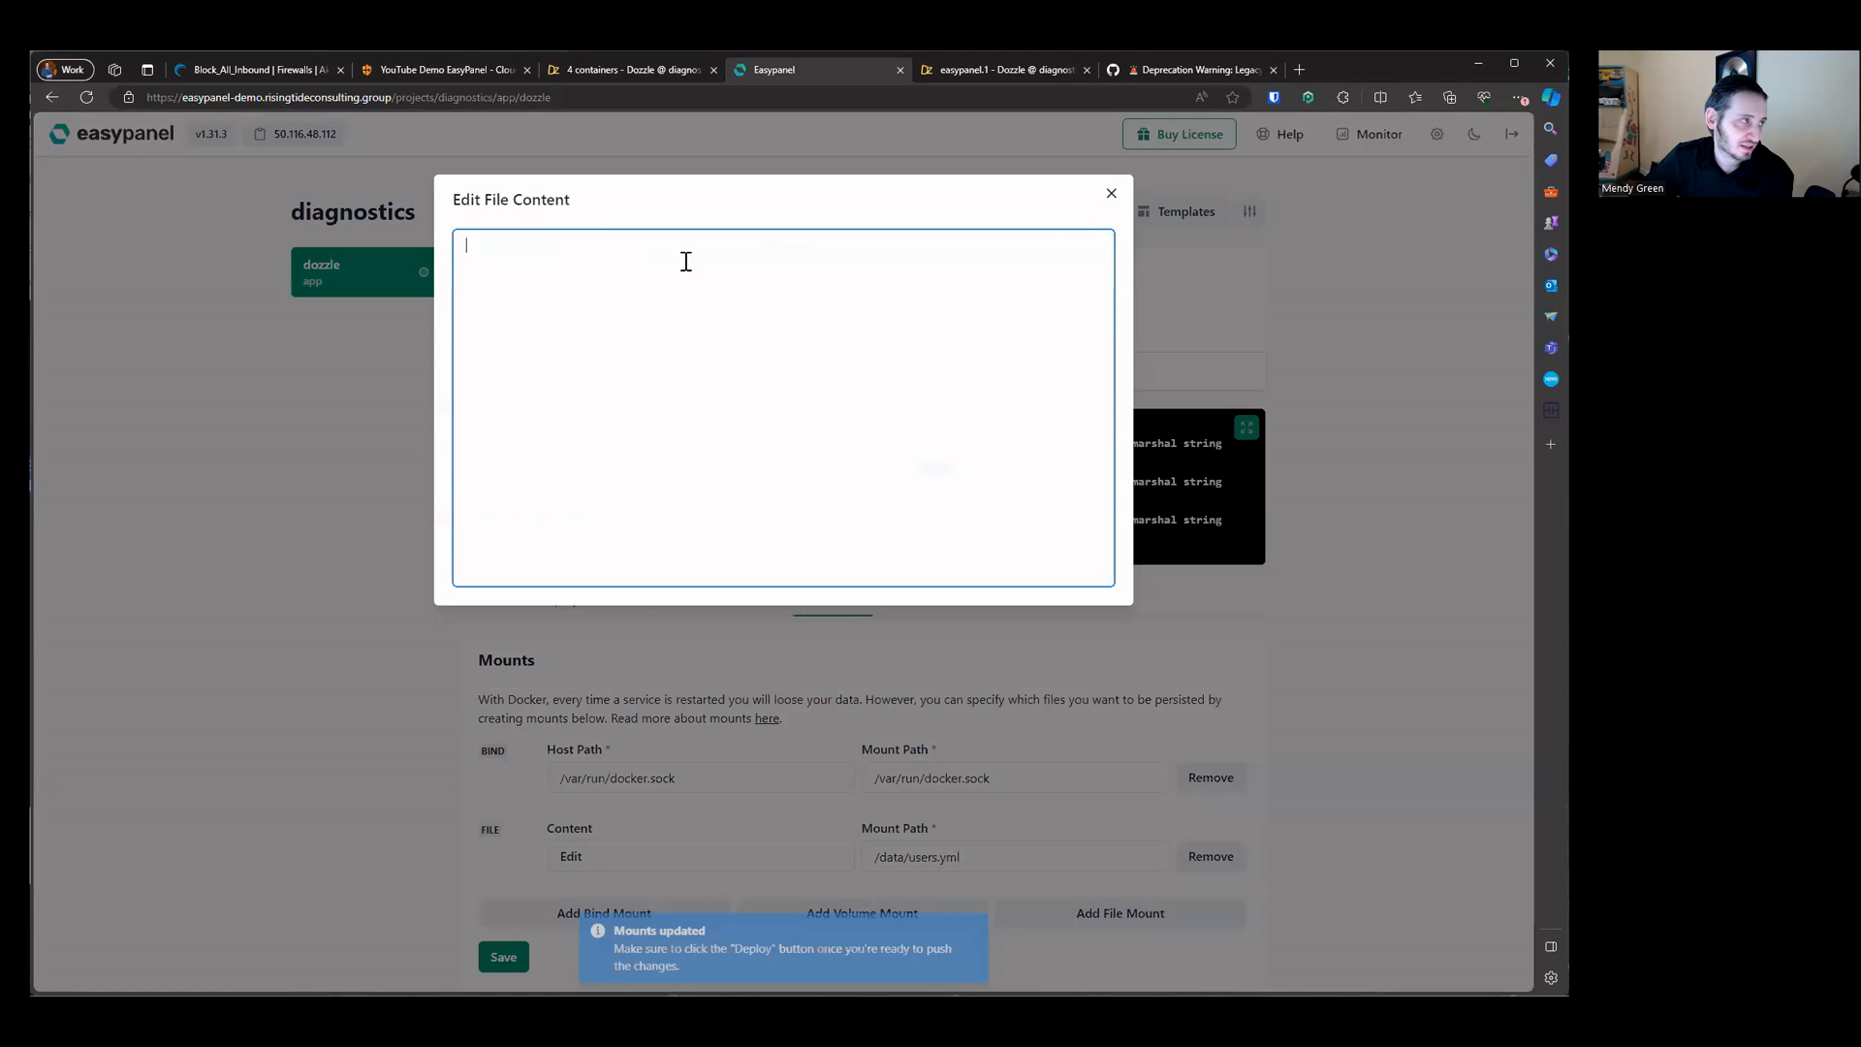
left_click(1108, 194)
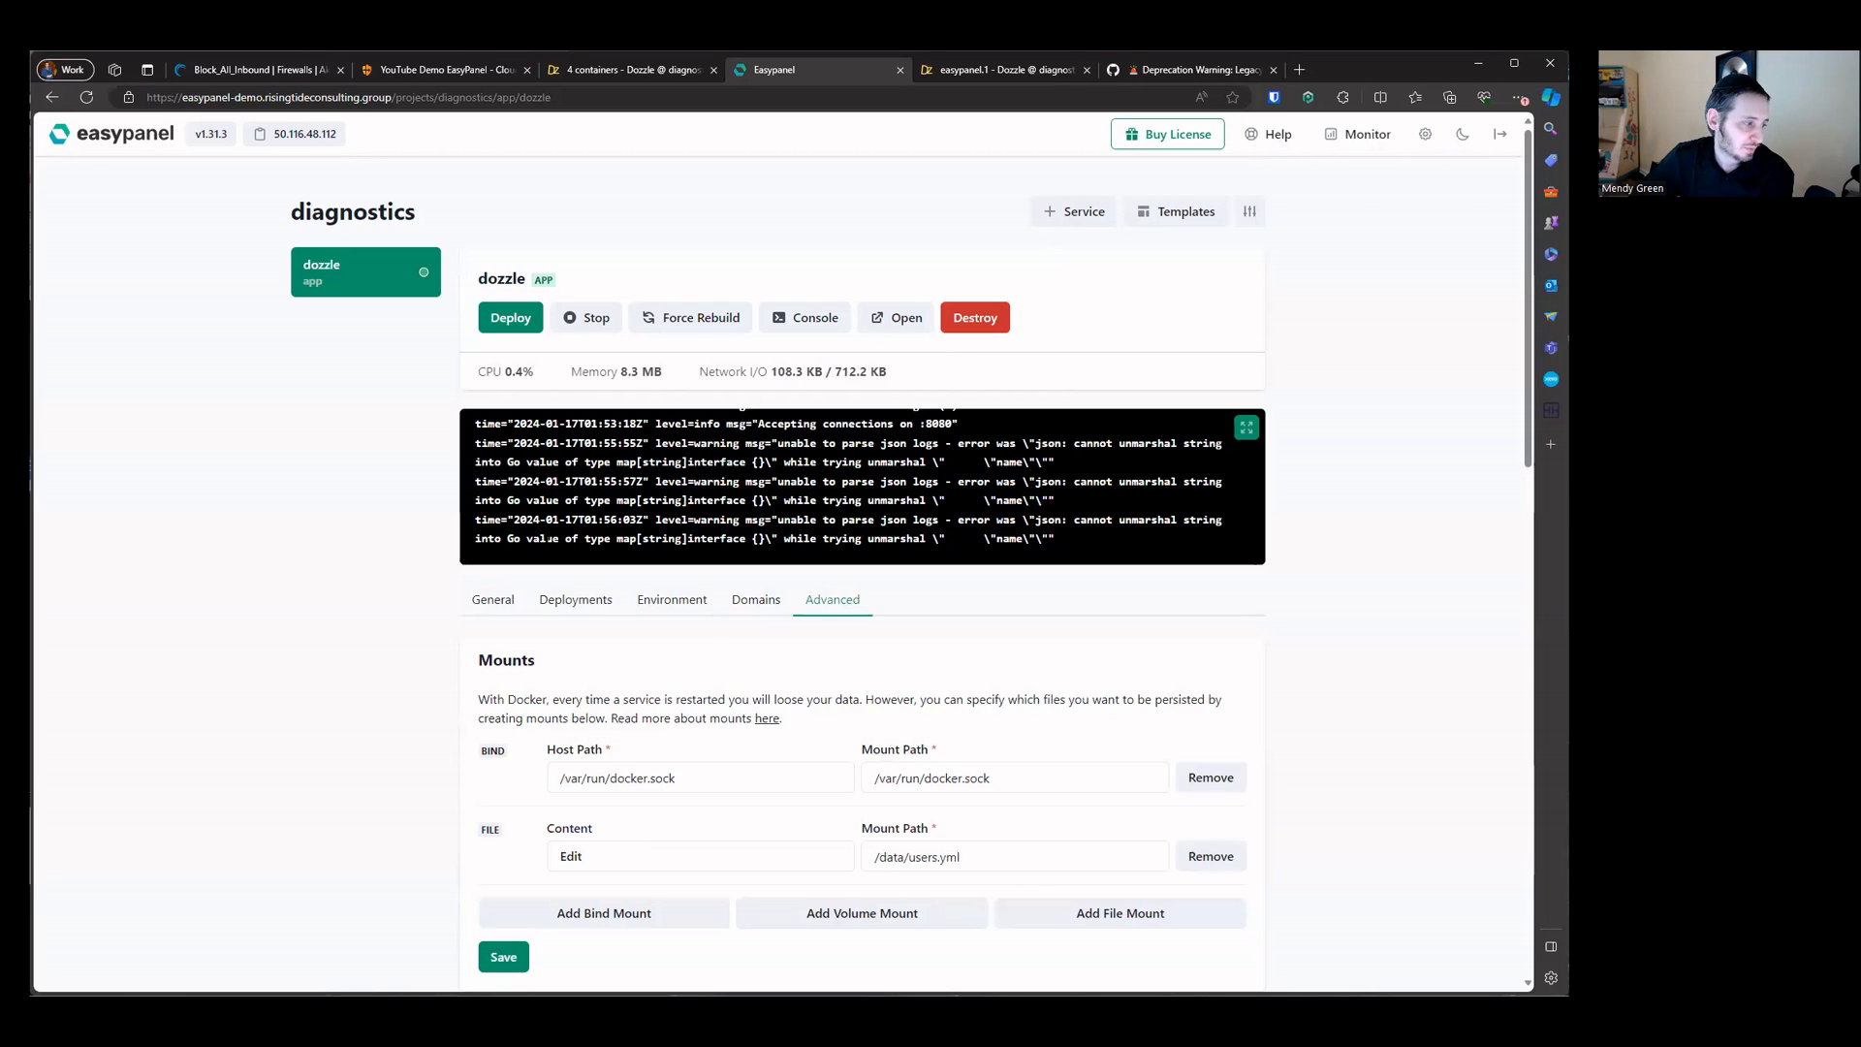
left_click(503, 957)
left_click(504, 318)
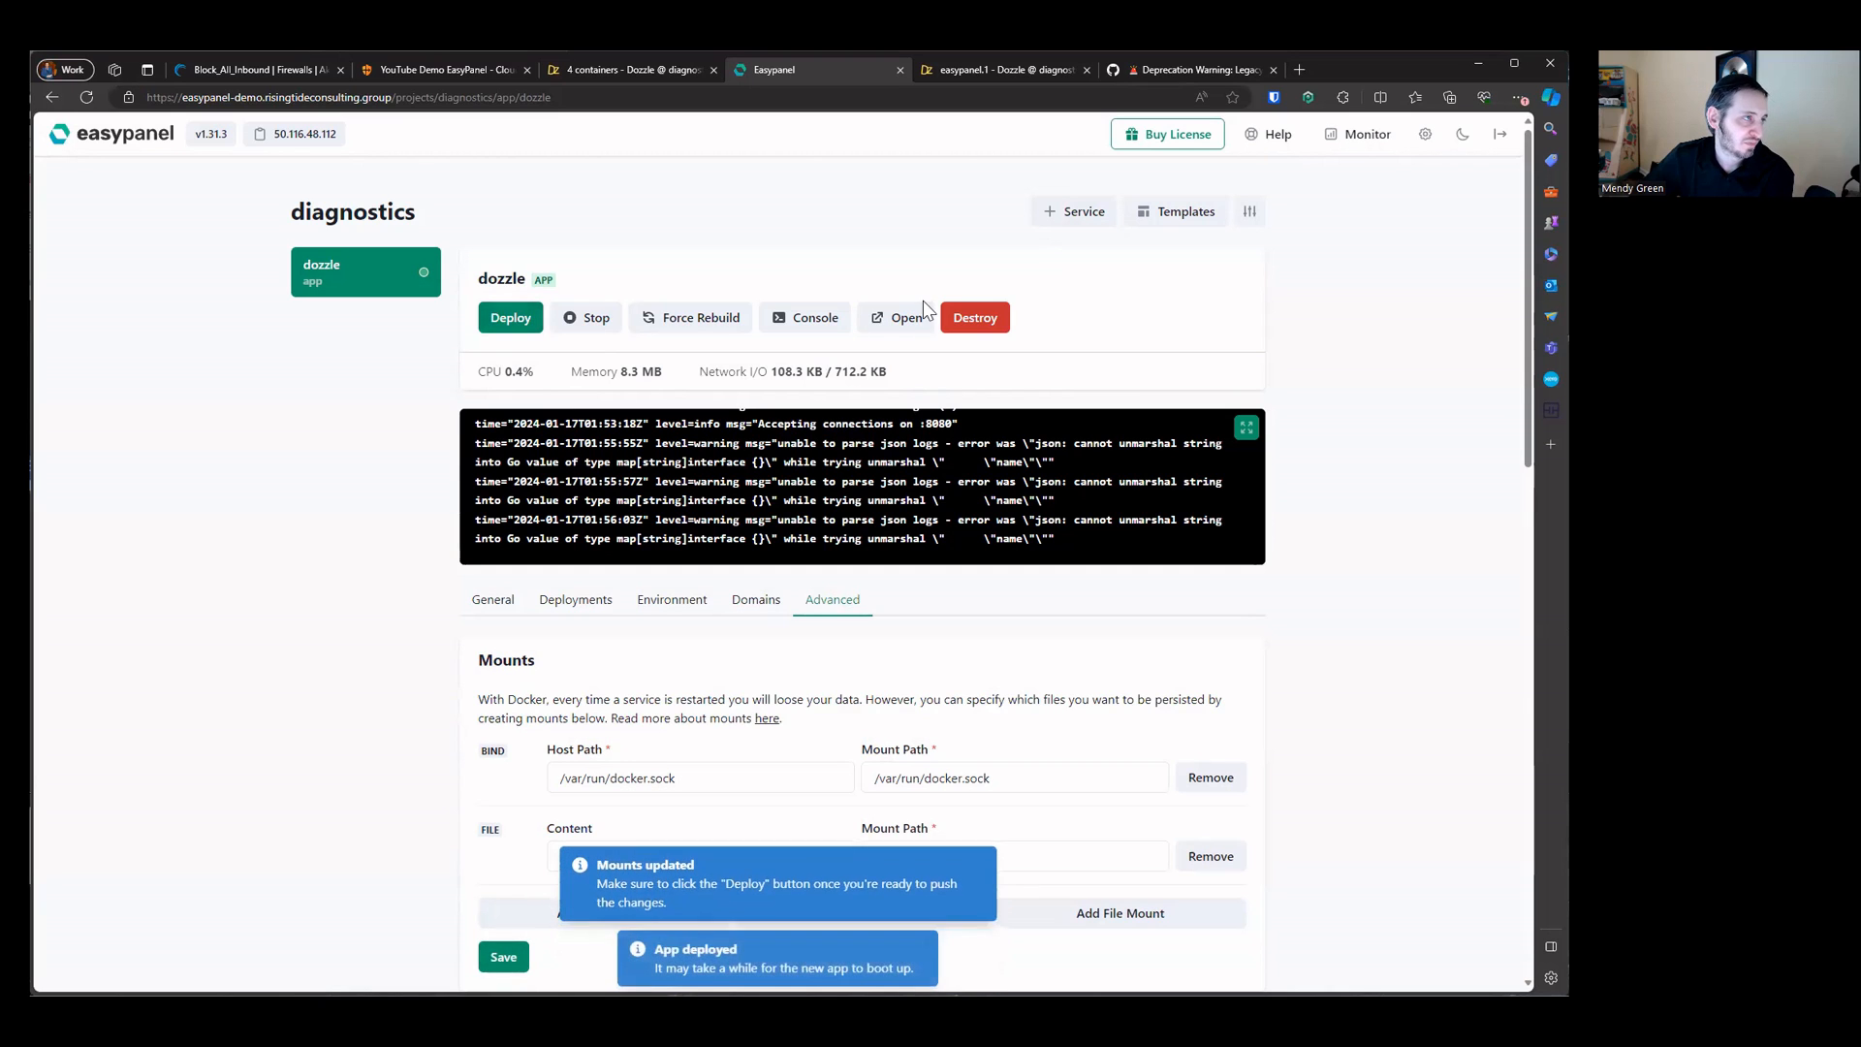
Step: Review the easypanel and cloudflare_tunnel container logs in Dozzle and the dozzle app's log output in Easypanel
left_click(1009, 68)
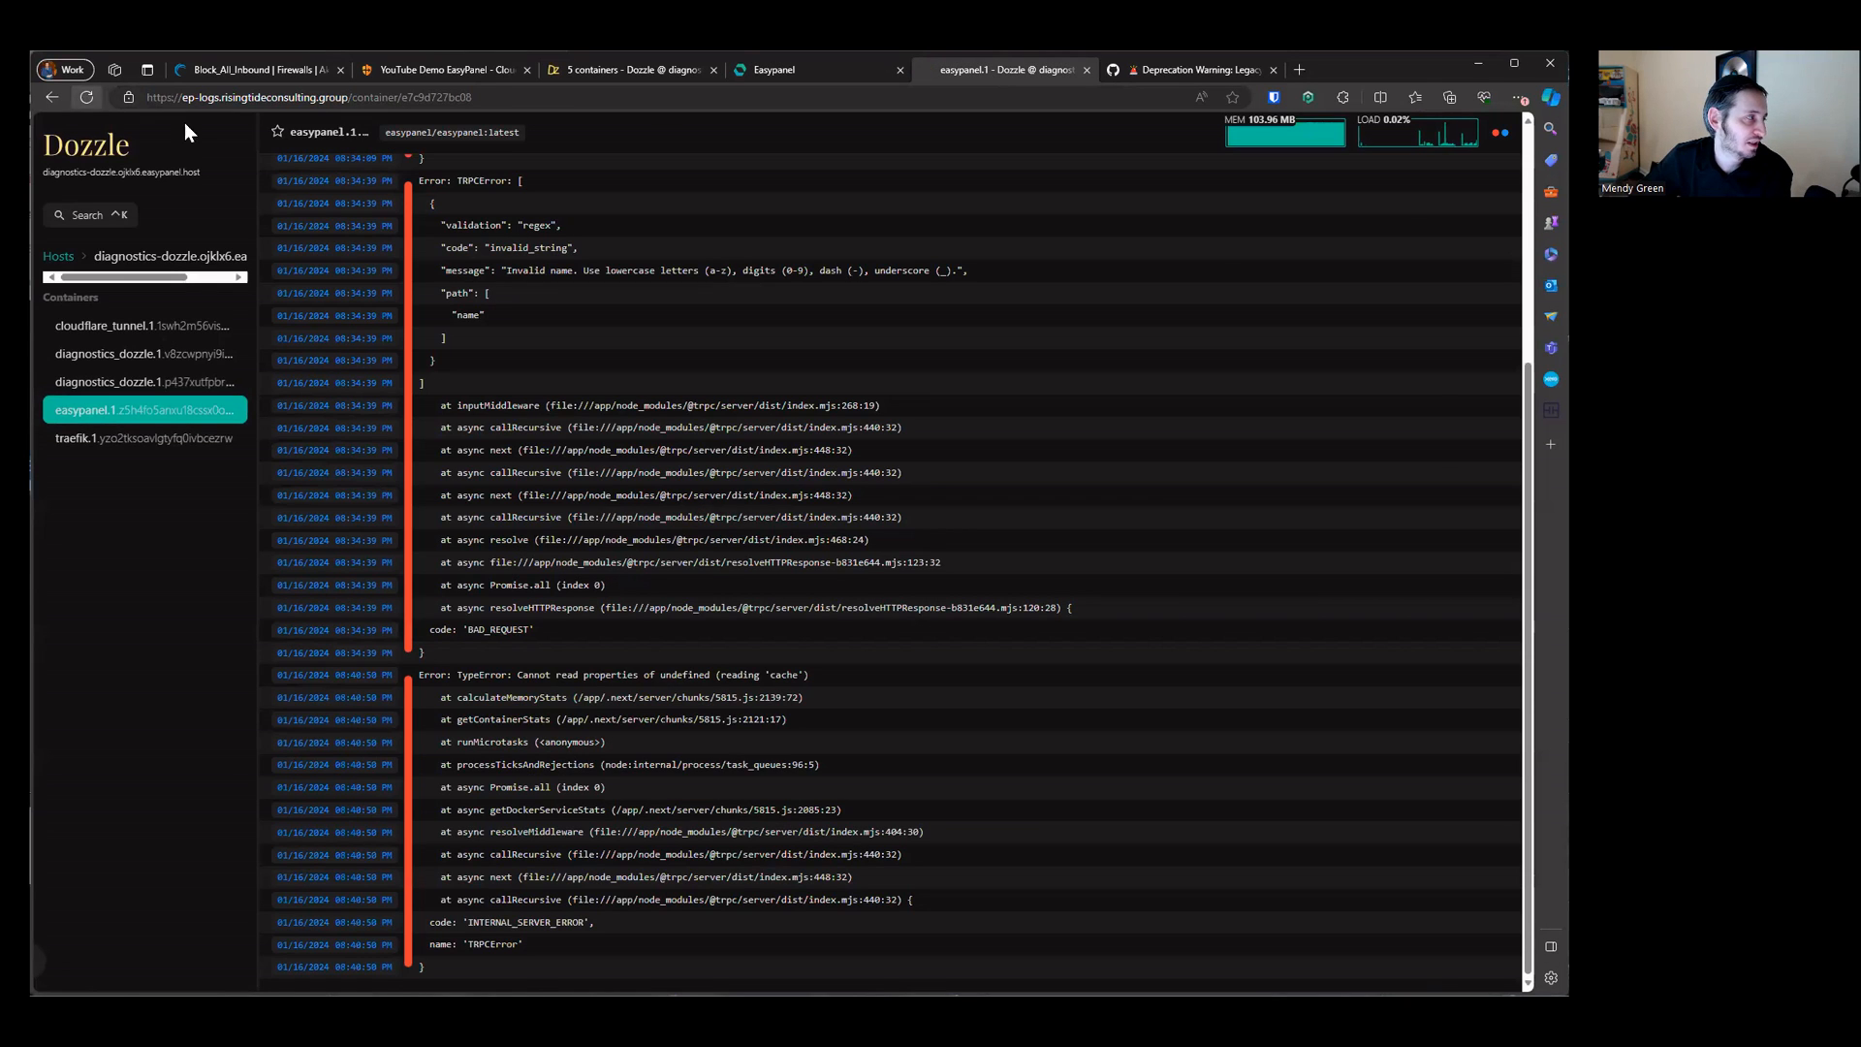
left_click(167, 327)
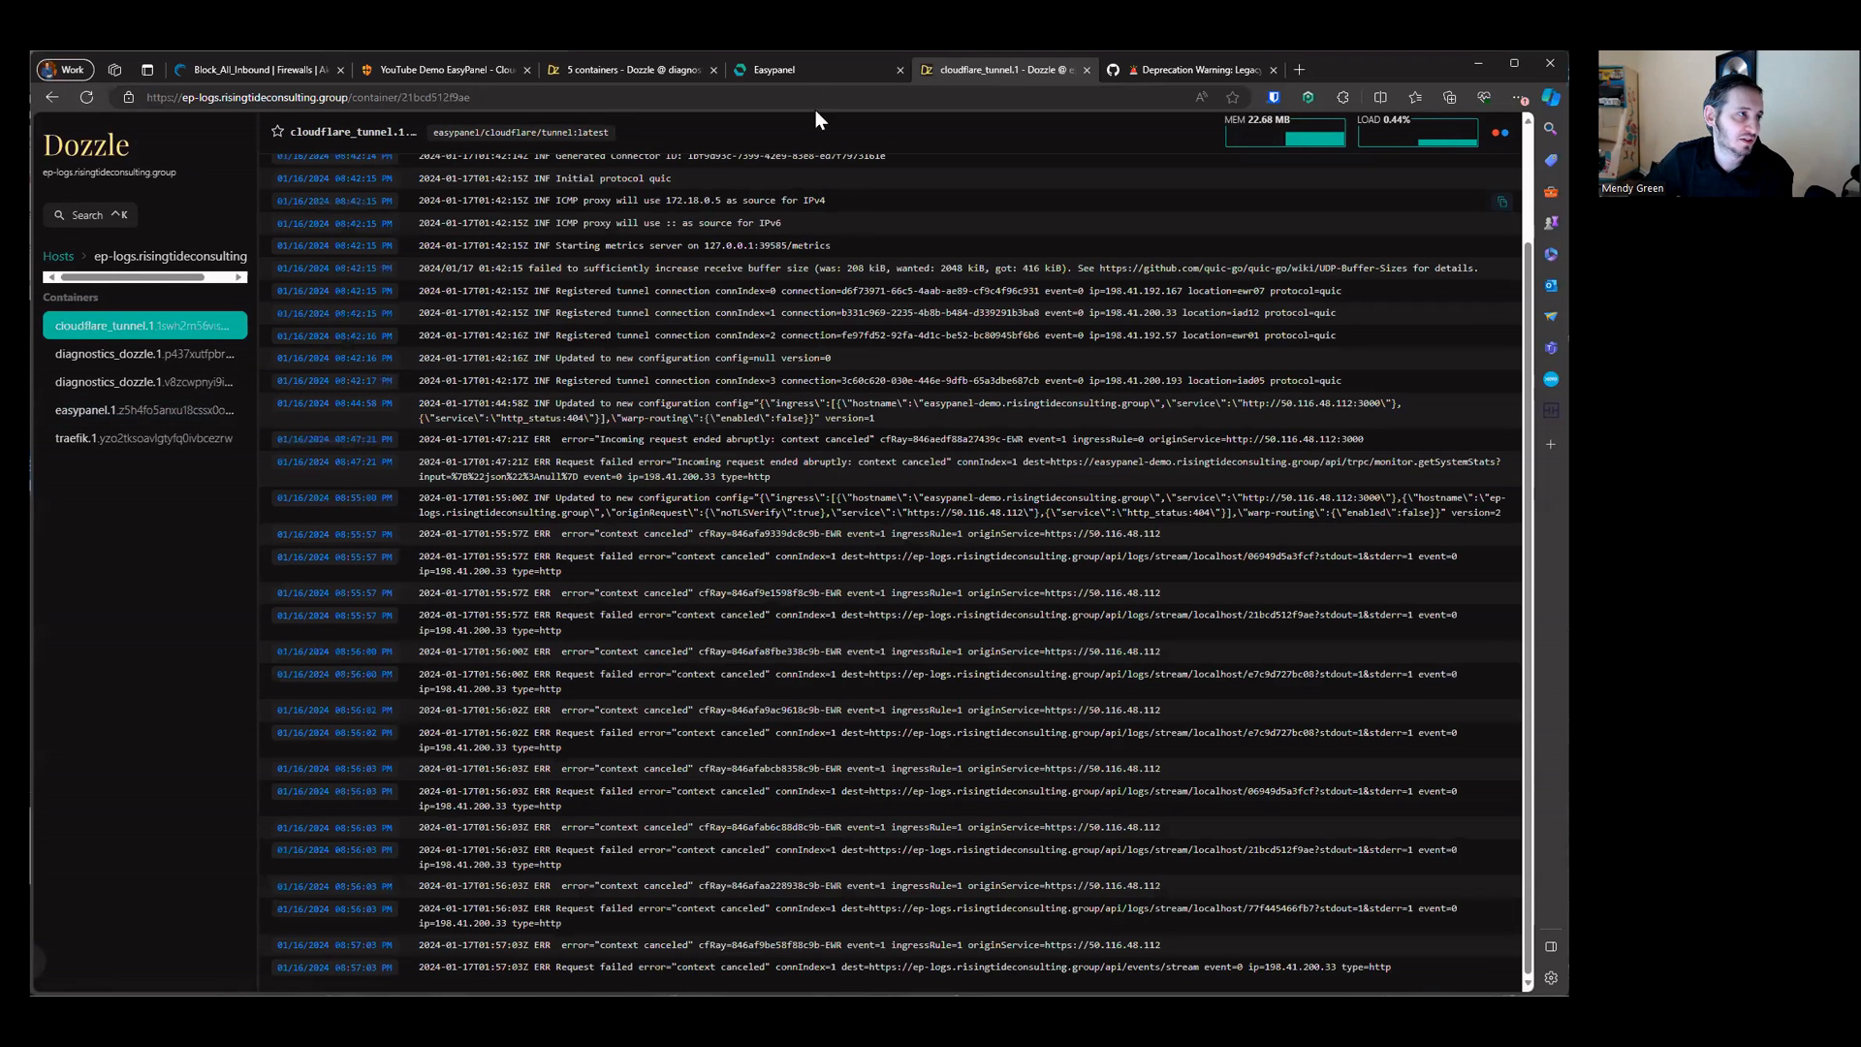
left_click(810, 70)
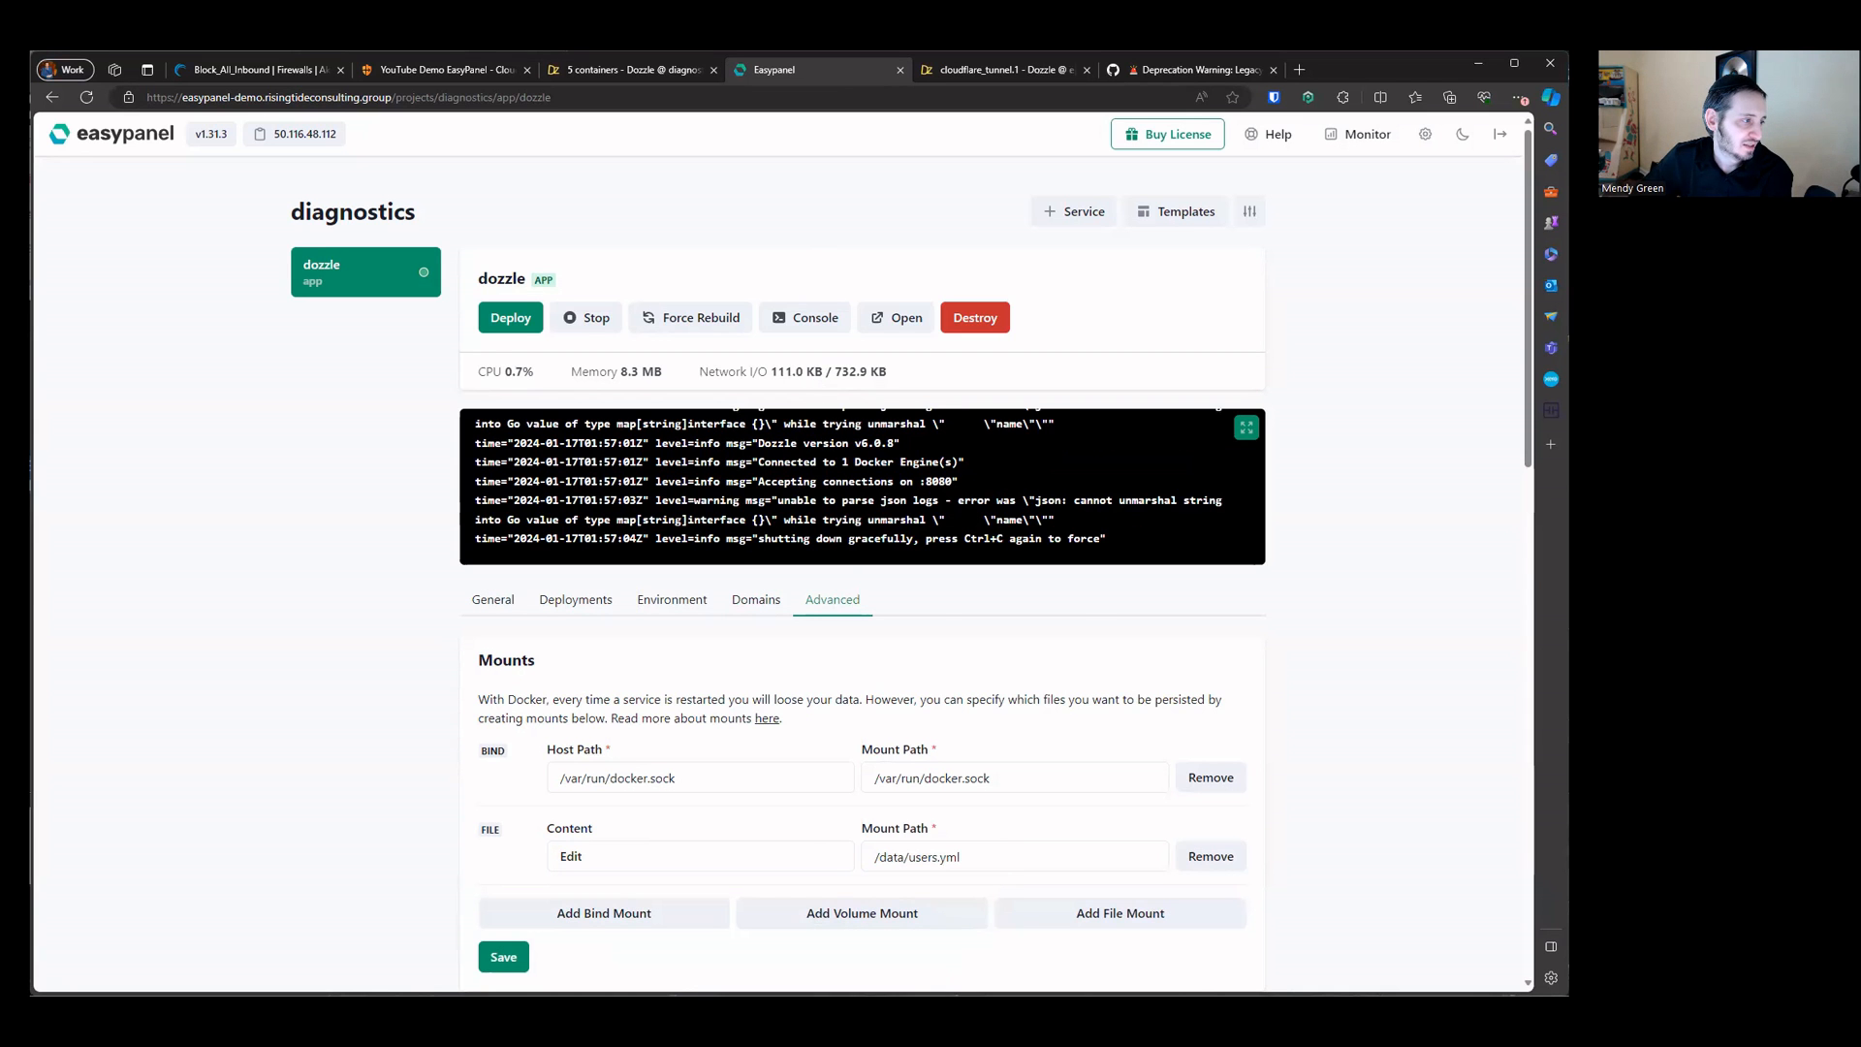
left_click_drag(636, 540, 1098, 540)
left_click(946, 541)
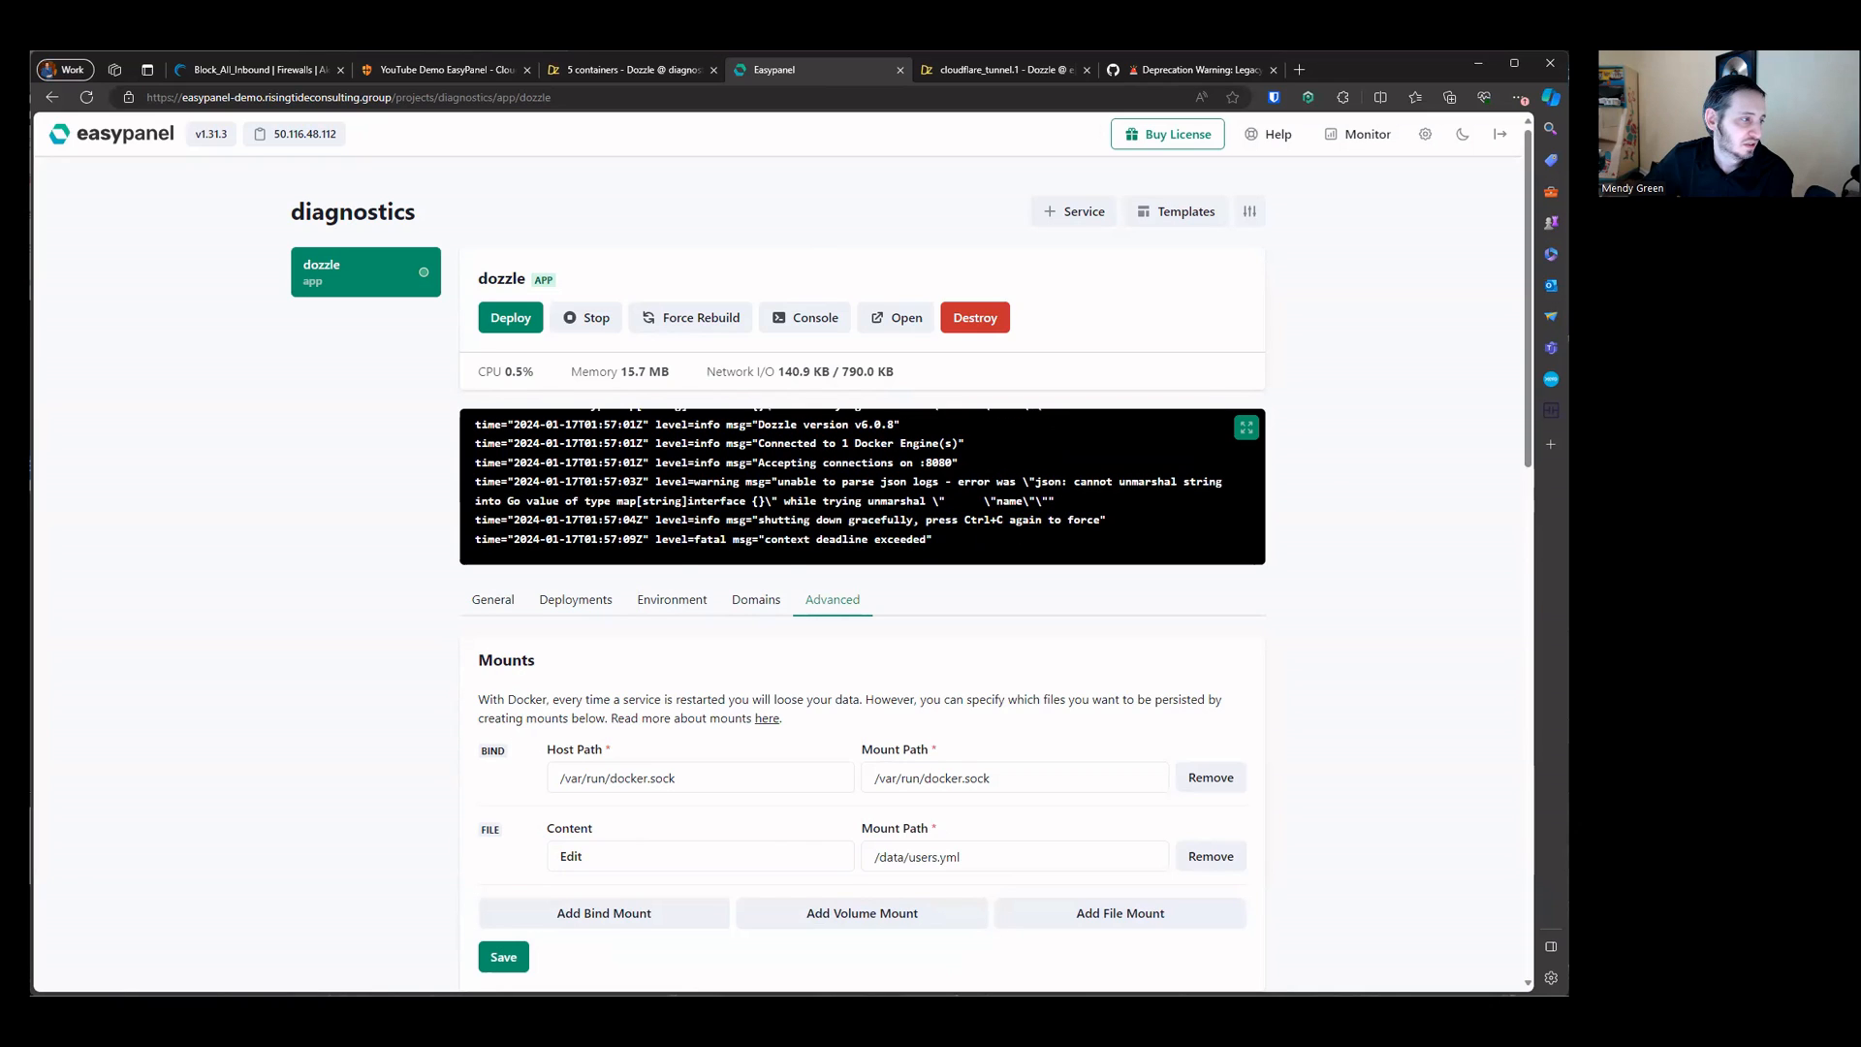
left_click_drag(645, 540, 944, 539)
left_click(944, 531)
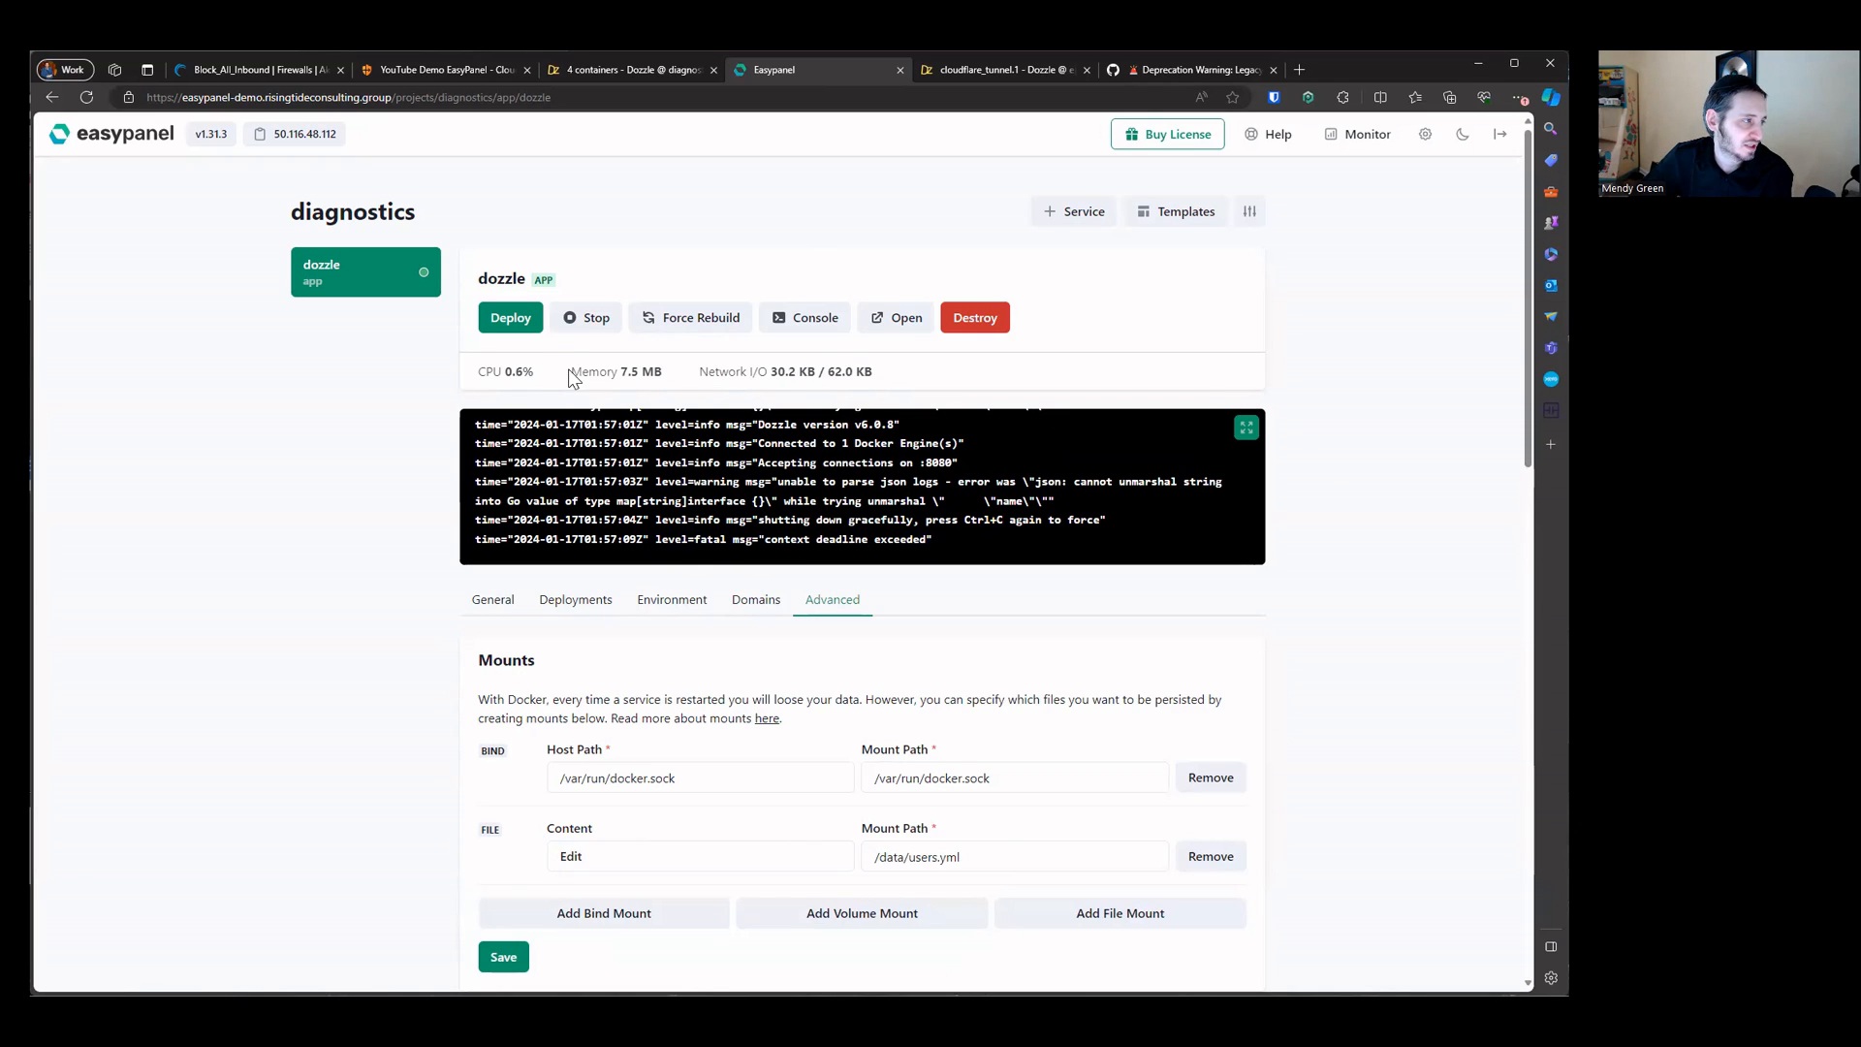
Step: Reload Dozzle and inspect the dozzle app's log output in the full-screen log viewer
left_click(946, 73)
left_click(89, 100)
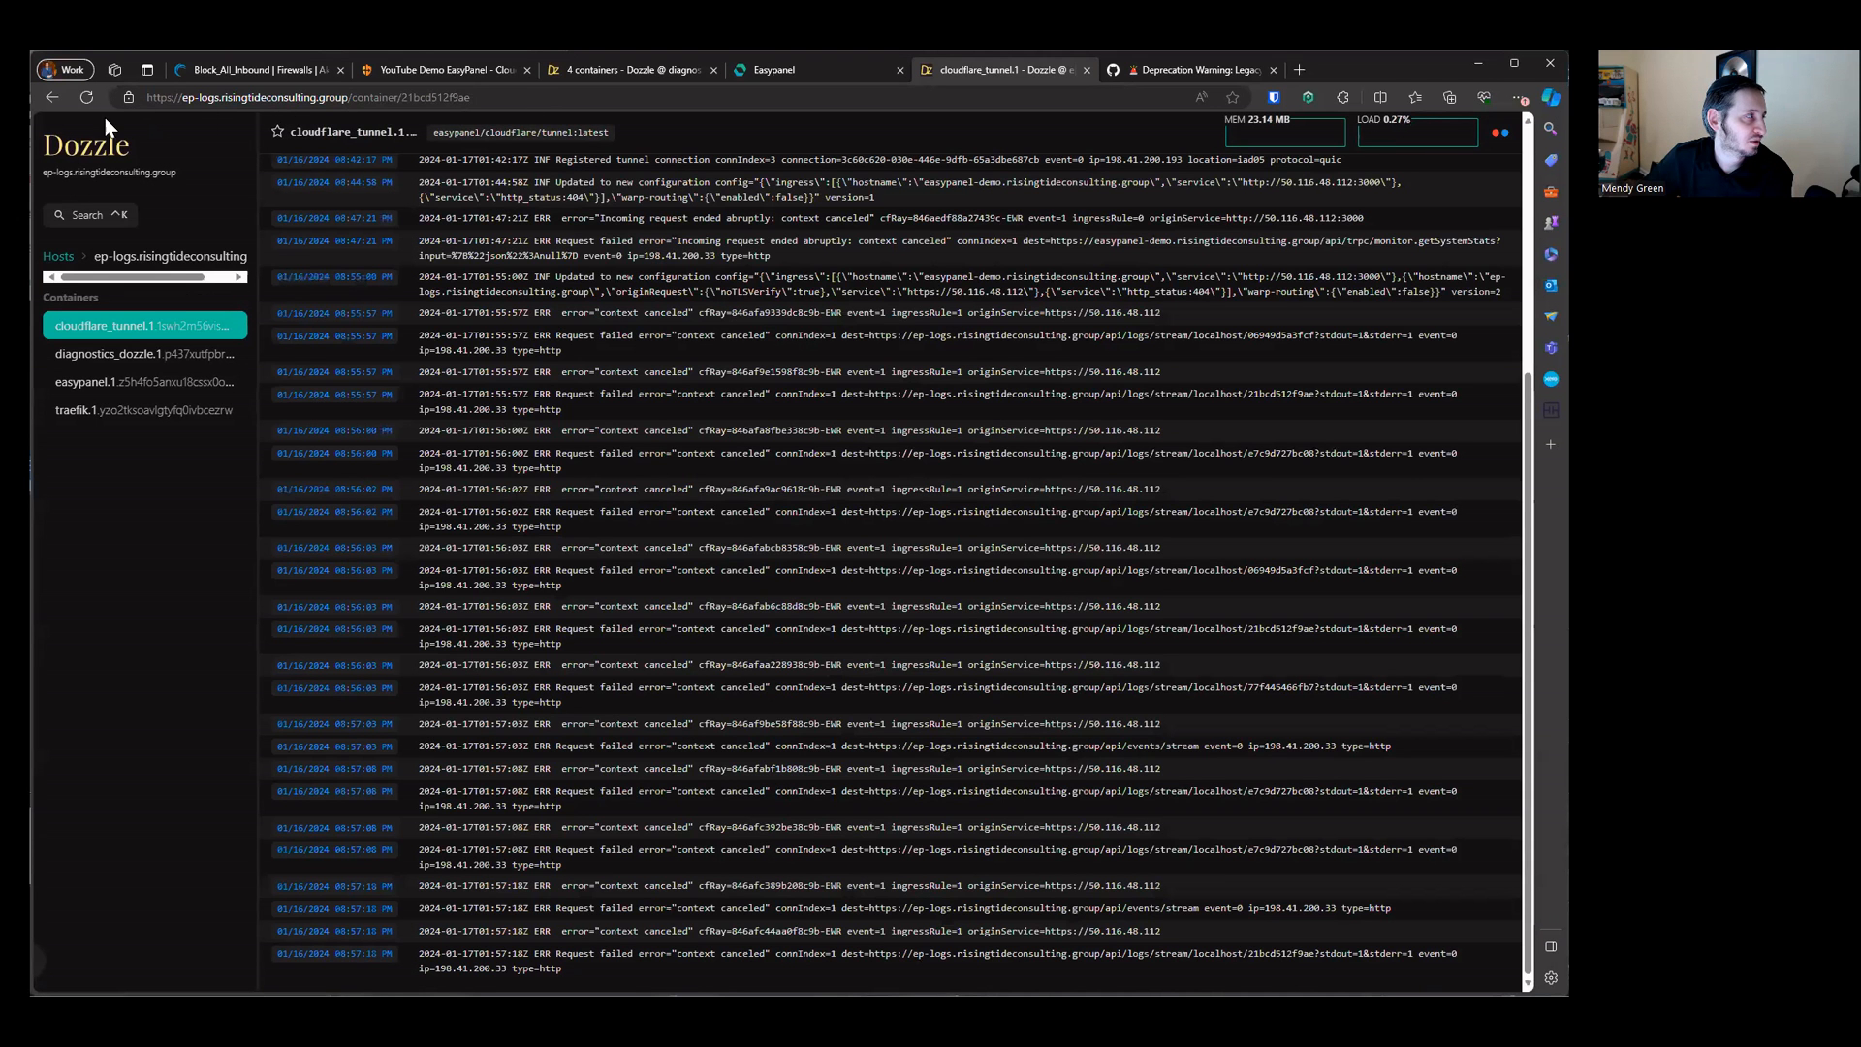
left_click(766, 66)
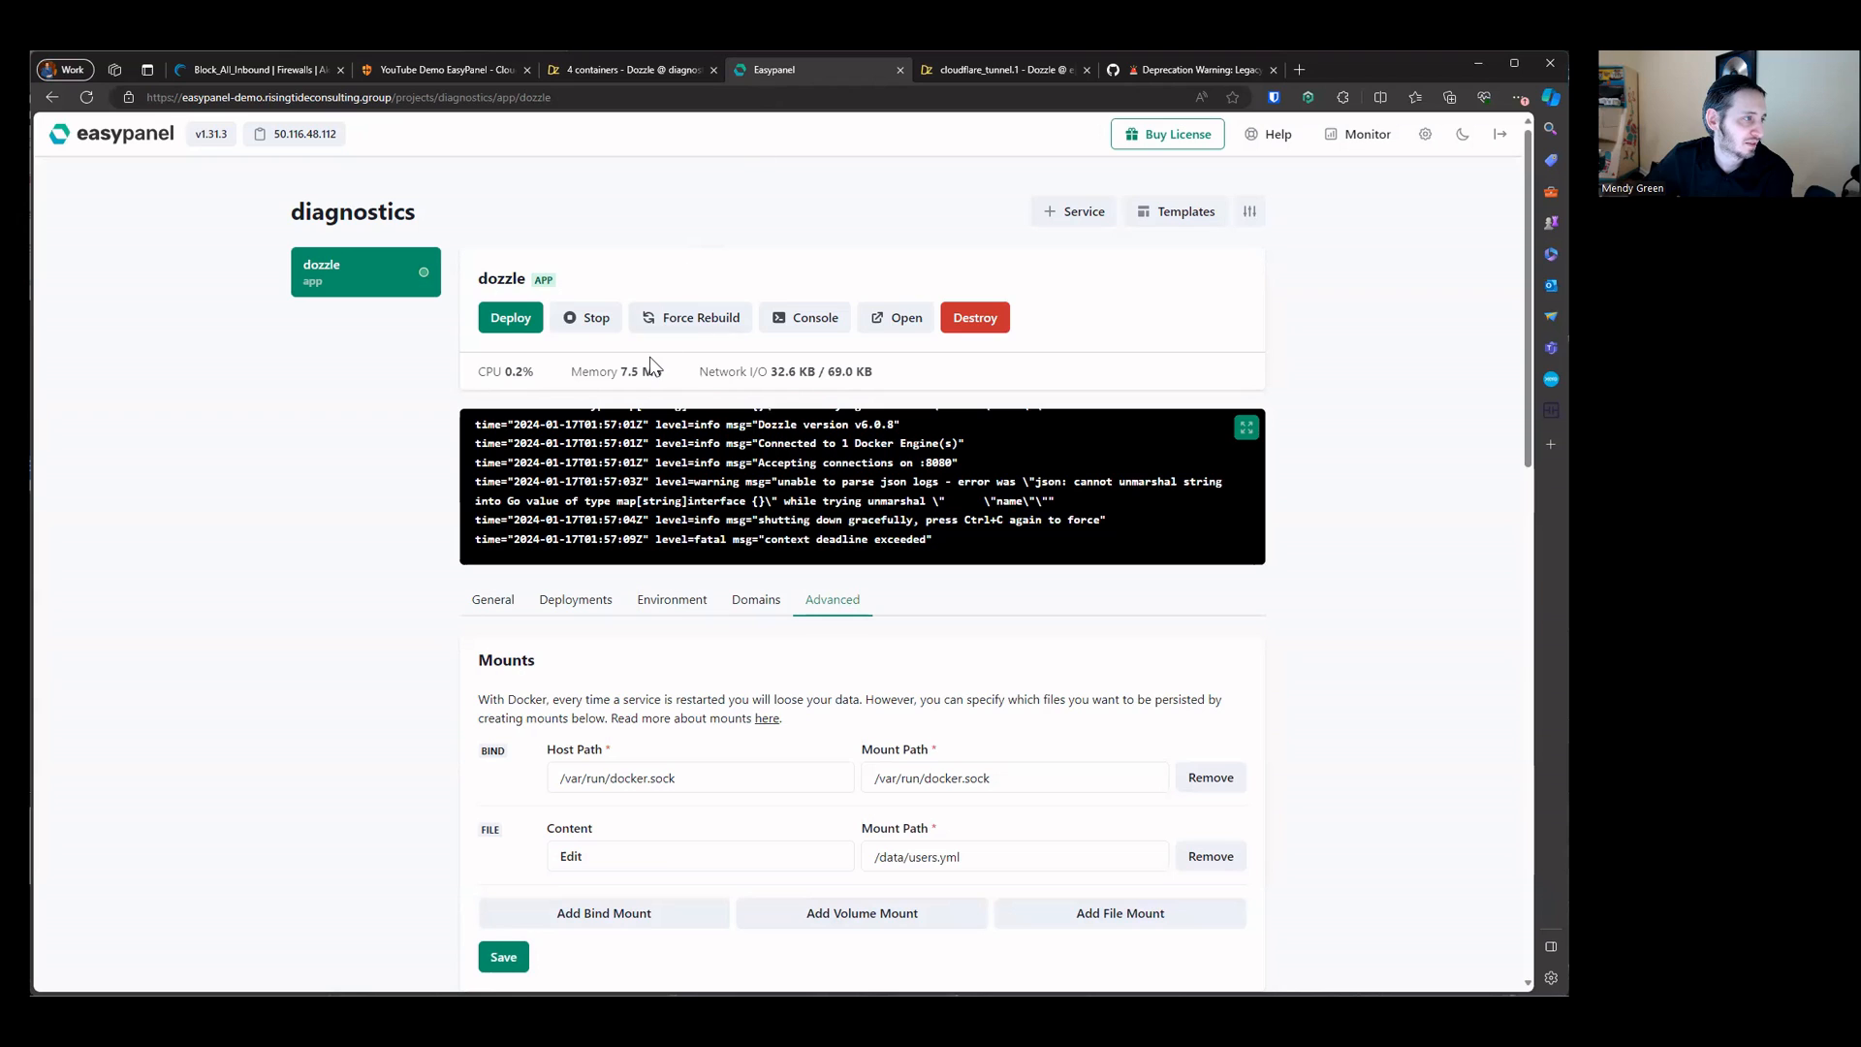
left_click_drag(618, 371, 956, 380)
left_click(958, 483)
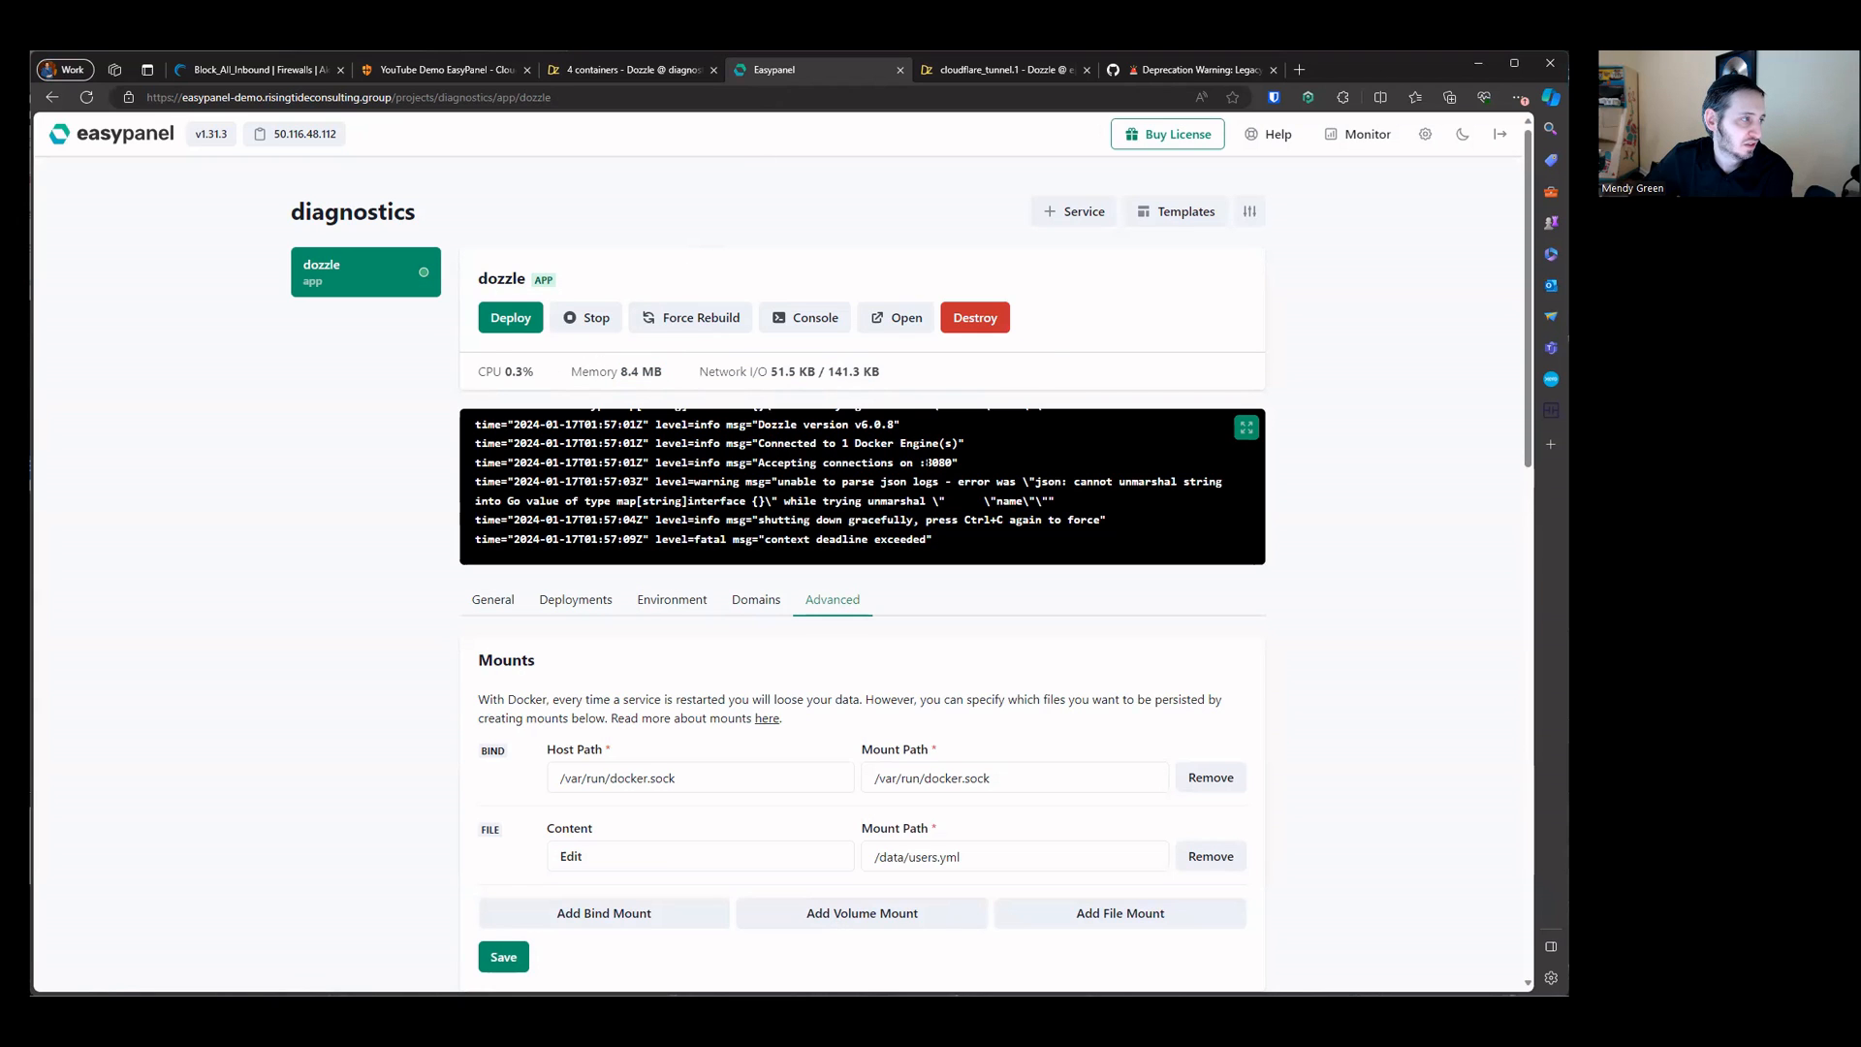
left_click(1242, 427)
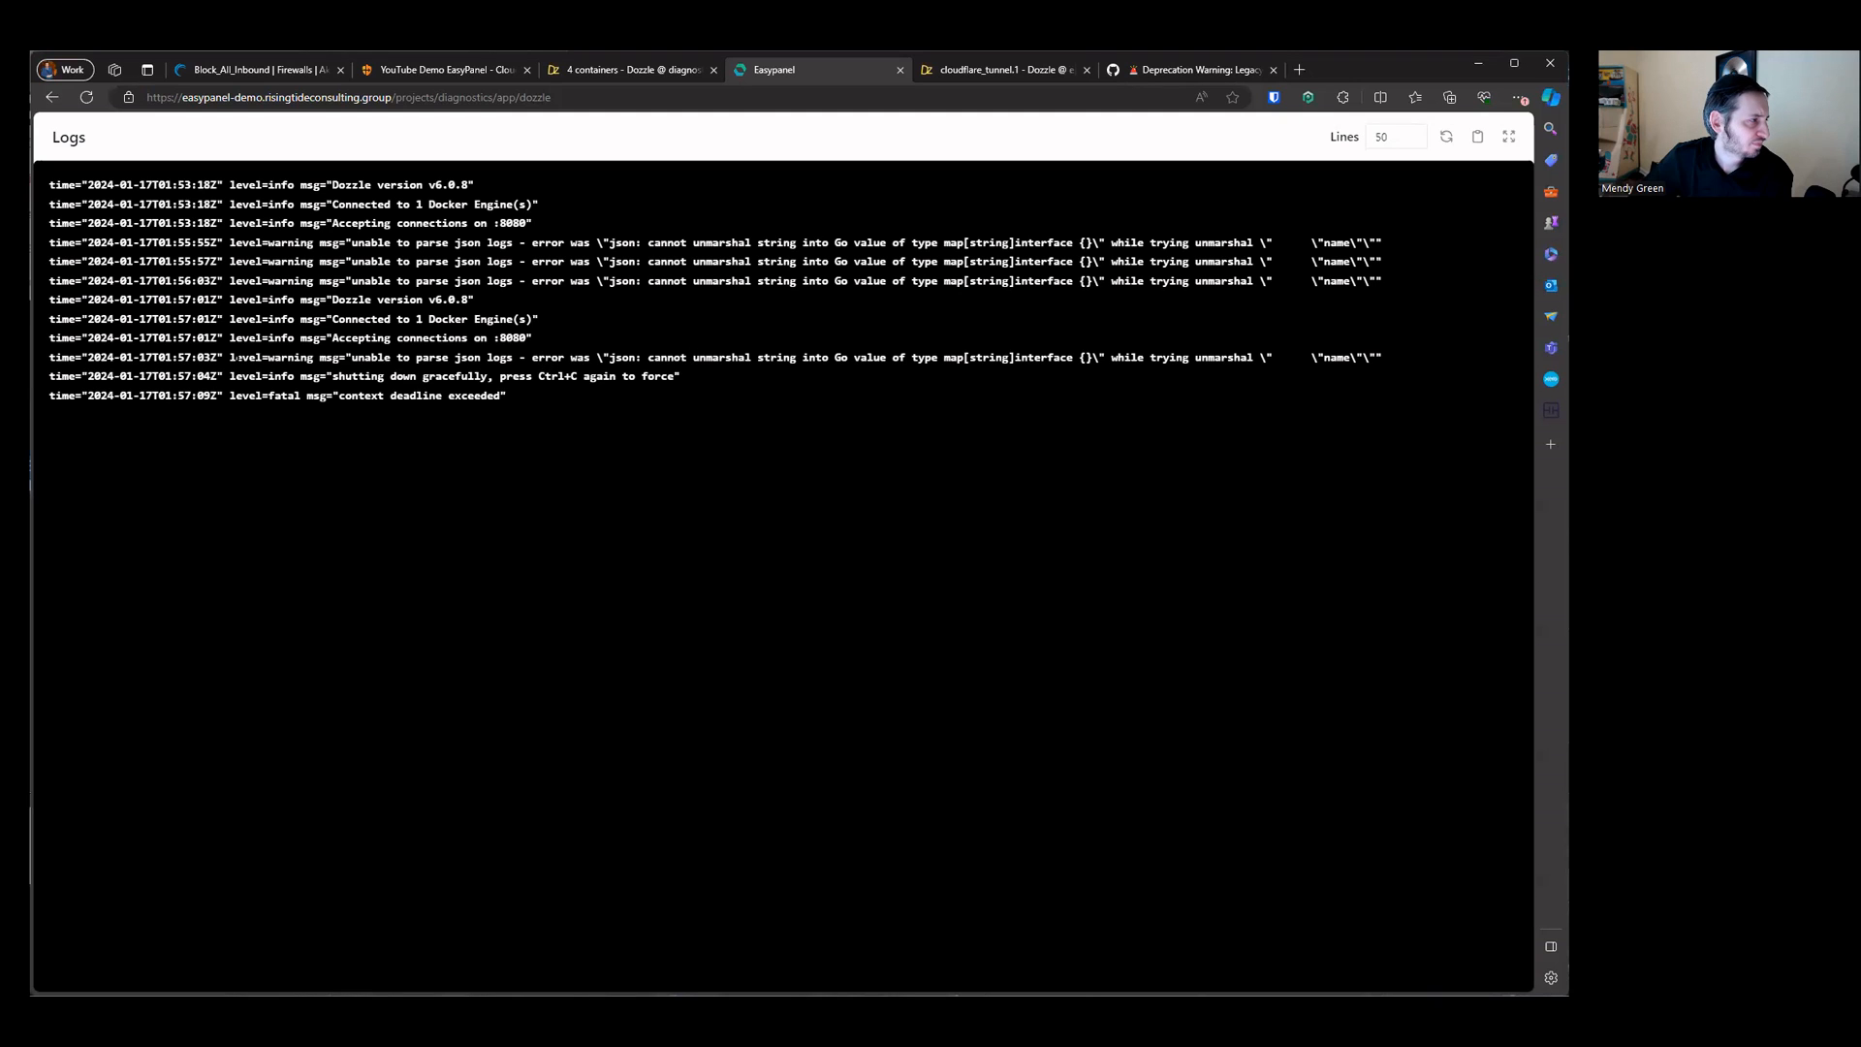
left_click_drag(234, 358, 723, 403)
left_click(736, 400)
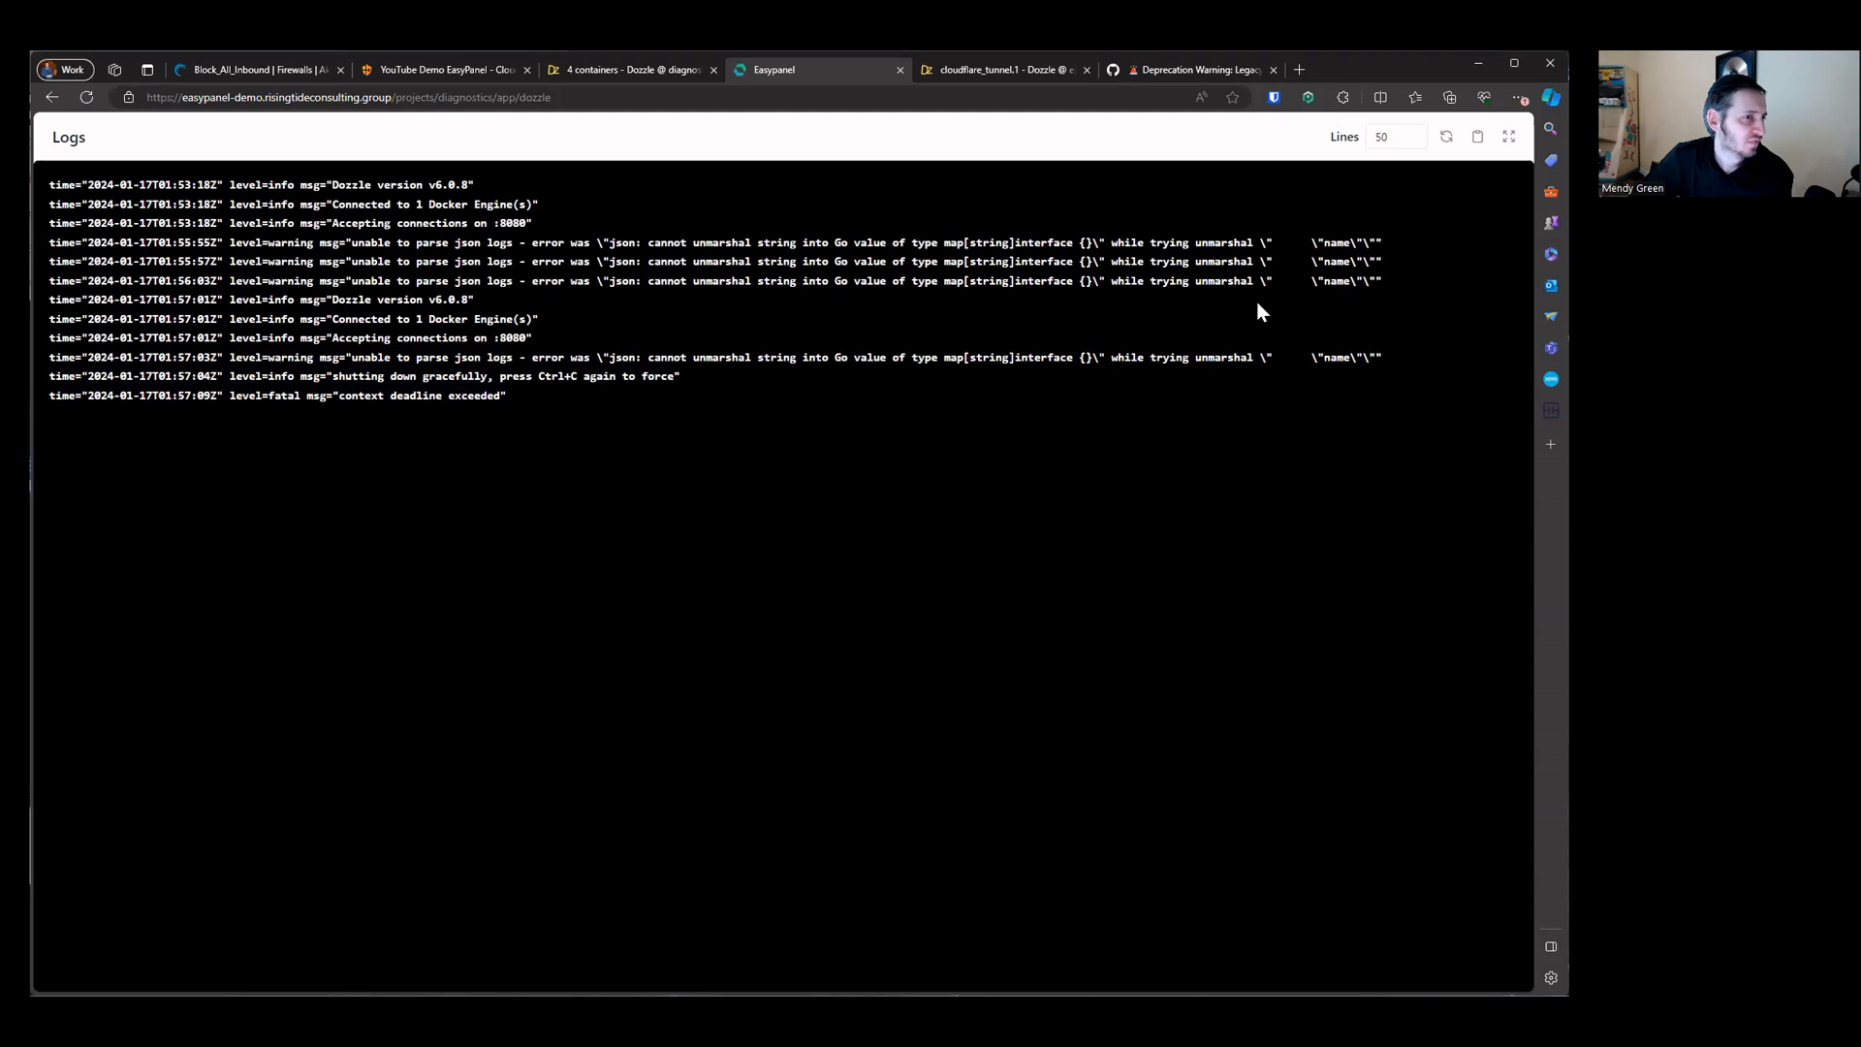
left_click(1509, 141)
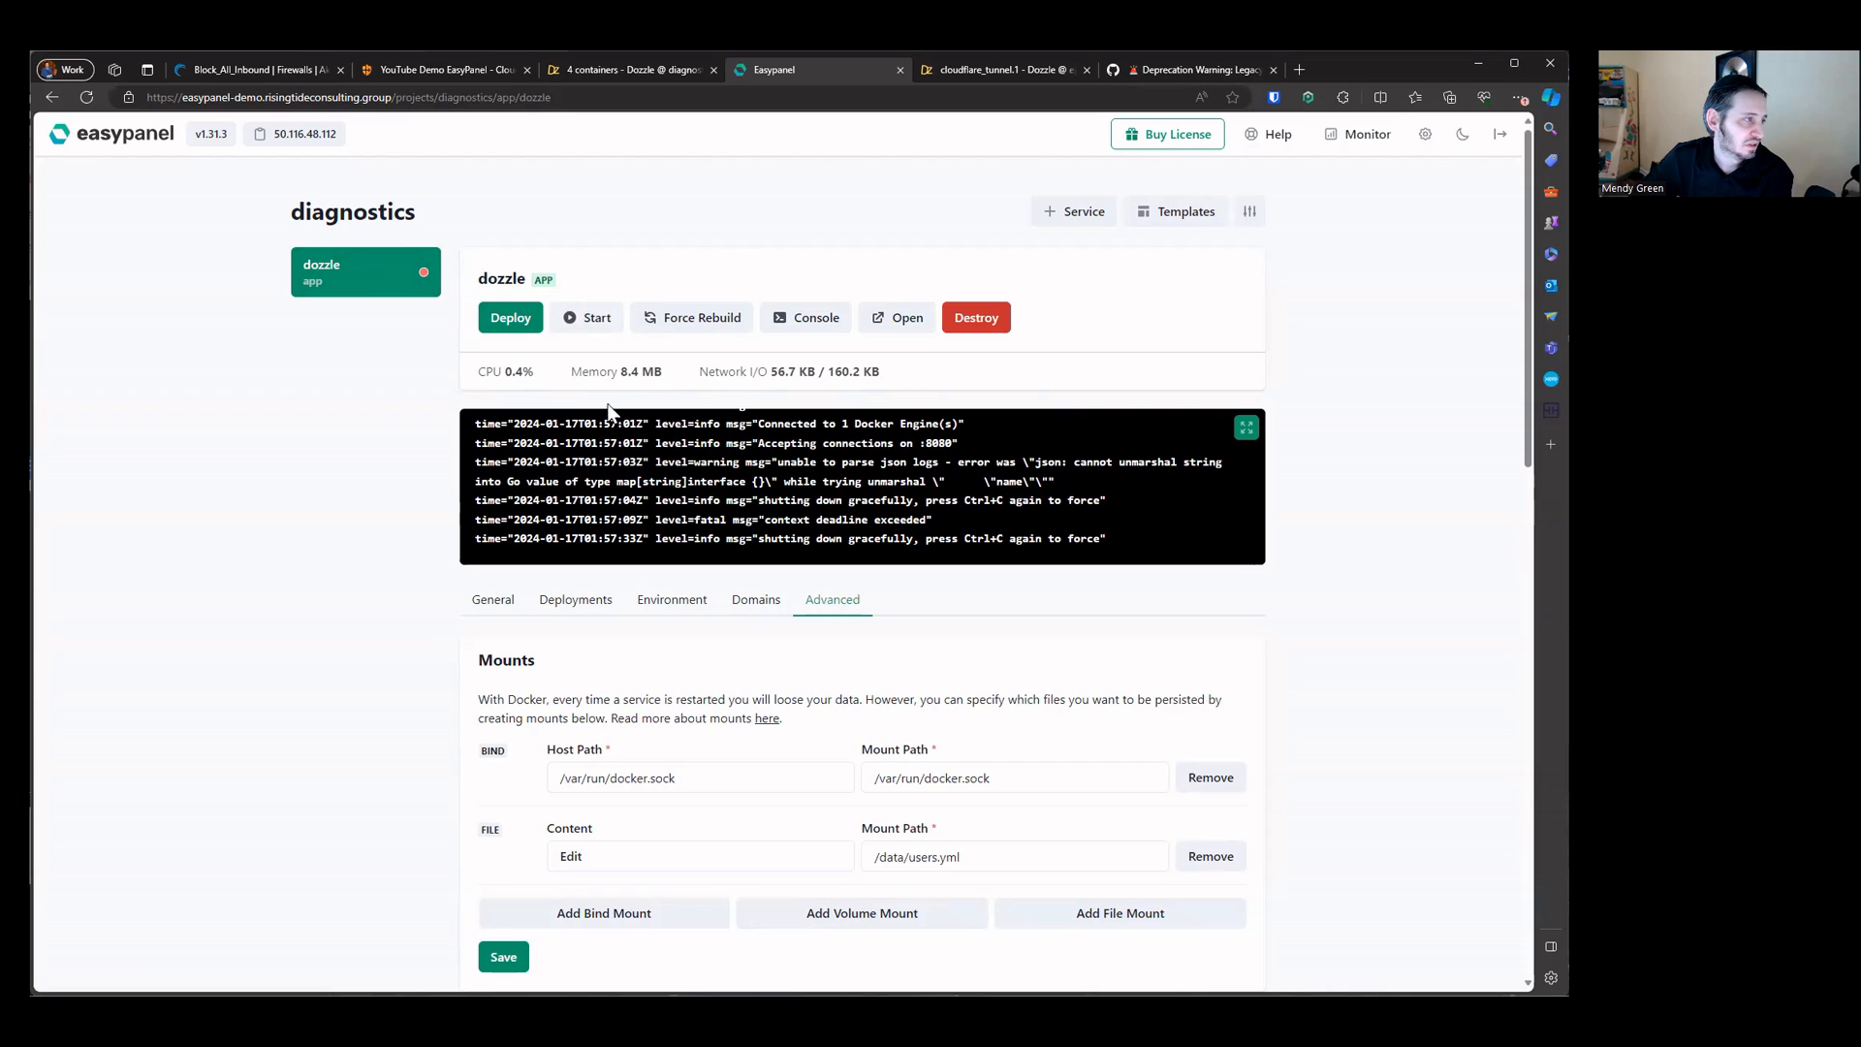
left_click_drag(552, 378, 877, 386)
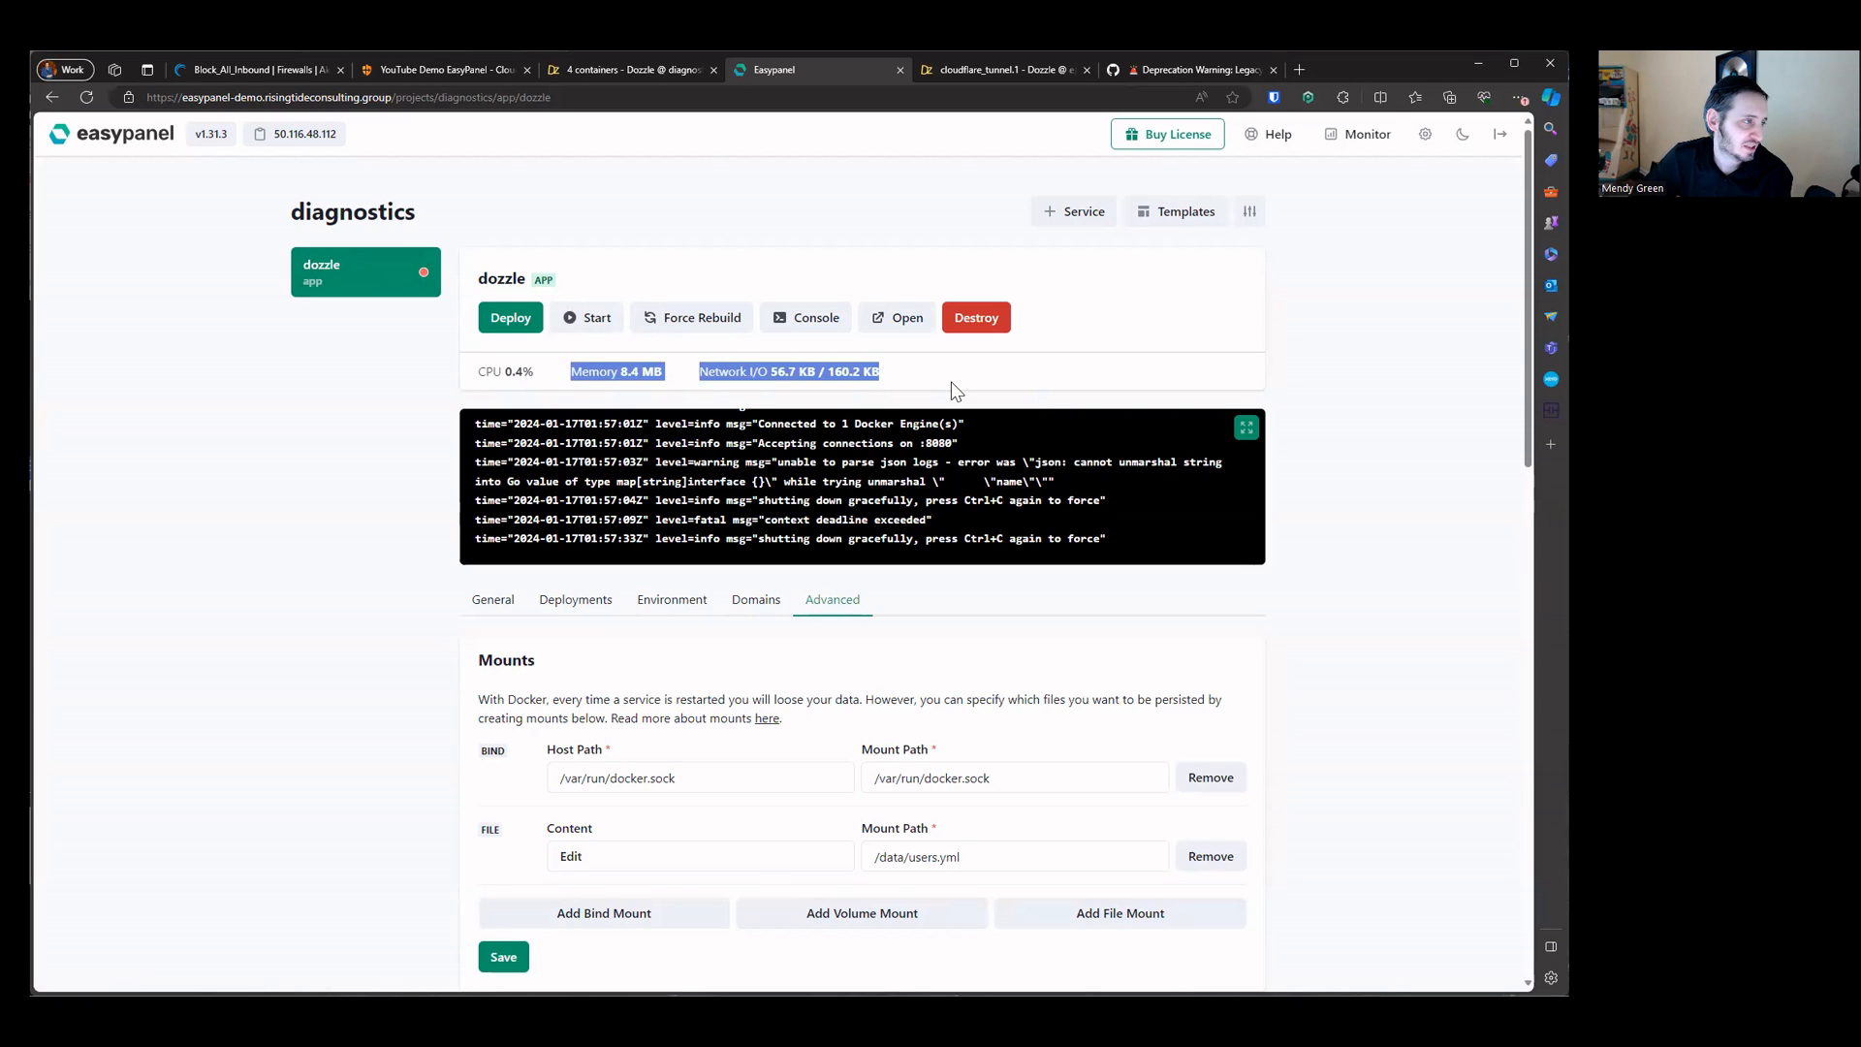
left_click(835, 398)
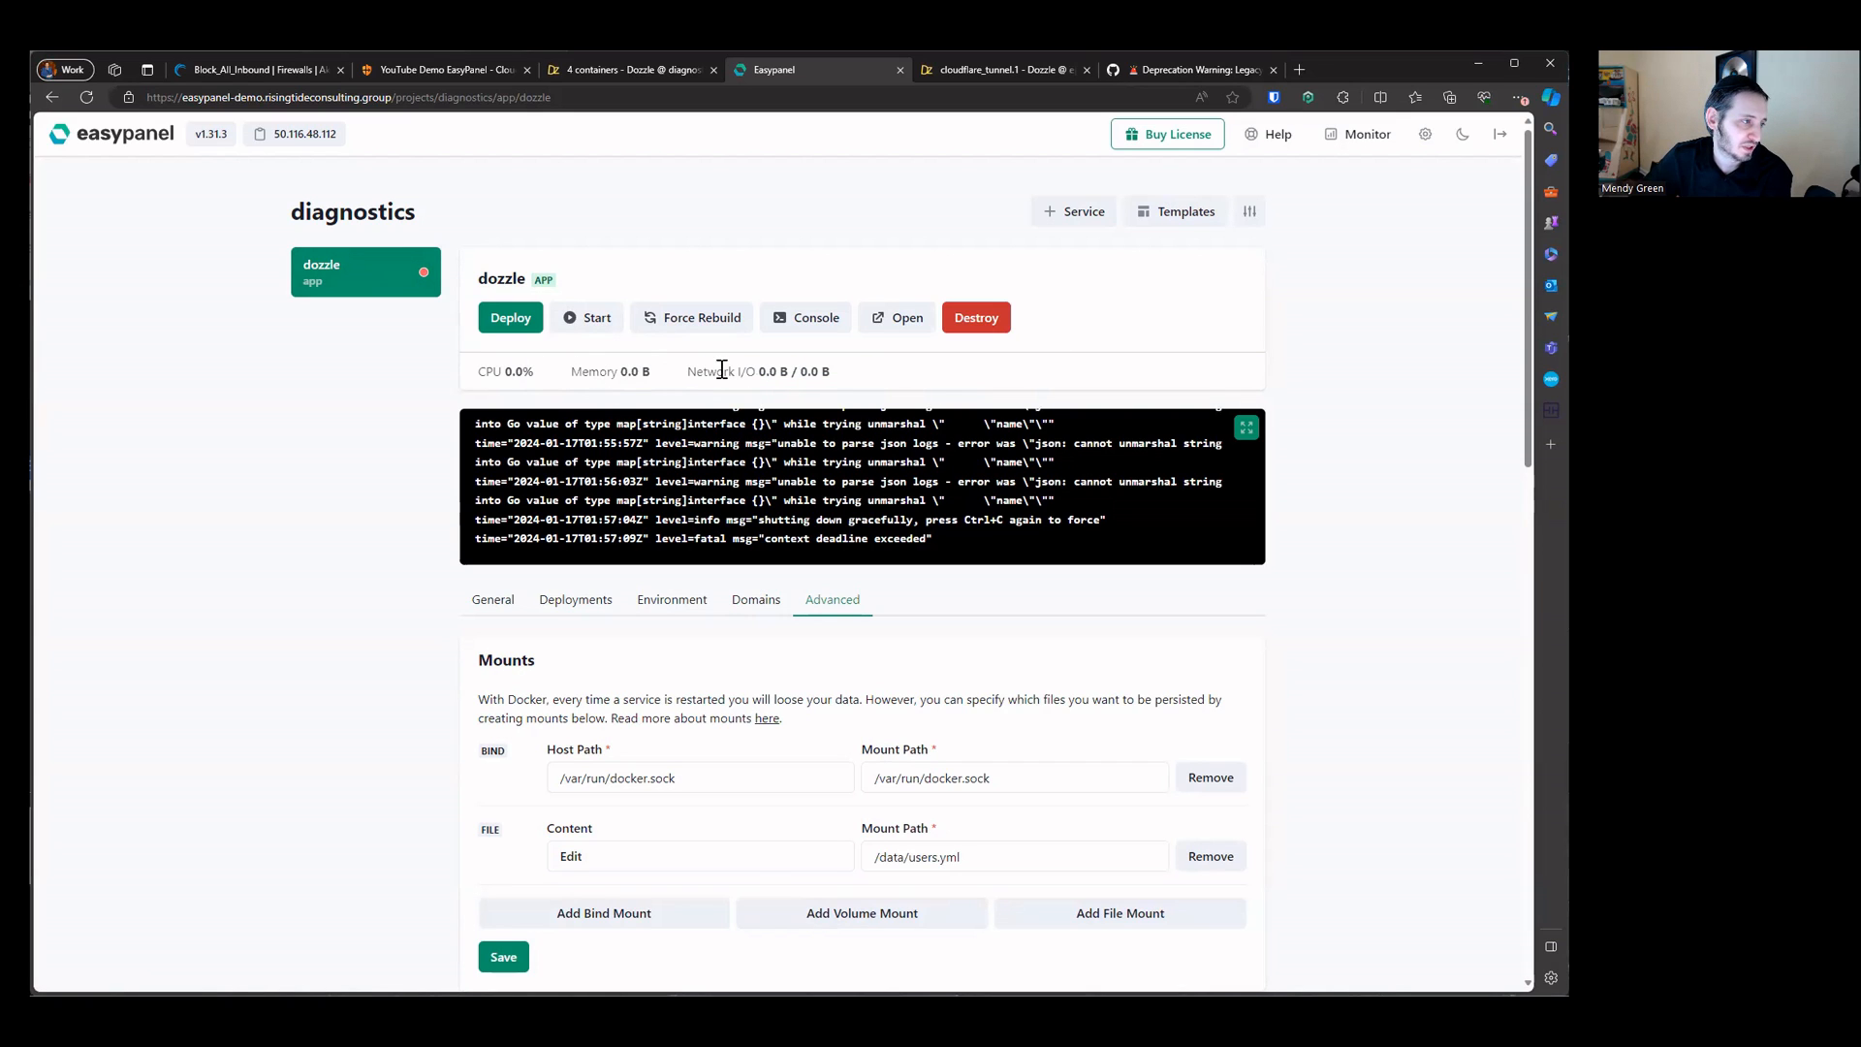
Step: Deploy the dozzle app again and reload the Dozzle page to check it
left_click(506, 319)
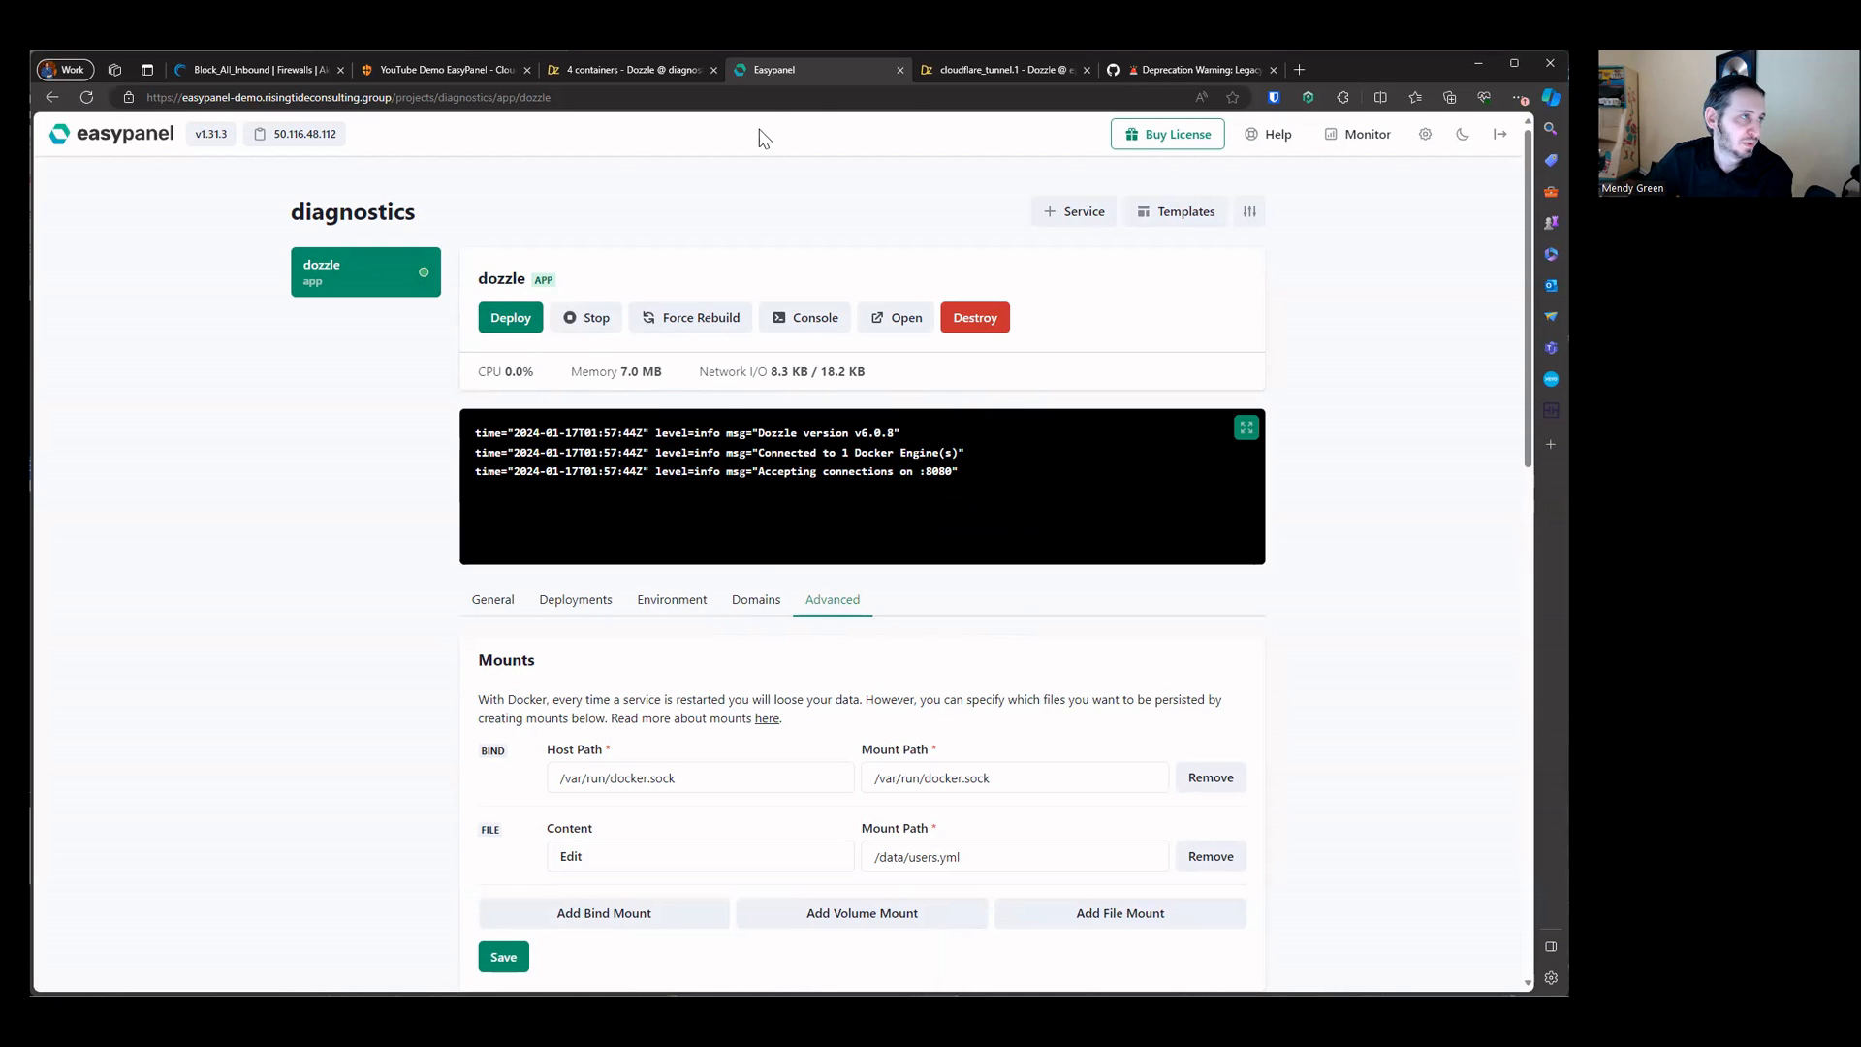
left_click(987, 73)
left_click(87, 97)
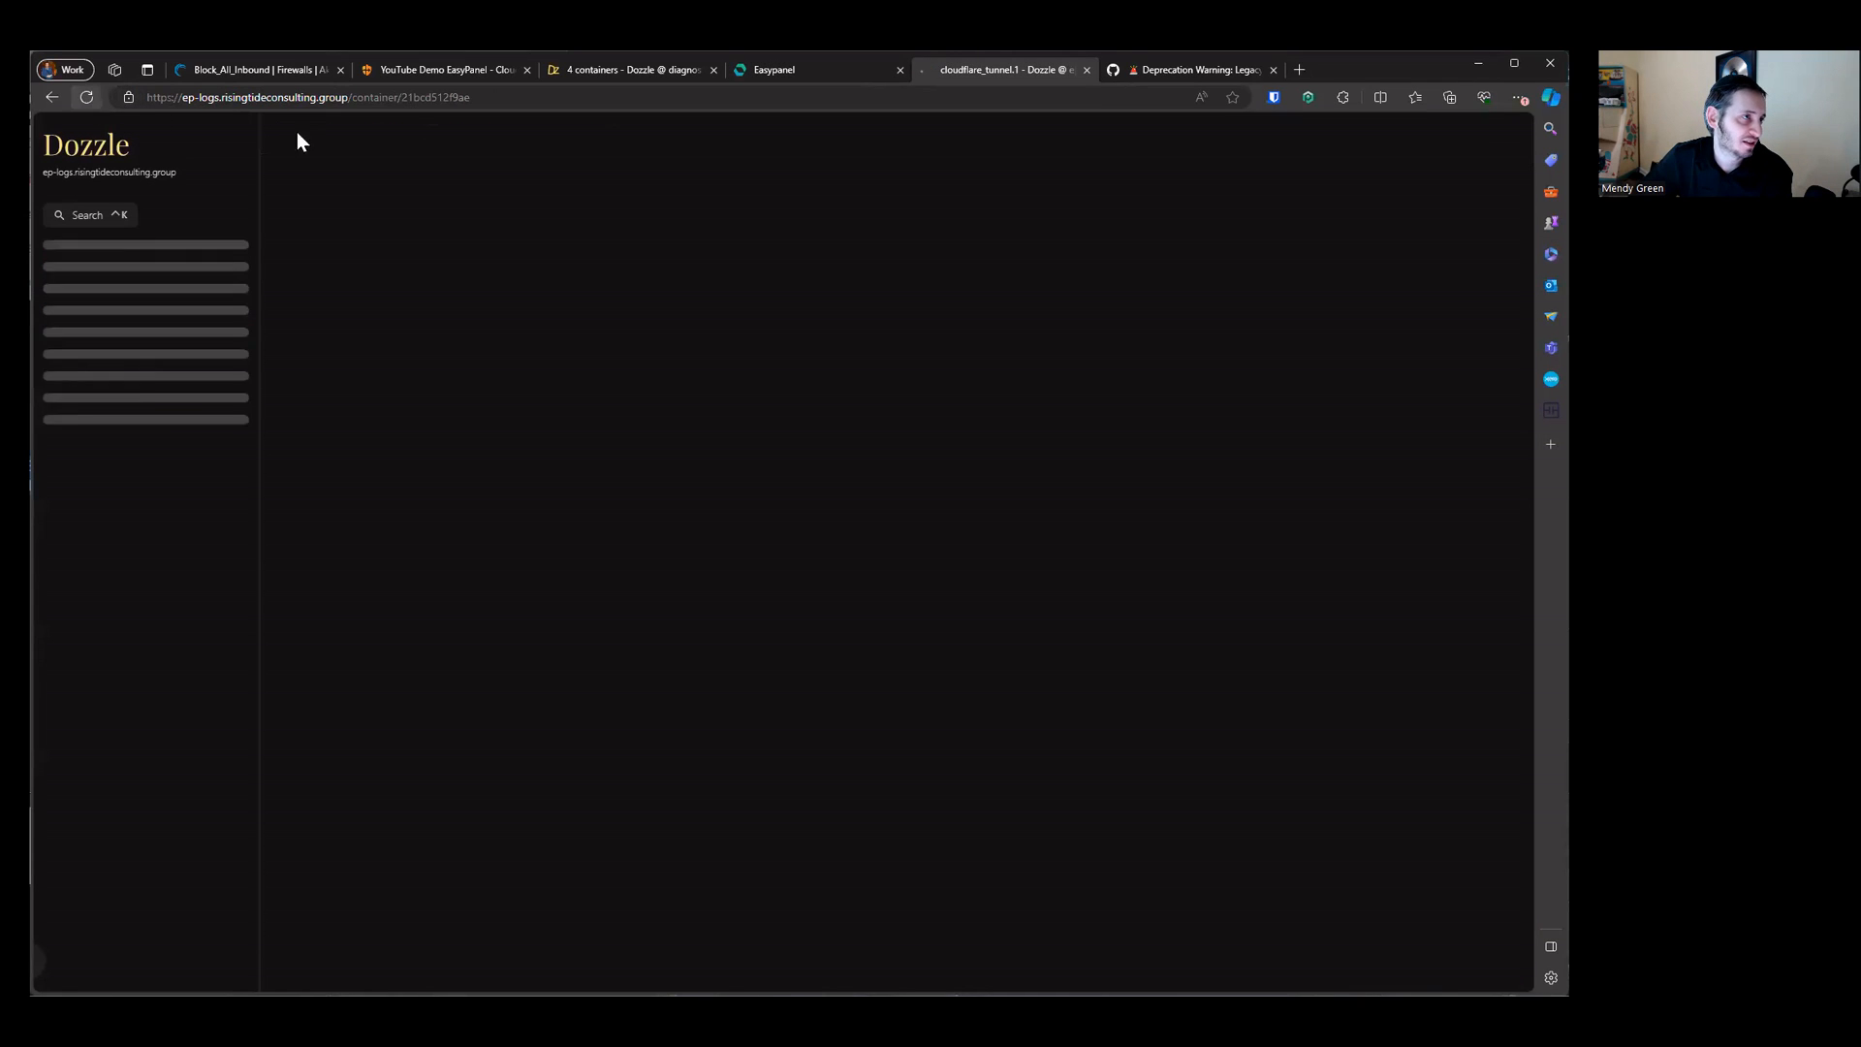
left_click(776, 79)
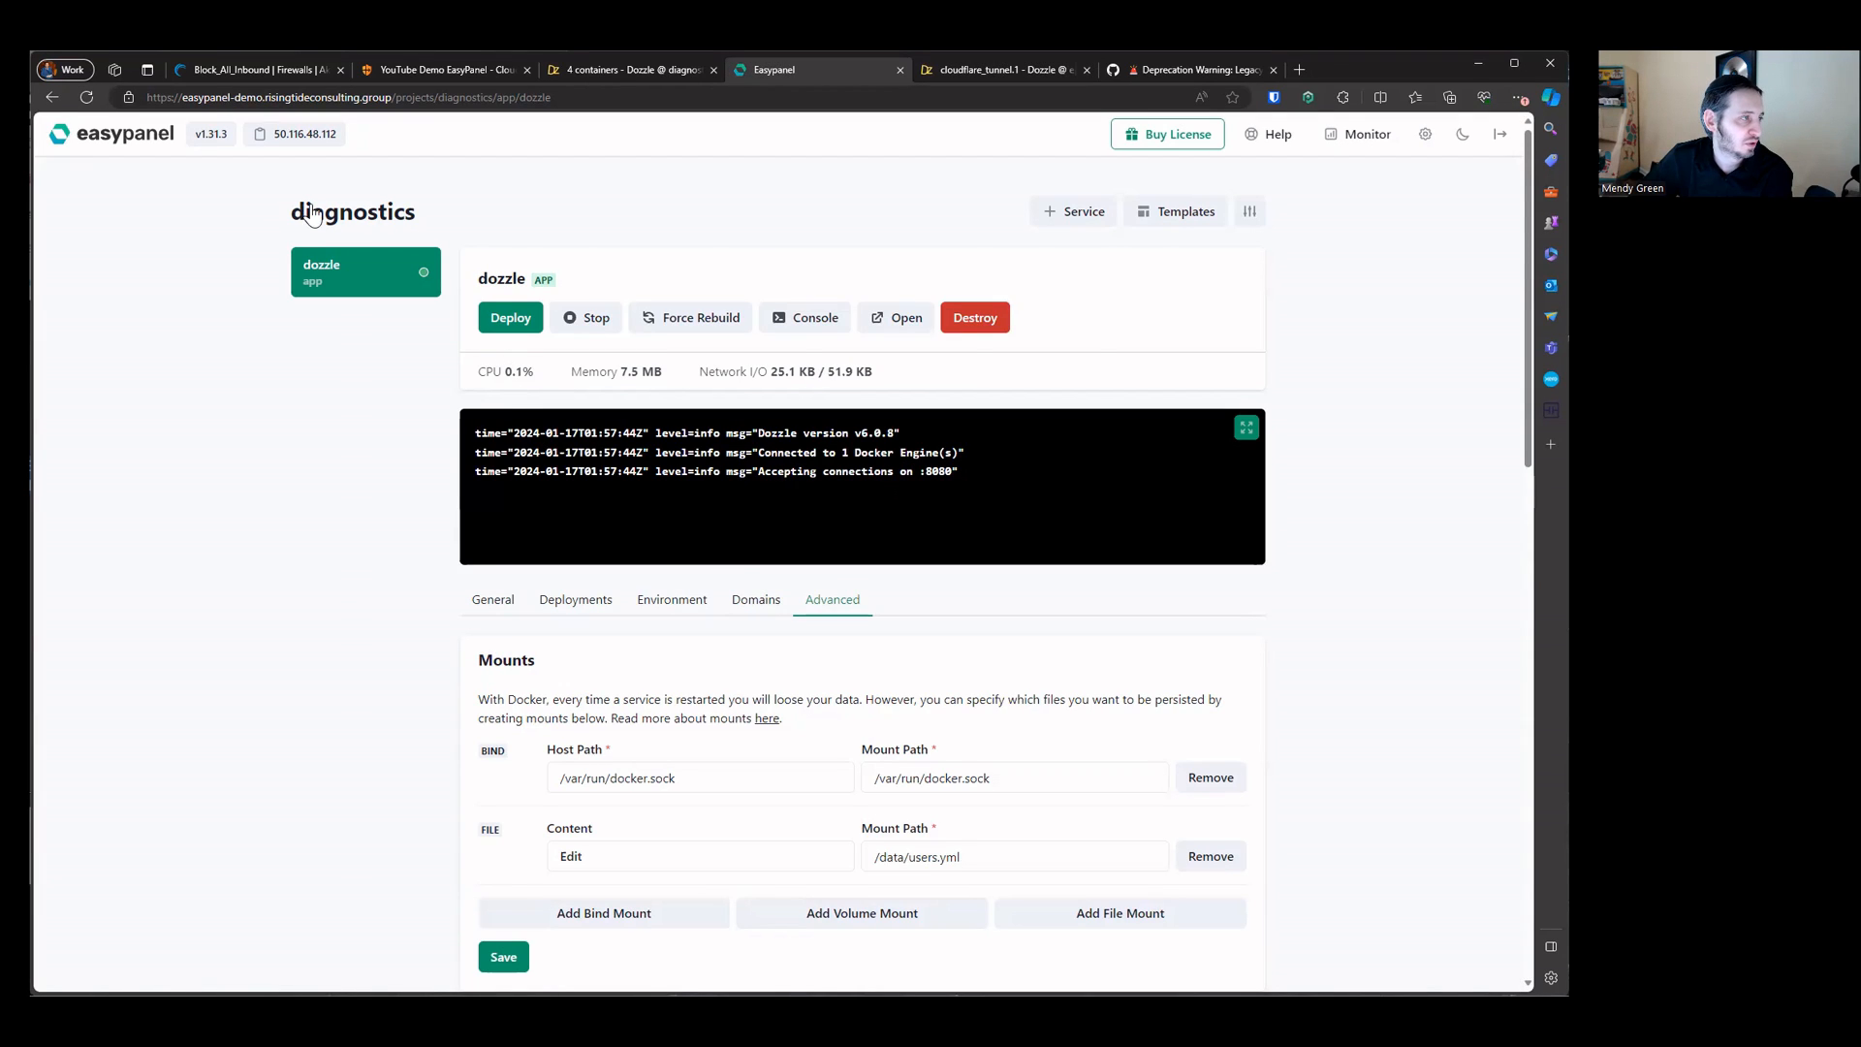
Step: Create an It Tools app from the templates with service name ittools and image corentinth/it-tools
left_click(1180, 225)
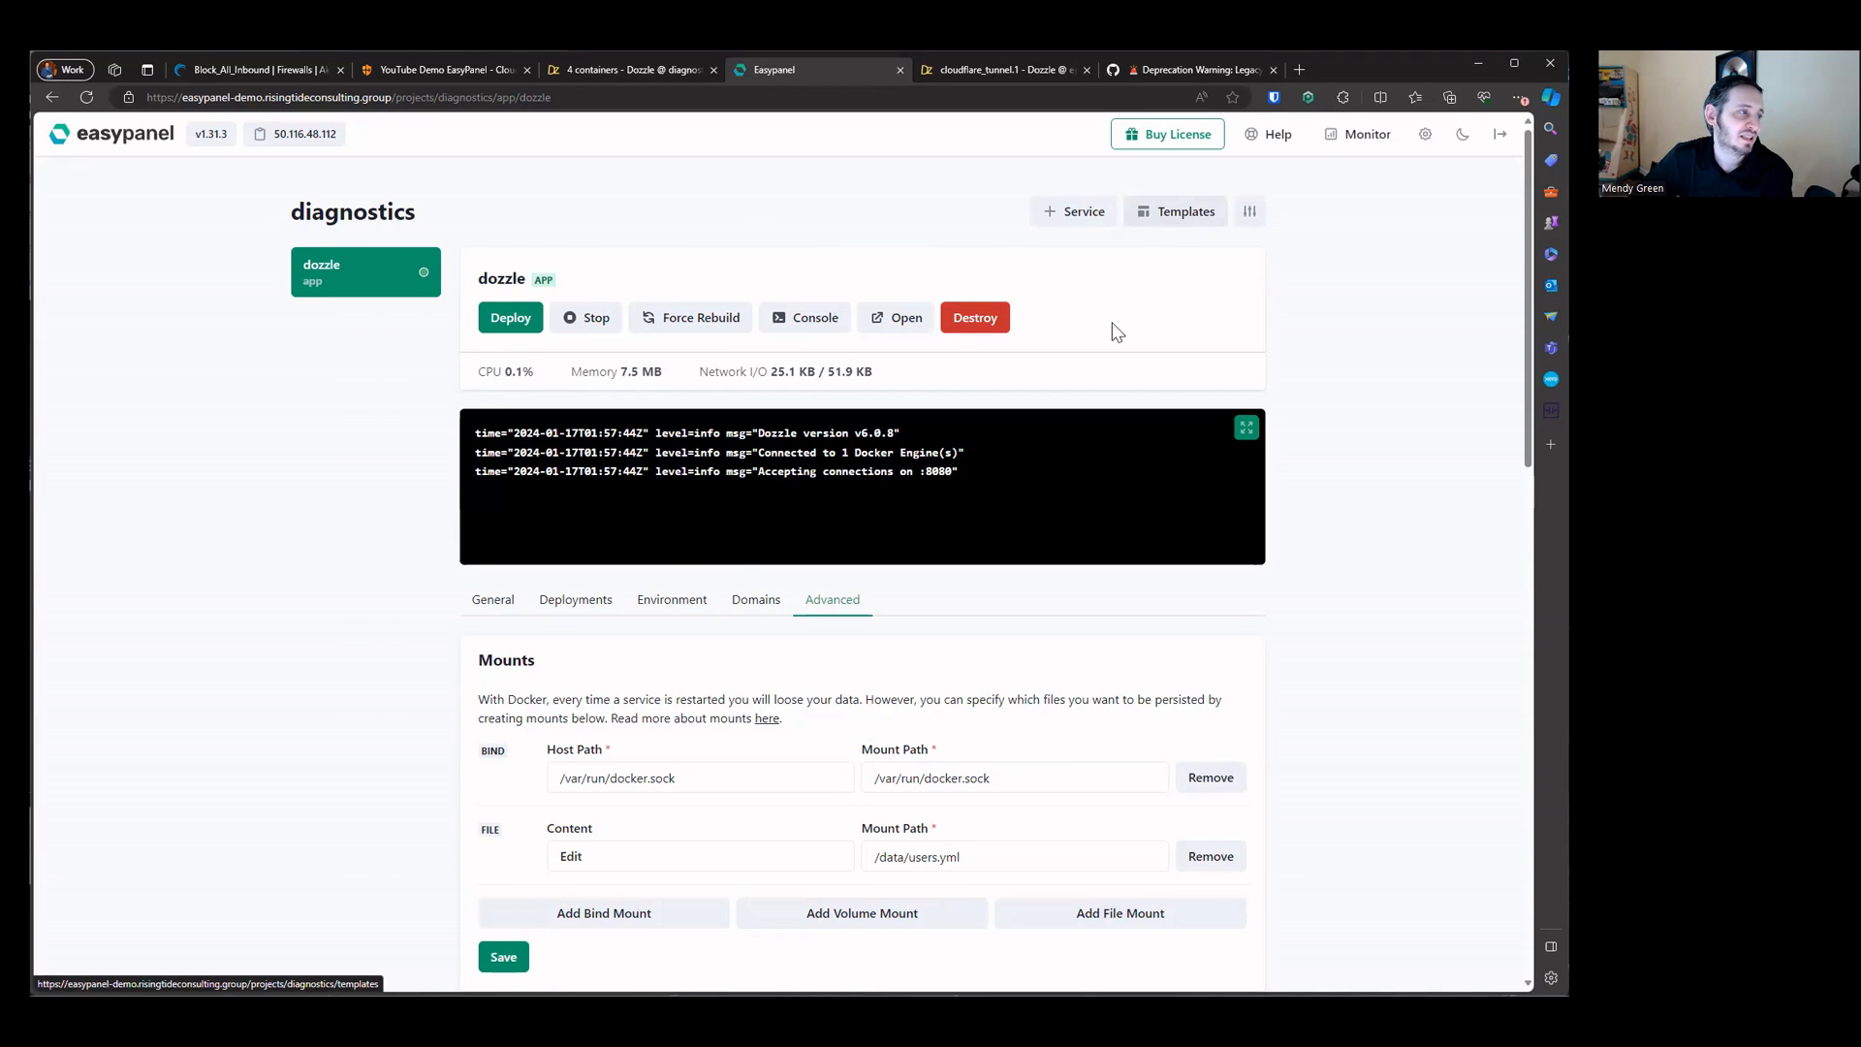
scroll(1029, 430, "down", 5)
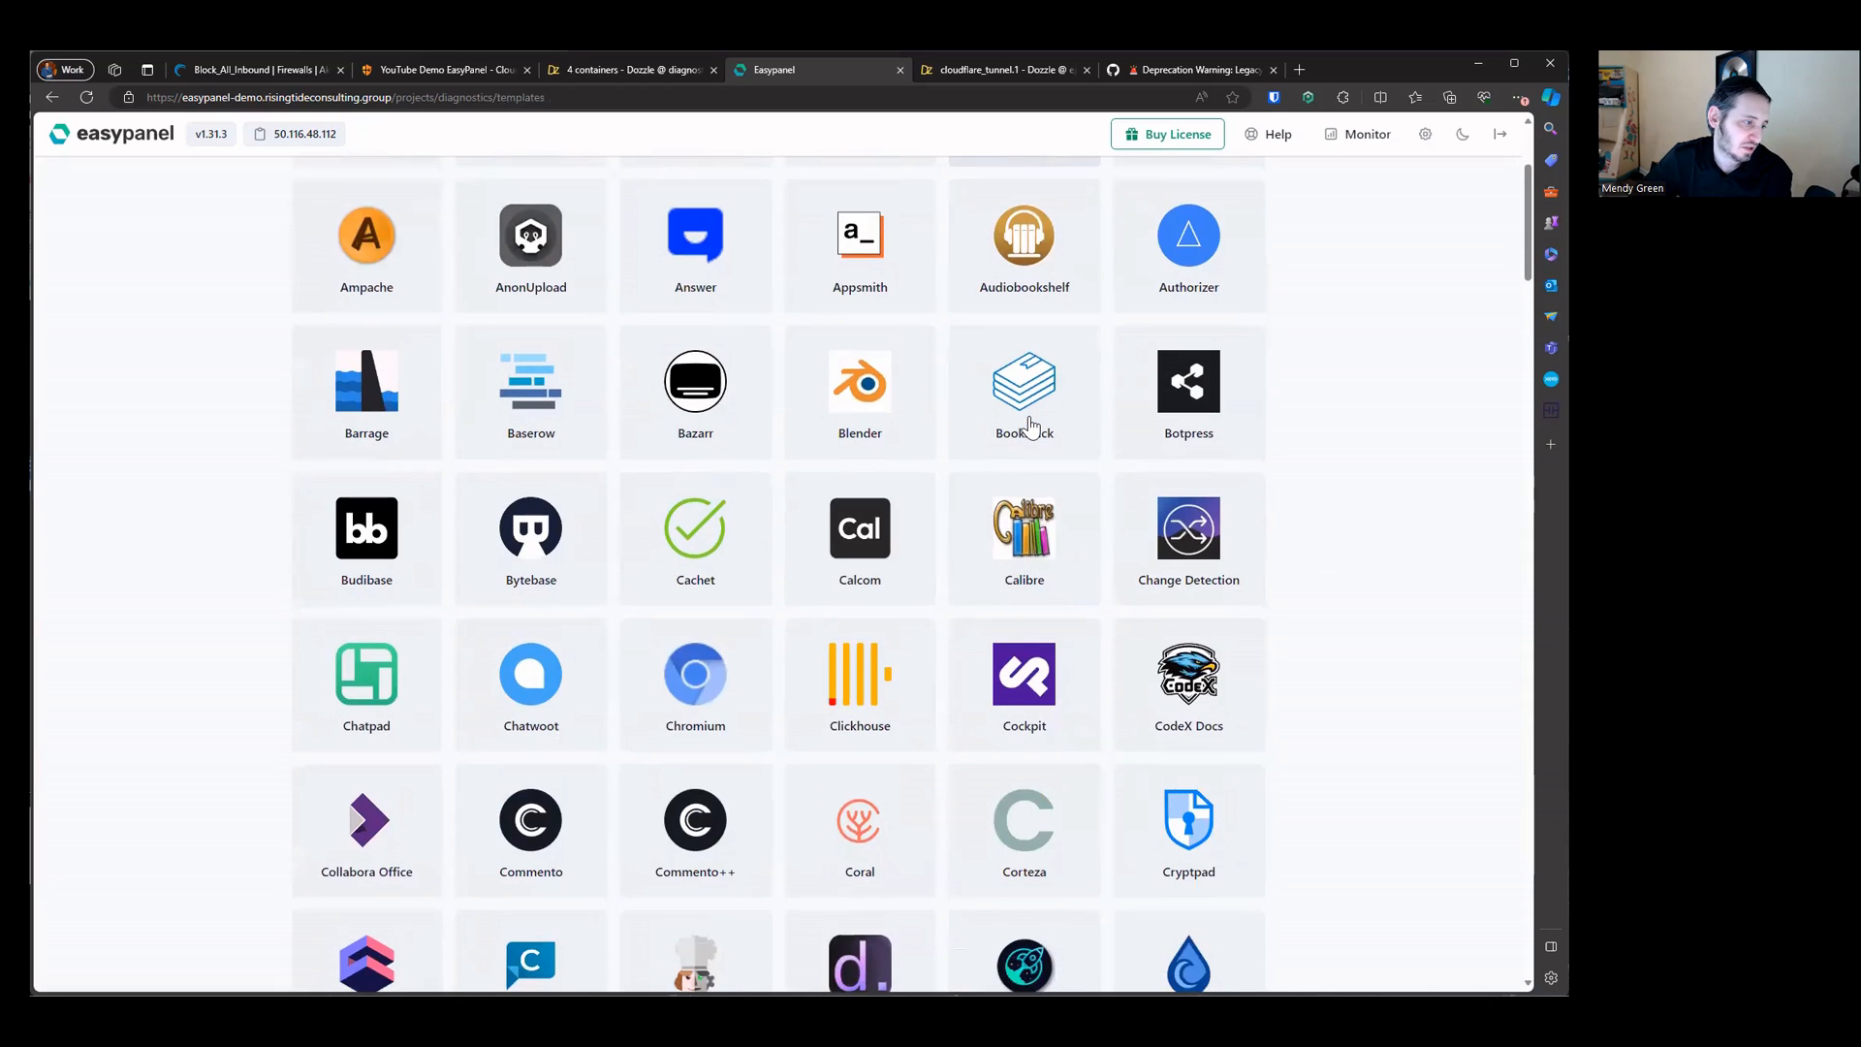
scroll(1032, 426, "down", 6)
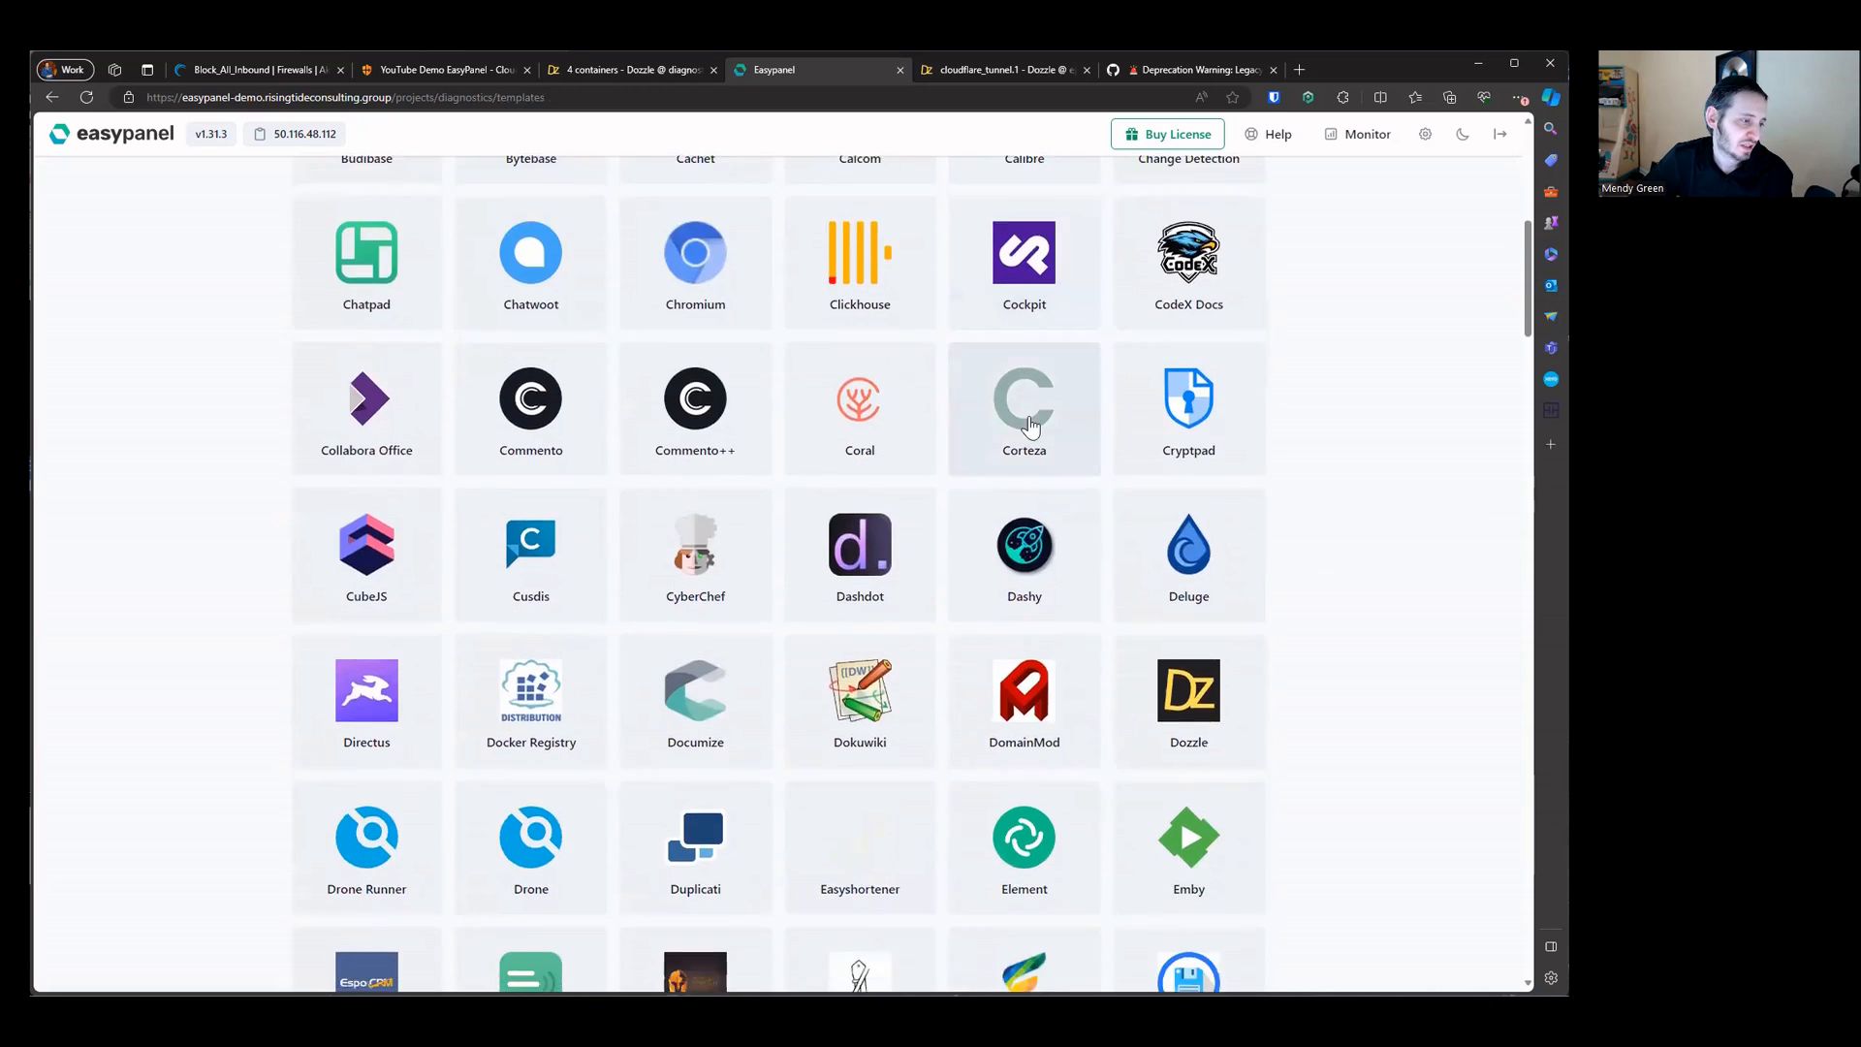
scroll(1032, 427, "down", 5)
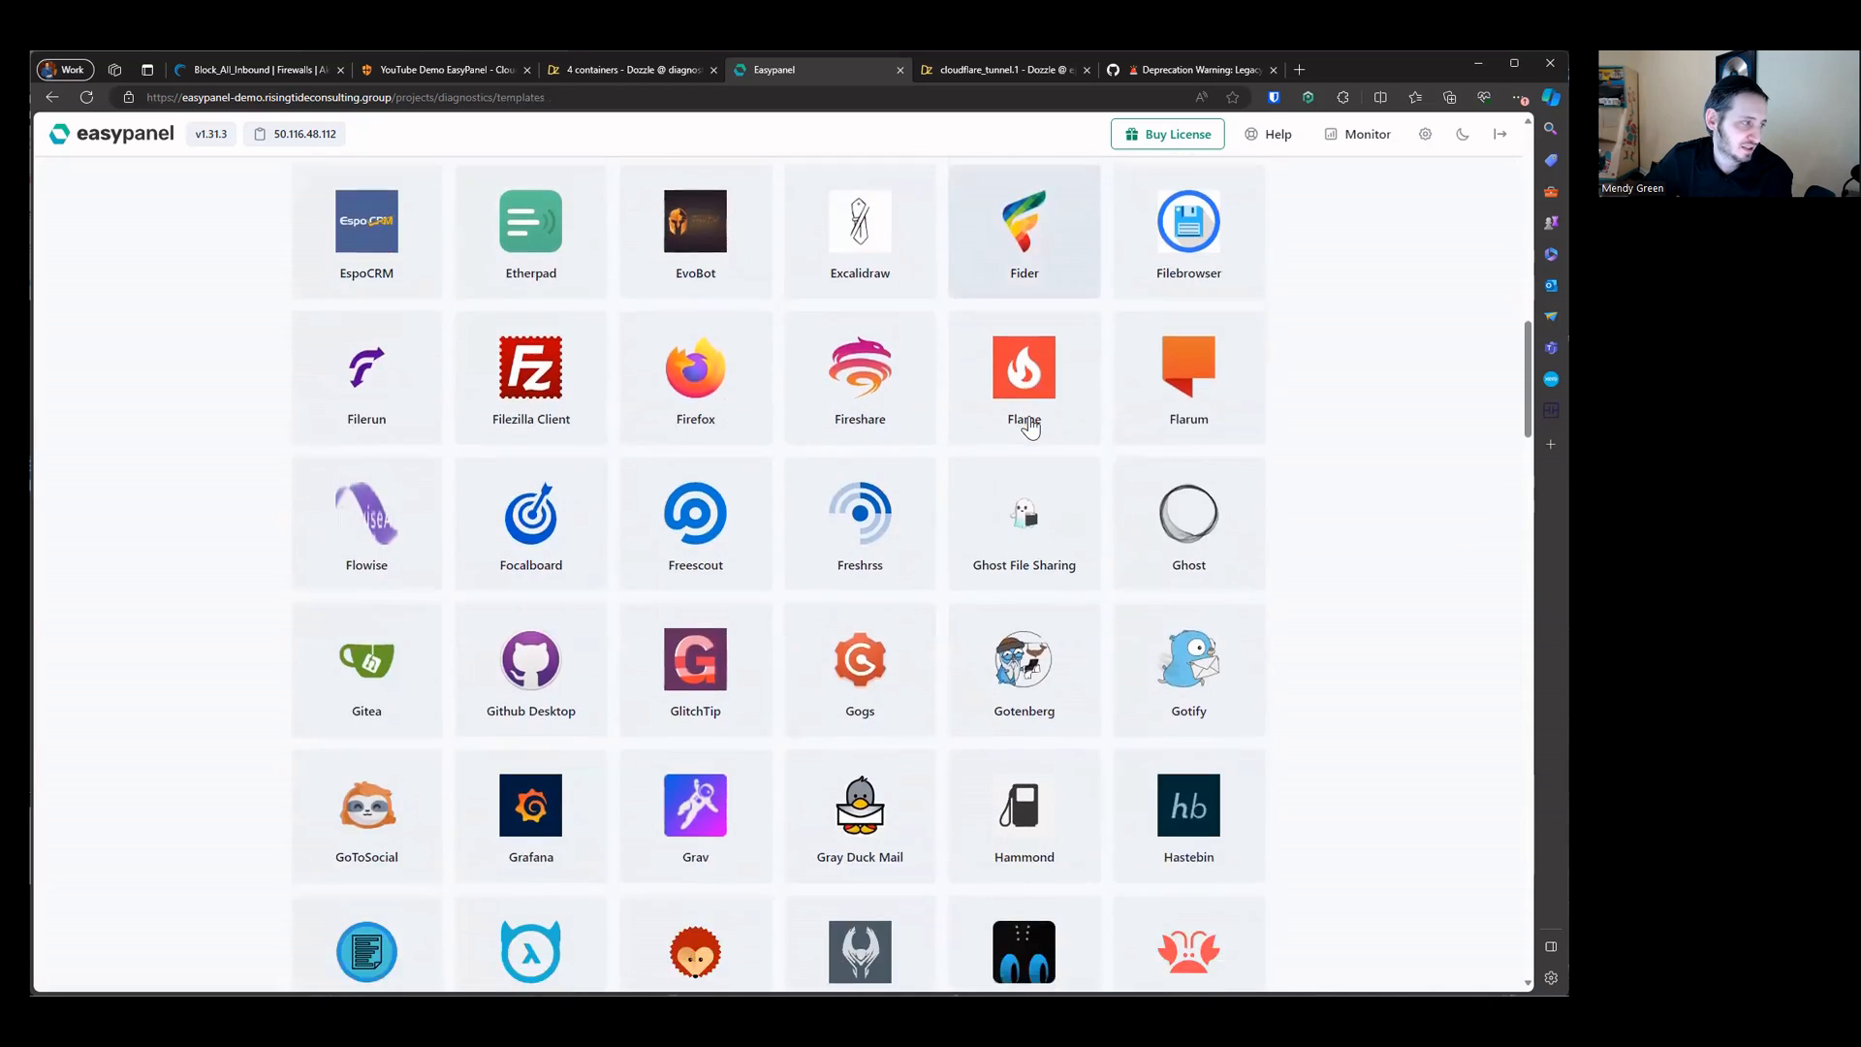
scroll(1029, 427, "down", 4)
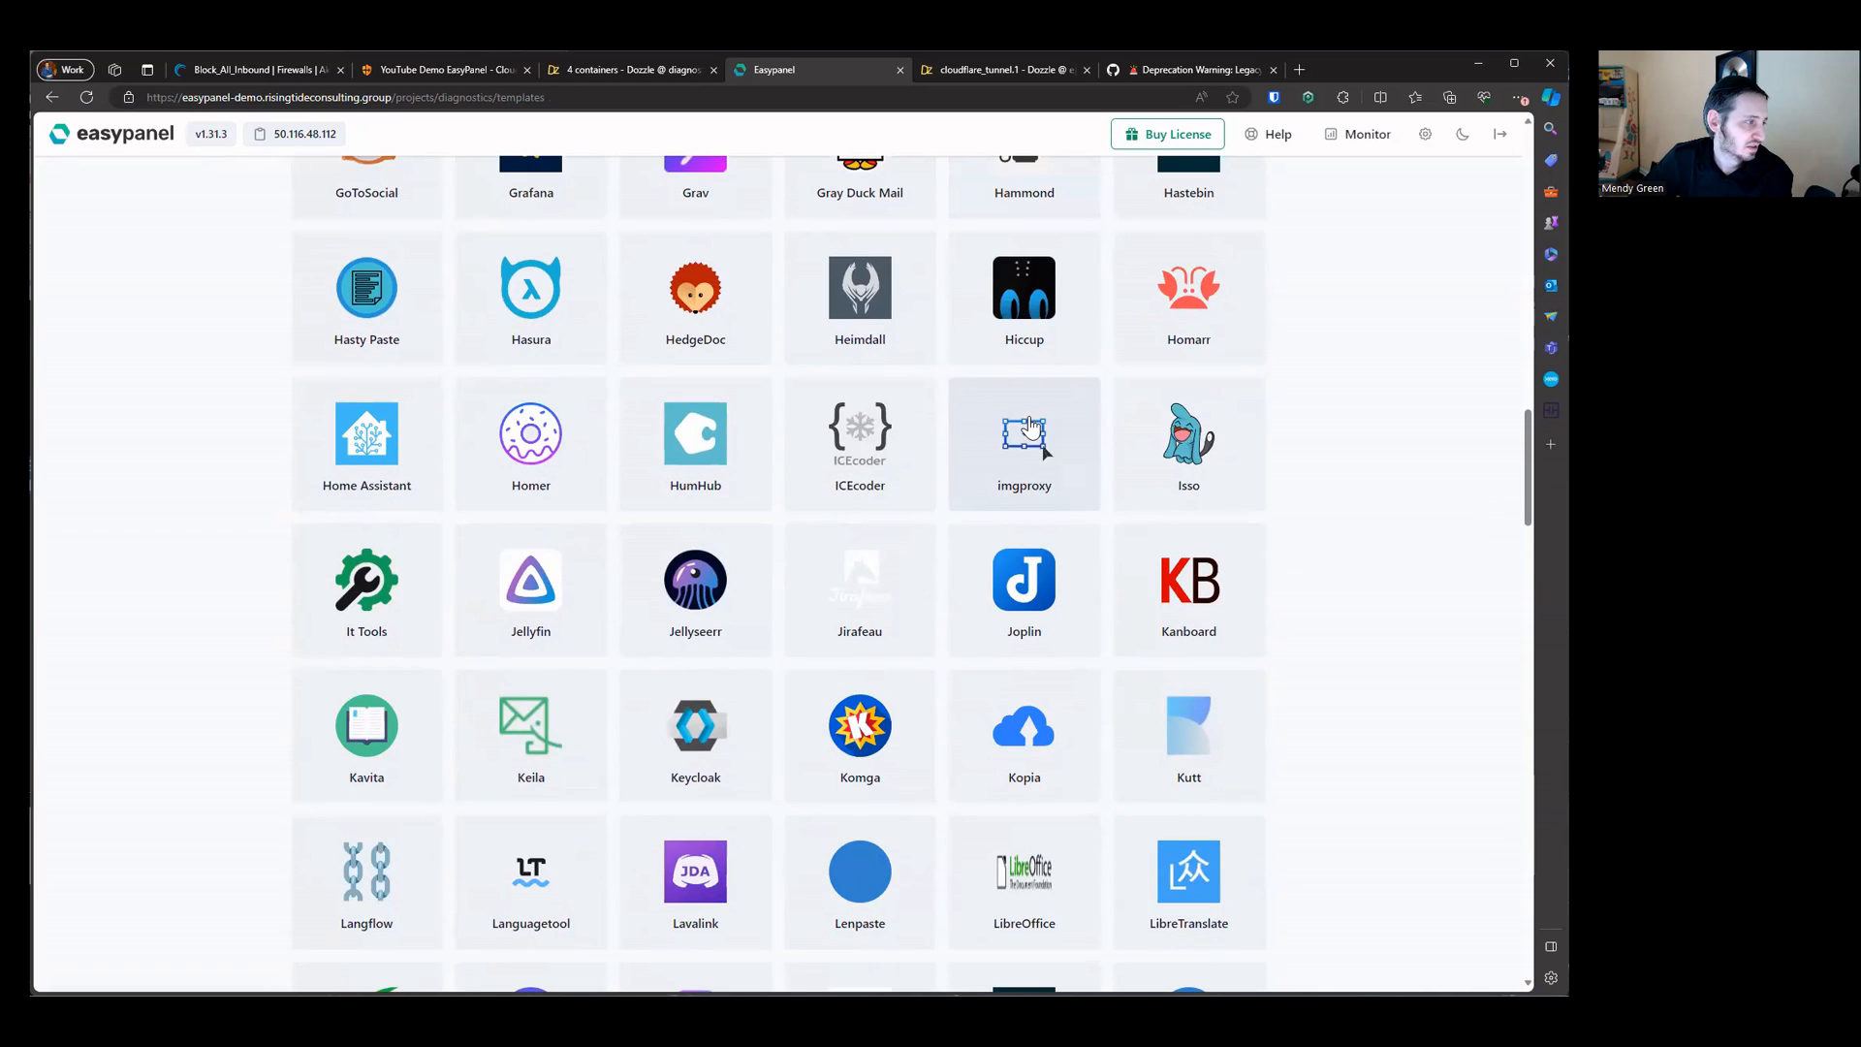
left_click(326, 635)
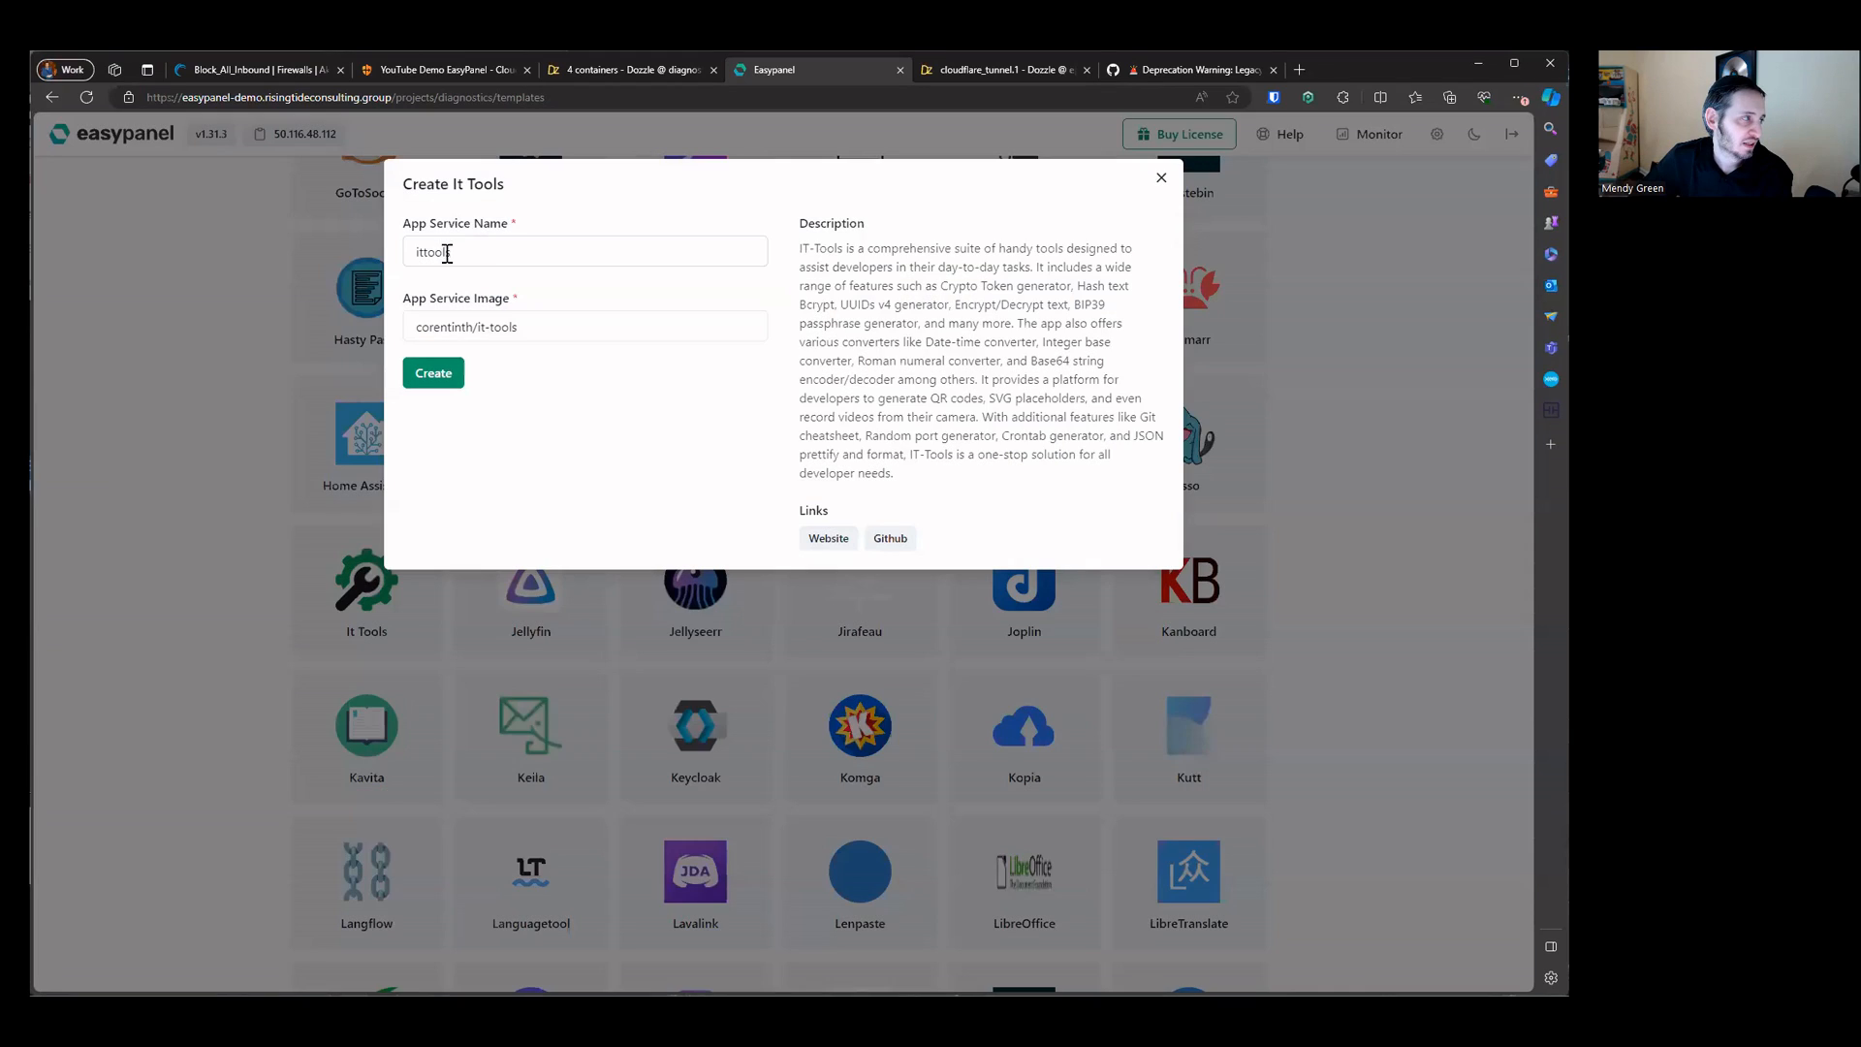
left_click(434, 376)
left_click(801, 276)
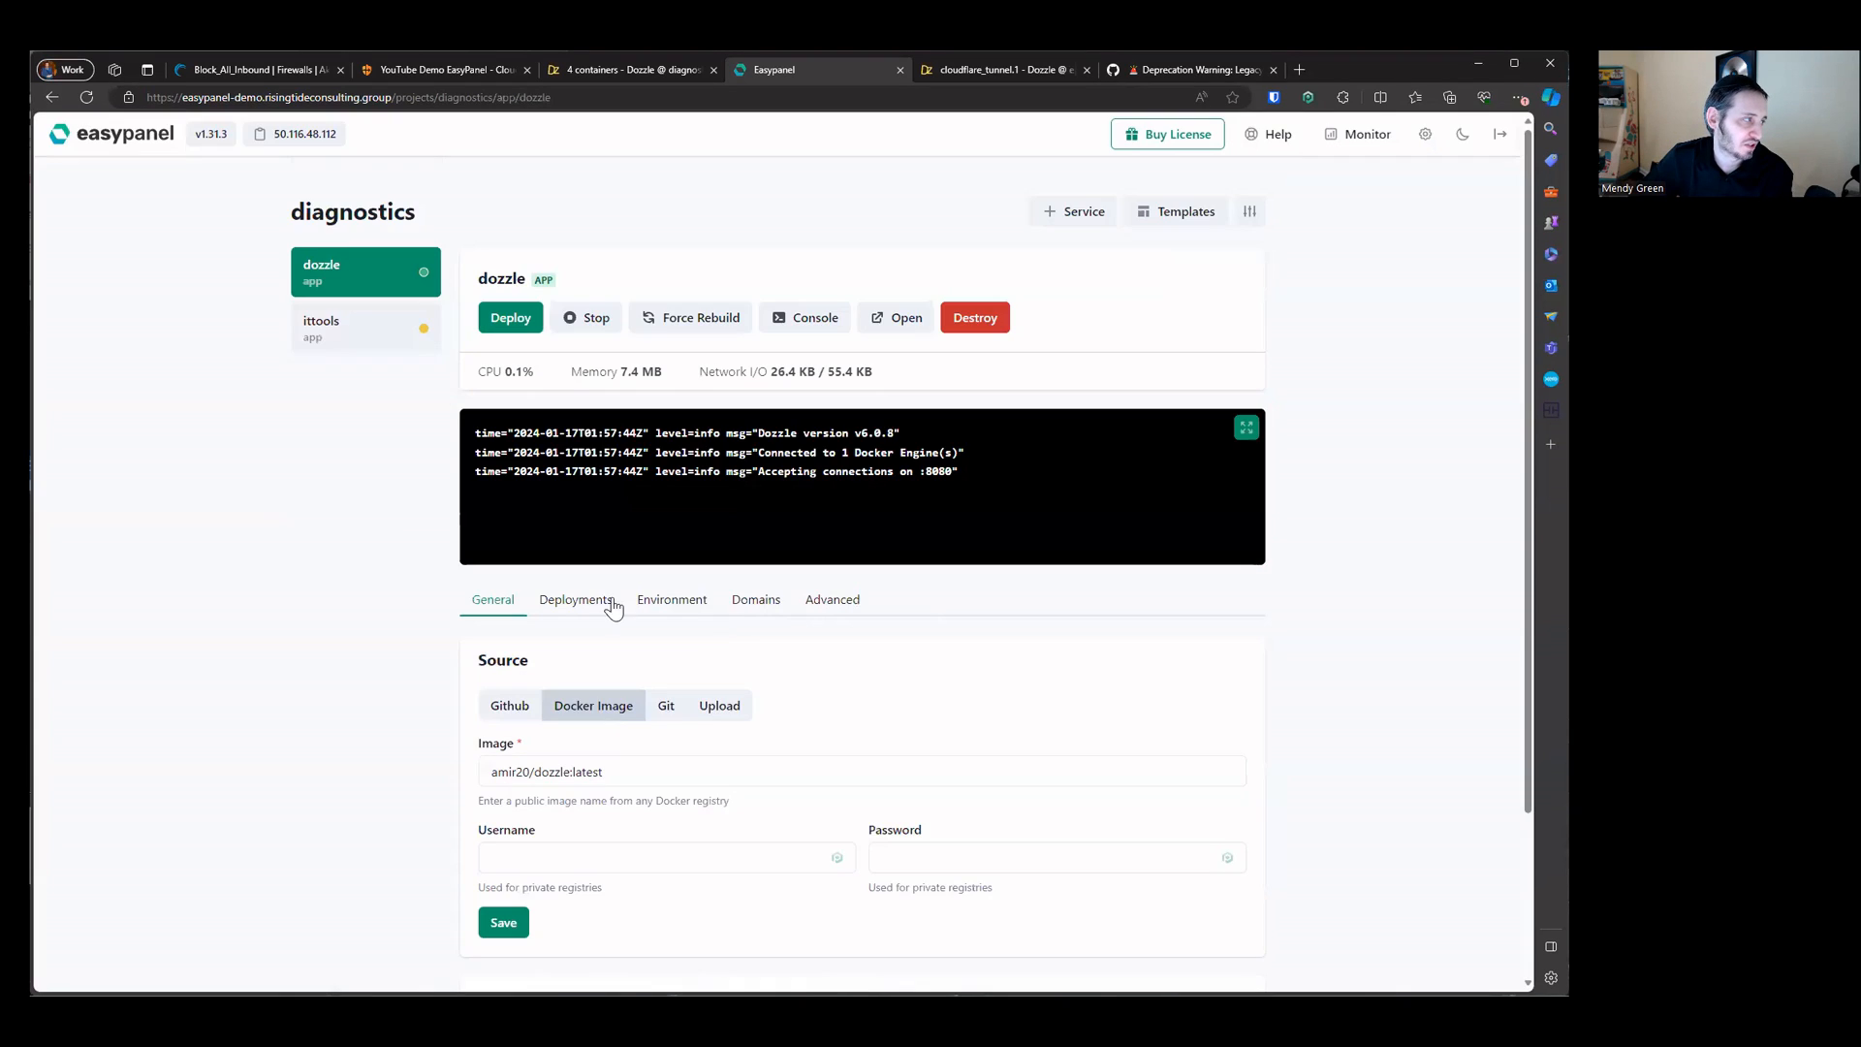
Step: Set the ittools app's domain host to ittools.risingtideconsulting.group and save the domains
left_click(340, 341)
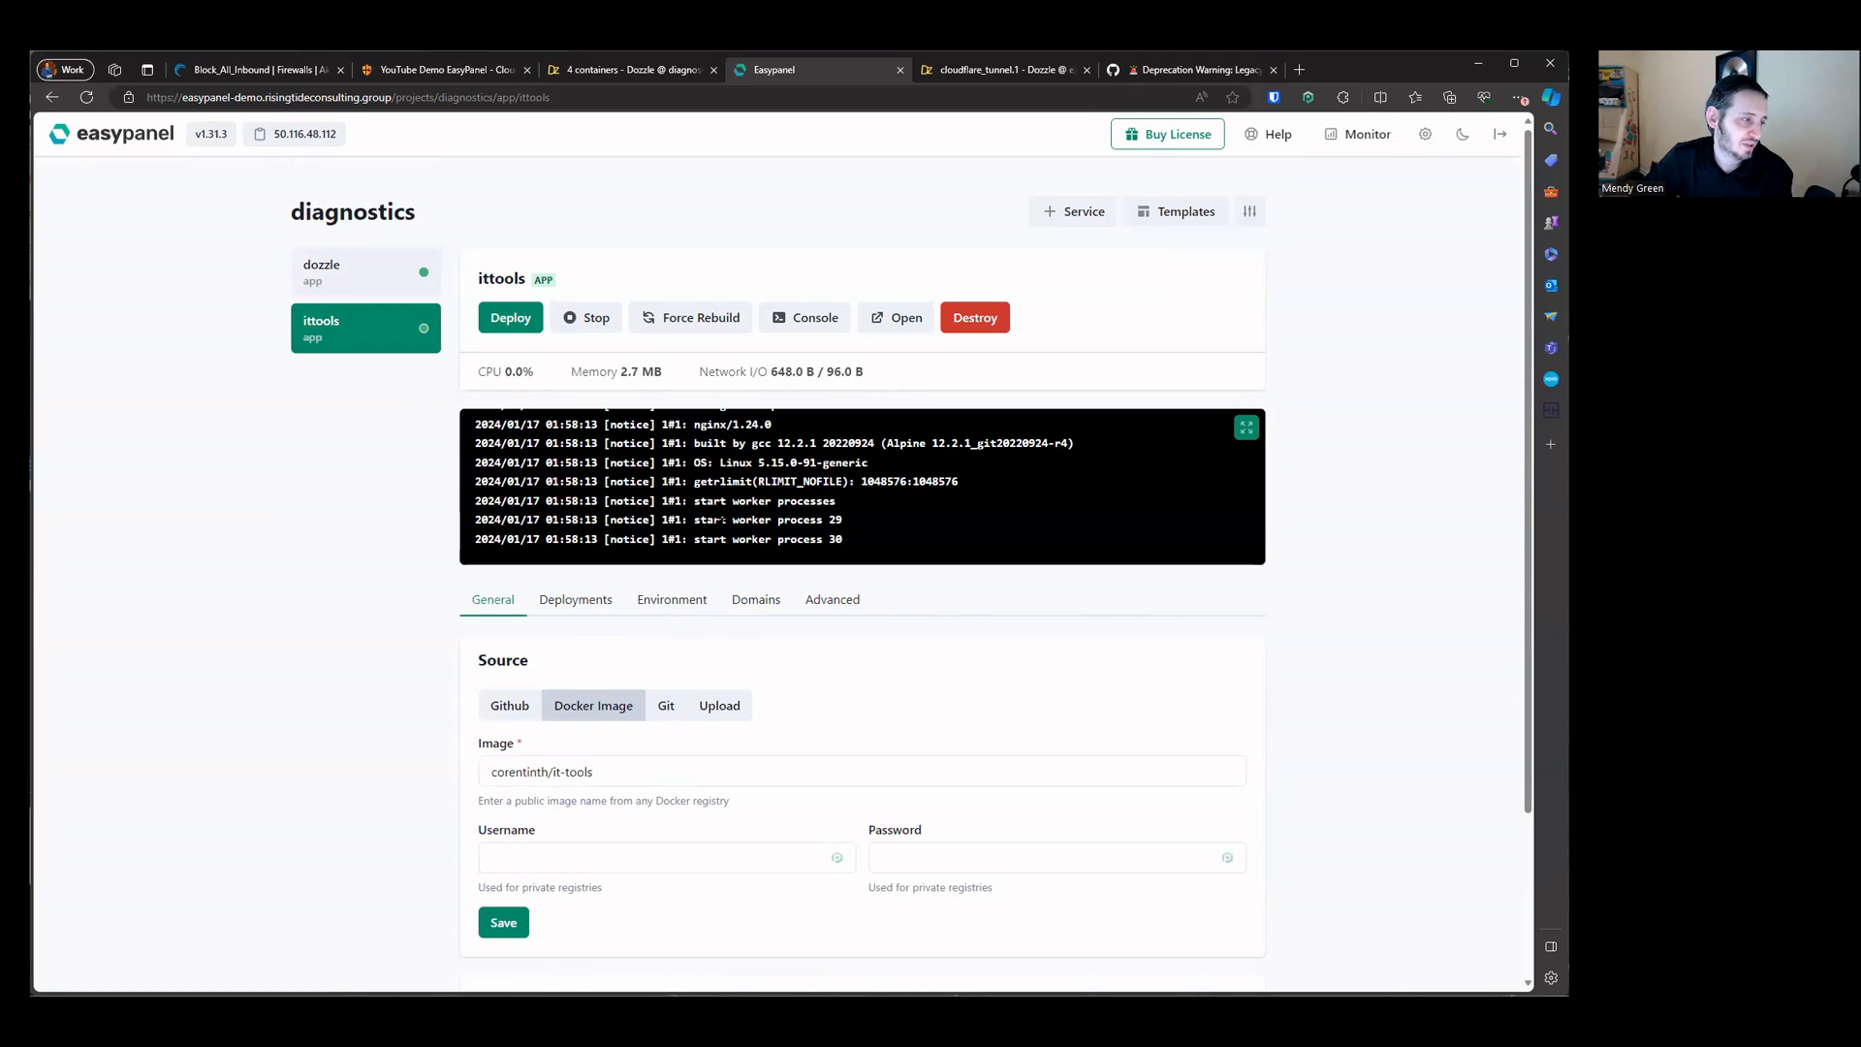
left_click(745, 600)
left_click(725, 727)
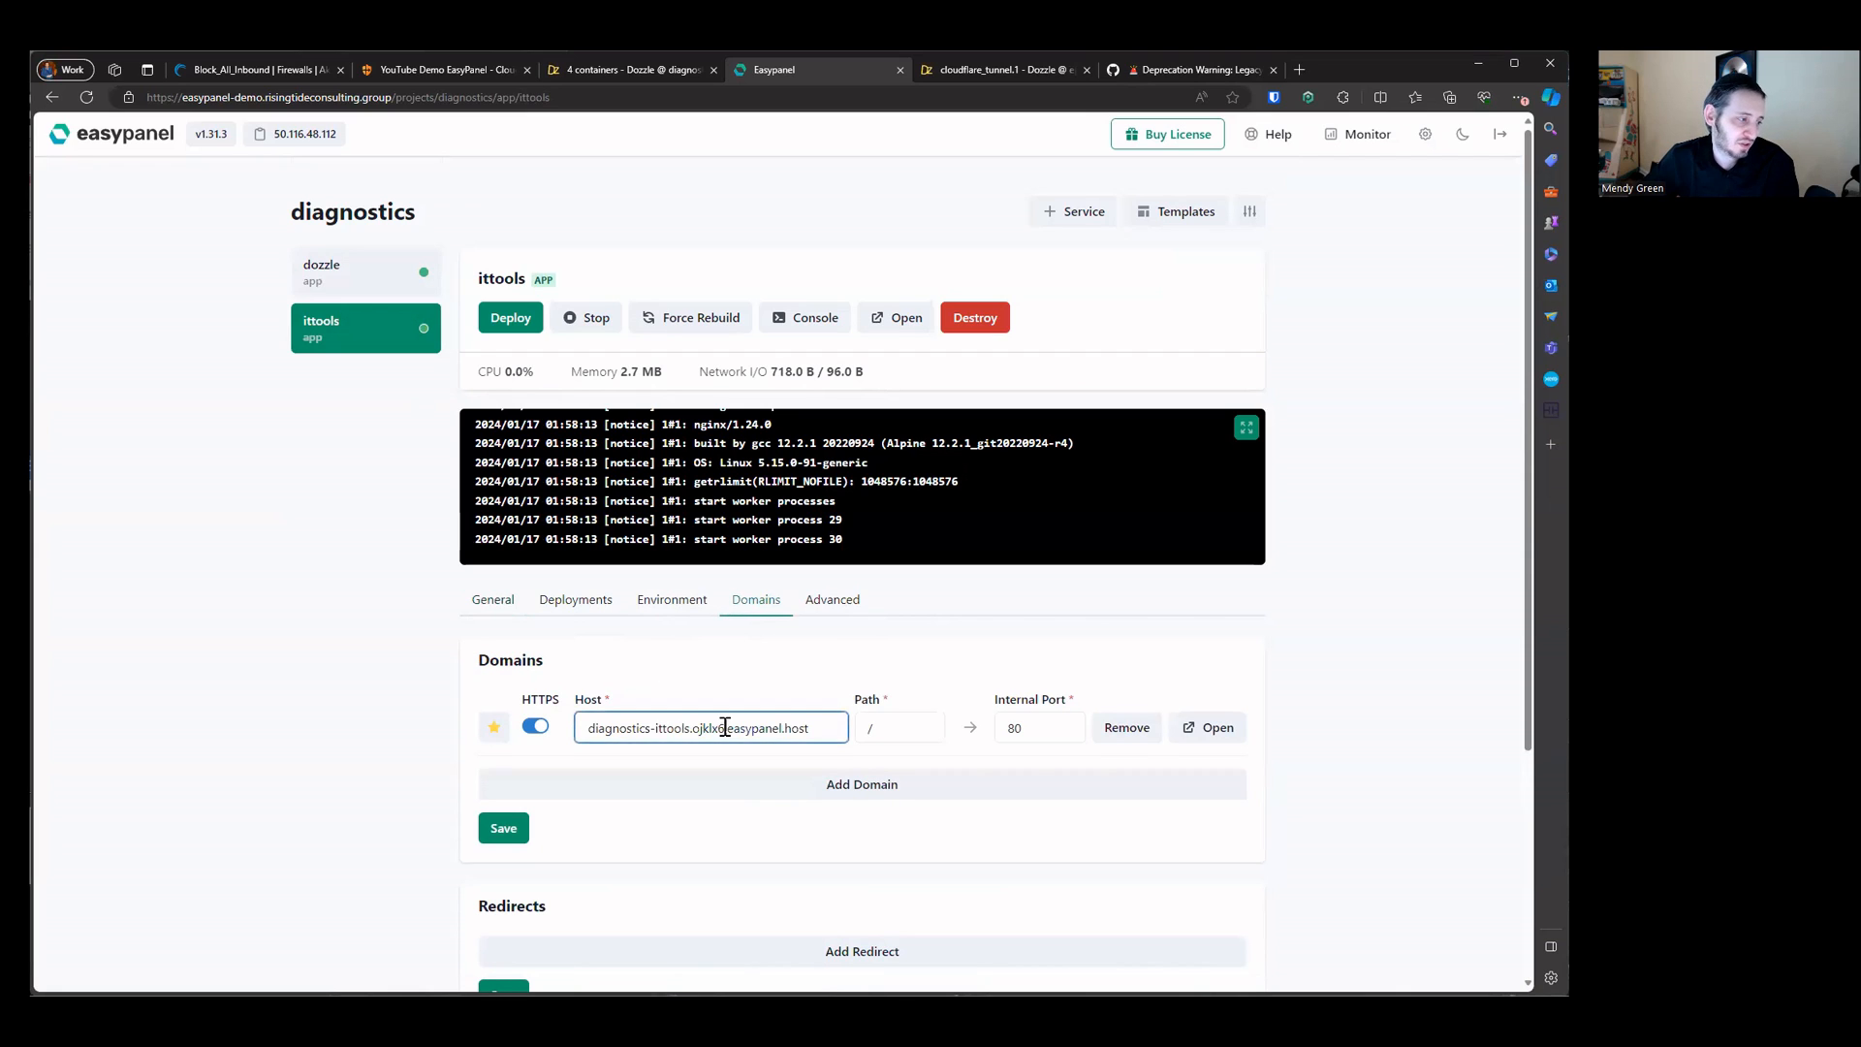
key("ctrl+a")
type("ittools")
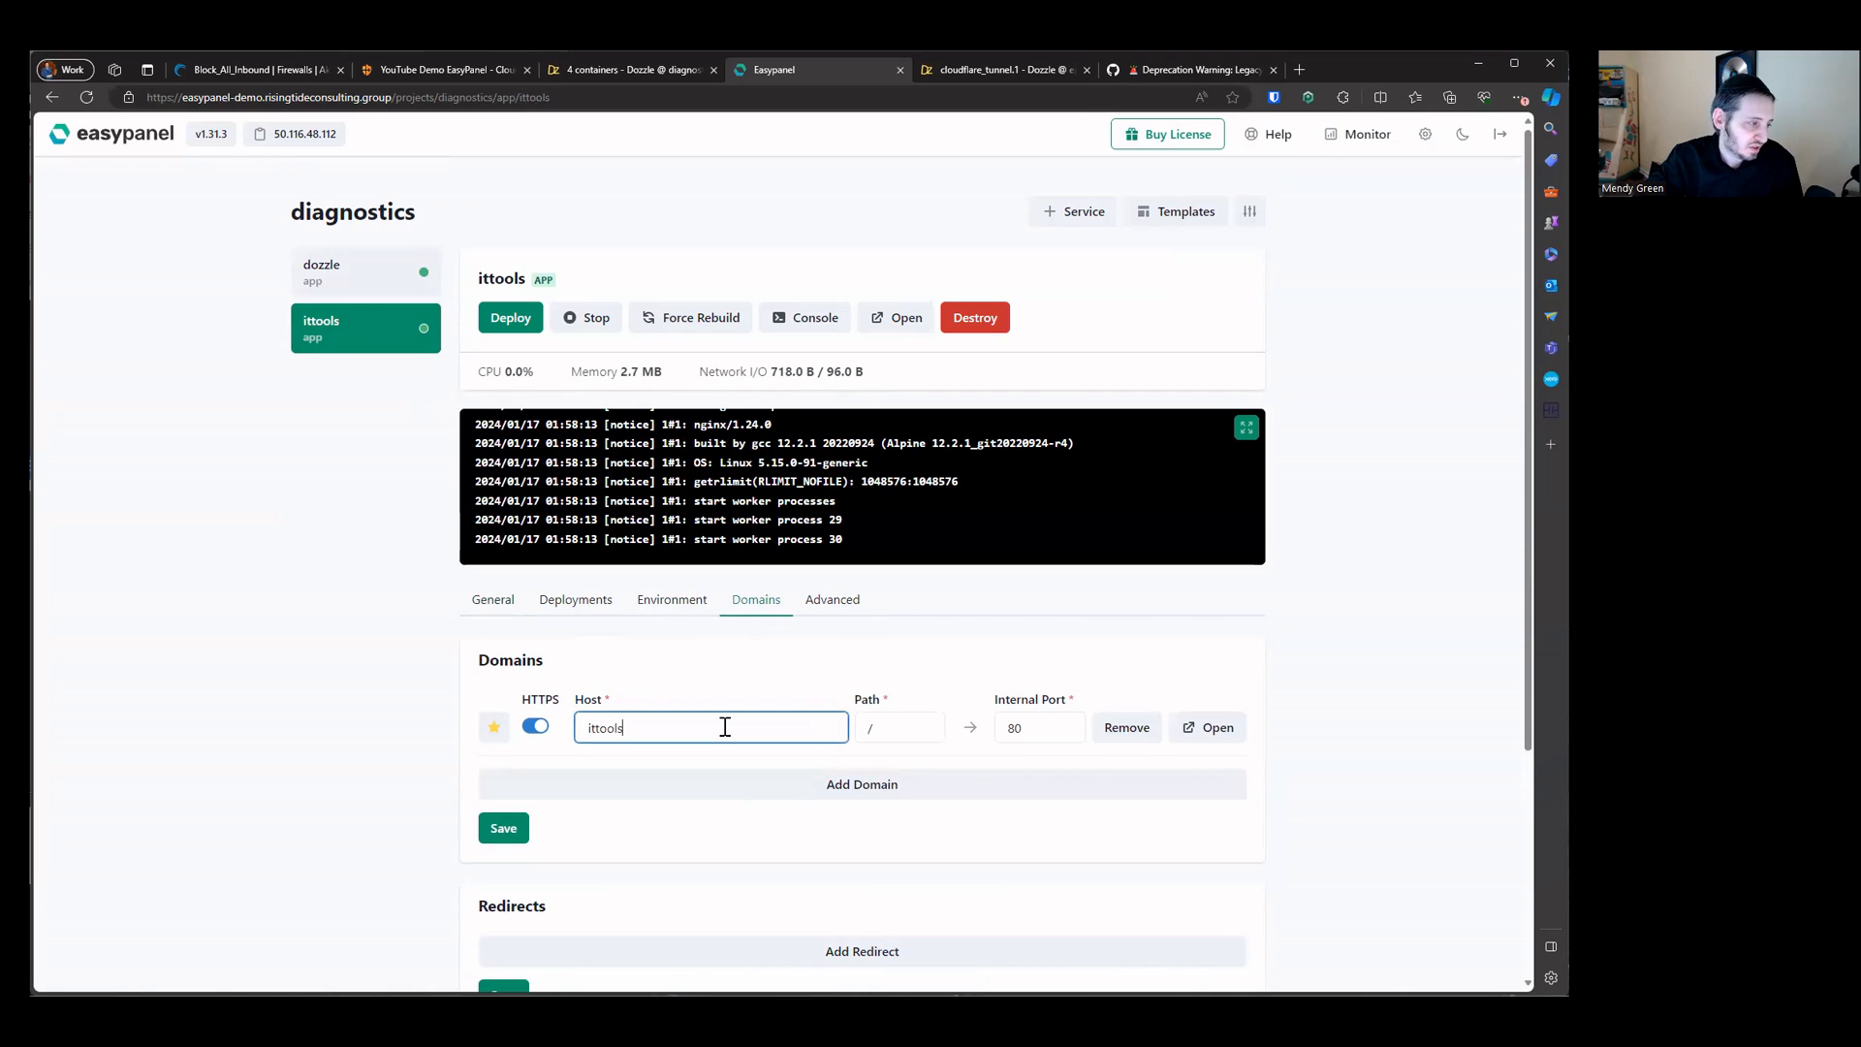
type(".risingtidecons")
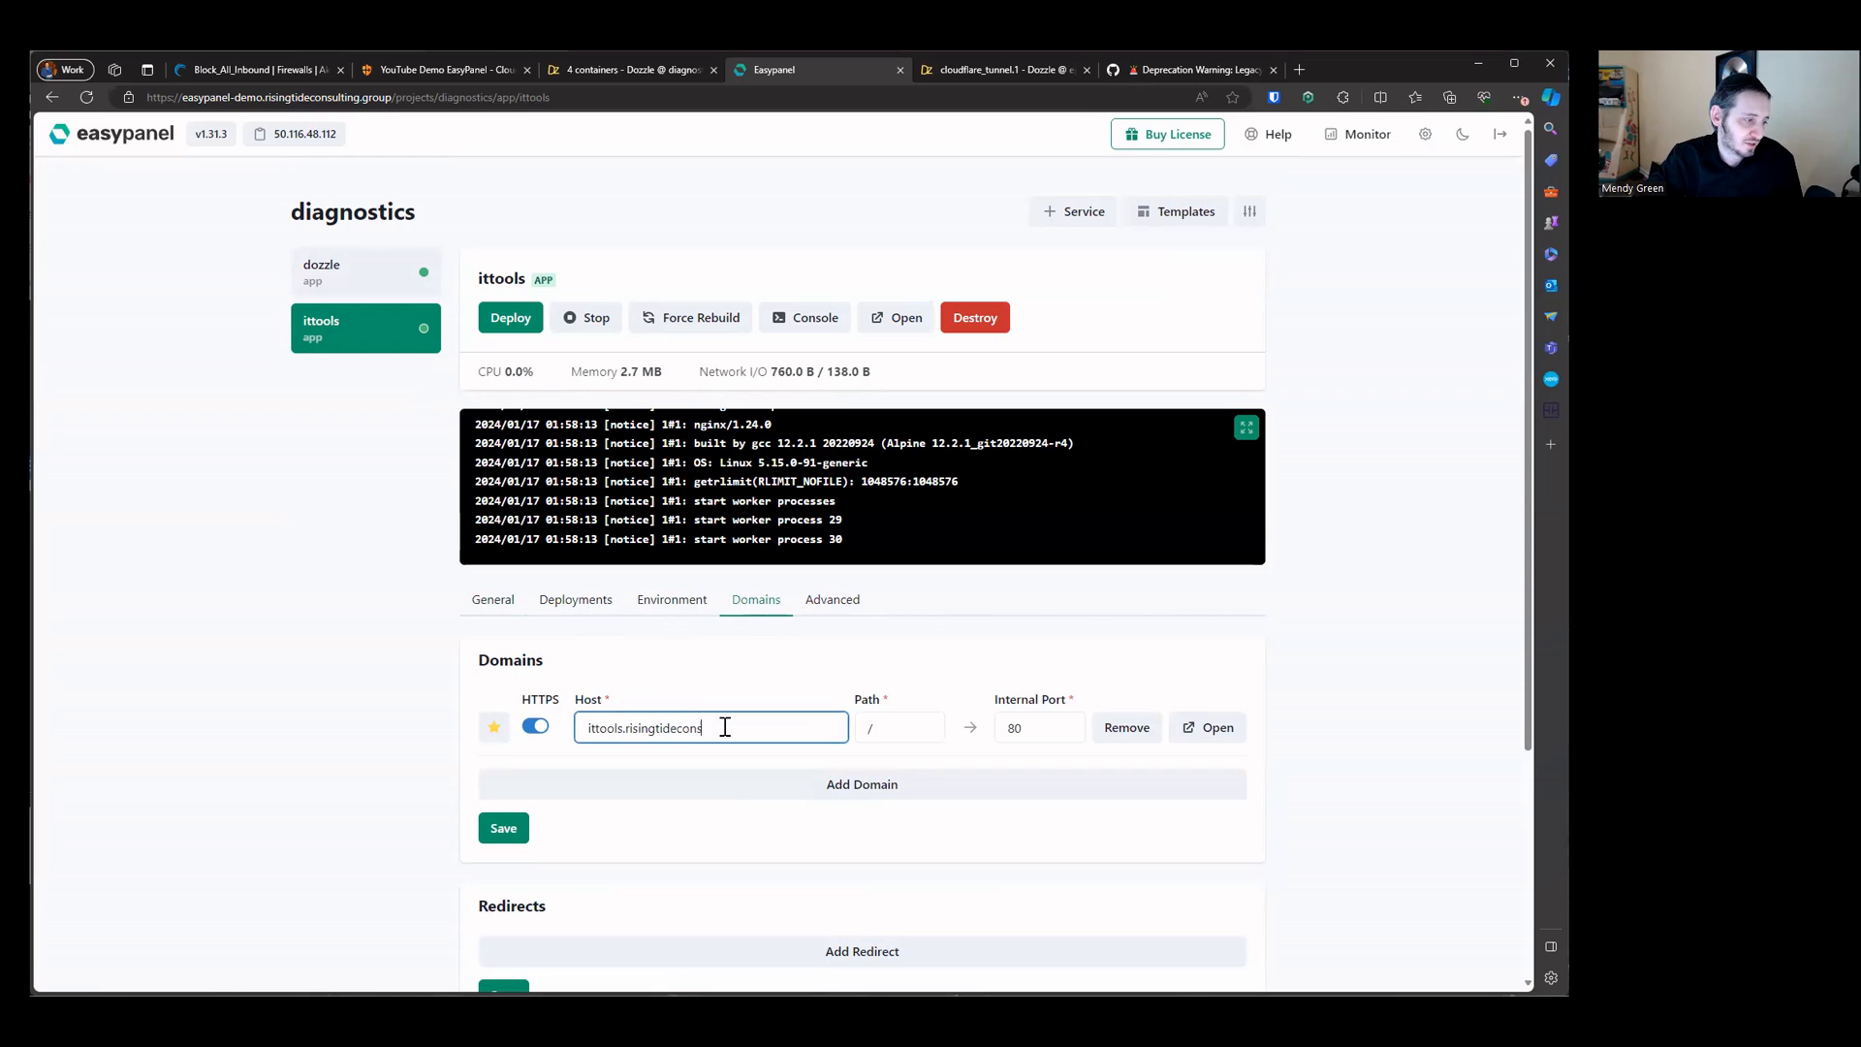
type("ulting.group")
key("ctrl+a")
key("ctrl+c")
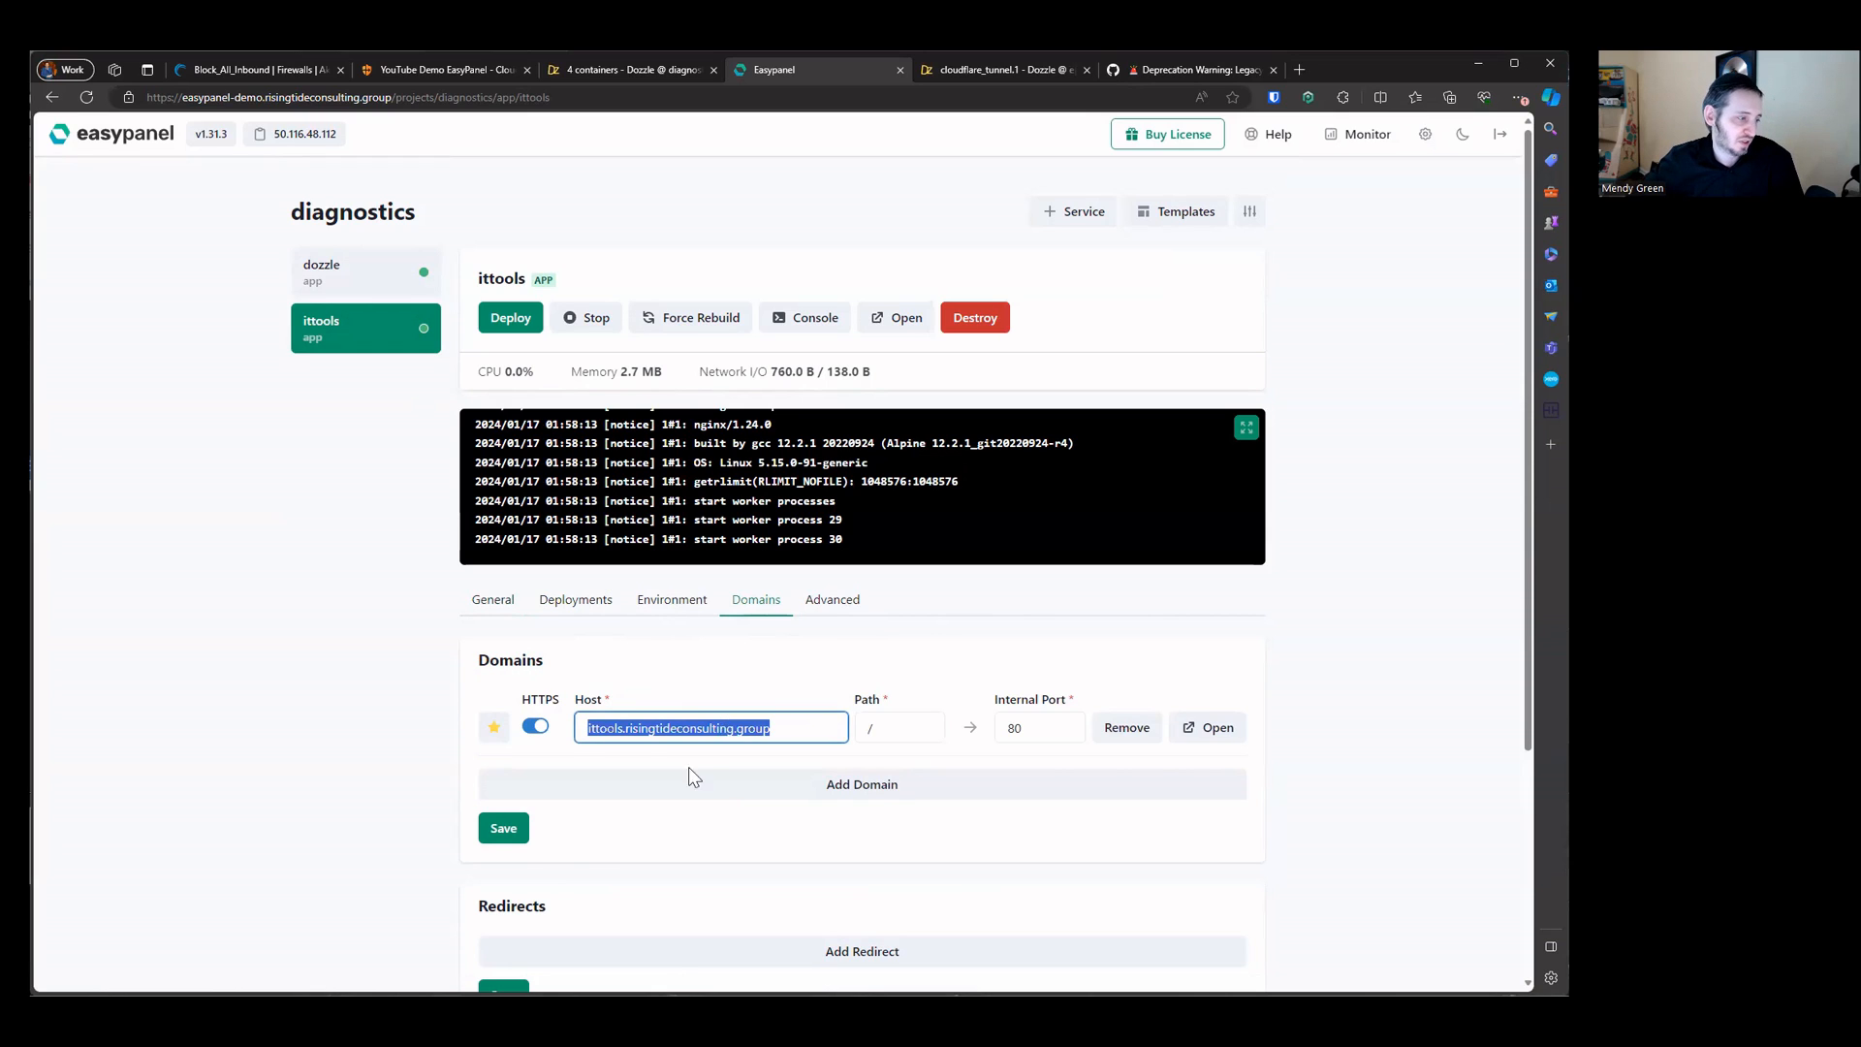
left_click(503, 828)
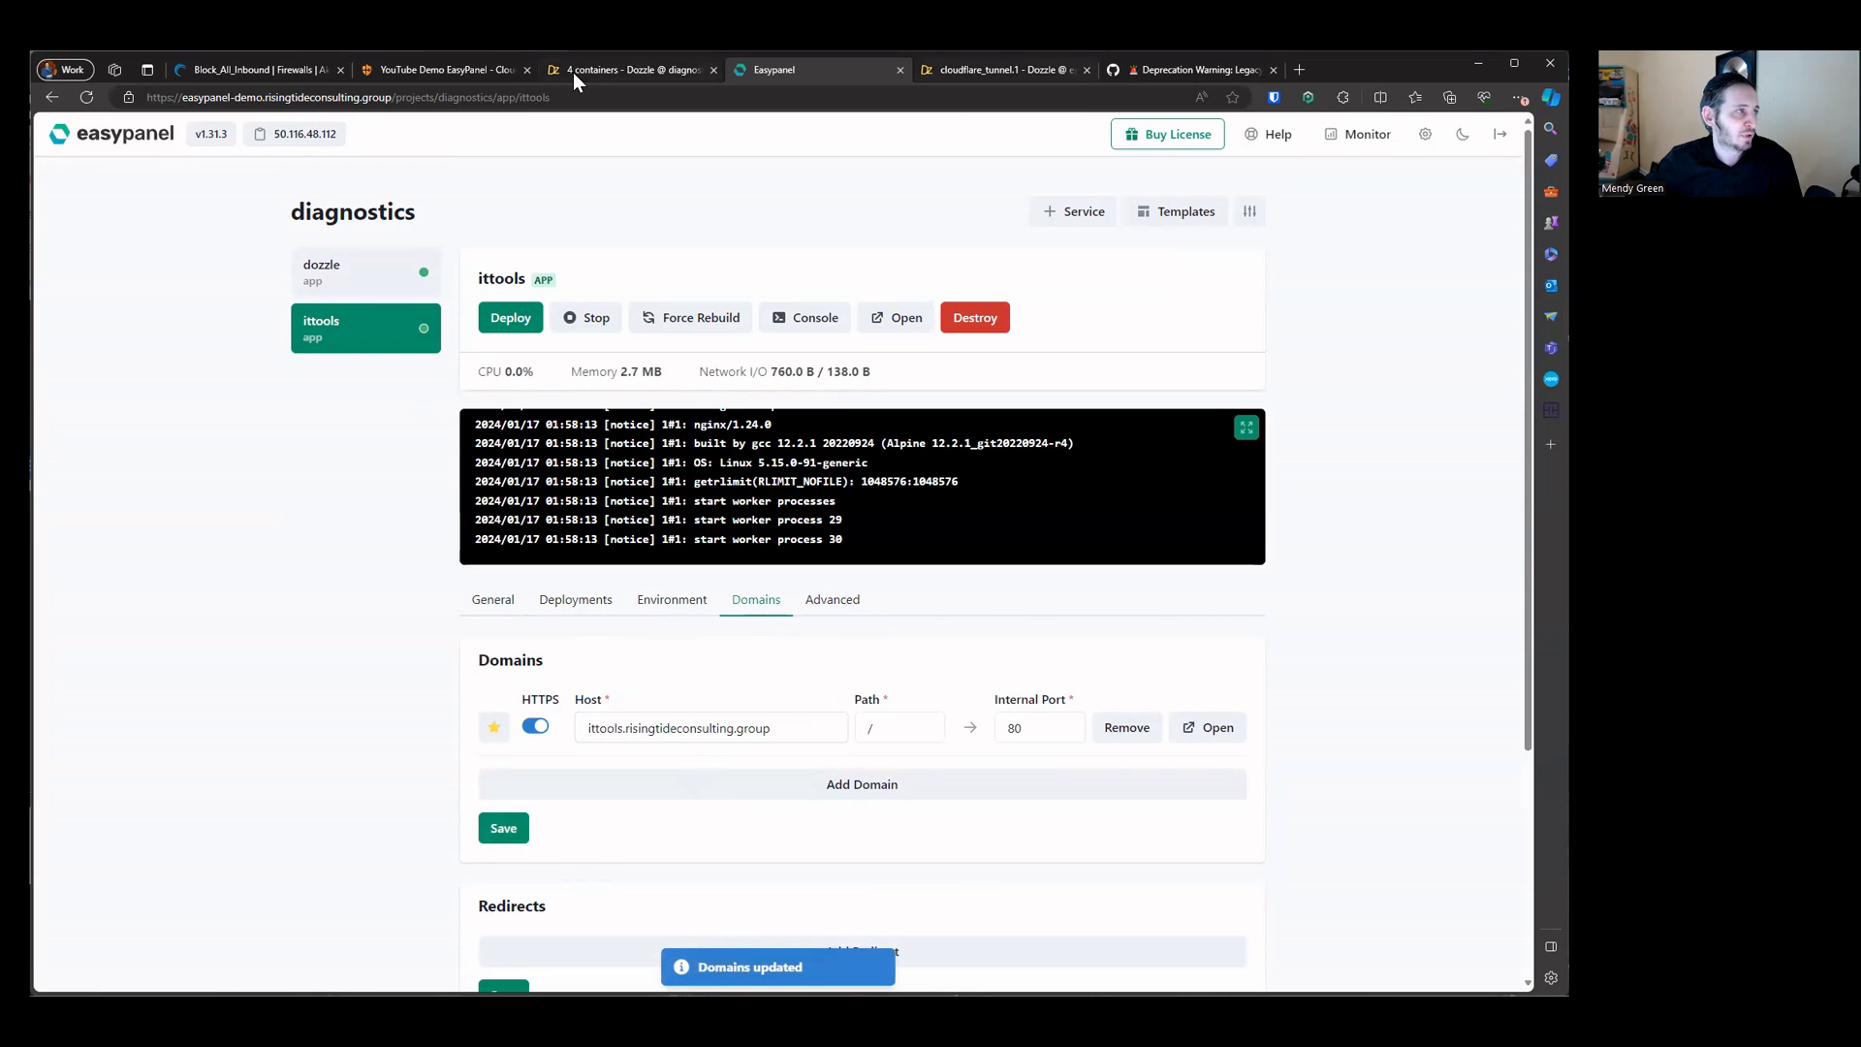
Step: Start adding a public hostname to the tunnel and set its subdomain to ittools
left_click(441, 69)
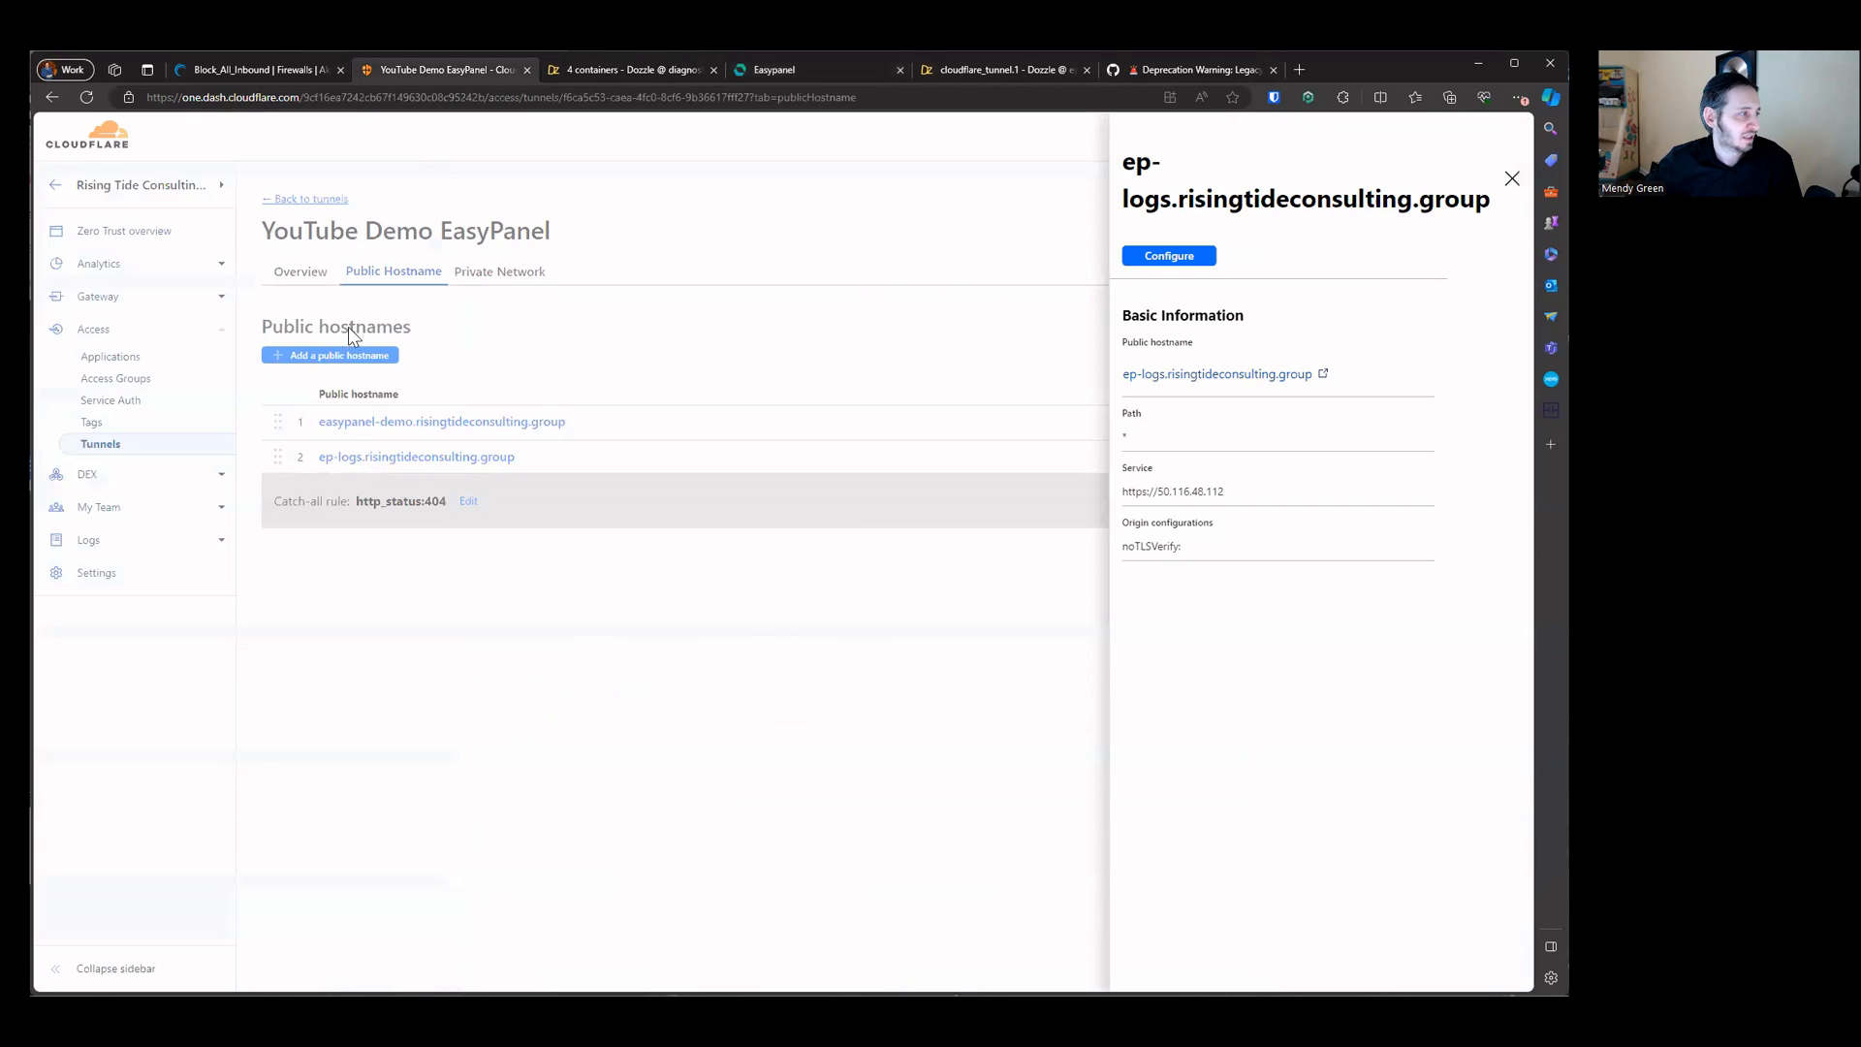
left_click(939, 326)
left_click(330, 355)
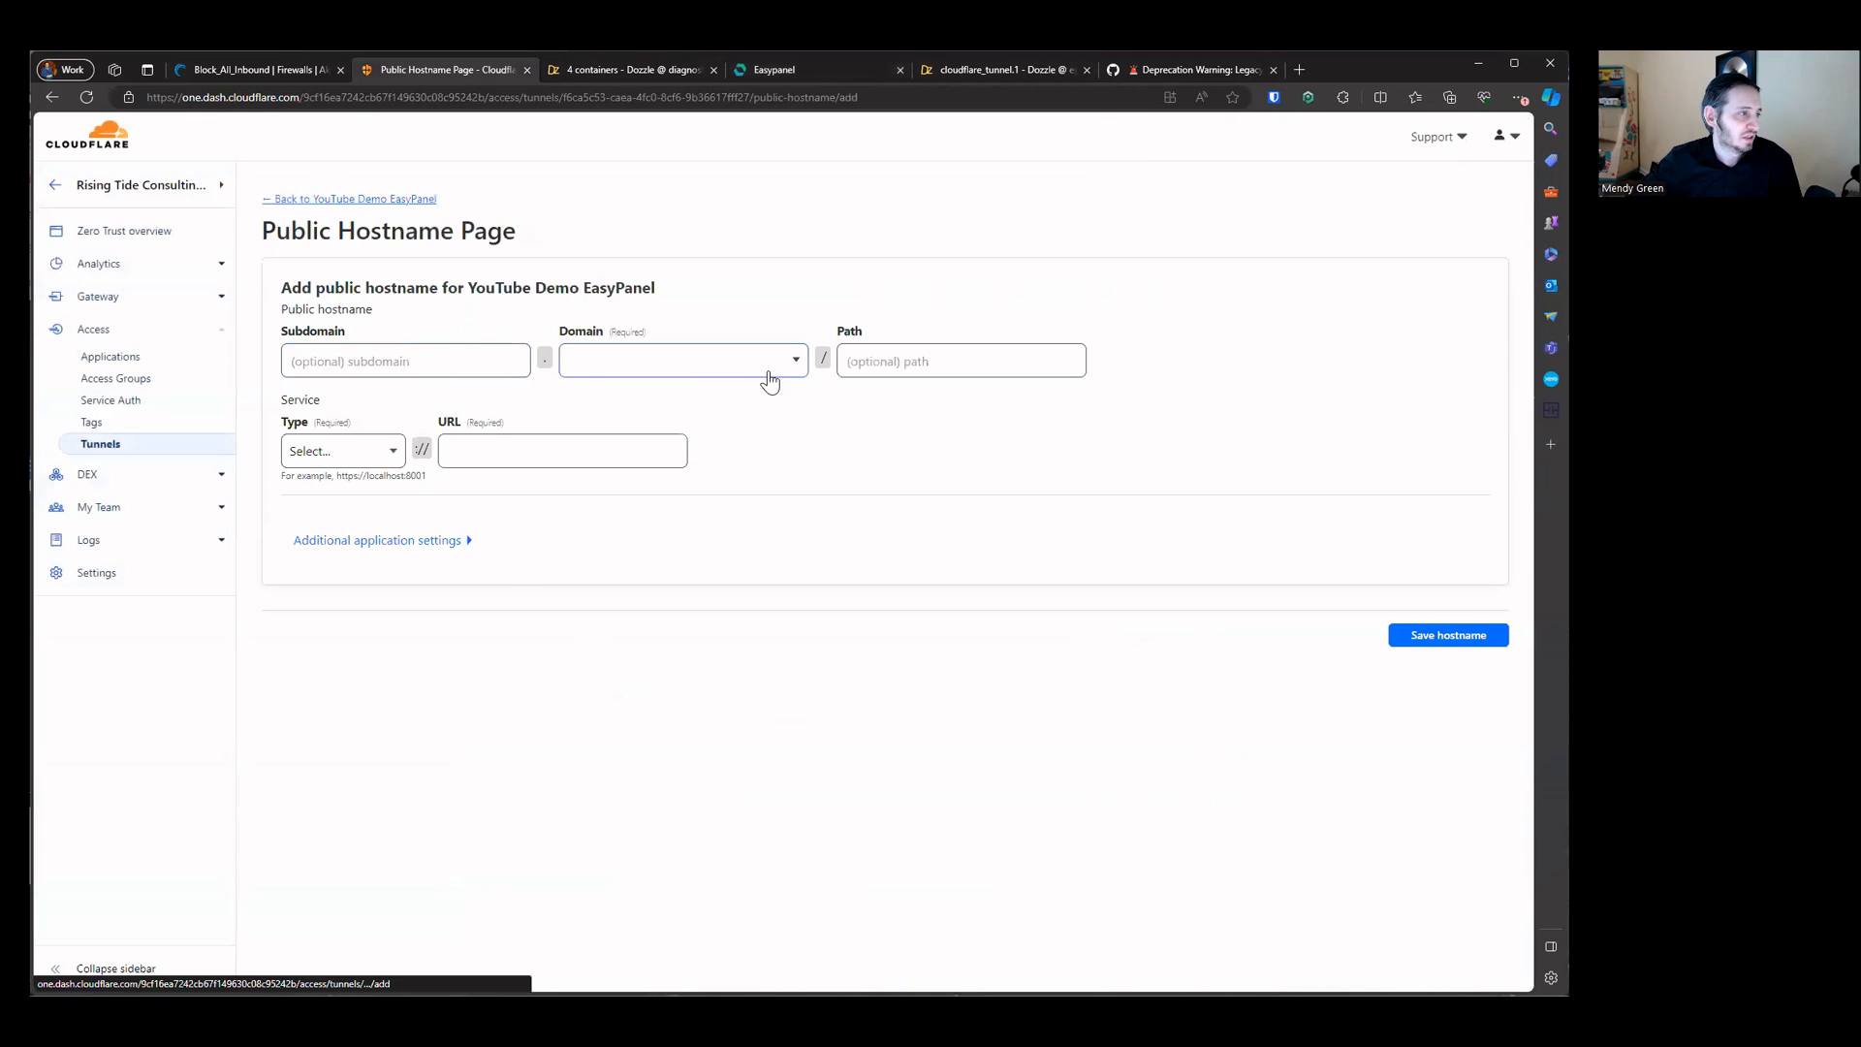
left_click(465, 361)
key("ctrl+v")
left_click_drag(327, 362, 585, 366)
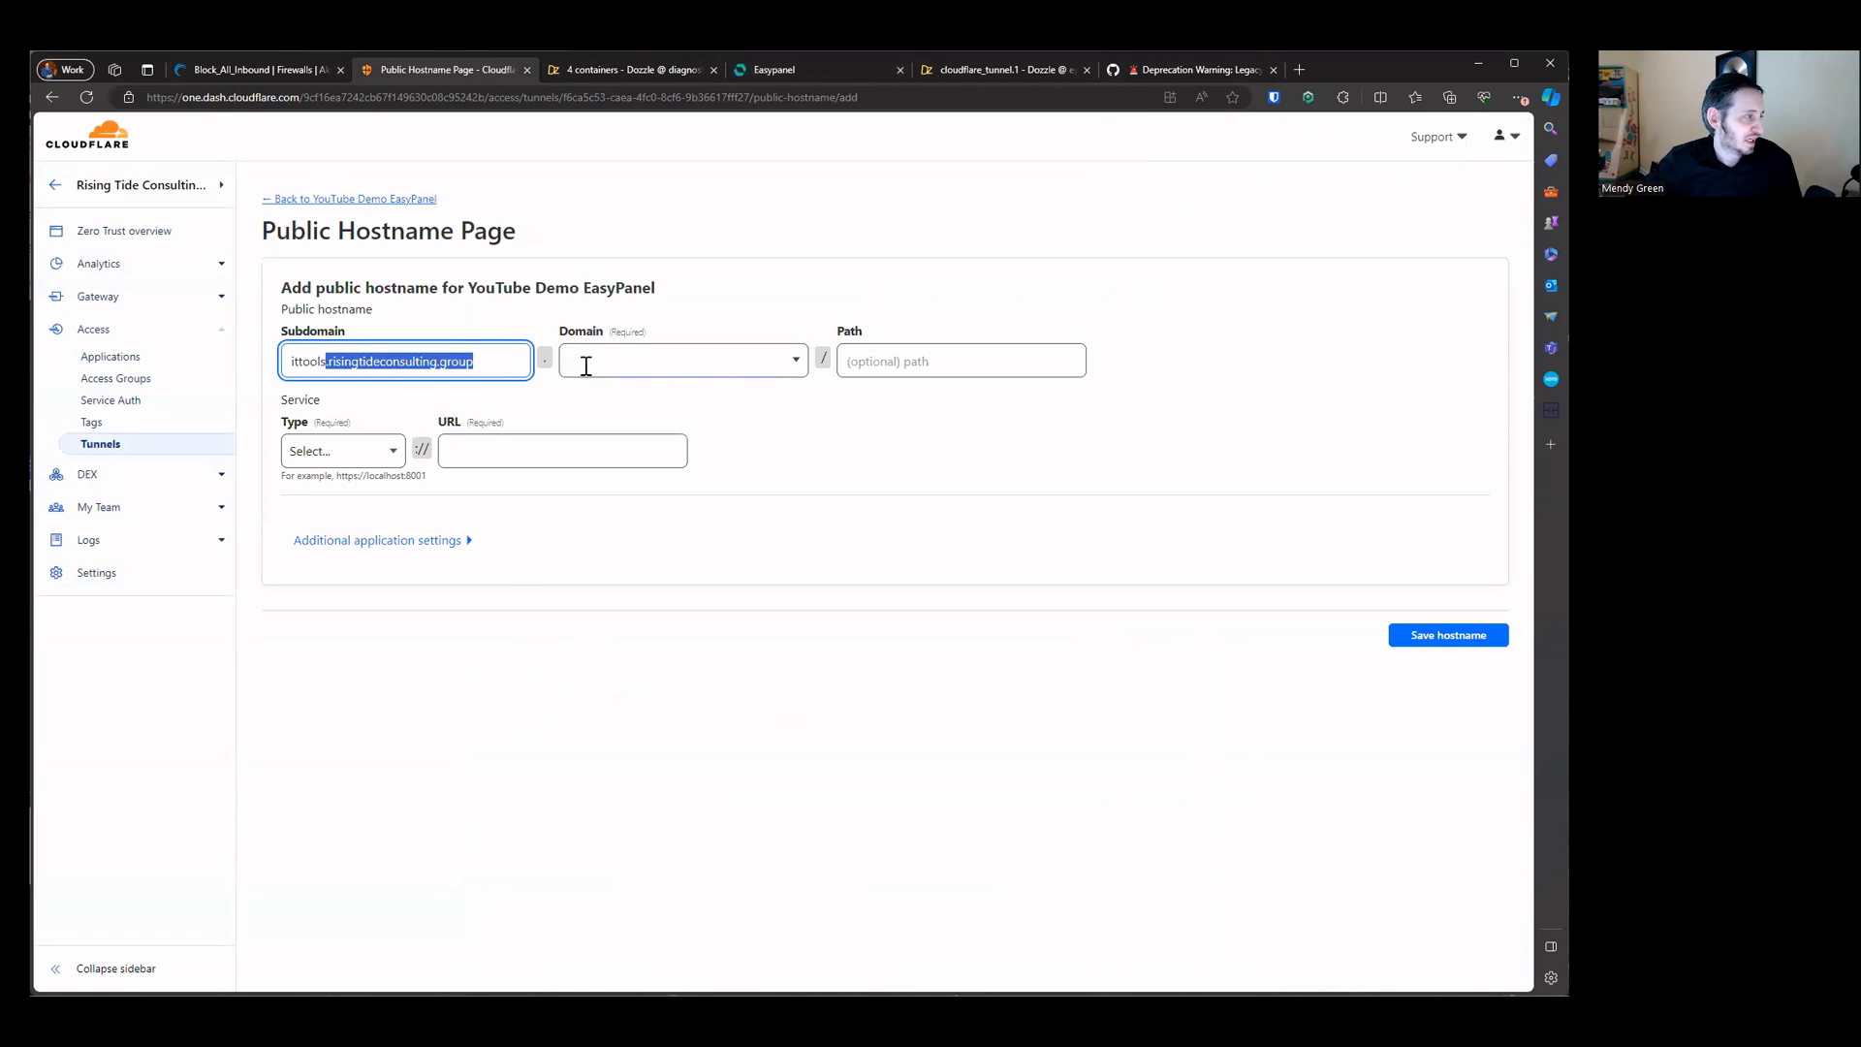
key("ctrl+x")
left_click(667, 363)
key("ctrl+v")
left_click(668, 403)
left_click(572, 369)
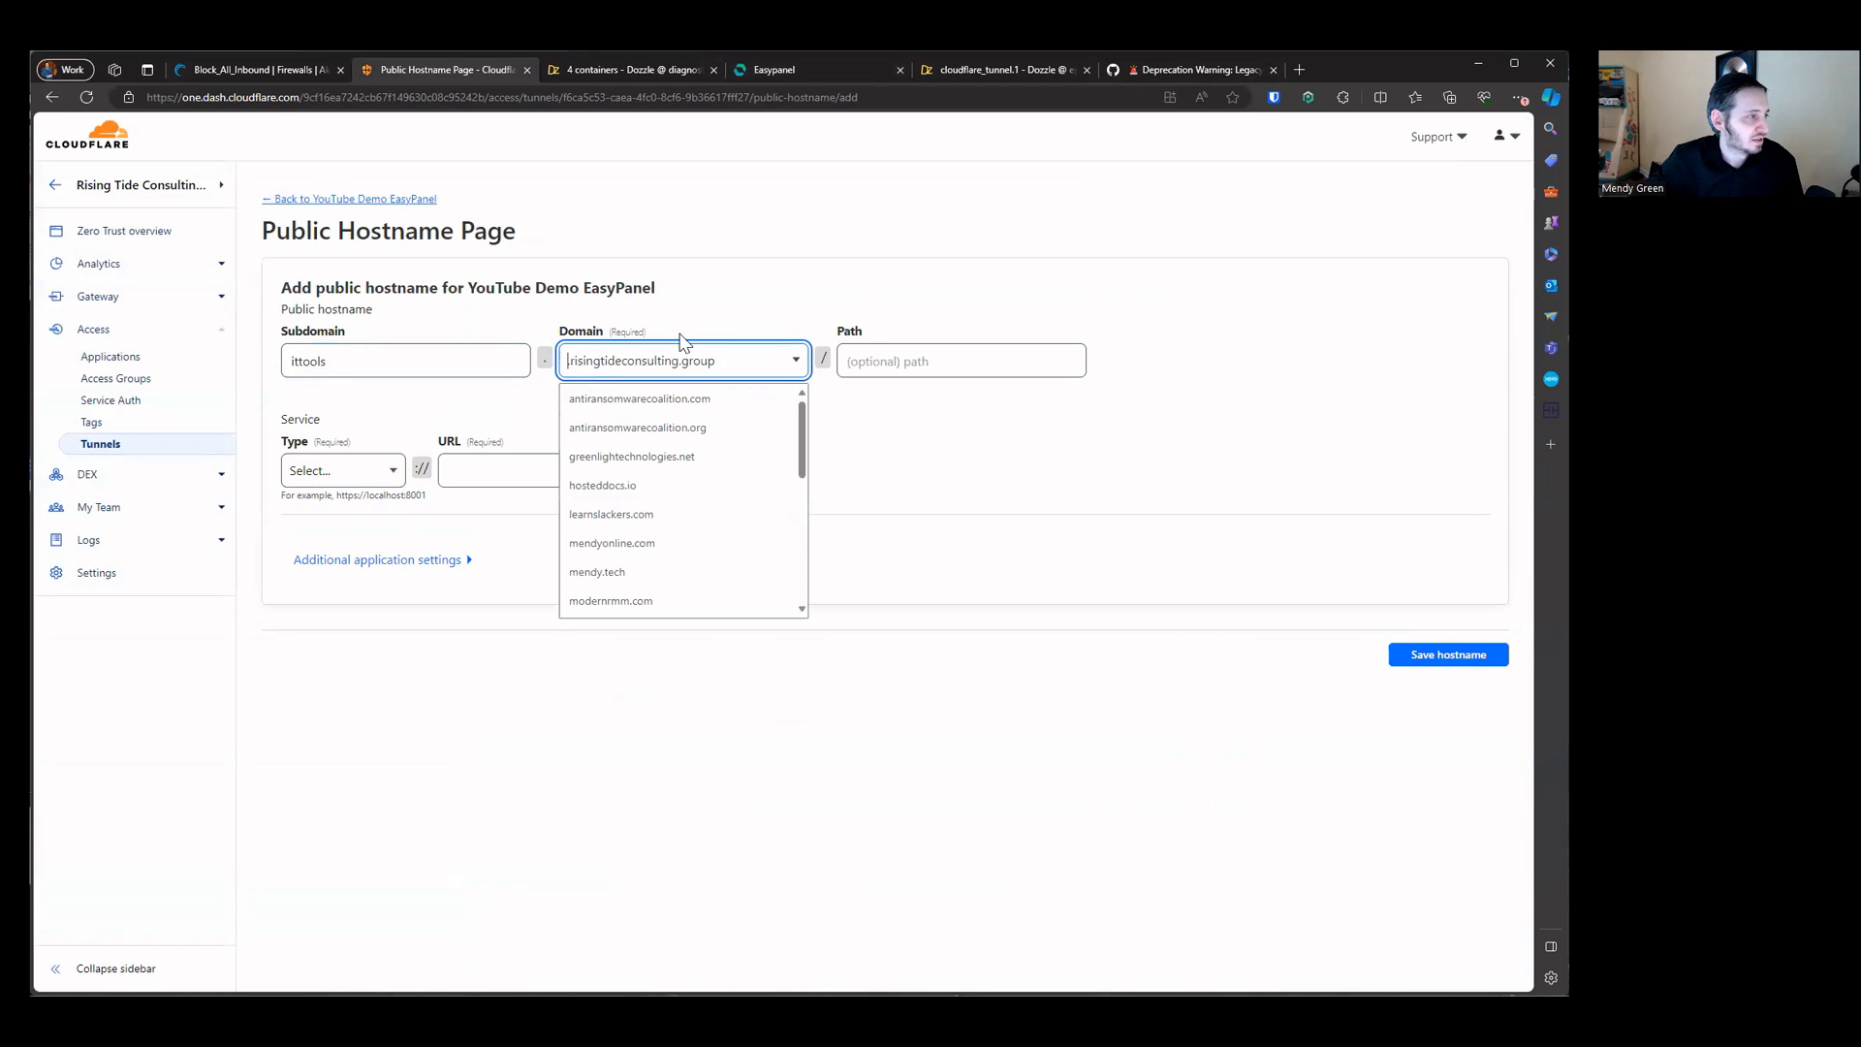
Step: Choose risingtideconsulting.group as the hostname's domain and HTTPS as the service type
left_click(914, 449)
left_click(767, 363)
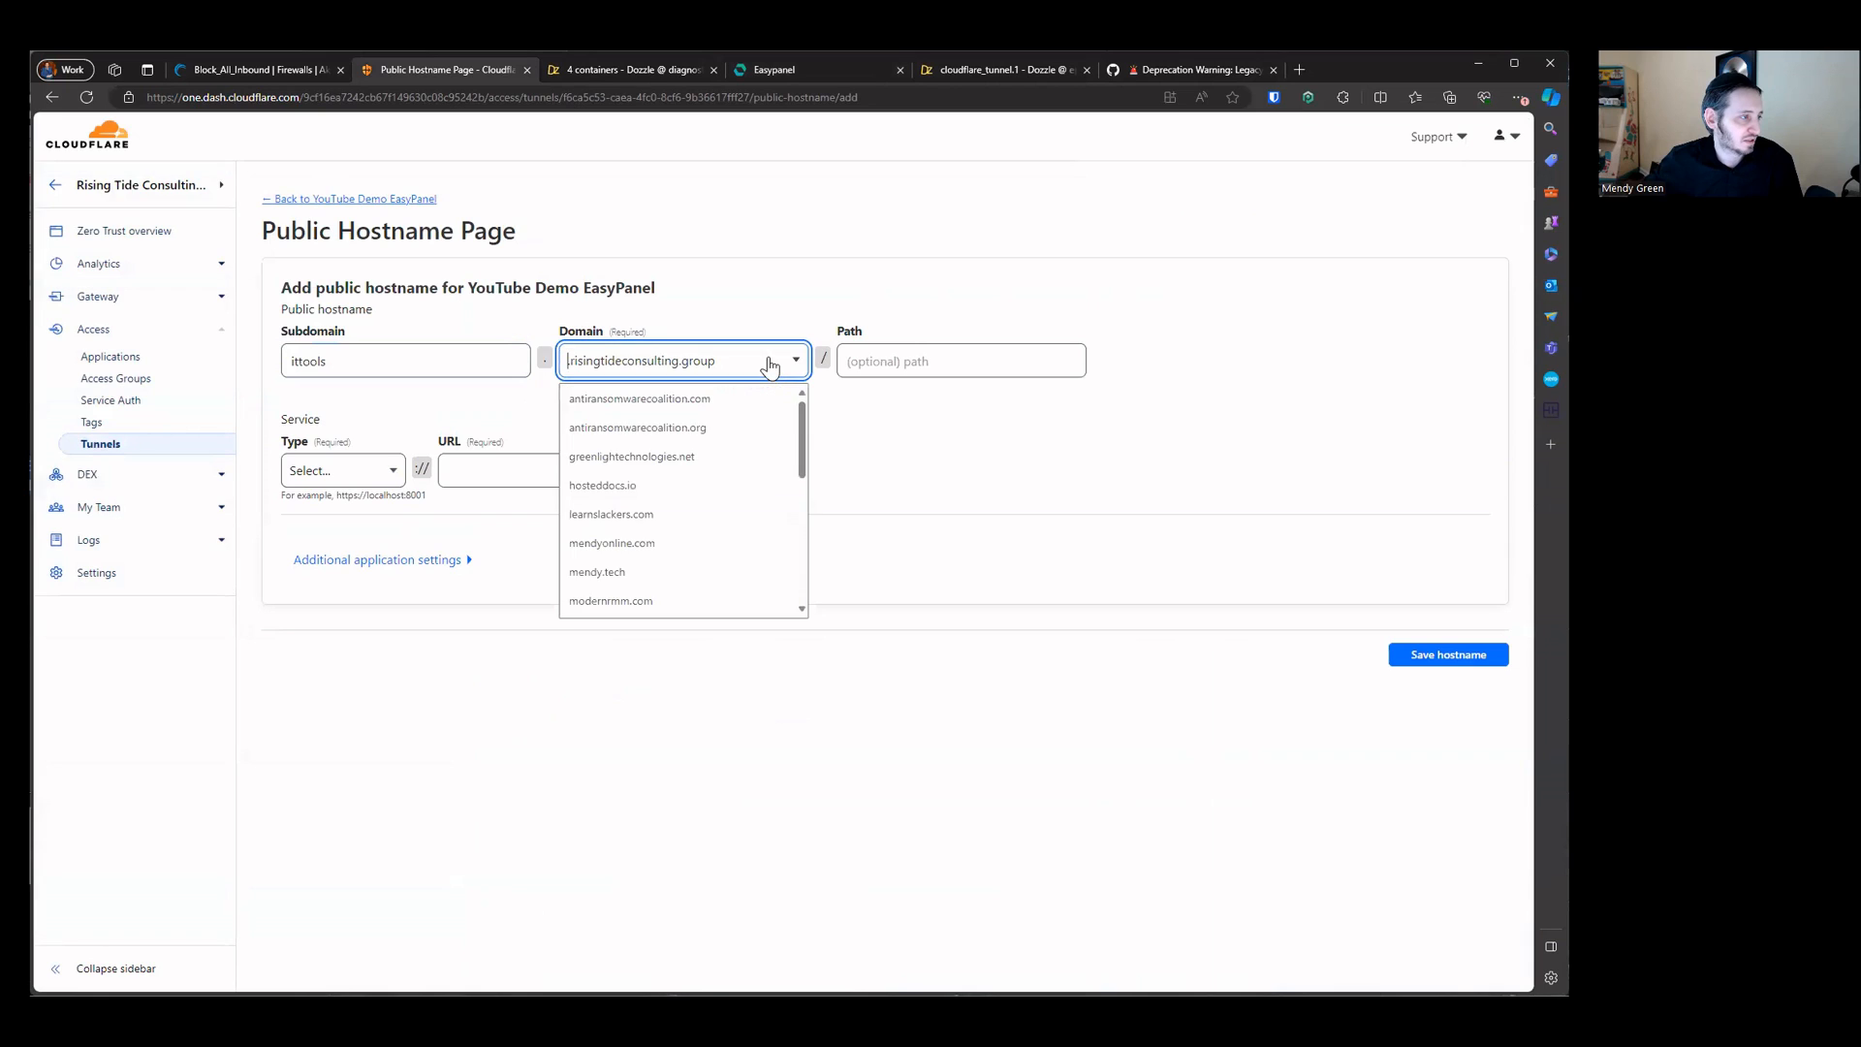
scroll(734, 449, "down", 1)
scroll(734, 454, "down", 4)
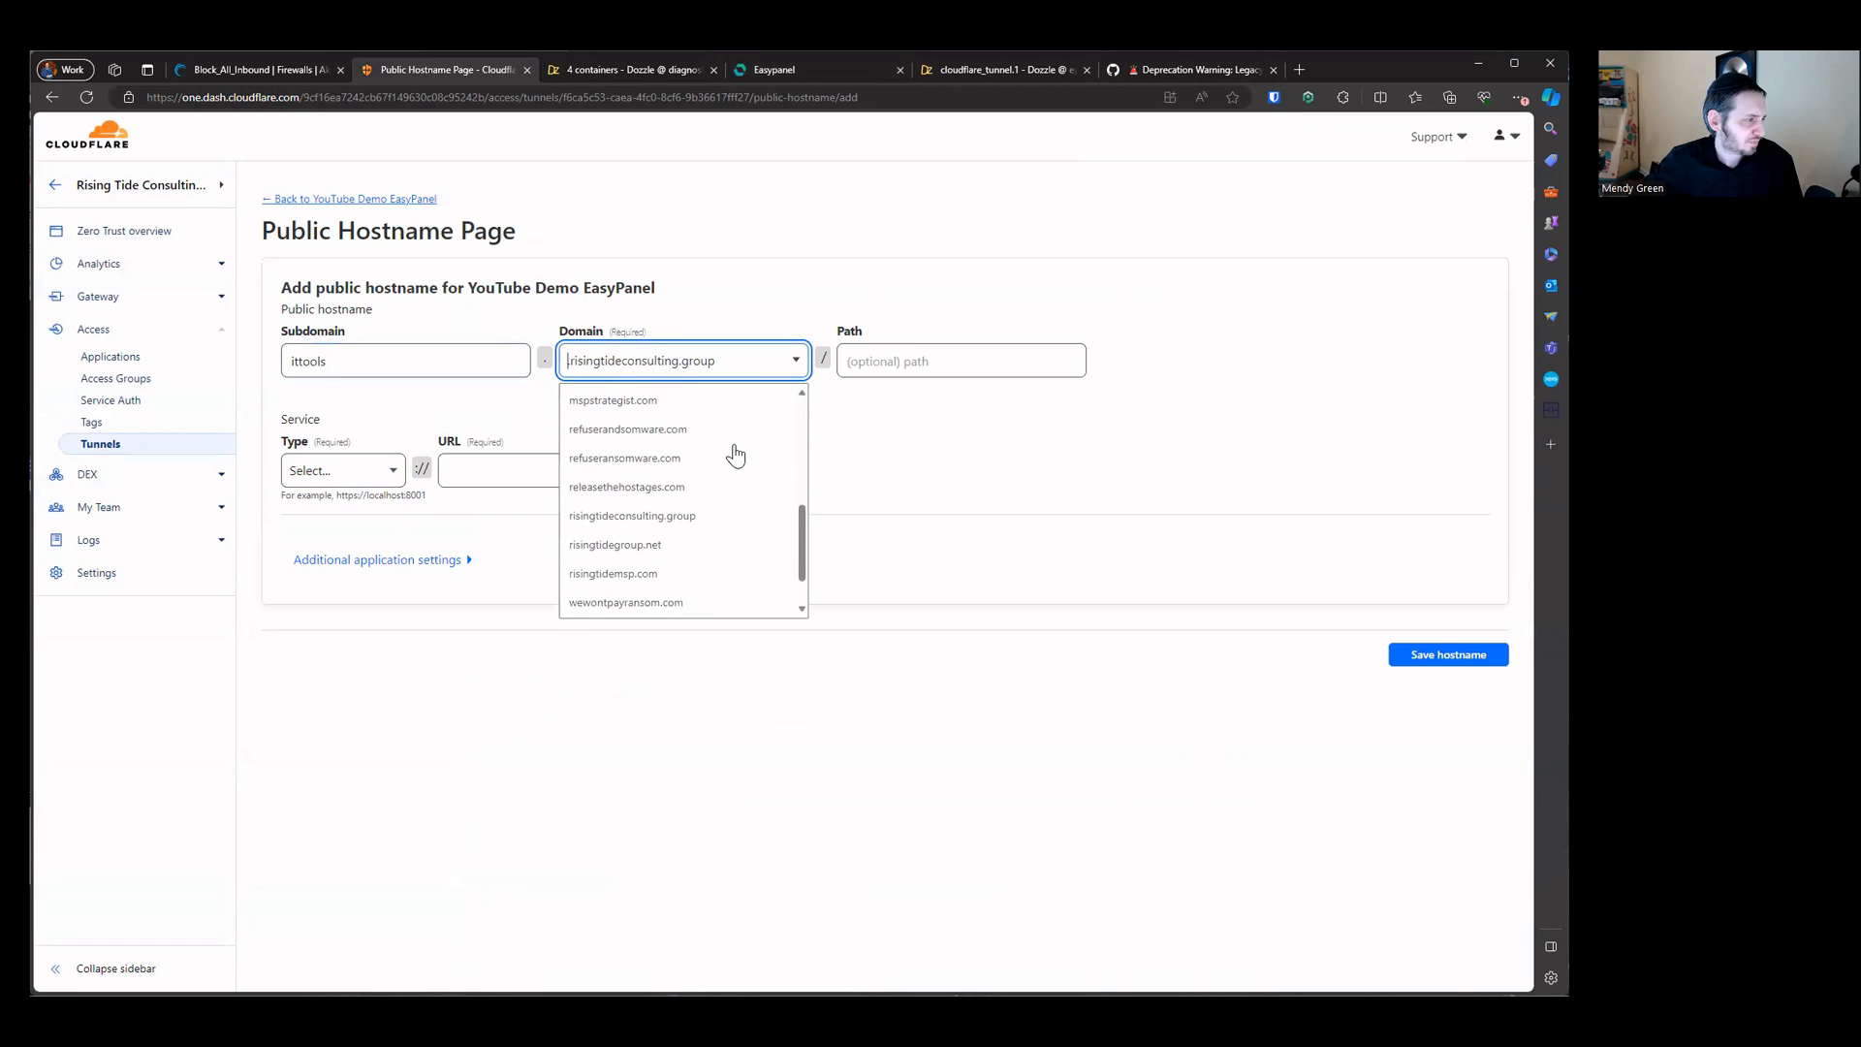
left_click(725, 460)
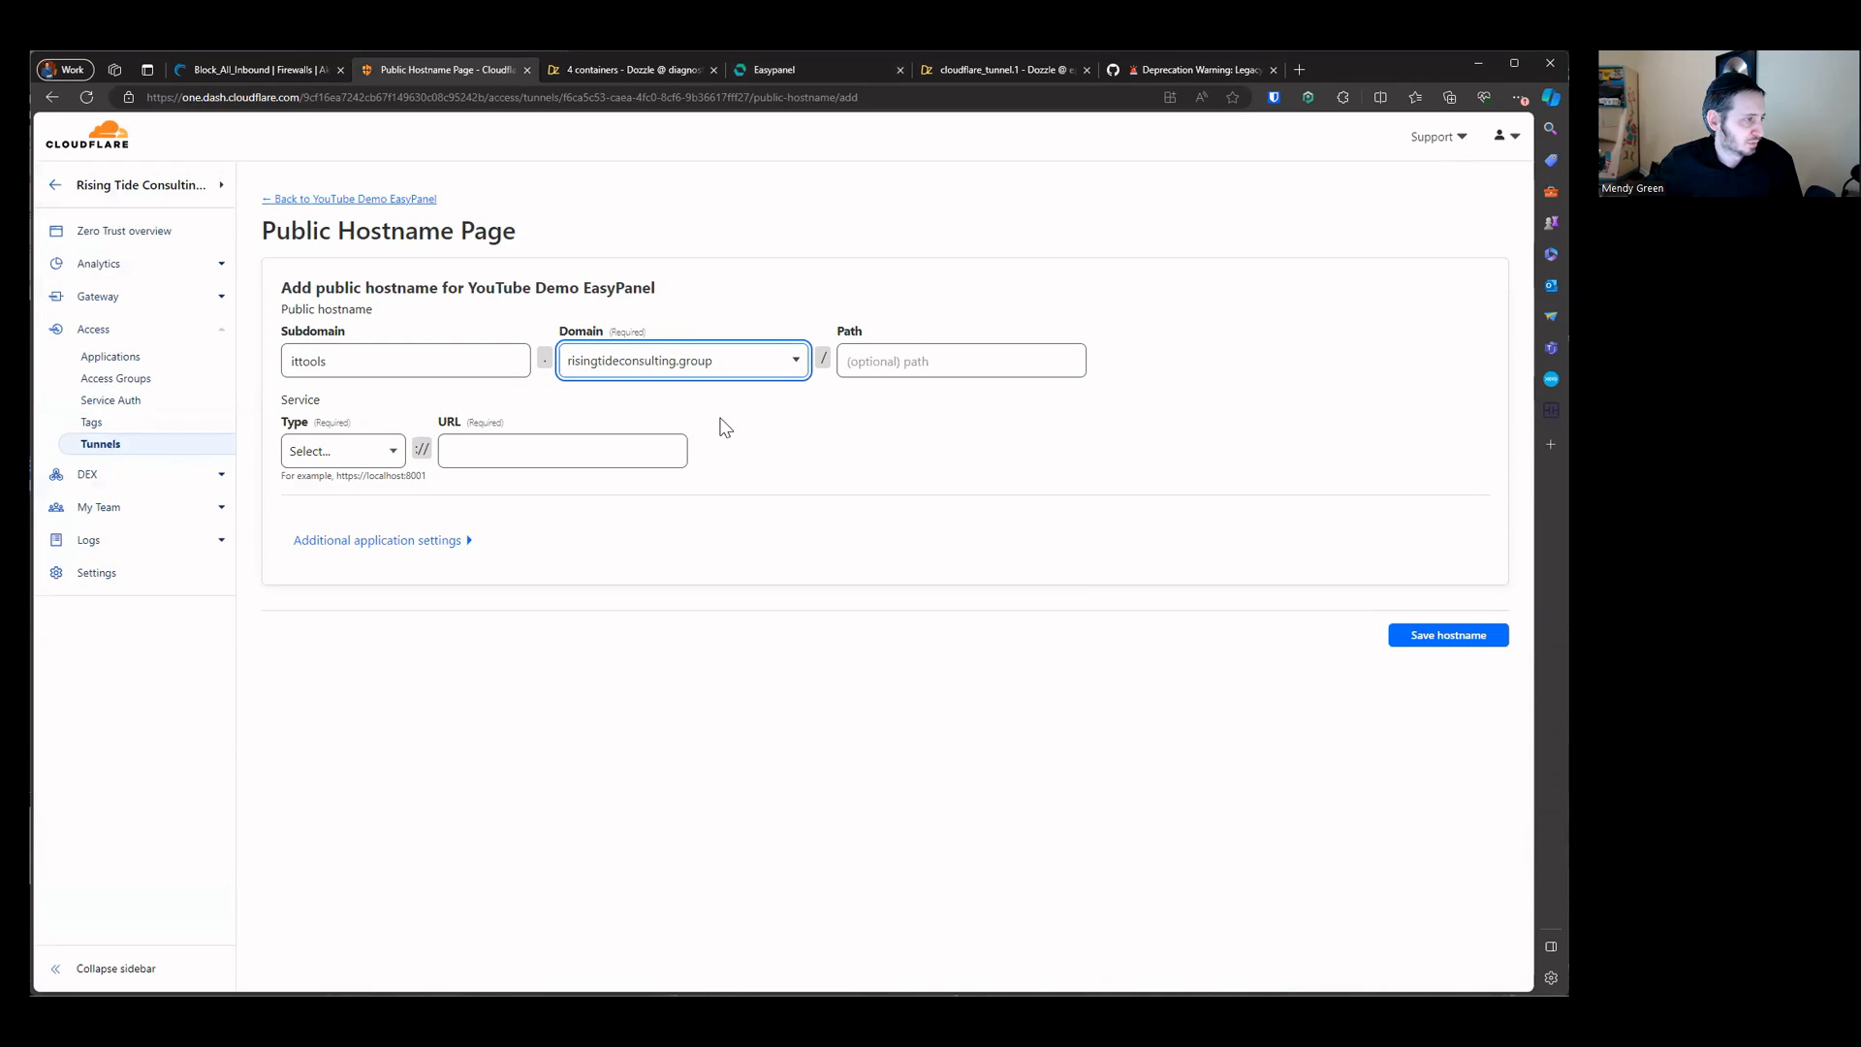
left_click(342, 465)
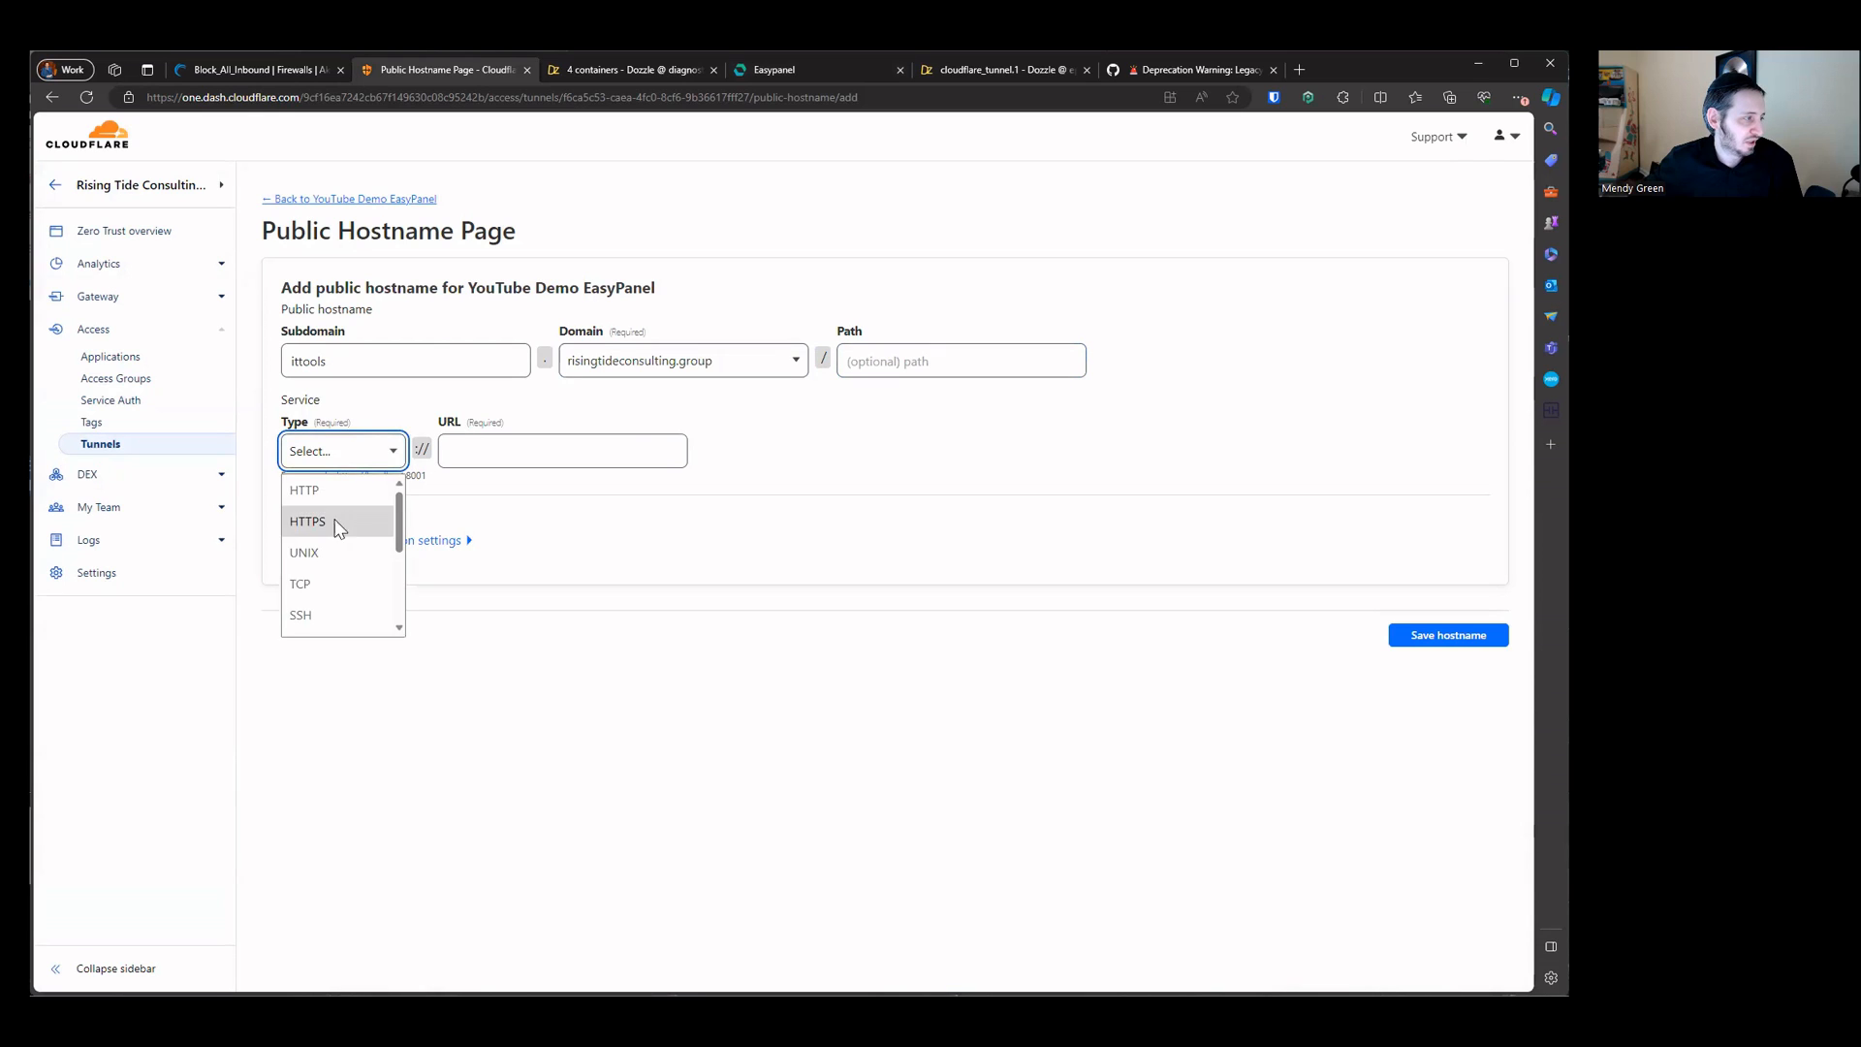
left_click(334, 521)
Step: Set the service URL to the server IP 50.116.48.112 copied from Easypanel, review TLS settings, and save the hostname
left_click(775, 70)
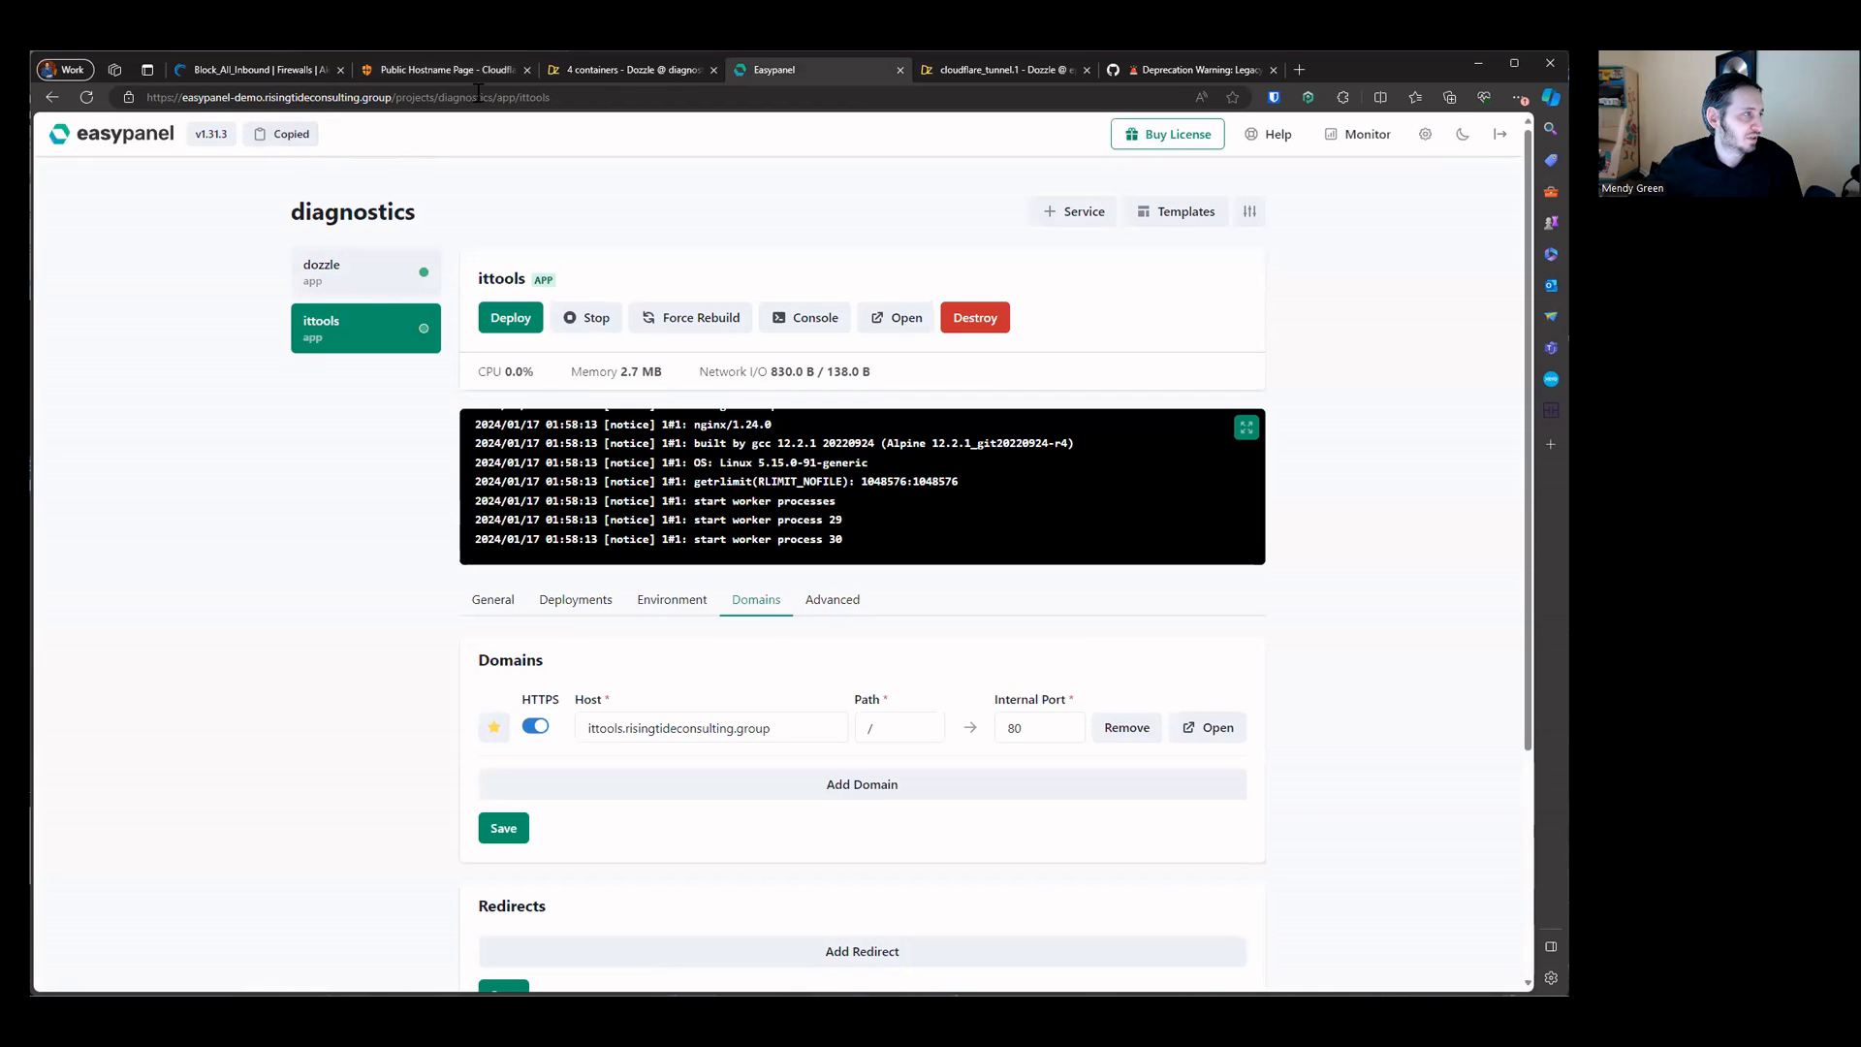
left_click(434, 70)
key("ctrl+v")
left_click(426, 540)
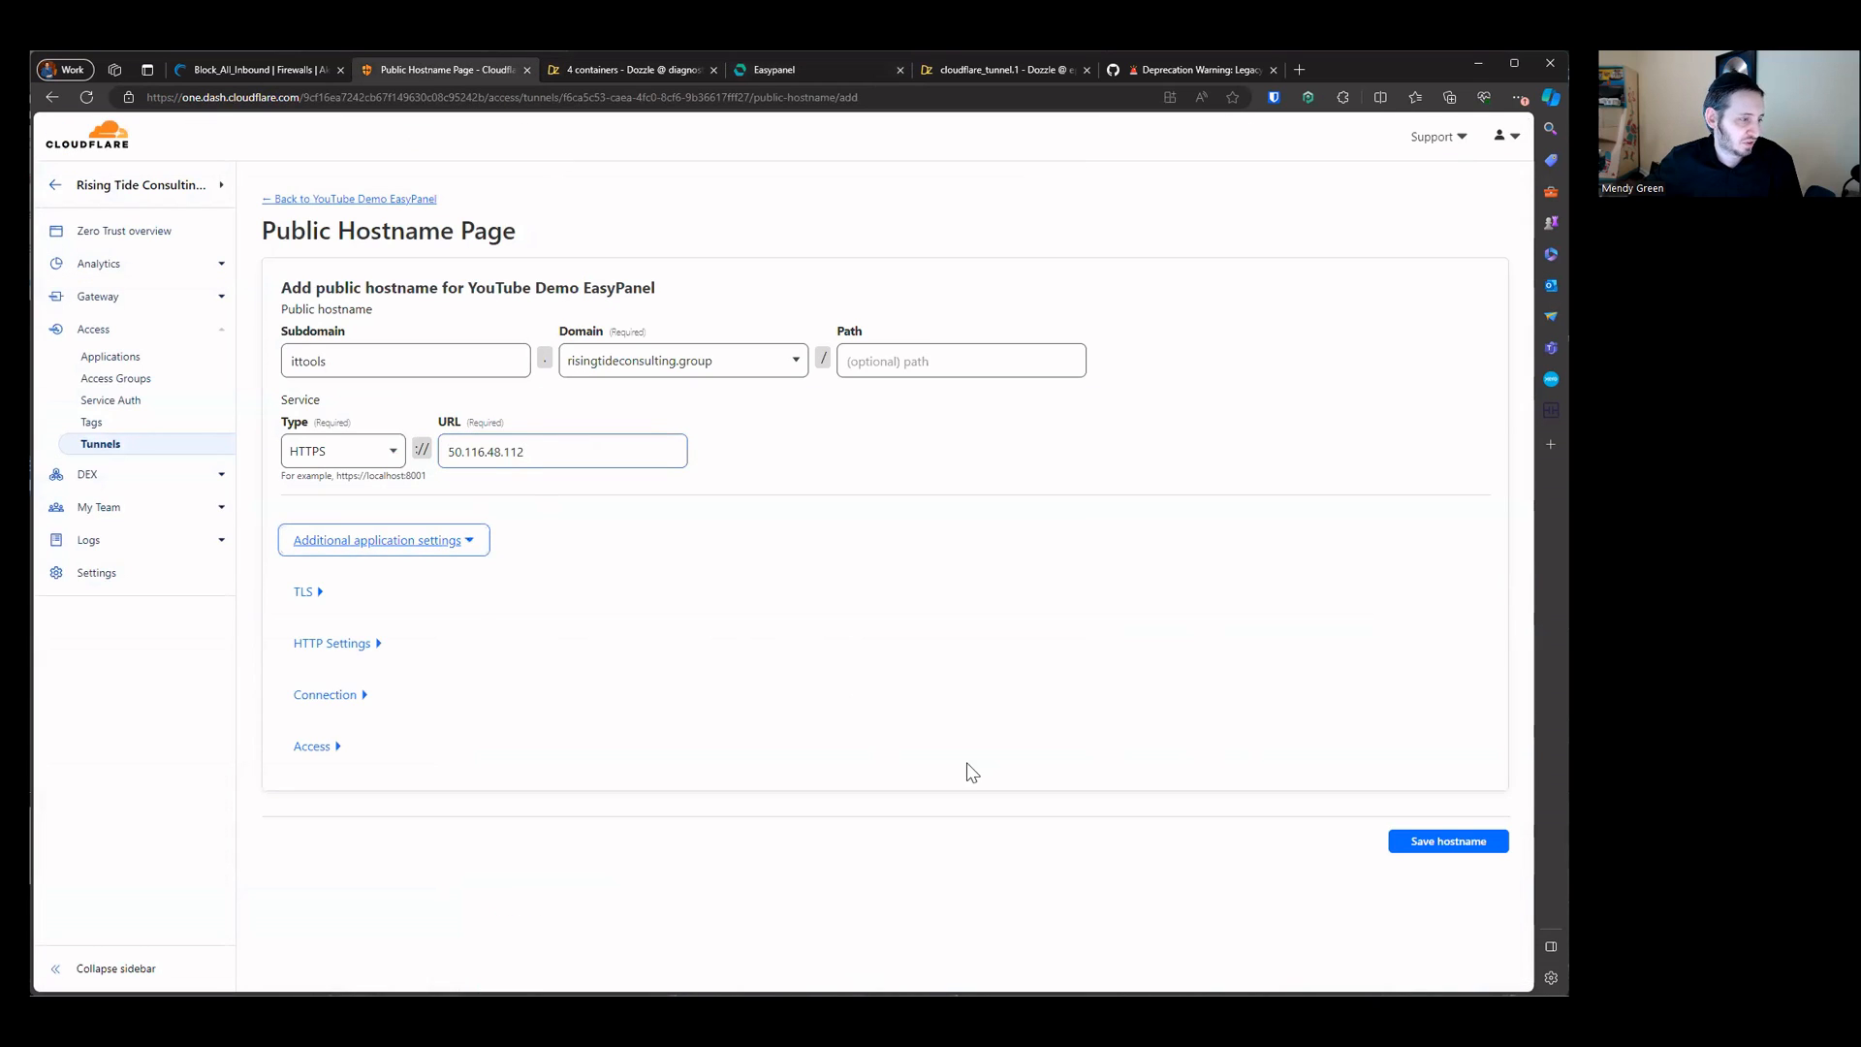
left_click(307, 592)
scroll(1250, 804, "down", 2)
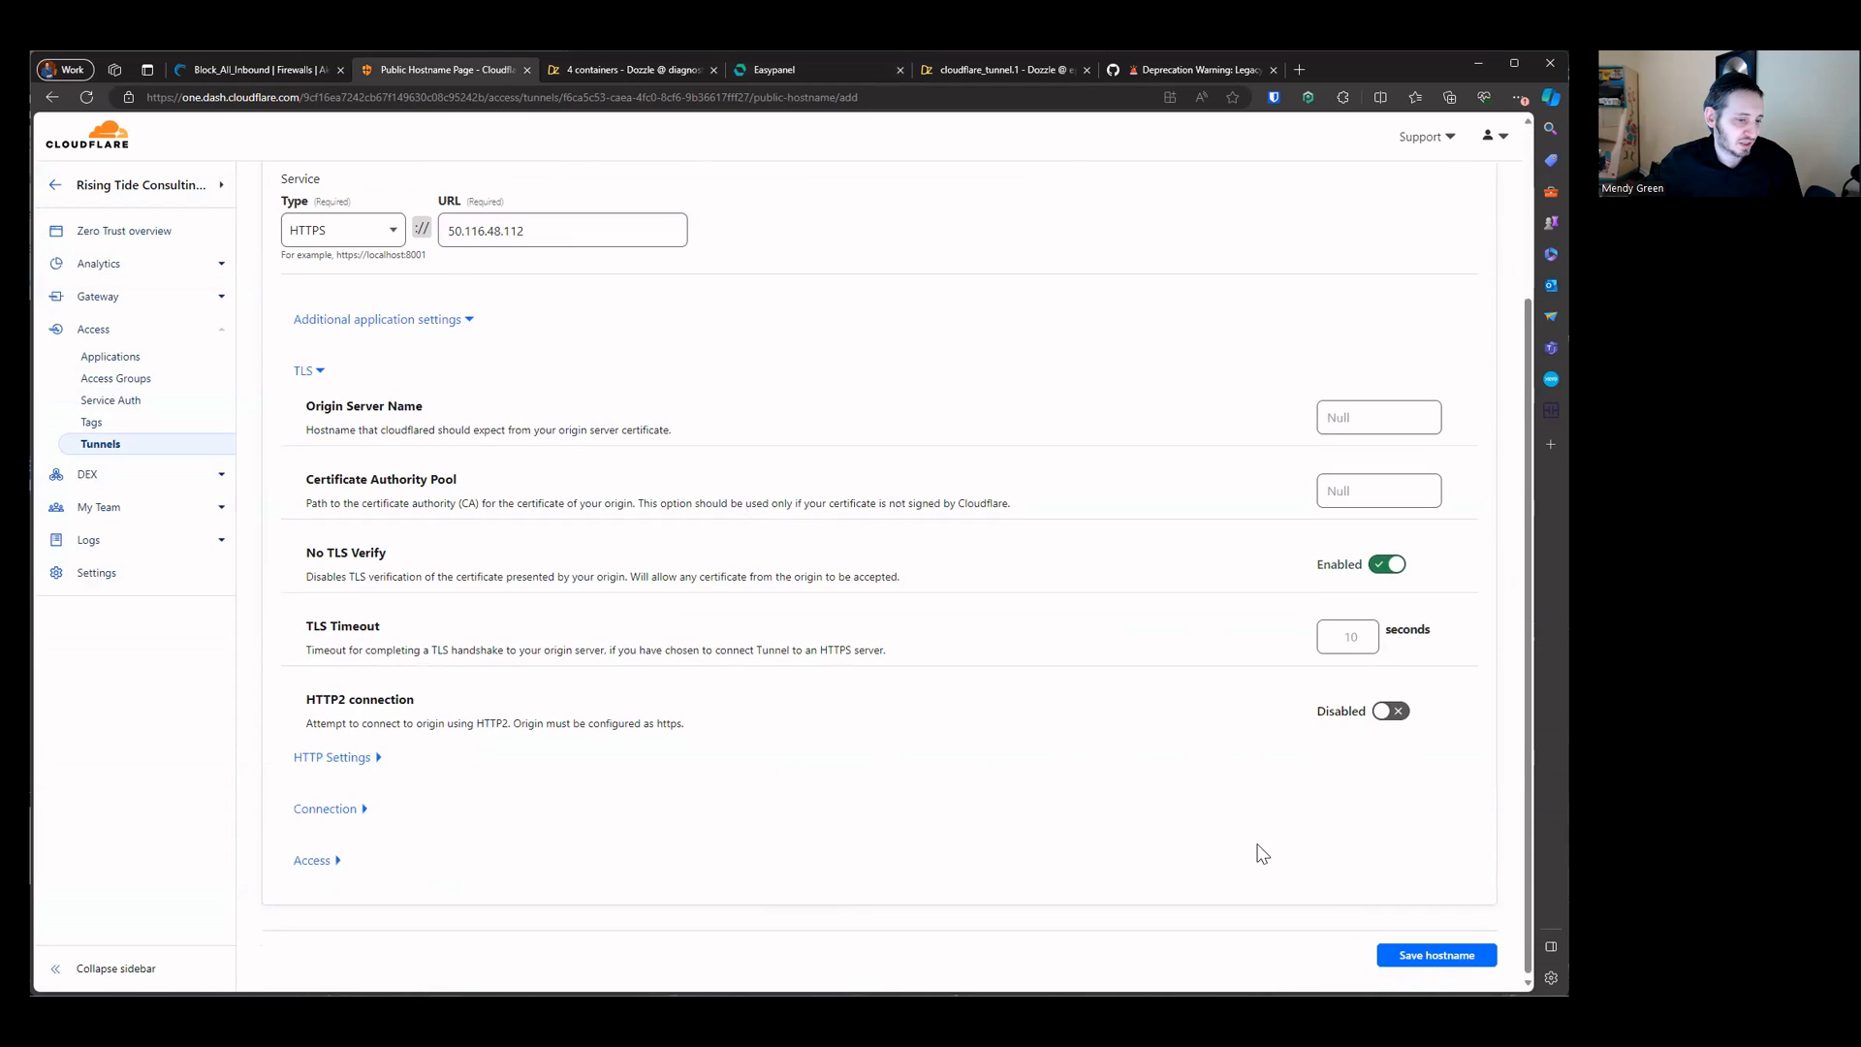
left_click(1380, 954)
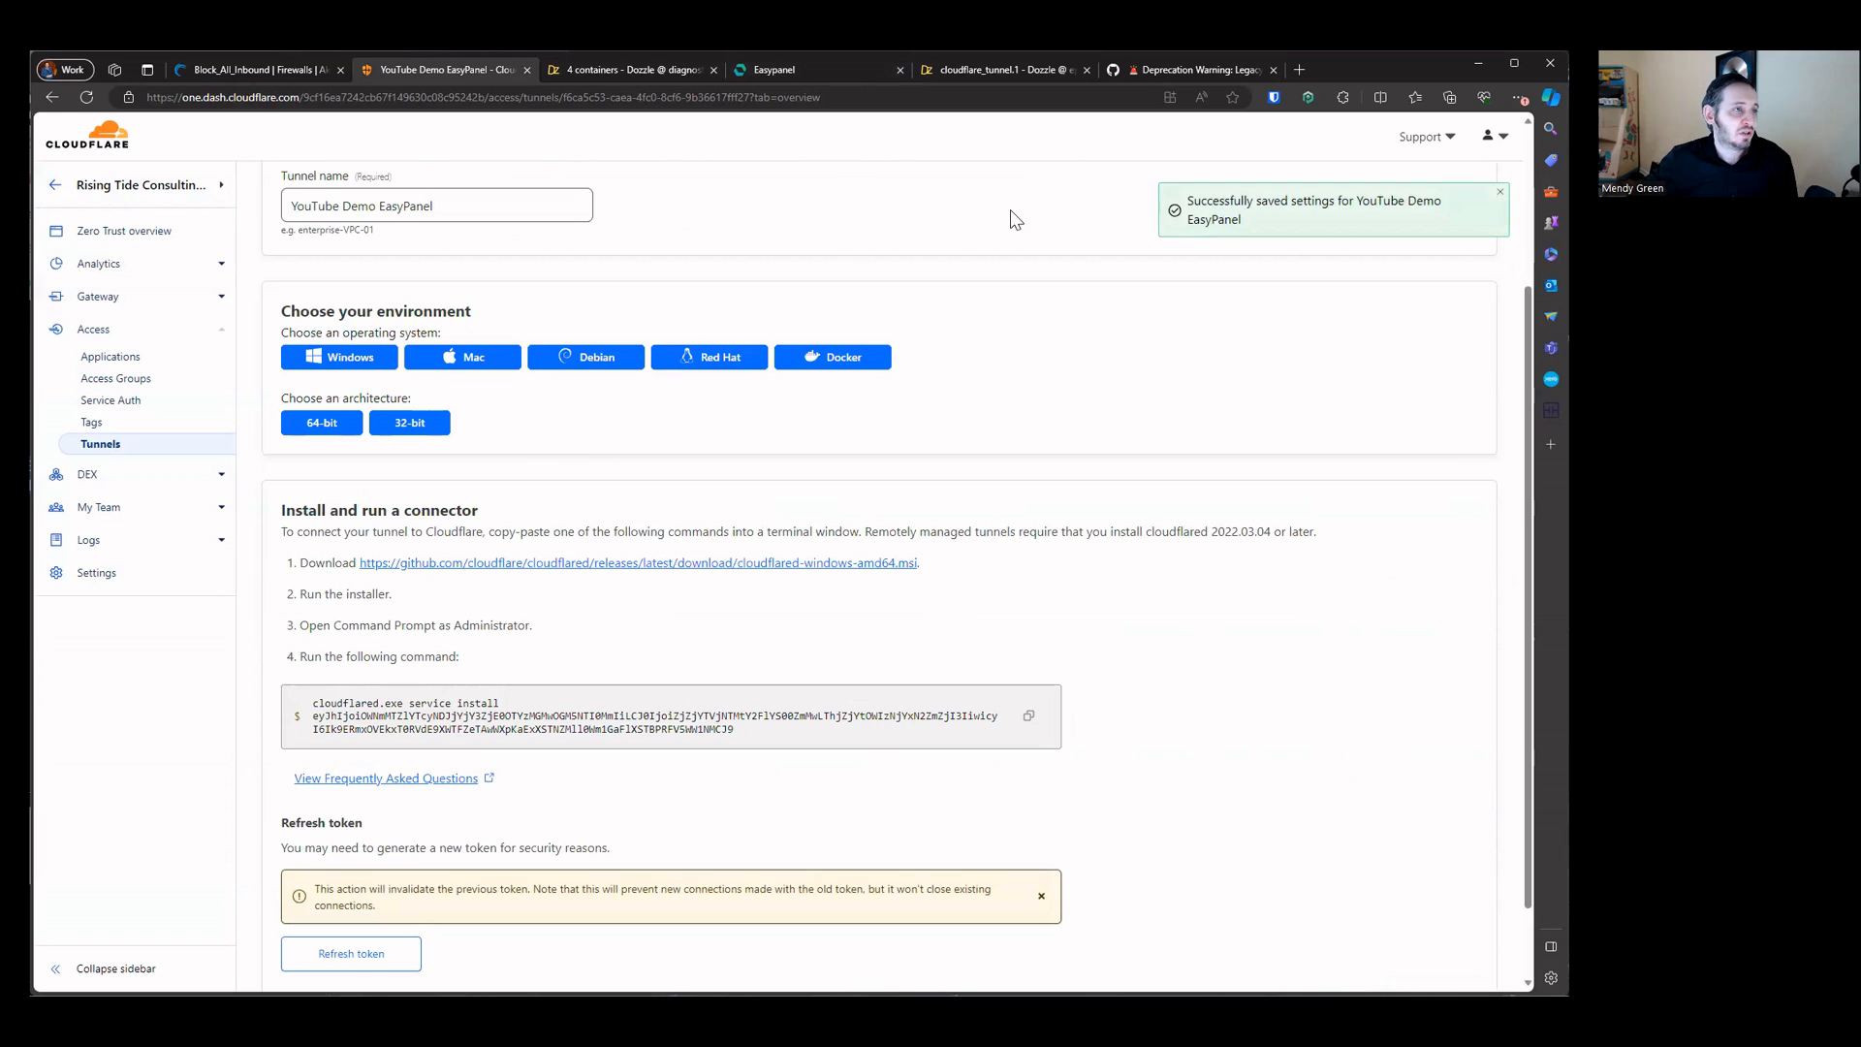
Step: Close the Dozzle tab and open ittools.risingtideconsulting.group from the ittools app's domain host
left_click(630, 68)
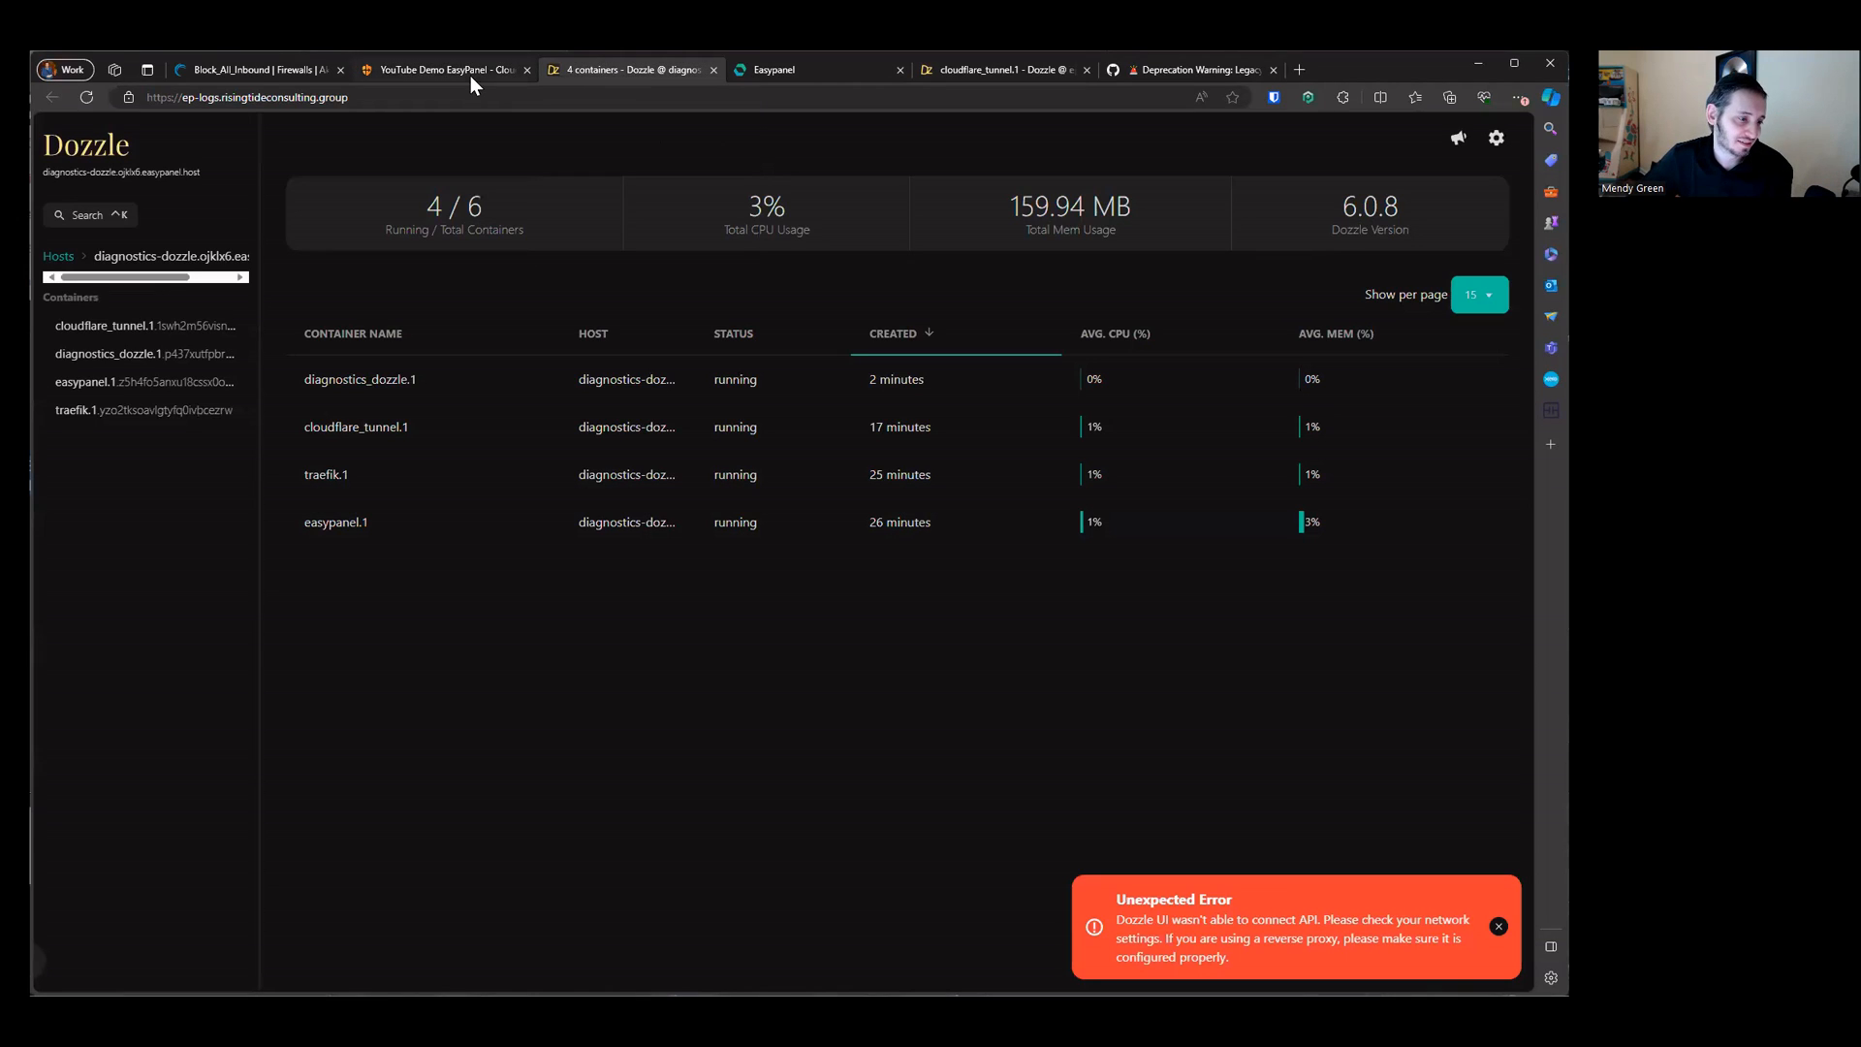
left_click(756, 77)
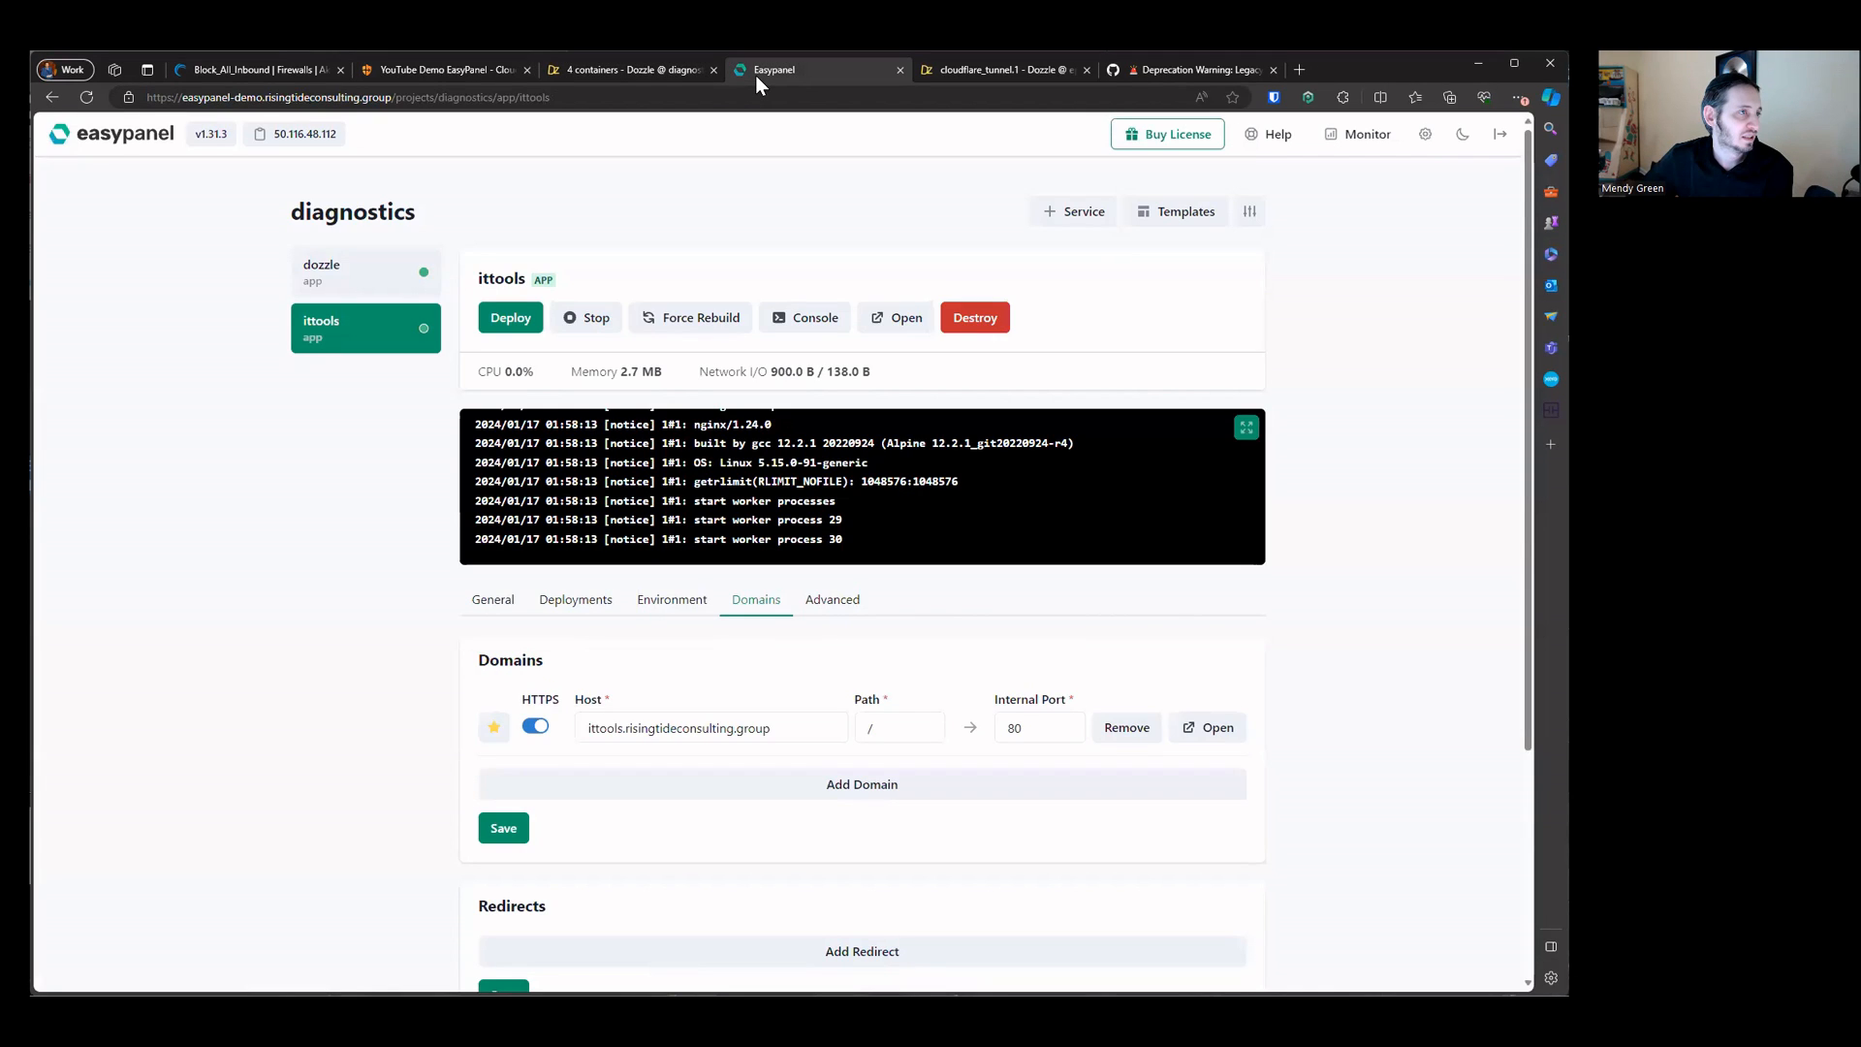
middle_click(667, 67)
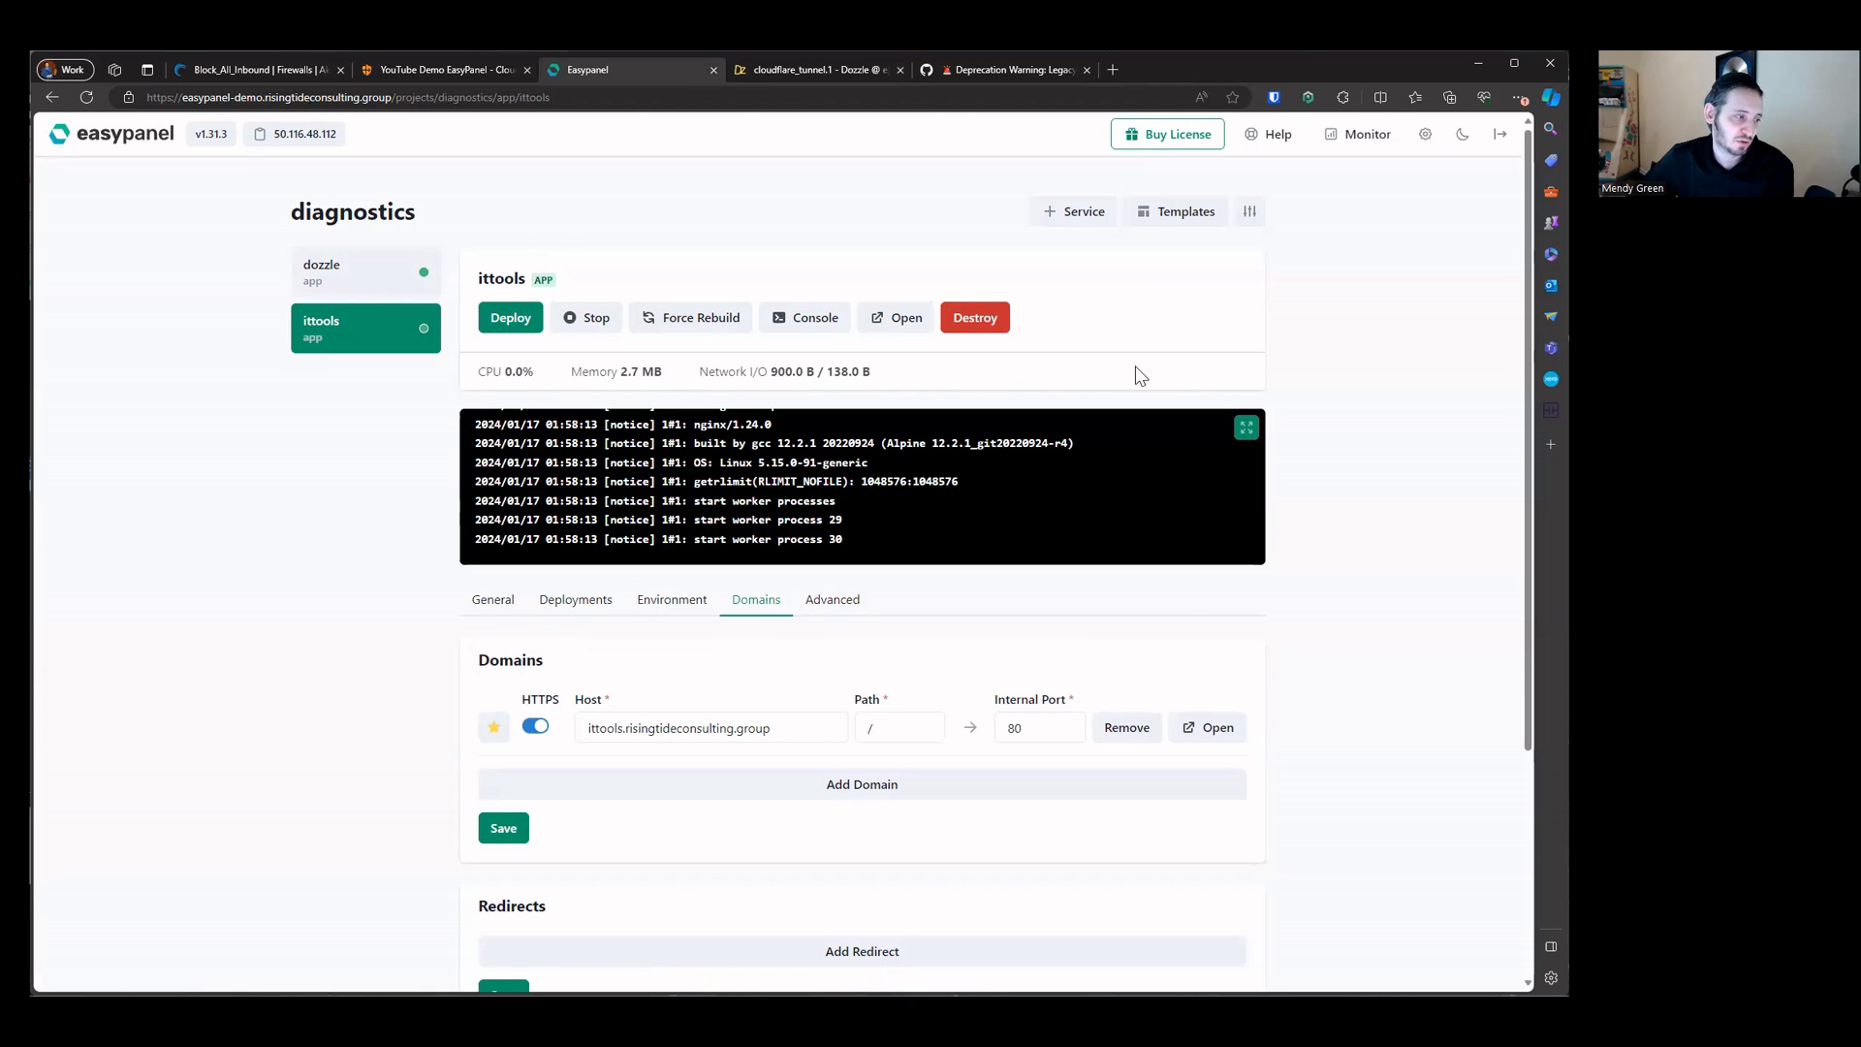
triple_click(789, 718)
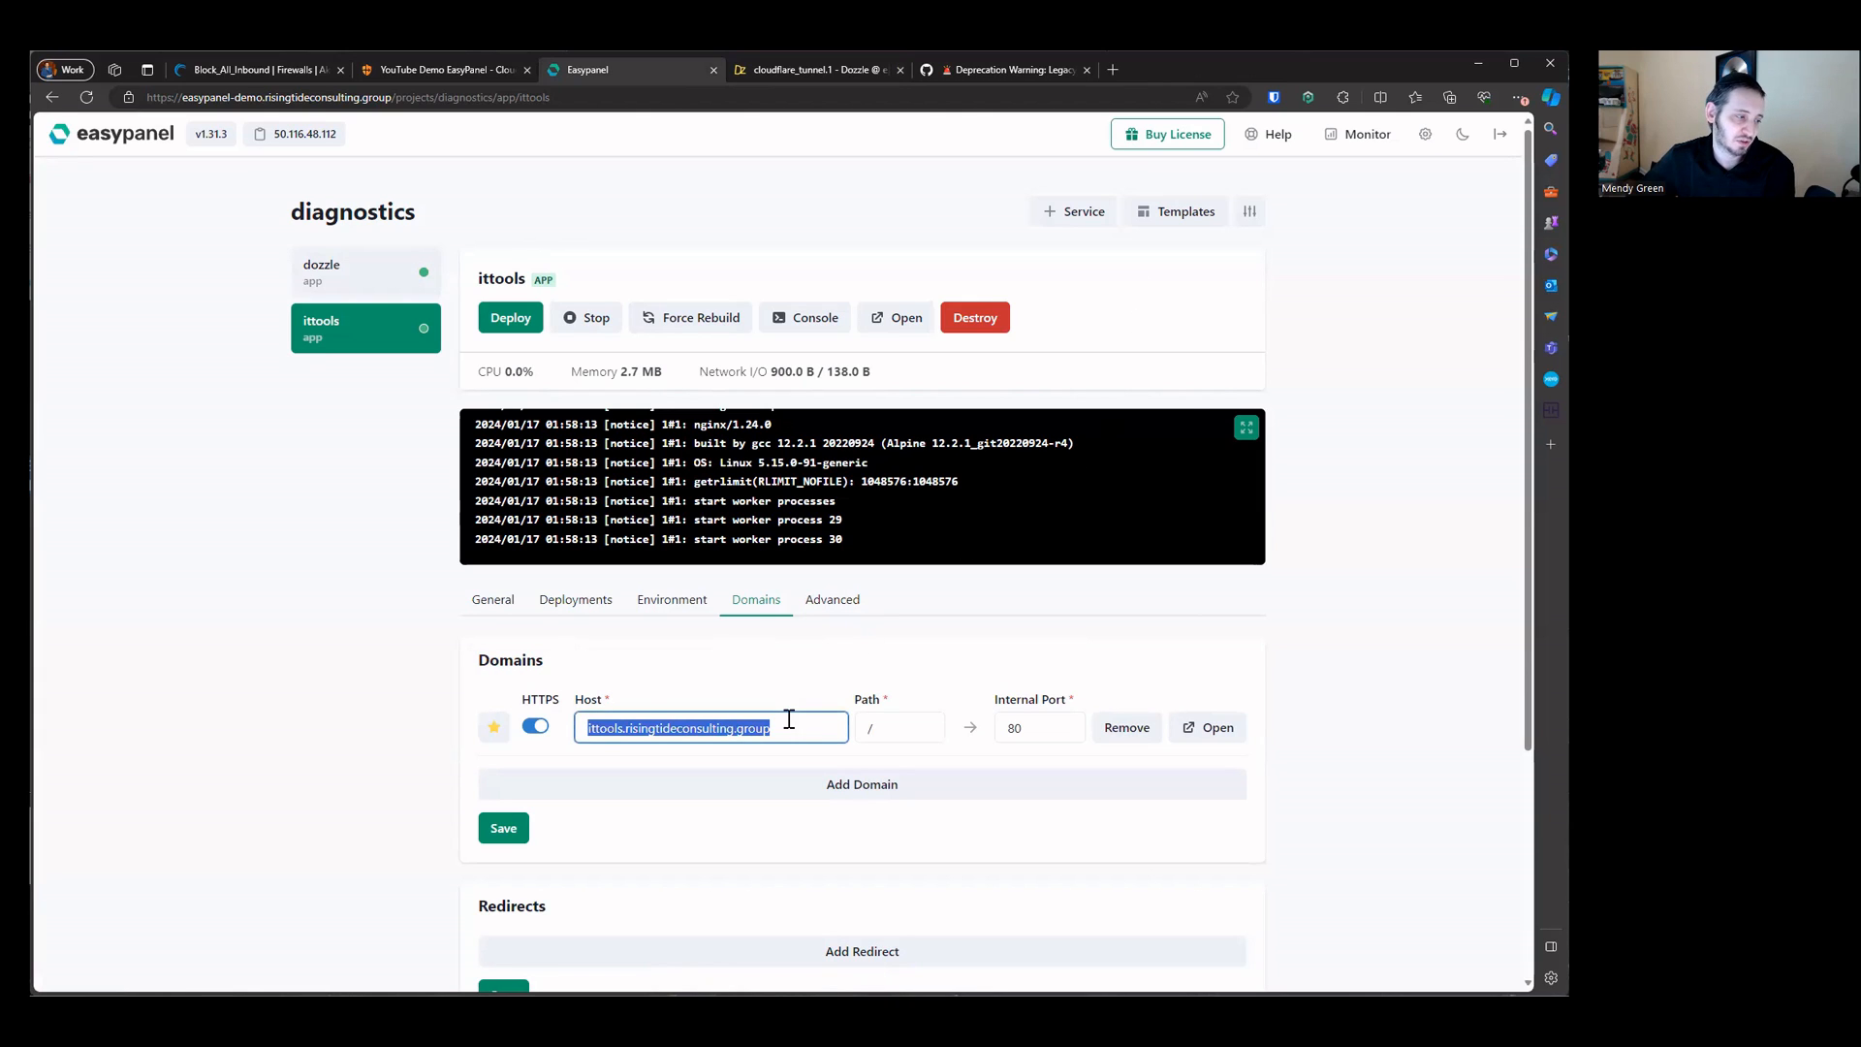
right_click(789, 718)
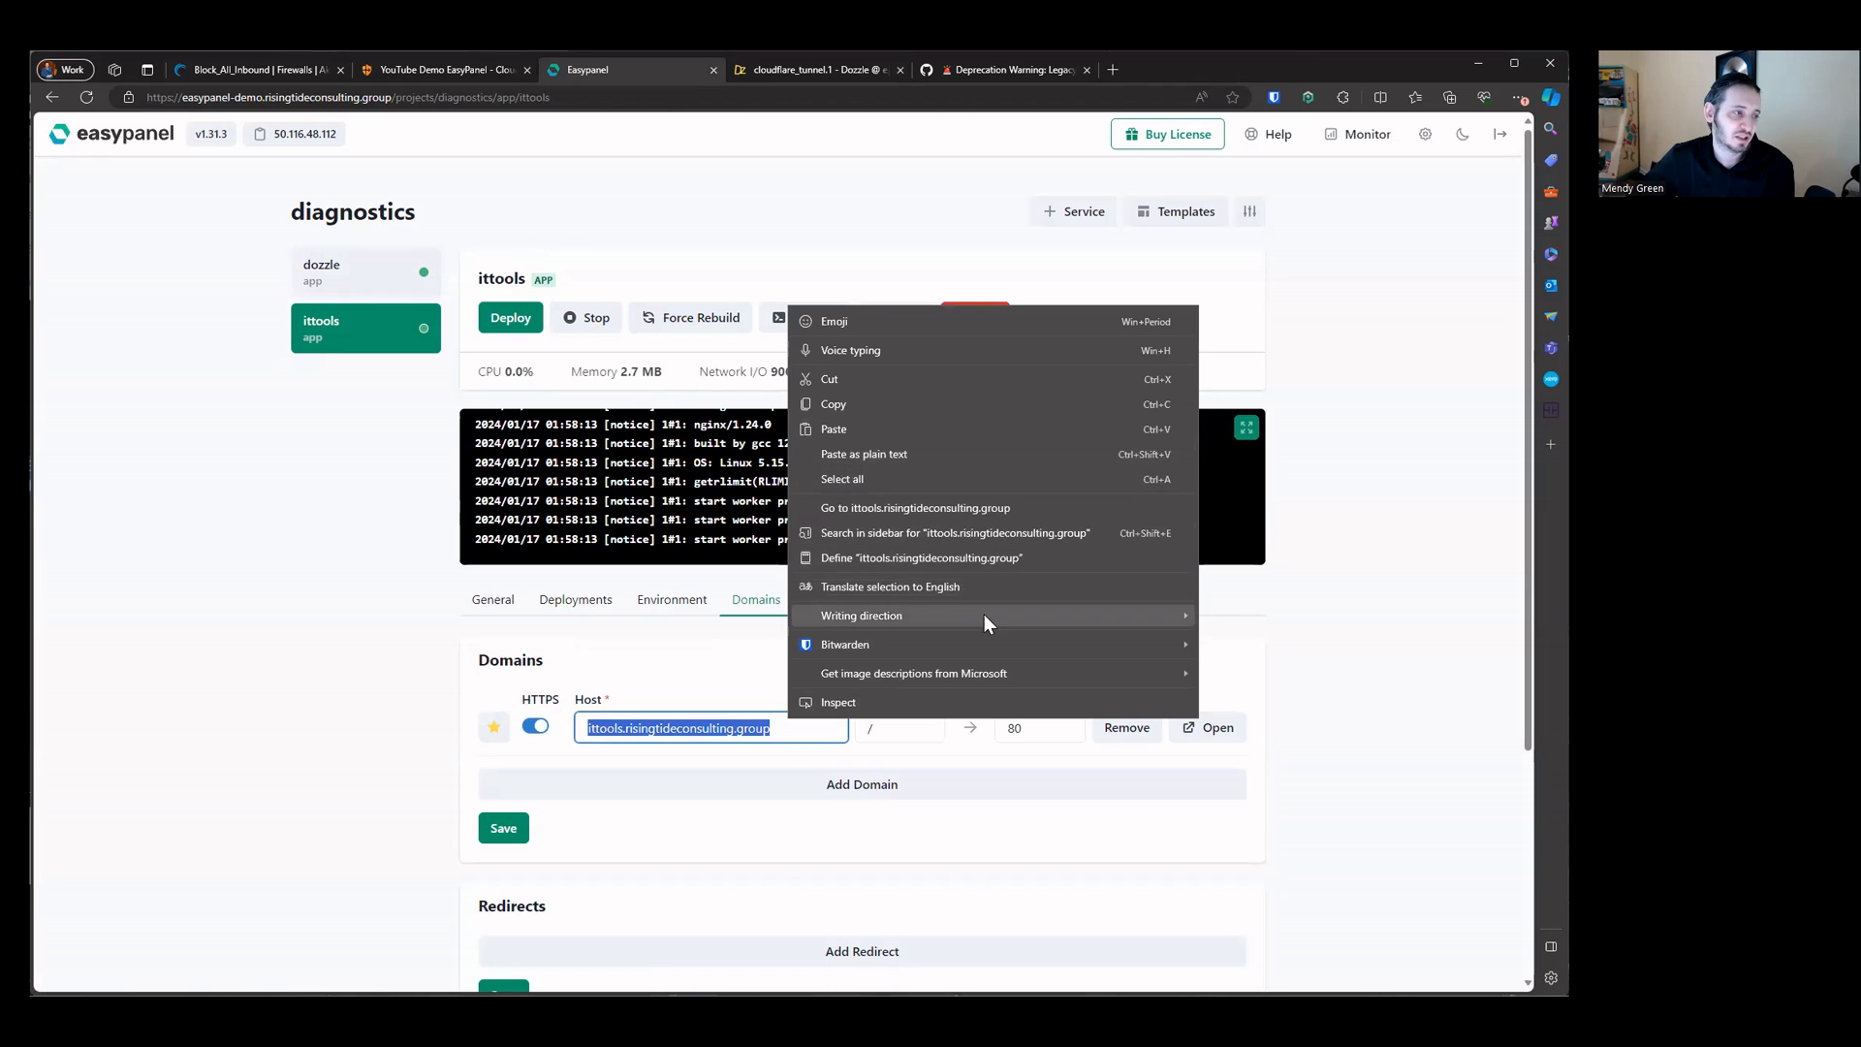
left_click(941, 513)
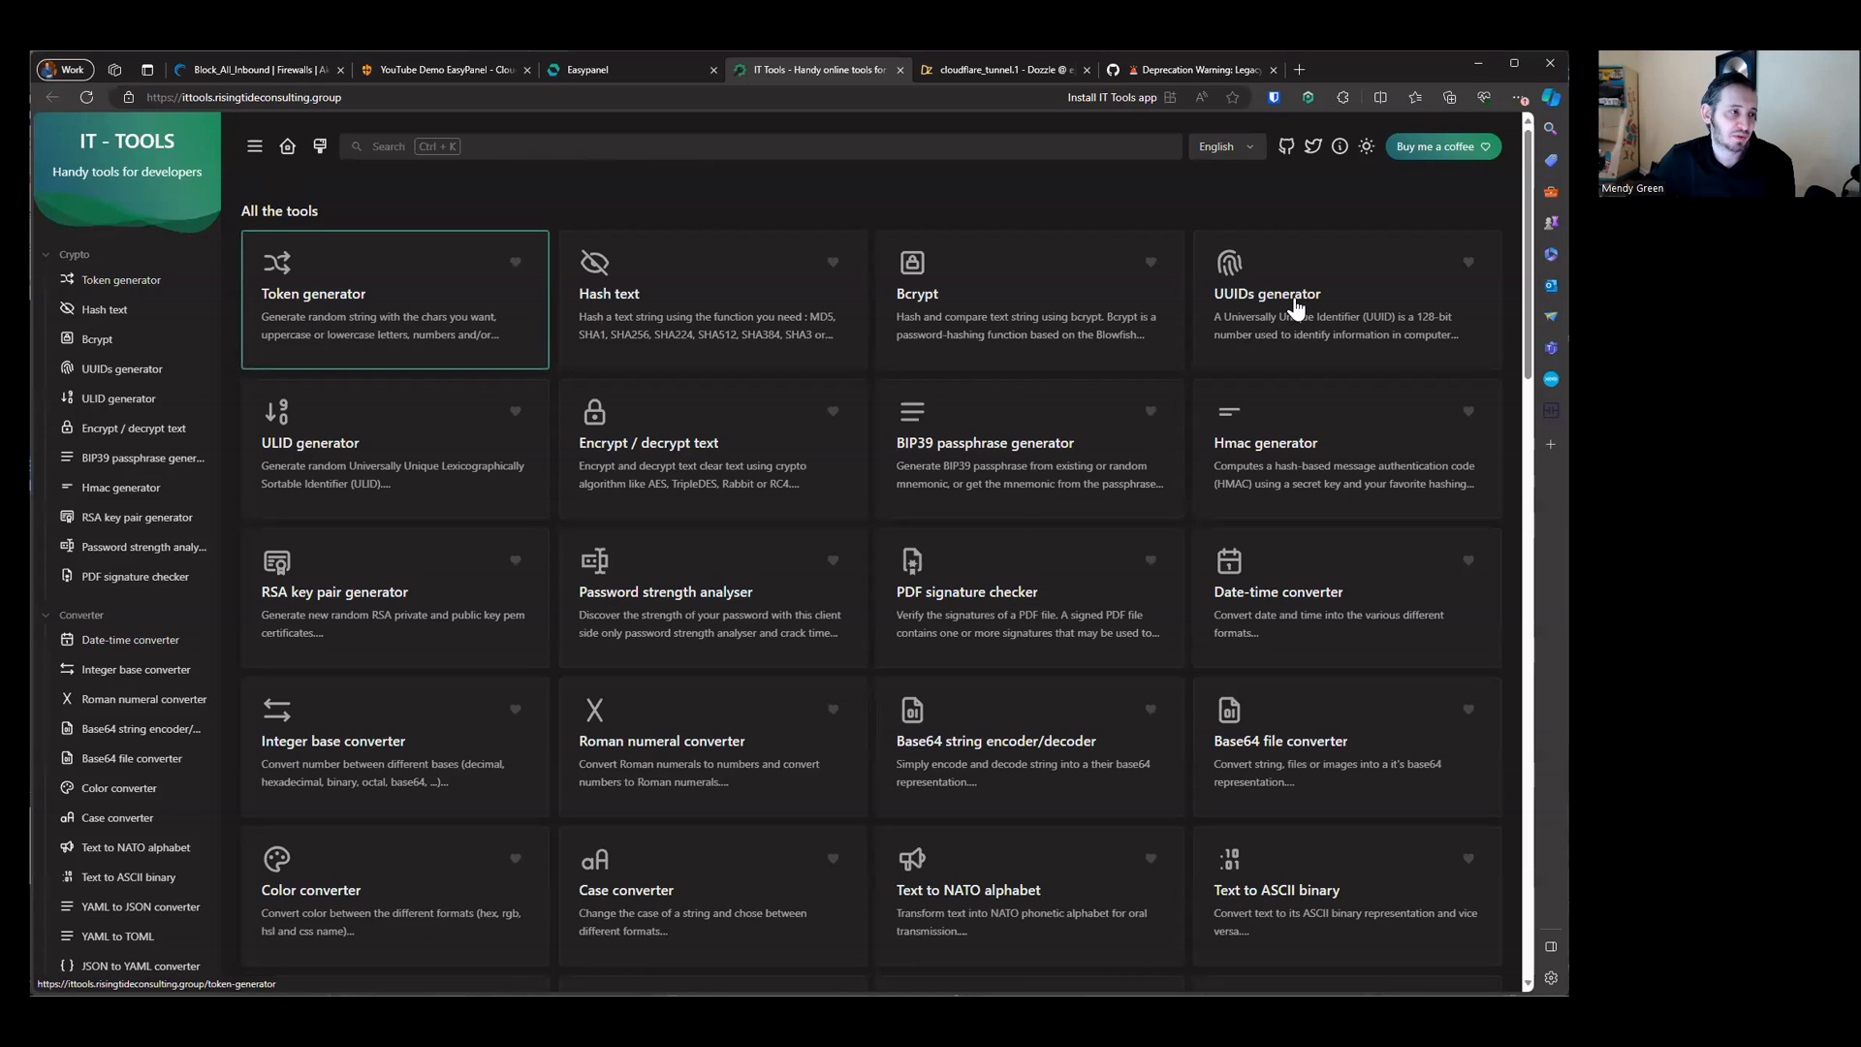
Step: Open the Hash text tool, enter a sample password, and copy its SHA256 digest
left_click(581, 292)
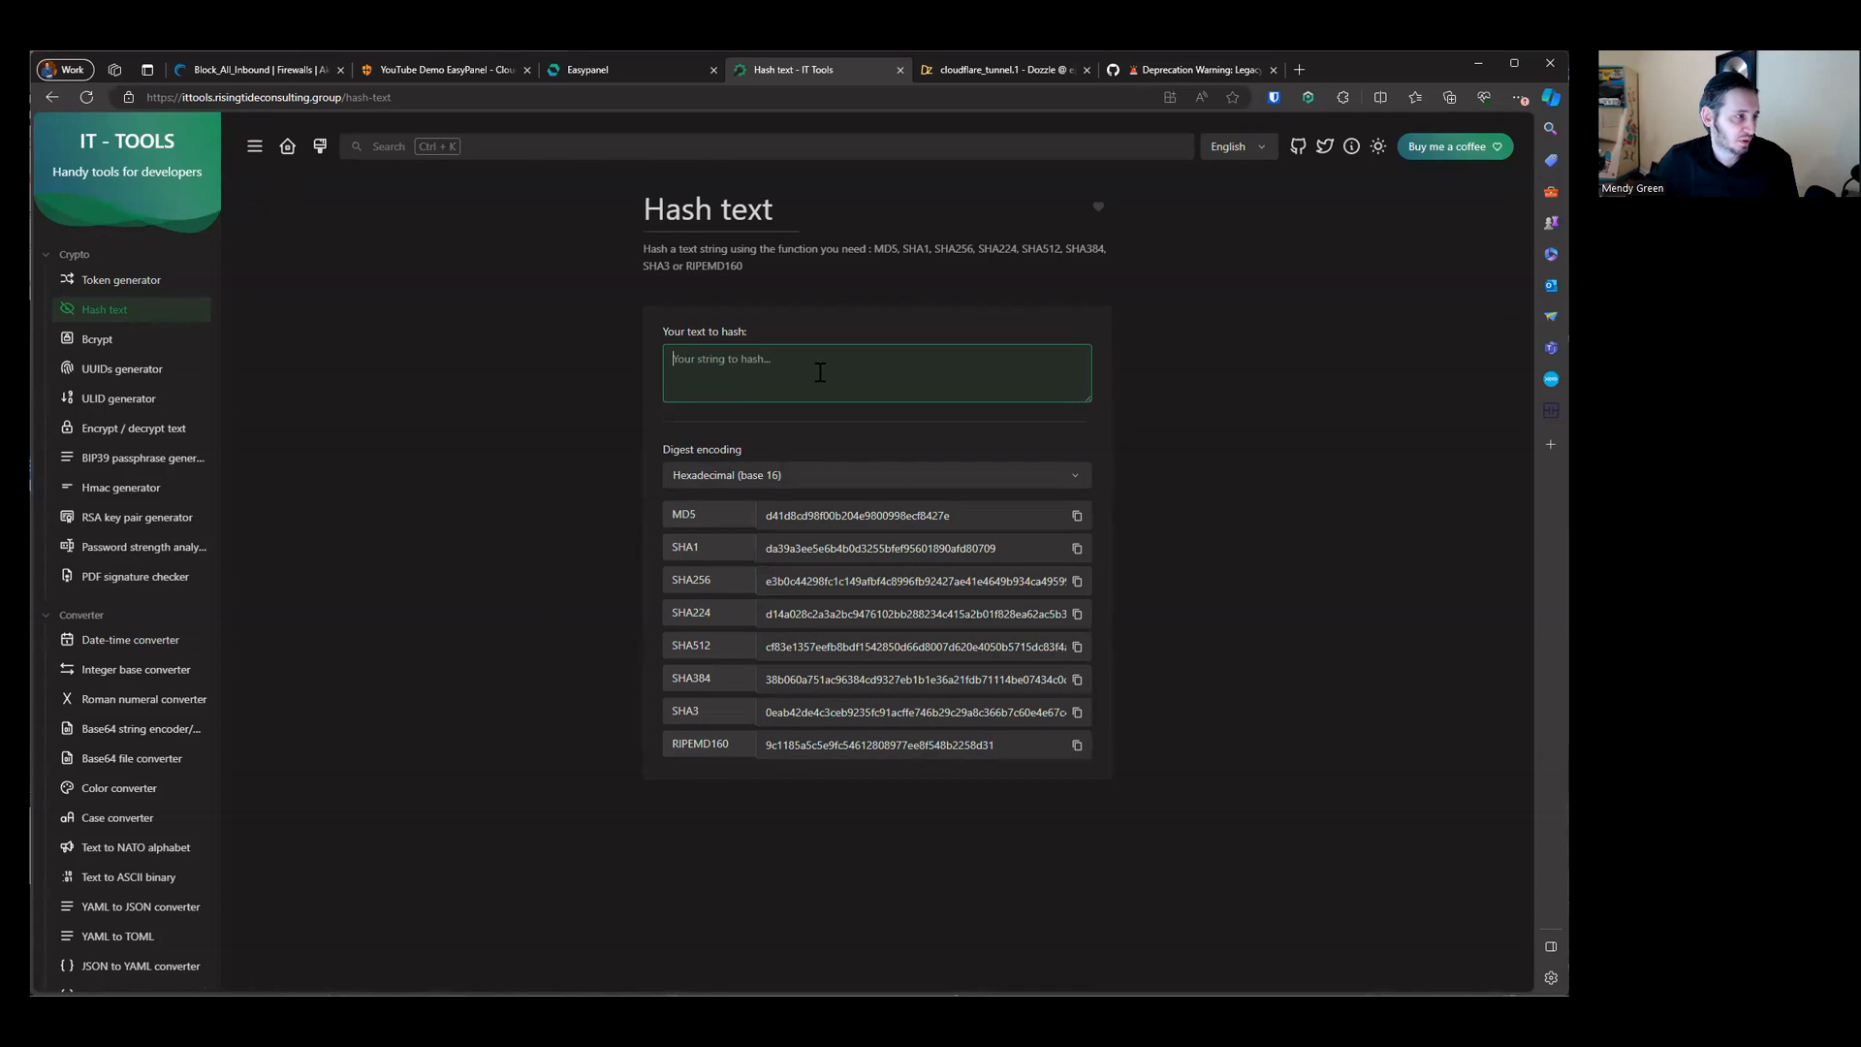
type("password")
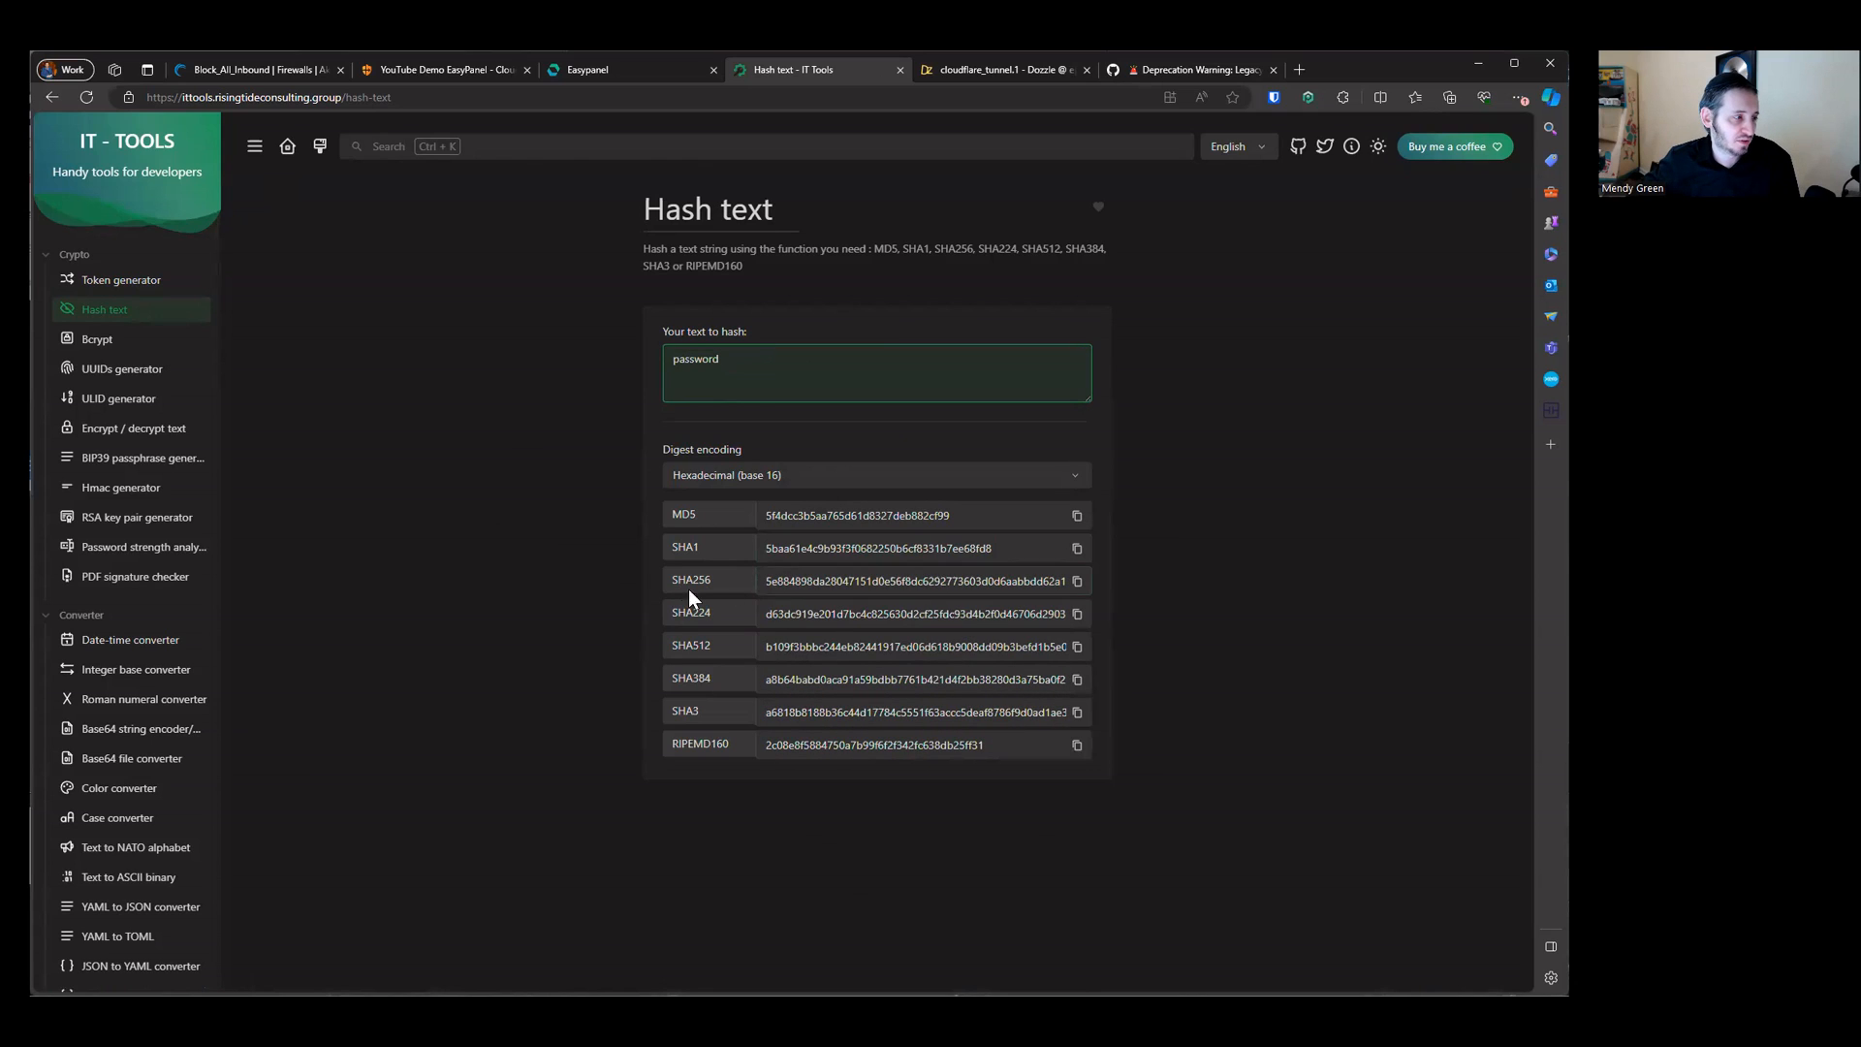
left_click(1077, 580)
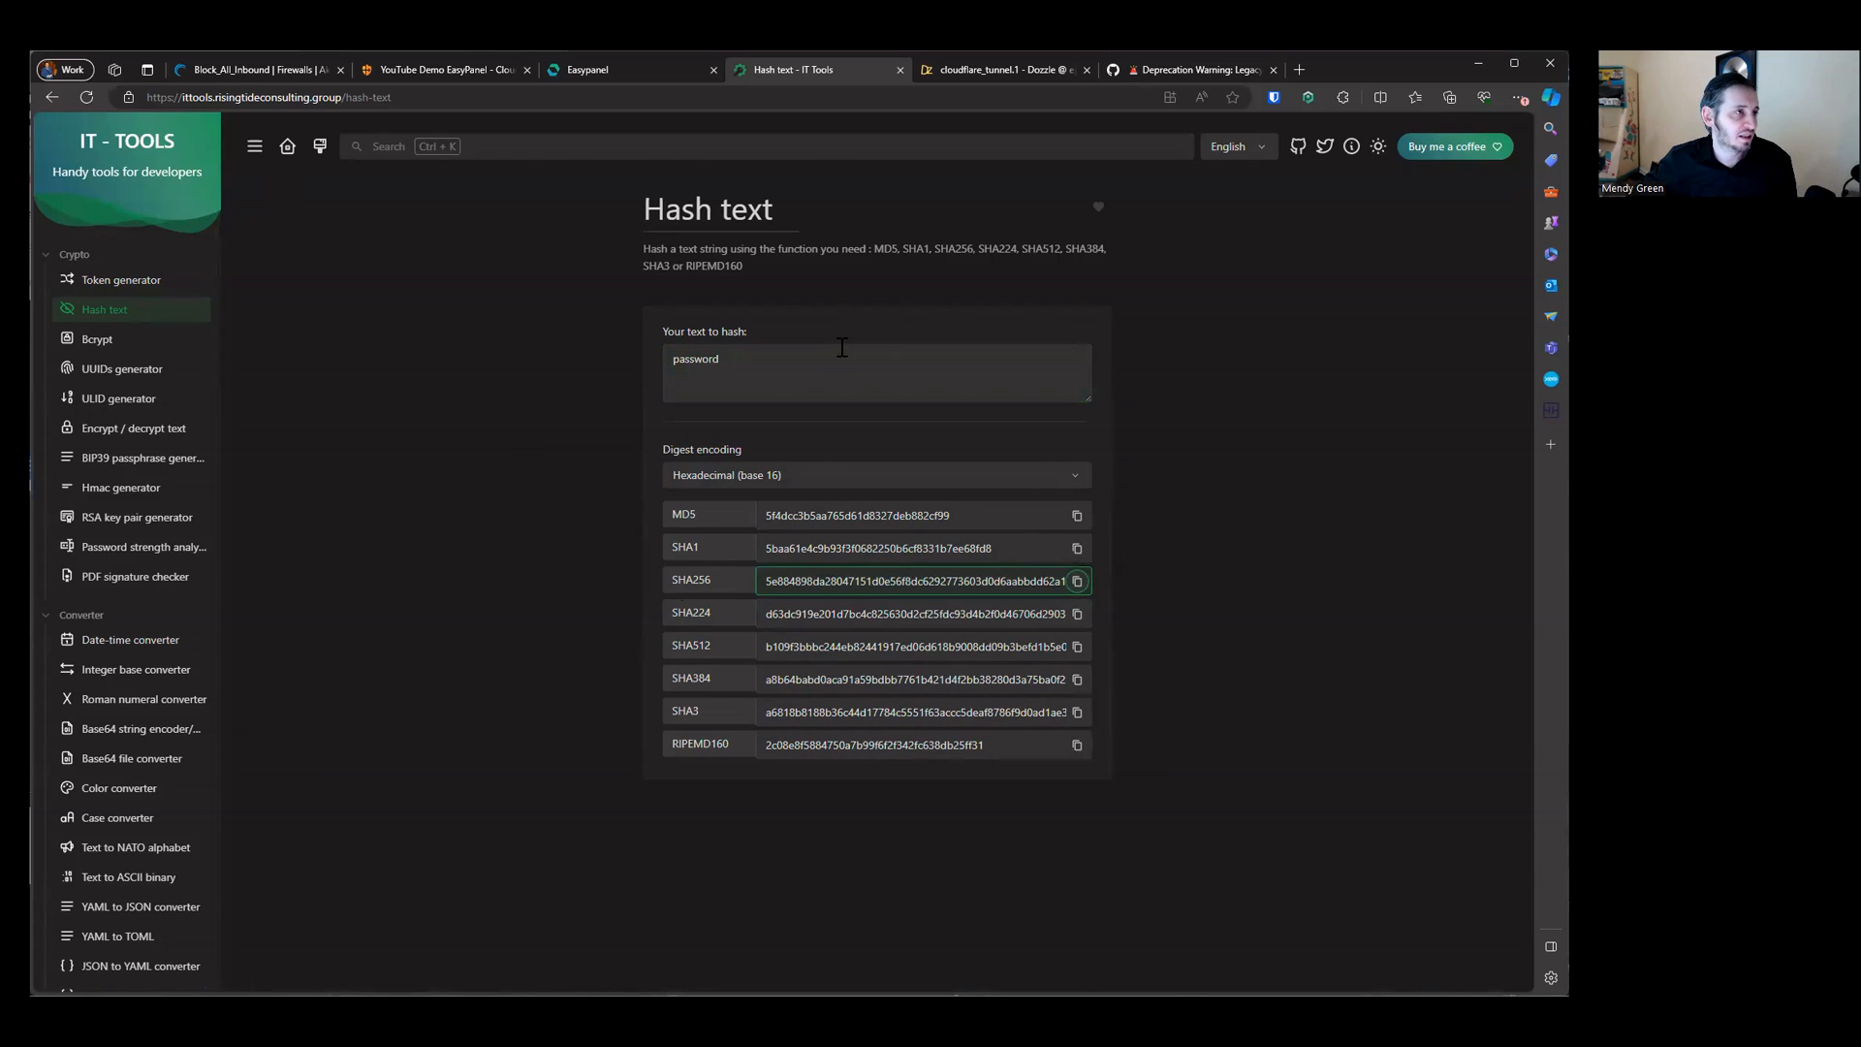
Step: Open the dozzle app's /data/users.yml file mount content and paste the copied SHA256 hash
left_click(636, 68)
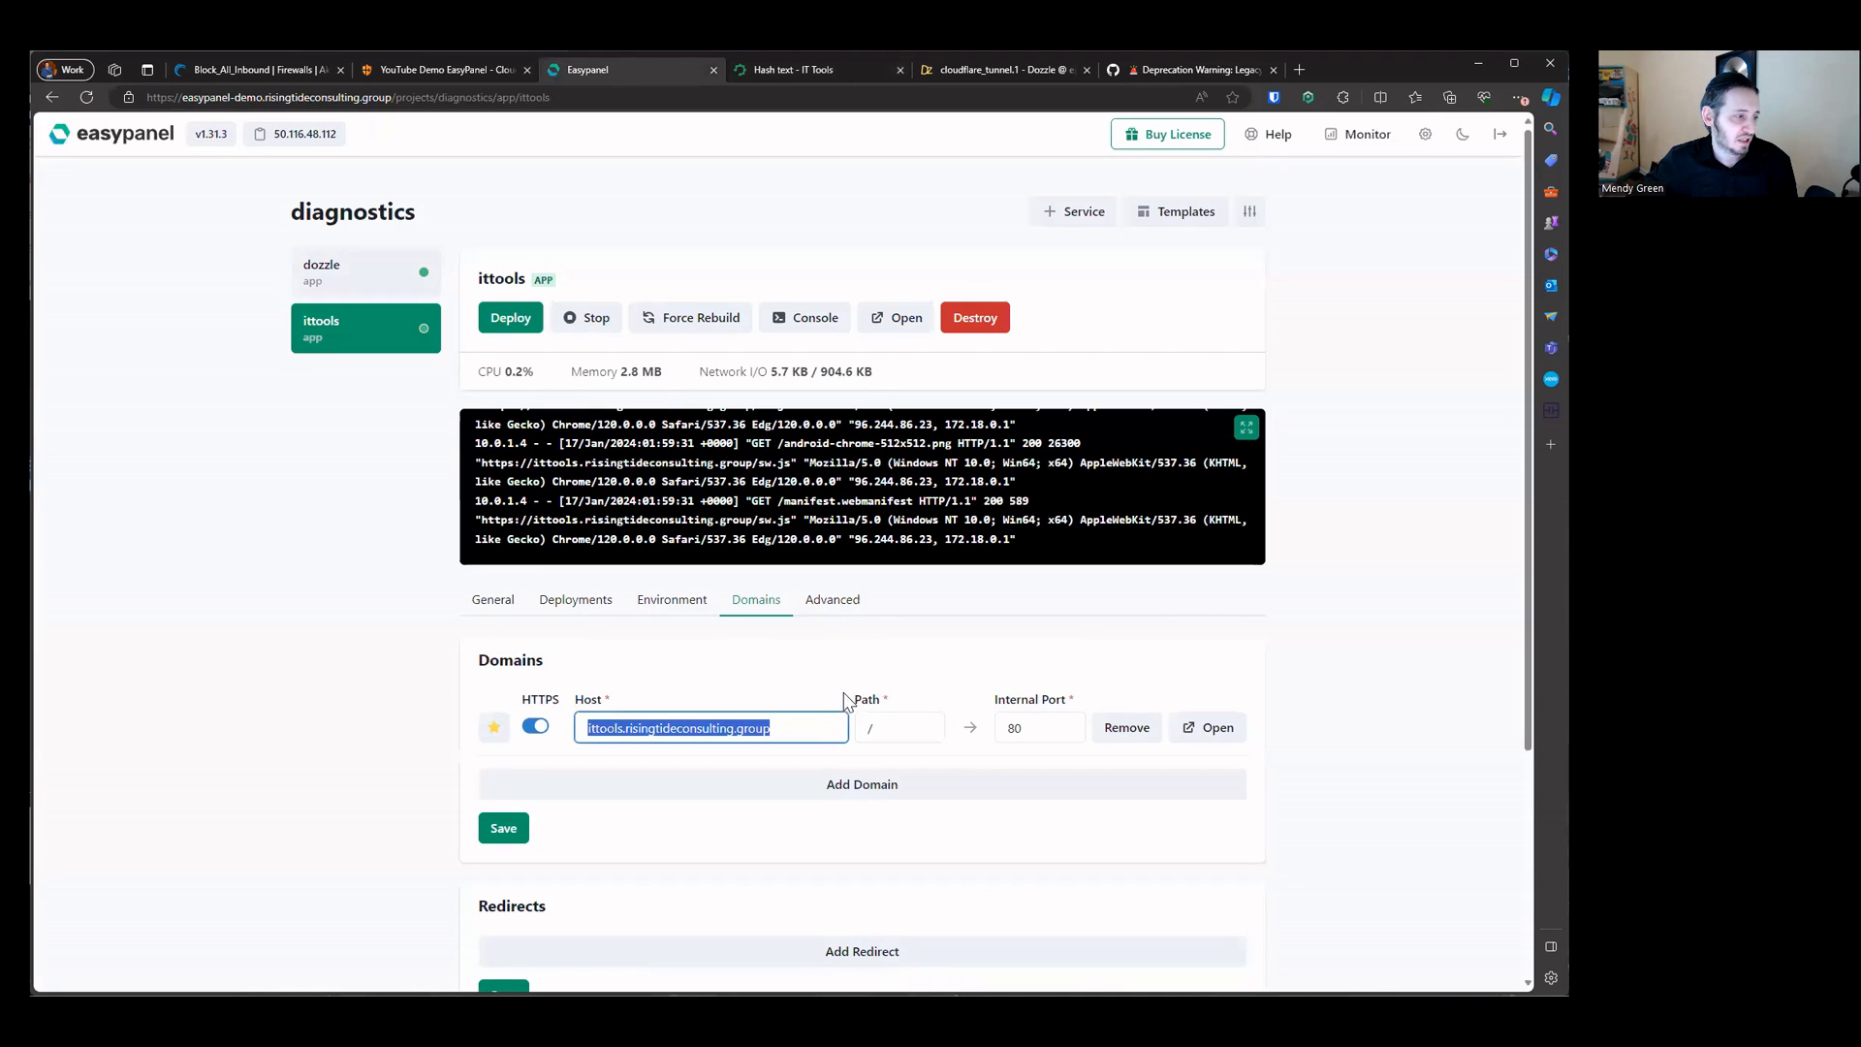
left_click(834, 601)
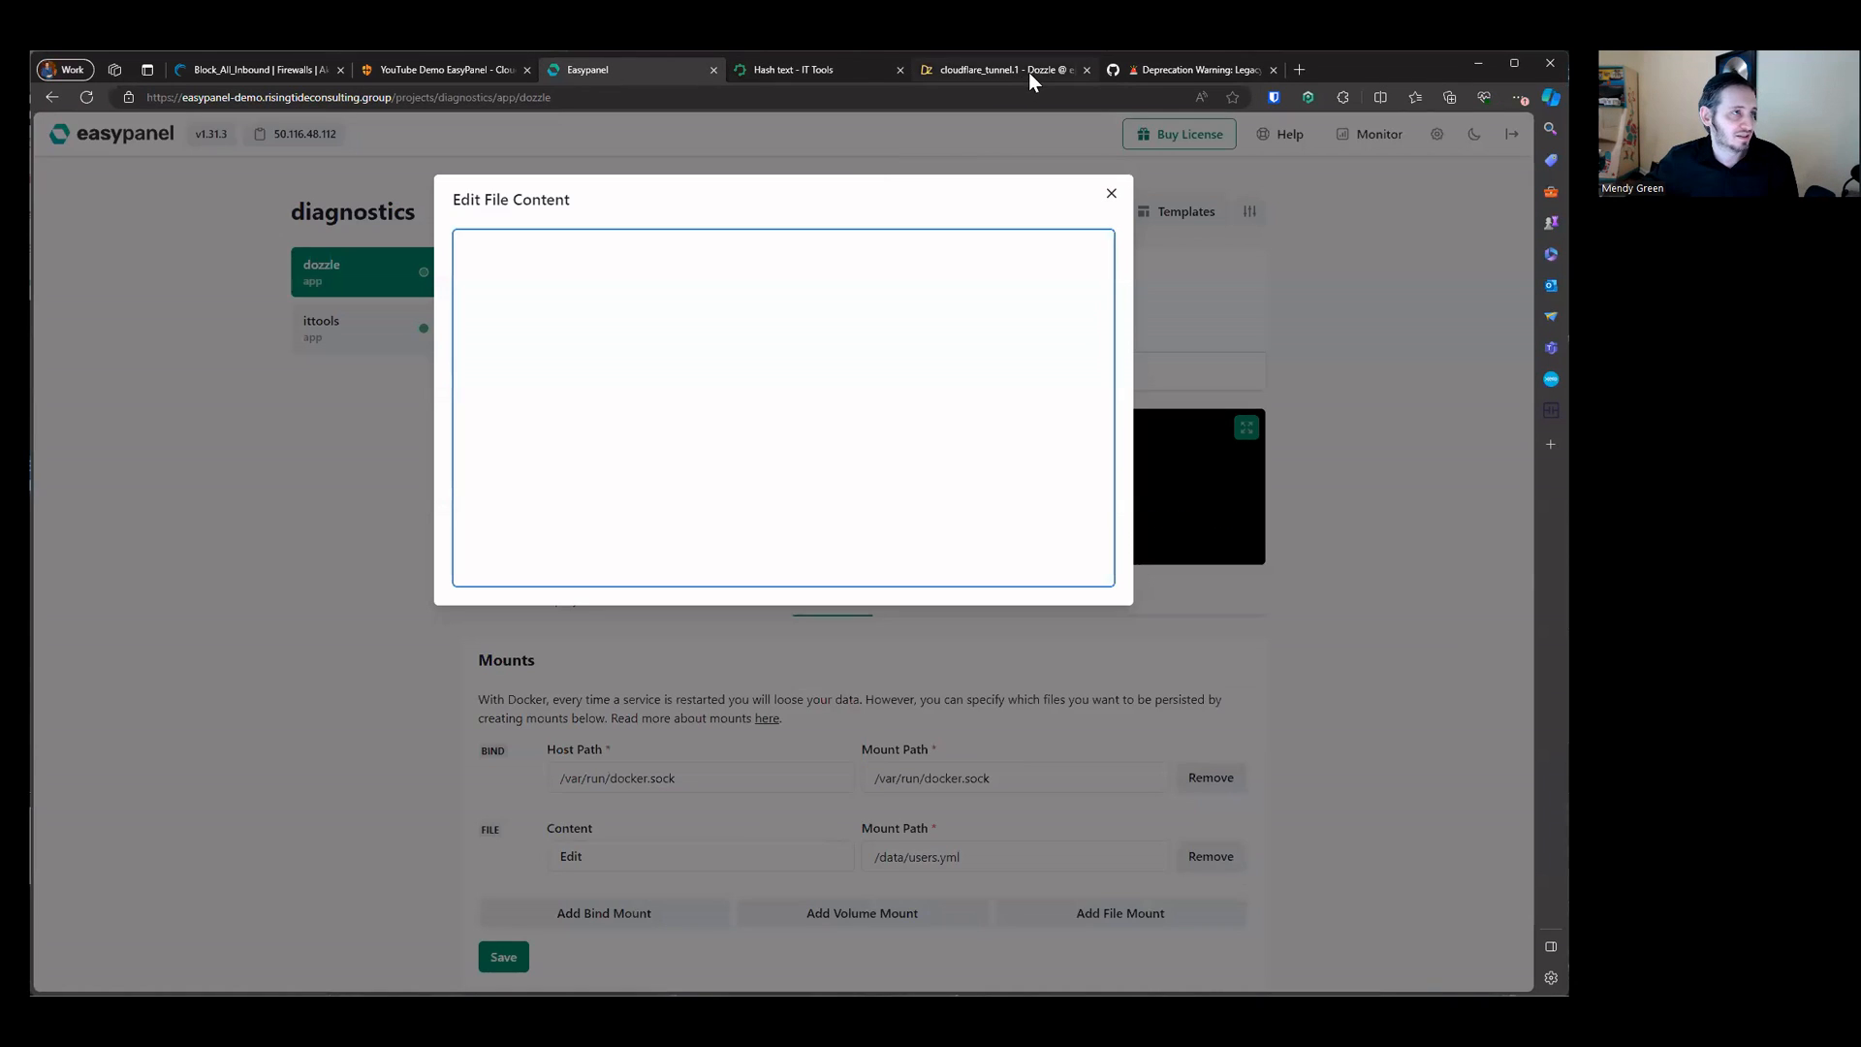
left_click(1141, 66)
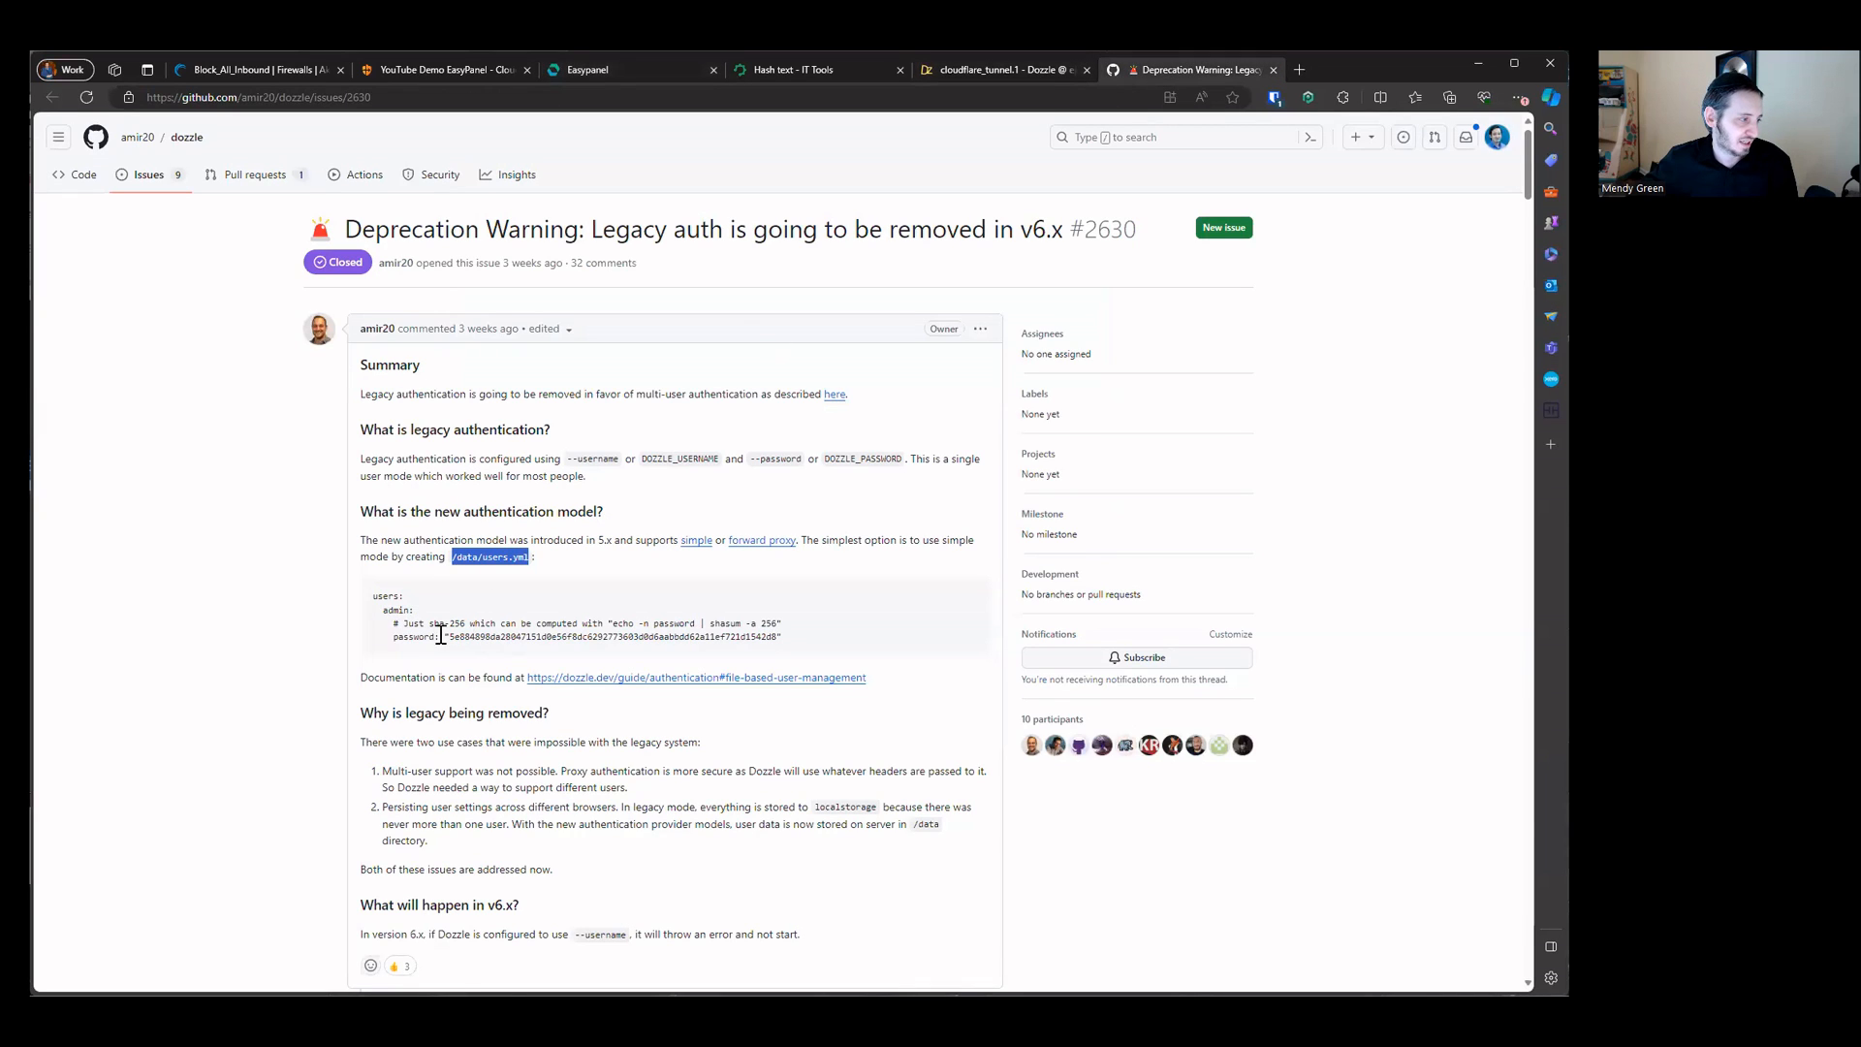
left_click(678, 69)
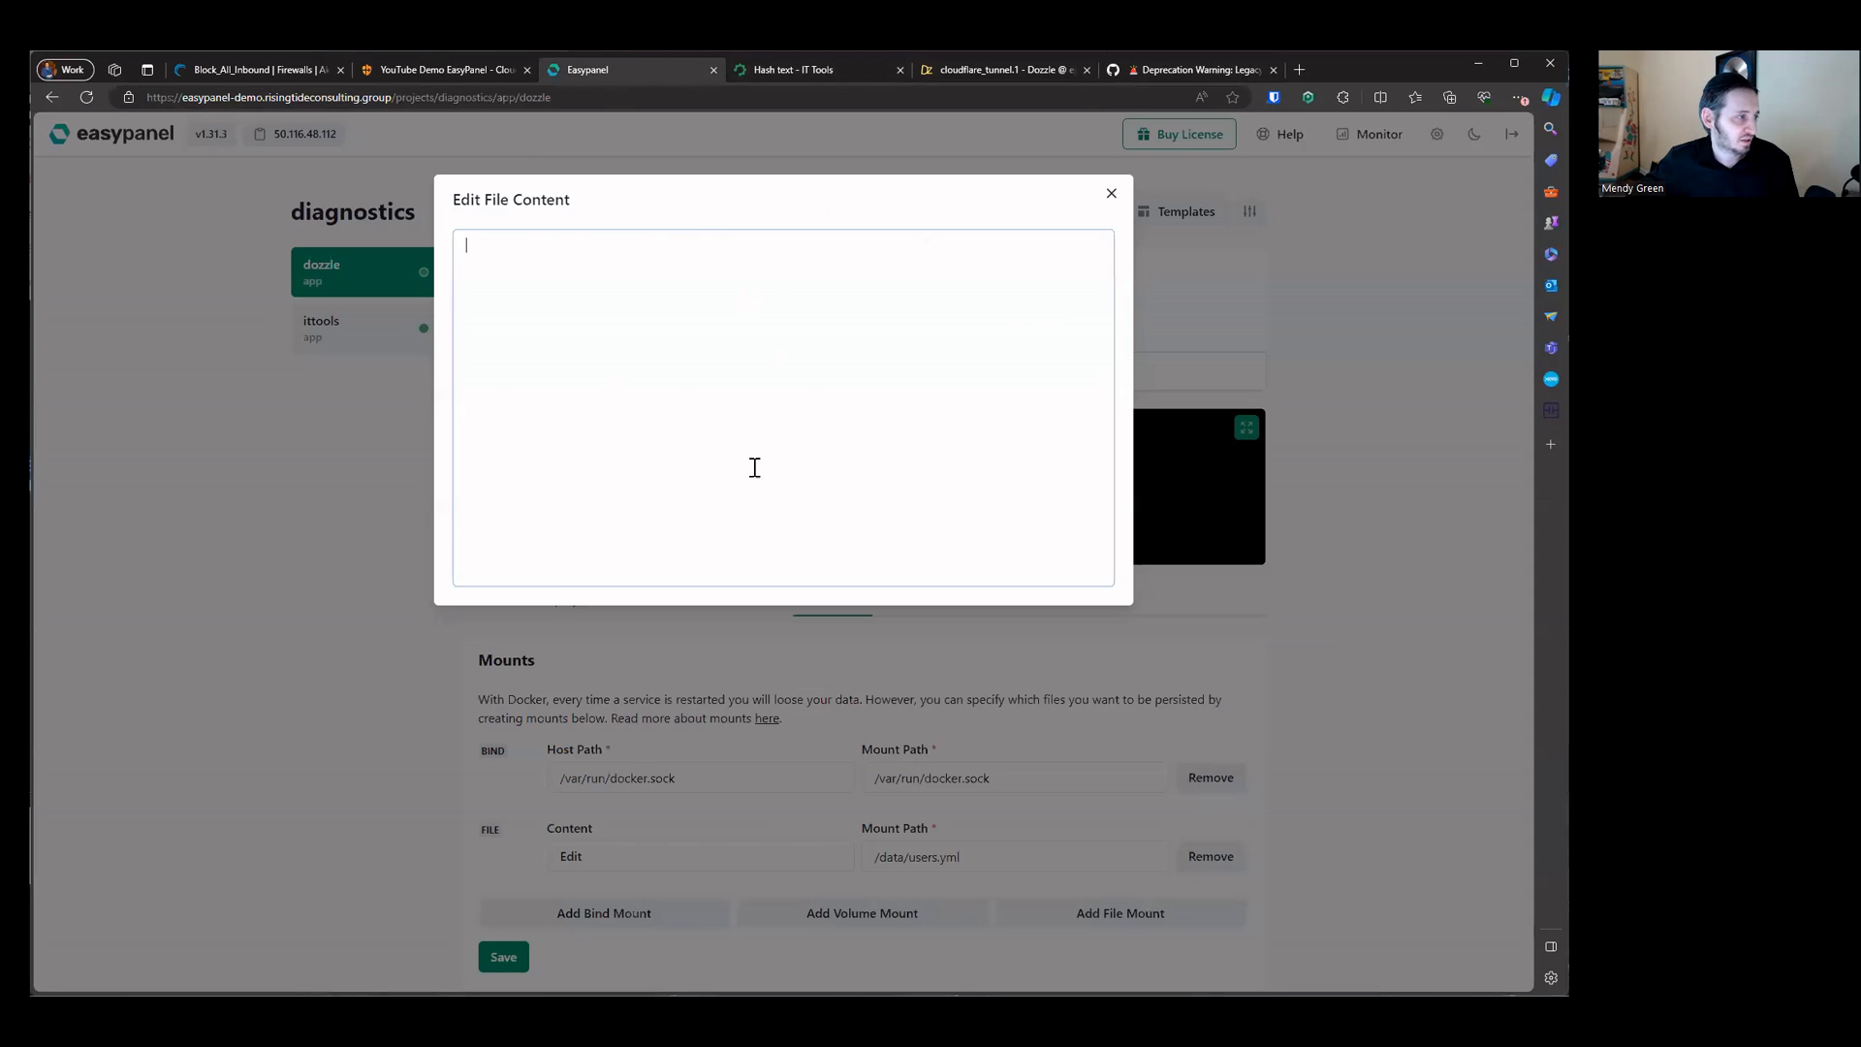
key("ctrl+v")
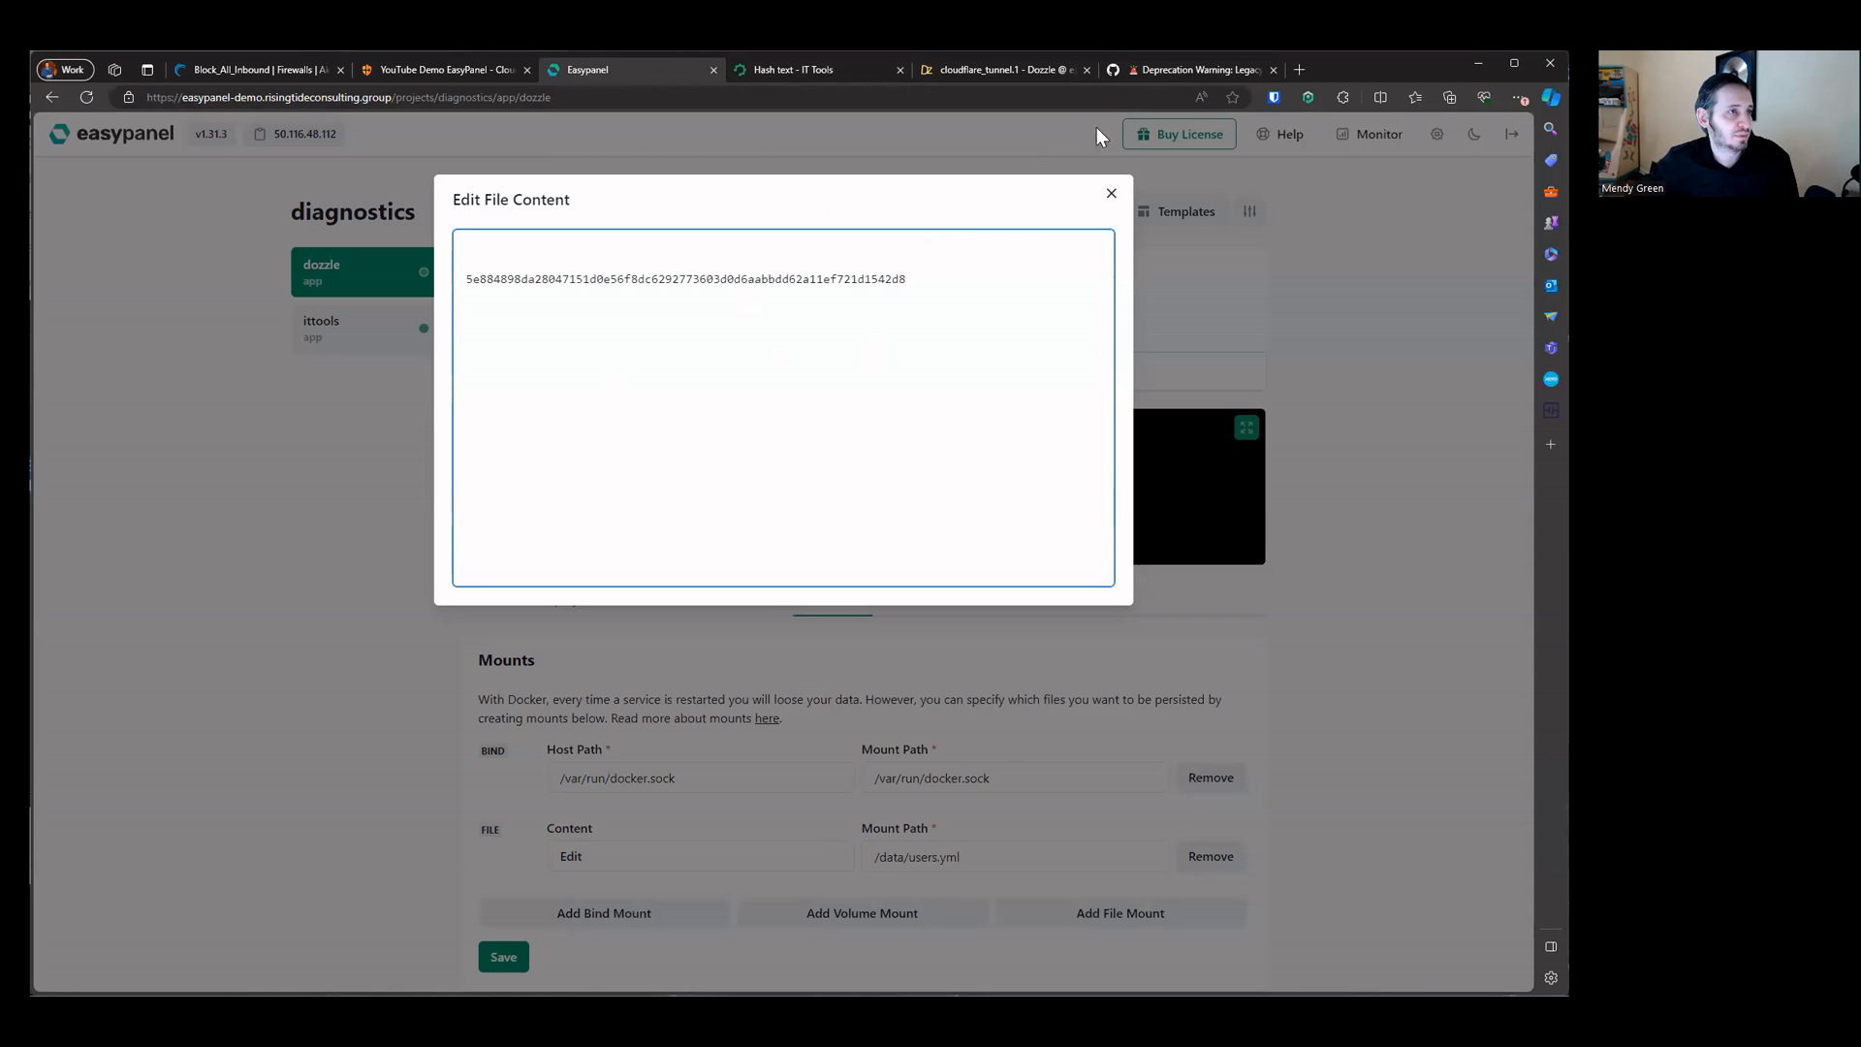
Step: Copy the example users.yml block from the Dozzle legacy auth GitHub issue
left_click(1139, 76)
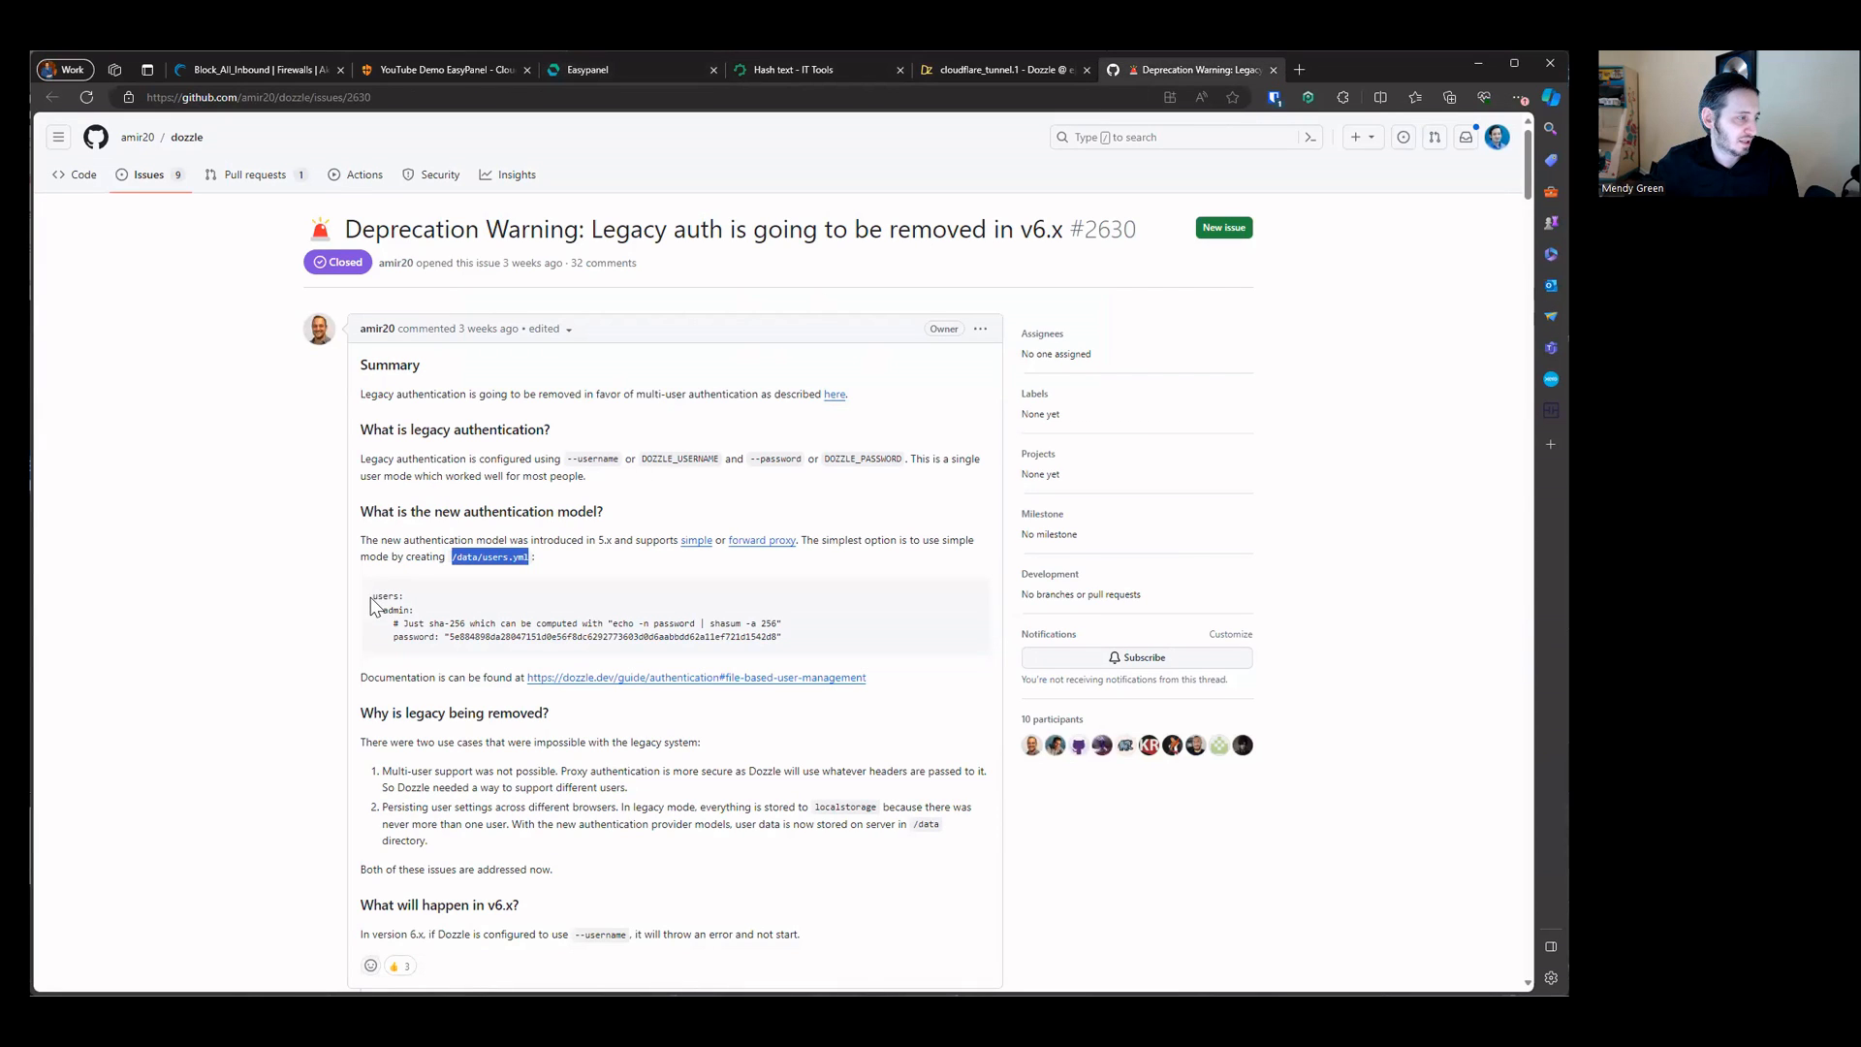
left_click_drag(374, 594, 826, 643)
left_click(841, 600)
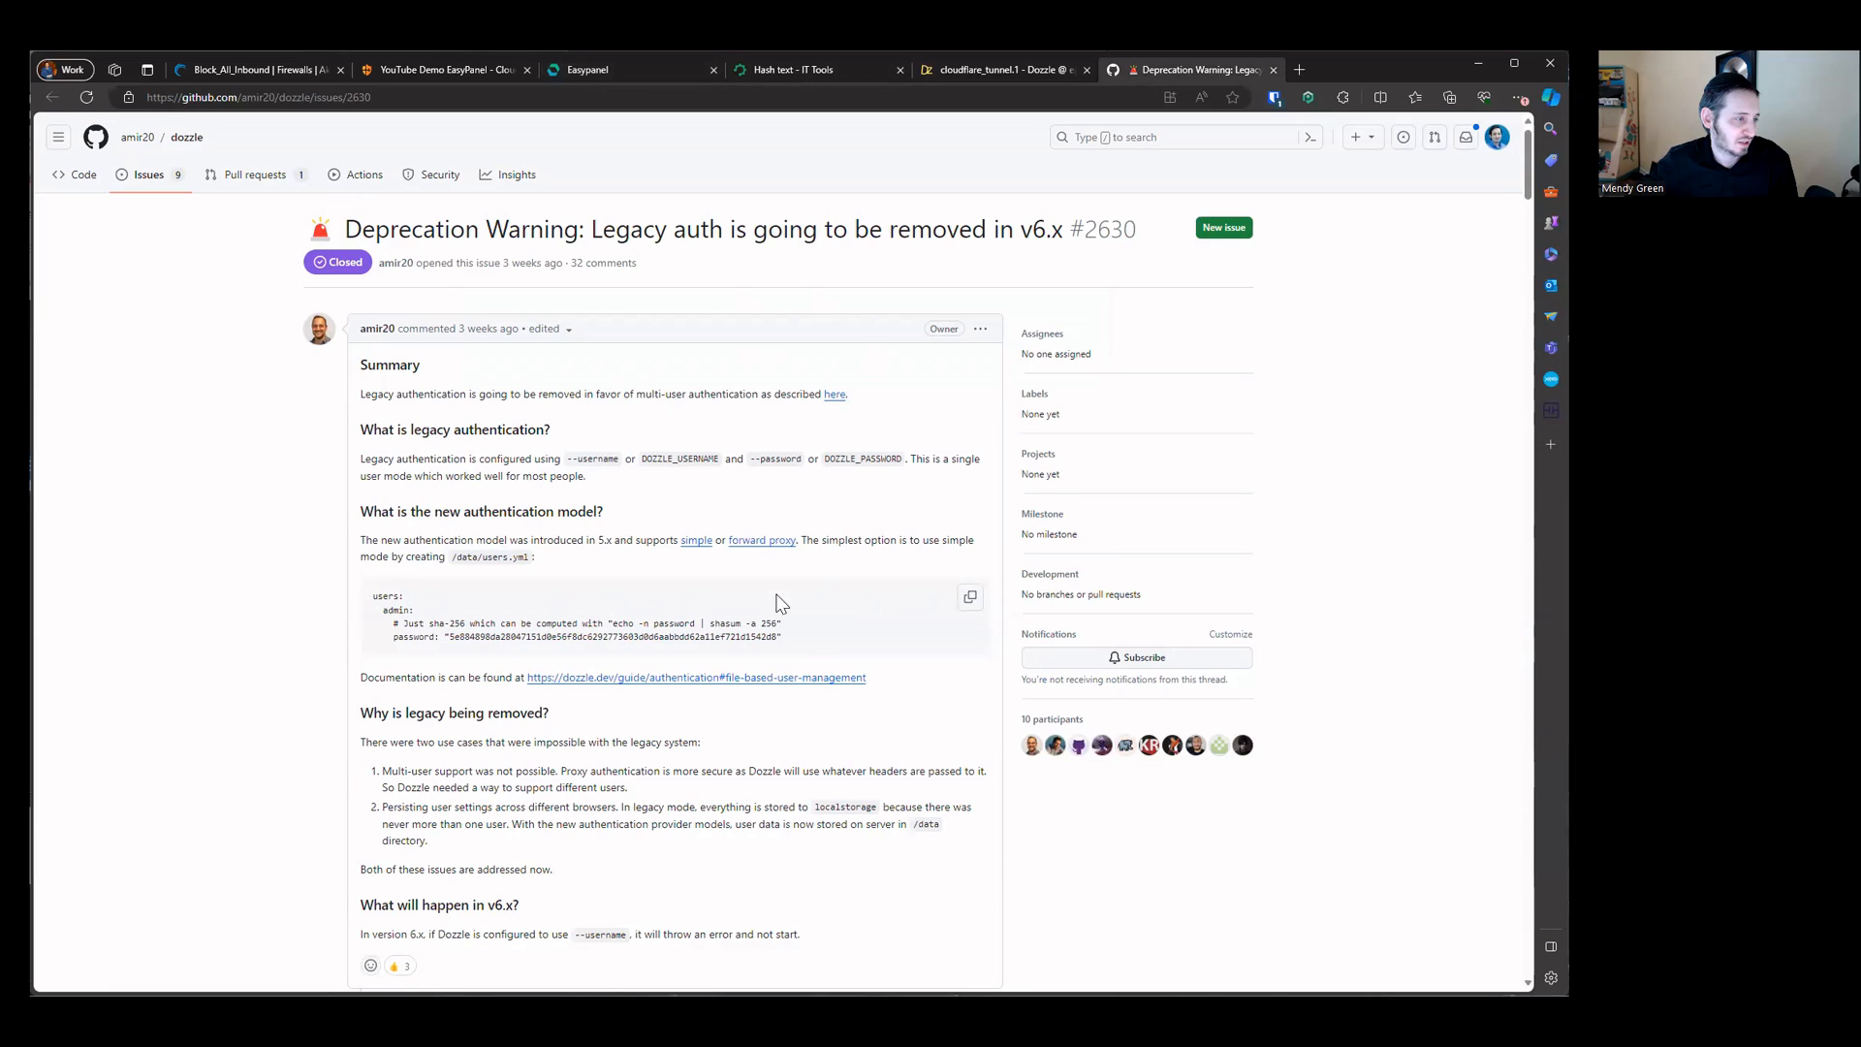
left_click(969, 597)
Step: Paste the example into the users.yml content and replace its password value with the copied SHA256 hash
left_click(626, 70)
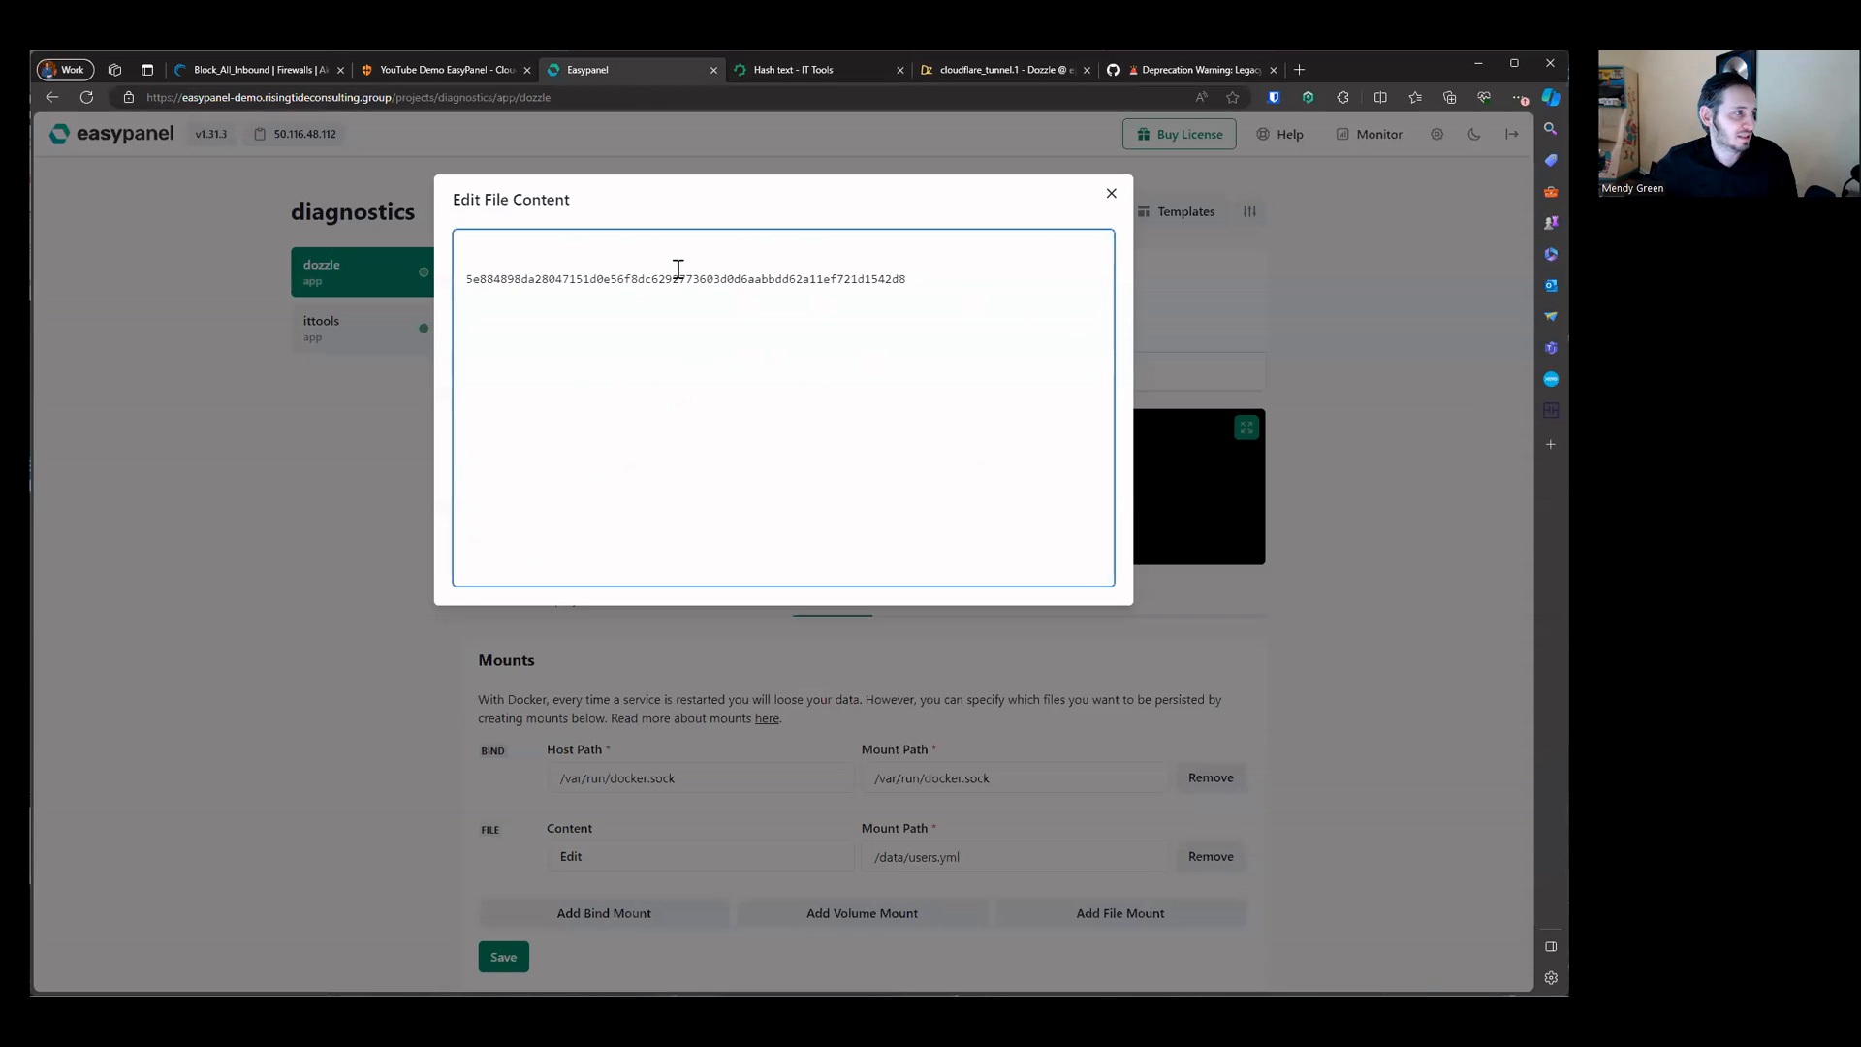
key("ctrl+v")
left_click_drag(907, 331, 463, 332)
key("ctrl+x")
left_click_drag(569, 297, 1010, 297)
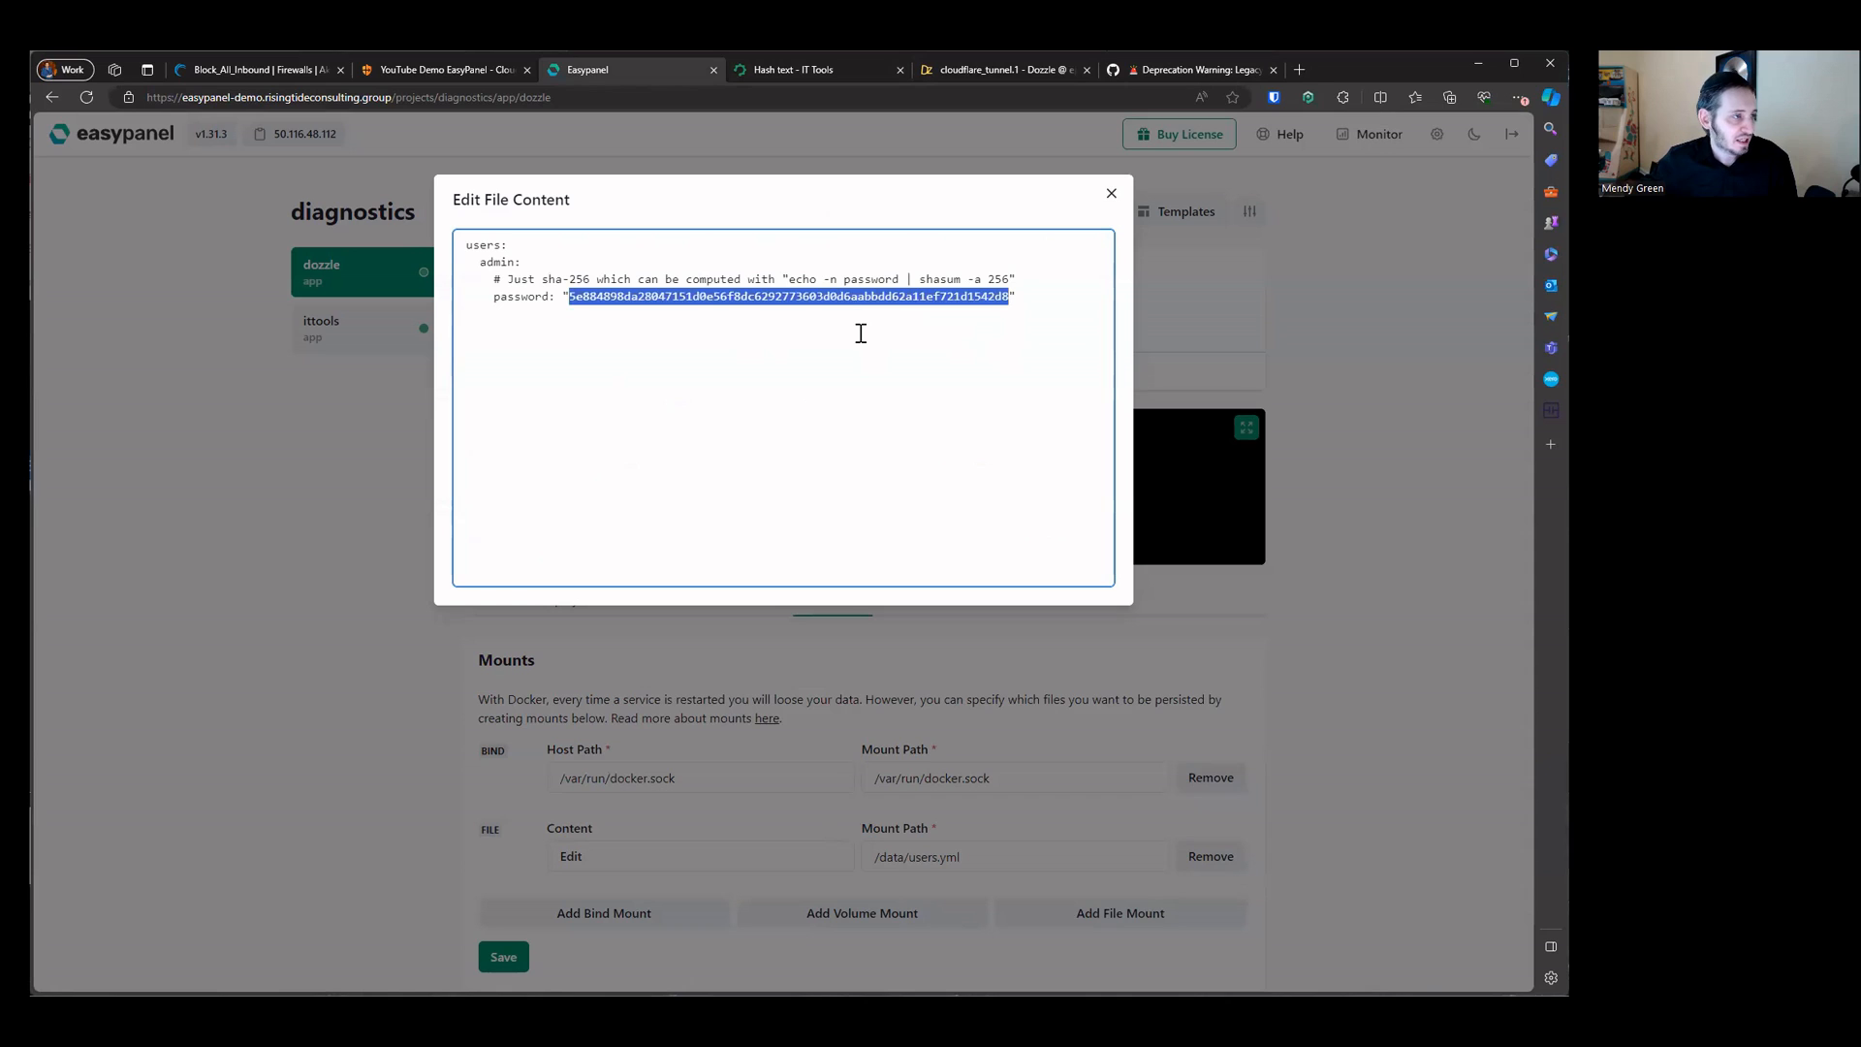
key("ctrl+v")
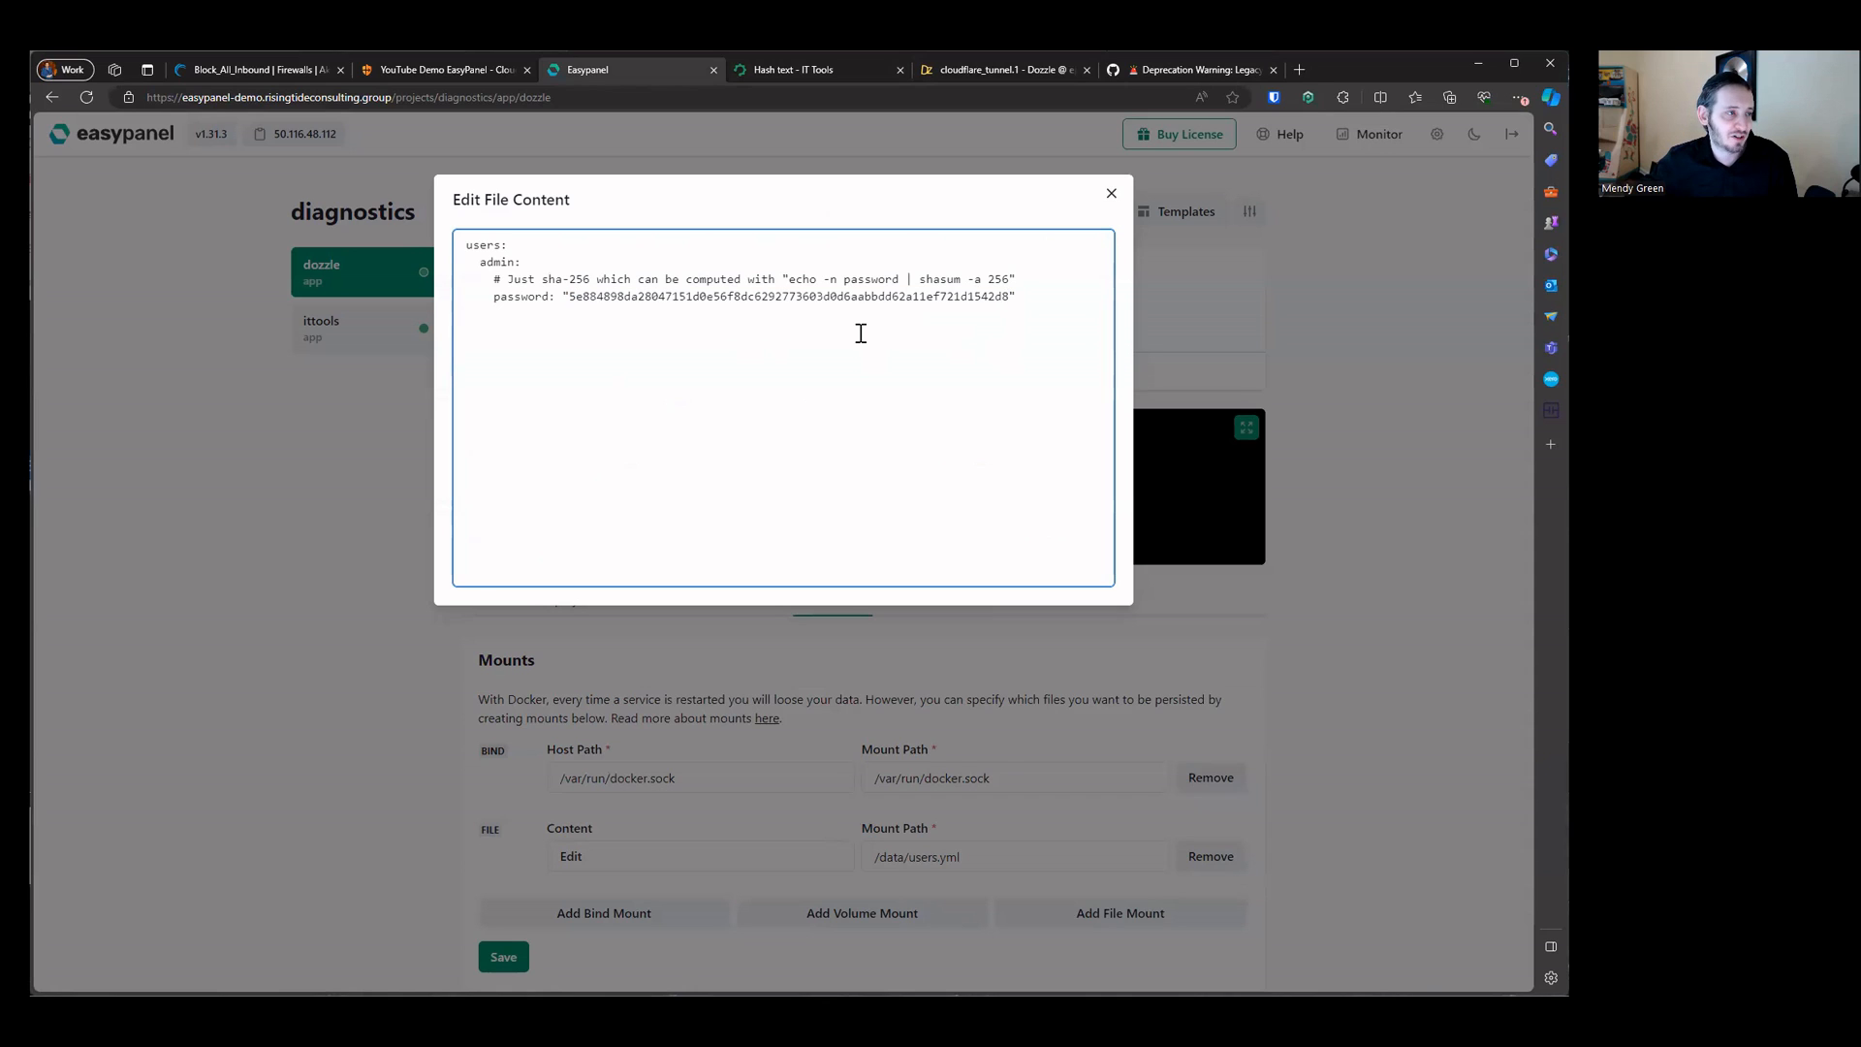
Step: Hash a new Dozzle password in the Hash text tool and copy its SHA256 digest
double_click(871, 279)
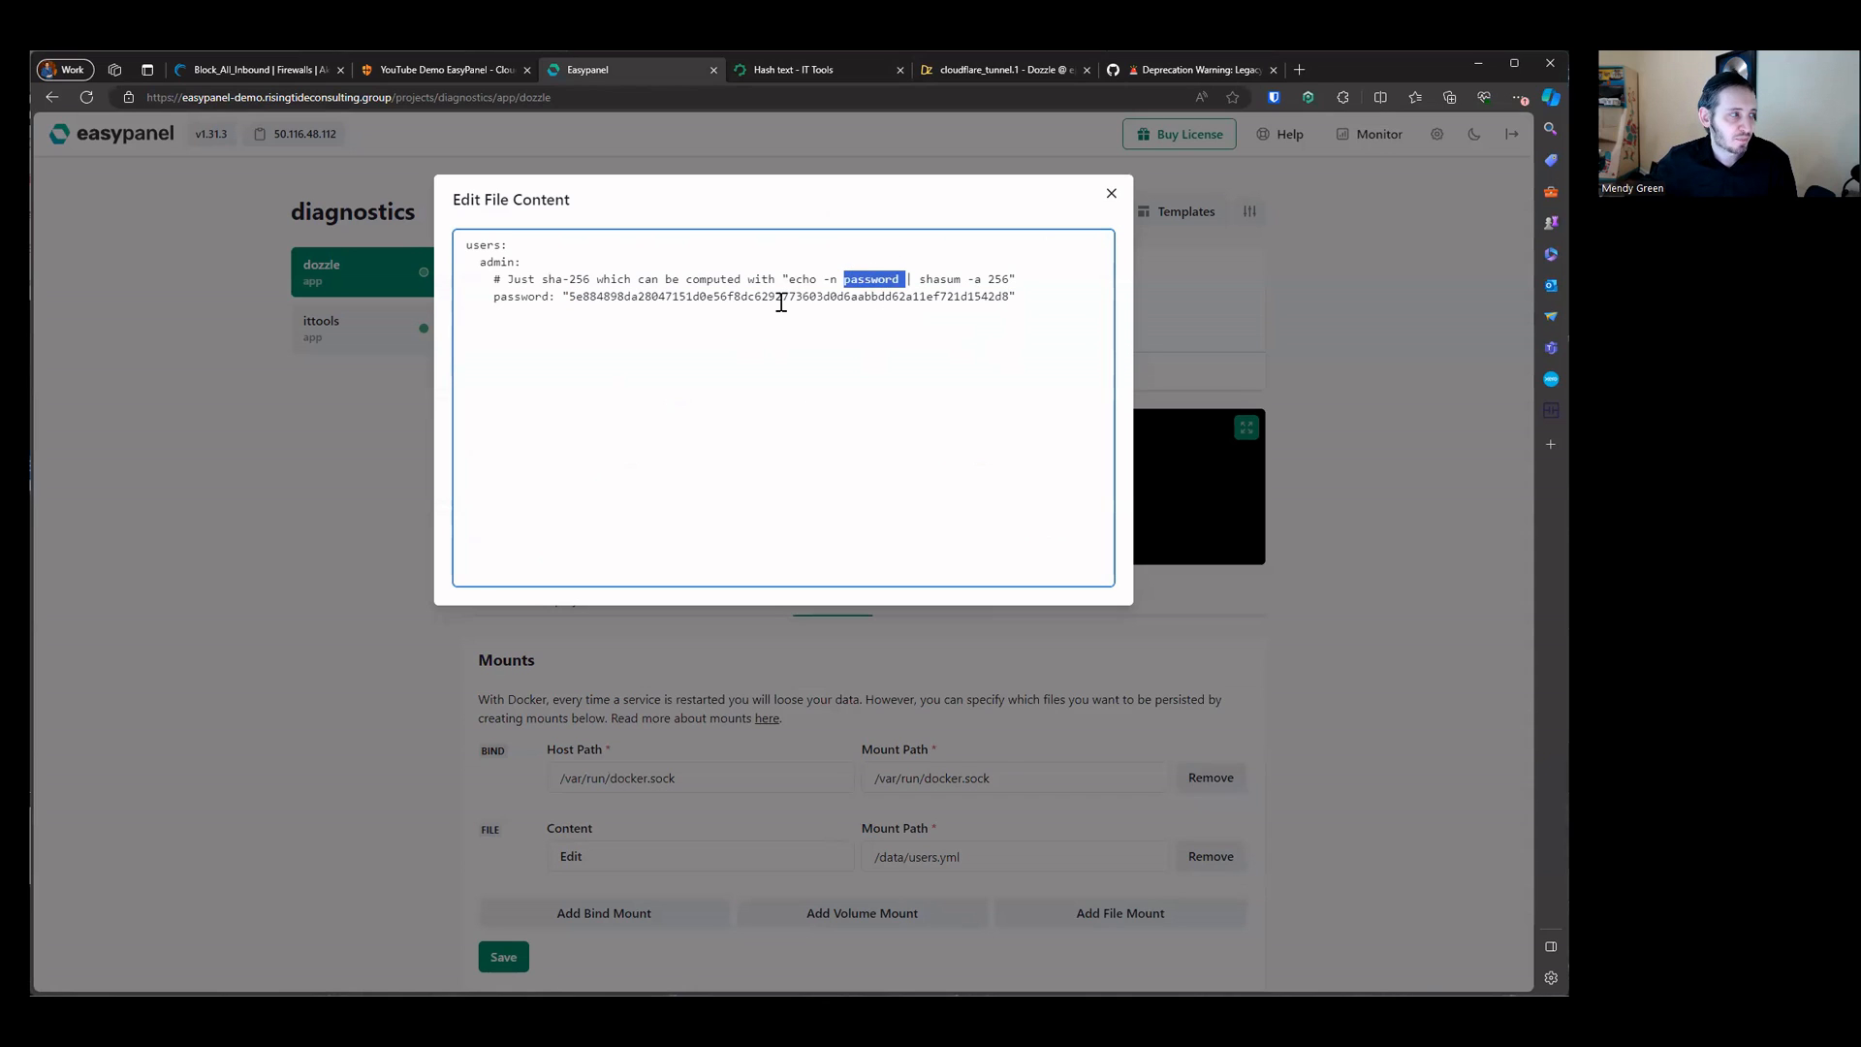
left_click(795, 77)
left_click(804, 349)
key("ctrl+a")
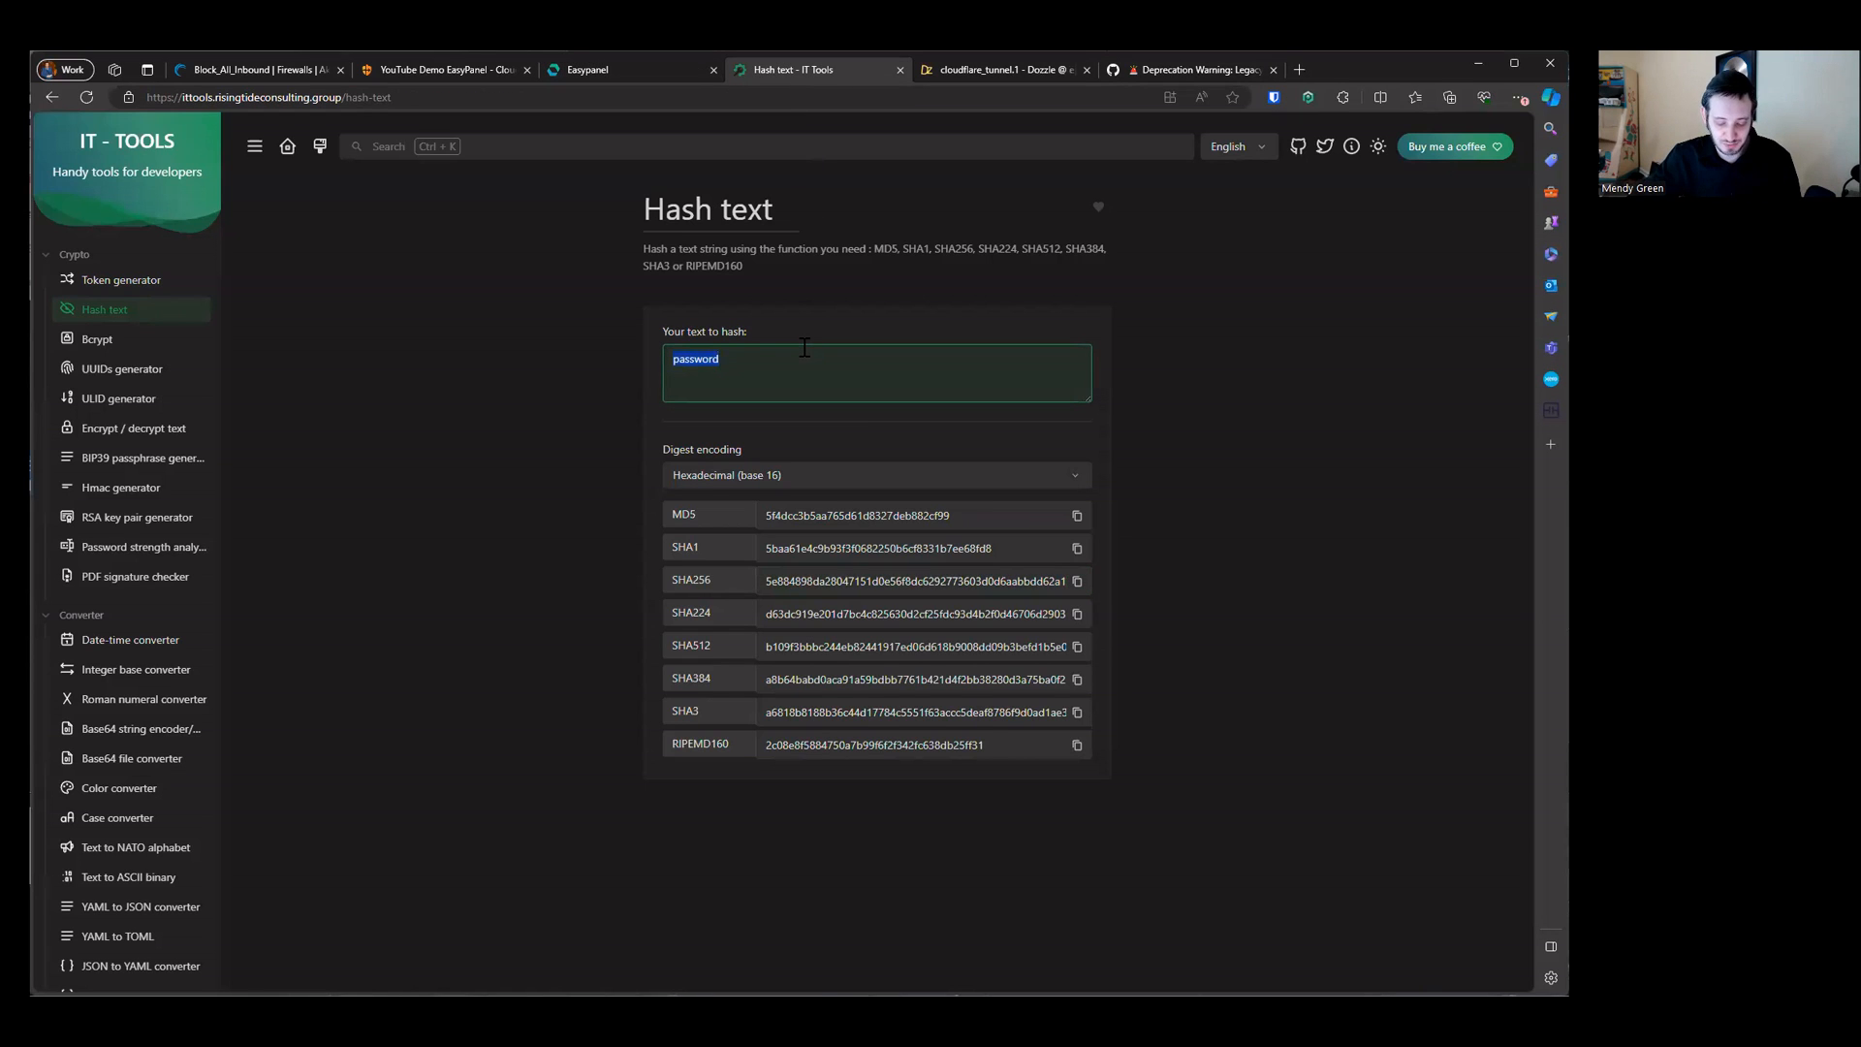
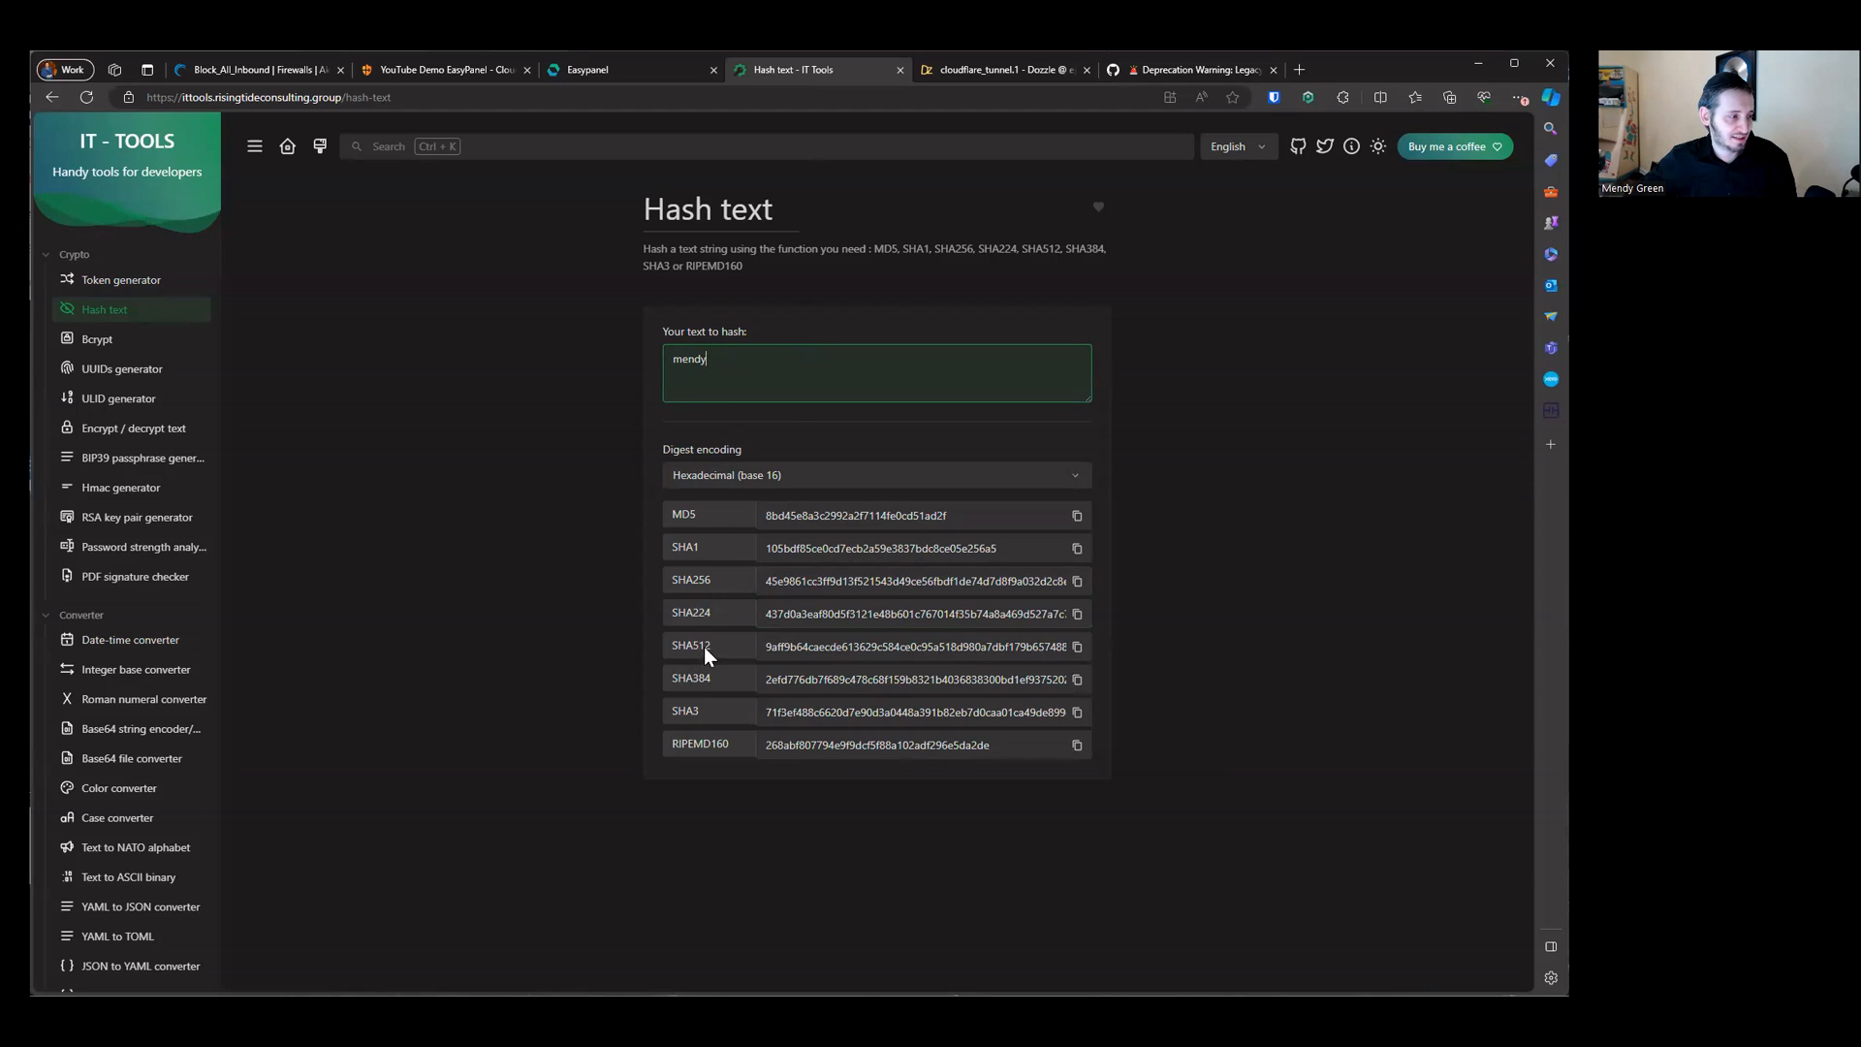
left_click(1076, 581)
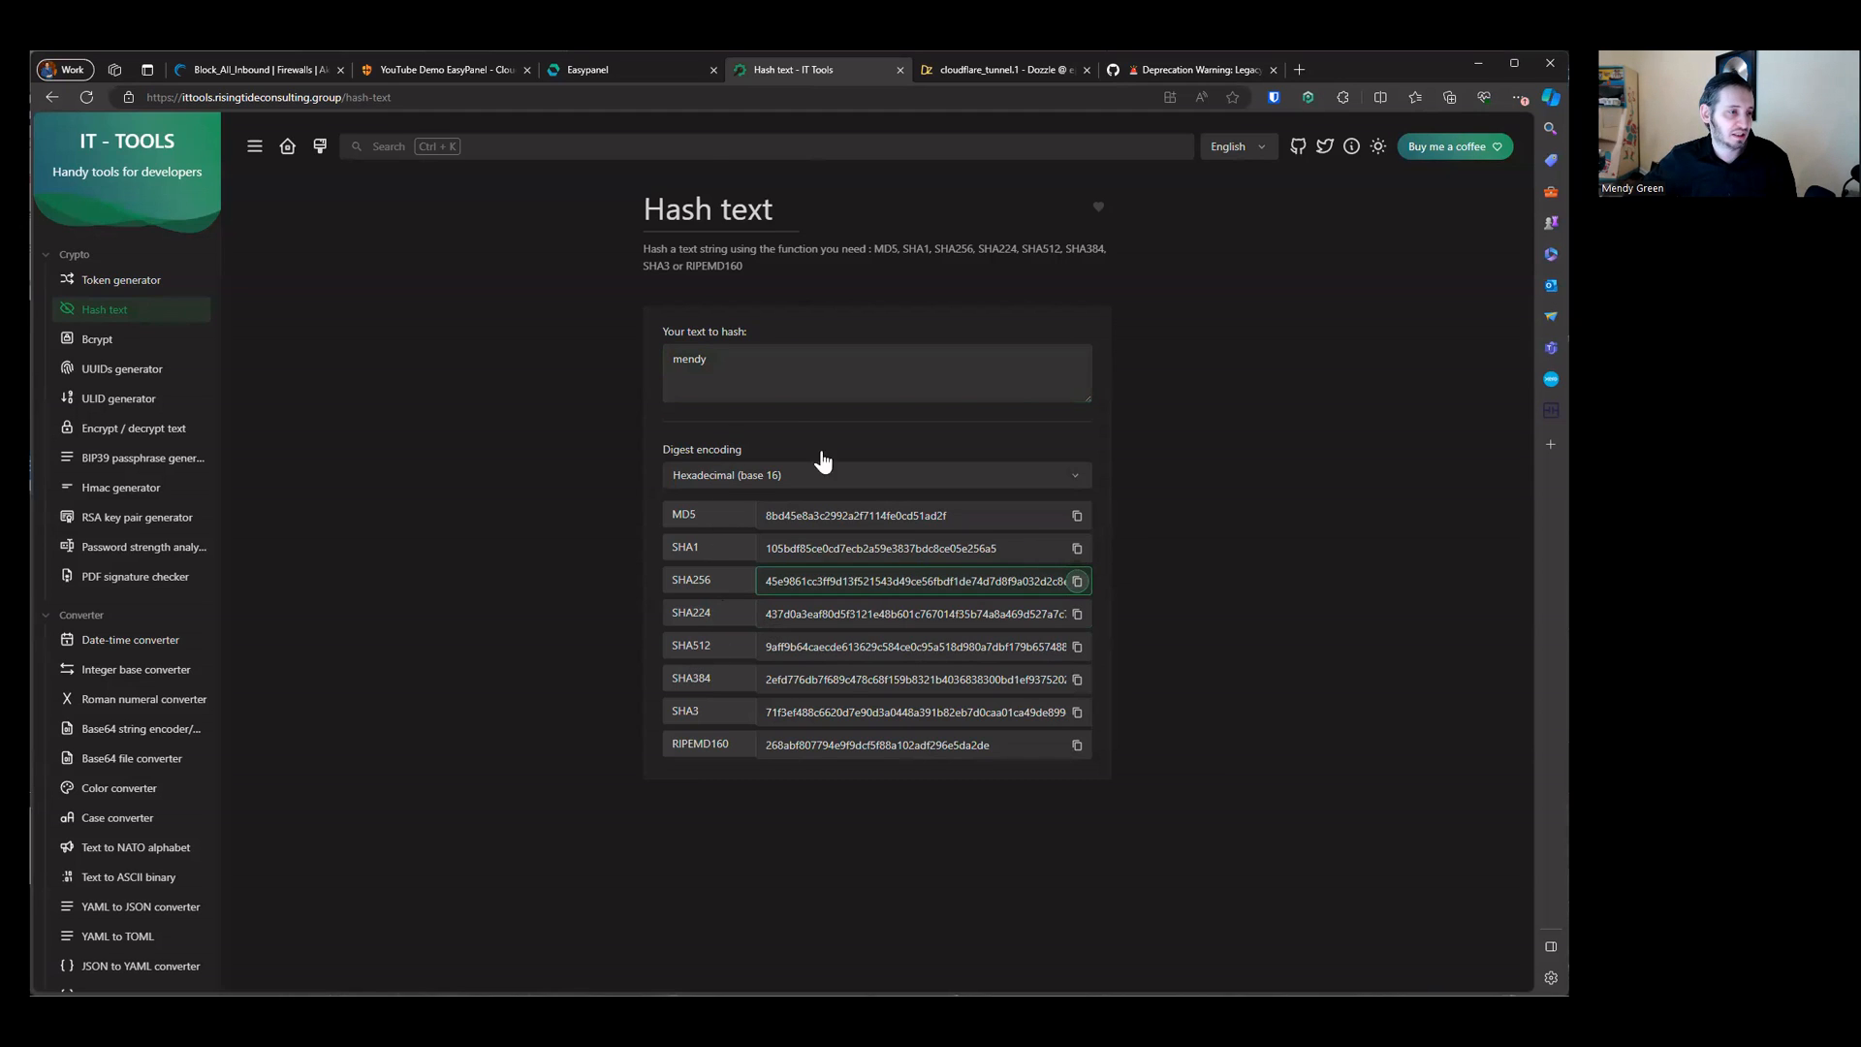
Step: Paste the new SHA256 hash over the password value in the users.yml file content and close the editor
left_click(661, 78)
double_click(614, 298)
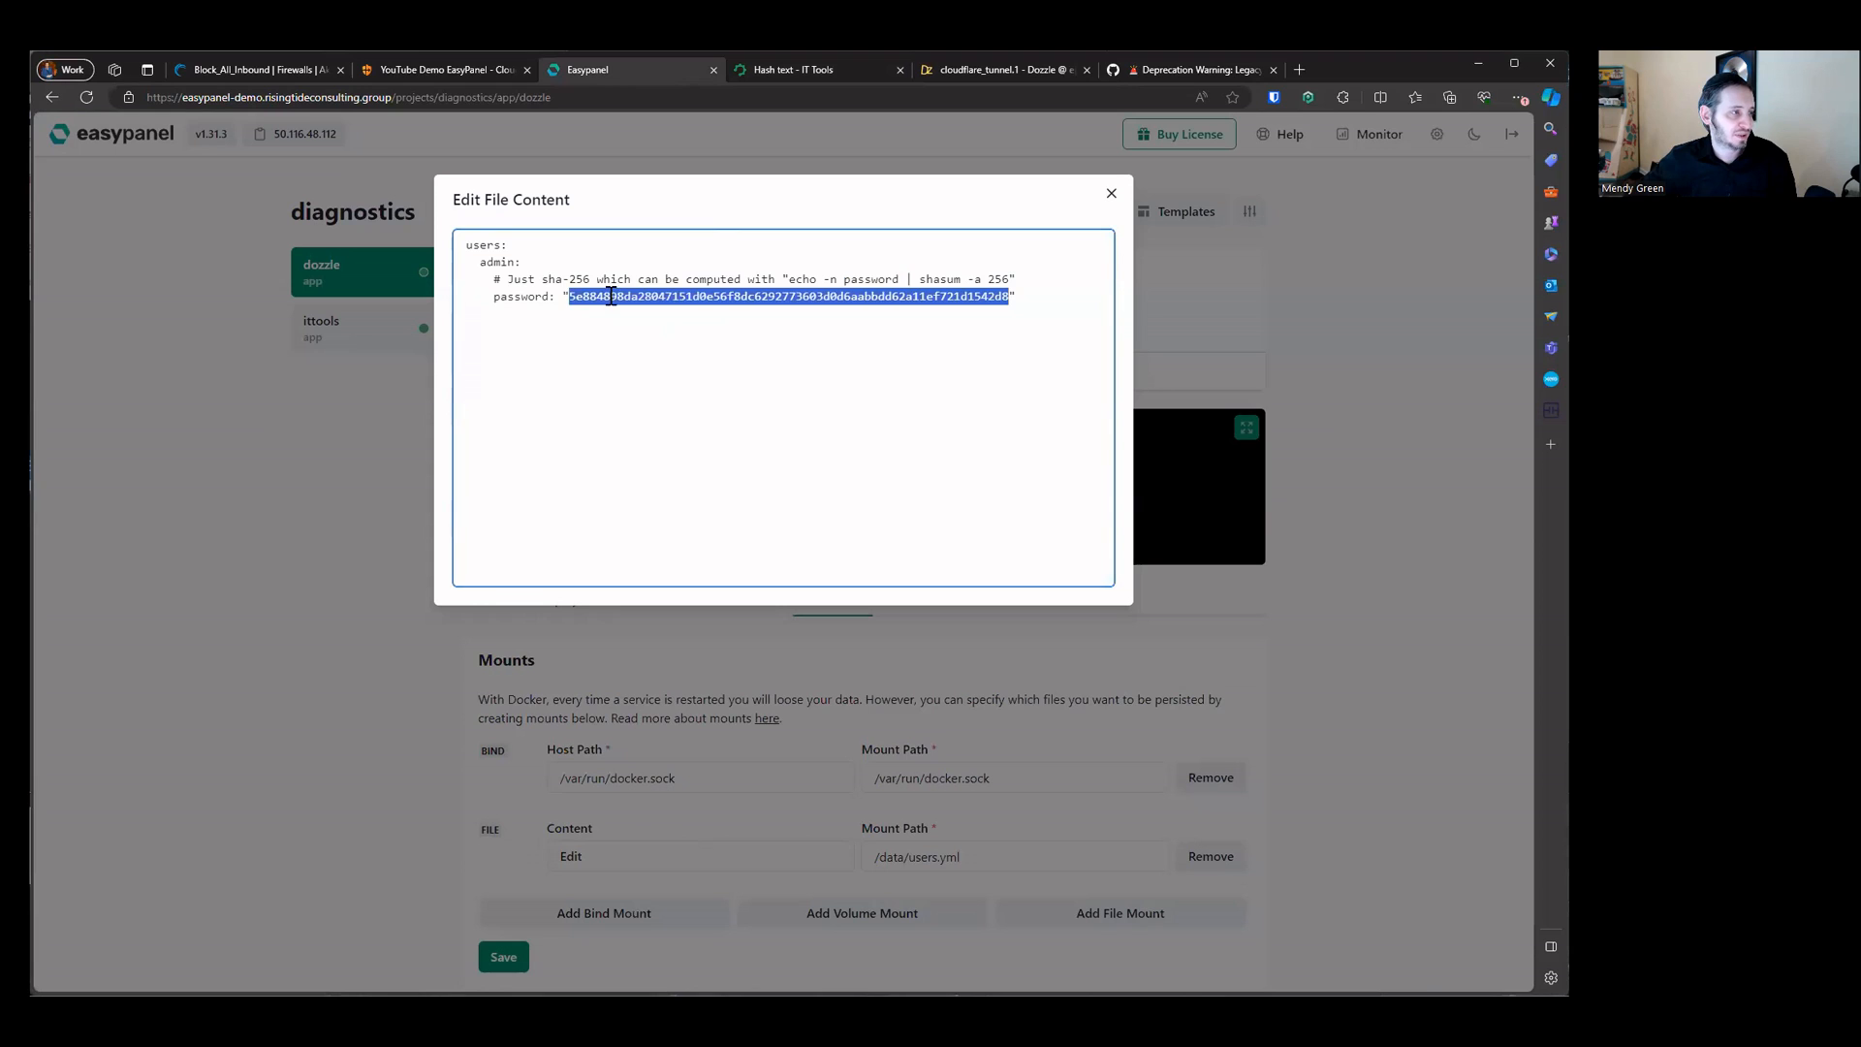
key("ctrl+v")
left_click(696, 341)
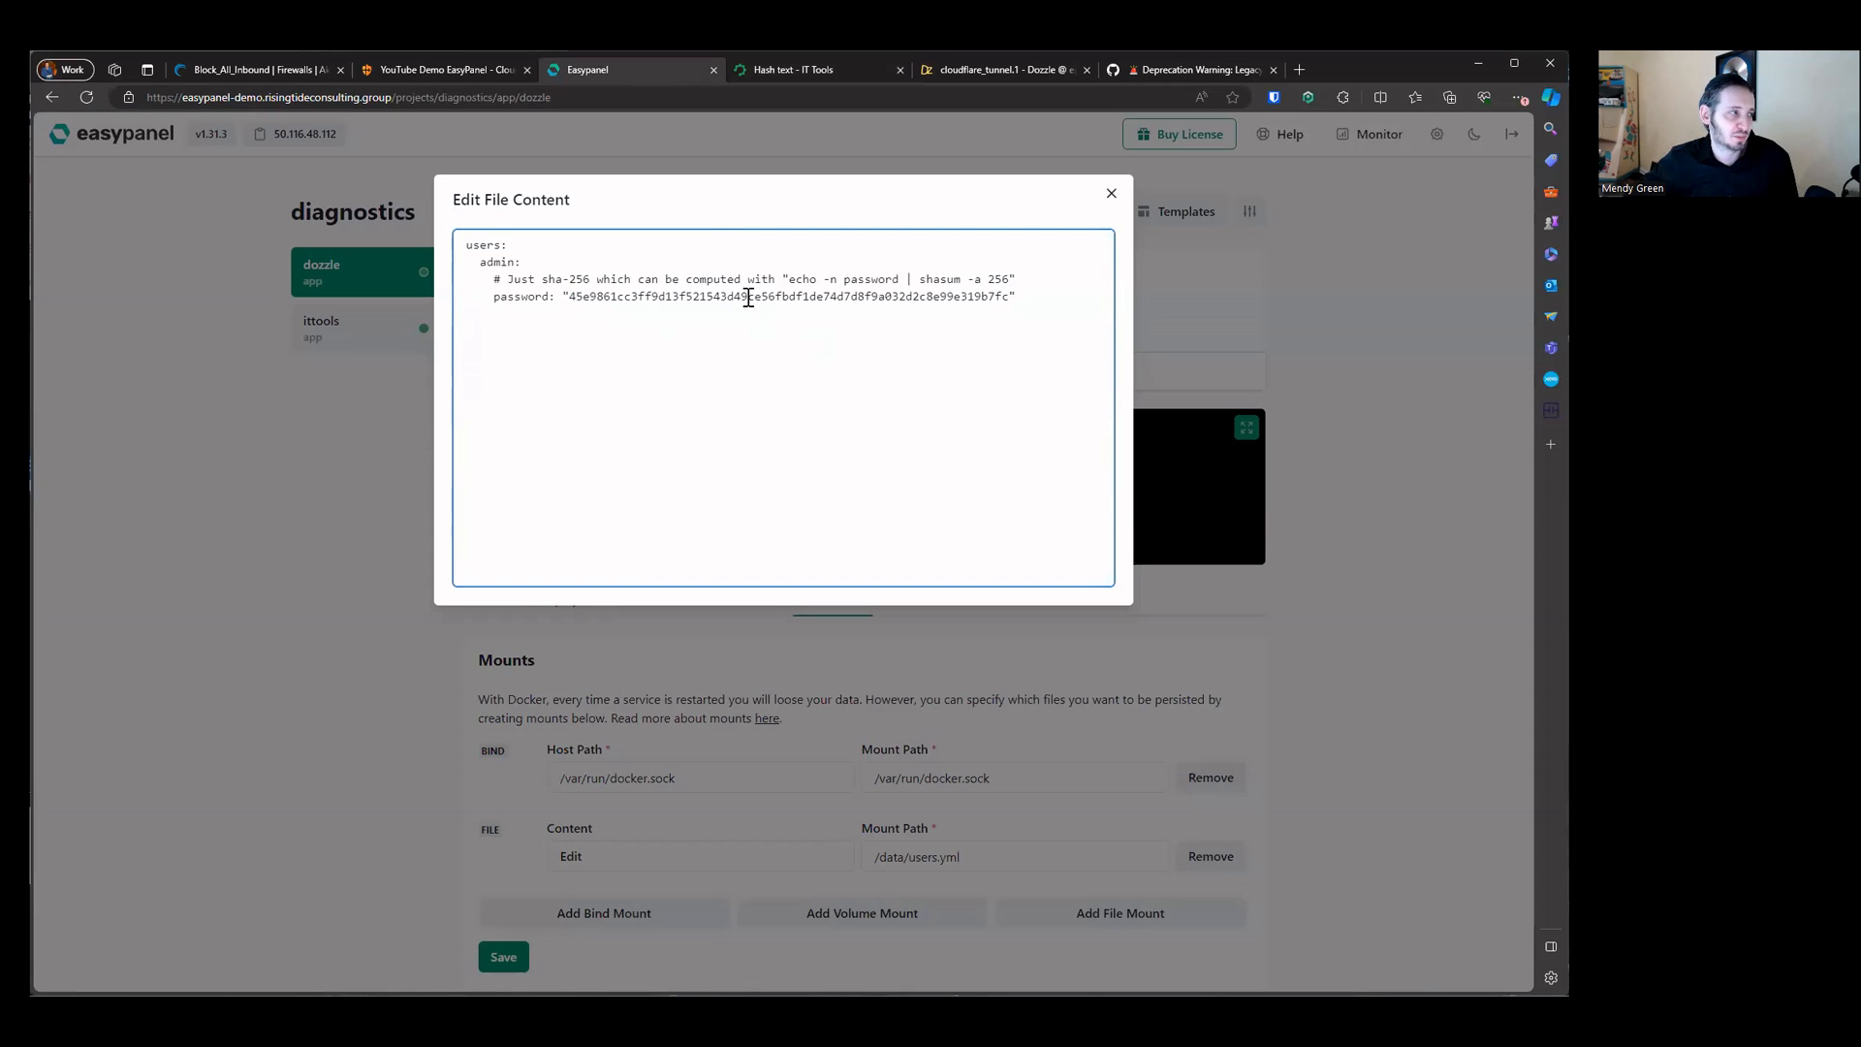
left_click(1109, 196)
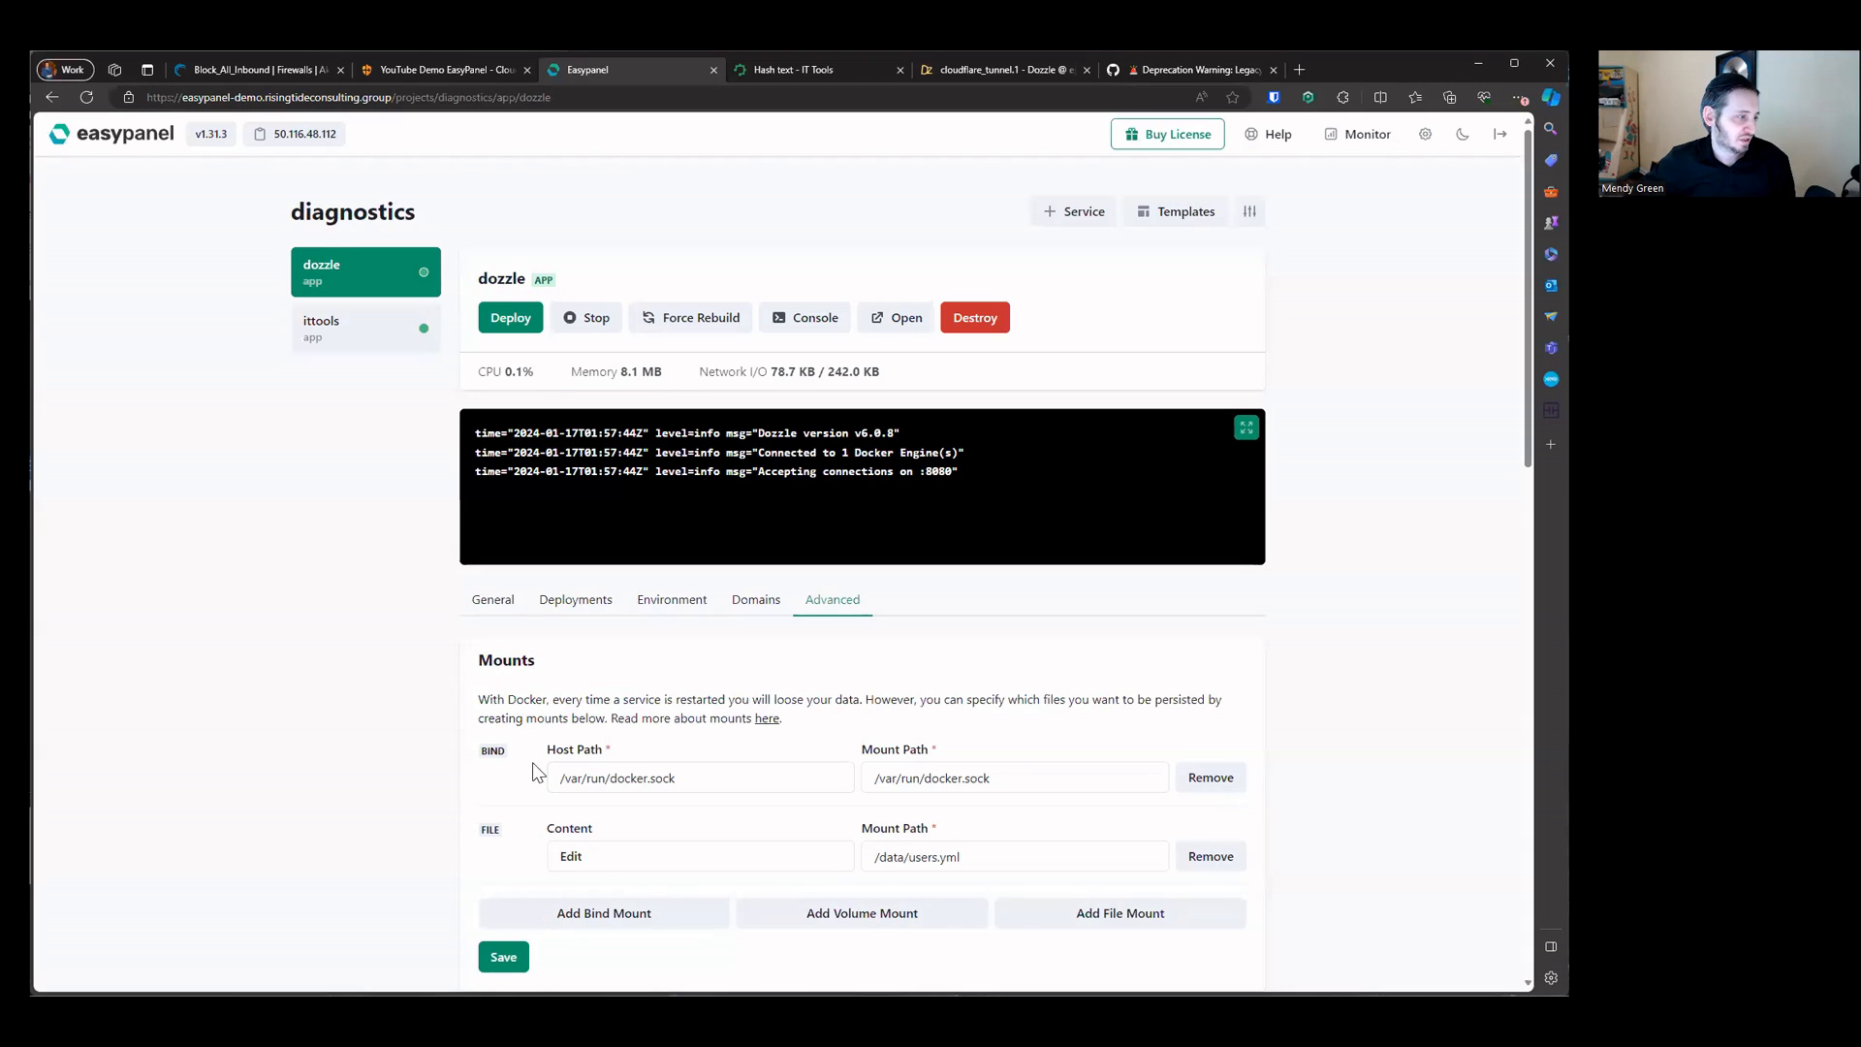
Step: Save the dozzle app's mount changes and restart the app to apply them
scroll(523, 804, "down", 3)
left_click(500, 695)
scroll(523, 485, "up", 3)
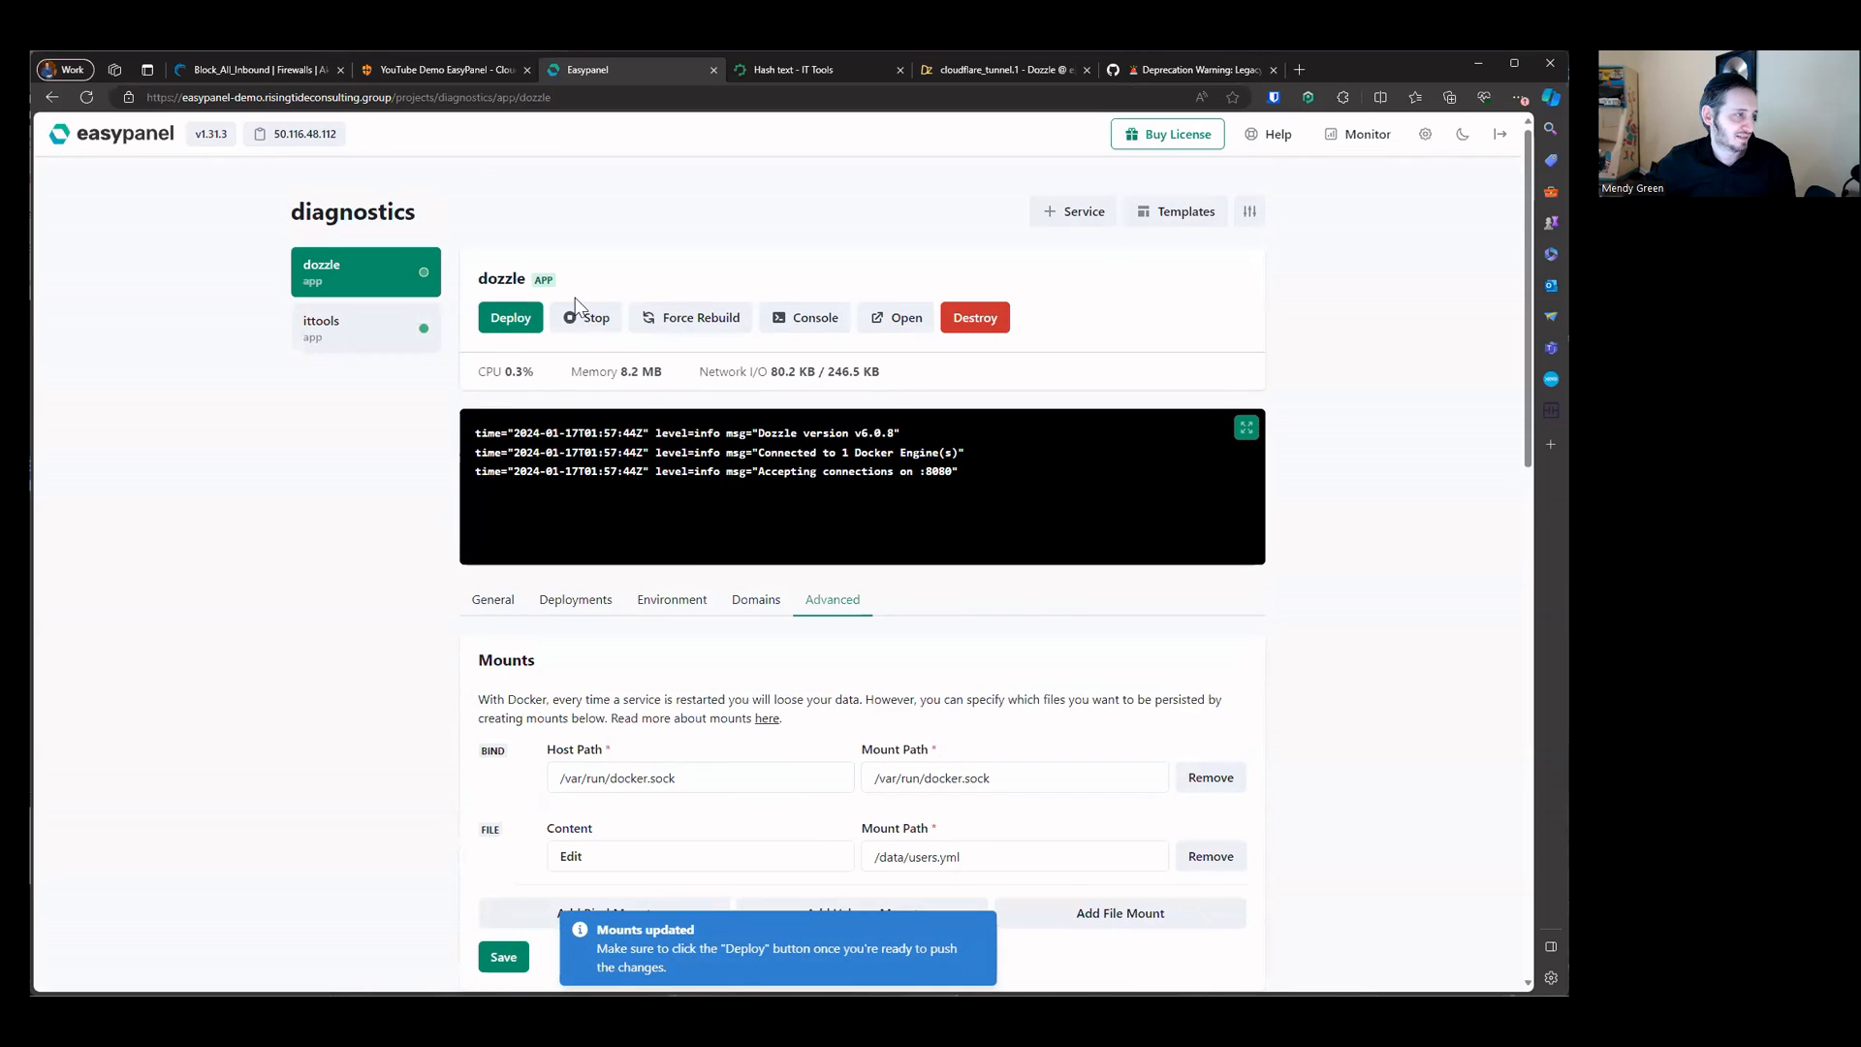
left_click(531, 320)
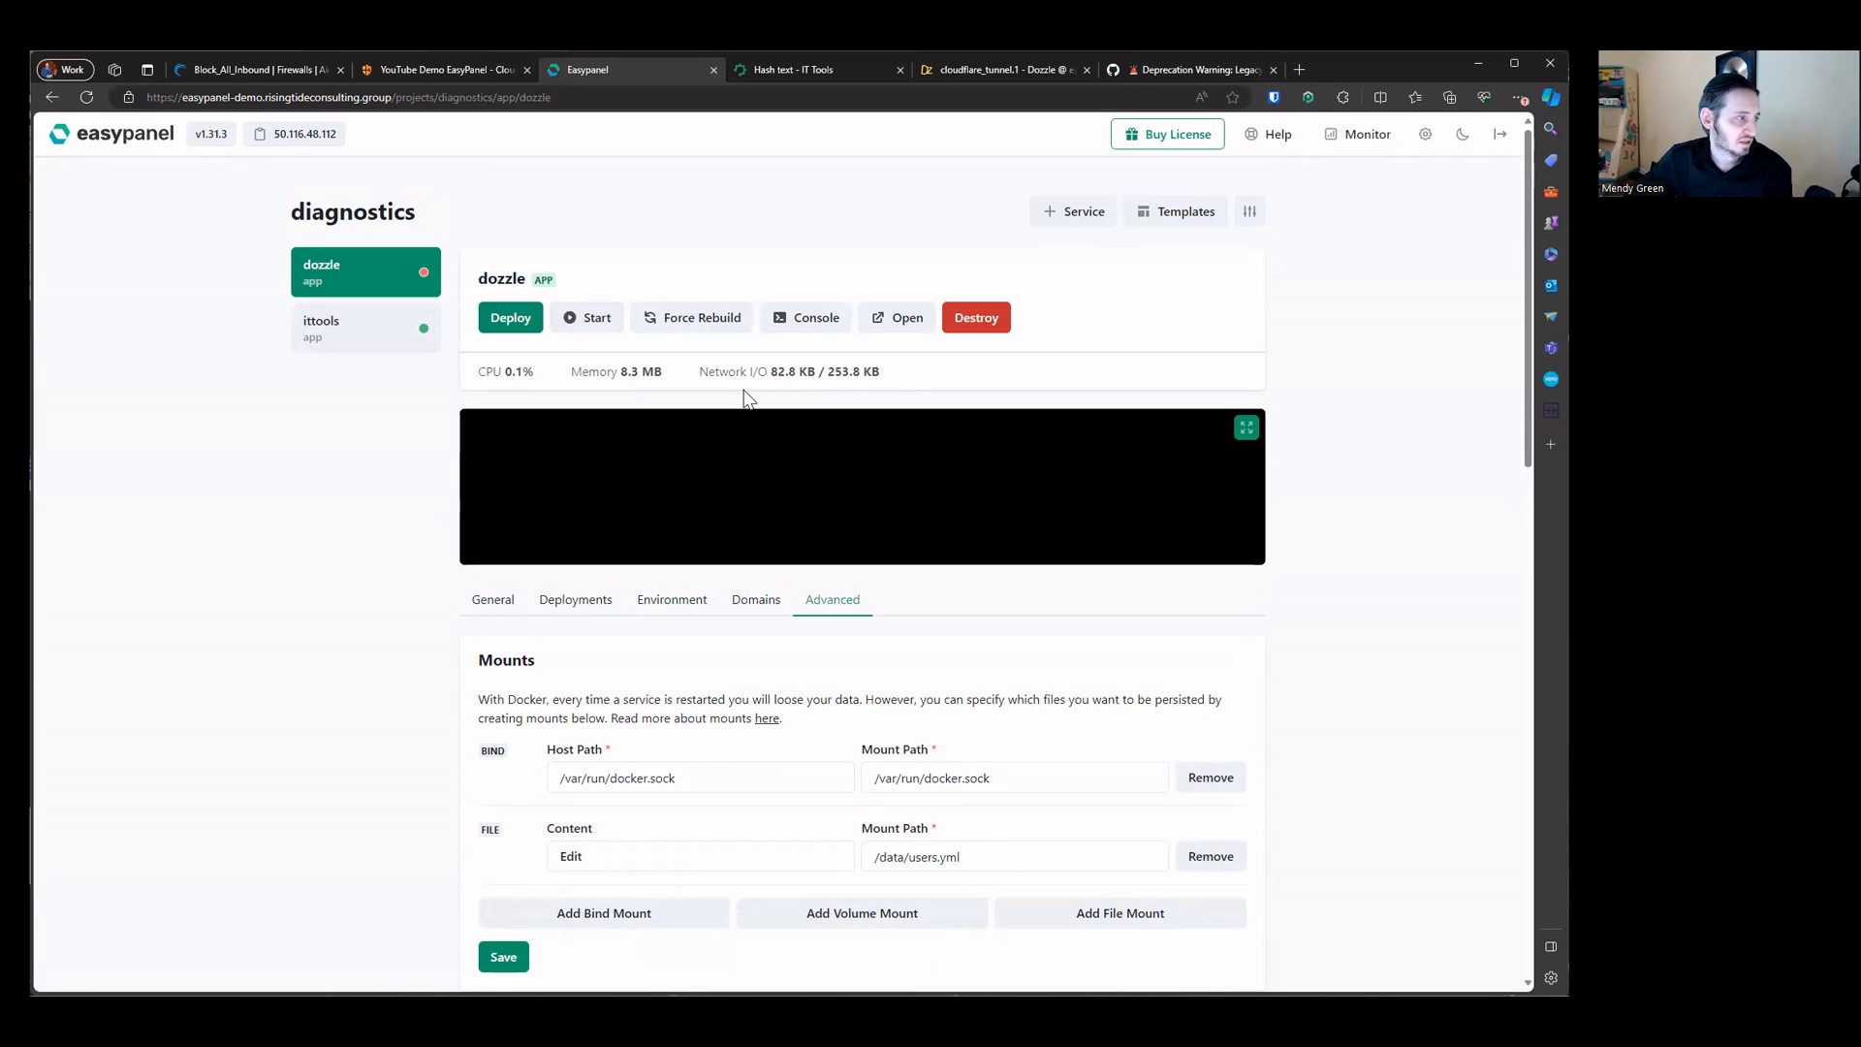
left_click(589, 319)
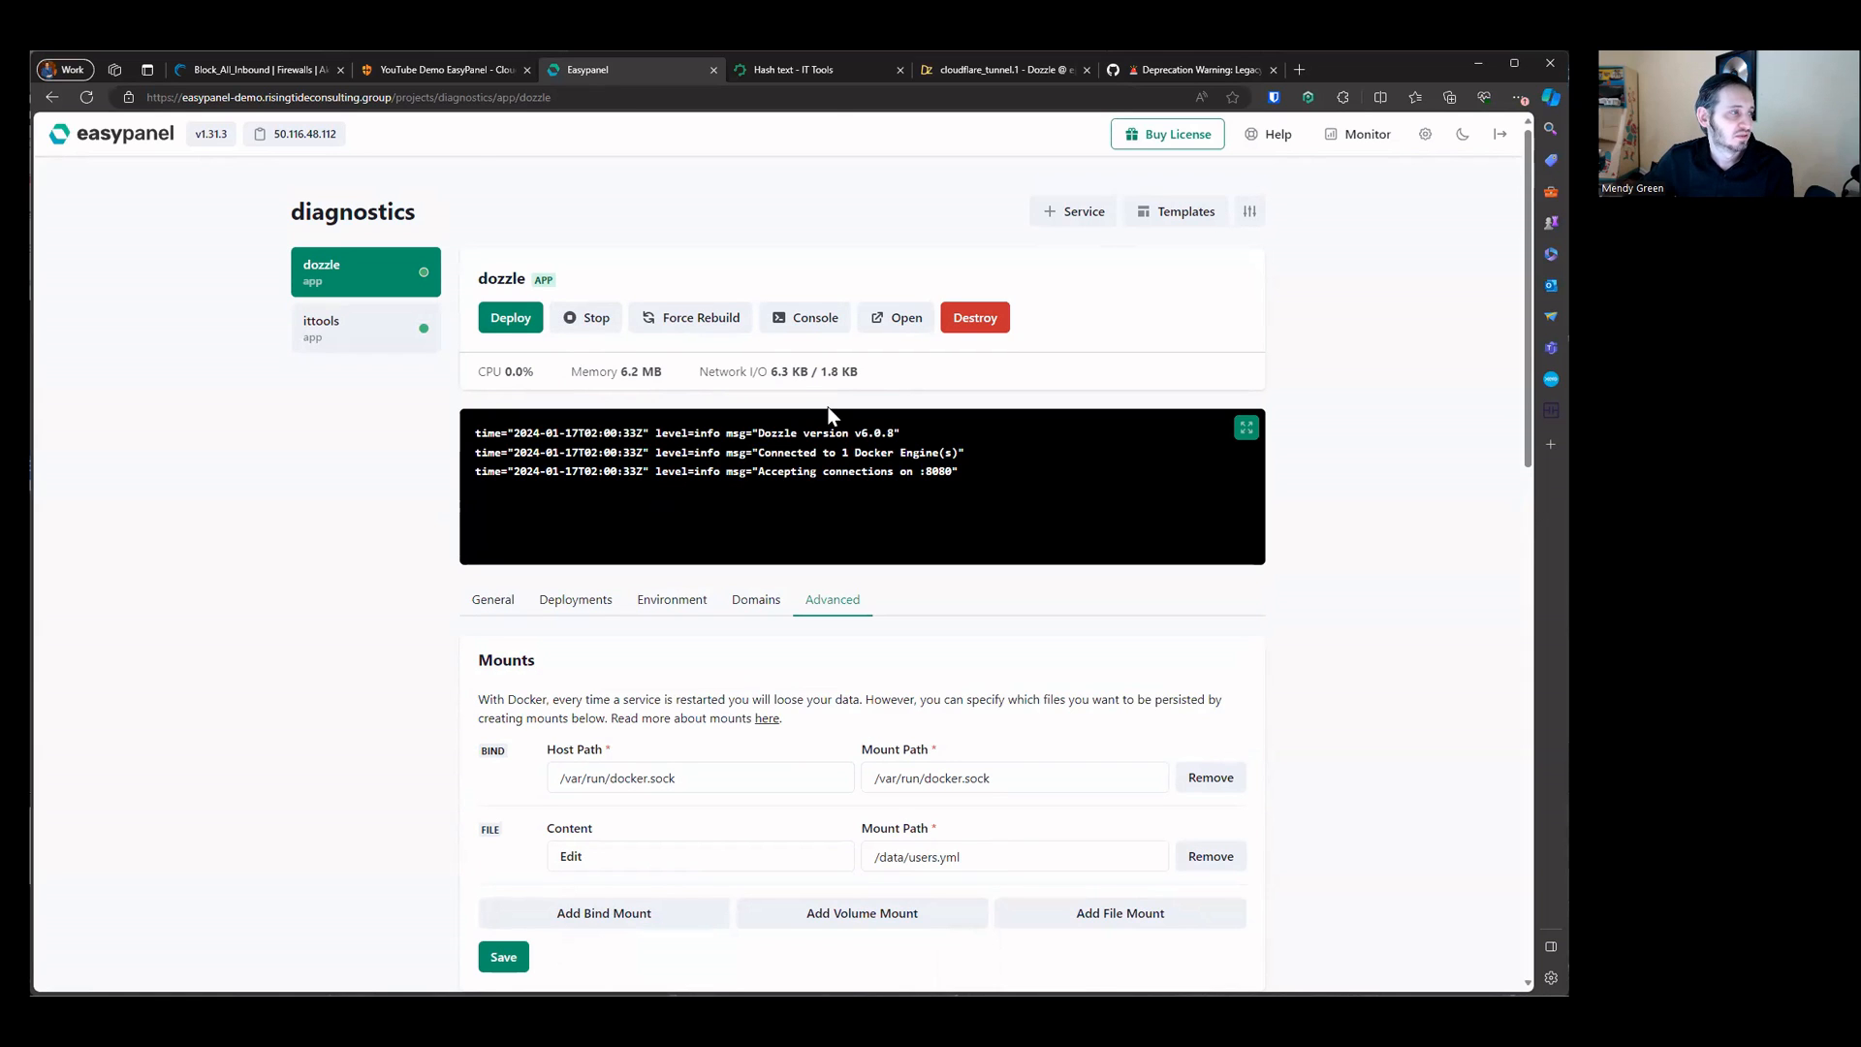
Step: Reload the open Dozzle page to check whether it asks for a login, then close that tab
left_click(823, 76)
left_click(973, 69)
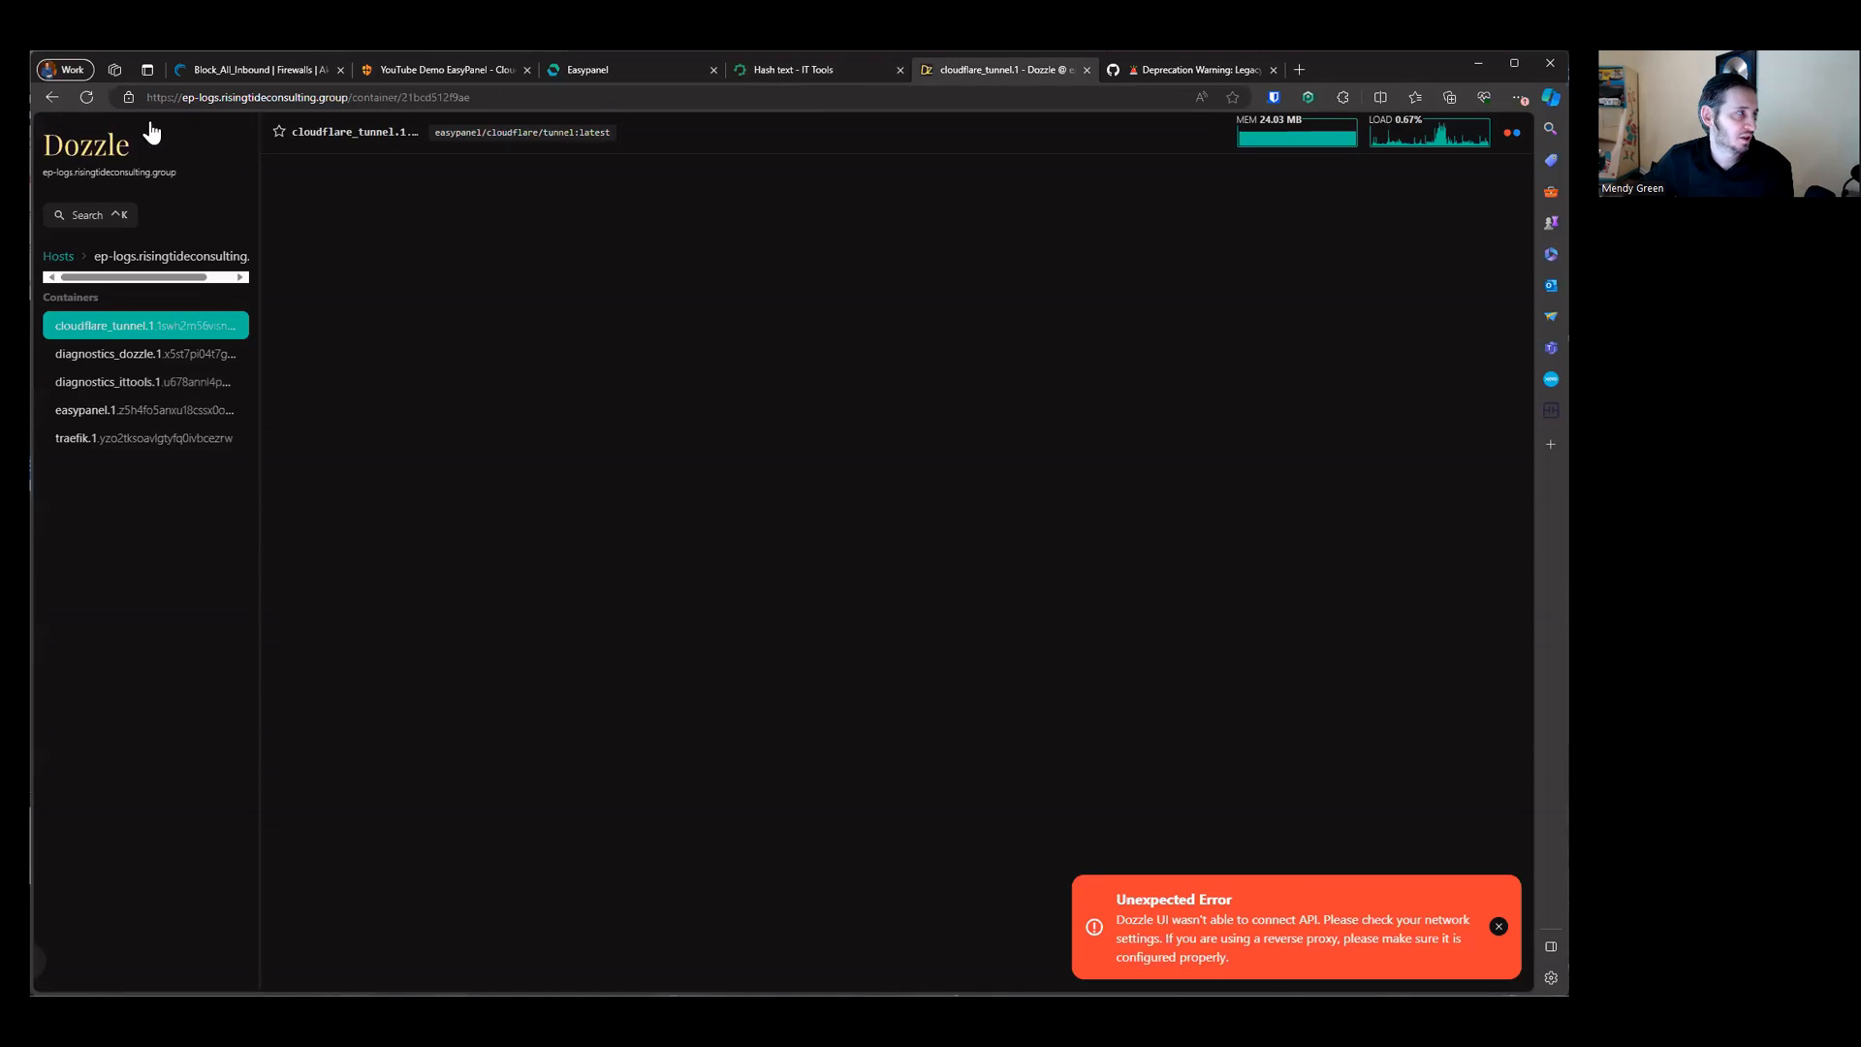
left_click(87, 98)
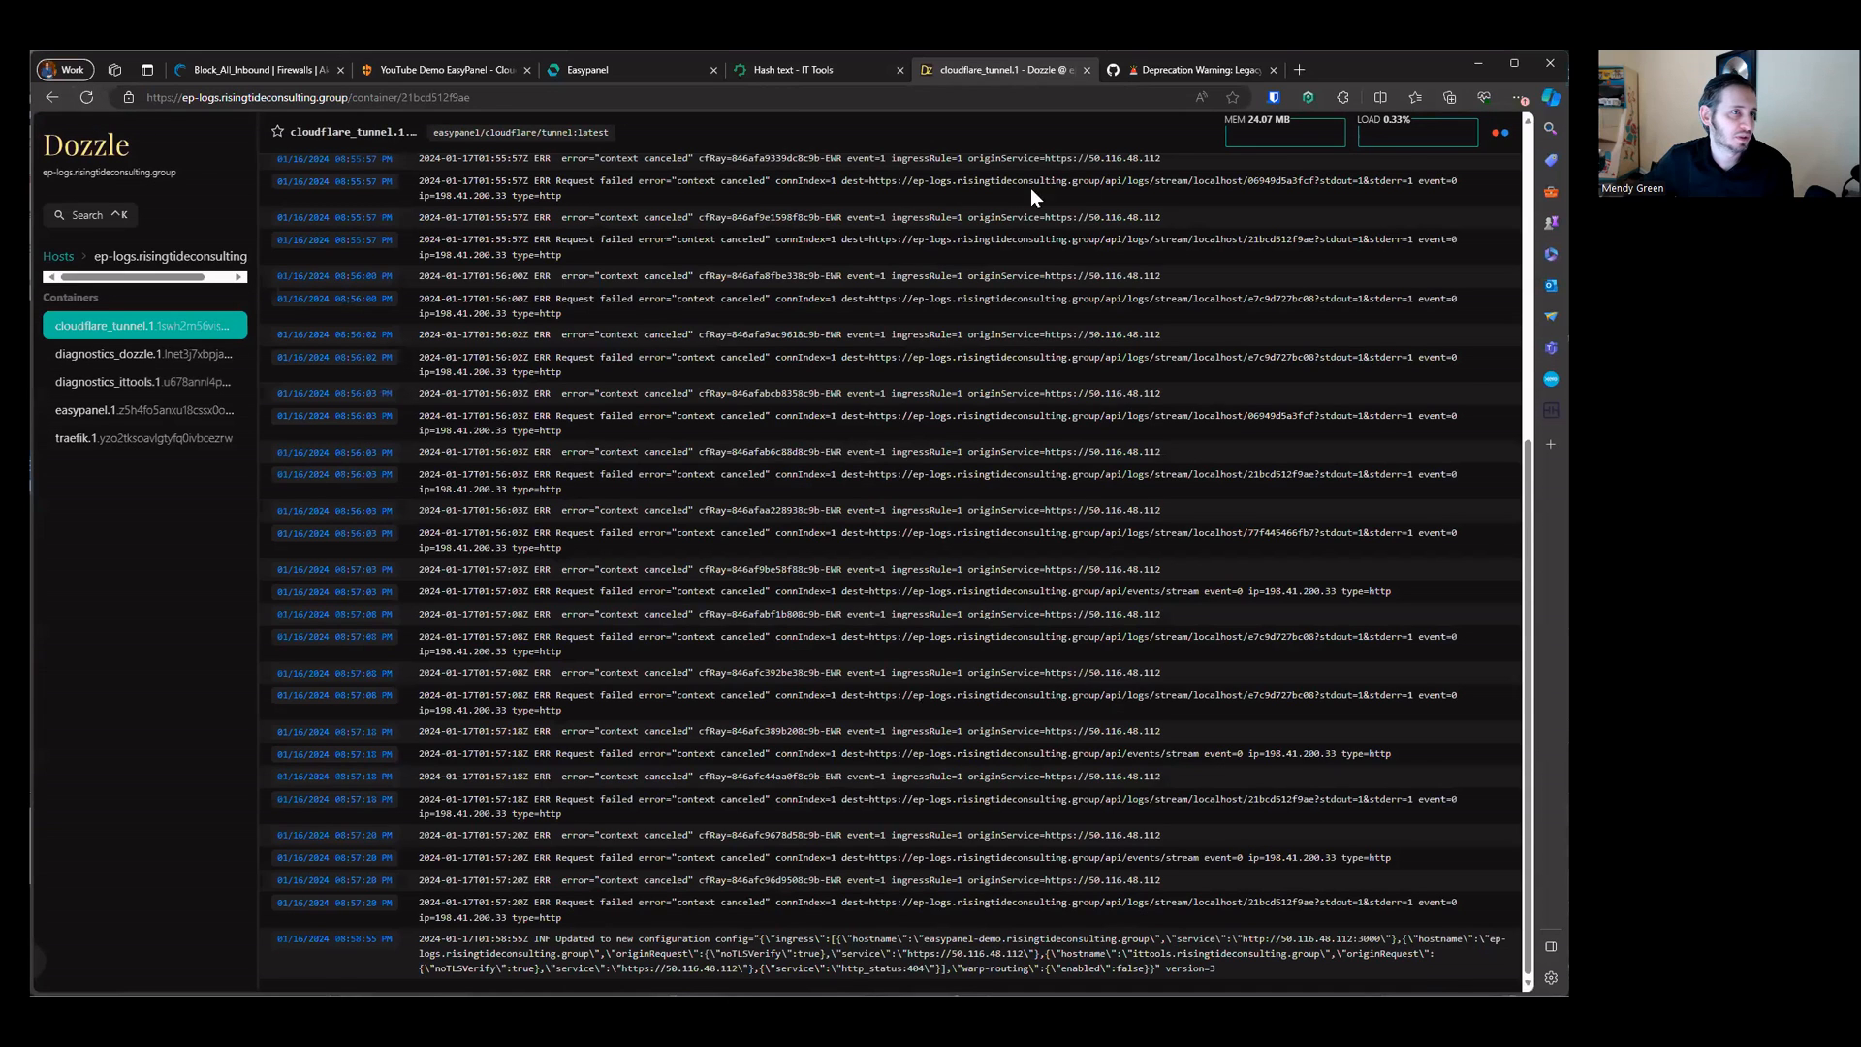
left_click(1495, 137)
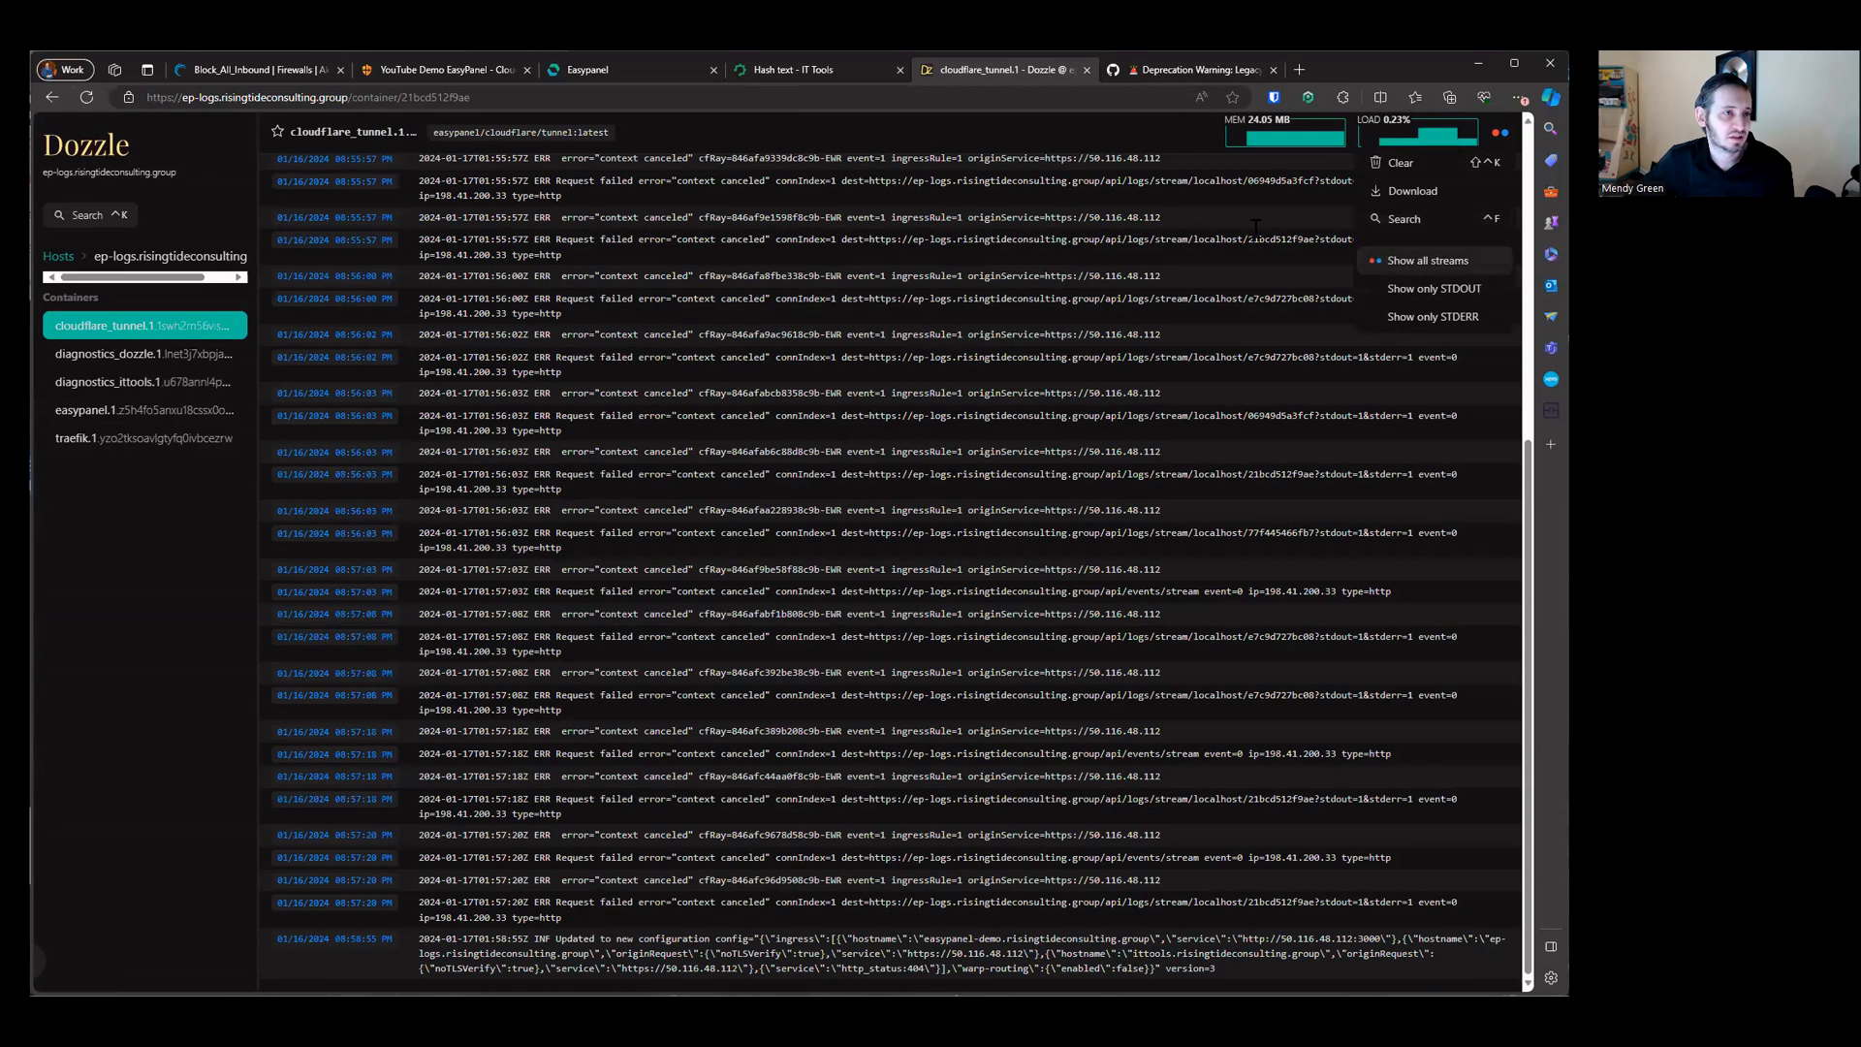
left_click(86, 97)
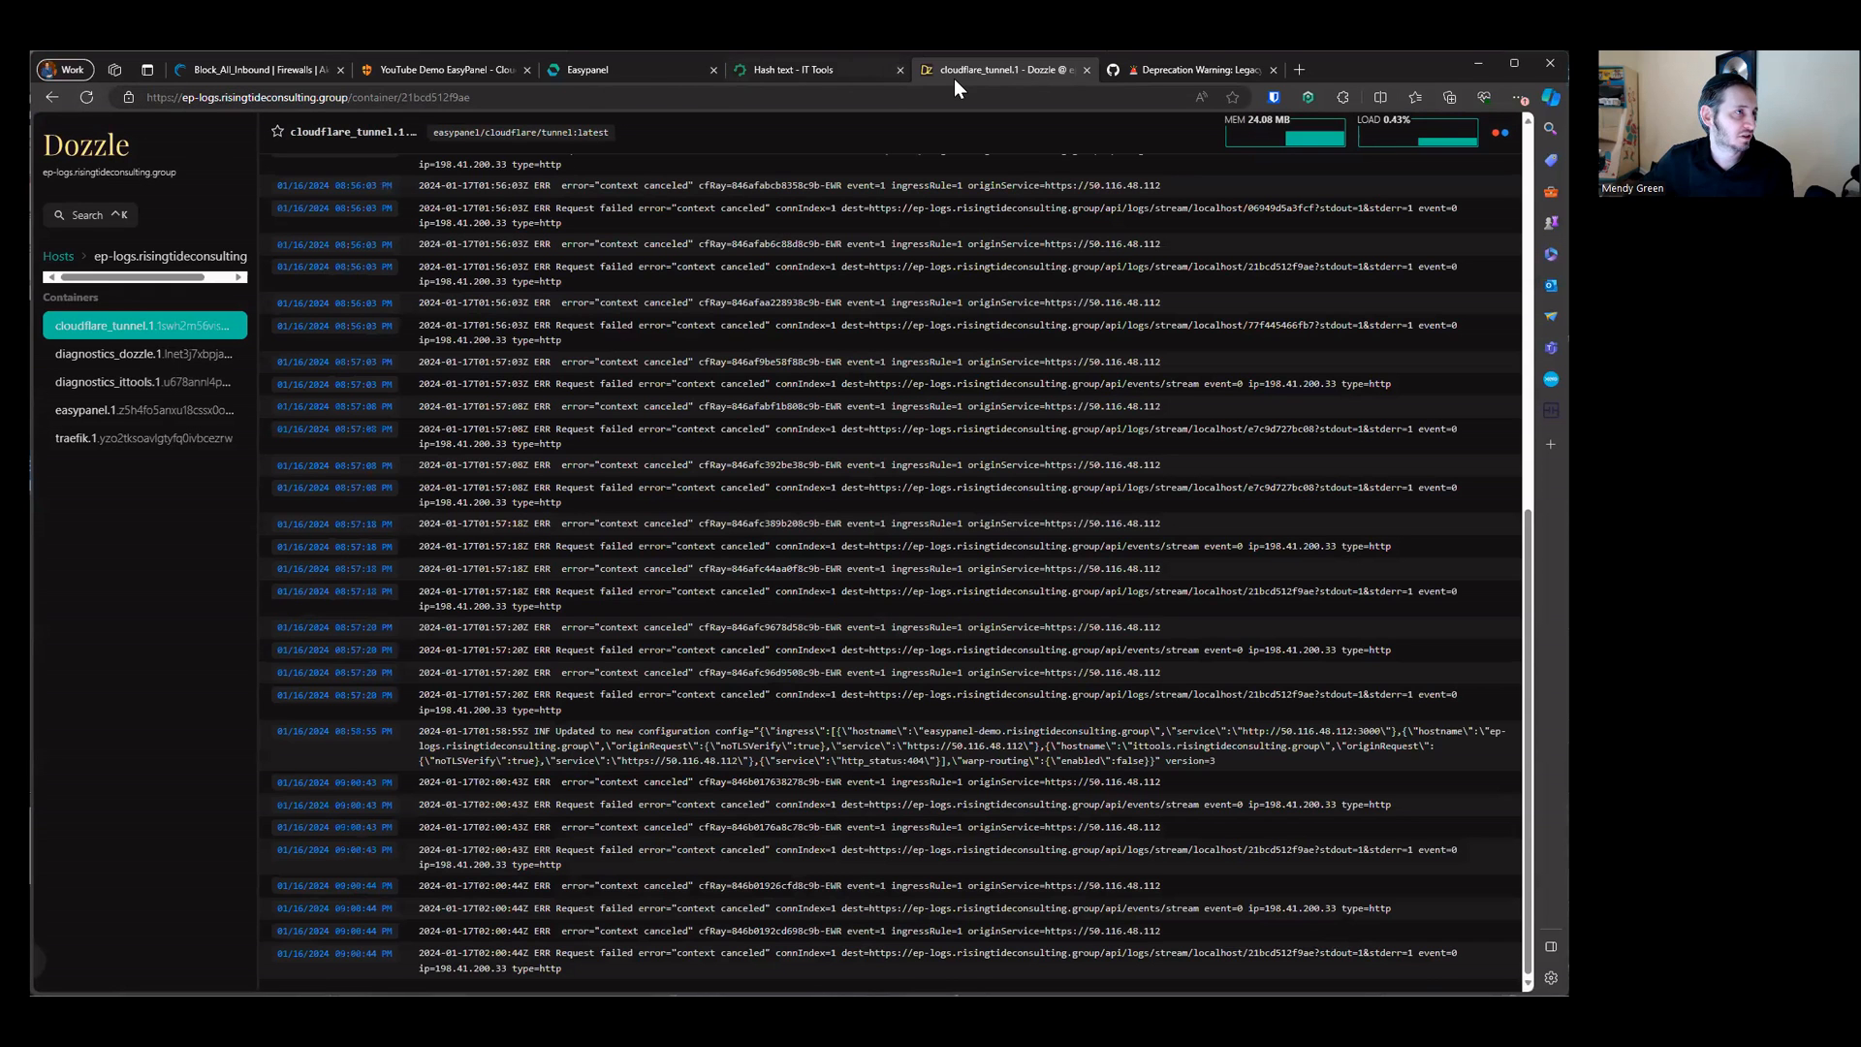
key("ctrl+w")
Step: Open the dozzle app's ep-logs.risingtideconsulting.group domain from its Domains settings in a new tab
left_click(606, 75)
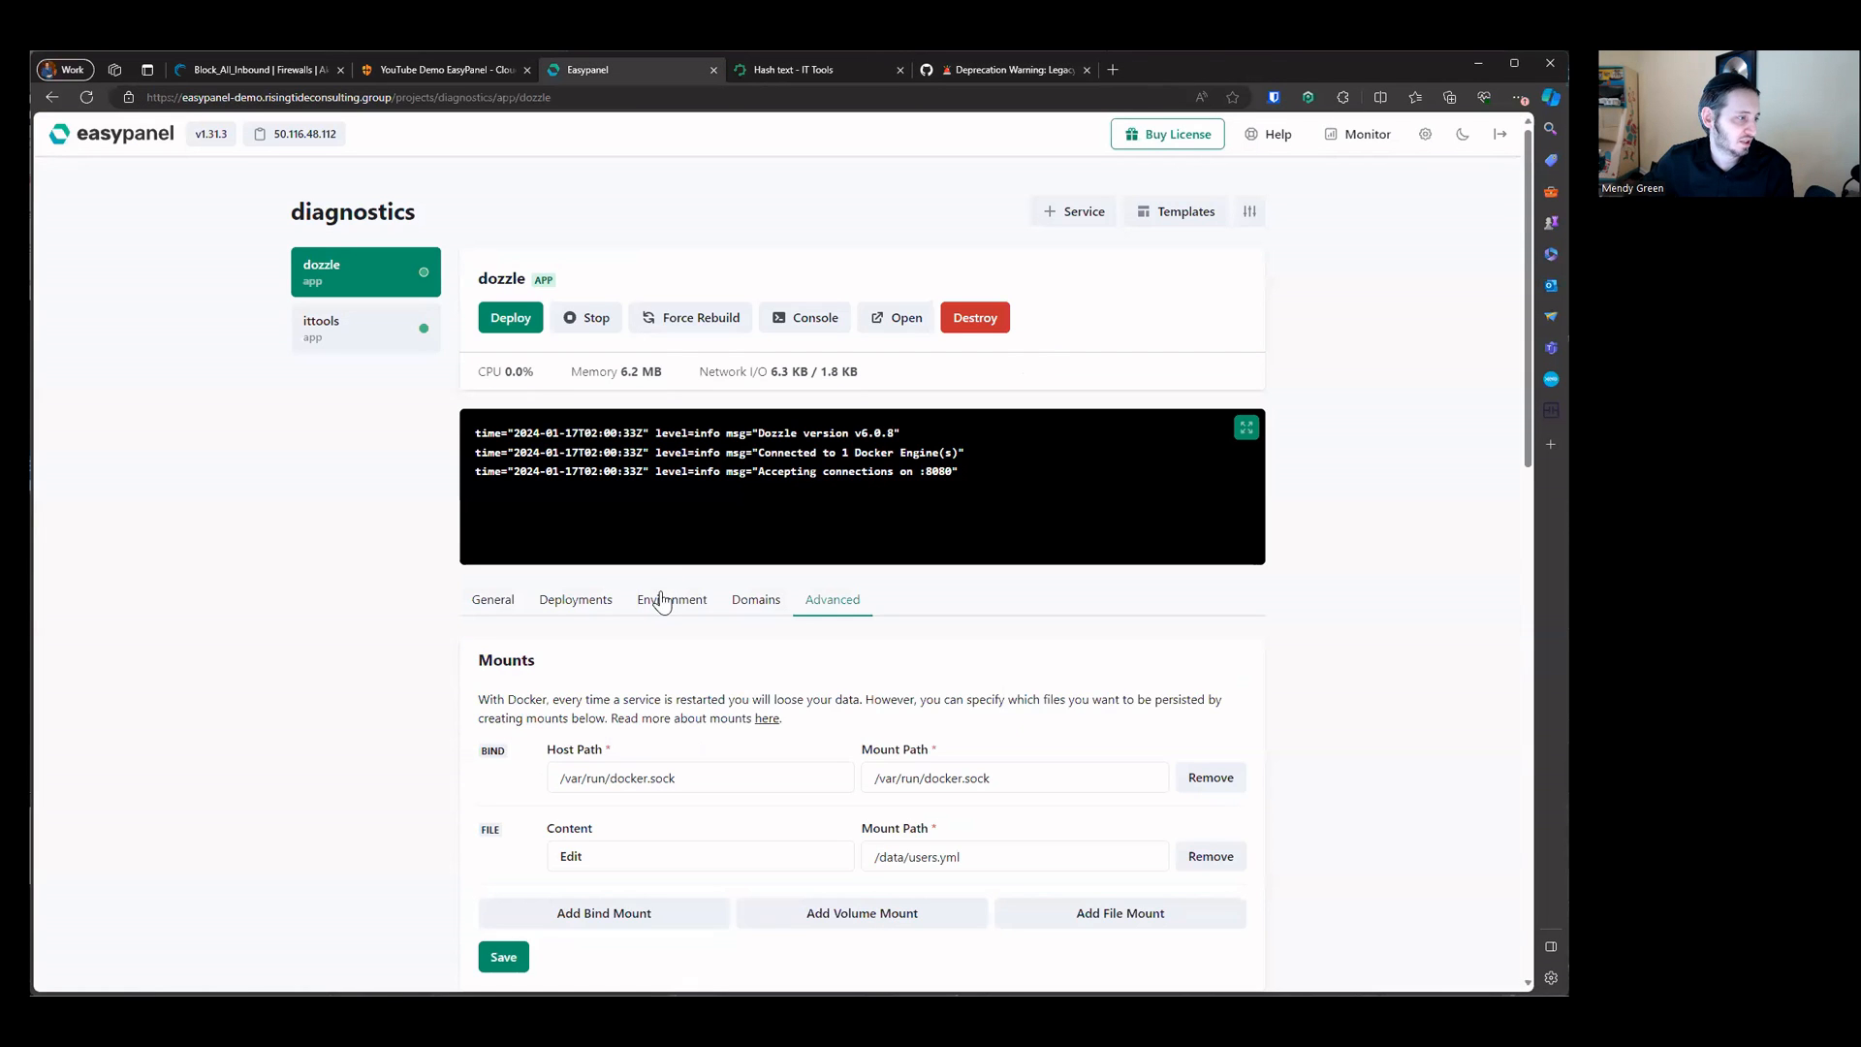
left_click(760, 600)
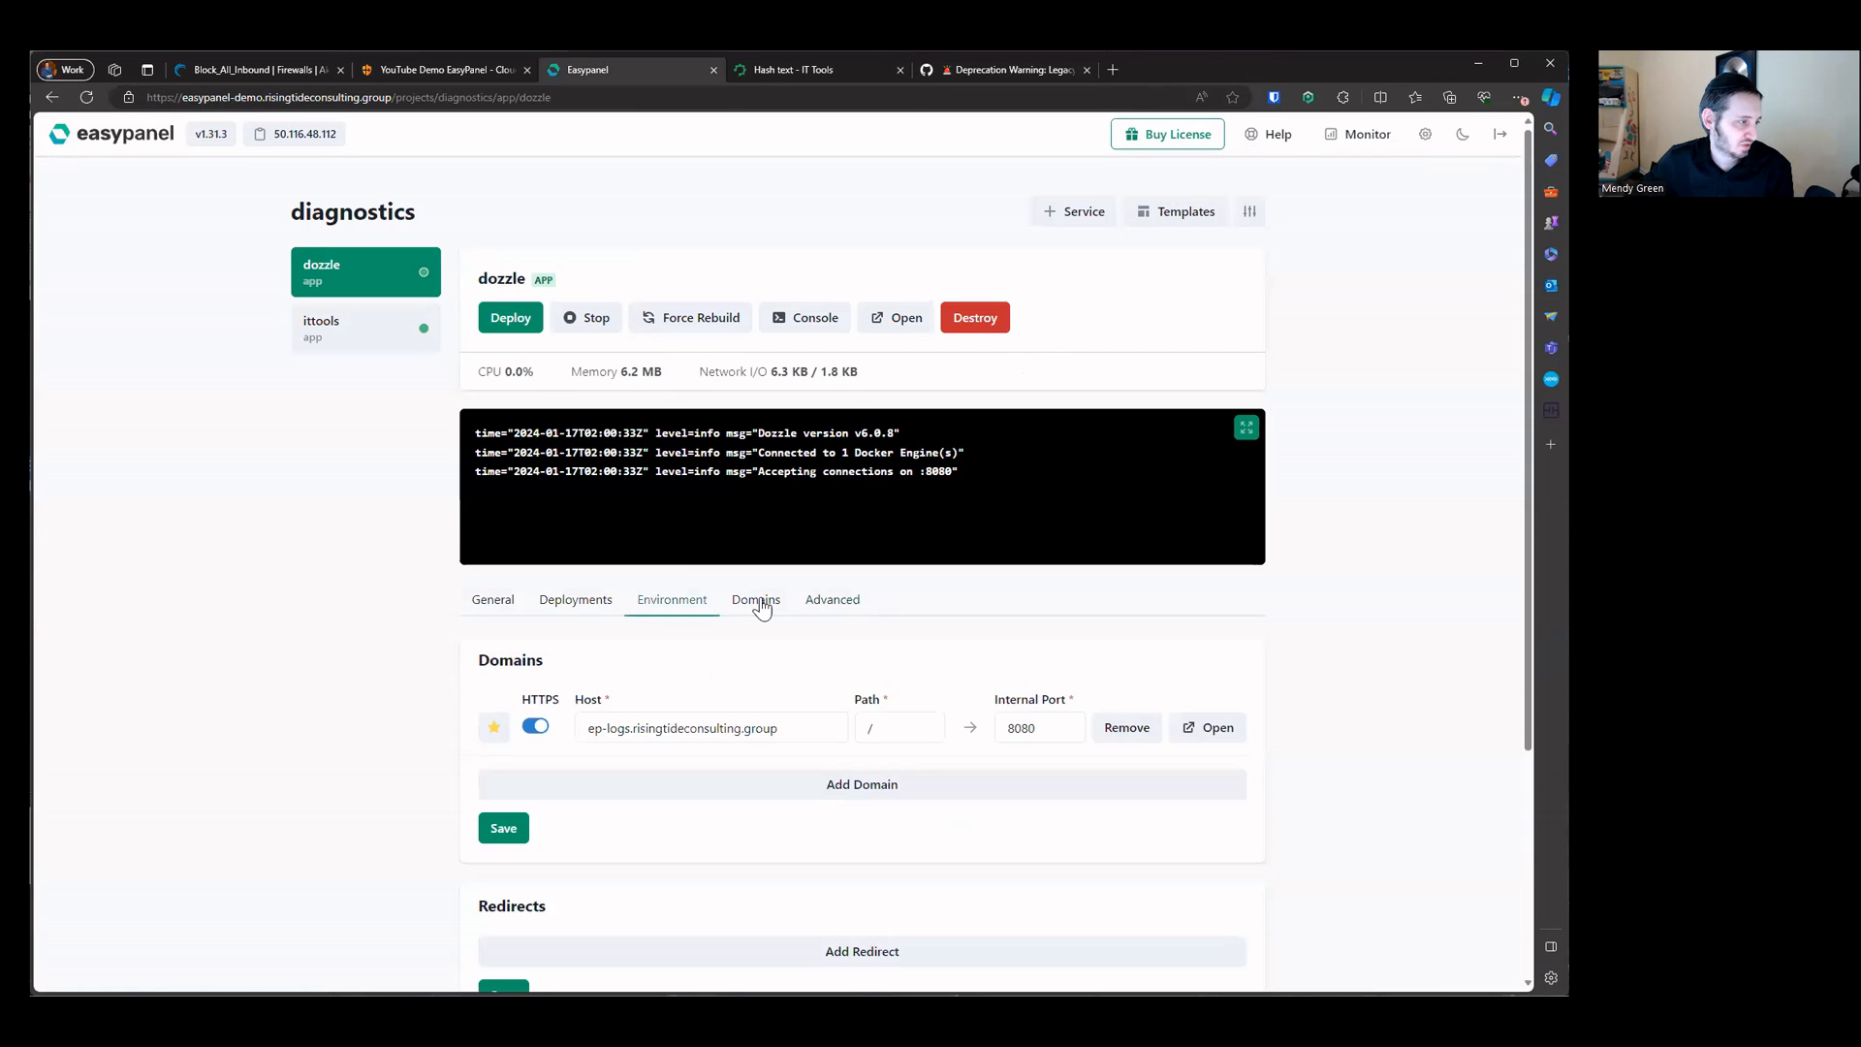
triple_click(776, 725)
right_click(776, 725)
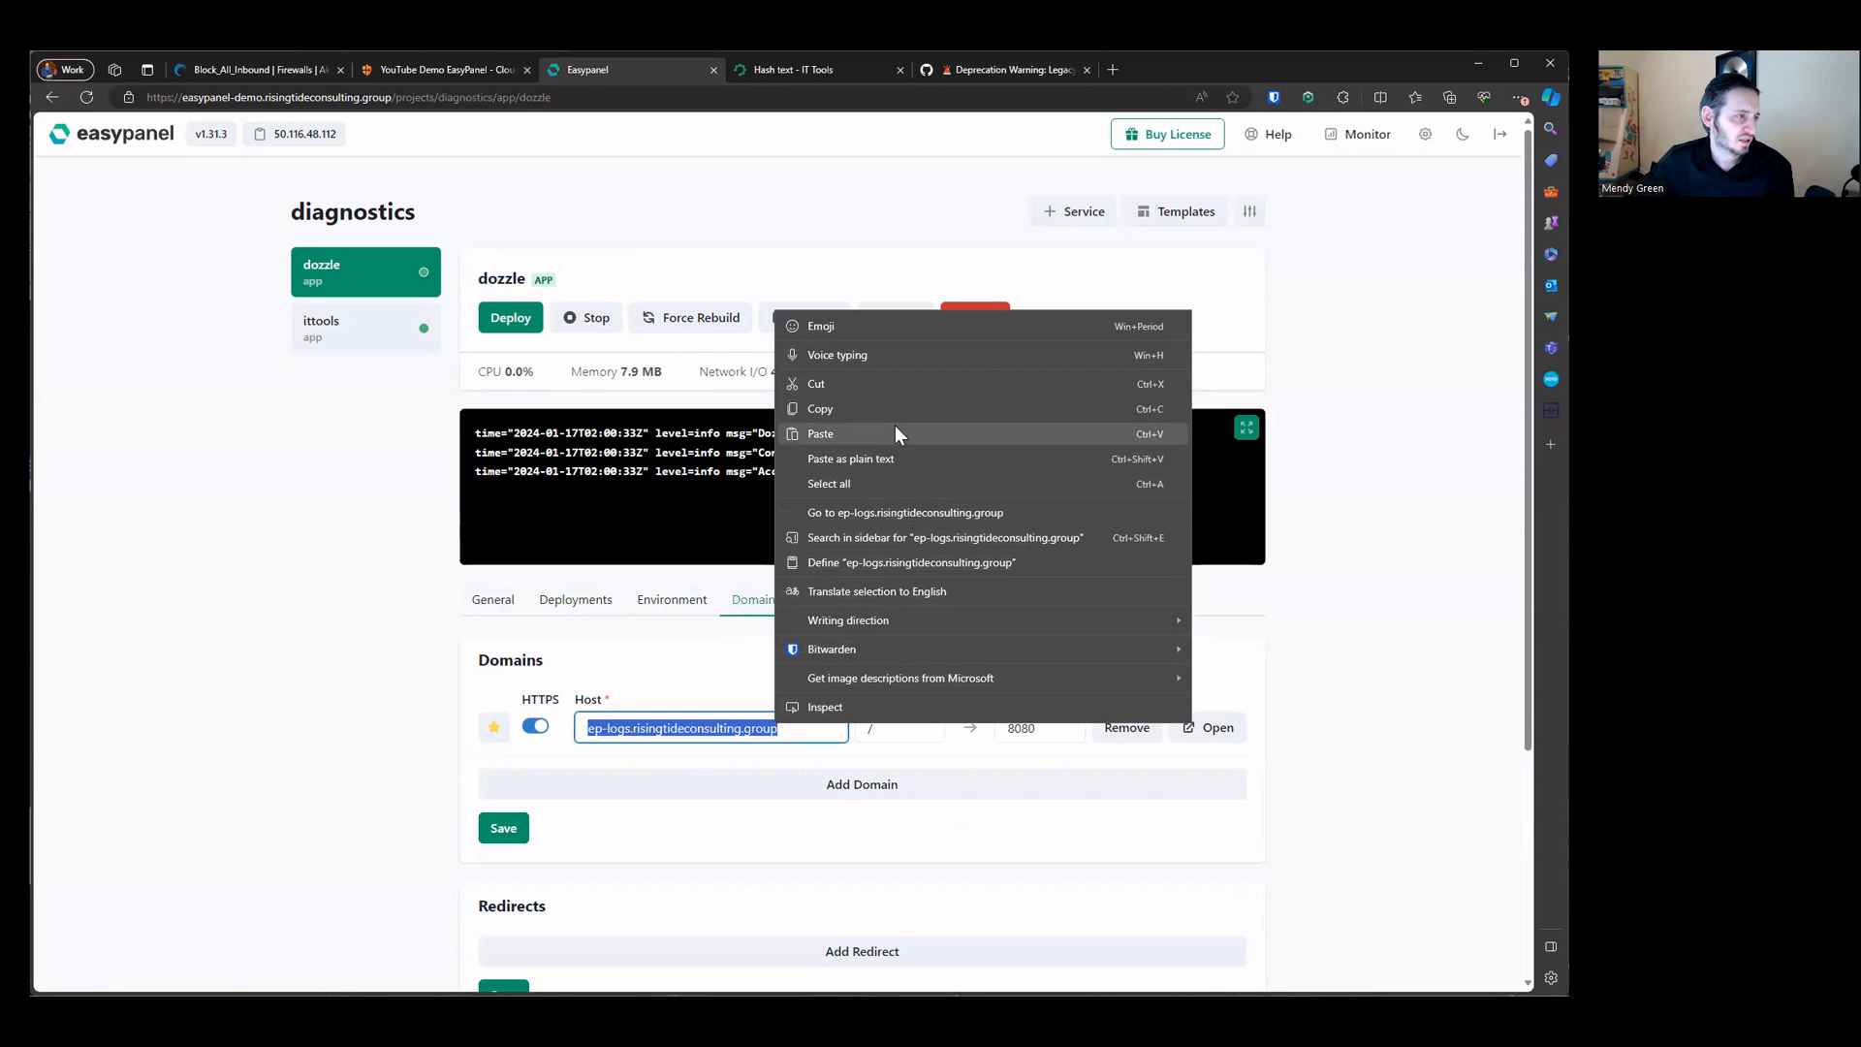
left_click(880, 511)
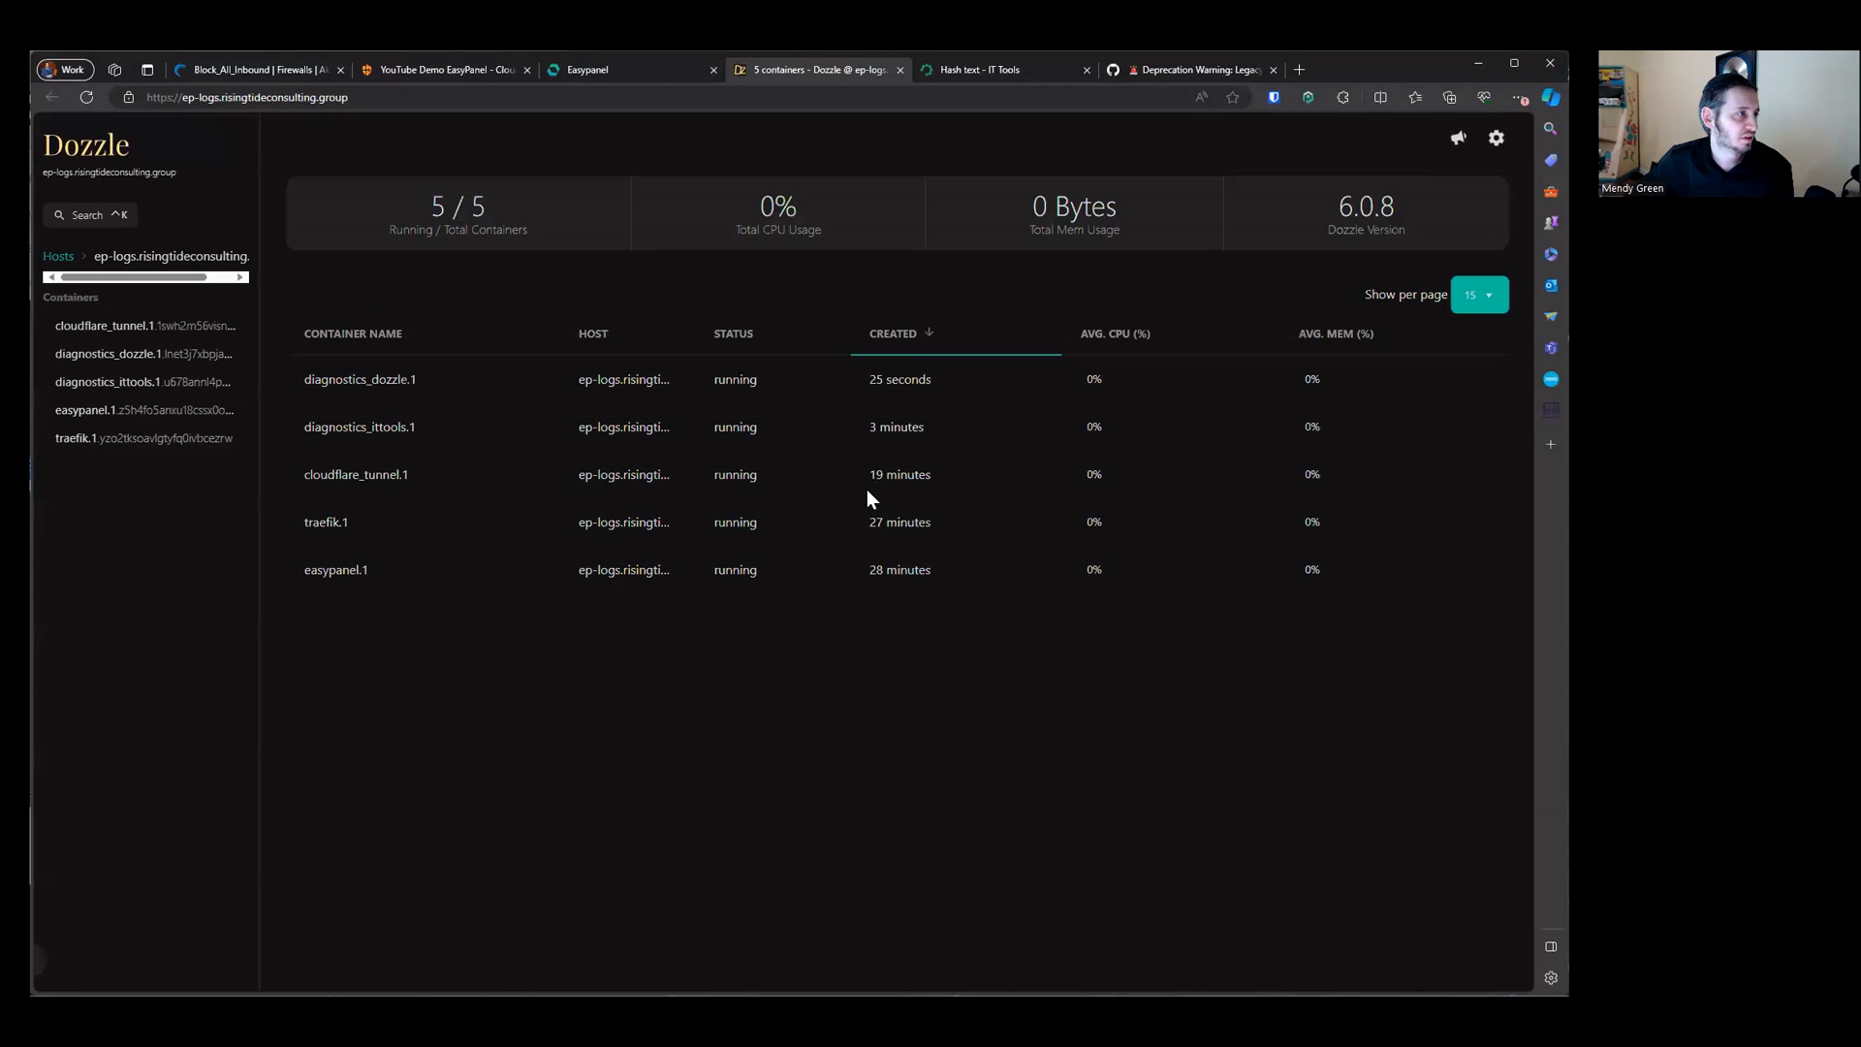
Step: Inspect the /data/users.yml file mount path in the dozzle app's advanced settings
left_click(647, 74)
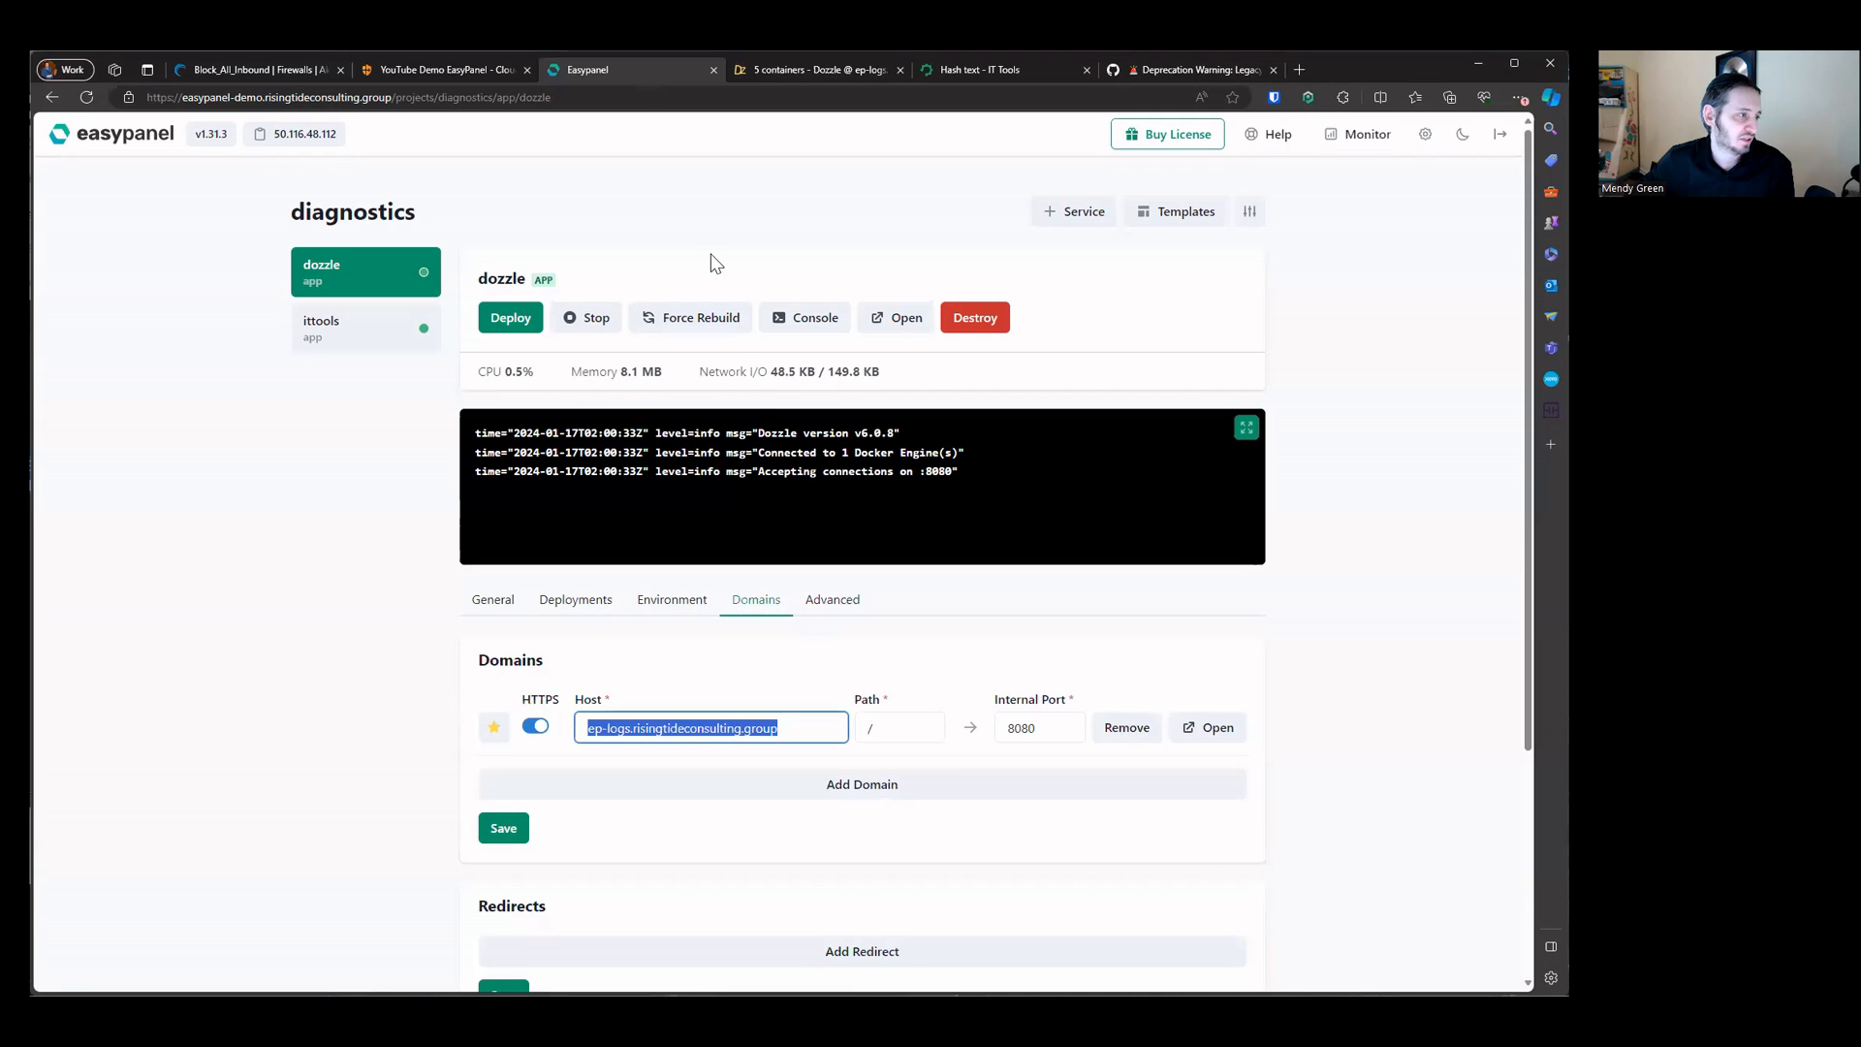
left_click(832, 603)
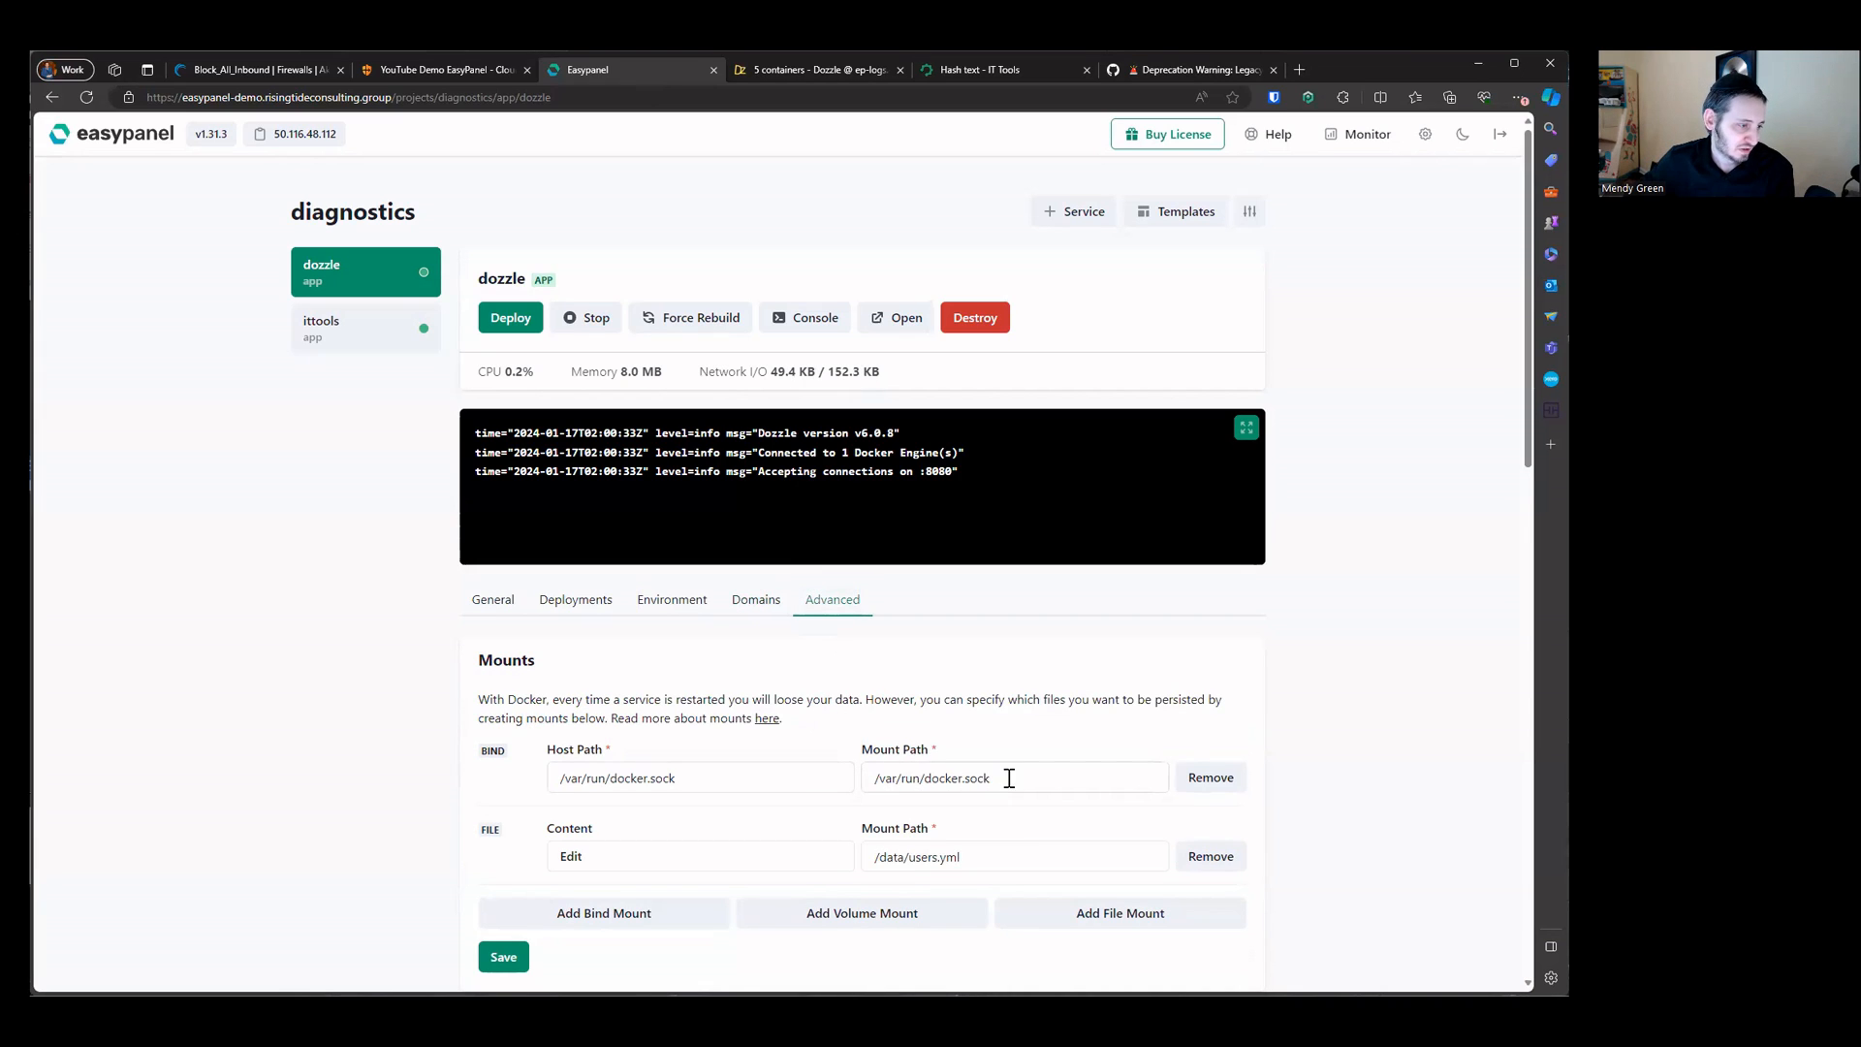
triple_click(925, 856)
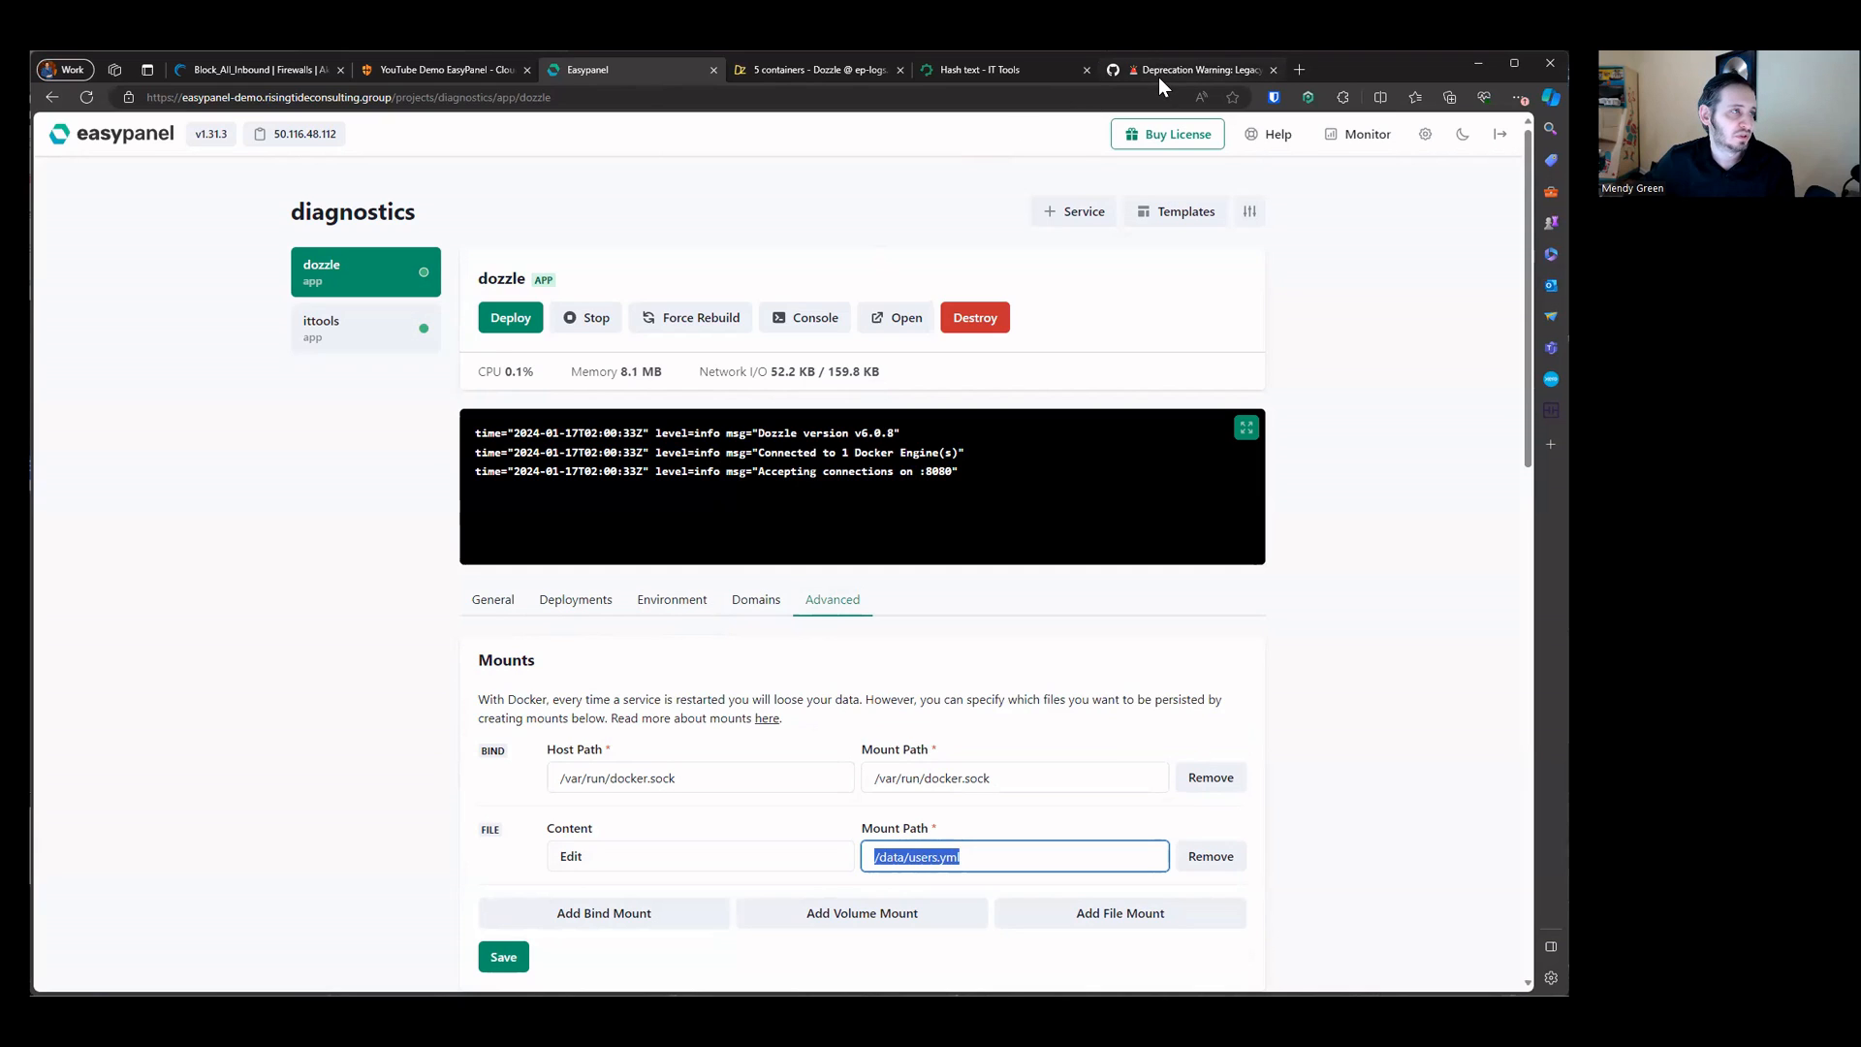
left_click(908, 857)
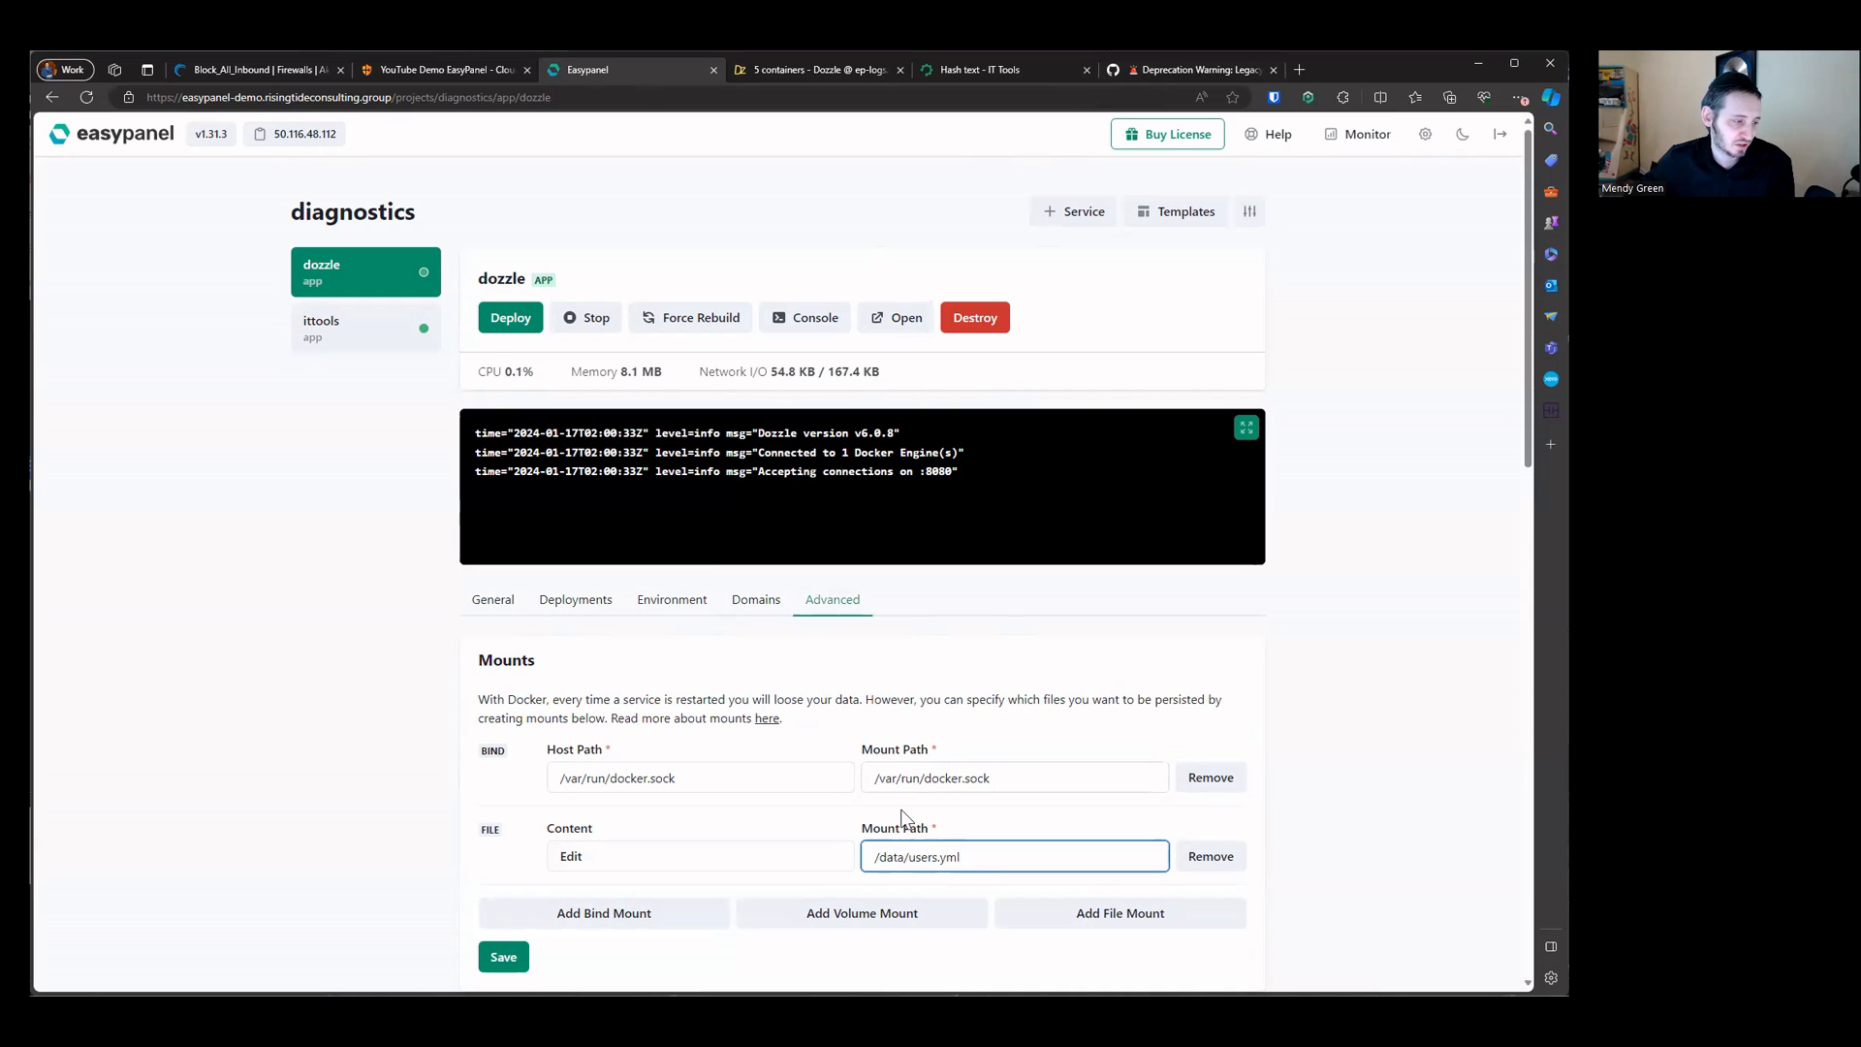
Step: Reread the users.yml example in the Dozzle legacy auth GitHub issue and return to the Dozzle page
left_click(1130, 71)
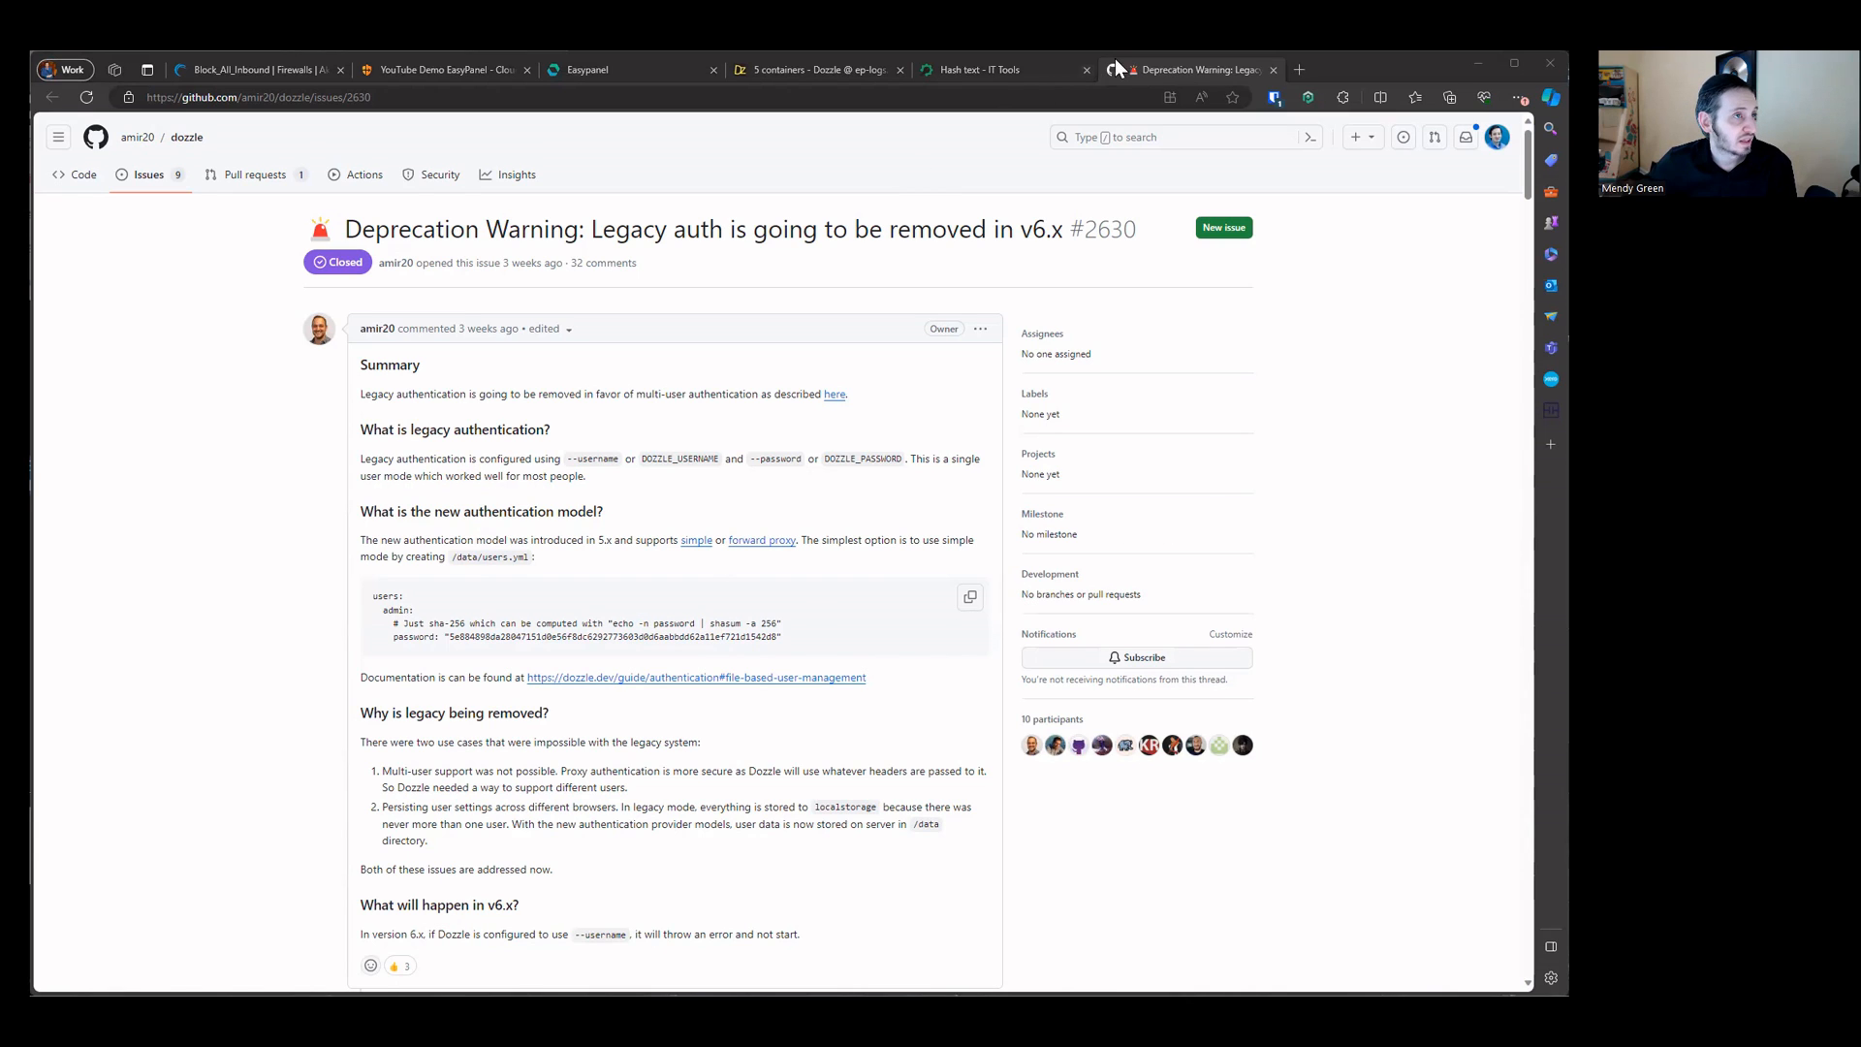
left_click(639, 69)
left_click(814, 69)
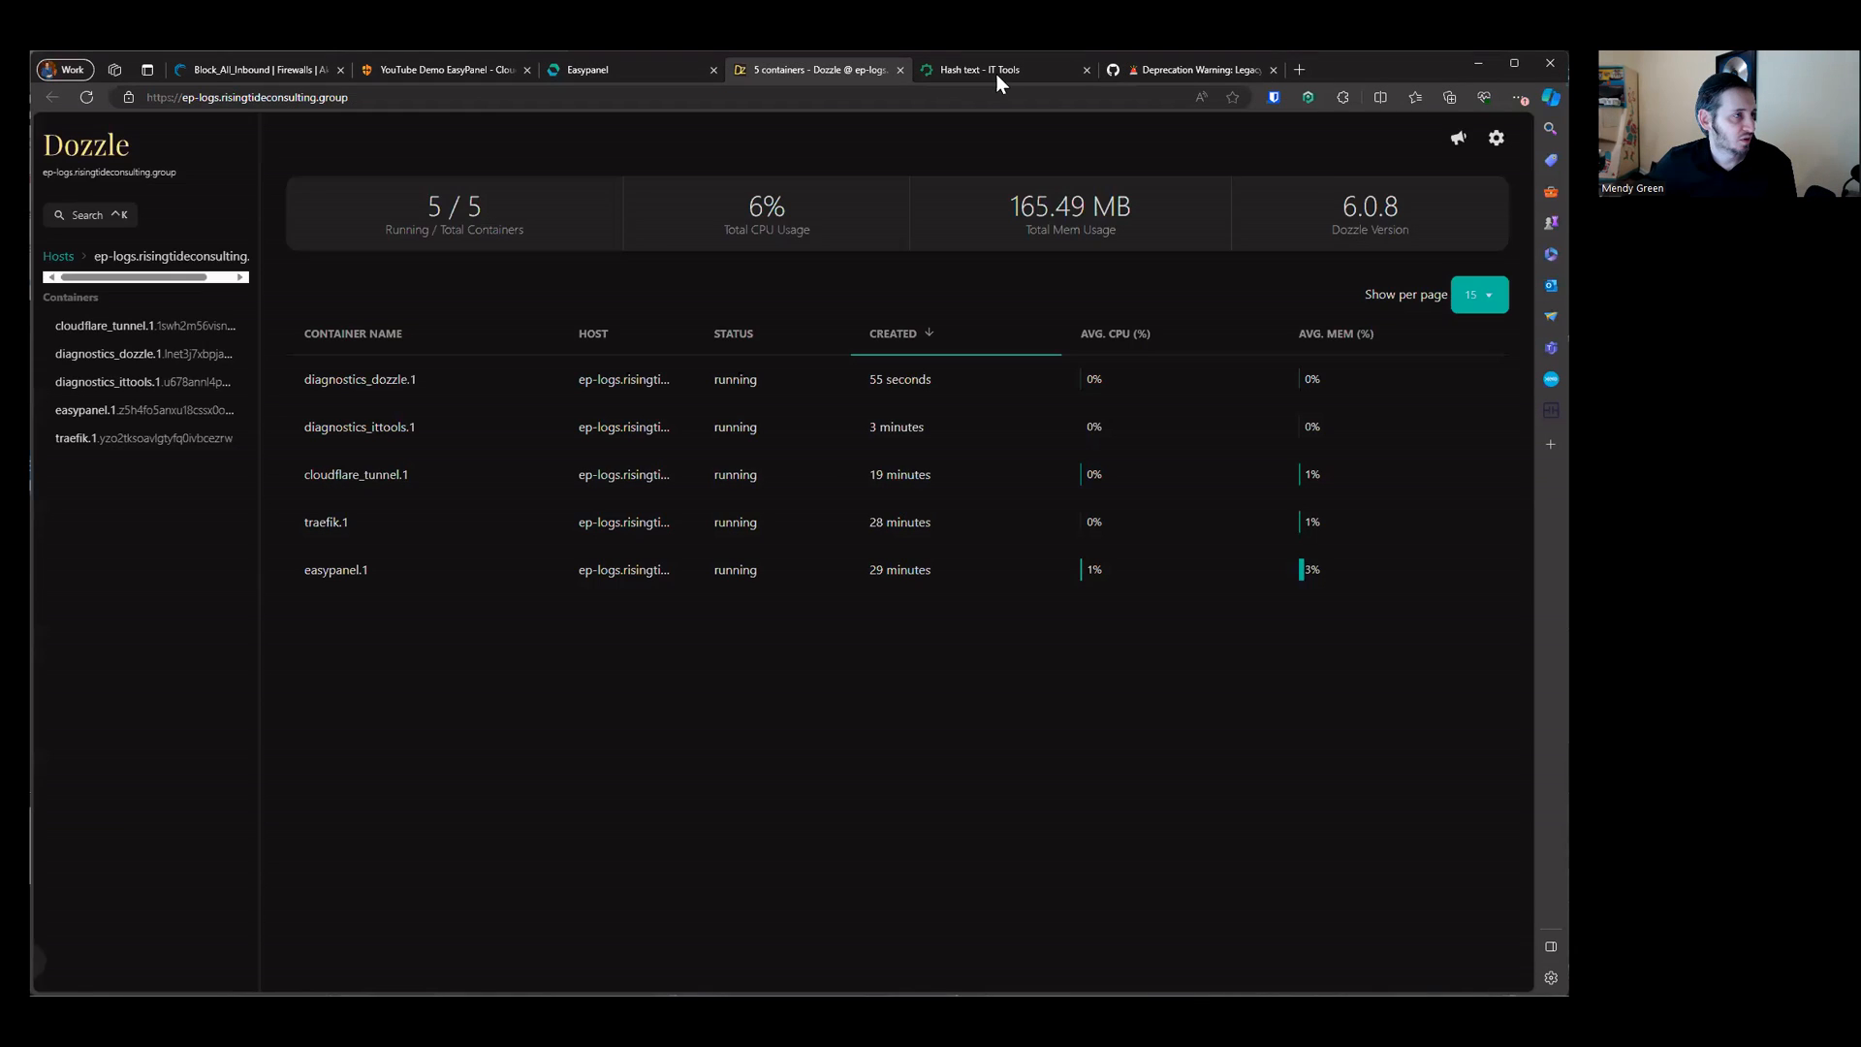
left_click(996, 71)
left_click(810, 72)
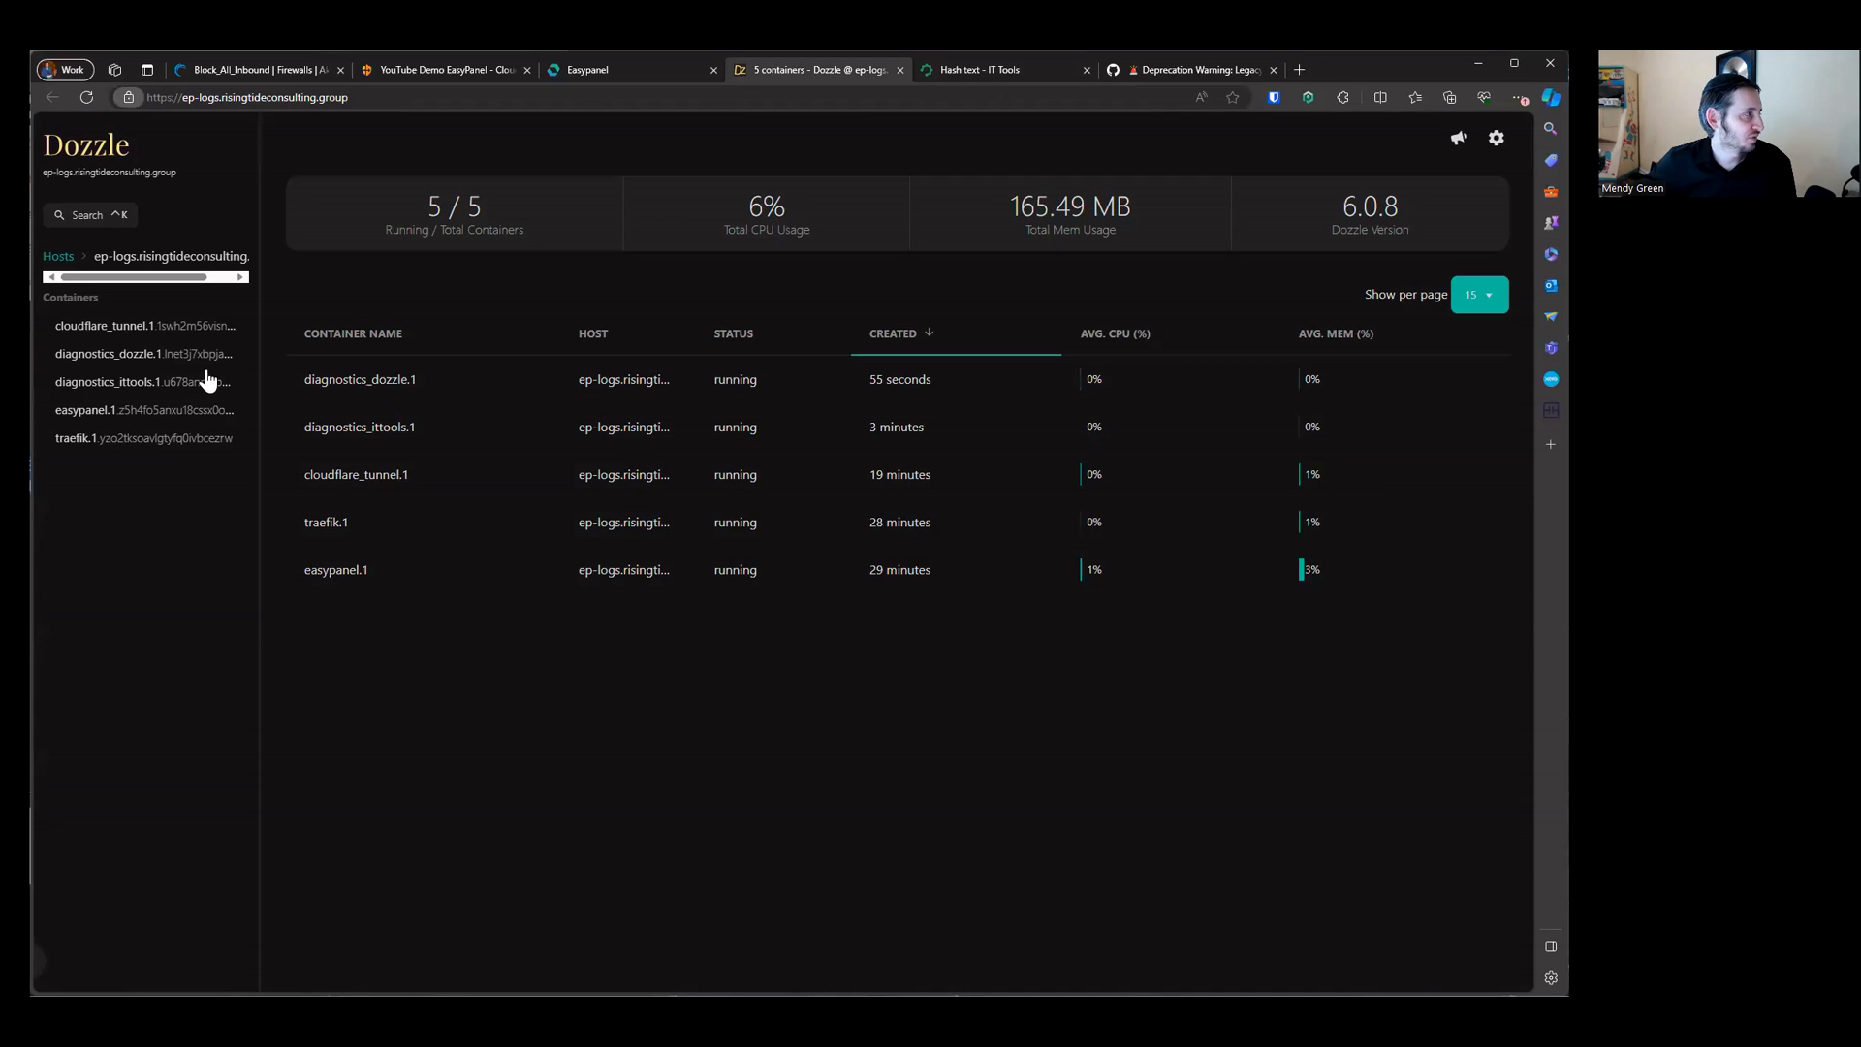
Step: Inspect the cookies stored for the Dozzle site
left_click(520, 305)
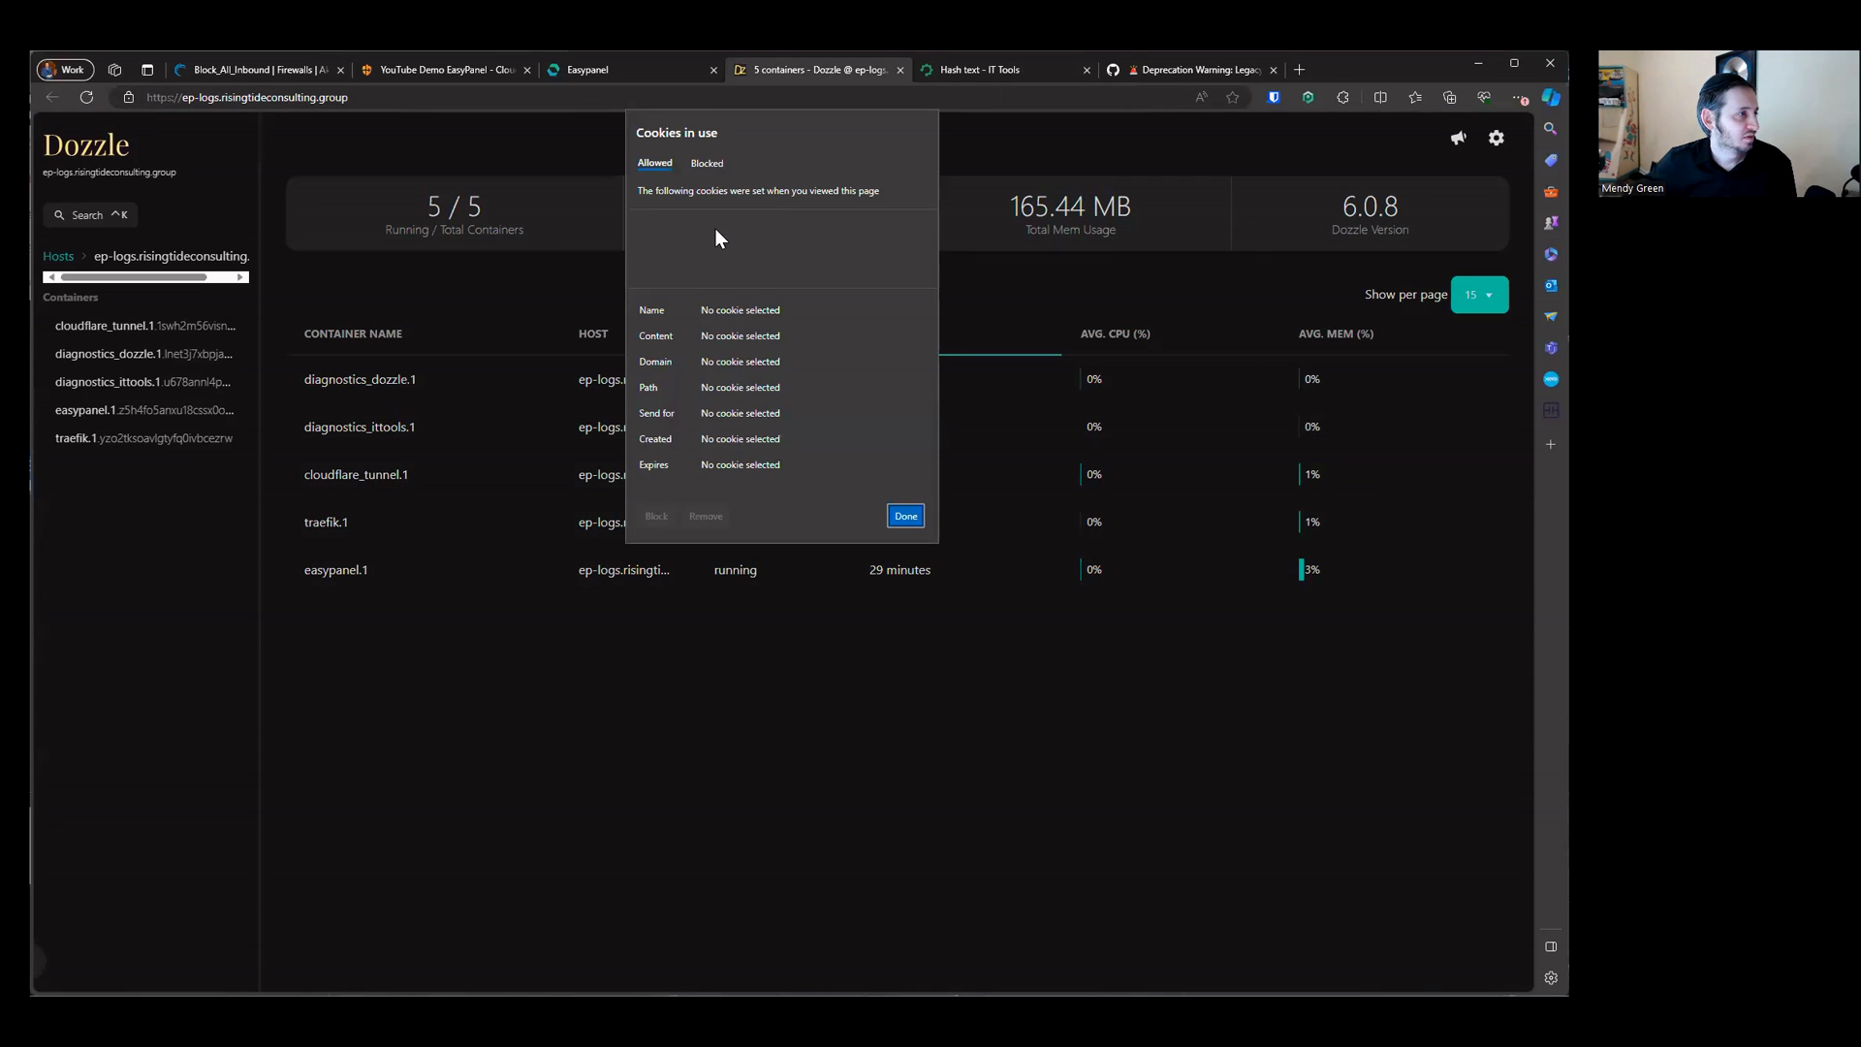
left_click(705, 163)
left_click(905, 515)
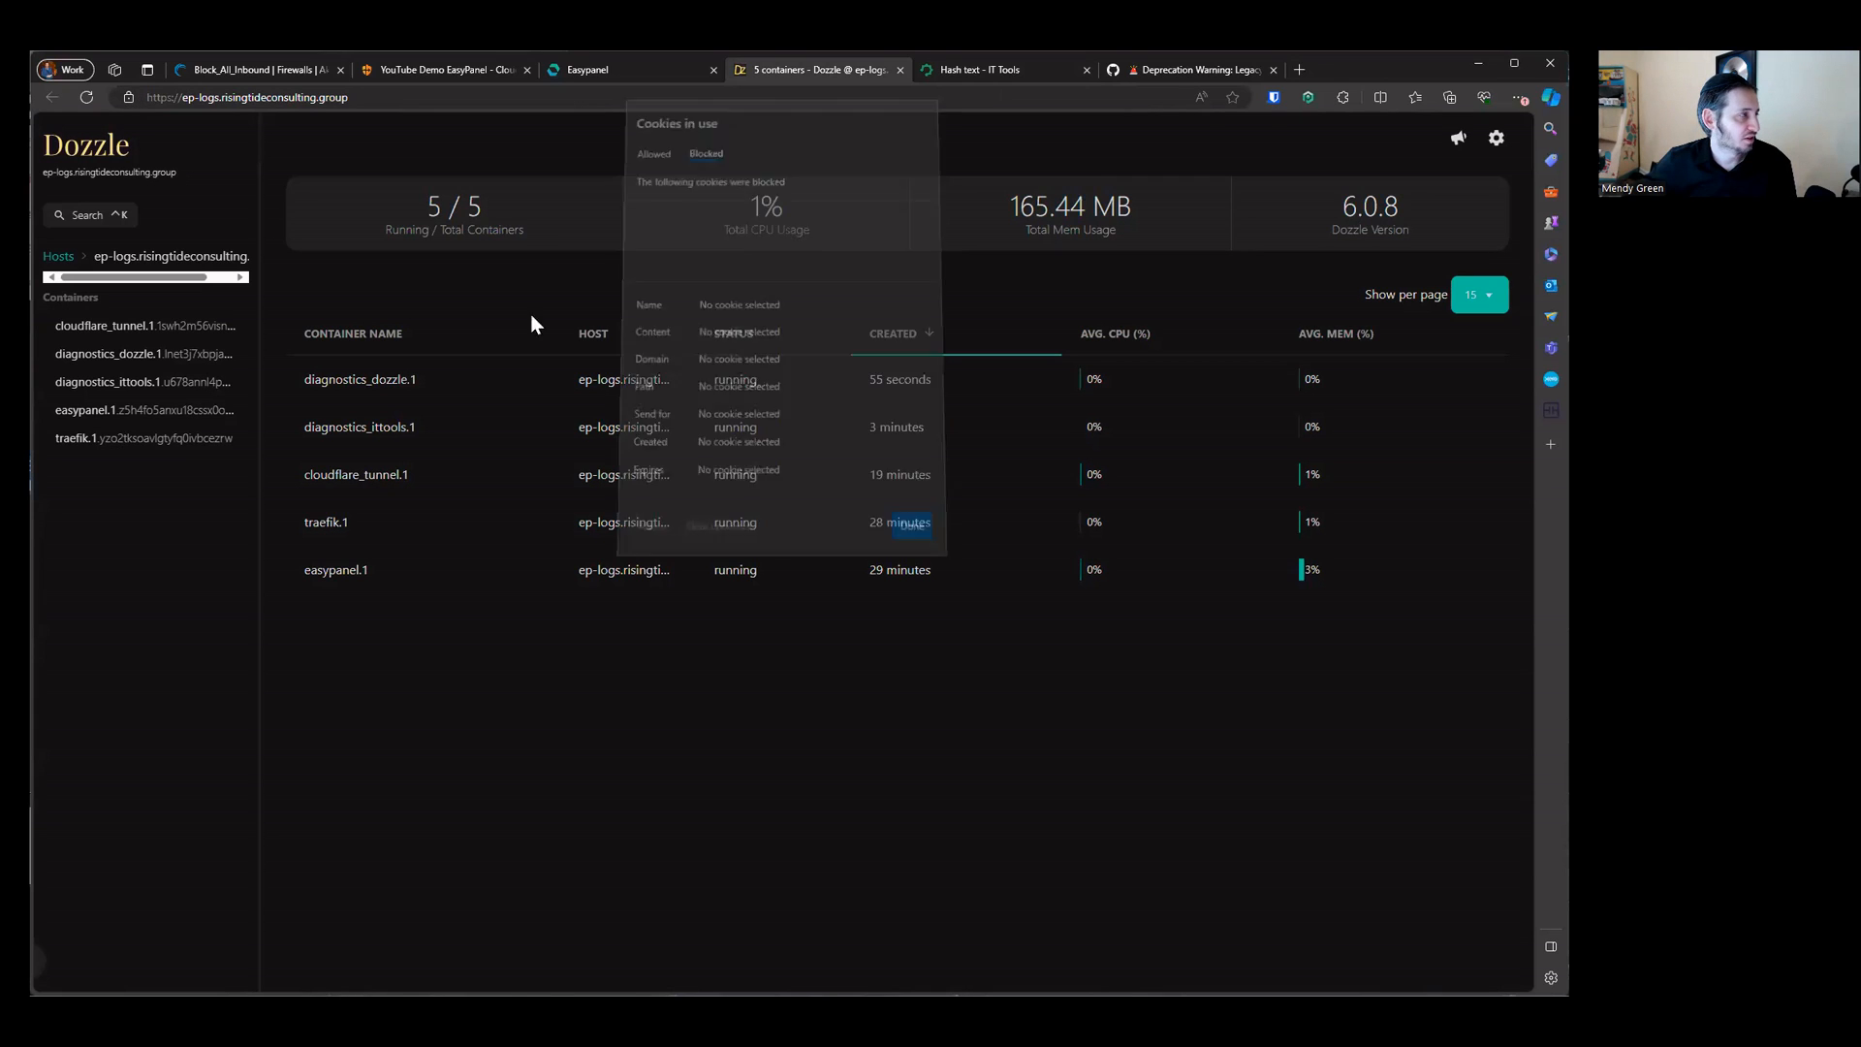
left_click(125, 96)
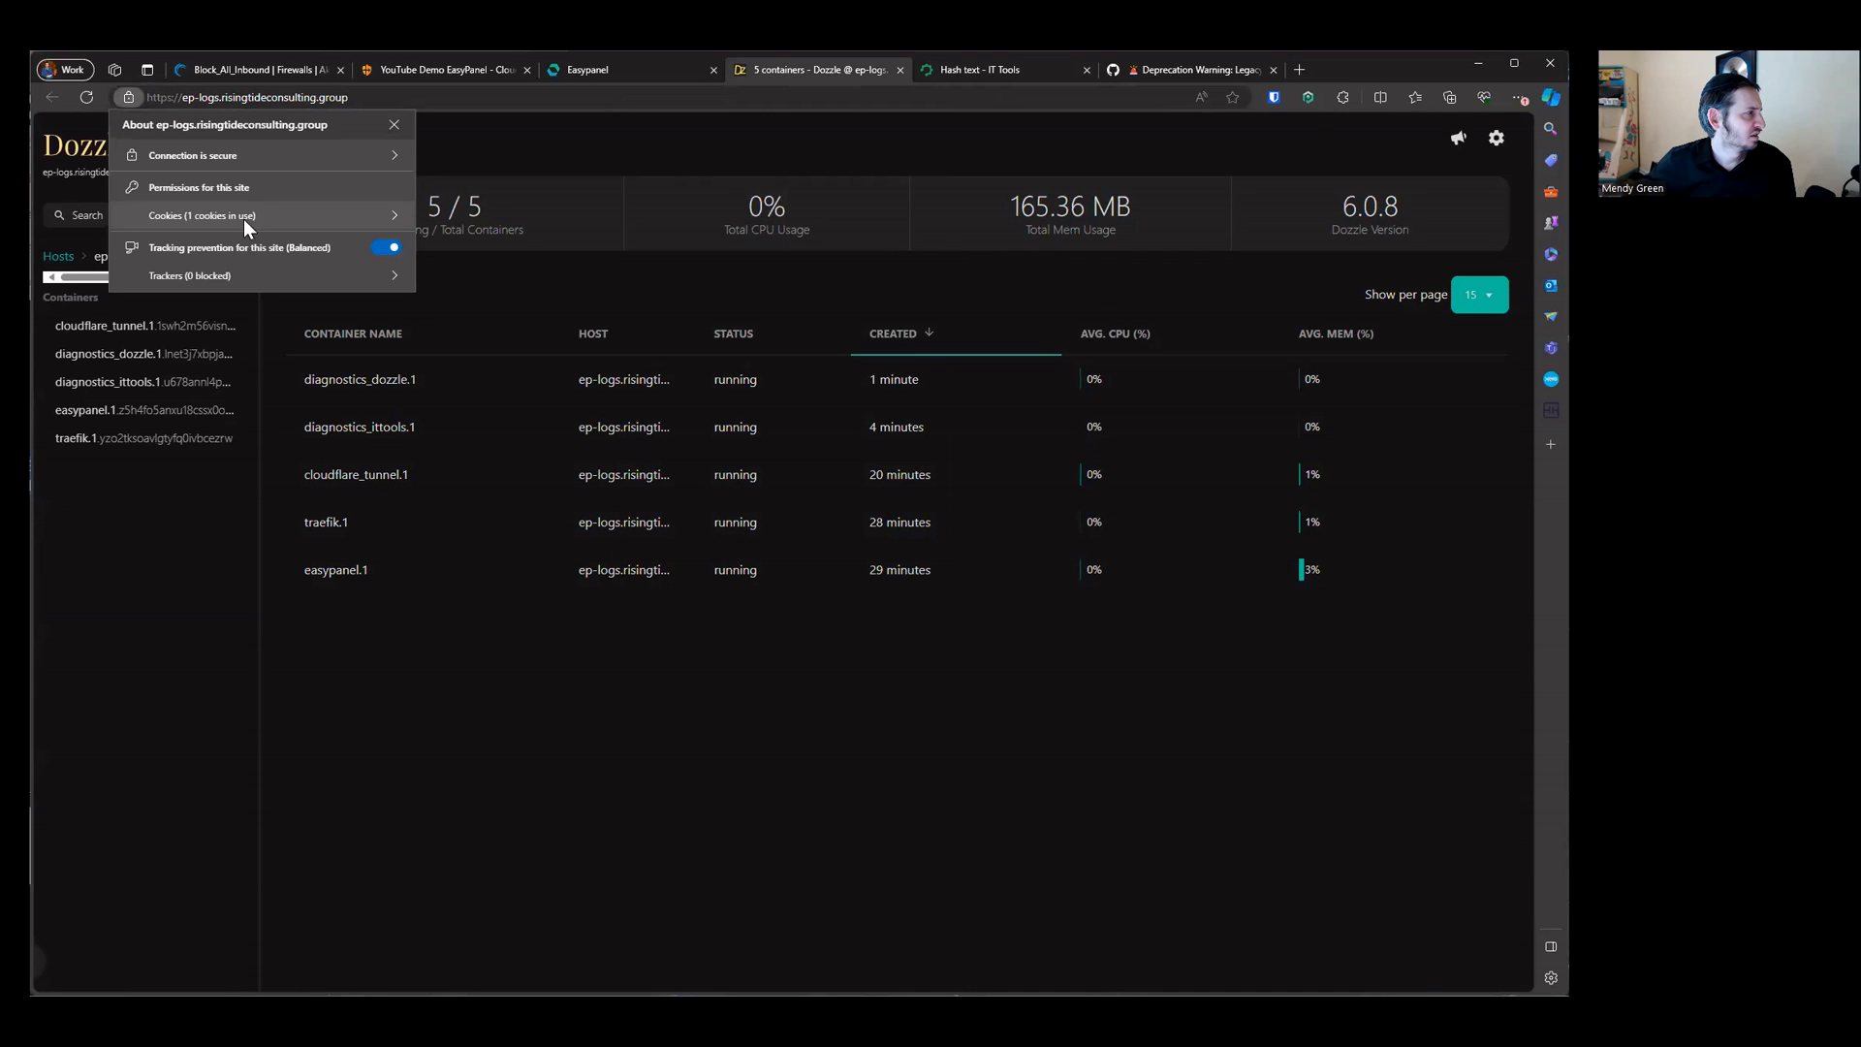
left_click(242, 219)
left_click(905, 515)
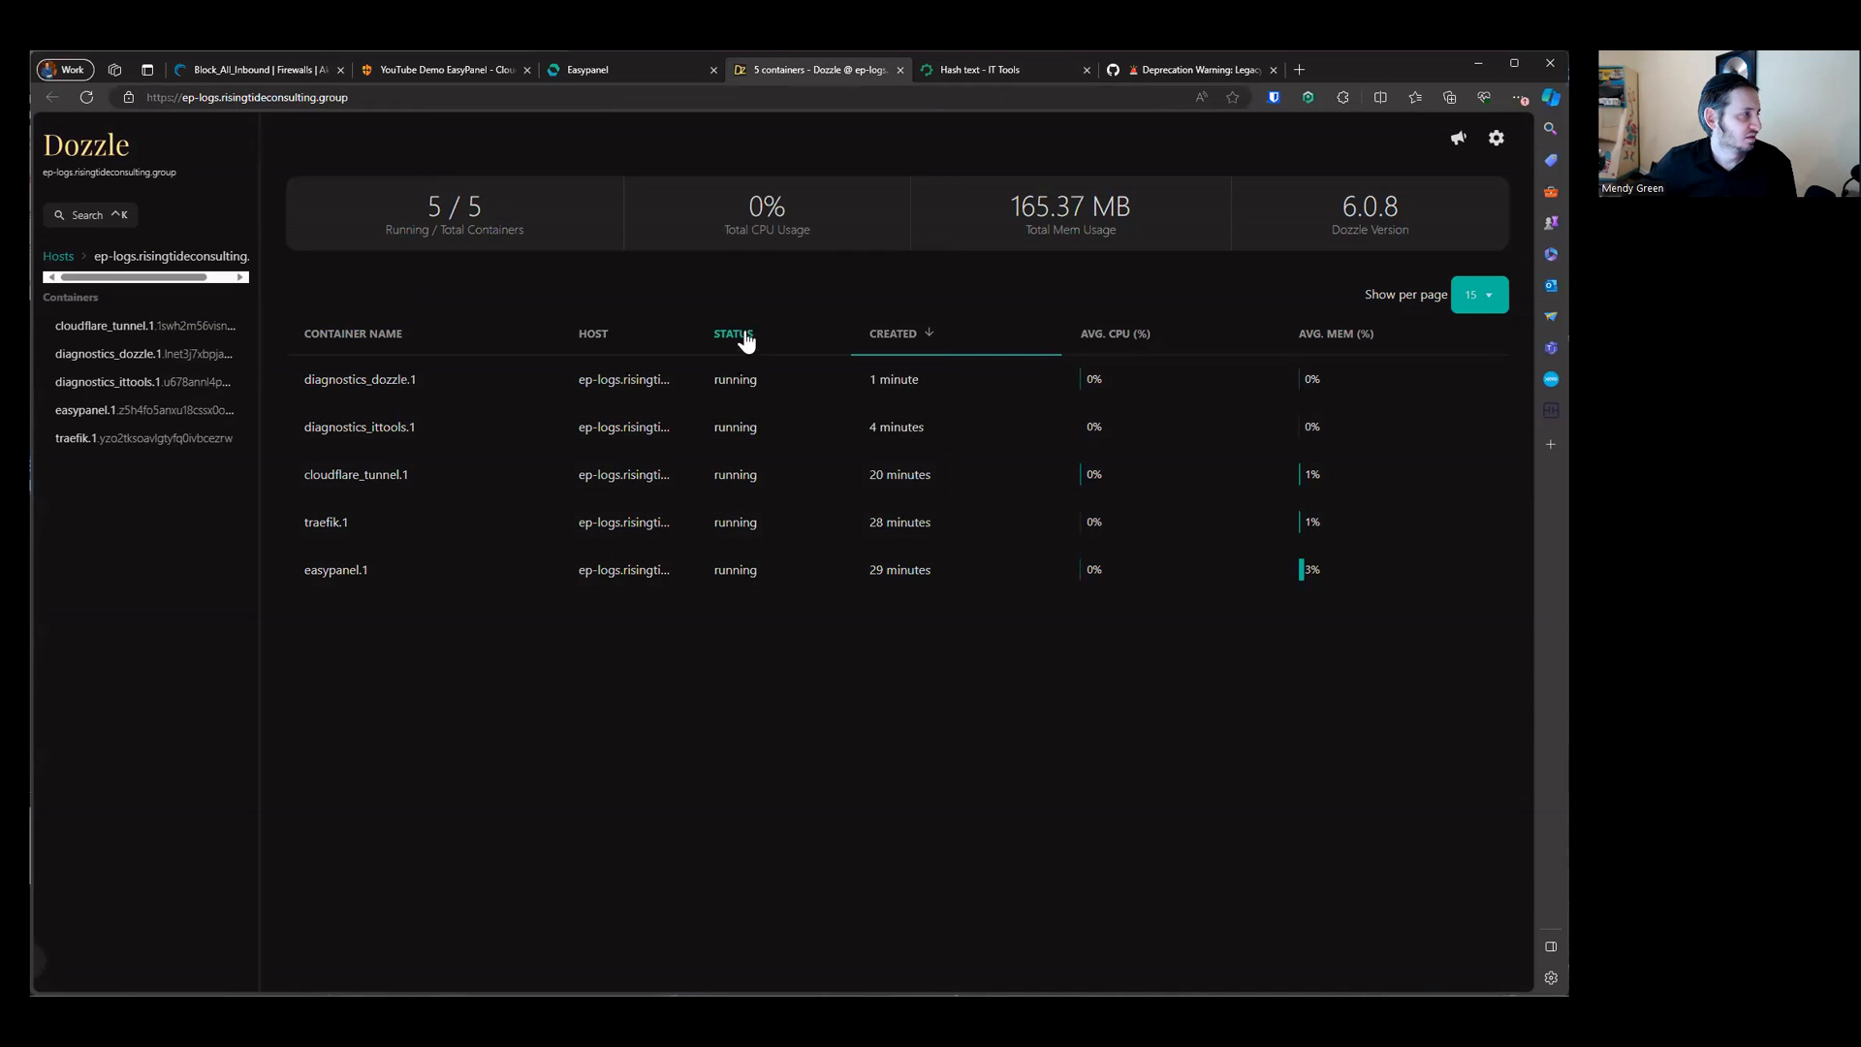
Step: Review the Dozzle settings page, return to the container list and collapse the sidebar
left_click(1494, 141)
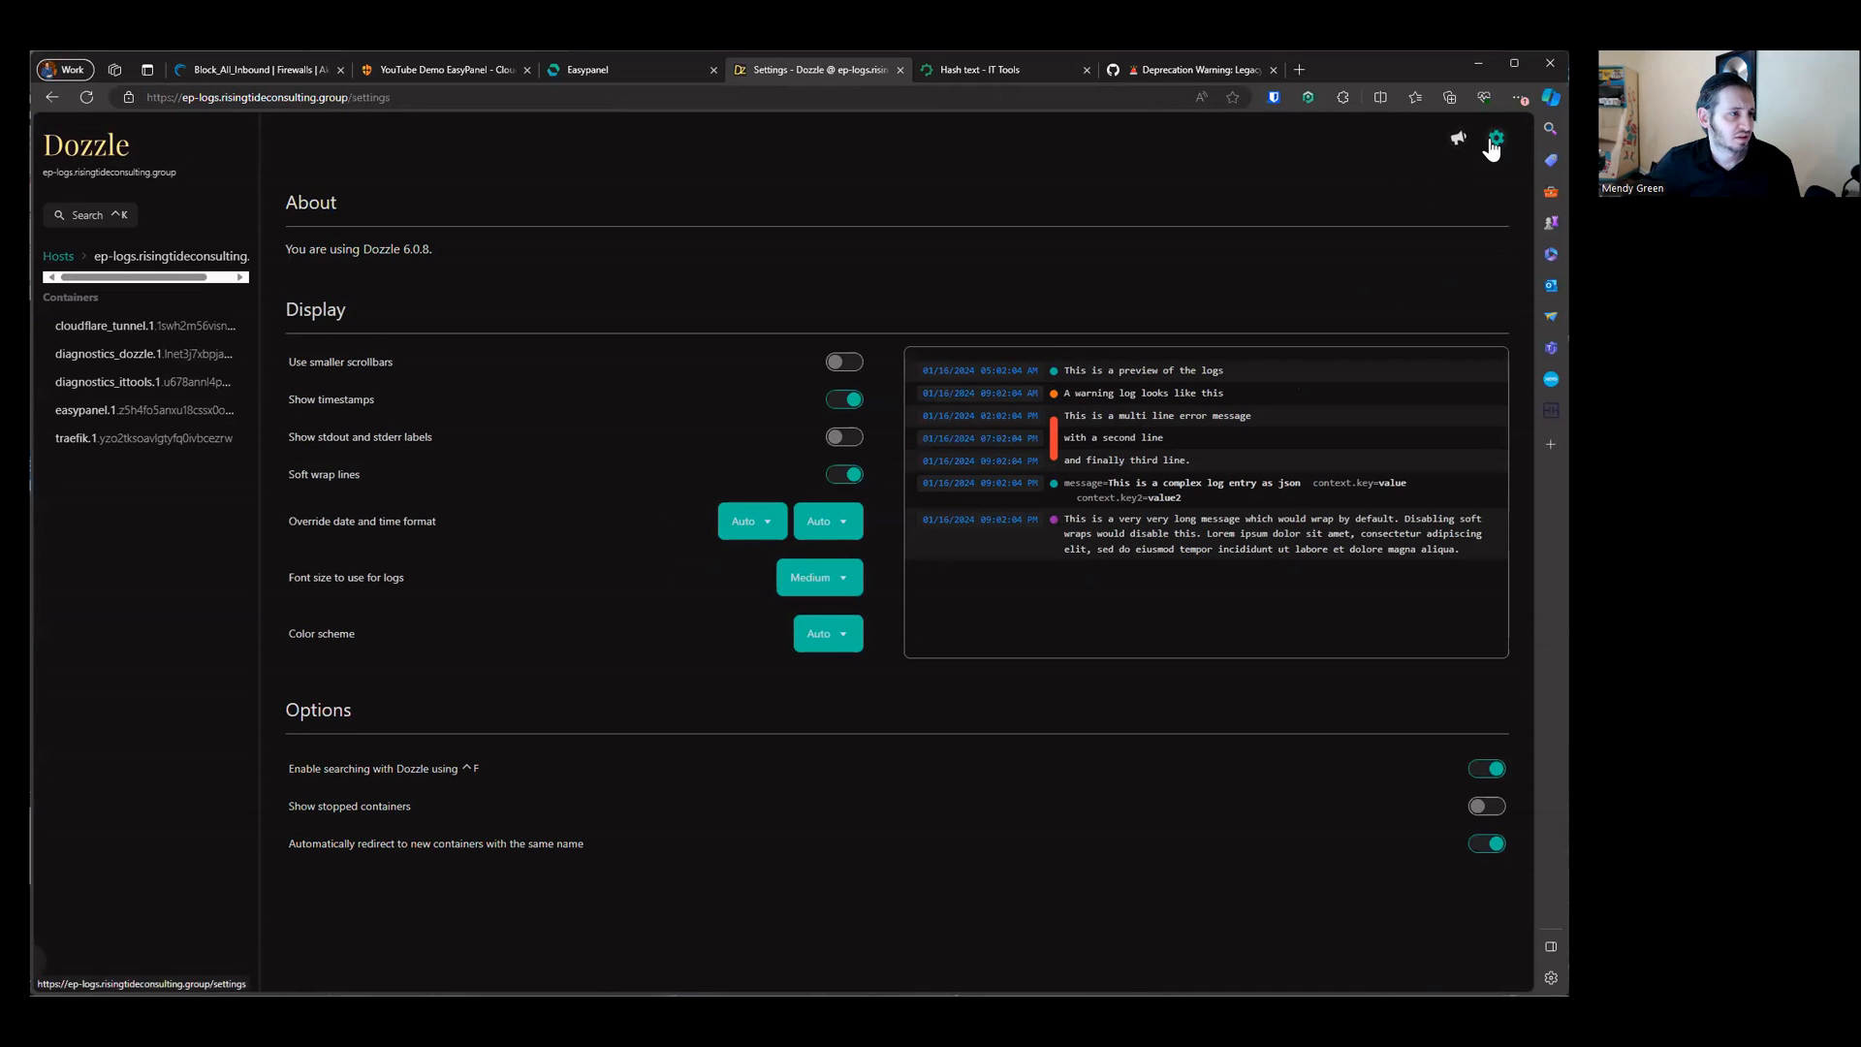
left_click(95, 145)
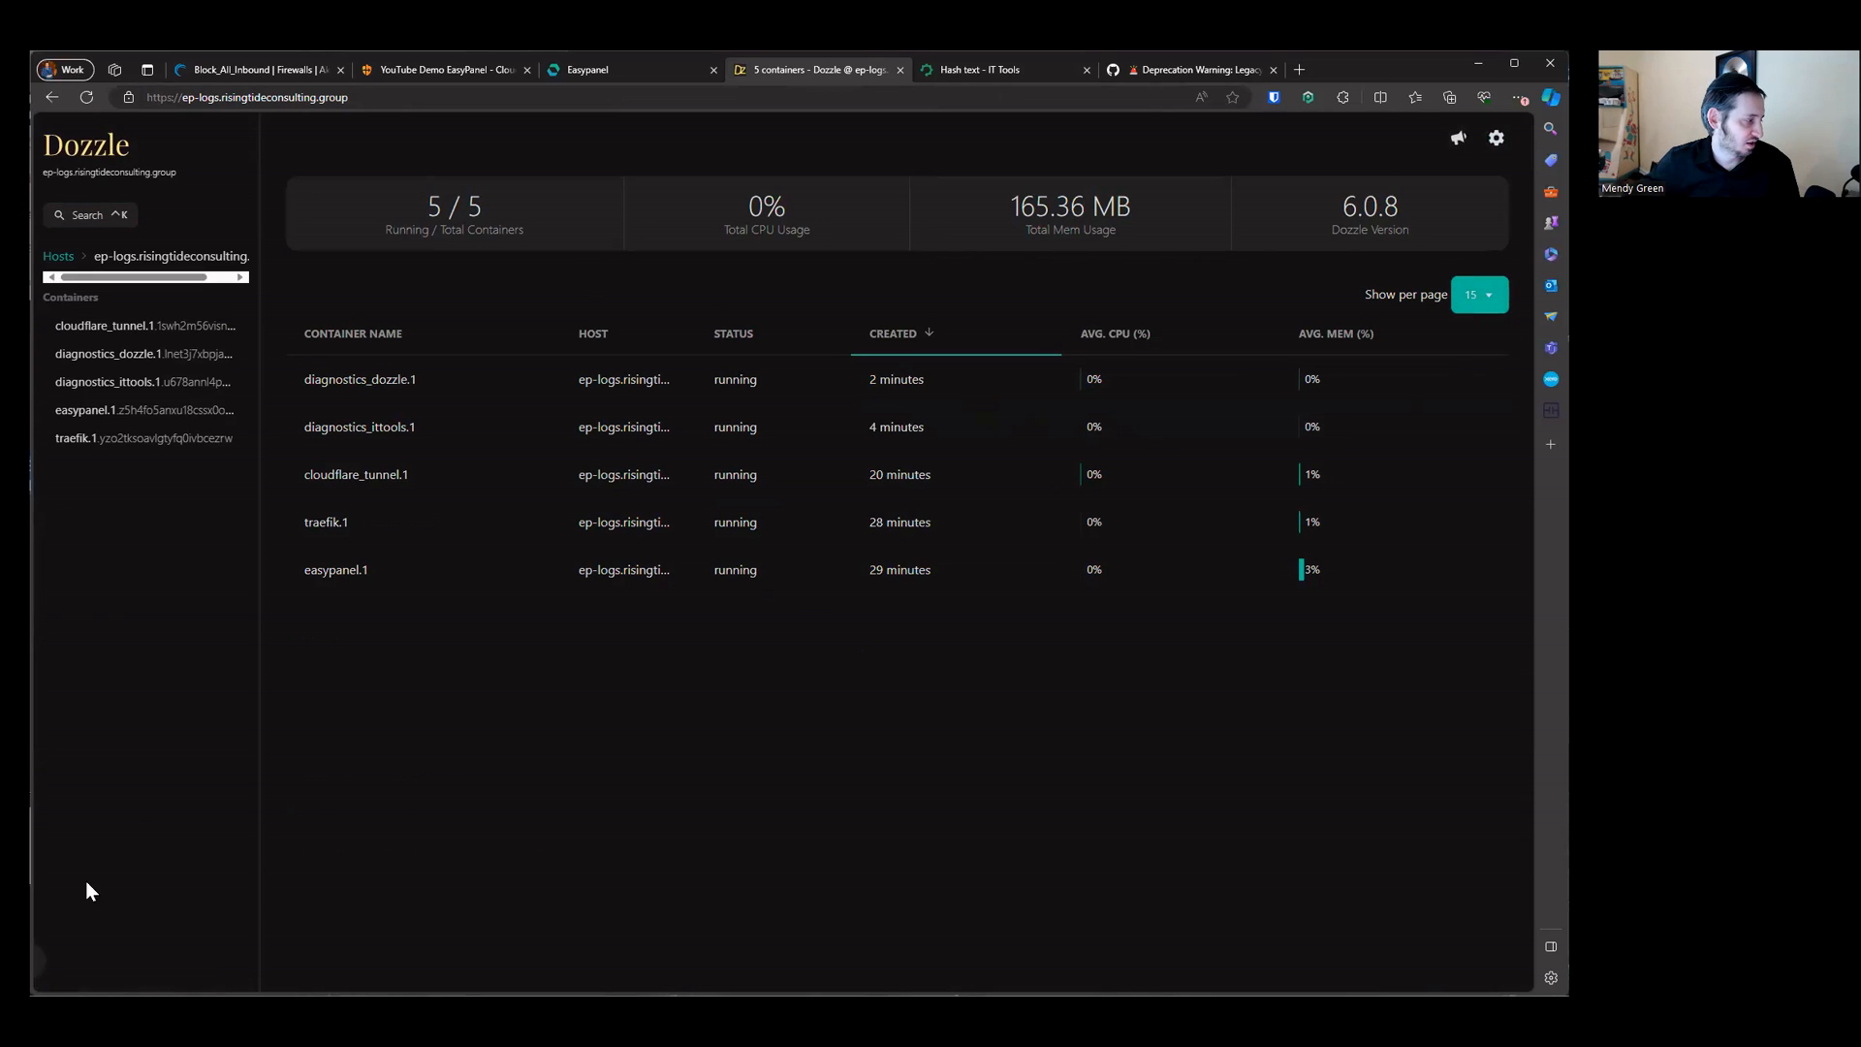
left_click(39, 960)
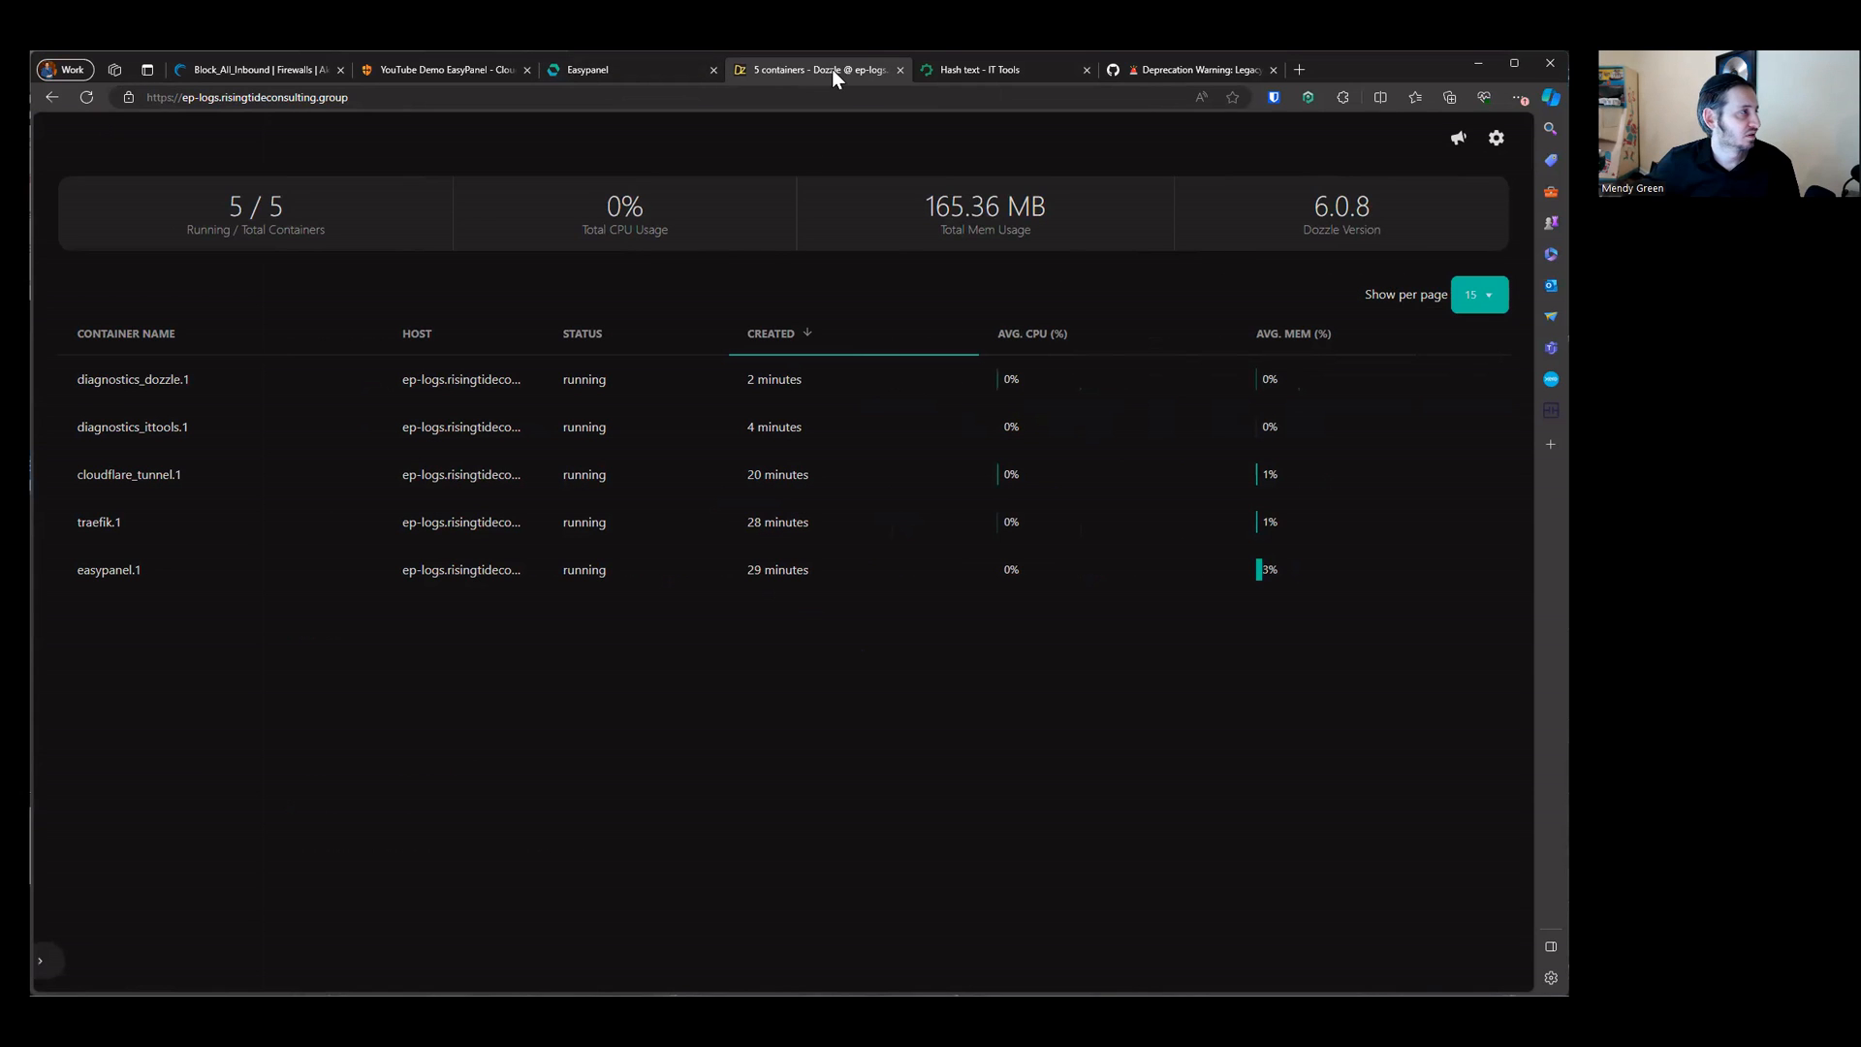
Step: Close the Dozzle tab and return to the Easypanel dozzle app
left_click(769, 98)
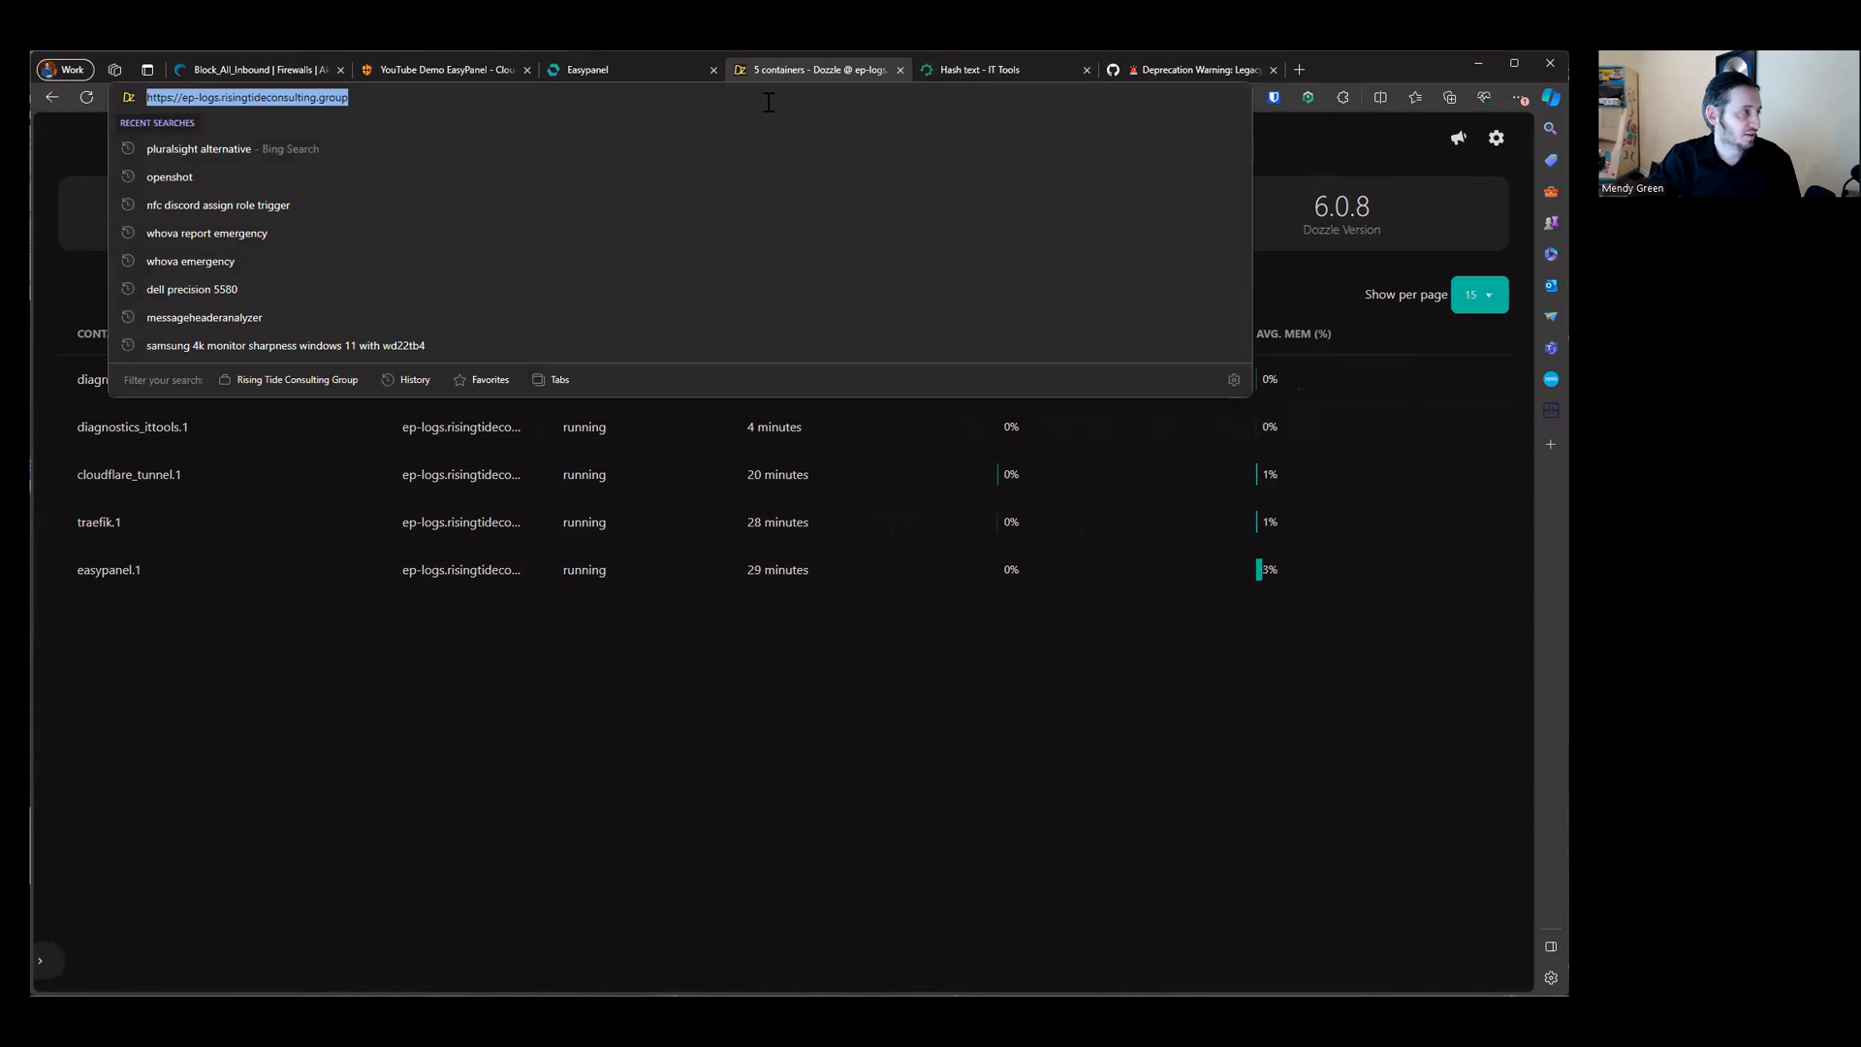
key("alt+Tab")
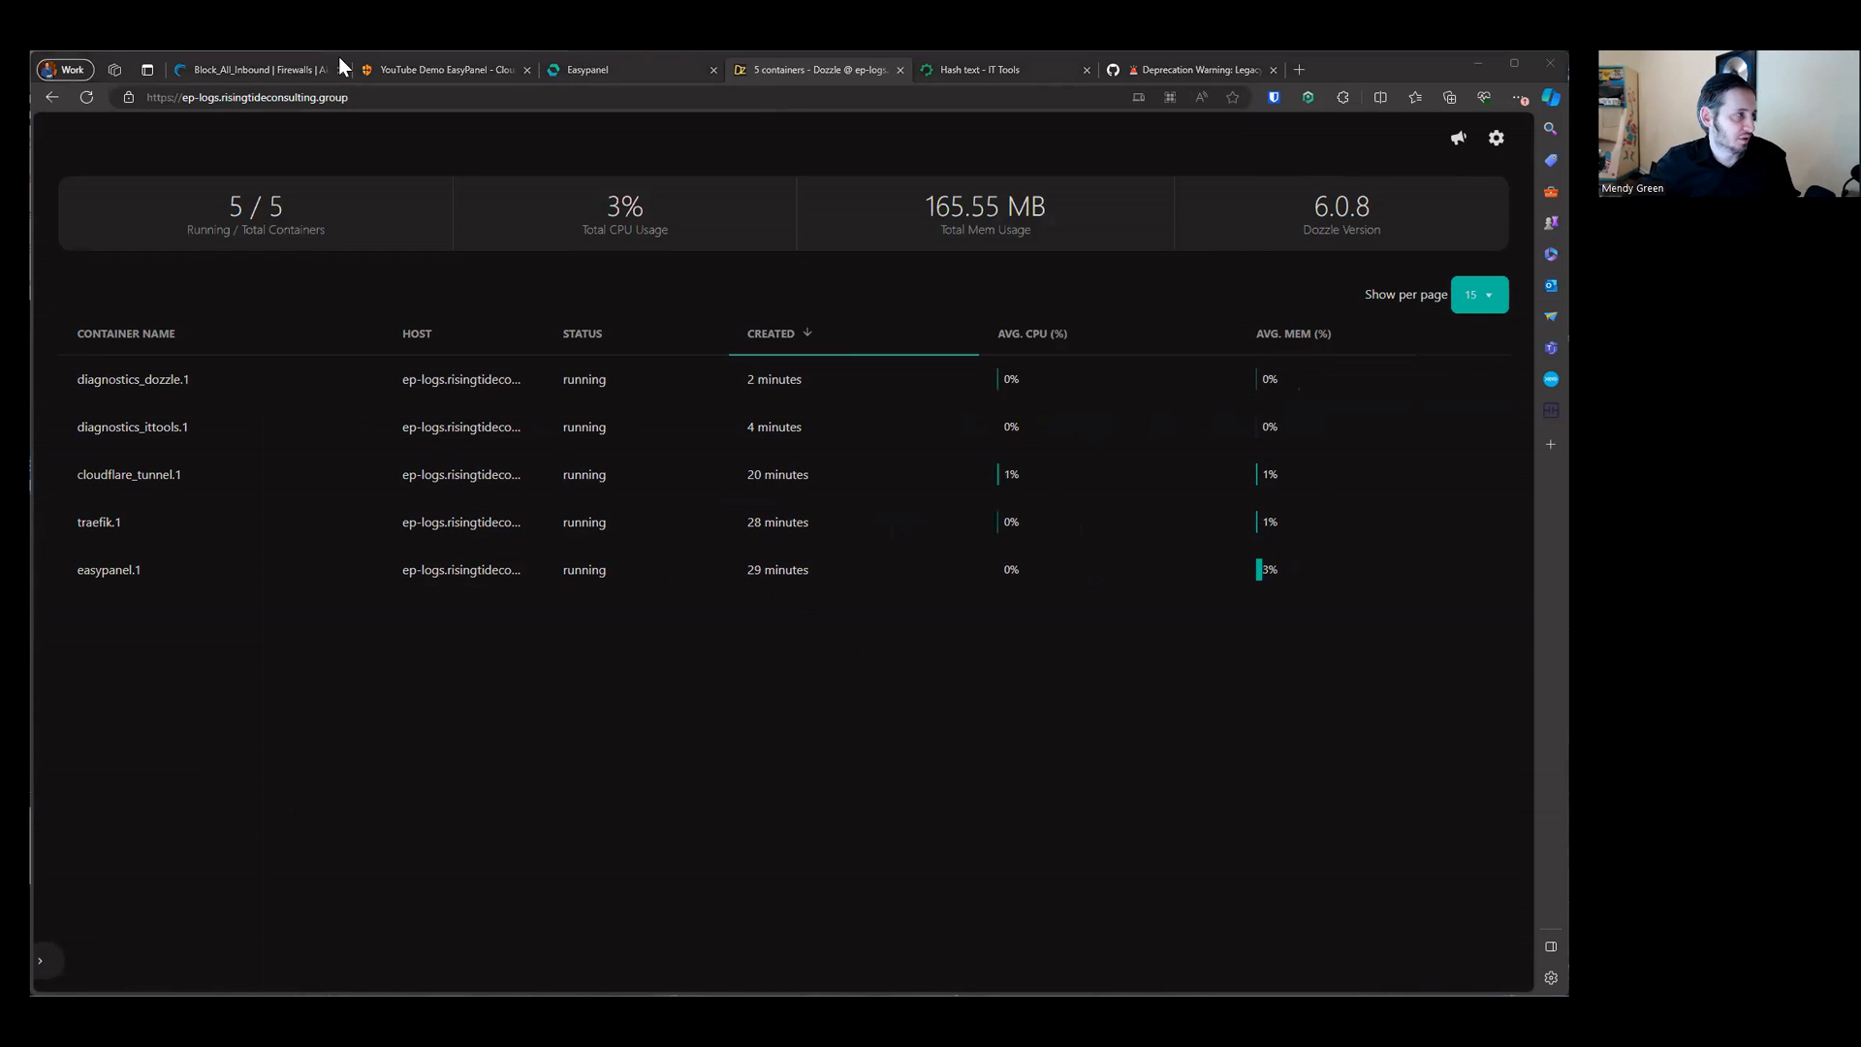
middle_click(849, 64)
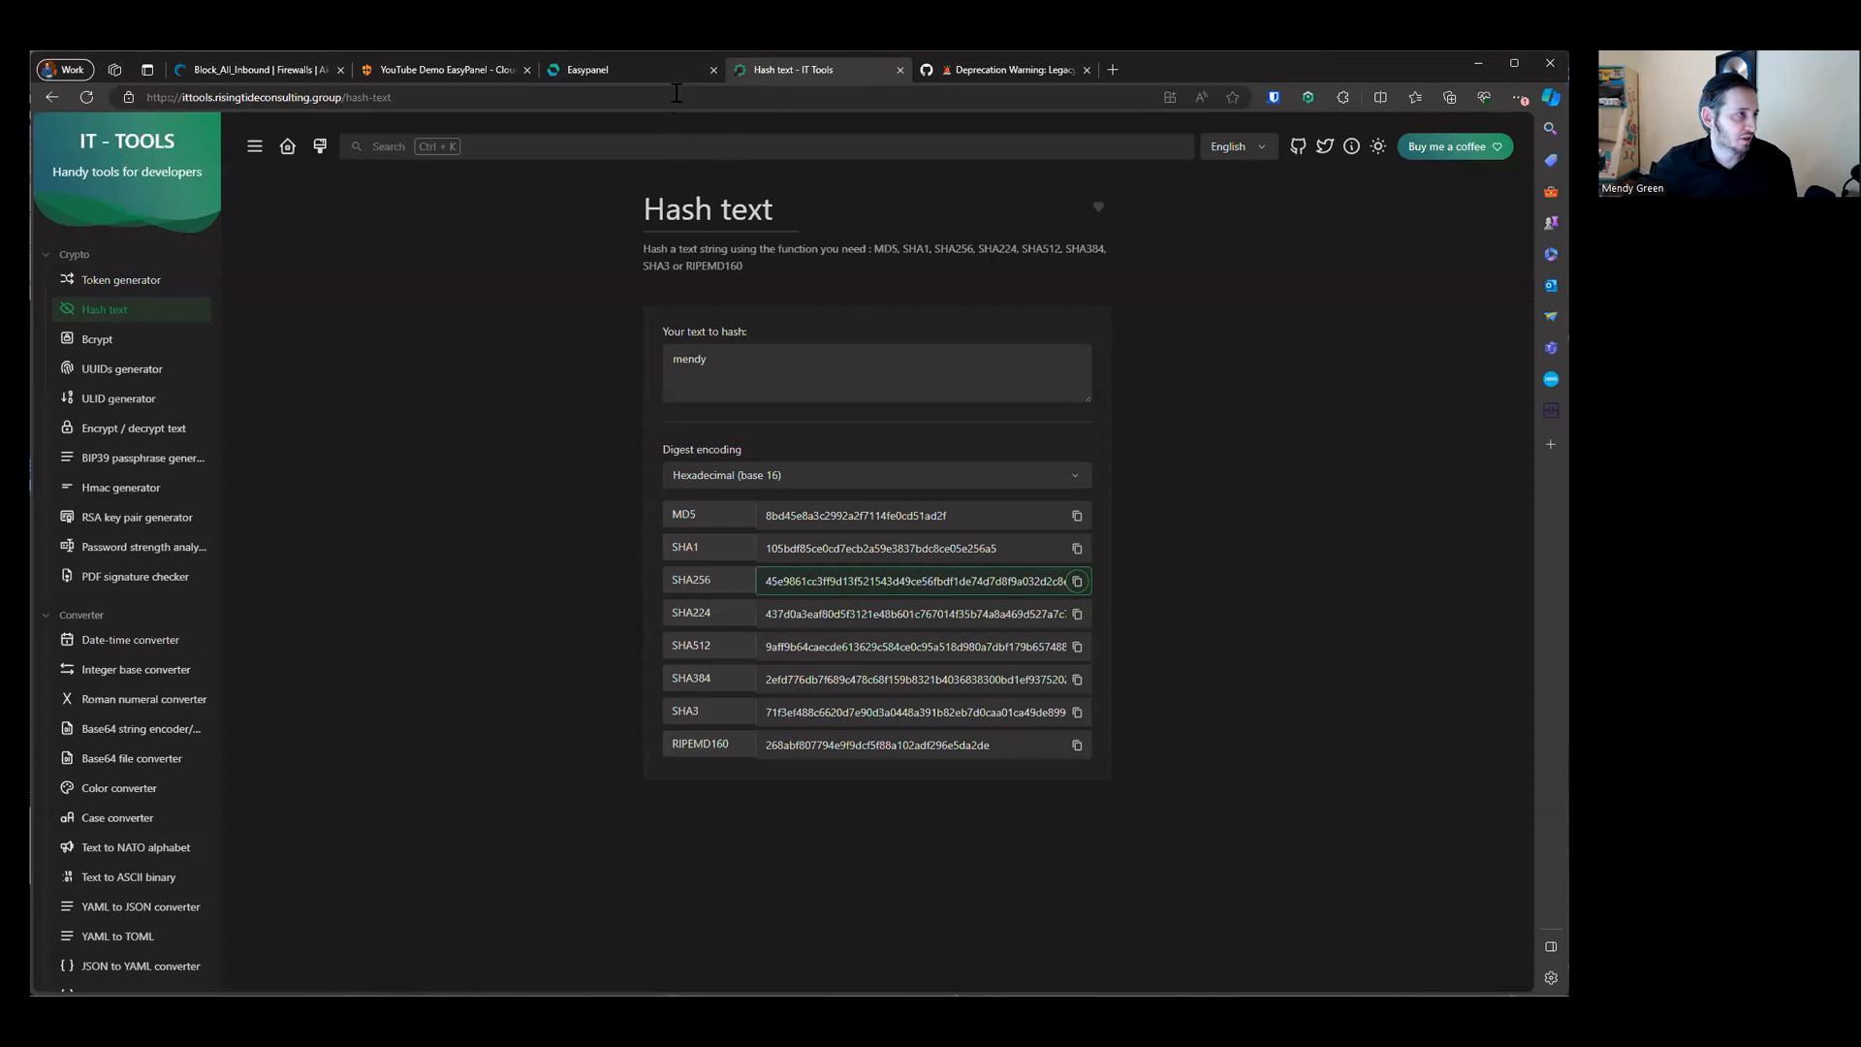
left_click(675, 72)
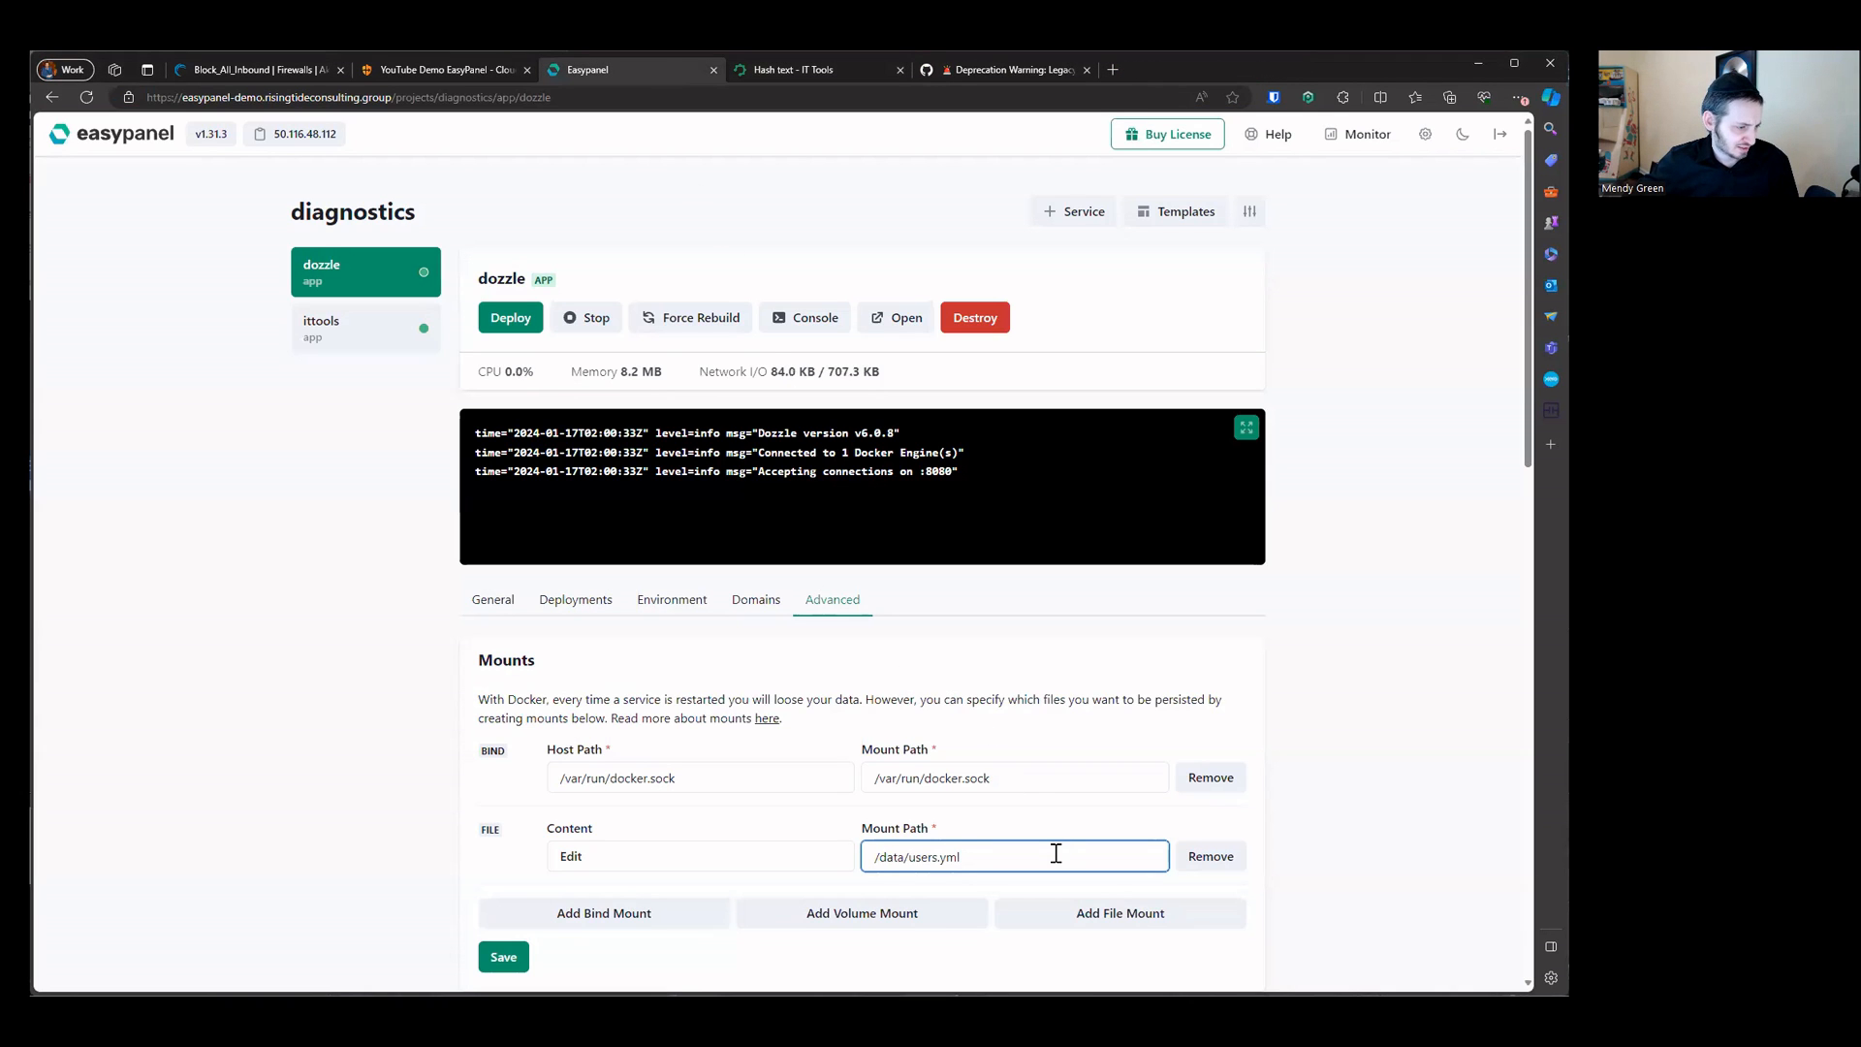
Step: Open the users.yml file content editor and add a name: "Admin" line under the admin user
left_click(715, 860)
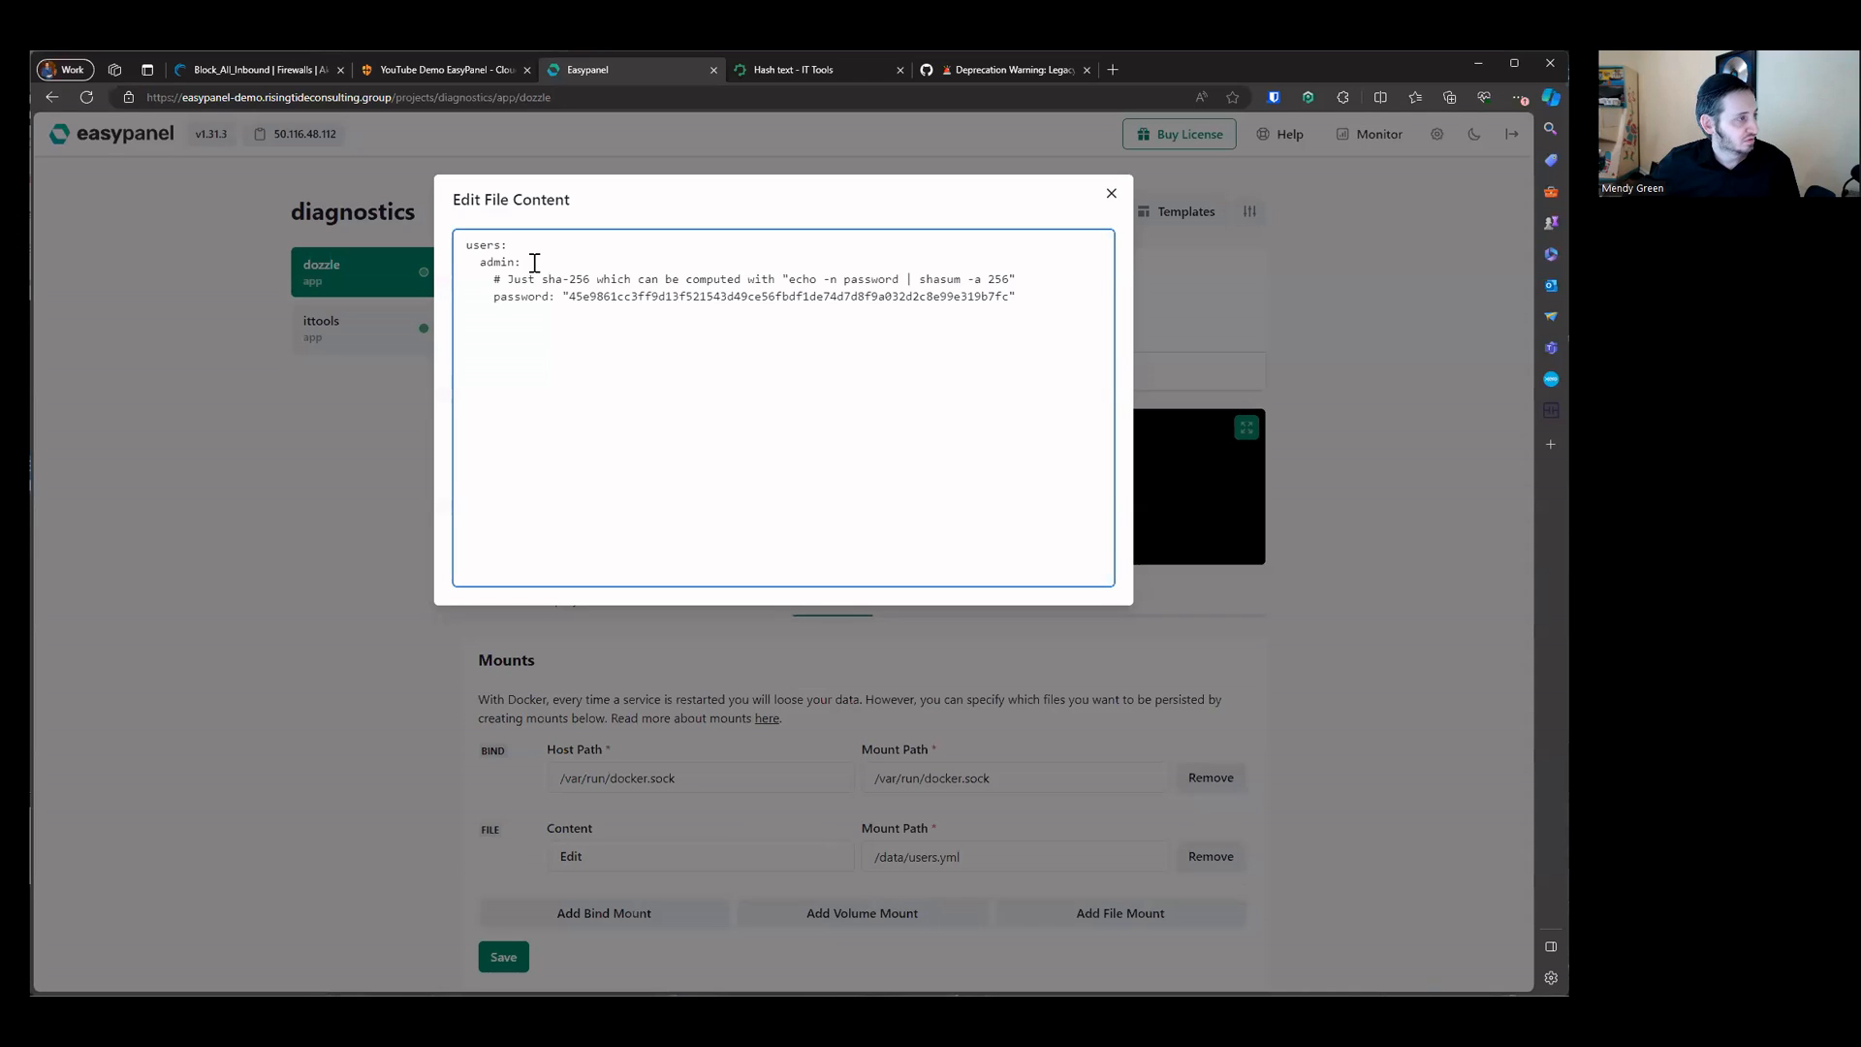
key("Return")
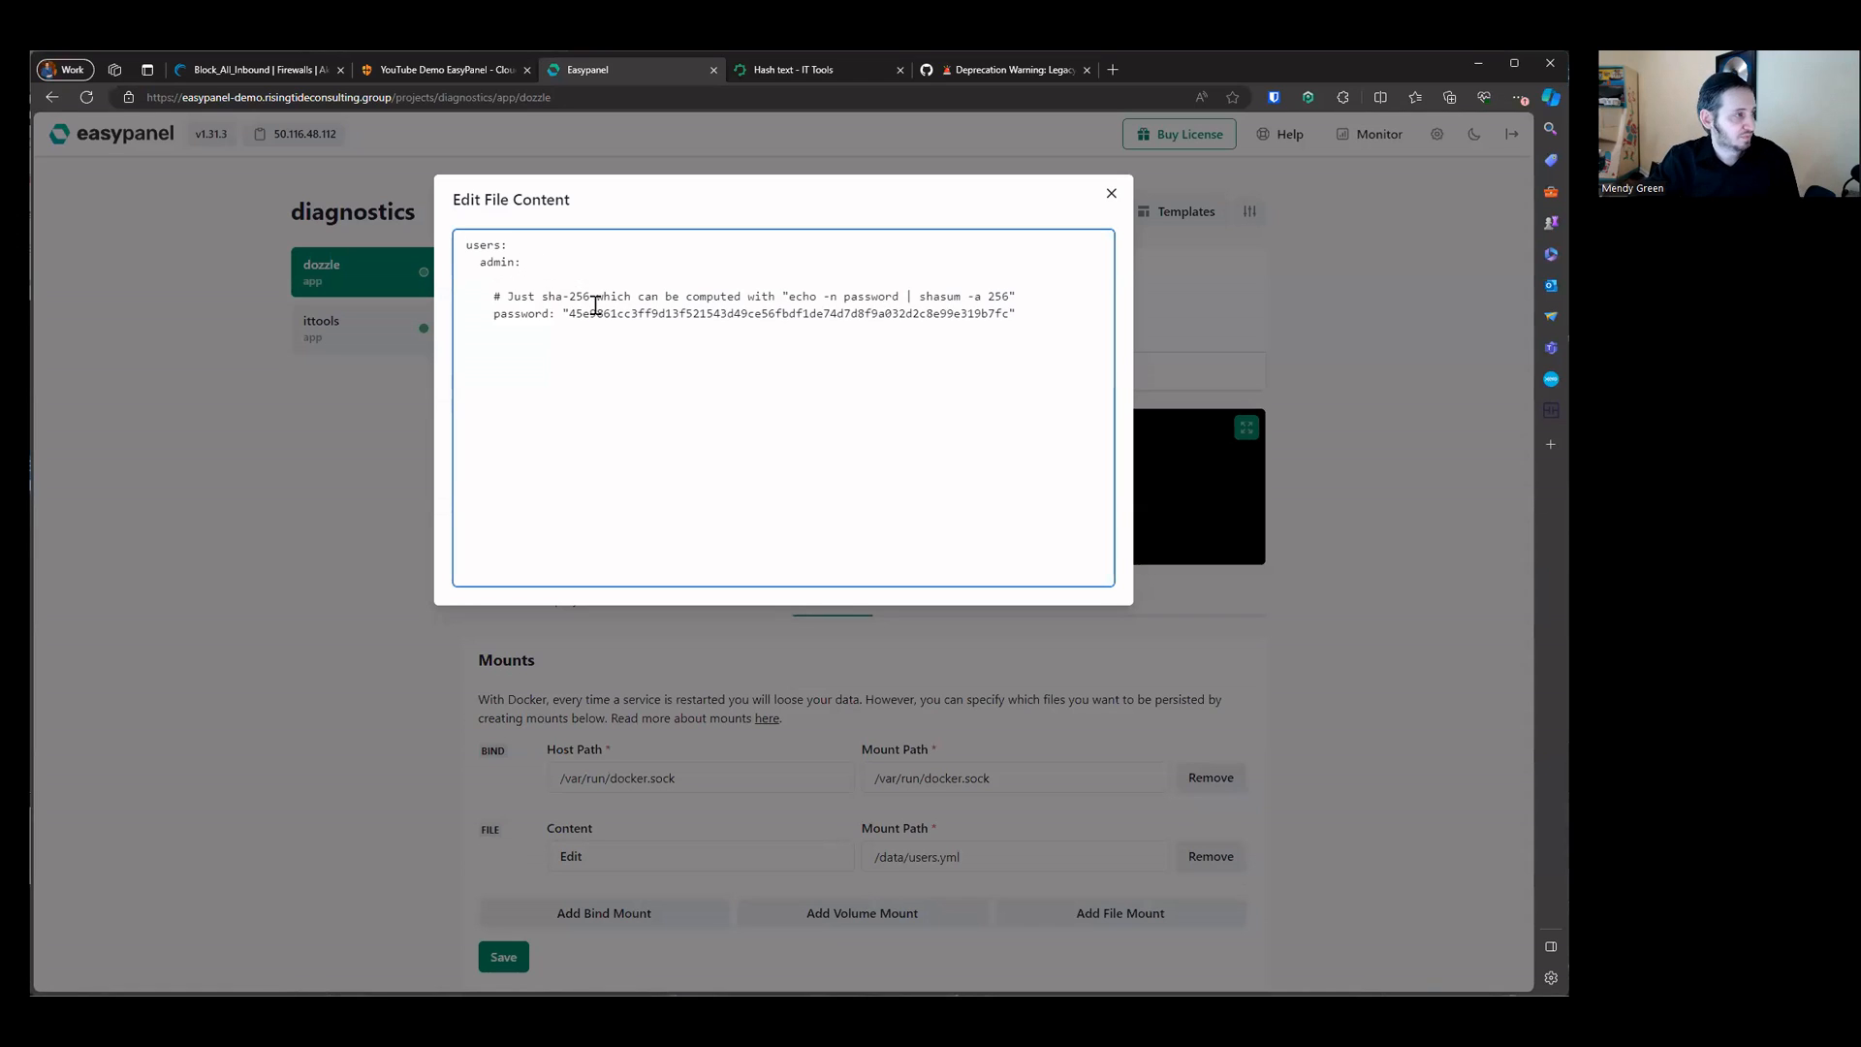
key("Tab")
left_click(595, 304)
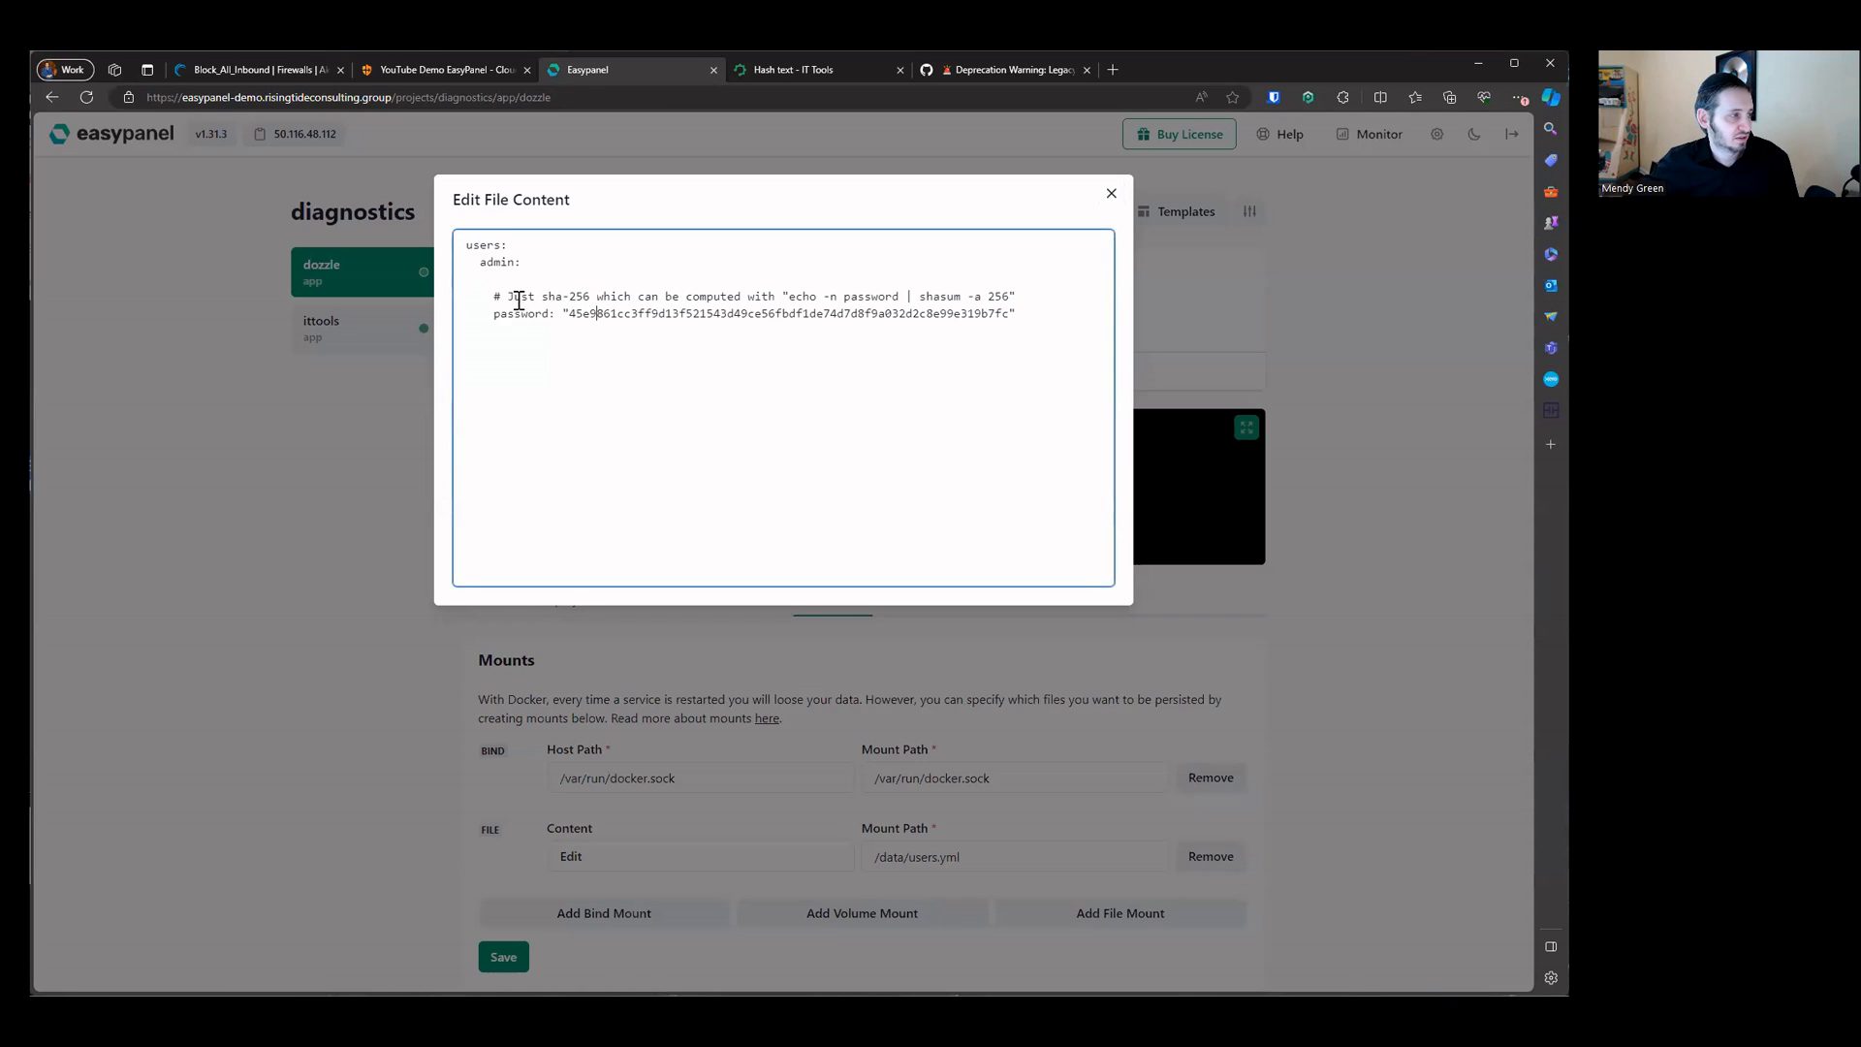
left_click_drag(555, 312, 387, 314)
key("ctrl+c")
left_click(515, 278)
key("ctrl+v")
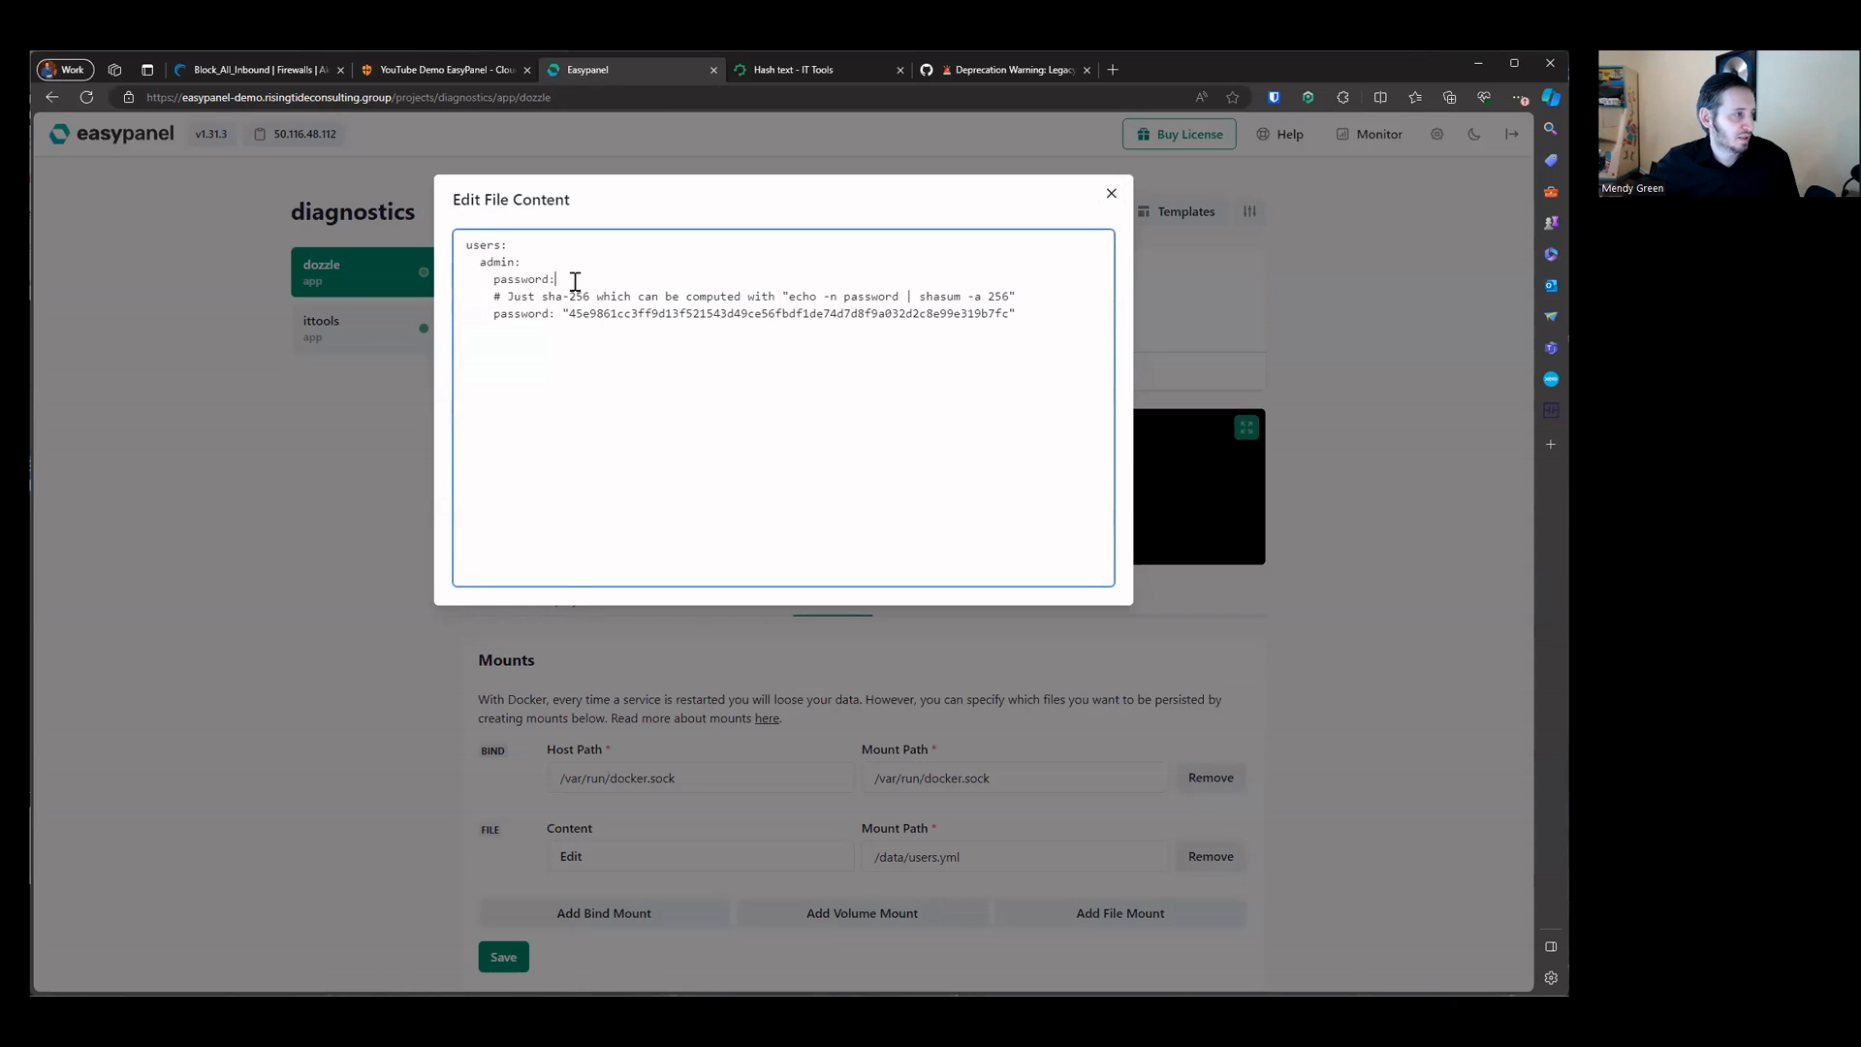
key("ctrl+shift+Left")
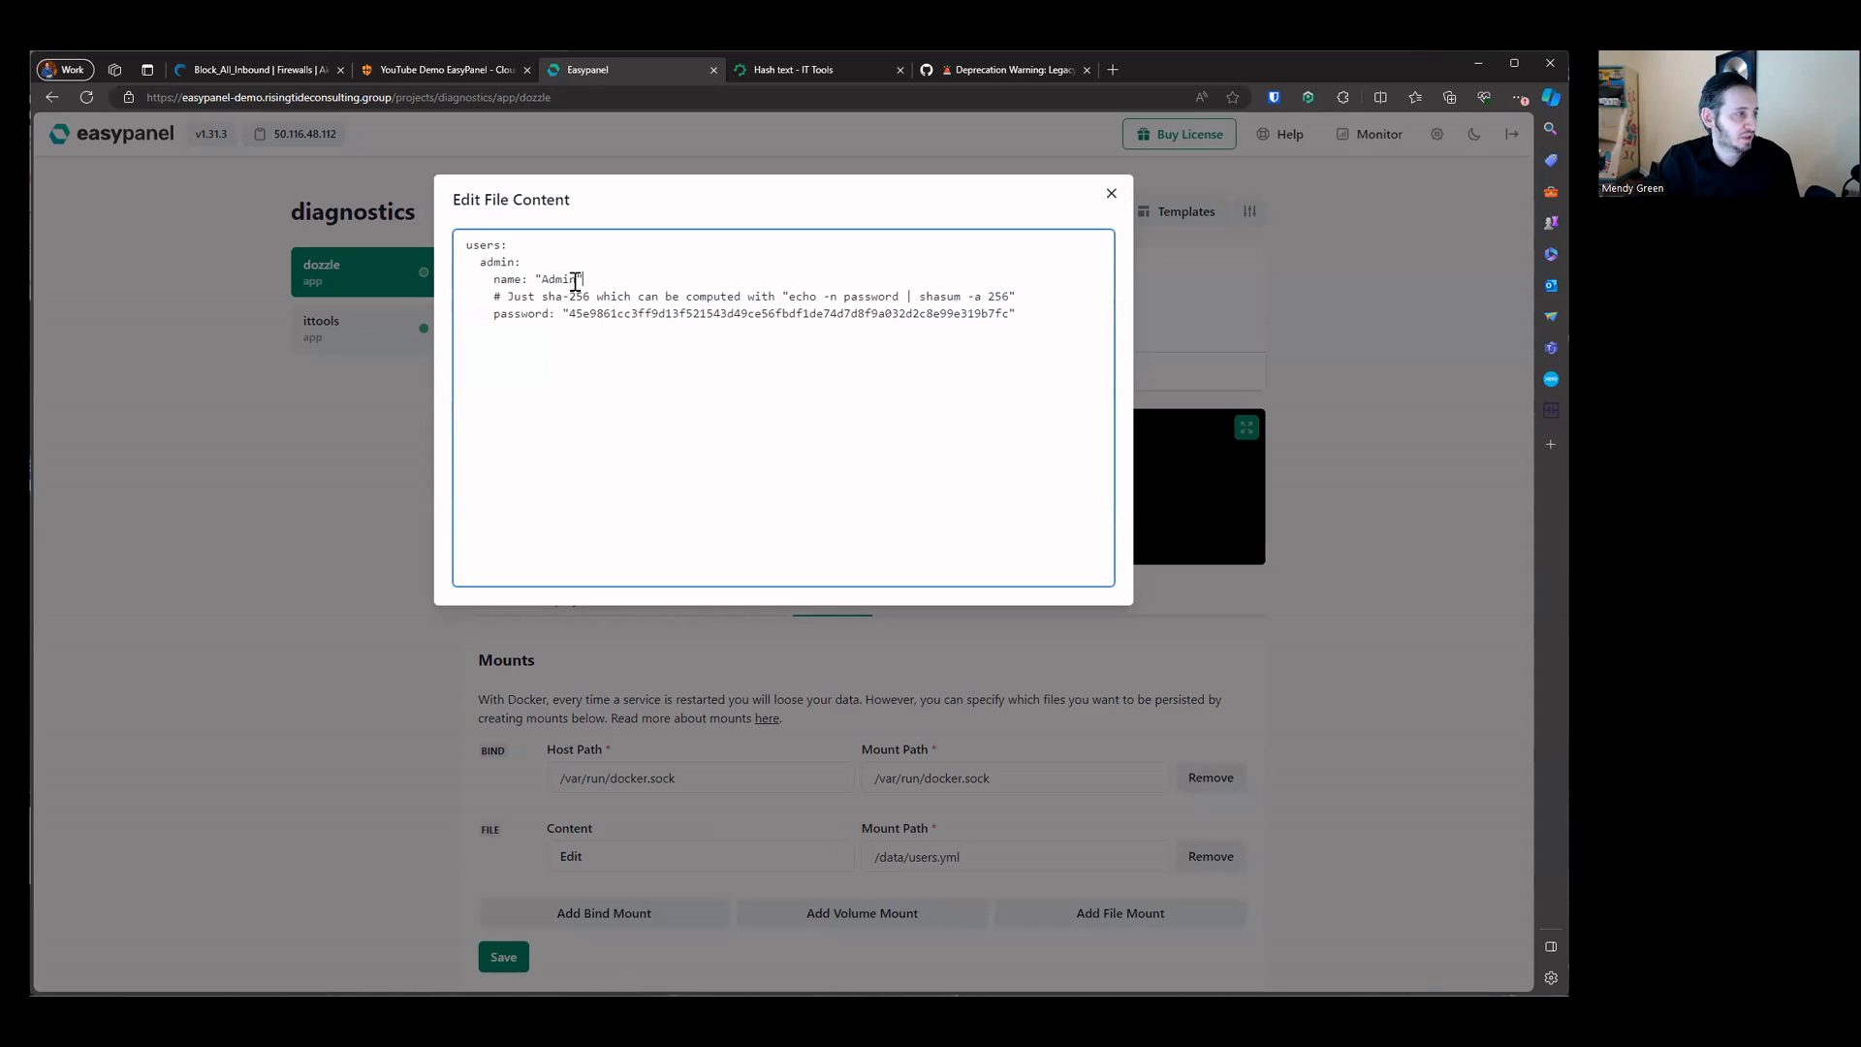
Step: Add an email line with the user's e-mail address below the password hash in users.yml
left_click(795, 340)
key("ctrl+v")
key("Left")
key("ctrl+shift+Left")
type("emai")
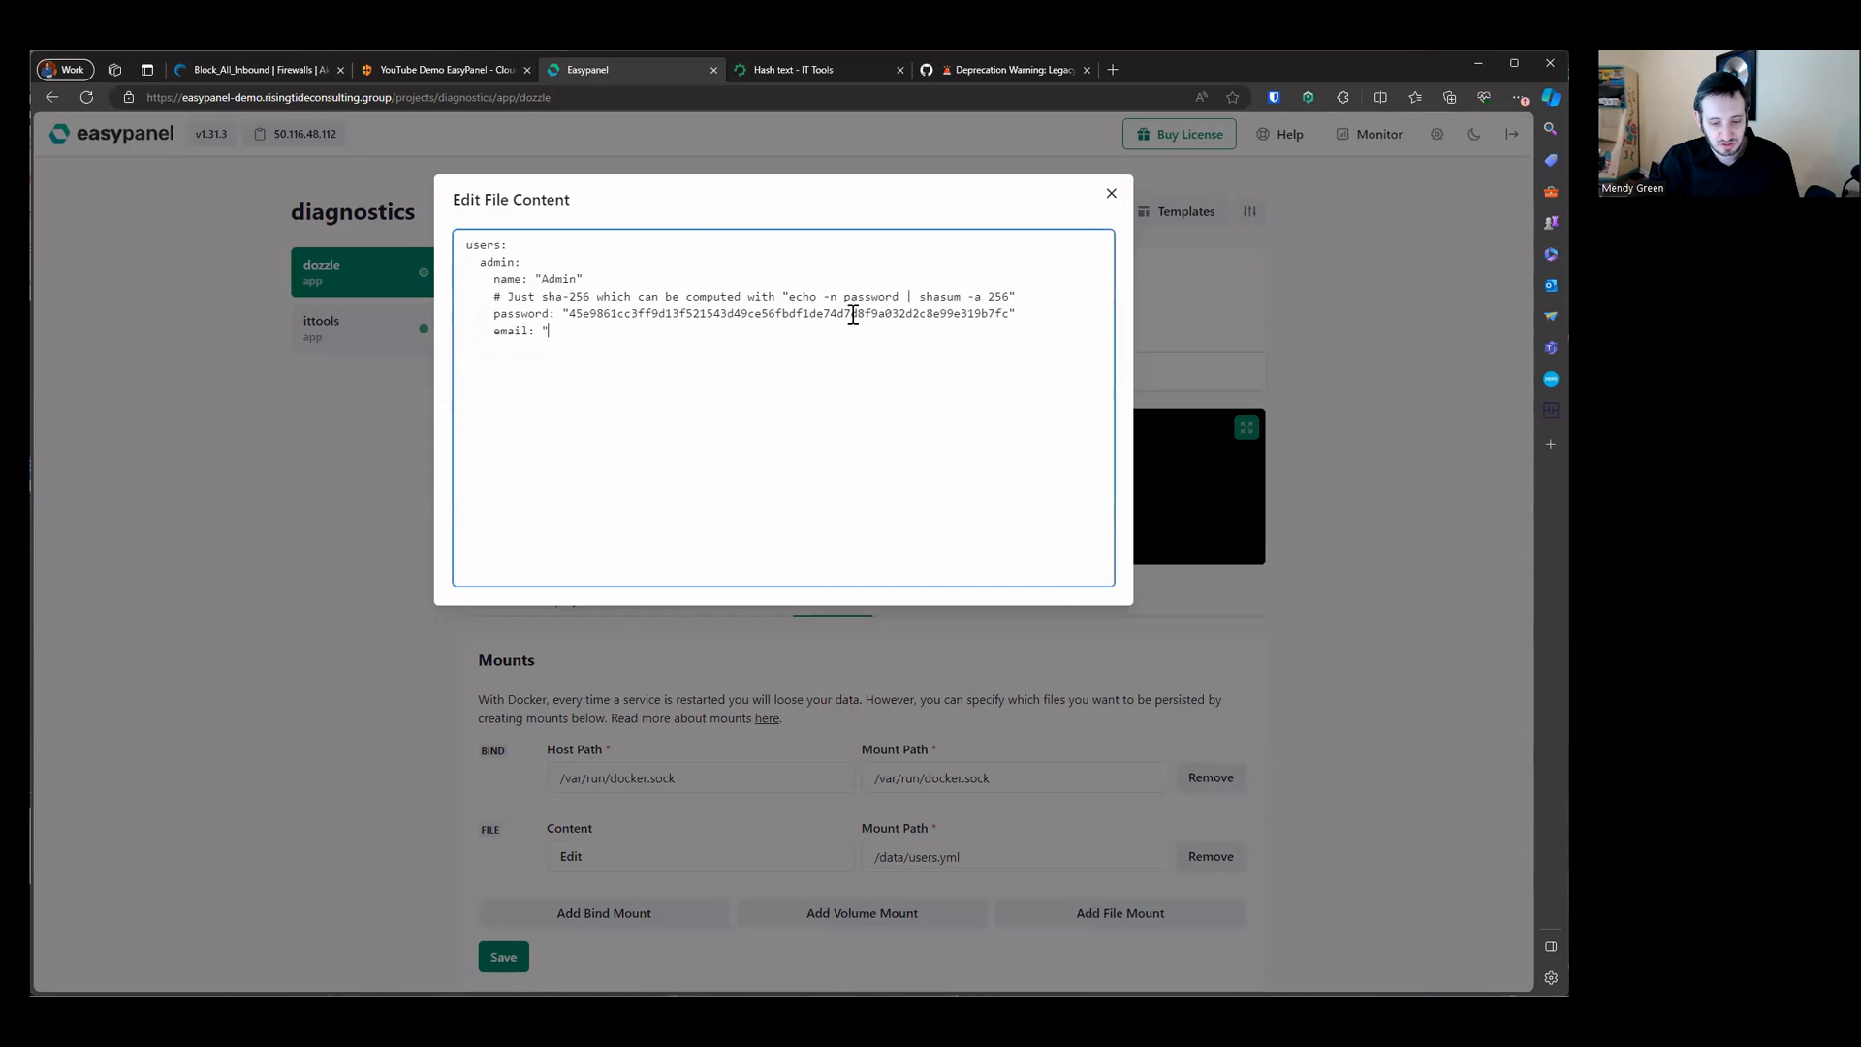
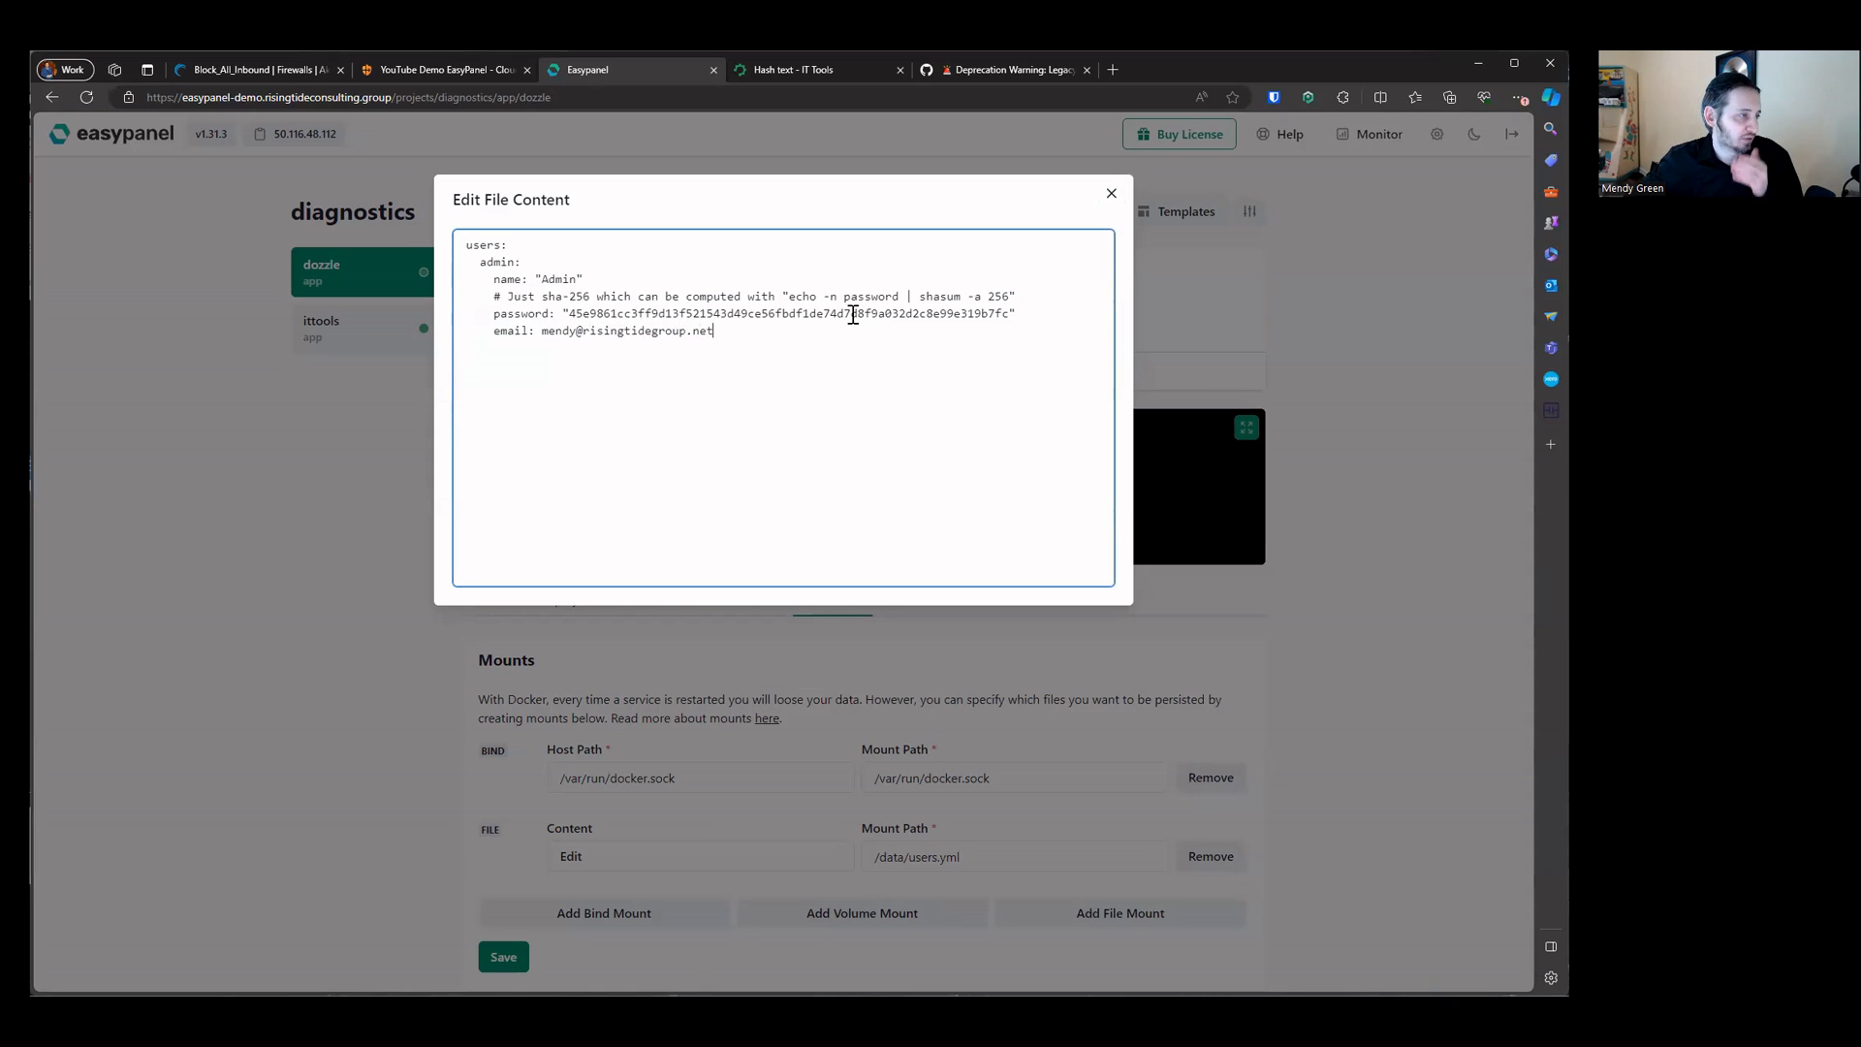
key("Return")
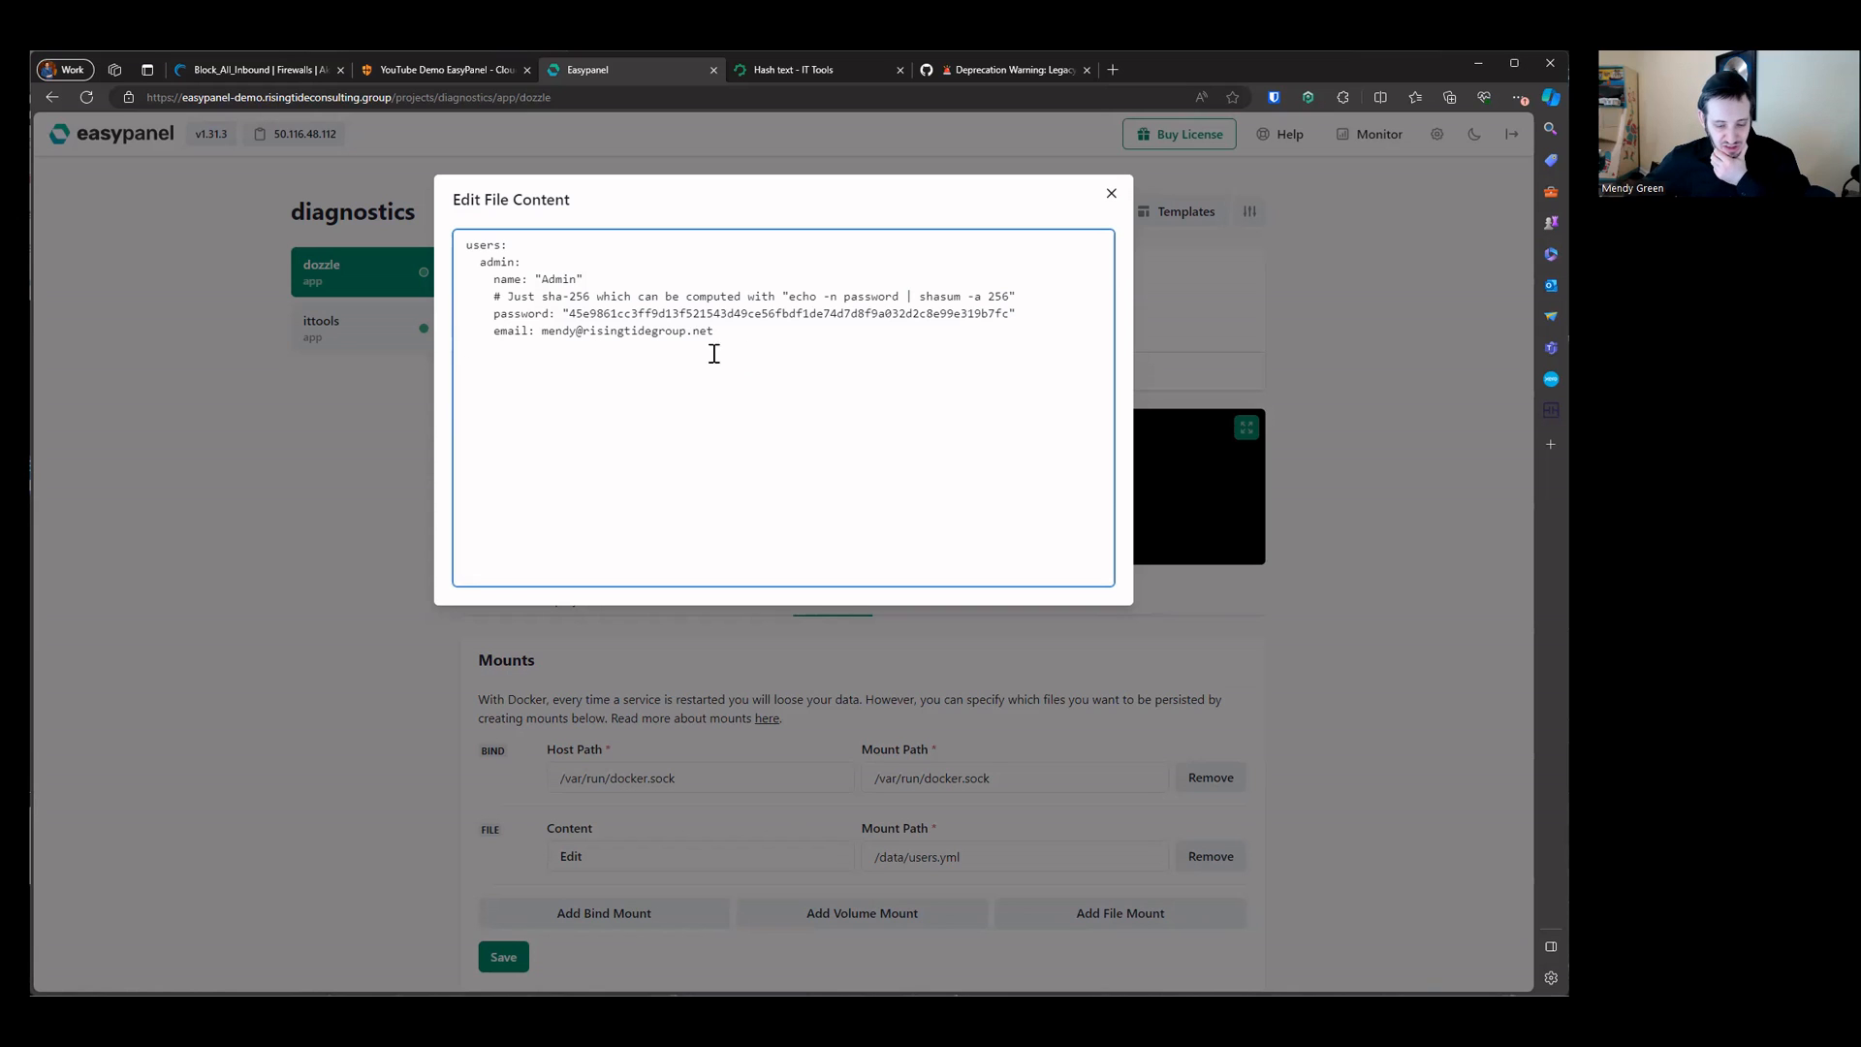
Step: Close the file editor and save the updated mounts
left_click(1111, 193)
scroll(665, 767, "down", 3)
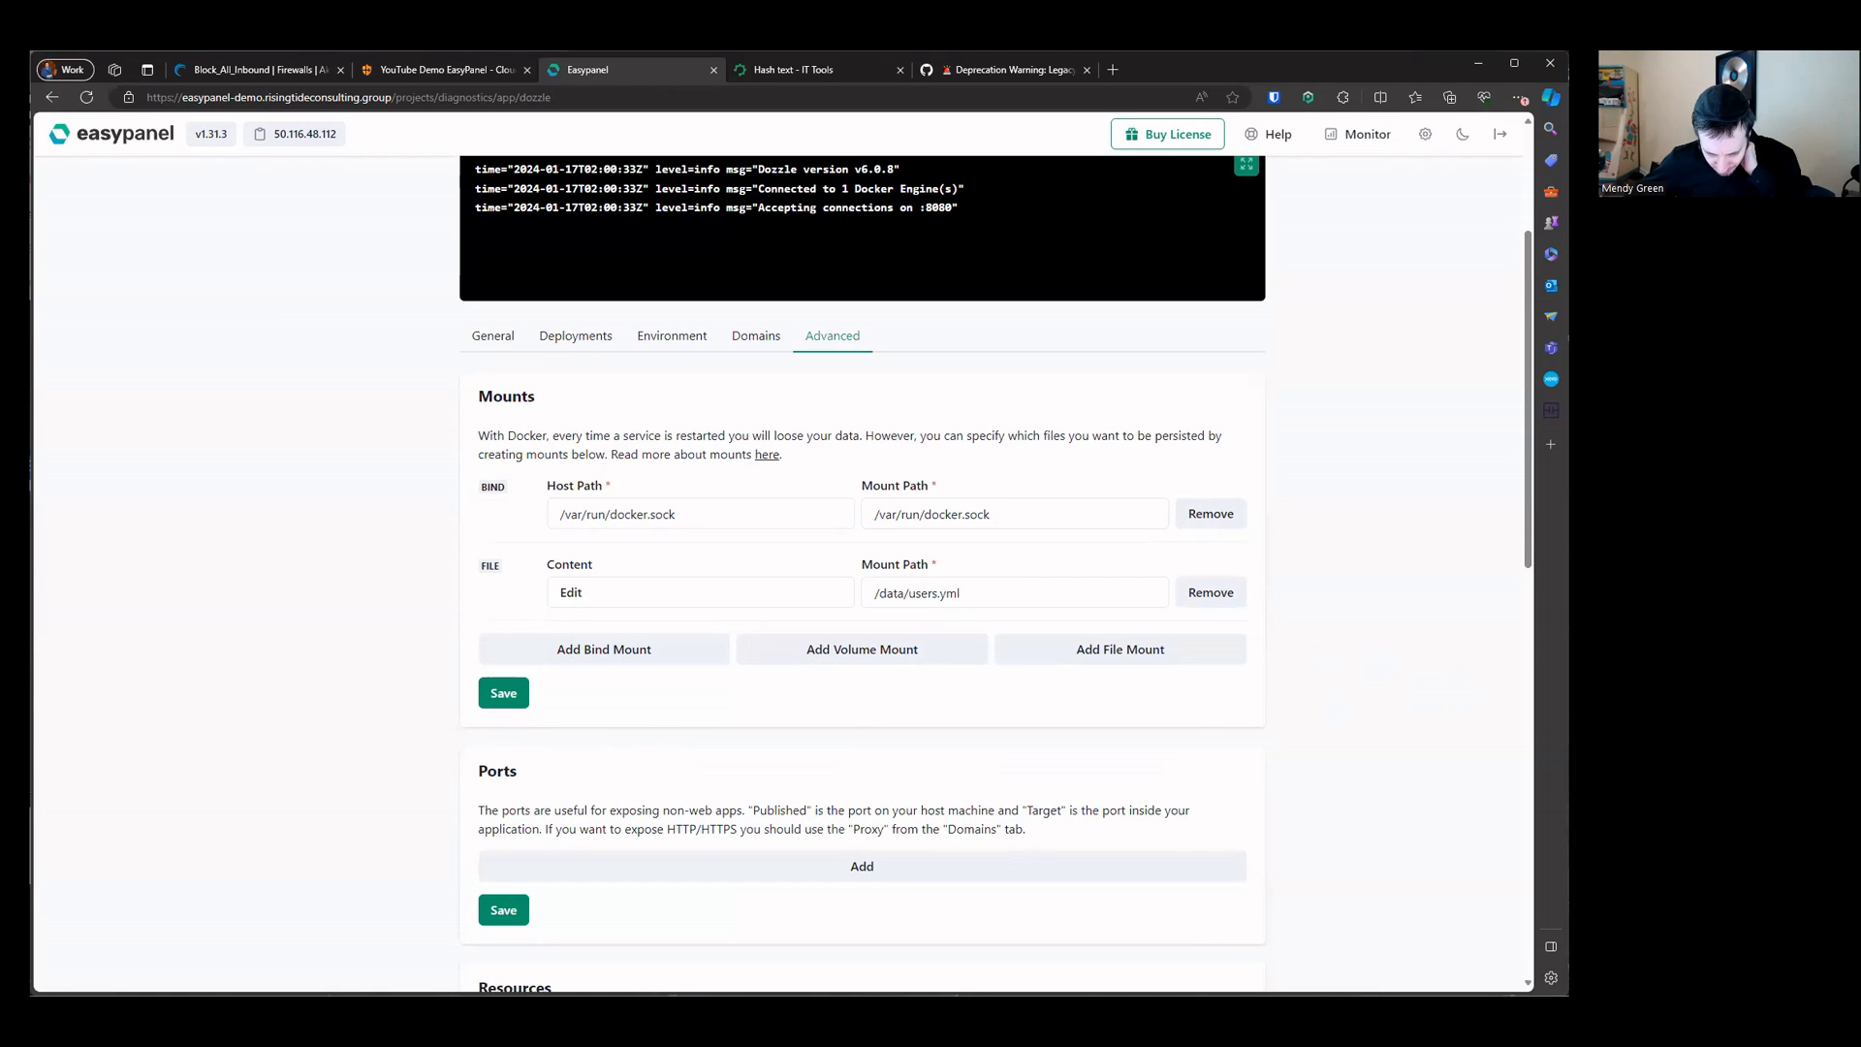
left_click(503, 691)
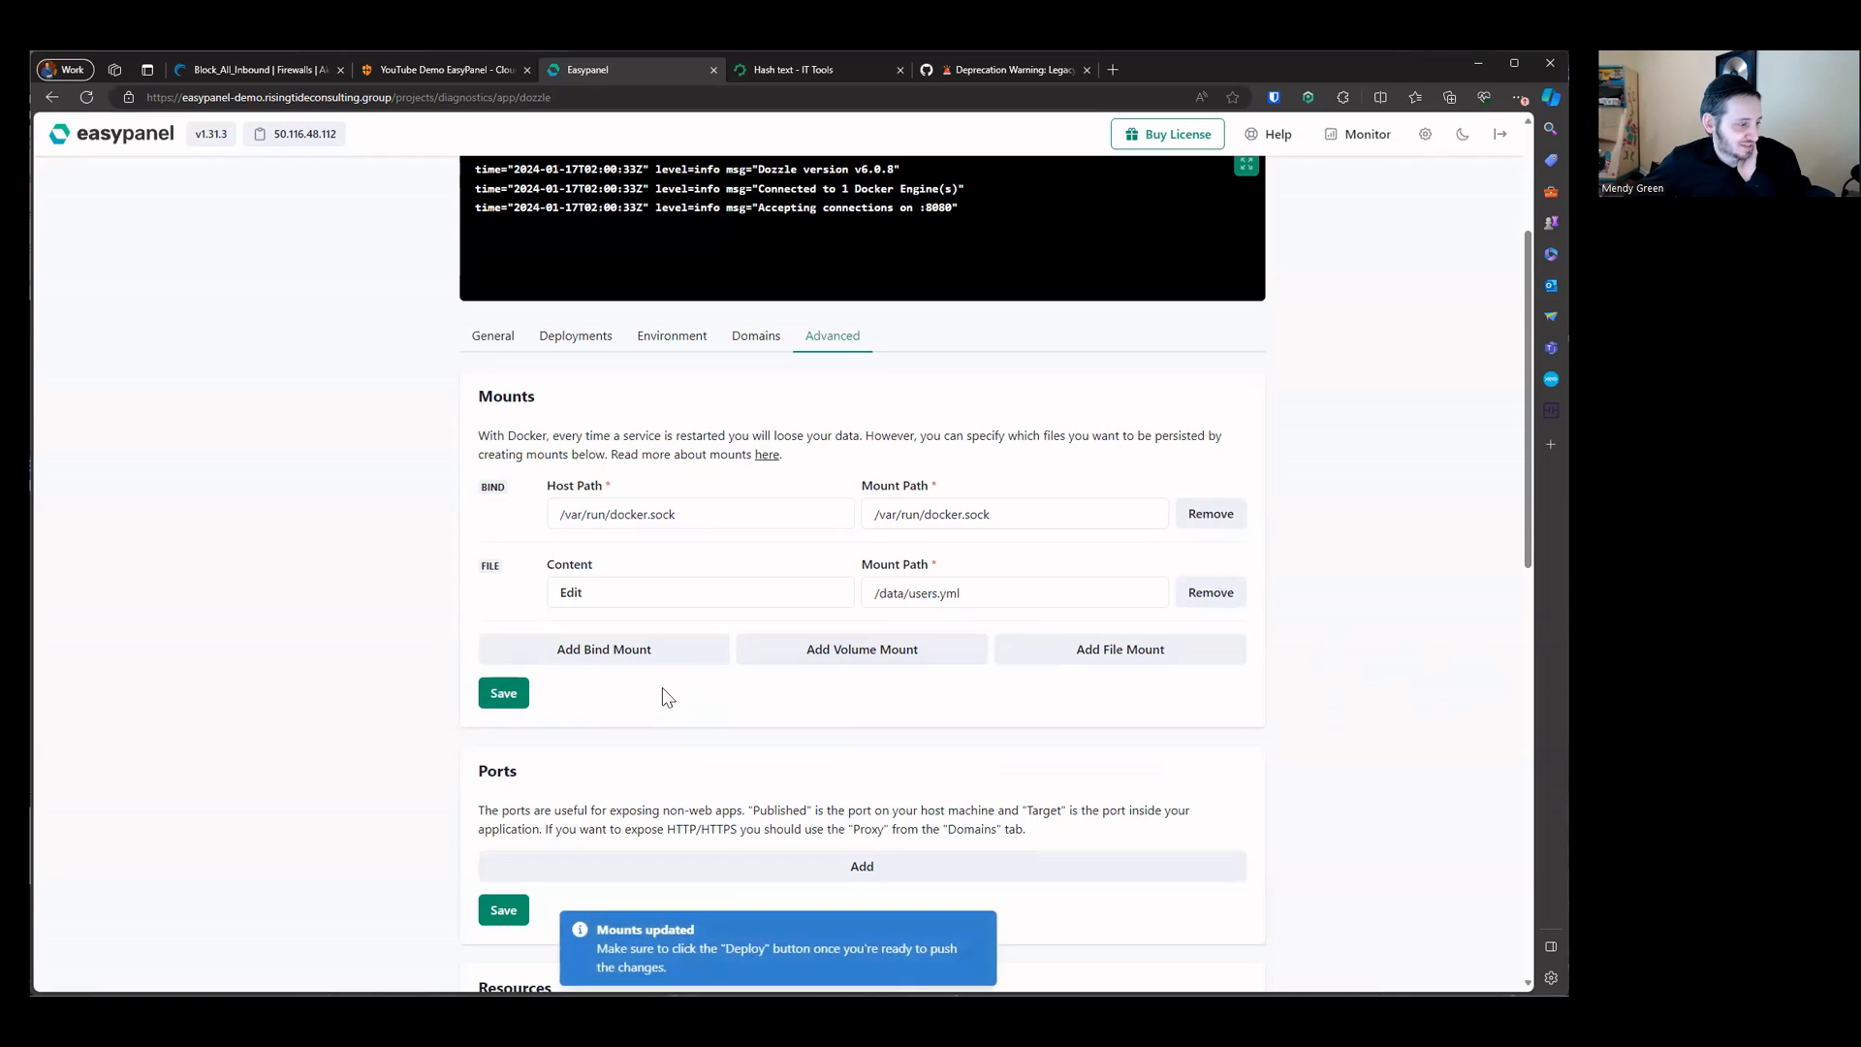
Step: Redeploy the dozzle app and start it again
scroll(768, 665, "up", 3)
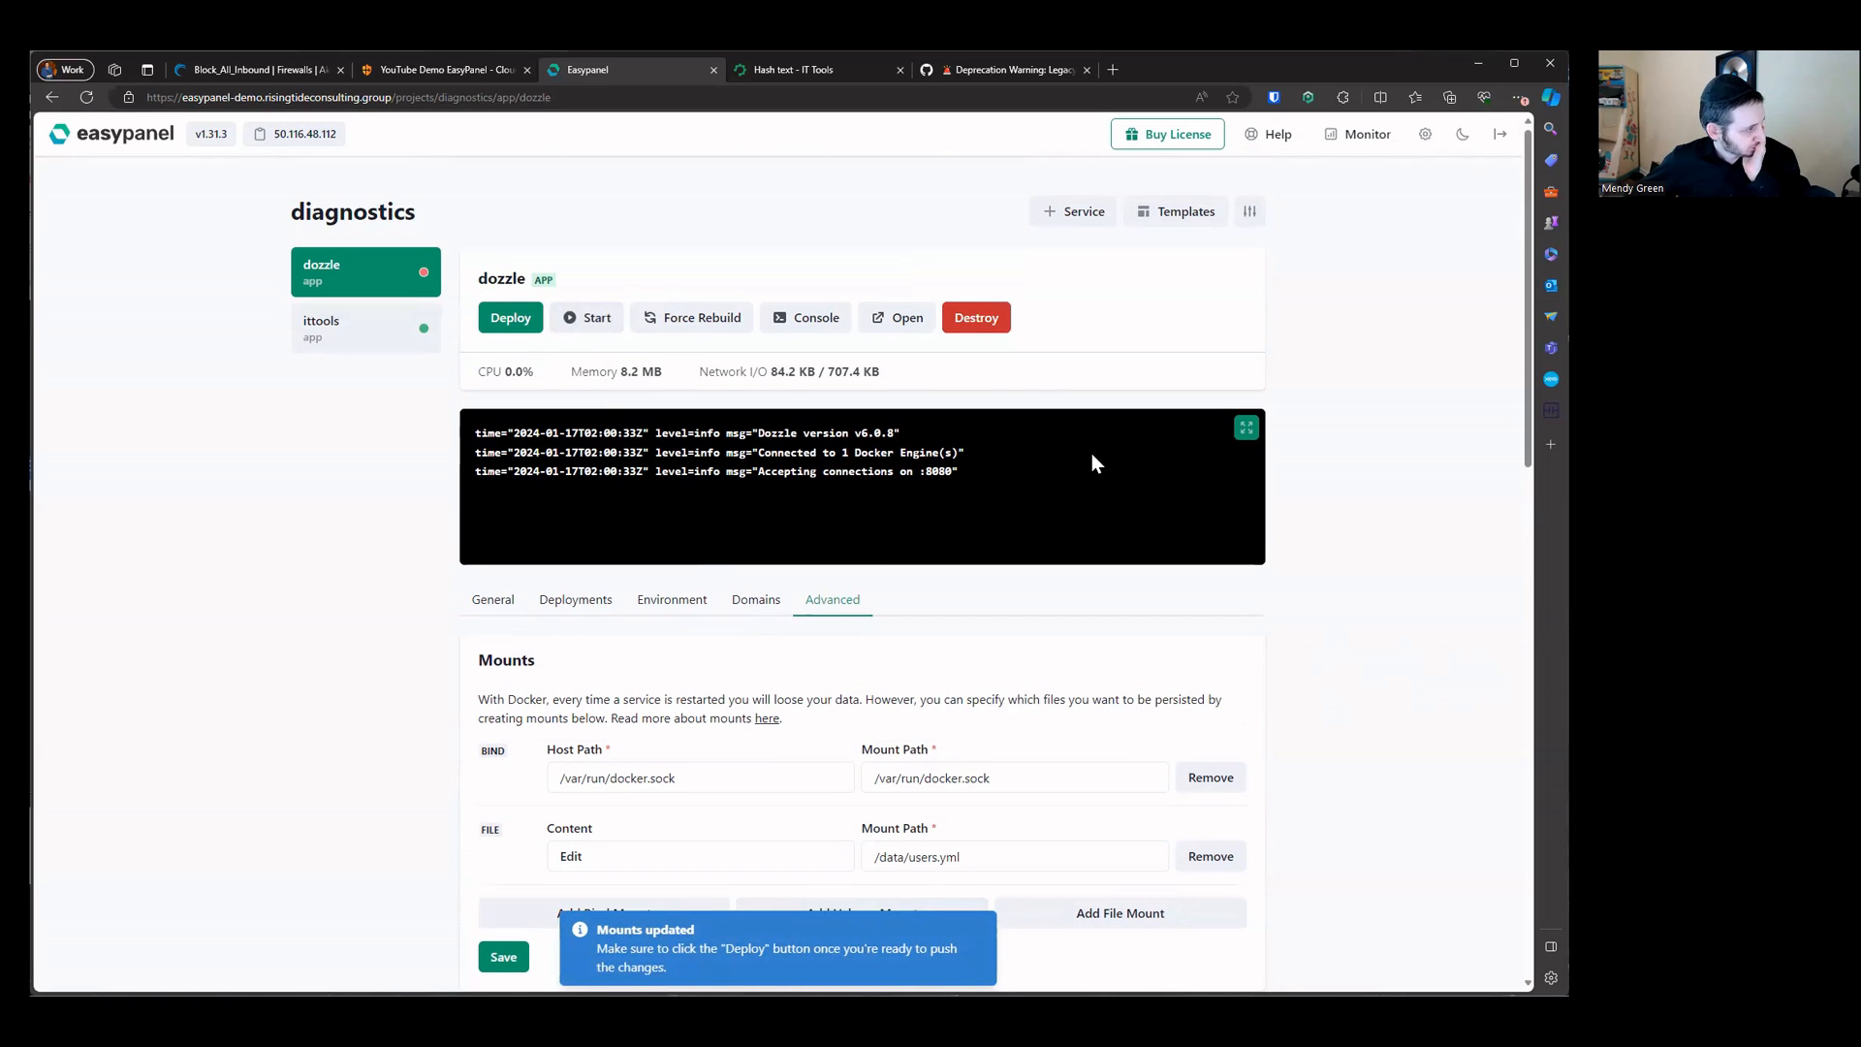
left_click(512, 324)
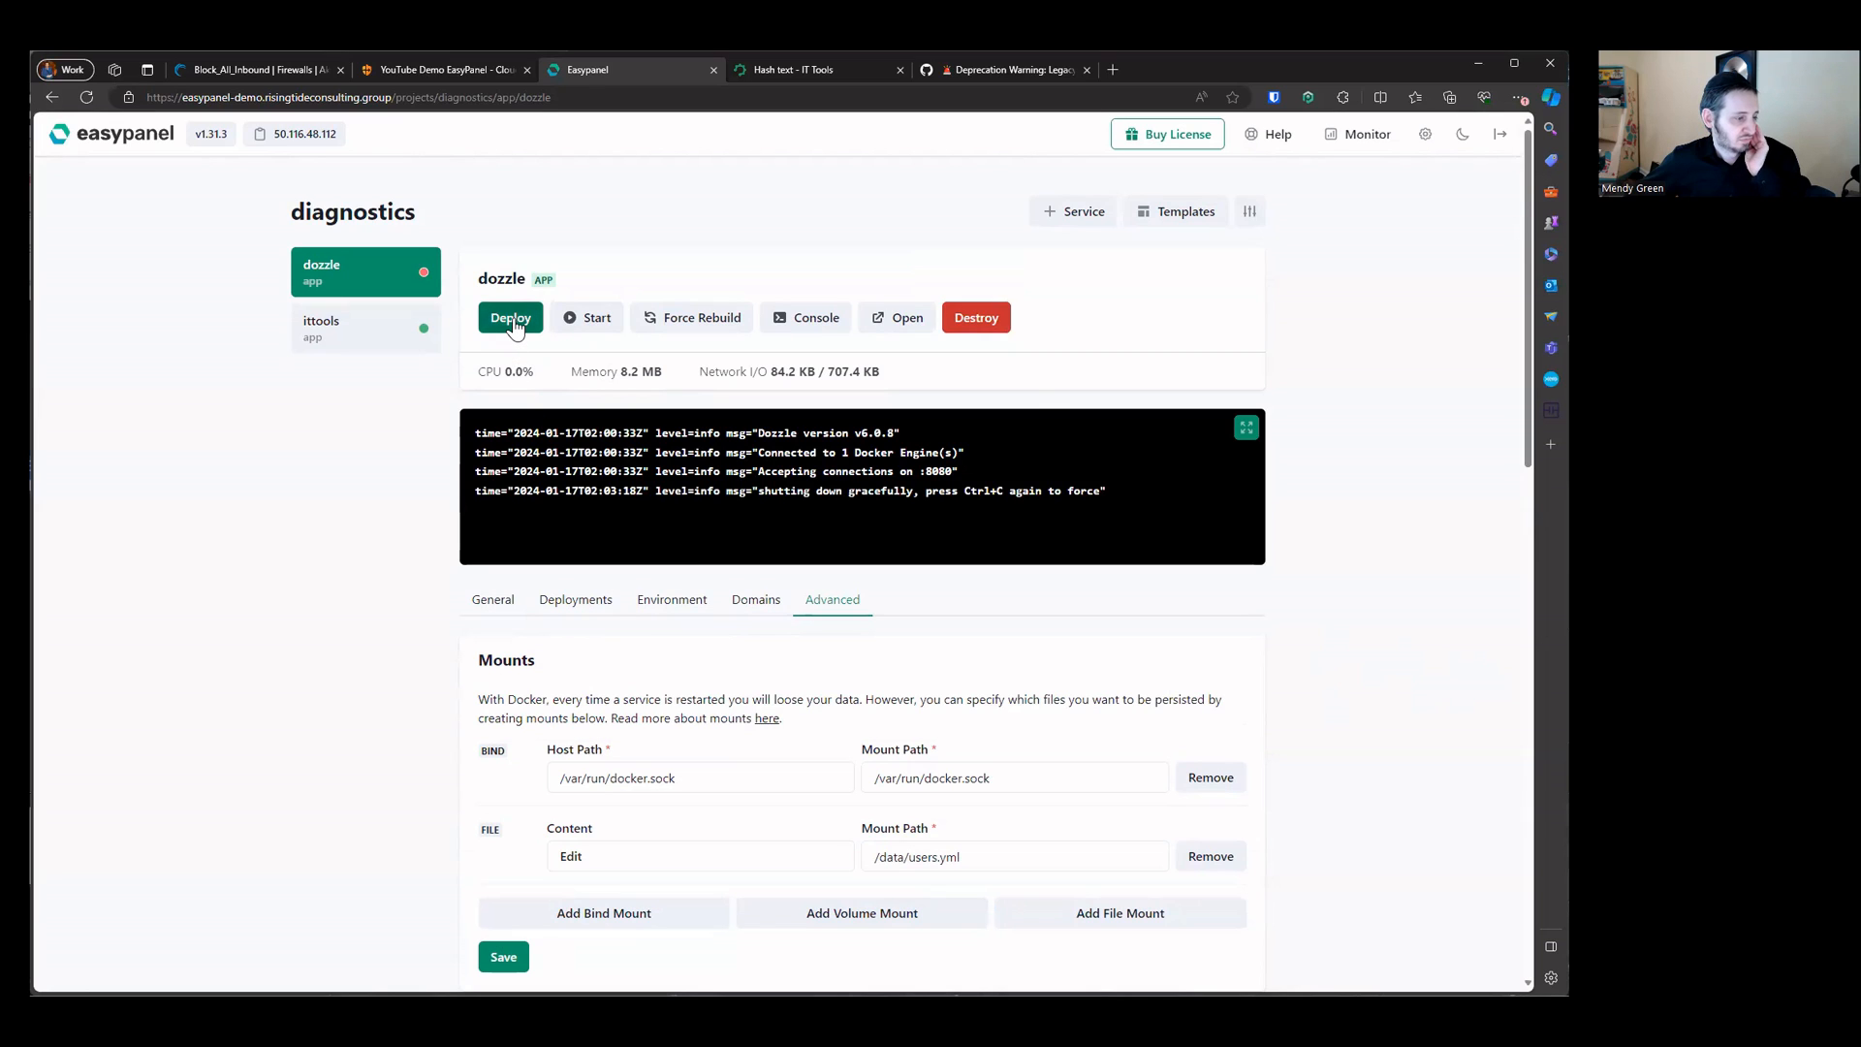
left_click(512, 324)
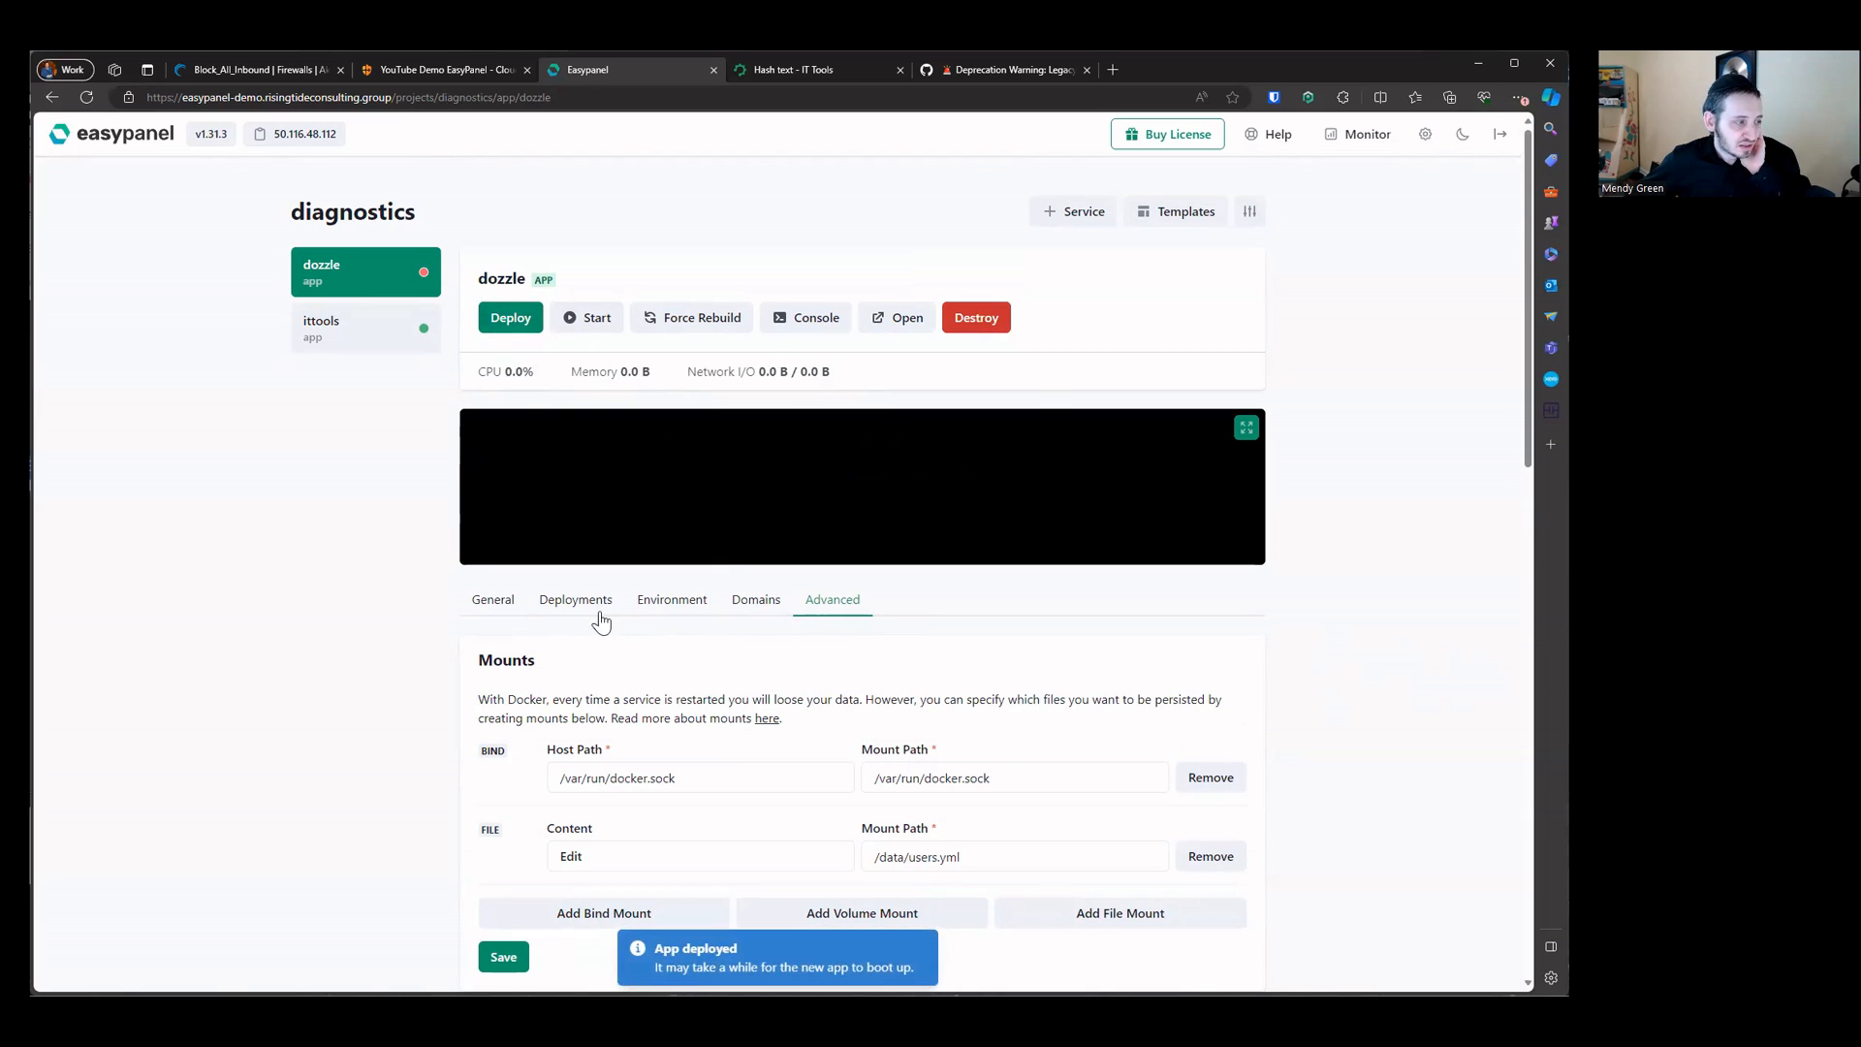
left_click(578, 326)
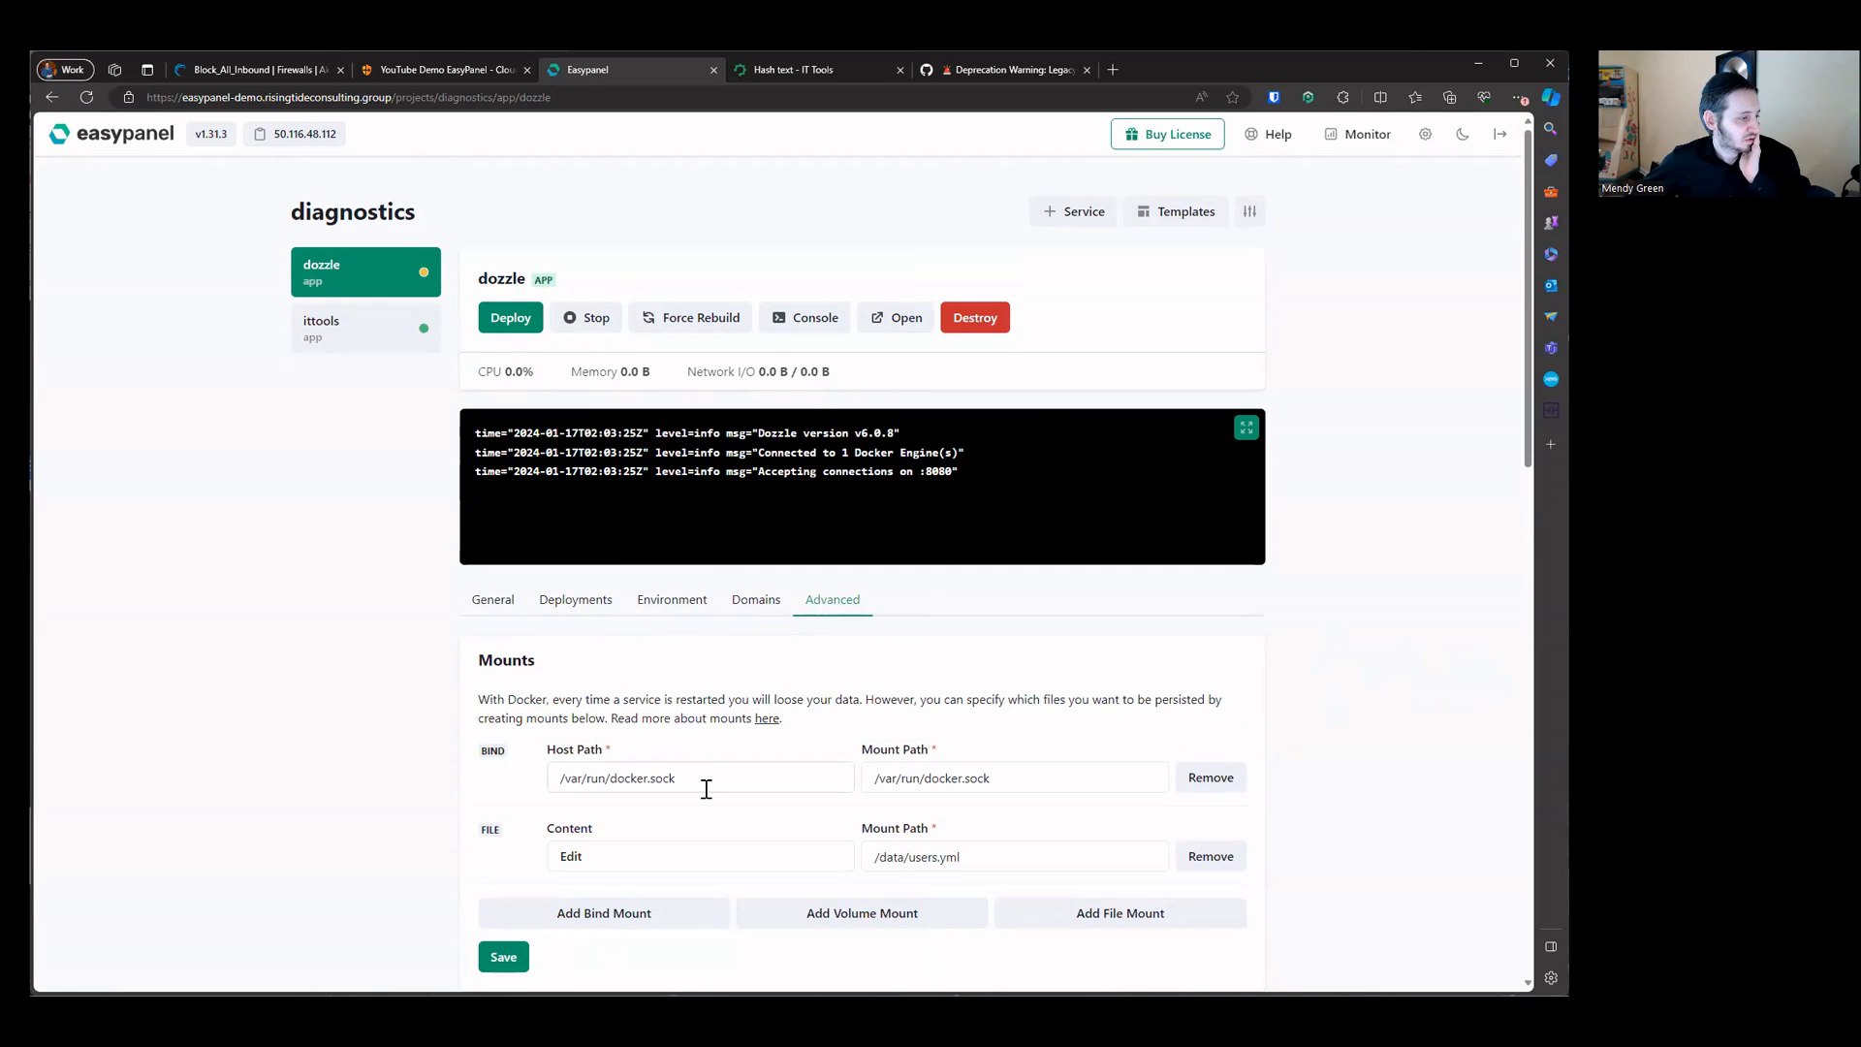
Step: Open the dozzle app's ep-logs.risingtideconsulting.group domain in a new browser tab
left_click(755, 600)
triple_click(670, 727)
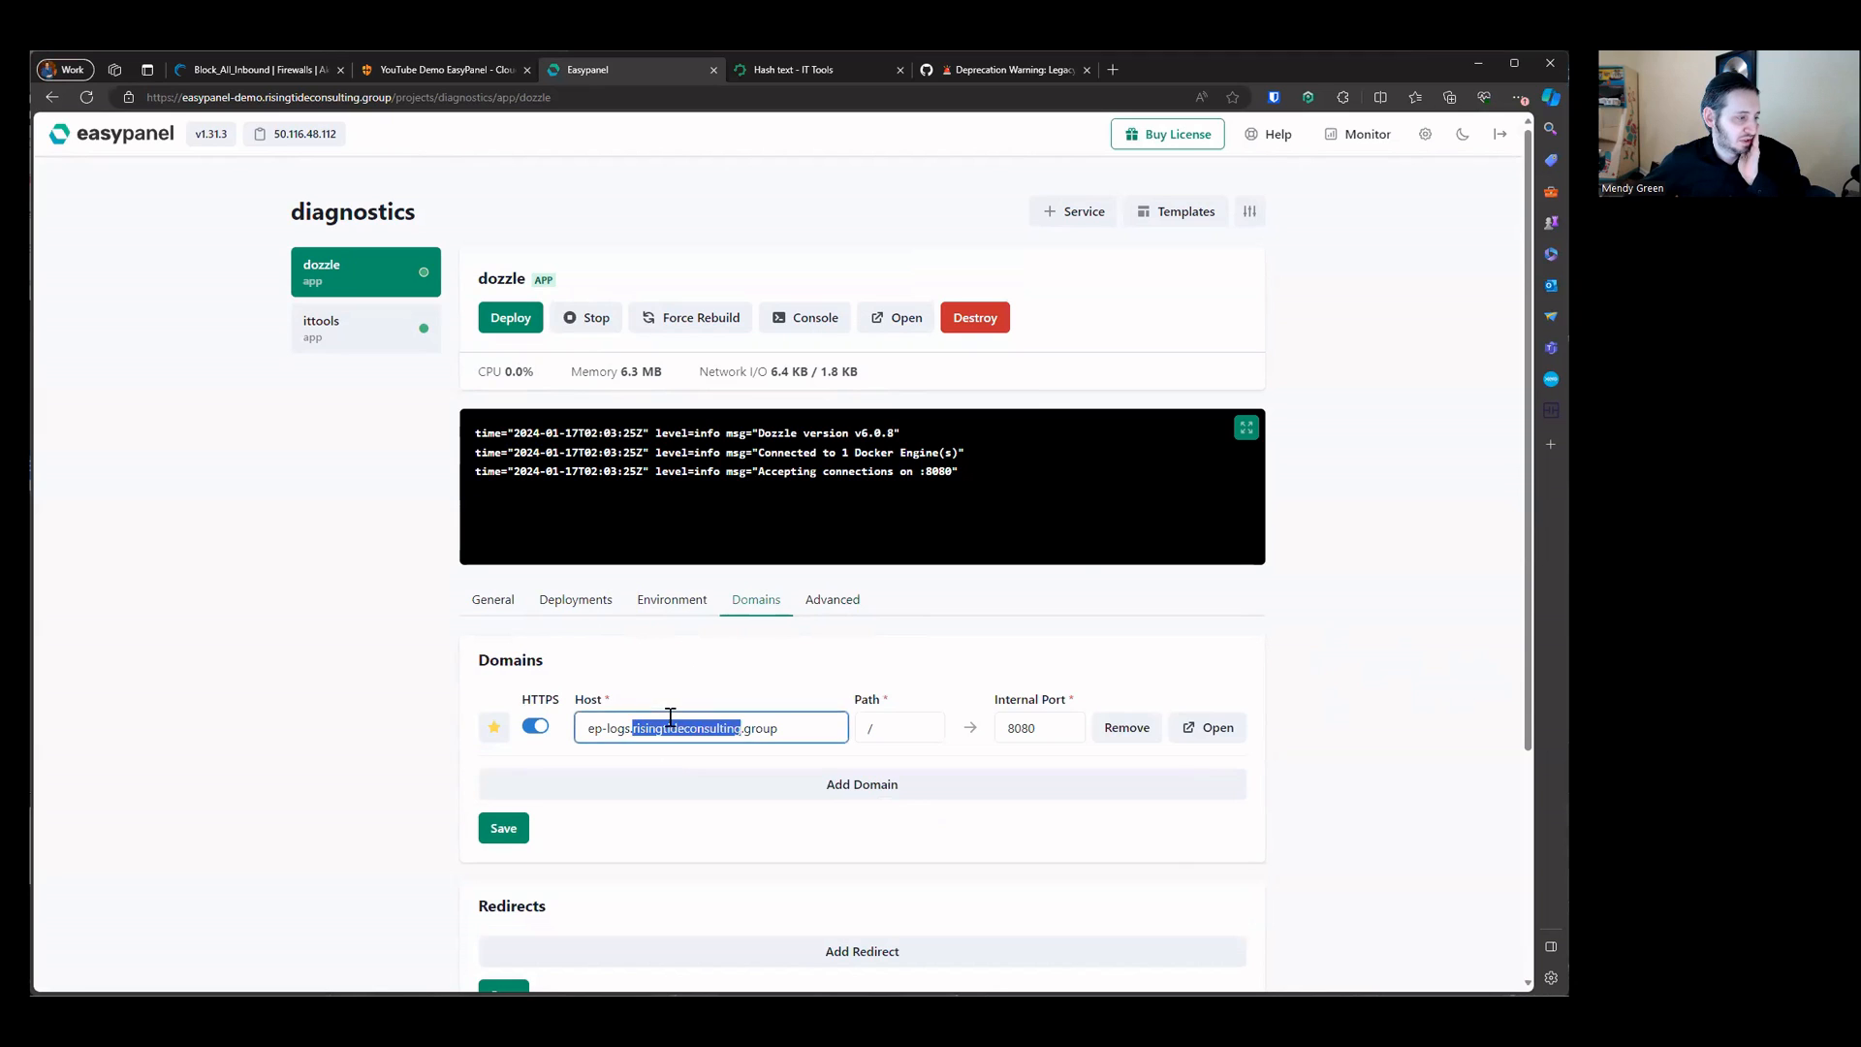
right_click(669, 717)
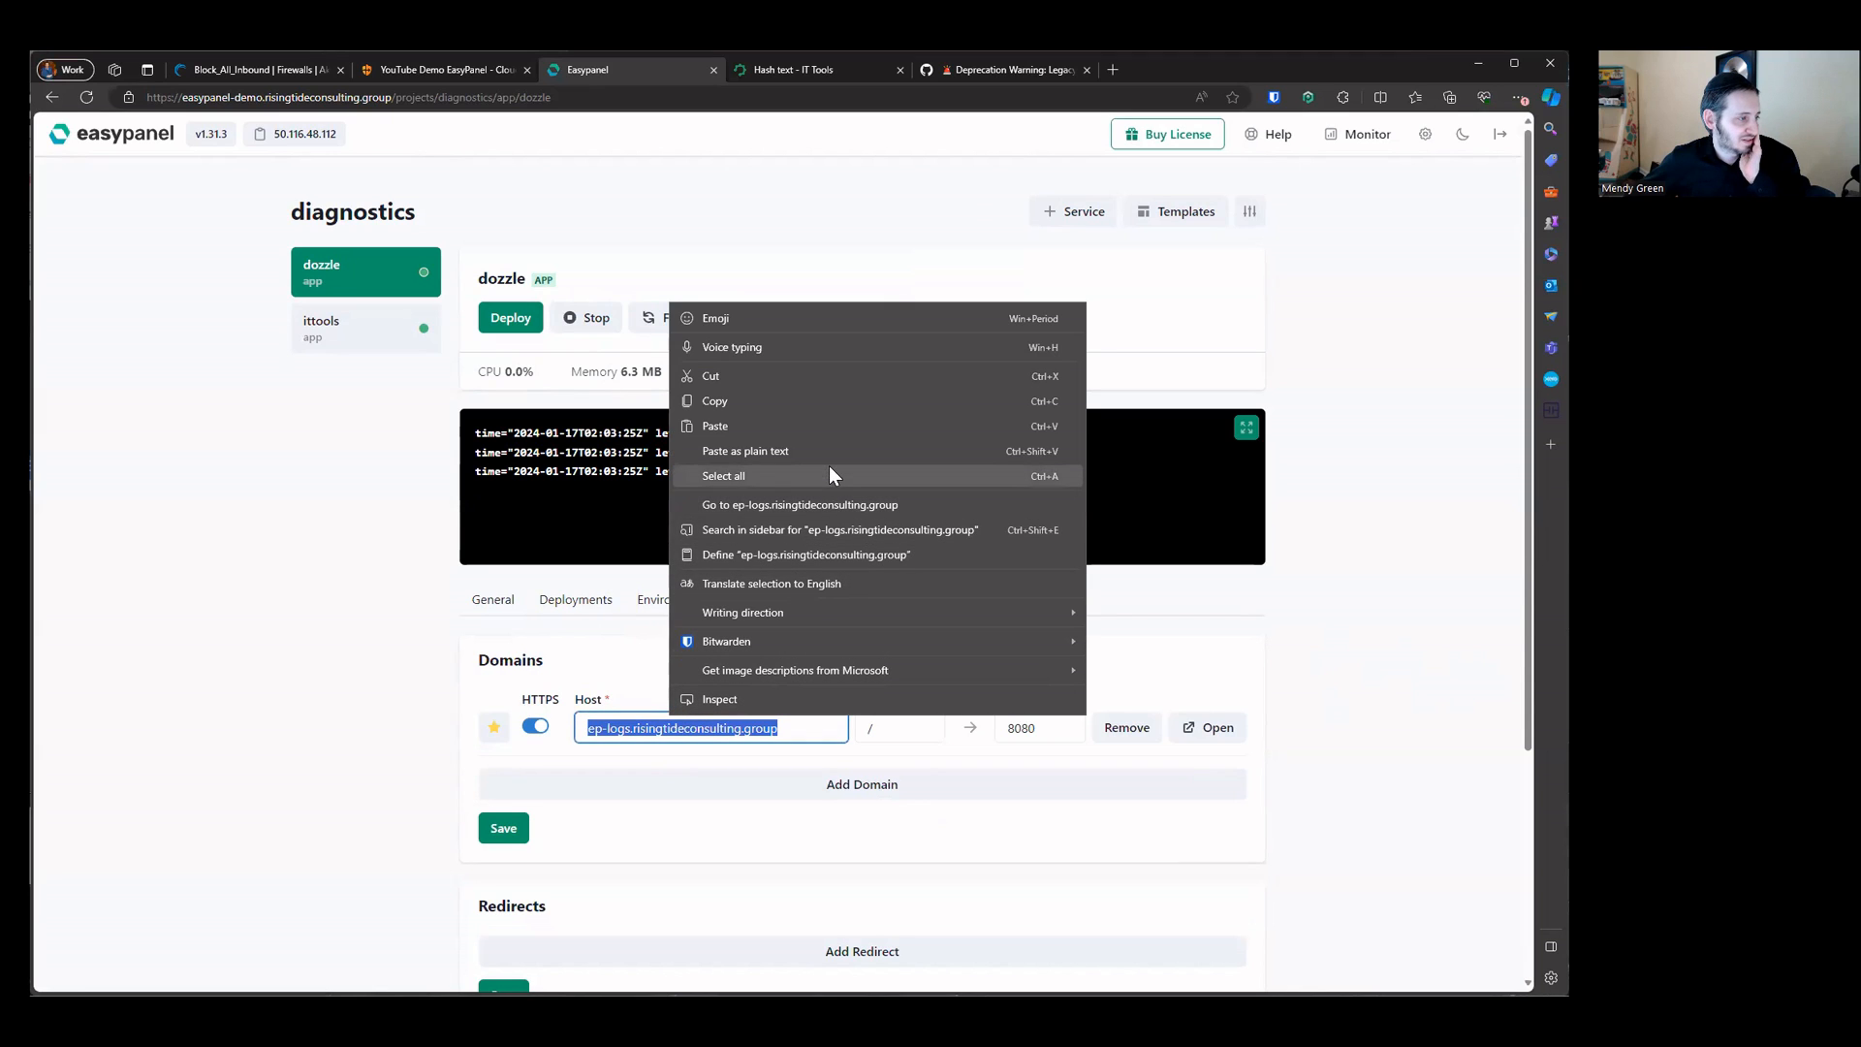
left_click(829, 504)
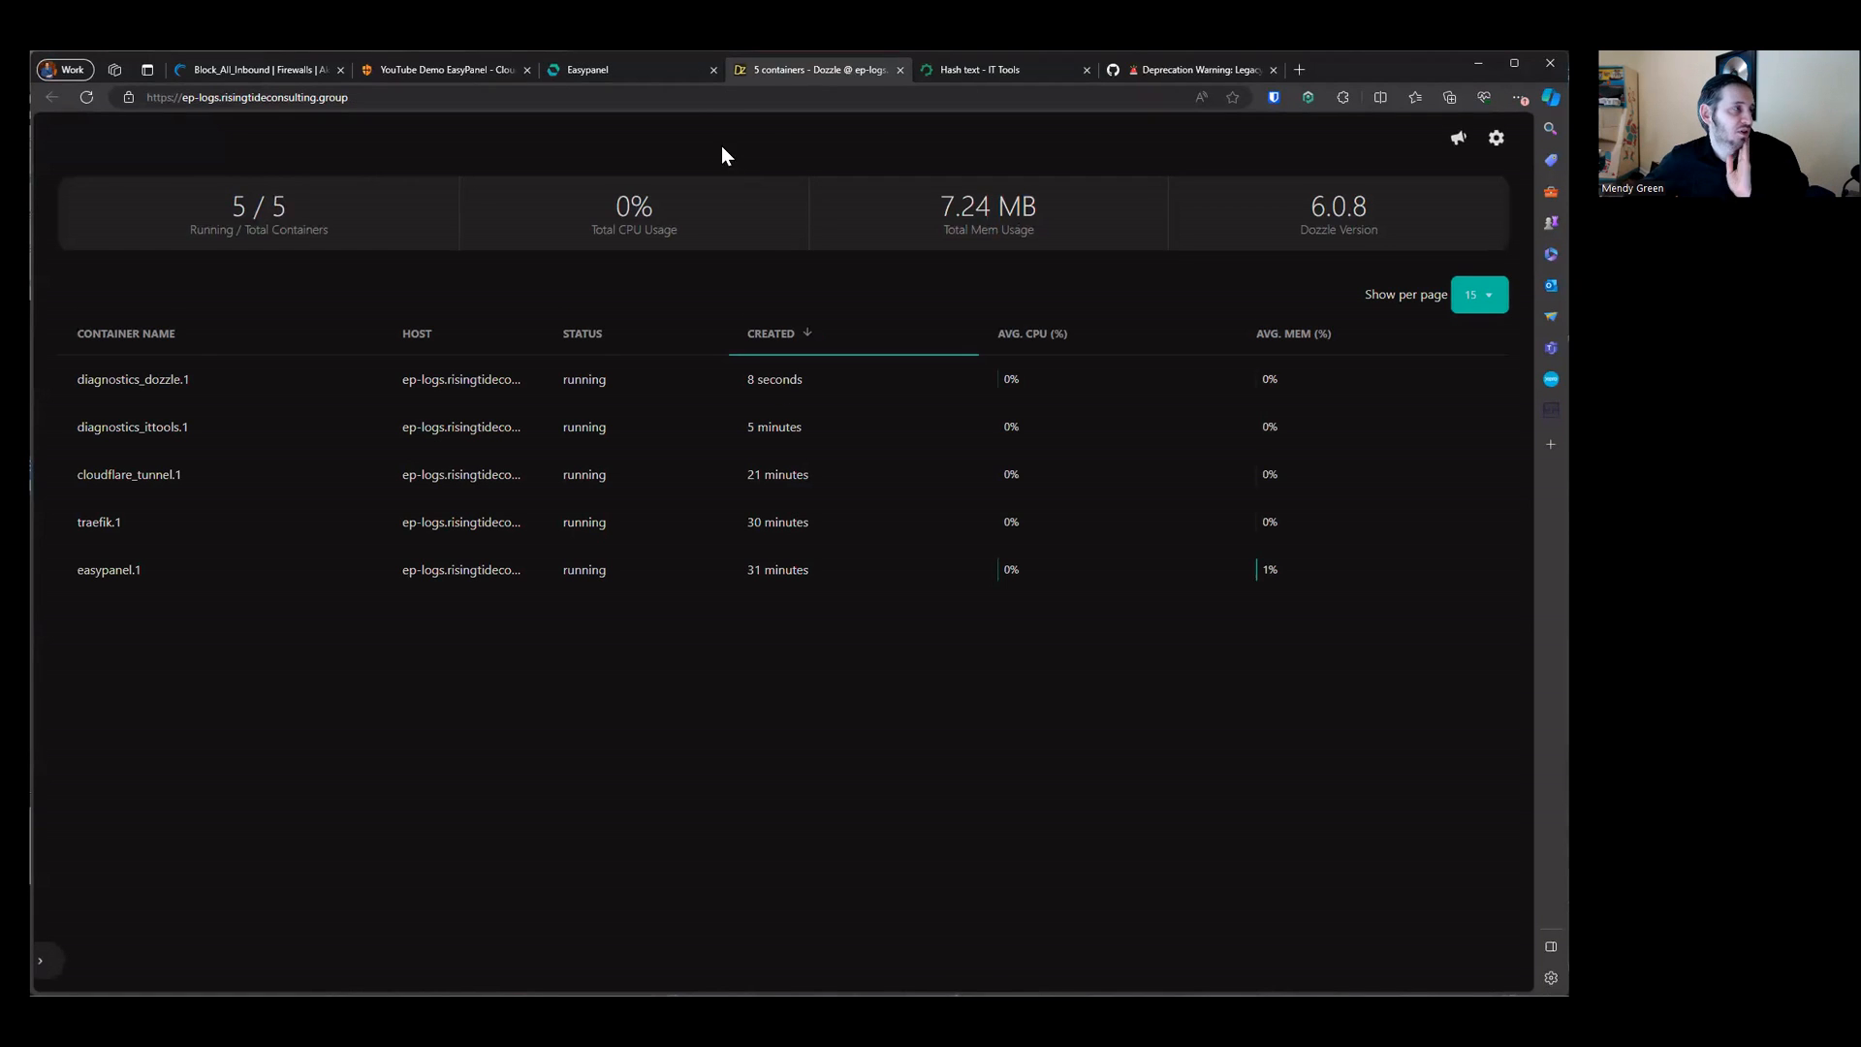
left_click(718, 97)
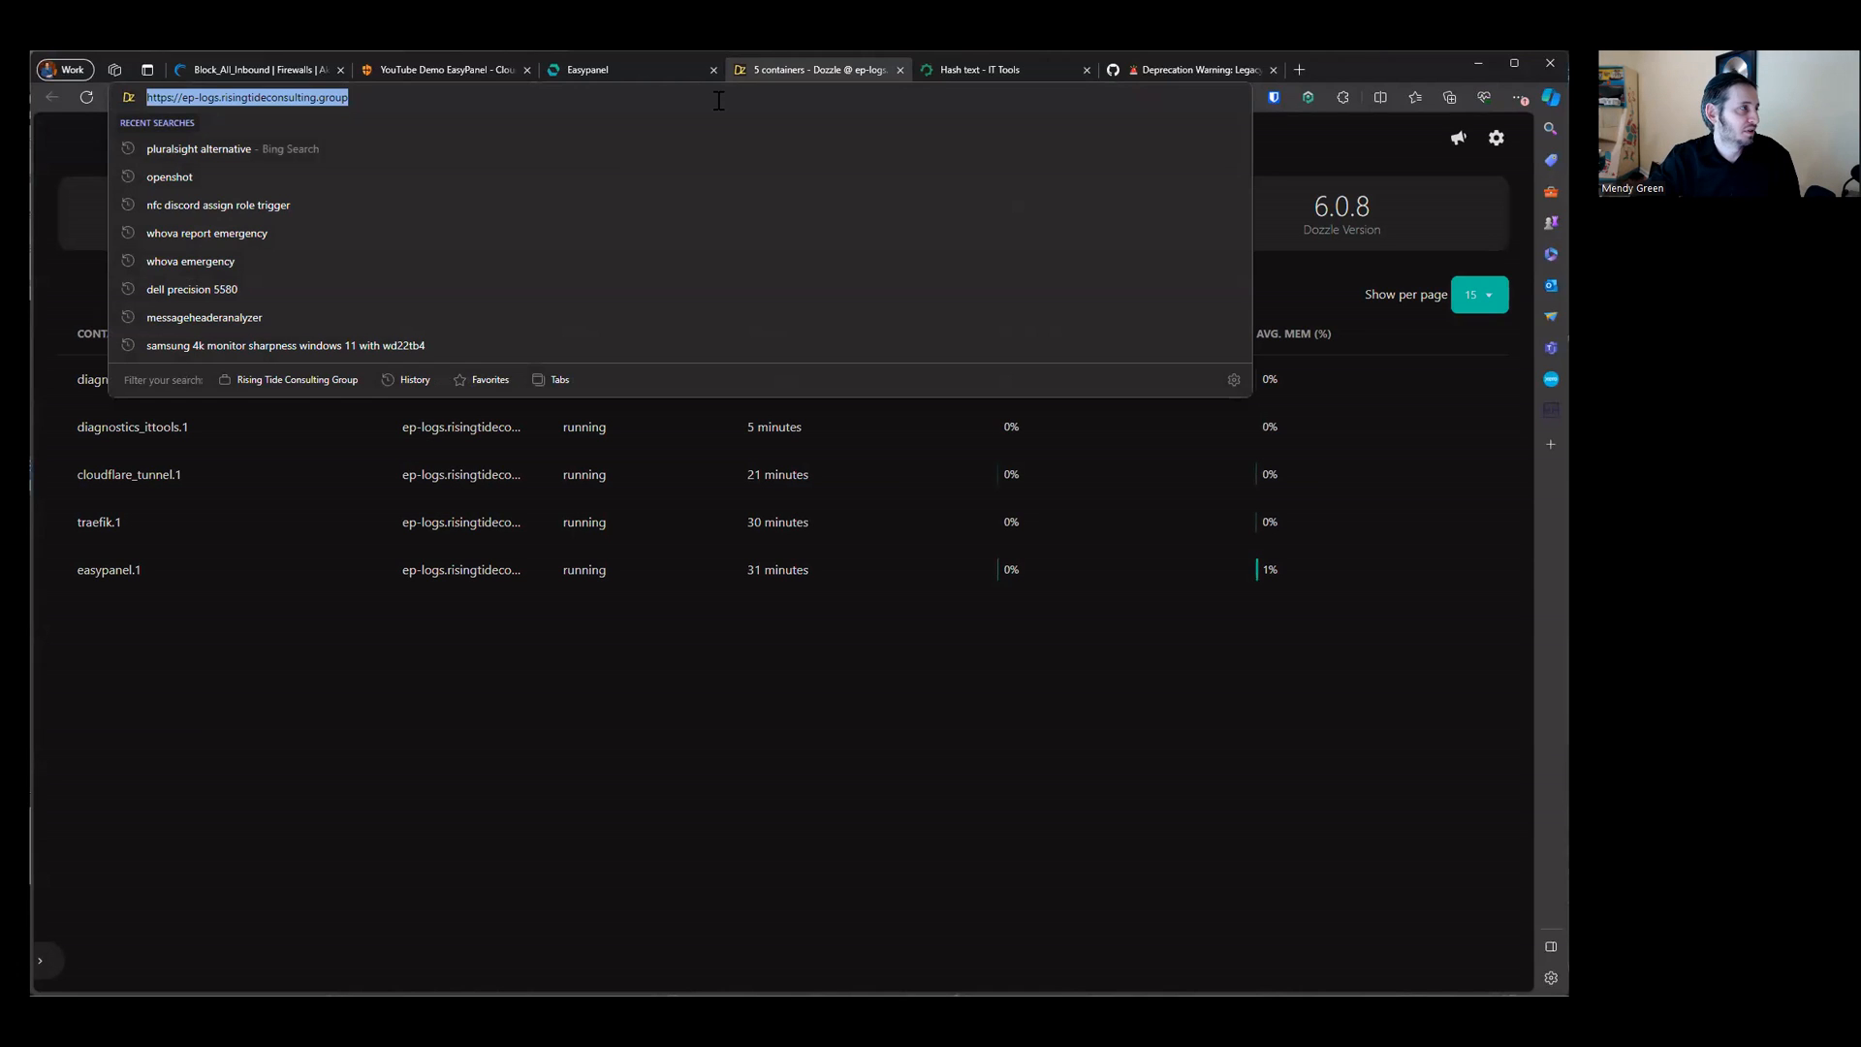
key("Escape")
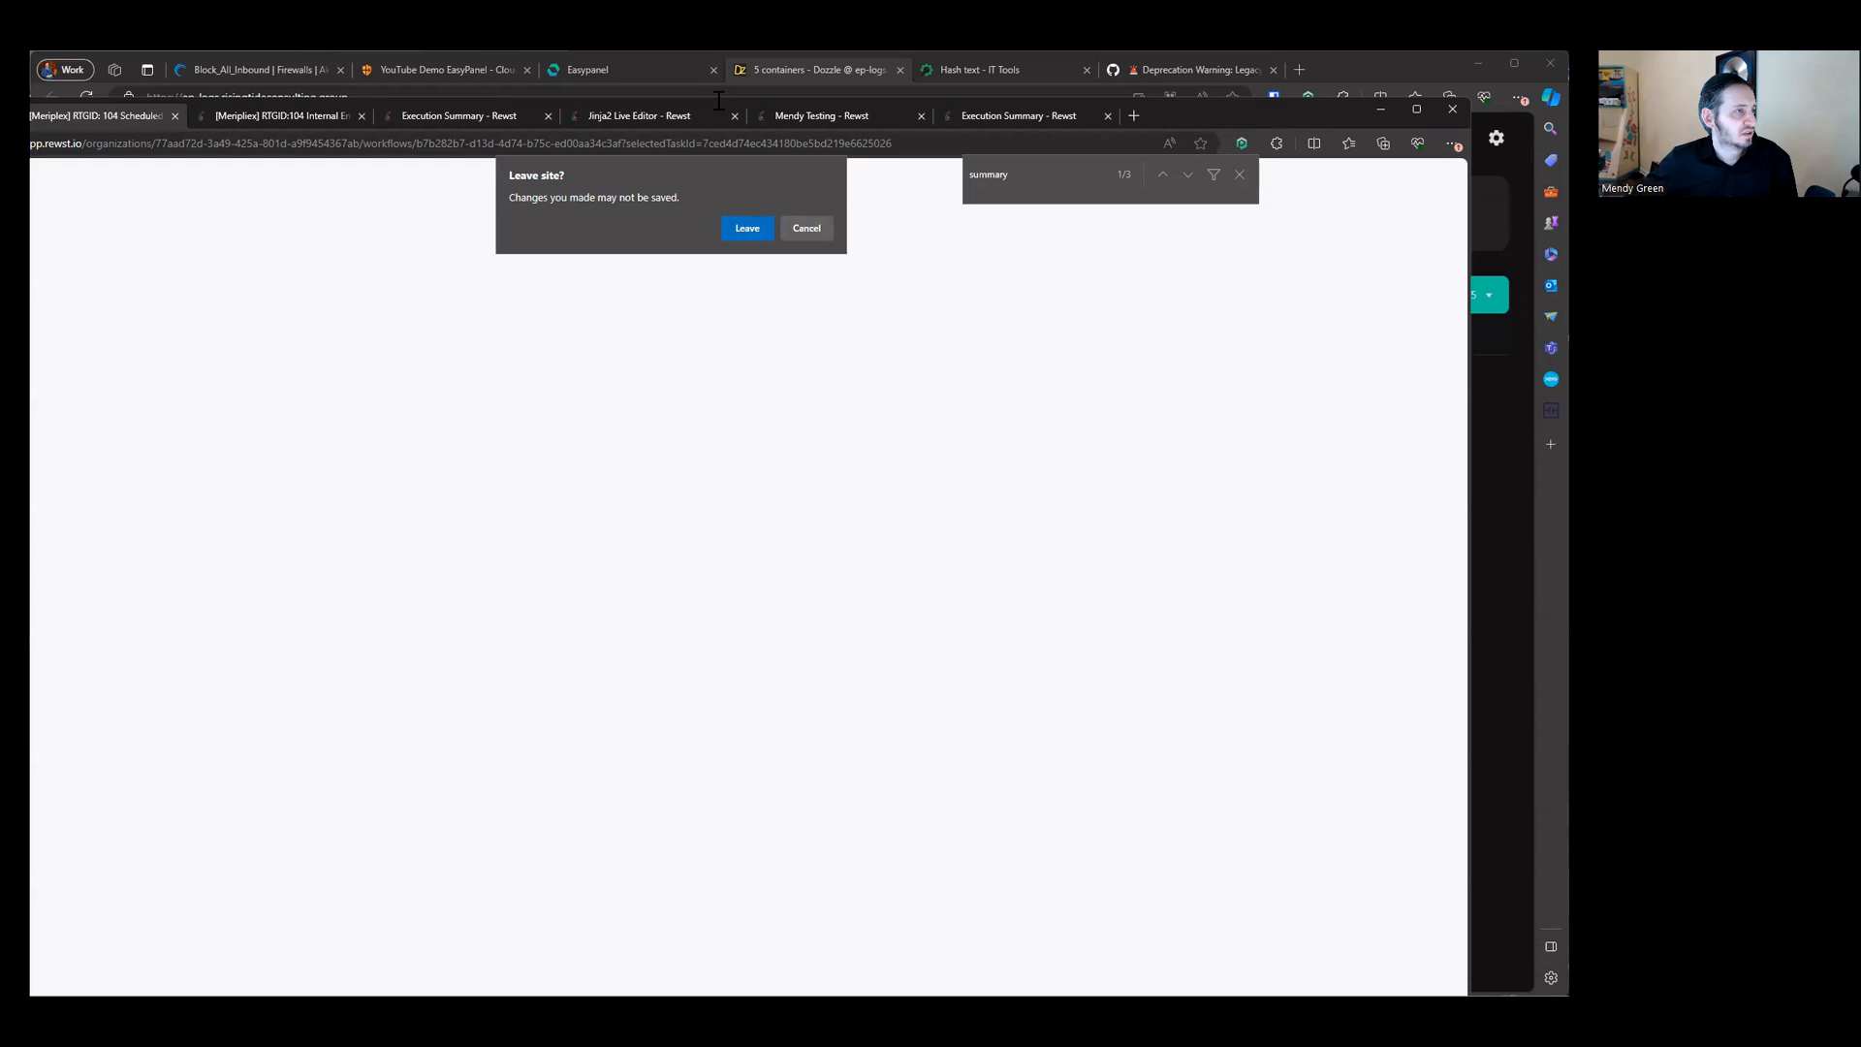
key("Return")
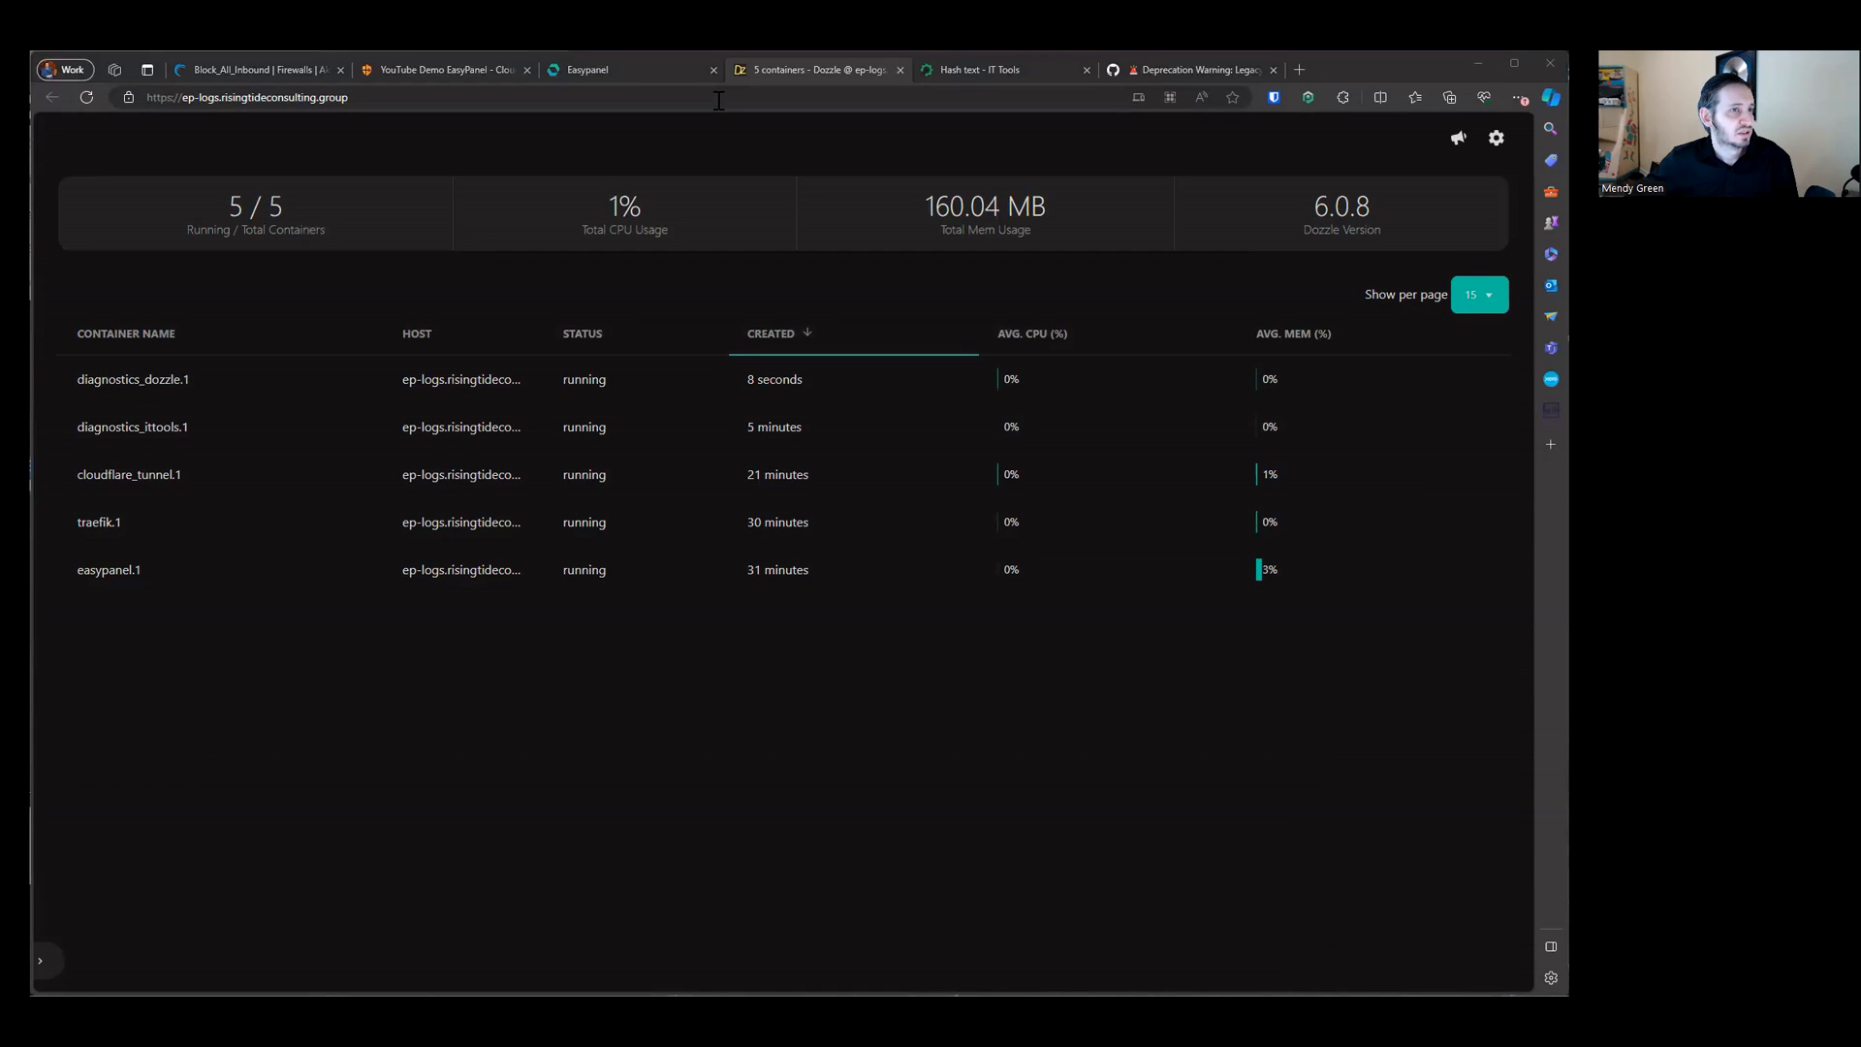
key("alt+Tab")
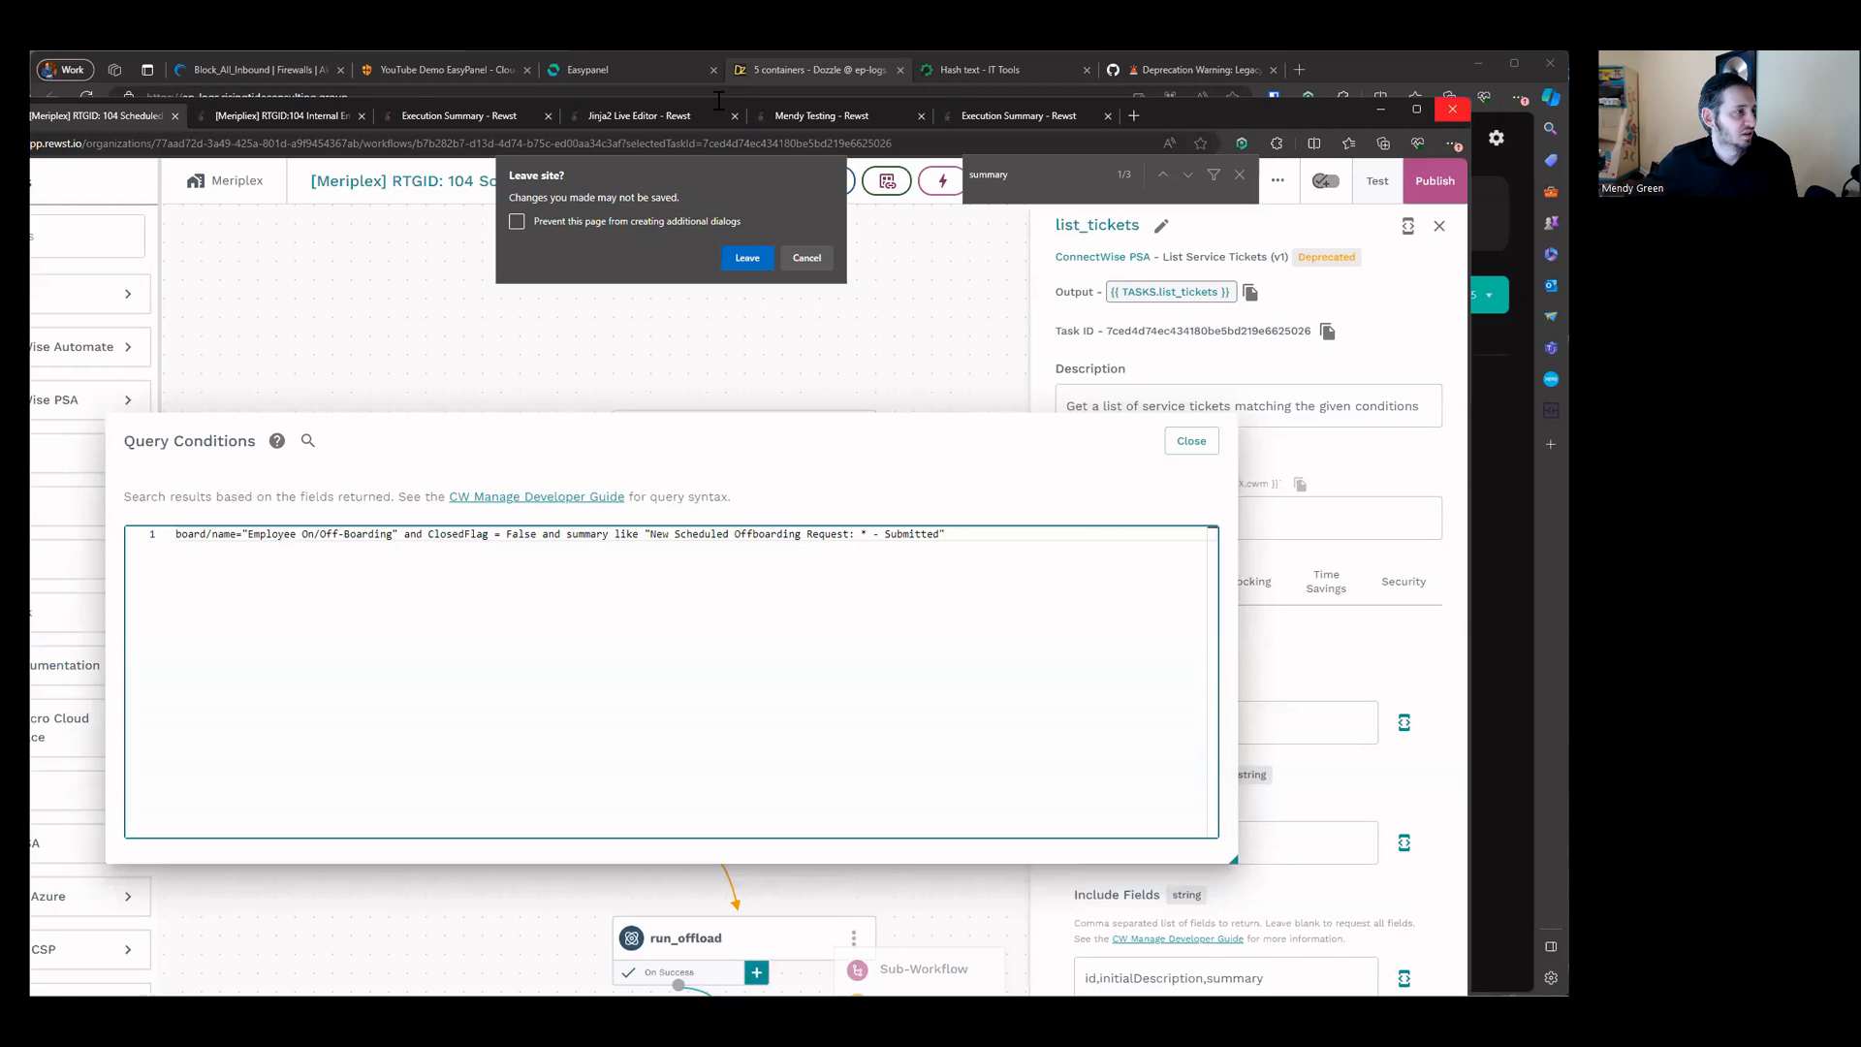
key("Return")
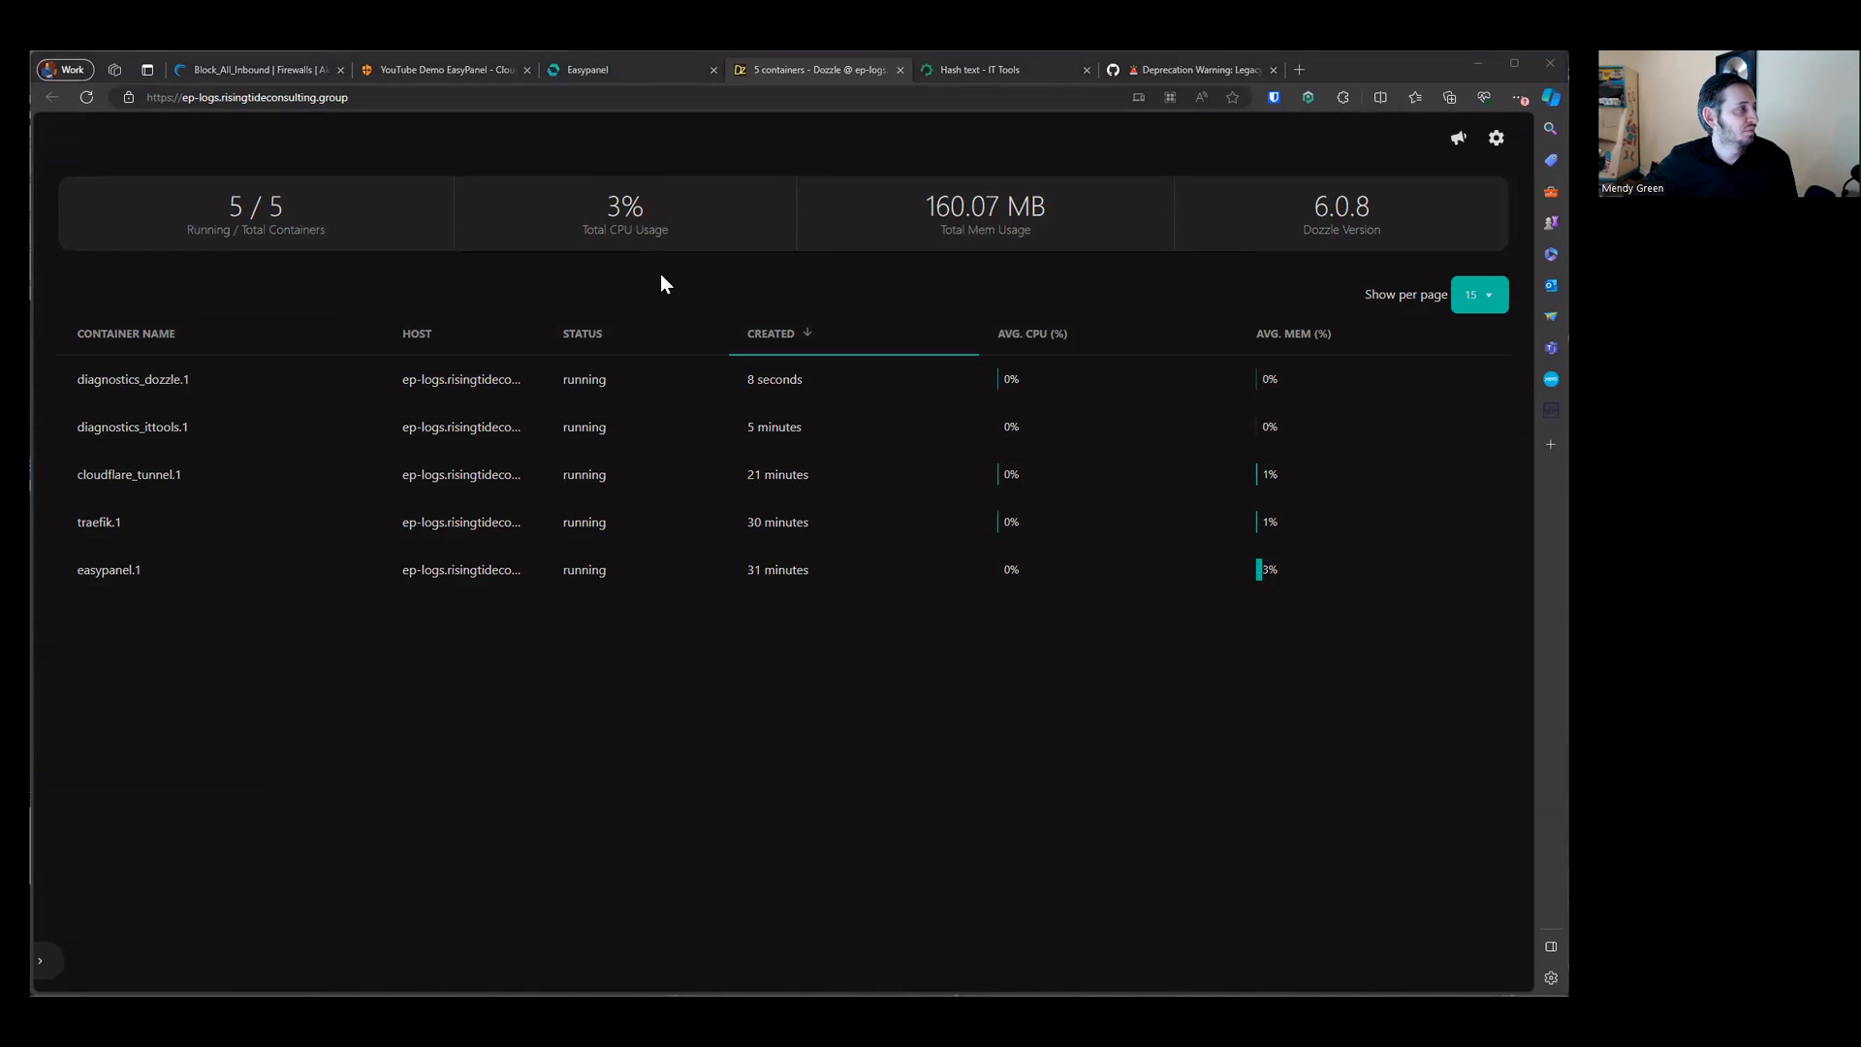
Step: Return to the Easypanel dozzle app and view its environment variables
key("ctrl+shift+Tab")
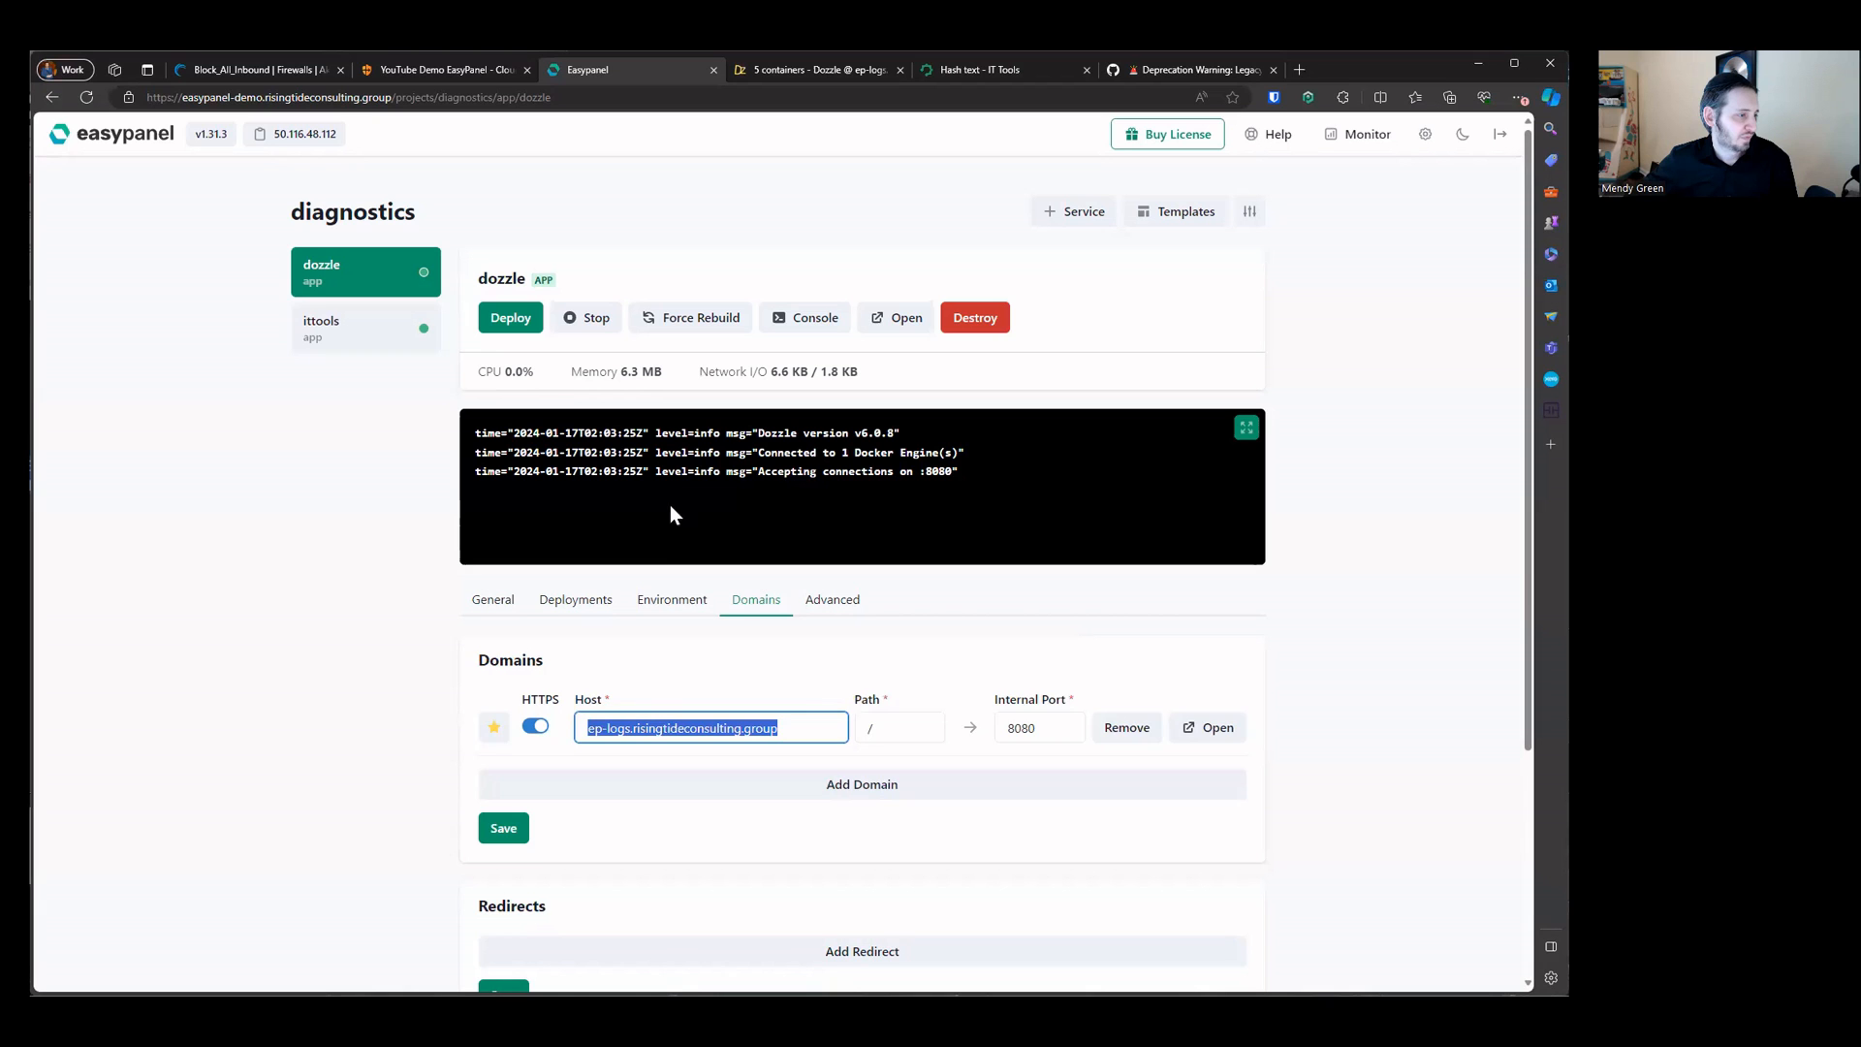
left_click(672, 599)
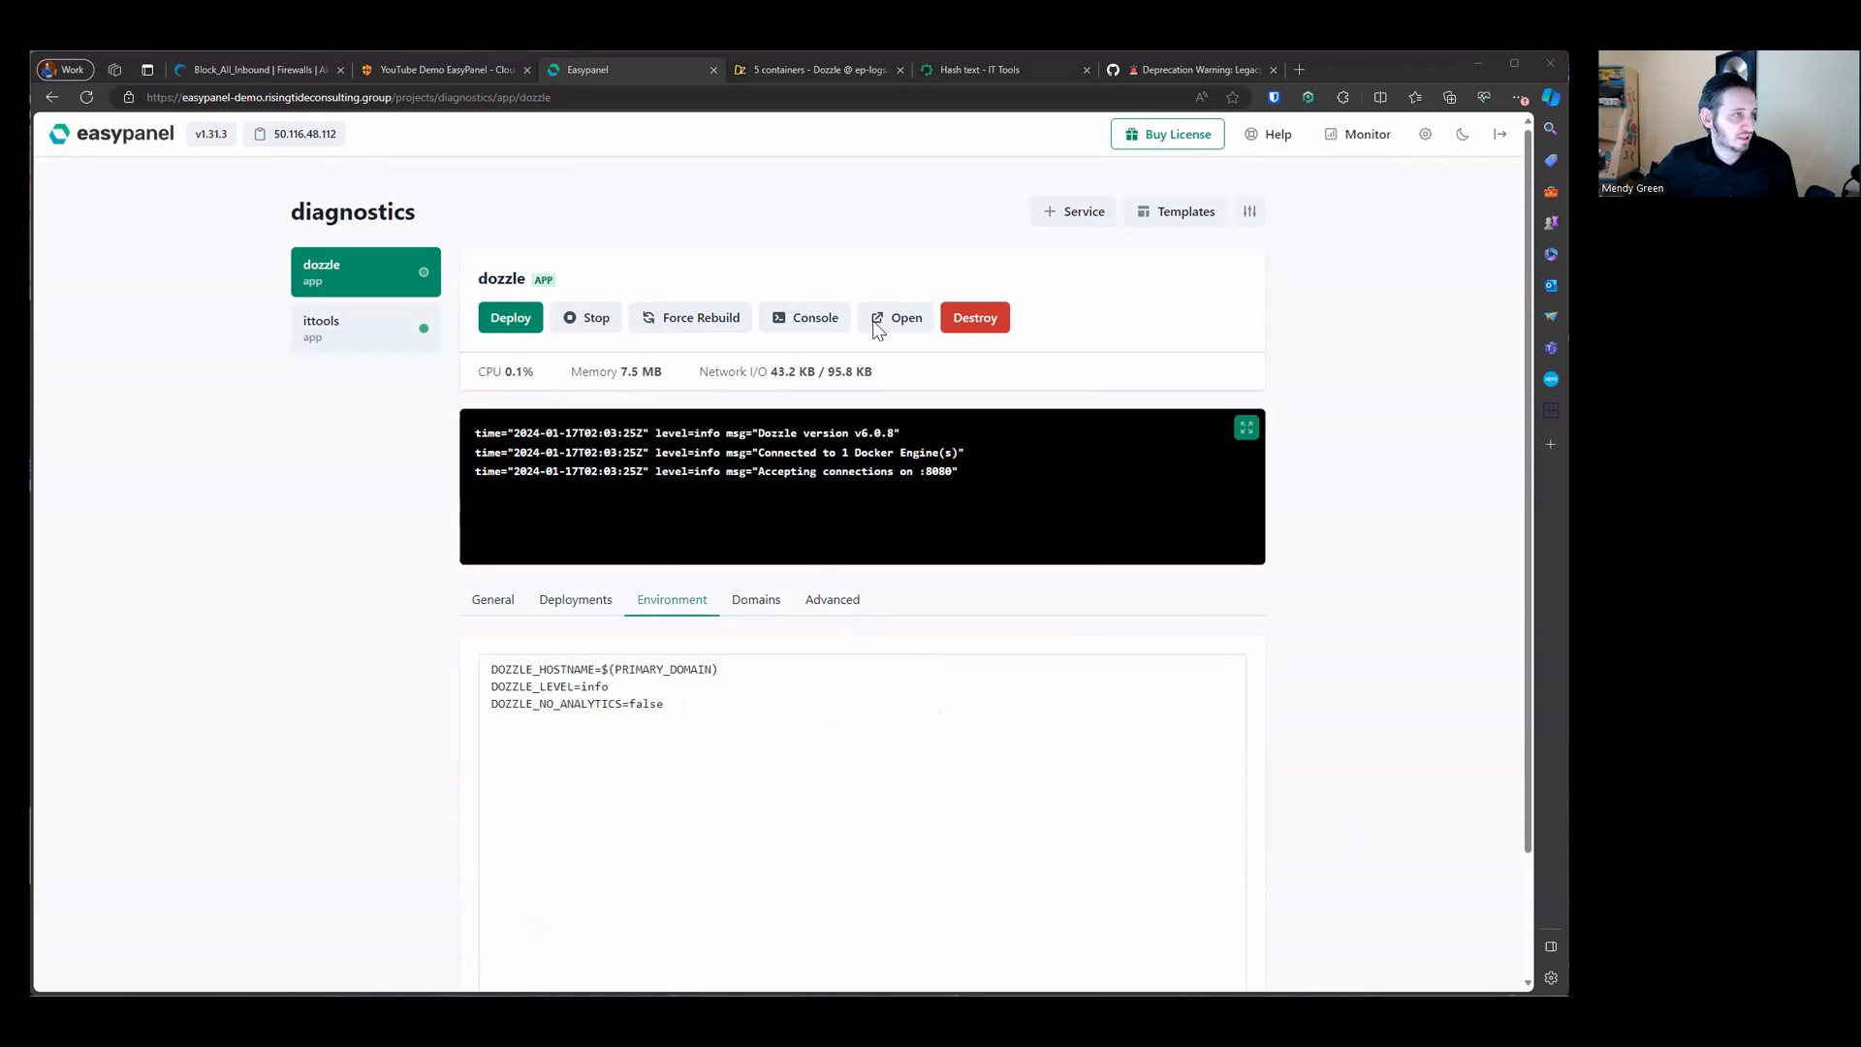
Step: Open the simple authentication documentation linked from the Dozzle legacy auth GitHub issue
left_click(1160, 69)
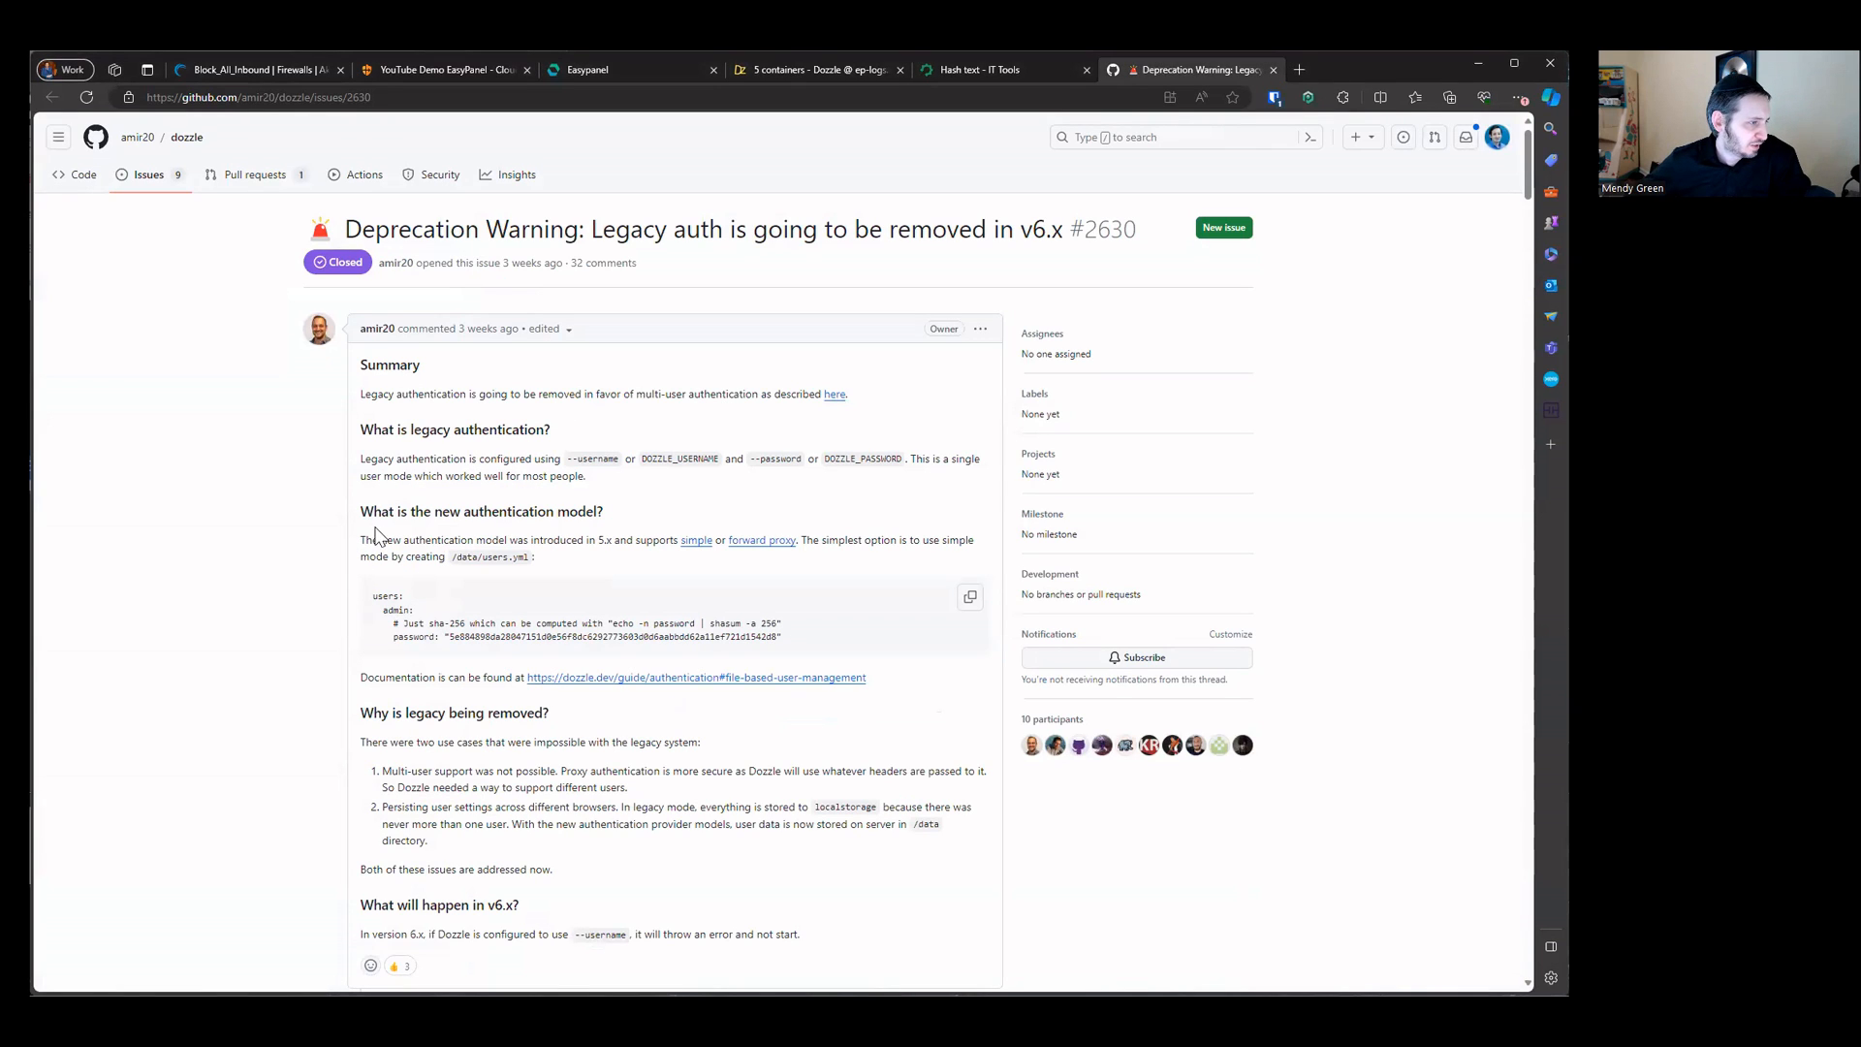
left_click_drag(408, 540, 694, 542)
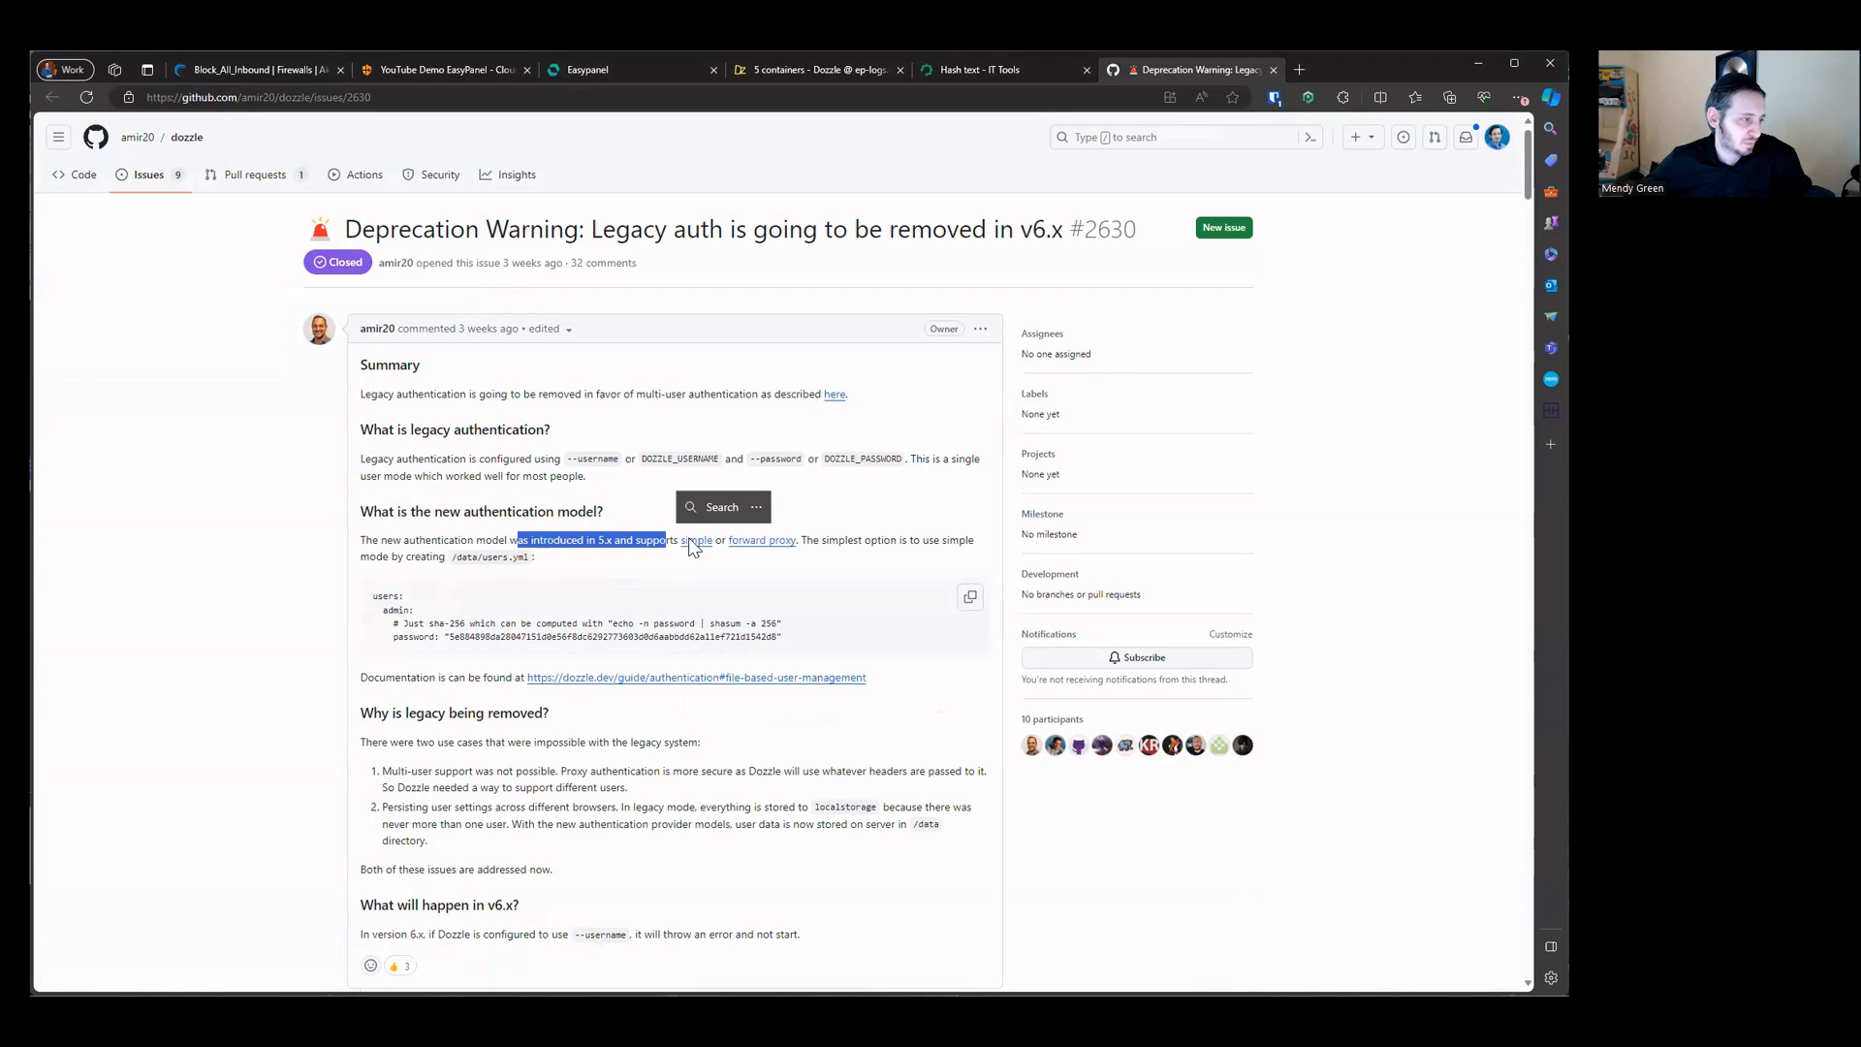
left_click(694, 543)
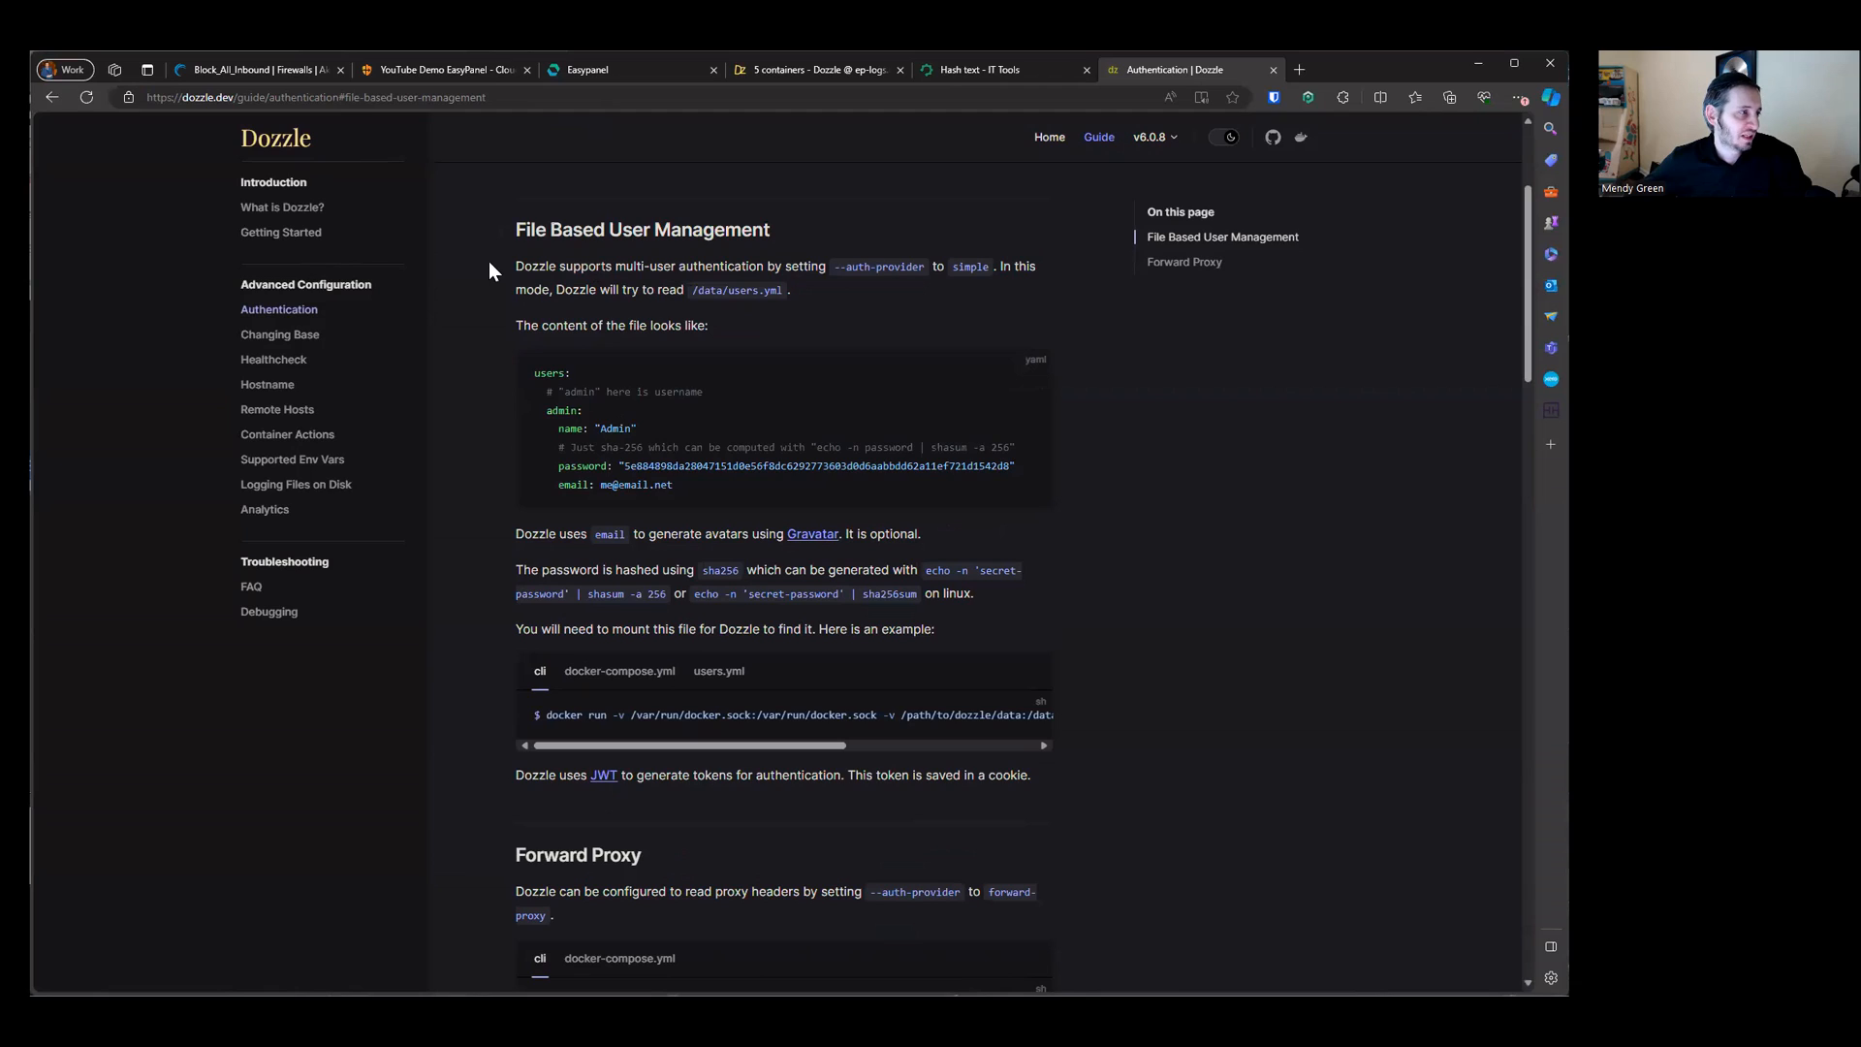
Step: Read the Dozzle file-based user management documentation, including the auth provider setting and proxy examples
left_click_drag(516, 266, 1004, 273)
left_click_drag(516, 290, 923, 266)
left_click(907, 283)
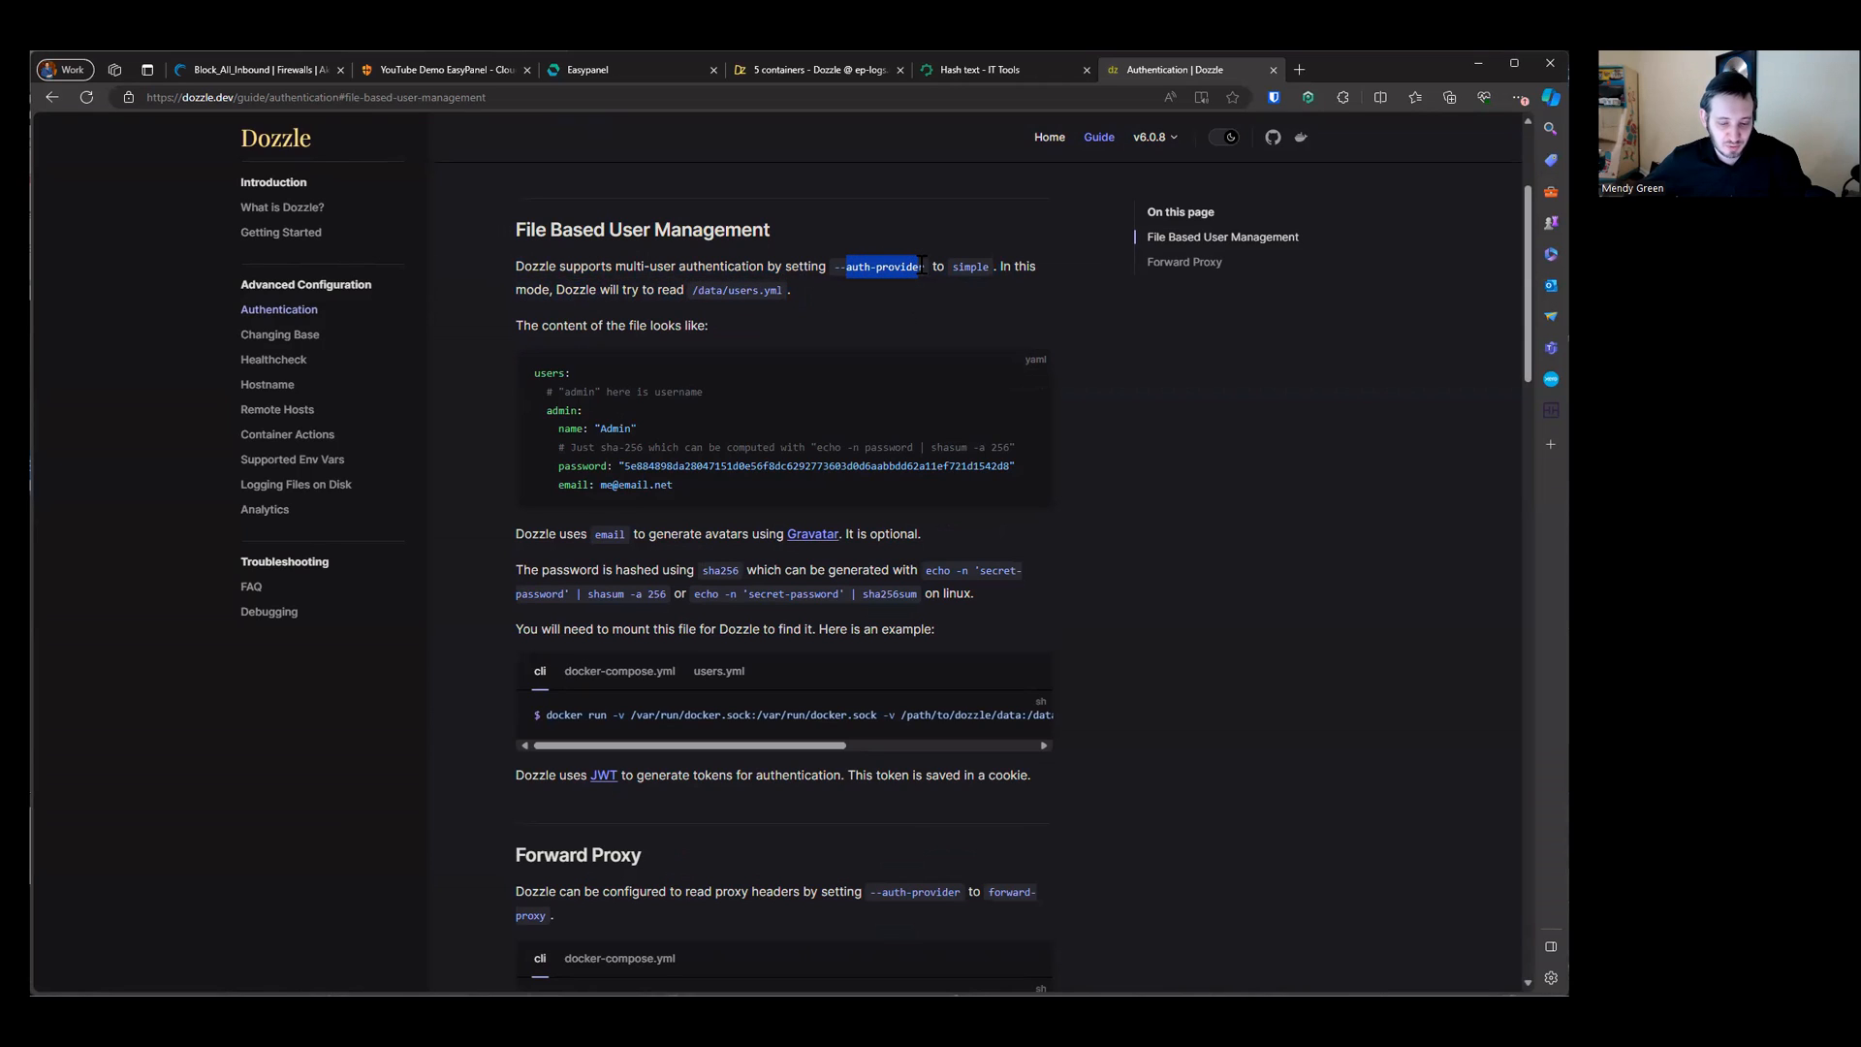
double_click(969, 267)
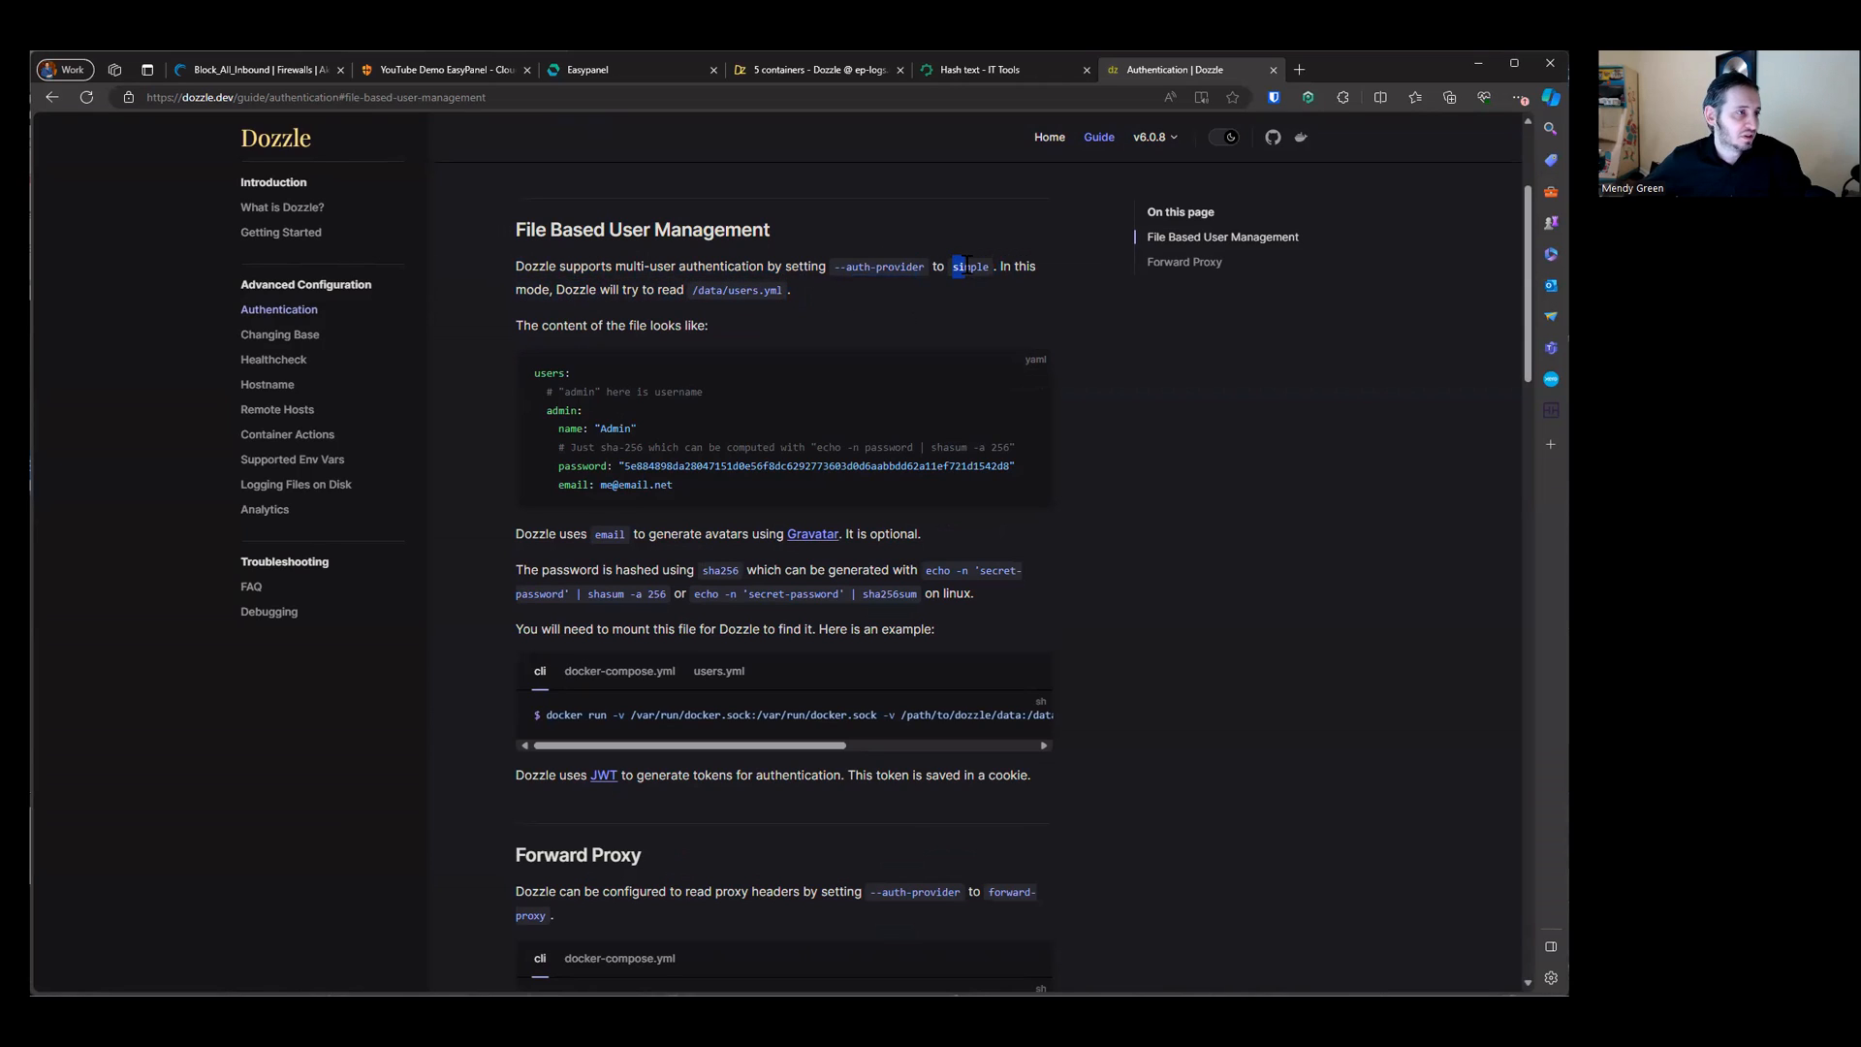
left_click(766, 293)
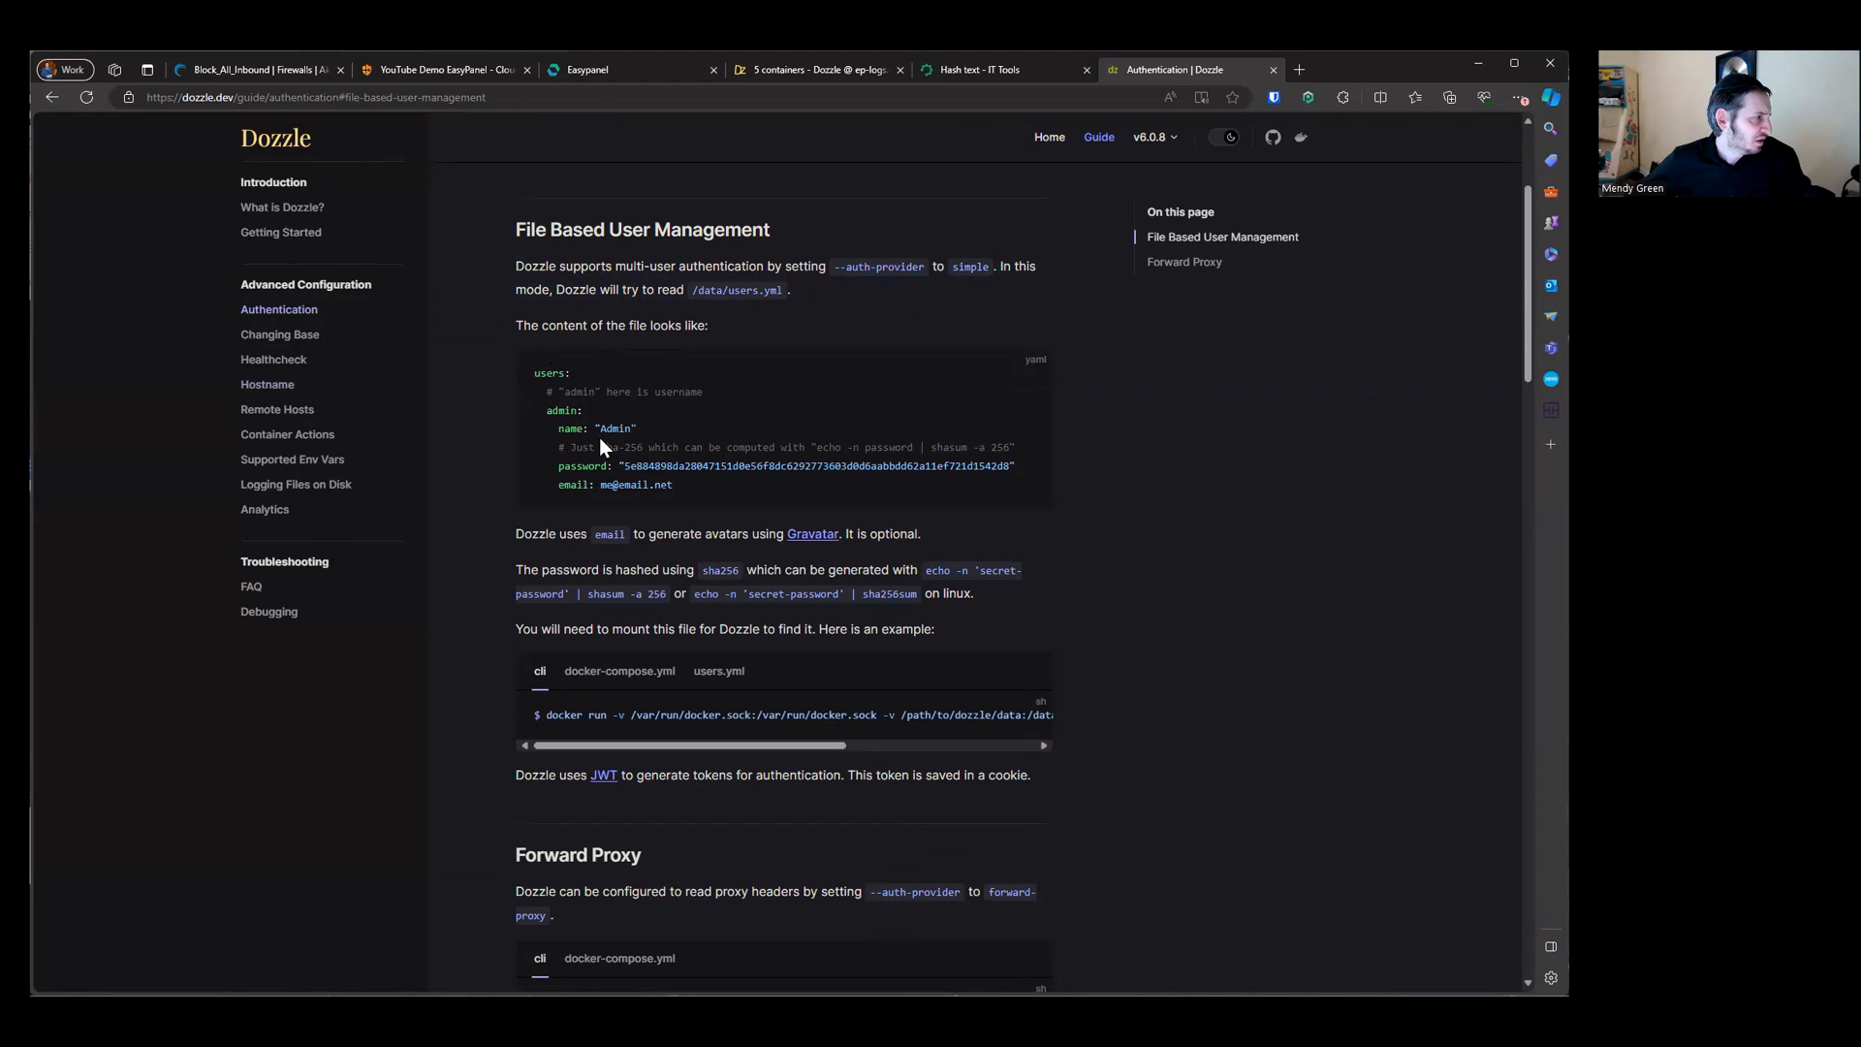
scroll(679, 440, "down", 10)
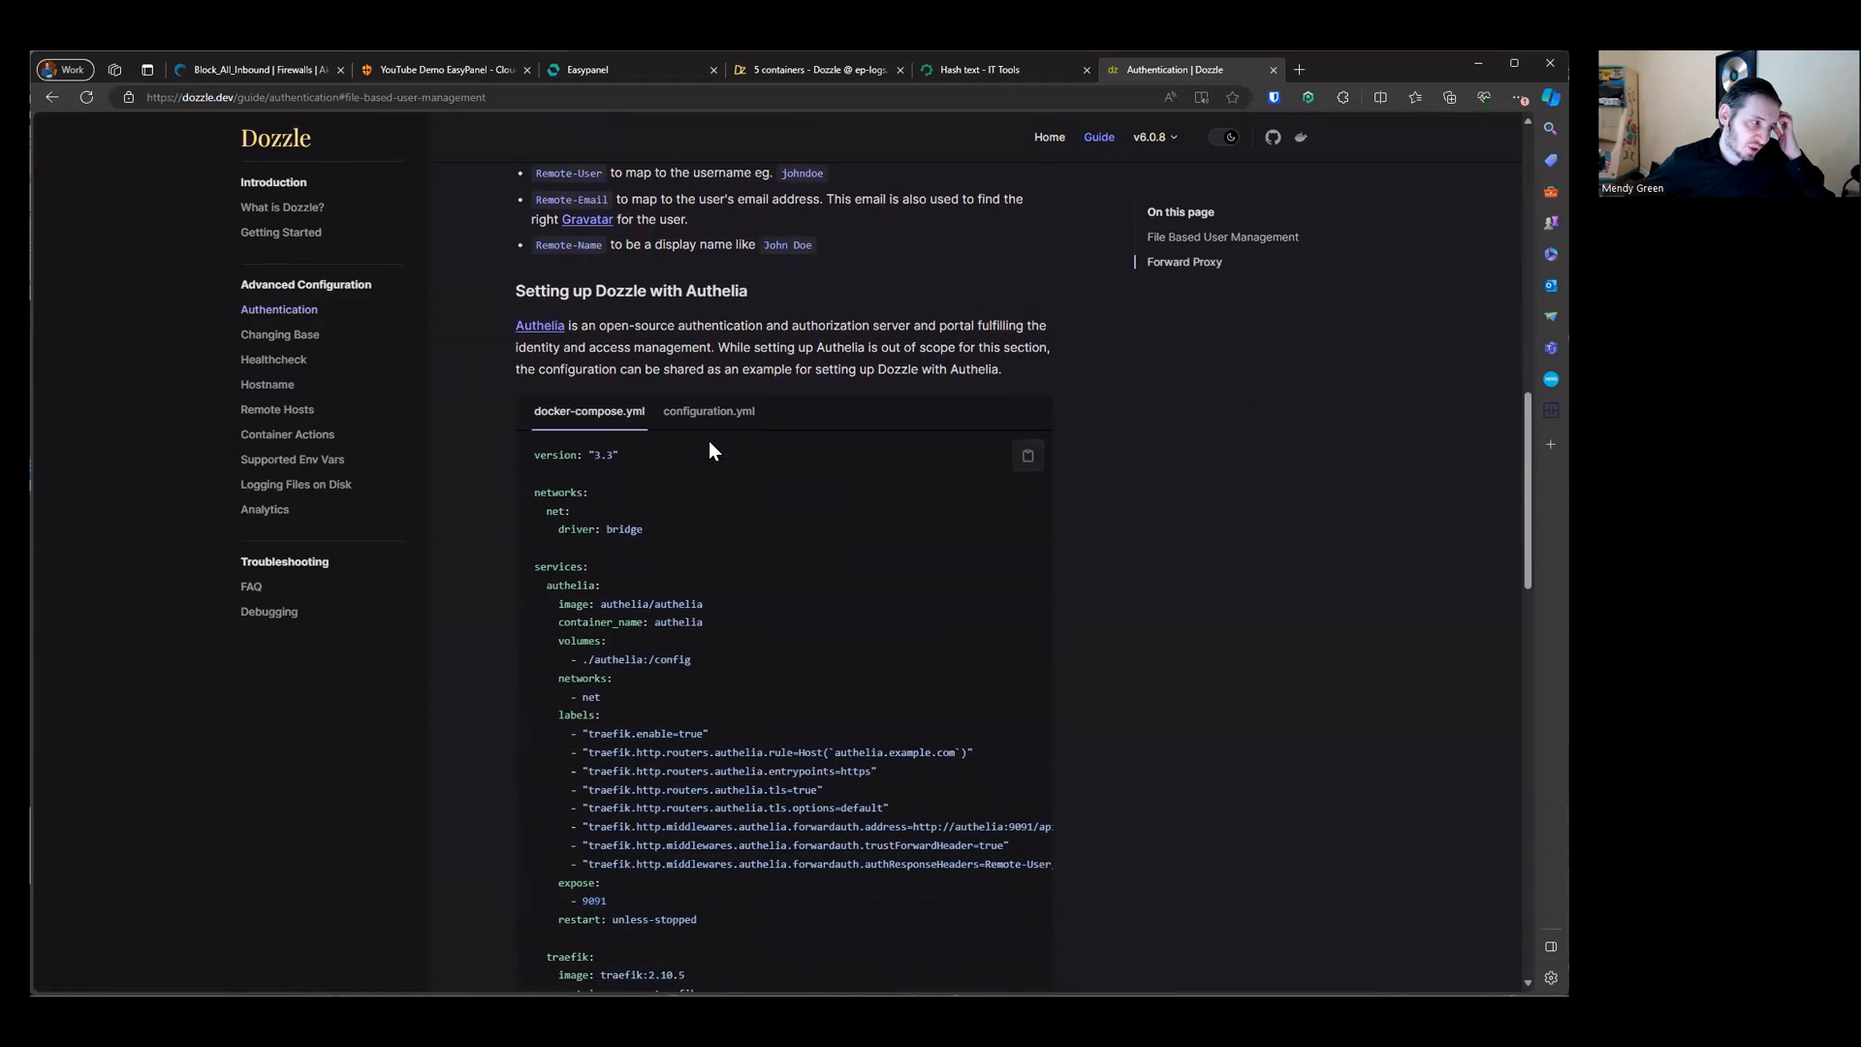
scroll(708, 444, "down", 15)
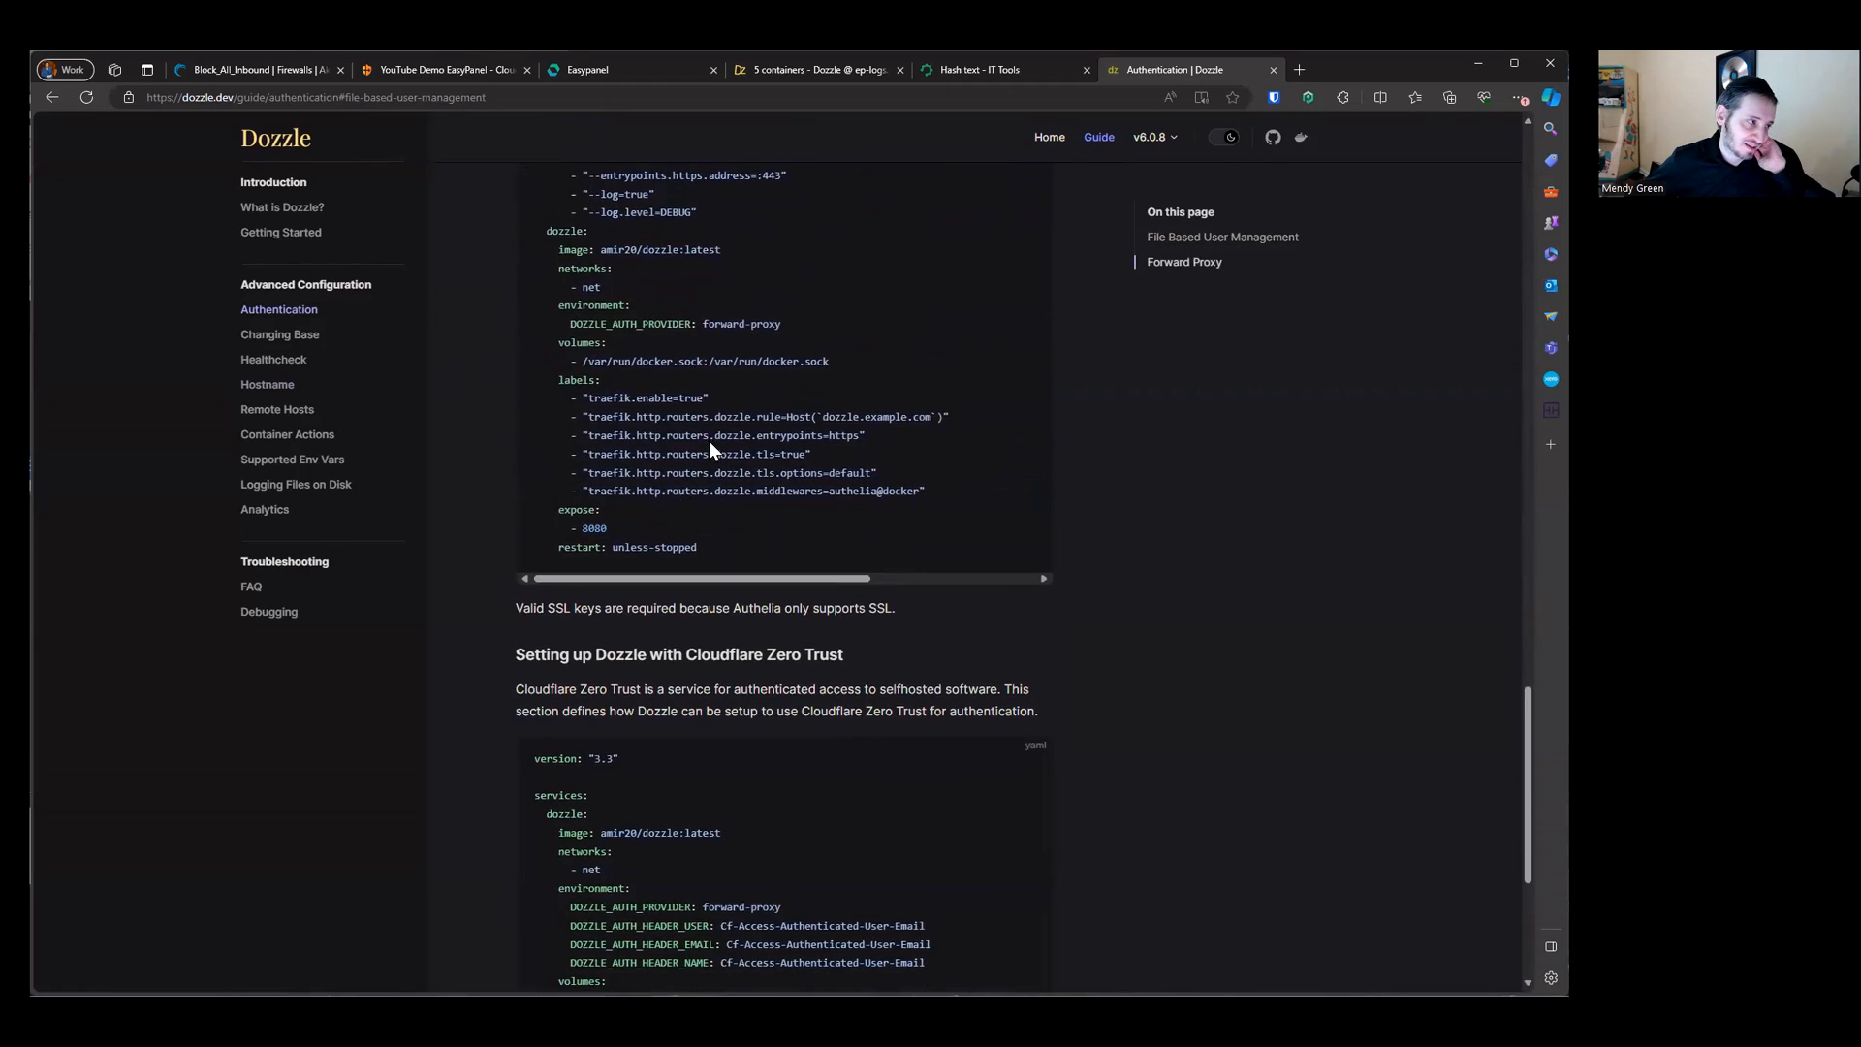
scroll(708, 444, "down", 4)
scroll(708, 444, "up", 8)
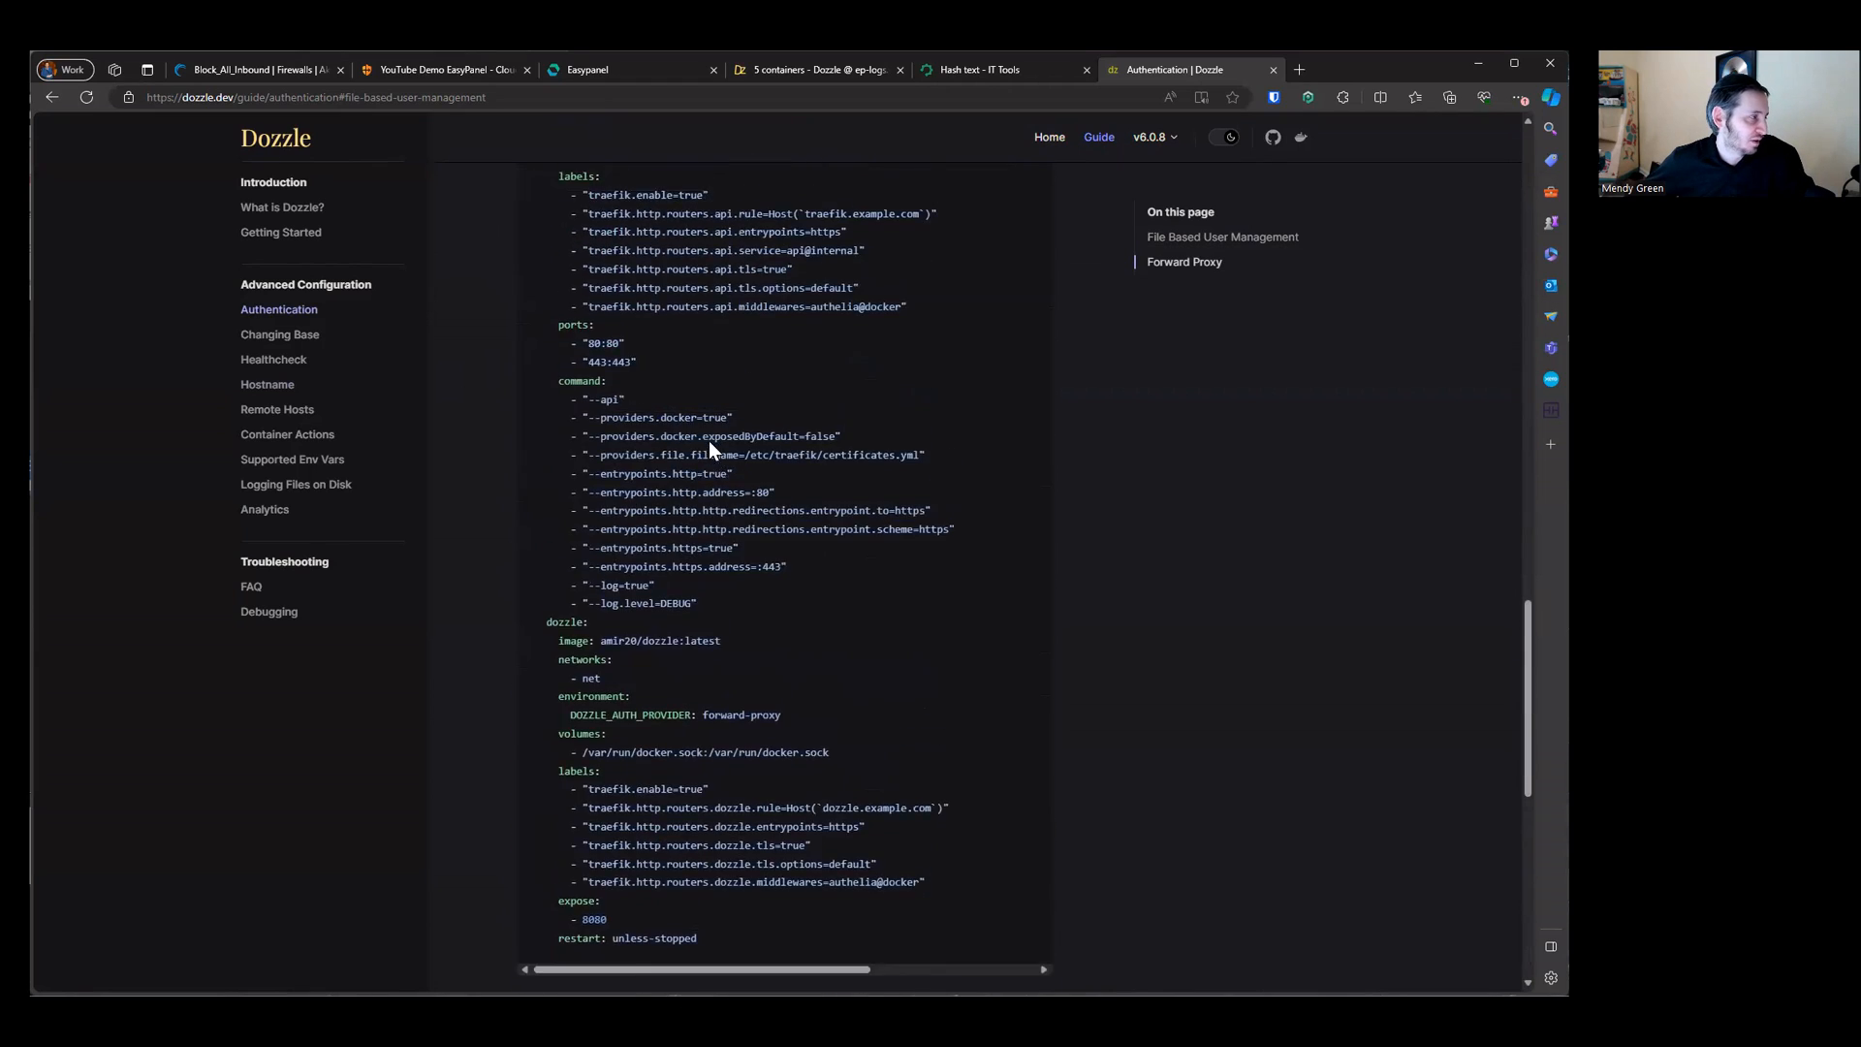
Step: Open Dozzle's Supported Env Vars documentation and copy the DOZZLE_AUTH_PROVIDER variable name
scroll(707, 440, "up", 12)
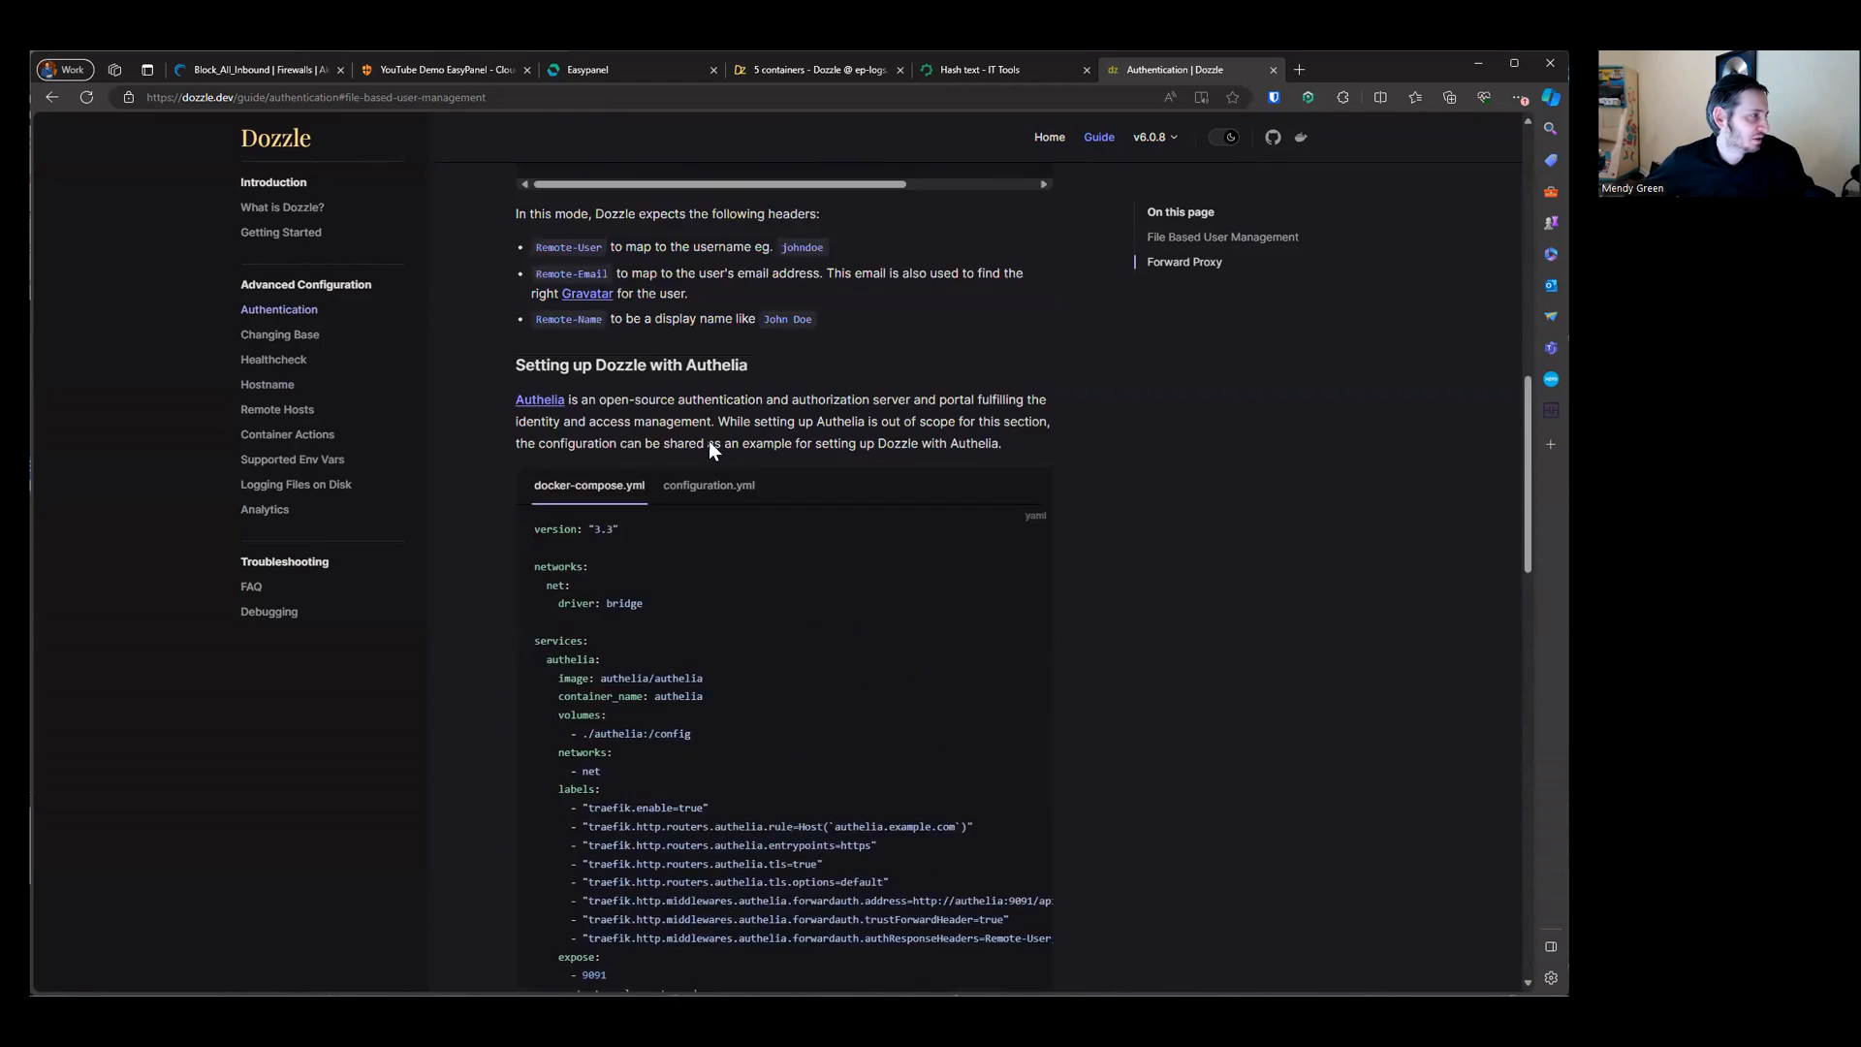
left_click(310, 462)
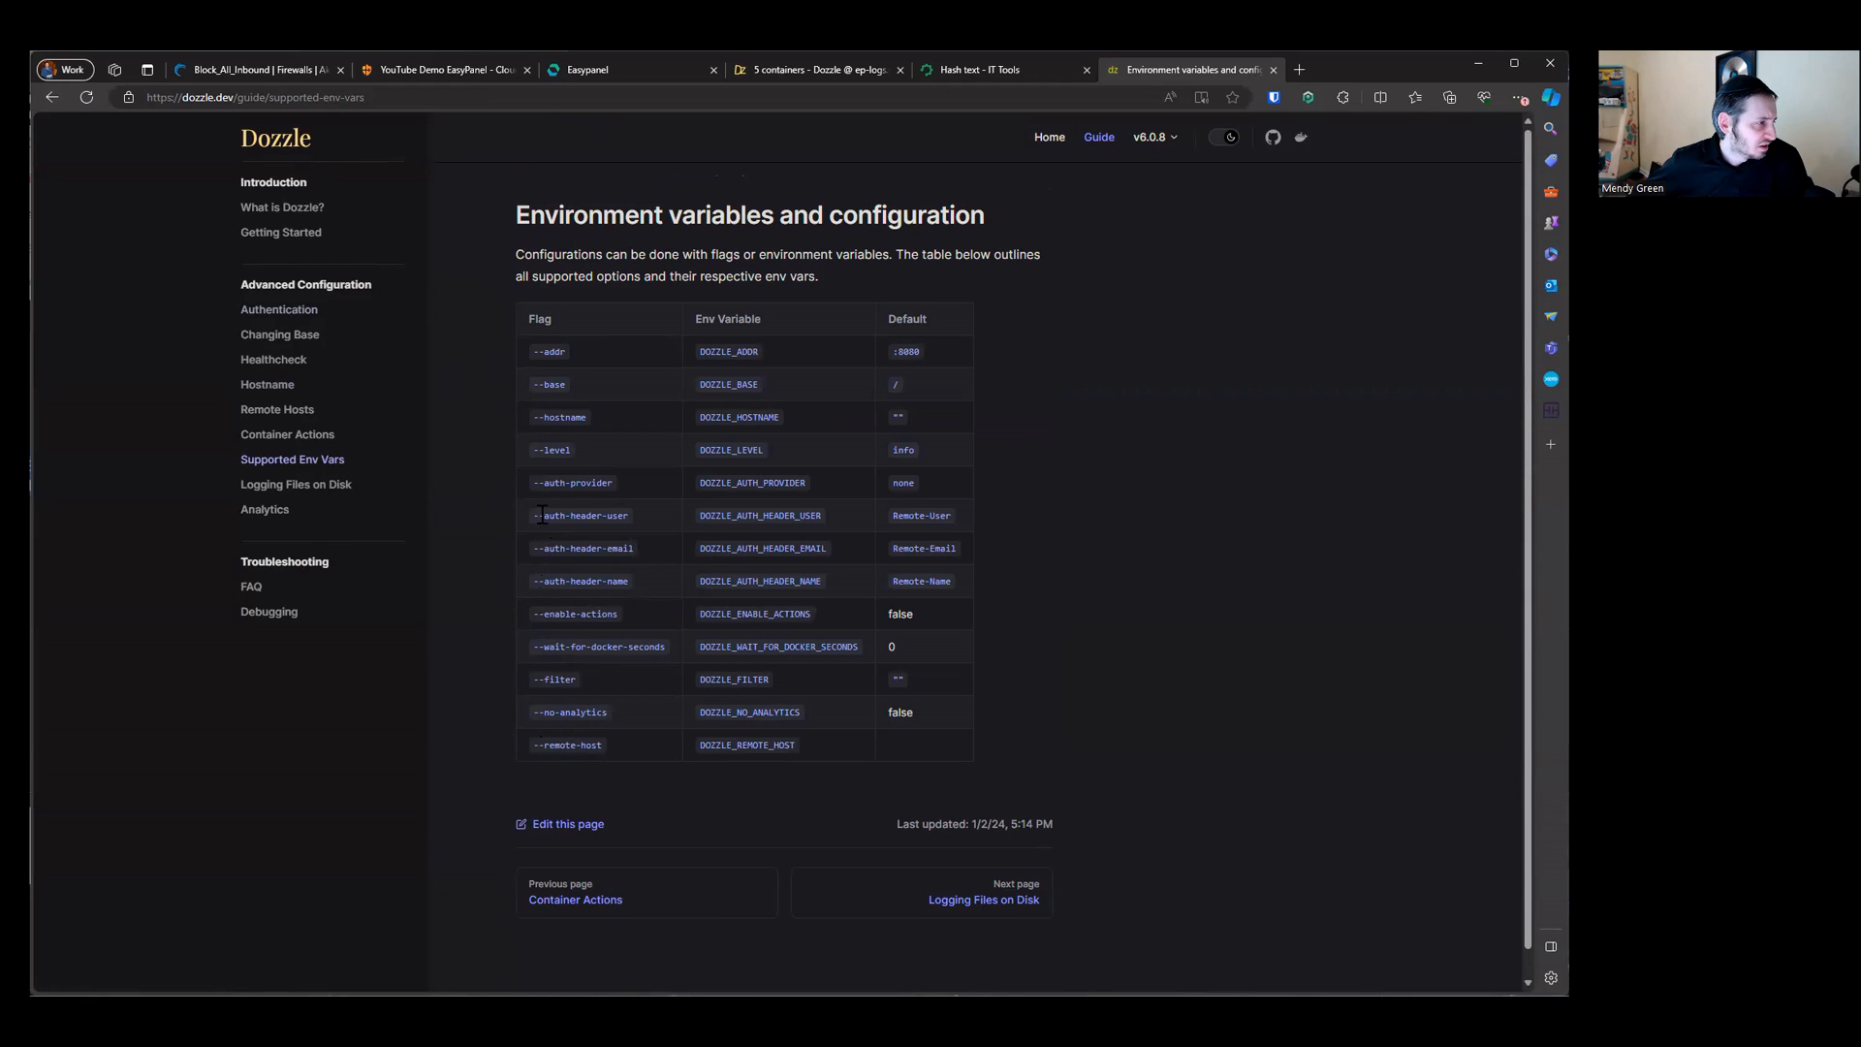
left_click_drag(542, 485, 613, 483)
double_click(737, 483)
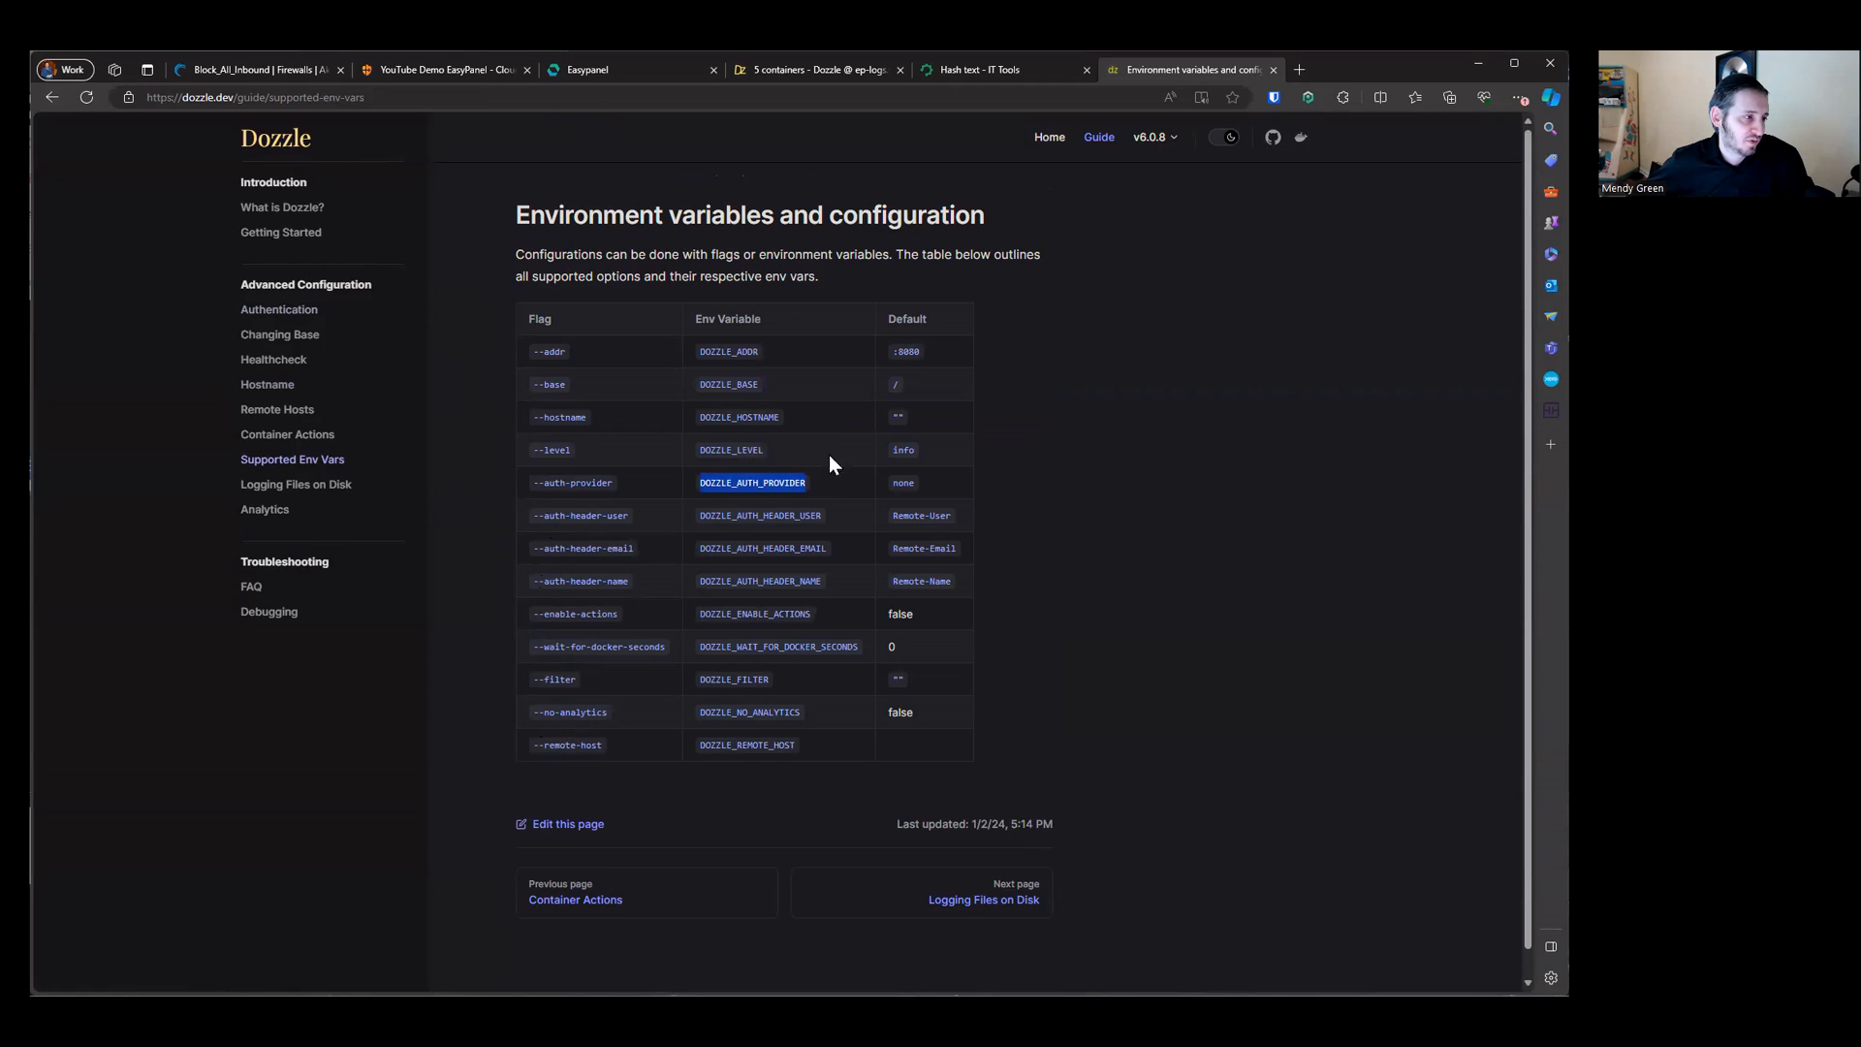
left_click(828, 455)
left_click(832, 498)
left_click(1099, 500)
double_click(786, 482)
left_click(870, 453)
left_click(869, 482)
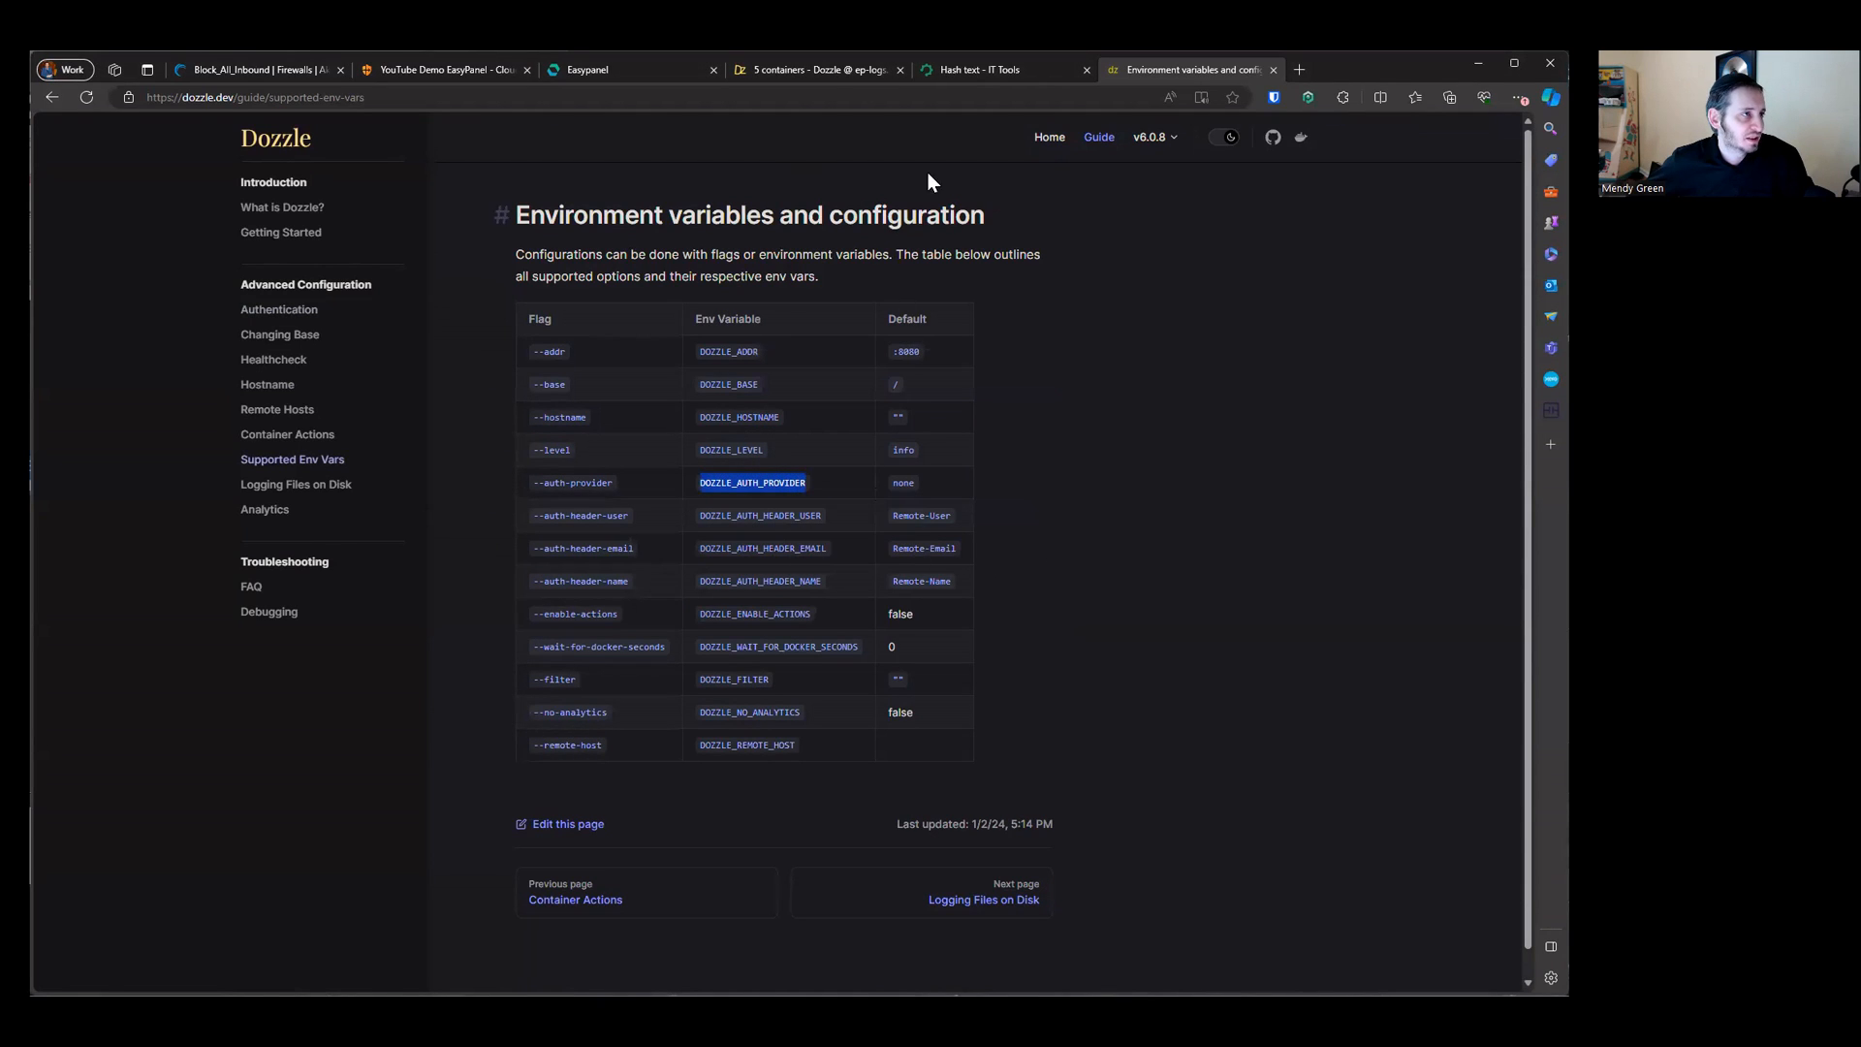
Step: Add DOZZLE_AUTH_PROVIDER=simple to the dozzle app's environment variables in Easypanel and save them
left_click(810, 74)
left_click(661, 64)
middle_click(816, 72)
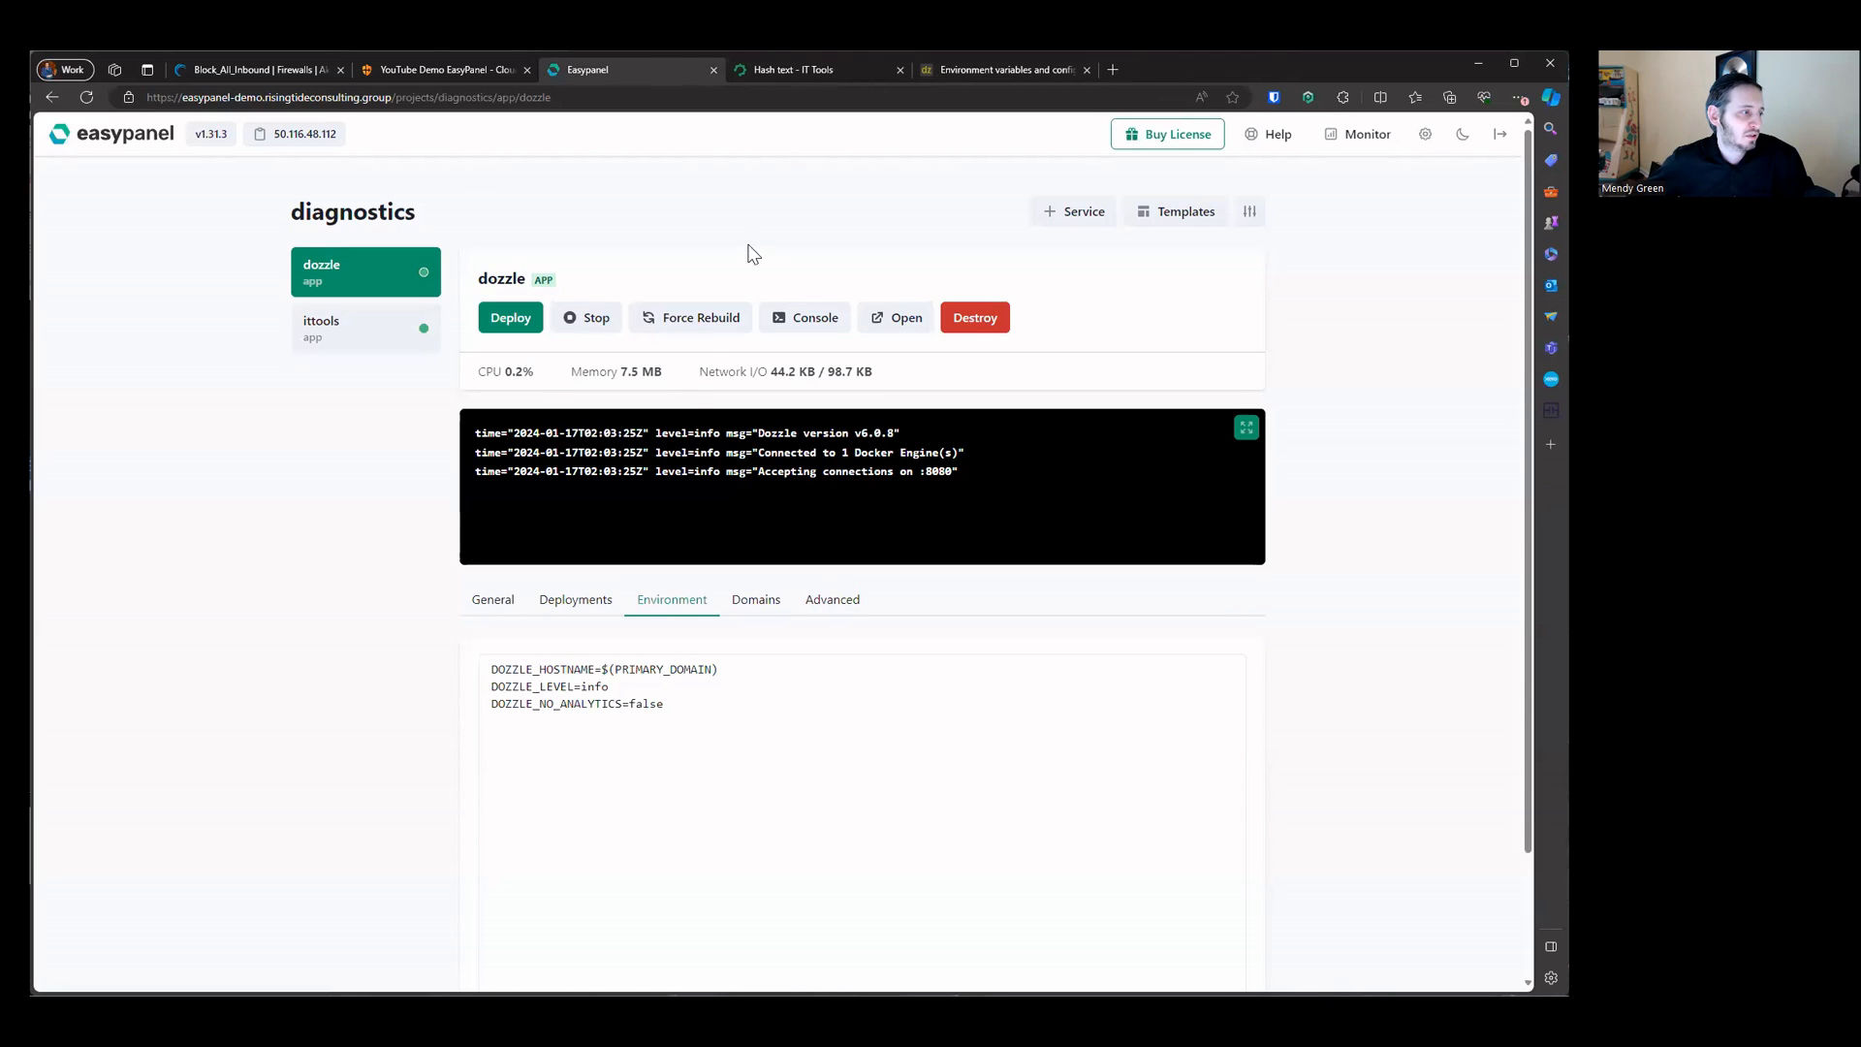
left_click(692, 722)
key("ctrl+v")
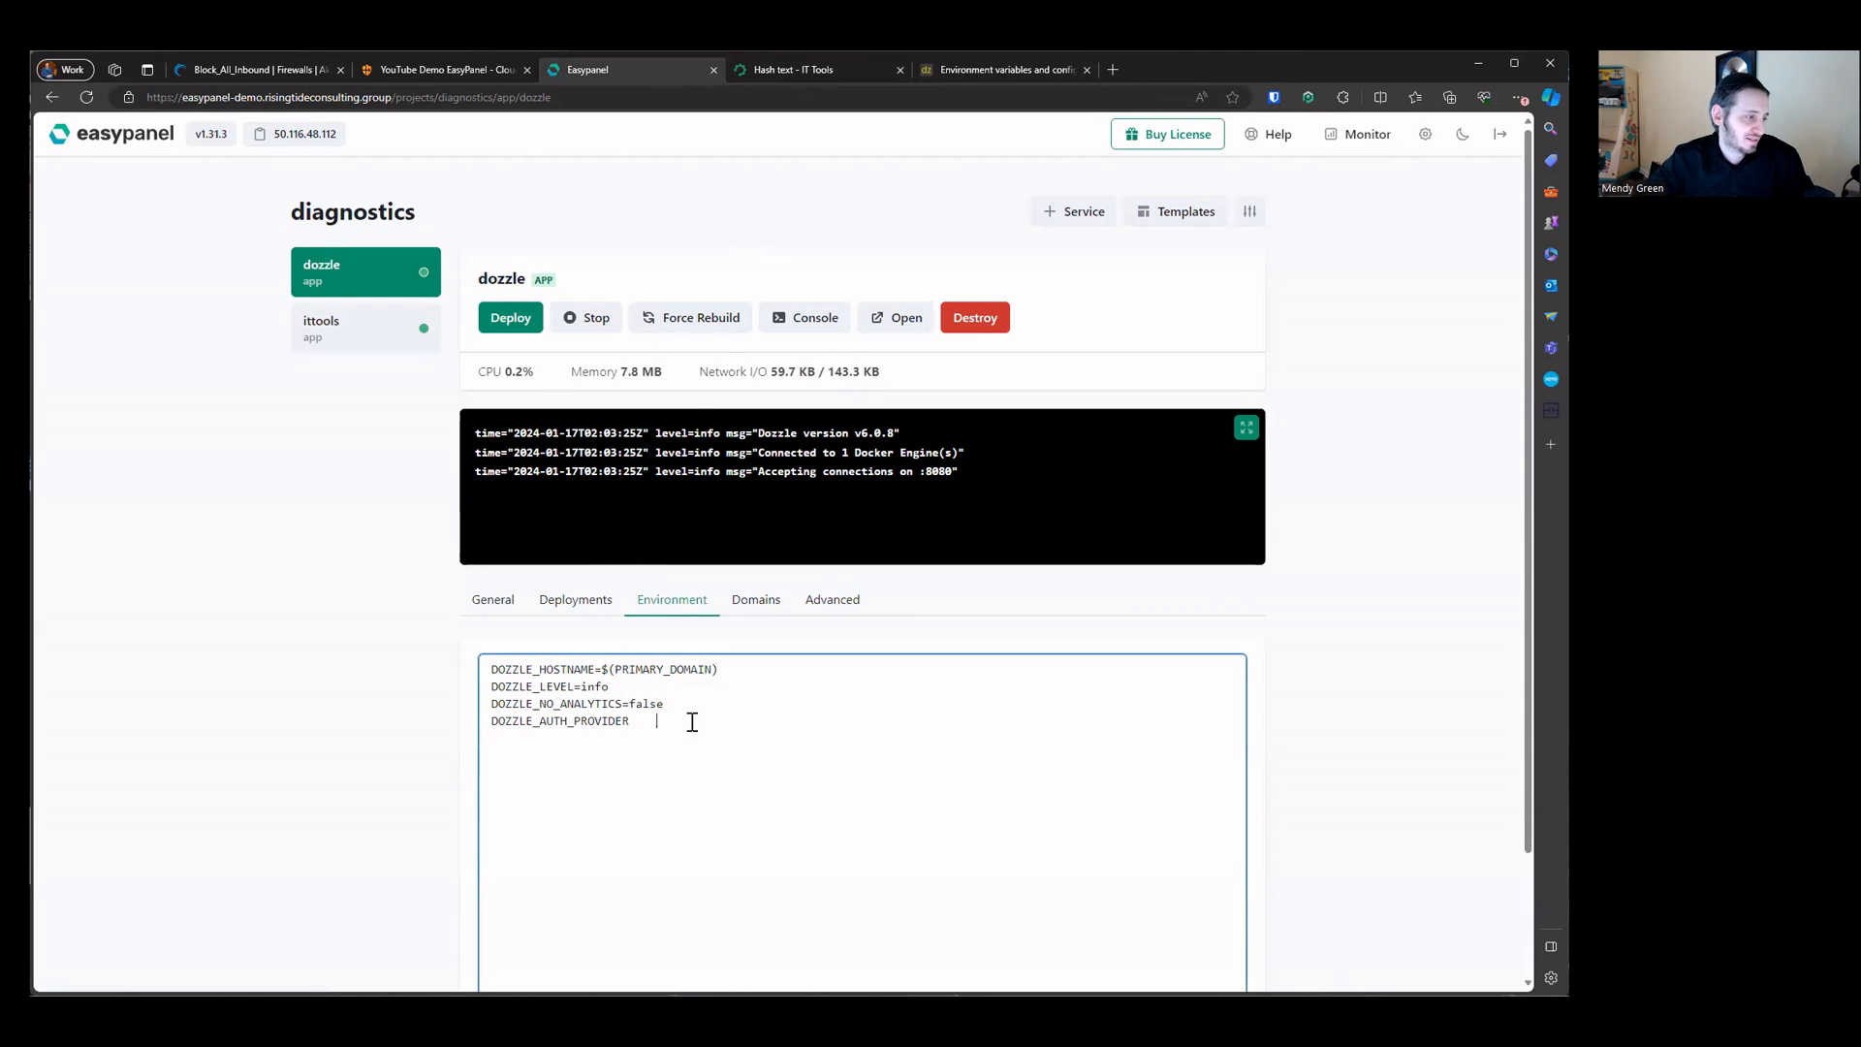
type("=simple")
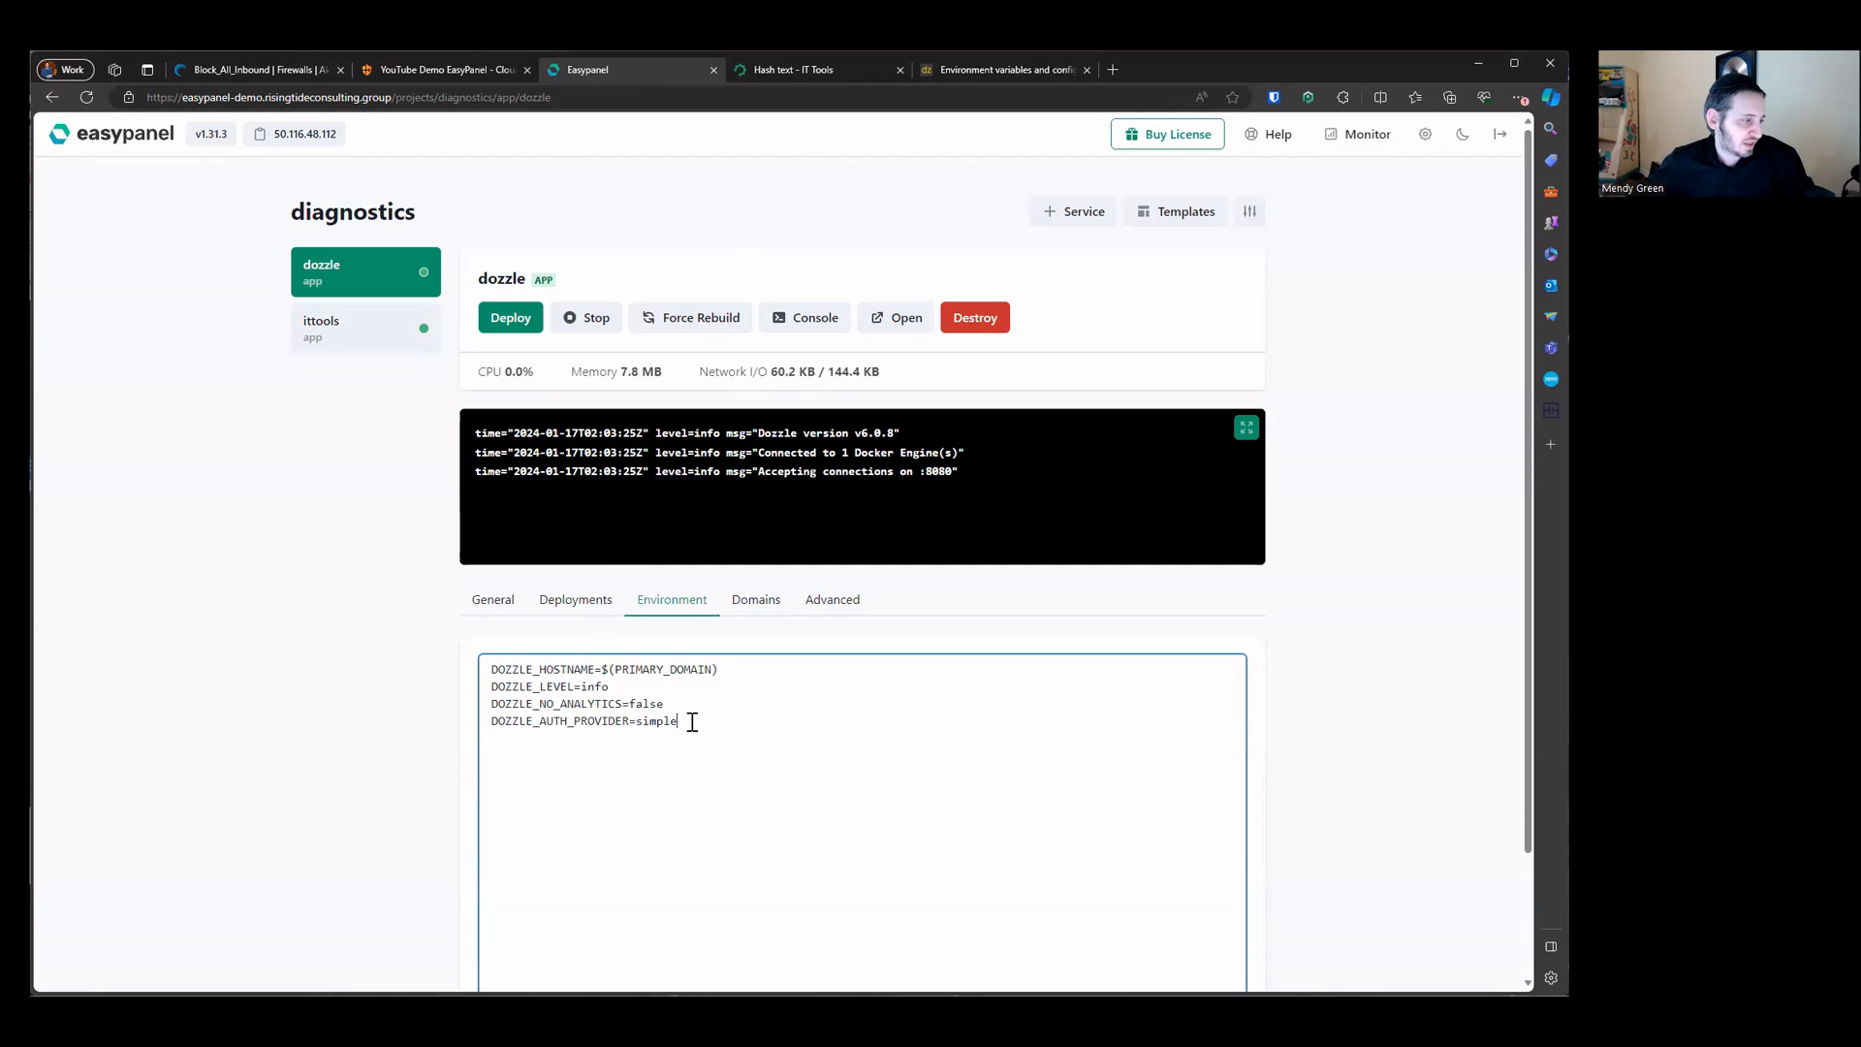
scroll(692, 722, "down", 2)
left_click(503, 926)
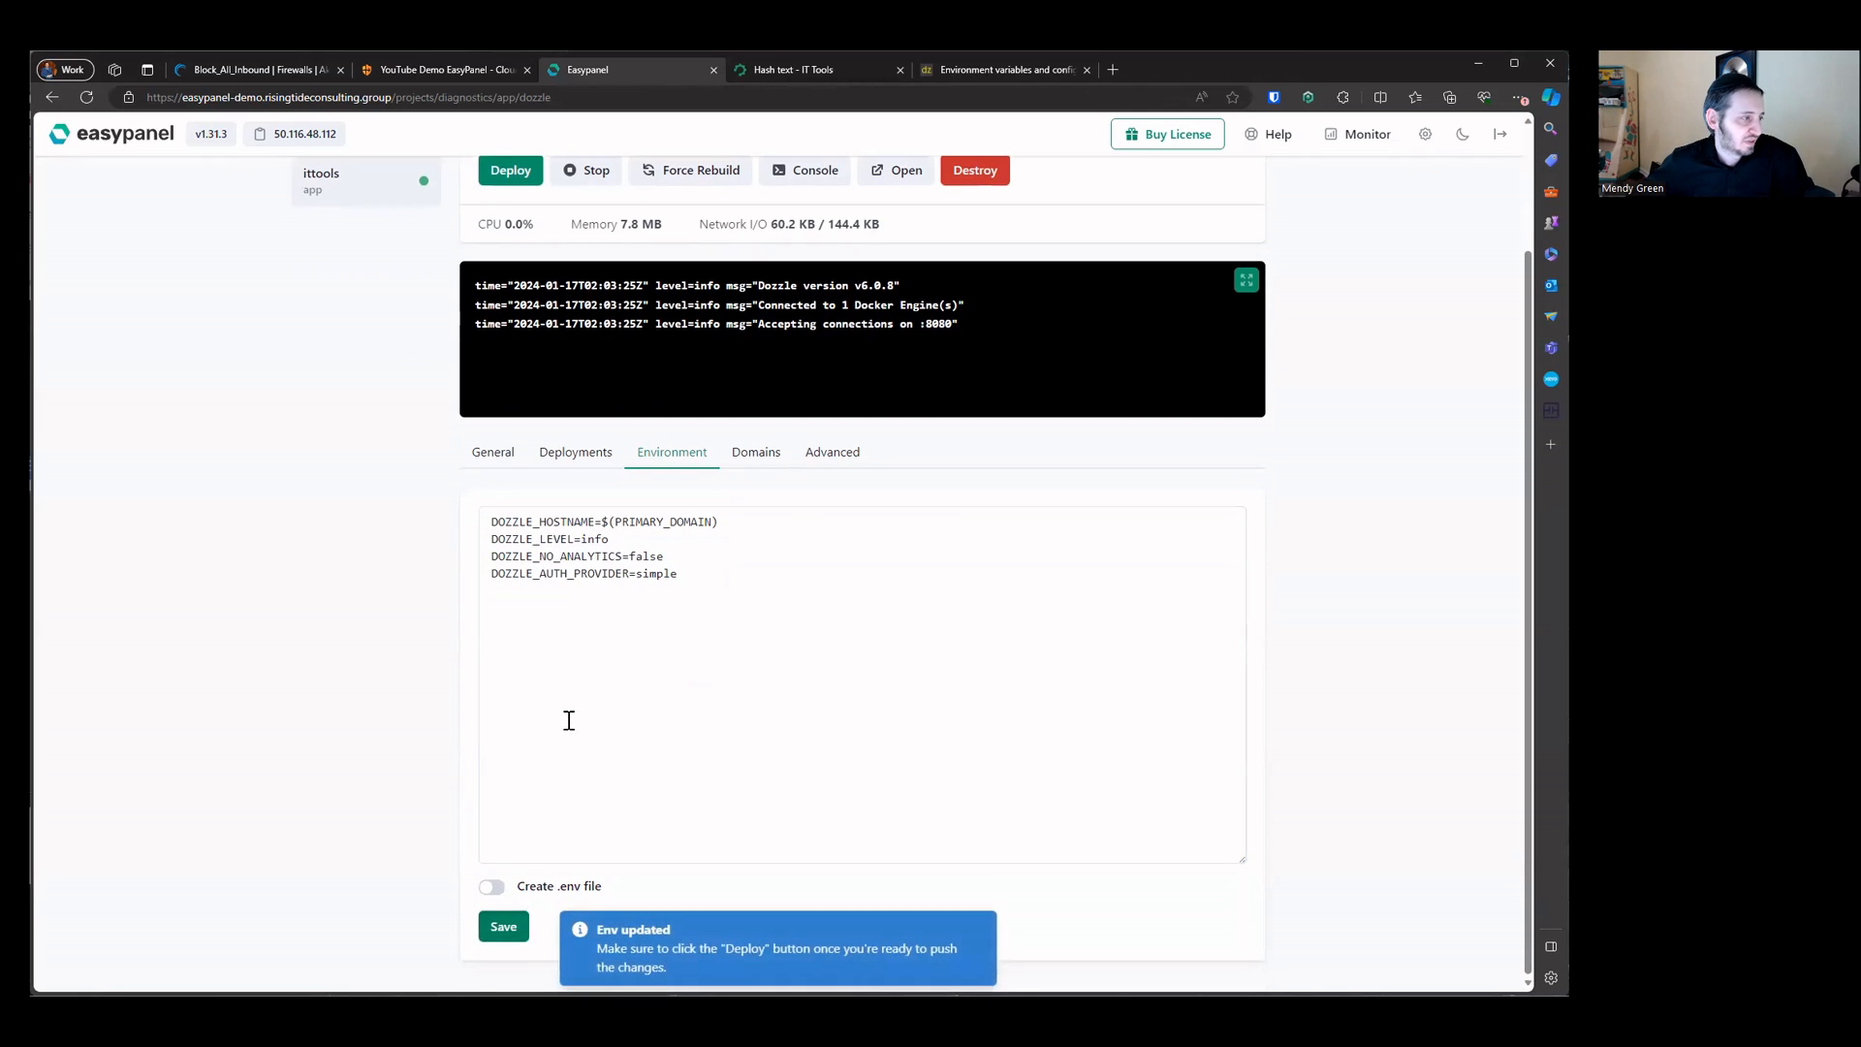
Step: Deploy the dozzle app with the updated environment and start it
scroll(565, 715, "up", 2)
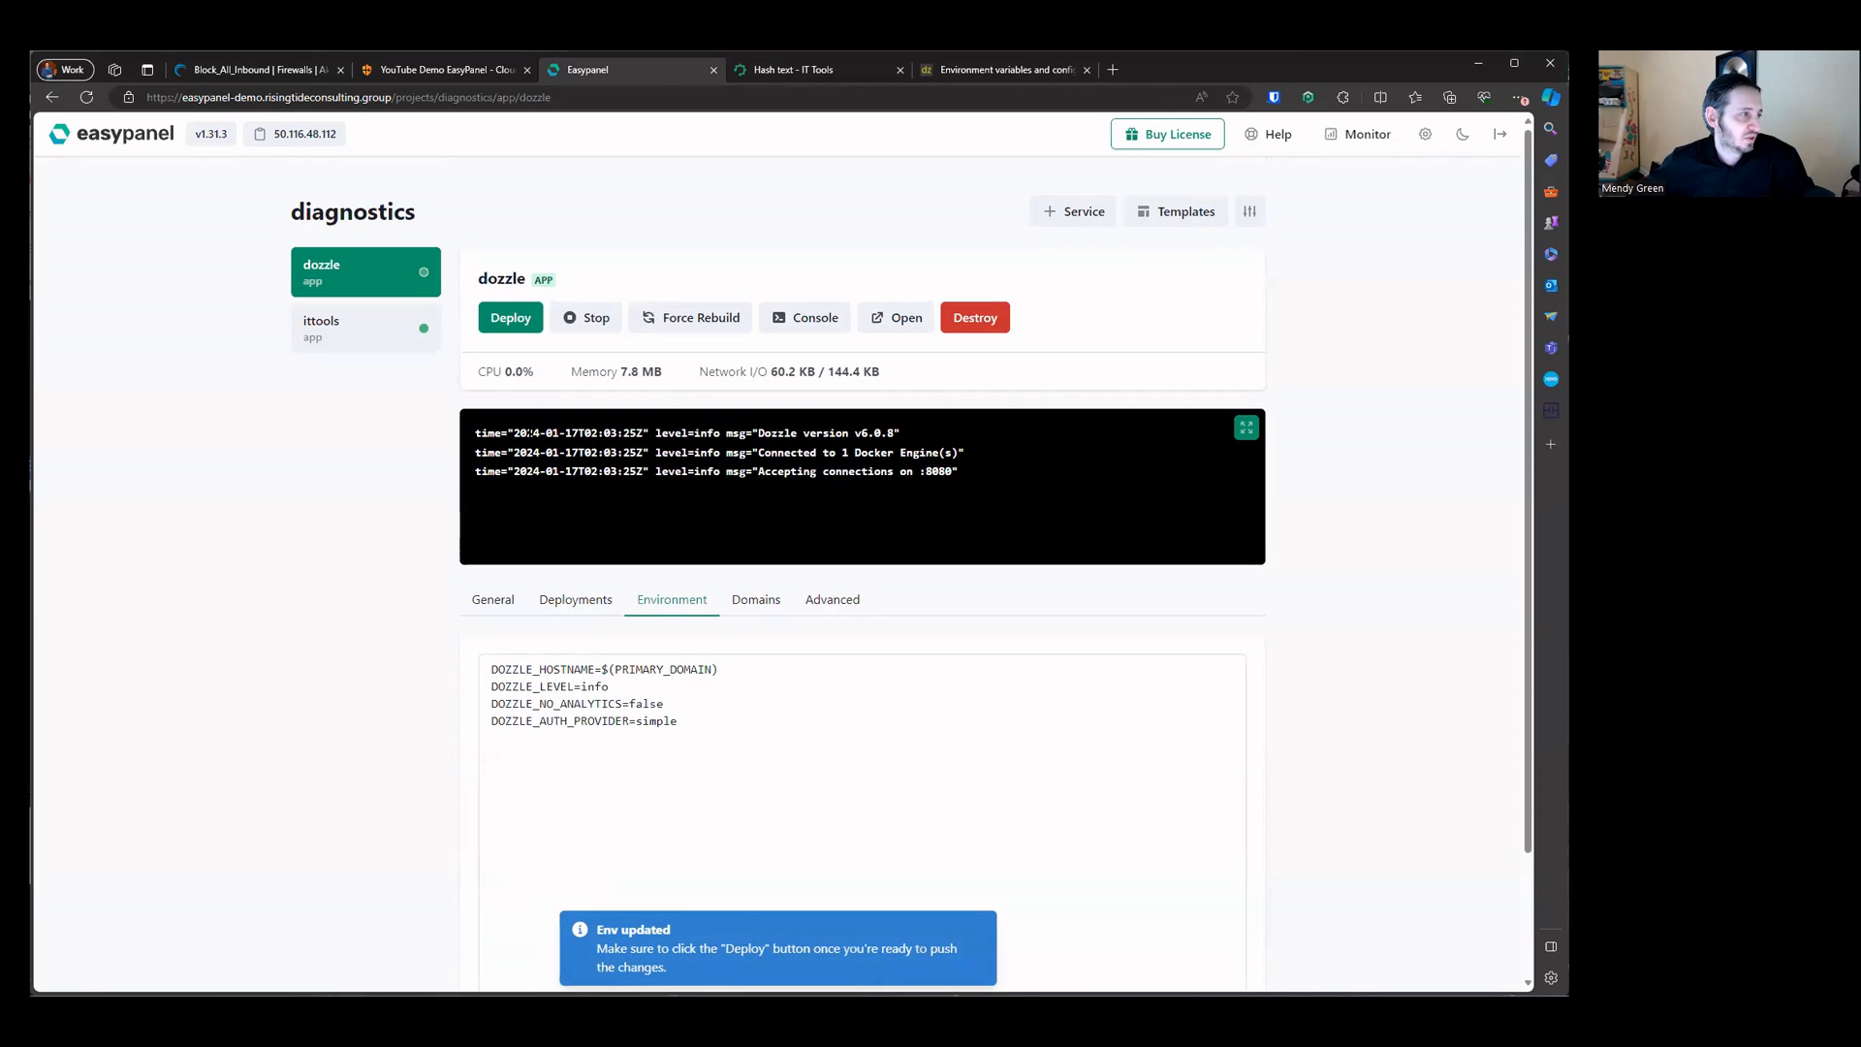
left_click(508, 318)
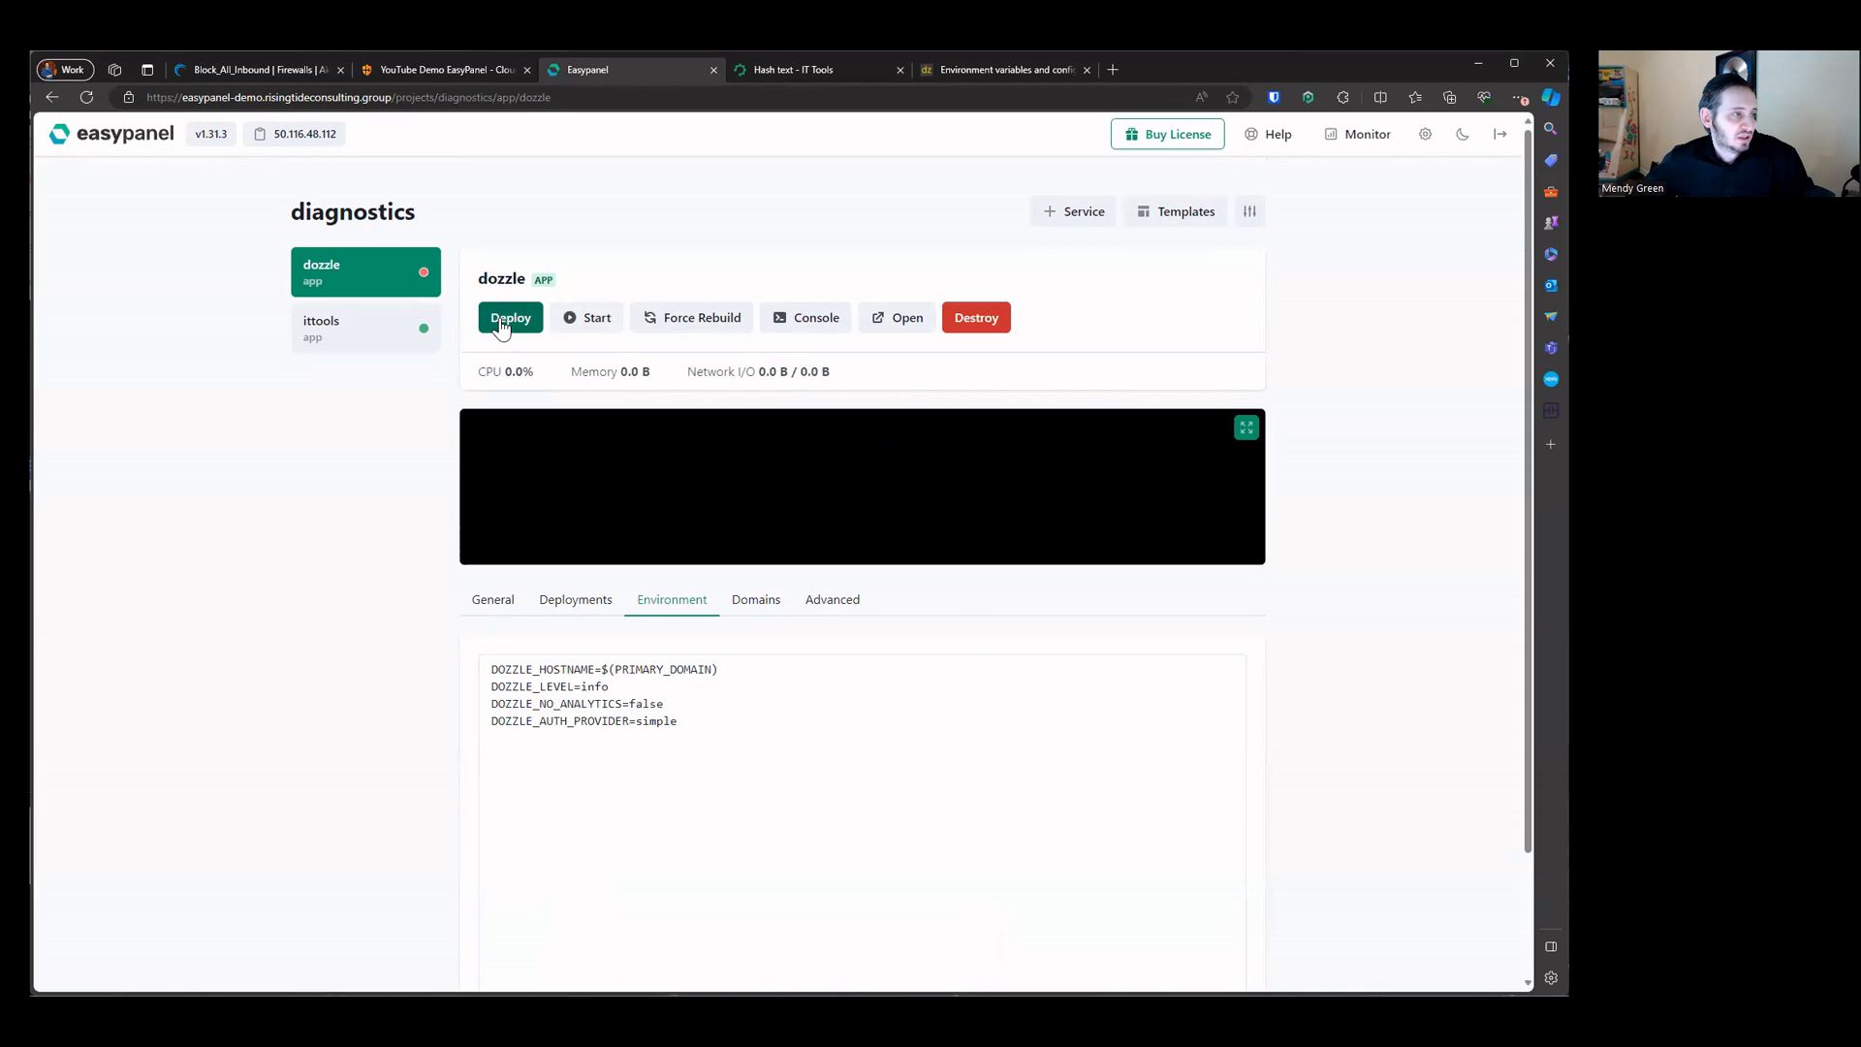
left_click(584, 325)
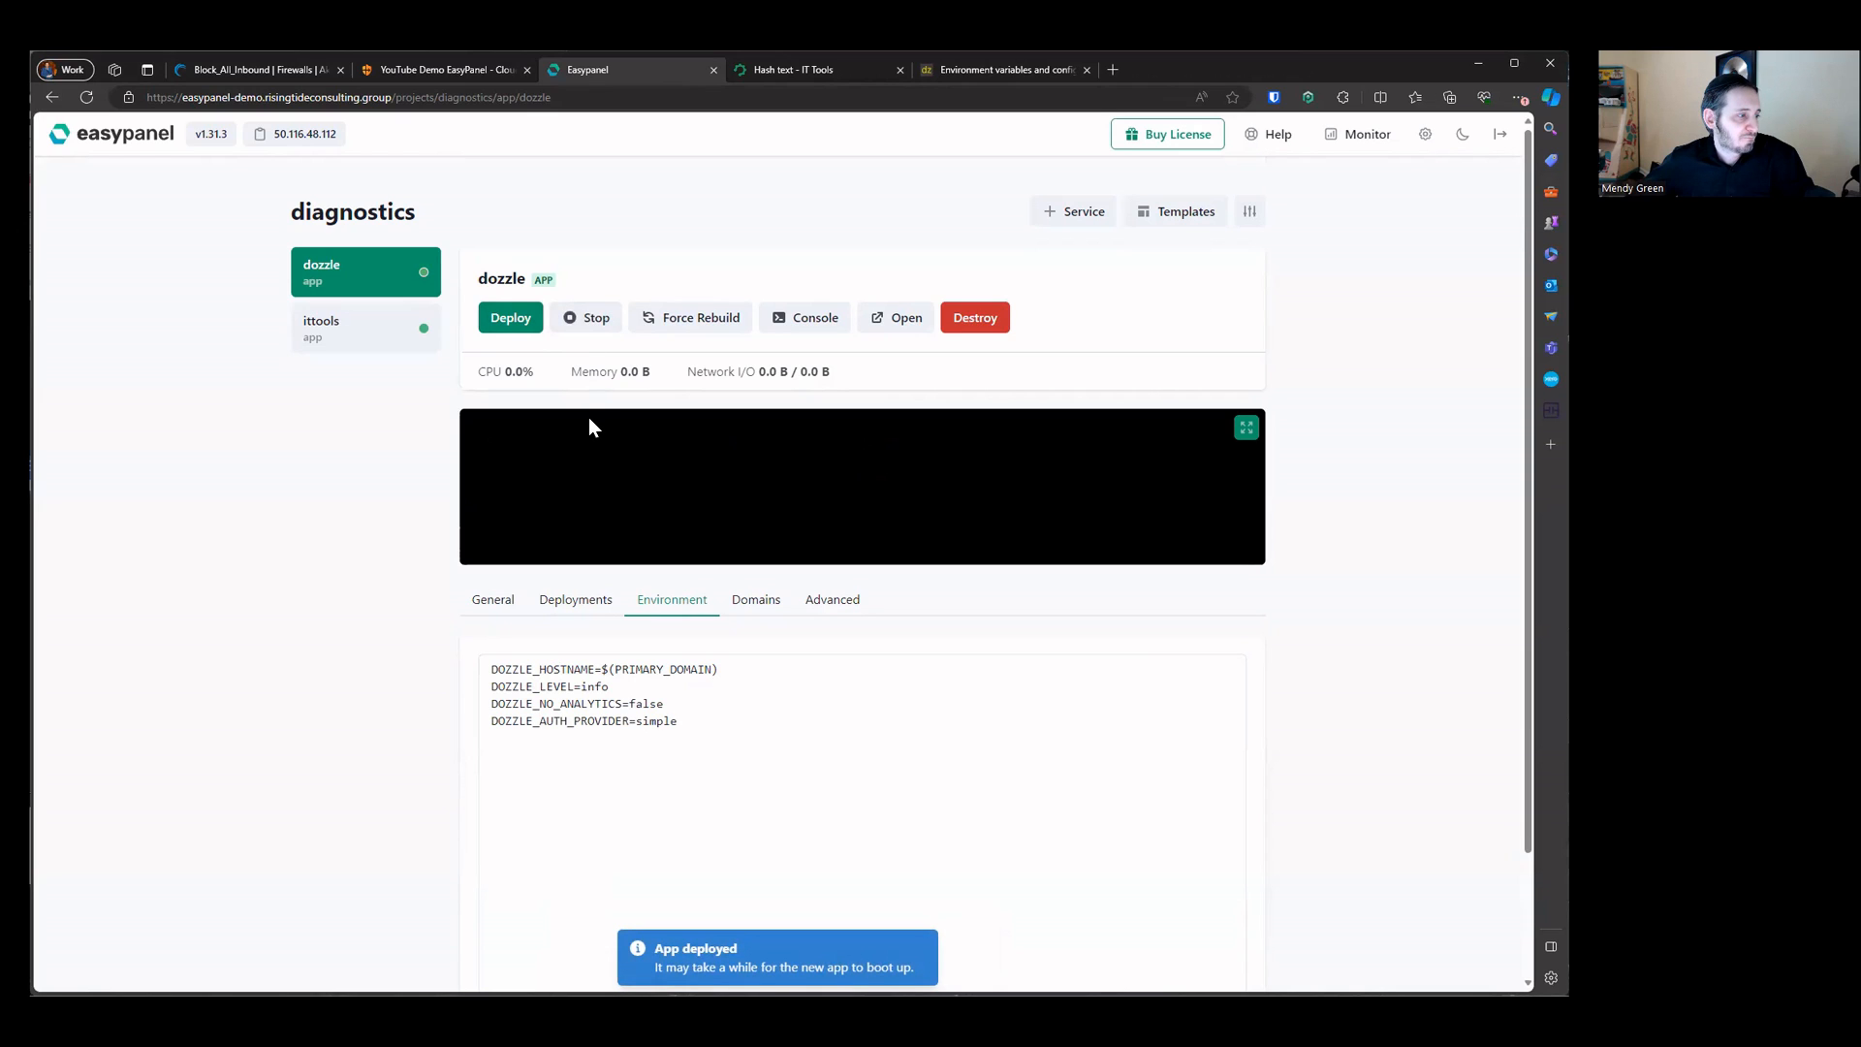
Step: Open the dozzle app's ep-logs.risingtideconsulting.group domain from its Domains settings and log in as admin
left_click(749, 601)
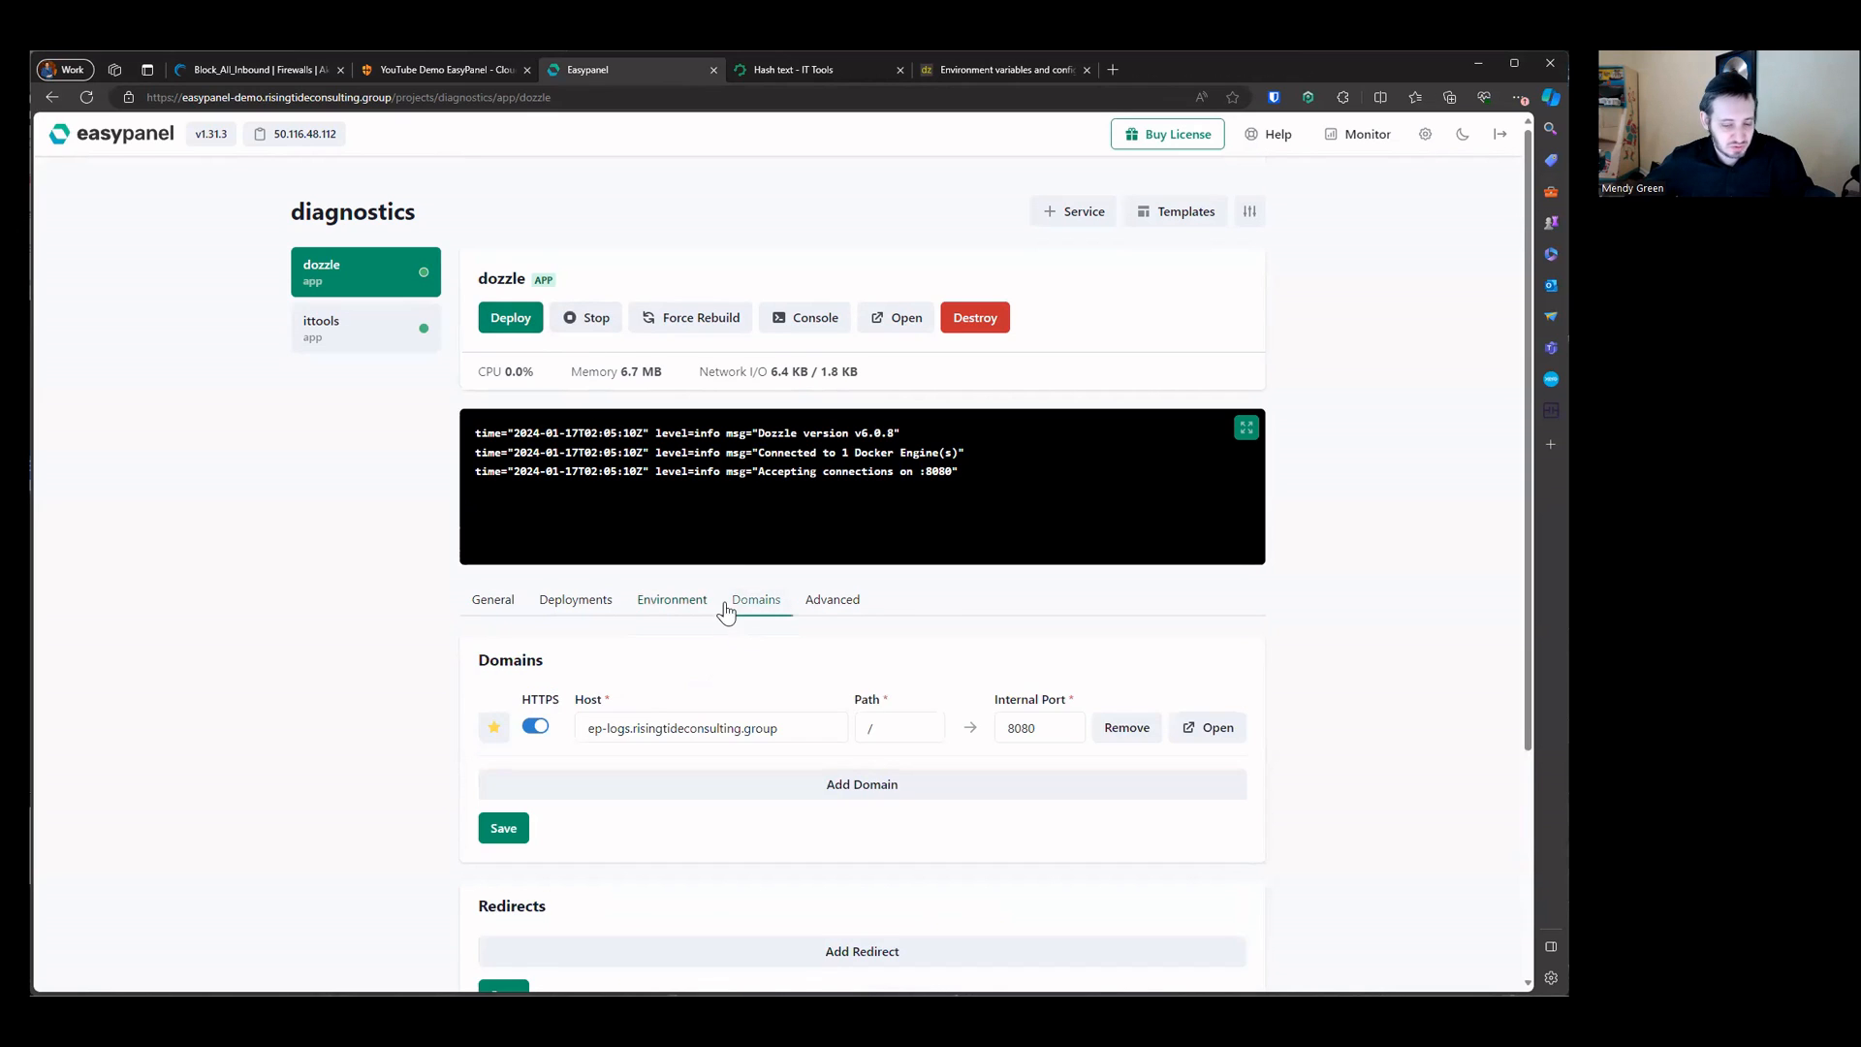
triple_click(755, 729)
right_click(757, 729)
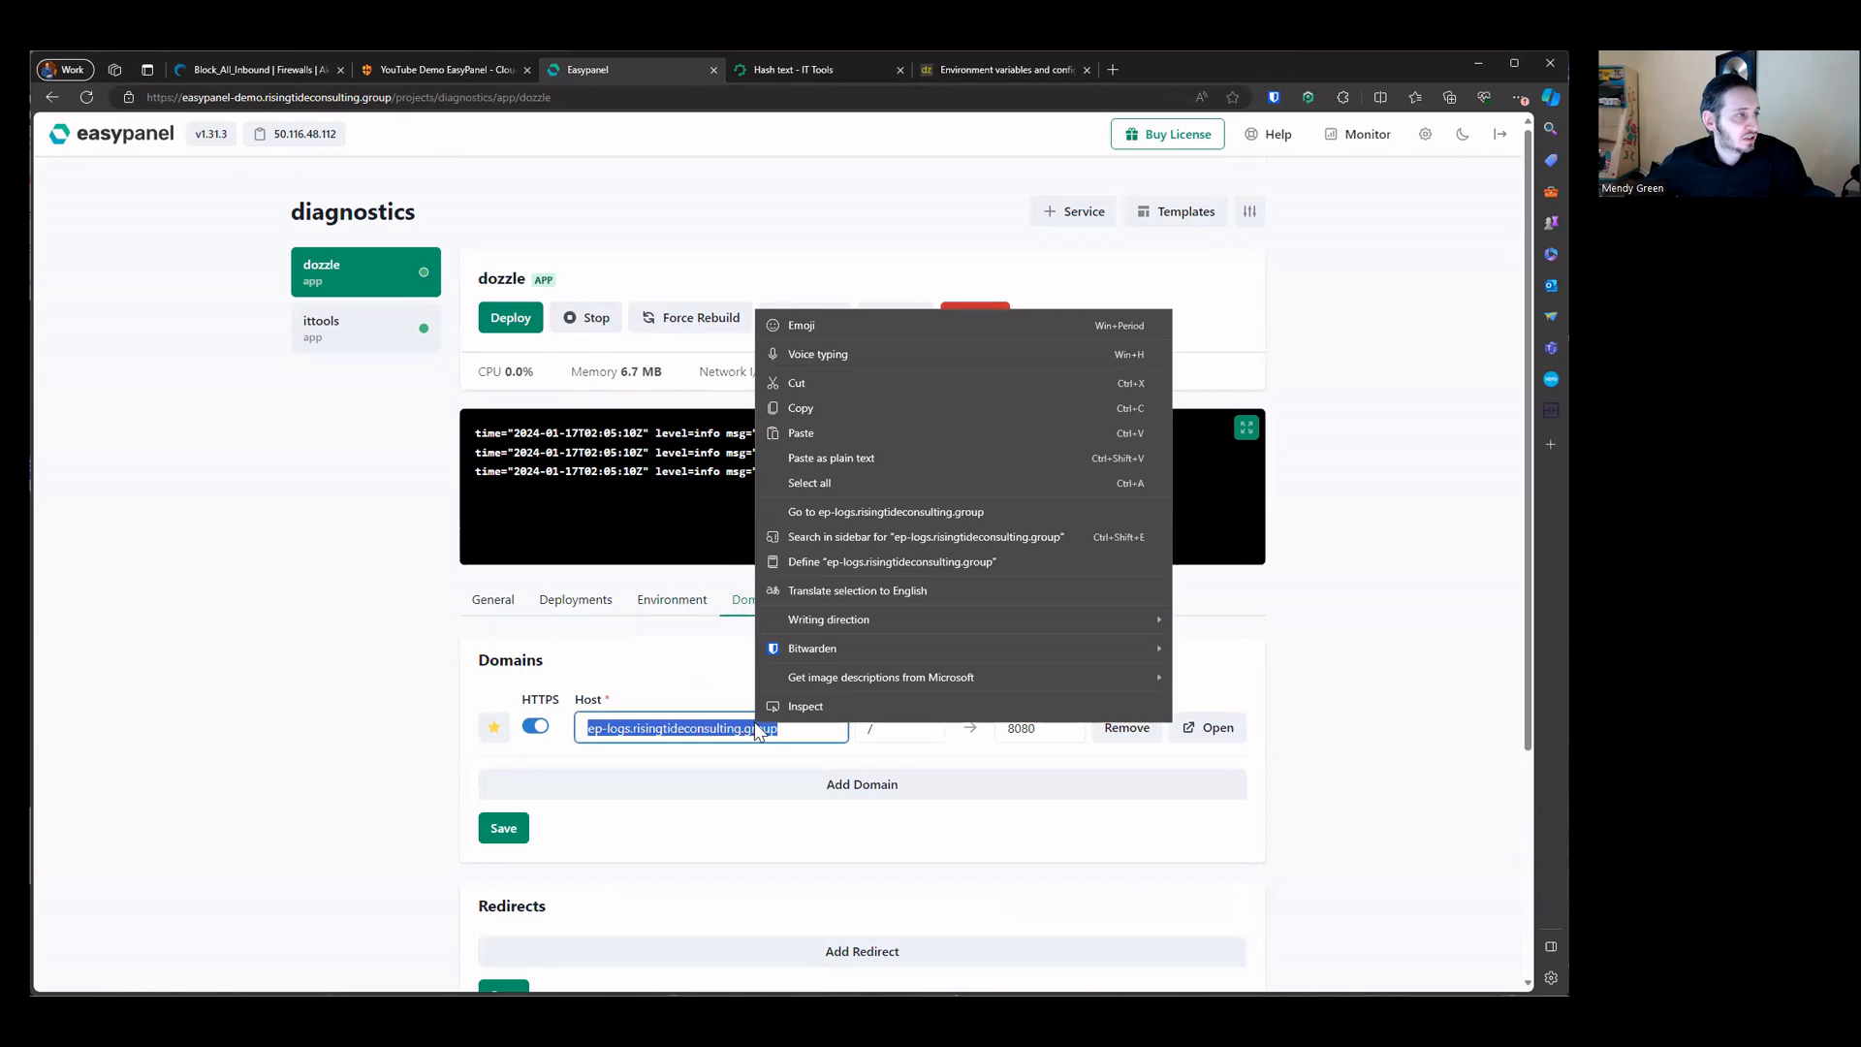
left_click(897, 514)
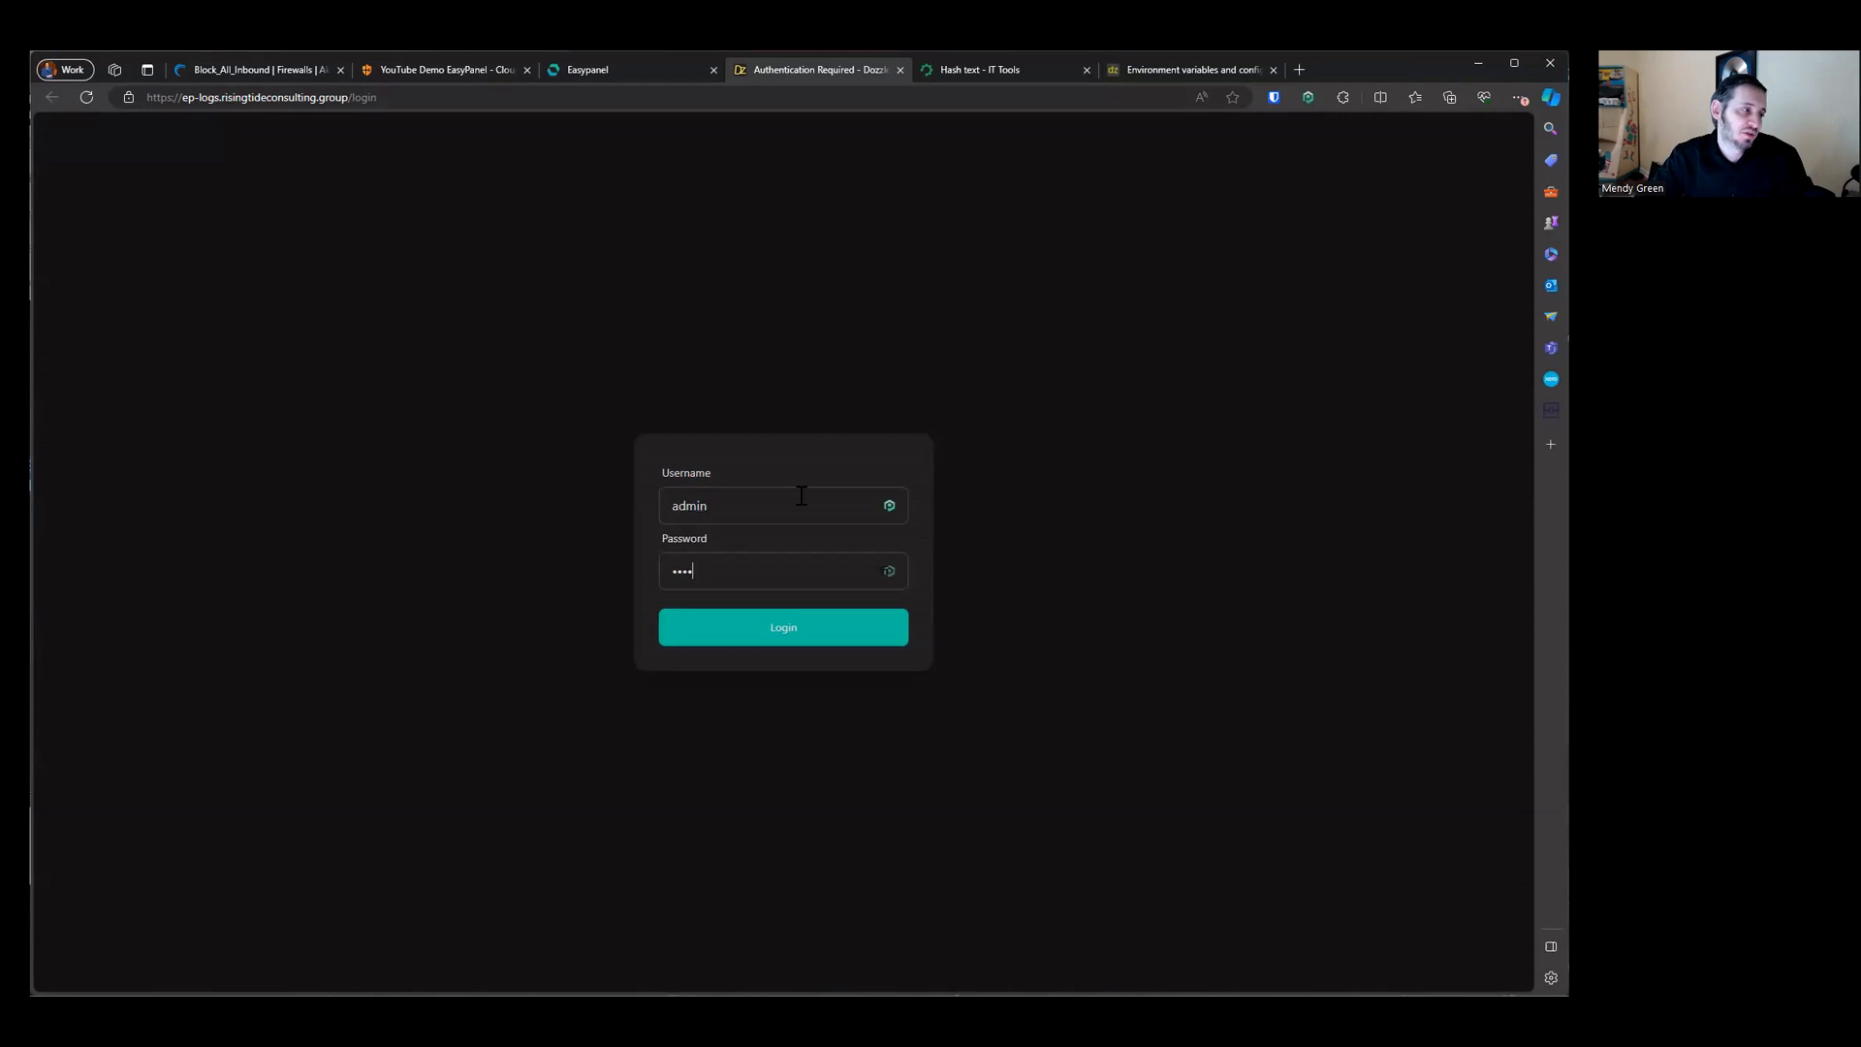
left_click(767, 614)
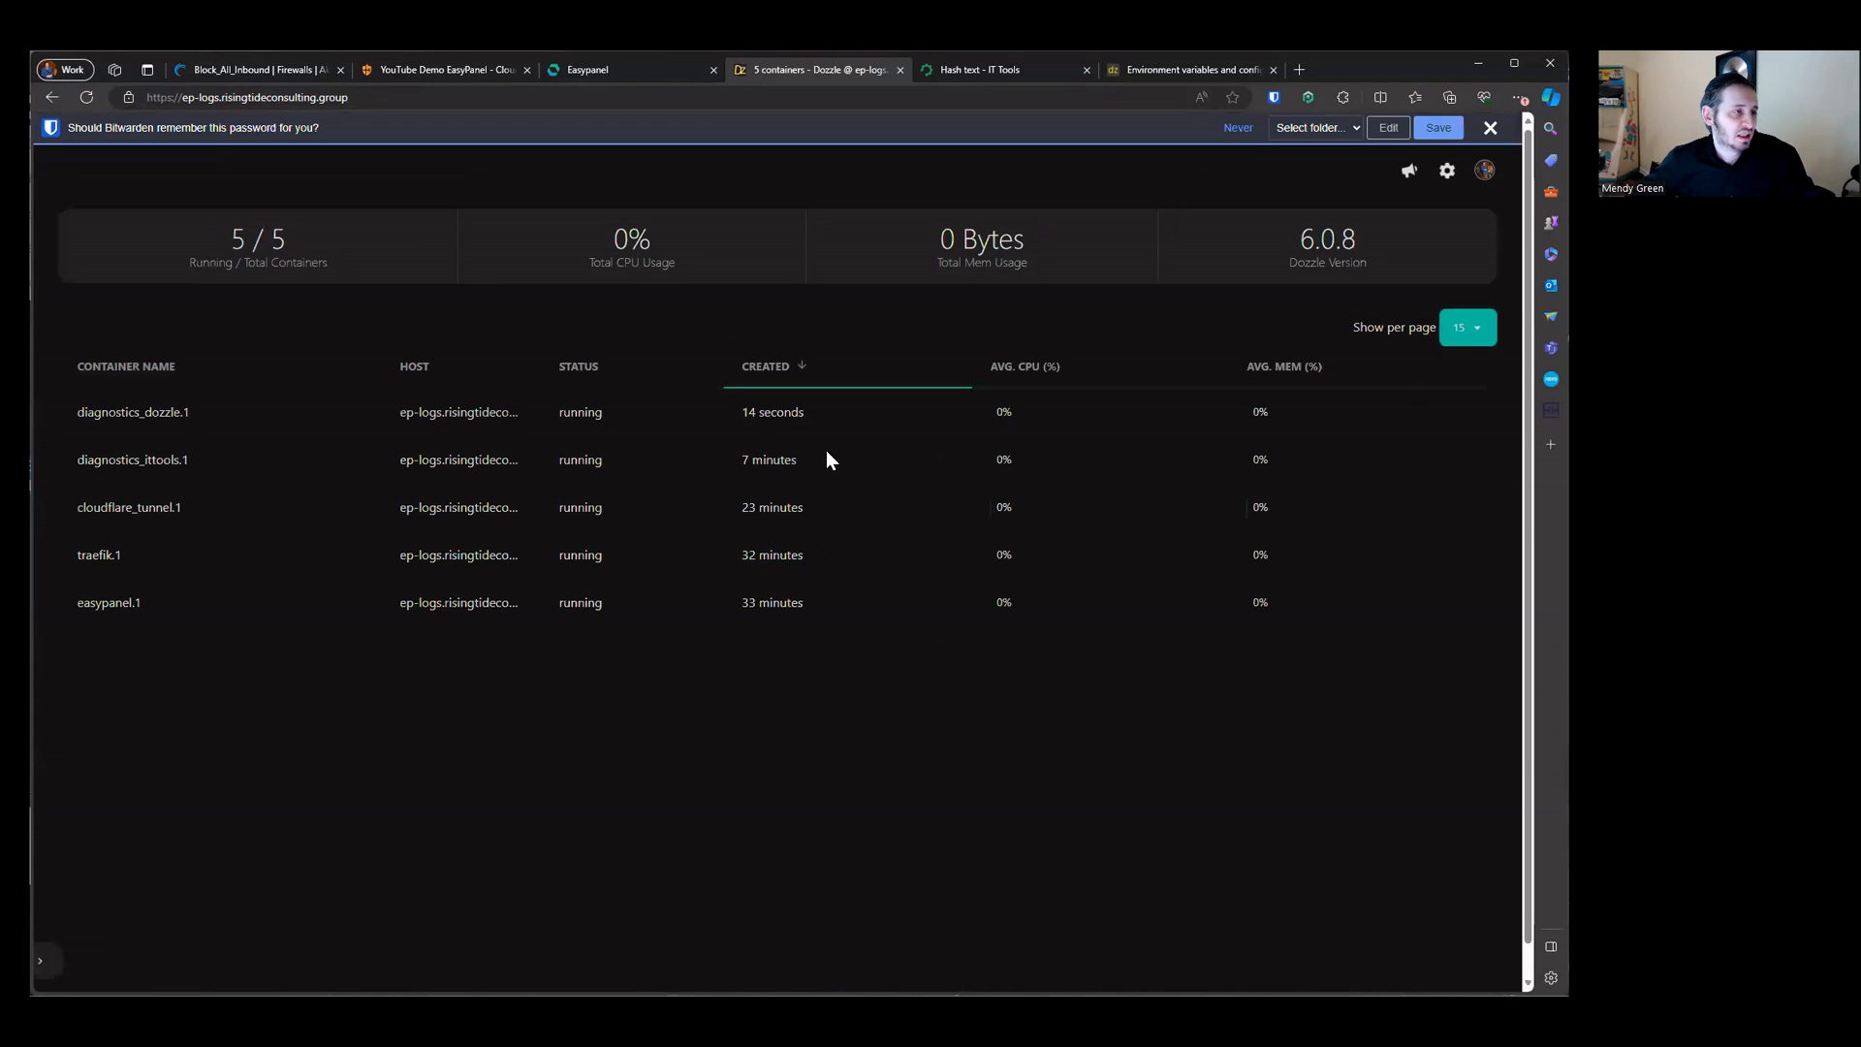
Step: Dismiss the password-save prompt and inspect the logged-in user's profile menu in Dozzle
left_click(1490, 127)
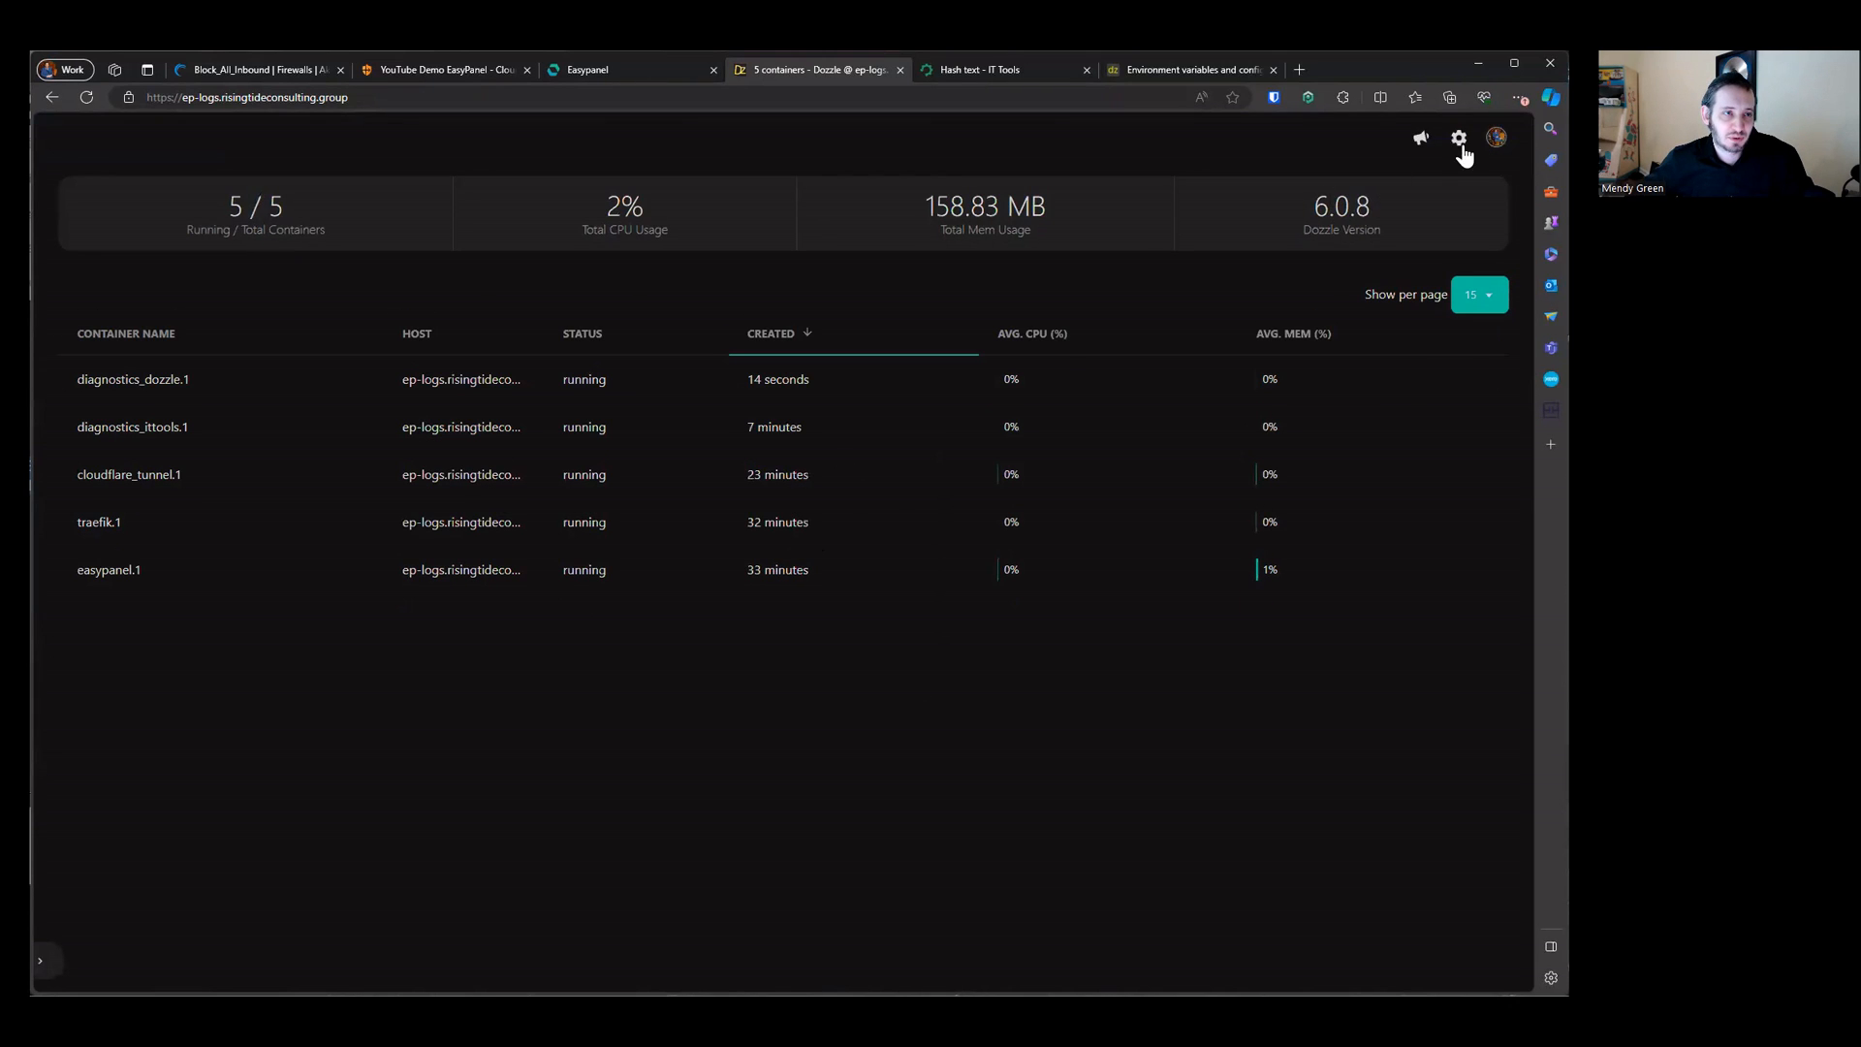
left_click(1494, 143)
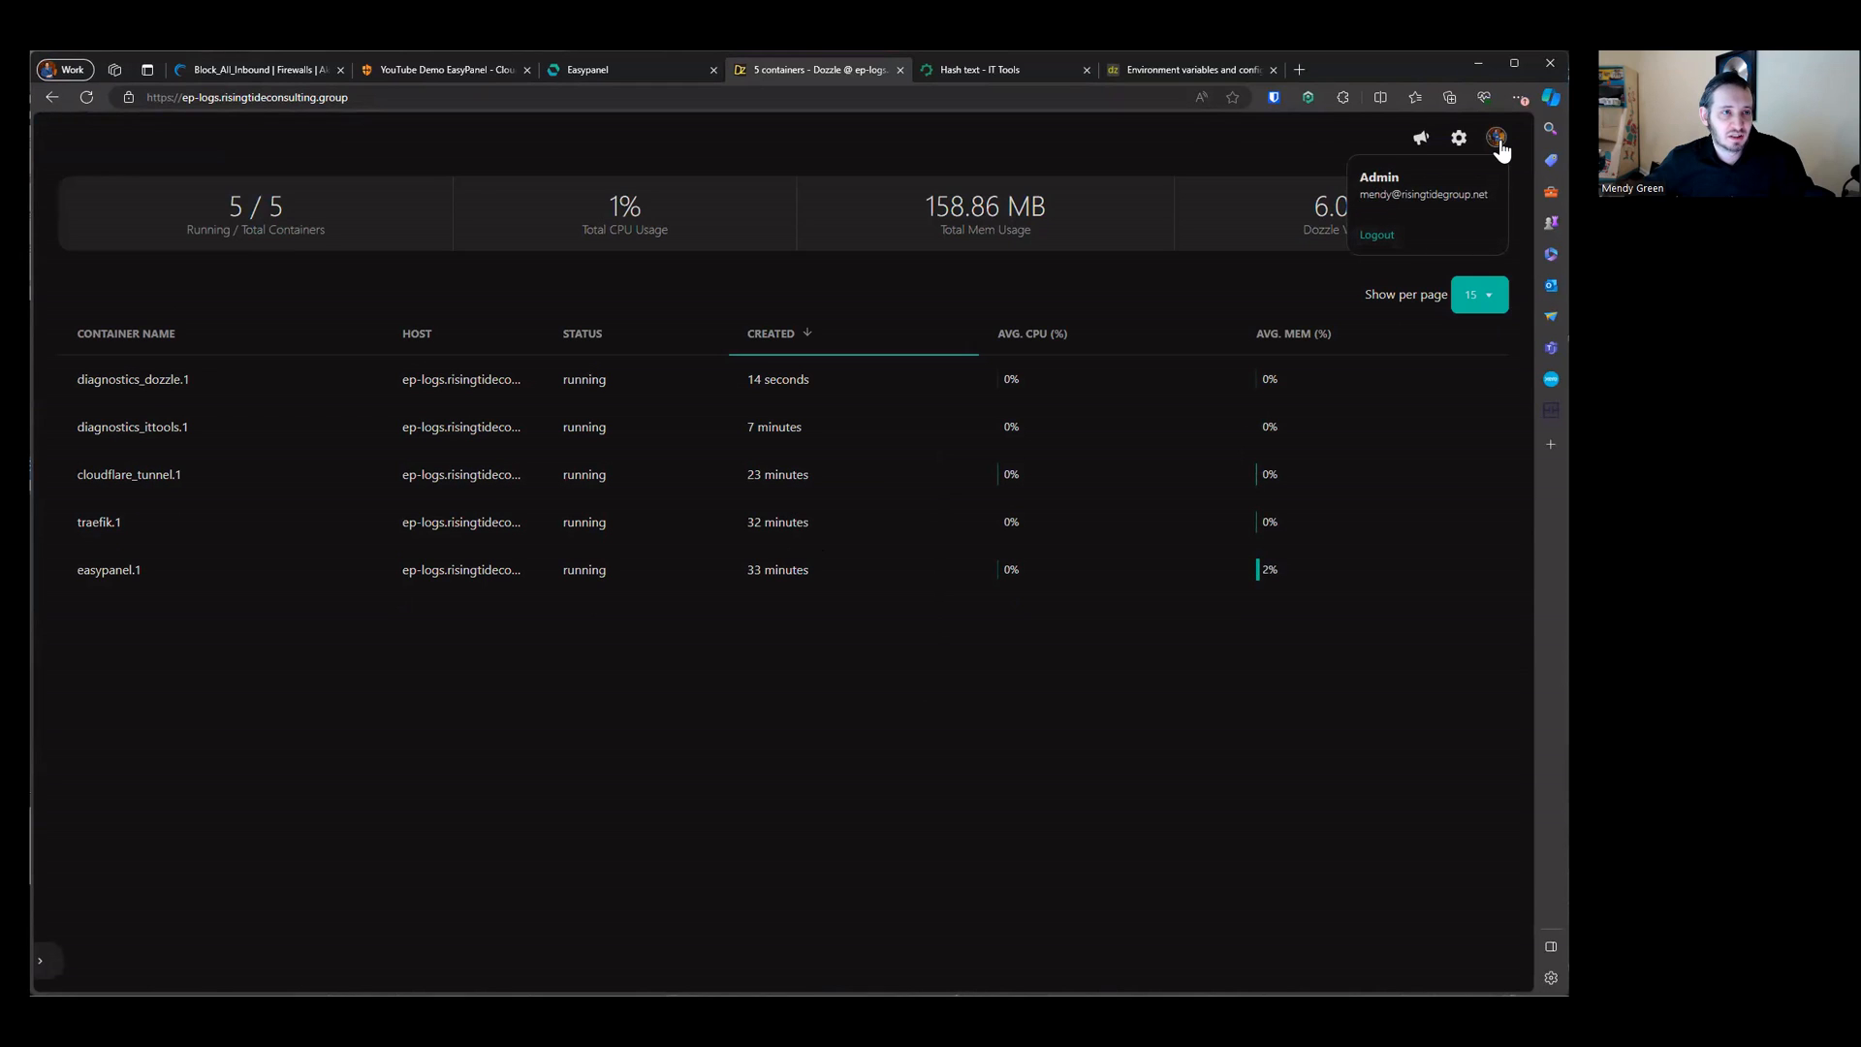
triple_click(1369, 196)
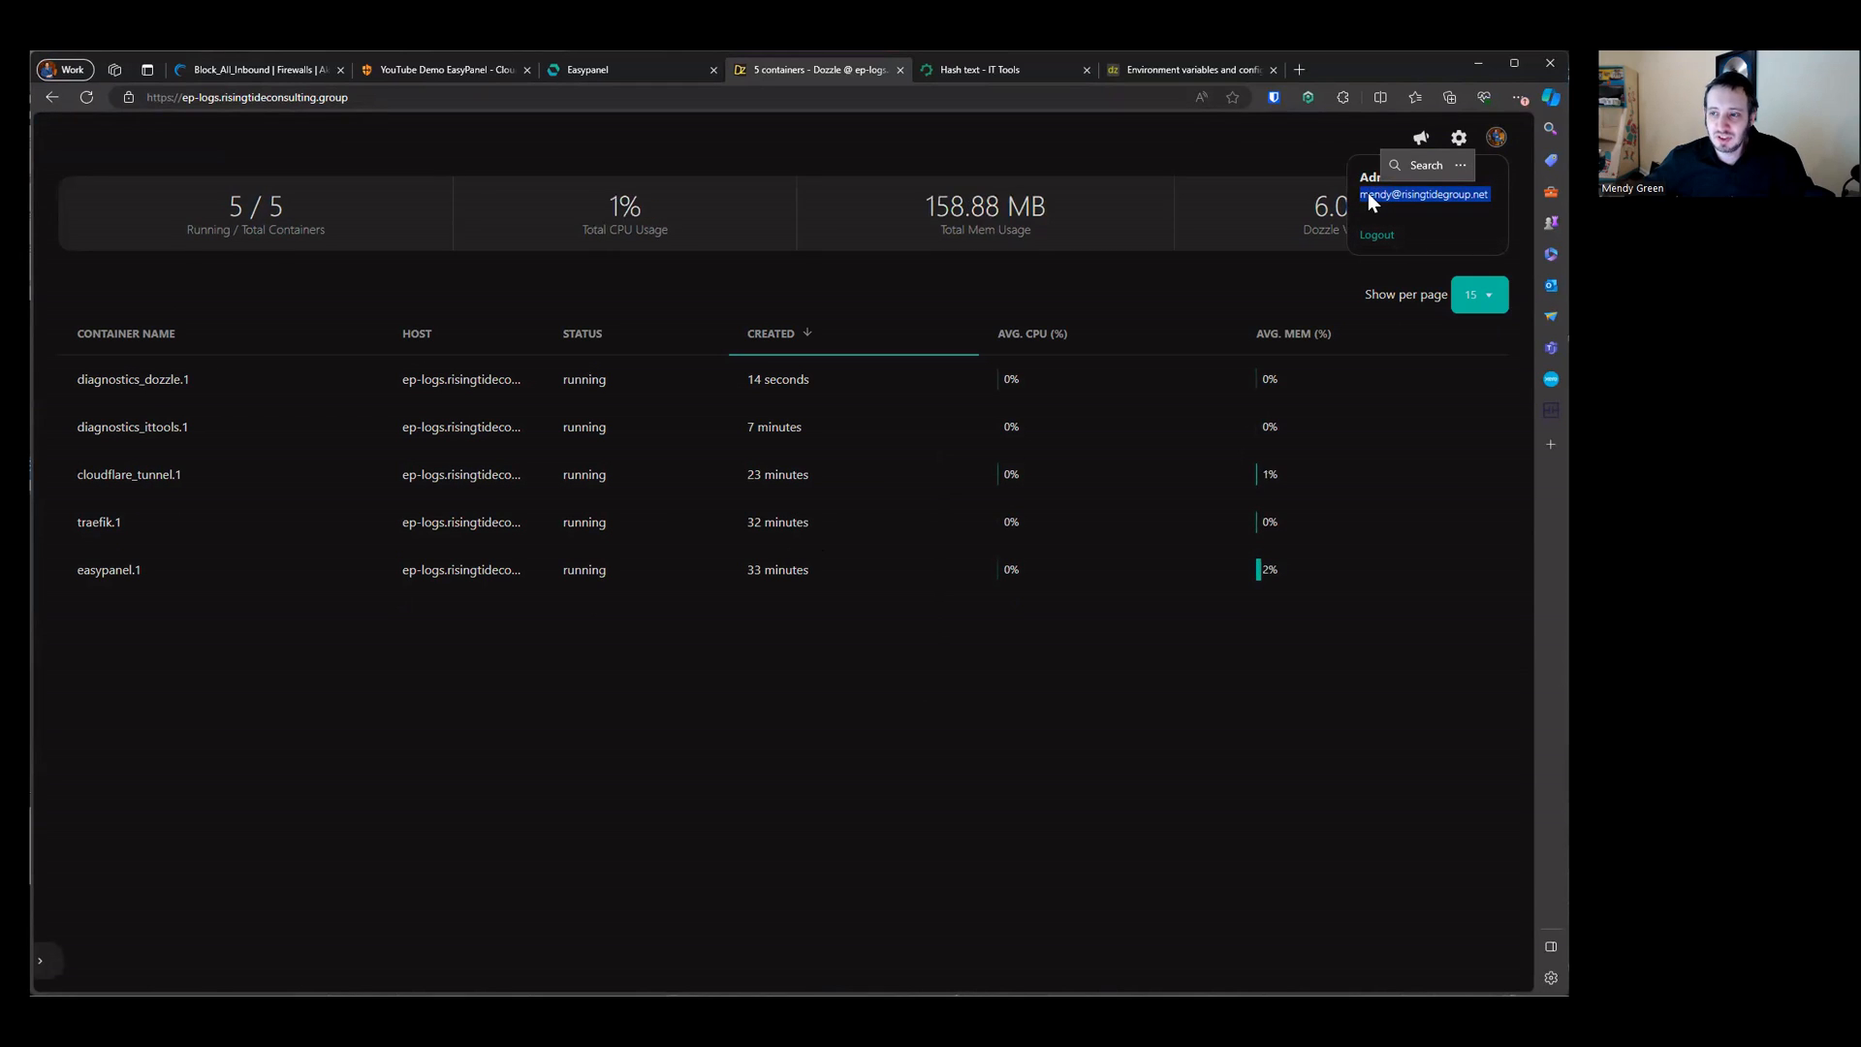
left_click(1433, 180)
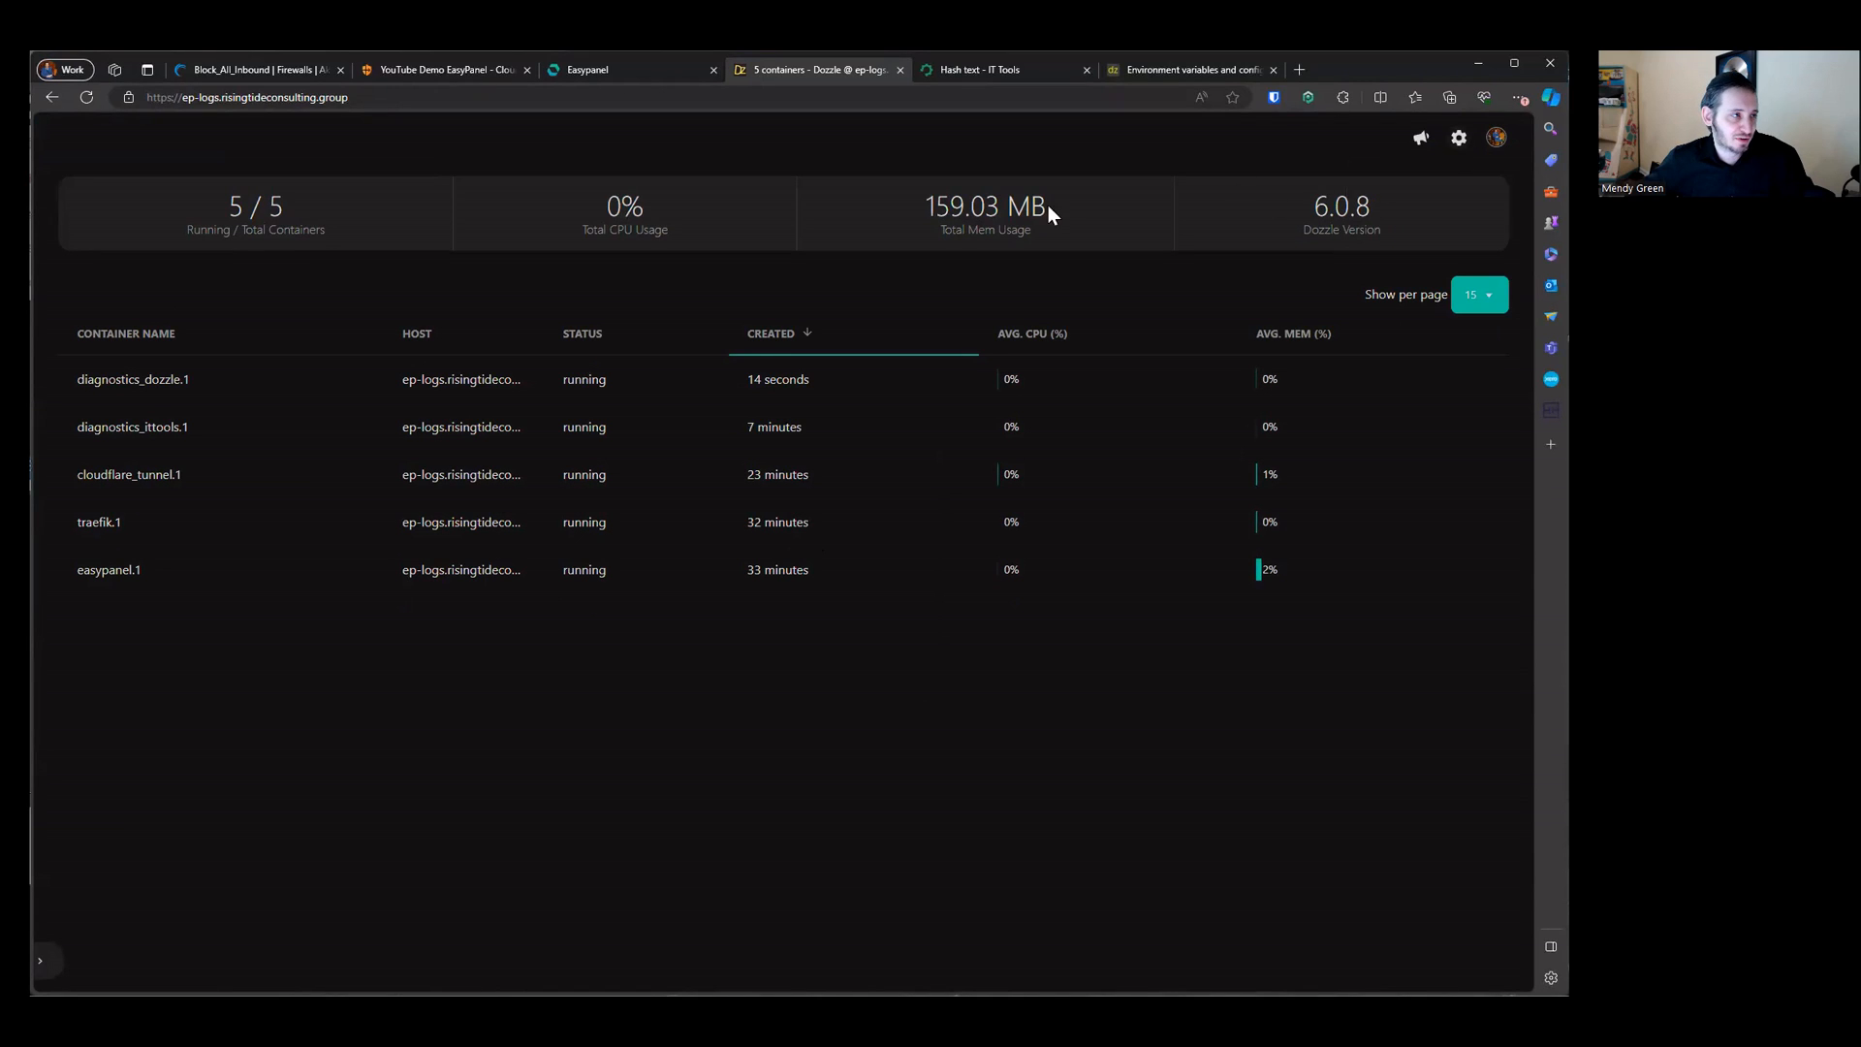
Step: Log out of Dozzle and log back in as admin
left_click(1495, 137)
left_click(1376, 278)
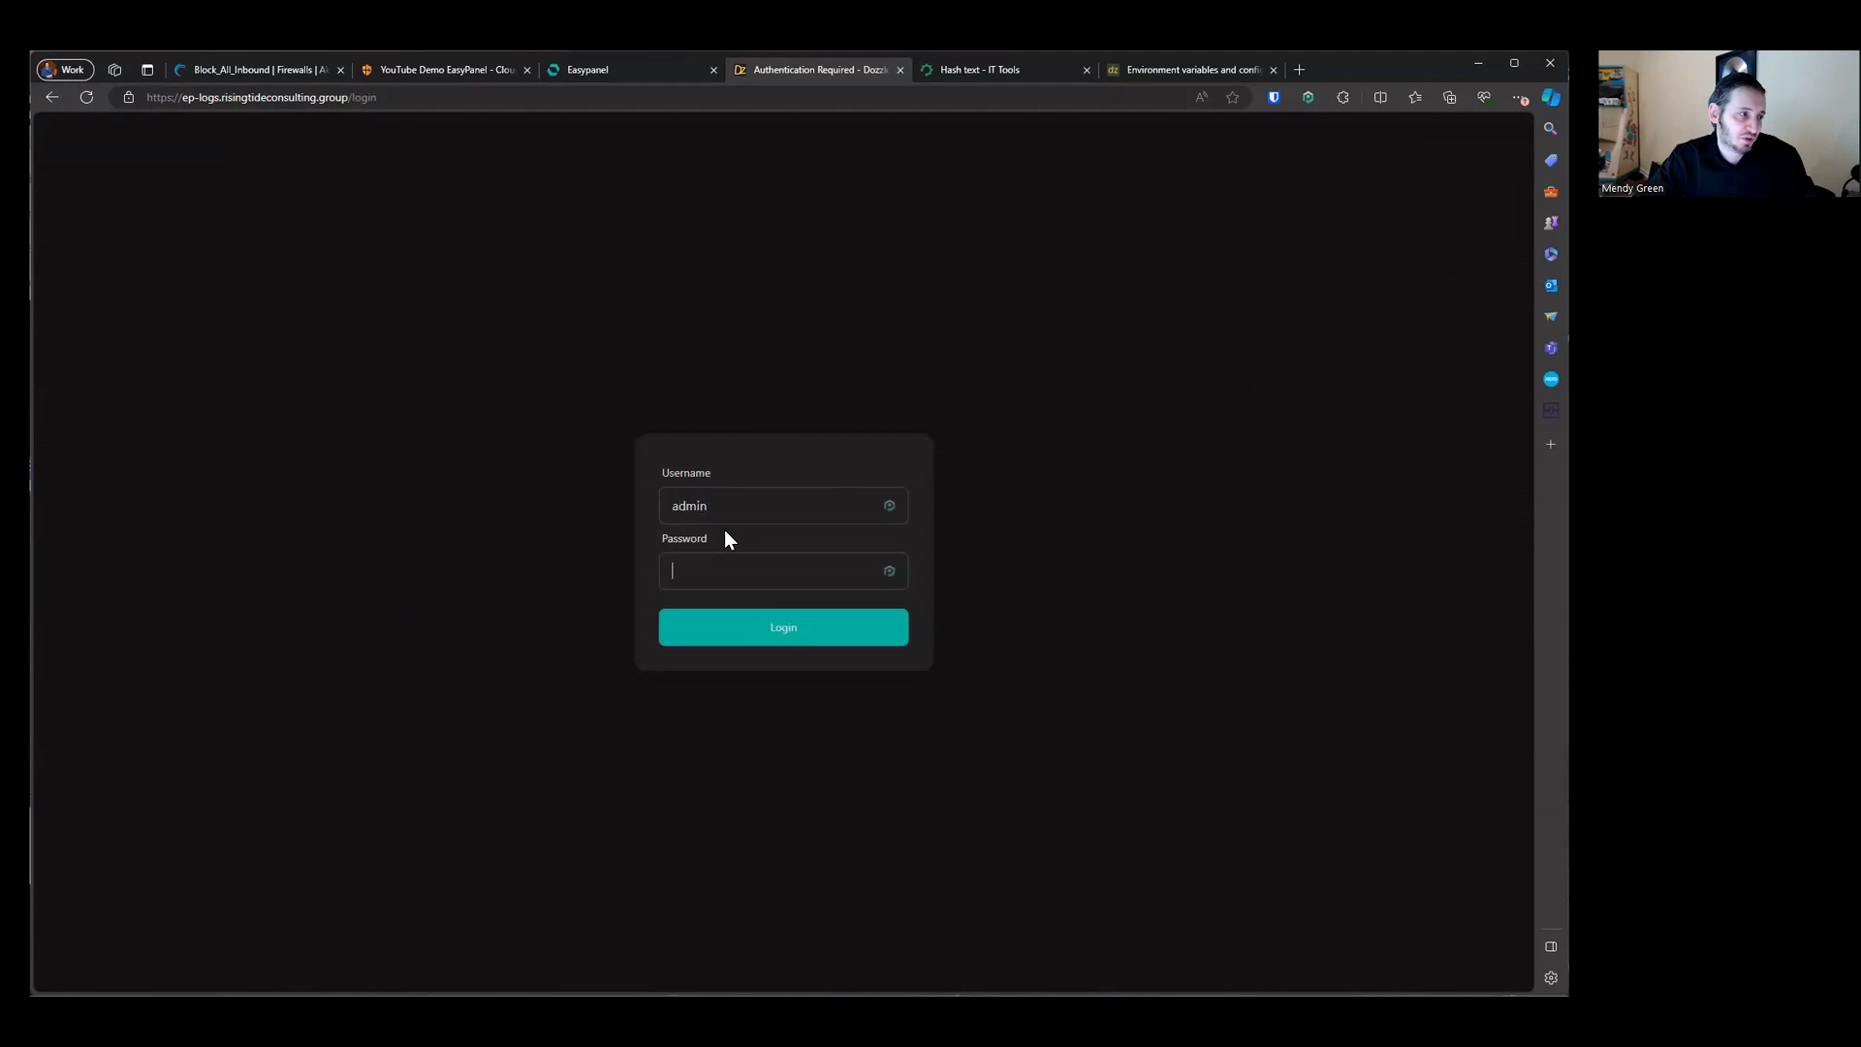
key("Return")
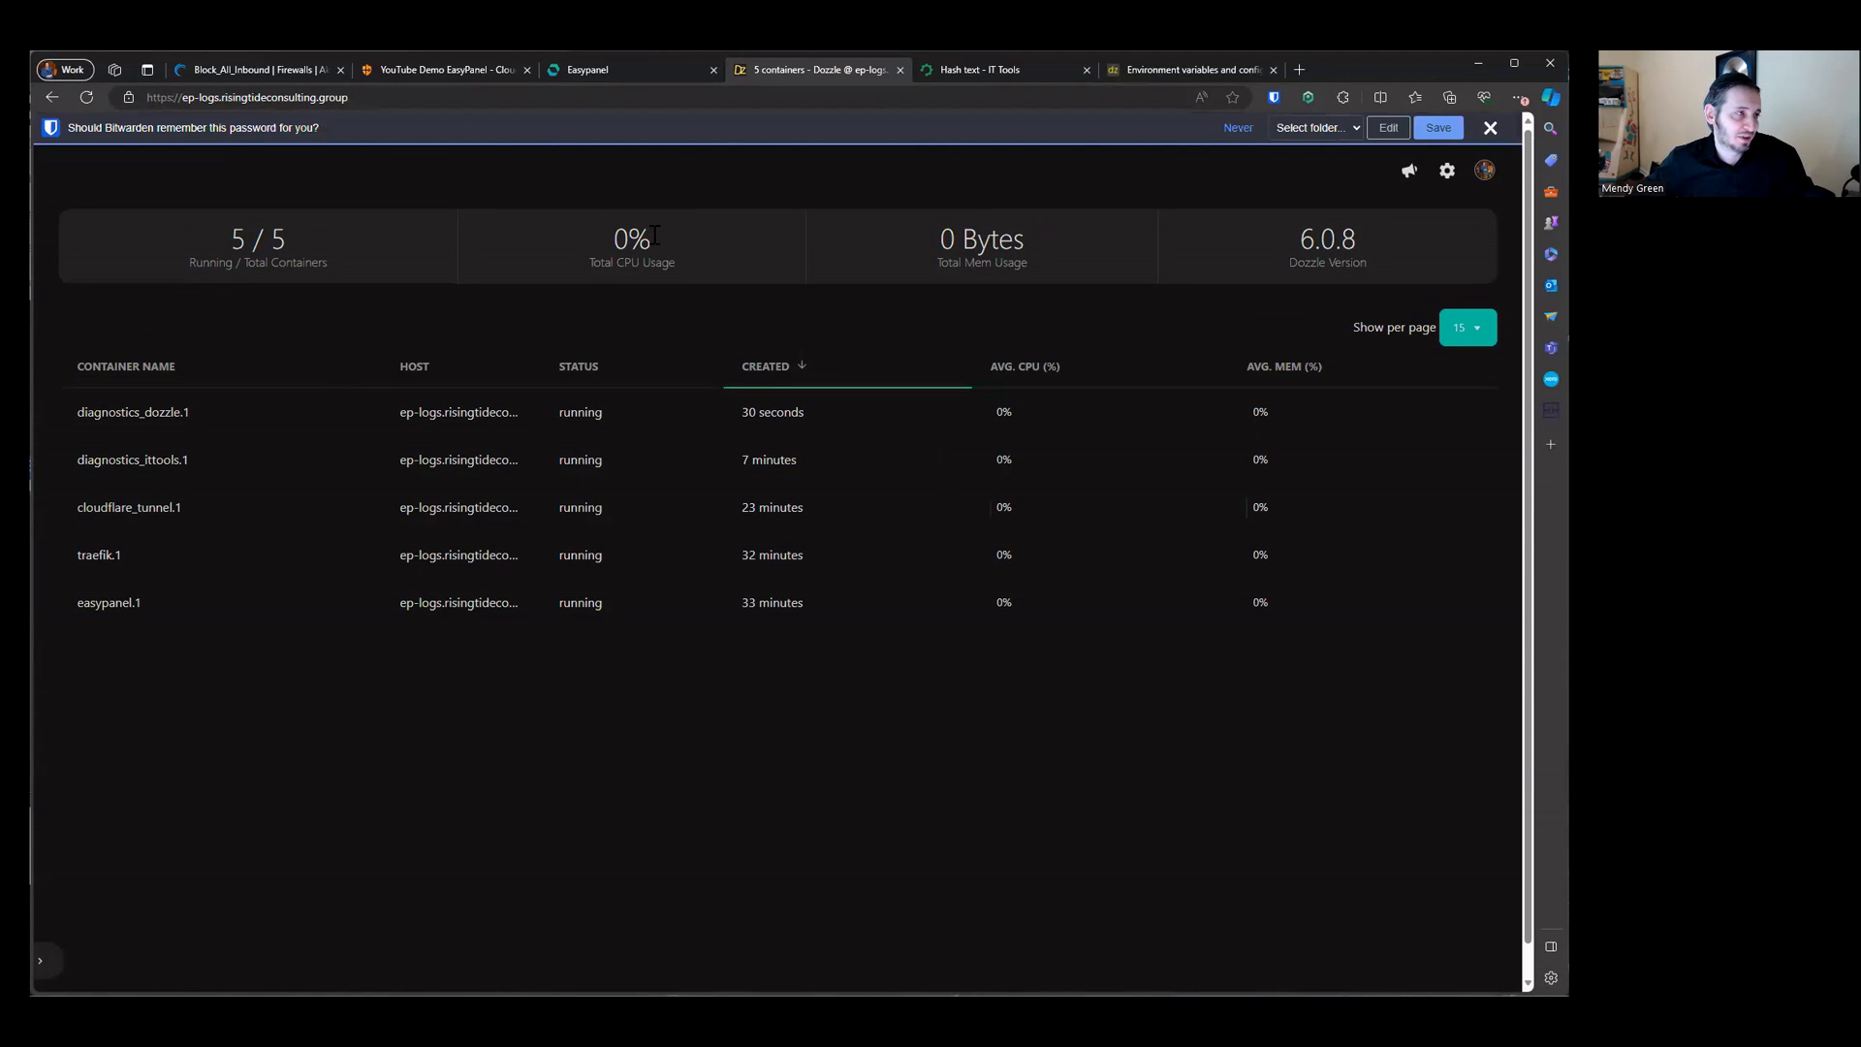
Step: Return to Easypanel and inspect the dozzle app's Advanced mounts, including the /data/users.yml file mount
left_click(618, 68)
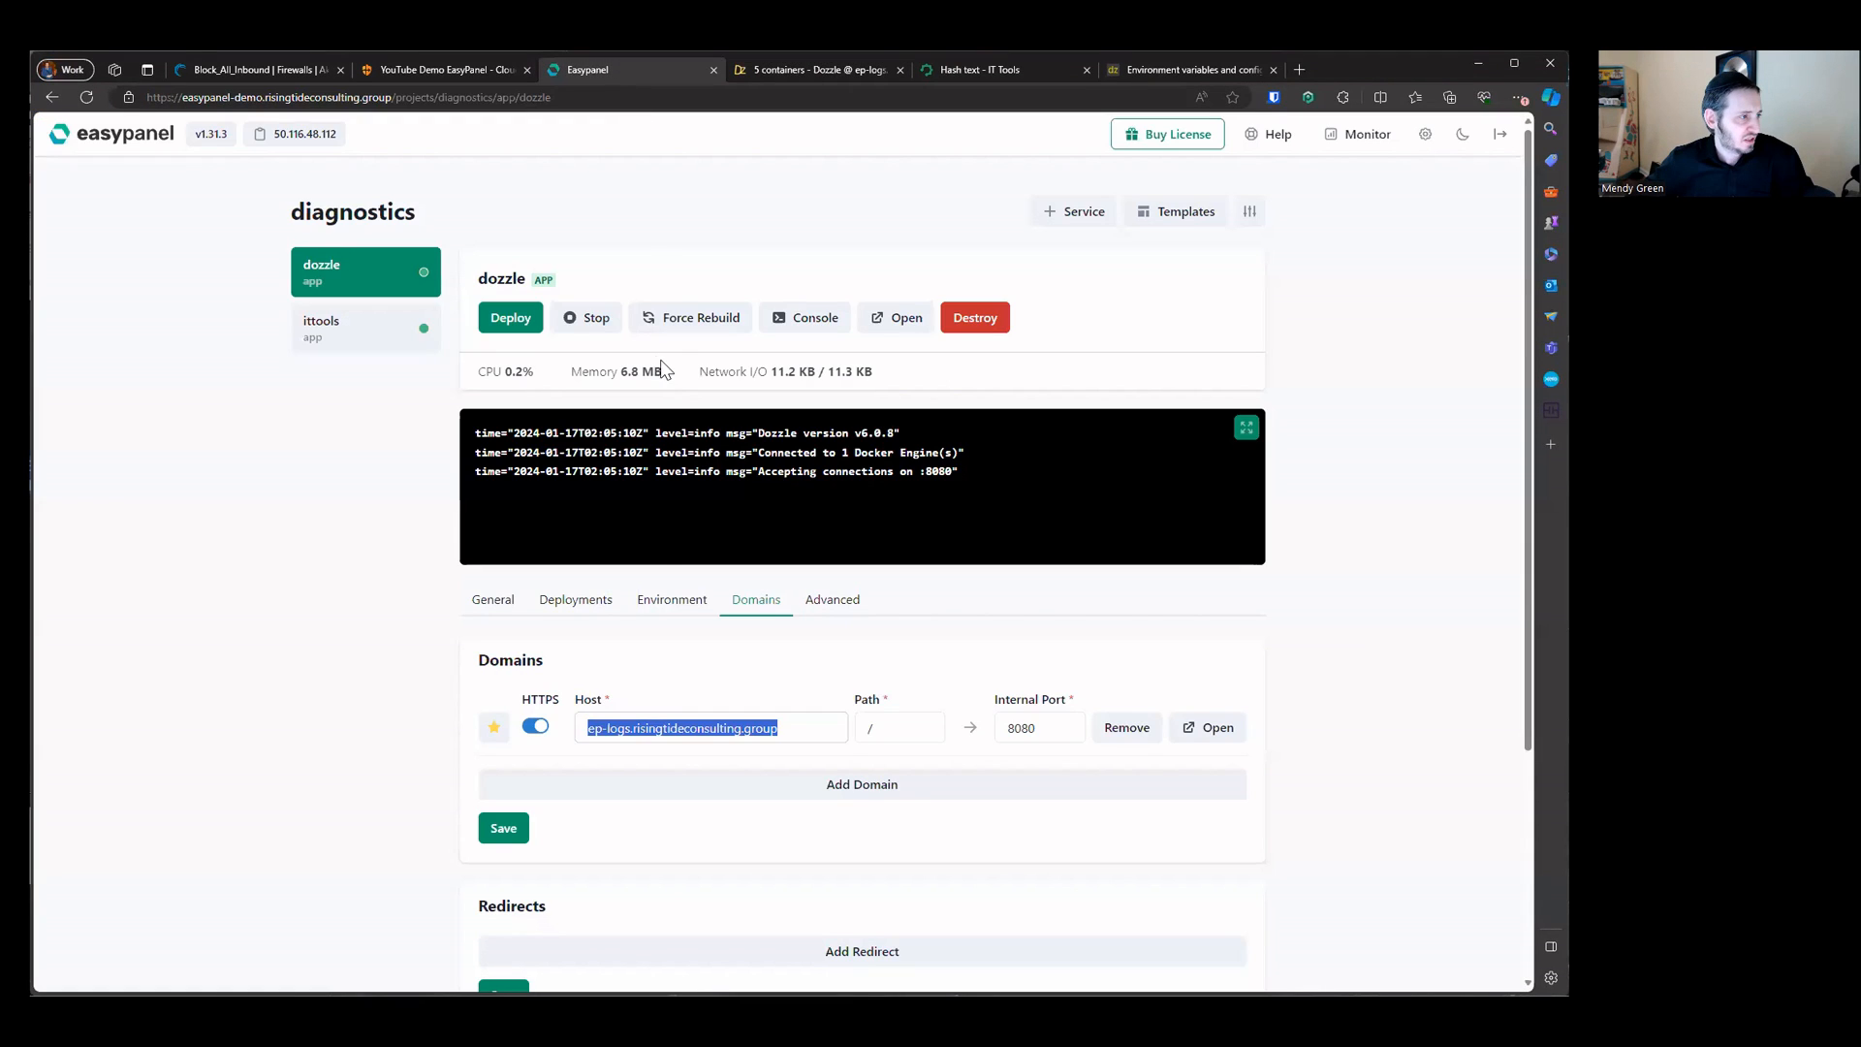
left_click(830, 600)
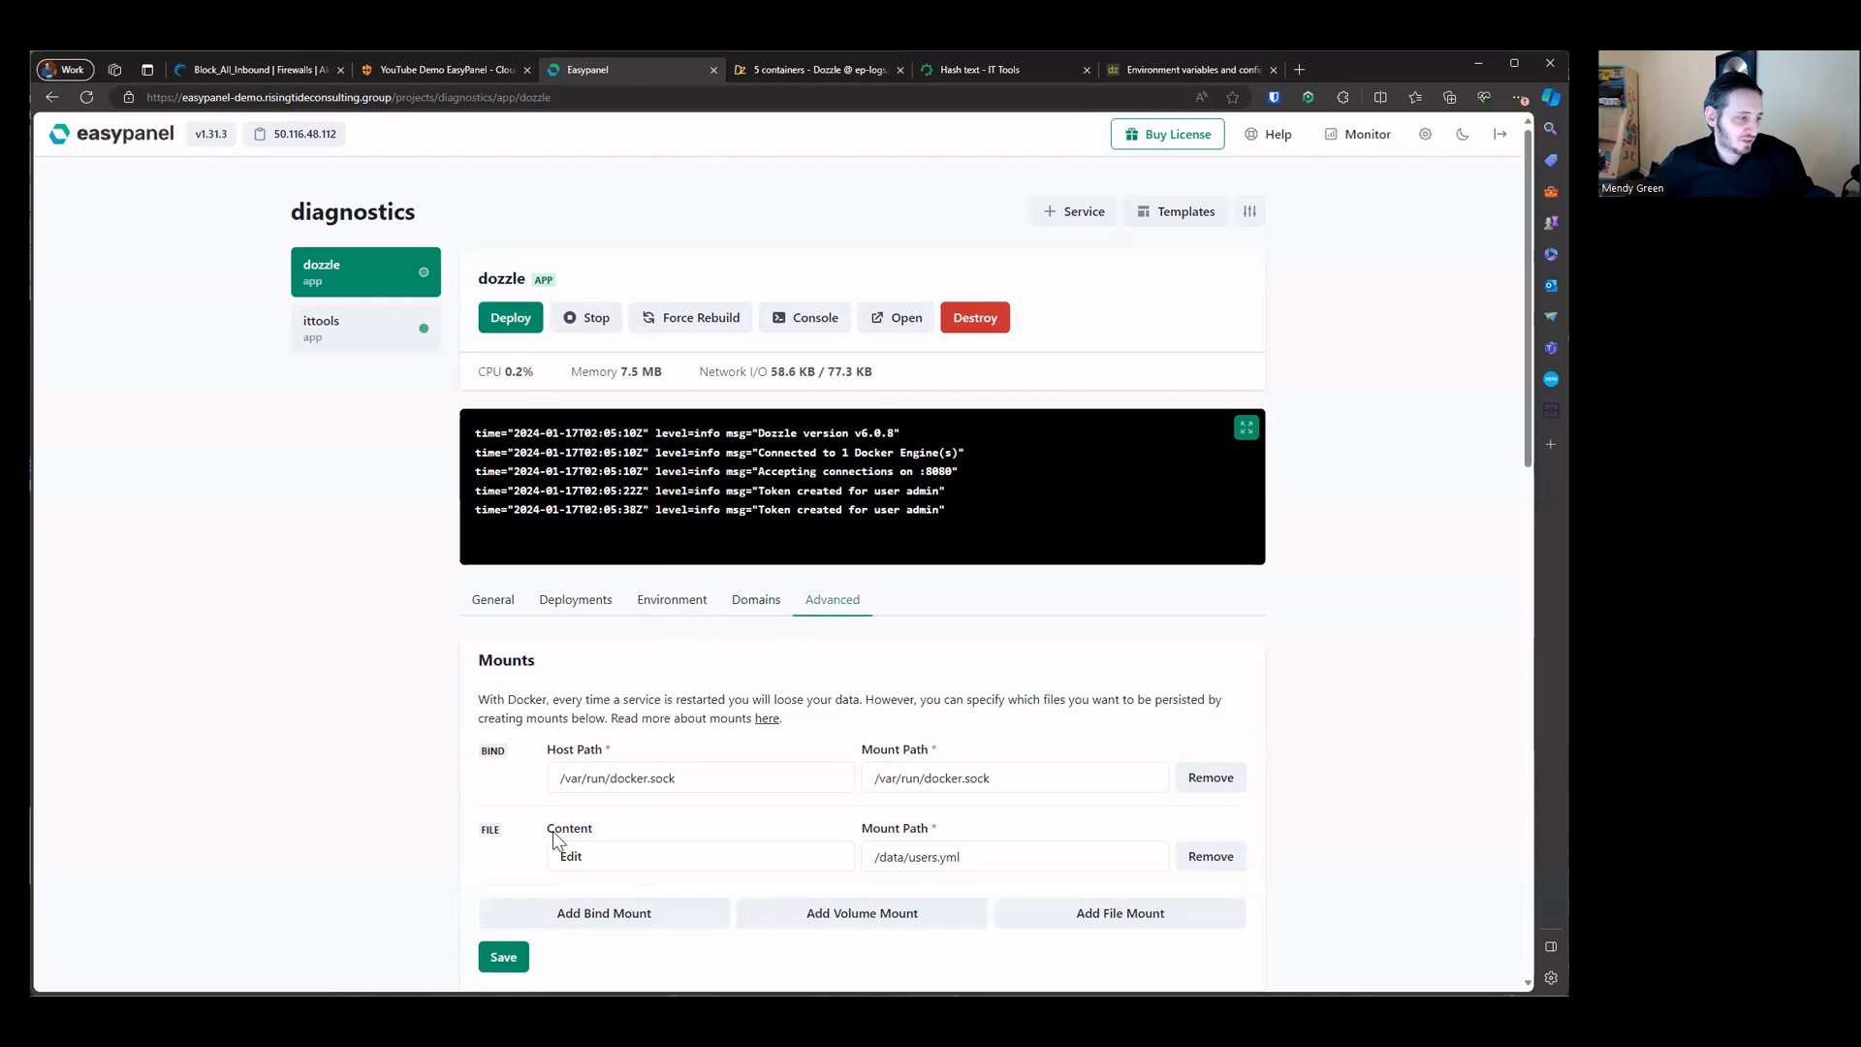
left_click_drag(1039, 857, 601, 853)
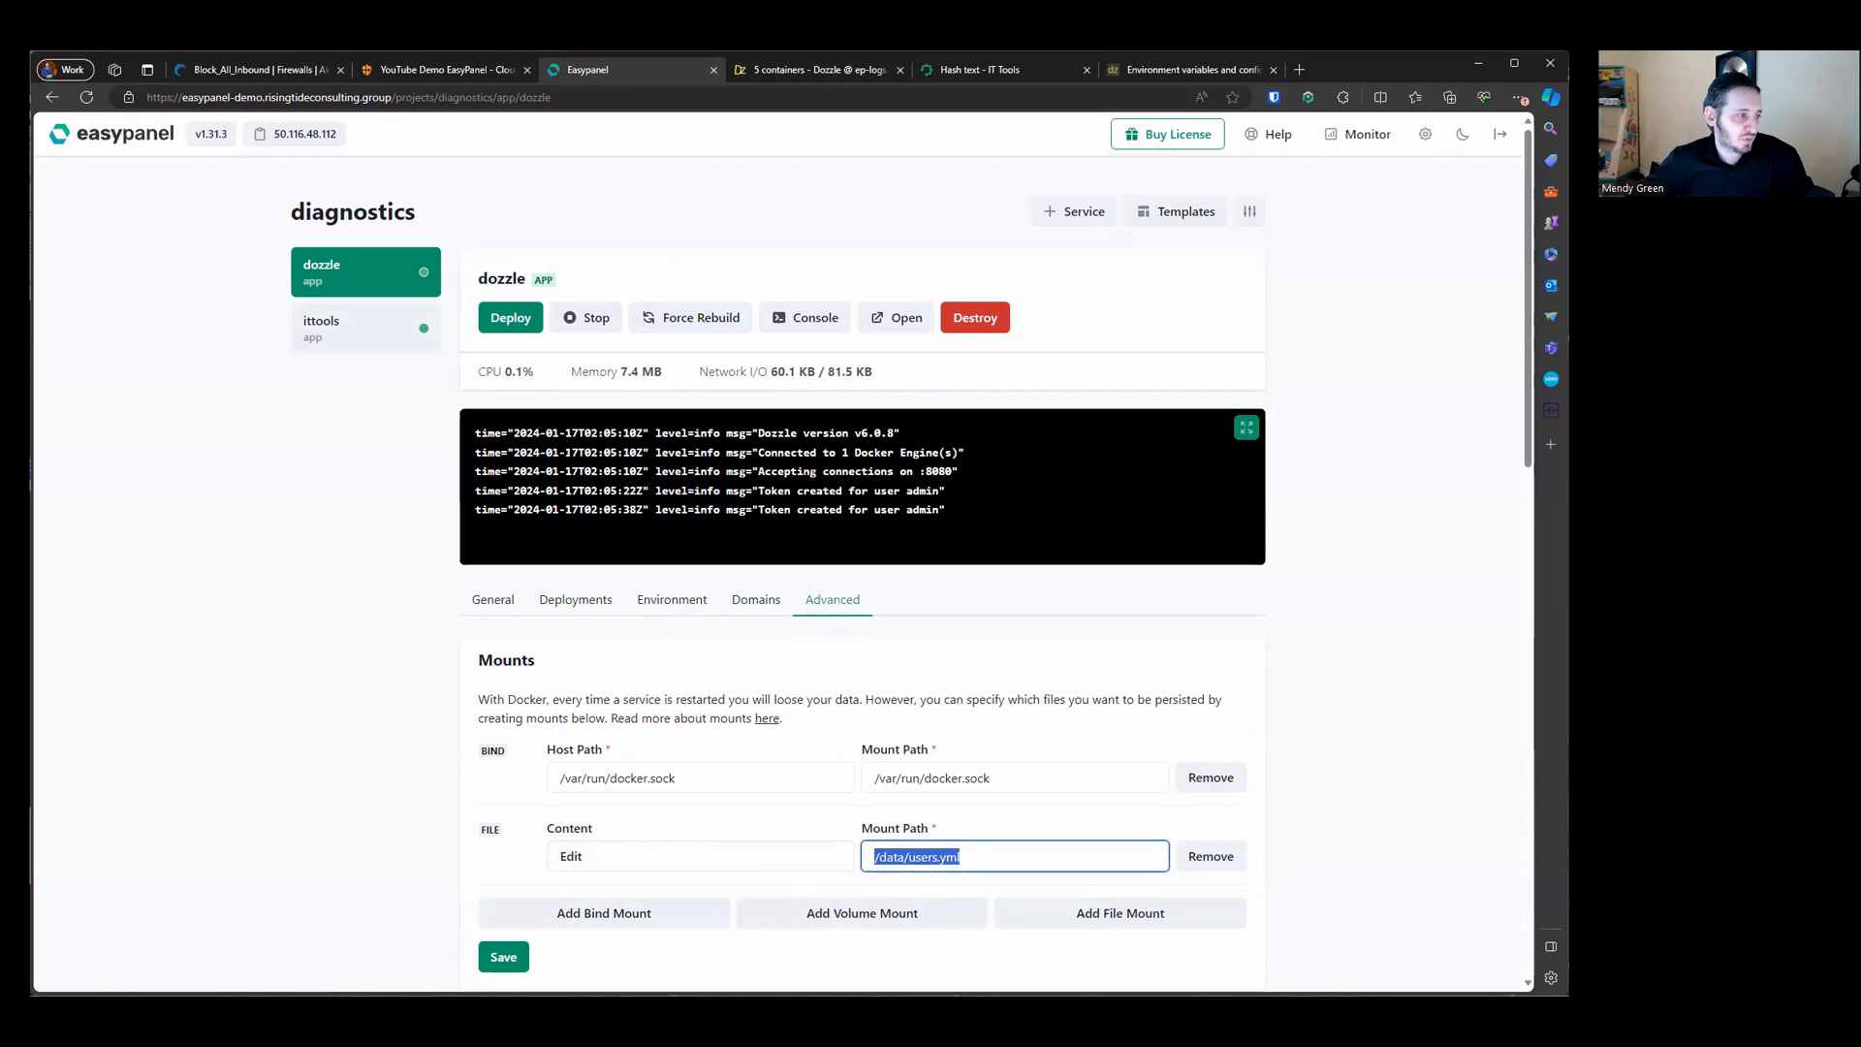
left_click_drag(589, 438, 839, 454)
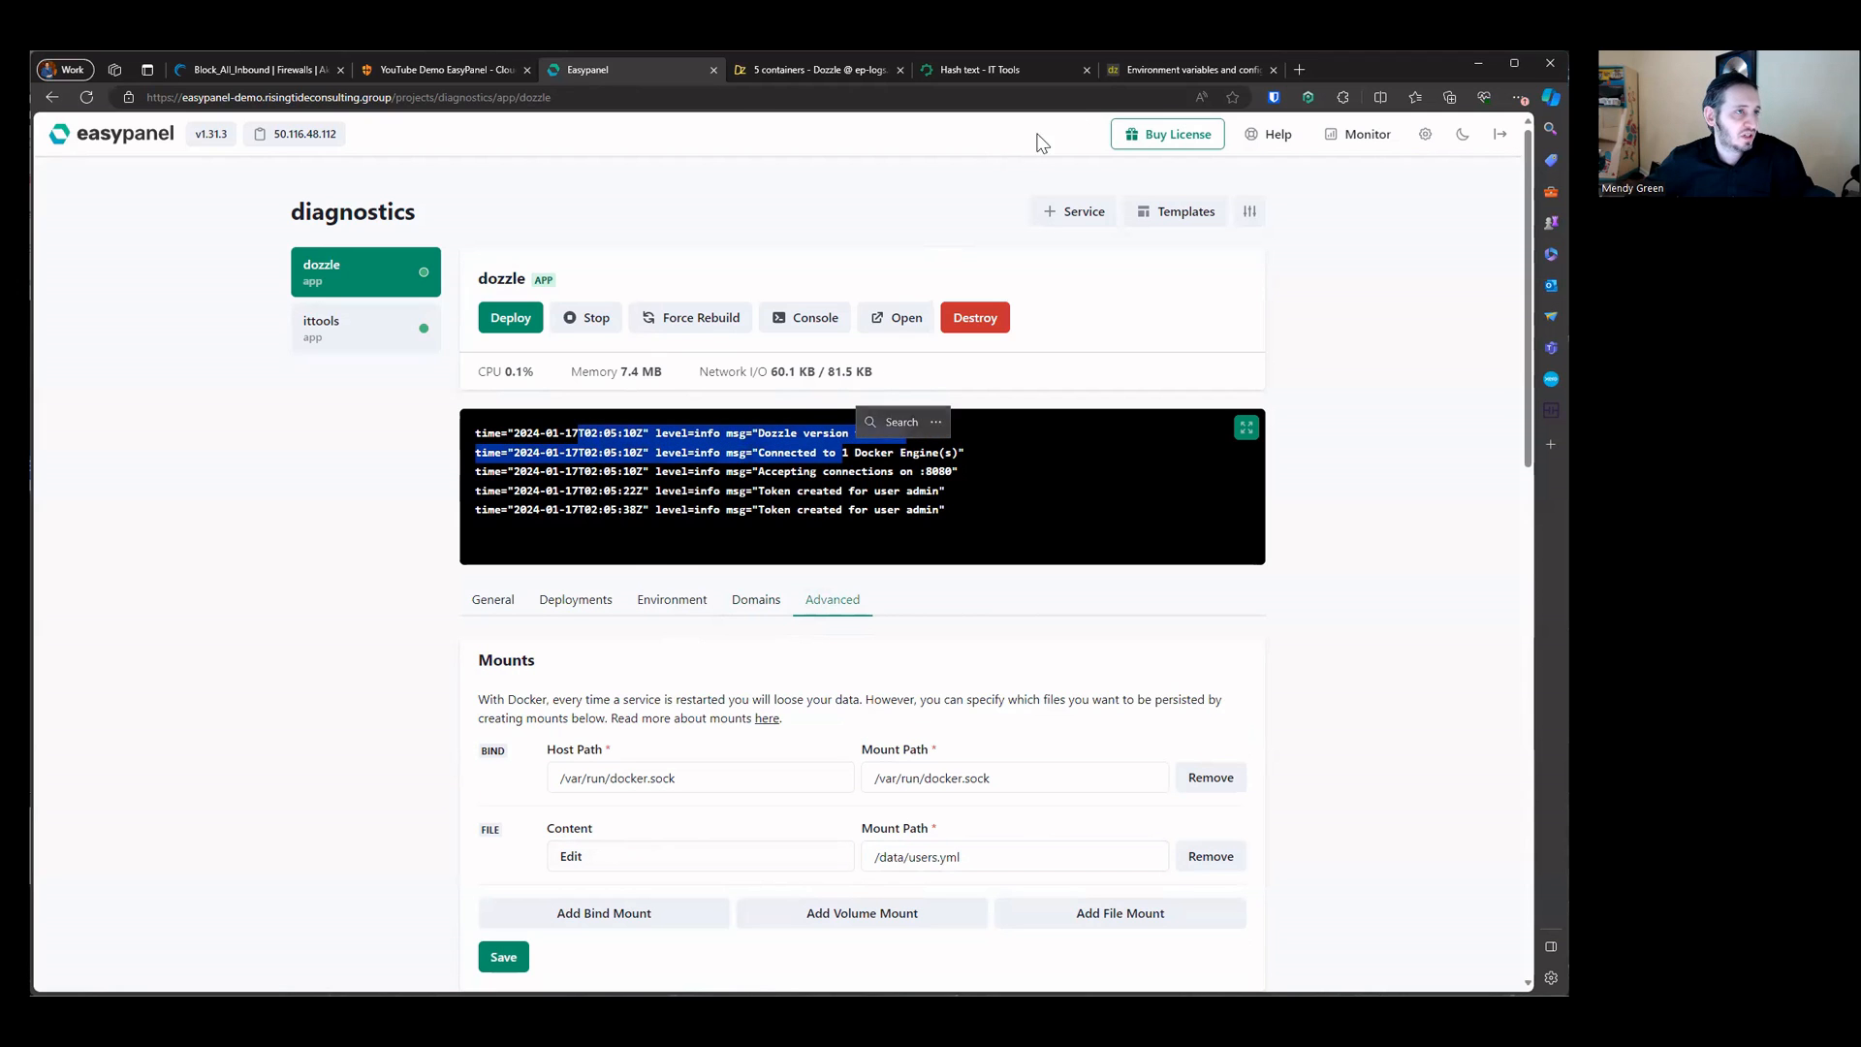
Step: Go back to the Dozzle legacy auth GitHub issue, review its users.yml example, and open the simple auth documentation link
left_click(1185, 70)
left_click(60, 97)
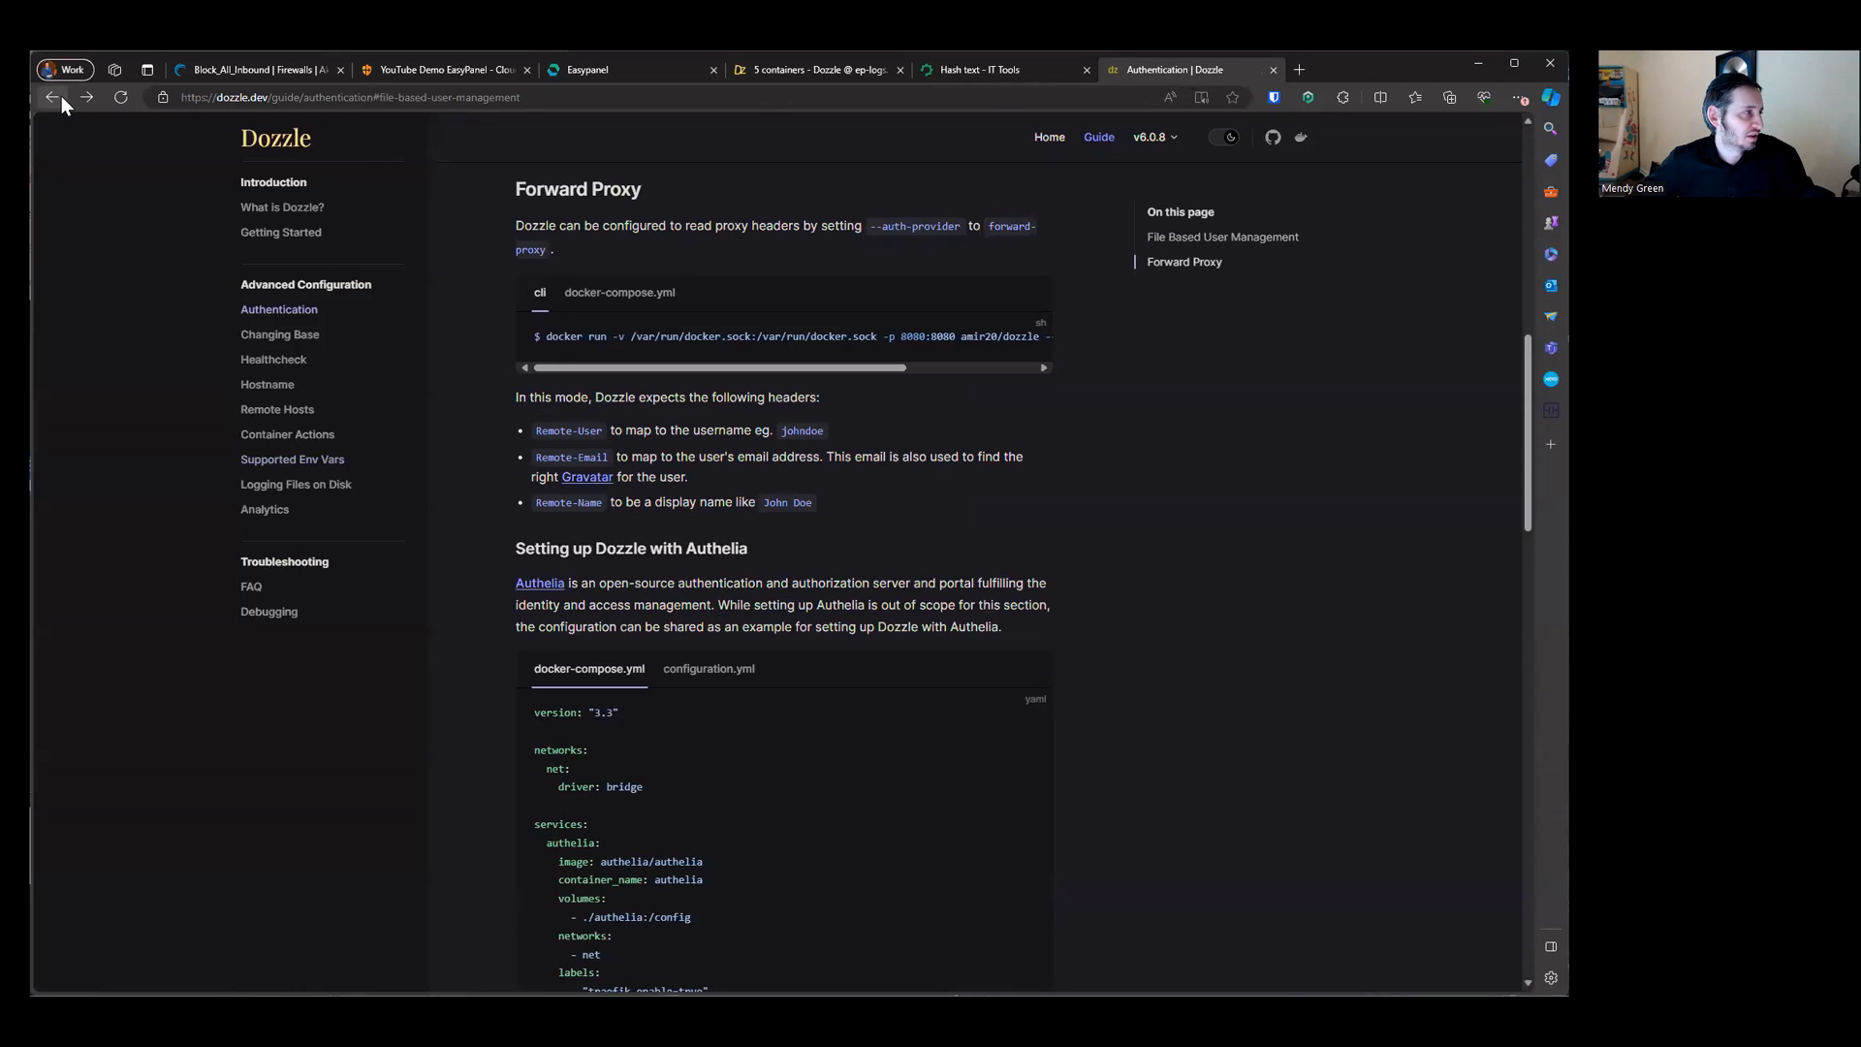
left_click(60, 97)
left_click_drag(396, 448, 620, 664)
left_click(397, 582)
left_click_drag(451, 556, 528, 558)
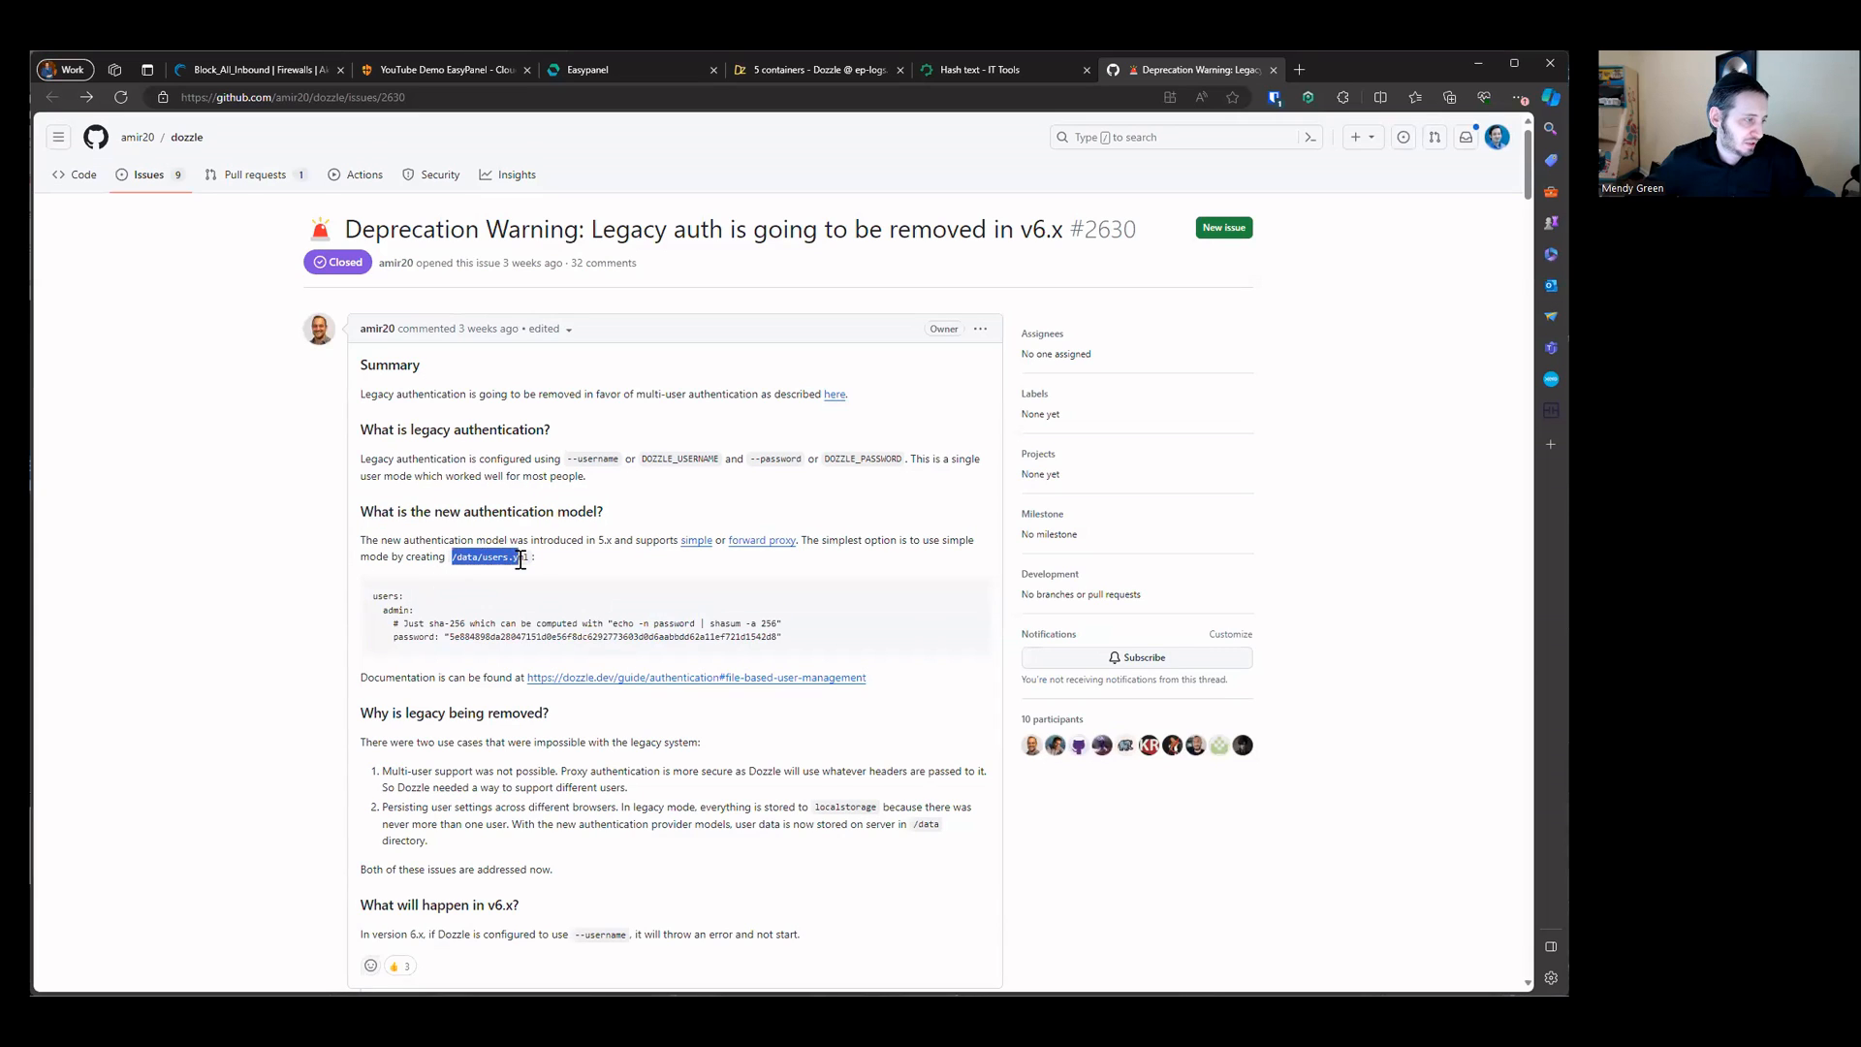
left_click_drag(374, 595, 807, 647)
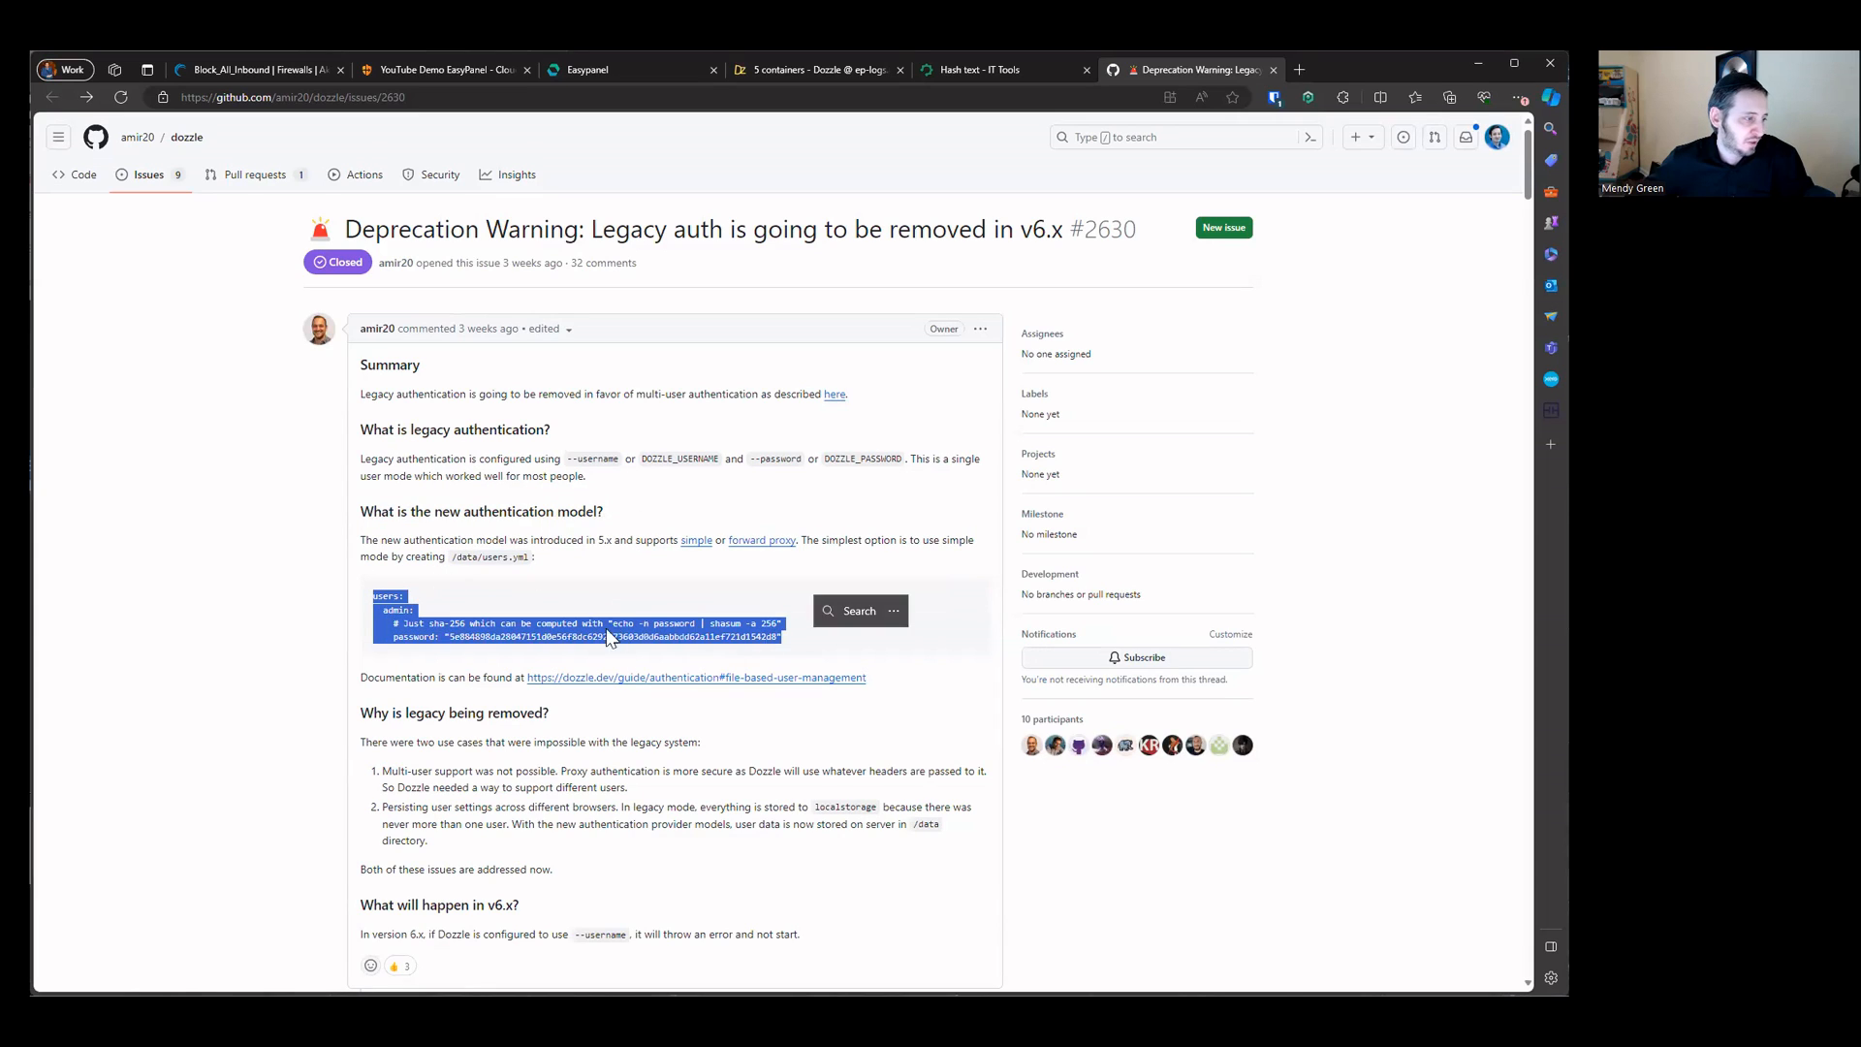
left_click(482, 634)
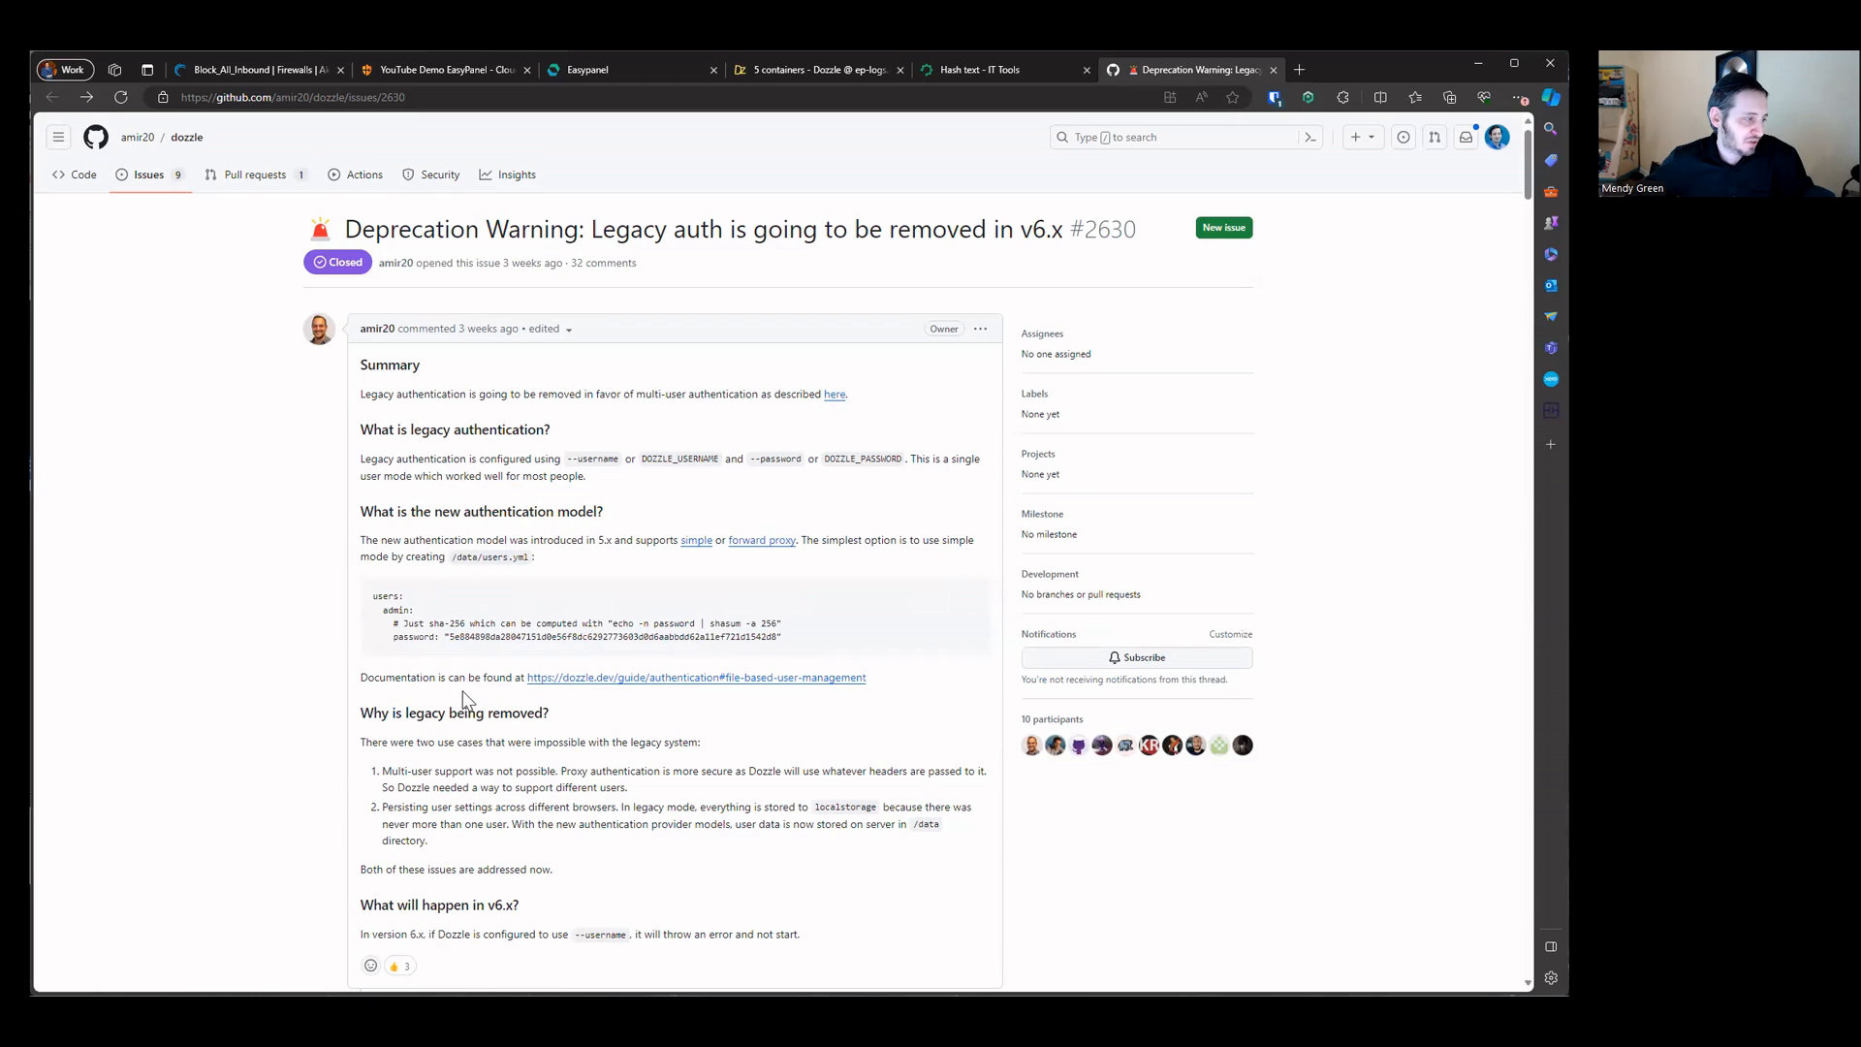
left_click_drag(493, 677, 896, 680)
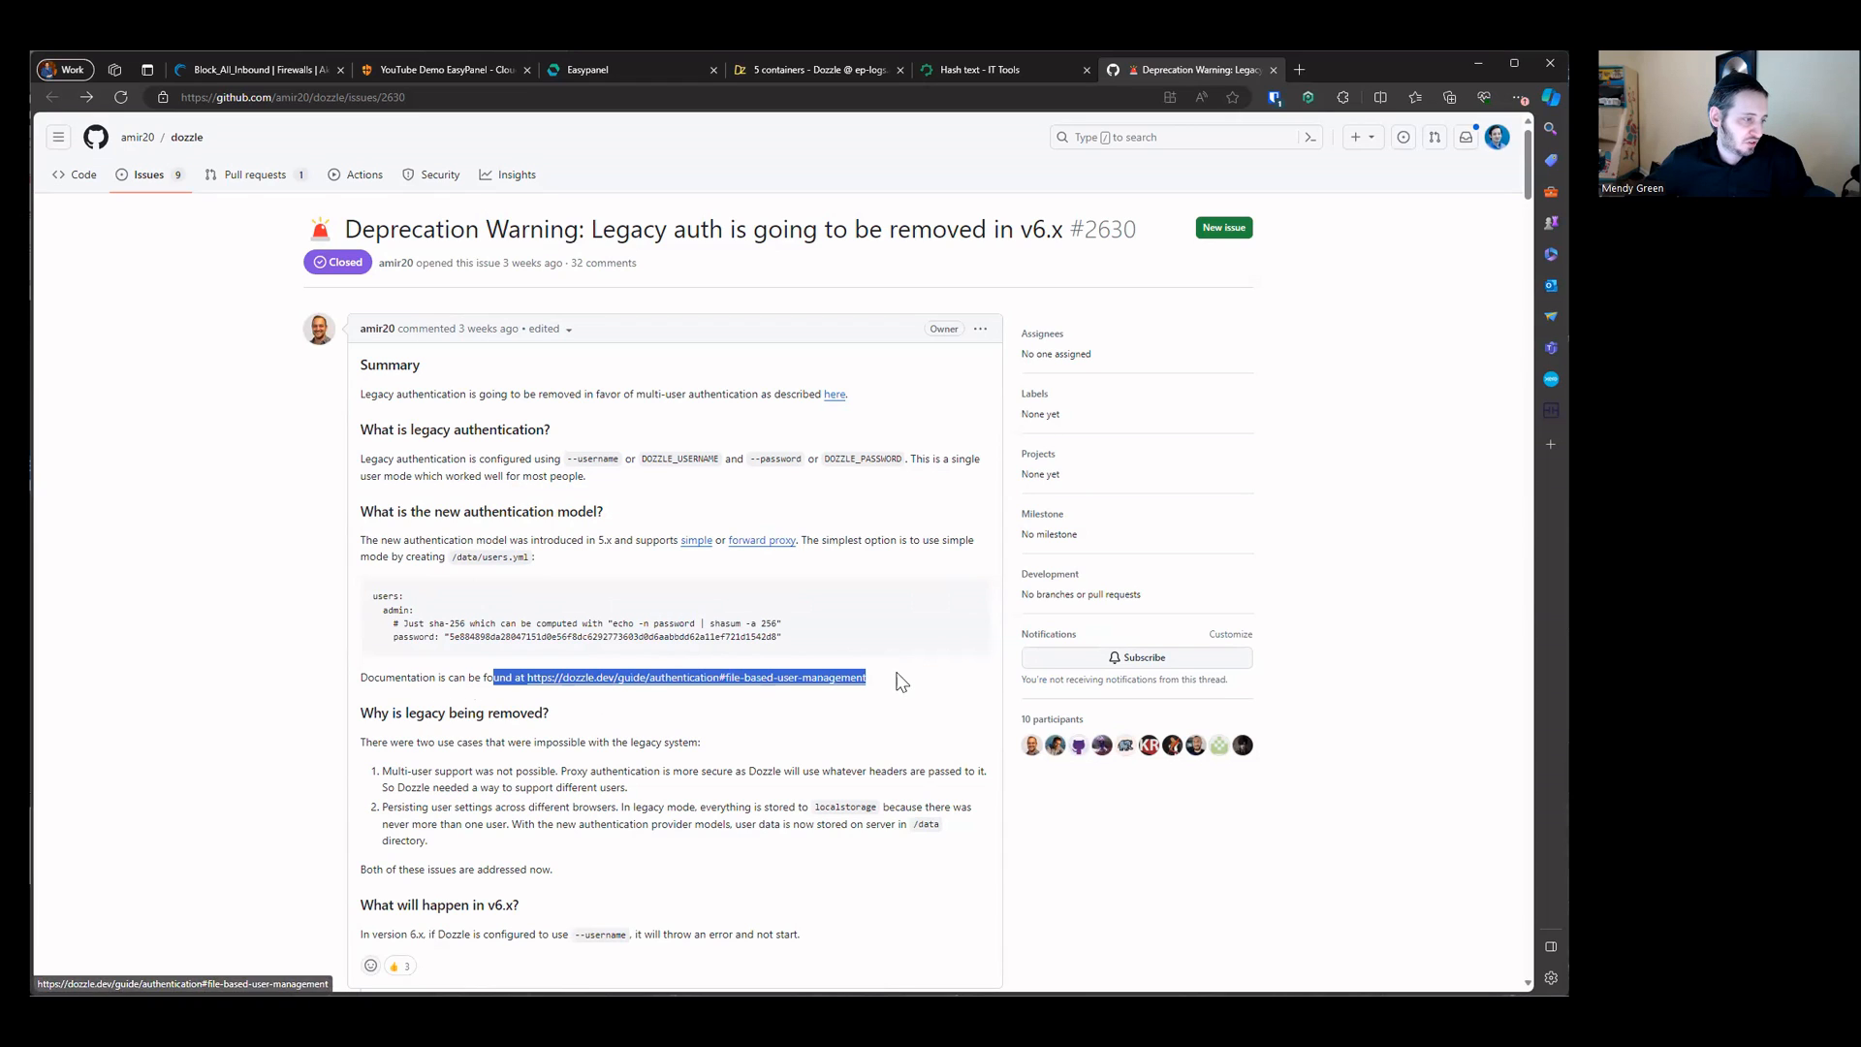
left_click(695, 539)
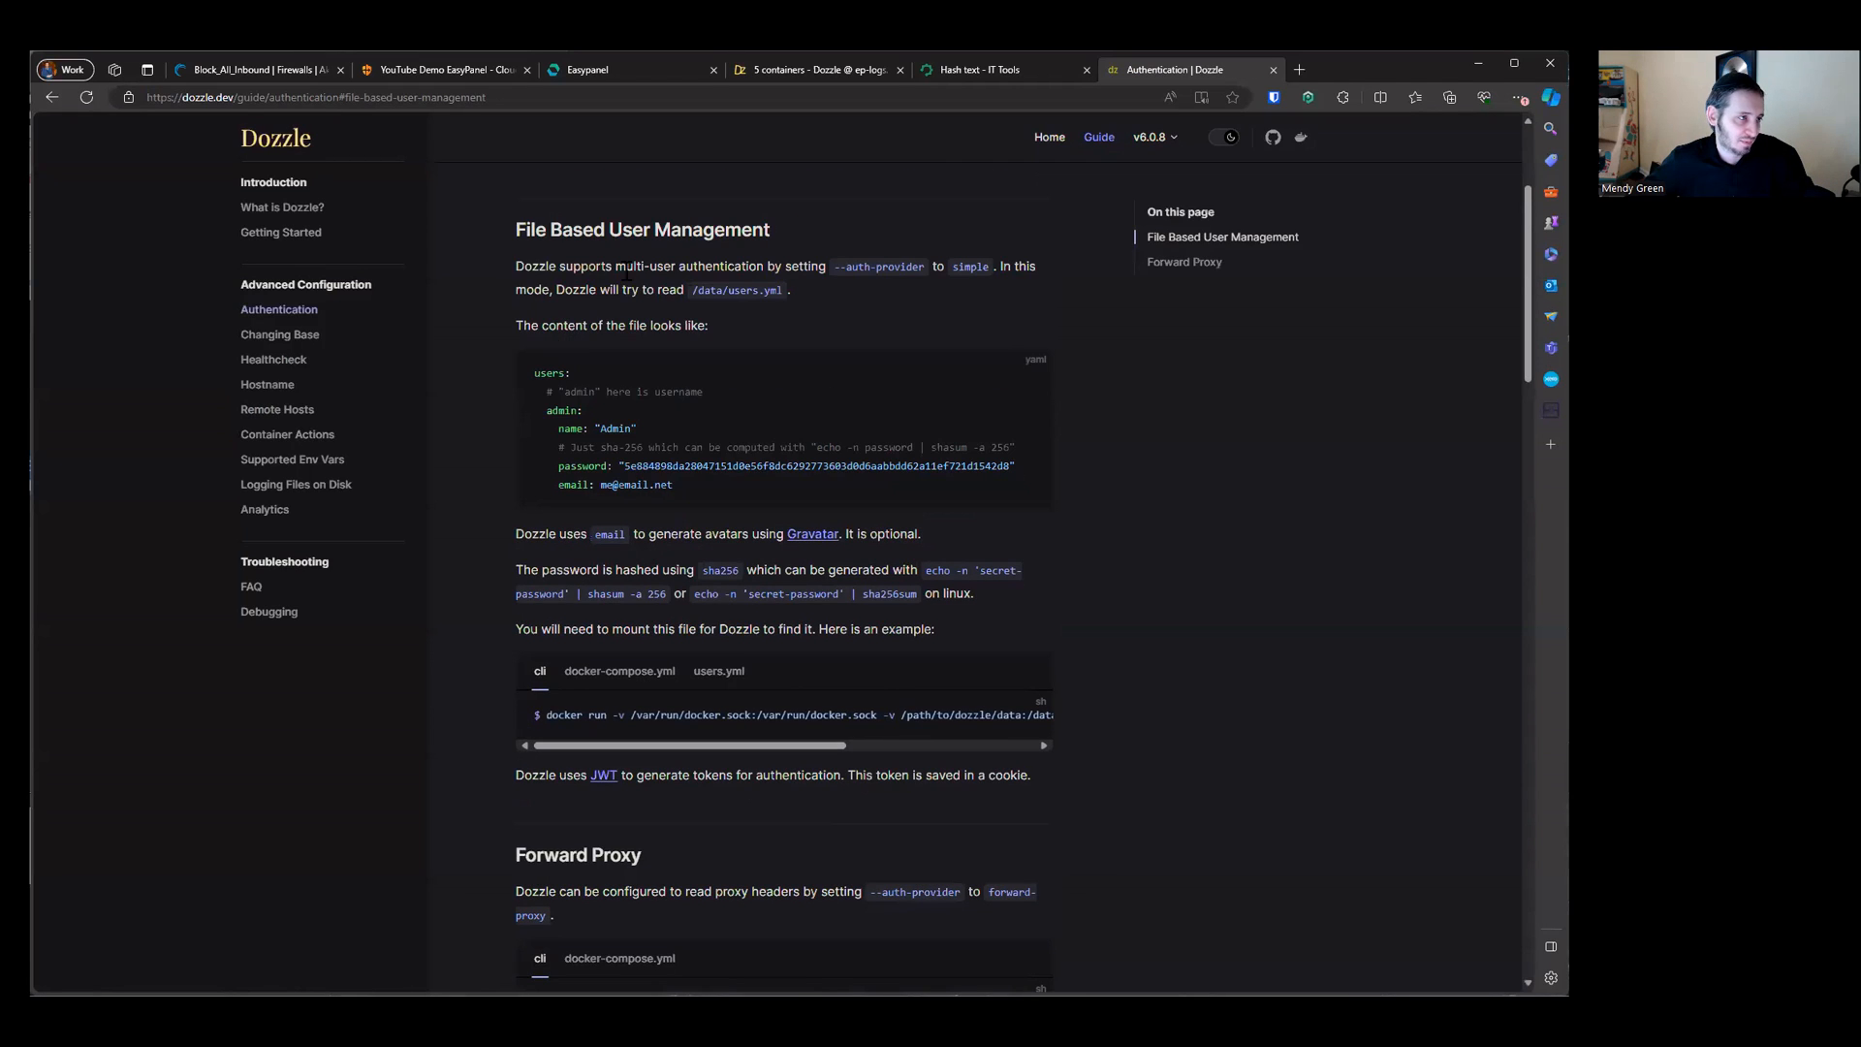
Step: Review the file-based user management section explaining the simple auth provider and /data/users.yml format
left_click_drag(627, 273, 1033, 515)
left_click_drag(846, 265, 993, 268)
left_click(844, 273)
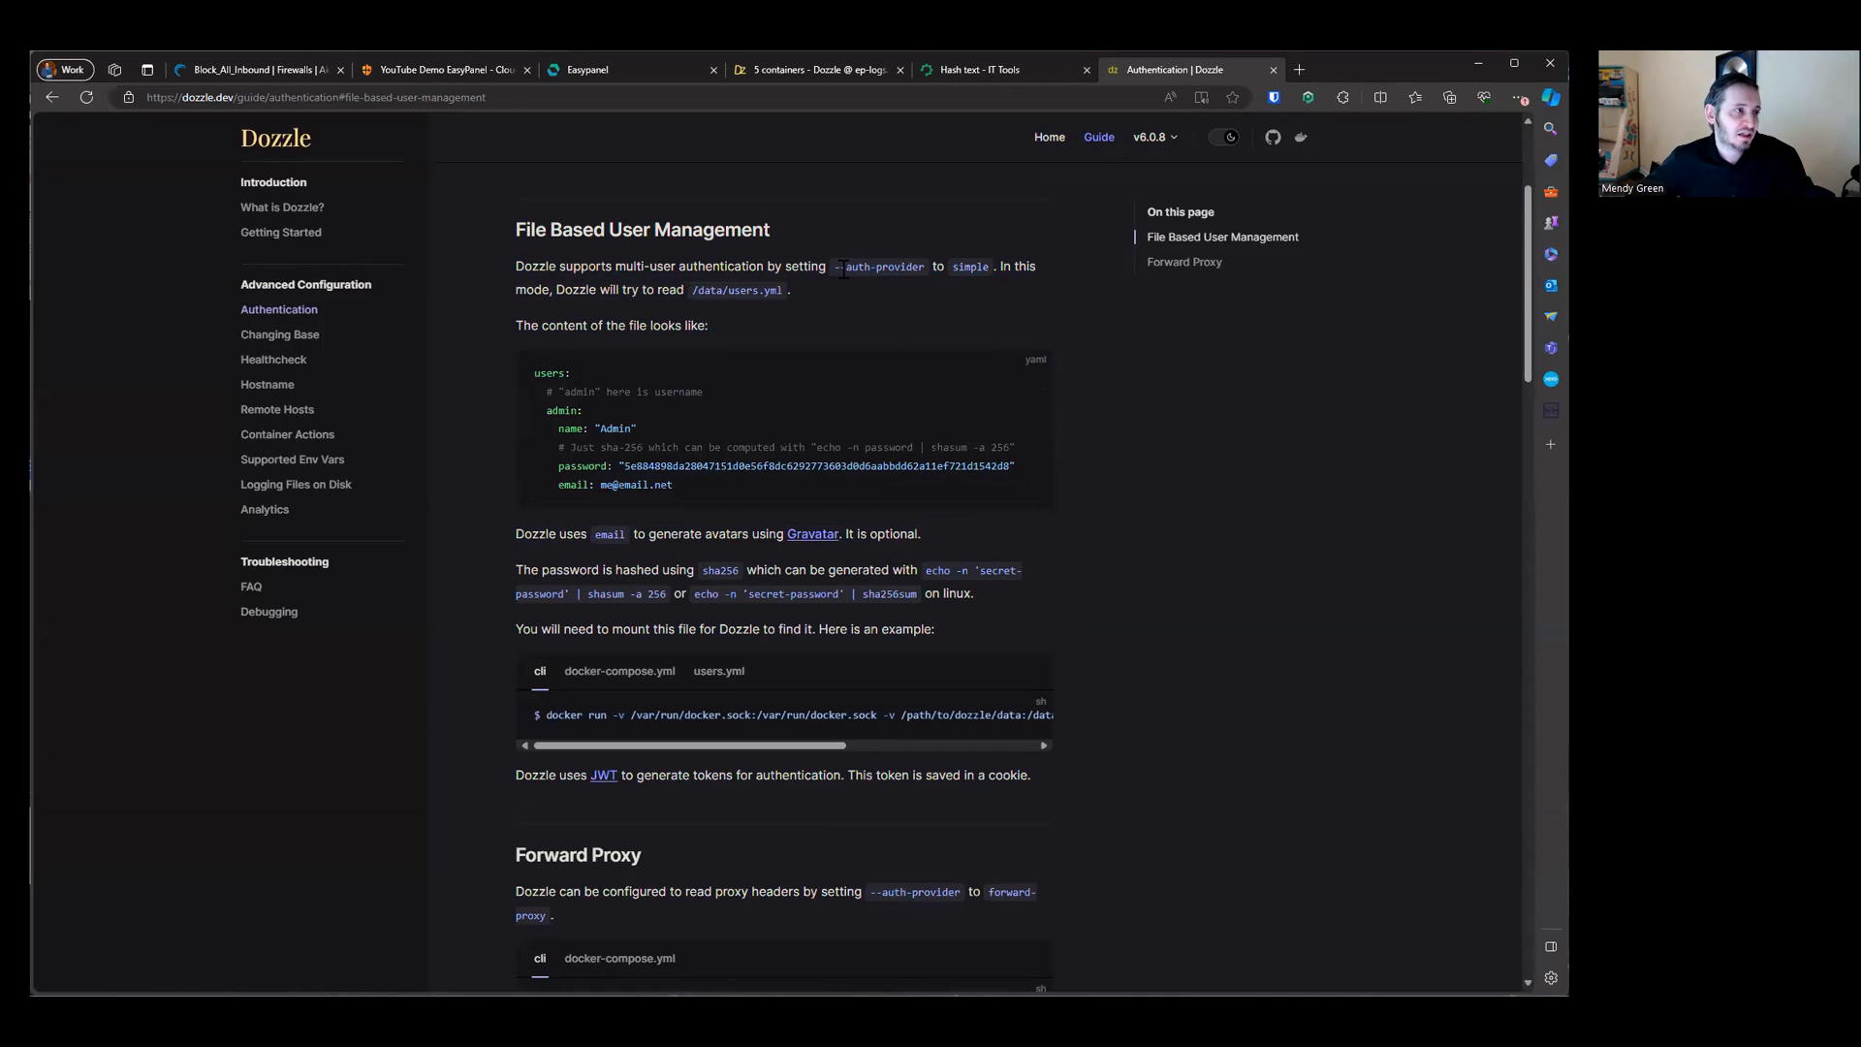
left_click_drag(843, 272, 990, 268)
left_click(953, 306)
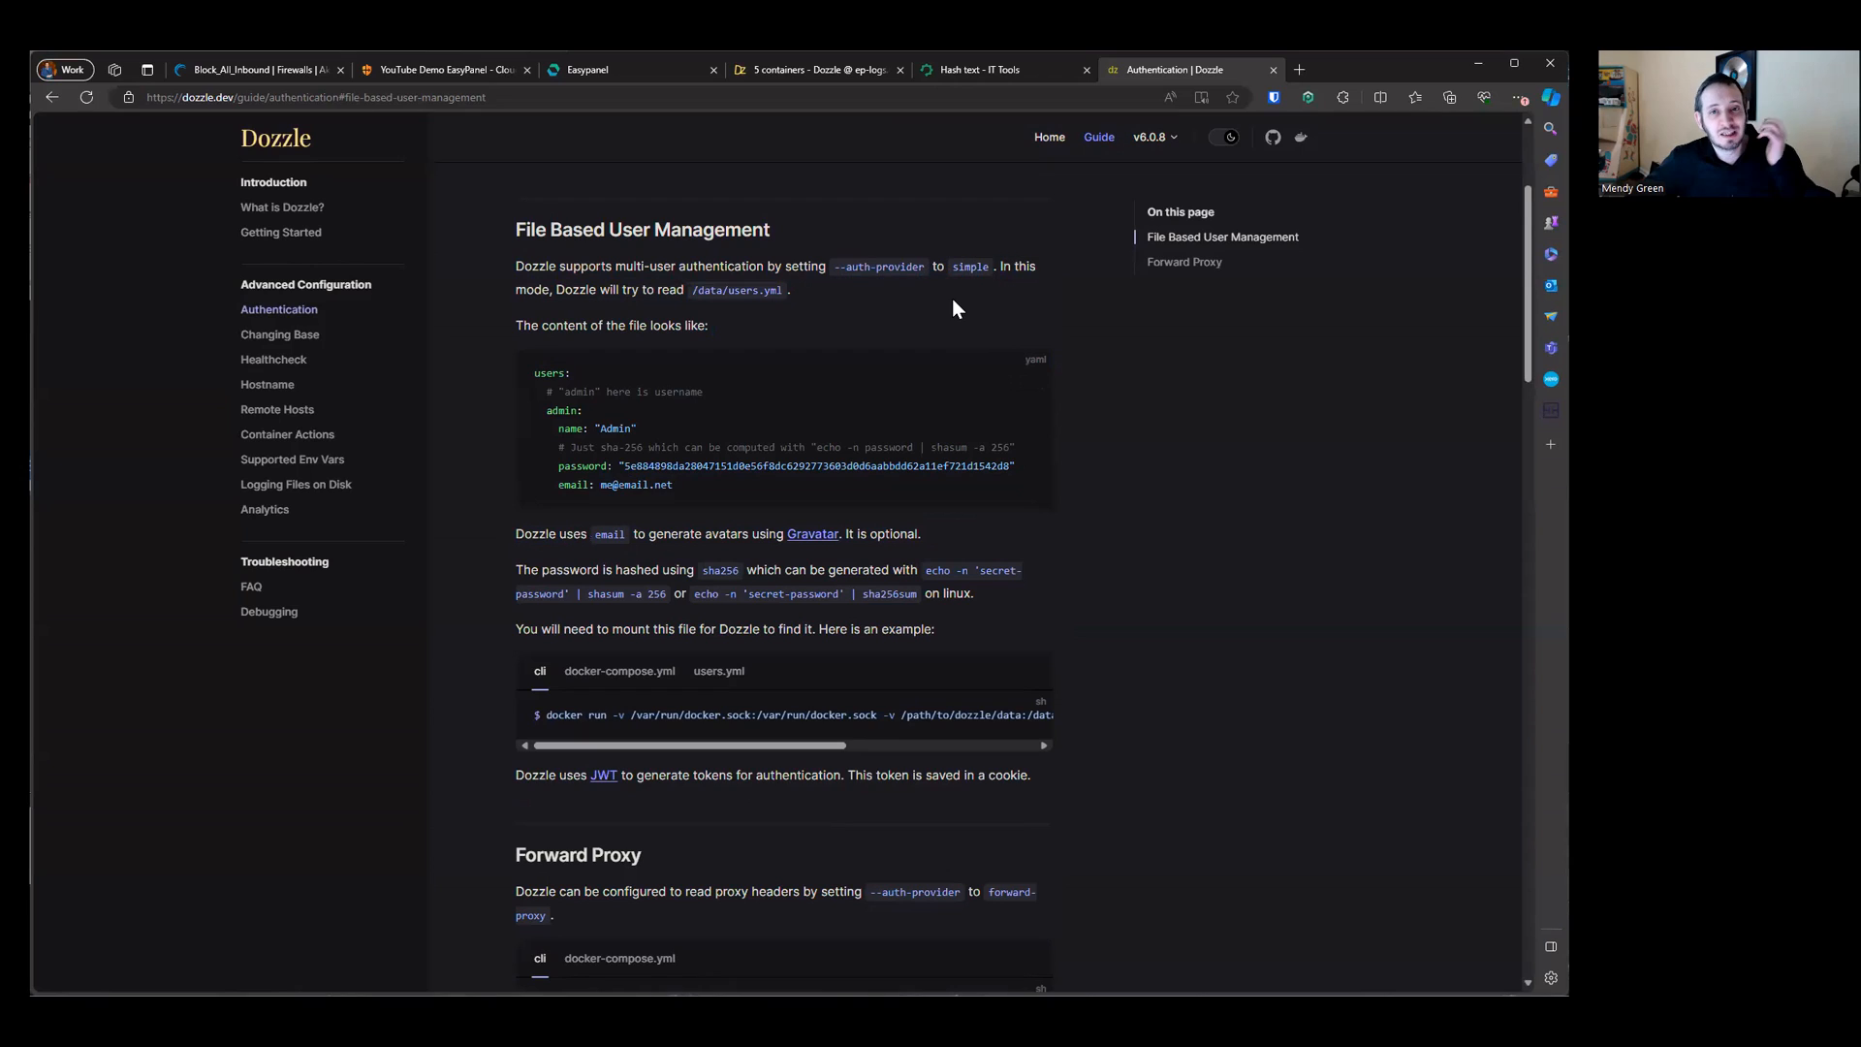
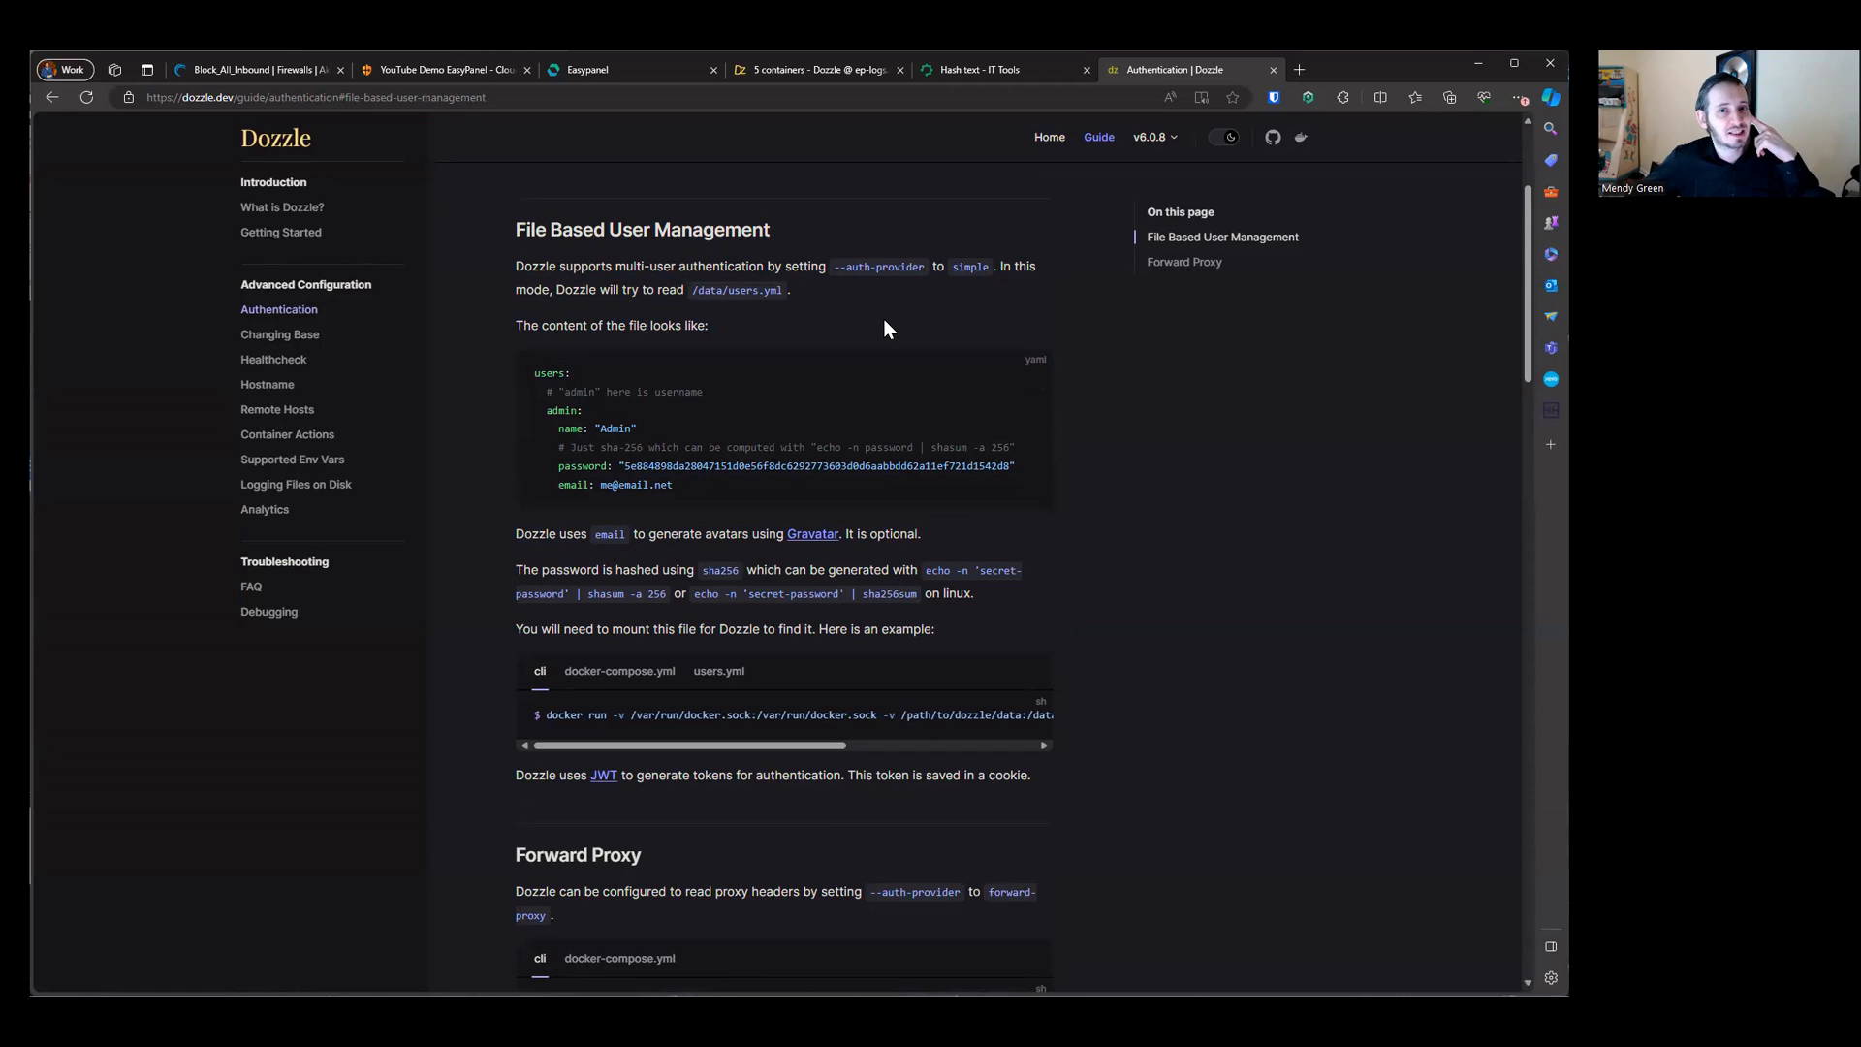
Step: Open the supported environment variables page of the Dozzle docs and review its flags and env variables table
left_click_drag(837, 266, 920, 264)
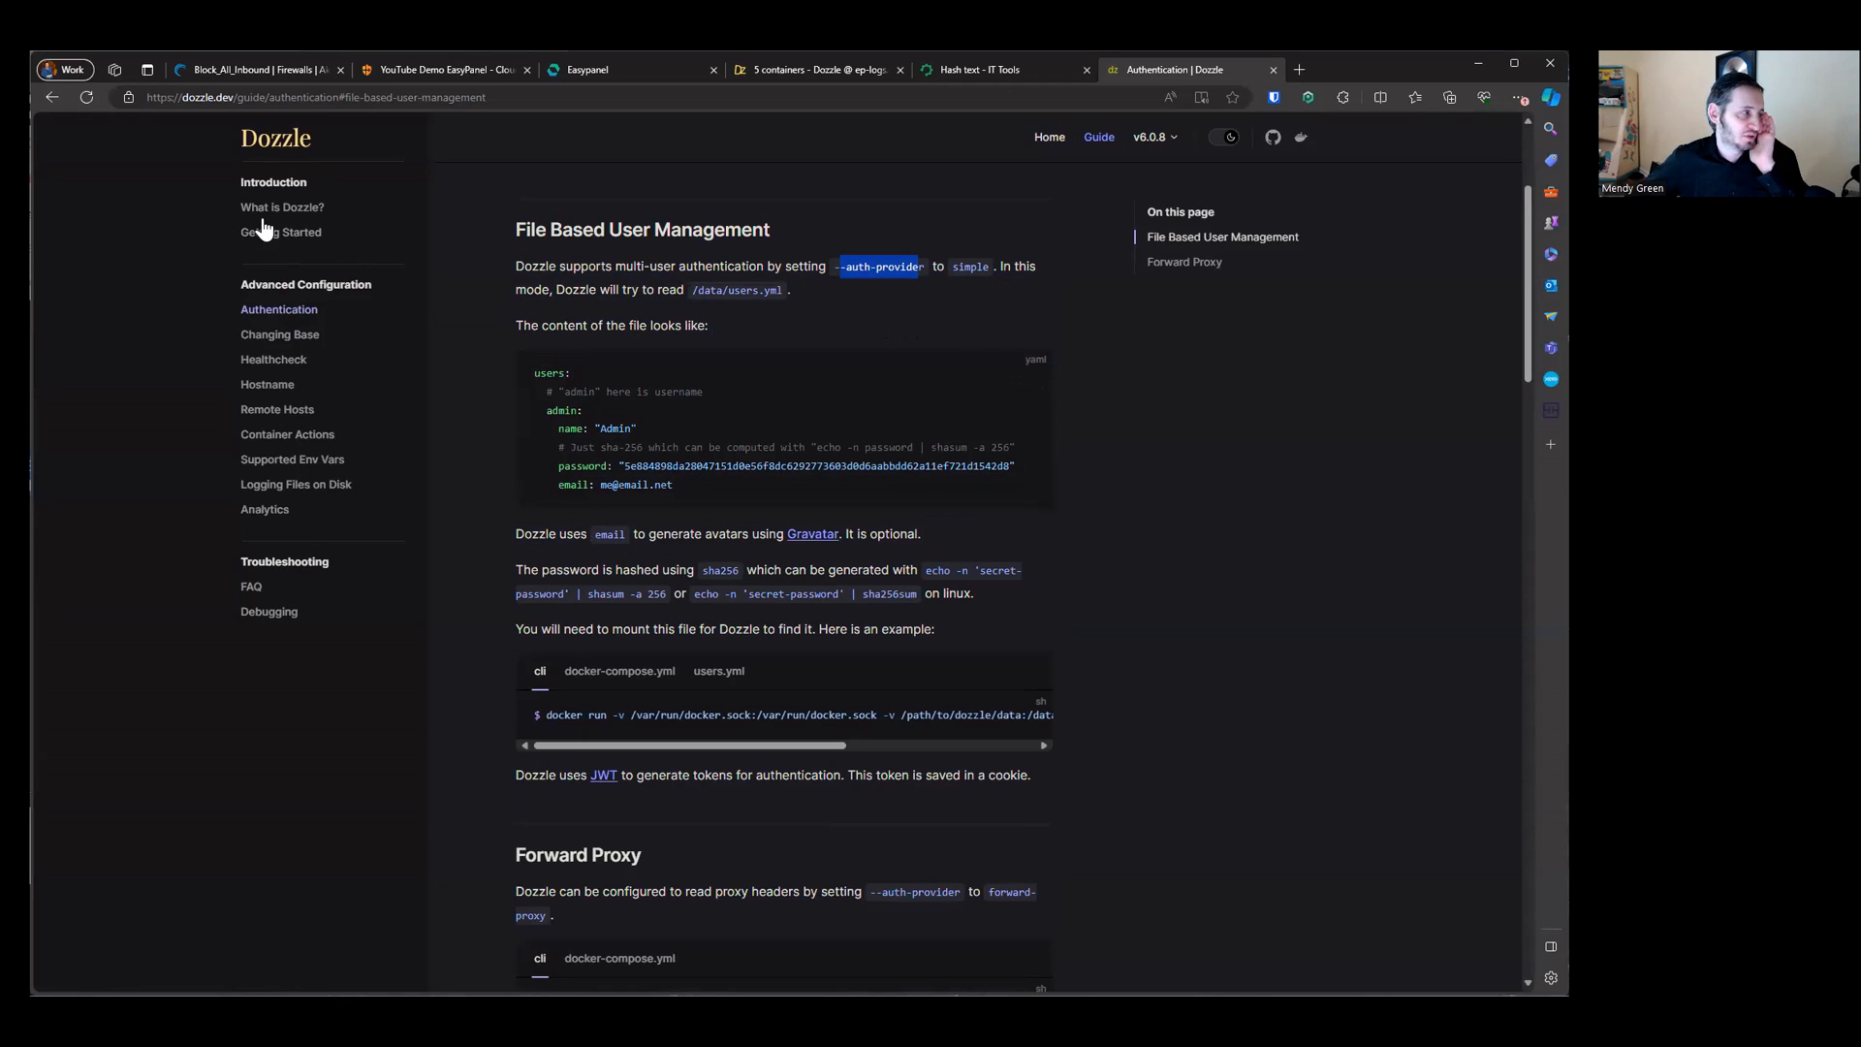
left_click(380, 446)
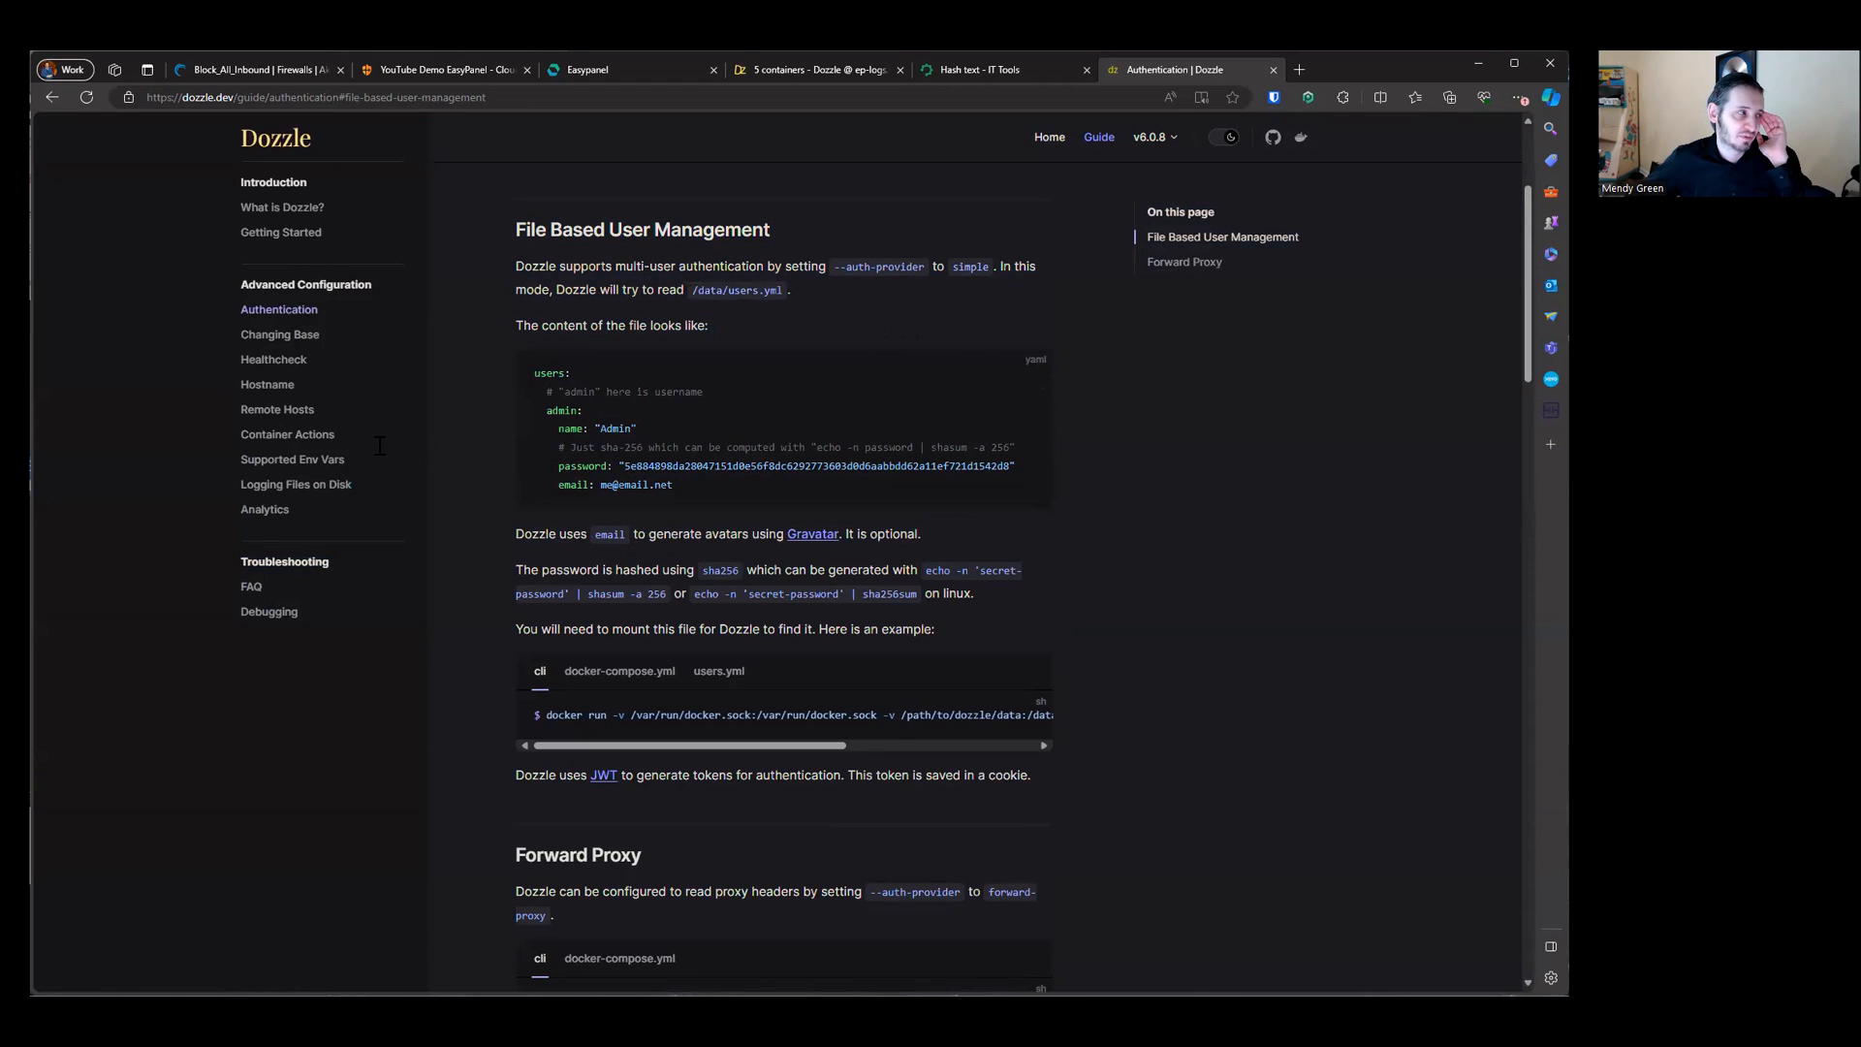
left_click(308, 460)
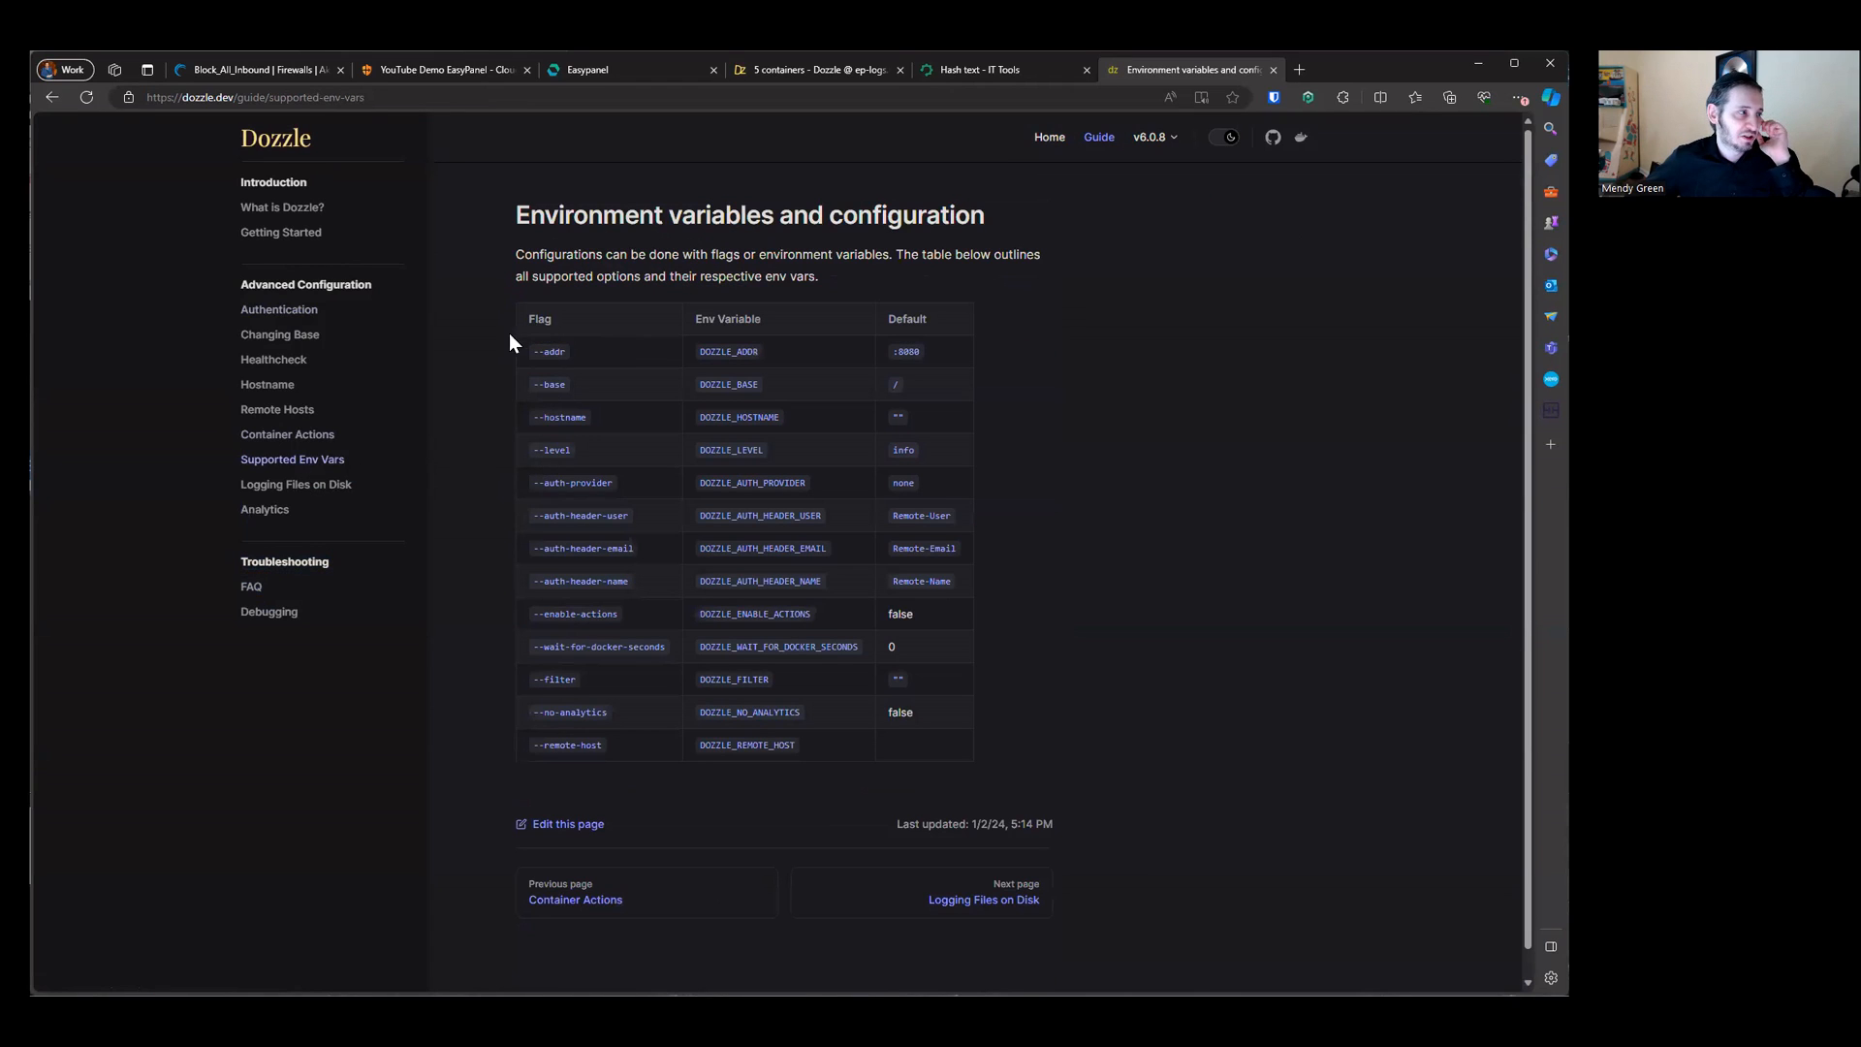
left_click_drag(510, 336, 577, 655)
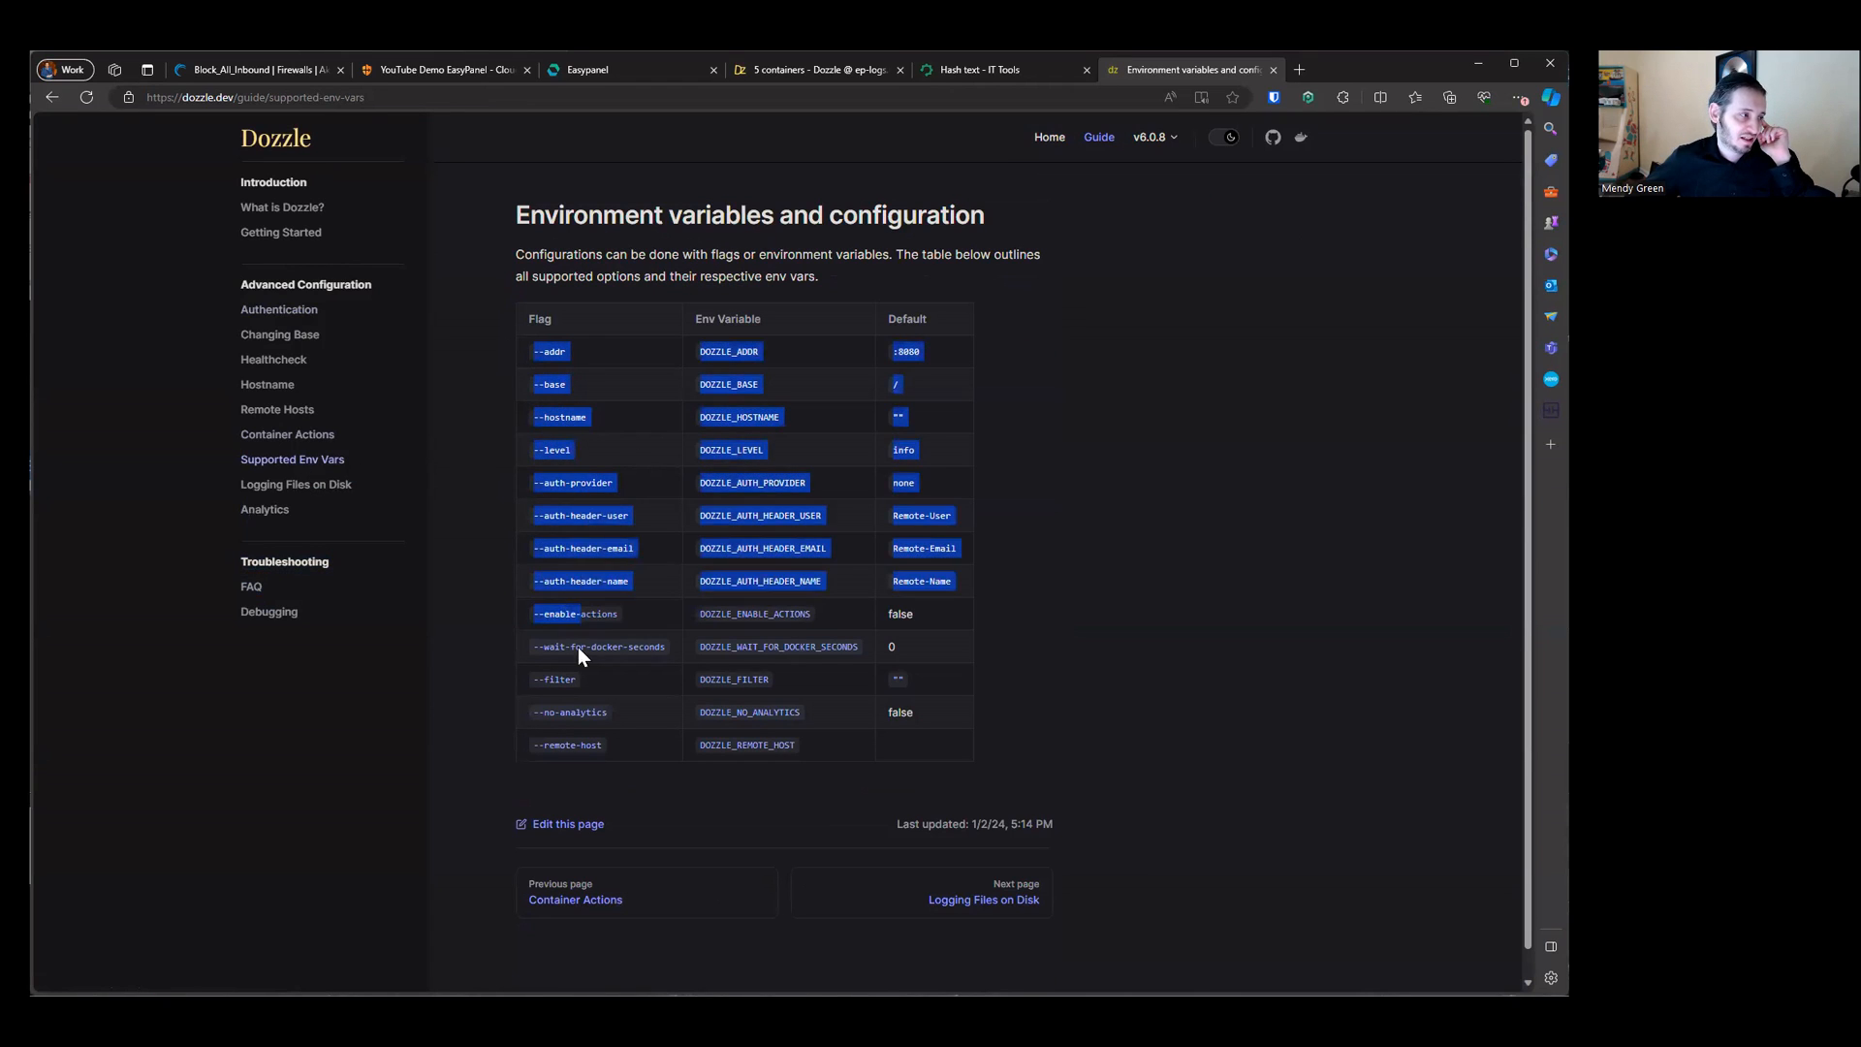
left_click_drag(694, 353, 783, 646)
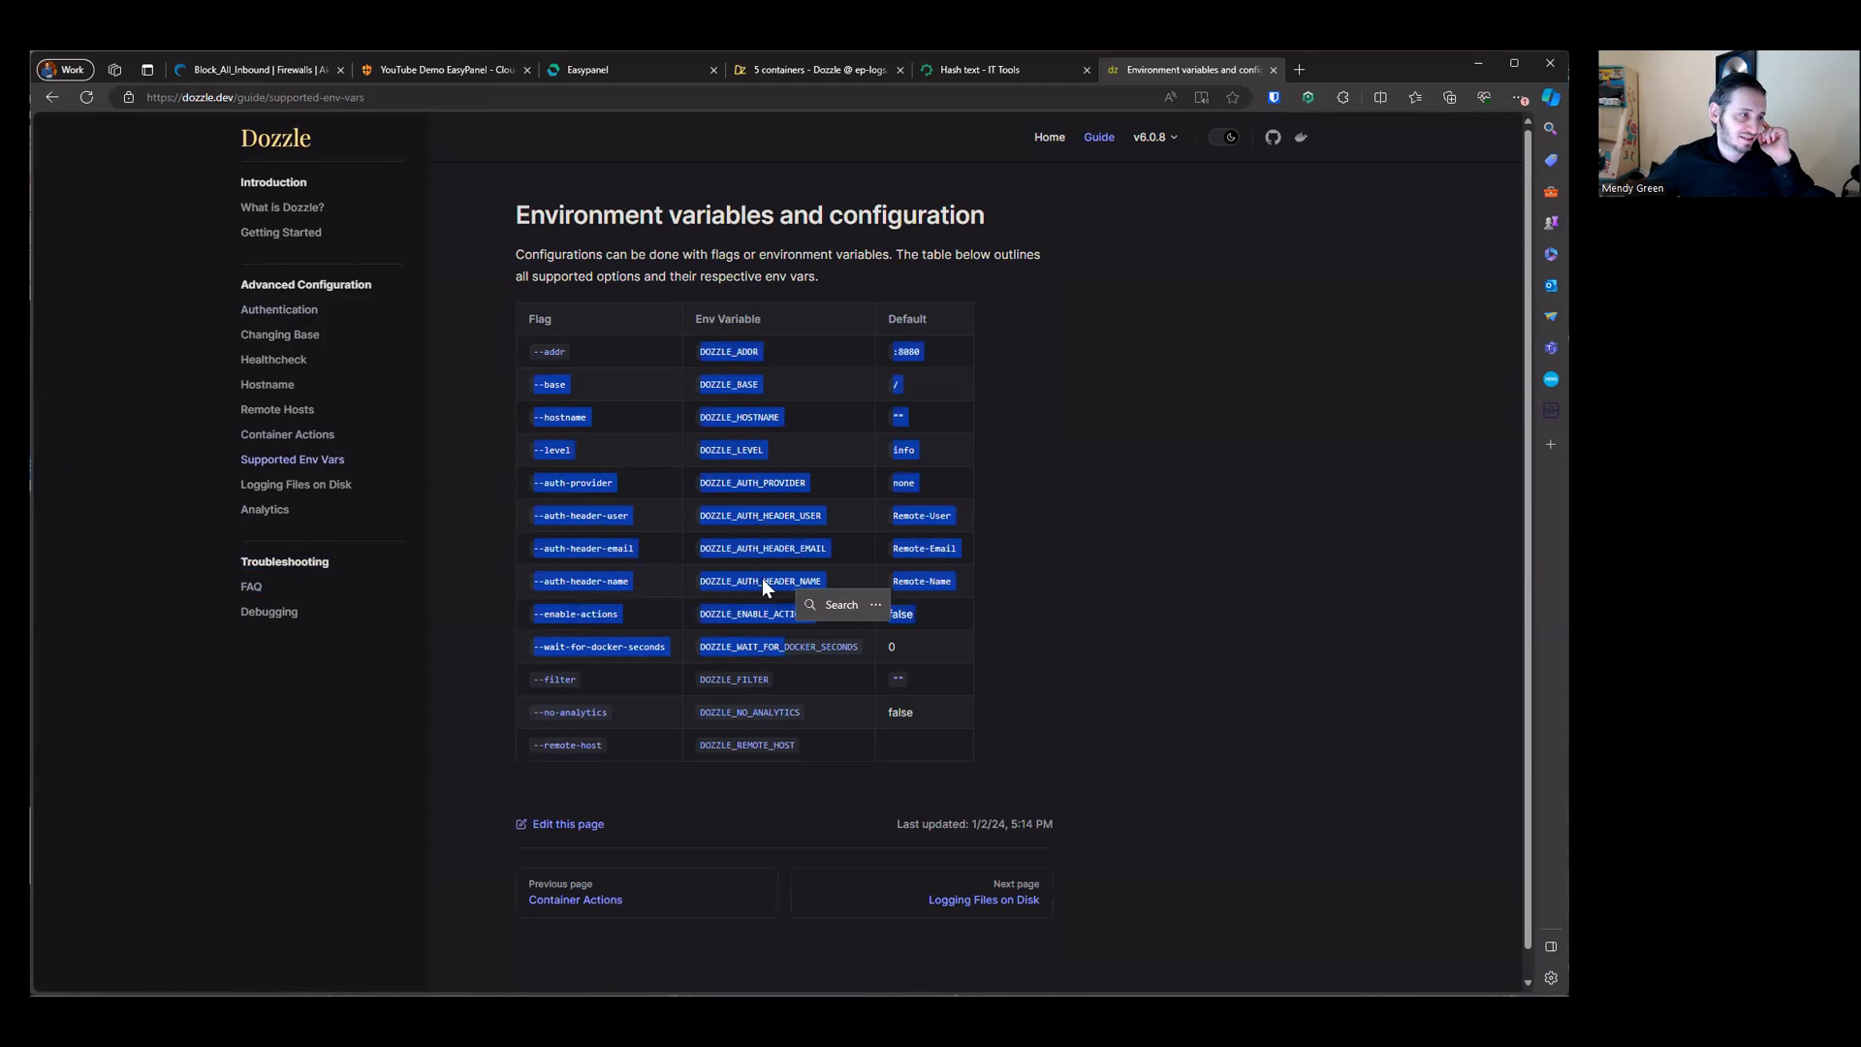
left_click_drag(880, 335, 953, 712)
left_click(660, 364)
left_click_drag(932, 359, 846, 363)
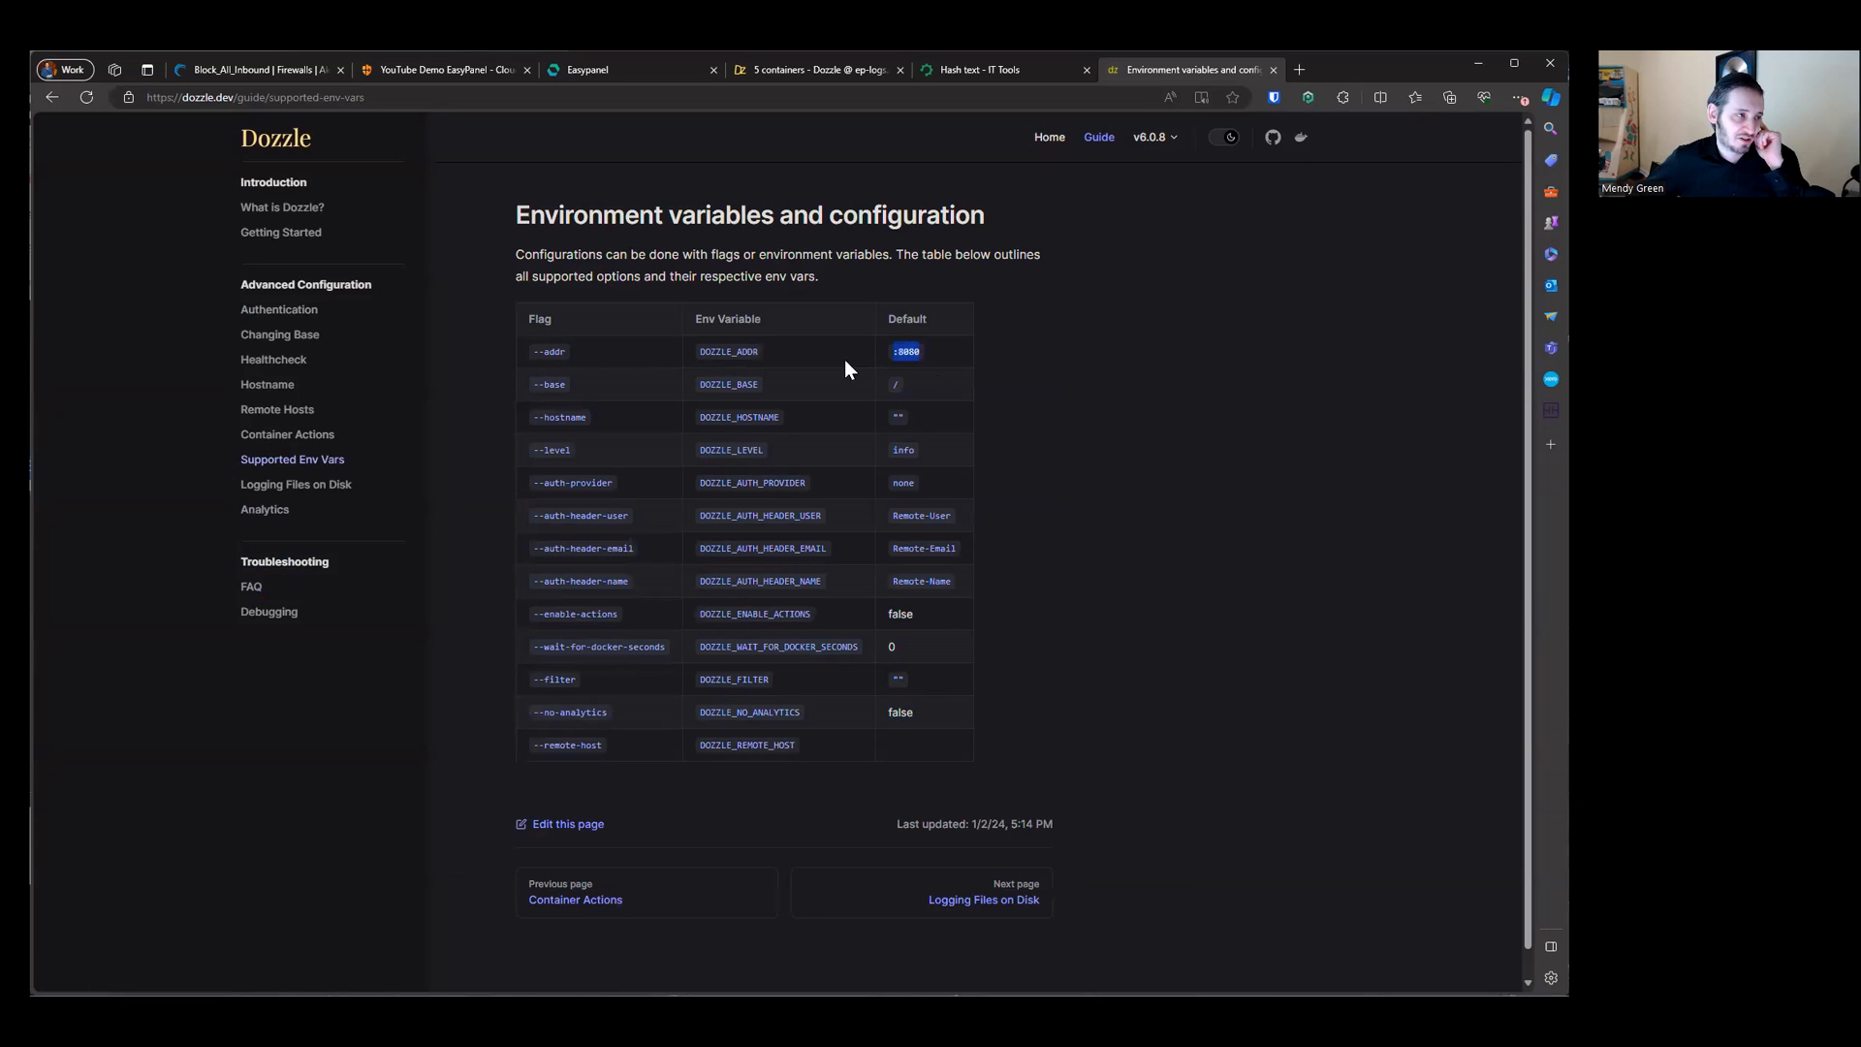
left_click(945, 436)
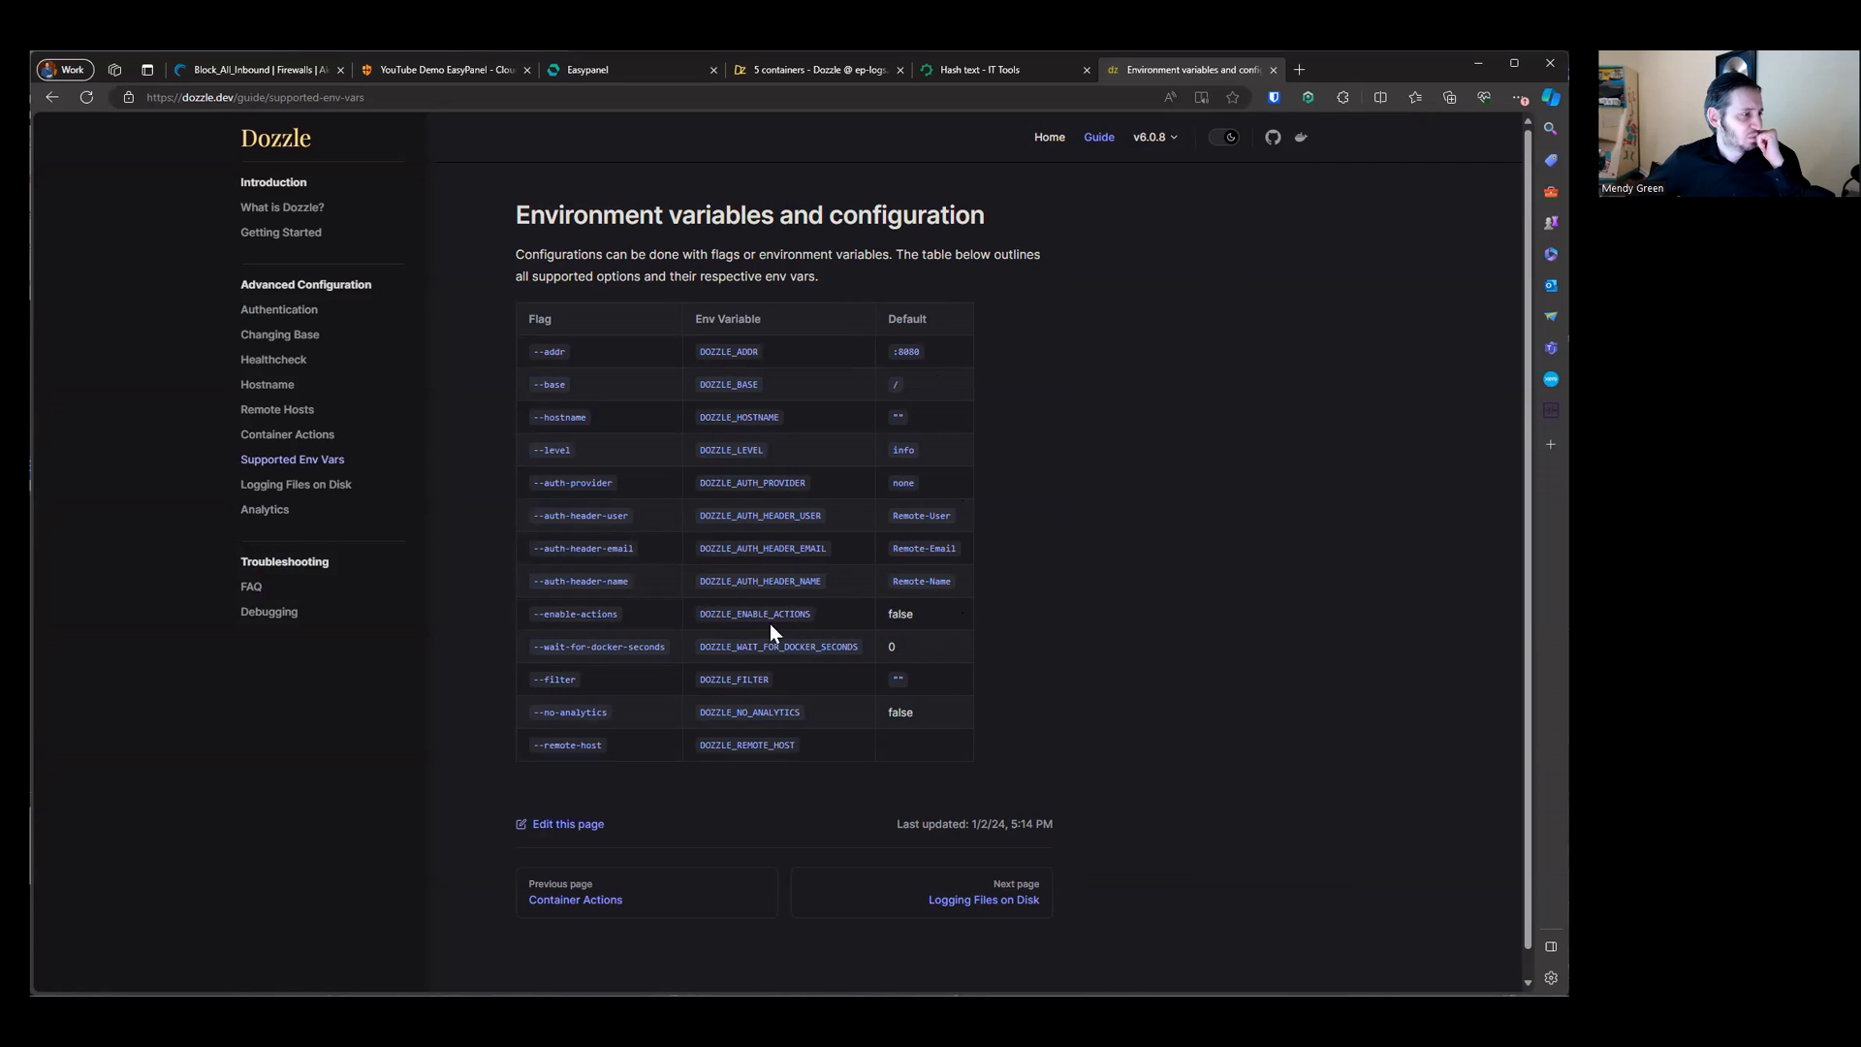
left_click_drag(671, 617, 579, 617)
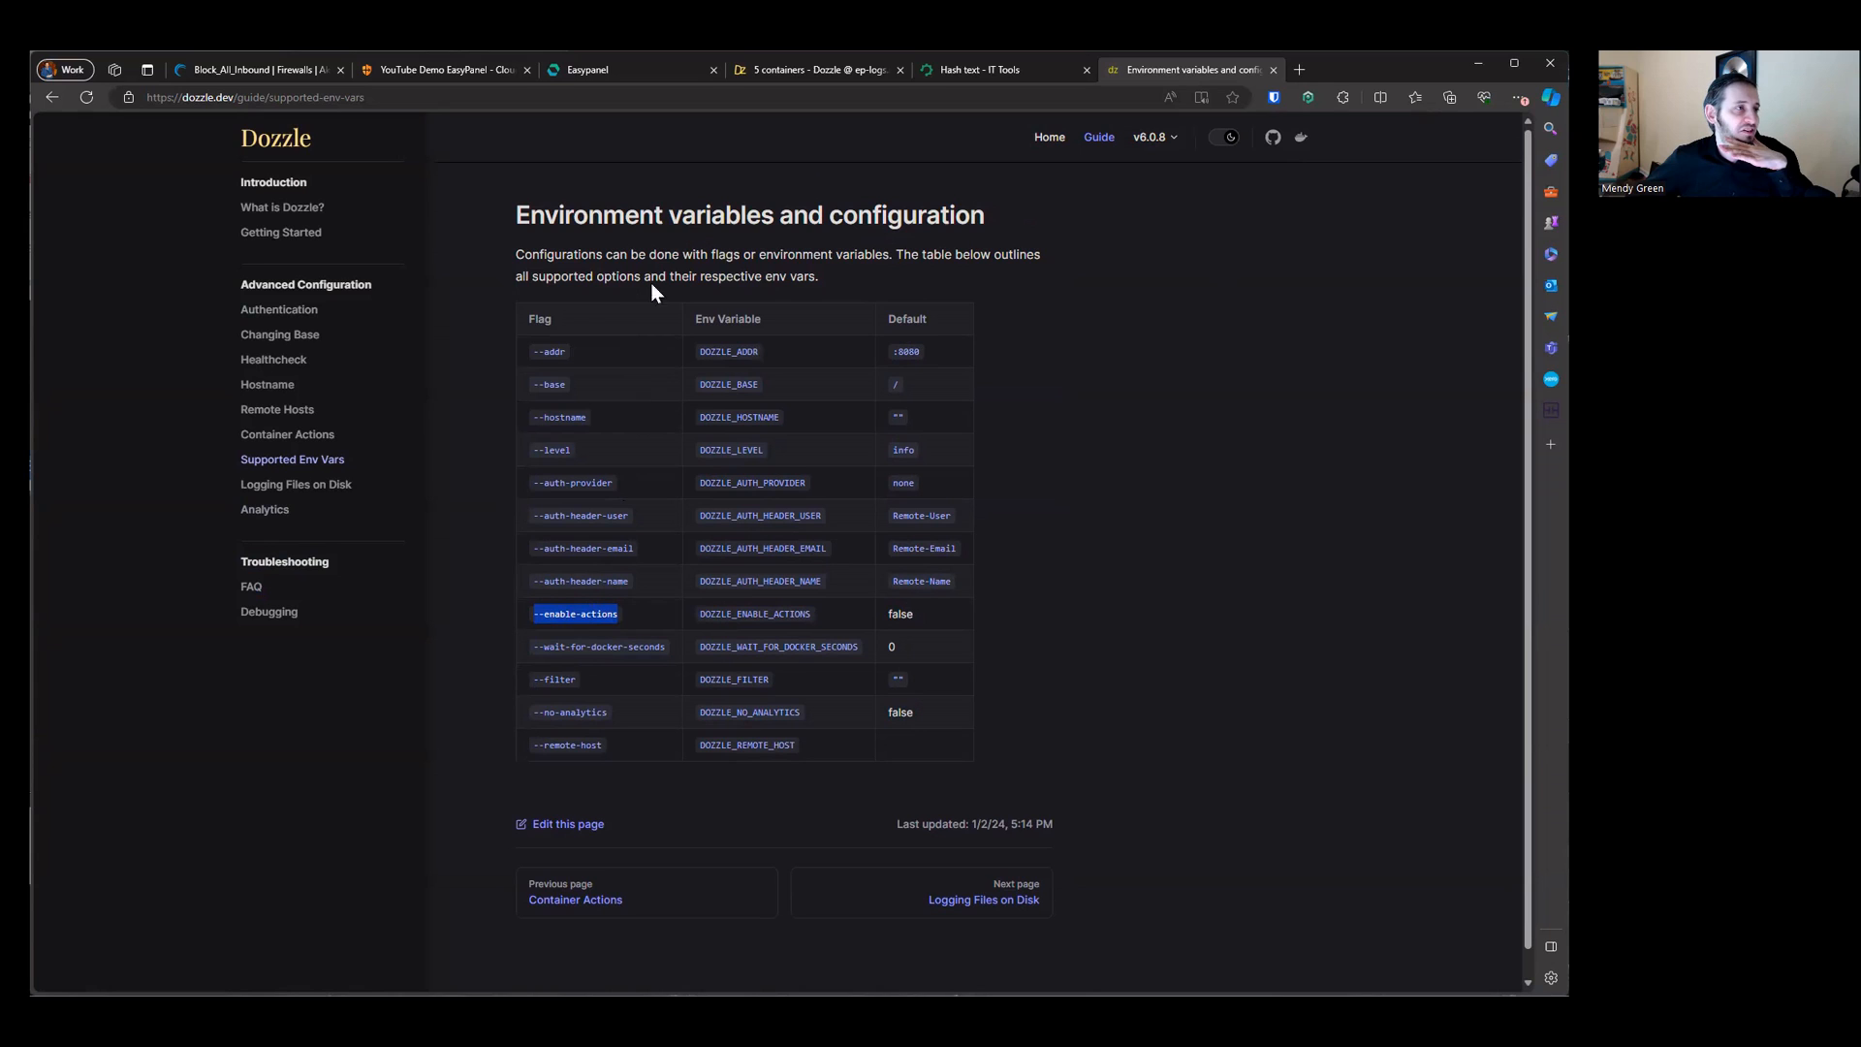
Step: Switch to Dozzle, open the diagnostics_dozzle container's logs and dismiss the password-saving prompt
left_click(975, 78)
left_click(797, 68)
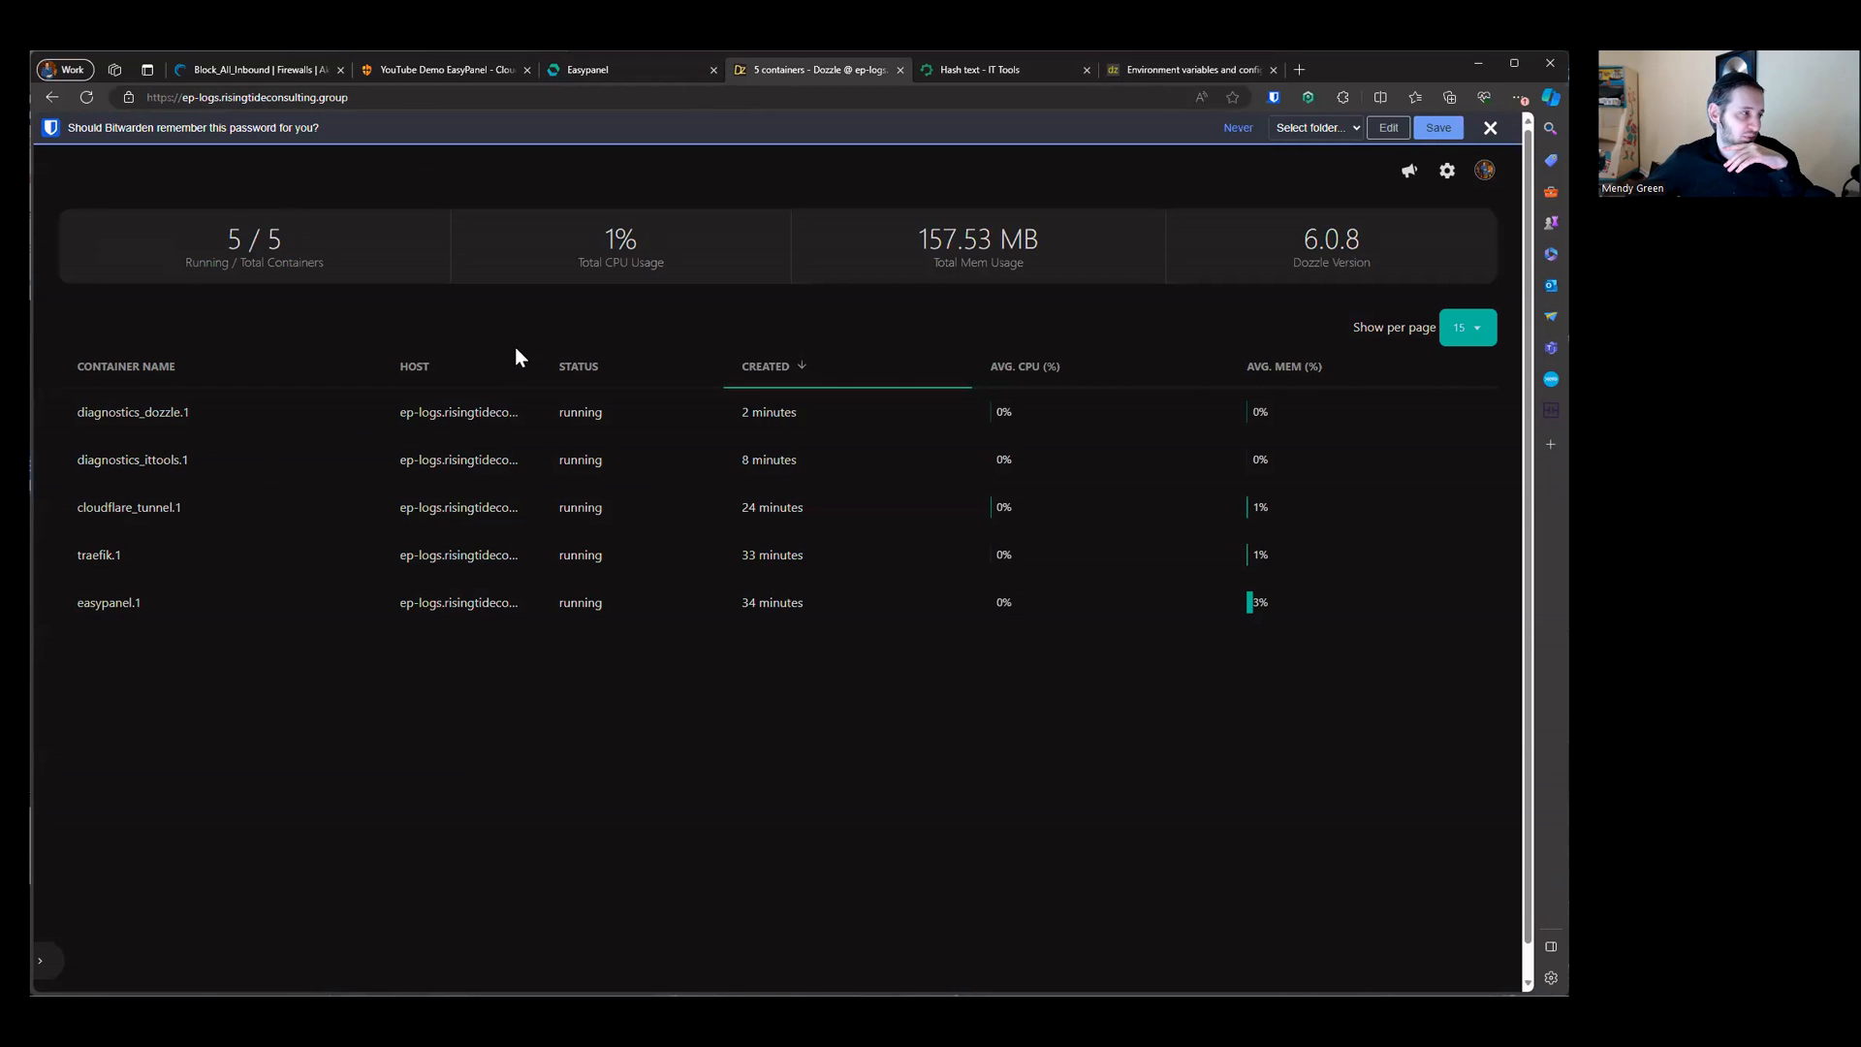
triple_click(440, 416)
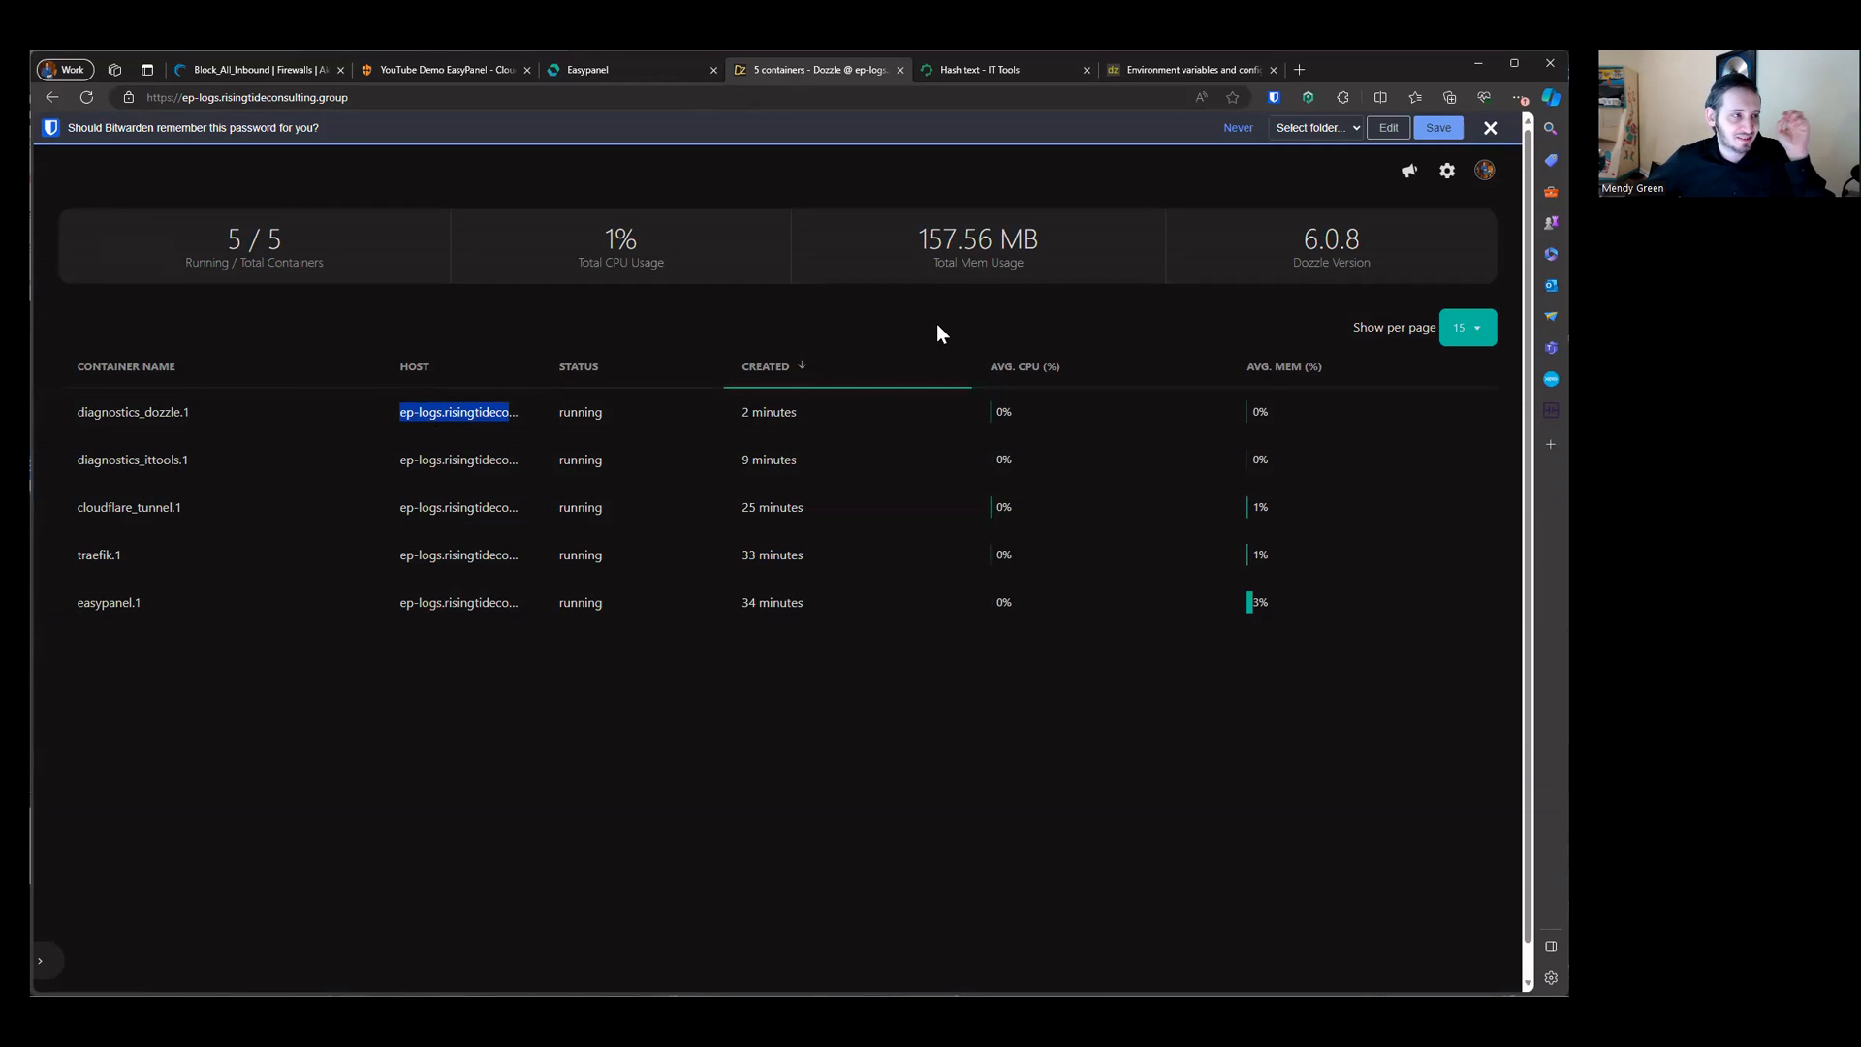
left_click_drag(208, 249, 1386, 291)
left_click(1300, 298)
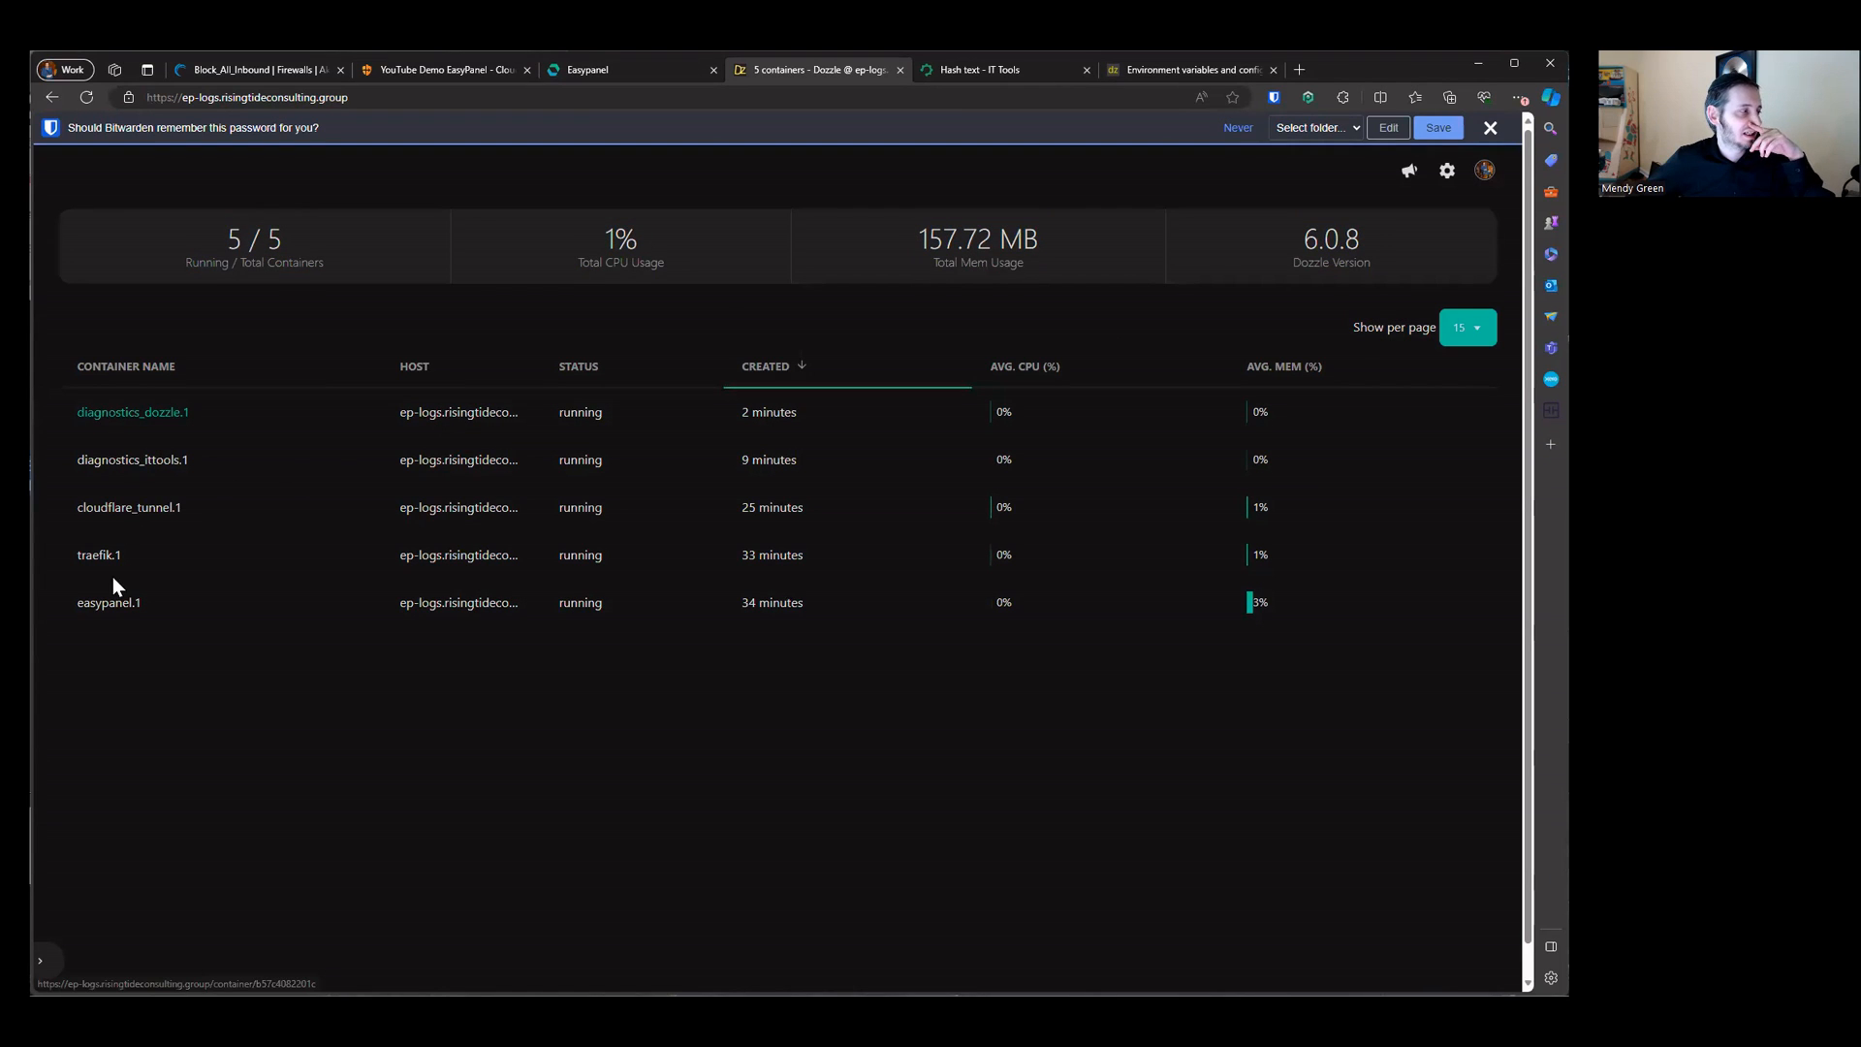
left_click(135, 415)
left_click(1489, 128)
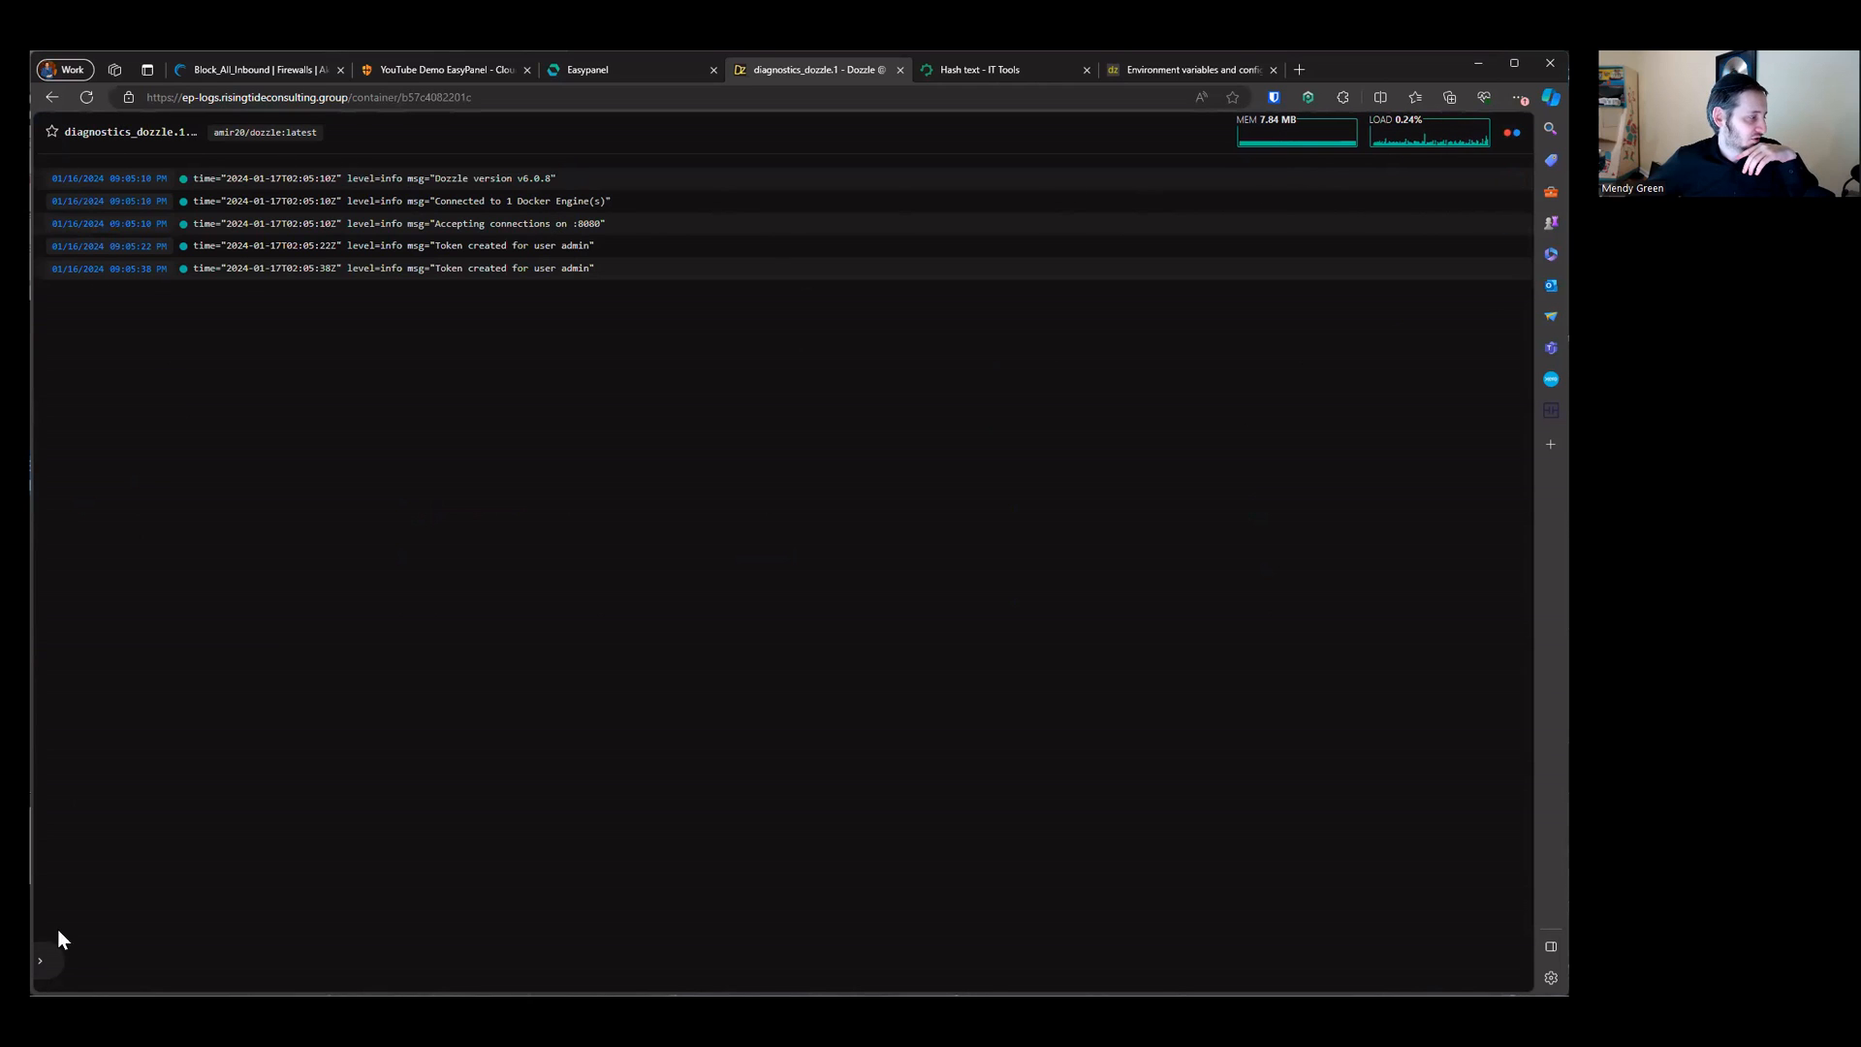
Step: Open the container sidebar and browse the diagnostics_ittools container logs
left_click(43, 959)
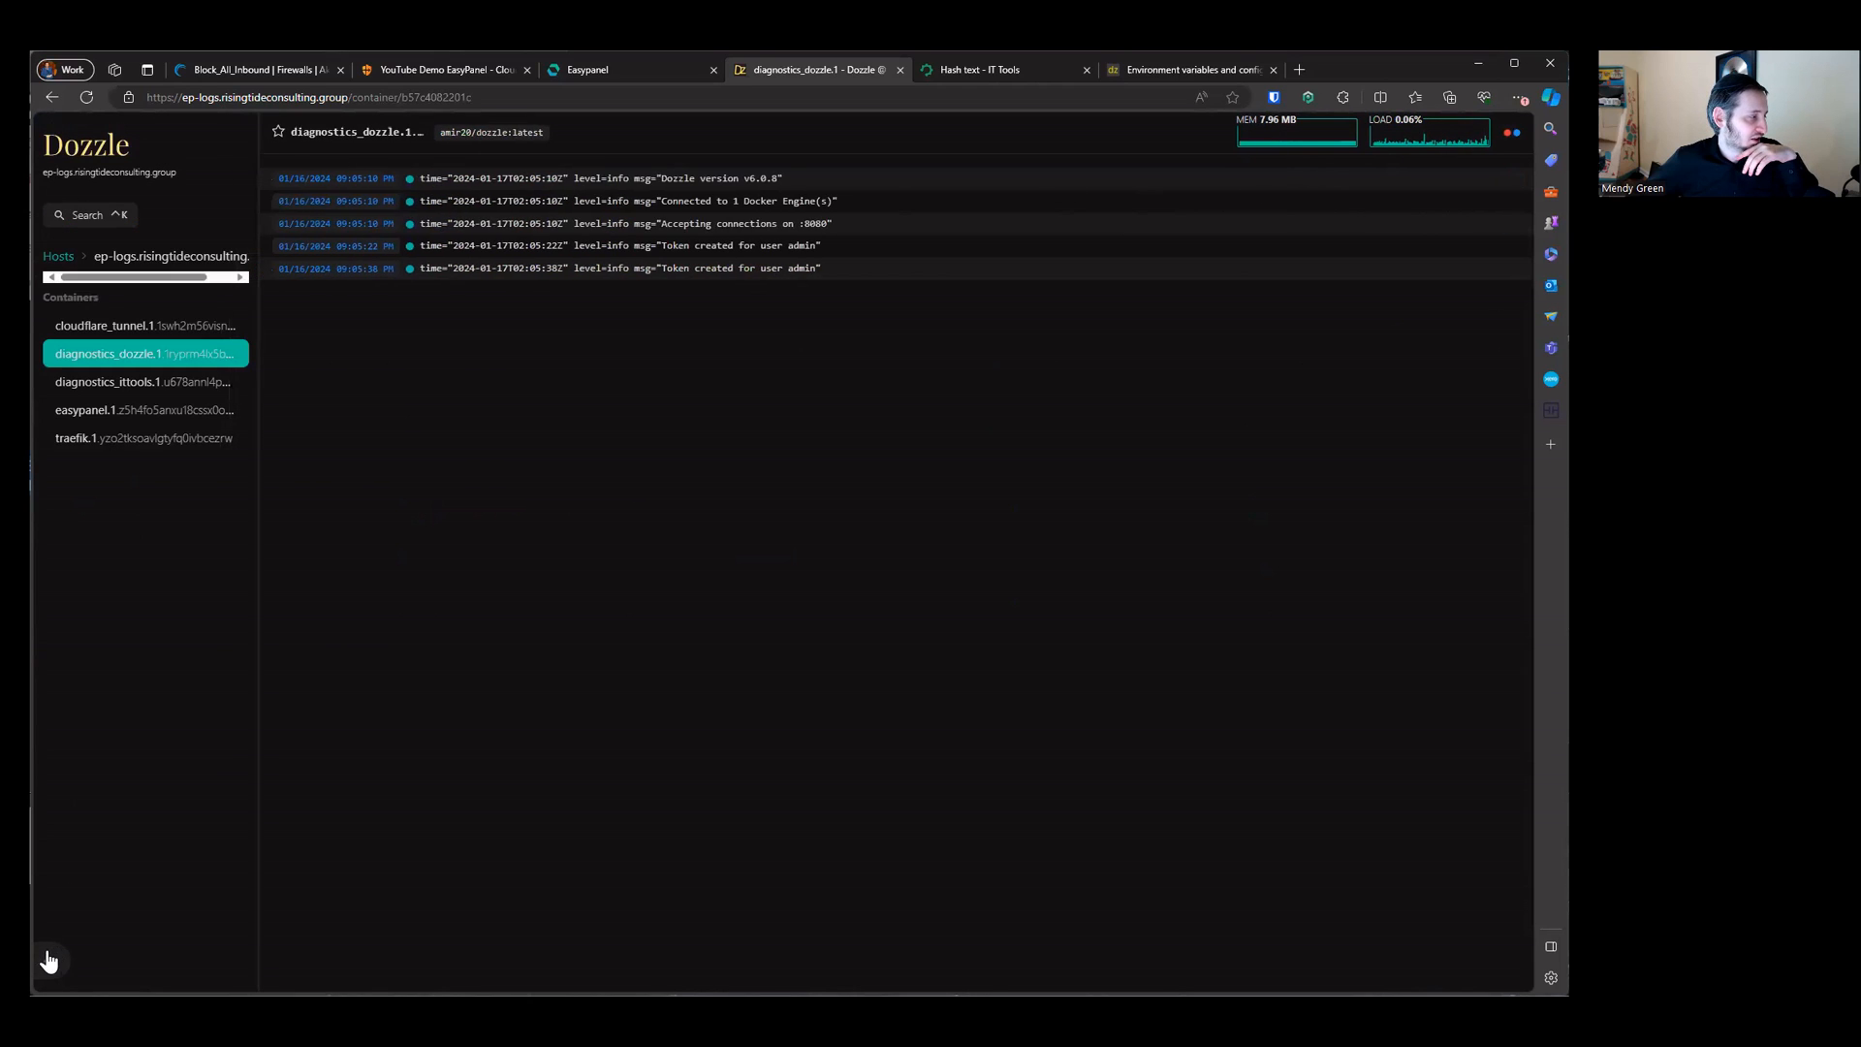
left_click(162, 386)
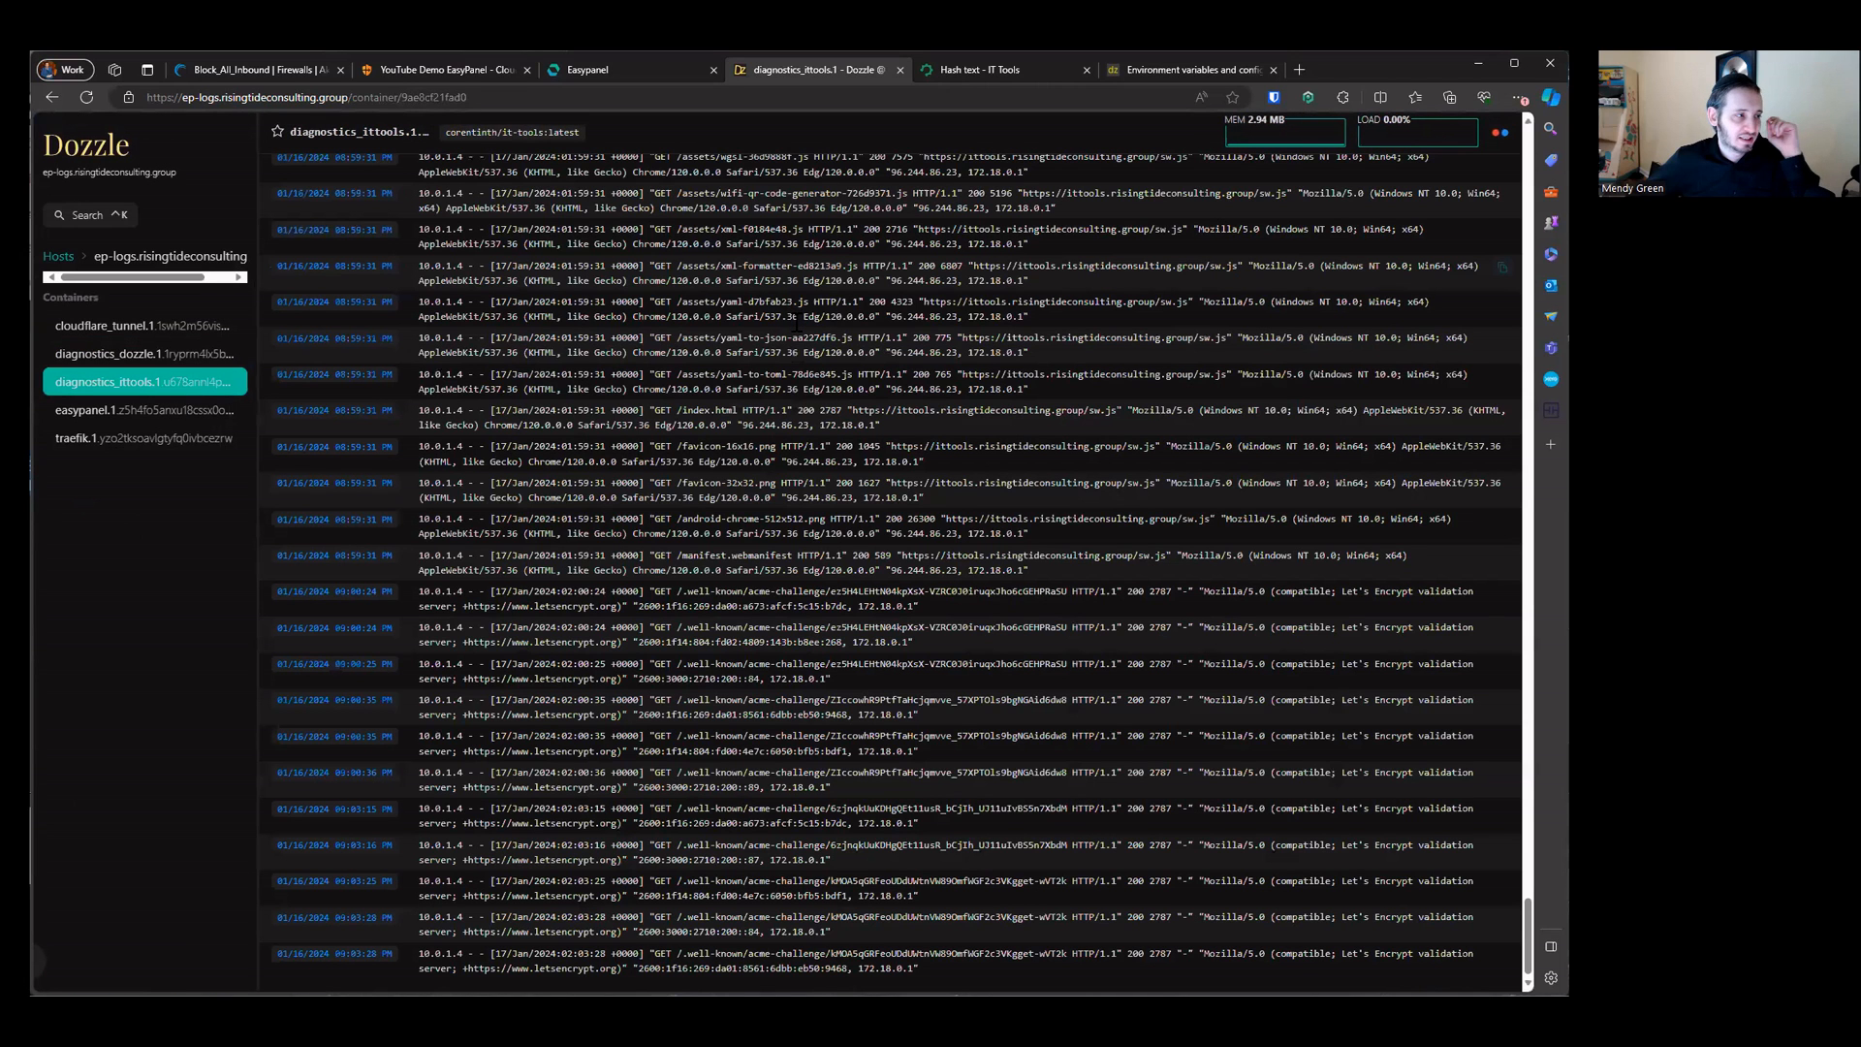
scroll(796, 322, "up", 10)
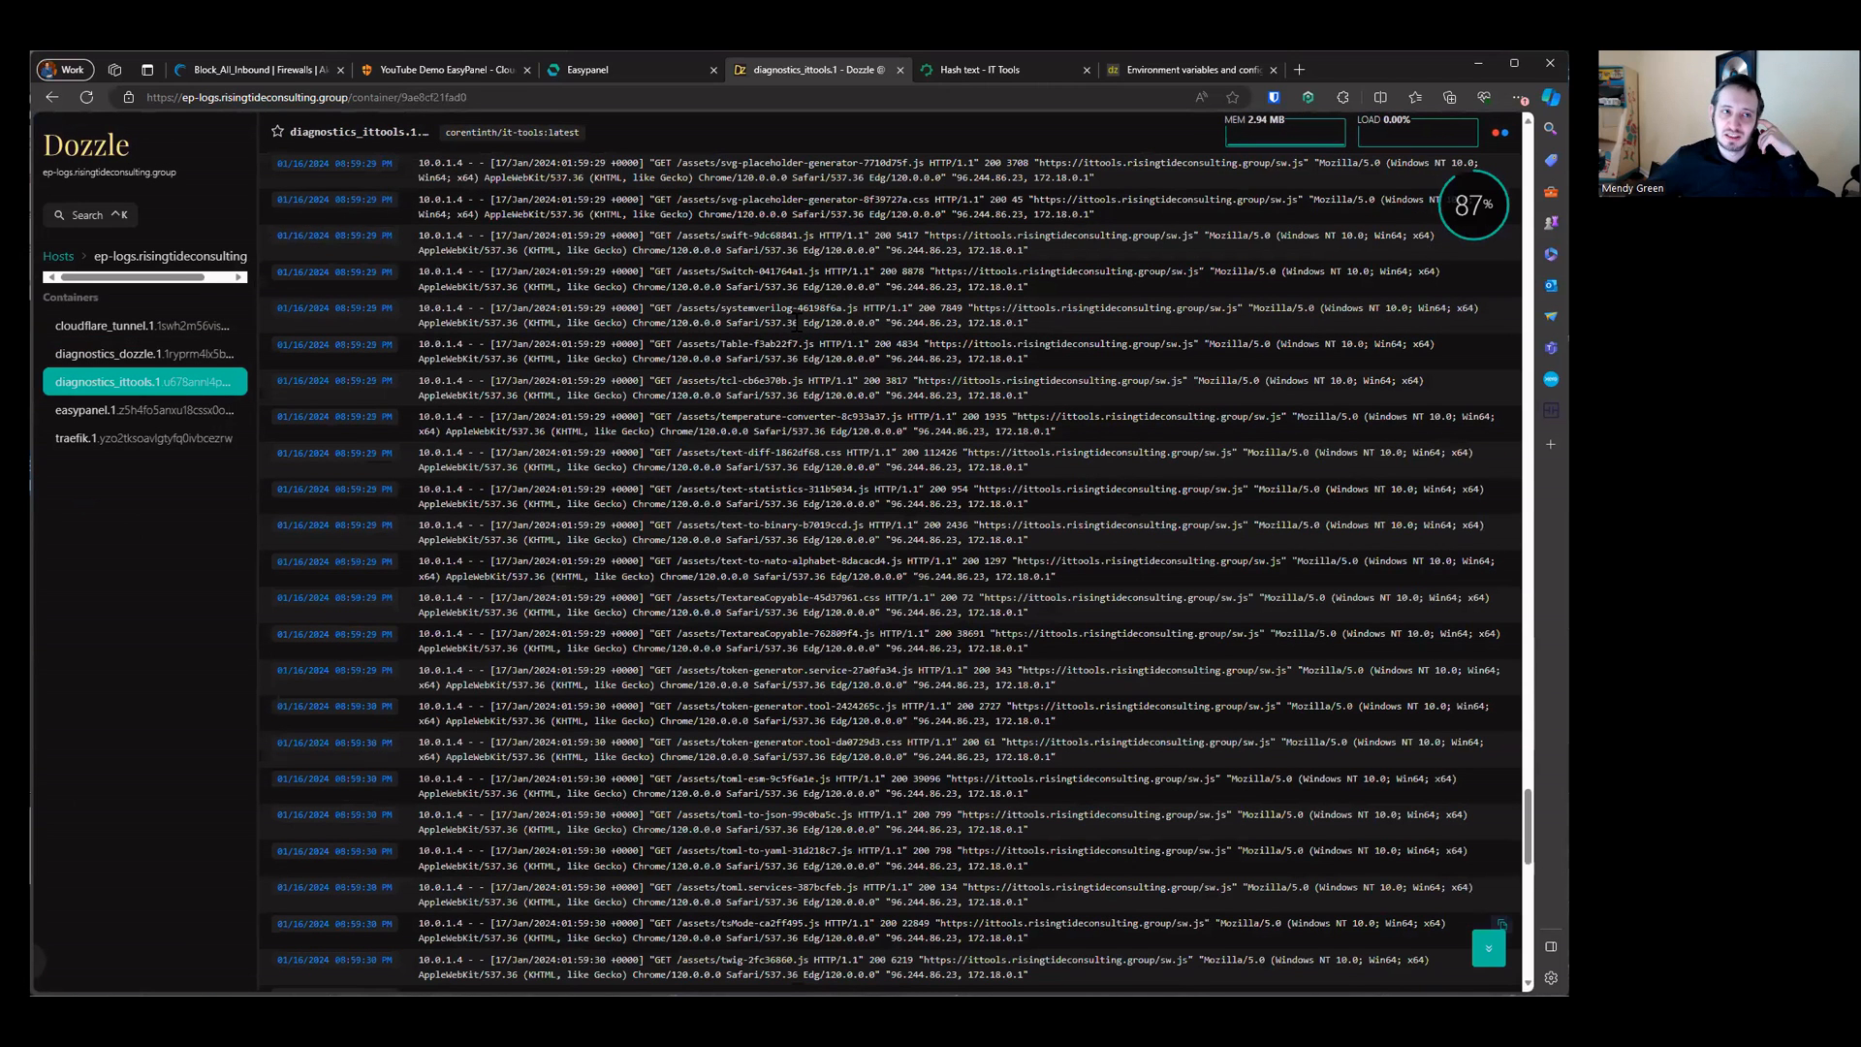
scroll(794, 323, "down", 10)
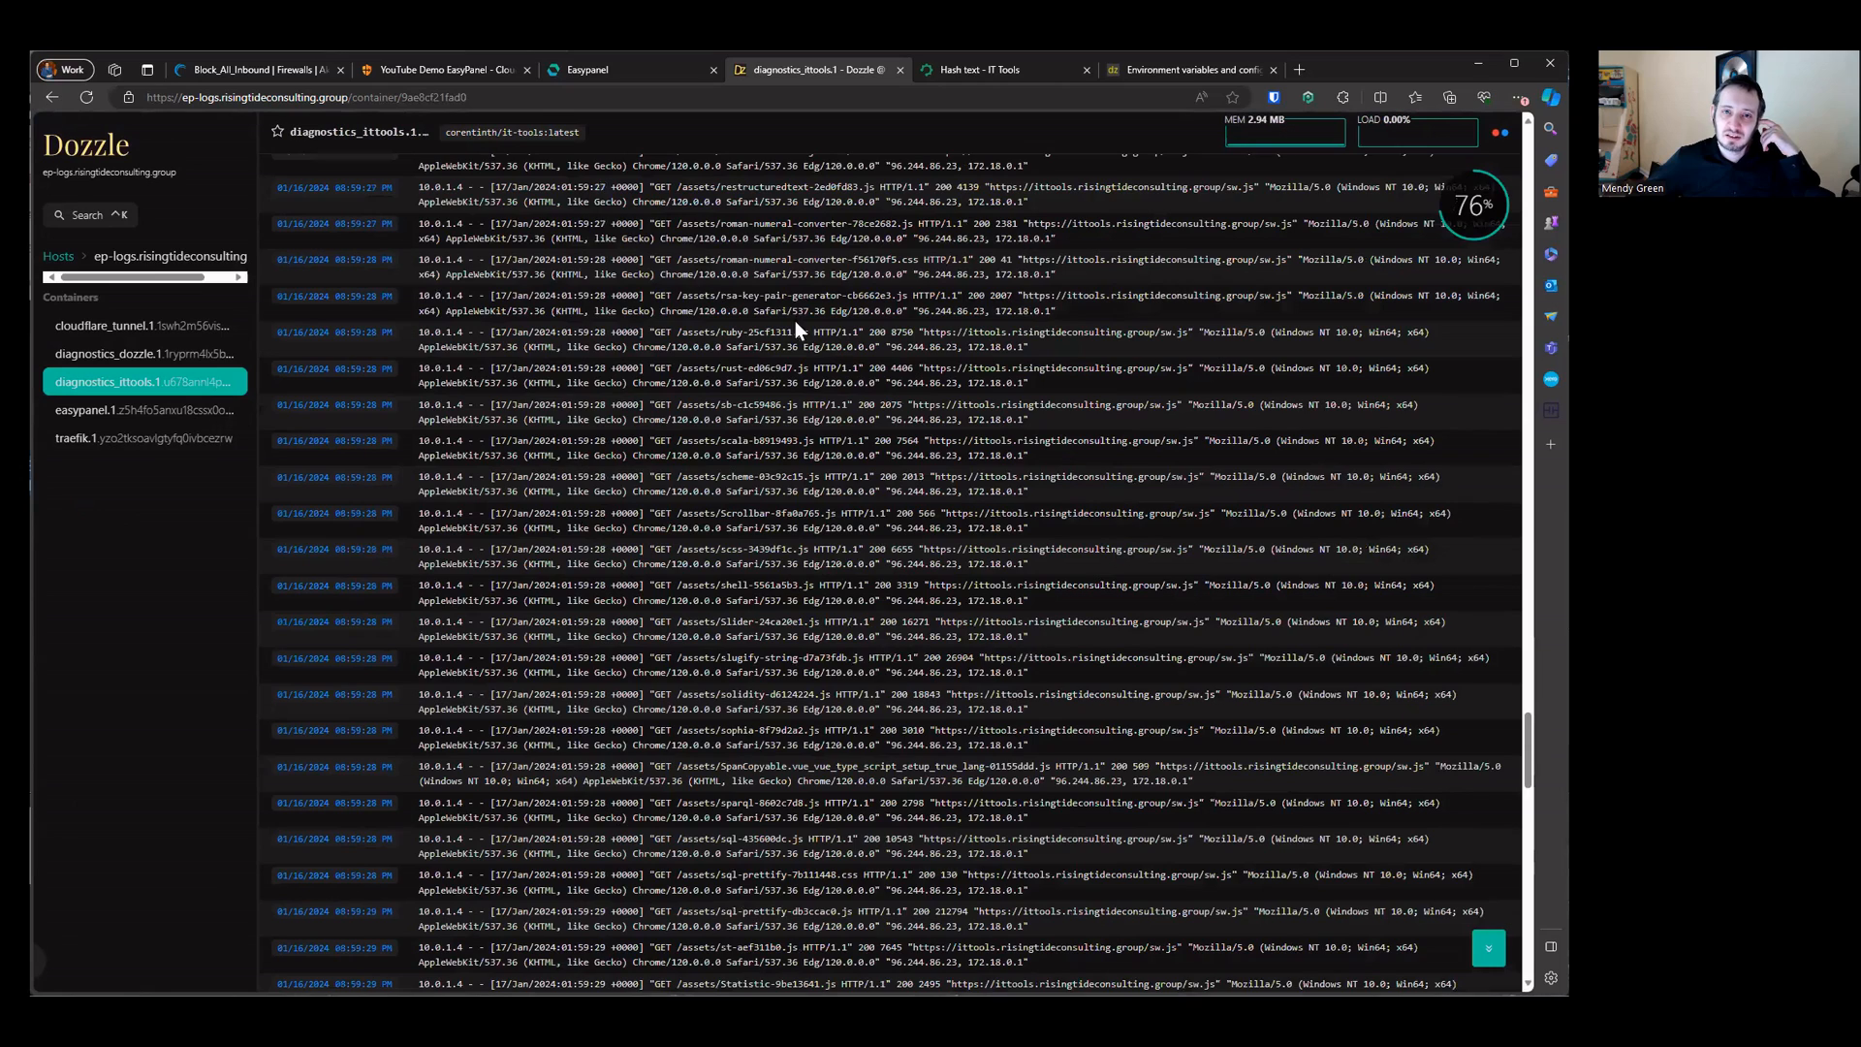
scroll(794, 323, "up", 10)
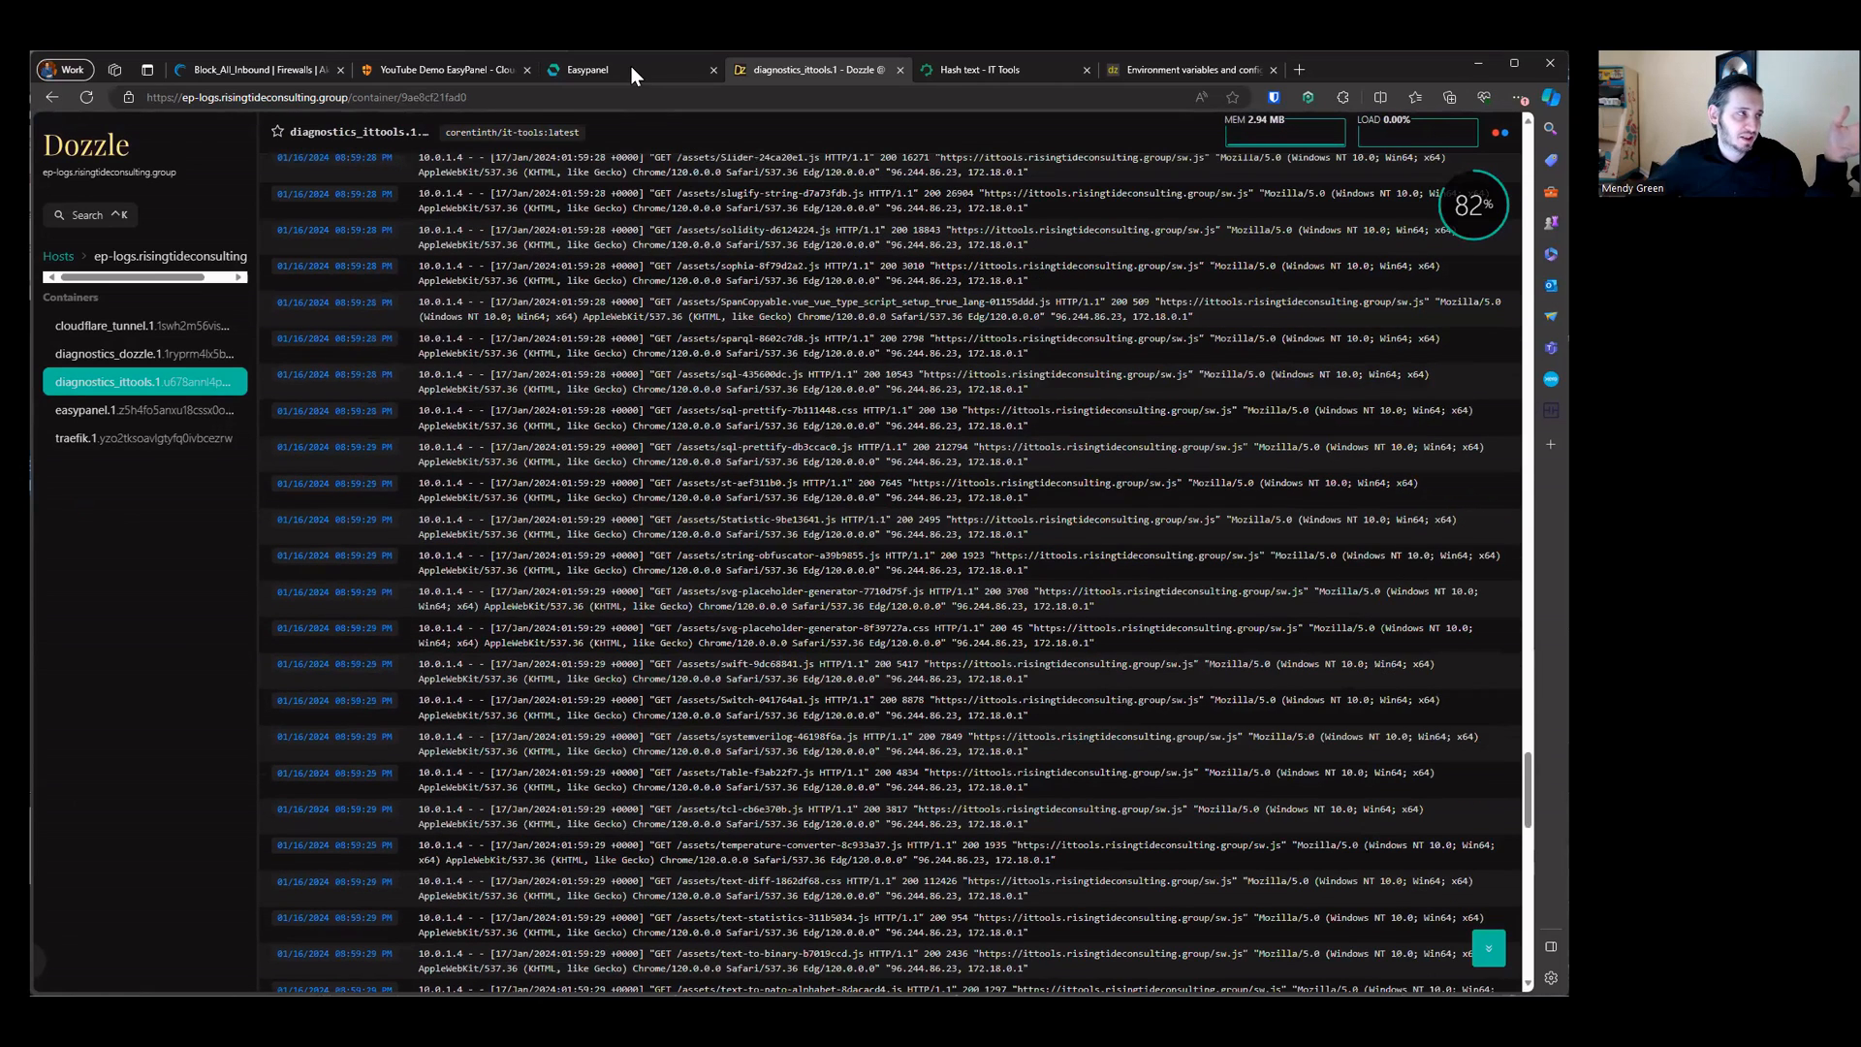
Step: Return to Easypanel and open the diagnostics project's templates gallery
key("ctrl+shift+Tab")
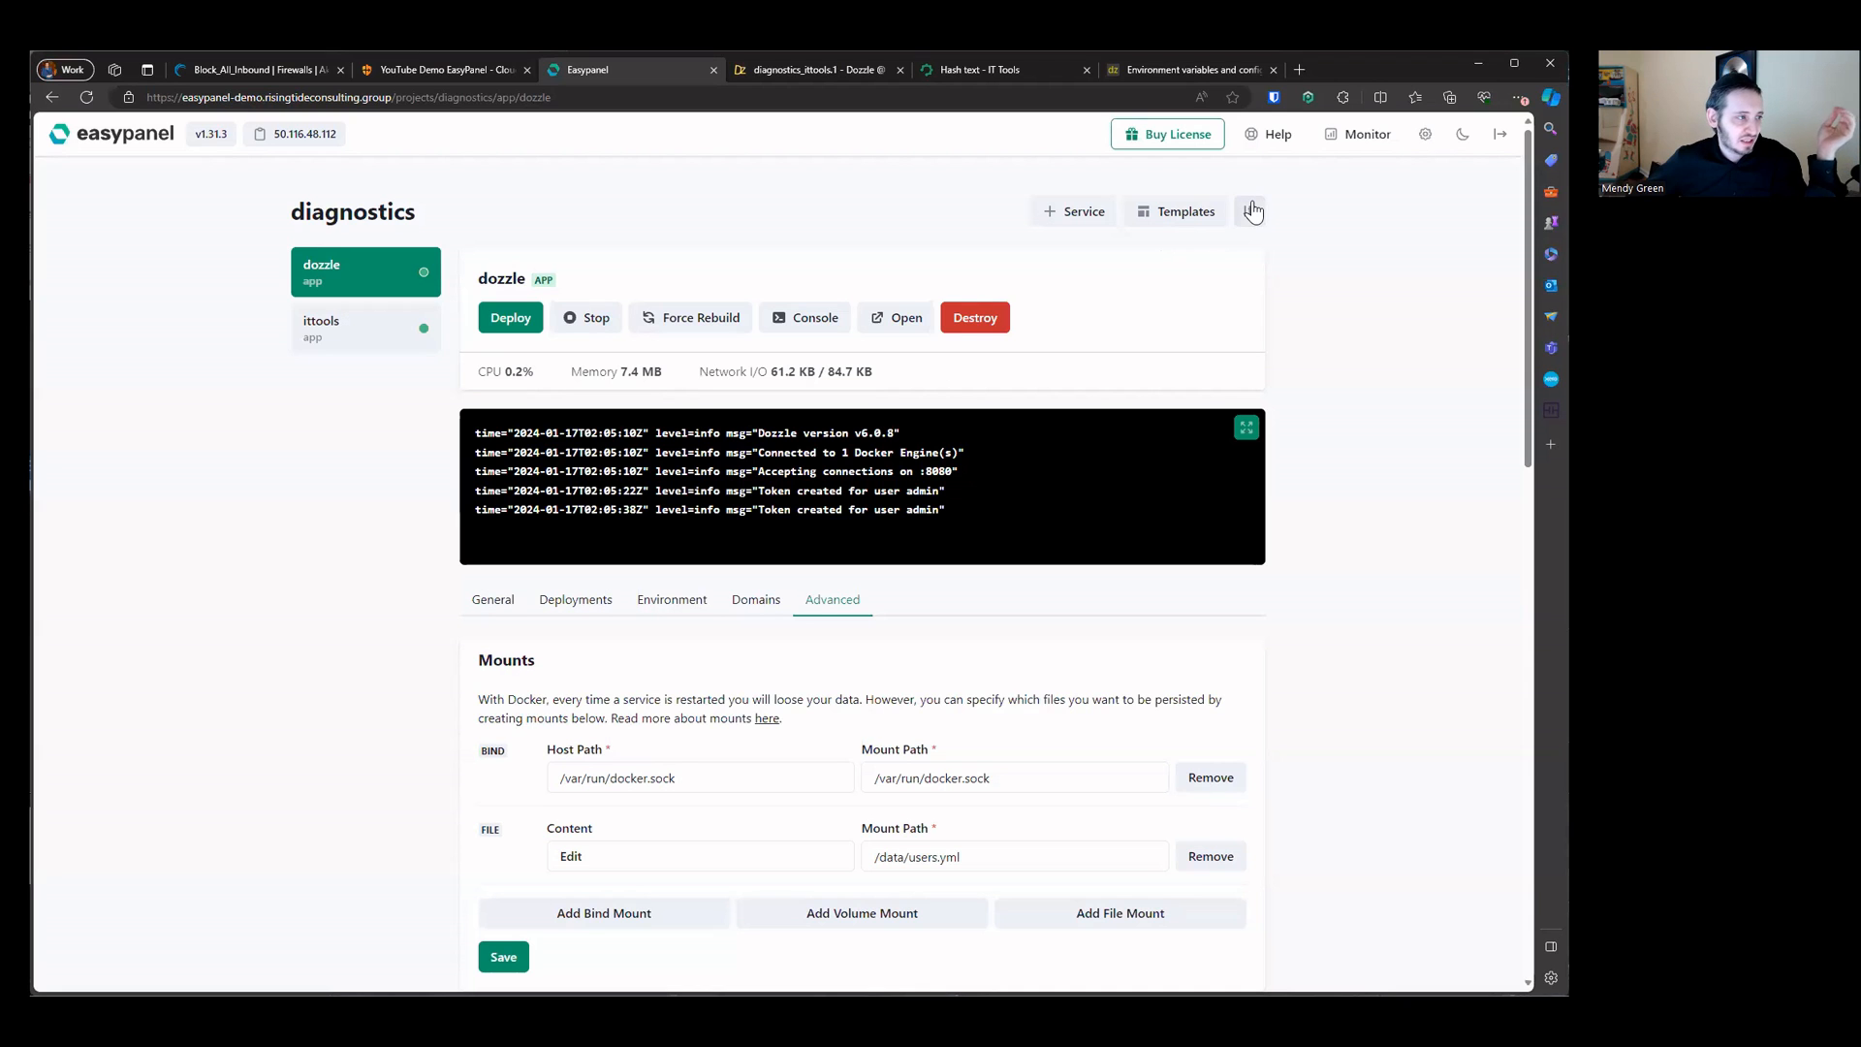
left_click(1202, 217)
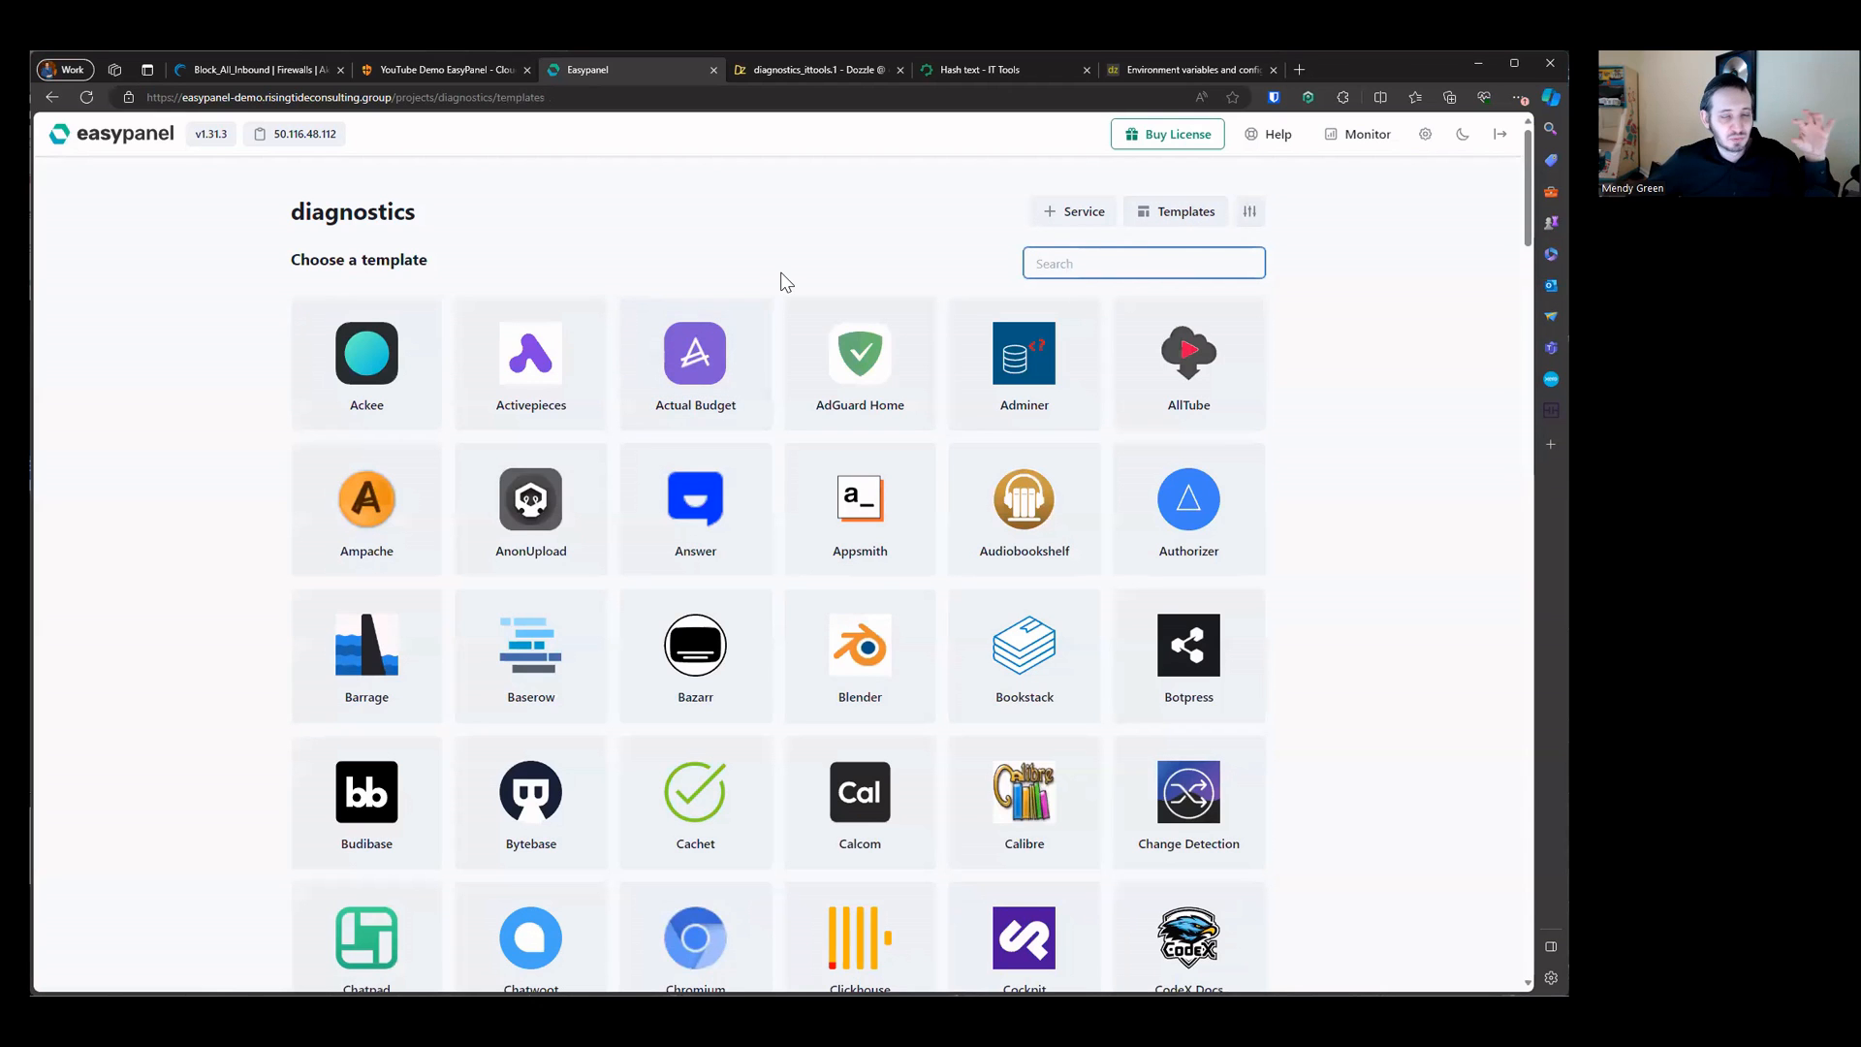
left_click(823, 73)
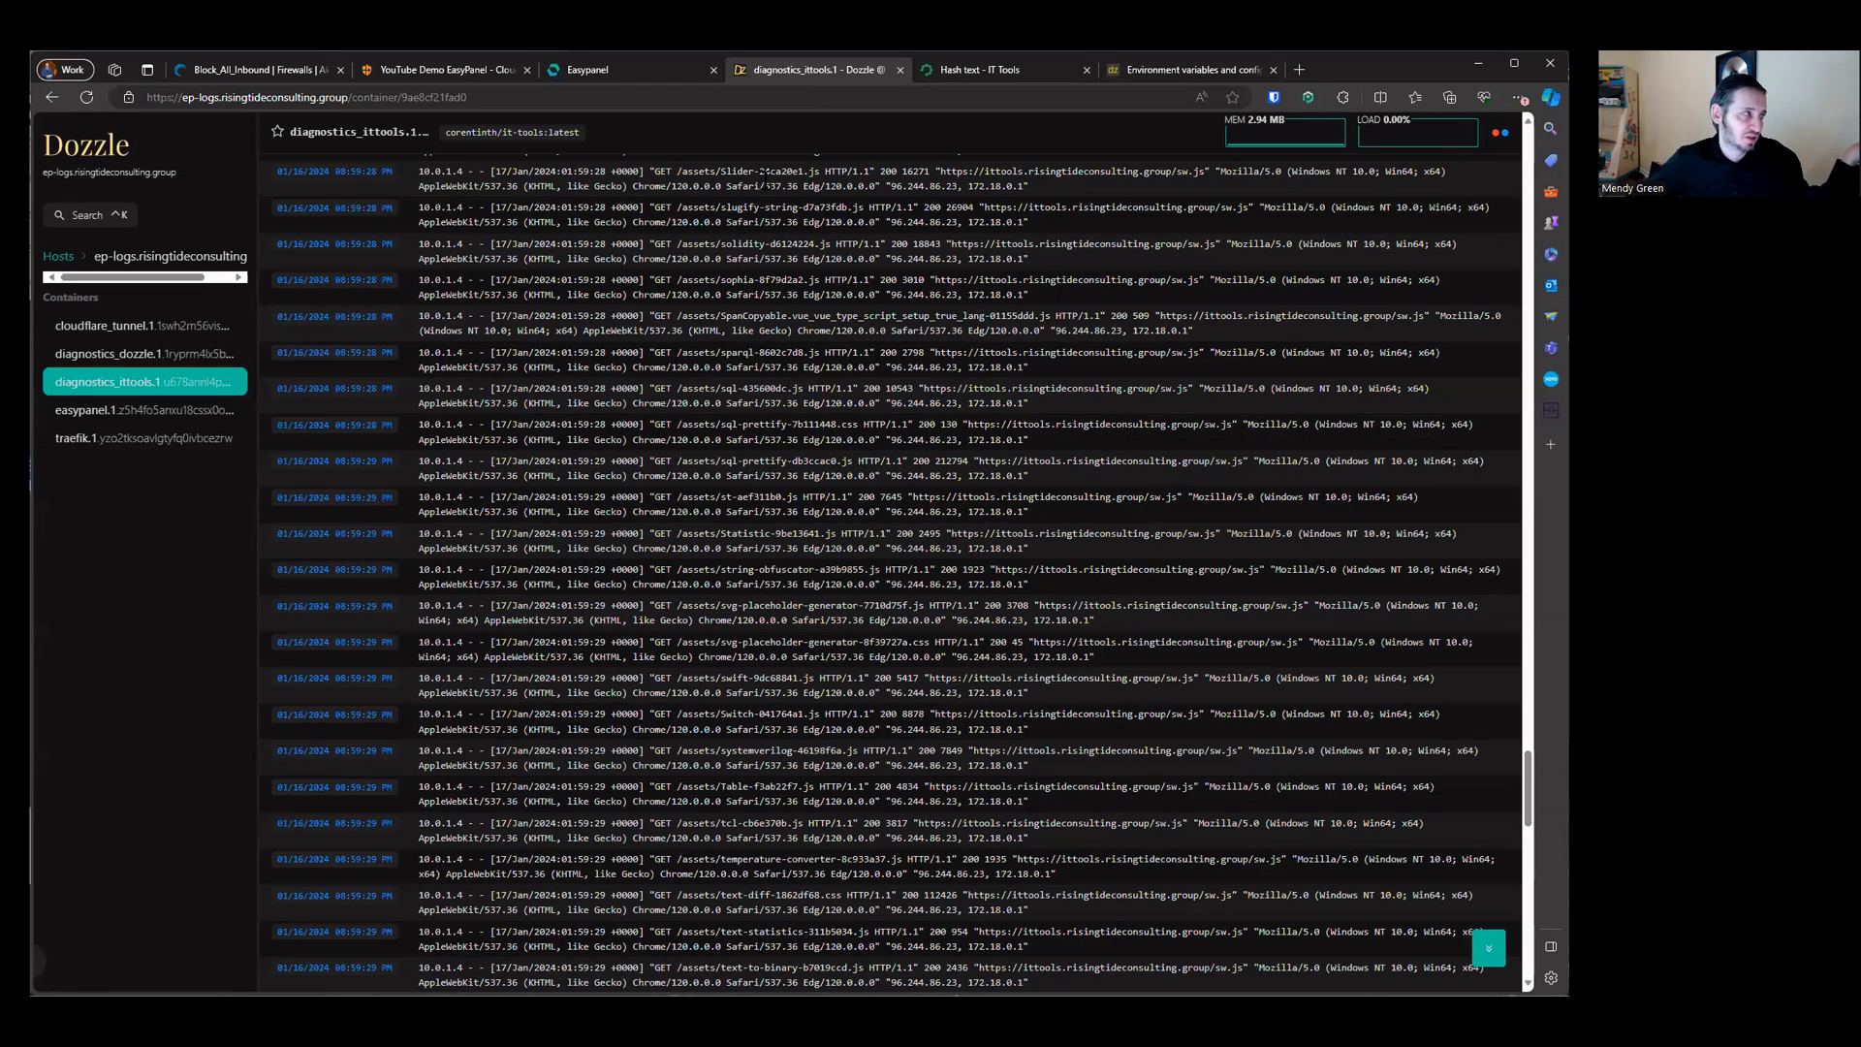
left_click(676, 81)
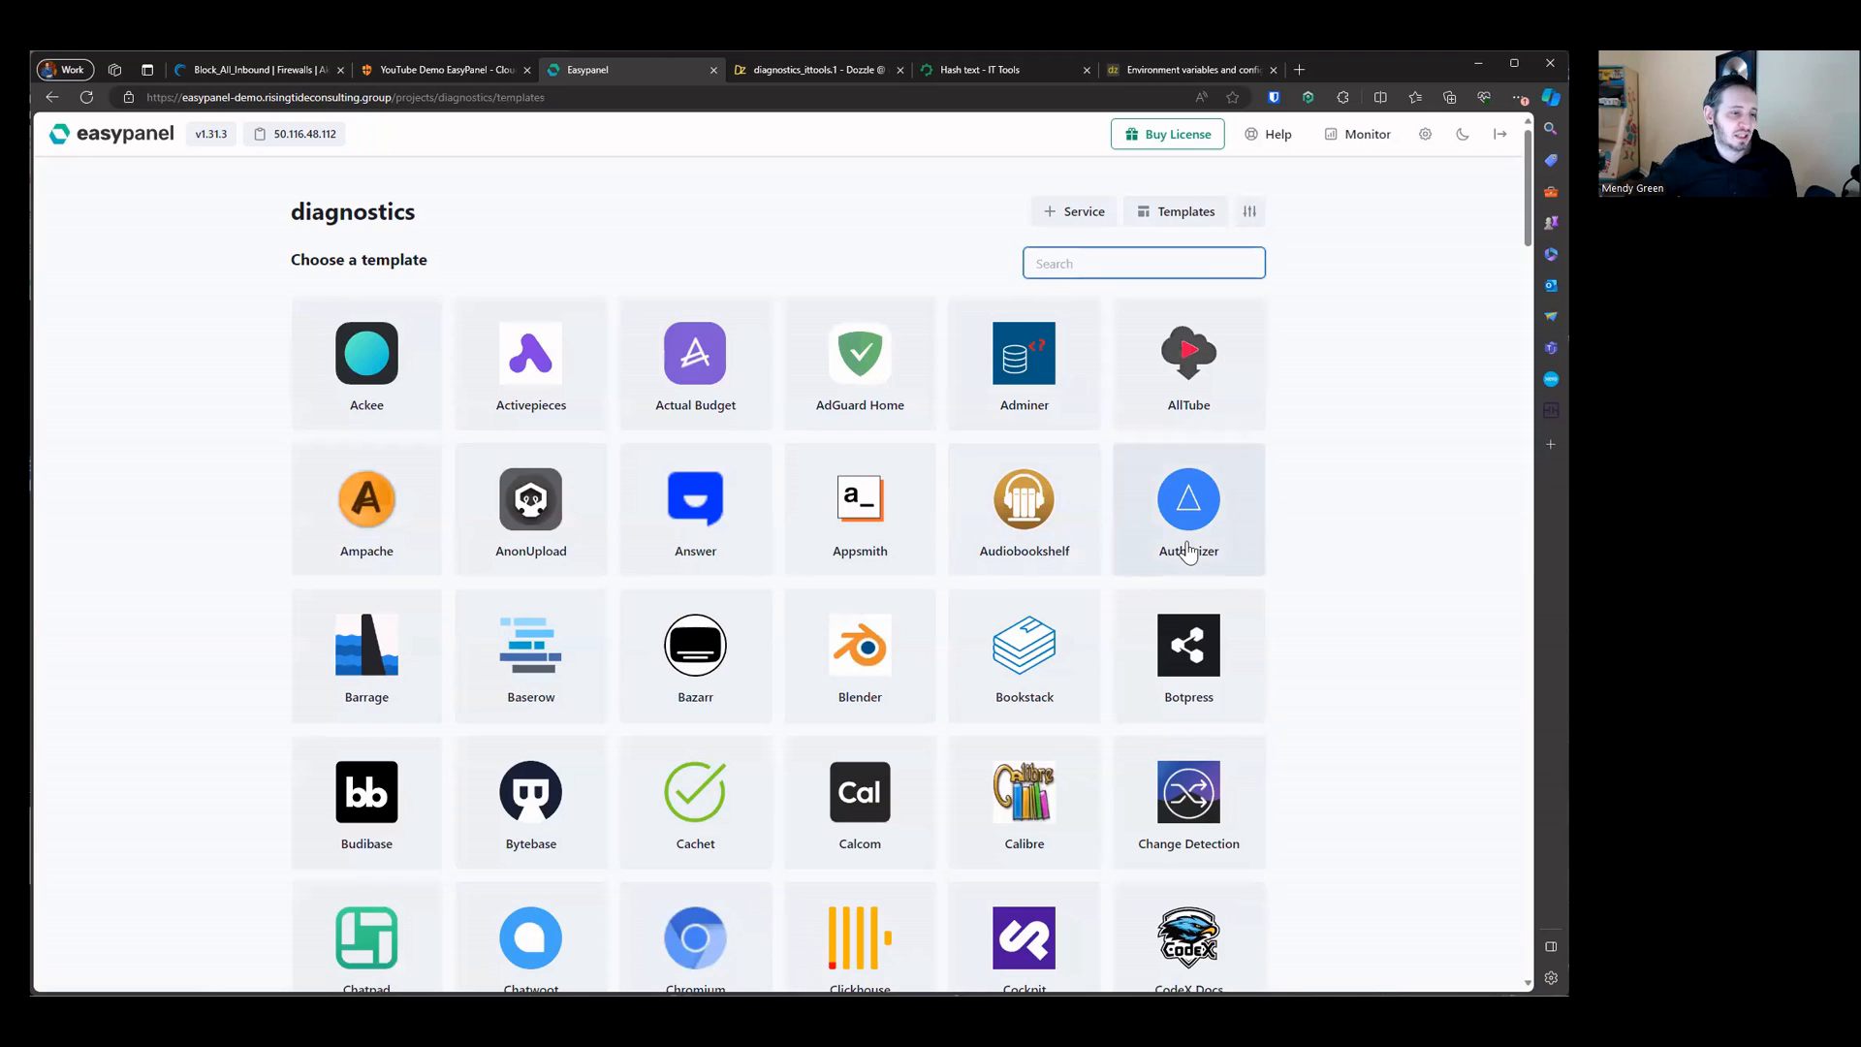
Step: Create a WordPress service from the templates with the wordpress:6 image and a MariaDB database
scroll(1188, 552, "down", 8)
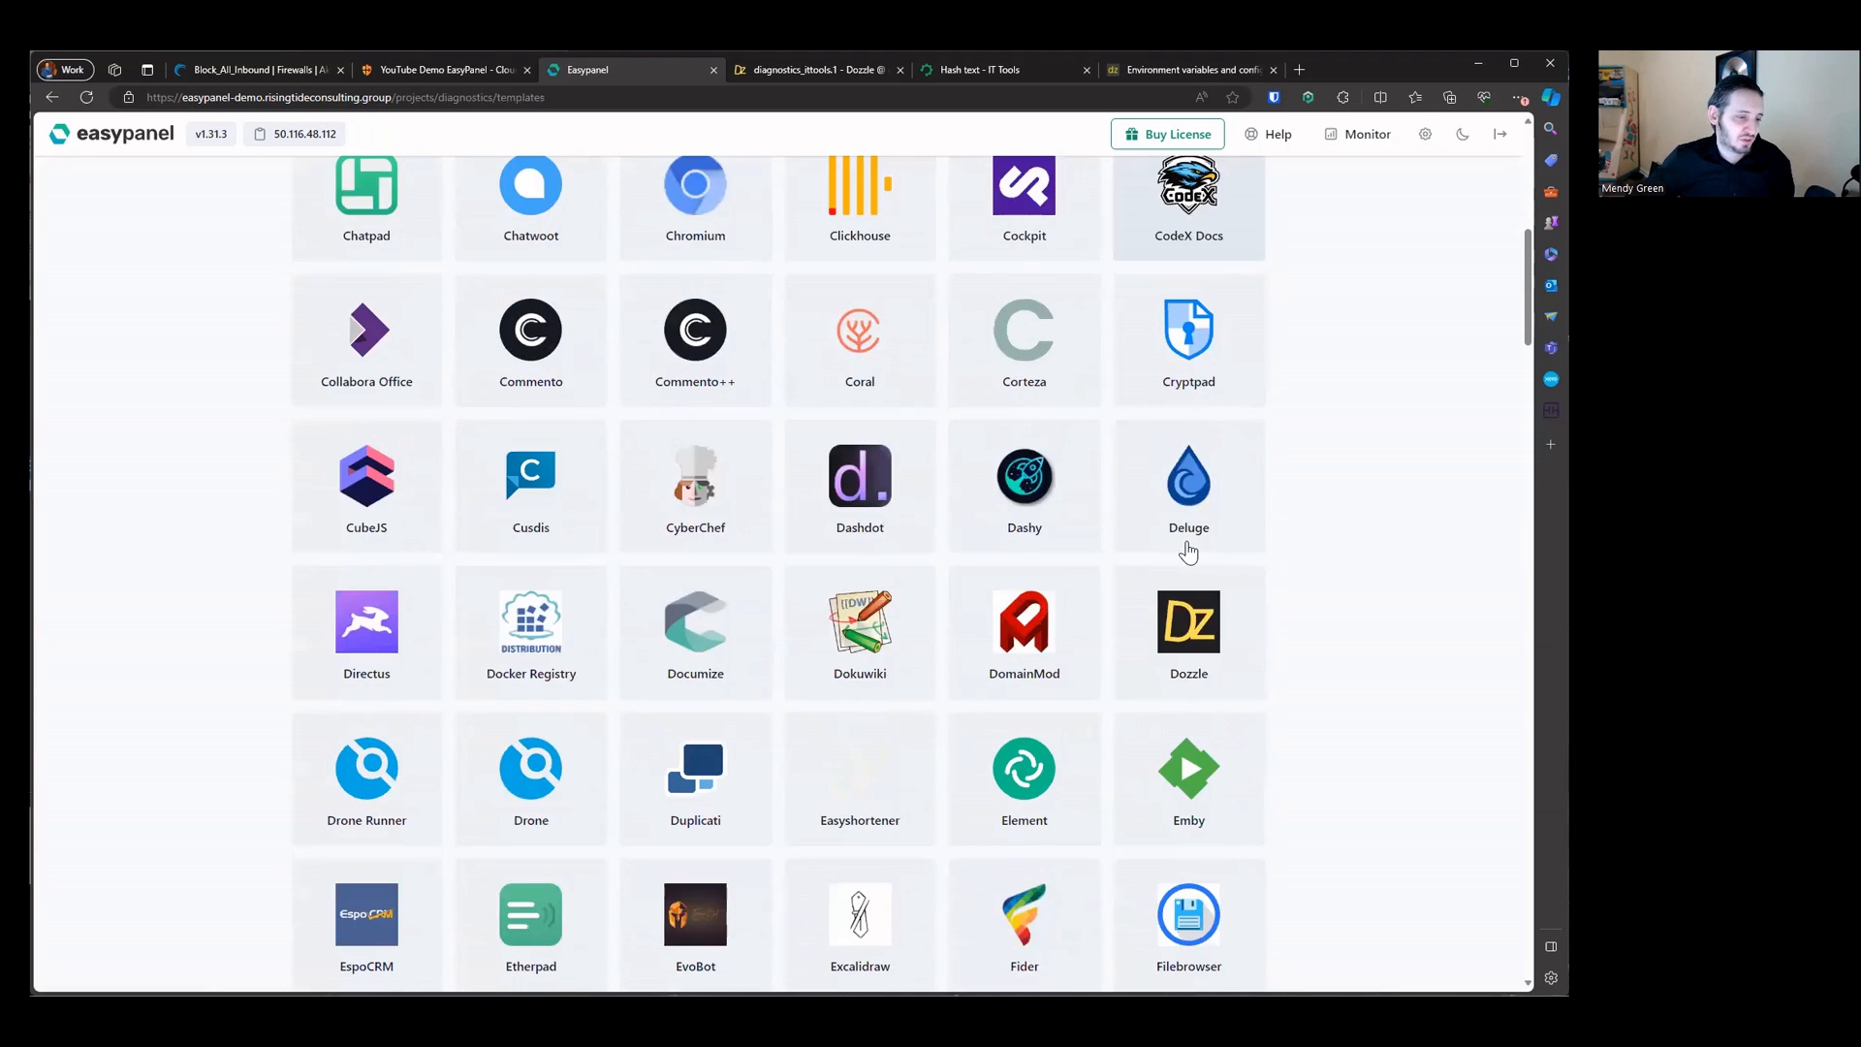
scroll(1188, 552, "down", 20)
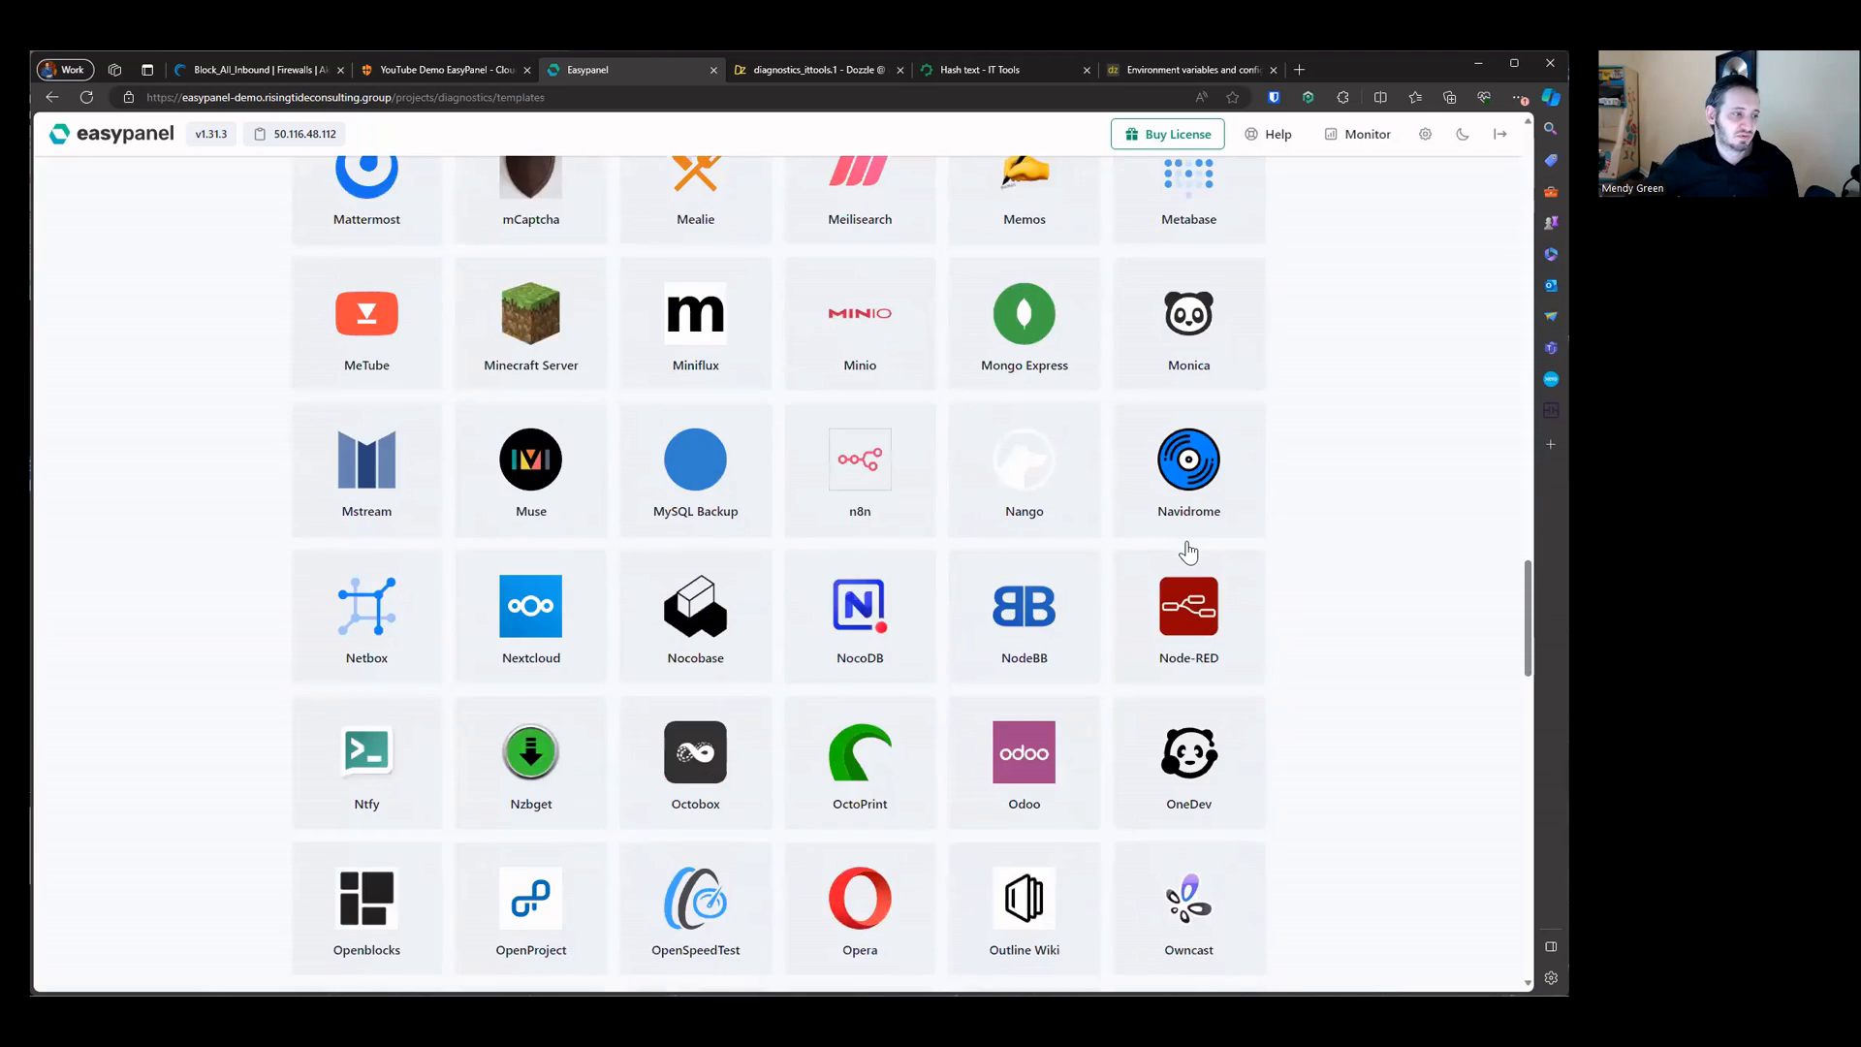
scroll(1188, 552, "down", 5)
scroll(1188, 552, "down", 15)
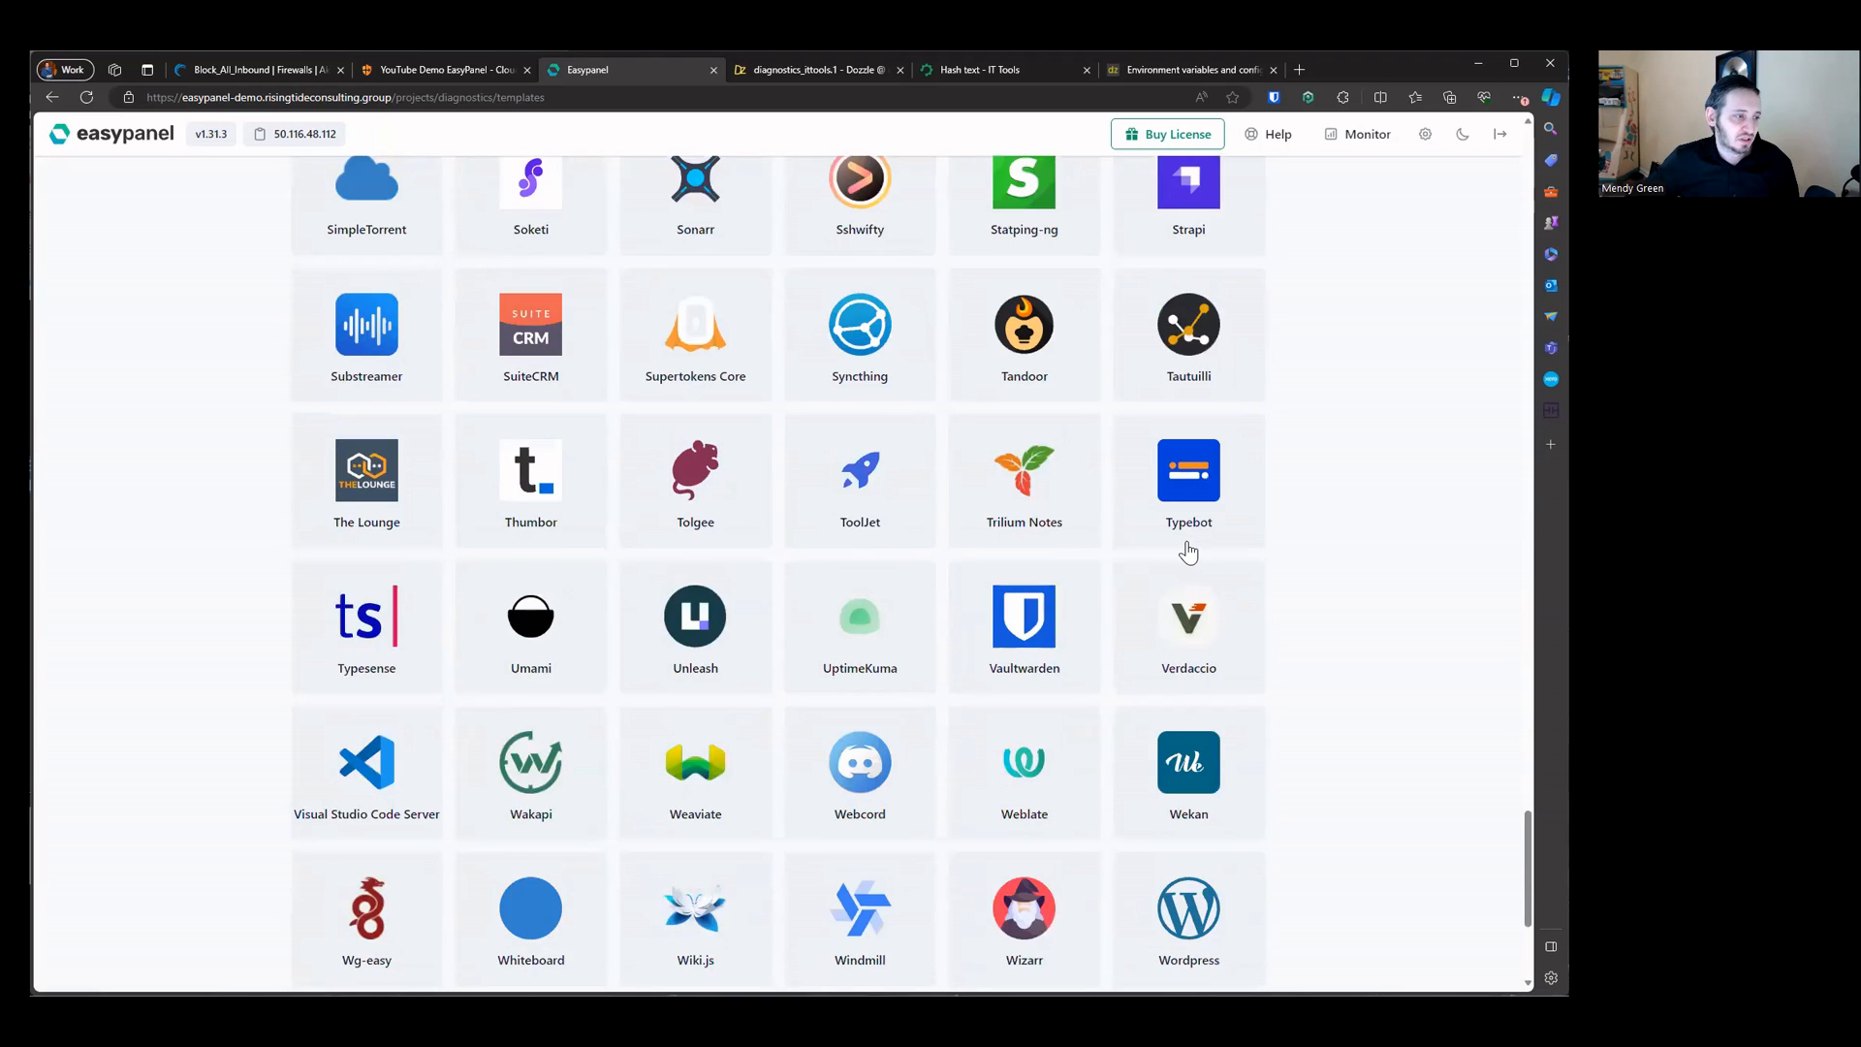
left_click(1192, 549)
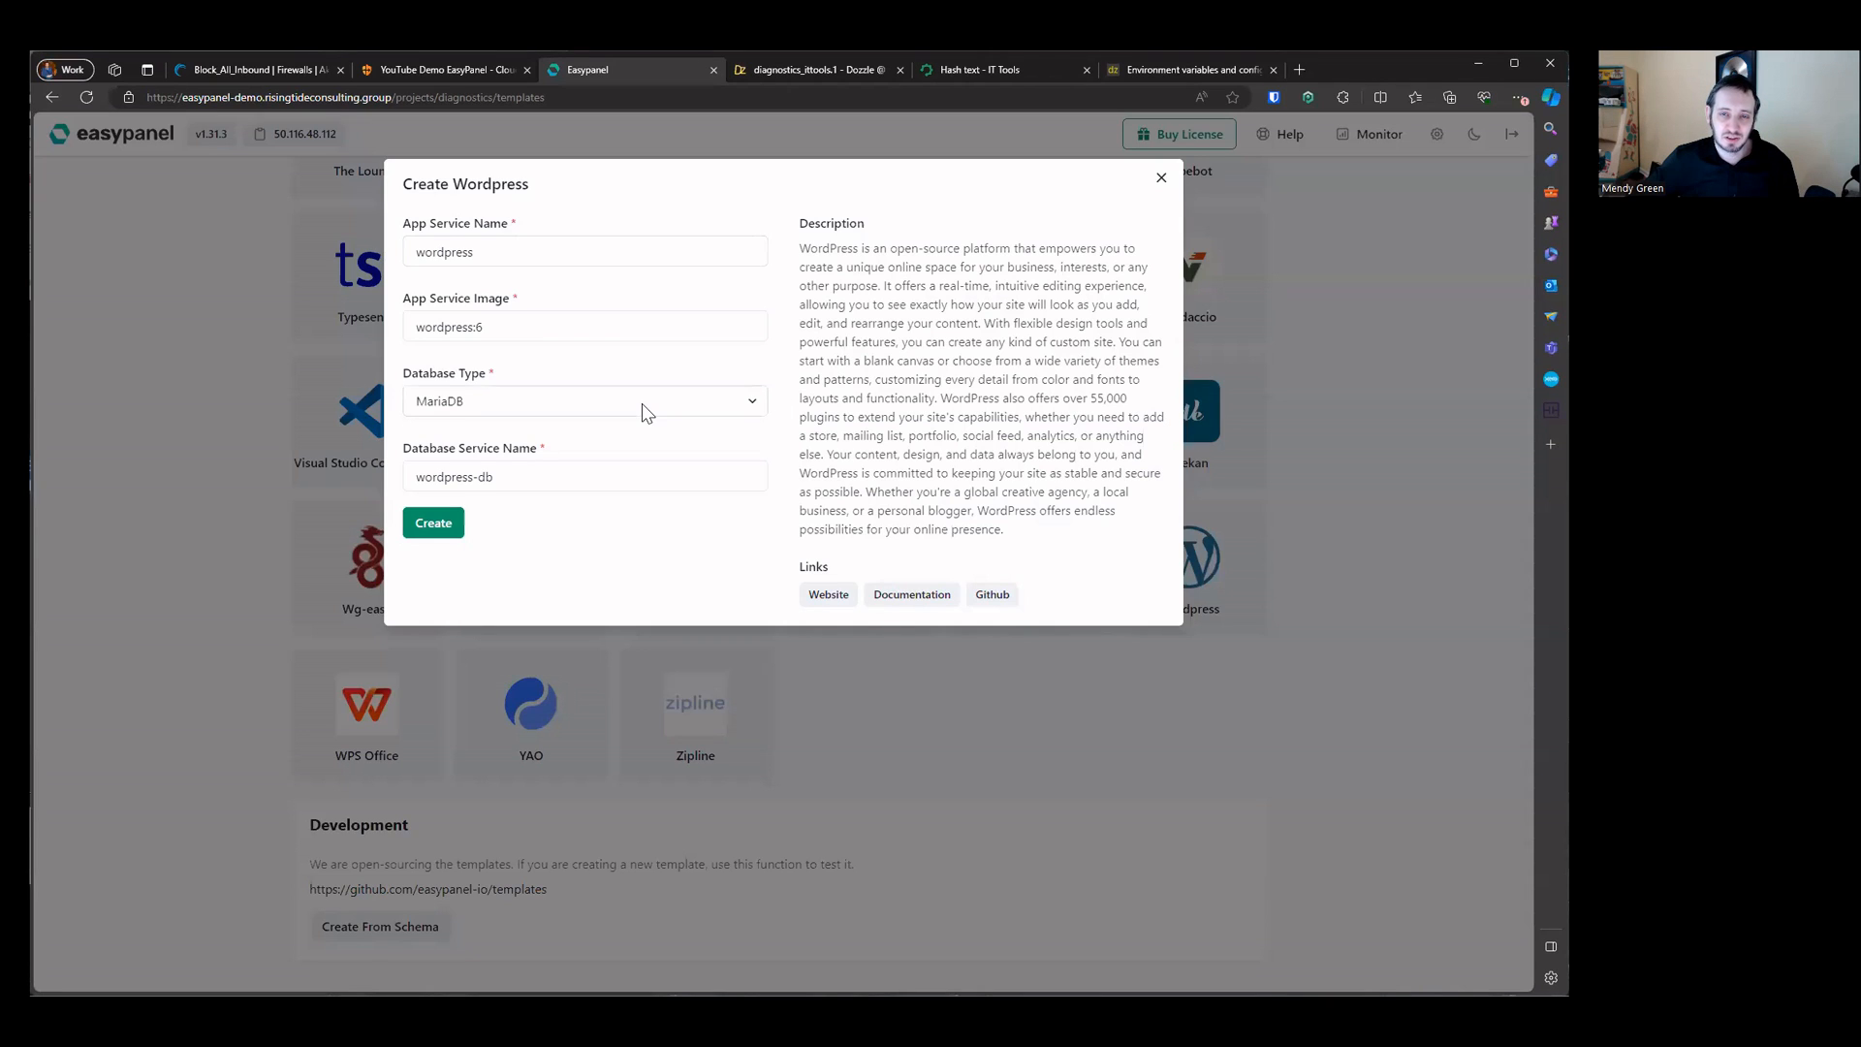
left_click_drag(478, 253, 384, 258)
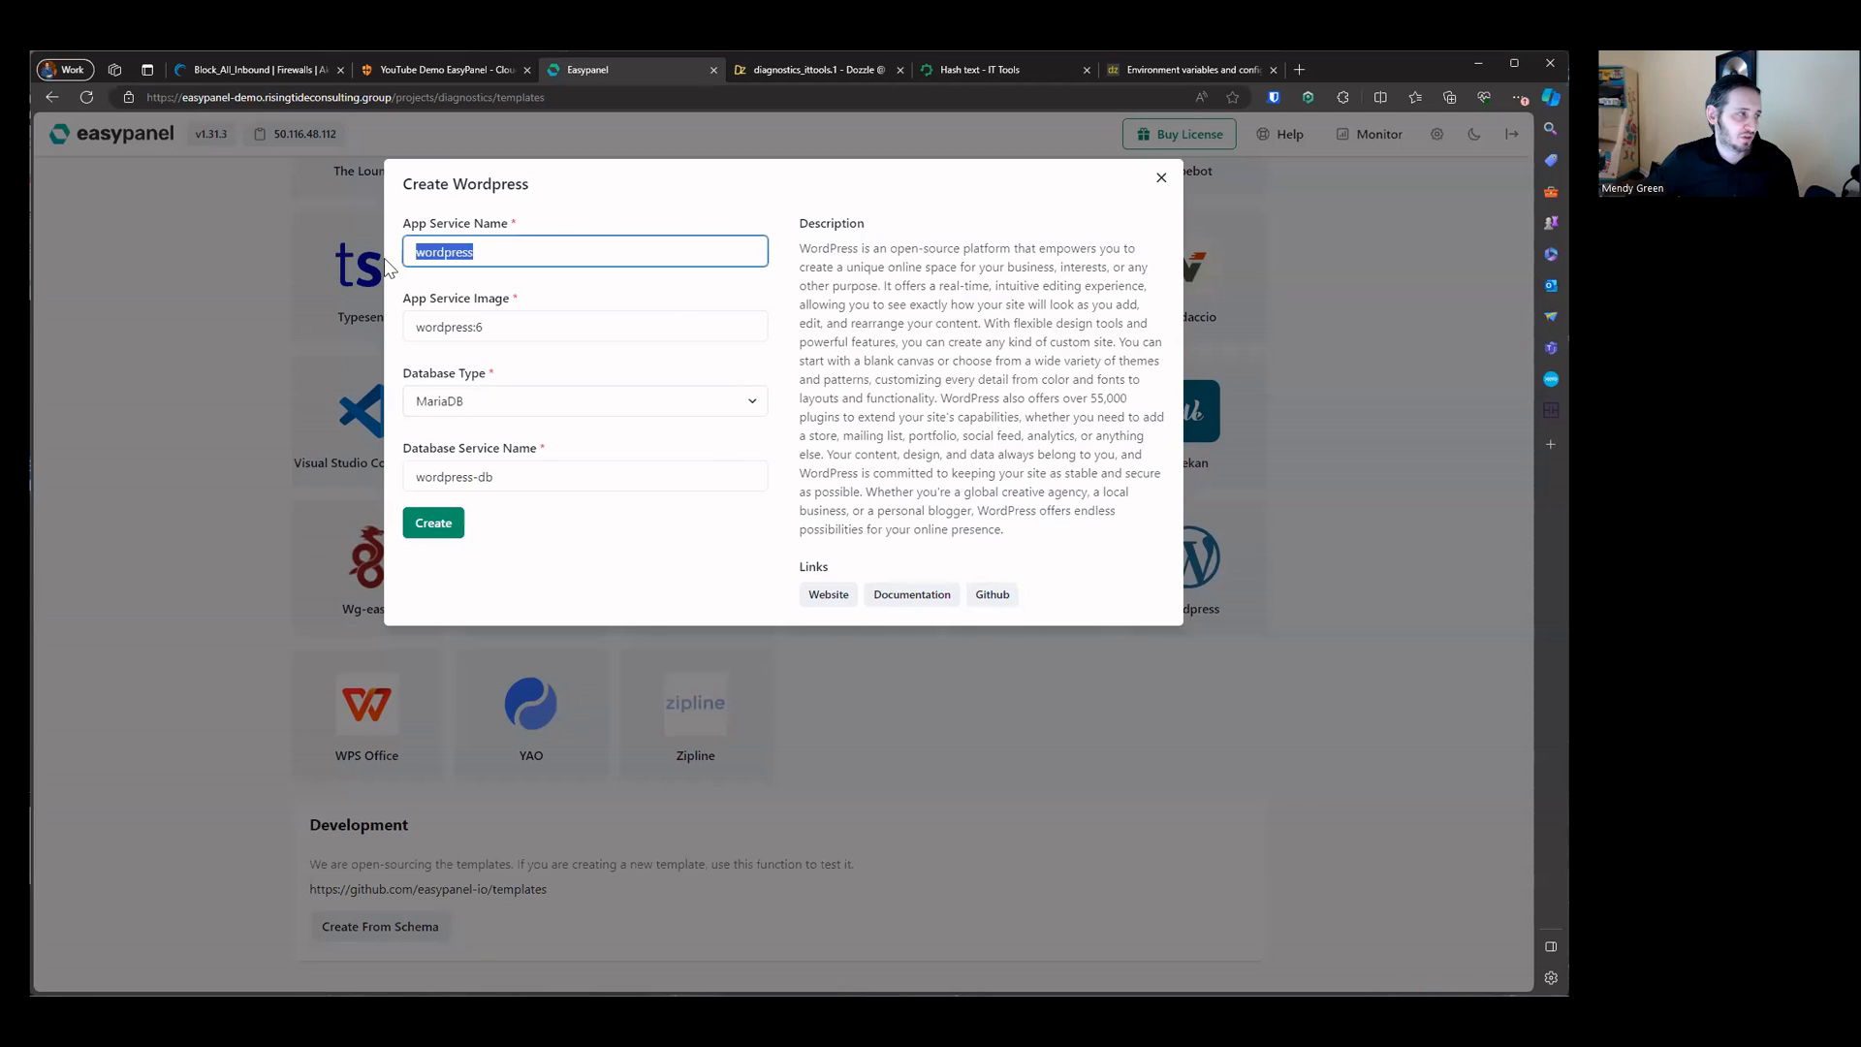
double_click(545, 326)
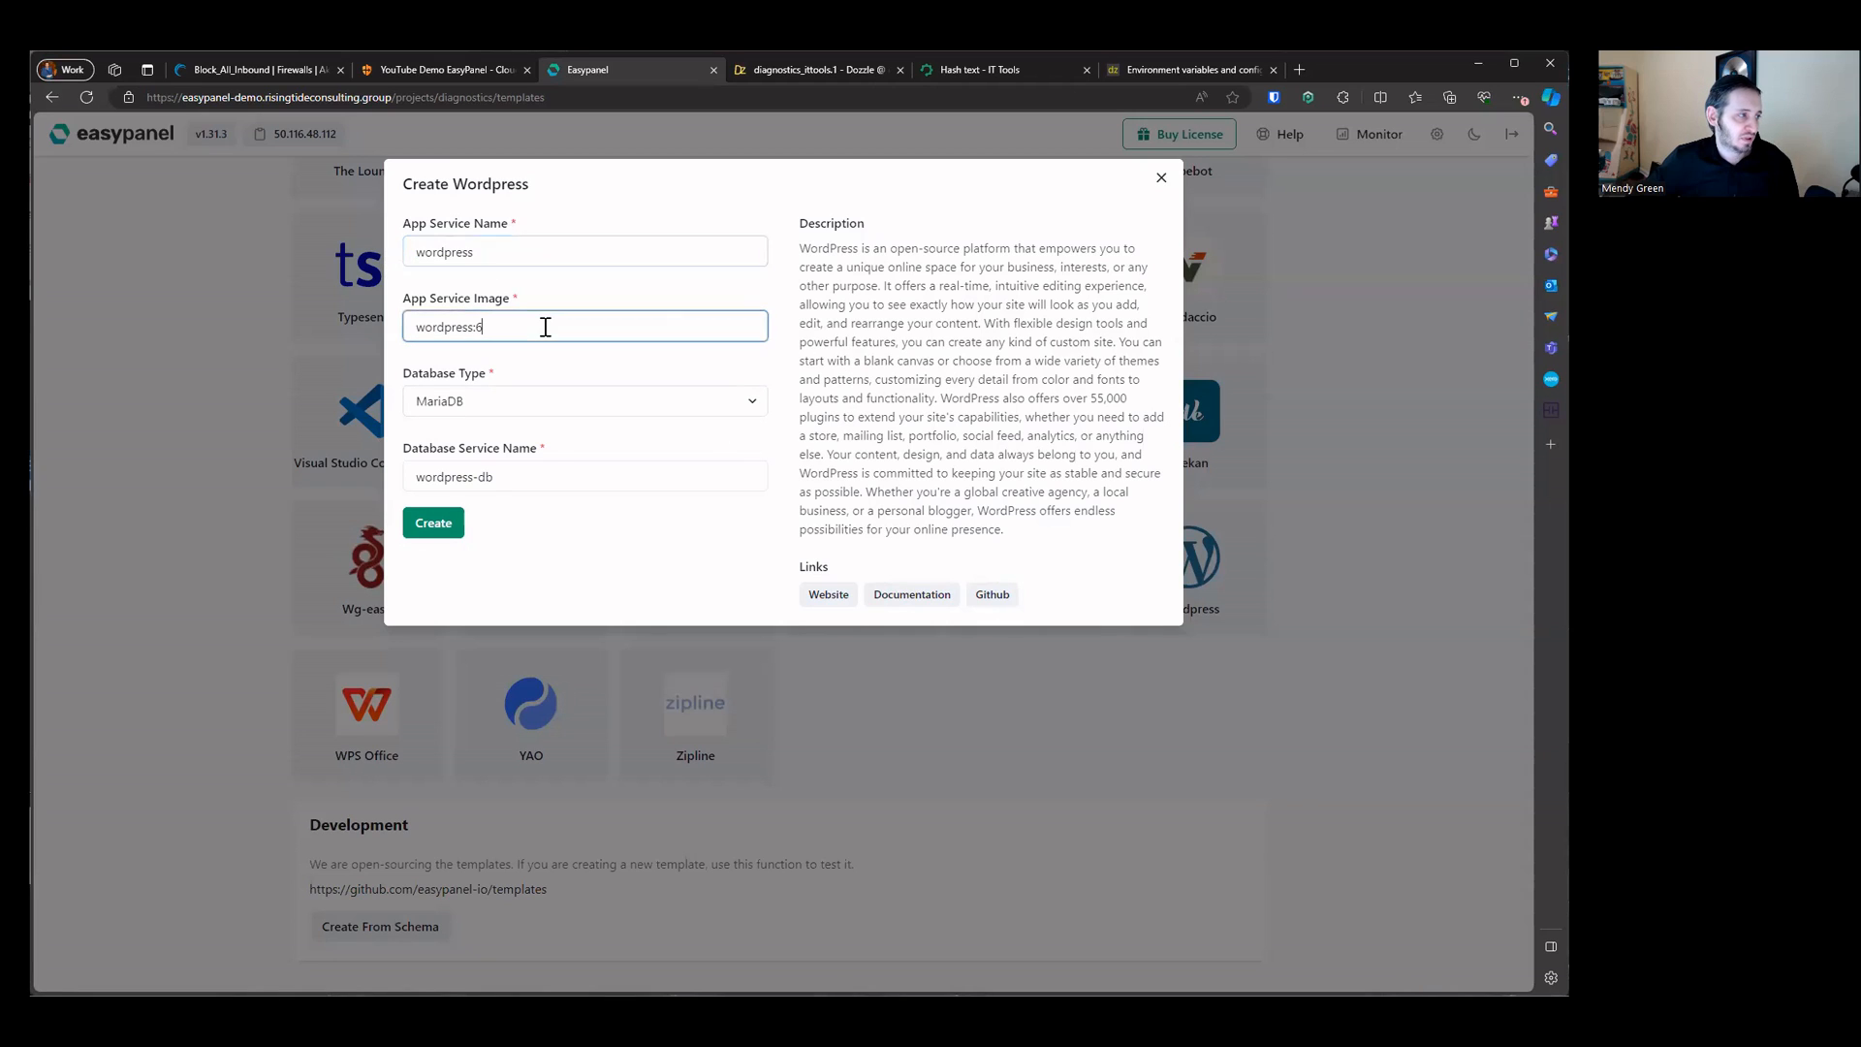
left_click(553, 403)
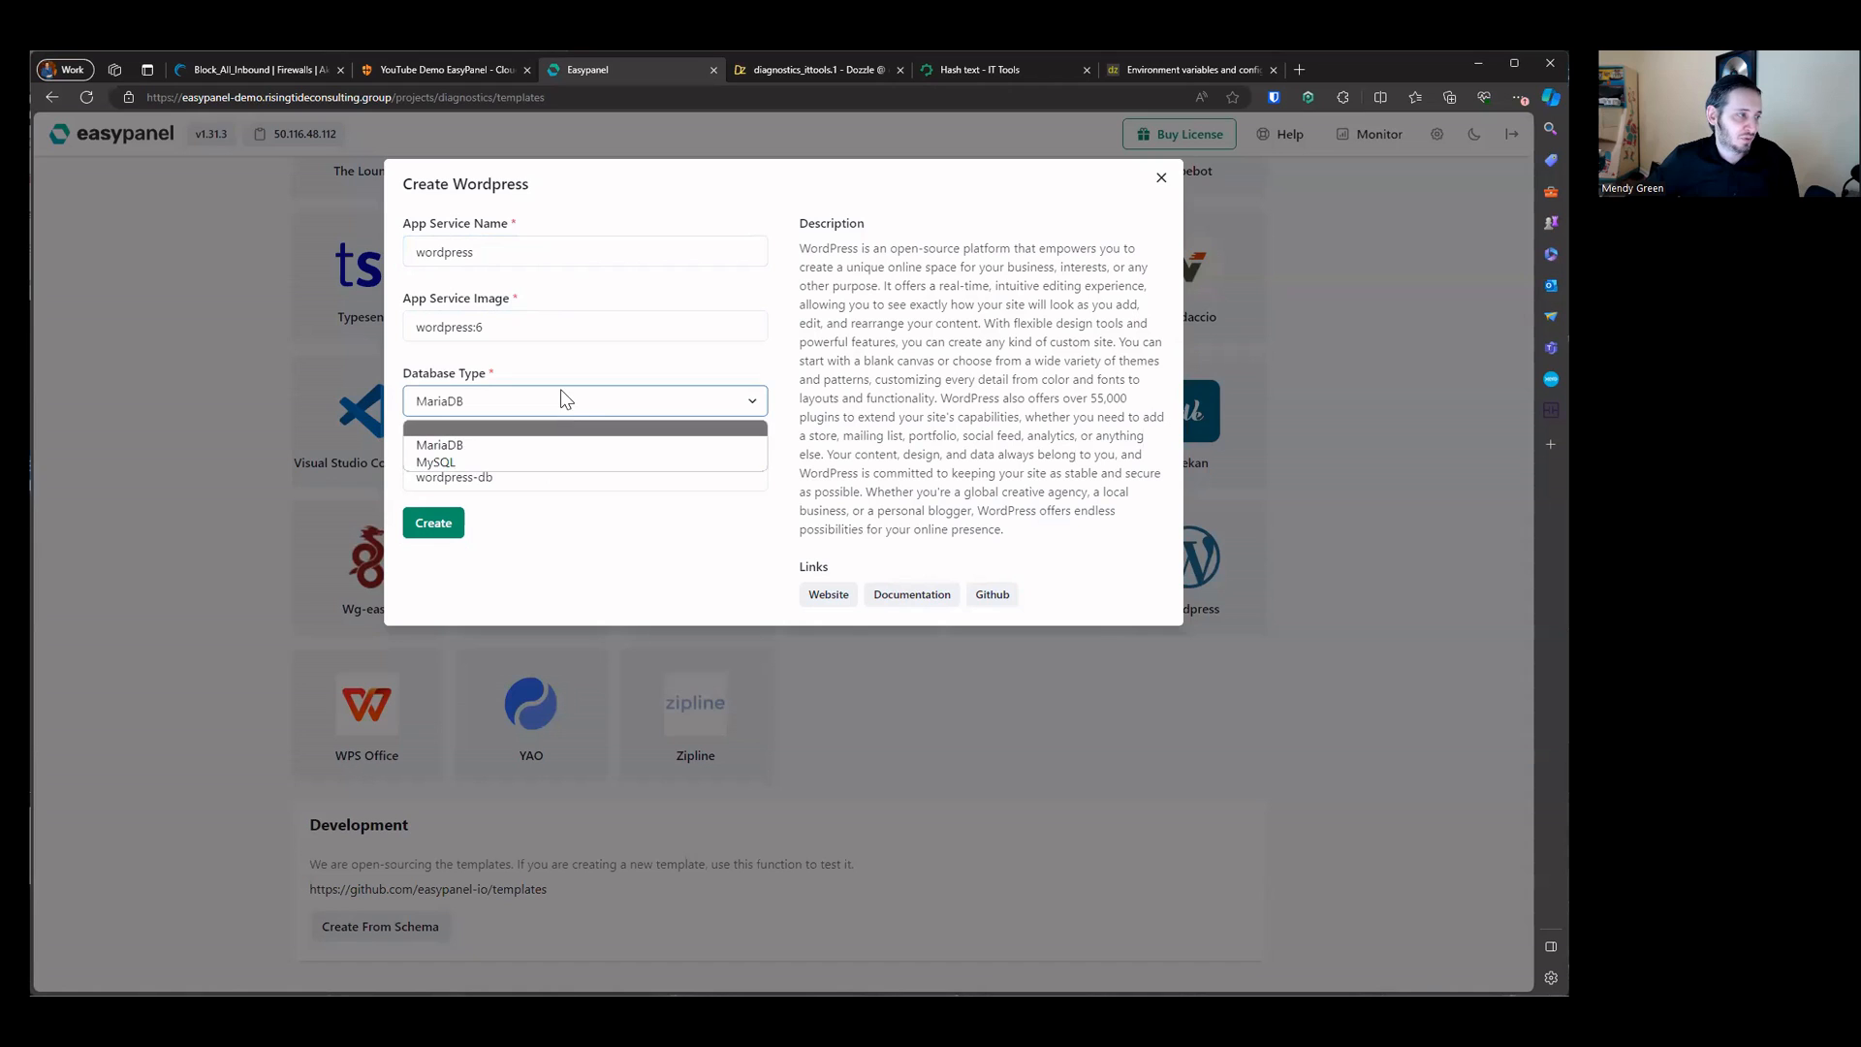
left_click(499, 477)
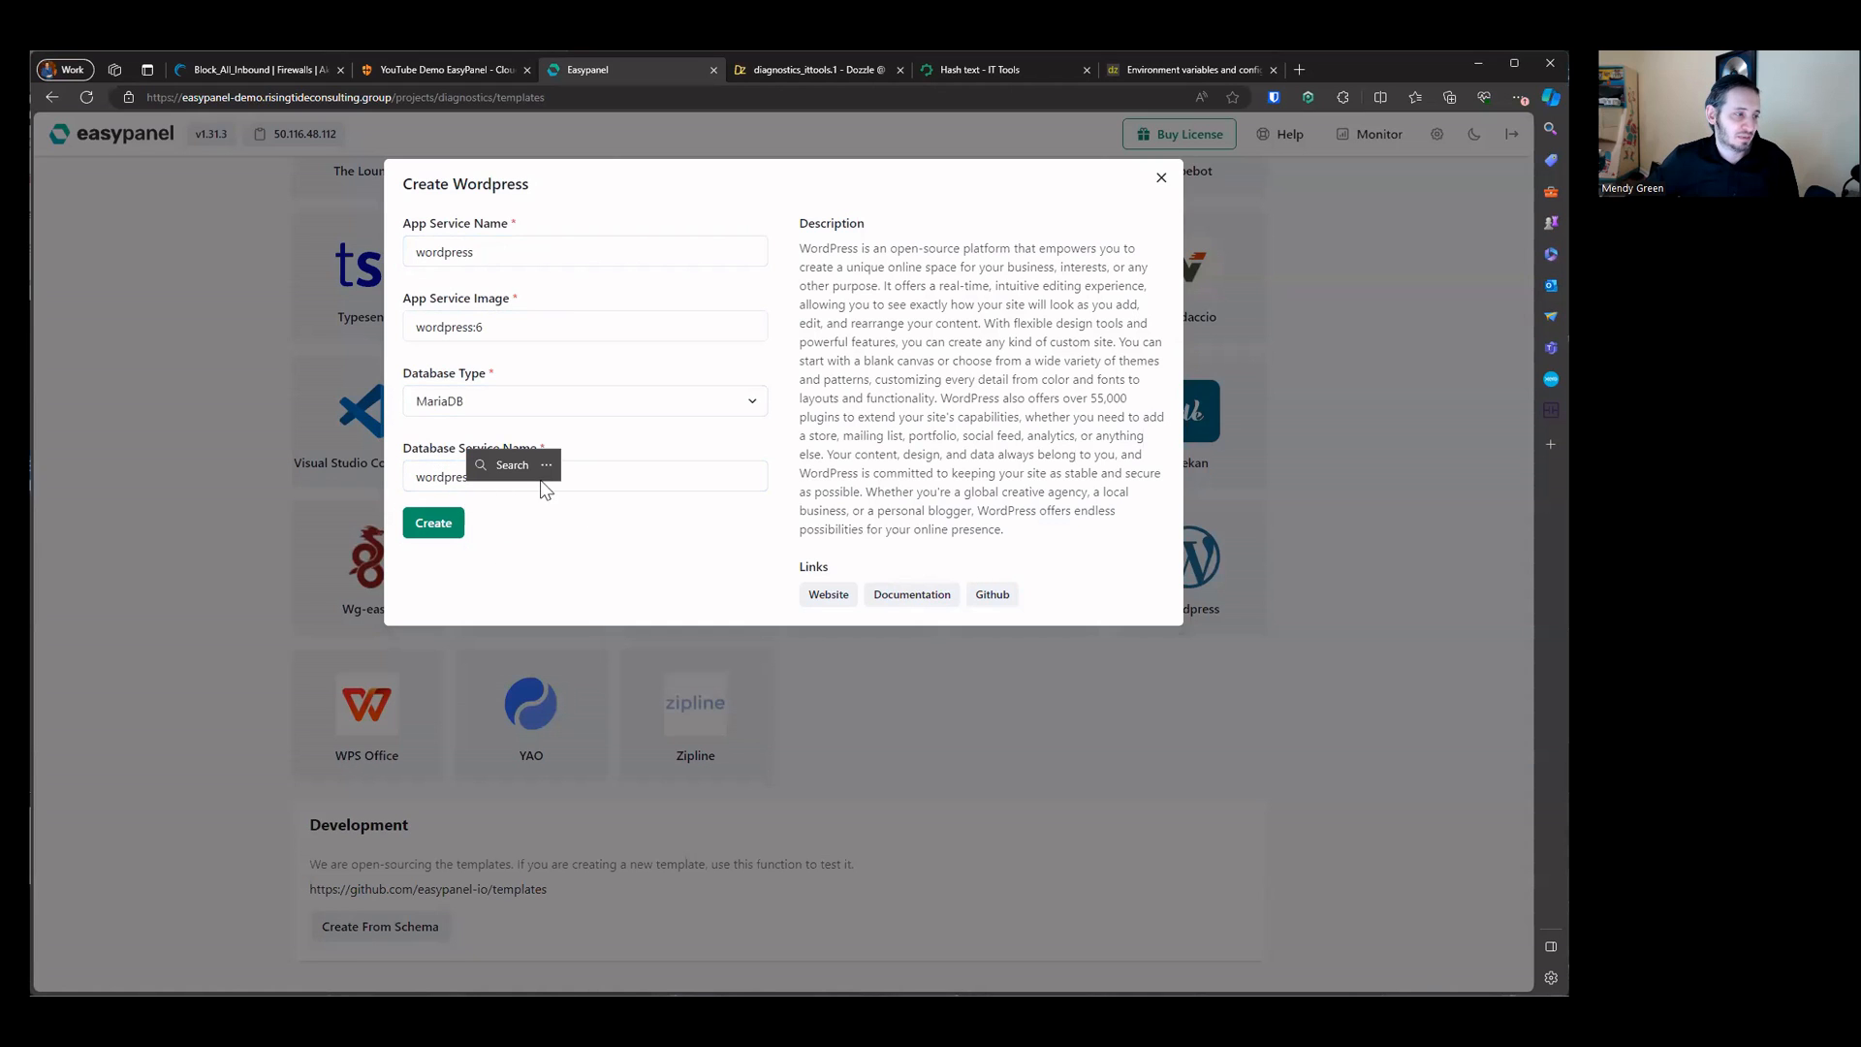
left_click(432, 523)
Step: Inspect the new wordpress app and wordpress-db MariaDB service pages in the project
left_click(736, 277)
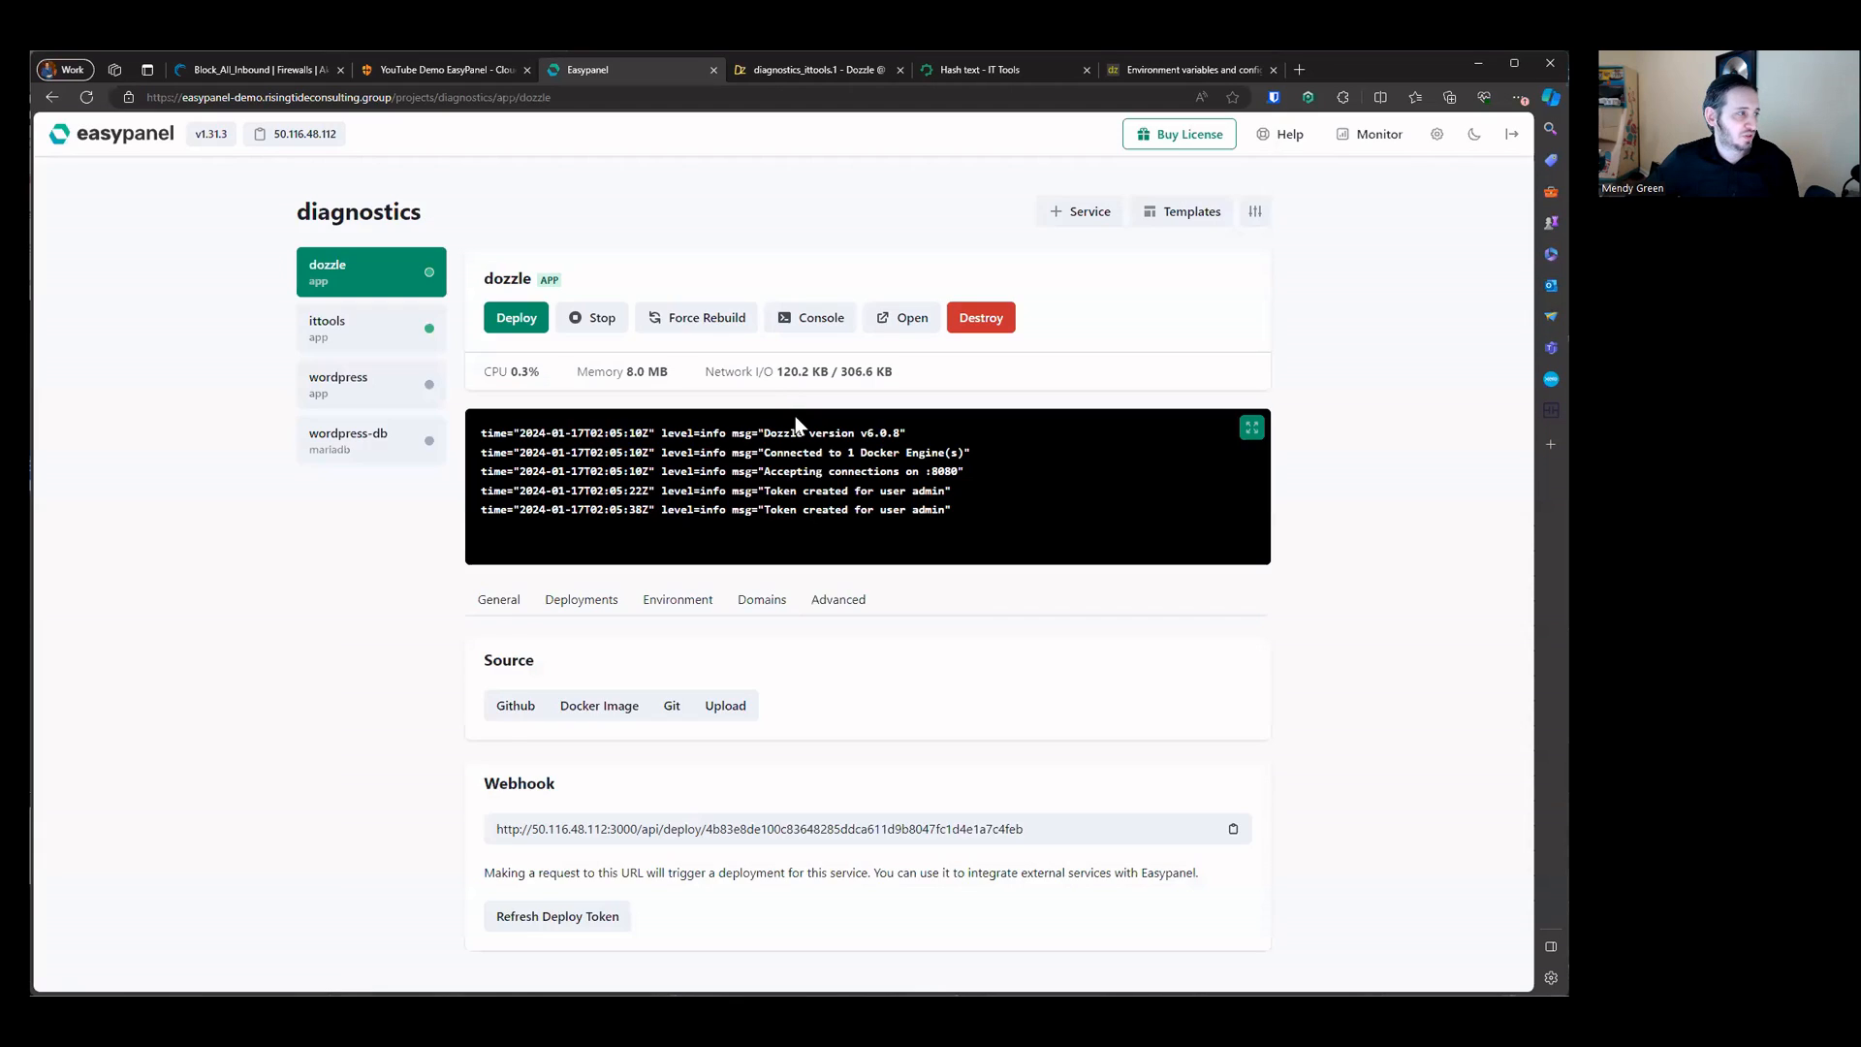
left_click(336, 388)
left_click(346, 450)
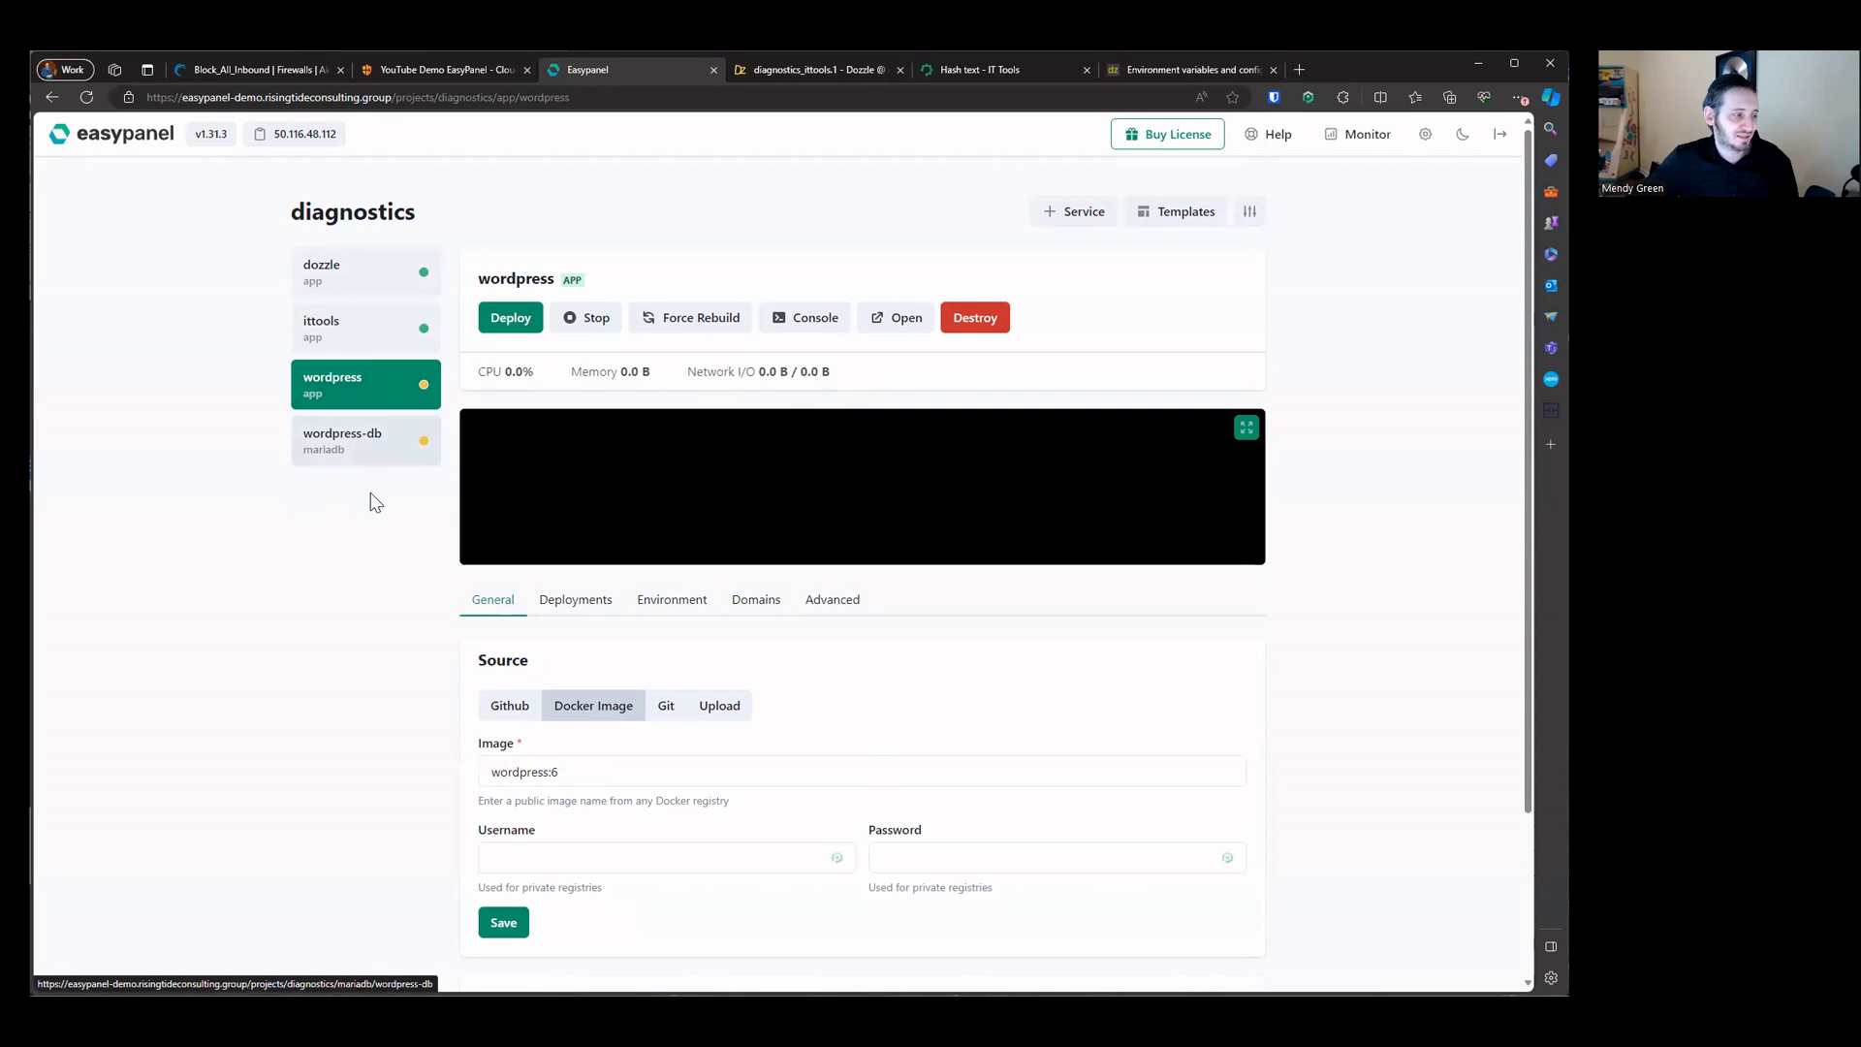
left_click(366, 398)
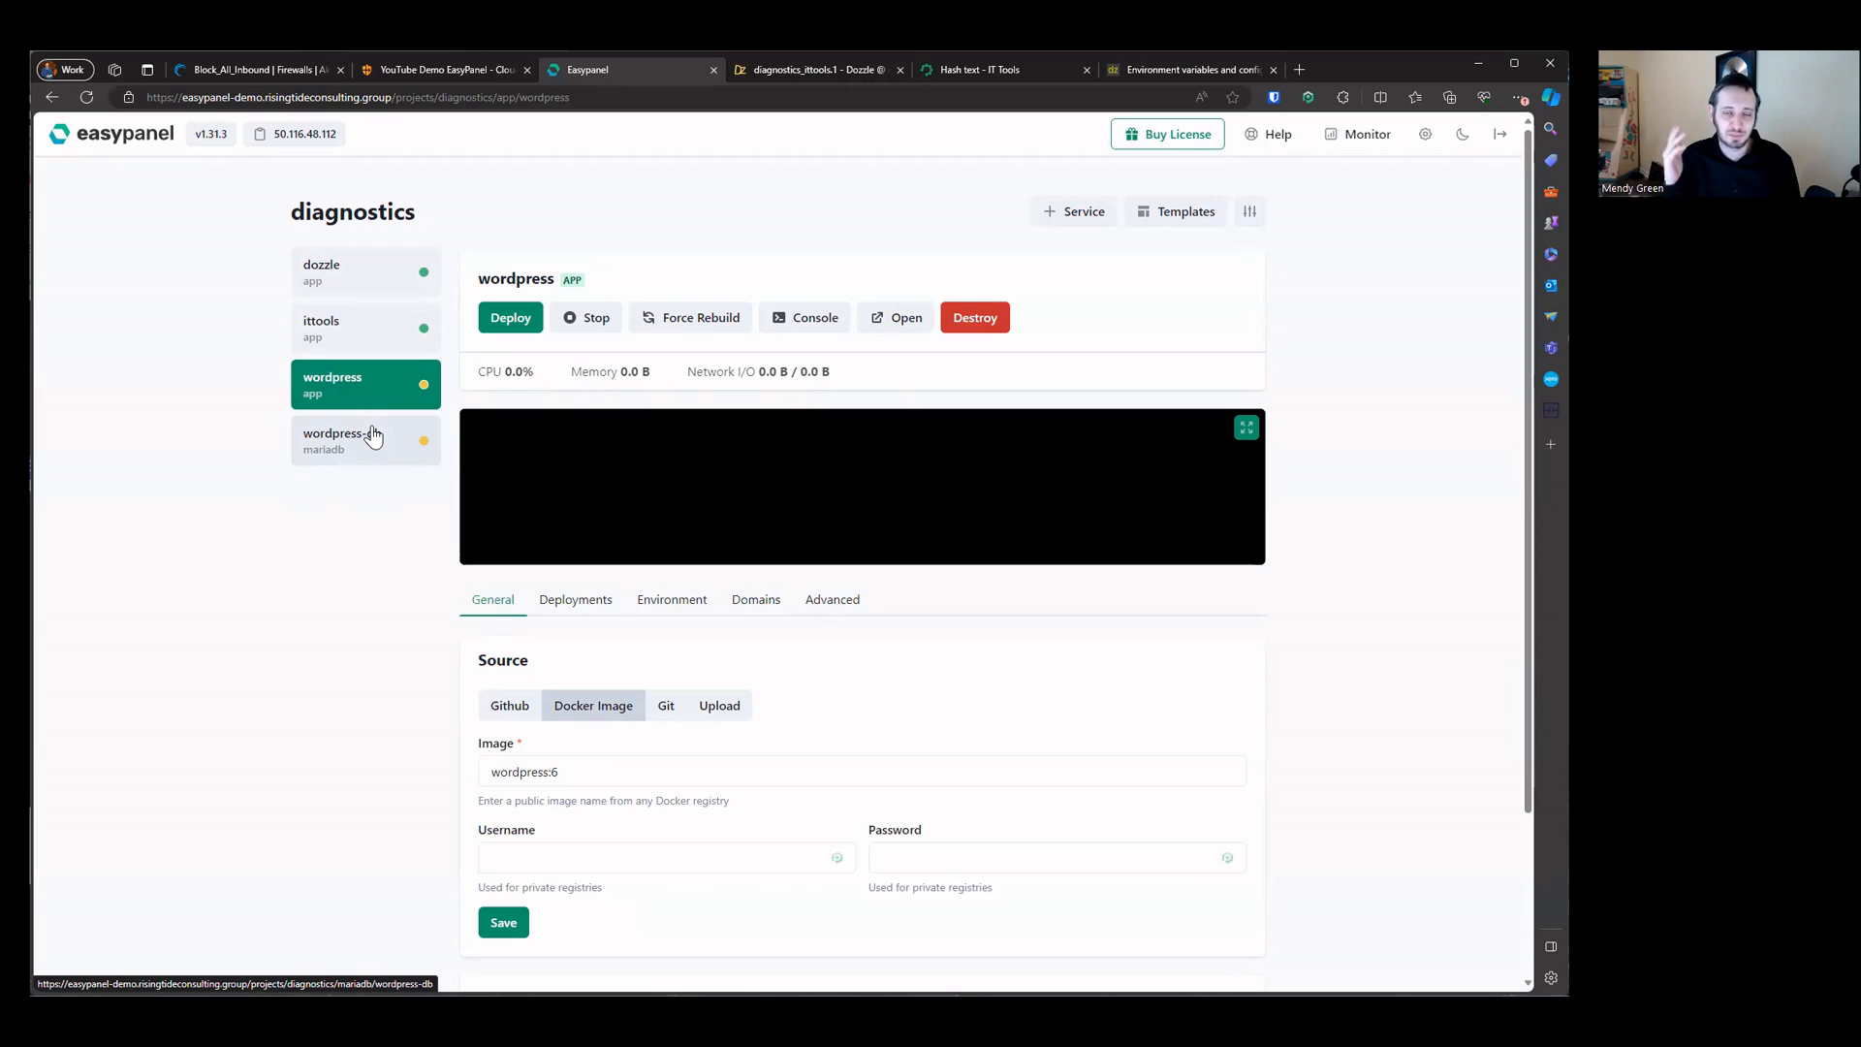
left_click(373, 437)
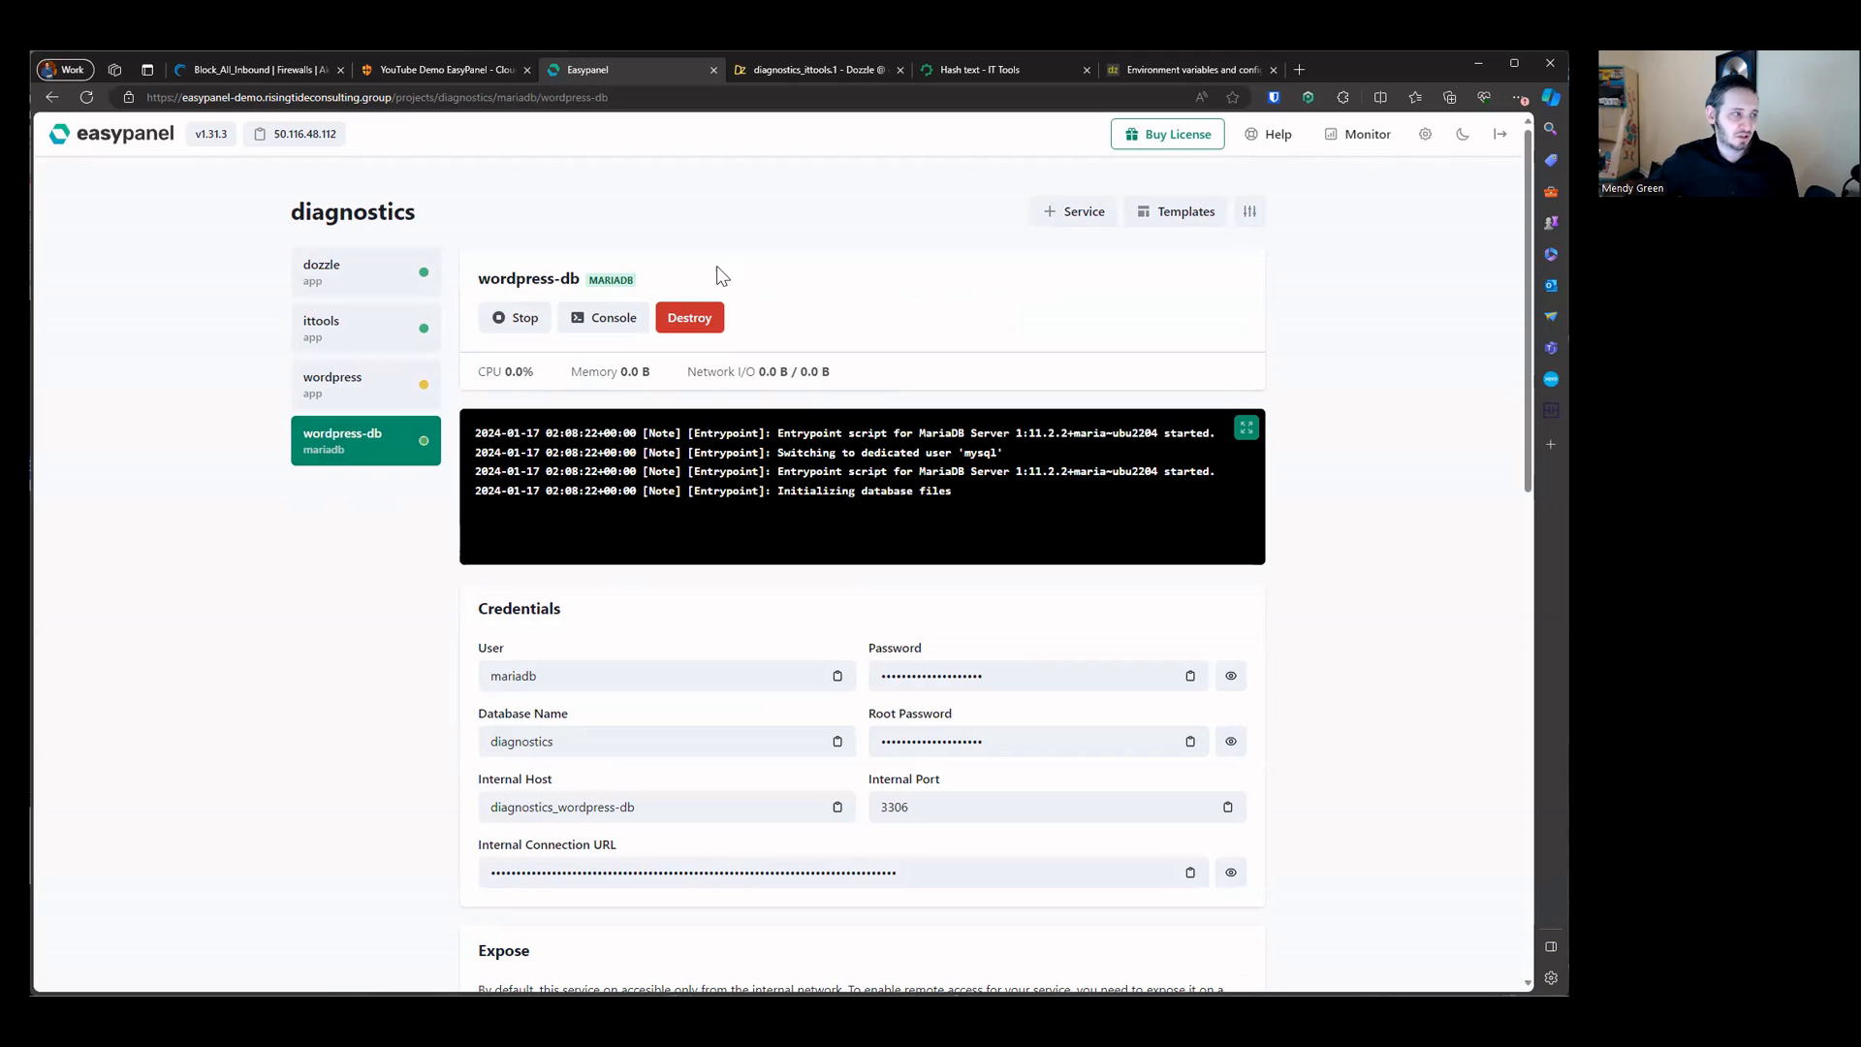
Step: Open the service type chooser, then return to the diagnostics project overview
left_click(1097, 223)
left_click(403, 311)
left_click(930, 194)
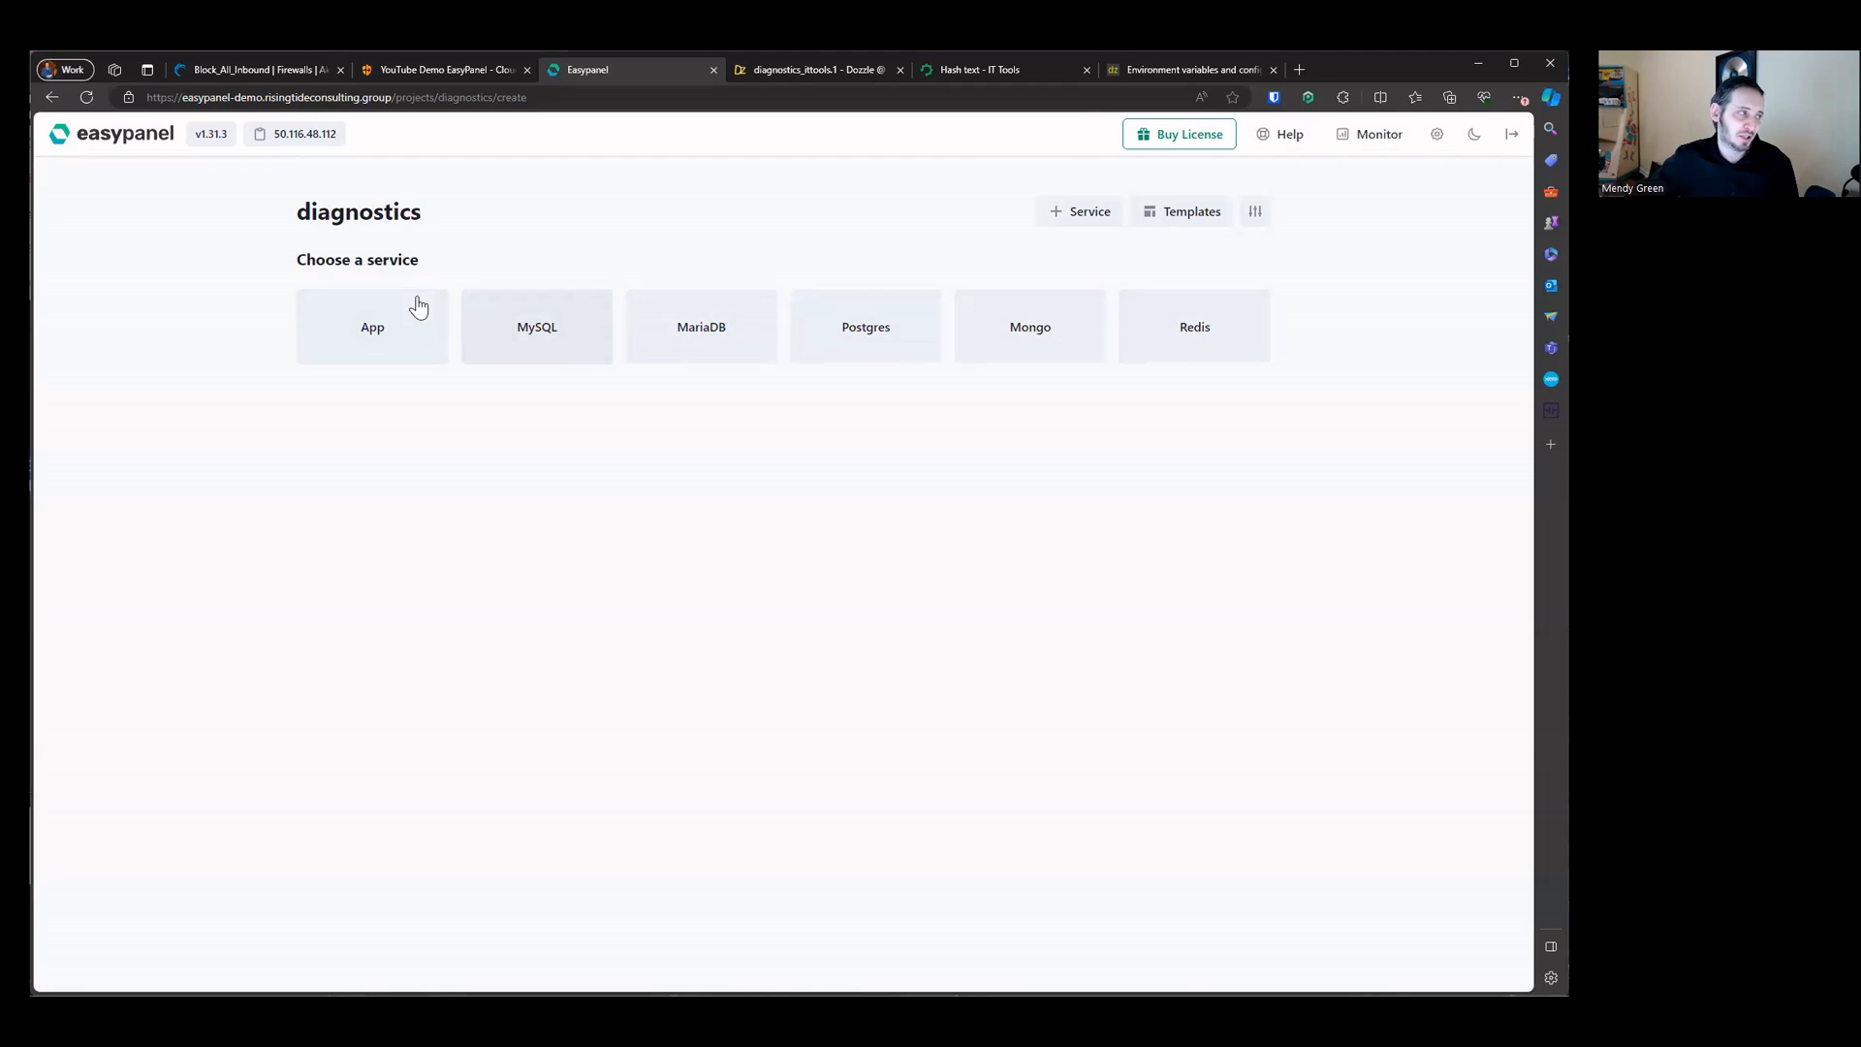
left_click(343, 219)
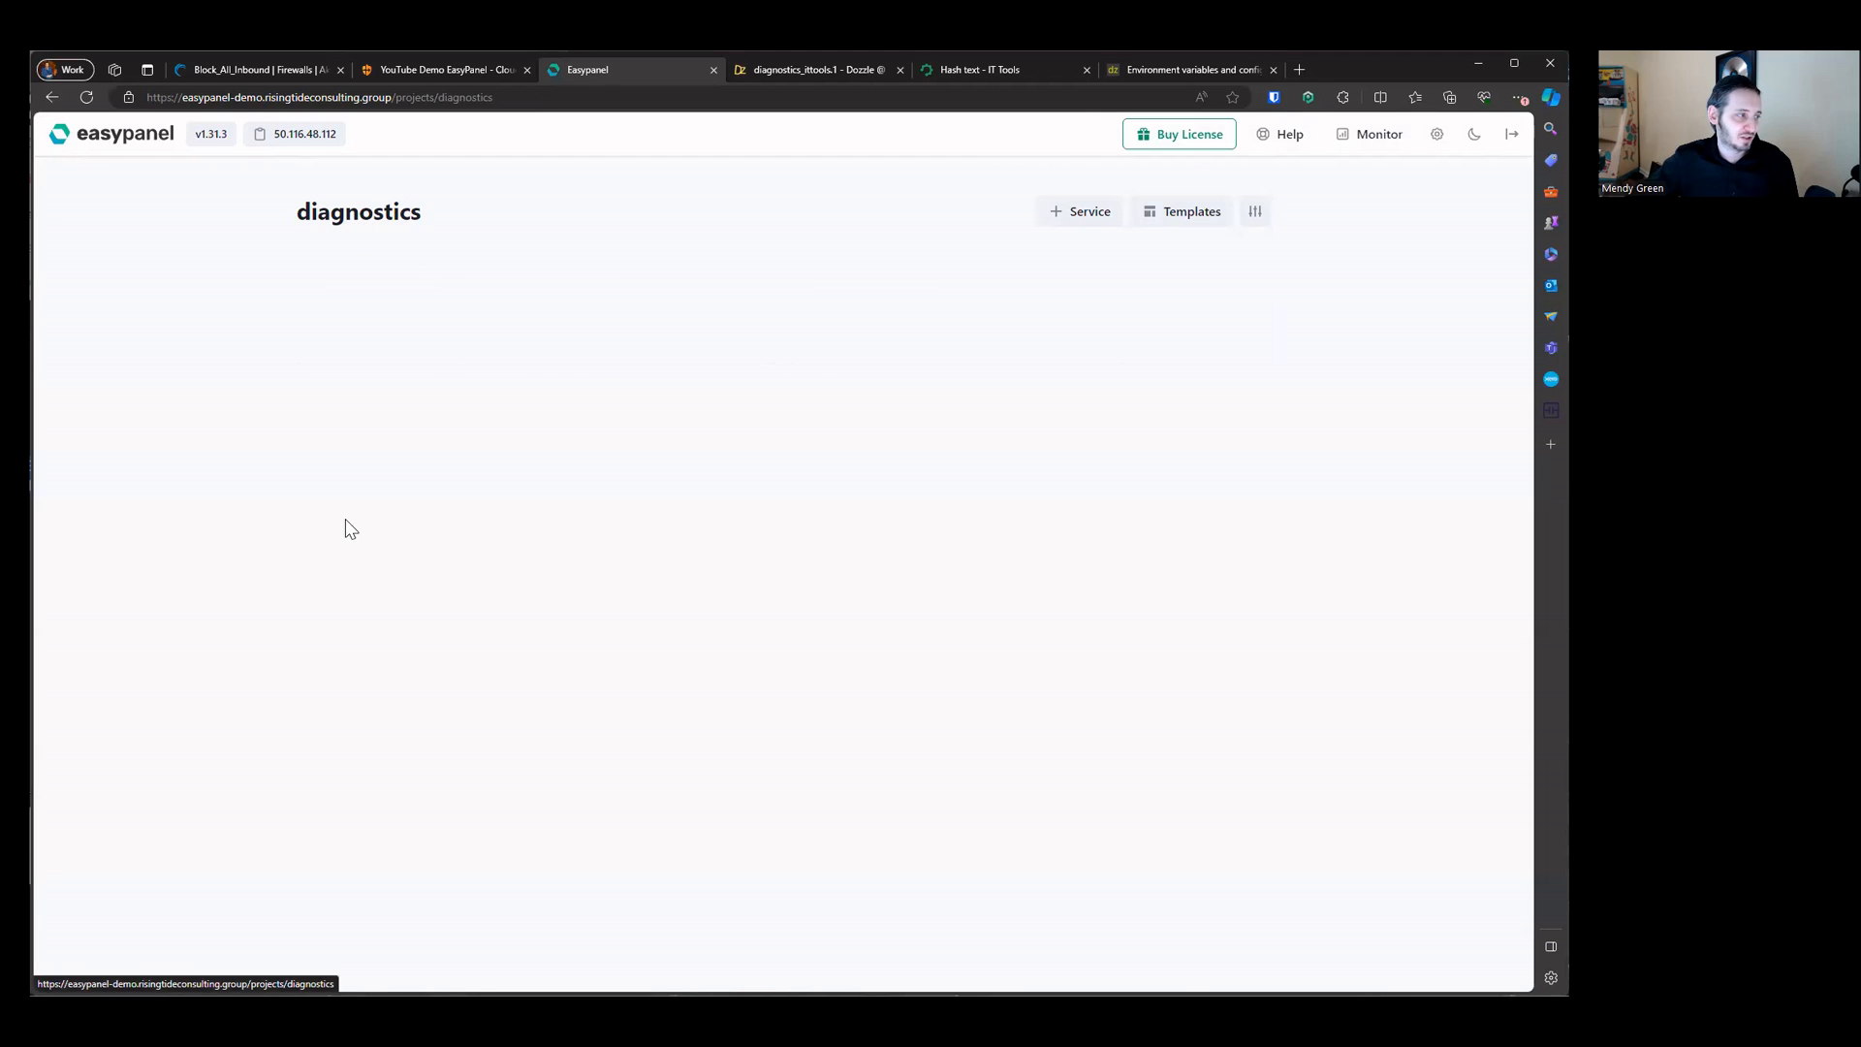
Step: Switch between the wordpress app and wordpress-db MariaDB service pages to compare them
left_click_drag(626, 624, 1276, 897)
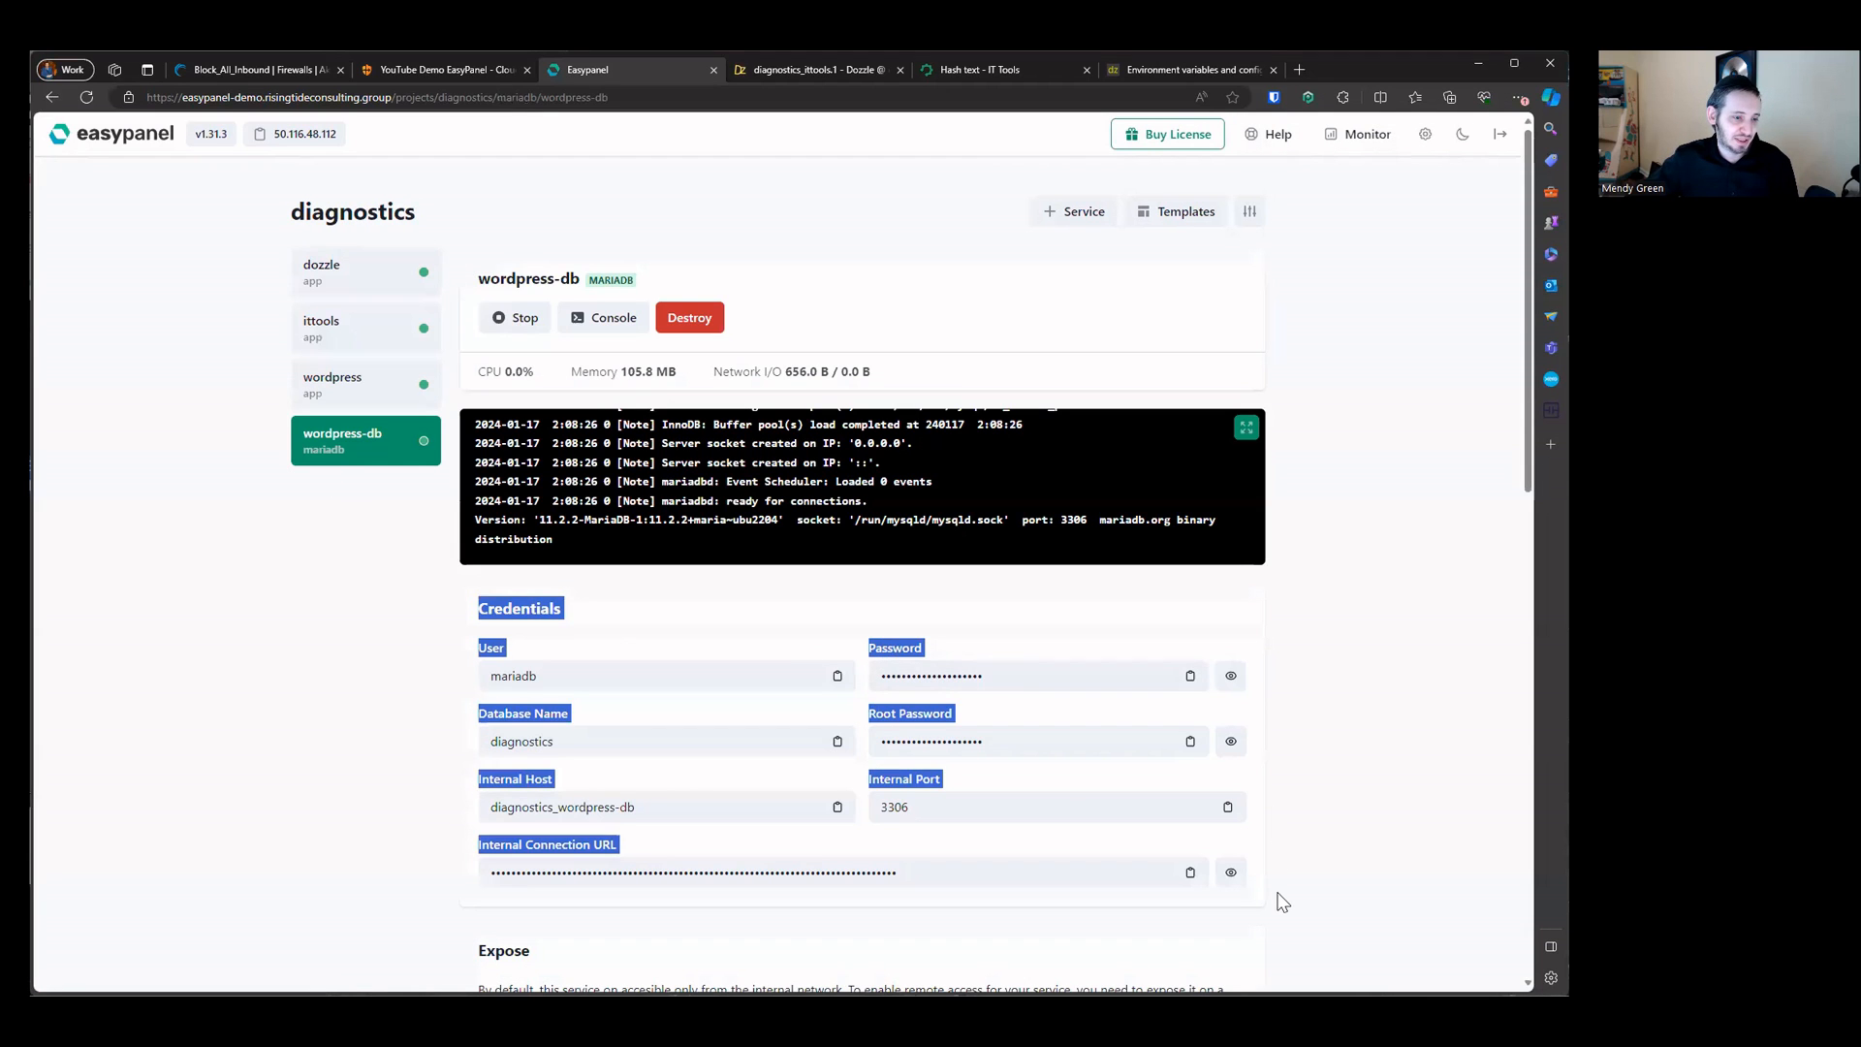
left_click(333, 383)
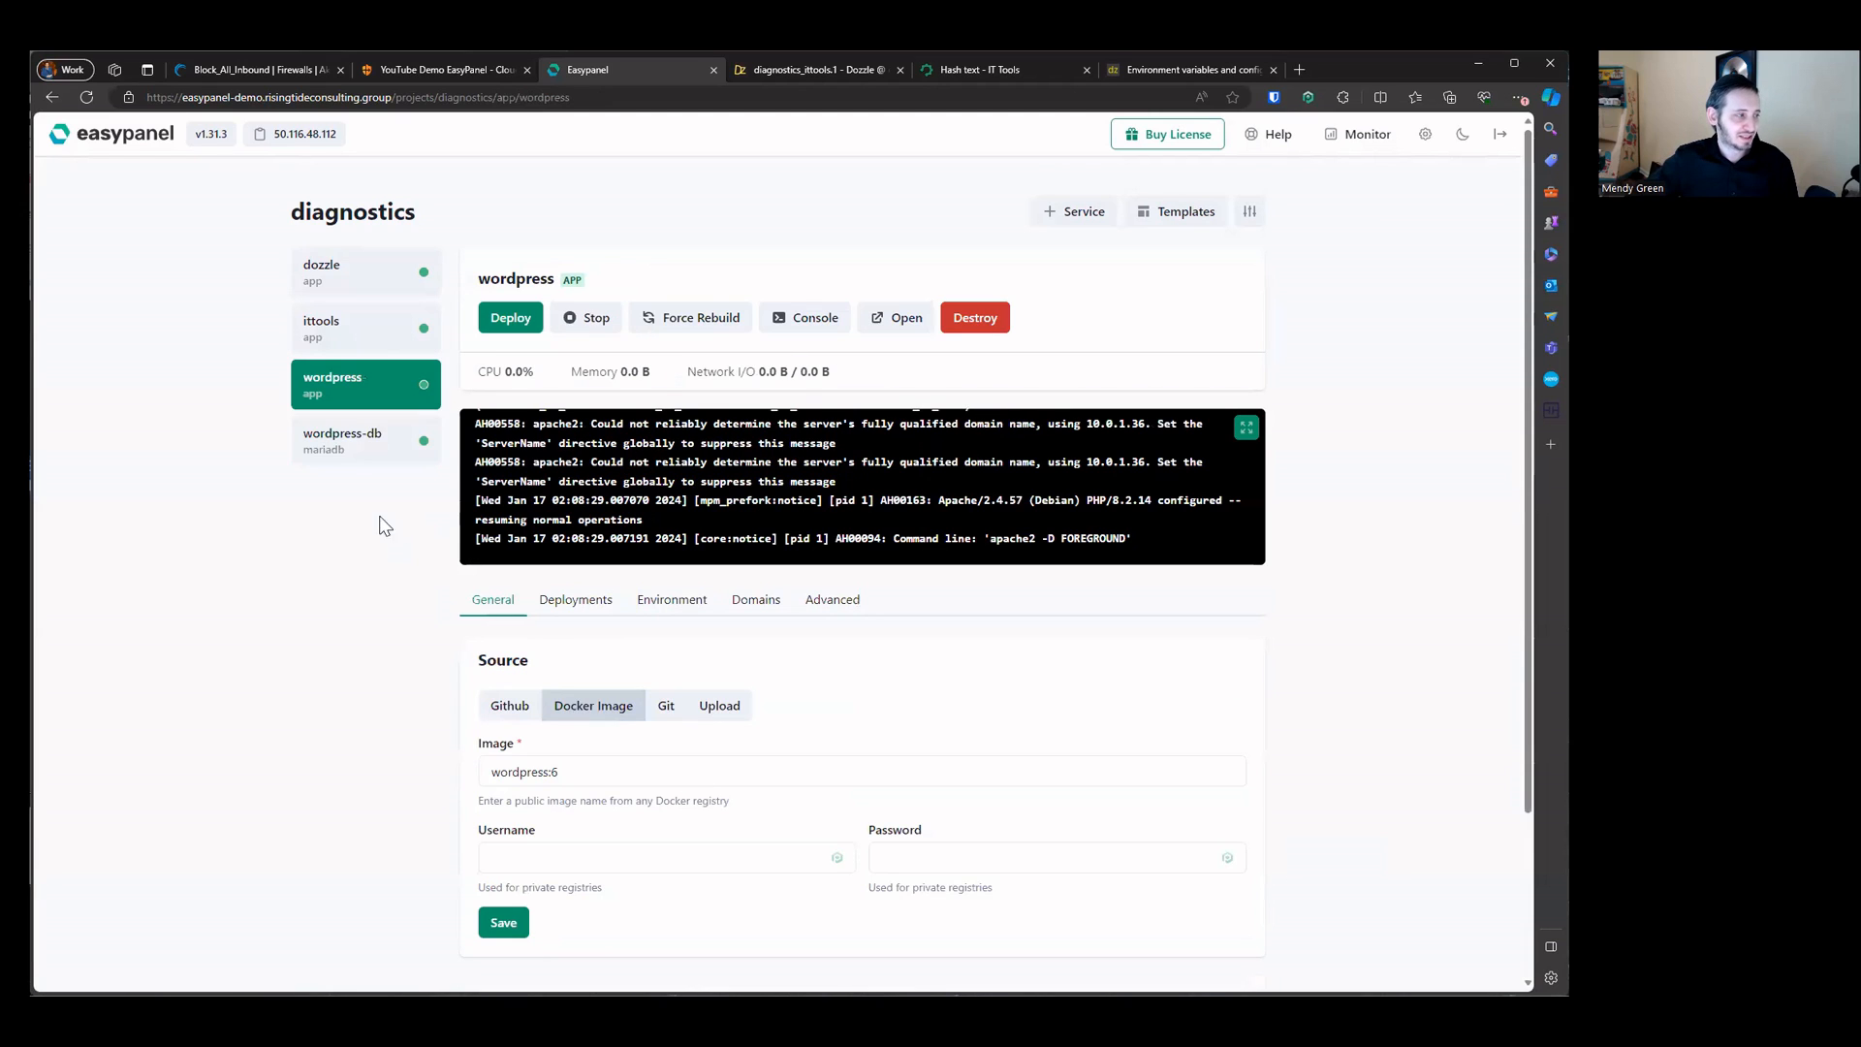
left_click(343, 446)
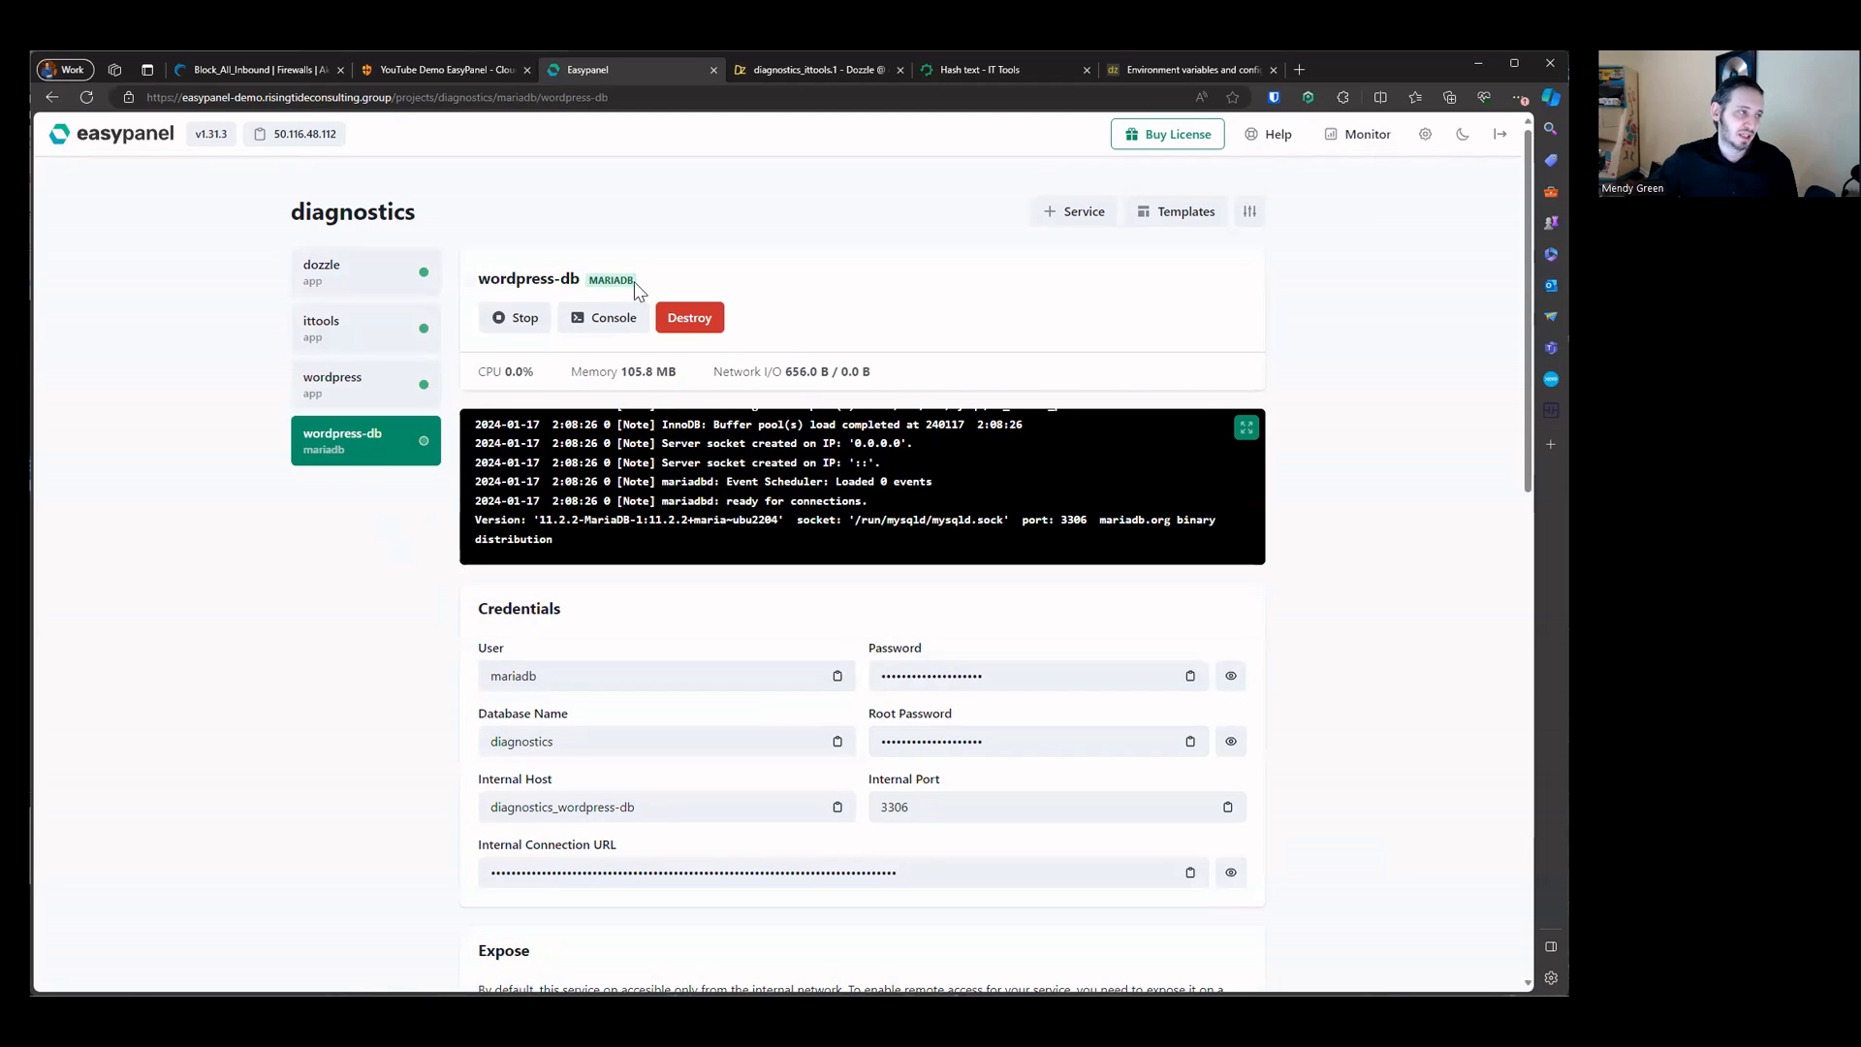
left_click_drag(639, 282, 603, 283)
left_click(340, 382)
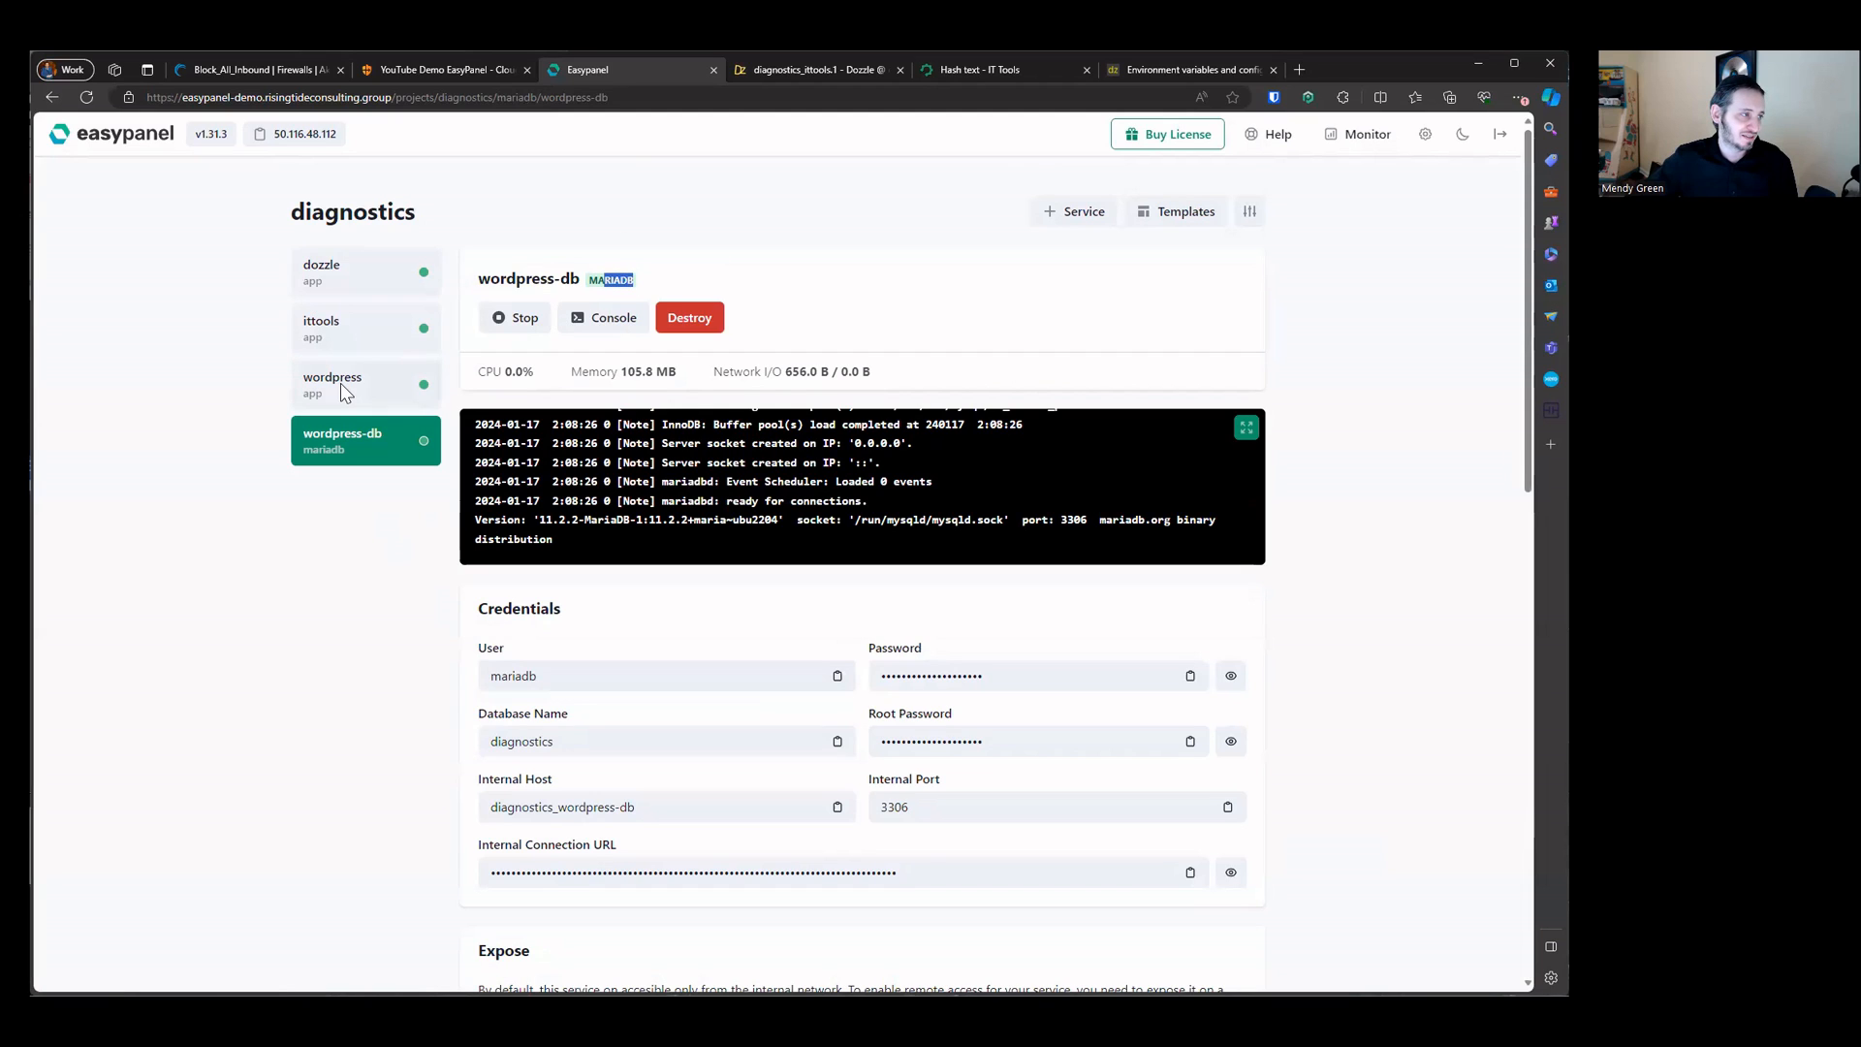
triple_click(578, 280)
left_click(584, 283)
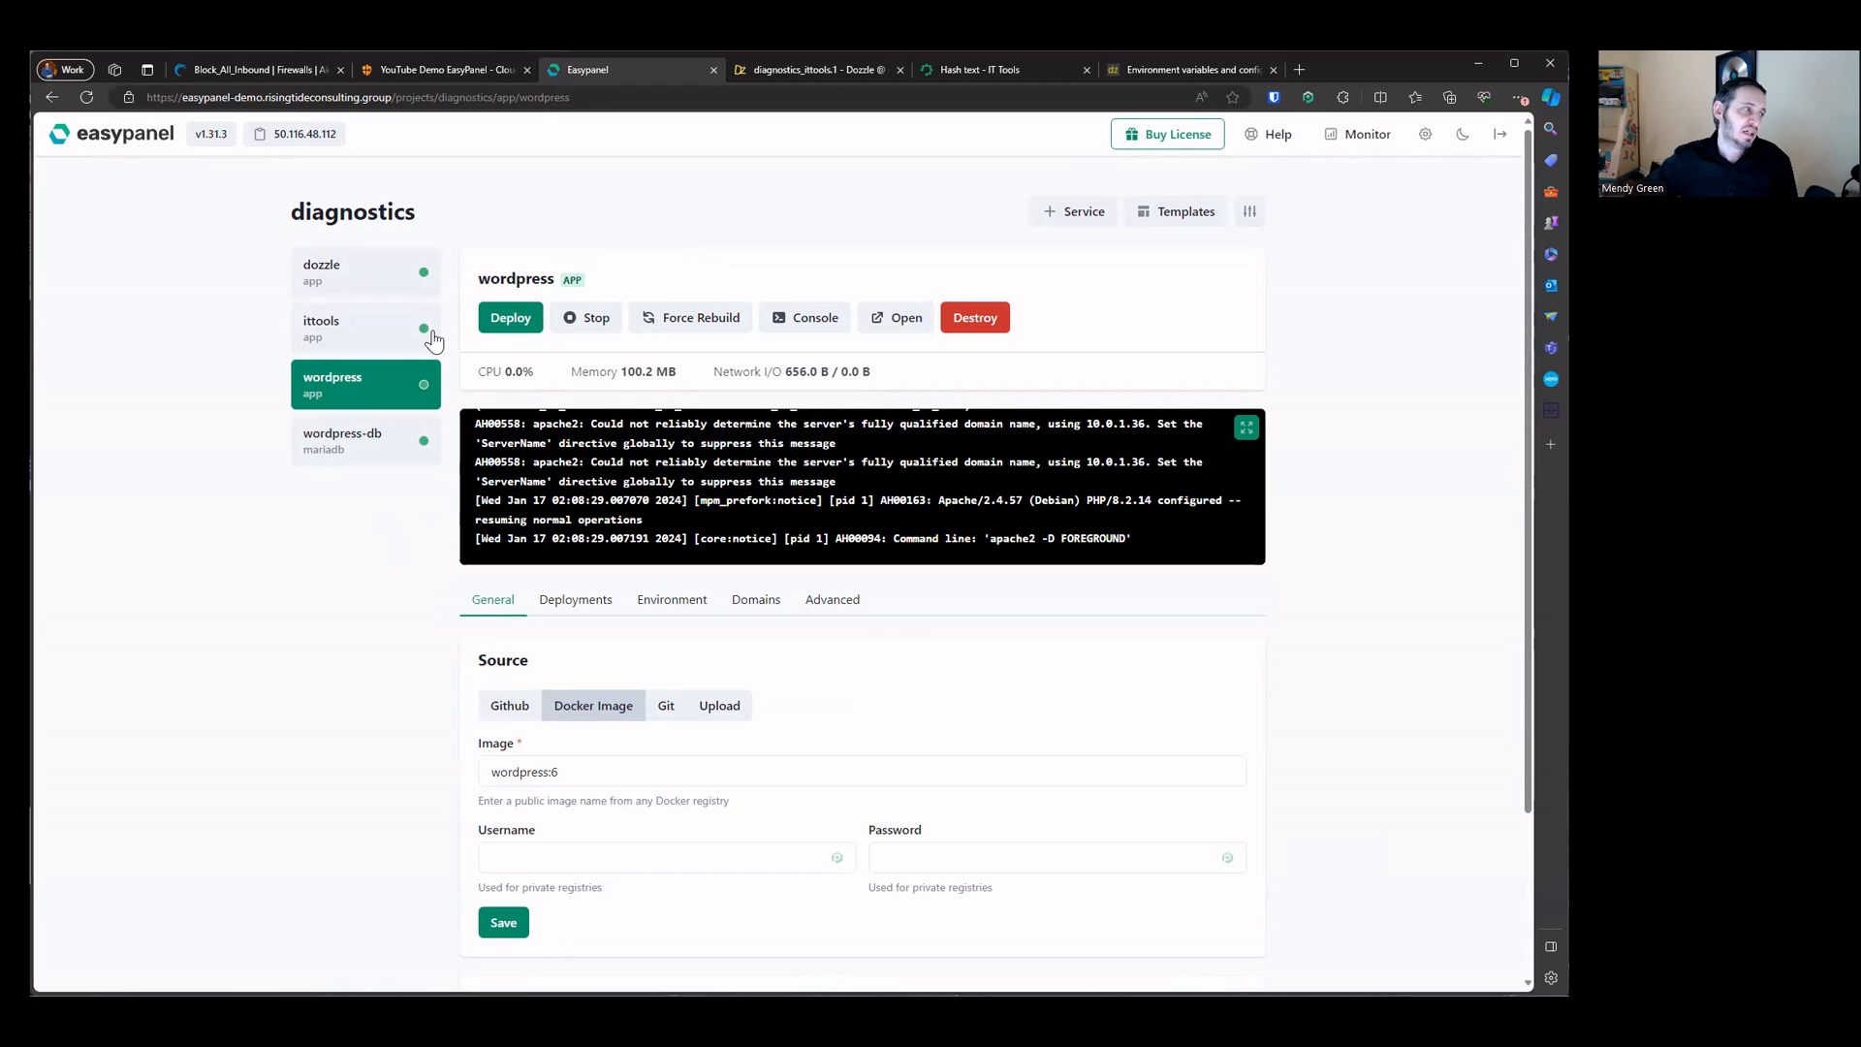
left_click(341, 452)
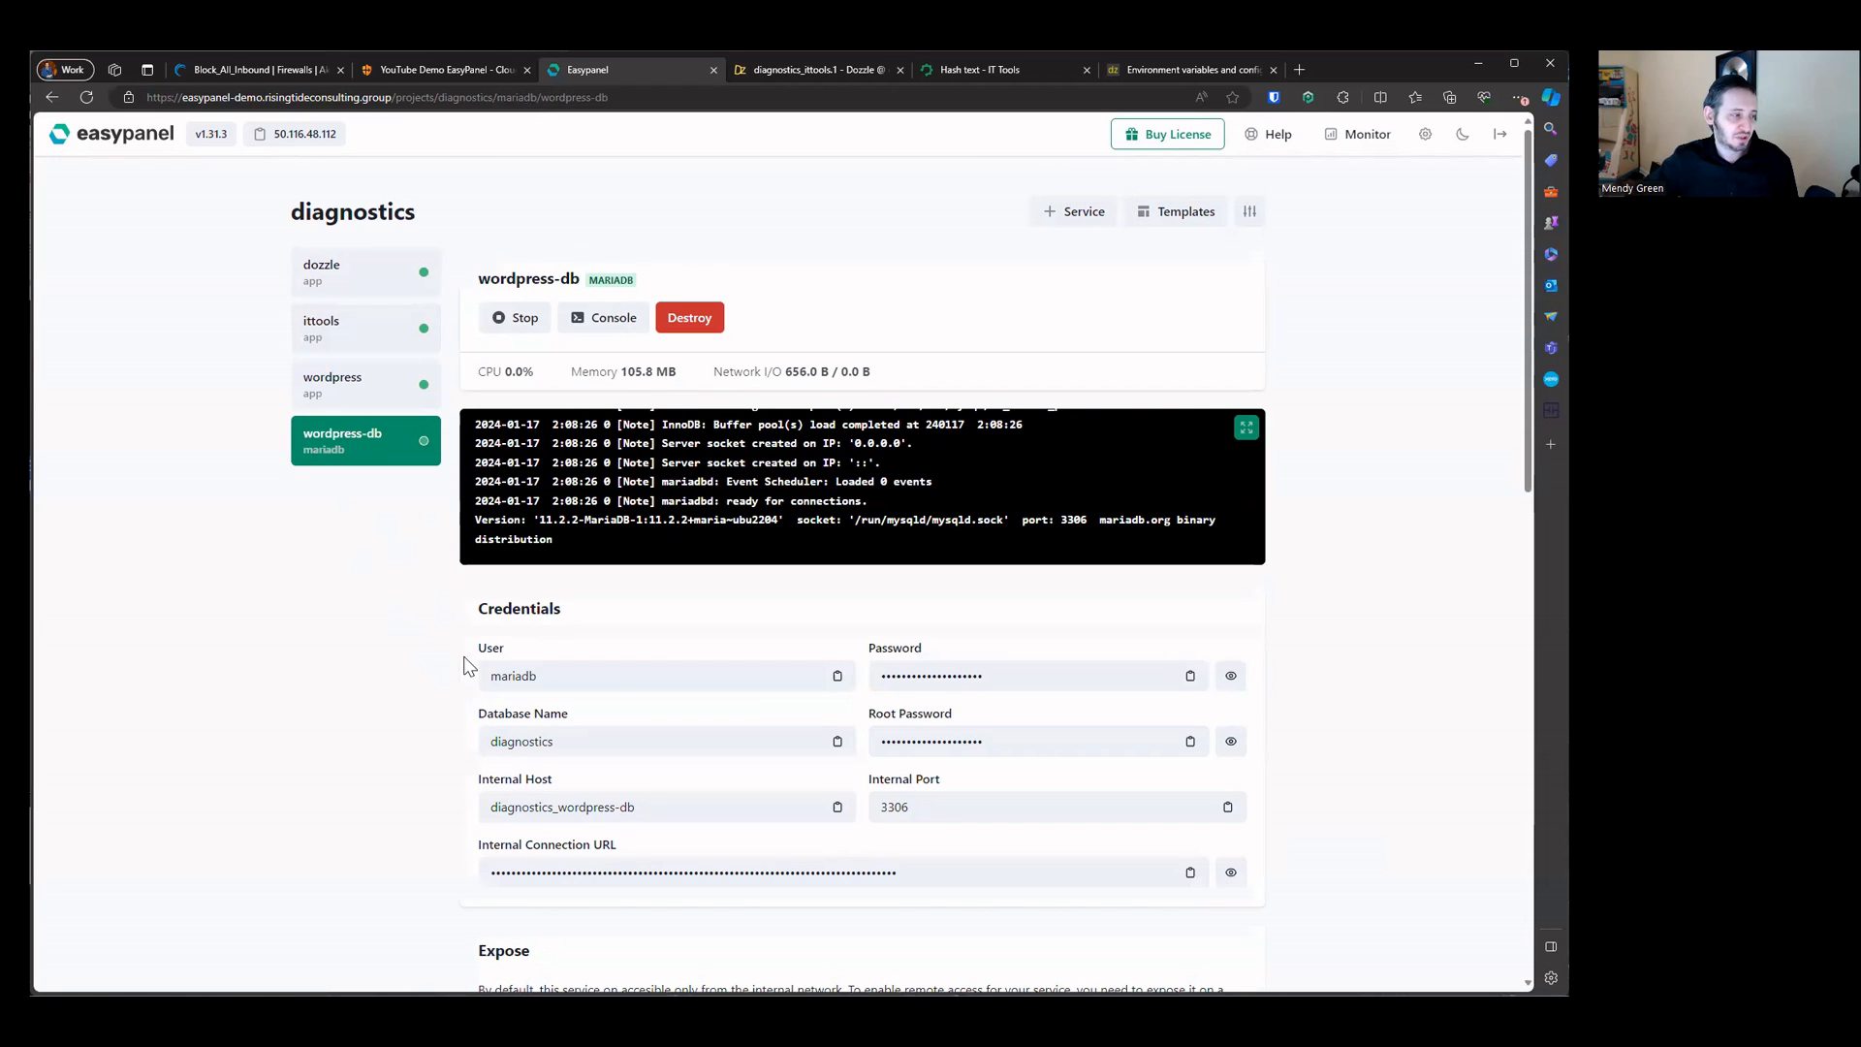
Step: Examine the wordpress-db credentials, expose, resources, backups and advanced settings sections
left_click_drag(469, 647, 964, 649)
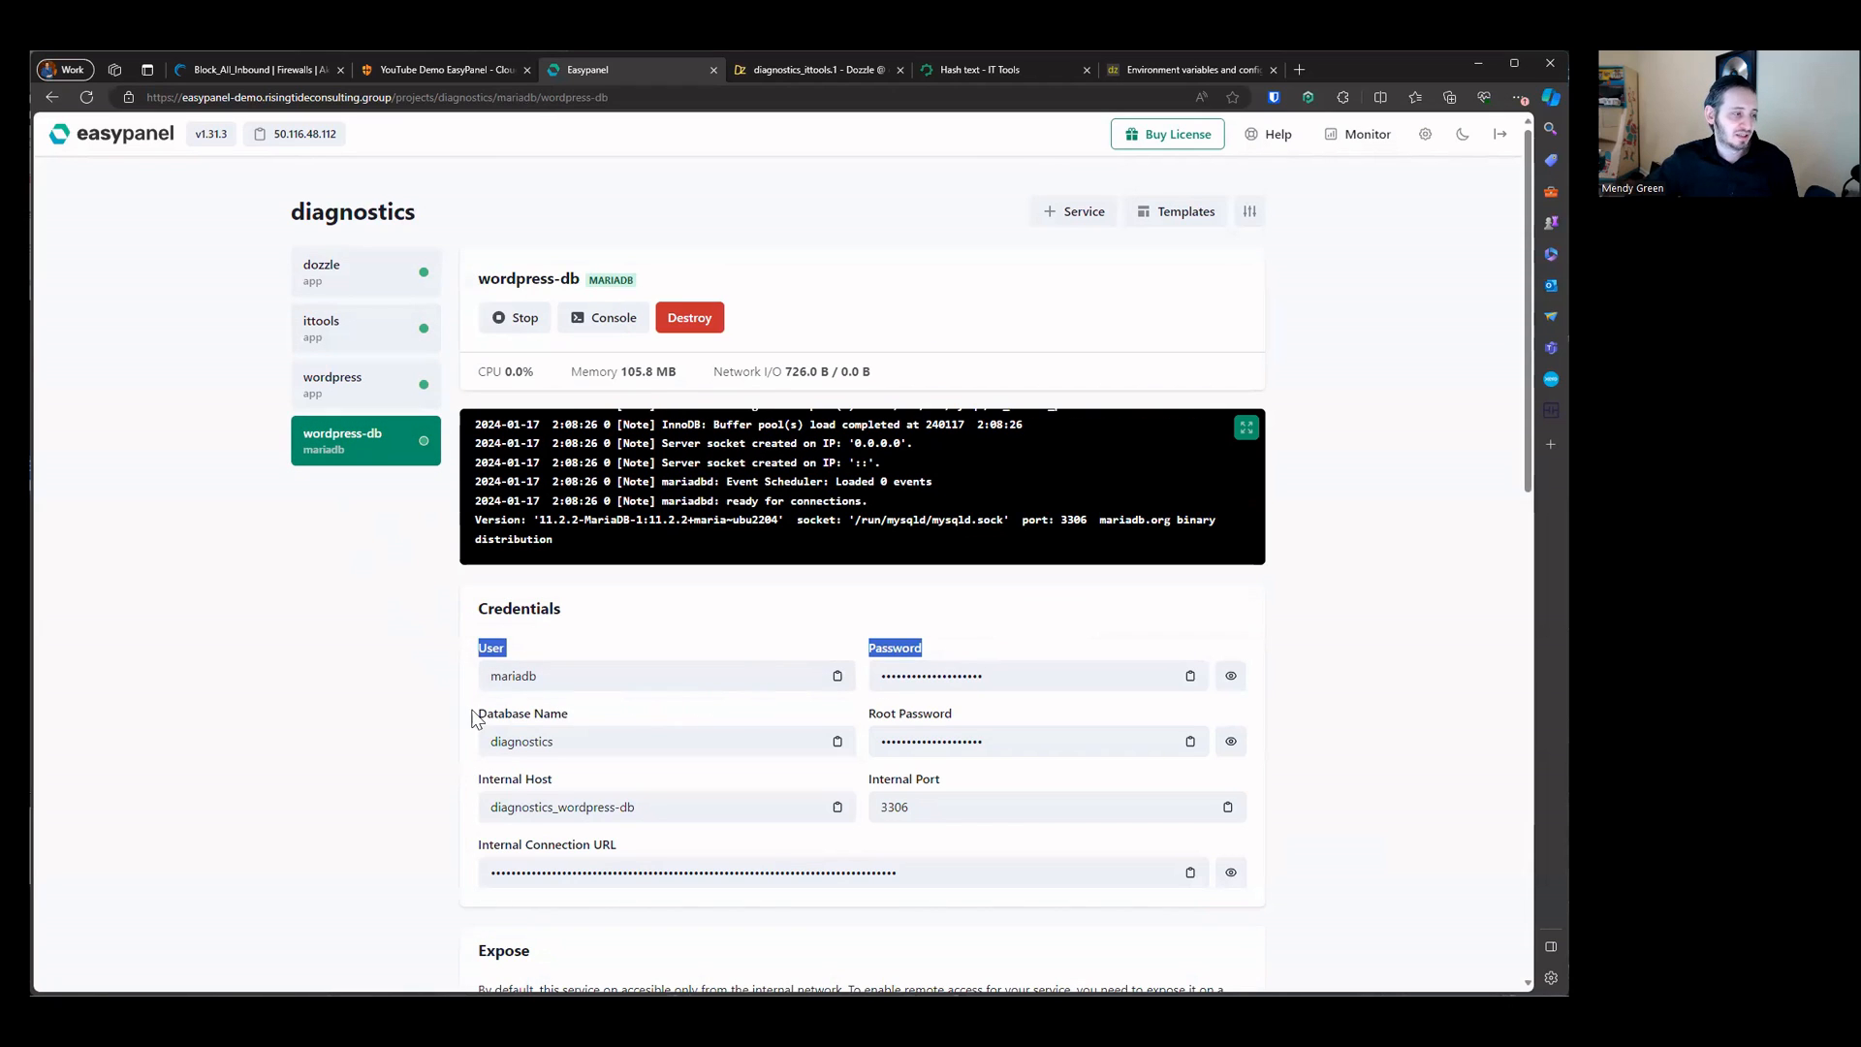
left_click_drag(482, 715, 738, 770)
left_click_drag(886, 717, 1038, 770)
left_click(604, 780)
left_click_drag(465, 786, 589, 779)
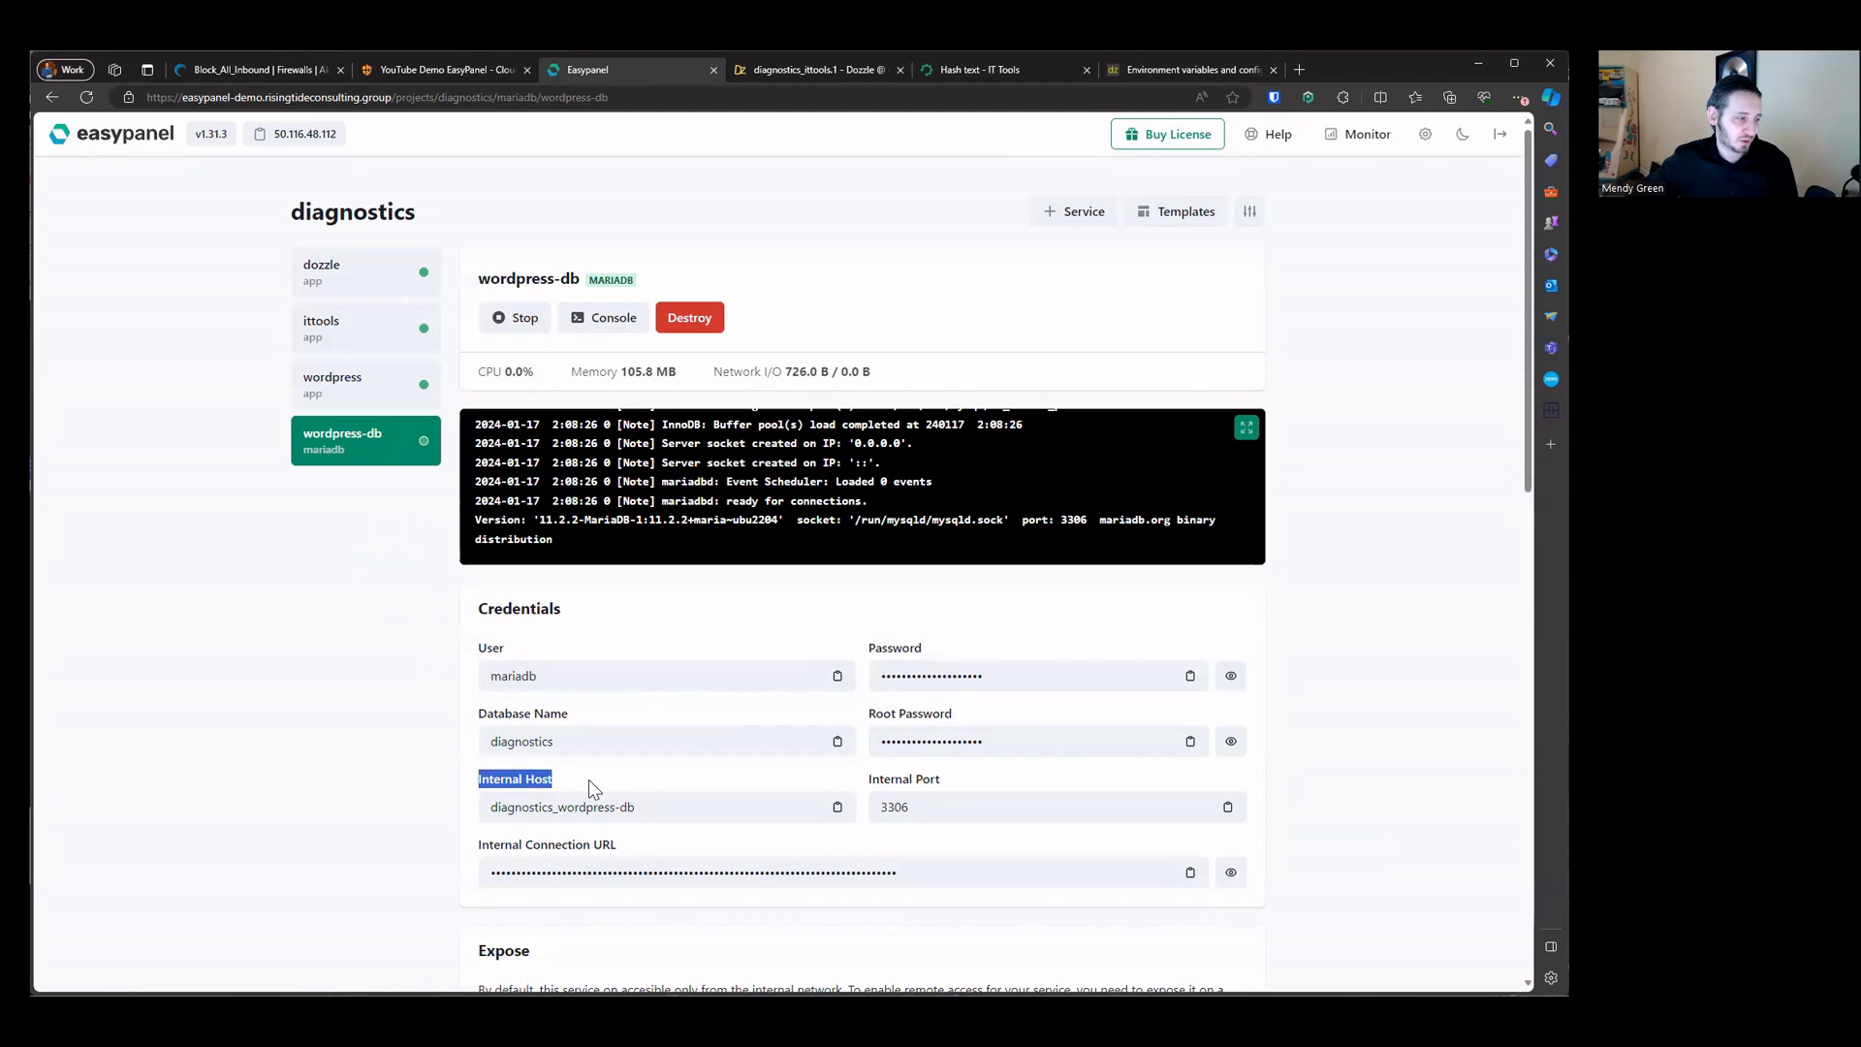
left_click(569, 783)
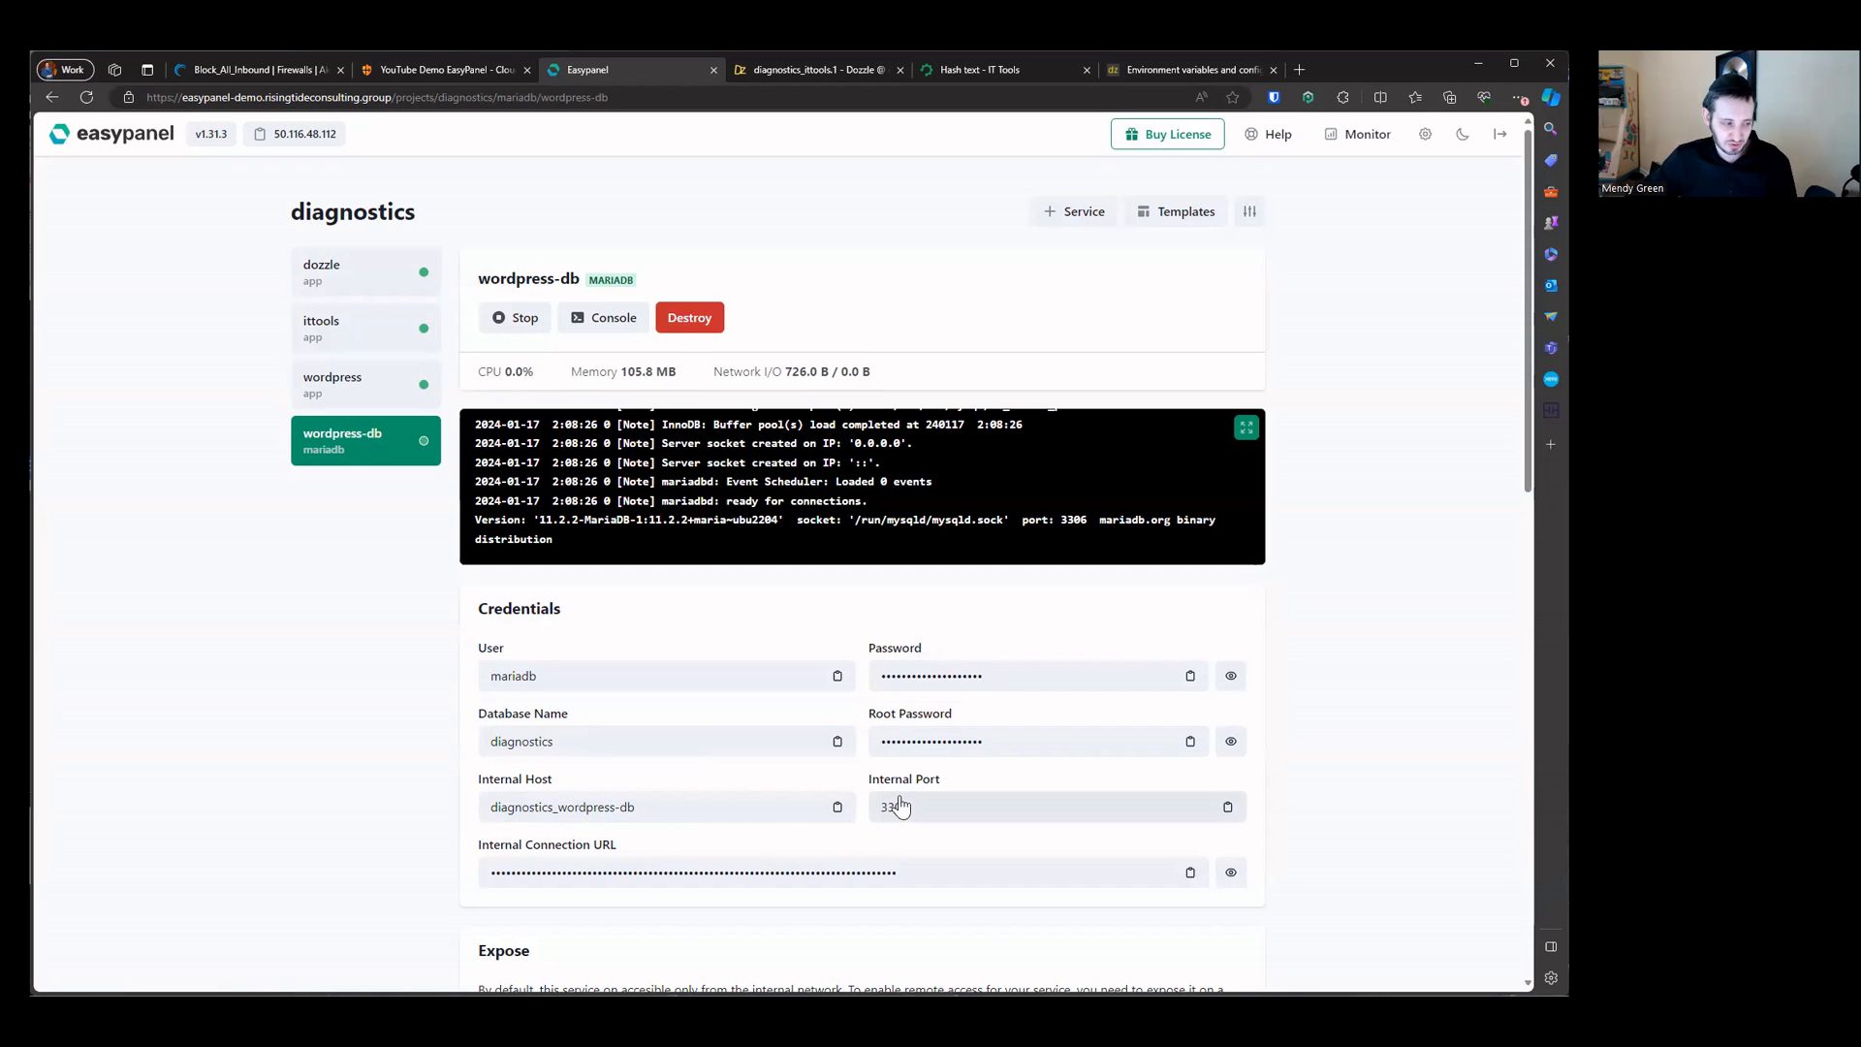
scroll(810, 586, "down", 5)
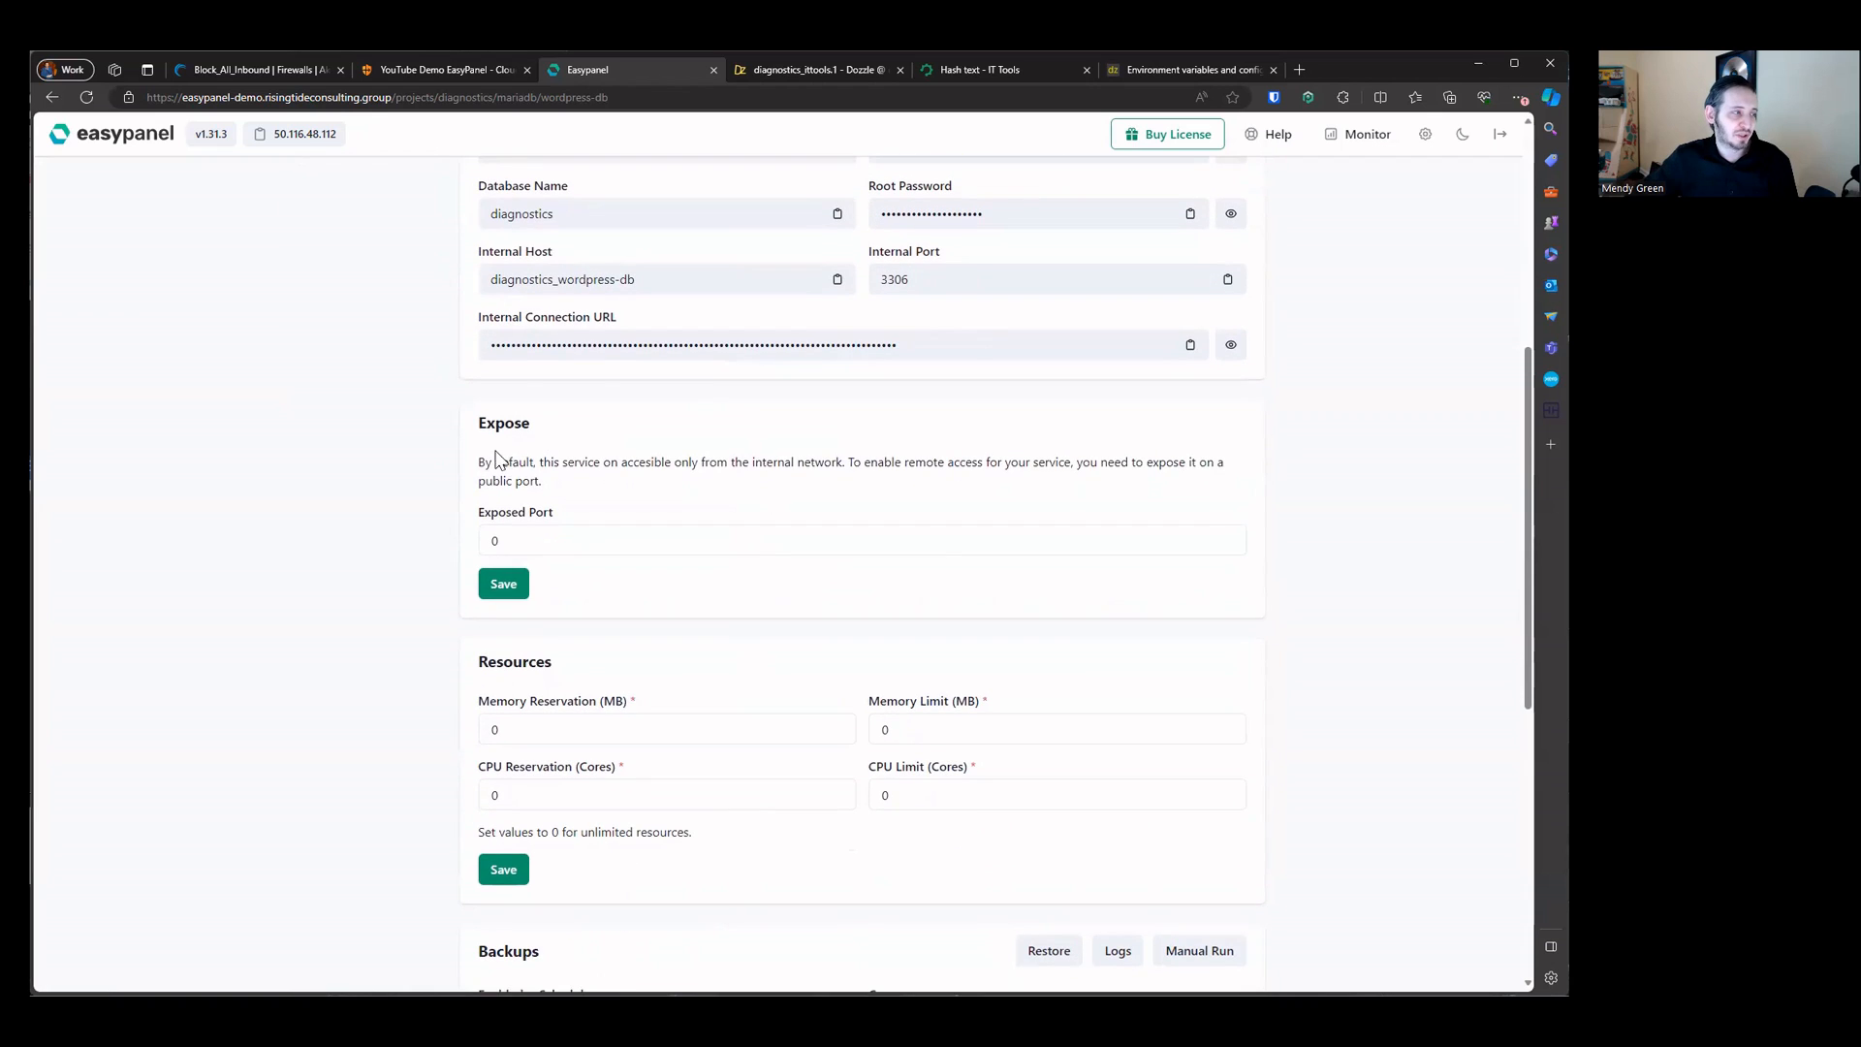
left_click_drag(494, 459, 845, 606)
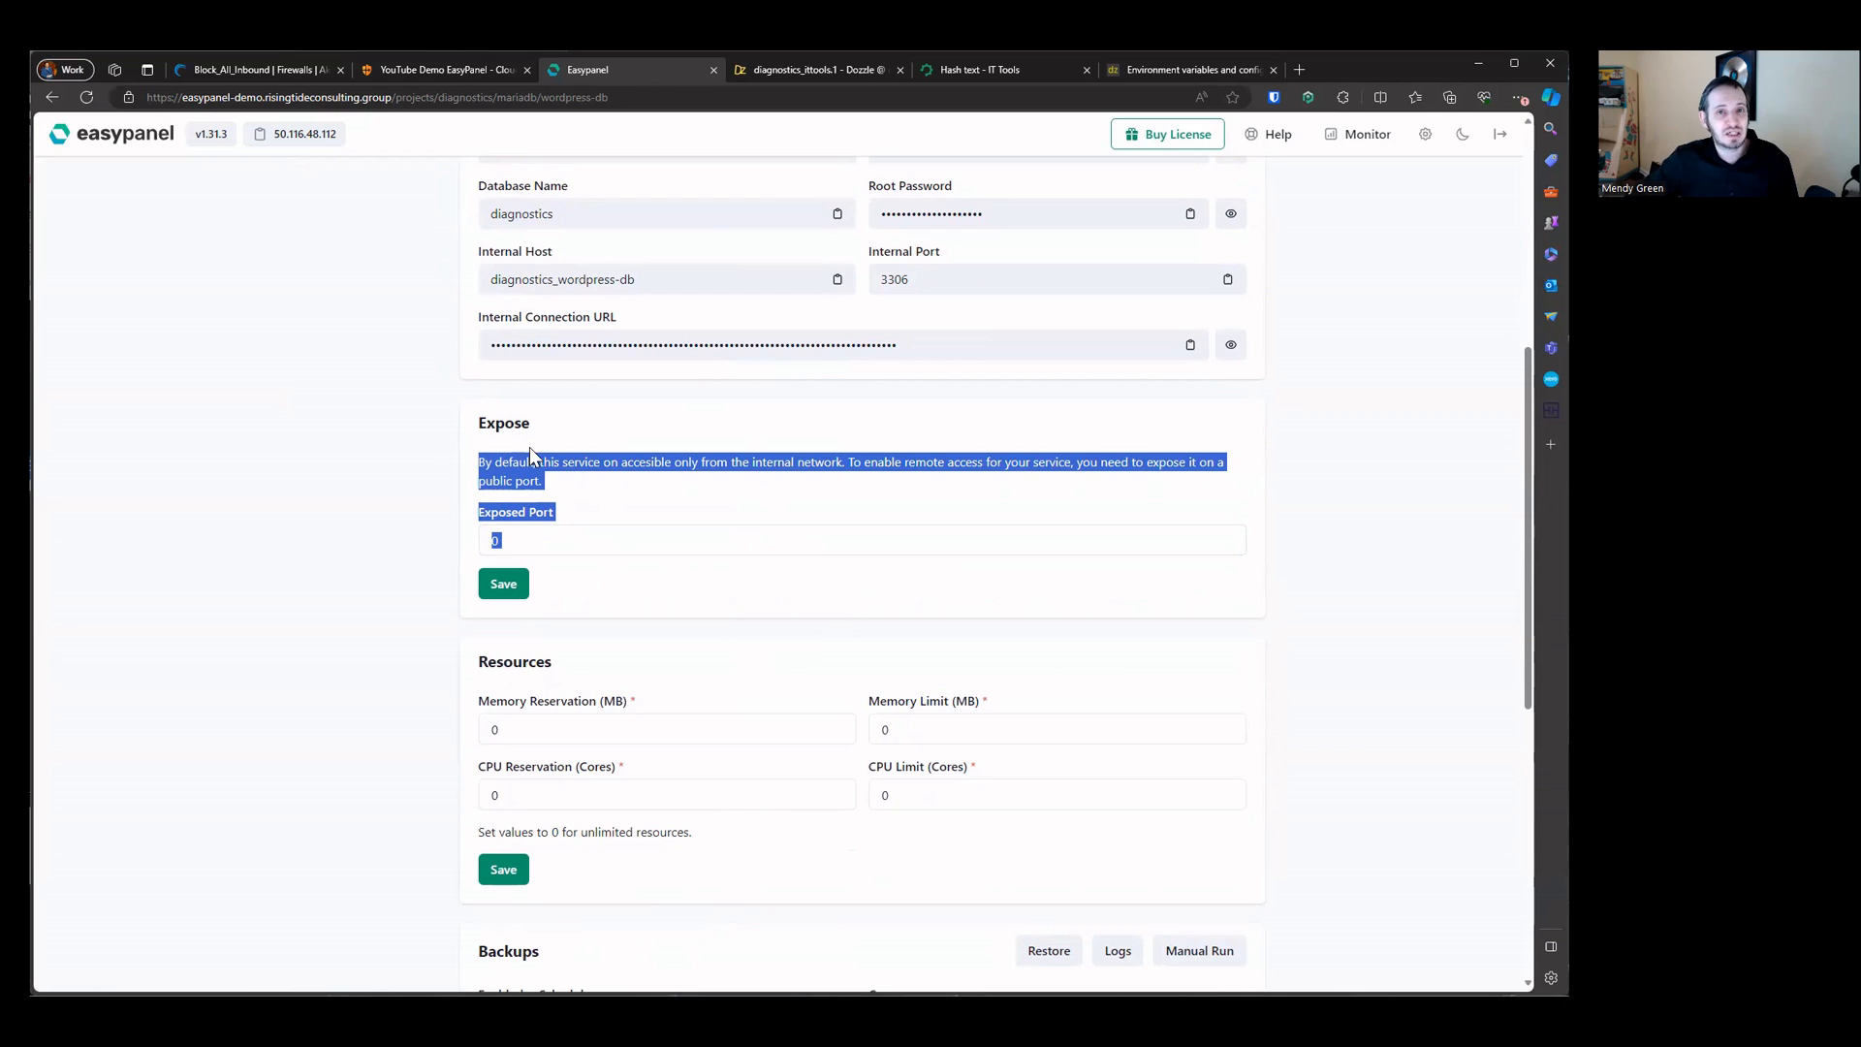
left_click(628, 480)
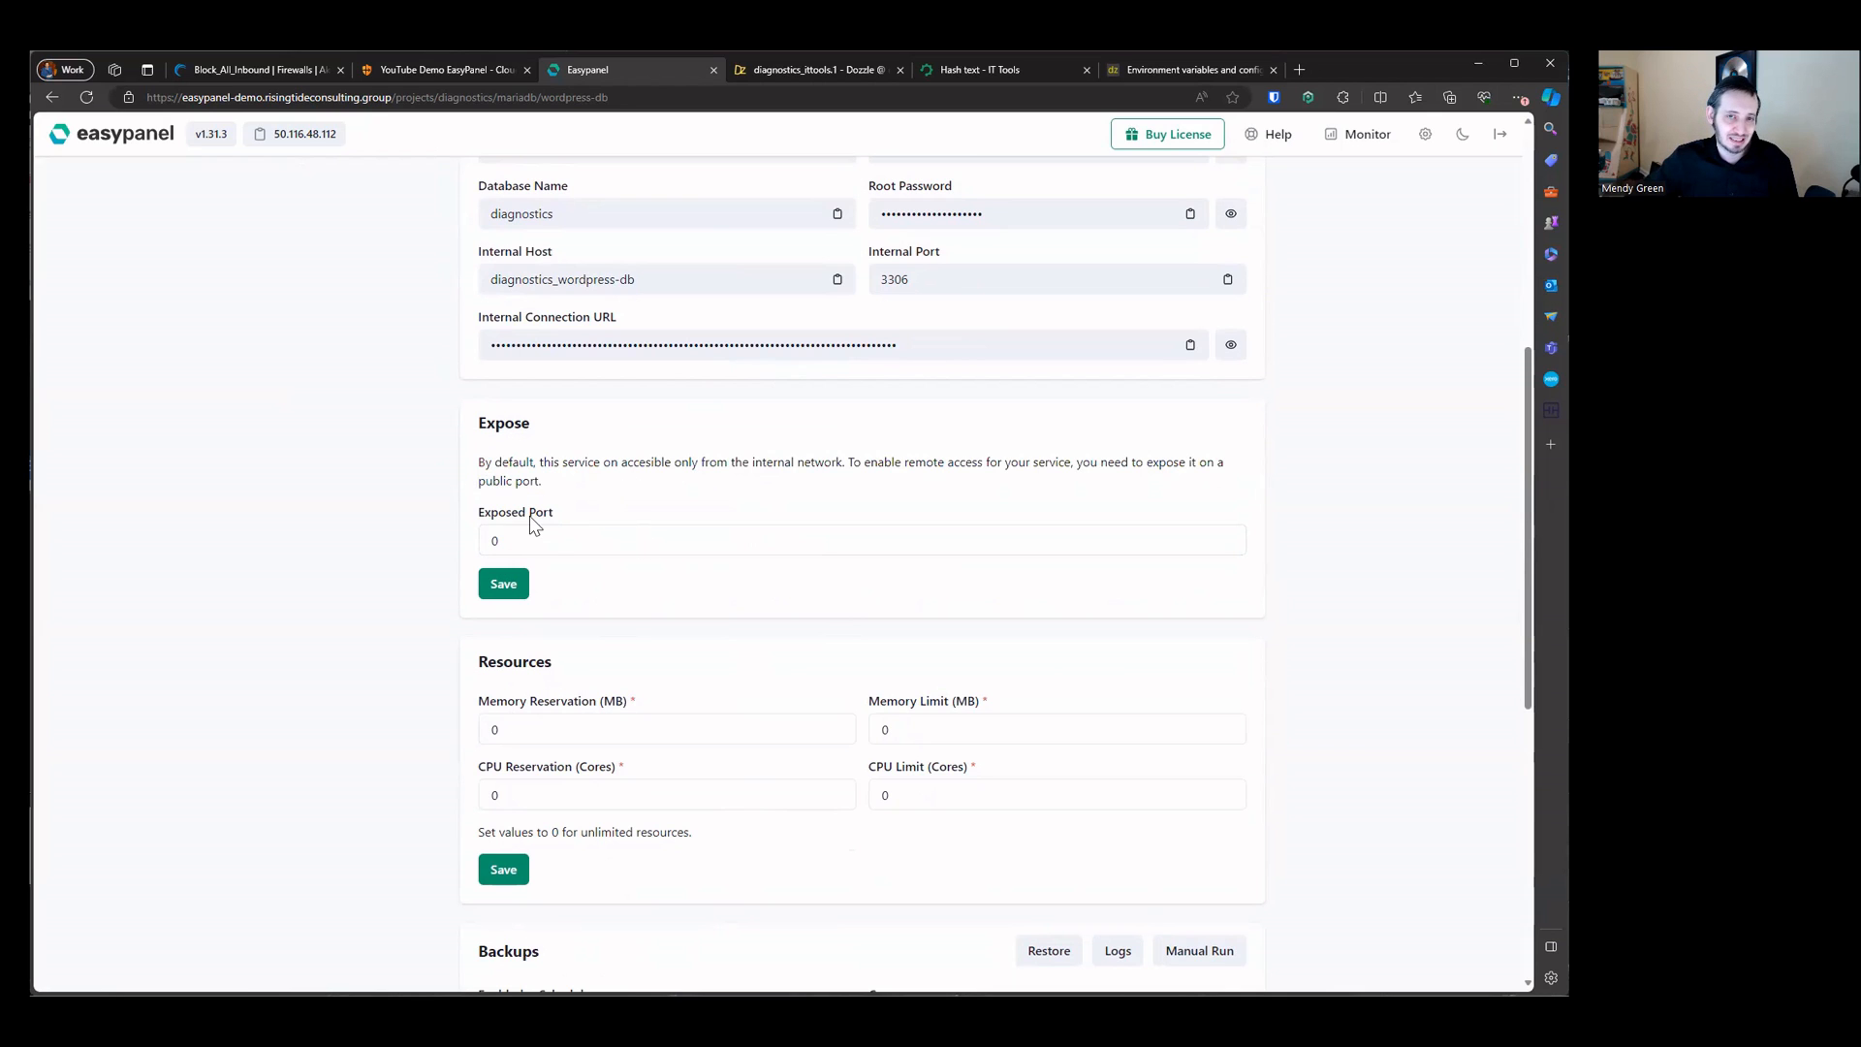
scroll(425, 655, "down", 1)
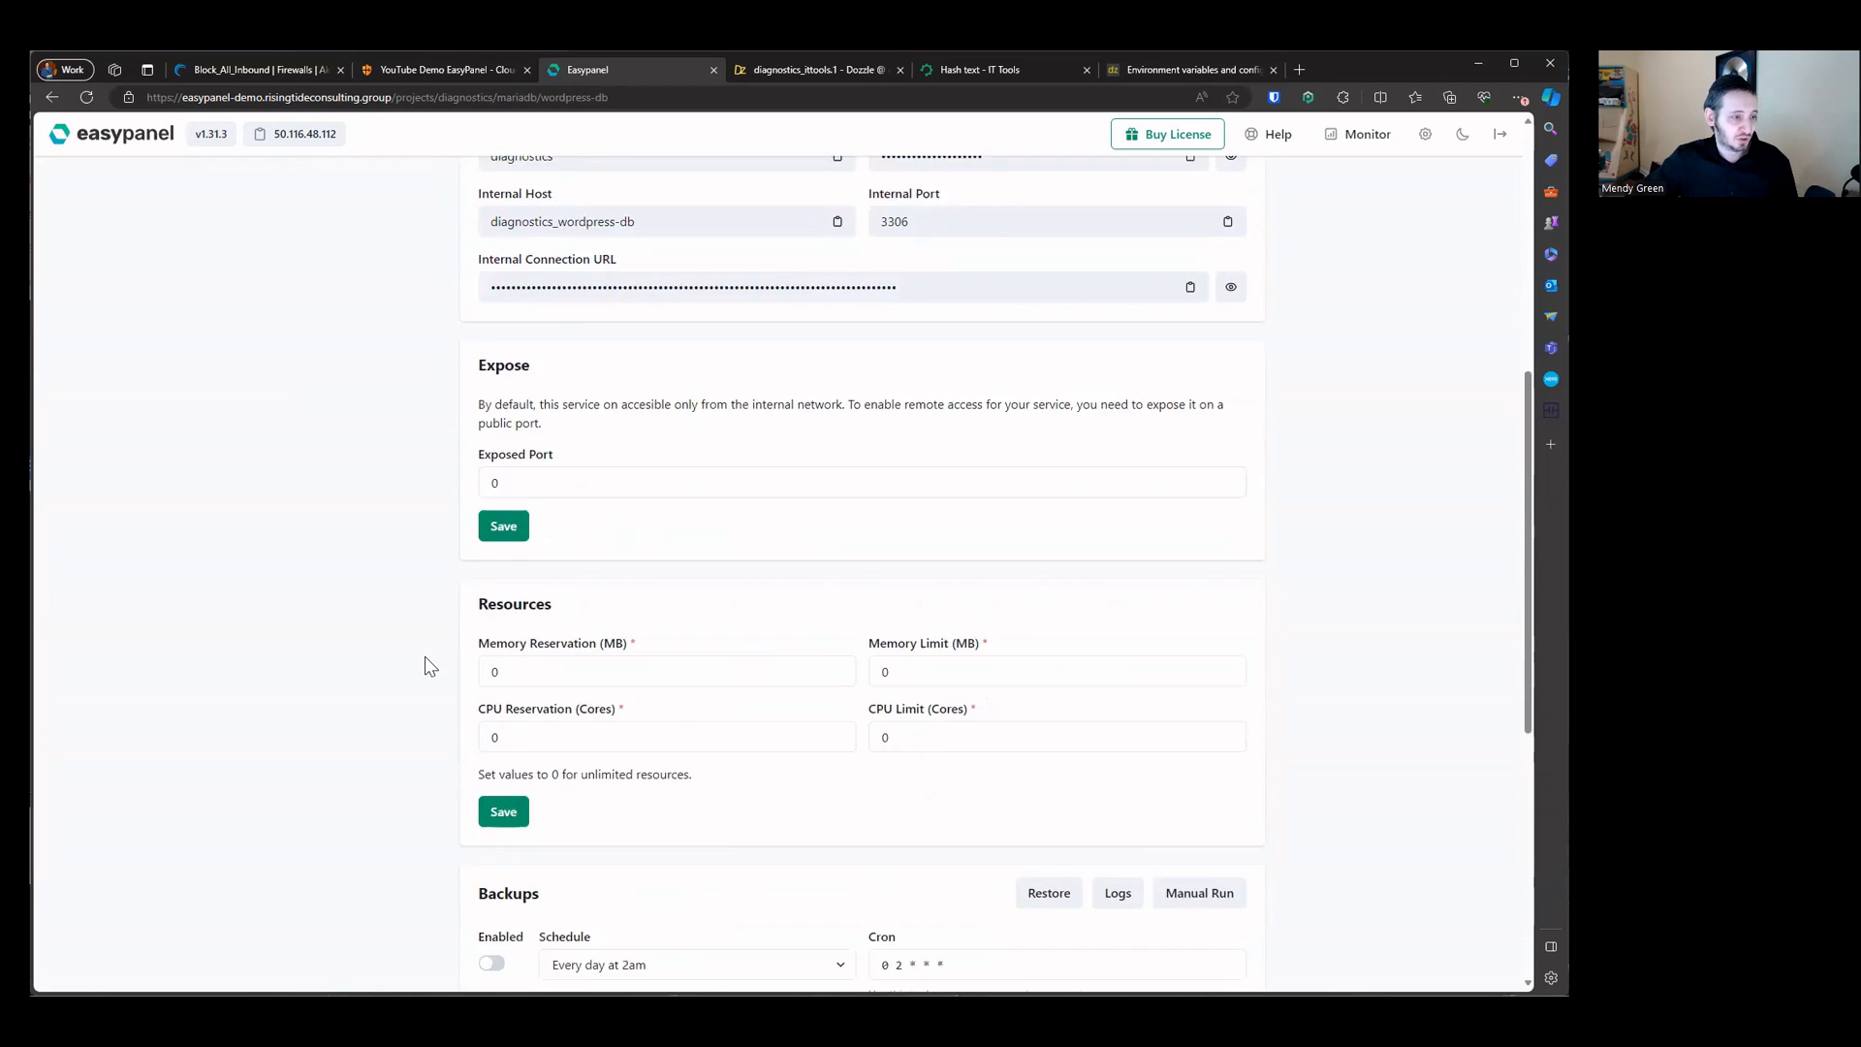
scroll(424, 655, "down", 1)
left_click_drag(495, 569, 880, 710)
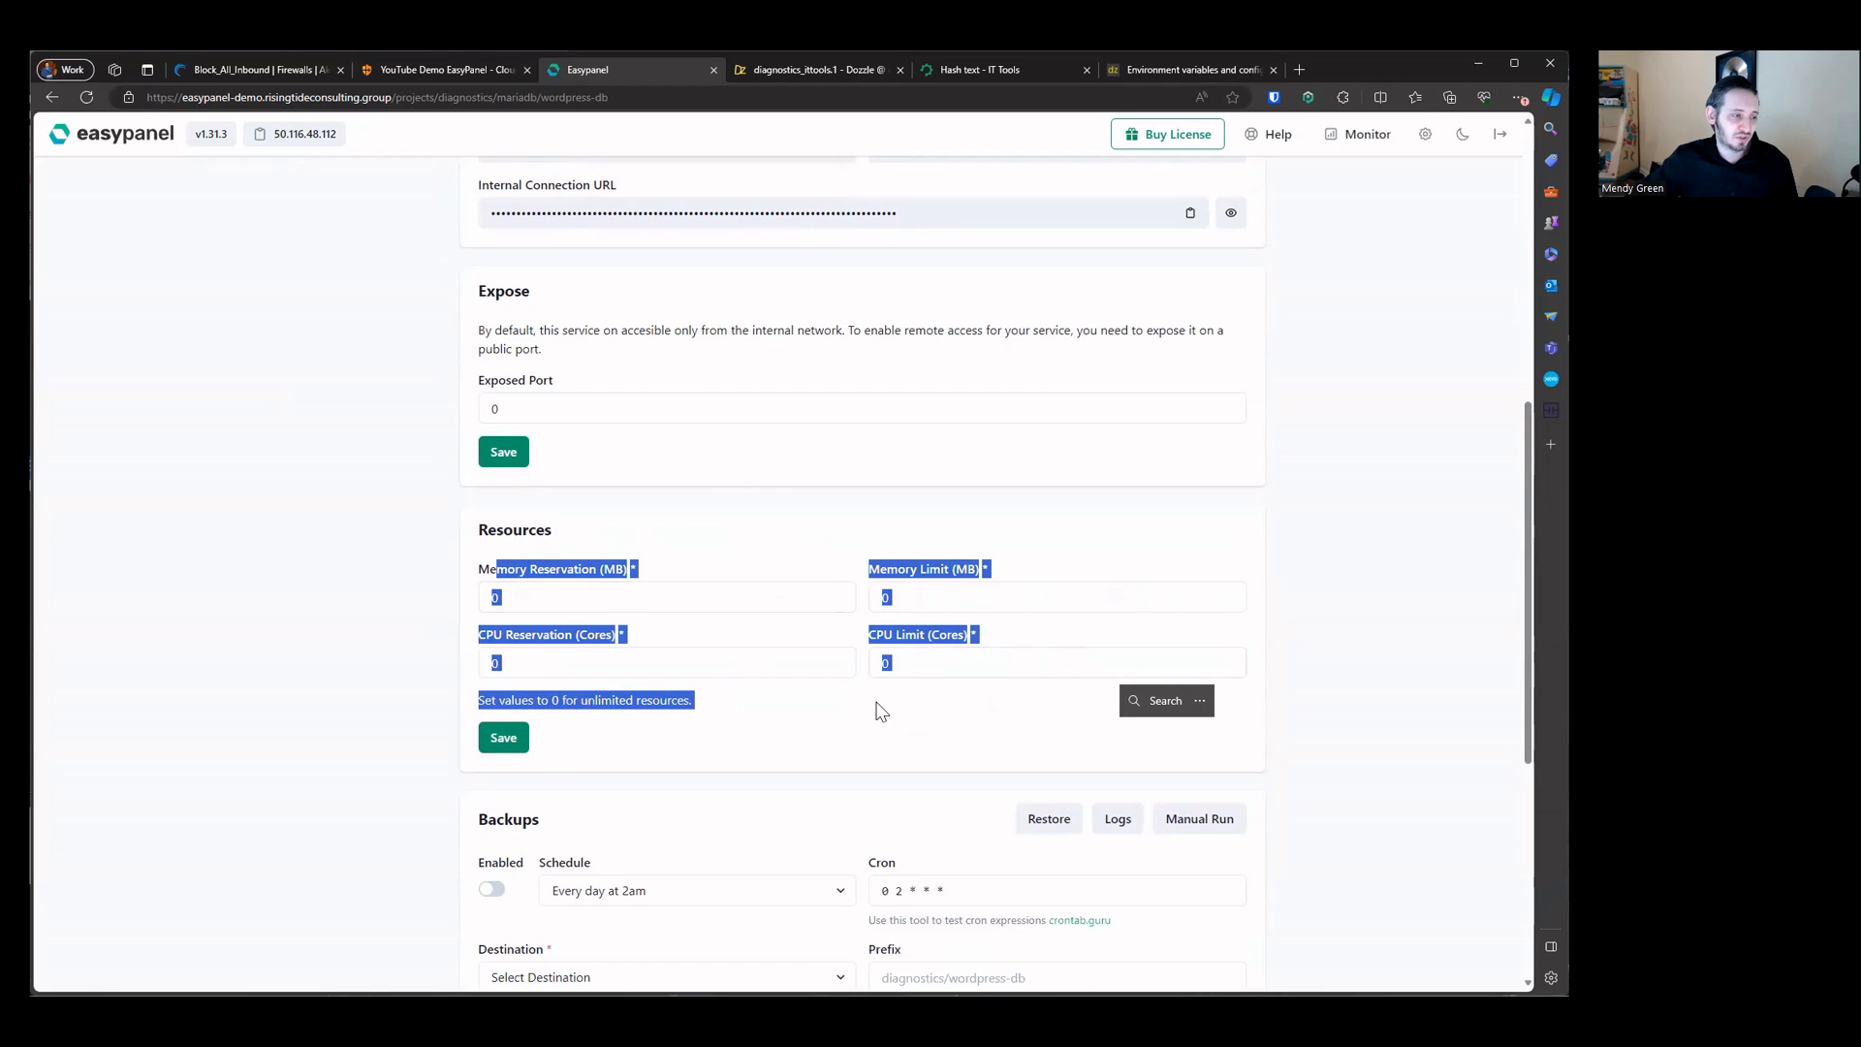
scroll(702, 673, "down", 4)
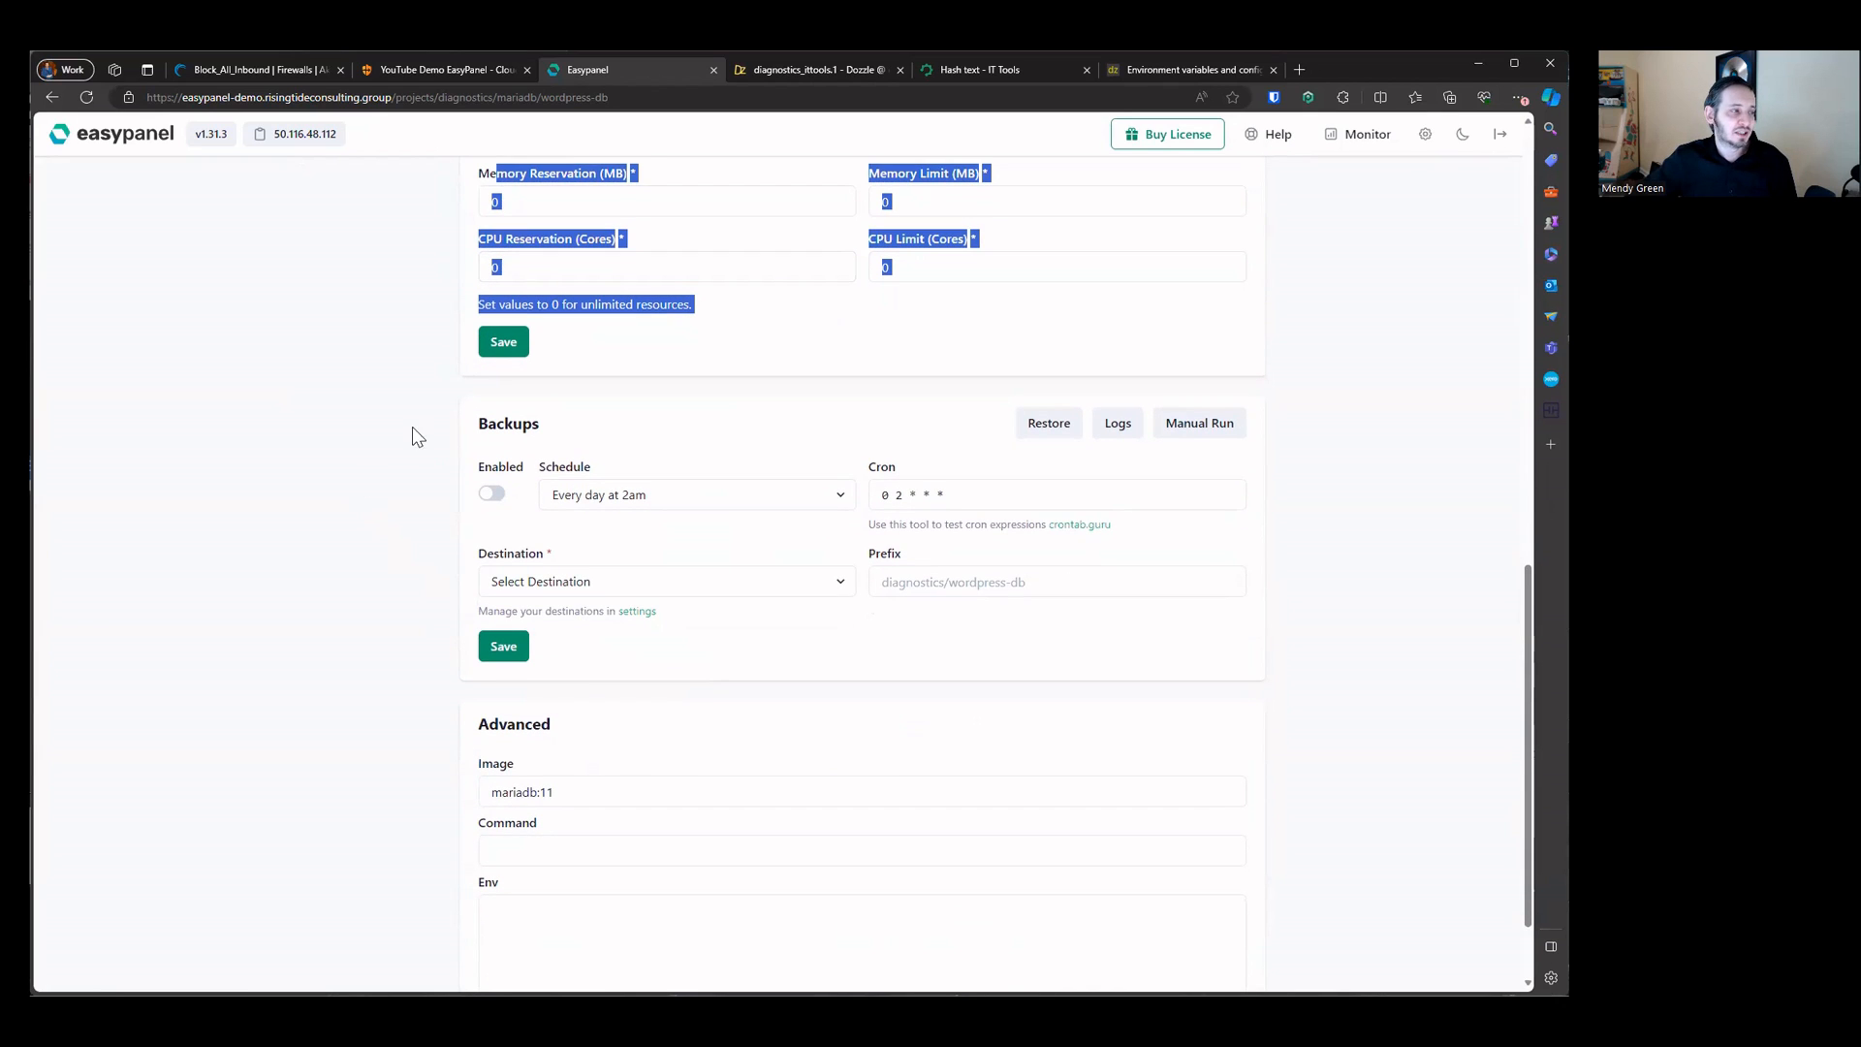
left_click_drag(411, 433, 1325, 639)
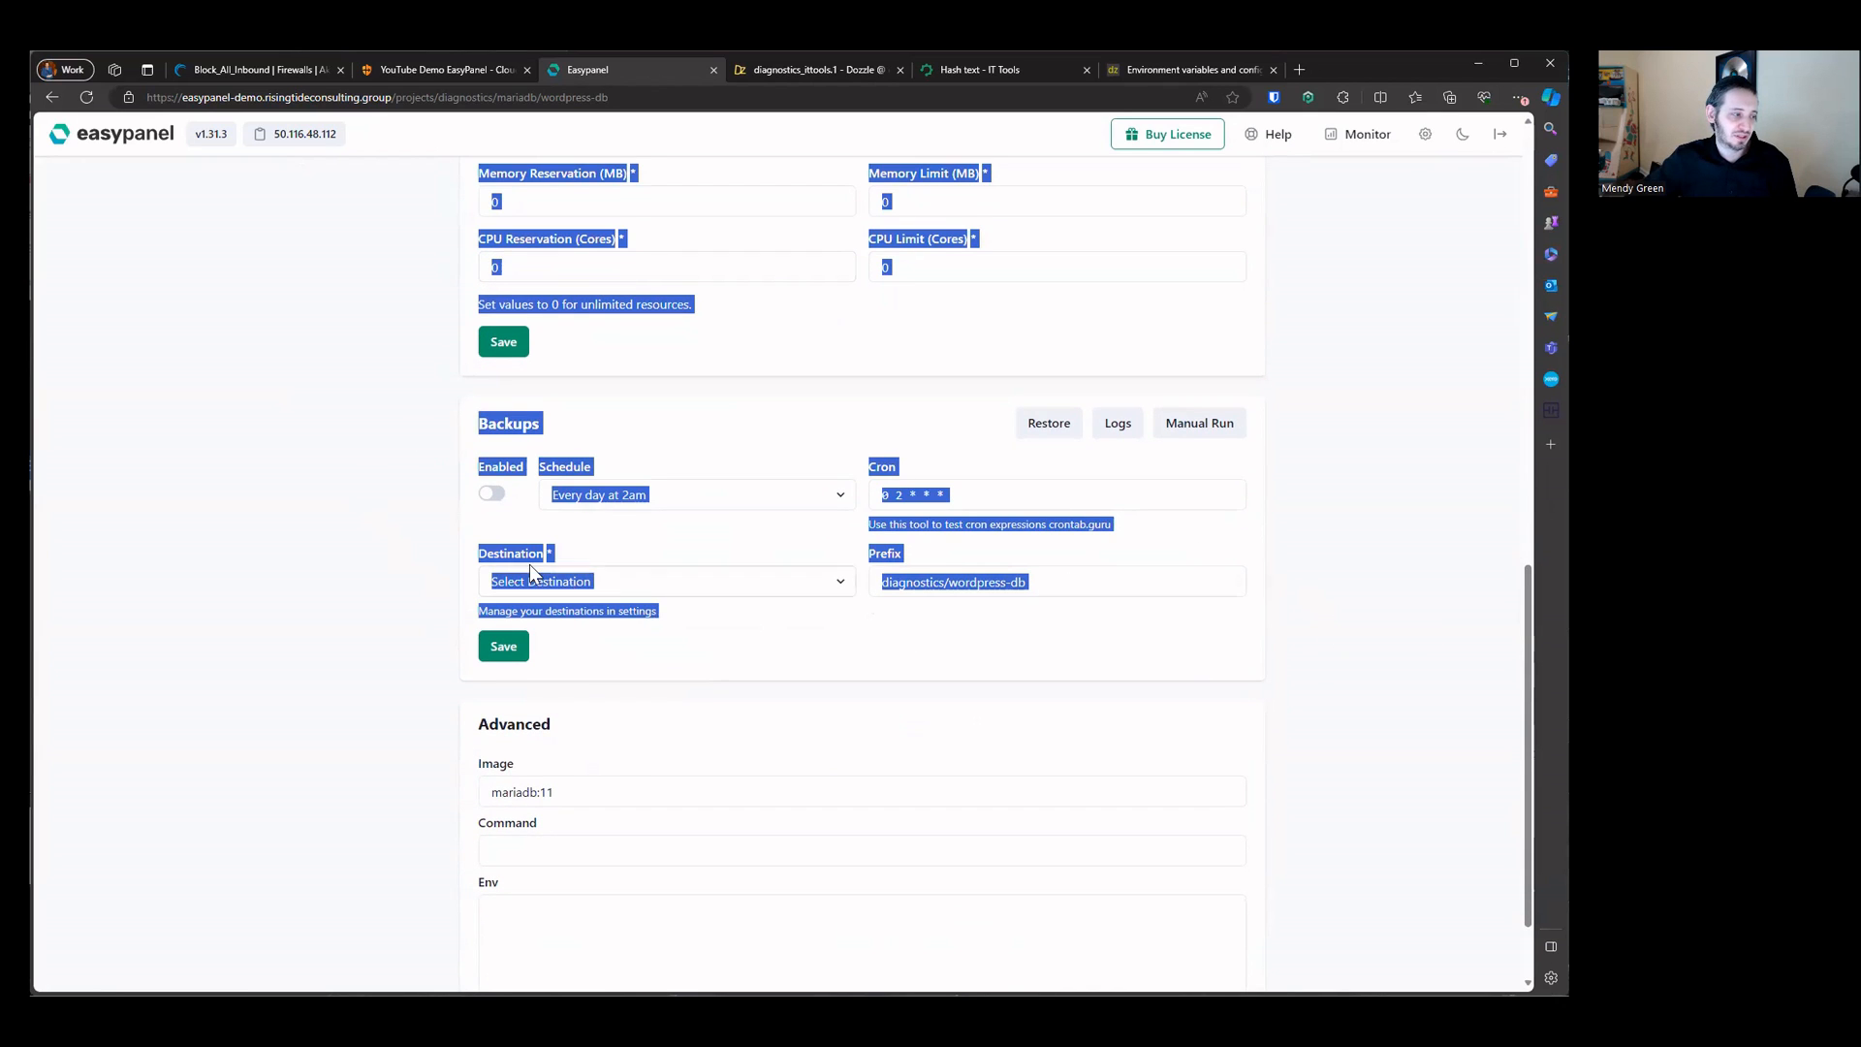
scroll(529, 564, "down", 2)
left_click_drag(473, 620, 893, 776)
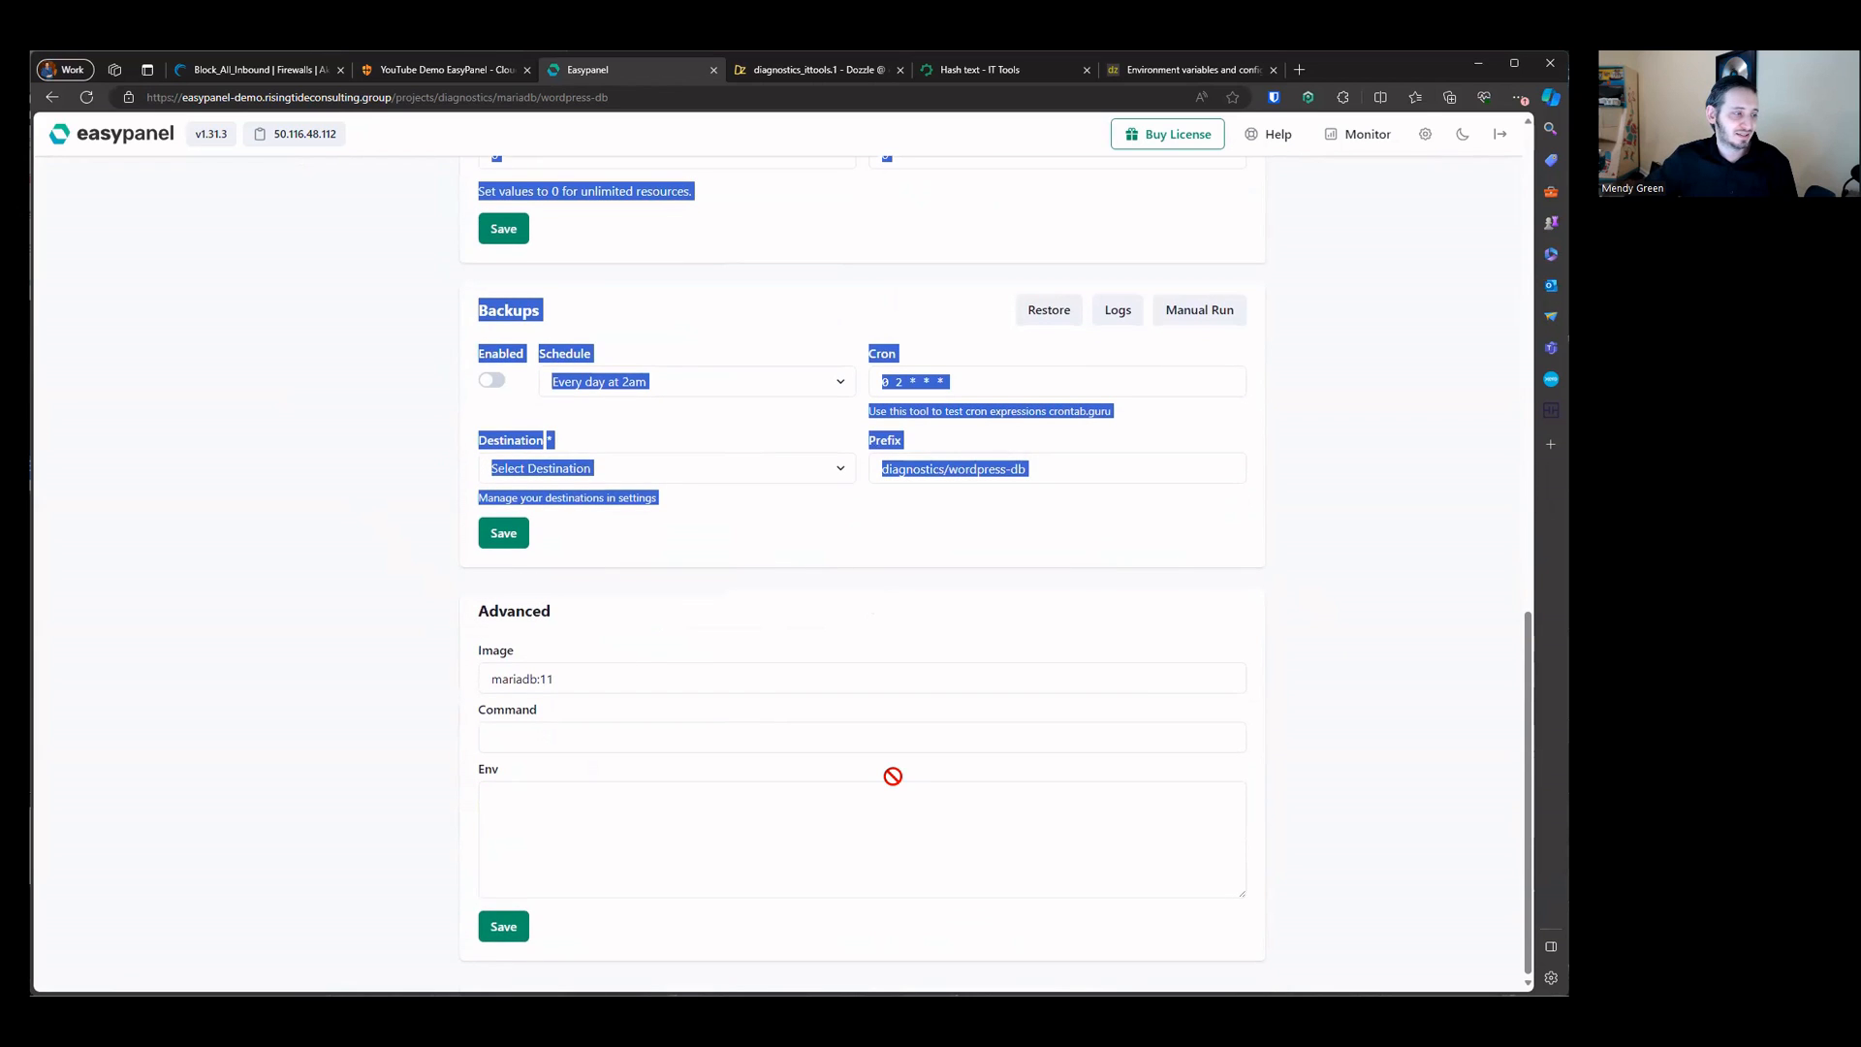
left_click(662, 636)
scroll(657, 635, "up", 10)
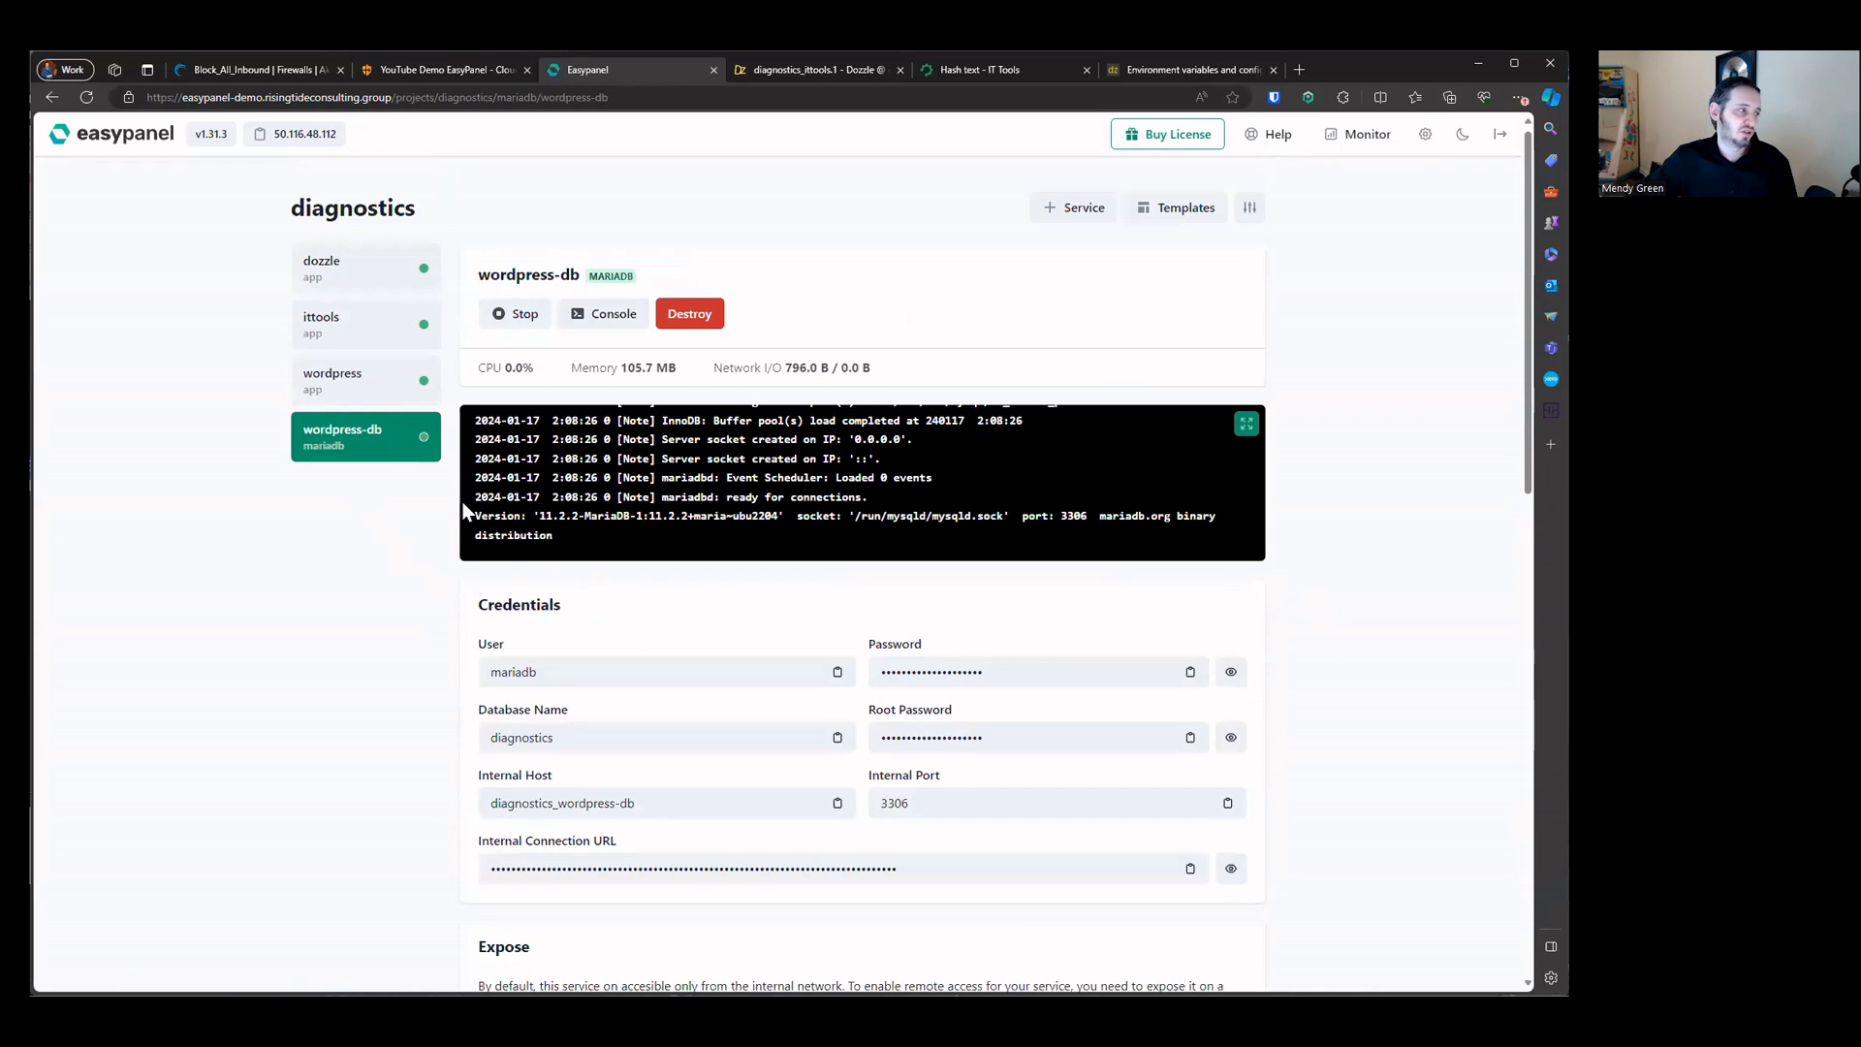
Step: Open the wordpress app's service console in Bash and run hostname
left_click(349, 359)
scroll(733, 581, "down", 3)
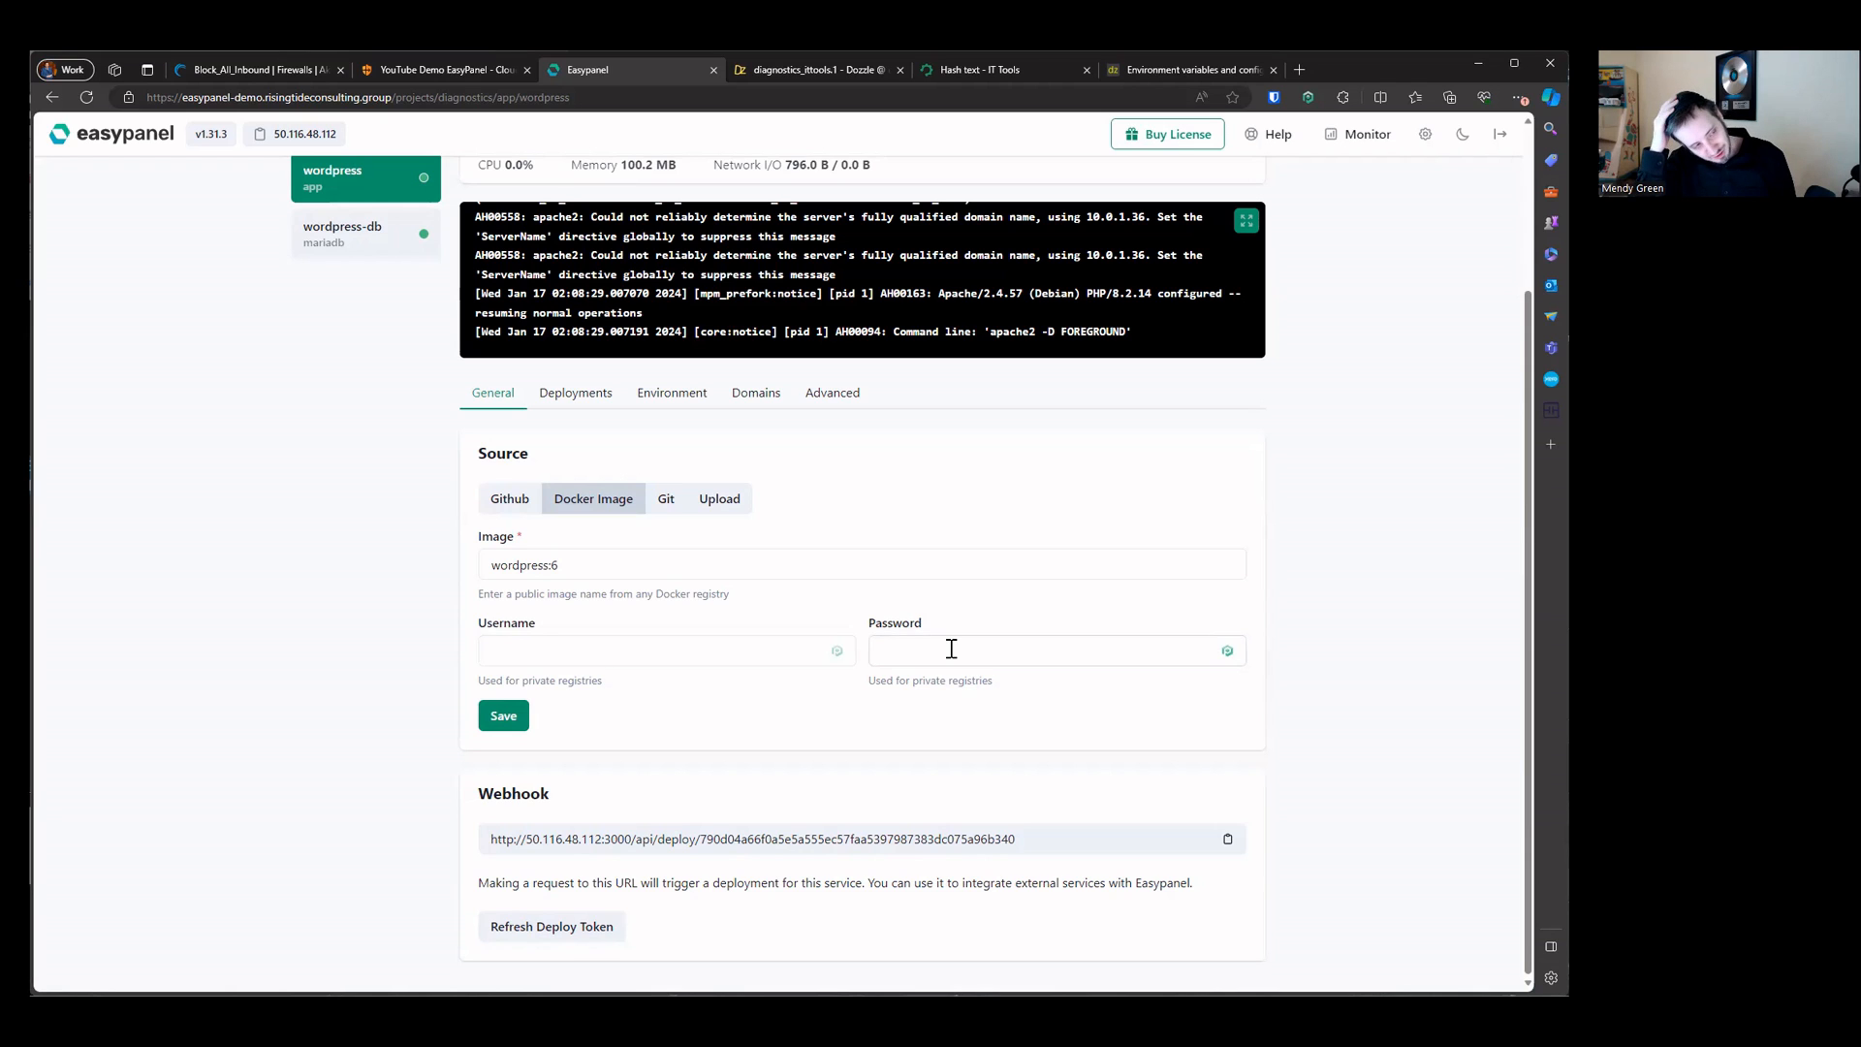
scroll(951, 648, "up", 3)
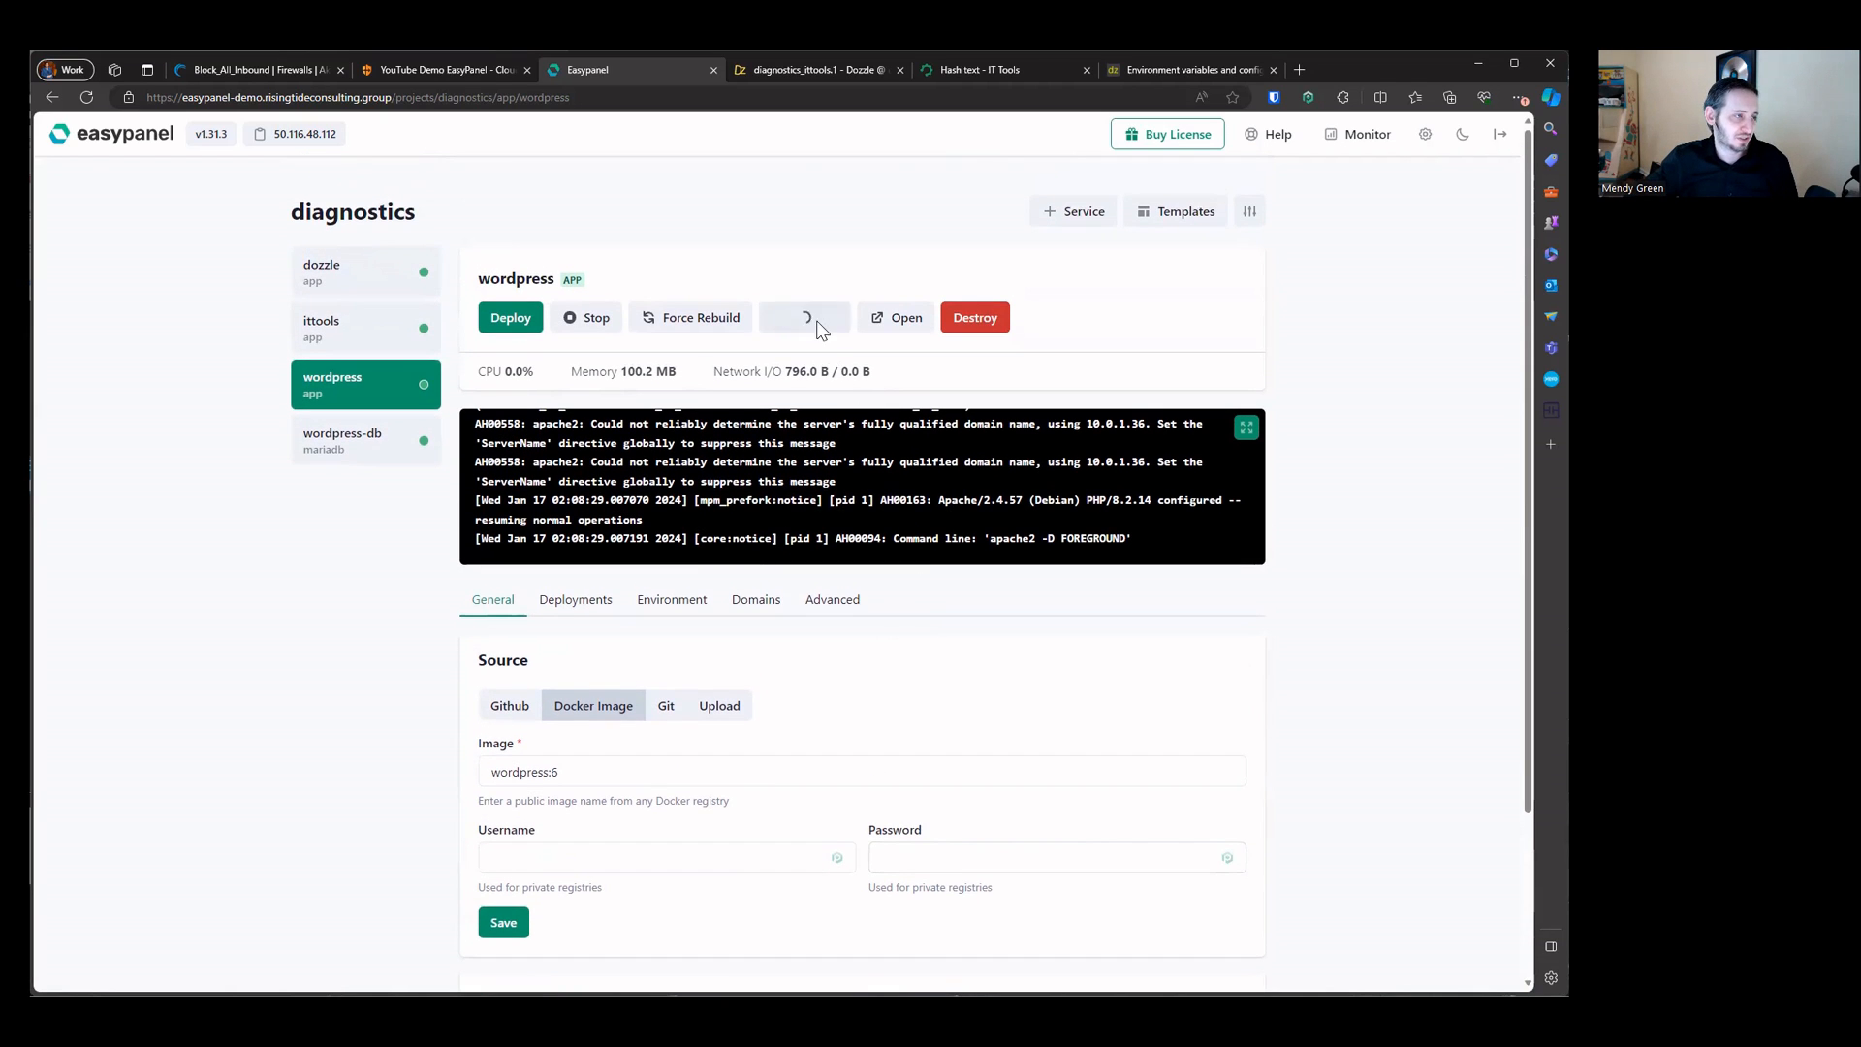
left_click(810, 317)
left_click(424, 267)
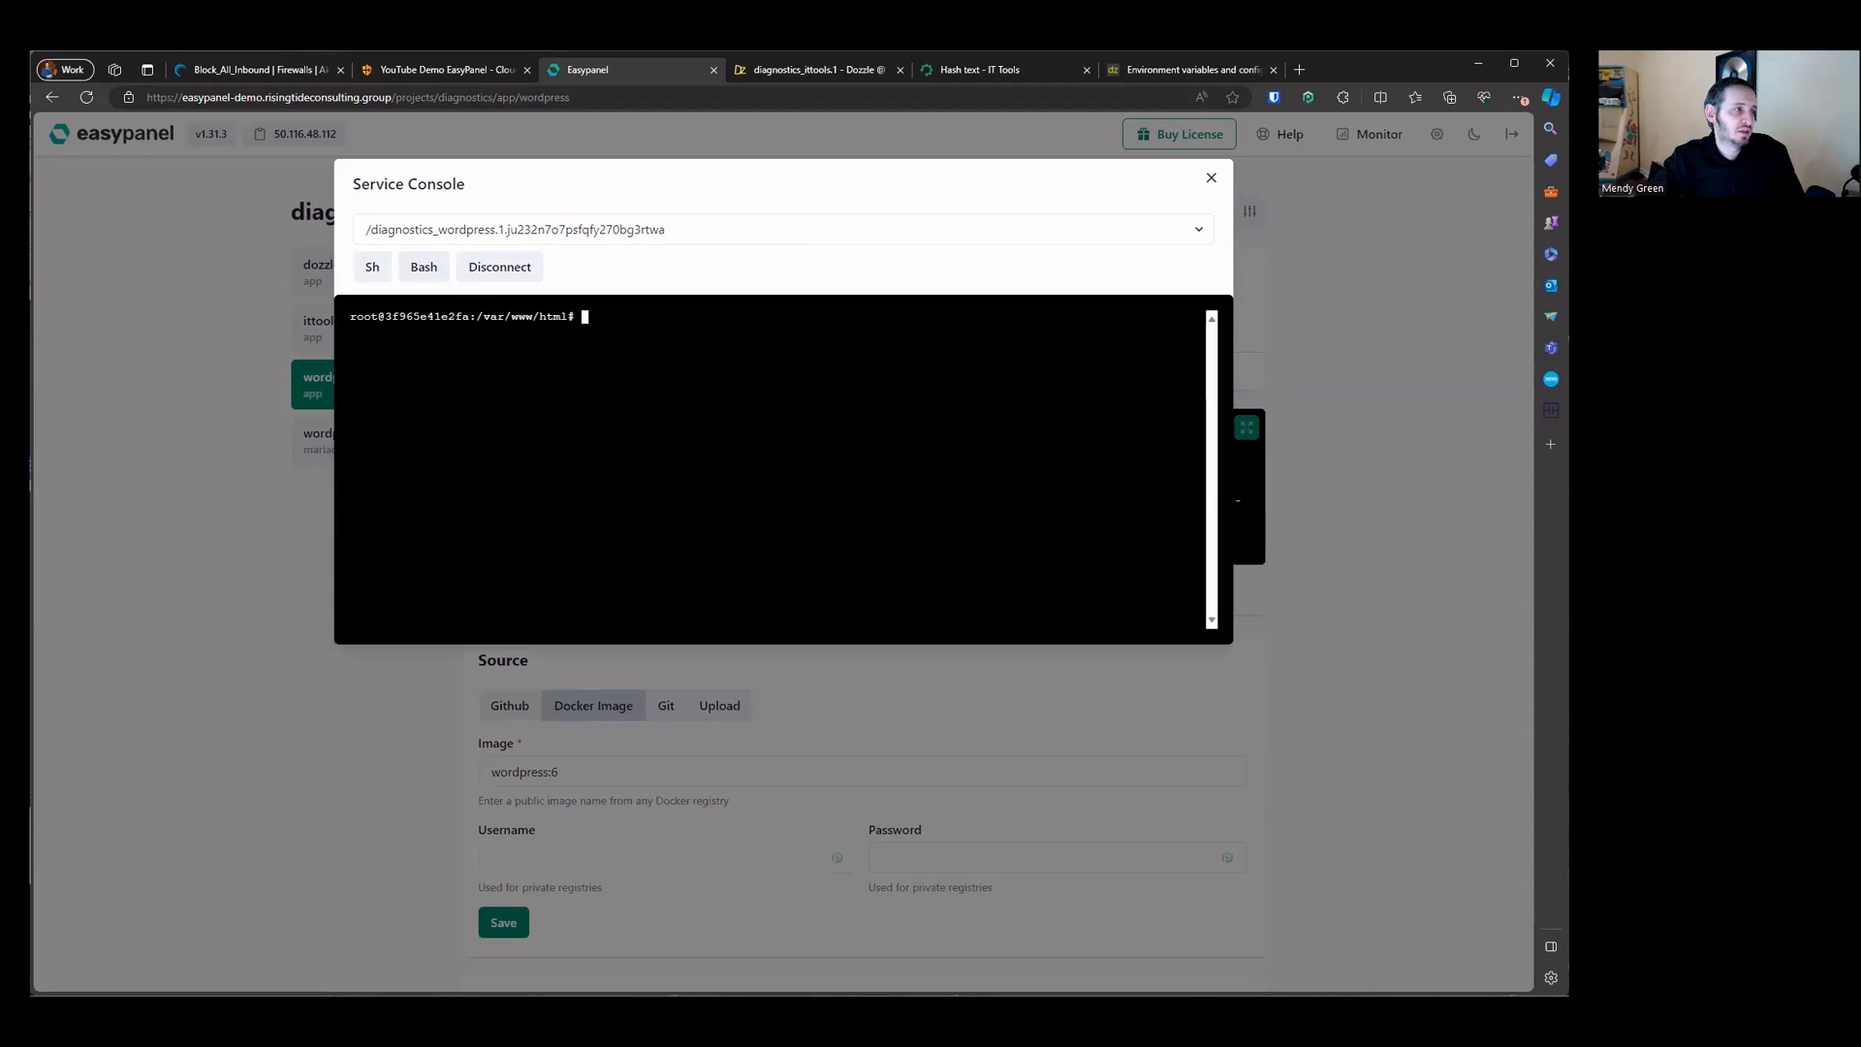
type("hostname")
key("Return")
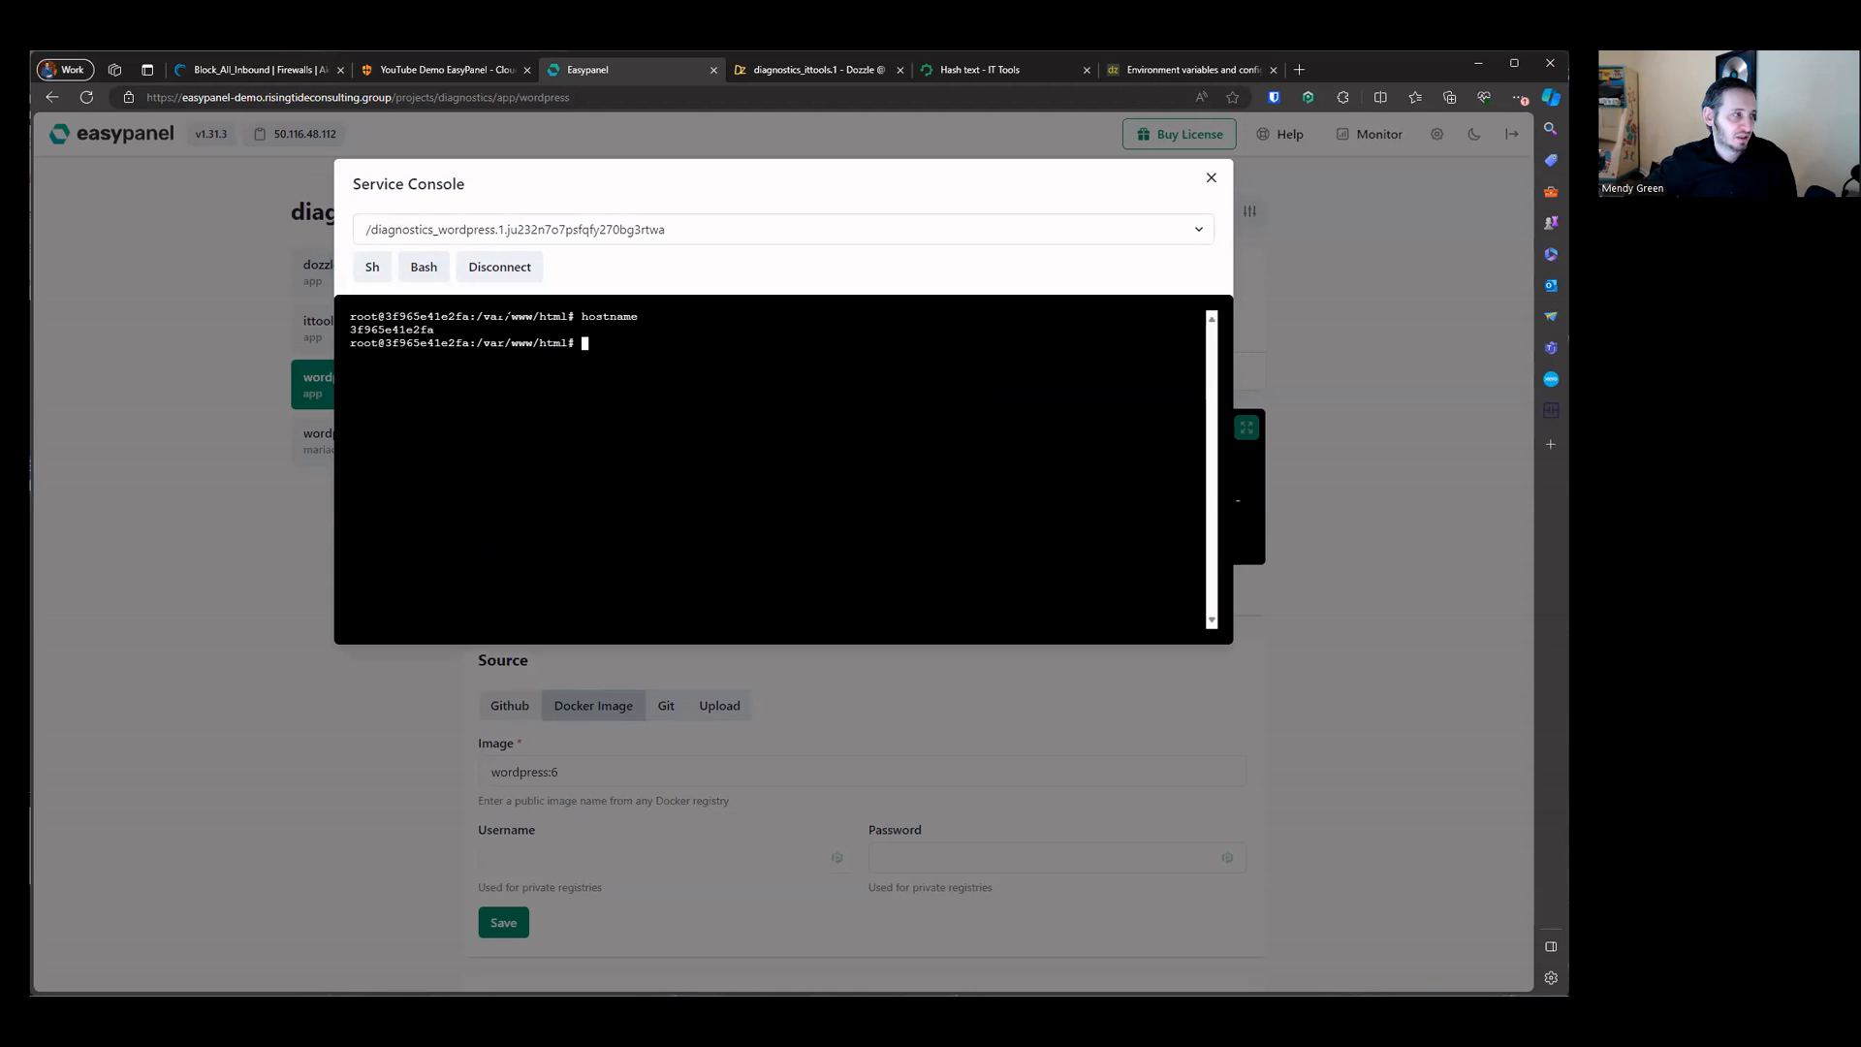
Step: Check the console's container selector, then try running ping and installing it with apt install ping
left_click(539, 230)
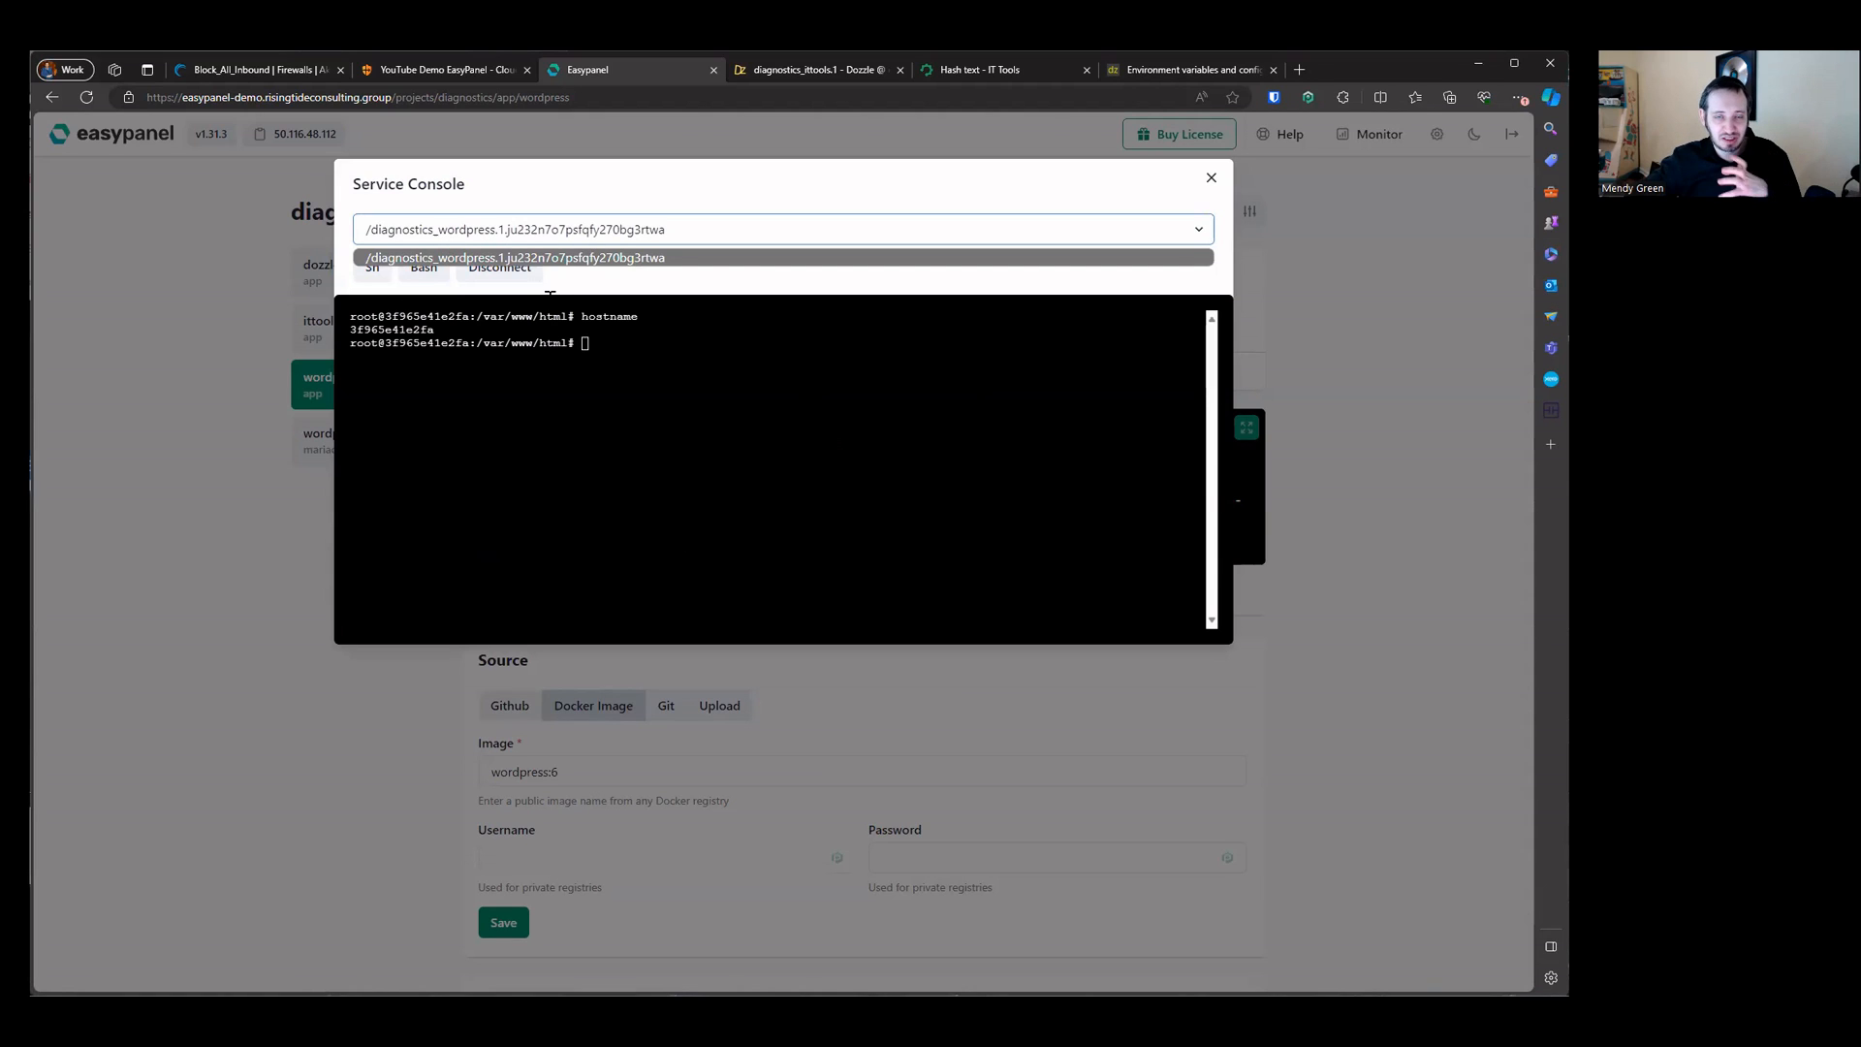
left_click(659, 423)
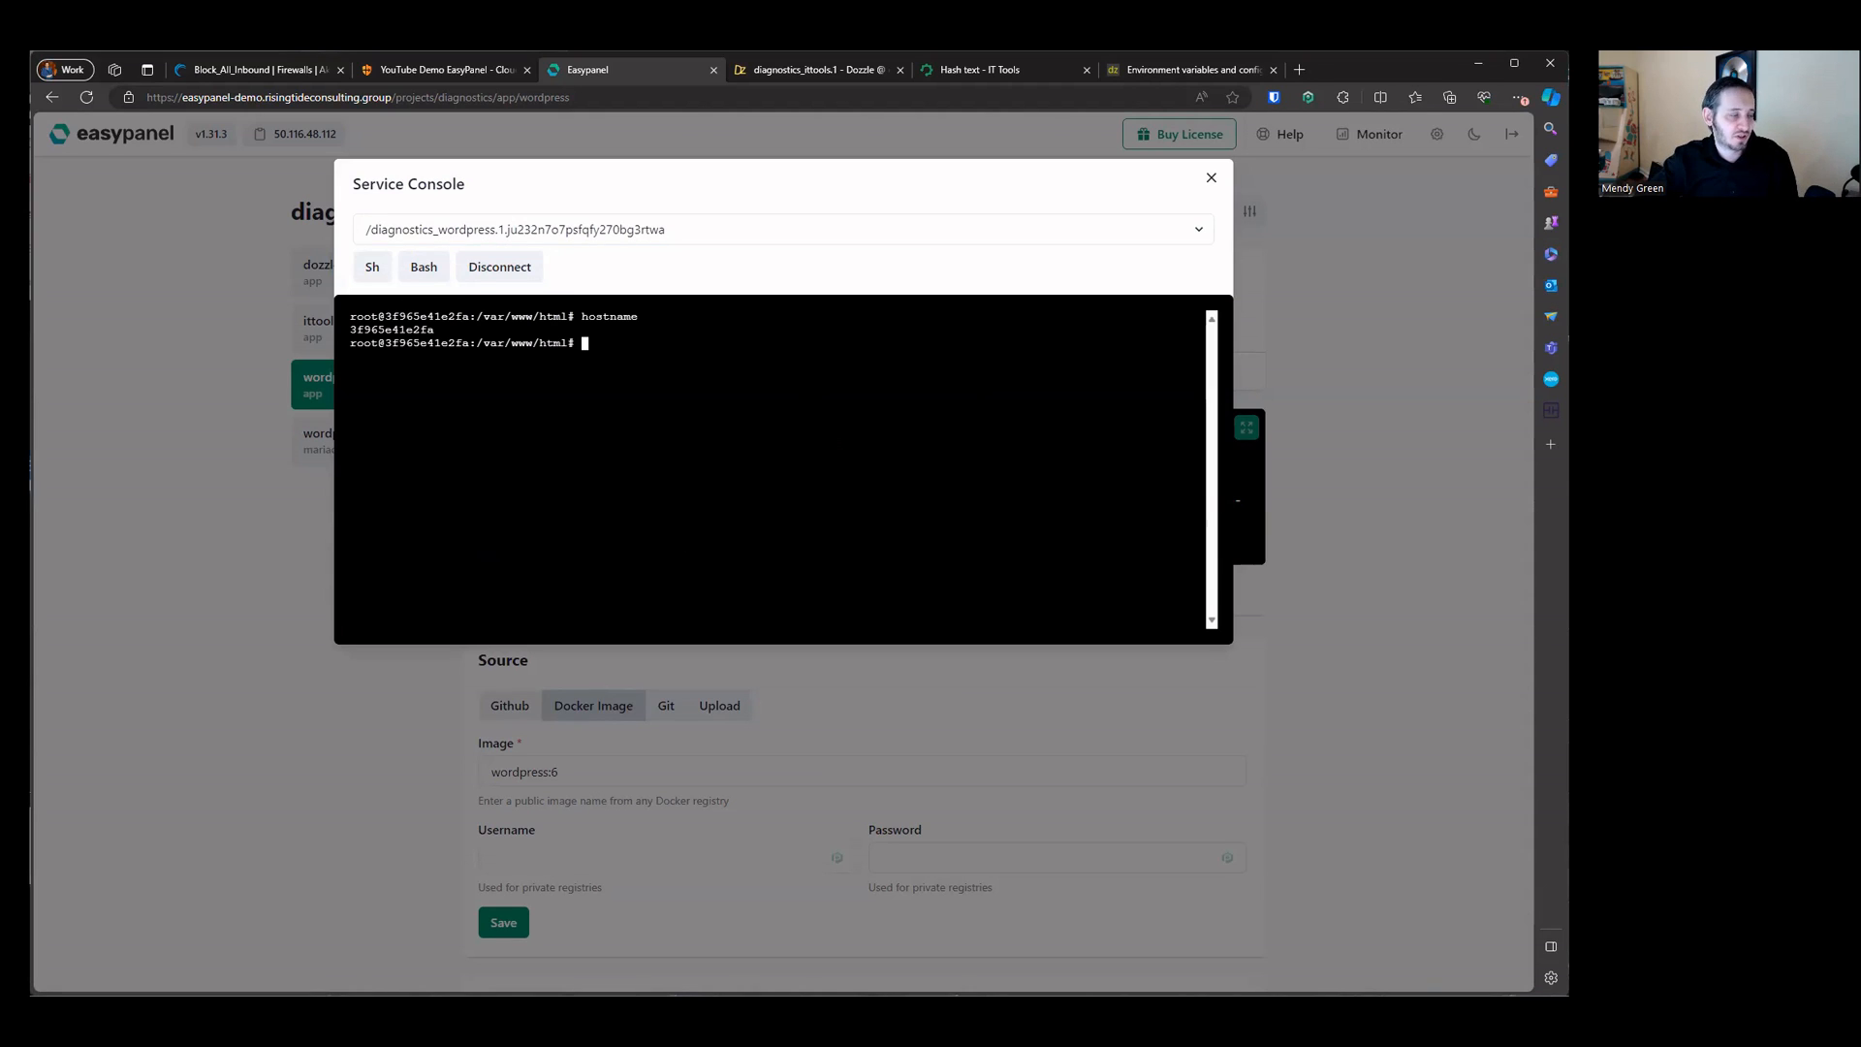
type("ping")
key("Return")
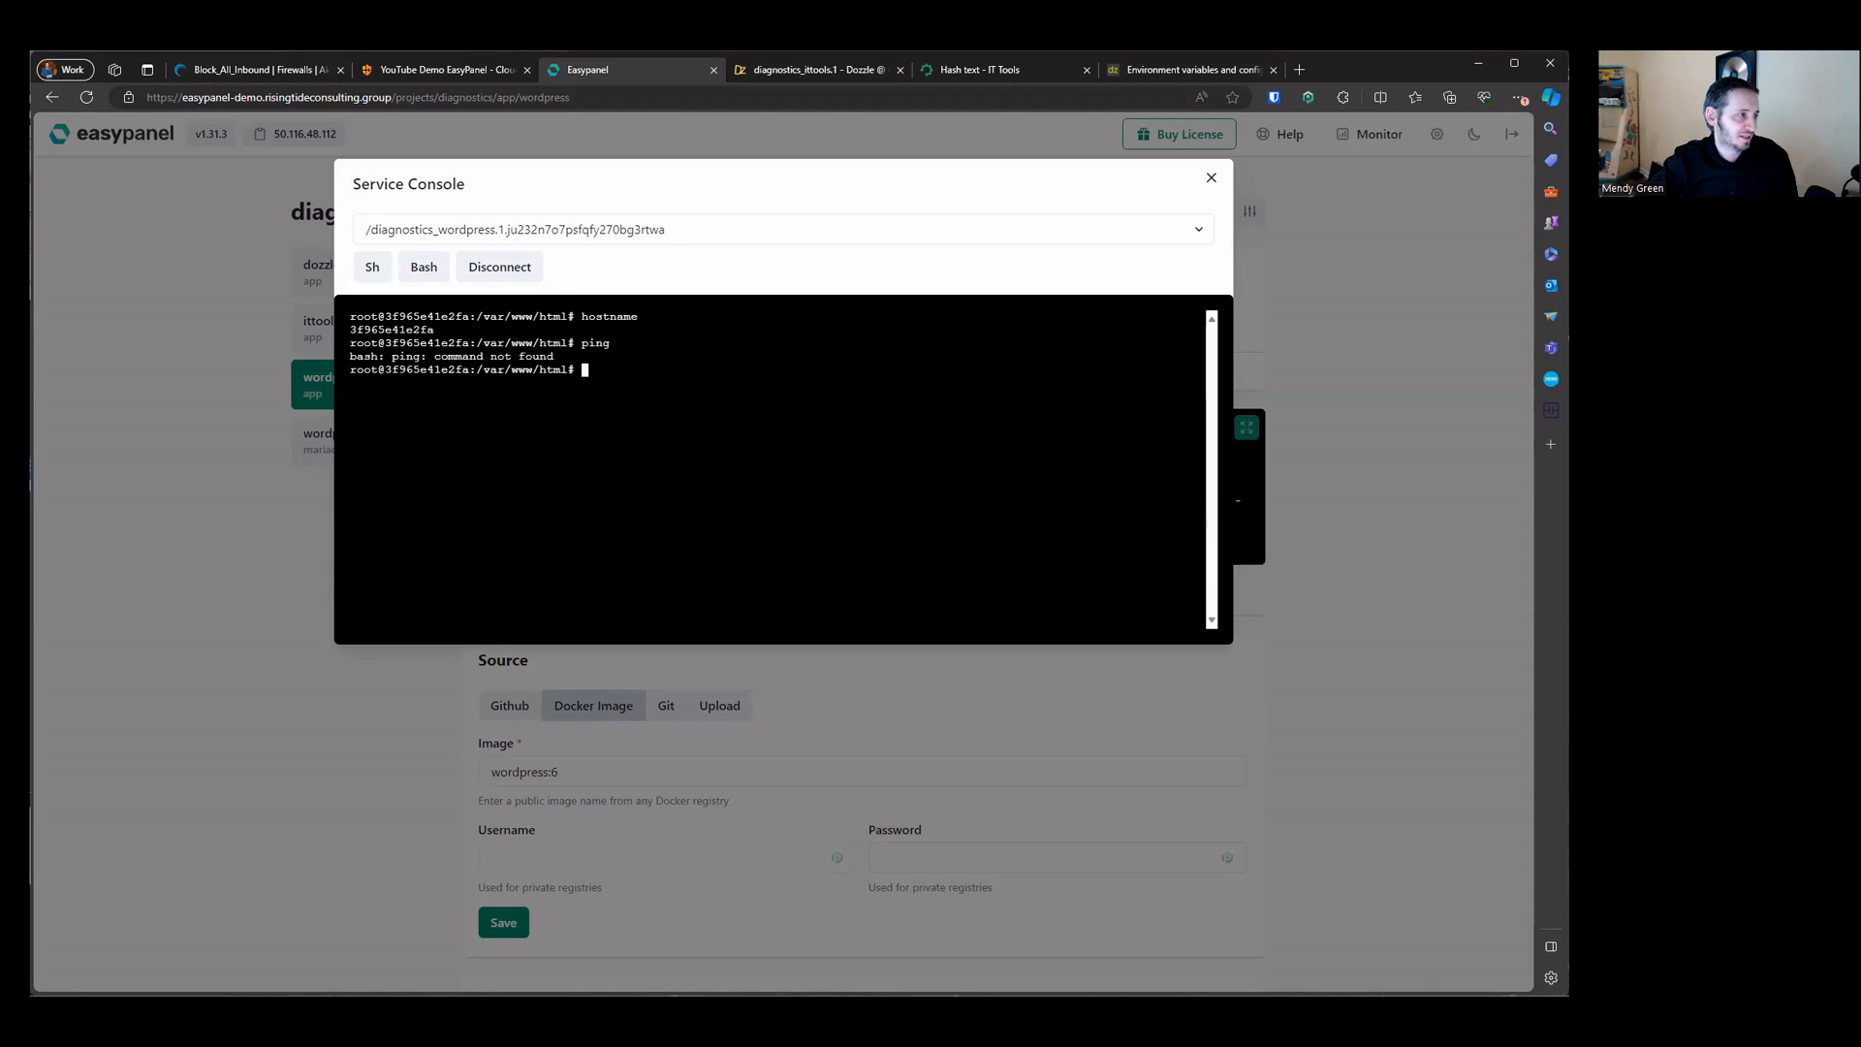
type("apt install ping")
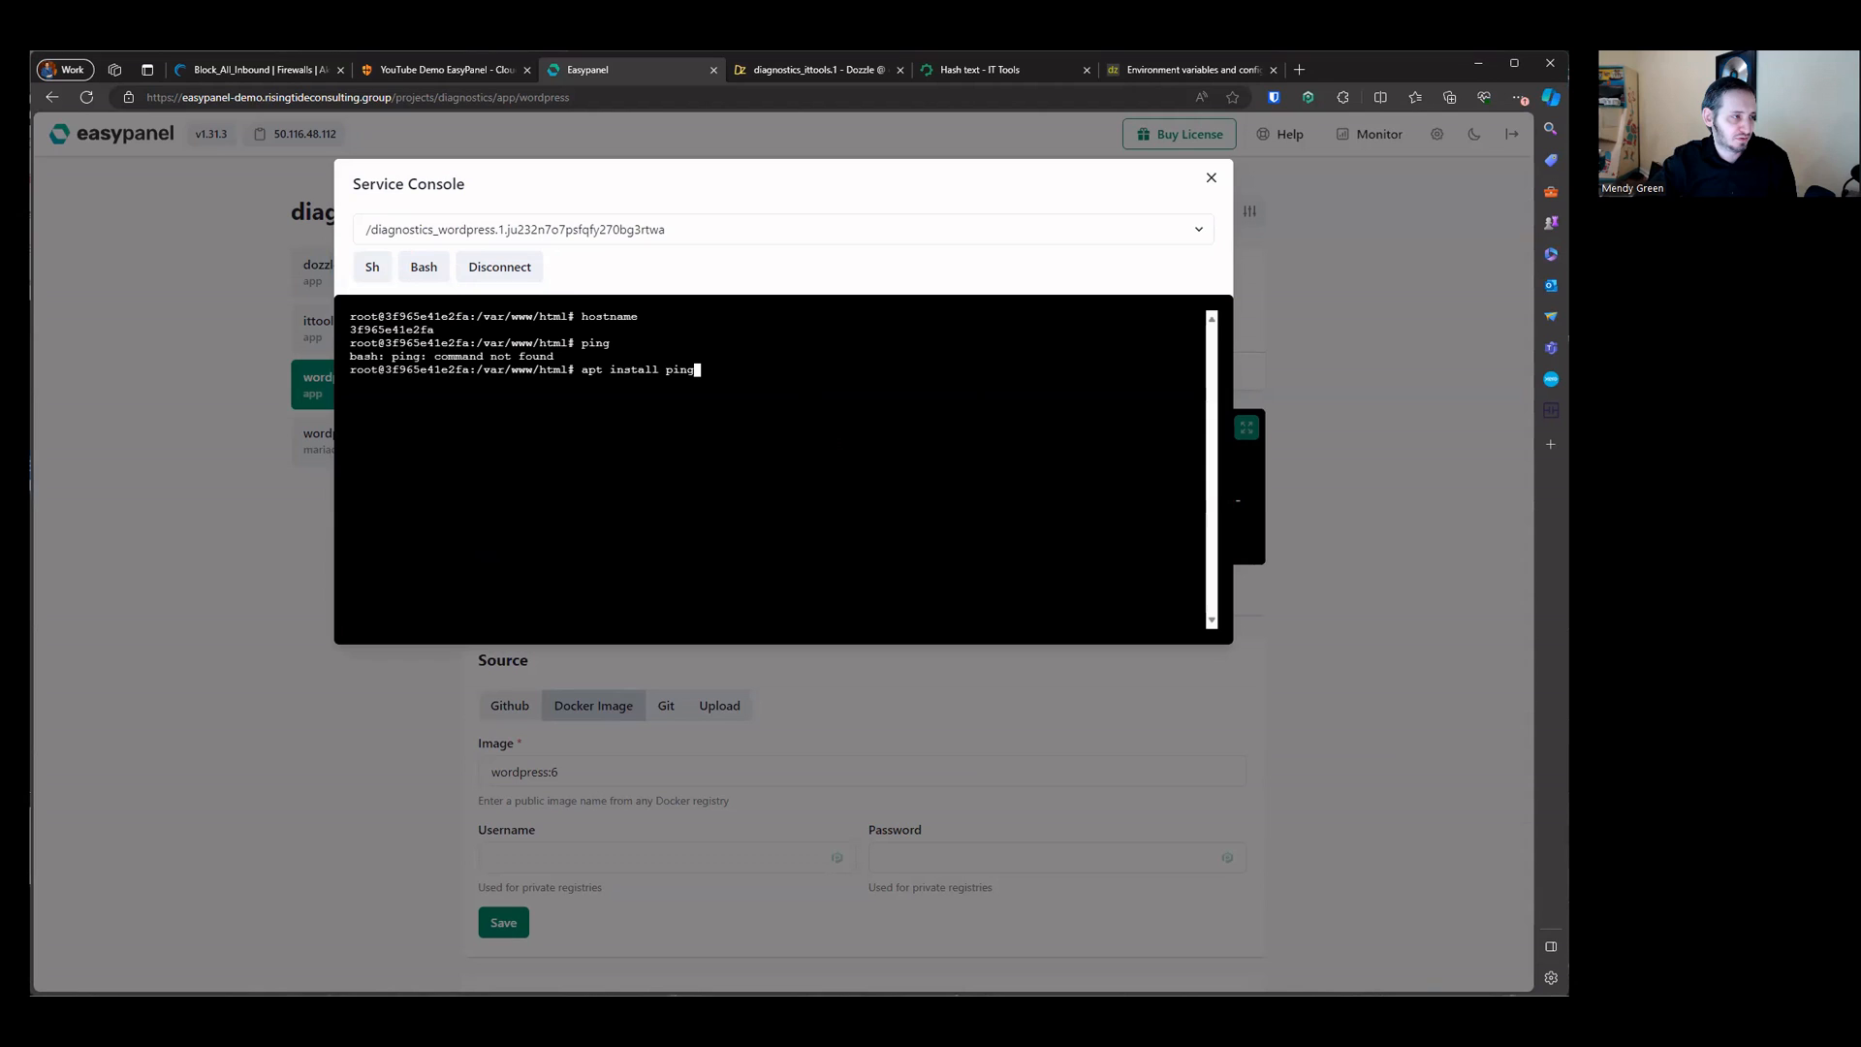
key("Return")
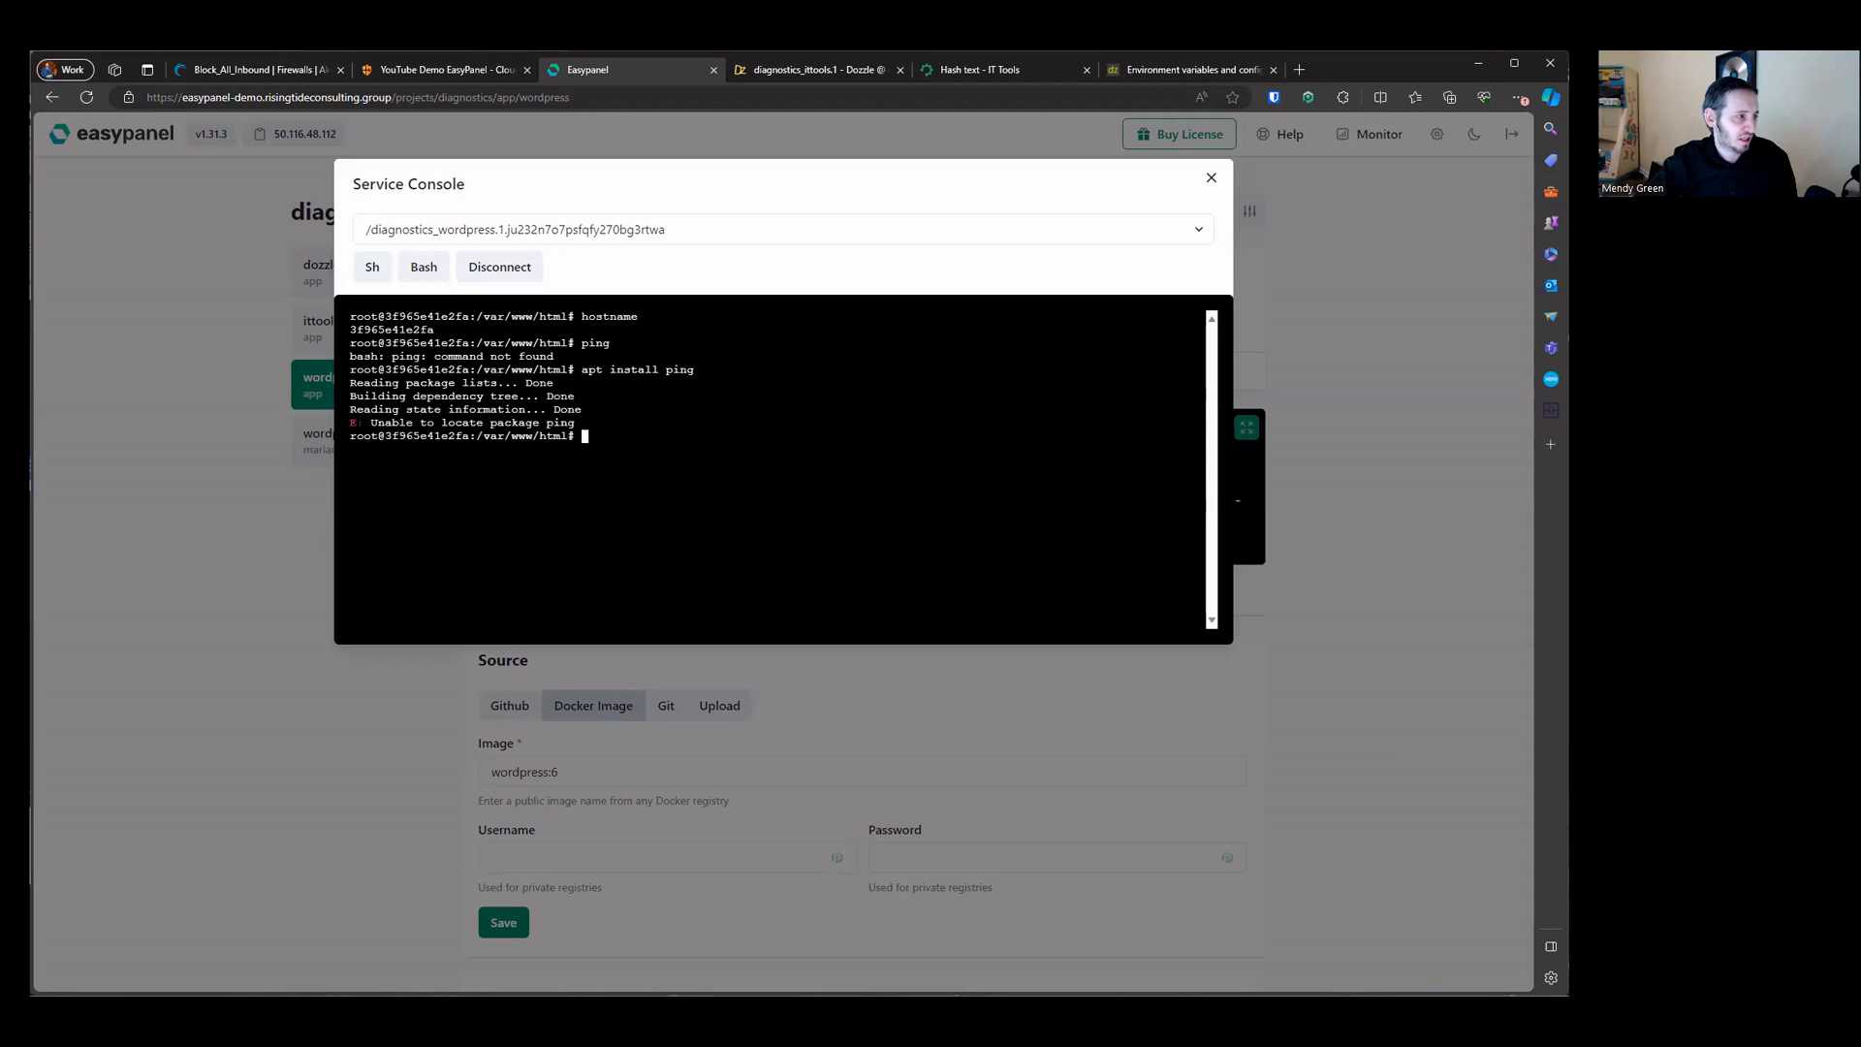
Step: Refresh the package lists with apt update and retry apt install ping in the console
type("apt update")
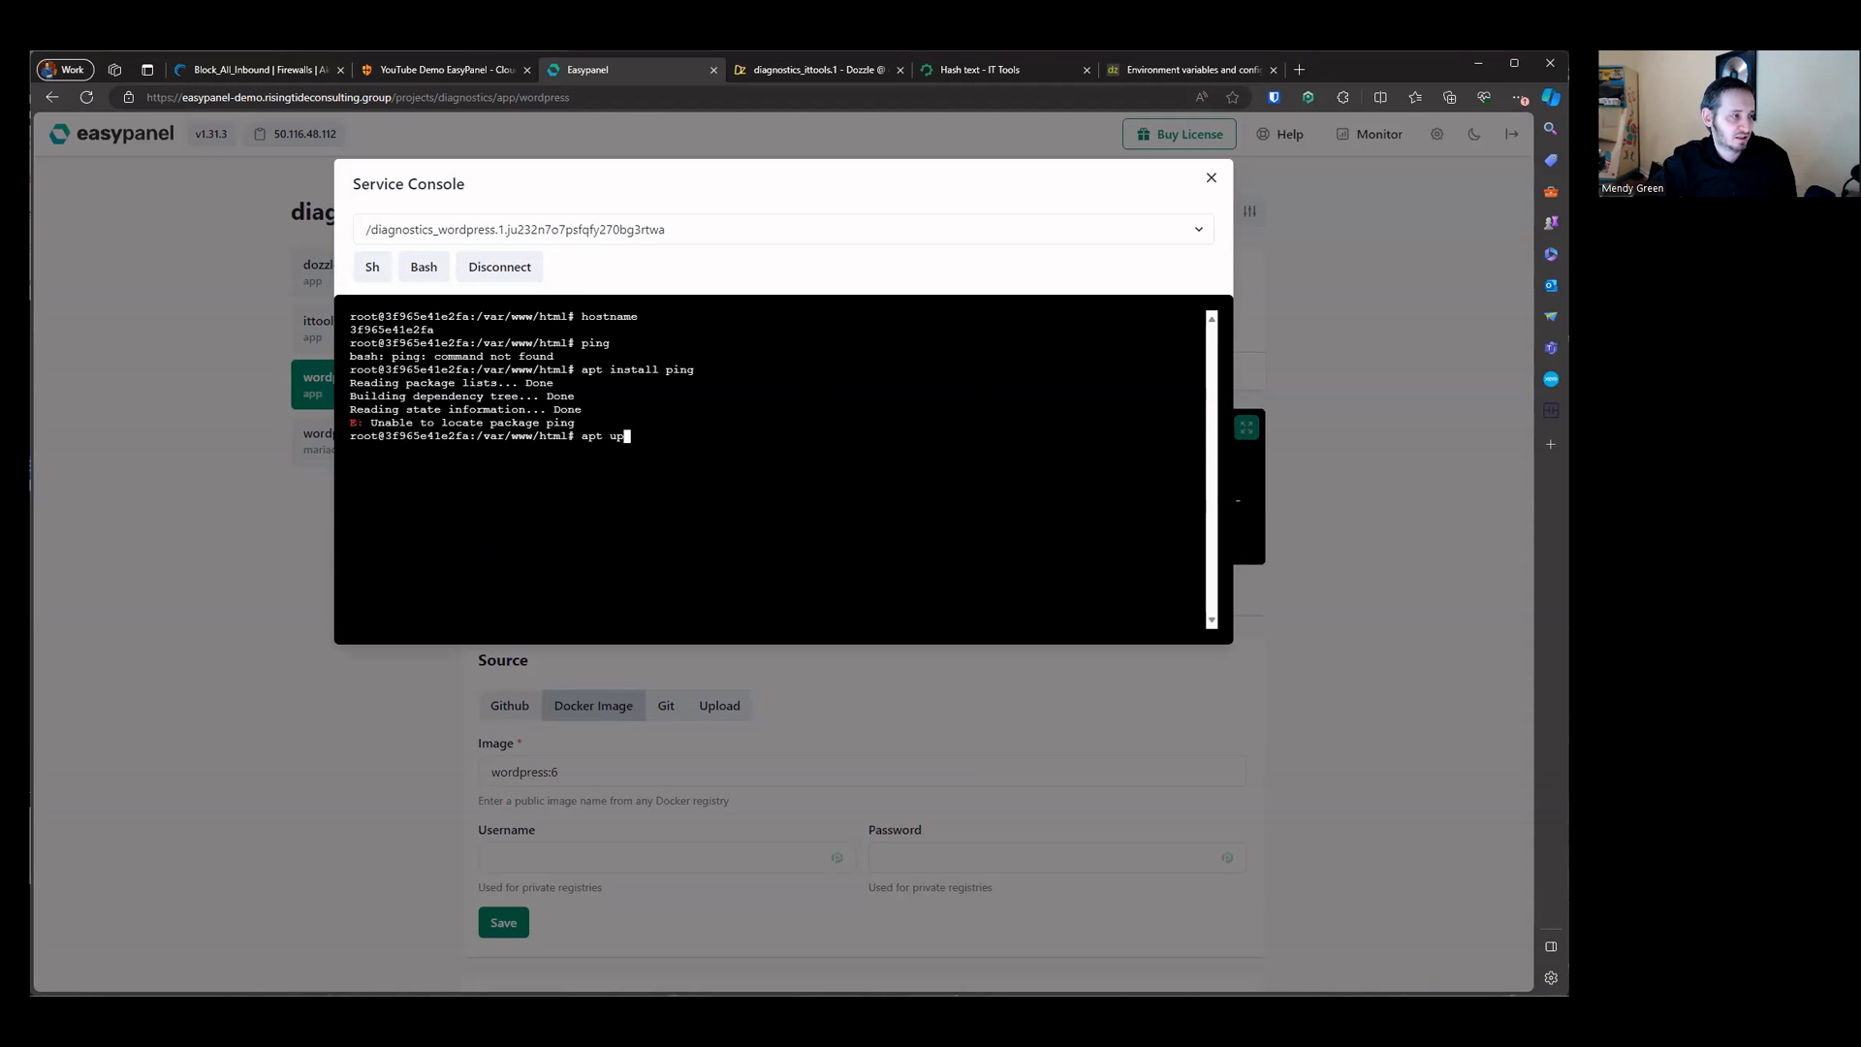
key("Return")
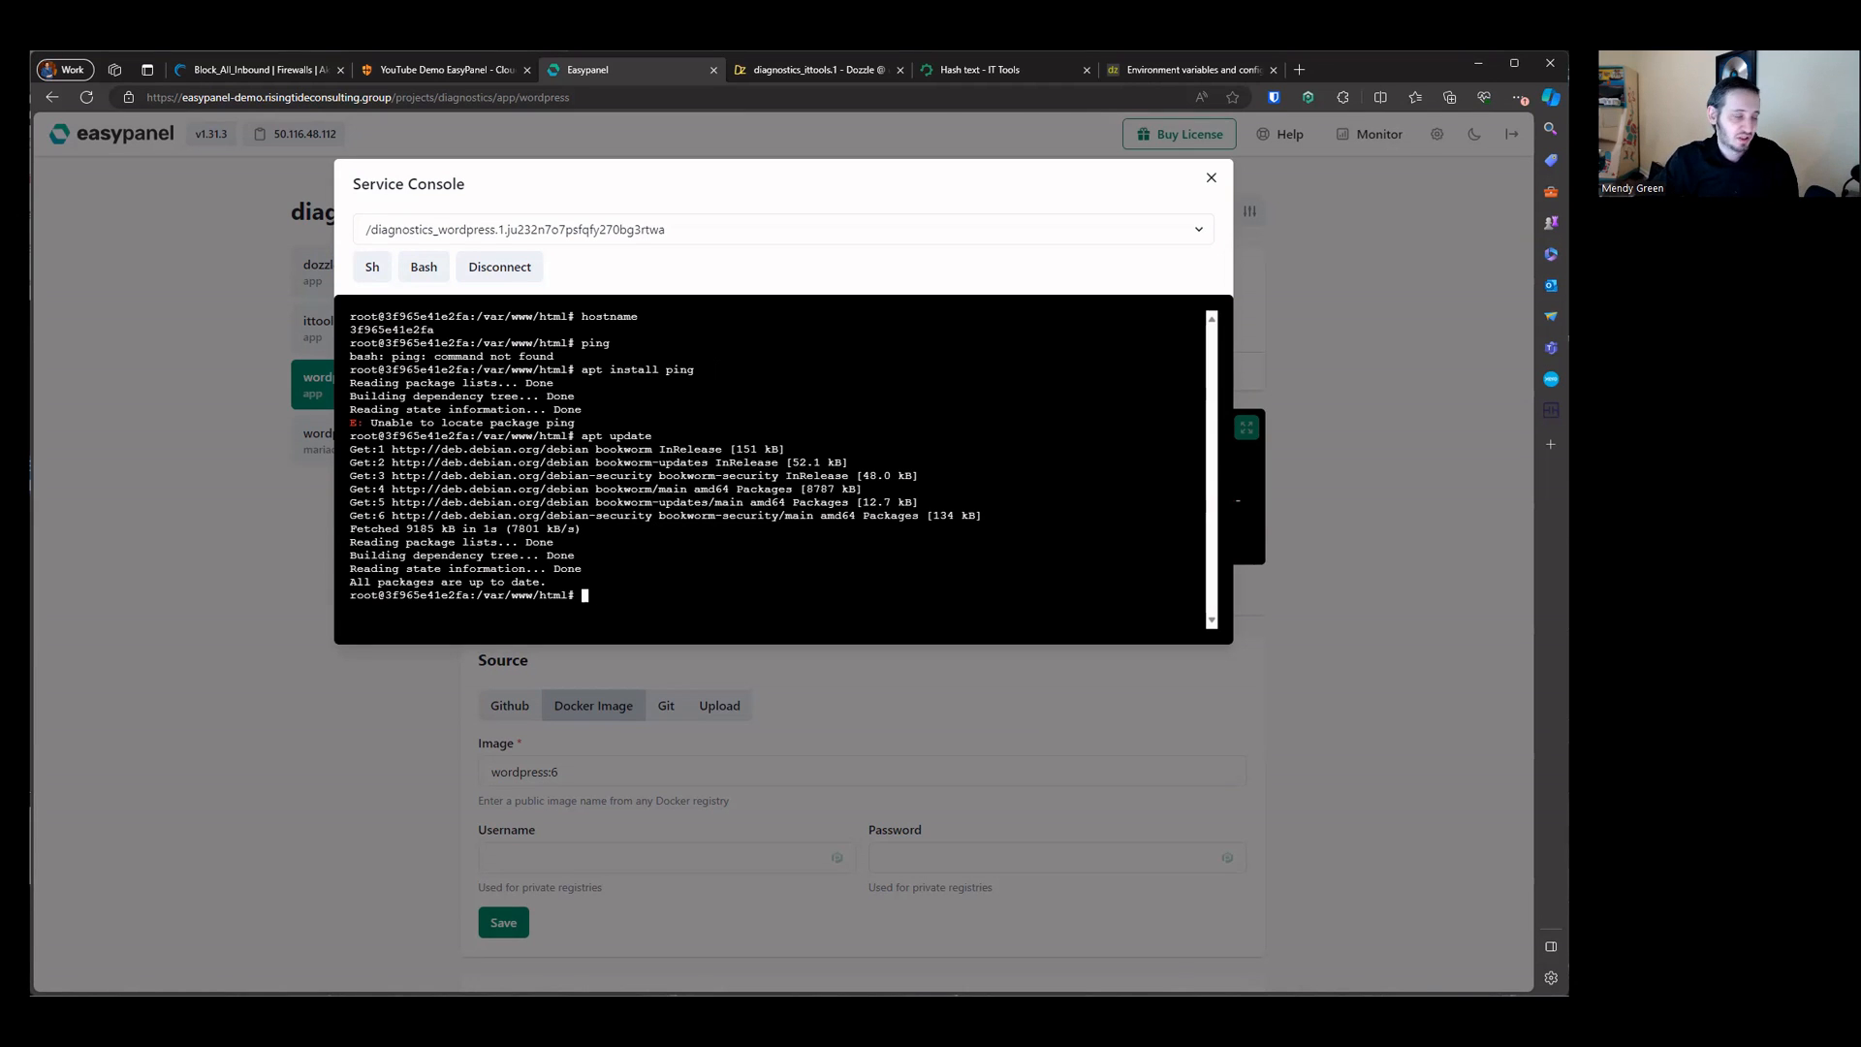
type("apt ")
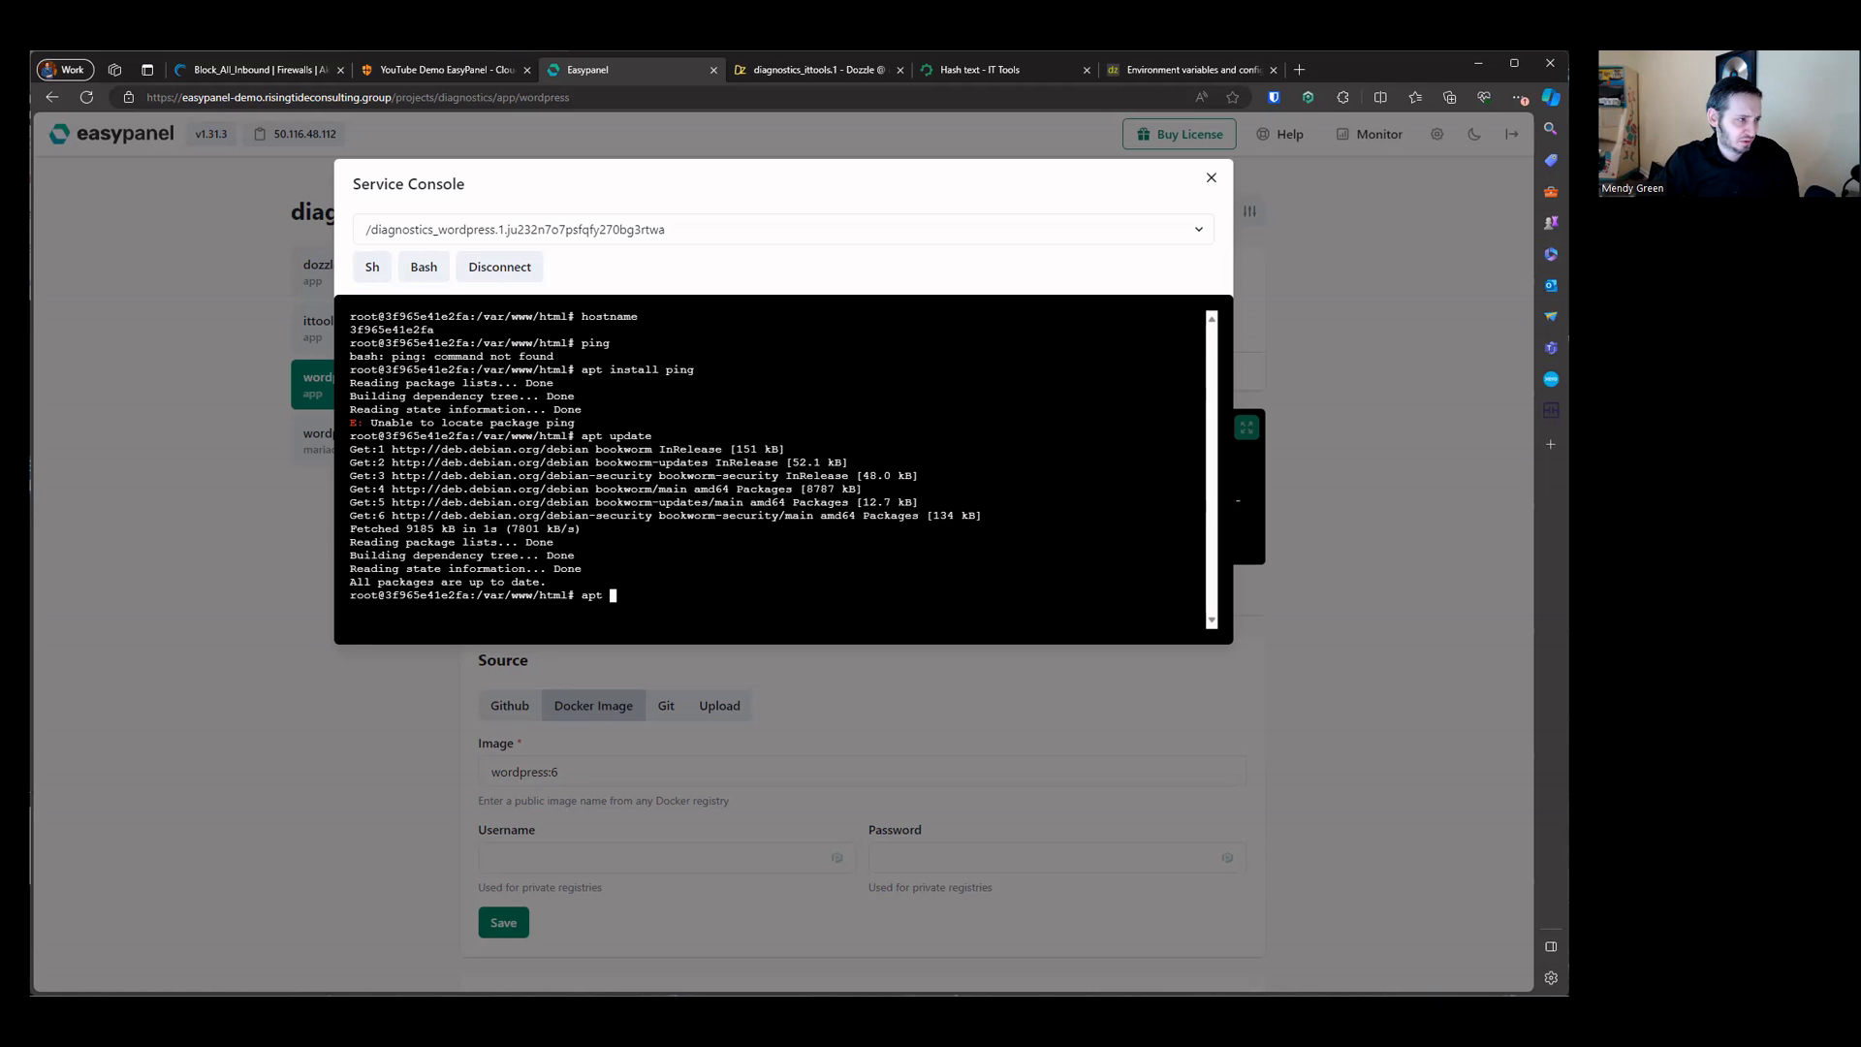
type("install ping")
key("Return")
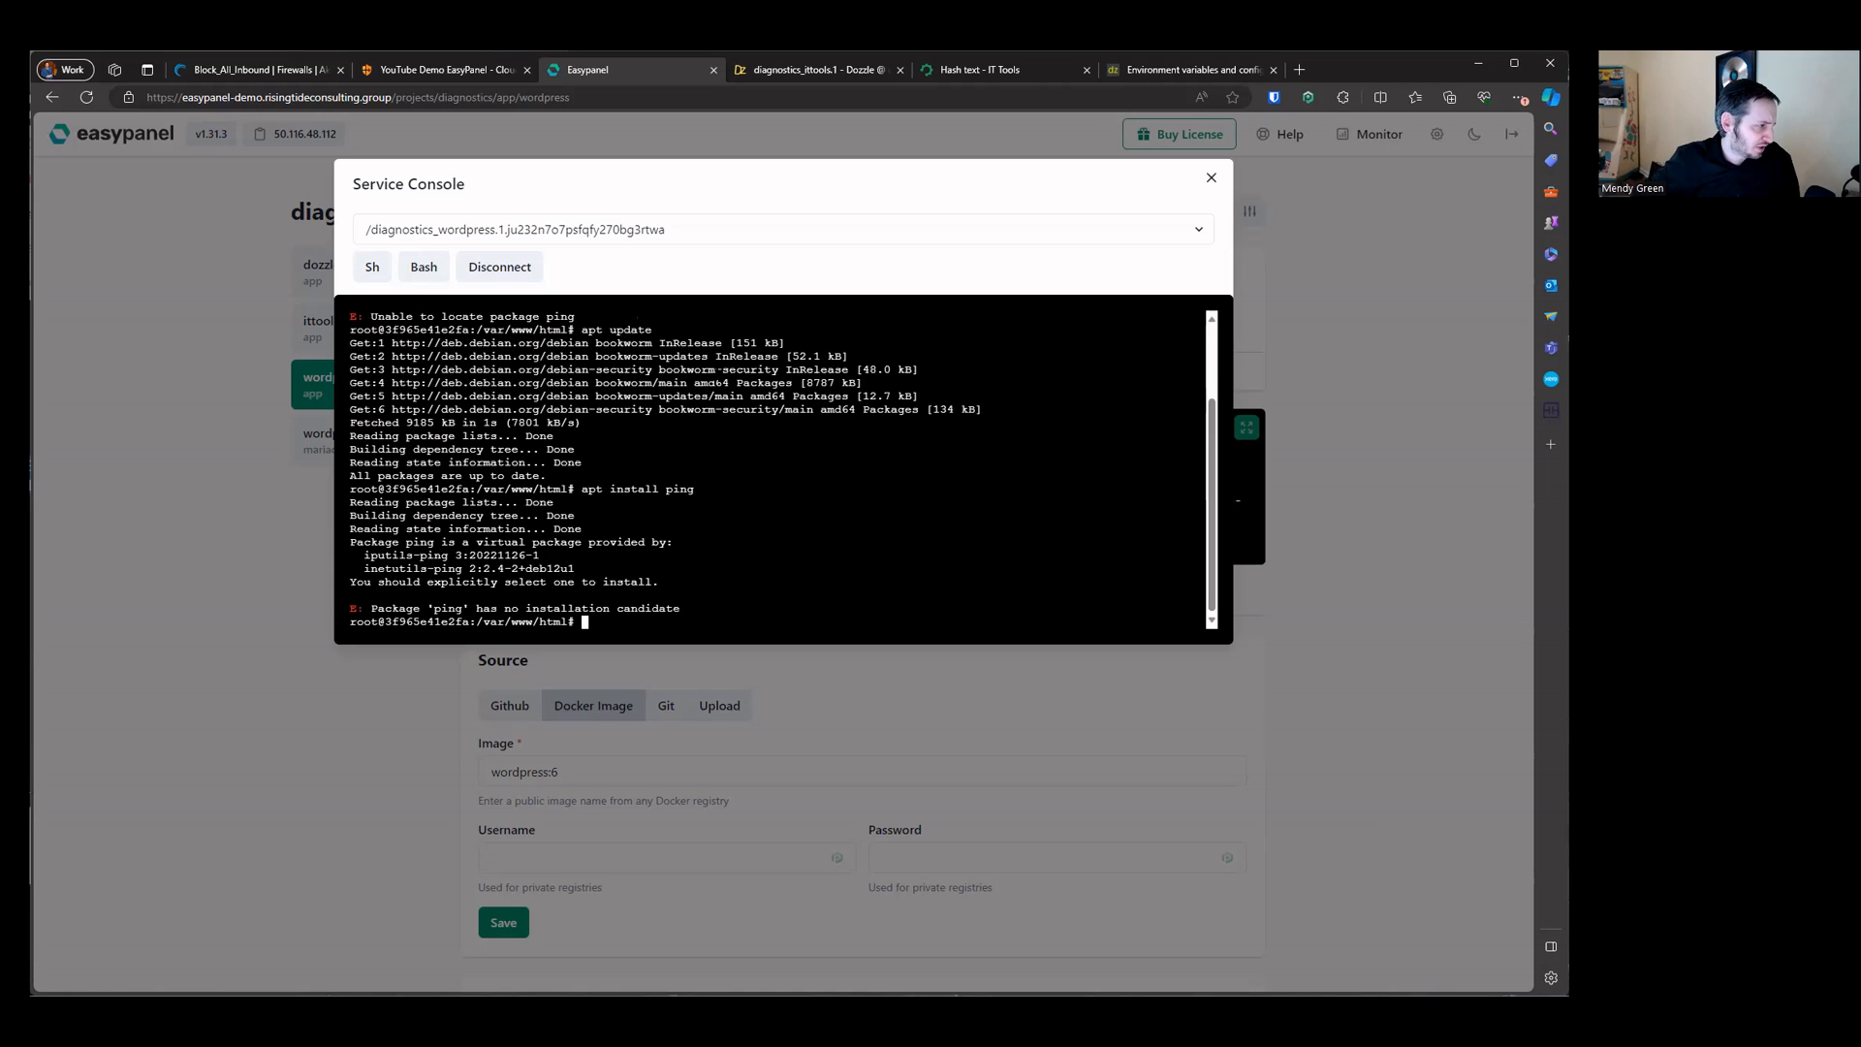
Step: Install the iputils-ping package with apt install iputils-ping and confirm with y
left_click_drag(357, 556, 448, 557)
right_click(448, 556)
left_click(529, 650)
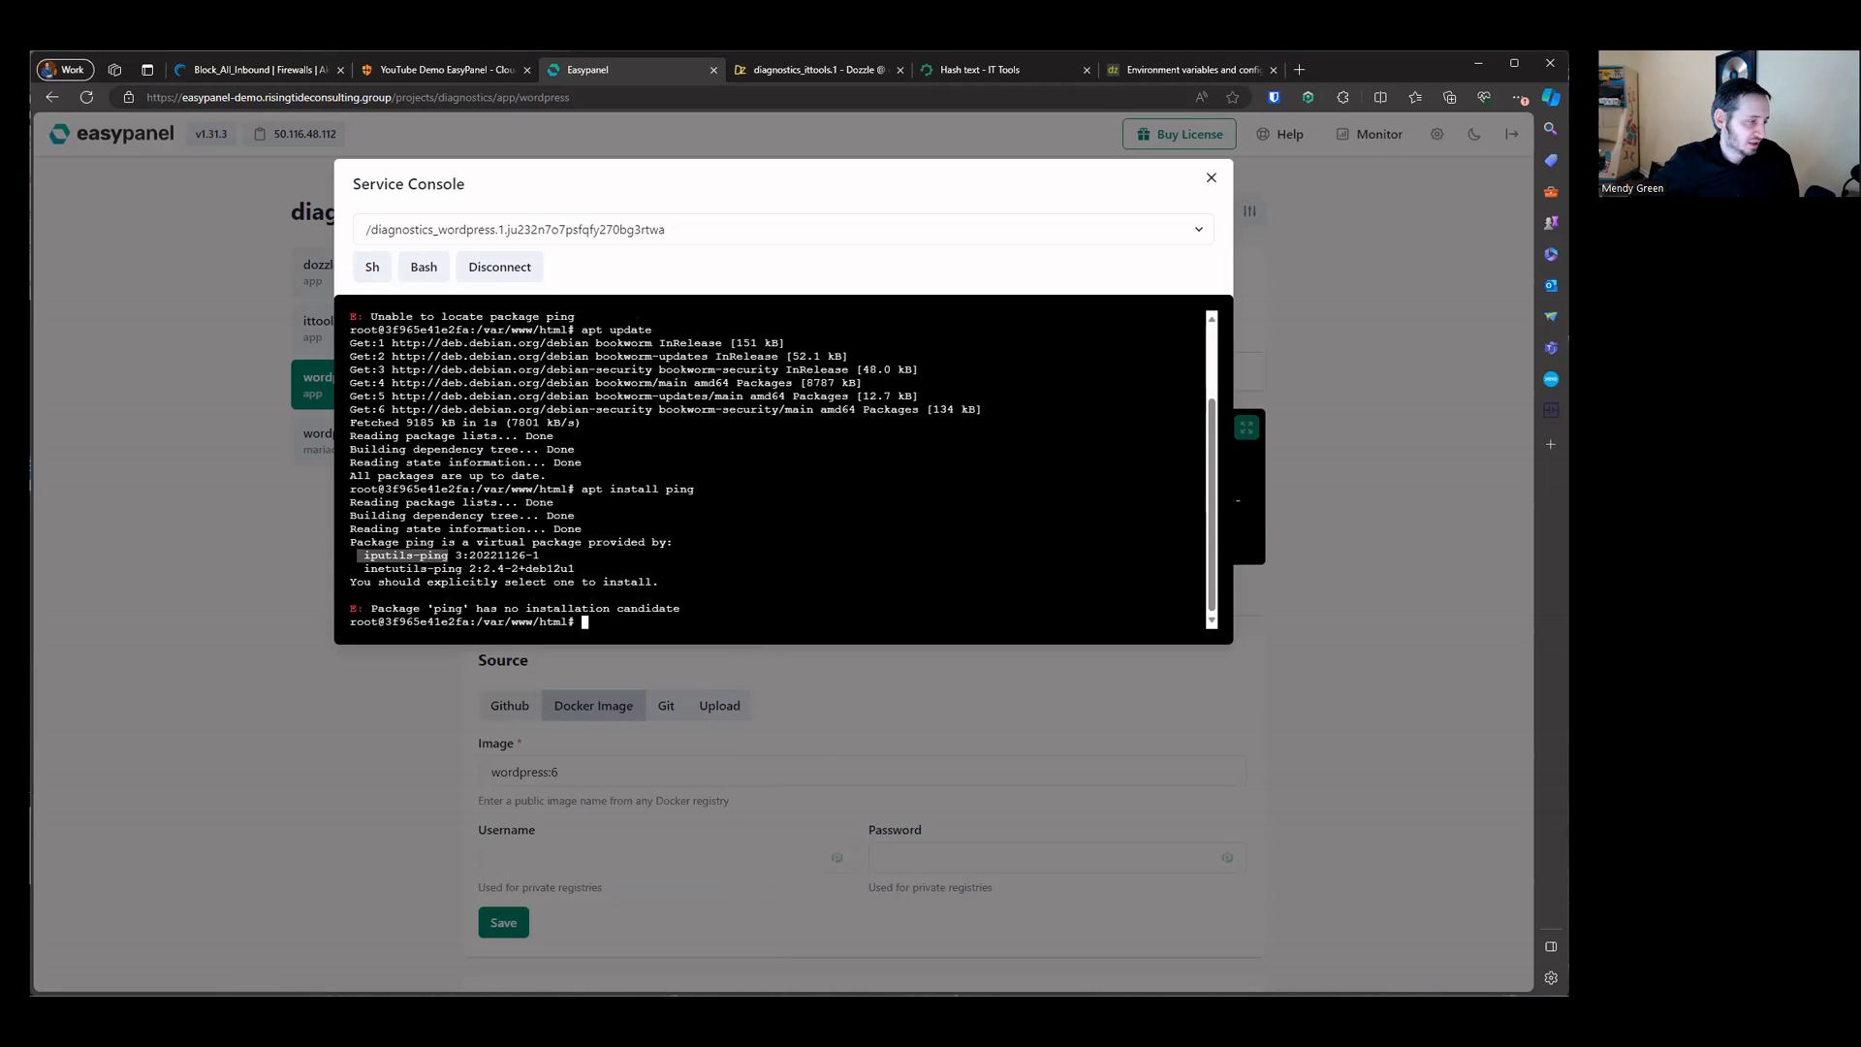
type("apt install")
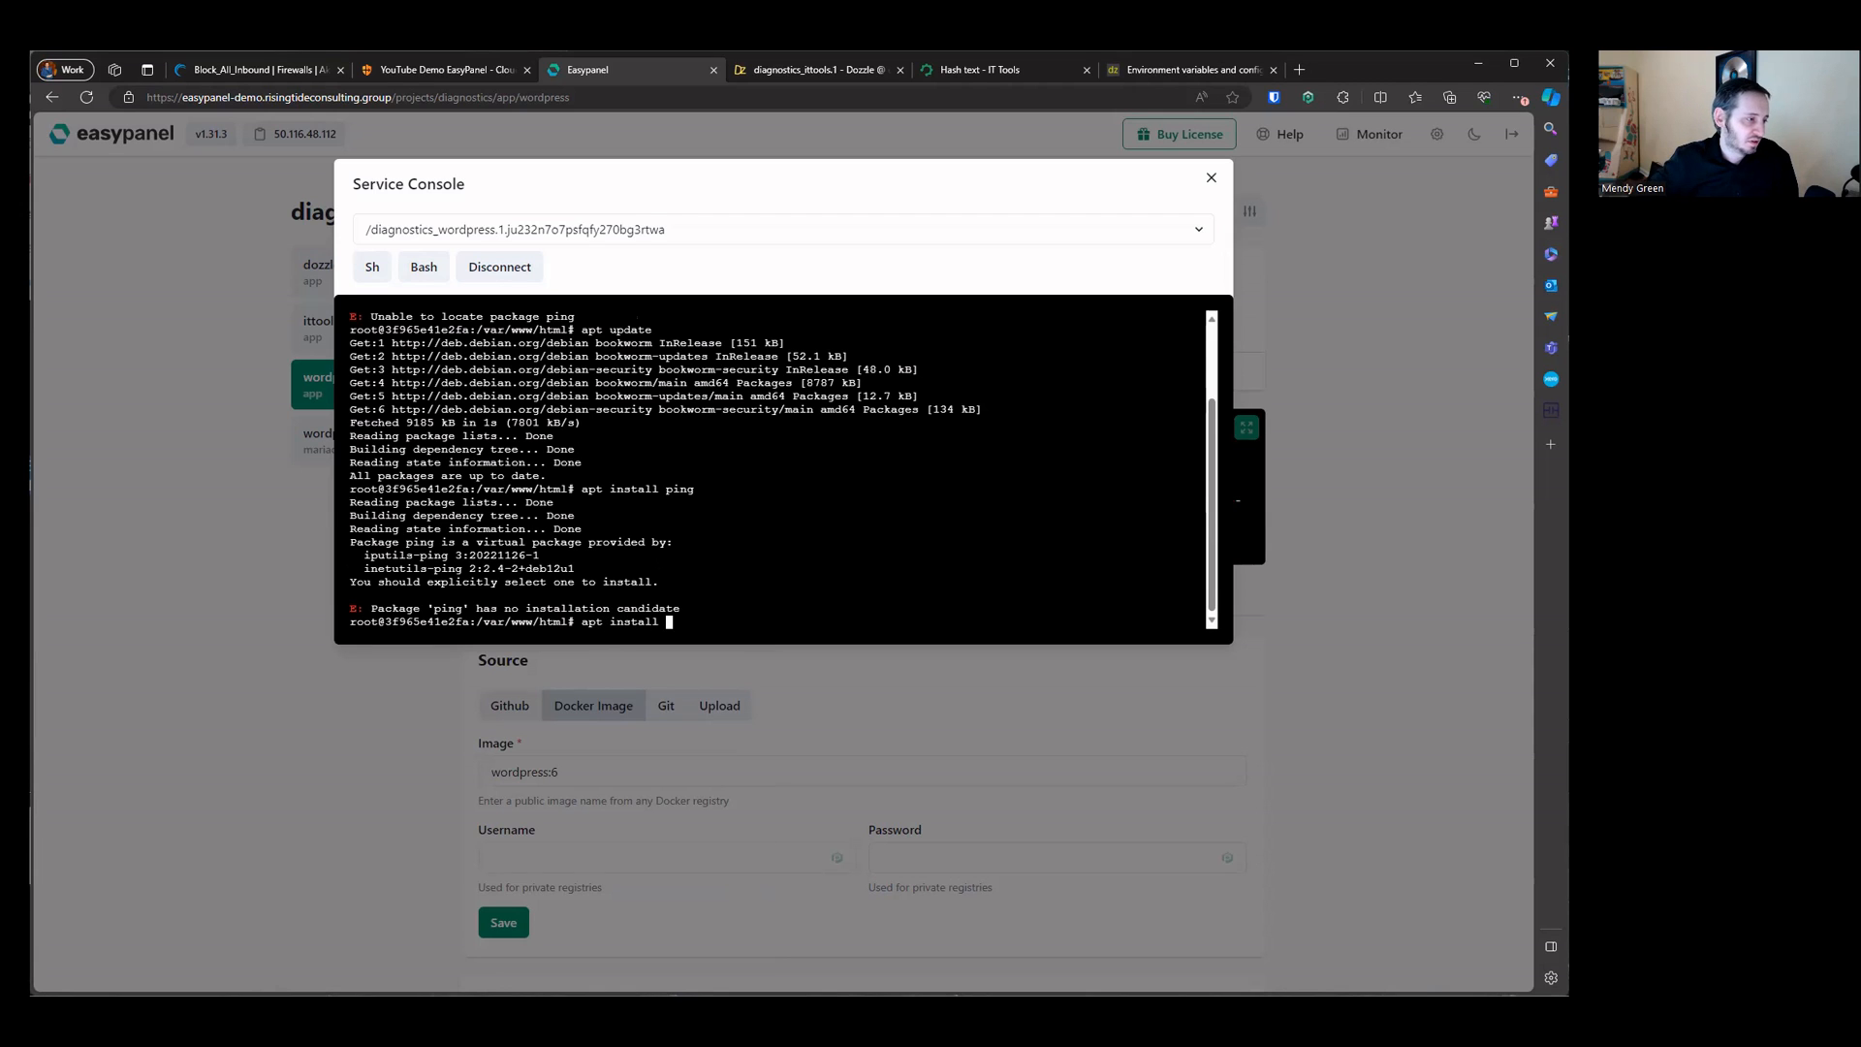
right_click(655, 559)
left_click(724, 708)
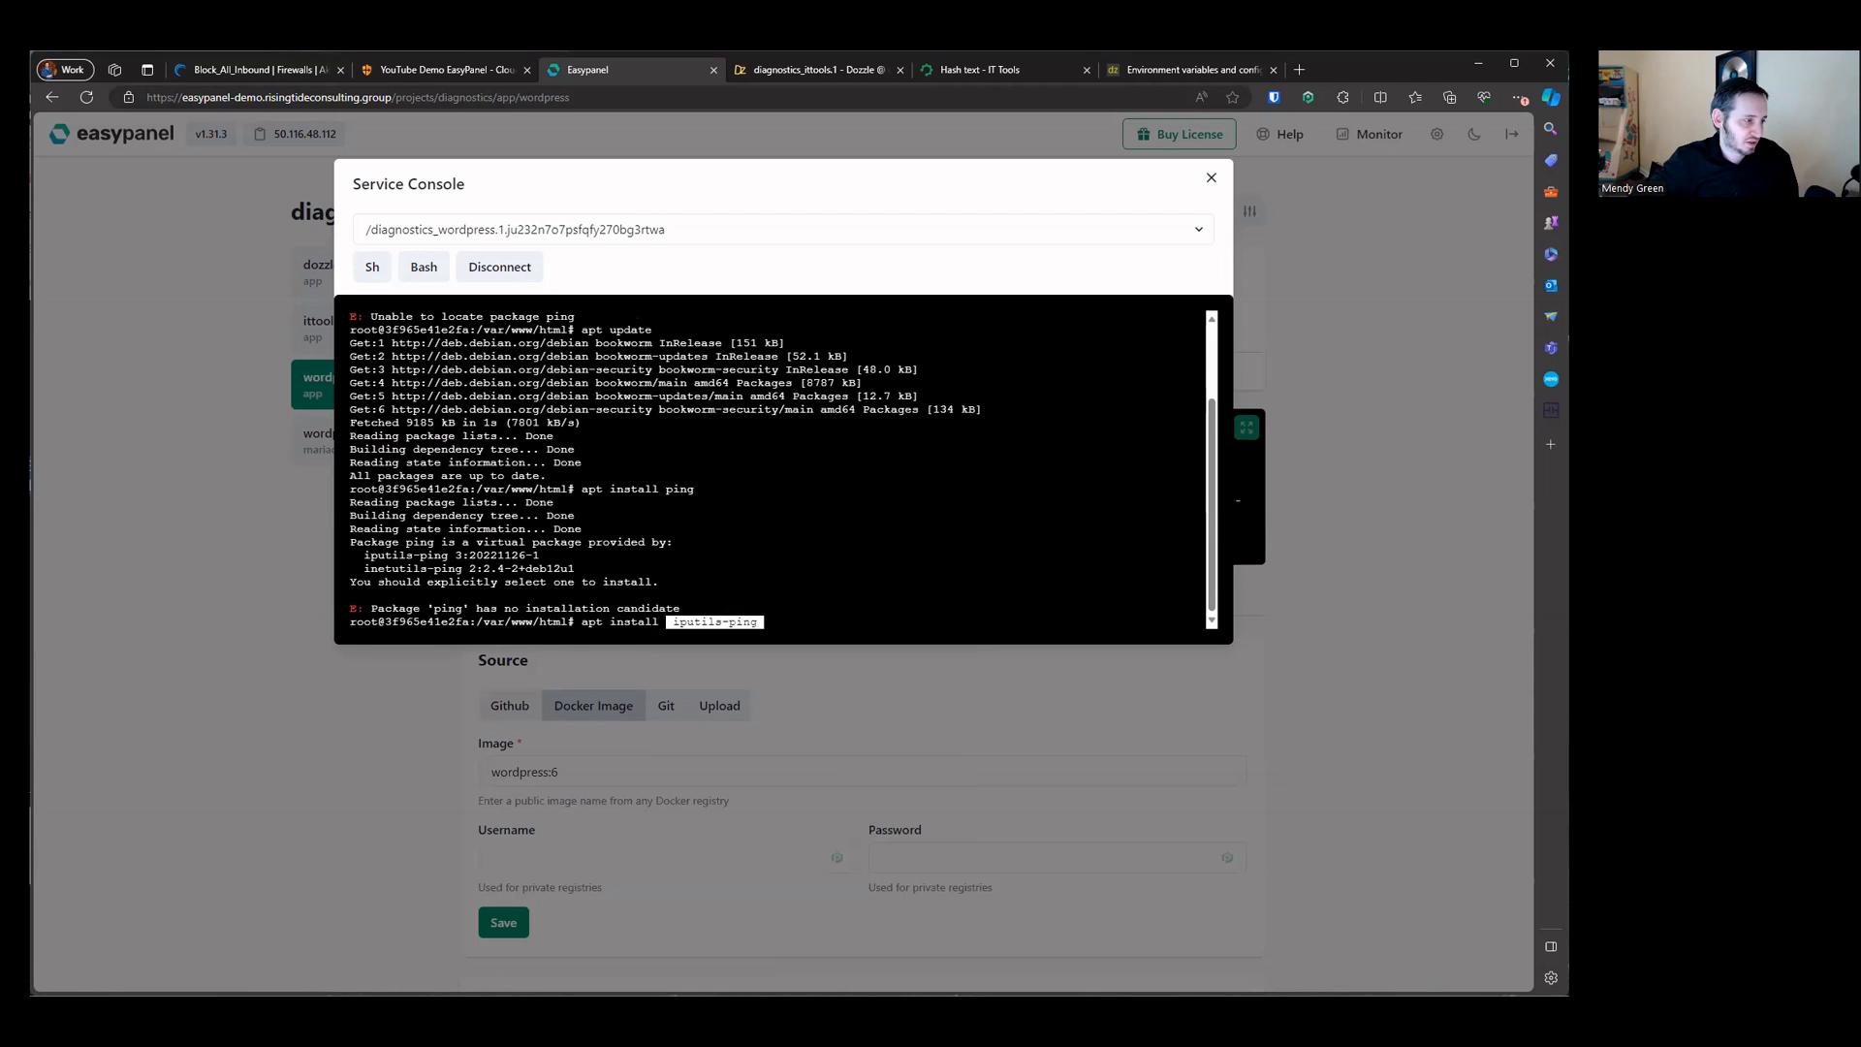
key("Return")
type("y")
key("Return")
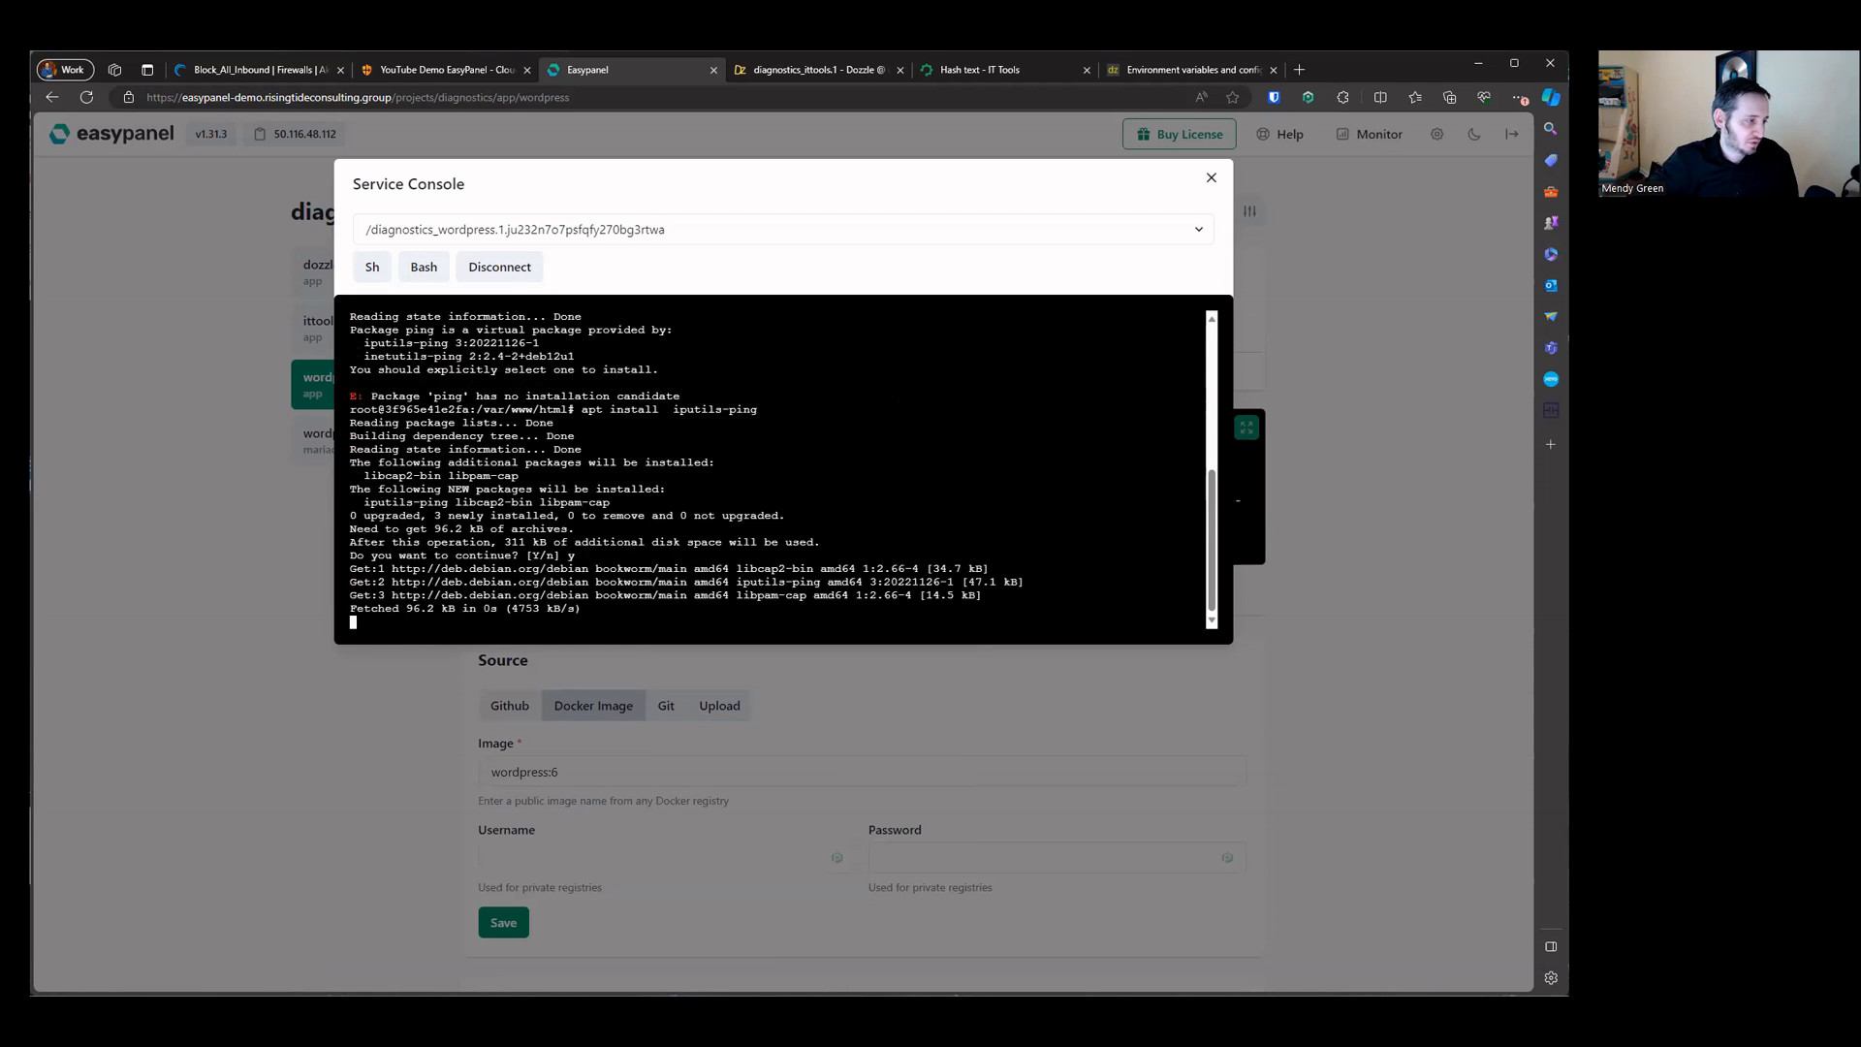
Step: Run ping, ping google.com and ping localhost in the wordpress console, interrupting each run
type("ping")
key("Return")
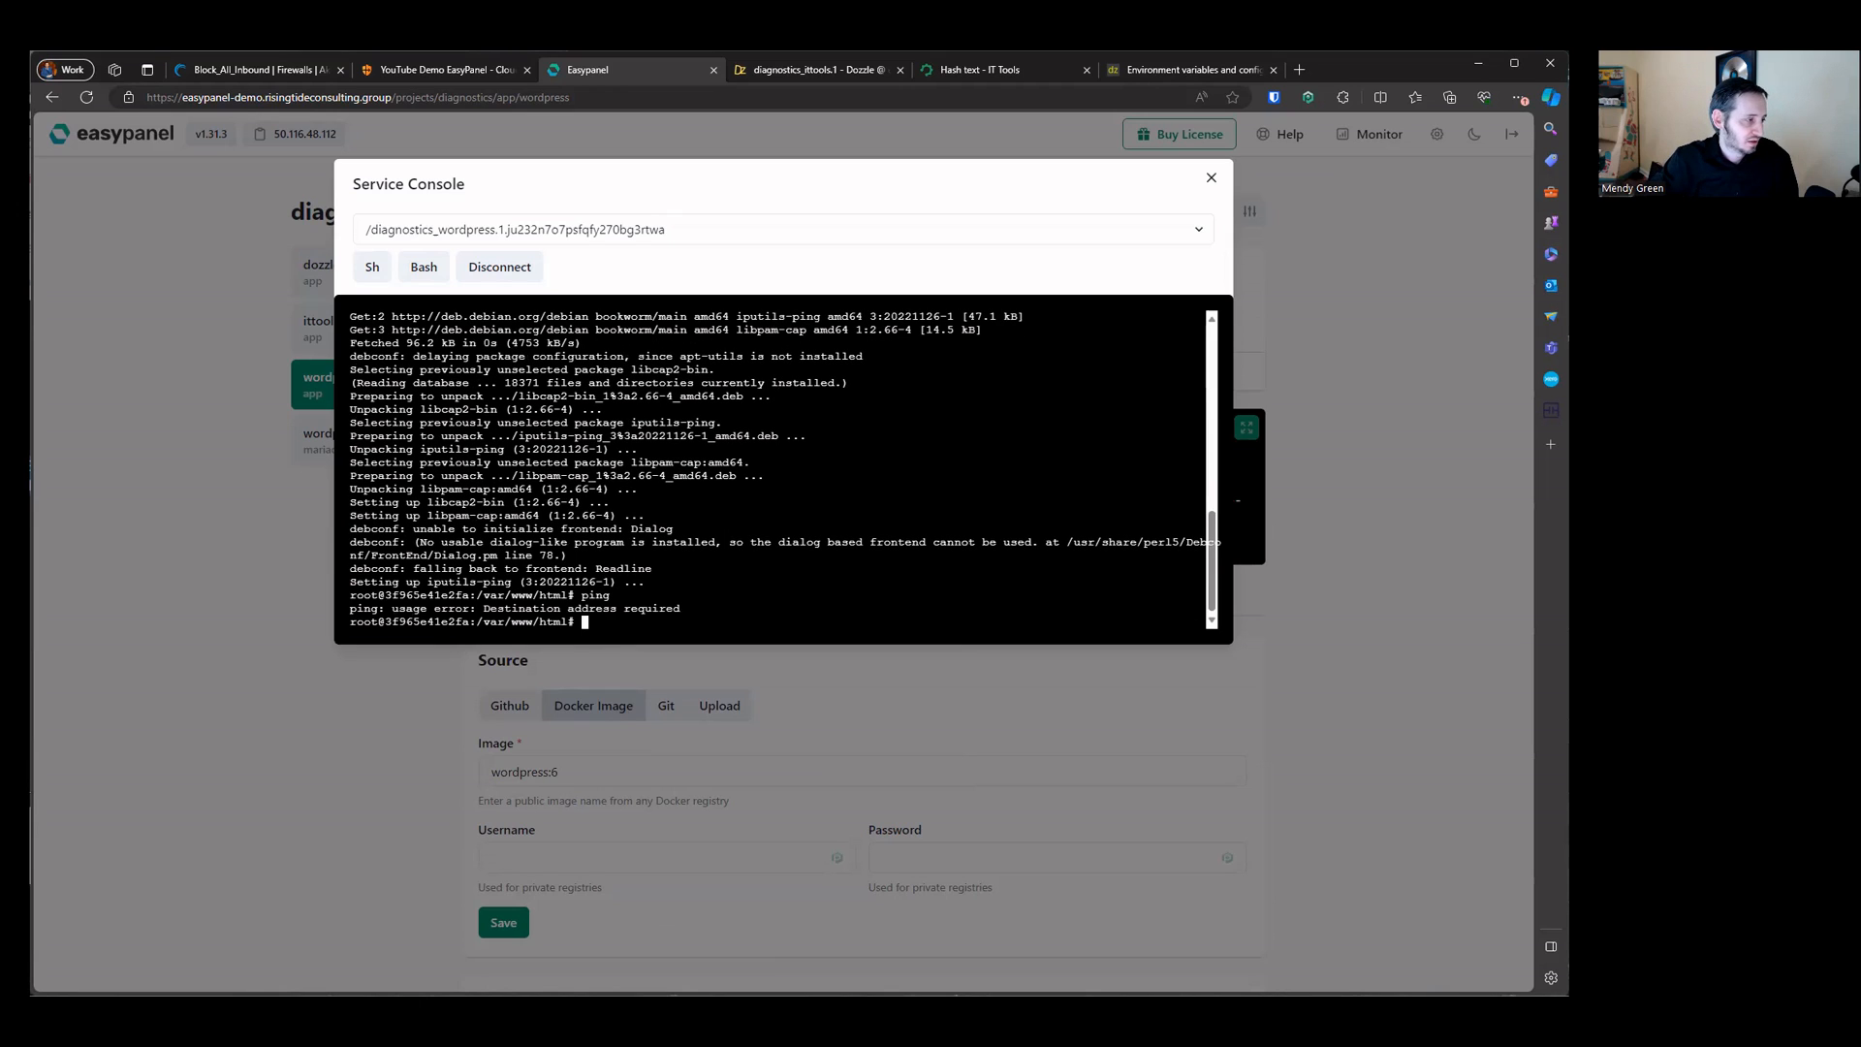
type("ping google.com")
key("Return")
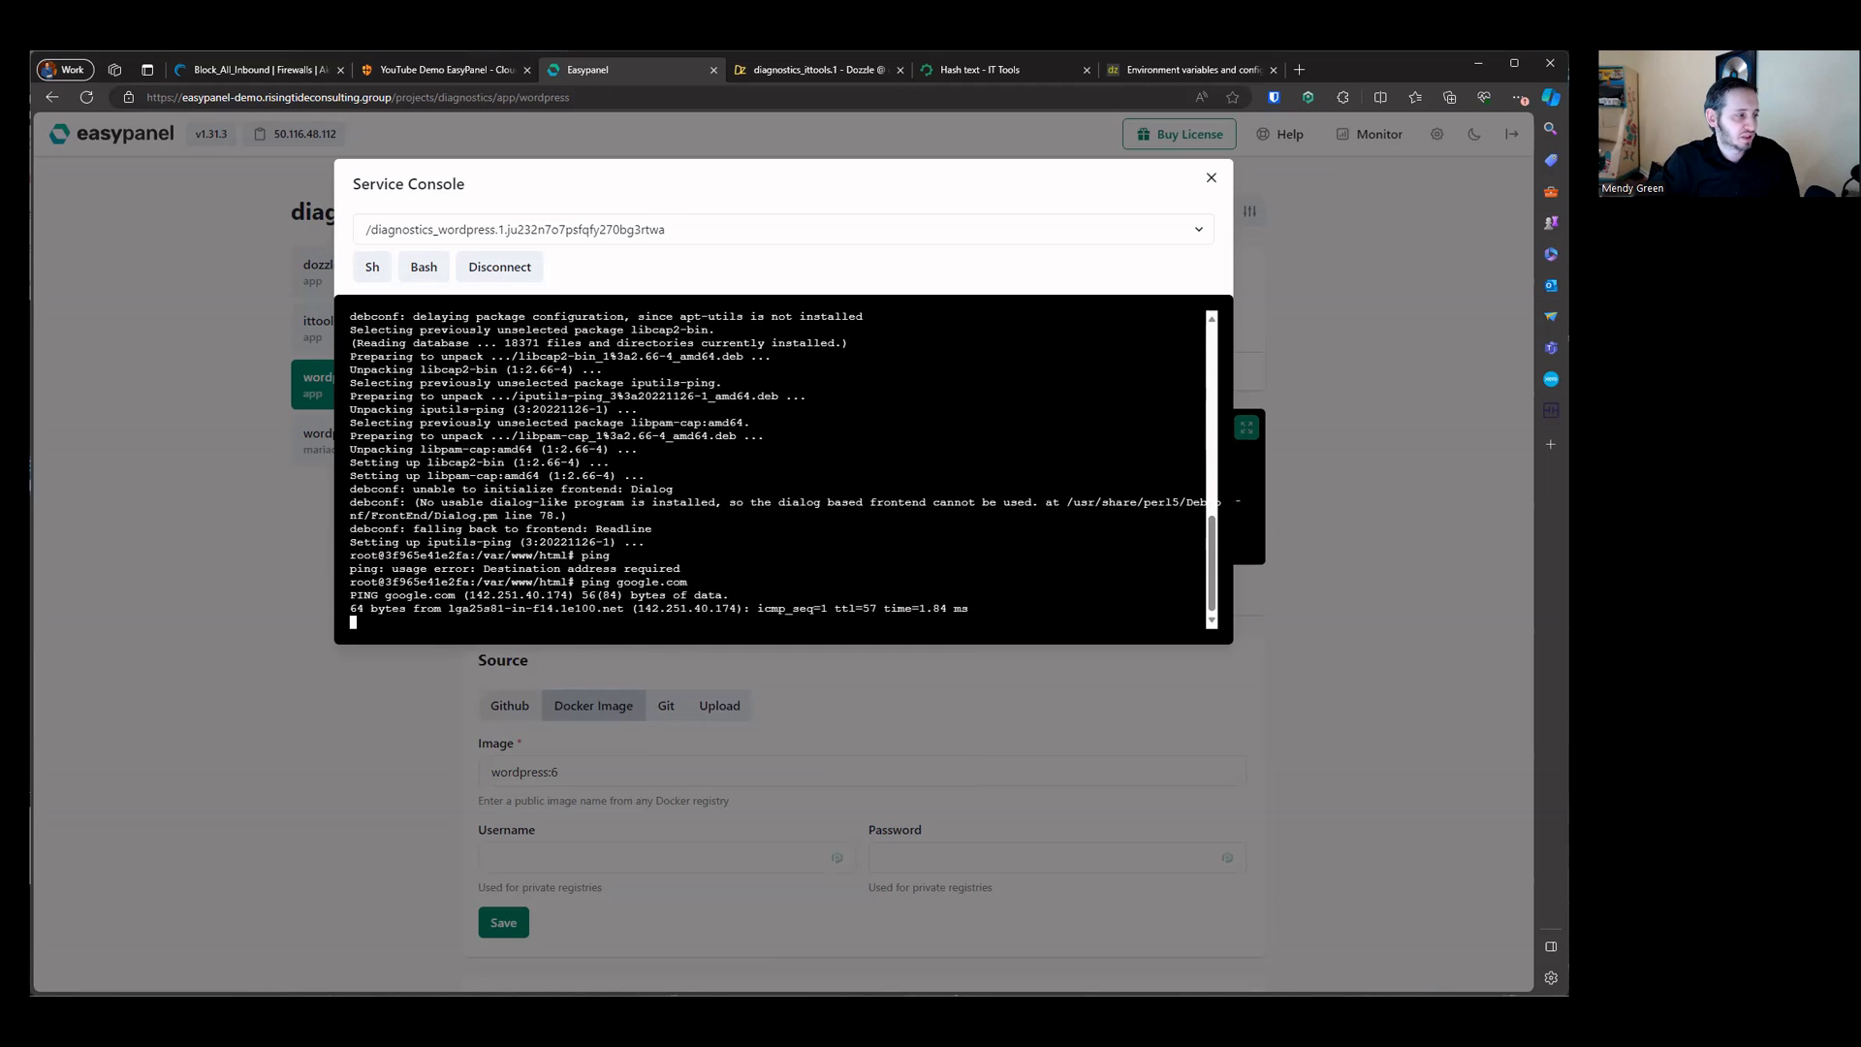
key("ctrl+c")
type("ping localhost")
key("Return")
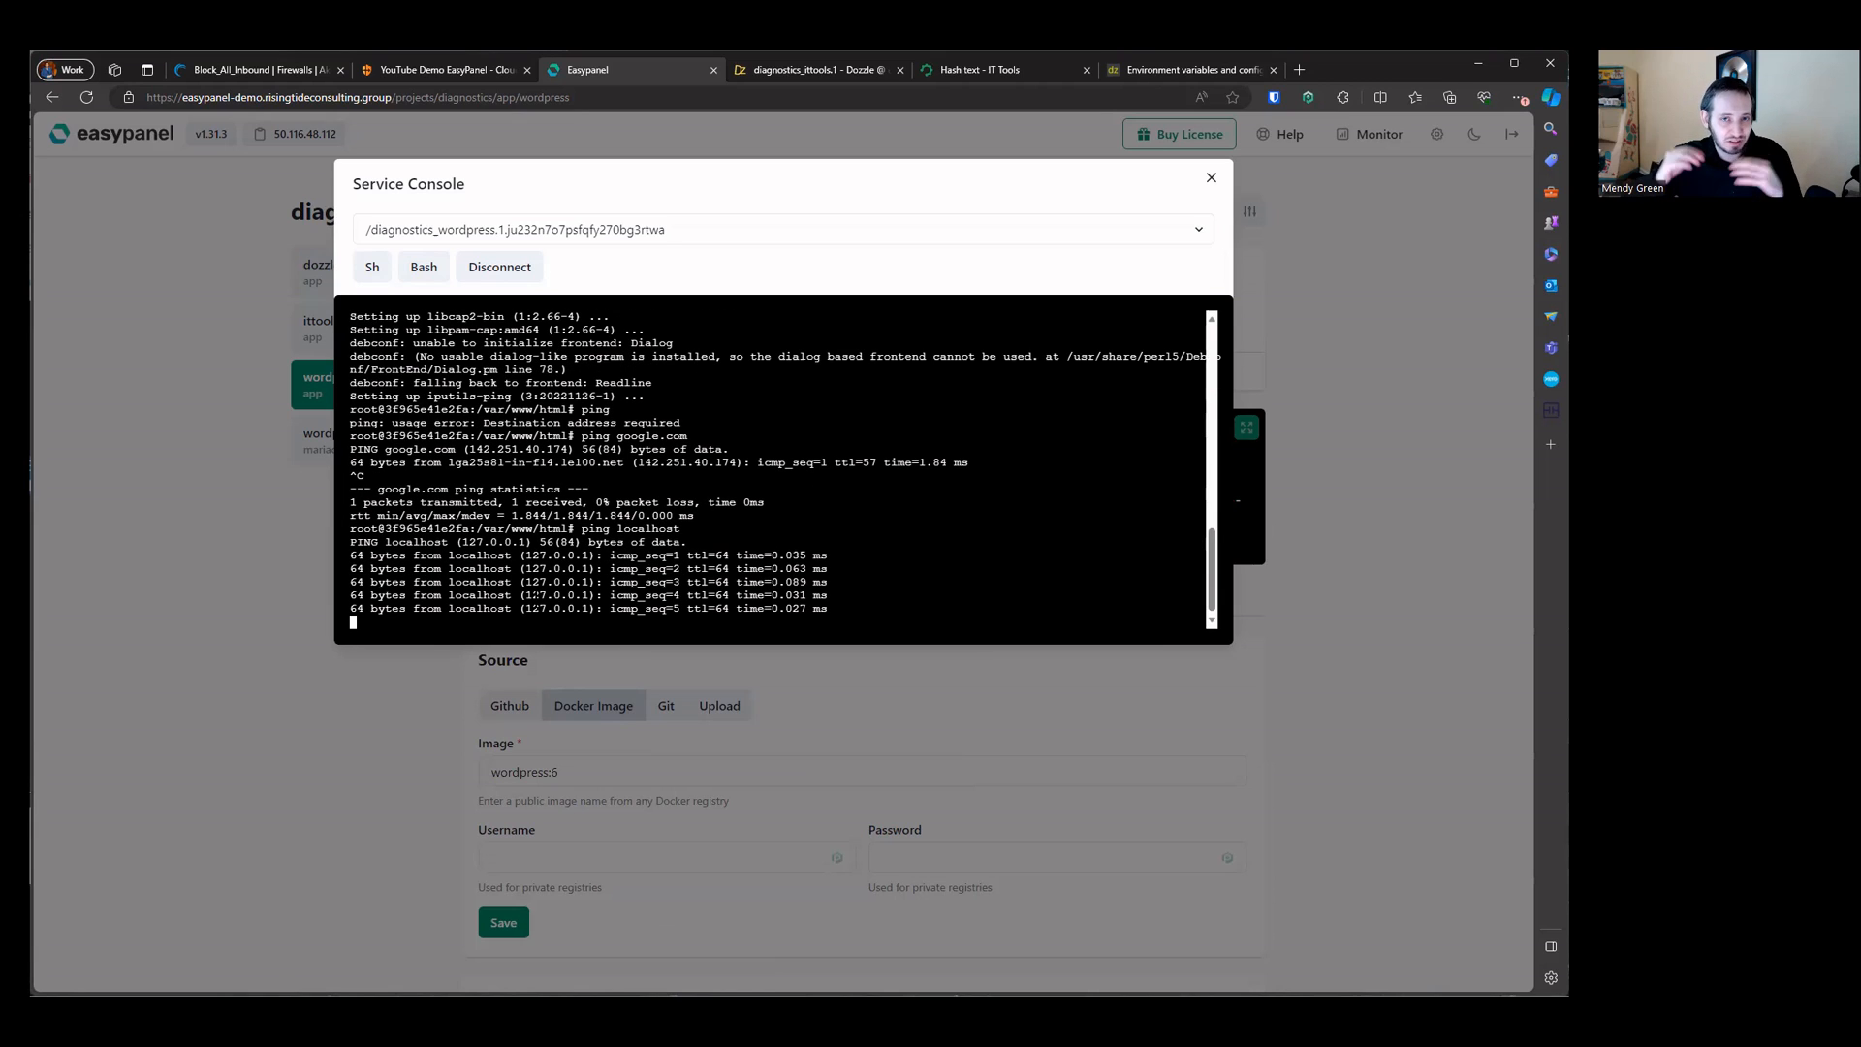
key("ctrl+c")
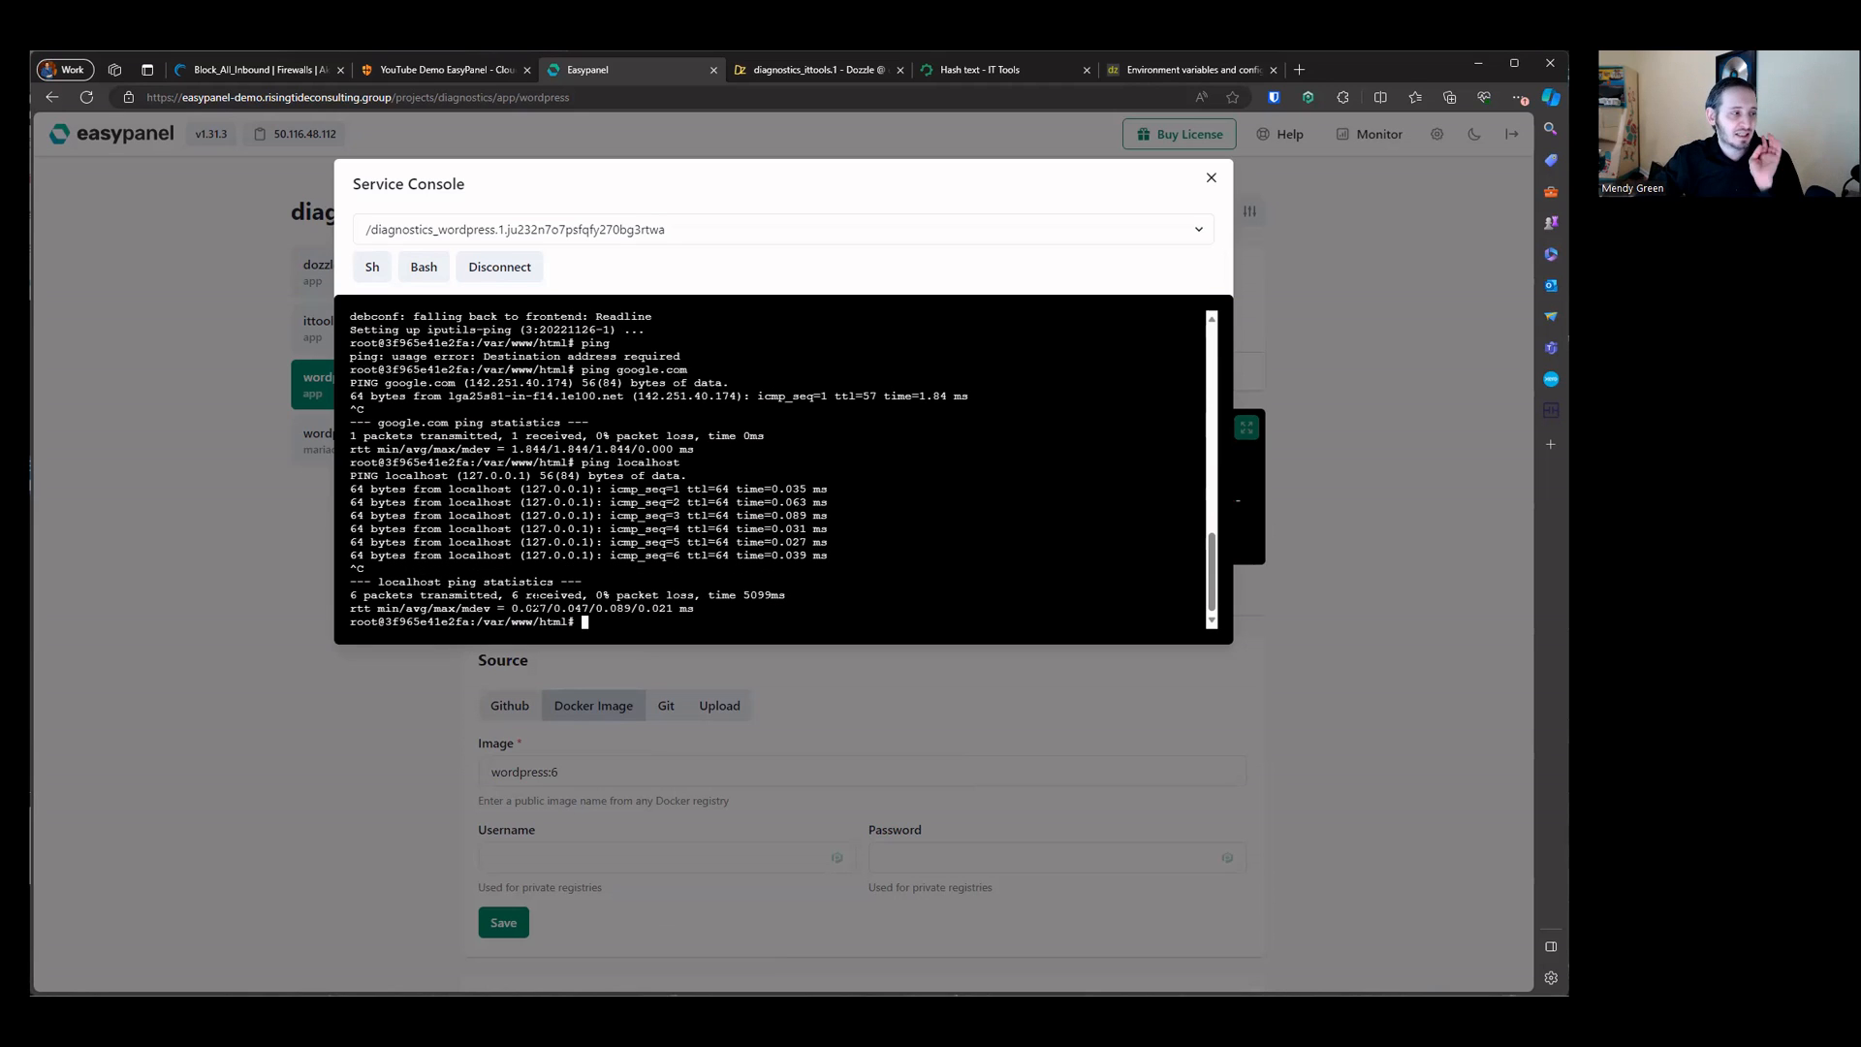
Step: Exit the Bash shell, disconnect and close the service console
type("exit")
key("Return")
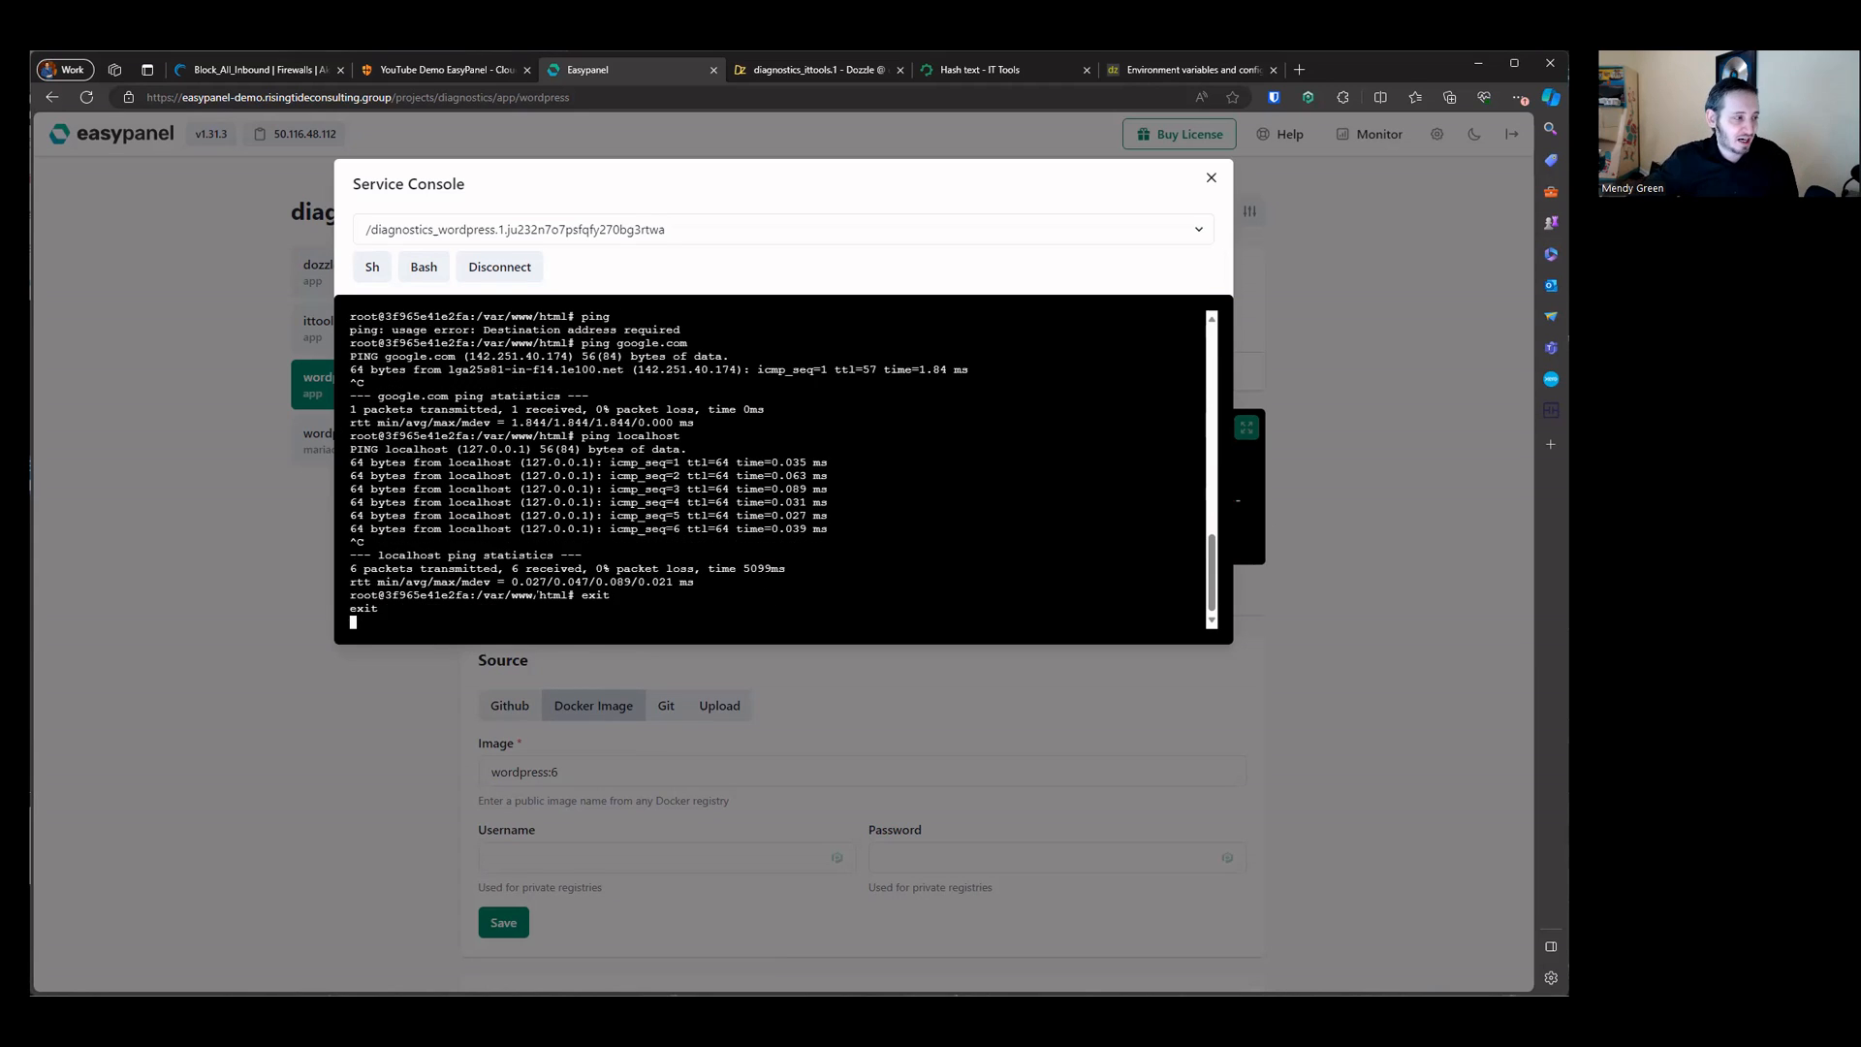
left_click(533, 273)
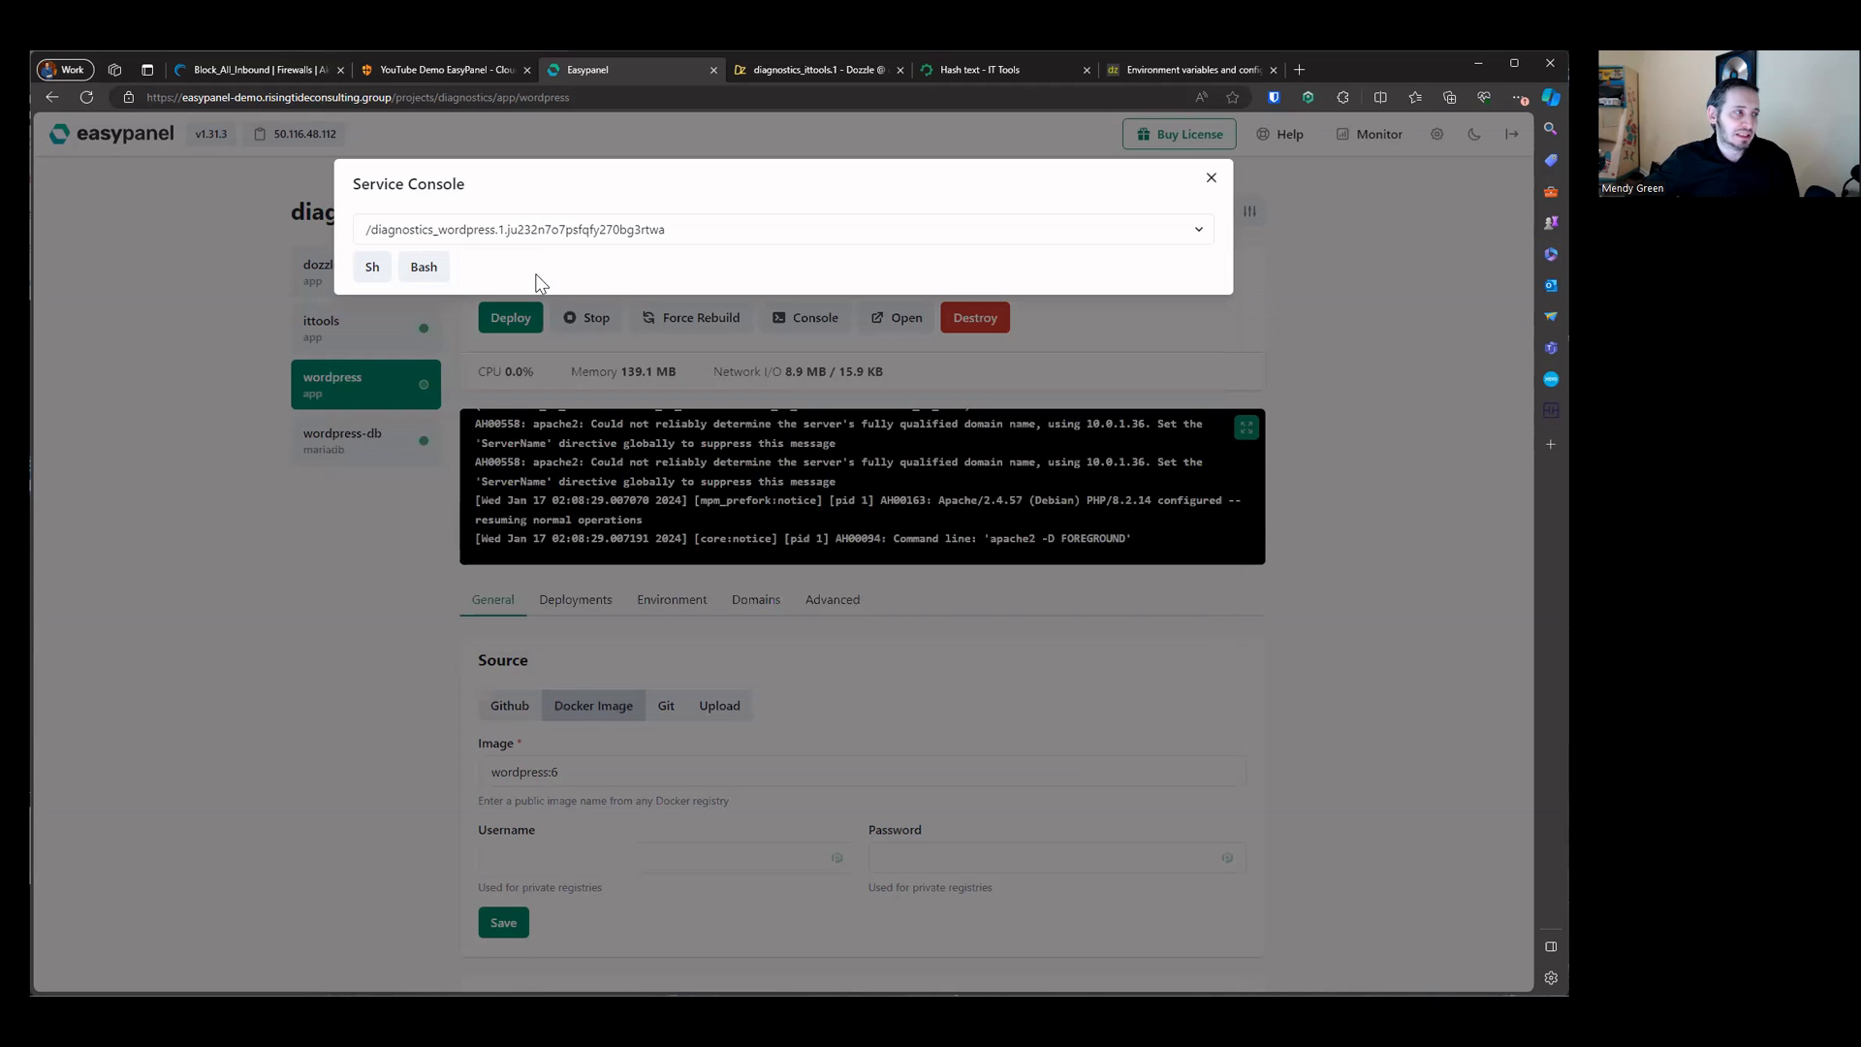
left_click(1211, 183)
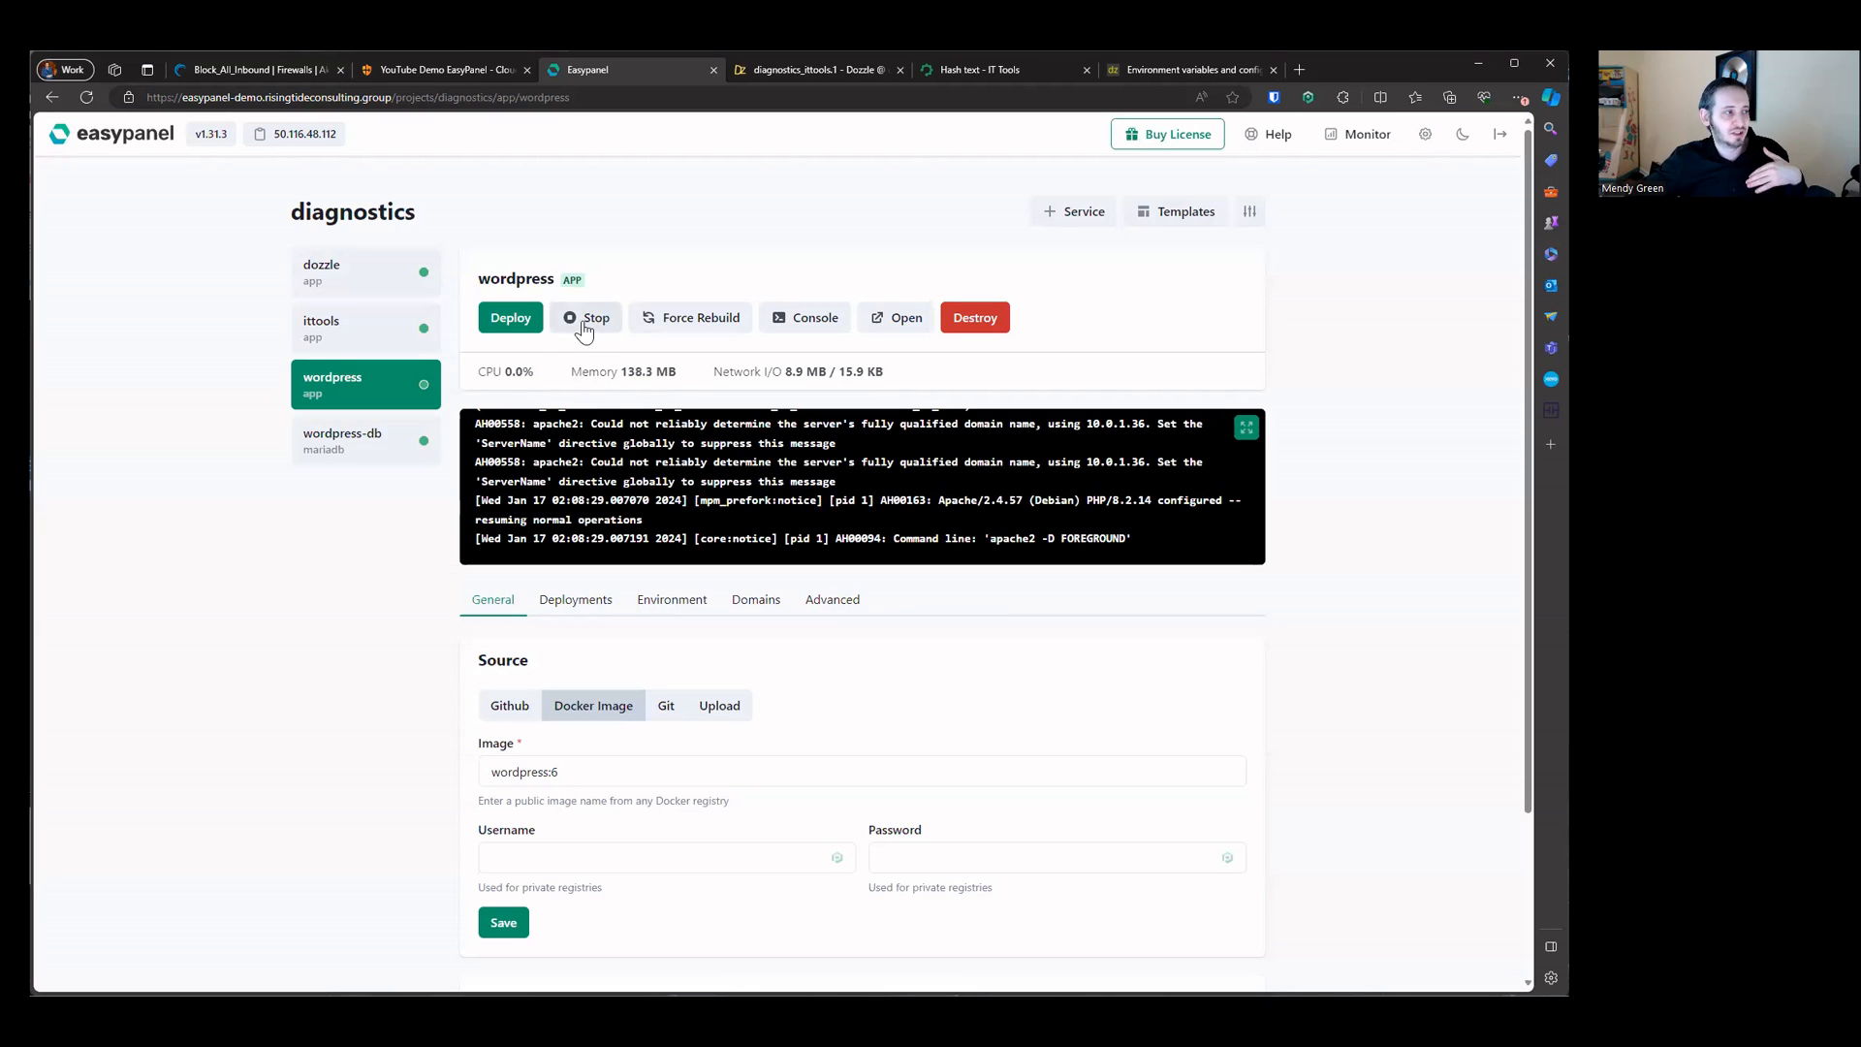
Step: Stop the wordpress app and redeploy it
left_click(582, 320)
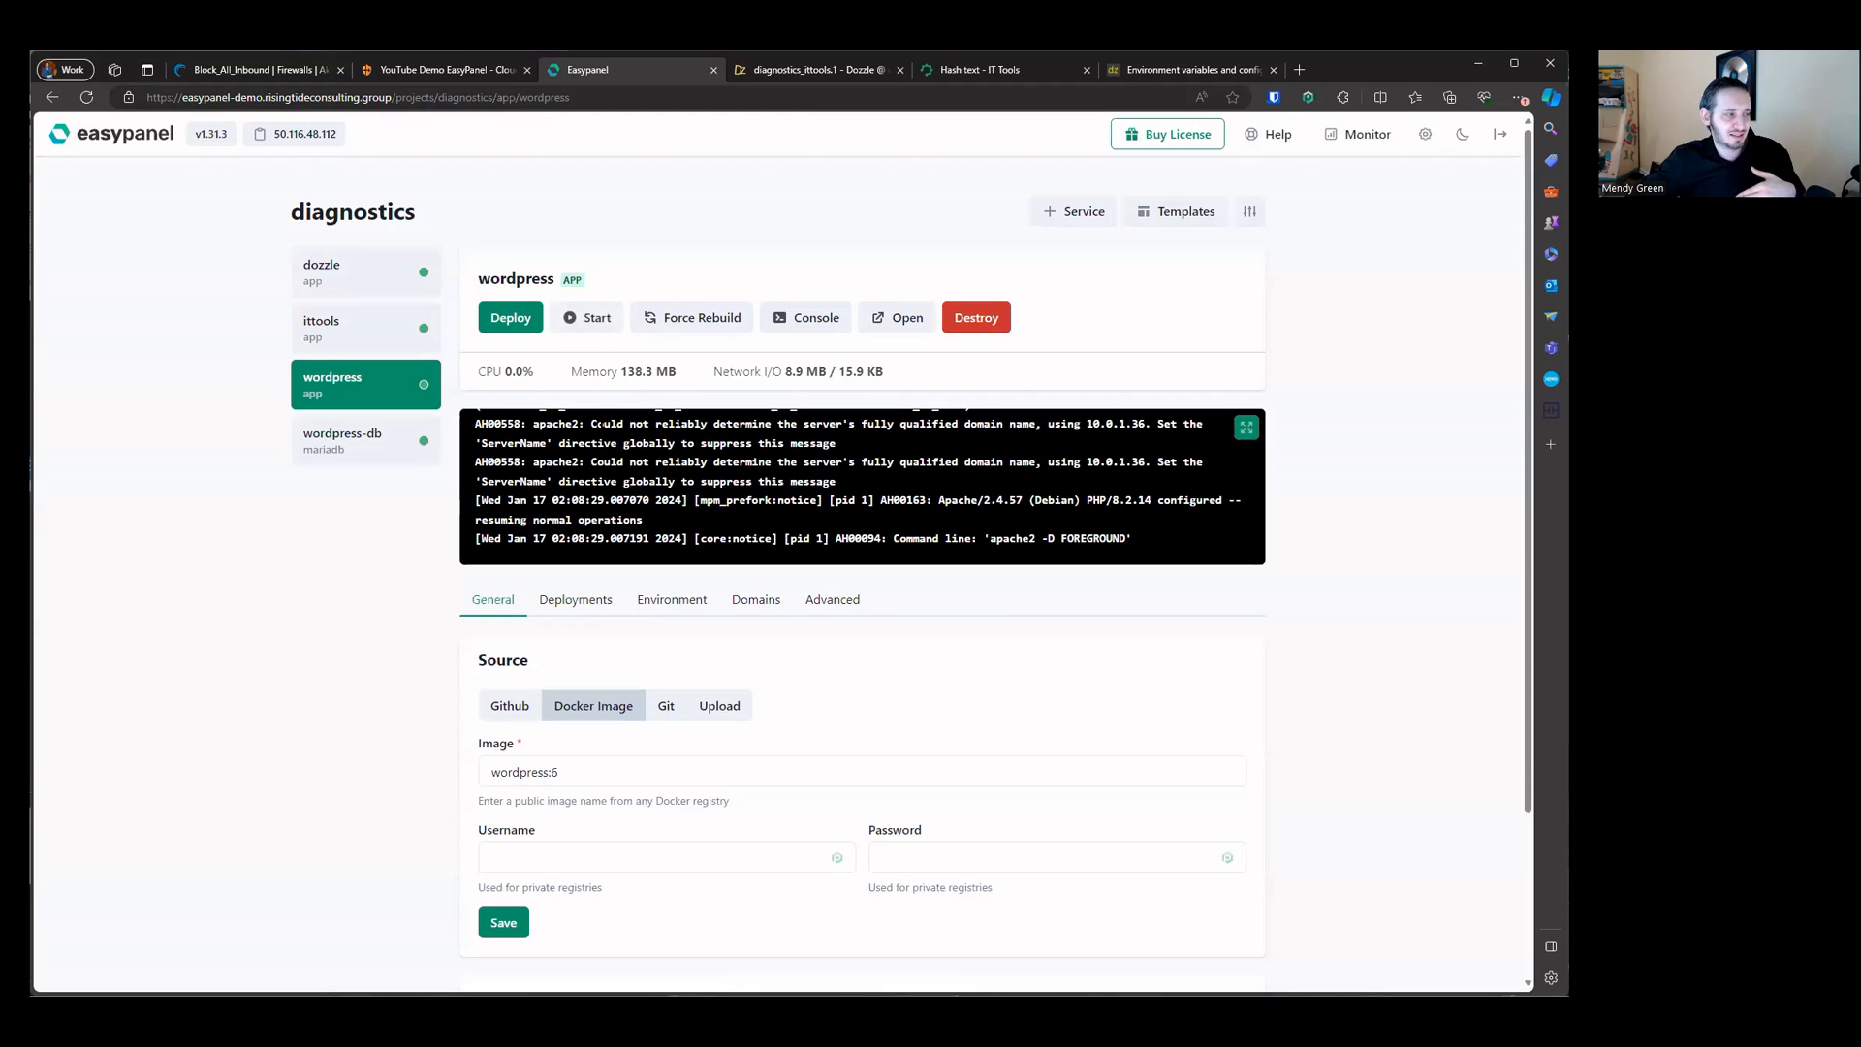
left_click(521, 330)
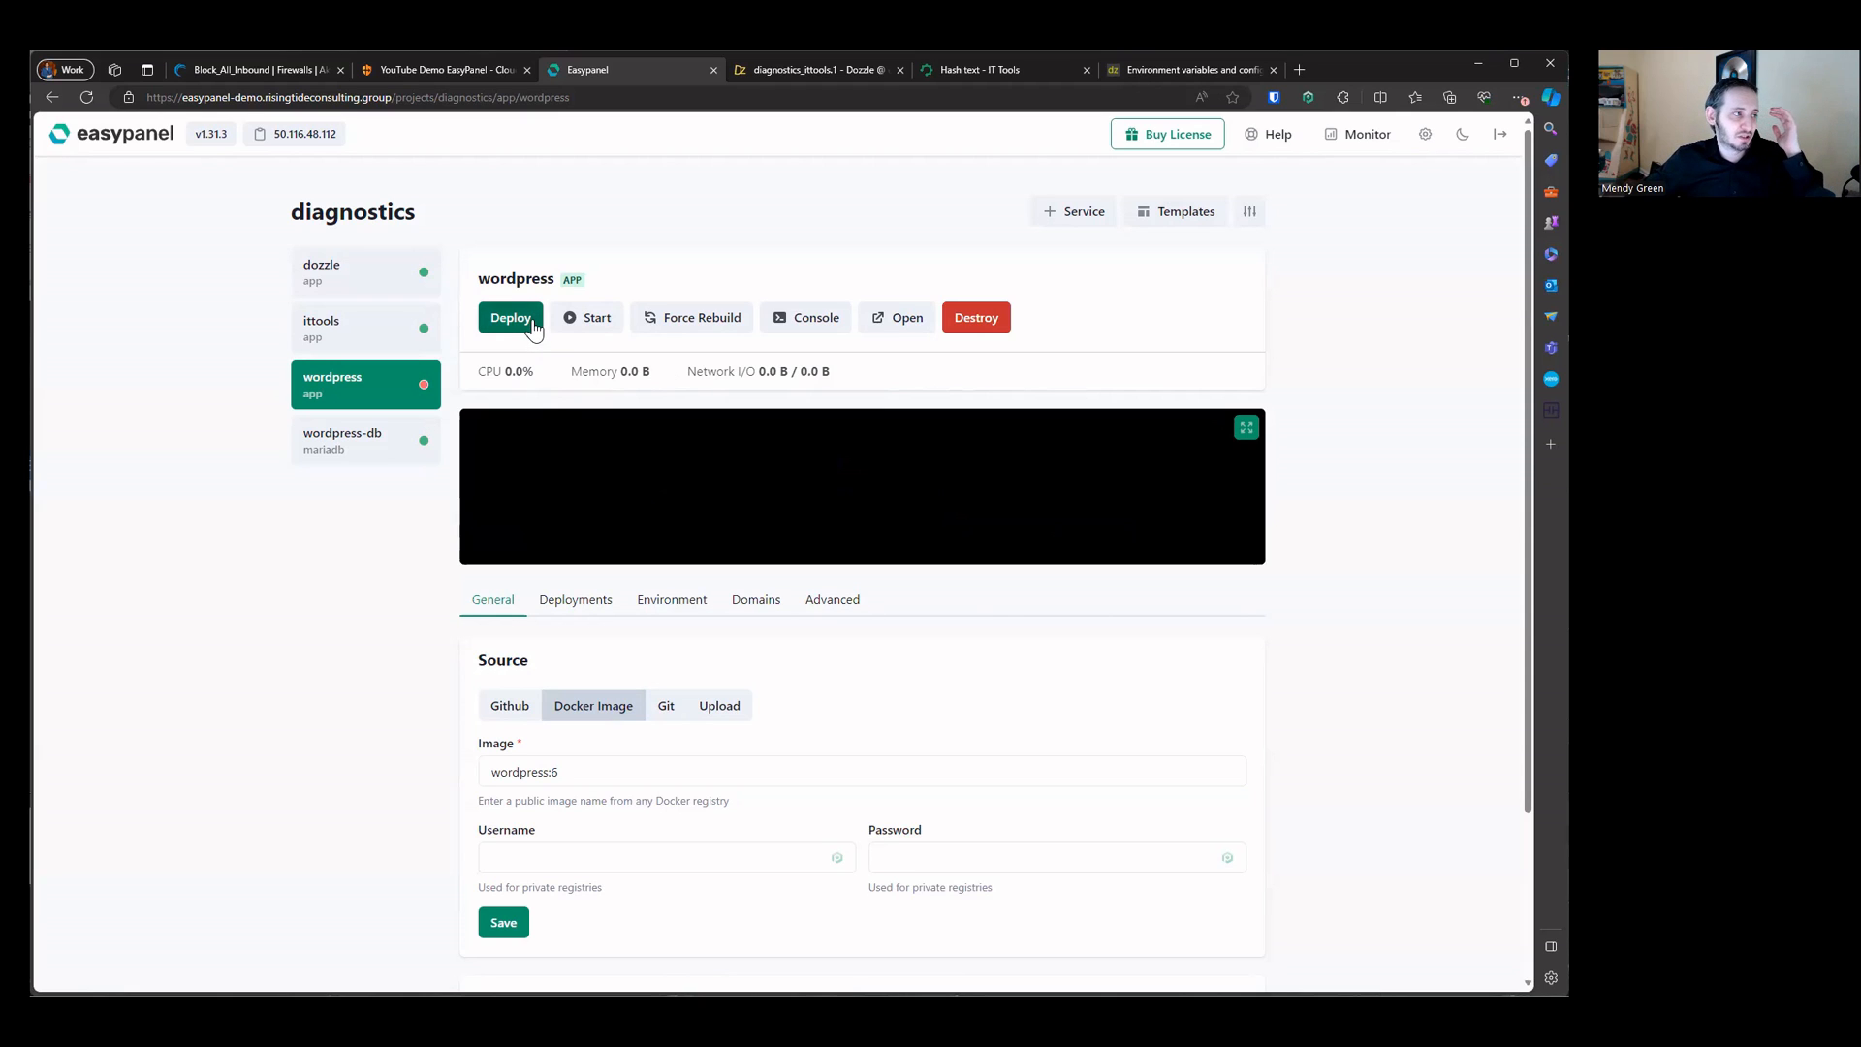
left_click(532, 326)
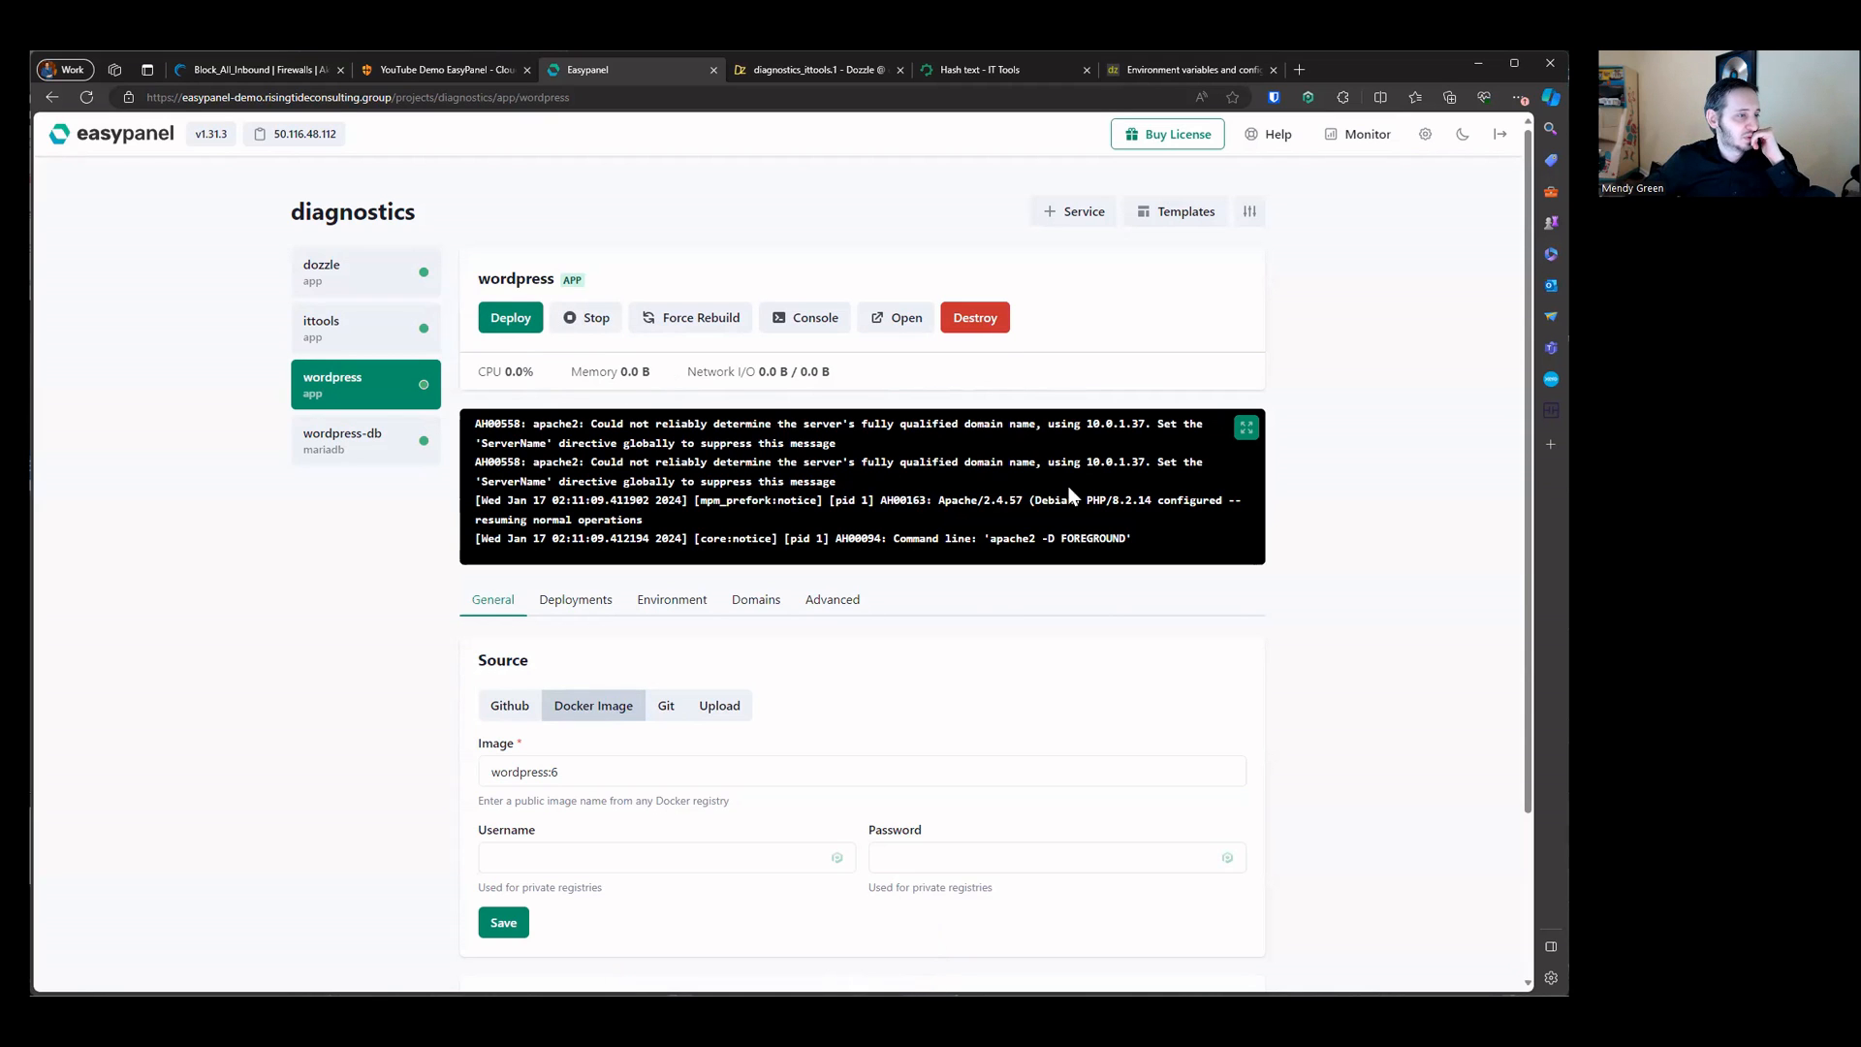
Step: Reopen the wordpress service console in Bash and run ping again
left_click(804, 318)
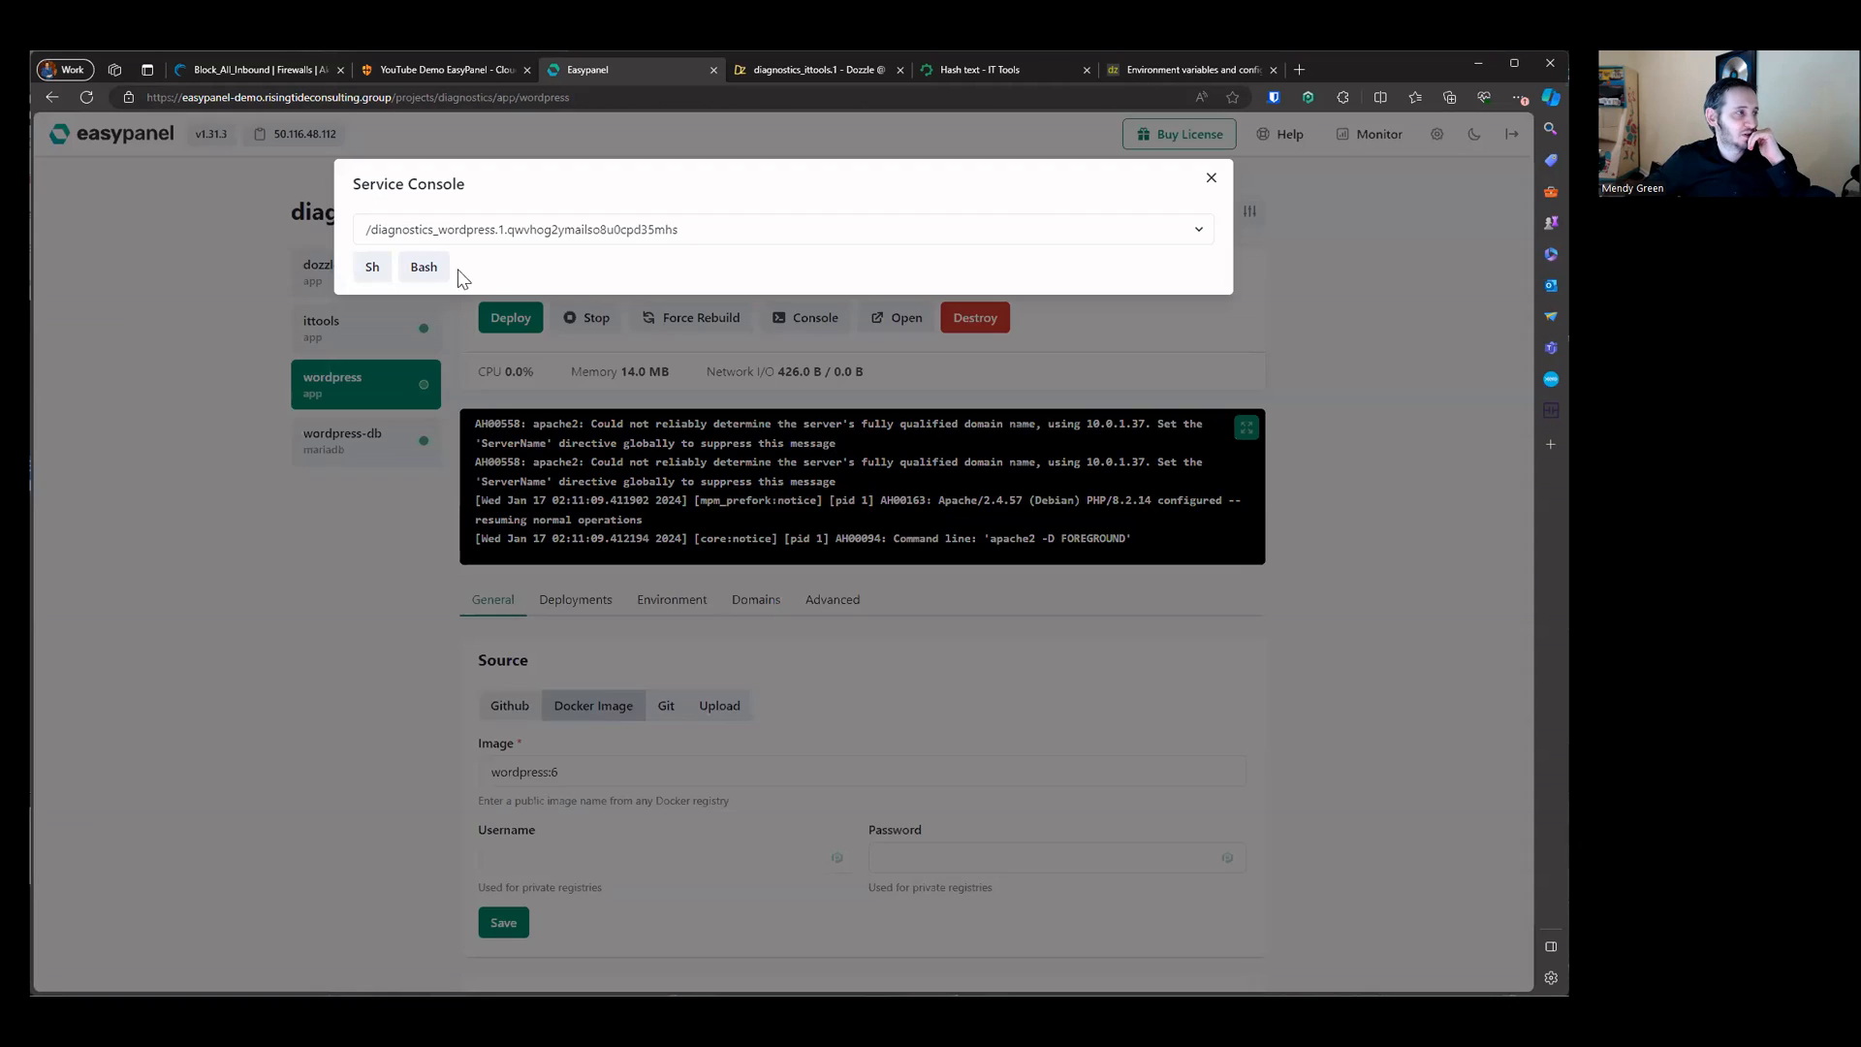
left_click(426, 268)
type("ping")
key("Return")
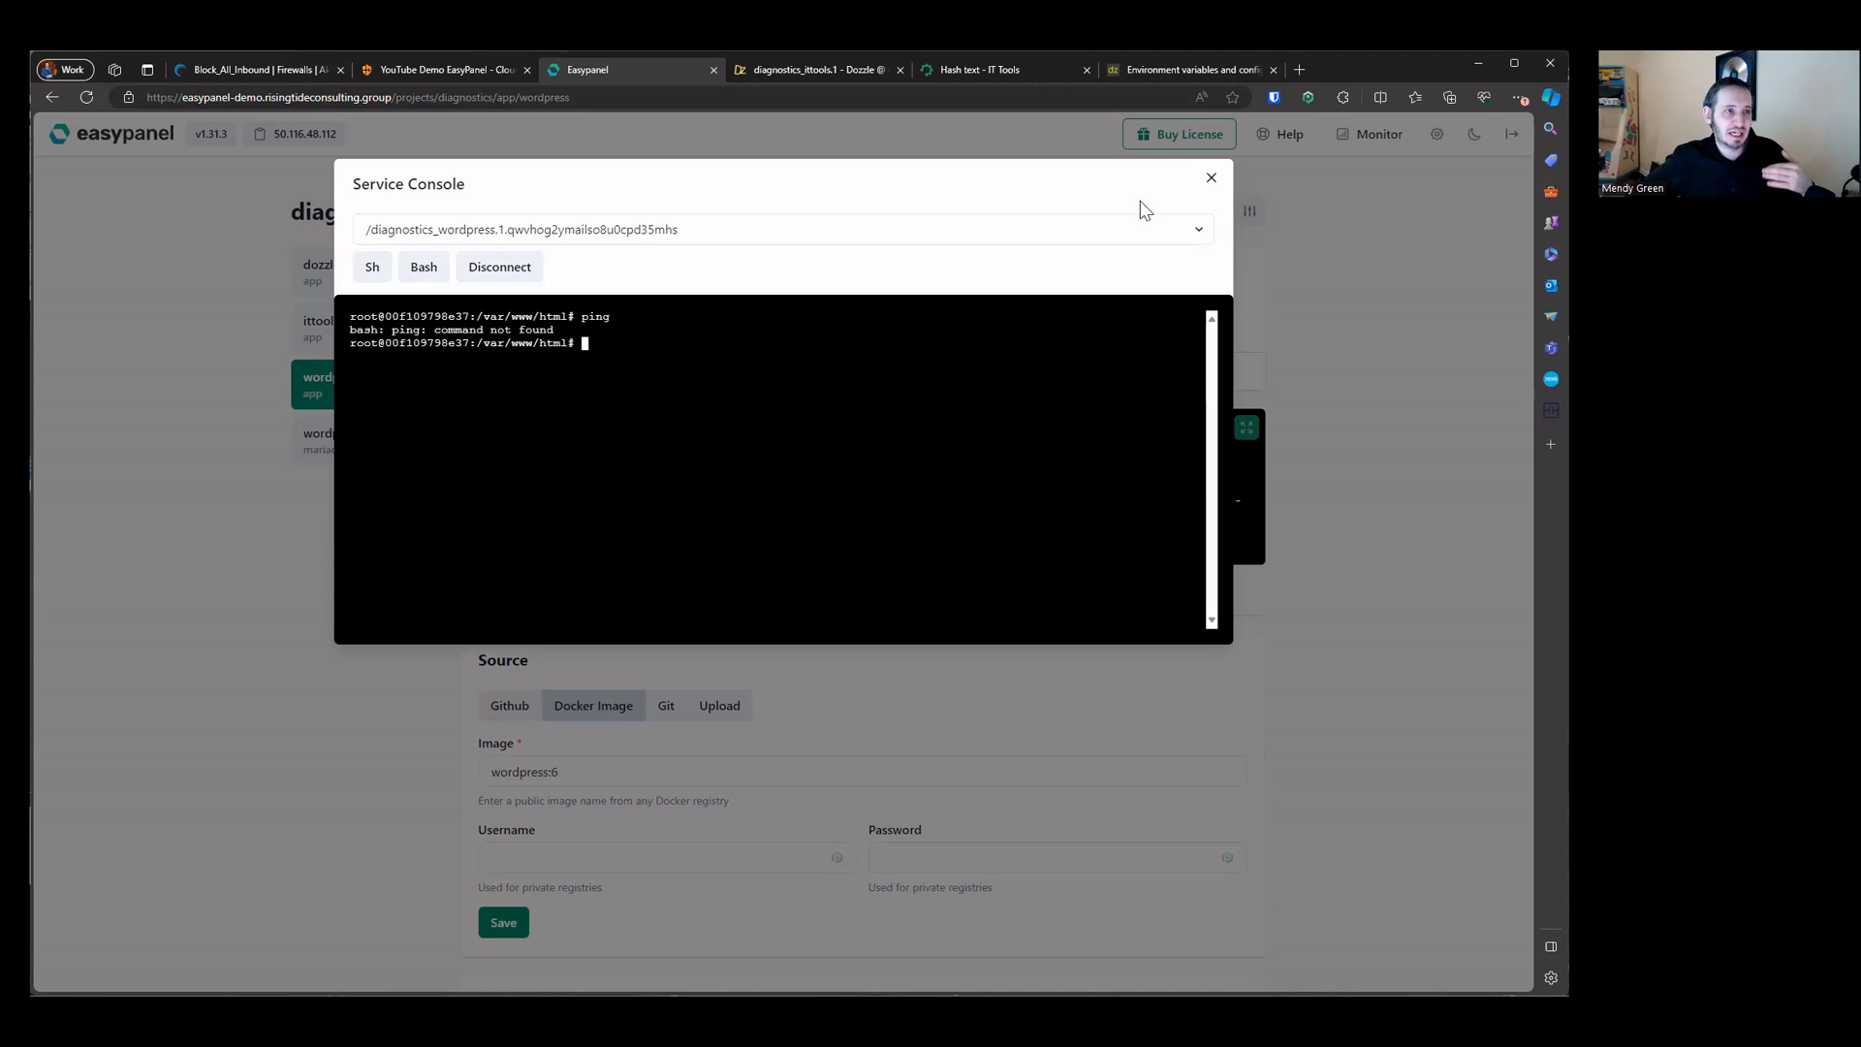
Step: Close the console, open the template gallery and preview the Bookstack template's creation dialog
left_click(1211, 177)
left_click(1216, 213)
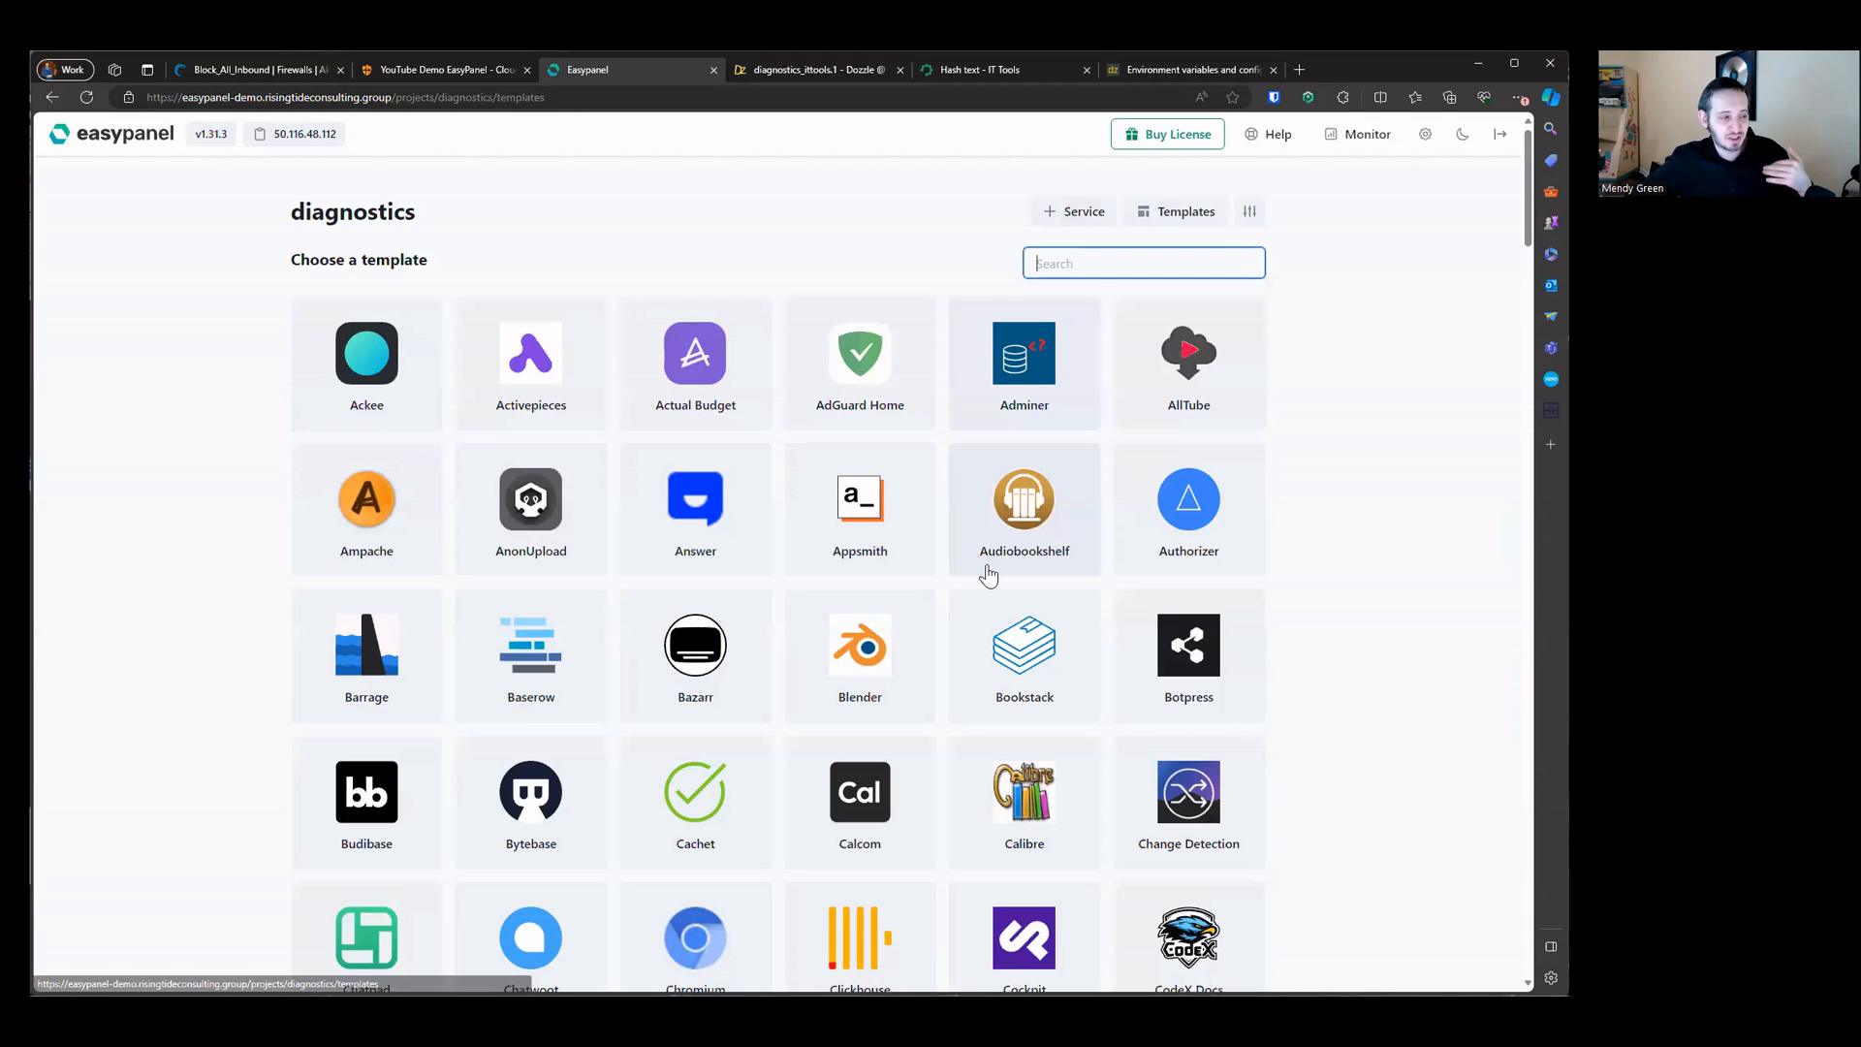
left_click(1045, 655)
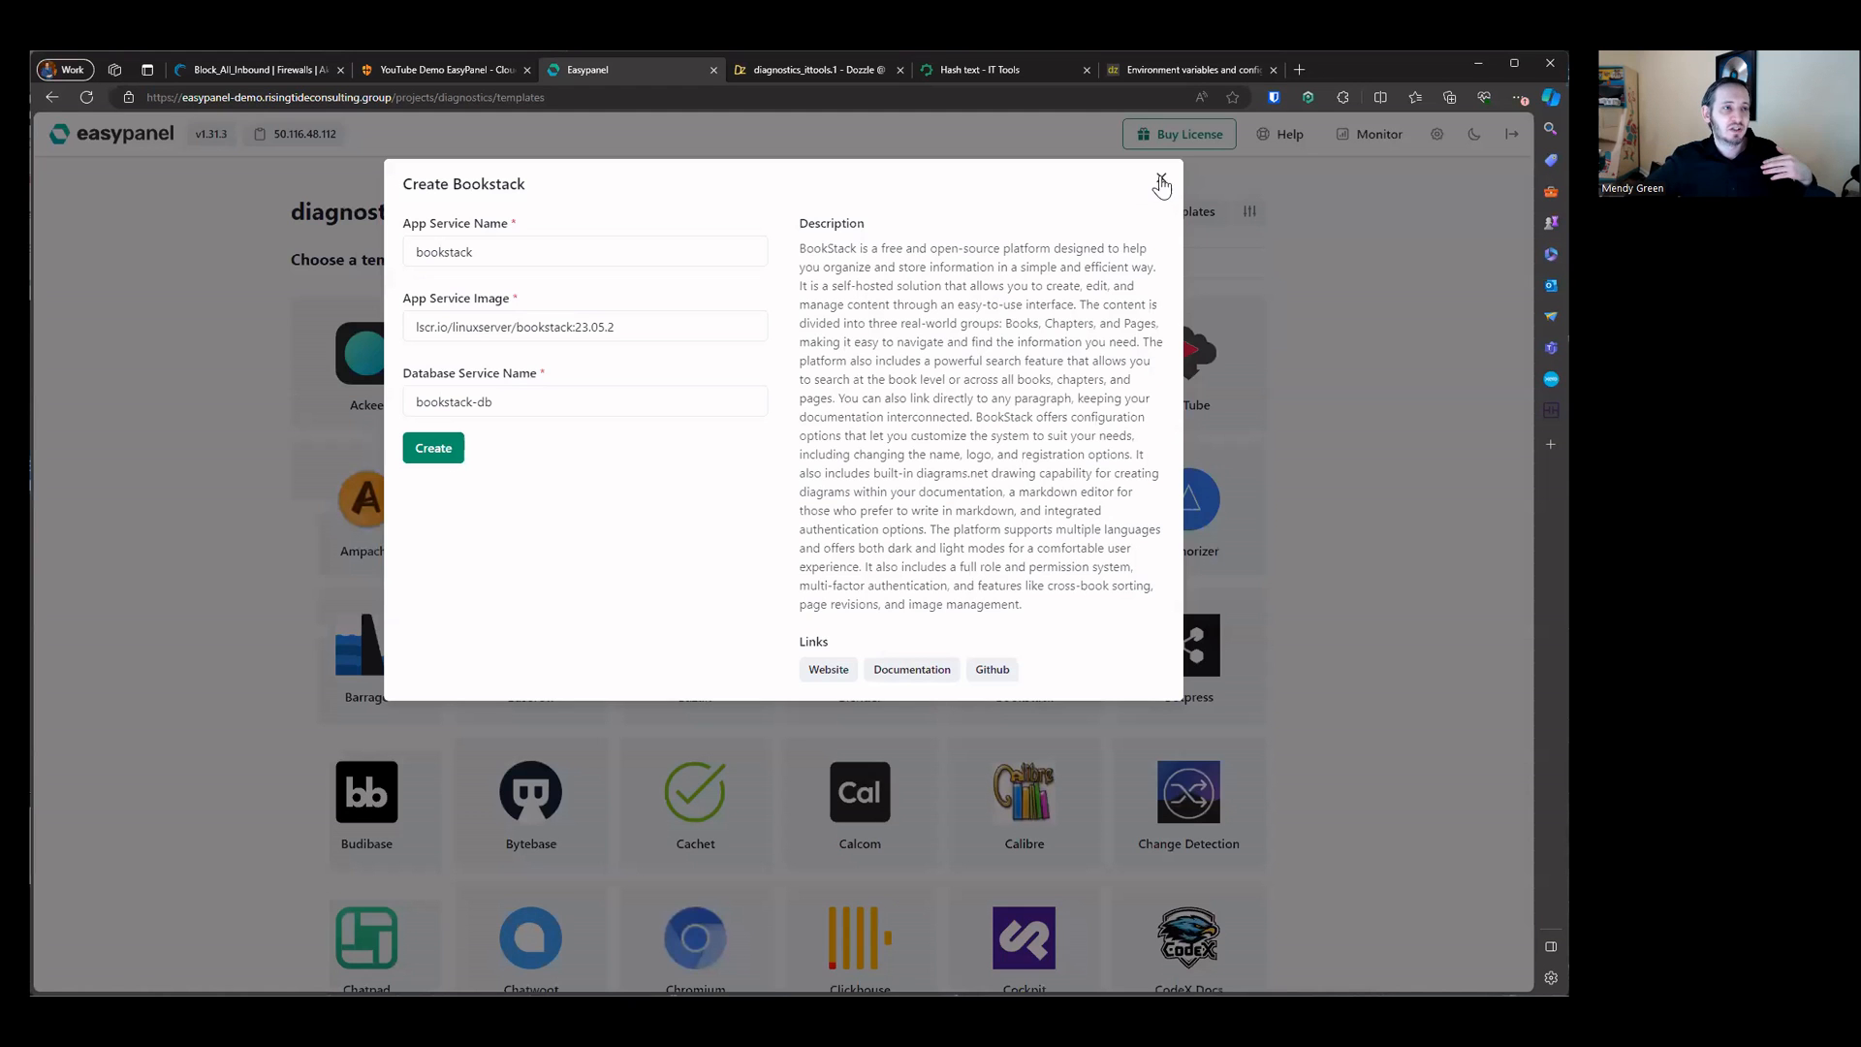
left_click(1159, 182)
left_click(1229, 524)
left_click(1162, 182)
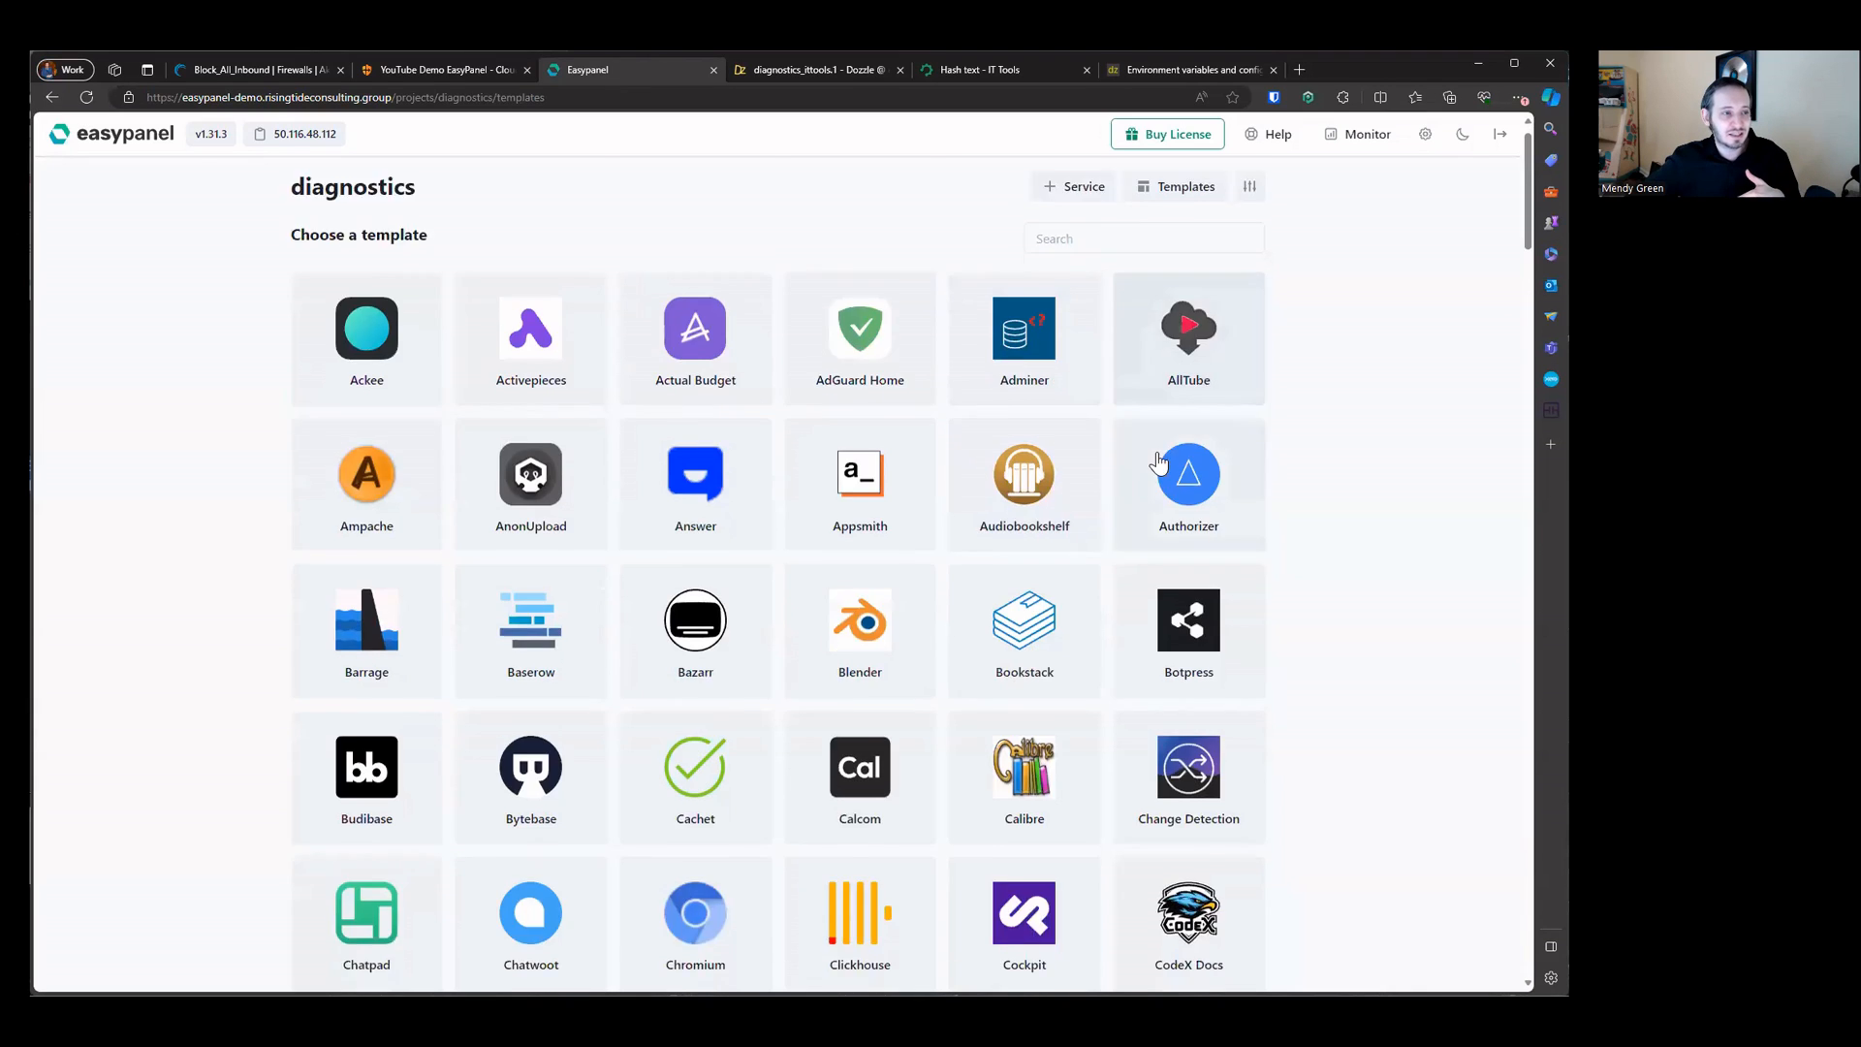
Step: Browse the template gallery, then go back to the previous project page
scroll(1159, 463, "down", 20)
scroll(1159, 462, "down", 10)
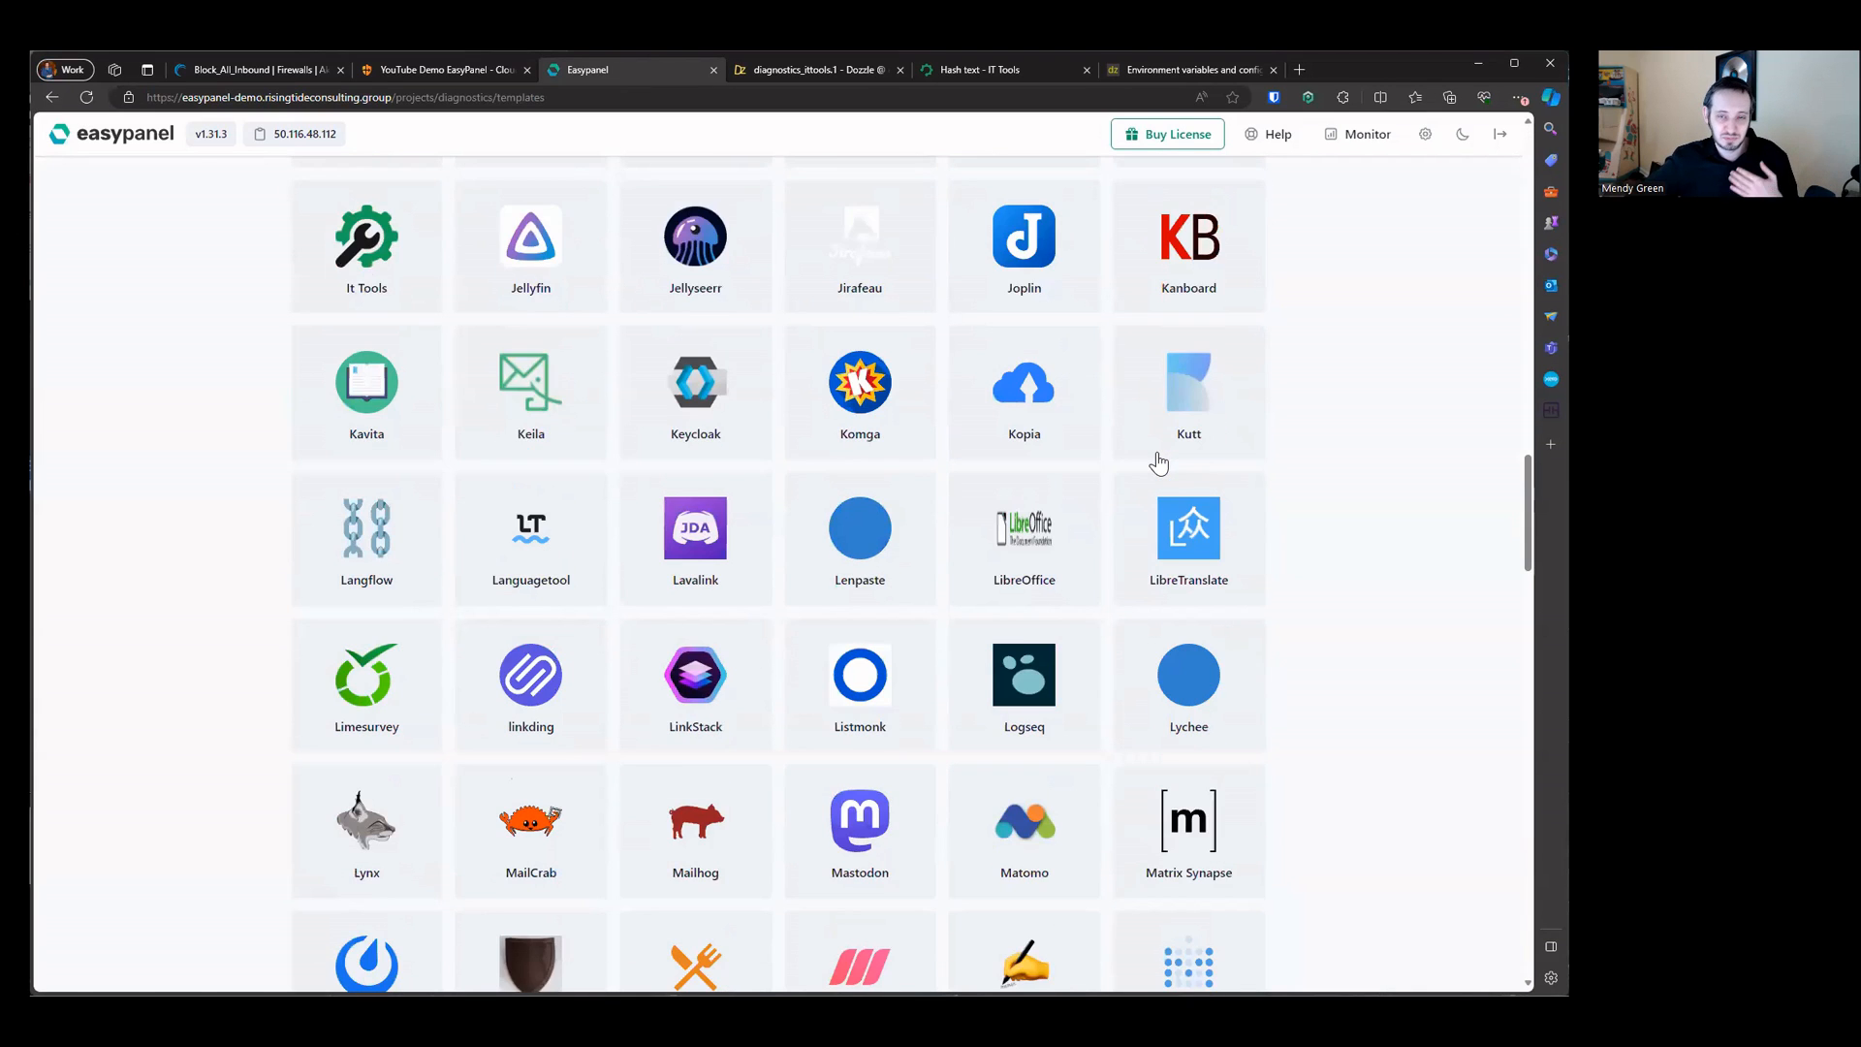
scroll(1159, 462, "up", 11)
scroll(1159, 462, "up", 20)
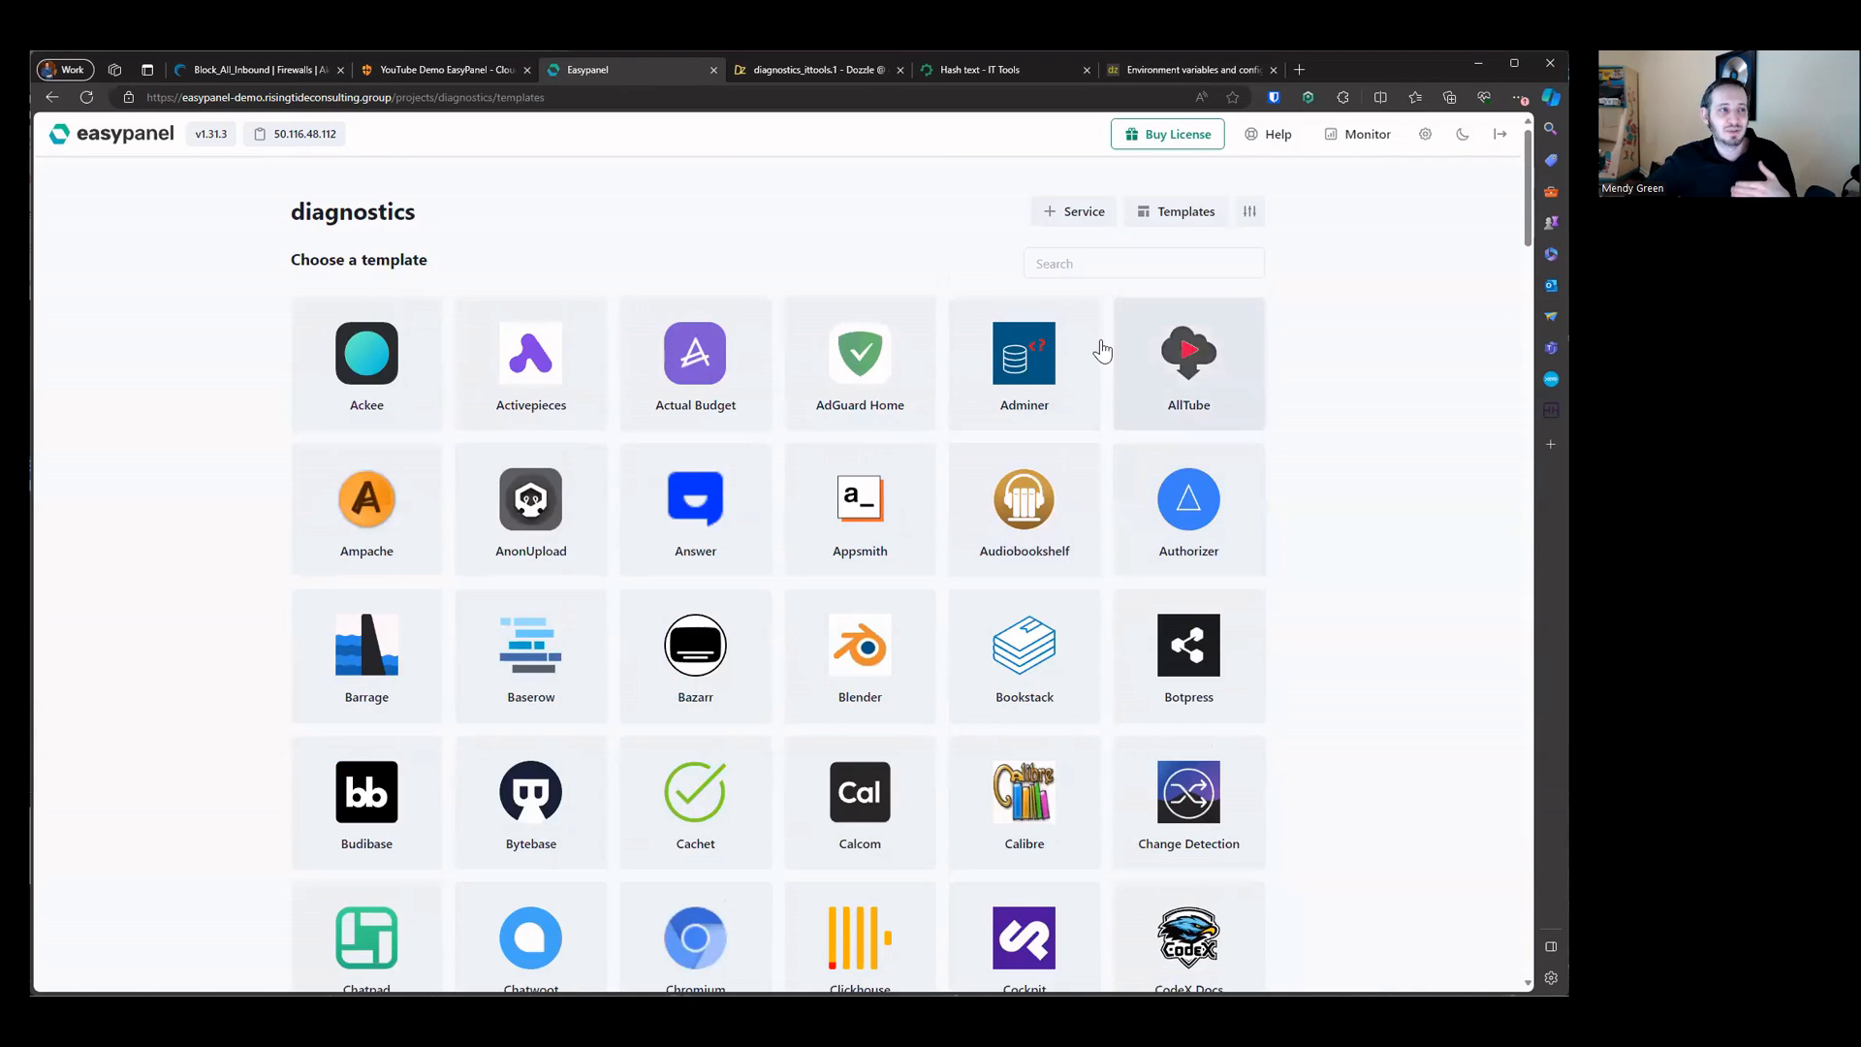
key("alt+Left")
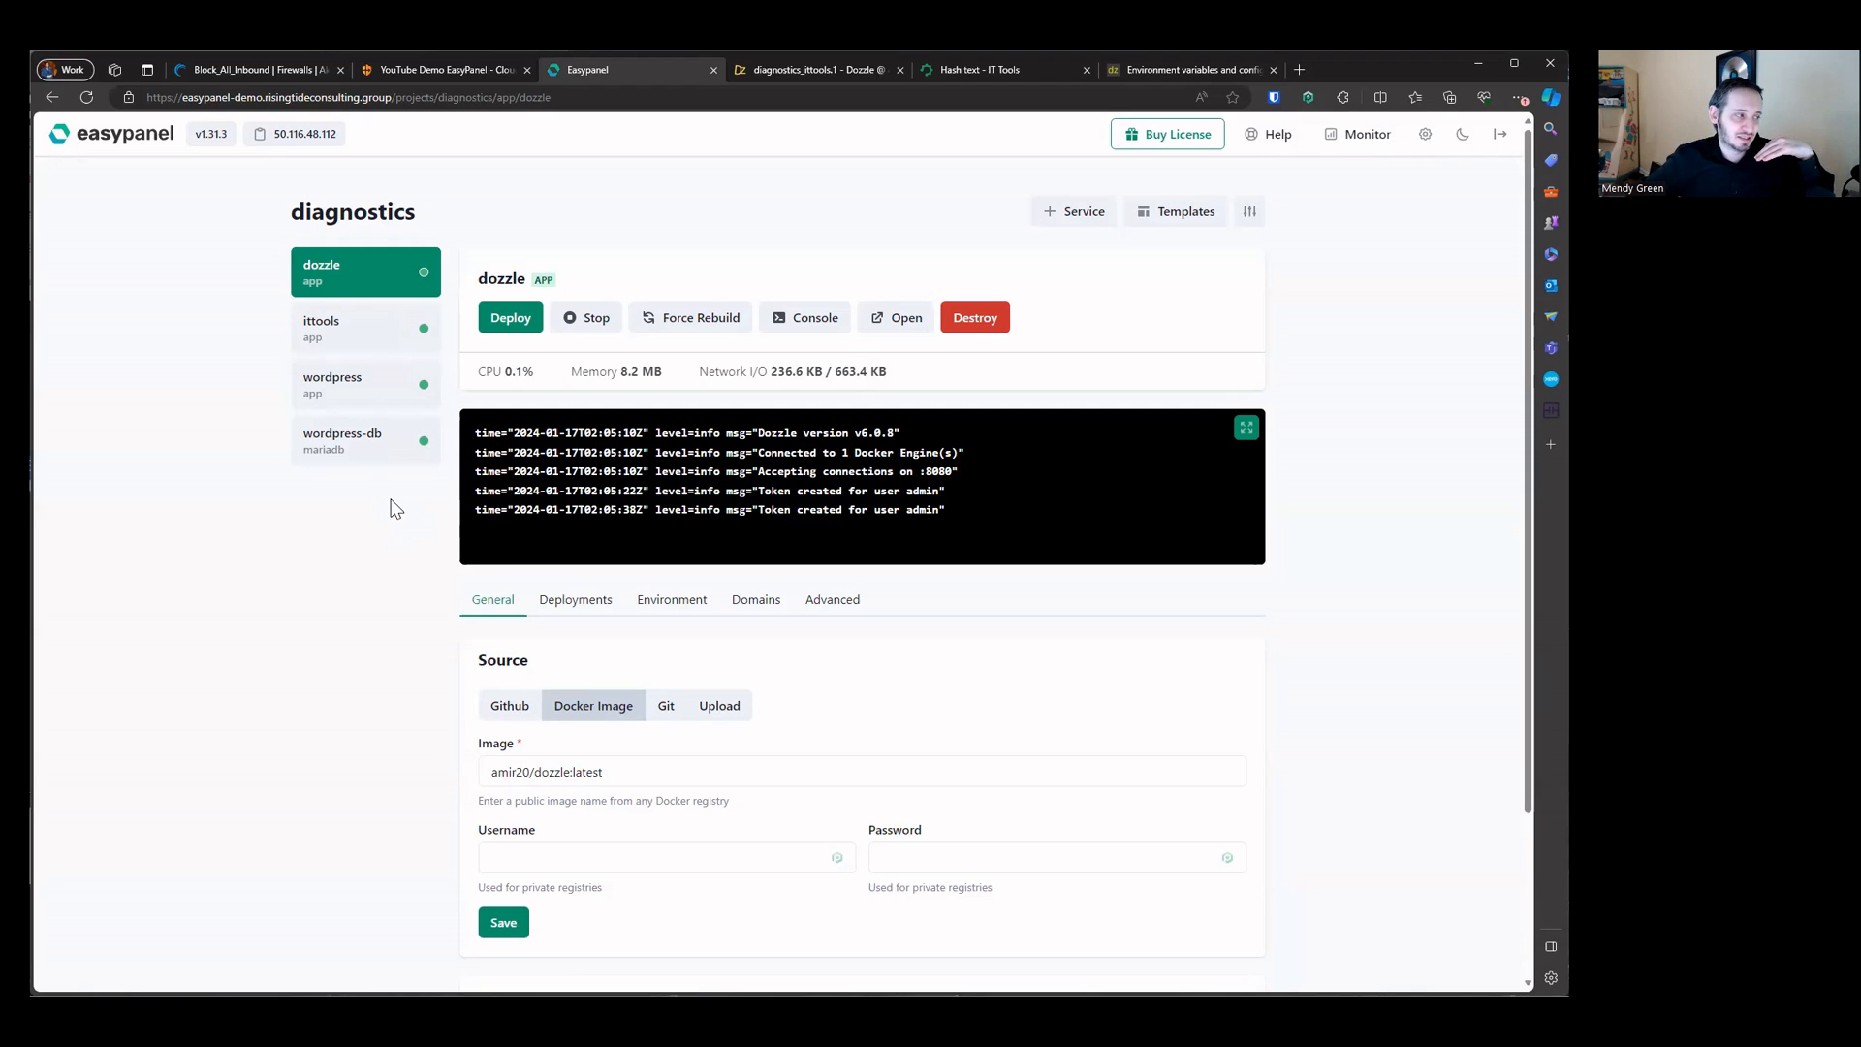
Step: Open the wordpress app's Advanced settings and examine the data volume mount's name and mount path
left_click(360, 403)
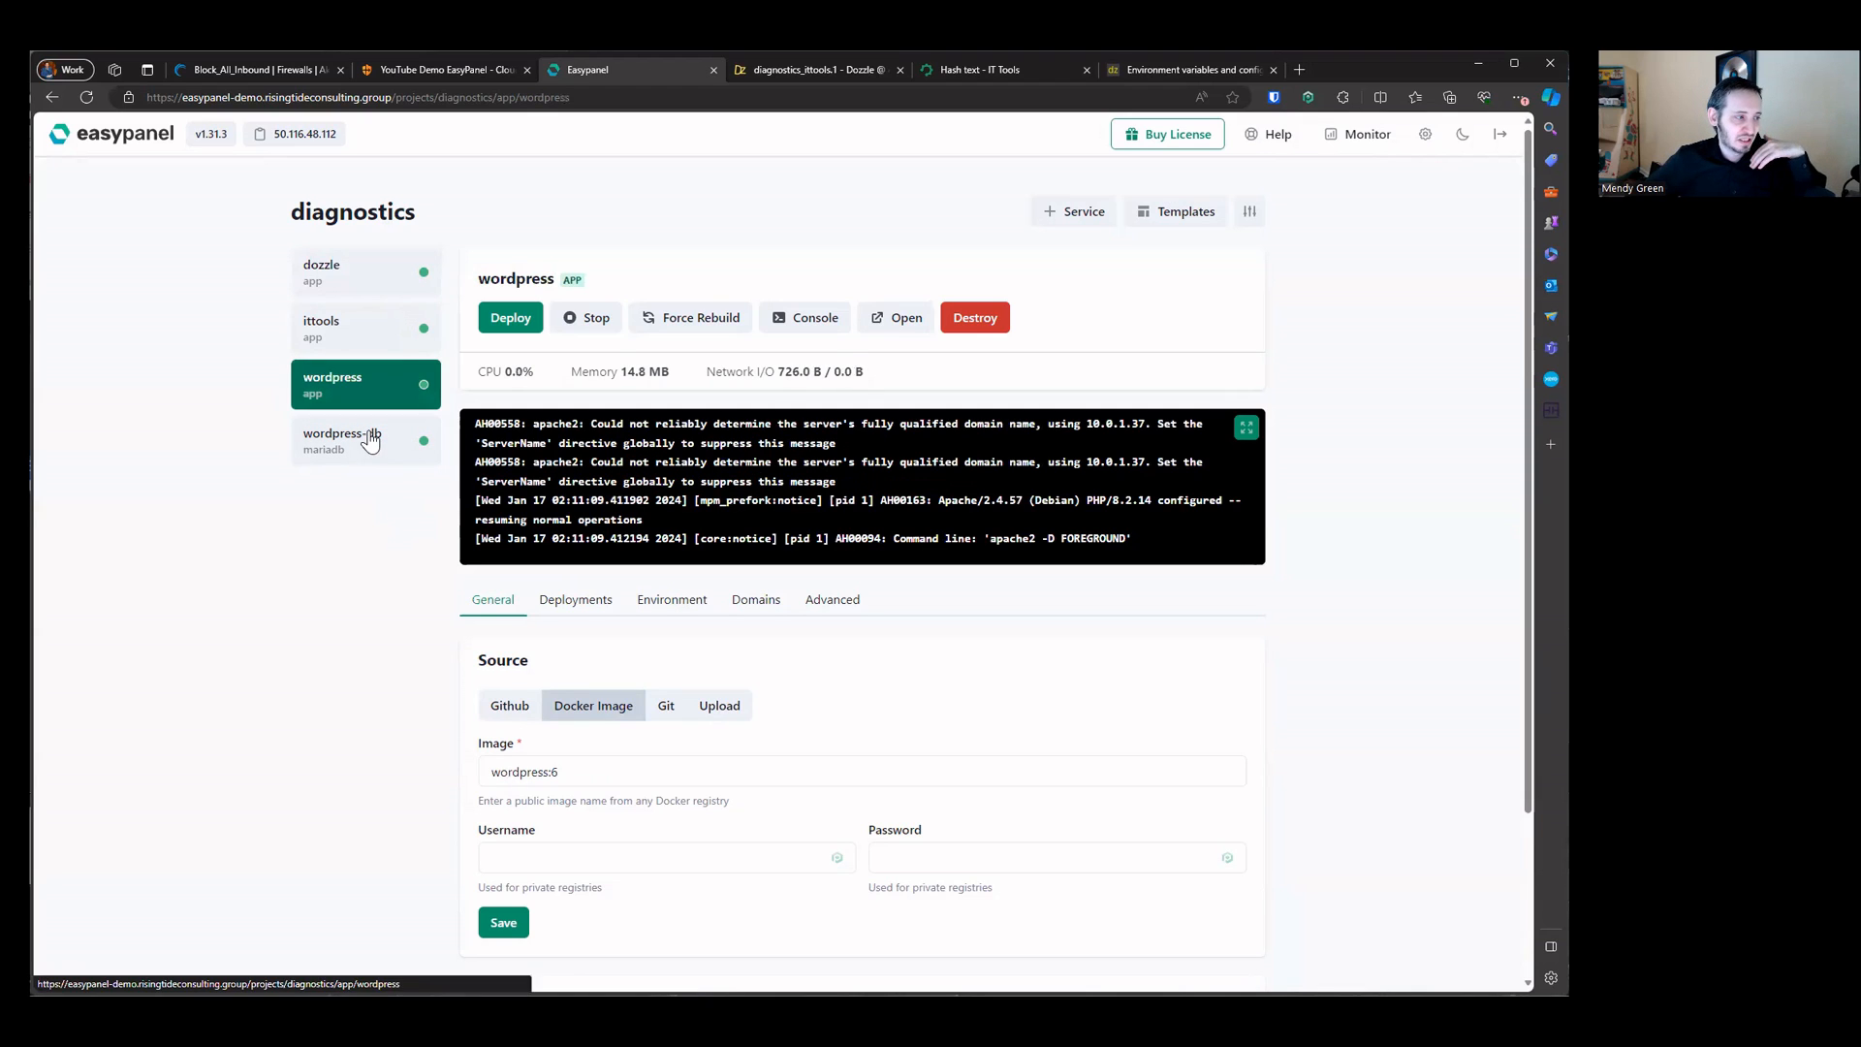
left_click(835, 599)
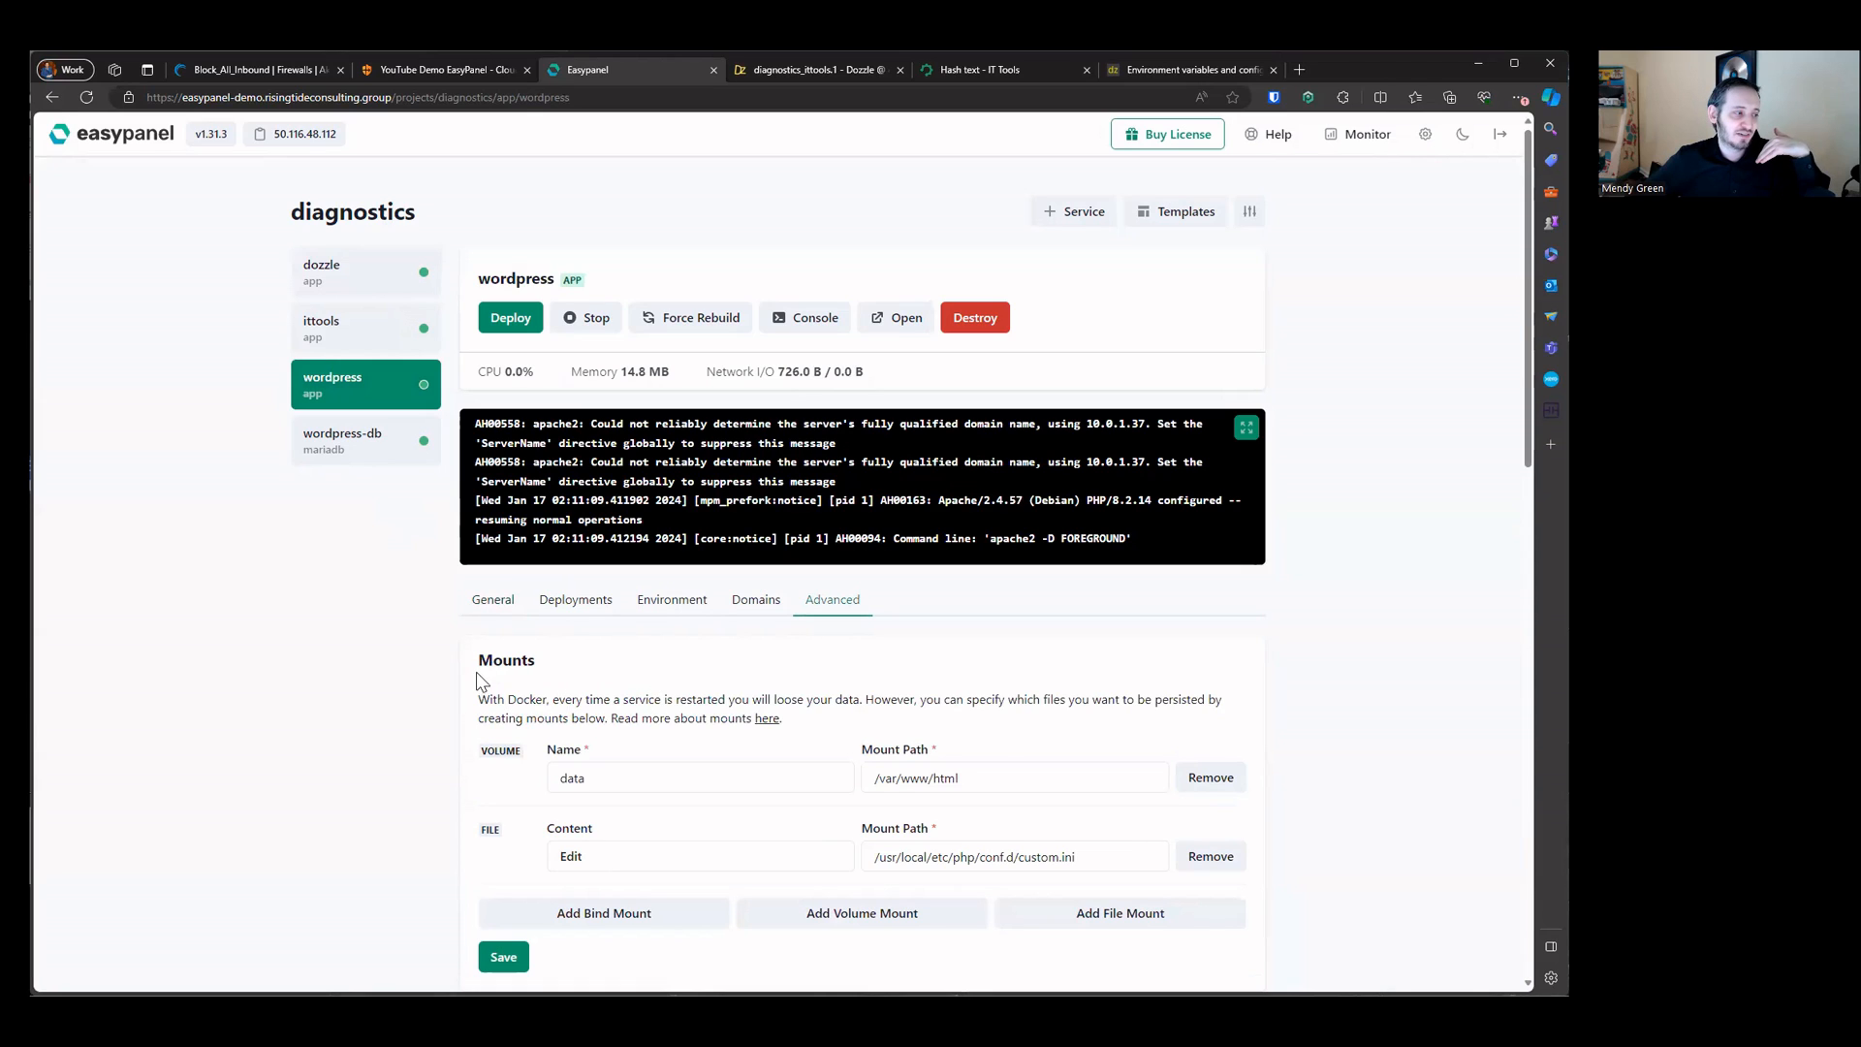
left_click_drag(475, 651, 702, 718)
left_click(517, 732)
left_click(738, 770)
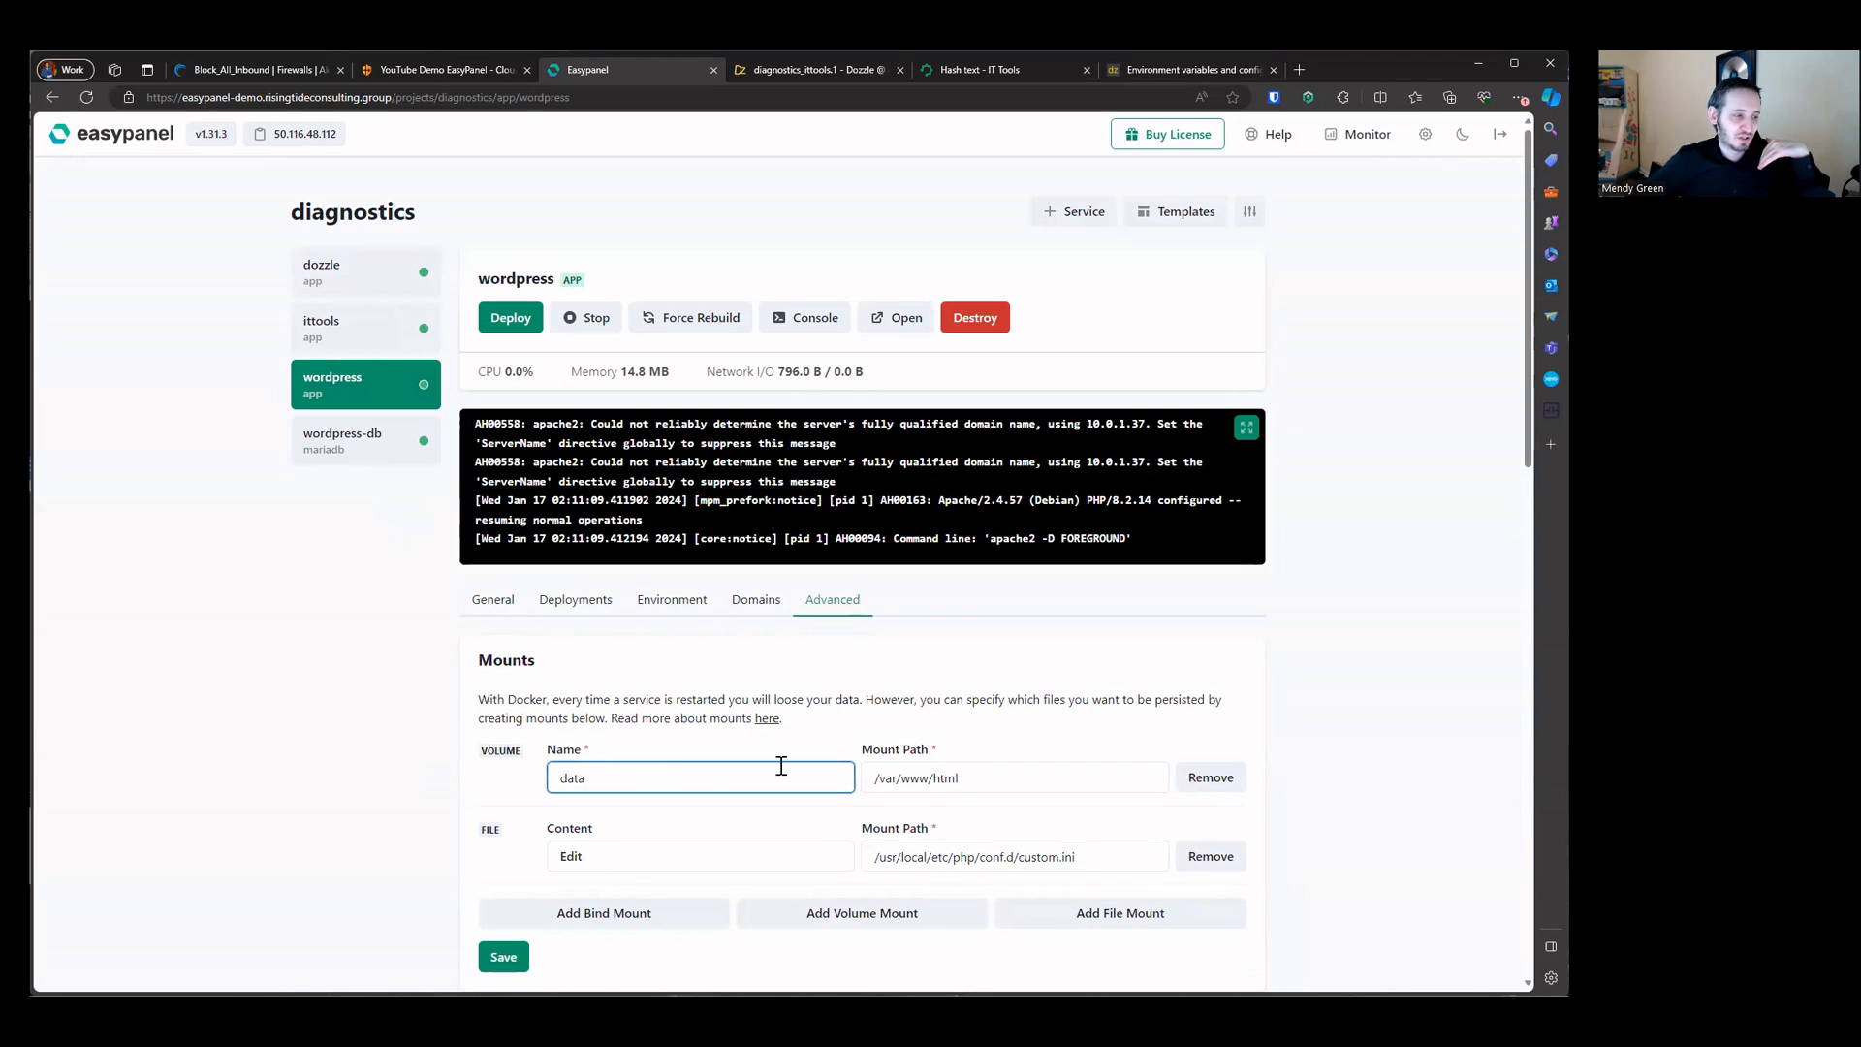
left_click(935, 775)
left_click(622, 775)
double_click(622, 775)
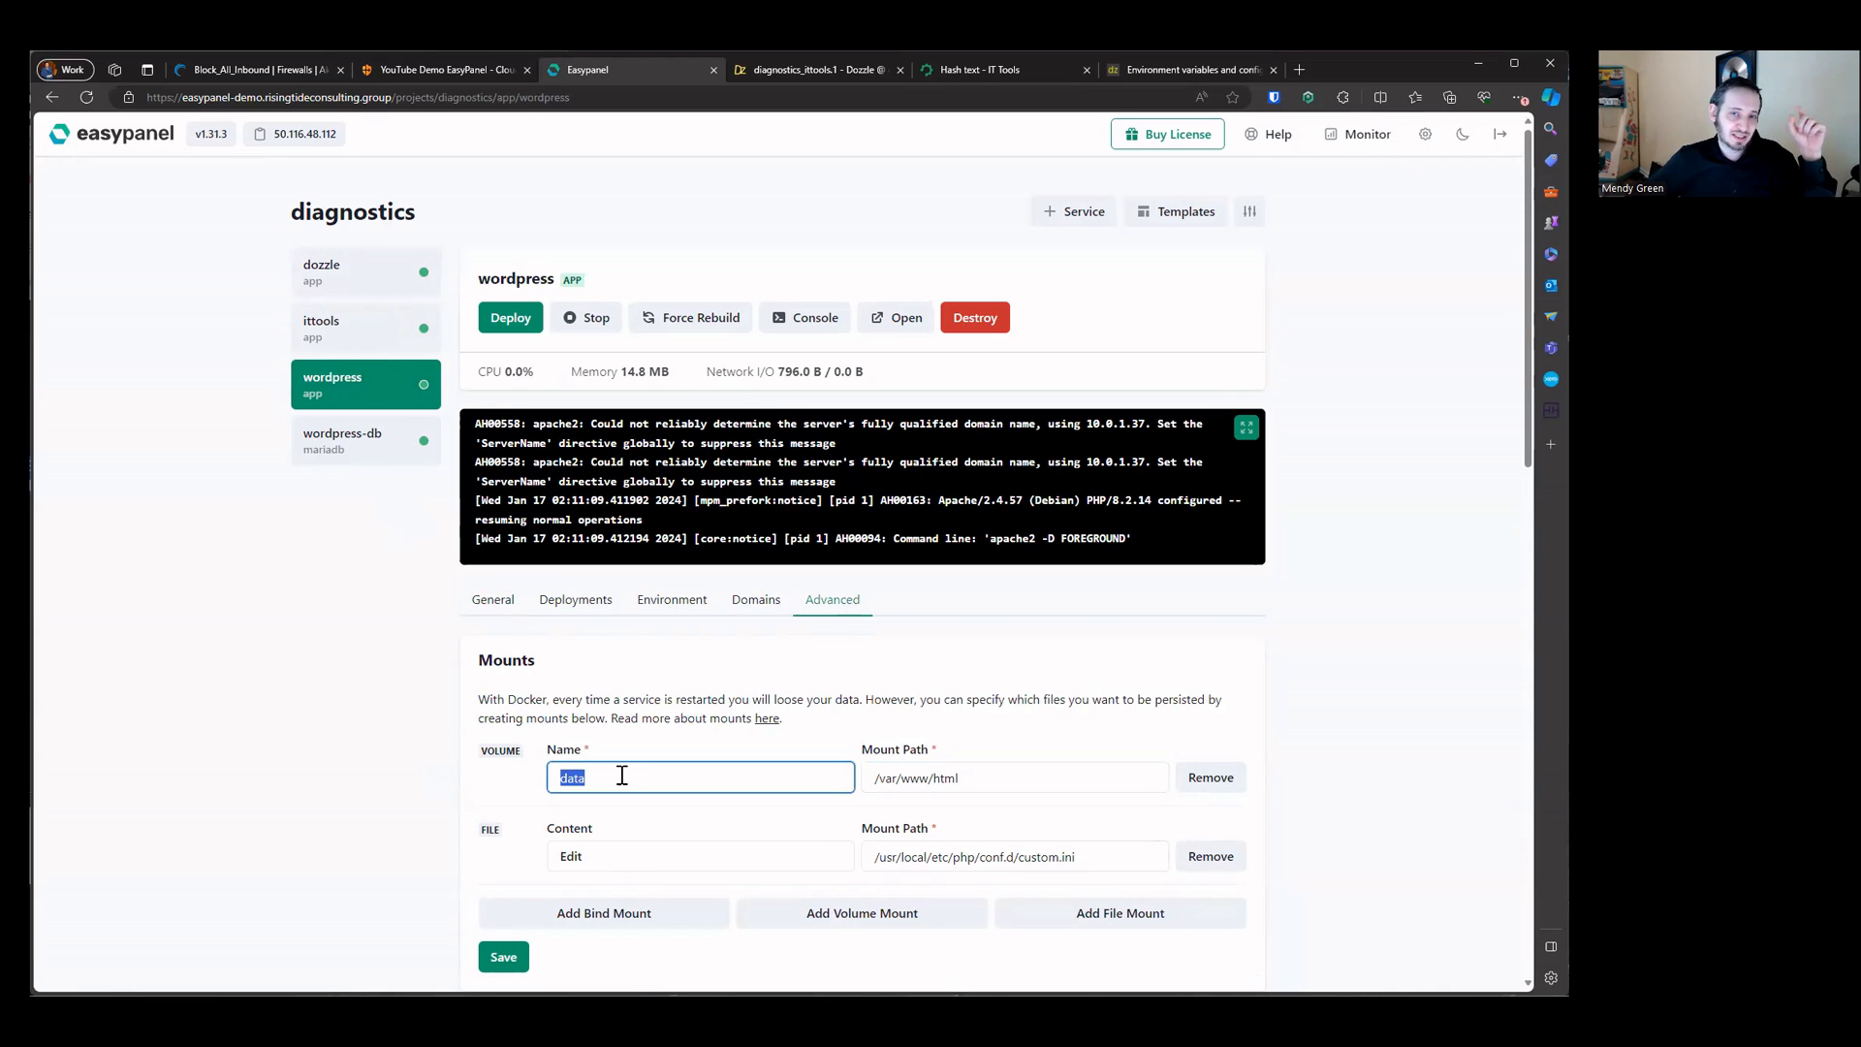
left_click(1020, 789)
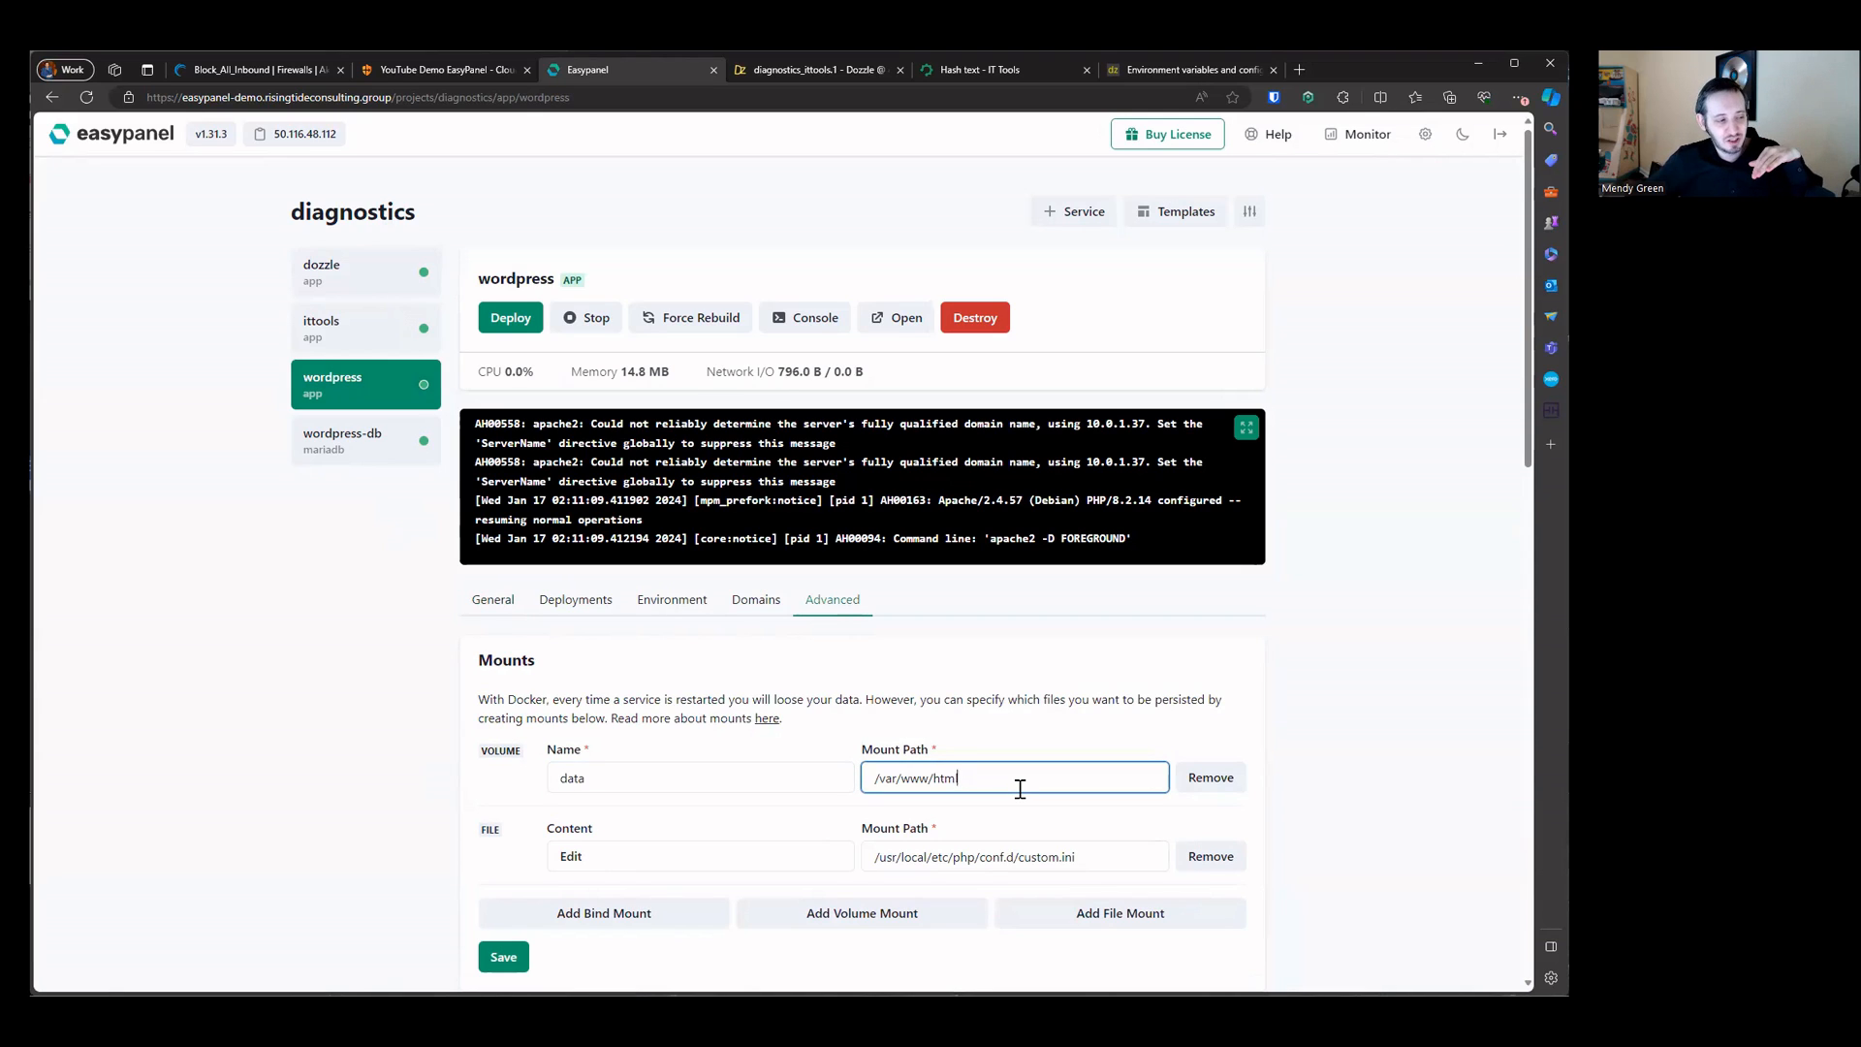
double_click(1020, 789)
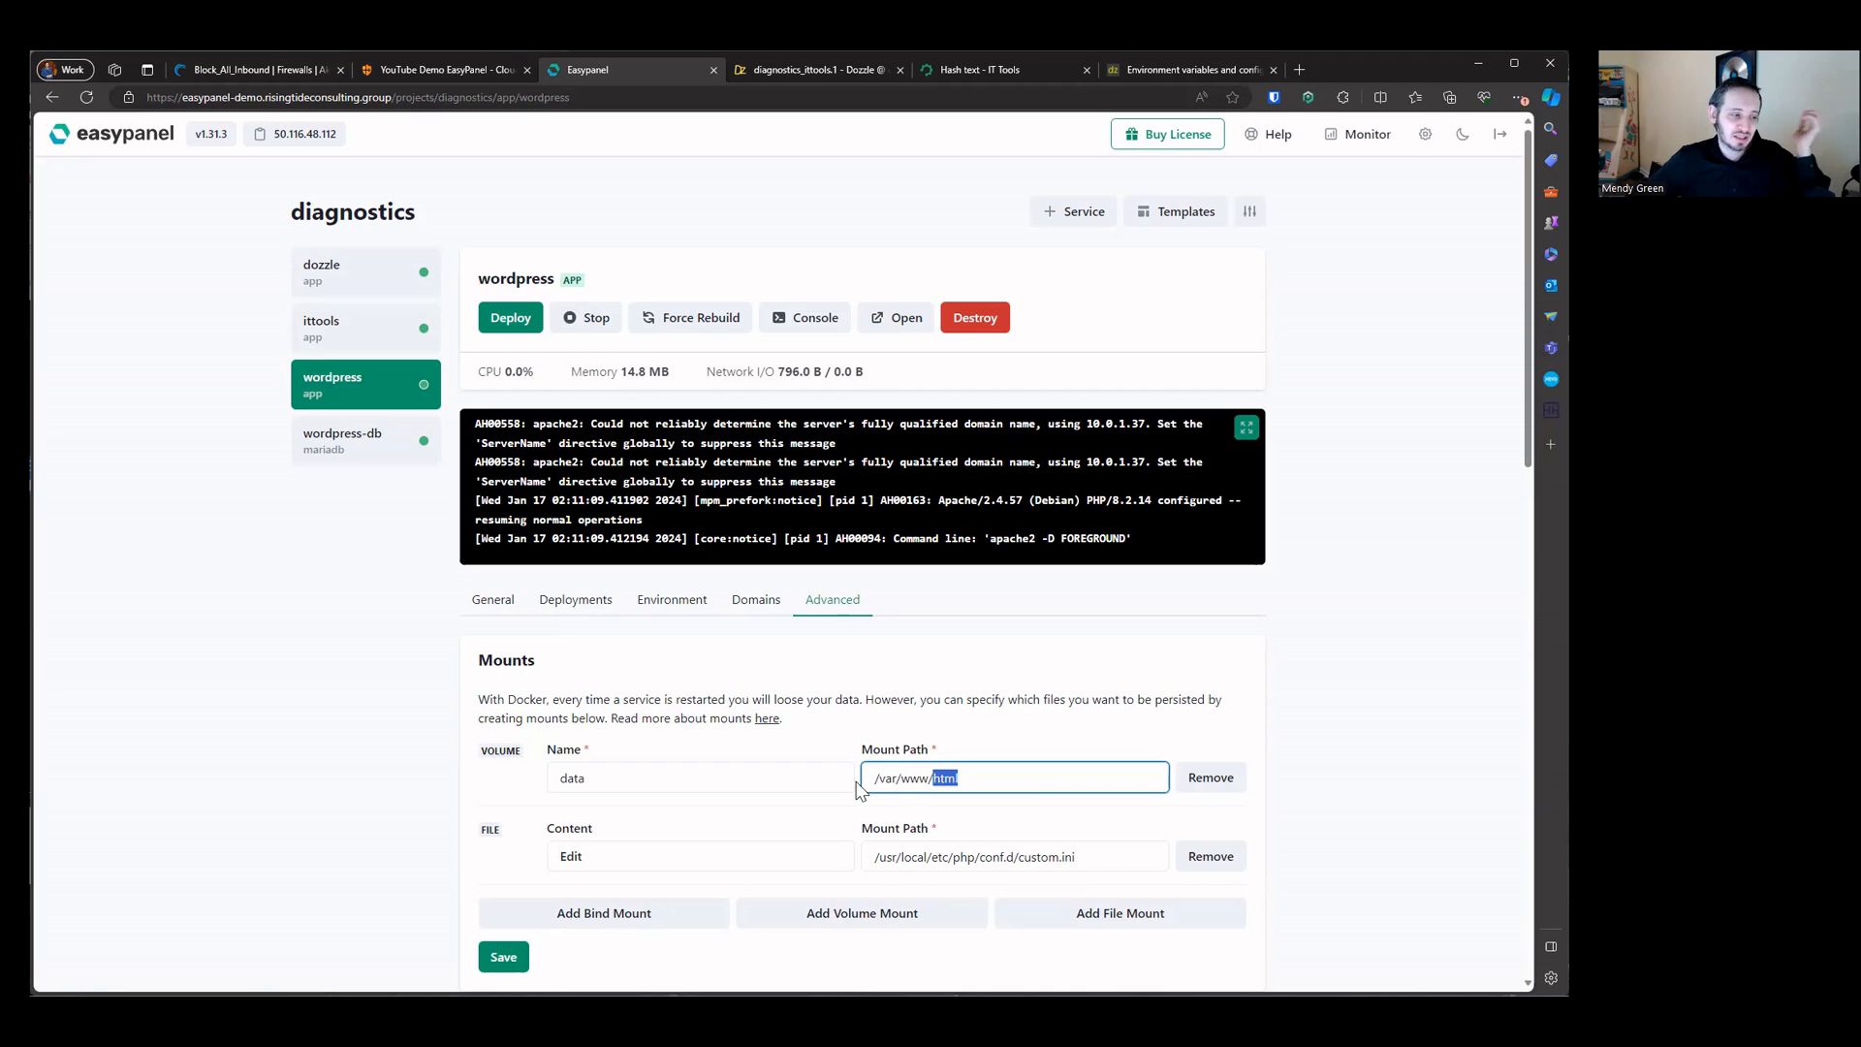
left_click(955, 775)
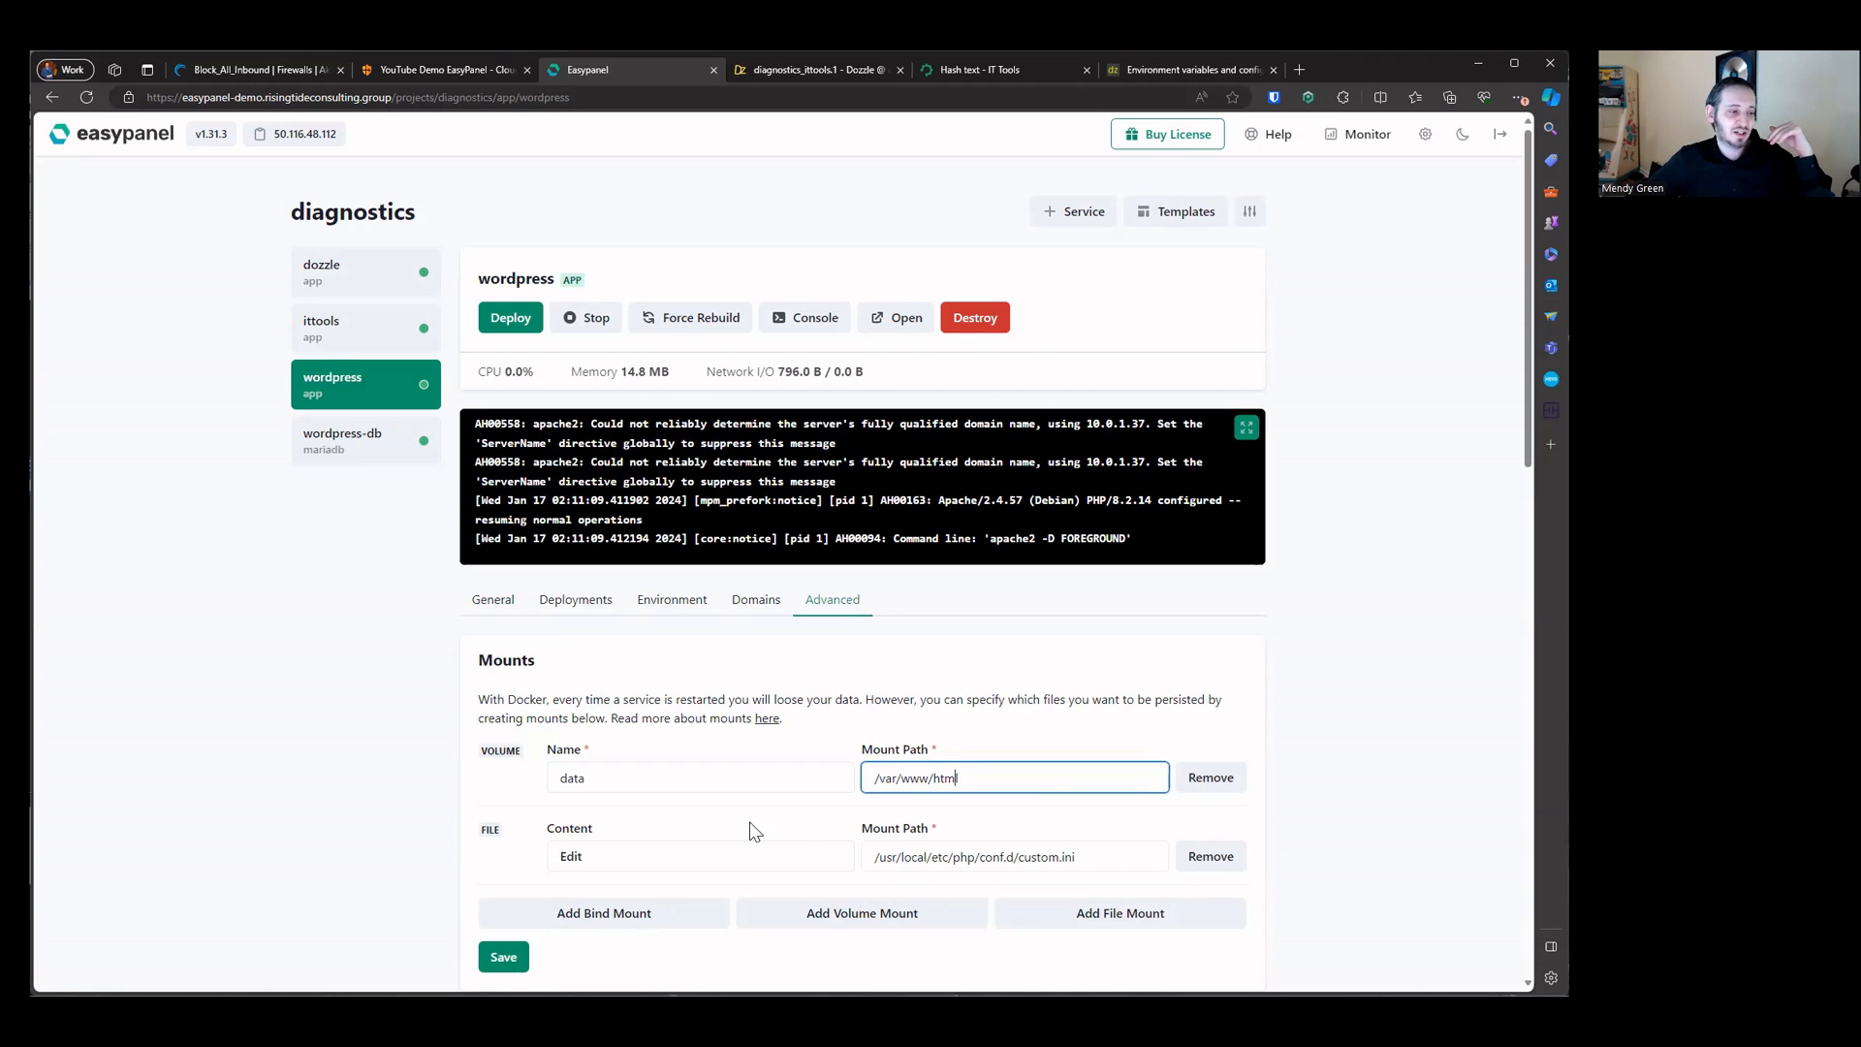
Step: Open the file mount's content to view the custom.ini settings, then close the editor
left_click(574, 856)
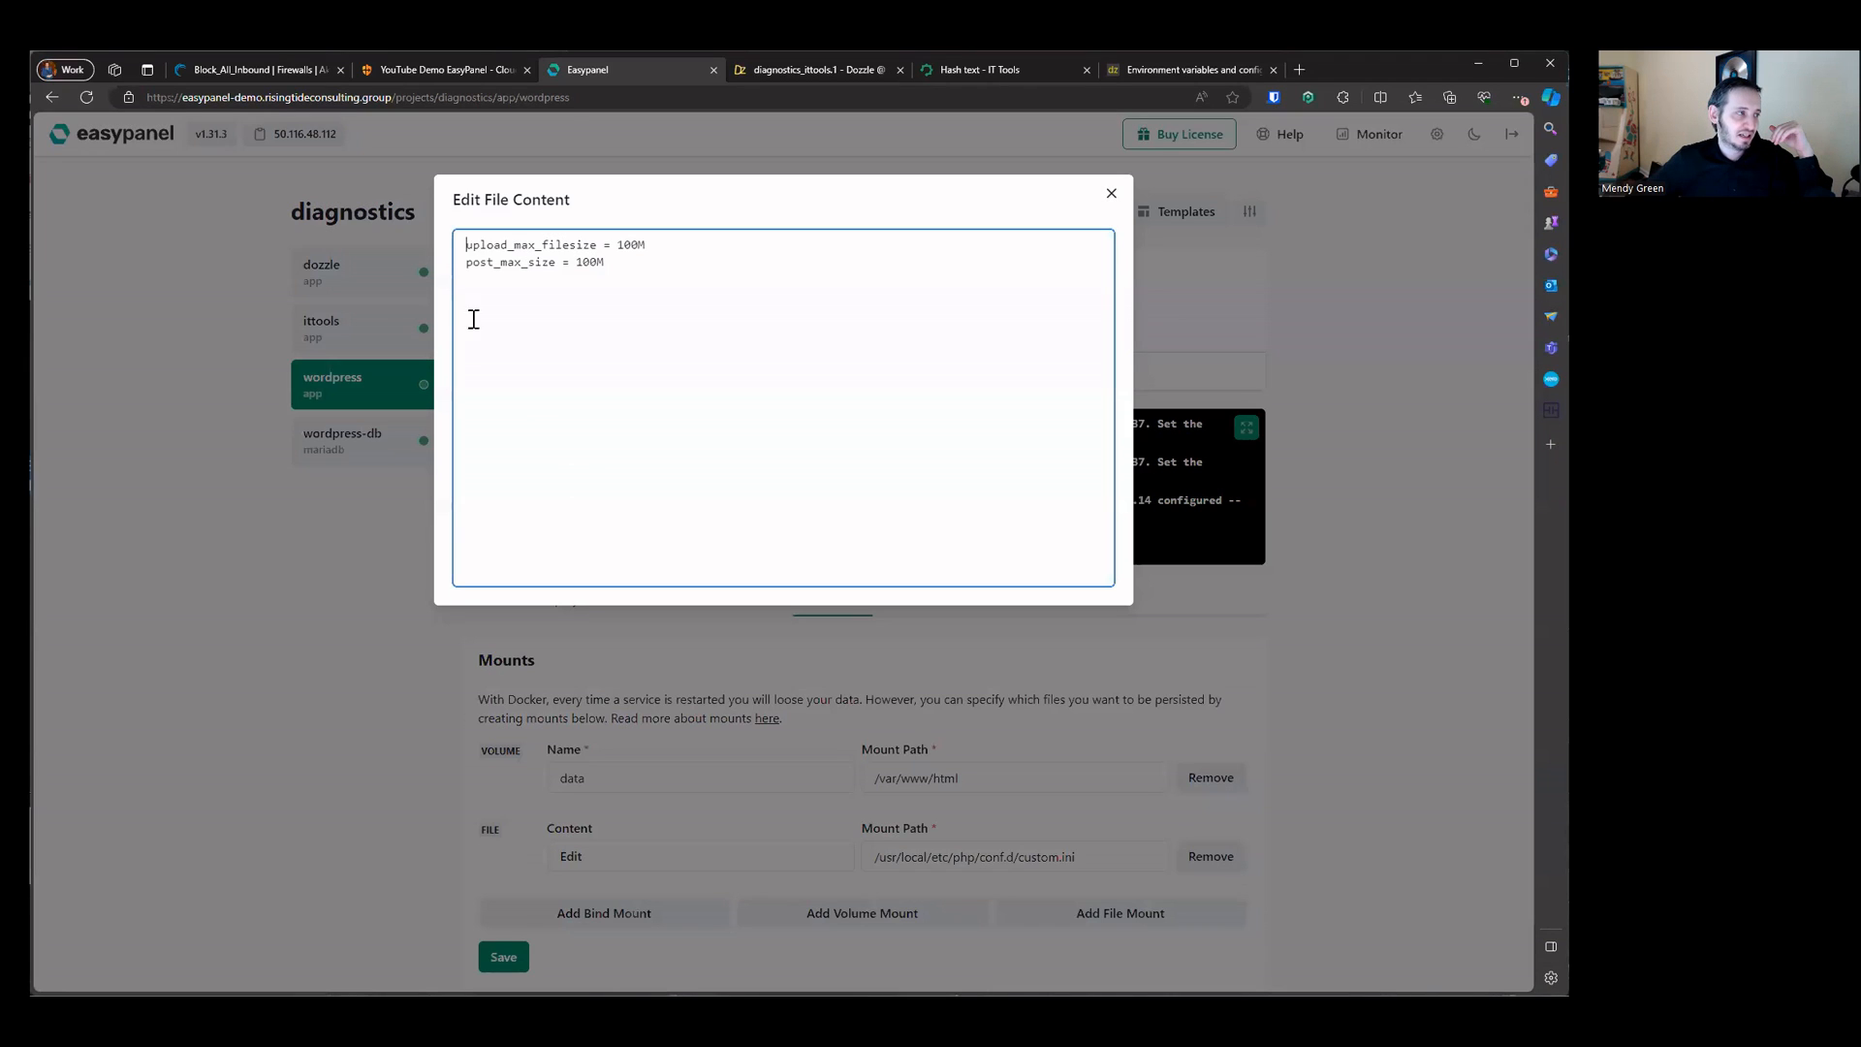
left_click_drag(457, 240, 856, 311)
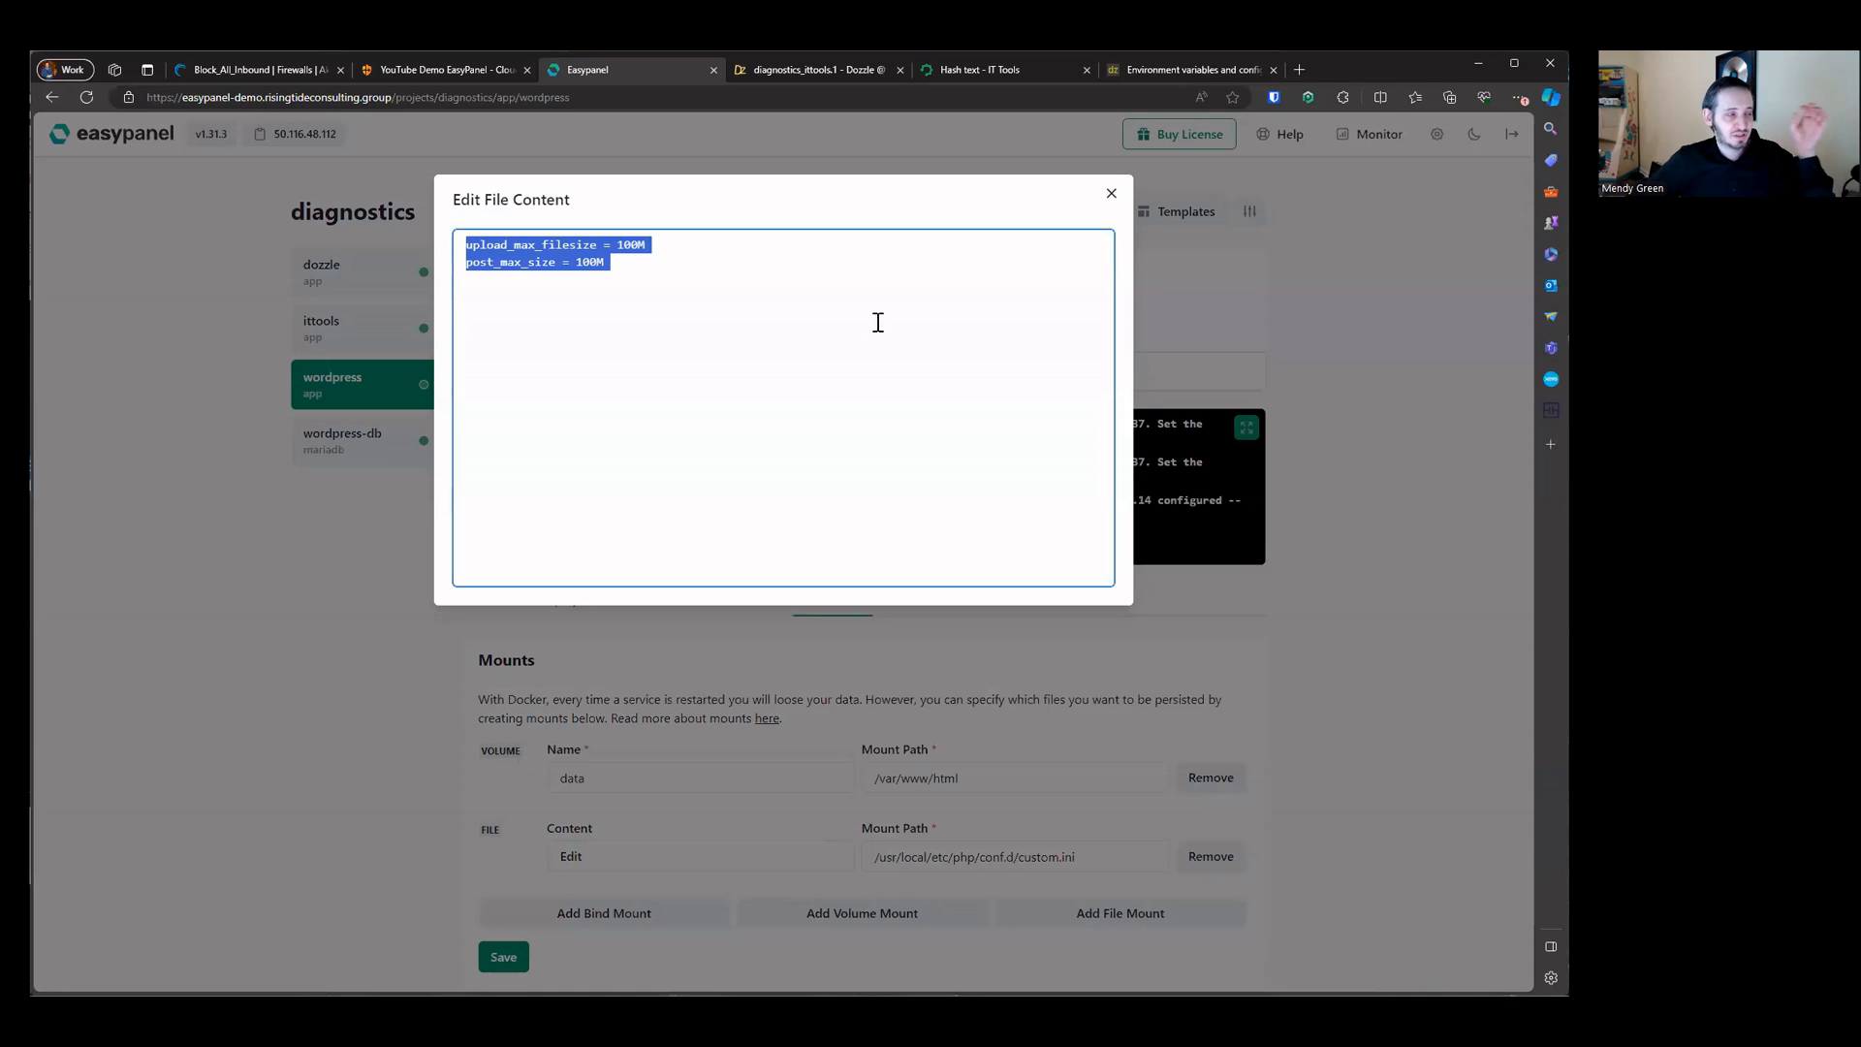
left_click(1111, 194)
Step: Examine the file mount path and the rest of the wordpress Advanced settings
left_click(1104, 855)
mouse_move(1104, 854)
left_mouse_down()
mouse_move(960, 858)
mouse_move(1100, 858)
left_mouse_up()
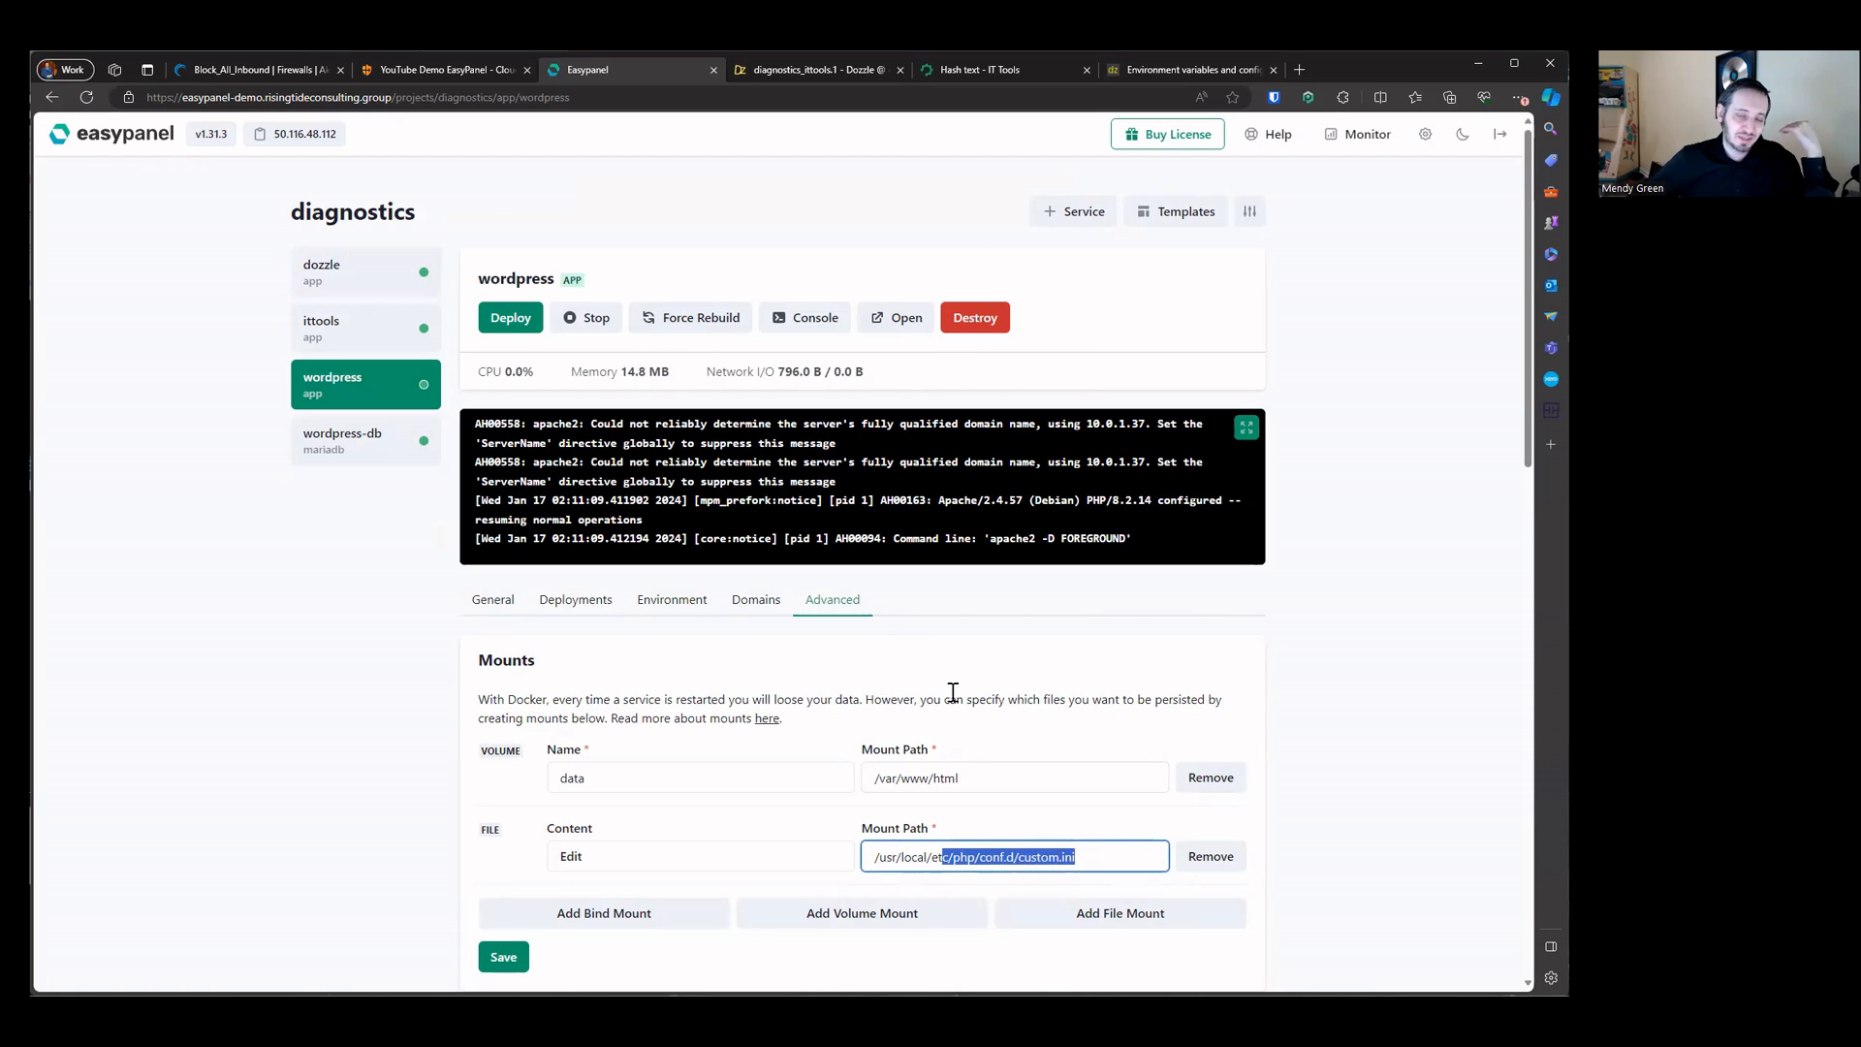
left_click_drag(491, 699, 1250, 867)
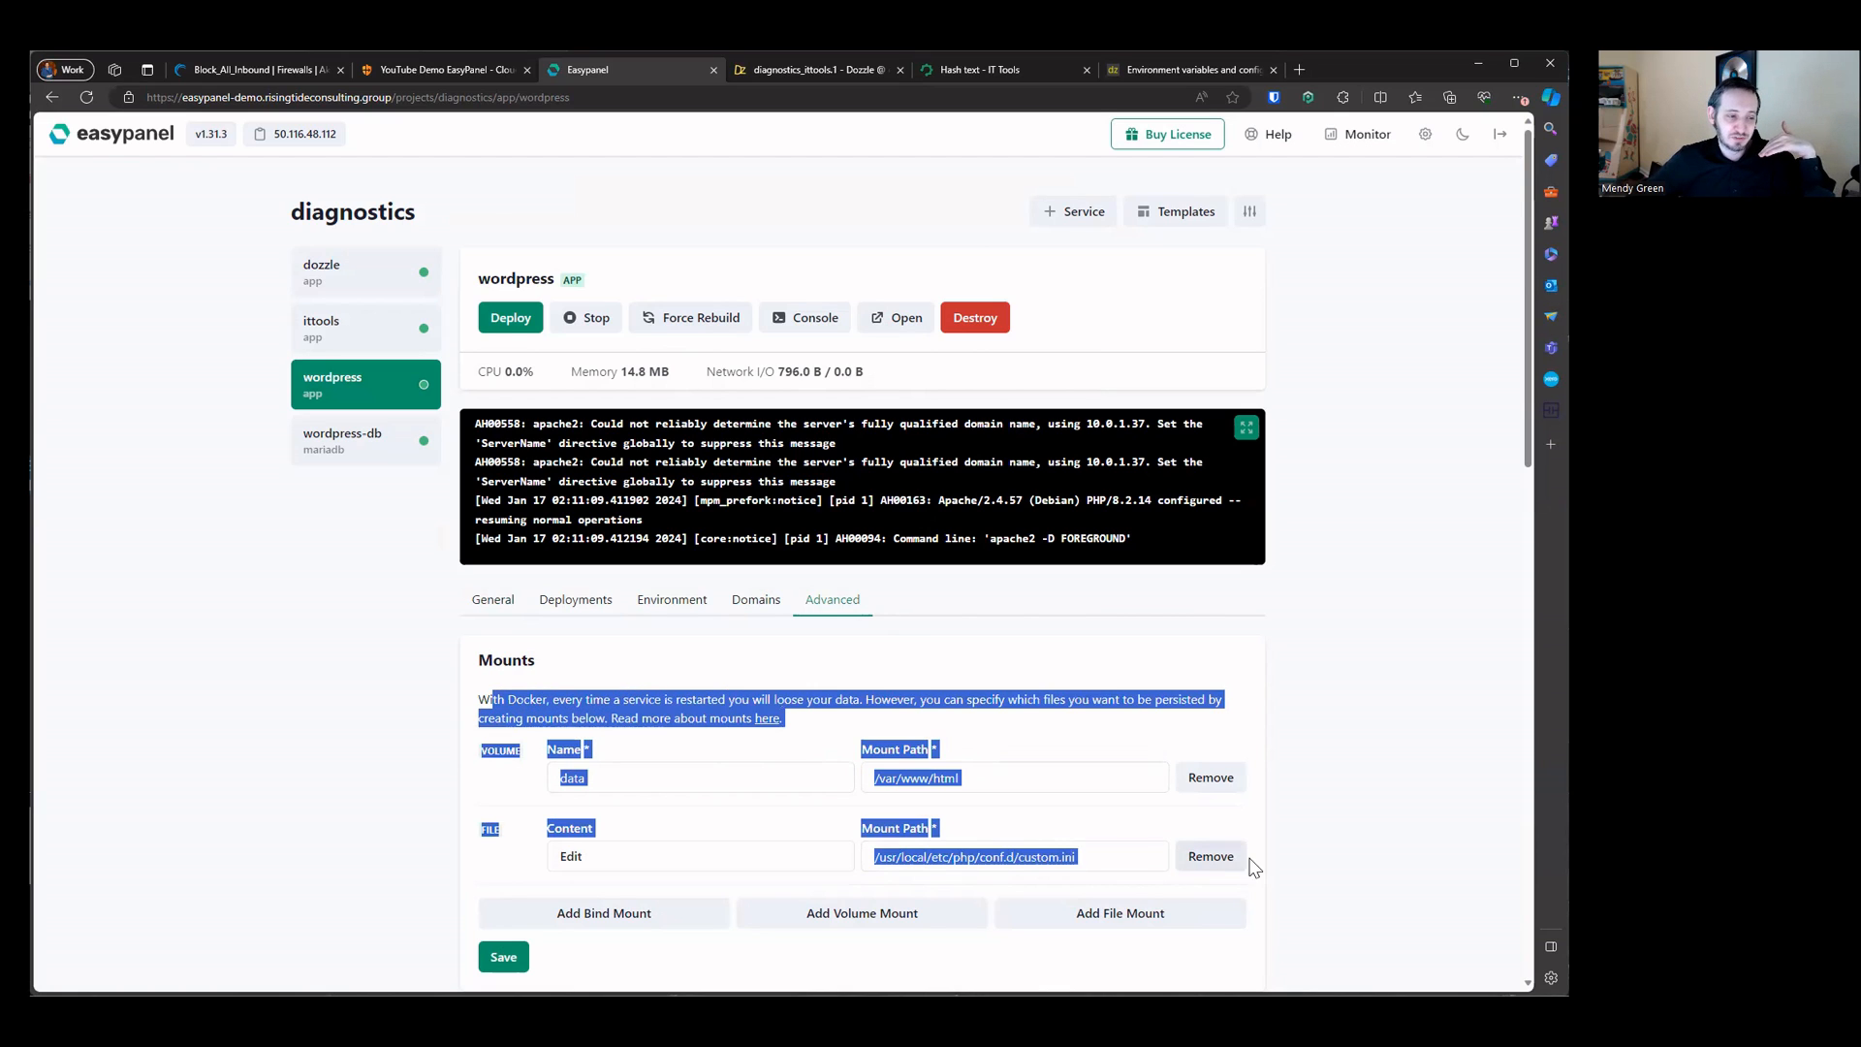
left_click(1344, 732)
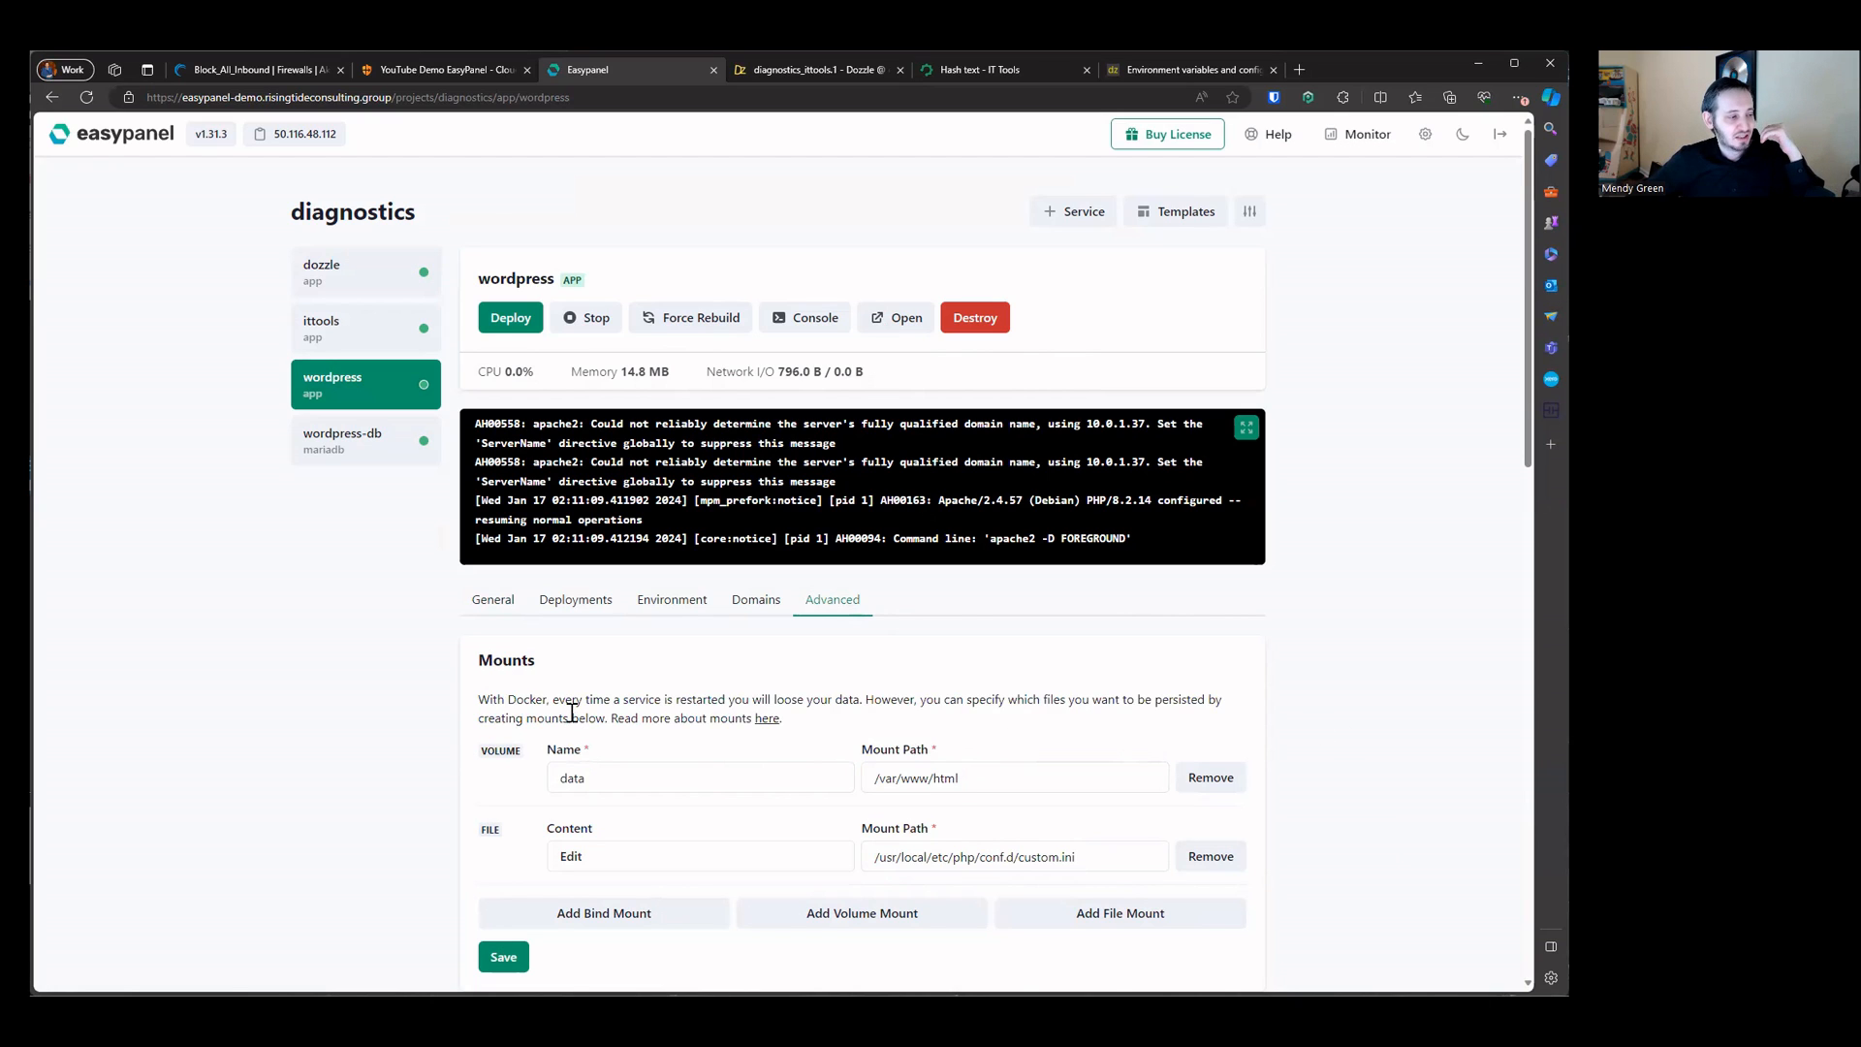
scroll(572, 713, "down", 4)
scroll(572, 717, "up", 1)
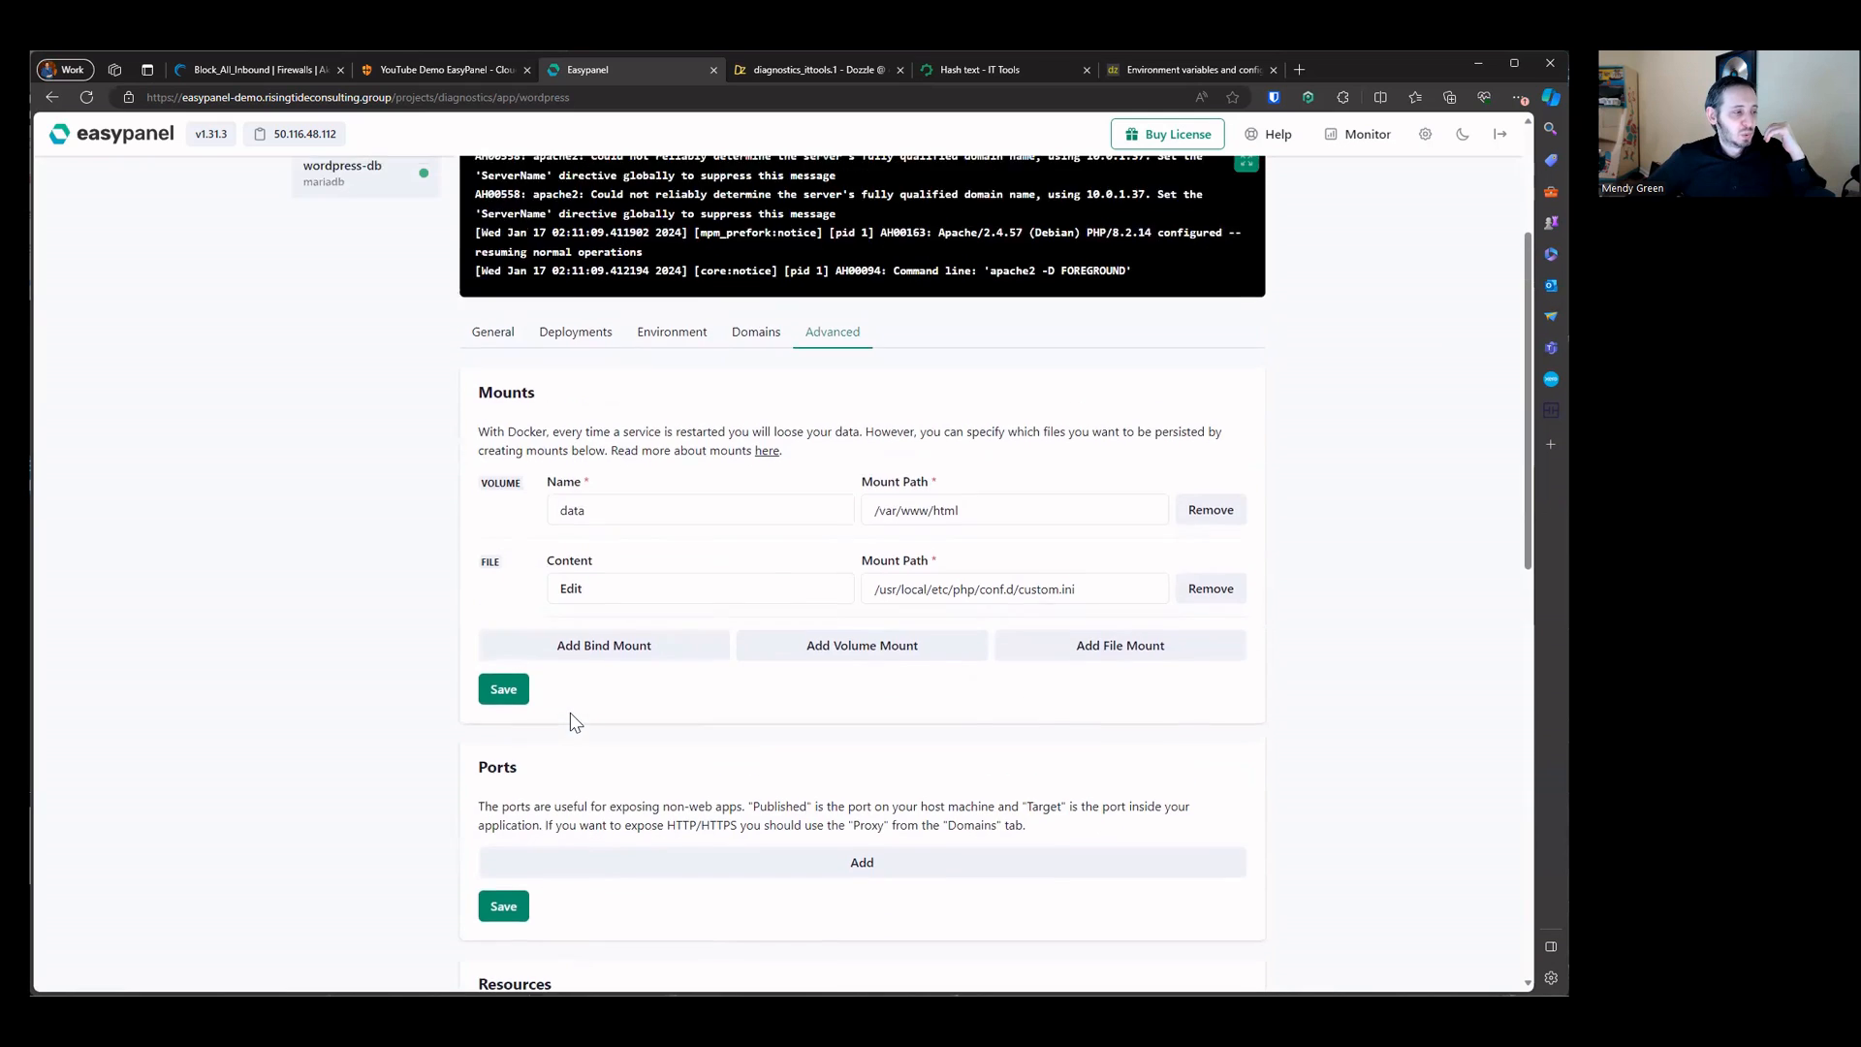
scroll(570, 714, "up", 1)
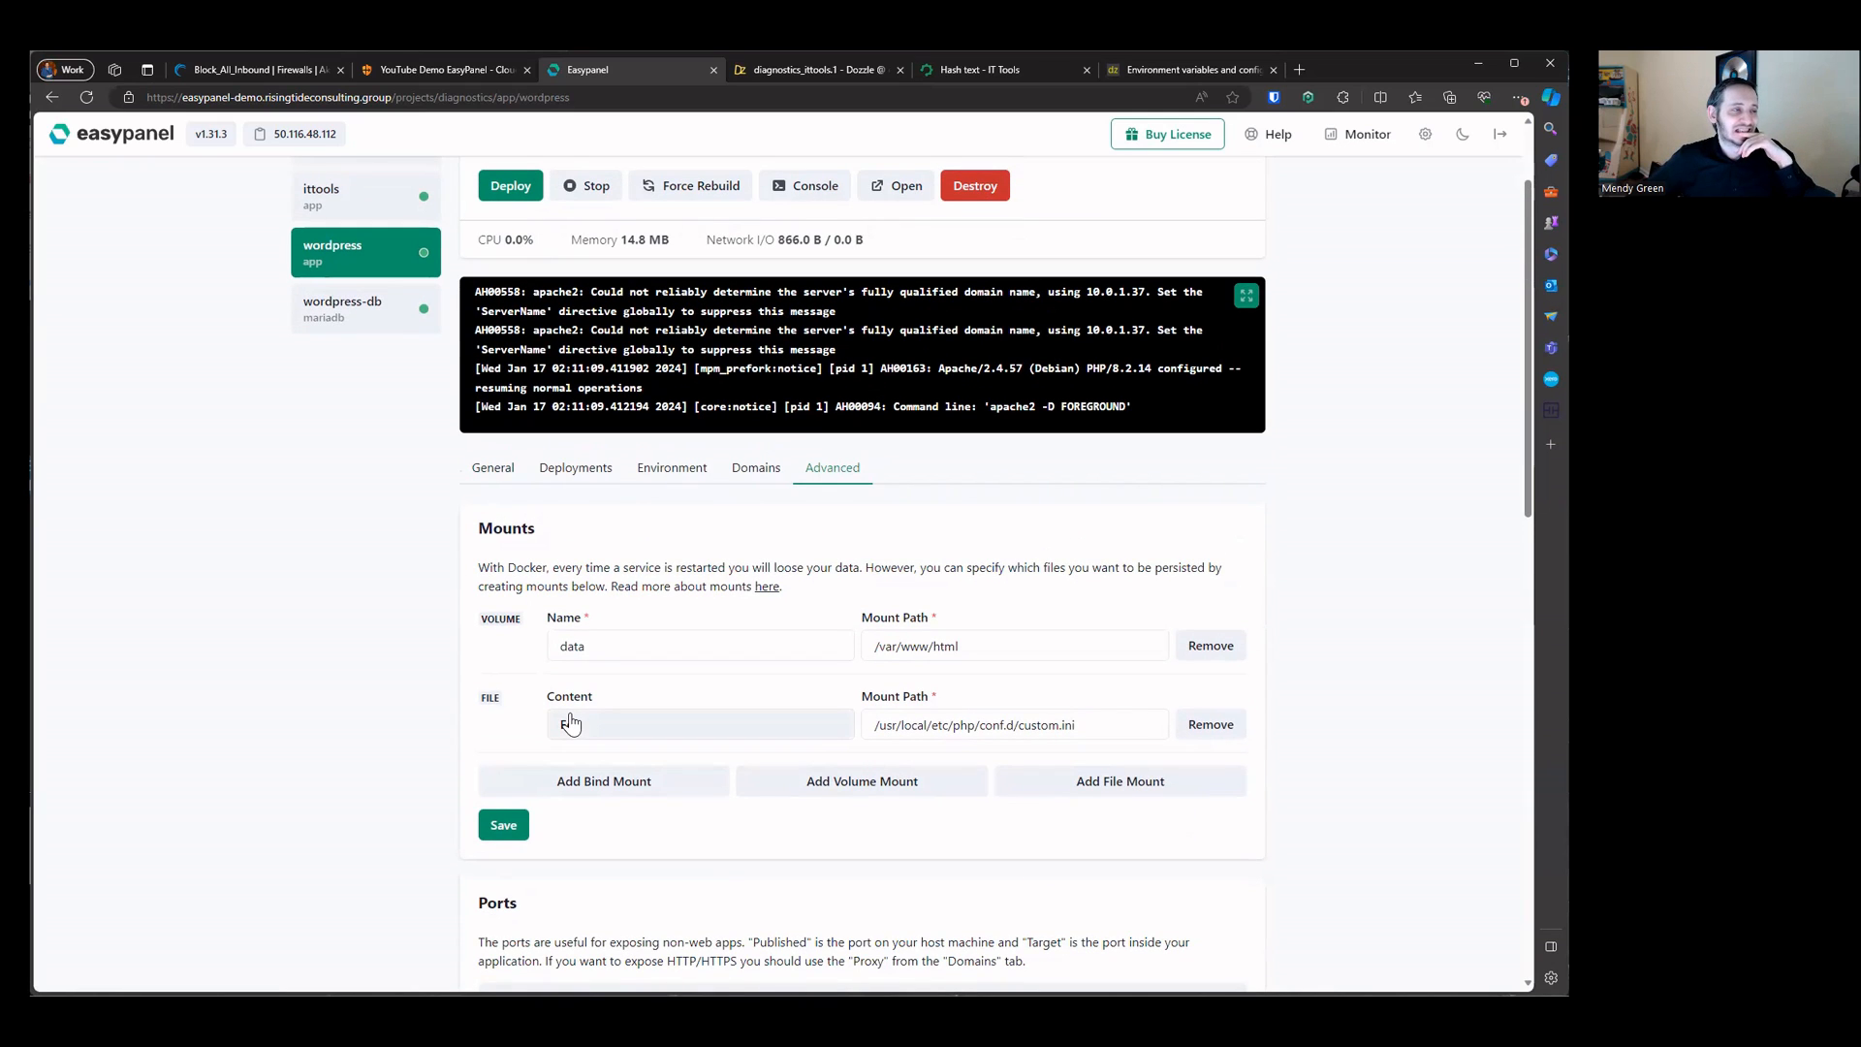
scroll(570, 722, "up", 1)
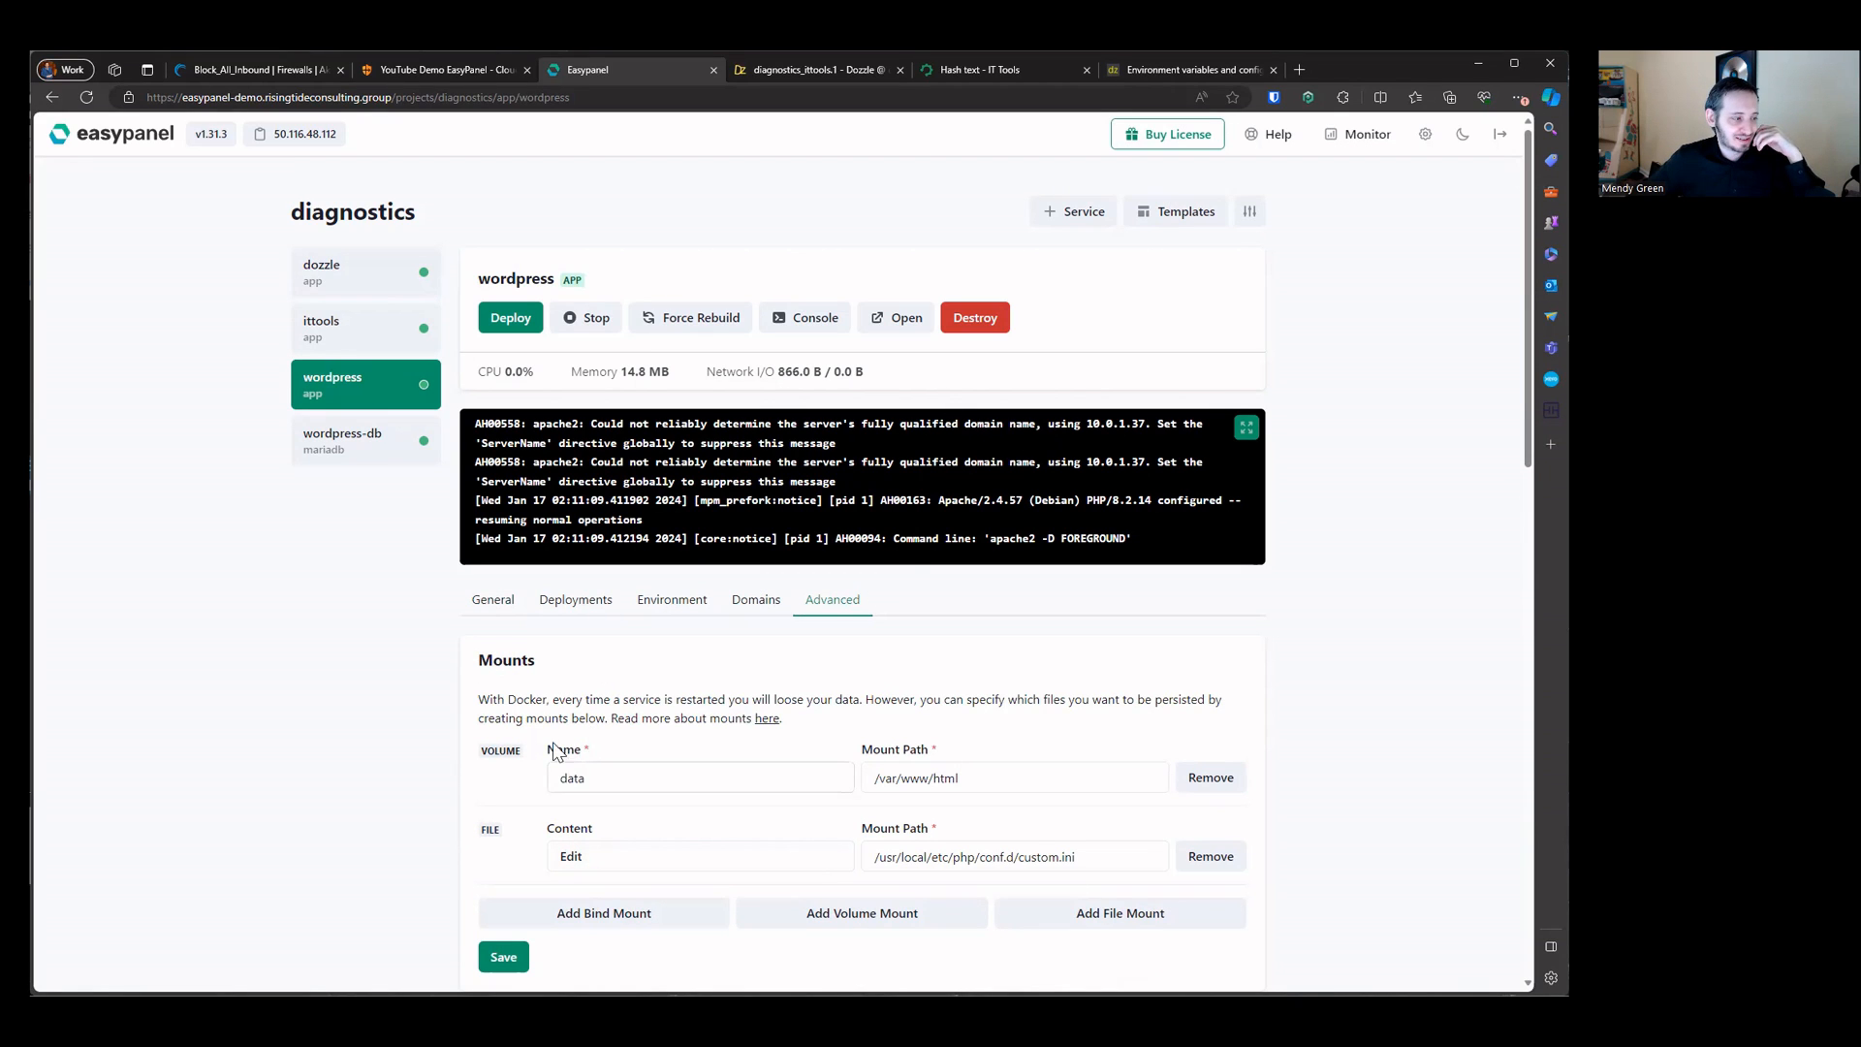
left_click_drag(544, 718, 1260, 843)
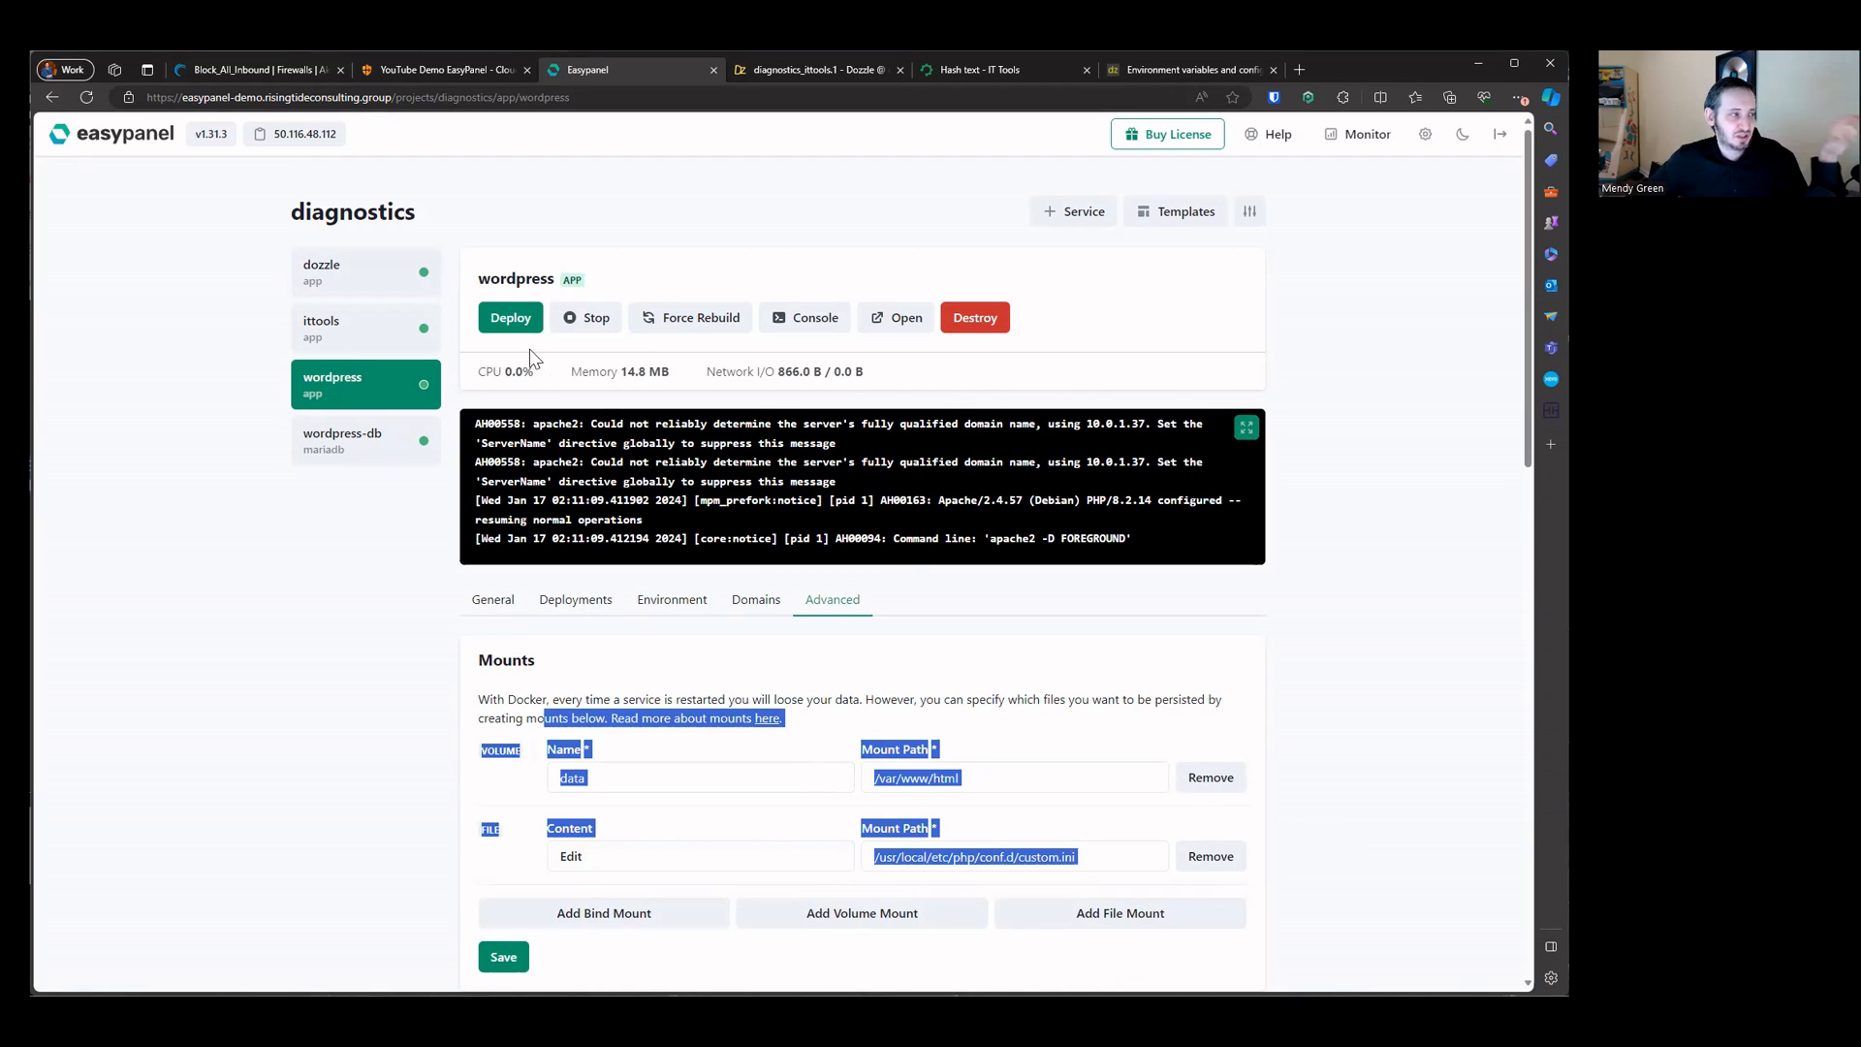
left_click_drag(516, 276, 718, 293)
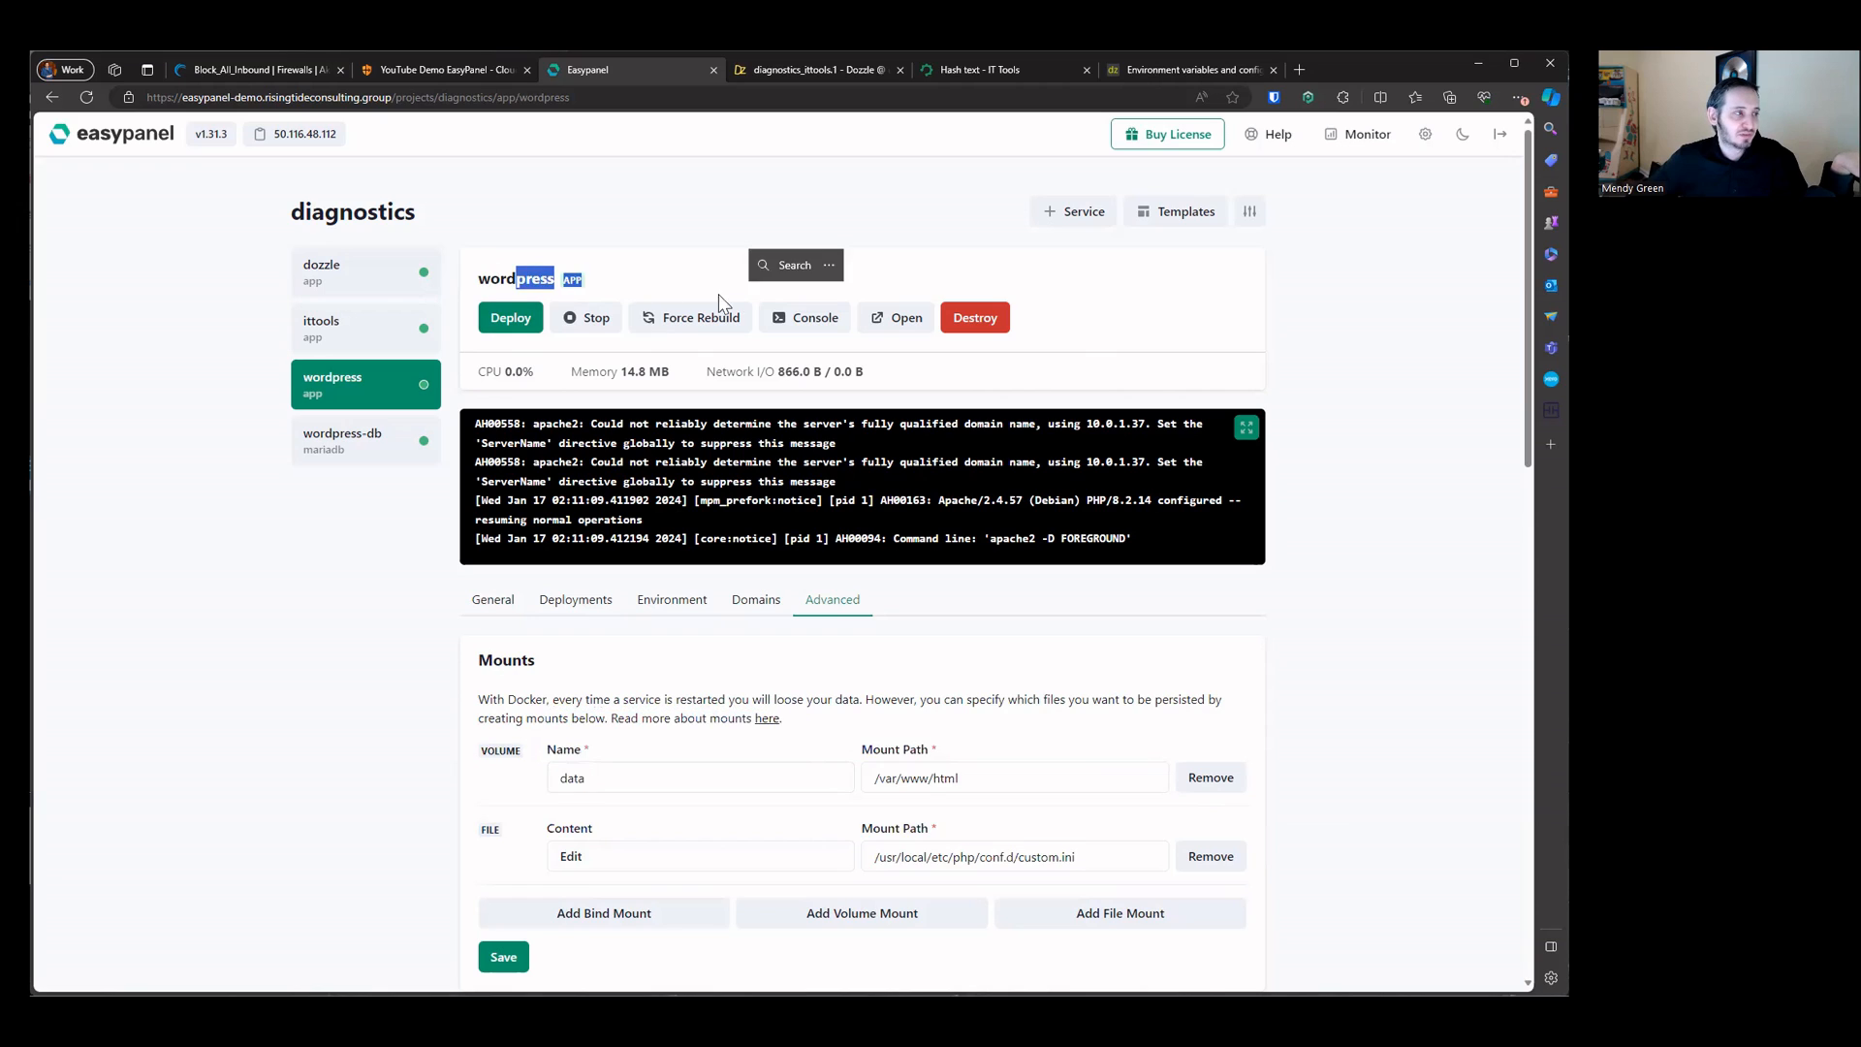
Step: Stop the wordpress service and start it again
left_click(601, 328)
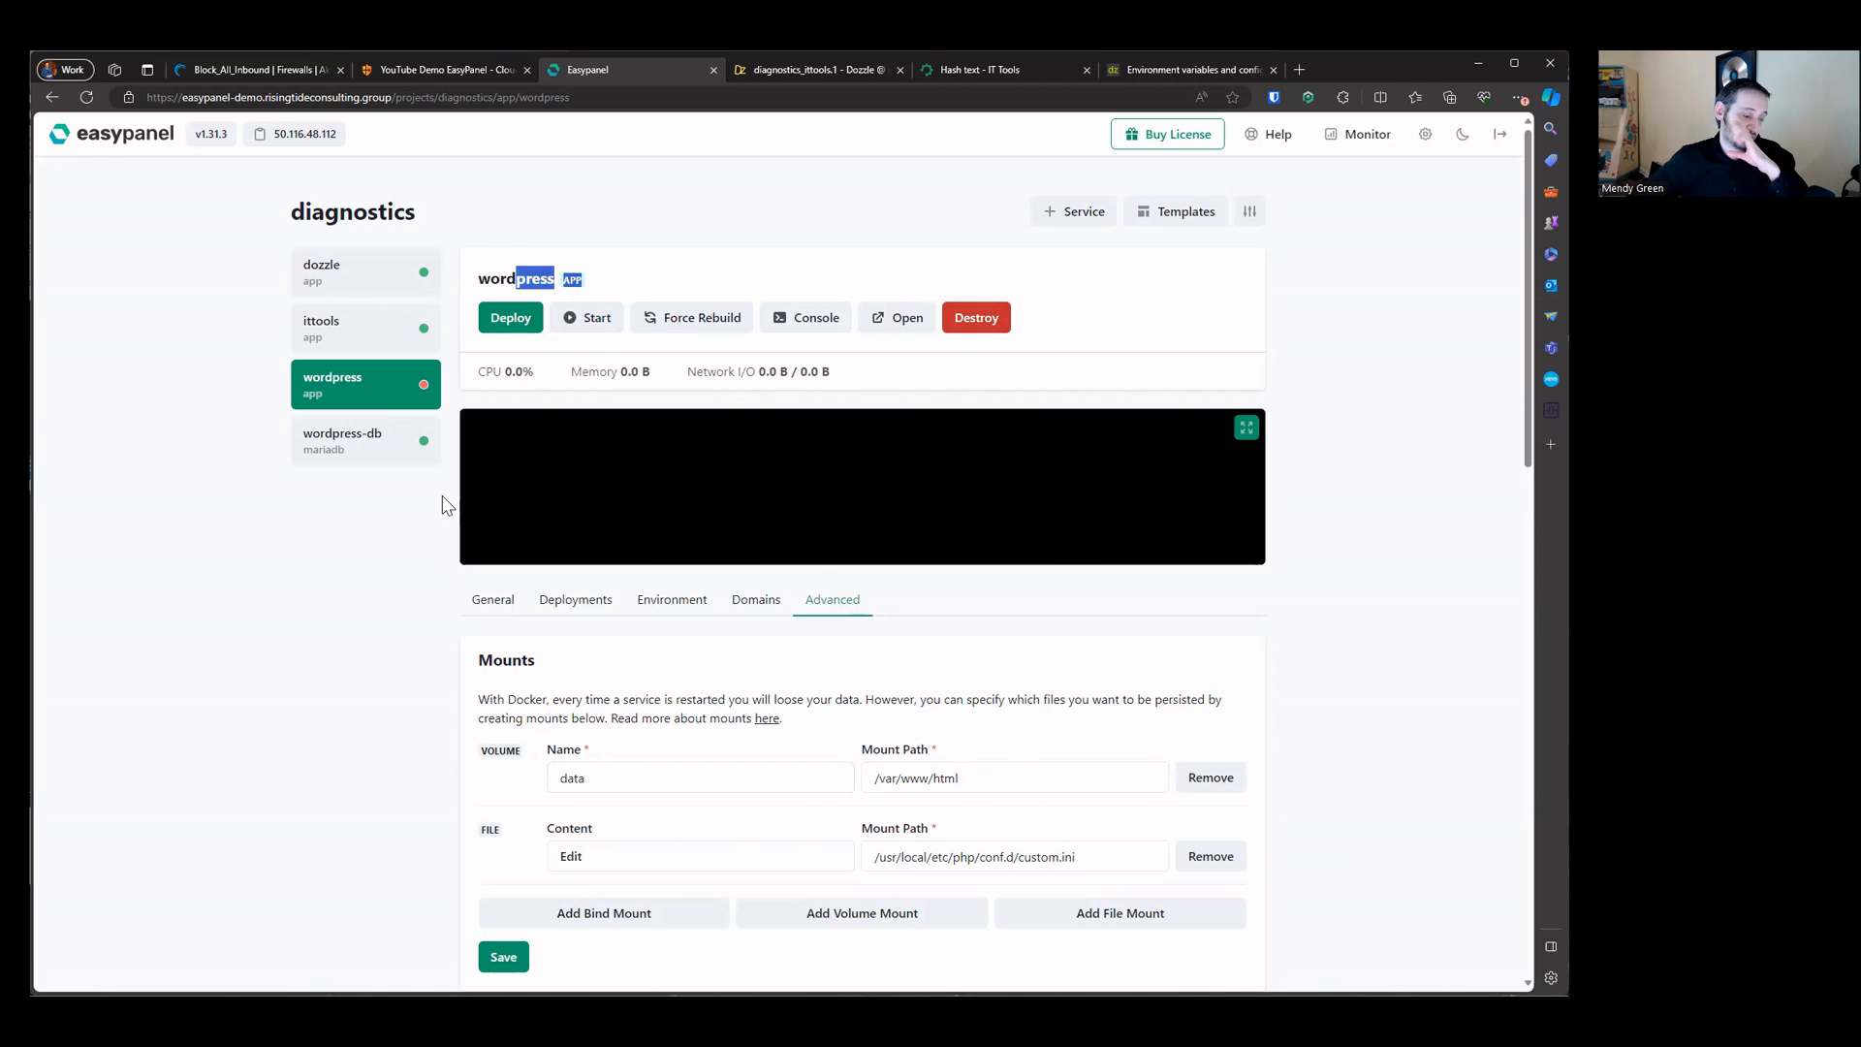
left_click(587, 334)
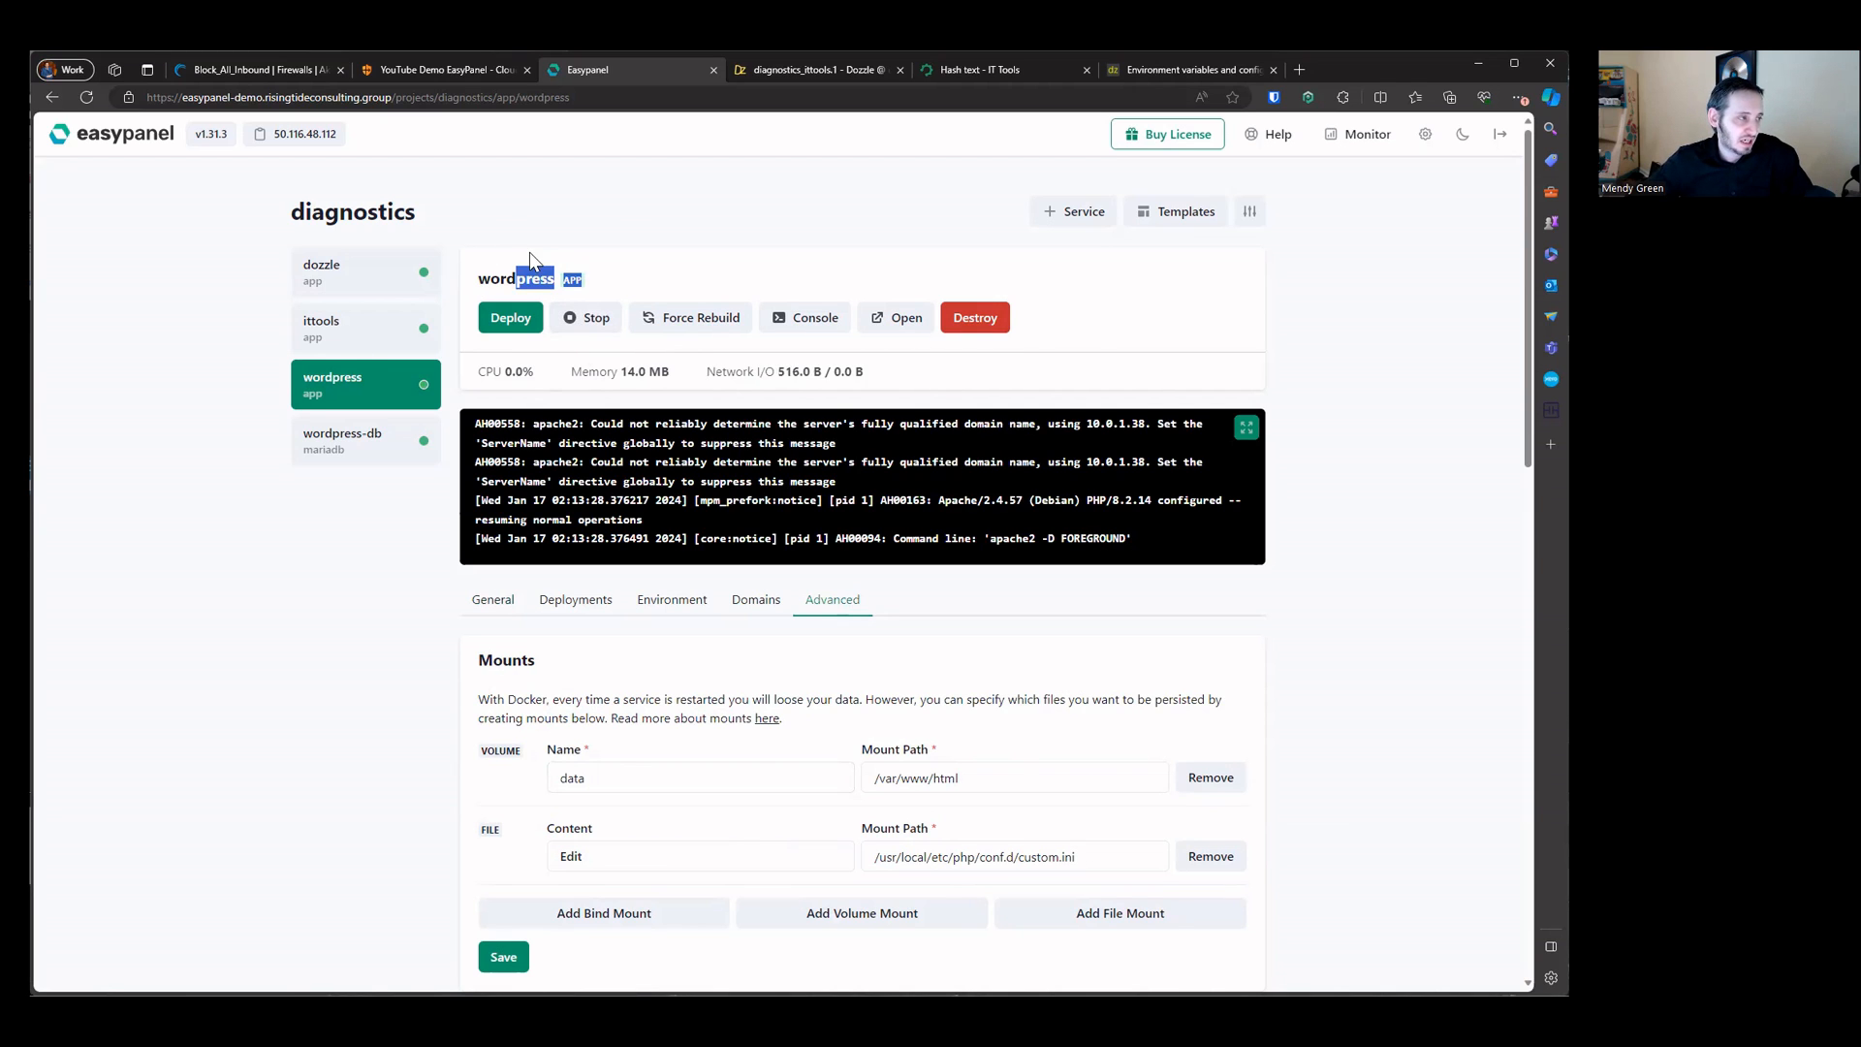
Step: Set the wordpress app's domain host to wordpress.risingtideconsulting.group and save the domains
left_click(758, 605)
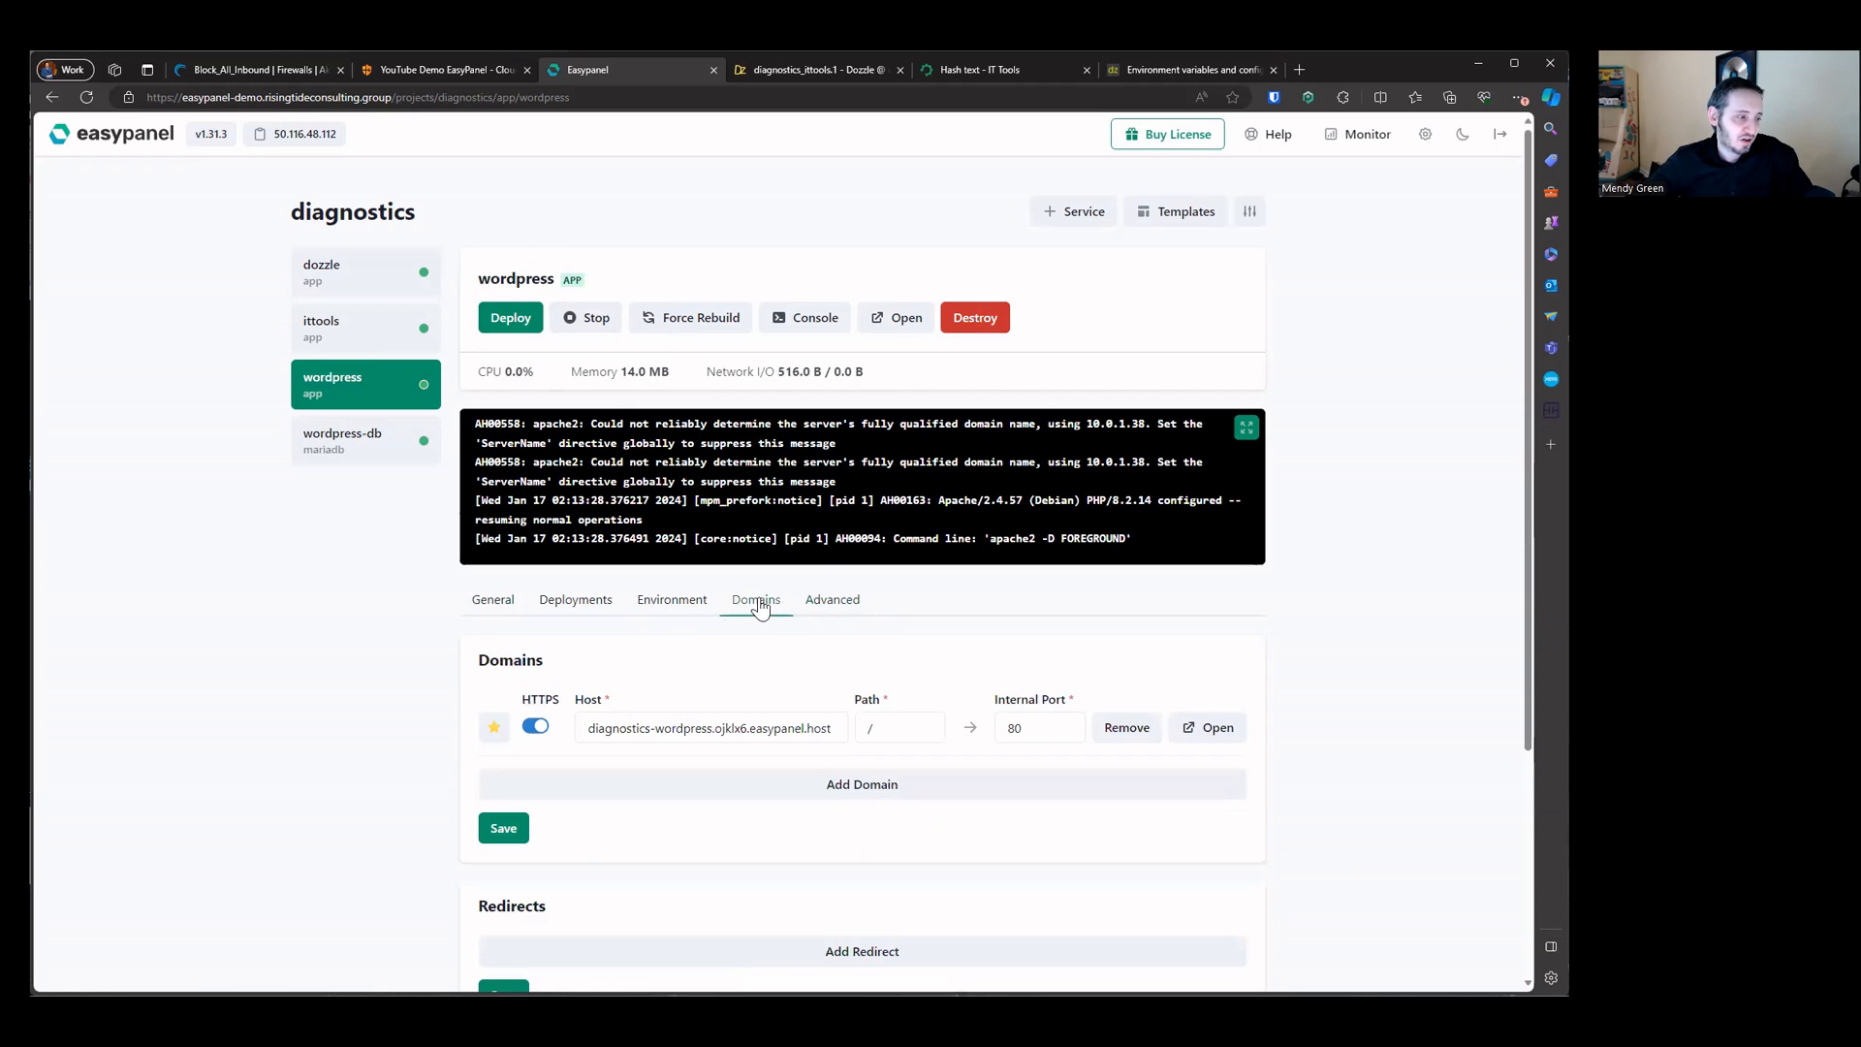
triple_click(651, 727)
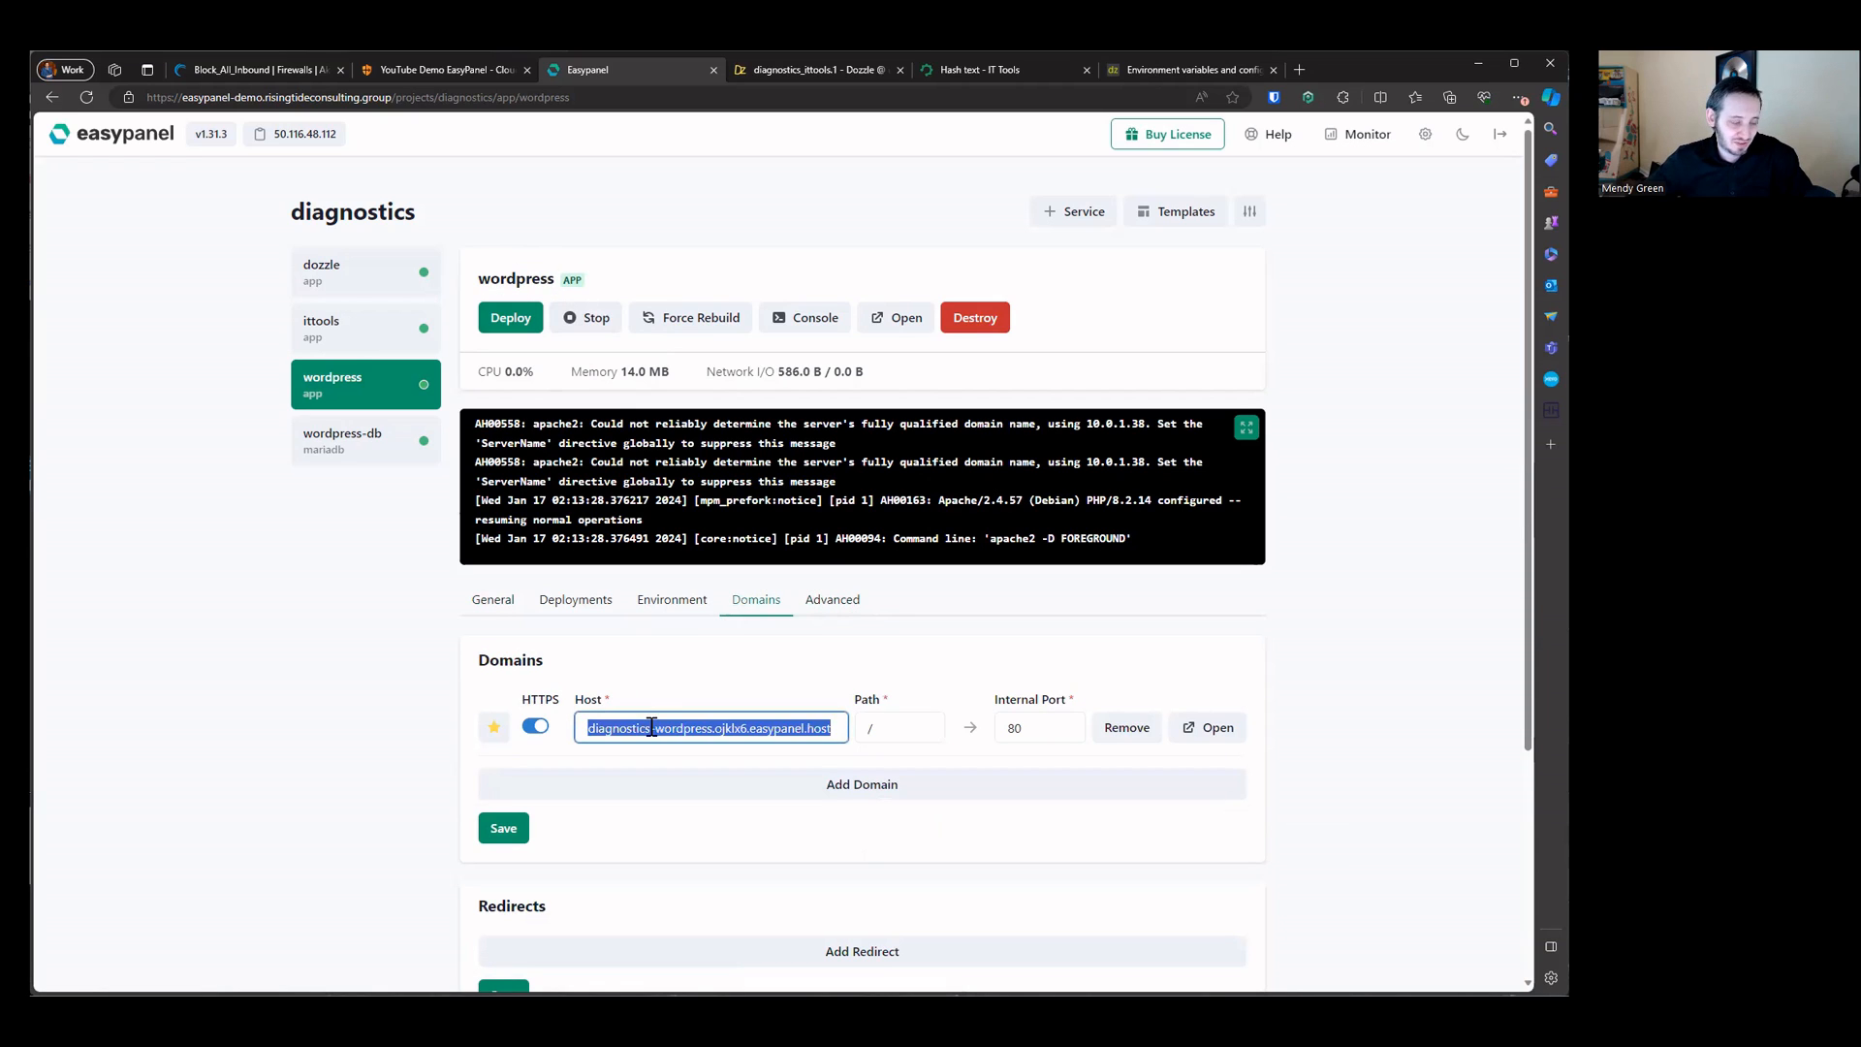
type("wo")
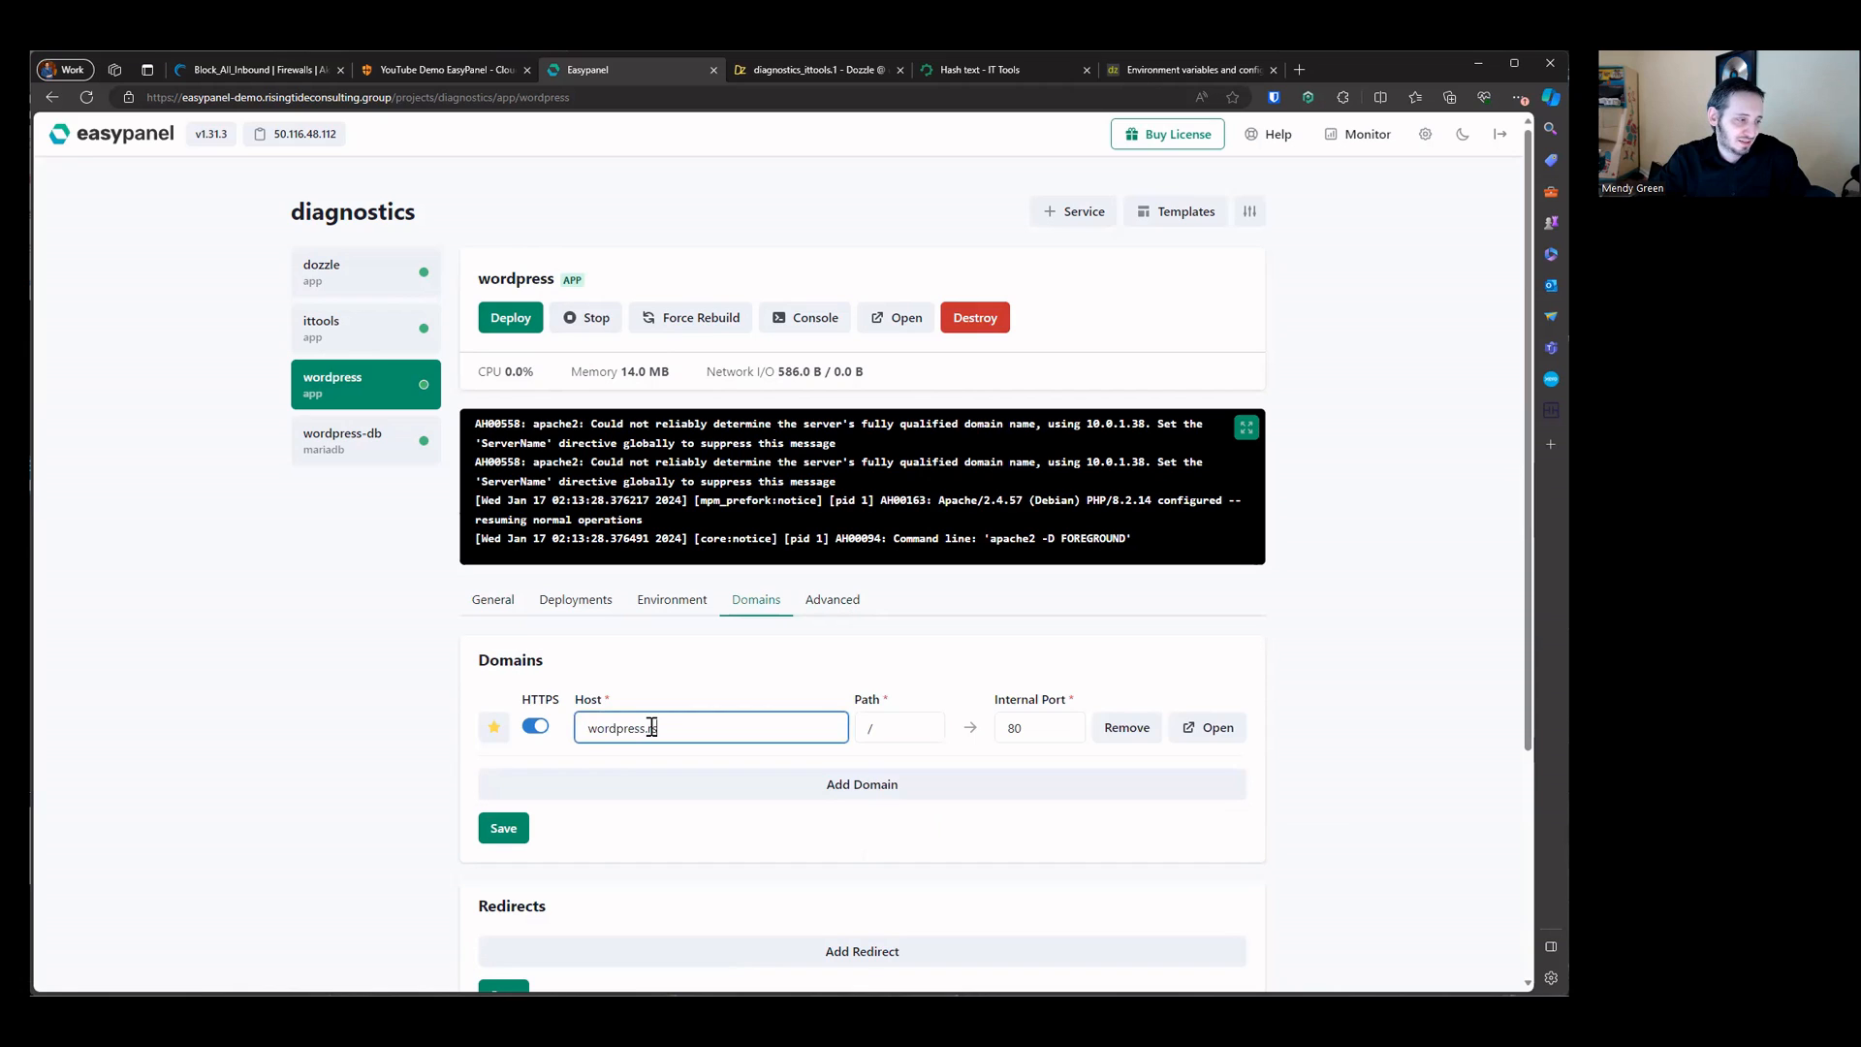
type("rdpress.risingtidecons")
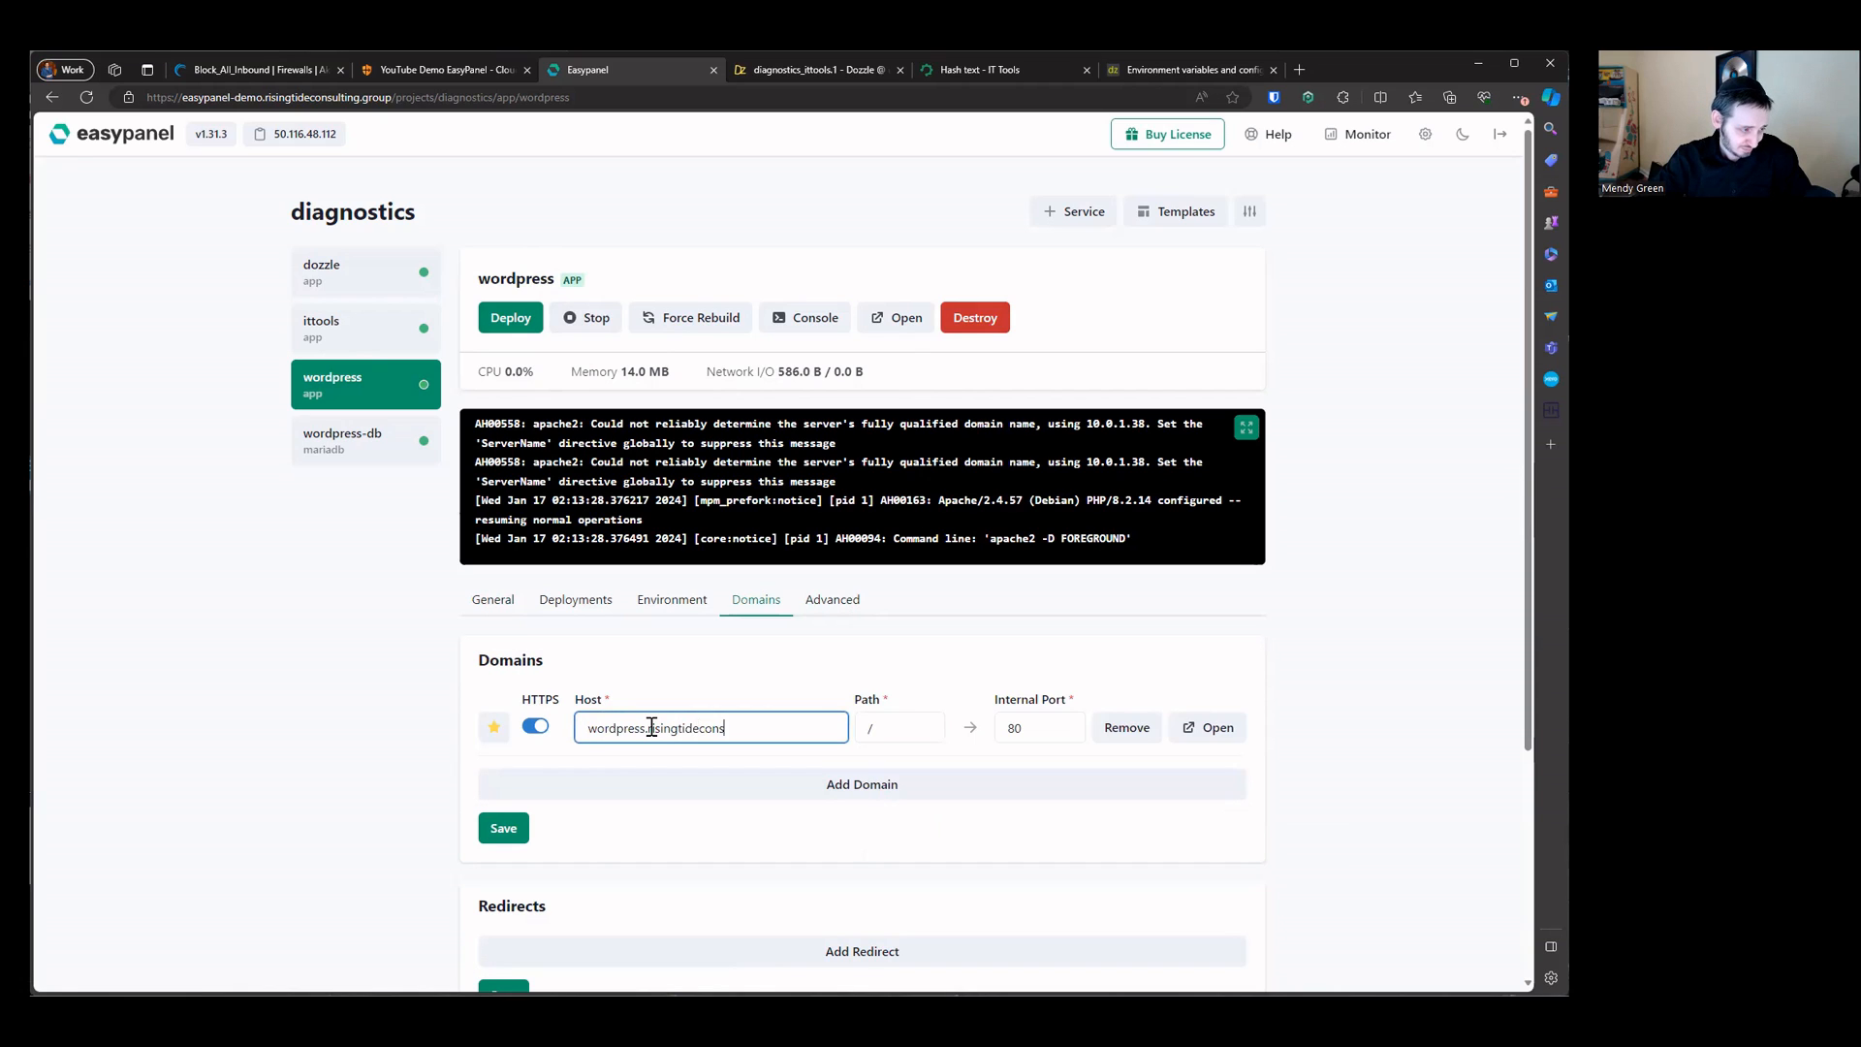
type("ulting.group")
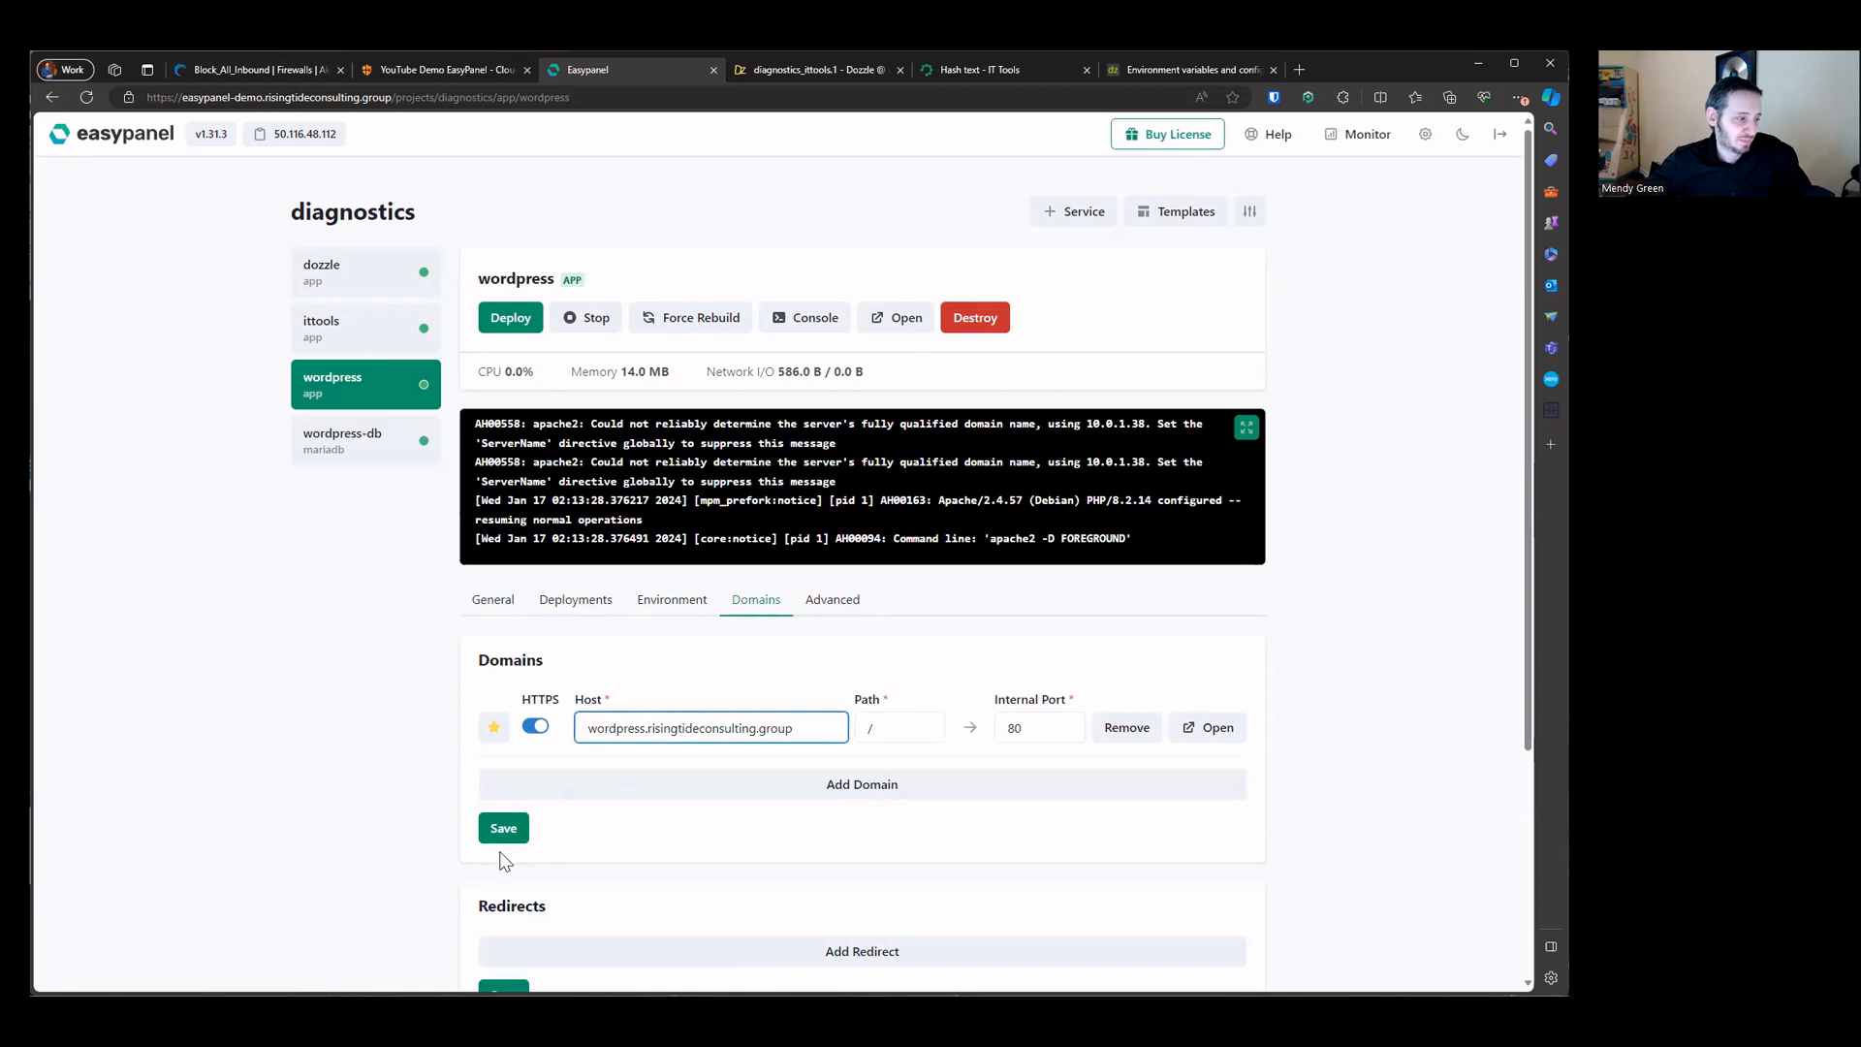
left_click(502, 827)
Step: Add a tunnel public hostname with subdomain wordpress on the risingtideconsulting.group domain
triple_click(745, 733)
key("ctrl+c")
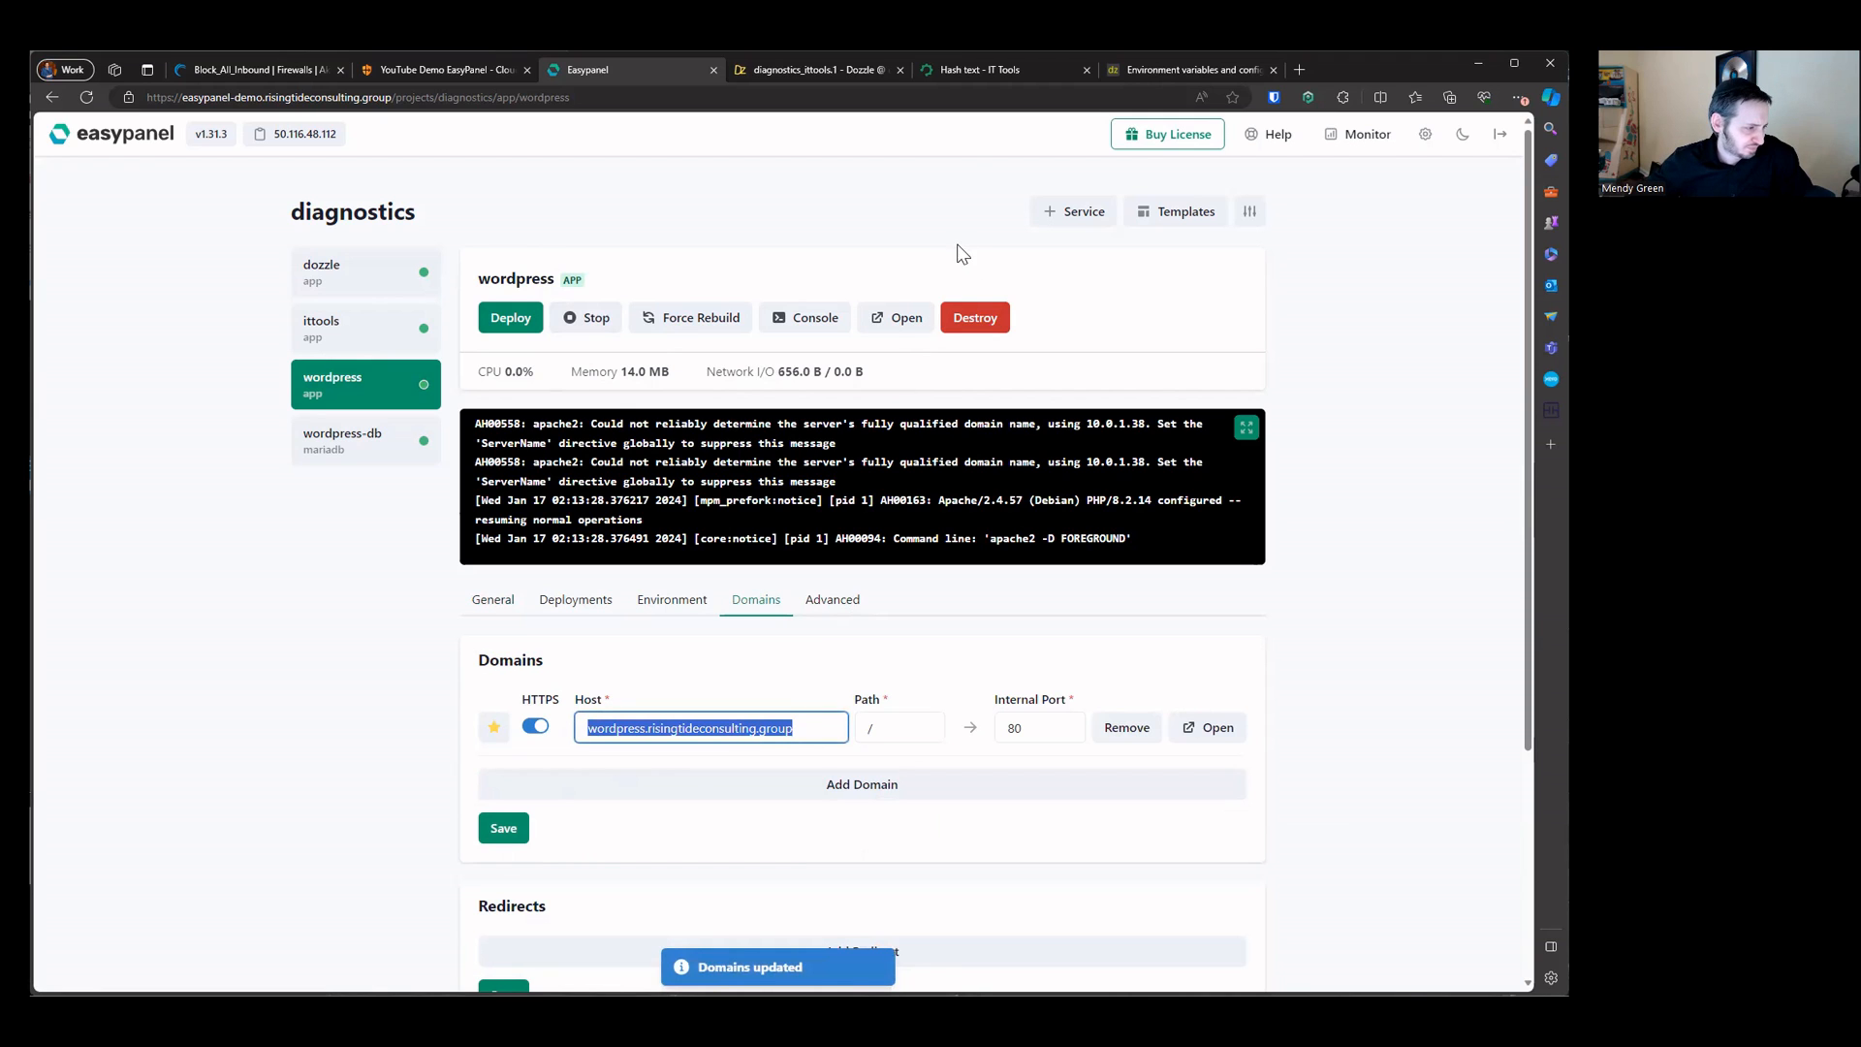
left_click(824, 74)
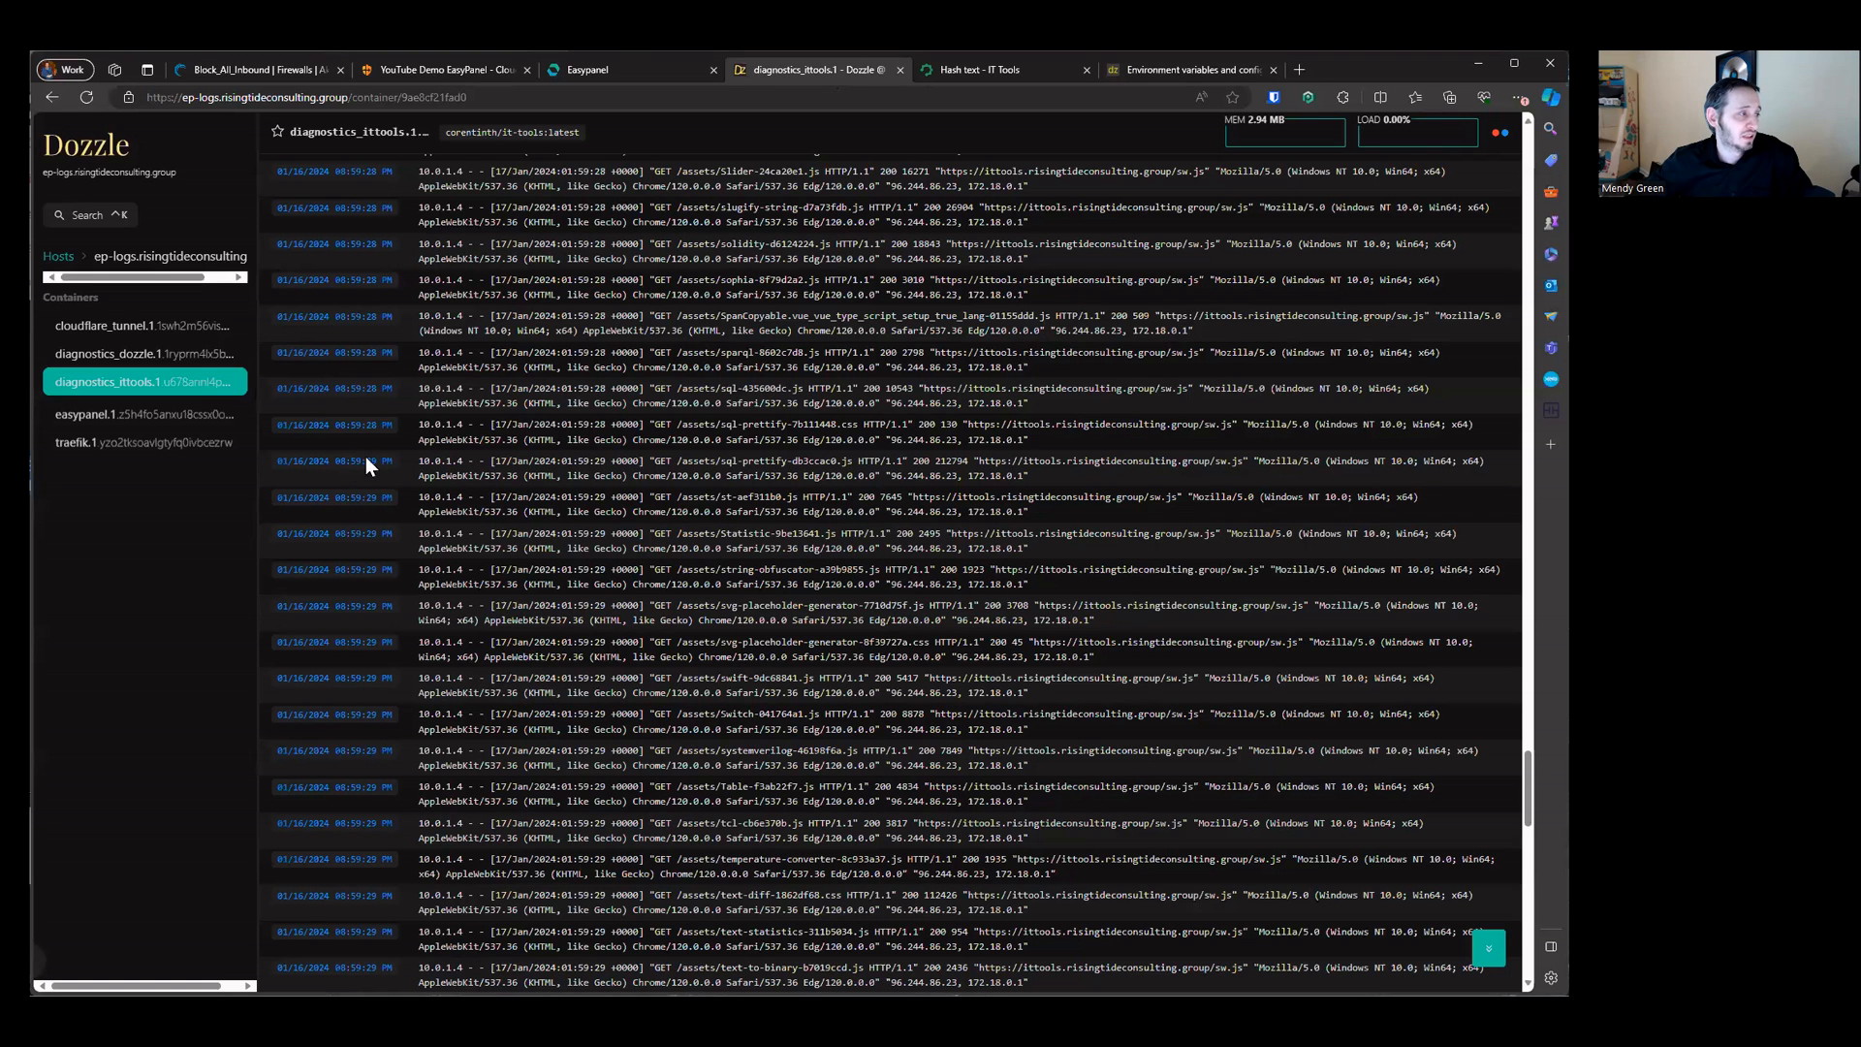
left_click(444, 70)
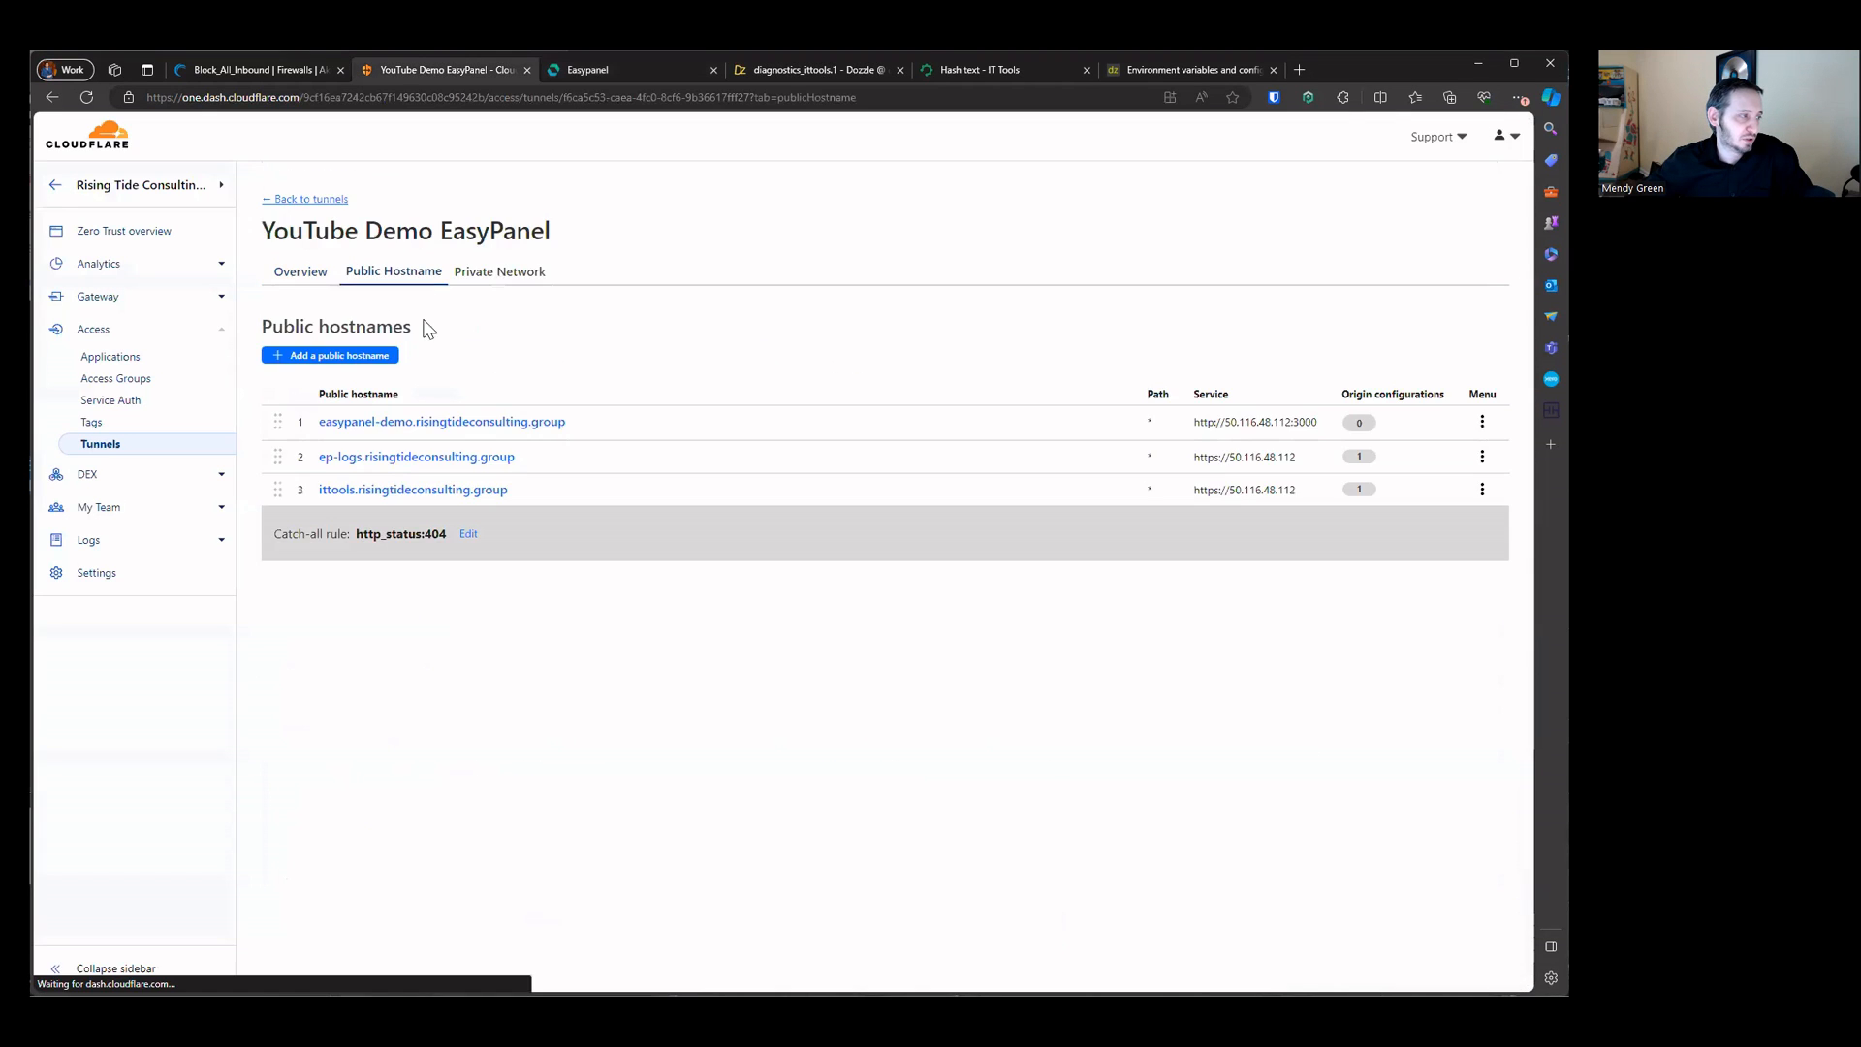
left_click(324, 356)
left_click(393, 363)
key("ctrl+v")
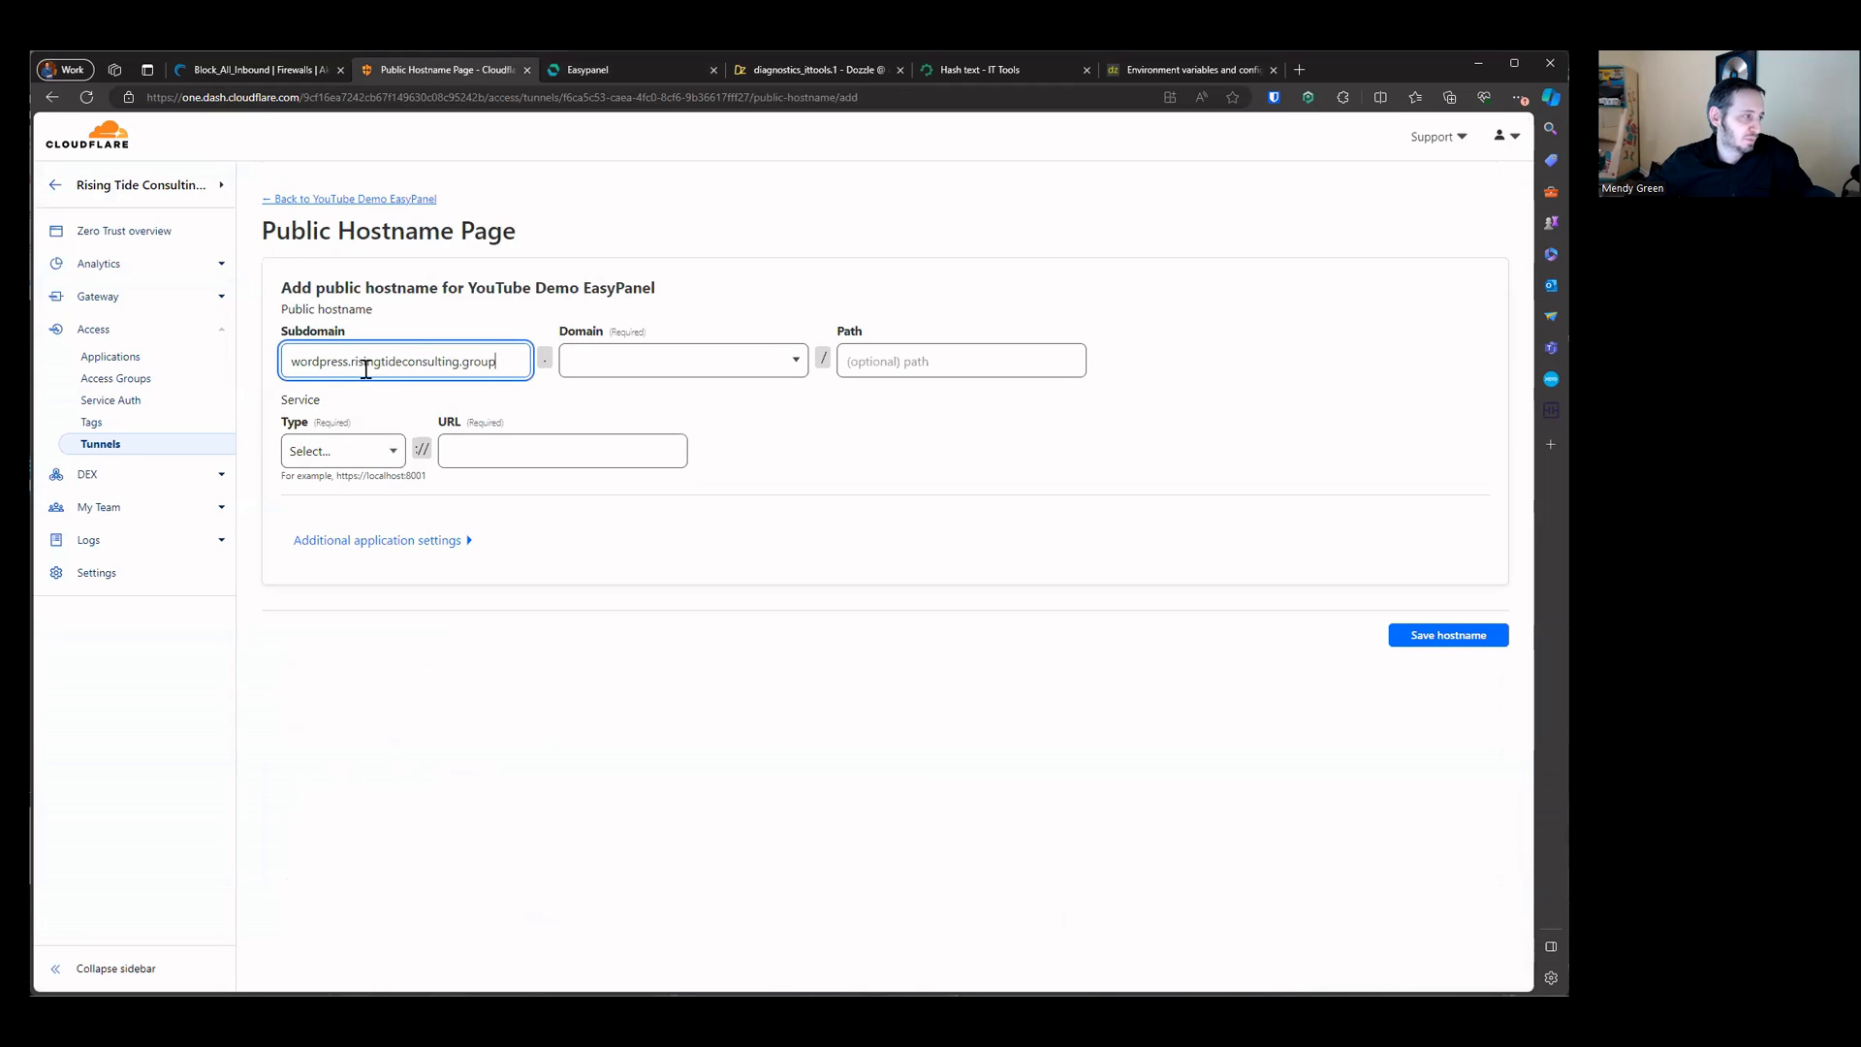
left_click(351, 363)
key("shift+End")
key("ctrl+x")
left_click(711, 366)
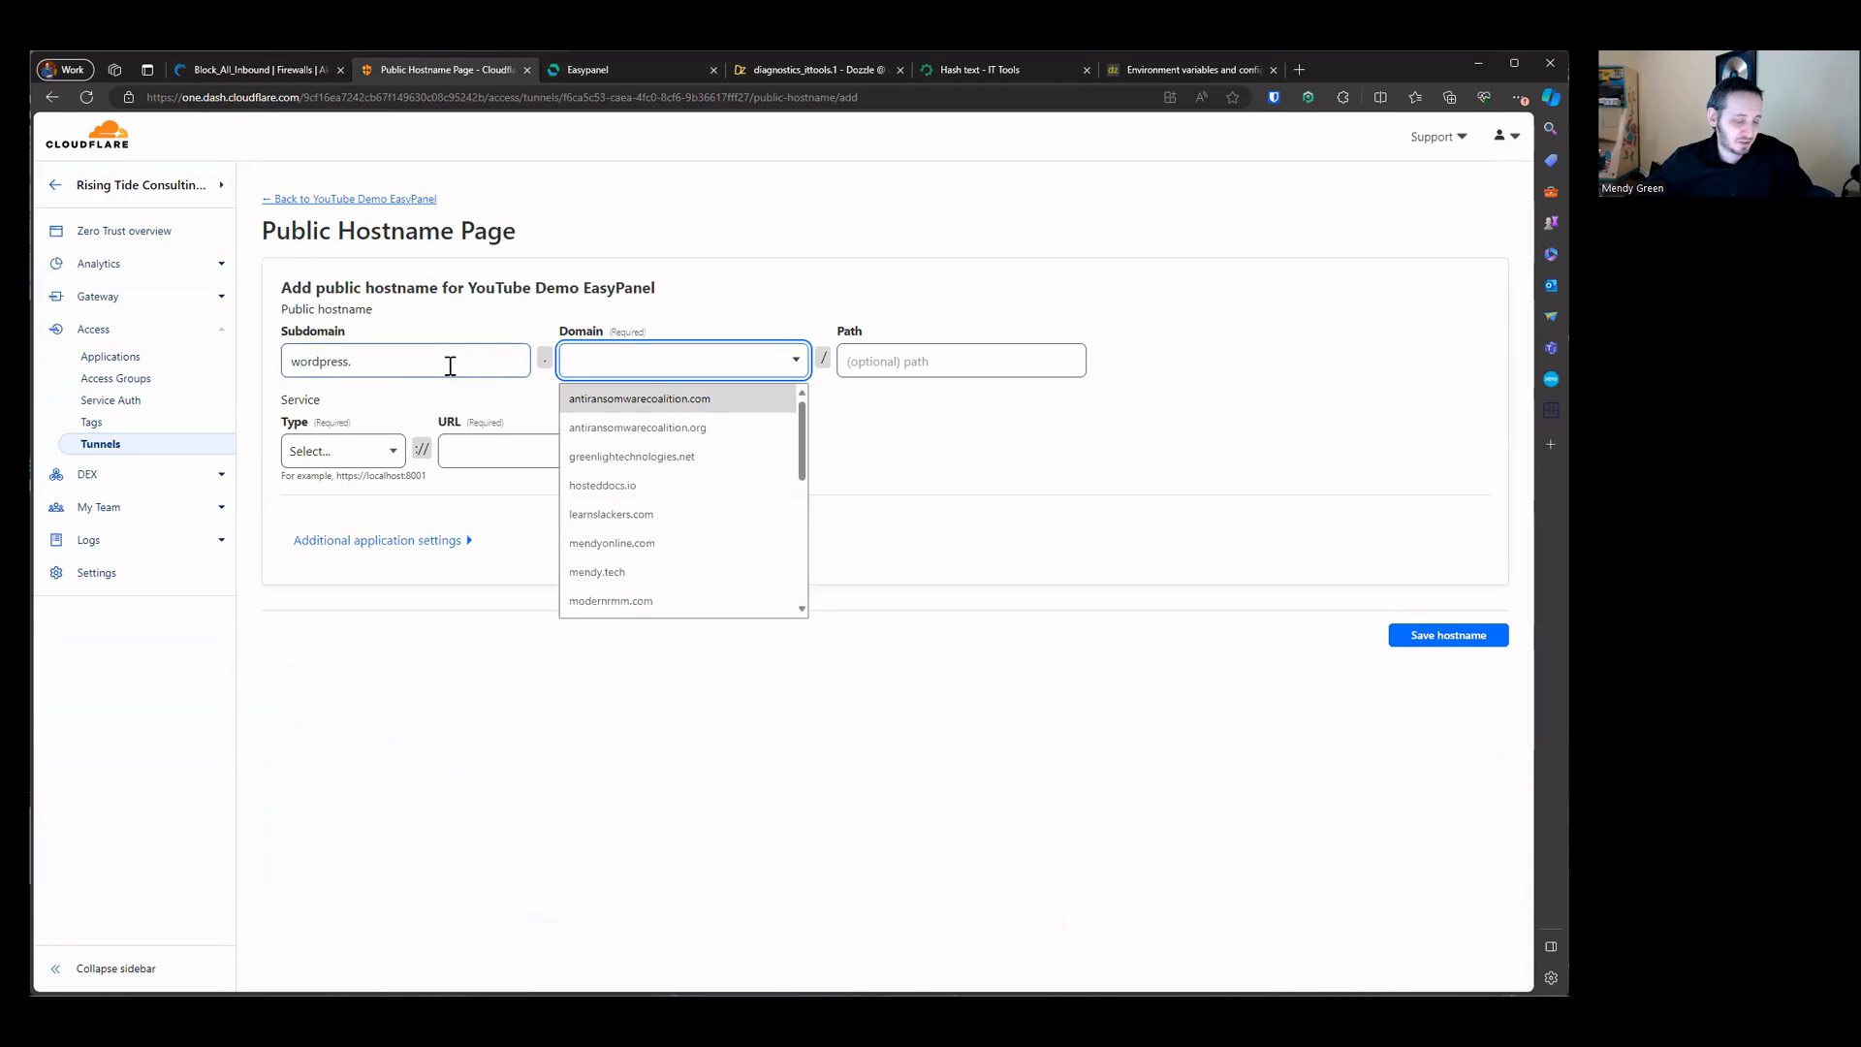
key("ctrl+v")
key("Return")
left_click(469, 356)
key("BackSpace")
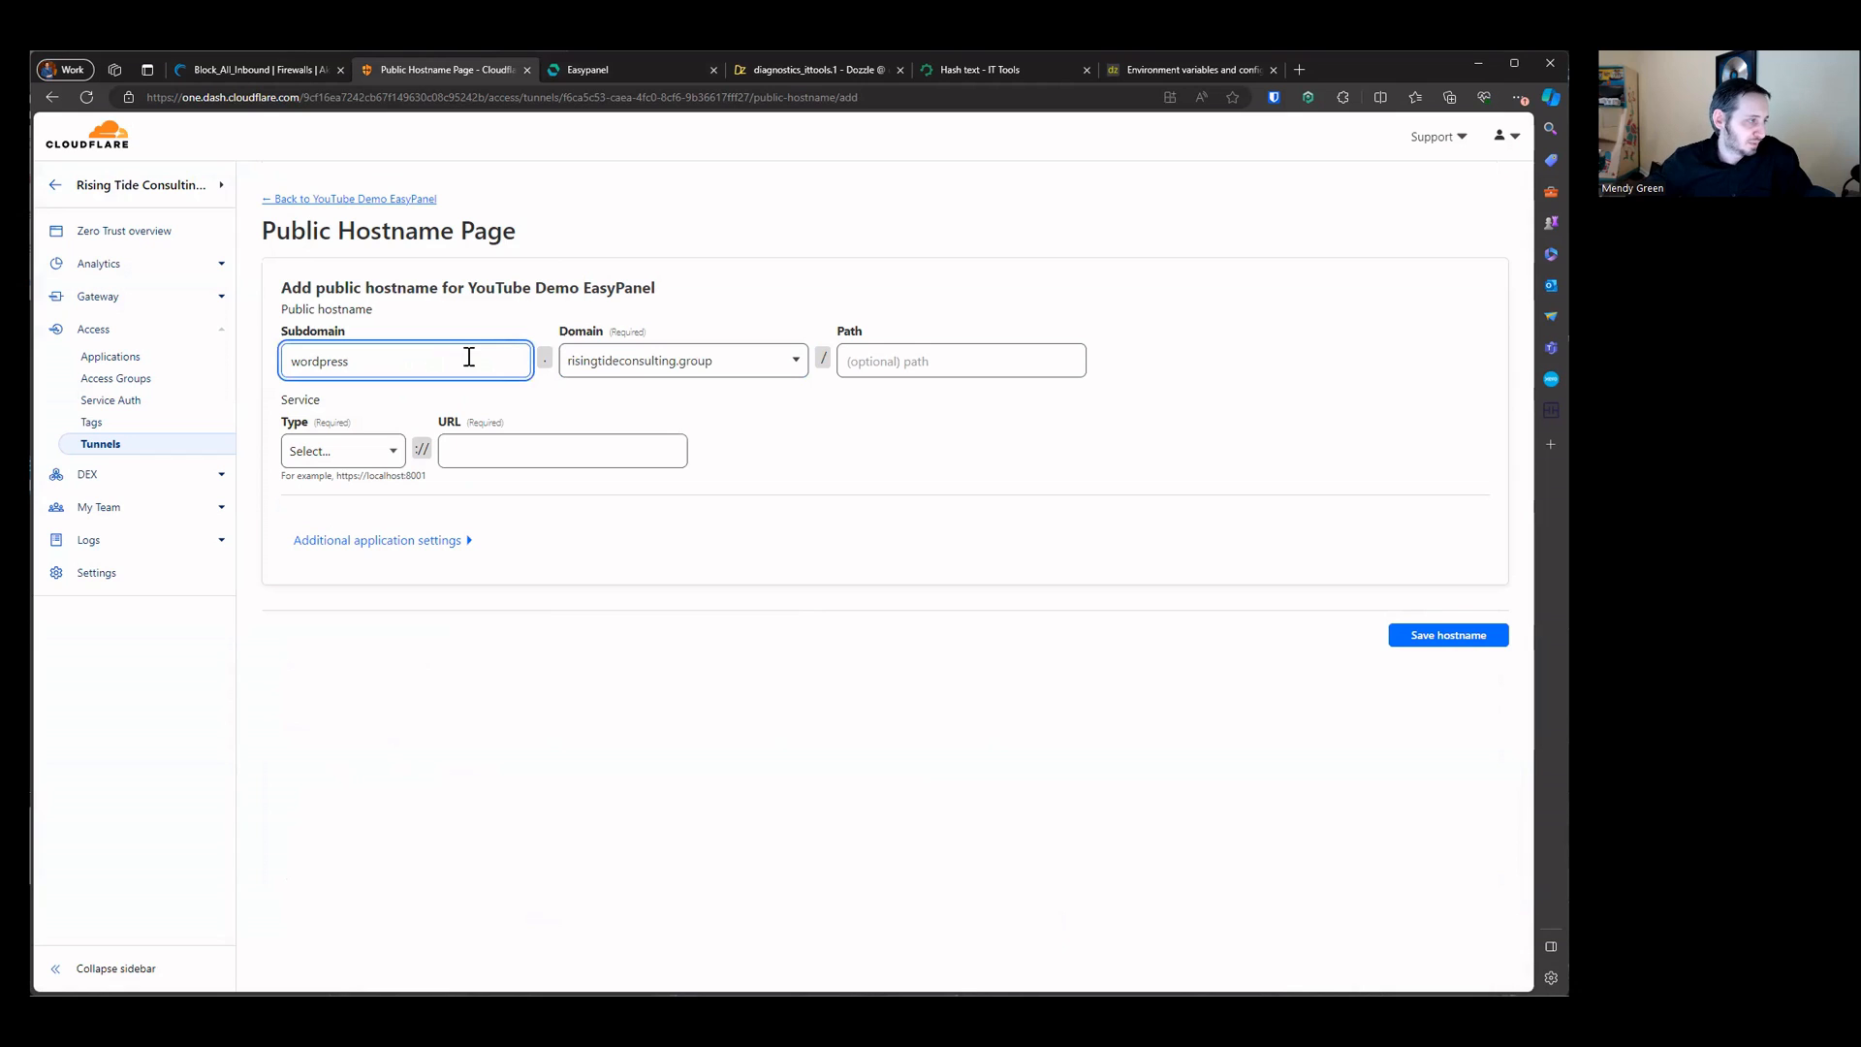
Step: Set the hostname's service type to HTTPS with URL 50.116.48.112
left_click(394, 448)
left_click(330, 508)
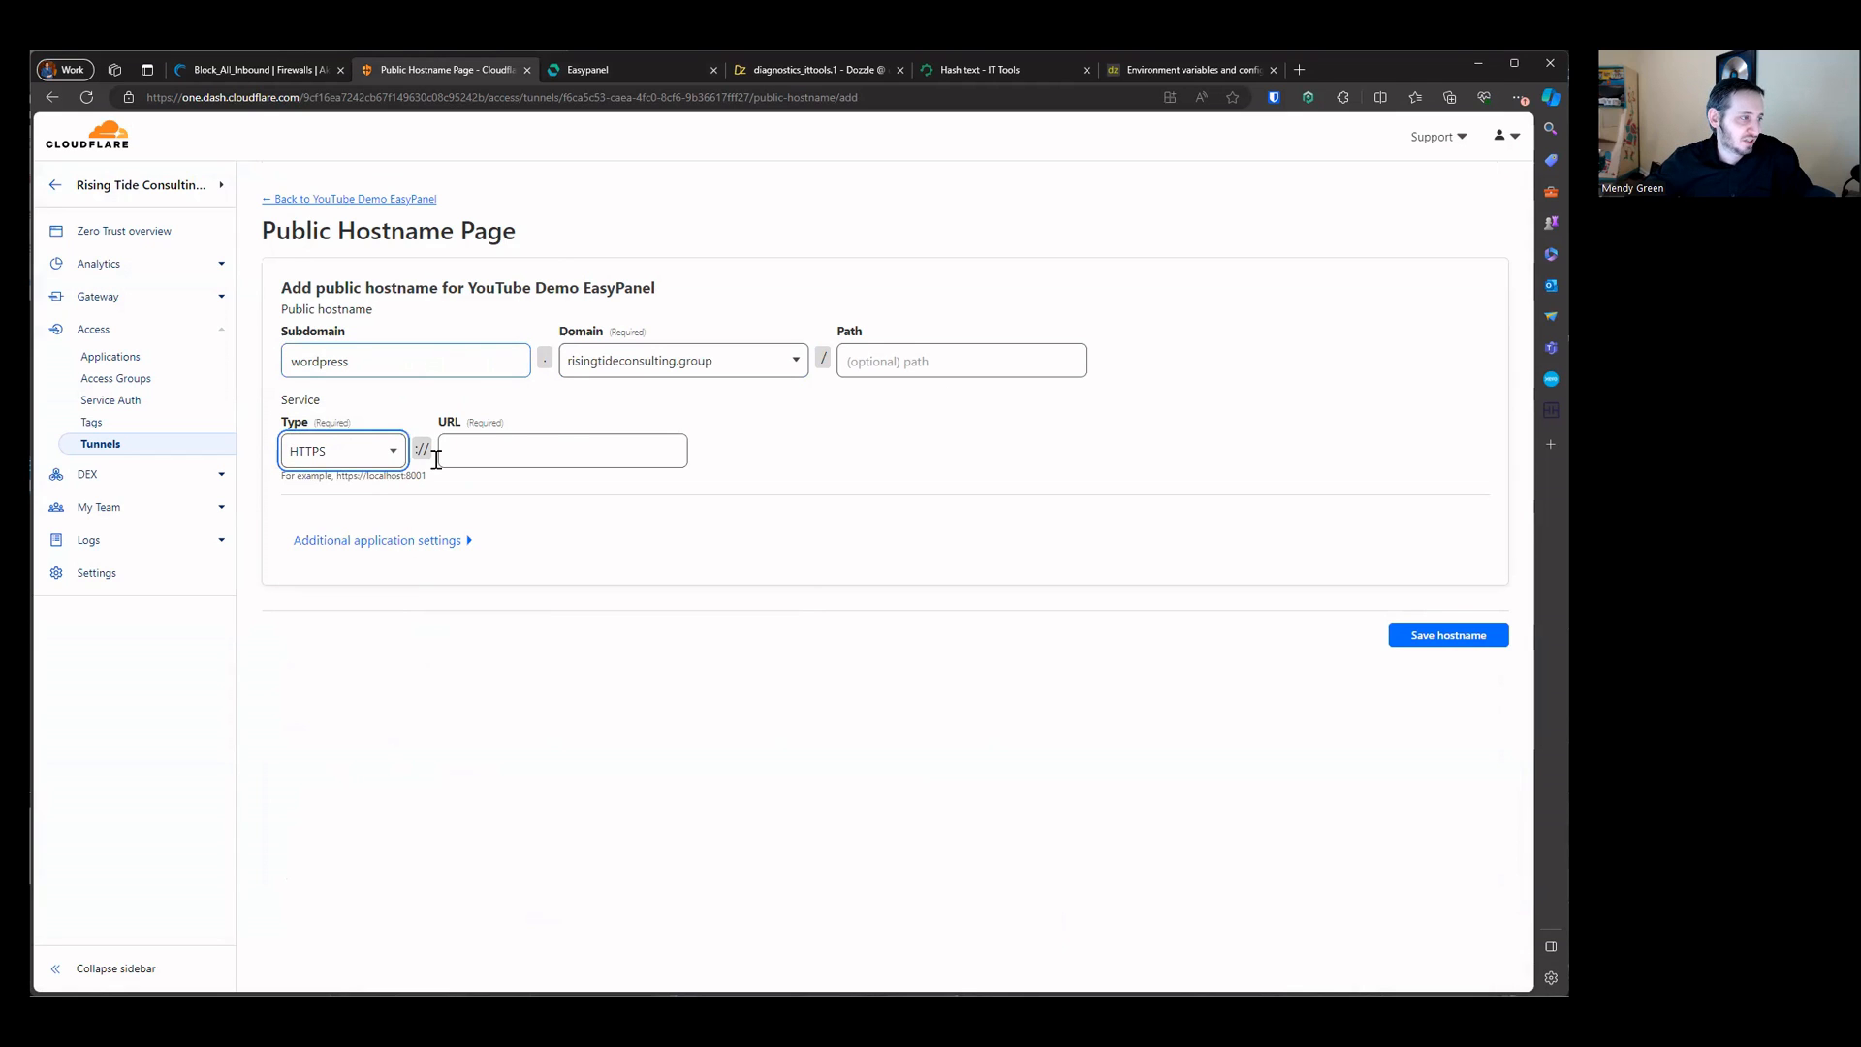
left_click(609, 73)
left_click(446, 70)
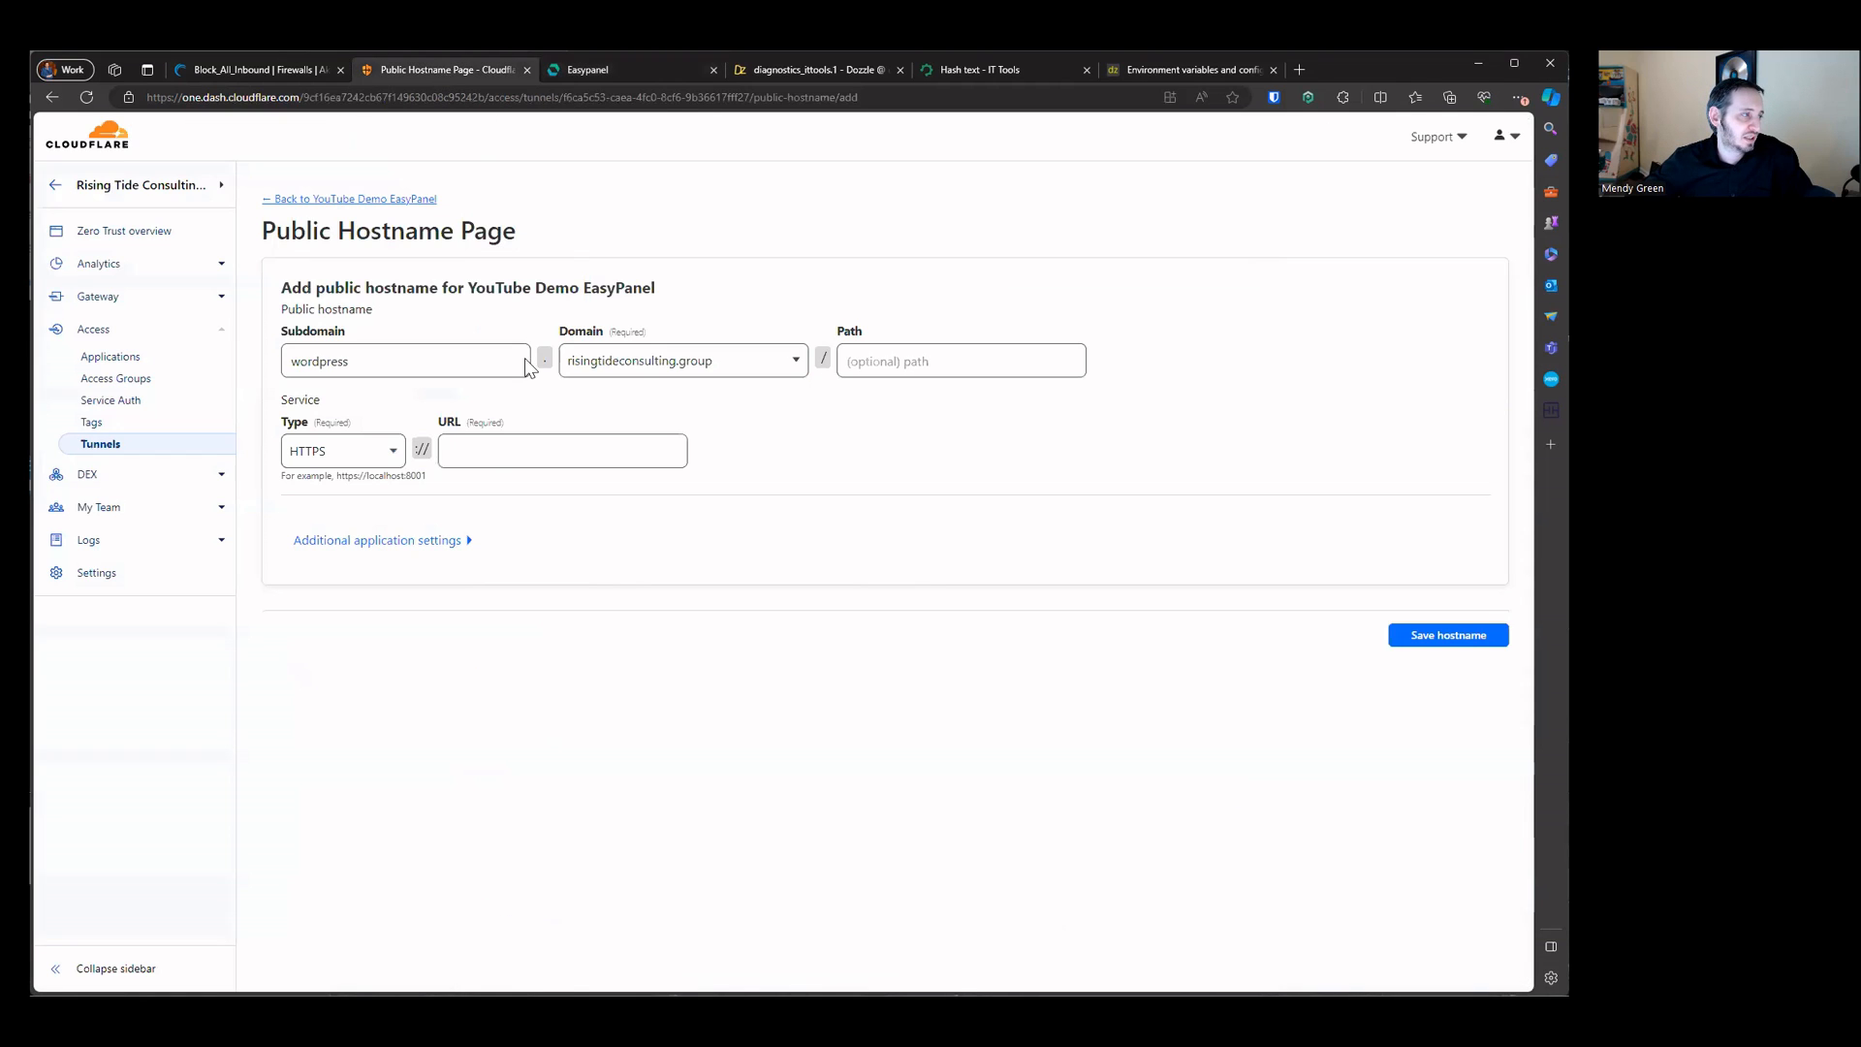
left_click(503, 450)
key("ctrl+v")
Step: Enable No TLS Verify in the TLS application settings and save the hostname
left_click(427, 550)
left_click(320, 592)
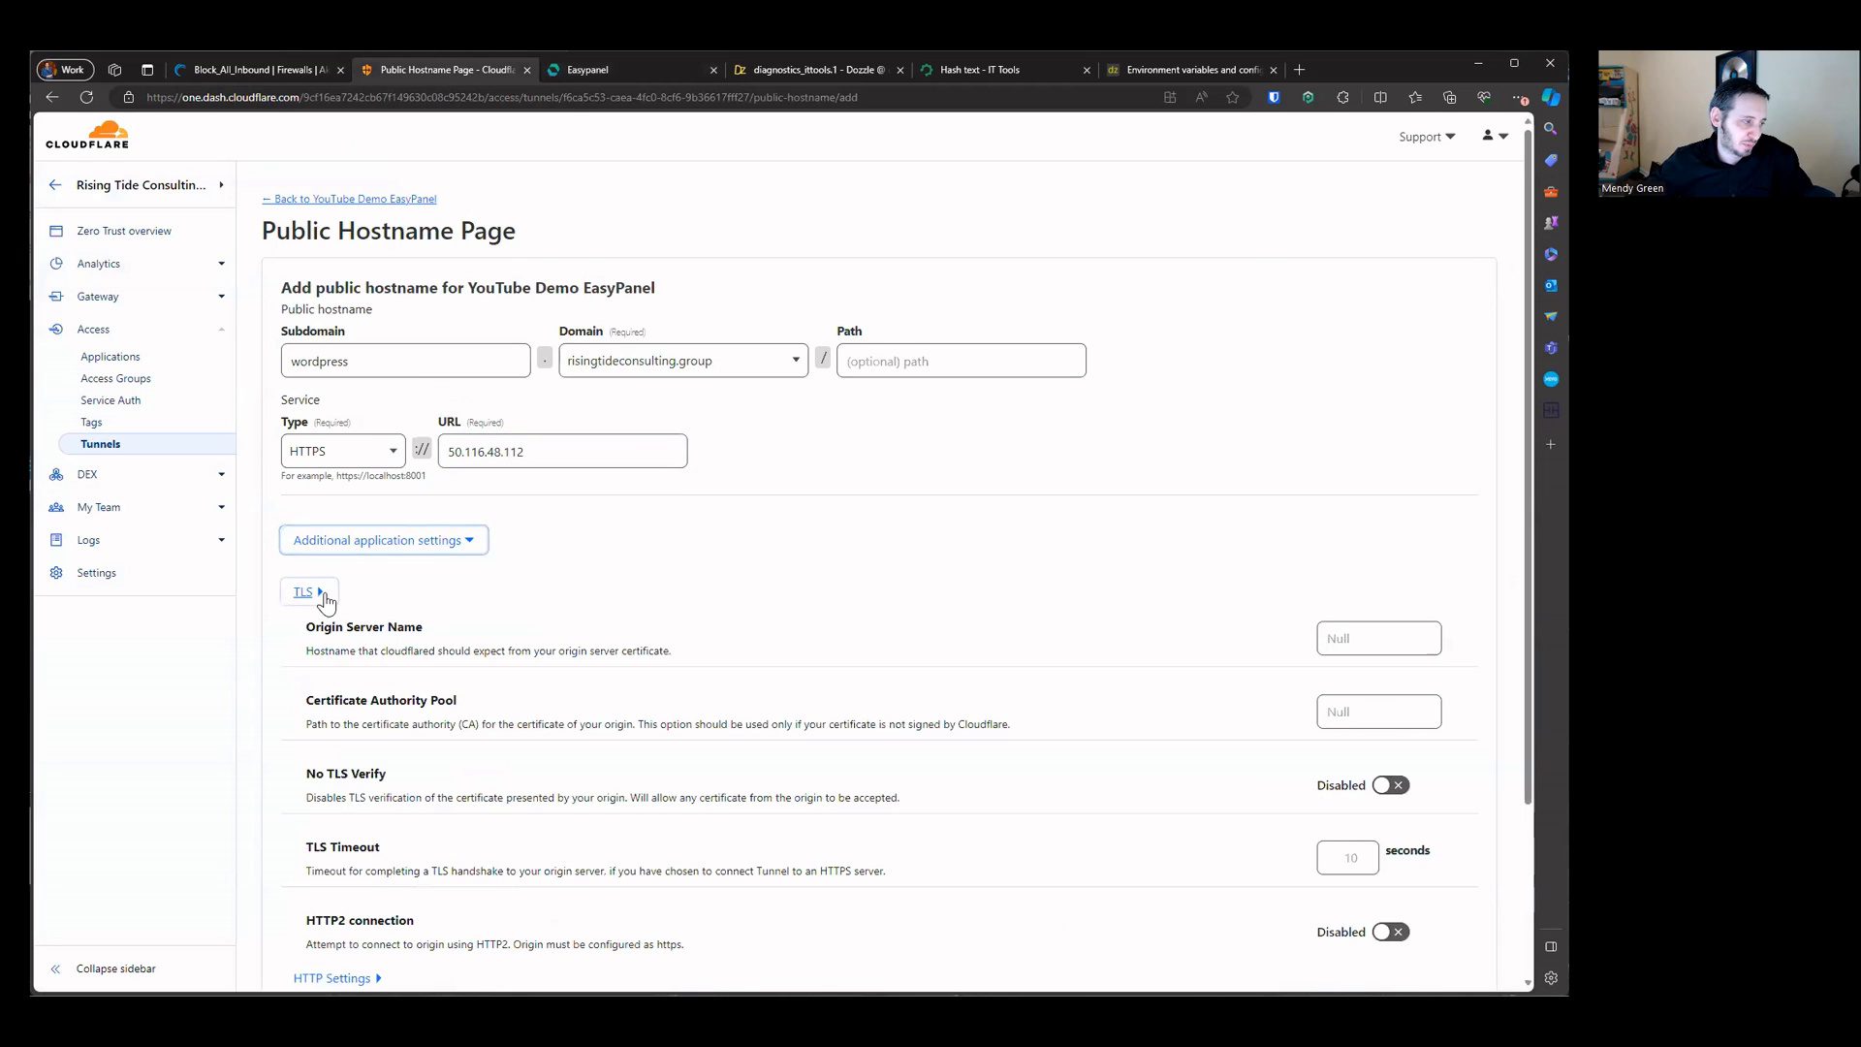
scroll(1260, 795, "down", 3)
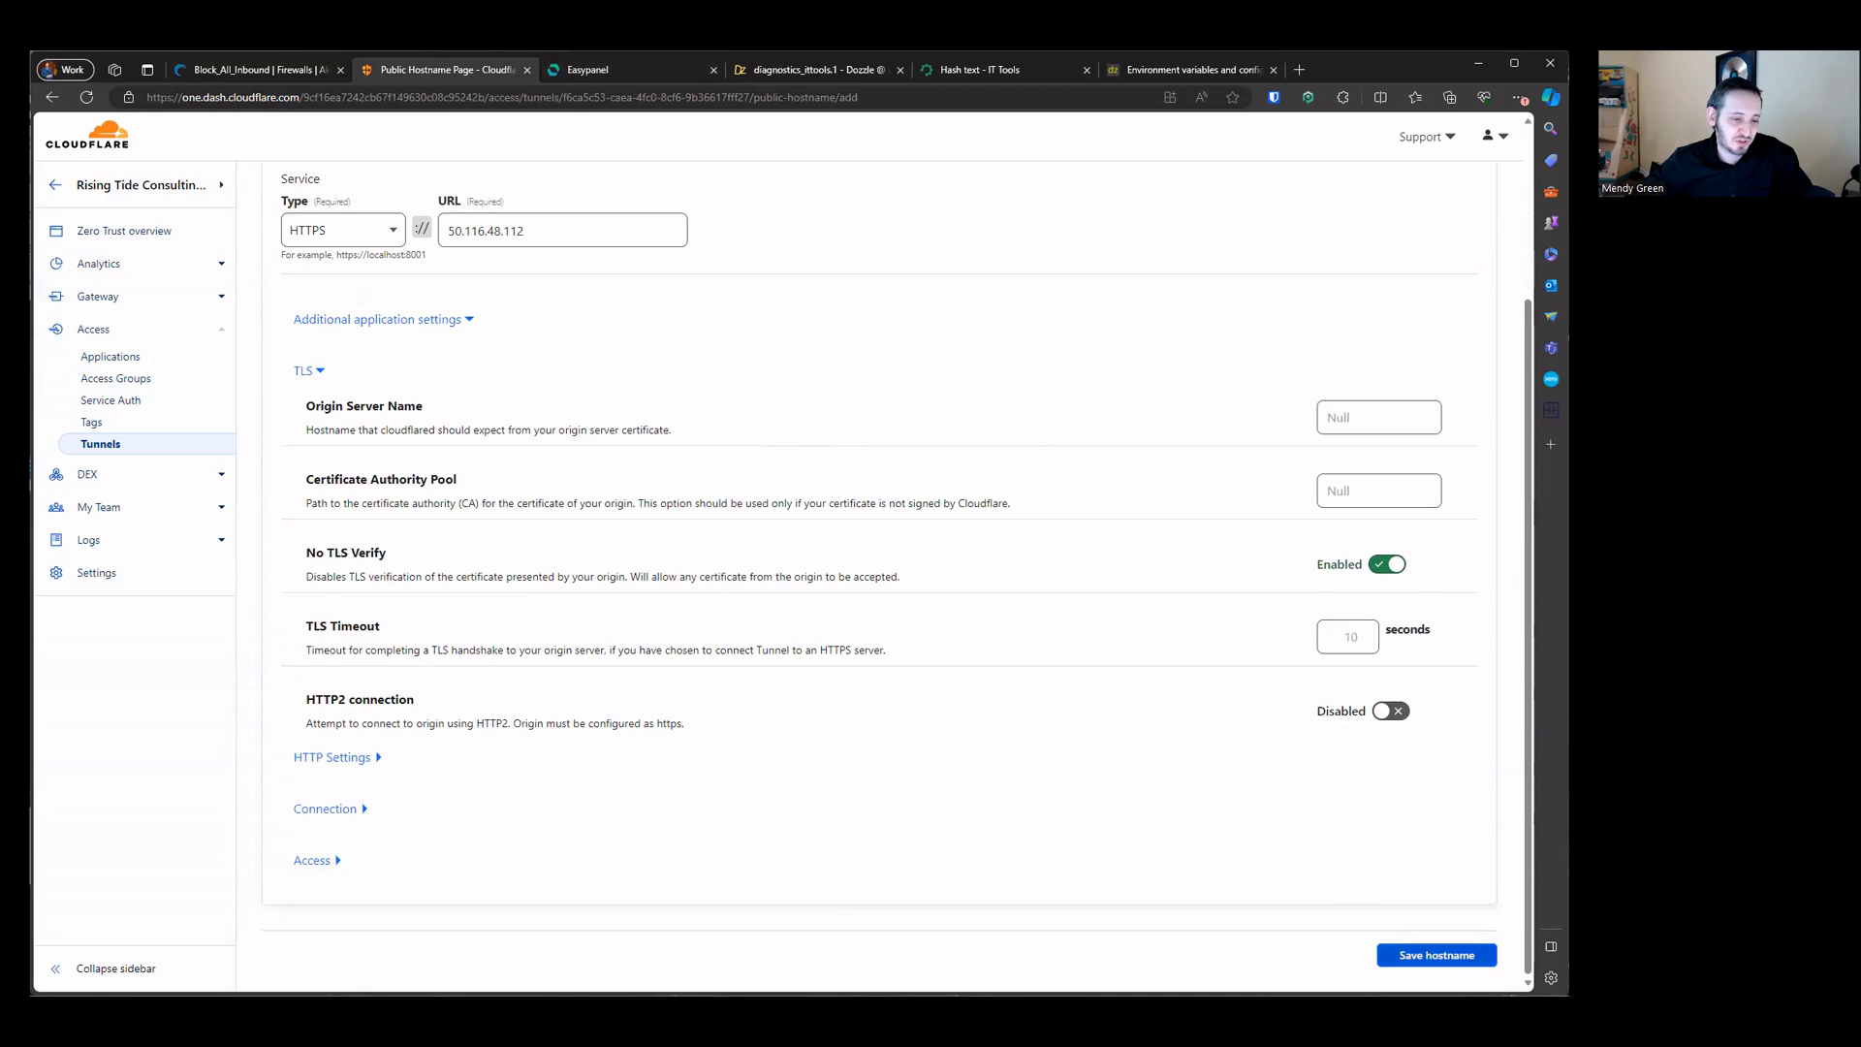
left_click(1436, 955)
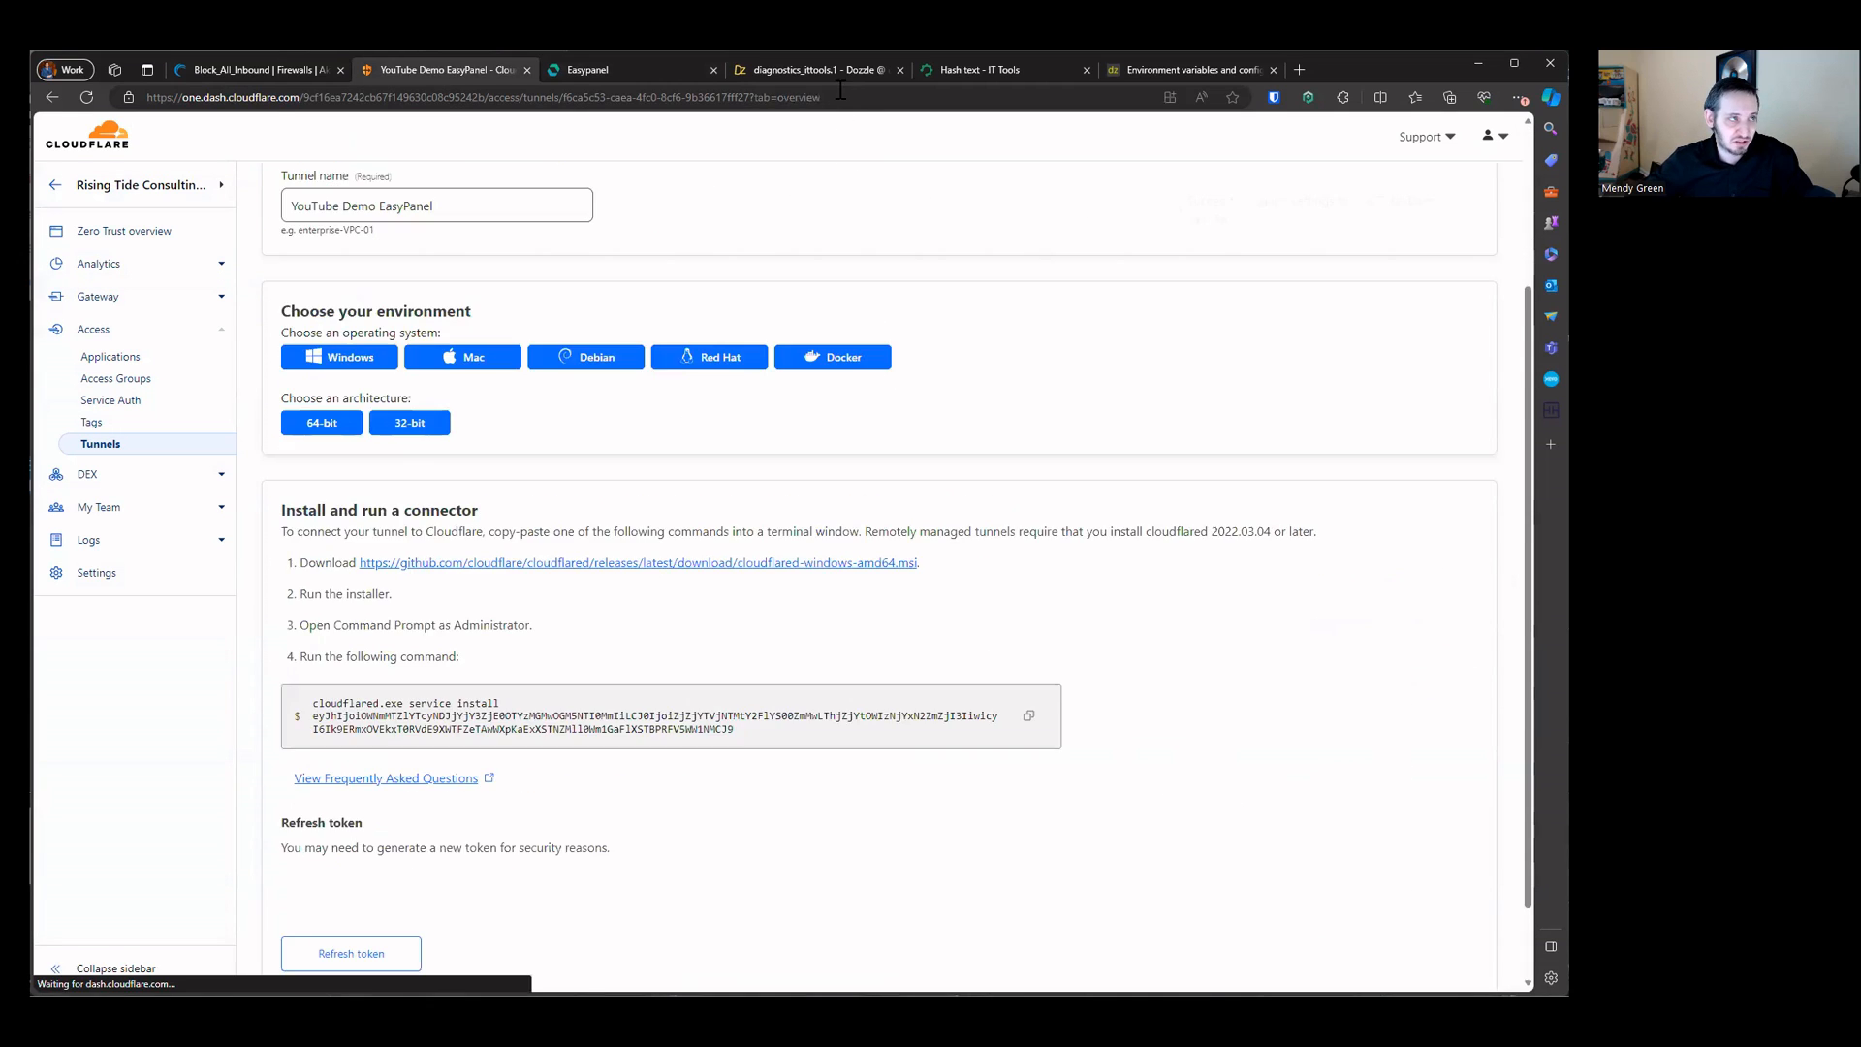
Step: Open the wordpress domain in a new tab and continue the WordPress installer with English (United States)
left_click(831, 69)
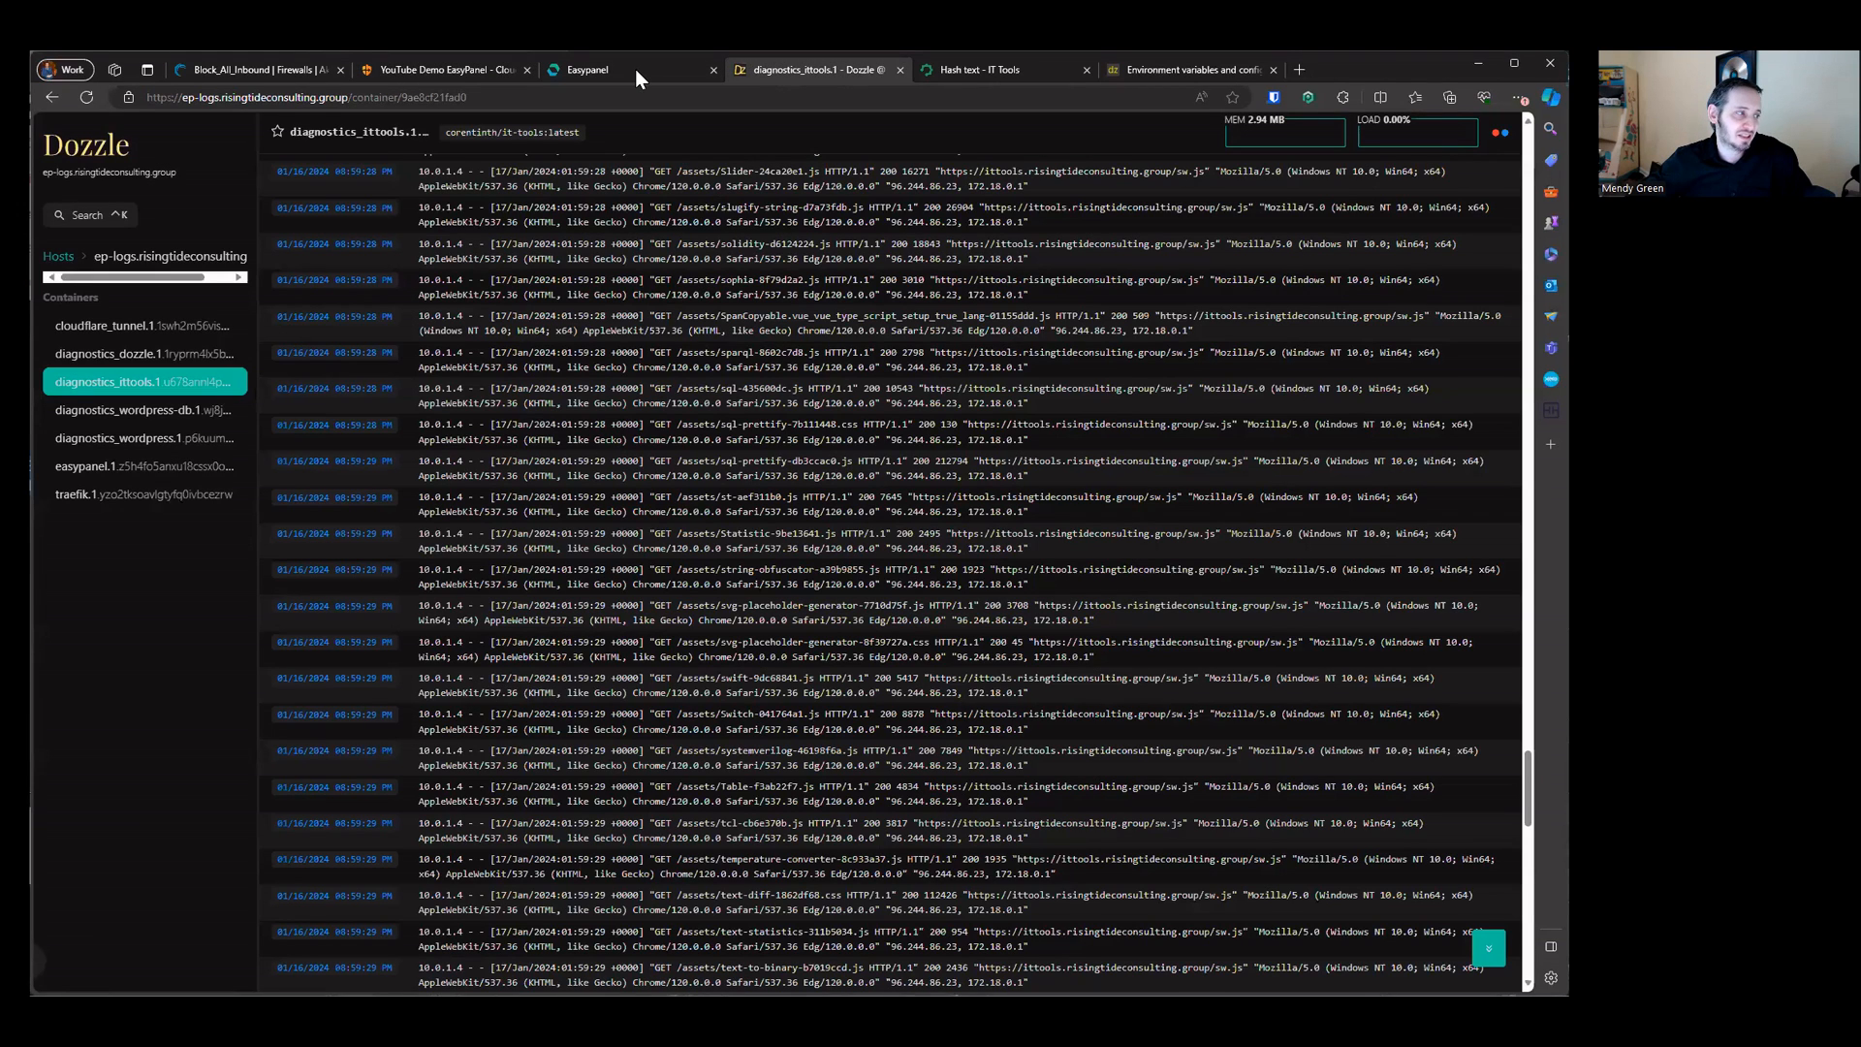
left_click(430, 70)
left_click(562, 75)
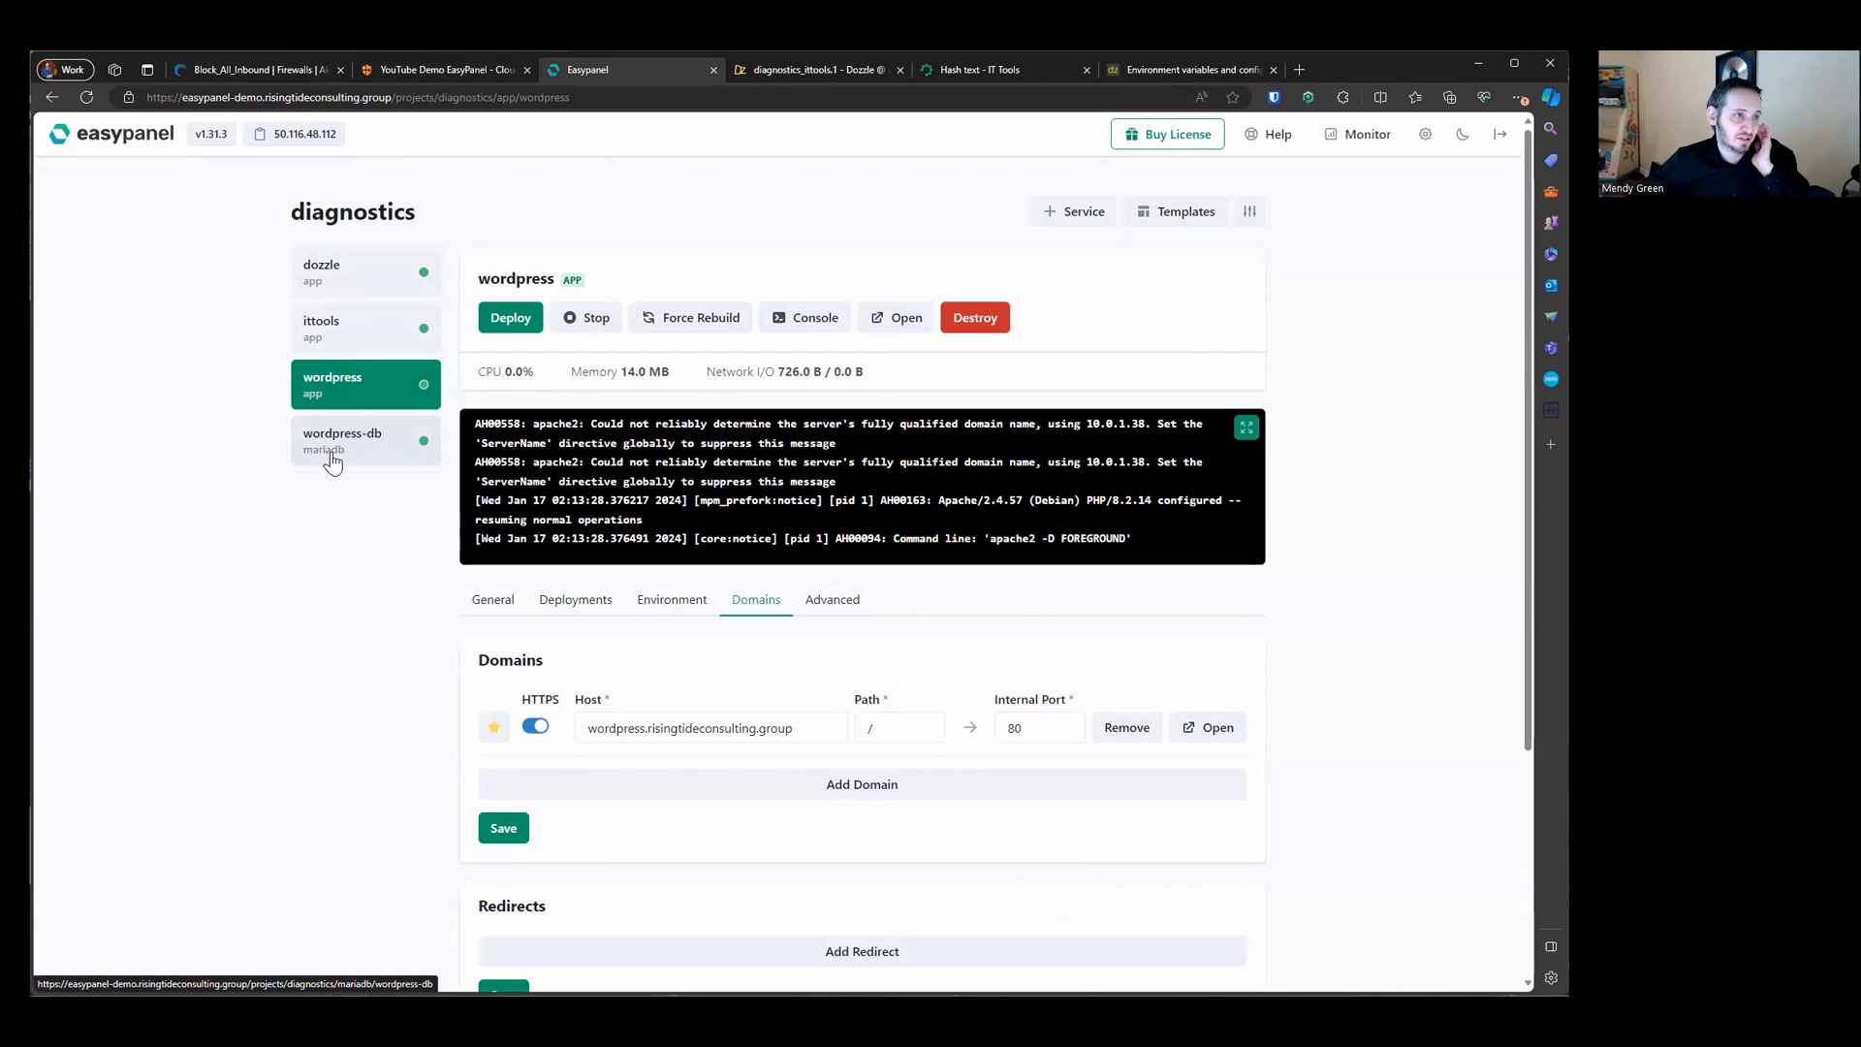
triple_click(742, 715)
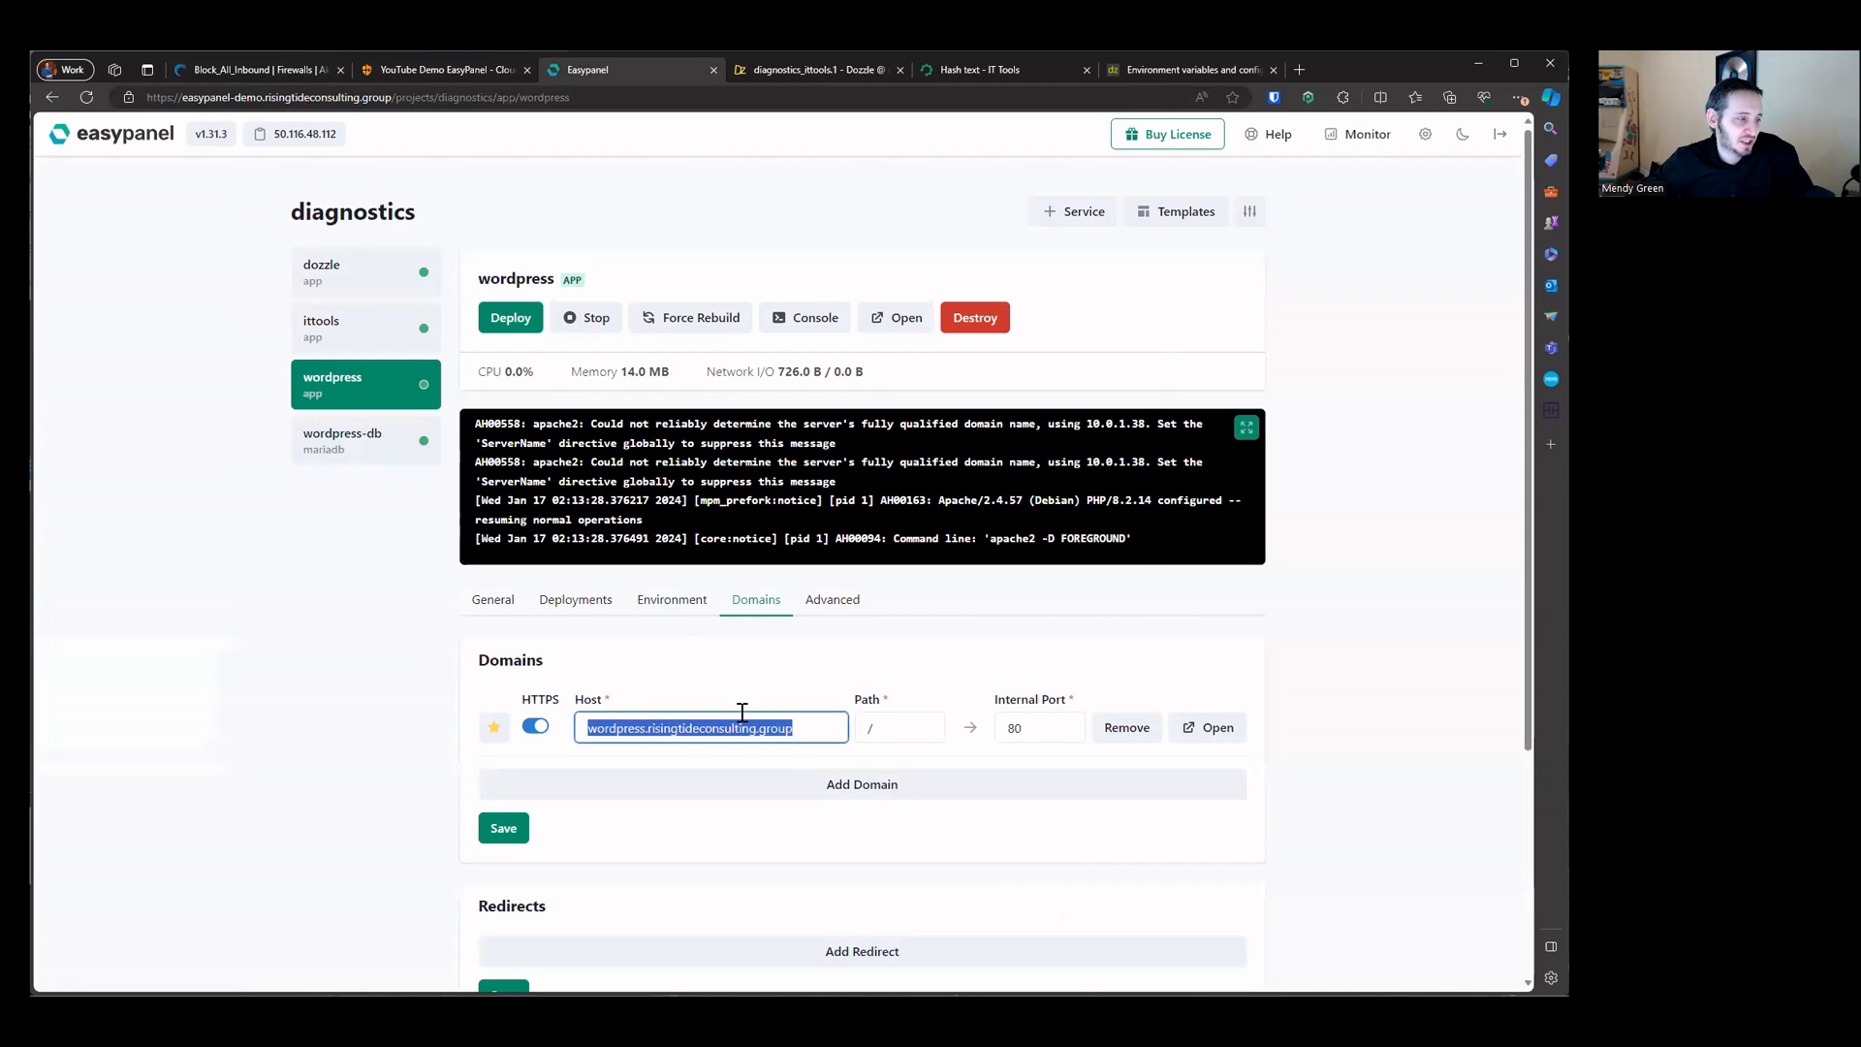
right_click(742, 713)
left_click(875, 502)
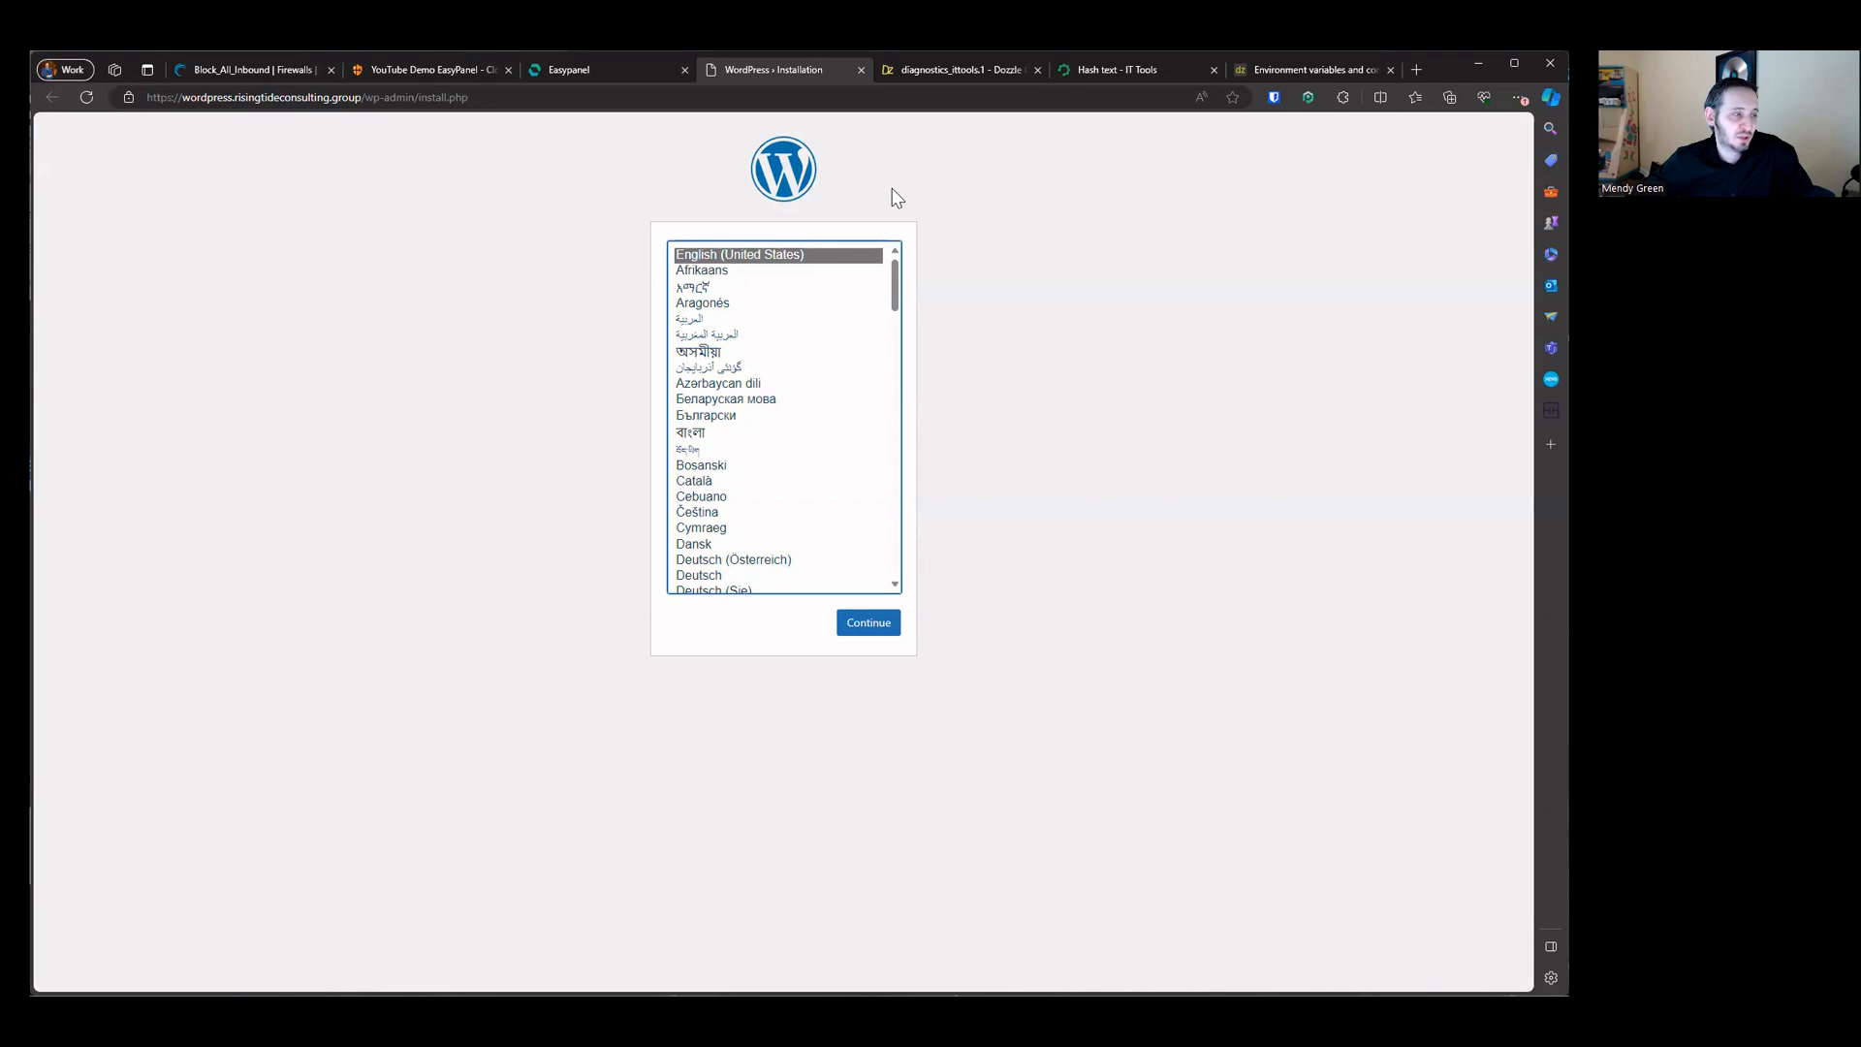
left_click(849, 623)
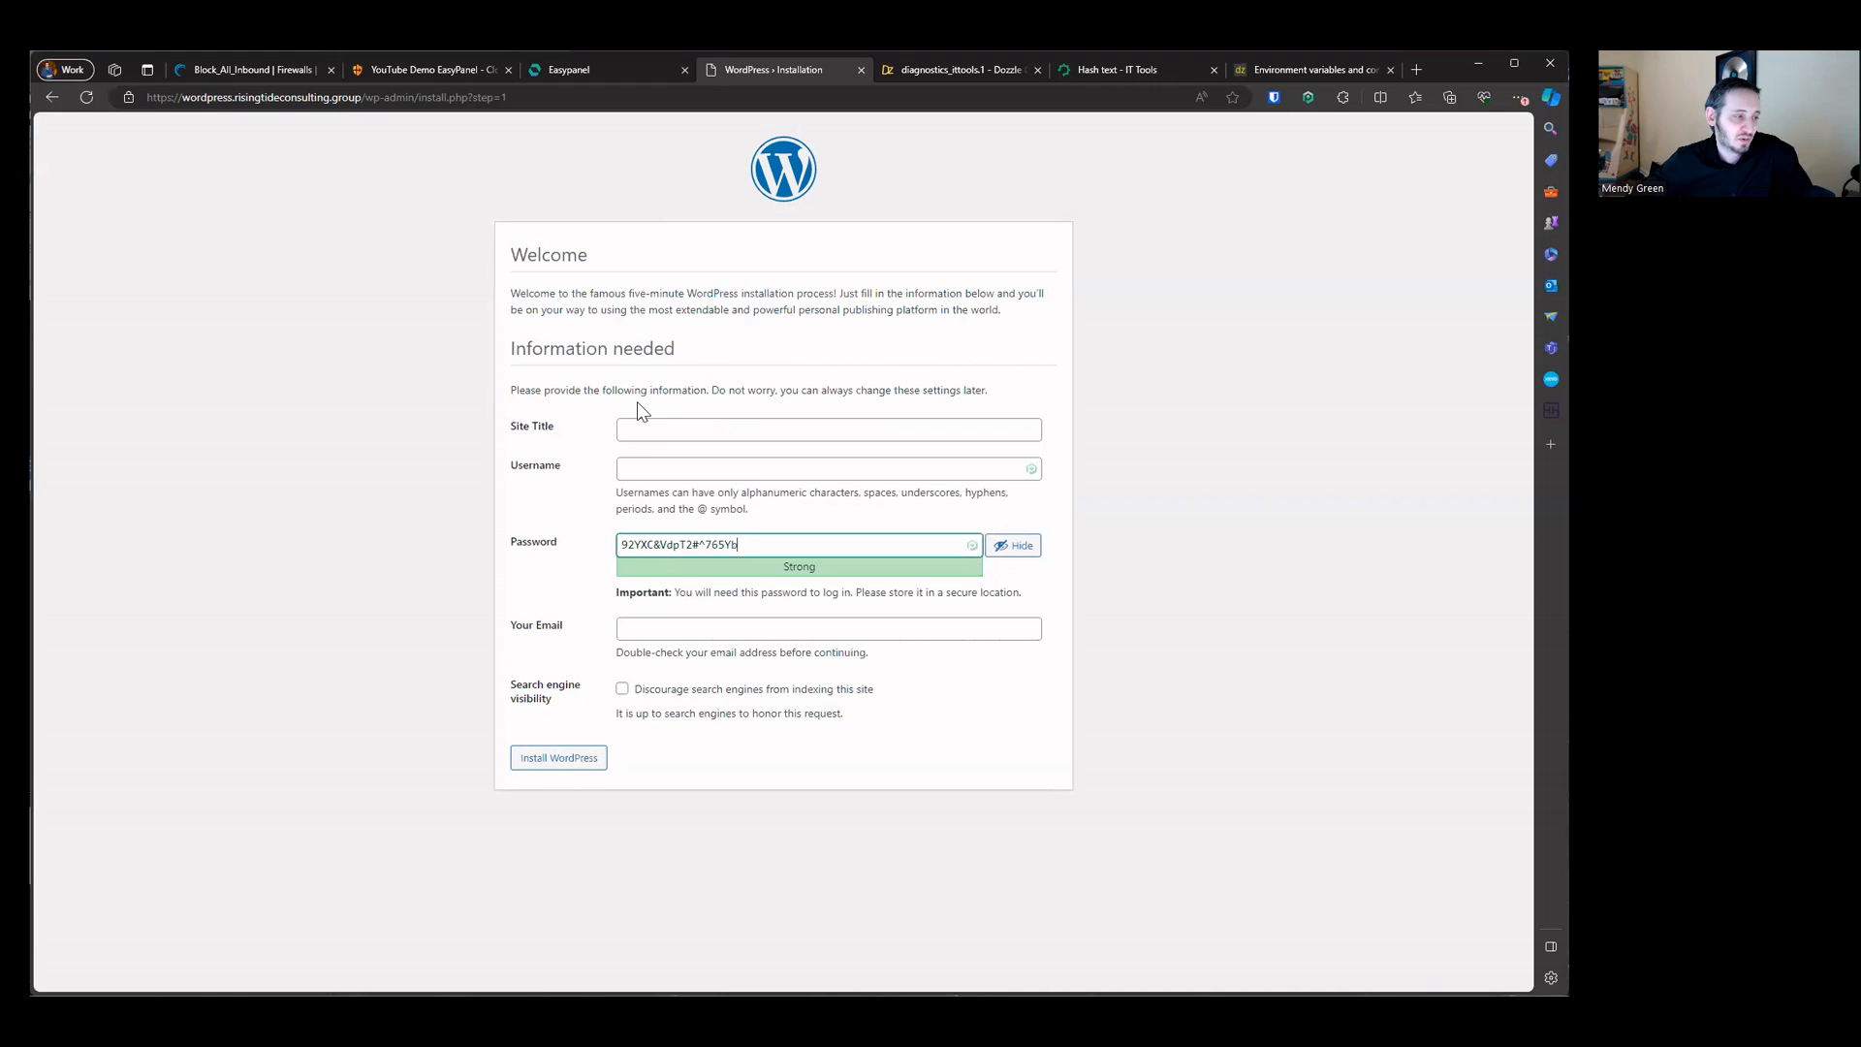
left_click(714, 469)
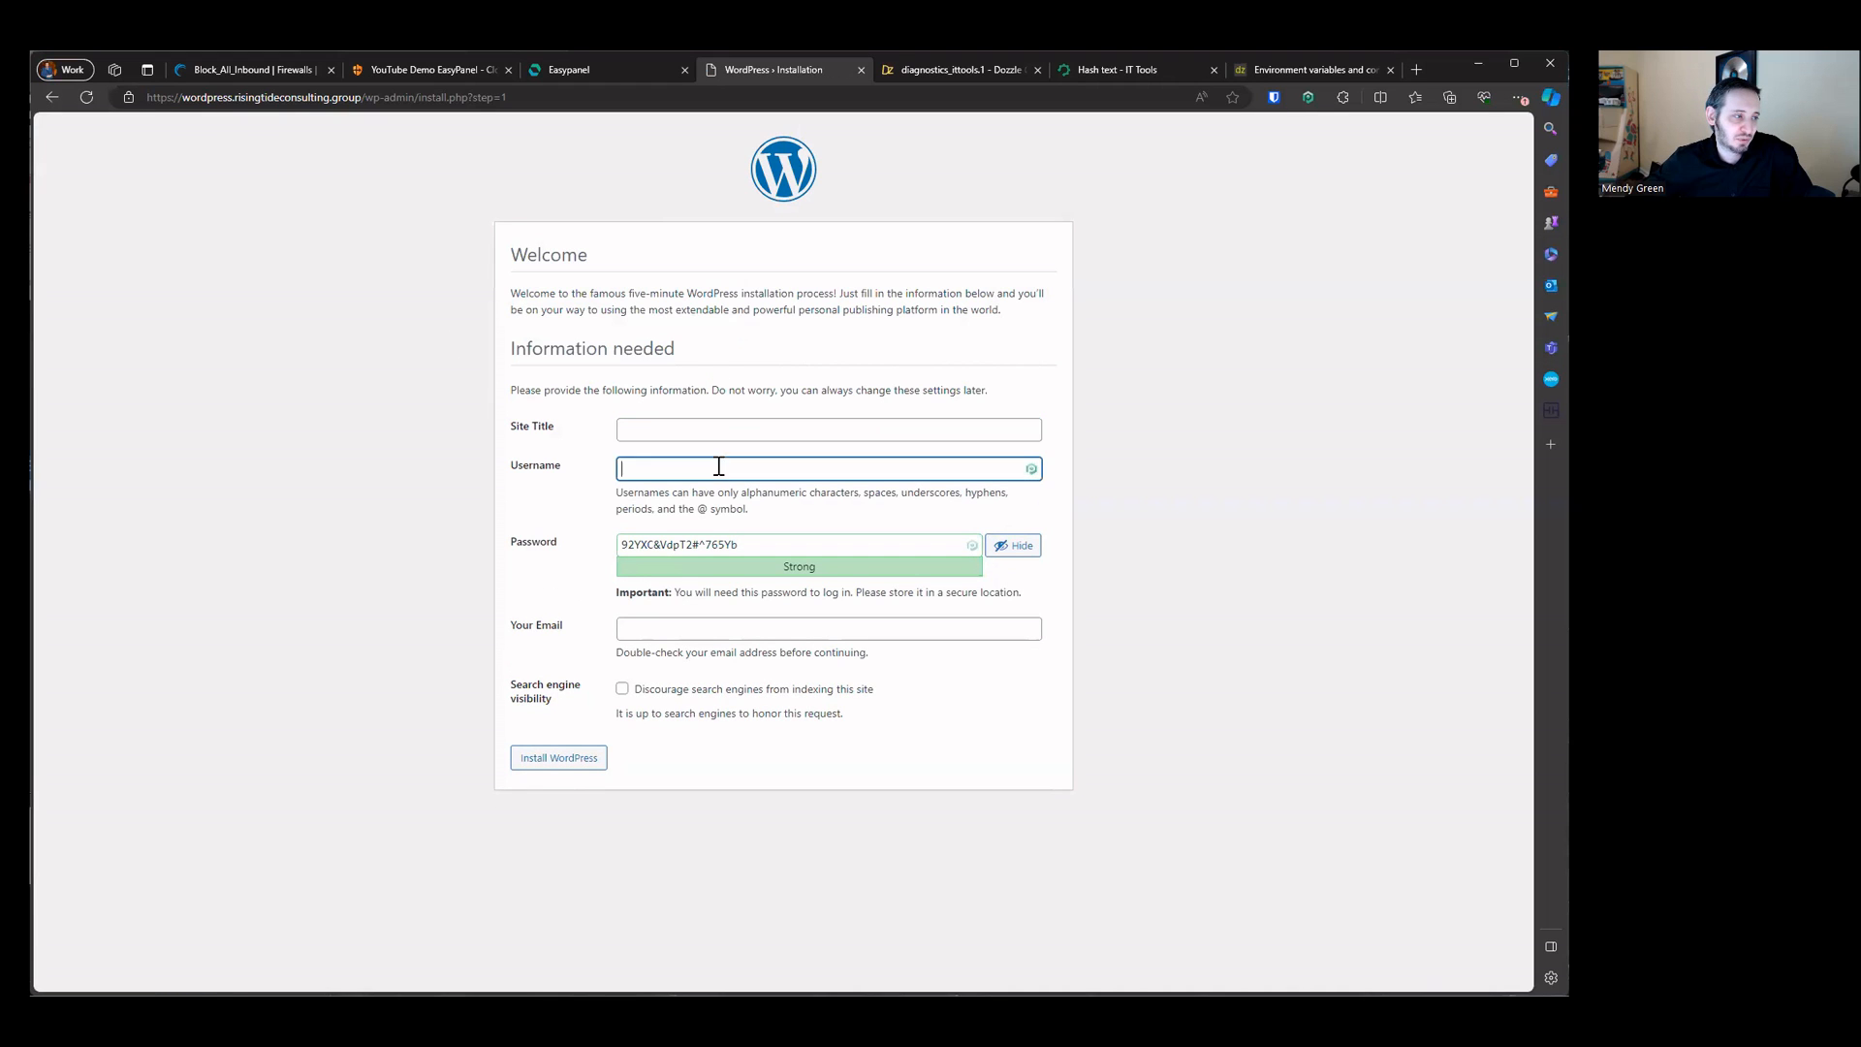
left_click(717, 630)
left_click(719, 753)
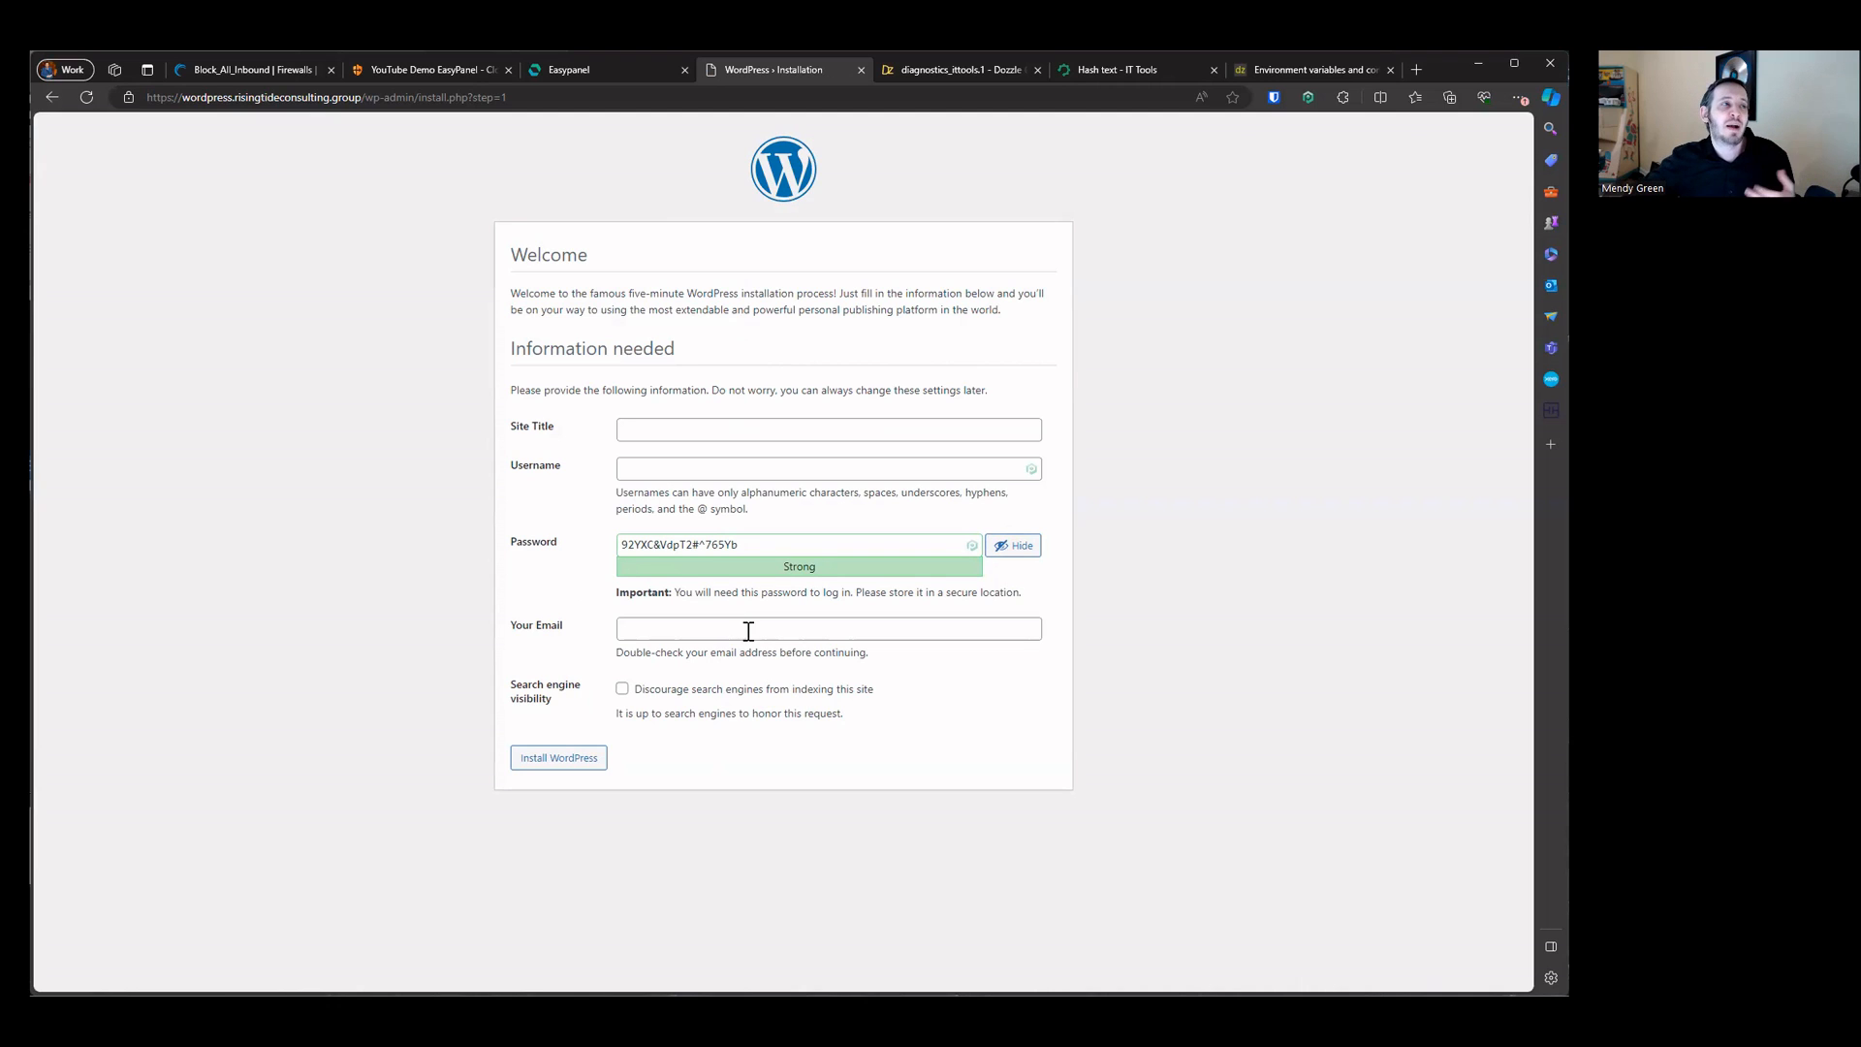
Step: Return to the Easypanel dashboard and examine the CPU, memory and disk usage
left_click(611, 78)
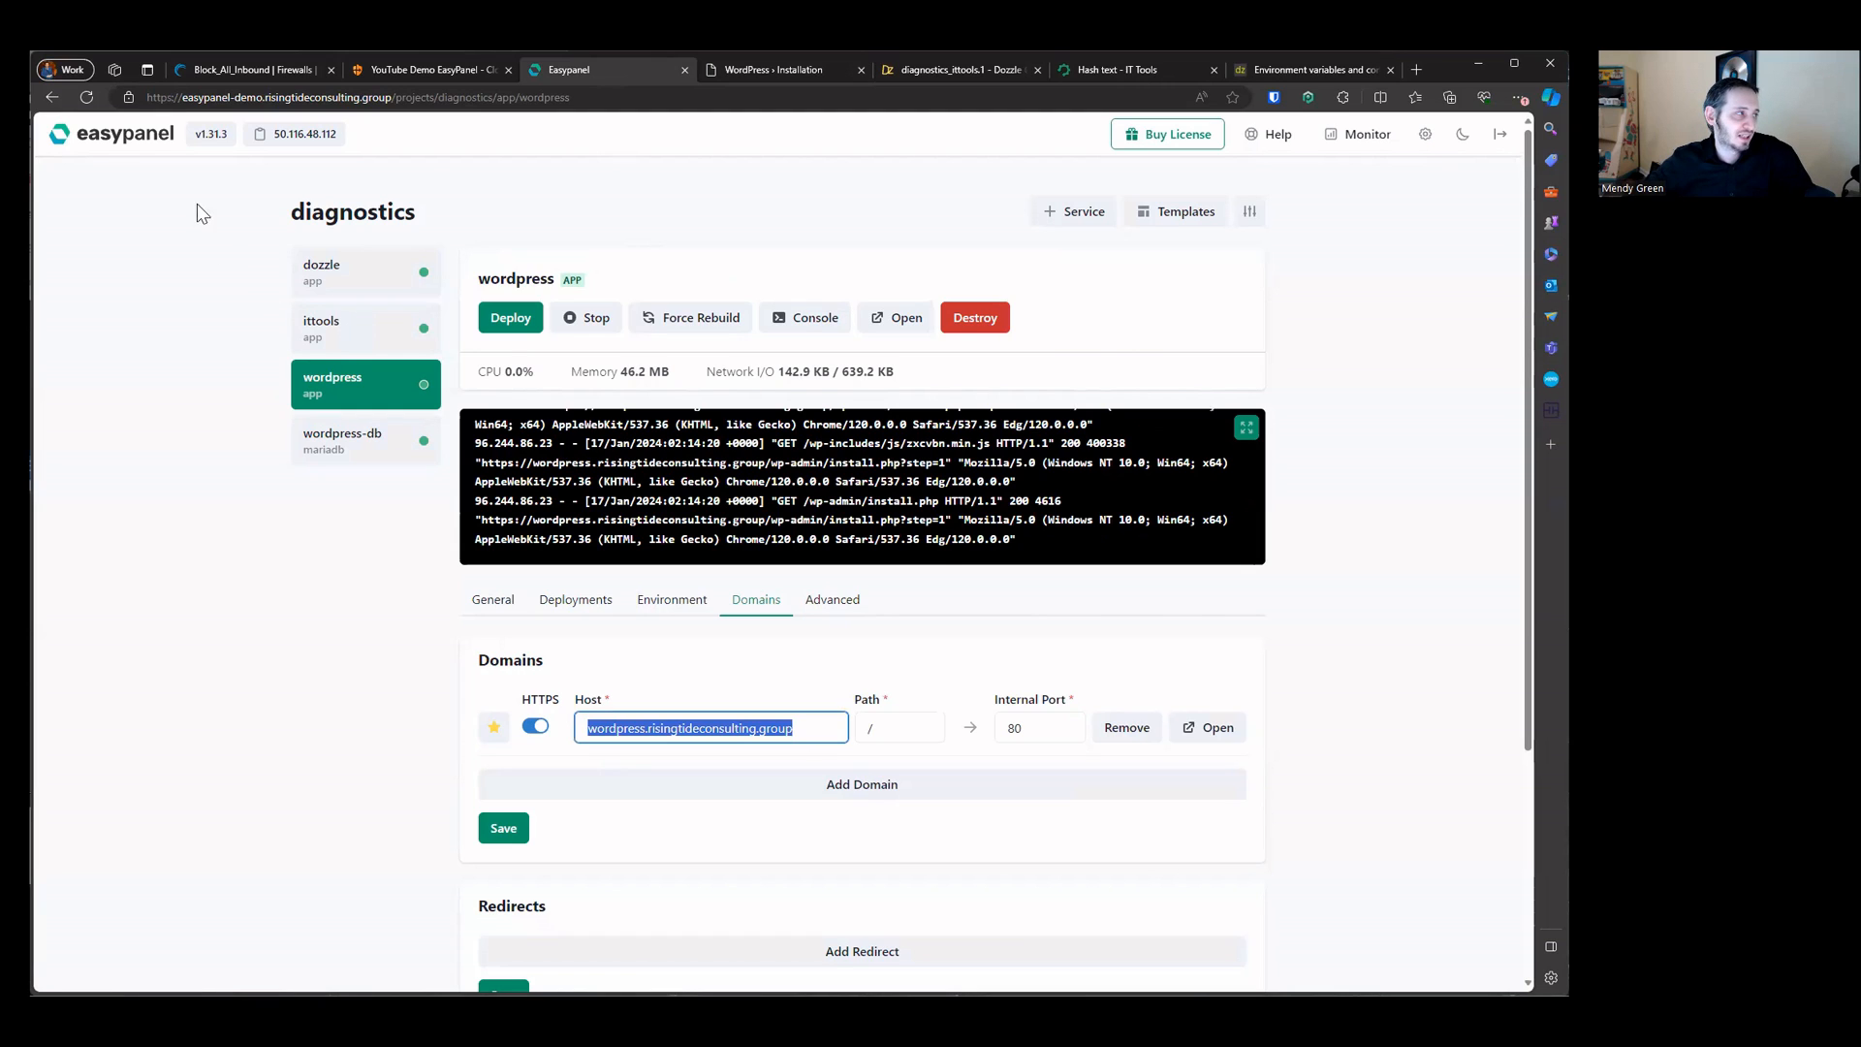
left_click(104, 153)
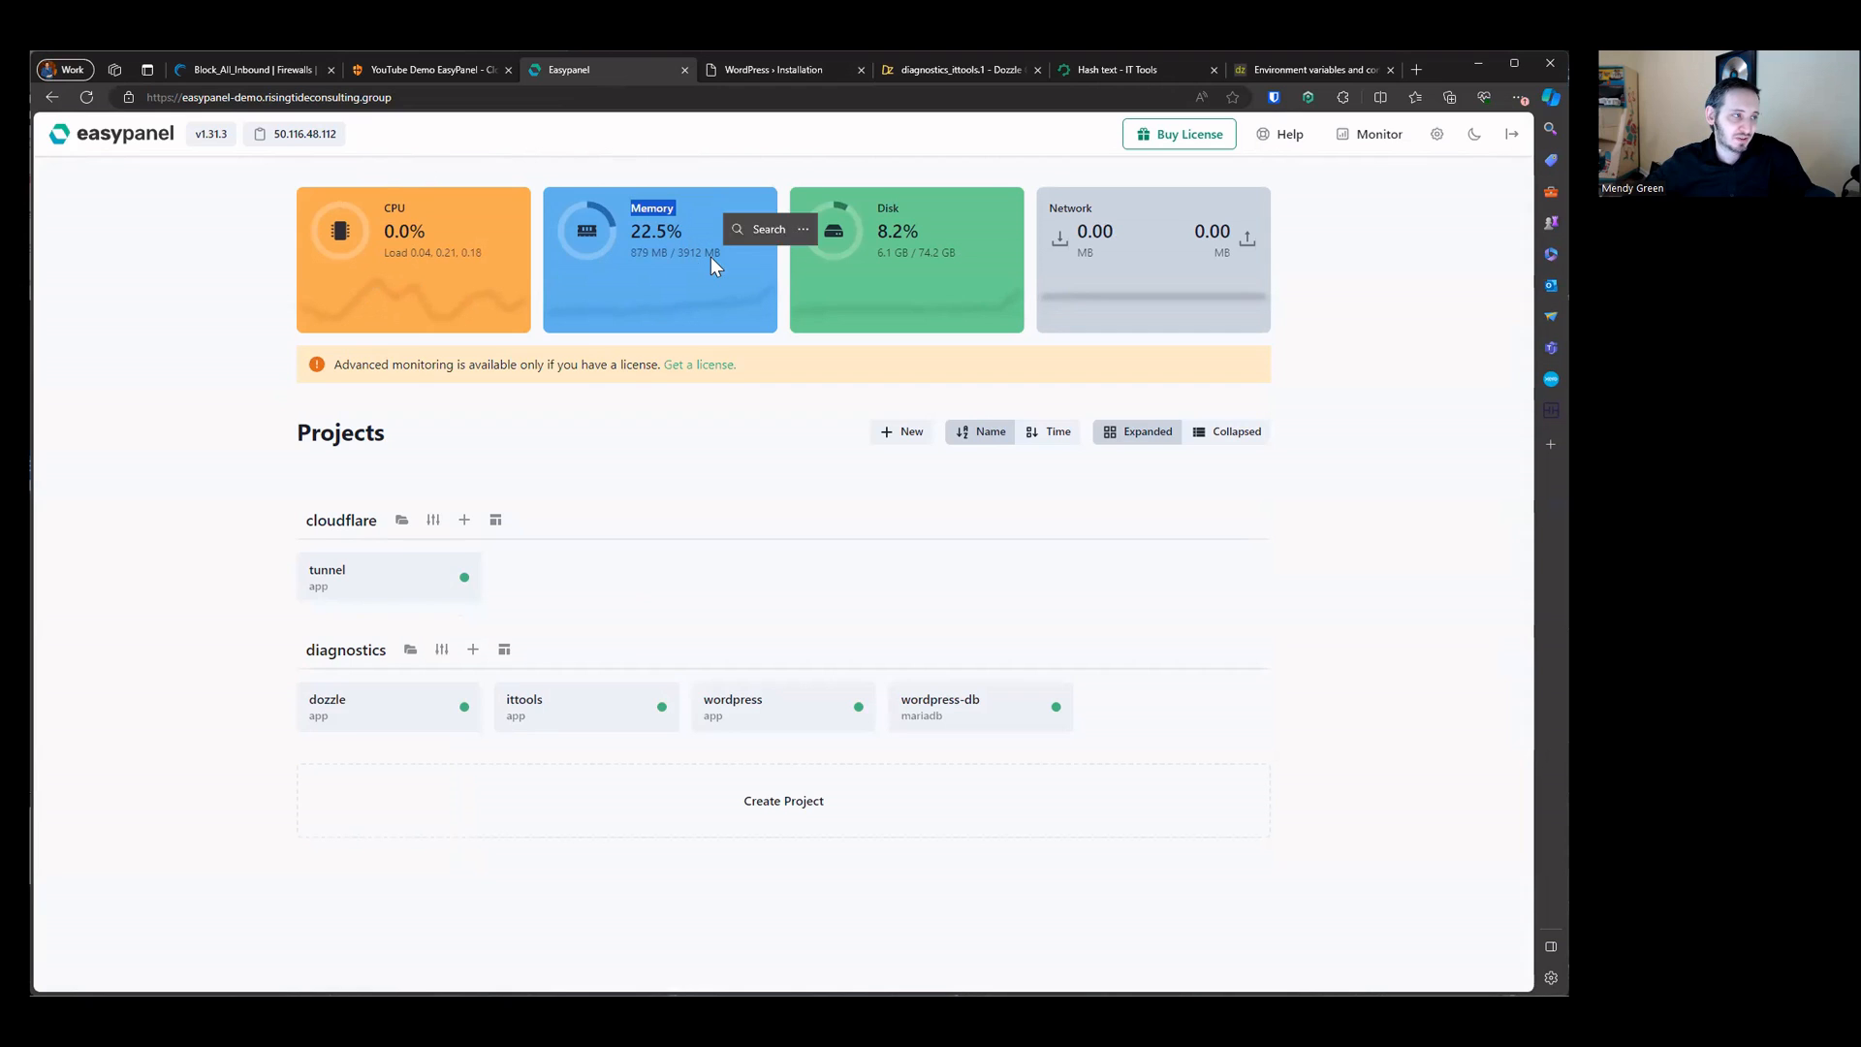
left_click(657, 274)
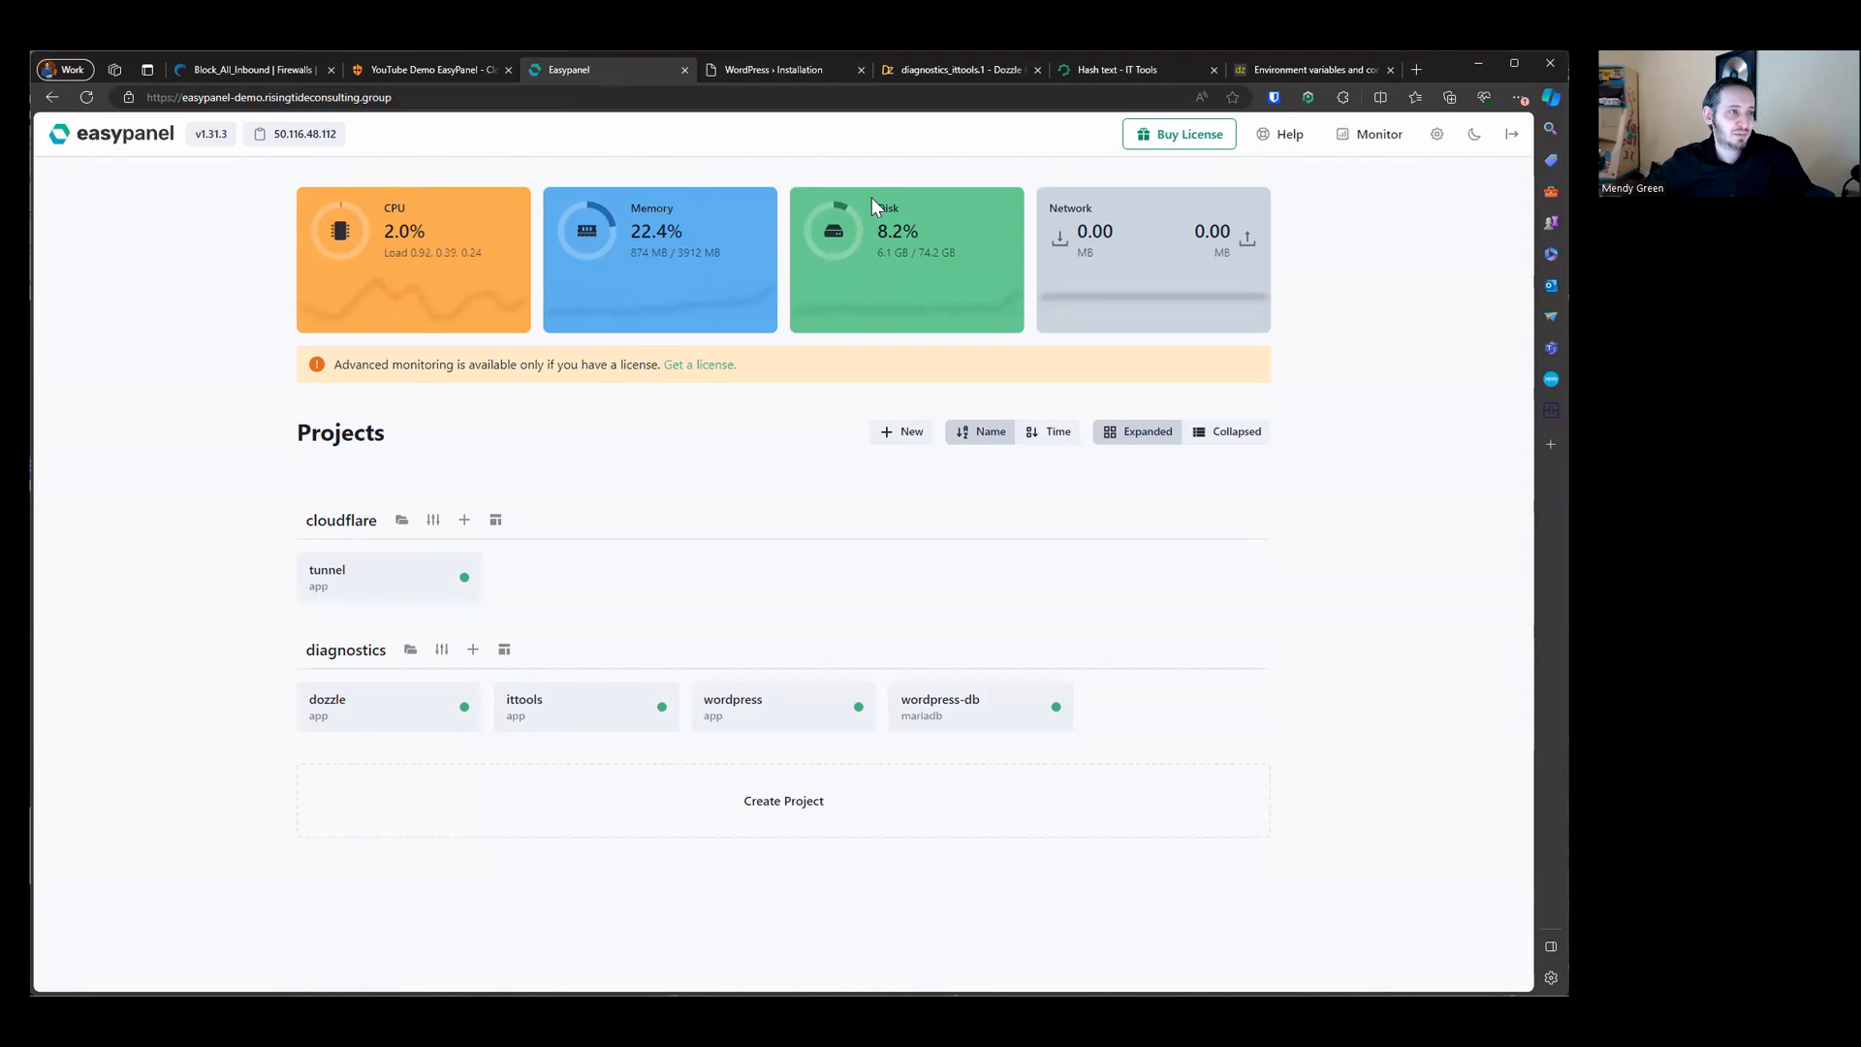
left_click(933, 287)
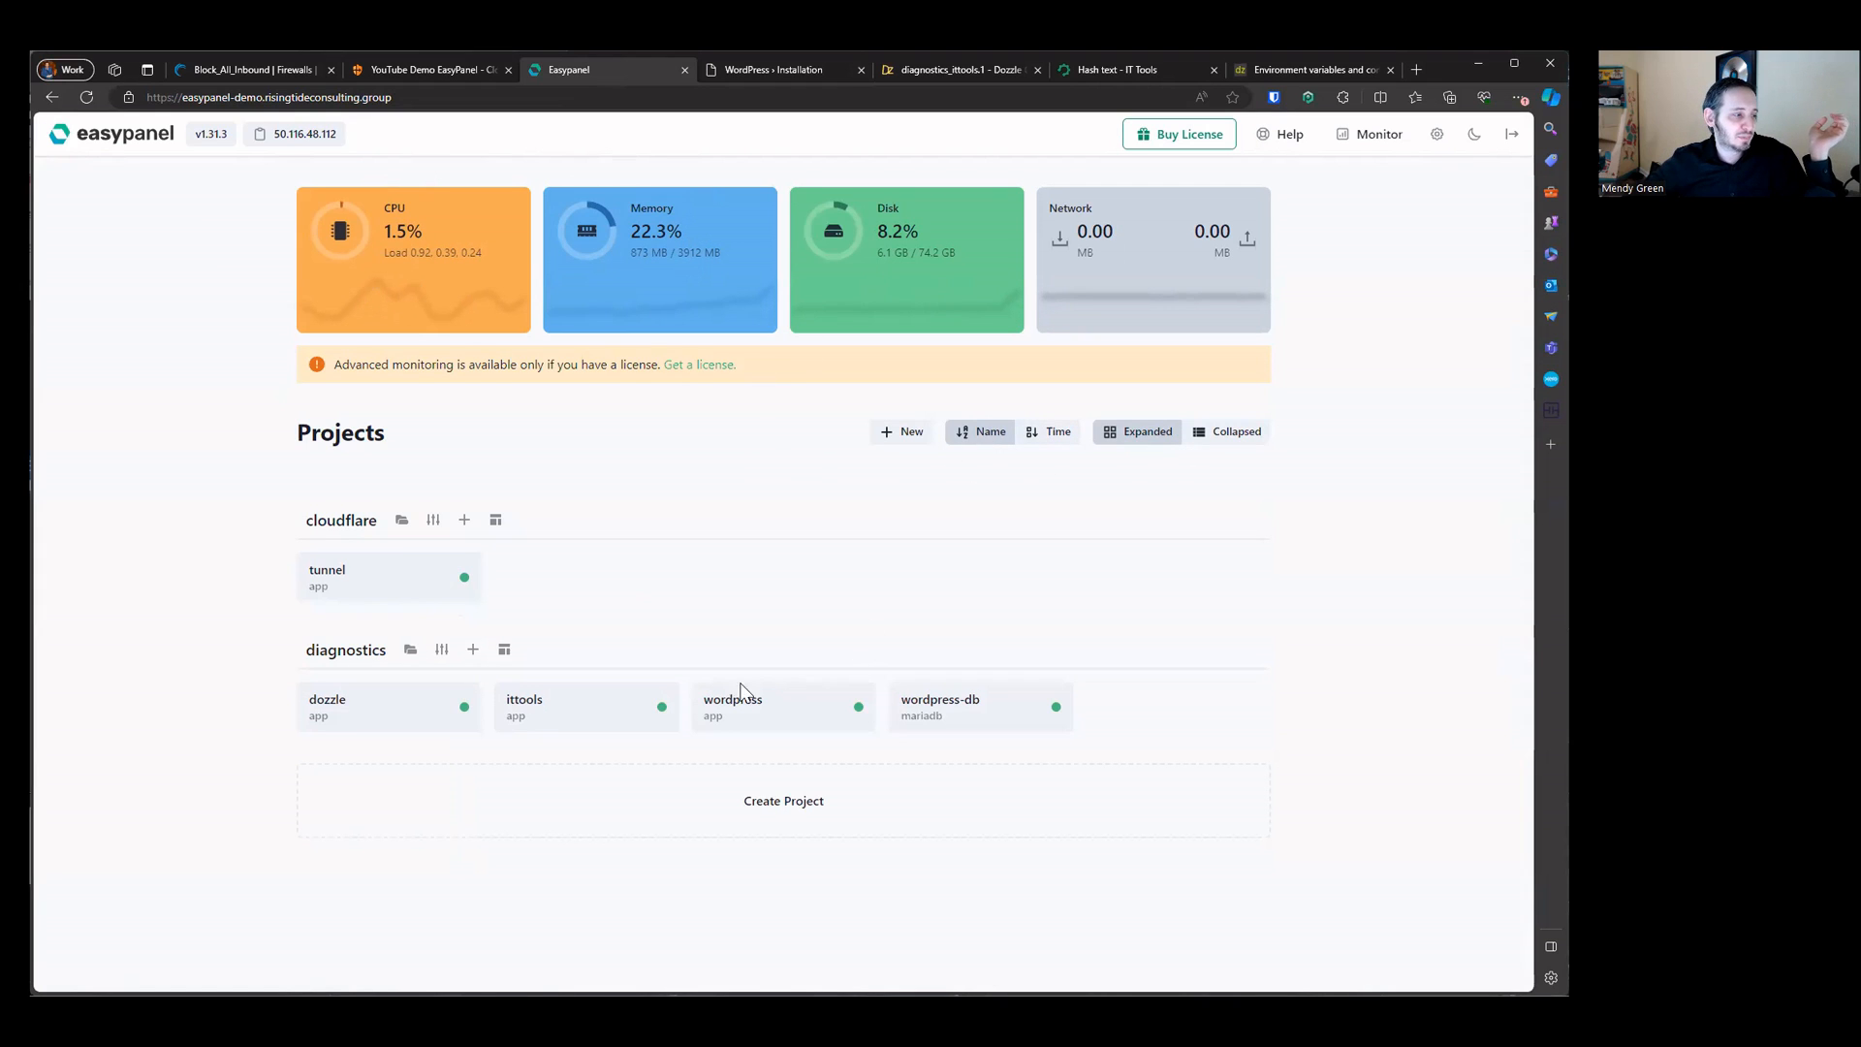
Step: Create a new project named documentation
left_click(795, 796)
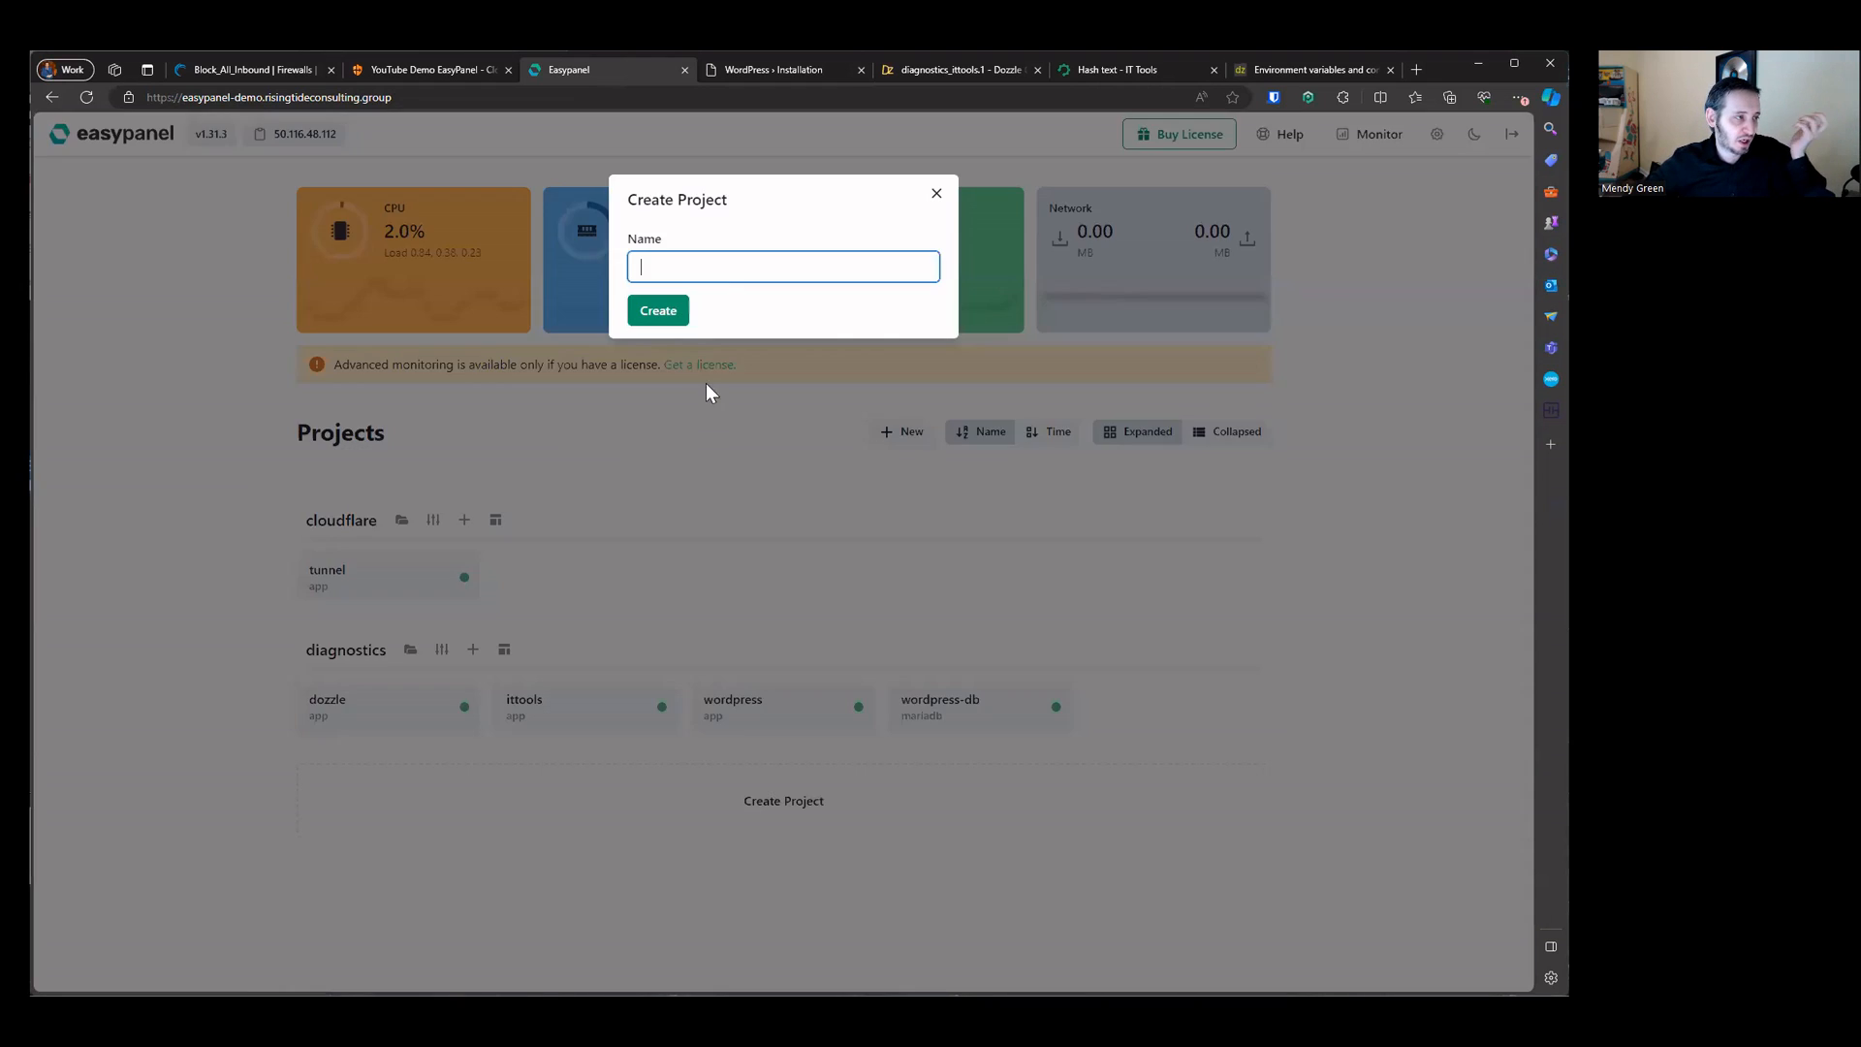
type("p")
key("BackSpace")
type("documentation")
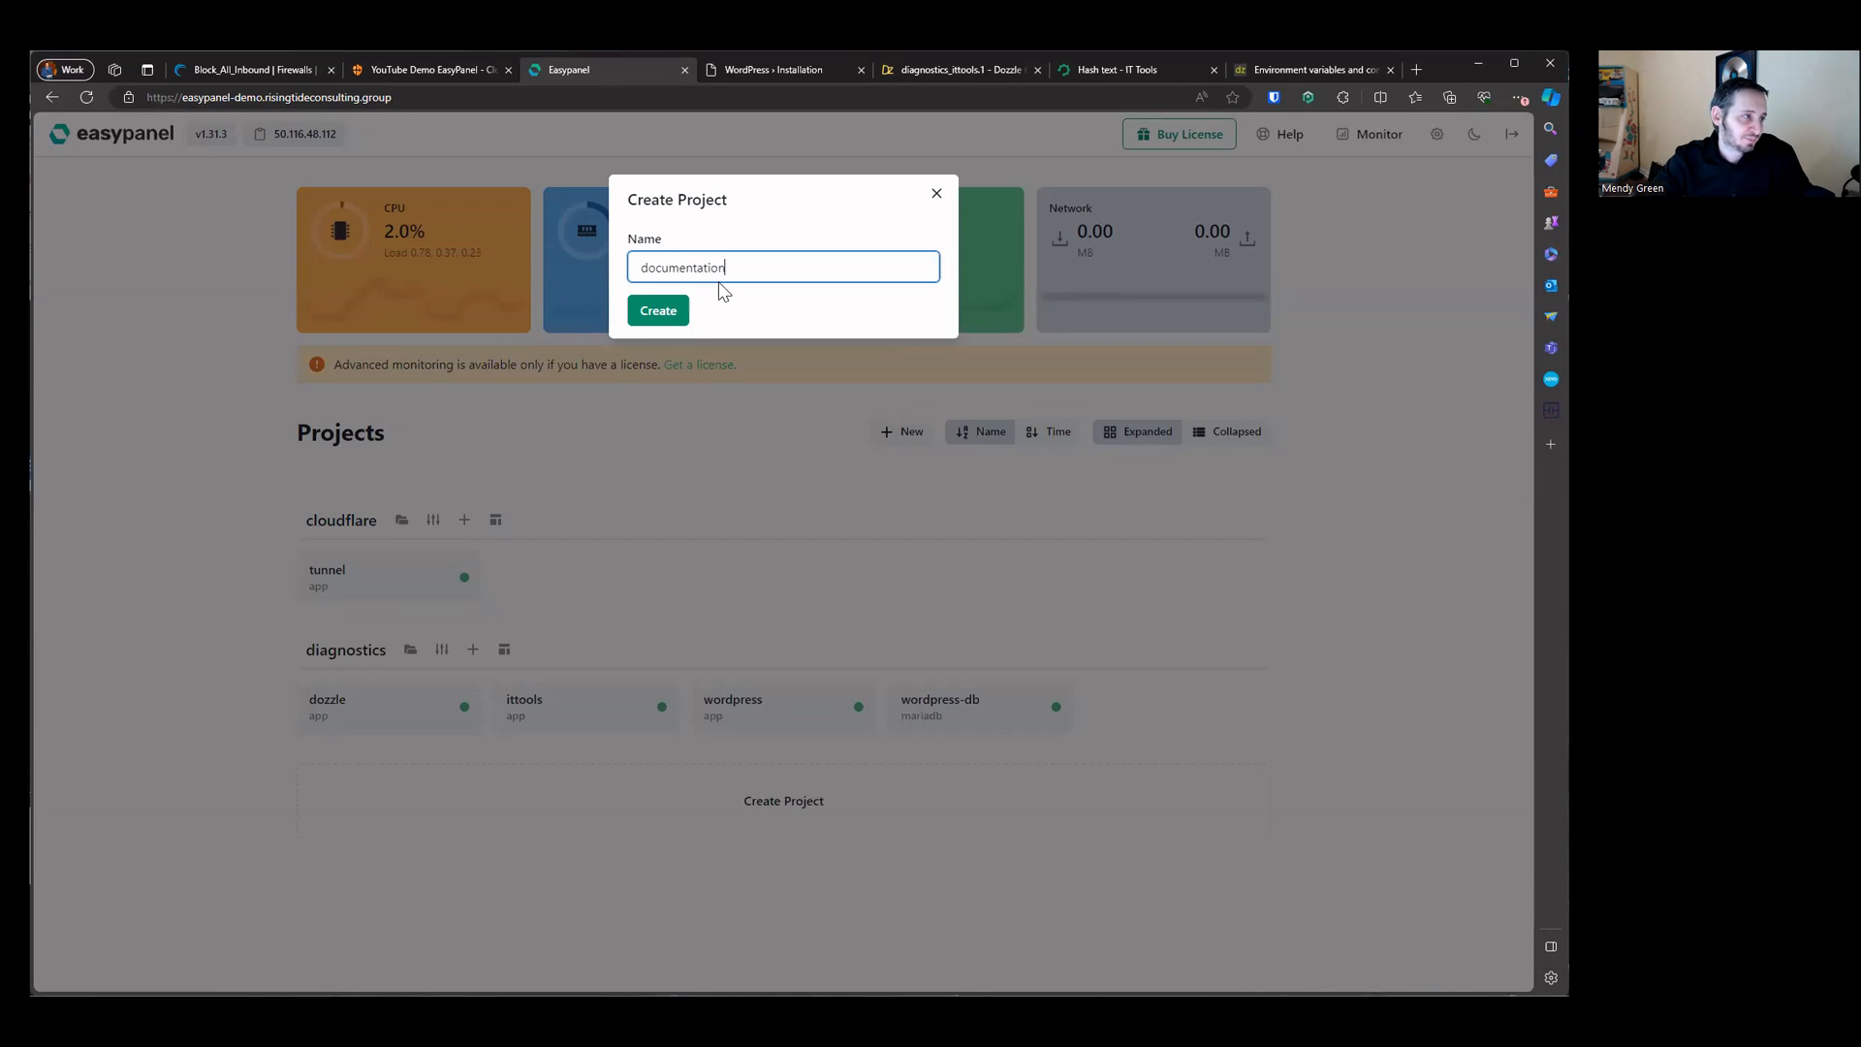
key("Return")
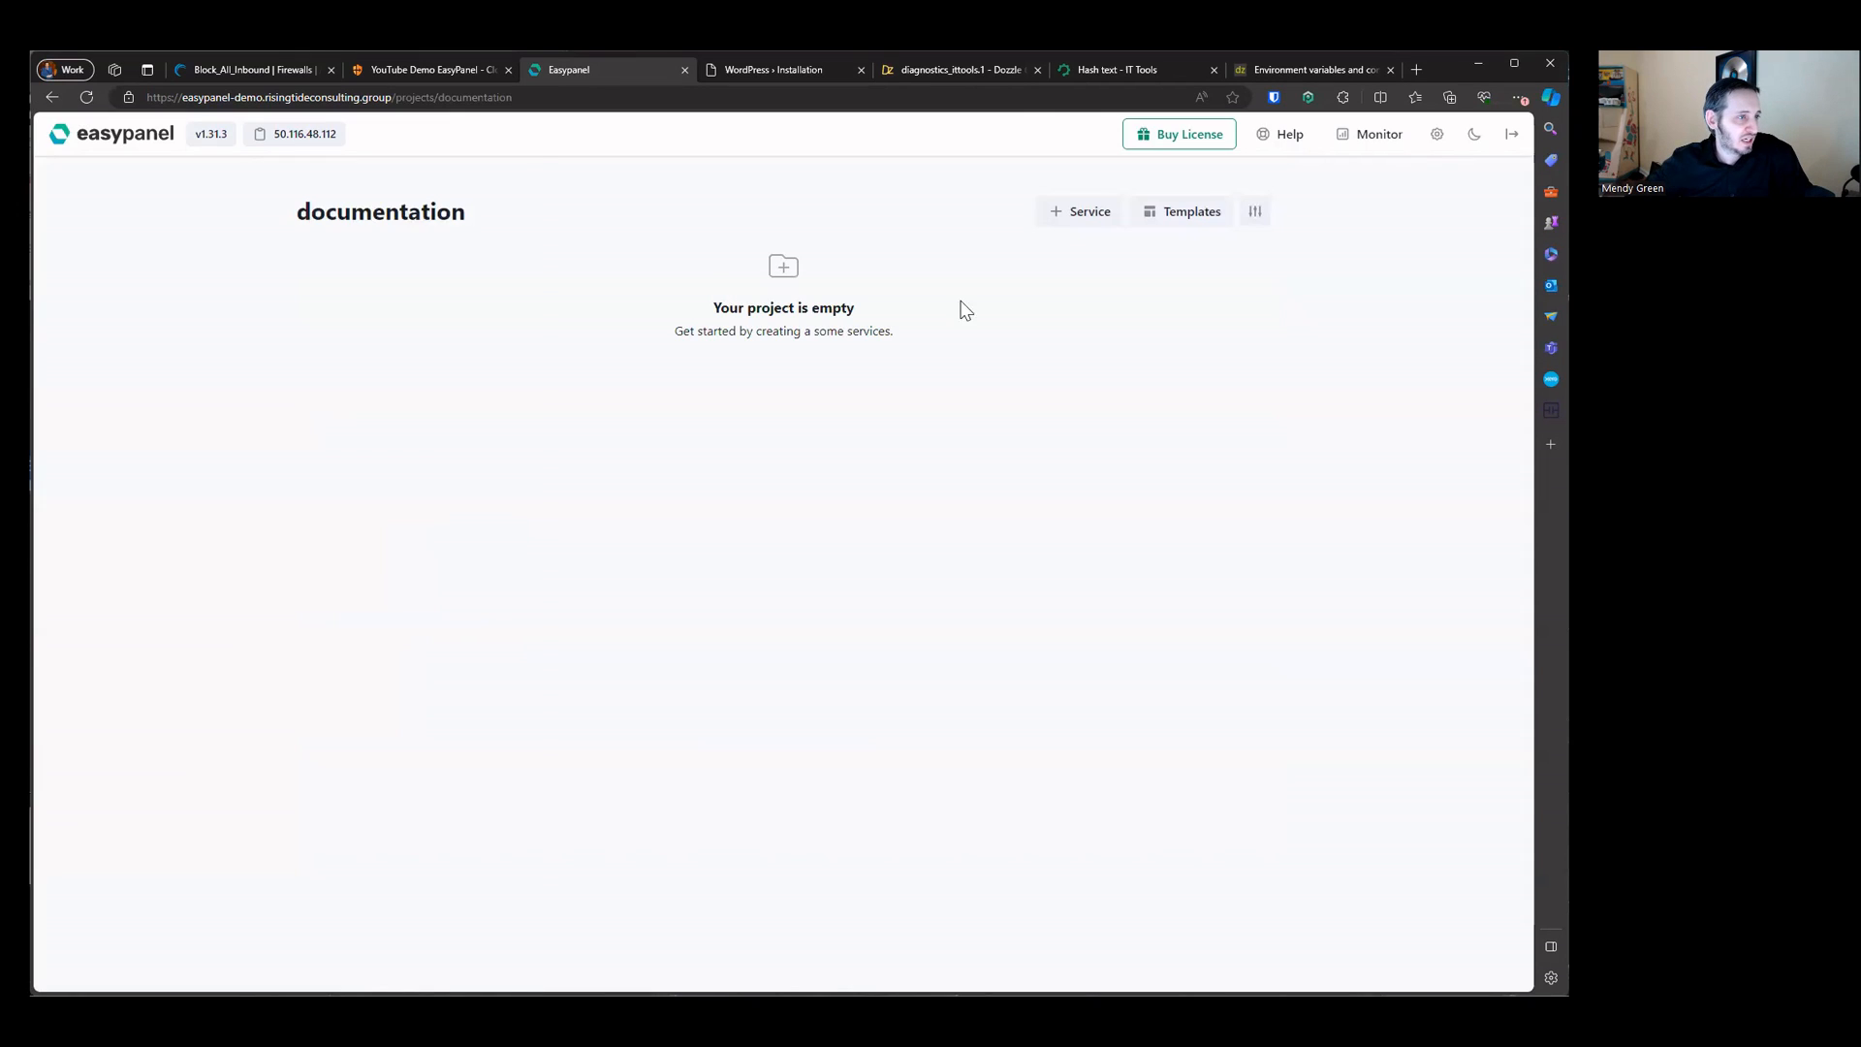
Step: Deploy Bookstack from the templates into the documentation project
left_click(1186, 207)
scroll(814, 495, "down", 9)
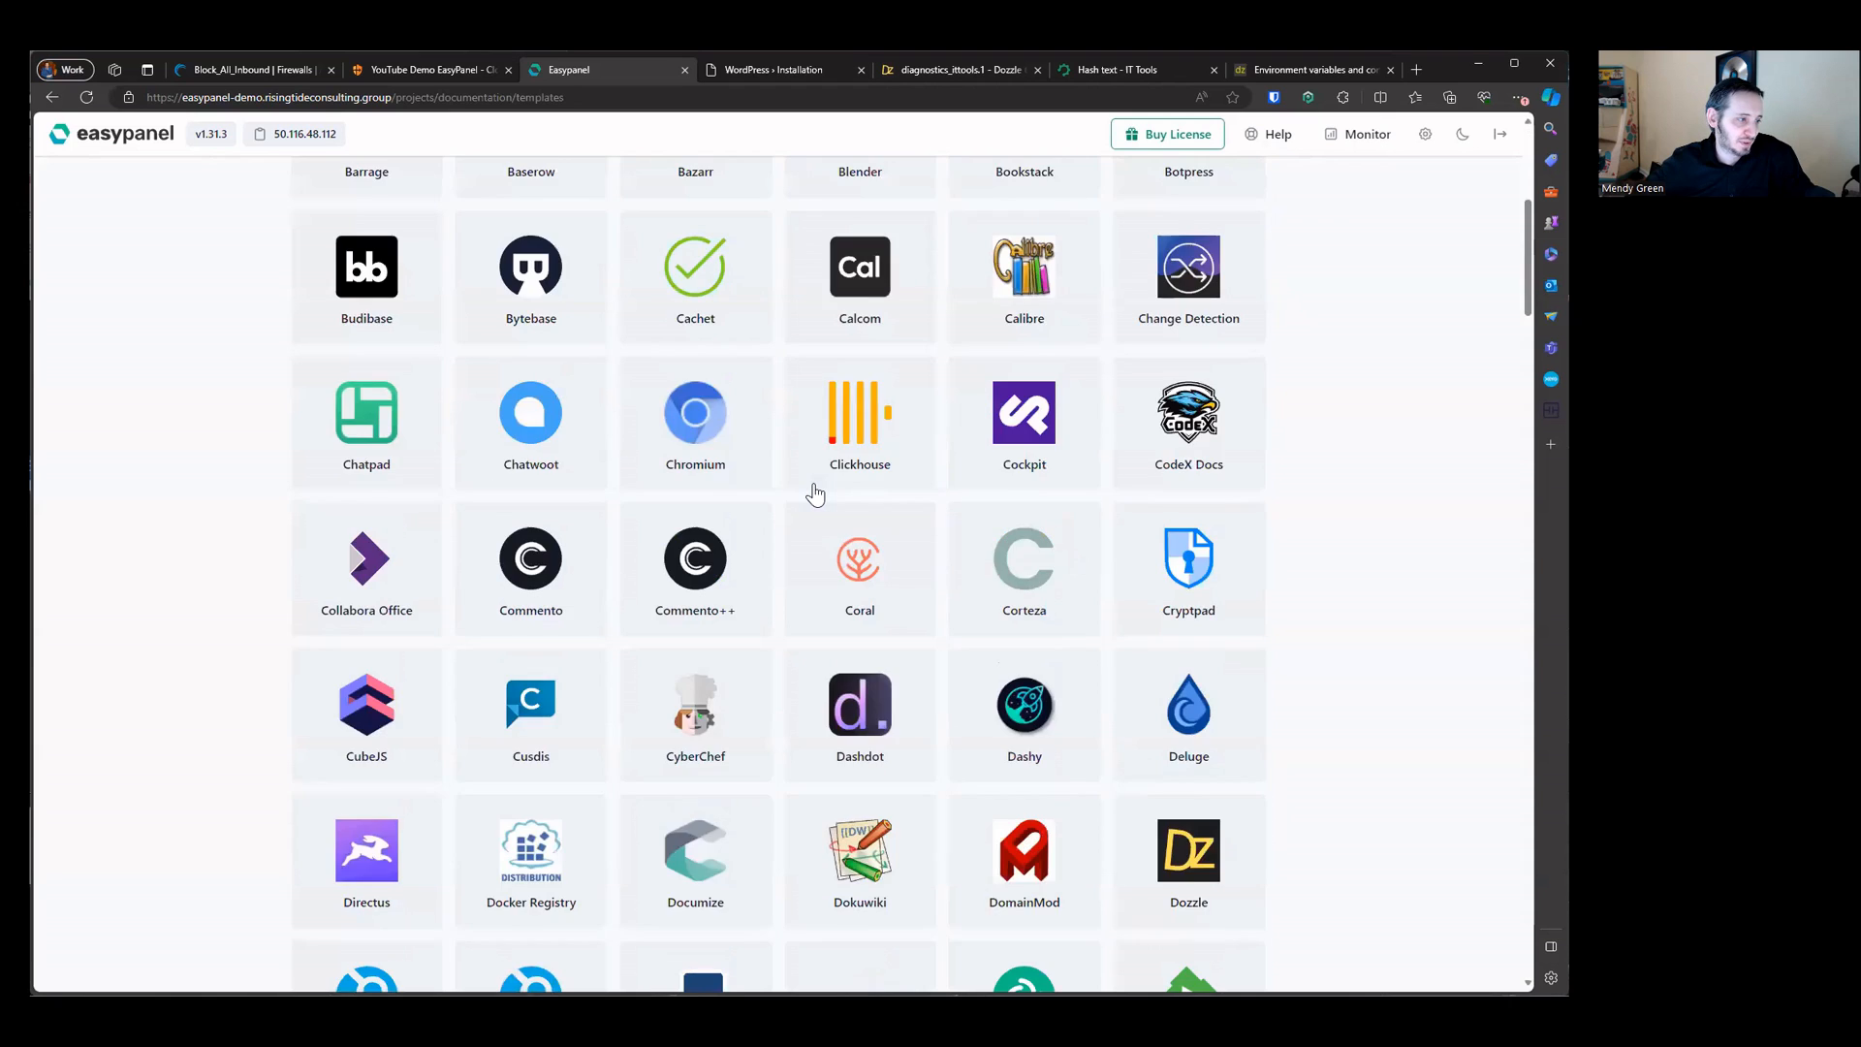
scroll(814, 494, "down", 6)
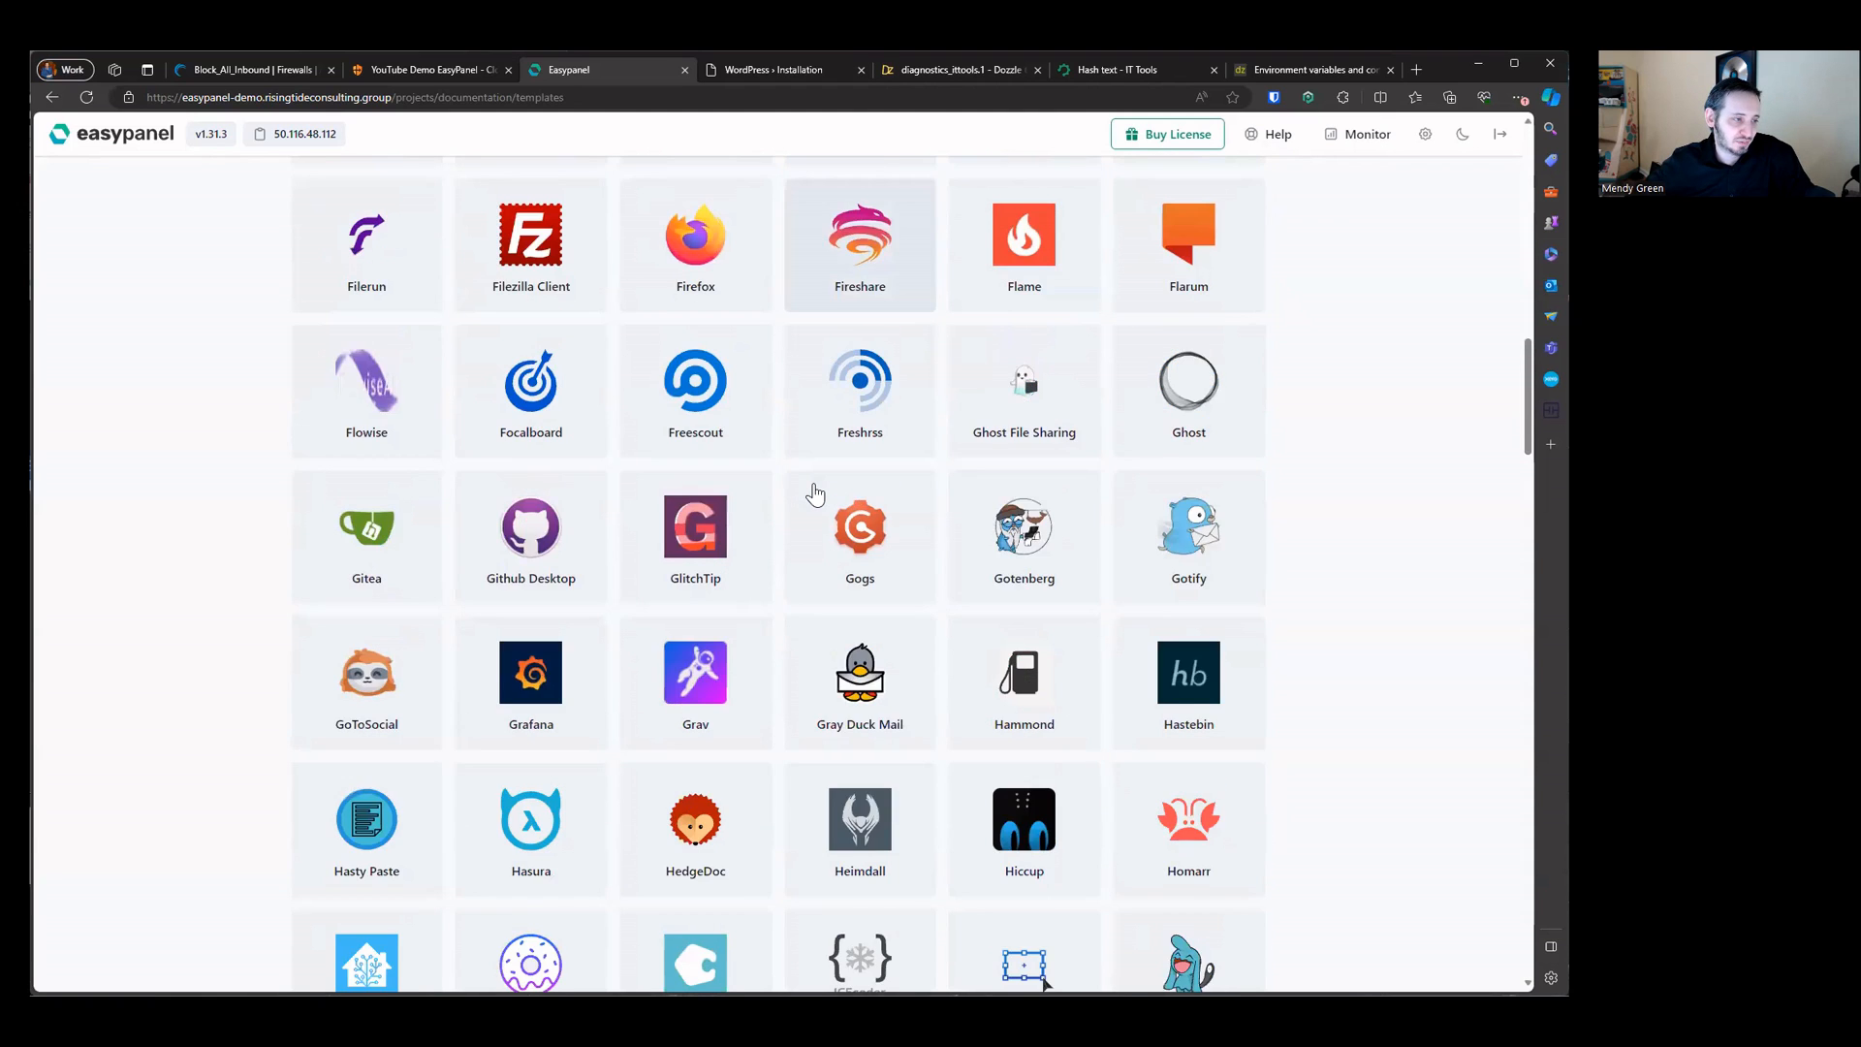
scroll(814, 494, "up", 12)
scroll(1030, 625, "up", 3)
left_click(1031, 625)
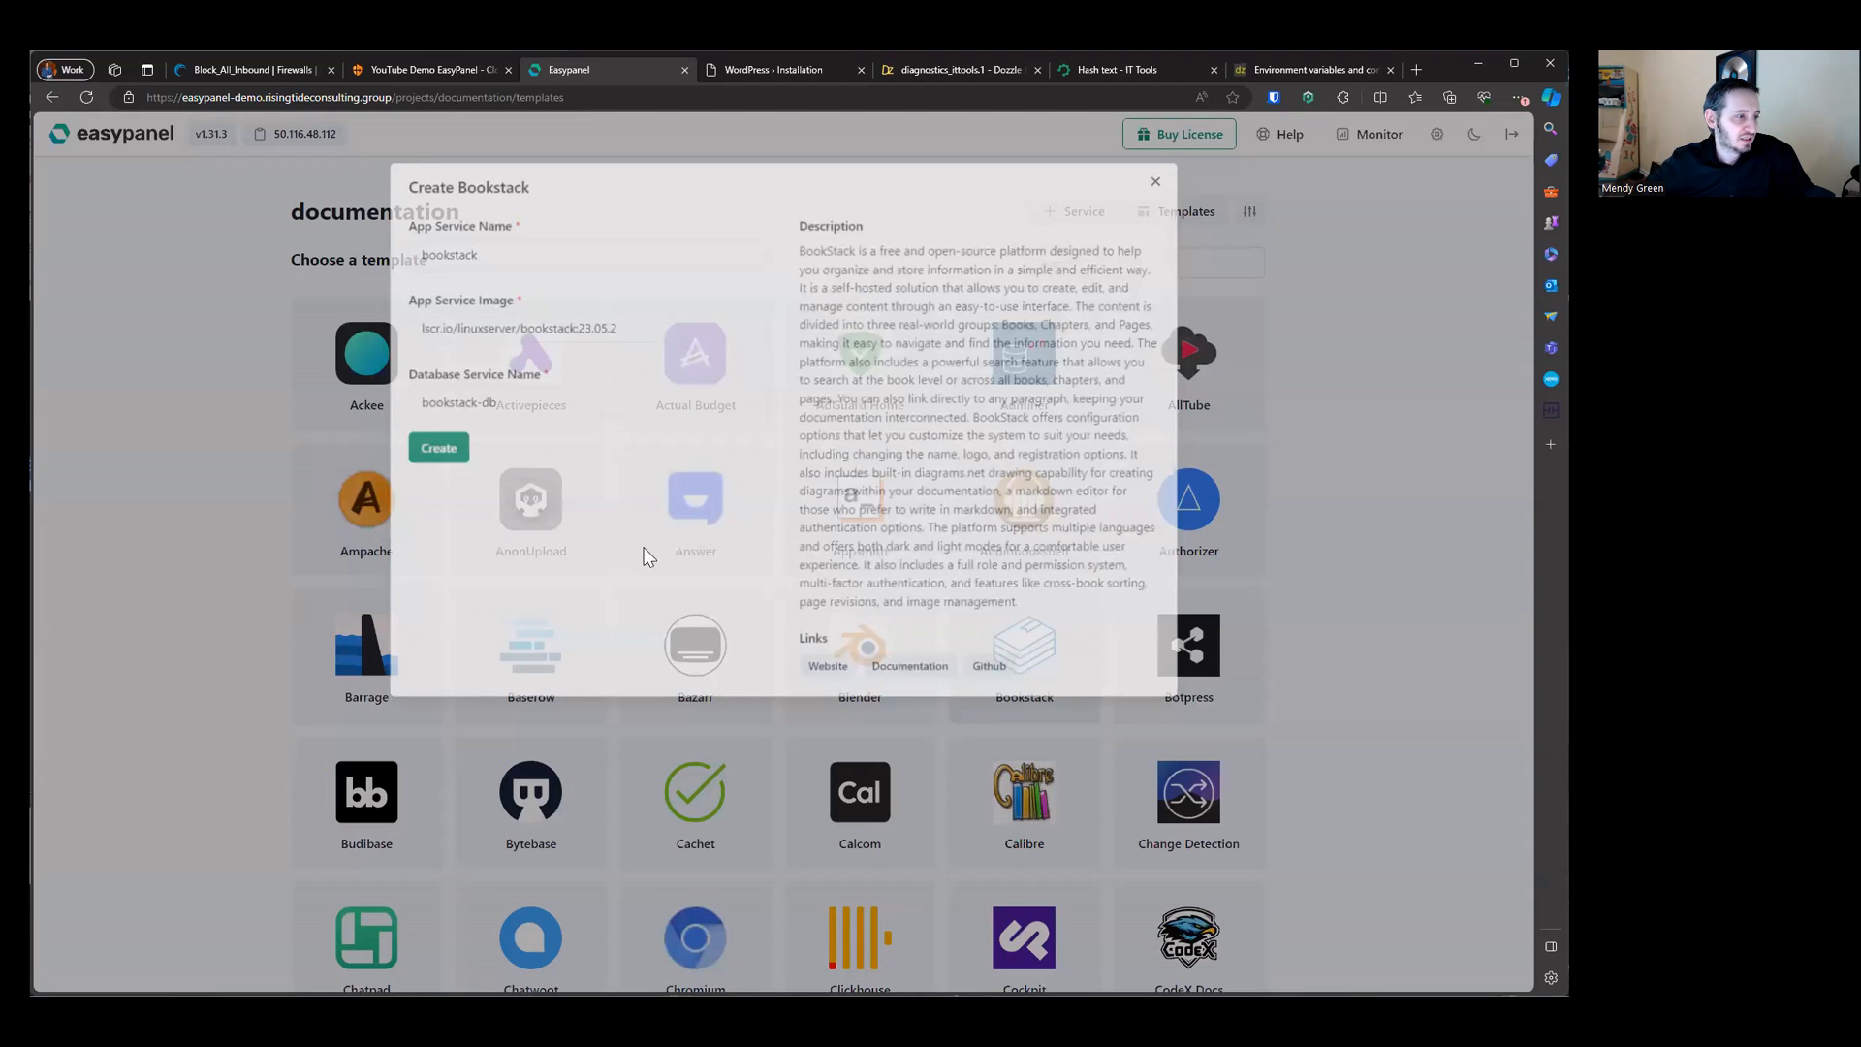
left_click(438, 449)
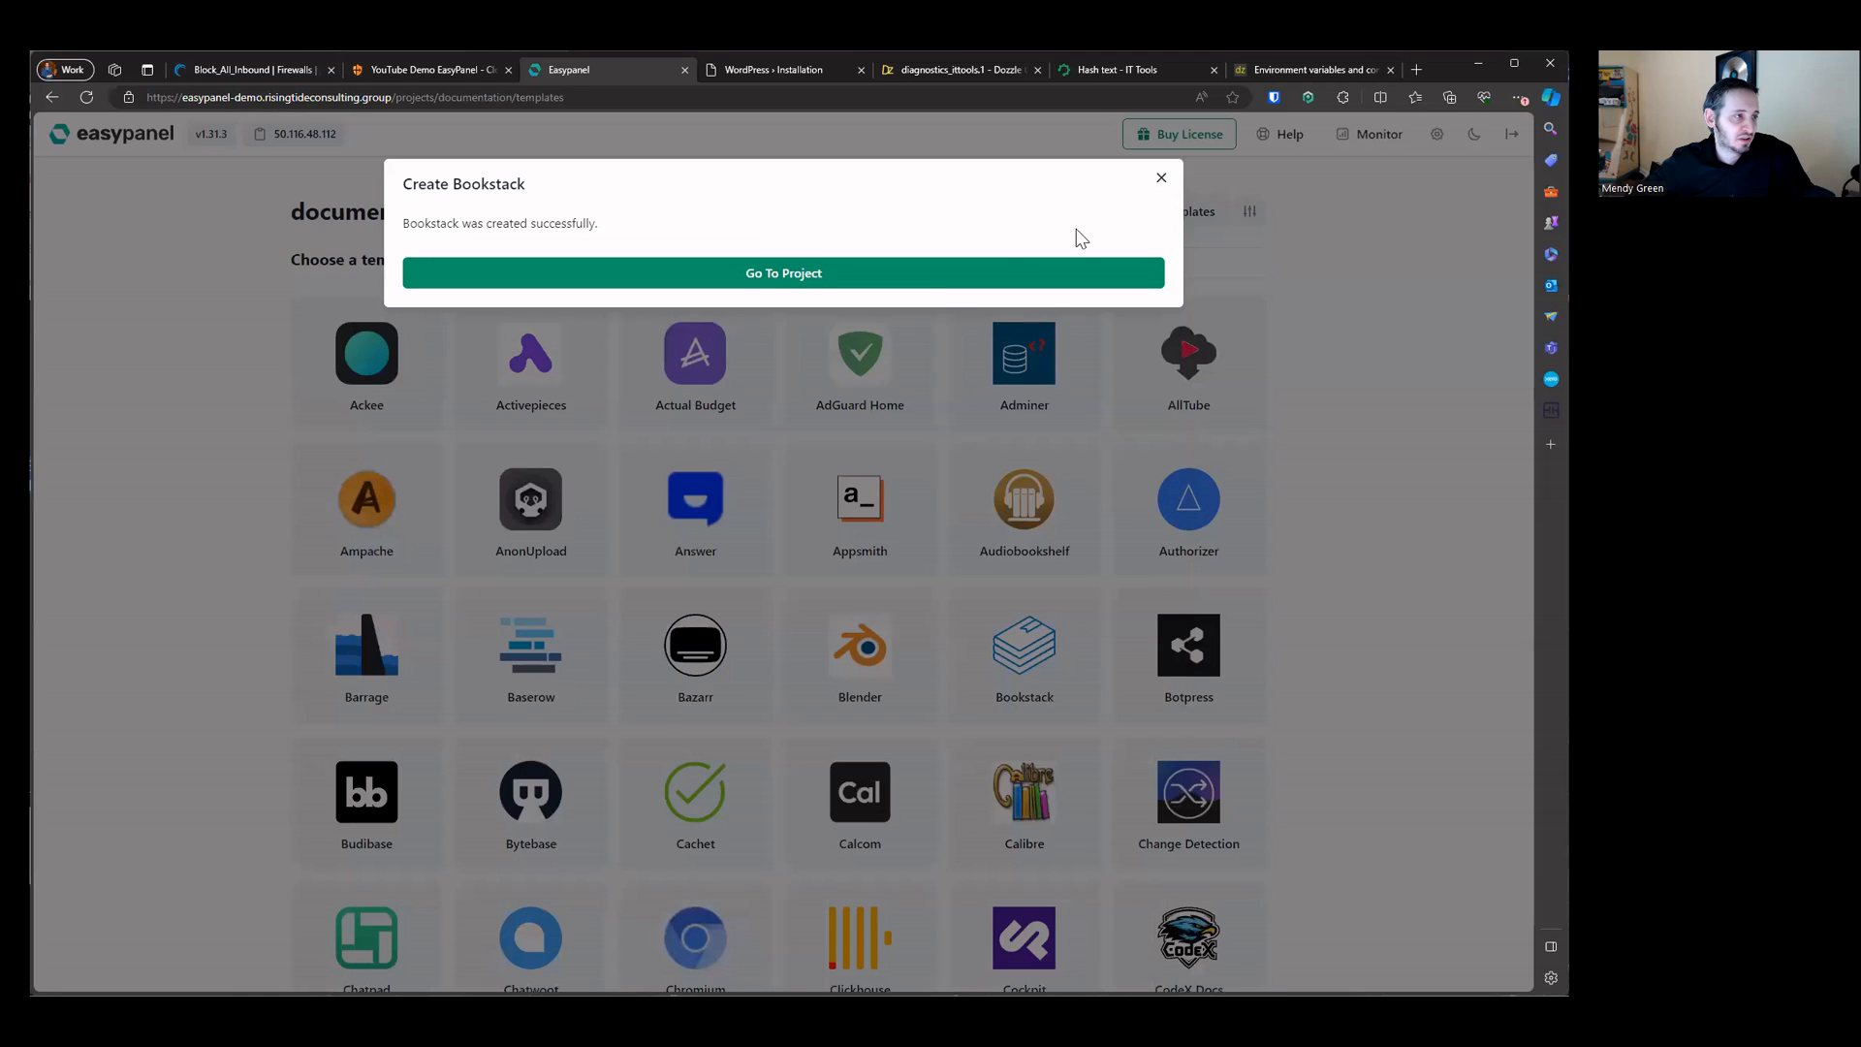
left_click(1161, 177)
Step: Create an Appsmith service from its template with the default settings
left_click(884, 494)
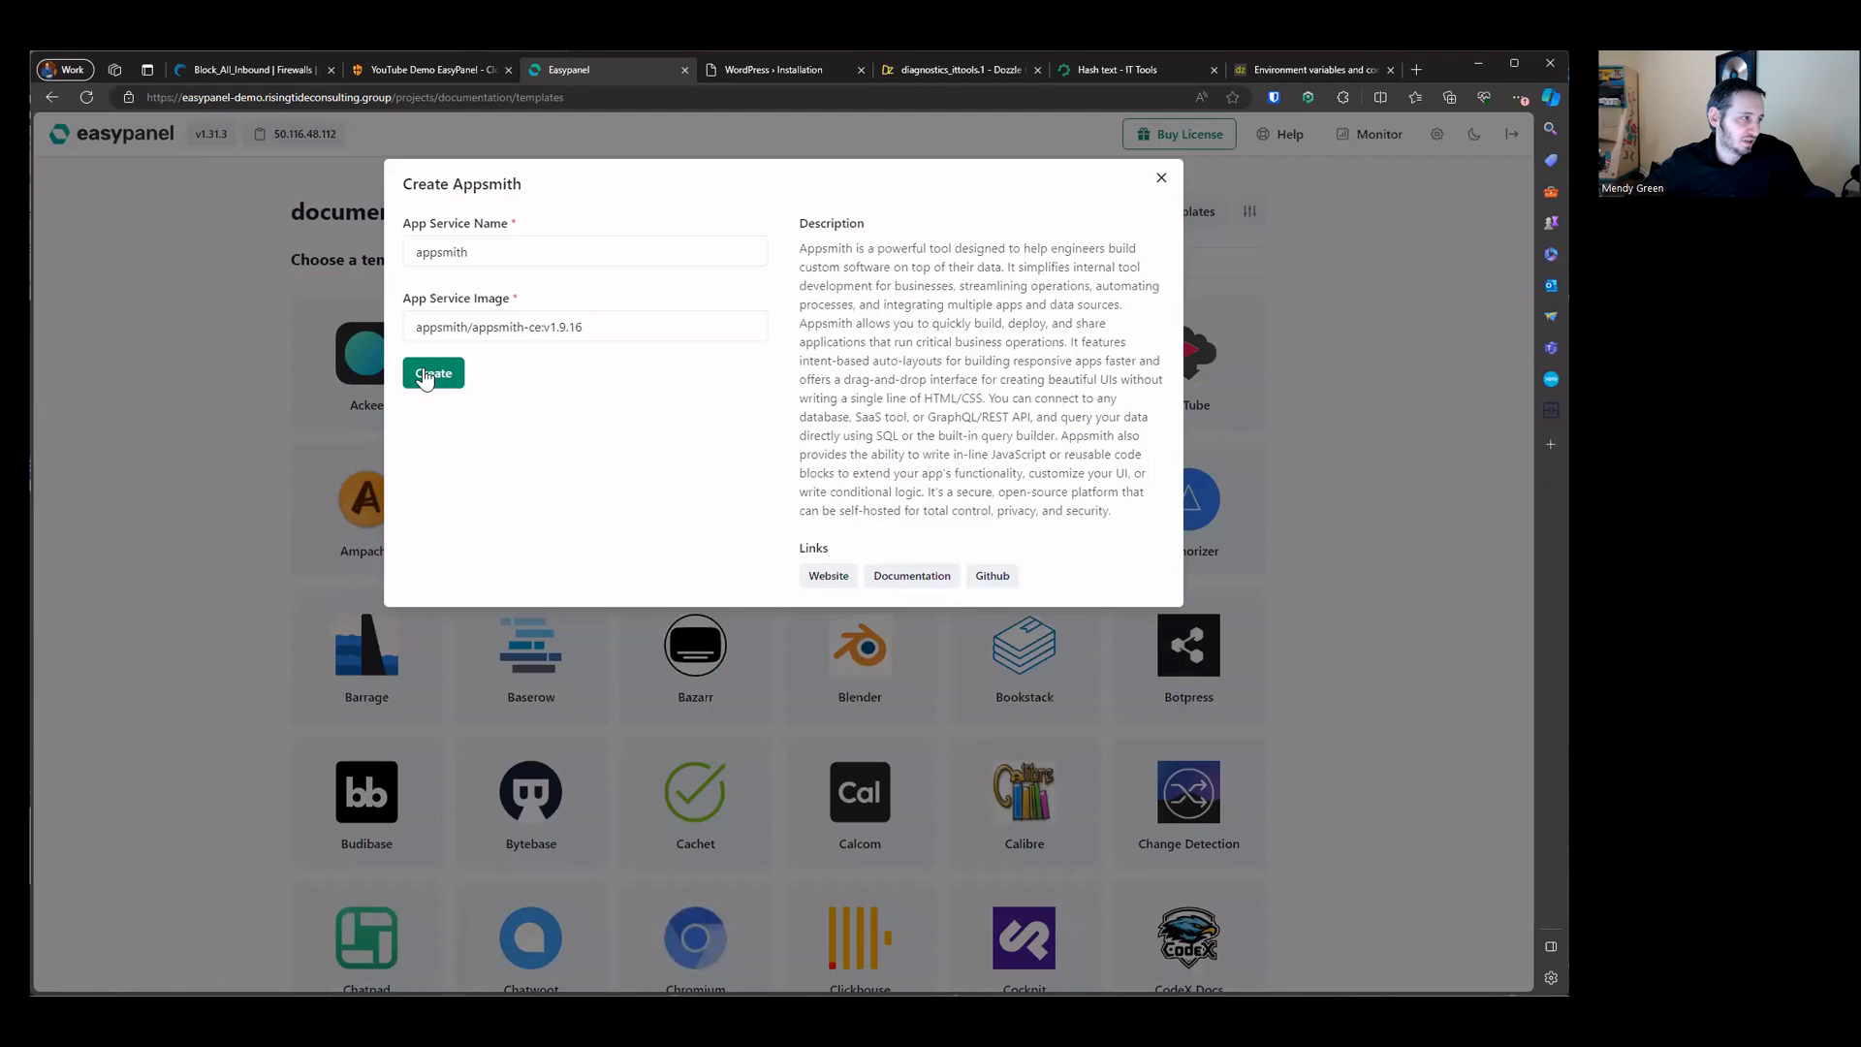
left_click(430, 381)
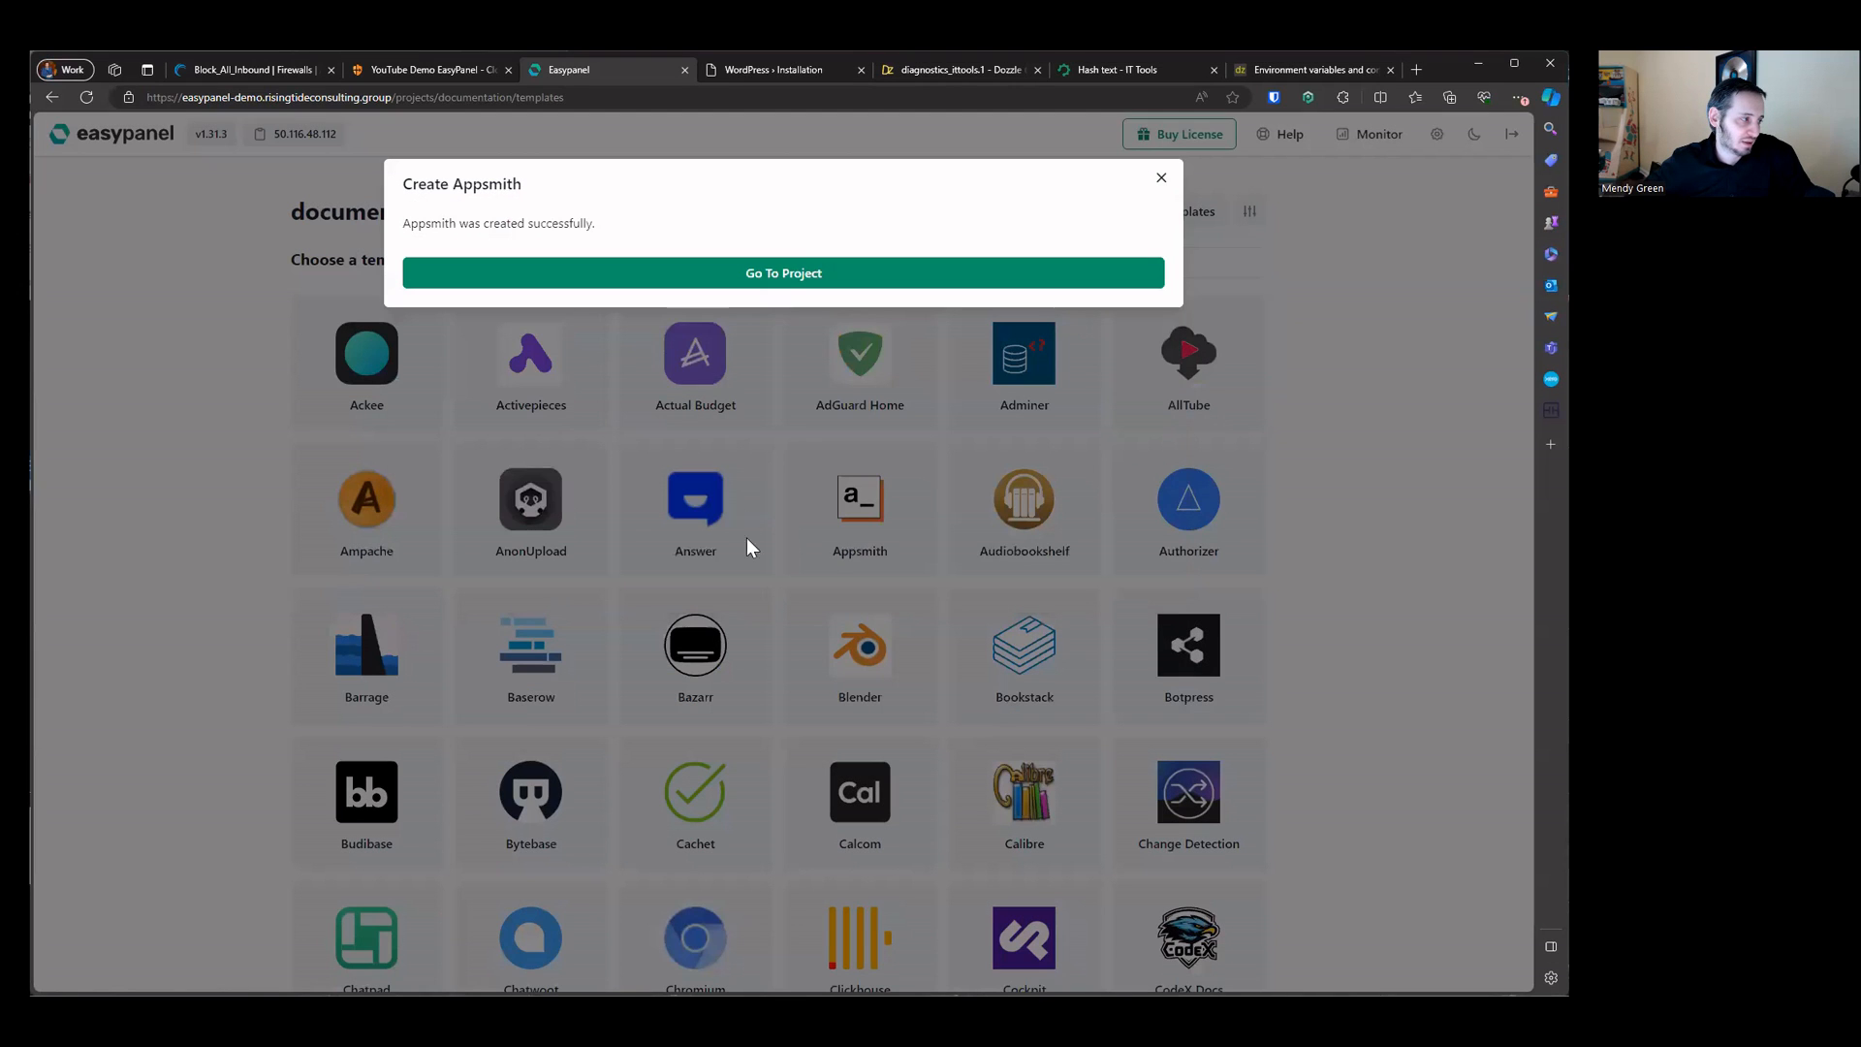
left_click(1162, 177)
Step: Create a Calcom service from its template with the default settings
scroll(969, 426, "down", 5)
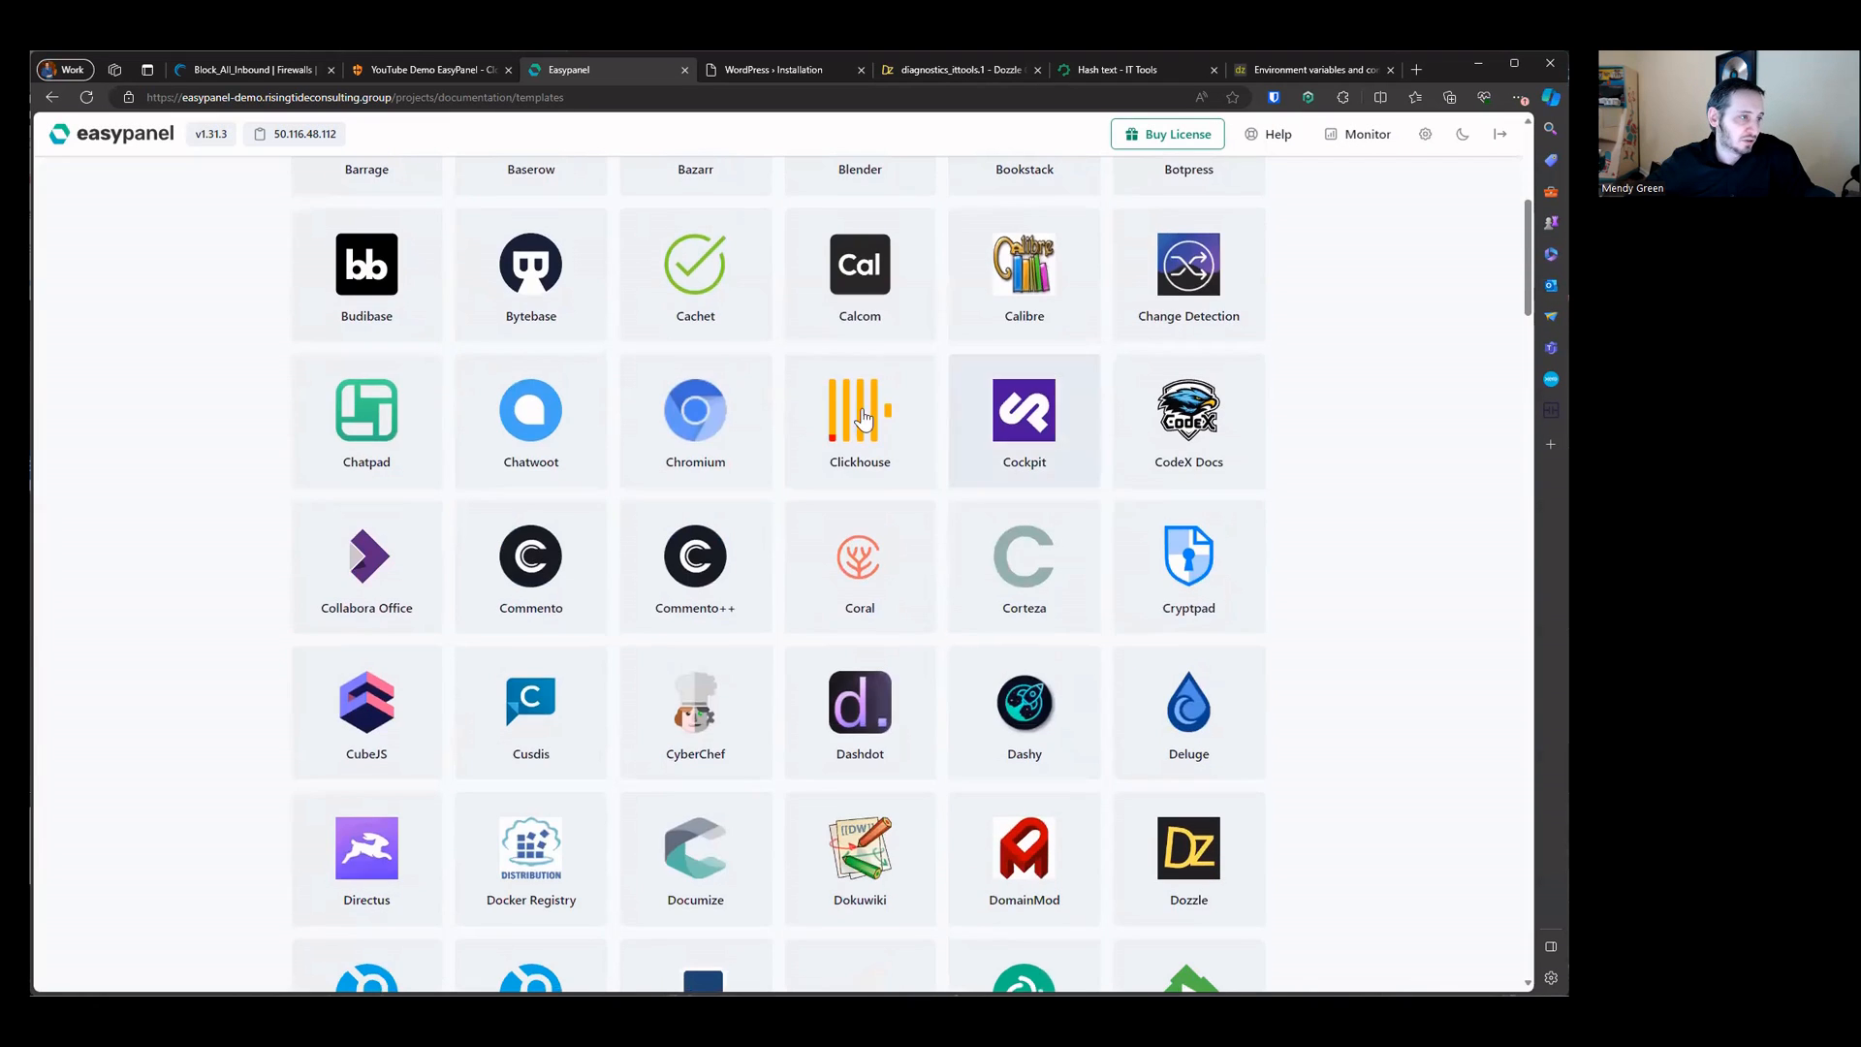
left_click(859, 286)
left_click(432, 512)
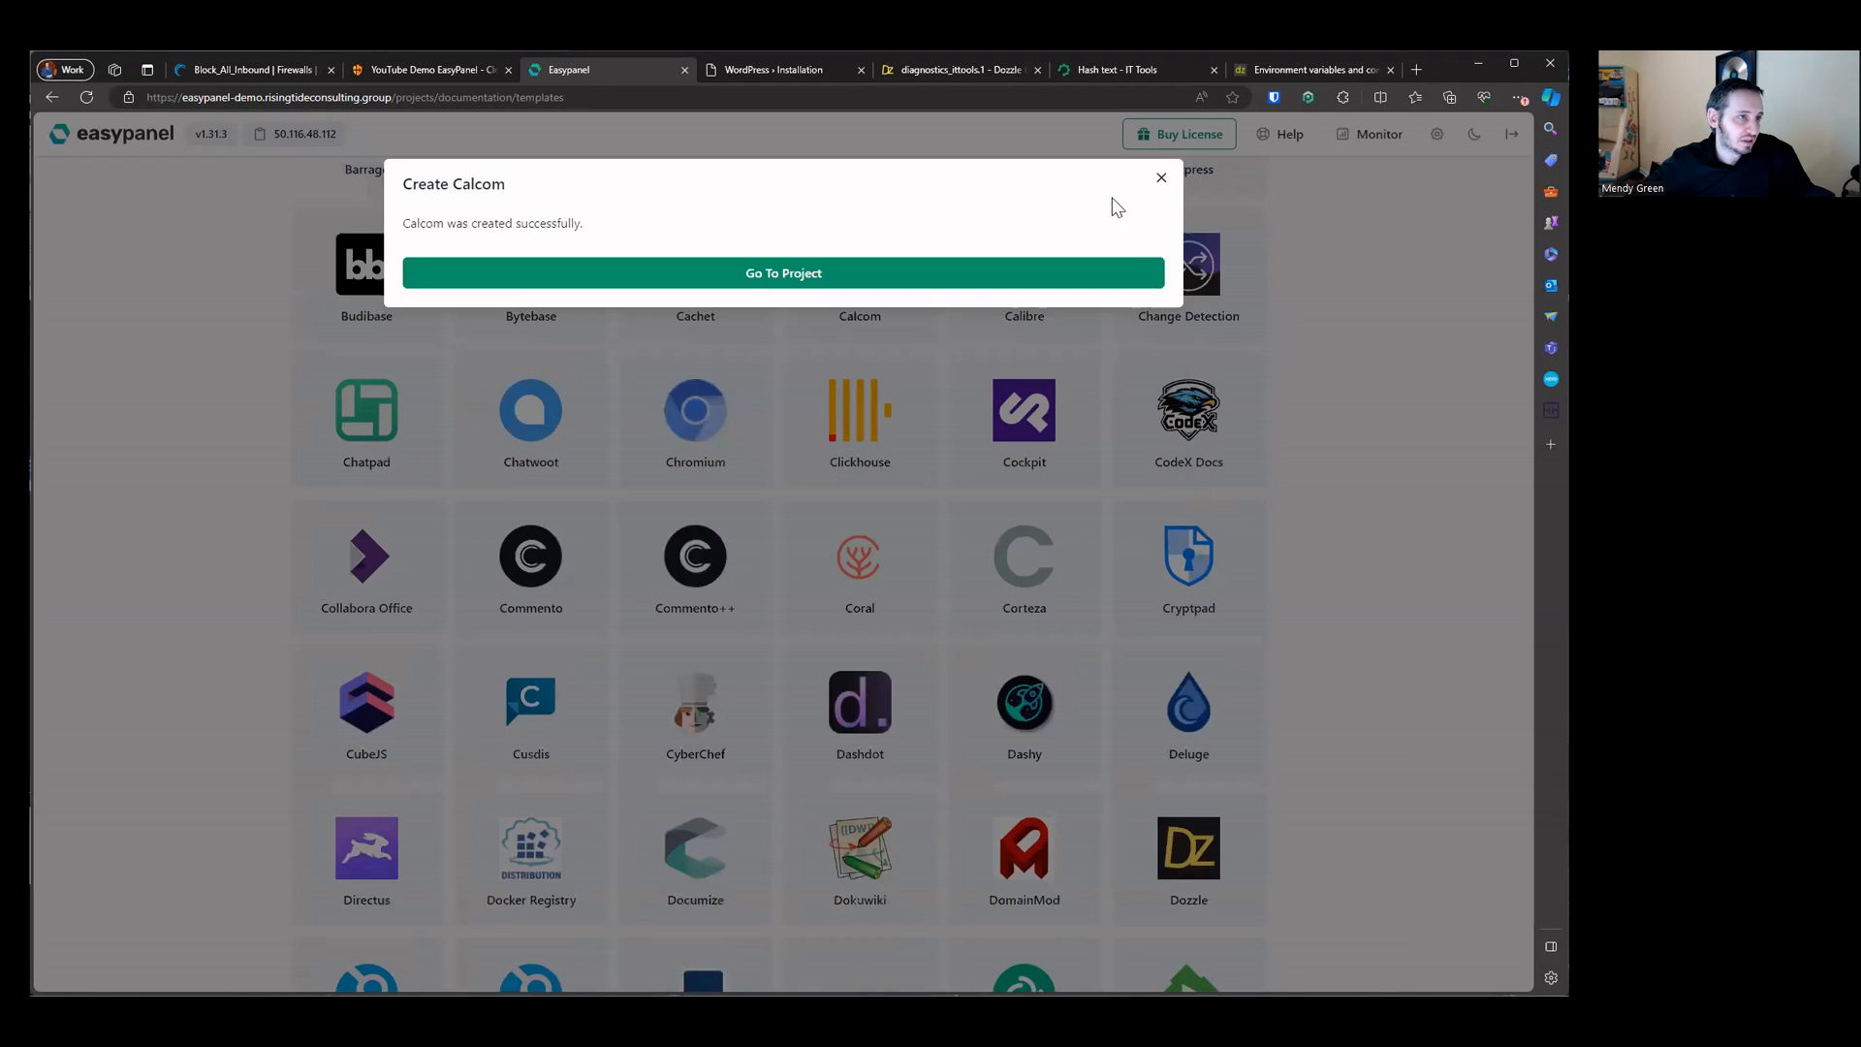
left_click(1162, 182)
Step: Create a Filebrowser service from its template
scroll(1119, 454, "down", 3)
scroll(1118, 453, "down", 5)
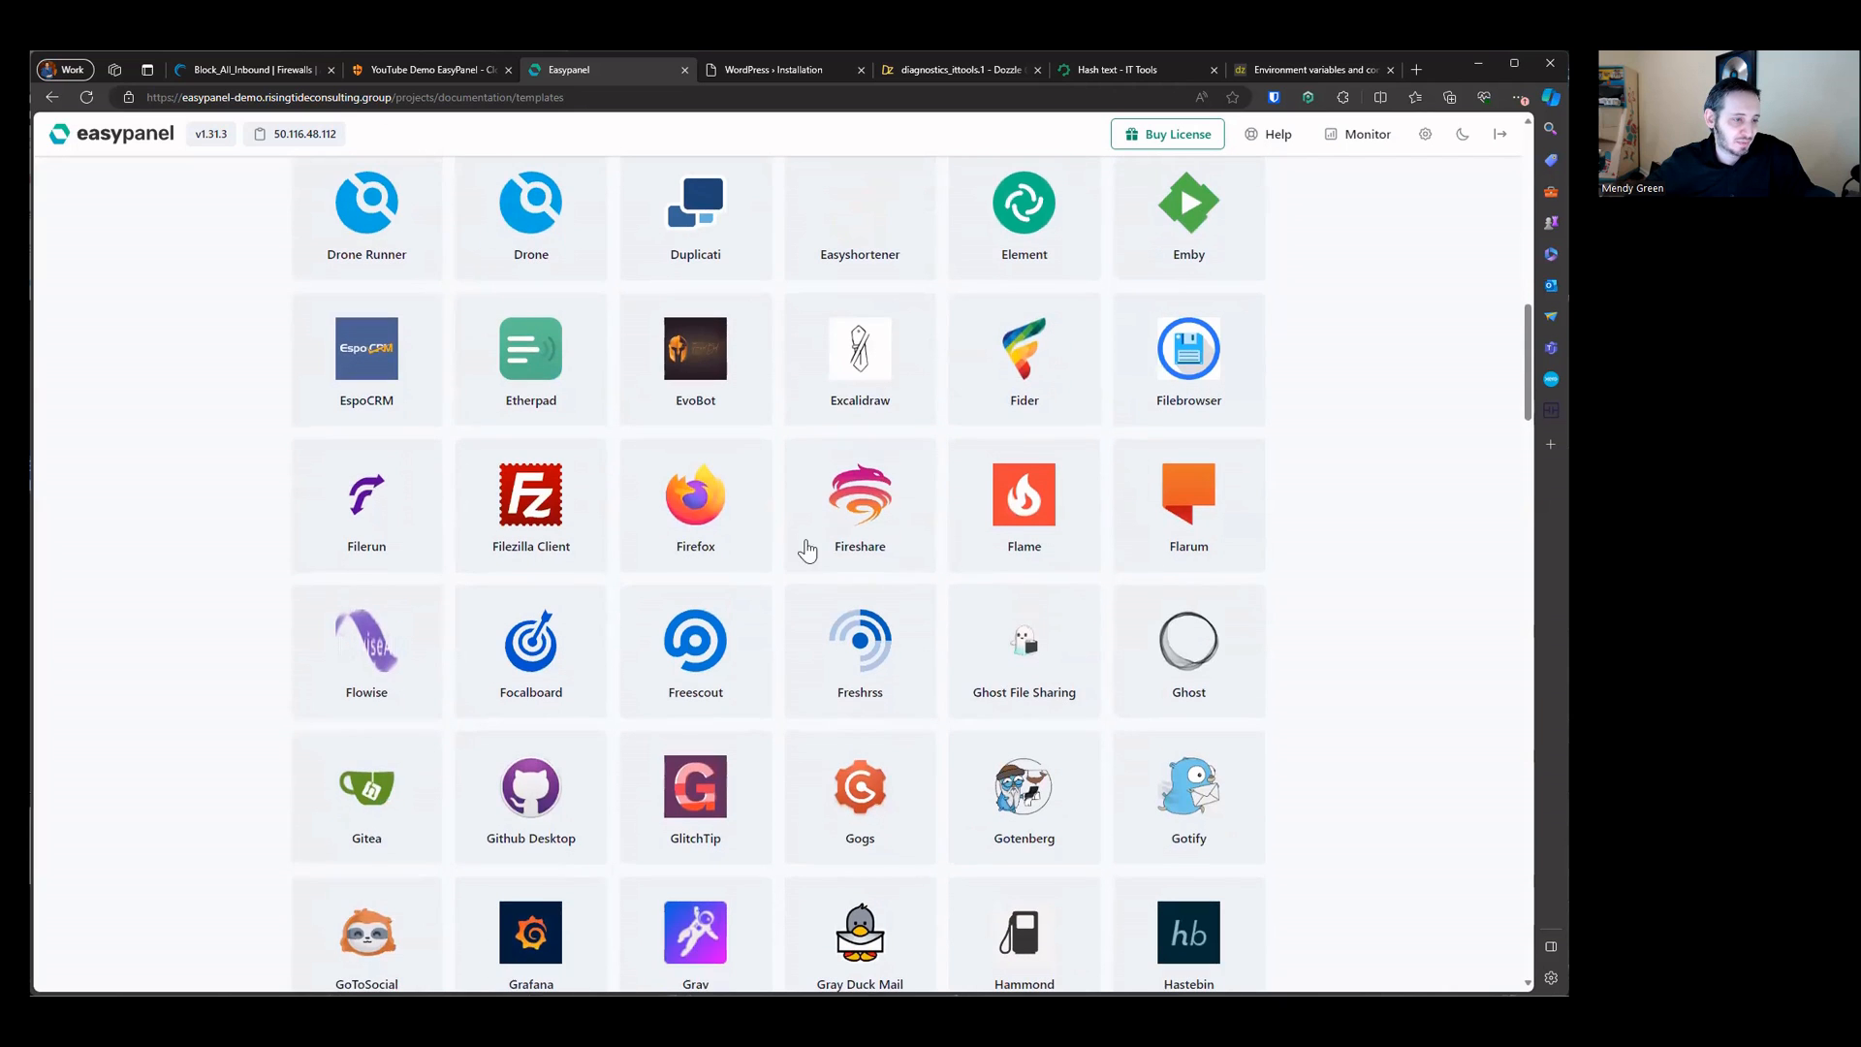
left_click(1151, 368)
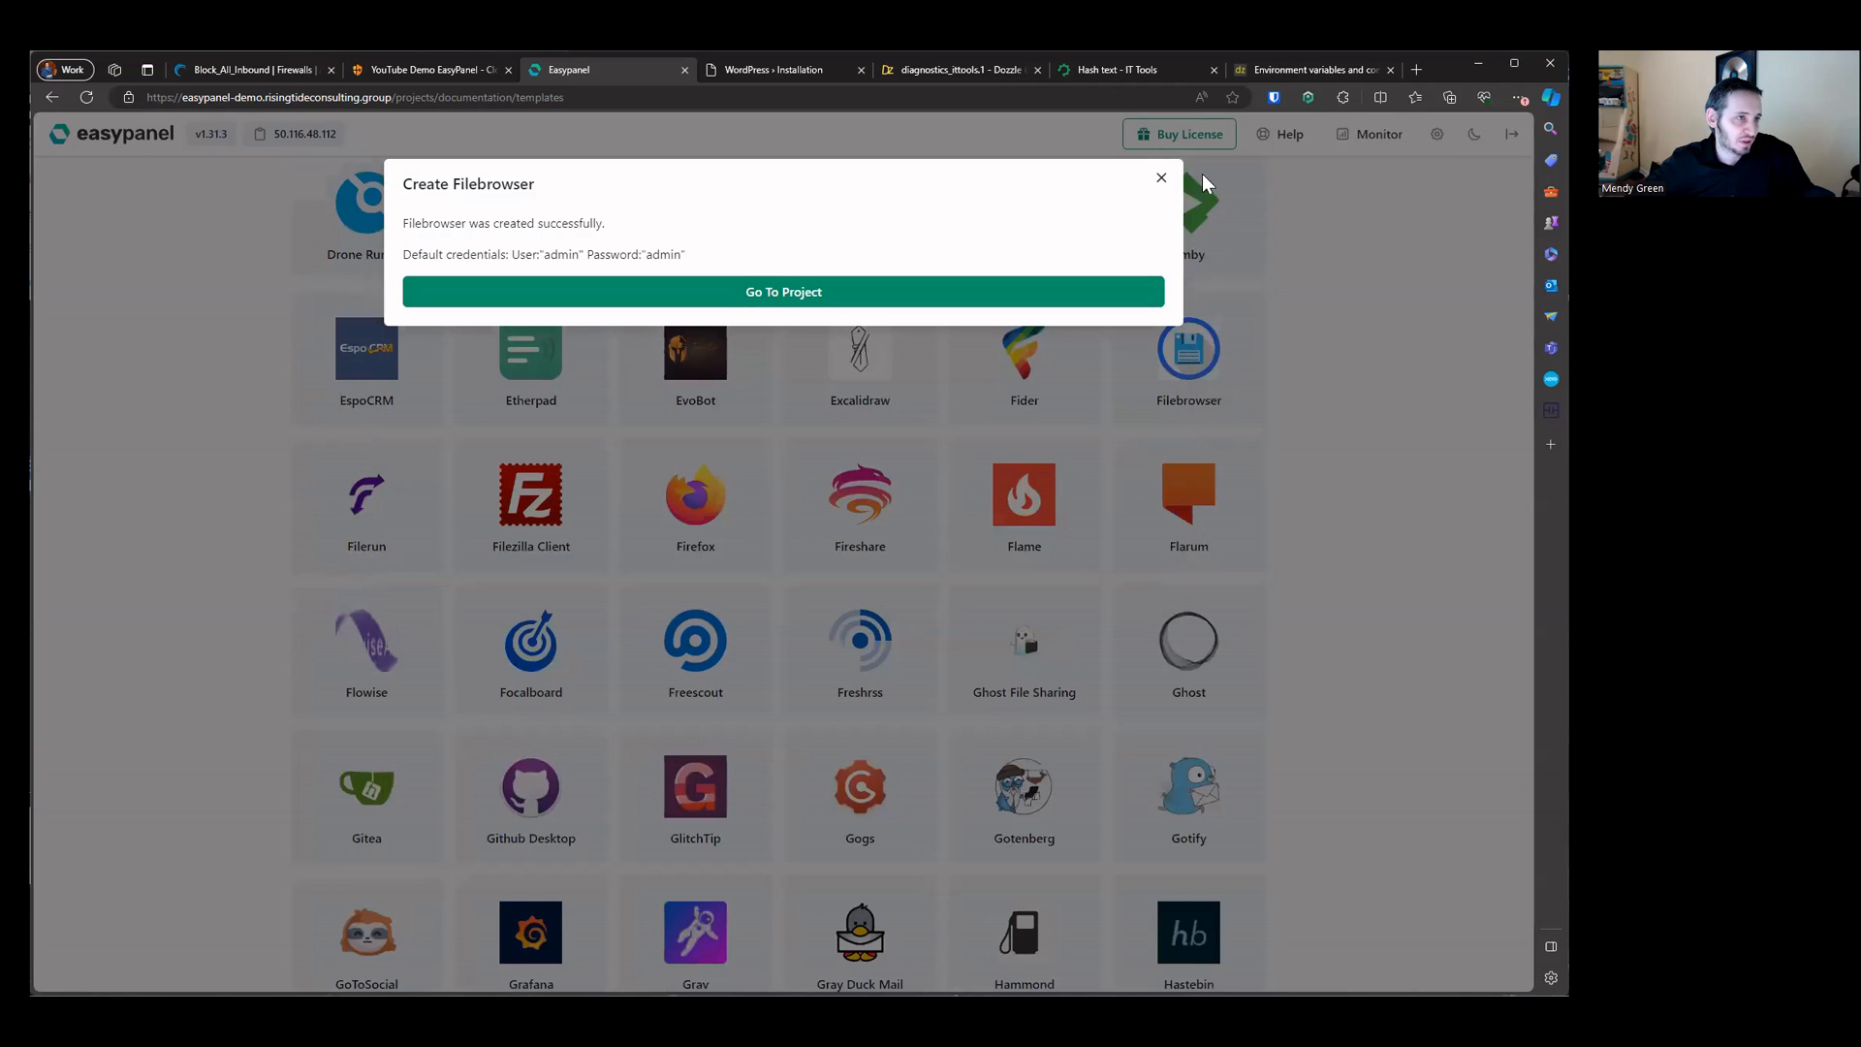
left_click(1154, 179)
Step: Create a Grafana service from its template with the default settings
scroll(763, 463, "down", 5)
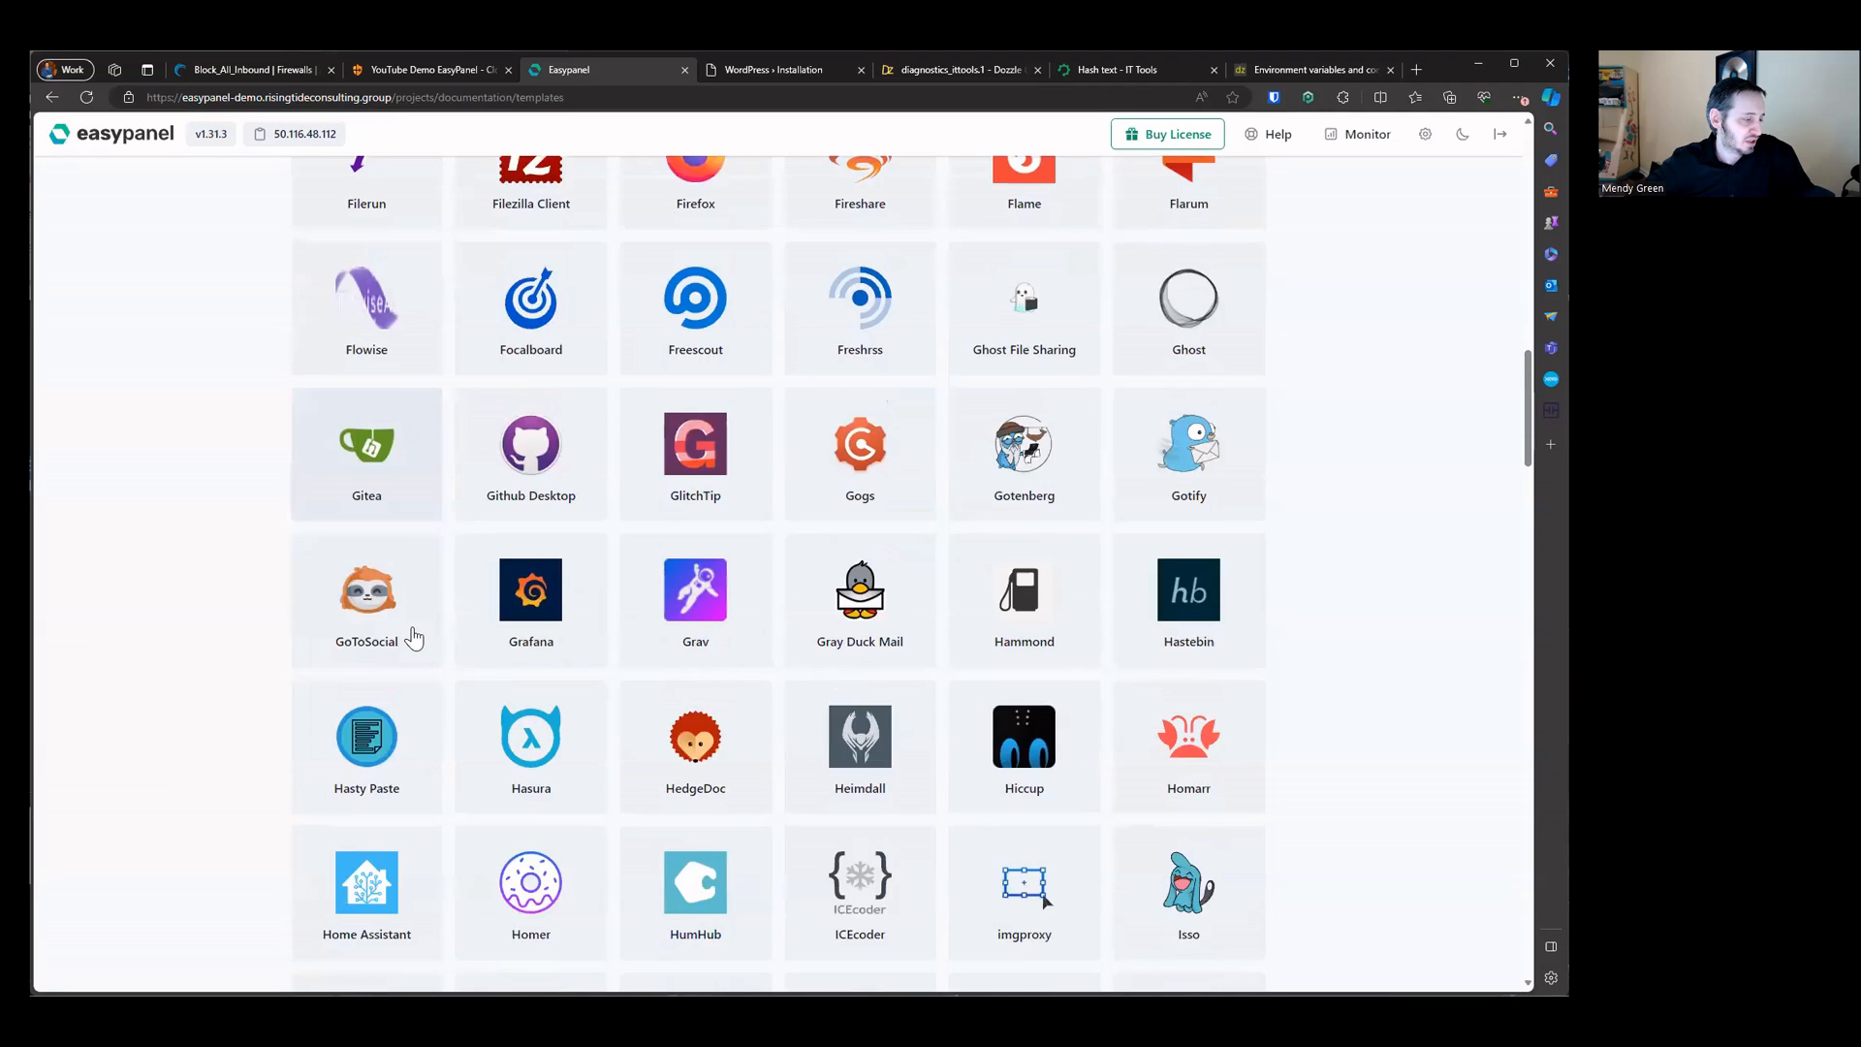
left_click(572, 417)
left_click(457, 376)
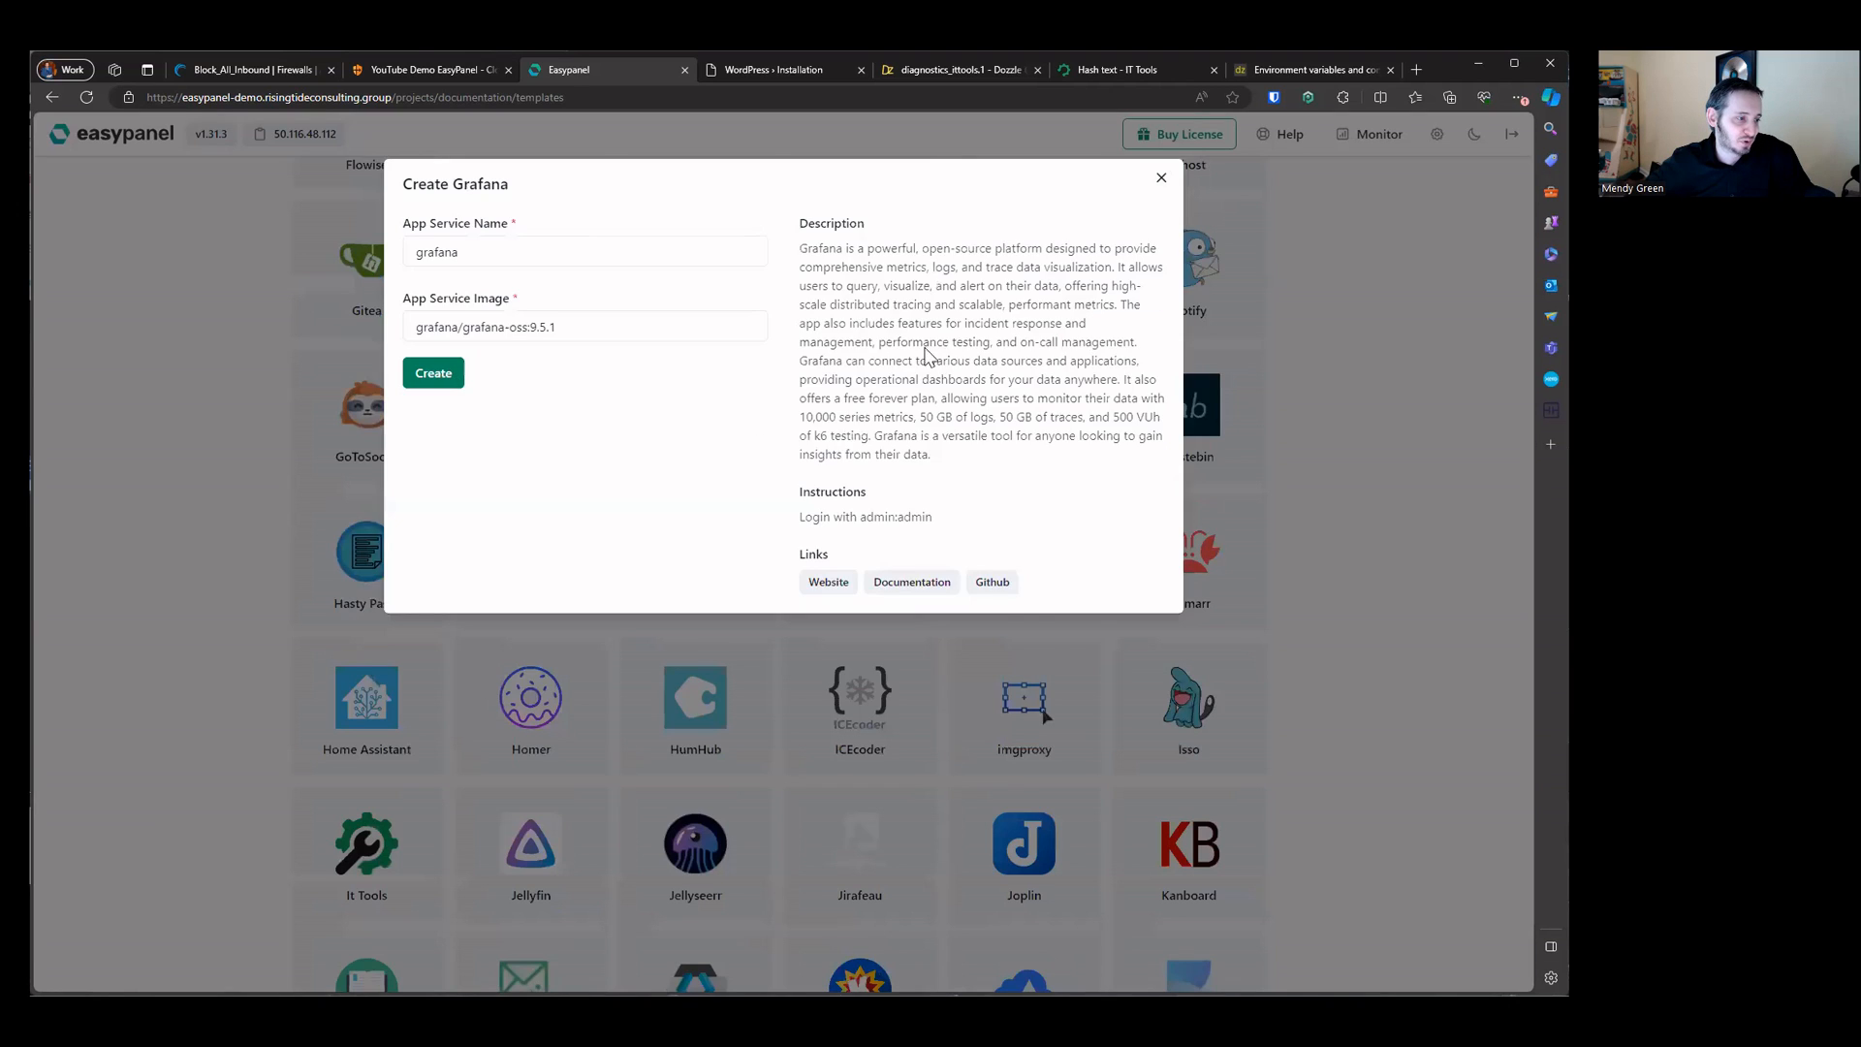
Step: Create an ICEcoder service from its template with the default settings
left_click(862, 742)
left_click(859, 707)
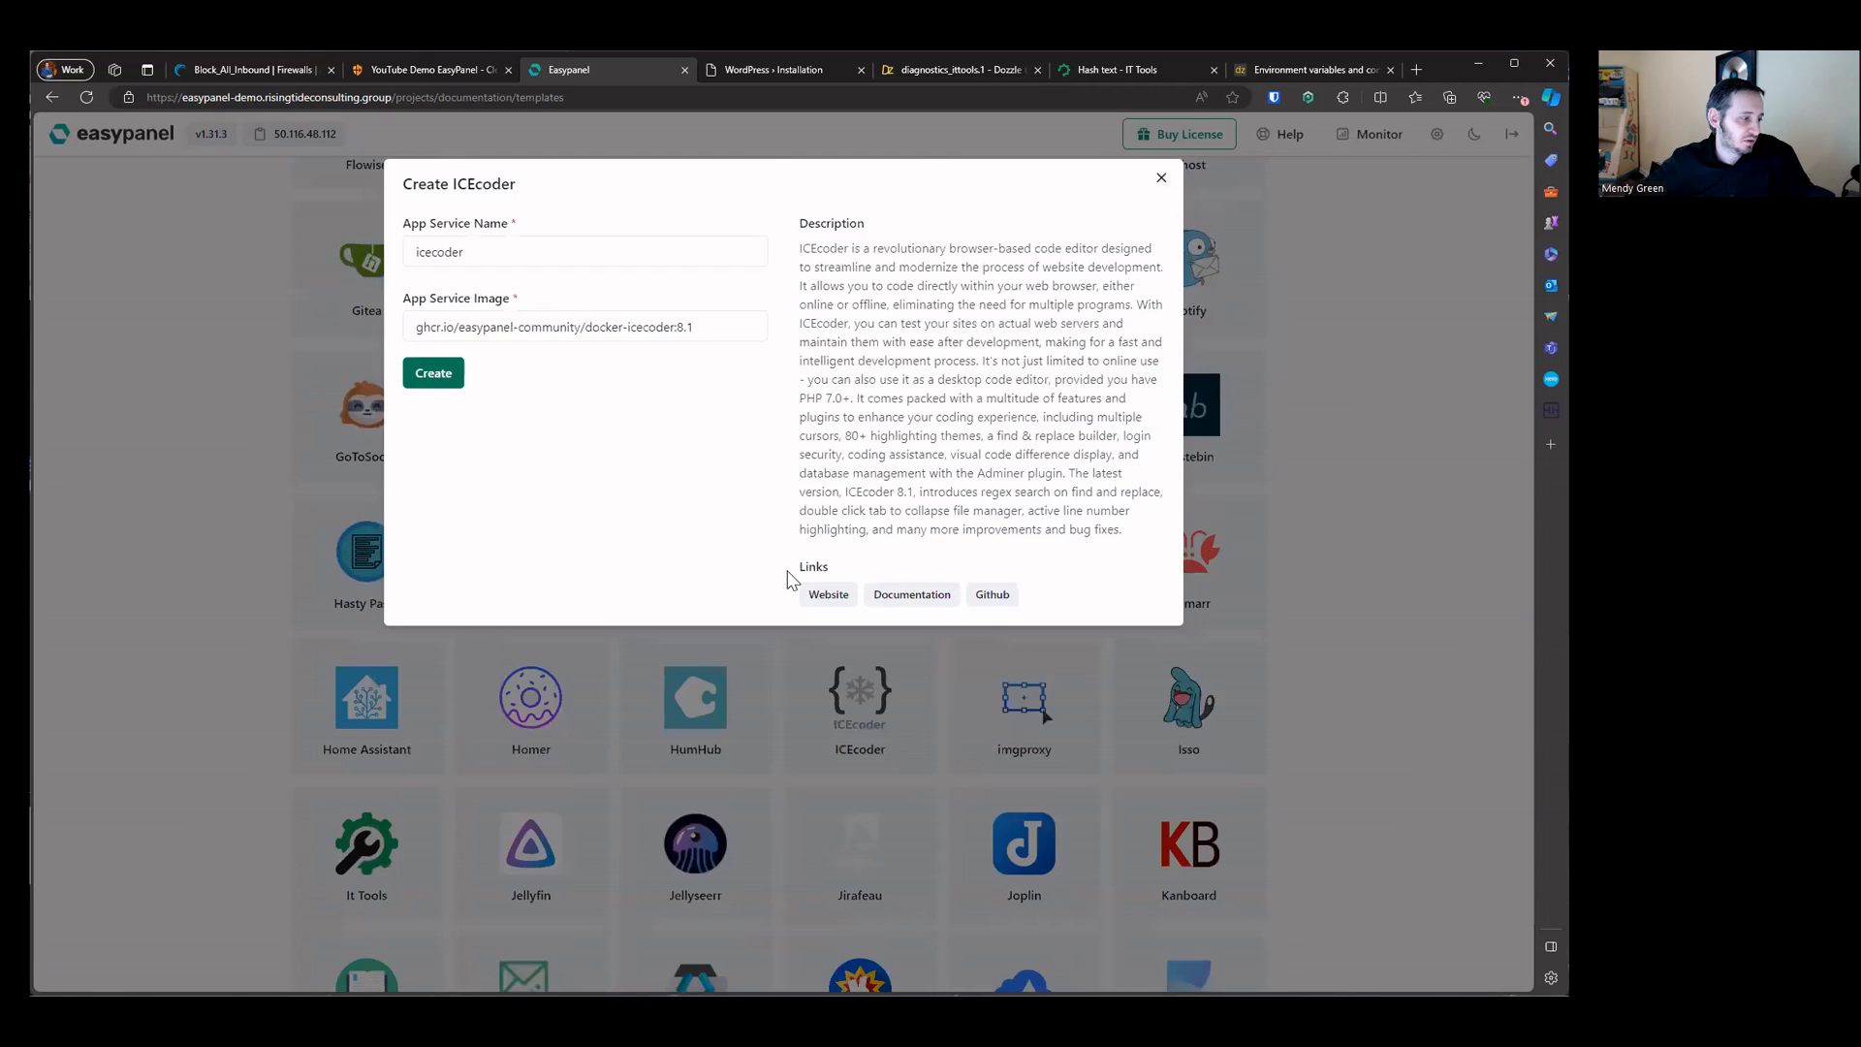
left_click(451, 376)
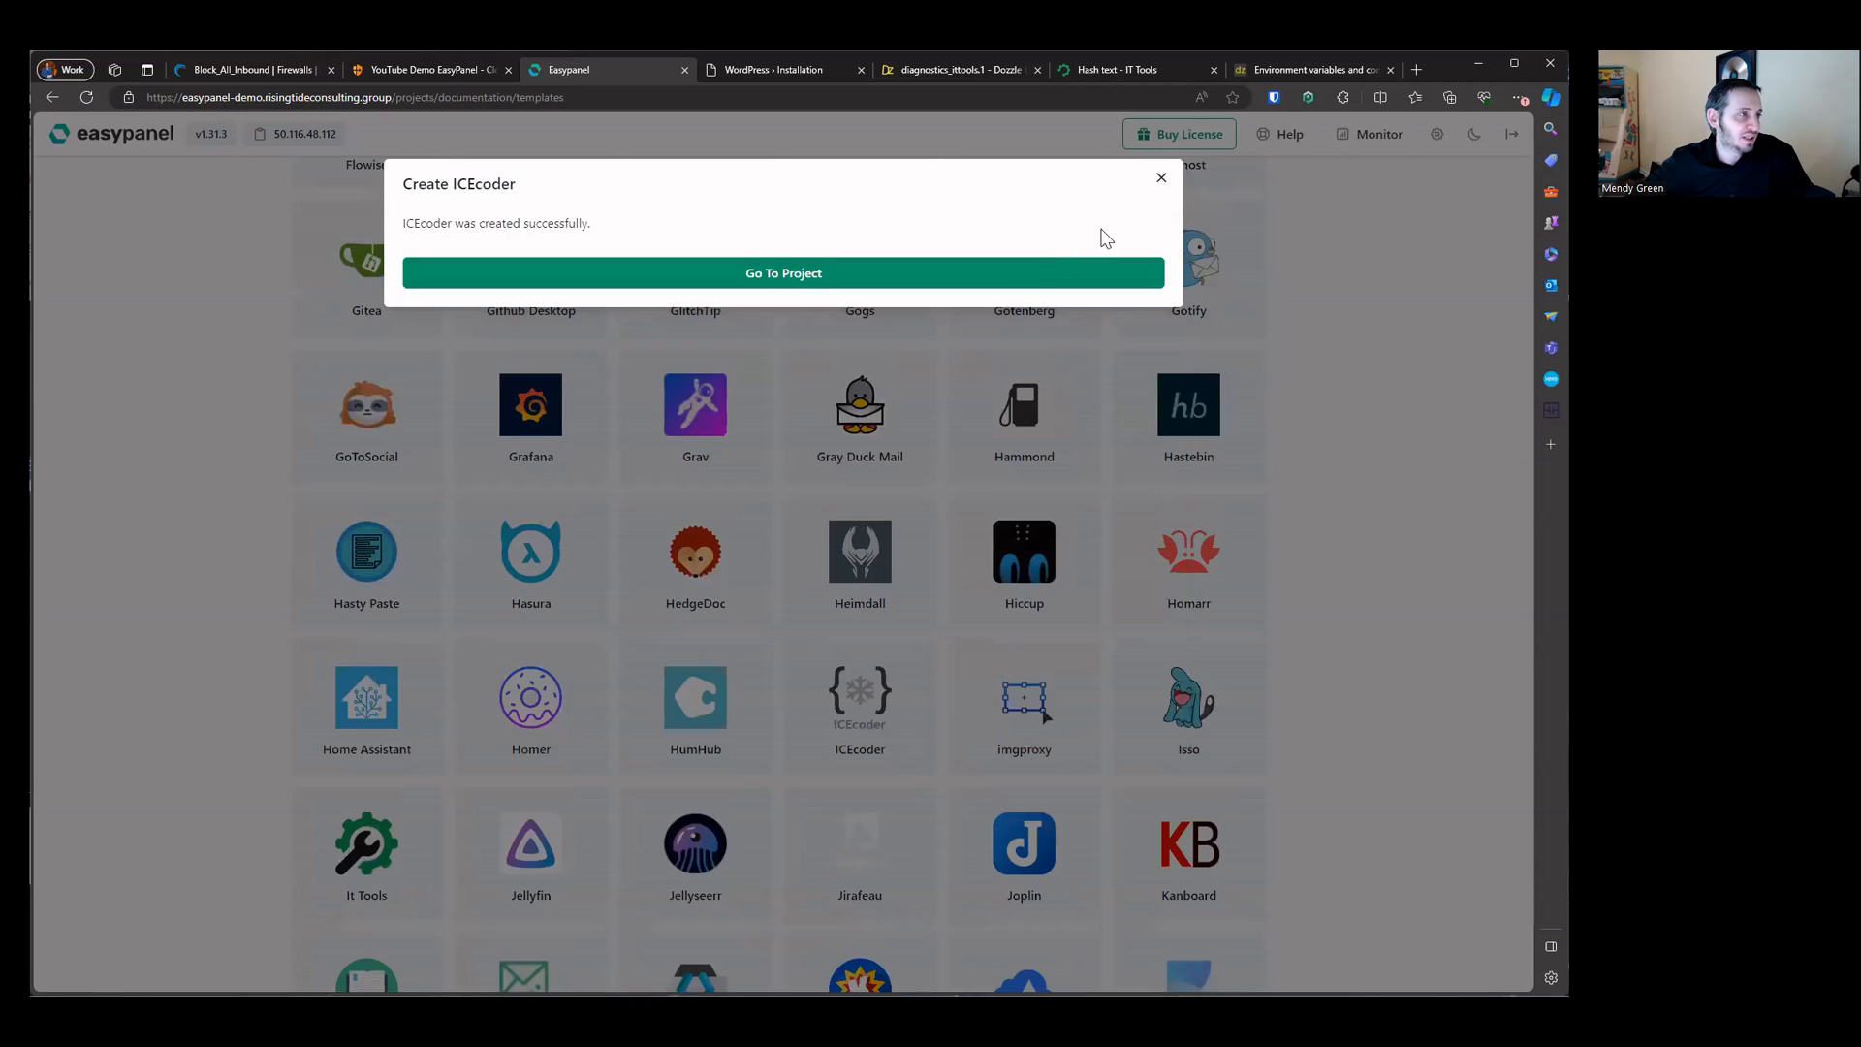
left_click(1158, 181)
Step: Create a Visual Studio Code Server service, entering a VS Code Server password
scroll(800, 447, "down", 6)
scroll(799, 450, "down", 20)
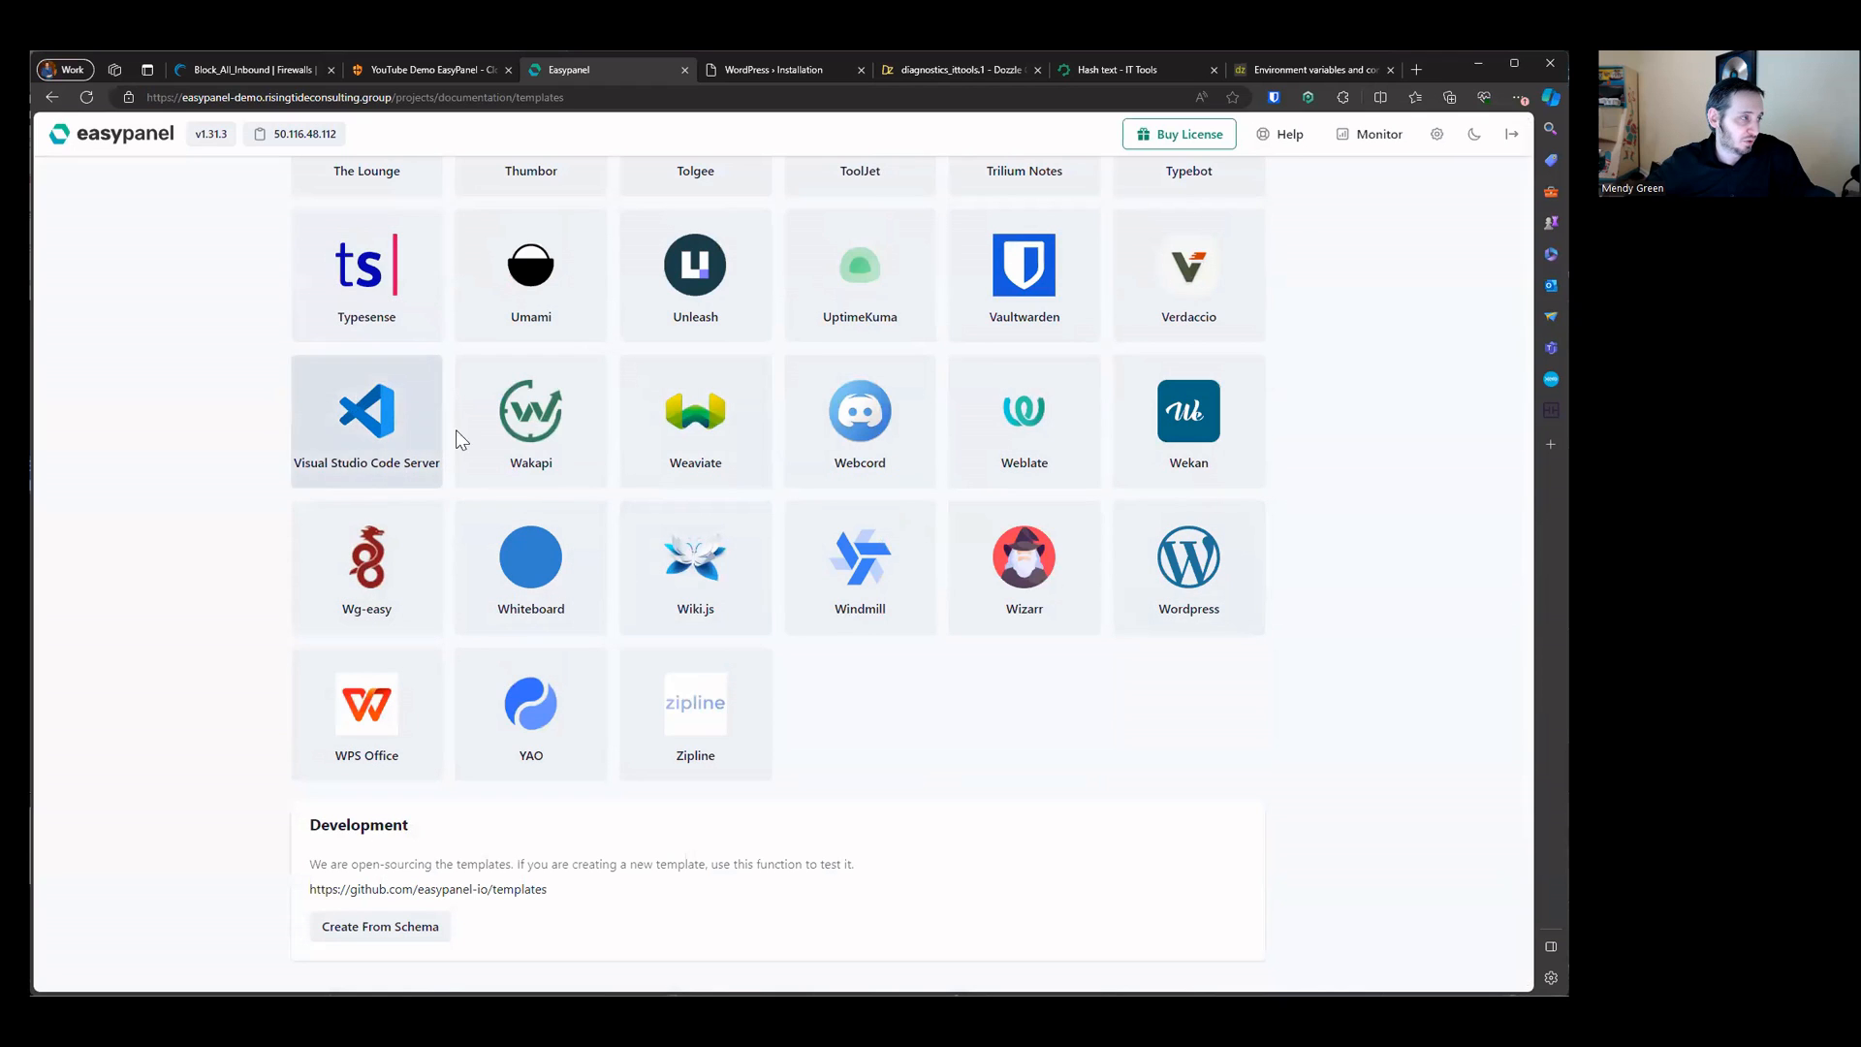
left_click(416, 402)
left_click(531, 252)
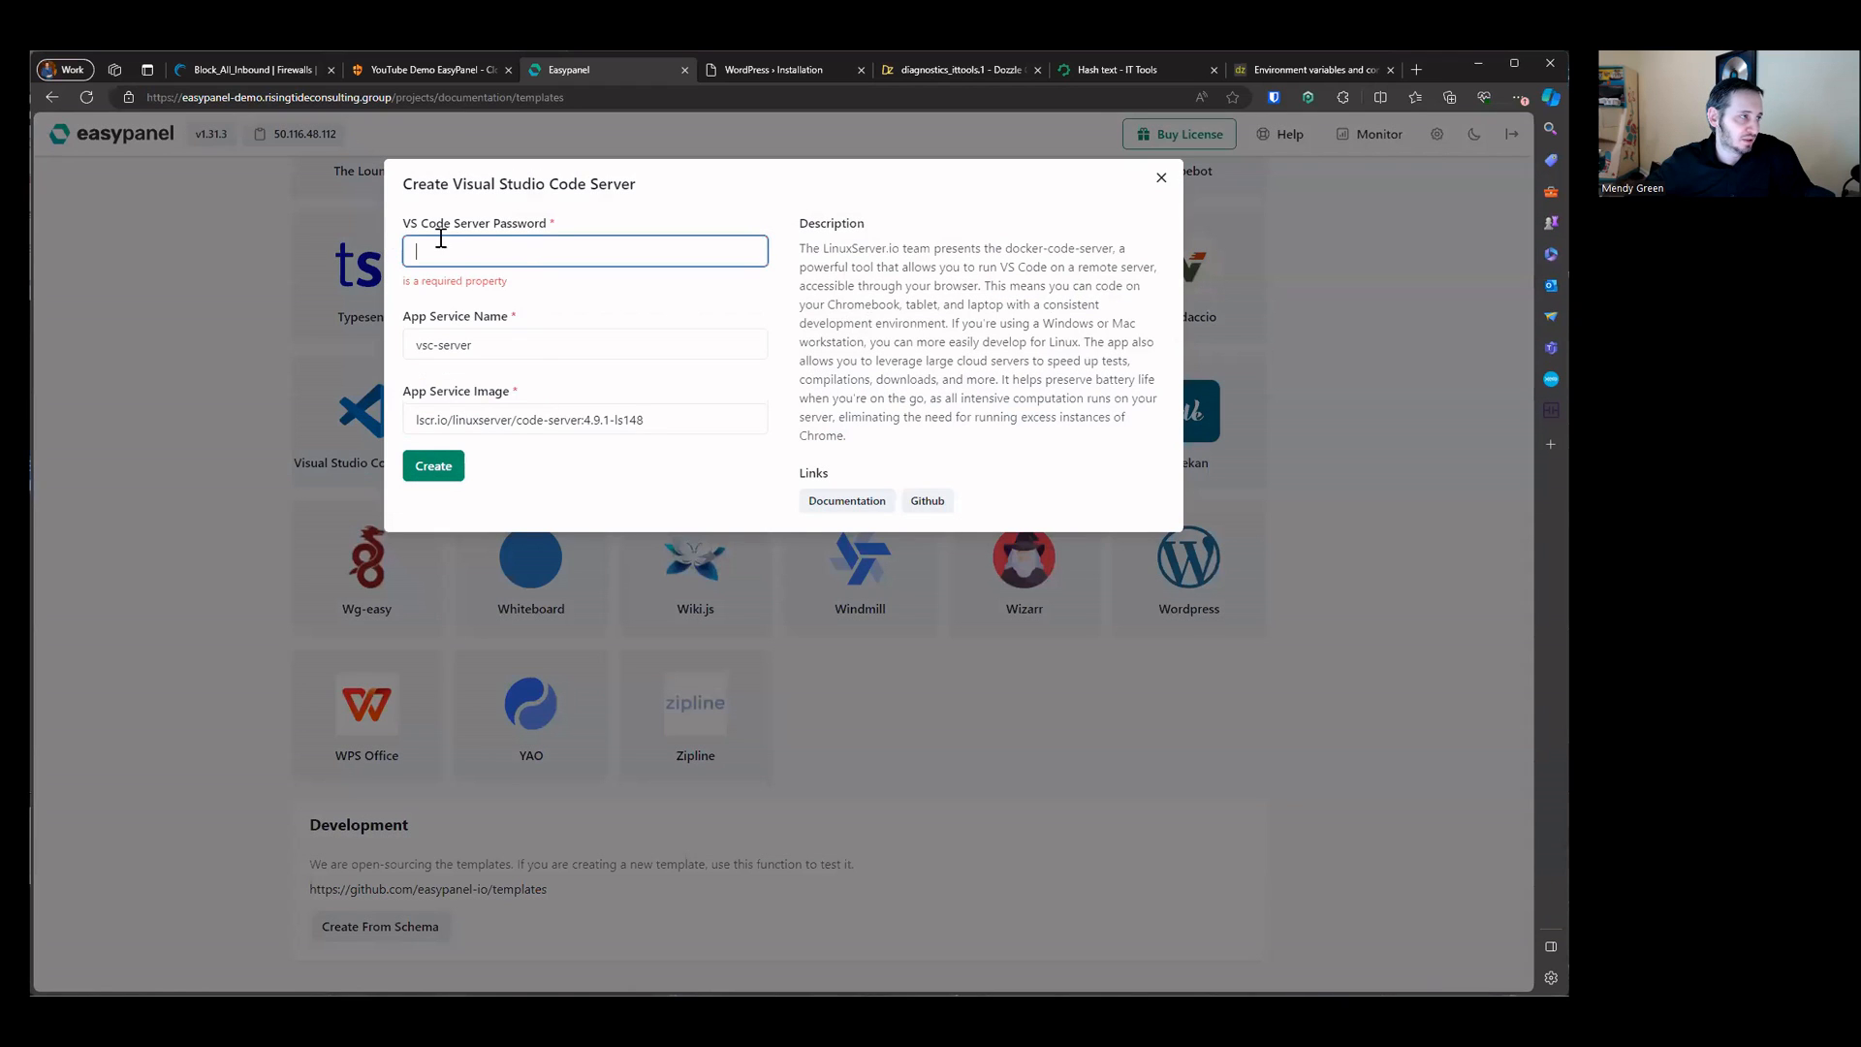
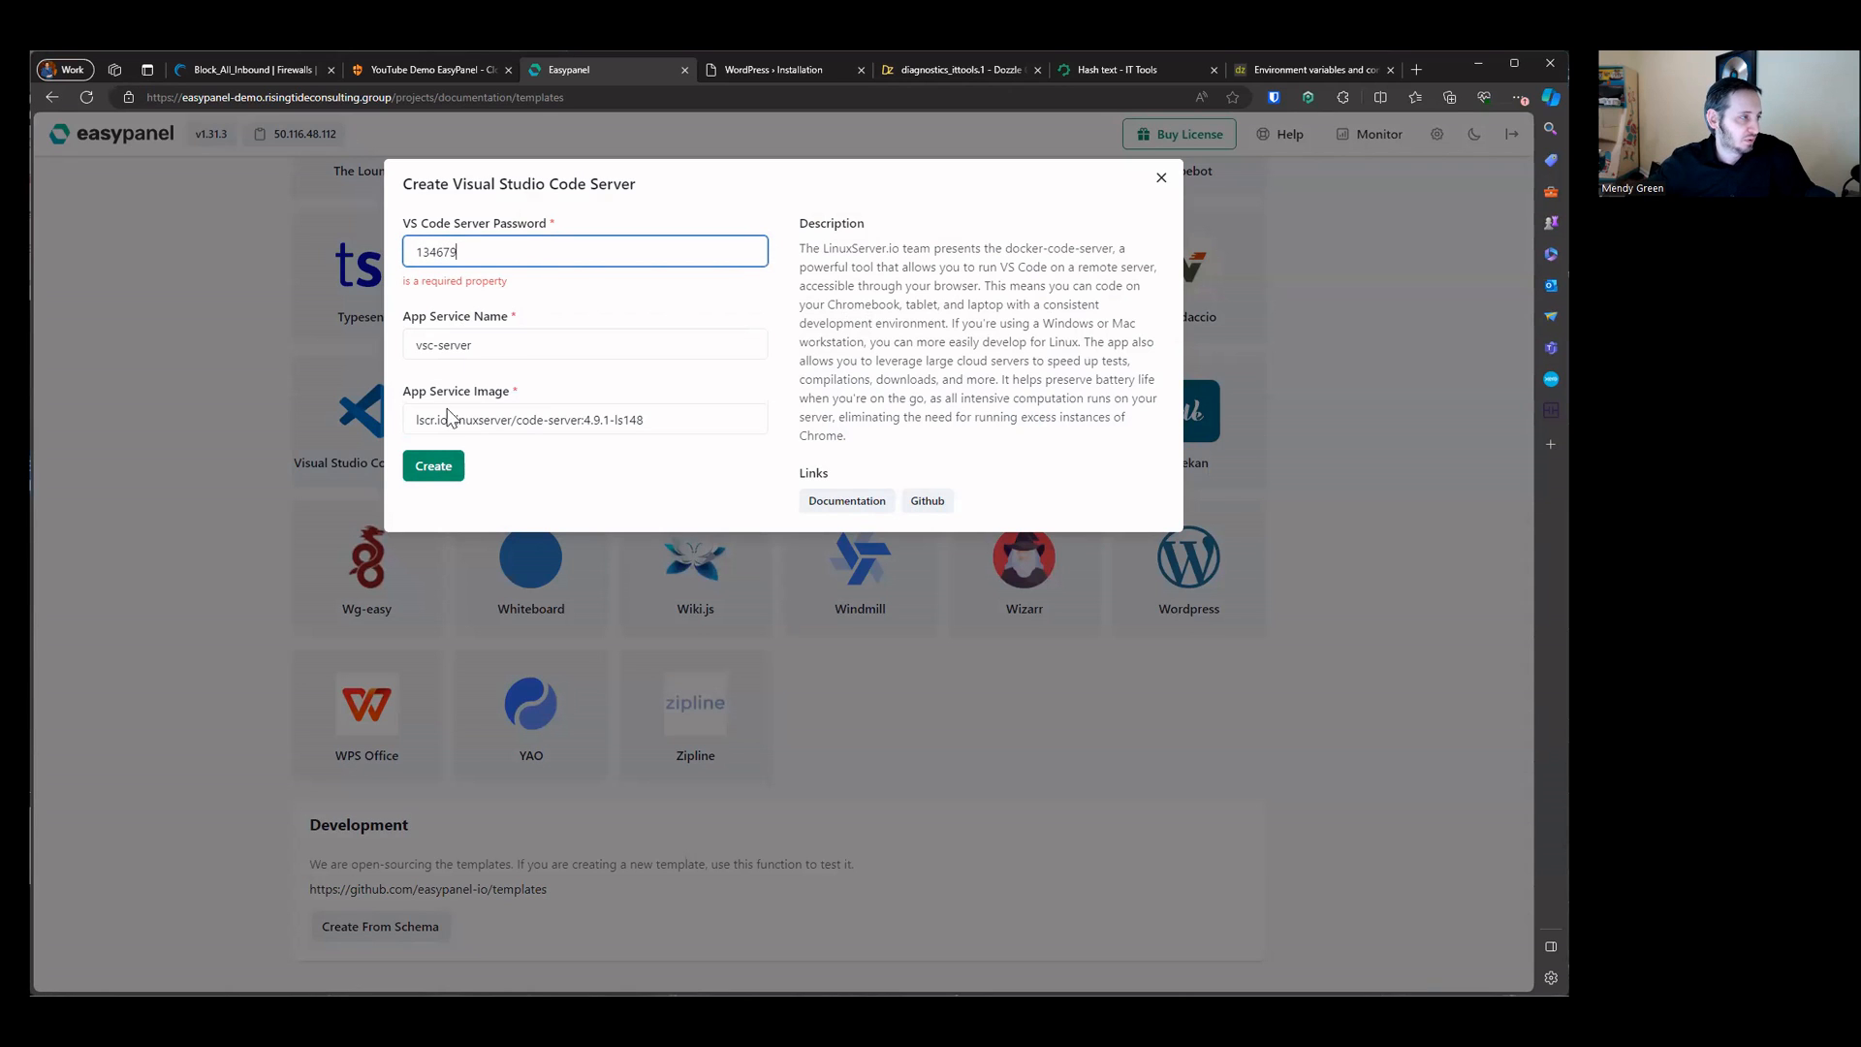
left_click(438, 467)
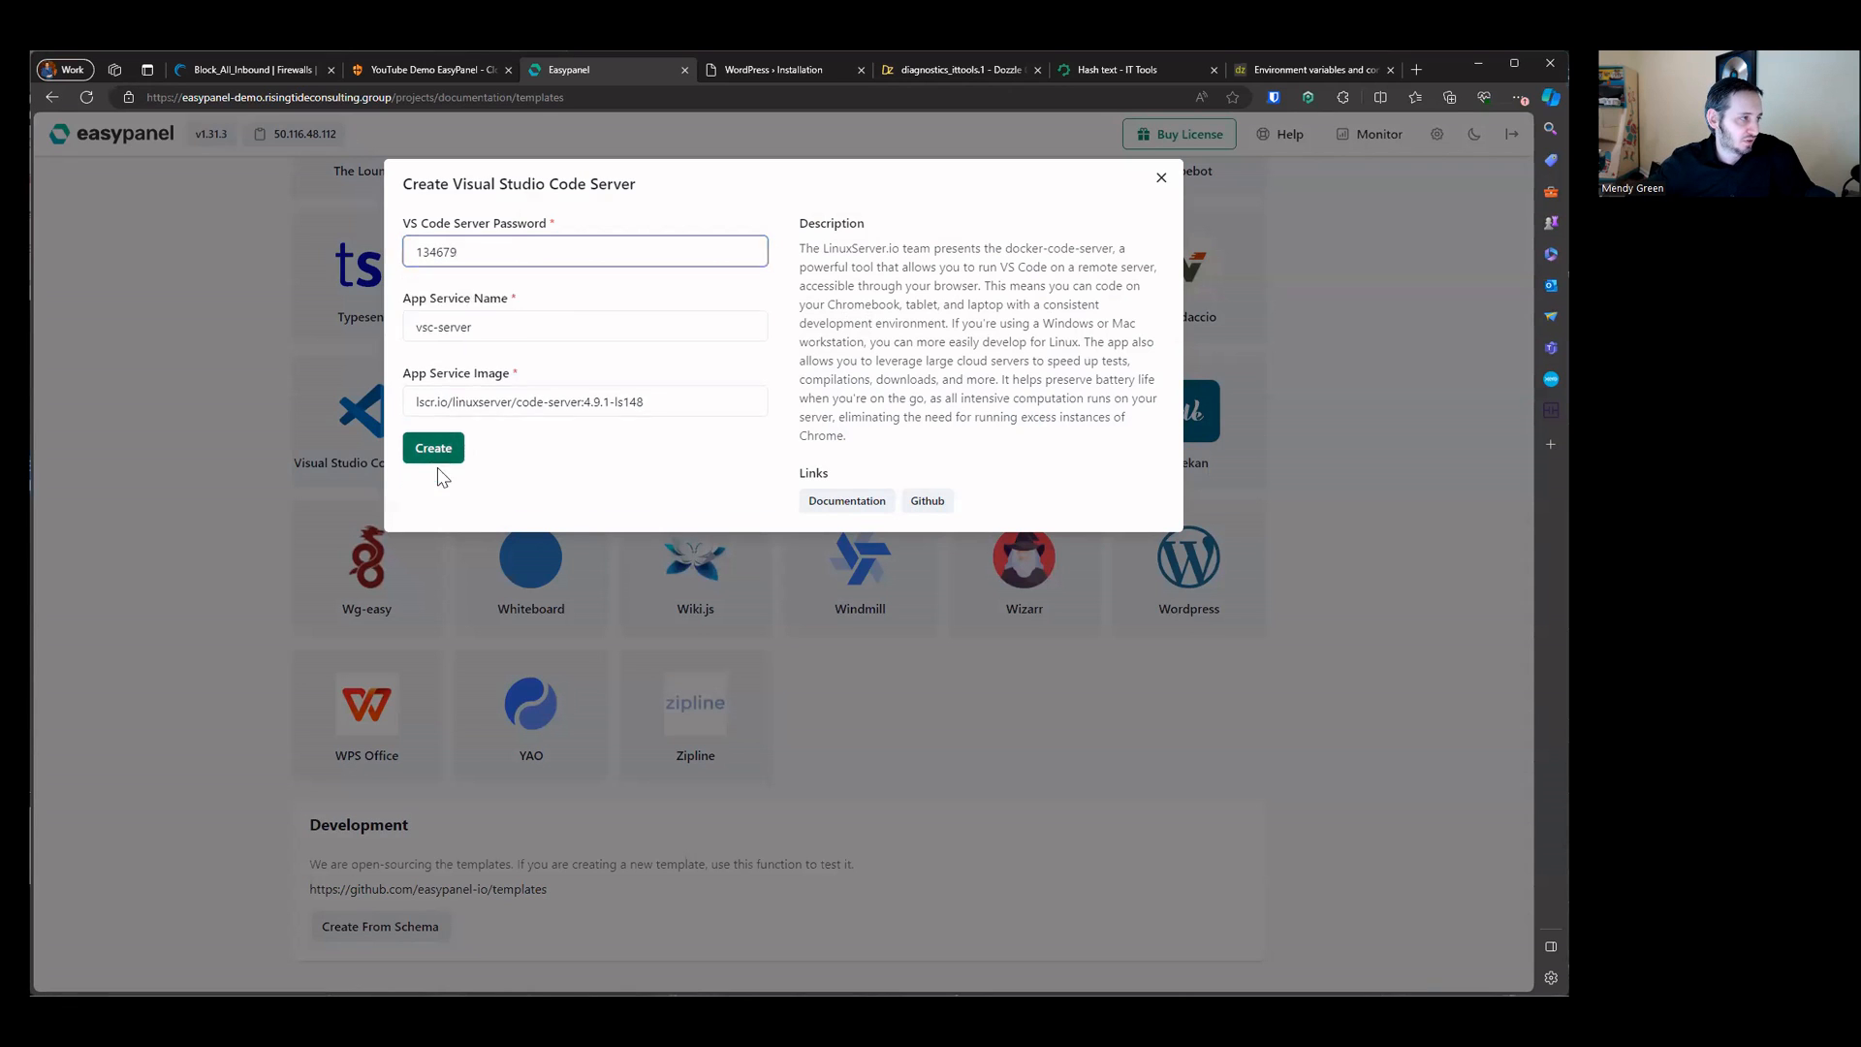
left_click(1154, 178)
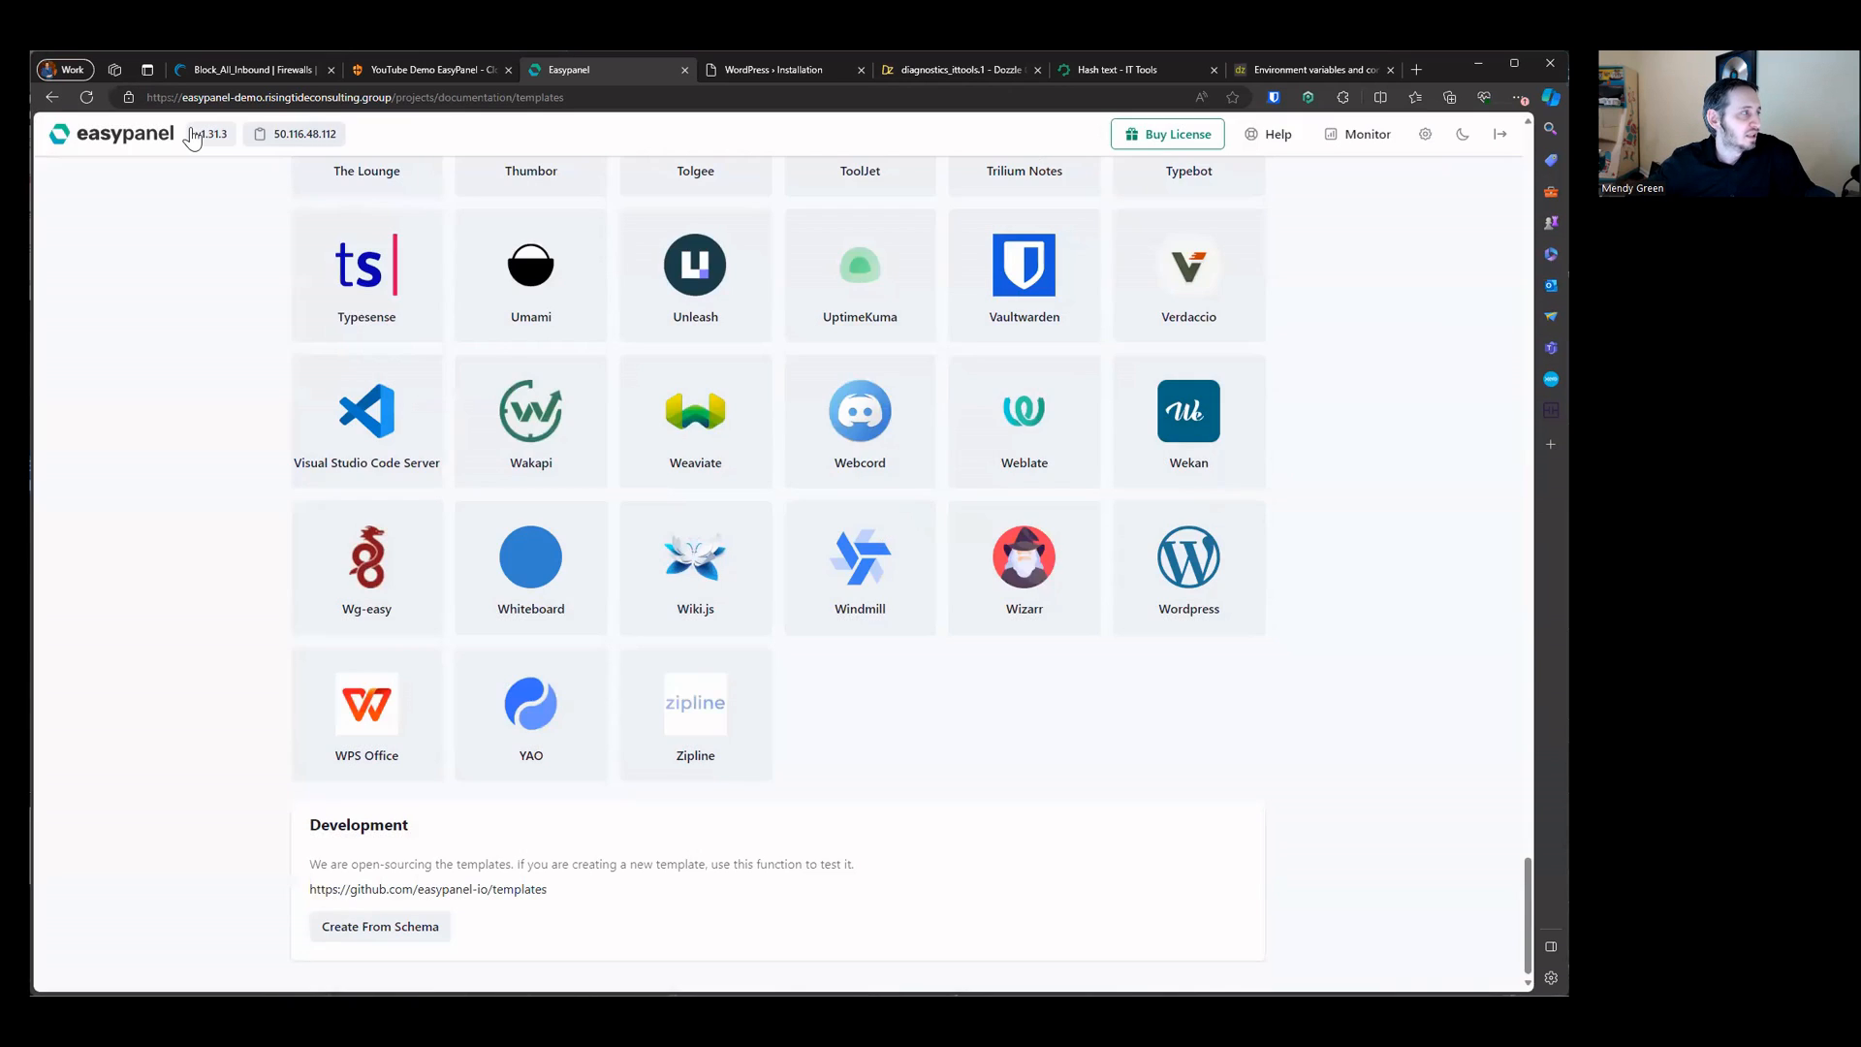
Step: Open the grafana service and set its domain host to grafana.risingtideconsulting.group, then save the domains
key("alt+Left")
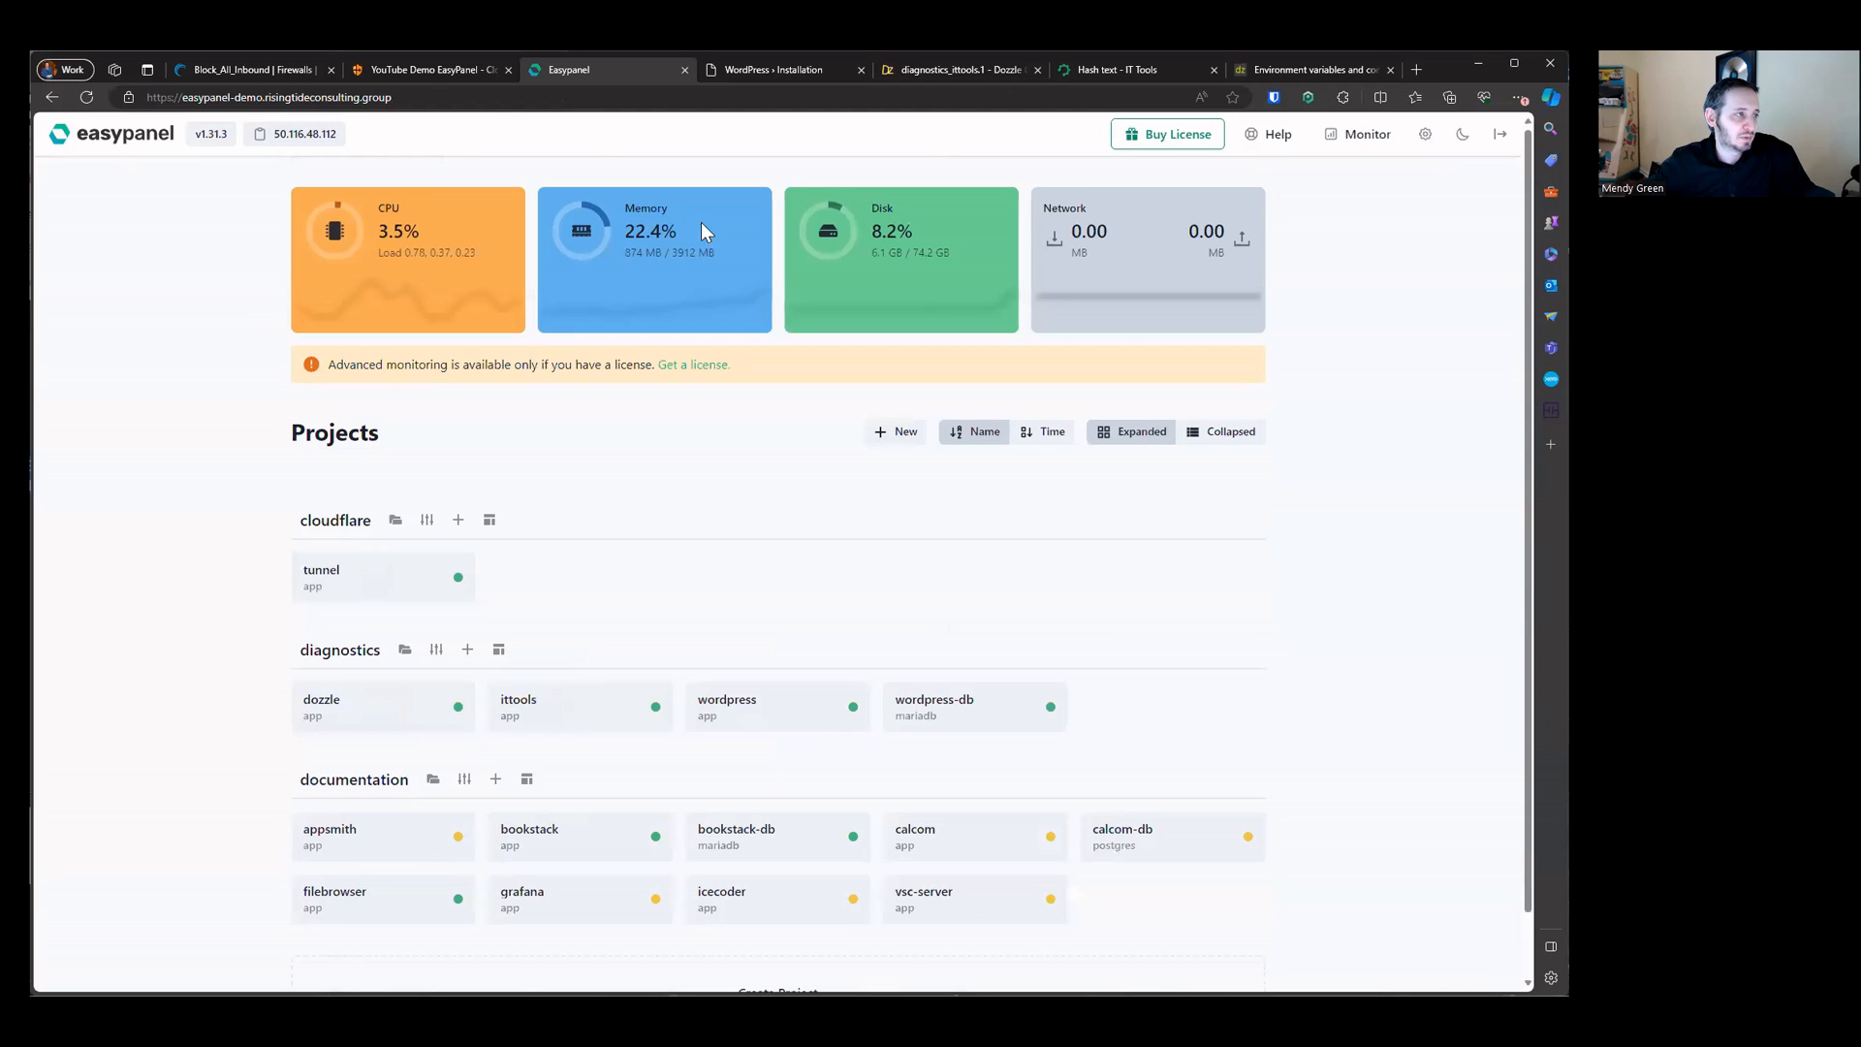
left_click_drag(611, 203, 742, 272)
left_click(733, 402)
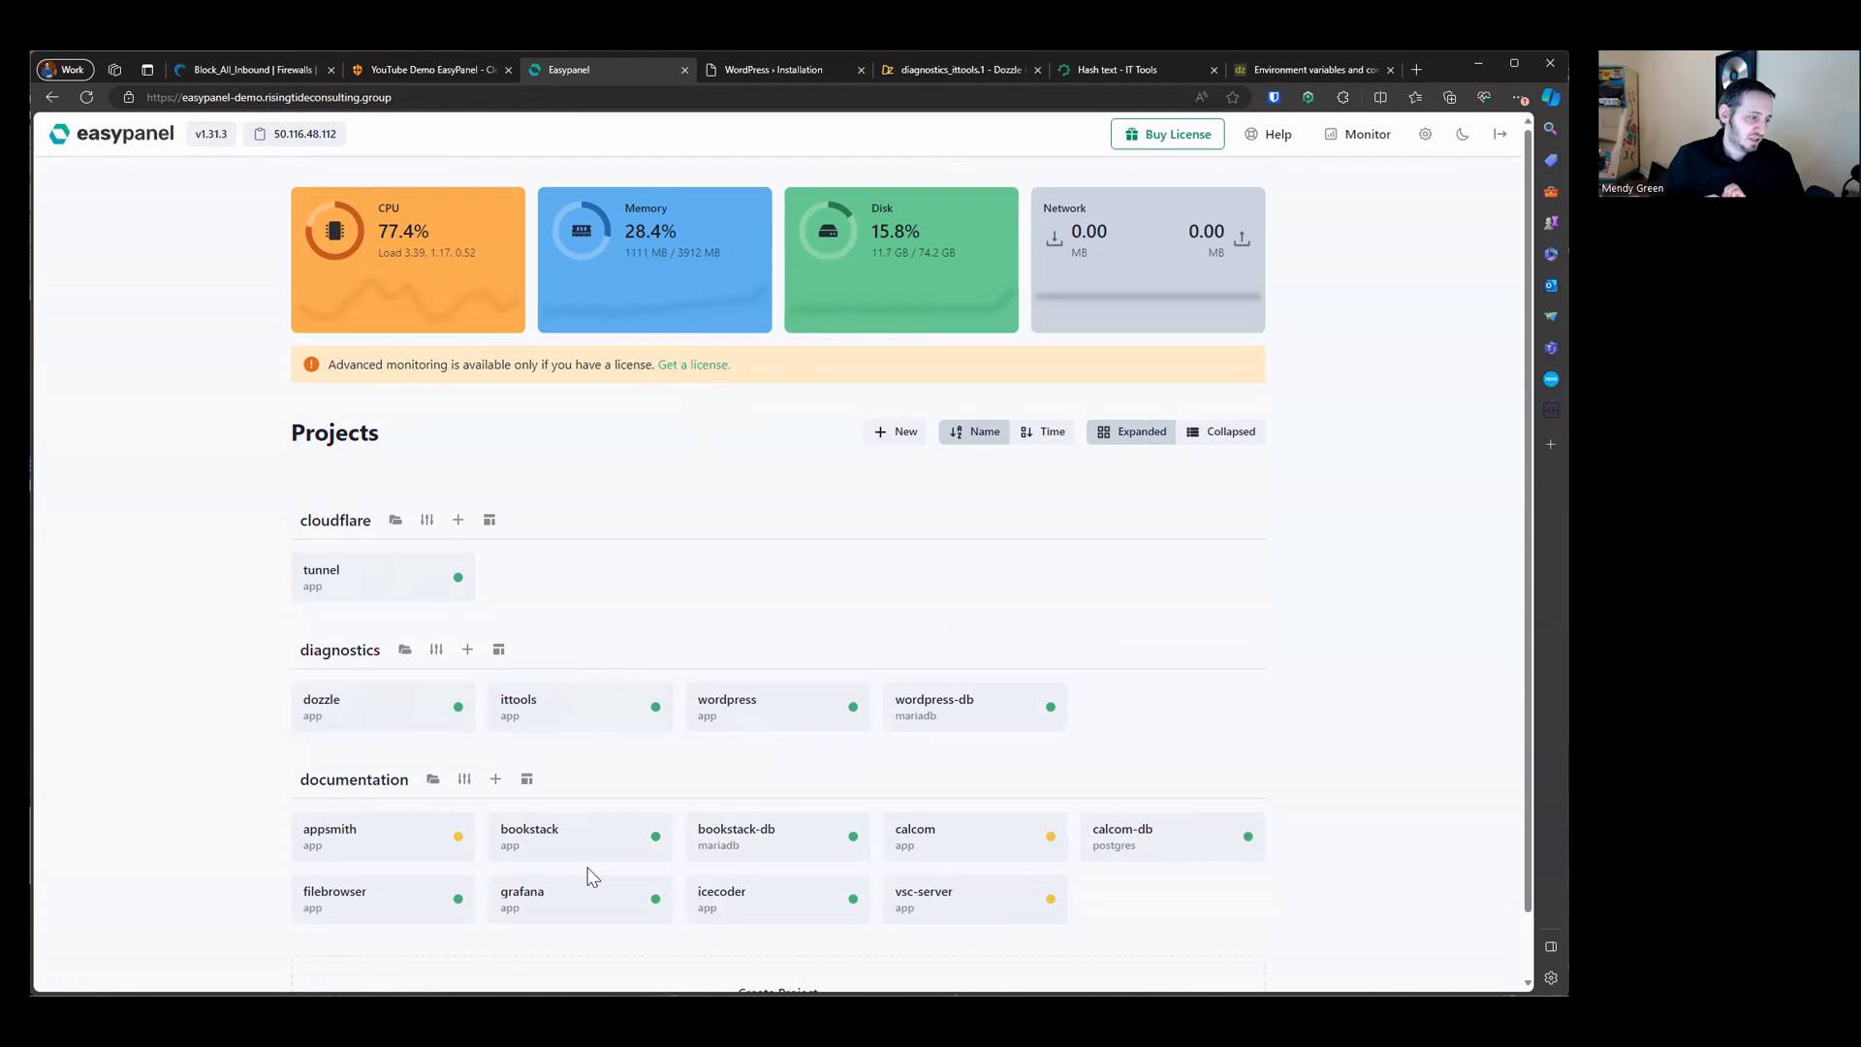
left_click(640, 884)
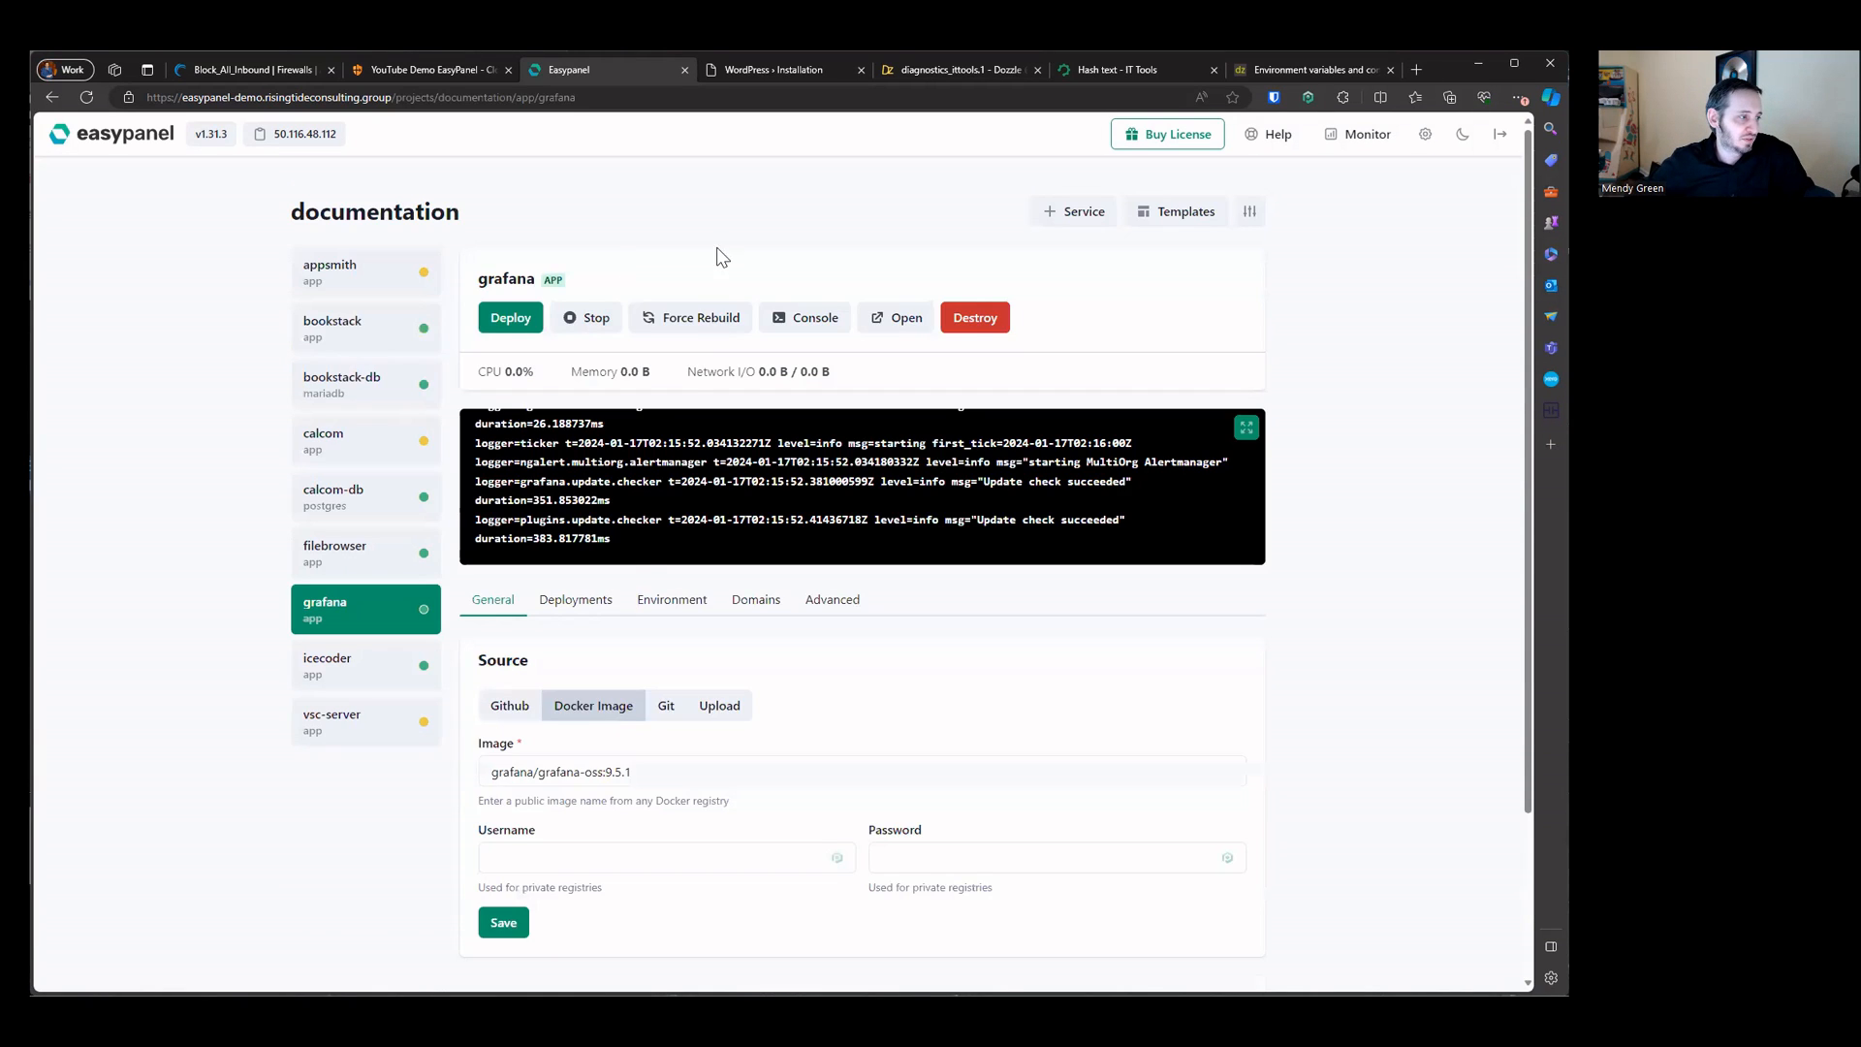
left_click(741, 601)
triple_click(649, 725)
type("gr")
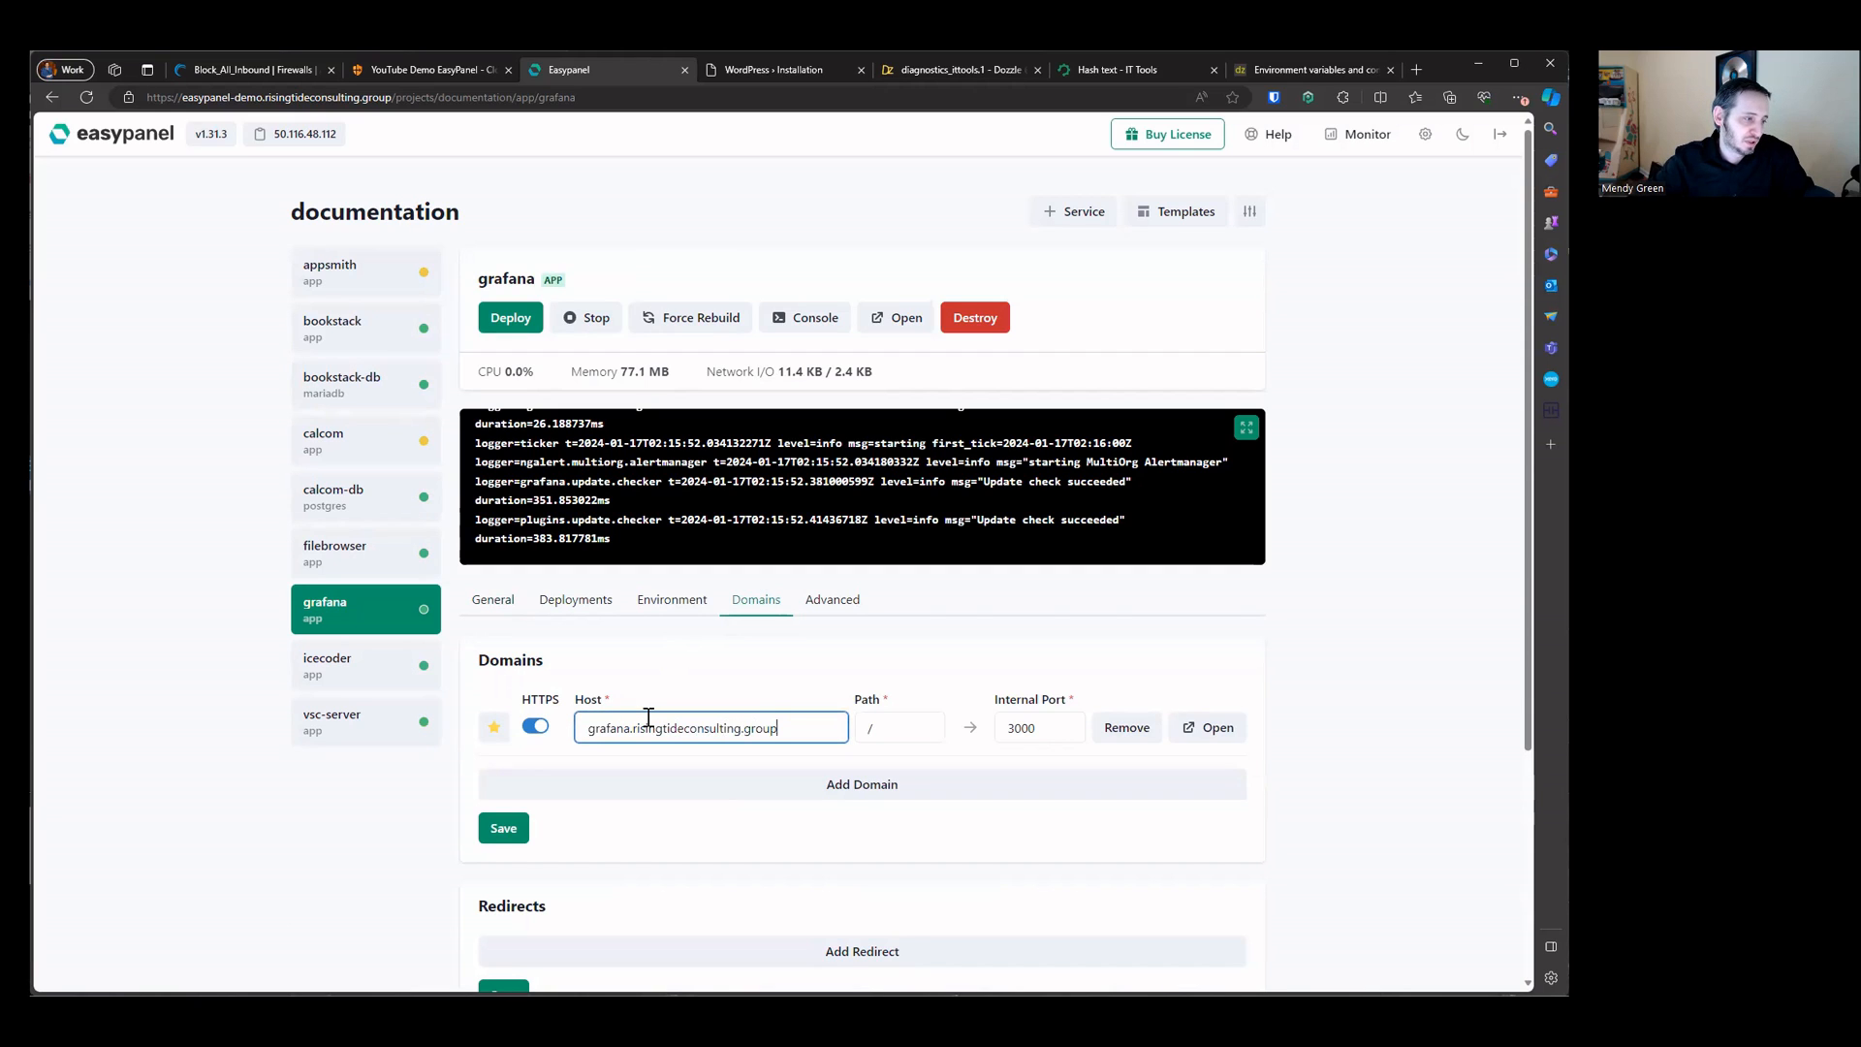
triple_click(649, 725)
key("ctrl+c")
left_click(504, 828)
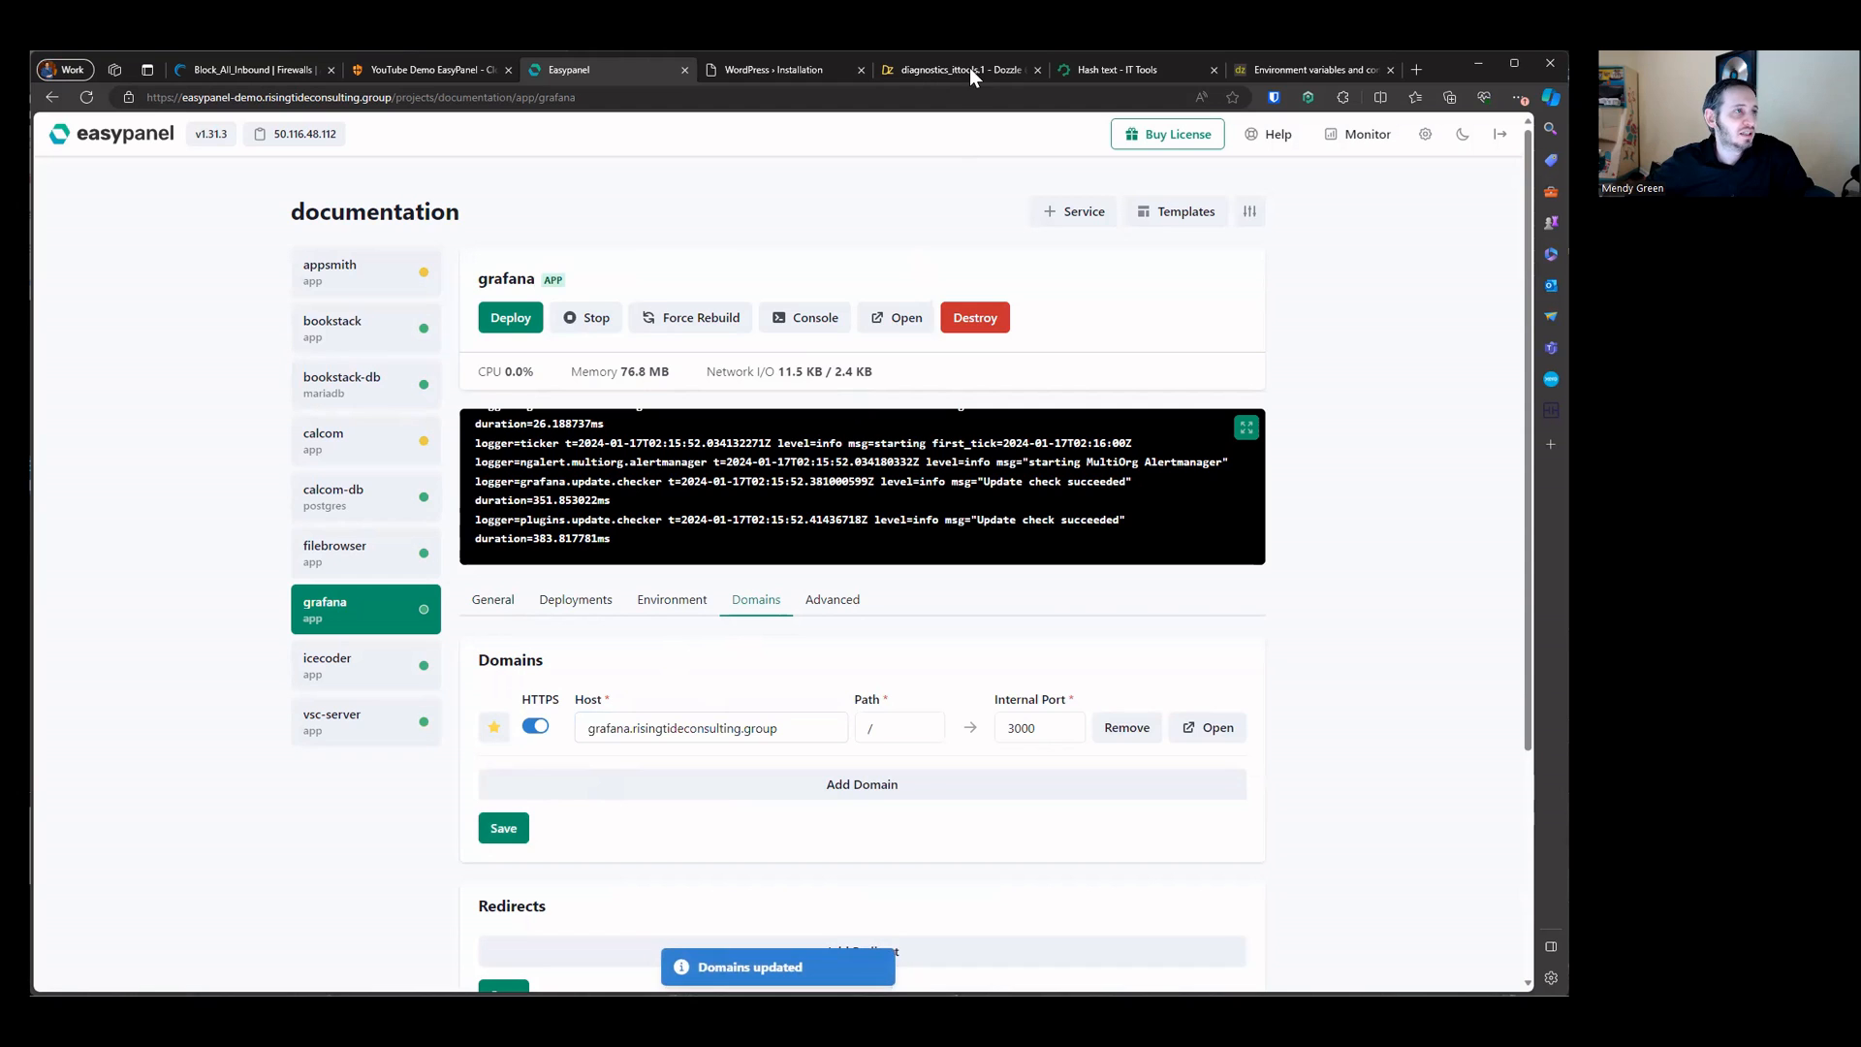
Step: Add a public hostname to the tunnel with subdomain grafana and domain risingtideconsulting.group
left_click(475, 68)
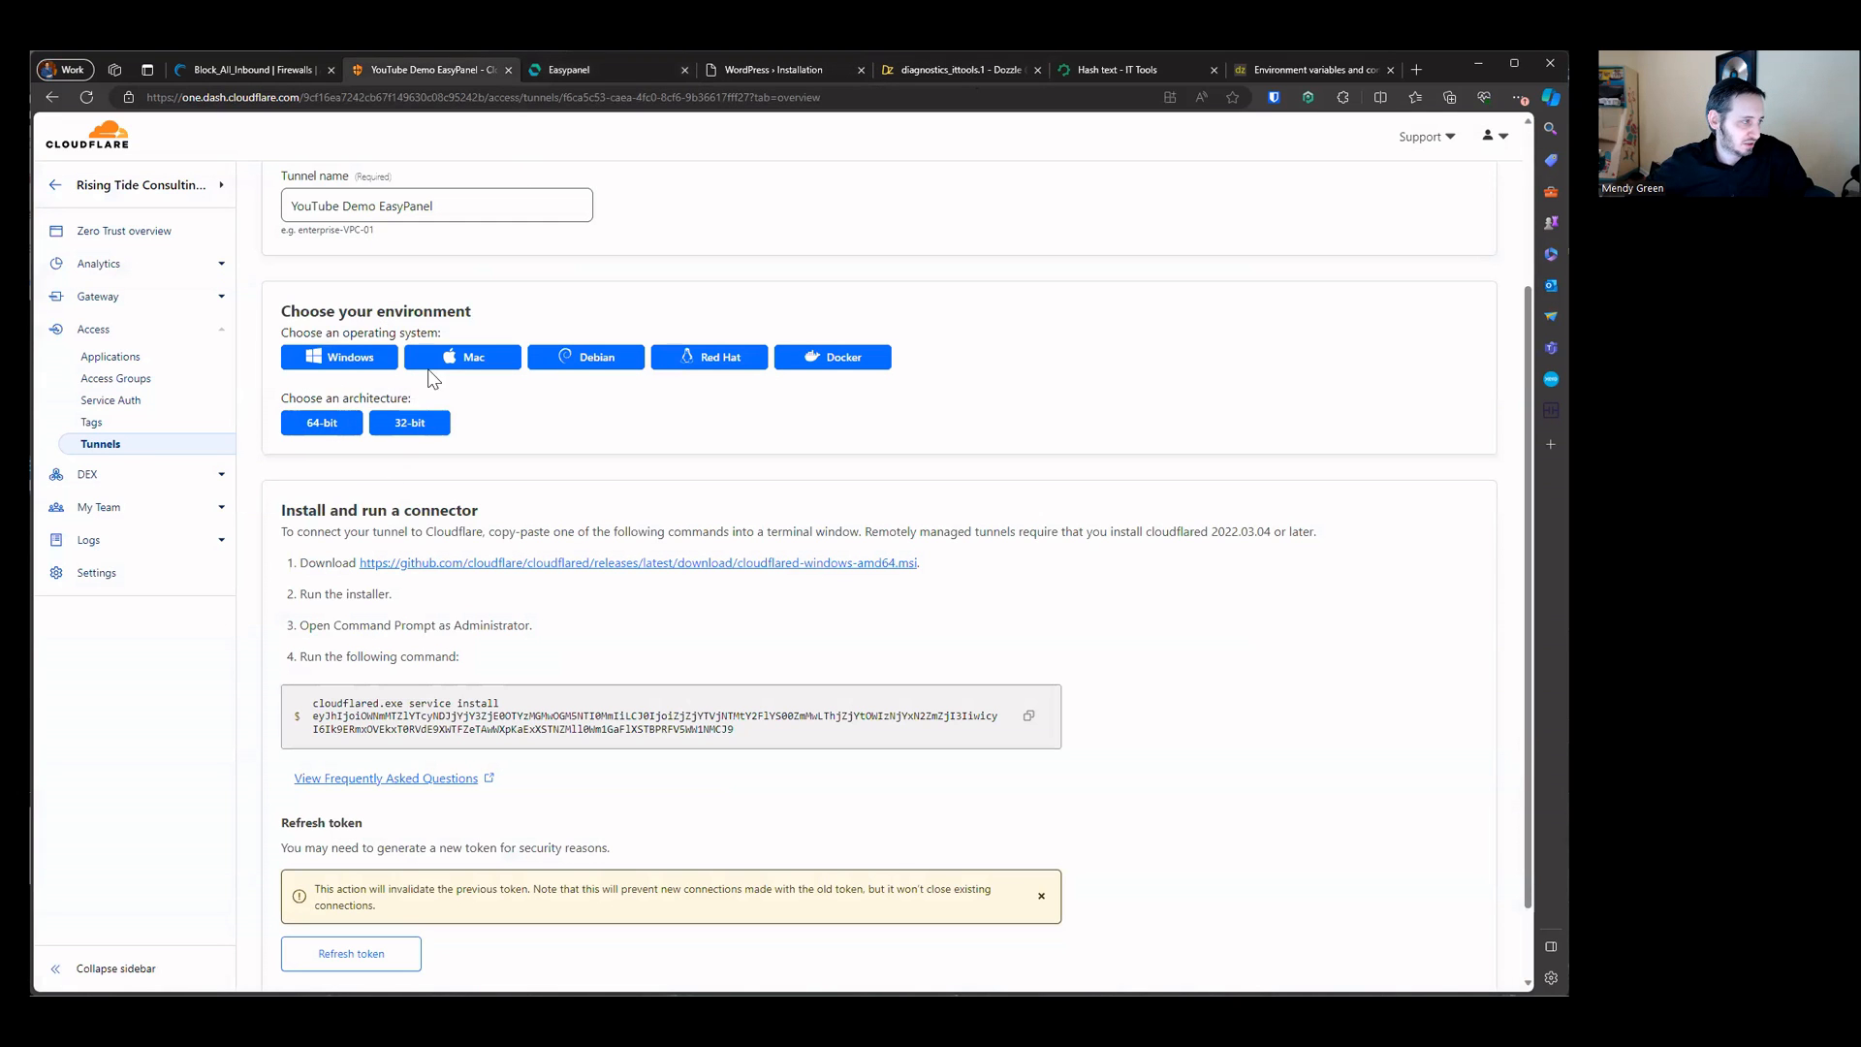
scroll(441, 250, "up", 3)
left_click(373, 263)
left_click(360, 360)
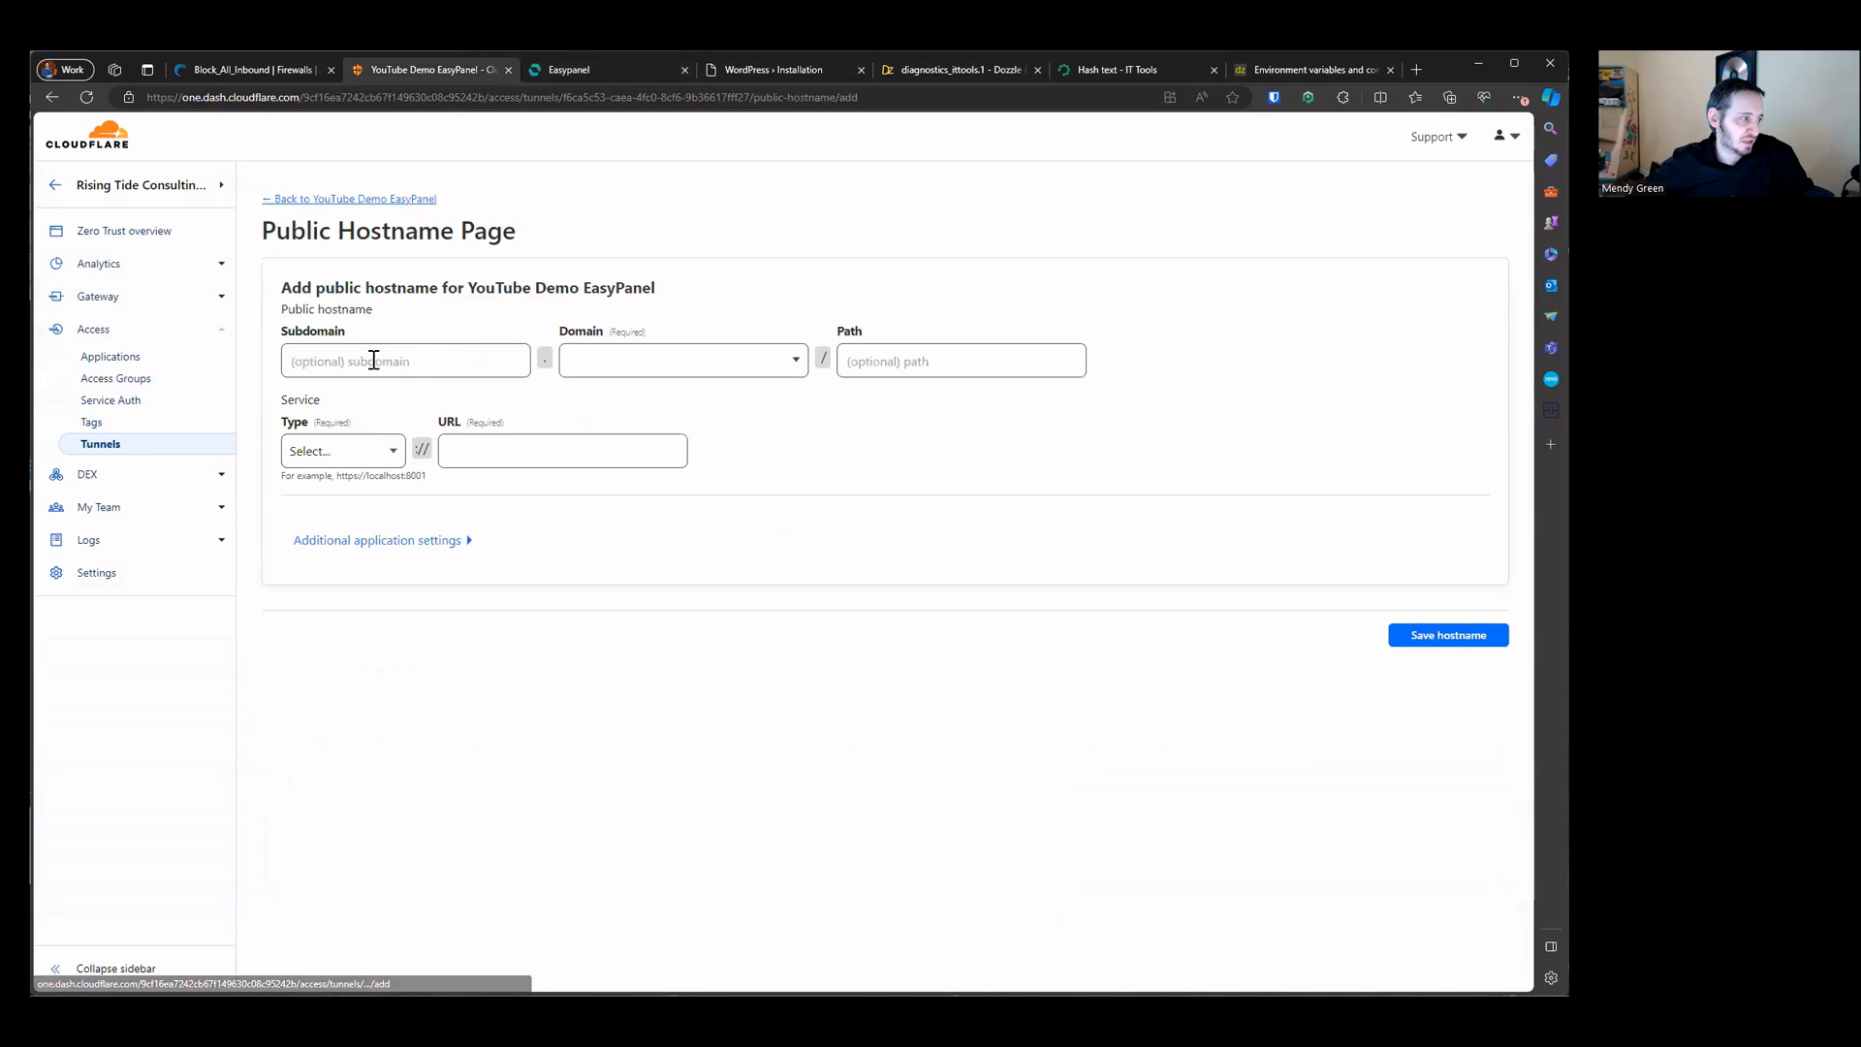
left_click(373, 360)
key("ctrl+v")
left_click(340, 361)
key("shift+End")
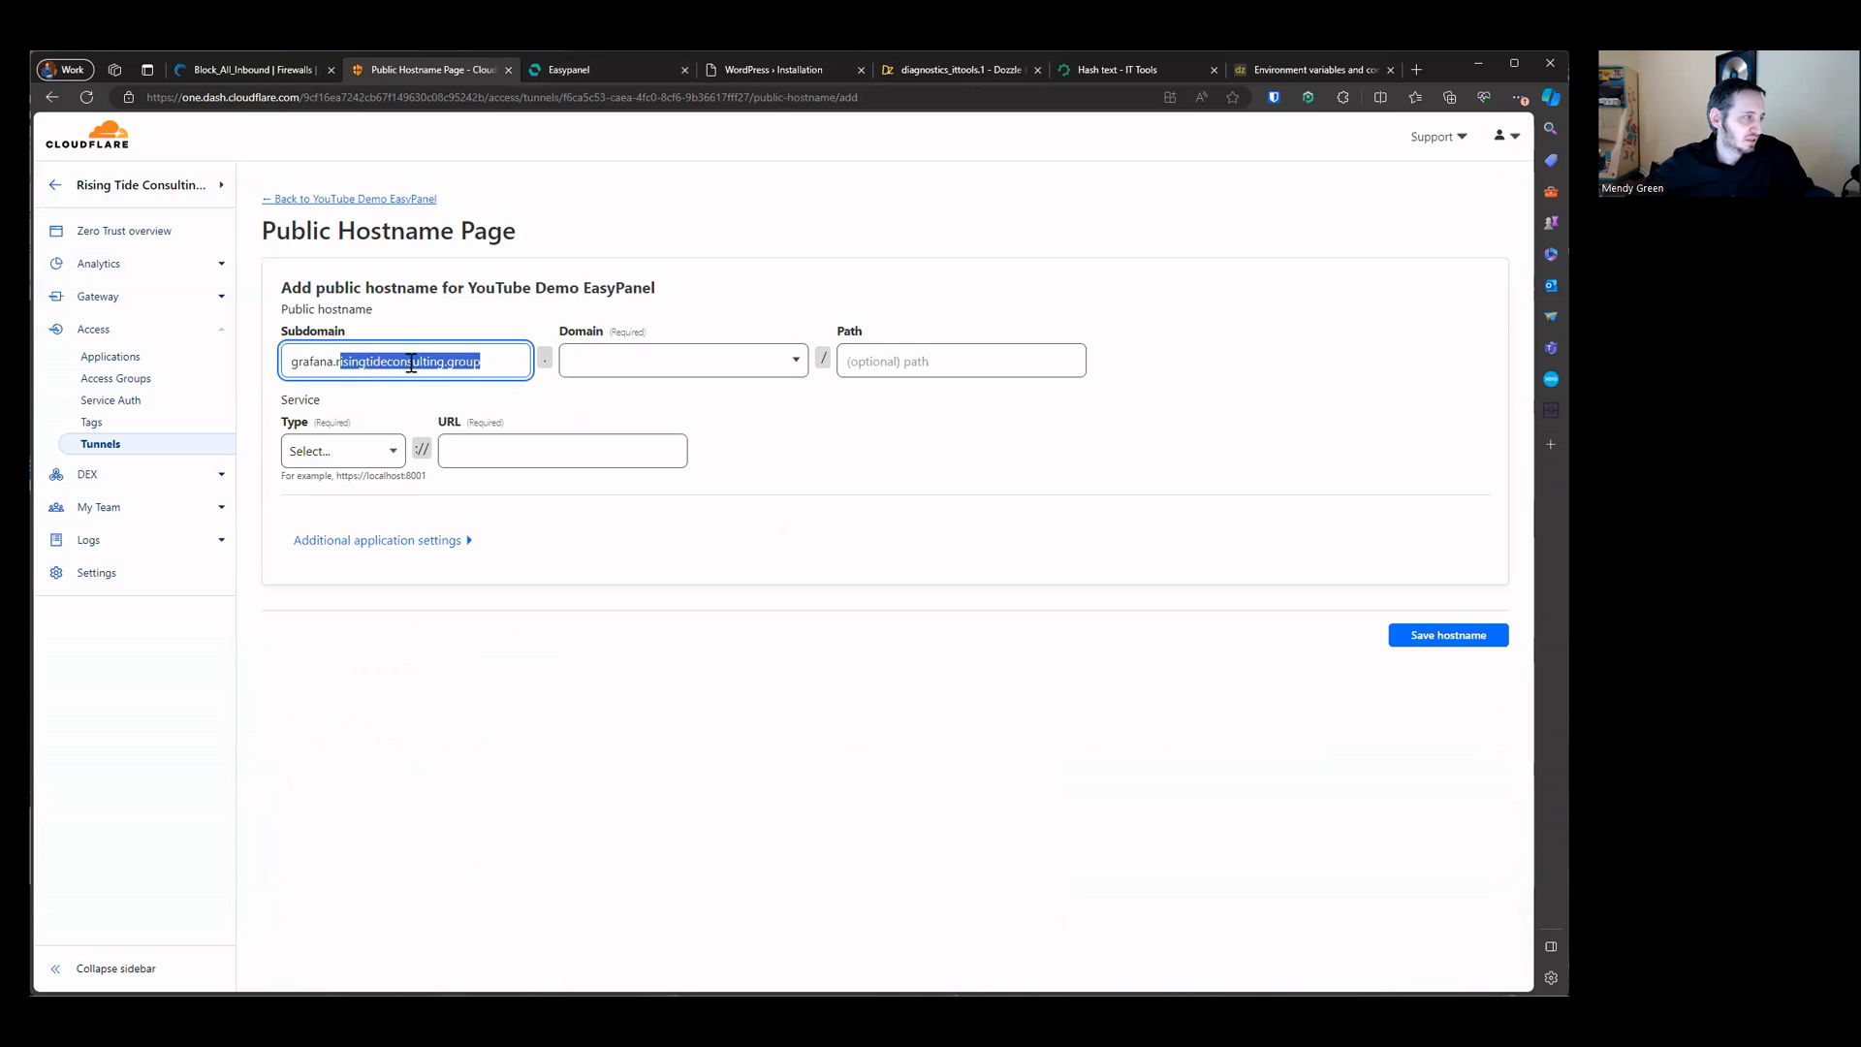
key("ctrl+x")
left_click(612, 337)
key("ctrl+v")
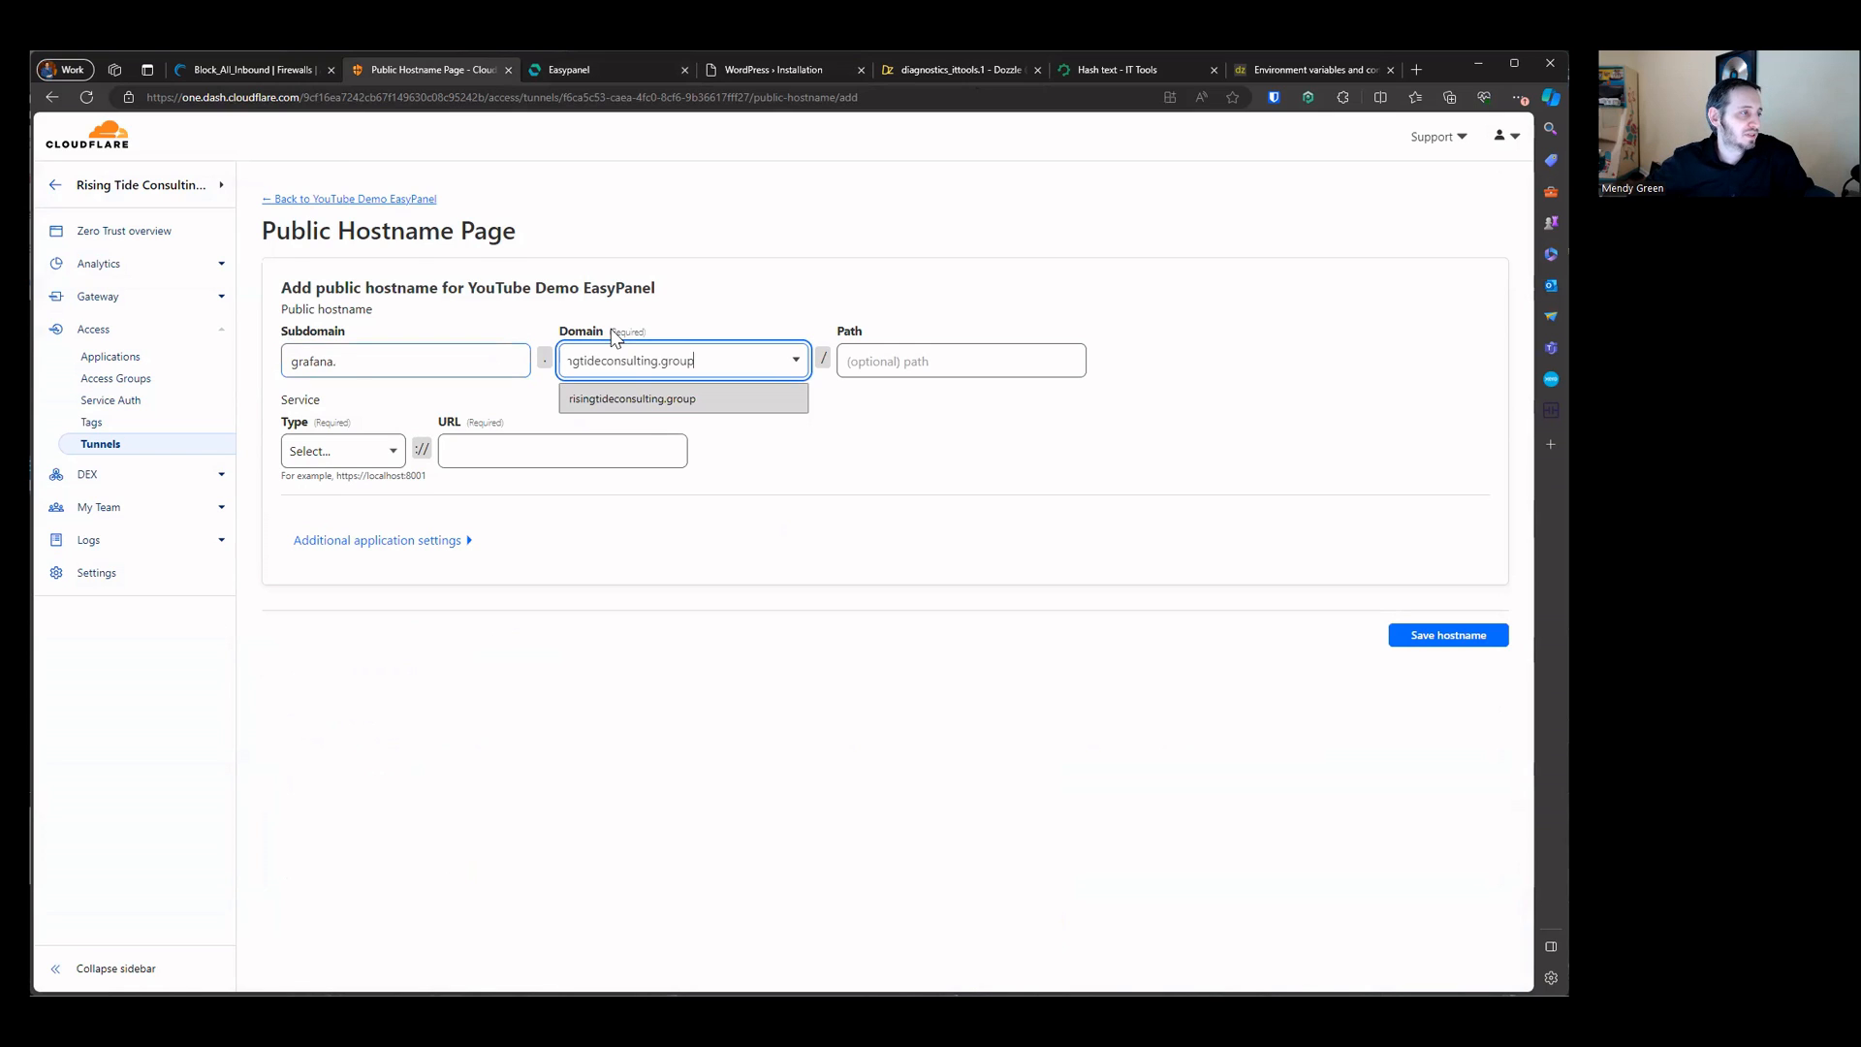
left_click(635, 399)
Step: Set the hostname's service type to HTTPS with URL 50.116.48.112
left_click(349, 453)
left_click(320, 521)
left_click(540, 446)
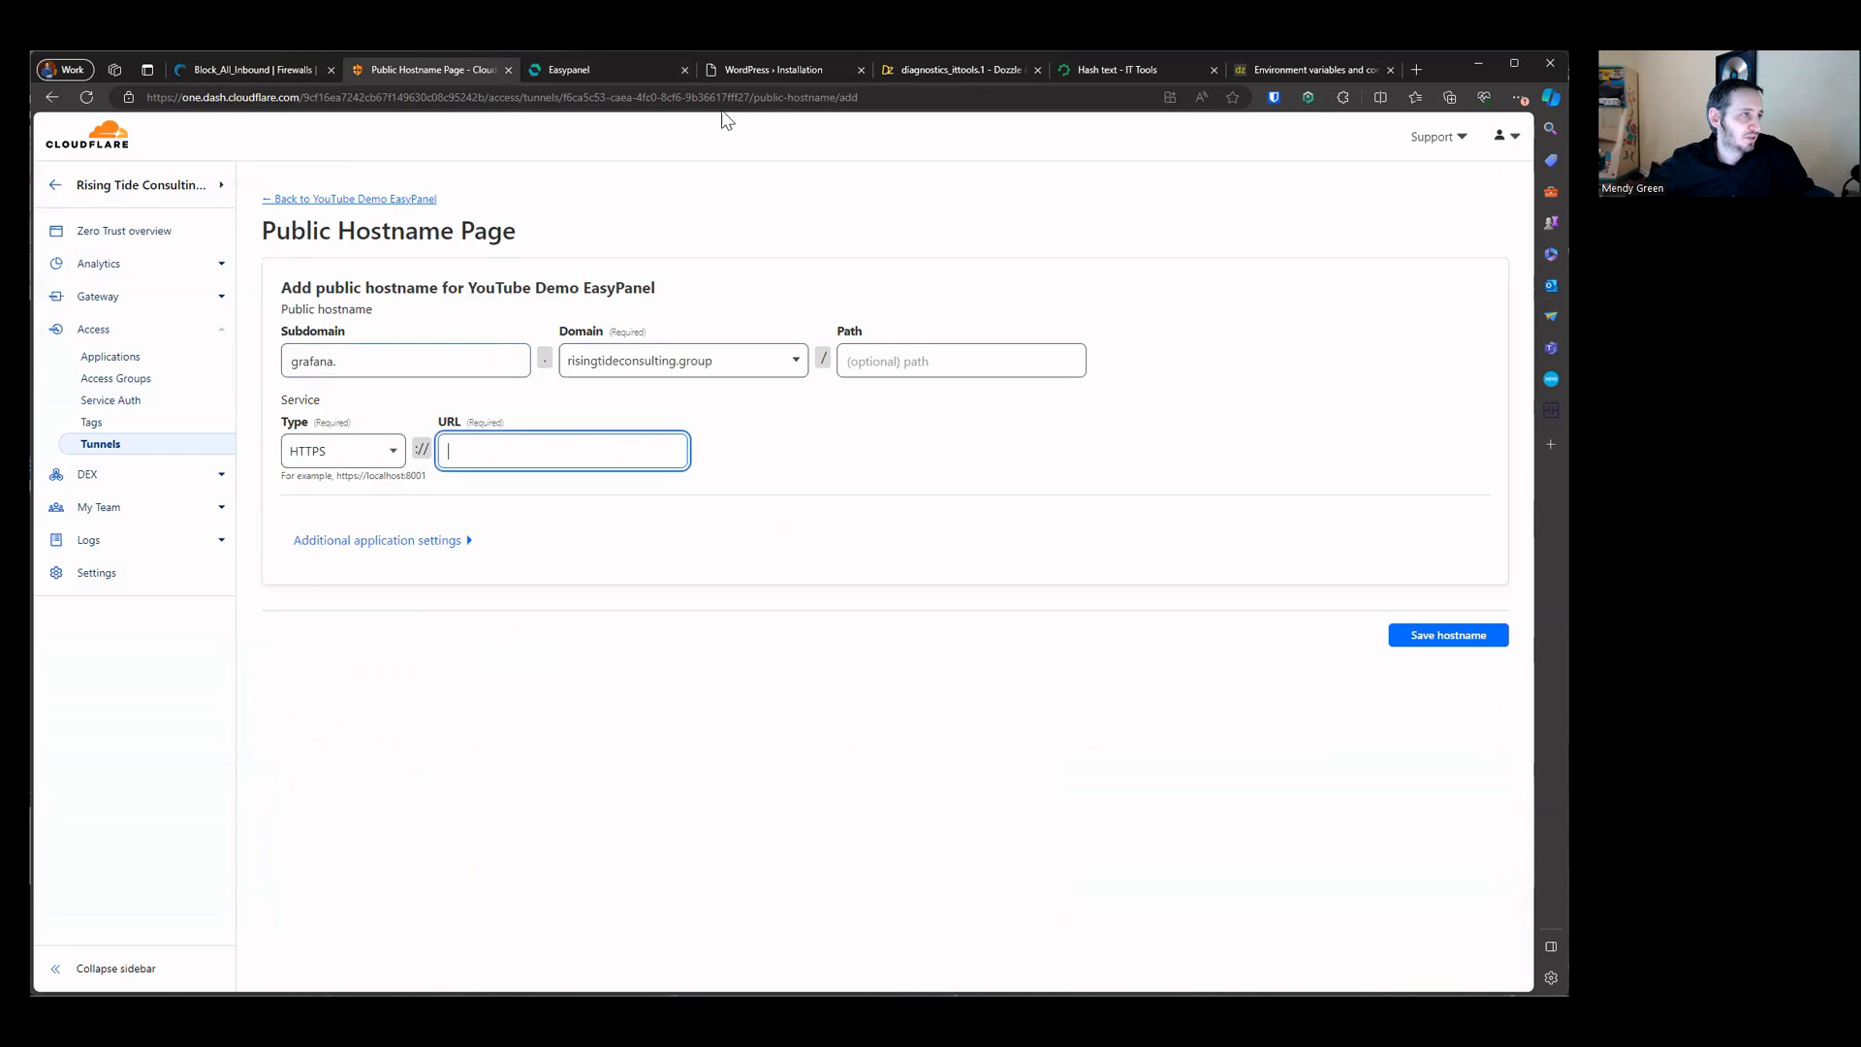
left_click(638, 74)
left_click(486, 71)
key("ctrl+v")
Step: Enable No TLS Verify in the TLS application settings and save the hostname
left_click(454, 542)
left_click(295, 593)
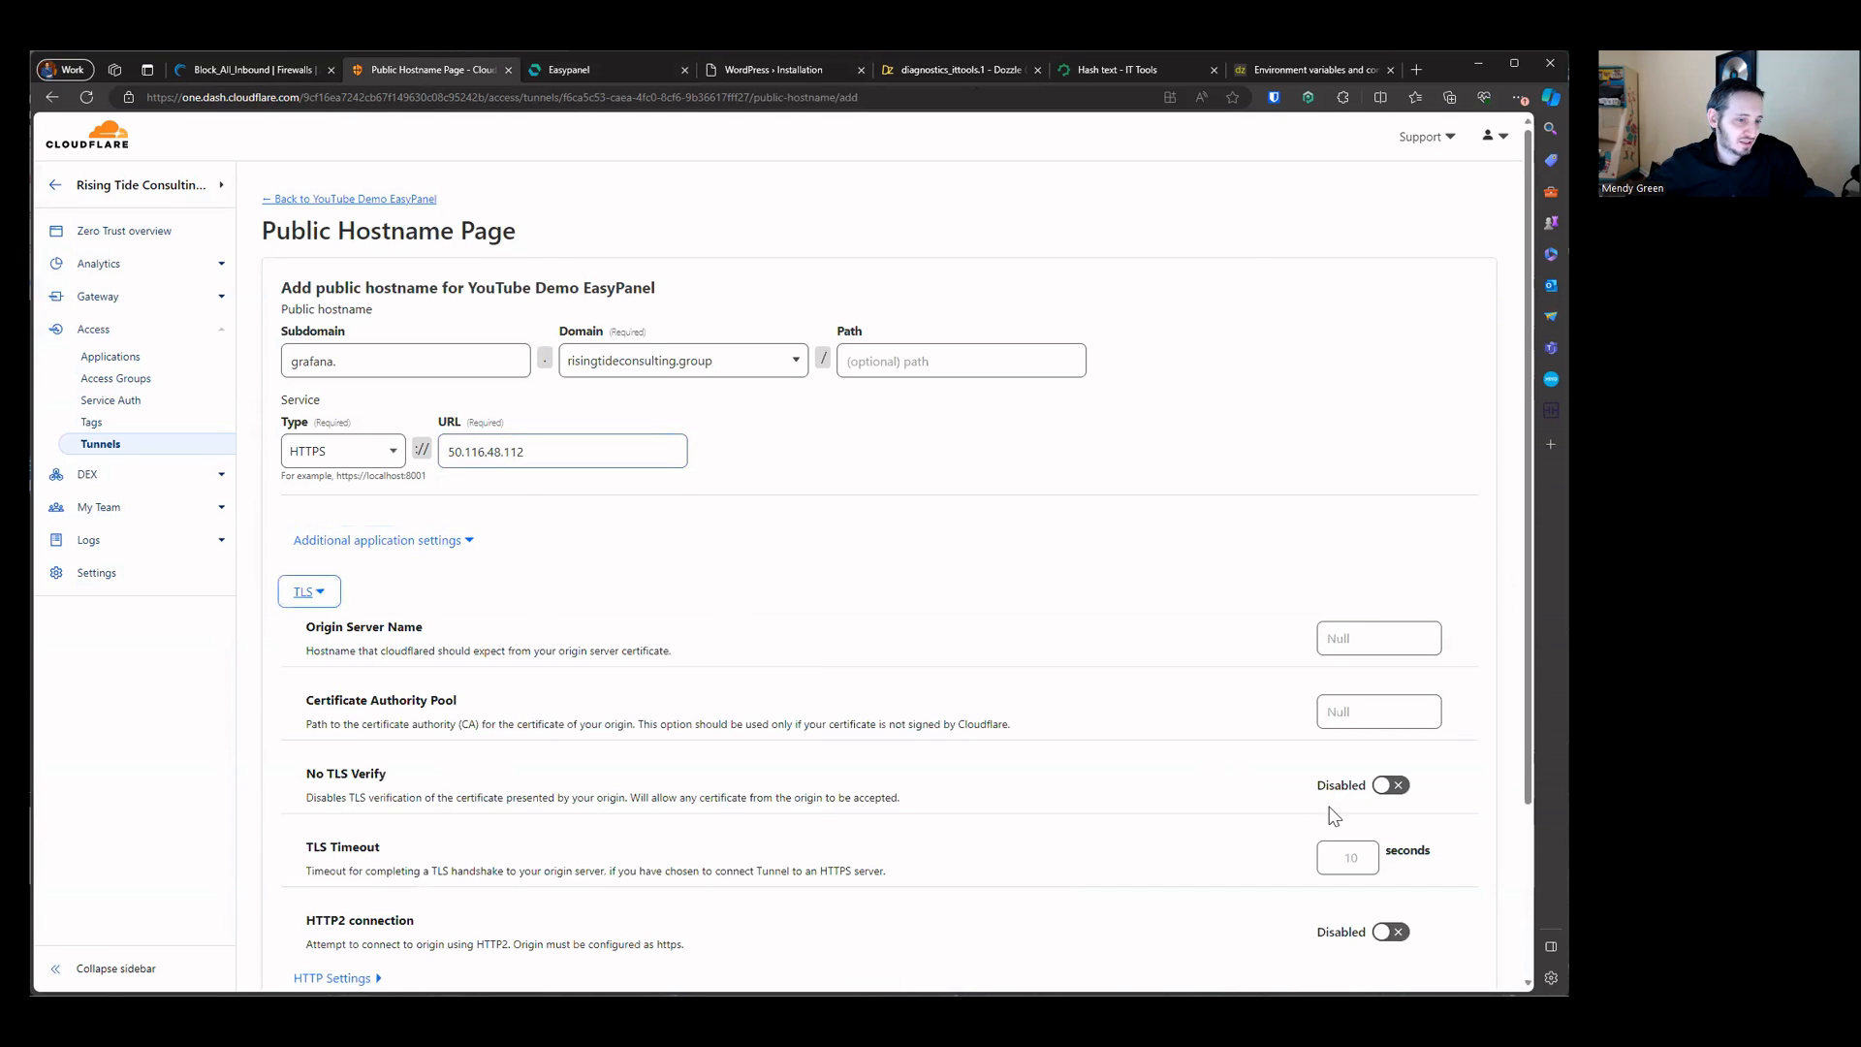
left_click(1388, 785)
scroll(1357, 805, "down", 2)
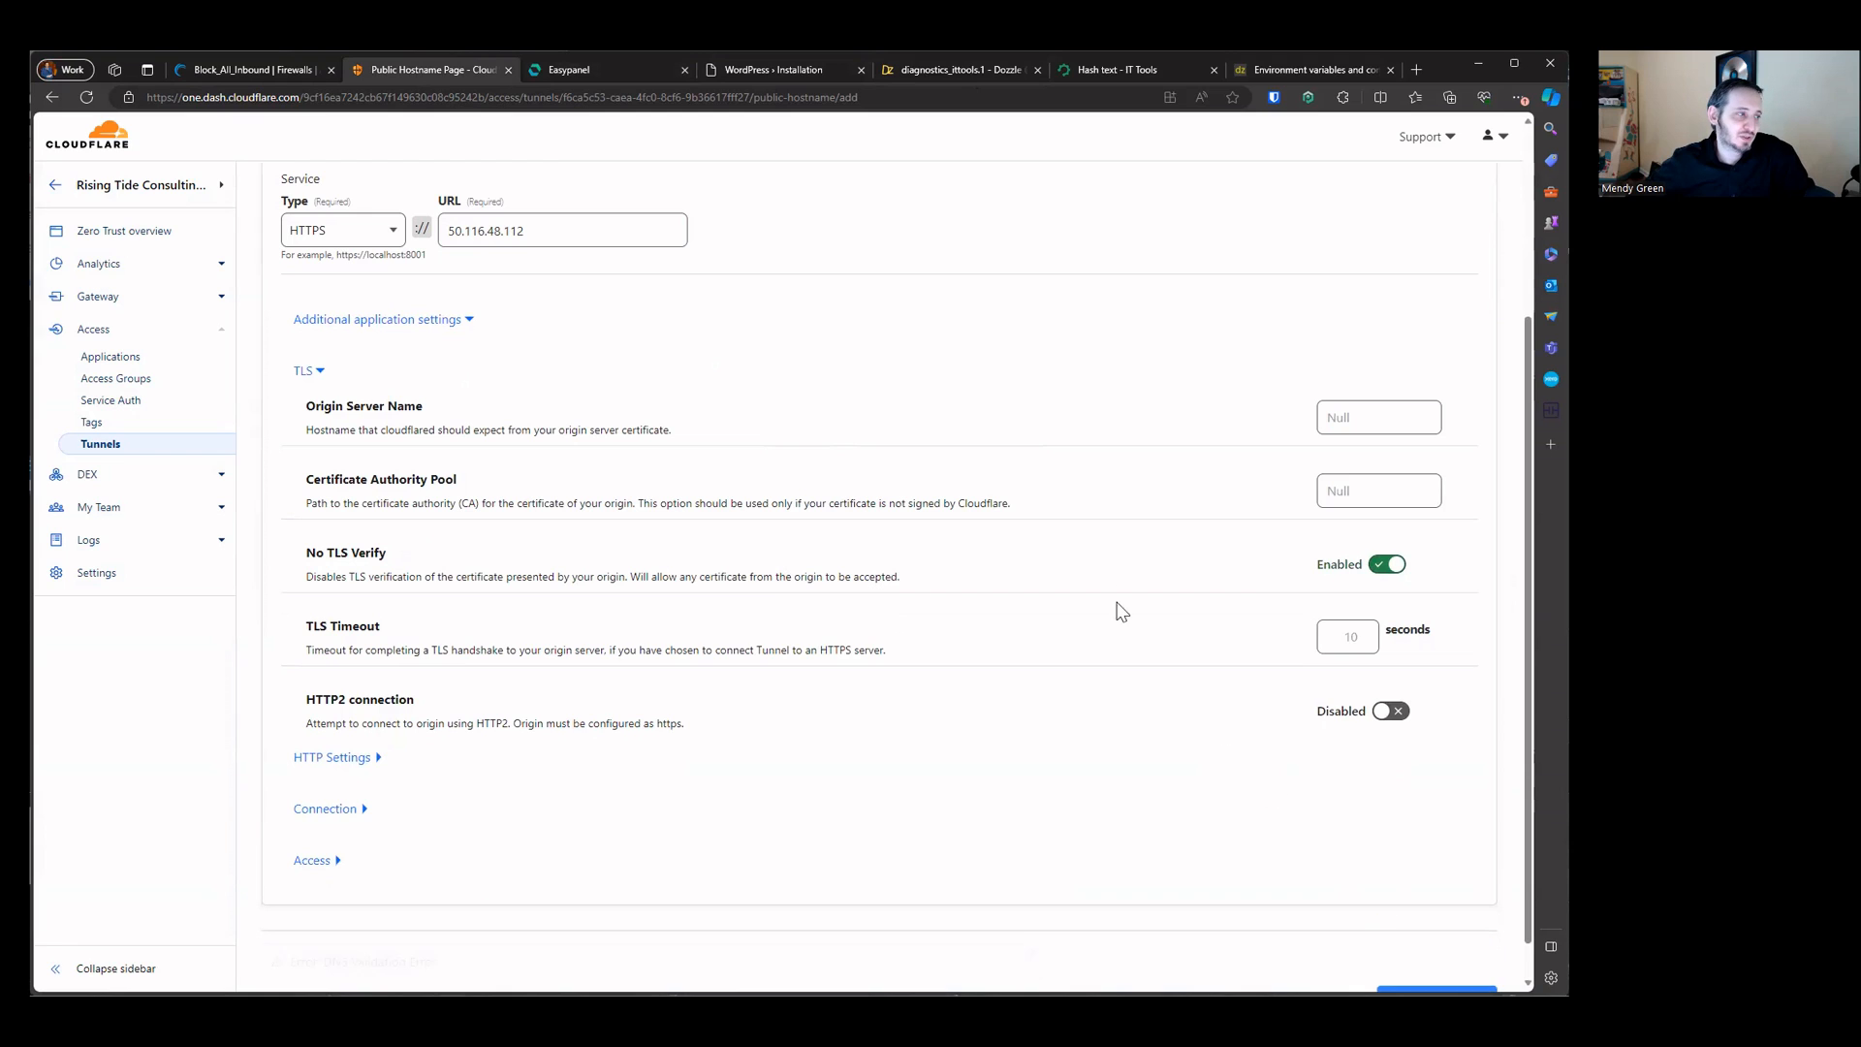
scroll(407, 272, "up", 3)
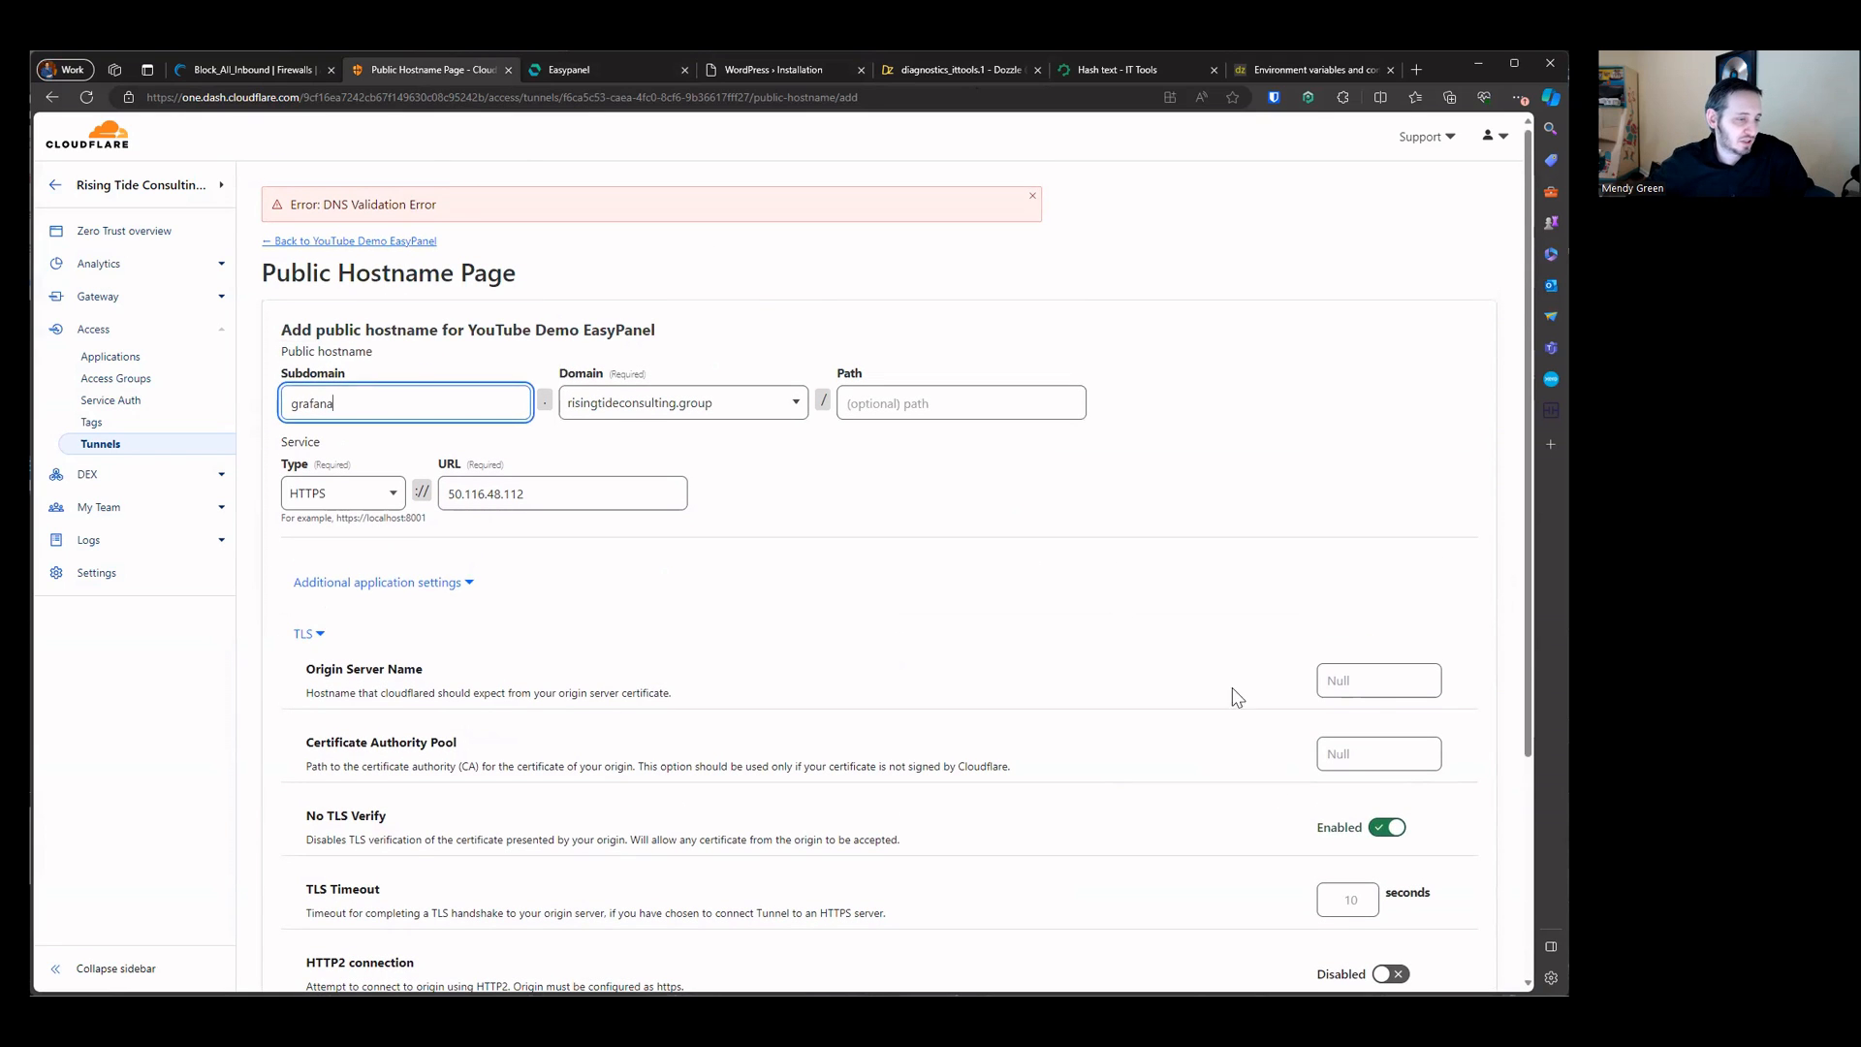
scroll(1230, 694, "down", 3)
left_click(1436, 955)
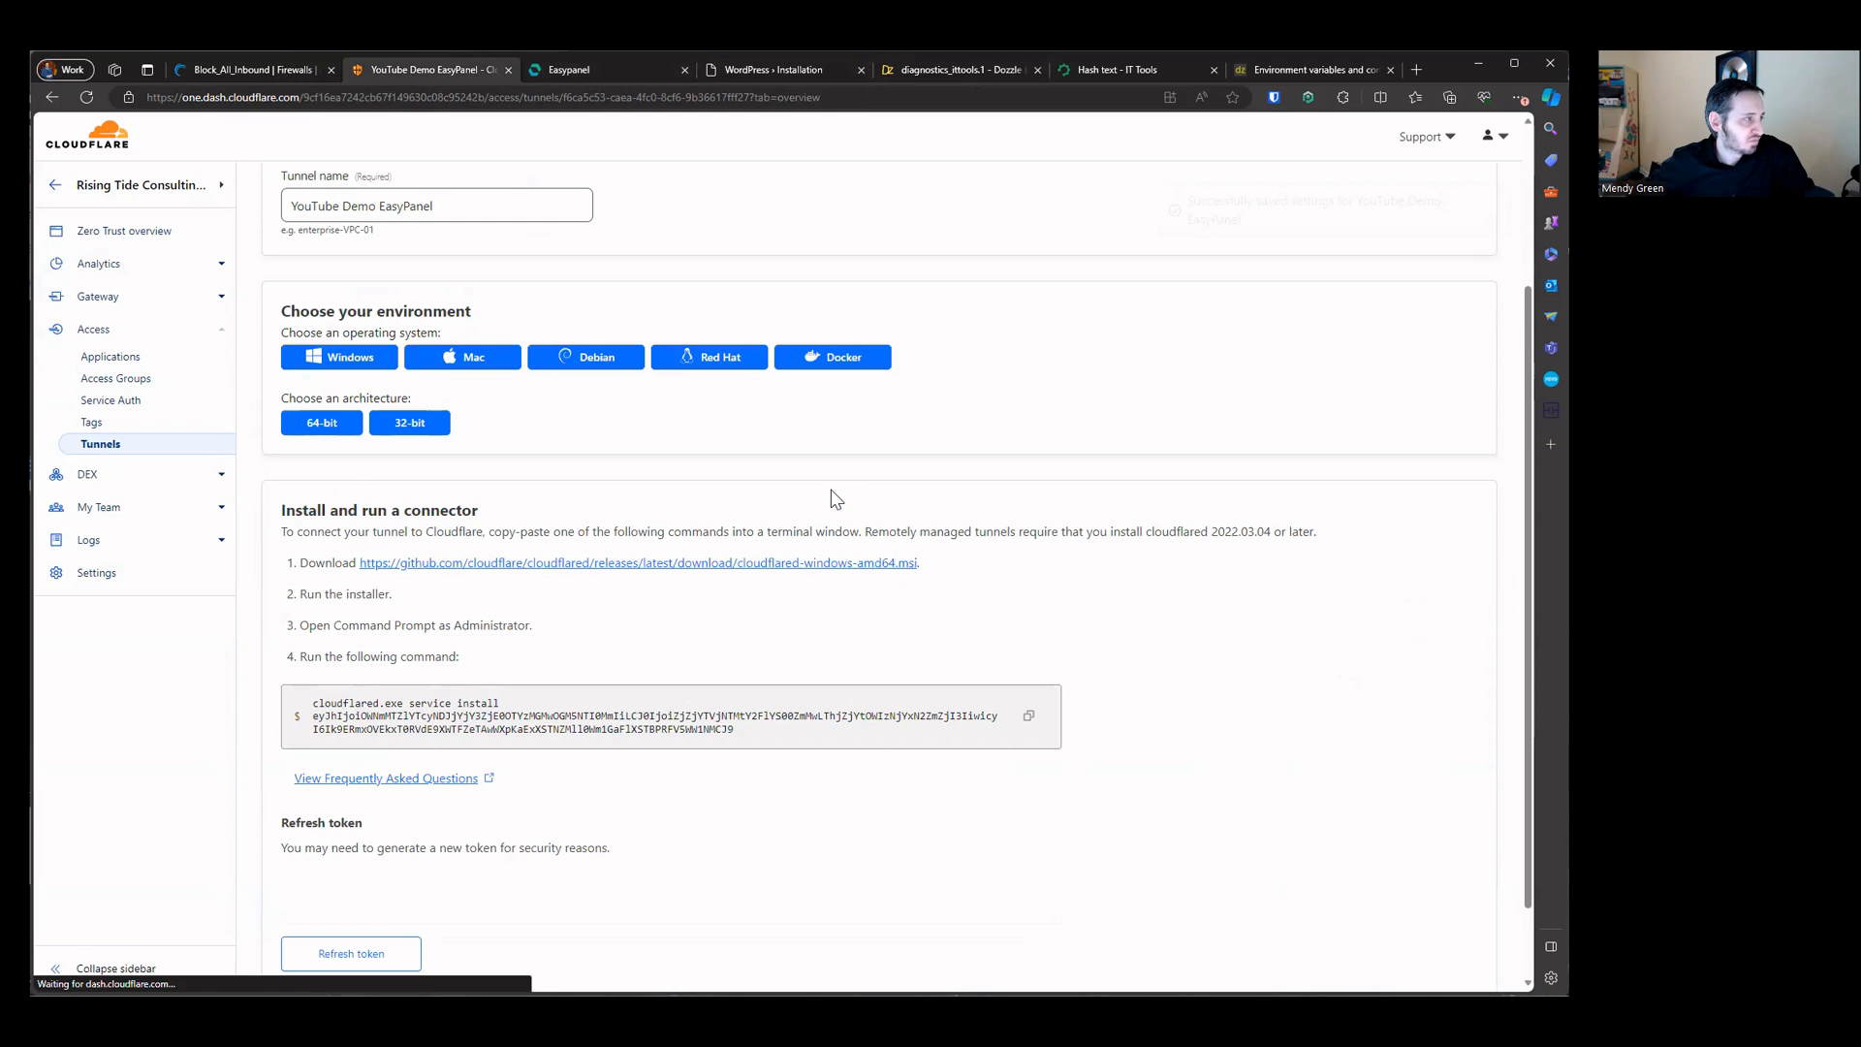
Step: Open the bookstack service and set its domain host to docs.risingtideconsulting.group, then save the domains
left_click(607, 70)
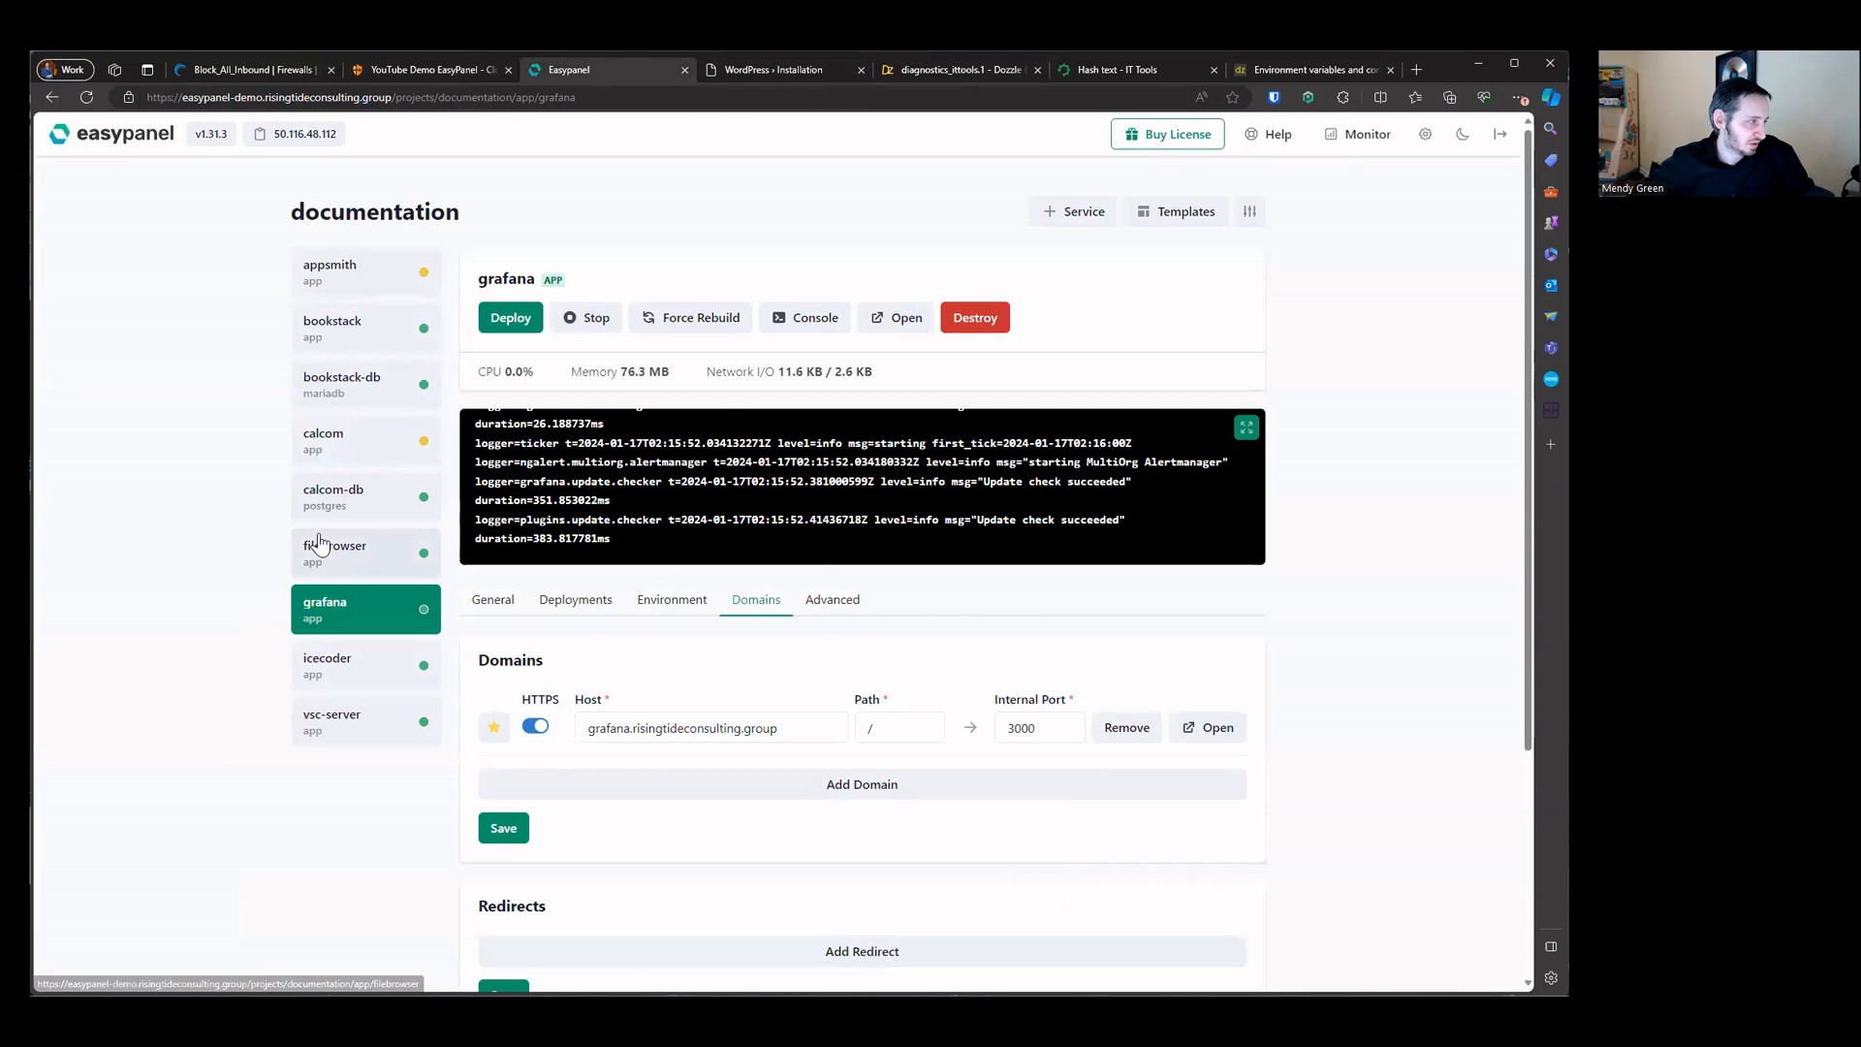
left_click(665, 727)
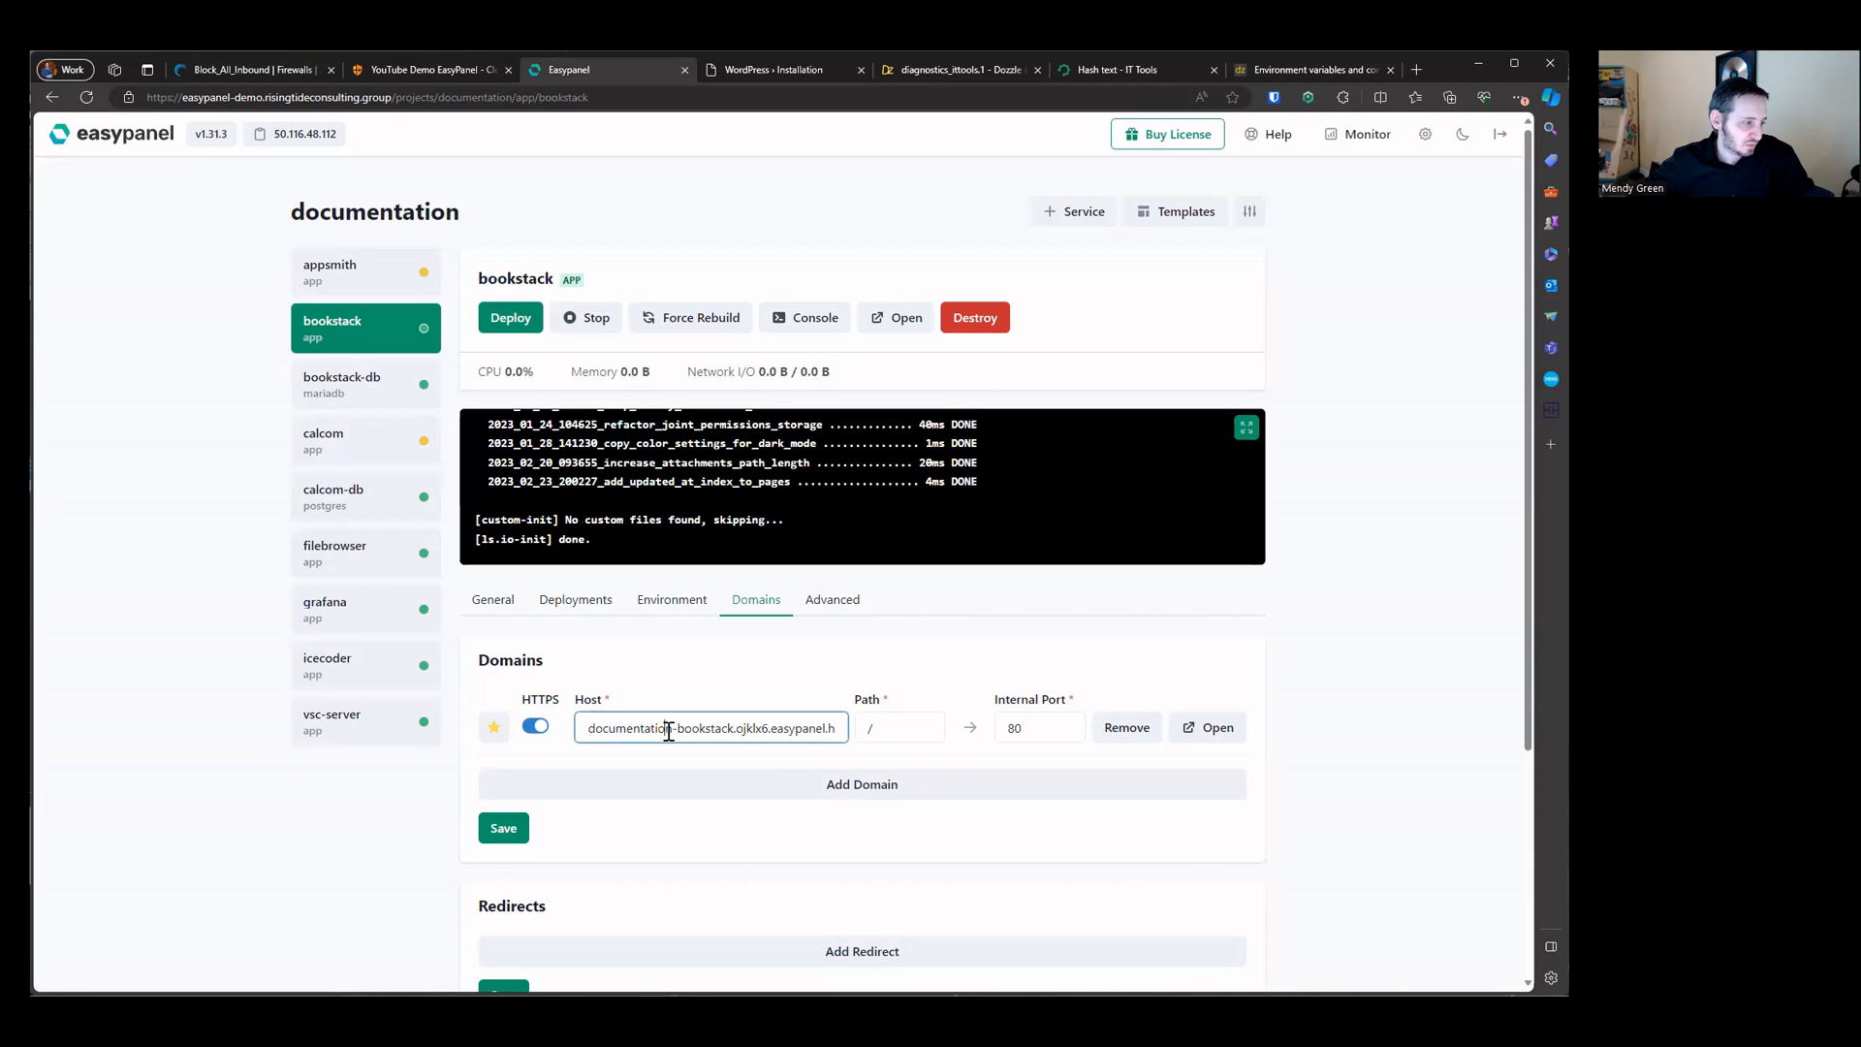
key("ctrl+a")
type("docs")
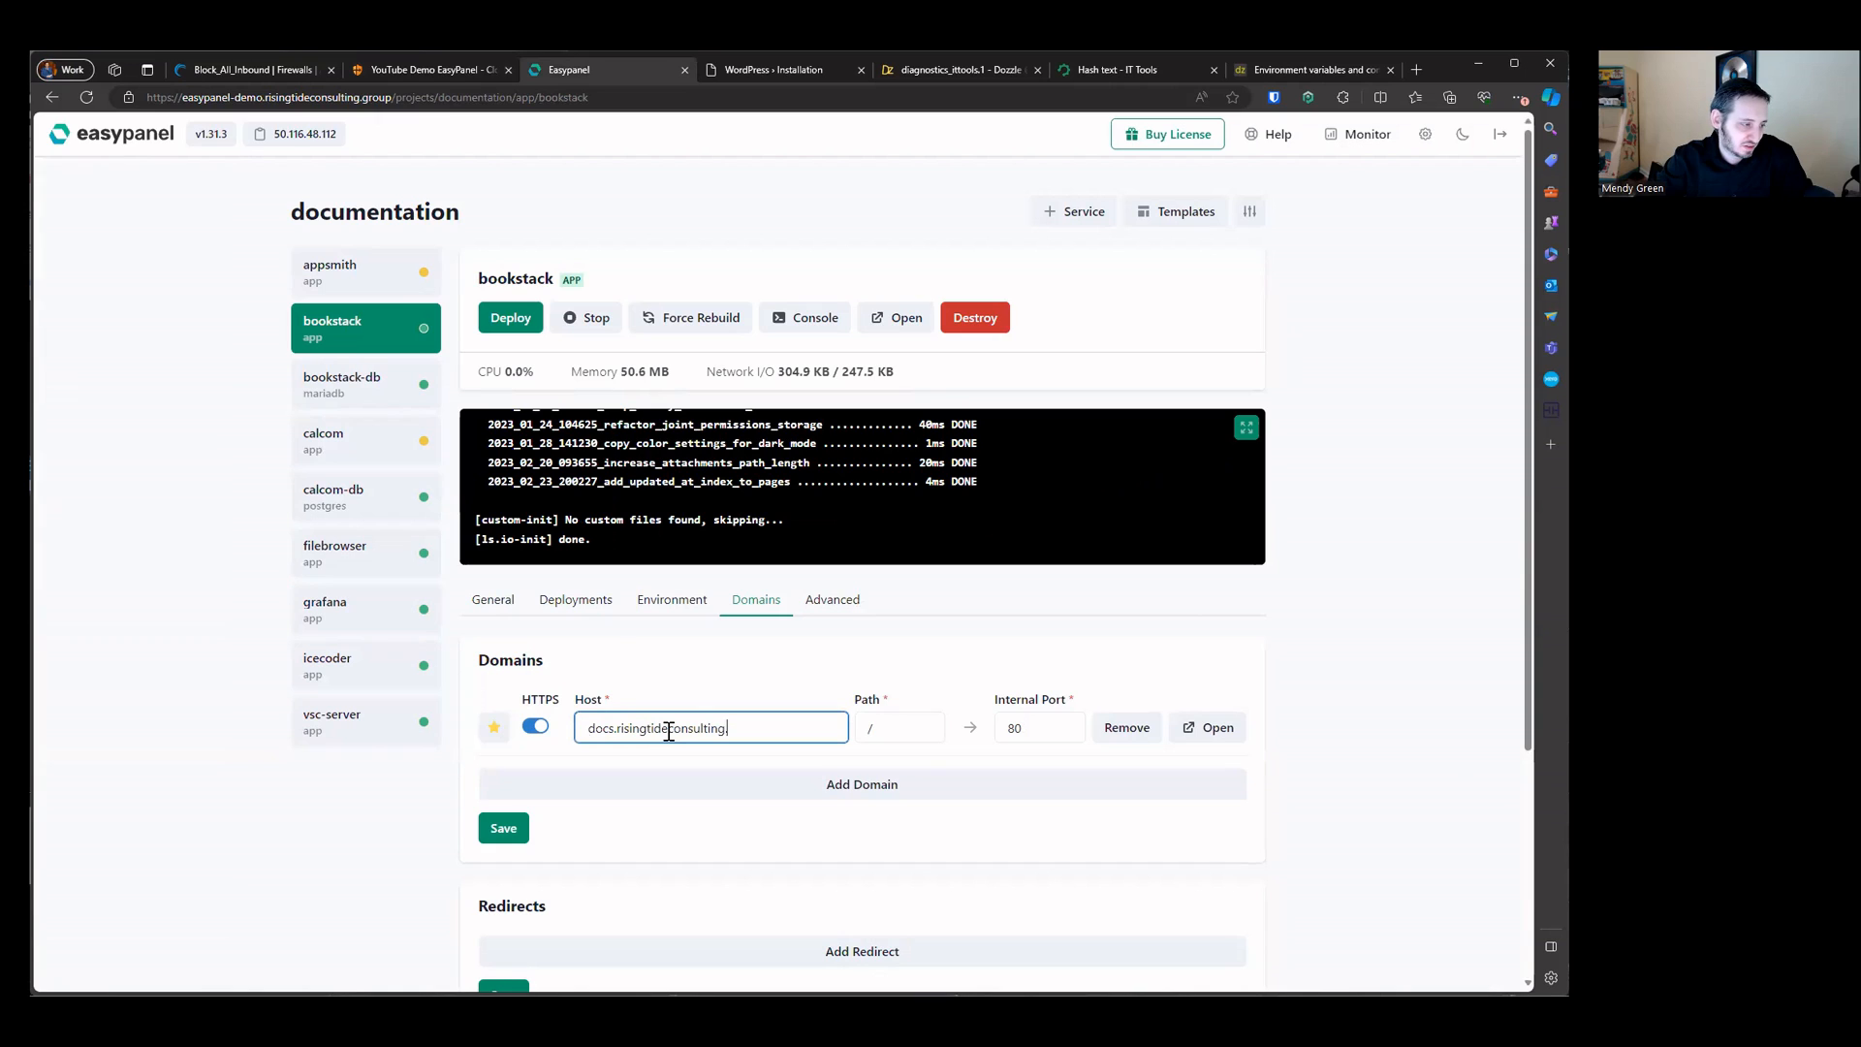
key("ctrl+a")
left_click(521, 831)
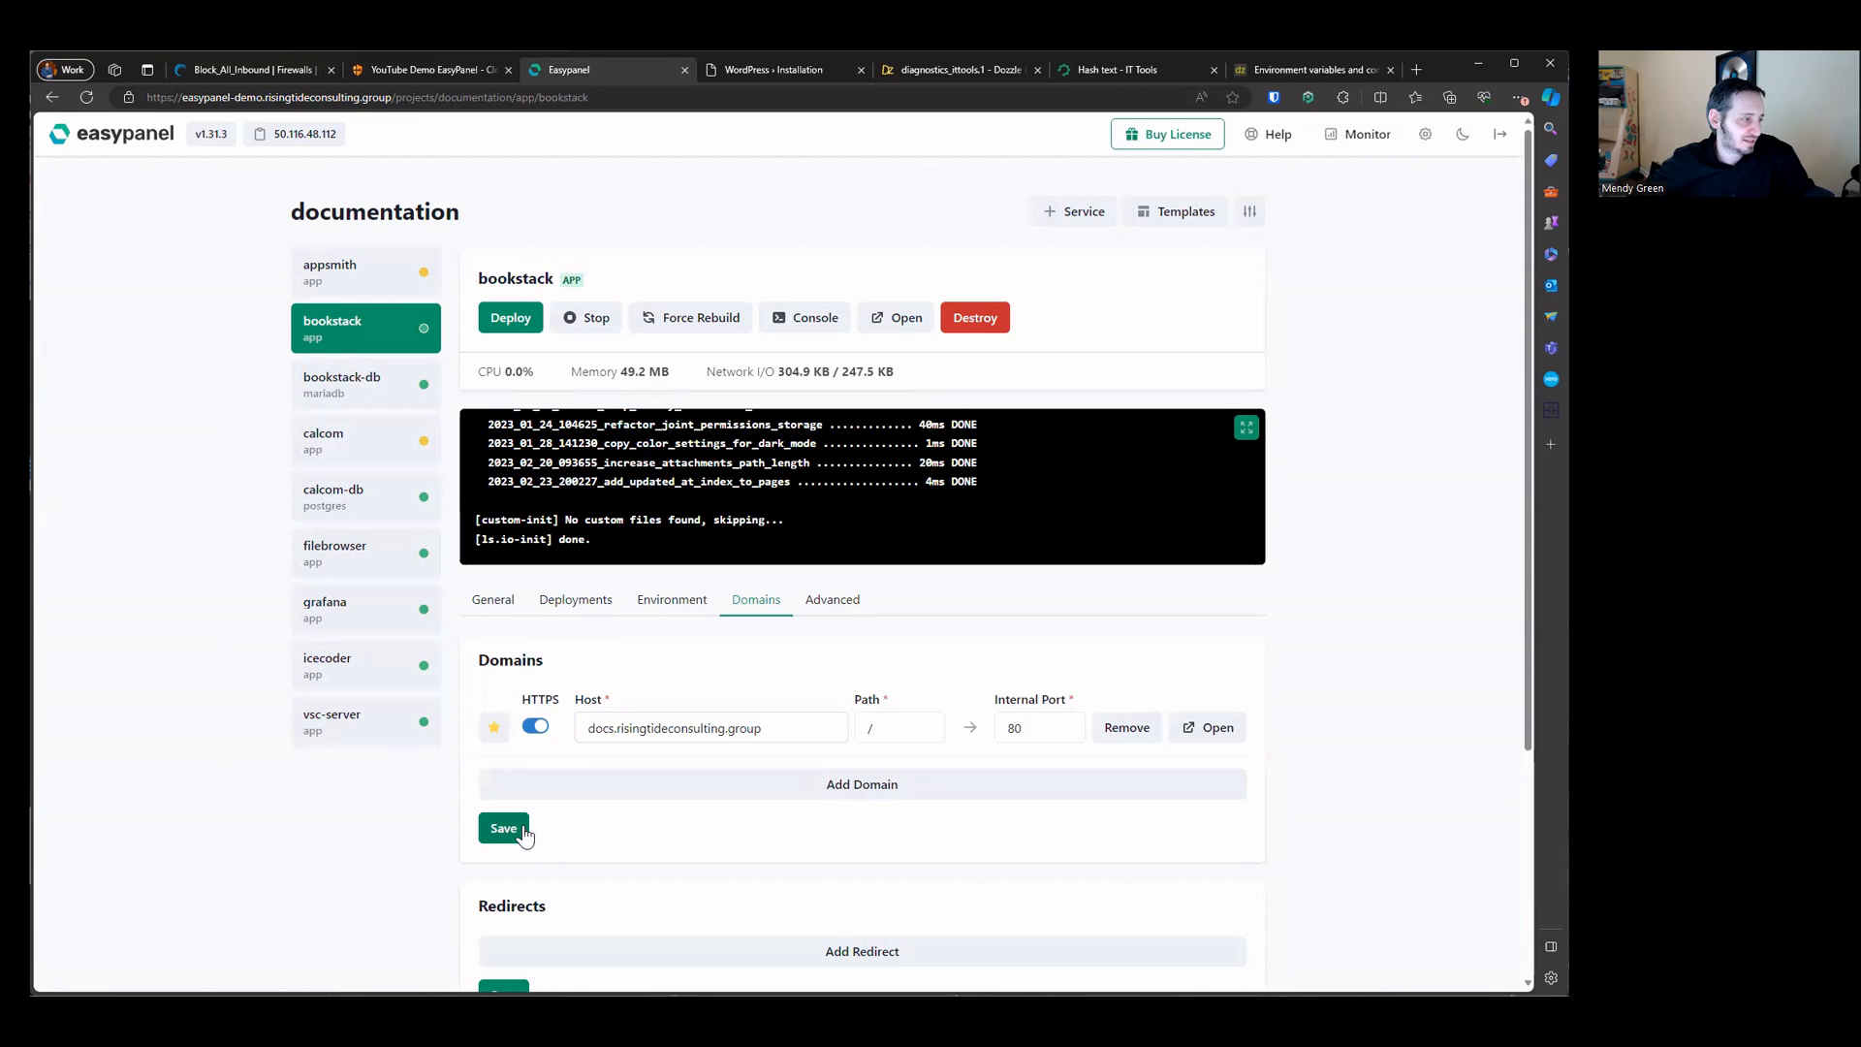
Step: Add a public hostname to the tunnel with subdomain docs and domain risingtideconsulting.group
left_click(752, 70)
left_click(427, 70)
middle_click(714, 68)
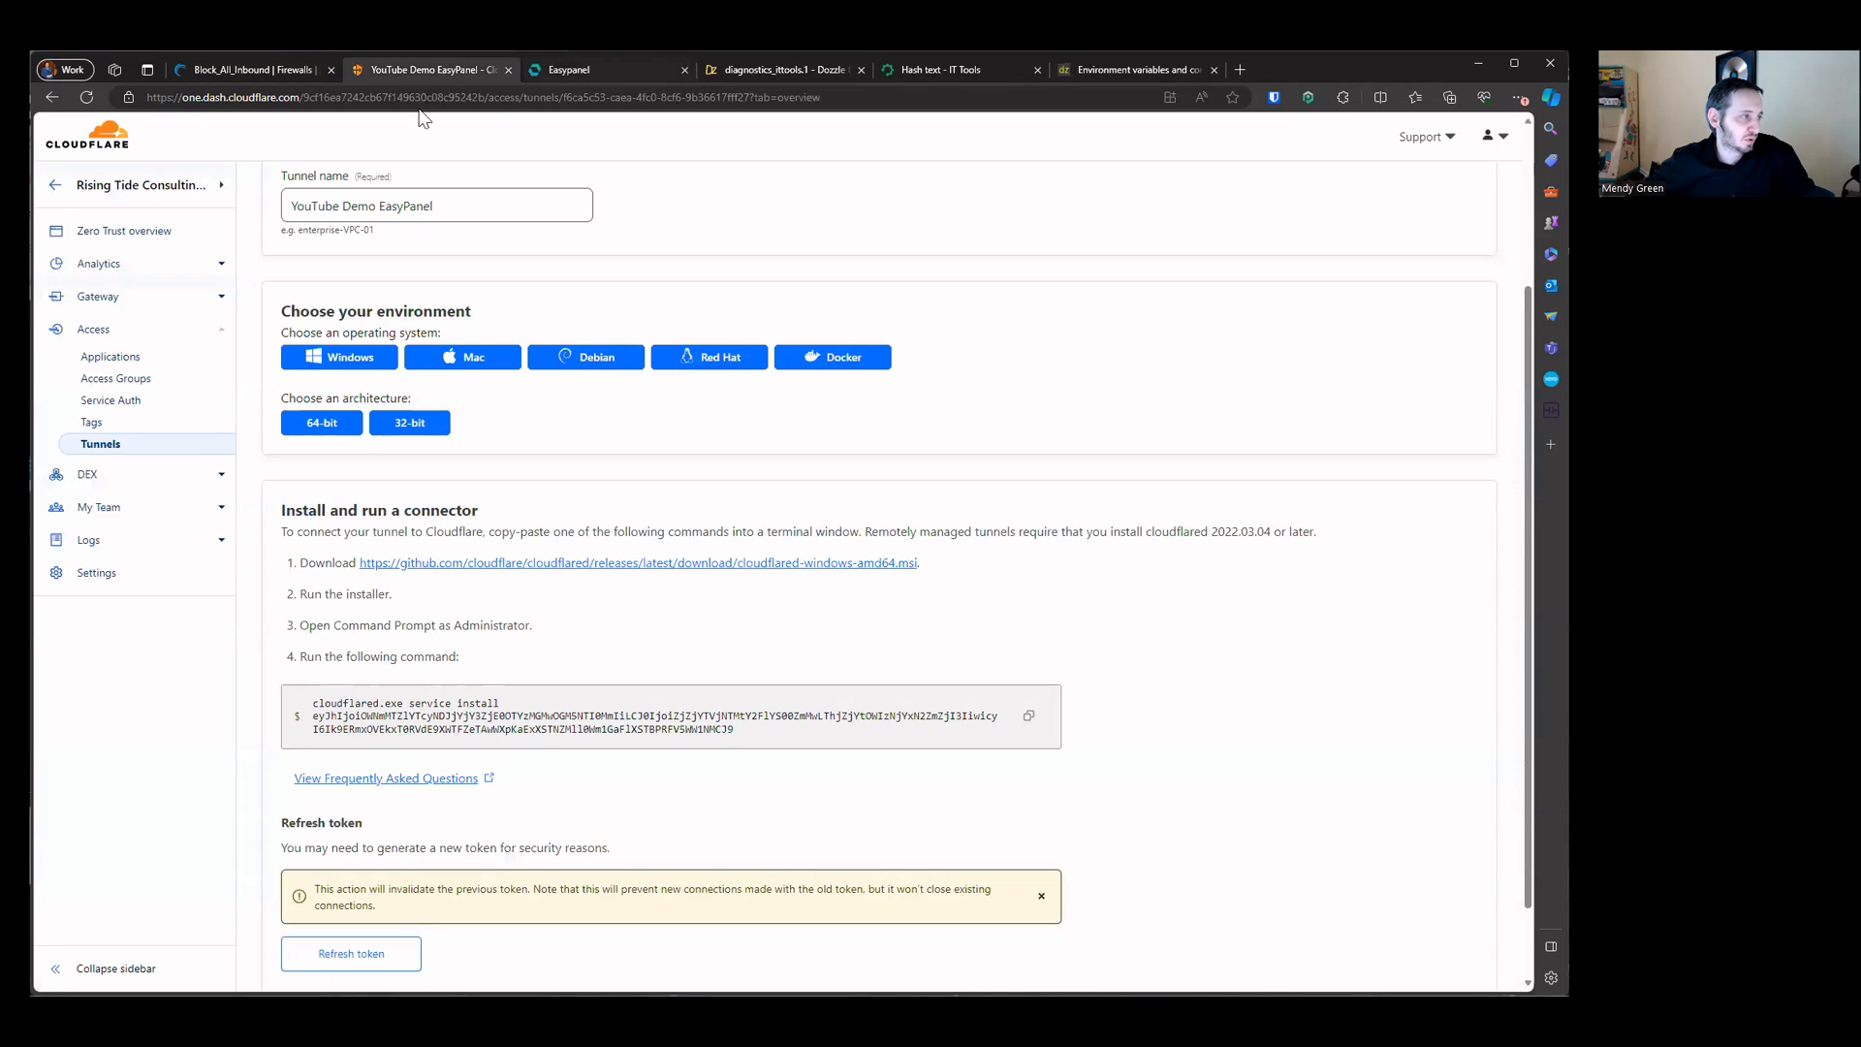
scroll(388, 194, "up", 3)
left_click(358, 269)
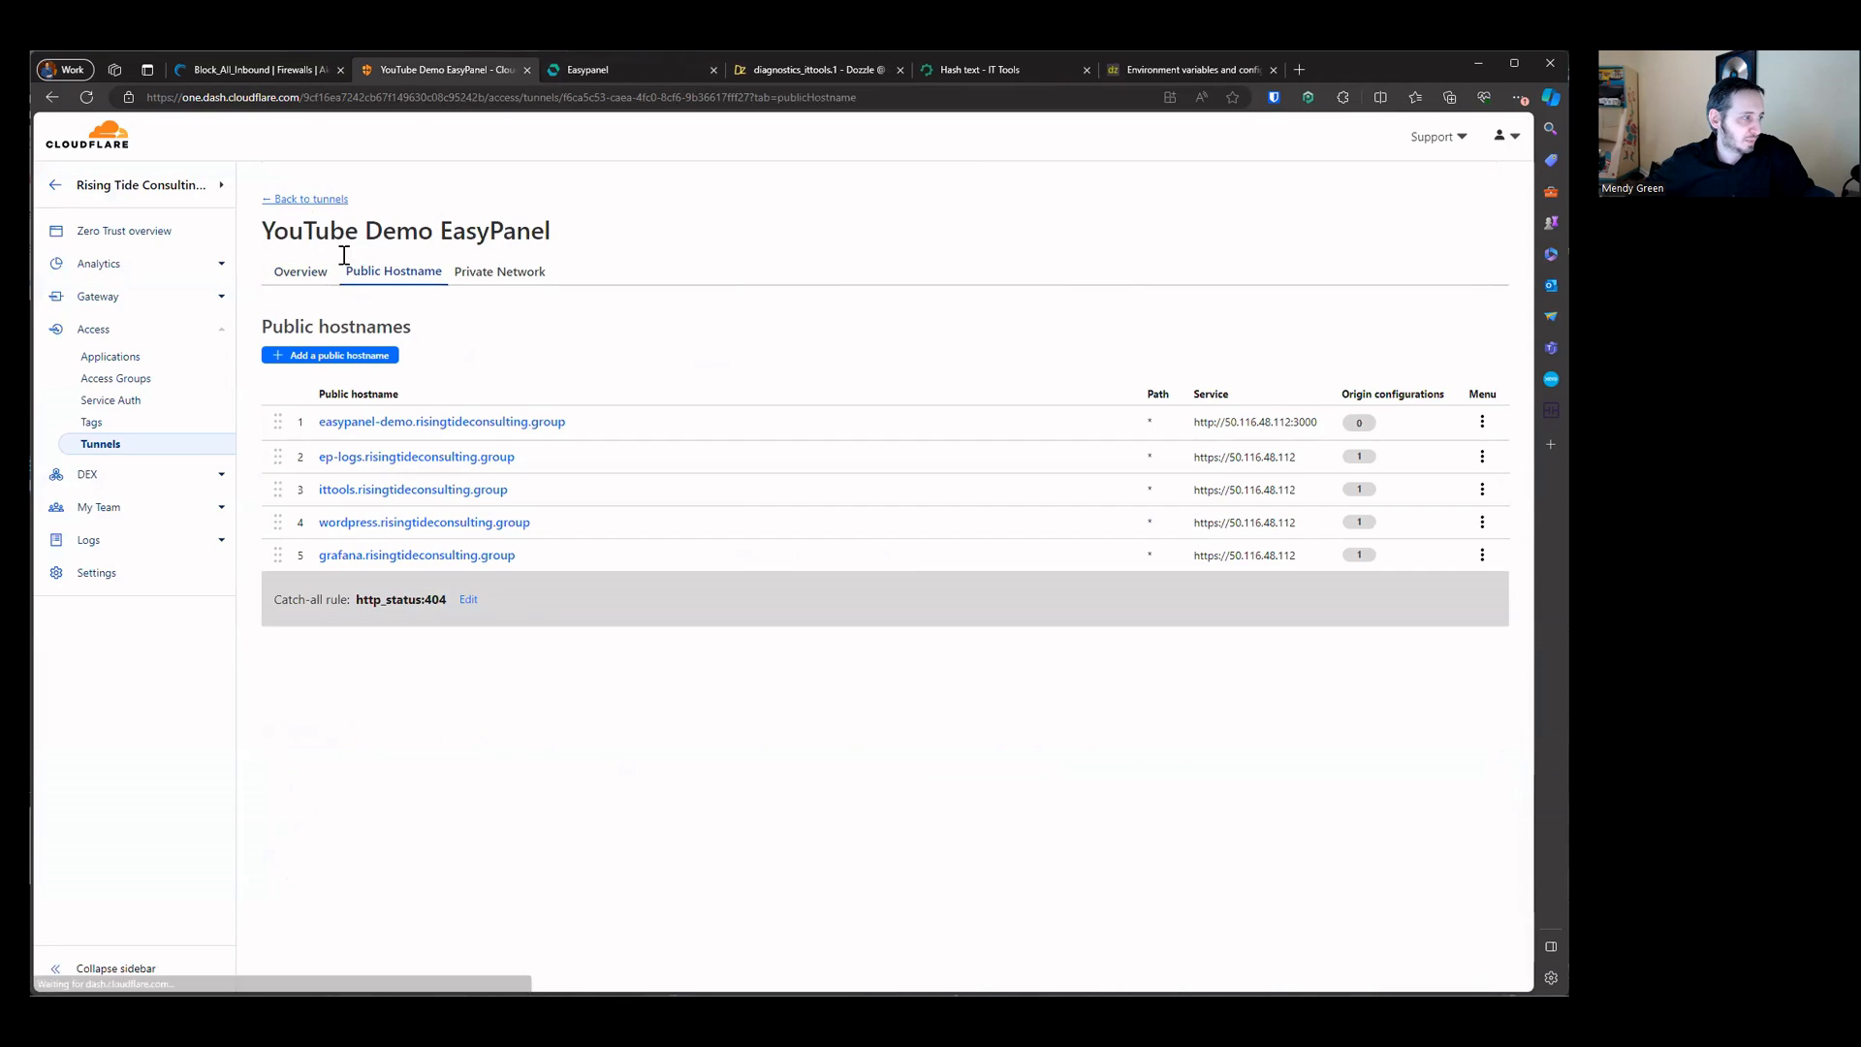
left_click(355, 355)
left_click(447, 365)
key("ctrl+v")
left_click(326, 366)
key("shift+End")
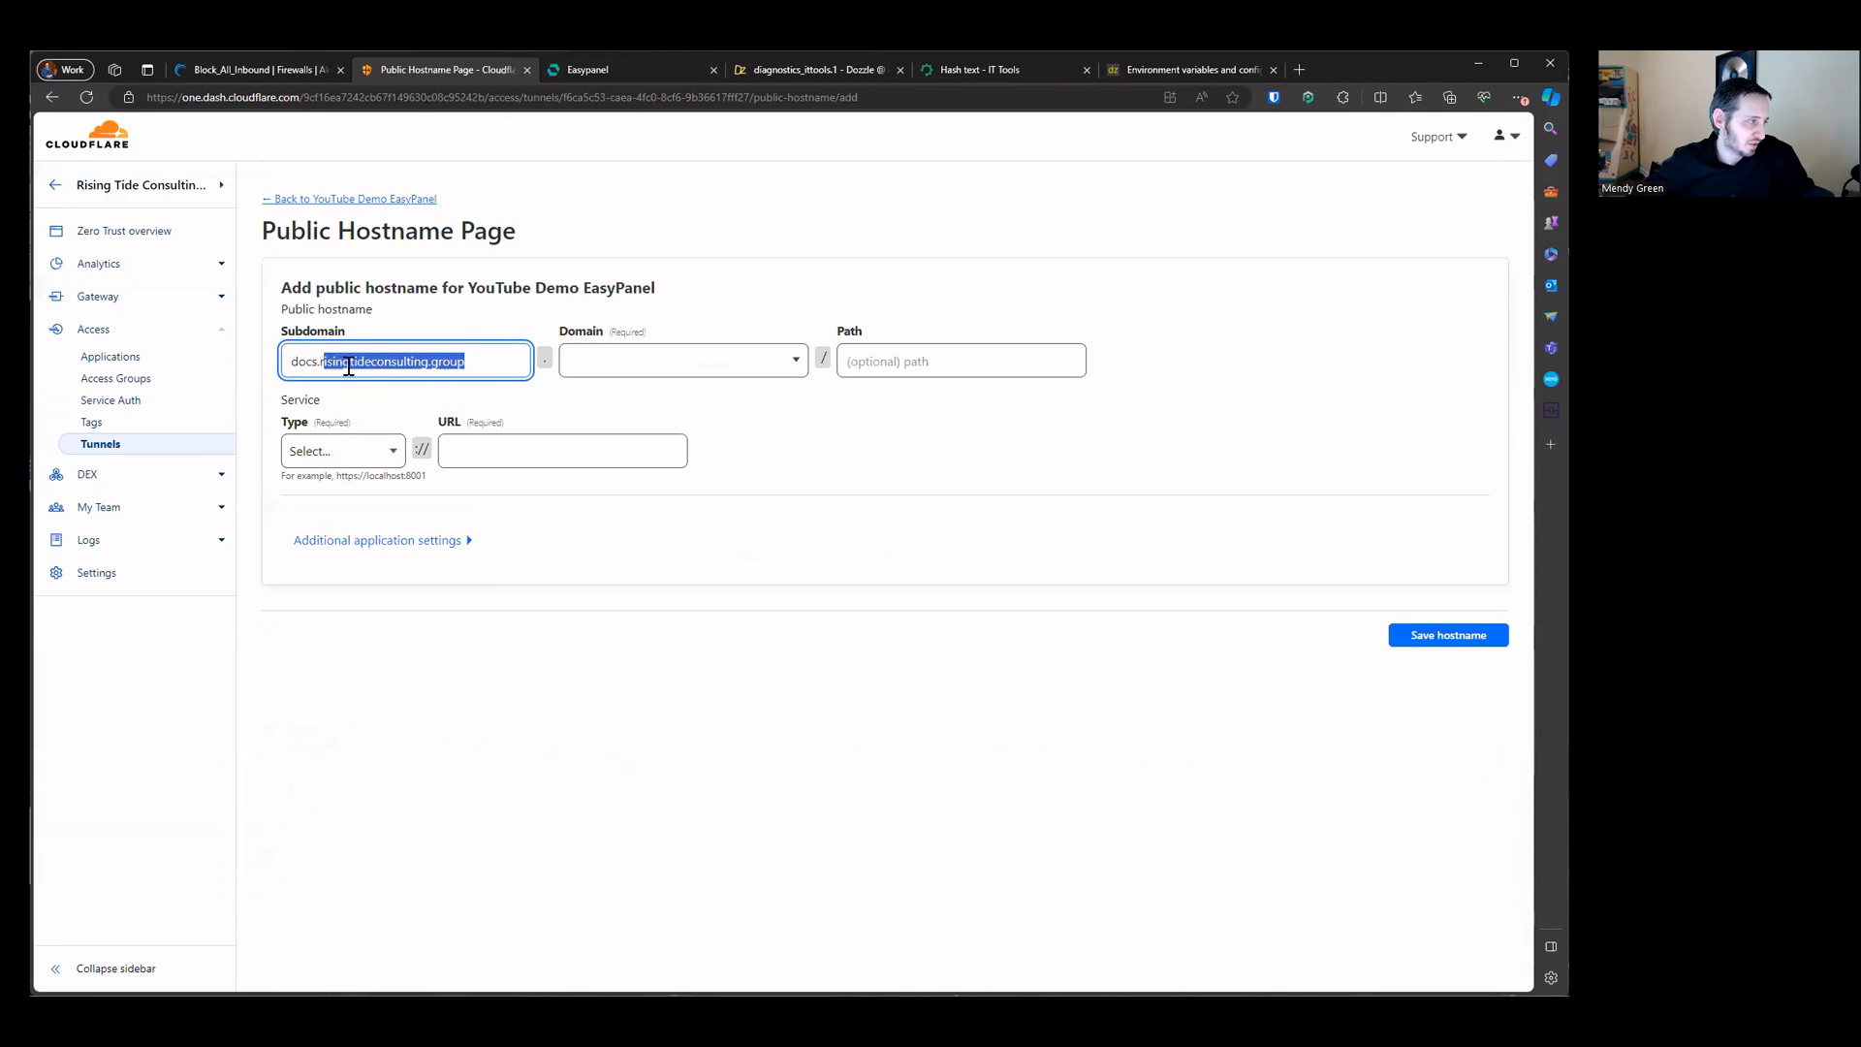
key("shift+Left")
key("BackSpace")
left_click(644, 362)
left_click(394, 362)
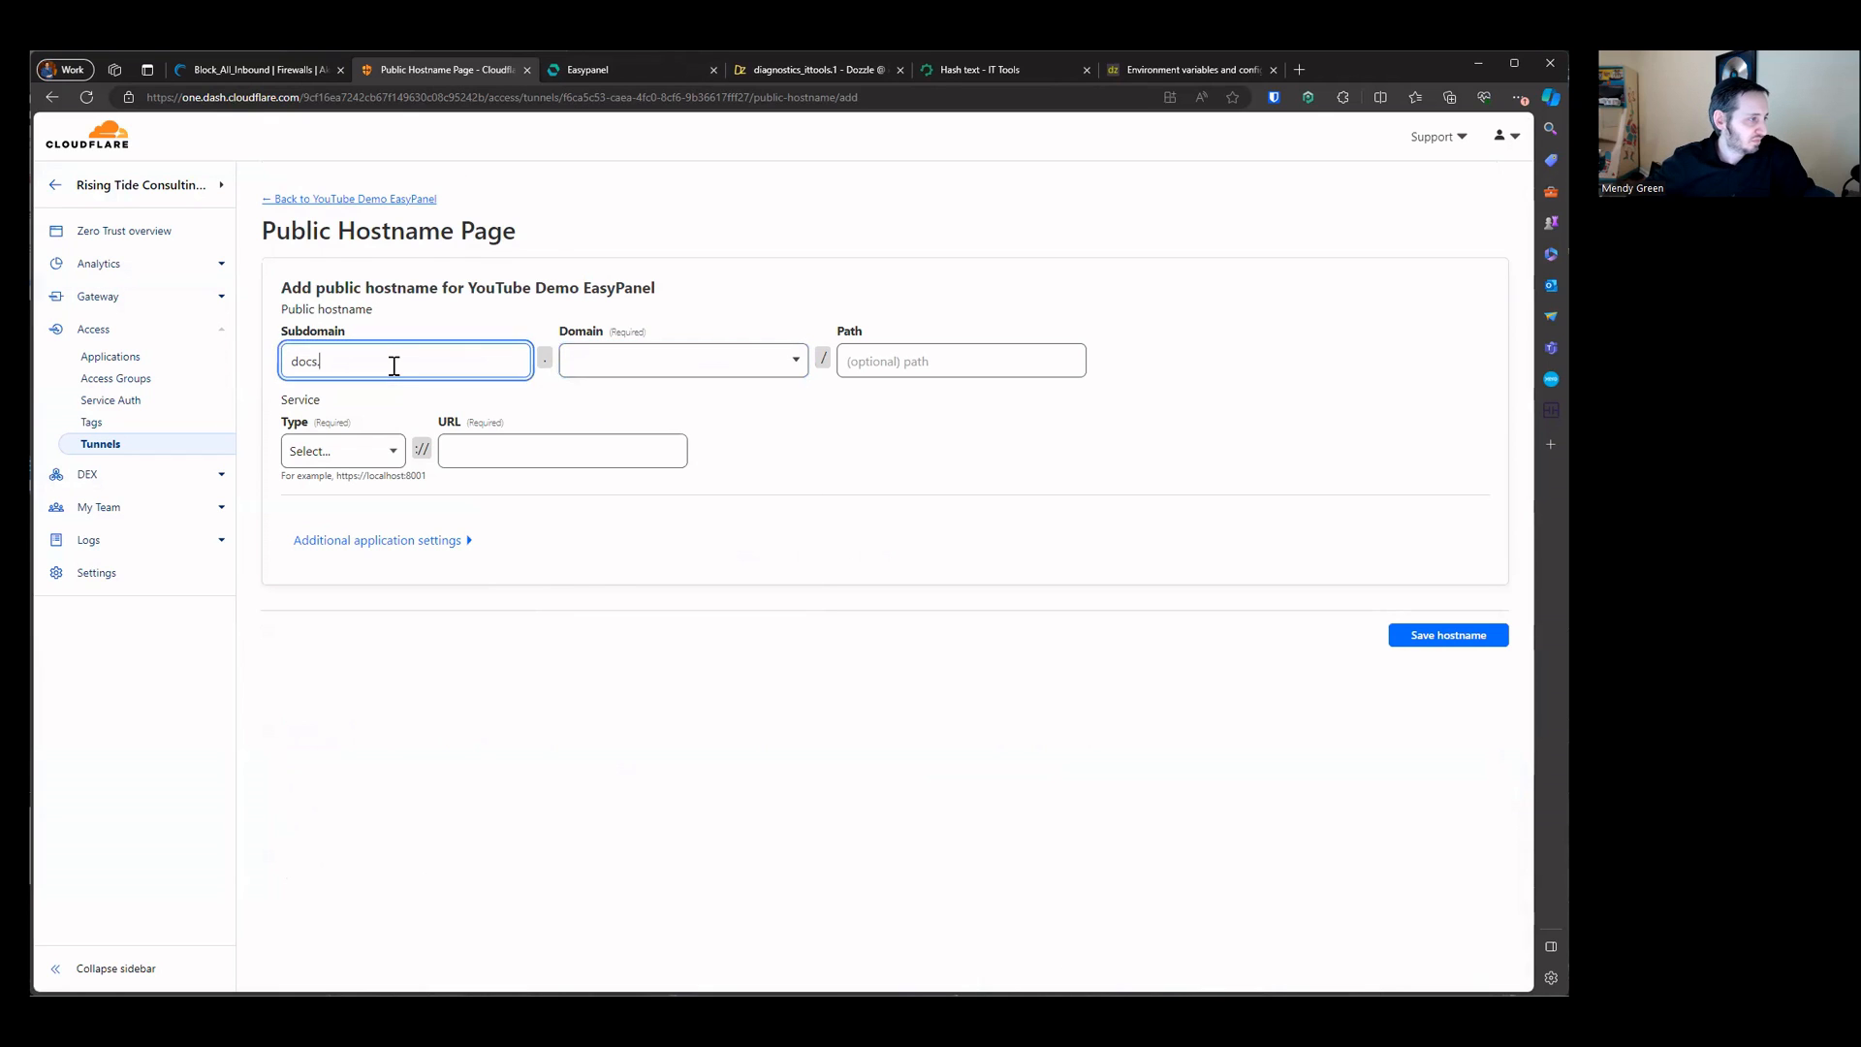
left_click(683, 365)
key("ctrl+v")
left_click(656, 396)
left_click(377, 341)
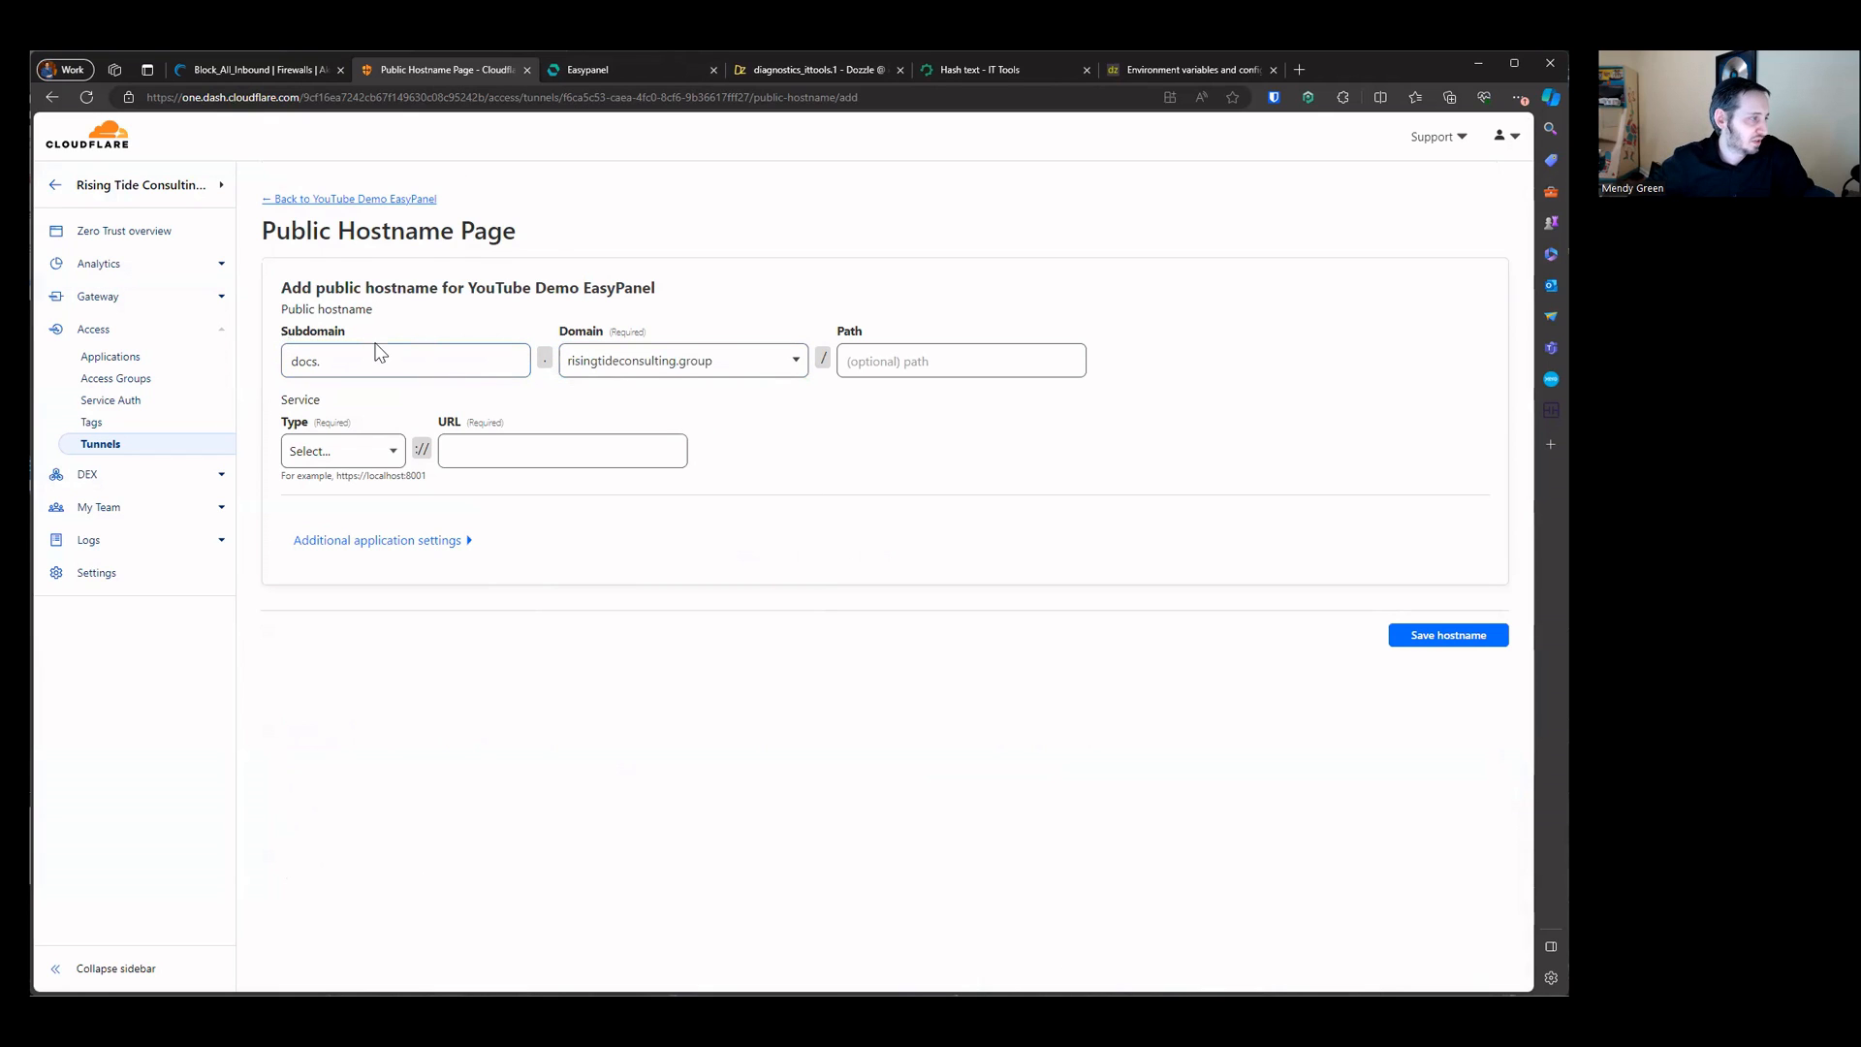
left_click(385, 346)
key("BackSpace")
Step: Set the hostname's service type to HTTPS with URL 50.116.48.112
left_click(339, 450)
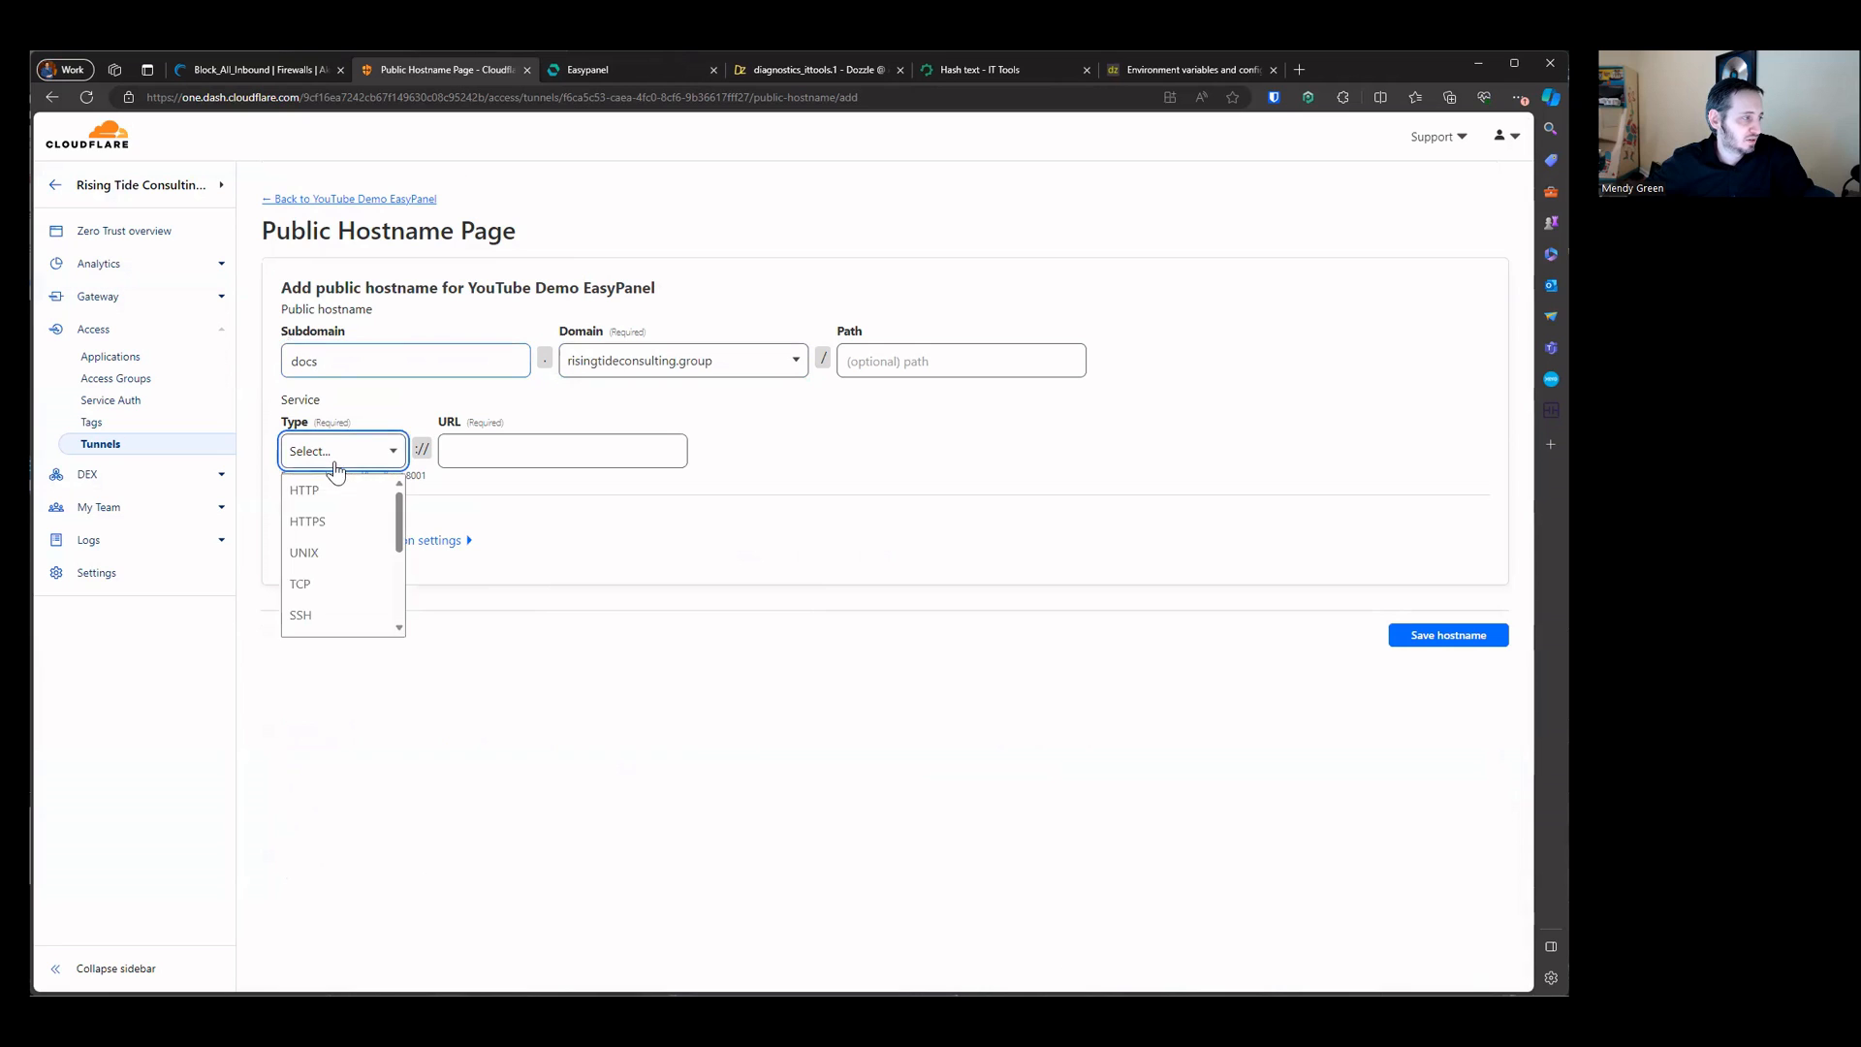
left_click(329, 521)
left_click(544, 452)
left_click(600, 69)
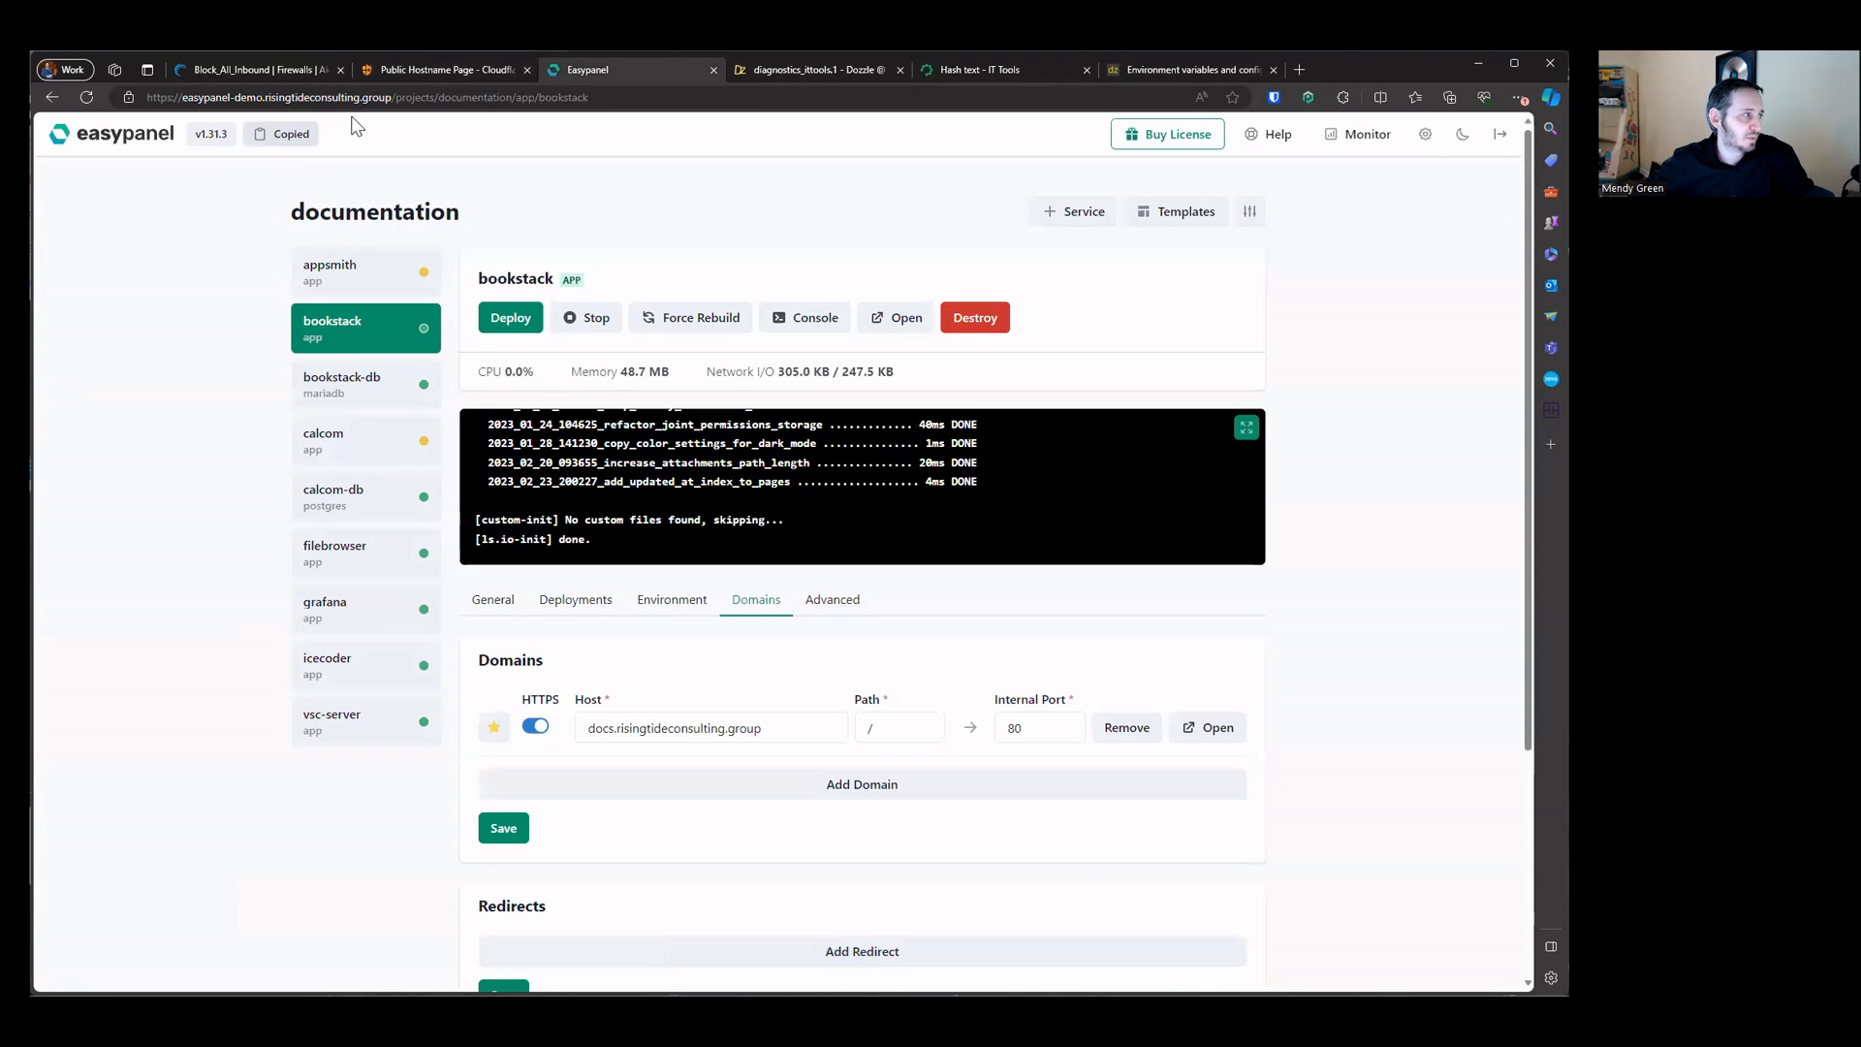
left_click(474, 97)
left_click(441, 69)
key("ctrl+v")
Step: Enable No TLS Verify in the TLS application settings and save the hostname
left_click(451, 545)
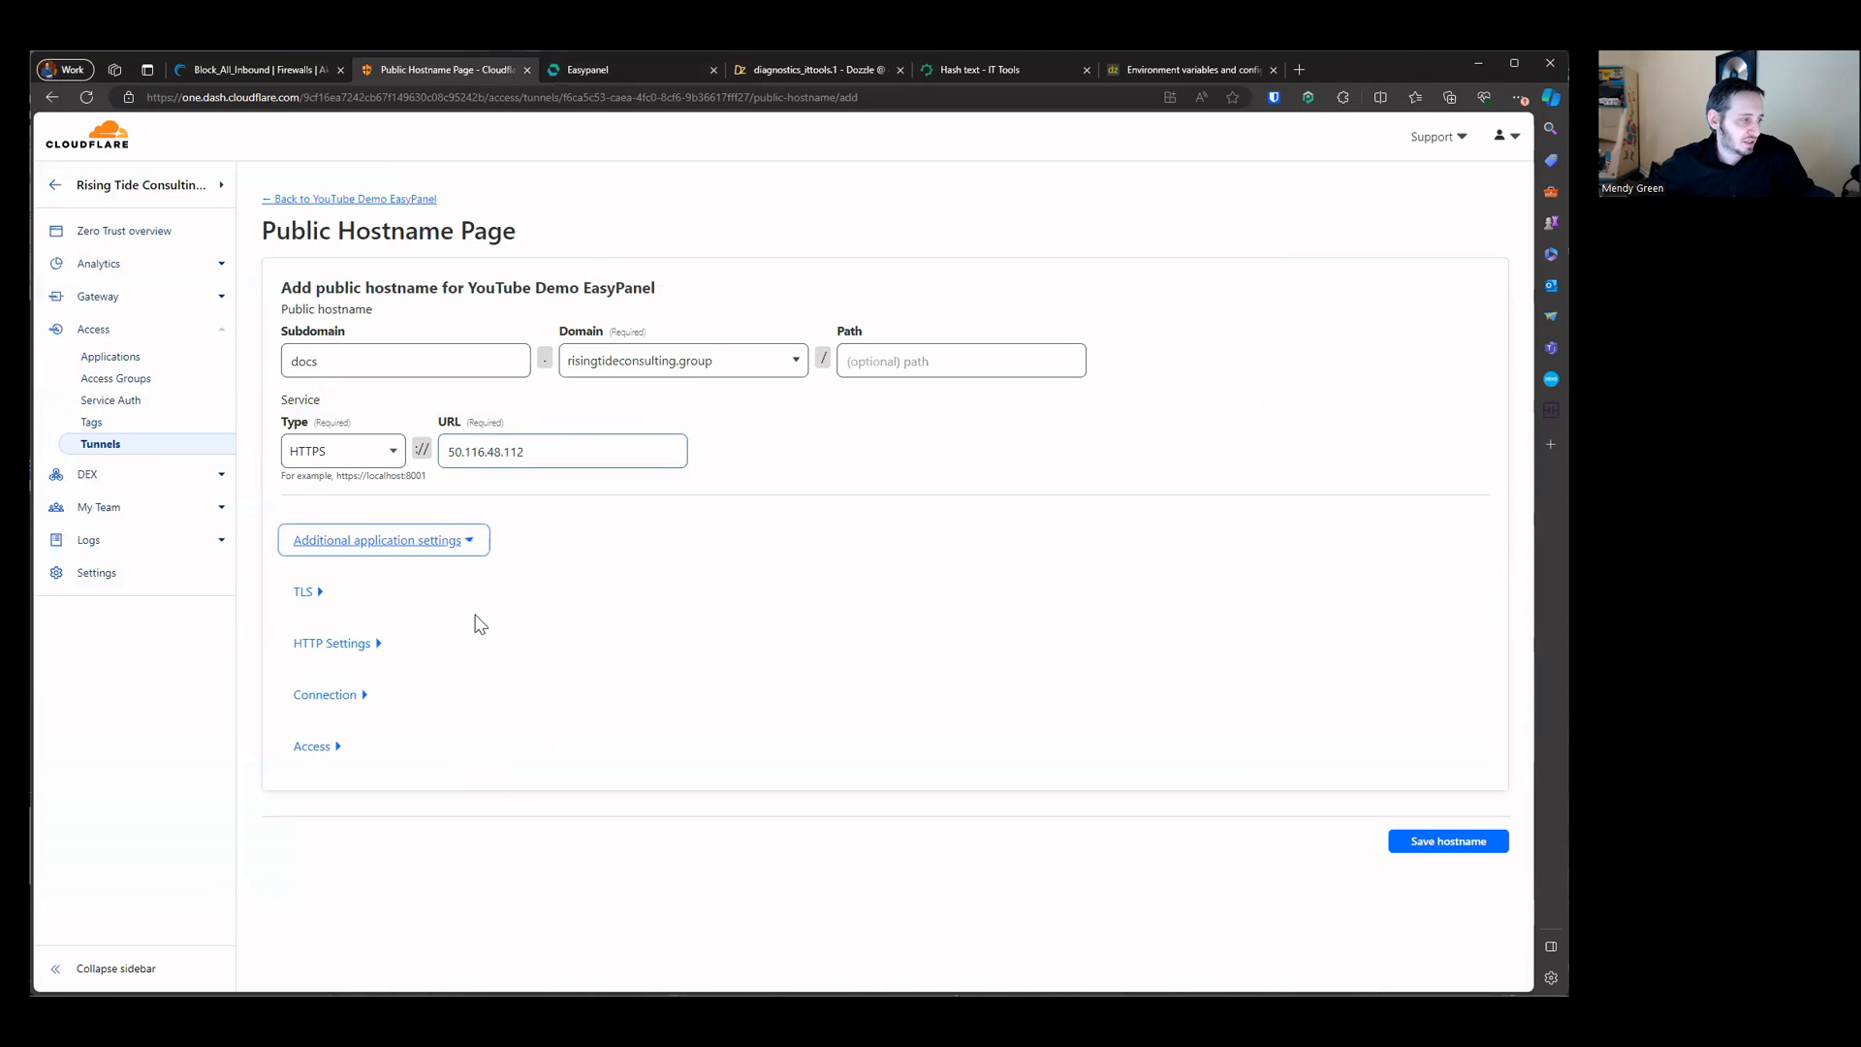
left_click(312, 596)
left_click(1387, 785)
scroll(1163, 752, "down", 3)
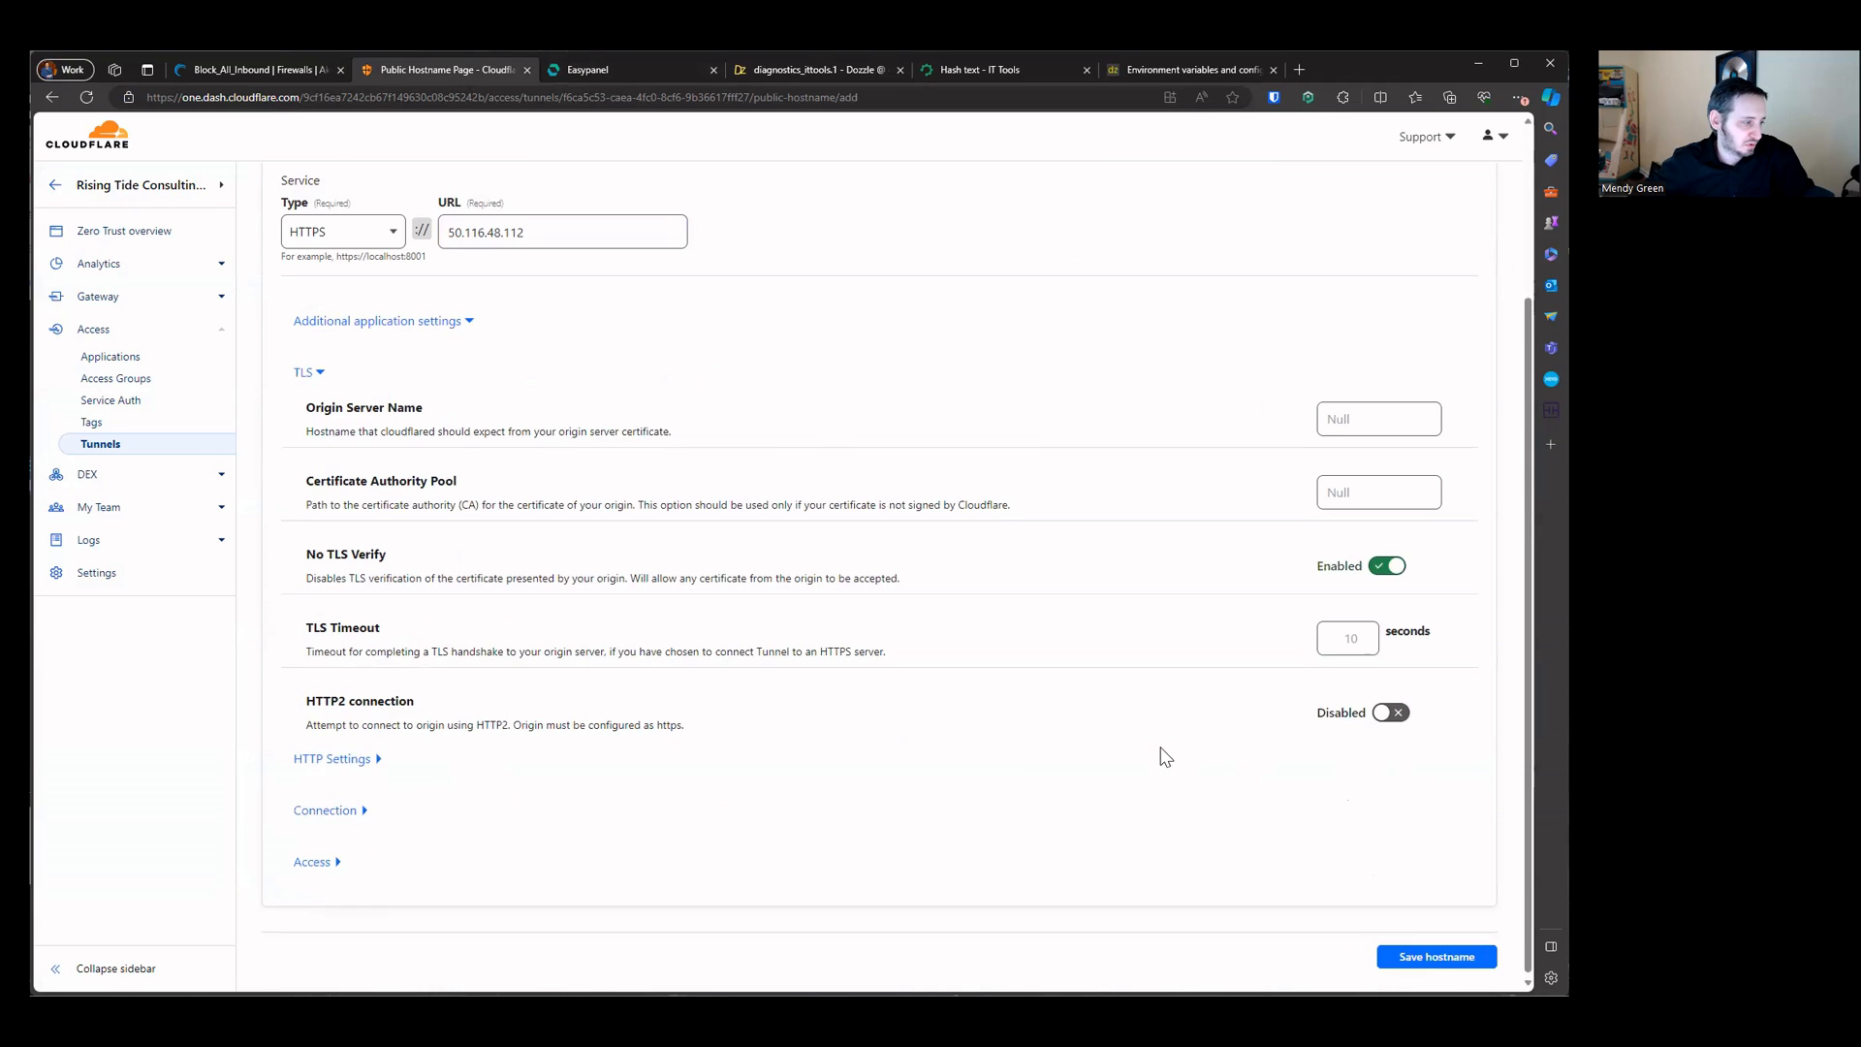
left_click(1381, 957)
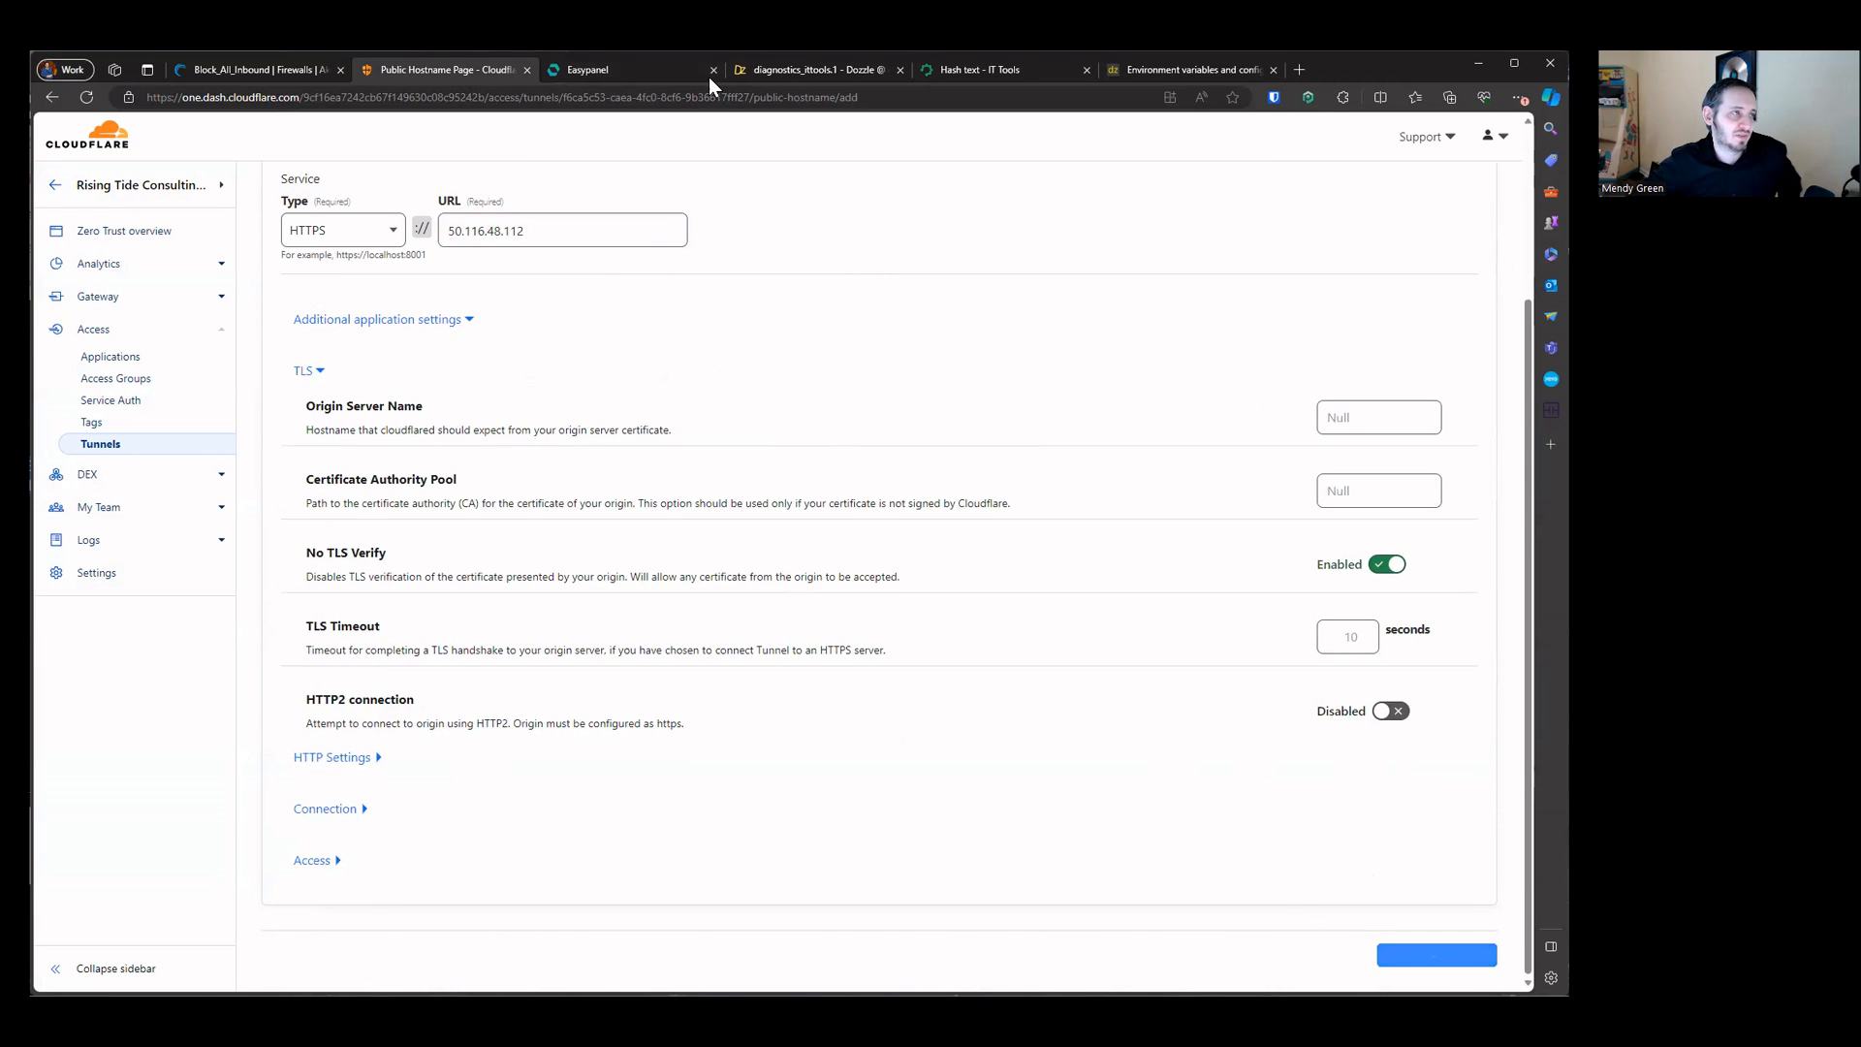
Step: Open grafana.risingtideconsulting.group from the grafana service's domain to test the Grafana hostname
left_click(660, 68)
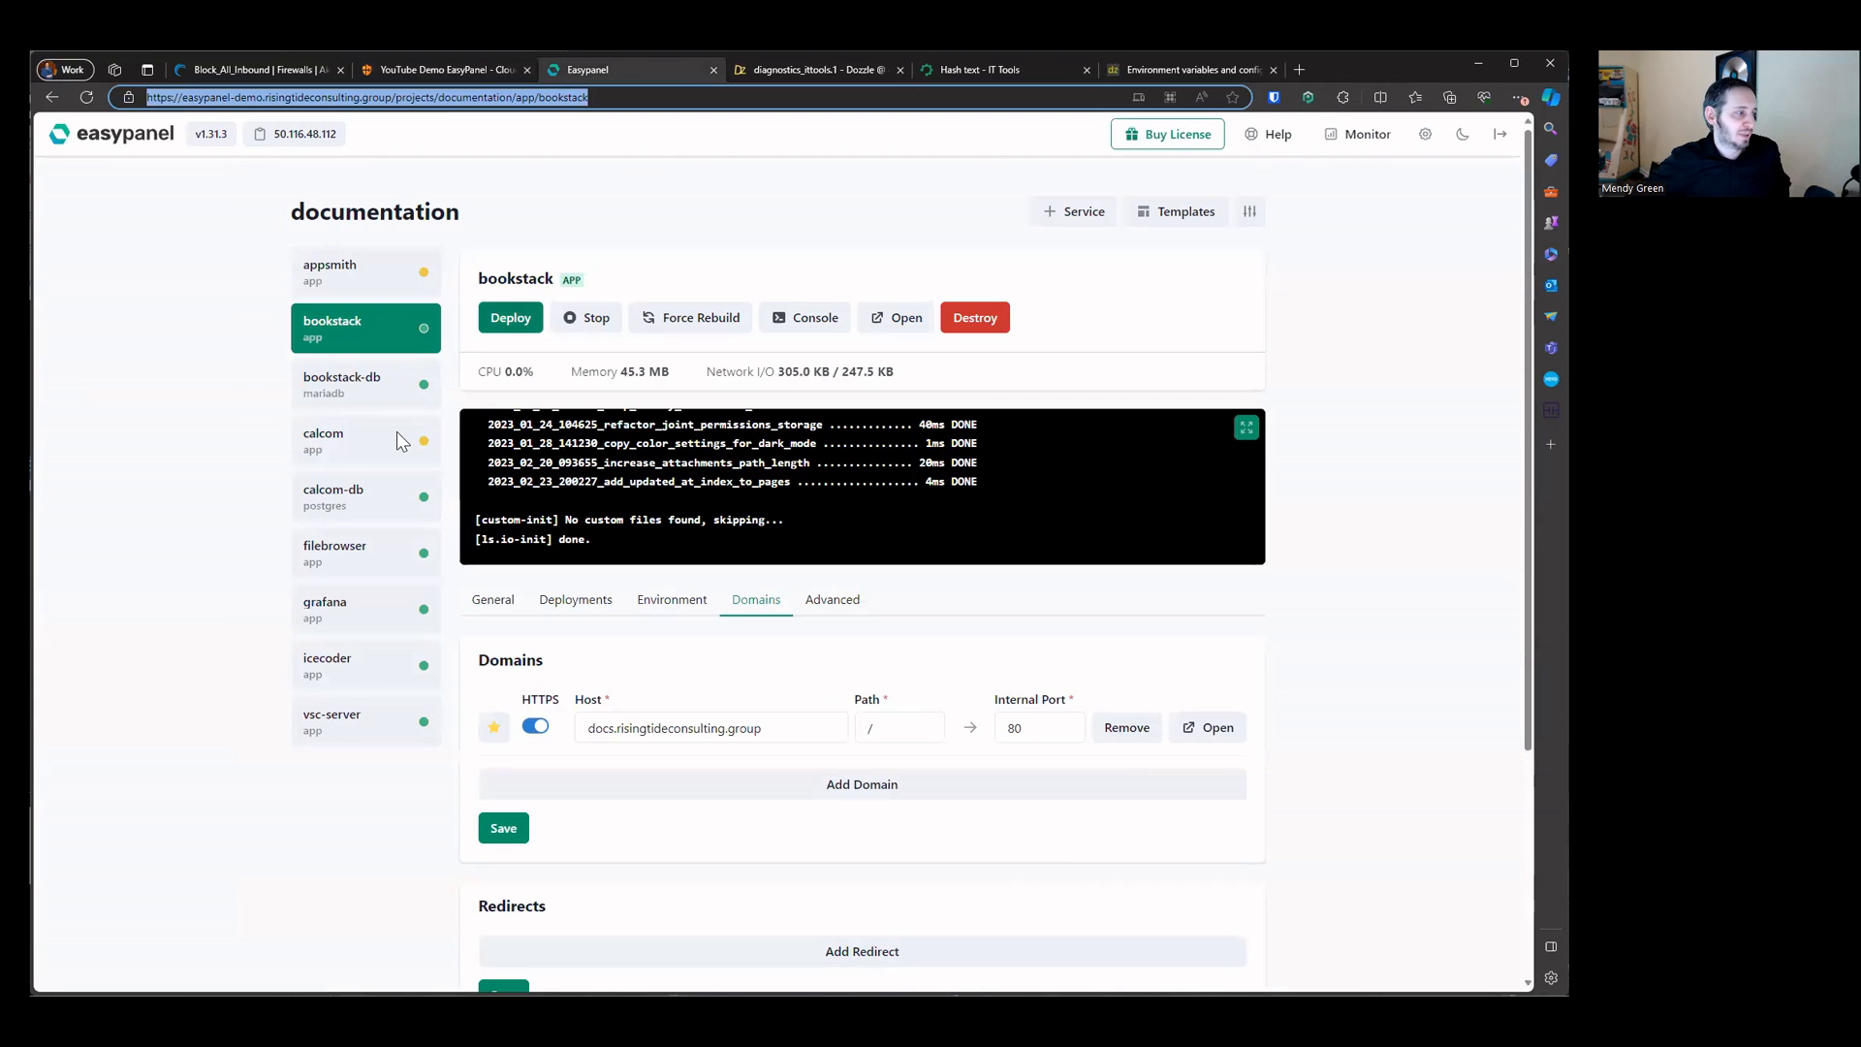
left_click(352, 625)
double_click(748, 728)
right_click(752, 728)
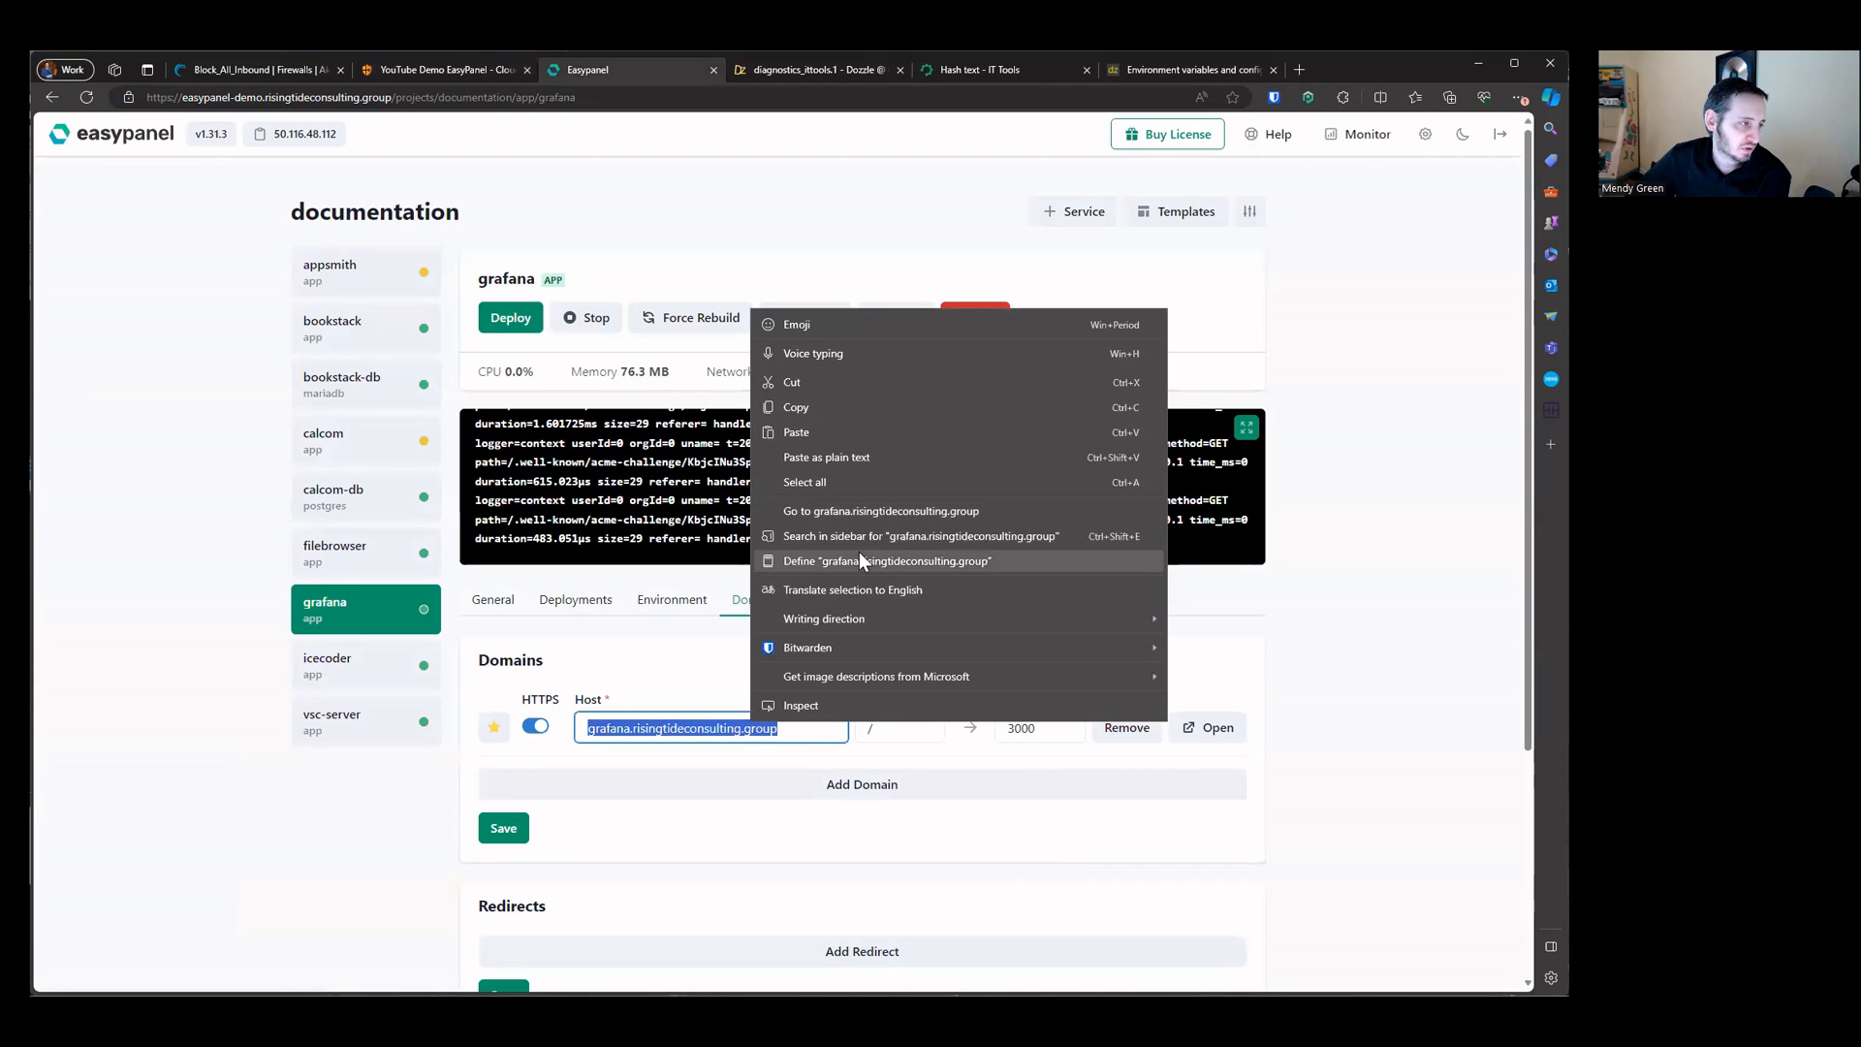
left_click(859, 514)
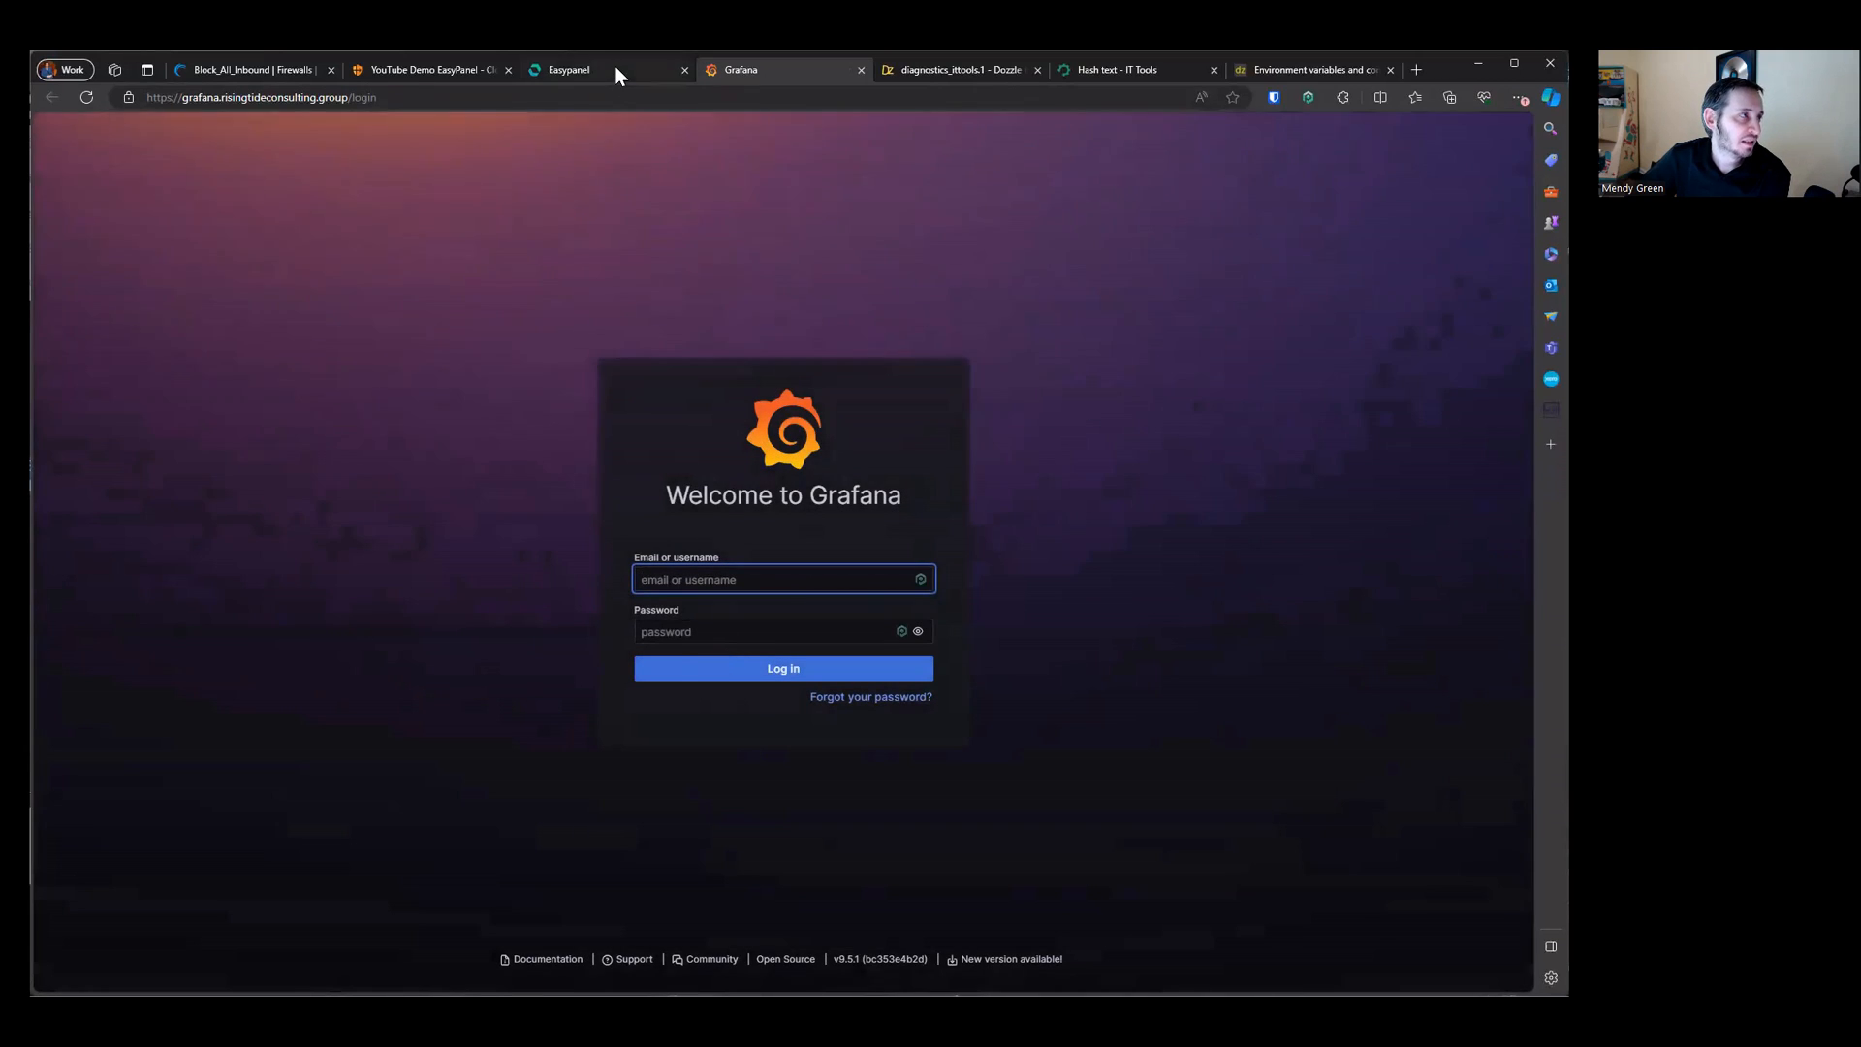
Step: Open docs.risingtideconsulting.group from the bookstack service's domain to test the Bookstack hostname
left_click(614, 68)
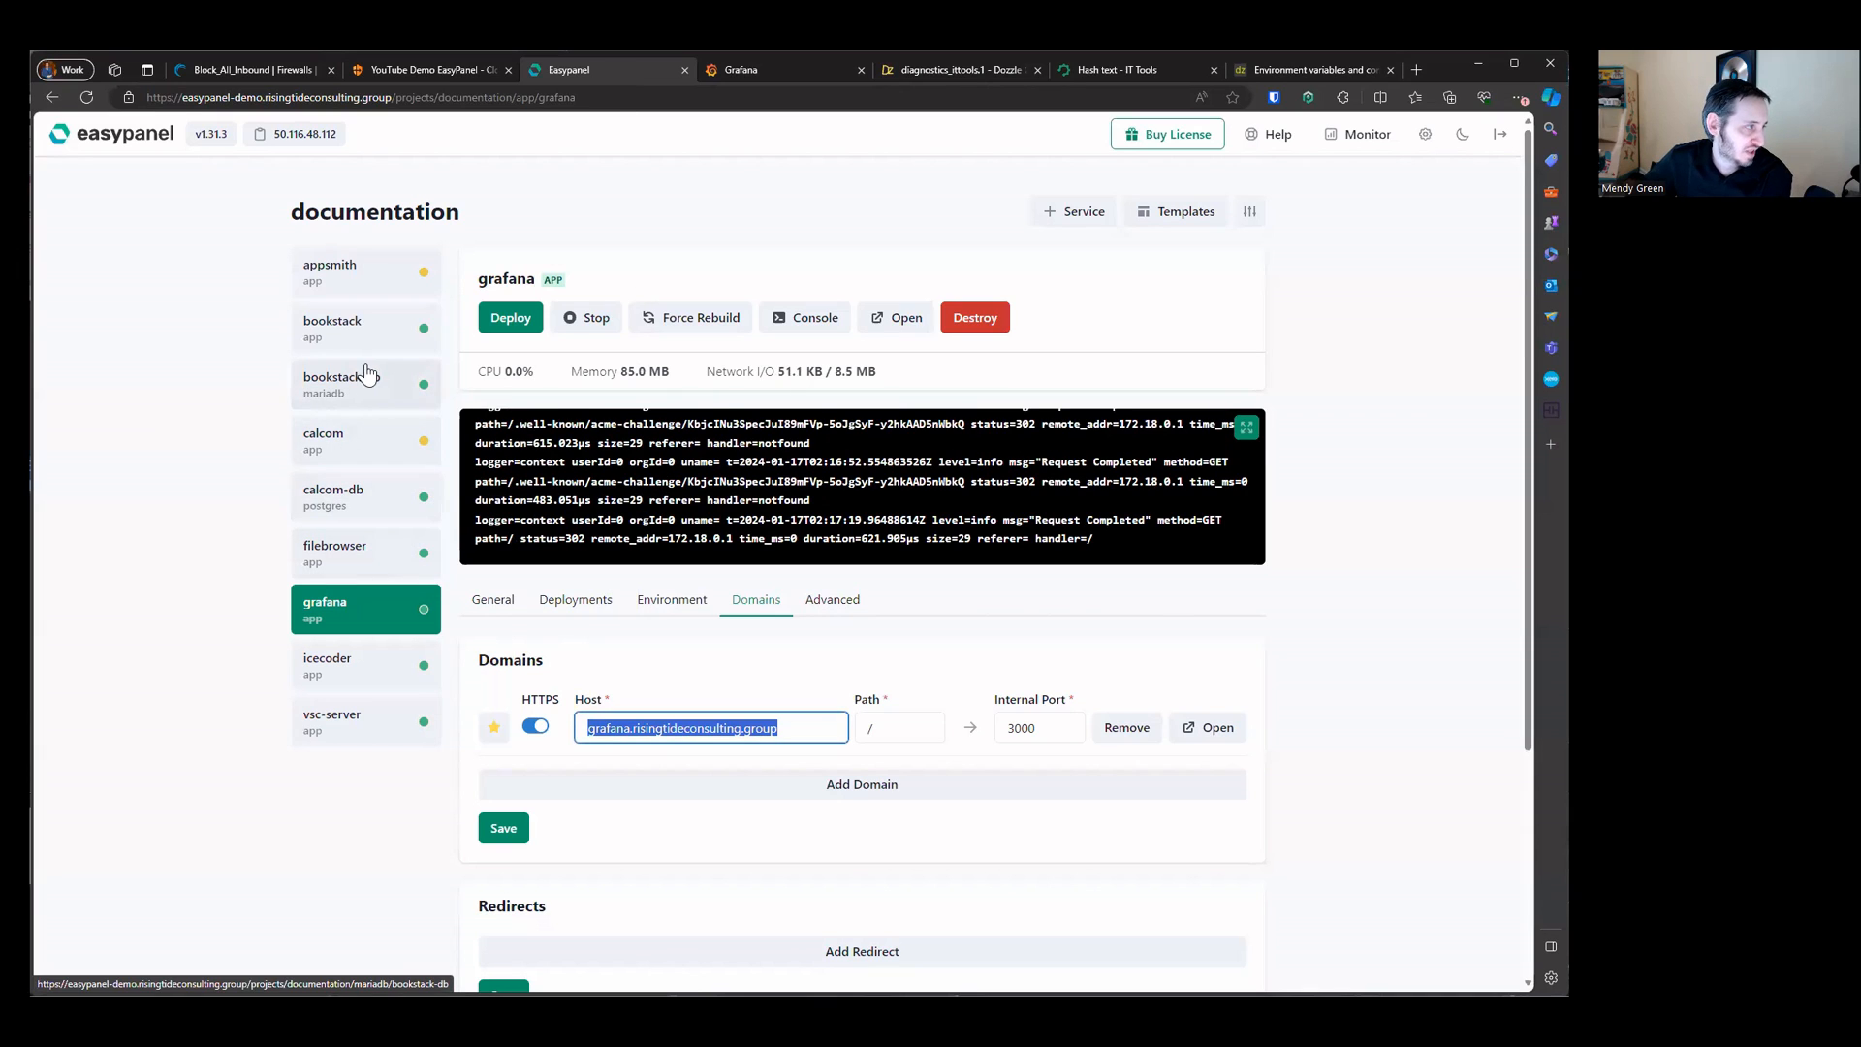
left_click(332, 325)
triple_click(696, 728)
right_click(696, 729)
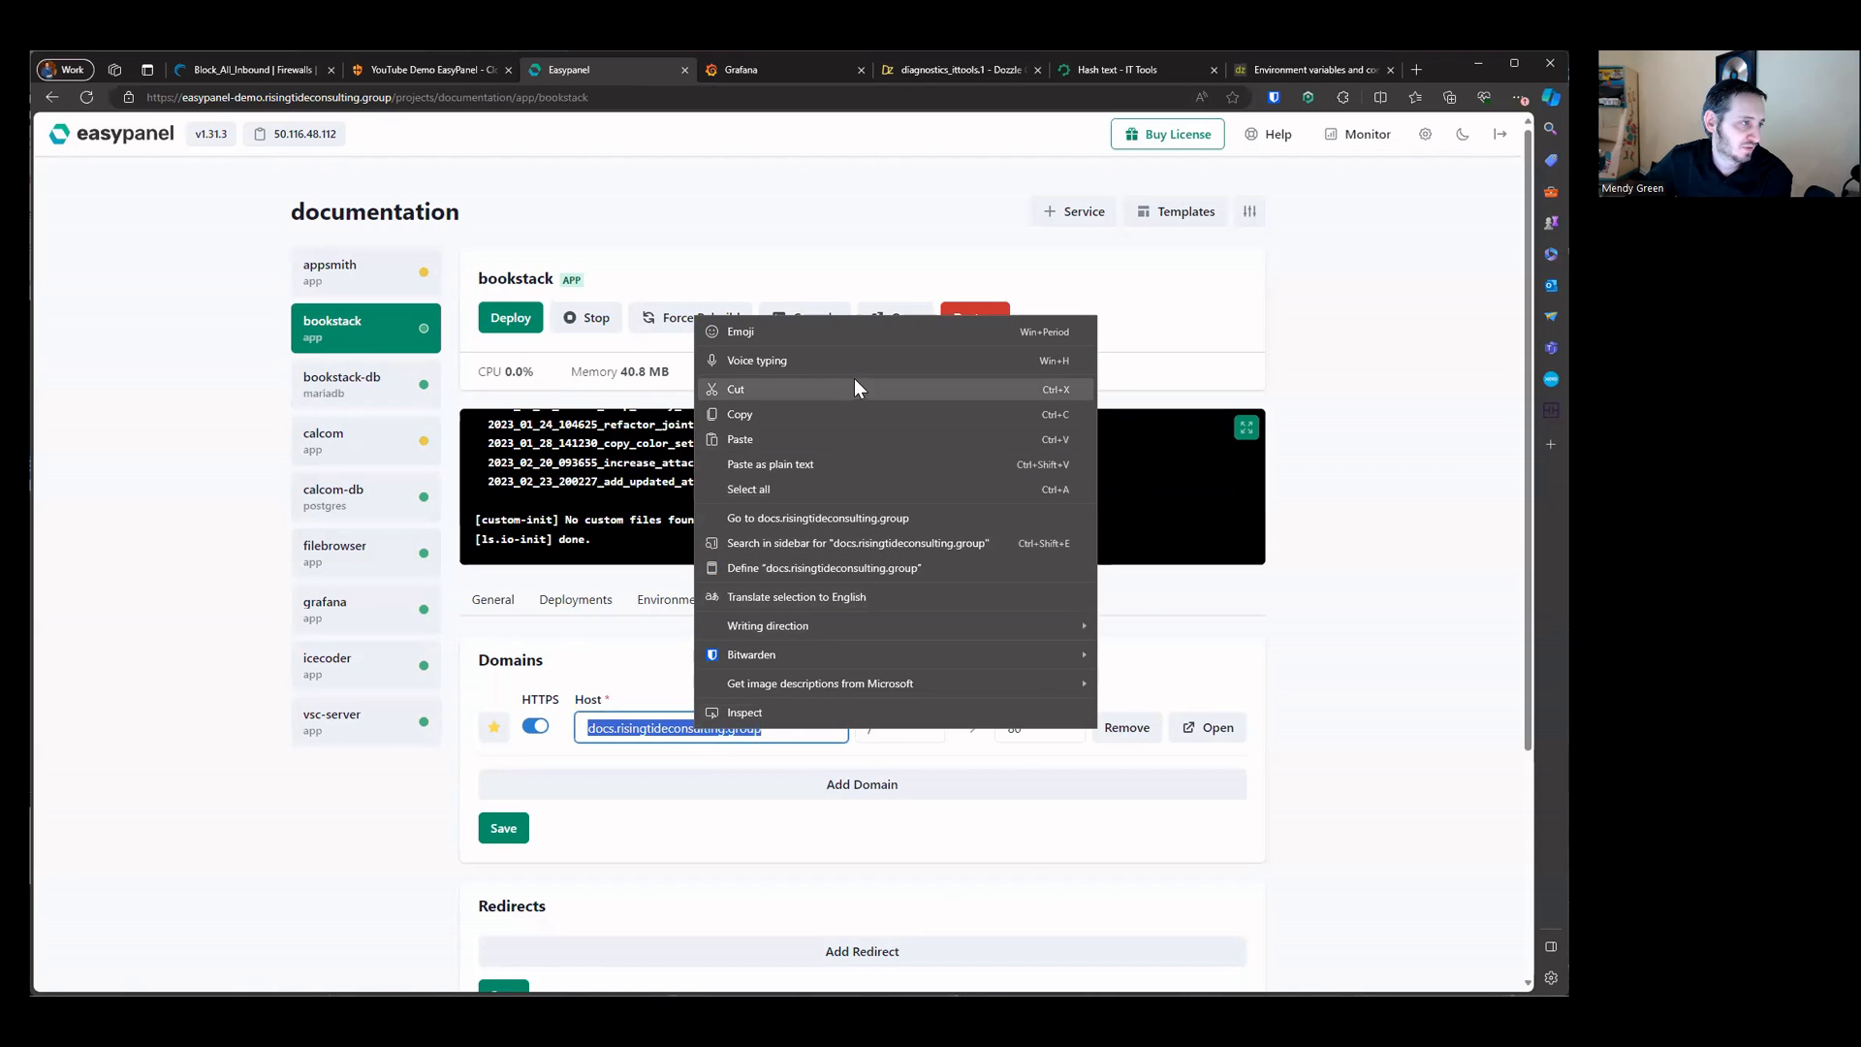
left_click(840, 518)
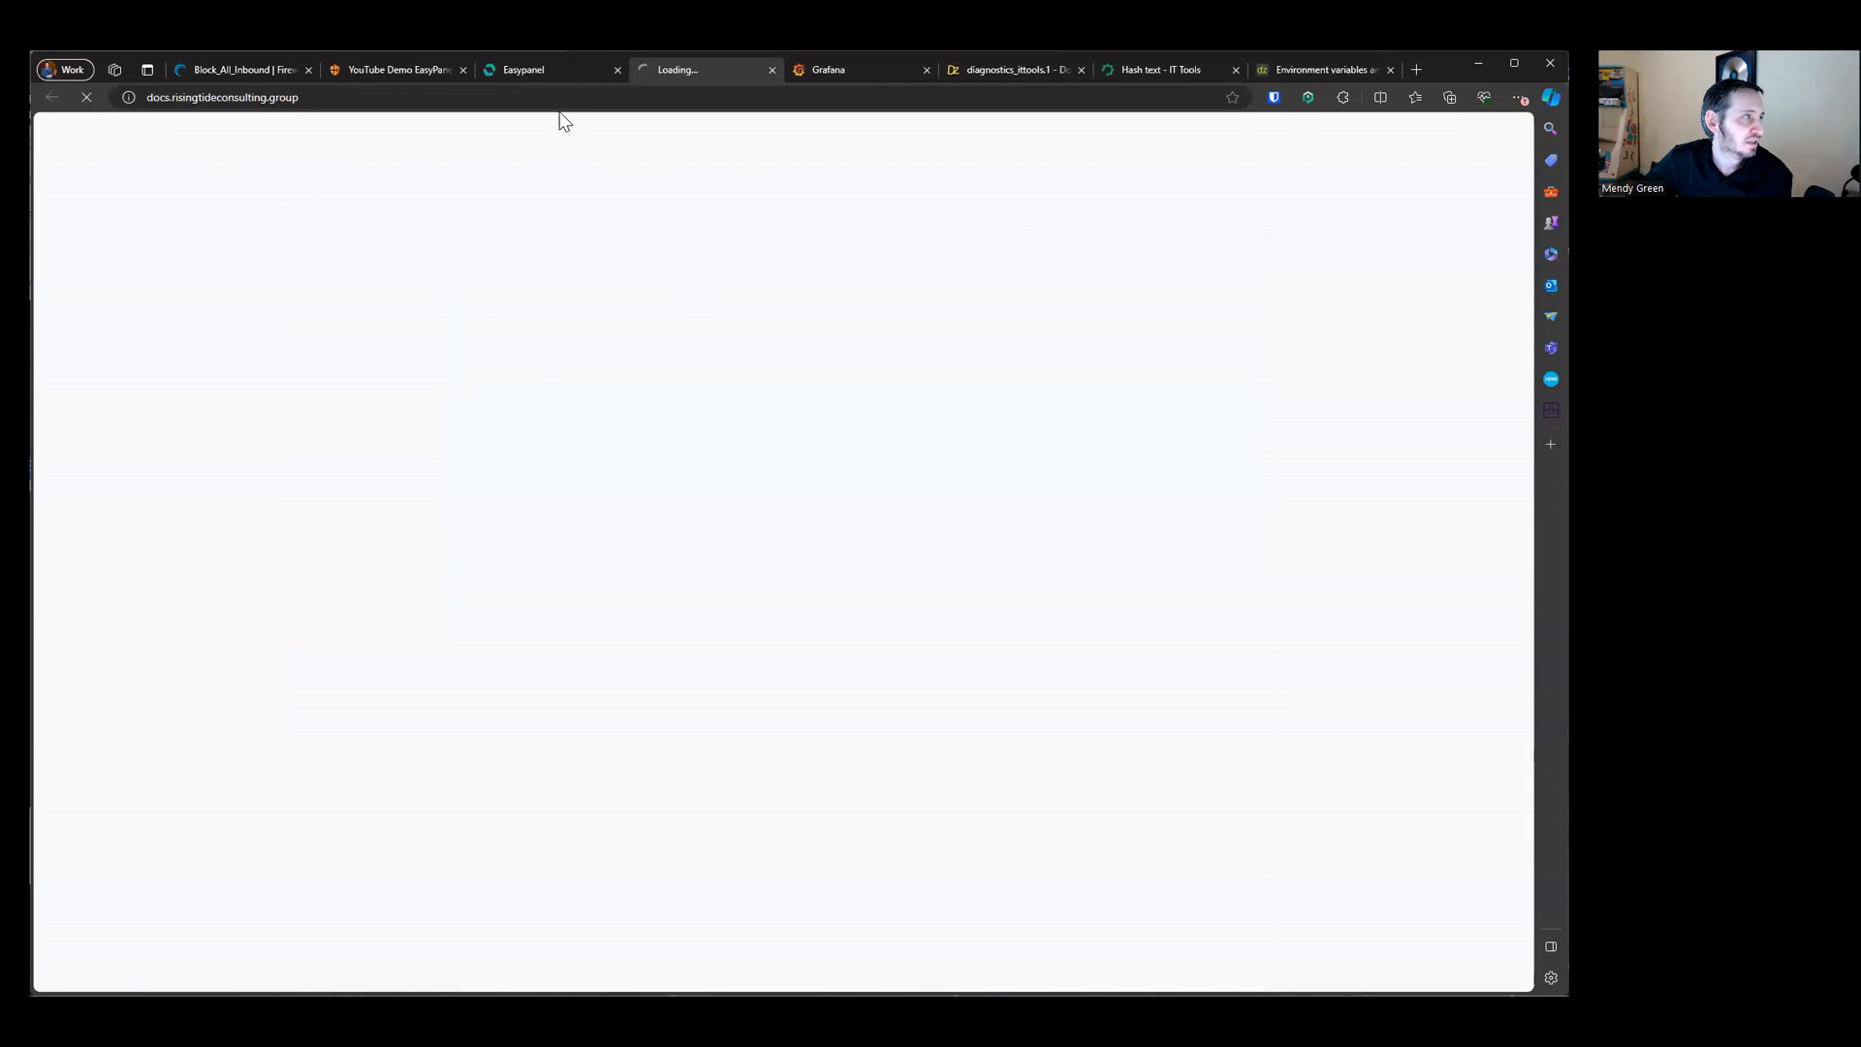
left_click(543, 74)
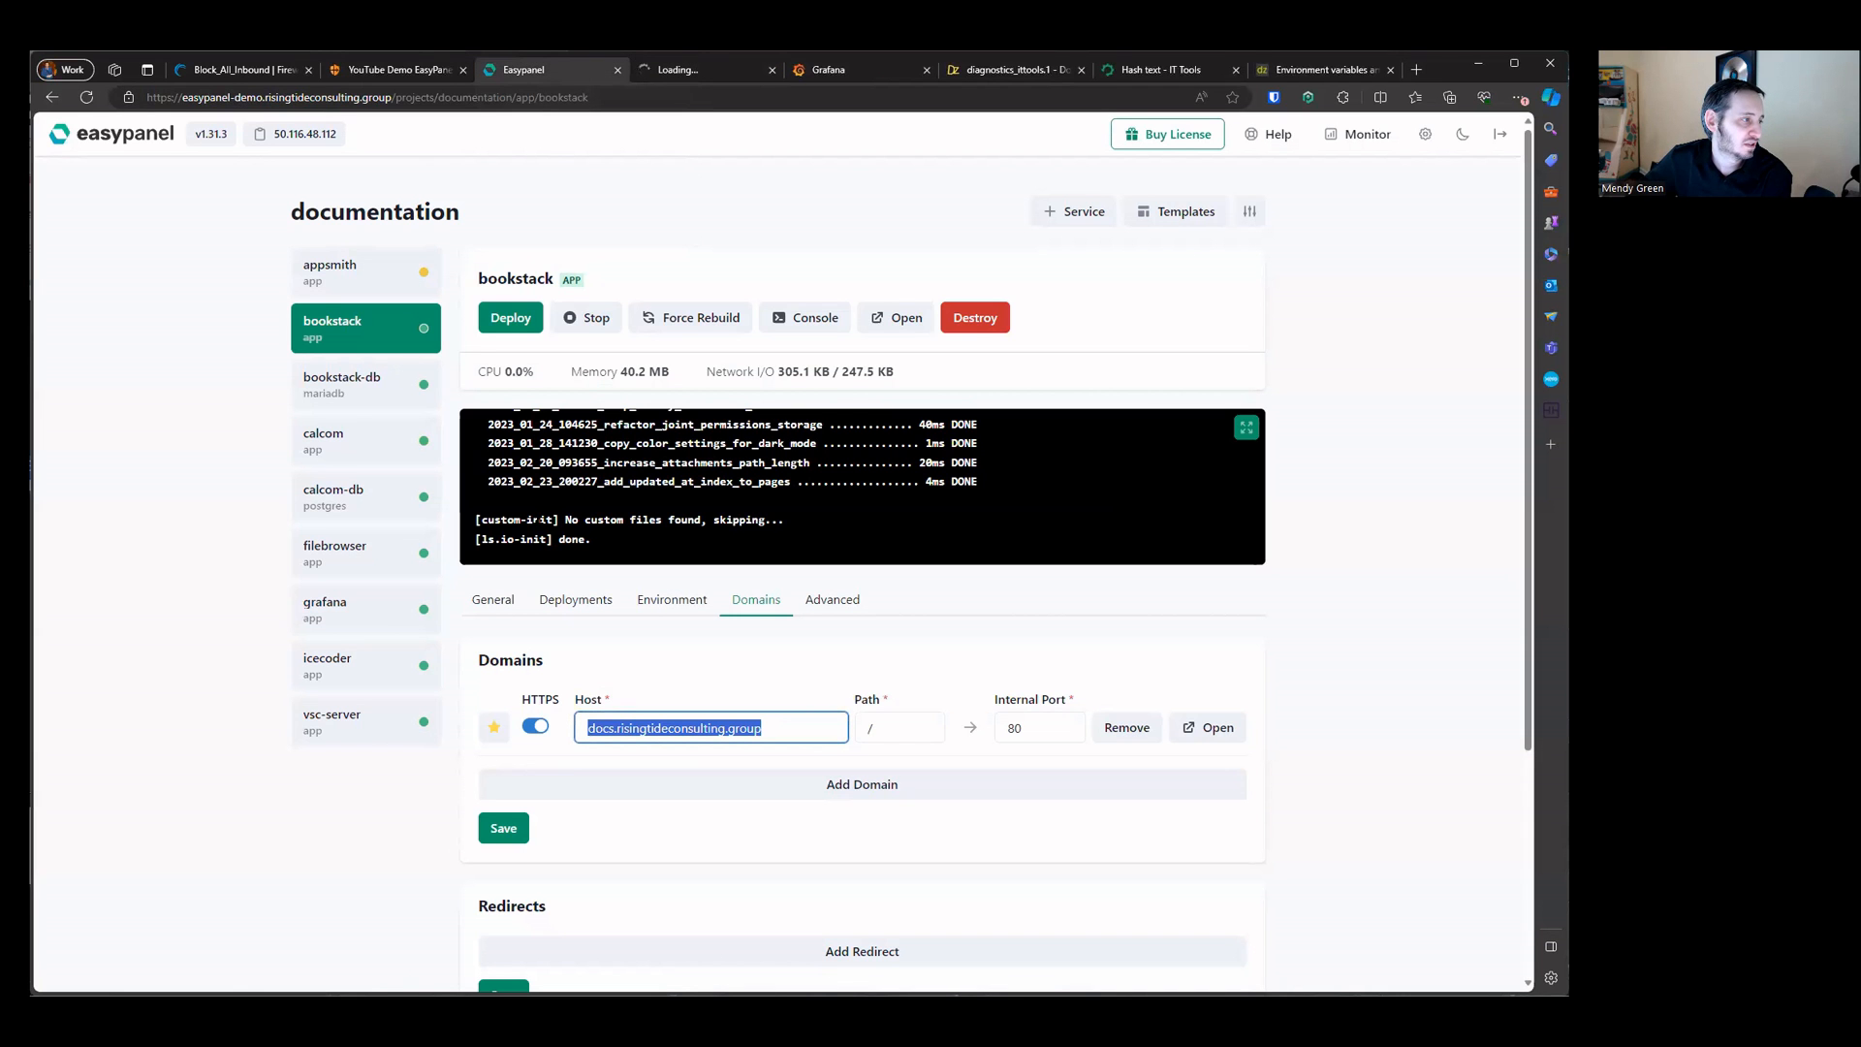
left_click_drag(482, 519, 669, 553)
left_click(621, 551)
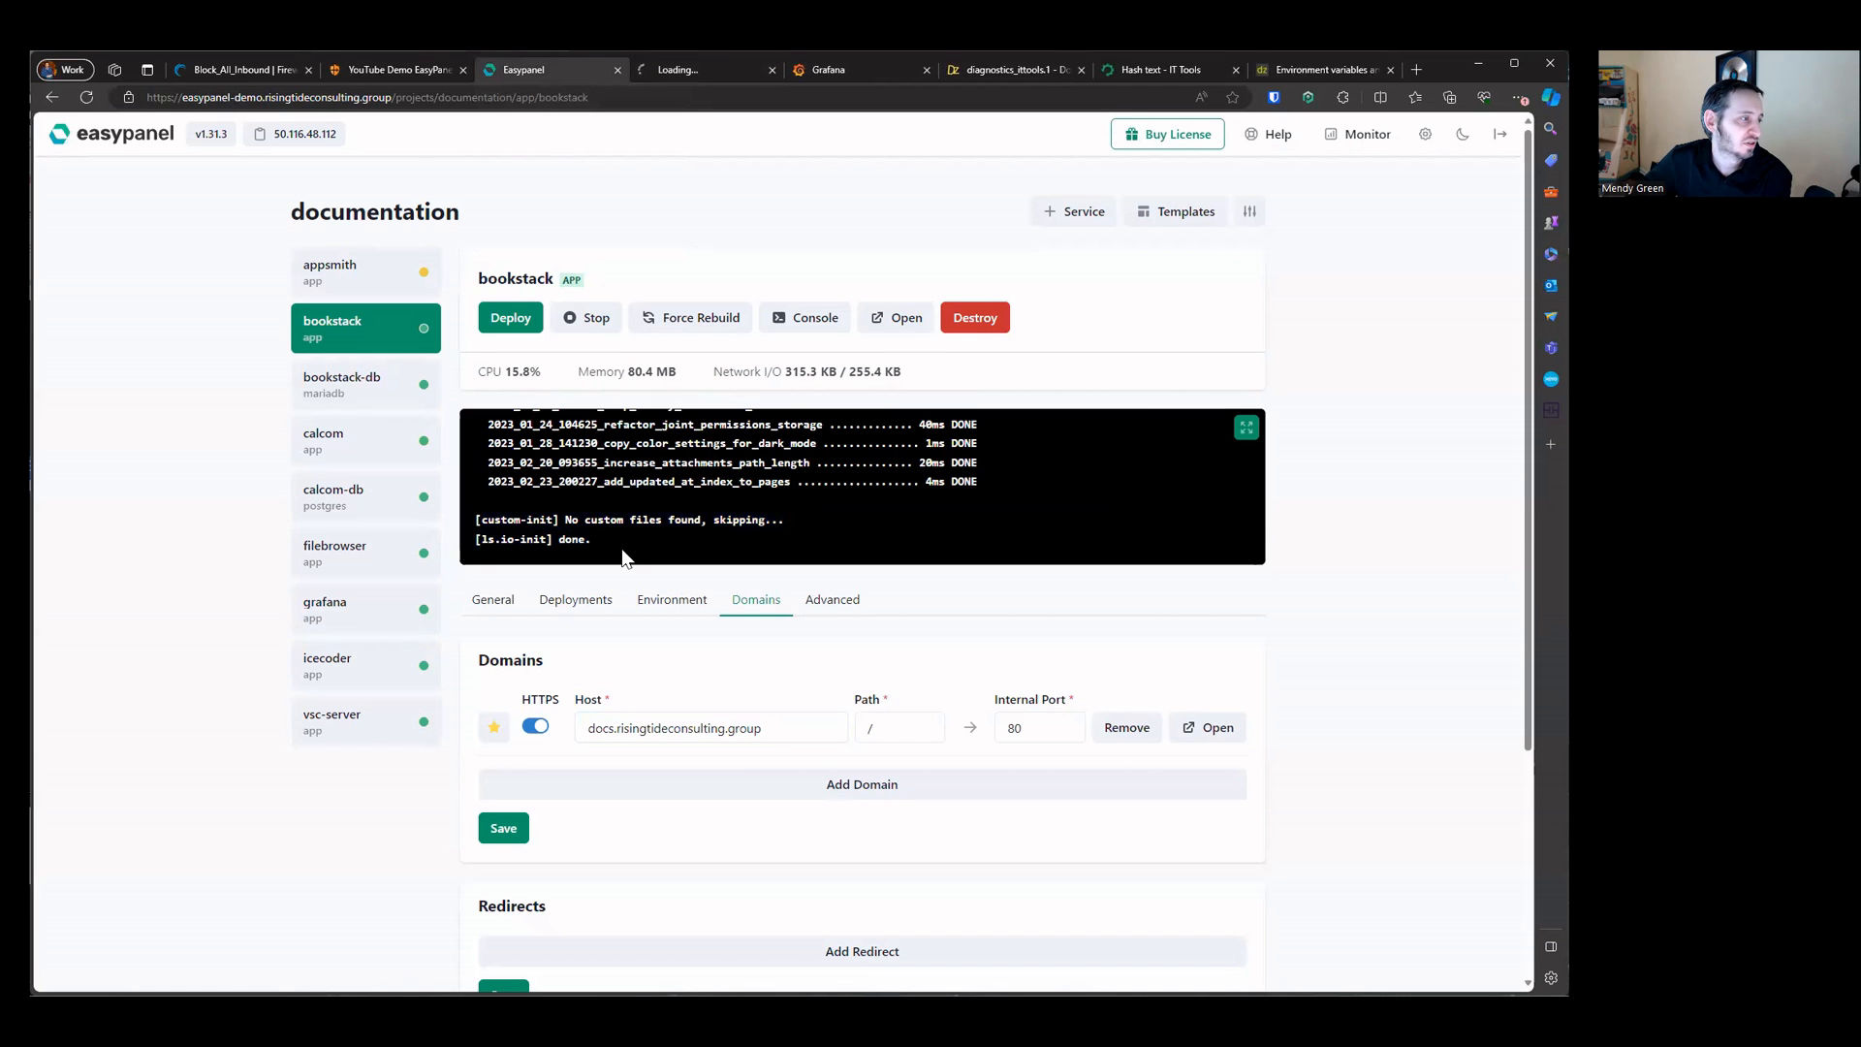
left_click(688, 78)
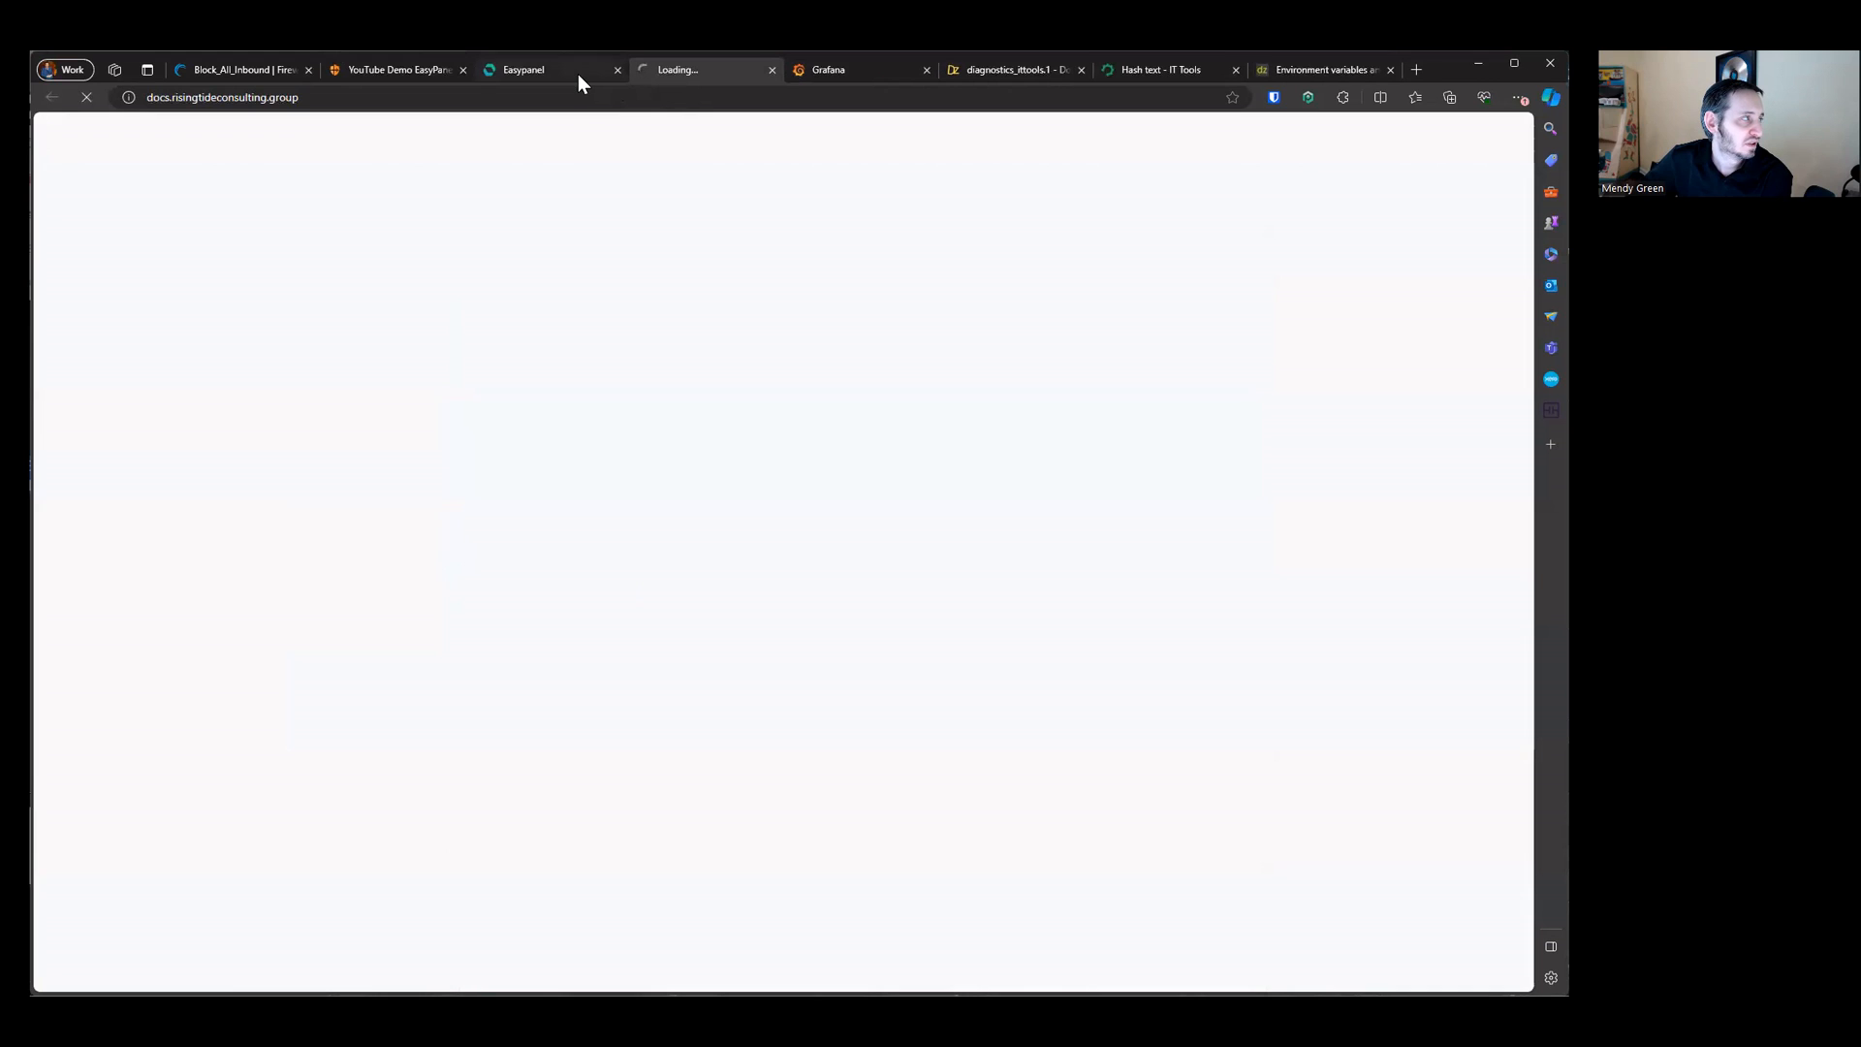
left_click(577, 74)
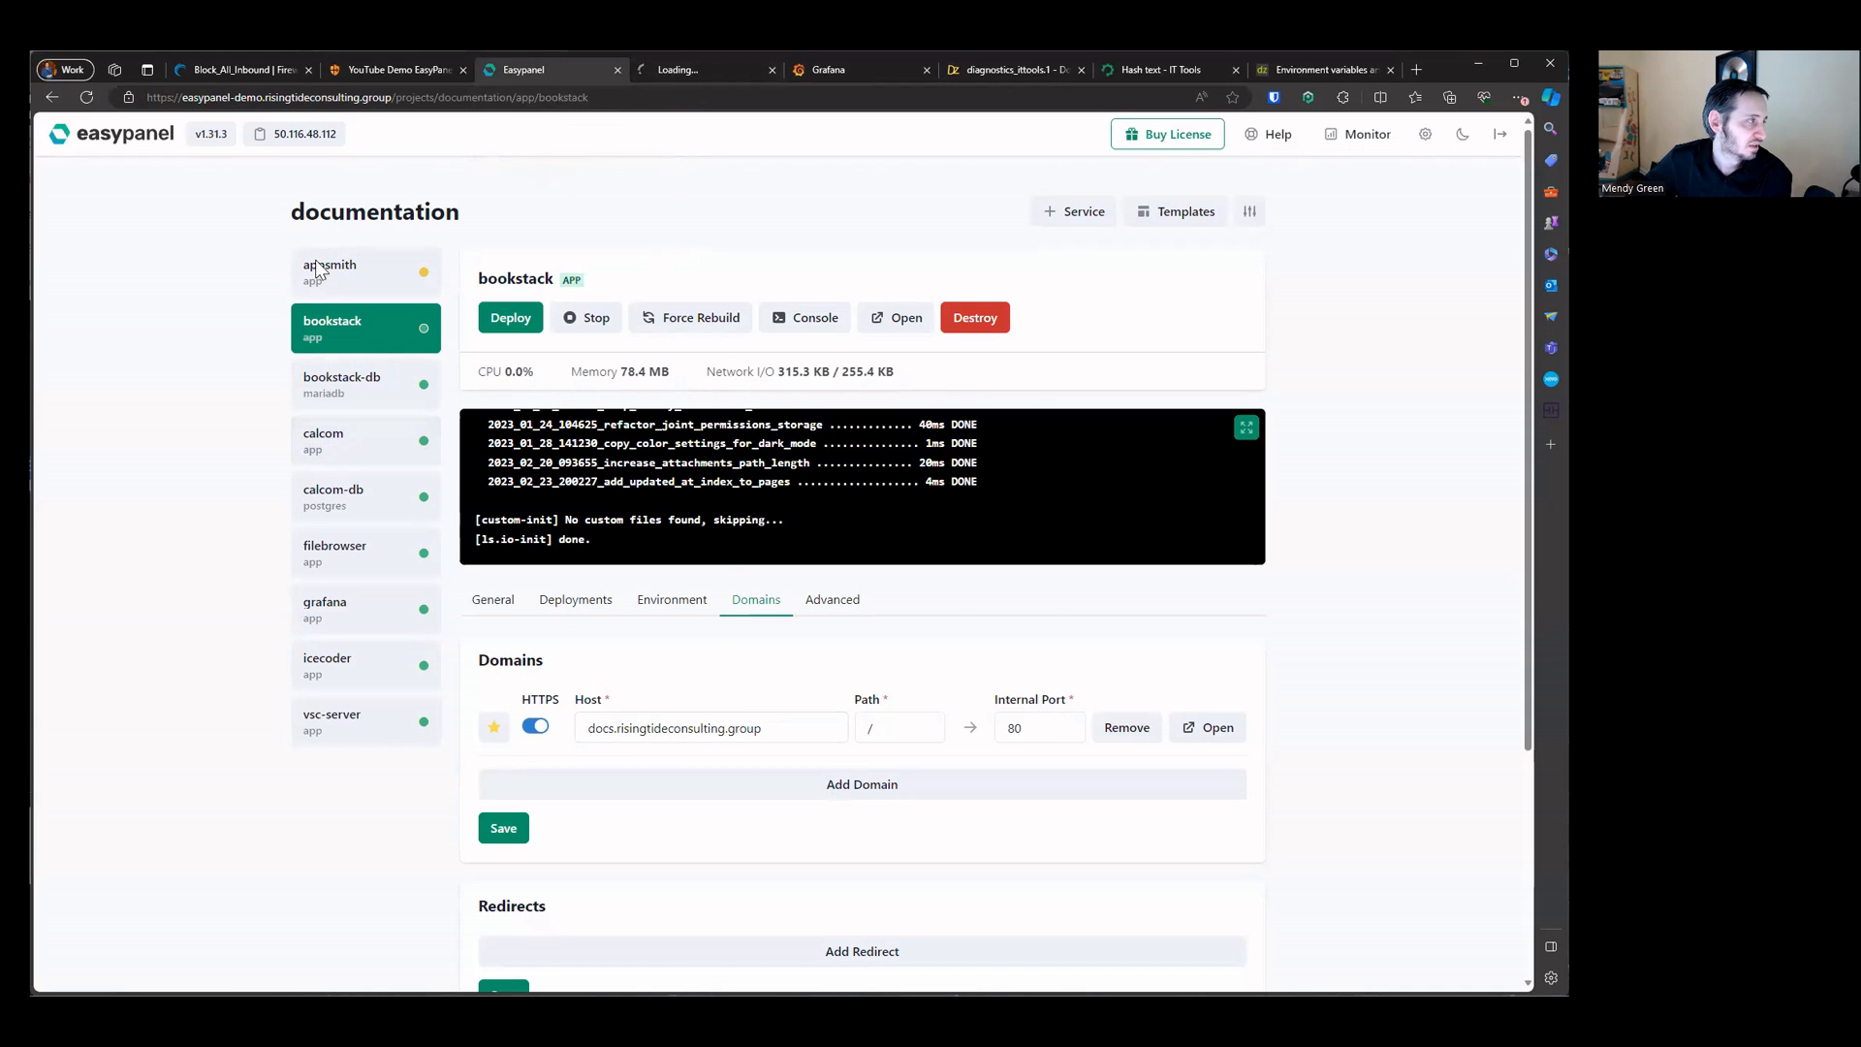
Step: Examine the appsmith service's domains and environment settings and the projects dashboard
left_click(357, 281)
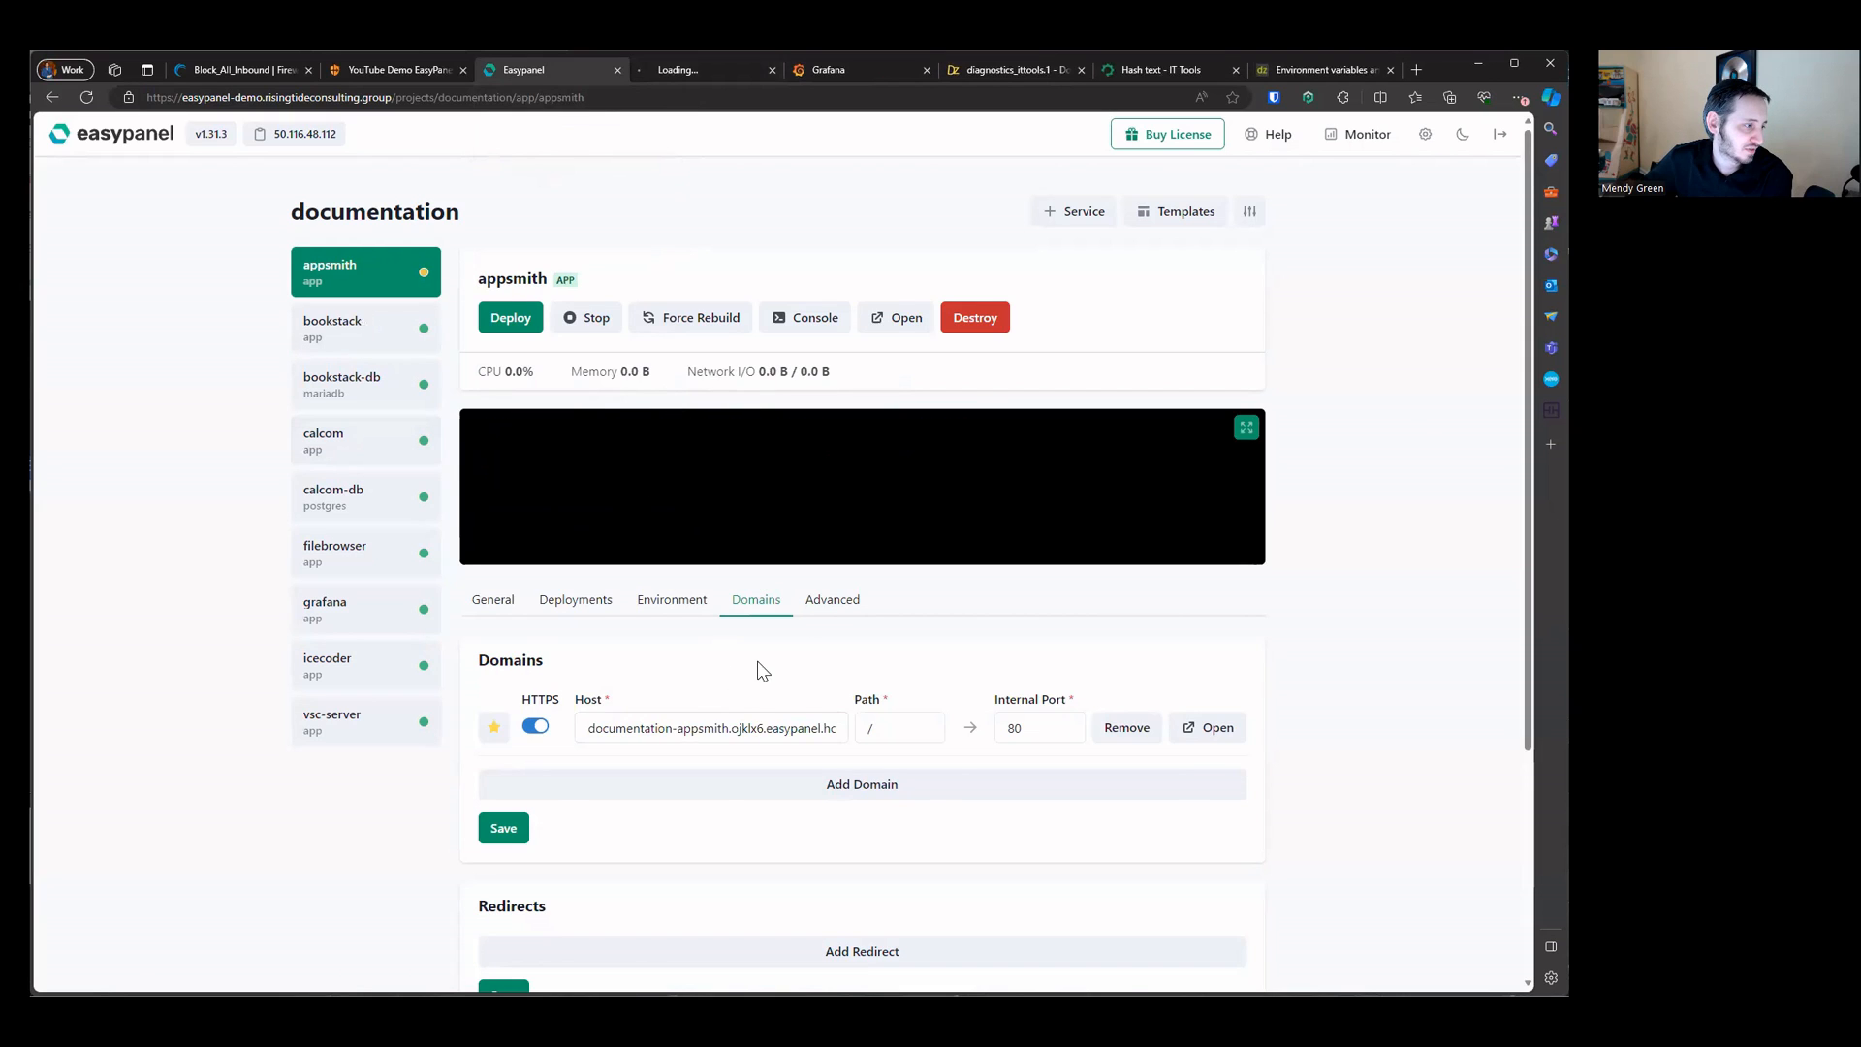
left_click(798, 607)
left_click(750, 620)
left_click(669, 613)
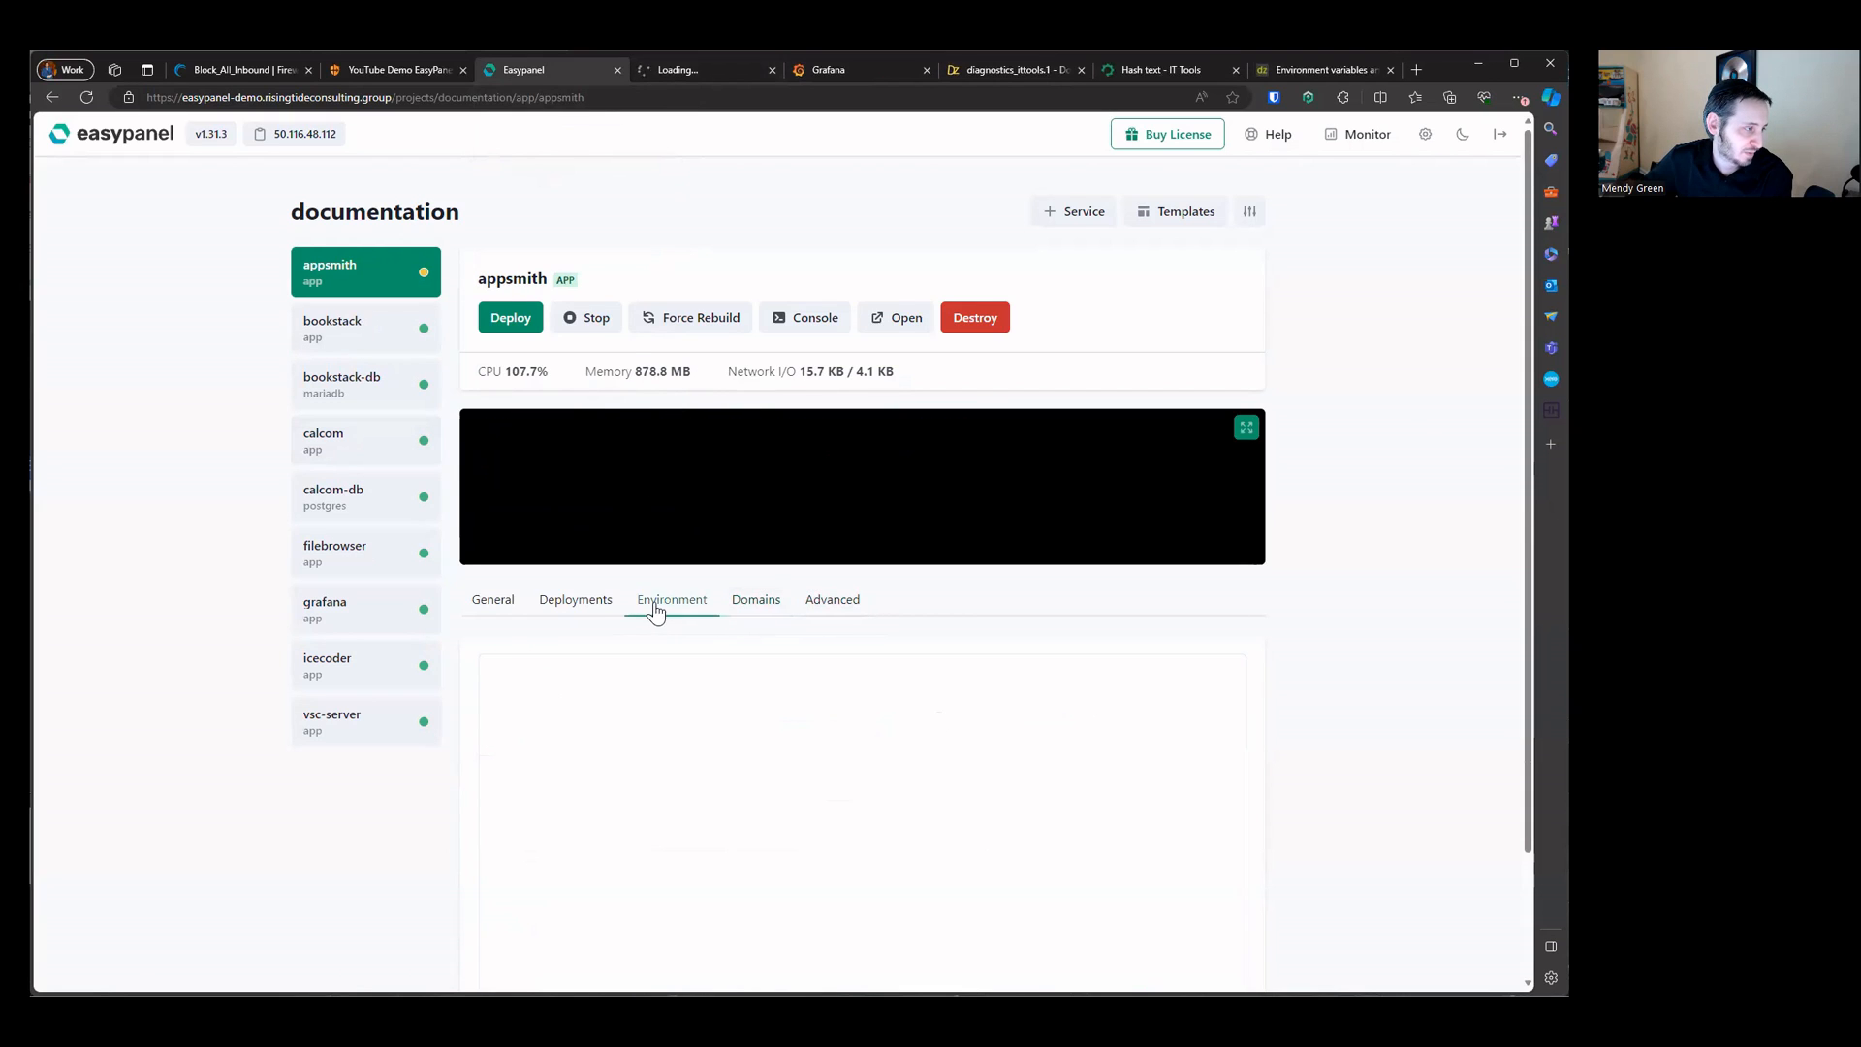
left_click(768, 602)
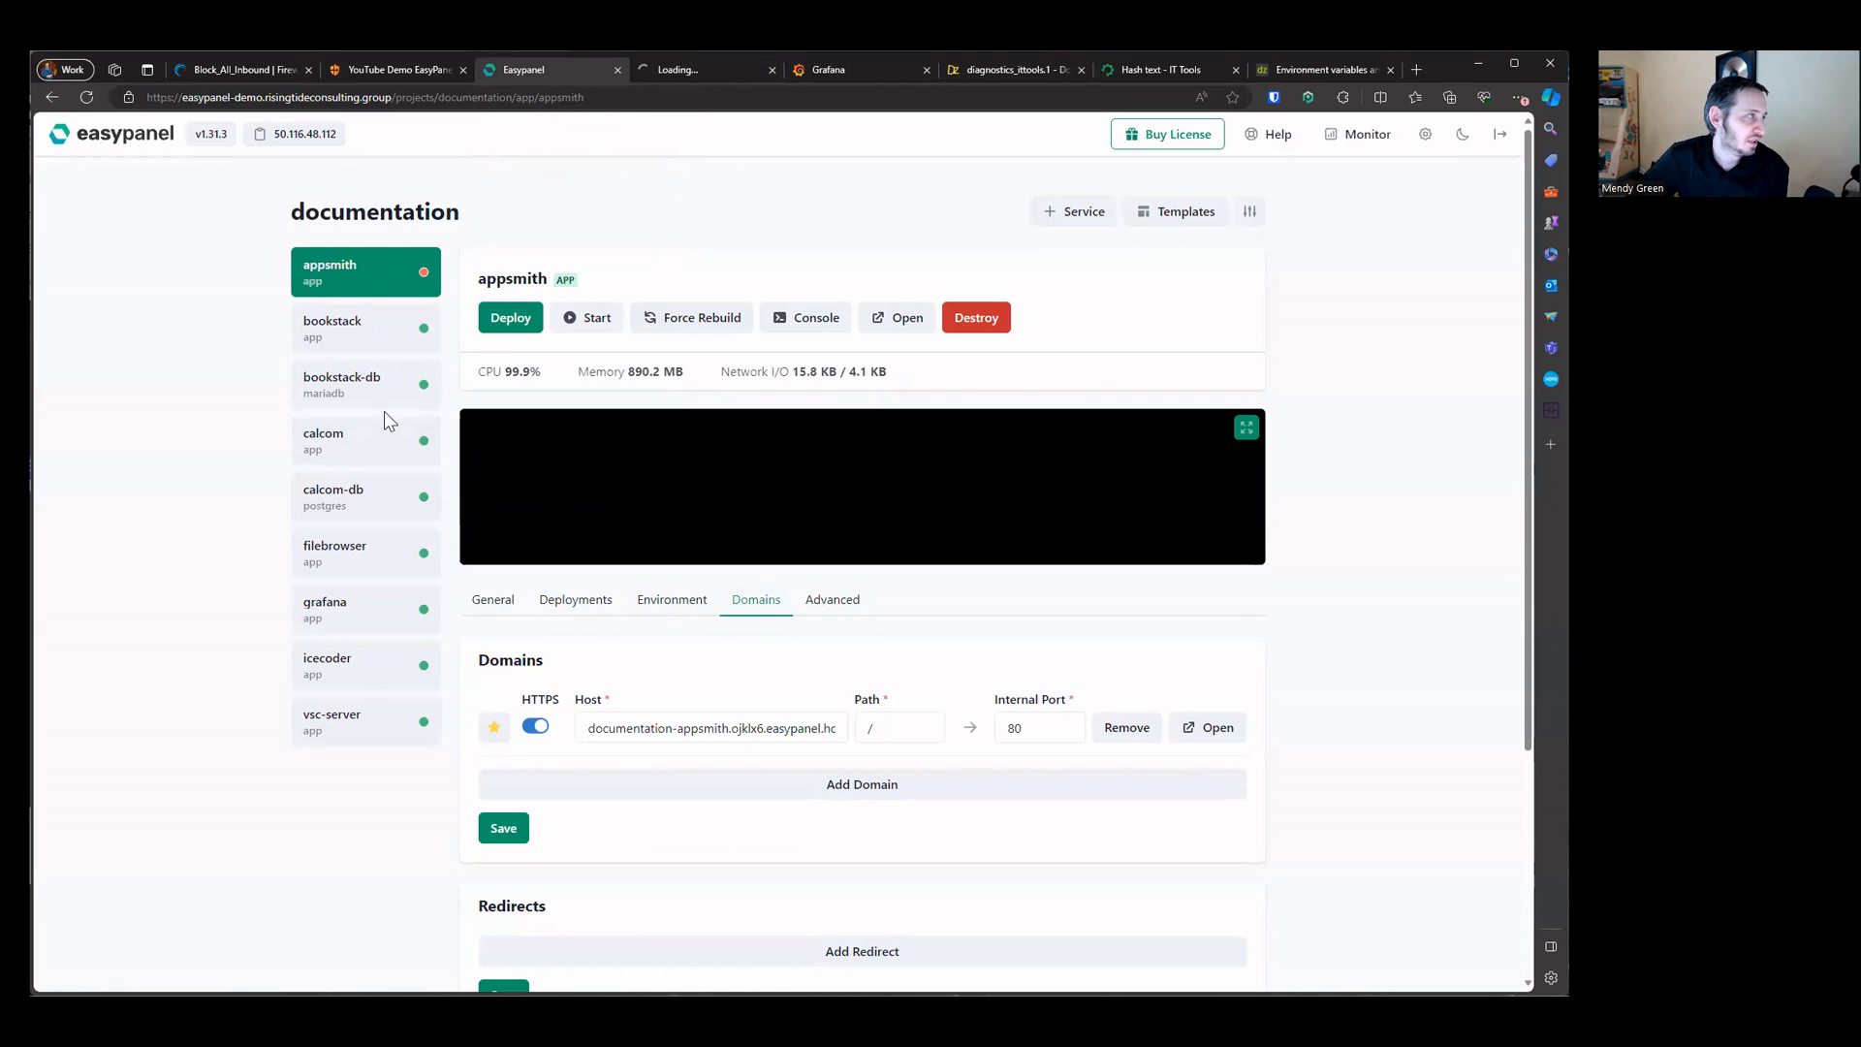
left_click(97, 144)
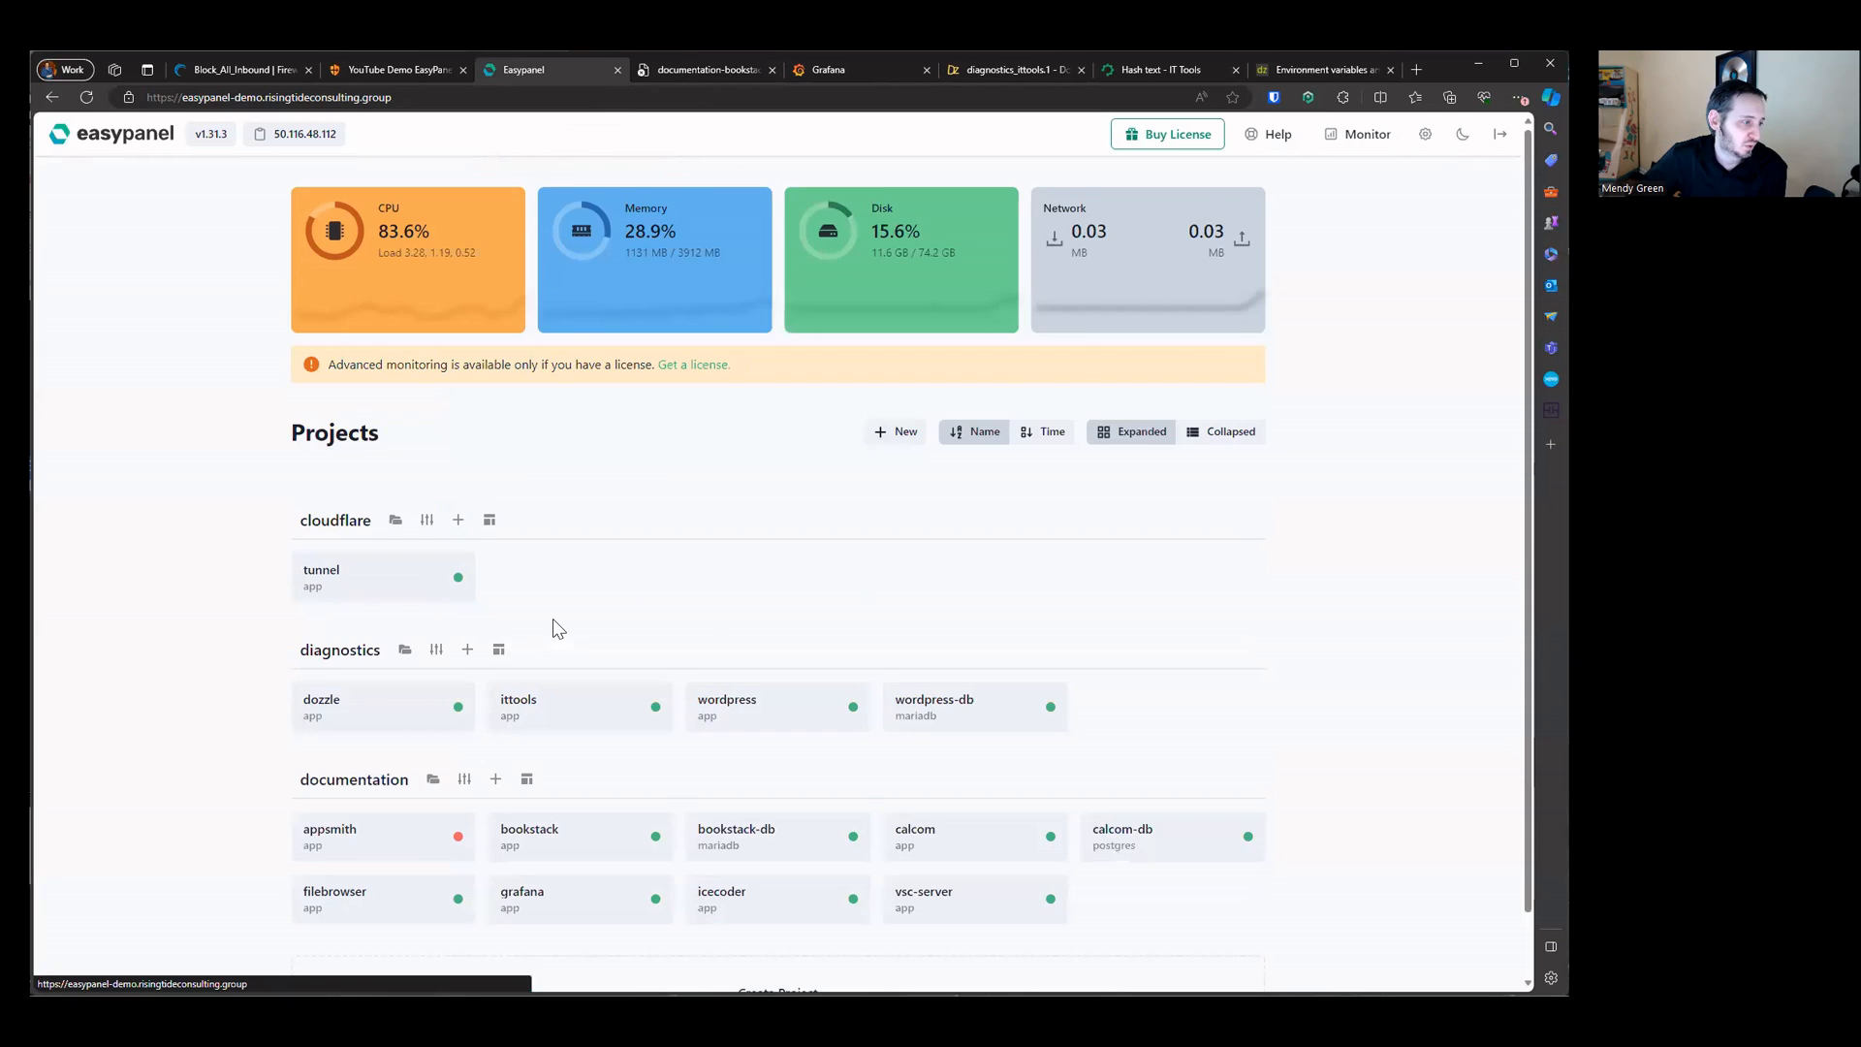
scroll(553, 618, "down", 1)
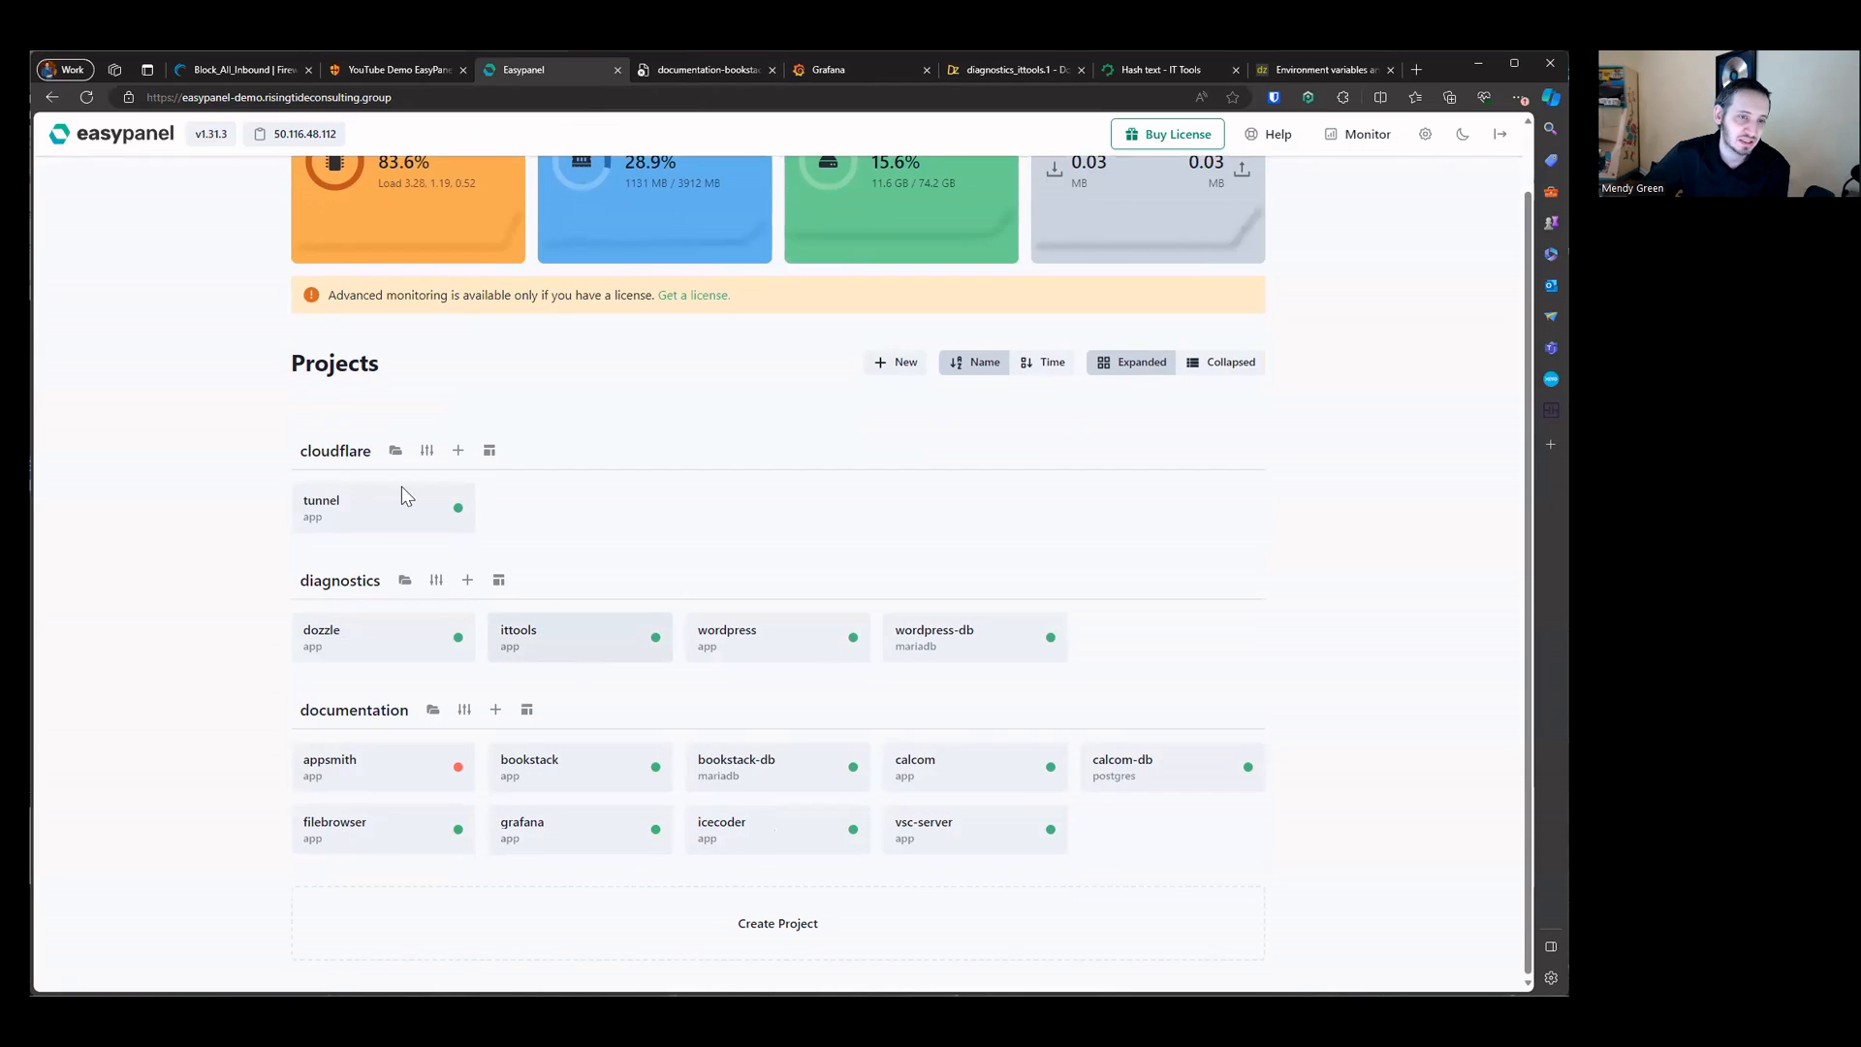
scroll(630, 339, "up", 1)
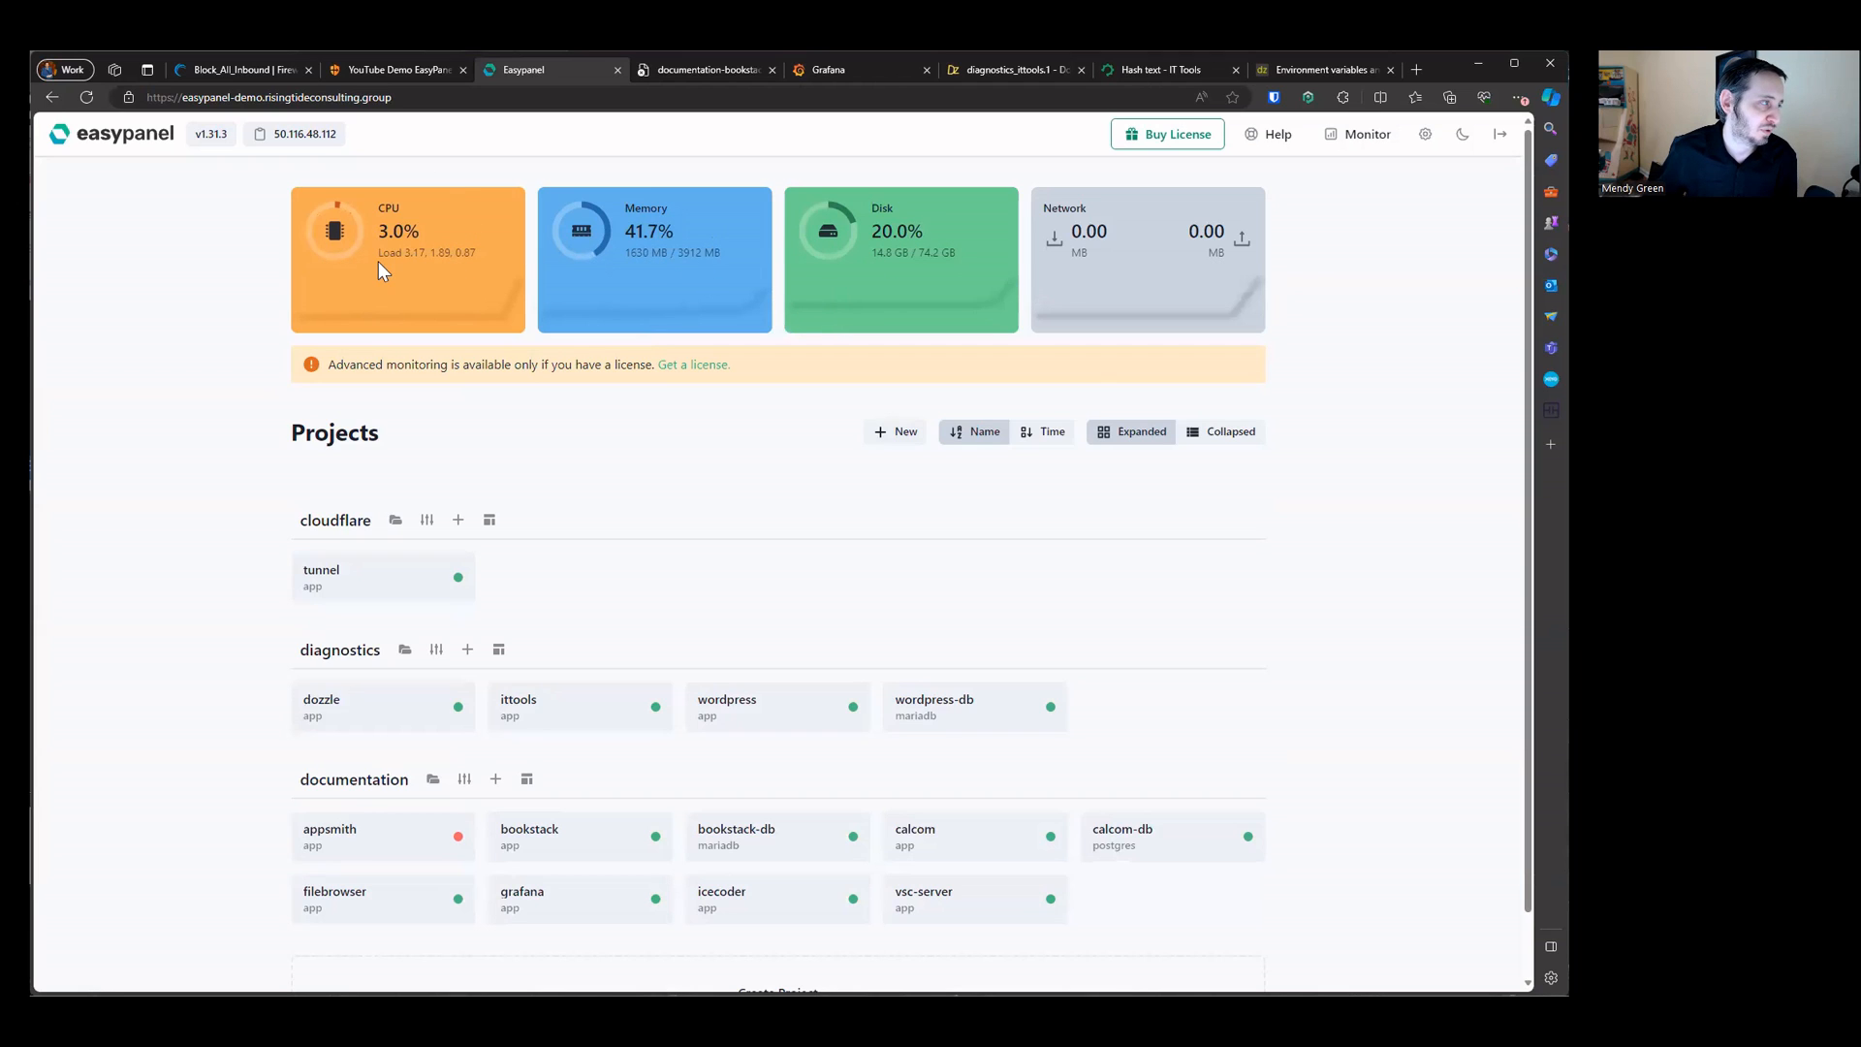
scroll(665, 475, "down", 1)
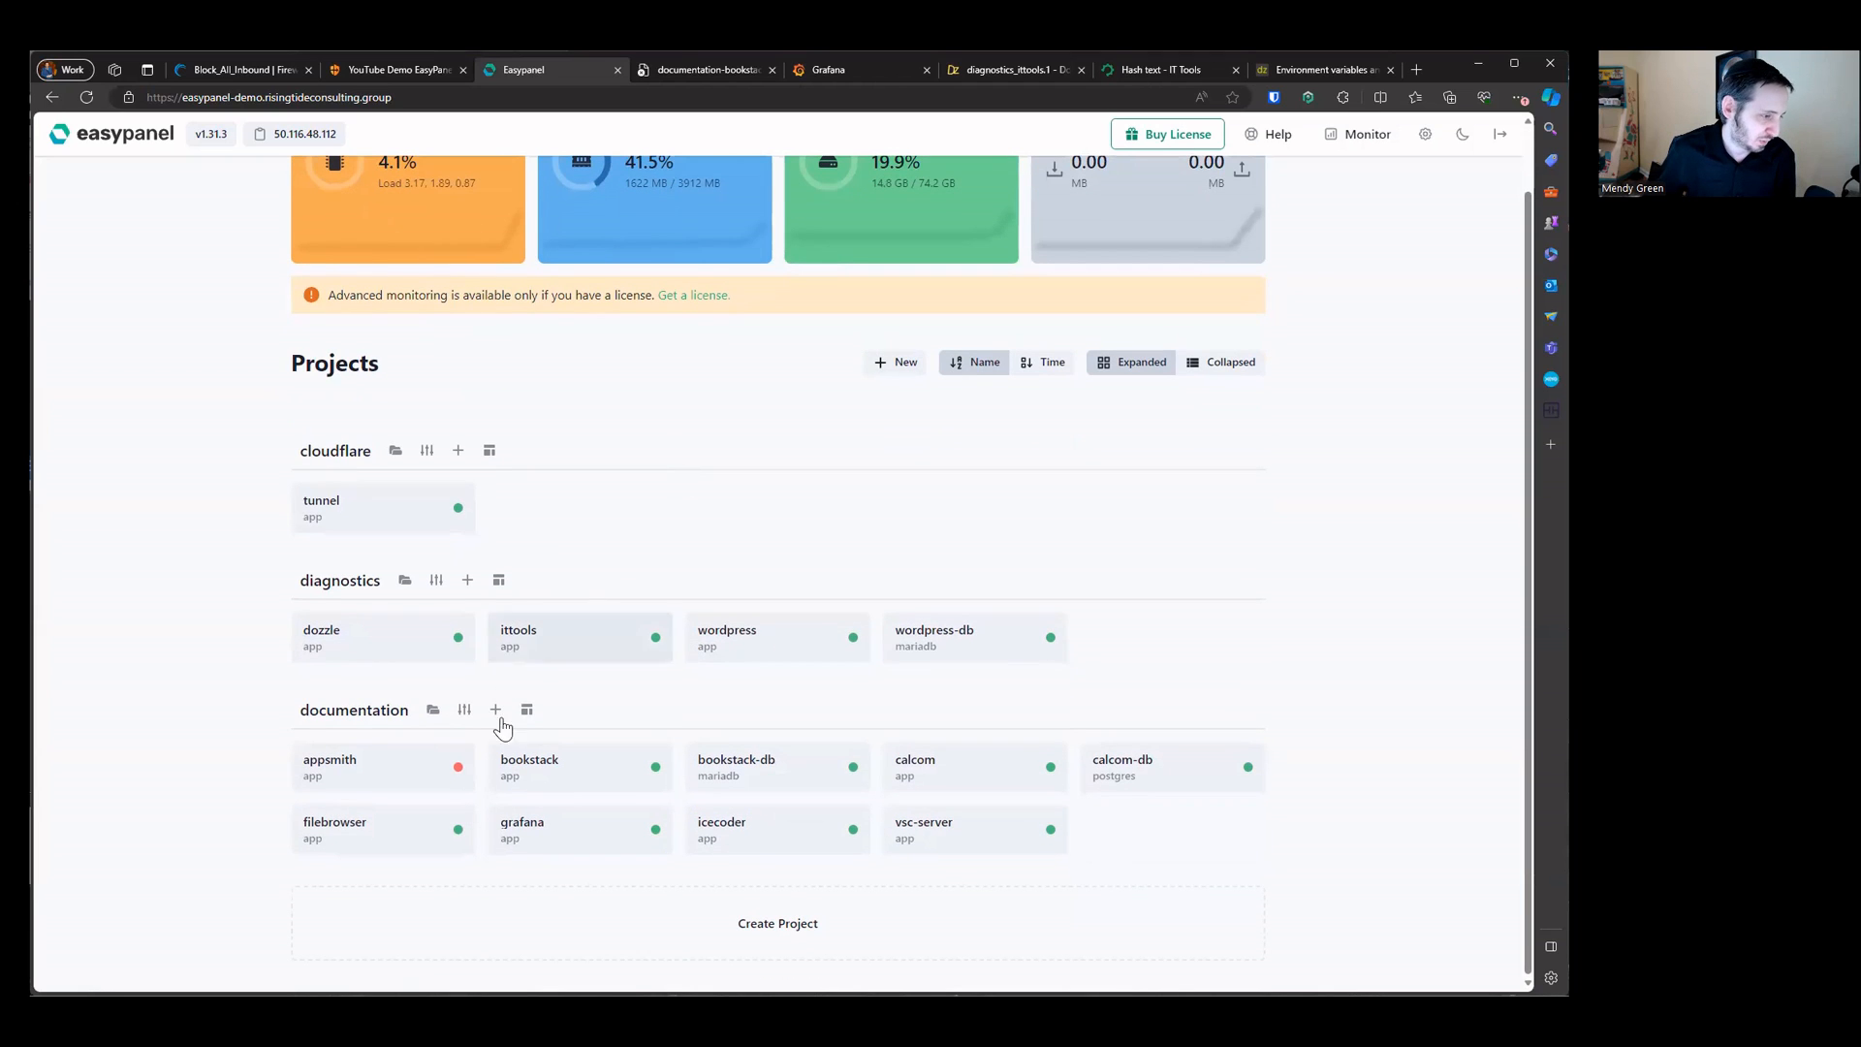
left_click(386, 761)
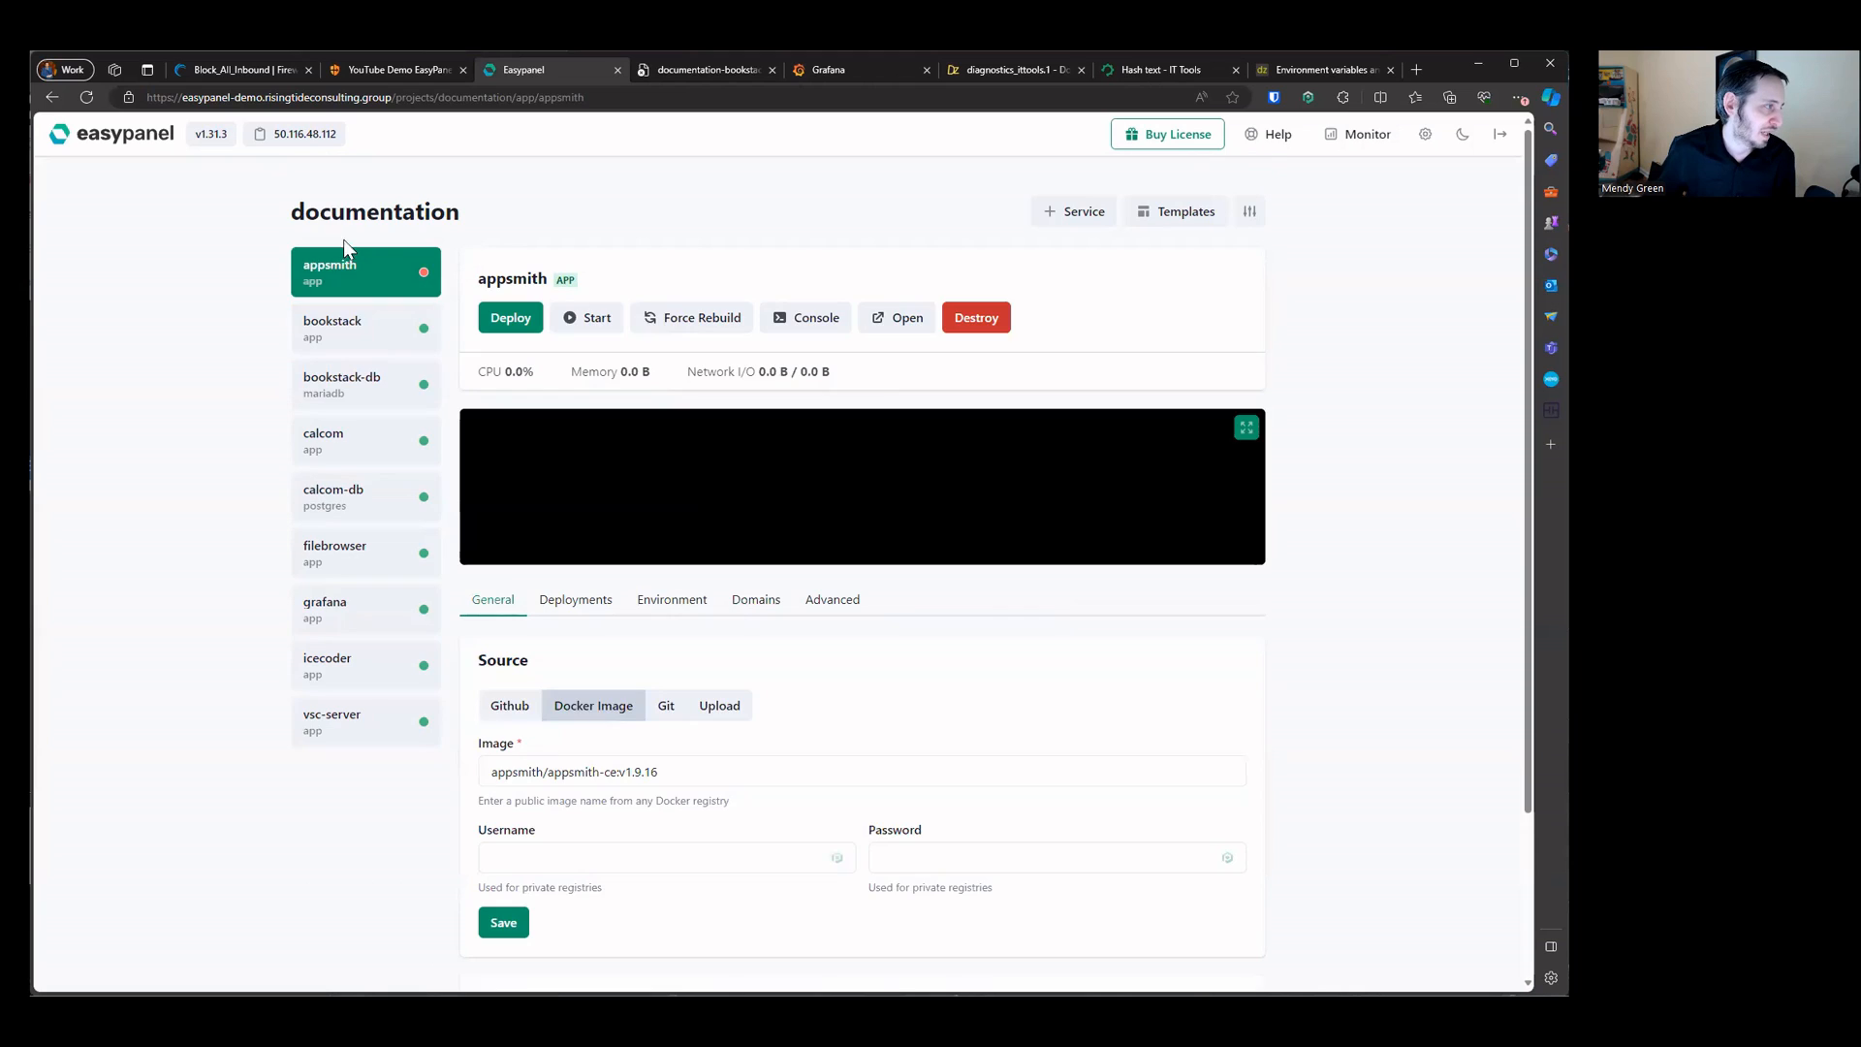
left_click(374, 330)
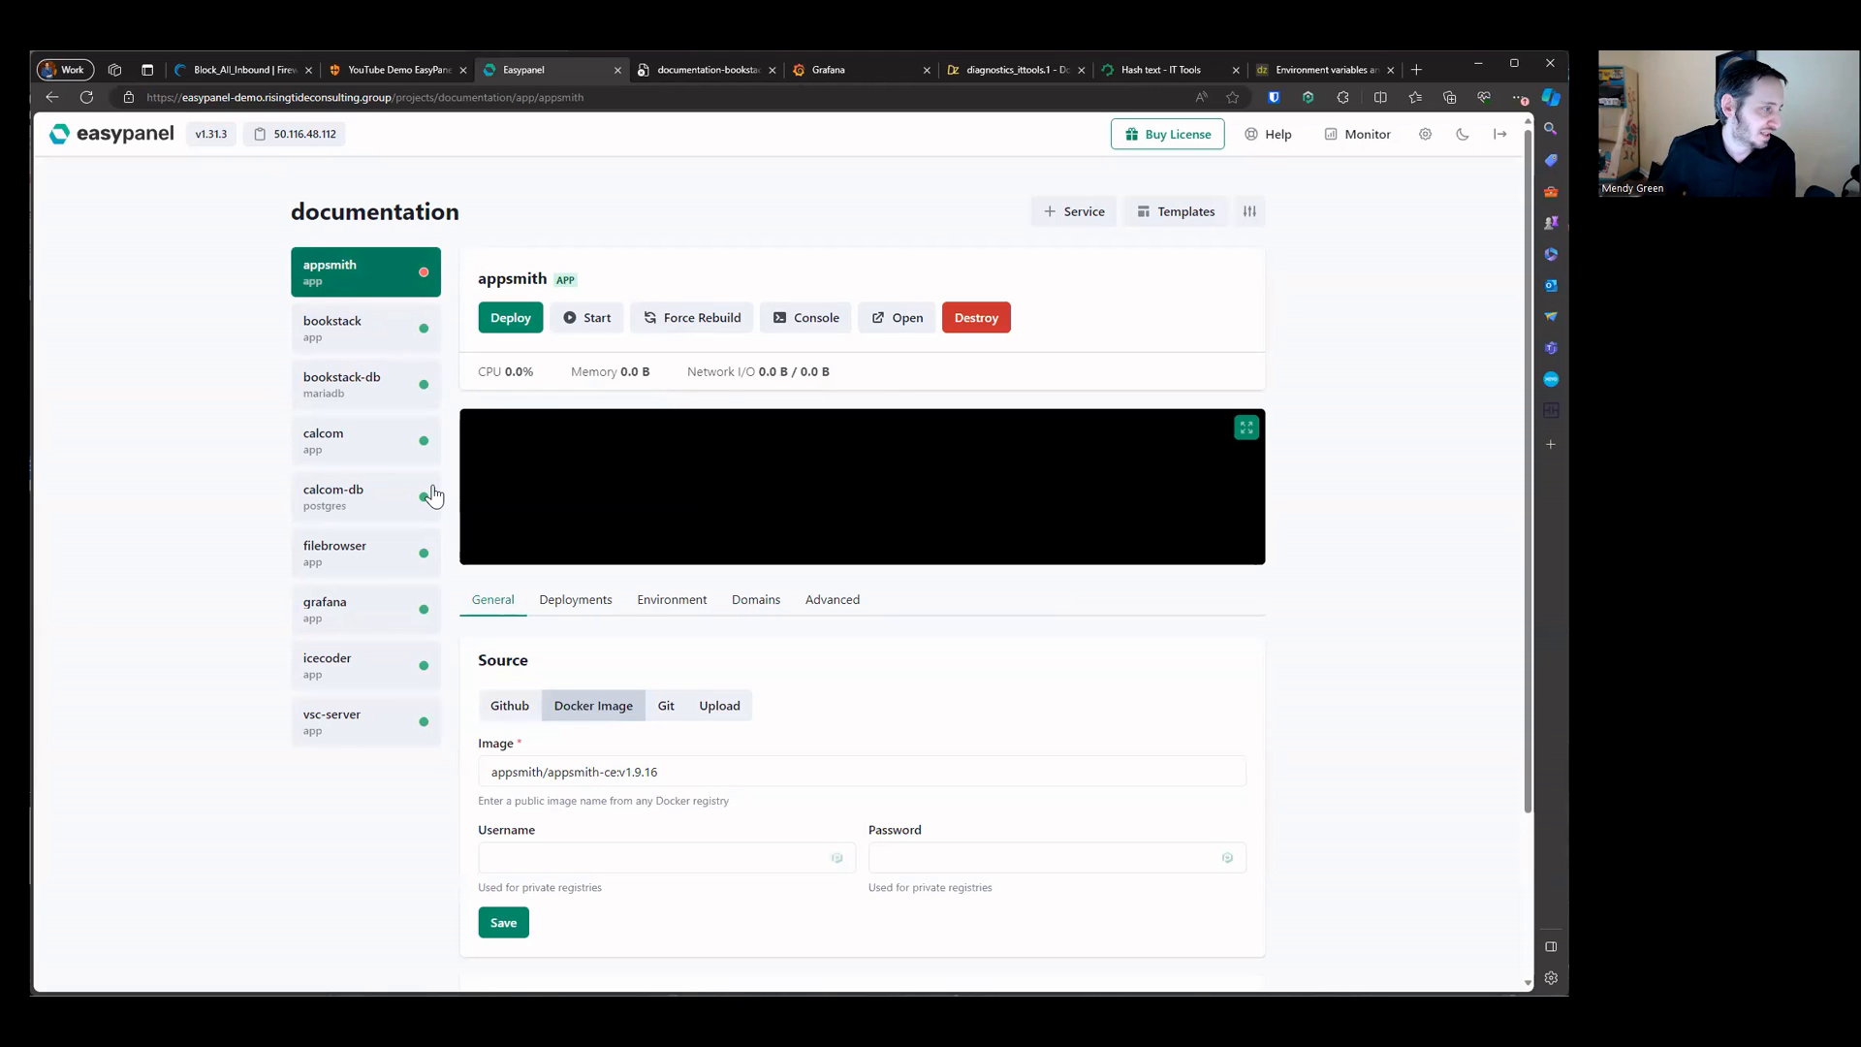
Step: Reload the old bookstack page in its browser tab
left_click(712, 69)
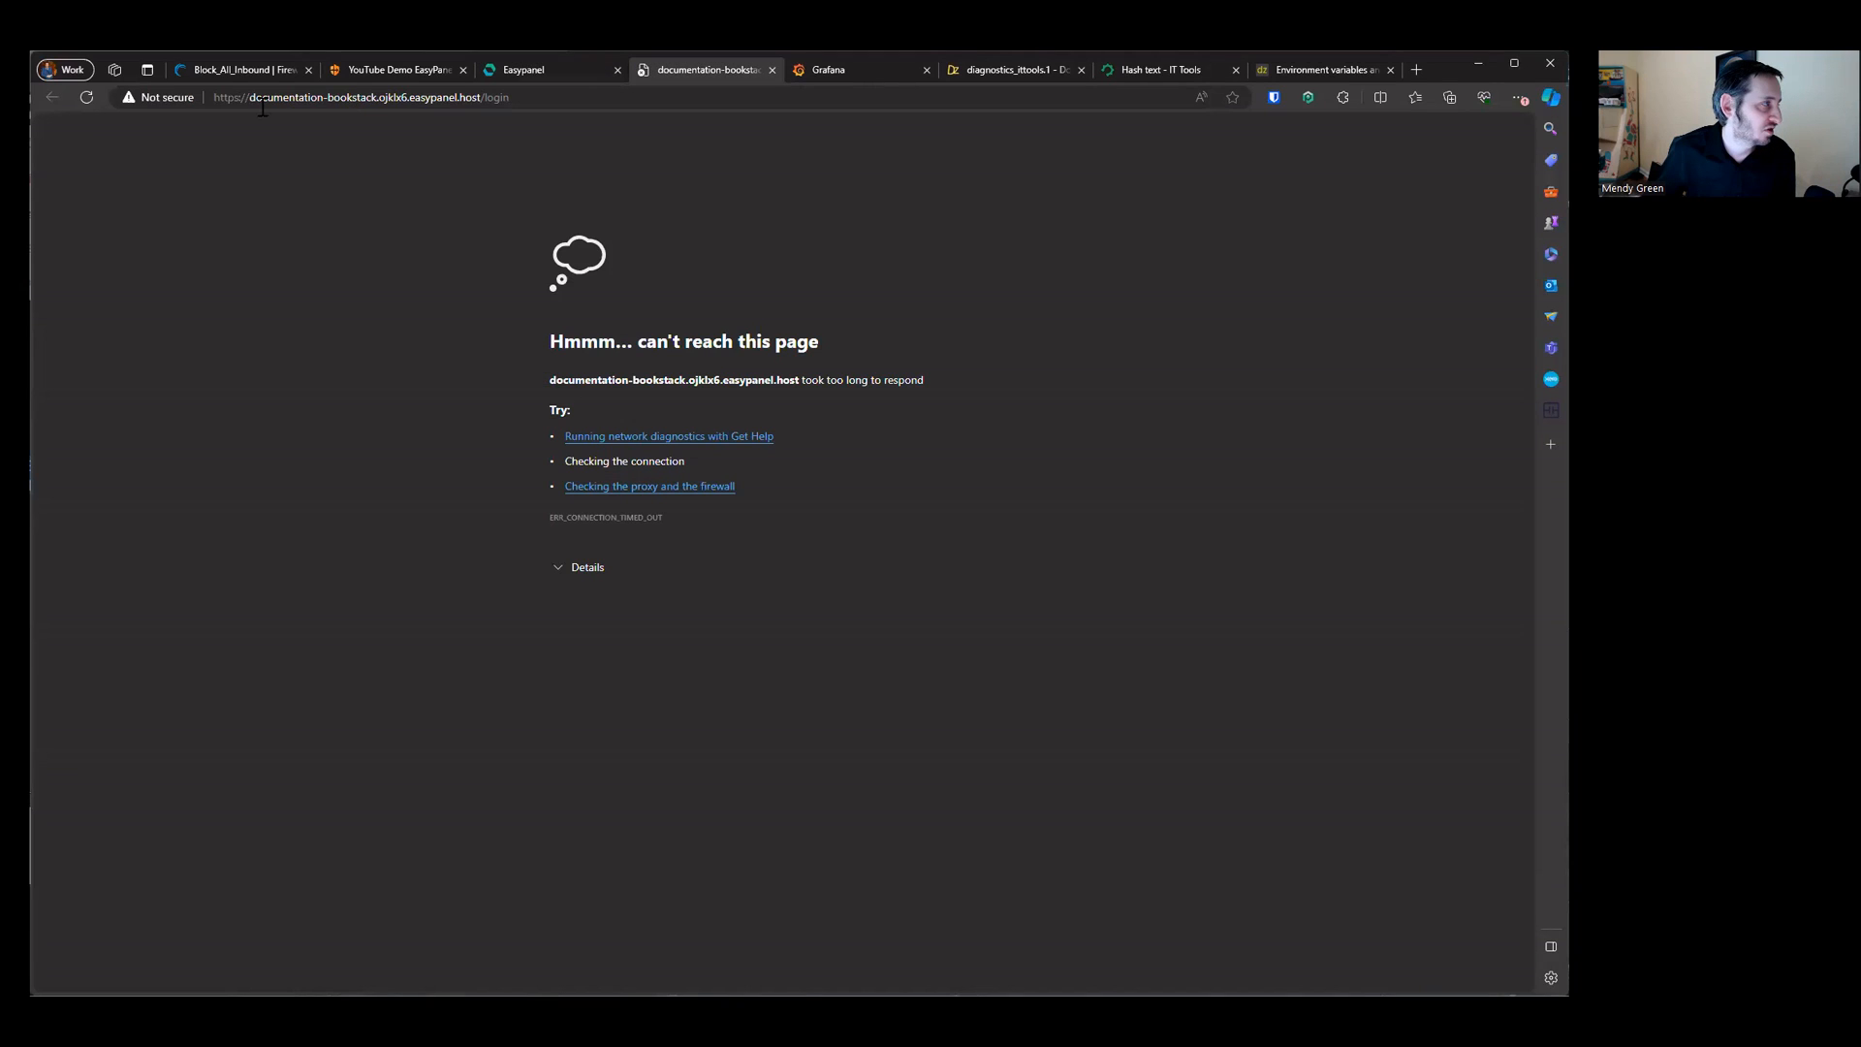
left_click(95, 99)
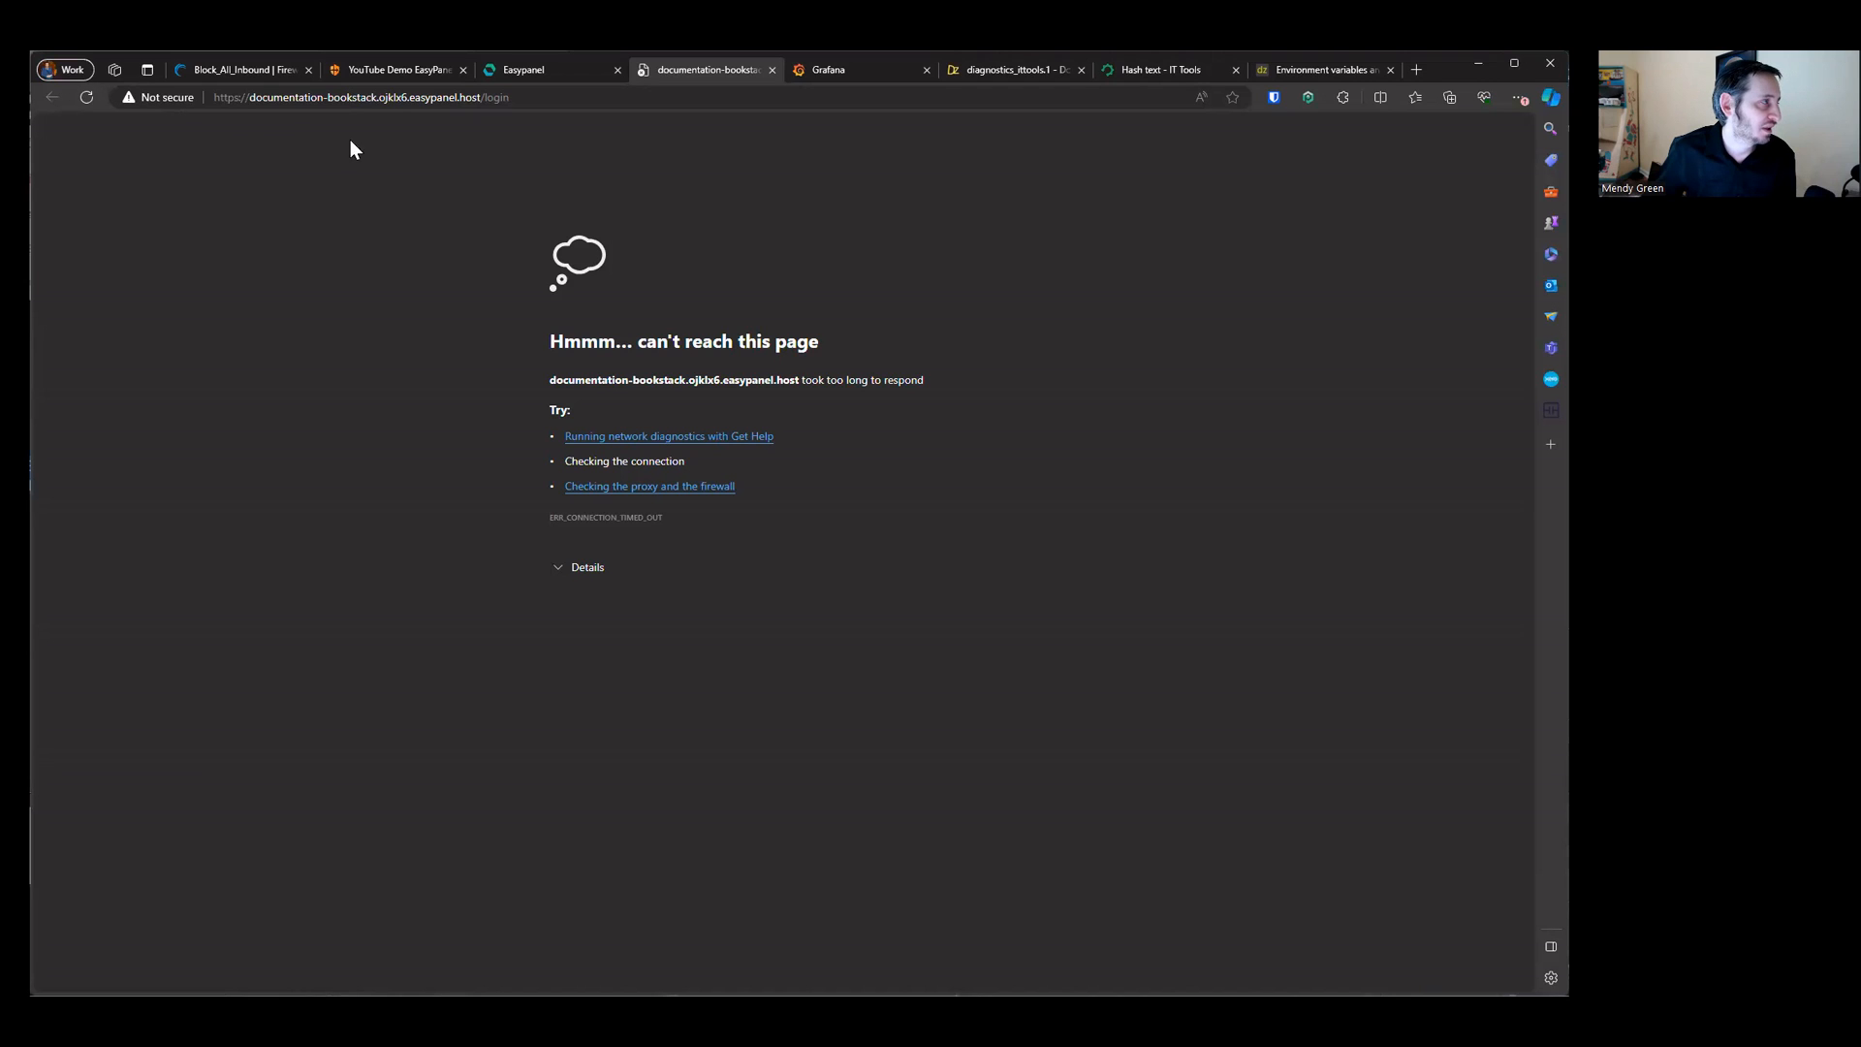
Step: Copy the bookstack service's domain host, docs.risingtideconsulting.group, from its domain settings
left_click(222, 100)
left_click(506, 98)
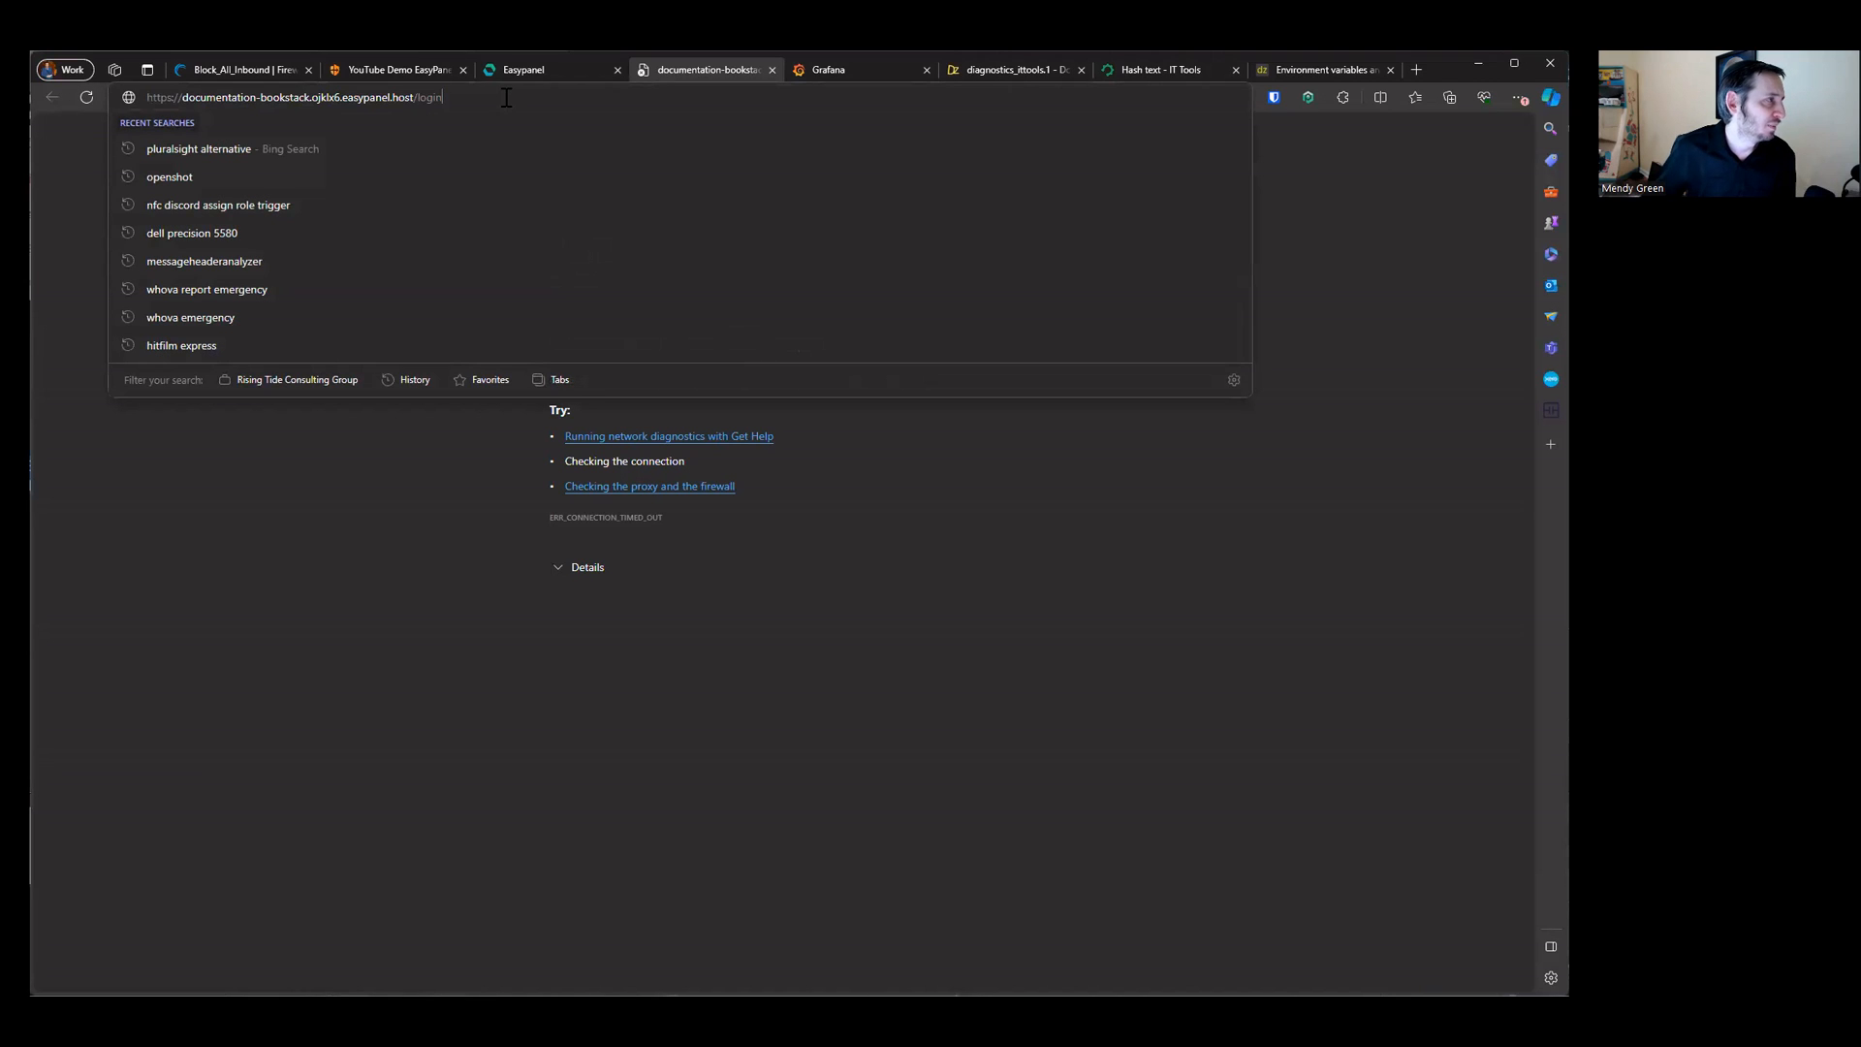
left_click_drag(209, 98, 515, 107)
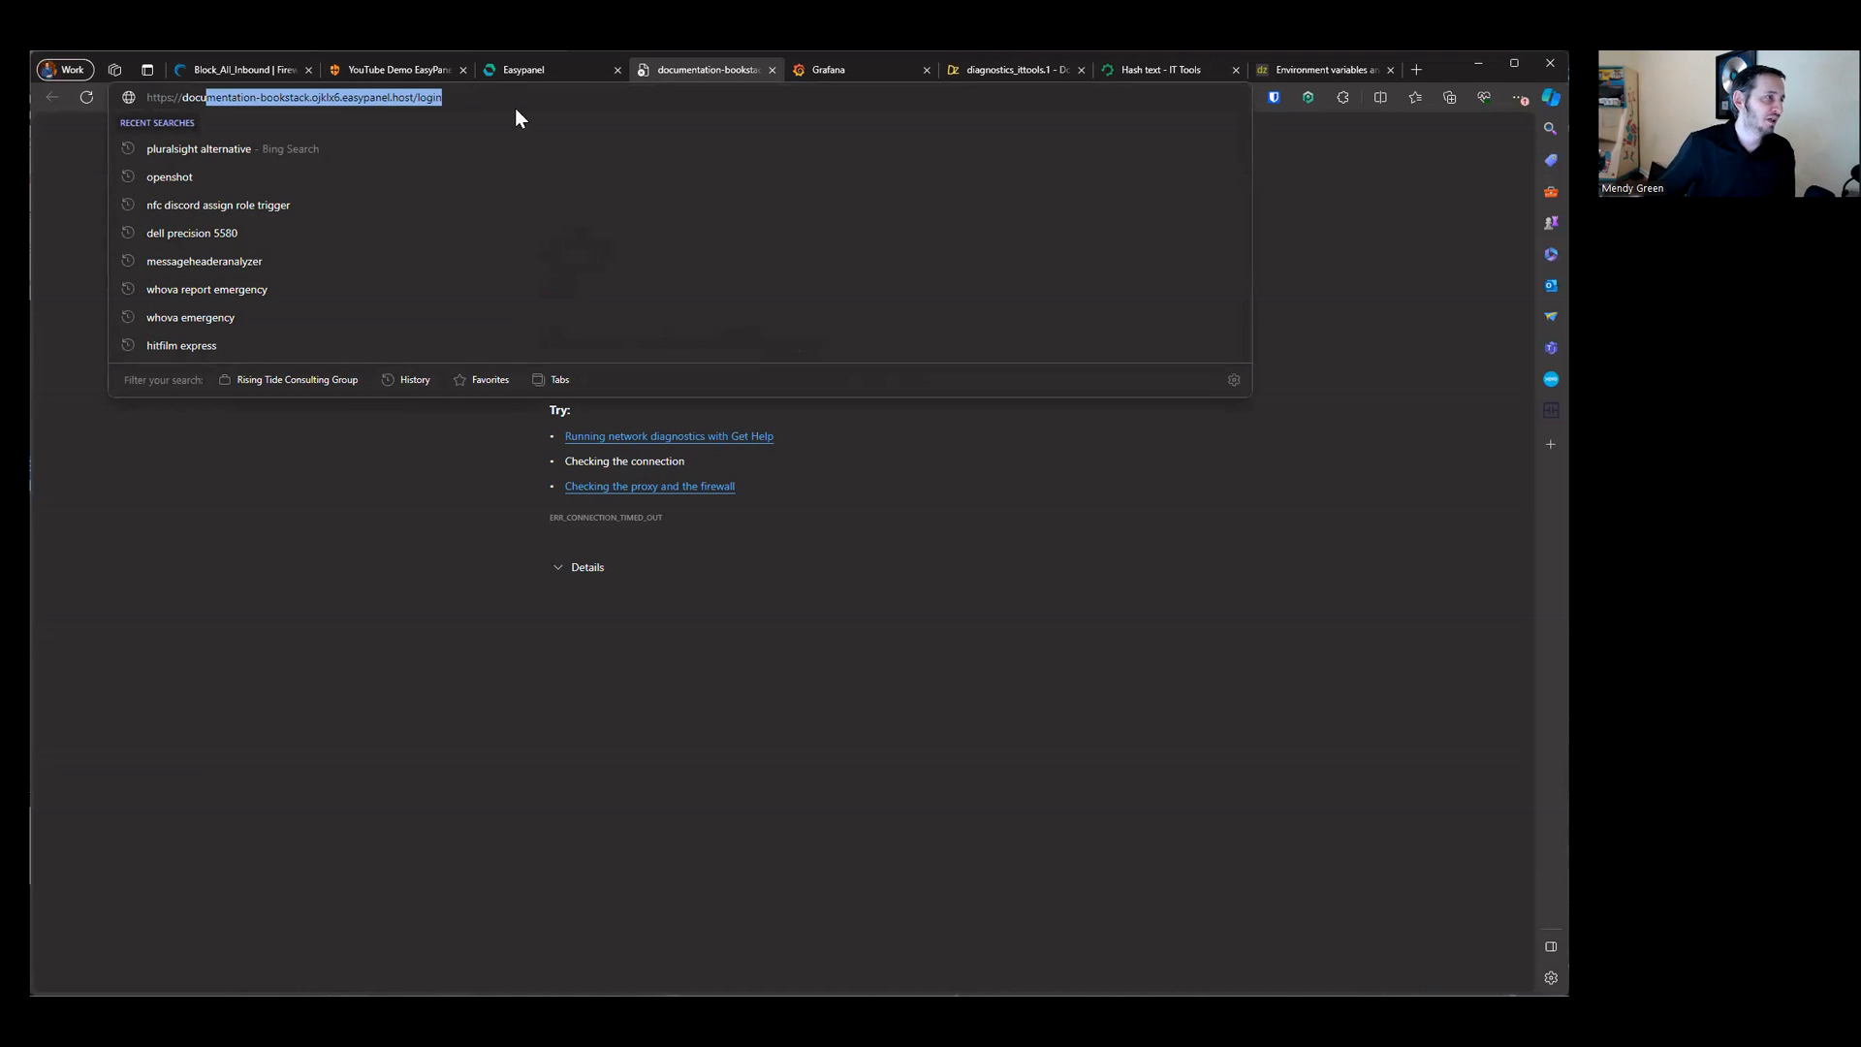
left_click(566, 76)
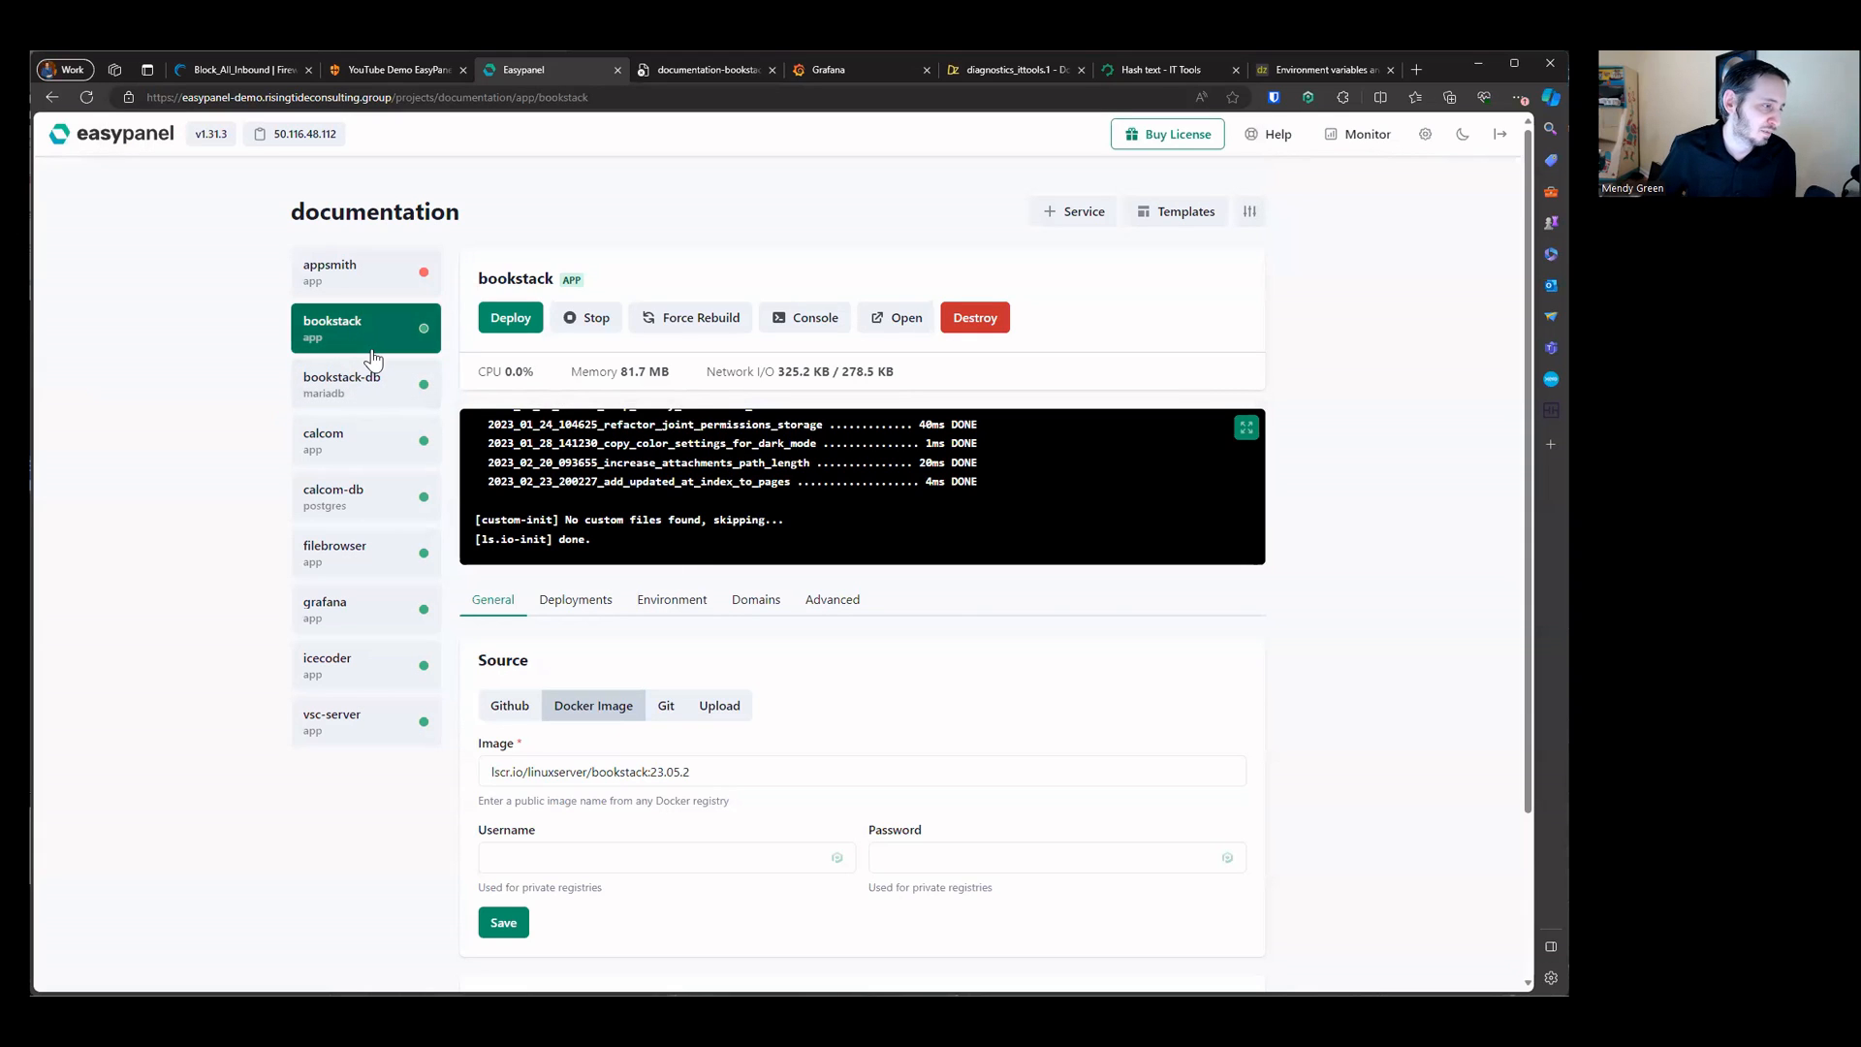
left_click(596, 601)
left_click(668, 601)
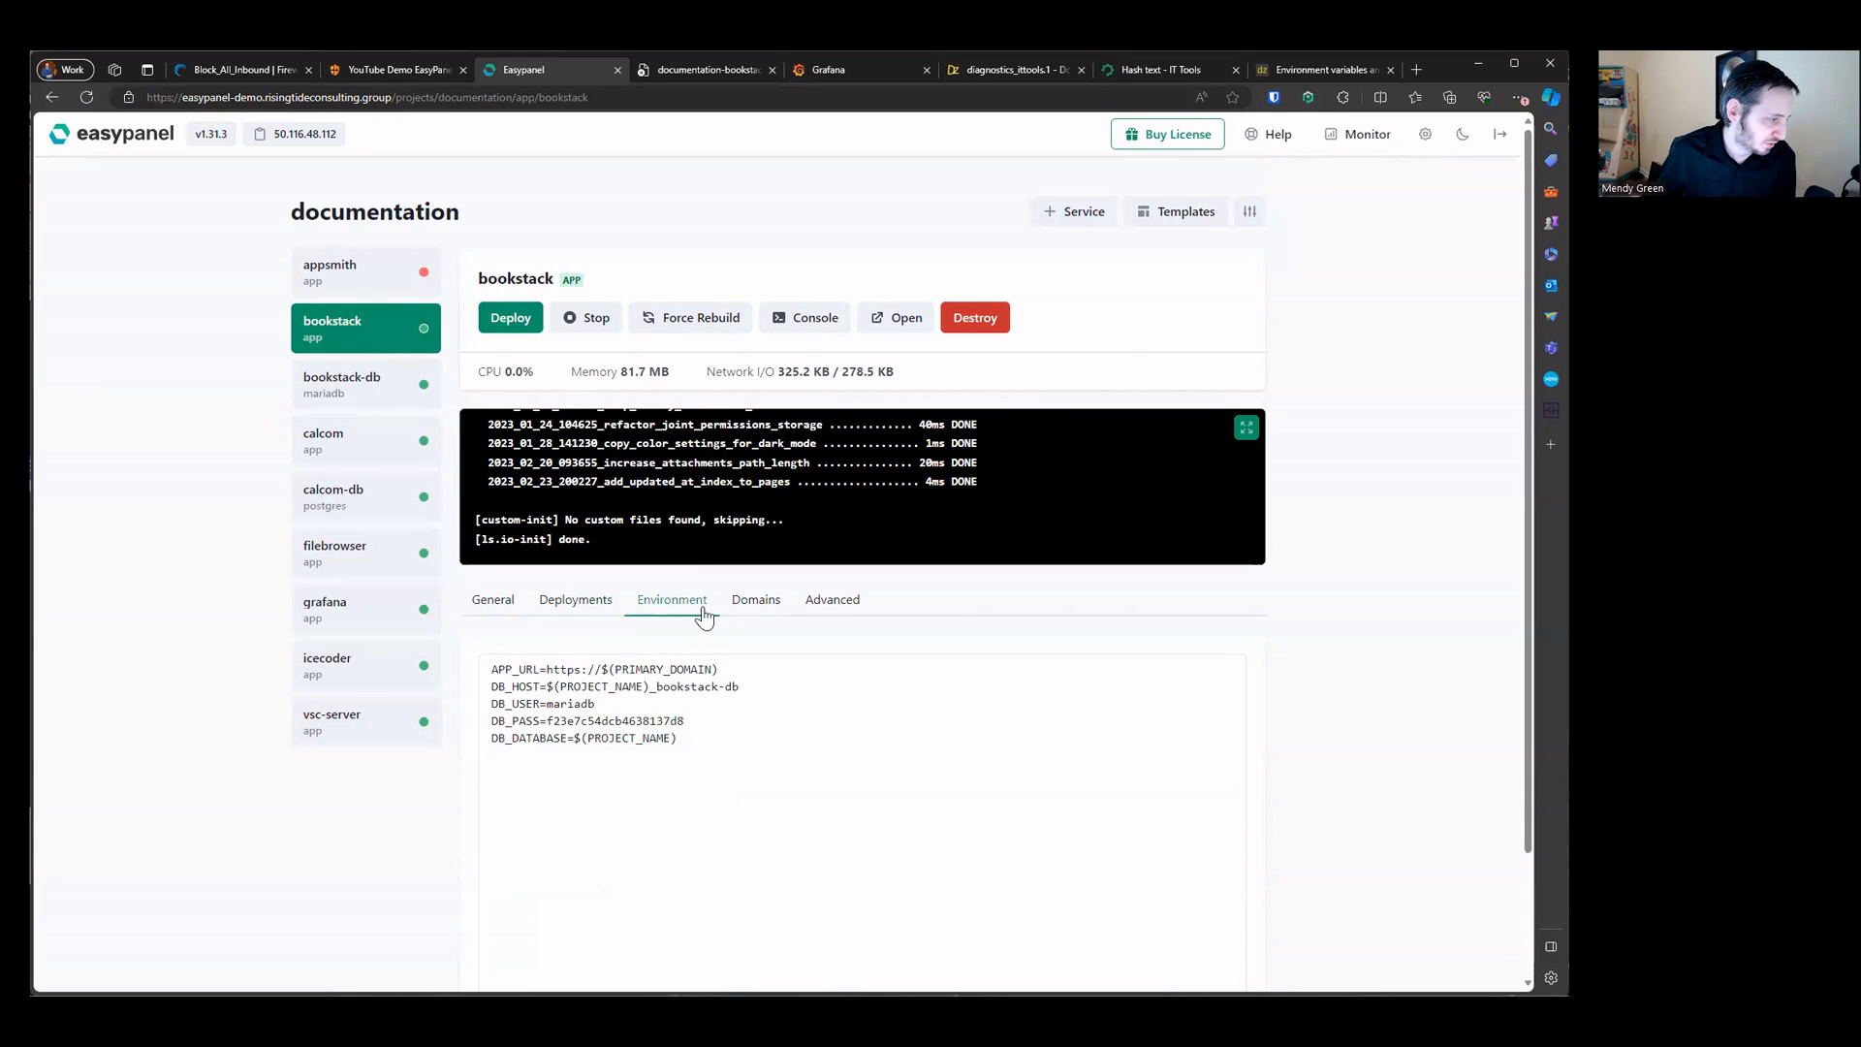
left_click(757, 600)
triple_click(676, 727)
right_click(725, 737)
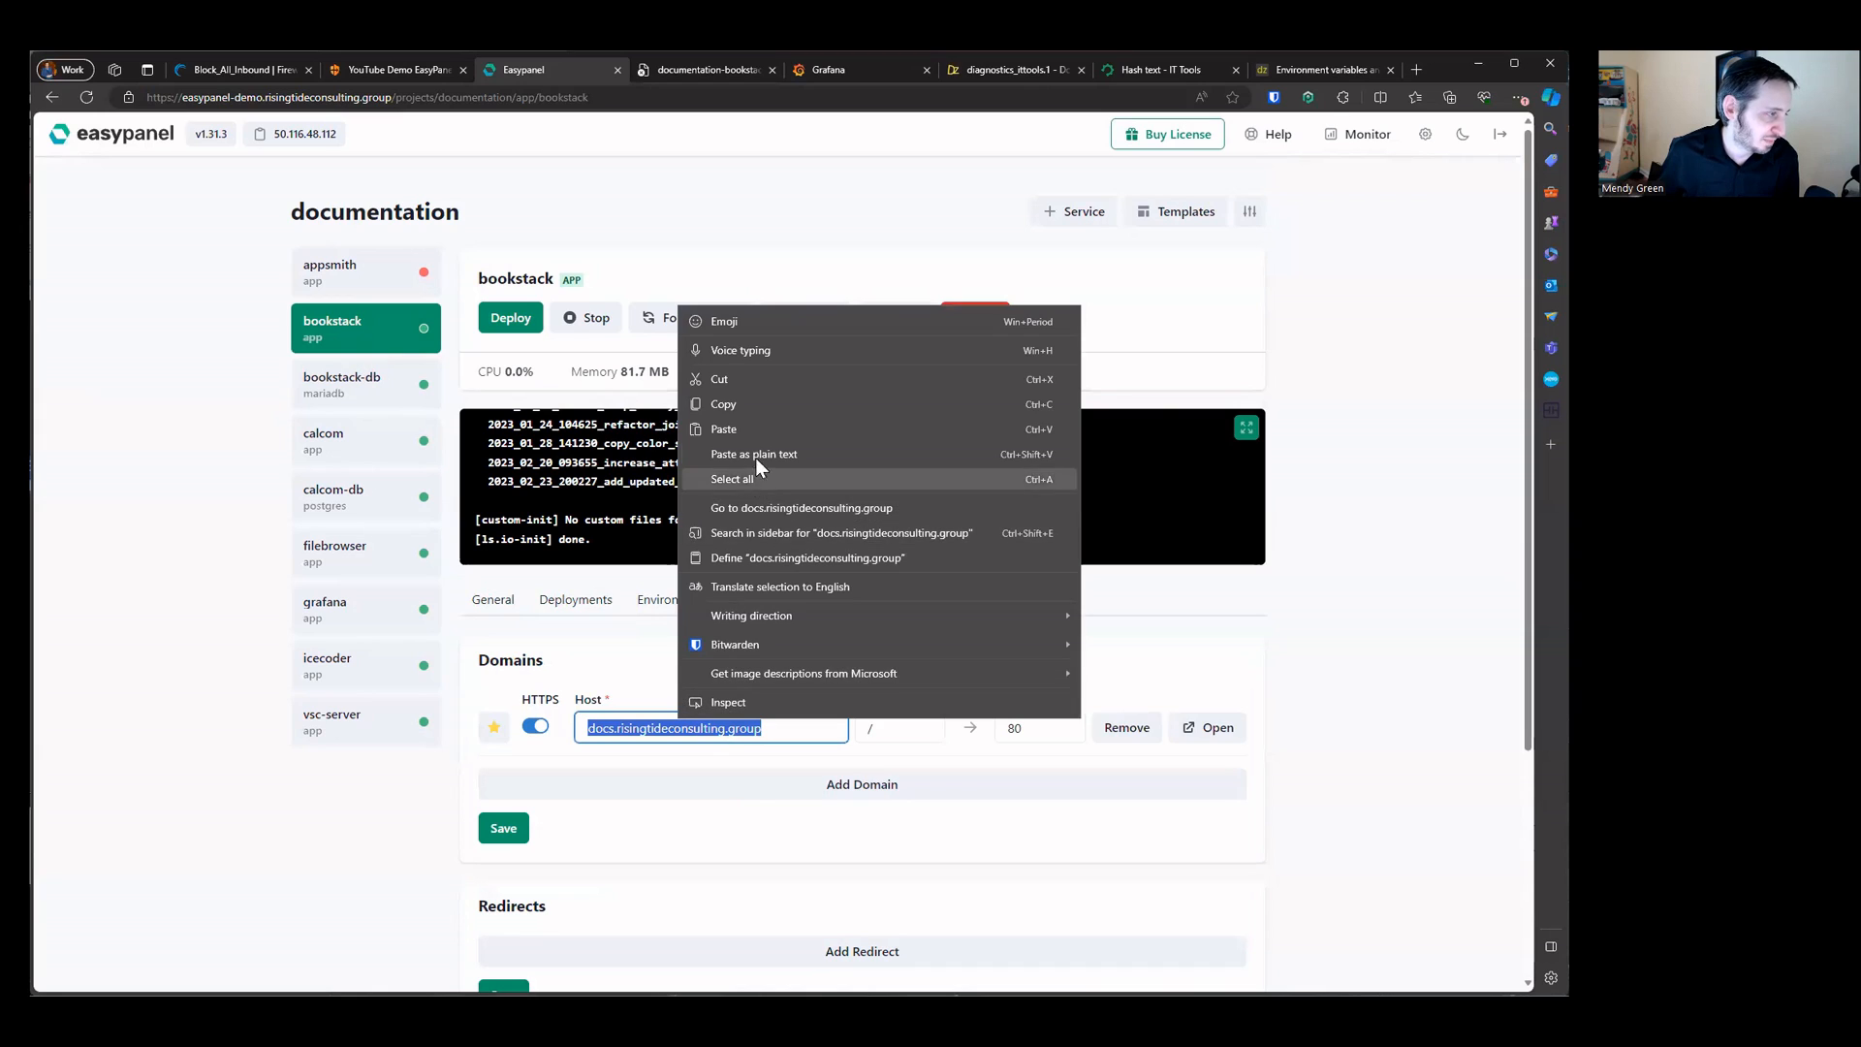
left_click(724, 404)
left_click(668, 599)
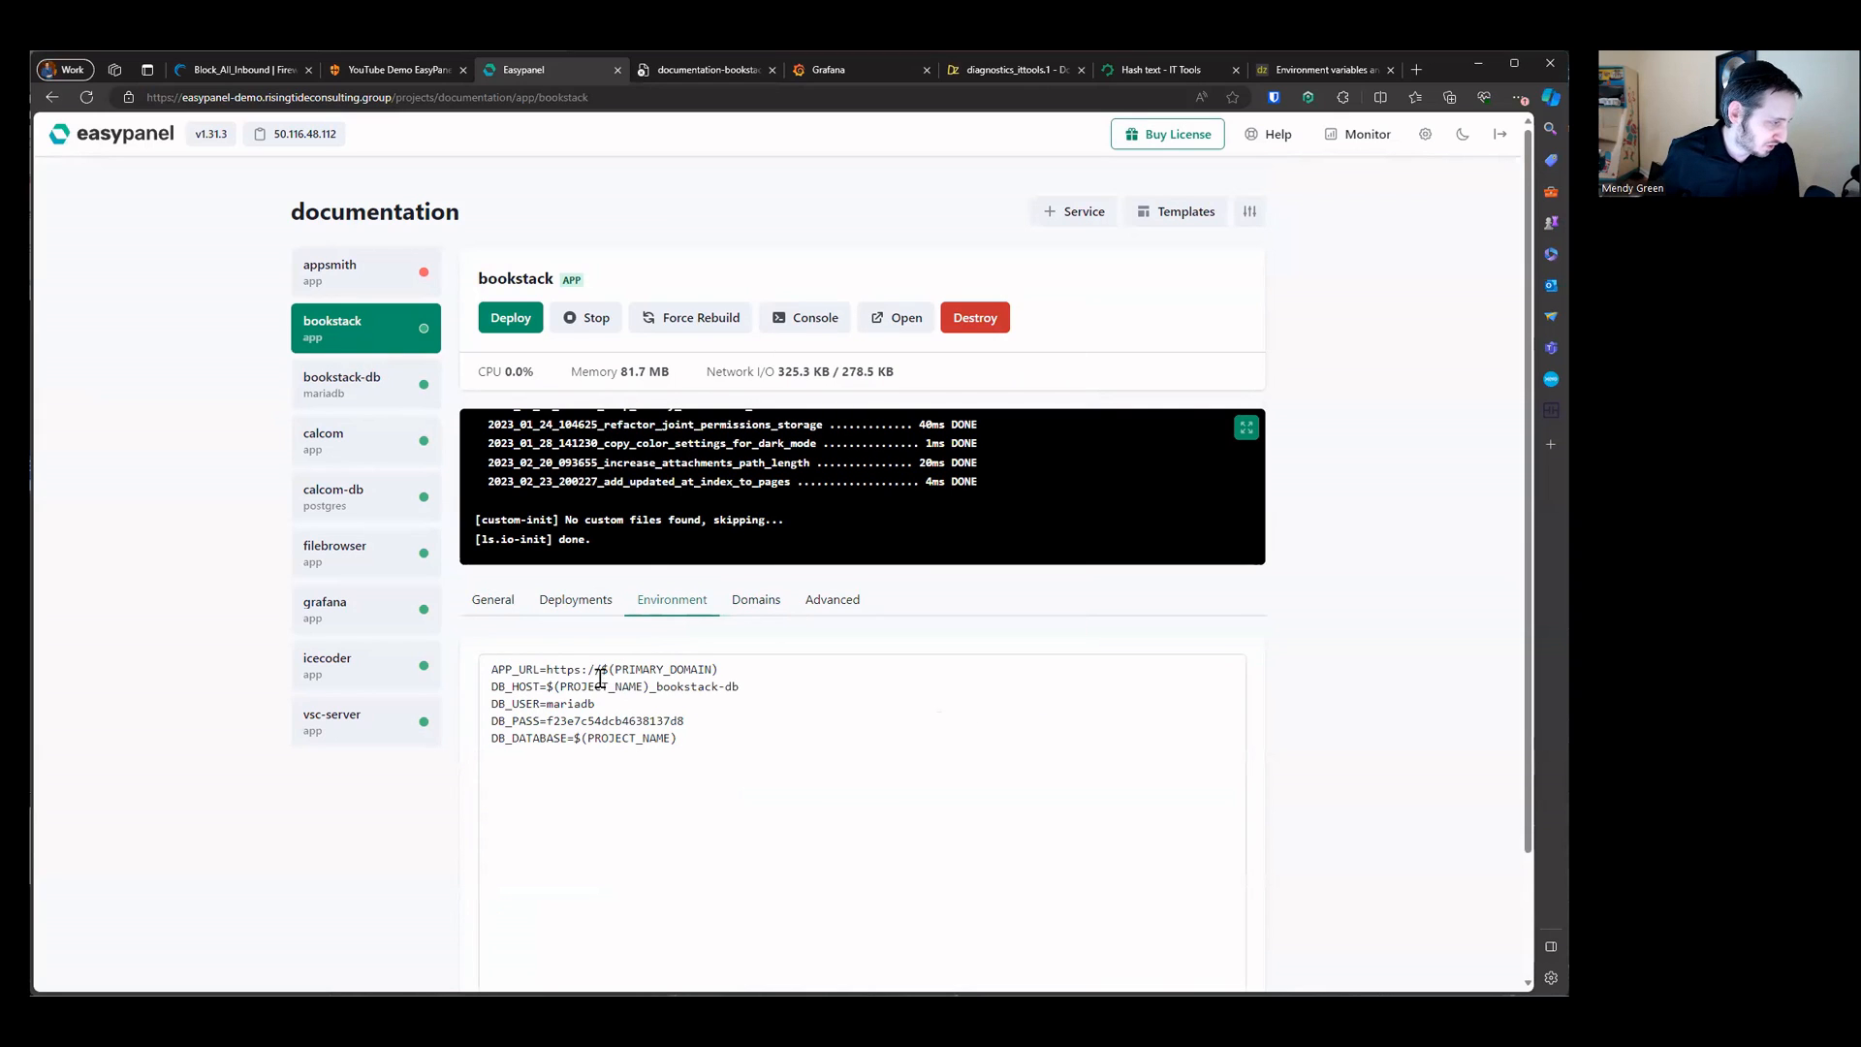
left_click_drag(546, 668, 876, 666)
key("ctrl+v")
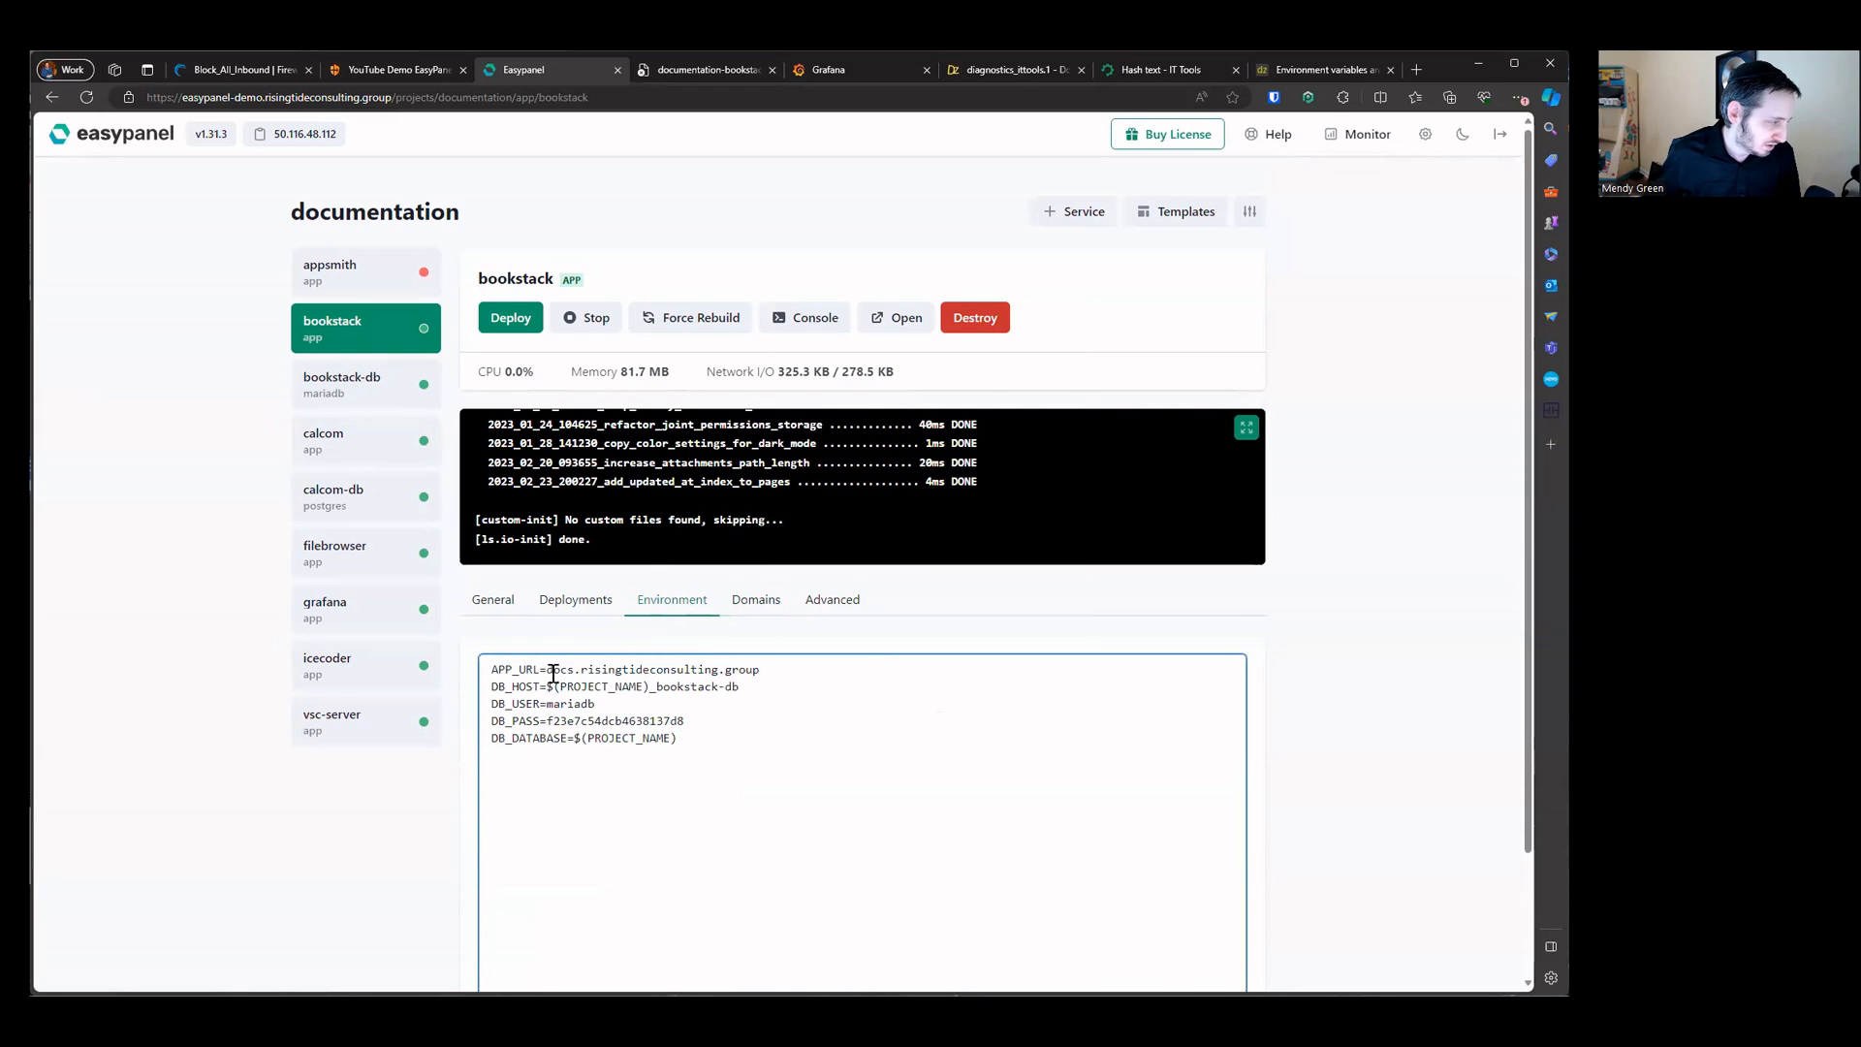
type("https://")
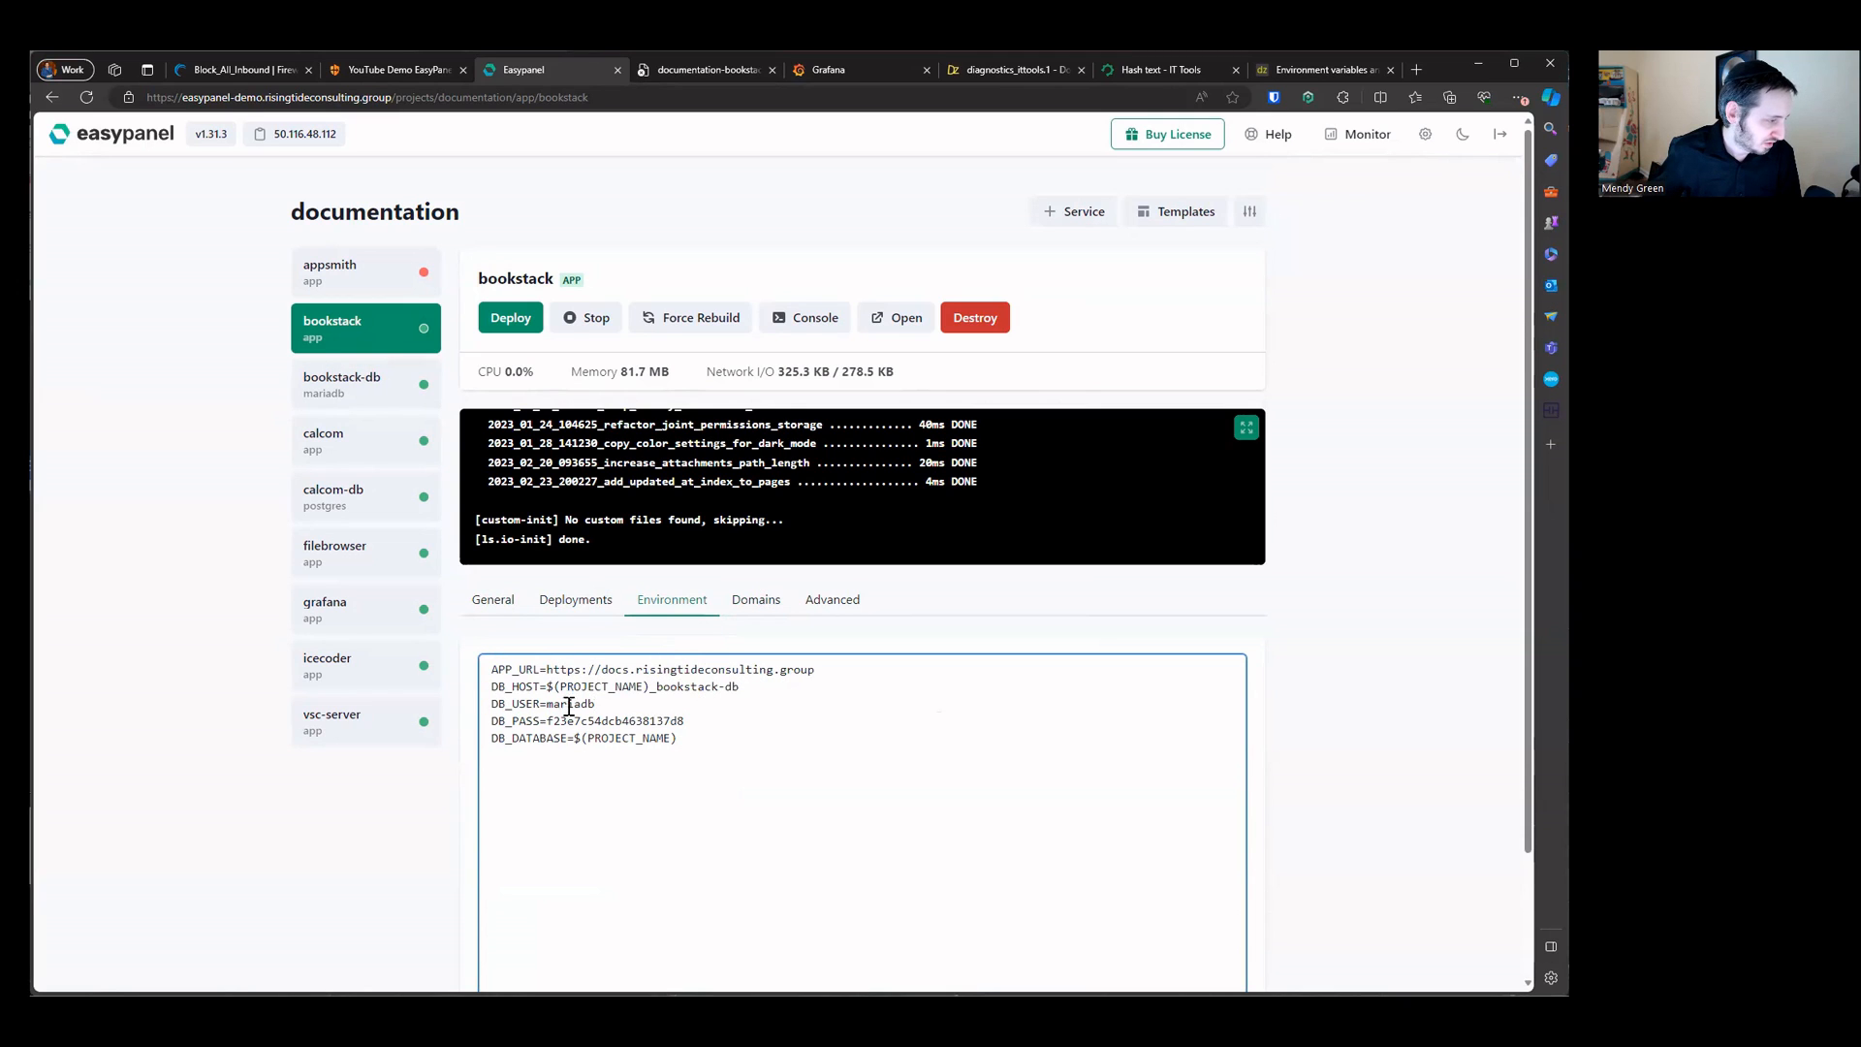
scroll(669, 727, "down", 3)
left_click(503, 925)
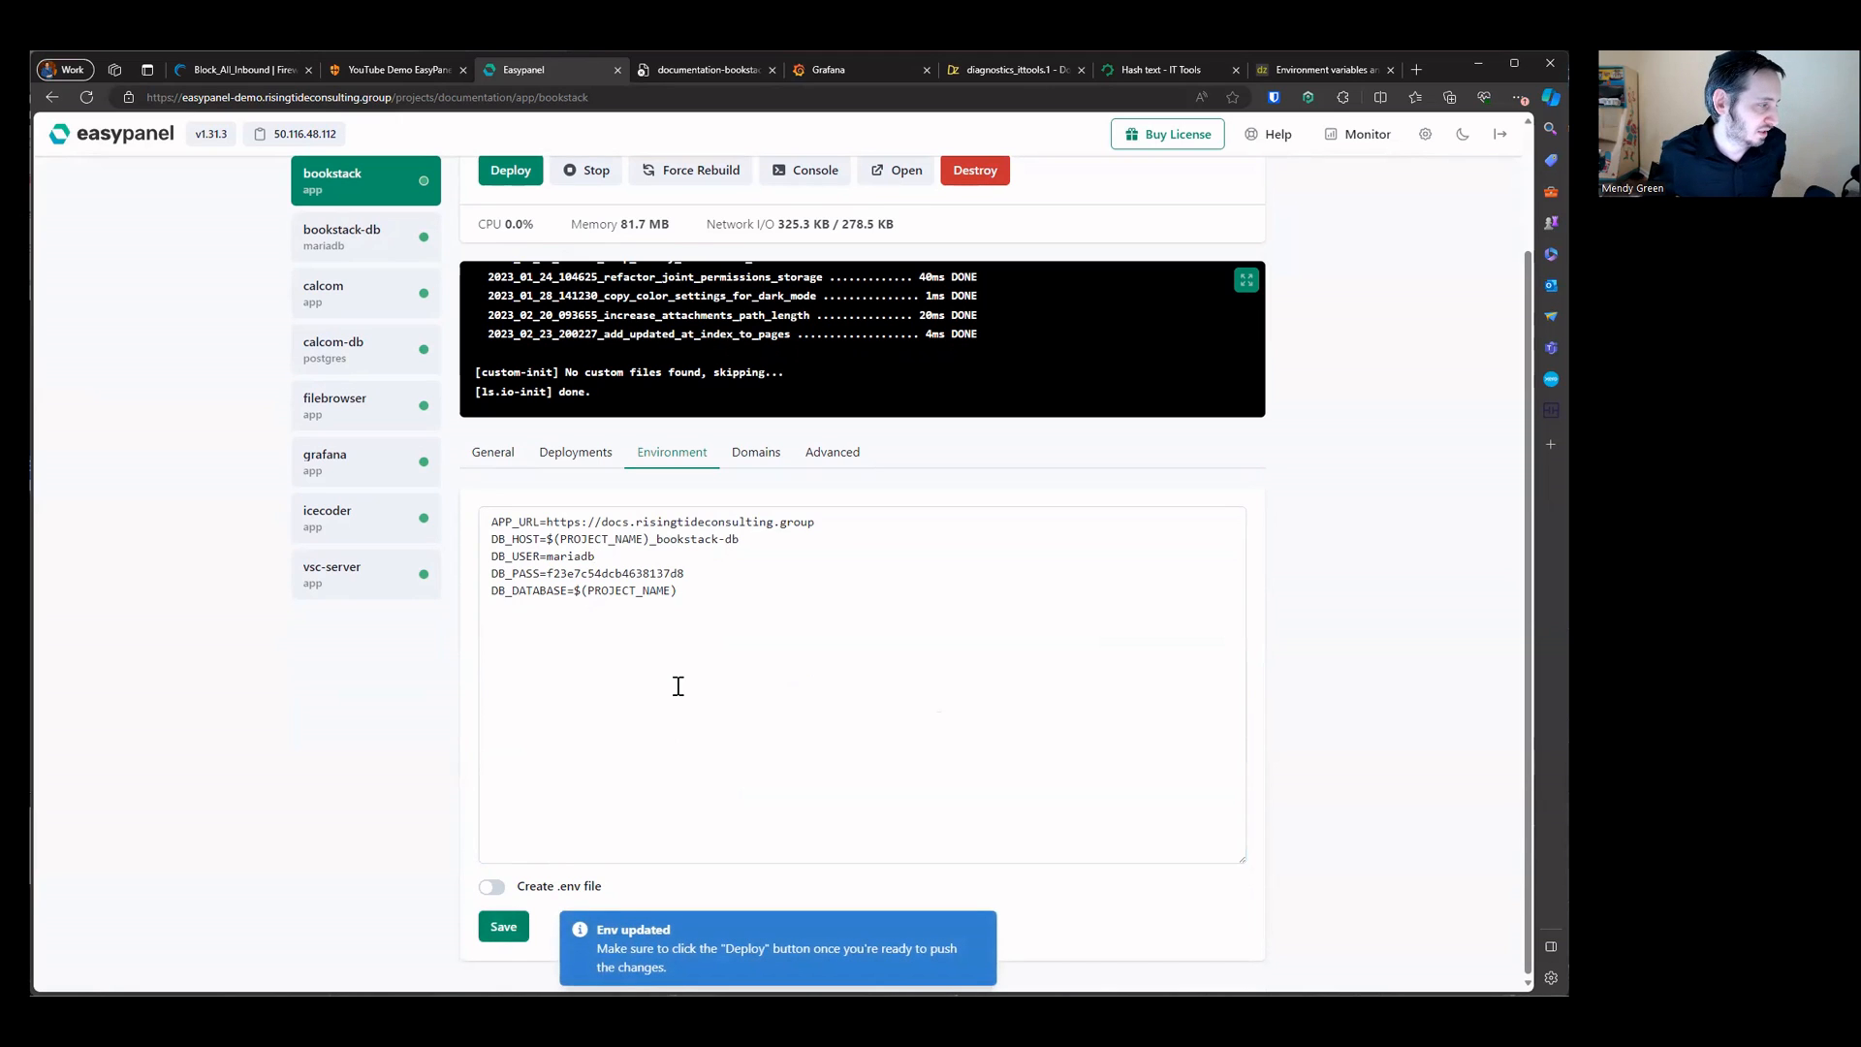
Step: Stop the bookstack service, save the environment again, then deploy and start it
scroll(678, 685, "up", 3)
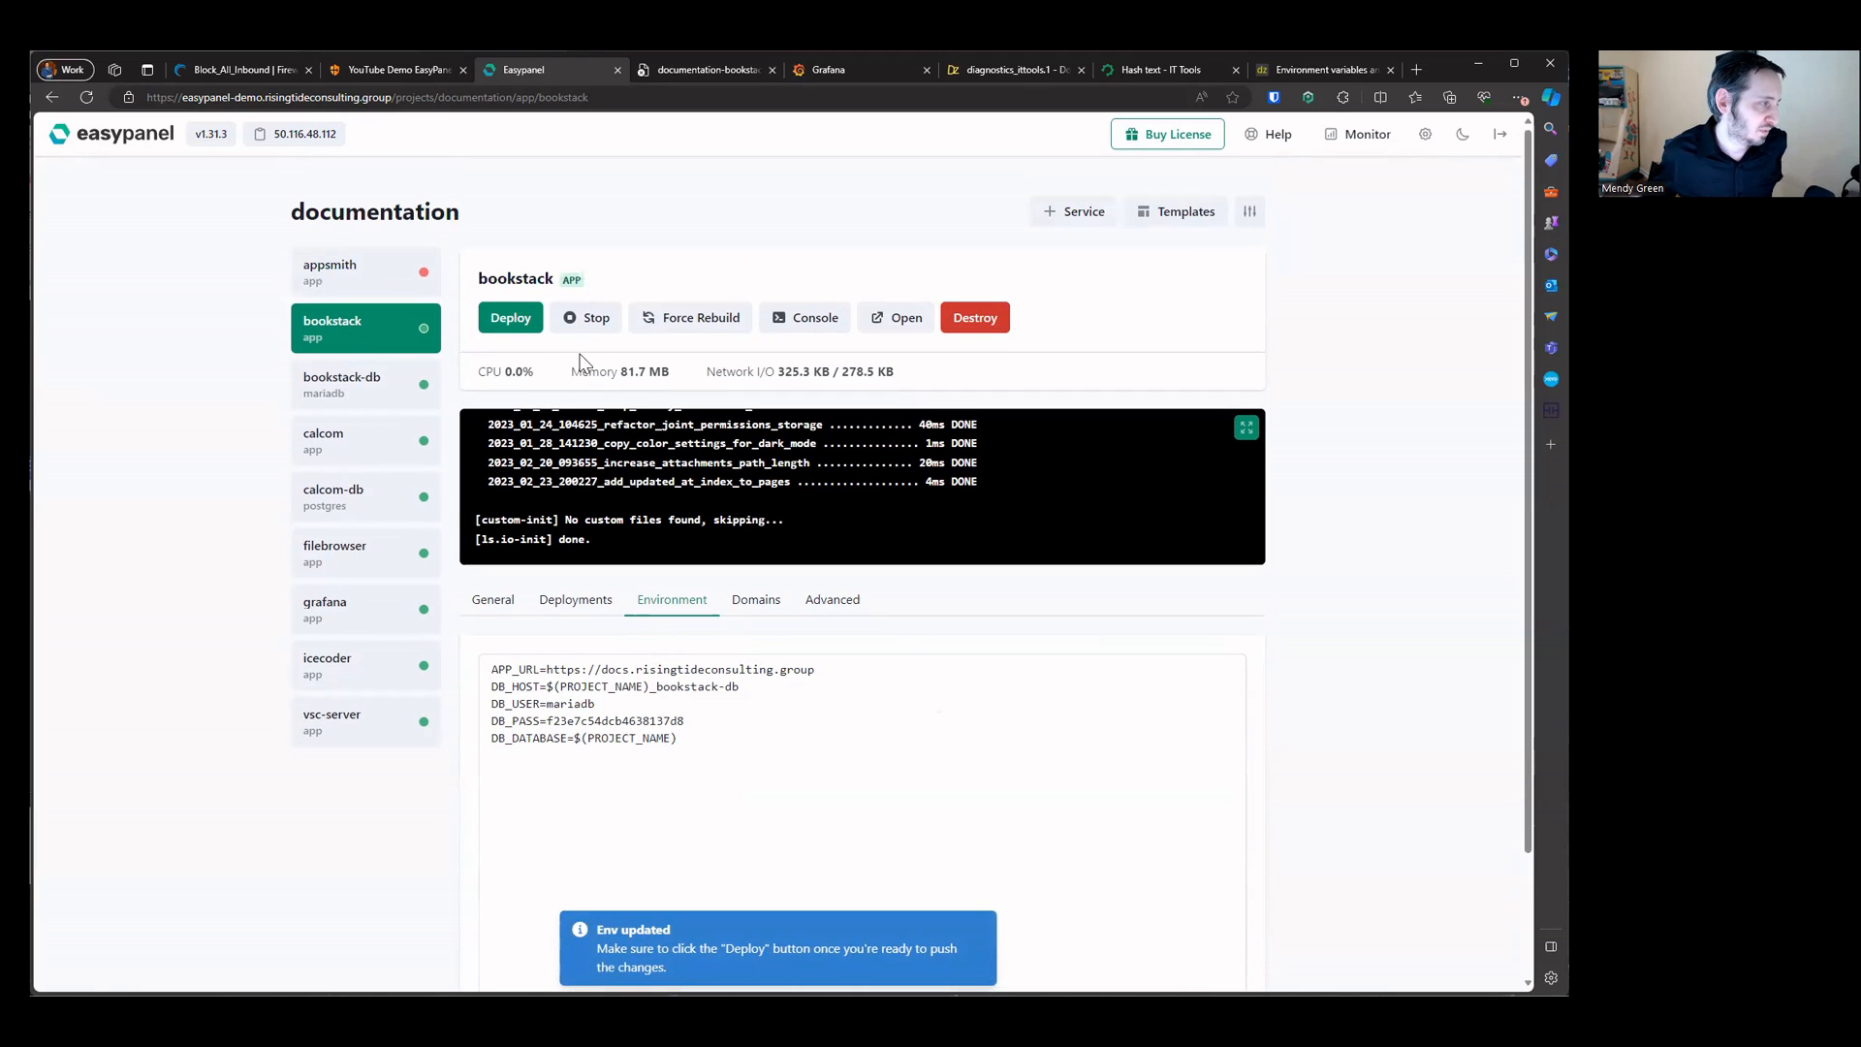
left_click(576, 320)
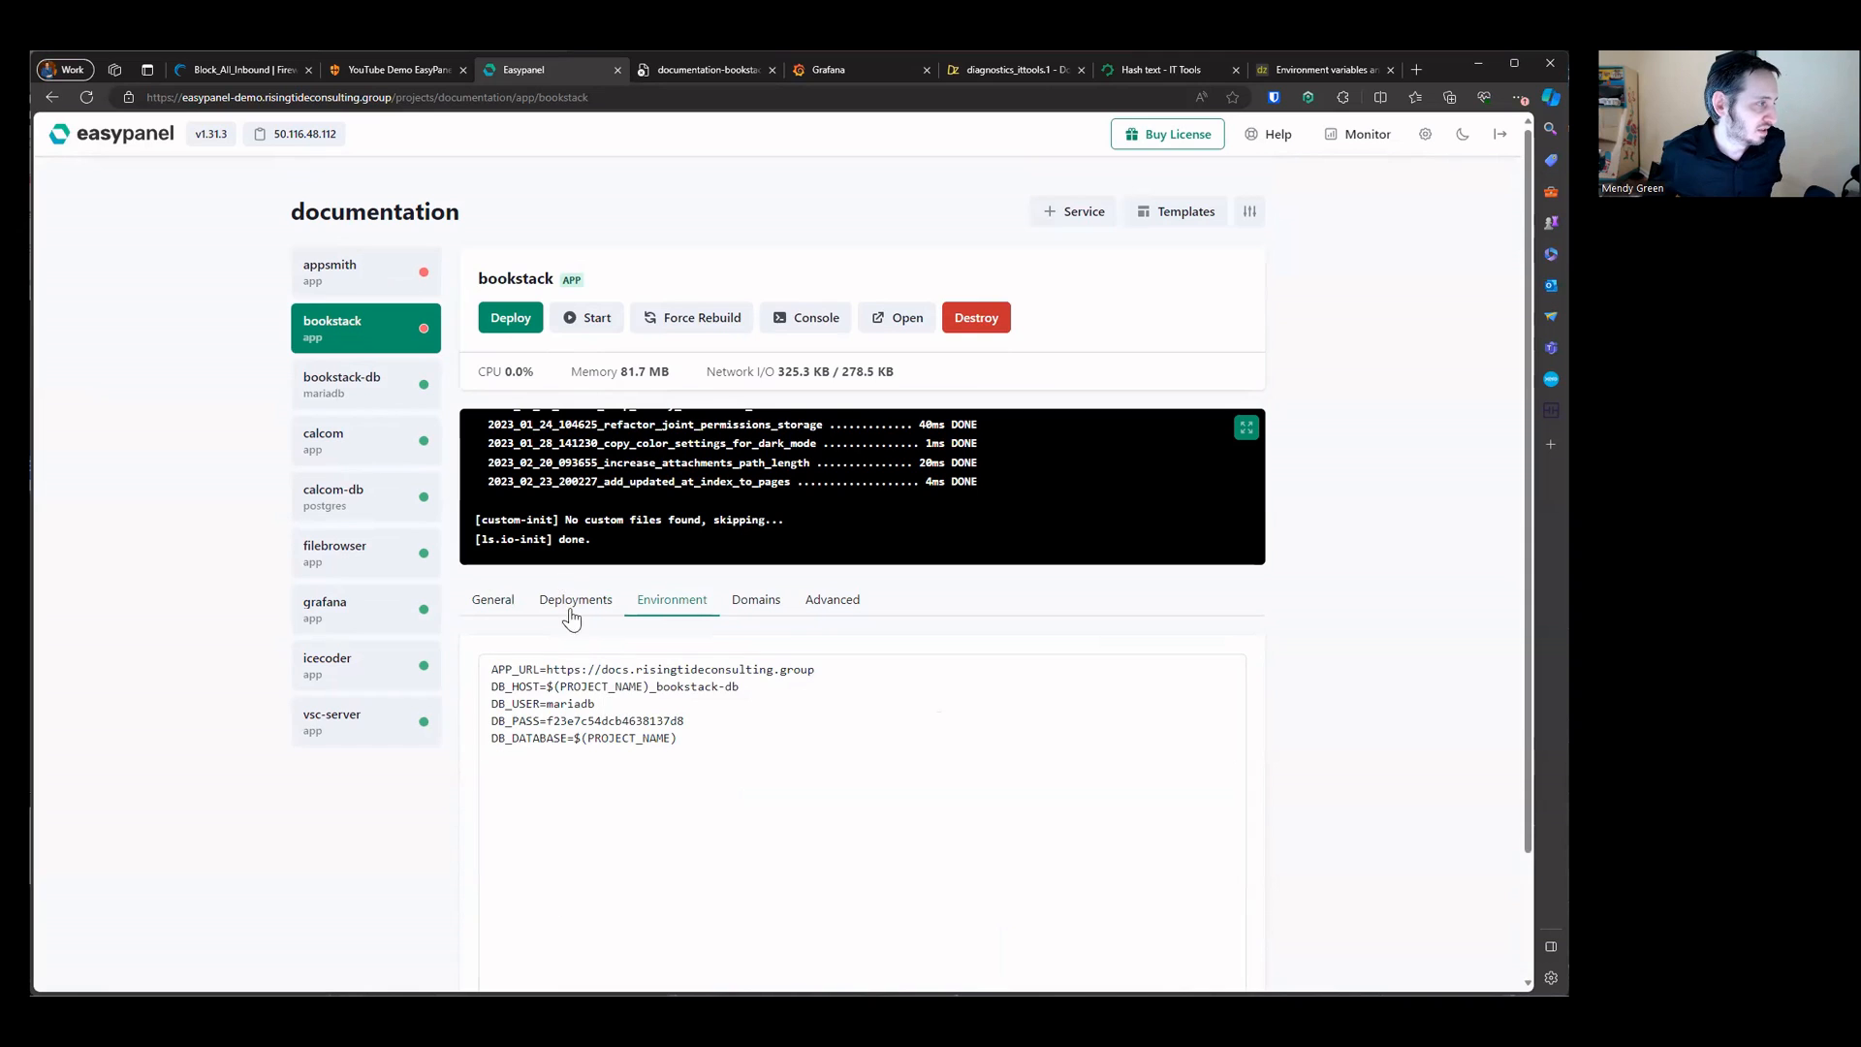
scroll(572, 679, "down", 3)
left_click(502, 925)
scroll(565, 387, "up", 3)
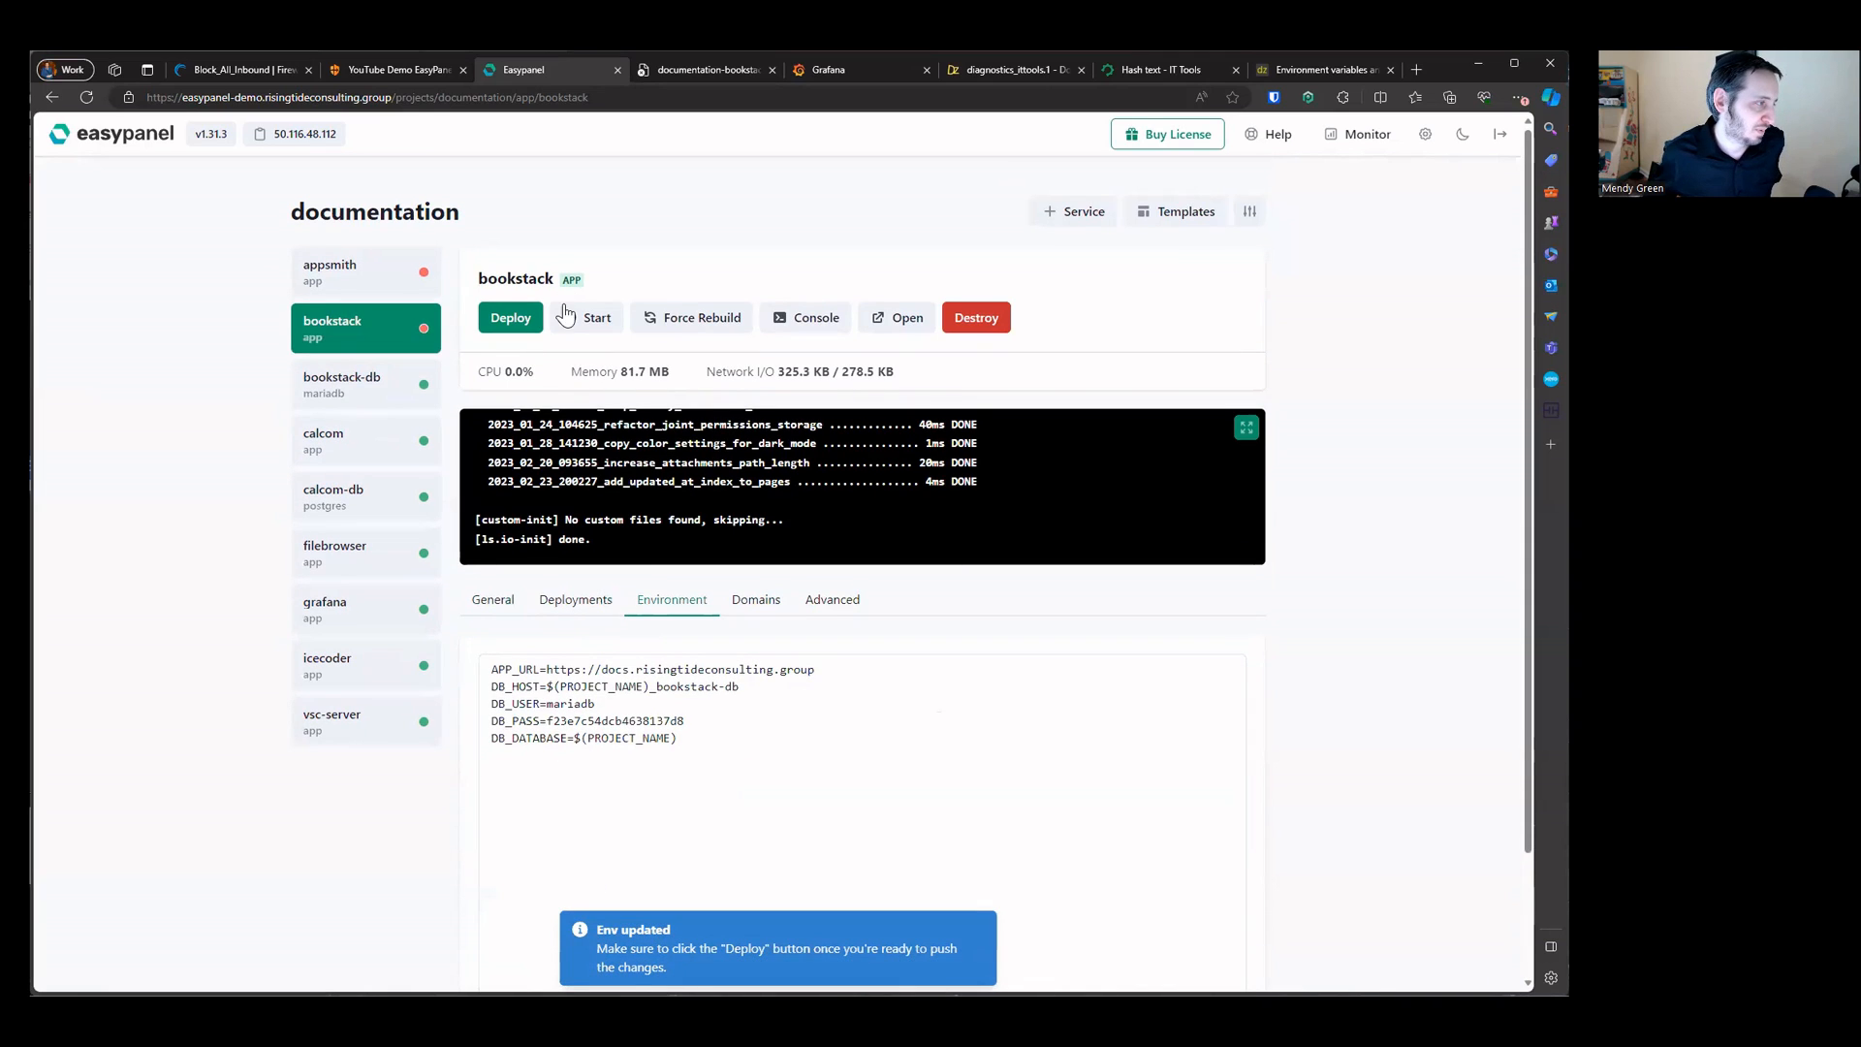
left_click_drag(560, 374, 794, 367)
left_click(860, 361)
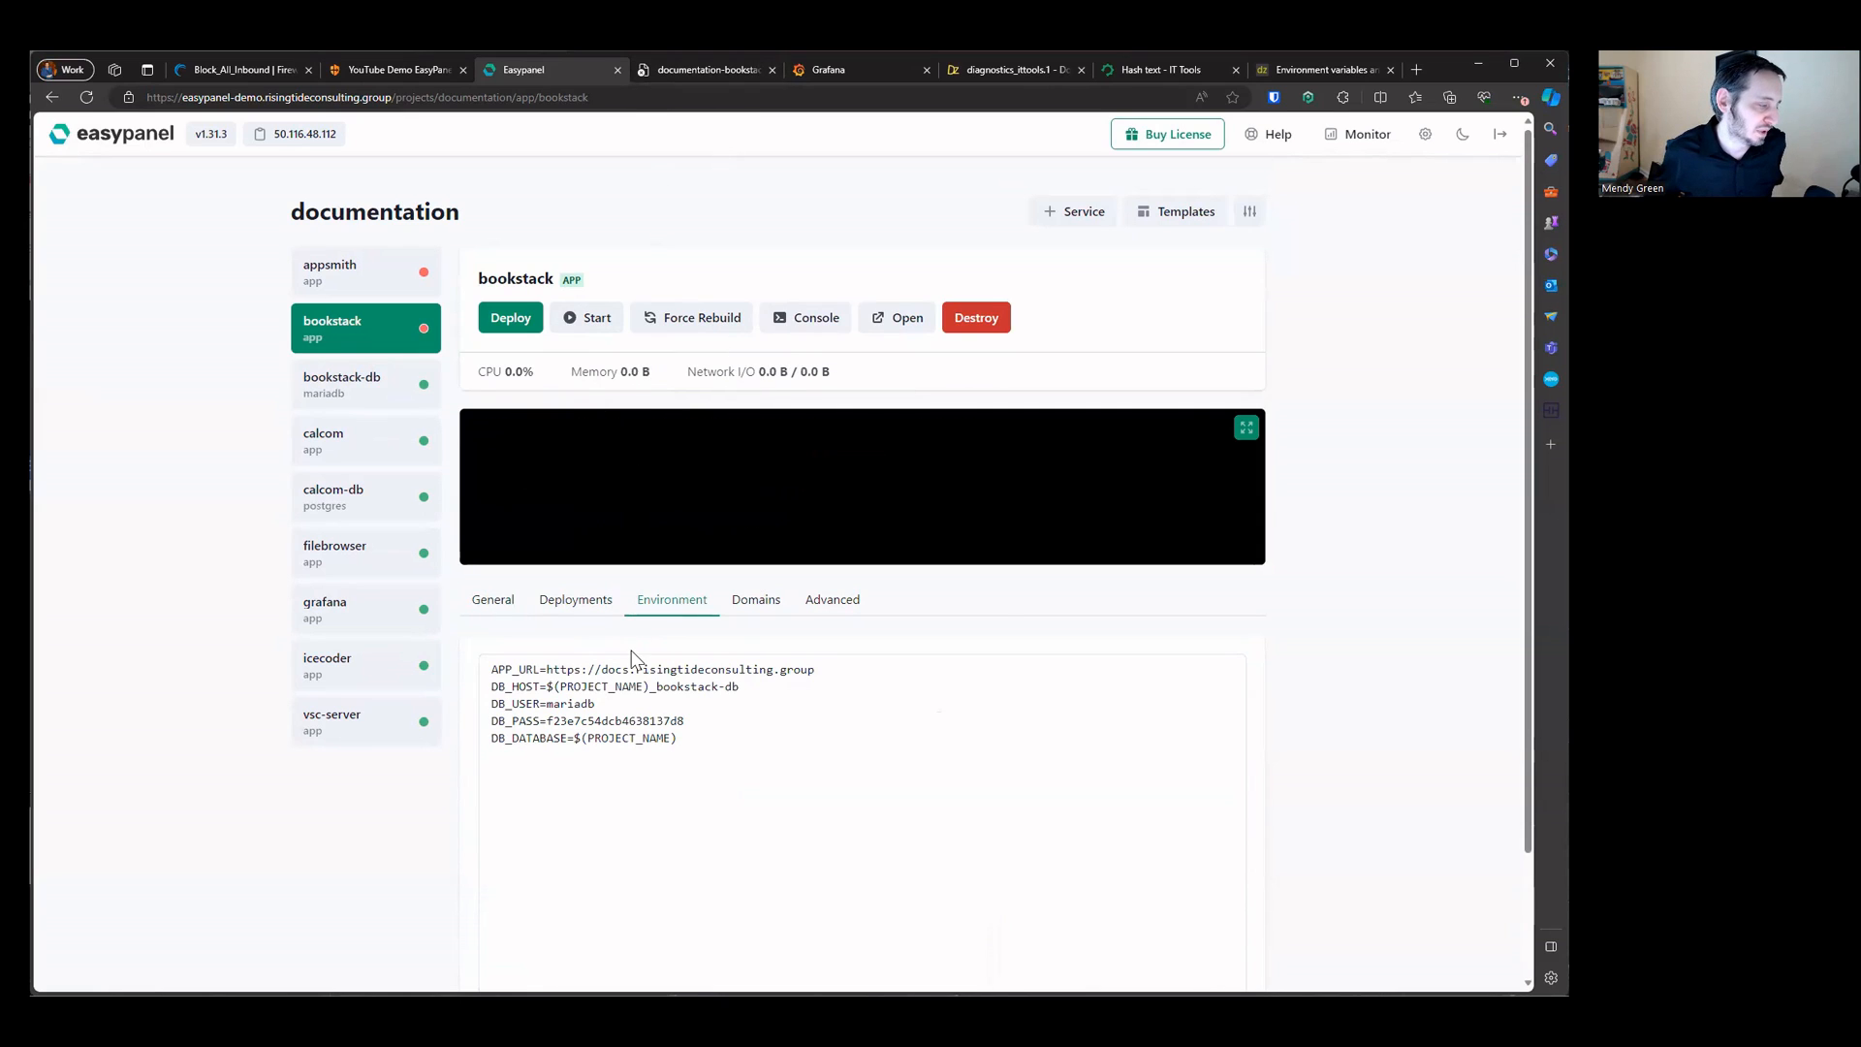
left_click(511, 317)
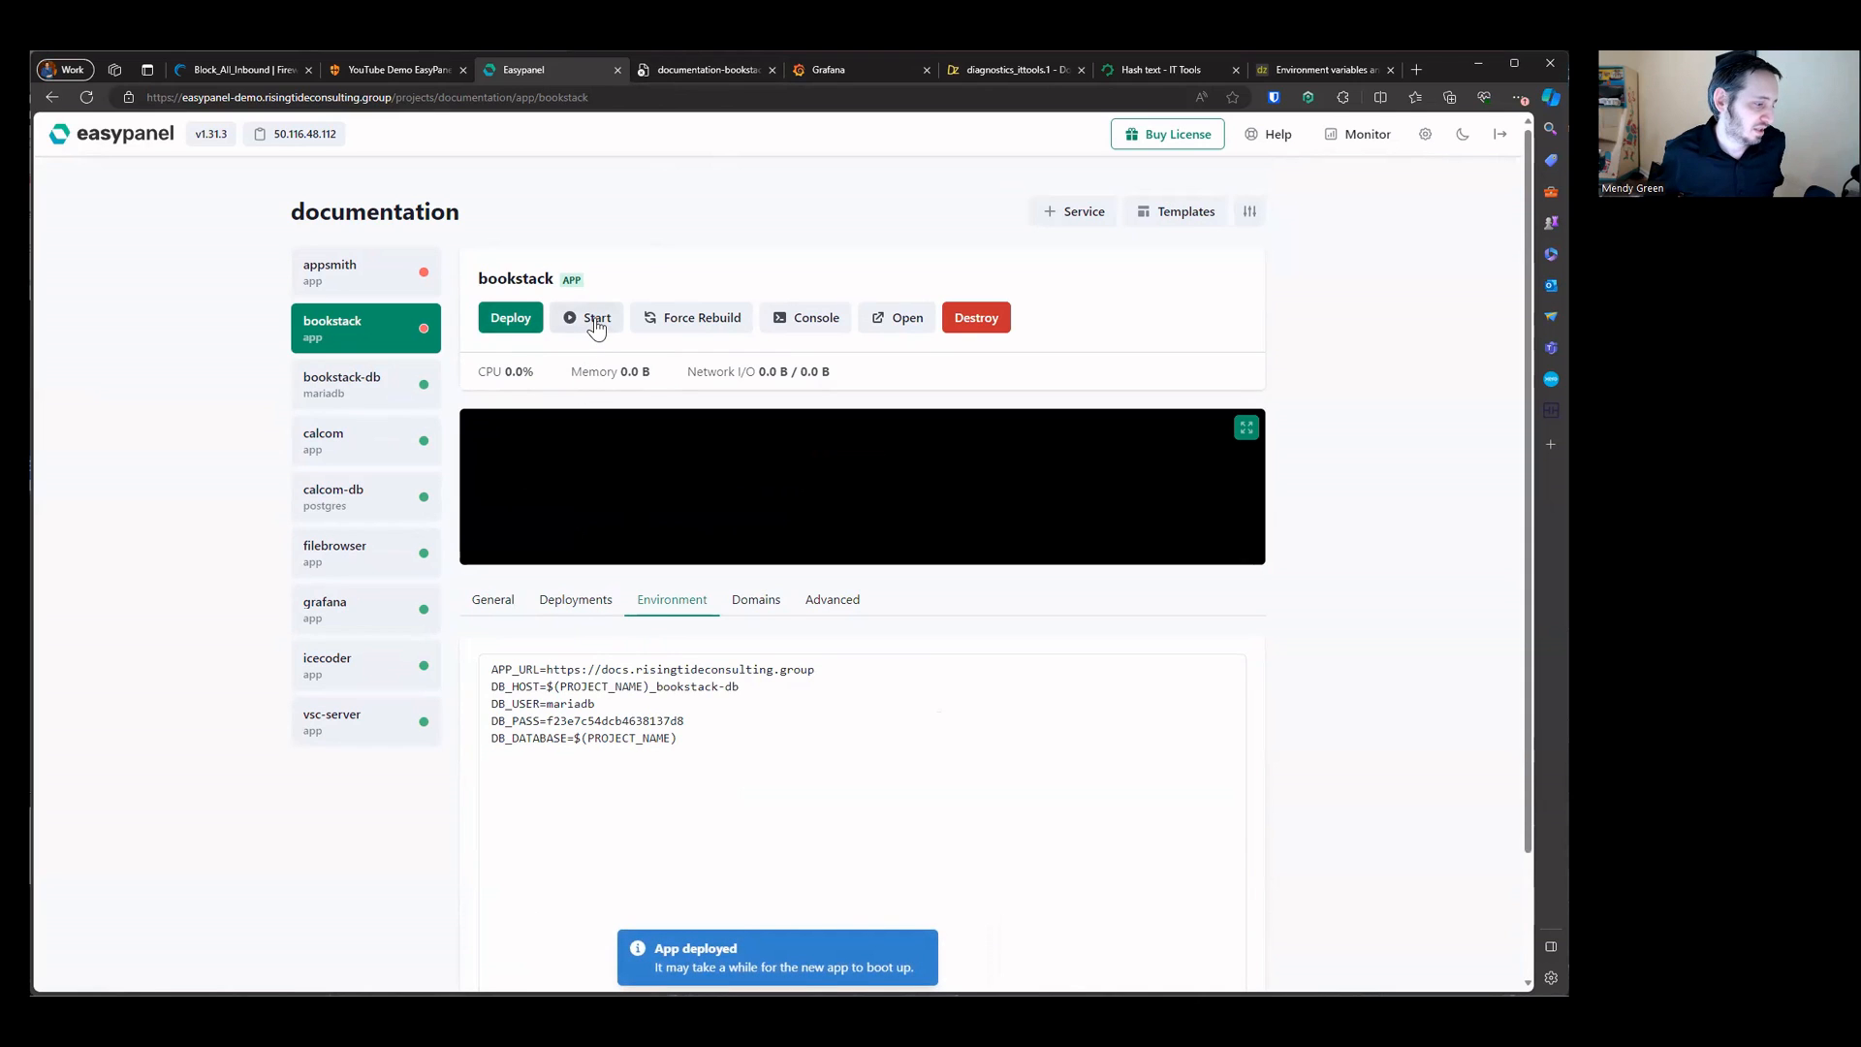
left_click(593, 320)
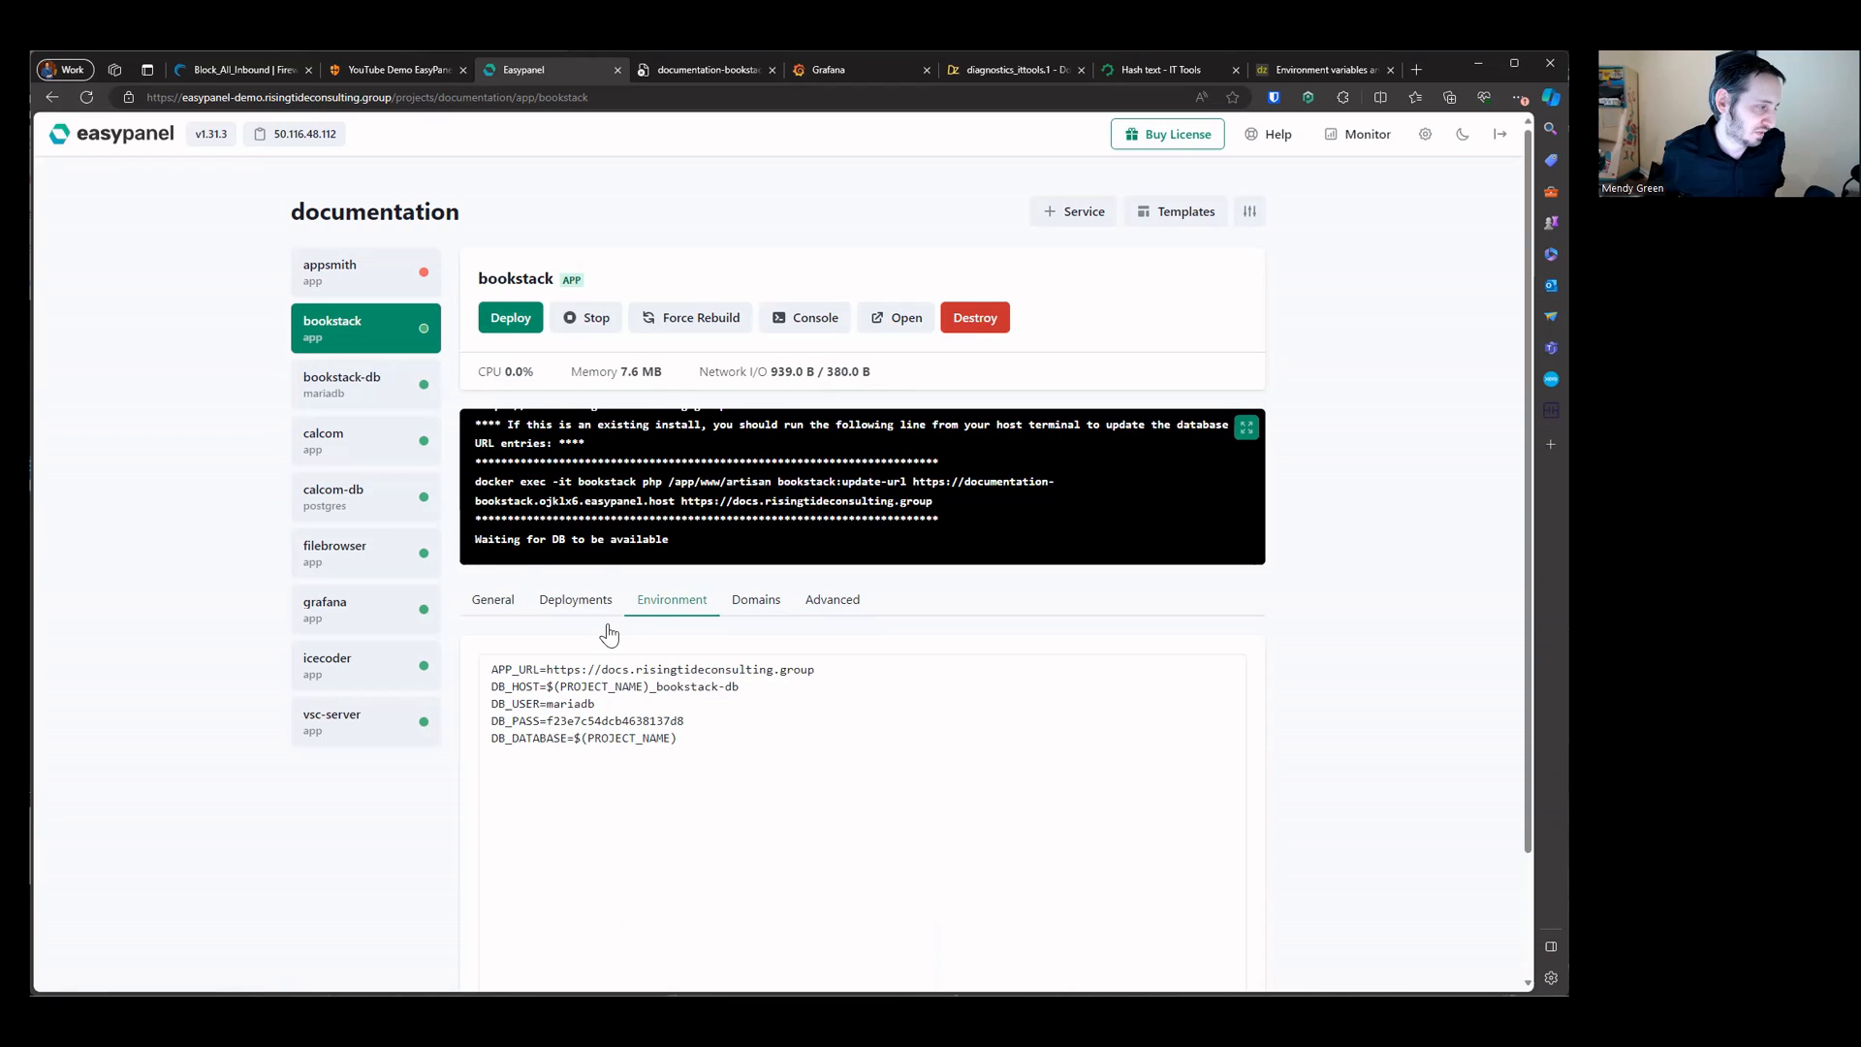
Step: Check the bookstack-db service, then open docs.risingtideconsulting.group in the old bookstack browser tab
left_click(391, 397)
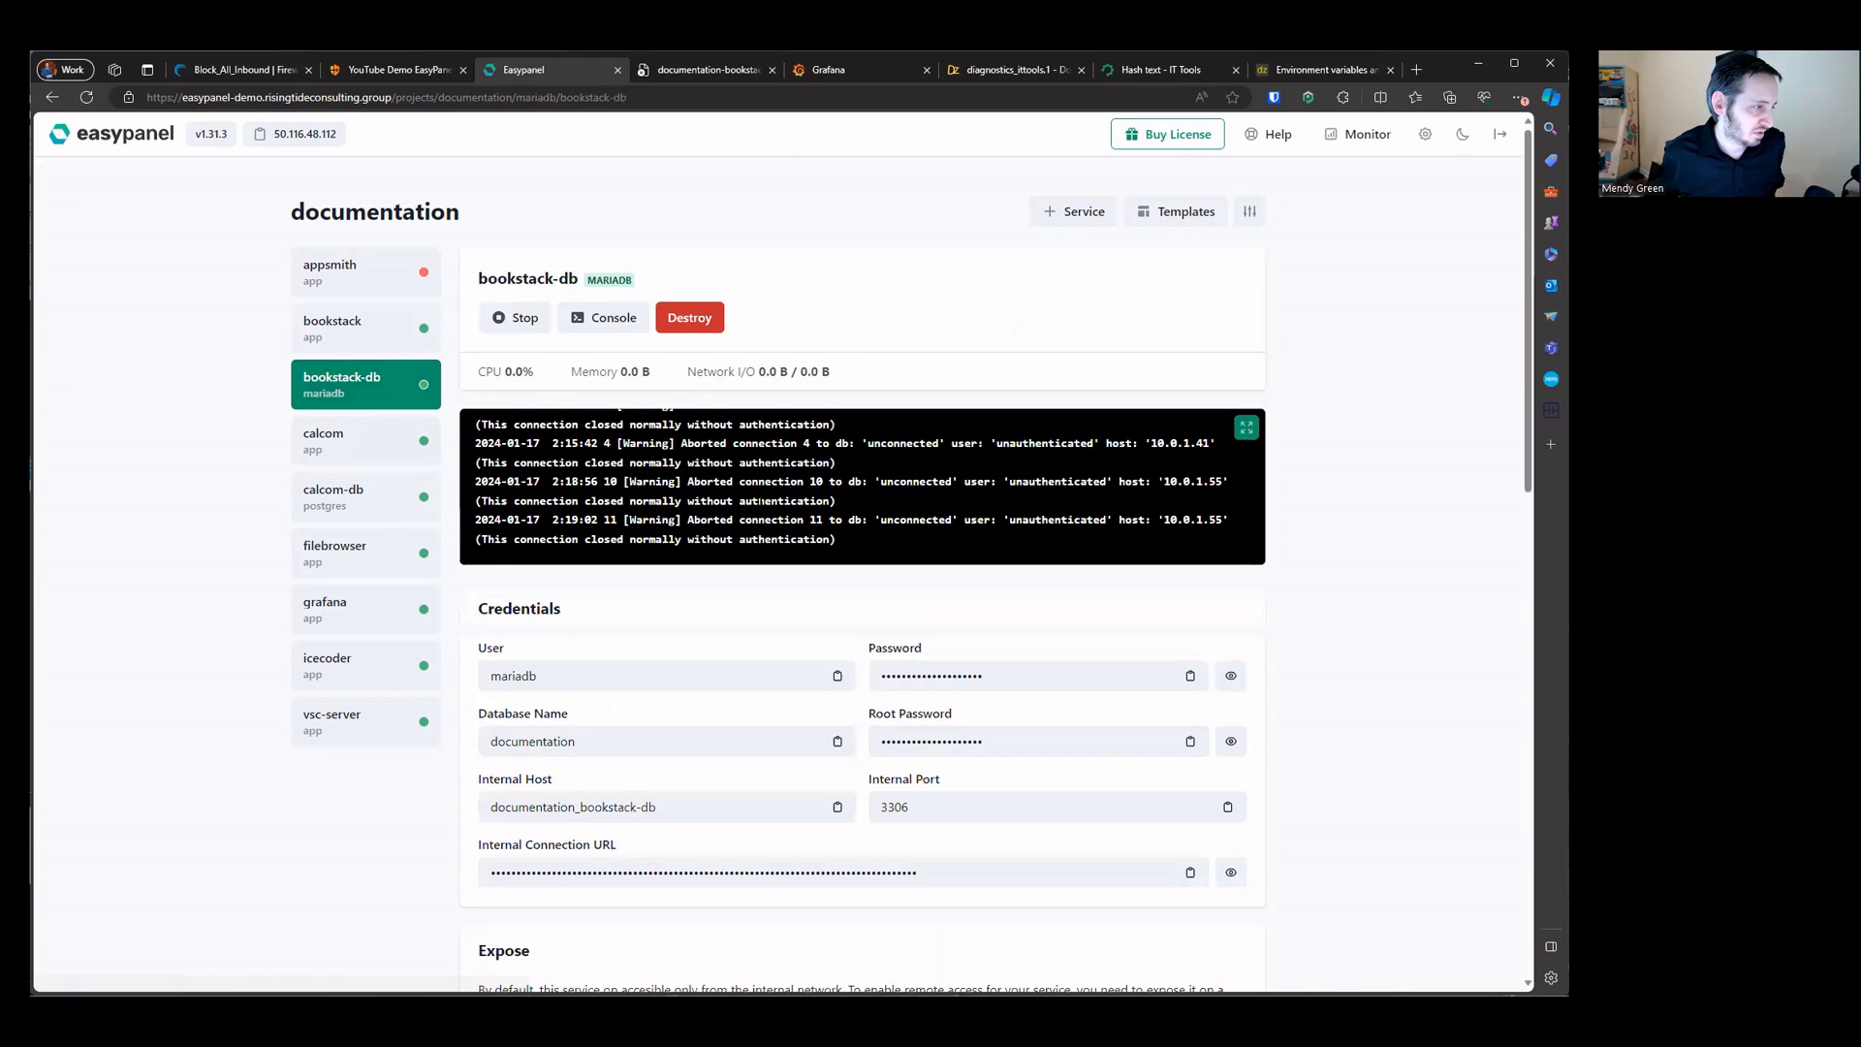
left_click(381, 336)
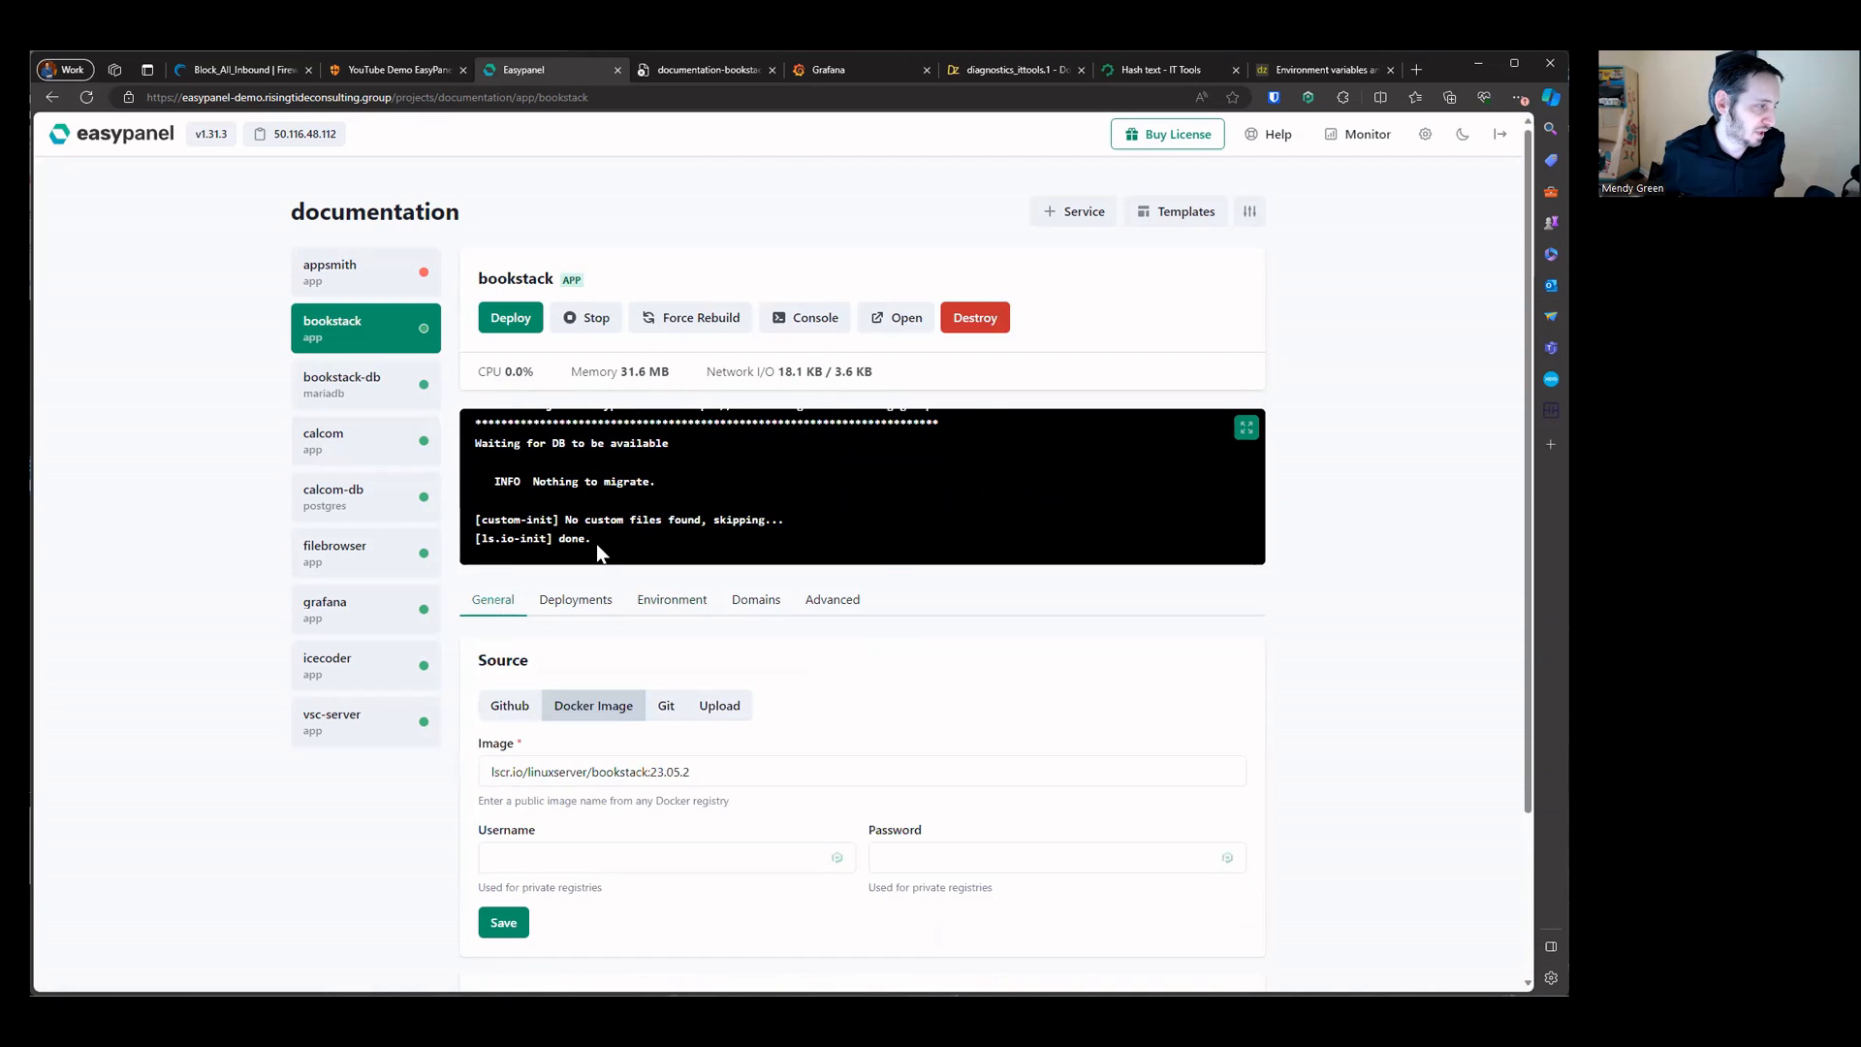
left_click(682, 67)
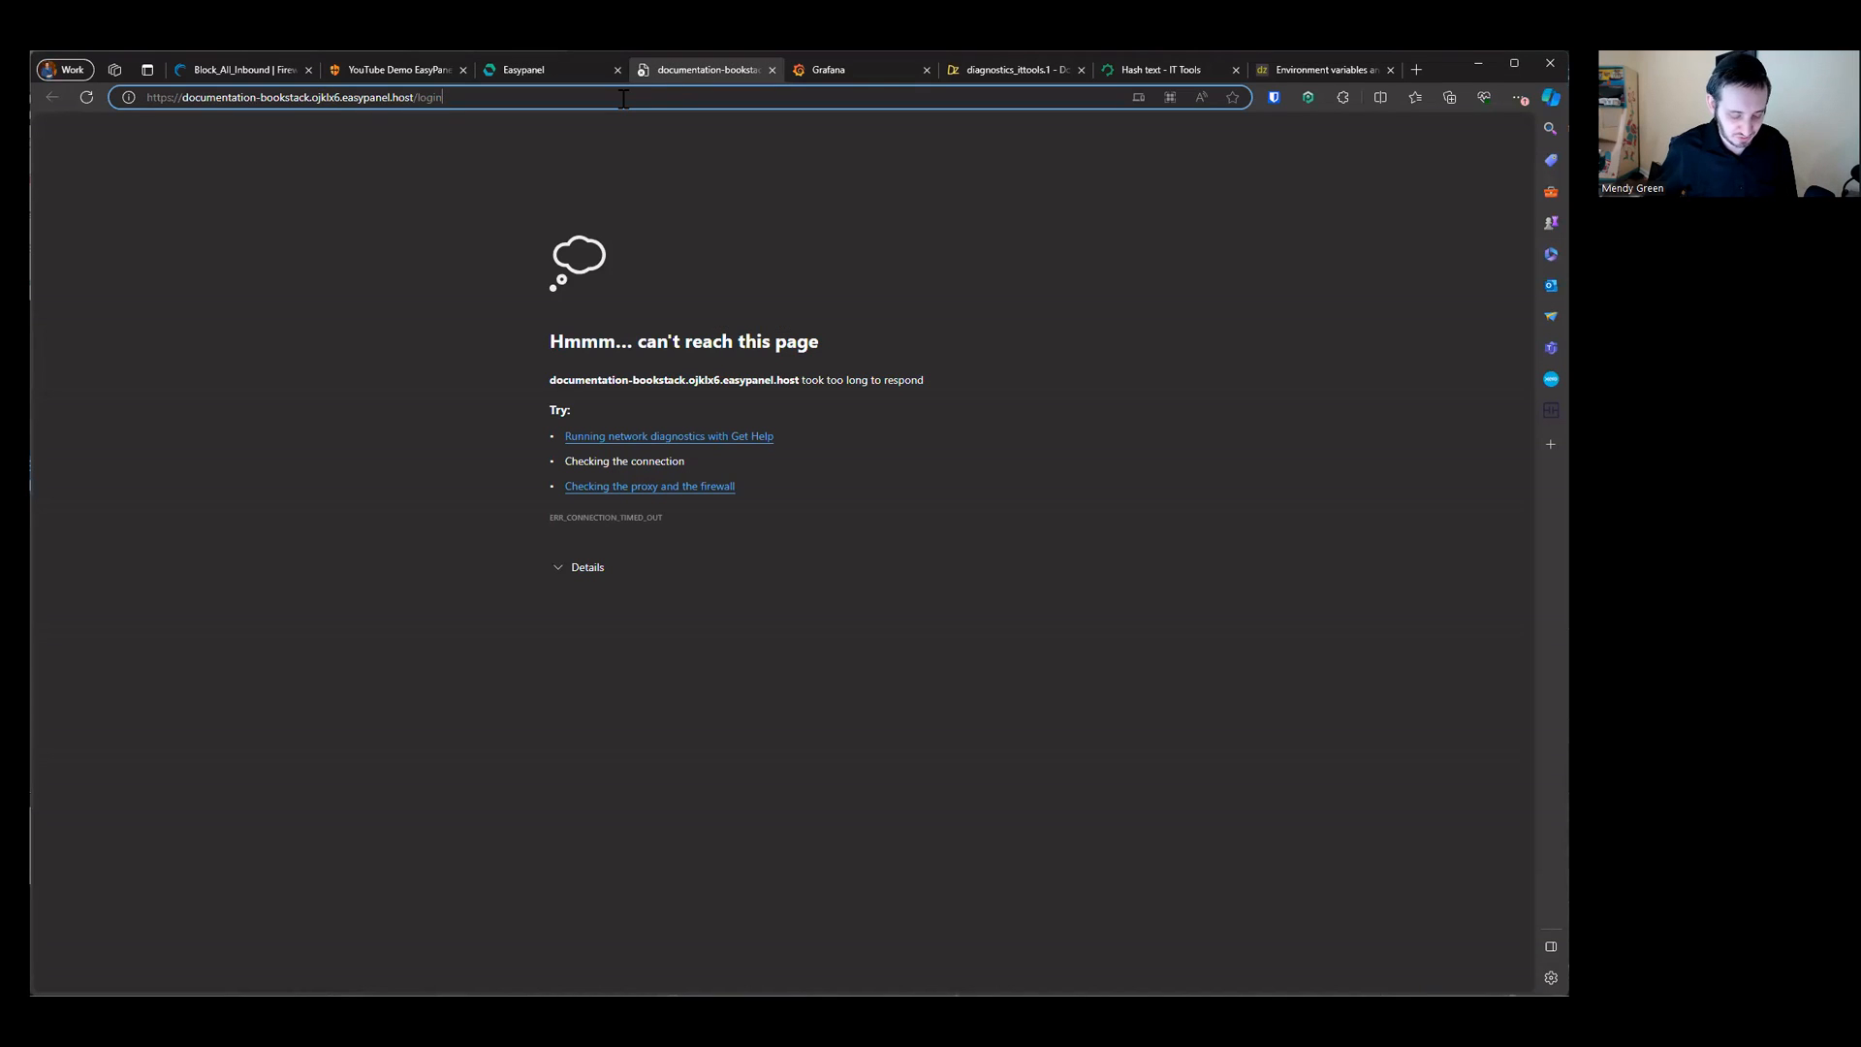
left_click(624, 98)
key("ctrl+v")
key("Return")
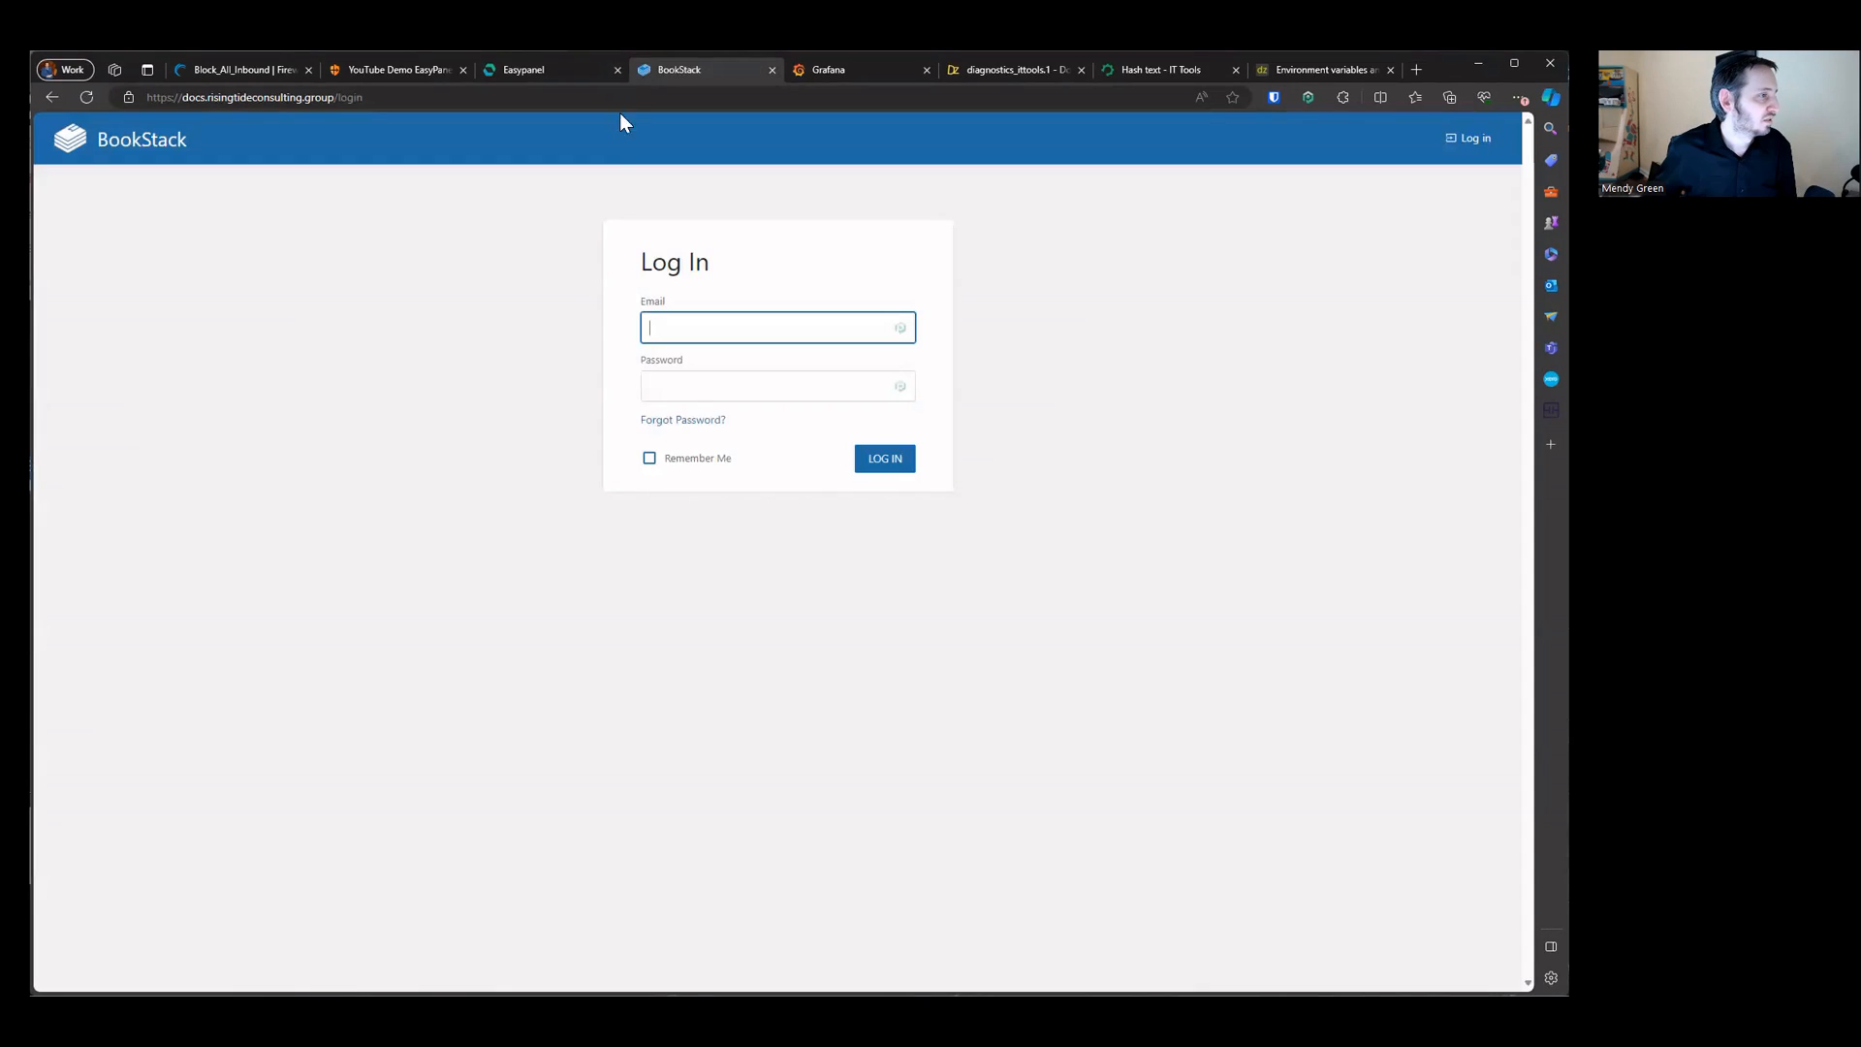
left_click(472, 281)
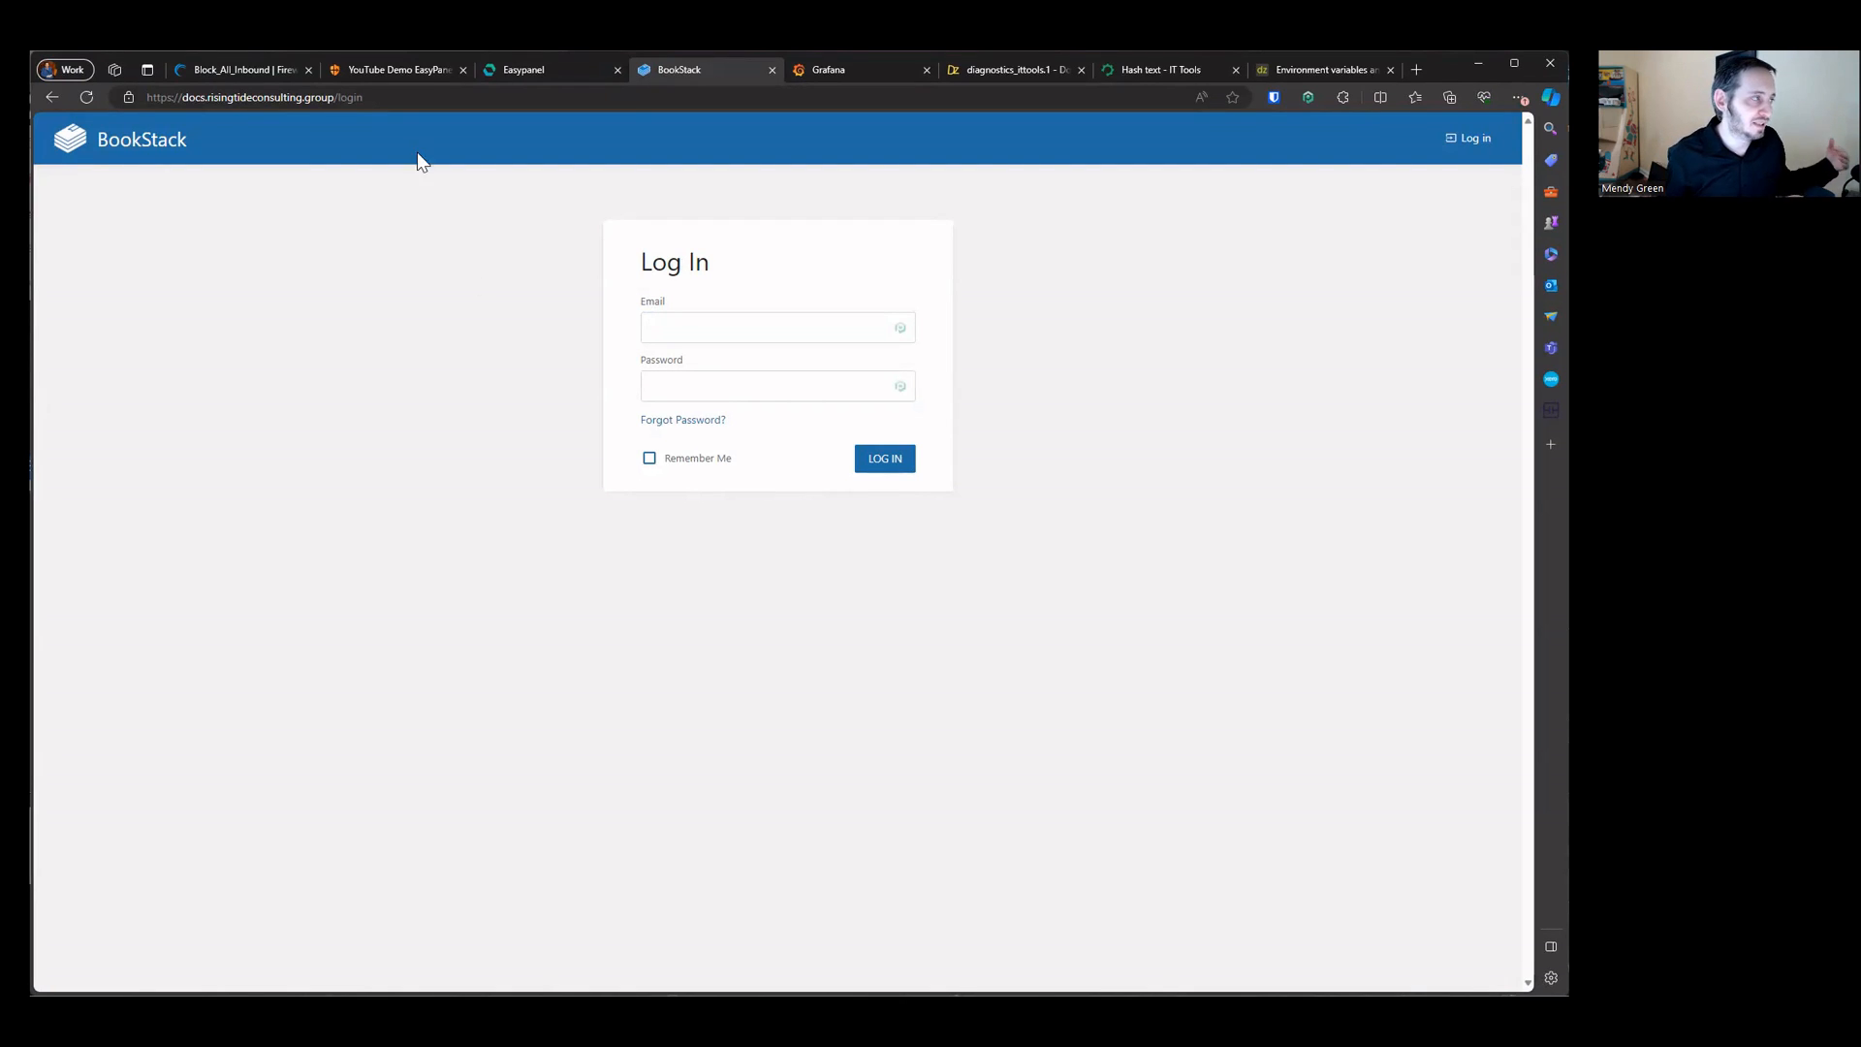
Step: Browse the Easypanel settings' Branding and Certificates pages and return to the projects dashboard
left_click(502, 68)
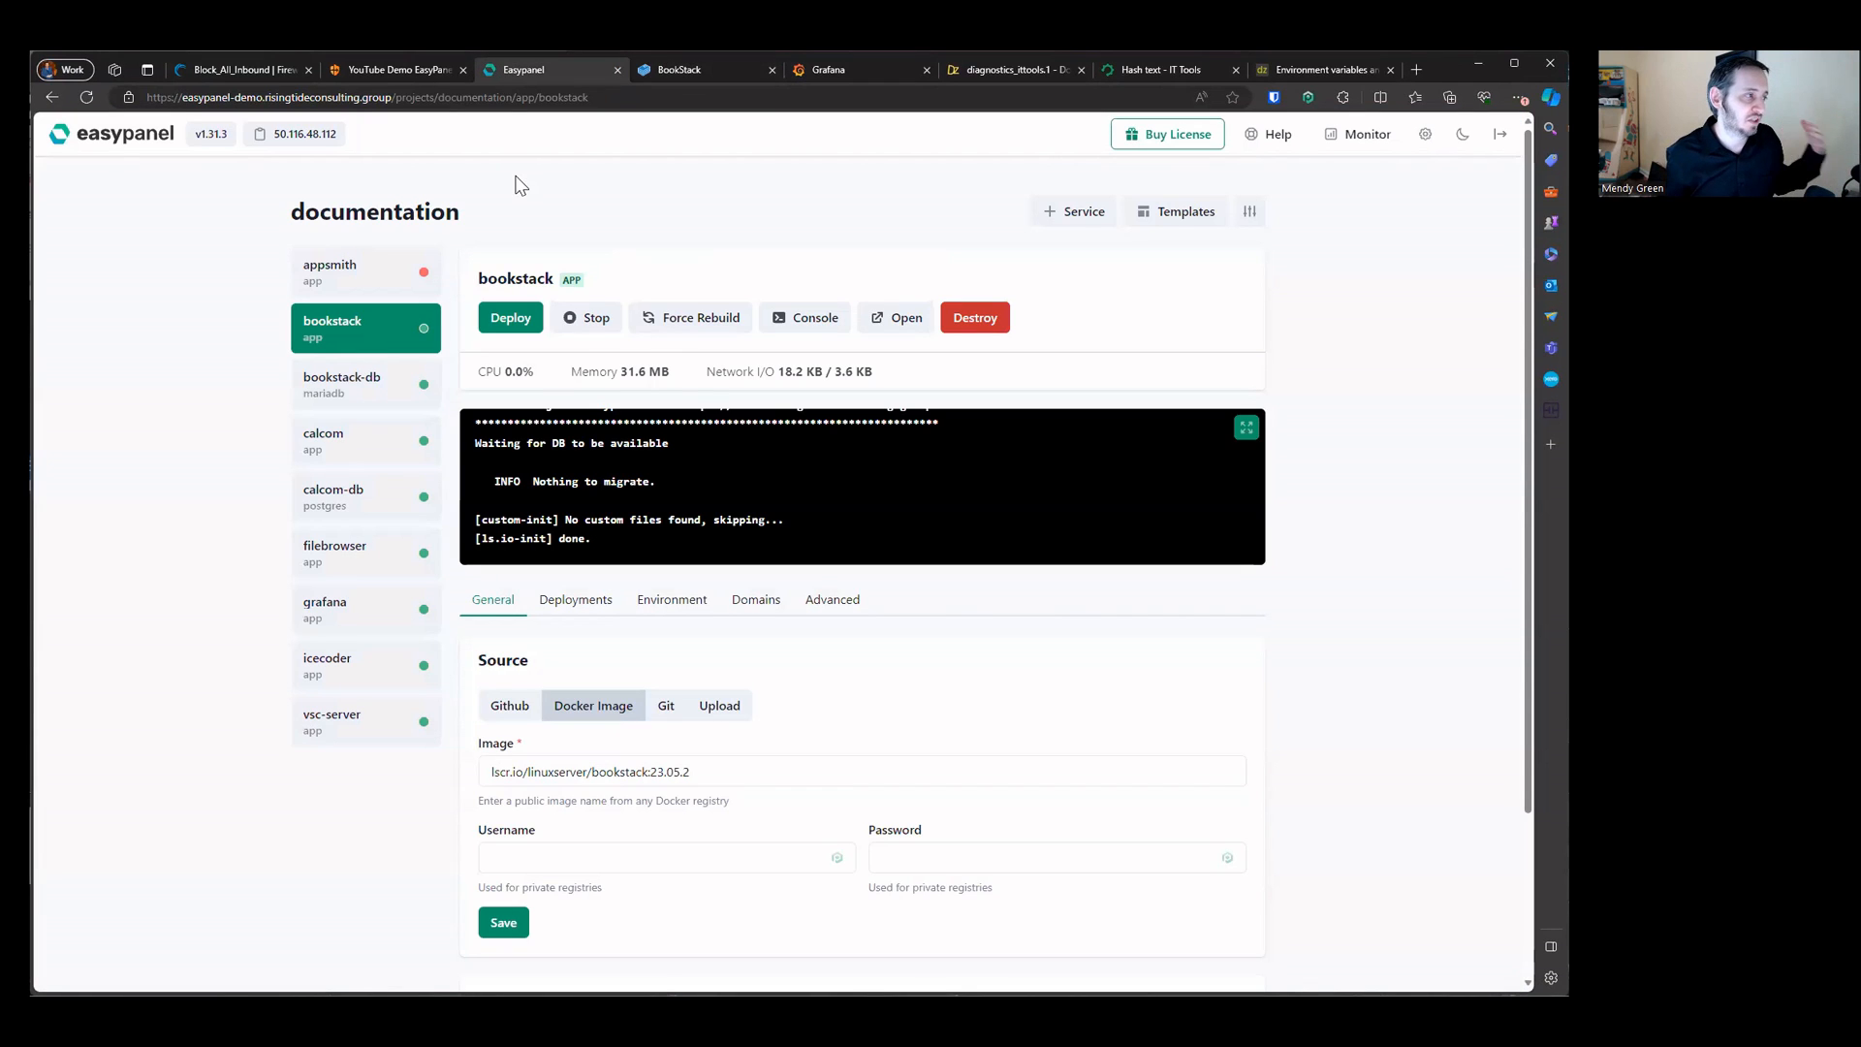
left_click(147, 137)
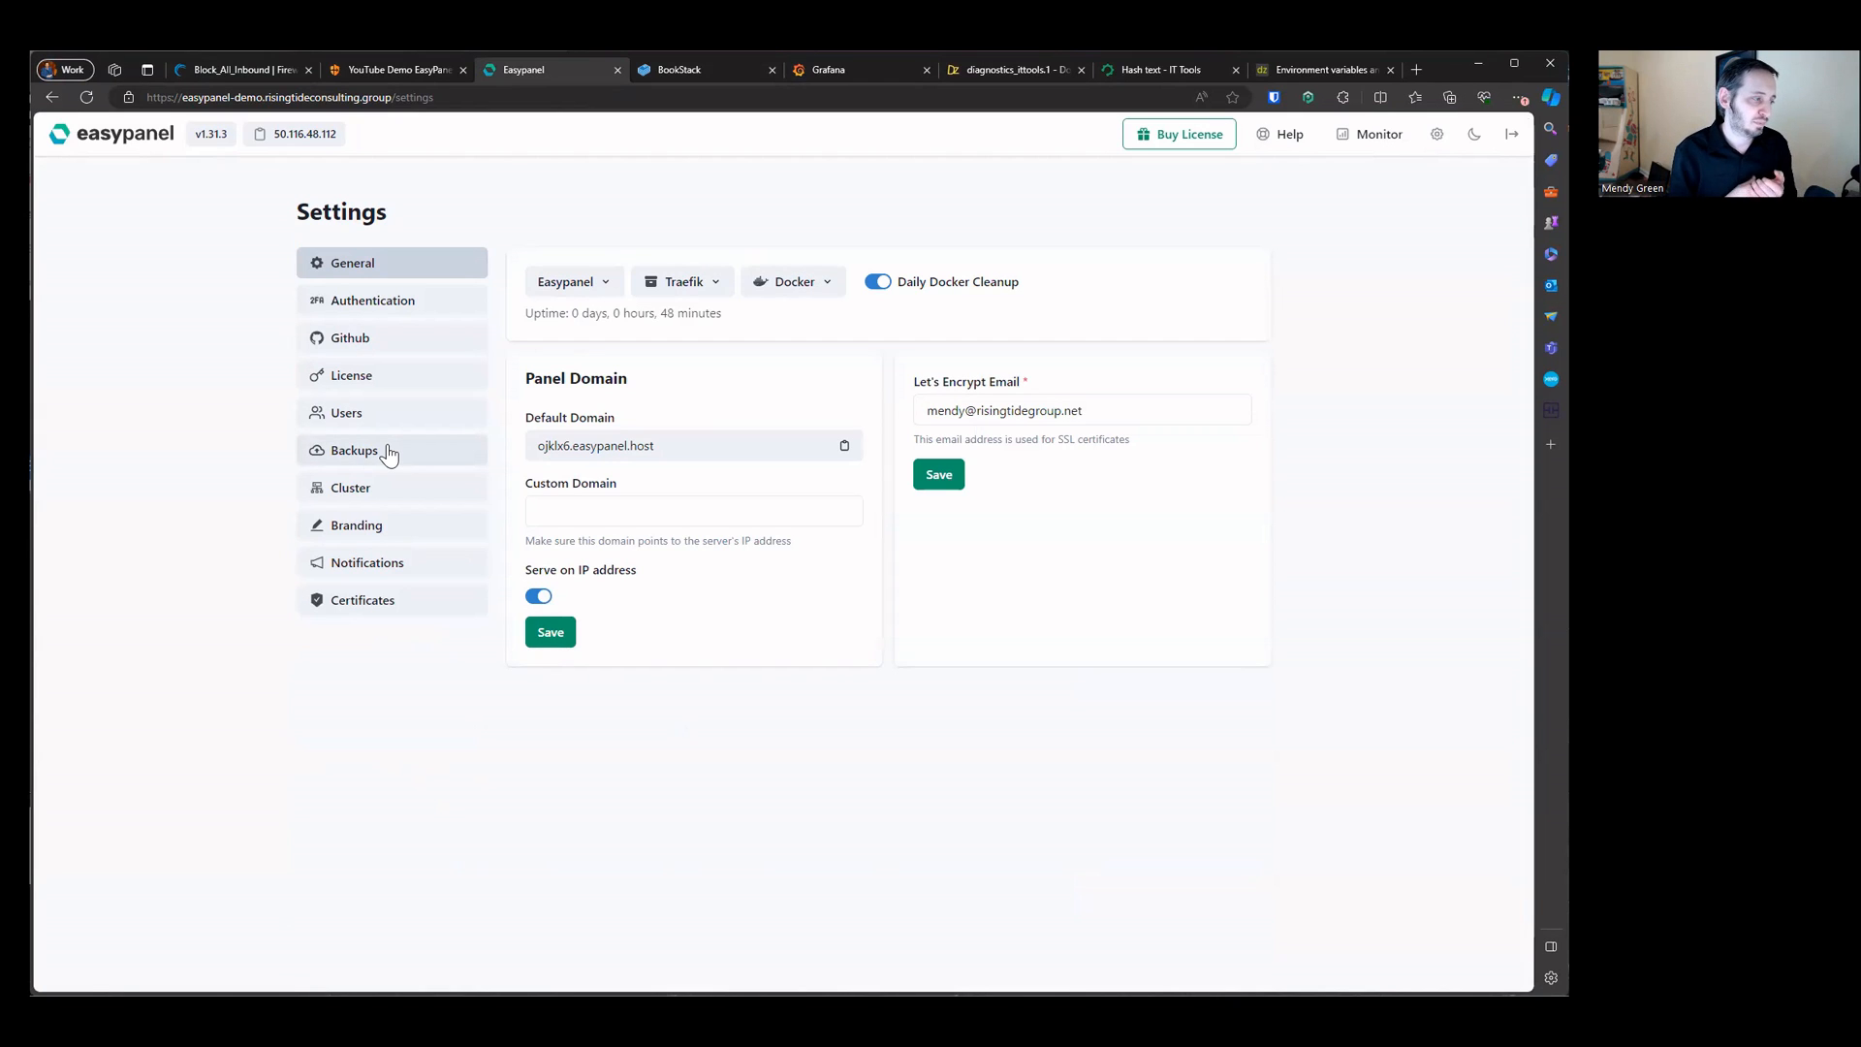
left_click(415, 526)
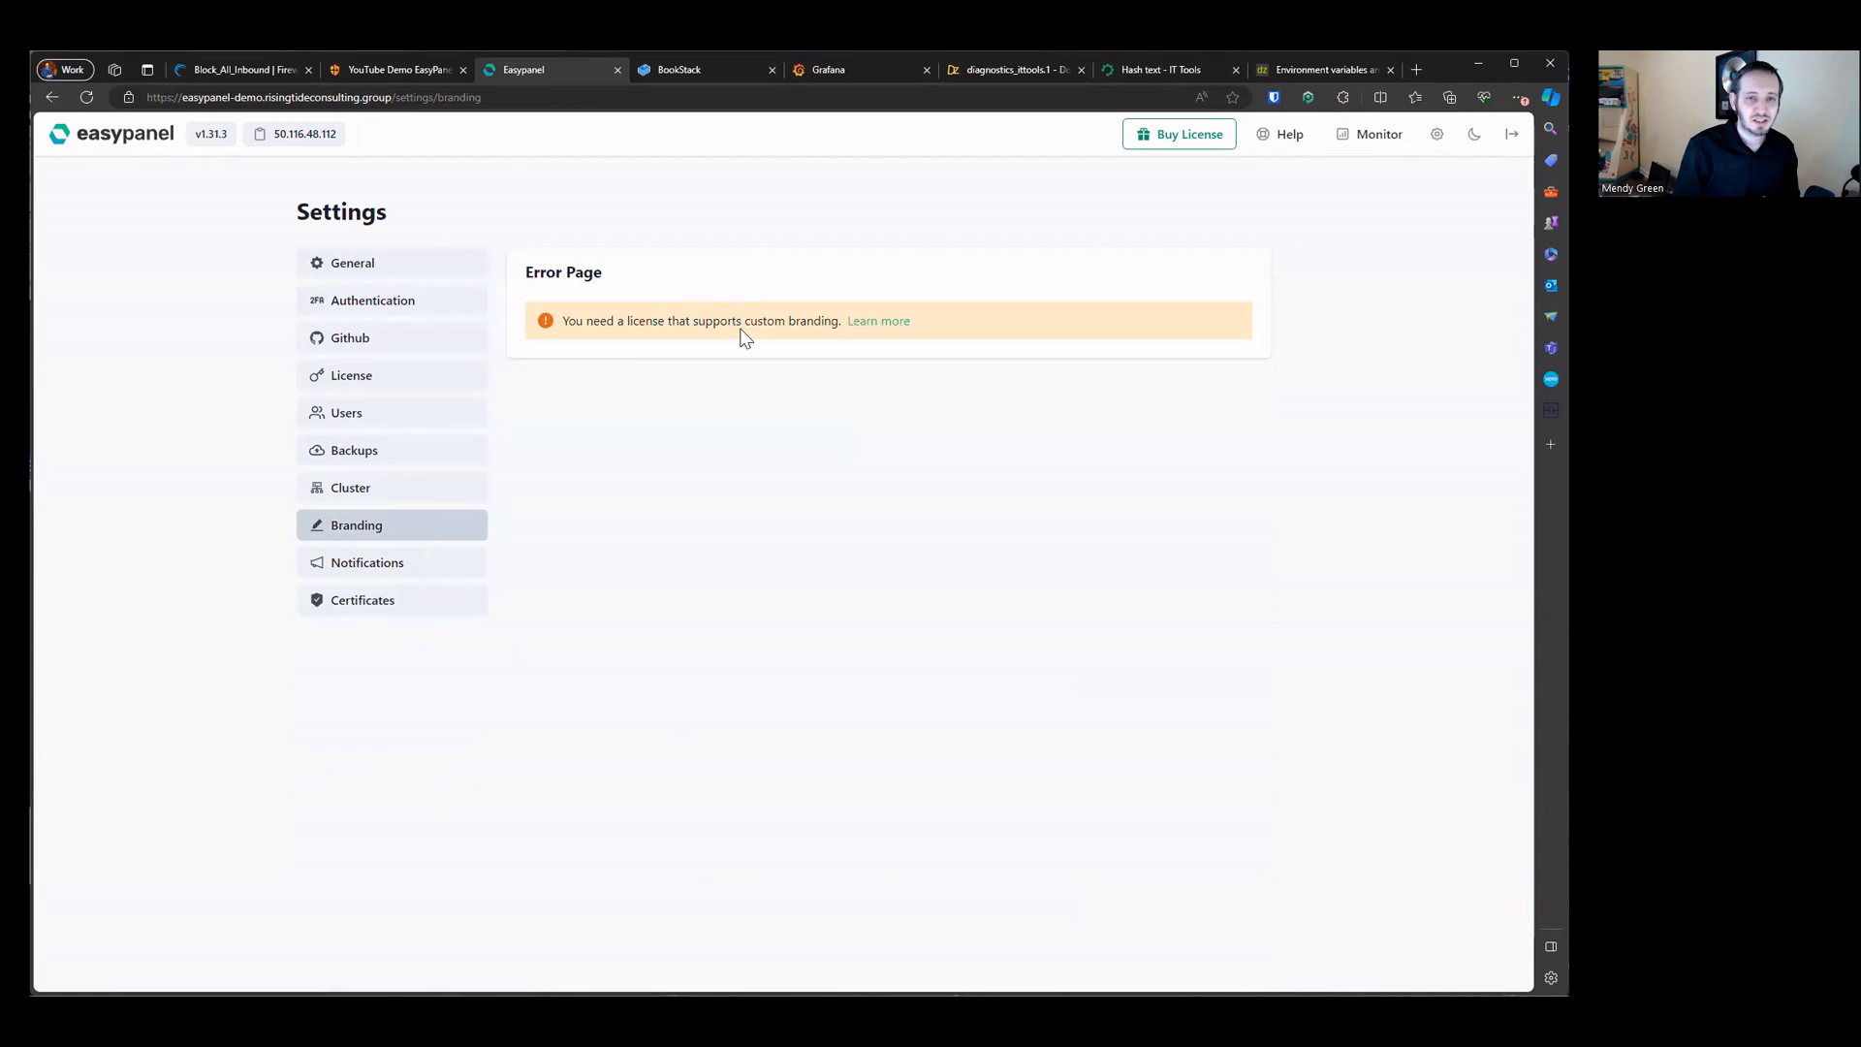
left_click(429, 600)
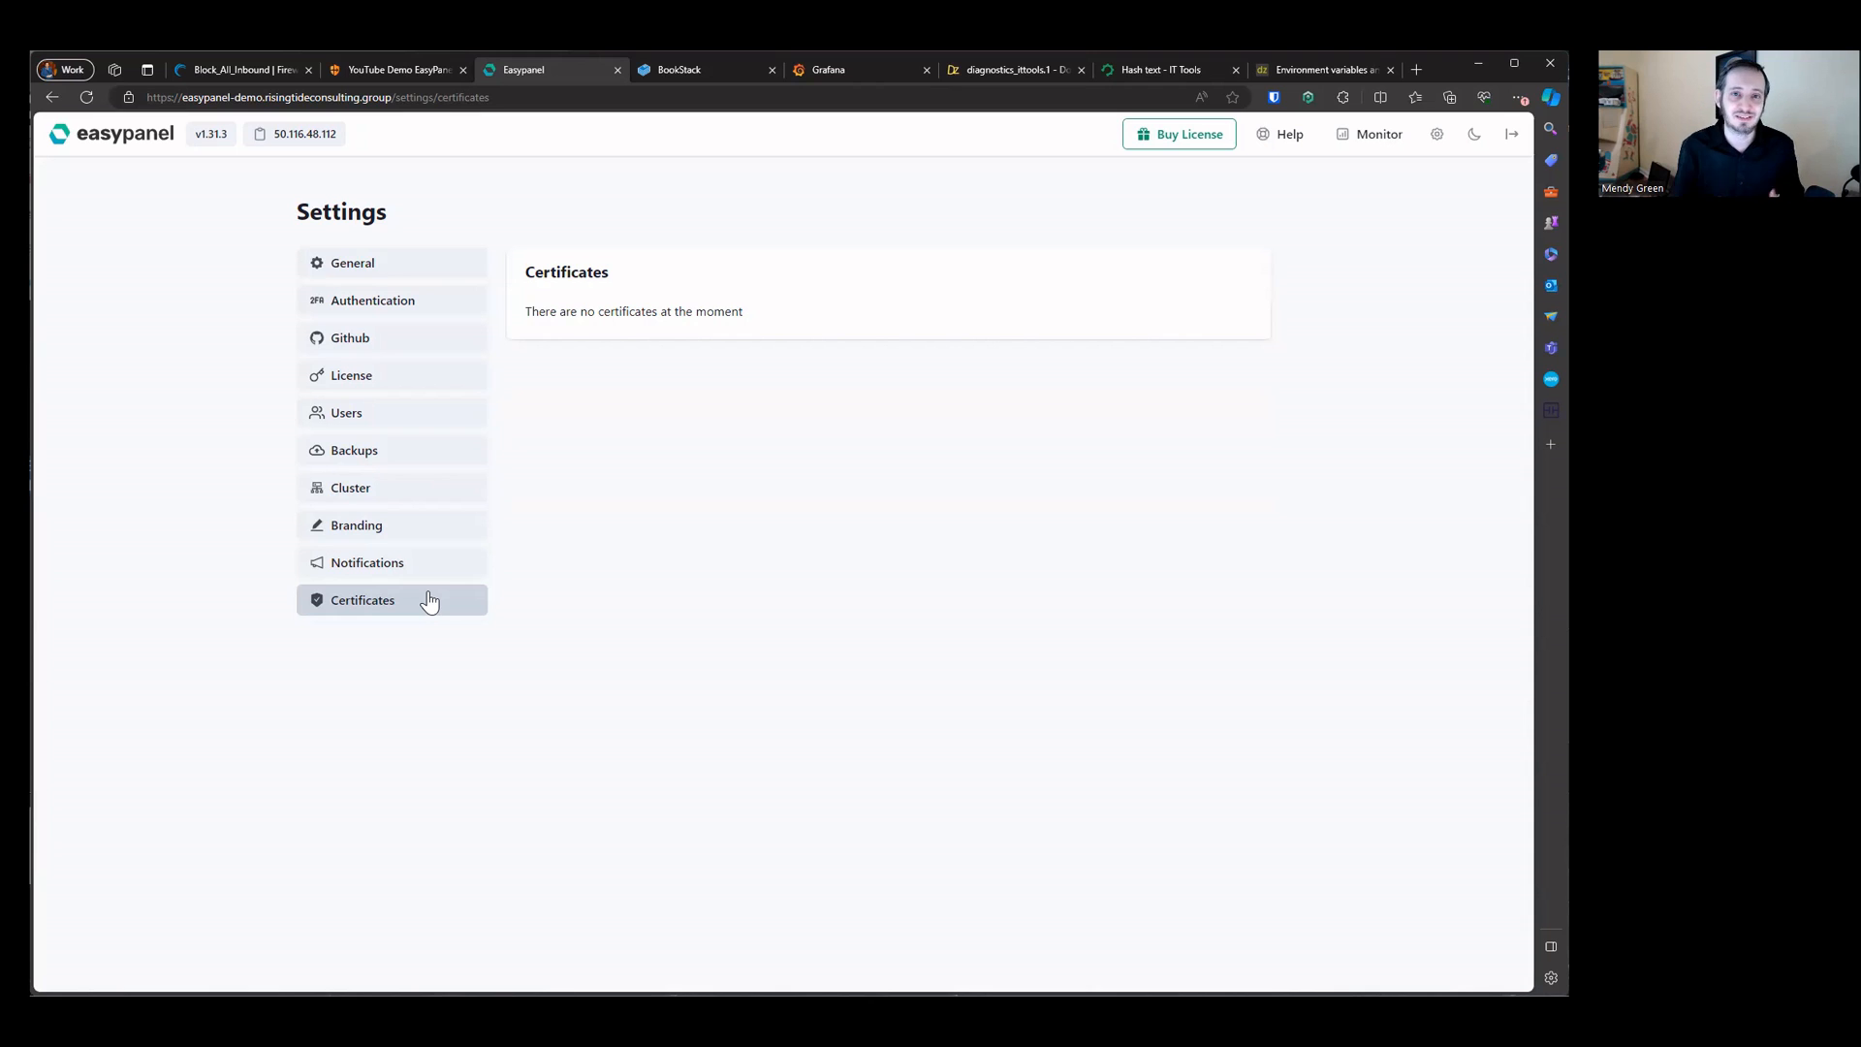
left_click(225, 136)
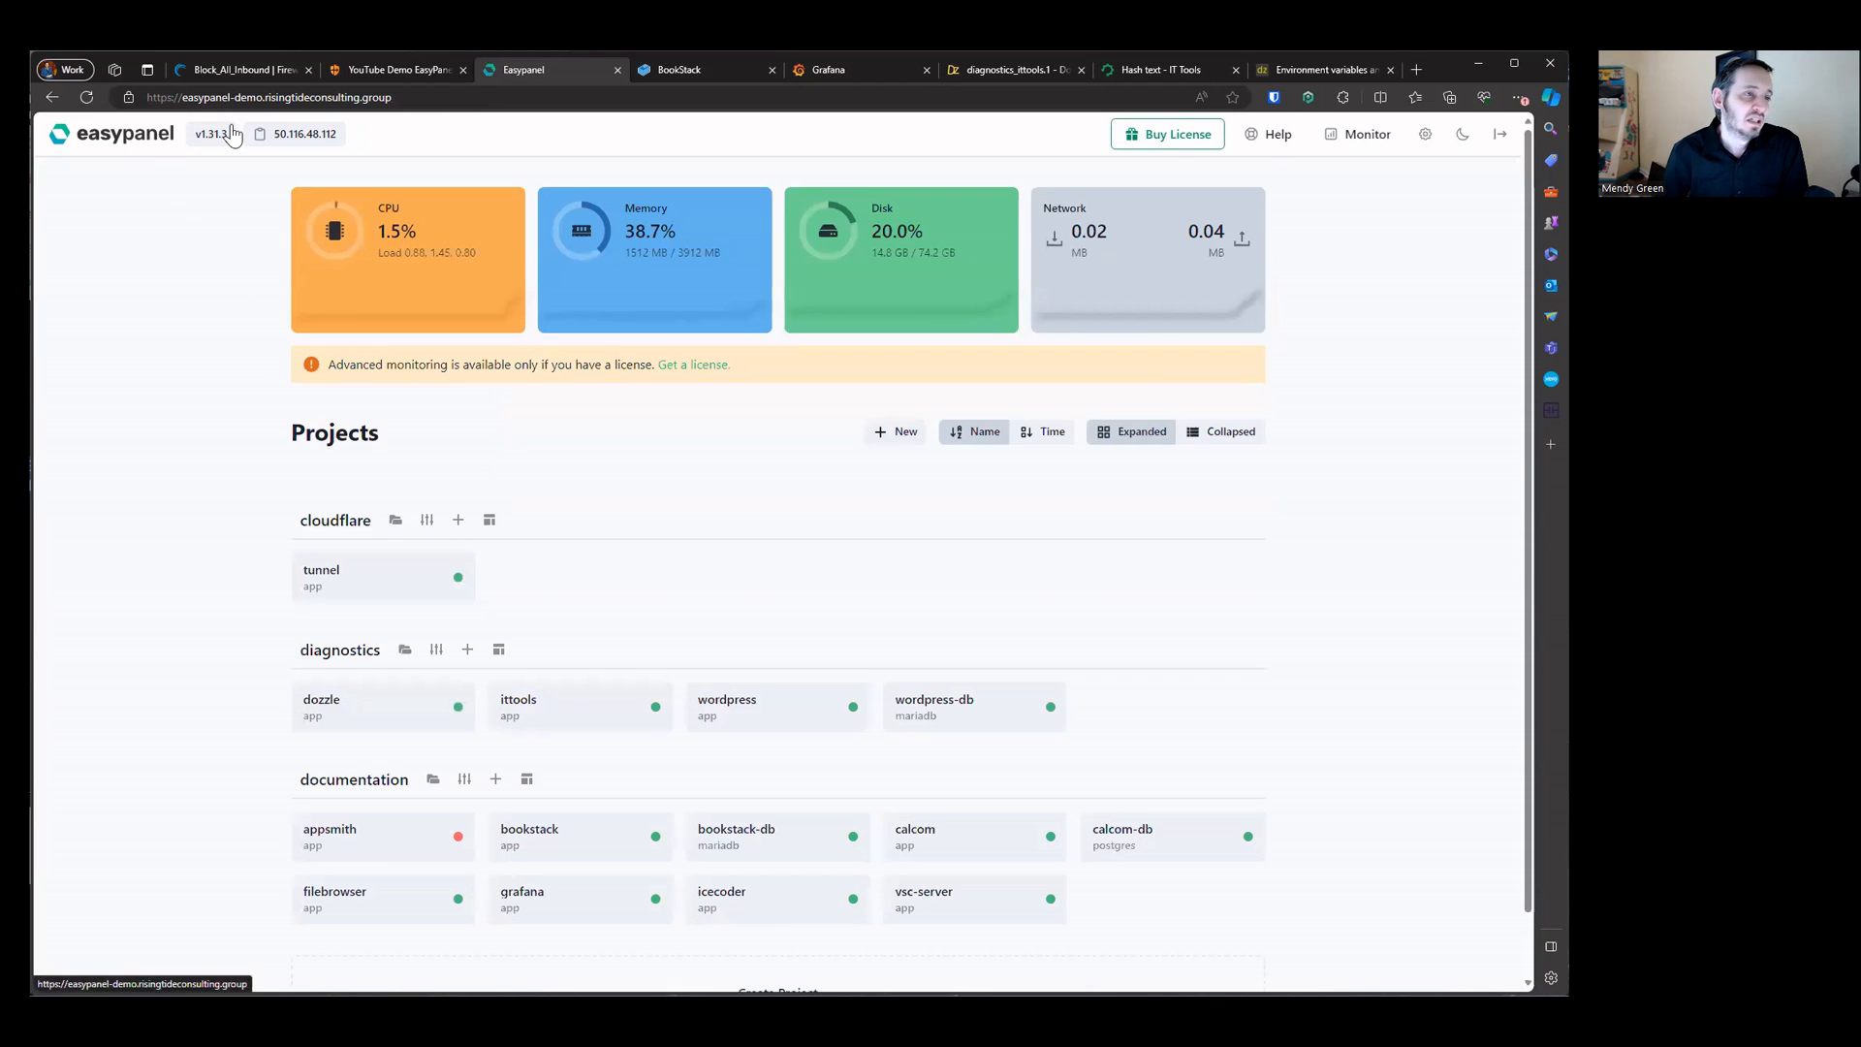